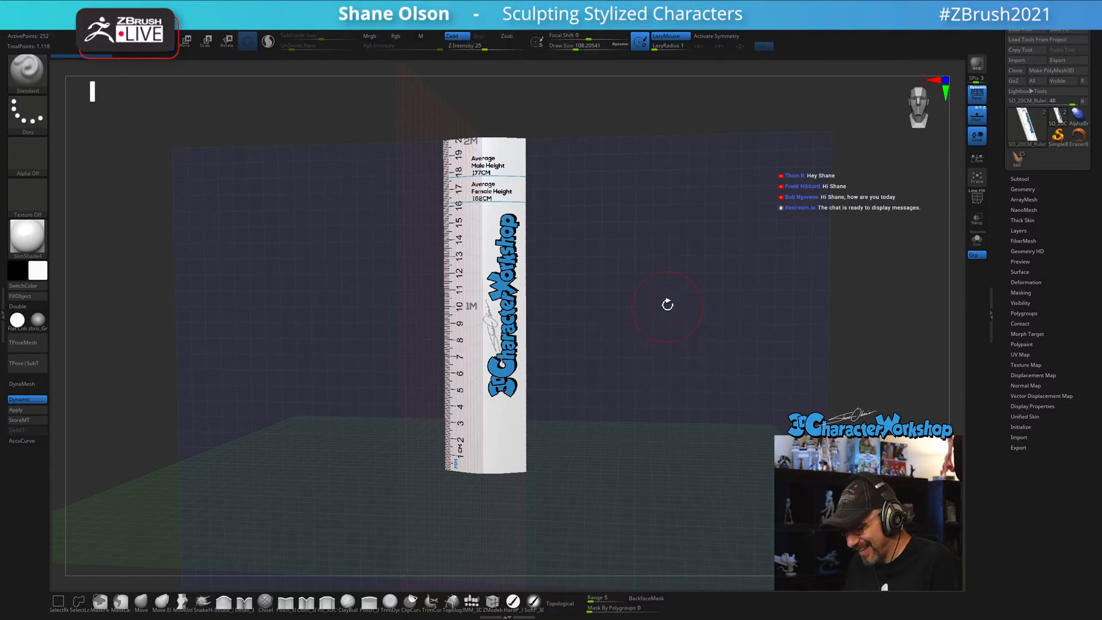
Import the red octopus-girl sketch as a texture and add it to Spotlight as a reference image.
{"action": "left_click_drag", "start_coordinate": [670, 294], "coordinate": [659, 317], "text": "alt"}
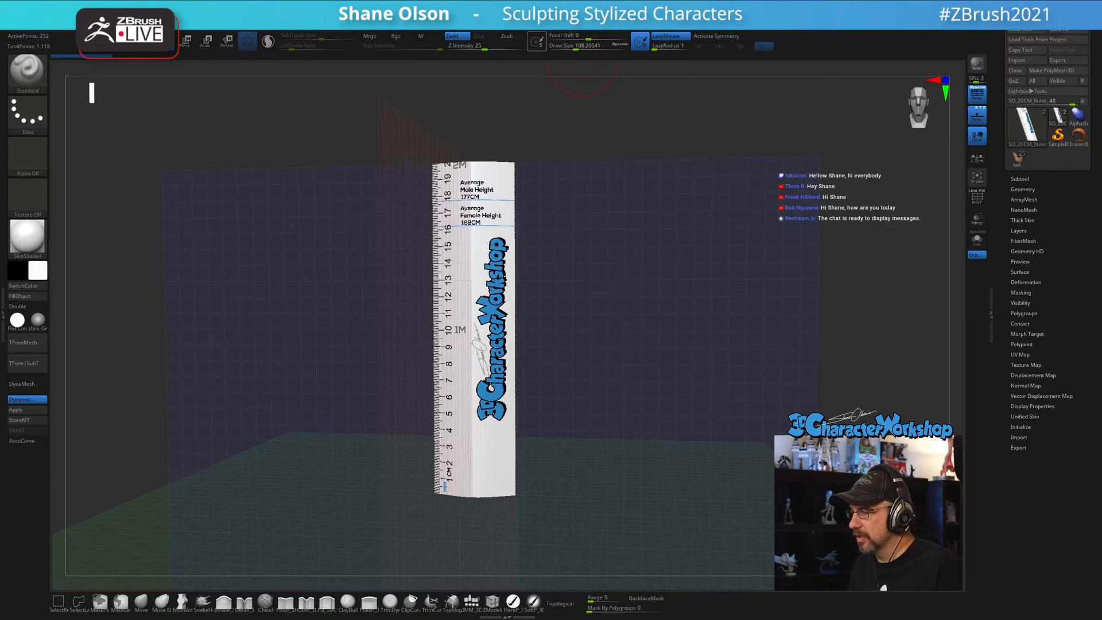
{"action": "left_click_drag", "start_coordinate": [572, 130], "coordinate": [581, 132]}
{"action": "left_click", "coordinate": [471, 29]}
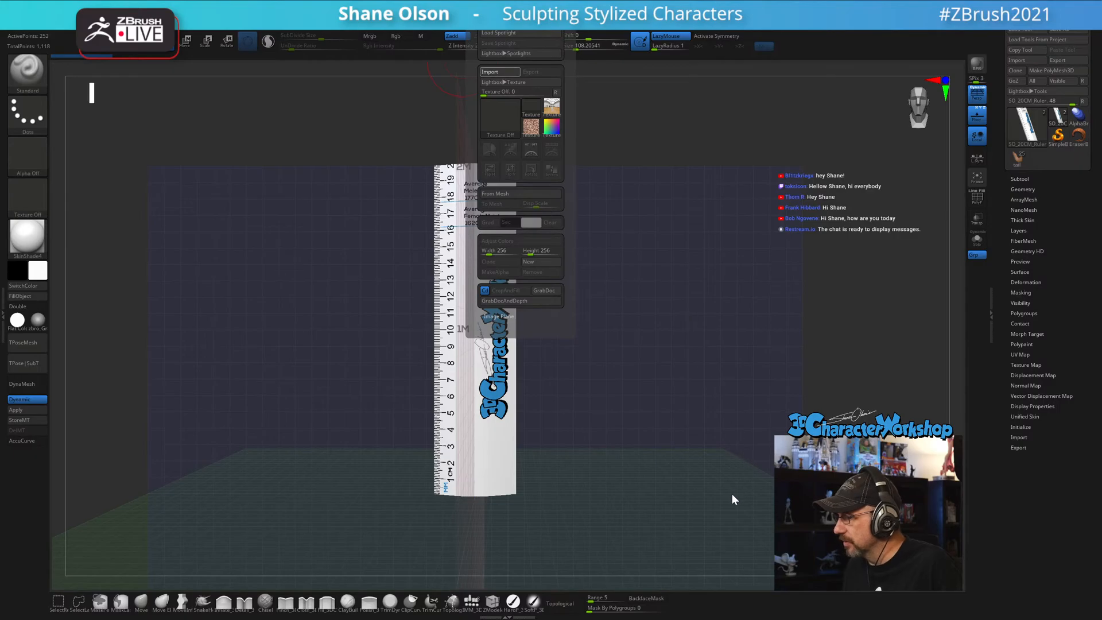
{"action": "left_click", "coordinate": [715, 499]}
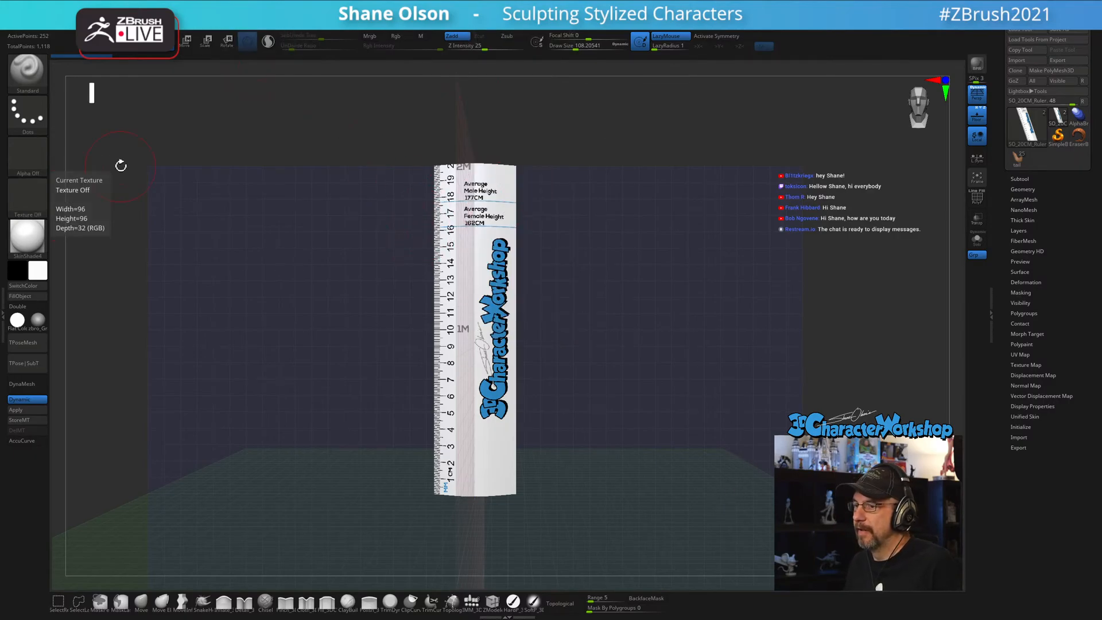
{"action": "left_click", "coordinate": [481, 26]}
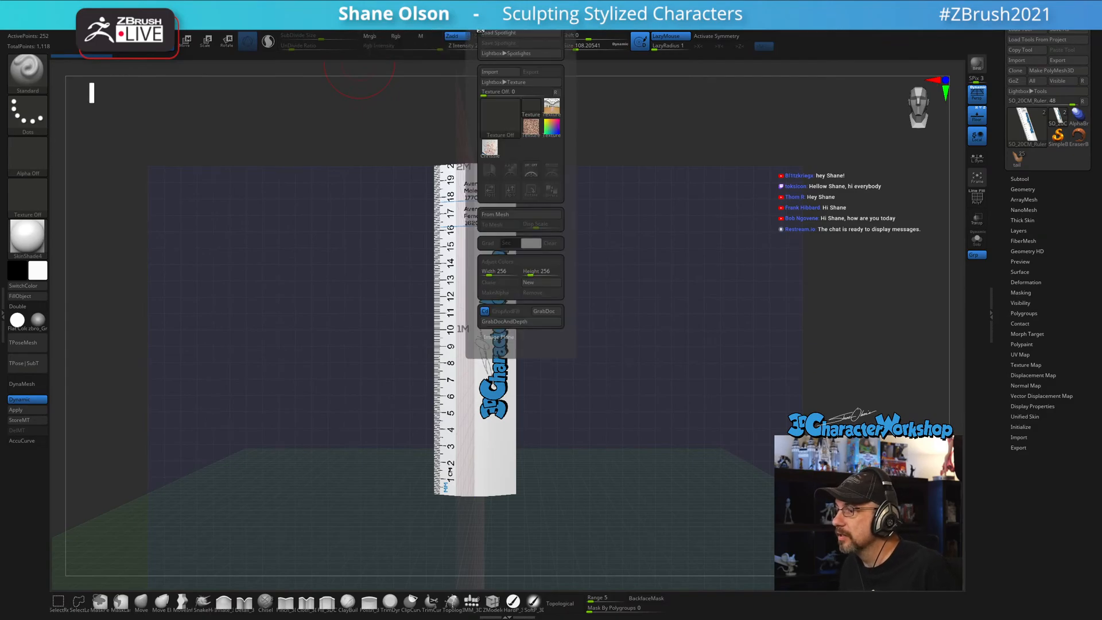
{"action": "left_click", "coordinate": [490, 147]}
{"action": "left_click", "coordinate": [531, 170]}
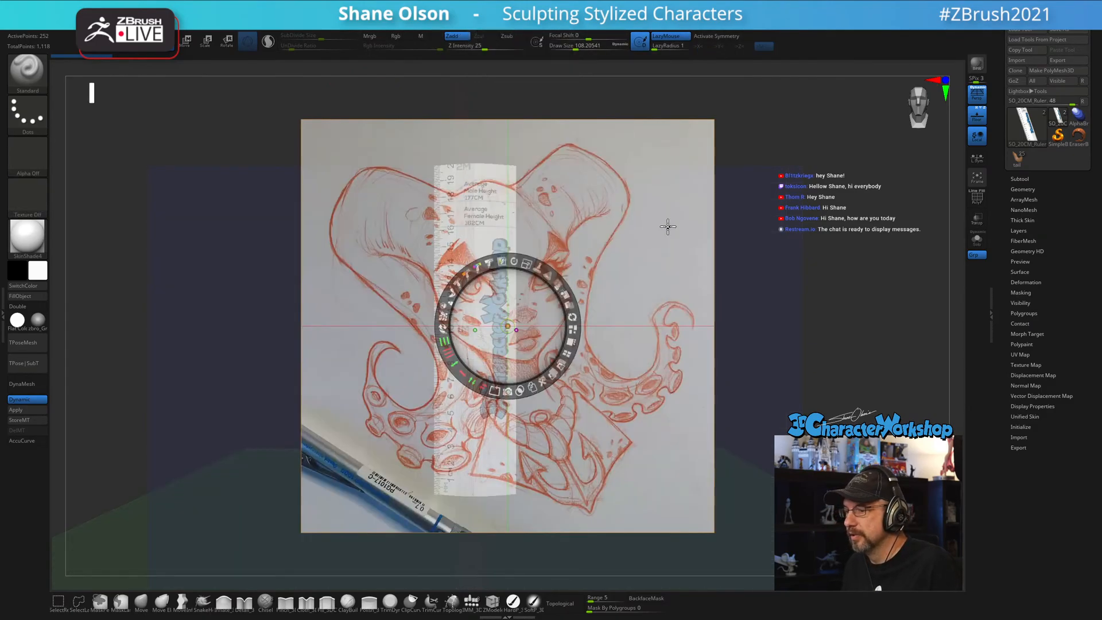
Make the sketch fully opaque, shrink it into the canvas's upper-left corner, and leave Spotlight editing.
{"action": "left_click", "coordinate": [560, 284]}
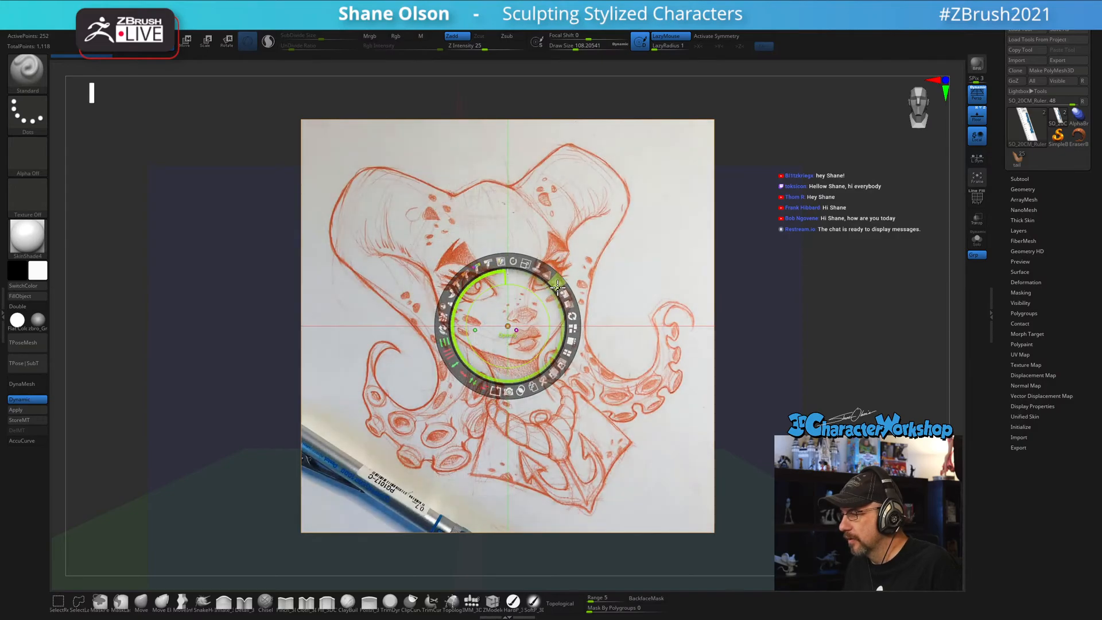
{"action": "left_click", "coordinate": [527, 263]}
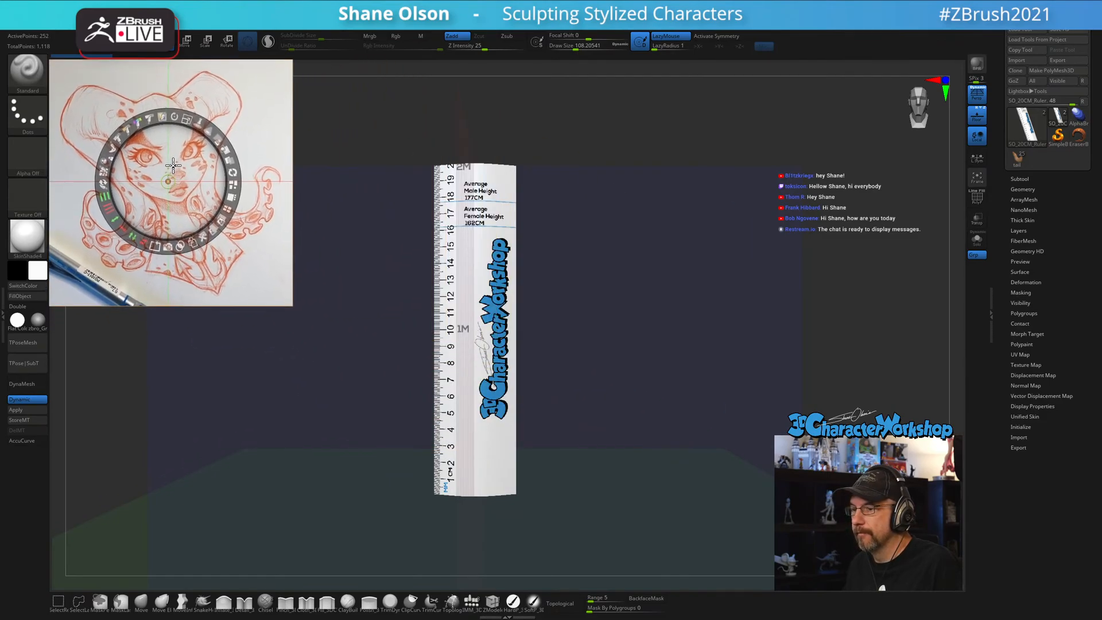
{"action": "left_click_drag", "start_coordinate": [188, 119], "coordinate": [165, 122]}
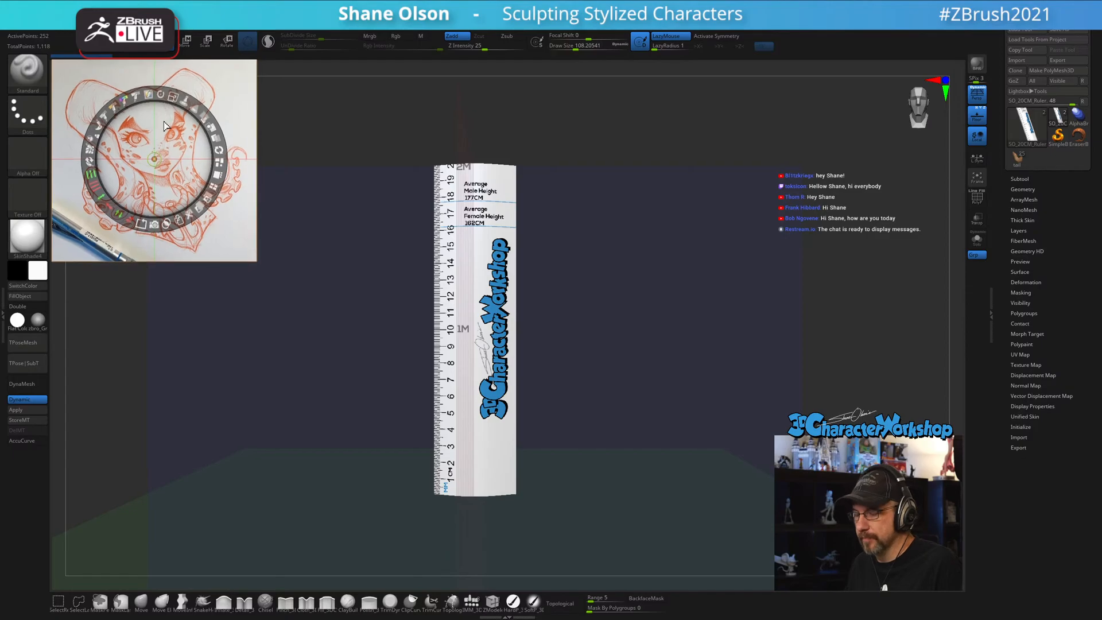
{"action": "key", "text": "z"}
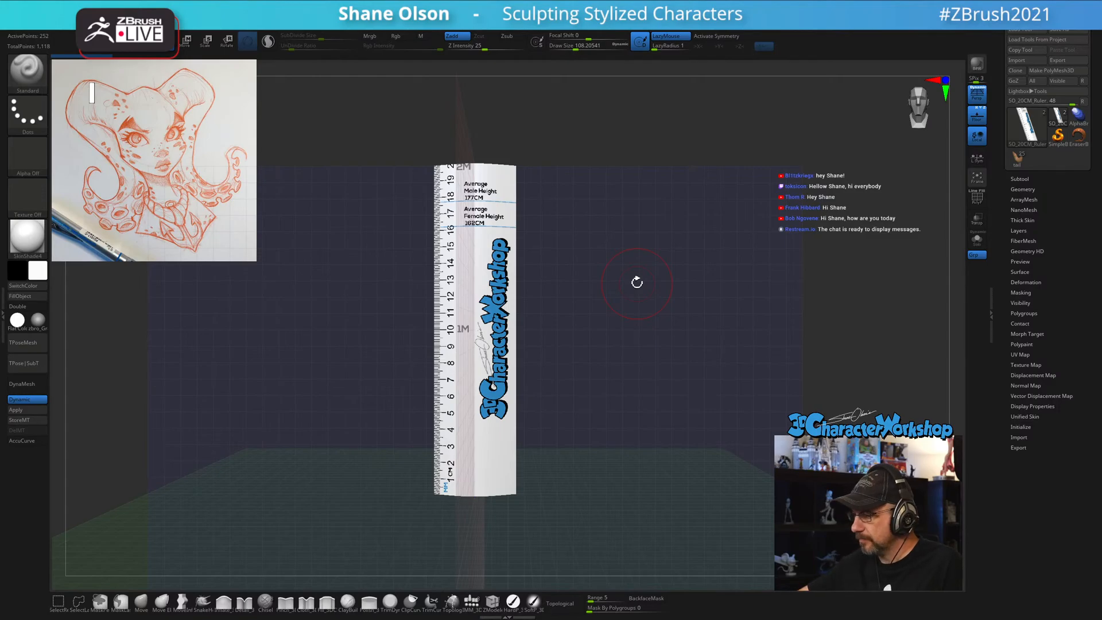
Make the PolySphere the active subtool and hide the SO_20CM_Ruler subtool.
{"action": "left_click_drag", "start_coordinate": [684, 424], "coordinate": [729, 435]}
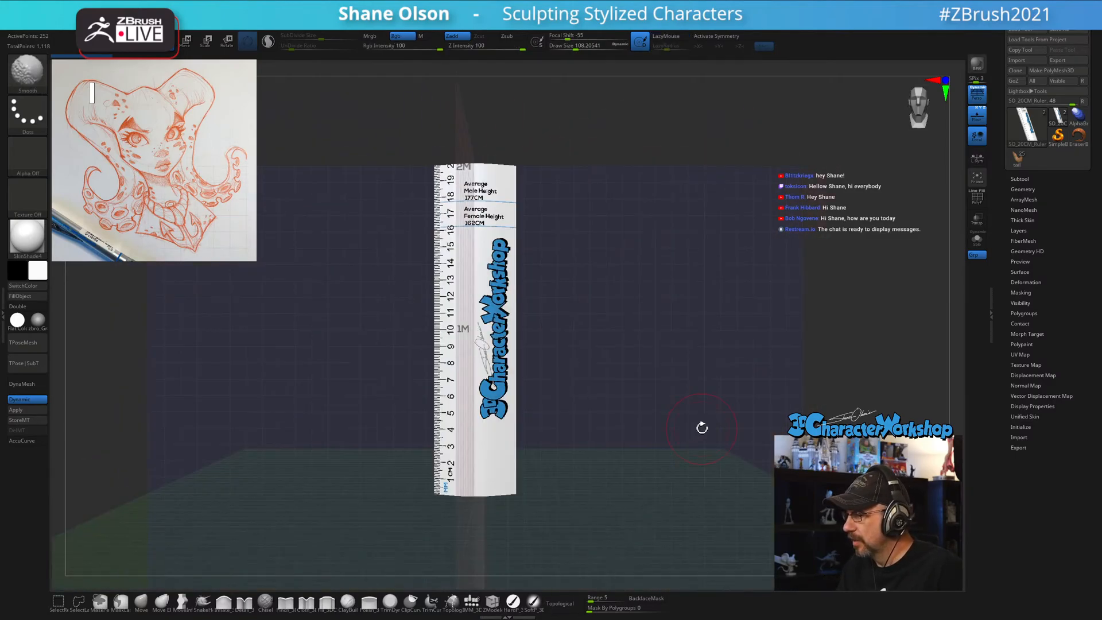
{"action": "left_click", "coordinate": [1021, 179]}
{"action": "left_click", "coordinate": [1023, 229]}
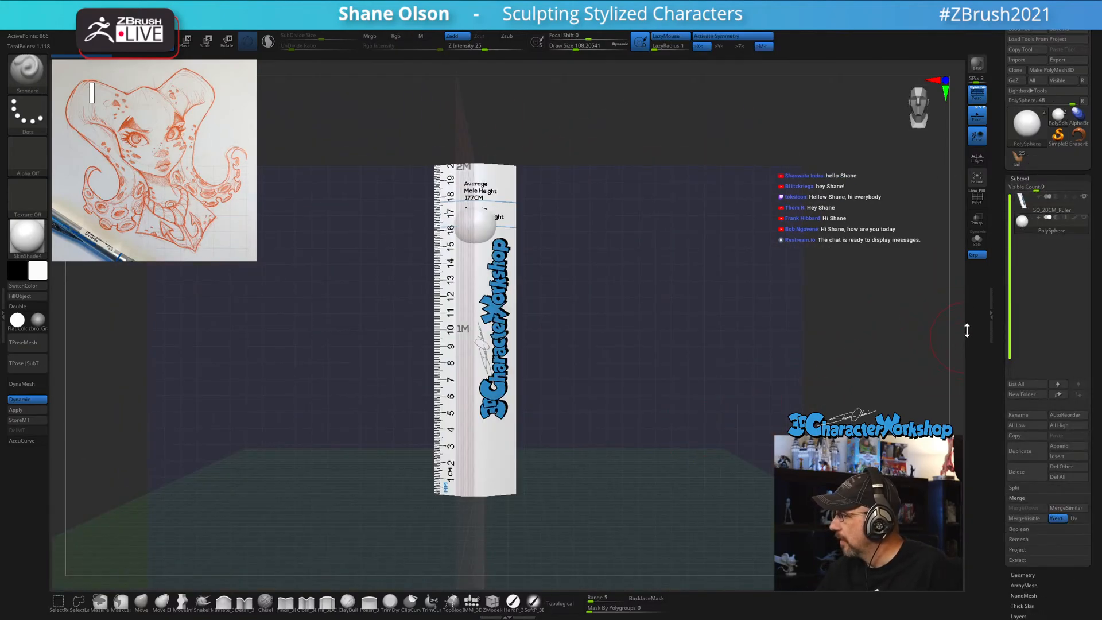
{"action": "left_click", "coordinate": [1084, 198]}
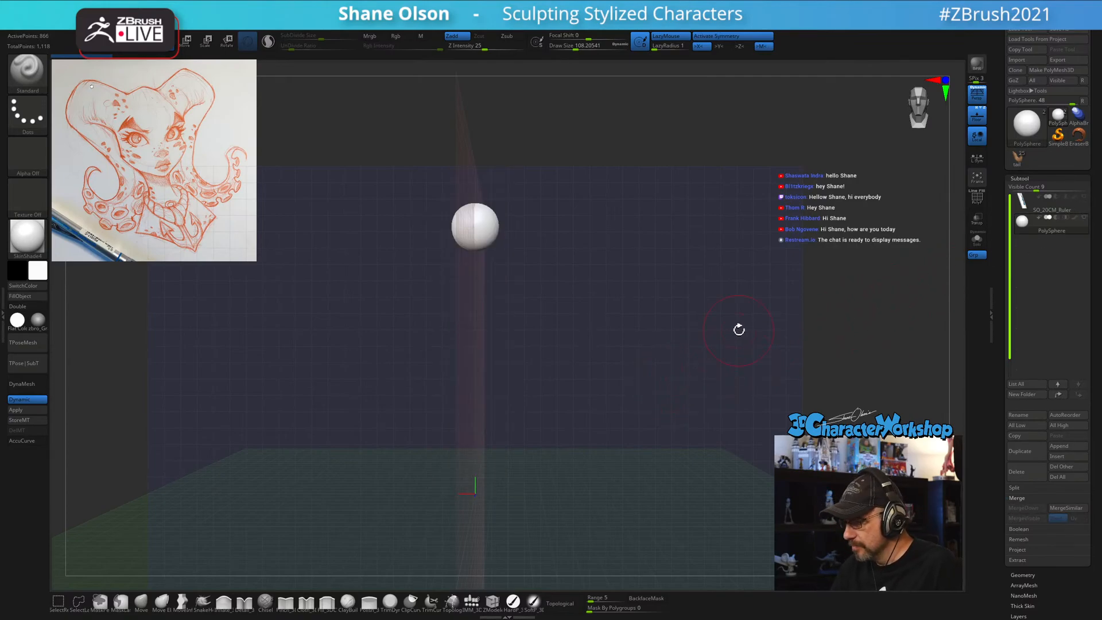
Turn off the perspective view and the floor grid around the sphere.
{"action": "left_click", "coordinate": [977, 93]}
{"action": "key", "text": "p"}
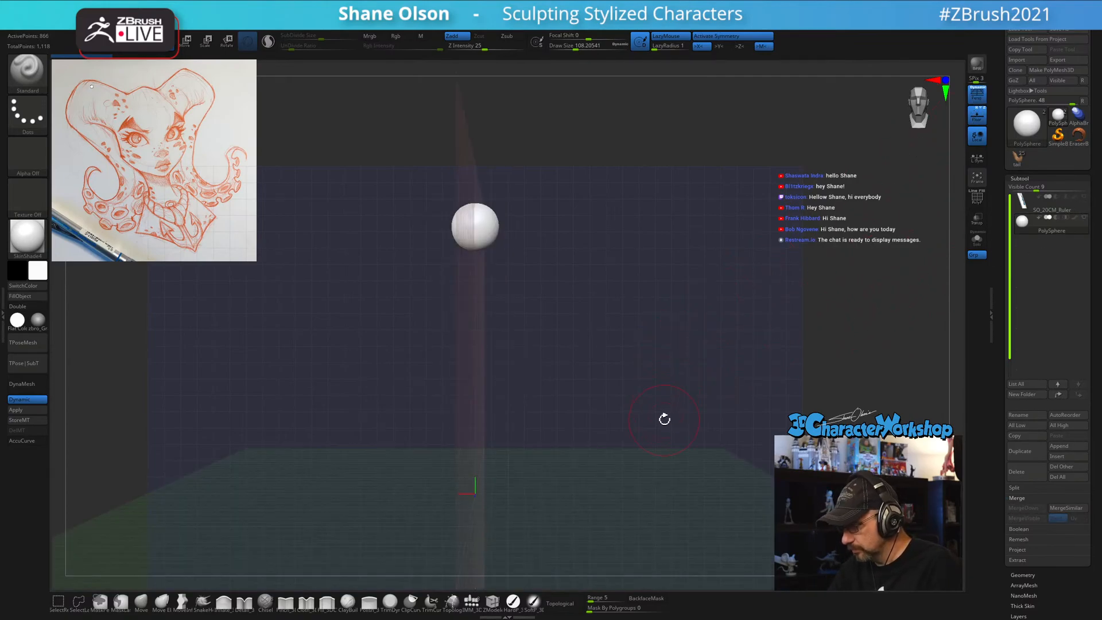
{"action": "key", "text": "p"}
{"action": "left_click", "coordinate": [980, 121]}
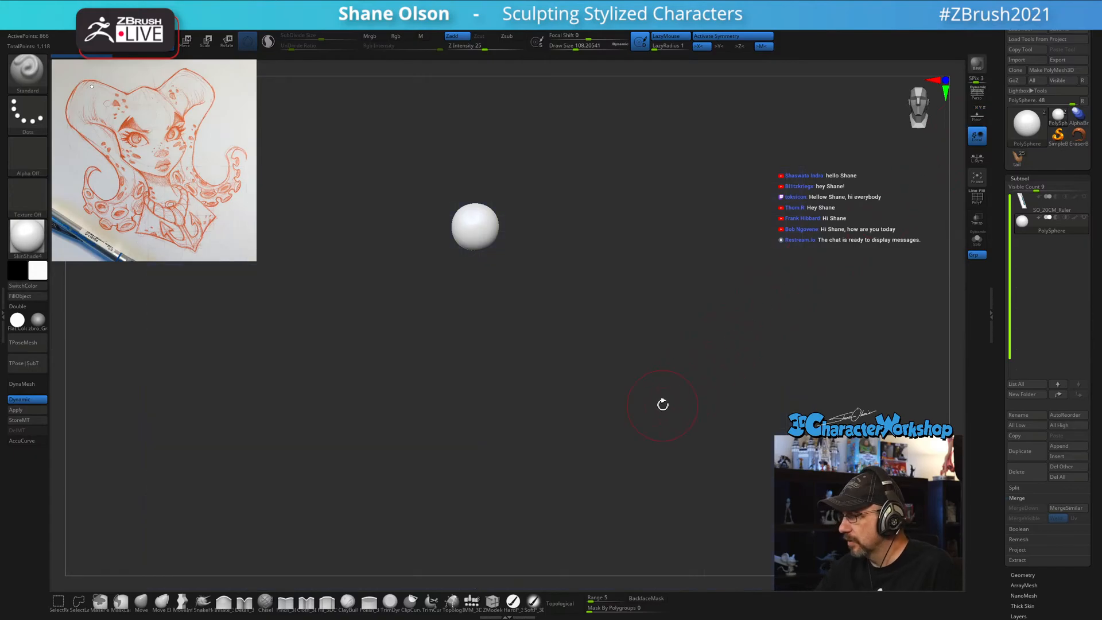
Show the sphere's PolyFrame wireframe and reduce the draw size to about 51.
{"action": "left_click_drag", "start_coordinate": [662, 405], "coordinate": [654, 425], "text": "alt"}
{"action": "left_click_drag", "start_coordinate": [489, 158], "coordinate": [488, 156], "text": "shift"}
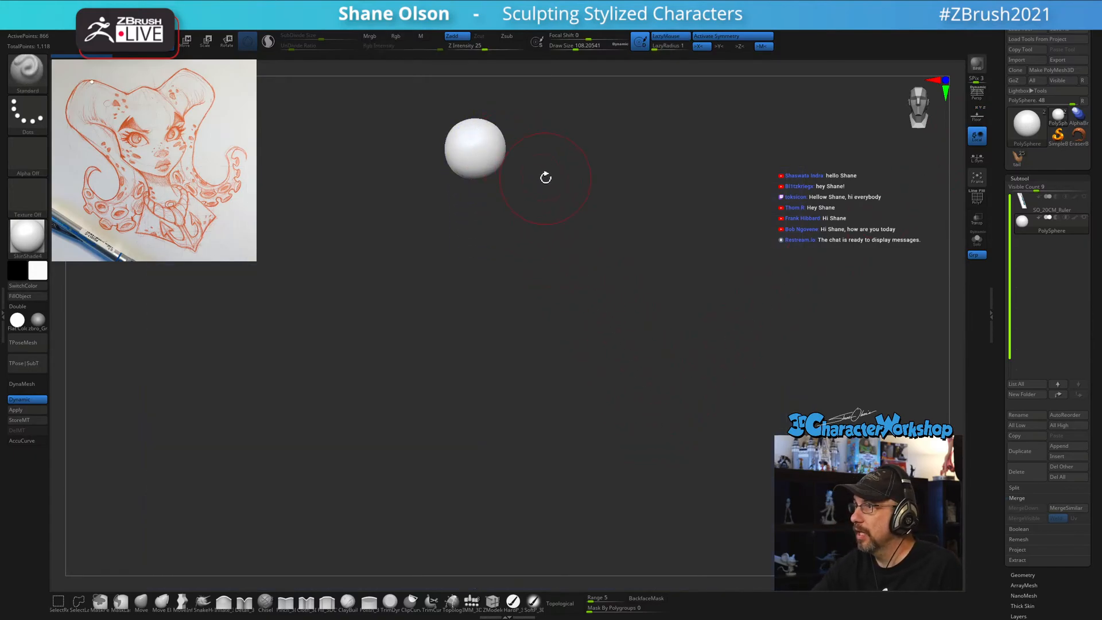
{"action": "mouse_move", "coordinate": [546, 178]}
{"action": "left_mouse_down", "text": "alt"}
{"action": "mouse_move", "coordinate": [574, 357]}
{"action": "mouse_move", "coordinate": [600, 438]}
{"action": "mouse_move", "coordinate": [637, 445]}
{"action": "mouse_move", "coordinate": [664, 360]}
{"action": "left_mouse_up", "text": "alt"}
{"action": "key", "text": "shift+f"}
{"action": "key", "text": "s"}
{"action": "left_click", "coordinate": [653, 430]}
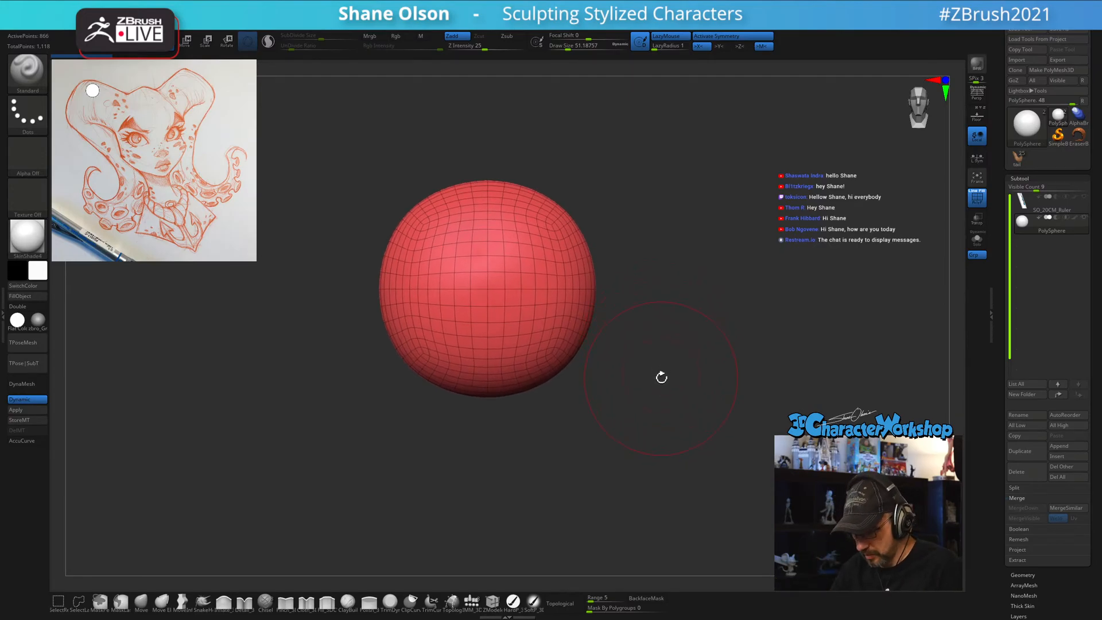
Scale the PolySphere up uniformly with the gizmo, stepping back through the undo history to adjust its size.
{"action": "key", "text": "w"}
{"action": "left_click_drag", "start_coordinate": [649, 263], "coordinate": [671, 339]}
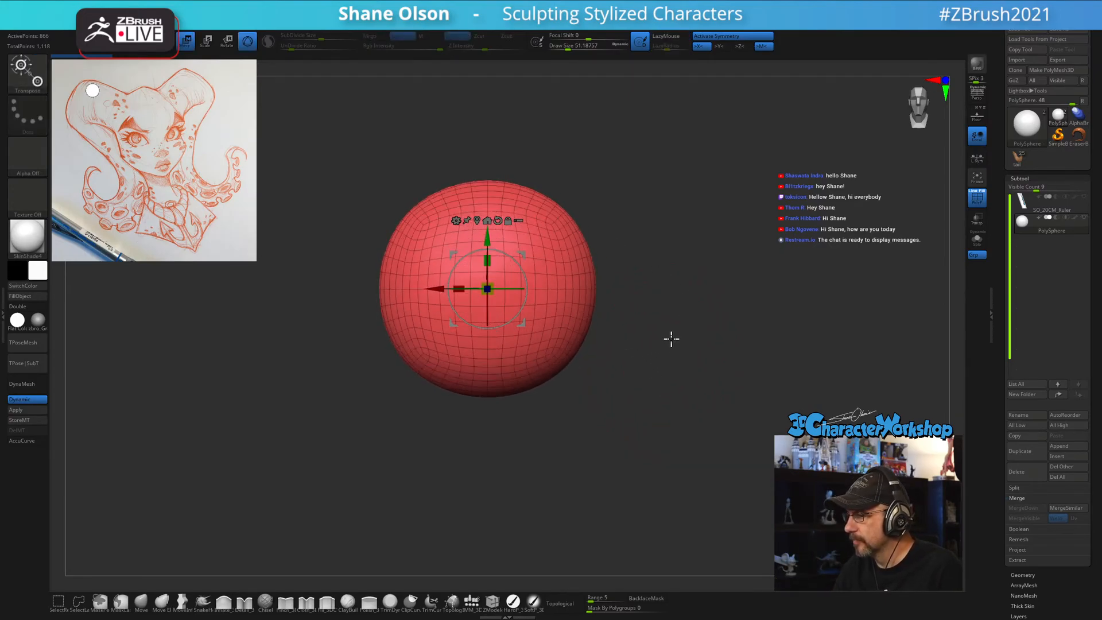
{"action": "left_click_drag", "start_coordinate": [487, 288], "coordinate": [571, 201]}
{"action": "key", "text": "ctrl+z"}
{"action": "key", "text": "ctrl+z"}
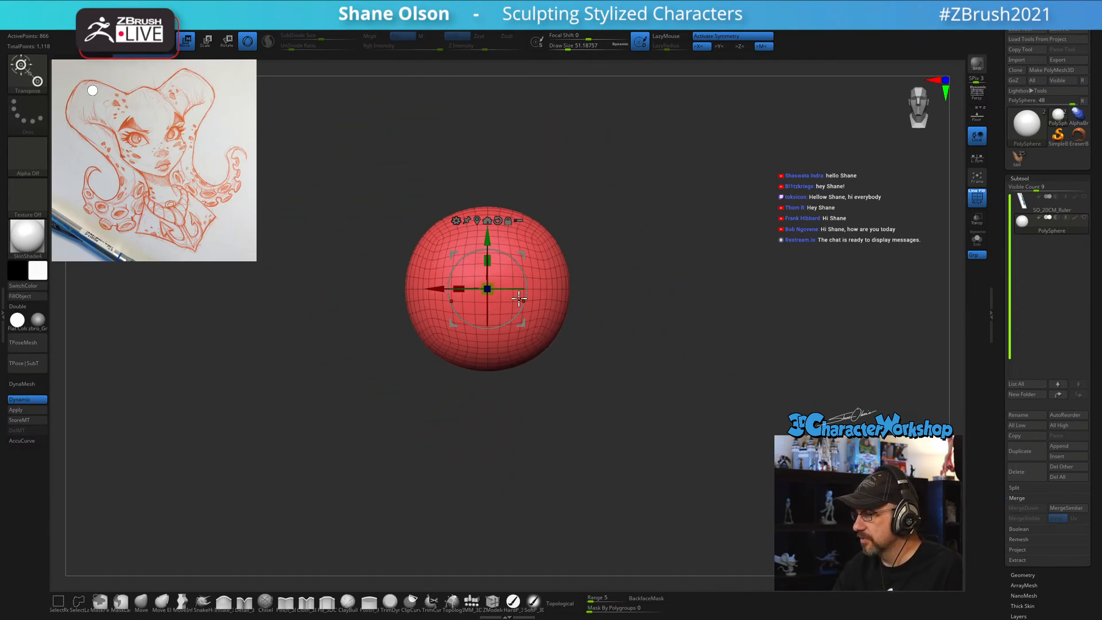
{"action": "left_click_drag", "start_coordinate": [487, 289], "coordinate": [567, 196]}
{"action": "key", "text": "ctrl+z"}
{"action": "key", "text": "ctrl+z"}
{"action": "key", "text": "ctrl+z"}
{"action": "key", "text": "ctrl+z"}
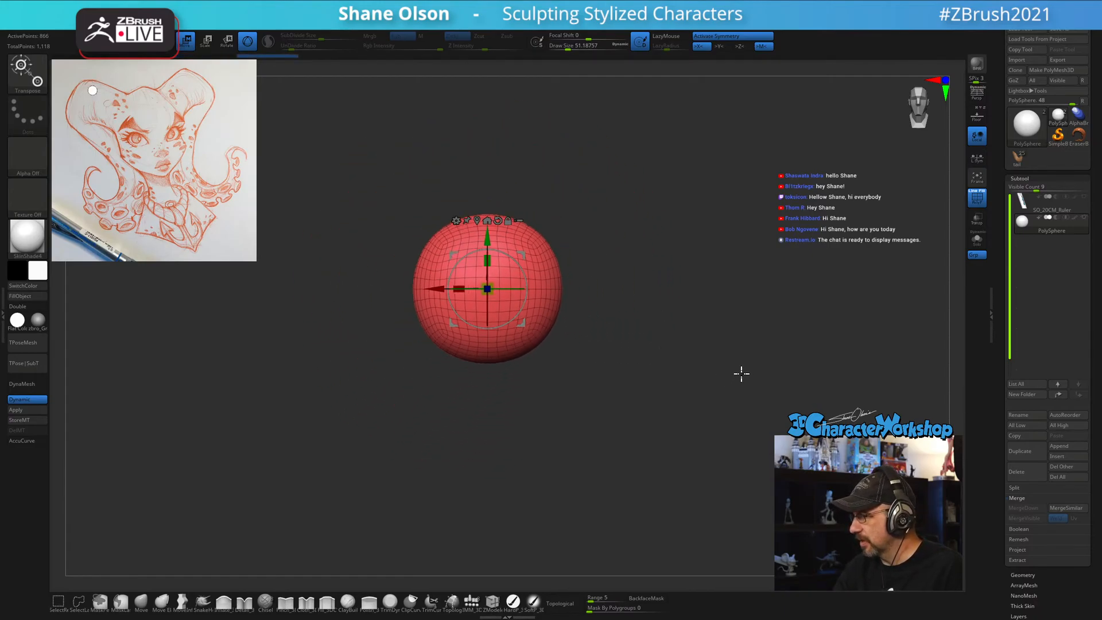
Compare the enlarged sphere with the temporarily displayed ruler subtool, and hide the ruler again.
{"action": "left_click", "coordinate": [1085, 197]}
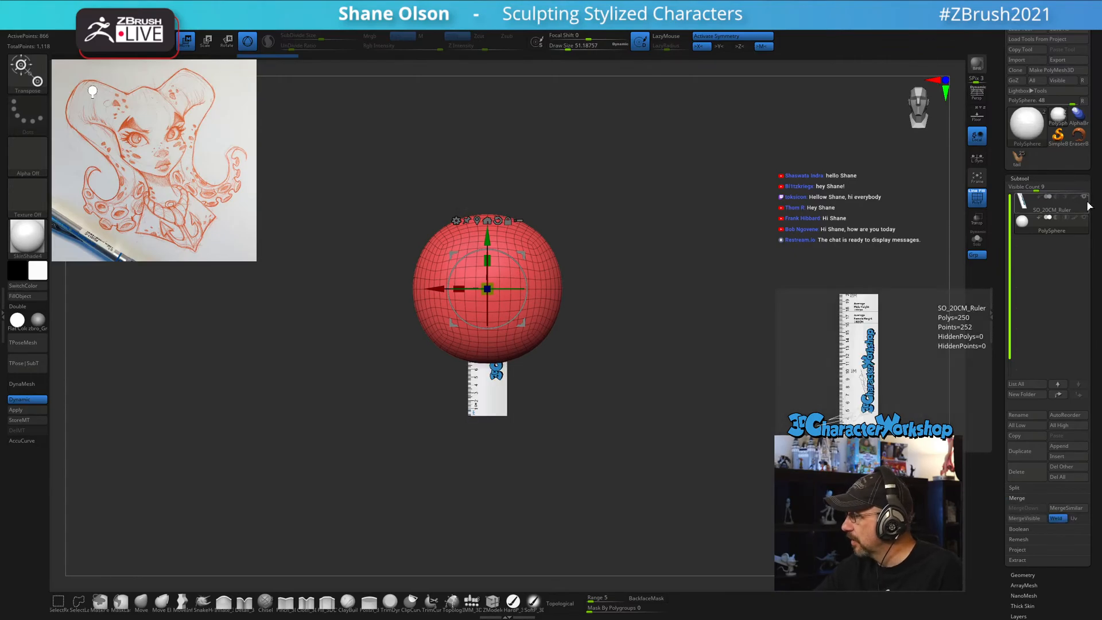
{"action": "left_click", "coordinate": [1084, 198]}
{"action": "key", "text": "ctrl+shift+z"}
Duplicate the sphere slightly downward within the same subtool and assign the unmasked copy its own polygroup.
{"action": "left_click_drag", "start_coordinate": [610, 346], "coordinate": [607, 370], "text": "alt"}
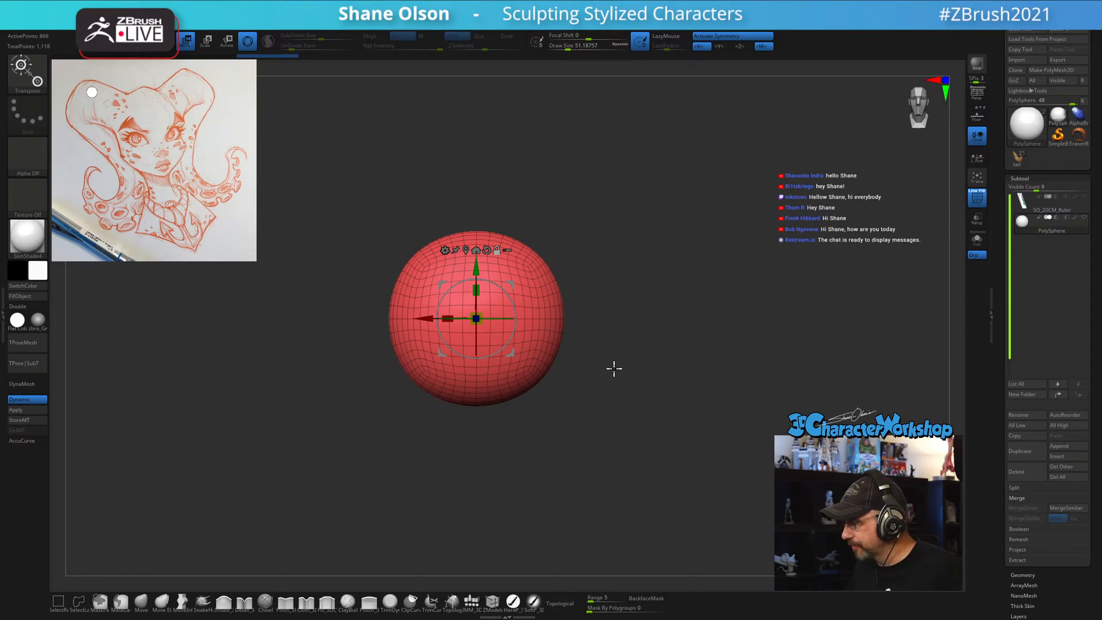
{"action": "left_click_drag", "start_coordinate": [614, 369], "coordinate": [638, 377]}
{"action": "left_click_drag", "start_coordinate": [635, 285], "coordinate": [632, 302], "text": "alt"}
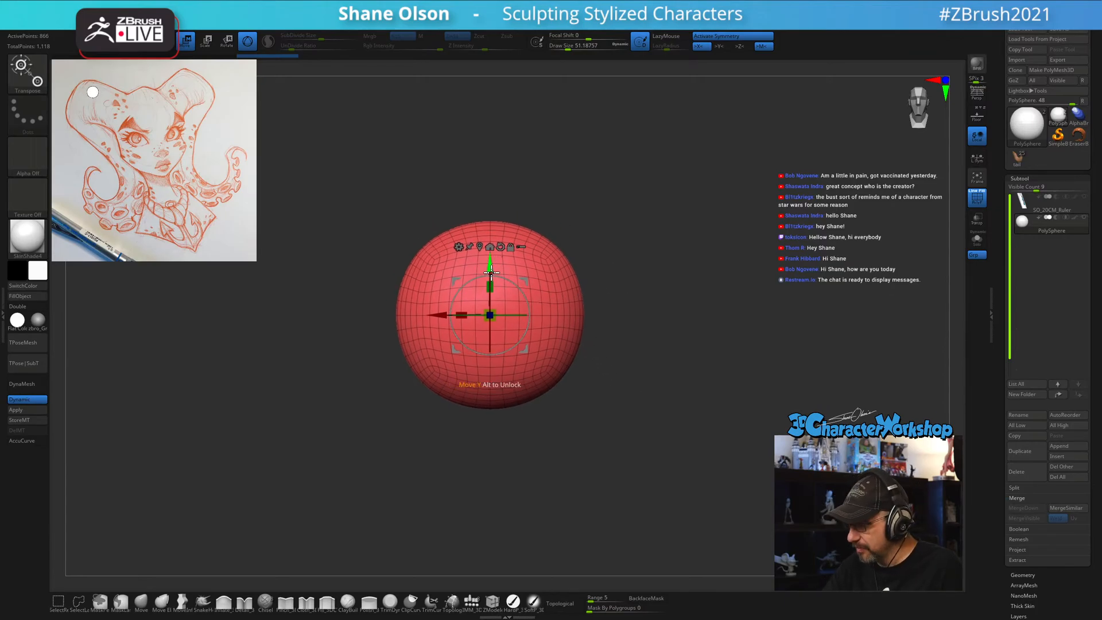
{"action": "left_click_drag", "start_coordinate": [491, 272], "coordinate": [499, 284], "text": "ctrl"}
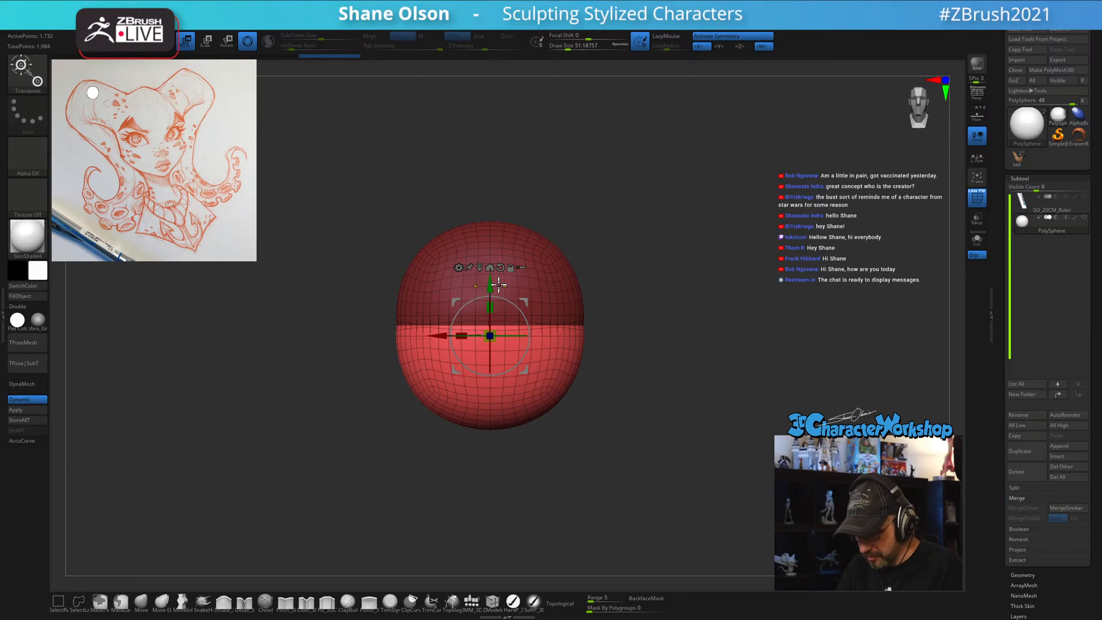
{"action": "key", "text": "ctrl+w"}
{"action": "left_click_drag", "start_coordinate": [632, 429], "coordinate": [629, 434], "text": "alt"}
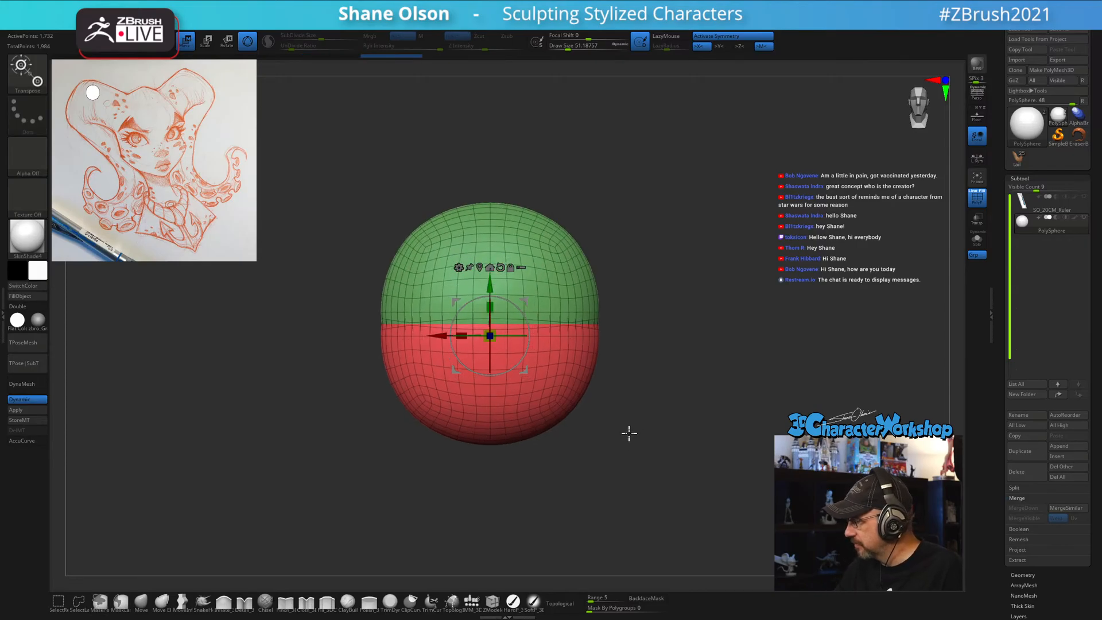
Mask the upper sphere, realign the gizmo in side view, and tilt the lower sphere to raise its front edge.
{"action": "left_click", "coordinate": [491, 397]}
{"action": "left_click_drag", "start_coordinate": [731, 408], "coordinate": [685, 409]}
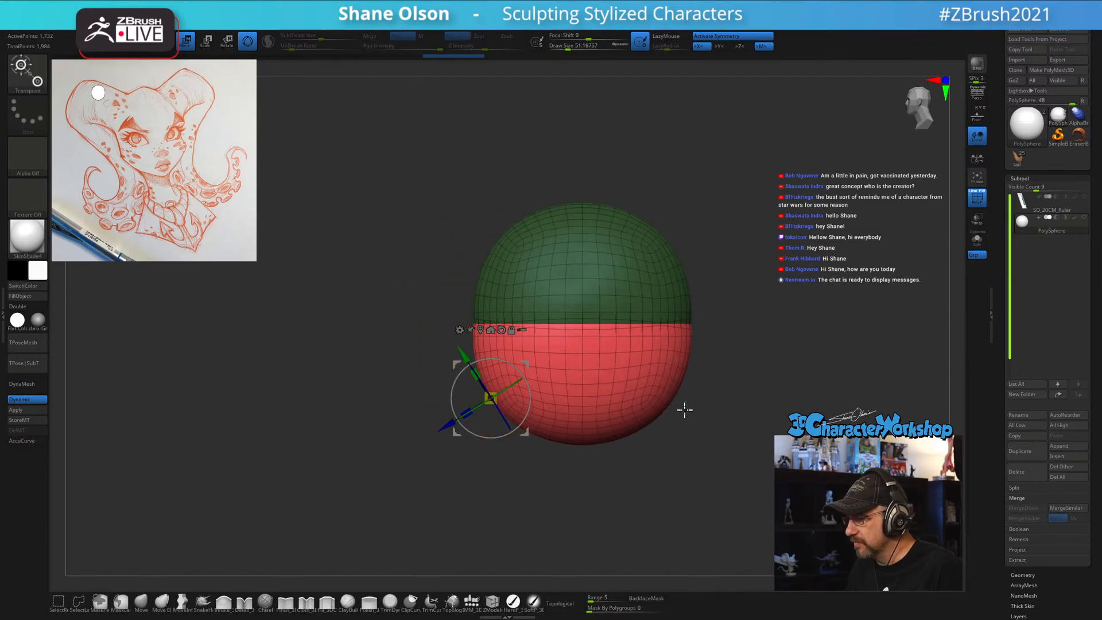
{"action": "left_click", "coordinate": [502, 330]}
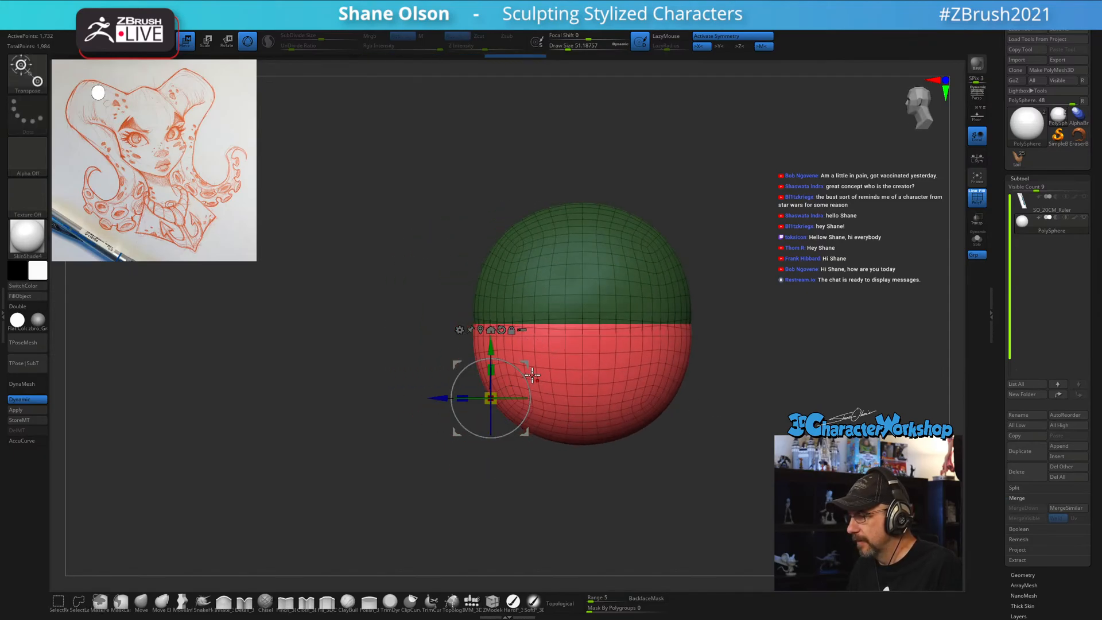
{"action": "left_click_drag", "start_coordinate": [529, 363], "coordinate": [523, 374]}
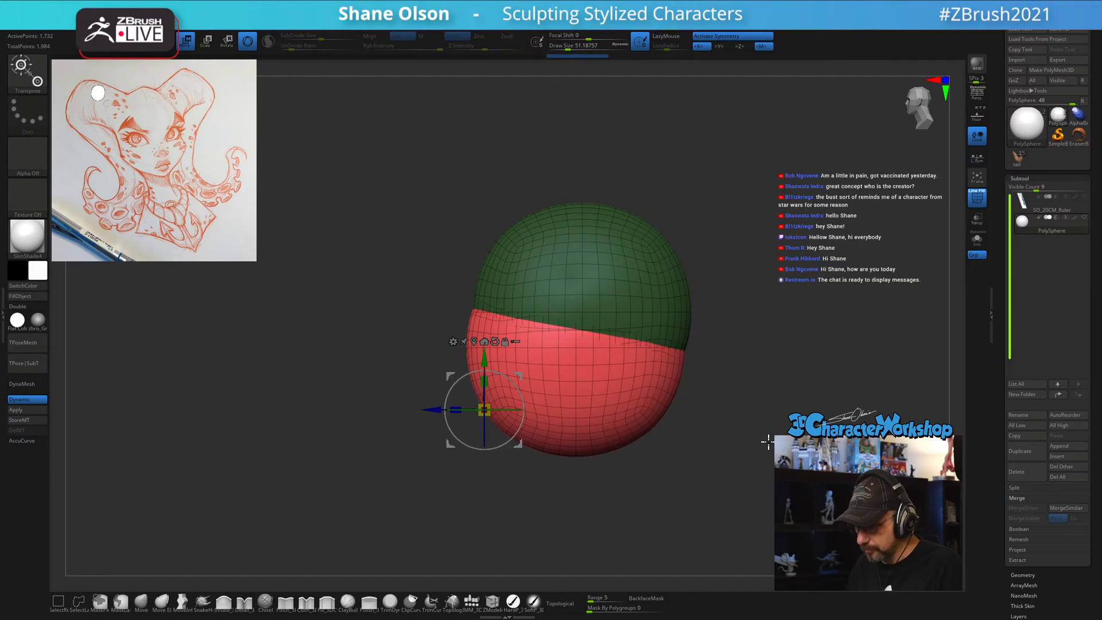
With the MoveInfiniteDepth brush at a draw size of about 576, push the lower sphere's back and underside inward from the side.
{"action": "key", "text": "q"}
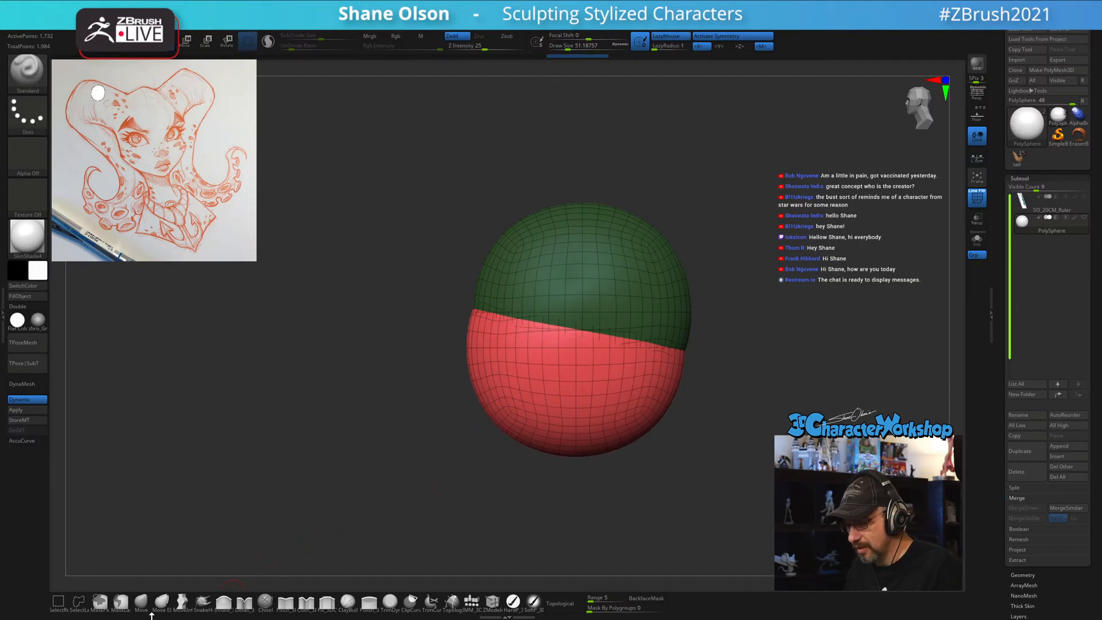
{"action": "left_click", "coordinate": [182, 602]}
{"action": "key", "text": "s"}
{"action": "left_click_drag", "start_coordinate": [282, 458], "coordinate": [314, 473]}
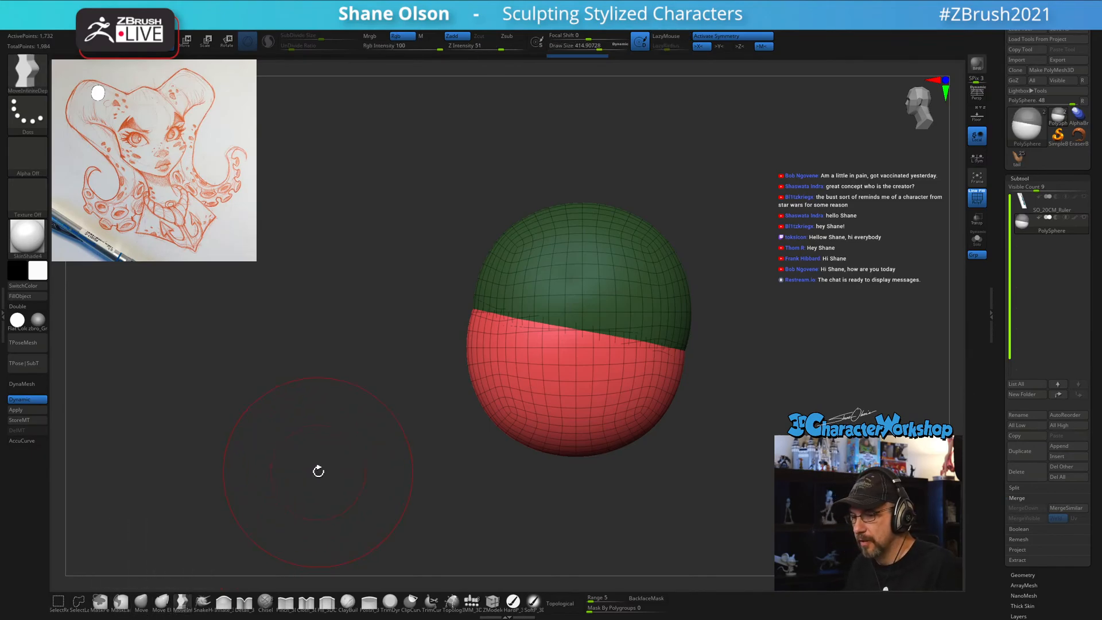
{"action": "key", "text": "s"}
{"action": "left_click_drag", "start_coordinate": [721, 396], "coordinate": [731, 403]}
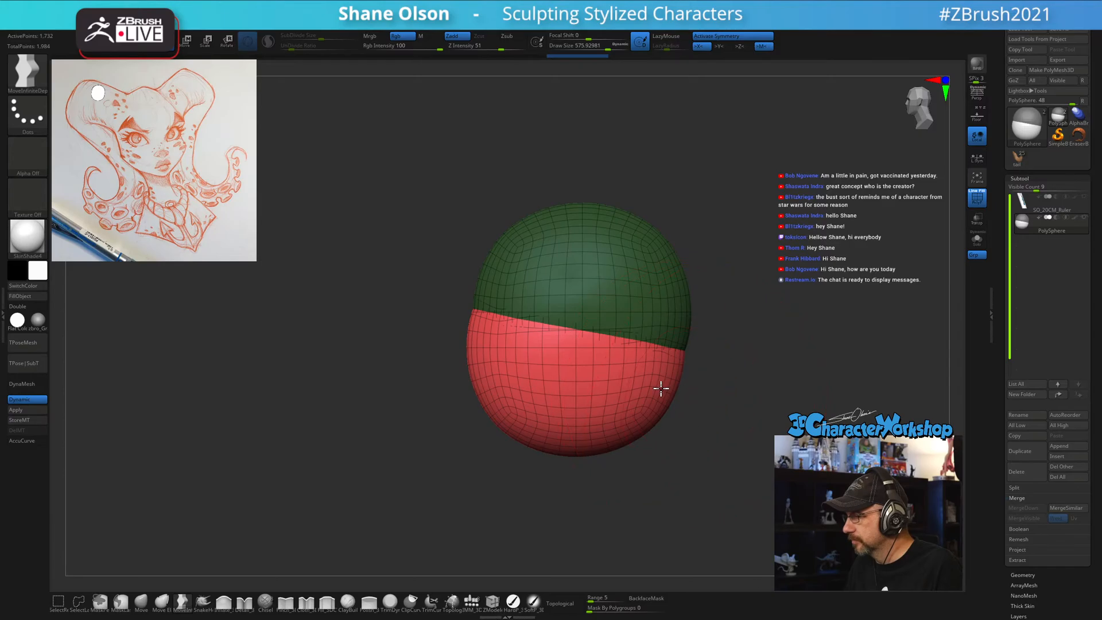
{"action": "left_click_drag", "start_coordinate": [661, 389], "coordinate": [642, 381]}
{"action": "mouse_move", "coordinate": [598, 425]}
{"action": "left_mouse_down"}
{"action": "mouse_move", "coordinate": [587, 424]}
{"action": "mouse_move", "coordinate": [608, 425]}
{"action": "mouse_move", "coordinate": [598, 421]}
{"action": "left_mouse_up"}
From the front, reduce the draw size to about 422 and push the lower sphere's sides inward to narrow the jaw.
{"action": "left_click_drag", "start_coordinate": [714, 414], "coordinate": [745, 417]}
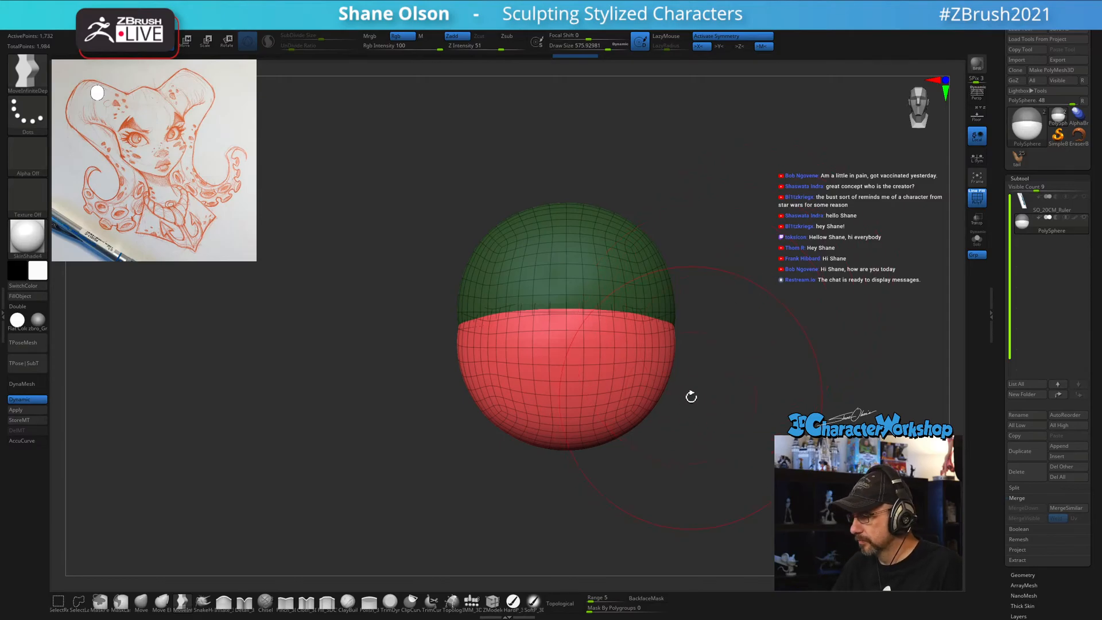
{"action": "left_click_drag", "start_coordinate": [706, 396], "coordinate": [677, 377]}
{"action": "key", "text": "s"}
{"action": "left_click_drag", "start_coordinate": [638, 419], "coordinate": [622, 421]}
{"action": "key", "text": "s"}
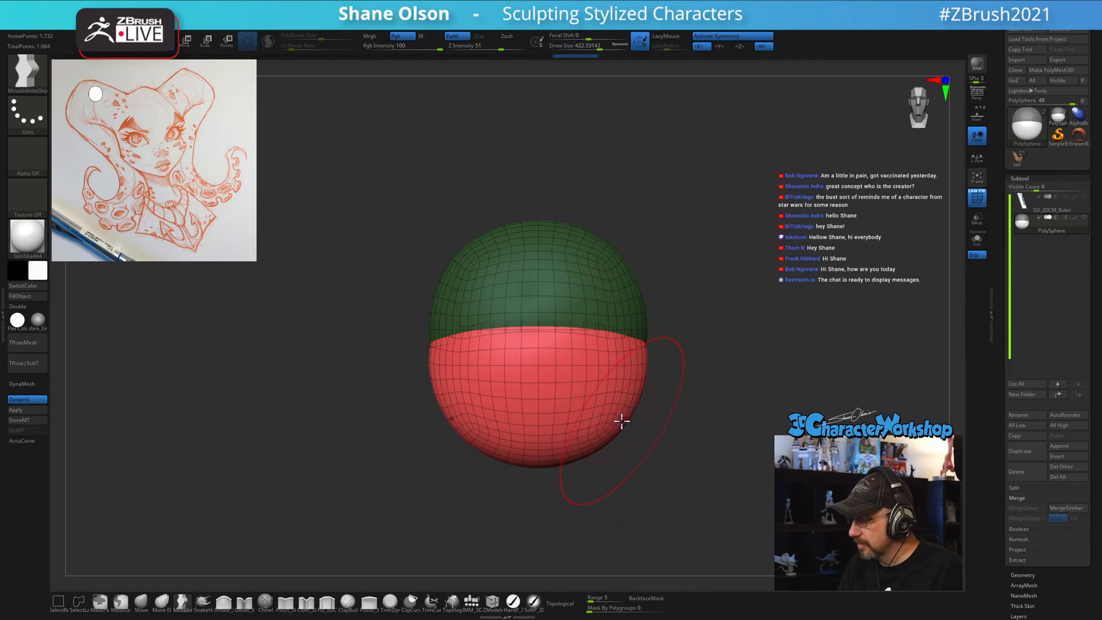
With the Move brush, pull the lower sphere's back edge forward from the side to form a jawline and chin.
{"action": "left_click", "coordinate": [141, 601]}
{"action": "mouse_move", "coordinate": [561, 446]}
{"action": "left_mouse_down"}
{"action": "mouse_move", "coordinate": [677, 418]}
{"action": "mouse_move", "coordinate": [638, 389]}
{"action": "mouse_move", "coordinate": [650, 388]}
{"action": "left_mouse_up"}
{"action": "key", "text": "s"}
{"action": "left_click_drag", "start_coordinate": [616, 438], "coordinate": [553, 466]}
{"action": "mouse_move", "coordinate": [646, 460]}
{"action": "left_mouse_down"}
{"action": "mouse_move", "coordinate": [595, 472]}
{"action": "mouse_move", "coordinate": [608, 488]}
{"action": "left_mouse_up"}
Set the draw size to about 484, refine the chin and cheek contours, and bring up the transform gizmo.
{"action": "key", "text": "s"}
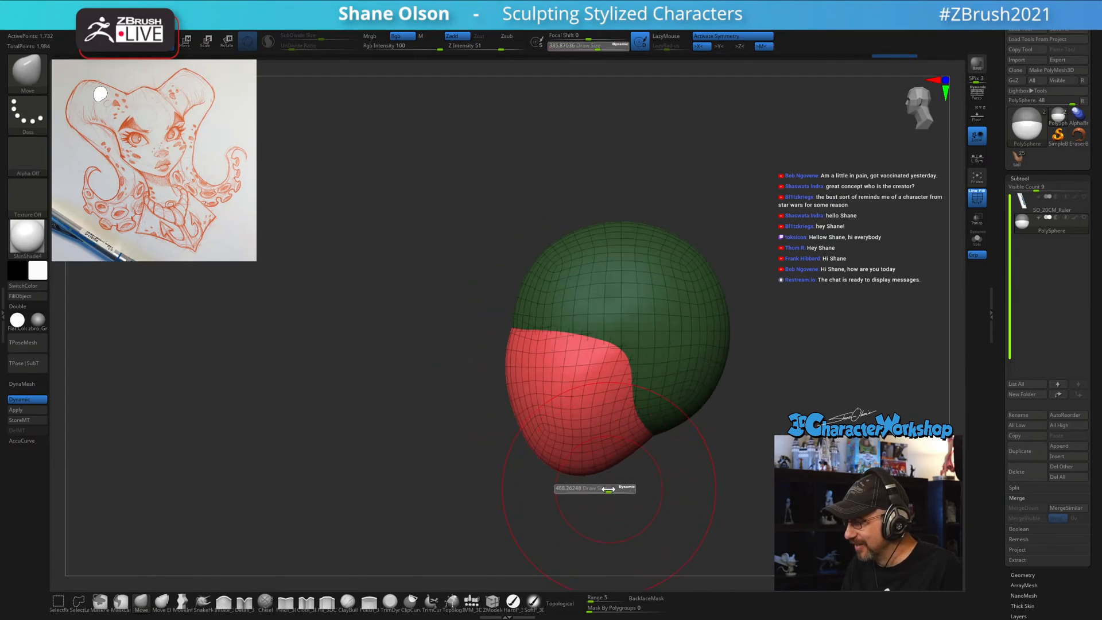
{"action": "key", "text": "s"}
{"action": "mouse_move", "coordinate": [557, 460]}
{"action": "left_mouse_down"}
{"action": "mouse_move", "coordinate": [541, 466]}
{"action": "mouse_move", "coordinate": [592, 460]}
{"action": "left_mouse_up"}
{"action": "key", "text": "s"}
{"action": "mouse_move", "coordinate": [687, 460]}
{"action": "left_mouse_down"}
{"action": "mouse_move", "coordinate": [712, 458]}
{"action": "mouse_move", "coordinate": [707, 444]}
{"action": "left_mouse_up"}
{"action": "left_click_drag", "start_coordinate": [720, 390], "coordinate": [715, 390]}
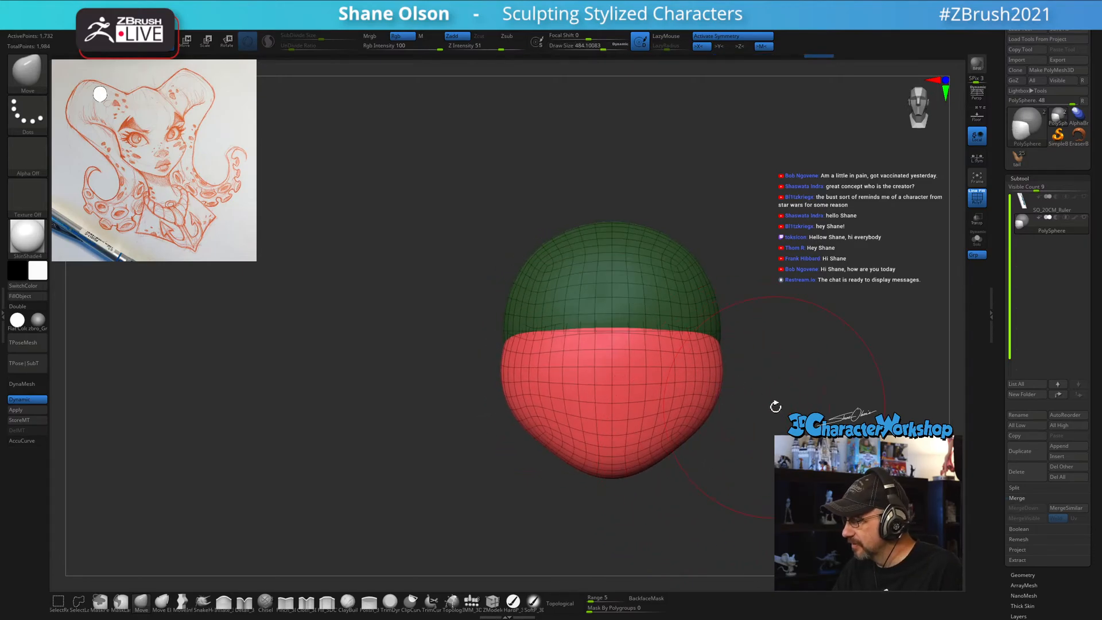
{"action": "mouse_move", "coordinate": [775, 407]}
{"action": "left_mouse_down", "text": "alt"}
{"action": "mouse_move", "coordinate": [710, 414]}
{"action": "mouse_move", "coordinate": [725, 404]}
{"action": "left_mouse_up", "text": "alt"}
{"action": "key", "text": "w"}
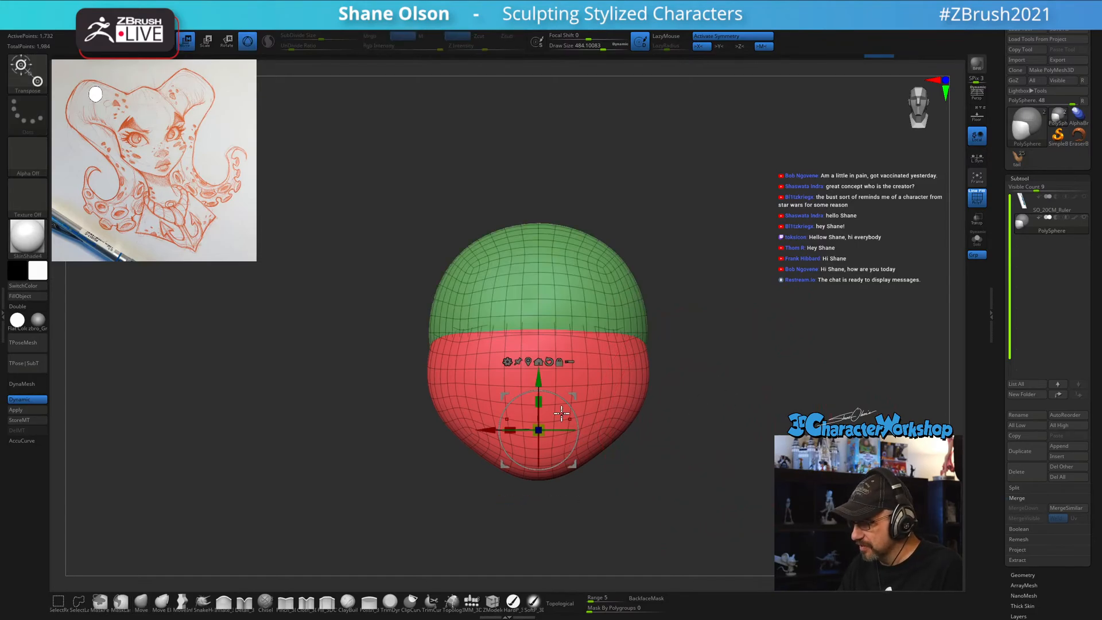
Scale the whole head narrower across its width with the transform gizmo and return to sculpting.
{"action": "left_click_drag", "start_coordinate": [510, 428], "coordinate": [540, 412]}
{"action": "key", "text": "q"}
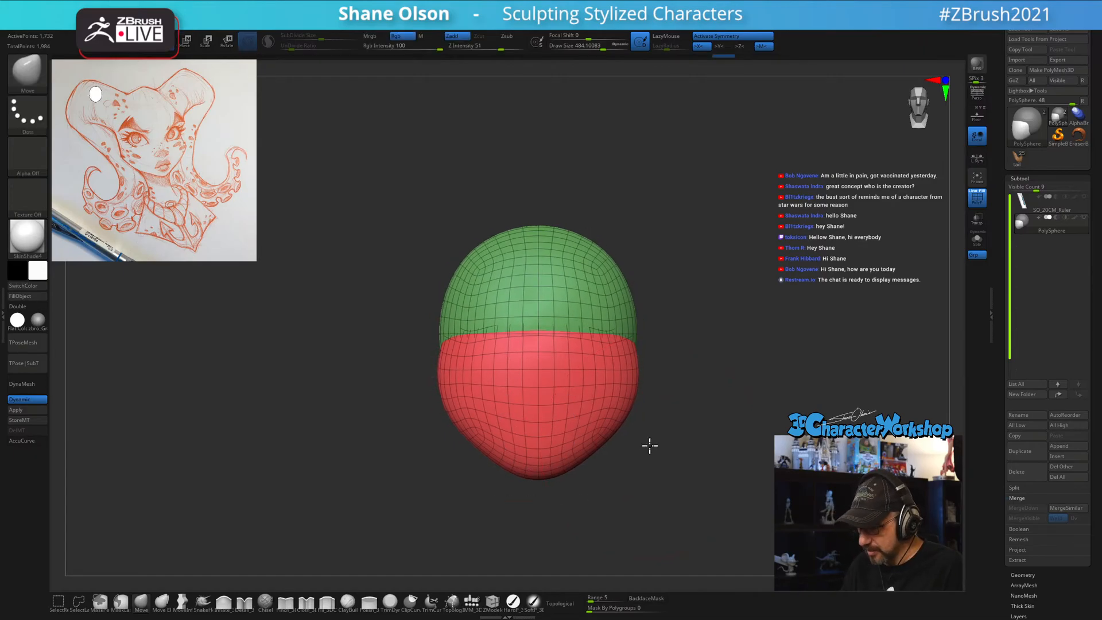
Turn on Topological masking and adjust the front of the face below the brow from the side, using a draw size of about 386.
{"action": "mouse_move", "coordinate": [650, 445]}
{"action": "left_mouse_down"}
{"action": "mouse_move", "coordinate": [628, 431]}
{"action": "mouse_move", "coordinate": [635, 447]}
{"action": "mouse_move", "coordinate": [624, 465]}
{"action": "left_mouse_up"}
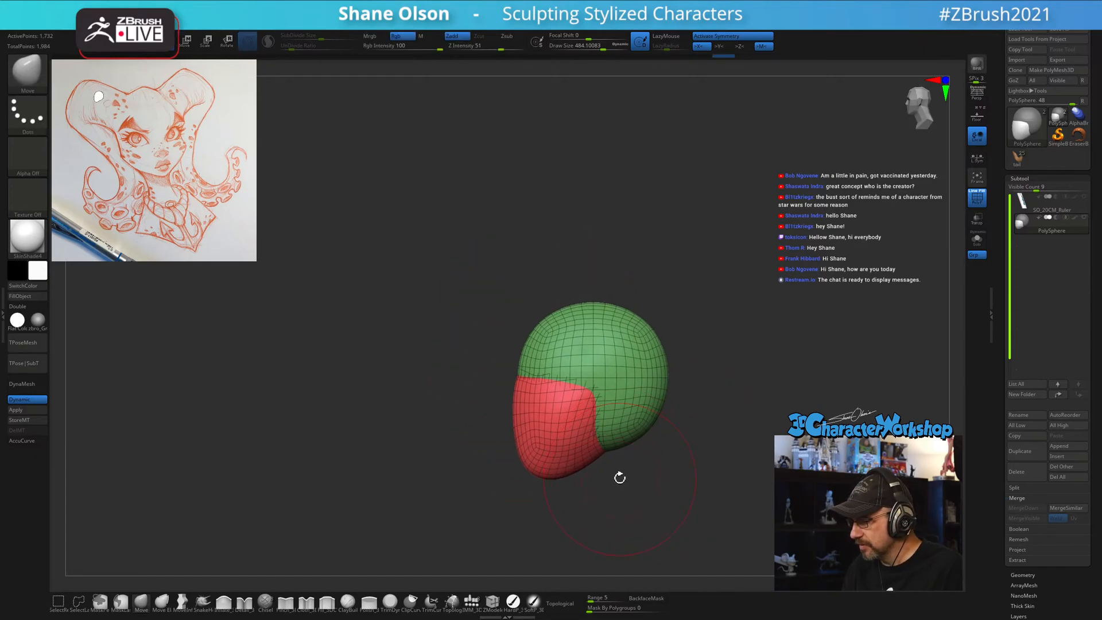
{"action": "left_click", "coordinate": [553, 604]}
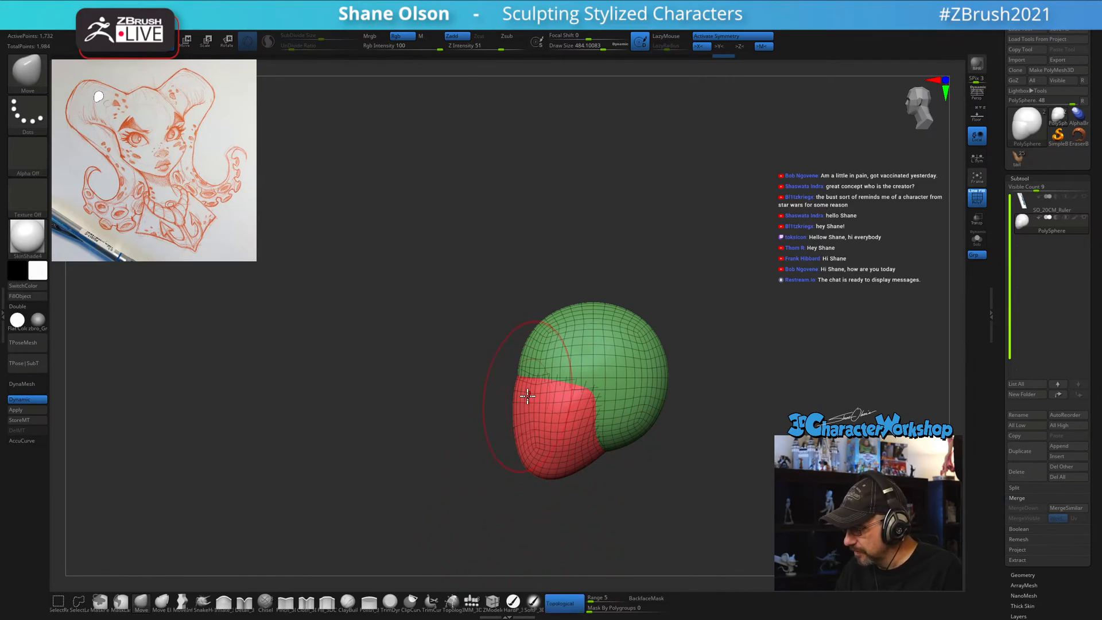
{"action": "key", "text": "s"}
{"action": "left_click_drag", "start_coordinate": [525, 395], "coordinate": [525, 392]}
{"action": "mouse_move", "coordinate": [626, 479]}
{"action": "left_mouse_down"}
{"action": "mouse_move", "coordinate": [659, 482]}
{"action": "mouse_move", "coordinate": [632, 421]}
{"action": "mouse_move", "coordinate": [581, 397]}
{"action": "mouse_move", "coordinate": [607, 463]}
{"action": "left_mouse_up"}
{"action": "key", "text": "s"}
{"action": "key", "text": "s"}
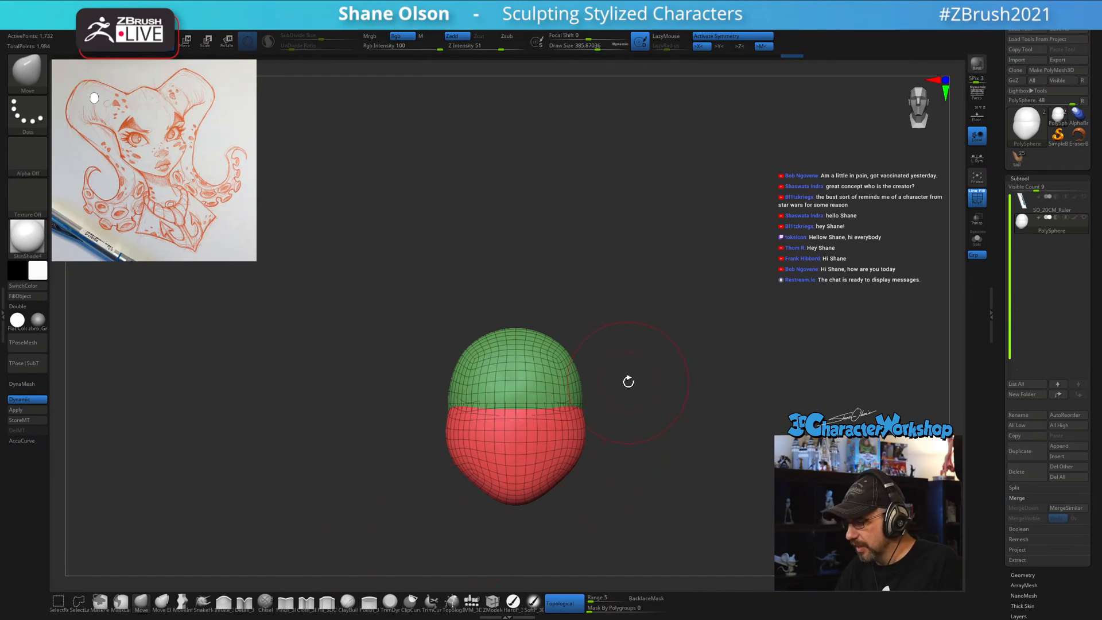
Raise the Move brush's draw size to about 878 and reshape the jaw's back edge and underside from the side.
{"action": "left_click_drag", "start_coordinate": [628, 382], "coordinate": [624, 397], "text": "alt"}
{"action": "key", "text": "s"}
{"action": "mouse_move", "coordinate": [570, 344]}
{"action": "left_mouse_down"}
{"action": "mouse_move", "coordinate": [553, 354]}
{"action": "mouse_move", "coordinate": [561, 322]}
{"action": "mouse_move", "coordinate": [682, 346]}
{"action": "mouse_move", "coordinate": [669, 345]}
{"action": "left_mouse_up"}
{"action": "key", "text": "s"}
{"action": "key", "text": "s"}
{"action": "left_click_drag", "start_coordinate": [654, 446], "coordinate": [620, 432]}
{"action": "key", "text": "s"}
{"action": "mouse_move", "coordinate": [603, 460]}
{"action": "left_mouse_down"}
{"action": "mouse_move", "coordinate": [613, 461]}
{"action": "mouse_move", "coordinate": [570, 444]}
{"action": "left_mouse_up"}
{"action": "key", "text": "s"}
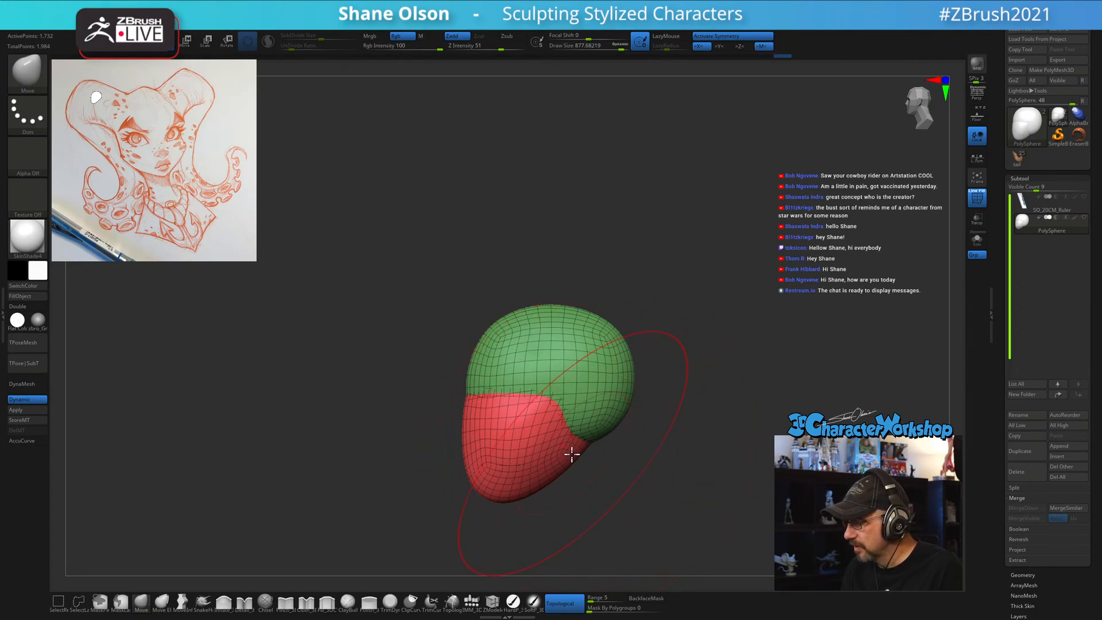
With a draw size of about 602, pull the back and underside of the skull outward to deepen the head's profile.
{"action": "key", "text": "s"}
{"action": "mouse_move", "coordinate": [581, 451]}
{"action": "left_mouse_down"}
{"action": "mouse_move", "coordinate": [563, 447]}
{"action": "mouse_move", "coordinate": [624, 477]}
{"action": "mouse_move", "coordinate": [657, 449]}
{"action": "mouse_move", "coordinate": [637, 421]}
{"action": "left_mouse_up"}
{"action": "key", "text": "s"}
{"action": "left_click_drag", "start_coordinate": [746, 478], "coordinate": [613, 449], "text": "alt"}
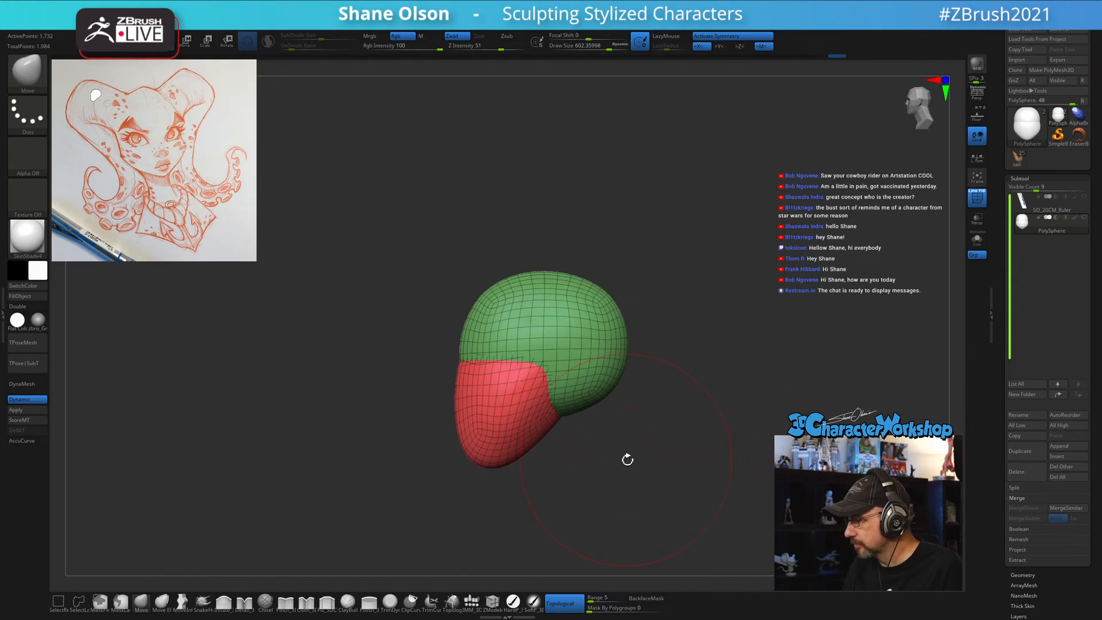
{"action": "left_click_drag", "start_coordinate": [681, 458], "coordinate": [694, 432]}
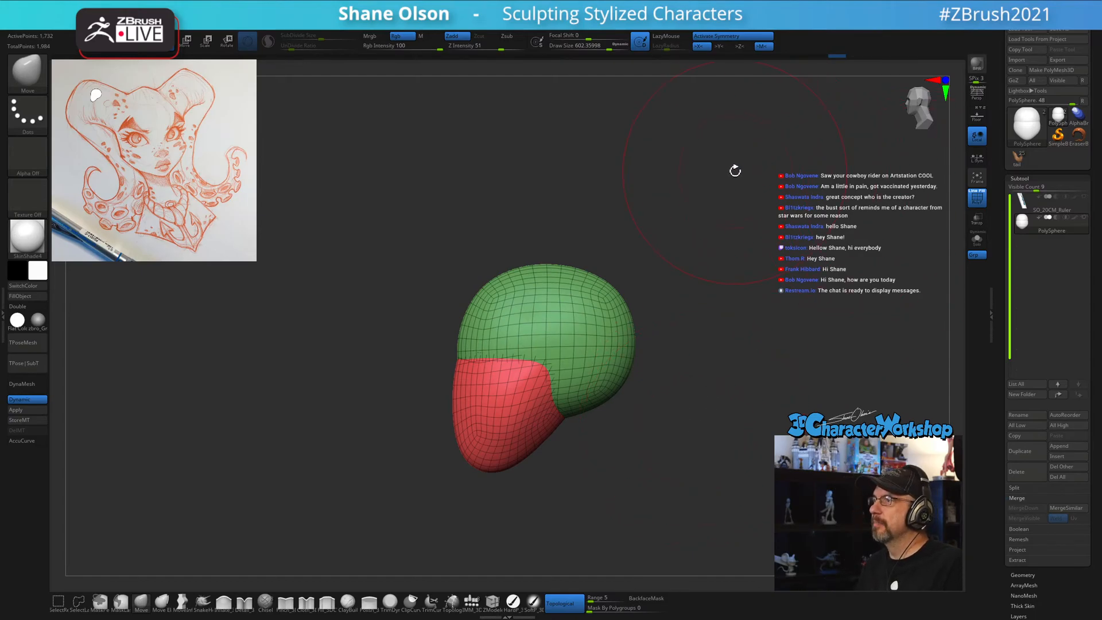
Fill out the forehead and the upper back of the skull from the side, finishing at a draw size of about 476.
{"action": "left_click_drag", "start_coordinate": [735, 170], "coordinate": [675, 167], "text": "alt"}
{"action": "key", "text": "s"}
{"action": "left_click_drag", "start_coordinate": [674, 230], "coordinate": [667, 231]}
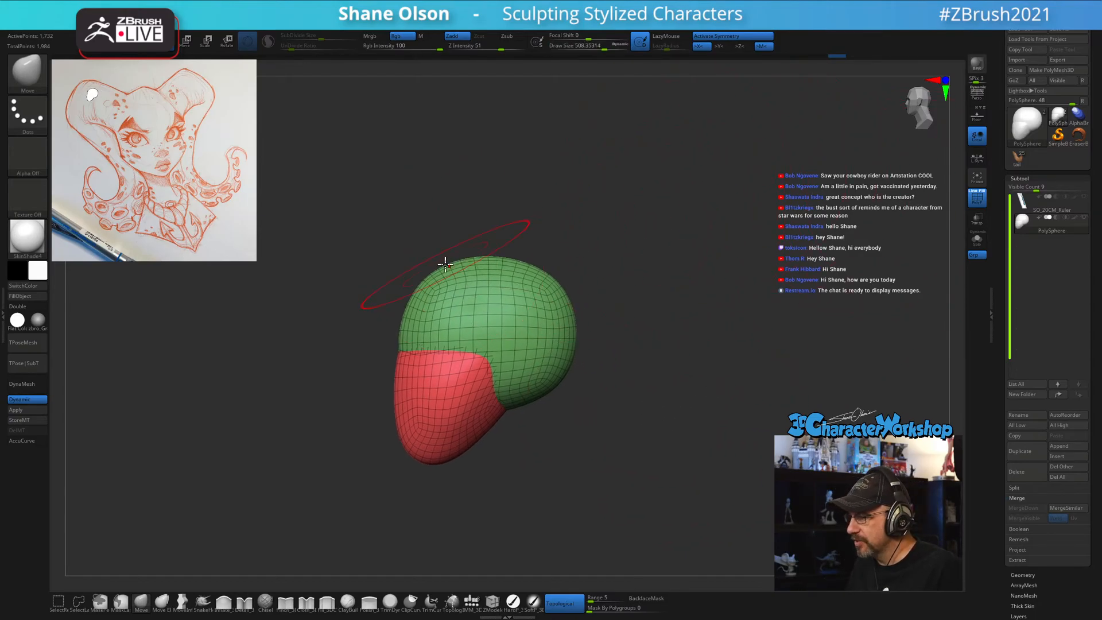
{"action": "key", "text": "s"}
{"action": "left_click_drag", "start_coordinate": [435, 285], "coordinate": [432, 285]}
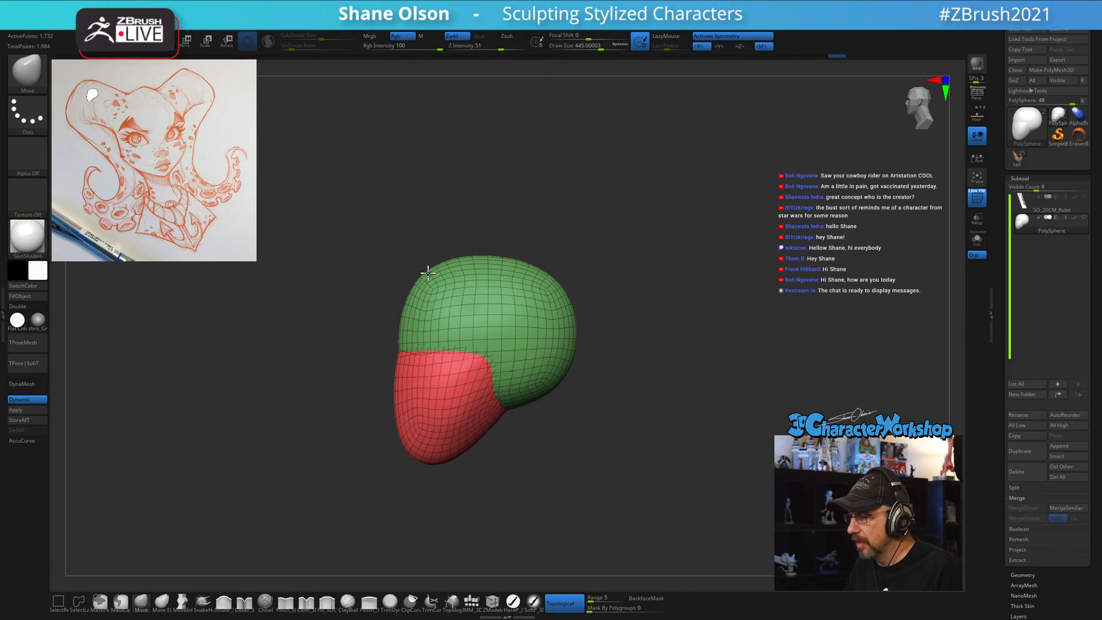
{"action": "left_click_drag", "start_coordinate": [532, 292], "coordinate": [550, 275]}
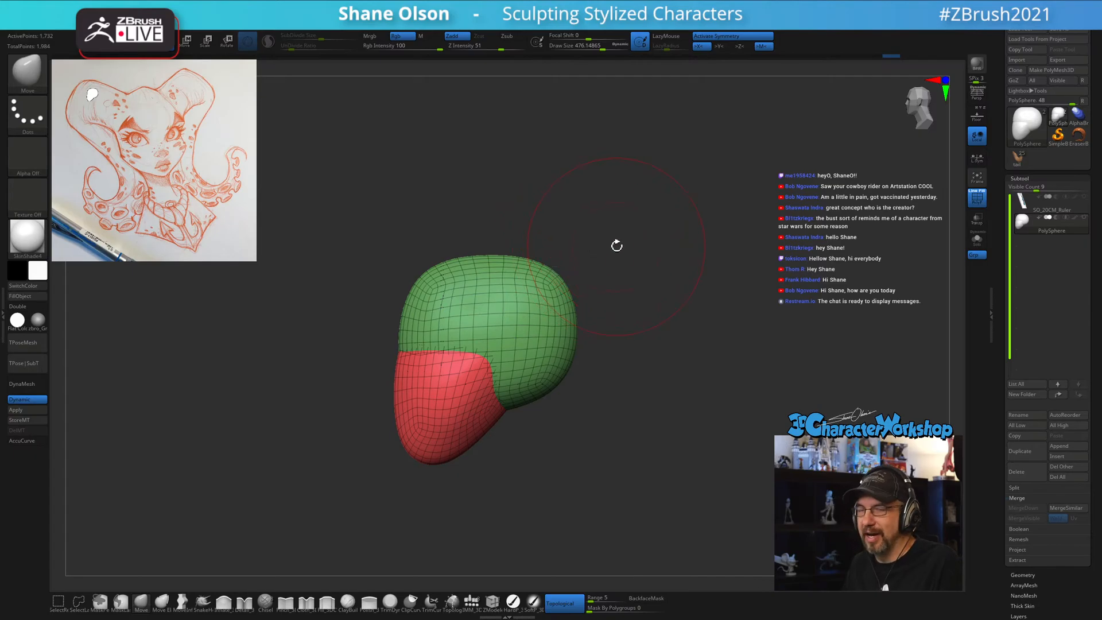
Round out the skull's upper sides symmetrically from the front and from above.
{"action": "left_click_drag", "start_coordinate": [617, 245], "coordinate": [648, 244]}
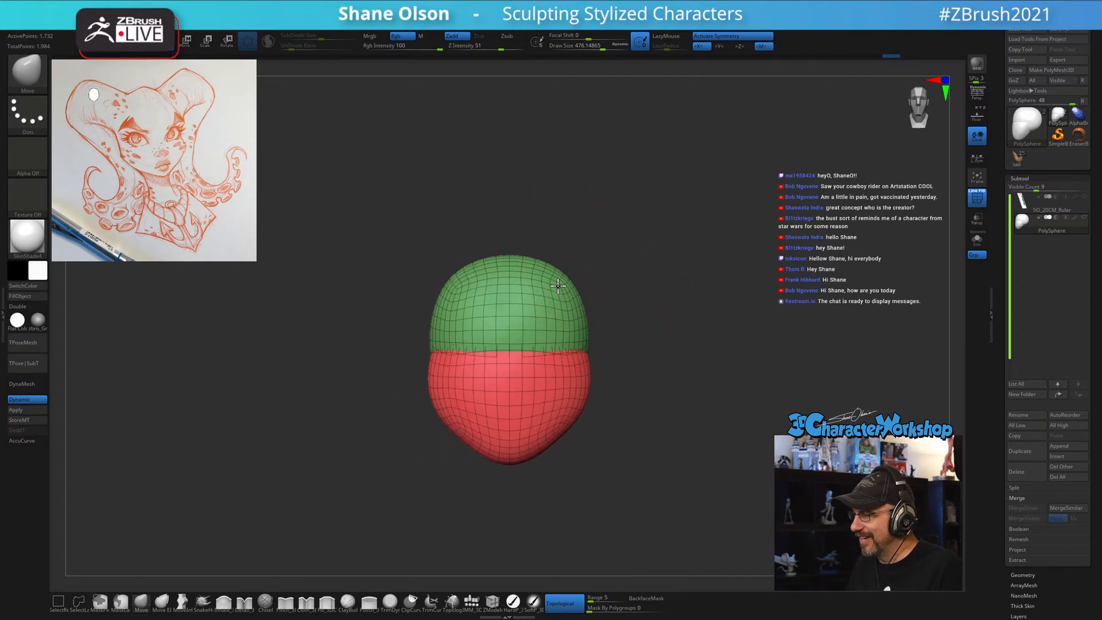
{"action": "left_click_drag", "start_coordinate": [558, 286], "coordinate": [562, 286]}
{"action": "left_click_drag", "start_coordinate": [620, 258], "coordinate": [612, 306]}
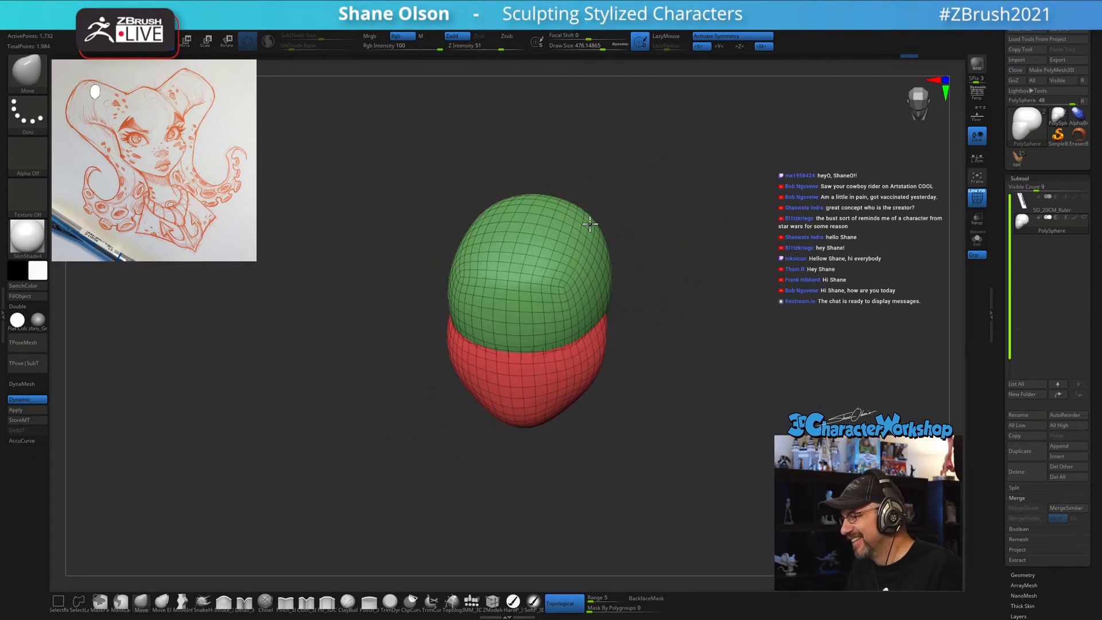
{"action": "mouse_move", "coordinate": [635, 207]}
{"action": "left_mouse_down"}
{"action": "mouse_move", "coordinate": [704, 174]}
{"action": "mouse_move", "coordinate": [687, 258]}
{"action": "mouse_move", "coordinate": [813, 280]}
{"action": "mouse_move", "coordinate": [635, 297]}
{"action": "mouse_move", "coordinate": [712, 324]}
{"action": "left_mouse_up"}
Isolate the green skull piece, push its underside upward with a draw size of about 666, and show the whole head again.
{"action": "key", "text": "s"}
{"action": "left_click_drag", "start_coordinate": [686, 333], "coordinate": [689, 333]}
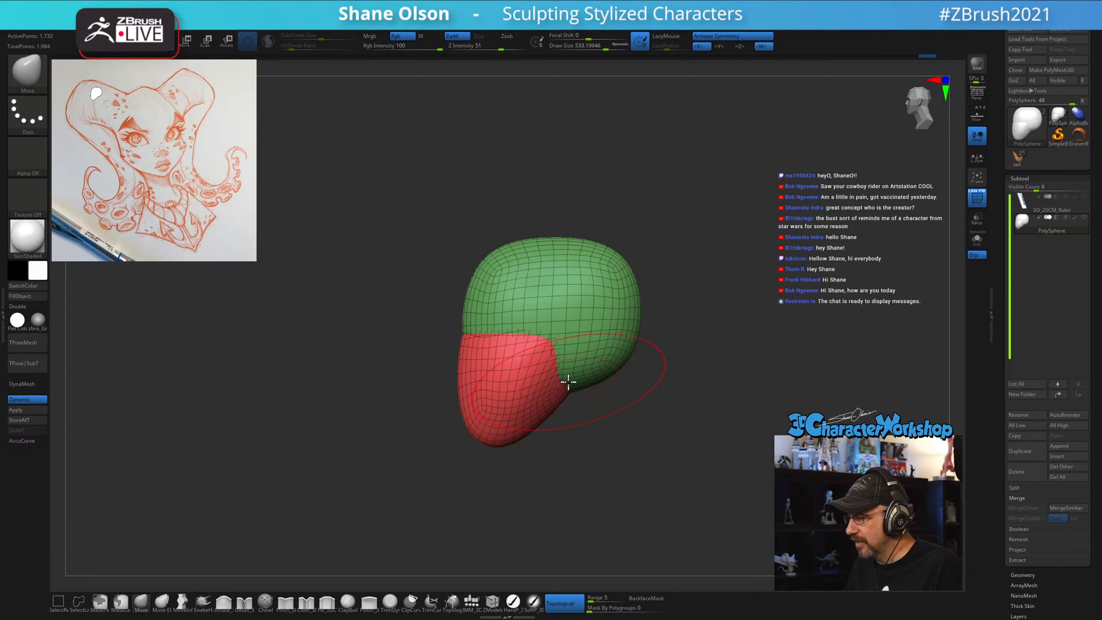
{"action": "left_click", "coordinate": [554, 313], "text": "ctrl+shift"}
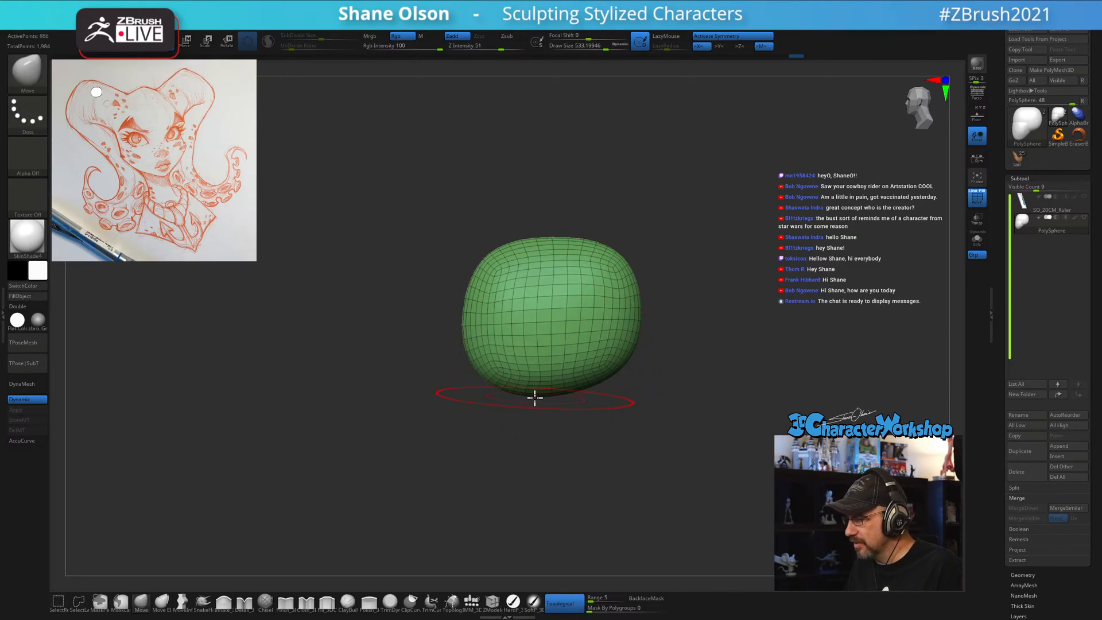
{"action": "key", "text": "s"}
{"action": "left_click_drag", "start_coordinate": [534, 396], "coordinate": [537, 395]}
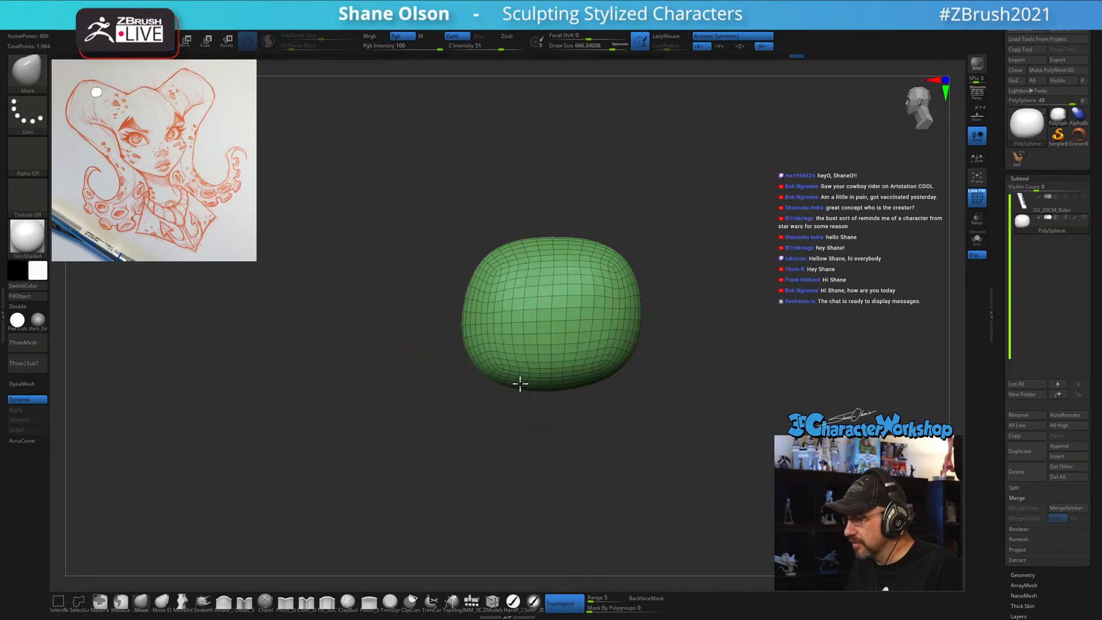
{"action": "left_click", "coordinate": [776, 356], "text": "ctrl+shift"}
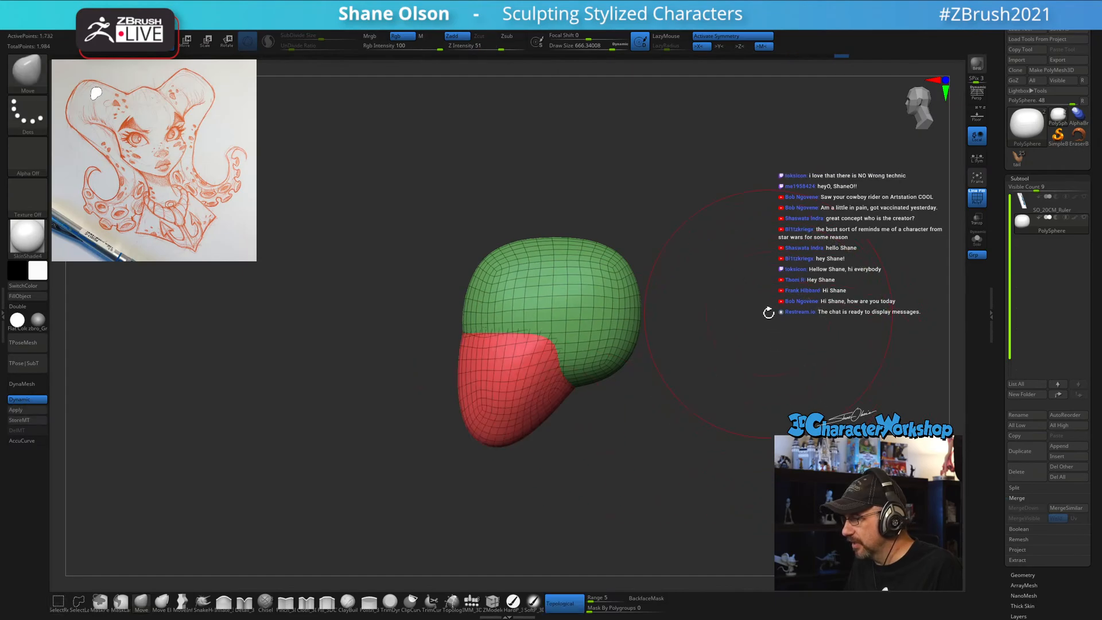
Reduce the draw size to about 517 and pull the crown of the skull slightly upward from the front.
{"action": "left_click_drag", "start_coordinate": [772, 313], "coordinate": [807, 316], "text": "shift"}
{"action": "left_click_drag", "start_coordinate": [694, 286], "coordinate": [695, 287], "text": "alt"}
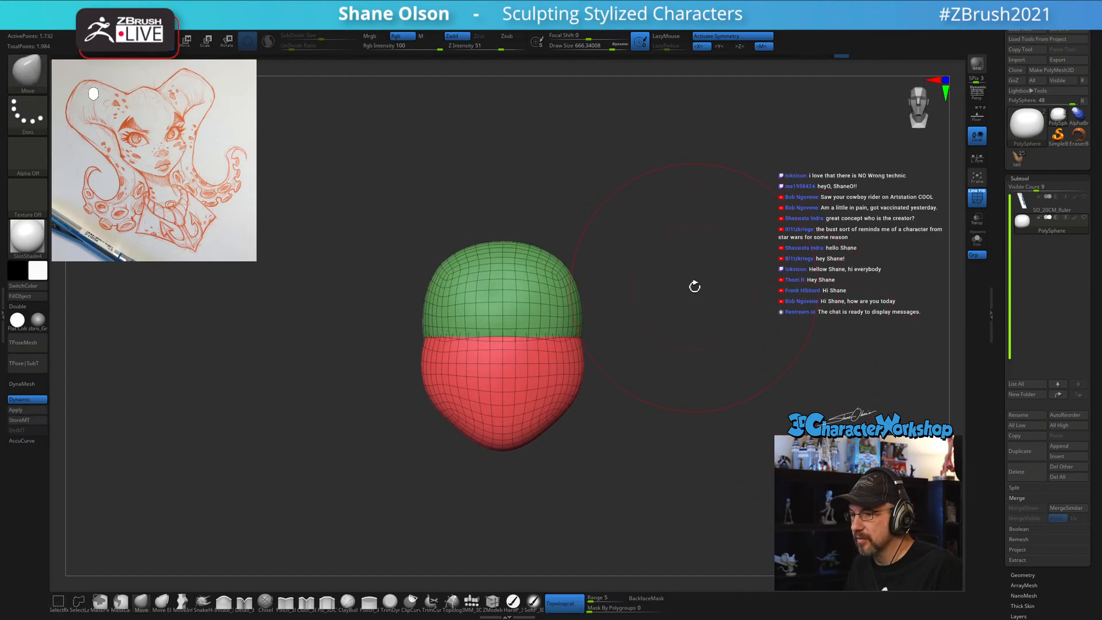
{"action": "key", "text": "s"}
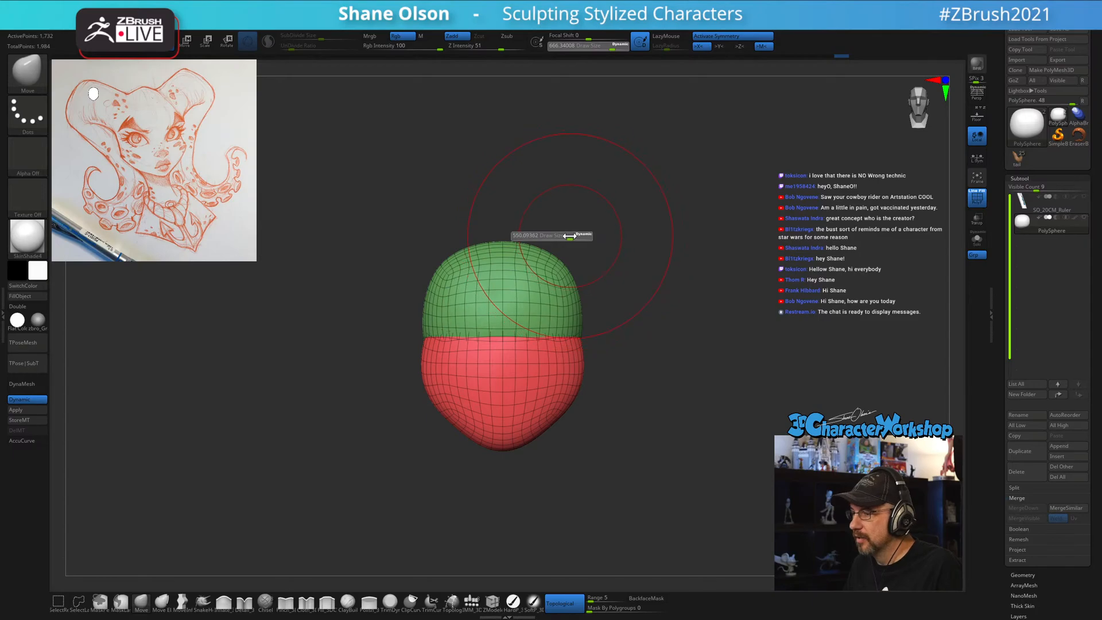
{"action": "left_click_drag", "start_coordinate": [560, 235], "coordinate": [505, 241]}
{"action": "key", "text": "s"}
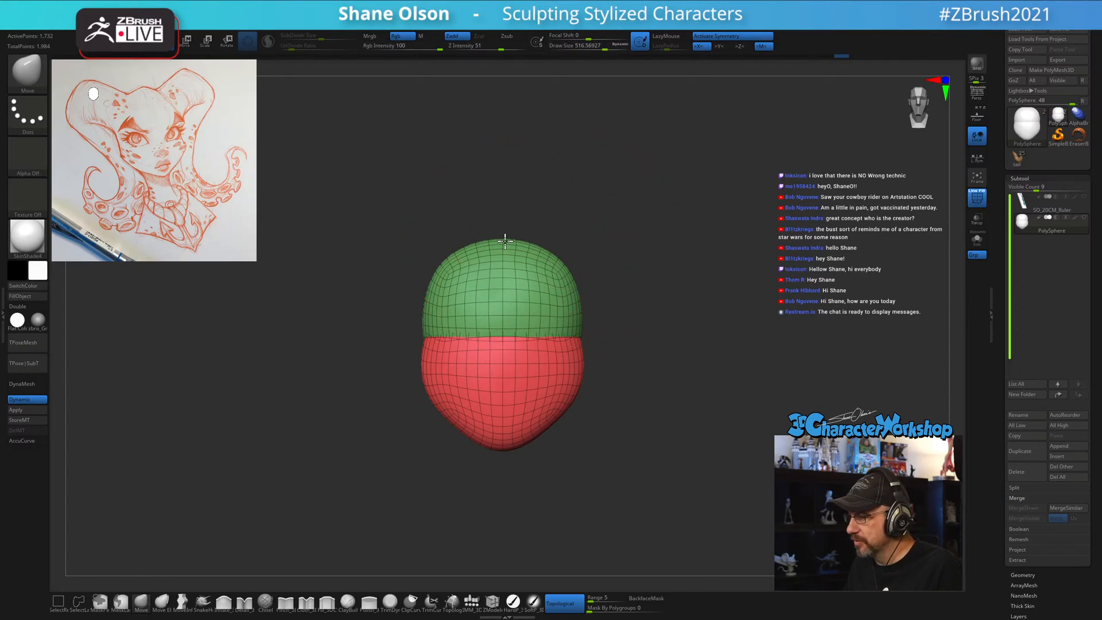
Refine the upper back of the skull from the side, check it from behind, and reduce the draw size to about 437.
{"action": "mouse_move", "coordinate": [712, 258]}
{"action": "left_mouse_down"}
{"action": "mouse_move", "coordinate": [637, 271]}
{"action": "mouse_move", "coordinate": [676, 282]}
{"action": "left_mouse_up"}
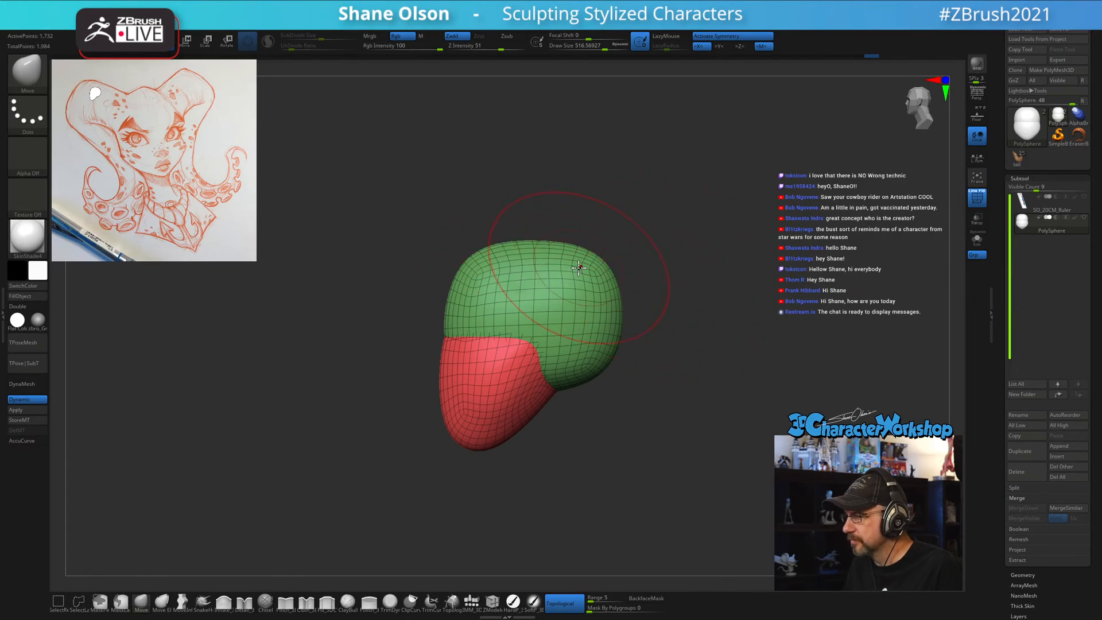
{"action": "mouse_move", "coordinate": [632, 253]}
{"action": "left_mouse_down", "text": "shift"}
{"action": "mouse_move", "coordinate": [728, 253]}
{"action": "mouse_move", "coordinate": [740, 273]}
{"action": "mouse_move", "coordinate": [689, 278]}
{"action": "mouse_move", "coordinate": [770, 274]}
{"action": "mouse_move", "coordinate": [726, 269]}
{"action": "mouse_move", "coordinate": [729, 250]}
{"action": "left_mouse_up", "text": "shift"}
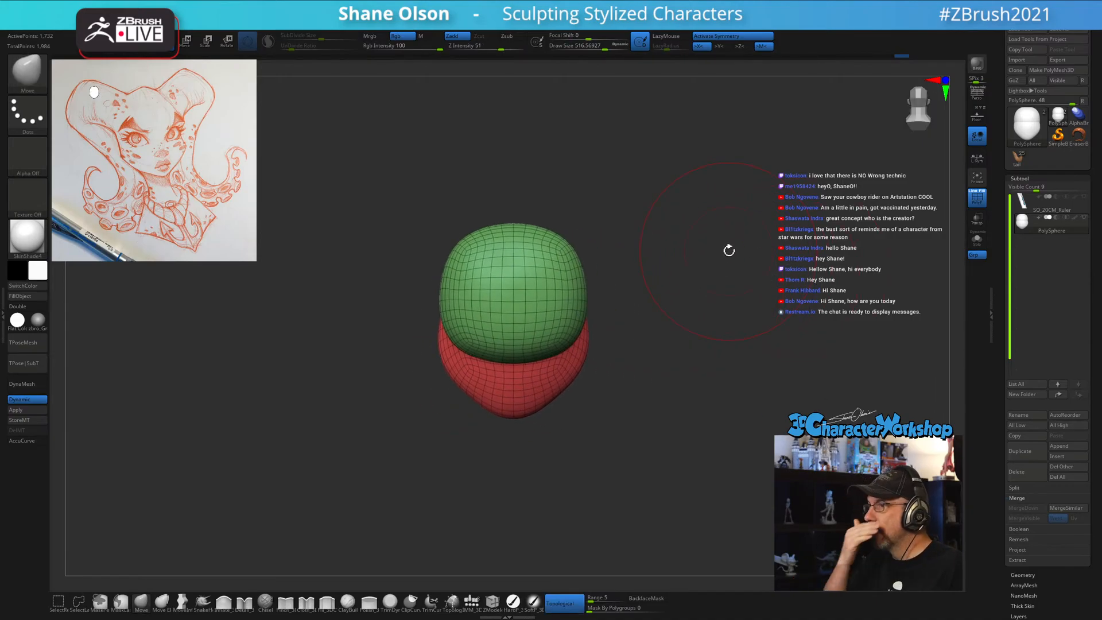
{"action": "key", "text": "s"}
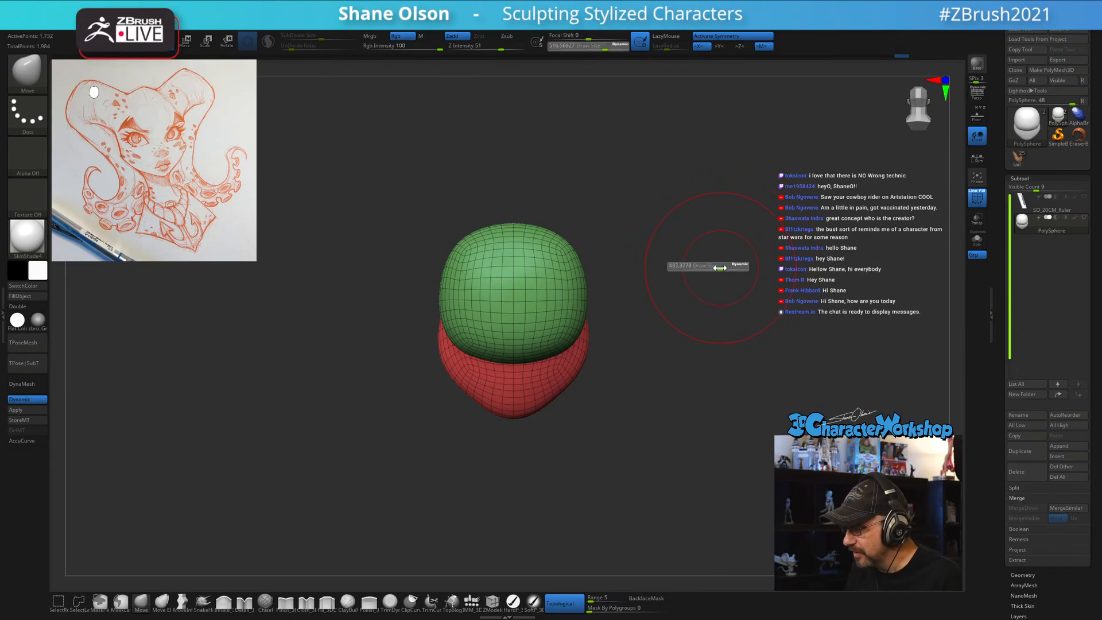
{"action": "left_click_drag", "start_coordinate": [723, 260], "coordinate": [719, 267]}
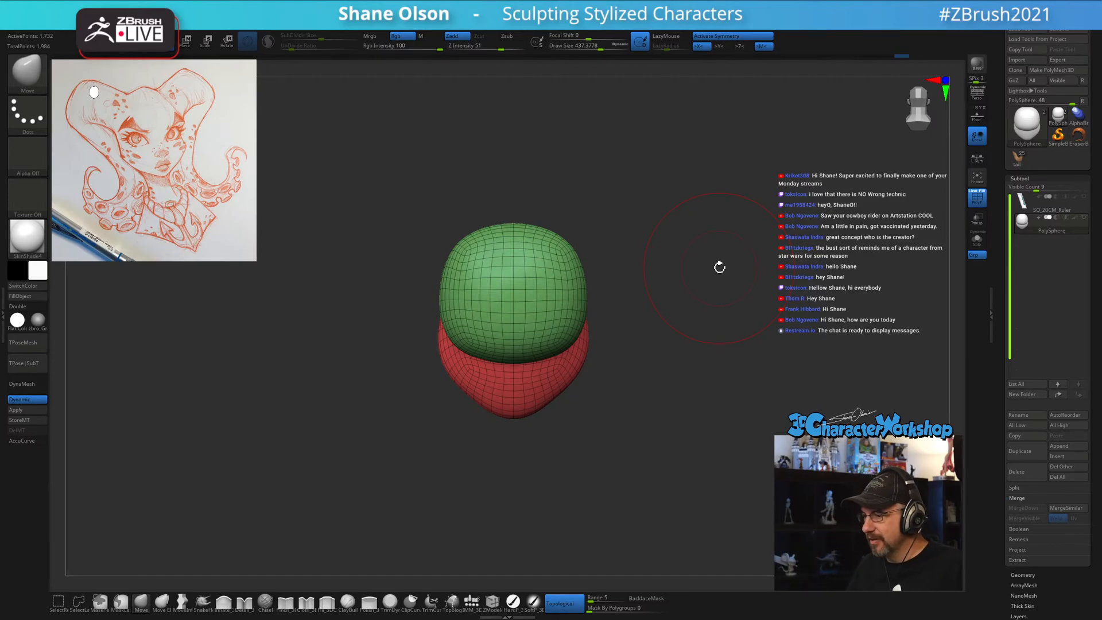
With the IMM_3DCW brush at a draw size of about 379, insert an Appendage mesh downward from the skull's base as a neck.
{"action": "left_click", "coordinate": [472, 601]}
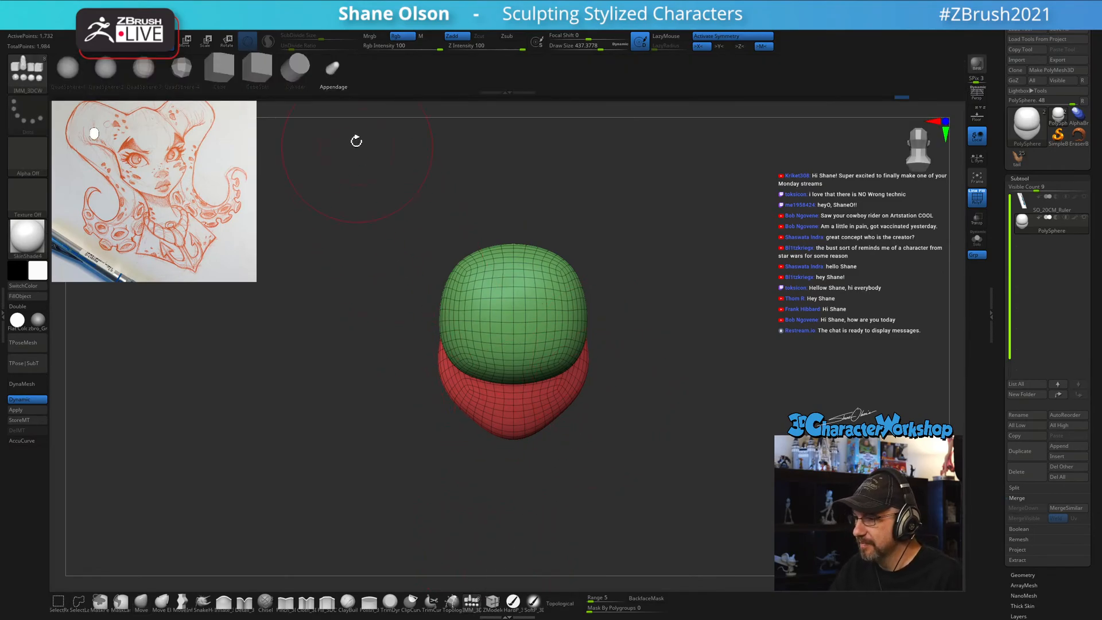
{"action": "key", "text": "s"}
{"action": "left_click_drag", "start_coordinate": [641, 374], "coordinate": [643, 374]}
{"action": "mouse_move", "coordinate": [654, 333]}
{"action": "left_mouse_down", "text": "alt"}
{"action": "mouse_move", "coordinate": [660, 344]}
{"action": "mouse_move", "coordinate": [649, 354]}
{"action": "left_mouse_up", "text": "alt"}
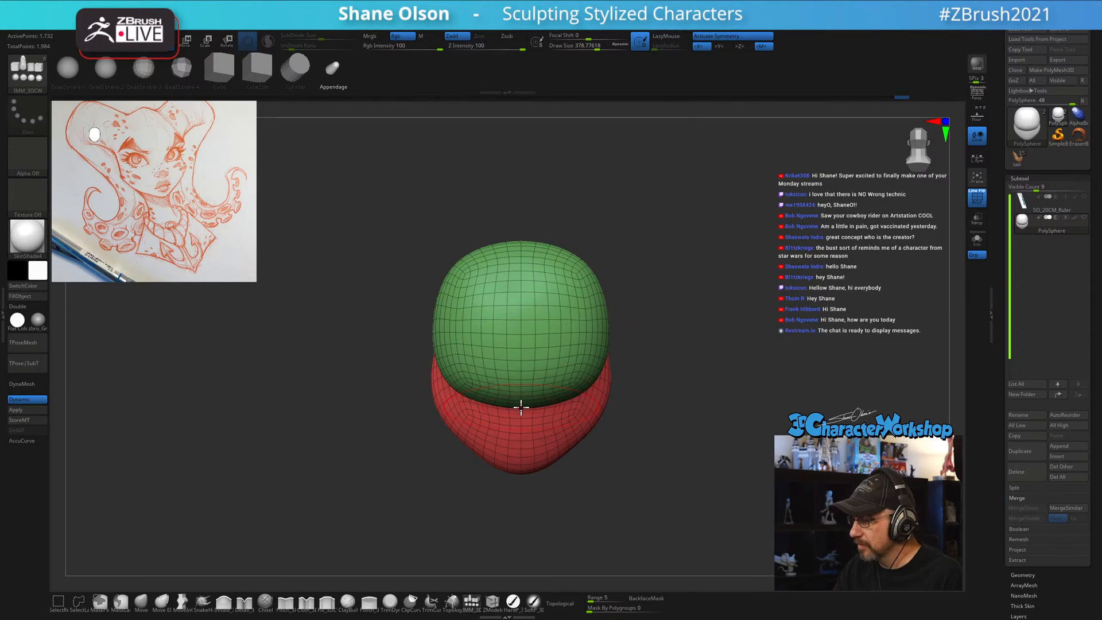
{"action": "left_click_drag", "start_coordinate": [522, 416], "coordinate": [523, 572]}
Reposition and angle the neck under the back of the skull with the transform gizmo, and return to sculpting.
{"action": "left_click_drag", "start_coordinate": [643, 445], "coordinate": [672, 403]}
{"action": "key", "text": "w"}
{"action": "left_click_drag", "start_coordinate": [549, 347], "coordinate": [602, 452]}
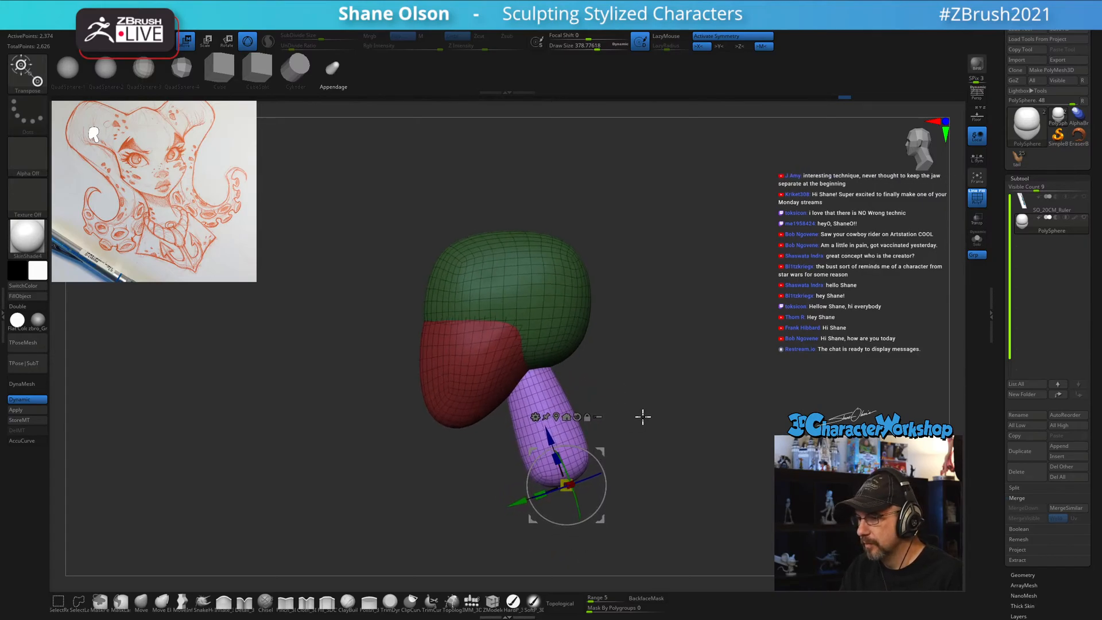
{"action": "mouse_move", "coordinate": [642, 416]}
{"action": "left_mouse_down", "text": "shift"}
{"action": "mouse_move", "coordinate": [685, 416]}
{"action": "mouse_move", "coordinate": [624, 423]}
{"action": "mouse_move", "coordinate": [676, 394]}
{"action": "mouse_move", "coordinate": [643, 425]}
{"action": "left_mouse_up", "text": "shift"}
{"action": "key", "text": "q"}
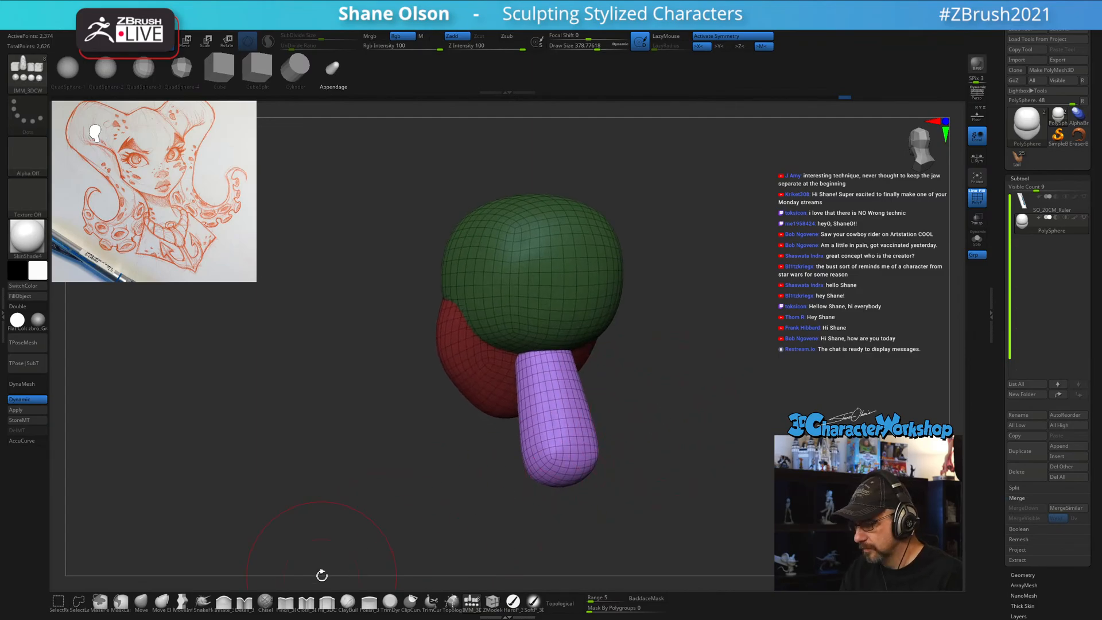
Isolate the neck, thicken its upper end with the Inflate brush at a draw size of about 422, and show all parts again.
{"action": "left_click", "coordinate": [223, 595]}
{"action": "key", "text": "s"}
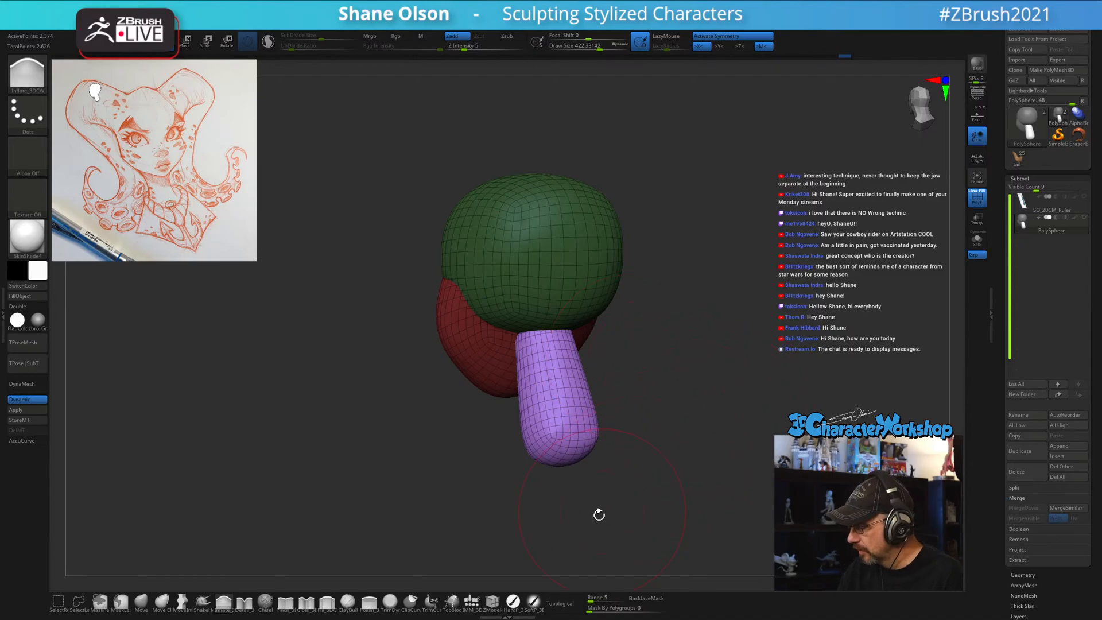
{"action": "left_click", "coordinate": [560, 331], "text": "ctrl+shift"}
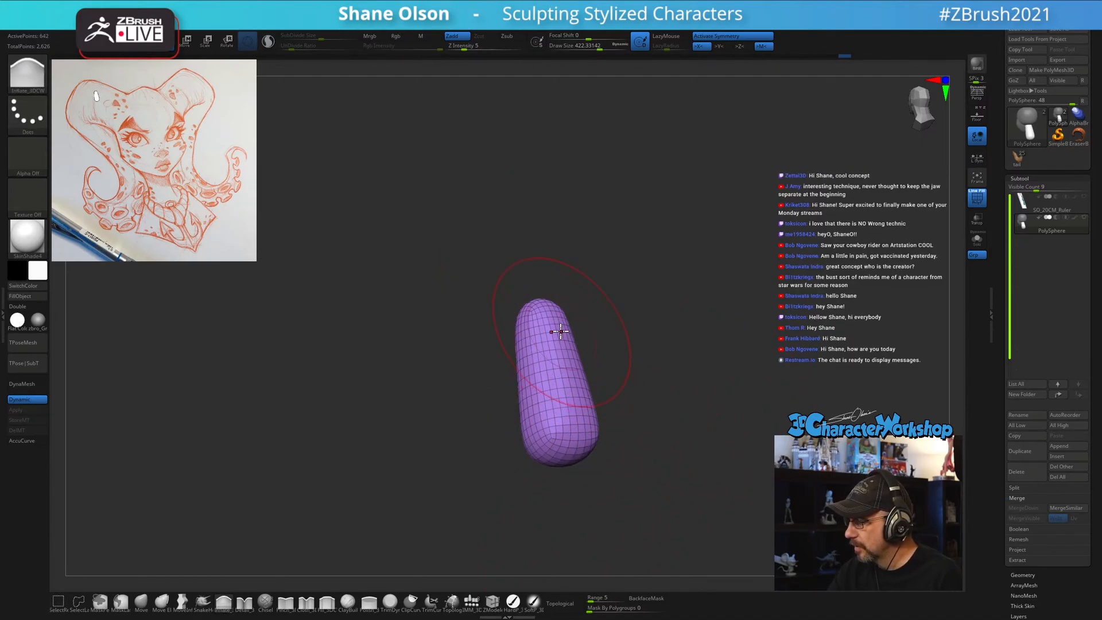
{"action": "key", "text": "space"}
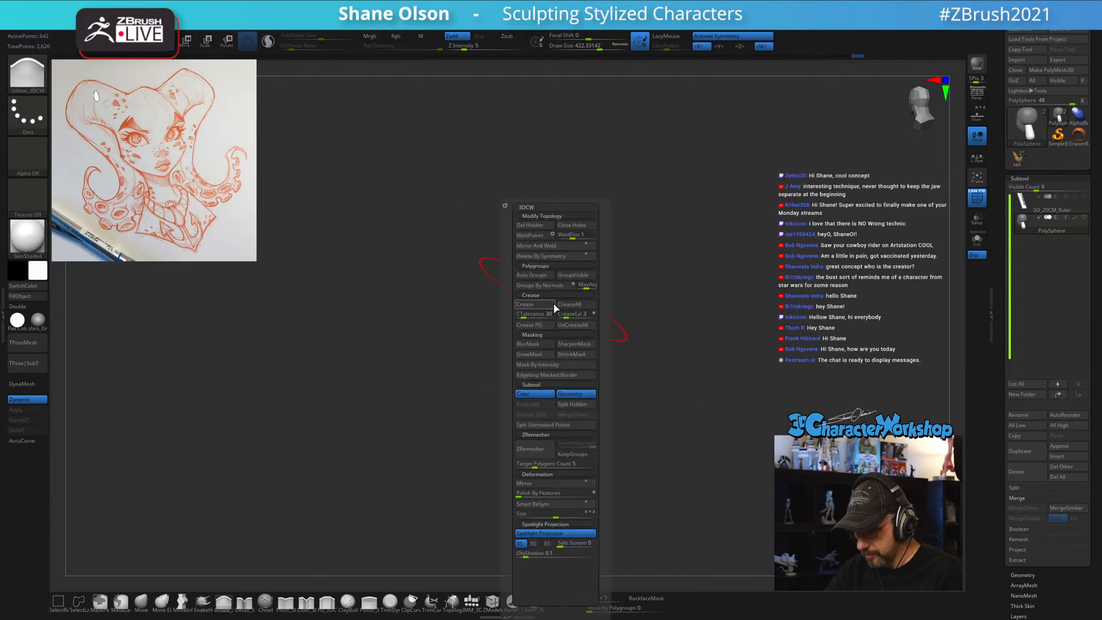
{"action": "left_click", "coordinate": [556, 527]}
{"action": "left_click_drag", "start_coordinate": [533, 305], "coordinate": [533, 300]}
{"action": "left_click_drag", "start_coordinate": [603, 325], "coordinate": [553, 295]}
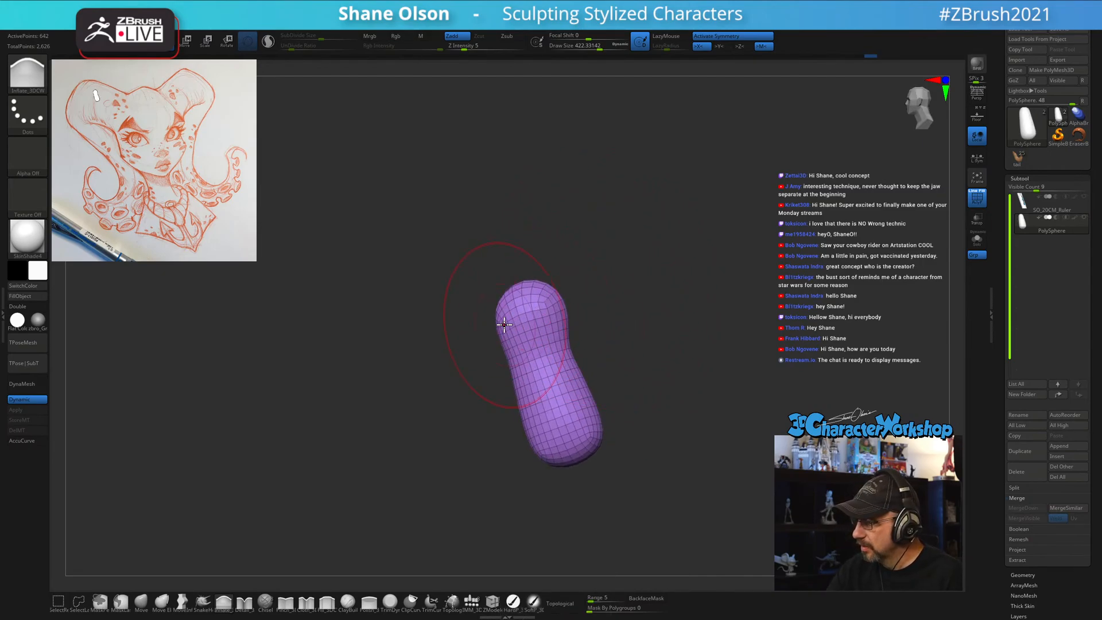
{"action": "left_click", "coordinate": [692, 391], "text": "ctrl+shift"}
Inflate the lower end of the neck to widen its base, and inspect it from the front.
{"action": "mouse_move", "coordinate": [692, 391]}
{"action": "left_mouse_down"}
{"action": "mouse_move", "coordinate": [691, 411]}
{"action": "mouse_move", "coordinate": [711, 407]}
{"action": "left_mouse_up"}
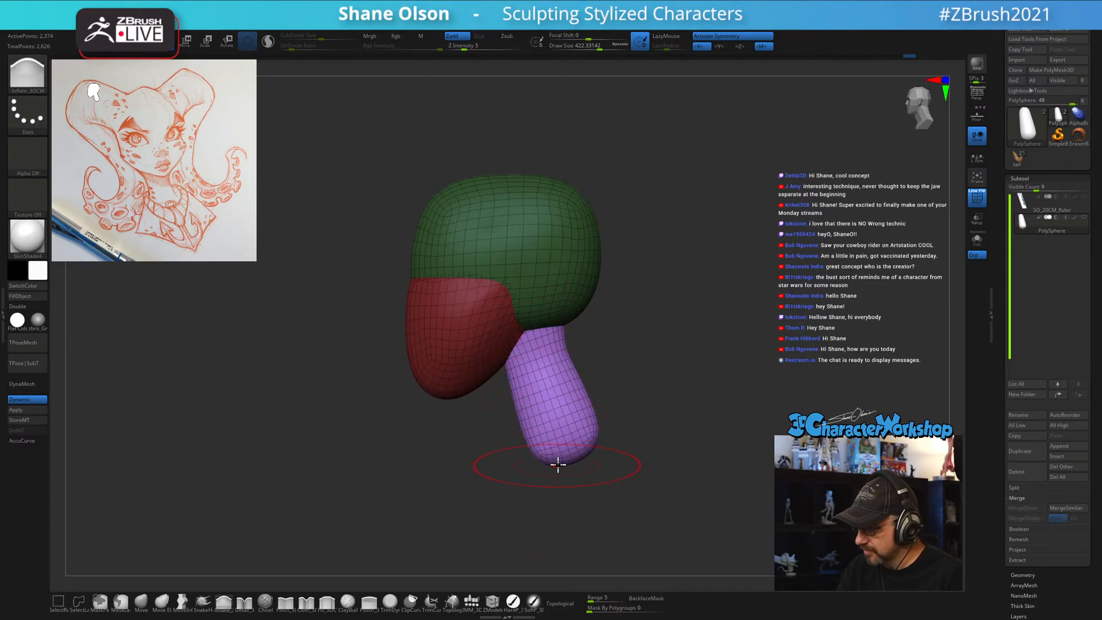
{"action": "left_click_drag", "start_coordinate": [612, 465], "coordinate": [628, 454]}
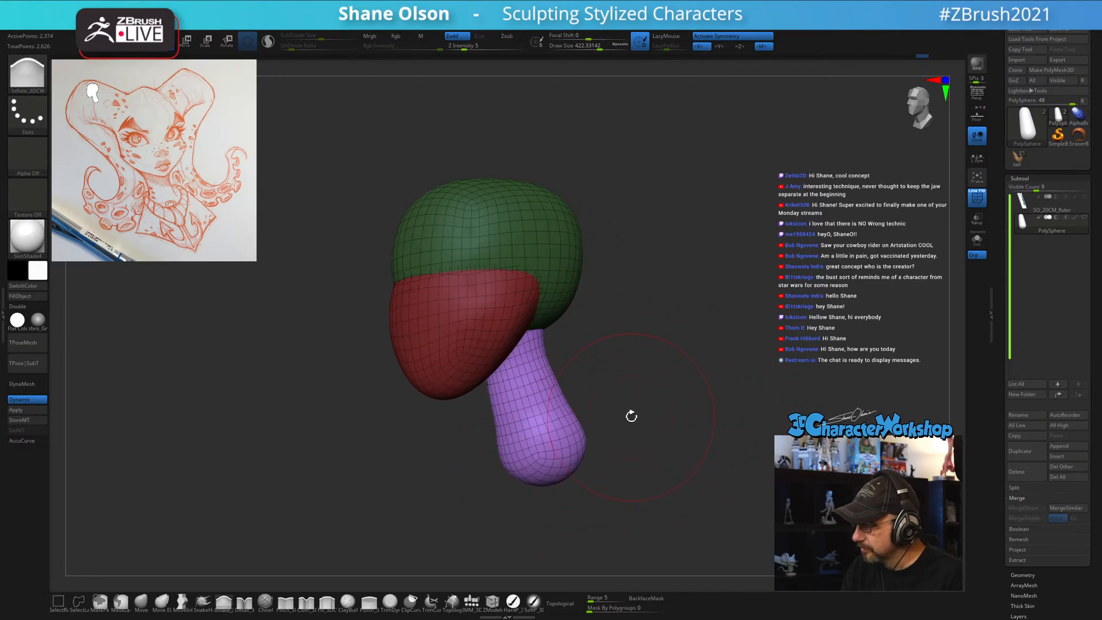
{"action": "left_click_drag", "start_coordinate": [630, 416], "coordinate": [613, 385]}
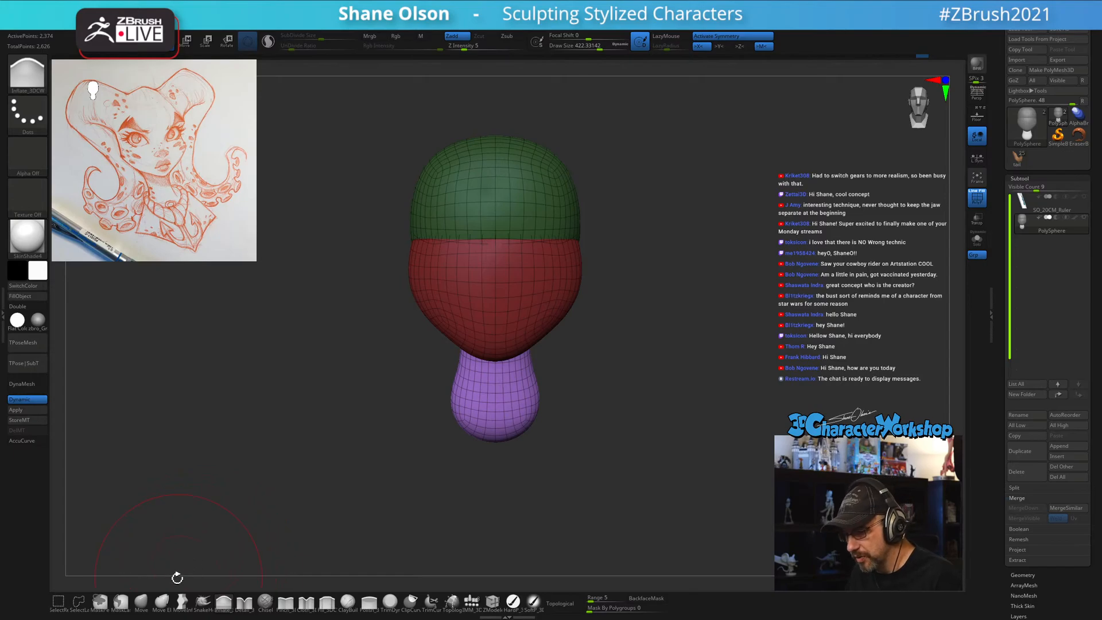
With the Move brush at a draw size of about 437, widen the neck's base and pull it down and forward into an upper chest.
{"action": "left_click", "coordinate": [147, 601]}
{"action": "key", "text": "s"}
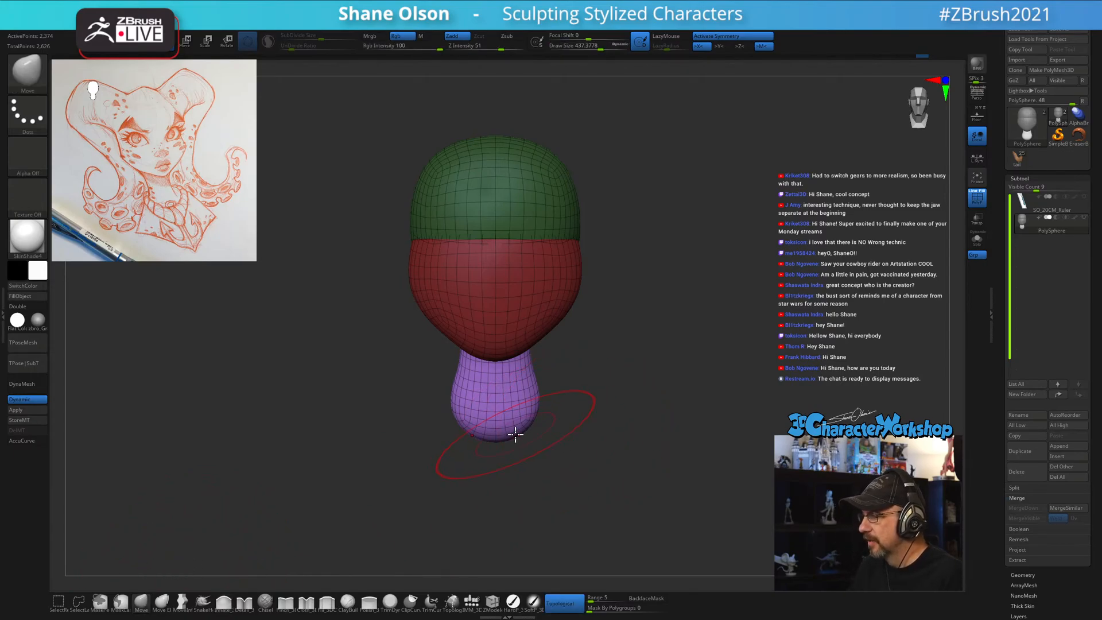
{"action": "mouse_move", "coordinate": [546, 454]}
{"action": "left_mouse_down"}
{"action": "mouse_move", "coordinate": [587, 451]}
{"action": "mouse_move", "coordinate": [518, 420]}
{"action": "mouse_move", "coordinate": [625, 438]}
{"action": "left_mouse_up"}
{"action": "mouse_move", "coordinate": [492, 440]}
{"action": "left_mouse_down"}
{"action": "mouse_move", "coordinate": [453, 490]}
{"action": "mouse_move", "coordinate": [418, 509]}
{"action": "left_mouse_up"}
{"action": "mouse_move", "coordinate": [721, 416]}
{"action": "left_mouse_down"}
{"action": "mouse_move", "coordinate": [653, 409]}
{"action": "mouse_move", "coordinate": [692, 405]}
{"action": "mouse_move", "coordinate": [632, 433]}
{"action": "mouse_move", "coordinate": [580, 425]}
{"action": "mouse_move", "coordinate": [623, 438]}
{"action": "left_mouse_up"}
{"action": "left_click_drag", "start_coordinate": [561, 463], "coordinate": [576, 472]}
{"action": "mouse_move", "coordinate": [619, 440]}
{"action": "left_mouse_down"}
{"action": "mouse_move", "coordinate": [687, 385]}
{"action": "mouse_move", "coordinate": [644, 378]}
{"action": "mouse_move", "coordinate": [631, 361]}
{"action": "mouse_move", "coordinate": [573, 365]}
{"action": "mouse_move", "coordinate": [557, 400]}
{"action": "left_mouse_up"}
Shape the front of the neck with the Move brush at about 393, and stretch the chest's lower tip down and forward at about 500.
{"action": "key", "text": "s"}
{"action": "left_click_drag", "start_coordinate": [634, 367], "coordinate": [551, 374]}
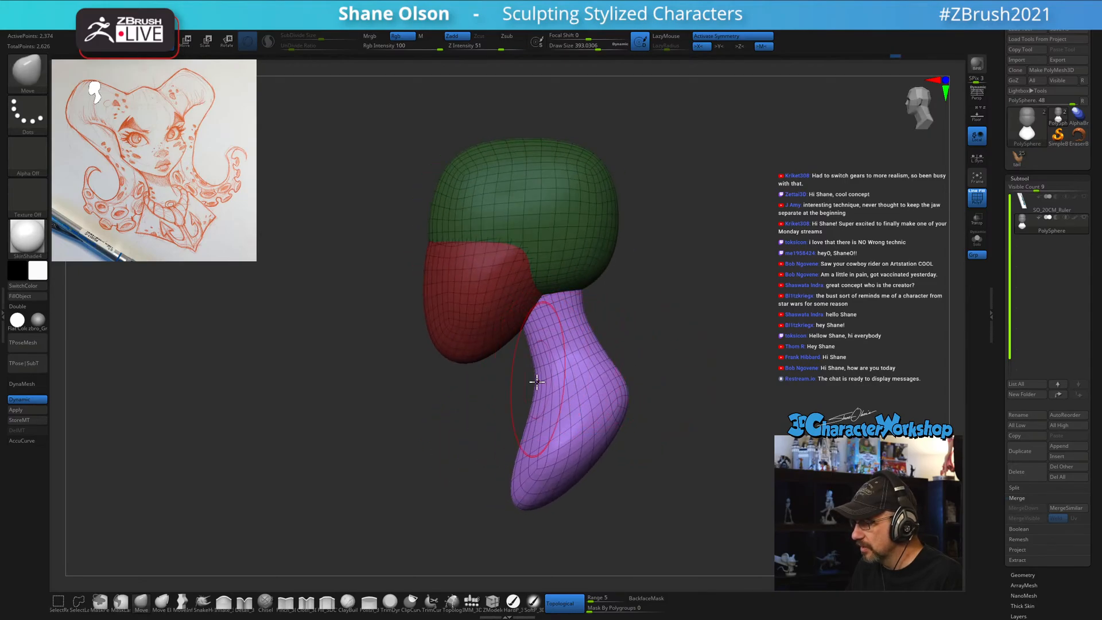
{"action": "key", "text": "s"}
{"action": "left_click_drag", "start_coordinate": [514, 498], "coordinate": [517, 499]}
{"action": "left_click_drag", "start_coordinate": [723, 432], "coordinate": [731, 382], "text": "alt"}
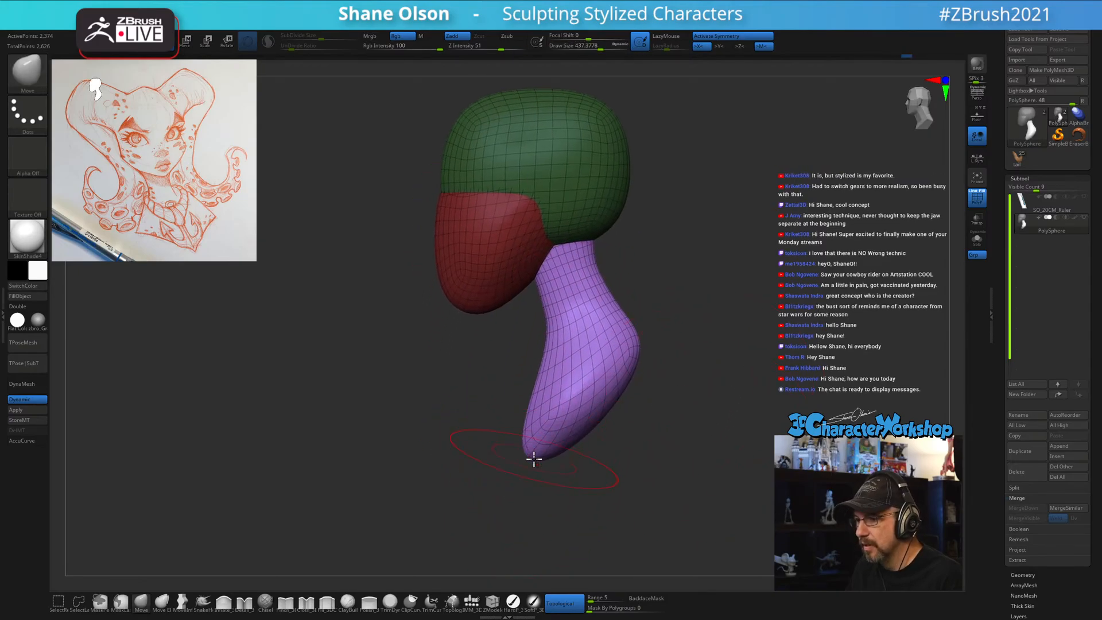
{"action": "key", "text": "s"}
{"action": "left_click_drag", "start_coordinate": [529, 469], "coordinate": [515, 475]}
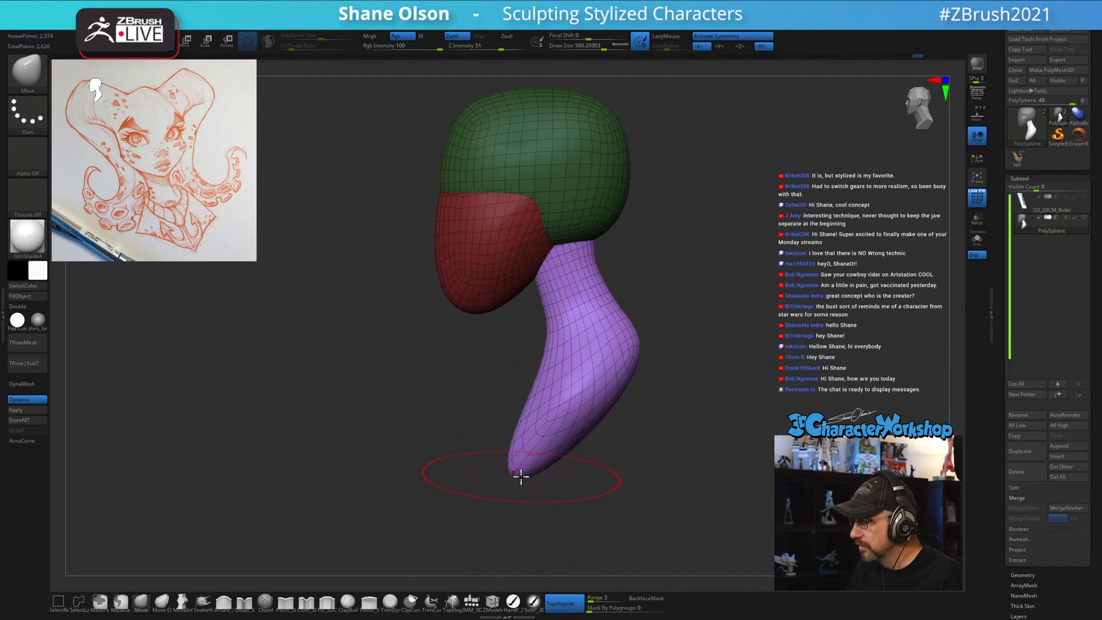
Pull the upper back outward and reshape the chest's lower edge with the Move brush at a draw size of about 358.
{"action": "key", "text": "s"}
{"action": "mouse_move", "coordinate": [635, 361]}
{"action": "left_mouse_down"}
{"action": "mouse_move", "coordinate": [626, 361]}
{"action": "mouse_move", "coordinate": [655, 366]}
{"action": "left_mouse_up"}
{"action": "mouse_move", "coordinate": [750, 298]}
{"action": "left_mouse_down"}
{"action": "mouse_move", "coordinate": [504, 285]}
{"action": "mouse_move", "coordinate": [525, 263]}
{"action": "mouse_move", "coordinate": [449, 269]}
{"action": "mouse_move", "coordinate": [499, 269]}
{"action": "mouse_move", "coordinate": [691, 350]}
{"action": "mouse_move", "coordinate": [584, 389]}
{"action": "mouse_move", "coordinate": [595, 398]}
{"action": "left_mouse_up"}
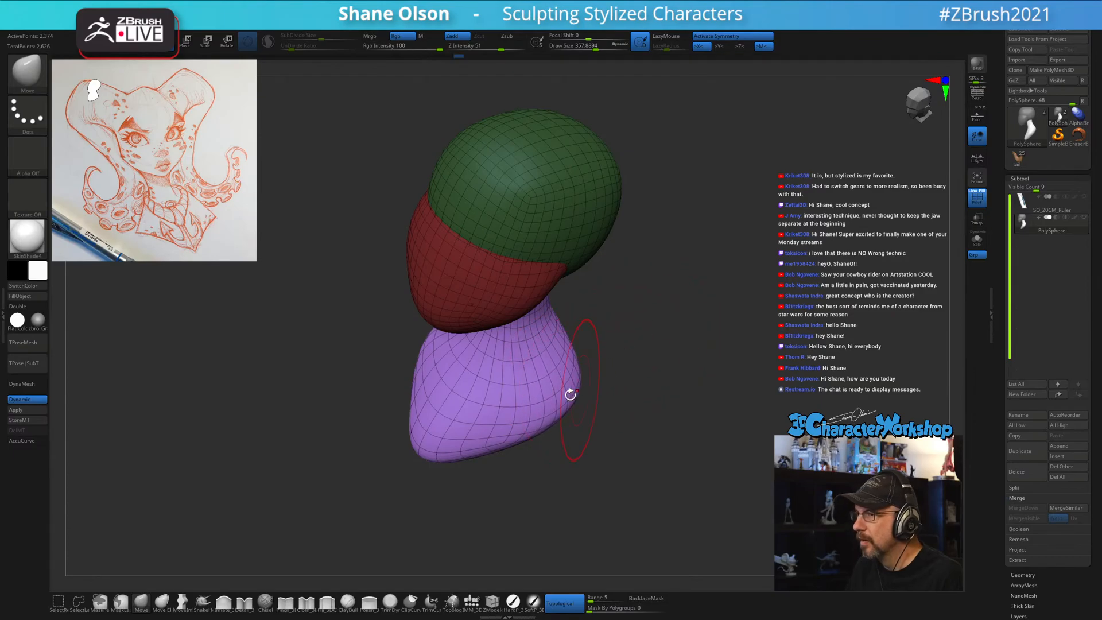
{"action": "mouse_move", "coordinate": [478, 444]}
{"action": "left_mouse_down"}
{"action": "mouse_move", "coordinate": [481, 457]}
{"action": "mouse_move", "coordinate": [512, 448]}
{"action": "left_mouse_up"}
{"action": "mouse_move", "coordinate": [660, 454]}
{"action": "left_mouse_down"}
{"action": "mouse_move", "coordinate": [734, 388]}
{"action": "mouse_move", "coordinate": [738, 406]}
{"action": "left_mouse_up"}
{"action": "left_click_drag", "start_coordinate": [672, 409], "coordinate": [666, 370], "text": "alt"}
{"action": "left_click_drag", "start_coordinate": [666, 379], "coordinate": [646, 340]}
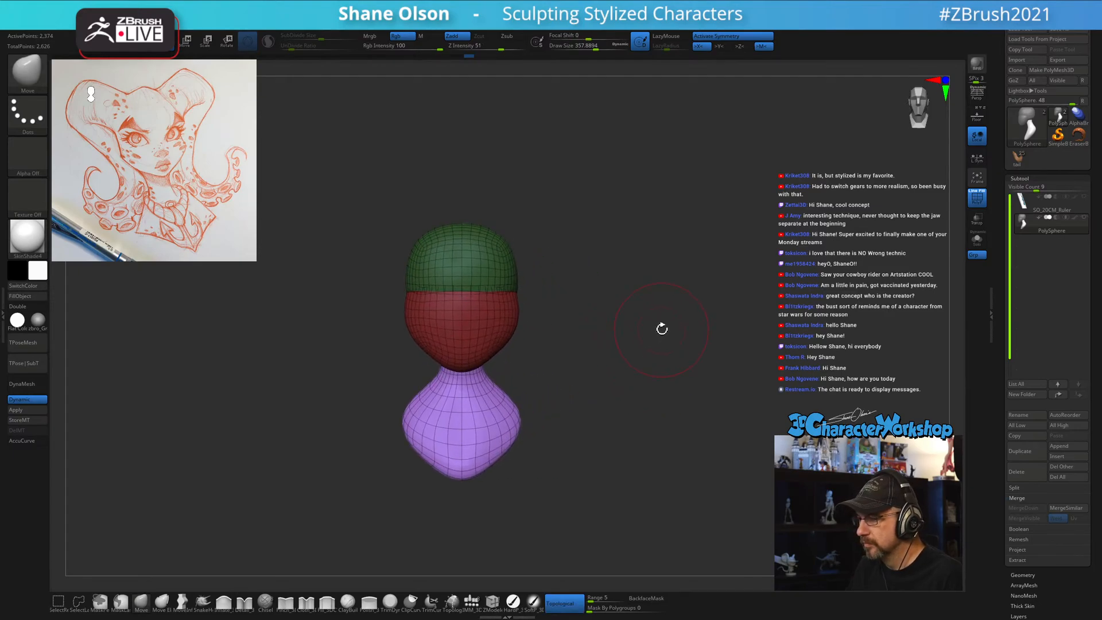
Turn off the polyframe display and tuck in the back of the skull with the Move brush at a draw size of about 533.
{"action": "key", "text": "shift+f"}
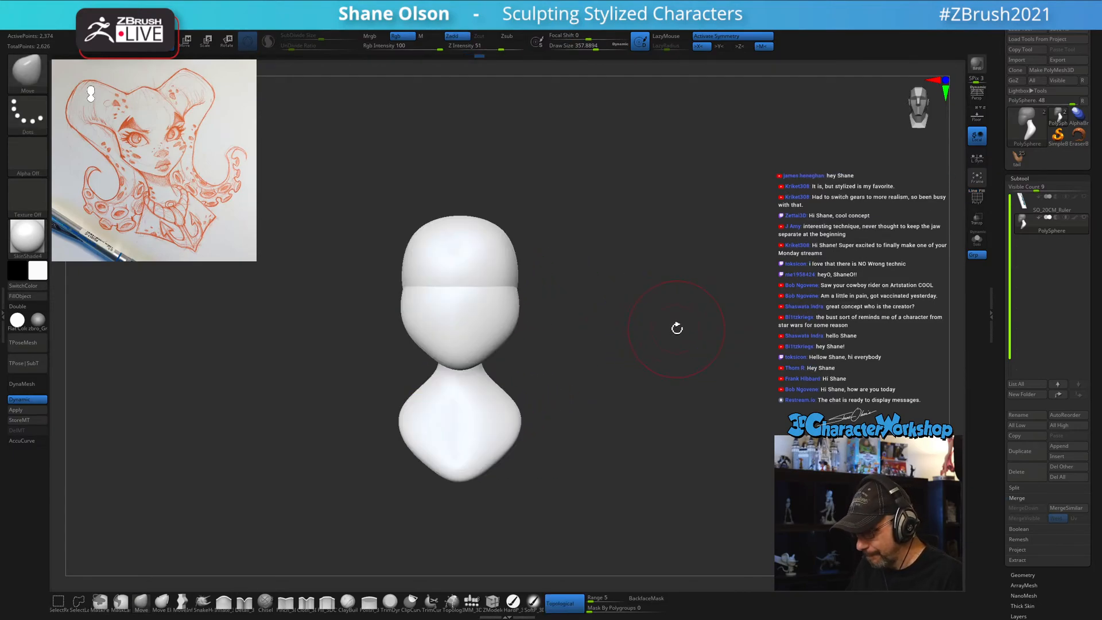
{"action": "left_click_drag", "start_coordinate": [678, 328], "coordinate": [710, 306]}
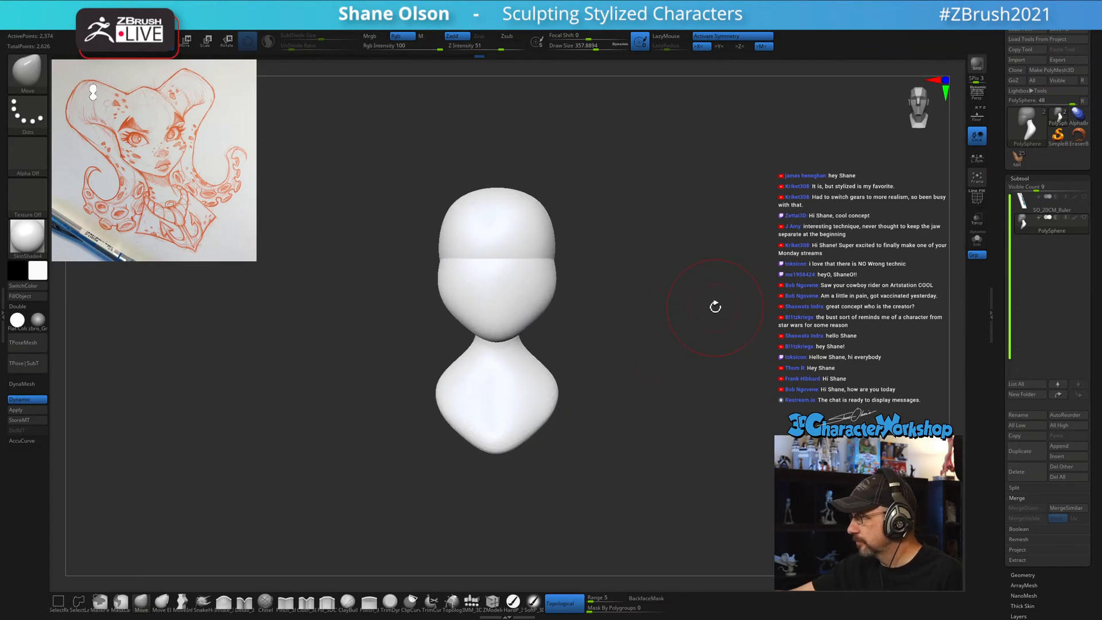
{"action": "mouse_move", "coordinate": [665, 383]}
{"action": "left_mouse_down"}
{"action": "mouse_move", "coordinate": [642, 351]}
{"action": "mouse_move", "coordinate": [606, 356]}
{"action": "mouse_move", "coordinate": [660, 325]}
{"action": "mouse_move", "coordinate": [660, 354]}
{"action": "mouse_move", "coordinate": [657, 342]}
{"action": "left_mouse_up"}
{"action": "key", "text": "s"}
{"action": "left_click_drag", "start_coordinate": [585, 325], "coordinate": [582, 321]}
{"action": "left_click_drag", "start_coordinate": [592, 260], "coordinate": [588, 260]}
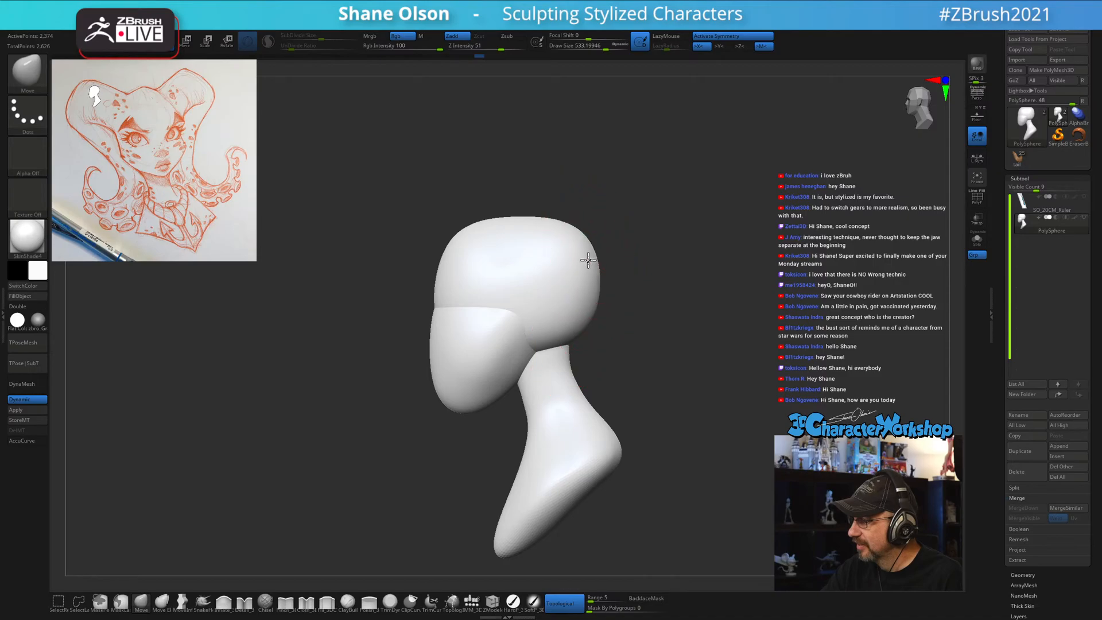
{"action": "left_click_drag", "start_coordinate": [595, 337], "coordinate": [679, 345]}
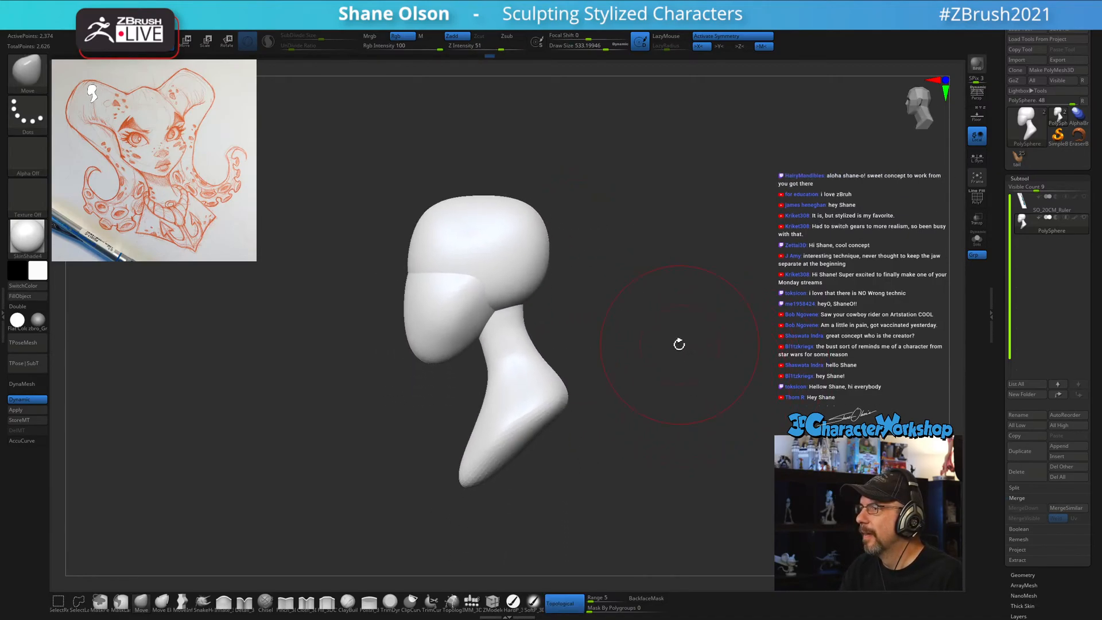
Return to the front view and set up the IMM_3DCW brush with the QuadSphere-2 mesh at a draw size of about 234.
{"action": "mouse_move", "coordinate": [635, 315]}
{"action": "left_mouse_down"}
{"action": "mouse_move", "coordinate": [675, 315]}
{"action": "mouse_move", "coordinate": [658, 330]}
{"action": "left_mouse_up"}
{"action": "key", "text": "s"}
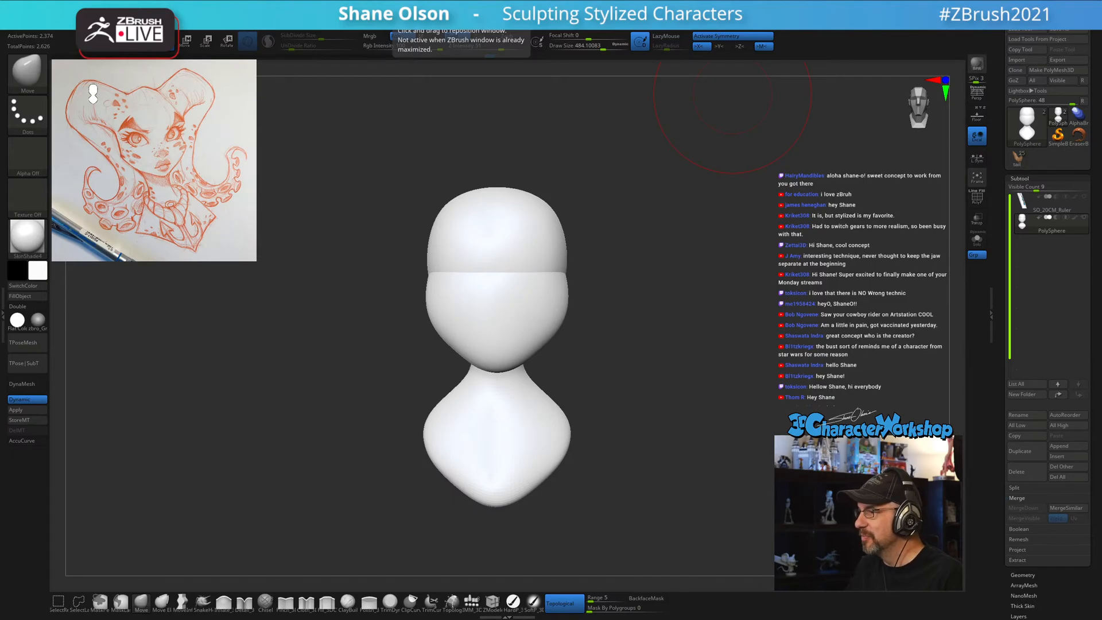
{"action": "key", "text": "s"}
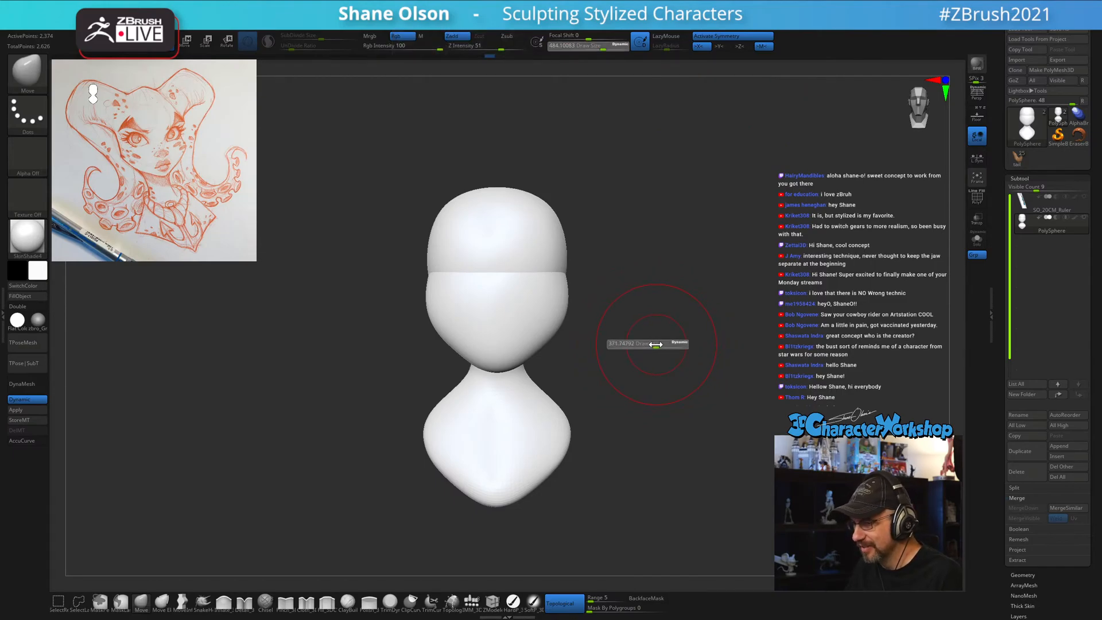
{"action": "left_click_drag", "start_coordinate": [656, 344], "coordinate": [674, 331], "text": "alt"}
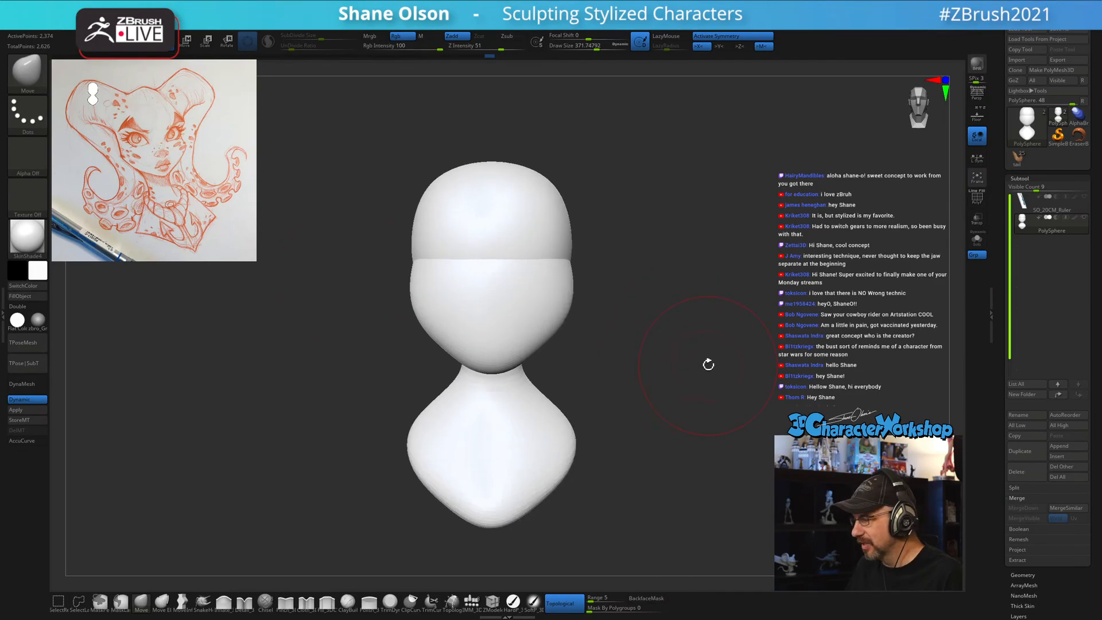
{"action": "left_click", "coordinate": [471, 602]}
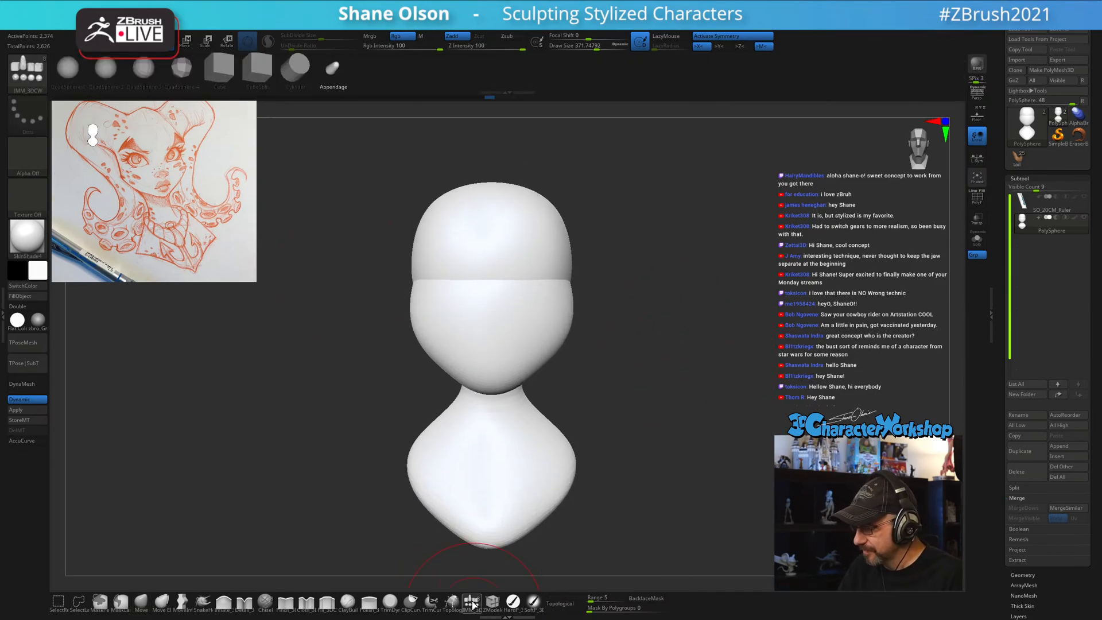
{"action": "key", "text": "s"}
{"action": "left_click_drag", "start_coordinate": [605, 363], "coordinate": [600, 364]}
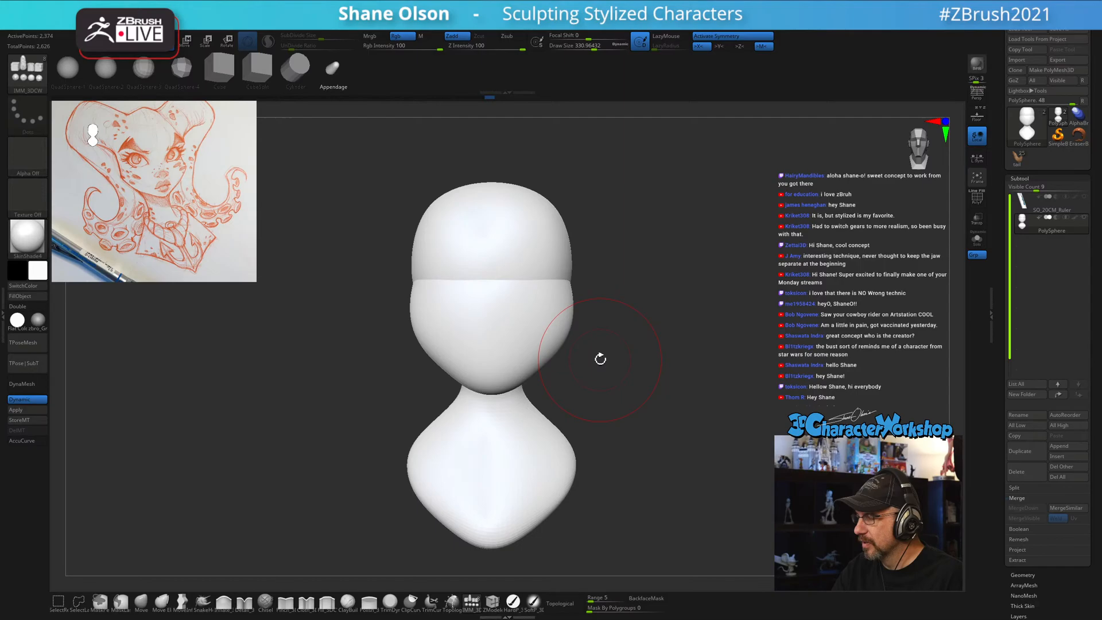
{"action": "left_click", "coordinate": [106, 71]}
{"action": "mouse_move", "coordinate": [658, 294]}
{"action": "left_mouse_down"}
{"action": "mouse_move", "coordinate": [645, 304]}
{"action": "mouse_move", "coordinate": [652, 340]}
{"action": "mouse_move", "coordinate": [660, 306]}
{"action": "left_mouse_up"}
{"action": "key", "text": "s"}
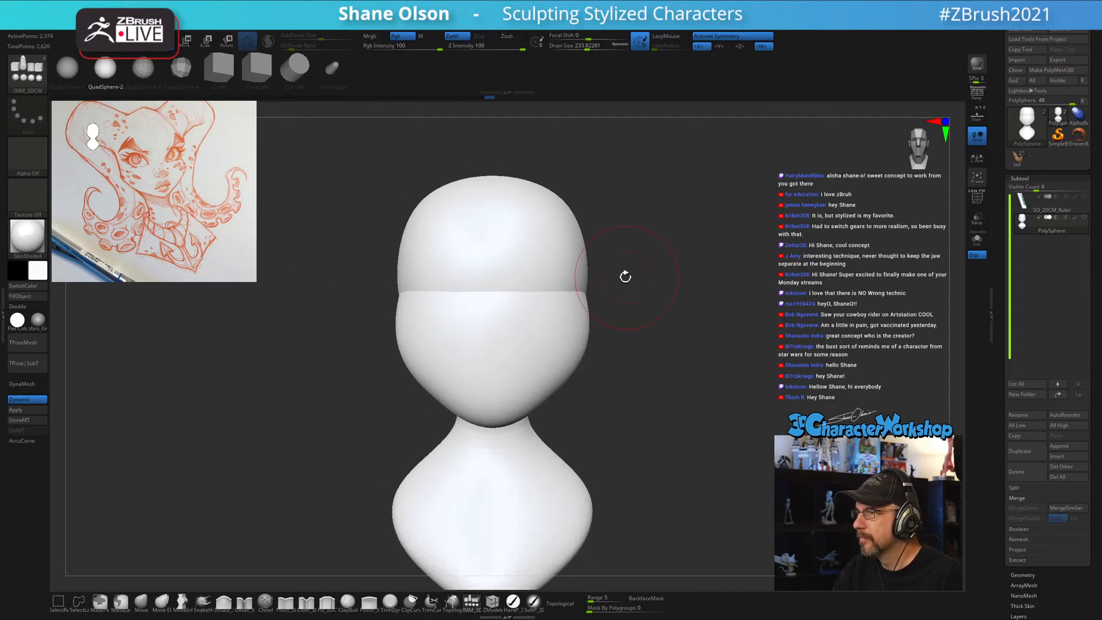
Try inserting an eye sphere on the face, turn on the polyframe display, and undo the insertion.
{"action": "left_click_drag", "start_coordinate": [534, 292], "coordinate": [537, 318]}
{"action": "key", "text": "w"}
{"action": "key", "text": "shift+f"}
{"action": "key", "text": "ctrl+z"}
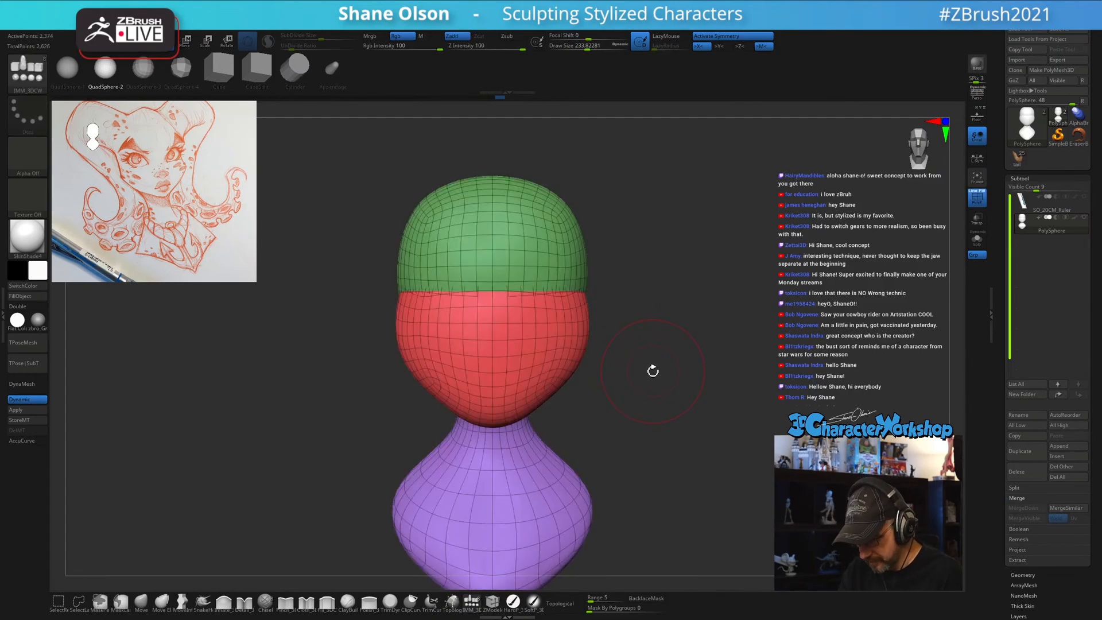
{"action": "left_click", "coordinate": [503, 428]}
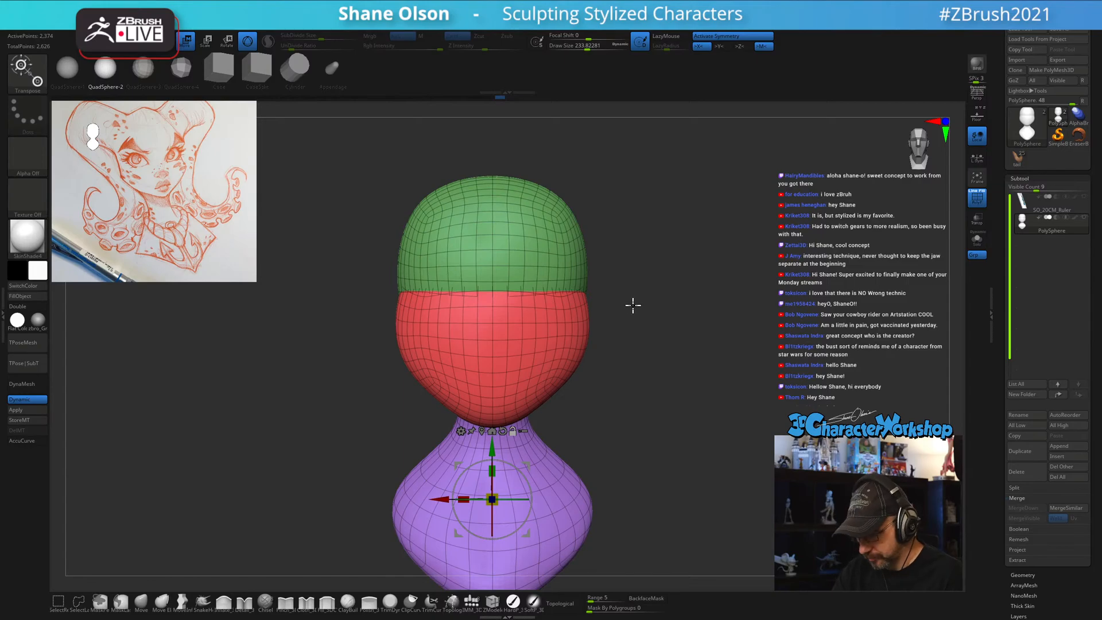
{"action": "key", "text": "q"}
Insert a mirrored pair of QuadSphere-2 eyes across the line between skull and jaw, and check them from the side.
{"action": "left_click_drag", "start_coordinate": [535, 291], "coordinate": [536, 329]}
{"action": "mouse_move", "coordinate": [690, 411]}
{"action": "left_mouse_down"}
{"action": "mouse_move", "coordinate": [656, 410]}
{"action": "mouse_move", "coordinate": [669, 413]}
{"action": "left_mouse_up"}
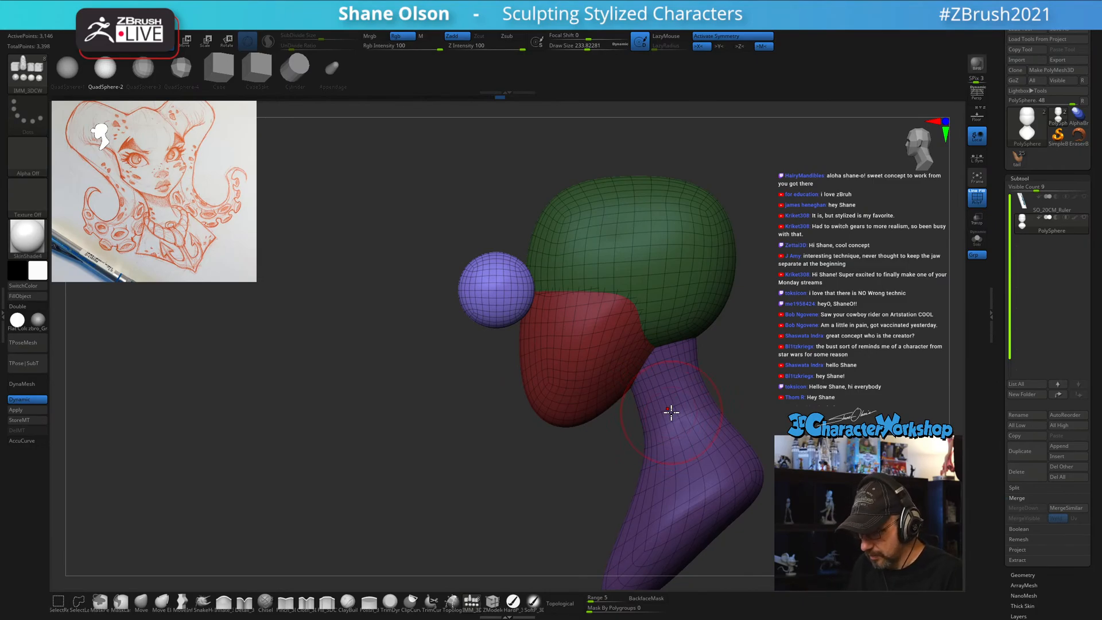
{"action": "left_click_drag", "start_coordinate": [415, 406], "coordinate": [645, 389]}
Adjust the spacing of the eye spheres with the transform gizmo, and enable local symmetry for the mirrored transforms.
{"action": "key", "text": "w"}
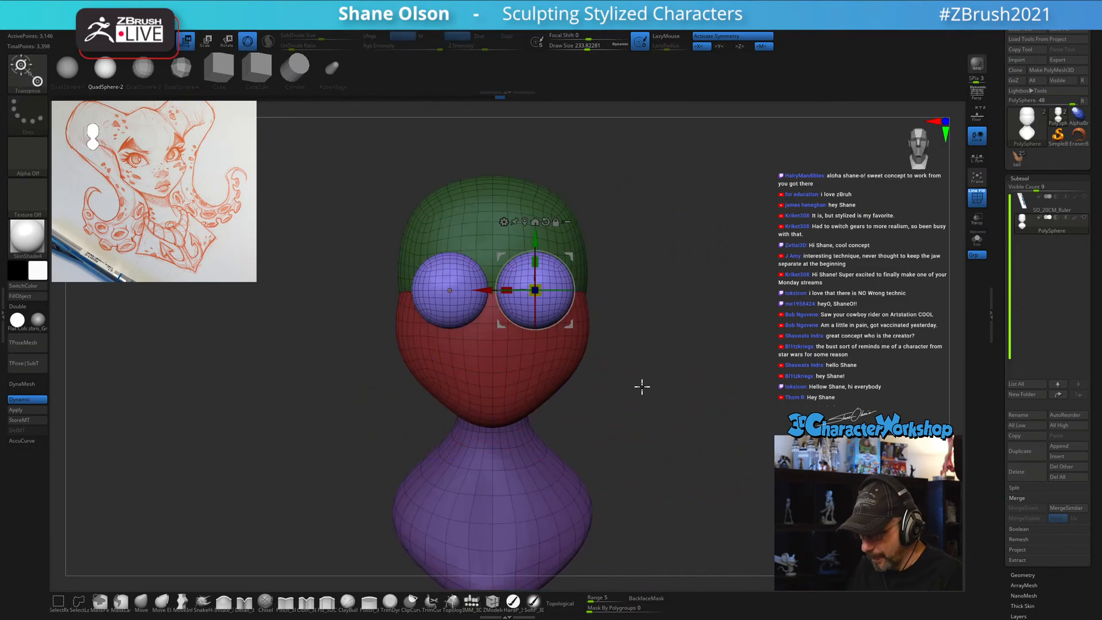
{"action": "left_click_drag", "start_coordinate": [488, 291], "coordinate": [495, 293]}
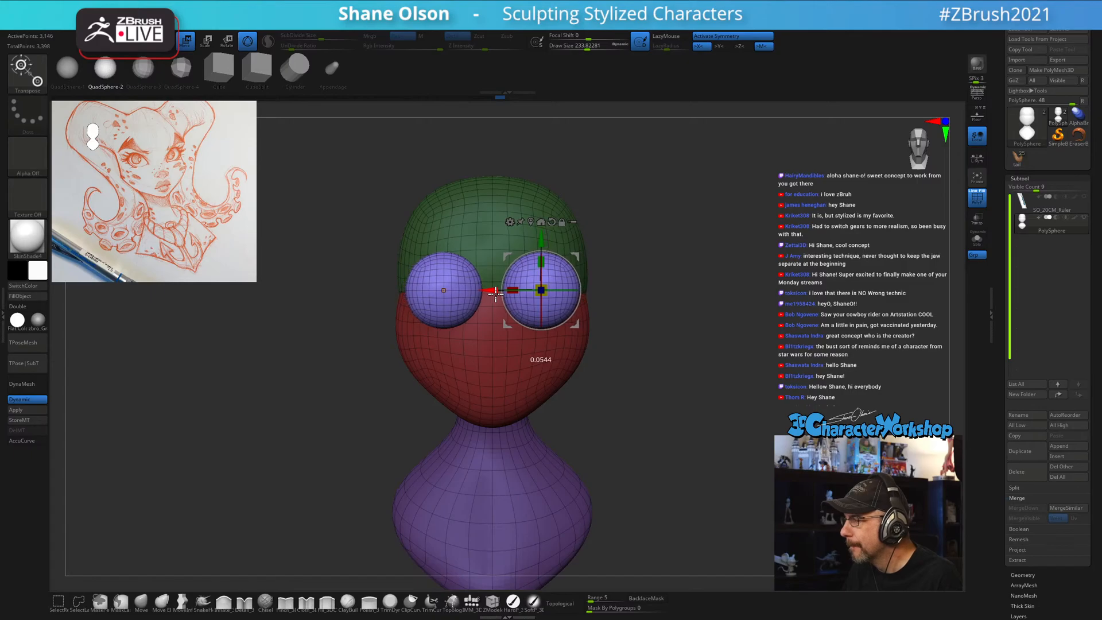
{"action": "left_click_drag", "start_coordinate": [583, 293], "coordinate": [715, 308]}
{"action": "left_click", "coordinate": [977, 158]}
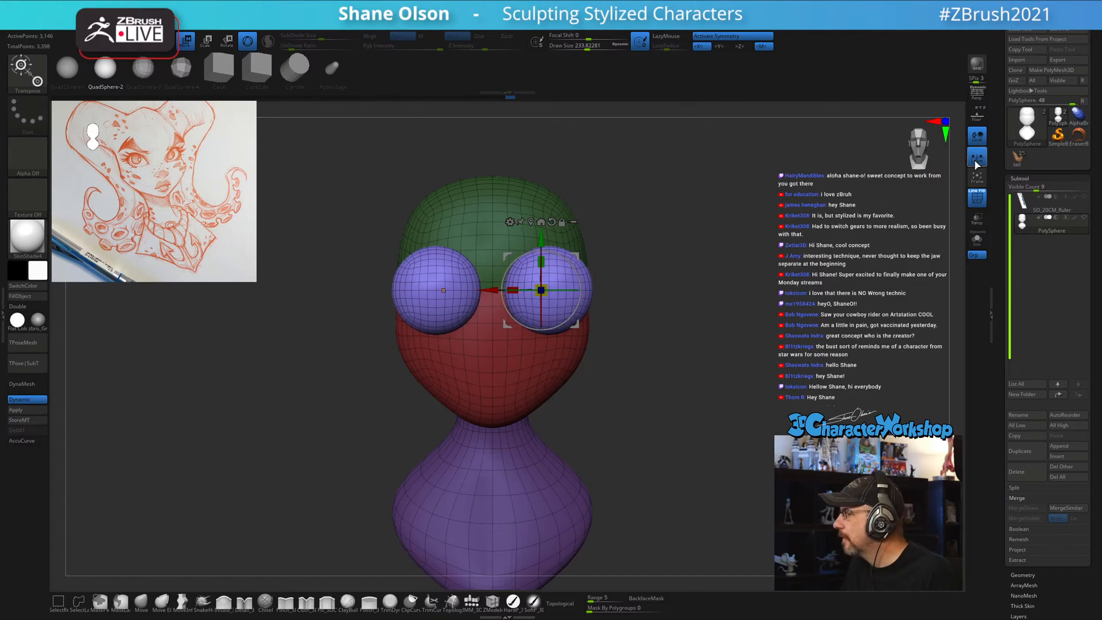
{"action": "left_click_drag", "start_coordinate": [492, 287], "coordinate": [487, 287]}
Push the eye spheres back into the head from the side, and move them closer together from the front.
{"action": "left_click_drag", "start_coordinate": [679, 304], "coordinate": [623, 329]}
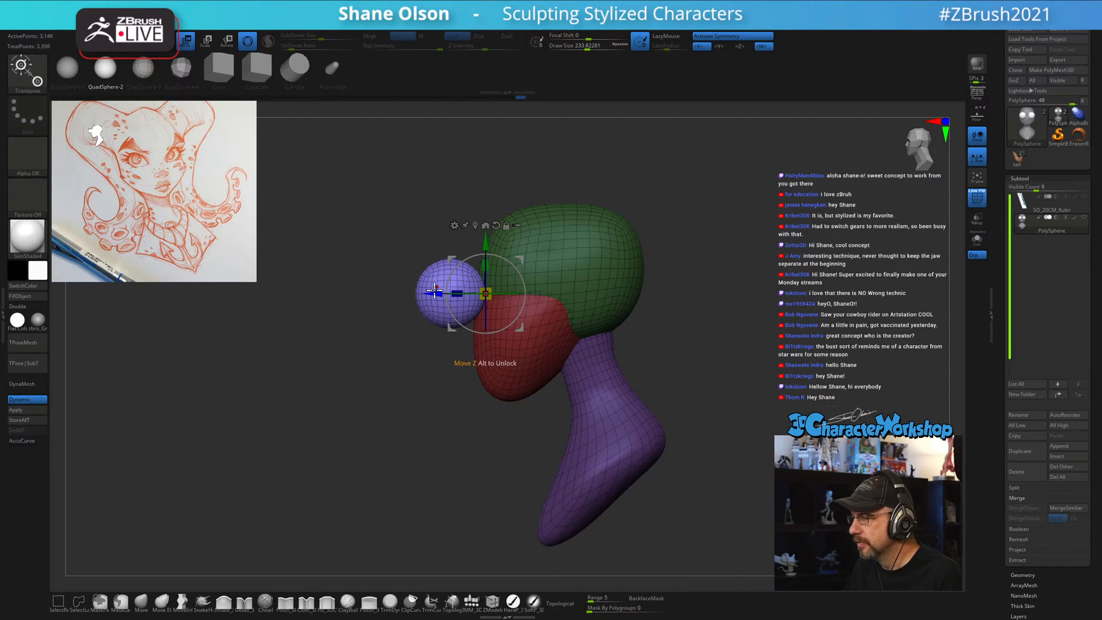
{"action": "left_click_drag", "start_coordinate": [435, 293], "coordinate": [501, 293]}
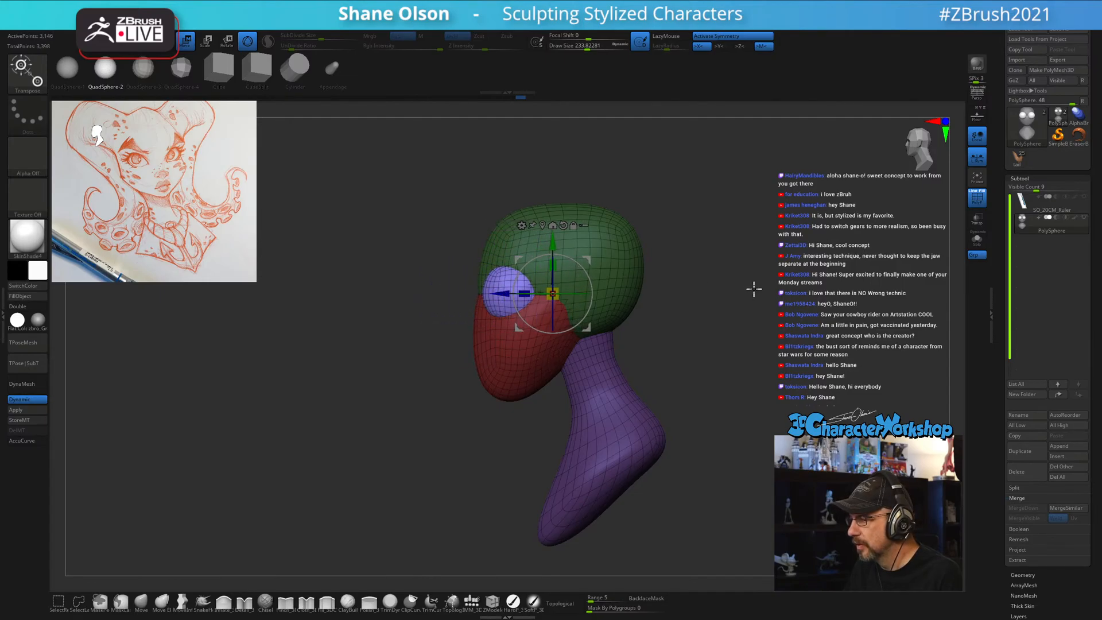
{"action": "left_click_drag", "start_coordinate": [754, 289], "coordinate": [790, 297]}
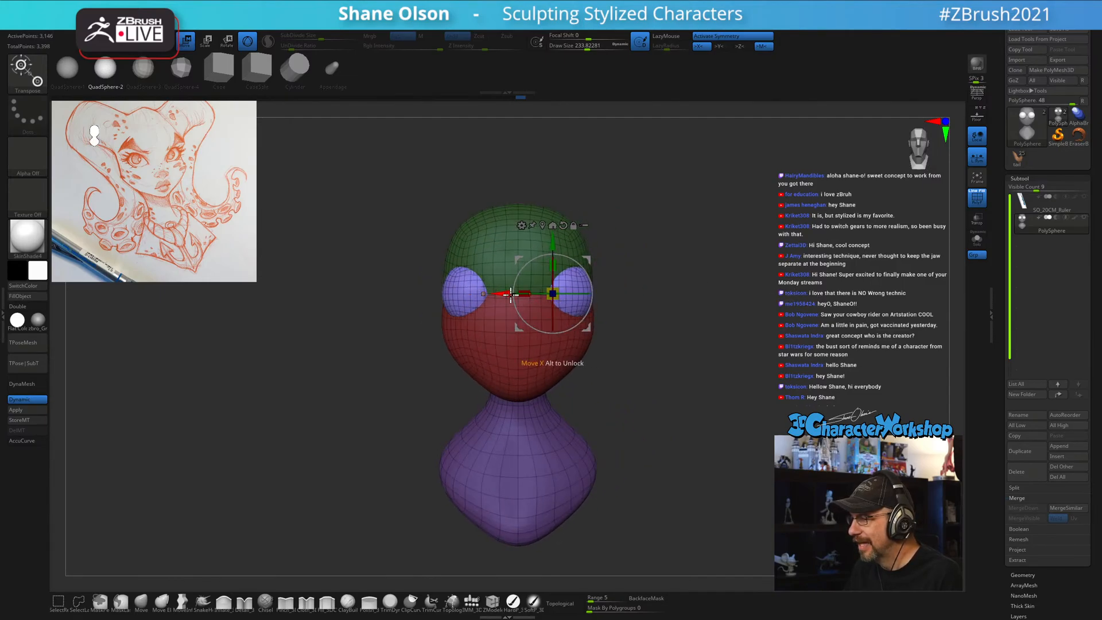
{"action": "left_click_drag", "start_coordinate": [511, 294], "coordinate": [500, 294]}
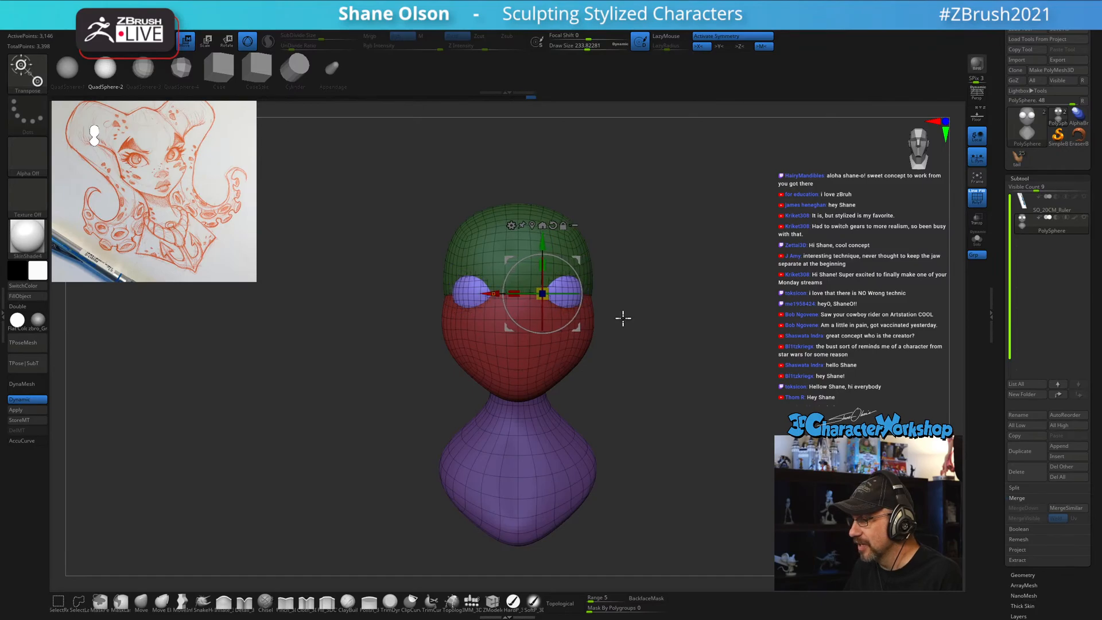
{"action": "left_click_drag", "start_coordinate": [623, 318], "coordinate": [694, 329]}
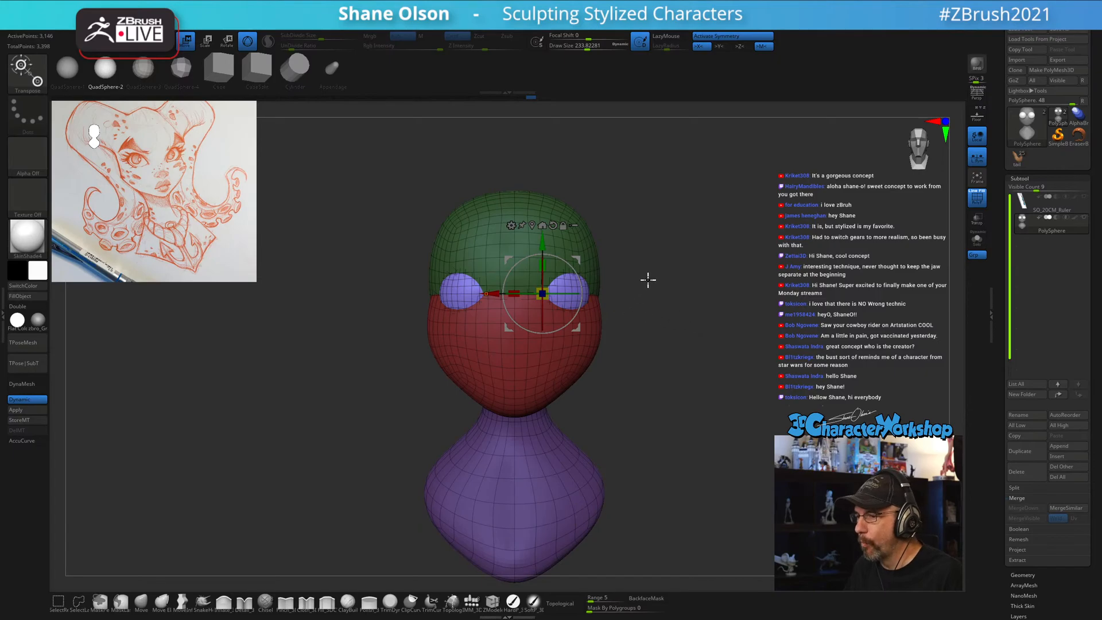
{"action": "left_click_drag", "start_coordinate": [494, 296], "coordinate": [491, 296]}
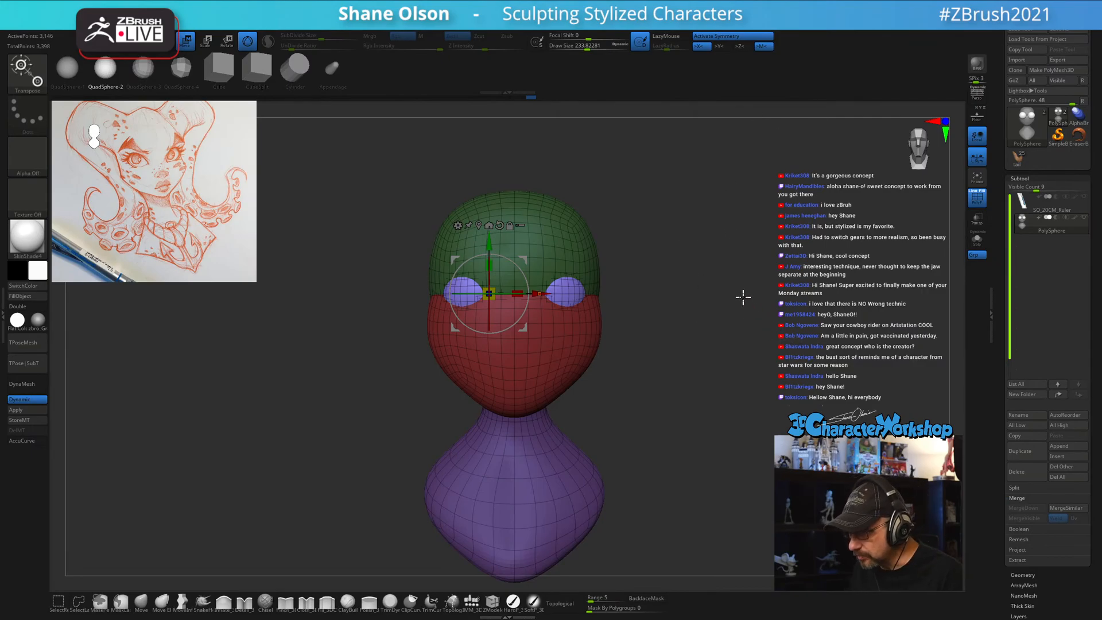
Leave the gizmo, split the unmasked eye spheres into their own subtool, and make that subtool visible.
{"action": "key", "text": "q"}
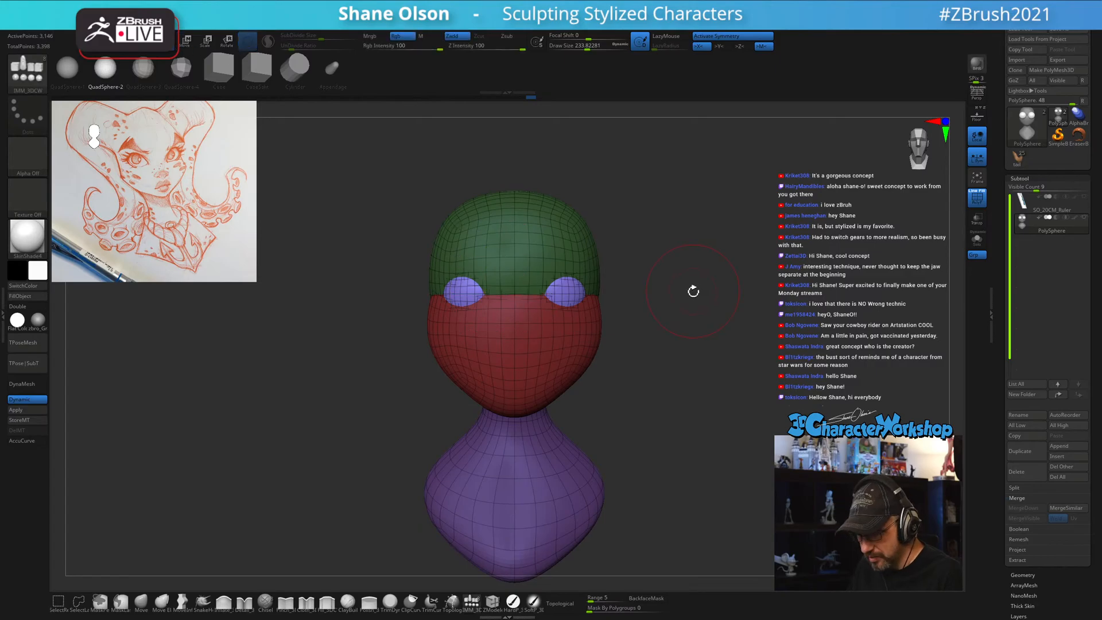
{"action": "key", "text": "s"}
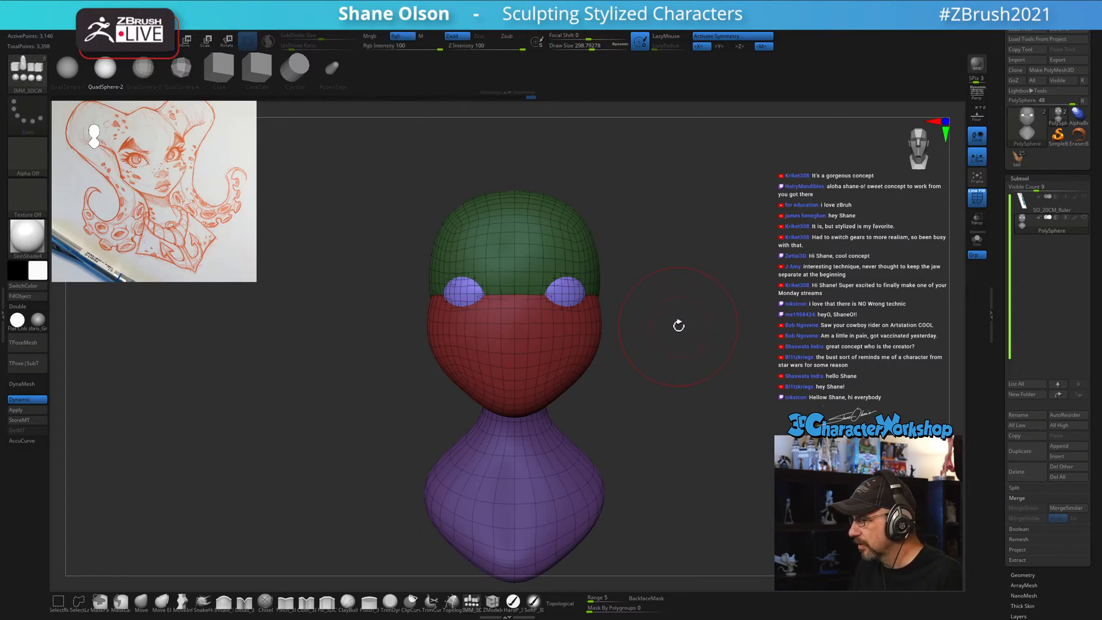
{"action": "right_click_drag", "start_coordinate": [679, 325], "coordinate": [605, 123], "text": "ctrl"}
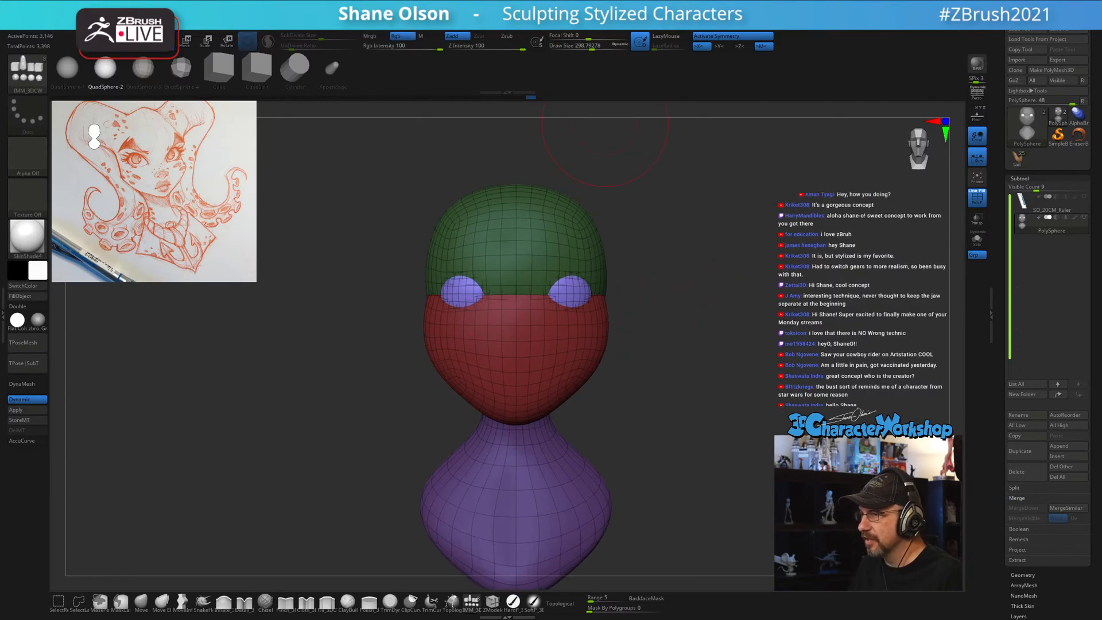
{"action": "right_click_drag", "start_coordinate": [771, 286], "coordinate": [772, 291], "text": "ctrl"}
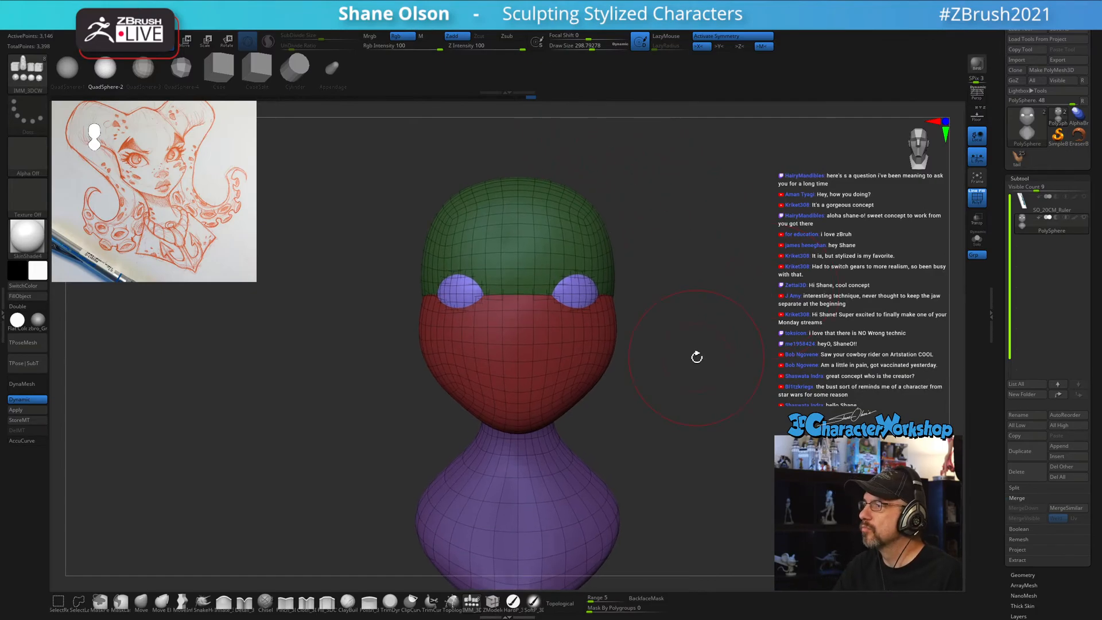
{"action": "mouse_move", "coordinate": [697, 357]}
{"action": "left_mouse_down"}
{"action": "mouse_move", "coordinate": [680, 372]}
{"action": "mouse_move", "coordinate": [688, 367]}
{"action": "left_mouse_up"}
{"action": "key", "text": "space"}
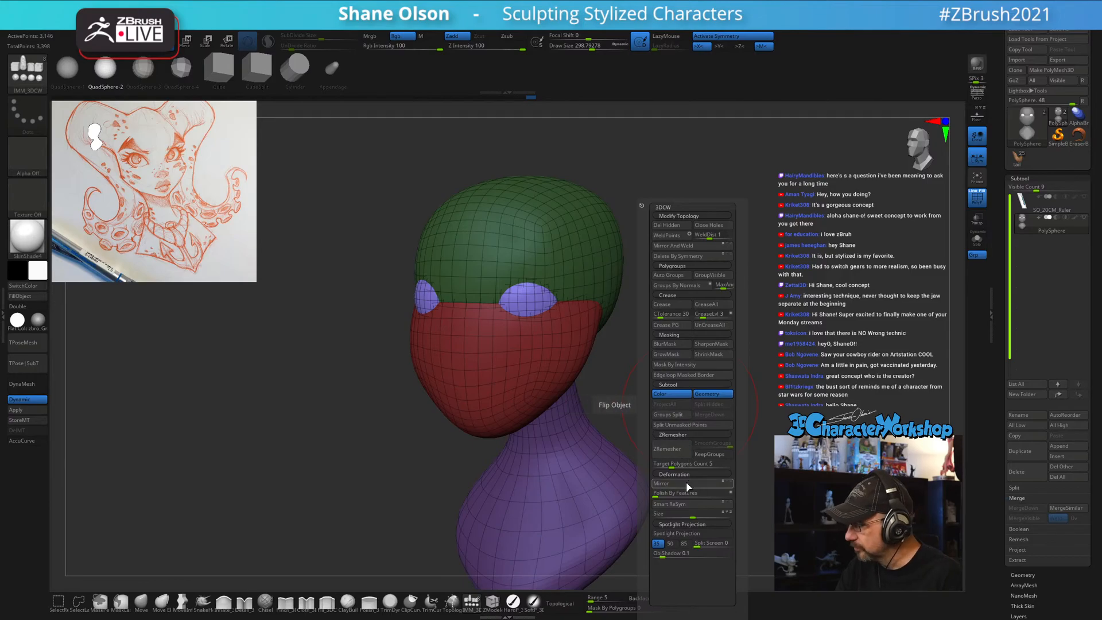
{"action": "left_click", "coordinate": [697, 425]}
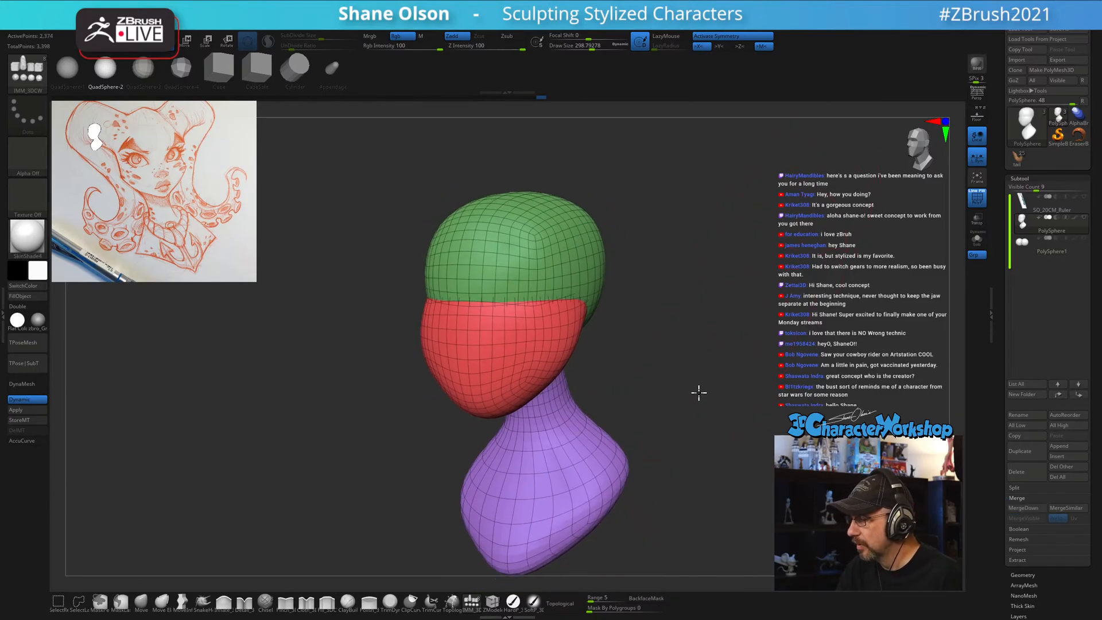
{"action": "left_click", "coordinate": [1084, 238]}
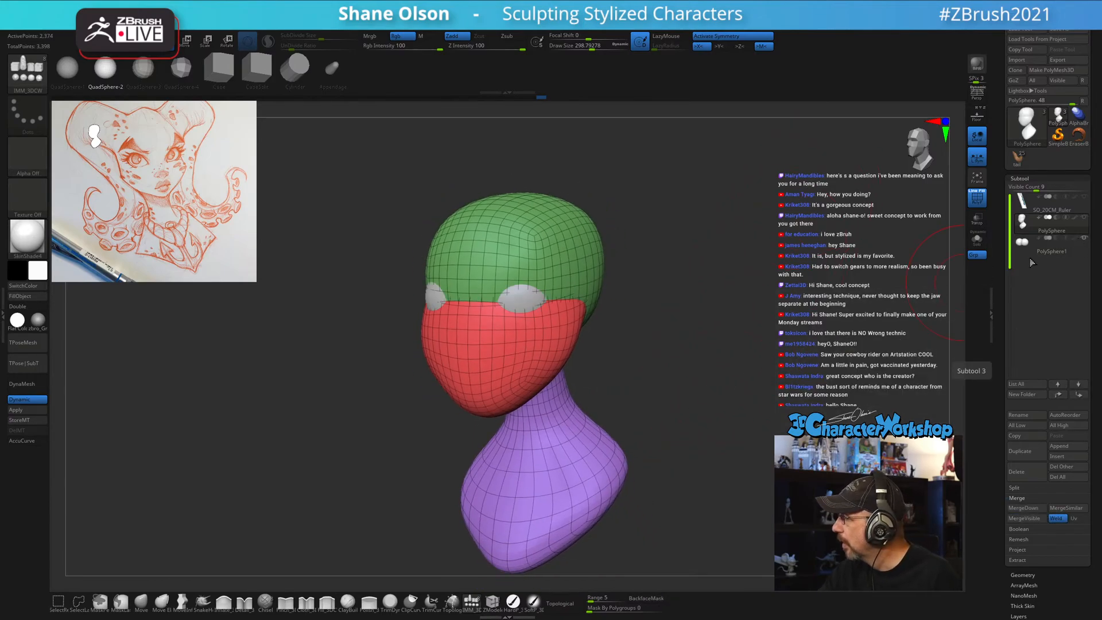
Switch to the Move brush with Topological mode off, and set its draw size to about 311.
{"action": "mouse_move", "coordinate": [694, 393]}
{"action": "left_mouse_down"}
{"action": "mouse_move", "coordinate": [700, 386]}
{"action": "mouse_move", "coordinate": [680, 381]}
{"action": "left_mouse_up"}
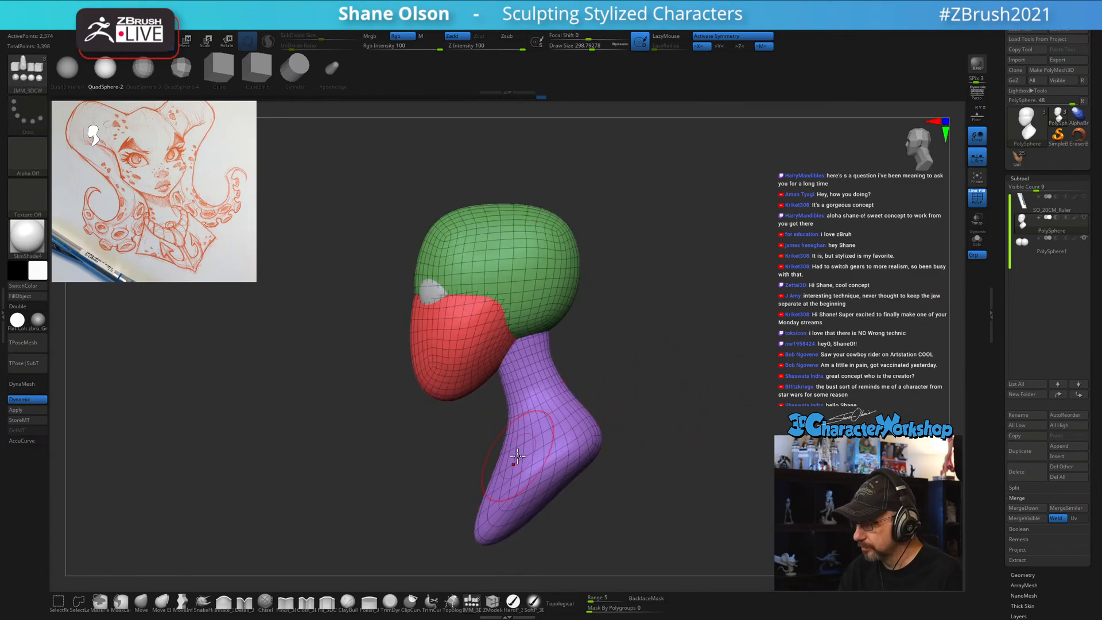
{"action": "left_click", "coordinate": [142, 602]}
{"action": "key", "text": "s"}
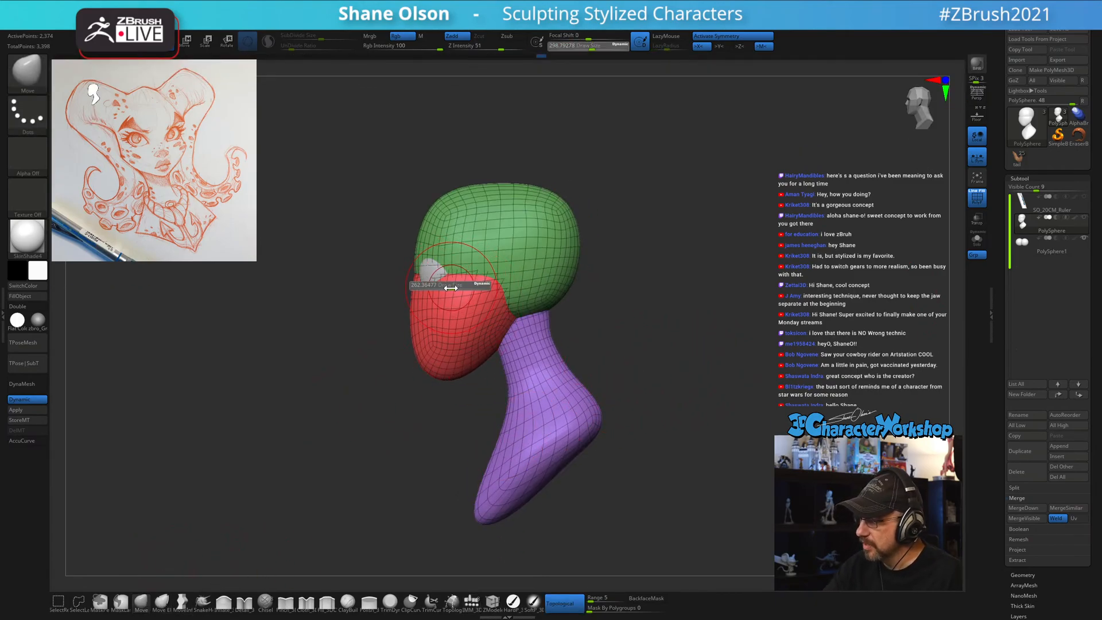
{"action": "left_click_drag", "start_coordinate": [453, 285], "coordinate": [455, 285]}
{"action": "left_click", "coordinate": [566, 604]}
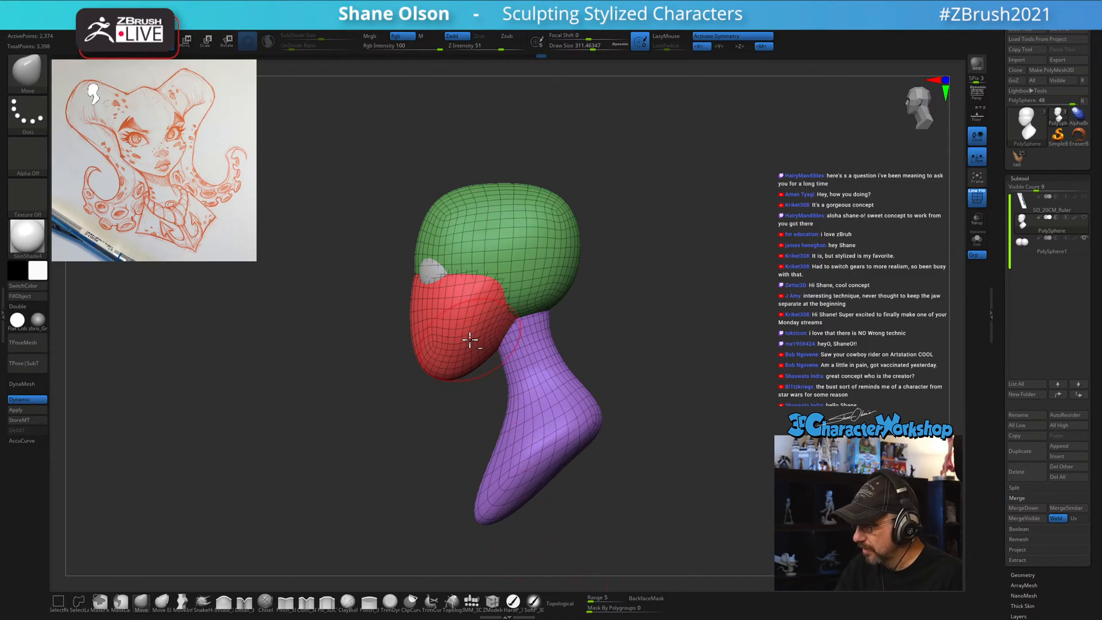
Reduce the Move brush draw size to about 240, and check the head's shape from the front and side.
{"action": "right_click_drag", "start_coordinate": [471, 339], "coordinate": [480, 377], "text": "ctrl"}
{"action": "key", "text": "s"}
{"action": "left_click_drag", "start_coordinate": [441, 313], "coordinate": [452, 310]}
{"action": "mouse_move", "coordinate": [453, 316]}
{"action": "right_mouse_down"}
{"action": "mouse_move", "coordinate": [501, 315]}
{"action": "mouse_move", "coordinate": [499, 345]}
{"action": "mouse_move", "coordinate": [595, 336]}
{"action": "mouse_move", "coordinate": [603, 325]}
{"action": "right_mouse_up"}
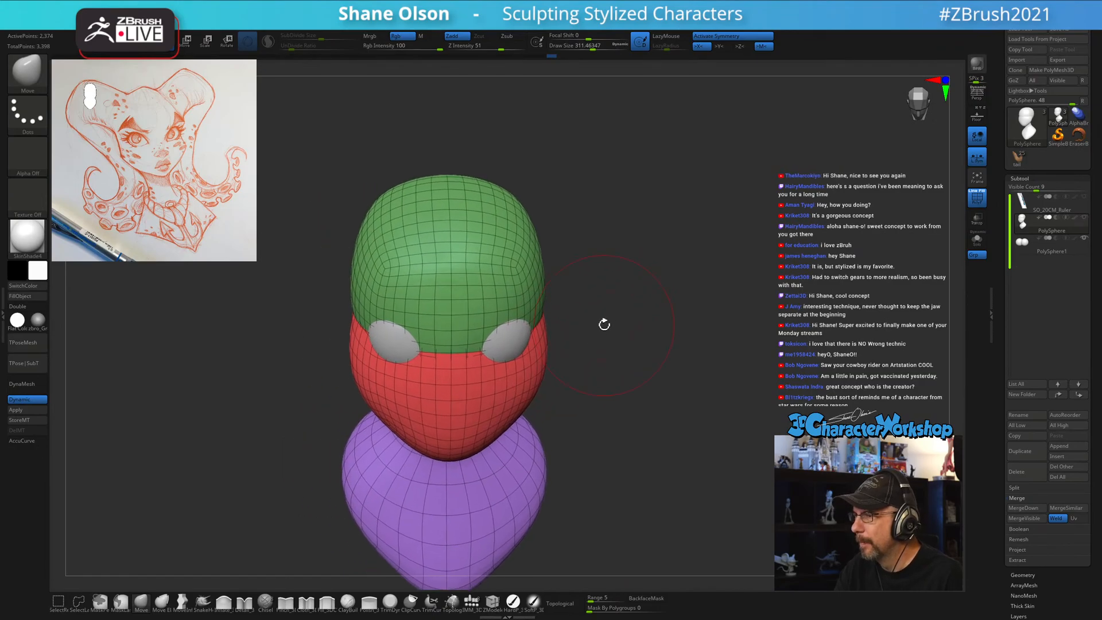
{"action": "key", "text": "s"}
{"action": "left_click_drag", "start_coordinate": [616, 334], "coordinate": [608, 334]}
{"action": "right_click_drag", "start_coordinate": [613, 325], "coordinate": [637, 337], "text": "alt"}
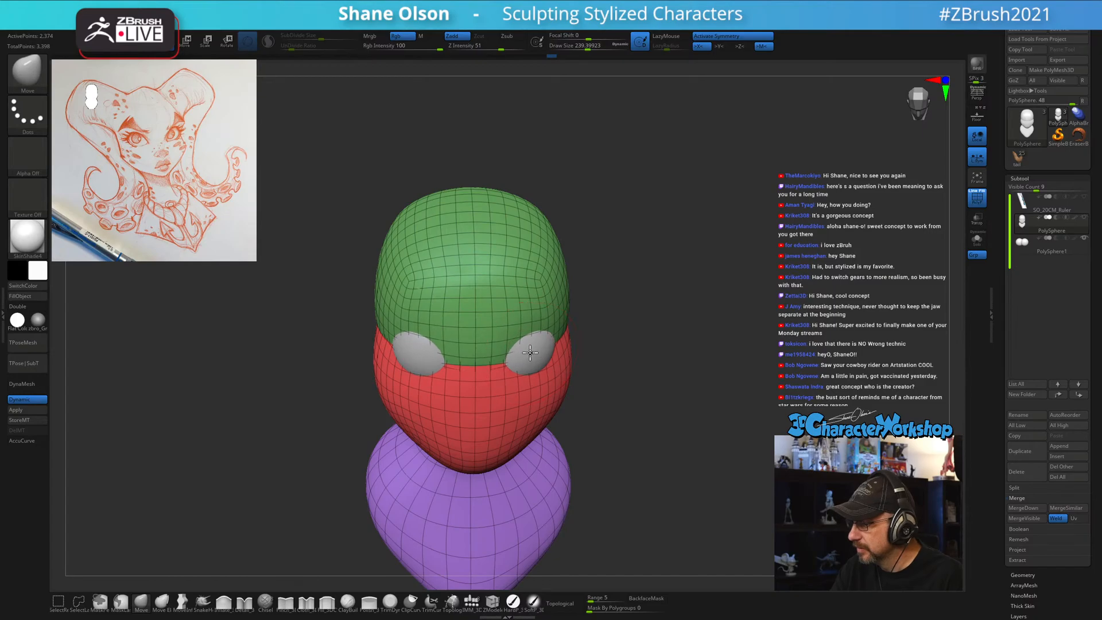
{"action": "left_click_drag", "start_coordinate": [627, 349], "coordinate": [729, 369]}
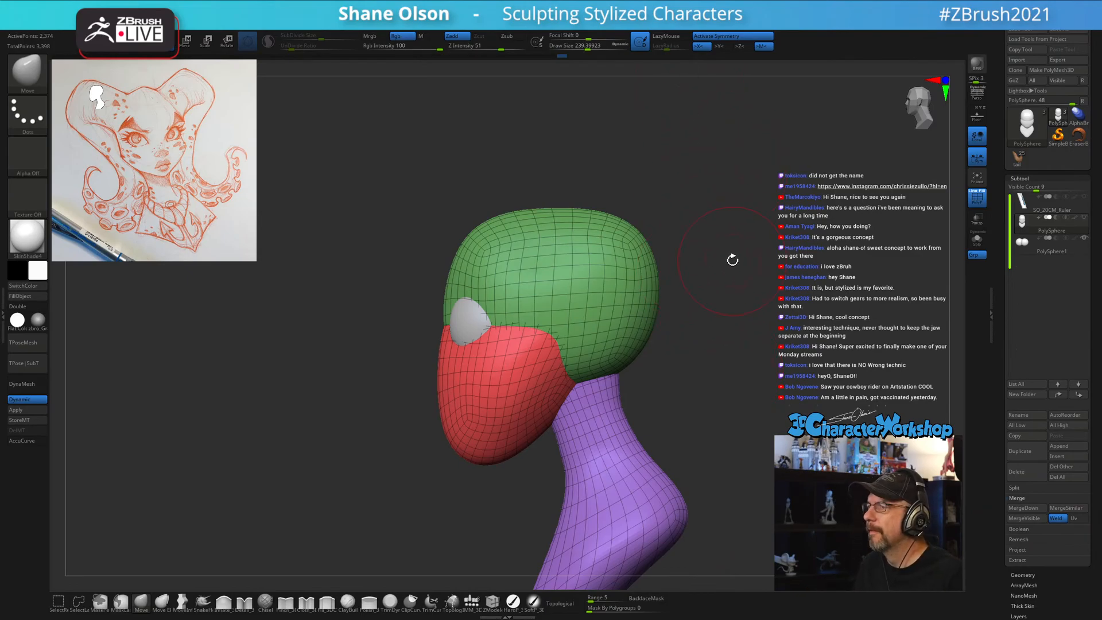
{"action": "left_click_drag", "start_coordinate": [733, 259], "coordinate": [694, 242]}
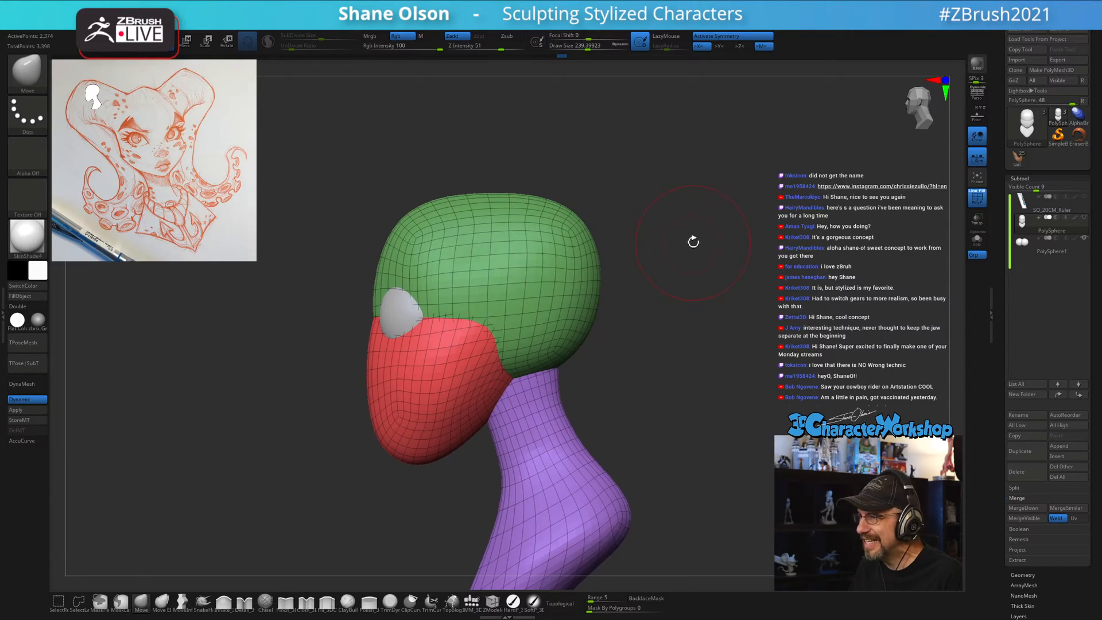
Activate the eye-sphere subtool with the head shown, and nudge the eyes slightly back into the head from the side.
{"action": "key", "text": "w"}
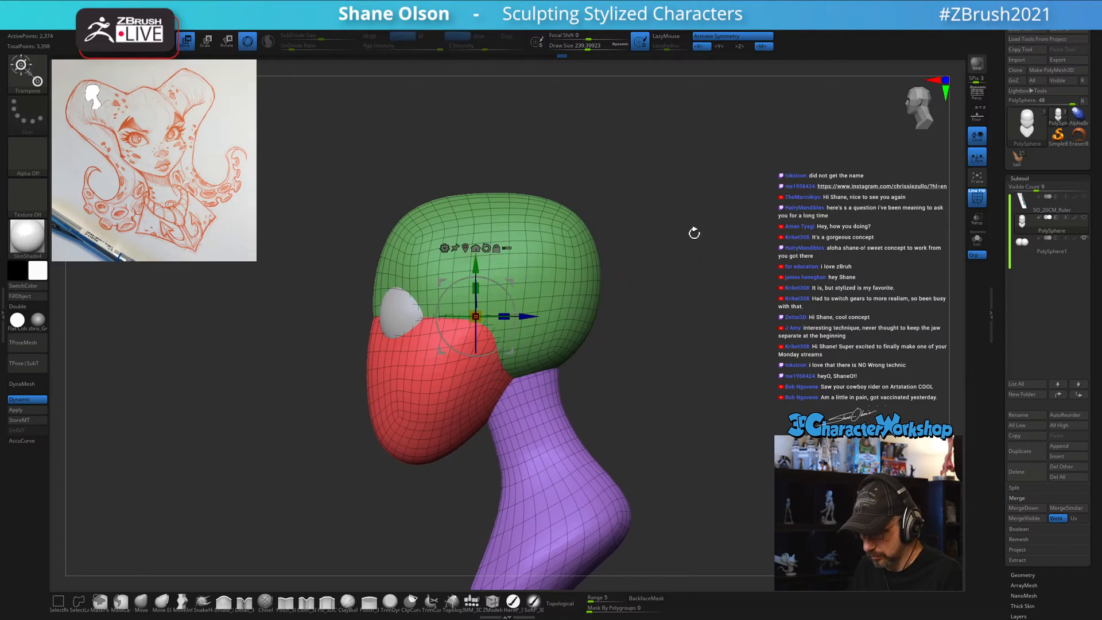
{"action": "left_click", "coordinate": [1059, 246]}
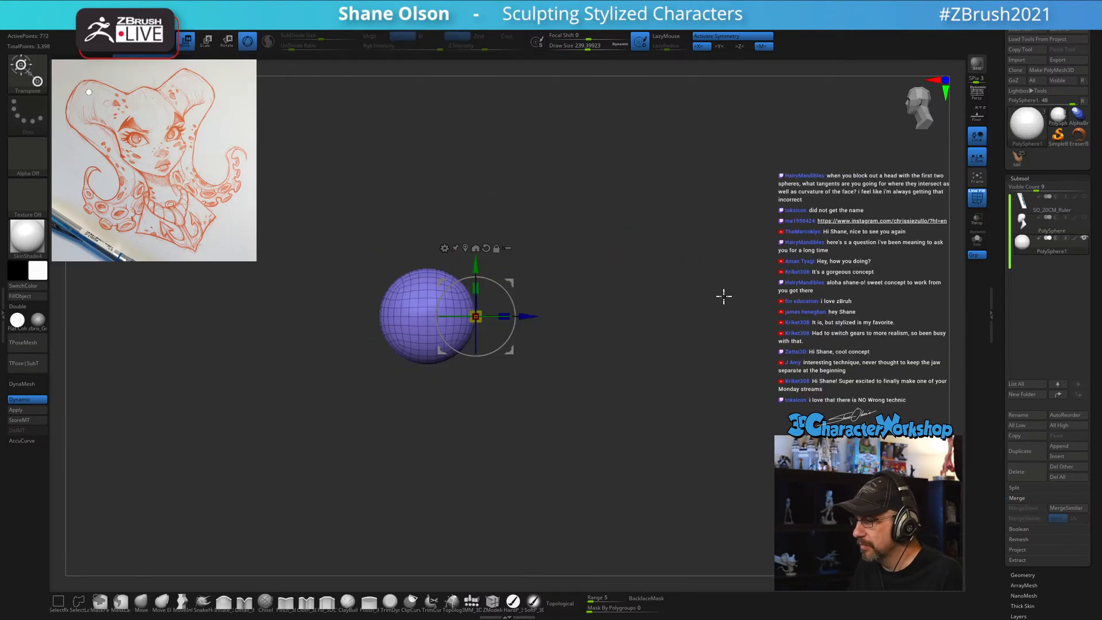
{"action": "left_click", "coordinate": [1084, 218]}
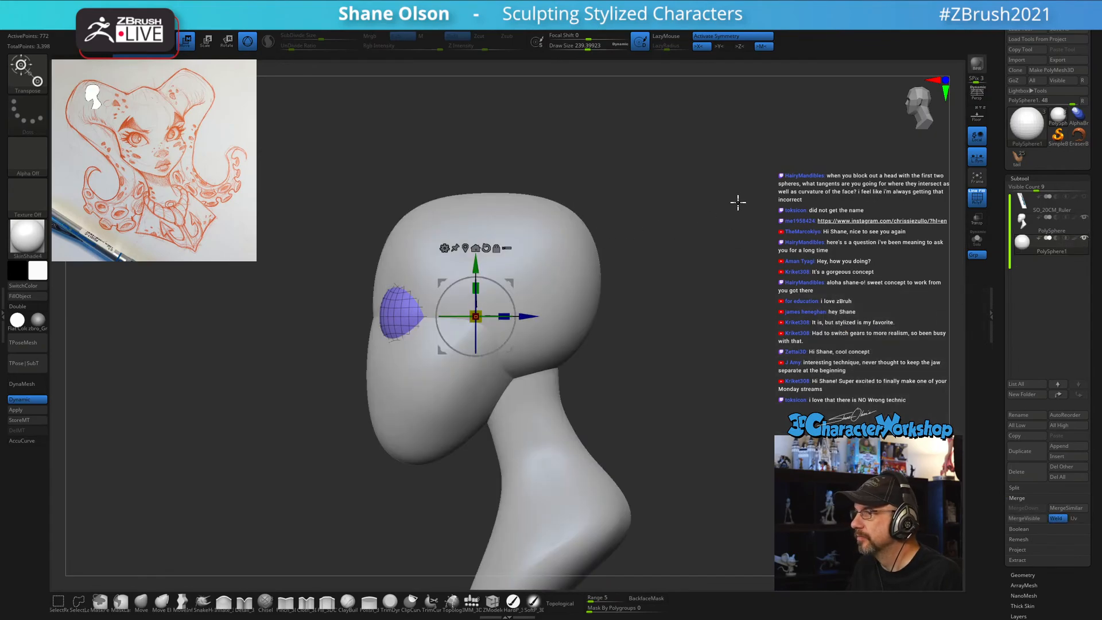
{"action": "left_click_drag", "start_coordinate": [734, 203], "coordinate": [734, 208]}
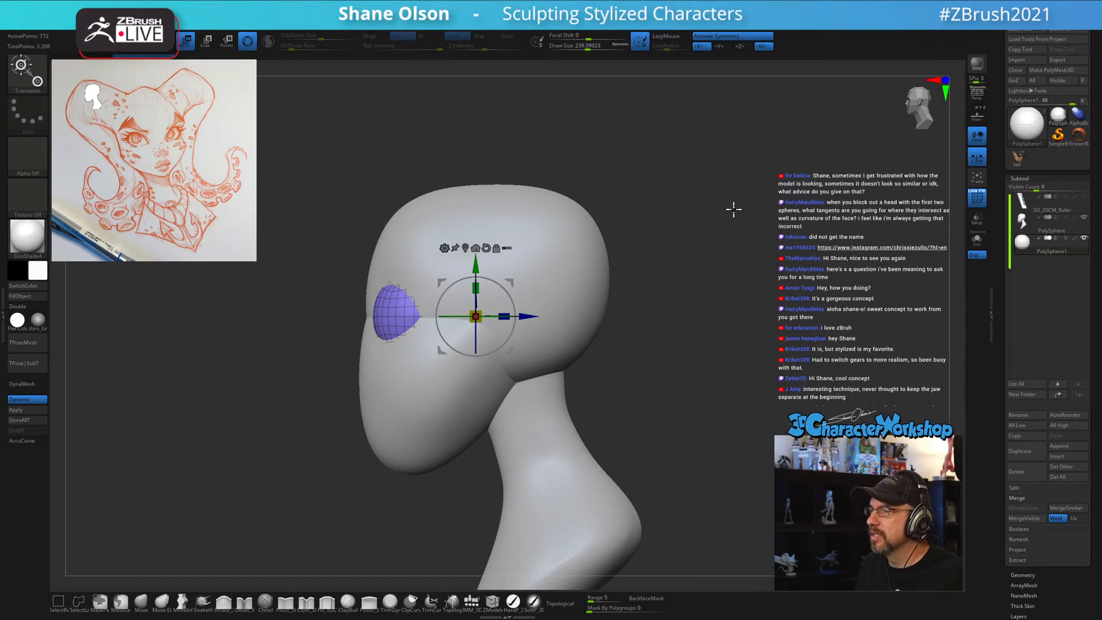
{"action": "left_click_drag", "start_coordinate": [715, 231], "coordinate": [703, 232]}
{"action": "left_click_drag", "start_coordinate": [529, 316], "coordinate": [532, 316]}
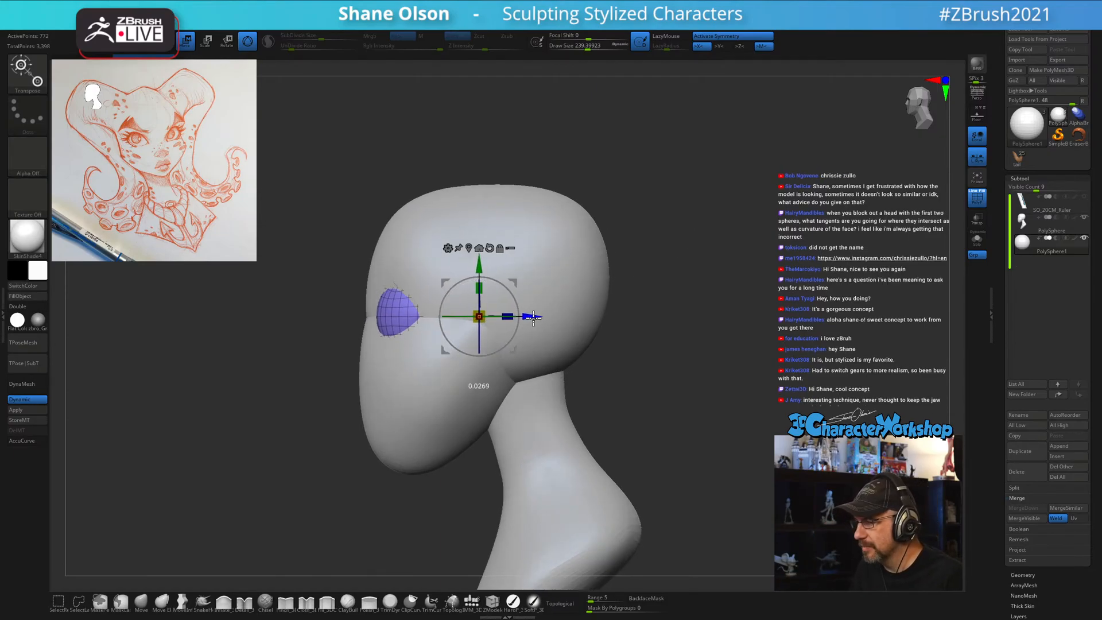
{"action": "mouse_move", "coordinate": [717, 366]}
{"action": "left_mouse_down"}
{"action": "mouse_move", "coordinate": [711, 357]}
{"action": "mouse_move", "coordinate": [733, 358]}
{"action": "mouse_move", "coordinate": [686, 345]}
{"action": "left_mouse_up"}
{"action": "key", "text": "q"}
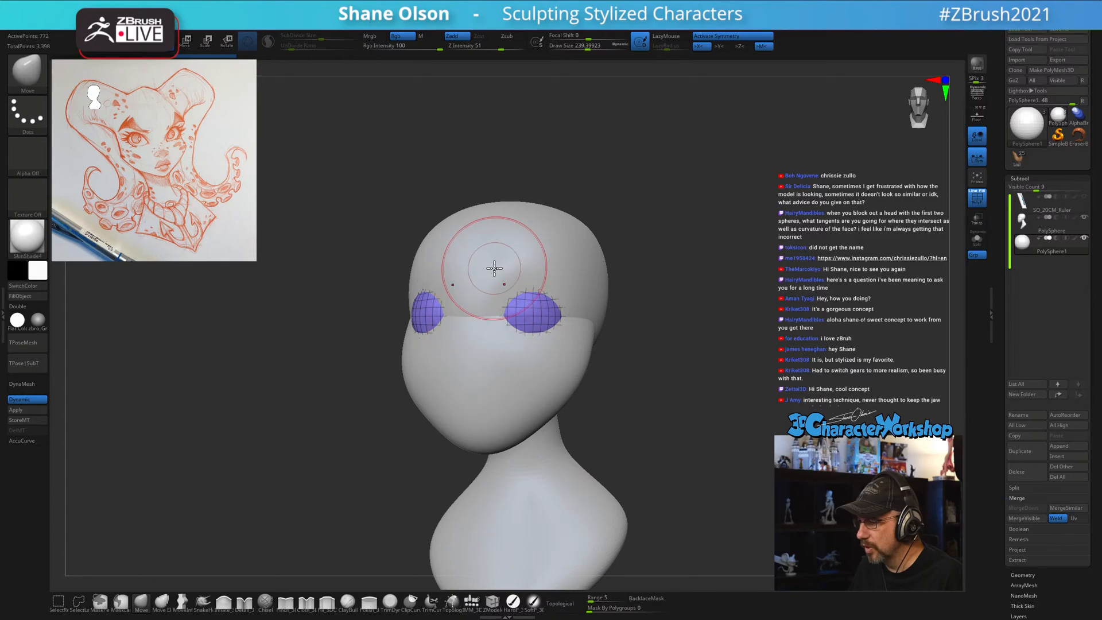
Examine the eyes' depth and spacing against the head from front, side, three-quarter and raised views.
{"action": "left_click_drag", "start_coordinate": [662, 337], "coordinate": [809, 356]}
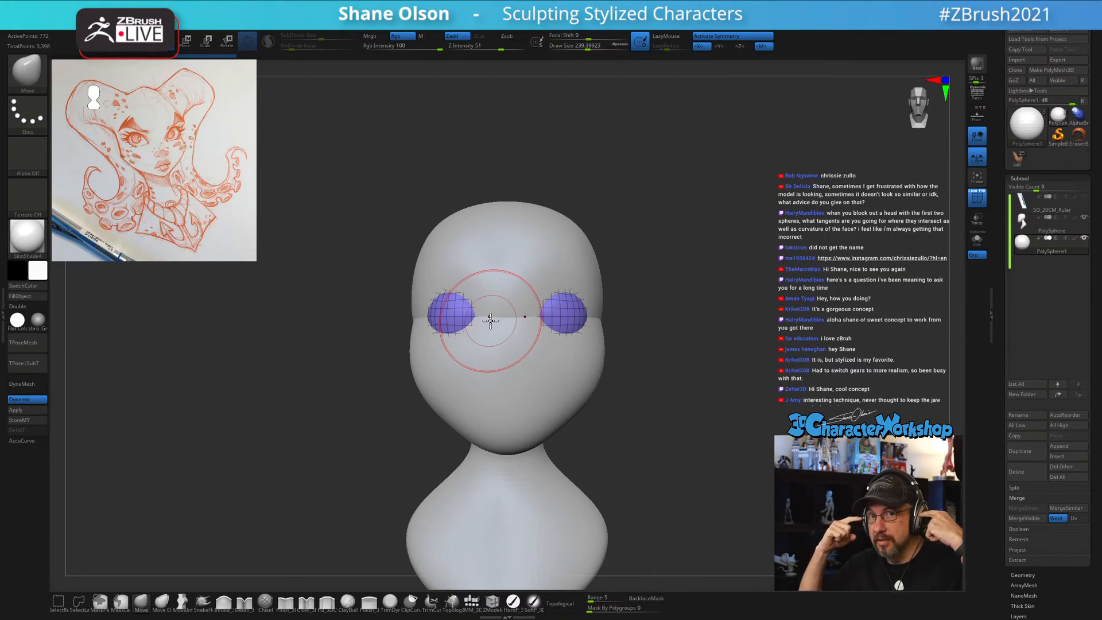
{"action": "left_click_drag", "start_coordinate": [458, 152], "coordinate": [653, 327]}
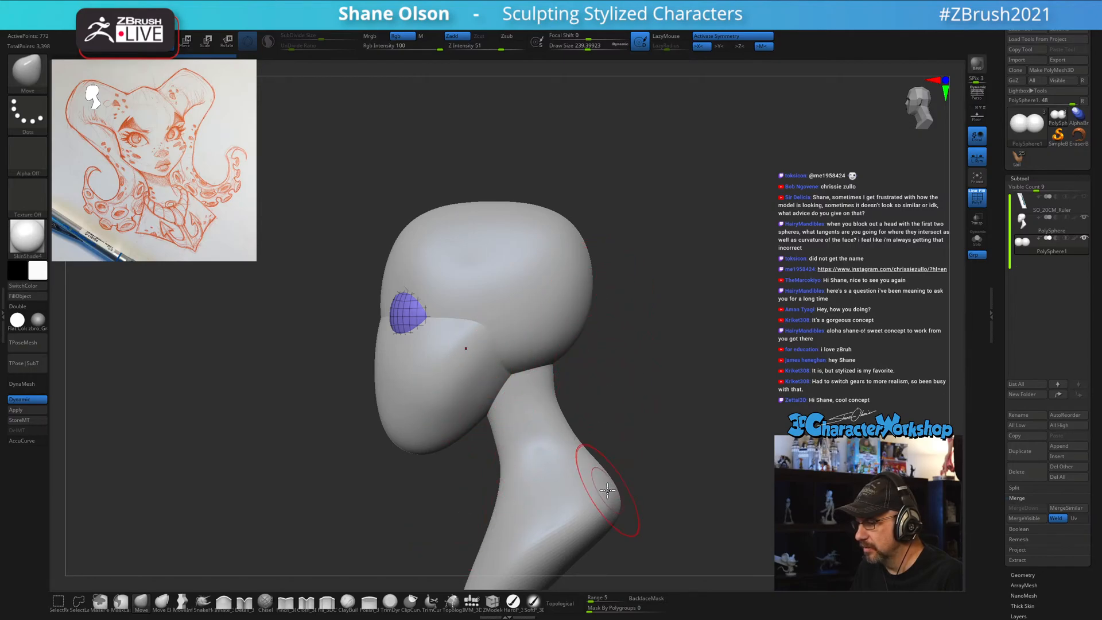
{"action": "left_click_drag", "start_coordinate": [739, 314], "coordinate": [741, 317]}
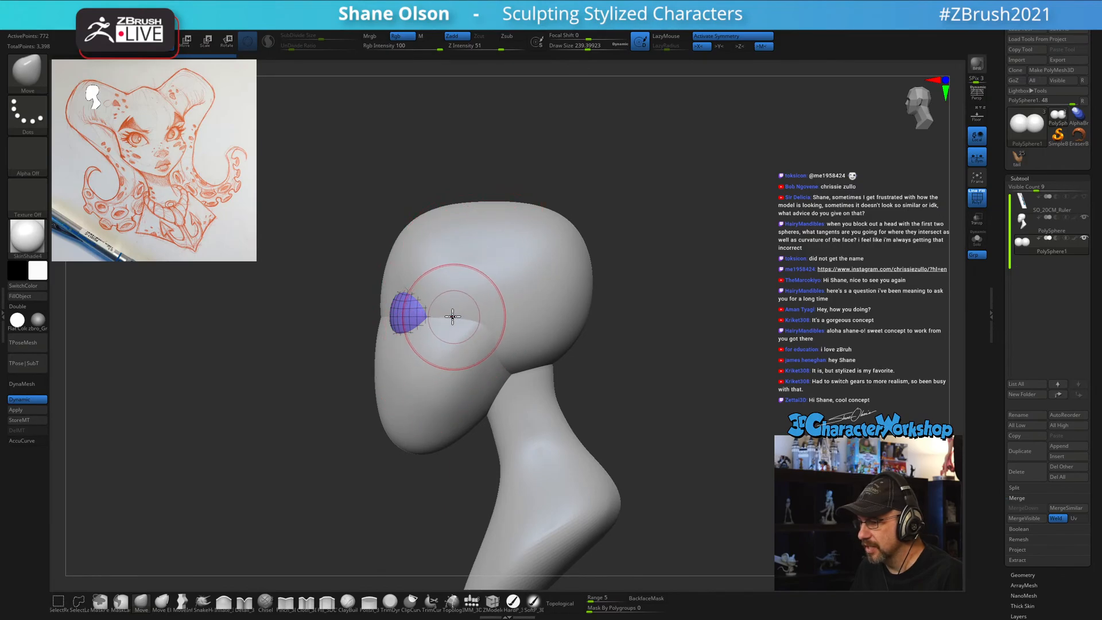
{"action": "mouse_move", "coordinate": [842, 279]}
{"action": "left_mouse_down"}
{"action": "mouse_move", "coordinate": [718, 293]}
{"action": "mouse_move", "coordinate": [619, 328]}
{"action": "mouse_move", "coordinate": [718, 283]}
{"action": "mouse_move", "coordinate": [492, 323]}
{"action": "left_mouse_up"}
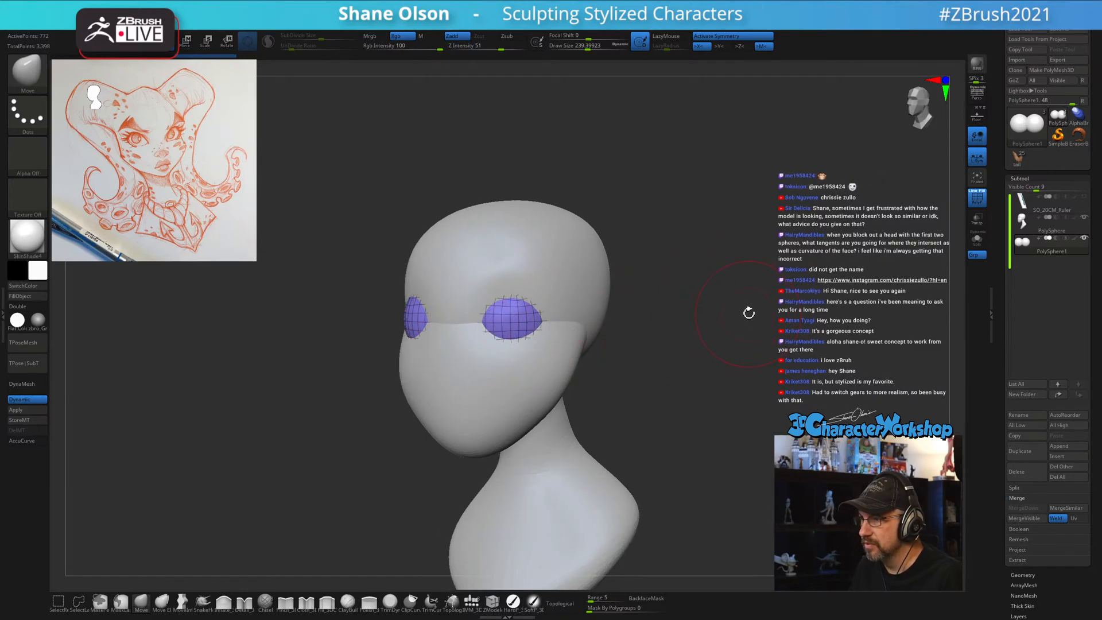
{"action": "left_click_drag", "start_coordinate": [750, 313], "coordinate": [756, 312]}
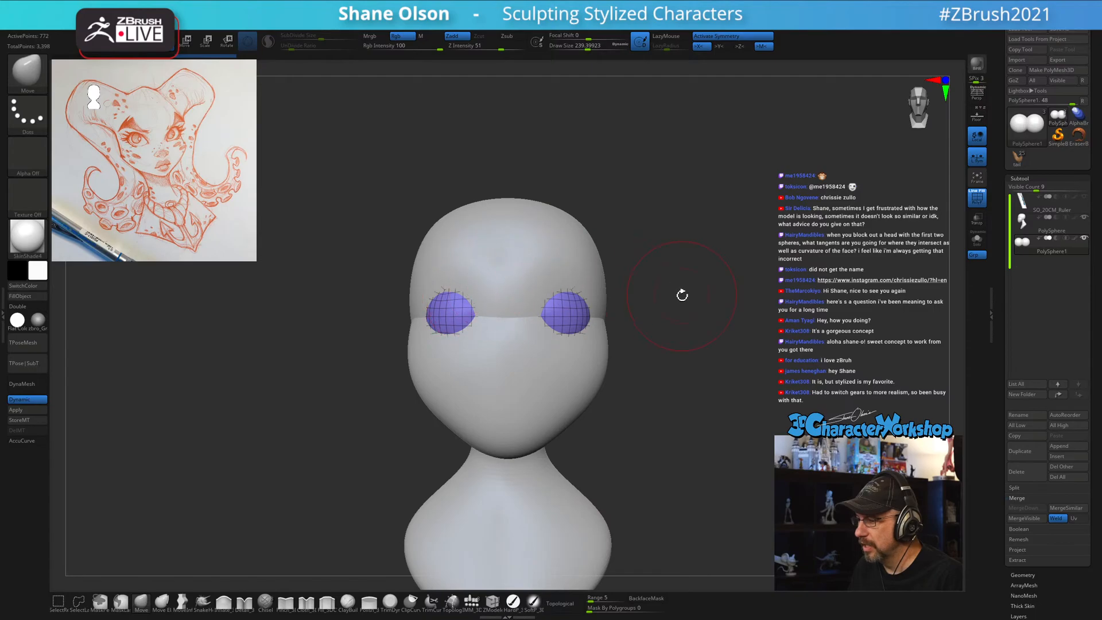
{"action": "left_click_drag", "start_coordinate": [682, 295], "coordinate": [603, 345]}
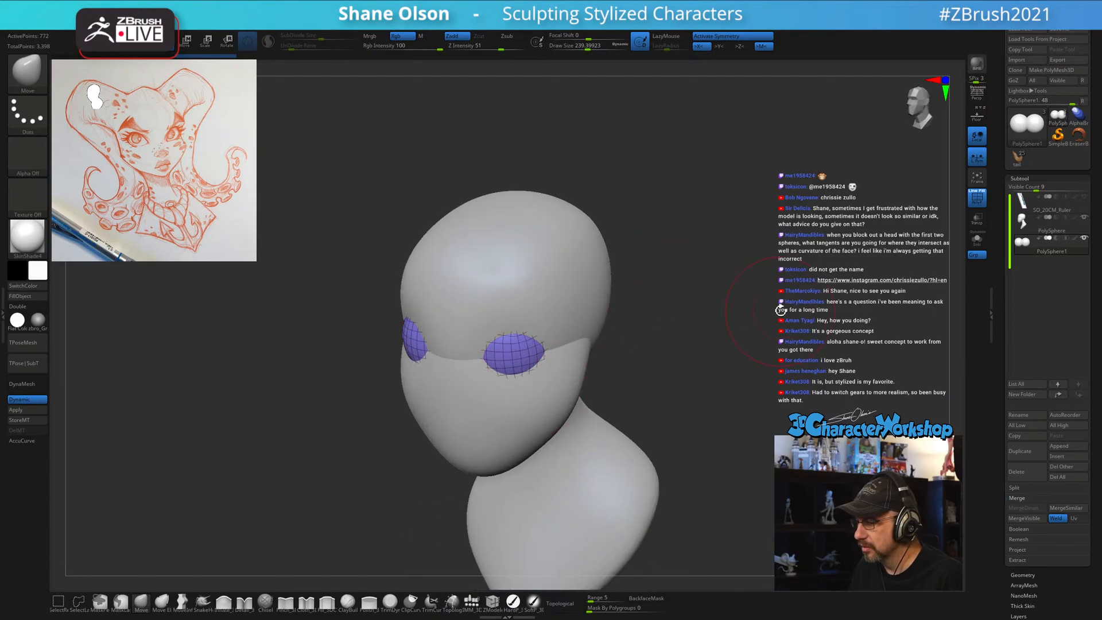
{"action": "left_click_drag", "start_coordinate": [781, 310], "coordinate": [795, 327]}
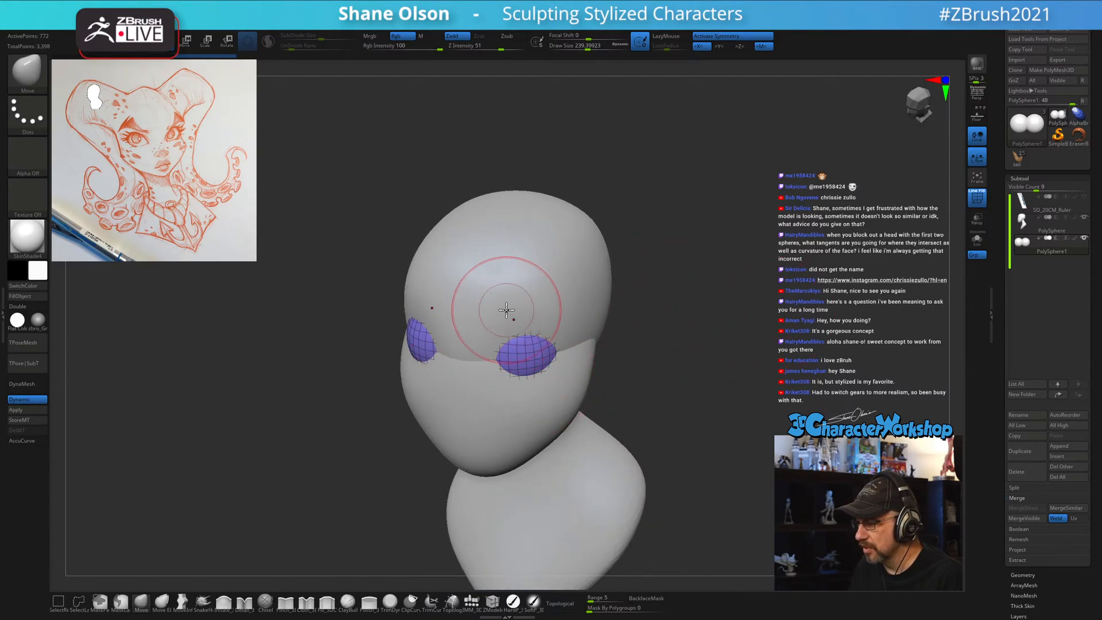
{"action": "mouse_move", "coordinate": [739, 389]}
{"action": "left_mouse_down", "text": "shift"}
{"action": "mouse_move", "coordinate": [760, 365]}
{"action": "mouse_move", "coordinate": [725, 393]}
{"action": "left_mouse_up", "text": "shift"}
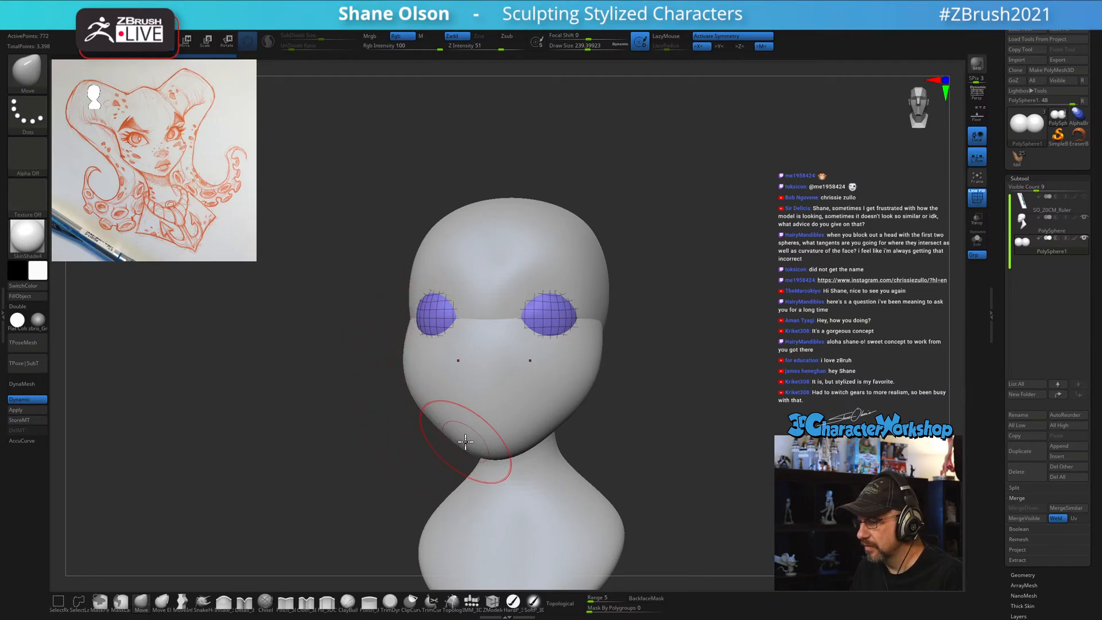
{"action": "left_click_drag", "start_coordinate": [689, 372], "coordinate": [682, 317], "text": "shift"}
{"action": "left_click_drag", "start_coordinate": [689, 251], "coordinate": [687, 276]}
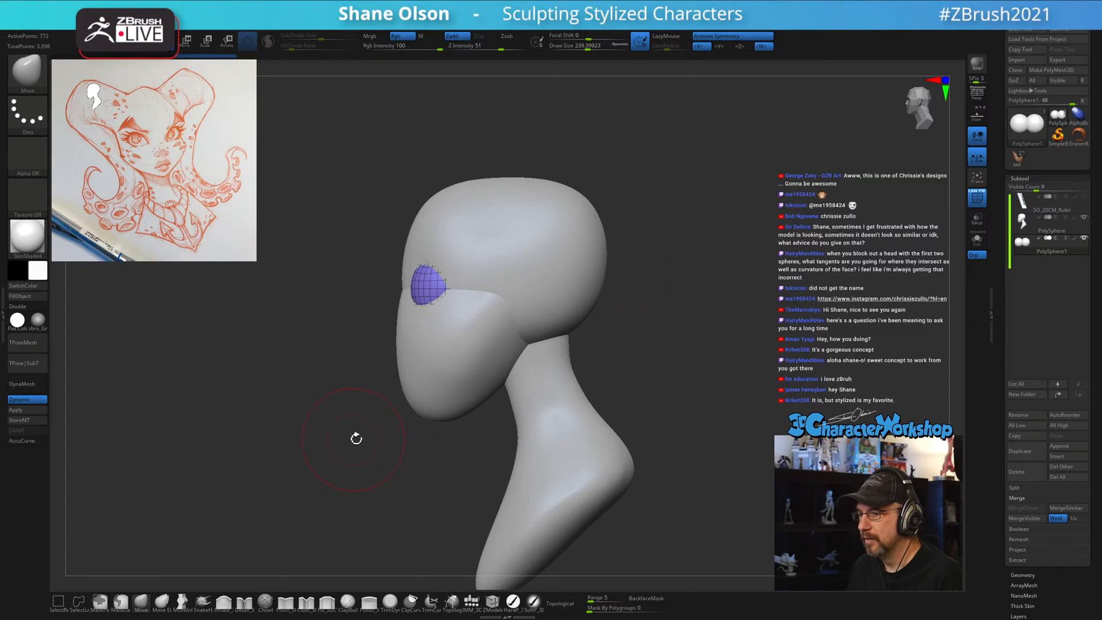
Enlarge the Move brush draw size to about 400, and make the head and bust mesh the active subtool.
{"action": "key", "text": "s"}
{"action": "left_click_drag", "start_coordinate": [387, 427], "coordinate": [453, 436]}
{"action": "key", "text": "s"}
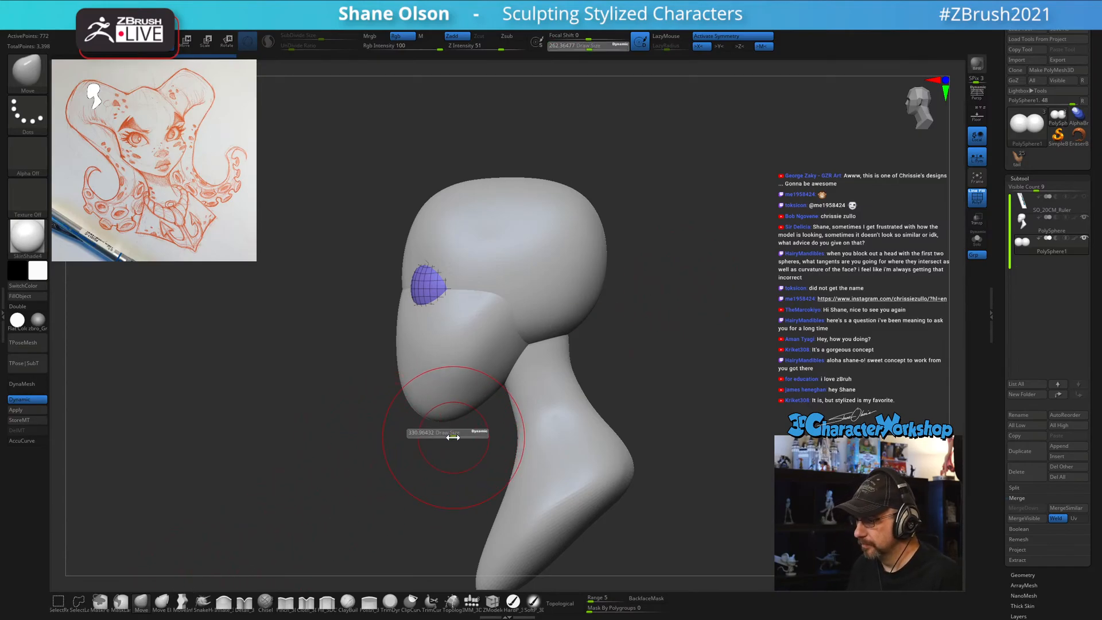
{"action": "left_click", "coordinate": [418, 408], "text": "alt"}
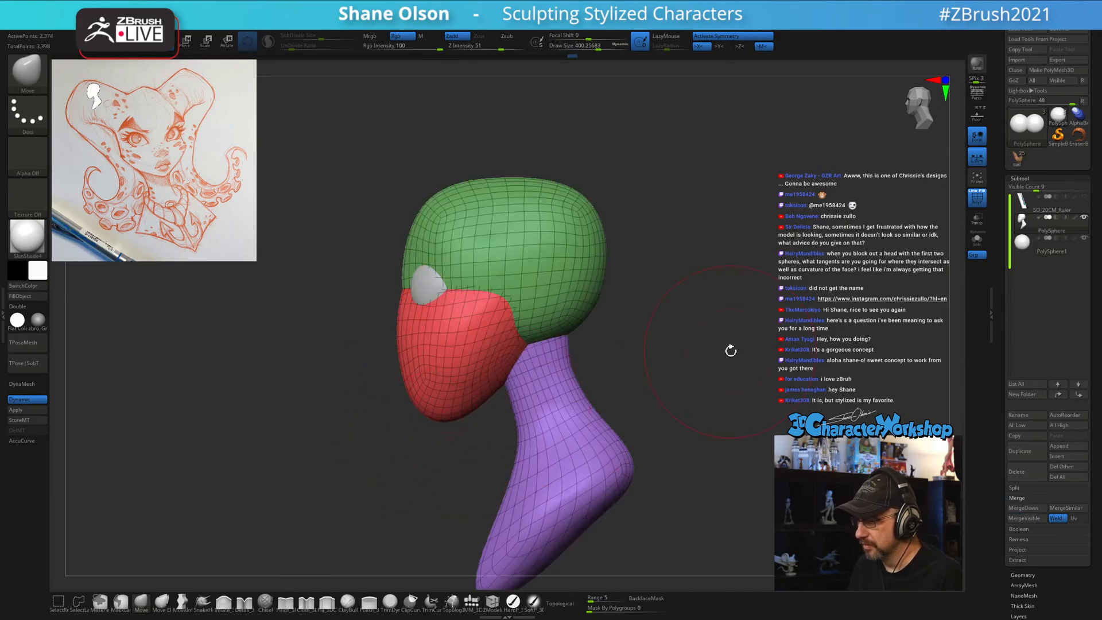
{"action": "mouse_move", "coordinate": [718, 355]}
{"action": "left_mouse_down", "text": "shift"}
{"action": "mouse_move", "coordinate": [692, 357]}
{"action": "mouse_move", "coordinate": [701, 358]}
{"action": "mouse_move", "coordinate": [680, 339]}
{"action": "left_mouse_up", "text": "shift"}
{"action": "key", "text": "s"}
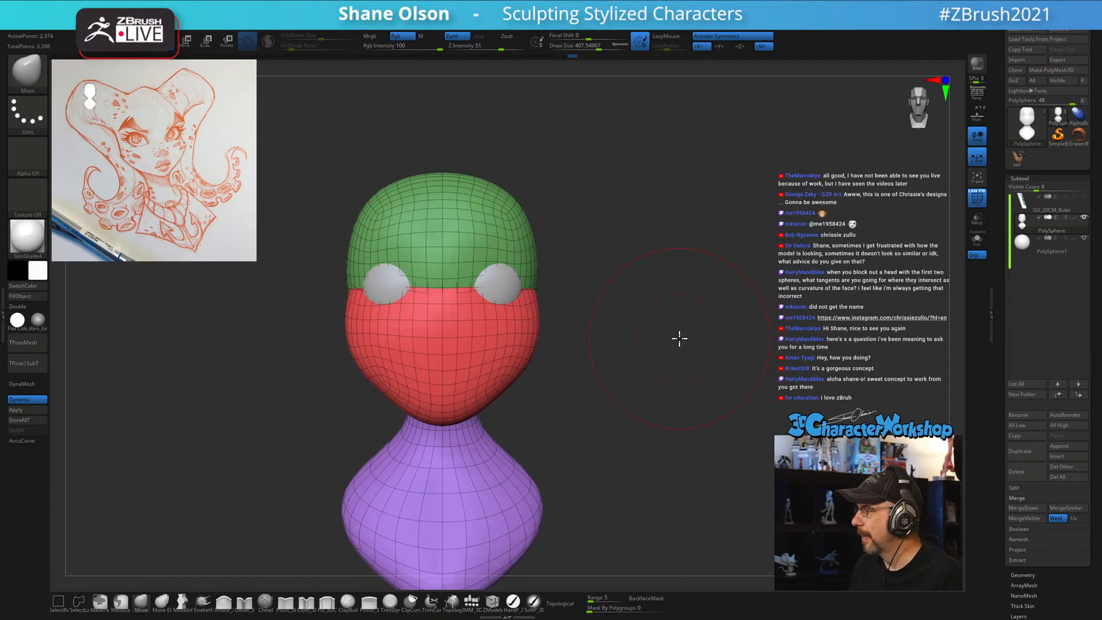
Turn off the polyframe display, and reduce the Move brush draw size to about 217.
{"action": "mouse_move", "coordinate": [599, 384]}
{"action": "left_mouse_down"}
{"action": "mouse_move", "coordinate": [647, 360]}
{"action": "mouse_move", "coordinate": [620, 374]}
{"action": "left_mouse_up"}
{"action": "key", "text": "shift+f"}
{"action": "key", "text": "s"}
{"action": "mouse_move", "coordinate": [622, 357]}
{"action": "left_mouse_down", "text": "alt"}
{"action": "mouse_move", "coordinate": [636, 392]}
{"action": "mouse_move", "coordinate": [612, 359]}
{"action": "mouse_move", "coordinate": [625, 318]}
{"action": "mouse_move", "coordinate": [635, 315]}
{"action": "mouse_move", "coordinate": [630, 332]}
{"action": "mouse_move", "coordinate": [642, 320]}
{"action": "mouse_move", "coordinate": [653, 333]}
{"action": "left_mouse_up", "text": "alt"}
{"action": "key", "text": "s"}
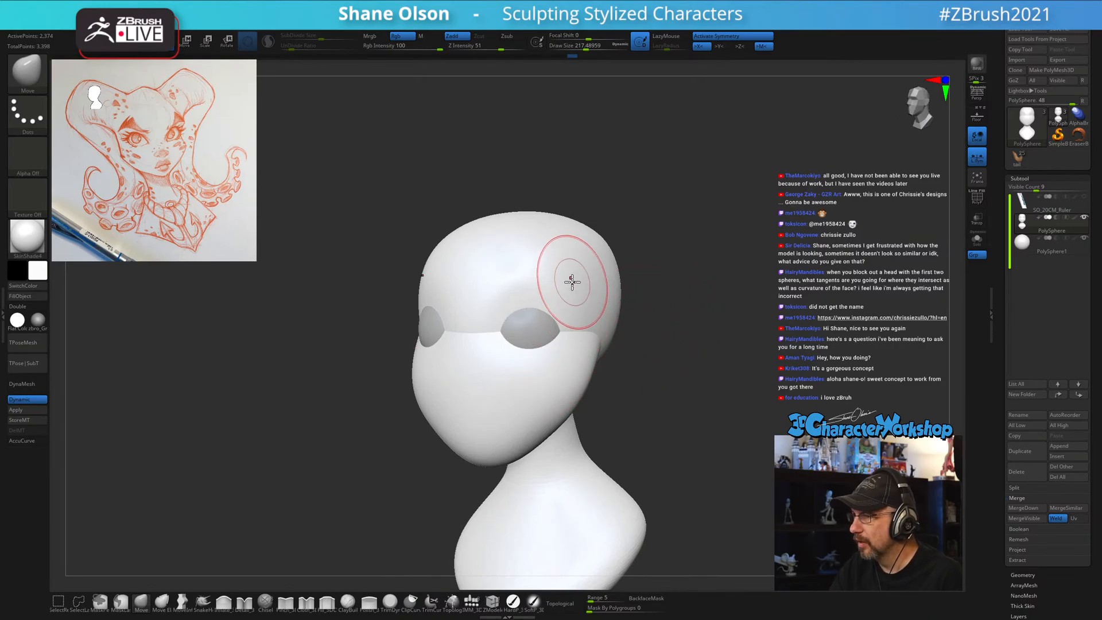
{"action": "right_click_drag", "start_coordinate": [573, 281], "coordinate": [566, 300], "text": "ctrl"}
{"action": "key", "text": "shift+f"}
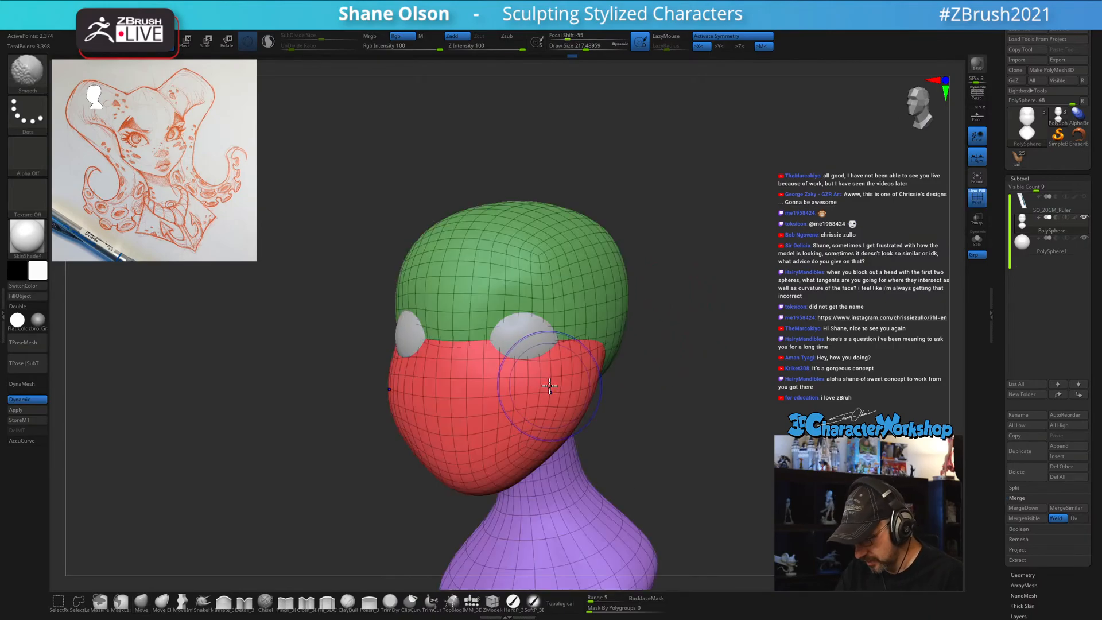
{"action": "key", "text": "shift+f"}
{"action": "mouse_move", "coordinate": [549, 386]}
{"action": "right_mouse_down"}
{"action": "mouse_move", "coordinate": [570, 375]}
{"action": "mouse_move", "coordinate": [558, 367]}
{"action": "right_mouse_up"}
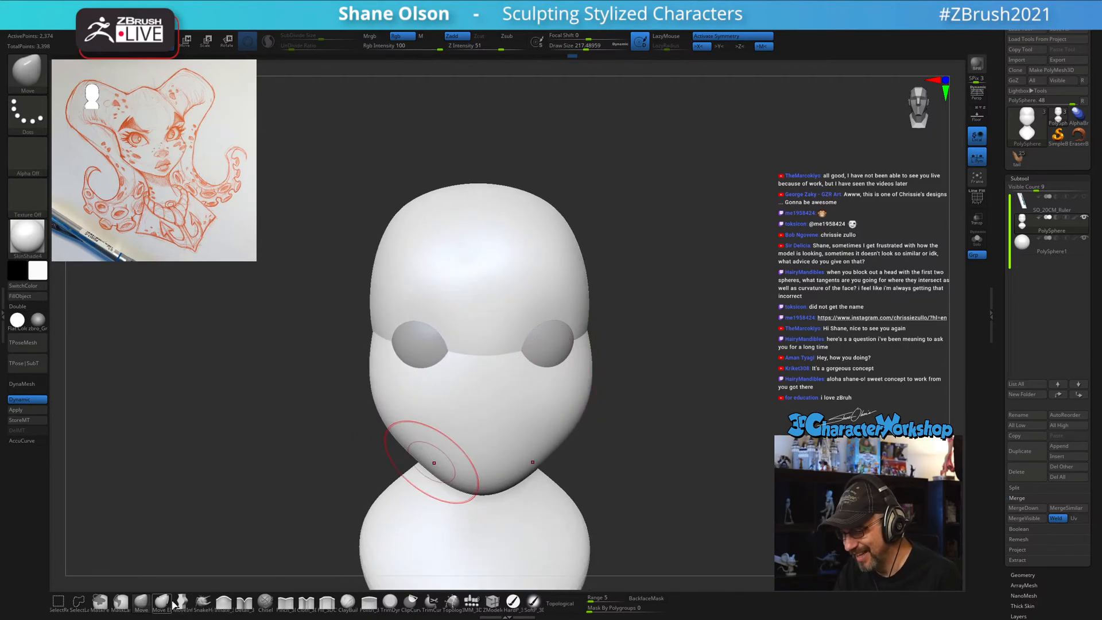
Check the proportions of the head and bust from the front, and set the Move brush draw size to about 268.
{"action": "key", "text": "s"}
{"action": "left_click_drag", "start_coordinate": [547, 325], "coordinate": [543, 325]}
{"action": "right_click_drag", "start_coordinate": [544, 308], "coordinate": [541, 294]}
{"action": "left_click_drag", "start_coordinate": [538, 308], "coordinate": [531, 304]}
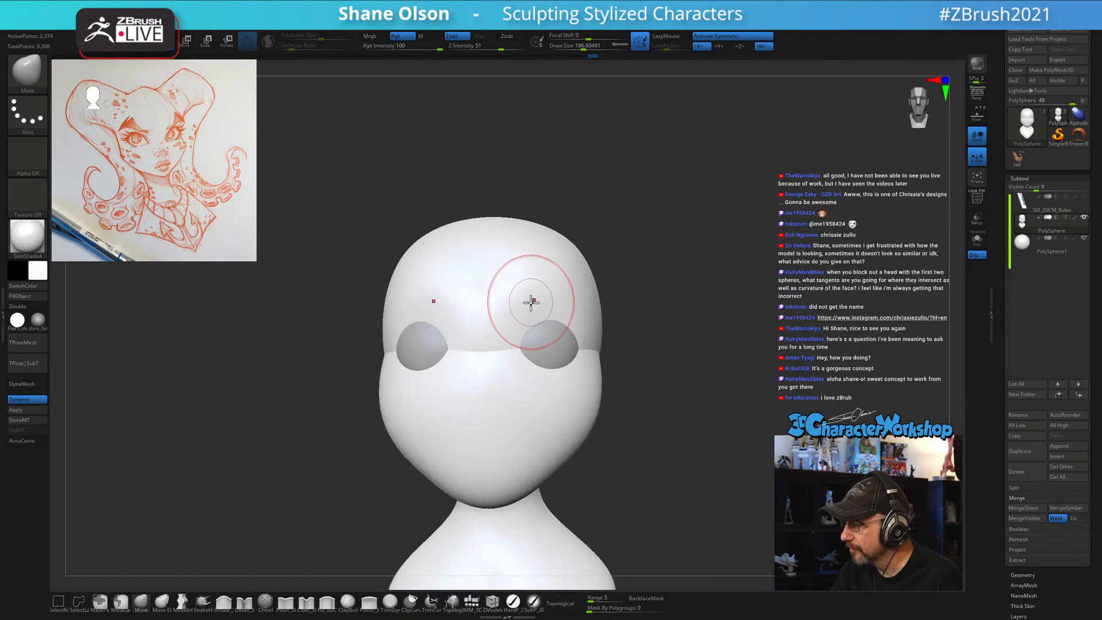
{"action": "mouse_move", "coordinate": [549, 303]}
{"action": "right_mouse_down"}
{"action": "mouse_move", "coordinate": [584, 303]}
{"action": "mouse_move", "coordinate": [638, 332]}
{"action": "right_mouse_up"}
{"action": "right_click_drag", "start_coordinate": [687, 384], "coordinate": [652, 374]}
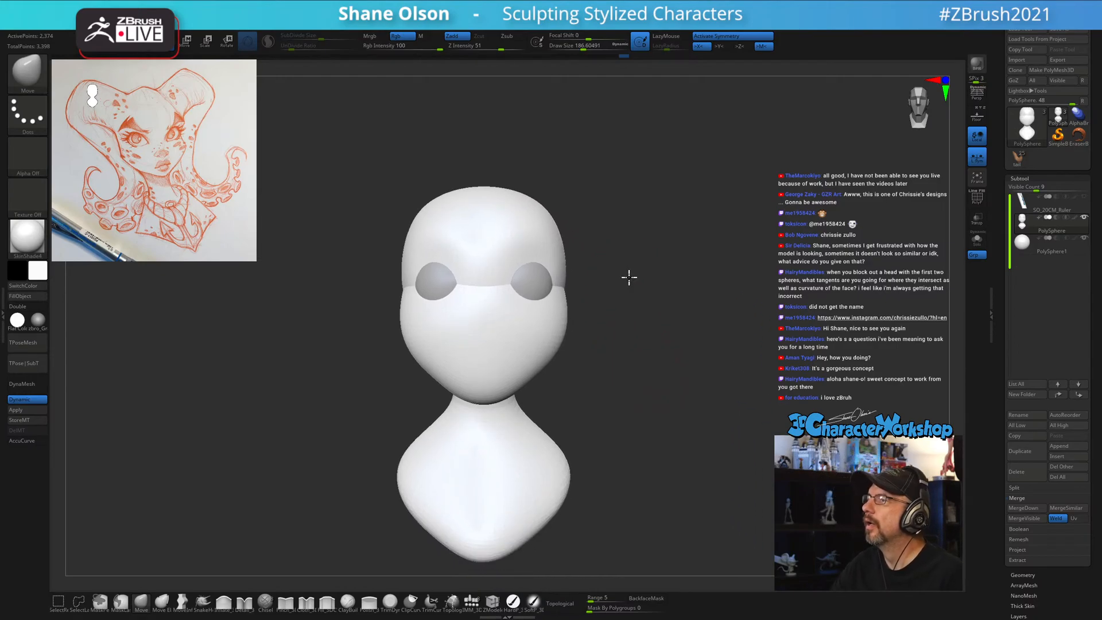
{"action": "mouse_move", "coordinate": [629, 277]}
{"action": "right_mouse_down"}
{"action": "mouse_move", "coordinate": [620, 278]}
{"action": "mouse_move", "coordinate": [632, 271]}
{"action": "right_mouse_up"}
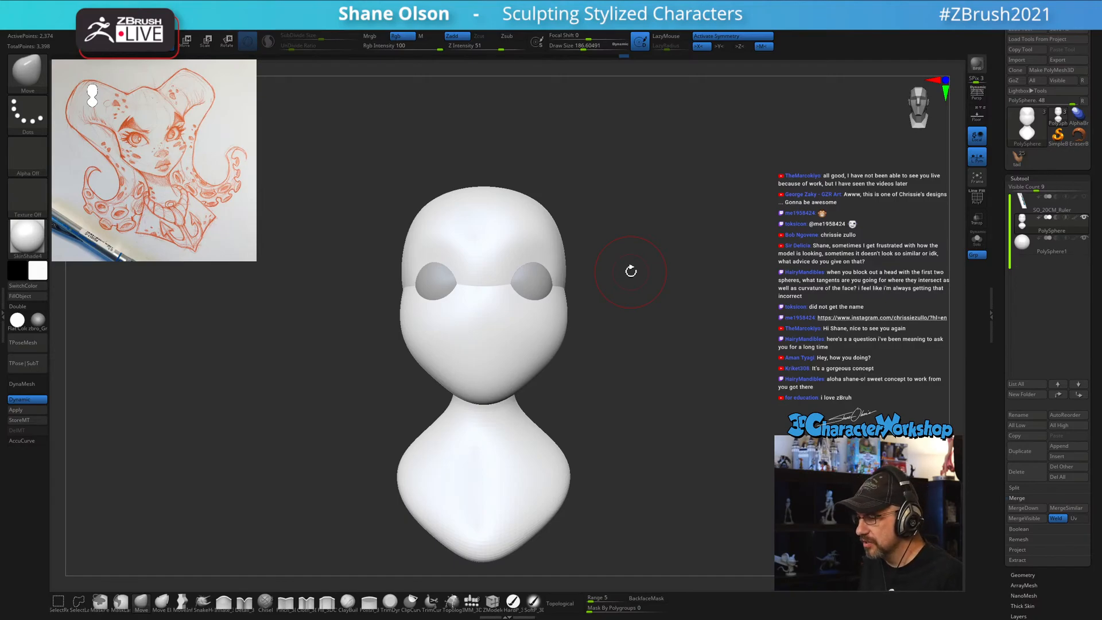
{"action": "key", "text": "s"}
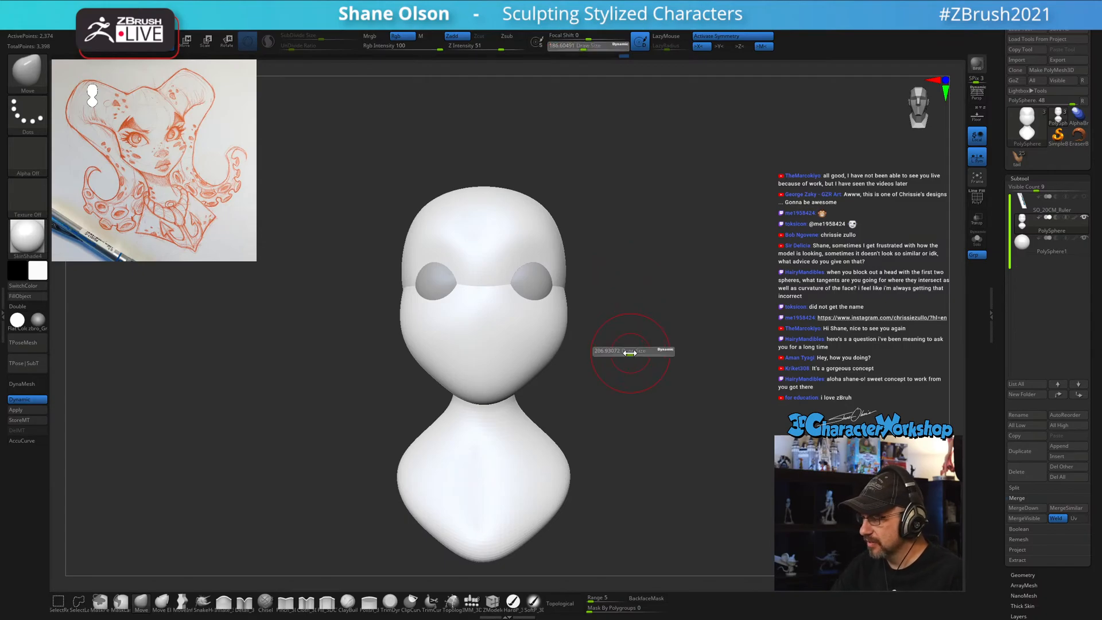
{"action": "left_click", "coordinate": [626, 349]}
{"action": "mouse_move", "coordinate": [635, 349]}
{"action": "left_mouse_down"}
{"action": "mouse_move", "coordinate": [623, 379]}
{"action": "mouse_move", "coordinate": [596, 333]}
{"action": "left_mouse_up"}
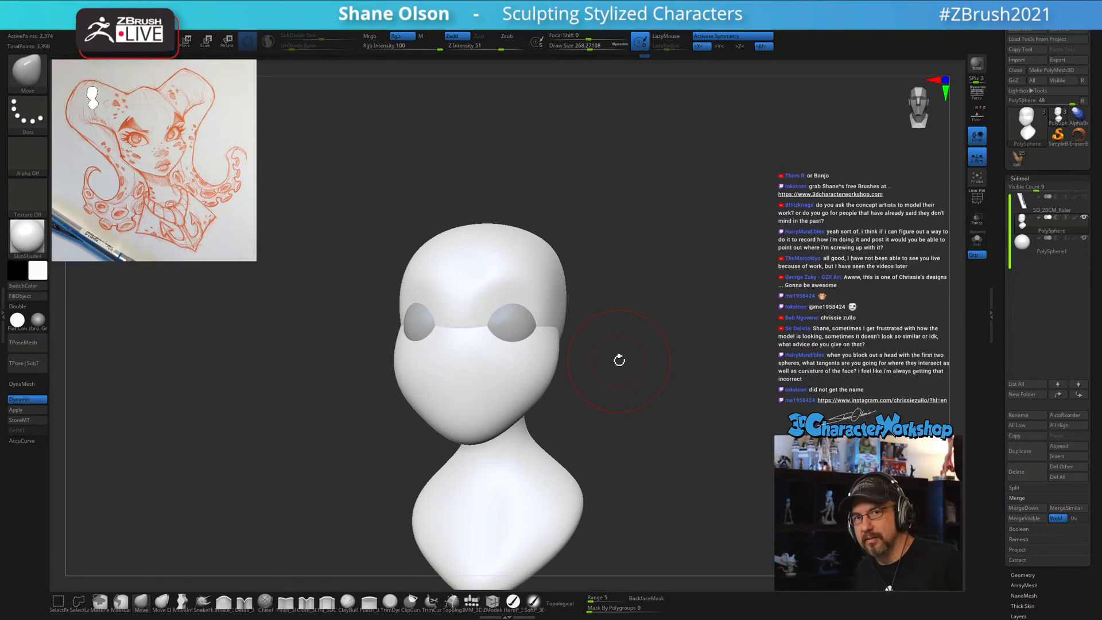
Carve shallow brow and eye-socket planes into the skull above the eyes, using a brush draw size of about 149.
{"action": "mouse_move", "coordinate": [619, 360]}
{"action": "left_mouse_down"}
{"action": "mouse_move", "coordinate": [618, 382]}
{"action": "mouse_move", "coordinate": [652, 379]}
{"action": "mouse_move", "coordinate": [655, 357]}
{"action": "mouse_move", "coordinate": [650, 371]}
{"action": "mouse_move", "coordinate": [630, 338]}
{"action": "left_mouse_up"}
{"action": "left_click", "coordinate": [286, 603]}
{"action": "key", "text": "s"}
{"action": "mouse_move", "coordinate": [643, 298]}
{"action": "left_mouse_down", "text": "alt"}
{"action": "mouse_move", "coordinate": [636, 315]}
{"action": "mouse_move", "coordinate": [654, 288]}
{"action": "left_mouse_up", "text": "alt"}
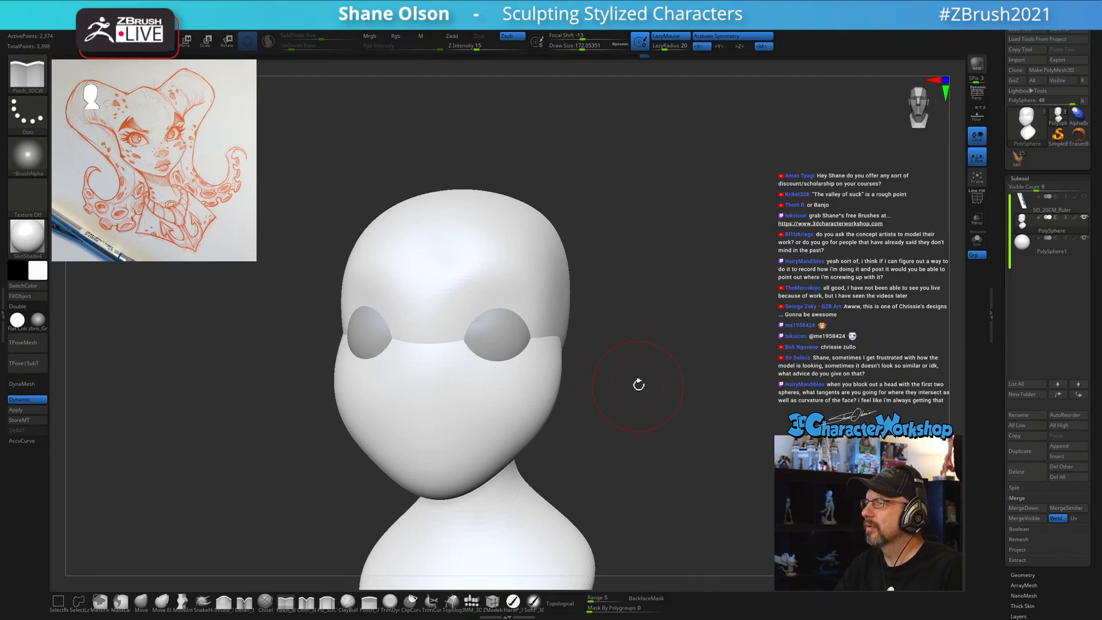
{"action": "left_click_drag", "start_coordinate": [638, 384], "coordinate": [660, 372], "text": "alt"}
{"action": "left_click_drag", "start_coordinate": [660, 293], "coordinate": [654, 308]}
{"action": "key", "text": "s"}
{"action": "left_click_drag", "start_coordinate": [655, 304], "coordinate": [645, 328], "text": "alt"}
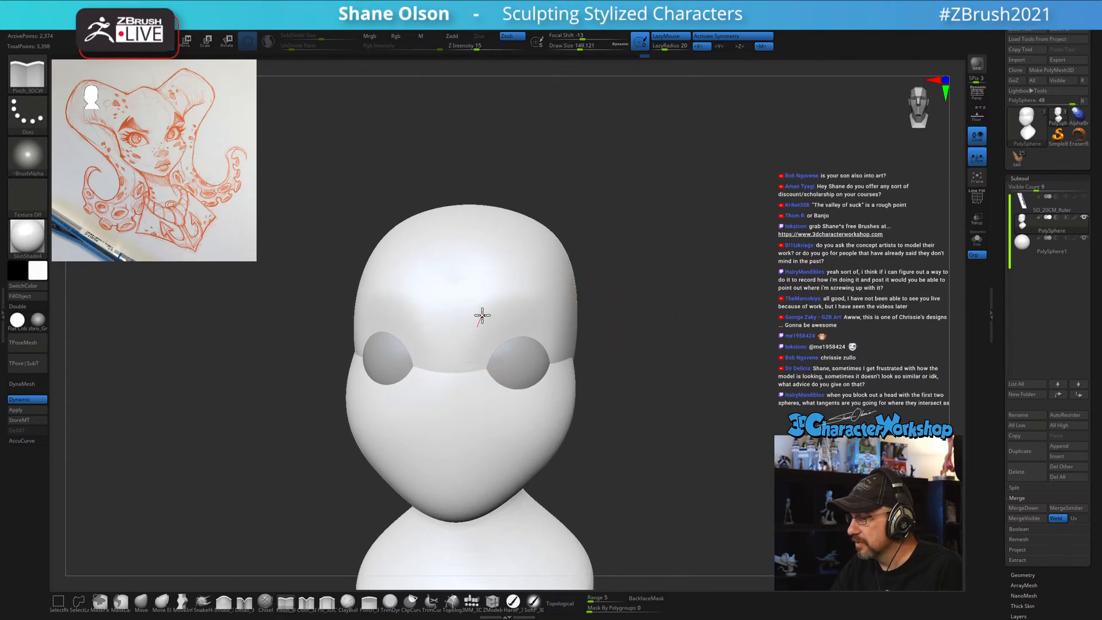
{"action": "mouse_move", "coordinate": [610, 359]}
{"action": "left_mouse_down"}
{"action": "mouse_move", "coordinate": [599, 345]}
{"action": "mouse_move", "coordinate": [625, 339]}
{"action": "mouse_move", "coordinate": [748, 401]}
{"action": "left_mouse_up"}
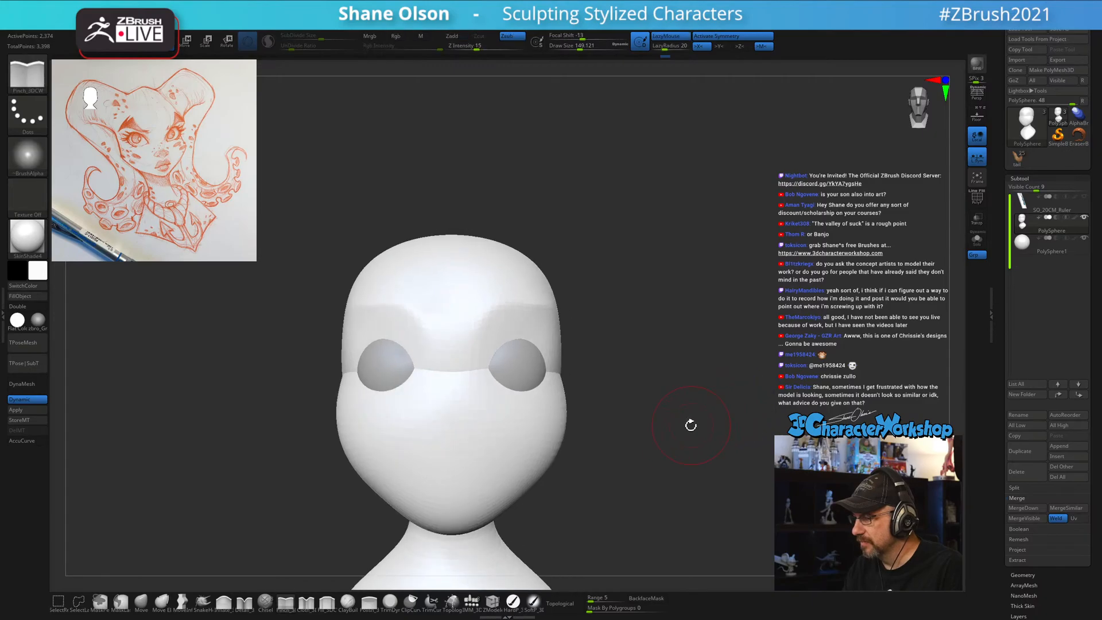
Switch to the Move brush with a draw size of about 223, and smooth the brow and side of the head.
{"action": "left_click_drag", "start_coordinate": [692, 423], "coordinate": [676, 411]}
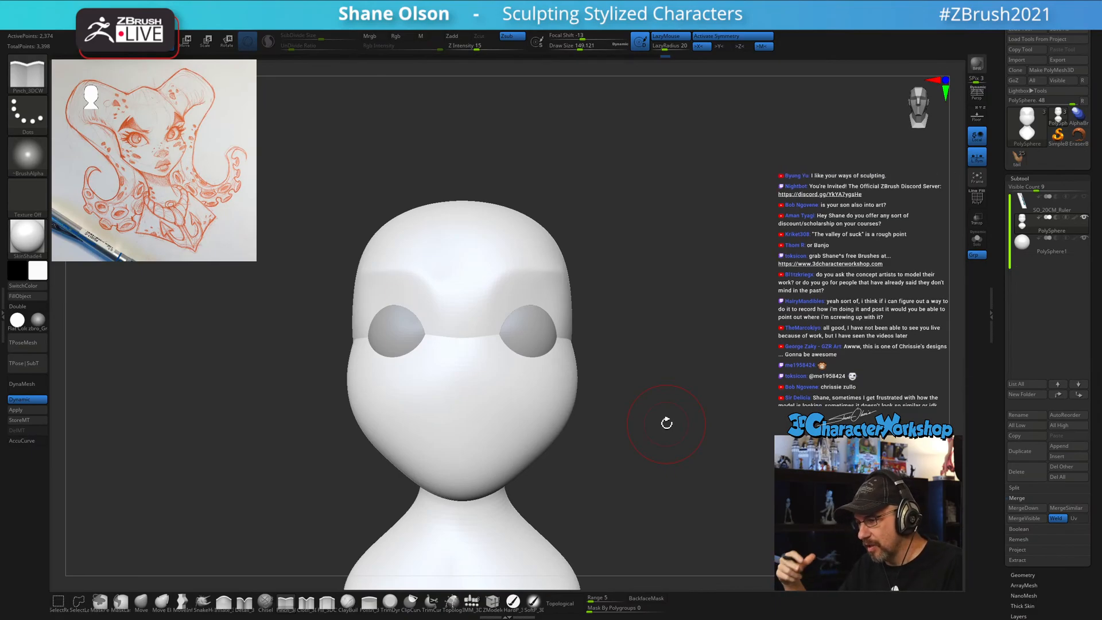
{"action": "left_click", "coordinate": [143, 591]}
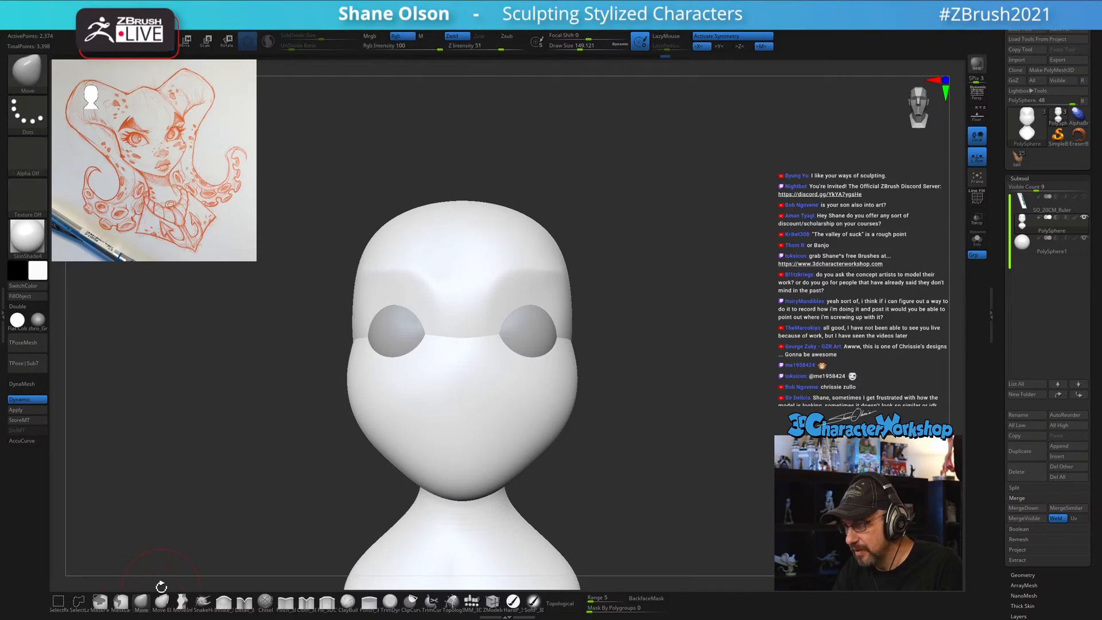
{"action": "mouse_move", "coordinate": [655, 323]}
{"action": "left_mouse_down"}
{"action": "mouse_move", "coordinate": [643, 310]}
{"action": "mouse_move", "coordinate": [599, 319]}
{"action": "mouse_move", "coordinate": [691, 362]}
{"action": "mouse_move", "coordinate": [665, 369]}
{"action": "mouse_move", "coordinate": [687, 364]}
{"action": "mouse_move", "coordinate": [690, 374]}
{"action": "left_mouse_up"}
{"action": "key", "text": "s"}
{"action": "key", "text": "s"}
{"action": "key", "text": "s"}
{"action": "mouse_move", "coordinate": [512, 298]}
{"action": "left_mouse_down", "text": "shift"}
{"action": "mouse_move", "coordinate": [553, 291]}
{"action": "mouse_move", "coordinate": [533, 293]}
{"action": "left_mouse_up", "text": "shift"}
{"action": "mouse_move", "coordinate": [692, 379]}
{"action": "left_mouse_down"}
{"action": "mouse_move", "coordinate": [675, 376]}
{"action": "mouse_move", "coordinate": [677, 364]}
{"action": "left_mouse_up"}
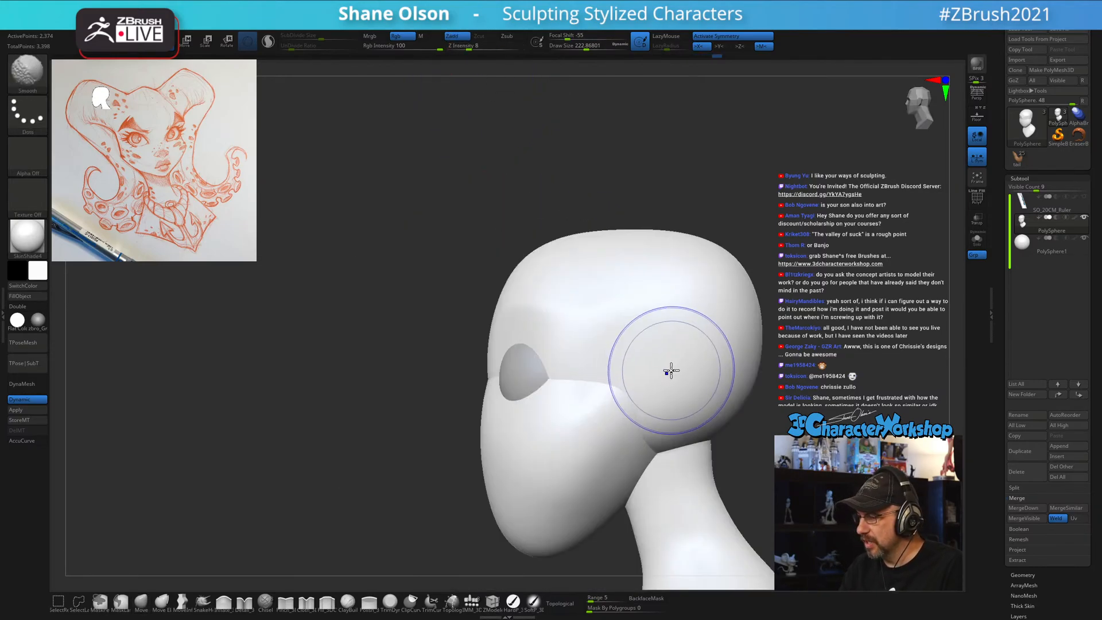
{"action": "left_click_drag", "start_coordinate": [726, 431], "coordinate": [724, 305]}
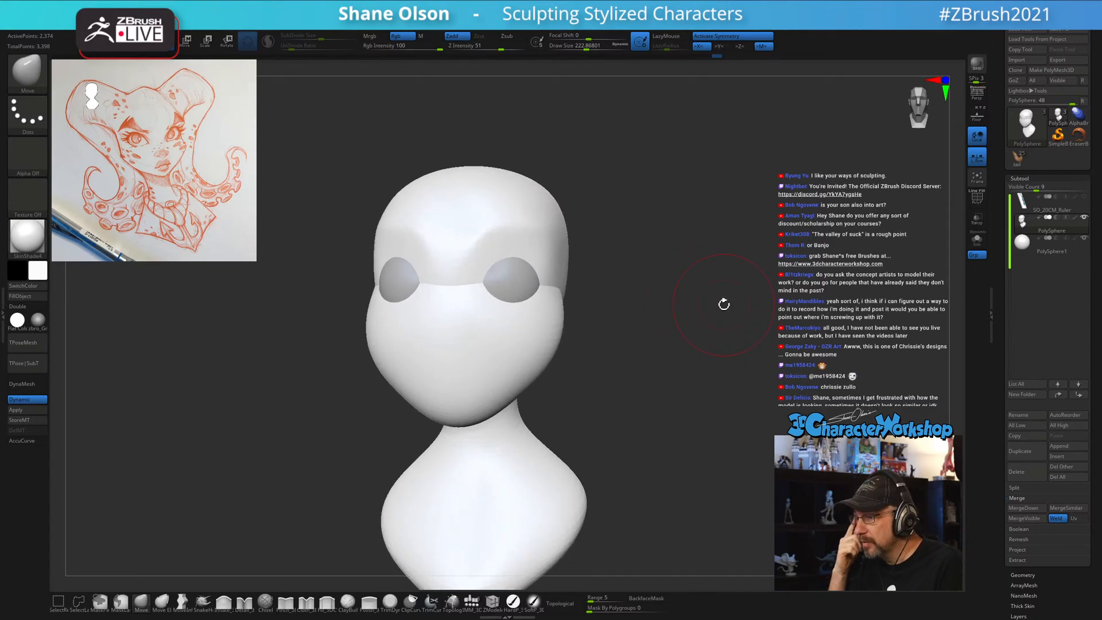
Examine the head and brow from front, three-quarter and raised views, with the Move brush draw size at about 245.
{"action": "key", "text": "s"}
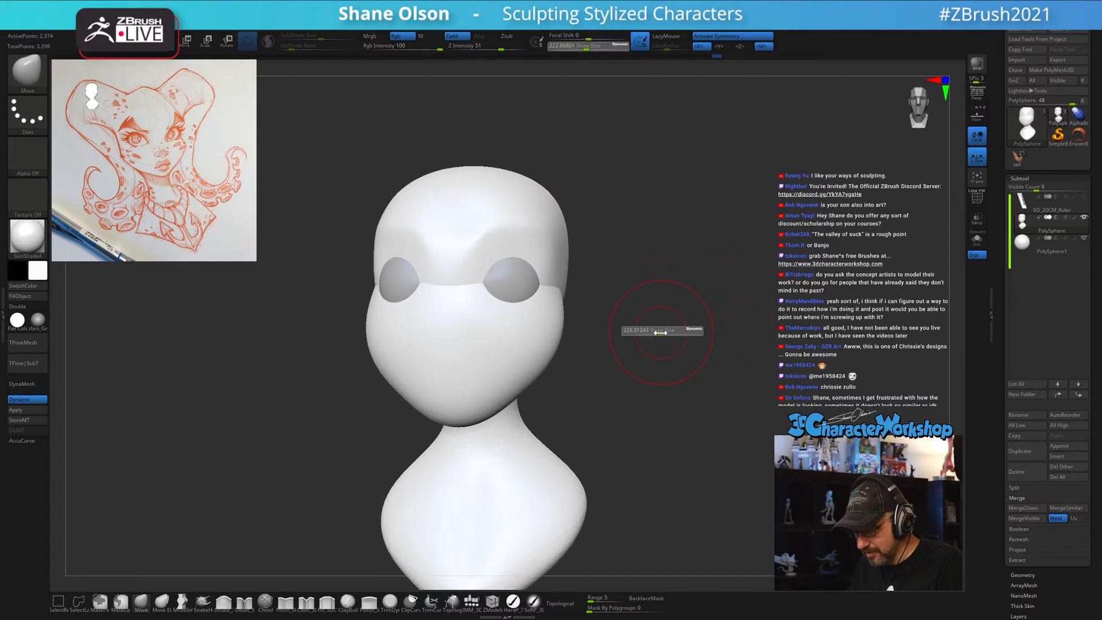
{"action": "mouse_move", "coordinate": [662, 333]}
{"action": "left_mouse_down"}
{"action": "mouse_move", "coordinate": [670, 322]}
{"action": "mouse_move", "coordinate": [621, 322]}
{"action": "left_mouse_up"}
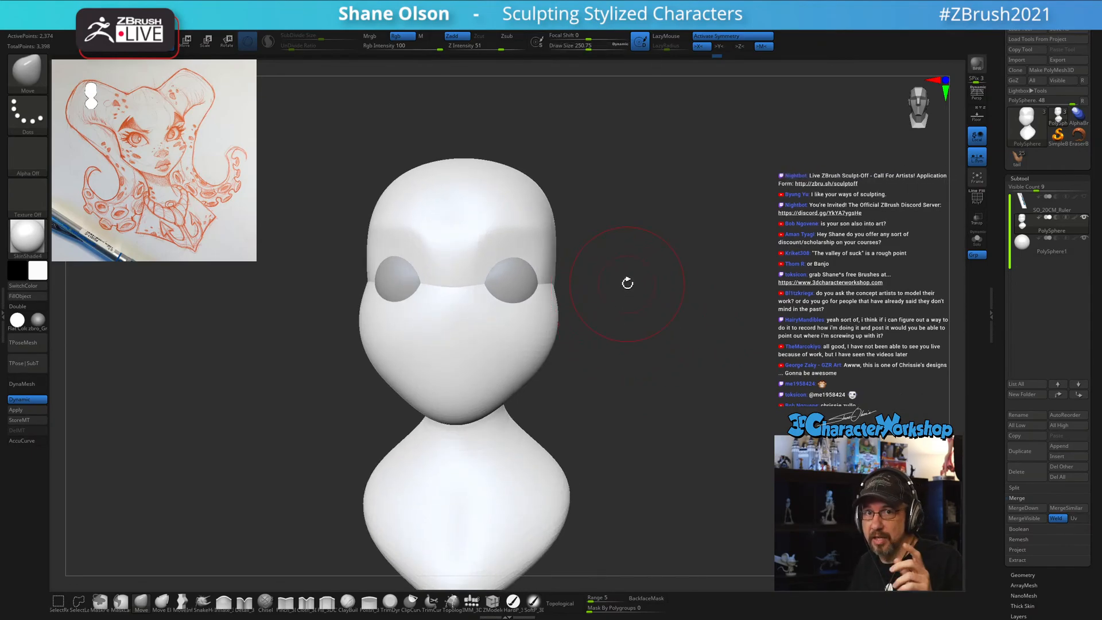
{"action": "left_click_drag", "start_coordinate": [634, 271], "coordinate": [640, 275]}
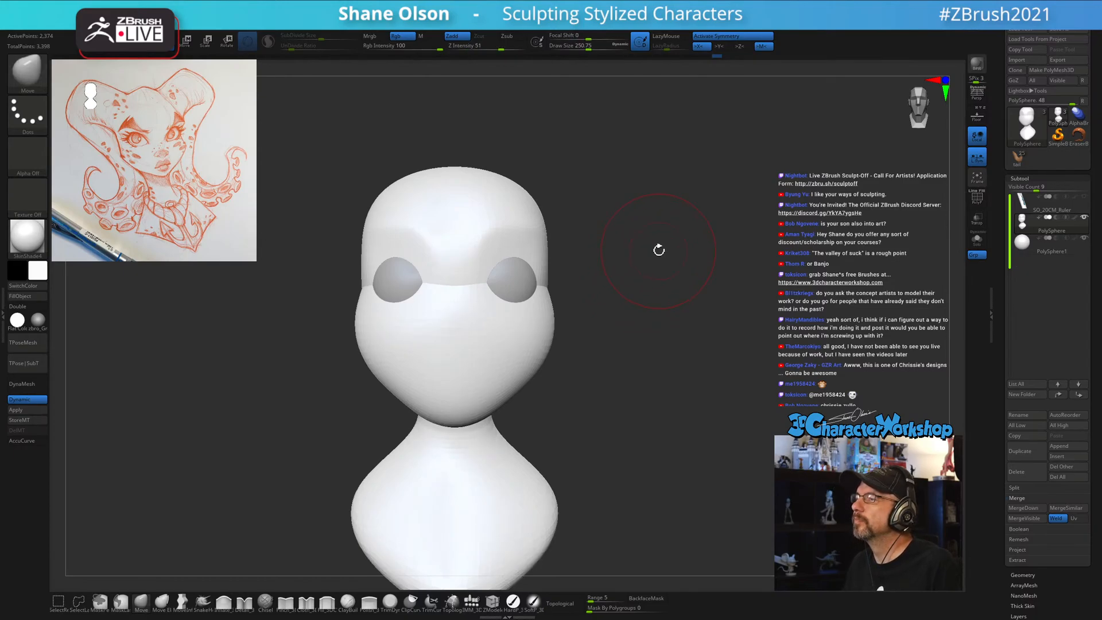
{"action": "left_click_drag", "start_coordinate": [660, 250], "coordinate": [708, 256]}
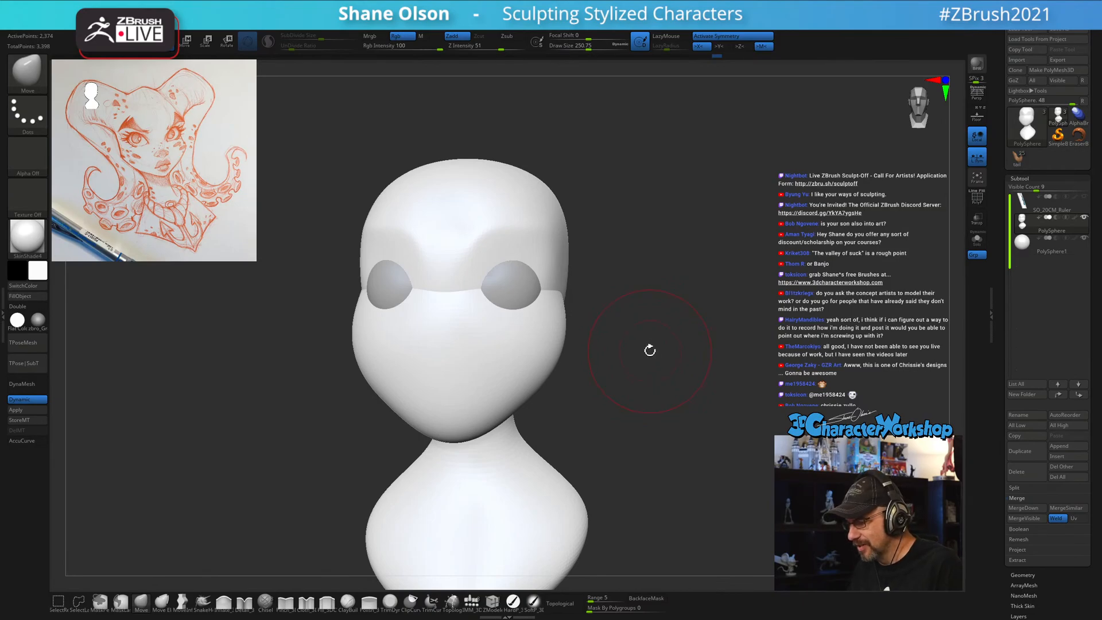
{"action": "mouse_move", "coordinate": [650, 351]}
{"action": "left_mouse_down"}
{"action": "mouse_move", "coordinate": [653, 364]}
{"action": "mouse_move", "coordinate": [635, 352]}
{"action": "mouse_move", "coordinate": [649, 311]}
{"action": "left_mouse_up"}
{"action": "key", "text": "s"}
{"action": "left_click", "coordinate": [640, 324]}
{"action": "key", "text": "s"}
{"action": "left_click", "coordinate": [652, 302]}
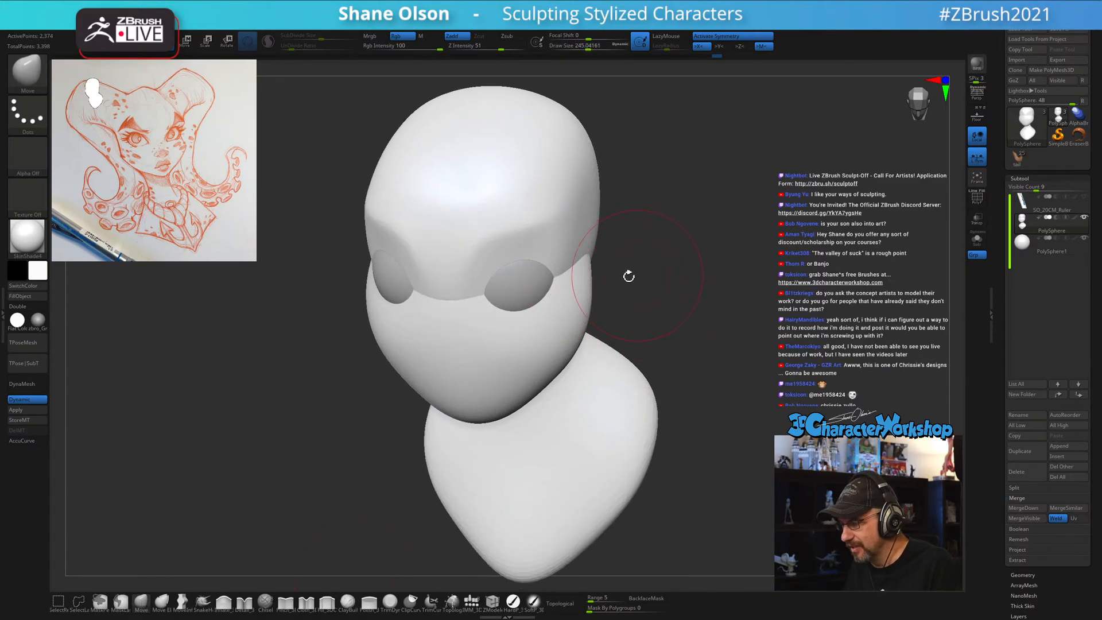
{"action": "left_click_drag", "start_coordinate": [654, 253], "coordinate": [674, 269]}
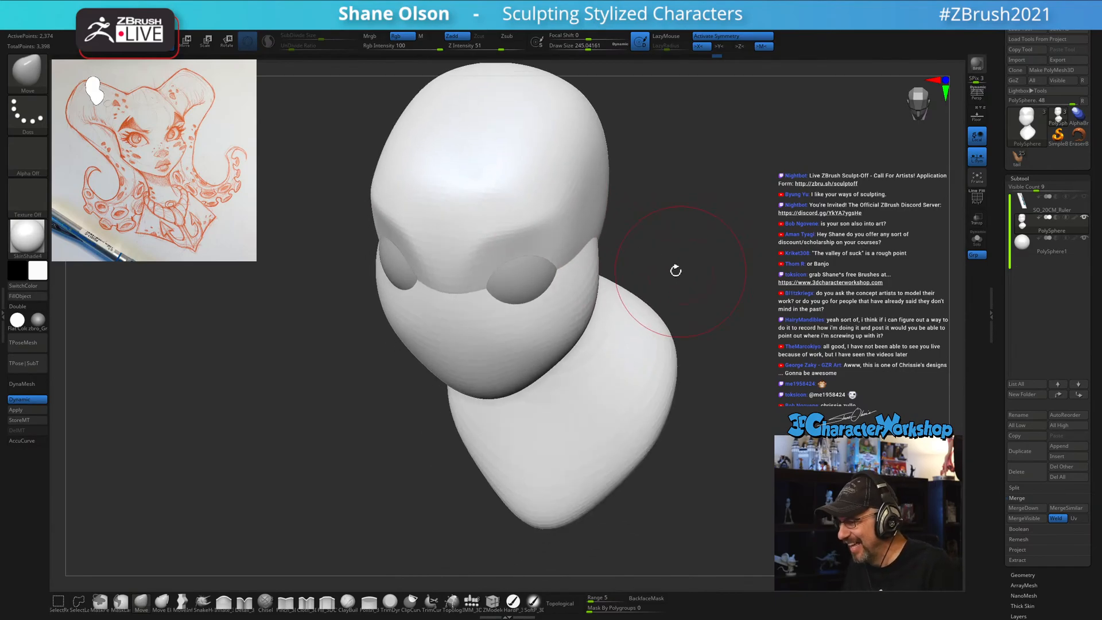
Enlarge the Move brush draw size to about 286, and check the head's profile from the side.
{"action": "key", "text": "s"}
{"action": "left_click", "coordinate": [612, 267]}
{"action": "mouse_move", "coordinate": [566, 258]}
{"action": "left_mouse_down"}
{"action": "mouse_move", "coordinate": [673, 238]}
{"action": "mouse_move", "coordinate": [678, 269]}
{"action": "mouse_move", "coordinate": [738, 278]}
{"action": "left_mouse_up"}
{"action": "key", "text": "s"}
{"action": "left_click_drag", "start_coordinate": [806, 331], "coordinate": [811, 331]}
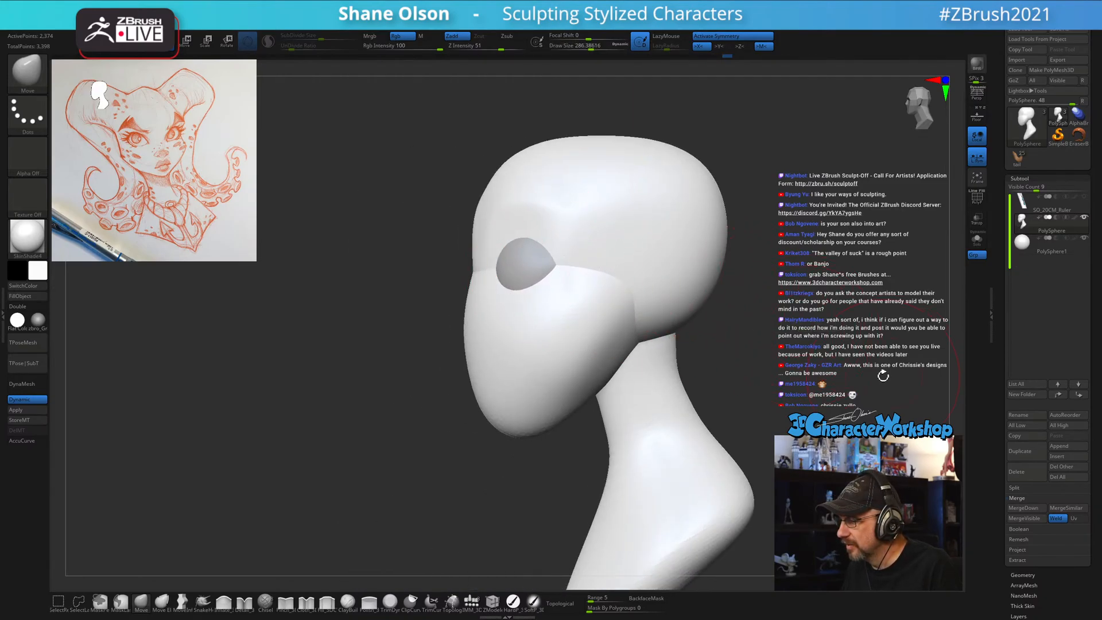
{"action": "mouse_move", "coordinate": [649, 287]}
{"action": "left_mouse_down", "text": "shift"}
{"action": "mouse_move", "coordinate": [737, 352]}
{"action": "mouse_move", "coordinate": [728, 348]}
{"action": "left_mouse_up", "text": "shift"}
Nudge the inner brow beside the eye with the Move brush at draw size about 202, checking it from several angles.
{"action": "key", "text": "s"}
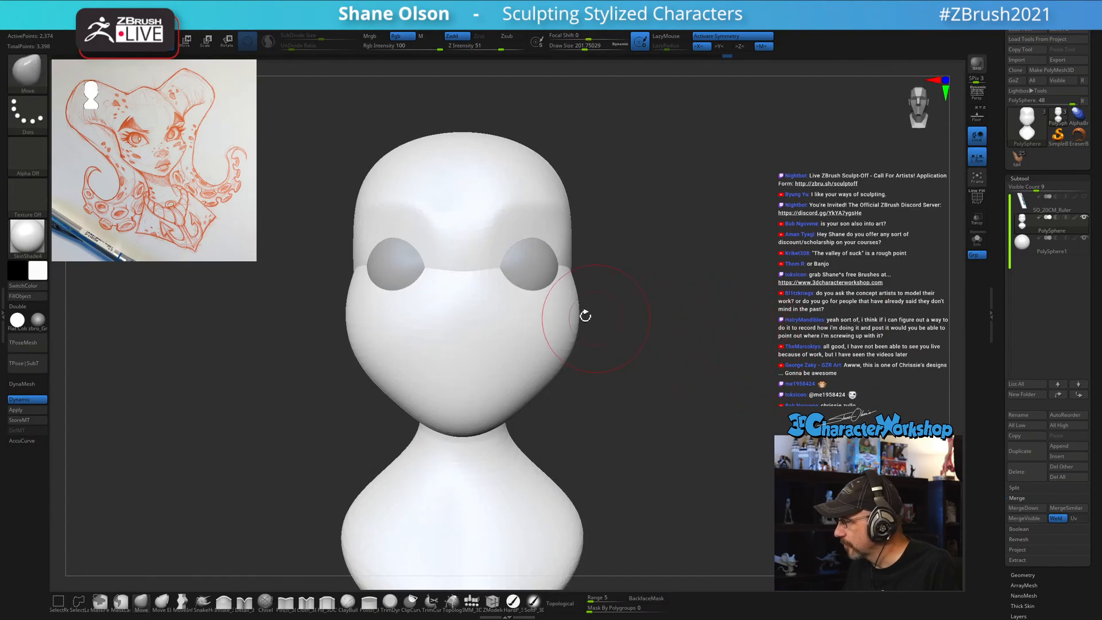
{"action": "left_click_drag", "start_coordinate": [497, 276], "coordinate": [498, 275]}
{"action": "left_click_drag", "start_coordinate": [501, 269], "coordinate": [502, 273]}
{"action": "left_click_drag", "start_coordinate": [501, 270], "coordinate": [503, 270]}
{"action": "mouse_move", "coordinate": [721, 270]}
{"action": "left_mouse_down"}
{"action": "mouse_move", "coordinate": [746, 291]}
{"action": "mouse_move", "coordinate": [732, 291]}
{"action": "mouse_move", "coordinate": [781, 323]}
{"action": "left_mouse_up"}
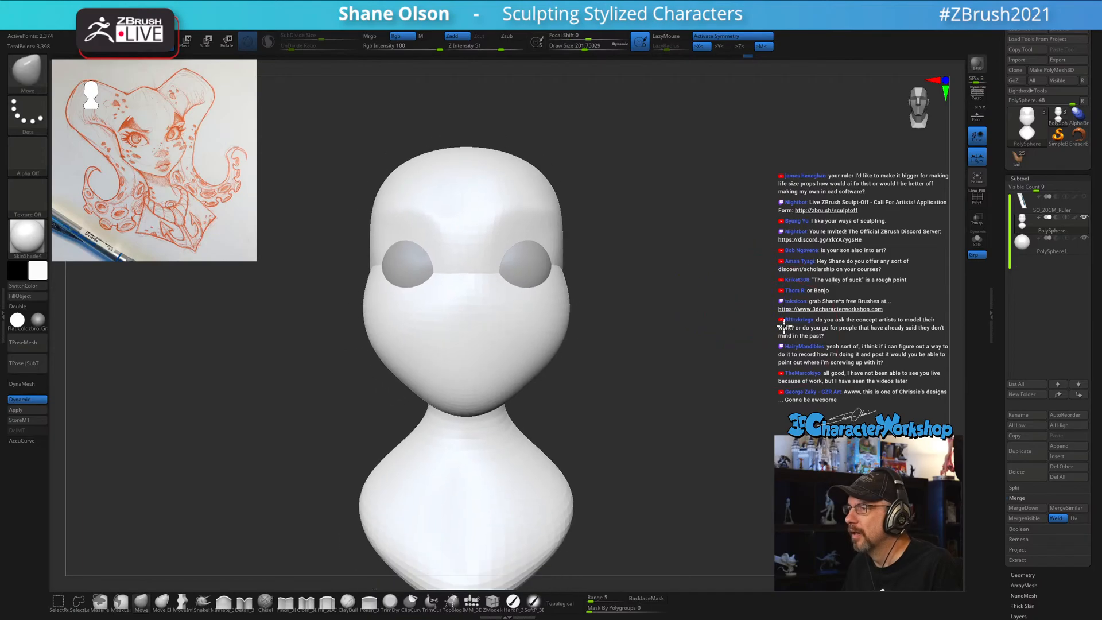
{"action": "left_click_drag", "start_coordinate": [633, 331], "coordinate": [603, 317]}
{"action": "left_click_drag", "start_coordinate": [672, 311], "coordinate": [650, 337], "text": "alt"}
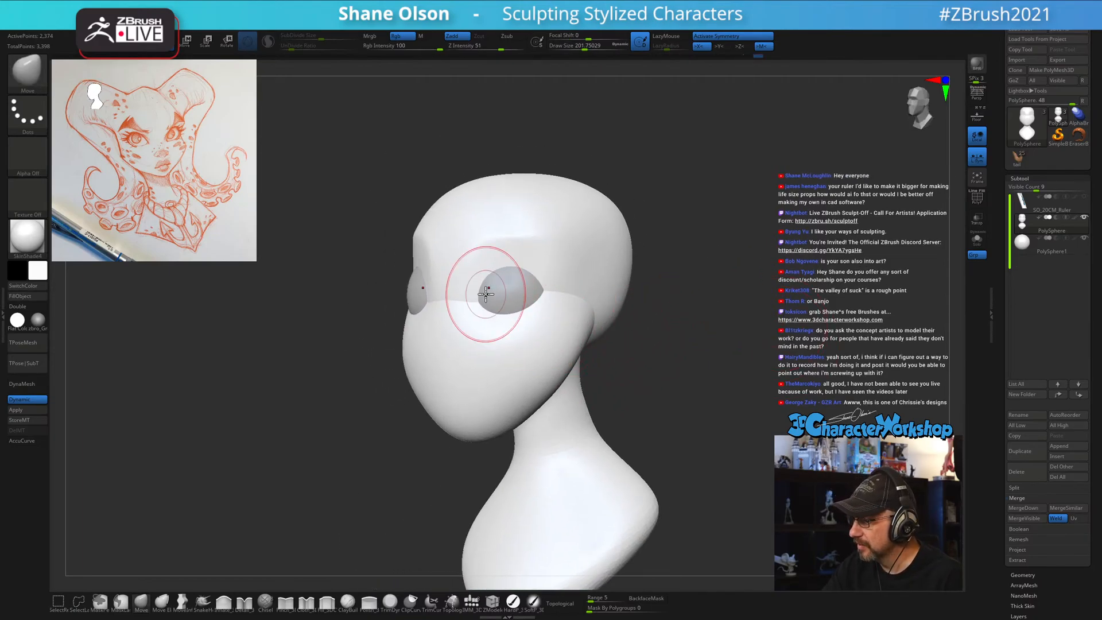
{"action": "mouse_move", "coordinate": [597, 314]}
{"action": "left_mouse_down", "text": "shift"}
{"action": "mouse_move", "coordinate": [589, 303]}
{"action": "mouse_move", "coordinate": [608, 288]}
{"action": "left_mouse_up", "text": "shift"}
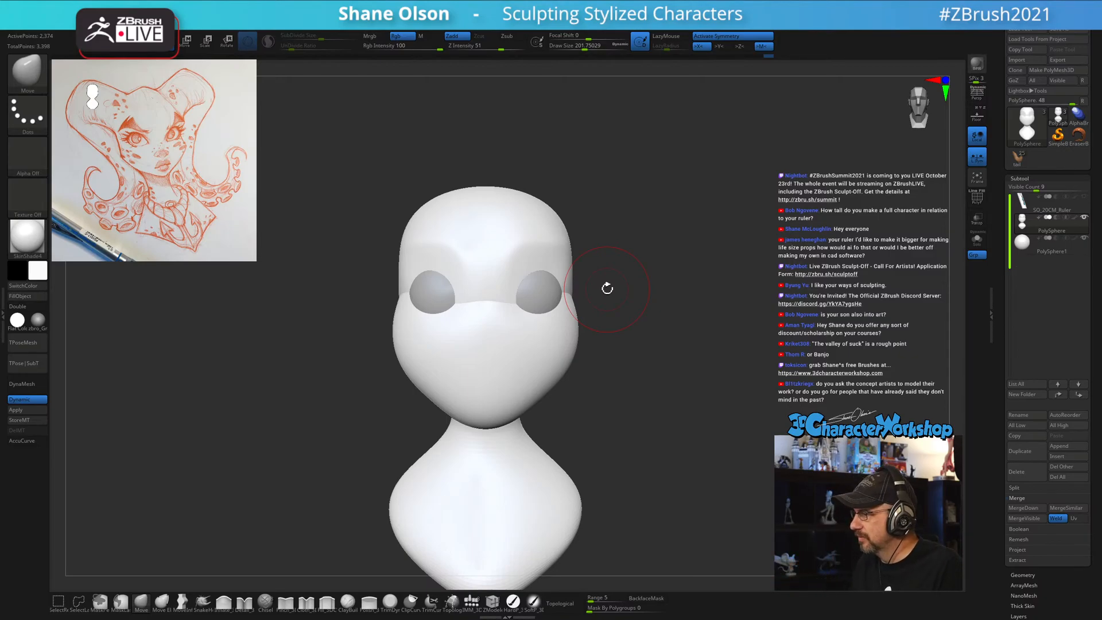
Show the 20 cm ruler on its own by hiding the head and eyes, and make it the active subtool.
{"action": "left_click", "coordinate": [1084, 197]}
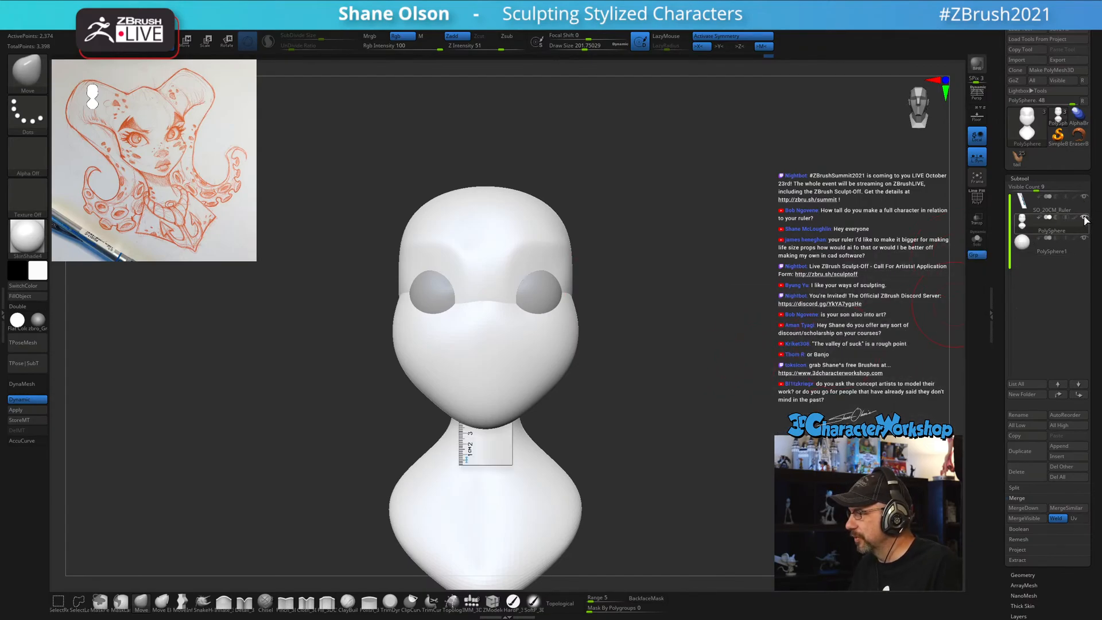
{"action": "left_click", "coordinate": [1084, 238]}
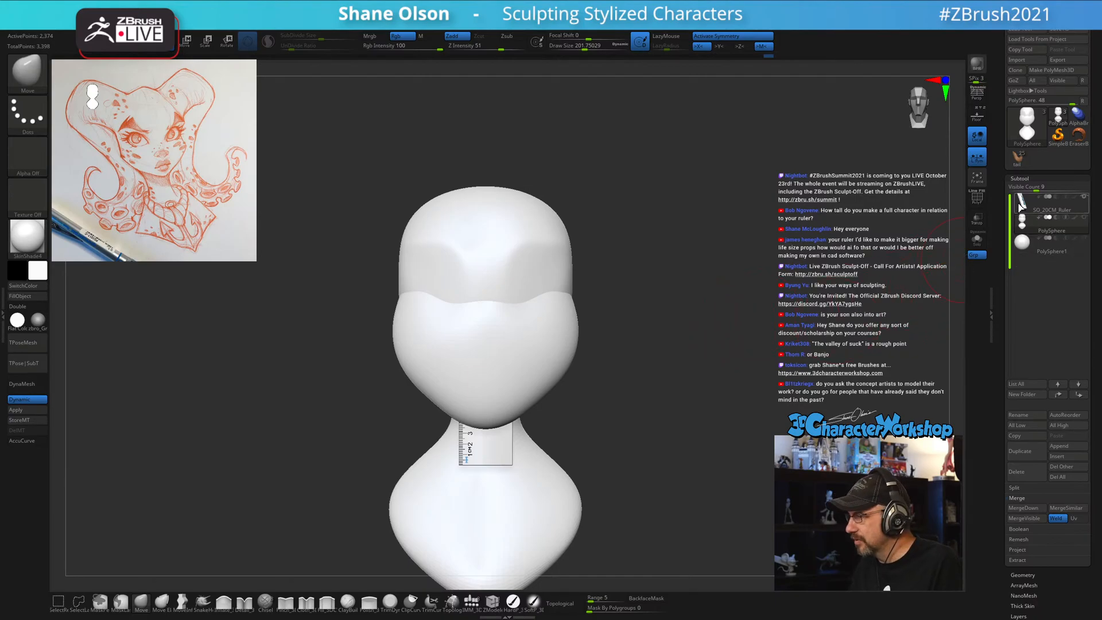
{"action": "left_click", "coordinate": [1030, 203]}
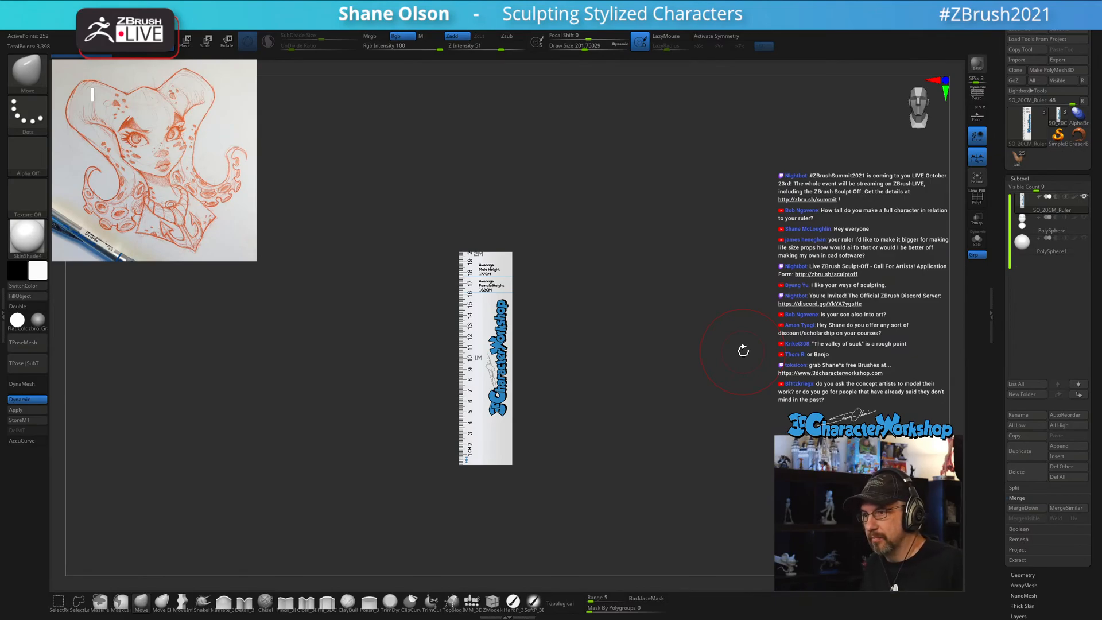
{"action": "mouse_move", "coordinate": [631, 267]}
{"action": "left_mouse_down", "text": "alt"}
{"action": "mouse_move", "coordinate": [616, 363]}
{"action": "mouse_move", "coordinate": [687, 289]}
{"action": "mouse_move", "coordinate": [676, 290]}
{"action": "mouse_move", "coordinate": [702, 290]}
{"action": "left_mouse_up", "text": "alt"}
Examine the ruler's centimetre and metre markings, reducing the brush draw size to about 87 to use as a pointer.
{"action": "key", "text": "s"}
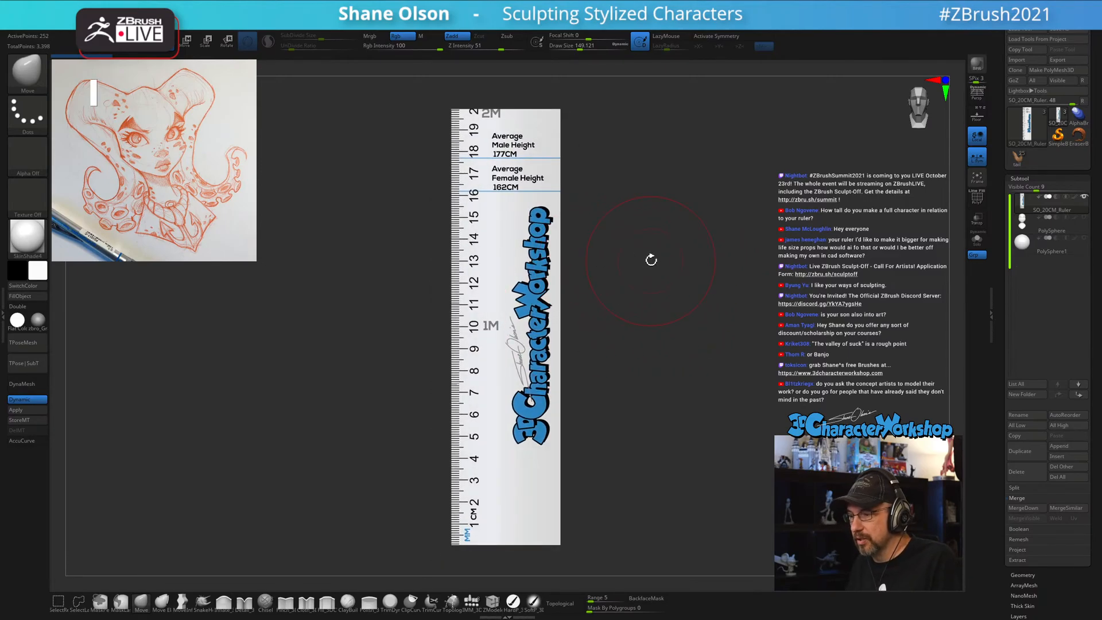
{"action": "key", "text": "s"}
{"action": "left_click_drag", "start_coordinate": [648, 258], "coordinate": [647, 261]}
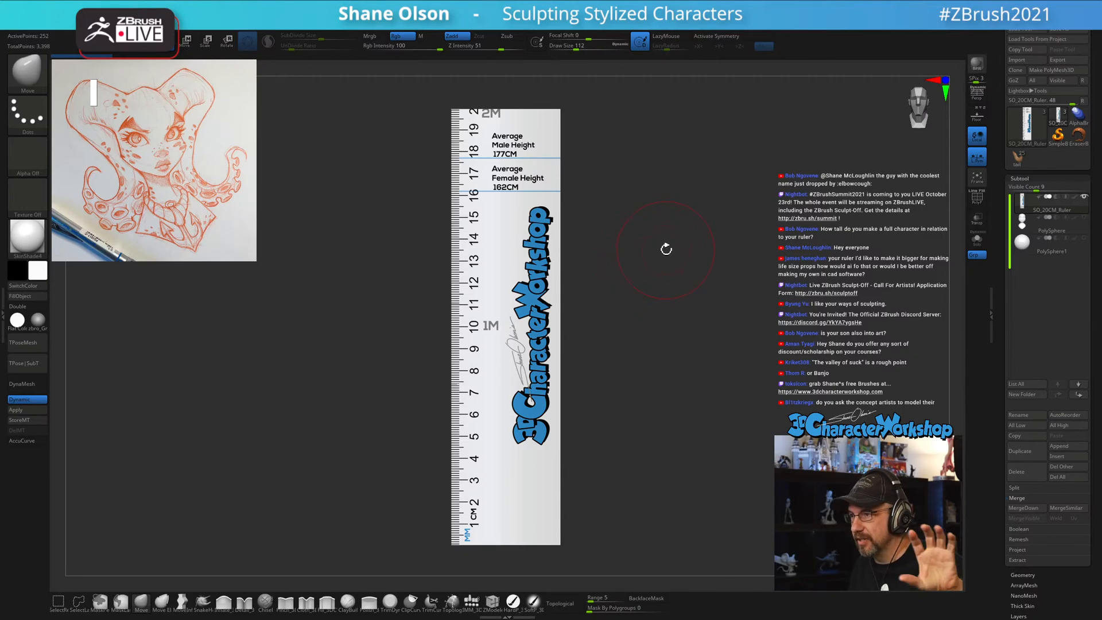
{"action": "left_click_drag", "start_coordinate": [686, 271], "coordinate": [676, 267]}
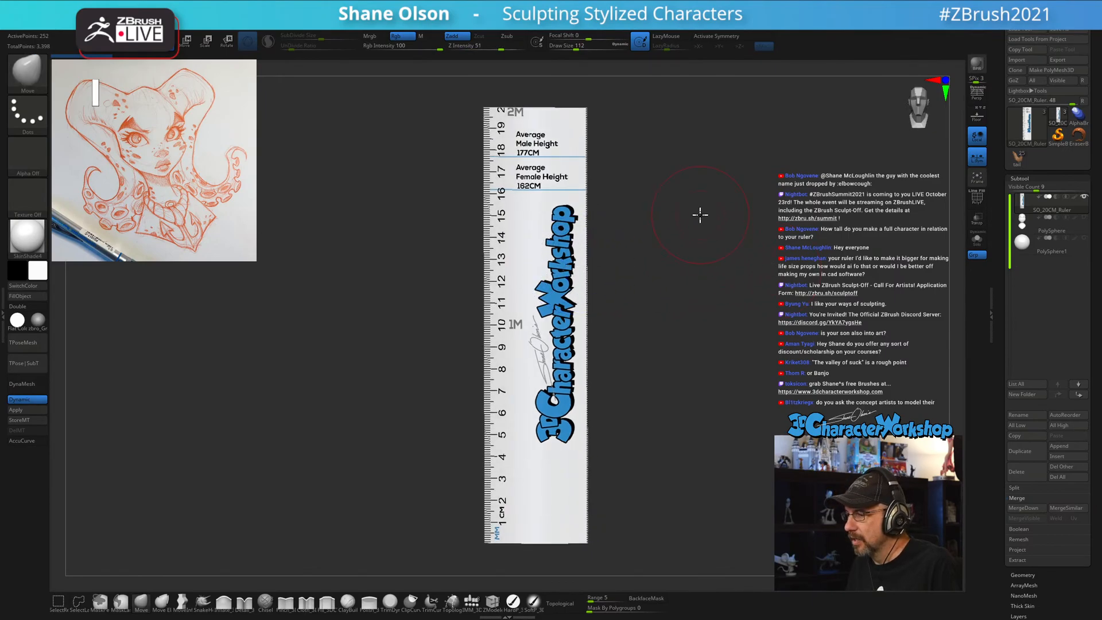
{"action": "left_click_drag", "start_coordinate": [701, 216], "coordinate": [687, 215], "text": "shift"}
{"action": "left_click_drag", "start_coordinate": [721, 149], "coordinate": [665, 142], "text": "alt"}
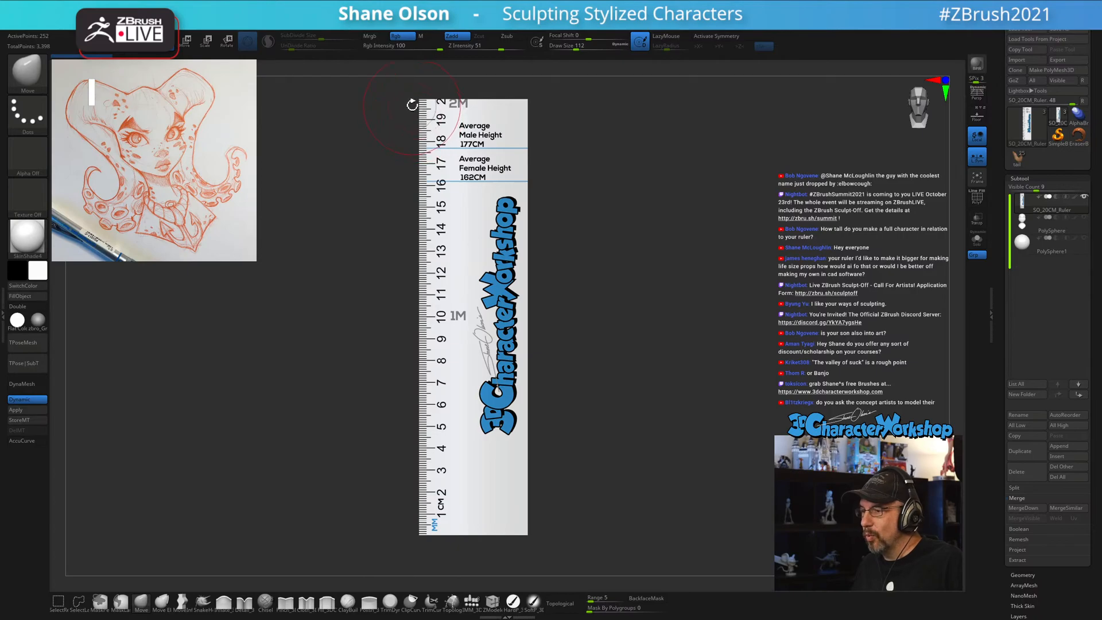
{"action": "key", "text": "s"}
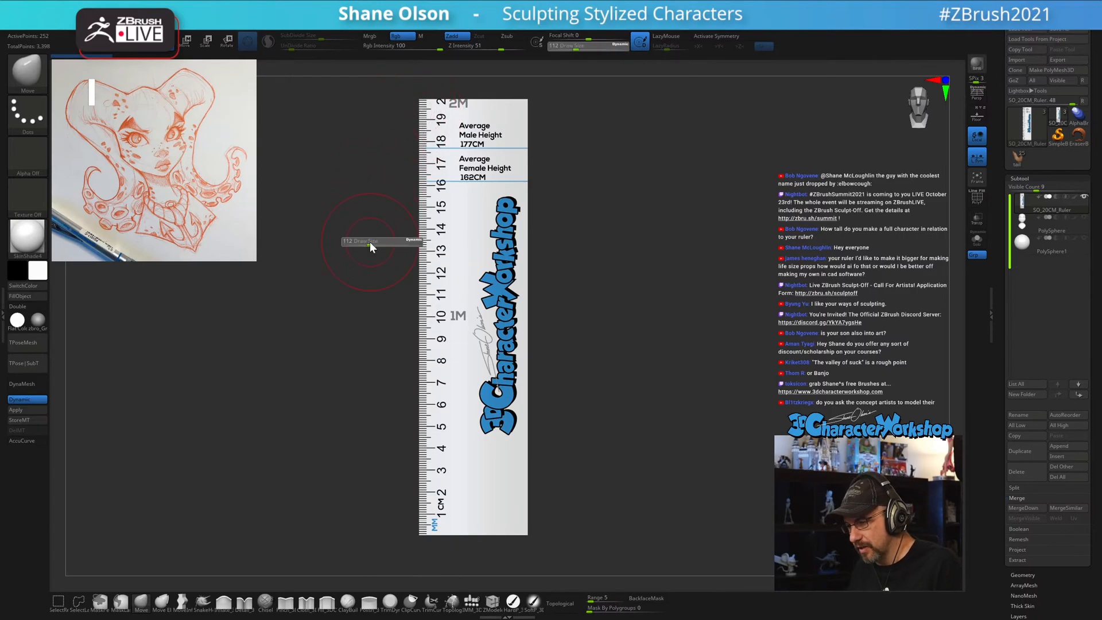
{"action": "left_click_drag", "start_coordinate": [370, 242], "coordinate": [367, 242]}
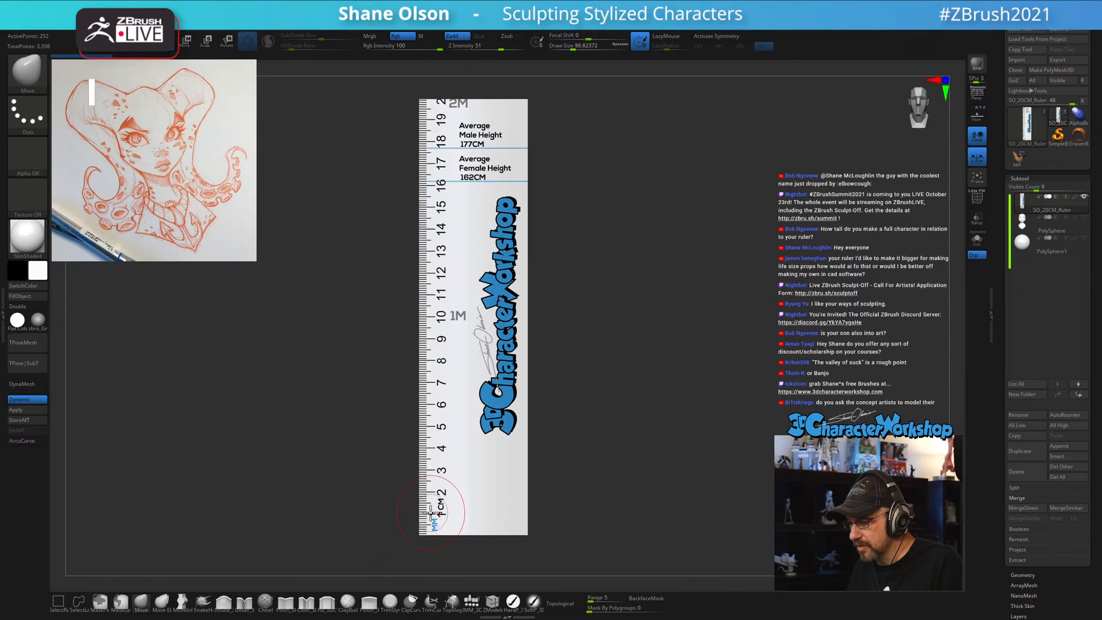
Examine the average male and female height marks on the ruler up close, with the brush draw size at about 29.
{"action": "left_click_drag", "start_coordinate": [671, 204], "coordinate": [670, 230]}
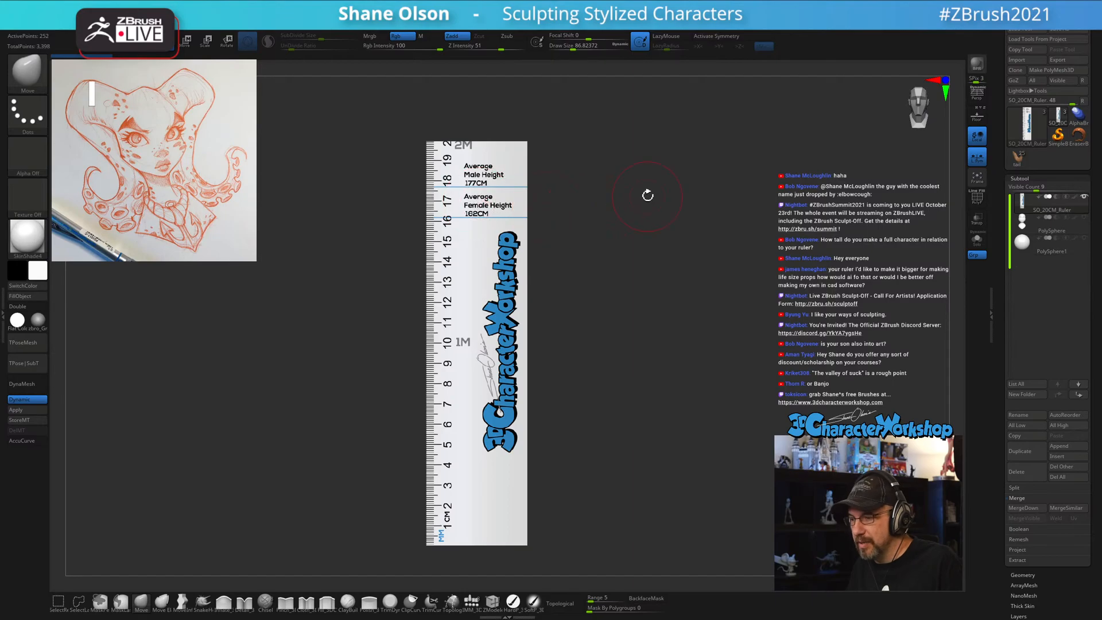
{"action": "left_click_drag", "start_coordinate": [652, 209], "coordinate": [645, 336], "text": "alt"}
{"action": "mouse_move", "coordinate": [709, 86]}
{"action": "left_mouse_down", "text": "alt"}
{"action": "mouse_move", "coordinate": [770, 337]}
{"action": "mouse_move", "coordinate": [759, 335]}
{"action": "left_mouse_up", "text": "alt"}
{"action": "key", "text": "s"}
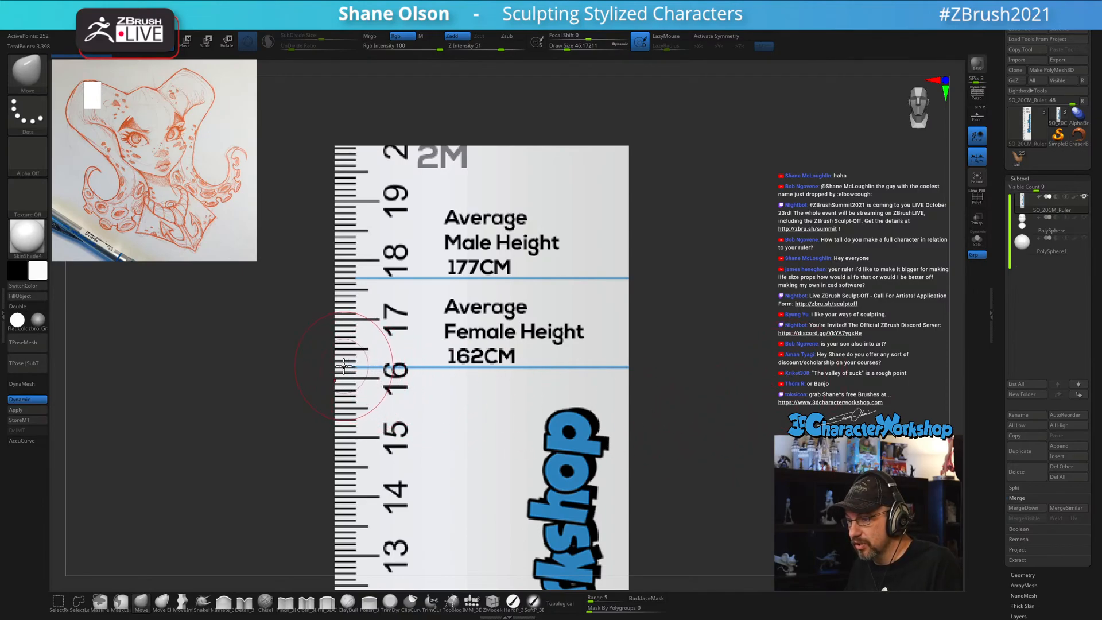
{"action": "left_click_drag", "start_coordinate": [733, 333], "coordinate": [889, 404], "text": "alt"}
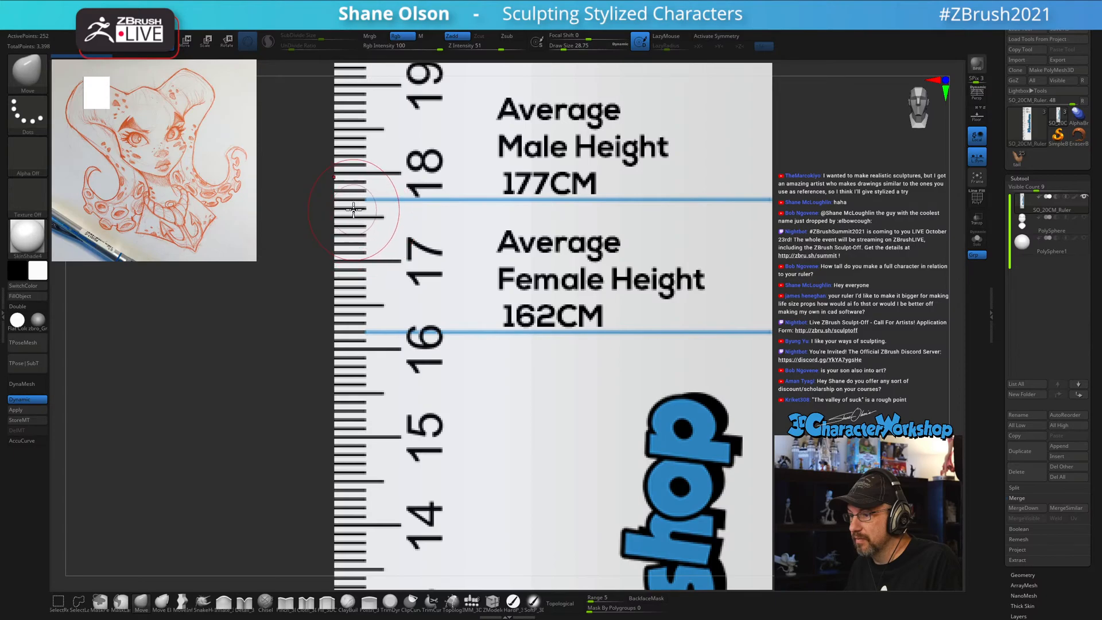
{"action": "left_click_drag", "start_coordinate": [876, 307], "coordinate": [645, 189], "text": "alt"}
{"action": "left_click_drag", "start_coordinate": [661, 307], "coordinate": [685, 324], "text": "alt"}
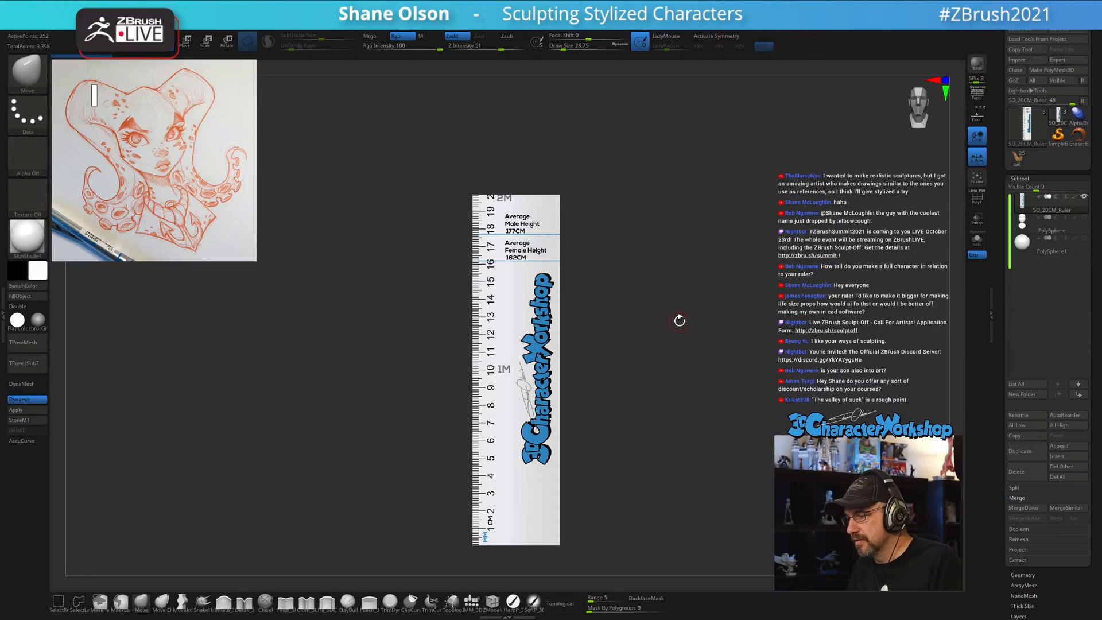
{"action": "left_click_drag", "start_coordinate": [680, 321], "coordinate": [663, 310], "text": "alt"}
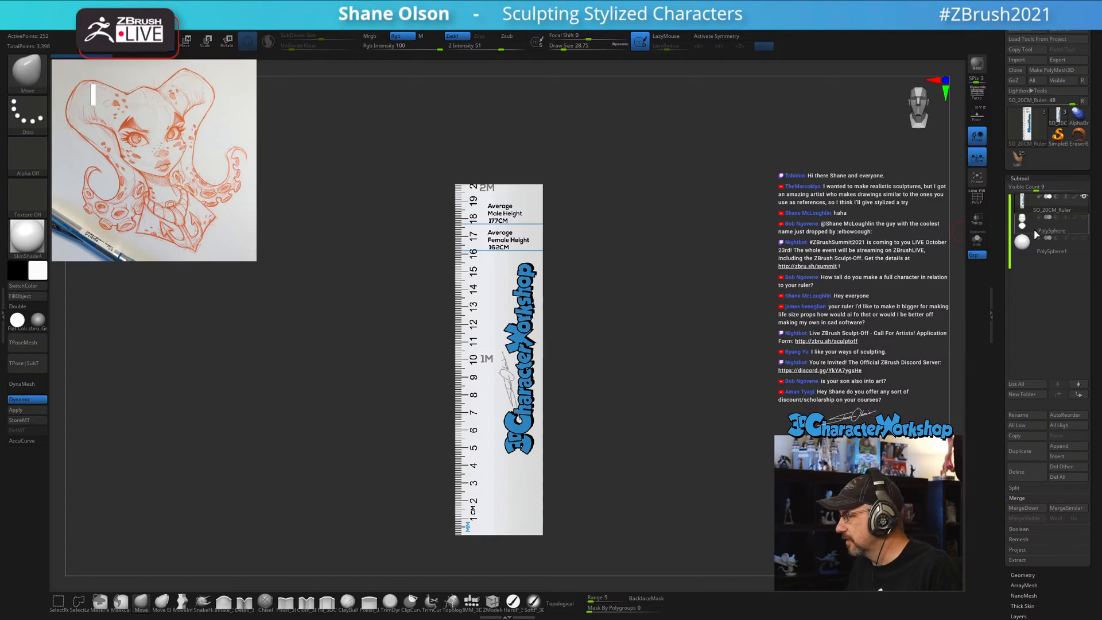
Show the head and eyes again with the ruler hidden, make the head active, and check the bust from the front.
{"action": "mouse_move", "coordinate": [1037, 228]}
{"action": "left_click", "coordinate": [1083, 227]}
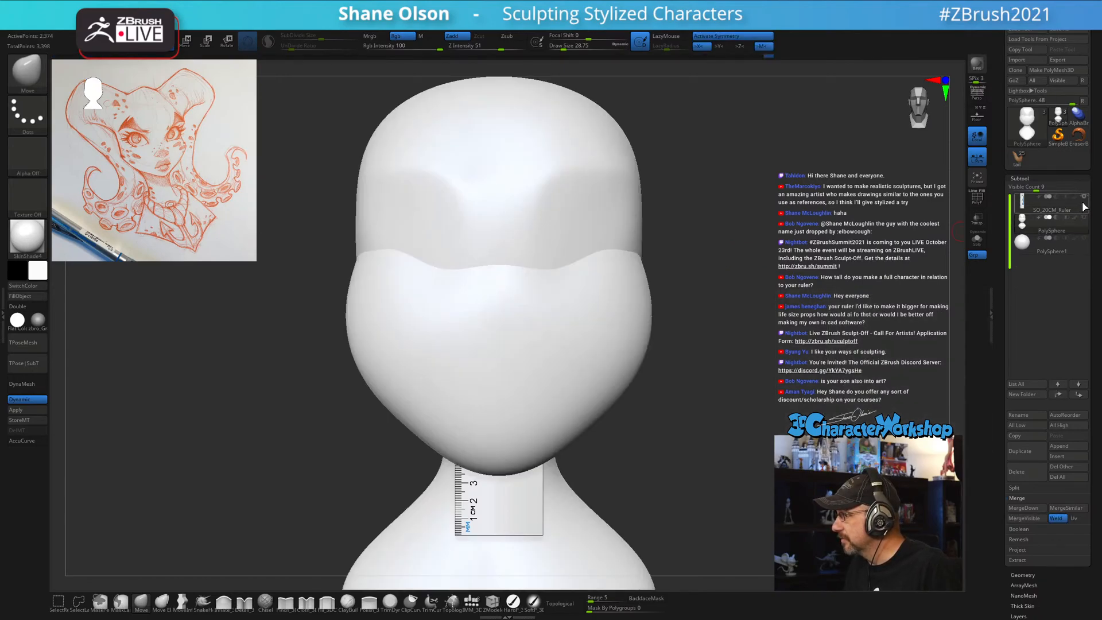
{"action": "left_click_drag", "start_coordinate": [654, 339], "coordinate": [693, 368]}
{"action": "left_click", "coordinate": [1084, 238]}
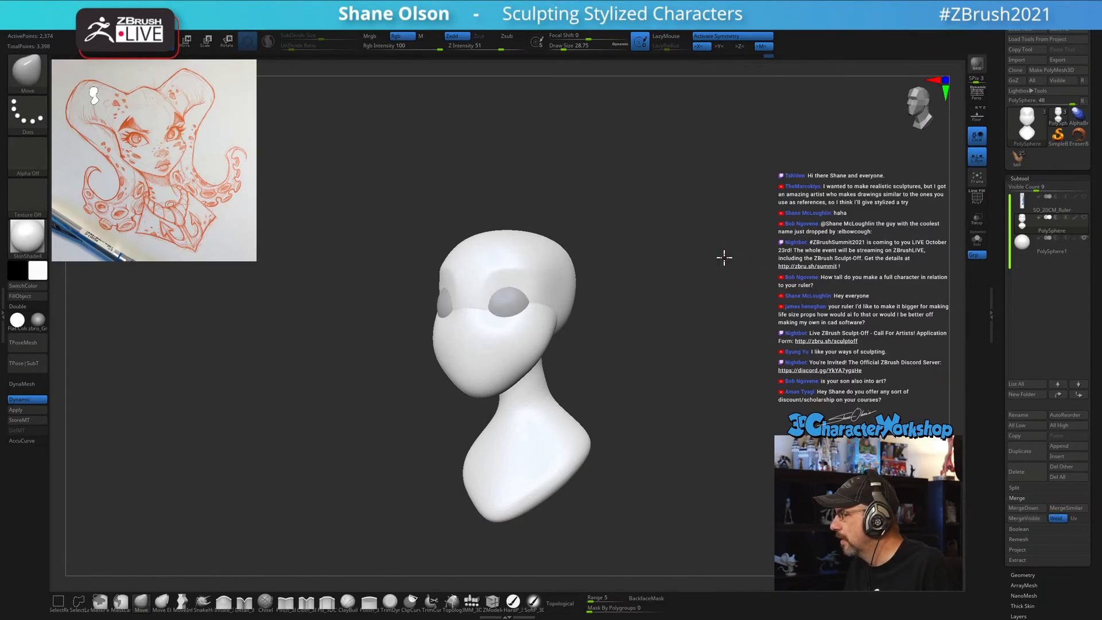
{"action": "left_click_drag", "start_coordinate": [725, 257], "coordinate": [713, 299]}
{"action": "left_click_drag", "start_coordinate": [653, 329], "coordinate": [649, 340], "text": "alt"}
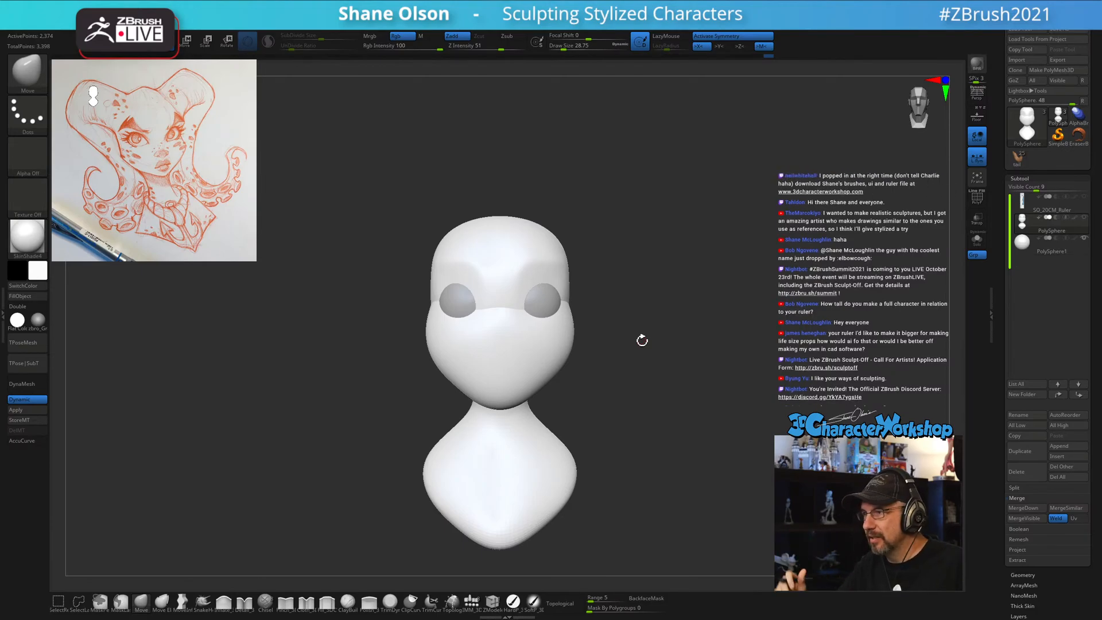
Set the brush draw size to about 158 and check the blocked-out bust from front, raised and three-quarter views.
{"action": "mouse_move", "coordinate": [676, 356]}
{"action": "left_mouse_down"}
{"action": "mouse_move", "coordinate": [665, 359]}
{"action": "mouse_move", "coordinate": [675, 360]}
{"action": "mouse_move", "coordinate": [660, 318]}
{"action": "mouse_move", "coordinate": [638, 332]}
{"action": "mouse_move", "coordinate": [662, 337]}
{"action": "mouse_move", "coordinate": [598, 335]}
{"action": "mouse_move", "coordinate": [618, 345]}
{"action": "mouse_move", "coordinate": [692, 335]}
{"action": "mouse_move", "coordinate": [653, 362]}
{"action": "mouse_move", "coordinate": [655, 348]}
{"action": "left_mouse_up"}
{"action": "key", "text": "s"}
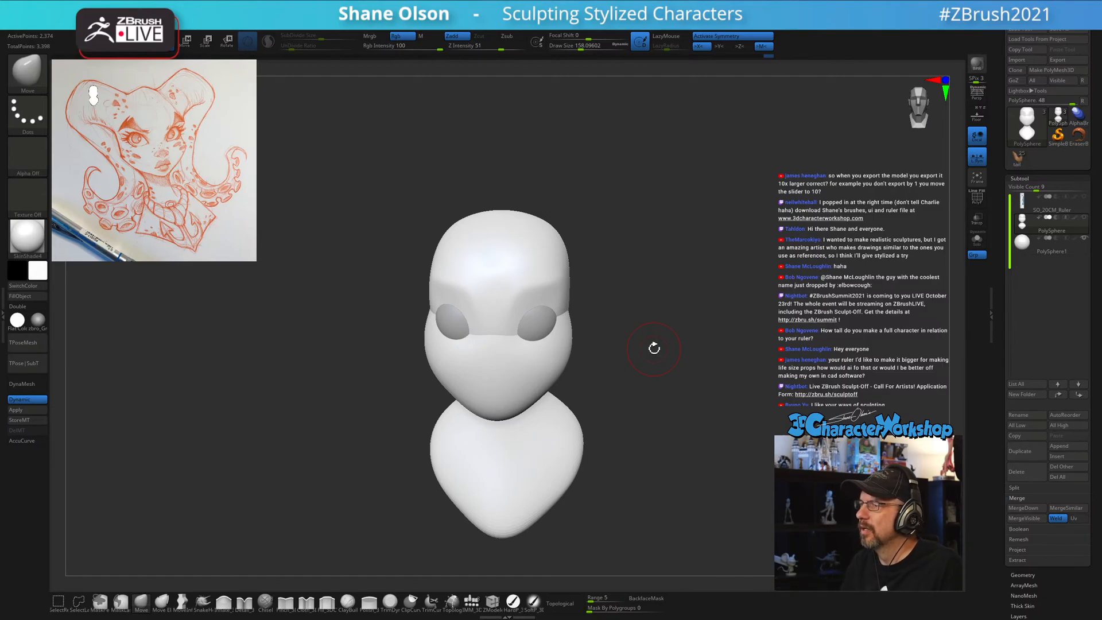
{"action": "mouse_move", "coordinate": [685, 275]}
{"action": "left_mouse_down"}
{"action": "mouse_move", "coordinate": [684, 256]}
{"action": "mouse_move", "coordinate": [681, 291]}
{"action": "mouse_move", "coordinate": [704, 356]}
{"action": "mouse_move", "coordinate": [701, 334]}
{"action": "left_mouse_up"}
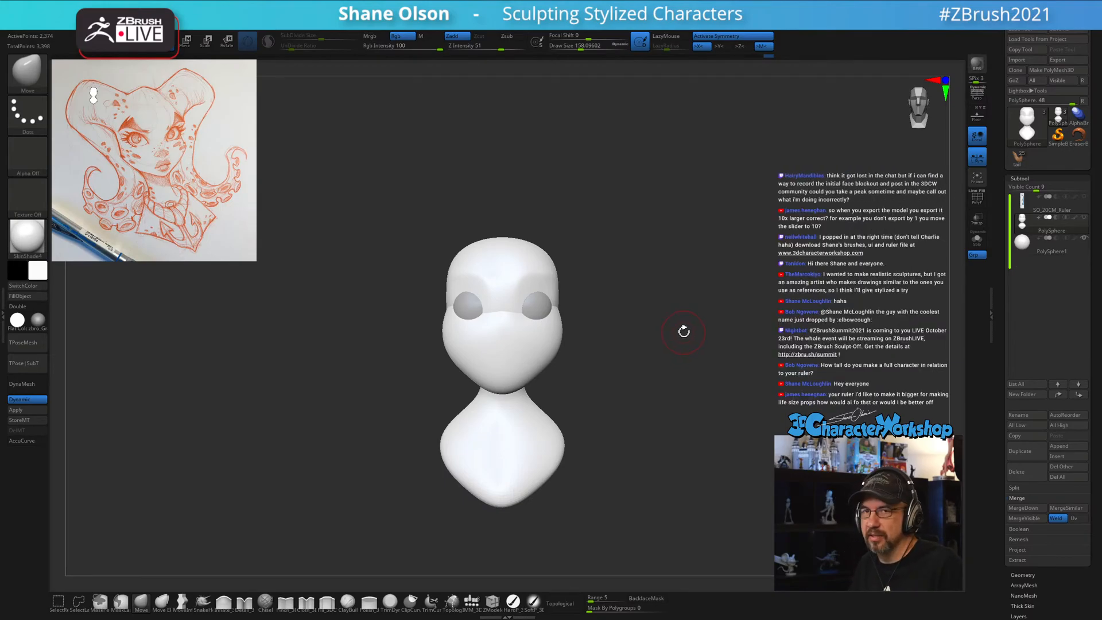
{"action": "left_click_drag", "start_coordinate": [684, 332], "coordinate": [684, 333]}
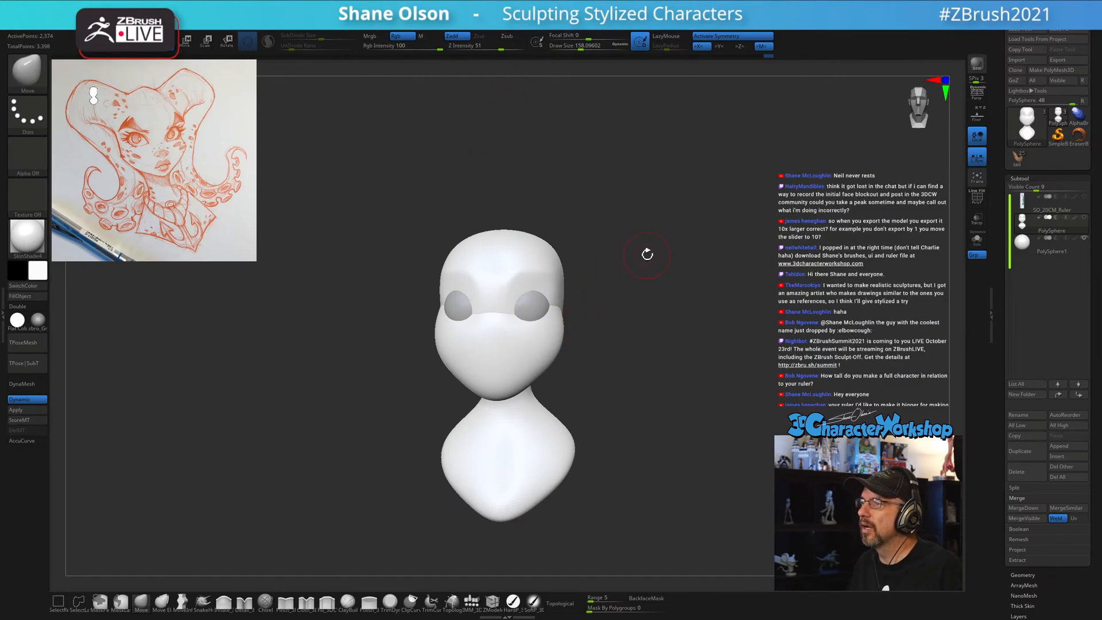
{"action": "left_click_drag", "start_coordinate": [657, 261], "coordinate": [661, 264]}
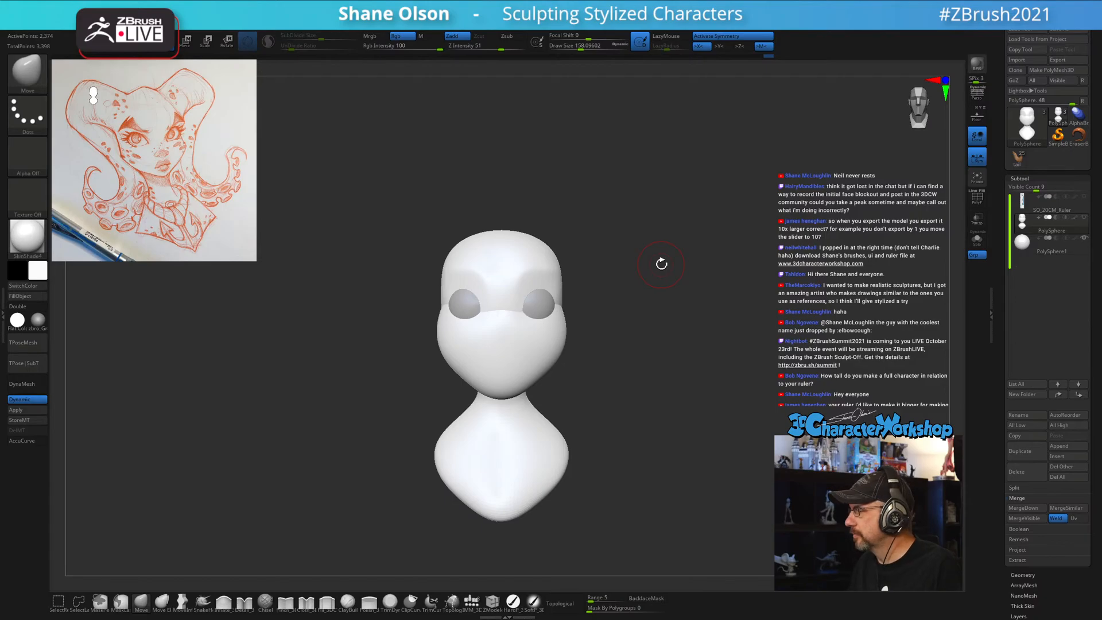
{"action": "left_click_drag", "start_coordinate": [658, 372], "coordinate": [649, 377]}
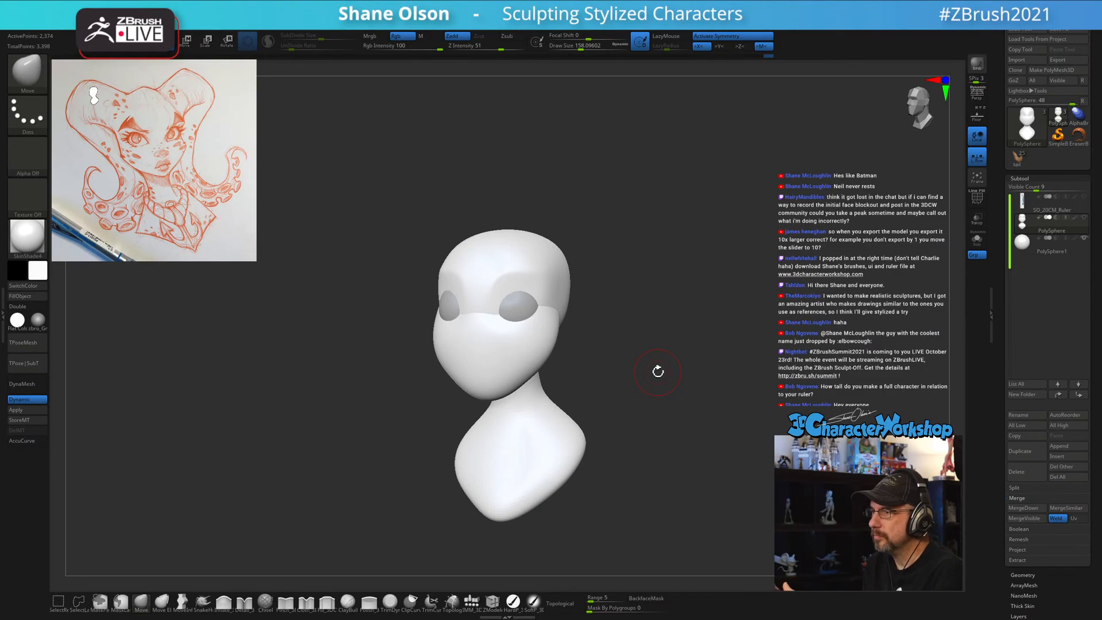
{"action": "mouse_move", "coordinate": [627, 312]}
{"action": "left_mouse_down"}
{"action": "mouse_move", "coordinate": [626, 324]}
{"action": "mouse_move", "coordinate": [632, 293]}
{"action": "mouse_move", "coordinate": [588, 322]}
{"action": "mouse_move", "coordinate": [593, 297]}
{"action": "mouse_move", "coordinate": [600, 309]}
{"action": "left_mouse_up"}
Make the eyes the active subtool, centre the transform gizmo on the eye, and scale both eyes up slightly.
{"action": "left_click", "coordinate": [1017, 246]}
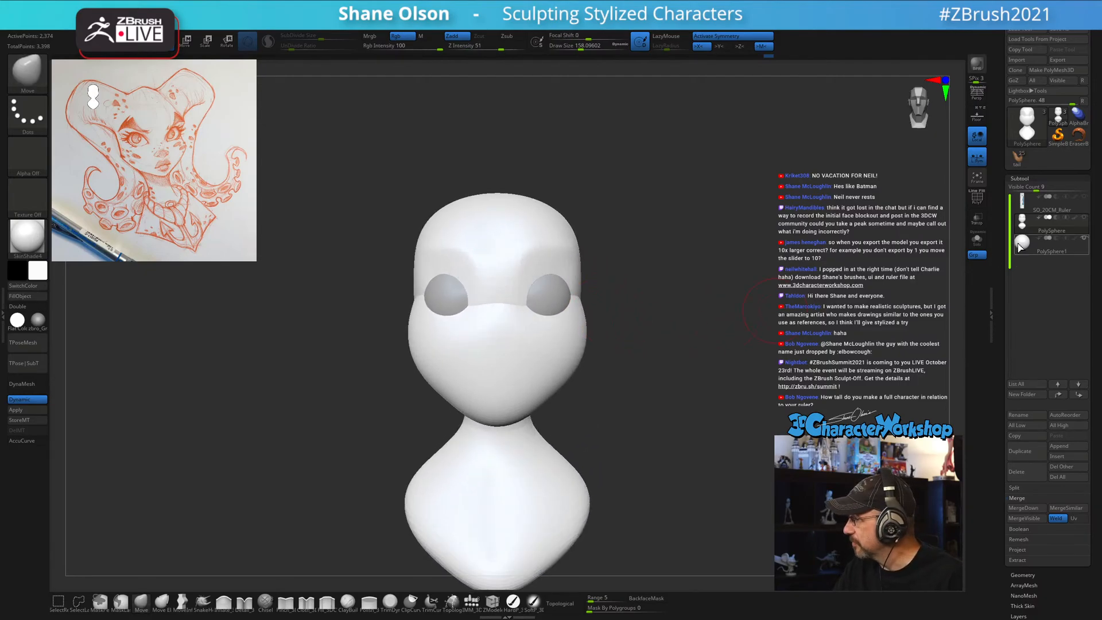
{"action": "left_click", "coordinate": [1084, 217]}
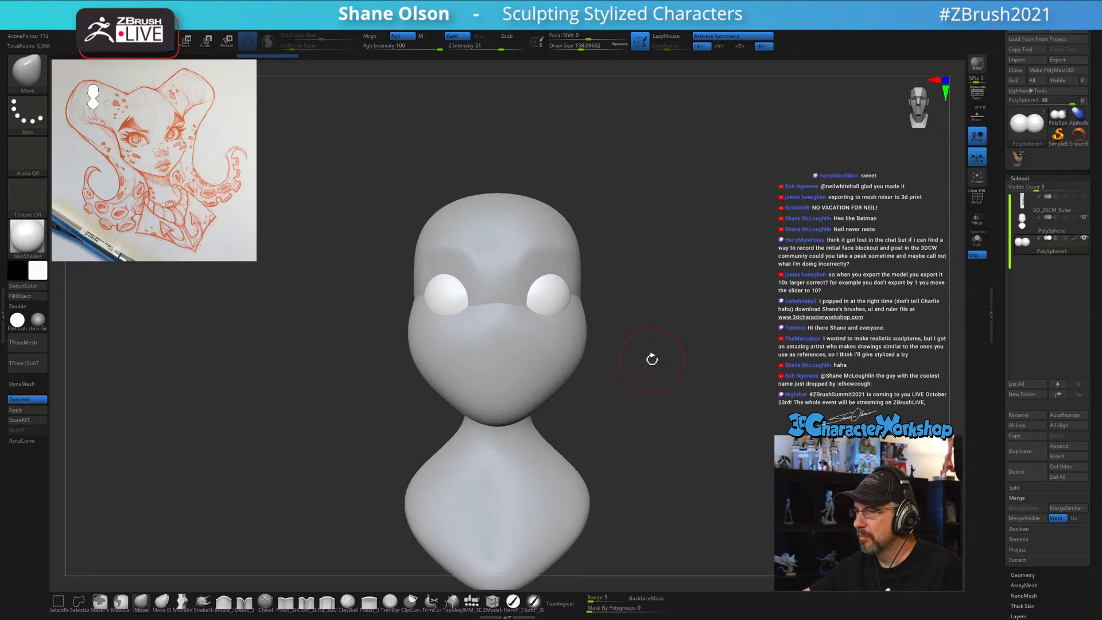
{"action": "mouse_move", "coordinate": [642, 322]}
{"action": "left_mouse_down"}
{"action": "mouse_move", "coordinate": [678, 287]}
{"action": "mouse_move", "coordinate": [677, 317]}
{"action": "mouse_move", "coordinate": [687, 277]}
{"action": "left_mouse_up"}
{"action": "key", "text": "s"}
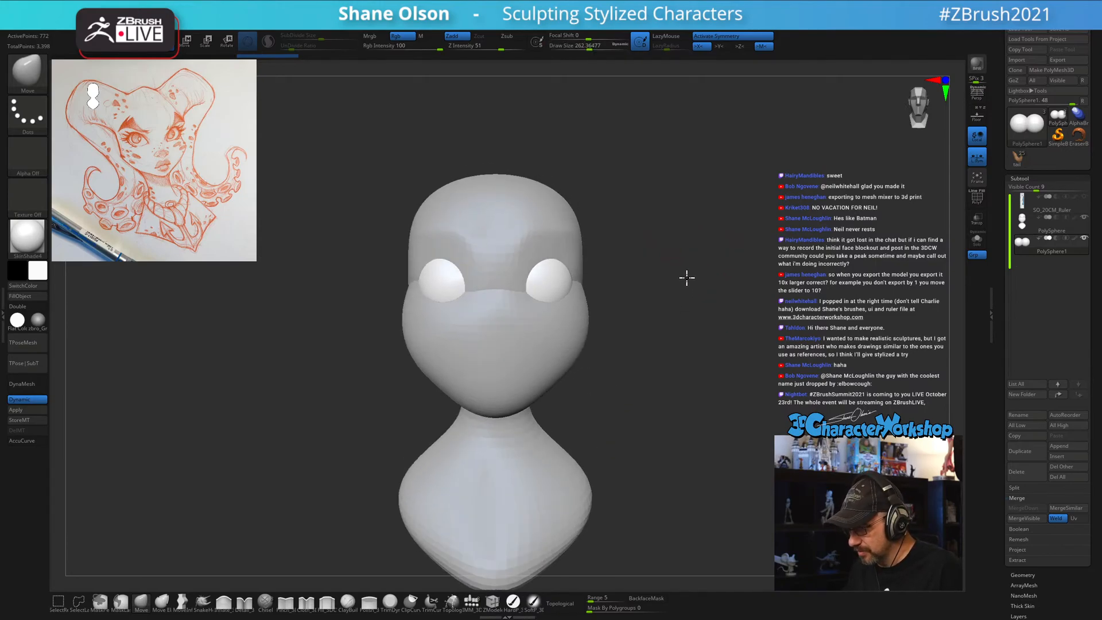
{"action": "key", "text": "w"}
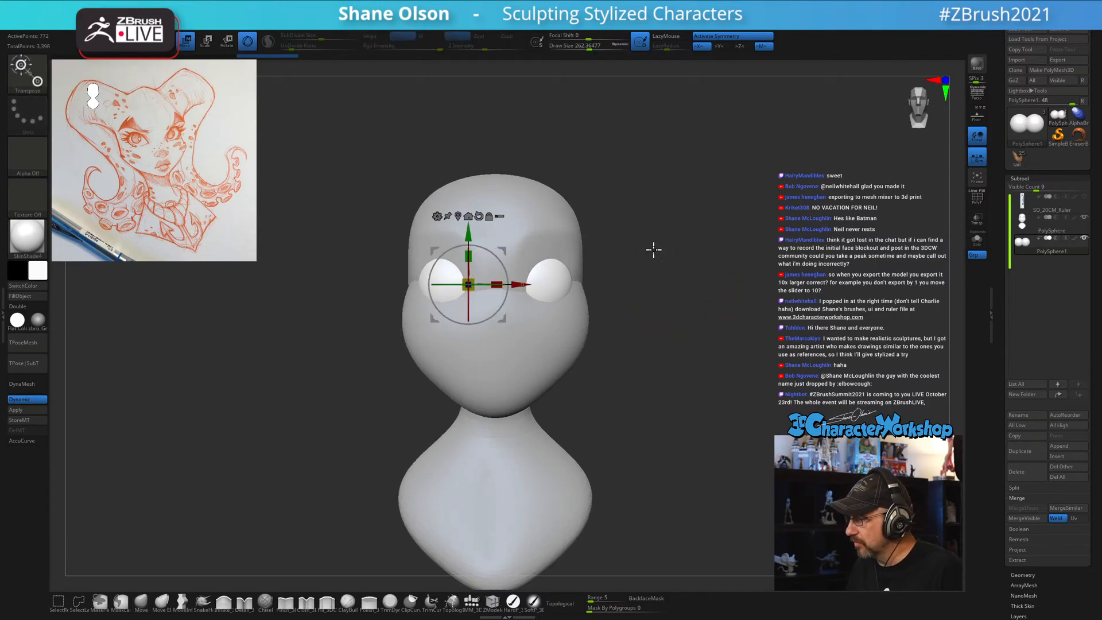
{"action": "left_click", "coordinate": [471, 280], "text": "alt"}
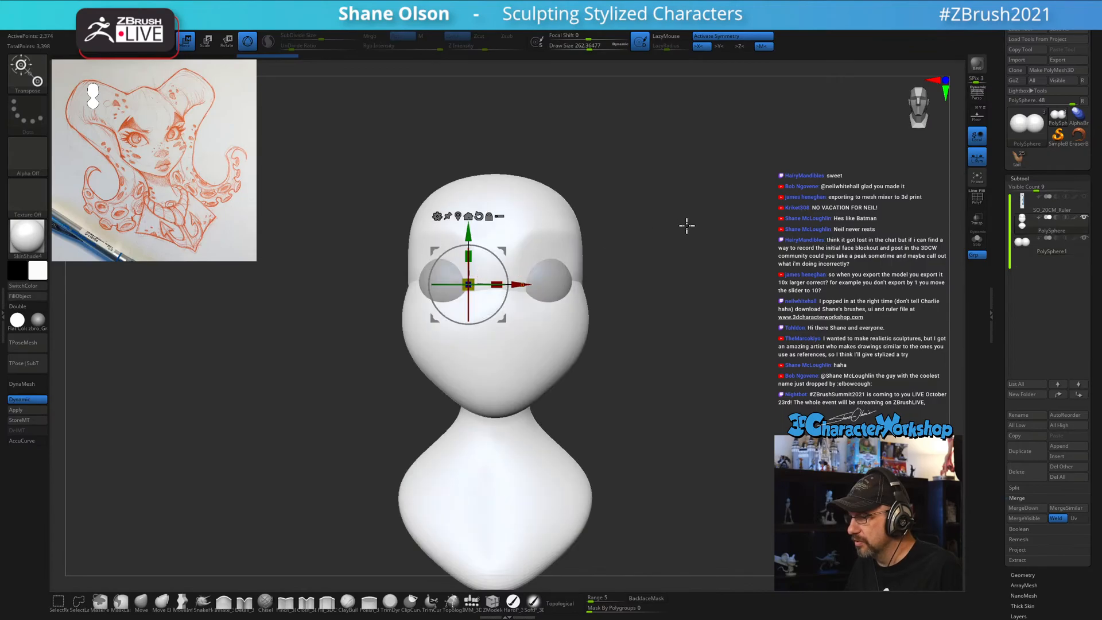
{"action": "left_click", "coordinate": [1031, 246]}
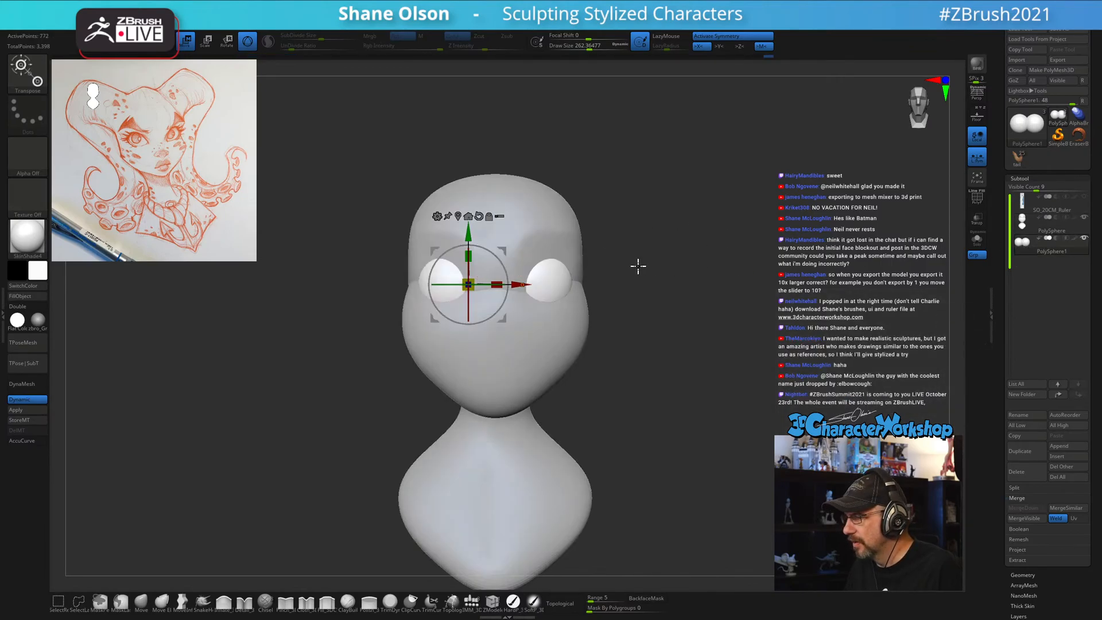
{"action": "left_click", "coordinate": [458, 217]}
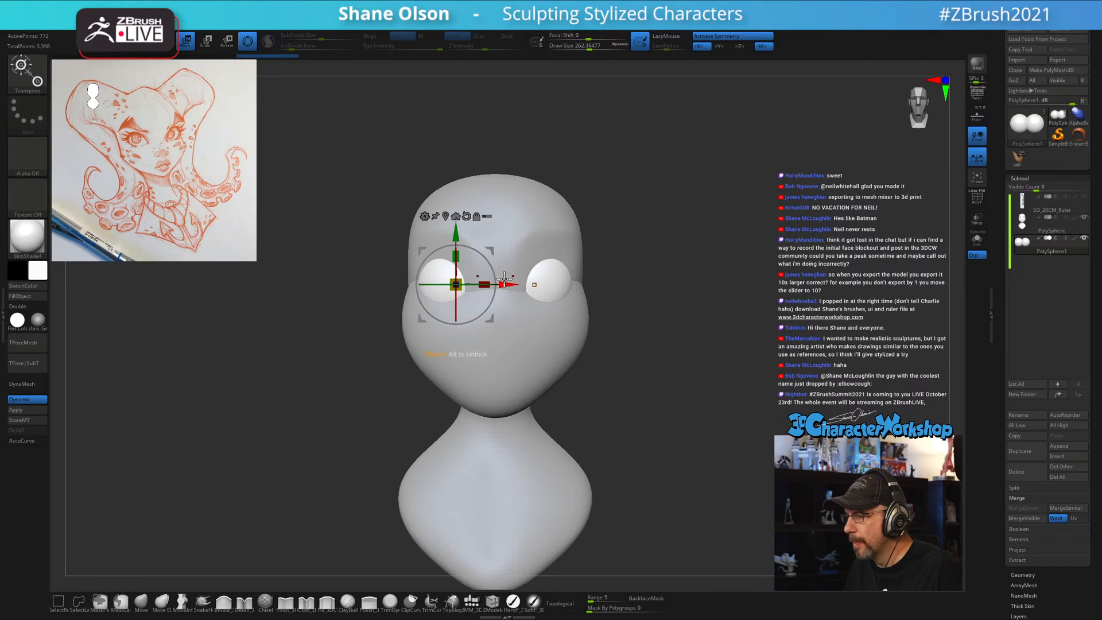
{"action": "left_click_drag", "start_coordinate": [463, 277], "coordinate": [467, 274]}
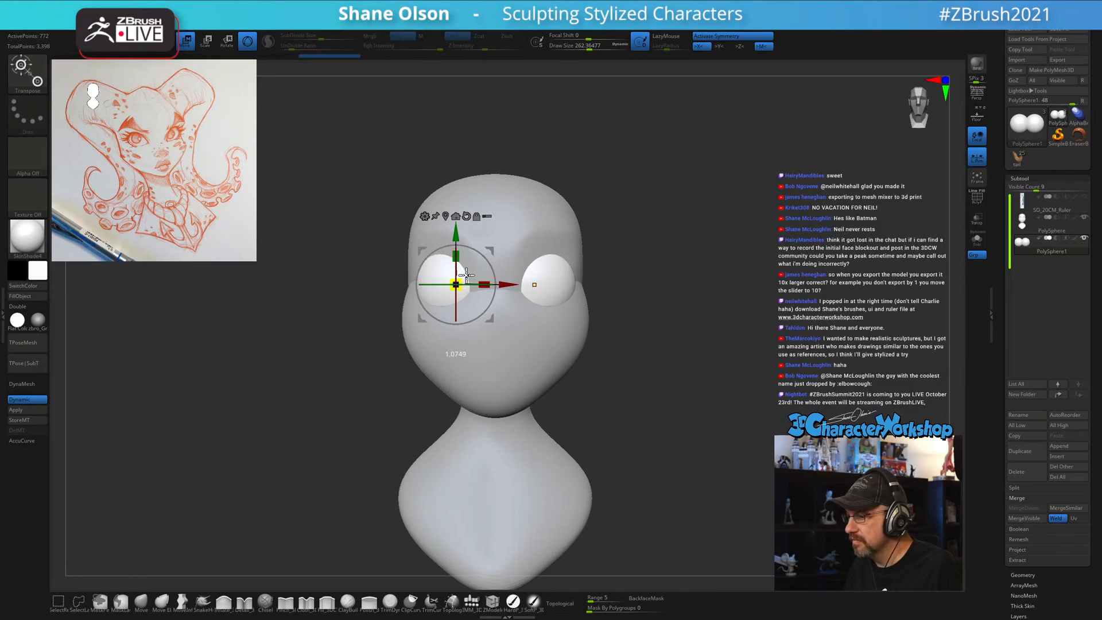
Move the eyes slightly back into the head in side view and return to draw mode.
{"action": "left_click_drag", "start_coordinate": [664, 256], "coordinate": [659, 261]}
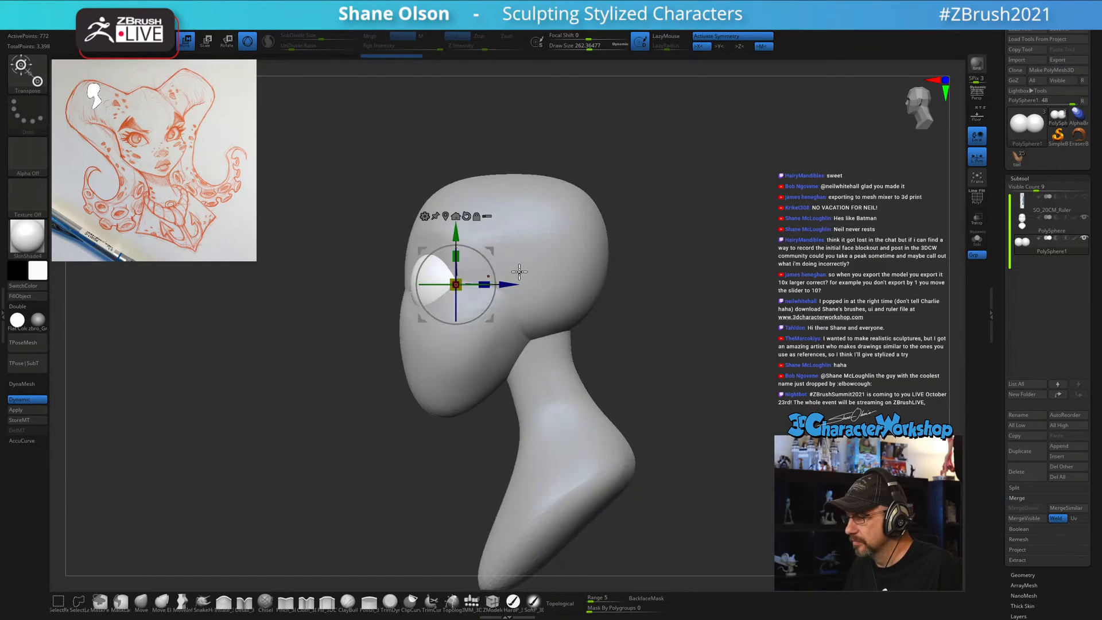
{"action": "left_click_drag", "start_coordinate": [511, 285], "coordinate": [514, 285]}
{"action": "left_click_drag", "start_coordinate": [715, 312], "coordinate": [747, 312]}
{"action": "key", "text": "q"}
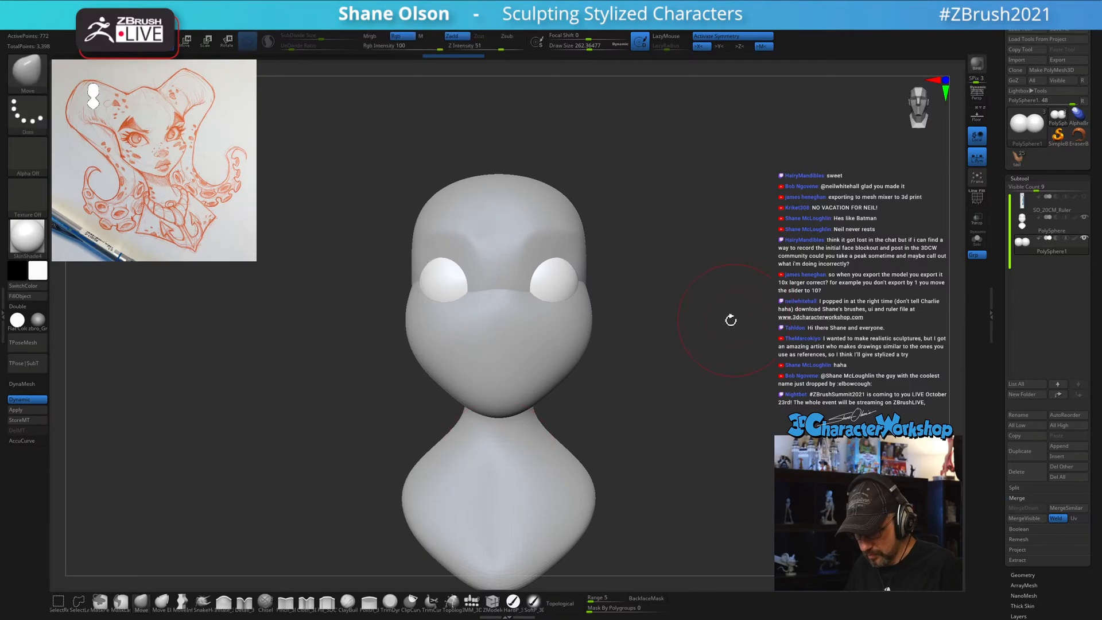
Make the head the active subtool, set the brush draw size to about 158, and check the face from front and side.
{"action": "left_click", "coordinate": [1051, 227]}
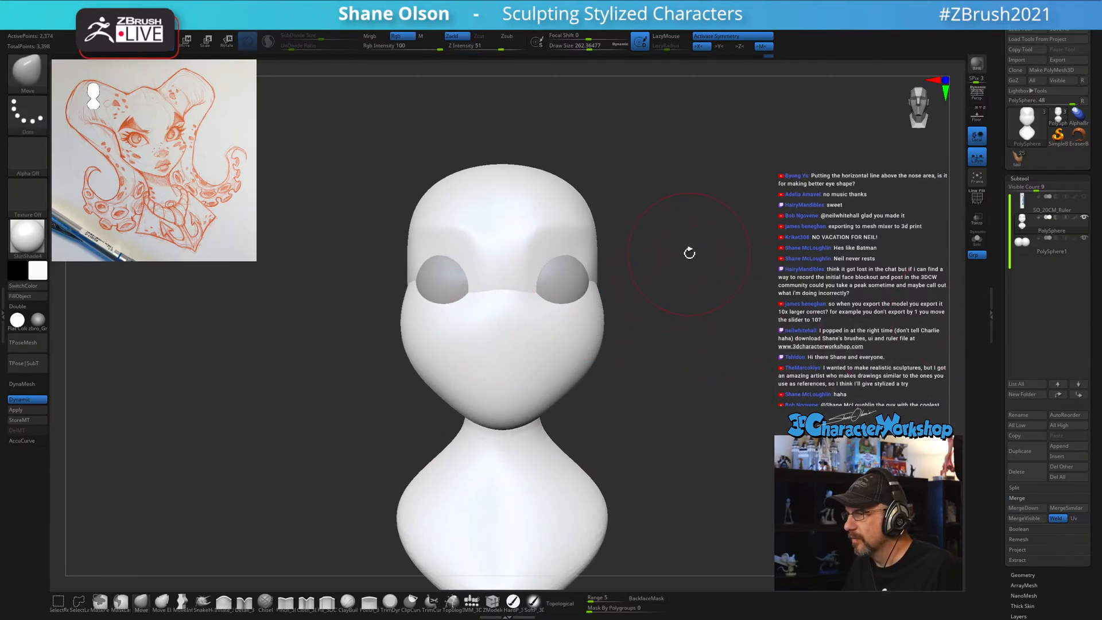
{"action": "mouse_move", "coordinate": [705, 257]}
{"action": "right_mouse_down", "text": "ctrl"}
{"action": "mouse_move", "coordinate": [653, 384]}
{"action": "mouse_move", "coordinate": [676, 360]}
{"action": "right_mouse_up", "text": "ctrl"}
{"action": "key", "text": "s"}
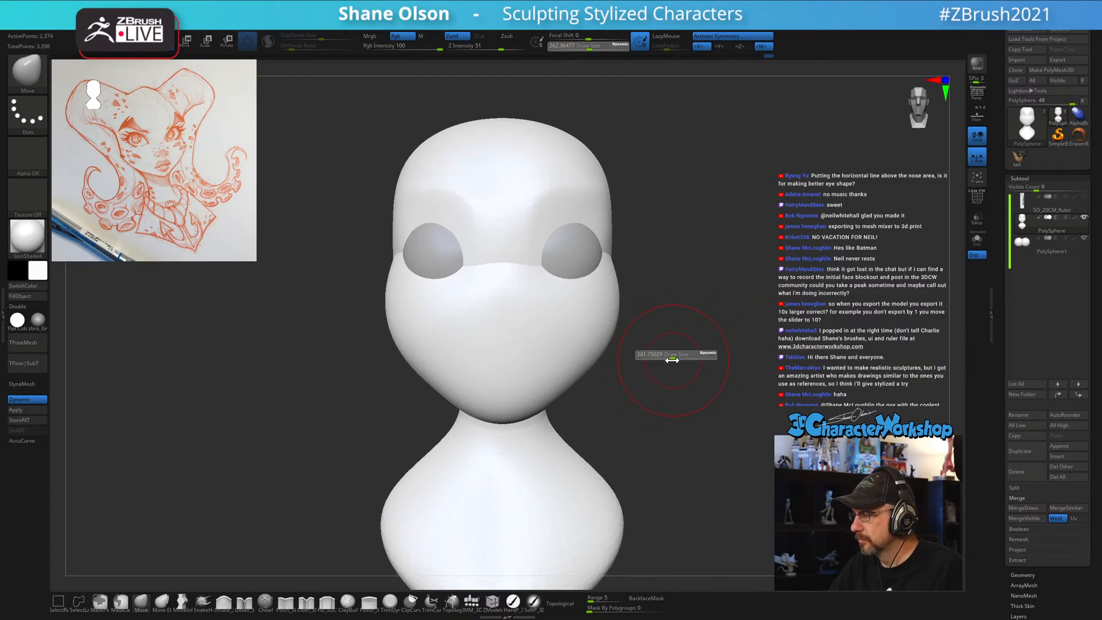
{"action": "left_click_drag", "start_coordinate": [672, 361], "coordinate": [668, 360]}
{"action": "mouse_move", "coordinate": [686, 345]}
{"action": "right_mouse_down"}
{"action": "mouse_move", "coordinate": [652, 353]}
{"action": "mouse_move", "coordinate": [682, 345]}
{"action": "right_mouse_up"}
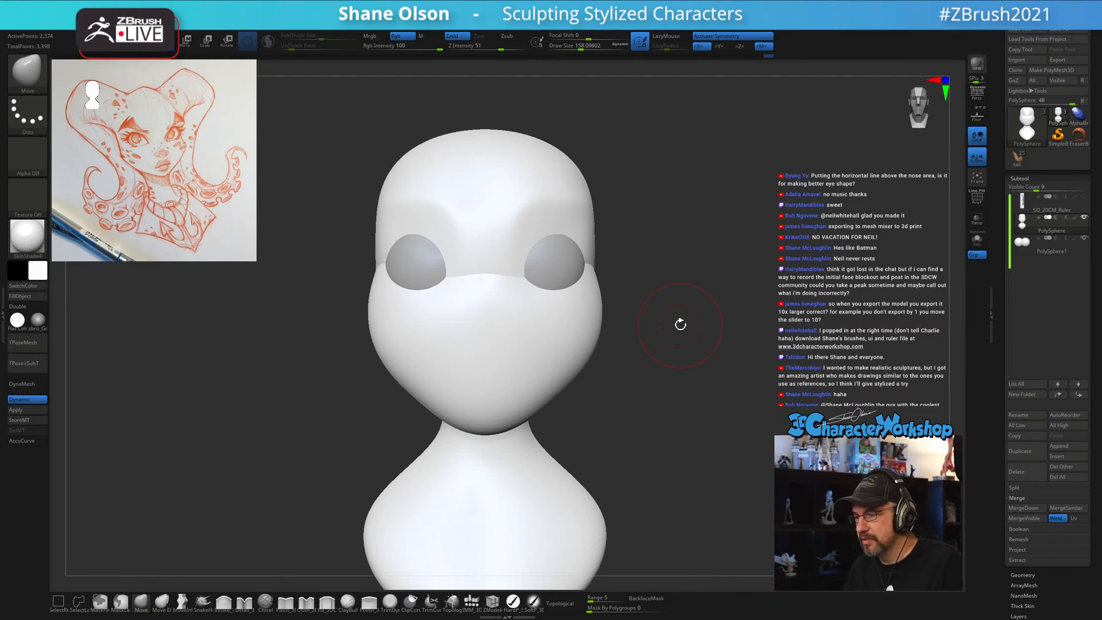
{"action": "left_click_drag", "start_coordinate": [680, 324], "coordinate": [635, 376]}
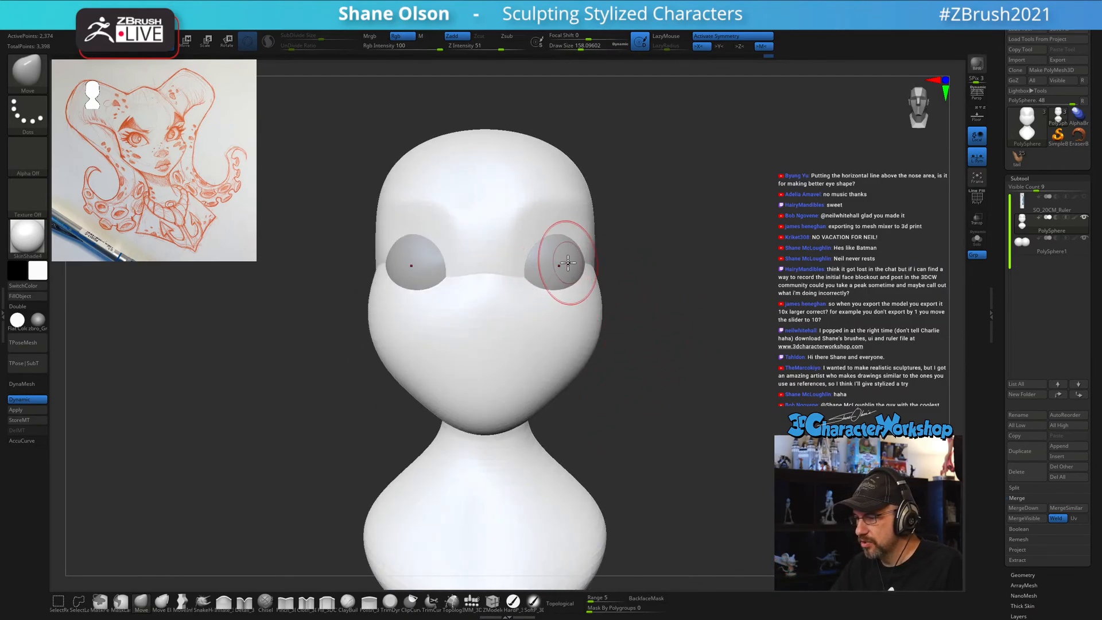
{"action": "left_click_drag", "start_coordinate": [652, 313], "coordinate": [595, 322]}
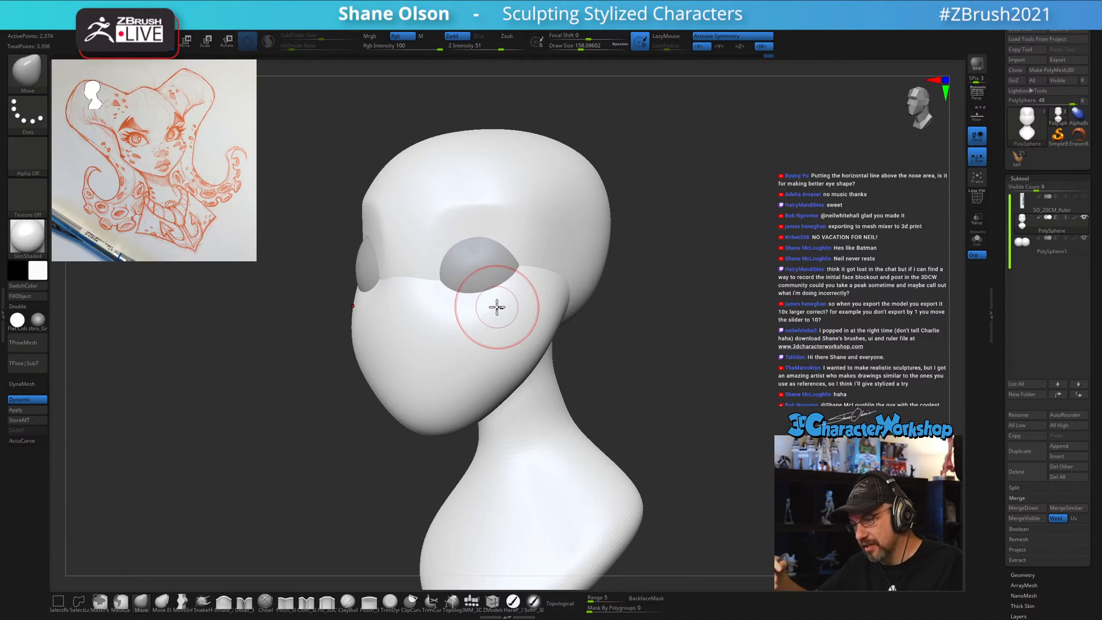
{"action": "left_click_drag", "start_coordinate": [594, 339], "coordinate": [655, 362]}
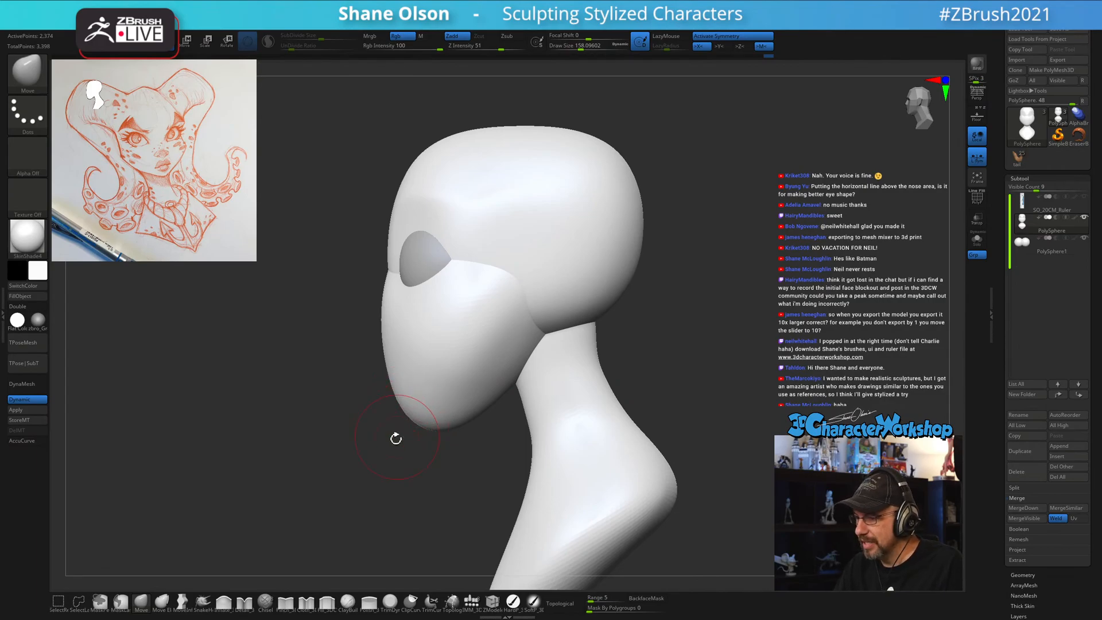
{"action": "left_click_drag", "start_coordinate": [362, 496], "coordinate": [682, 379]}
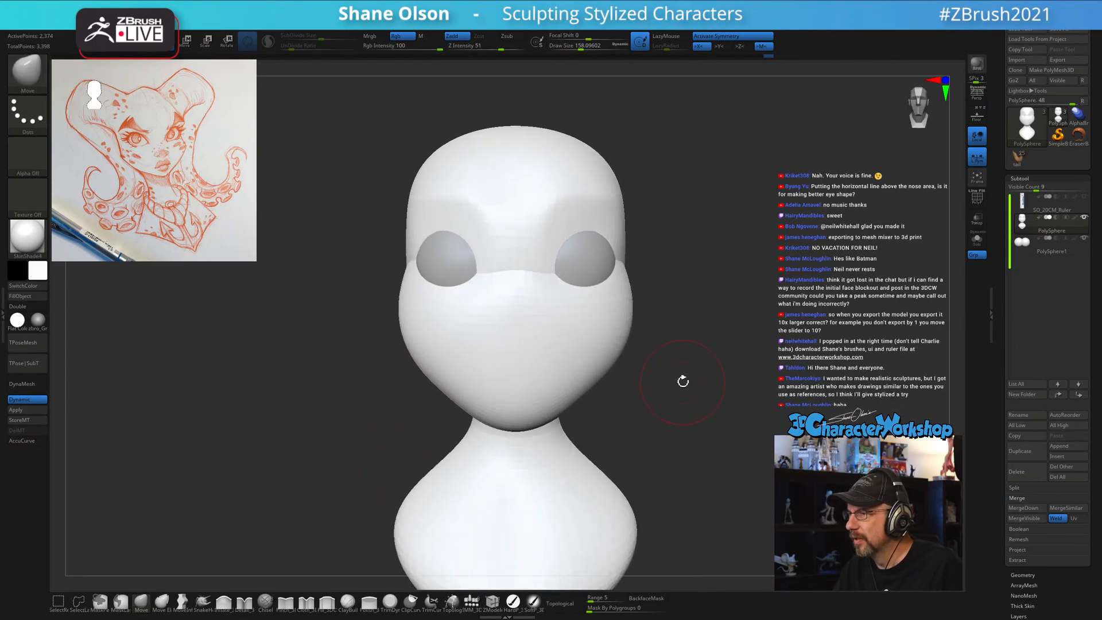
Insert a small QuadSphere-2 mesh on the face's centre line below the eyes as a nose, using a draw size of about 83.
{"action": "left_click_drag", "start_coordinate": [694, 332], "coordinate": [687, 422], "text": "alt"}
{"action": "left_click", "coordinate": [472, 603]}
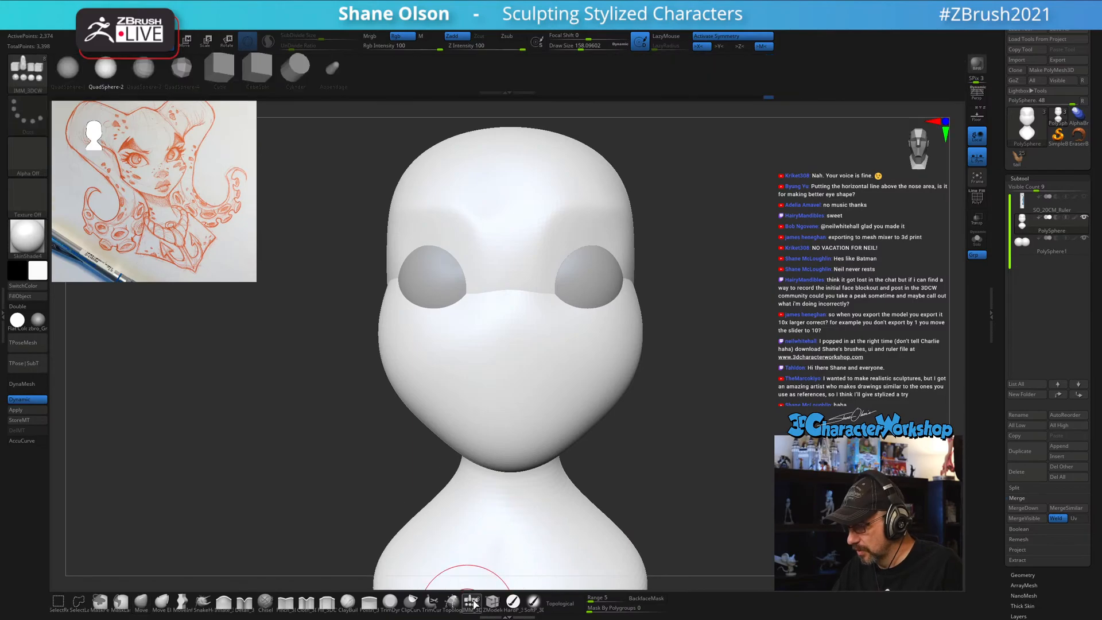
{"action": "key", "text": "s"}
{"action": "left_click_drag", "start_coordinate": [537, 342], "coordinate": [523, 345]}
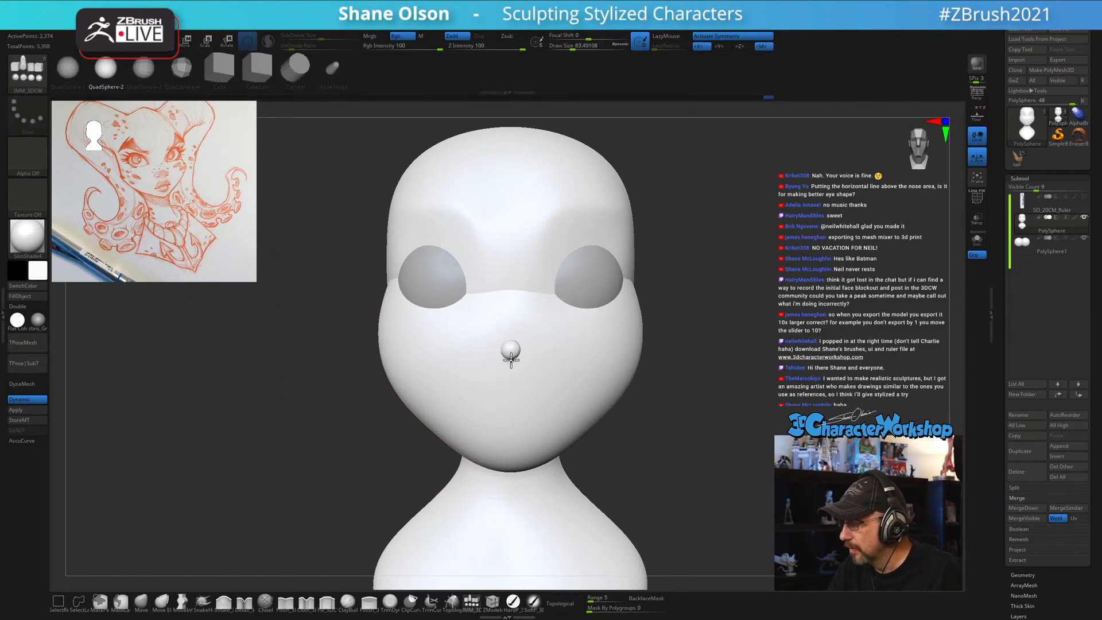
{"action": "left_click", "coordinate": [511, 363]}
Scale down the nose sphere and shift it slightly upward and toward the face in side view.
{"action": "left_click_drag", "start_coordinate": [701, 436], "coordinate": [660, 467]}
{"action": "key", "text": "w"}
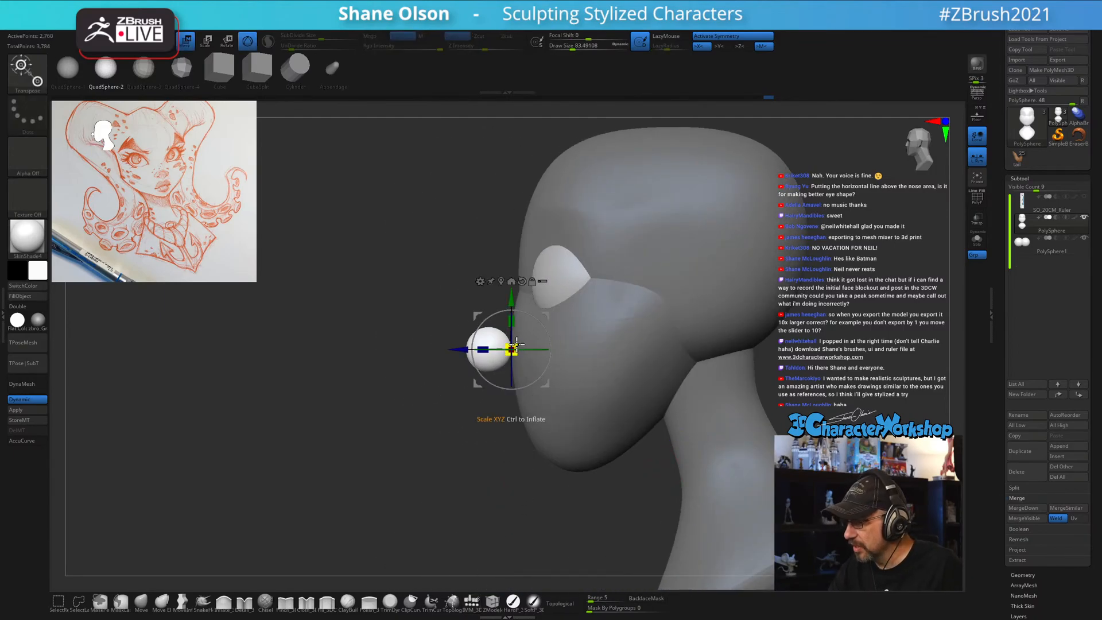
{"action": "left_click_drag", "start_coordinate": [516, 343], "coordinate": [506, 353]}
{"action": "left_click_drag", "start_coordinate": [546, 315], "coordinate": [553, 305]}
Widen the nose sphere horizontally by about 1.25 times and tilt its front upward in side view.
{"action": "left_click_drag", "start_coordinate": [450, 471], "coordinate": [538, 466]}
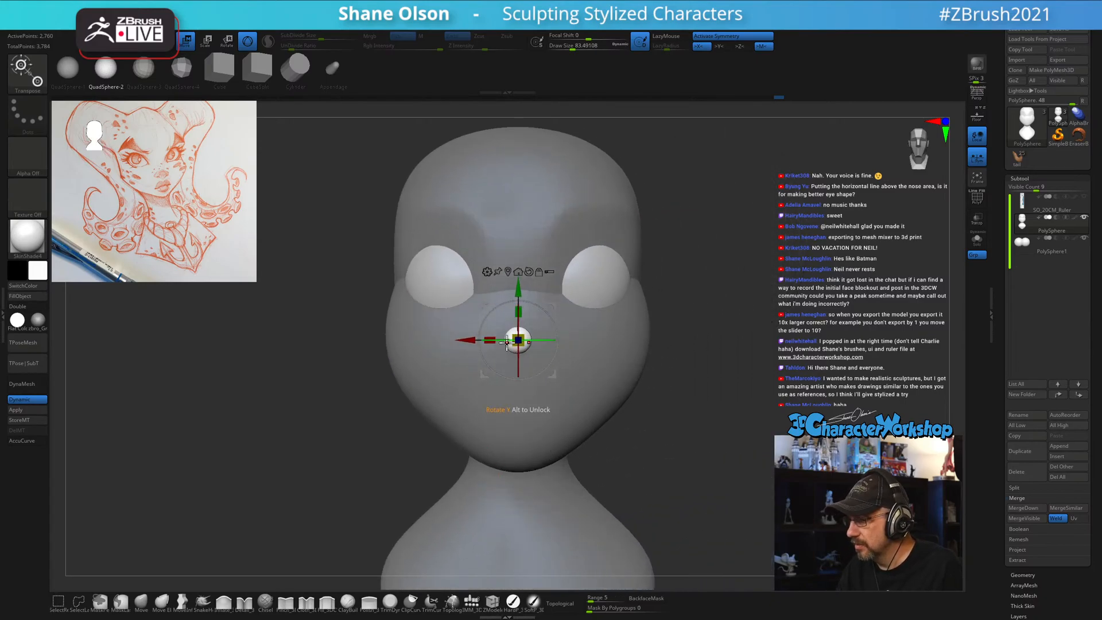
{"action": "left_click_drag", "start_coordinate": [492, 335], "coordinate": [484, 330]}
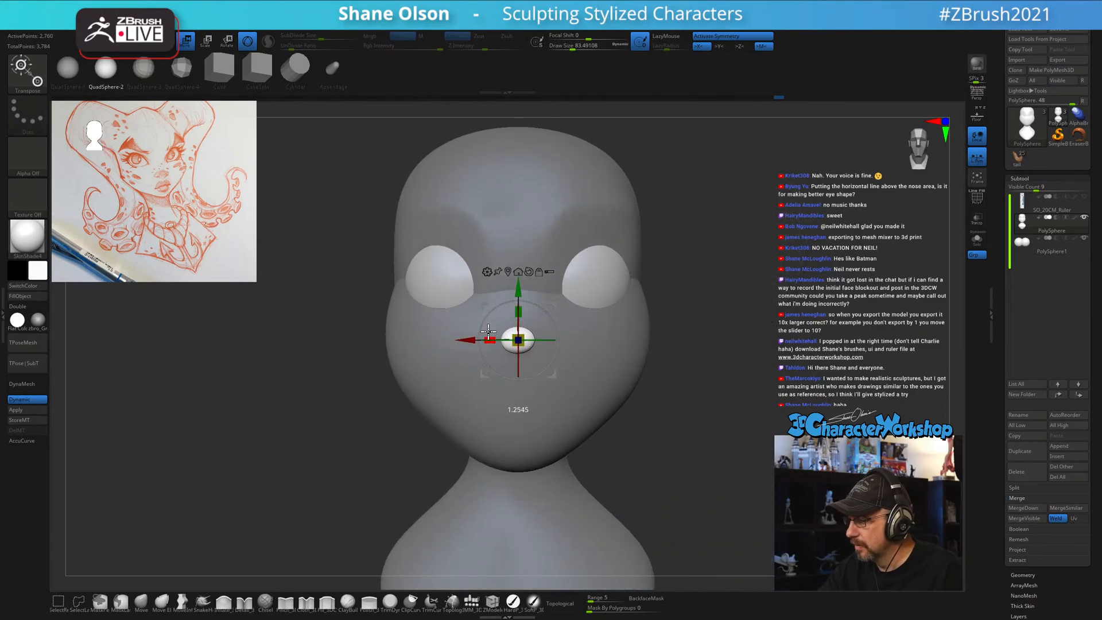
{"action": "mouse_move", "coordinate": [651, 398]}
{"action": "left_mouse_down"}
{"action": "mouse_move", "coordinate": [635, 399]}
{"action": "mouse_move", "coordinate": [665, 404]}
{"action": "mouse_move", "coordinate": [648, 401]}
{"action": "left_mouse_up"}
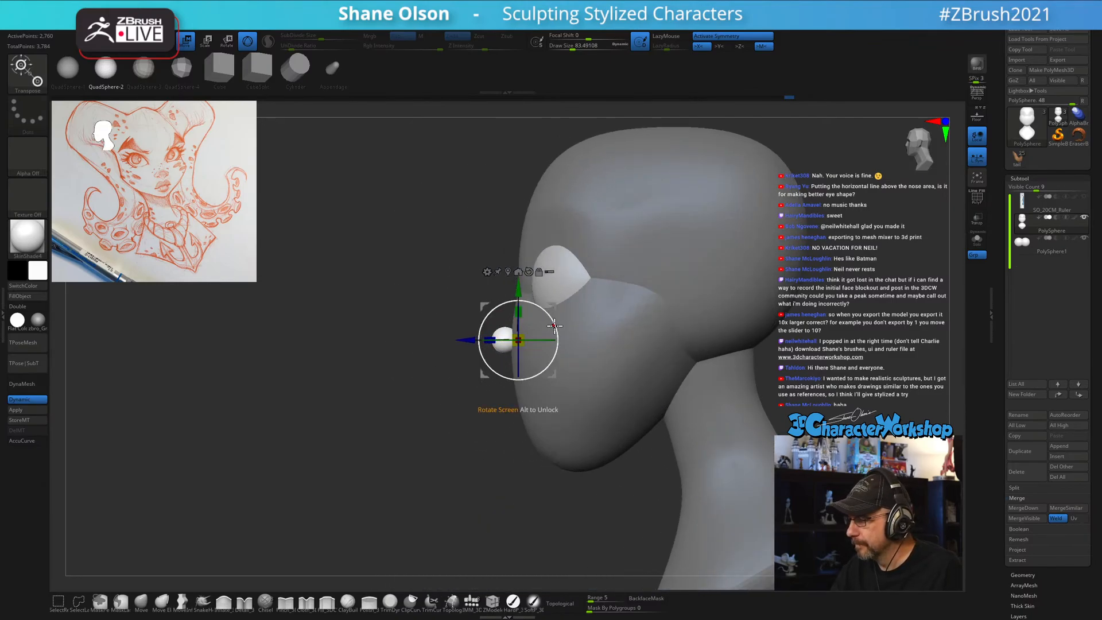
{"action": "left_click_drag", "start_coordinate": [538, 326], "coordinate": [517, 312]}
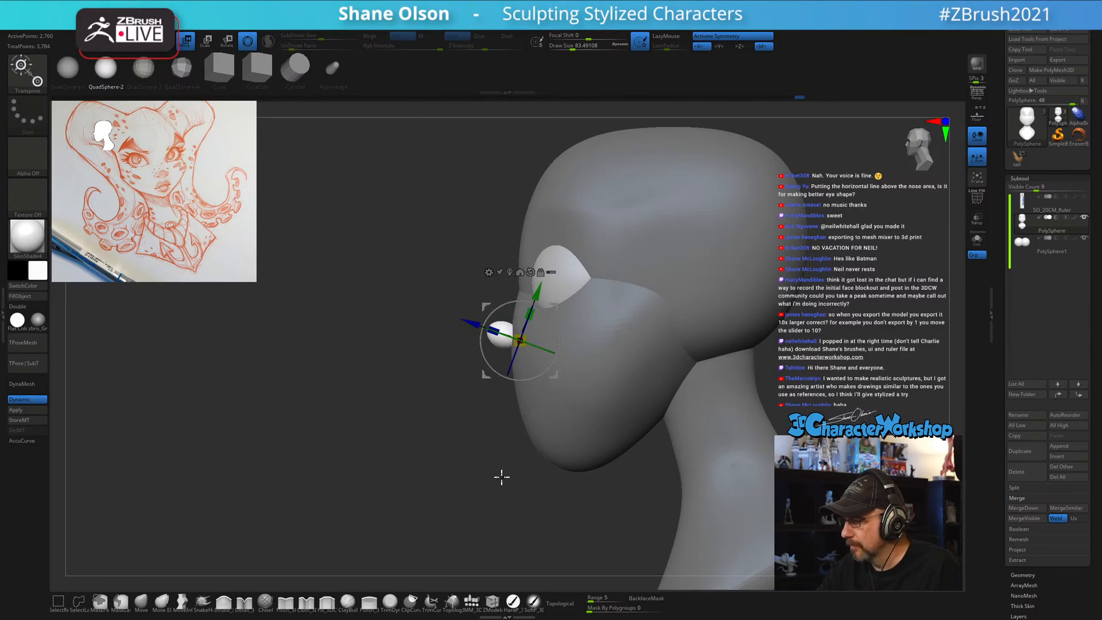
{"action": "left_click_drag", "start_coordinate": [502, 475], "coordinate": [686, 437], "text": "shift"}
{"action": "key", "text": "q"}
Set the brush draw size to about 101 and check the nose placement from front and three-quarter views.
{"action": "key", "text": "s"}
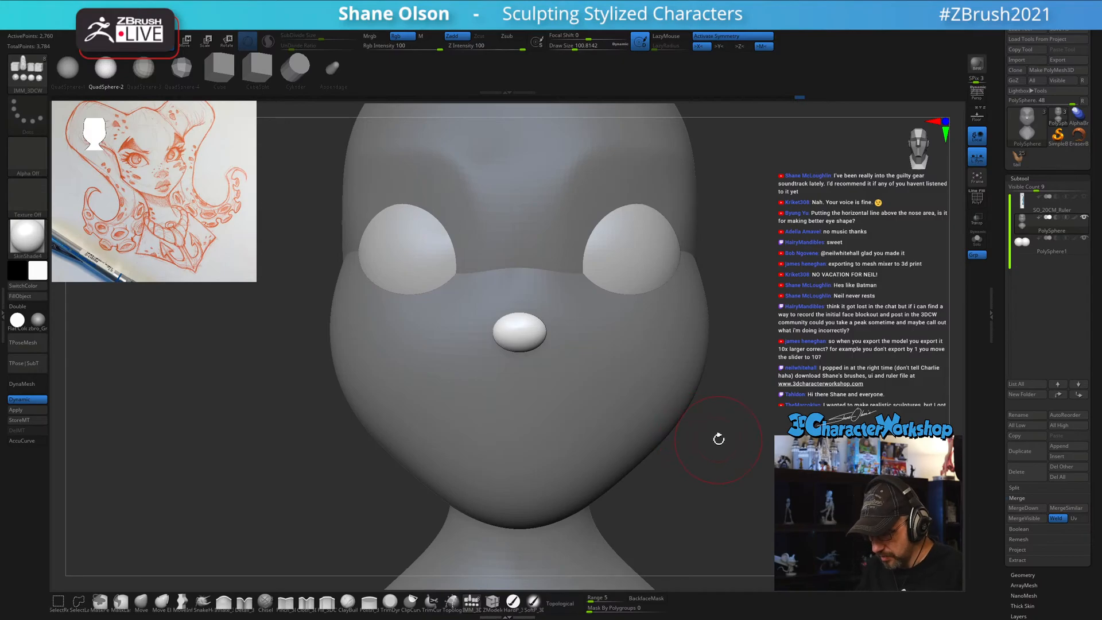
{"action": "left_click_drag", "start_coordinate": [784, 377], "coordinate": [733, 387], "text": "alt"}
{"action": "left_click_drag", "start_coordinate": [766, 345], "coordinate": [758, 347]}
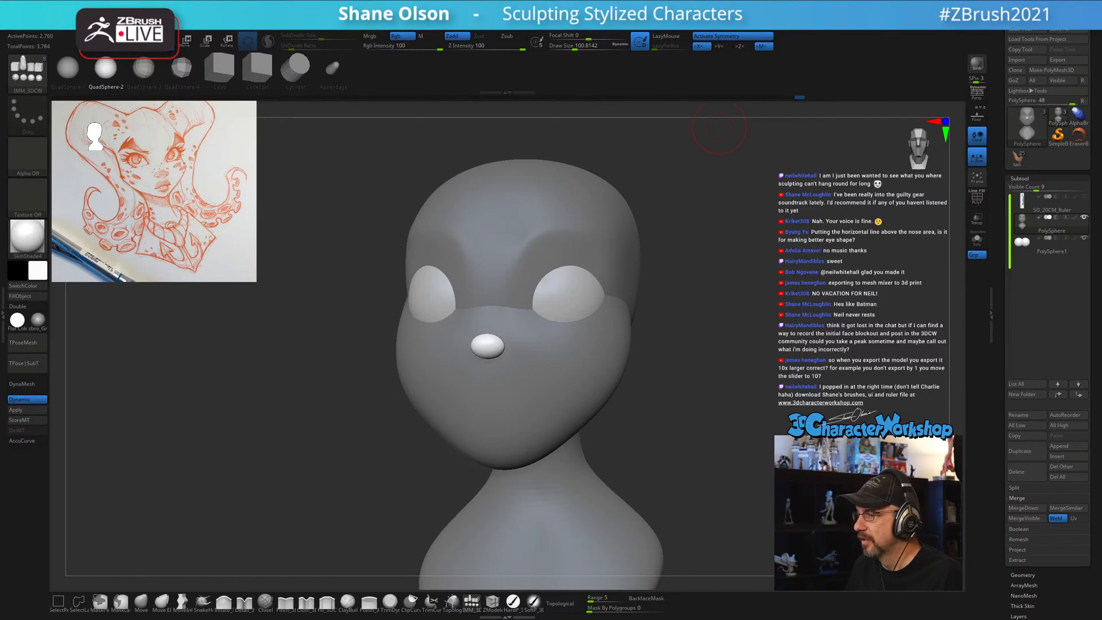
{"action": "left_click_drag", "start_coordinate": [742, 299], "coordinate": [620, 409]}
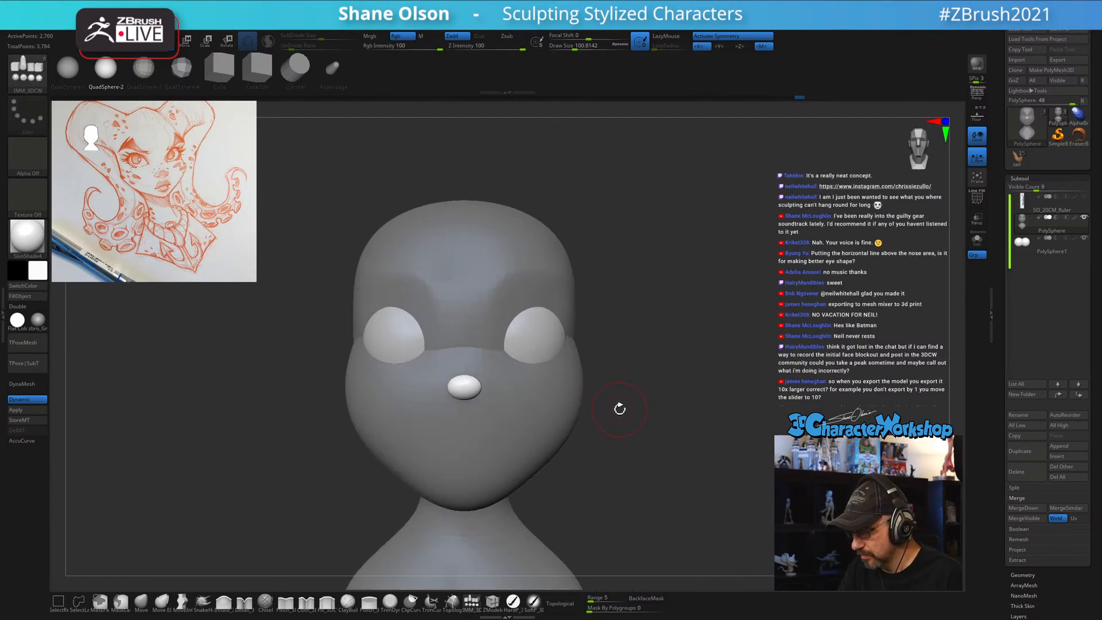
Split the unmasked nose sphere from the head into its own subtool.
{"action": "key", "text": "space"}
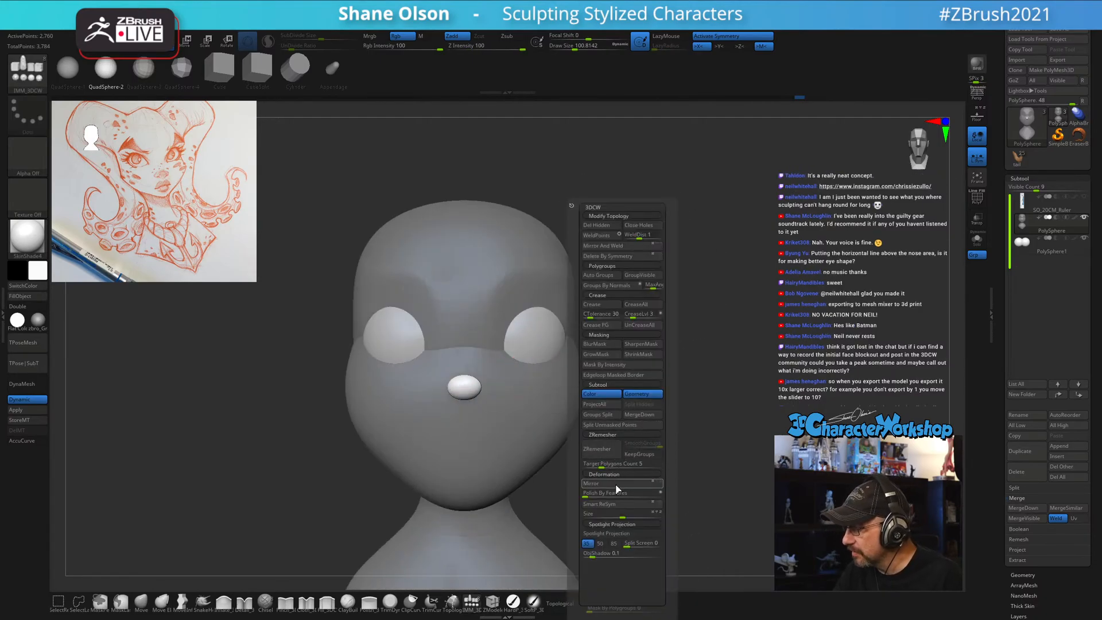
{"action": "left_click", "coordinate": [617, 426]}
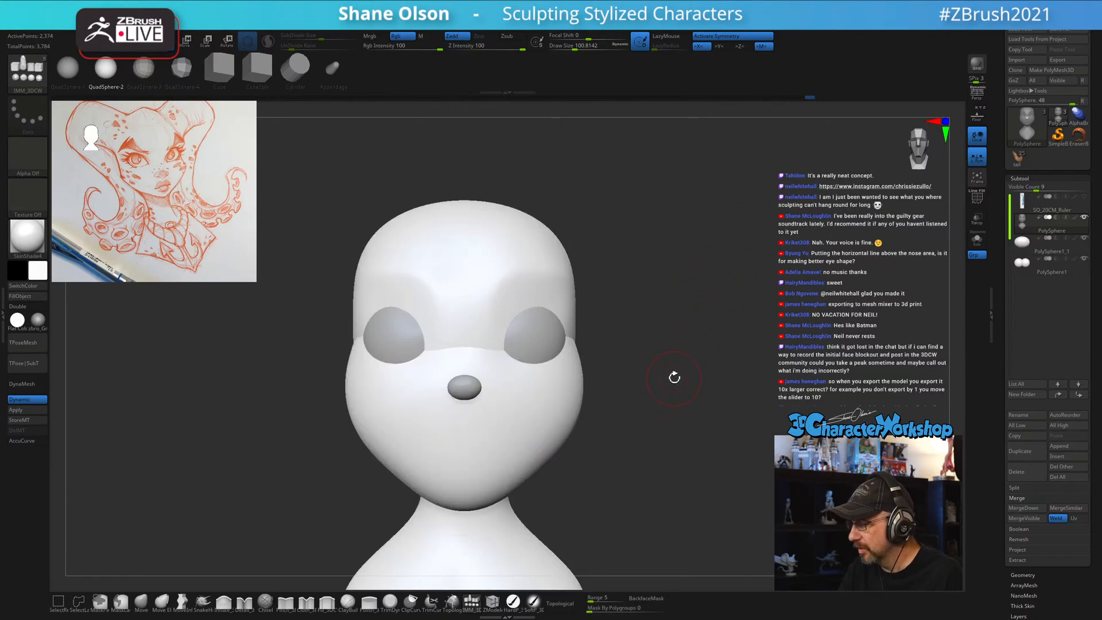
{"action": "mouse_move", "coordinate": [621, 252]}
{"action": "left_mouse_down"}
{"action": "mouse_move", "coordinate": [622, 276]}
{"action": "mouse_move", "coordinate": [702, 298]}
{"action": "mouse_move", "coordinate": [424, 408]}
{"action": "left_mouse_up"}
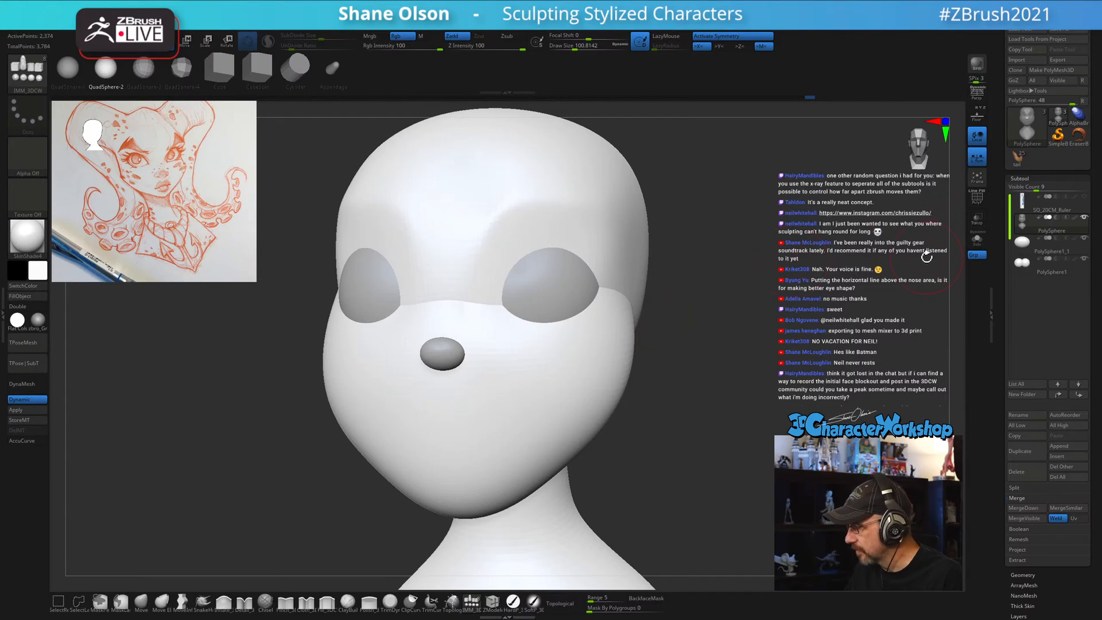
Select the nose subtool, convert its dynamic subdivision into real geometry, and delete its lower subdivision levels.
{"action": "left_click", "coordinate": [1029, 244]}
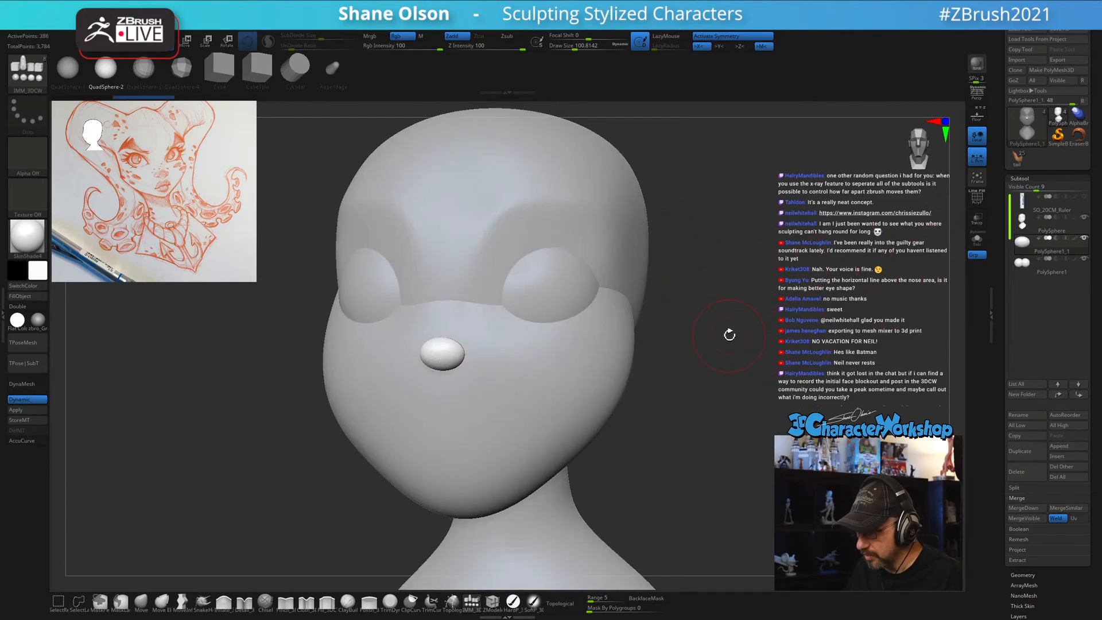
{"action": "left_click", "coordinate": [27, 410]}
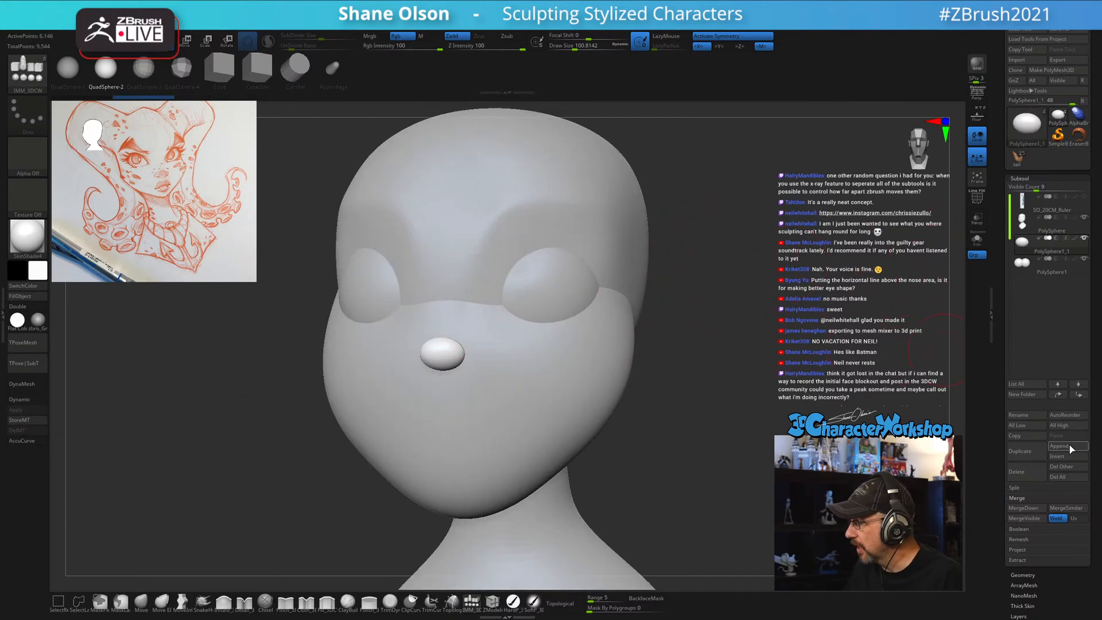
{"action": "left_click", "coordinate": [1023, 575]}
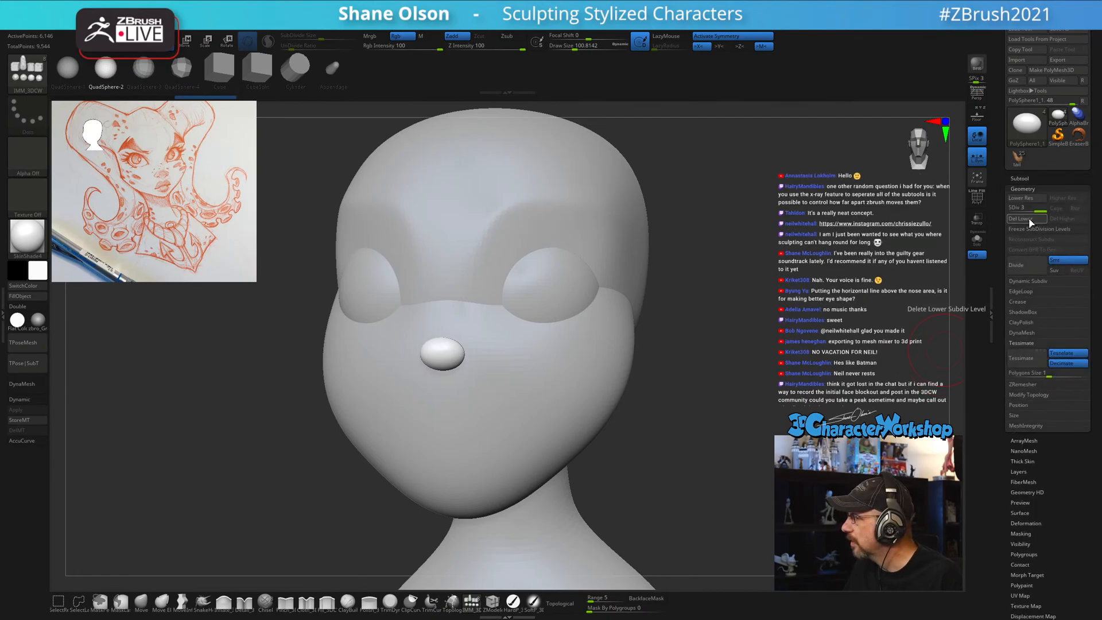
{"action": "left_click", "coordinate": [1028, 219]}
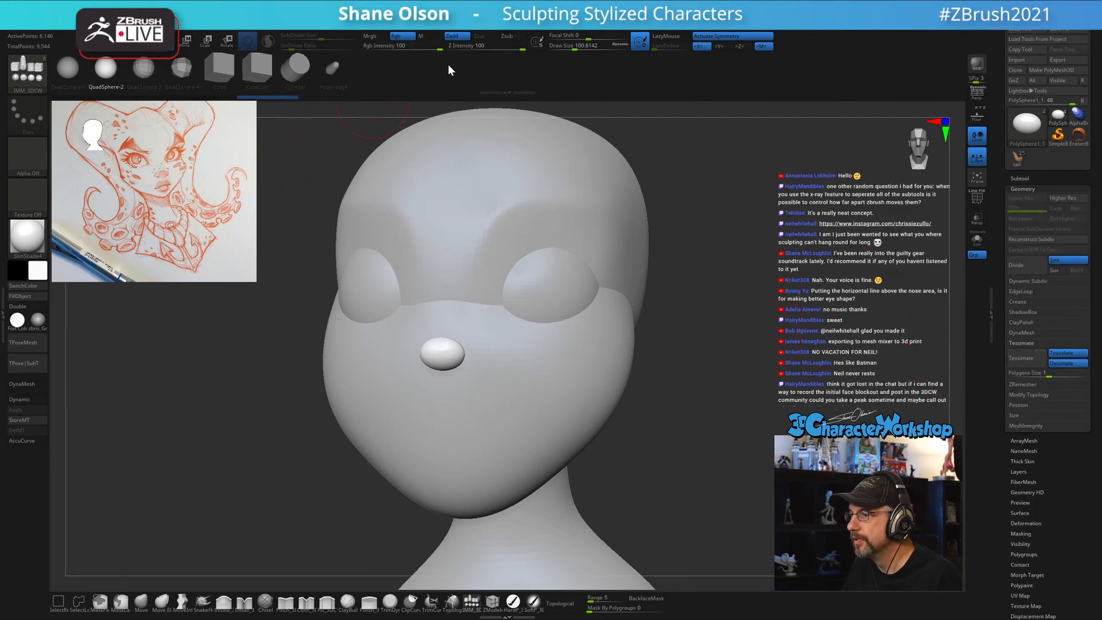
Switch to the Inflate brush and enable Sculptris Pro dynamic tessellation for sculpting the nose.
{"action": "left_click", "coordinate": [224, 601]}
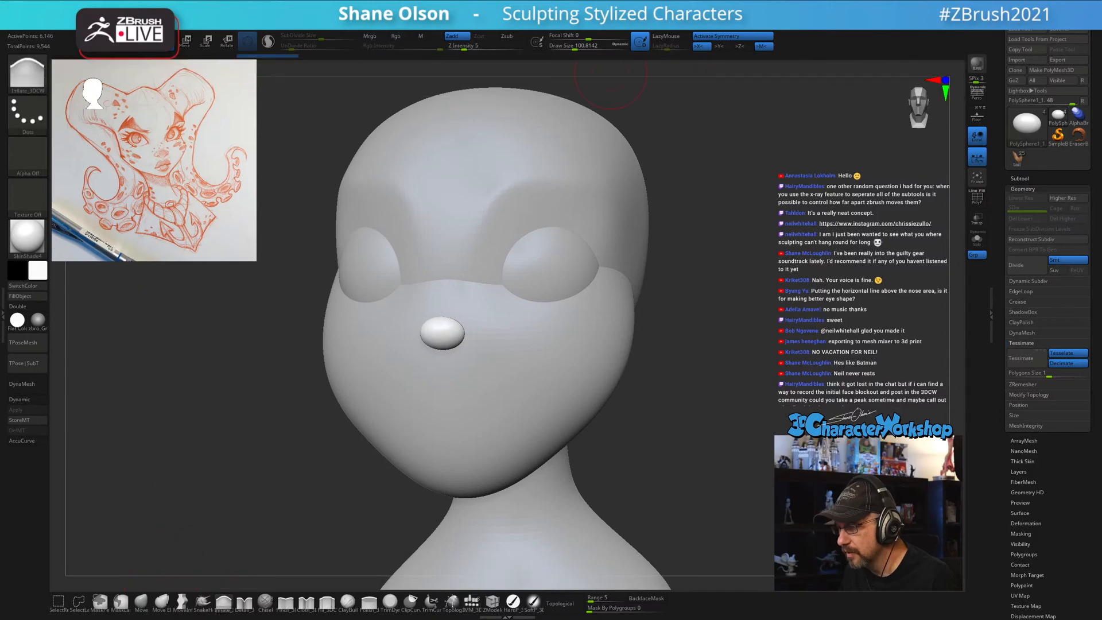
{"action": "left_click", "coordinate": [463, 31]}
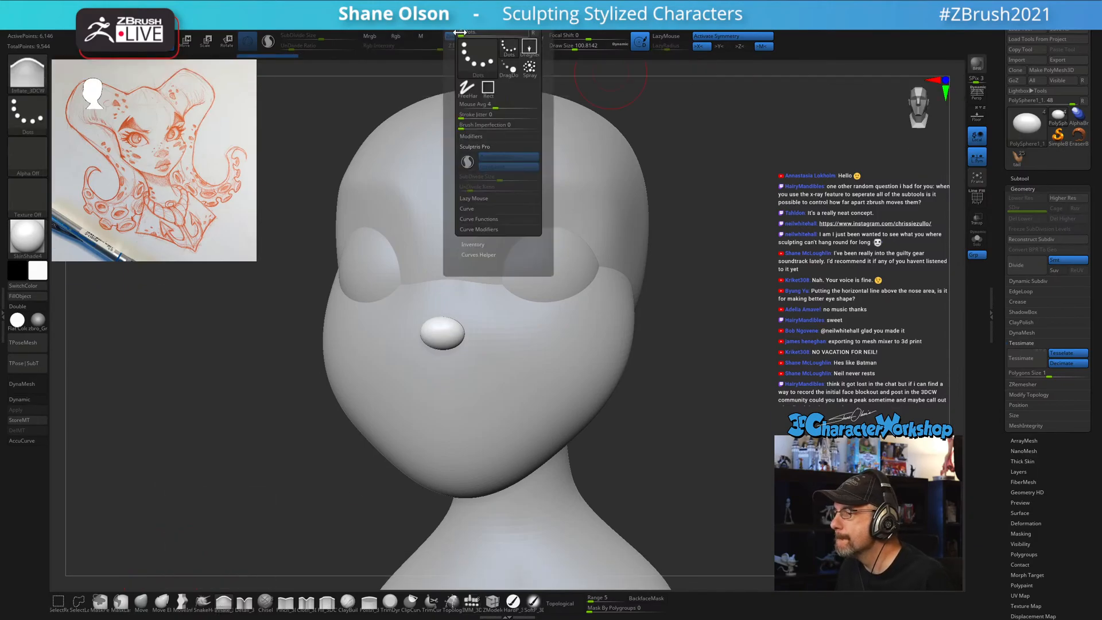
{"action": "left_click", "coordinate": [467, 161]}
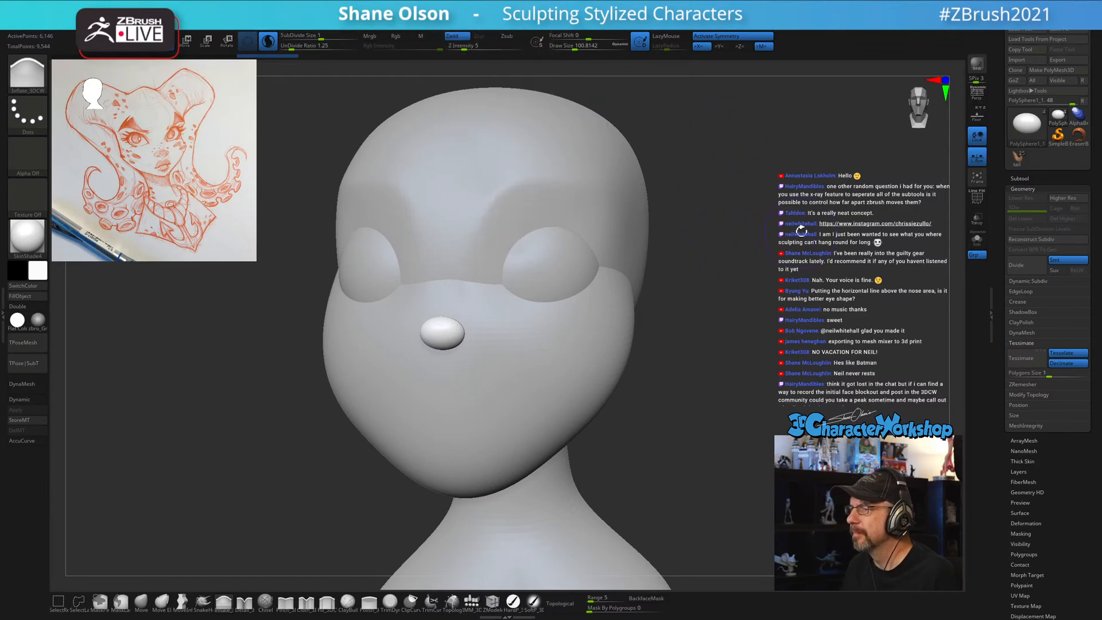
Examine the nose placement against the head with transparency toggled and from front, side and three-quarter views.
{"action": "left_click_drag", "start_coordinate": [801, 229], "coordinate": [784, 234]}
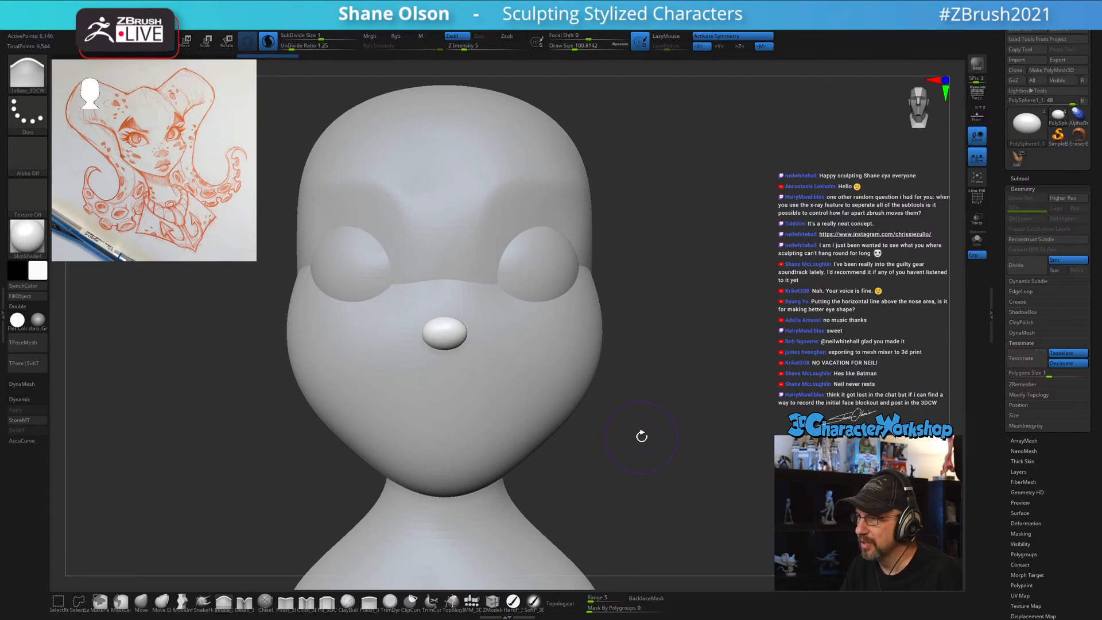
{"action": "left_click_drag", "start_coordinate": [670, 401], "coordinate": [899, 298]}
{"action": "left_click", "coordinate": [979, 223]}
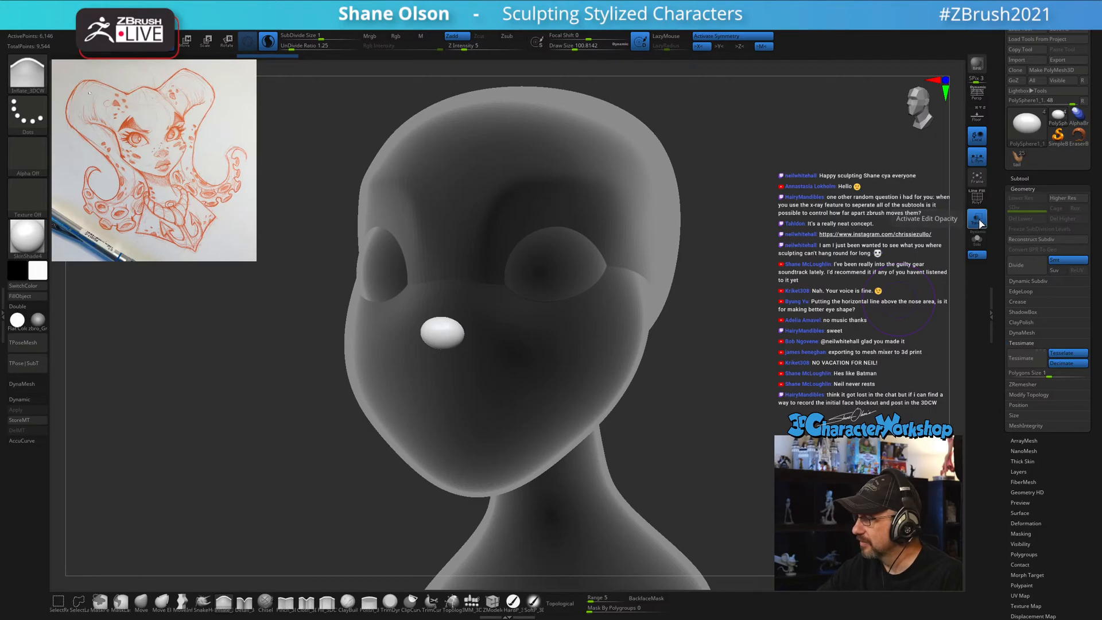
{"action": "left_click", "coordinate": [981, 223]}
{"action": "left_click", "coordinate": [982, 223]}
{"action": "left_click", "coordinate": [982, 222]}
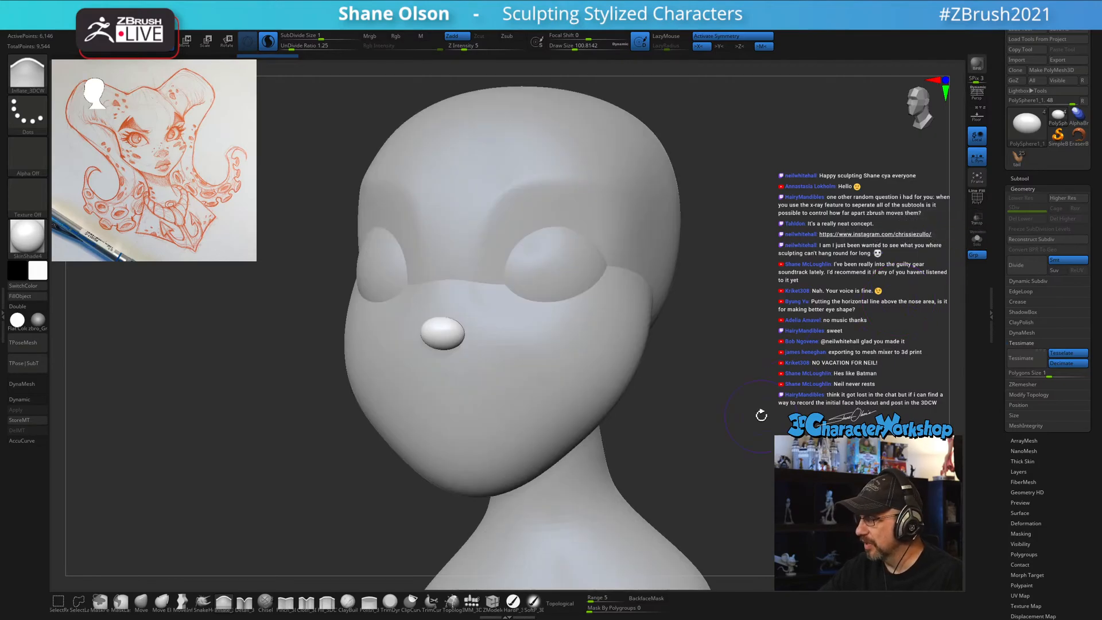
{"action": "mouse_move", "coordinate": [714, 431]}
{"action": "left_mouse_down"}
{"action": "mouse_move", "coordinate": [660, 436]}
{"action": "mouse_move", "coordinate": [707, 436]}
{"action": "left_mouse_up"}
{"action": "left_click_drag", "start_coordinate": [464, 463], "coordinate": [404, 420]}
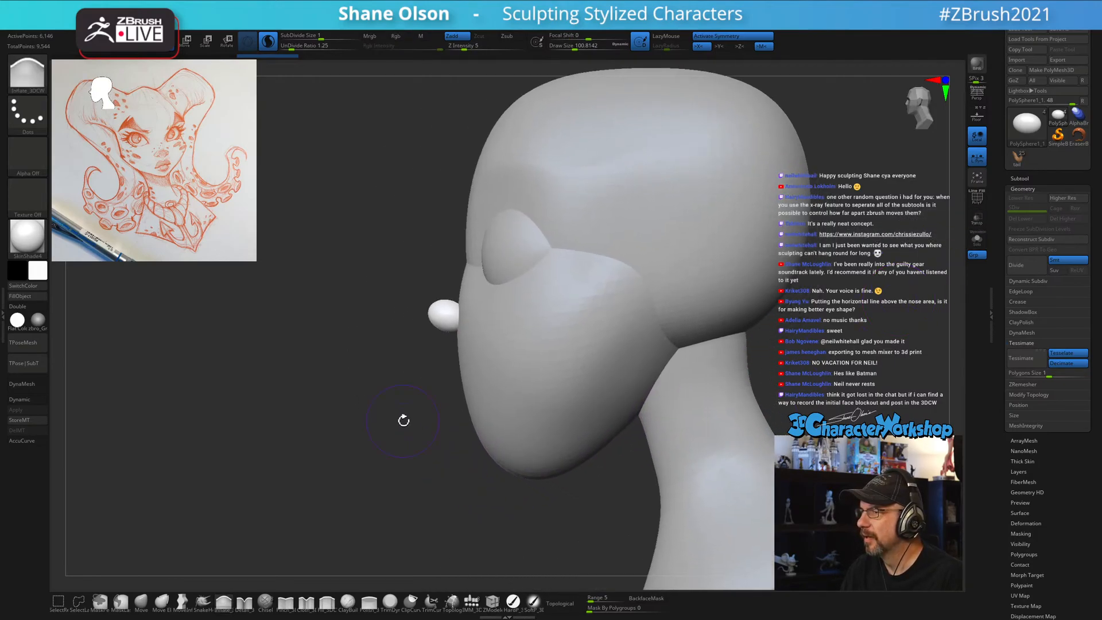
{"action": "left_click_drag", "start_coordinate": [433, 357], "coordinate": [430, 381], "text": "alt"}
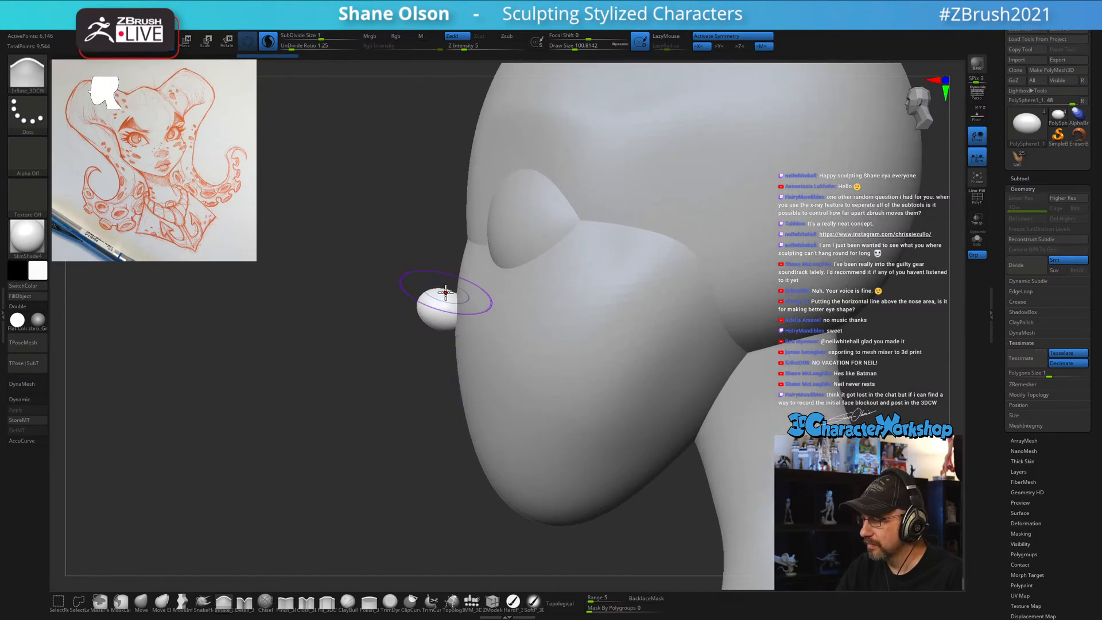
{"action": "left_click_drag", "start_coordinate": [383, 452], "coordinate": [445, 439]}
{"action": "mouse_move", "coordinate": [758, 376]}
{"action": "left_mouse_down", "text": "alt"}
{"action": "mouse_move", "coordinate": [752, 358]}
{"action": "mouse_move", "coordinate": [768, 385]}
{"action": "left_mouse_up", "text": "alt"}
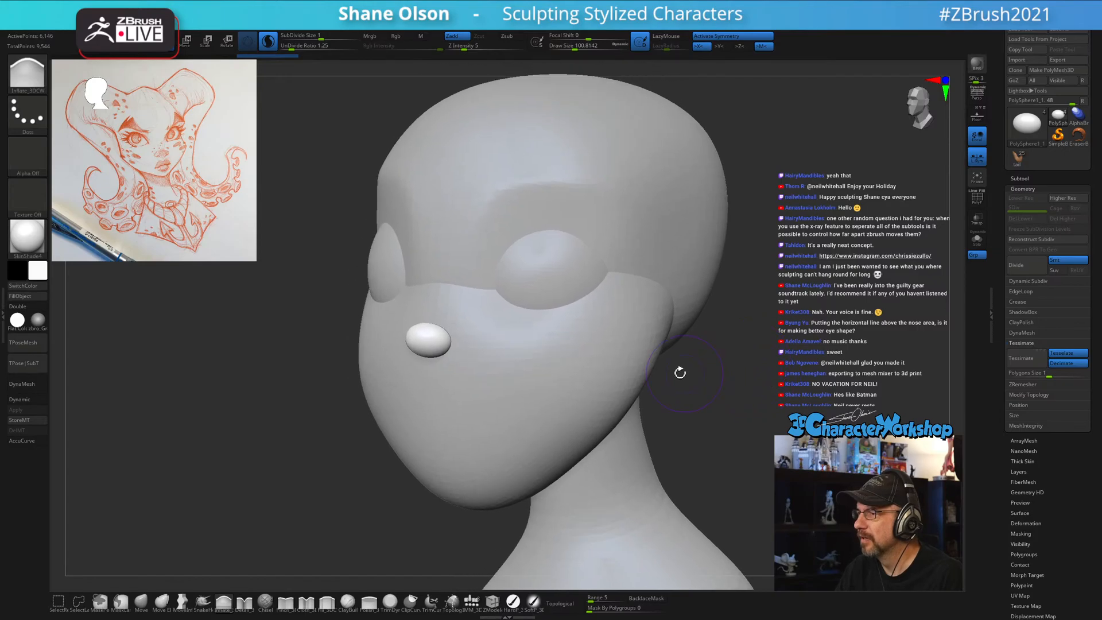
Display the nose's wireframe, set the Sculptris Pro subdivide size to about 0.19, and retessellate the sphere with smoothing strokes.
{"action": "key", "text": "shift+f"}
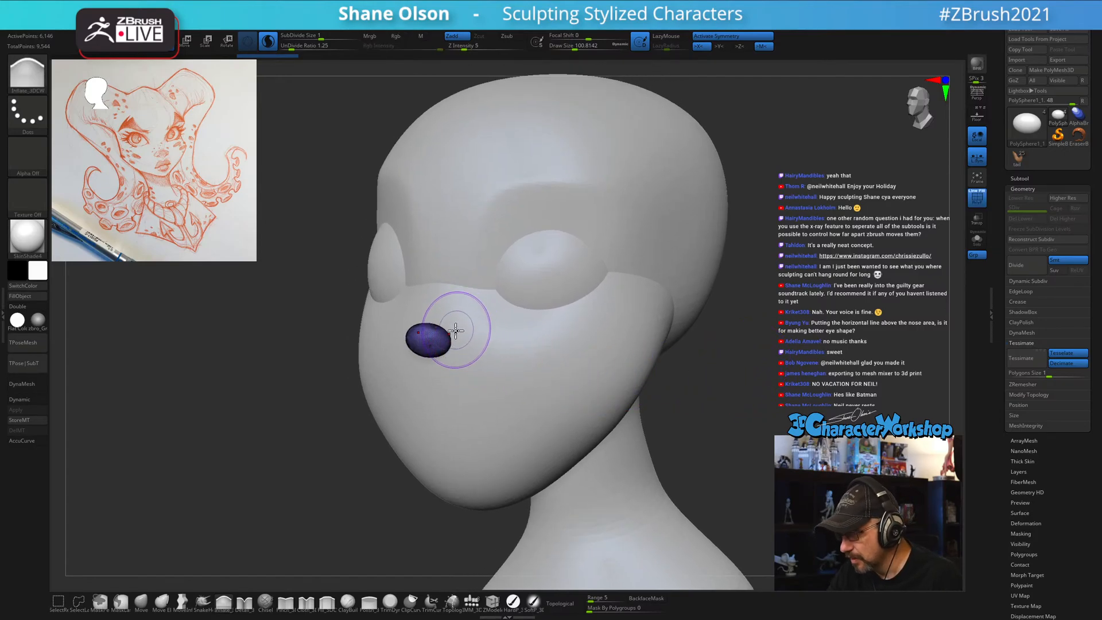
{"action": "key", "text": "shift+f"}
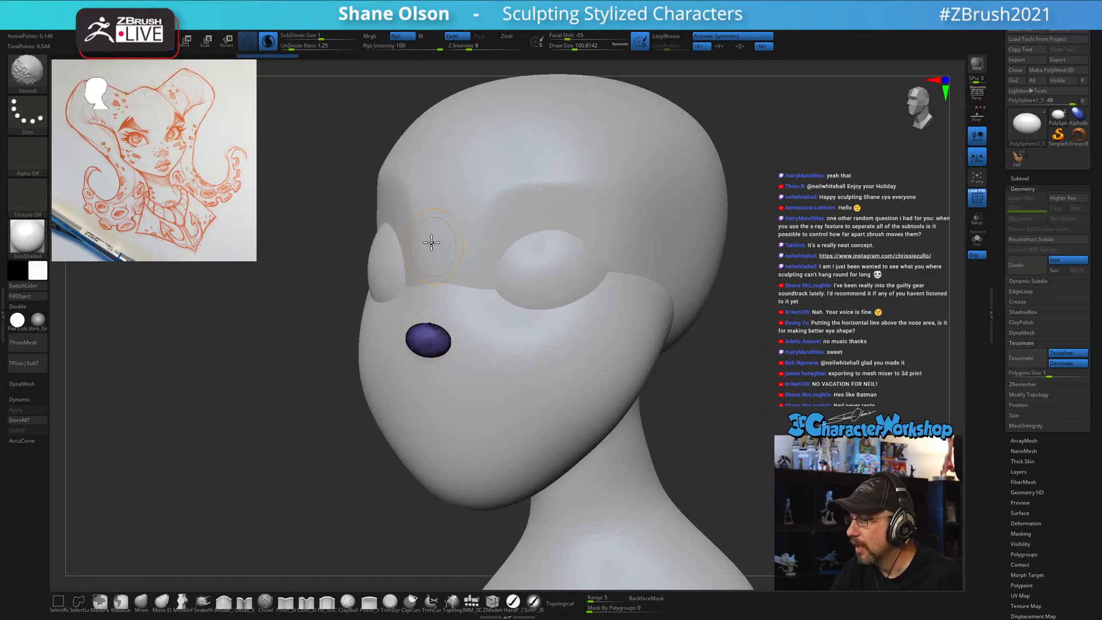
{"action": "left_click", "coordinate": [318, 36]}
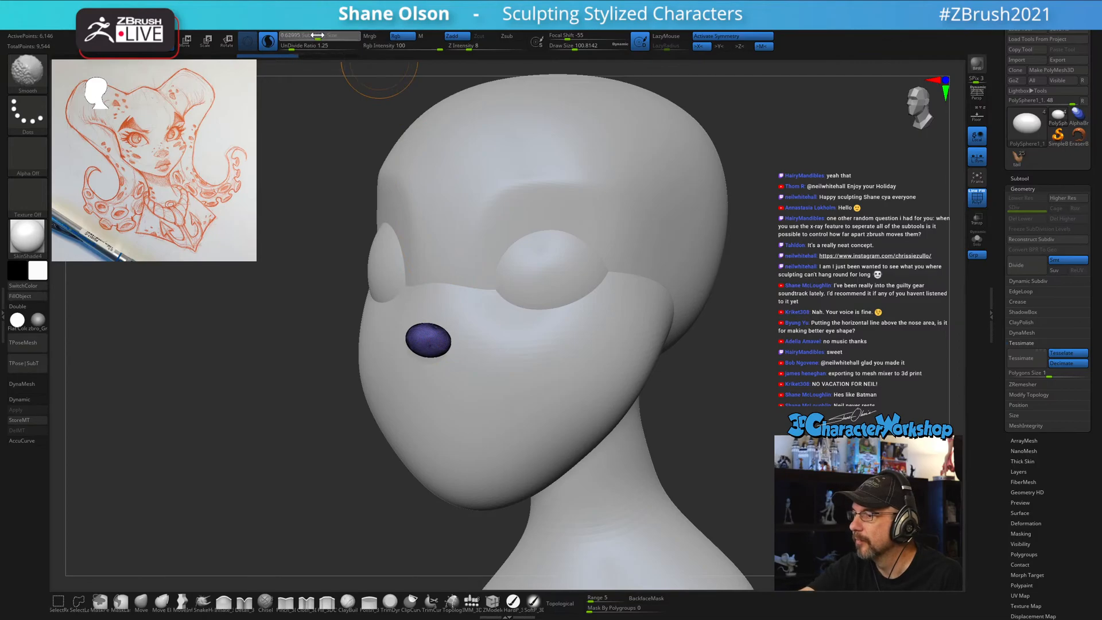
{"action": "left_click_drag", "start_coordinate": [308, 35], "coordinate": [310, 35]}
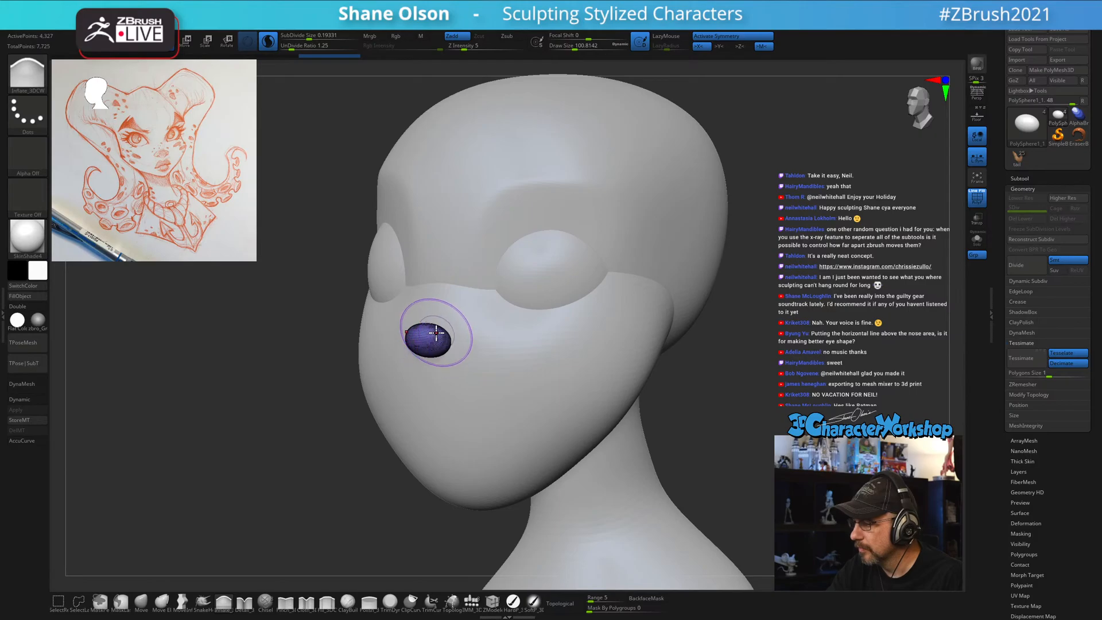
{"action": "mouse_move", "coordinate": [431, 327]}
{"action": "right_mouse_down"}
{"action": "mouse_move", "coordinate": [466, 281]}
{"action": "mouse_move", "coordinate": [522, 310]}
{"action": "mouse_move", "coordinate": [706, 364]}
{"action": "mouse_move", "coordinate": [406, 395]}
{"action": "mouse_move", "coordinate": [391, 410]}
{"action": "right_mouse_up"}
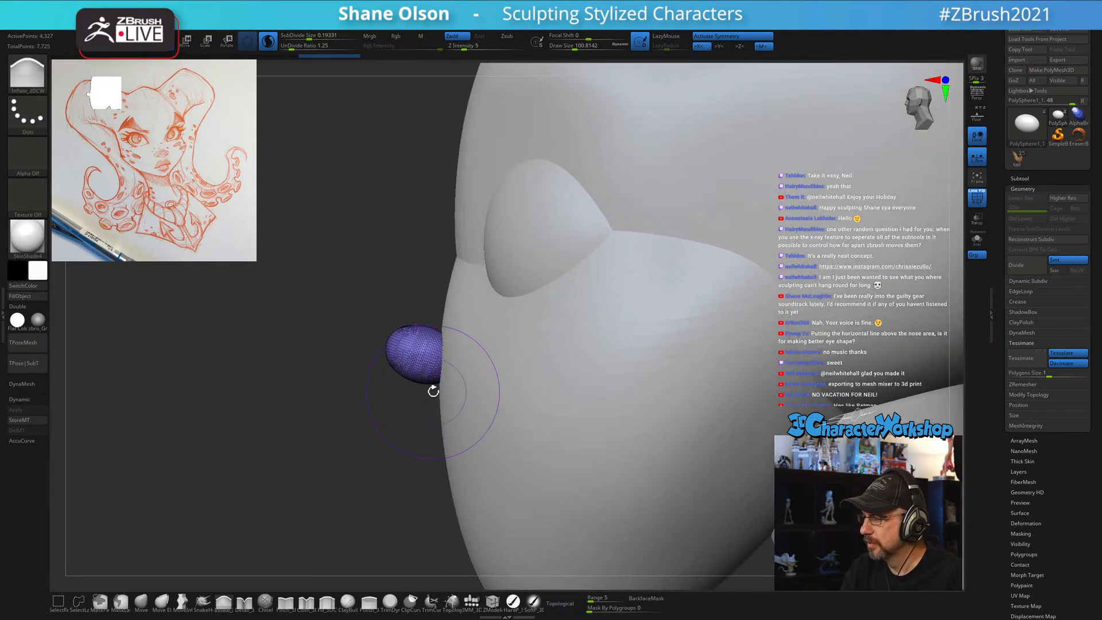
Pull the nose sphere into a broader nose form against the face with a large Move brush.
{"action": "left_click", "coordinate": [141, 602]}
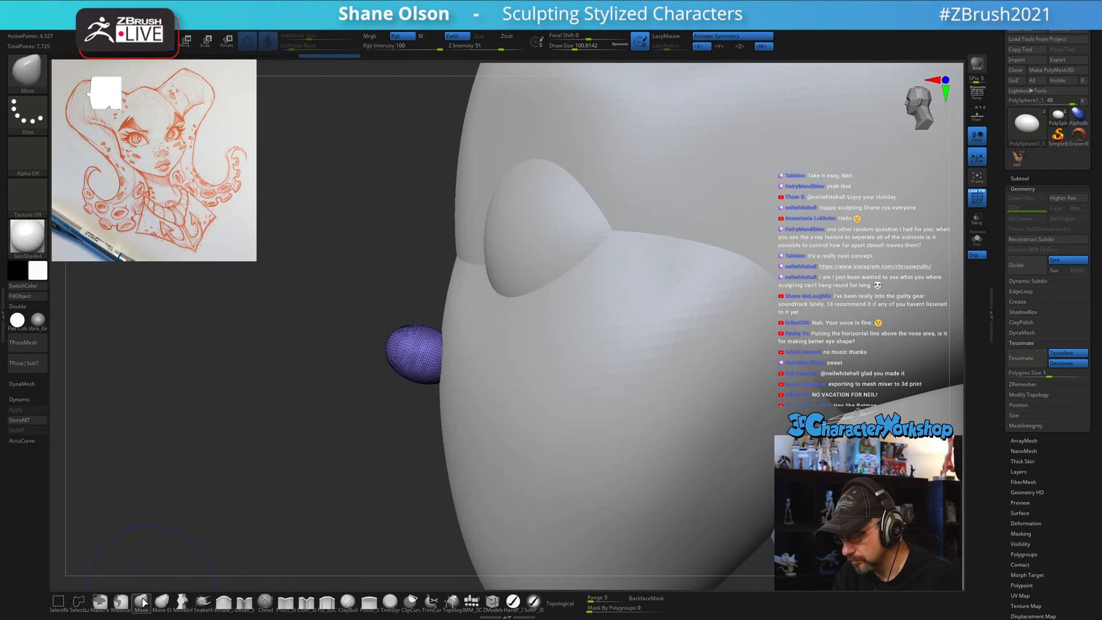
{"action": "right_click_drag", "start_coordinate": [393, 399], "coordinate": [408, 411]}
{"action": "key", "text": "s"}
{"action": "left_click_drag", "start_coordinate": [446, 323], "coordinate": [441, 309]}
{"action": "right_click_drag", "start_coordinate": [434, 336], "coordinate": [487, 383]}
{"action": "mouse_move", "coordinate": [473, 367]}
{"action": "left_mouse_down"}
{"action": "mouse_move", "coordinate": [500, 388]}
{"action": "mouse_move", "coordinate": [490, 384]}
{"action": "left_mouse_up"}
Shape the nose into a rounded triangle with flared wings and a lower central column, using a Move brush of about 23.
{"action": "key", "text": "s"}
{"action": "right_click_drag", "start_coordinate": [491, 372], "coordinate": [487, 407]}
{"action": "key", "text": "s"}
{"action": "mouse_move", "coordinate": [478, 386]}
{"action": "left_mouse_down"}
{"action": "mouse_move", "coordinate": [437, 392]}
{"action": "mouse_move", "coordinate": [475, 388]}
{"action": "left_mouse_up"}
{"action": "key", "text": "s"}
{"action": "key", "text": "s"}
{"action": "key", "text": "s"}
{"action": "right_click_drag", "start_coordinate": [475, 379], "coordinate": [479, 388]}
{"action": "key", "text": "s"}
{"action": "left_click_drag", "start_coordinate": [471, 387], "coordinate": [469, 386]}
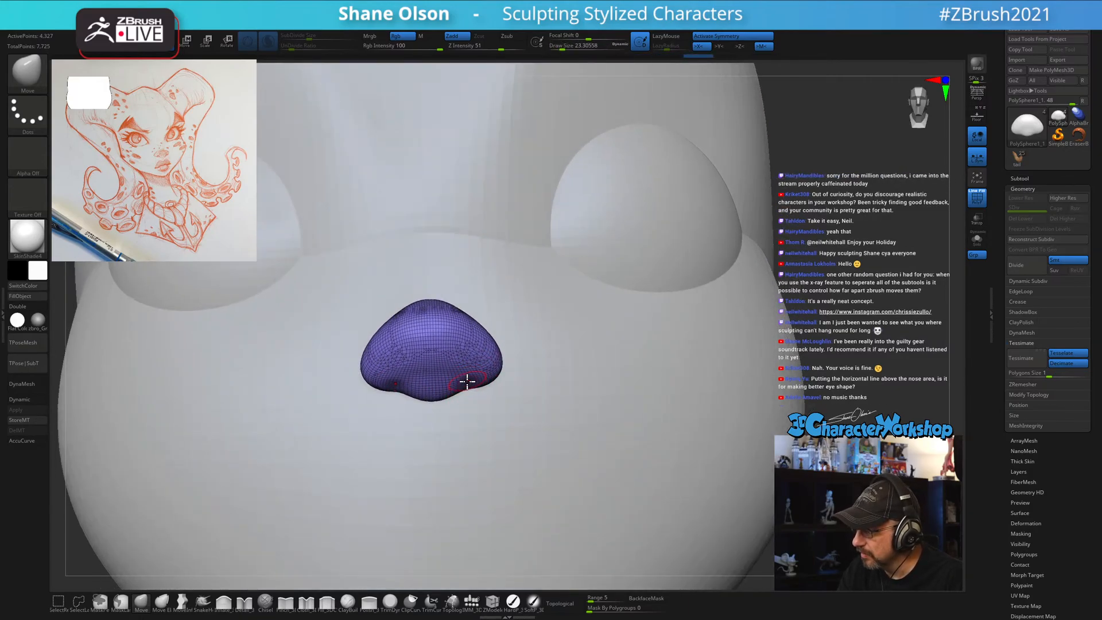
Push in both nostrils from below with a Move brush of about 31 and smooth their edges.
{"action": "right_click_drag", "start_coordinate": [470, 366], "coordinate": [468, 322]}
{"action": "key", "text": "s"}
{"action": "left_click_drag", "start_coordinate": [459, 383], "coordinate": [472, 376]}
{"action": "right_click_drag", "start_coordinate": [472, 375], "coordinate": [464, 387]}
{"action": "key", "text": "s"}
{"action": "left_click_drag", "start_coordinate": [468, 393], "coordinate": [467, 393]}
{"action": "left_click_drag", "start_coordinate": [475, 393], "coordinate": [471, 385]}
{"action": "right_click_drag", "start_coordinate": [471, 384], "coordinate": [476, 364]}
{"action": "left_click_drag", "start_coordinate": [475, 384], "coordinate": [477, 381], "text": "shift"}
{"action": "right_click_drag", "start_coordinate": [474, 368], "coordinate": [471, 362]}
{"action": "left_click_drag", "start_coordinate": [460, 381], "coordinate": [483, 367], "text": "shift"}
{"action": "mouse_move", "coordinate": [481, 361]}
{"action": "right_mouse_down"}
{"action": "mouse_move", "coordinate": [489, 368]}
{"action": "mouse_move", "coordinate": [485, 319]}
{"action": "mouse_move", "coordinate": [491, 337]}
{"action": "mouse_move", "coordinate": [472, 345]}
{"action": "right_mouse_up"}
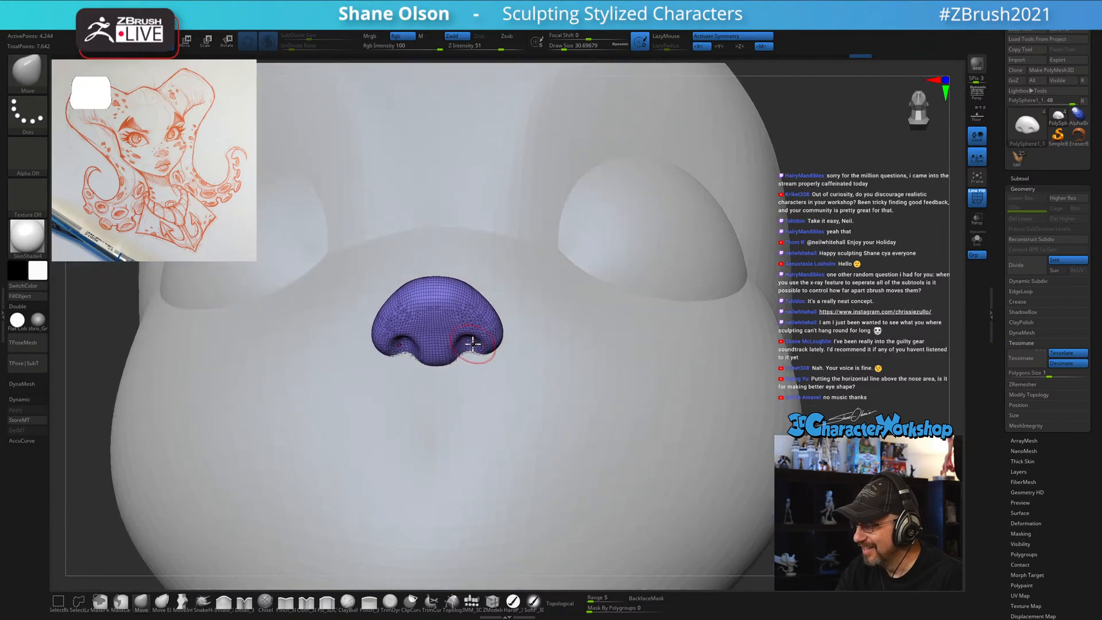
Refine the column between the nostrils and the nose wings, enlarging the Move brush from about 44 to 65.
{"action": "key", "text": "bracketright"}
{"action": "left_click_drag", "start_coordinate": [466, 355], "coordinate": [465, 348]}
{"action": "left_click_drag", "start_coordinate": [464, 348], "coordinate": [466, 345]}
{"action": "key", "text": "s"}
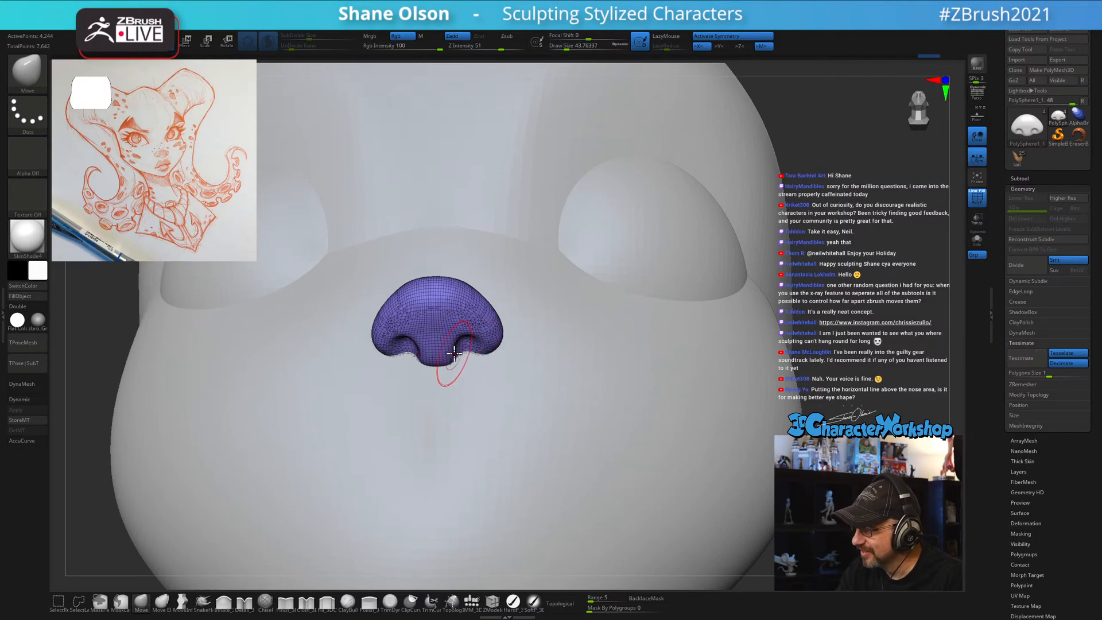
{"action": "mouse_move", "coordinate": [454, 352]}
{"action": "right_mouse_down"}
{"action": "mouse_move", "coordinate": [453, 379]}
{"action": "mouse_move", "coordinate": [437, 368]}
{"action": "mouse_move", "coordinate": [436, 359]}
{"action": "mouse_move", "coordinate": [480, 370]}
{"action": "mouse_move", "coordinate": [492, 330]}
{"action": "mouse_move", "coordinate": [466, 316]}
{"action": "mouse_move", "coordinate": [493, 316]}
{"action": "right_mouse_up"}
{"action": "key", "text": "s"}
{"action": "left_click_drag", "start_coordinate": [482, 318], "coordinate": [480, 322]}
Pull the top of the nose up and back into the face to start the bridge, with a draw size of about 80.
{"action": "right_click_drag", "start_coordinate": [484, 305], "coordinate": [482, 278]}
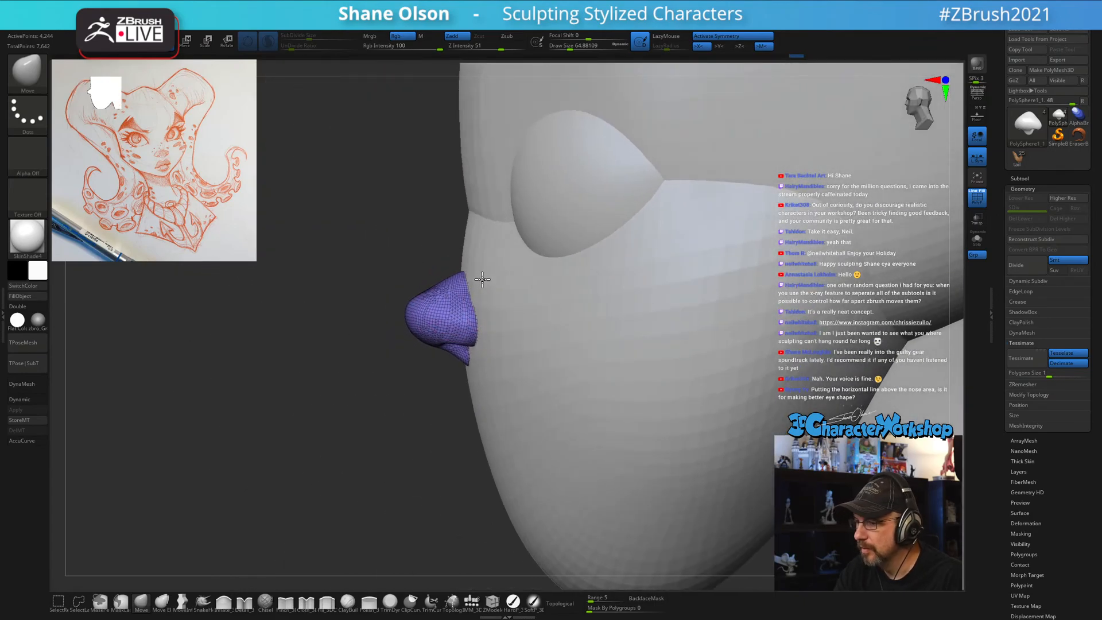
{"action": "key", "text": "s"}
{"action": "left_click_drag", "start_coordinate": [487, 270], "coordinate": [493, 270]}
{"action": "right_click_drag", "start_coordinate": [485, 269], "coordinate": [502, 268]}
{"action": "mouse_move", "coordinate": [459, 272]}
{"action": "left_mouse_down"}
{"action": "mouse_move", "coordinate": [462, 256]}
{"action": "mouse_move", "coordinate": [449, 279]}
{"action": "left_mouse_up"}
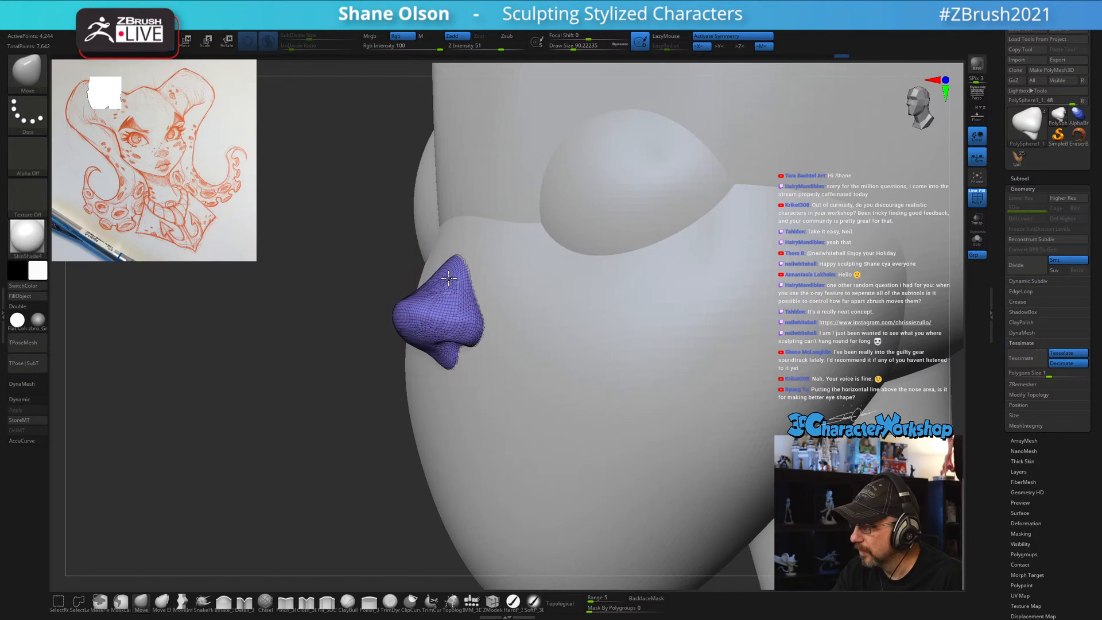
Adjust the outer nose wings from below with a Move brush of about 62.
{"action": "mouse_move", "coordinate": [485, 287]}
{"action": "right_mouse_down", "text": "shift"}
{"action": "mouse_move", "coordinate": [498, 282]}
{"action": "mouse_move", "coordinate": [490, 229]}
{"action": "mouse_move", "coordinate": [480, 324]}
{"action": "mouse_move", "coordinate": [510, 296]}
{"action": "mouse_move", "coordinate": [468, 281]}
{"action": "right_mouse_up", "text": "shift"}
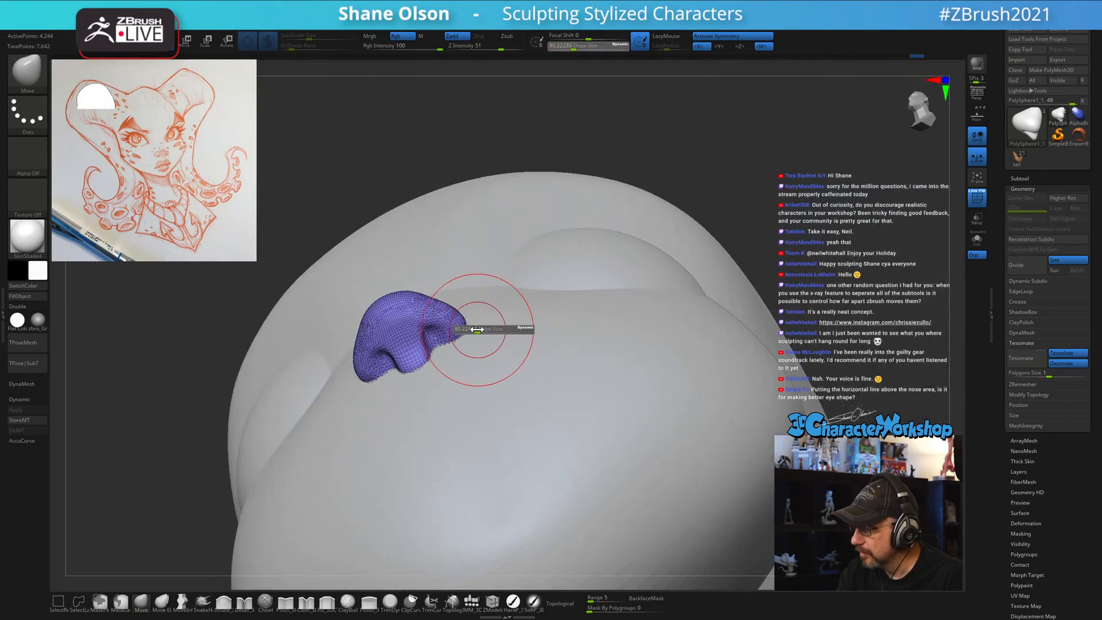
{"action": "right_click_drag", "start_coordinate": [465, 322], "coordinate": [477, 357]}
{"action": "right_click_drag", "start_coordinate": [504, 397], "coordinate": [514, 353], "text": "ctrl"}
{"action": "key", "text": "s"}
{"action": "left_click_drag", "start_coordinate": [510, 369], "coordinate": [507, 369]}
{"action": "right_click_drag", "start_coordinate": [502, 352], "coordinate": [495, 367]}
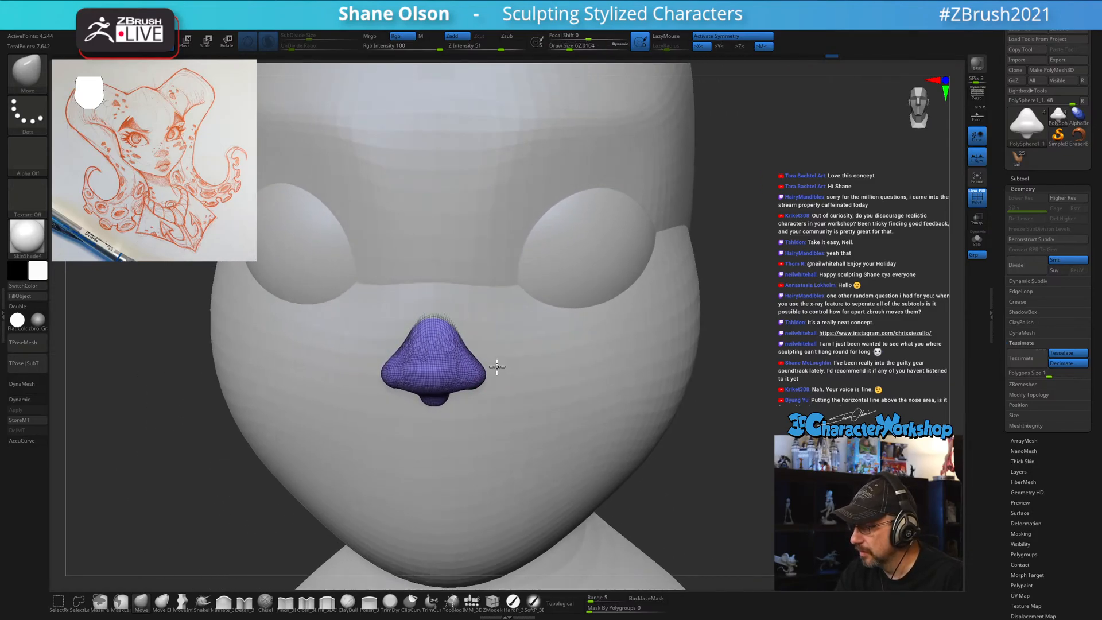
Smooth the sides of the nose bridge and check the shape from front and top views.
{"action": "right_click_drag", "start_coordinate": [470, 329], "coordinate": [474, 327]}
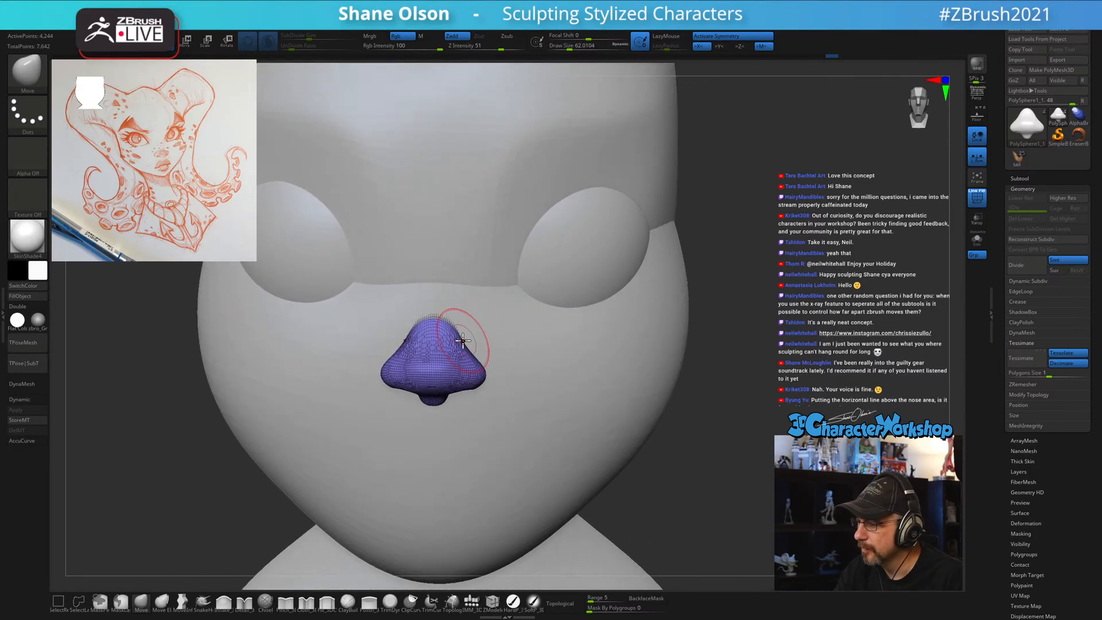
{"action": "left_click_drag", "start_coordinate": [463, 334], "coordinate": [444, 335], "text": "shift"}
{"action": "mouse_move", "coordinate": [451, 310]}
{"action": "right_mouse_down"}
{"action": "mouse_move", "coordinate": [467, 325]}
{"action": "mouse_move", "coordinate": [480, 320]}
{"action": "right_mouse_up"}
{"action": "right_click_drag", "start_coordinate": [502, 359], "coordinate": [597, 385]}
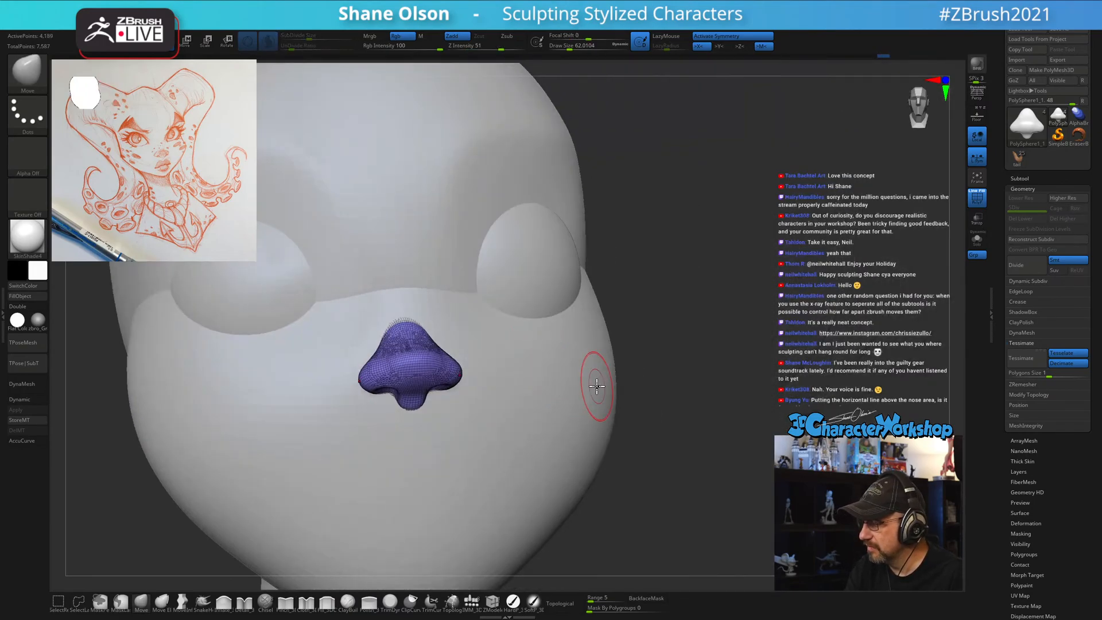
{"action": "right_click_drag", "start_coordinate": [673, 380], "coordinate": [712, 422]}
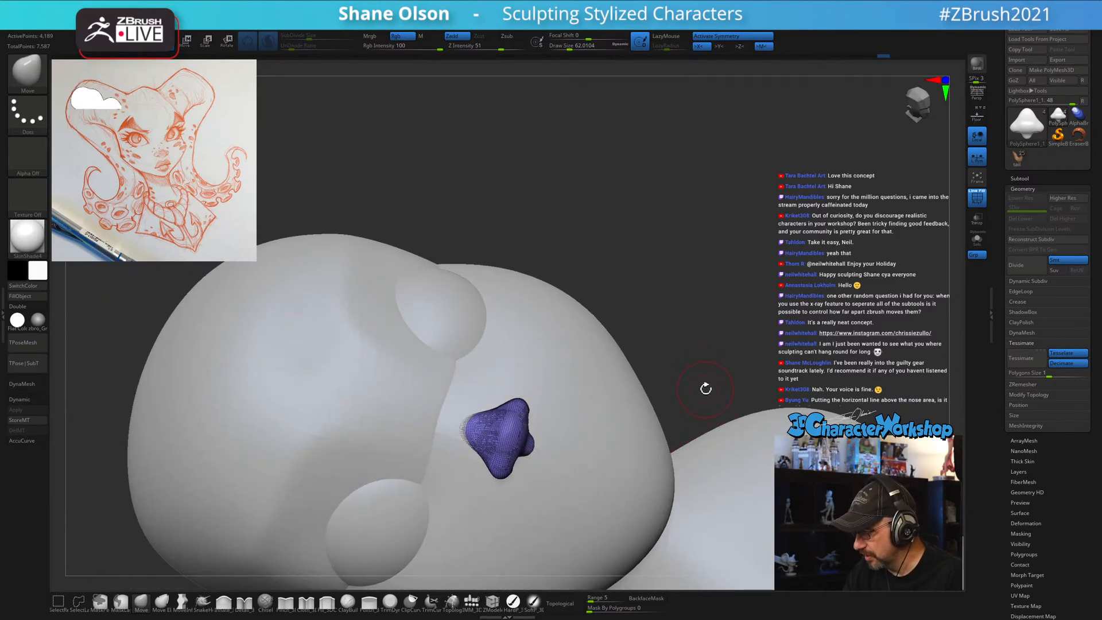
Hide the wireframe and smooth the bridge and top surface of the nose.
{"action": "key", "text": "shift+f"}
{"action": "right_click_drag", "start_coordinate": [708, 371], "coordinate": [722, 290]}
{"action": "right_click_drag", "start_coordinate": [463, 385], "coordinate": [450, 431]}
{"action": "left_click_drag", "start_coordinate": [447, 425], "coordinate": [443, 401], "text": "shift"}
{"action": "right_click_drag", "start_coordinate": [637, 386], "coordinate": [617, 396], "text": "shift"}
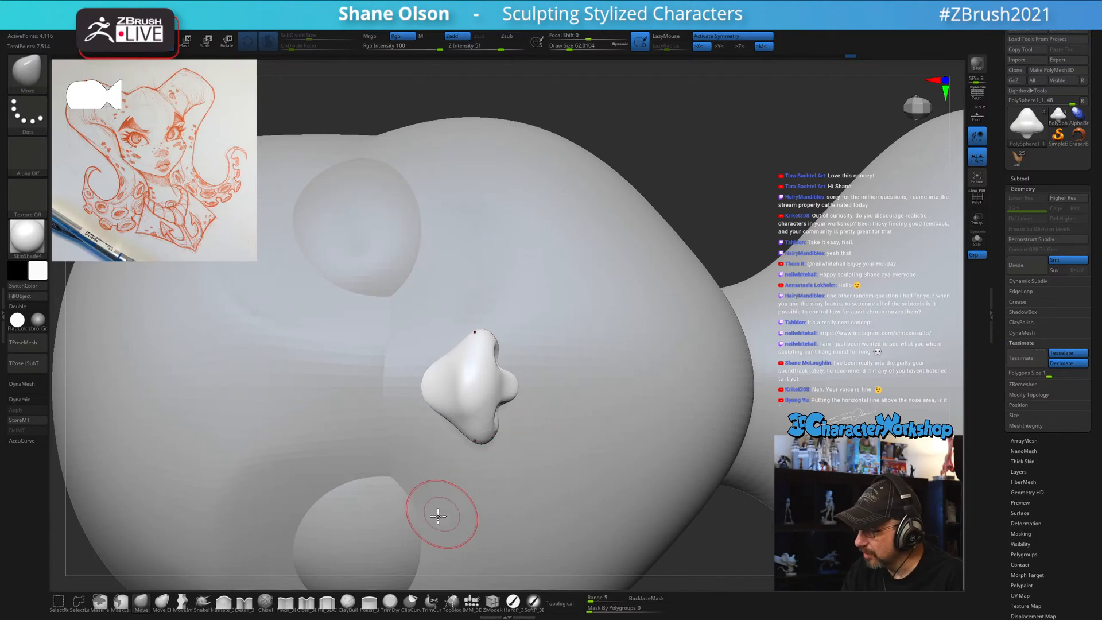
Sharpen the nose form using the Pinch brush at a draw size of about 49.
{"action": "left_click", "coordinate": [287, 603]}
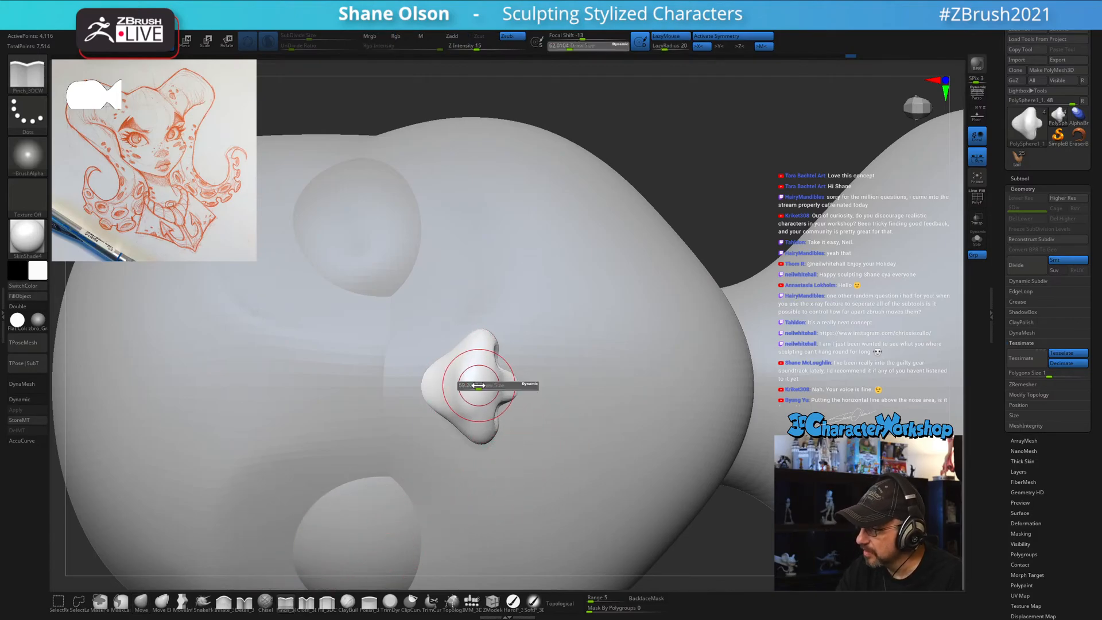
{"action": "right_click_drag", "start_coordinate": [479, 385], "coordinate": [490, 371]}
{"action": "key", "text": "s"}
{"action": "left_click_drag", "start_coordinate": [490, 385], "coordinate": [487, 385]}
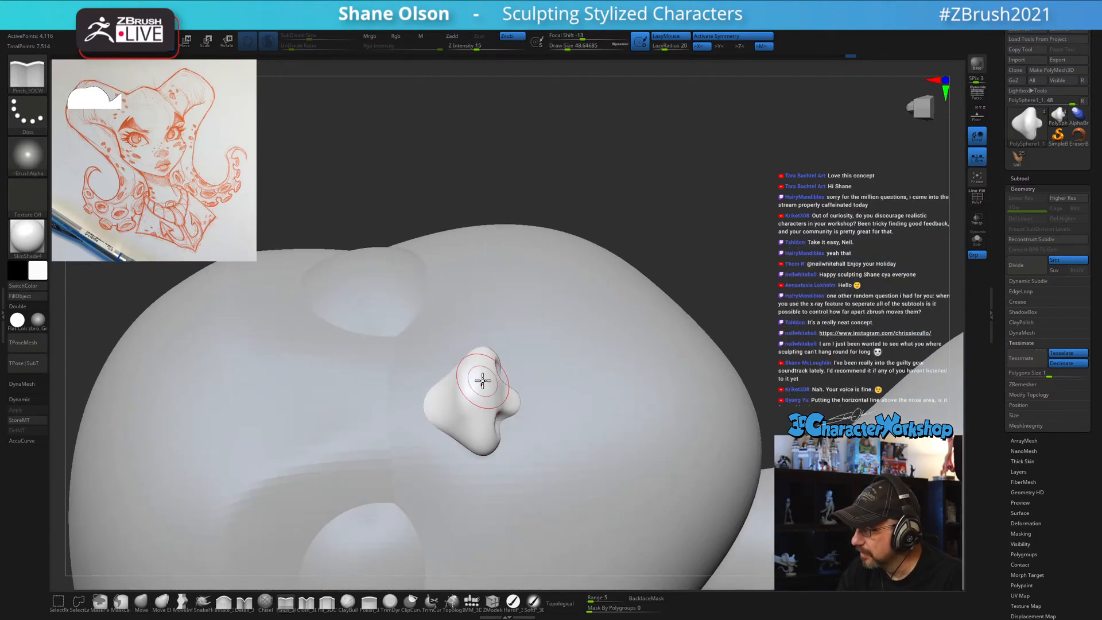
{"action": "right_click_drag", "start_coordinate": [483, 380], "coordinate": [486, 360]}
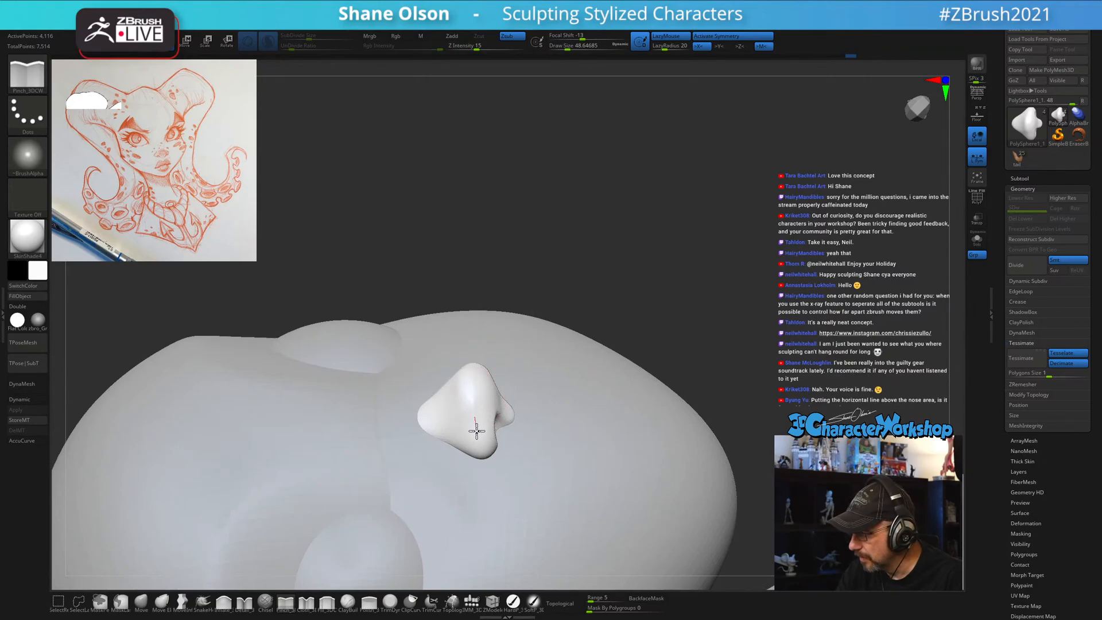
{"action": "mouse_move", "coordinate": [476, 431]}
{"action": "right_mouse_down"}
{"action": "mouse_move", "coordinate": [477, 405]}
{"action": "mouse_move", "coordinate": [549, 369]}
{"action": "mouse_move", "coordinate": [595, 364]}
{"action": "mouse_move", "coordinate": [566, 389]}
{"action": "mouse_move", "coordinate": [601, 413]}
{"action": "mouse_move", "coordinate": [626, 399]}
{"action": "mouse_move", "coordinate": [610, 394]}
{"action": "mouse_move", "coordinate": [605, 367]}
{"action": "mouse_move", "coordinate": [591, 372]}
{"action": "mouse_move", "coordinate": [608, 322]}
{"action": "mouse_move", "coordinate": [568, 355]}
{"action": "right_mouse_up"}
{"action": "key", "text": "shift"}
Carve the crease around the nose wings using the Detail brush at a draw size of about 33.
{"action": "left_click", "coordinate": [244, 602]}
{"action": "left_click_drag", "start_coordinate": [570, 351], "coordinate": [569, 350]}
{"action": "right_click_drag", "start_coordinate": [569, 350], "coordinate": [573, 368]}
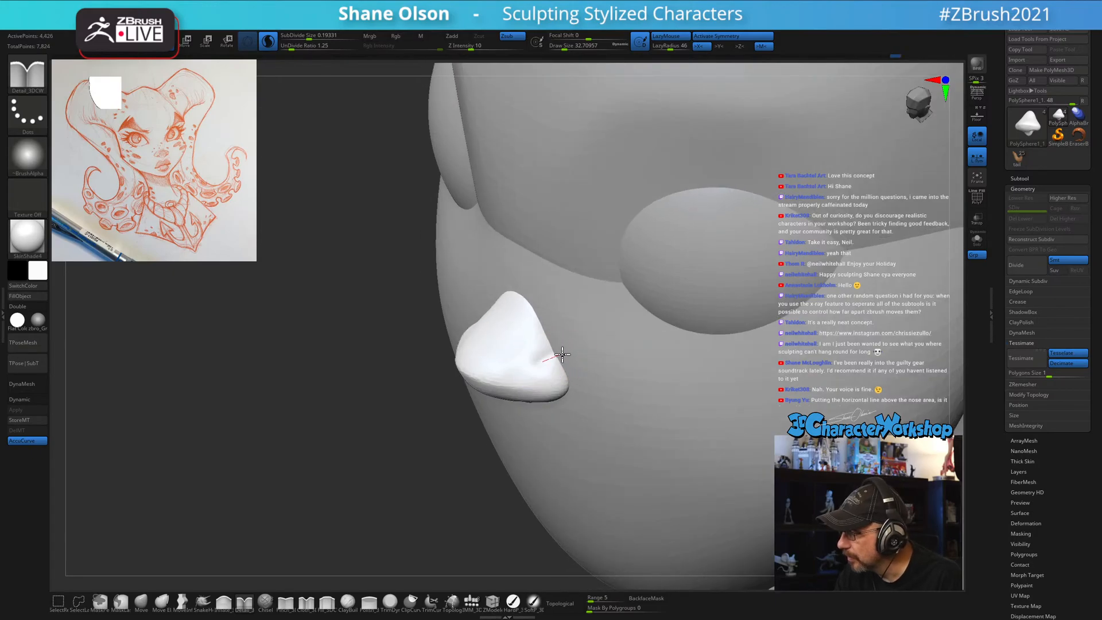
{"action": "mouse_move", "coordinate": [588, 364]}
{"action": "right_mouse_down"}
{"action": "mouse_move", "coordinate": [608, 352]}
{"action": "mouse_move", "coordinate": [610, 329]}
{"action": "mouse_move", "coordinate": [638, 375]}
{"action": "mouse_move", "coordinate": [605, 384]}
{"action": "right_mouse_up"}
{"action": "key", "text": "ctrl"}
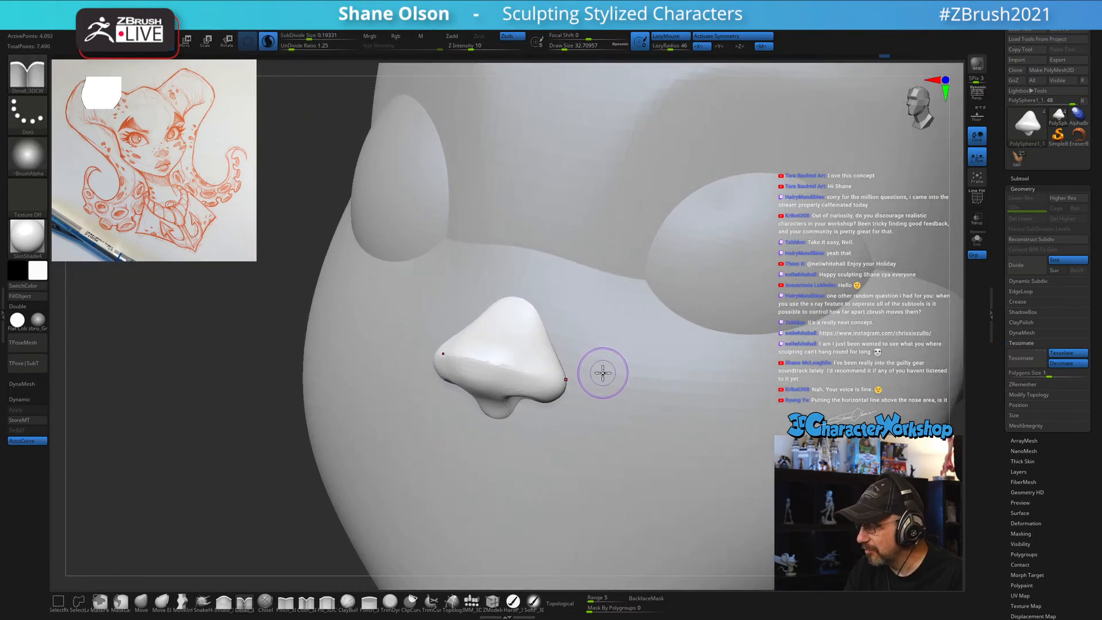
Adjust the sides of the nose wings with the Move brush, reducing the draw size to about 46.
{"action": "right_click_drag", "start_coordinate": [603, 373], "coordinate": [407, 495]}
{"action": "left_click", "coordinate": [142, 601]}
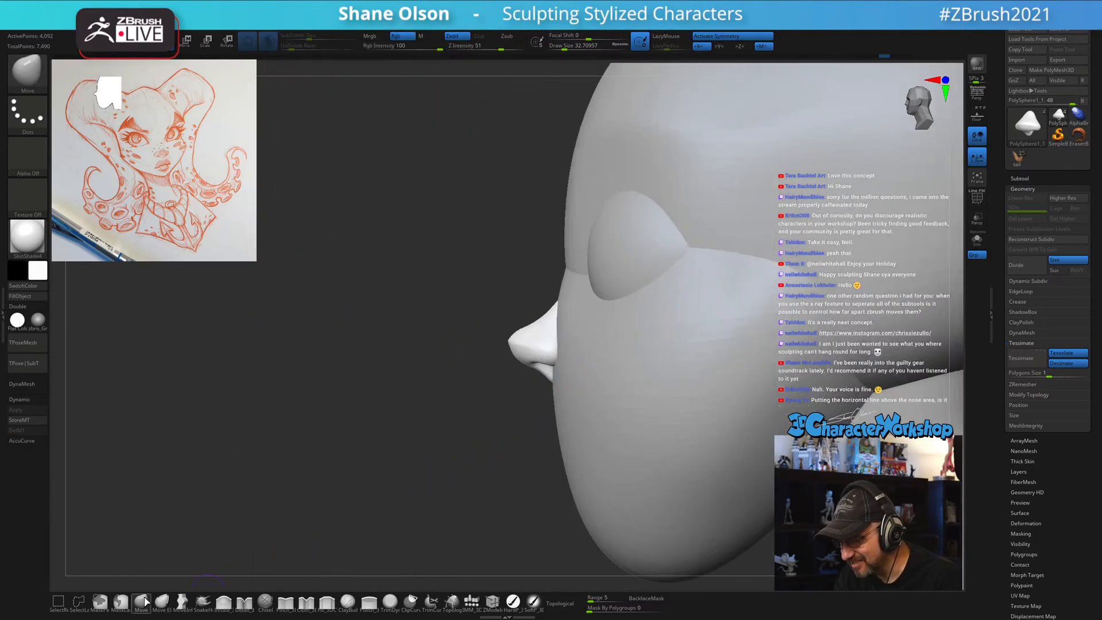
{"action": "right_click_drag", "start_coordinate": [583, 337], "coordinate": [571, 356]}
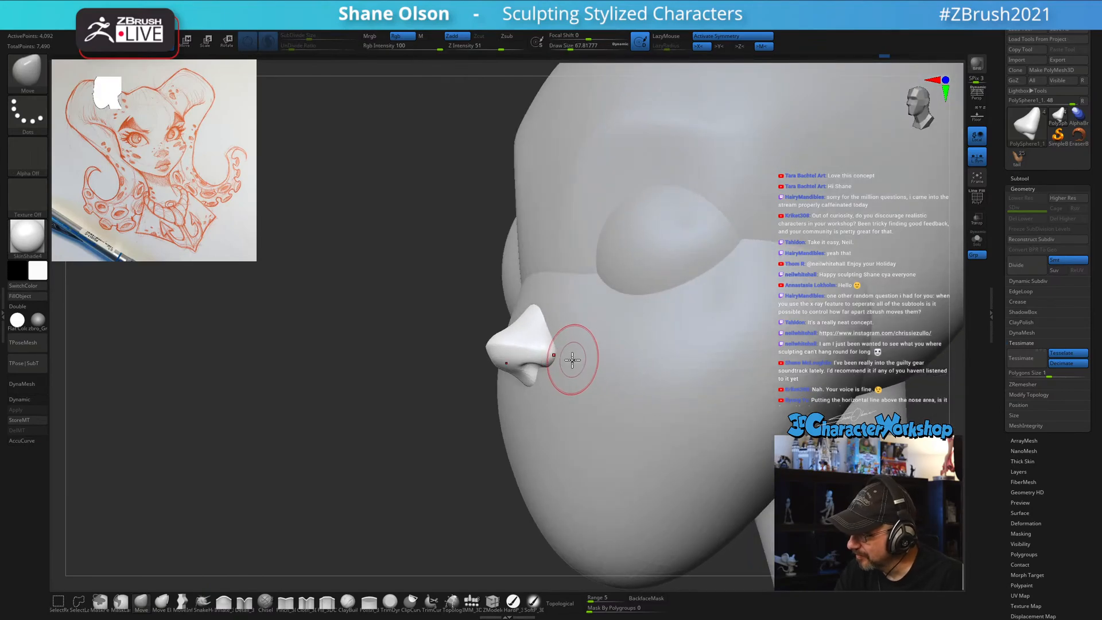
{"action": "mouse_move", "coordinate": [568, 357]}
{"action": "right_mouse_down"}
{"action": "mouse_move", "coordinate": [576, 352]}
{"action": "mouse_move", "coordinate": [583, 387]}
{"action": "mouse_move", "coordinate": [612, 352]}
{"action": "mouse_move", "coordinate": [598, 360]}
{"action": "right_mouse_up"}
{"action": "key", "text": "s"}
{"action": "left_click_drag", "start_coordinate": [589, 368], "coordinate": [585, 367]}
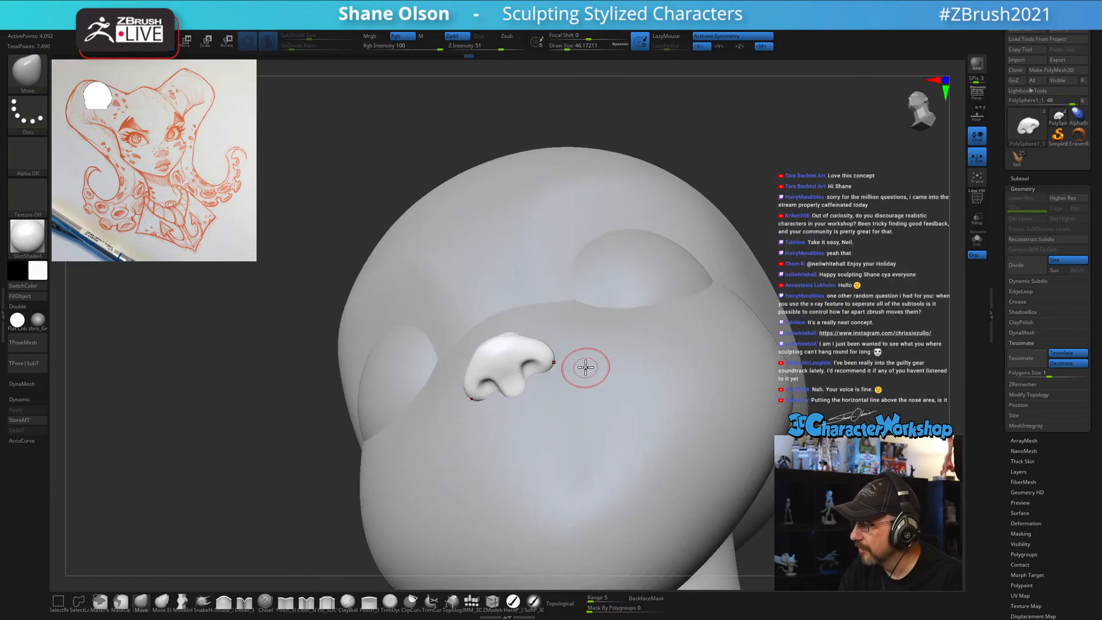
Refine the nose wings and nostril rims from below with the Move brush at draw sizes of about 27 and 39.
{"action": "mouse_move", "coordinate": [586, 341]}
{"action": "right_mouse_down", "text": "ctrl"}
{"action": "mouse_move", "coordinate": [580, 361]}
{"action": "mouse_move", "coordinate": [574, 350]}
{"action": "right_mouse_up", "text": "ctrl"}
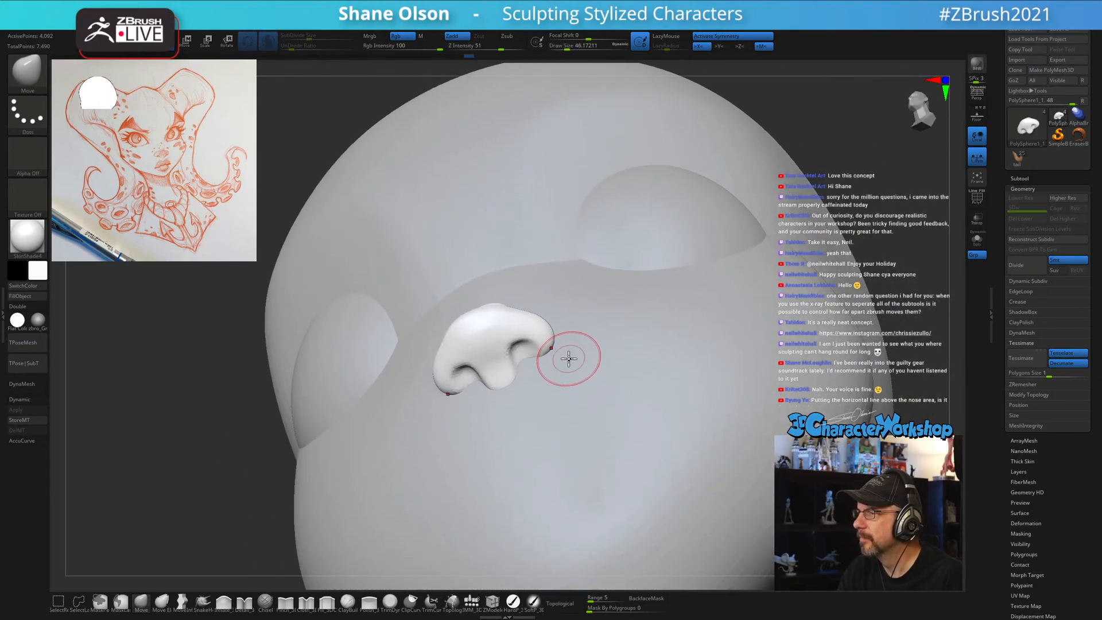
{"action": "key", "text": "s"}
{"action": "left_click_drag", "start_coordinate": [566, 362], "coordinate": [563, 362]}
{"action": "mouse_move", "coordinate": [569, 352]}
{"action": "right_mouse_down"}
{"action": "mouse_move", "coordinate": [568, 364]}
{"action": "mouse_move", "coordinate": [575, 351]}
{"action": "right_mouse_up"}
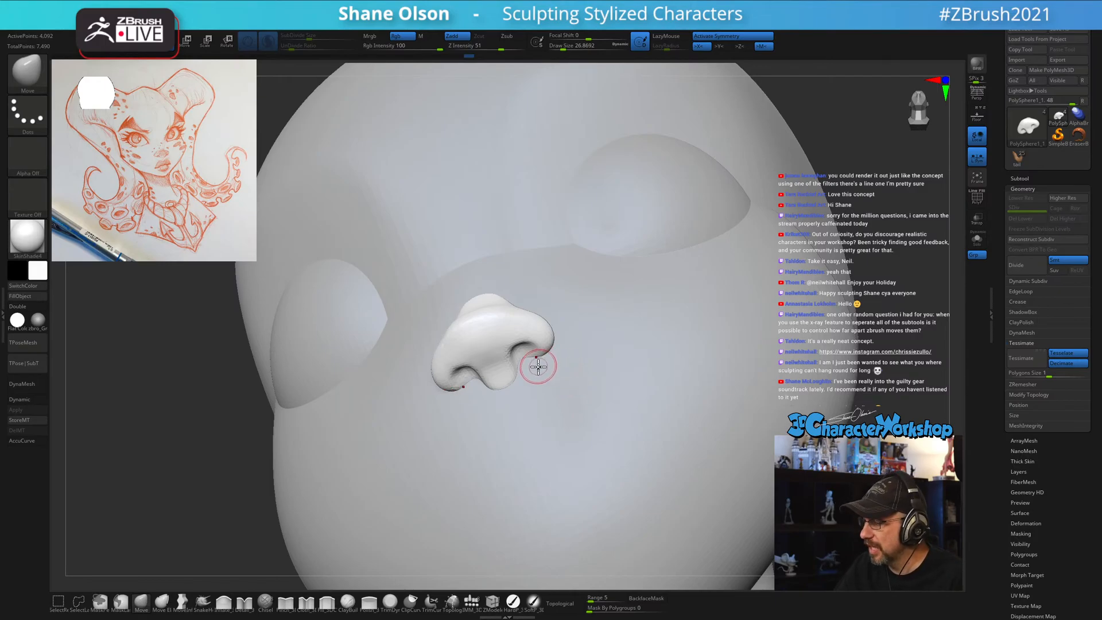
{"action": "right_click_drag", "start_coordinate": [539, 366], "coordinate": [535, 375]}
{"action": "key", "text": "s"}
{"action": "left_click_drag", "start_coordinate": [525, 364], "coordinate": [526, 360]}
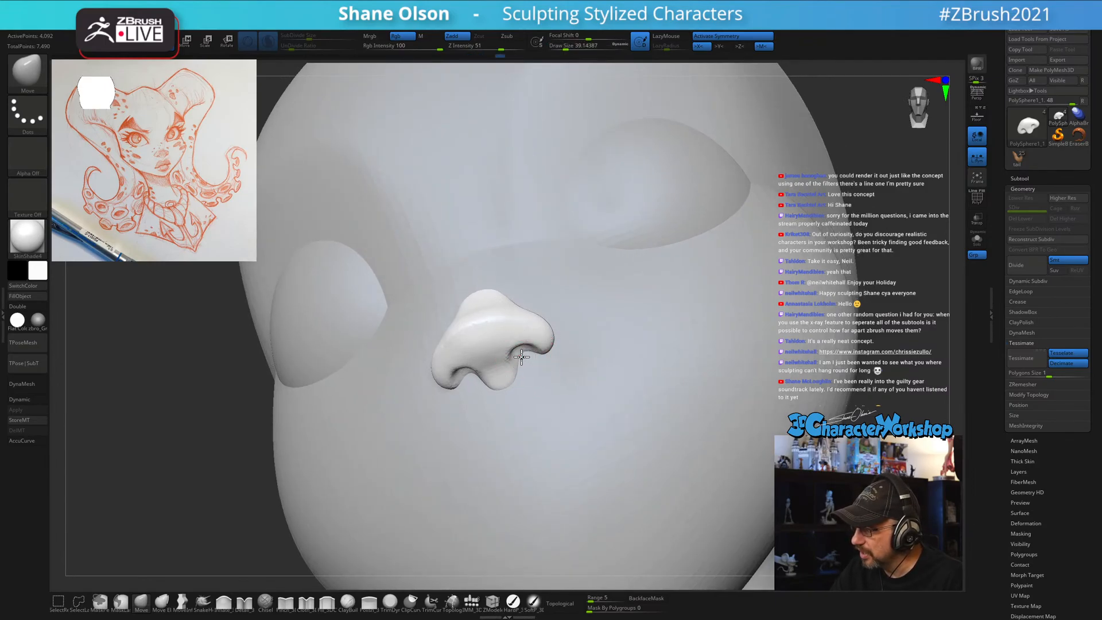
Open up the nostrils with the Move brush and smooth their inner edges at a draw size of about 29.
{"action": "right_click_drag", "start_coordinate": [527, 355], "coordinate": [529, 362]}
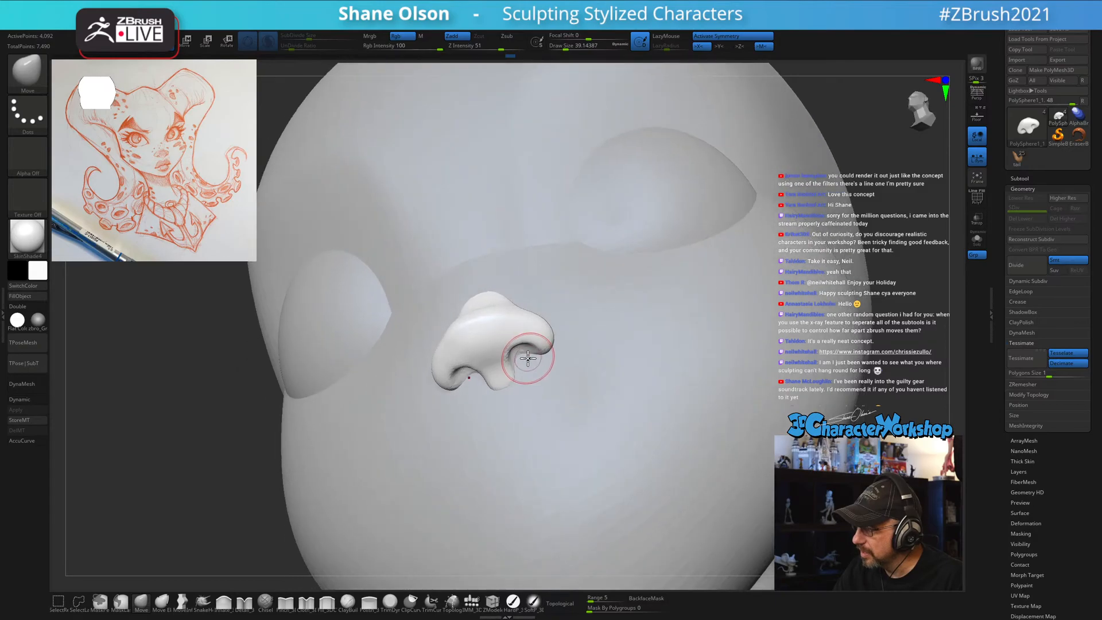
{"action": "key", "text": "s"}
{"action": "left_click_drag", "start_coordinate": [529, 361], "coordinate": [524, 355]}
{"action": "right_click_drag", "start_coordinate": [523, 356], "coordinate": [527, 363]}
{"action": "left_click_drag", "start_coordinate": [527, 363], "coordinate": [525, 361], "text": "shift"}
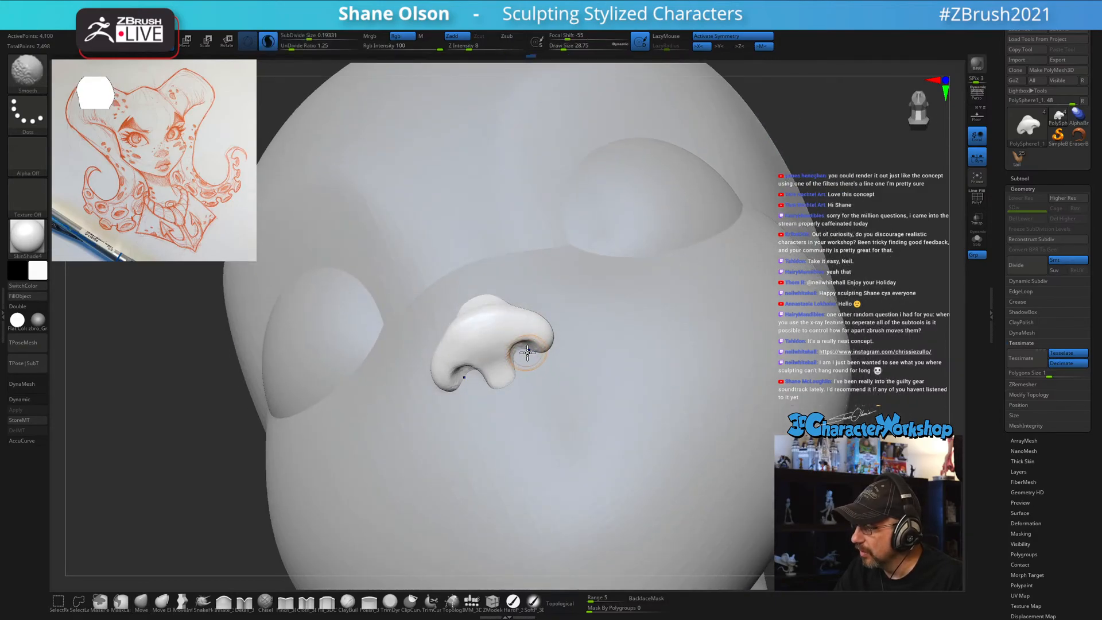
{"action": "mouse_move", "coordinate": [525, 361]}
{"action": "right_mouse_down"}
{"action": "mouse_move", "coordinate": [521, 351]}
{"action": "mouse_move", "coordinate": [517, 374]}
{"action": "mouse_move", "coordinate": [524, 360]}
{"action": "right_mouse_up"}
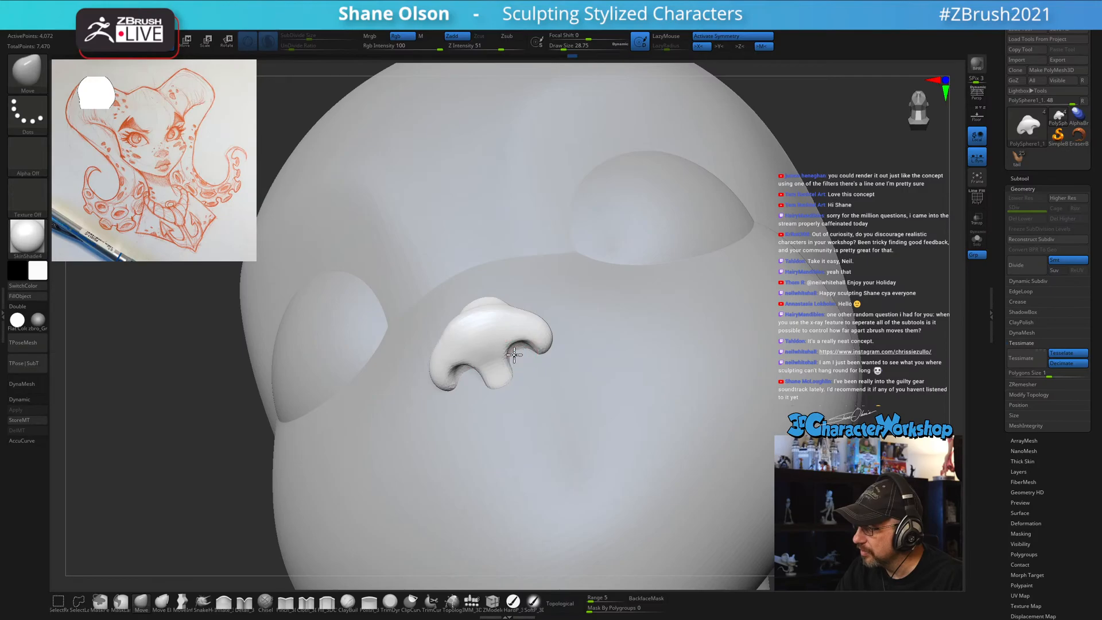
Adjust the upper end of the nose bridge in profile using the Move brush at a draw size of about 46.
{"action": "mouse_move", "coordinate": [515, 355]}
{"action": "right_mouse_down"}
{"action": "mouse_move", "coordinate": [535, 398]}
{"action": "mouse_move", "coordinate": [534, 364]}
{"action": "mouse_move", "coordinate": [529, 375]}
{"action": "mouse_move", "coordinate": [514, 352]}
{"action": "mouse_move", "coordinate": [532, 375]}
{"action": "mouse_move", "coordinate": [541, 352]}
{"action": "mouse_move", "coordinate": [501, 347]}
{"action": "mouse_move", "coordinate": [546, 394]}
{"action": "mouse_move", "coordinate": [532, 360]}
{"action": "mouse_move", "coordinate": [551, 389]}
{"action": "mouse_move", "coordinate": [571, 384]}
{"action": "mouse_move", "coordinate": [552, 386]}
{"action": "mouse_move", "coordinate": [550, 398]}
{"action": "mouse_move", "coordinate": [556, 387]}
{"action": "mouse_move", "coordinate": [537, 389]}
{"action": "mouse_move", "coordinate": [554, 373]}
{"action": "mouse_move", "coordinate": [747, 417]}
{"action": "mouse_move", "coordinate": [699, 411]}
{"action": "mouse_move", "coordinate": [705, 461]}
{"action": "right_mouse_up"}
{"action": "key", "text": "shift"}
{"action": "key", "text": "shift"}
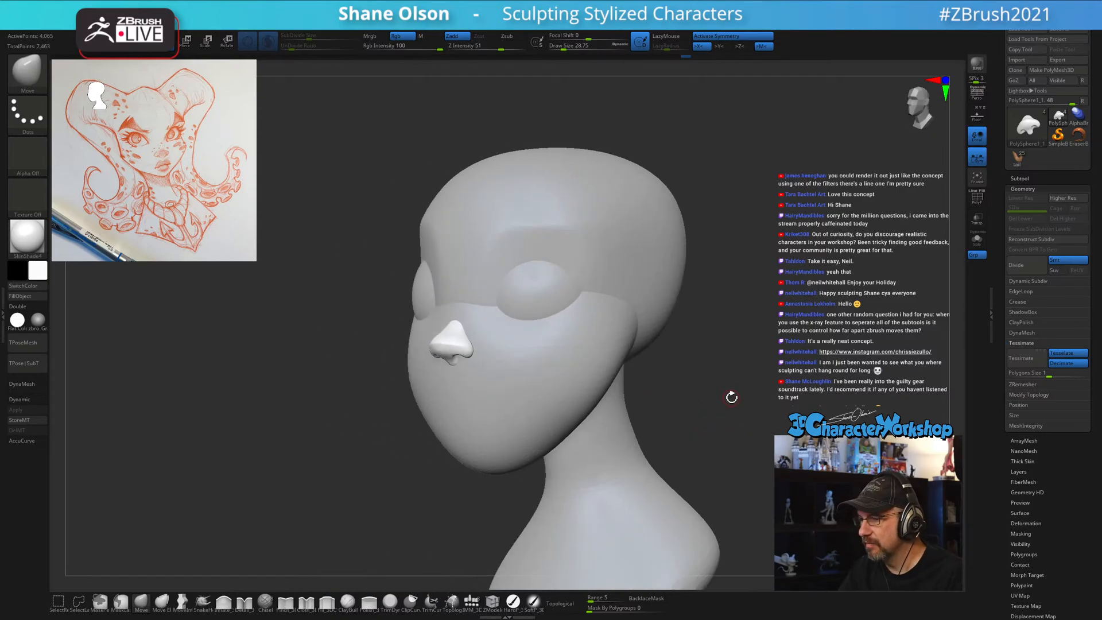
{"action": "mouse_move", "coordinate": [731, 397]}
{"action": "right_mouse_down"}
{"action": "mouse_move", "coordinate": [588, 408]}
{"action": "mouse_move", "coordinate": [485, 315]}
{"action": "mouse_move", "coordinate": [487, 342]}
{"action": "right_mouse_up"}
{"action": "key", "text": "s"}
{"action": "left_click_drag", "start_coordinate": [481, 316], "coordinate": [485, 313]}
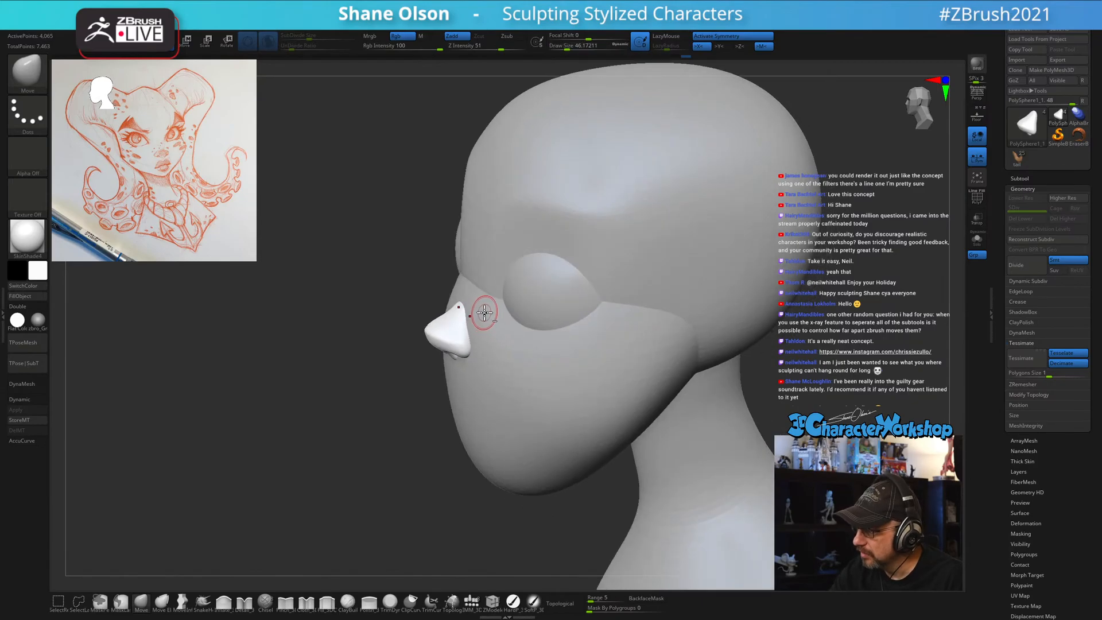
{"action": "mouse_move", "coordinate": [485, 313]}
{"action": "right_mouse_down"}
{"action": "mouse_move", "coordinate": [467, 315]}
{"action": "mouse_move", "coordinate": [517, 320]}
{"action": "mouse_move", "coordinate": [524, 362]}
{"action": "right_mouse_up"}
{"action": "key", "text": "shift"}
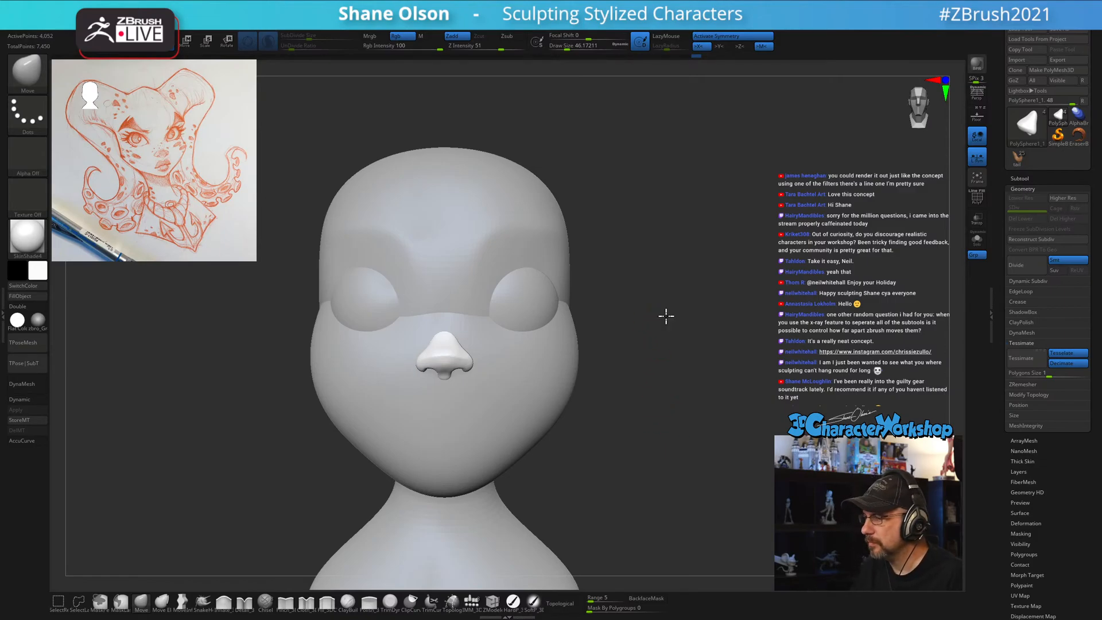
Reposition the nose vertically on the face with the transform gizmo, leaving it slightly lower.
{"action": "right_click_drag", "start_coordinate": [666, 316], "coordinate": [644, 268], "text": "ctrl"}
{"action": "right_click_drag", "start_coordinate": [606, 307], "coordinate": [613, 309]}
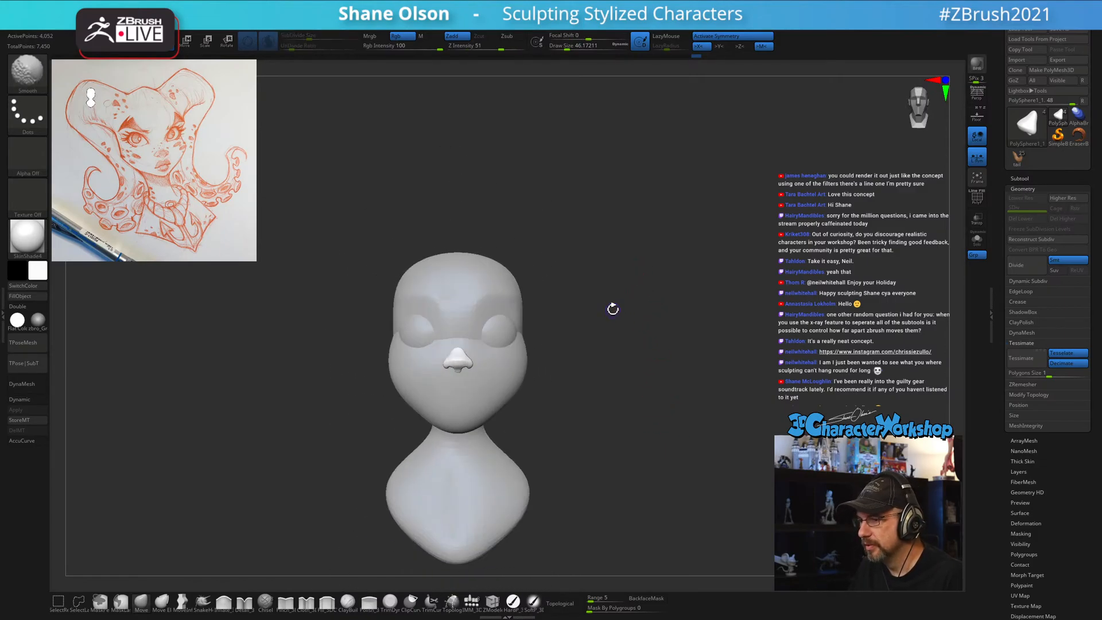
{"action": "key", "text": "w"}
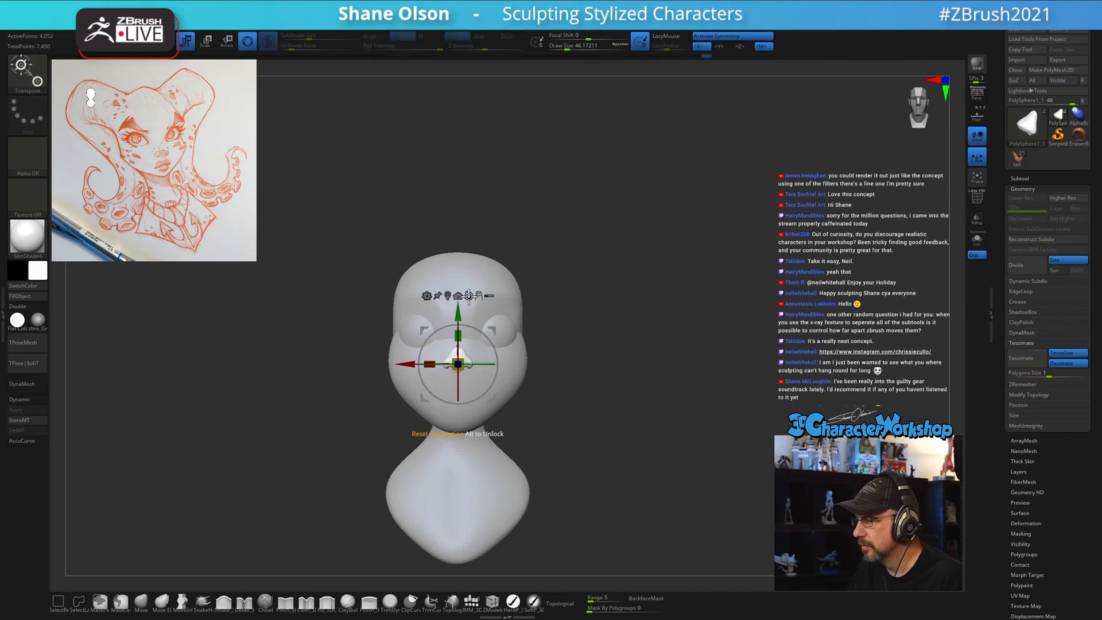
{"action": "left_click_drag", "start_coordinate": [456, 325], "coordinate": [458, 311]}
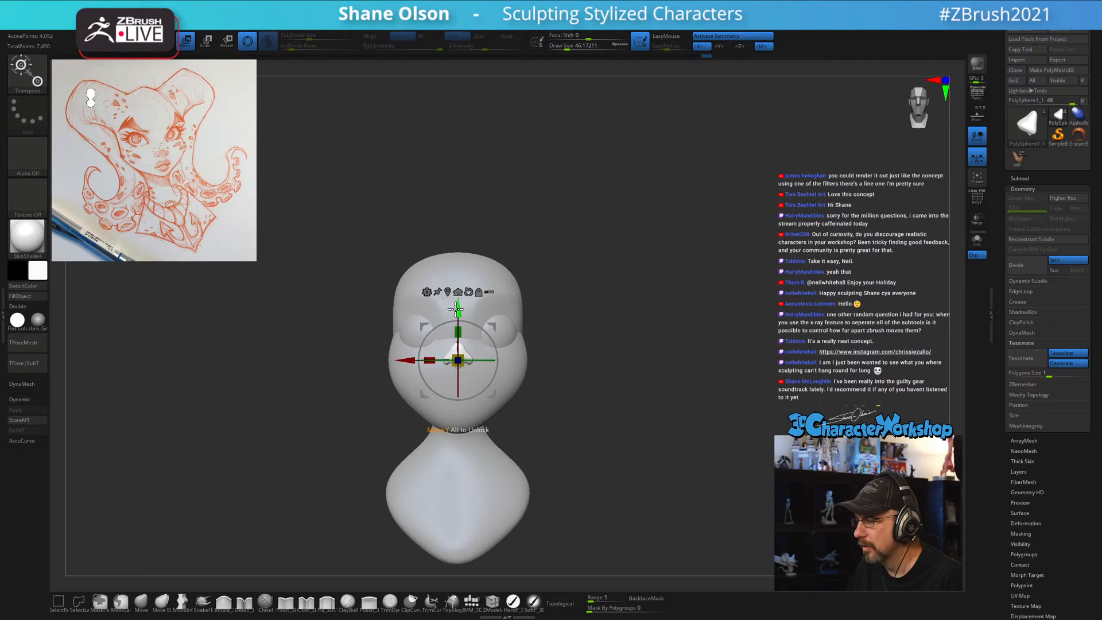
{"action": "left_click_drag", "start_coordinate": [456, 309], "coordinate": [457, 315]}
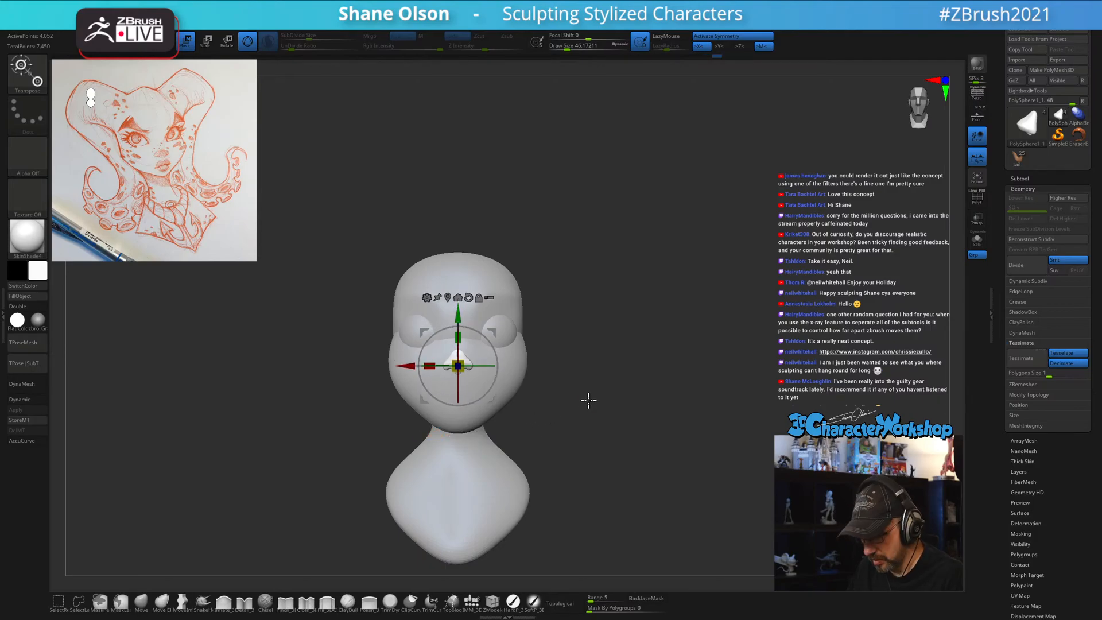
{"action": "key", "text": "q"}
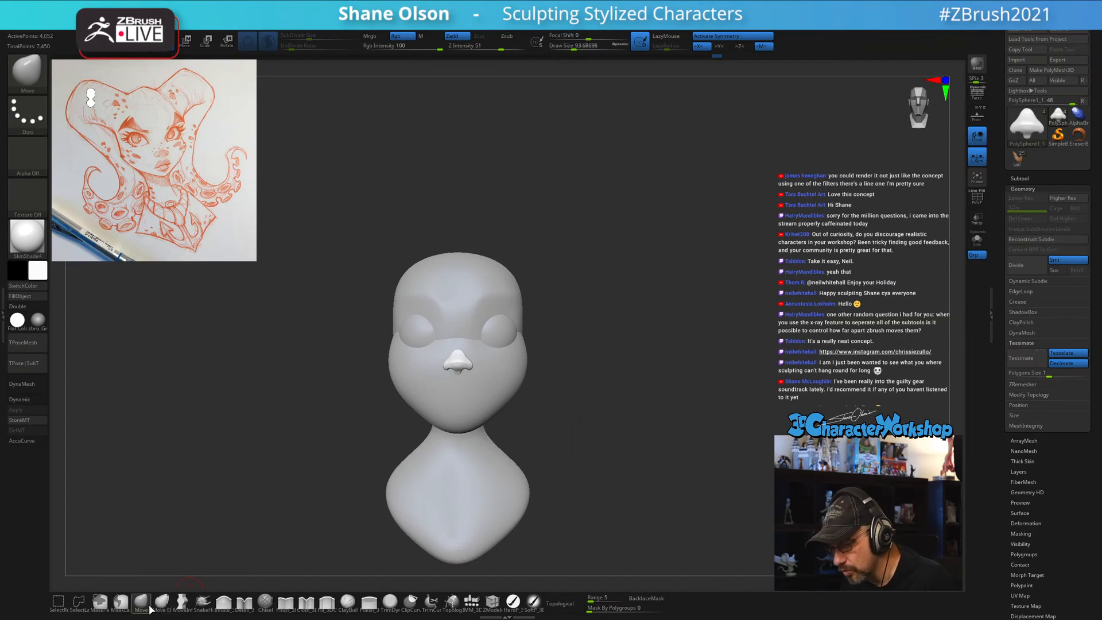
Select the head mesh and raise the chin and jawline with the Move brush at a draw size of about 311.
{"action": "left_click", "coordinate": [149, 606]}
{"action": "mouse_move", "coordinate": [666, 286]}
{"action": "left_mouse_down"}
{"action": "mouse_move", "coordinate": [659, 311]}
{"action": "mouse_move", "coordinate": [595, 386]}
{"action": "left_mouse_up"}
{"action": "key", "text": "s"}
{"action": "left_click", "coordinate": [506, 427], "text": "alt"}
{"action": "key", "text": "s"}
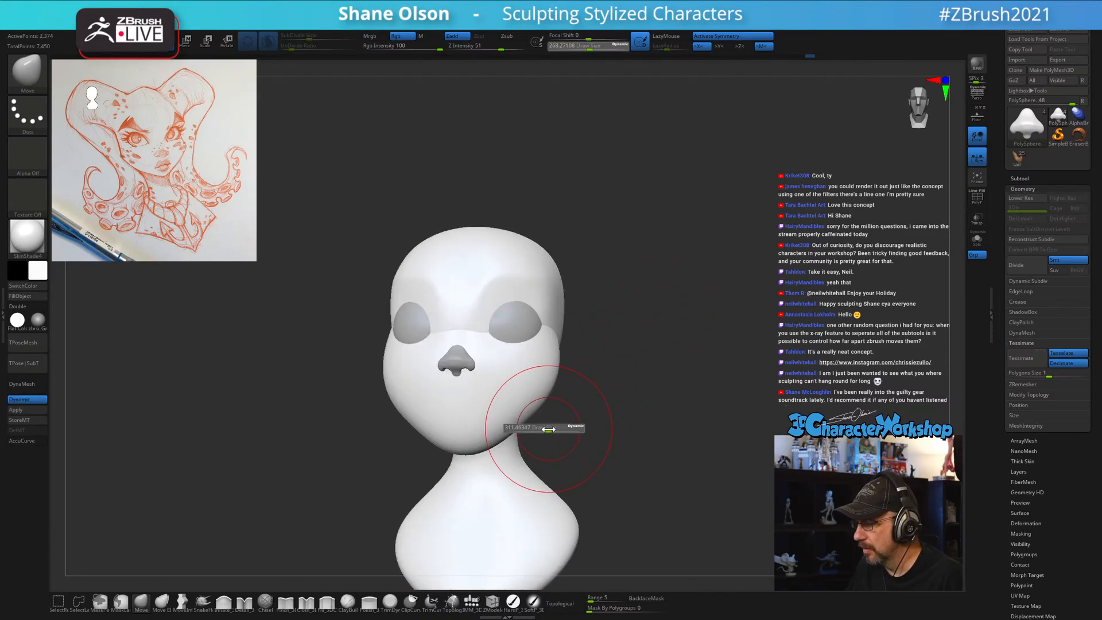
{"action": "left_click_drag", "start_coordinate": [544, 431], "coordinate": [549, 431]}
{"action": "left_click_drag", "start_coordinate": [482, 439], "coordinate": [536, 403]}
{"action": "key", "text": "s"}
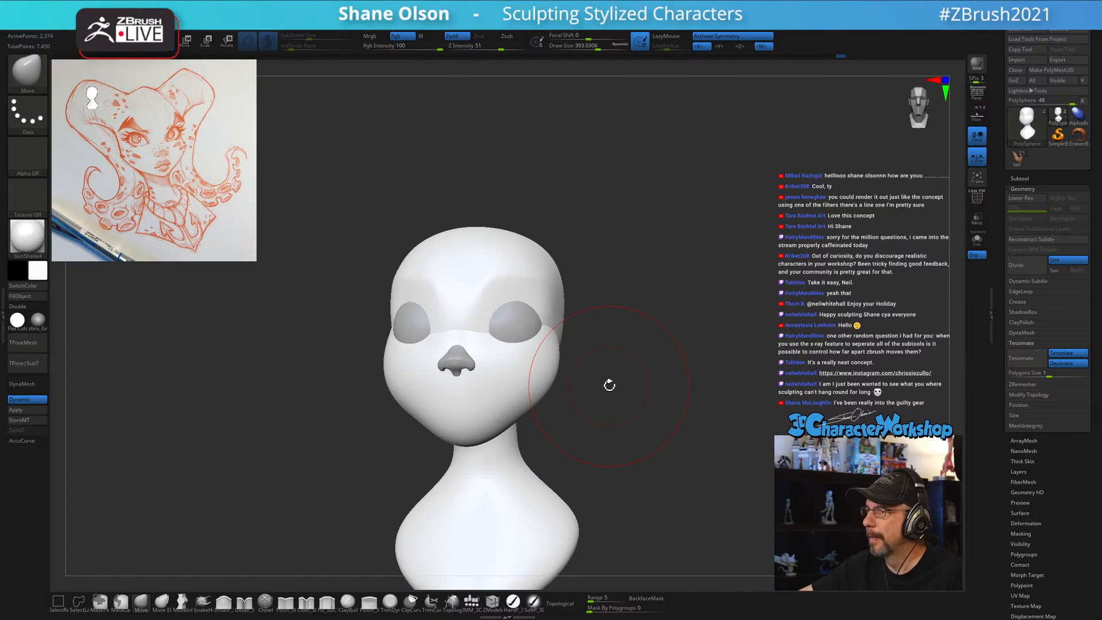
{"action": "mouse_move", "coordinate": [609, 386]}
{"action": "left_mouse_down"}
{"action": "mouse_move", "coordinate": [615, 335]}
{"action": "mouse_move", "coordinate": [613, 386]}
{"action": "mouse_move", "coordinate": [615, 370]}
{"action": "mouse_move", "coordinate": [586, 395]}
{"action": "mouse_move", "coordinate": [664, 389]}
{"action": "mouse_move", "coordinate": [652, 360]}
{"action": "left_mouse_up"}
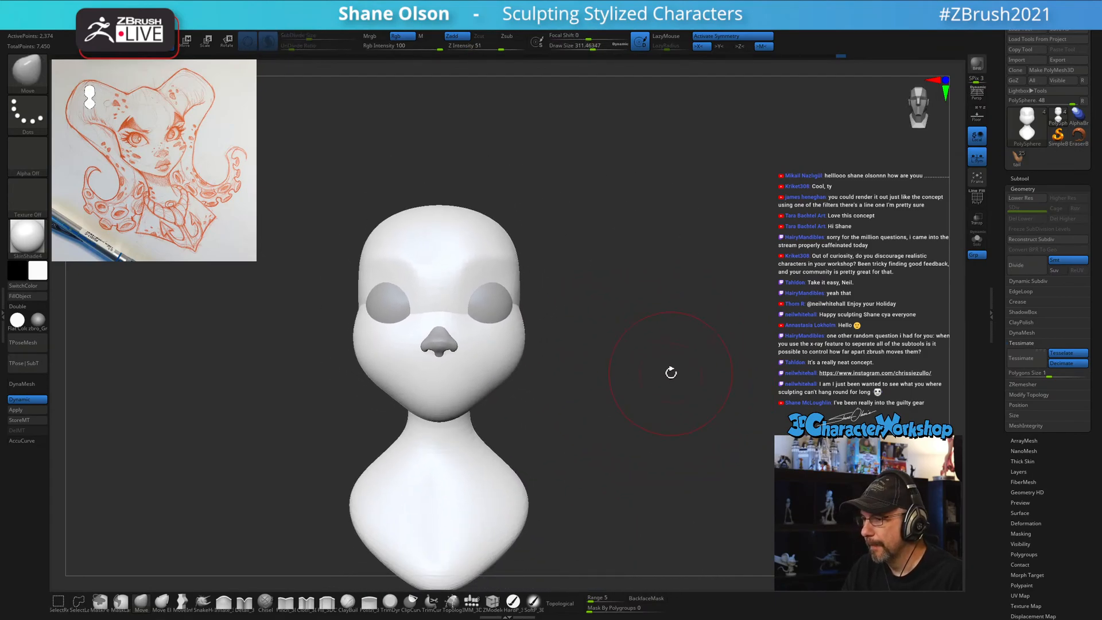
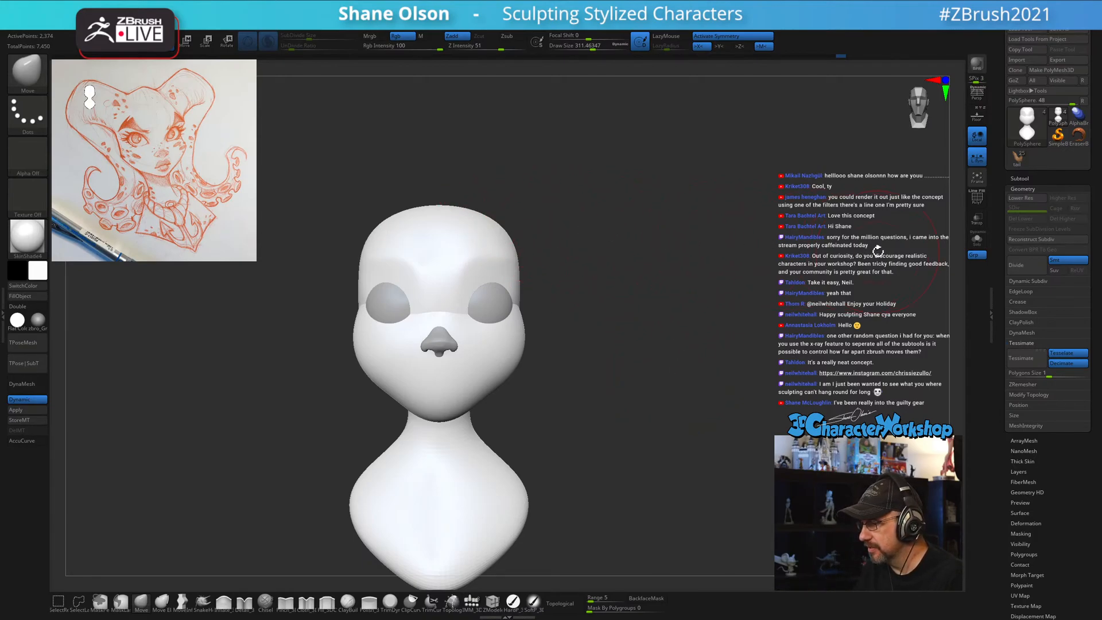
Slim the neck above the shoulders from the front with the Move brush at a draw size of about 324.
{"action": "left_click_drag", "start_coordinate": [879, 251], "coordinate": [770, 276]}
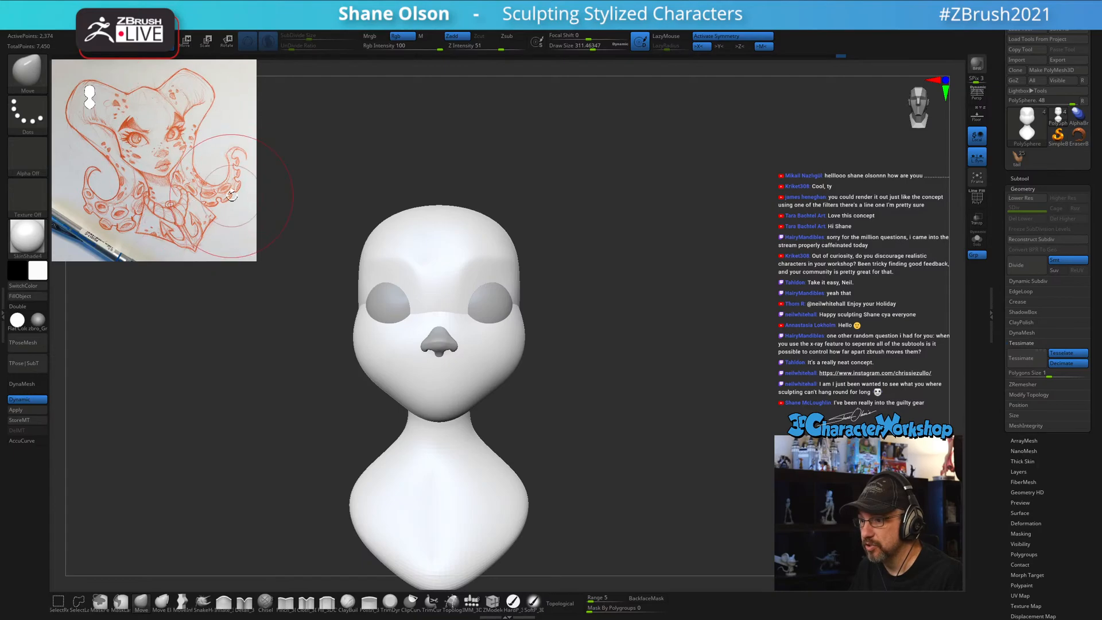
{"action": "mouse_move", "coordinate": [763, 290]}
{"action": "left_mouse_down"}
{"action": "mouse_move", "coordinate": [721, 295]}
{"action": "mouse_move", "coordinate": [763, 300]}
{"action": "mouse_move", "coordinate": [694, 268]}
{"action": "mouse_move", "coordinate": [608, 292]}
{"action": "left_mouse_up"}
{"action": "key", "text": "s"}
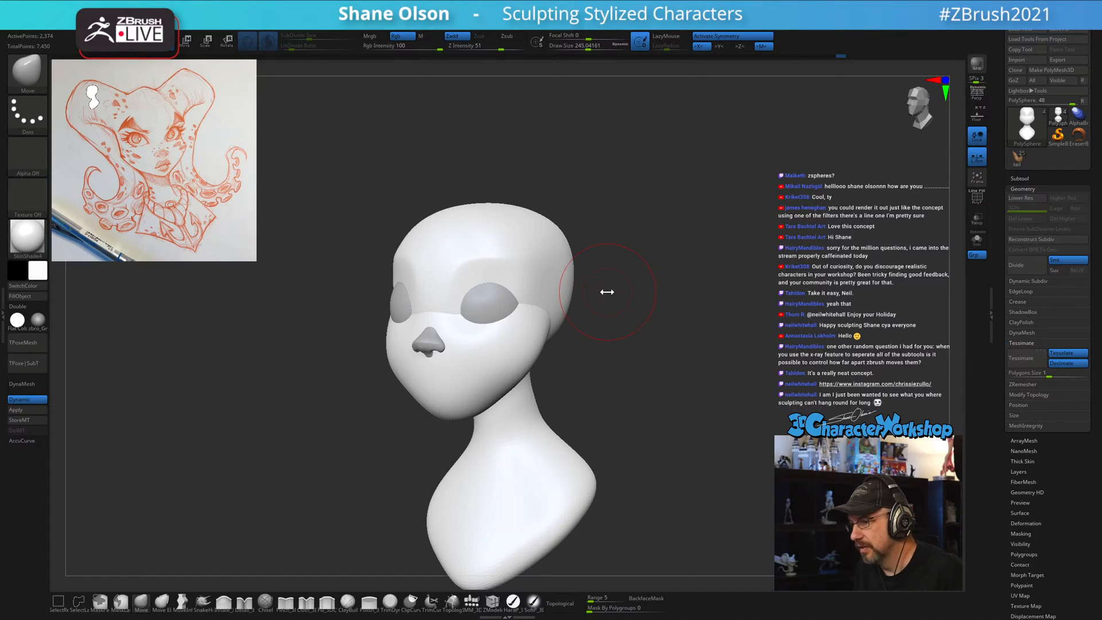
{"action": "mouse_move", "coordinate": [610, 260]}
{"action": "left_mouse_down"}
{"action": "mouse_move", "coordinate": [683, 305]}
{"action": "mouse_move", "coordinate": [648, 291]}
{"action": "mouse_move", "coordinate": [660, 285]}
{"action": "left_mouse_up"}
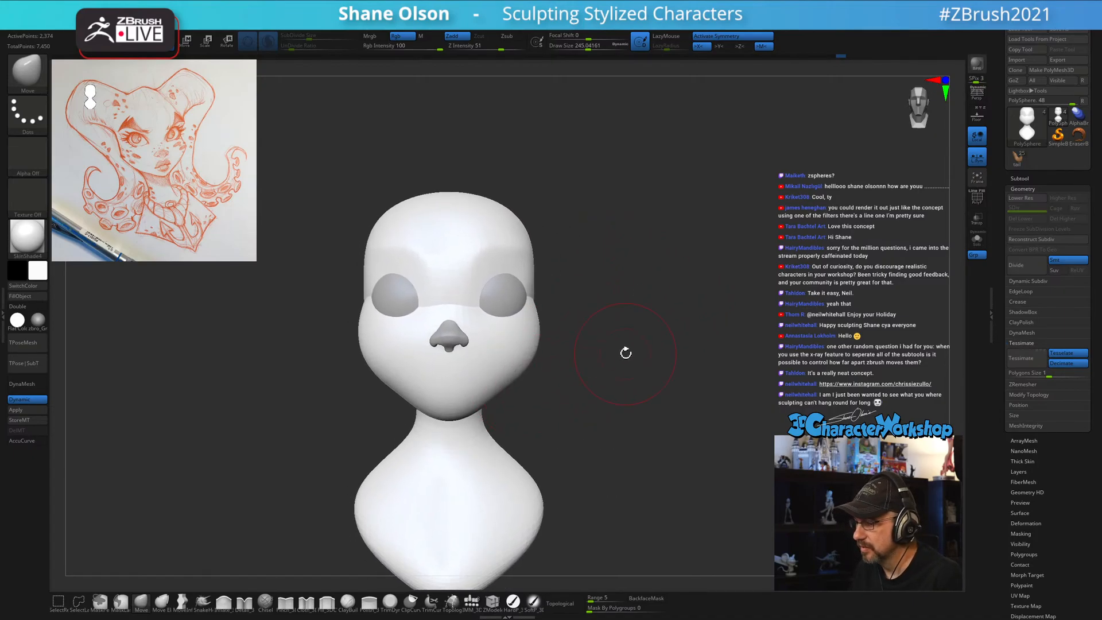
{"action": "left_click_drag", "start_coordinate": [626, 352], "coordinate": [648, 308], "text": "alt"}
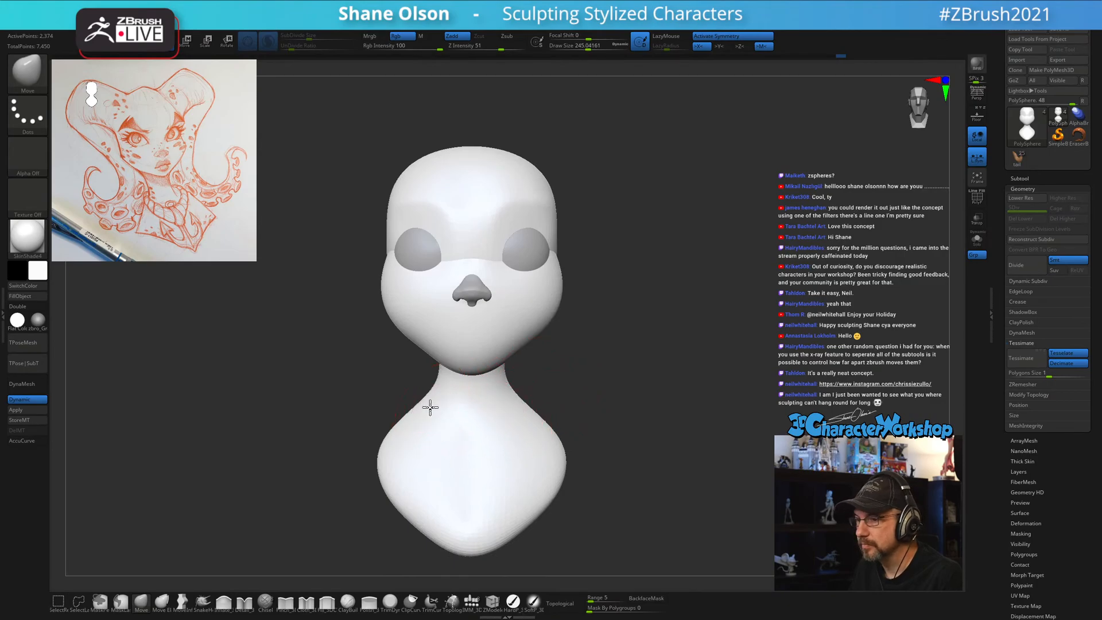
{"action": "key", "text": "s"}
{"action": "left_click_drag", "start_coordinate": [436, 402], "coordinate": [412, 418]}
{"action": "key", "text": "s"}
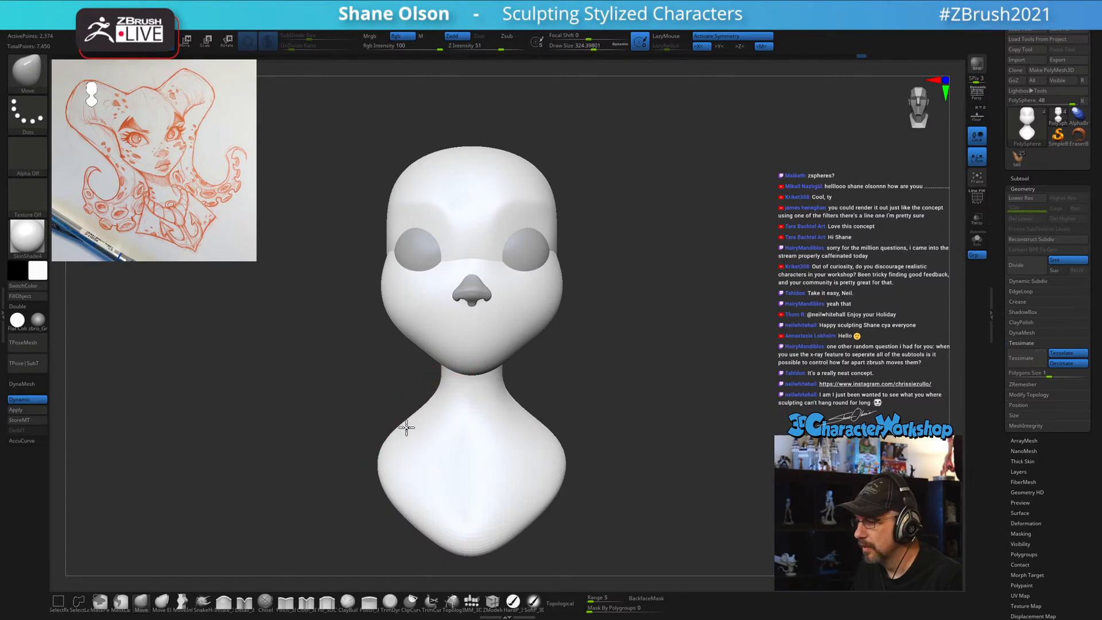
Reshape the forehead's profile with the Move brush at draw sizes of about 286 and 338.
{"action": "left_click_drag", "start_coordinate": [694, 359], "coordinate": [562, 336]}
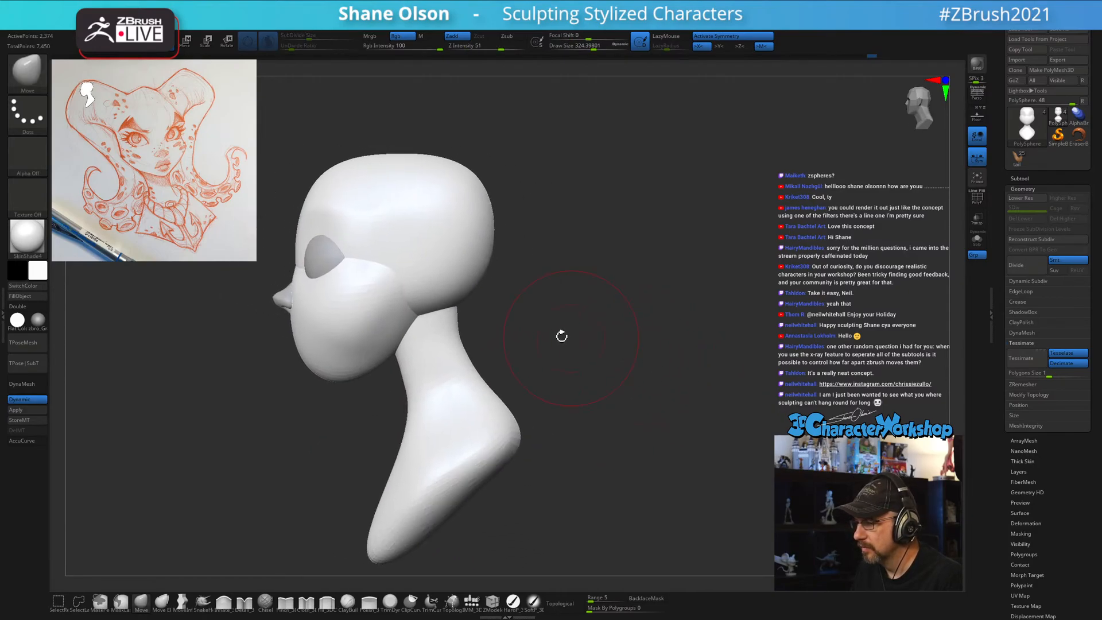
{"action": "left_click_drag", "start_coordinate": [468, 333], "coordinate": [539, 378], "text": "alt"}
{"action": "mouse_move", "coordinate": [364, 216]}
{"action": "left_mouse_down", "text": "alt"}
{"action": "mouse_move", "coordinate": [429, 267]}
{"action": "mouse_move", "coordinate": [406, 268]}
{"action": "mouse_move", "coordinate": [408, 290]}
{"action": "mouse_move", "coordinate": [425, 278]}
{"action": "left_mouse_up", "text": "alt"}
{"action": "key", "text": "s"}
{"action": "key", "text": "s"}
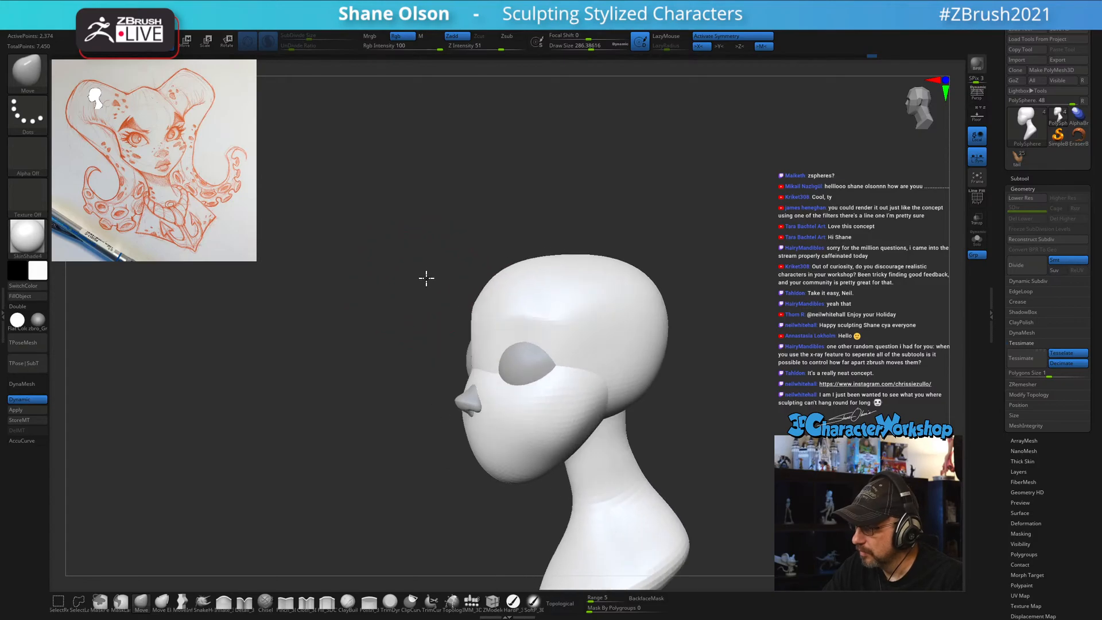
{"action": "left_click_drag", "start_coordinate": [493, 308], "coordinate": [488, 305]}
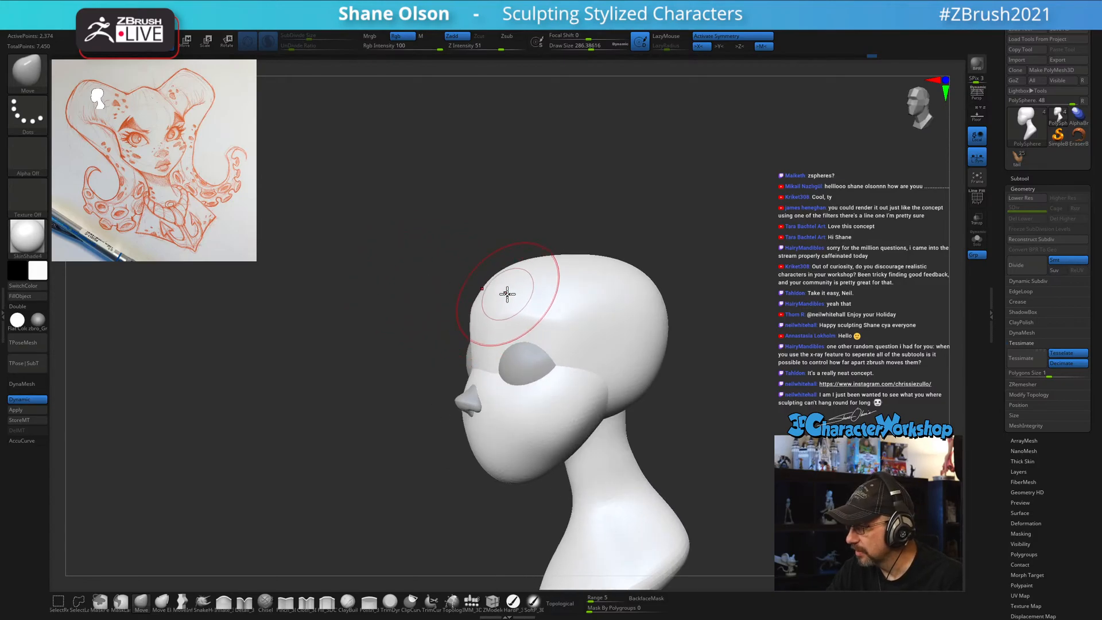
{"action": "right_click_drag", "start_coordinate": [507, 293], "coordinate": [490, 310]}
{"action": "key", "text": "s"}
{"action": "left_click_drag", "start_coordinate": [492, 313], "coordinate": [499, 305]}
{"action": "right_click_drag", "start_coordinate": [509, 302], "coordinate": [516, 301]}
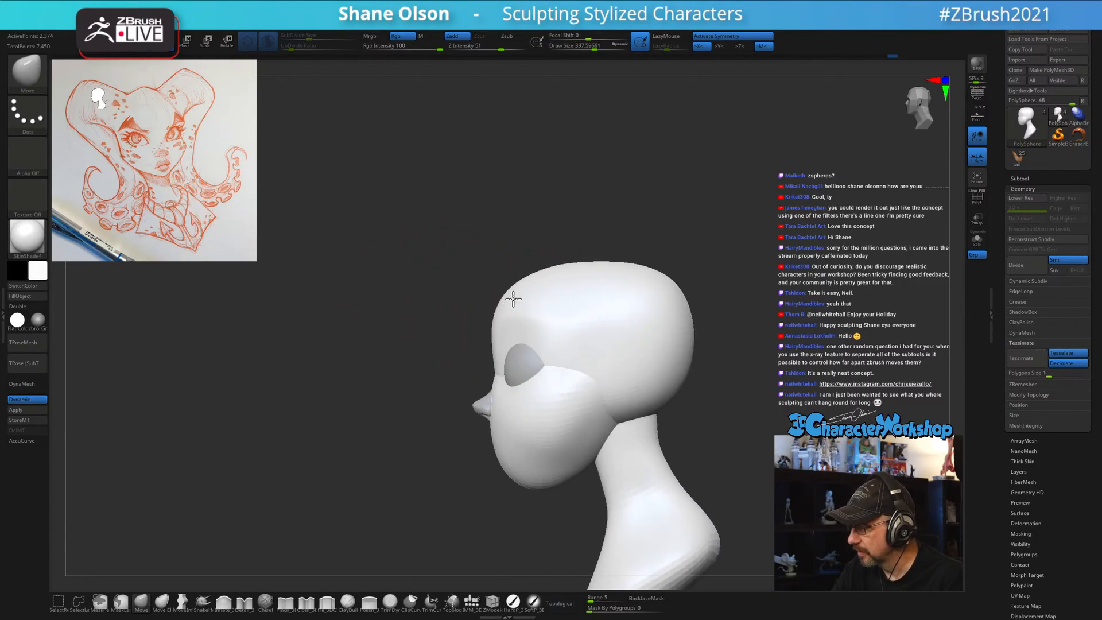
{"action": "left_click_drag", "start_coordinate": [514, 298], "coordinate": [520, 301]}
Shape the upper forehead and temple from raised viewpoints using the Move brush at a draw size of about 379.
{"action": "right_click_drag", "start_coordinate": [537, 329], "coordinate": [544, 307]}
{"action": "key", "text": "s"}
{"action": "left_click_drag", "start_coordinate": [530, 281], "coordinate": [533, 282]}
{"action": "right_click_drag", "start_coordinate": [529, 269], "coordinate": [536, 301]}
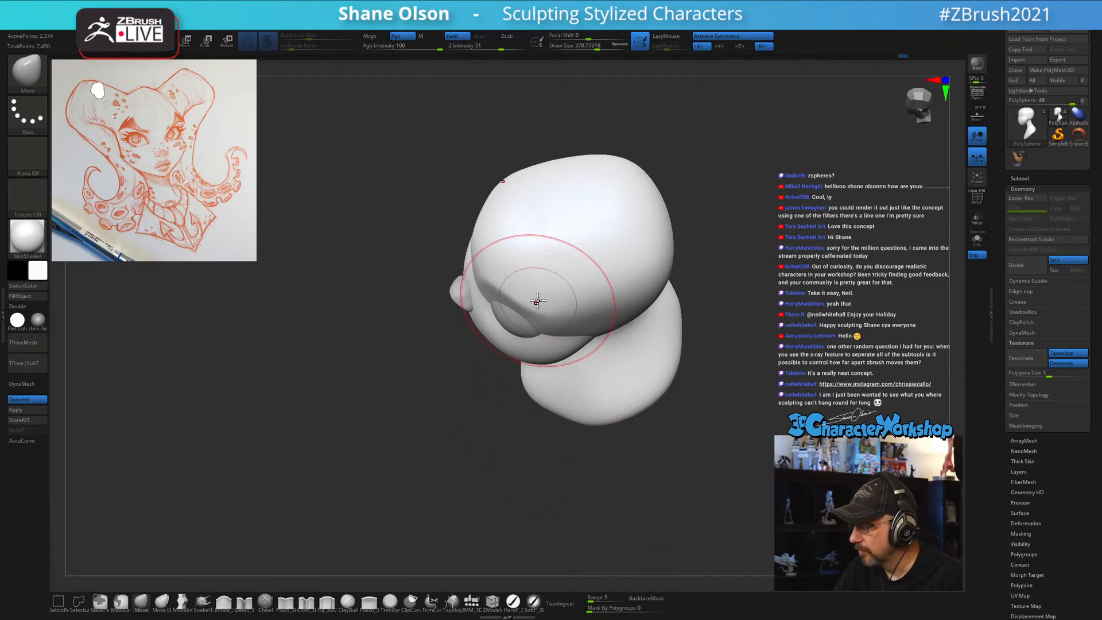
{"action": "left_click_drag", "start_coordinate": [527, 290], "coordinate": [514, 268]}
{"action": "mouse_move", "coordinate": [583, 298]}
{"action": "right_mouse_down"}
{"action": "mouse_move", "coordinate": [613, 362]}
{"action": "mouse_move", "coordinate": [601, 306]}
{"action": "right_mouse_up"}
{"action": "right_click_drag", "start_coordinate": [584, 229], "coordinate": [556, 340]}
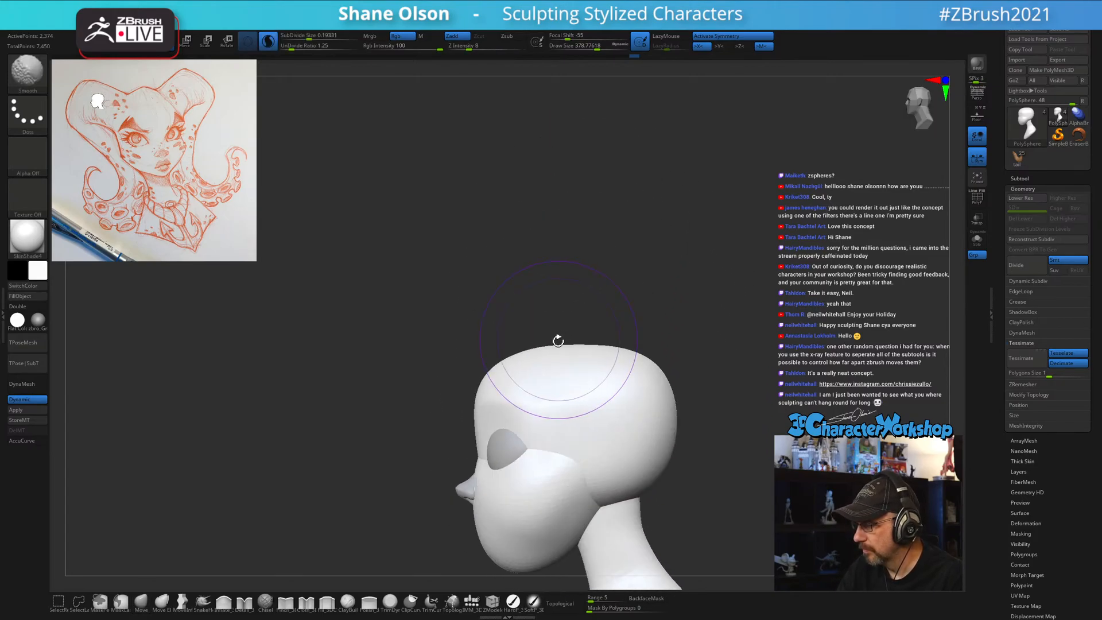
{"action": "right_click_drag", "start_coordinate": [553, 384], "coordinate": [543, 333]}
Refine the brow profile above the nose with the Move brush at a draw size of about 120.
{"action": "key", "text": "s"}
{"action": "left_click_drag", "start_coordinate": [501, 400], "coordinate": [487, 399]}
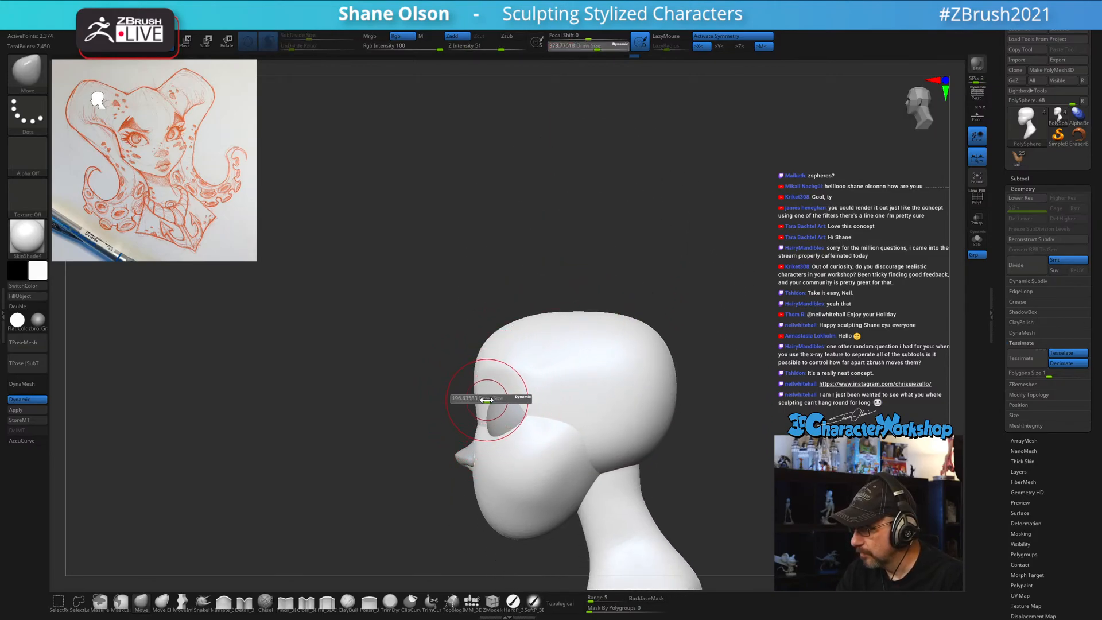
{"action": "mouse_move", "coordinate": [483, 415]}
{"action": "right_mouse_down", "text": "ctrl"}
{"action": "mouse_move", "coordinate": [495, 446]}
{"action": "mouse_move", "coordinate": [476, 421]}
{"action": "right_mouse_up", "text": "ctrl"}
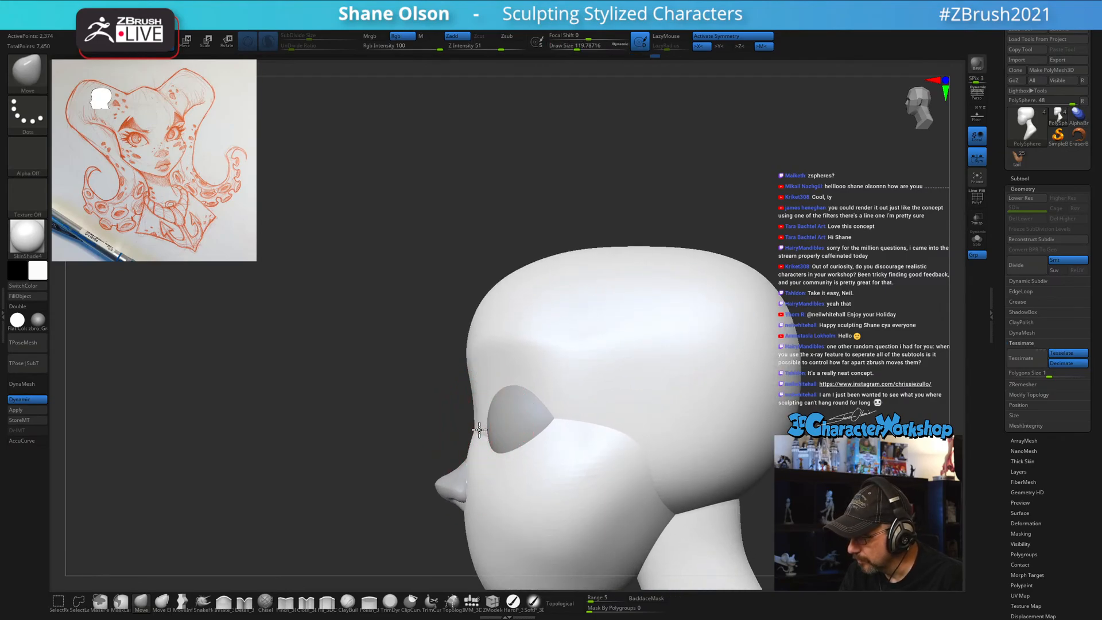
{"action": "right_click_drag", "start_coordinate": [513, 499], "coordinate": [581, 474], "text": "ctrl"}
{"action": "right_click_drag", "start_coordinate": [582, 474], "coordinate": [564, 419], "text": "alt"}
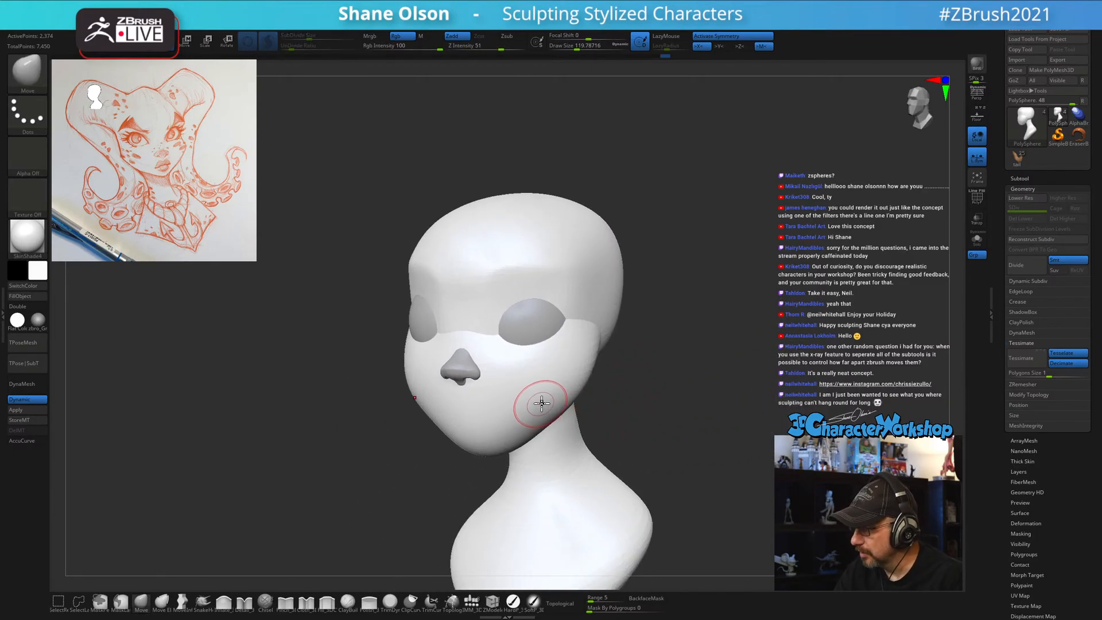
Smooth the area where the chin meets the neck from the front at a draw size of about 154.
{"action": "key", "text": "shift"}
{"action": "mouse_move", "coordinate": [632, 400]}
{"action": "right_mouse_down", "text": "shift"}
{"action": "mouse_move", "coordinate": [646, 395]}
{"action": "mouse_move", "coordinate": [633, 416]}
{"action": "right_mouse_up", "text": "shift"}
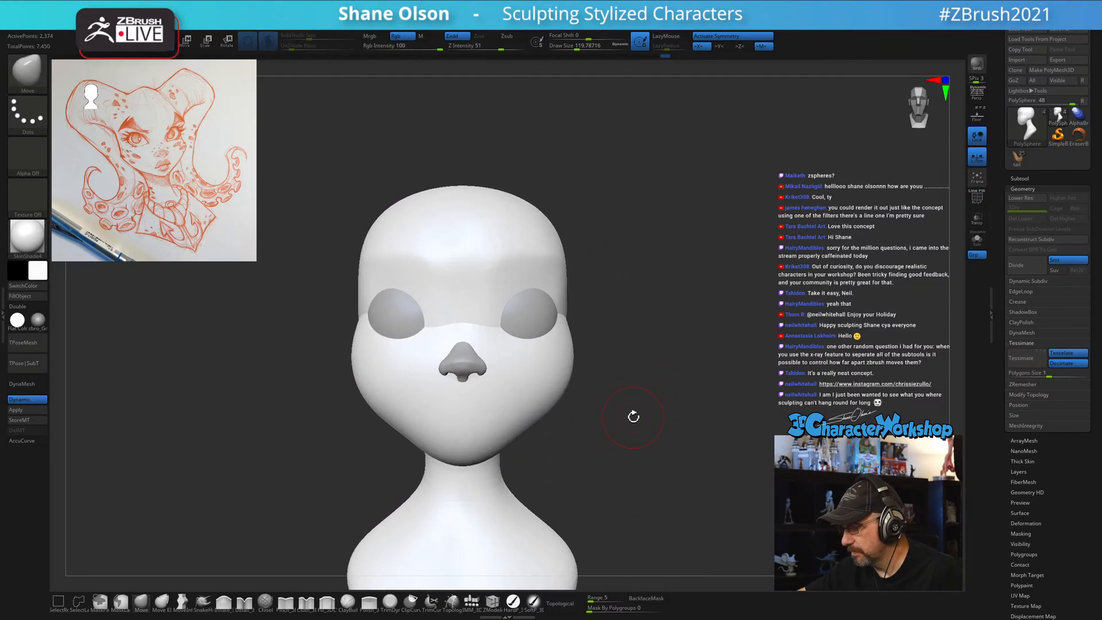
{"action": "key", "text": "s"}
{"action": "left_click_drag", "start_coordinate": [638, 414], "coordinate": [642, 415]}
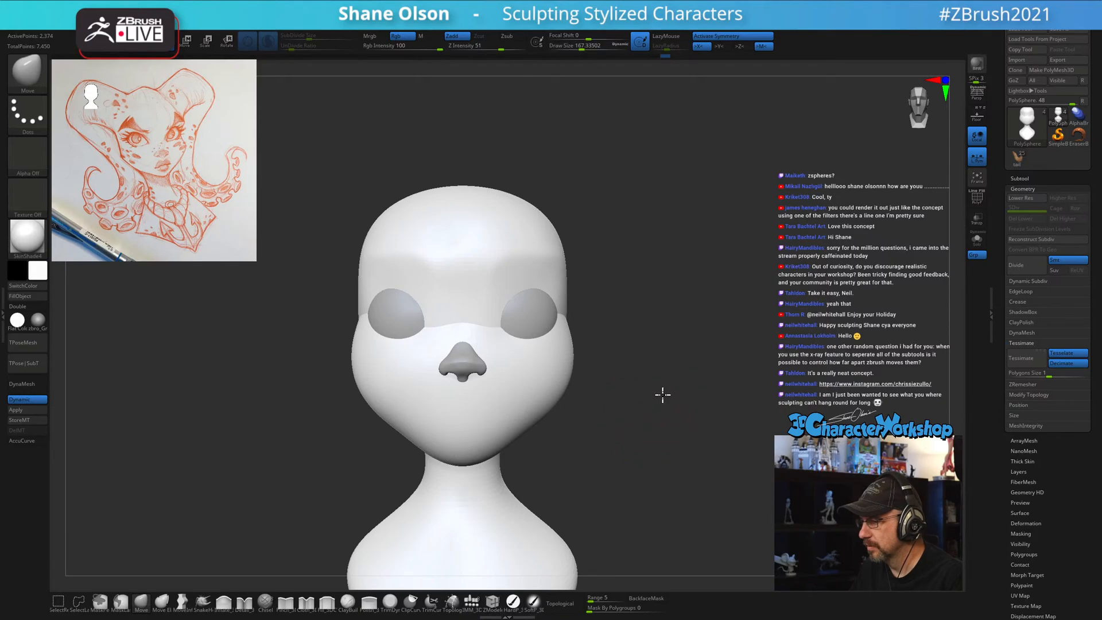
{"action": "right_click_drag", "start_coordinate": [662, 394], "coordinate": [679, 359], "text": "alt"}
{"action": "mouse_move", "coordinate": [676, 373]}
{"action": "left_mouse_down"}
{"action": "mouse_move", "coordinate": [704, 376]}
{"action": "mouse_move", "coordinate": [600, 381]}
{"action": "left_mouse_up"}
{"action": "key", "text": "s"}
{"action": "left_click_drag", "start_coordinate": [487, 442], "coordinate": [534, 443], "text": "shift"}
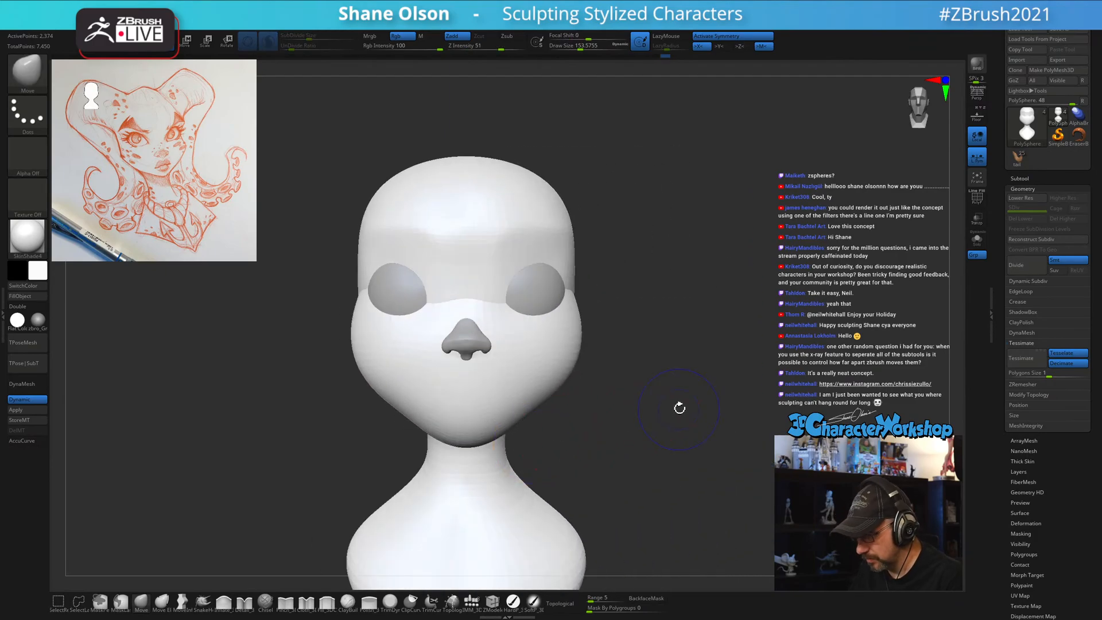
Show the polyframe and assign a row of polygons below the nose to a new mouth polygroup with ZModeler's PolyGroup action on single polygons.
{"action": "key", "text": "shift+f"}
{"action": "mouse_move", "coordinate": [688, 366]}
{"action": "left_mouse_down", "text": "alt"}
{"action": "mouse_move", "coordinate": [682, 413]}
{"action": "mouse_move", "coordinate": [752, 372]}
{"action": "left_mouse_up", "text": "alt"}
{"action": "key", "text": "s"}
{"action": "left_click", "coordinate": [678, 415]}
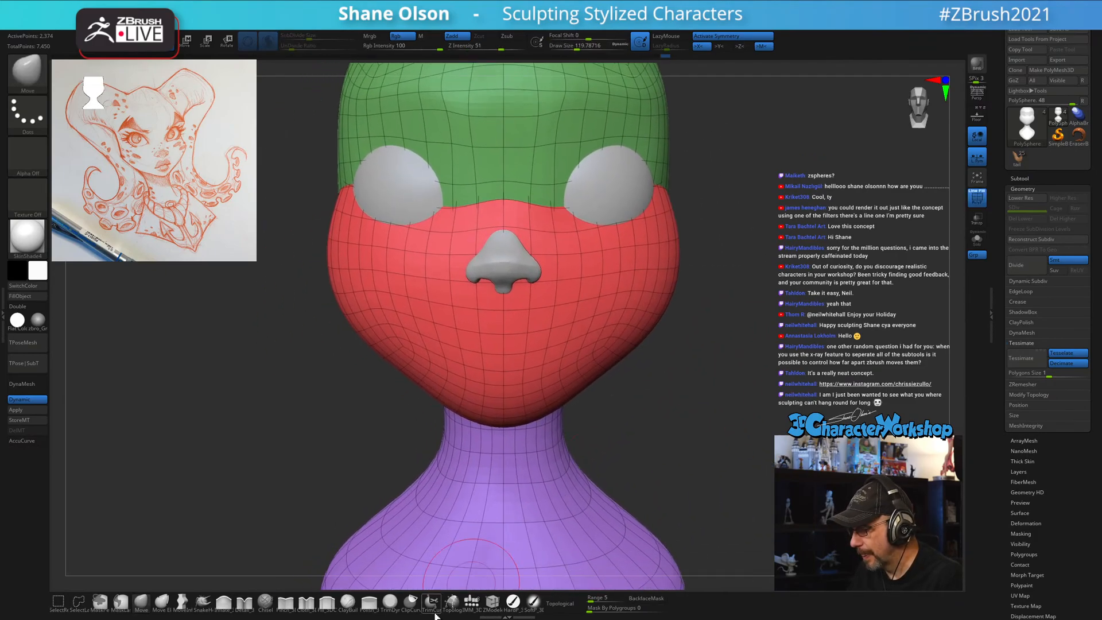
{"action": "left_click", "coordinate": [492, 601]}
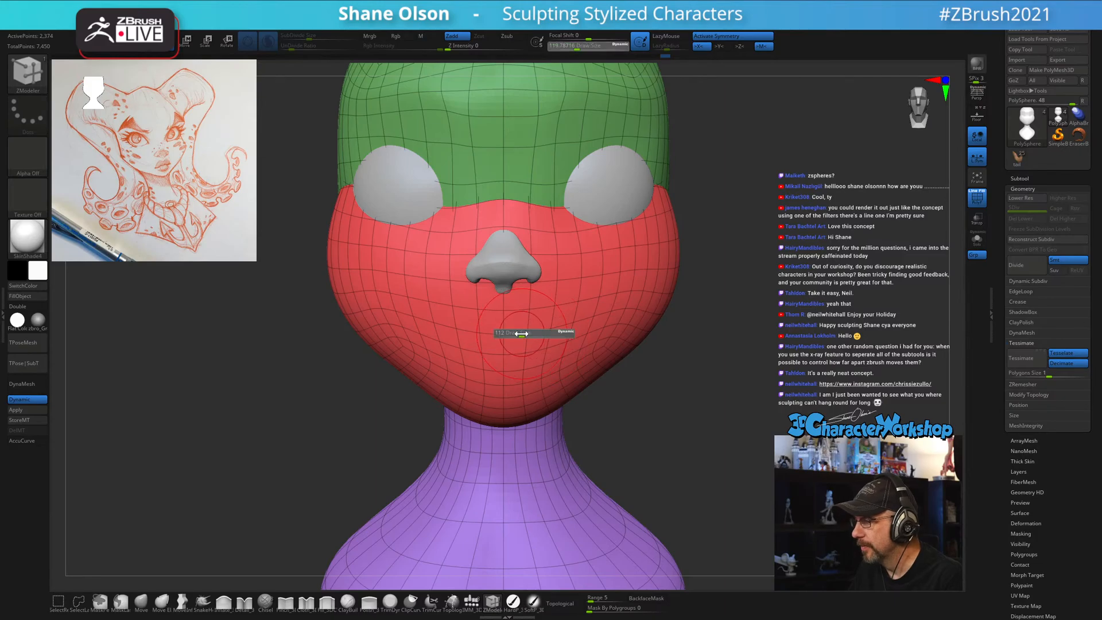
{"action": "key", "text": "space"}
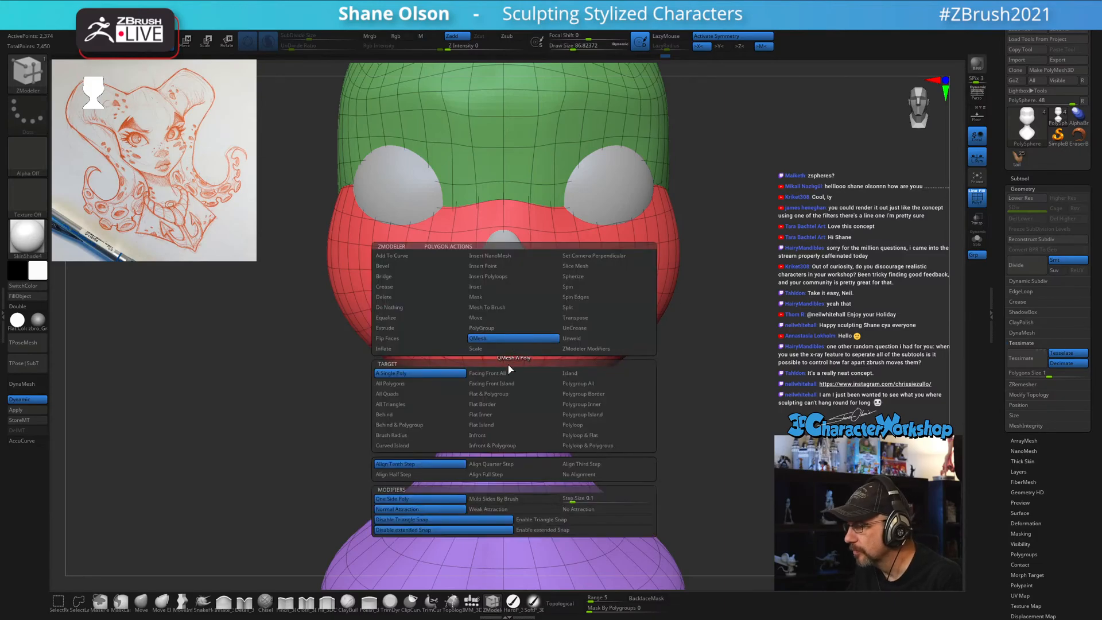
{"action": "left_click", "coordinate": [484, 330]}
{"action": "left_click_drag", "start_coordinate": [776, 397], "coordinate": [771, 388]}
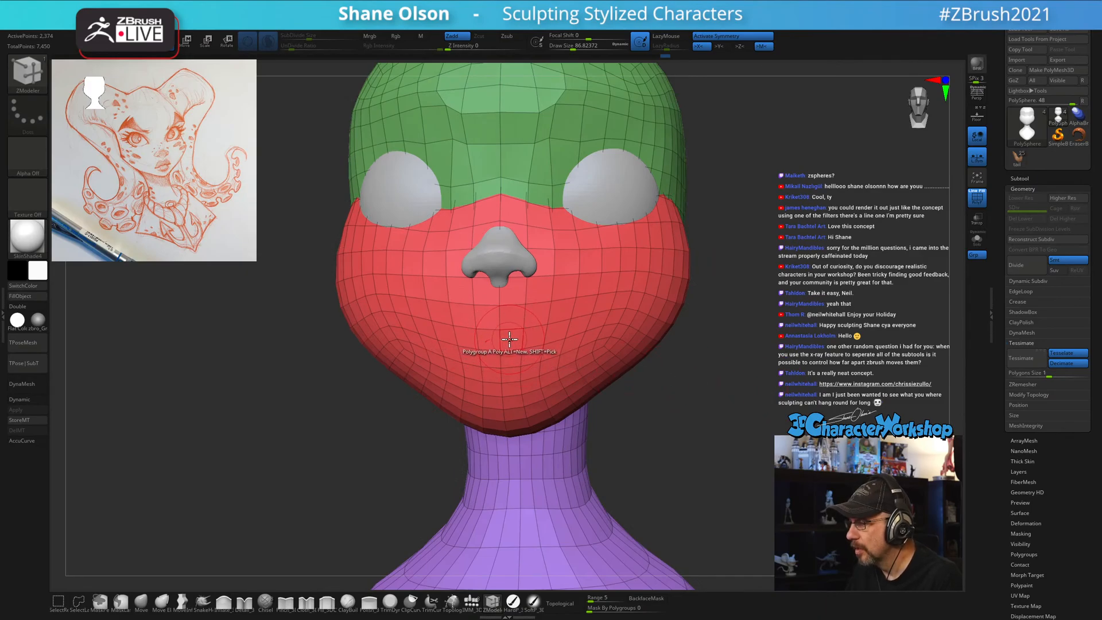
{"action": "left_click", "coordinate": [535, 340]}
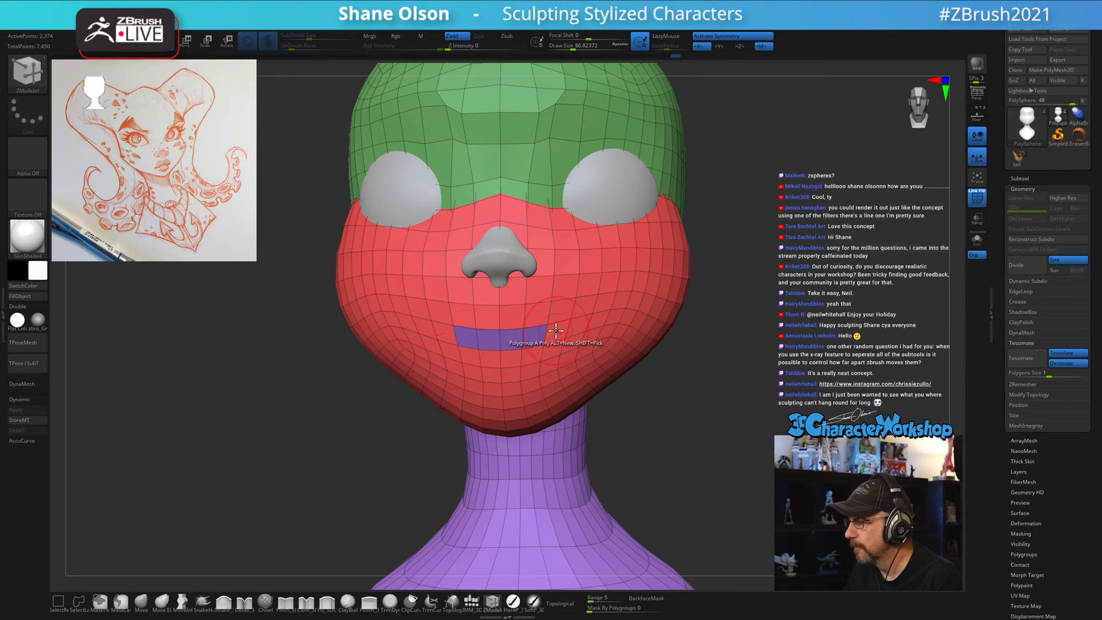
{"action": "mouse_move", "coordinate": [803, 429]}
{"action": "left_mouse_down"}
{"action": "mouse_move", "coordinate": [721, 425]}
{"action": "mouse_move", "coordinate": [738, 436]}
{"action": "mouse_move", "coordinate": [862, 433]}
{"action": "mouse_move", "coordinate": [800, 430]}
{"action": "left_mouse_up"}
{"action": "left_click_drag", "start_coordinate": [716, 414], "coordinate": [536, 352]}
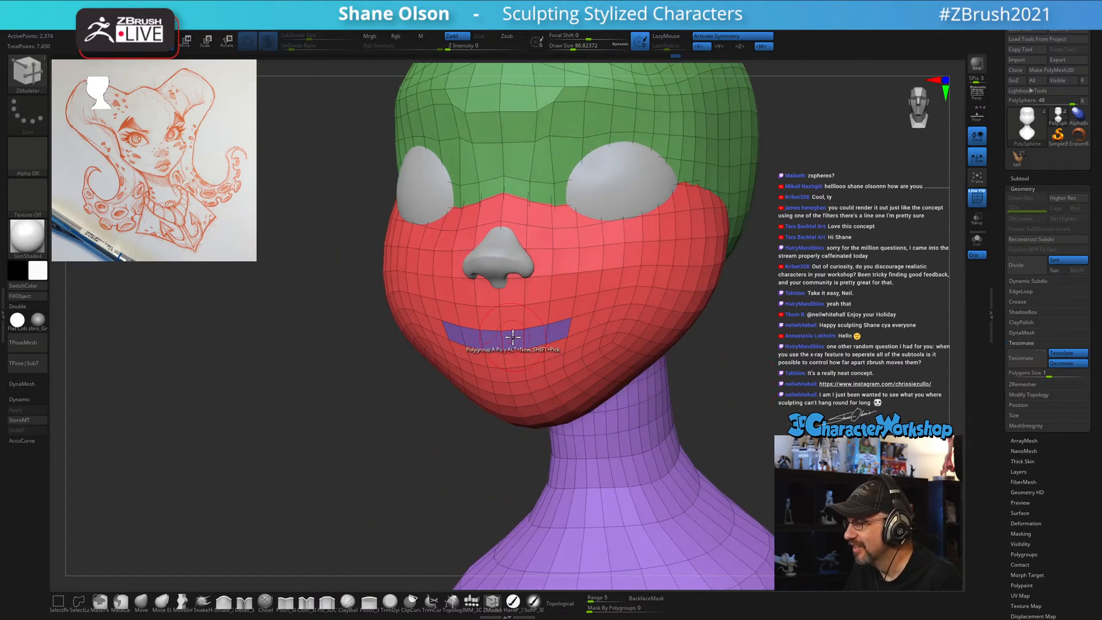
Extrude the mouth polygroup inward into the face with ZModeler's Extrude action targeting Polygroup All.
{"action": "key", "text": "space"}
{"action": "left_click", "coordinate": [396, 328]}
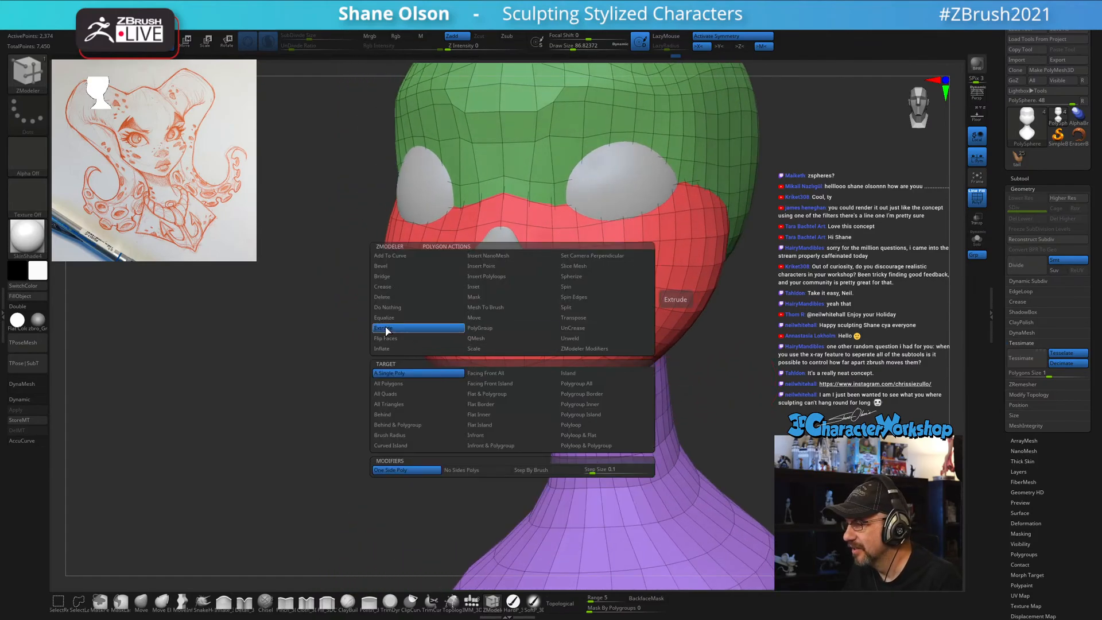
{"action": "left_click", "coordinate": [578, 383]}
{"action": "left_click_drag", "start_coordinate": [580, 383], "coordinate": [593, 374]}
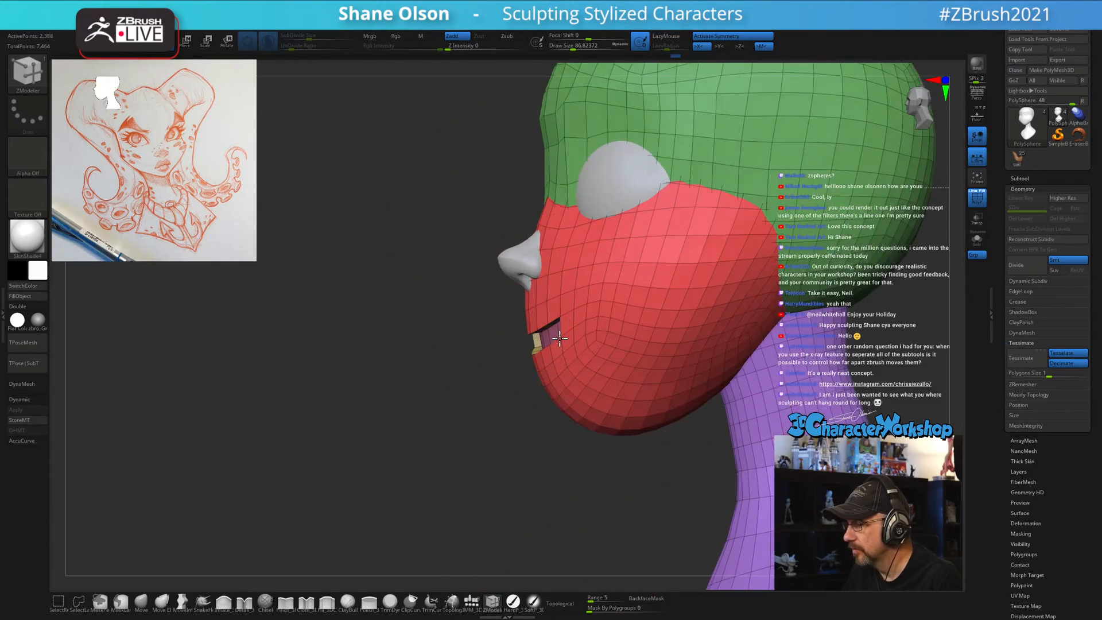
{"action": "left_click_drag", "start_coordinate": [449, 417], "coordinate": [477, 413]}
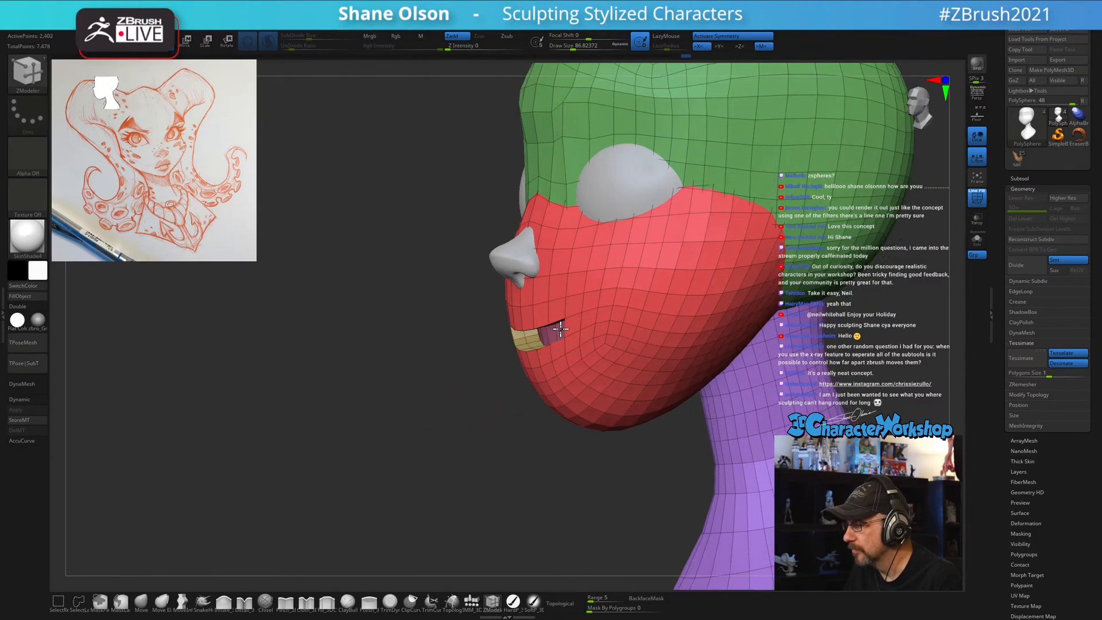
{"action": "left_click_drag", "start_coordinate": [404, 447], "coordinate": [782, 378]}
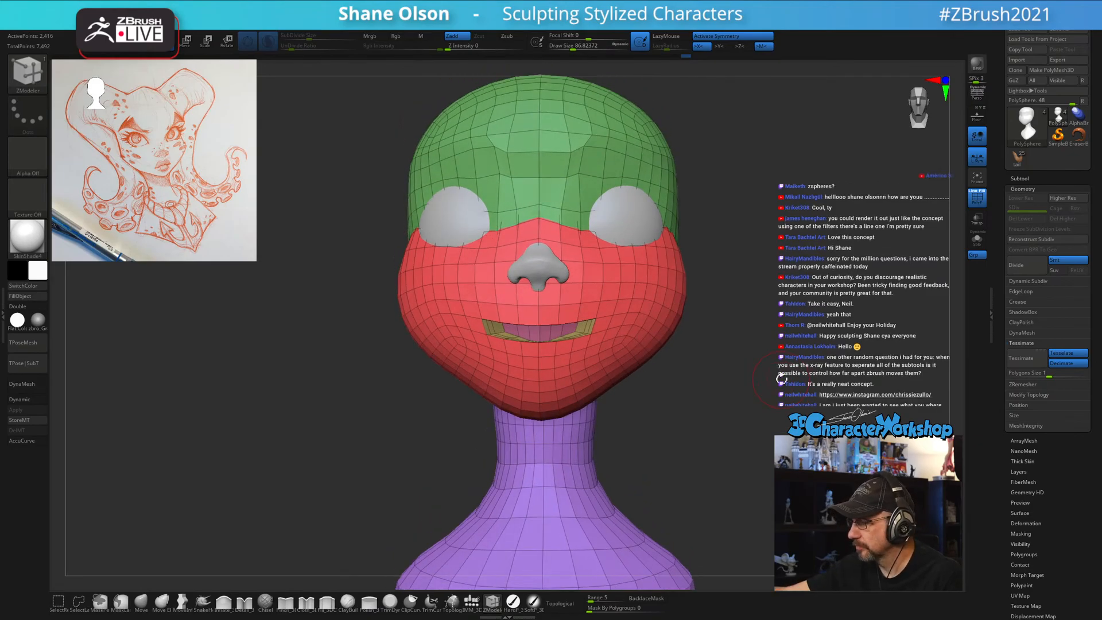
{"action": "left_click_drag", "start_coordinate": [685, 366], "coordinate": [661, 409]}
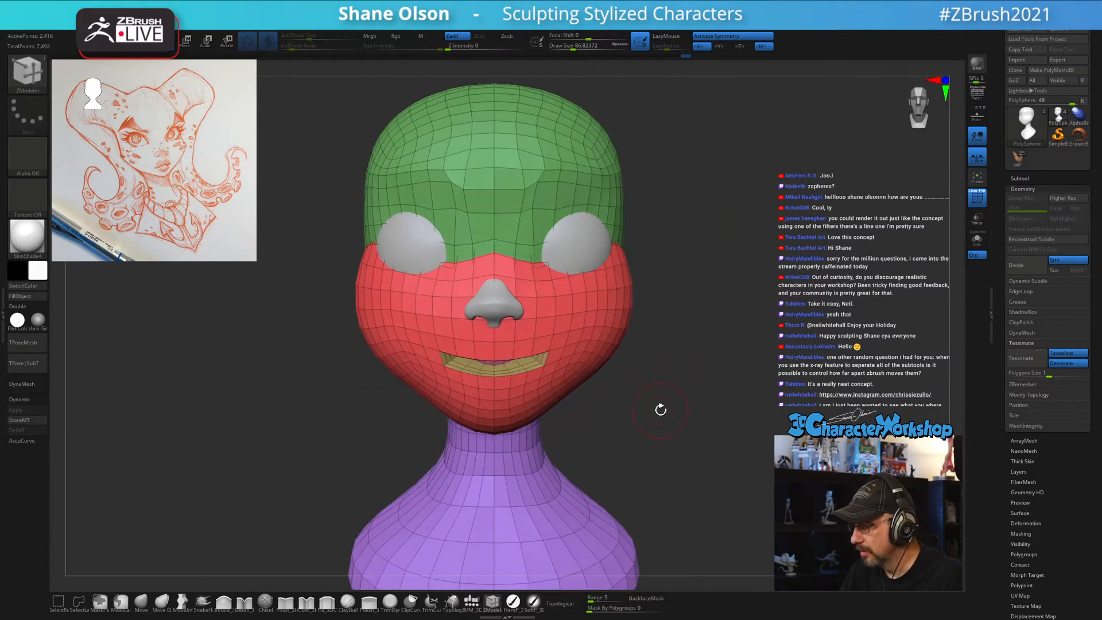
Activate Dynamic Subdiv with the Always YES option and hide the polyframe to show the head smoothed.
{"action": "key", "text": "d"}
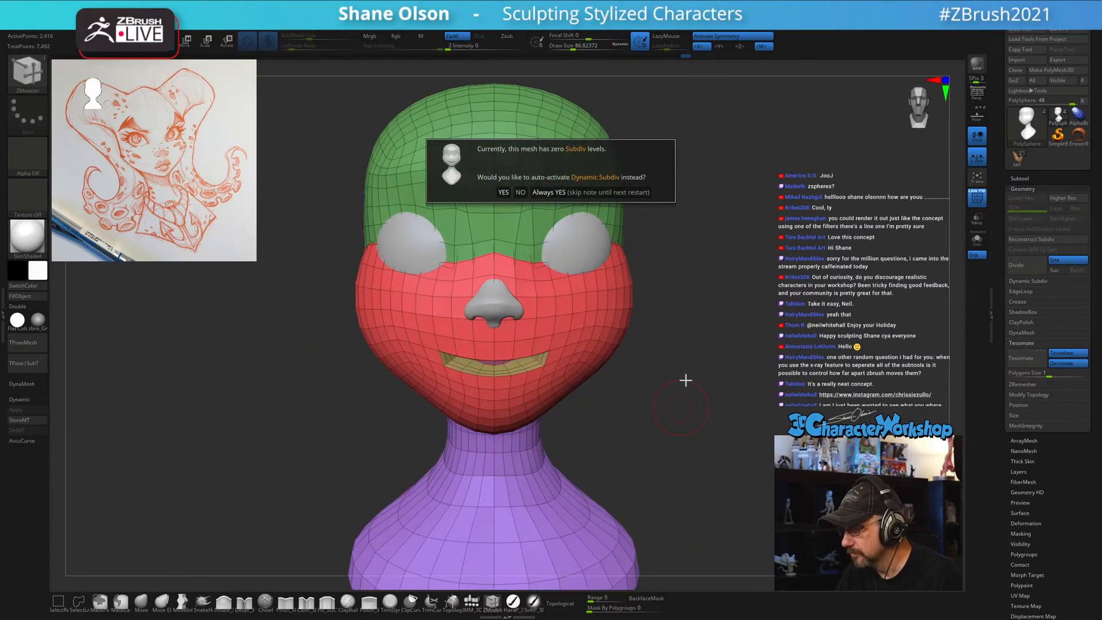
{"action": "left_click", "coordinate": [586, 195]}
{"action": "left_click_drag", "start_coordinate": [669, 396], "coordinate": [689, 421]}
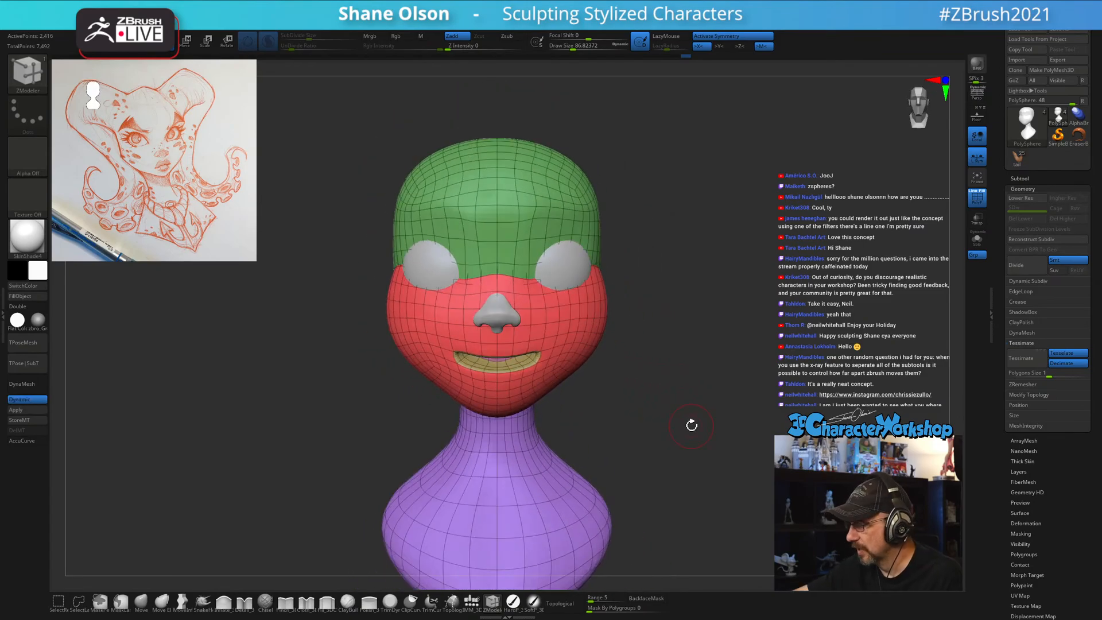
{"action": "mouse_move", "coordinate": [704, 378]}
{"action": "left_mouse_down", "text": "alt"}
{"action": "mouse_move", "coordinate": [729, 379]}
{"action": "mouse_move", "coordinate": [723, 354]}
{"action": "mouse_move", "coordinate": [712, 356]}
{"action": "mouse_move", "coordinate": [764, 361]}
{"action": "mouse_move", "coordinate": [738, 357]}
{"action": "mouse_move", "coordinate": [693, 311]}
{"action": "mouse_move", "coordinate": [657, 324]}
{"action": "left_mouse_up", "text": "alt"}
{"action": "key", "text": "s"}
{"action": "key", "text": "shift+f"}
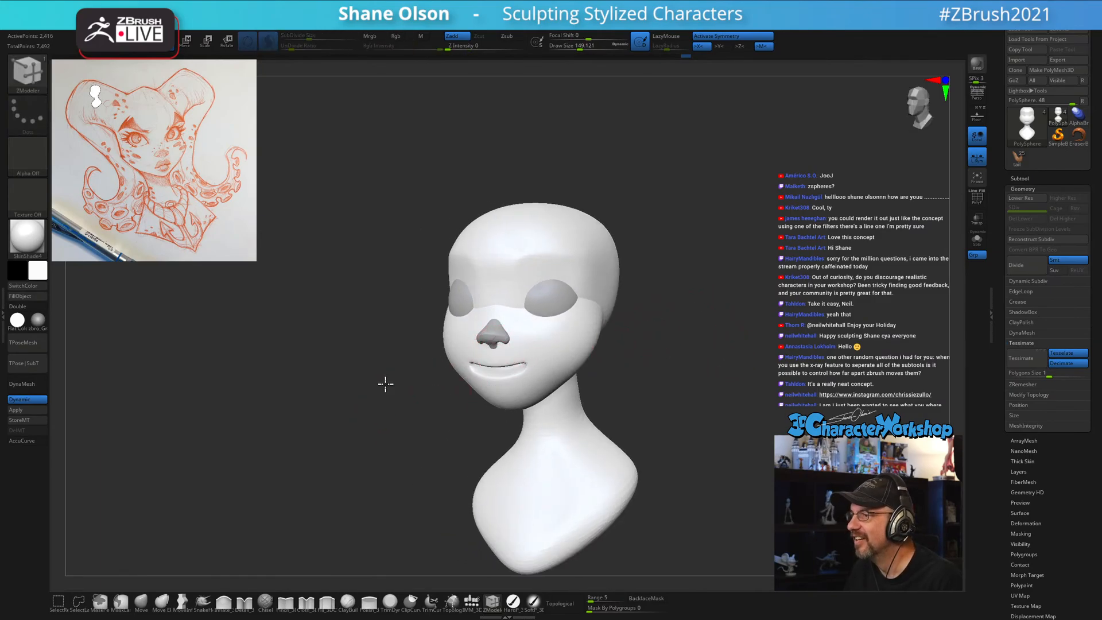
{"action": "left_click_drag", "start_coordinate": [385, 384], "coordinate": [407, 372], "text": "alt"}
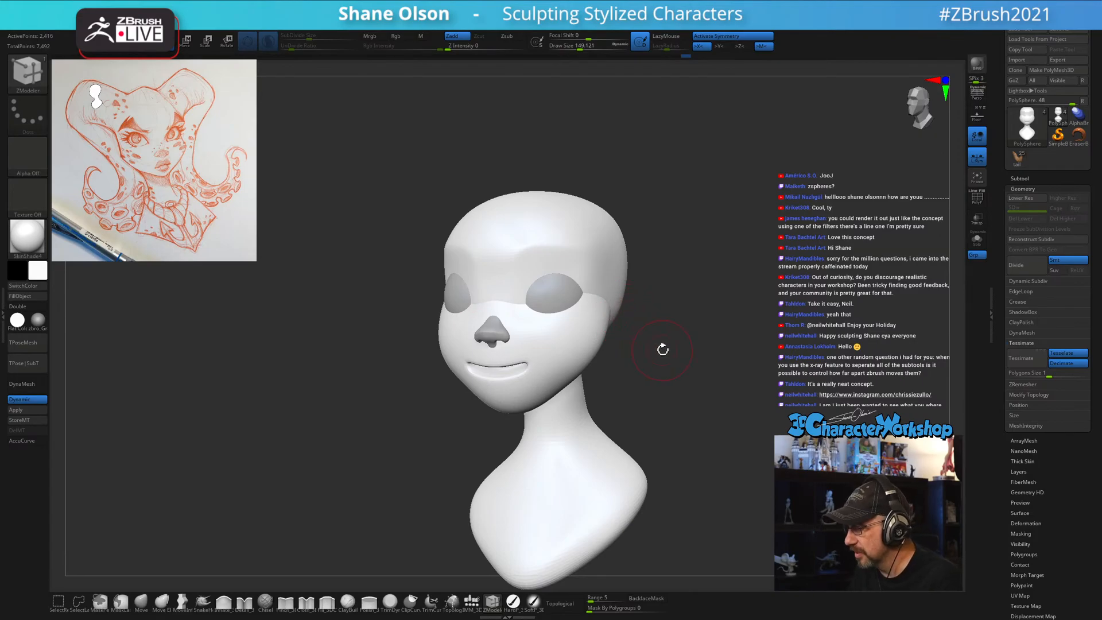
{"action": "mouse_move", "coordinate": [635, 364]}
{"action": "left_mouse_down"}
{"action": "mouse_move", "coordinate": [670, 343]}
{"action": "mouse_move", "coordinate": [733, 360]}
{"action": "mouse_move", "coordinate": [381, 409]}
{"action": "mouse_move", "coordinate": [387, 443]}
{"action": "mouse_move", "coordinate": [282, 516]}
{"action": "left_mouse_up"}
Smooth the area around the mouth and reshape its opening with the Move brush at a draw size of about 158.
{"action": "left_click", "coordinate": [141, 603]}
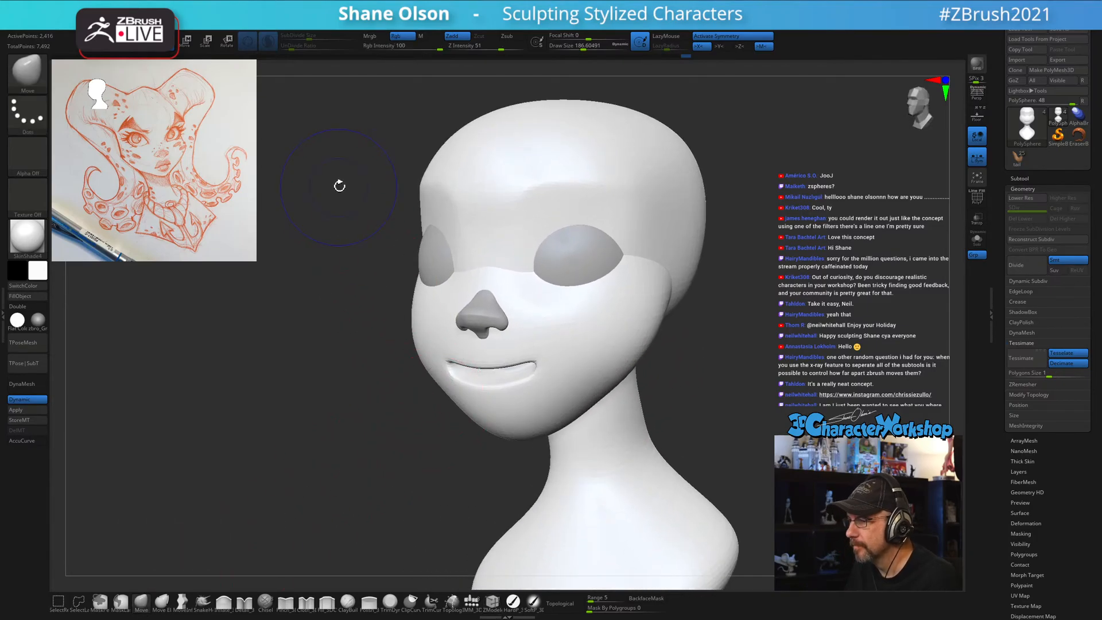
{"action": "key", "text": "s"}
{"action": "left_click_drag", "start_coordinate": [291, 273], "coordinate": [288, 272]}
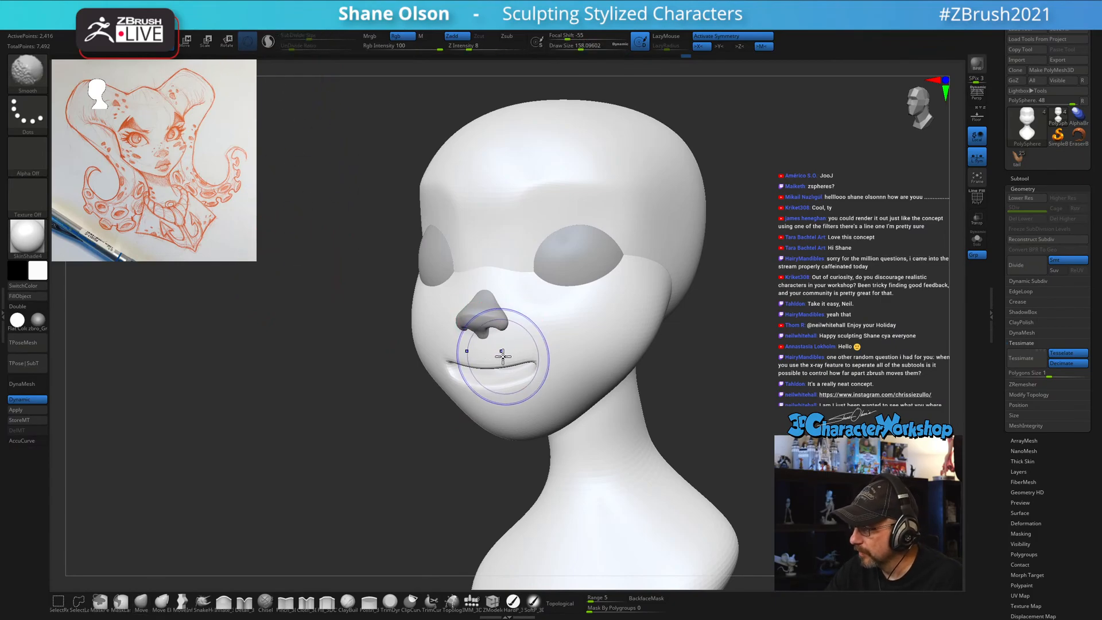
{"action": "mouse_move", "coordinate": [519, 359]}
{"action": "left_mouse_down", "text": "shift"}
{"action": "mouse_move", "coordinate": [512, 381]}
{"action": "mouse_move", "coordinate": [539, 372]}
{"action": "left_mouse_up", "text": "shift"}
{"action": "mouse_move", "coordinate": [545, 372]}
{"action": "right_mouse_down"}
{"action": "mouse_move", "coordinate": [553, 359]}
{"action": "mouse_move", "coordinate": [536, 374]}
{"action": "right_mouse_up"}
{"action": "right_click_drag", "start_coordinate": [441, 423], "coordinate": [434, 446], "text": "ctrl"}
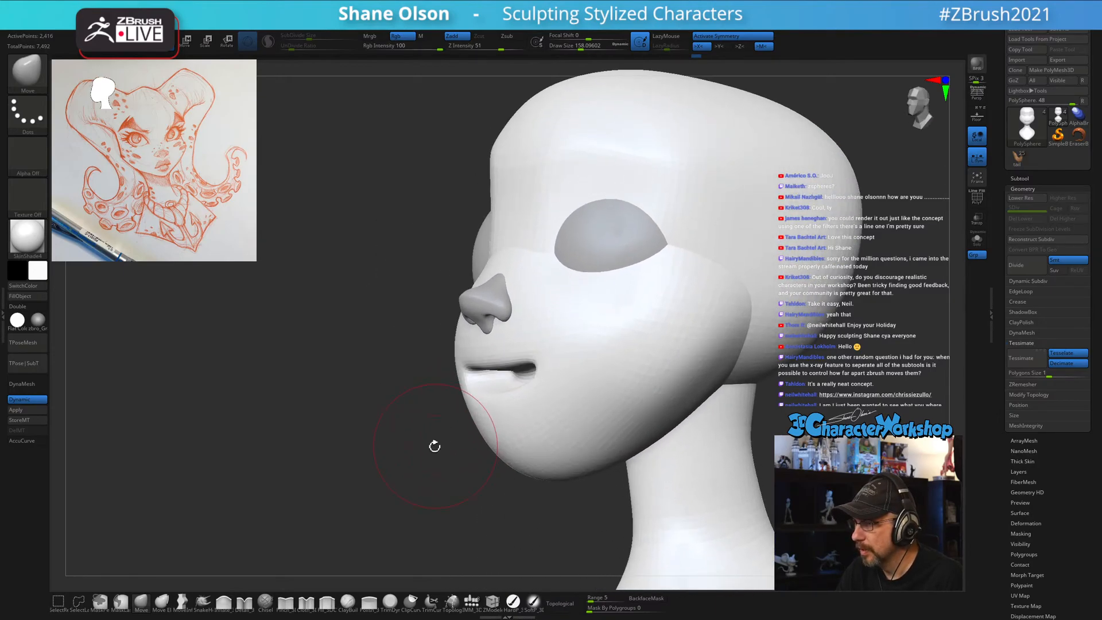
{"action": "mouse_move", "coordinate": [539, 346]}
{"action": "right_mouse_down"}
{"action": "mouse_move", "coordinate": [496, 357]}
{"action": "mouse_move", "coordinate": [546, 367]}
{"action": "right_mouse_up"}
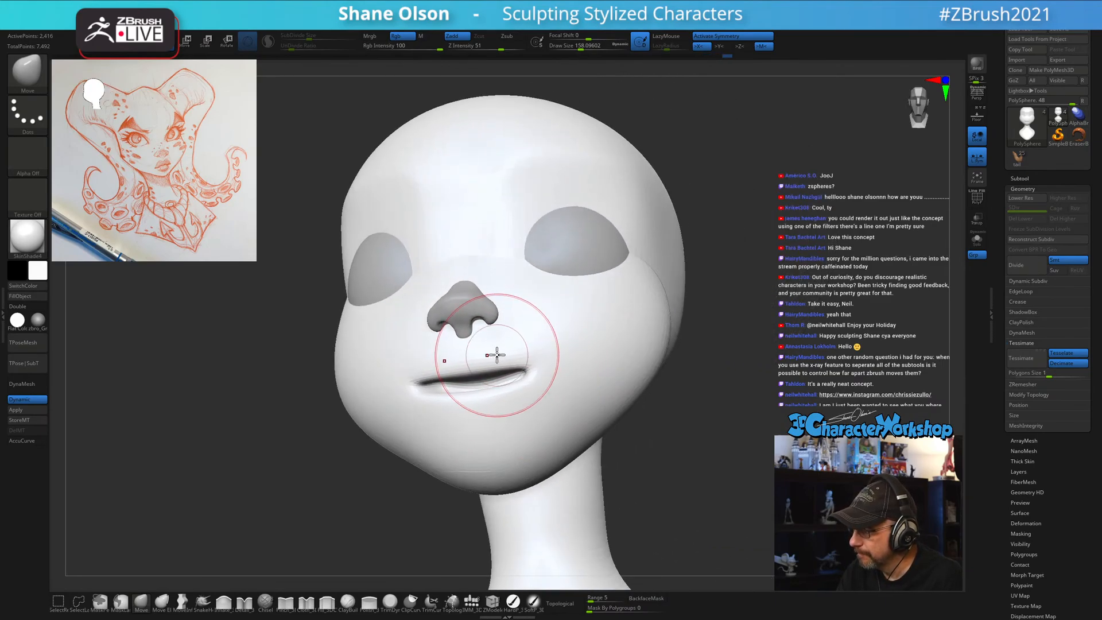
Enable topological masking with a range of 2 and reshape the lips with the Move brush at draw sizes of about 158 and 197.
{"action": "left_click", "coordinate": [560, 604]}
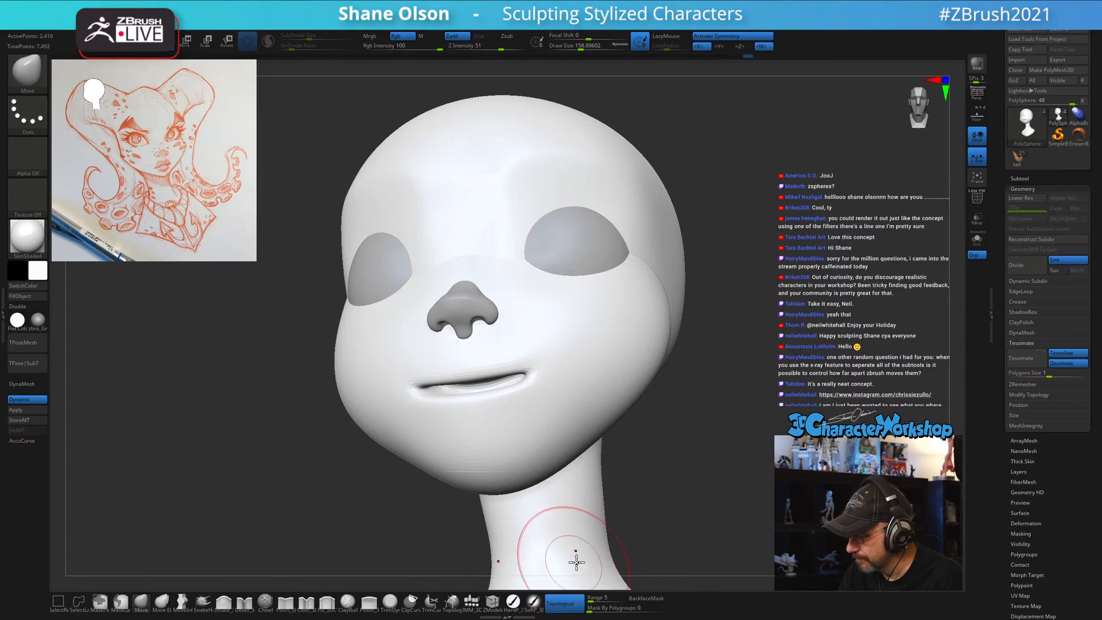
{"action": "left_click_drag", "start_coordinate": [590, 598], "coordinate": [600, 594]}
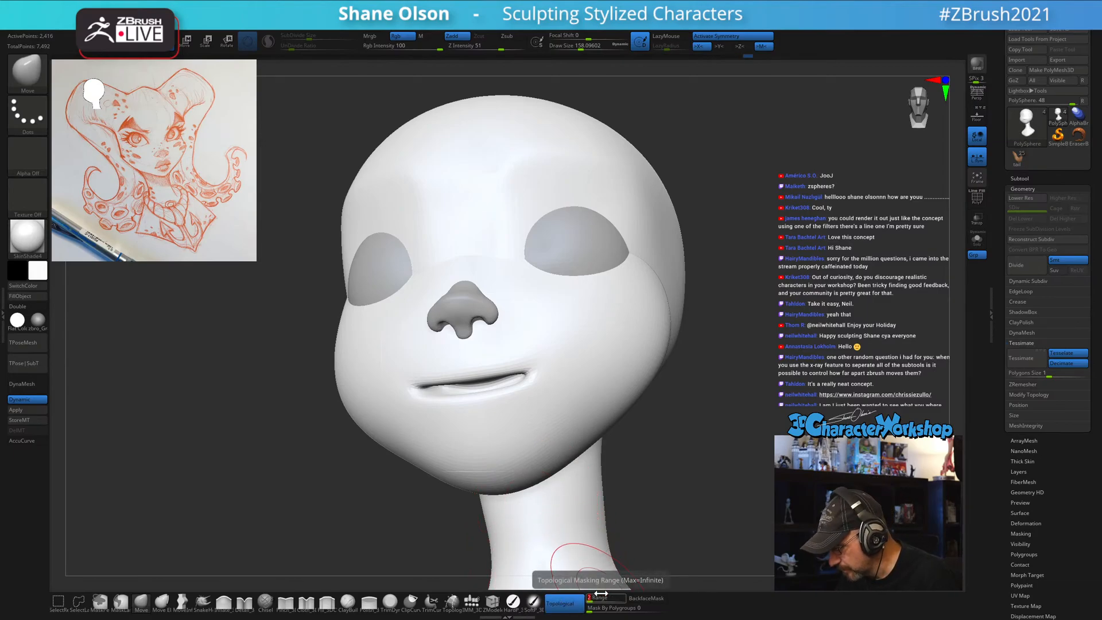
{"action": "right_click_drag", "start_coordinate": [665, 445], "coordinate": [676, 459]}
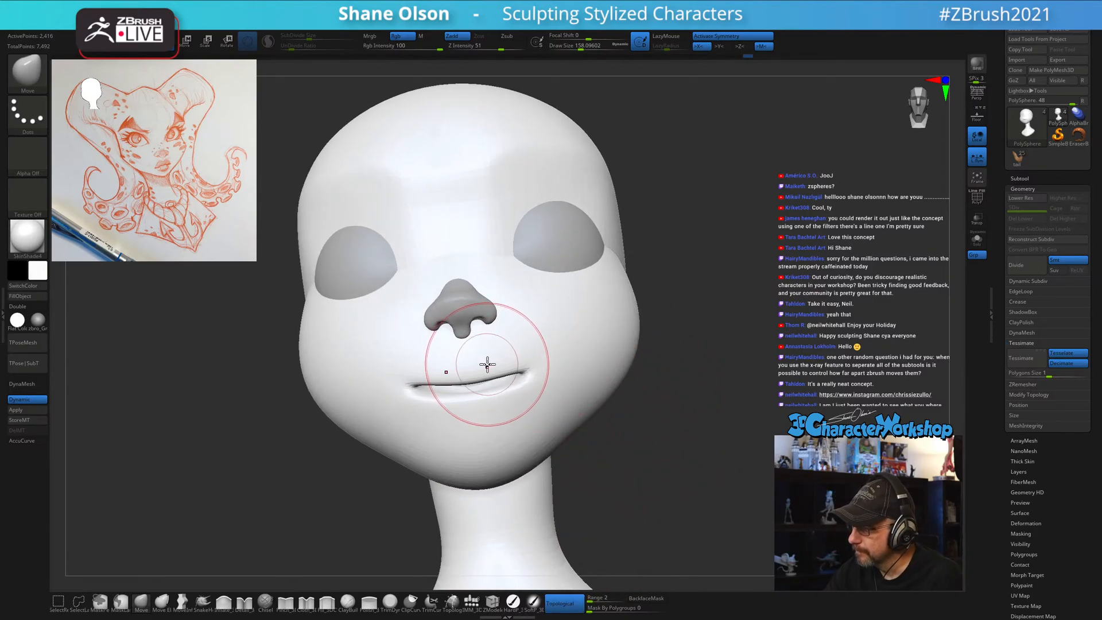
{"action": "left_click_drag", "start_coordinate": [494, 398], "coordinate": [496, 396]}
{"action": "right_click_drag", "start_coordinate": [566, 386], "coordinate": [545, 333]}
{"action": "key", "text": "s"}
{"action": "left_click_drag", "start_coordinate": [533, 374], "coordinate": [537, 374]}
{"action": "mouse_move", "coordinate": [537, 373]}
{"action": "right_mouse_down"}
{"action": "mouse_move", "coordinate": [541, 336]}
{"action": "mouse_move", "coordinate": [531, 371]}
{"action": "mouse_move", "coordinate": [544, 381]}
{"action": "mouse_move", "coordinate": [492, 381]}
{"action": "mouse_move", "coordinate": [534, 406]}
{"action": "mouse_move", "coordinate": [529, 414]}
{"action": "mouse_move", "coordinate": [542, 394]}
{"action": "mouse_move", "coordinate": [511, 392]}
{"action": "right_mouse_up"}
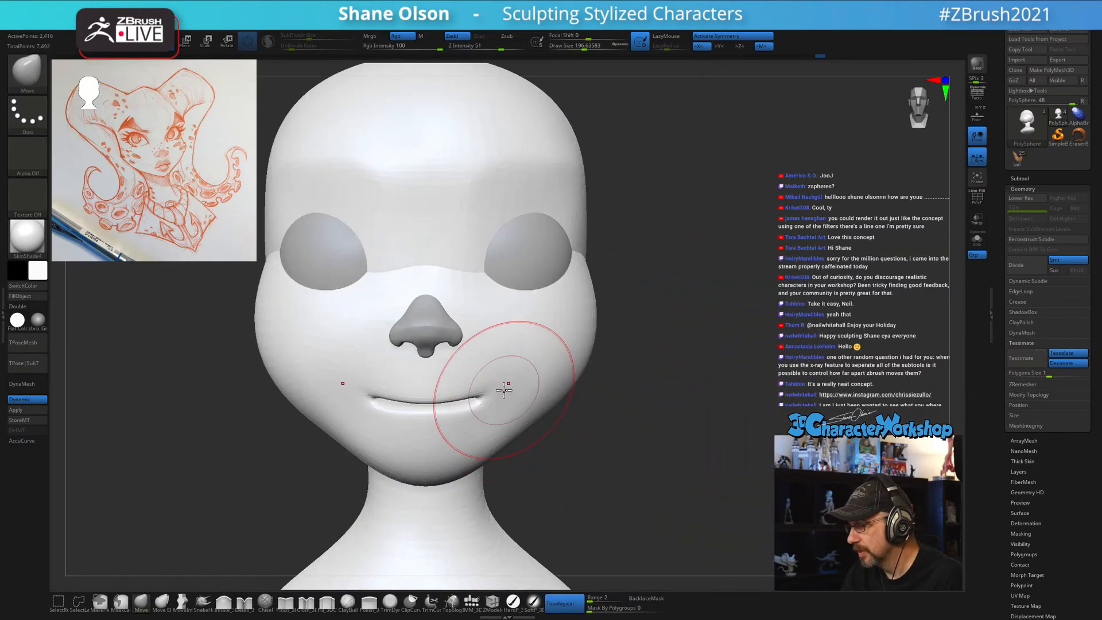
Turn off topological masking and build up the lips around the mouth line with the Inflate brush at a draw size of about 154.
{"action": "key", "text": "s"}
{"action": "left_click_drag", "start_coordinate": [488, 407], "coordinate": [477, 410]}
{"action": "right_click_drag", "start_coordinate": [484, 408], "coordinate": [487, 371]}
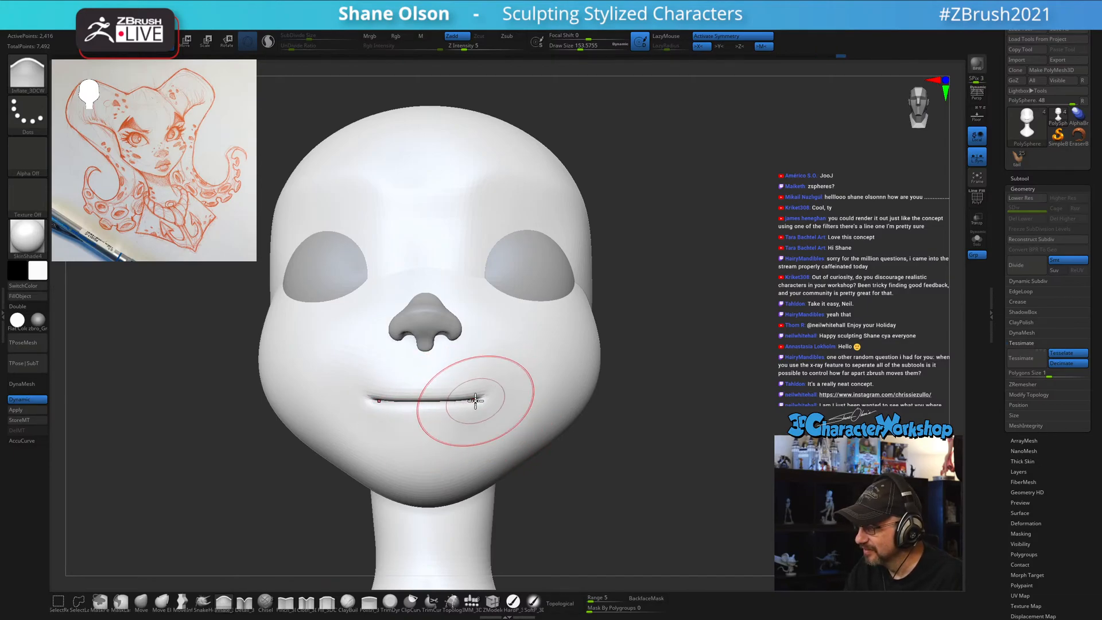
{"action": "left_click_drag", "start_coordinate": [647, 413], "coordinate": [629, 423]}
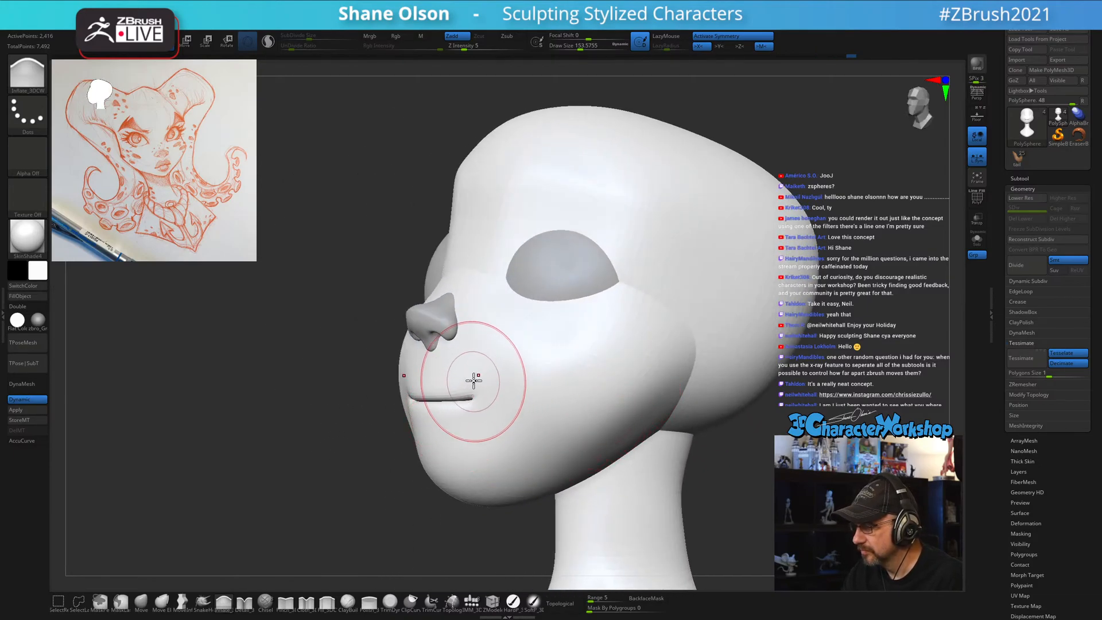
{"action": "right_click_drag", "start_coordinate": [474, 381], "coordinate": [495, 364], "text": "shift"}
Add fullness to the upper and lower lips with the Inflate brush at a draw size of about 68.
{"action": "key", "text": "s"}
{"action": "left_click_drag", "start_coordinate": [460, 382], "coordinate": [409, 389]}
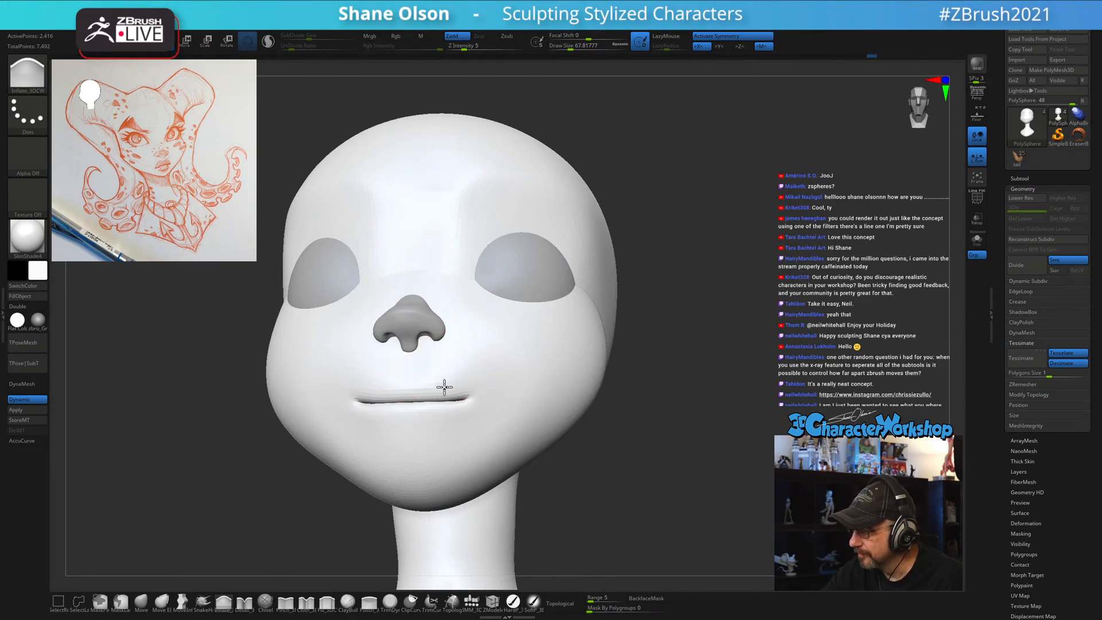
{"action": "mouse_move", "coordinate": [427, 418]}
{"action": "right_mouse_down"}
{"action": "mouse_move", "coordinate": [517, 442]}
{"action": "mouse_move", "coordinate": [507, 431]}
{"action": "right_mouse_up"}
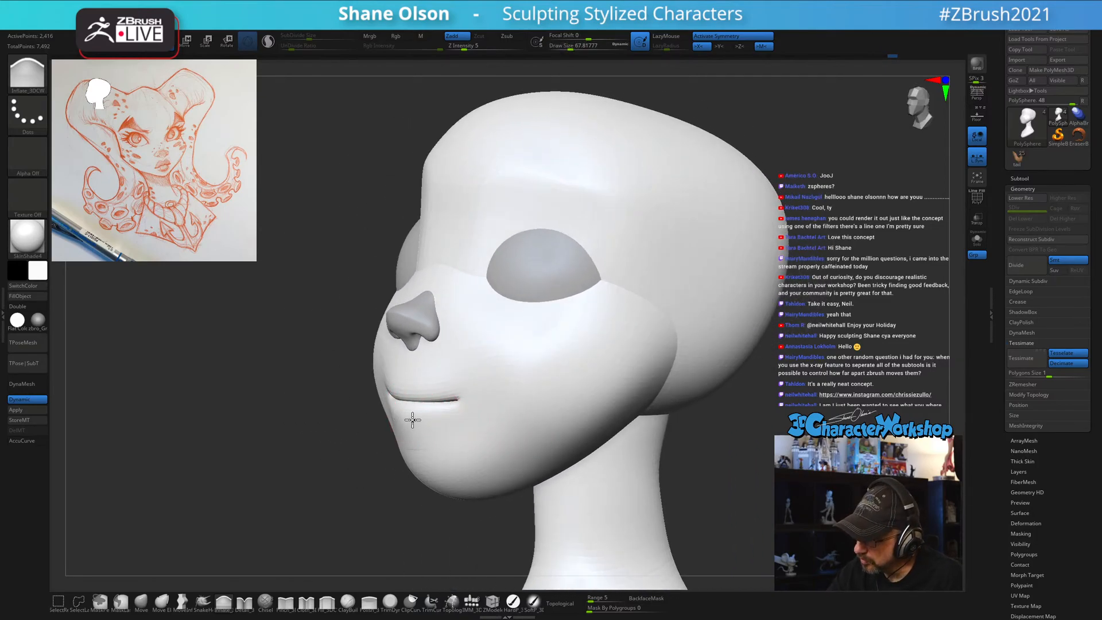
{"action": "mouse_move", "coordinate": [449, 410]}
{"action": "right_mouse_down"}
{"action": "mouse_move", "coordinate": [618, 460]}
{"action": "mouse_move", "coordinate": [712, 436]}
{"action": "right_mouse_up"}
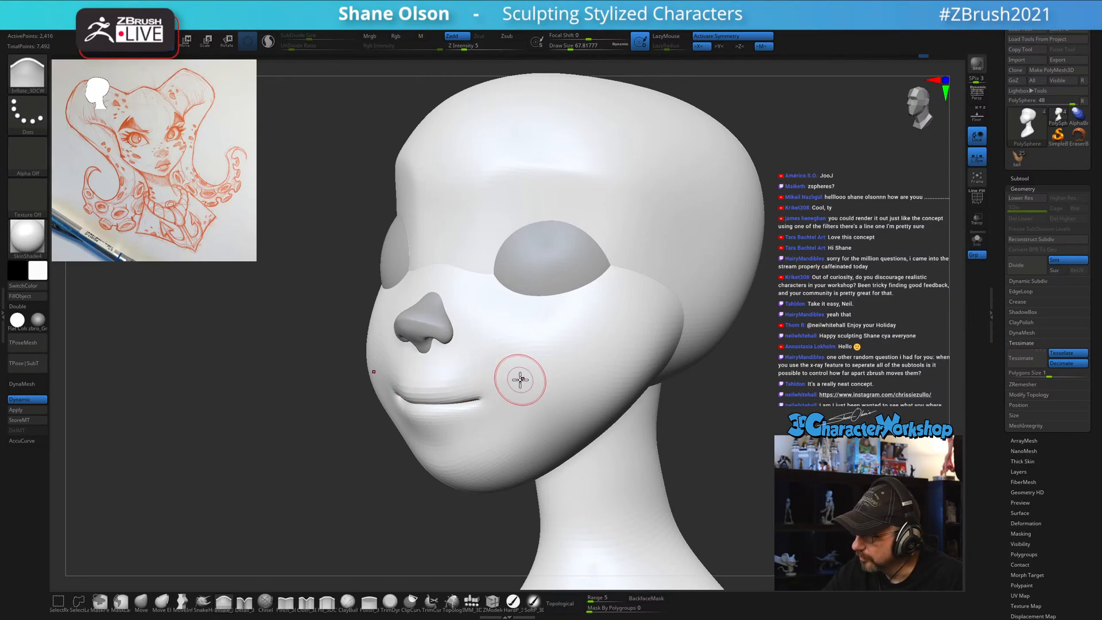
{"action": "mouse_move", "coordinate": [519, 381]}
{"action": "right_mouse_down"}
{"action": "mouse_move", "coordinate": [464, 394]}
{"action": "mouse_move", "coordinate": [524, 408]}
{"action": "mouse_move", "coordinate": [440, 426]}
{"action": "mouse_move", "coordinate": [571, 443]}
{"action": "mouse_move", "coordinate": [498, 474]}
{"action": "right_mouse_up"}
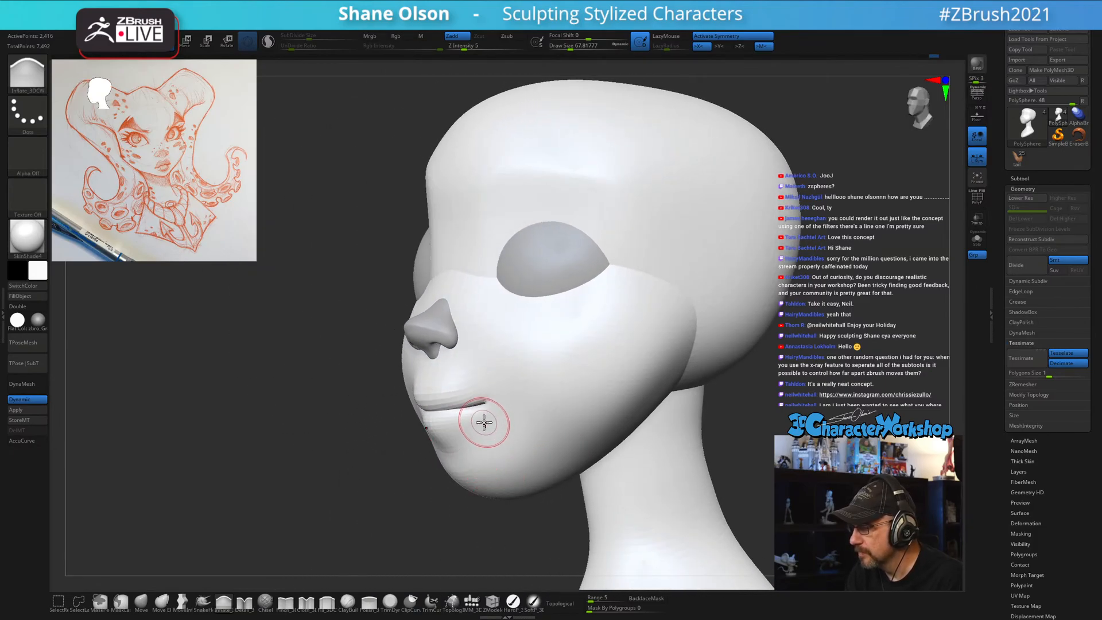
{"action": "mouse_move", "coordinate": [484, 423]}
{"action": "right_mouse_down", "text": "shift"}
{"action": "mouse_move", "coordinate": [430, 419]}
{"action": "mouse_move", "coordinate": [524, 414]}
{"action": "right_mouse_up", "text": "shift"}
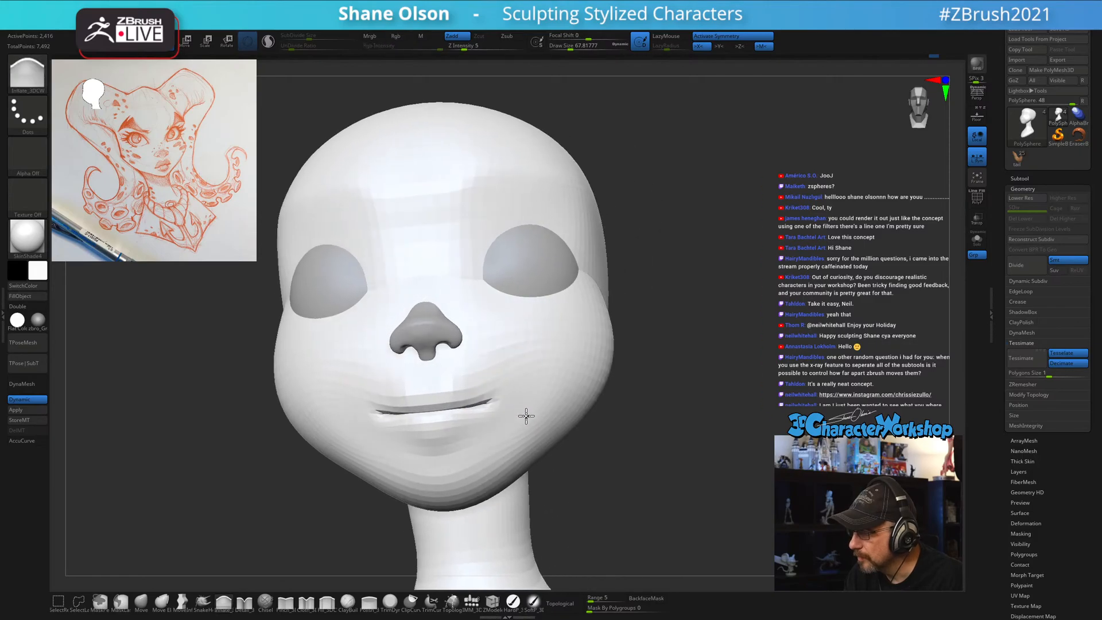
{"action": "mouse_move", "coordinate": [692, 429]}
{"action": "right_mouse_down"}
{"action": "mouse_move", "coordinate": [639, 404]}
{"action": "mouse_move", "coordinate": [678, 454]}
{"action": "right_mouse_up"}
Switch to the Move brush and reshape the chin and lower face in profile at draw sizes of about 197 and 207.
{"action": "key", "text": "s"}
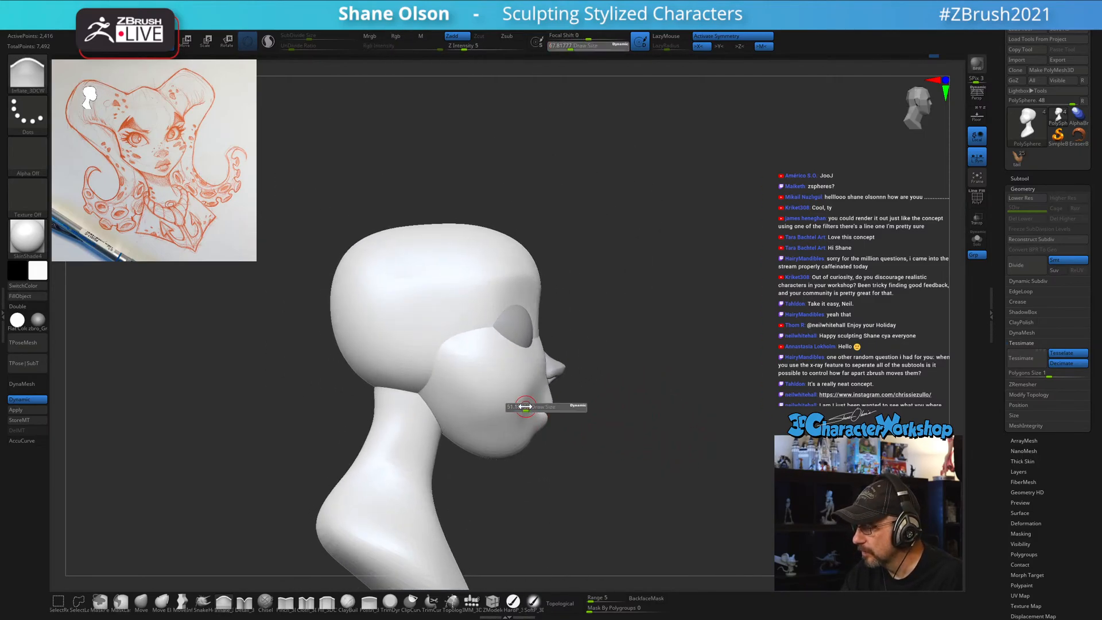
{"action": "left_click_drag", "start_coordinate": [527, 407], "coordinate": [533, 372]}
{"action": "key", "text": "s"}
{"action": "mouse_move", "coordinate": [656, 440]}
{"action": "right_mouse_down"}
{"action": "mouse_move", "coordinate": [643, 455]}
{"action": "mouse_move", "coordinate": [652, 460]}
{"action": "mouse_move", "coordinate": [597, 408]}
{"action": "mouse_move", "coordinate": [609, 409]}
{"action": "right_mouse_up"}
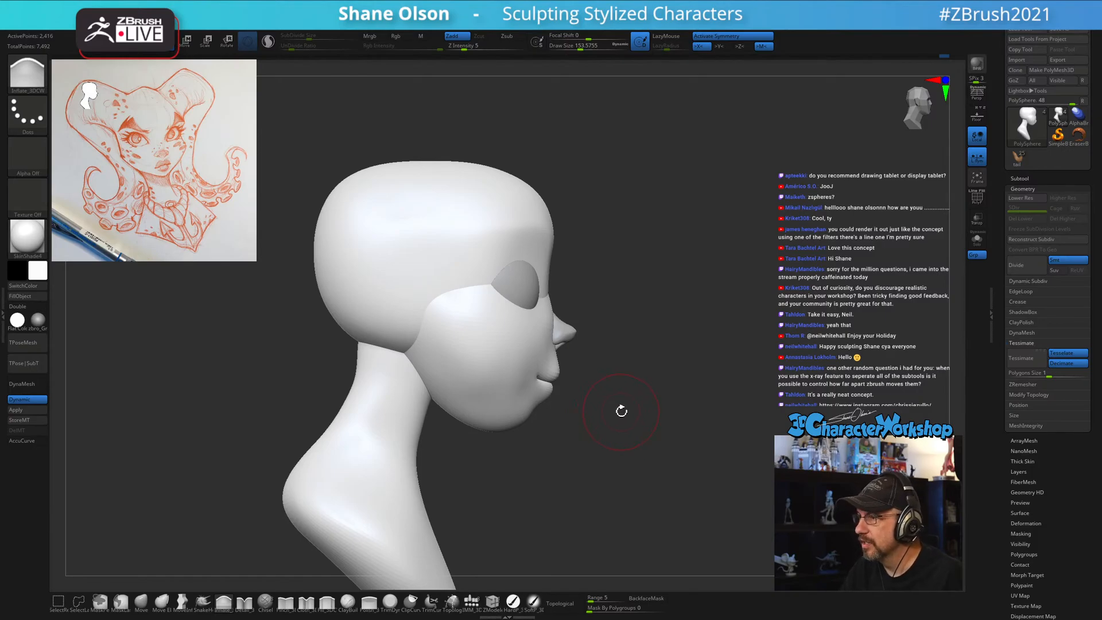
{"action": "left_click", "coordinate": [161, 601]}
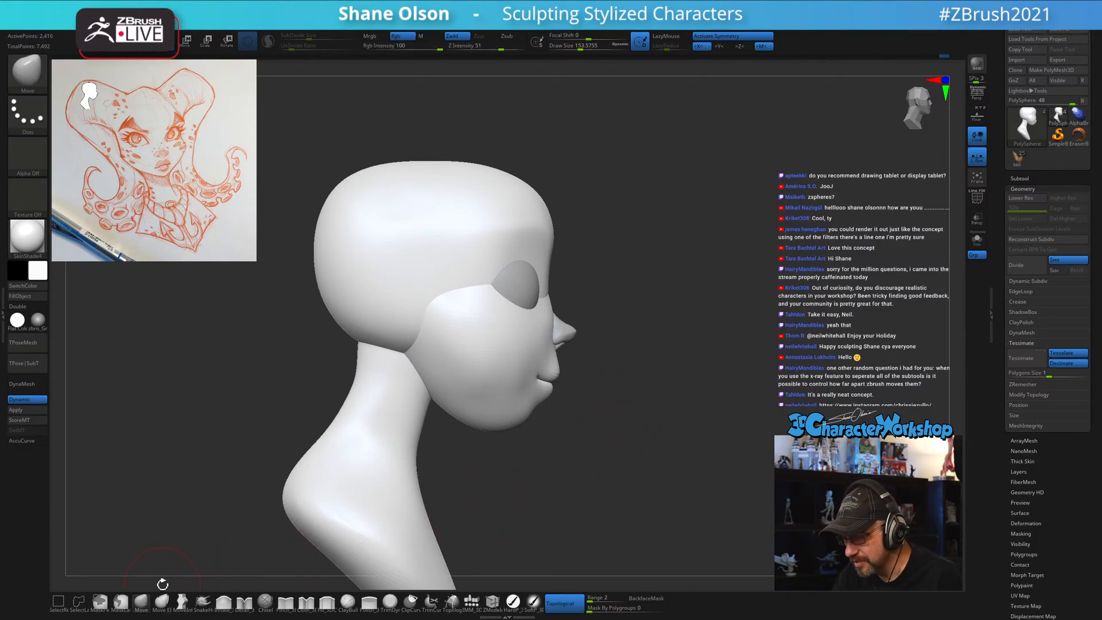
{"action": "key", "text": "s"}
{"action": "left_click_drag", "start_coordinate": [560, 437], "coordinate": [564, 438]}
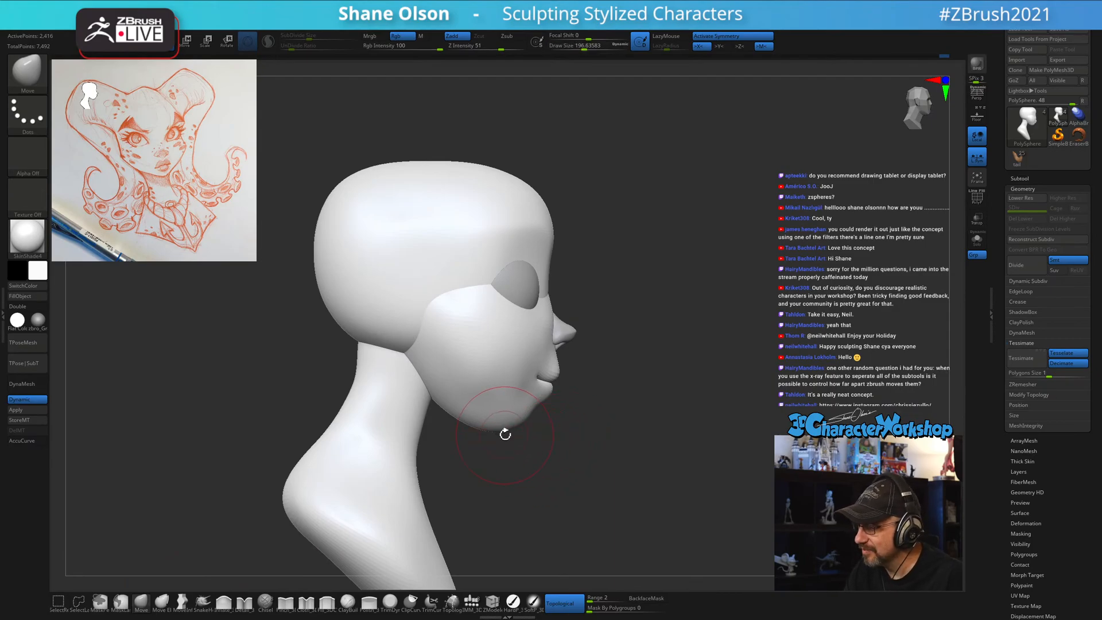
{"action": "key", "text": "s"}
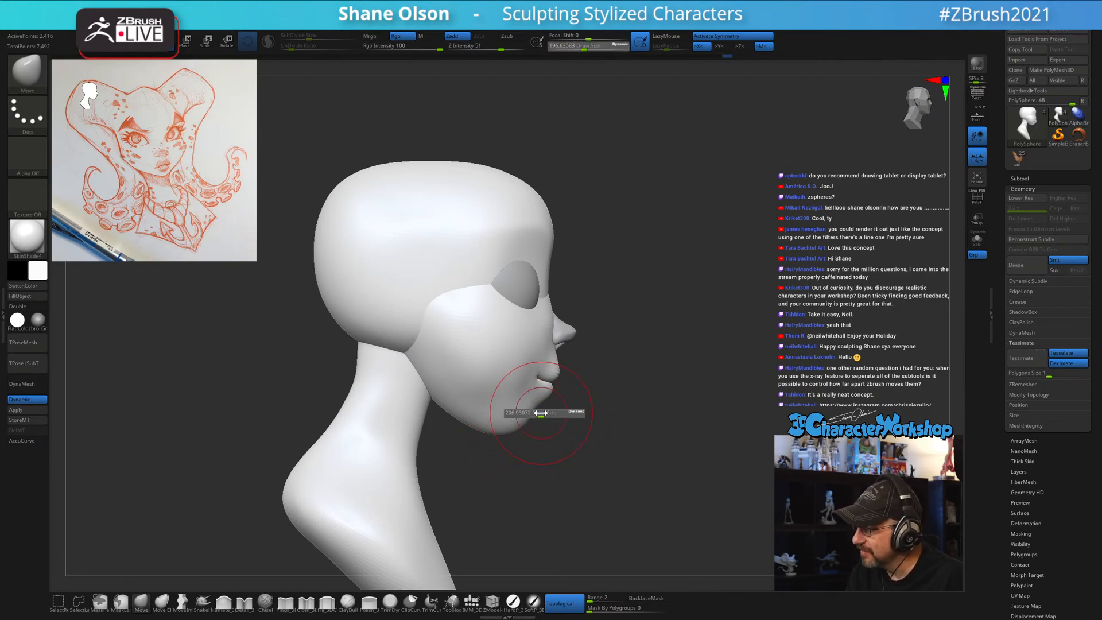
{"action": "left_click_drag", "start_coordinate": [529, 414], "coordinate": [542, 414]}
Refine the lip and chin profile with the Move brush at draw sizes of about 187 and 207.
{"action": "left_click_drag", "start_coordinate": [605, 336], "coordinate": [593, 353], "text": "alt"}
{"action": "key", "text": "s"}
{"action": "key", "text": "s"}
{"action": "left_click_drag", "start_coordinate": [563, 319], "coordinate": [547, 319]}
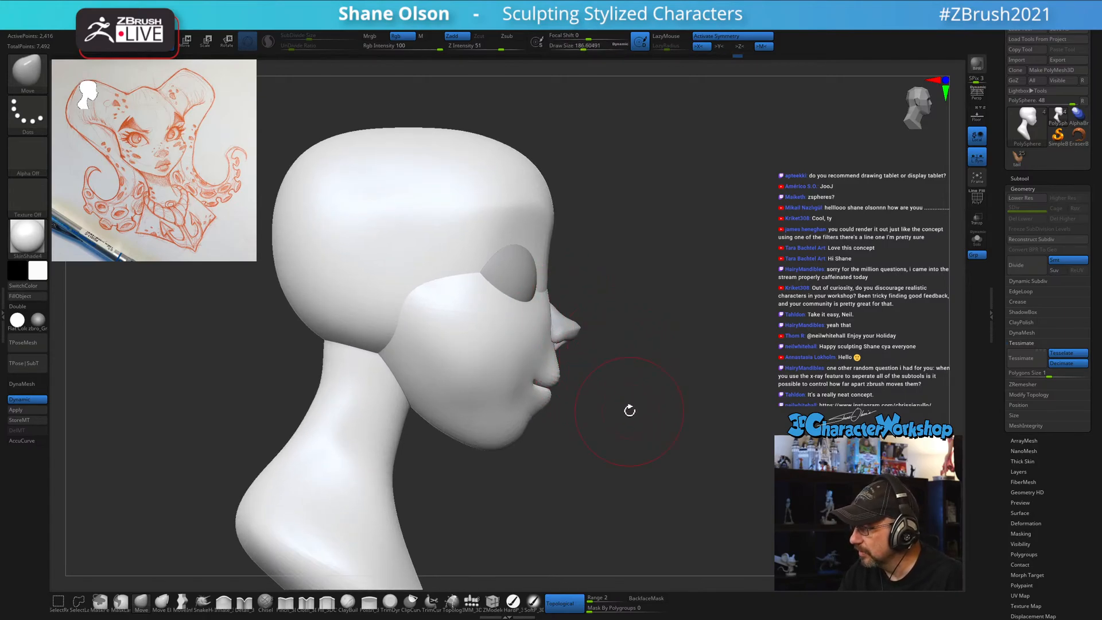
{"action": "left_click_drag", "start_coordinate": [630, 410], "coordinate": [703, 470]}
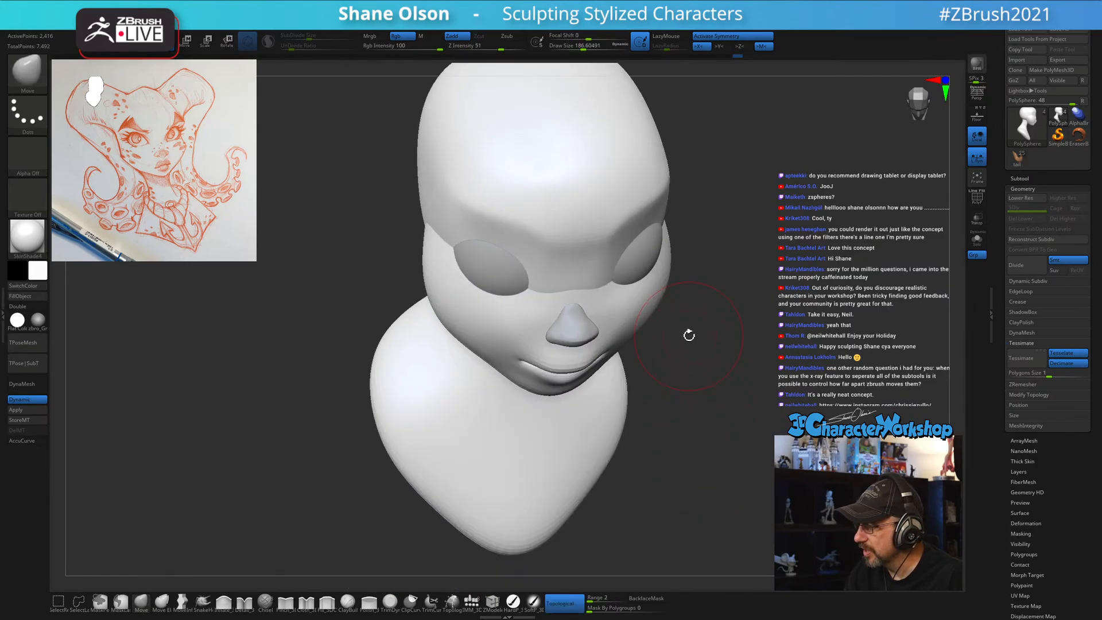
{"action": "mouse_move", "coordinate": [689, 335]}
{"action": "left_mouse_down"}
{"action": "mouse_move", "coordinate": [679, 446]}
{"action": "mouse_move", "coordinate": [660, 448]}
{"action": "mouse_move", "coordinate": [663, 464]}
{"action": "left_mouse_up"}
{"action": "key", "text": "s"}
{"action": "mouse_move", "coordinate": [663, 463]}
{"action": "left_mouse_down", "text": "alt"}
{"action": "mouse_move", "coordinate": [669, 476]}
{"action": "mouse_move", "coordinate": [707, 475]}
{"action": "left_mouse_up", "text": "alt"}
{"action": "key", "text": "s"}
{"action": "key", "text": "s"}
{"action": "mouse_move", "coordinate": [585, 456]}
{"action": "left_mouse_down"}
{"action": "mouse_move", "coordinate": [657, 467]}
{"action": "mouse_move", "coordinate": [645, 475]}
{"action": "mouse_move", "coordinate": [633, 473]}
{"action": "mouse_move", "coordinate": [652, 463]}
{"action": "mouse_move", "coordinate": [640, 436]}
{"action": "mouse_move", "coordinate": [628, 457]}
{"action": "mouse_move", "coordinate": [673, 456]}
{"action": "mouse_move", "coordinate": [616, 455]}
{"action": "left_mouse_up"}
{"action": "key", "text": "s"}
{"action": "key", "text": "s"}
{"action": "key", "text": "s"}
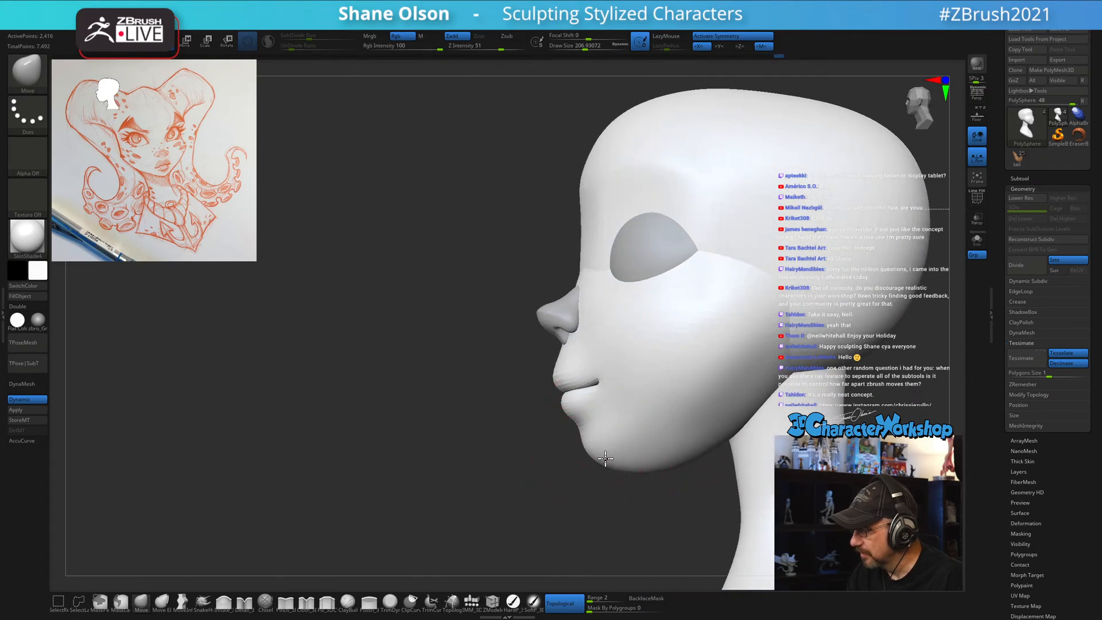
Lift and reshape the underside of the chin and jawline with the Move brush at a draw size of about 268.
{"action": "key", "text": "bracketright"}
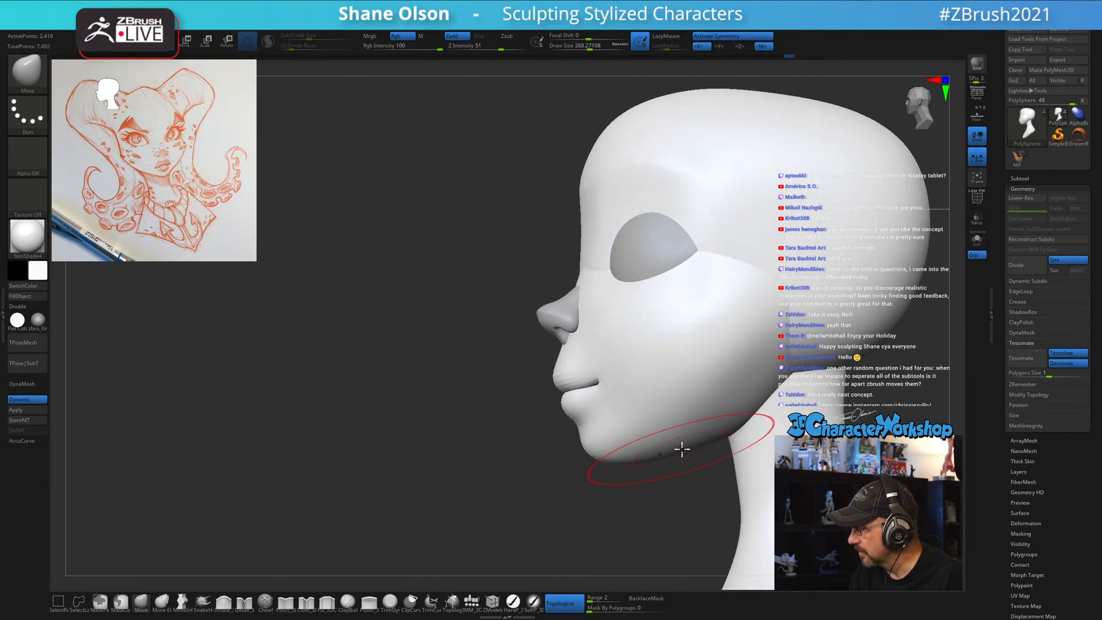
{"action": "left_click_drag", "start_coordinate": [716, 422], "coordinate": [728, 410]}
{"action": "mouse_move", "coordinate": [652, 486]}
{"action": "left_mouse_down"}
{"action": "mouse_move", "coordinate": [697, 478]}
{"action": "mouse_move", "coordinate": [627, 483]}
{"action": "left_mouse_up"}
{"action": "left_click_drag", "start_coordinate": [691, 450], "coordinate": [689, 440]}
{"action": "mouse_move", "coordinate": [684, 488]}
{"action": "left_mouse_down"}
{"action": "mouse_move", "coordinate": [683, 439]}
{"action": "mouse_move", "coordinate": [646, 482]}
{"action": "mouse_move", "coordinate": [667, 482]}
{"action": "mouse_move", "coordinate": [704, 419]}
{"action": "mouse_move", "coordinate": [699, 436]}
{"action": "left_mouse_up"}
Adjust the jaw and mouth area from the front with the Move brush at a draw size of about 154.
{"action": "key", "text": "s"}
{"action": "key", "text": "s"}
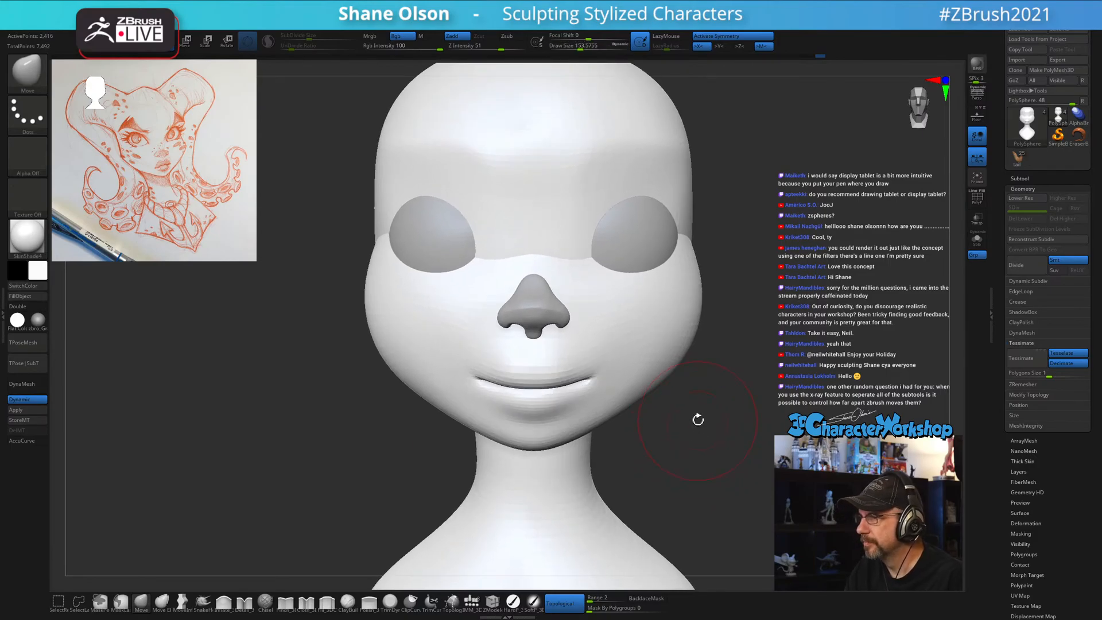
{"action": "left_click_drag", "start_coordinate": [667, 441], "coordinate": [671, 434]}
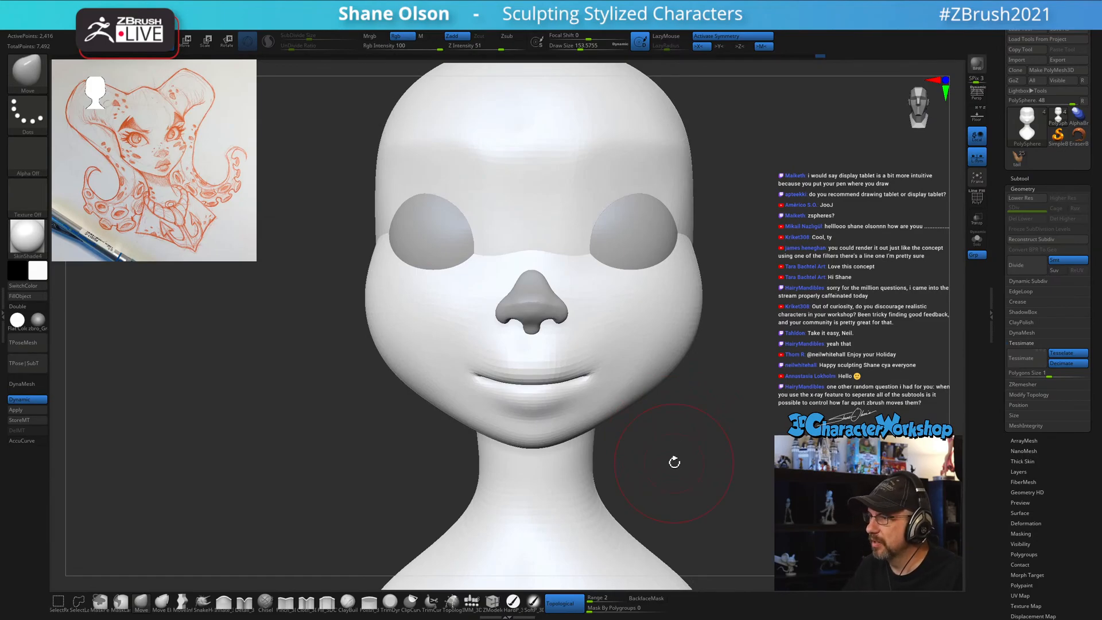
{"action": "mouse_move", "coordinate": [682, 397]}
{"action": "left_mouse_down"}
{"action": "mouse_move", "coordinate": [689, 411]}
{"action": "mouse_move", "coordinate": [701, 396]}
{"action": "mouse_move", "coordinate": [685, 412]}
{"action": "left_mouse_up"}
{"action": "key", "text": "s"}
{"action": "left_click", "coordinate": [672, 445]}
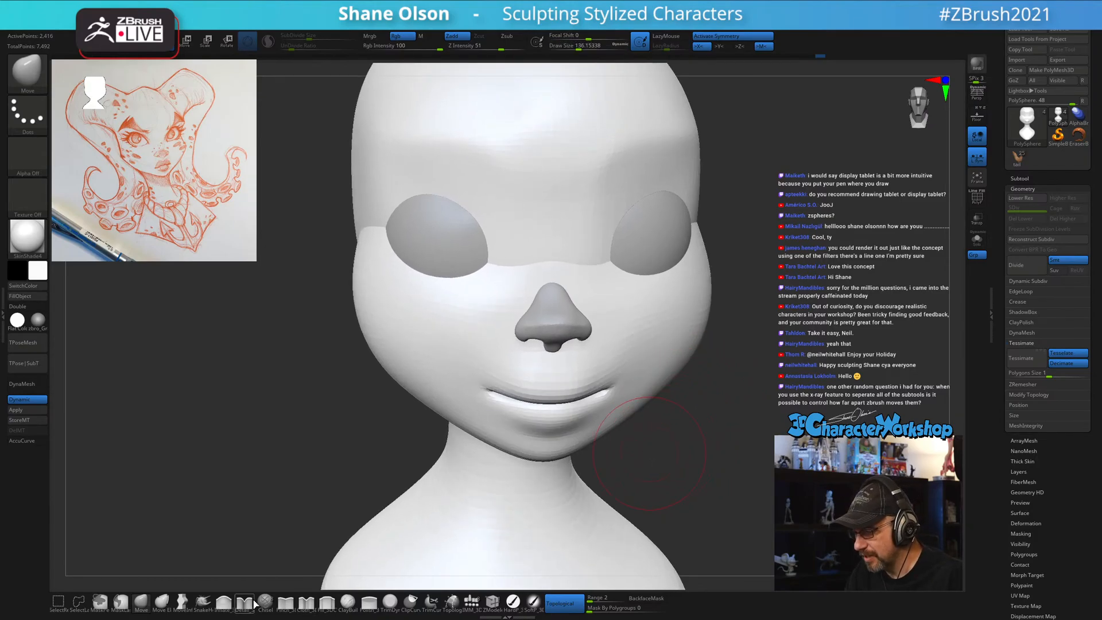
Sharpen the upper lip's edge with the Pinch brush at a draw size of about 83.
{"action": "left_click", "coordinate": [285, 602]}
{"action": "key", "text": "s"}
{"action": "left_click_drag", "start_coordinate": [657, 457], "coordinate": [643, 435]}
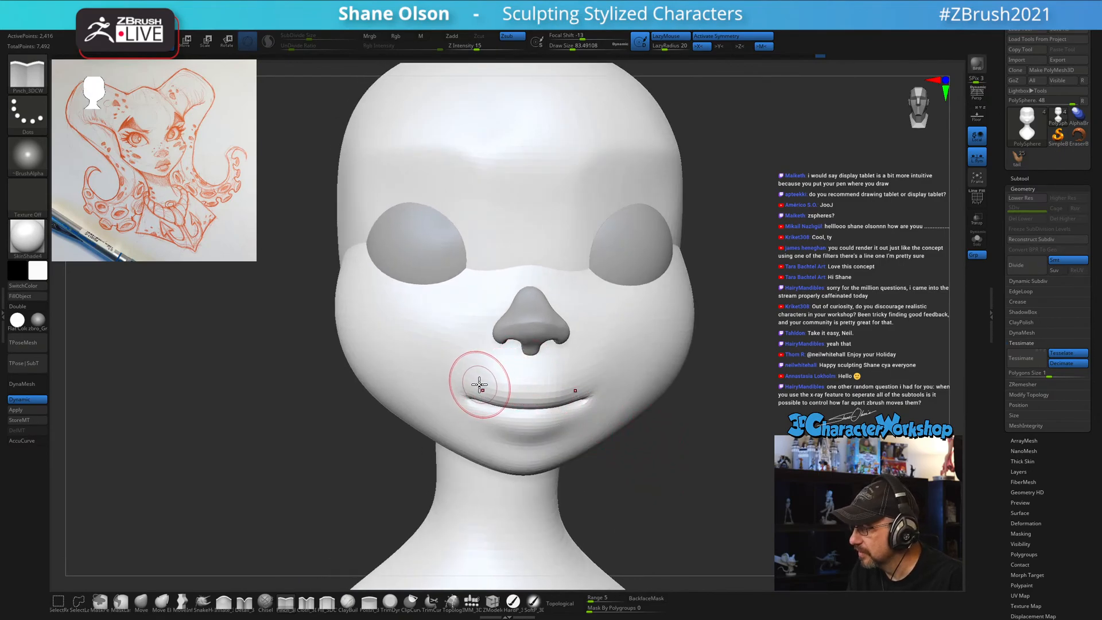
{"action": "left_click_drag", "start_coordinate": [480, 386], "coordinate": [536, 369]}
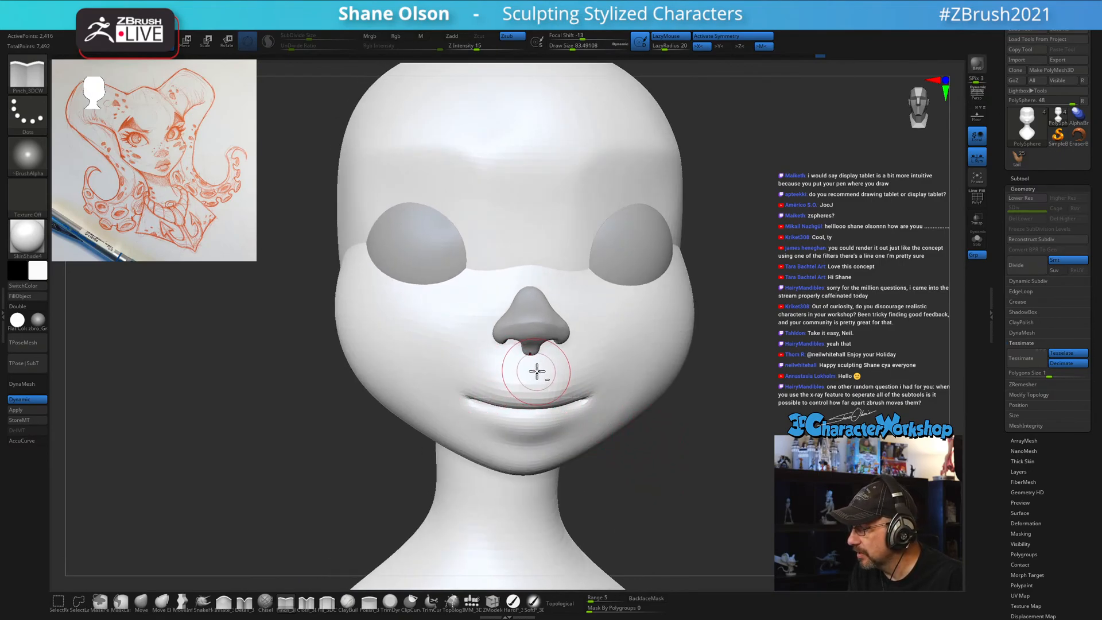
{"action": "mouse_move", "coordinate": [714, 455]}
{"action": "left_mouse_down"}
{"action": "mouse_move", "coordinate": [726, 463]}
{"action": "mouse_move", "coordinate": [712, 431]}
{"action": "mouse_move", "coordinate": [732, 422]}
{"action": "left_mouse_up"}
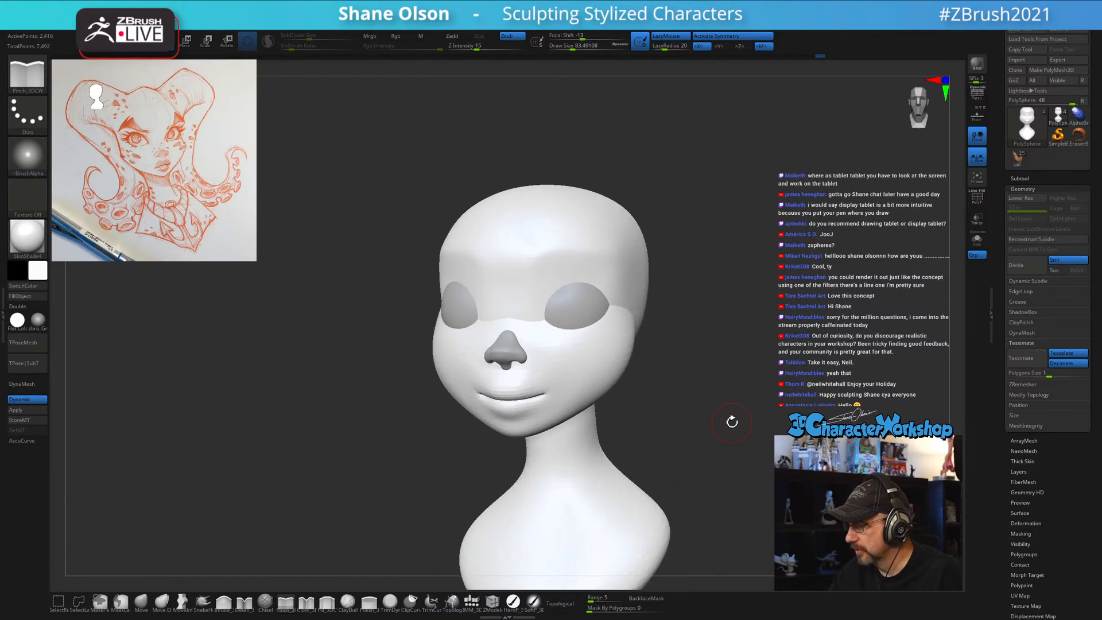
Apply dynamic subdivision to the head, keep only subdivision level 2 by deleting the others, and turn dynamic subdivision back on.
{"action": "key", "text": "s"}
{"action": "mouse_move", "coordinate": [770, 293]}
{"action": "left_mouse_down"}
{"action": "mouse_move", "coordinate": [783, 319]}
{"action": "mouse_move", "coordinate": [698, 327]}
{"action": "mouse_move", "coordinate": [720, 333]}
{"action": "mouse_move", "coordinate": [804, 293]}
{"action": "mouse_move", "coordinate": [729, 361]}
{"action": "left_mouse_up"}
{"action": "key", "text": "s"}
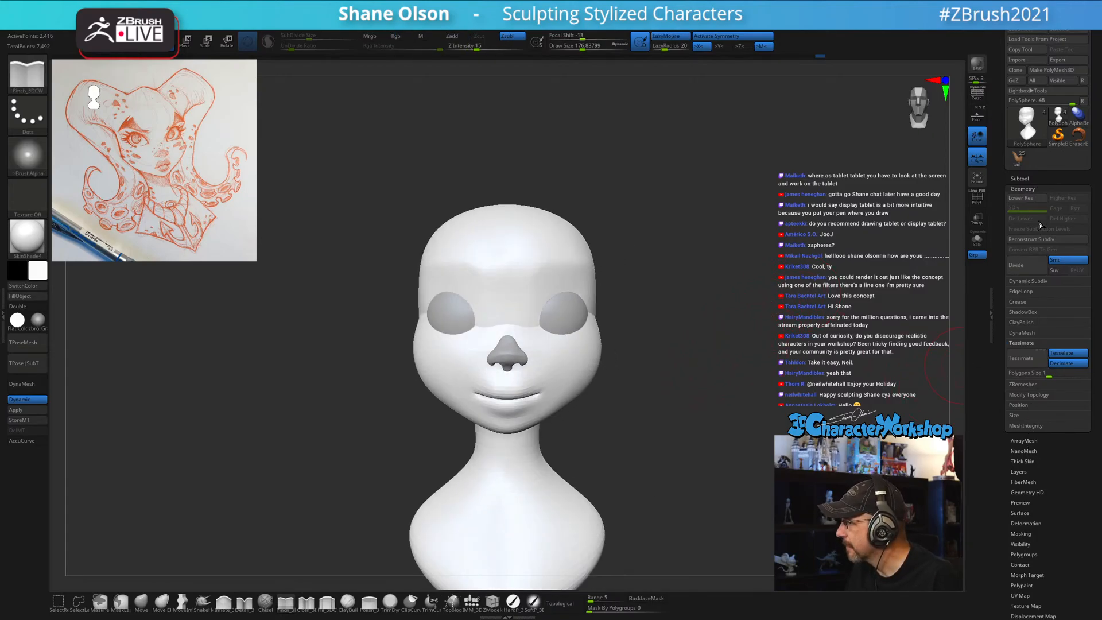
{"action": "left_click", "coordinate": [28, 411]}
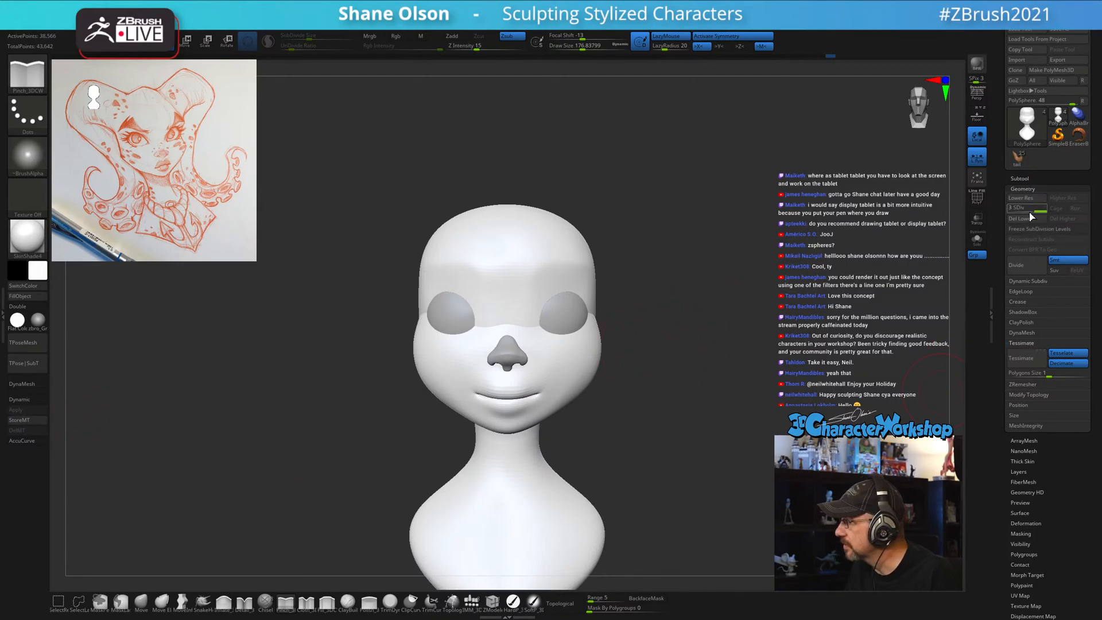
{"action": "left_click_drag", "start_coordinate": [1031, 209], "coordinate": [1026, 211]}
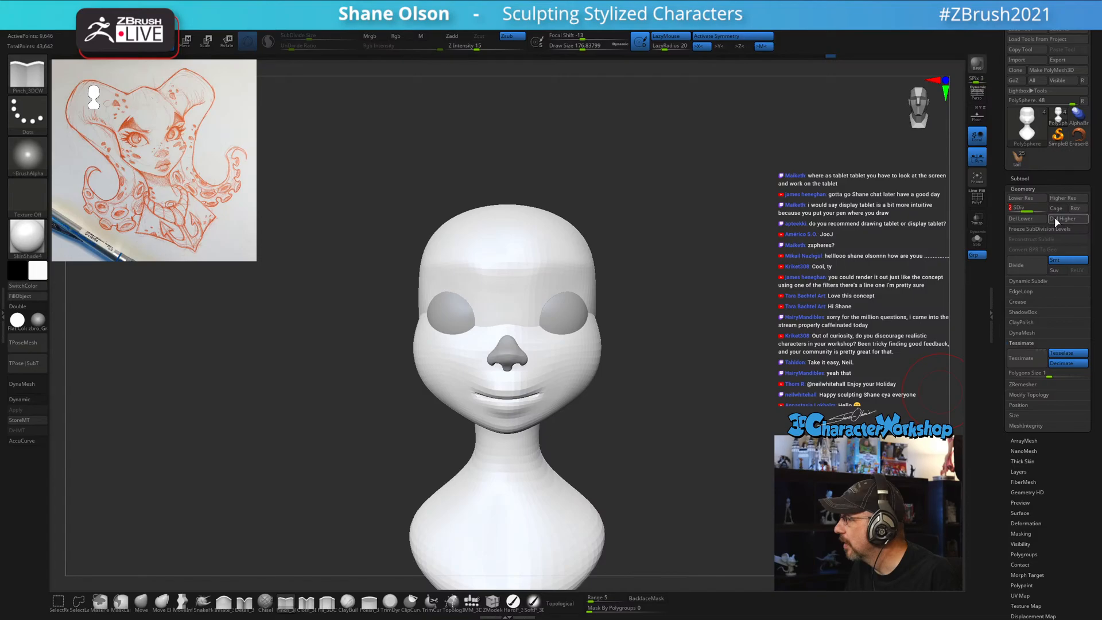
{"action": "left_click", "coordinate": [1057, 220]}
{"action": "left_click", "coordinate": [1020, 219]}
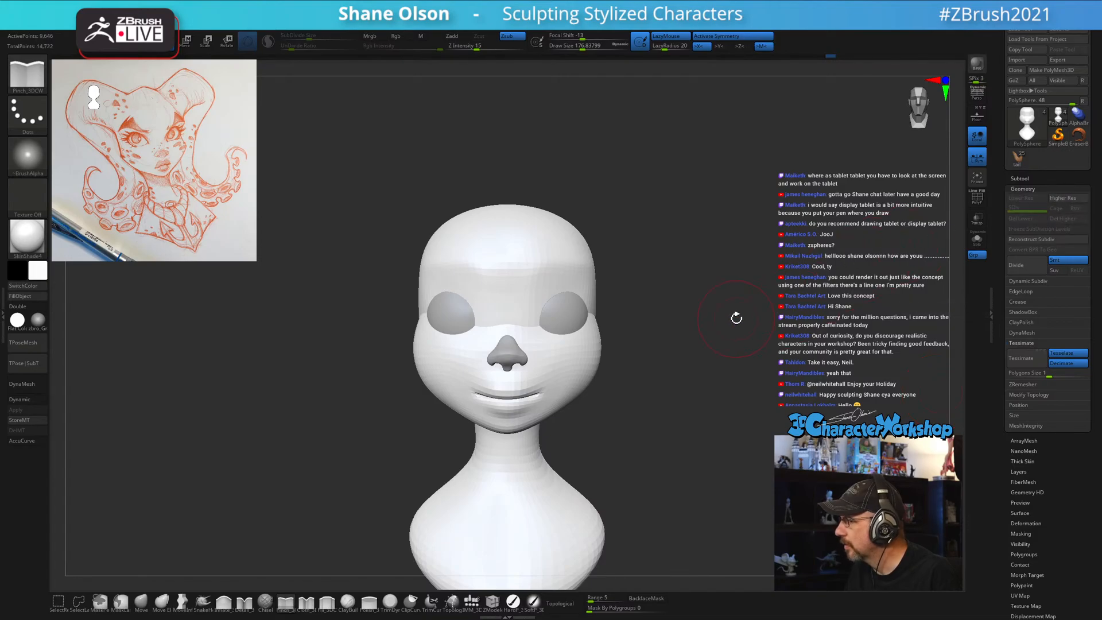
{"action": "key", "text": "shift"}
{"action": "key", "text": "d"}
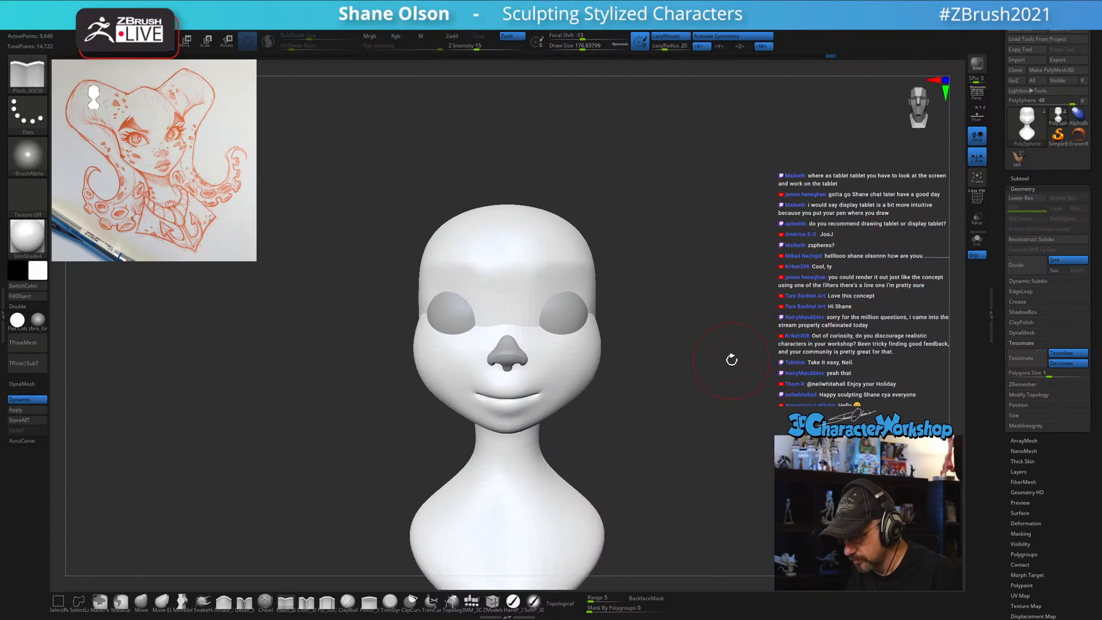
Reshape the chin and jaw from several angles with the Move brush, reaching a draw size of about 299.
{"action": "left_click_drag", "start_coordinate": [730, 326], "coordinate": [724, 391], "text": "alt"}
{"action": "key", "text": "s"}
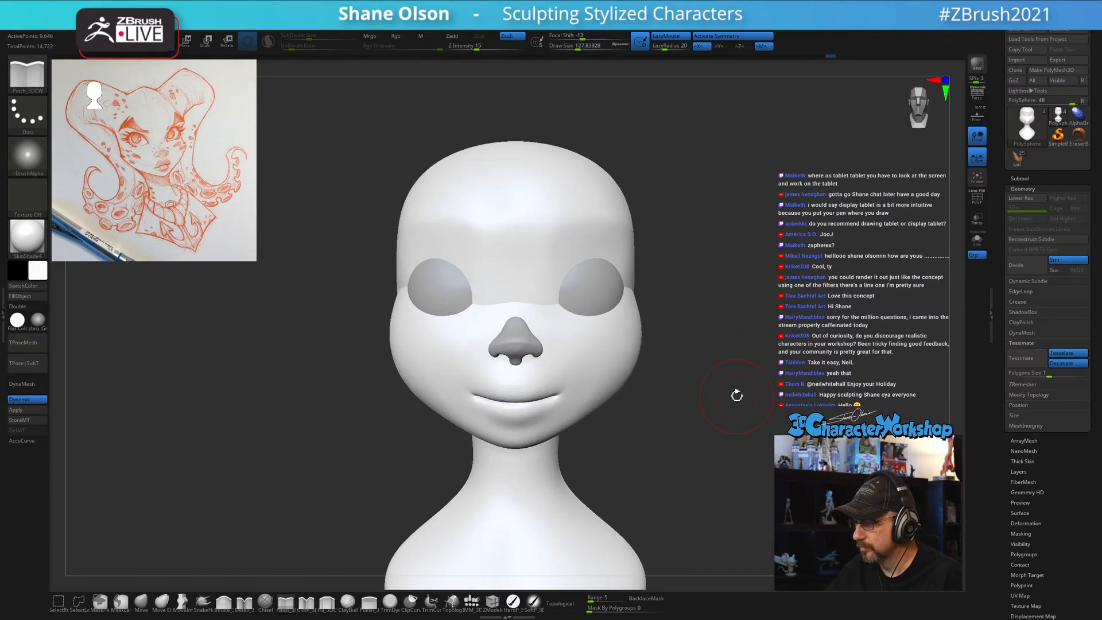
{"action": "left_click", "coordinate": [142, 603]}
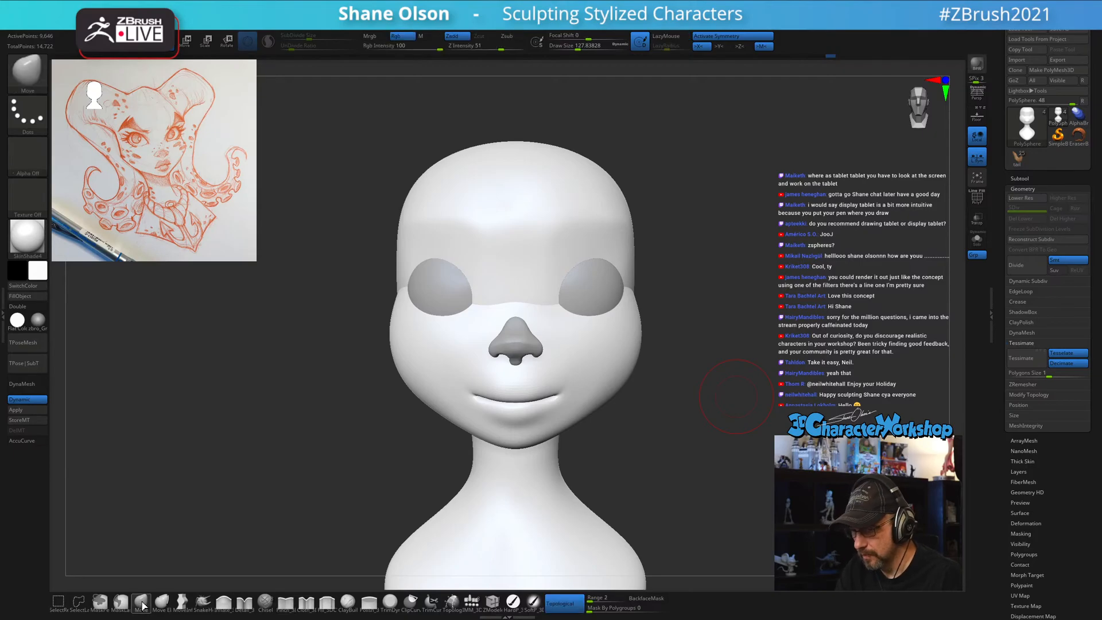
{"action": "mouse_move", "coordinate": [666, 419]}
{"action": "left_mouse_down", "text": "alt"}
{"action": "mouse_move", "coordinate": [666, 430]}
{"action": "mouse_move", "coordinate": [686, 432]}
{"action": "left_mouse_up", "text": "alt"}
{"action": "key", "text": "s"}
{"action": "mouse_move", "coordinate": [694, 384]}
{"action": "left_mouse_down"}
{"action": "mouse_move", "coordinate": [684, 357]}
{"action": "mouse_move", "coordinate": [695, 372]}
{"action": "mouse_move", "coordinate": [715, 357]}
{"action": "mouse_move", "coordinate": [676, 346]}
{"action": "mouse_move", "coordinate": [672, 364]}
{"action": "mouse_move", "coordinate": [688, 364]}
{"action": "mouse_move", "coordinate": [646, 352]}
{"action": "left_mouse_up"}
{"action": "key", "text": "s"}
{"action": "key", "text": "s"}
{"action": "key", "text": "s"}
{"action": "left_click_drag", "start_coordinate": [687, 357], "coordinate": [665, 359]}
{"action": "left_click_drag", "start_coordinate": [580, 449], "coordinate": [551, 456]}
{"action": "left_click_drag", "start_coordinate": [766, 418], "coordinate": [768, 381], "text": "alt"}
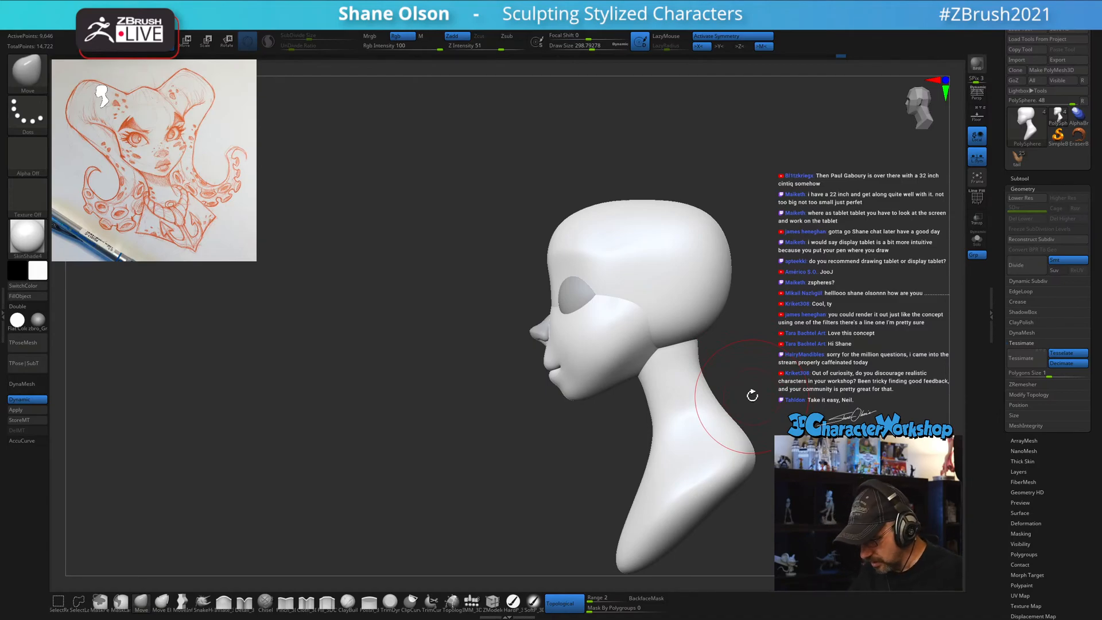
{"action": "left_click_drag", "start_coordinate": [741, 377], "coordinate": [684, 381]}
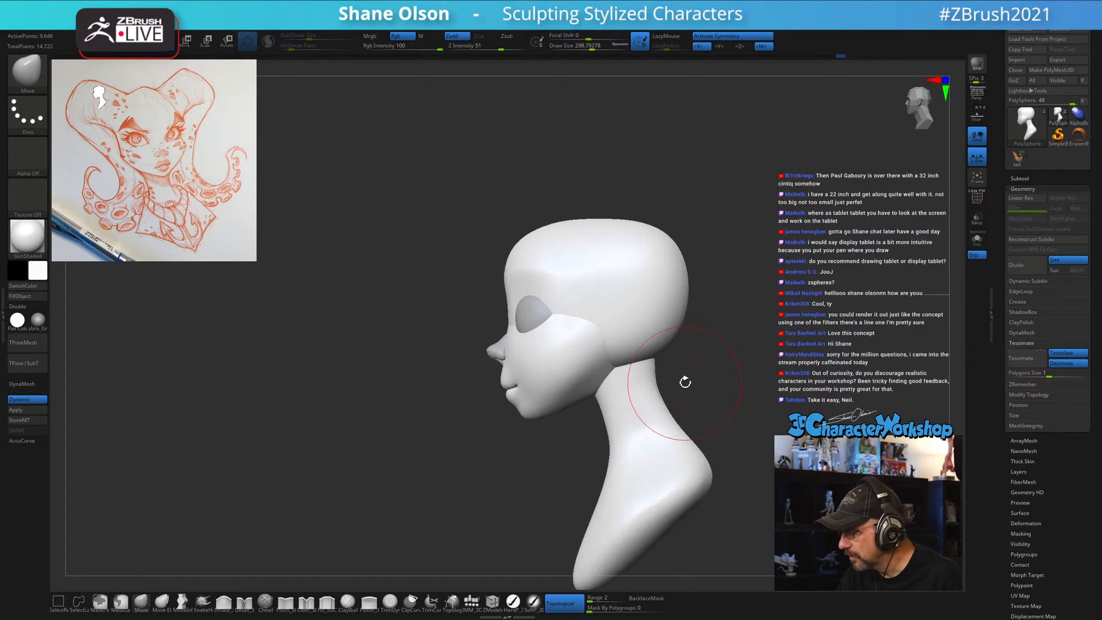
Mask the head, shift the neck and shoulders slightly forward with the gizmo, and invert the mask to protect the body.
{"action": "key", "text": "w"}
{"action": "left_click", "coordinate": [658, 456], "text": "ctrl"}
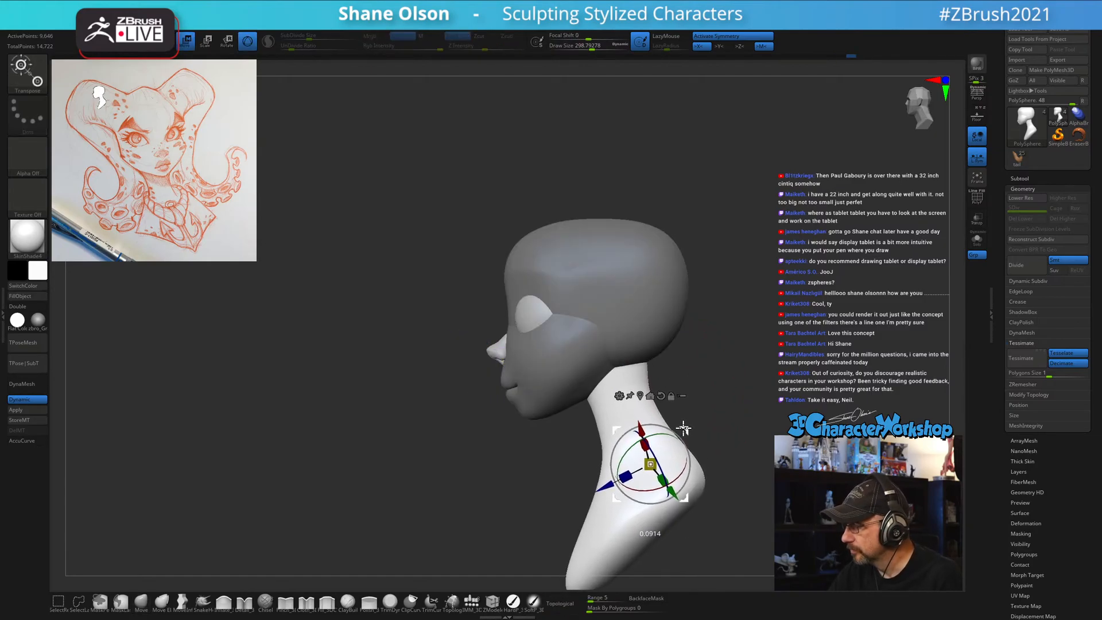
{"action": "mouse_move", "coordinate": [707, 402]}
{"action": "left_mouse_down"}
{"action": "mouse_move", "coordinate": [745, 391]}
{"action": "mouse_move", "coordinate": [721, 387]}
{"action": "mouse_move", "coordinate": [710, 434]}
{"action": "left_mouse_up"}
{"action": "key", "text": "q"}
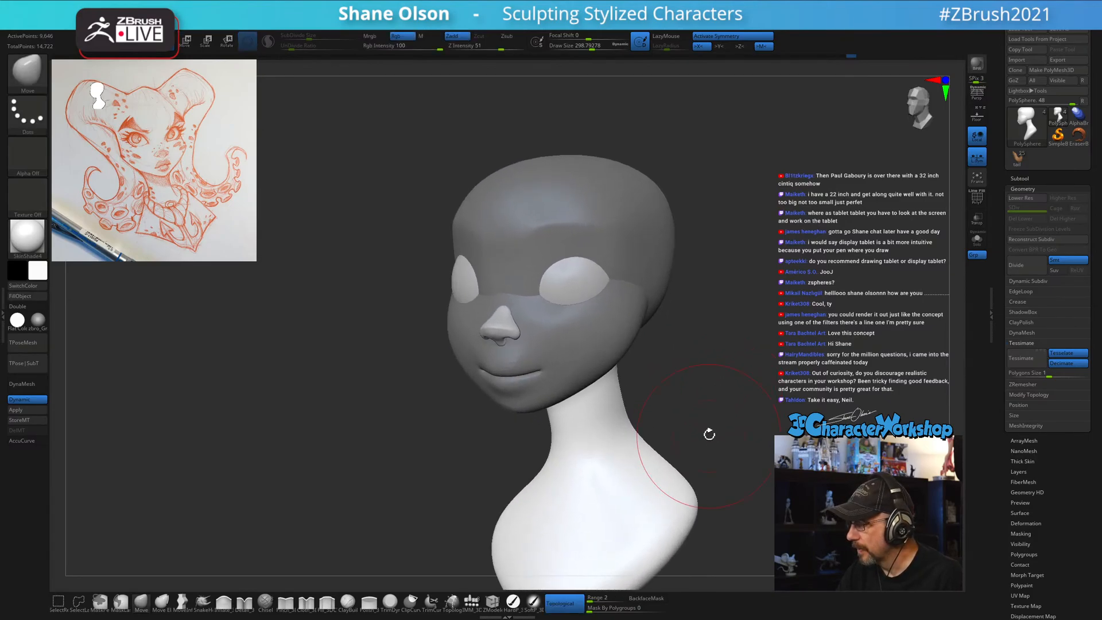
{"action": "mouse_move", "coordinate": [682, 380]}
{"action": "left_mouse_down"}
{"action": "mouse_move", "coordinate": [686, 367]}
{"action": "mouse_move", "coordinate": [691, 376]}
{"action": "left_mouse_up"}
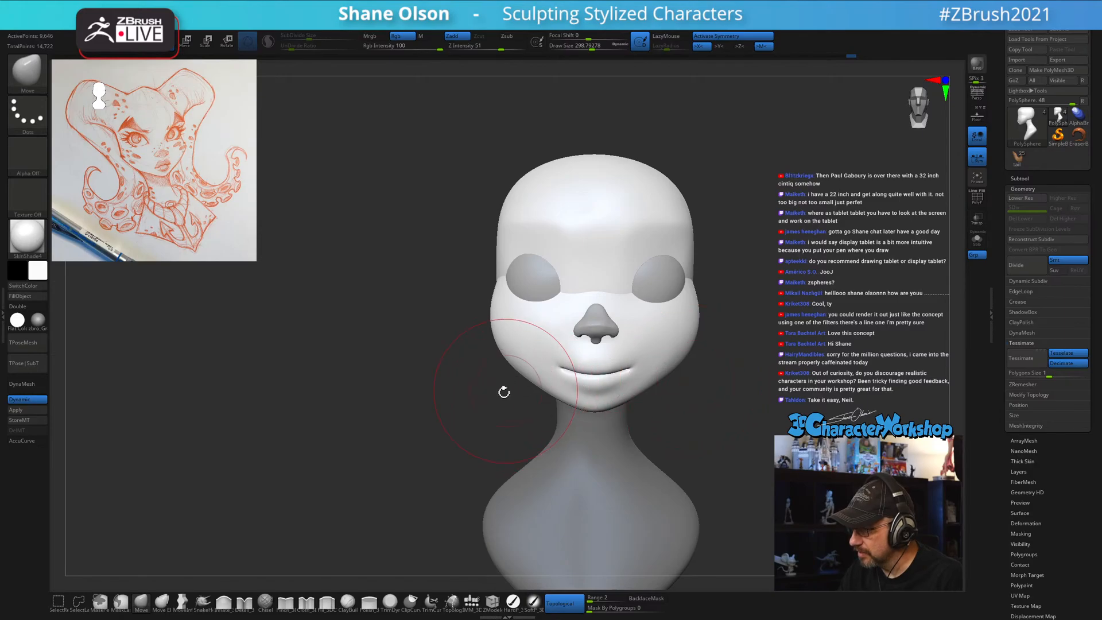
Slim the cheeks and jaw of the unmasked head with the Move brush at draw sizes of about 299 and 286.
{"action": "left_click_drag", "start_coordinate": [385, 419], "coordinate": [443, 402], "text": "alt"}
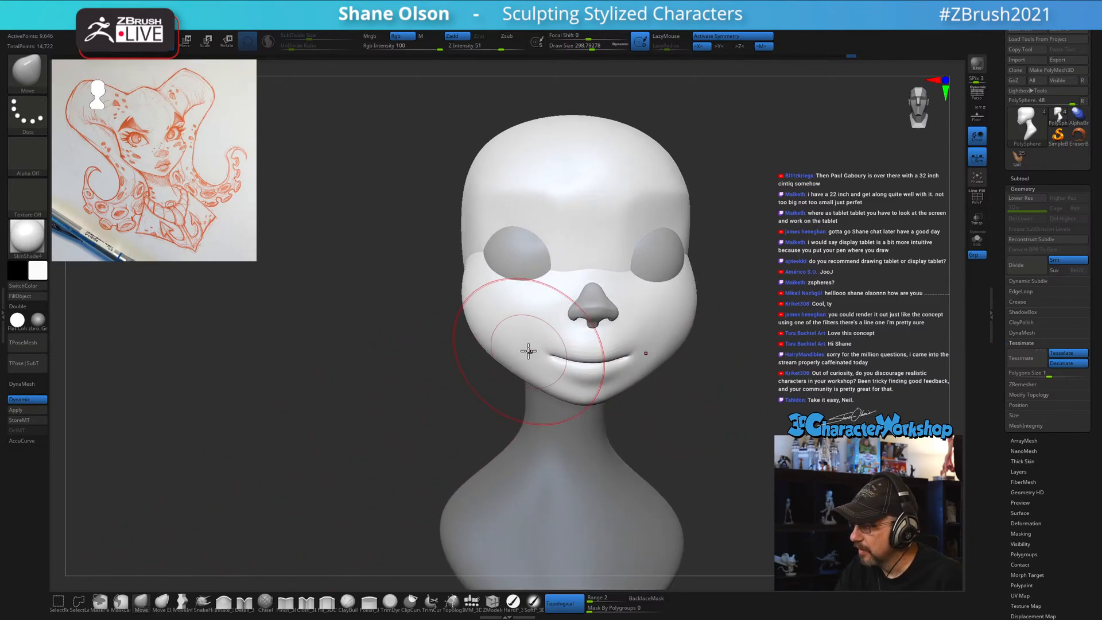
{"action": "key", "text": "s"}
{"action": "left_click_drag", "start_coordinate": [488, 346], "coordinate": [491, 346]}
{"action": "left_click_drag", "start_coordinate": [480, 350], "coordinate": [484, 329]}
{"action": "left_click_drag", "start_coordinate": [447, 367], "coordinate": [532, 355]}
{"action": "left_click_drag", "start_coordinate": [706, 376], "coordinate": [652, 393]}
{"action": "key", "text": "s"}
{"action": "left_click_drag", "start_coordinate": [488, 313], "coordinate": [459, 310]}
{"action": "key", "text": "s"}
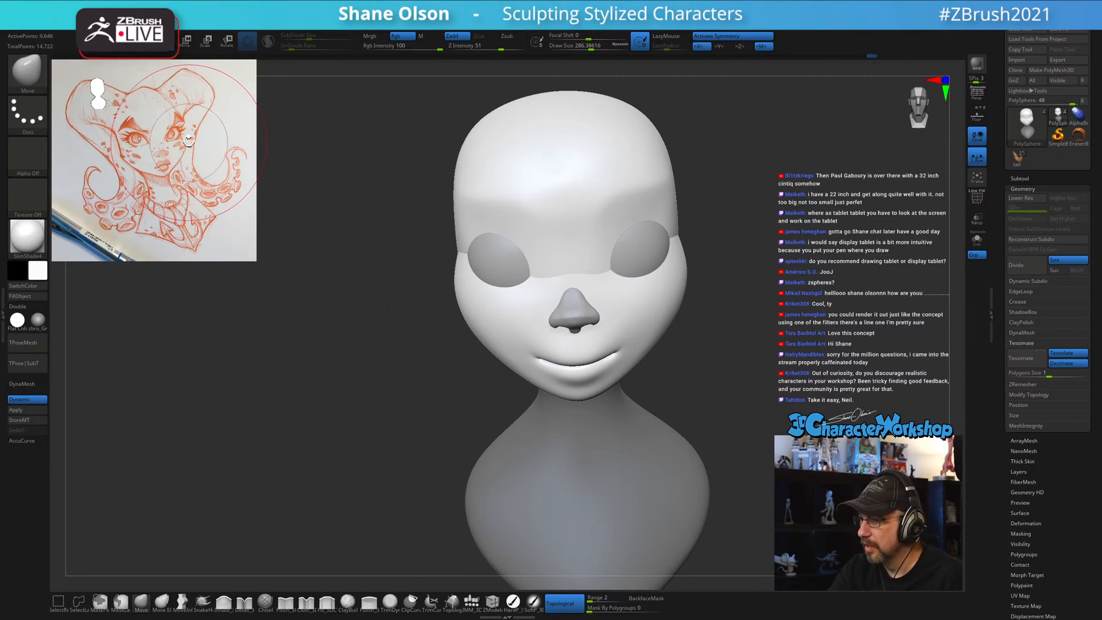
Refine the jawline and side of the head in profile with the Move brush at a draw size of about 223.
{"action": "key", "text": "s"}
{"action": "mouse_move", "coordinate": [705, 349]}
{"action": "left_mouse_down"}
{"action": "mouse_move", "coordinate": [670, 308]}
{"action": "mouse_move", "coordinate": [729, 333]}
{"action": "mouse_move", "coordinate": [684, 334]}
{"action": "mouse_move", "coordinate": [701, 330]}
{"action": "left_mouse_up"}
{"action": "left_click_drag", "start_coordinate": [804, 331], "coordinate": [773, 331]}
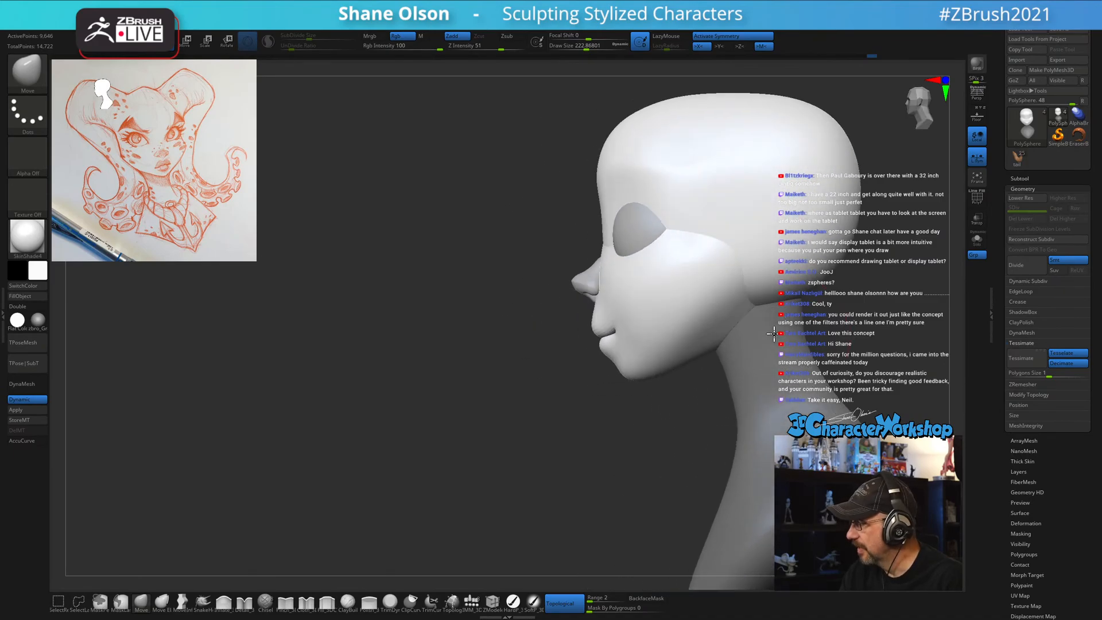
{"action": "mouse_move", "coordinate": [674, 402]}
{"action": "left_mouse_down", "text": "alt"}
{"action": "mouse_move", "coordinate": [645, 428]}
{"action": "mouse_move", "coordinate": [589, 429]}
{"action": "left_mouse_up", "text": "alt"}
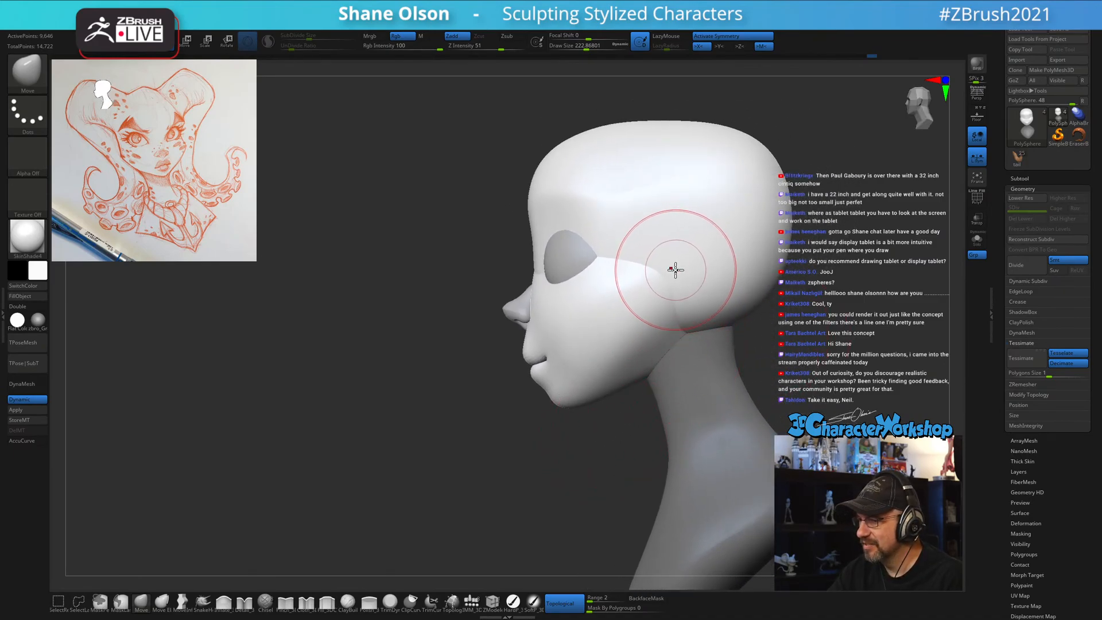
{"action": "left_click_drag", "start_coordinate": [660, 288], "coordinate": [693, 282], "text": "shift"}
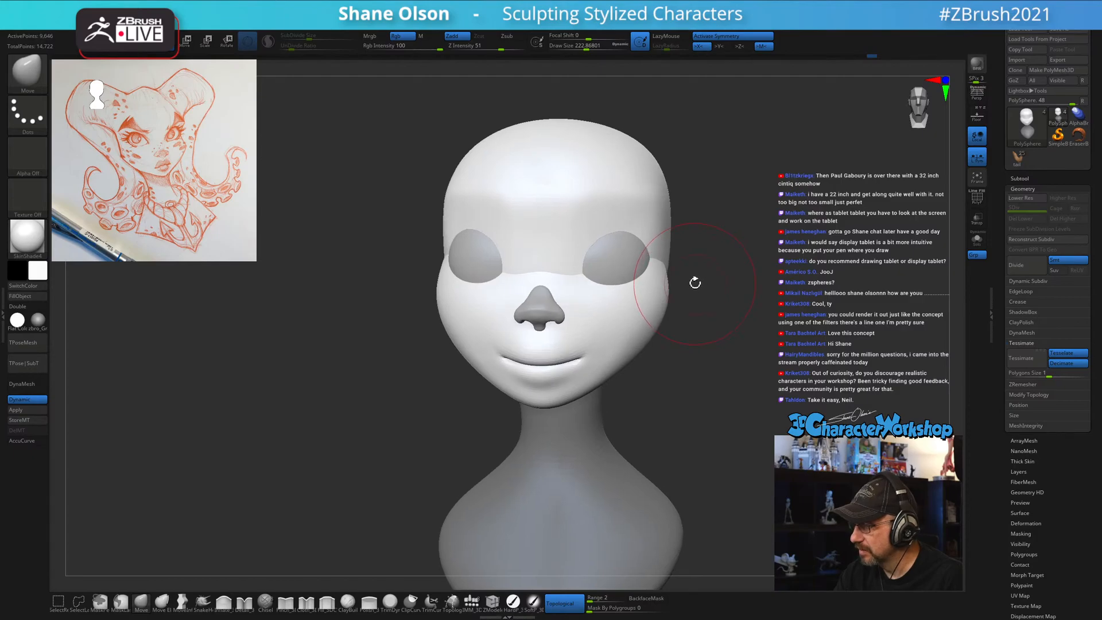
{"action": "mouse_move", "coordinate": [675, 244]}
{"action": "left_mouse_down"}
{"action": "mouse_move", "coordinate": [763, 402]}
{"action": "mouse_move", "coordinate": [736, 386]}
{"action": "mouse_move", "coordinate": [675, 386]}
{"action": "mouse_move", "coordinate": [655, 352]}
{"action": "mouse_move", "coordinate": [652, 408]}
{"action": "left_mouse_up"}
Define the edges of the lips with the Pinch brush at a draw size of about 87 and smooth the mouth line.
{"action": "key", "text": "s"}
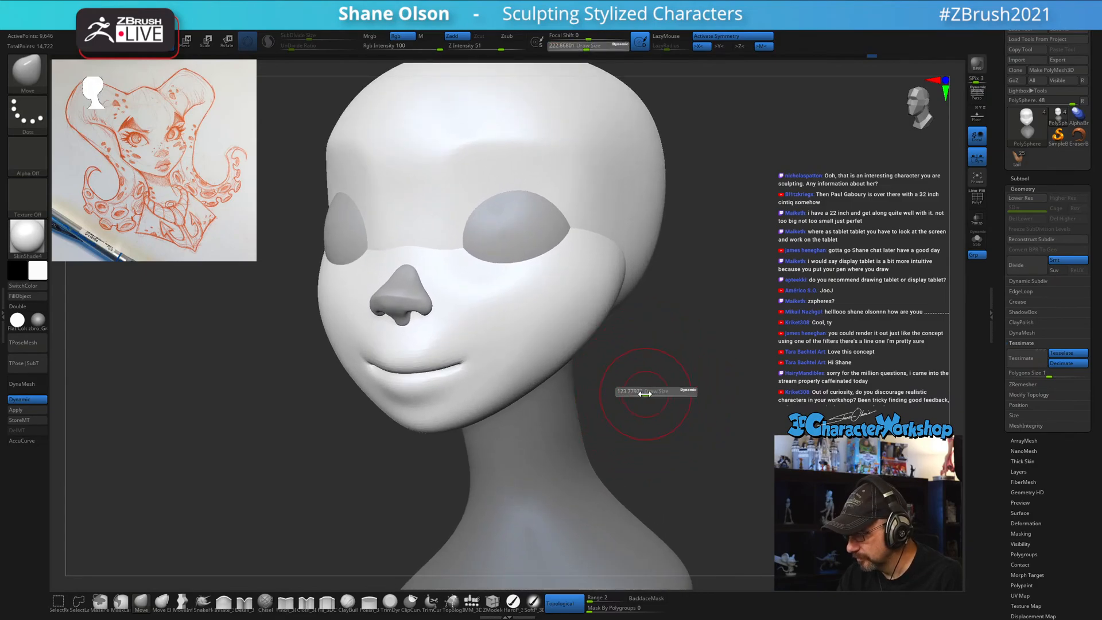
{"action": "left_click", "coordinate": [285, 602]}
{"action": "key", "text": "s"}
{"action": "left_click_drag", "start_coordinate": [381, 468], "coordinate": [413, 423]}
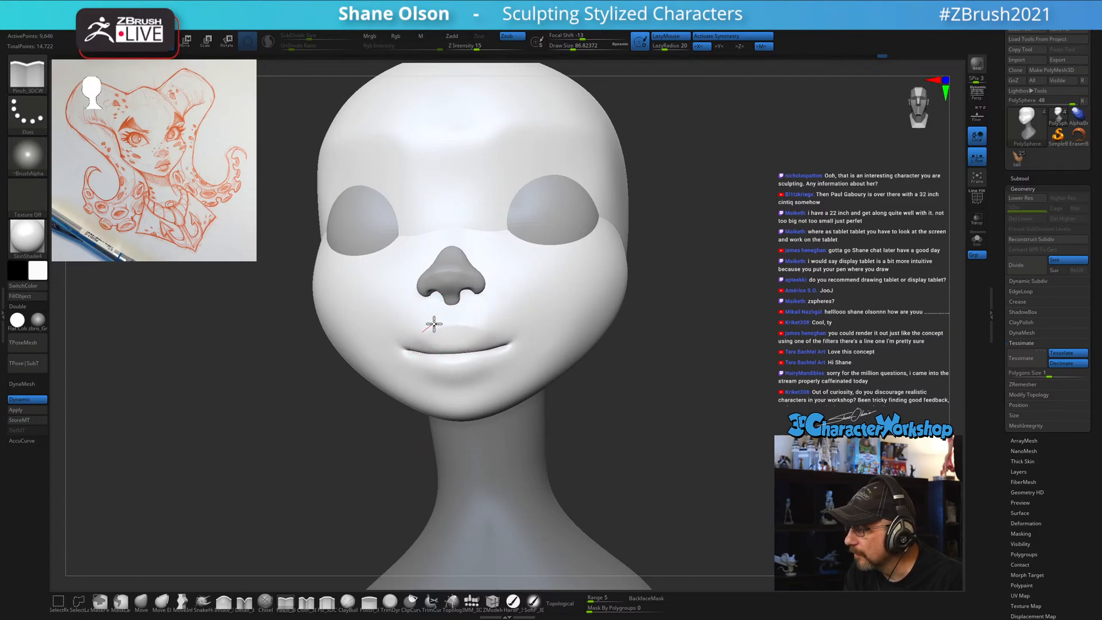
{"action": "mouse_move", "coordinate": [654, 394]}
{"action": "left_mouse_down"}
{"action": "mouse_move", "coordinate": [494, 456]}
{"action": "mouse_move", "coordinate": [580, 431]}
{"action": "left_mouse_up"}
{"action": "left_click_drag", "start_coordinate": [452, 347], "coordinate": [453, 346], "text": "shift"}
{"action": "mouse_move", "coordinate": [662, 354]}
{"action": "left_mouse_down"}
{"action": "mouse_move", "coordinate": [692, 362]}
{"action": "mouse_move", "coordinate": [677, 374]}
{"action": "mouse_move", "coordinate": [689, 377]}
{"action": "mouse_move", "coordinate": [677, 401]}
{"action": "mouse_move", "coordinate": [707, 402]}
{"action": "mouse_move", "coordinate": [694, 419]}
{"action": "mouse_move", "coordinate": [561, 315]}
{"action": "left_mouse_up"}
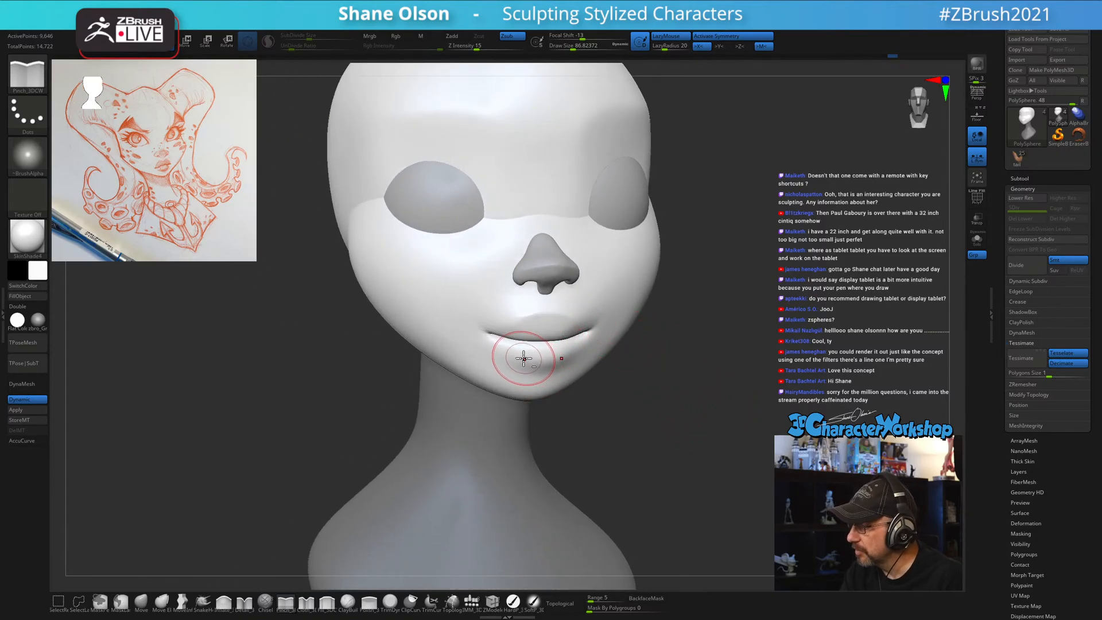
Undo the last pinch stroke and refine the area beneath the lower lip with the Pinch brush at a draw size of about 87.
{"action": "key", "text": "ctrl+z"}
{"action": "left_click_drag", "start_coordinate": [666, 343], "coordinate": [610, 340]}
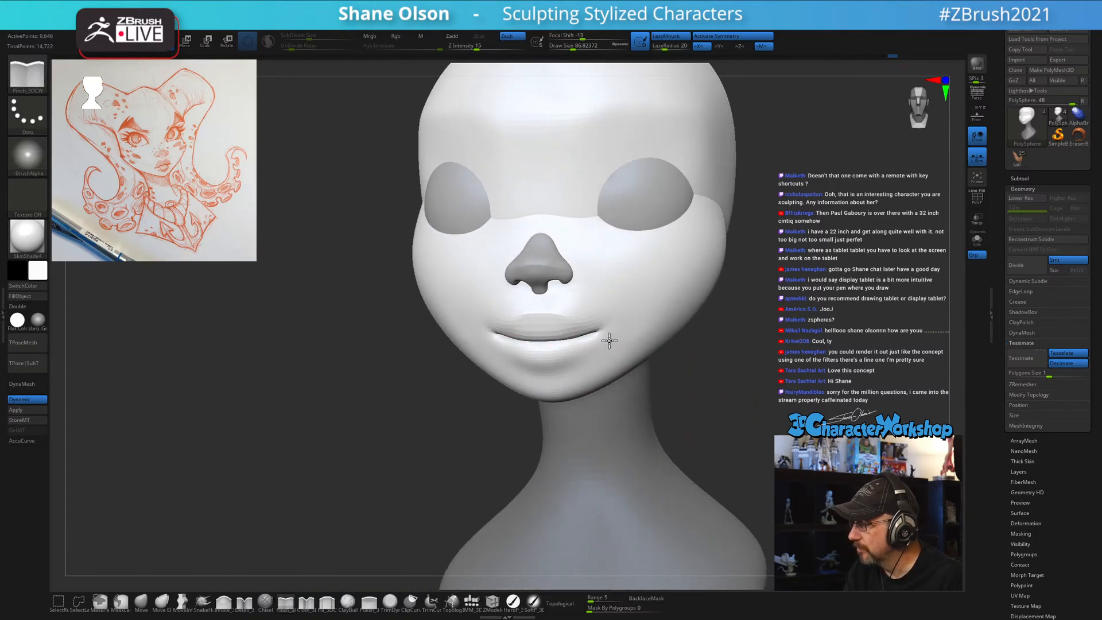
{"action": "left_click_drag", "start_coordinate": [669, 370], "coordinate": [709, 353]}
{"action": "left_click_drag", "start_coordinate": [537, 361], "coordinate": [584, 357]}
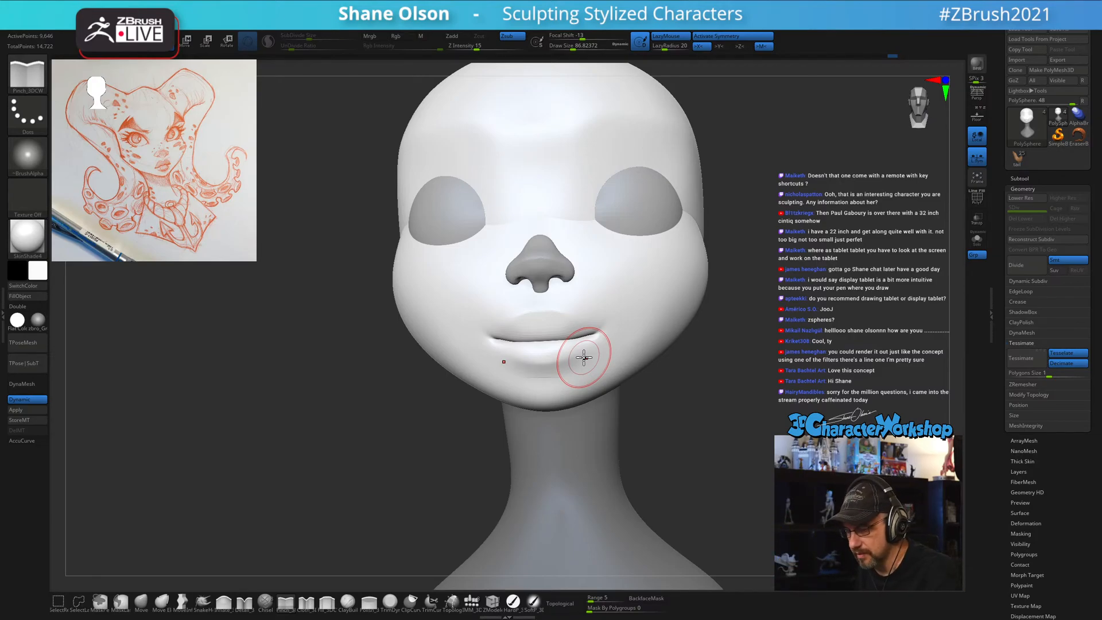
Adjust the profile of the upper lip with the Move brush at a draw size of 112.
{"action": "mouse_move", "coordinate": [662, 395]}
{"action": "left_mouse_down"}
{"action": "mouse_move", "coordinate": [689, 381]}
{"action": "mouse_move", "coordinate": [665, 430]}
{"action": "mouse_move", "coordinate": [672, 421]}
{"action": "mouse_move", "coordinate": [670, 470]}
{"action": "mouse_move", "coordinate": [672, 447]}
{"action": "mouse_move", "coordinate": [640, 482]}
{"action": "left_mouse_up"}
{"action": "left_click", "coordinate": [141, 602]}
{"action": "mouse_move", "coordinate": [536, 338]}
{"action": "left_mouse_down"}
{"action": "mouse_move", "coordinate": [596, 325]}
{"action": "mouse_move", "coordinate": [580, 343]}
{"action": "mouse_move", "coordinate": [552, 335]}
{"action": "left_mouse_up"}
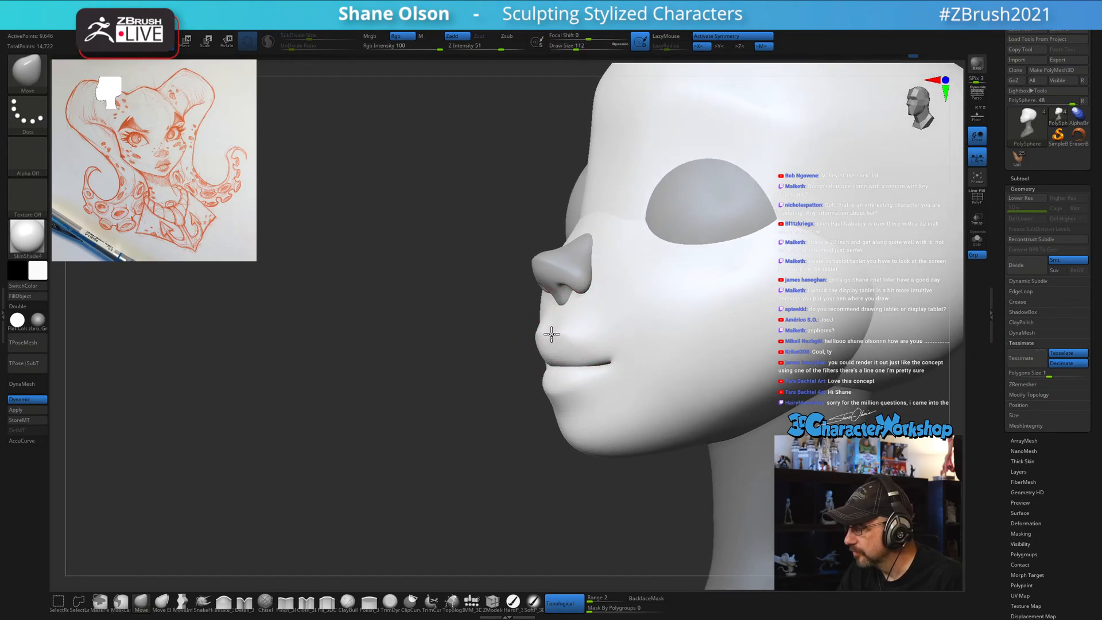
{"action": "mouse_move", "coordinate": [615, 377]}
{"action": "right_mouse_down"}
{"action": "mouse_move", "coordinate": [594, 373]}
{"action": "mouse_move", "coordinate": [610, 361]}
{"action": "right_mouse_up"}
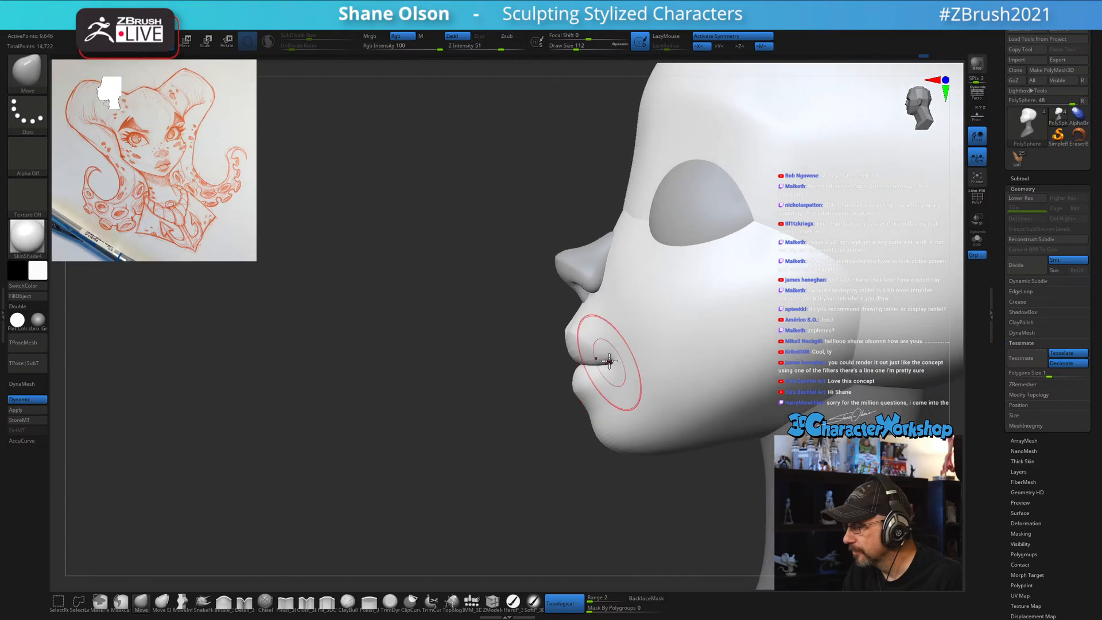
Adjust the face around the nose base at a Move draw size of about 177, and the nose itself at about 145.
{"action": "mouse_move", "coordinate": [623, 278]}
{"action": "right_mouse_down"}
{"action": "mouse_move", "coordinate": [604, 289]}
{"action": "mouse_move", "coordinate": [645, 325]}
{"action": "mouse_move", "coordinate": [625, 325]}
{"action": "right_mouse_up"}
{"action": "key", "text": "bracketright"}
{"action": "key", "text": "s"}
{"action": "left_click_drag", "start_coordinate": [641, 307], "coordinate": [635, 285]}
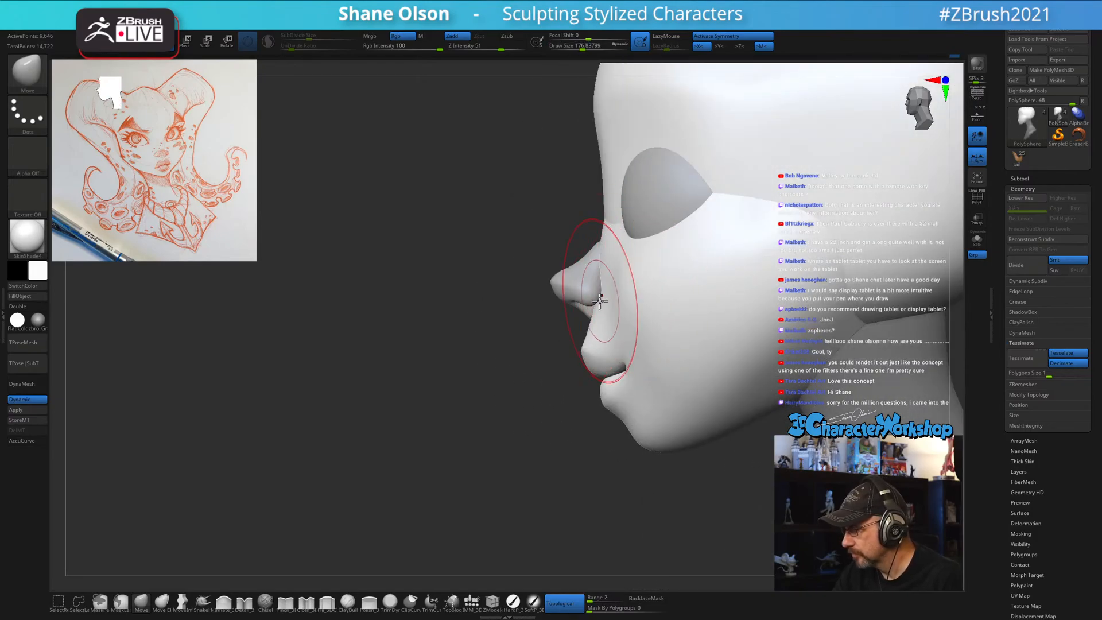
{"action": "key", "text": "shift+d"}
{"action": "left_click_drag", "start_coordinate": [596, 296], "coordinate": [594, 296]}
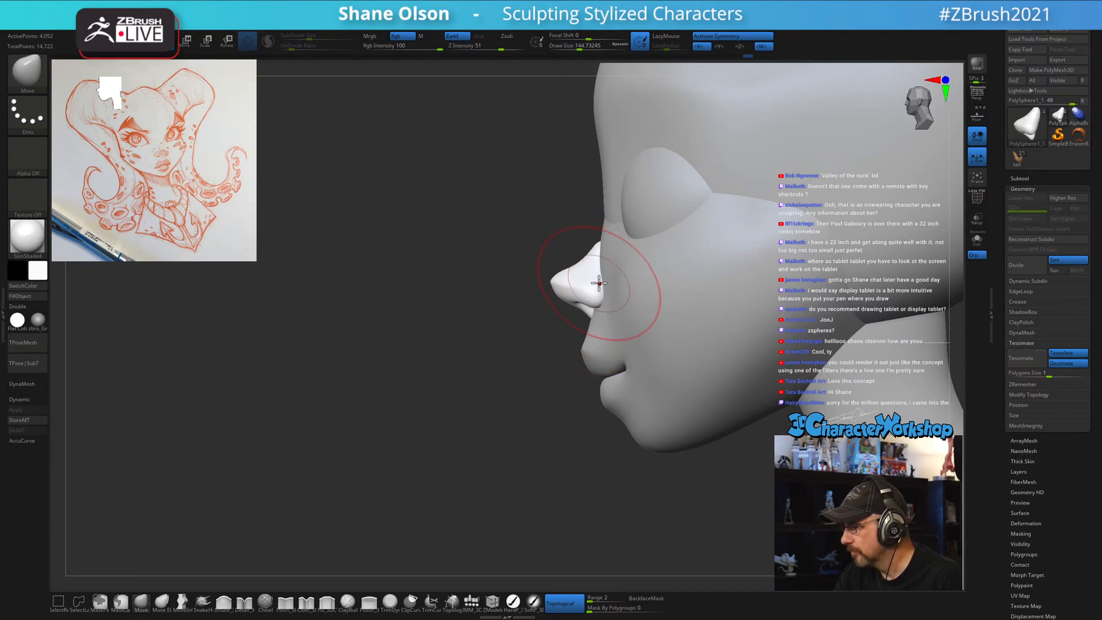
Make the head the active subtool again and adjust the mouth corners with the Move brush at a draw size of about 104.
{"action": "mouse_move", "coordinate": [641, 324]}
{"action": "right_mouse_down"}
{"action": "mouse_move", "coordinate": [741, 327]}
{"action": "mouse_move", "coordinate": [637, 319]}
{"action": "mouse_move", "coordinate": [675, 340]}
{"action": "right_mouse_up"}
{"action": "left_click", "coordinate": [665, 324], "text": "alt"}
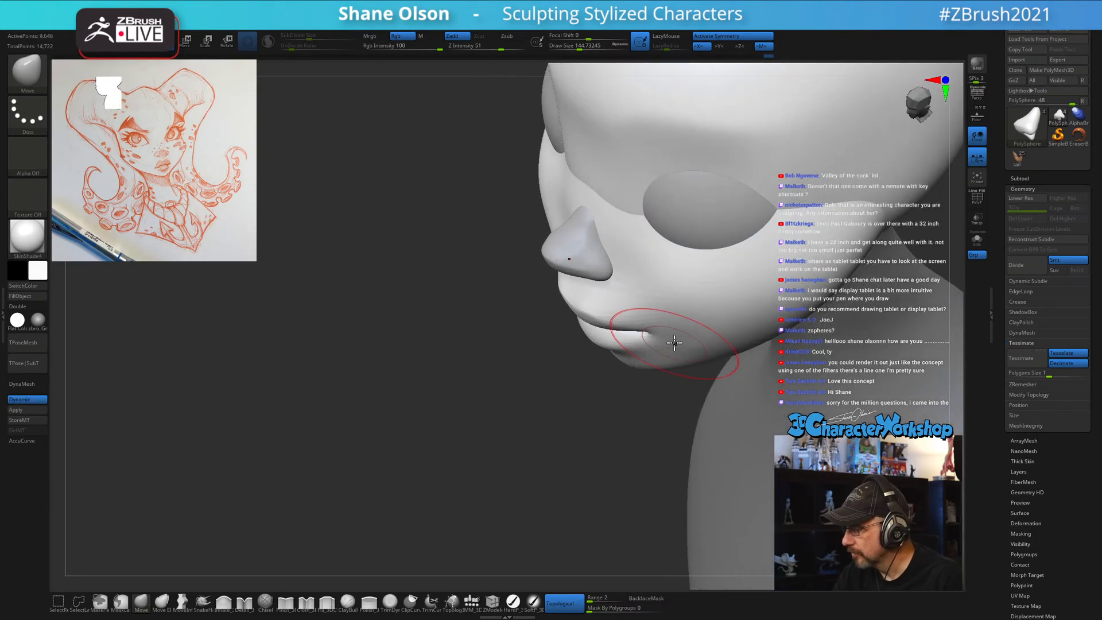
{"action": "key", "text": "s"}
{"action": "left_click_drag", "start_coordinate": [673, 327], "coordinate": [668, 326]}
{"action": "mouse_move", "coordinate": [649, 305]}
{"action": "right_mouse_down"}
{"action": "mouse_move", "coordinate": [671, 311]}
{"action": "mouse_move", "coordinate": [695, 362]}
{"action": "mouse_move", "coordinate": [672, 359]}
{"action": "mouse_move", "coordinate": [682, 341]}
{"action": "mouse_move", "coordinate": [648, 377]}
{"action": "right_mouse_up"}
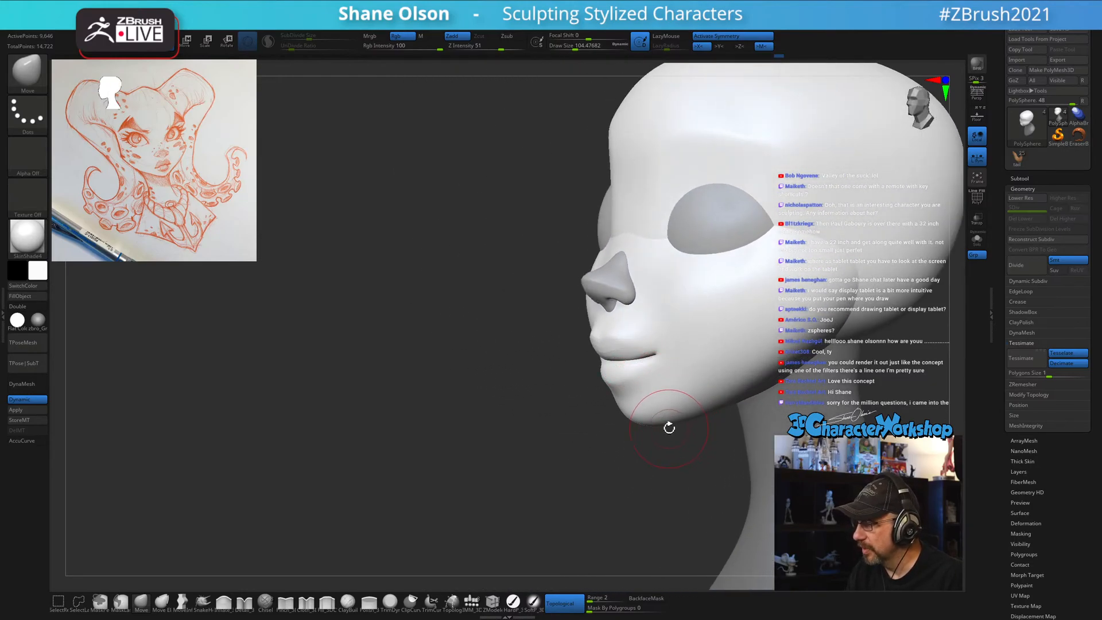
{"action": "right_click_drag", "start_coordinate": [647, 382], "coordinate": [609, 384]}
Refine the chin's profile with the Move brush at a draw size of about 145.
{"action": "key", "text": "s"}
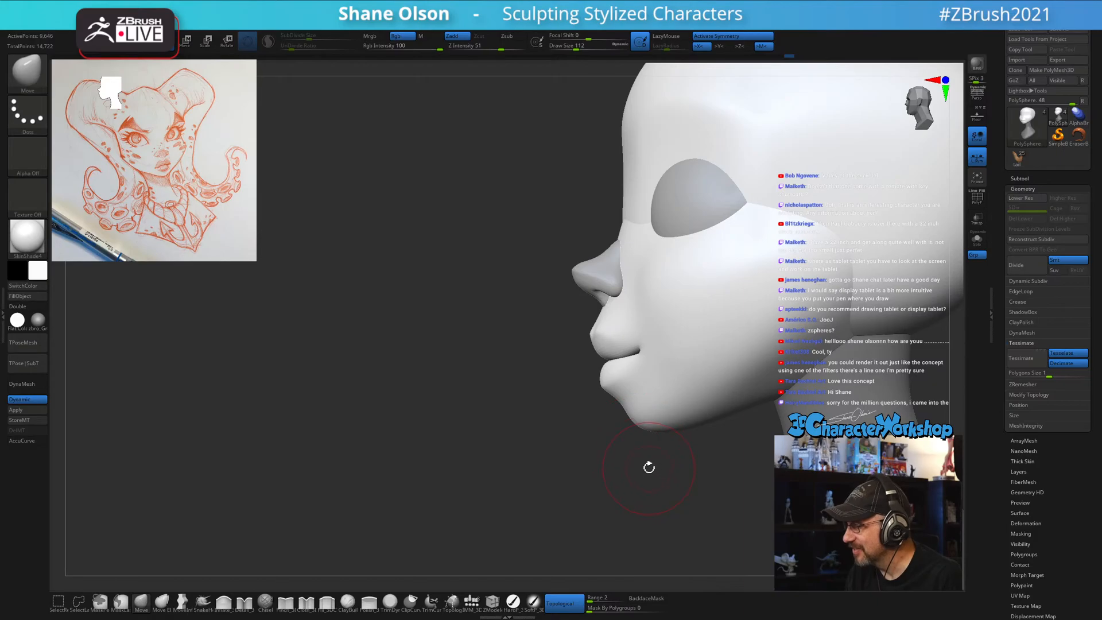
{"action": "key", "text": "bracketright"}
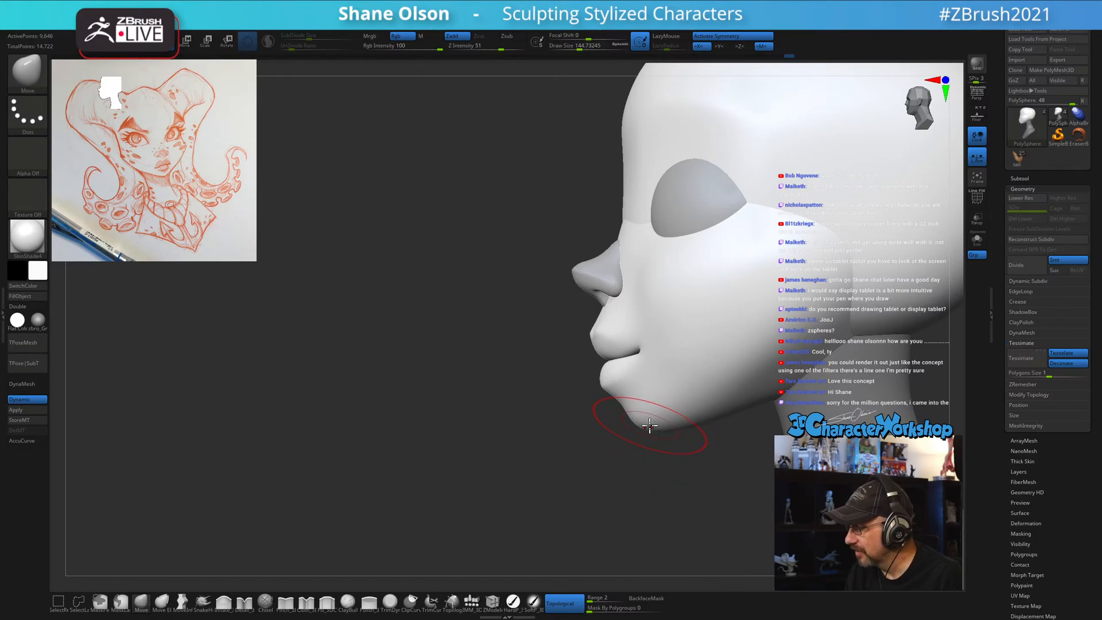
{"action": "mouse_move", "coordinate": [687, 439]}
{"action": "right_mouse_down"}
{"action": "mouse_move", "coordinate": [706, 458]}
{"action": "mouse_move", "coordinate": [691, 450]}
{"action": "mouse_move", "coordinate": [770, 404]}
{"action": "mouse_move", "coordinate": [753, 377]}
{"action": "right_mouse_up"}
{"action": "key", "text": "shift"}
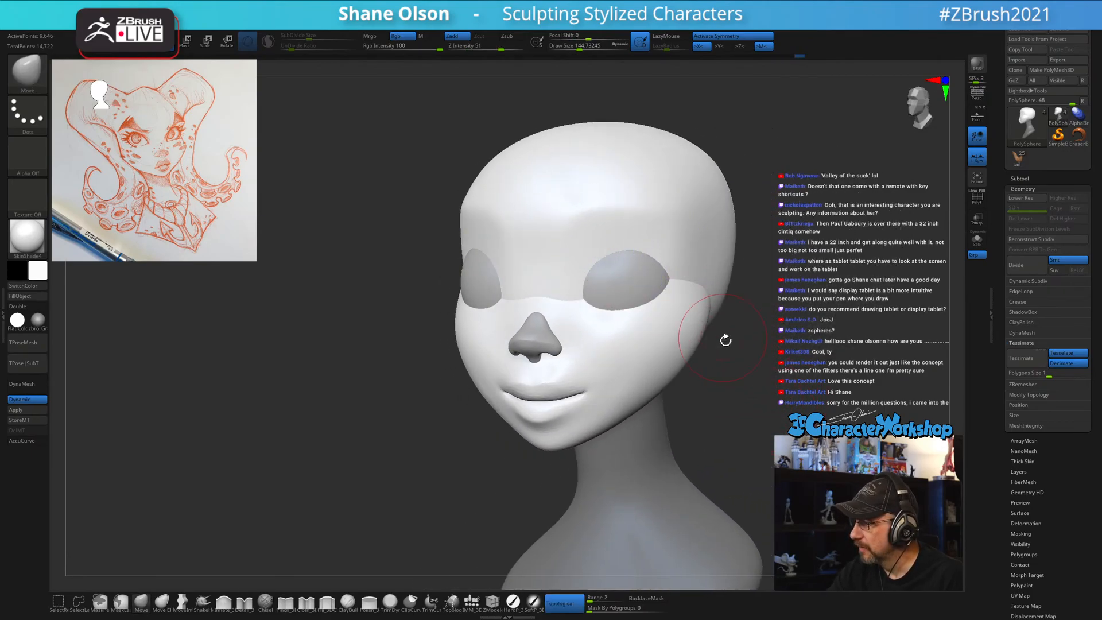
Adjust the eye area of the head in side view with the Move brush at a draw size of about 197.
{"action": "mouse_move", "coordinate": [726, 340]}
{"action": "right_mouse_down"}
{"action": "mouse_move", "coordinate": [745, 389]}
{"action": "mouse_move", "coordinate": [716, 424]}
{"action": "right_mouse_up"}
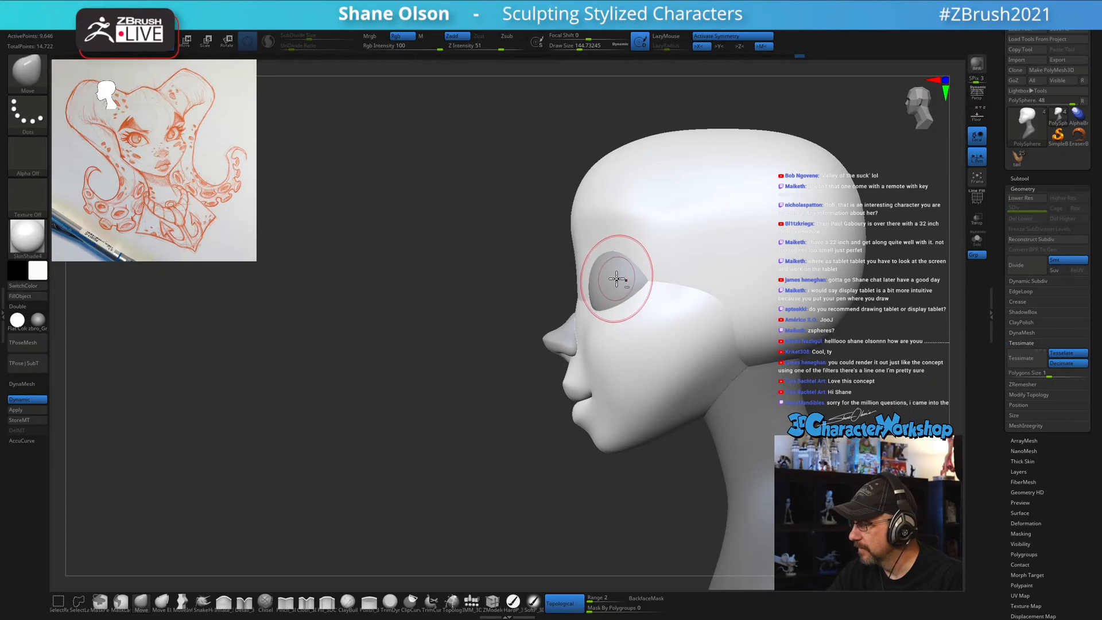
{"action": "key", "text": "s"}
{"action": "left_click_drag", "start_coordinate": [617, 281], "coordinate": [627, 282]}
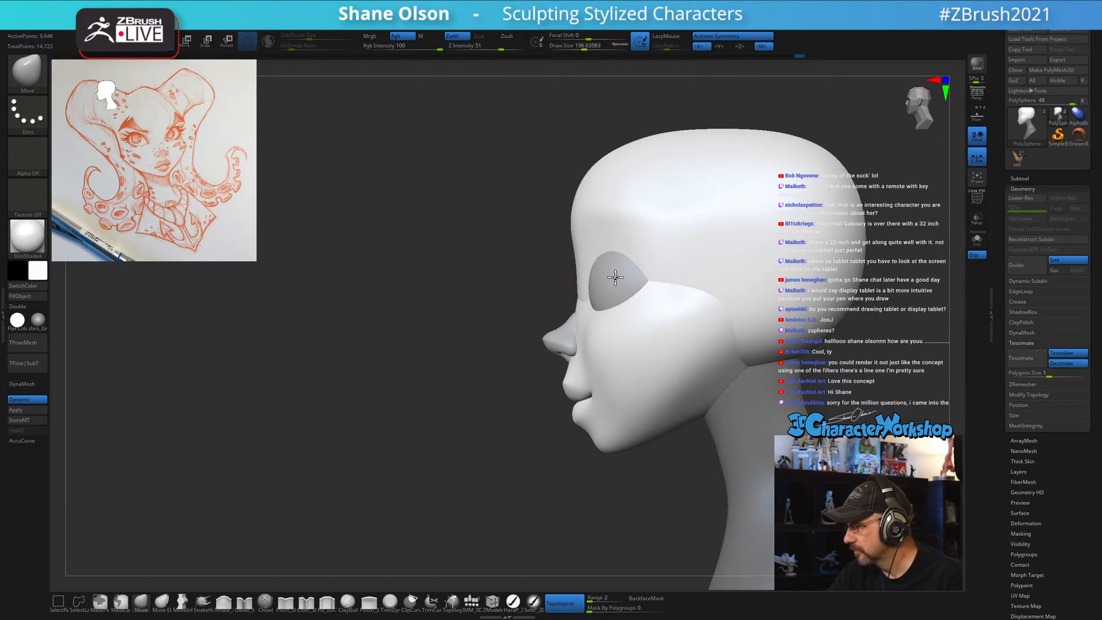
{"action": "mouse_move", "coordinate": [620, 294]}
{"action": "right_mouse_down"}
{"action": "mouse_move", "coordinate": [657, 335]}
{"action": "mouse_move", "coordinate": [684, 335]}
{"action": "mouse_move", "coordinate": [679, 374]}
{"action": "mouse_move", "coordinate": [674, 352]}
{"action": "mouse_move", "coordinate": [729, 347]}
{"action": "mouse_move", "coordinate": [745, 369]}
{"action": "mouse_move", "coordinate": [772, 327]}
{"action": "mouse_move", "coordinate": [710, 300]}
{"action": "mouse_move", "coordinate": [714, 251]}
{"action": "mouse_move", "coordinate": [717, 259]}
{"action": "right_mouse_up"}
{"action": "key", "text": "bracketleft"}
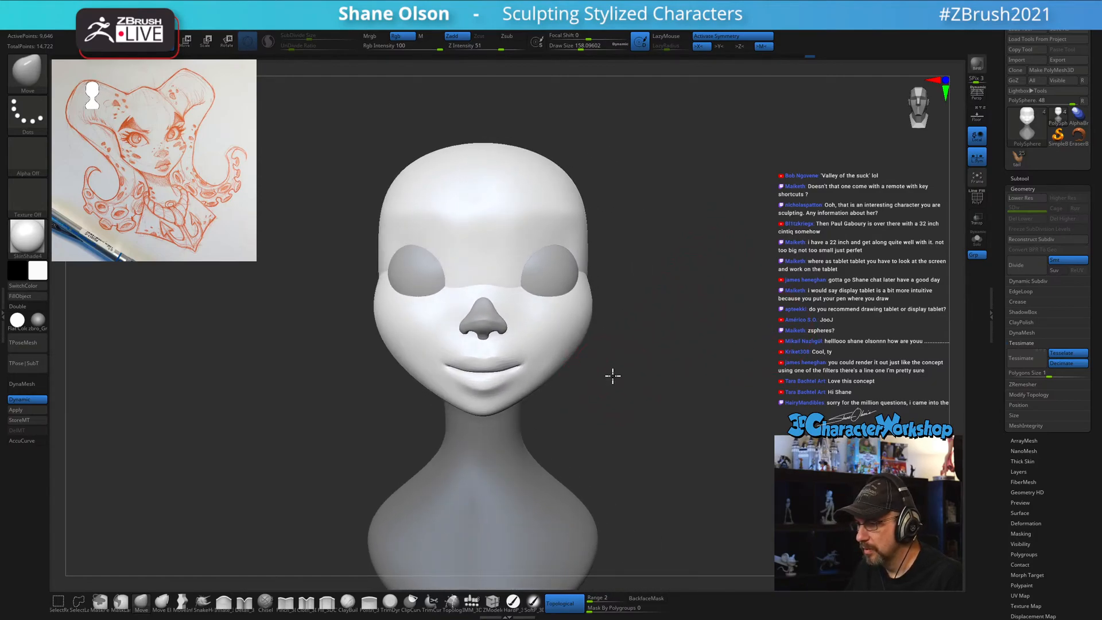
Reposition the mouth corners in front view with the Move brush at a draw size of 112.
{"action": "mouse_move", "coordinate": [613, 377]}
{"action": "right_mouse_down"}
{"action": "mouse_move", "coordinate": [573, 380]}
{"action": "mouse_move", "coordinate": [598, 389]}
{"action": "right_mouse_up"}
{"action": "key", "text": "s"}
{"action": "left_click_drag", "start_coordinate": [598, 391], "coordinate": [591, 391]}
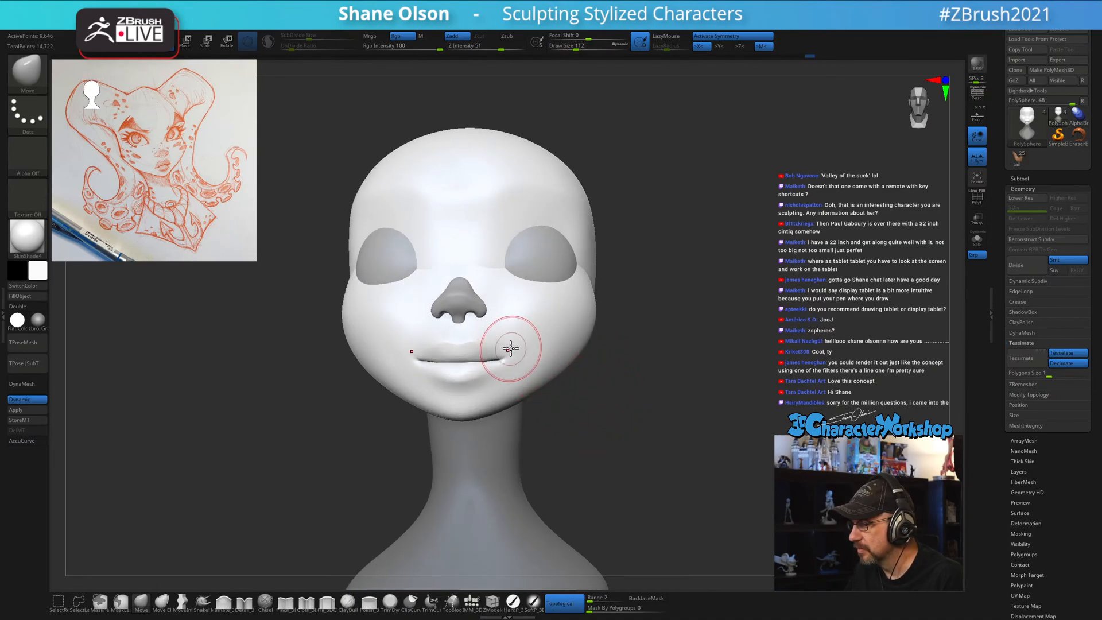
{"action": "mouse_move", "coordinate": [527, 353]}
{"action": "right_mouse_down"}
{"action": "mouse_move", "coordinate": [571, 406]}
{"action": "mouse_move", "coordinate": [528, 369]}
{"action": "mouse_move", "coordinate": [597, 375]}
{"action": "mouse_move", "coordinate": [566, 364]}
{"action": "mouse_move", "coordinate": [644, 353]}
{"action": "mouse_move", "coordinate": [759, 358]}
{"action": "right_mouse_up"}
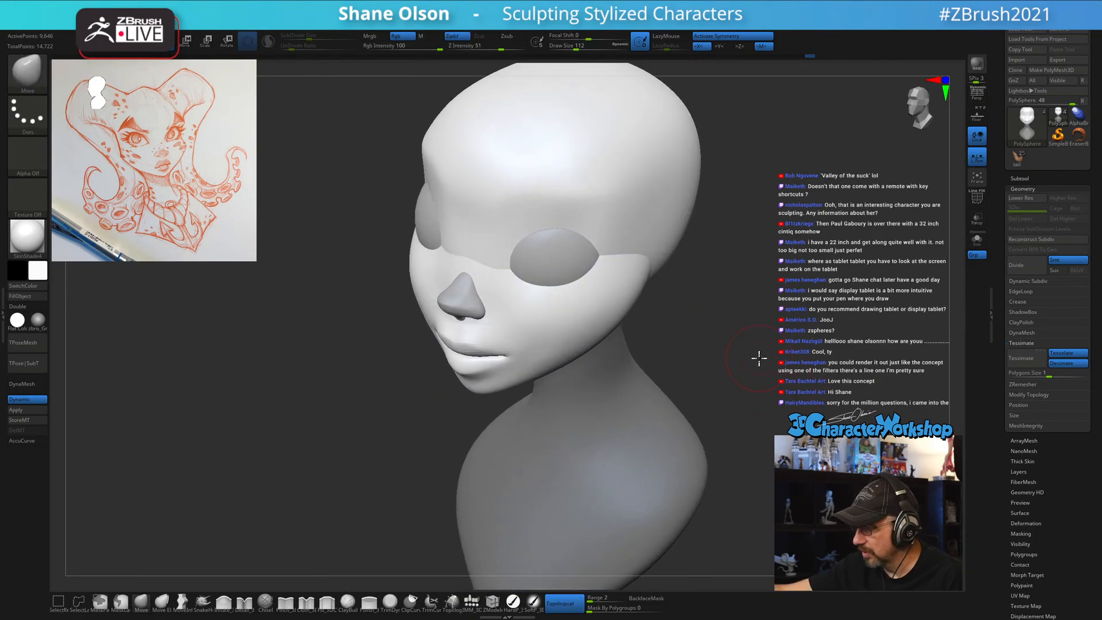
Shape the mouth corners and the curve of the lip line from three-quarter views with the Move brush at a draw size of about 97.
{"action": "right_click_drag", "start_coordinate": [507, 379], "coordinate": [482, 426], "text": "ctrl"}
{"action": "key", "text": "s"}
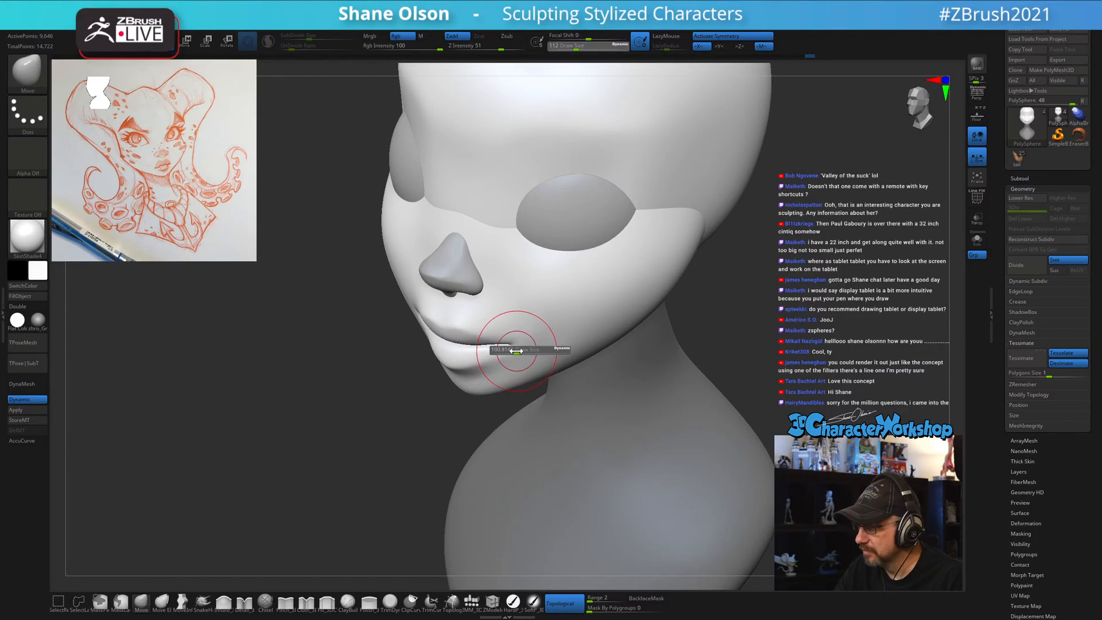
{"action": "left_click_drag", "start_coordinate": [524, 350], "coordinate": [516, 350]}
{"action": "right_click_drag", "start_coordinate": [516, 349], "coordinate": [515, 364]}
{"action": "key", "text": "s"}
{"action": "left_click_drag", "start_coordinate": [524, 339], "coordinate": [519, 338]}
{"action": "right_click_drag", "start_coordinate": [518, 330], "coordinate": [519, 346]}
{"action": "left_click_drag", "start_coordinate": [514, 338], "coordinate": [522, 338]}
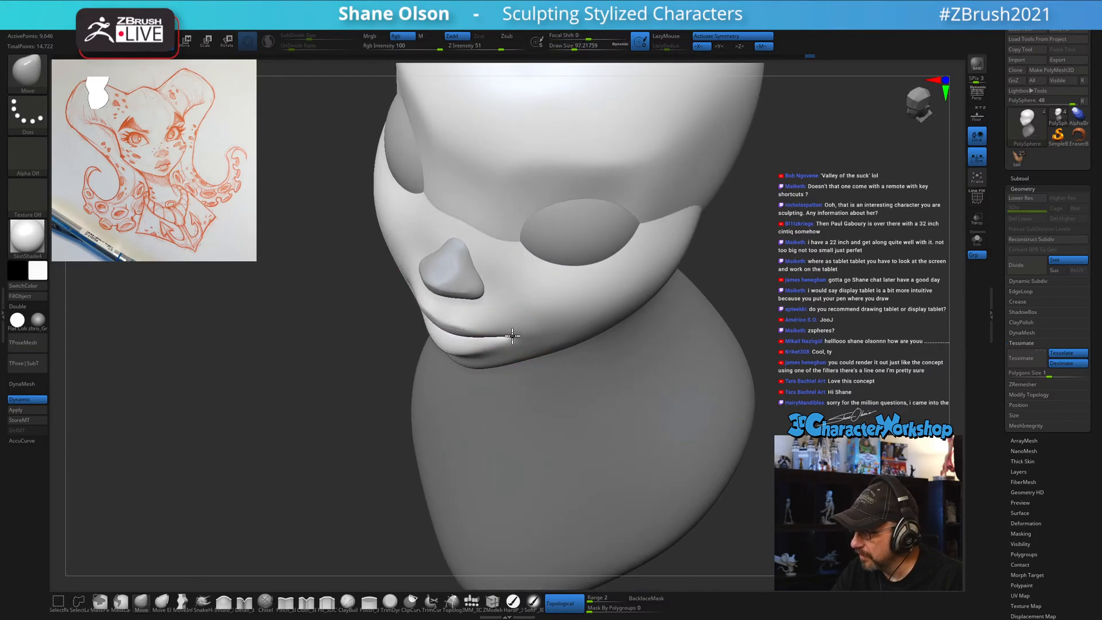
{"action": "right_click_drag", "start_coordinate": [515, 331], "coordinate": [515, 319]}
{"action": "left_click_drag", "start_coordinate": [515, 339], "coordinate": [510, 345]}
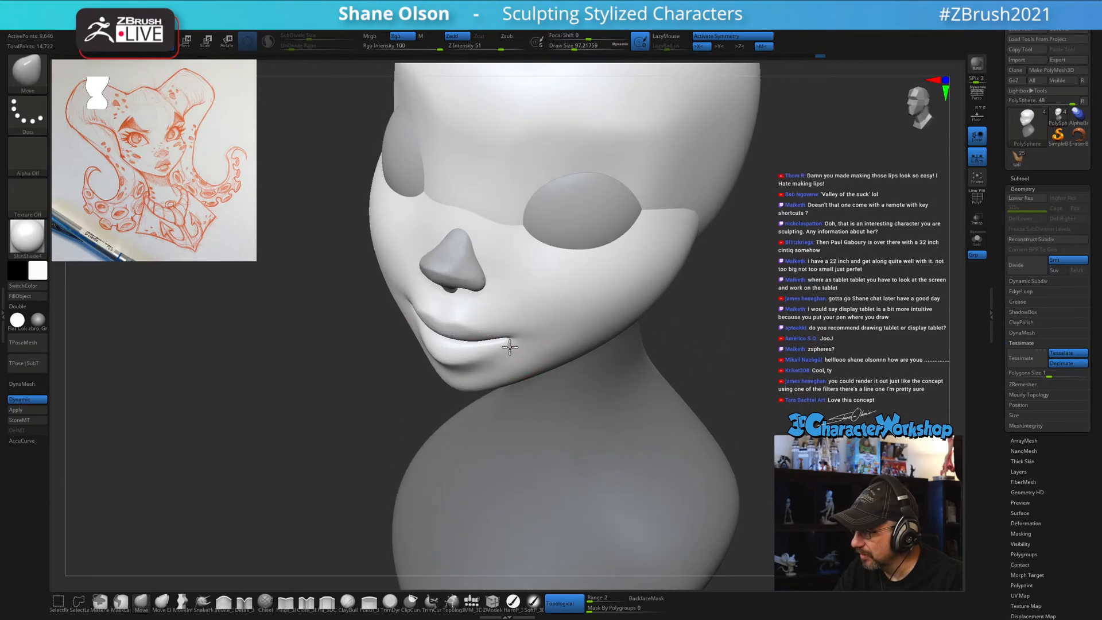
Adjust the lips near the side view with the Move brush at a draw size of about 132.
{"action": "mouse_move", "coordinate": [513, 338]}
{"action": "right_mouse_down"}
{"action": "mouse_move", "coordinate": [540, 302]}
{"action": "mouse_move", "coordinate": [527, 320]}
{"action": "mouse_move", "coordinate": [536, 326]}
{"action": "mouse_move", "coordinate": [563, 308]}
{"action": "mouse_move", "coordinate": [531, 330]}
{"action": "right_mouse_up"}
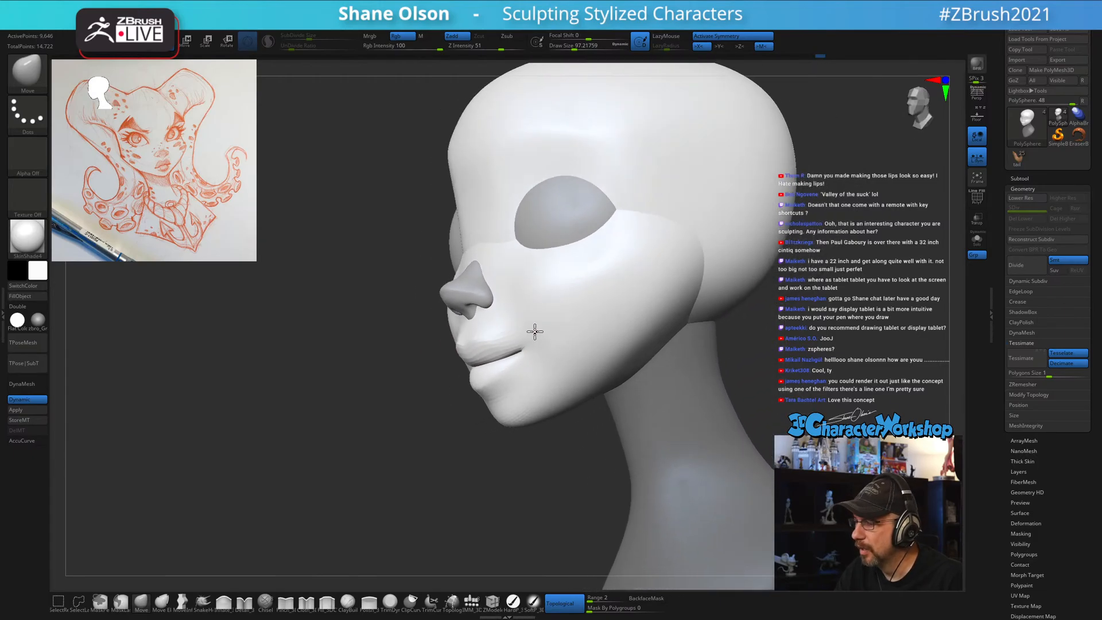
{"action": "key", "text": "s"}
{"action": "left_click_drag", "start_coordinate": [497, 367], "coordinate": [500, 367]}
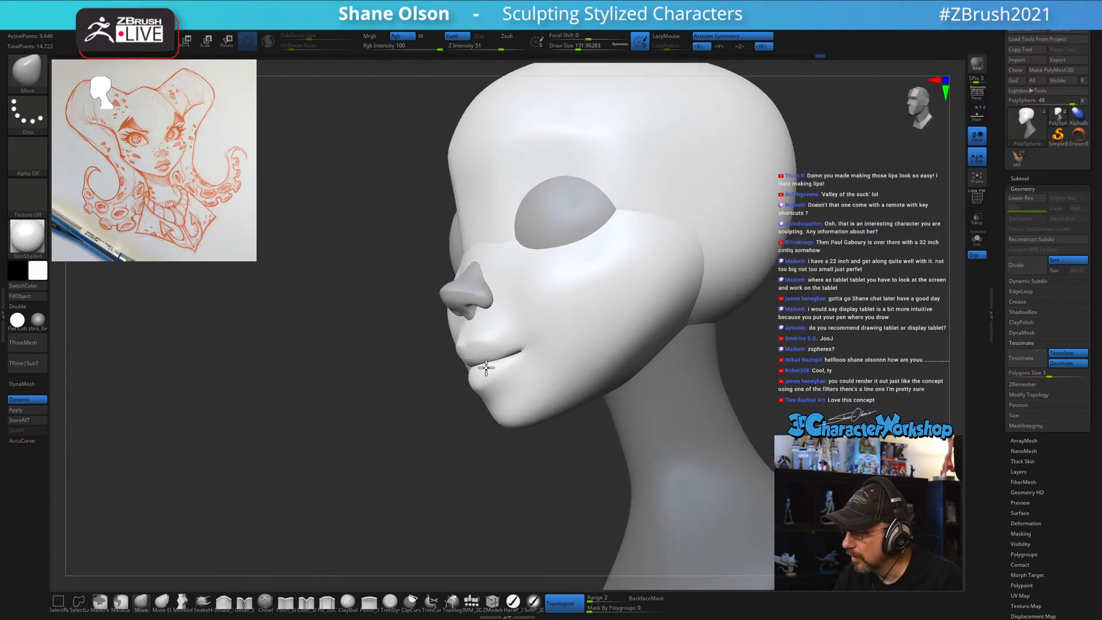
Curve the mouth around the face from a low angle with the Move brush at a draw size of about 108.
{"action": "right_click_drag", "start_coordinate": [519, 368], "coordinate": [531, 336]}
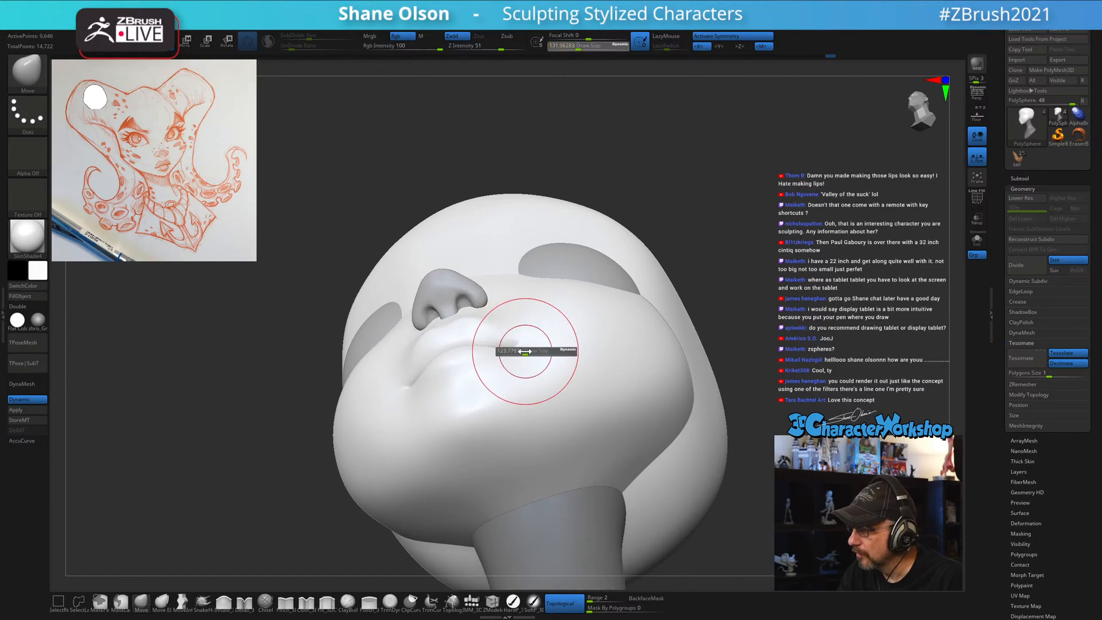
{"action": "left_click_drag", "start_coordinate": [525, 351], "coordinate": [523, 349]}
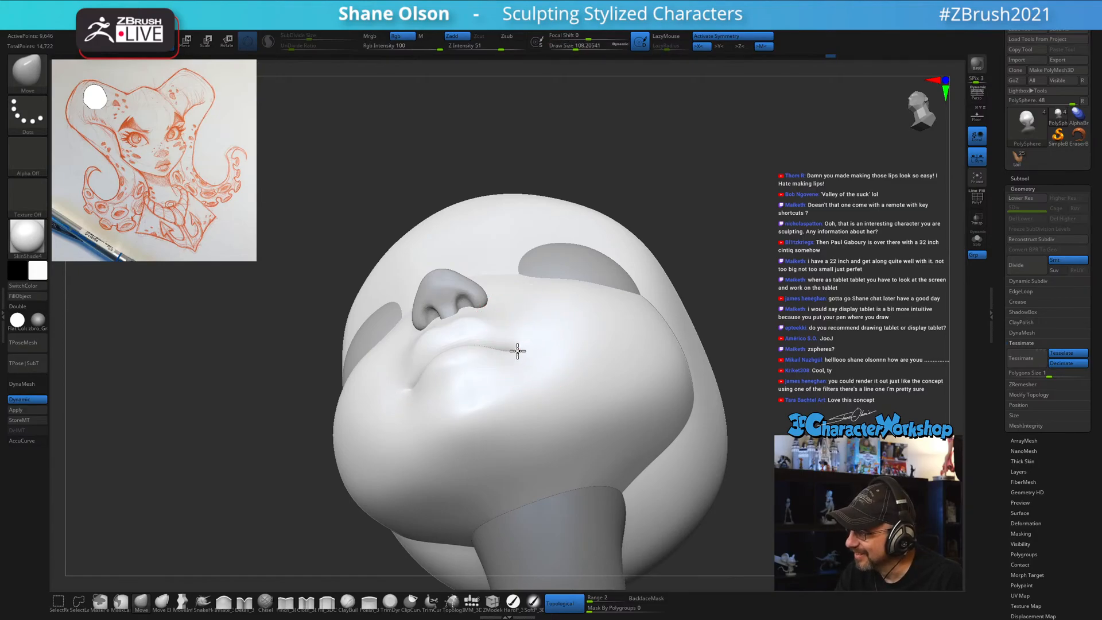
{"action": "mouse_move", "coordinate": [530, 334]}
{"action": "right_mouse_down"}
{"action": "mouse_move", "coordinate": [540, 391]}
{"action": "mouse_move", "coordinate": [546, 350]}
{"action": "mouse_move", "coordinate": [538, 359]}
{"action": "right_mouse_up"}
{"action": "key", "text": "s"}
{"action": "left_click_drag", "start_coordinate": [539, 359], "coordinate": [532, 359]}
Tuck in the corners of the mouth from below with the Move brush at a draw size of about 44.
{"action": "right_click_drag", "start_coordinate": [532, 358], "coordinate": [544, 331]}
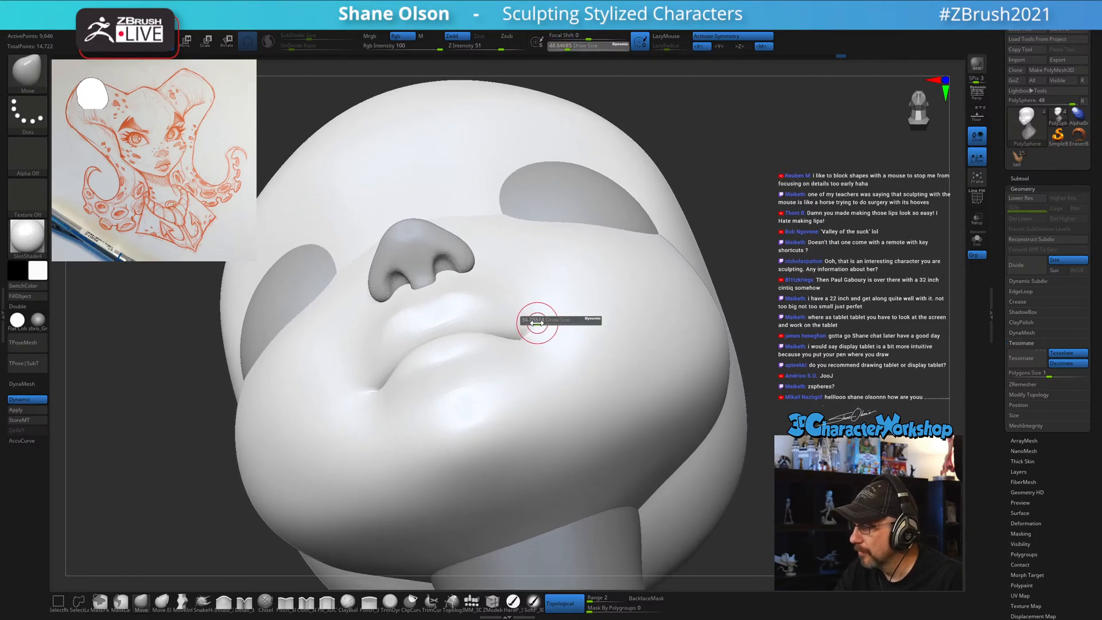
{"action": "left_click_drag", "start_coordinate": [537, 323], "coordinate": [534, 318]}
{"action": "right_click_drag", "start_coordinate": [534, 317], "coordinate": [537, 312]}
{"action": "left_click_drag", "start_coordinate": [525, 337], "coordinate": [518, 334]}
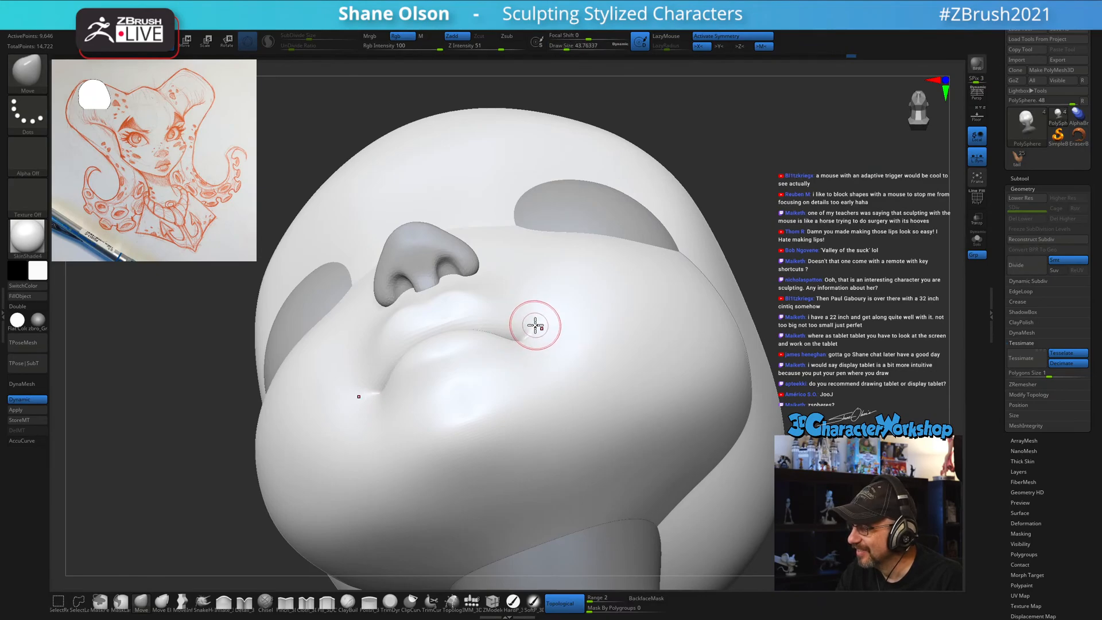
{"action": "mouse_move", "coordinate": [538, 314]}
{"action": "right_mouse_down"}
{"action": "mouse_move", "coordinate": [541, 359]}
{"action": "mouse_move", "coordinate": [542, 328]}
{"action": "mouse_move", "coordinate": [544, 352]}
{"action": "mouse_move", "coordinate": [535, 351]}
{"action": "mouse_move", "coordinate": [522, 305]}
{"action": "right_mouse_up"}
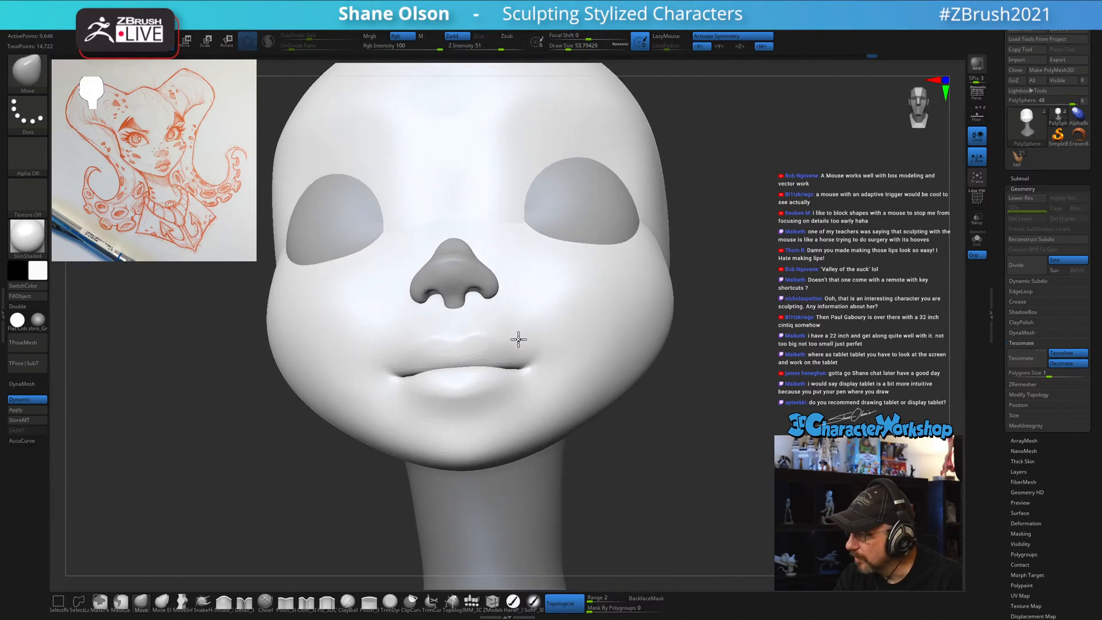
Refine the lip contours and surrounding mouth area with the Move brush at draw sizes of about 54 and 80.
{"action": "right_click_drag", "start_coordinate": [560, 332], "coordinate": [565, 386]}
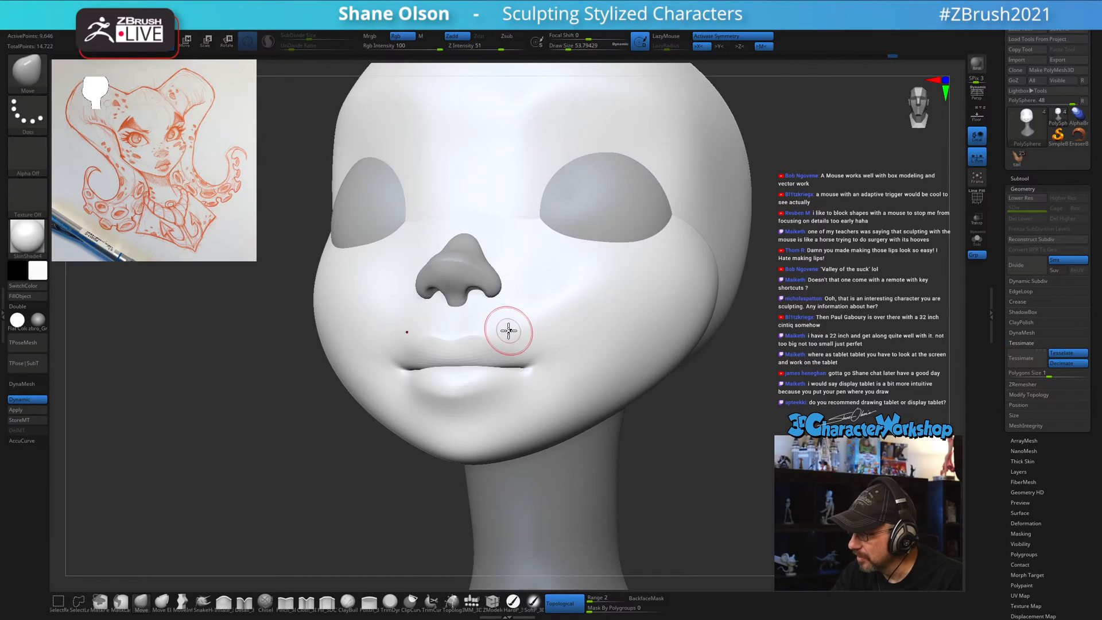
{"action": "right_click_drag", "start_coordinate": [509, 330], "coordinate": [500, 394]}
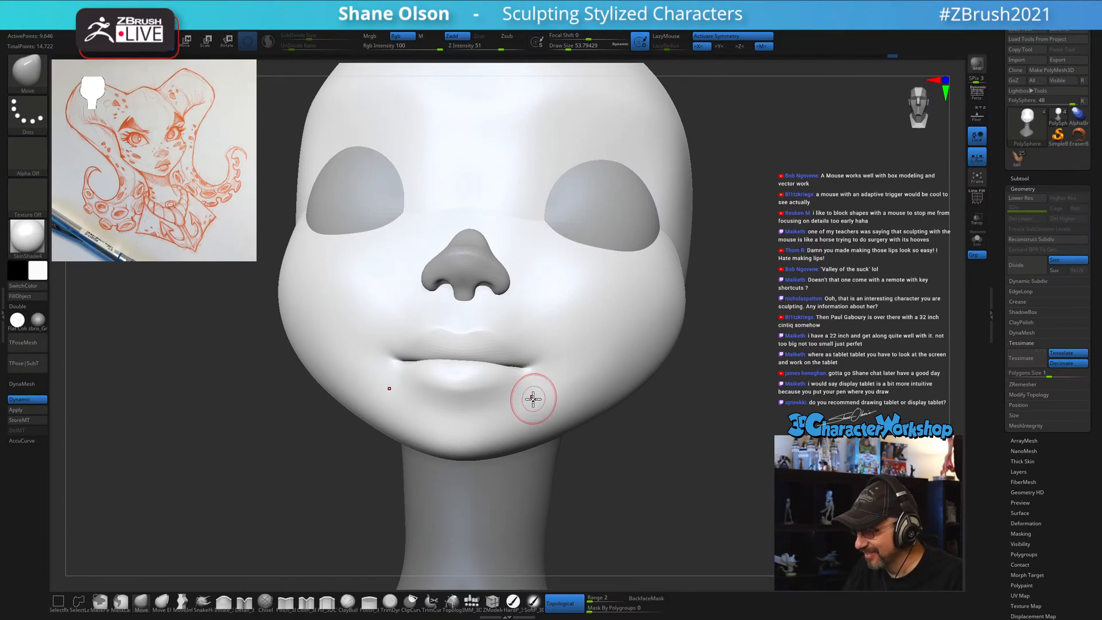
{"action": "mouse_move", "coordinate": [532, 394]}
{"action": "right_mouse_down"}
{"action": "mouse_move", "coordinate": [551, 397]}
{"action": "mouse_move", "coordinate": [549, 380]}
{"action": "right_mouse_up"}
{"action": "right_click_drag", "start_coordinate": [557, 320], "coordinate": [536, 312], "text": "ctrl"}
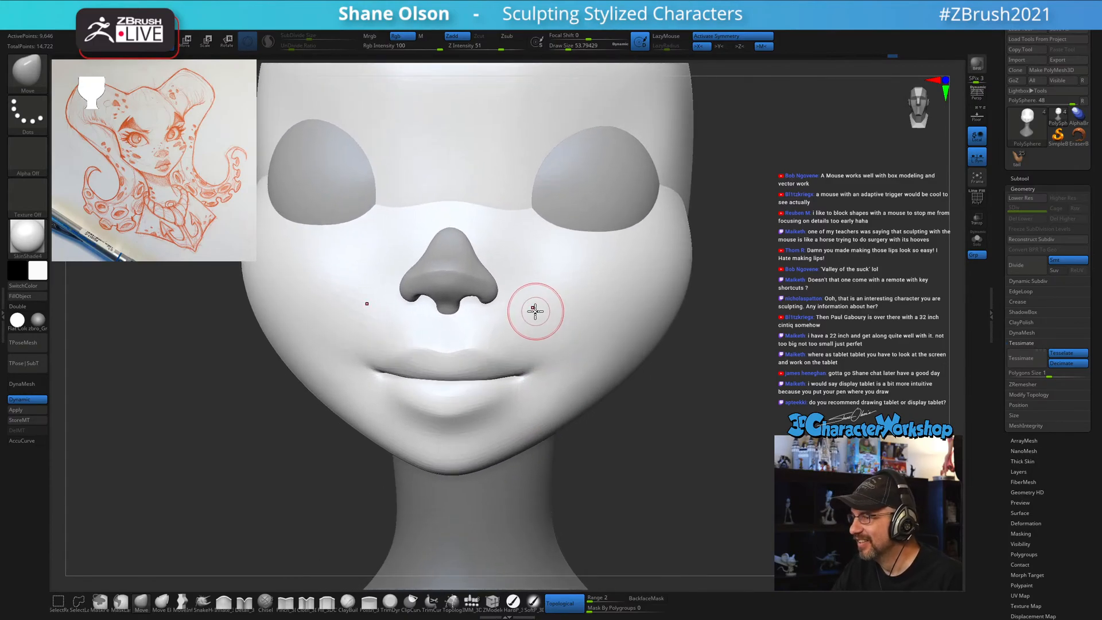
{"action": "key", "text": "s"}
{"action": "left_click_drag", "start_coordinate": [536, 313], "coordinate": [539, 315]}
{"action": "right_click_drag", "start_coordinate": [544, 316], "coordinate": [560, 358]}
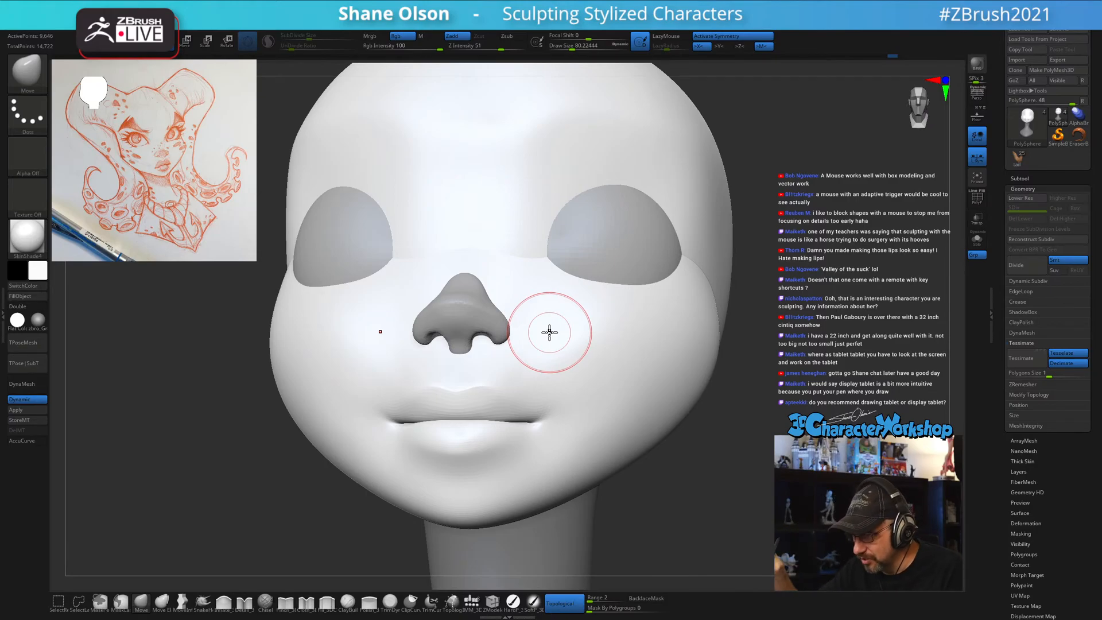
Sharpen the upper lip's edge out to the mouth corner with the Pinch brush at a draw size of about 56.
{"action": "mouse_move", "coordinate": [531, 372]}
{"action": "right_mouse_down"}
{"action": "mouse_move", "coordinate": [471, 379]}
{"action": "mouse_move", "coordinate": [539, 349]}
{"action": "right_mouse_up"}
{"action": "left_click", "coordinate": [285, 602]}
{"action": "key", "text": "s"}
{"action": "left_click_drag", "start_coordinate": [498, 375], "coordinate": [495, 374]}
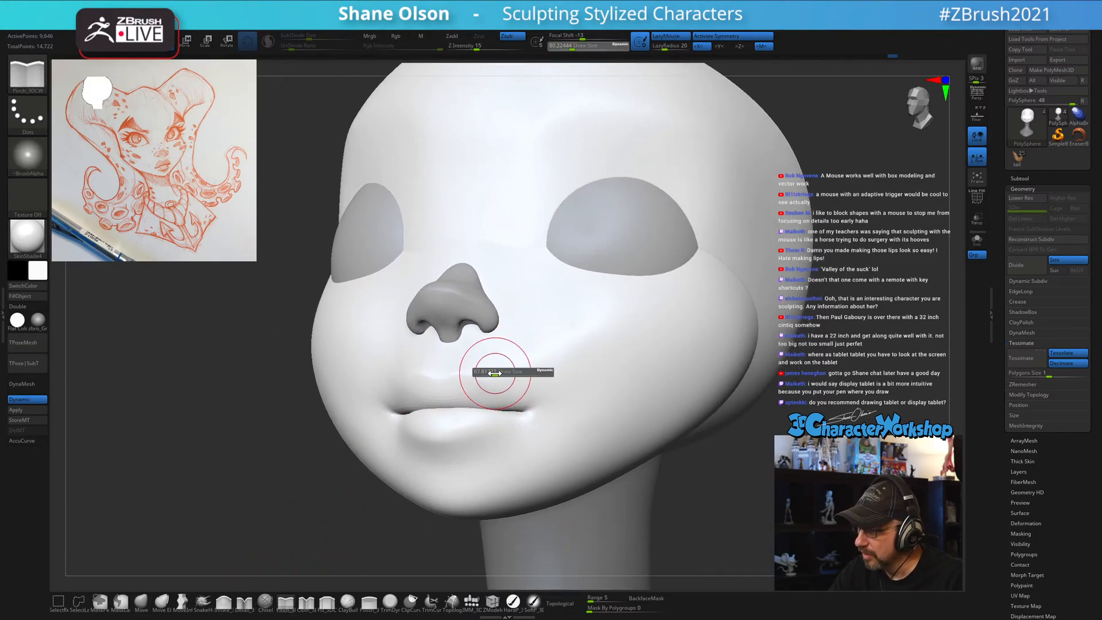
{"action": "right_click_drag", "start_coordinate": [525, 355], "coordinate": [454, 376]}
{"action": "left_click_drag", "start_coordinate": [452, 375], "coordinate": [450, 376]}
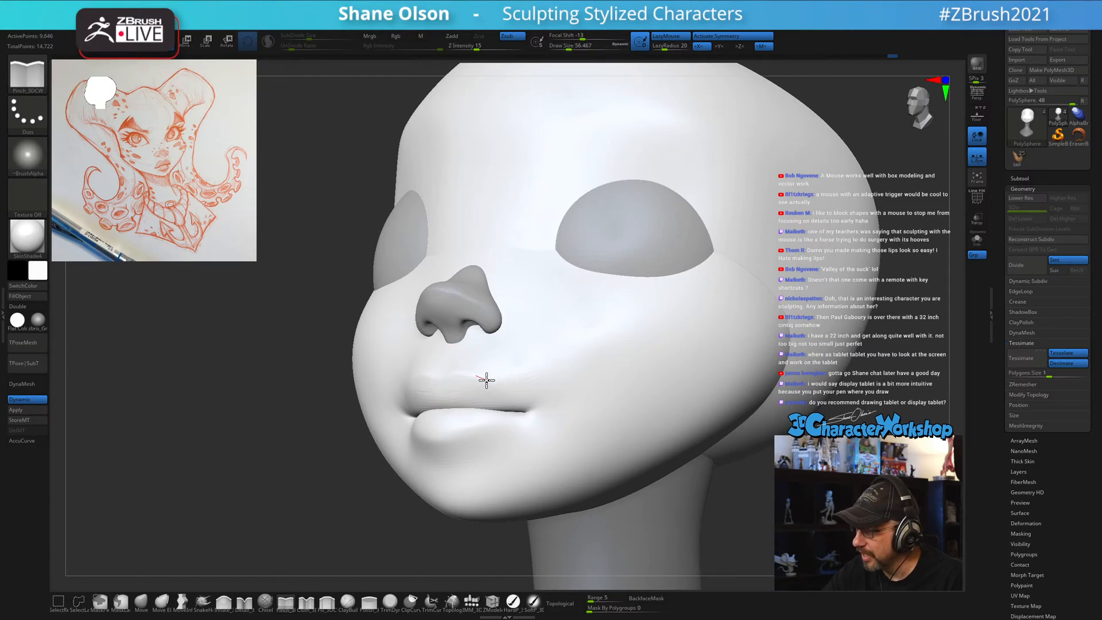
{"action": "left_click_drag", "start_coordinate": [508, 394], "coordinate": [526, 402]}
{"action": "right_click_drag", "start_coordinate": [619, 426], "coordinate": [636, 435]}
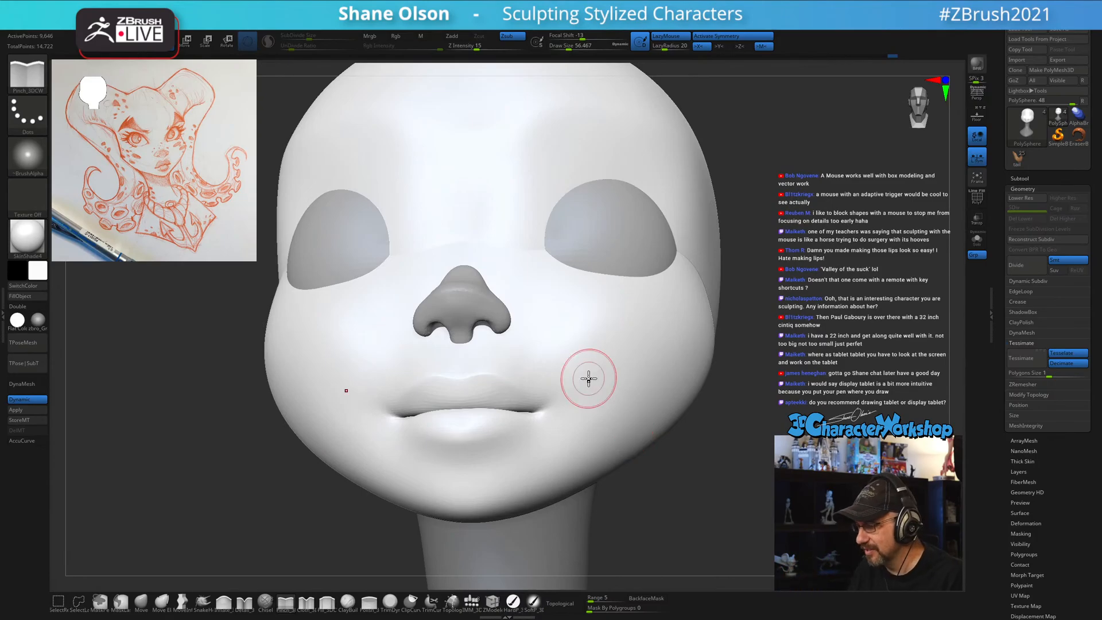
Reshape the cheeks and sides of the face from above with the Move brush at draw sizes of about 154 and 182.
{"action": "mouse_move", "coordinate": [591, 376]}
{"action": "right_mouse_down"}
{"action": "mouse_move", "coordinate": [586, 424]}
{"action": "mouse_move", "coordinate": [575, 382]}
{"action": "mouse_move", "coordinate": [591, 398]}
{"action": "mouse_move", "coordinate": [608, 386]}
{"action": "right_mouse_up"}
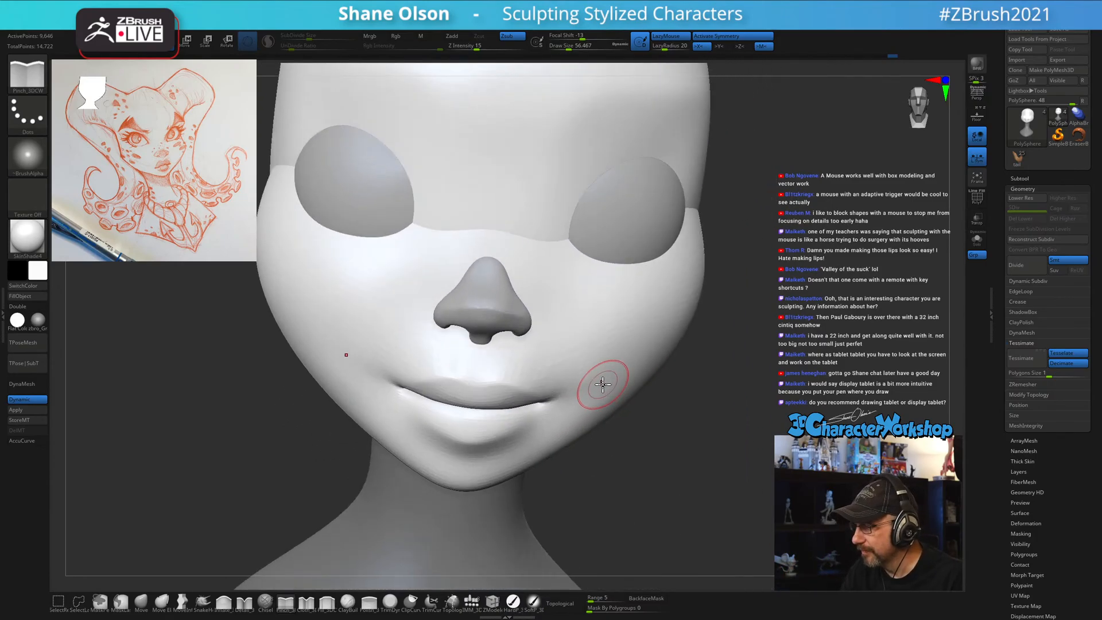
{"action": "left_click", "coordinate": [141, 603]}
{"action": "mouse_move", "coordinate": [641, 439]}
{"action": "right_mouse_down"}
{"action": "mouse_move", "coordinate": [633, 458]}
{"action": "mouse_move", "coordinate": [655, 451]}
{"action": "right_mouse_up"}
{"action": "key", "text": "s"}
{"action": "left_click_drag", "start_coordinate": [760, 378], "coordinate": [771, 376]}
{"action": "mouse_move", "coordinate": [773, 366]}
{"action": "right_mouse_down", "text": "ctrl"}
{"action": "mouse_move", "coordinate": [753, 340]}
{"action": "mouse_move", "coordinate": [722, 369]}
{"action": "right_mouse_up", "text": "ctrl"}
{"action": "key", "text": "s"}
{"action": "left_click_drag", "start_coordinate": [710, 371], "coordinate": [717, 367]}
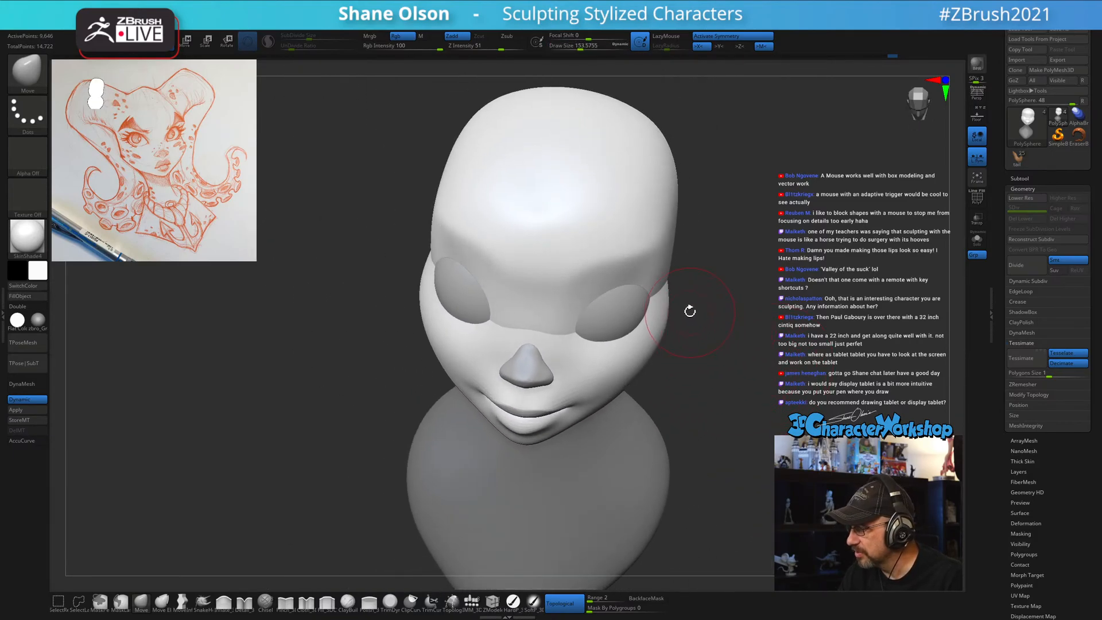
{"action": "right_click_drag", "start_coordinate": [691, 313], "coordinate": [682, 306]}
{"action": "key", "text": "s"}
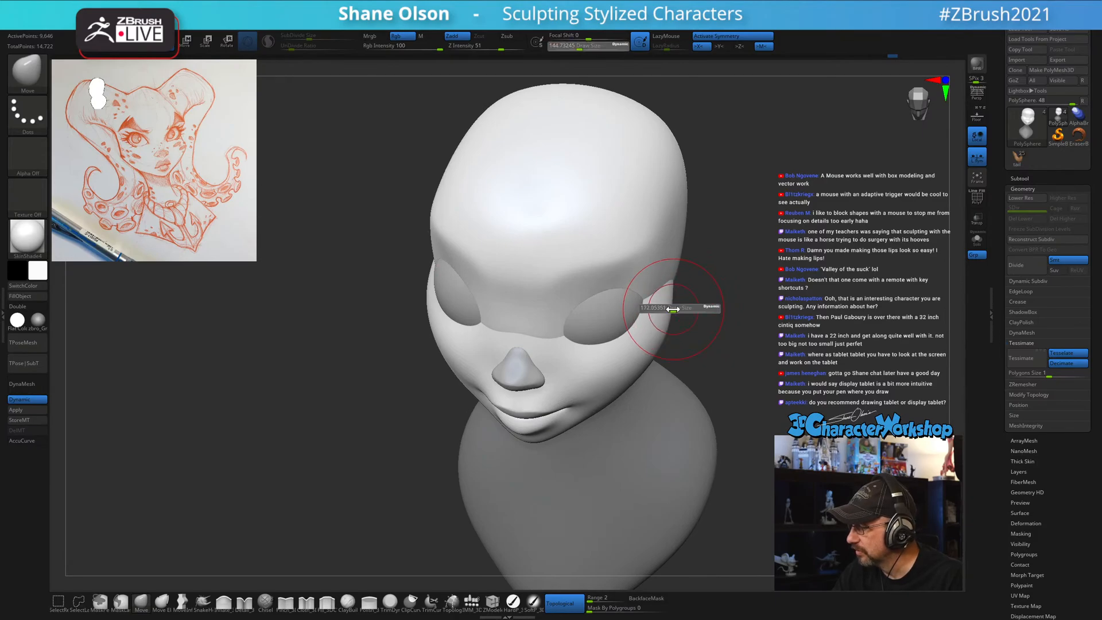
{"action": "left_click_drag", "start_coordinate": [671, 308], "coordinate": [681, 308]}
{"action": "right_click_drag", "start_coordinate": [712, 379], "coordinate": [687, 338]}
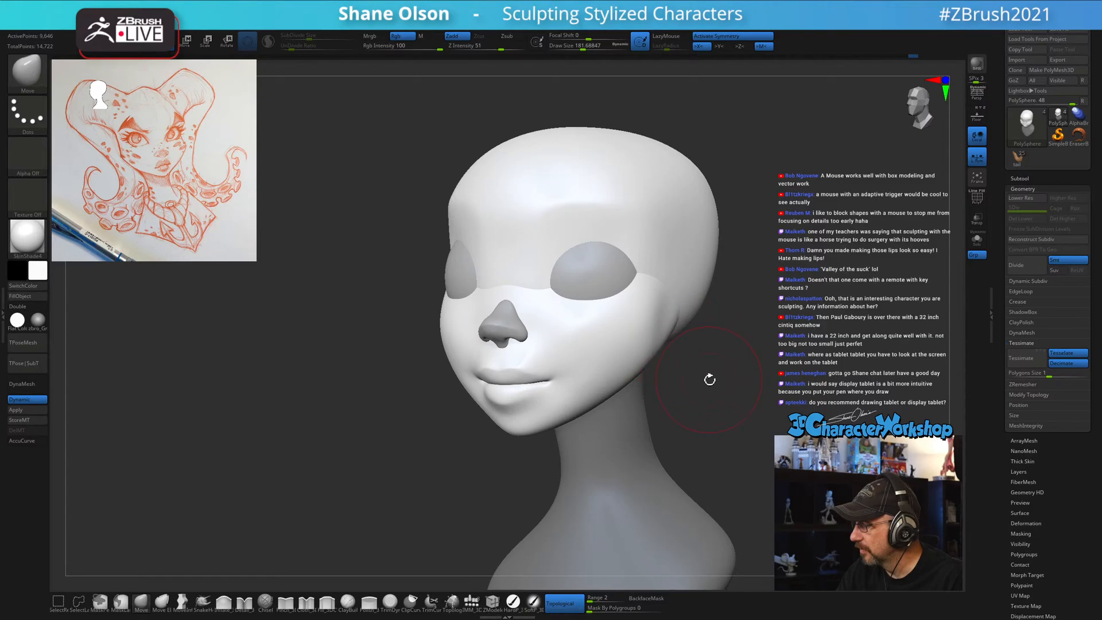
Smooth the side of the head around the cheek and back of the jaw.
{"action": "right_click_drag", "start_coordinate": [709, 379], "coordinate": [688, 389]}
{"action": "left_click_drag", "start_coordinate": [687, 329], "coordinate": [685, 346], "text": "shift"}
{"action": "mouse_move", "coordinate": [686, 346]}
{"action": "right_mouse_down"}
{"action": "mouse_move", "coordinate": [672, 358]}
{"action": "mouse_move", "coordinate": [699, 362]}
{"action": "right_mouse_up"}
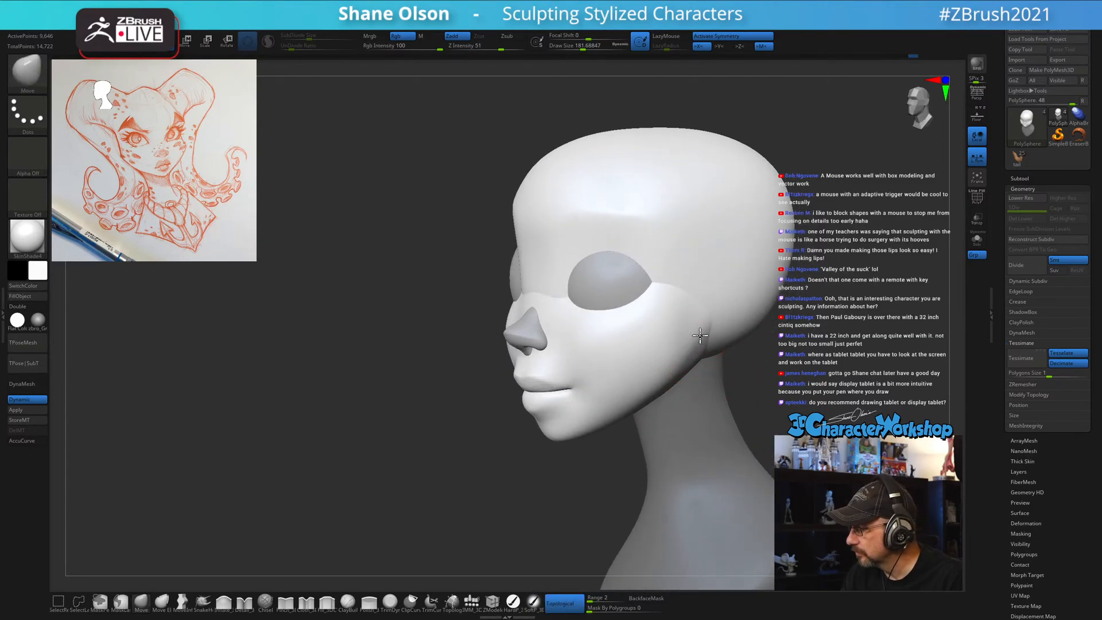
{"action": "key", "text": "shift"}
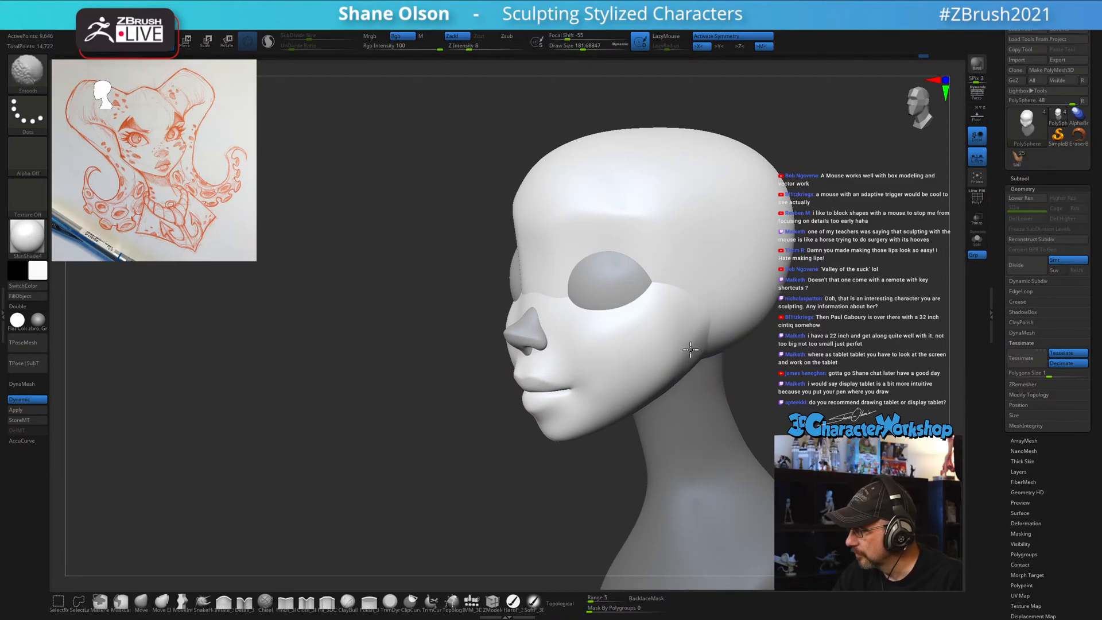
{"action": "mouse_move", "coordinate": [753, 350]}
{"action": "right_mouse_down"}
{"action": "mouse_move", "coordinate": [746, 381]}
{"action": "mouse_move", "coordinate": [784, 379]}
{"action": "mouse_move", "coordinate": [714, 379]}
{"action": "mouse_move", "coordinate": [701, 341]}
{"action": "mouse_move", "coordinate": [669, 342]}
{"action": "mouse_move", "coordinate": [684, 315]}
{"action": "mouse_move", "coordinate": [663, 257]}
{"action": "mouse_move", "coordinate": [677, 251]}
{"action": "mouse_move", "coordinate": [651, 250]}
{"action": "mouse_move", "coordinate": [706, 310]}
{"action": "right_mouse_up"}
{"action": "mouse_move", "coordinate": [664, 251]}
{"action": "right_mouse_down"}
{"action": "mouse_move", "coordinate": [654, 282]}
{"action": "mouse_move", "coordinate": [663, 280]}
{"action": "right_mouse_up"}
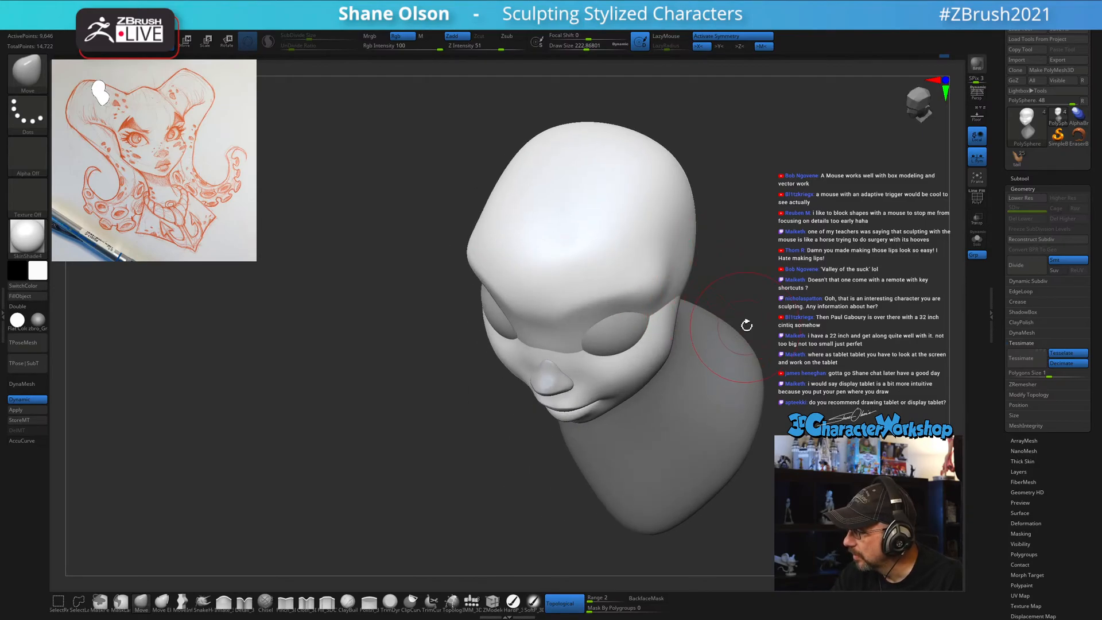
Refine the side of the skull using the Move brush with a draw size of about 154, and smooth it.
{"action": "mouse_move", "coordinate": [747, 326]}
{"action": "right_mouse_down"}
{"action": "mouse_move", "coordinate": [769, 356]}
{"action": "mouse_move", "coordinate": [758, 370]}
{"action": "right_mouse_up"}
{"action": "right_click_drag", "start_coordinate": [734, 335], "coordinate": [744, 337]}
{"action": "key", "text": "s"}
{"action": "left_click_drag", "start_coordinate": [744, 338], "coordinate": [735, 337]}
{"action": "mouse_move", "coordinate": [729, 312]}
{"action": "right_mouse_down"}
{"action": "mouse_move", "coordinate": [711, 283]}
{"action": "mouse_move", "coordinate": [680, 283]}
{"action": "right_mouse_up"}
{"action": "key", "text": "shift"}
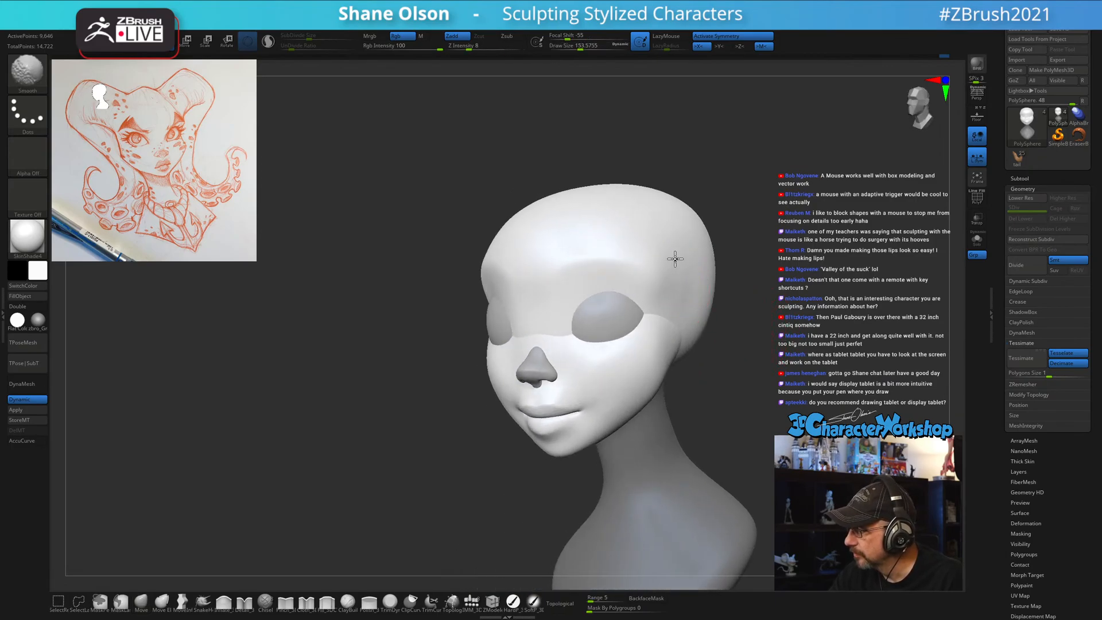
{"action": "mouse_move", "coordinate": [728, 376]}
{"action": "right_mouse_down"}
{"action": "mouse_move", "coordinate": [773, 375]}
{"action": "mouse_move", "coordinate": [729, 394]}
{"action": "mouse_move", "coordinate": [740, 388]}
{"action": "right_mouse_up"}
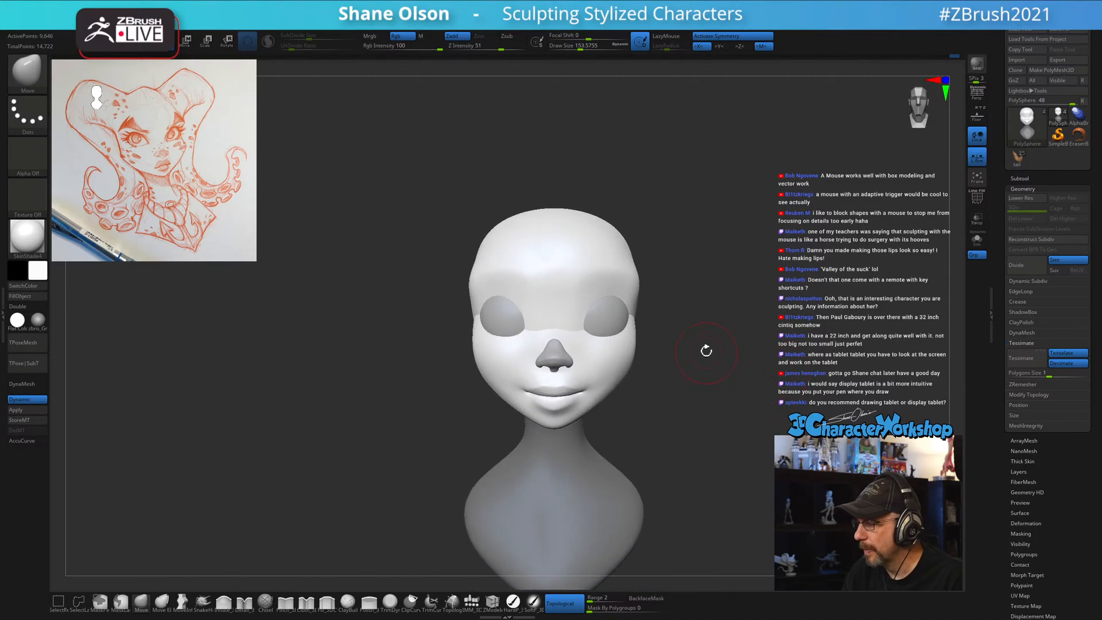
Reshape the forehead and outer brow using the Move brush with a draw size of about 212.
{"action": "right_click_drag", "start_coordinate": [706, 351], "coordinate": [690, 326]}
{"action": "key", "text": "s"}
{"action": "left_click_drag", "start_coordinate": [690, 326], "coordinate": [701, 326]}
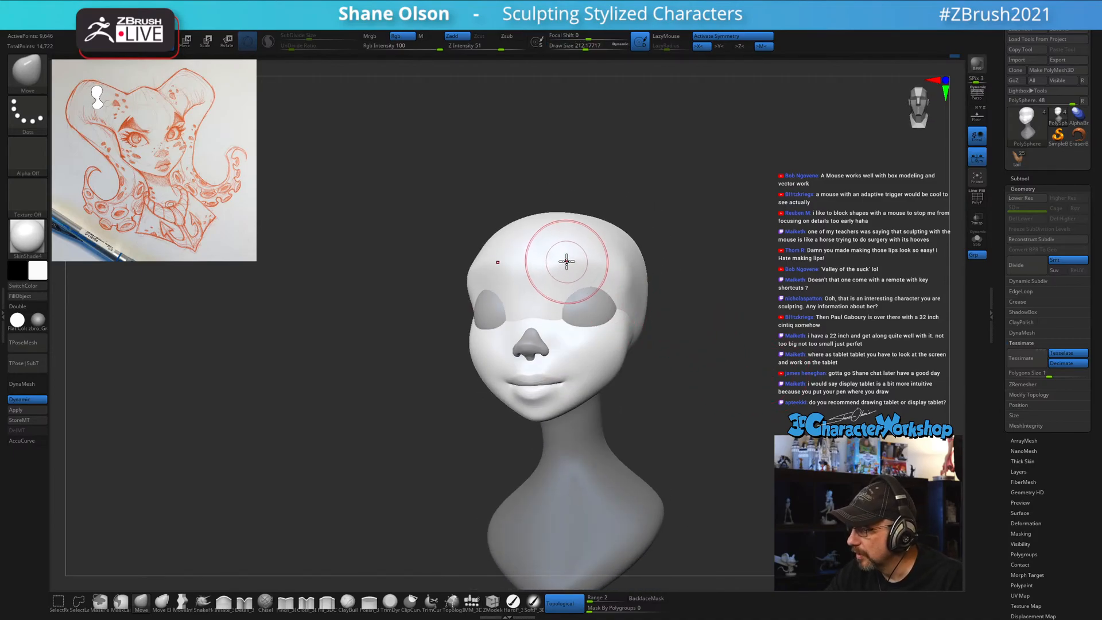
{"action": "left_click_drag", "start_coordinate": [546, 272], "coordinate": [539, 271]}
{"action": "mouse_move", "coordinate": [722, 352]}
{"action": "right_mouse_down"}
{"action": "mouse_move", "coordinate": [739, 361]}
{"action": "mouse_move", "coordinate": [734, 352]}
{"action": "right_mouse_up"}
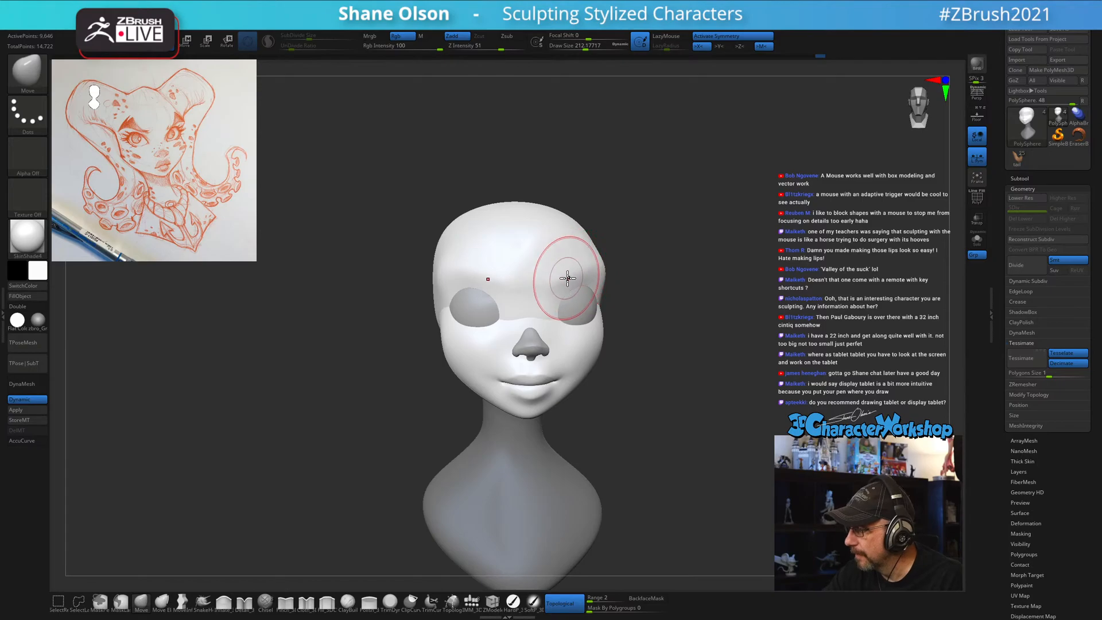
{"action": "right_click_drag", "start_coordinate": [672, 369], "coordinate": [564, 279]}
{"action": "mouse_move", "coordinate": [724, 352]}
{"action": "right_mouse_down"}
{"action": "mouse_move", "coordinate": [729, 389]}
{"action": "mouse_move", "coordinate": [743, 402]}
{"action": "mouse_move", "coordinate": [756, 384]}
{"action": "mouse_move", "coordinate": [728, 388]}
{"action": "mouse_move", "coordinate": [591, 262]}
{"action": "right_mouse_up"}
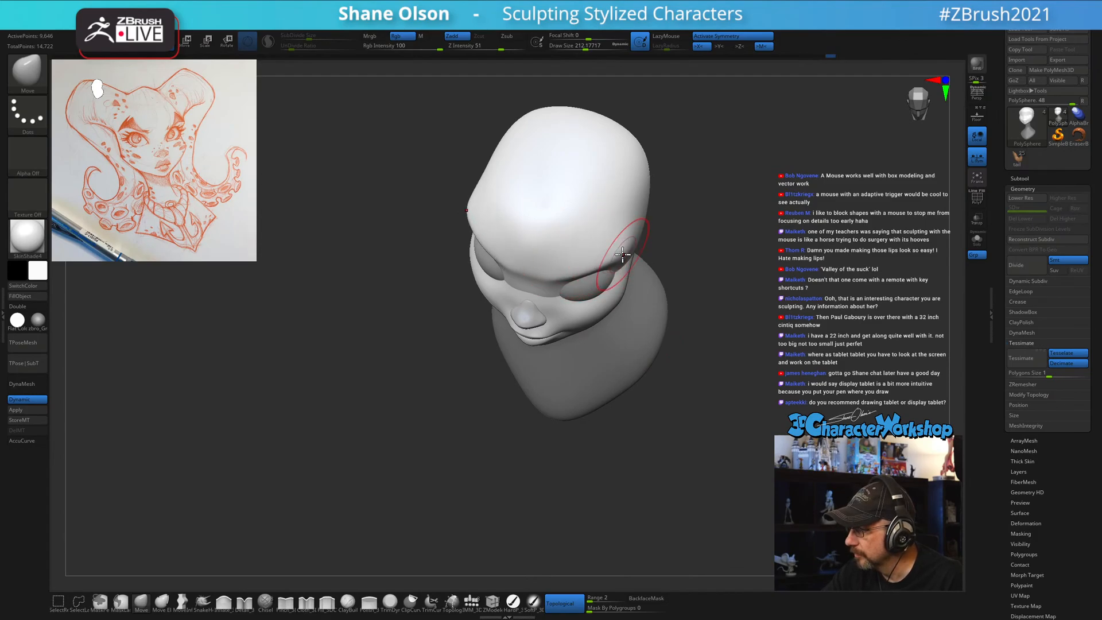
Round the forehead profile and adjust the brow using the Move brush with draw sizes of about 286 and 257.
{"action": "right_click_drag", "start_coordinate": [752, 409], "coordinate": [688, 384]}
{"action": "right_click_drag", "start_coordinate": [745, 362], "coordinate": [727, 368], "text": "ctrl"}
{"action": "key", "text": "s"}
{"action": "left_click_drag", "start_coordinate": [528, 305], "coordinate": [534, 305]}
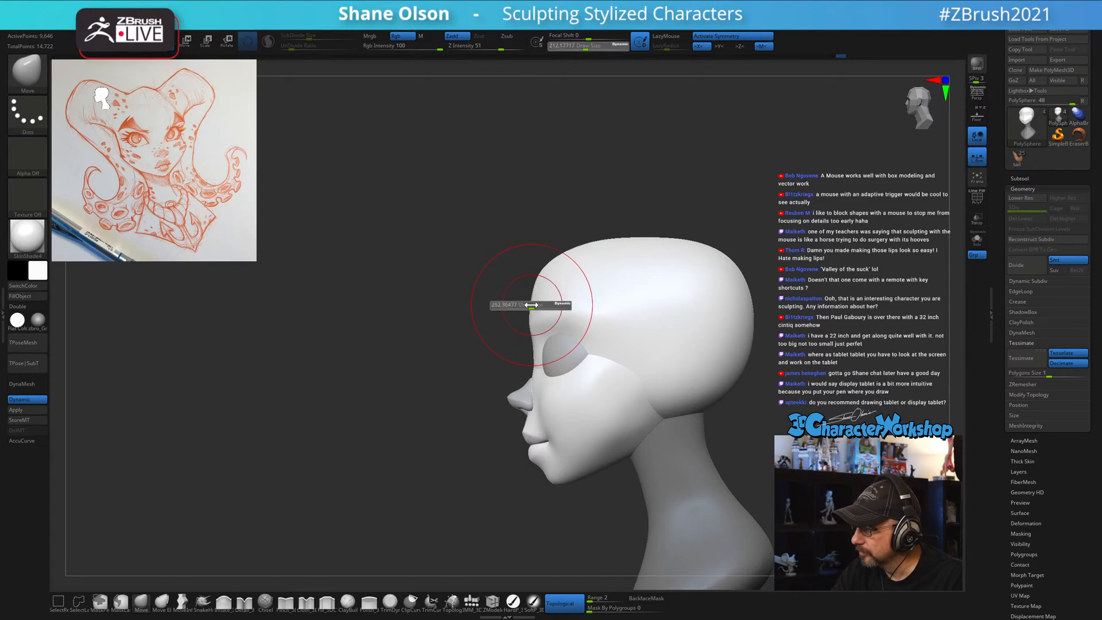
{"action": "right_click_drag", "start_coordinate": [542, 281], "coordinate": [549, 292]}
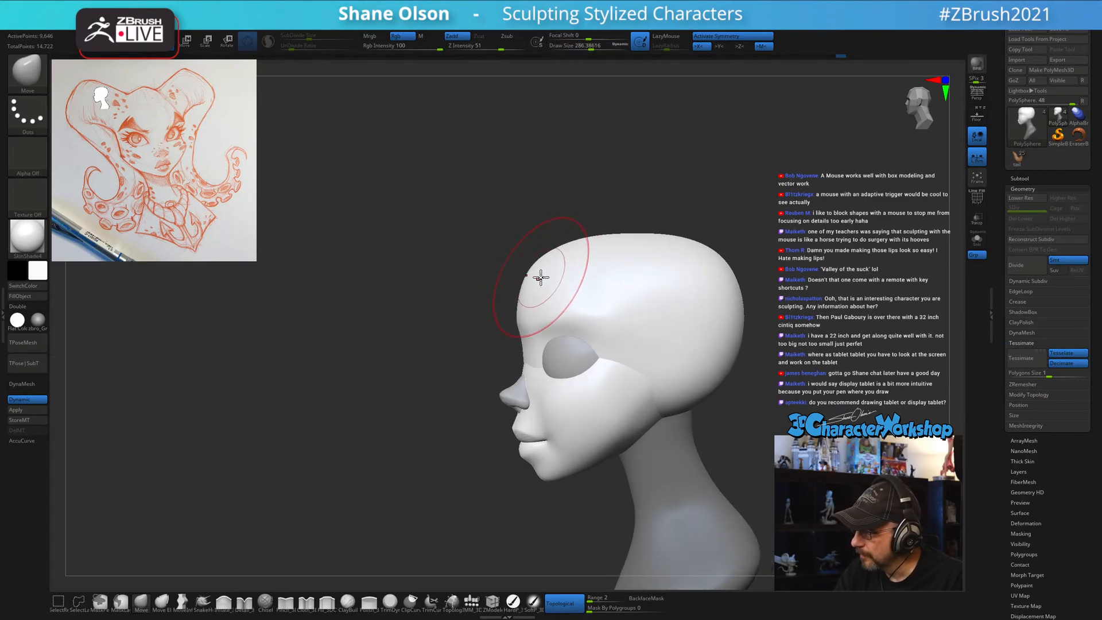
{"action": "key", "text": "s"}
{"action": "left_click_drag", "start_coordinate": [541, 276], "coordinate": [540, 256]}
{"action": "right_click_drag", "start_coordinate": [546, 294], "coordinate": [543, 318]}
{"action": "key", "text": "s"}
{"action": "left_click_drag", "start_coordinate": [544, 318], "coordinate": [538, 318]}
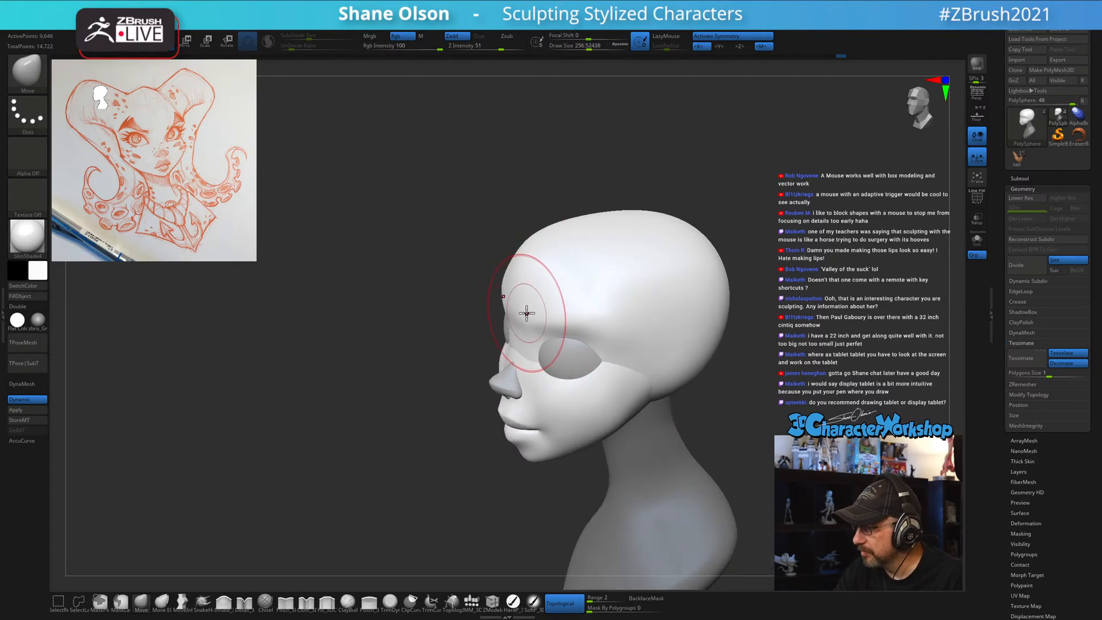
{"action": "right_click_drag", "start_coordinate": [568, 319], "coordinate": [592, 312], "text": "shift"}
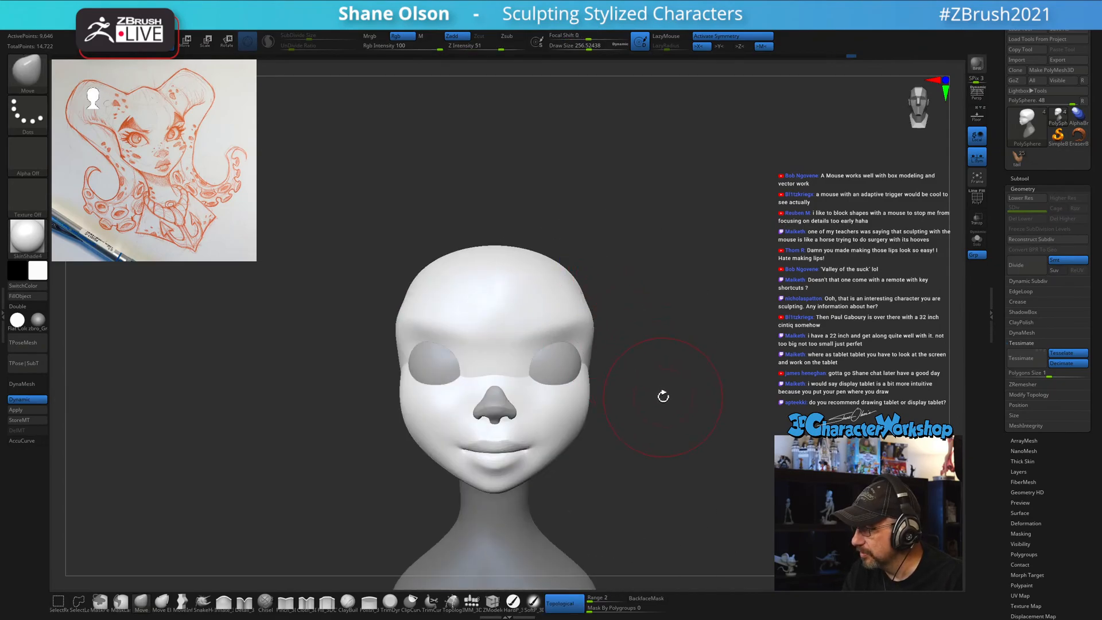
Refine the inner brow above the nose bridge using a draw size of about 172, and smooth the area.
{"action": "right_click_drag", "start_coordinate": [663, 397], "coordinate": [625, 406], "text": "ctrl"}
{"action": "key", "text": "s"}
{"action": "left_click_drag", "start_coordinate": [644, 419], "coordinate": [633, 420]}
{"action": "right_click_drag", "start_coordinate": [499, 342], "coordinate": [488, 352]}
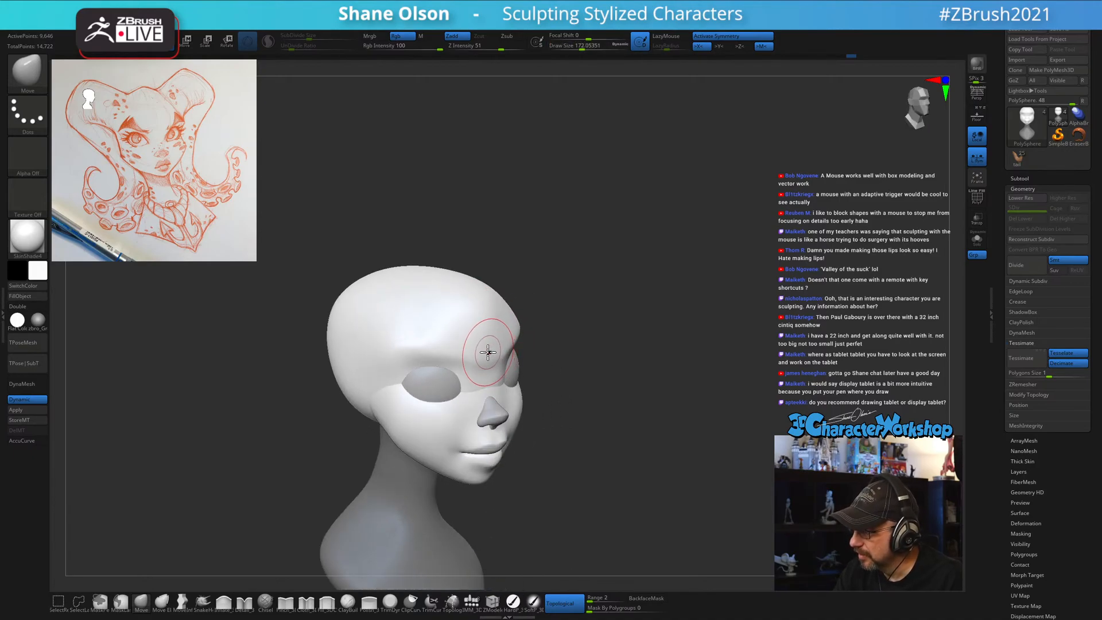
{"action": "key", "text": "shift"}
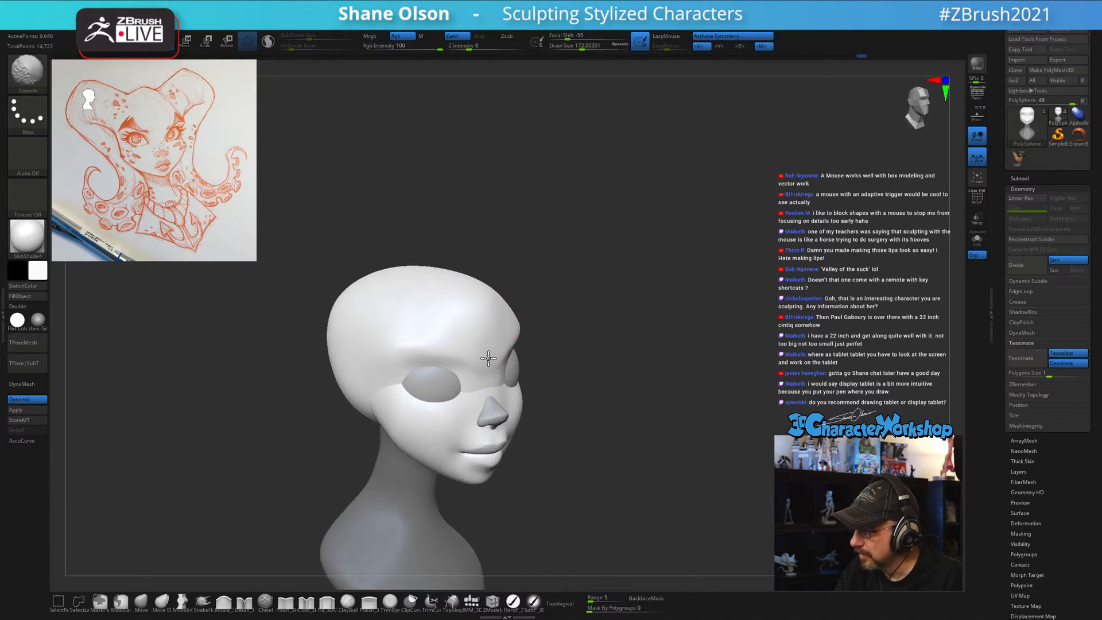
{"action": "left_click_drag", "start_coordinate": [489, 359], "coordinate": [492, 367], "text": "shift"}
{"action": "mouse_move", "coordinate": [643, 370]}
{"action": "left_mouse_down"}
{"action": "mouse_move", "coordinate": [594, 380]}
{"action": "mouse_move", "coordinate": [640, 399]}
{"action": "left_mouse_up"}
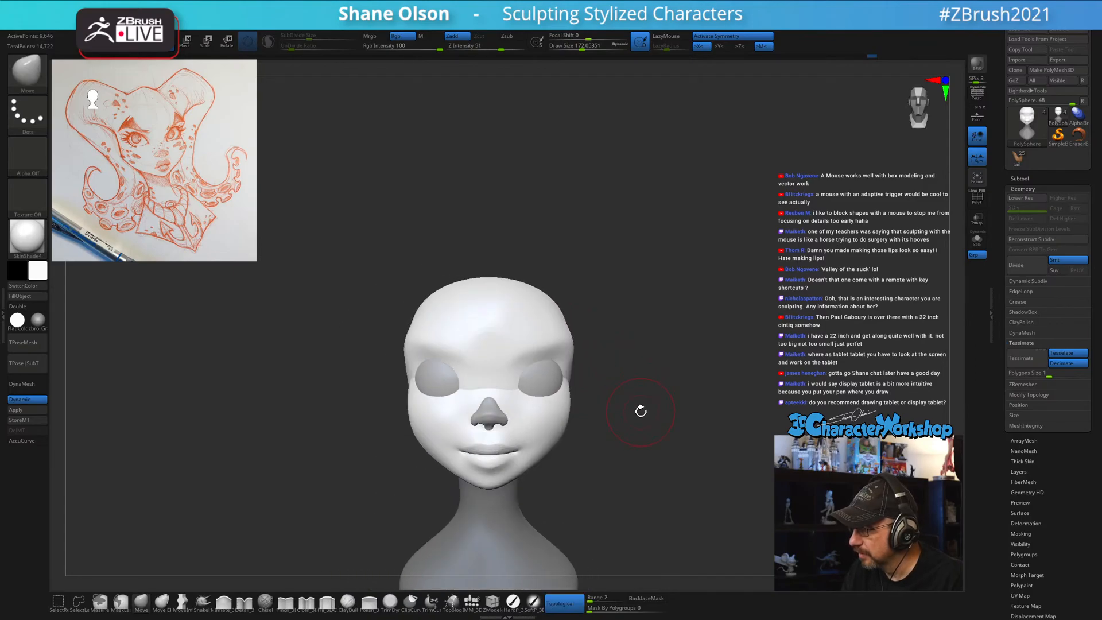
Reshape the back of the skull using the Move brush with a draw size of about 453, and smooth it.
{"action": "right_click_drag", "start_coordinate": [645, 433], "coordinate": [674, 449], "text": "ctrl"}
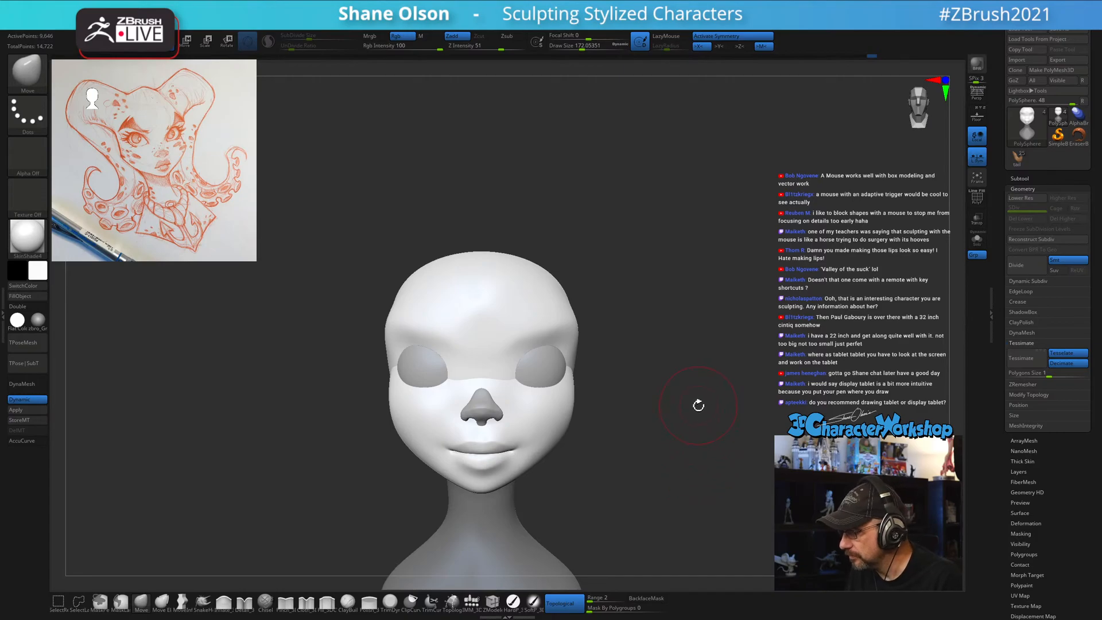
{"action": "mouse_move", "coordinate": [699, 405]}
{"action": "left_mouse_down"}
{"action": "mouse_move", "coordinate": [718, 379]}
{"action": "mouse_move", "coordinate": [701, 379]}
{"action": "mouse_move", "coordinate": [711, 322]}
{"action": "mouse_move", "coordinate": [725, 345]}
{"action": "left_mouse_up"}
{"action": "key", "text": "s"}
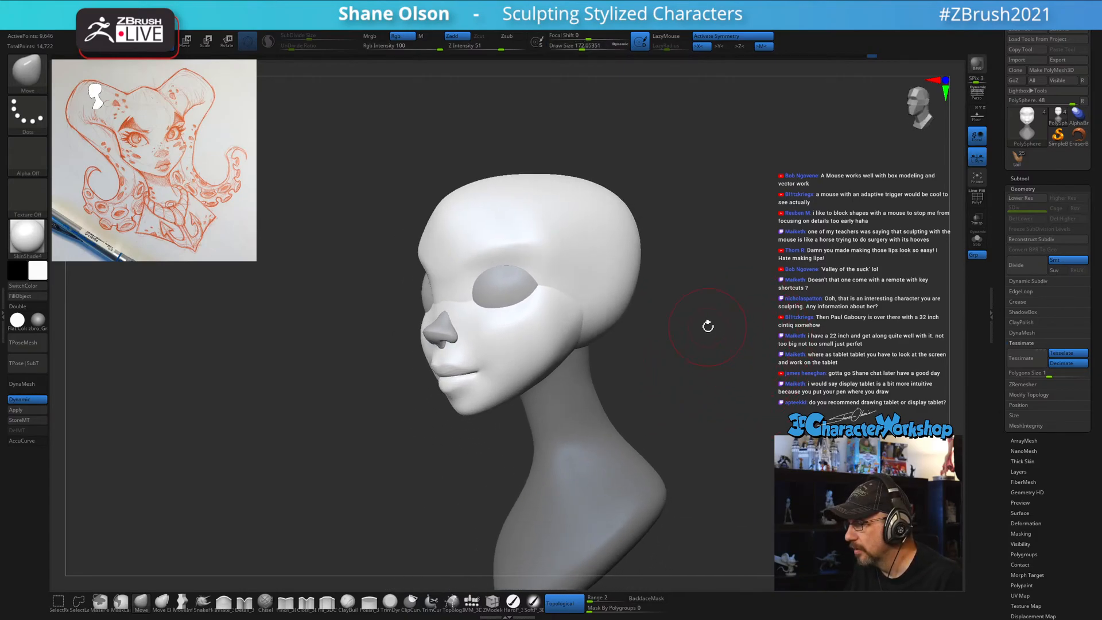
{"action": "key", "text": "s"}
{"action": "mouse_move", "coordinate": [660, 310]}
{"action": "left_mouse_down"}
{"action": "mouse_move", "coordinate": [684, 322]}
{"action": "mouse_move", "coordinate": [694, 316]}
{"action": "left_mouse_up"}
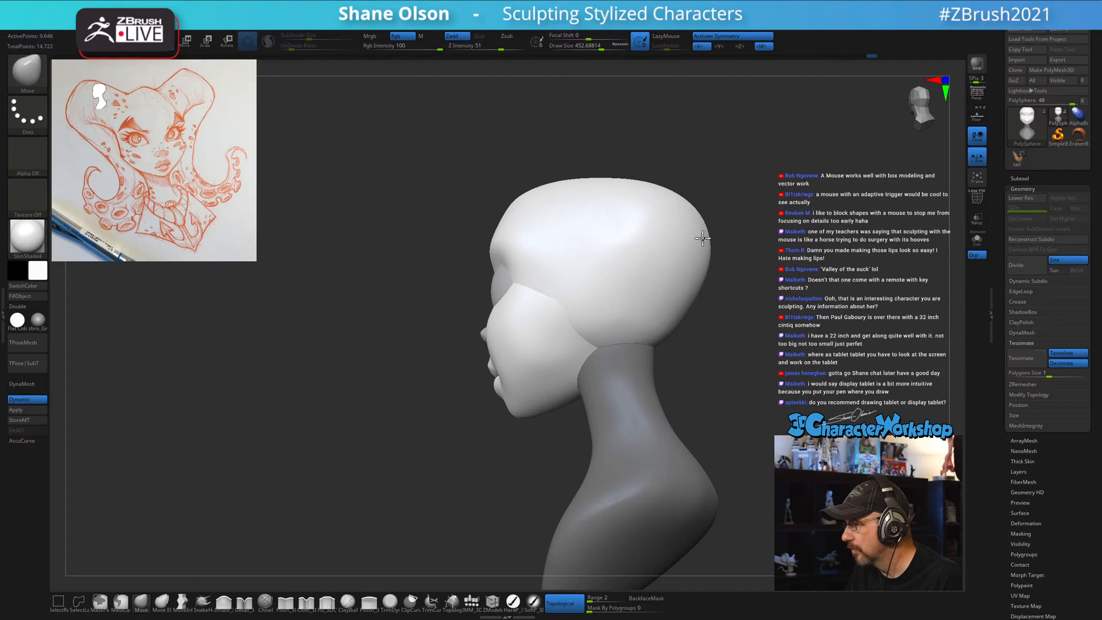
{"action": "left_click_drag", "start_coordinate": [765, 236], "coordinate": [723, 229]}
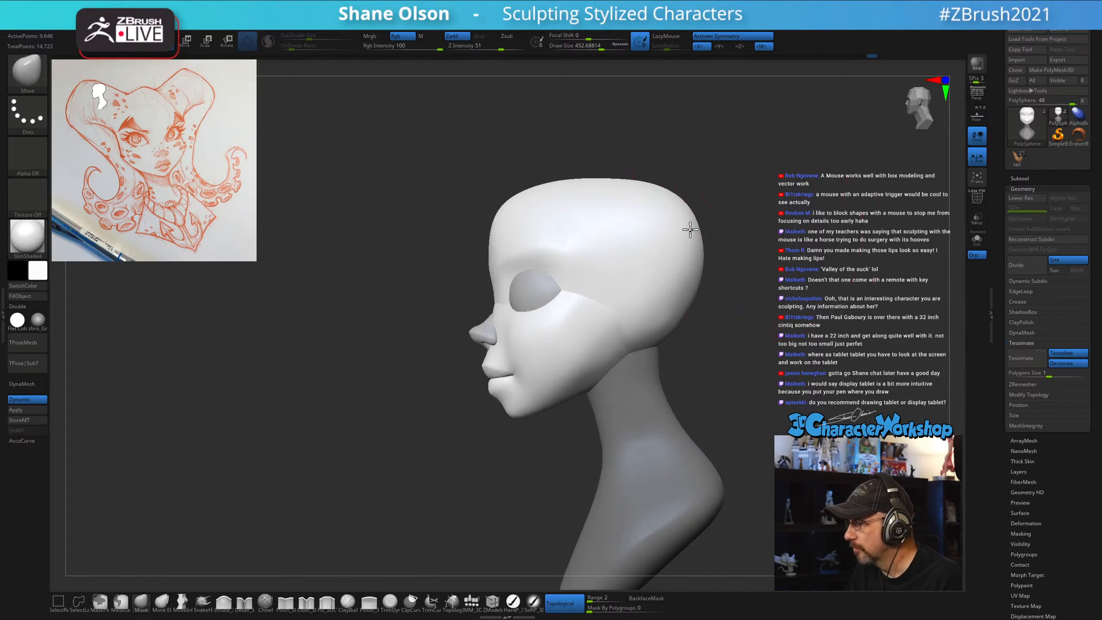
{"action": "left_click_drag", "start_coordinate": [690, 262], "coordinate": [681, 275]}
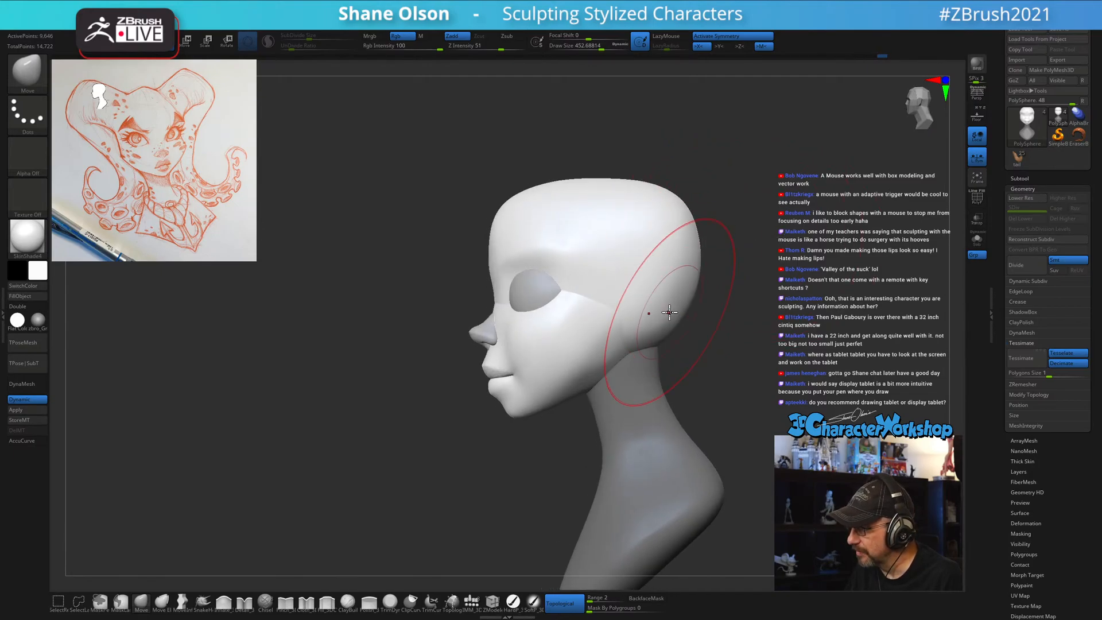
{"action": "left_click_drag", "start_coordinate": [748, 316], "coordinate": [730, 313]}
{"action": "left_click_drag", "start_coordinate": [696, 270], "coordinate": [701, 246], "text": "shift"}
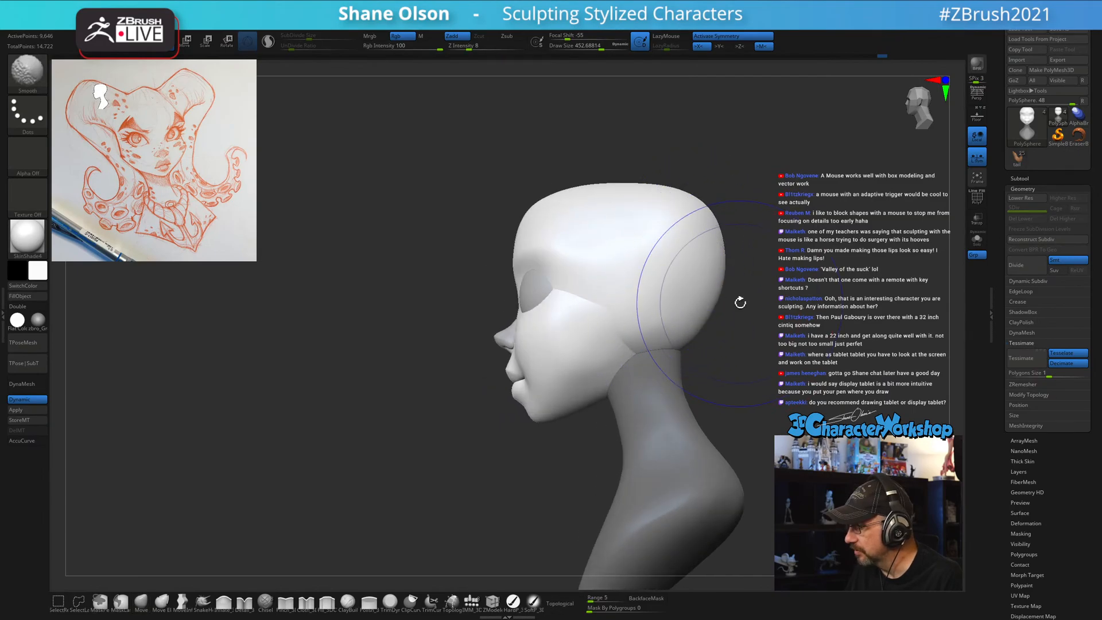
Adjust the upper forehead profile using the Move brush with draw sizes of about 318 and 372.
{"action": "mouse_move", "coordinate": [741, 303]}
{"action": "left_mouse_down"}
{"action": "mouse_move", "coordinate": [783, 317]}
{"action": "mouse_move", "coordinate": [719, 316]}
{"action": "mouse_move", "coordinate": [722, 307]}
{"action": "left_mouse_up"}
{"action": "key", "text": "s"}
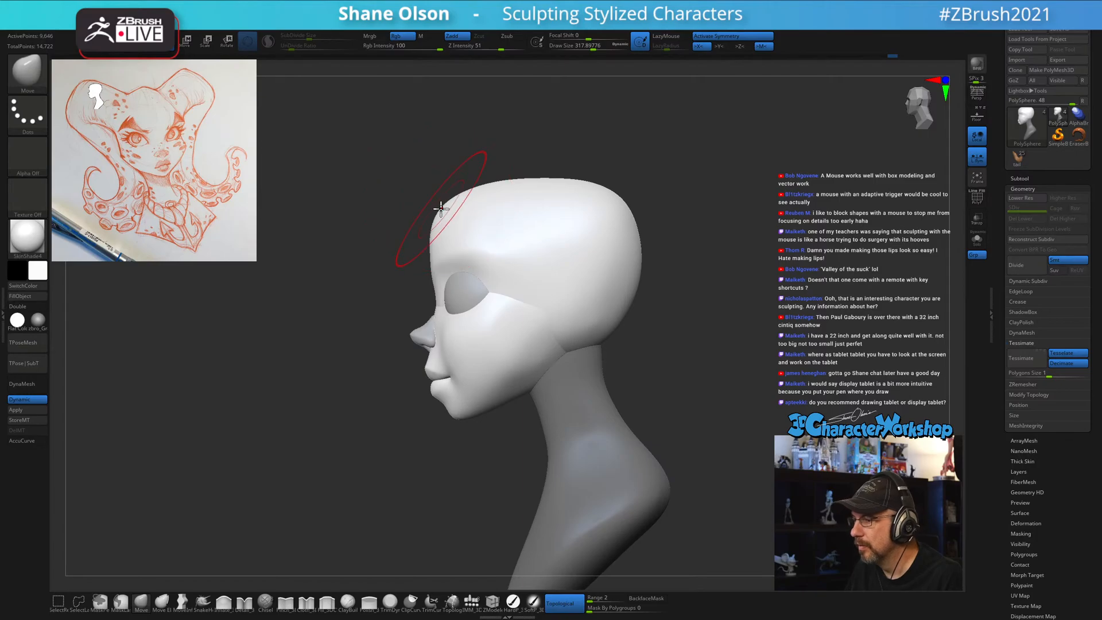
{"action": "key", "text": "s"}
{"action": "left_click_drag", "start_coordinate": [446, 209], "coordinate": [452, 208]}
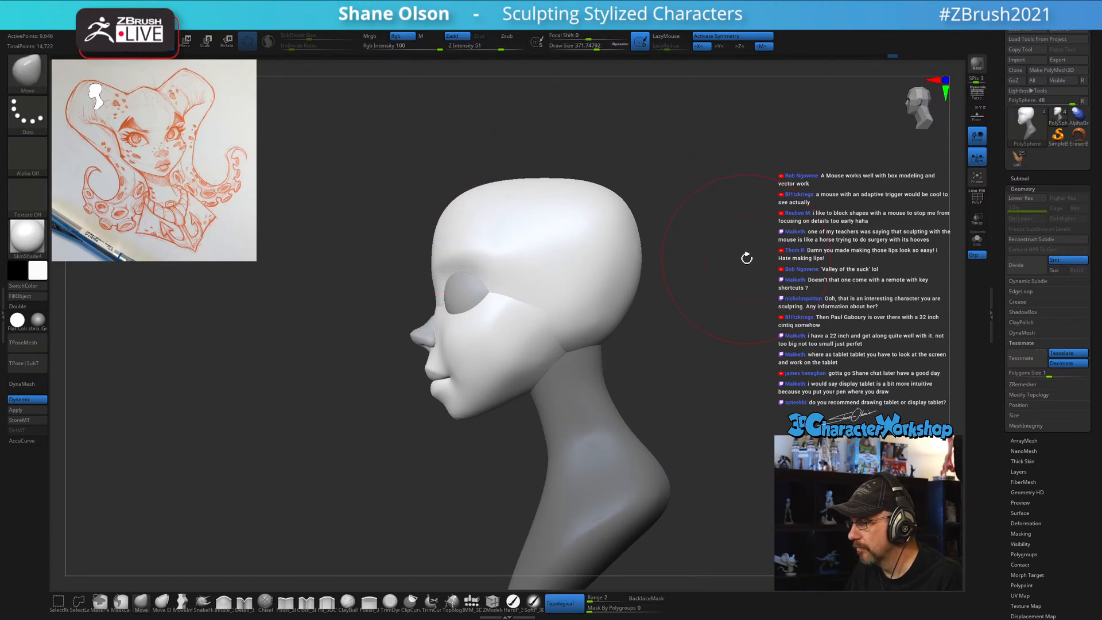
Refine the temples and outer brows using the Move brush with draw sizes of about 293 and 167.
{"action": "mouse_move", "coordinate": [746, 256]}
{"action": "left_mouse_down"}
{"action": "mouse_move", "coordinate": [781, 266]}
{"action": "mouse_move", "coordinate": [723, 248]}
{"action": "mouse_move", "coordinate": [736, 247]}
{"action": "mouse_move", "coordinate": [719, 262]}
{"action": "left_mouse_up"}
{"action": "key", "text": "s"}
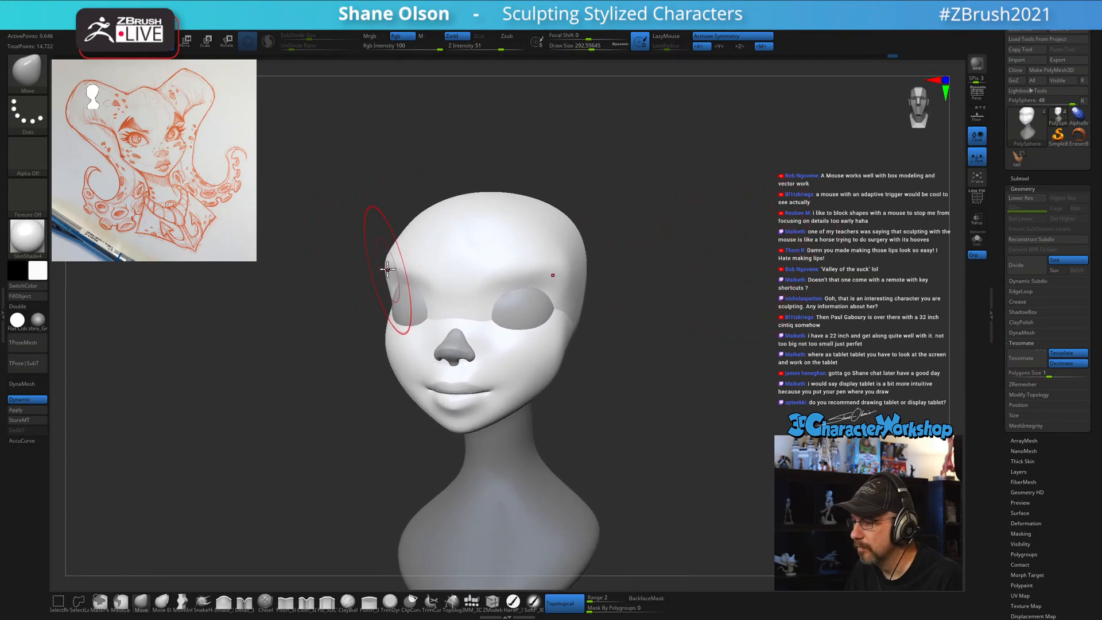
{"action": "key", "text": "s"}
{"action": "left_click_drag", "start_coordinate": [694, 300], "coordinate": [681, 302]}
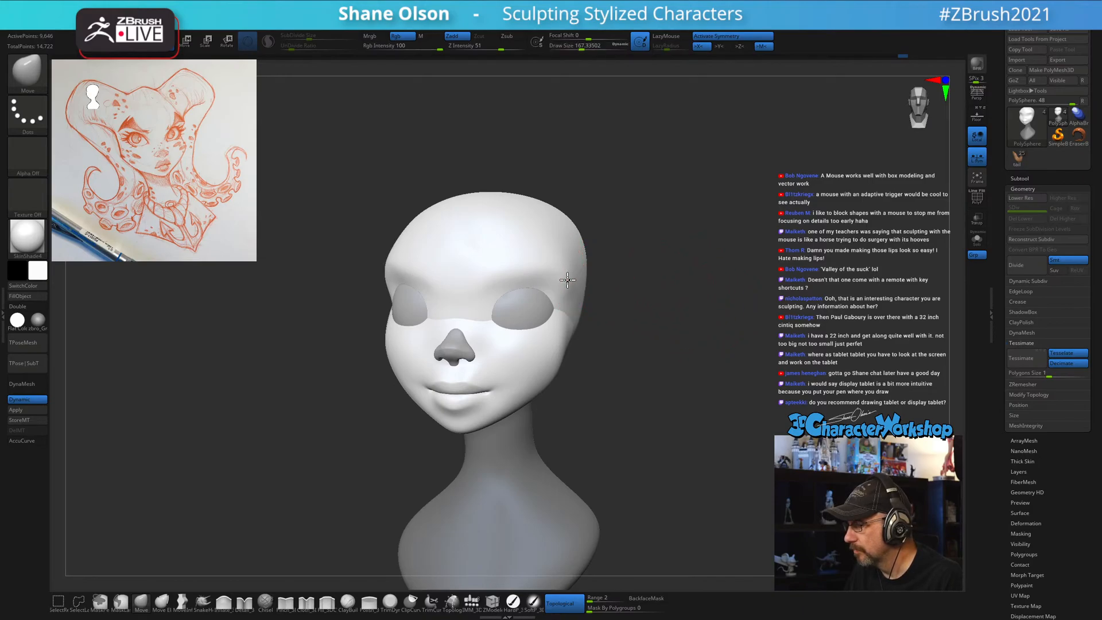
{"action": "left_click_drag", "start_coordinate": [636, 292], "coordinate": [669, 235]}
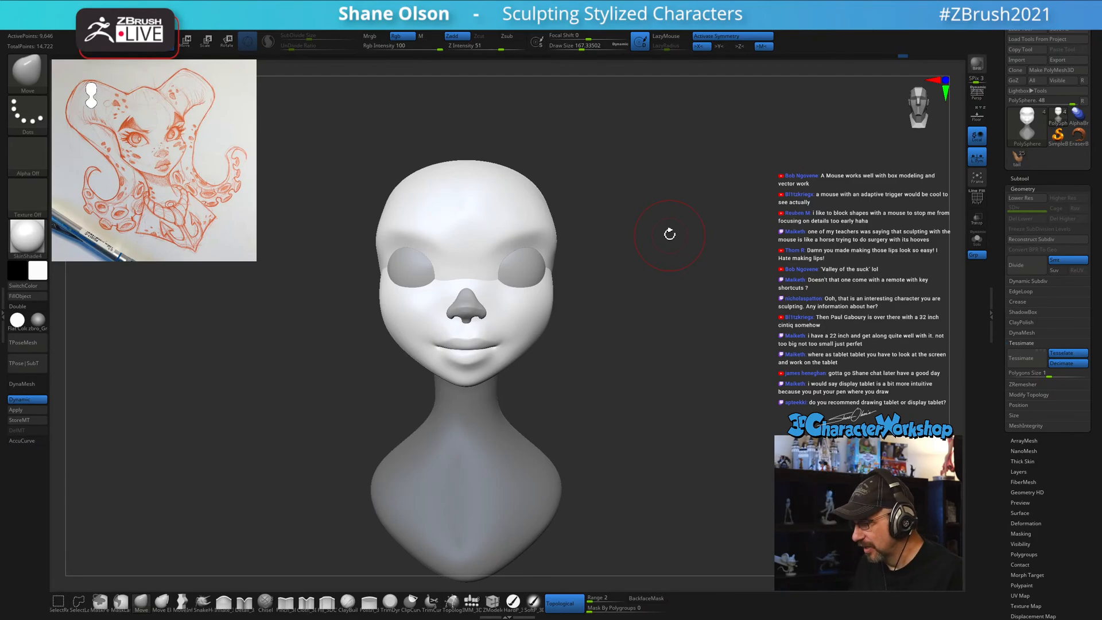
Adjust the brow area above the nose using the Move brush with a draw size of about 212.
{"action": "left_click_drag", "start_coordinate": [669, 233], "coordinate": [663, 248]}
{"action": "key", "text": "s"}
{"action": "left_click_drag", "start_coordinate": [672, 240], "coordinate": [668, 256]}
{"action": "left_click_drag", "start_coordinate": [496, 252], "coordinate": [485, 233]}
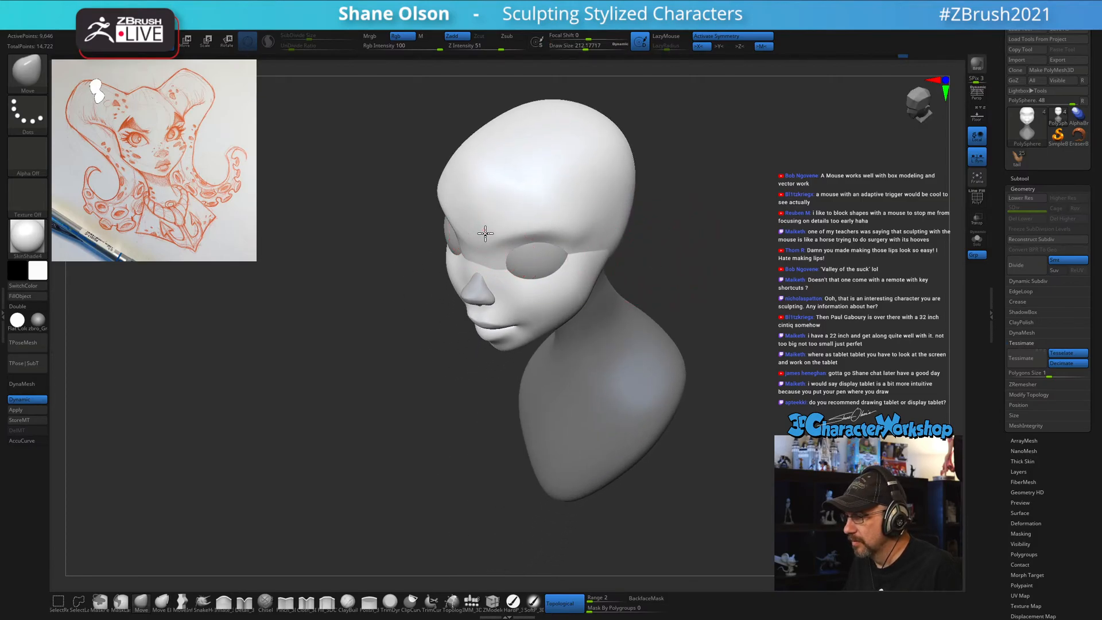
{"action": "left_click_drag", "start_coordinate": [721, 240], "coordinate": [720, 270]}
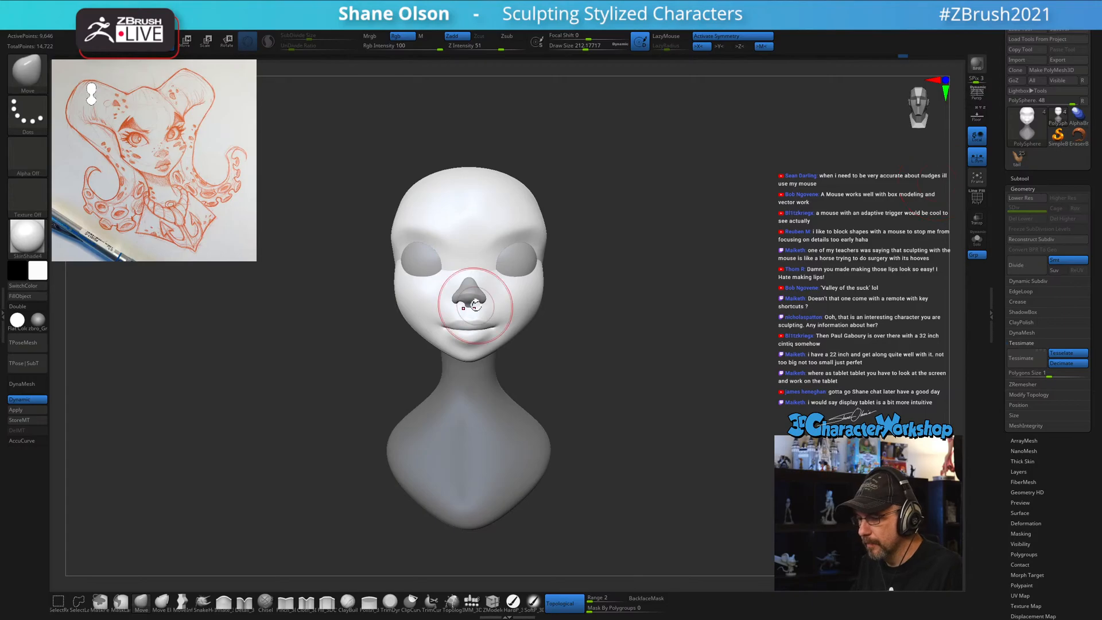
{"action": "mouse_move", "coordinate": [736, 262]}
{"action": "left_mouse_down", "text": "alt"}
{"action": "mouse_move", "coordinate": [703, 297]}
{"action": "mouse_move", "coordinate": [712, 302]}
{"action": "mouse_move", "coordinate": [705, 296]}
{"action": "left_mouse_up", "text": "alt"}
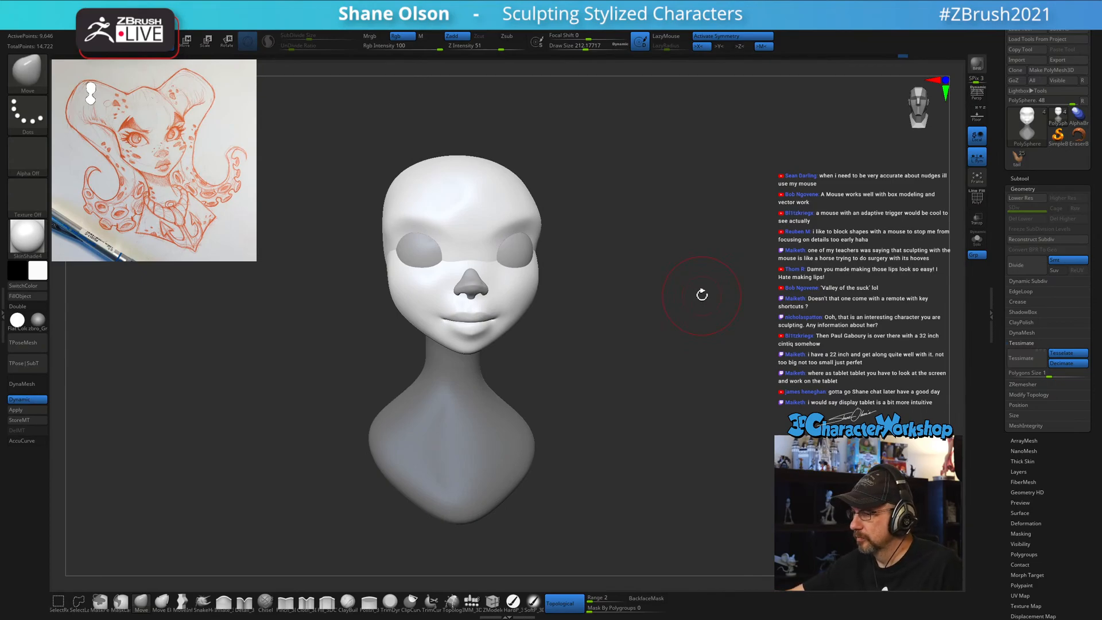
Insert mirrored Appendage meshes from the IMM brush on the upper sides of the head.
{"action": "key", "text": "s"}
{"action": "left_click_drag", "start_coordinate": [593, 267], "coordinate": [629, 289]}
{"action": "left_click_drag", "start_coordinate": [645, 405], "coordinate": [635, 392], "text": "alt"}
{"action": "left_click", "coordinate": [472, 603]}
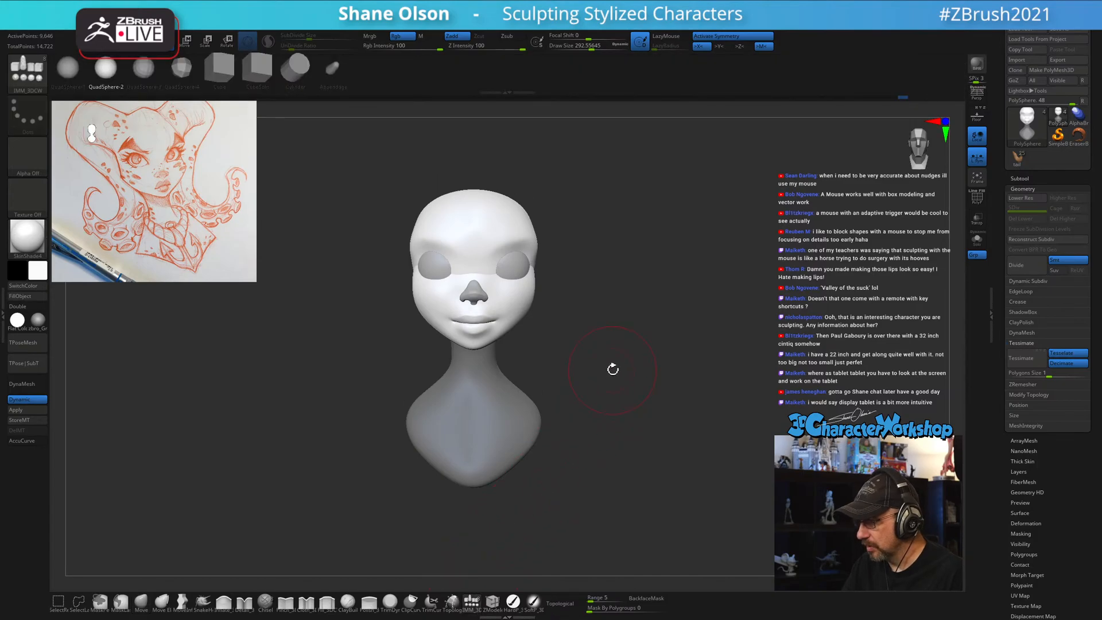
{"action": "left_click_drag", "start_coordinate": [548, 346], "coordinate": [529, 389], "text": "alt"}
{"action": "left_click", "coordinate": [333, 70]}
{"action": "left_click_drag", "start_coordinate": [594, 297], "coordinate": [562, 377], "text": "alt"}
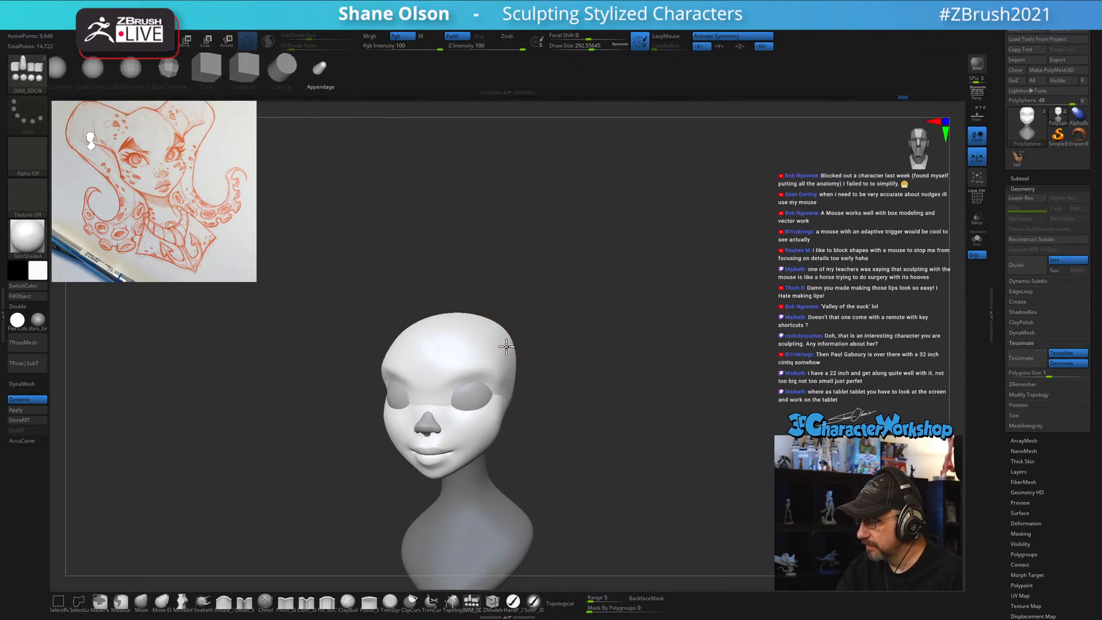
{"action": "left_click_drag", "start_coordinate": [506, 347], "coordinate": [603, 411]}
Position the mirrored appendages with the transform gizmo so they extend outward from the upper sides of the head.
{"action": "key", "text": "w"}
{"action": "left_click_drag", "start_coordinate": [544, 328], "coordinate": [542, 341]}
{"action": "left_click_drag", "start_coordinate": [542, 291], "coordinate": [571, 440]}
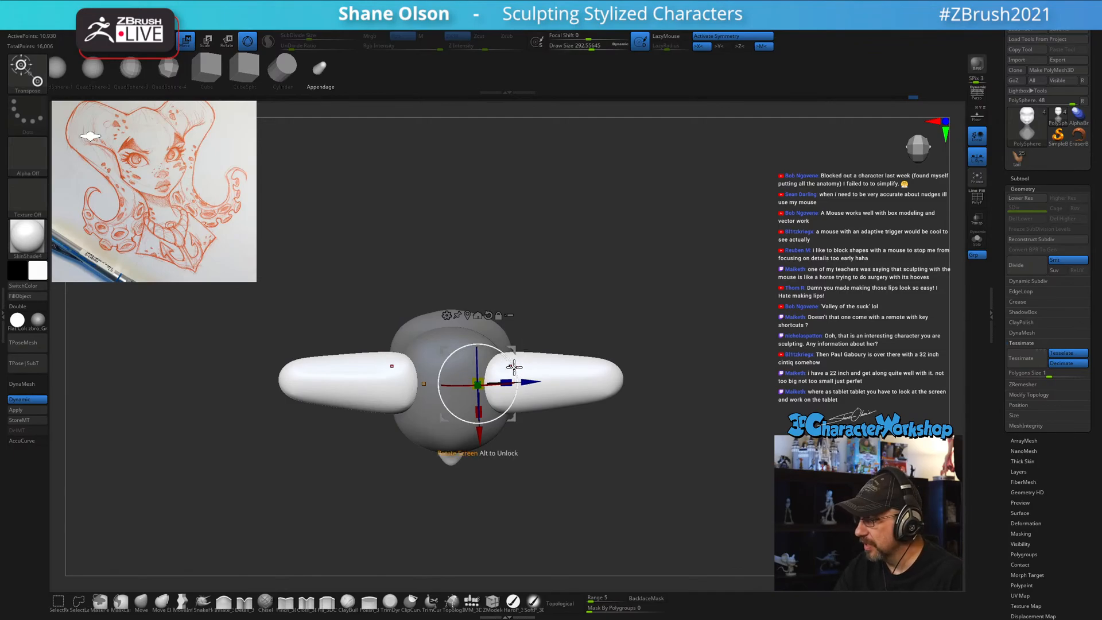
{"action": "left_click_drag", "start_coordinate": [514, 368], "coordinate": [506, 351]}
{"action": "left_click_drag", "start_coordinate": [561, 511], "coordinate": [618, 437]}
{"action": "left_click_drag", "start_coordinate": [506, 391], "coordinate": [533, 383]}
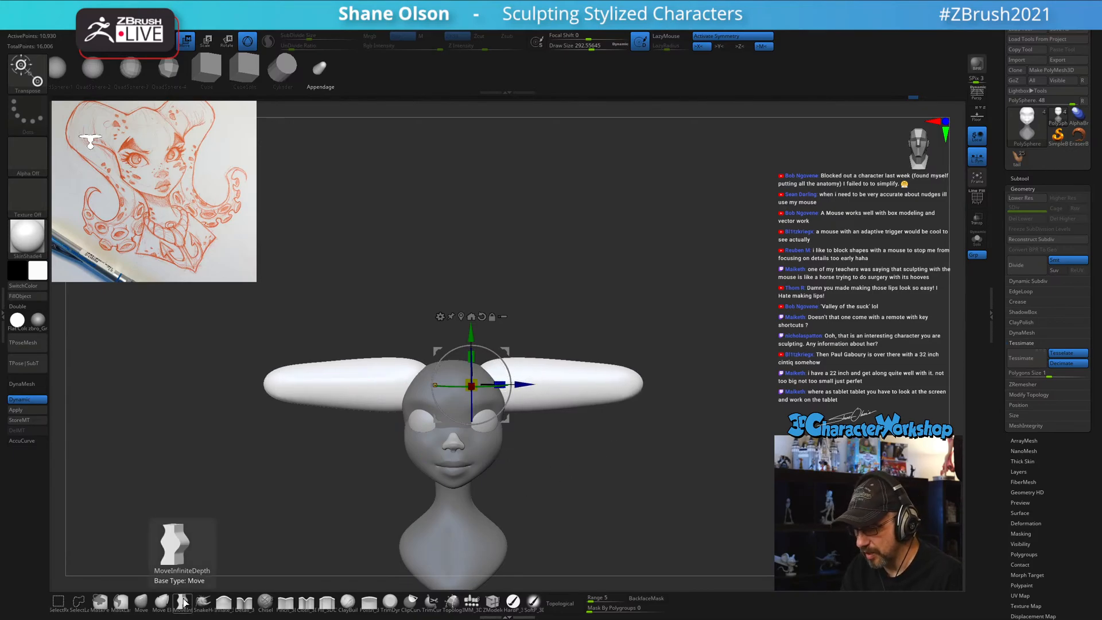
Stretch both appendages outward into long tapered points using the SnakeHook brush with a draw size of about 386.
{"action": "left_click", "coordinate": [203, 601]}
{"action": "mouse_move", "coordinate": [660, 419]}
{"action": "left_mouse_down", "text": "alt"}
{"action": "mouse_move", "coordinate": [618, 424]}
{"action": "mouse_move", "coordinate": [645, 429]}
{"action": "left_mouse_up", "text": "alt"}
{"action": "key", "text": "s"}
{"action": "left_click_drag", "start_coordinate": [591, 357], "coordinate": [687, 353]}
Pull the tips of both appendages further outward using the SnakeHook brush with a draw size of about 648.
{"action": "key", "text": "s"}
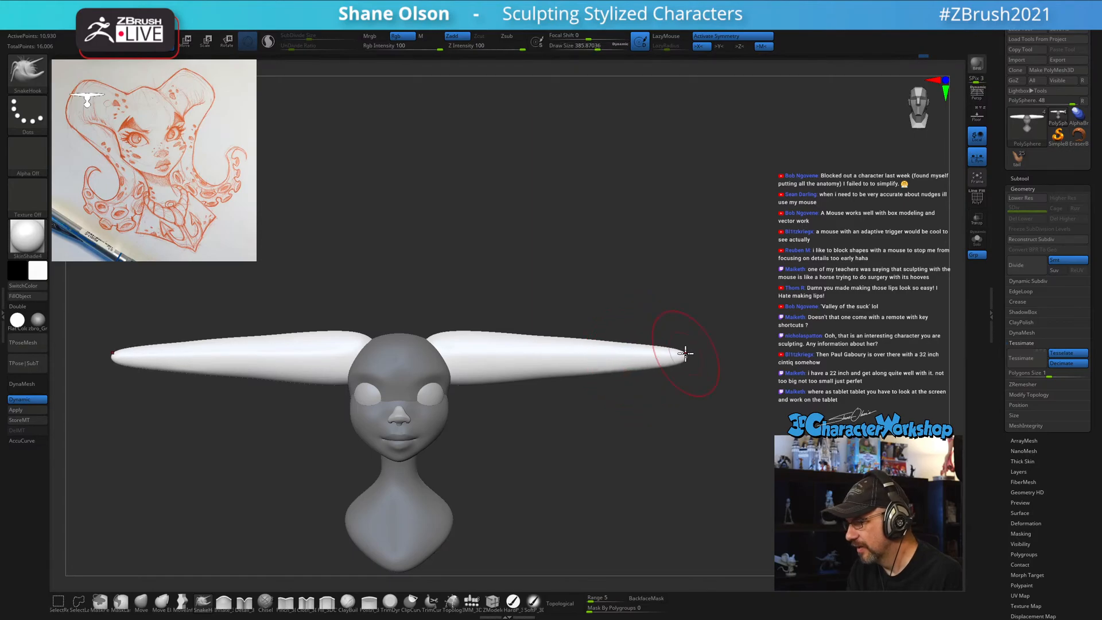
{"action": "key", "text": "s"}
{"action": "left_click_drag", "start_coordinate": [564, 430], "coordinate": [579, 431]}
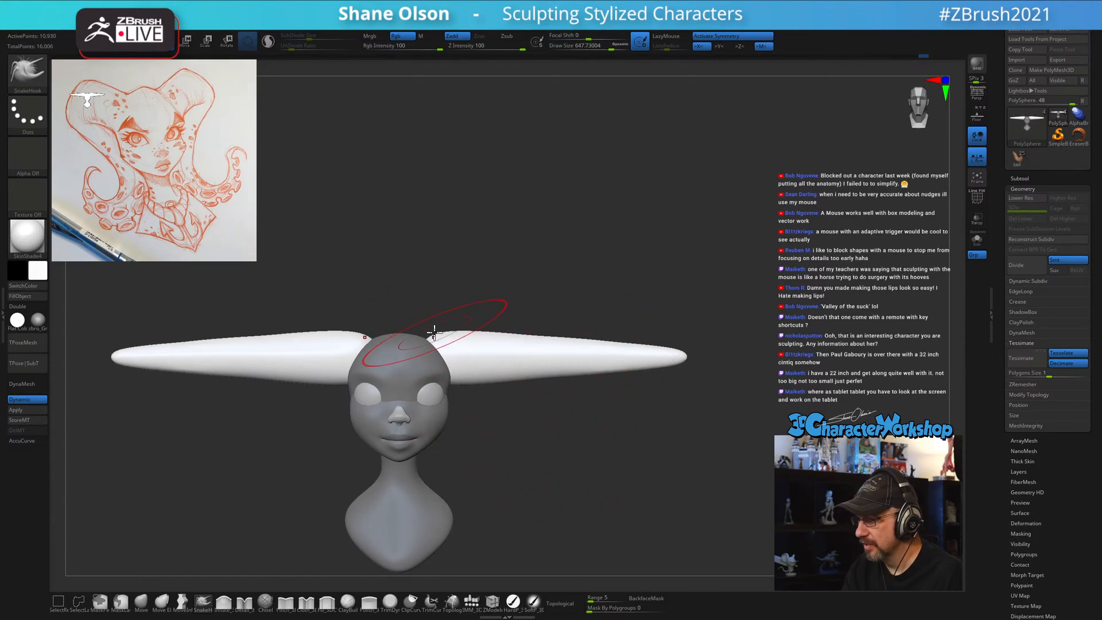
{"action": "left_click_drag", "start_coordinate": [438, 343], "coordinate": [430, 344]}
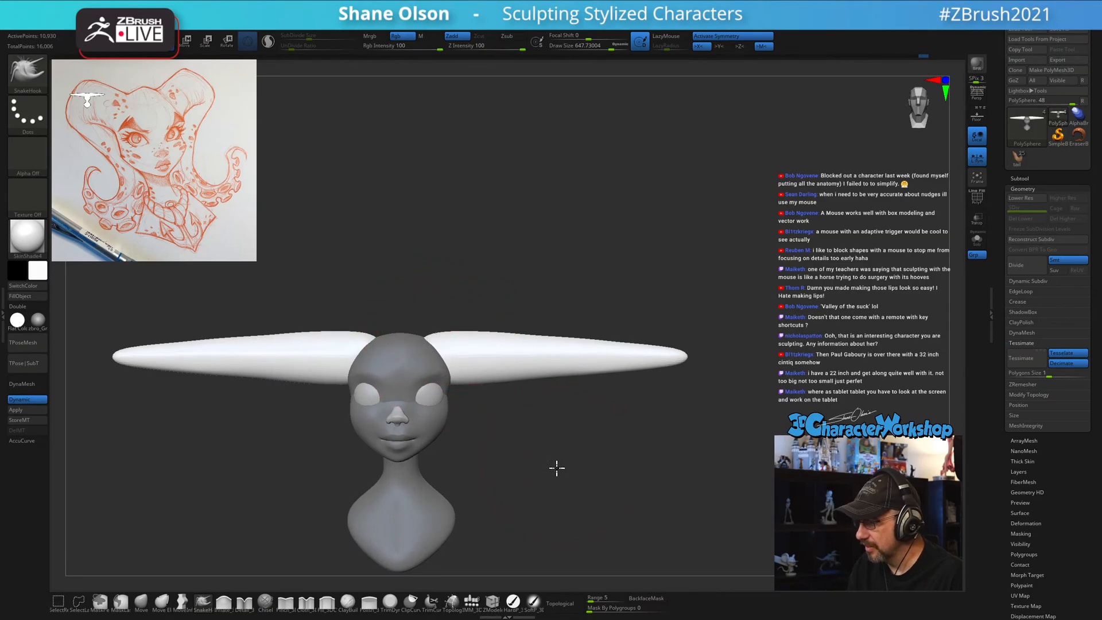
{"action": "left_click_drag", "start_coordinate": [556, 467], "coordinate": [562, 467]}
{"action": "mouse_move", "coordinate": [684, 355]}
{"action": "left_mouse_down"}
{"action": "mouse_move", "coordinate": [719, 355]}
{"action": "mouse_move", "coordinate": [600, 351]}
{"action": "mouse_move", "coordinate": [650, 357]}
{"action": "left_mouse_up"}
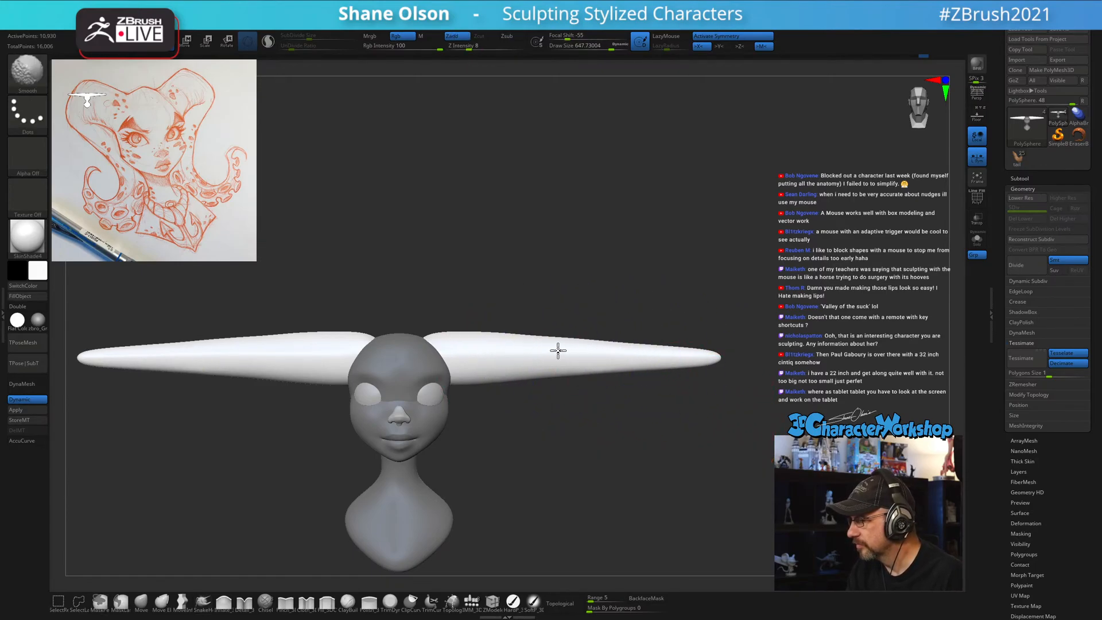
Show the polyframe and split the unmasked appendages into their own subtool, making it the active one.
{"action": "key", "text": "shift+f"}
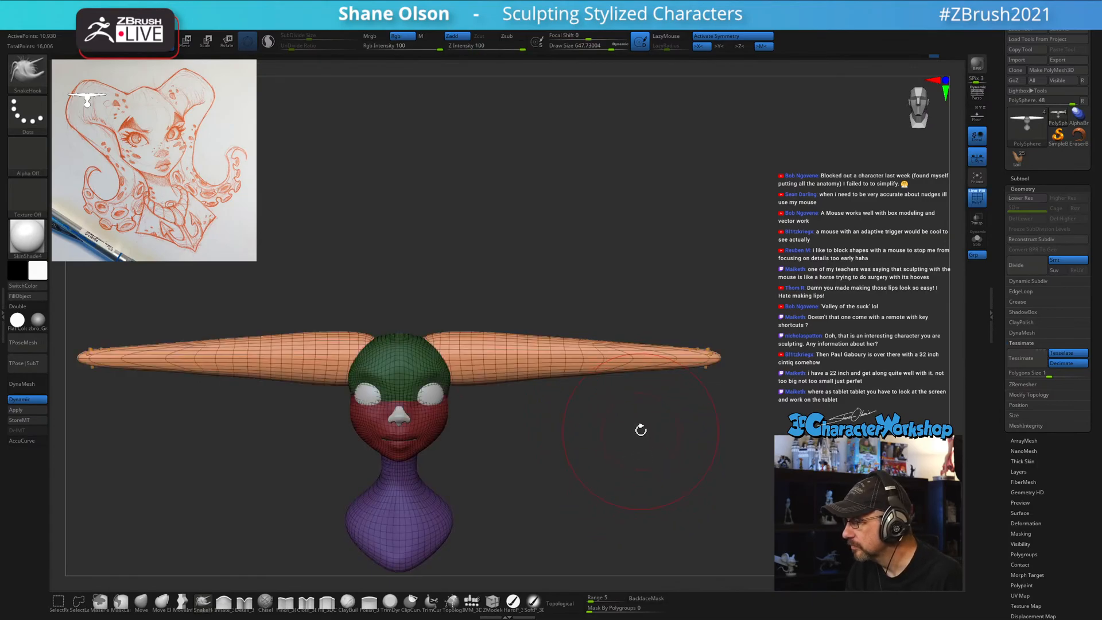
{"action": "mouse_move", "coordinate": [639, 428]}
{"action": "left_mouse_down"}
{"action": "mouse_move", "coordinate": [635, 489]}
{"action": "mouse_move", "coordinate": [635, 386]}
{"action": "mouse_move", "coordinate": [638, 457]}
{"action": "mouse_move", "coordinate": [656, 464]}
{"action": "left_mouse_up"}
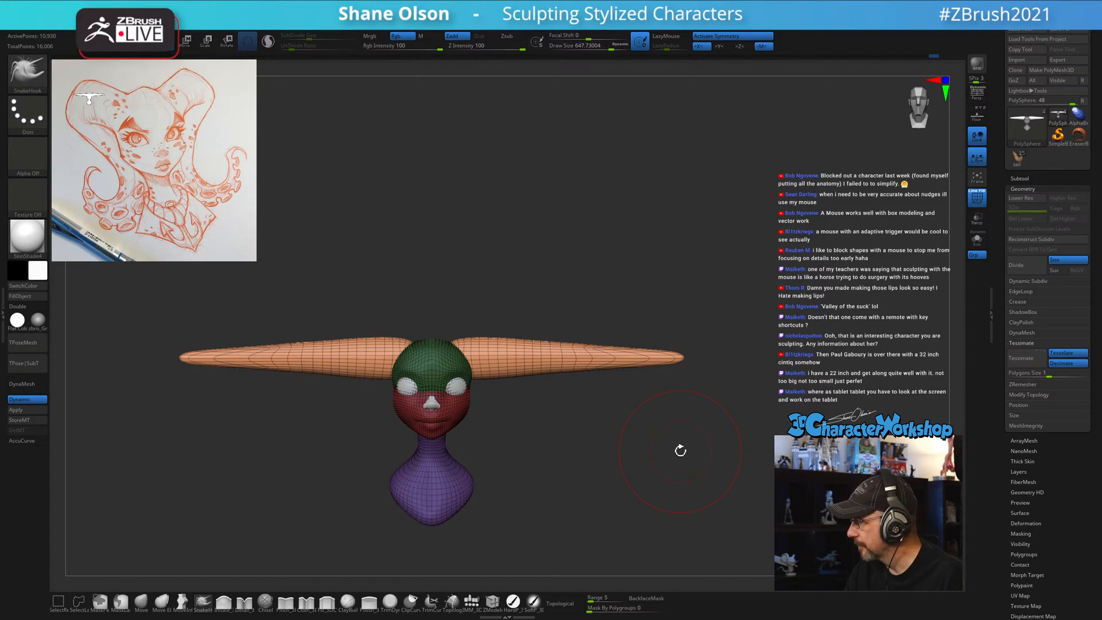
{"action": "key", "text": "w"}
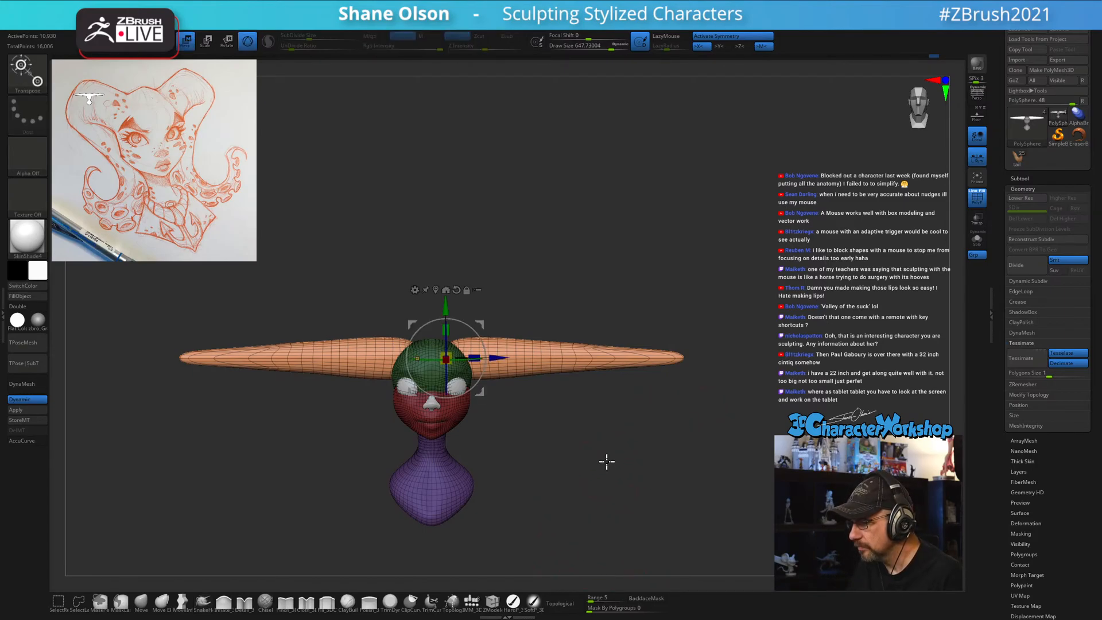
{"action": "left_click_drag", "start_coordinate": [604, 426], "coordinate": [581, 482]}
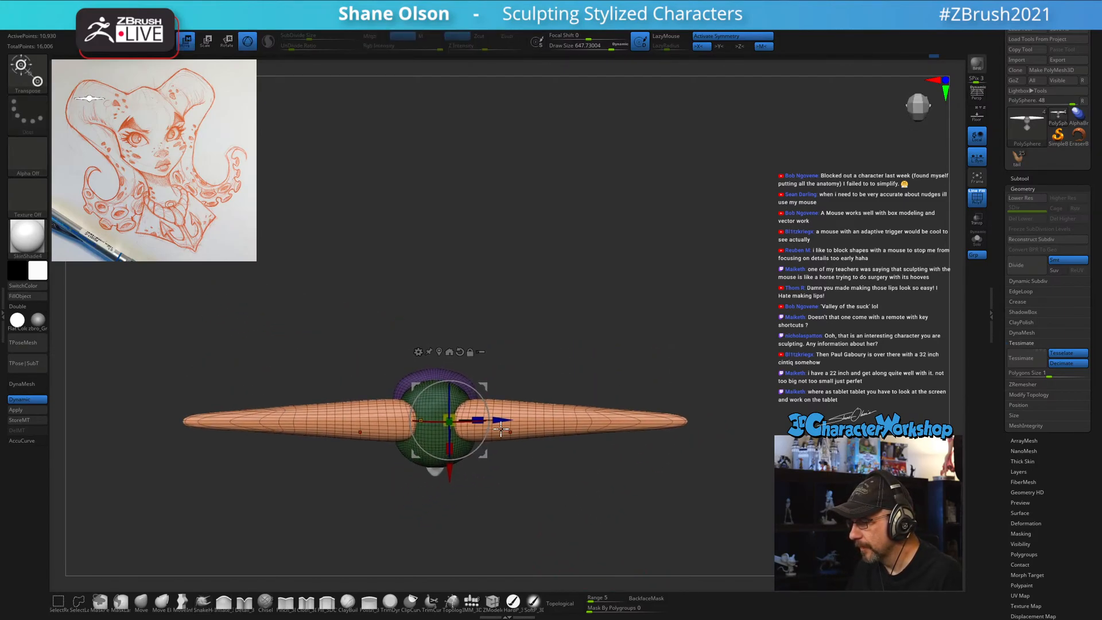
{"action": "key", "text": "3"}
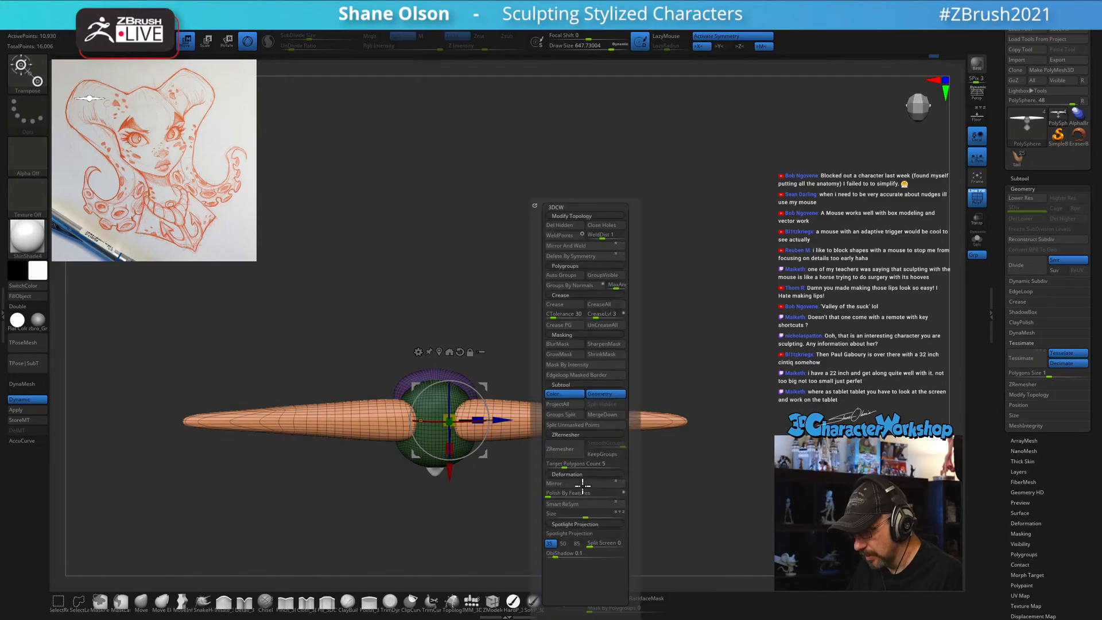
{"action": "left_click", "coordinate": [572, 426]}
{"action": "key", "text": "Down"}
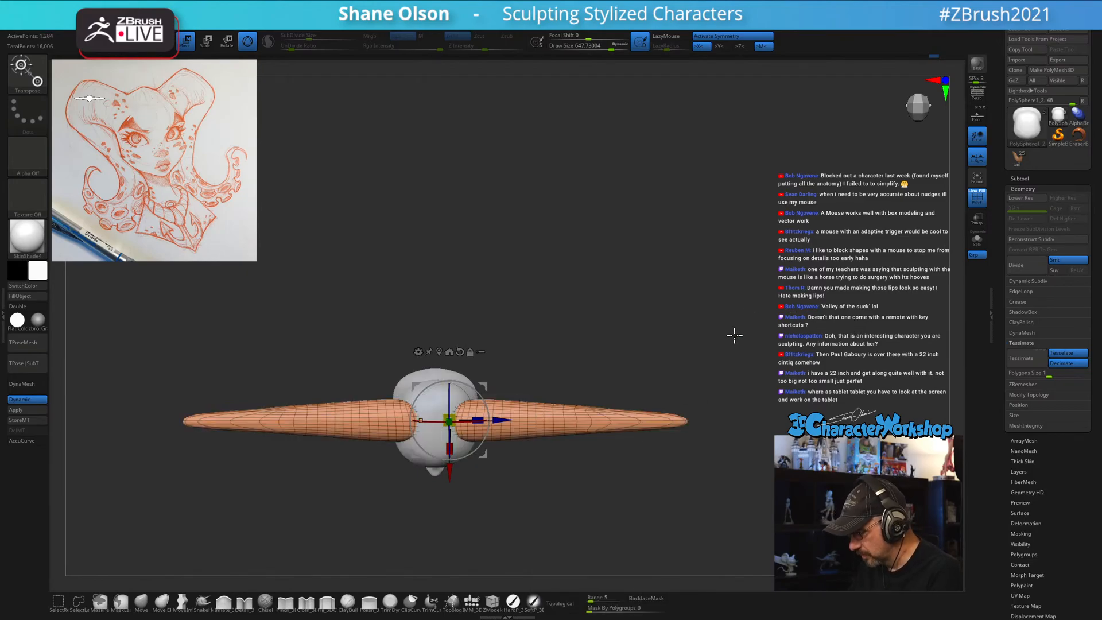
Rotate the mirrored appendages upward by about 16 degrees in the front view so they form a wide V above the head.
{"action": "left_click_drag", "start_coordinate": [501, 392], "coordinate": [484, 378]}
{"action": "left_click_drag", "start_coordinate": [649, 511], "coordinate": [652, 410], "text": "shift"}
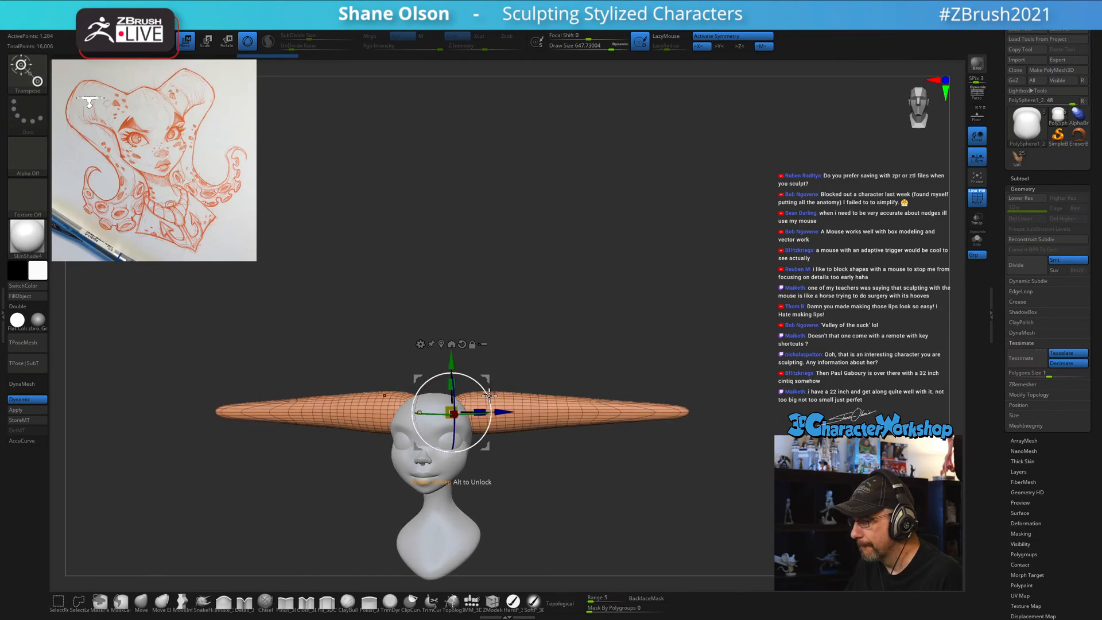
{"action": "left_click_drag", "start_coordinate": [495, 387], "coordinate": [488, 382]}
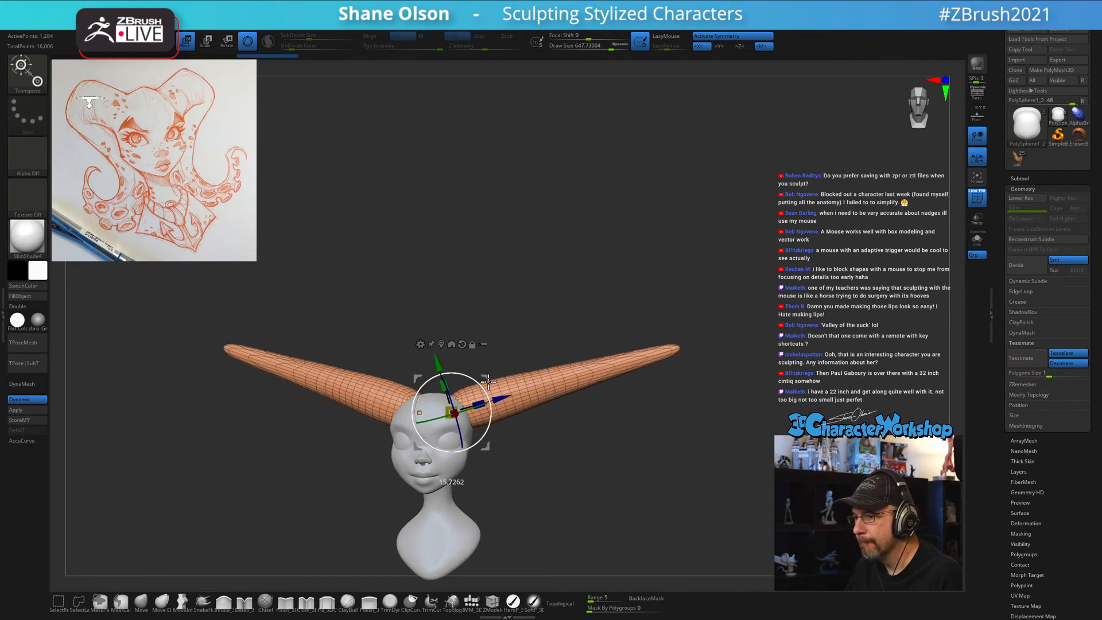
{"action": "left_click_drag", "start_coordinate": [713, 455], "coordinate": [711, 444], "text": "alt"}
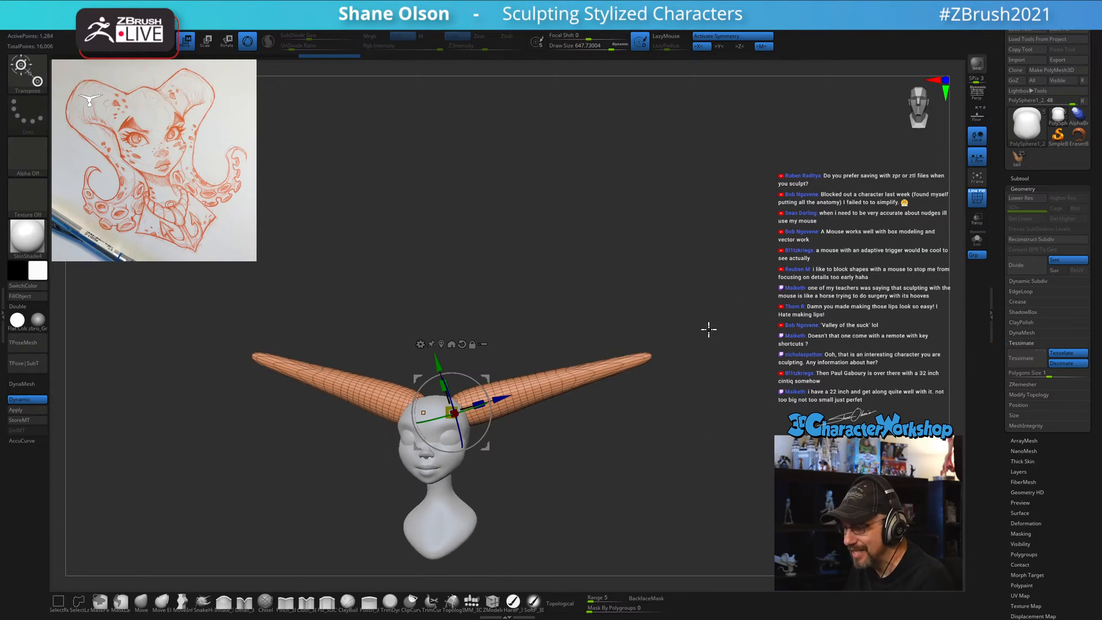
{"action": "key", "text": "q"}
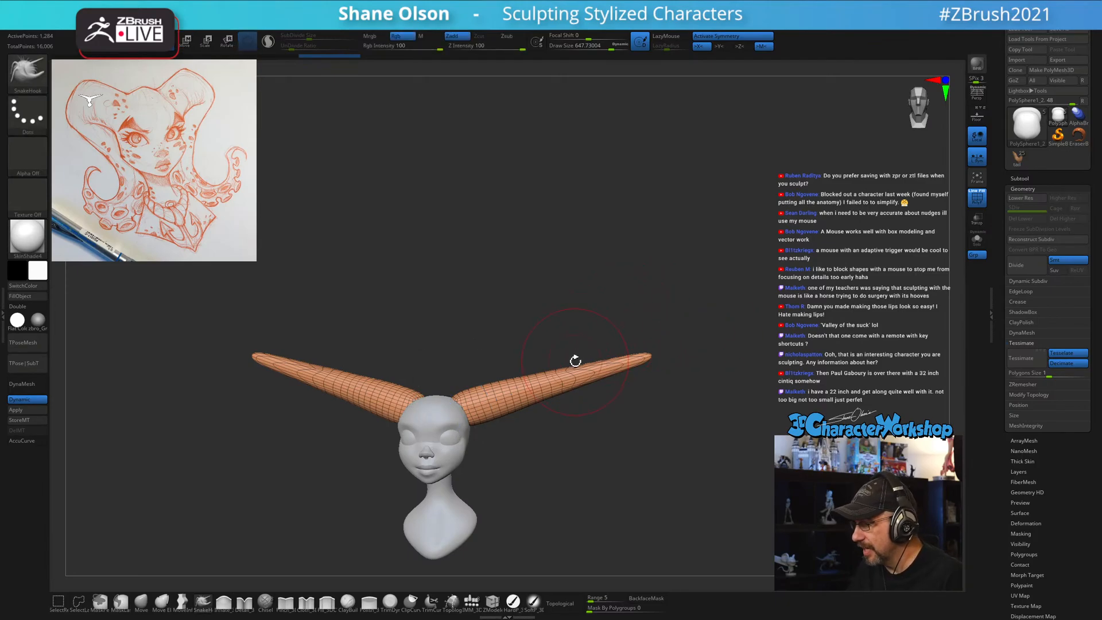
Smooth the appendages along their length, from the middle toward the base at the head.
{"action": "key", "text": "shift"}
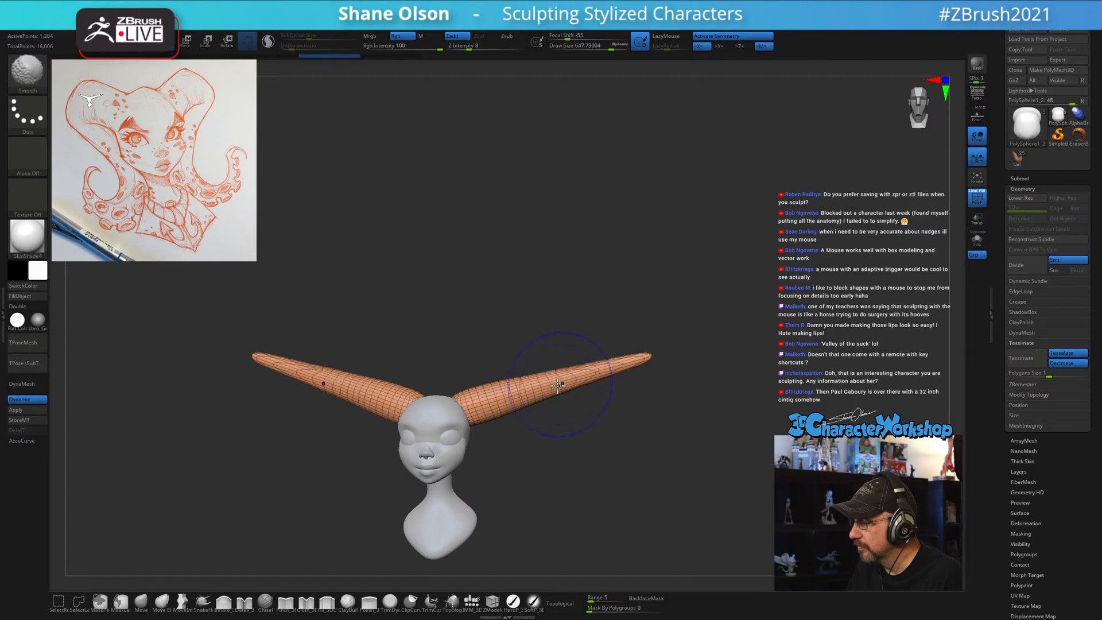
{"action": "left_click_drag", "start_coordinate": [556, 380], "coordinate": [492, 398], "text": "shift"}
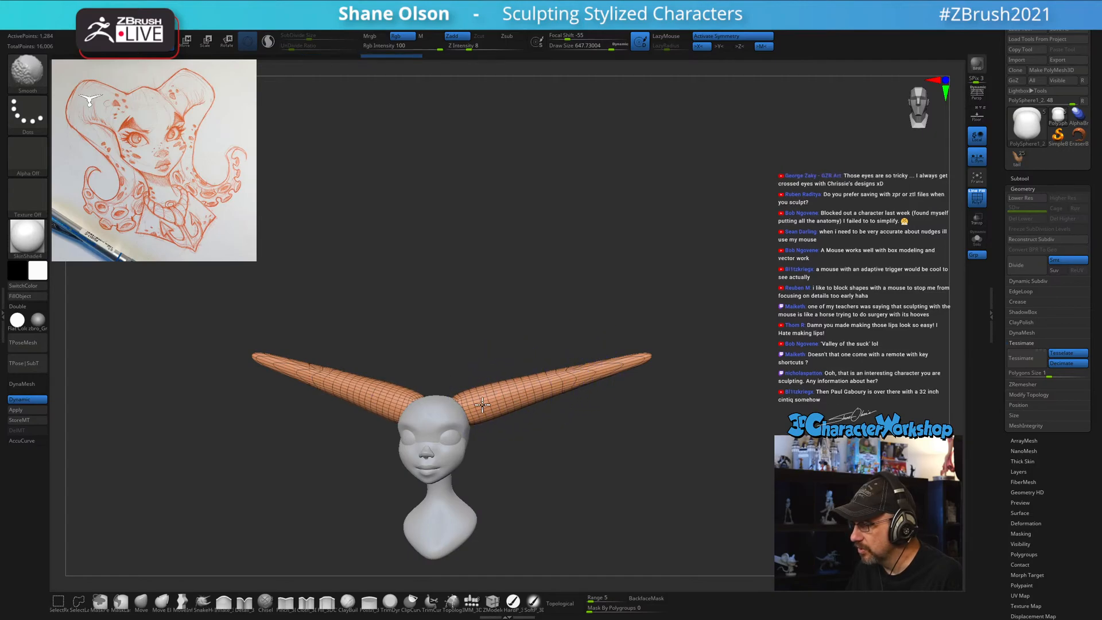
{"action": "left_click_drag", "start_coordinate": [716, 446], "coordinate": [703, 446]}
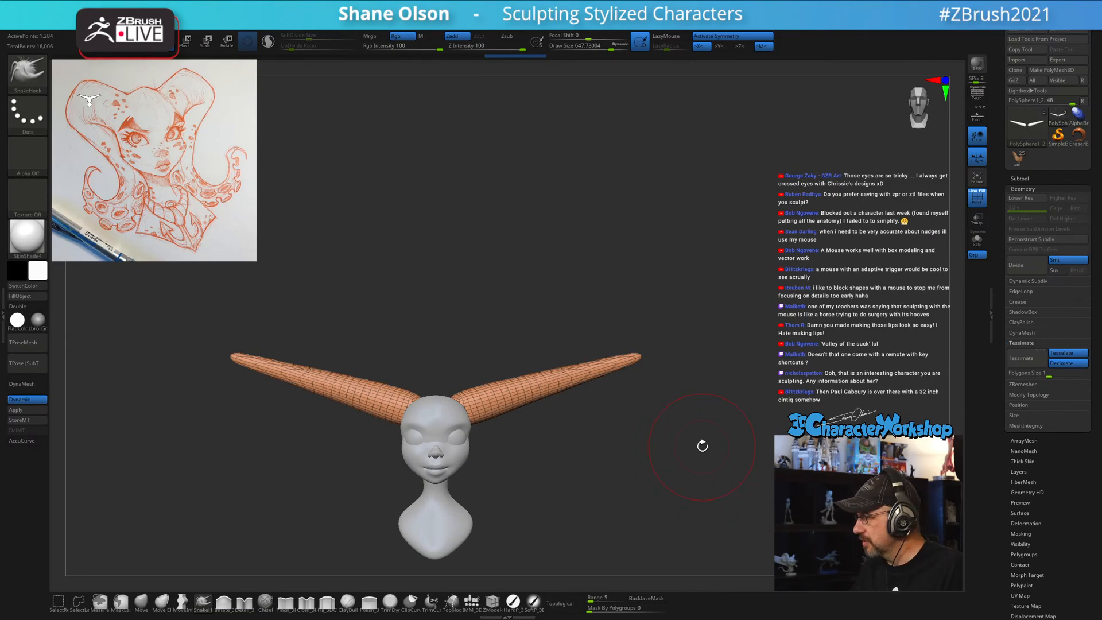
{"action": "mouse_move", "coordinate": [642, 456]}
{"action": "left_mouse_down"}
{"action": "mouse_move", "coordinate": [635, 505]}
{"action": "mouse_move", "coordinate": [646, 438]}
{"action": "left_mouse_up"}
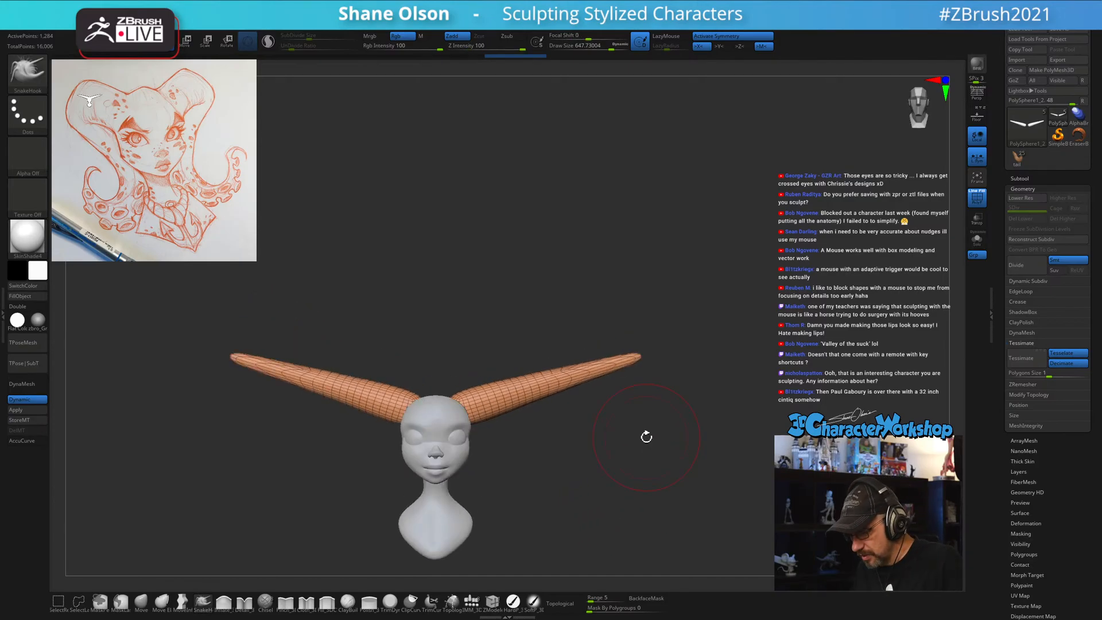
{"action": "key", "text": "comma"}
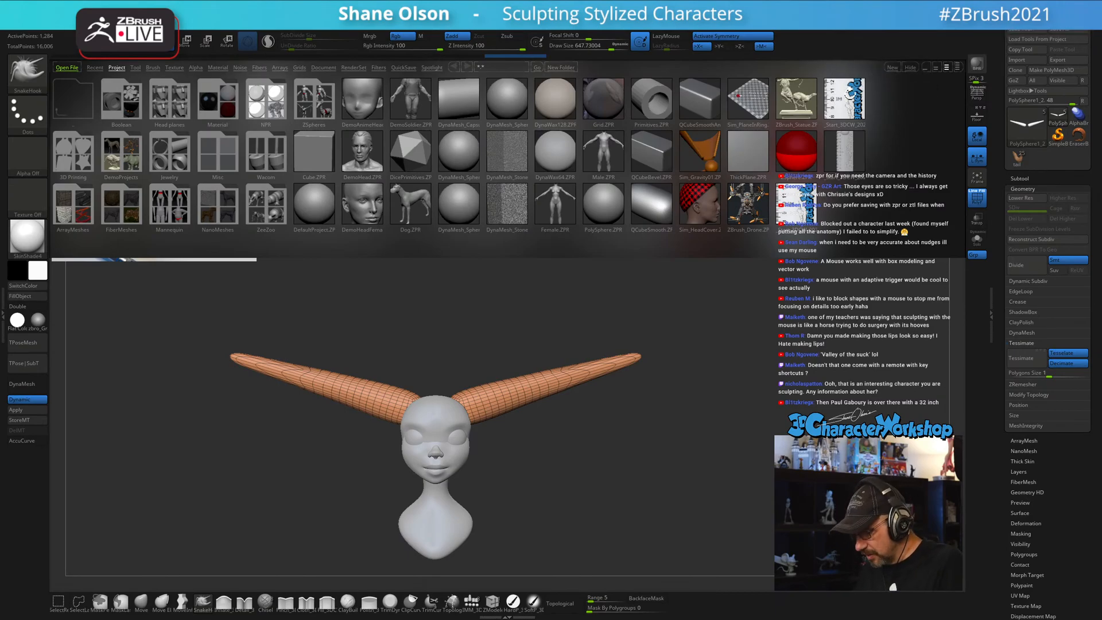
{"action": "key", "text": "comma"}
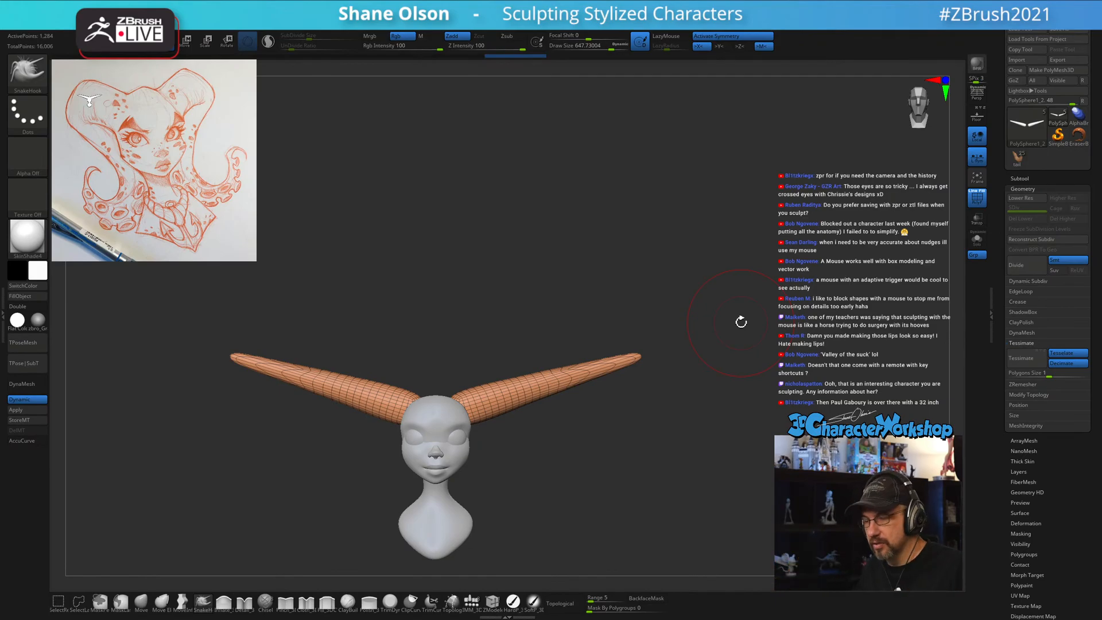
{"action": "left_click_drag", "start_coordinate": [718, 318], "coordinate": [713, 316]}
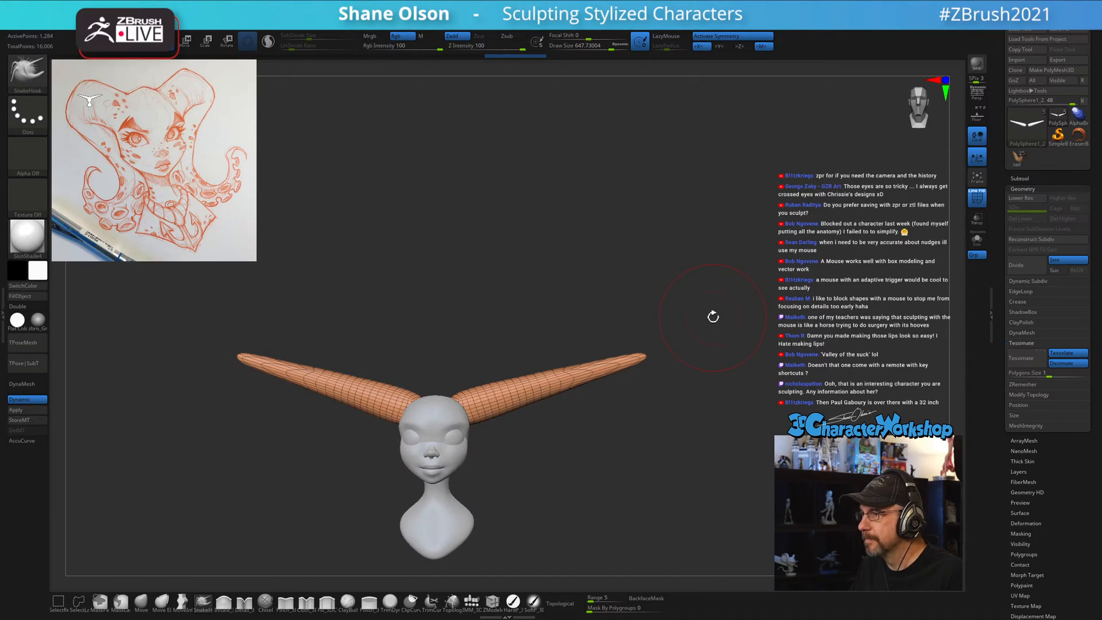
Reshape the appendages near their bases with the topological Move brush, using a draw size of about 714.
{"action": "mouse_move", "coordinate": [639, 386]}
{"action": "left_mouse_down"}
{"action": "mouse_move", "coordinate": [600, 411]}
{"action": "mouse_move", "coordinate": [632, 405]}
{"action": "mouse_move", "coordinate": [635, 467]}
{"action": "mouse_move", "coordinate": [621, 465]}
{"action": "mouse_move", "coordinate": [612, 421]}
{"action": "mouse_move", "coordinate": [562, 461]}
{"action": "mouse_move", "coordinate": [564, 480]}
{"action": "mouse_move", "coordinate": [591, 442]}
{"action": "mouse_move", "coordinate": [513, 431]}
{"action": "mouse_move", "coordinate": [524, 454]}
{"action": "mouse_move", "coordinate": [630, 446]}
{"action": "mouse_move", "coordinate": [600, 448]}
{"action": "left_mouse_up"}
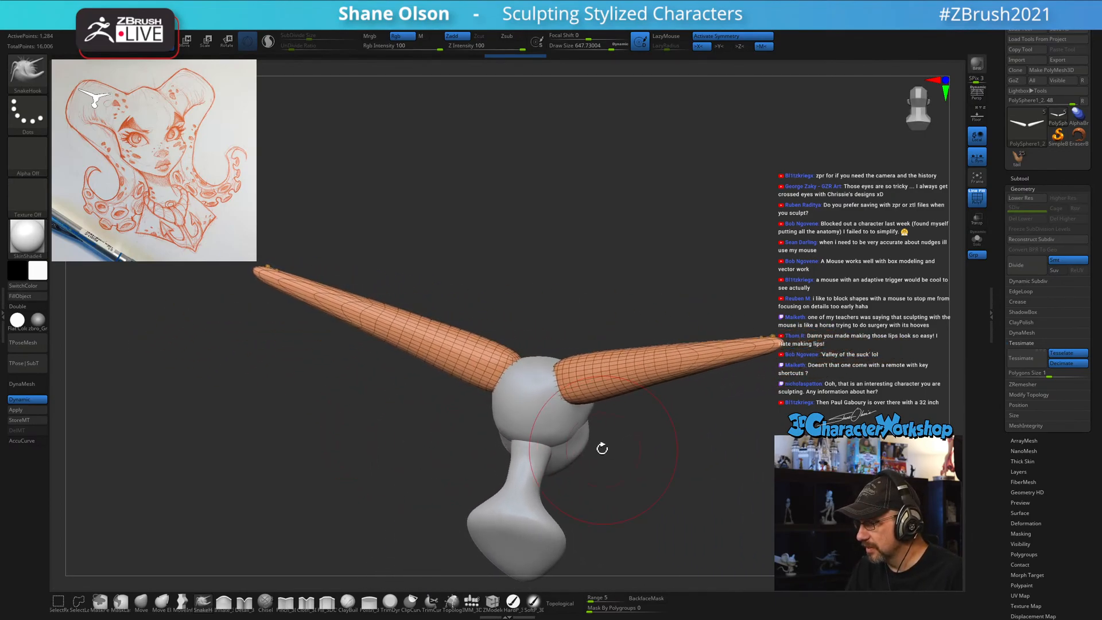
{"action": "left_click", "coordinate": [141, 603]}
{"action": "key", "text": "s"}
{"action": "left_click_drag", "start_coordinate": [542, 325], "coordinate": [545, 325]}
{"action": "mouse_move", "coordinate": [510, 377]}
{"action": "left_mouse_down"}
{"action": "mouse_move", "coordinate": [519, 384]}
{"action": "mouse_move", "coordinate": [491, 358]}
{"action": "left_mouse_up"}
{"action": "left_click_drag", "start_coordinate": [566, 433], "coordinate": [576, 472]}
{"action": "left_click_drag", "start_coordinate": [592, 282], "coordinate": [602, 328]}
{"action": "left_click_drag", "start_coordinate": [519, 359], "coordinate": [523, 360]}
{"action": "mouse_move", "coordinate": [648, 392]}
{"action": "left_mouse_down"}
{"action": "mouse_move", "coordinate": [694, 387]}
{"action": "mouse_move", "coordinate": [674, 498]}
{"action": "mouse_move", "coordinate": [696, 490]}
{"action": "mouse_move", "coordinate": [694, 473]}
{"action": "mouse_move", "coordinate": [669, 492]}
{"action": "left_mouse_up"}
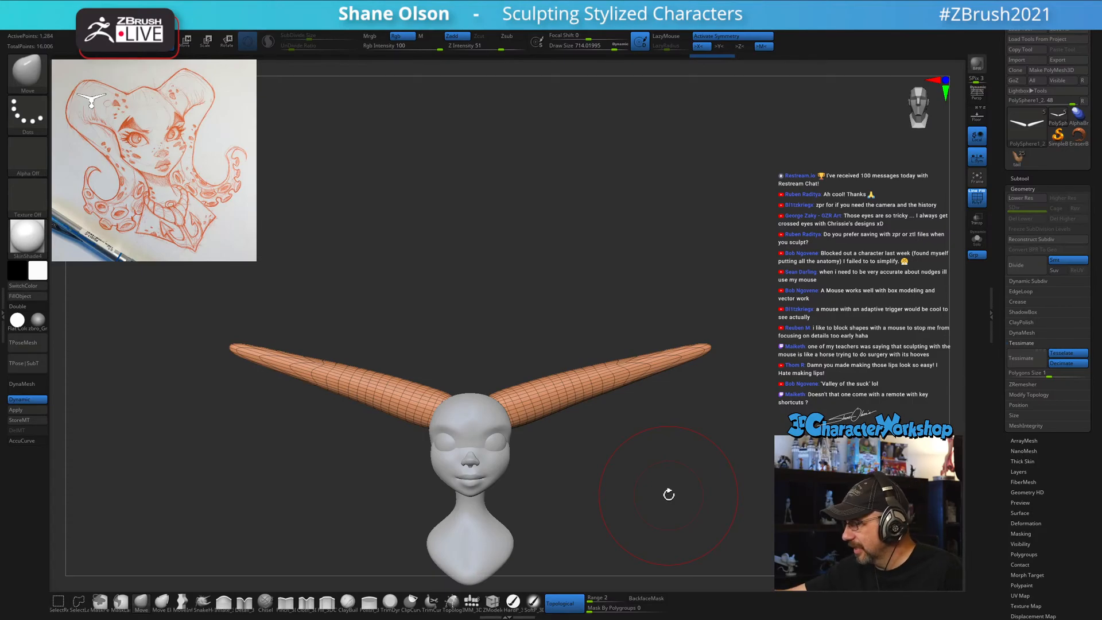
Hide the polyframe and set the brush draw size to about 508.
{"action": "key", "text": "b"}
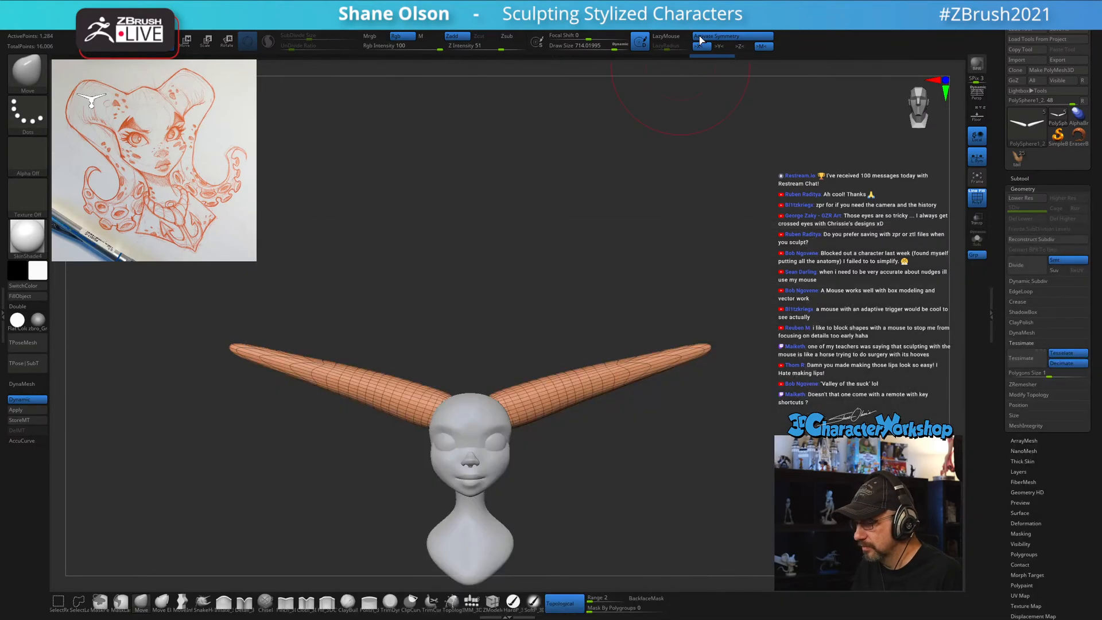
{"action": "left_click_drag", "start_coordinate": [701, 312], "coordinate": [691, 297], "text": "alt"}
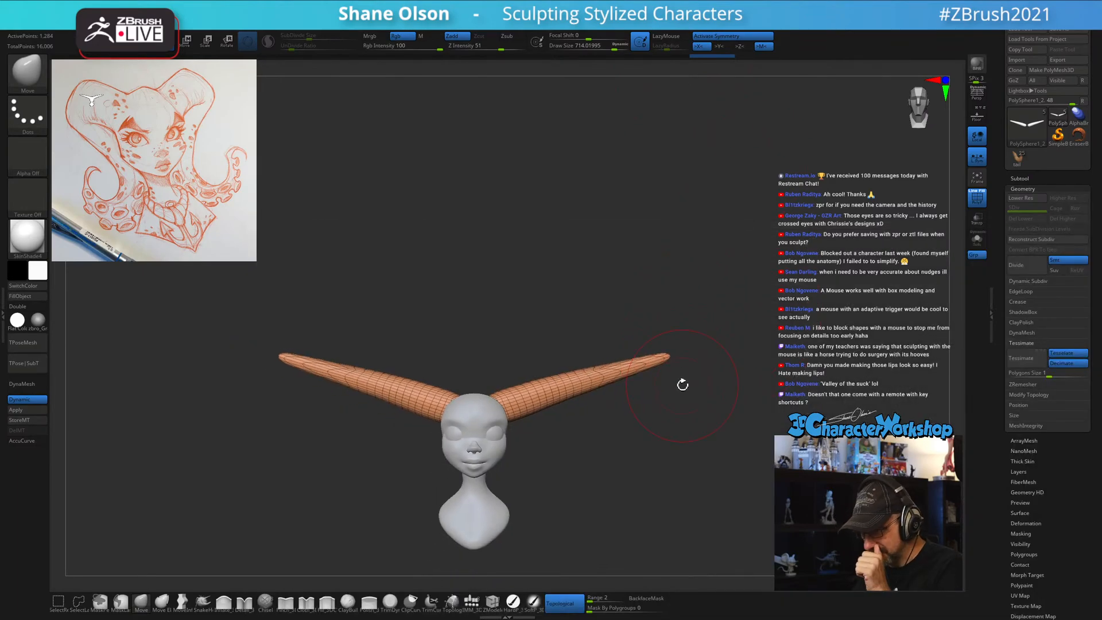
{"action": "key", "text": "shift+f"}
{"action": "left_click_drag", "start_coordinate": [677, 436], "coordinate": [681, 393], "text": "alt"}
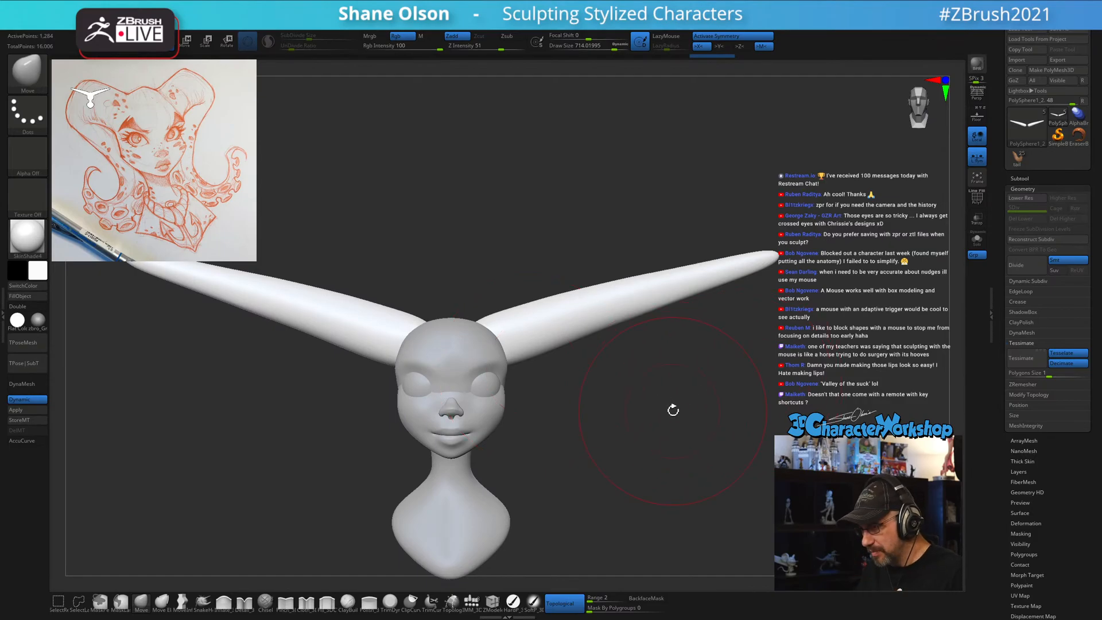
{"action": "key", "text": "s"}
{"action": "mouse_move", "coordinate": [663, 425]}
{"action": "left_mouse_down"}
{"action": "mouse_move", "coordinate": [672, 406]}
{"action": "mouse_move", "coordinate": [655, 407]}
{"action": "mouse_move", "coordinate": [660, 396]}
{"action": "mouse_move", "coordinate": [664, 474]}
{"action": "mouse_move", "coordinate": [658, 435]}
{"action": "left_mouse_up"}
Apply the Bend Curve deformer to the appendages and adjust its curve resolution.
{"action": "key", "text": "w"}
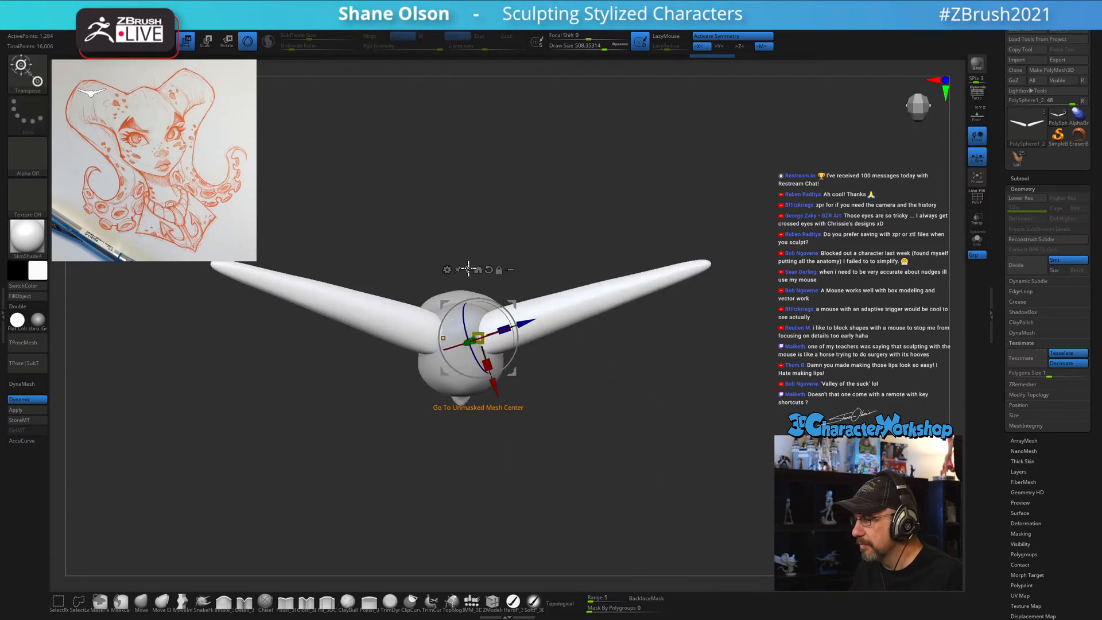
{"action": "left_click", "coordinate": [447, 269]}
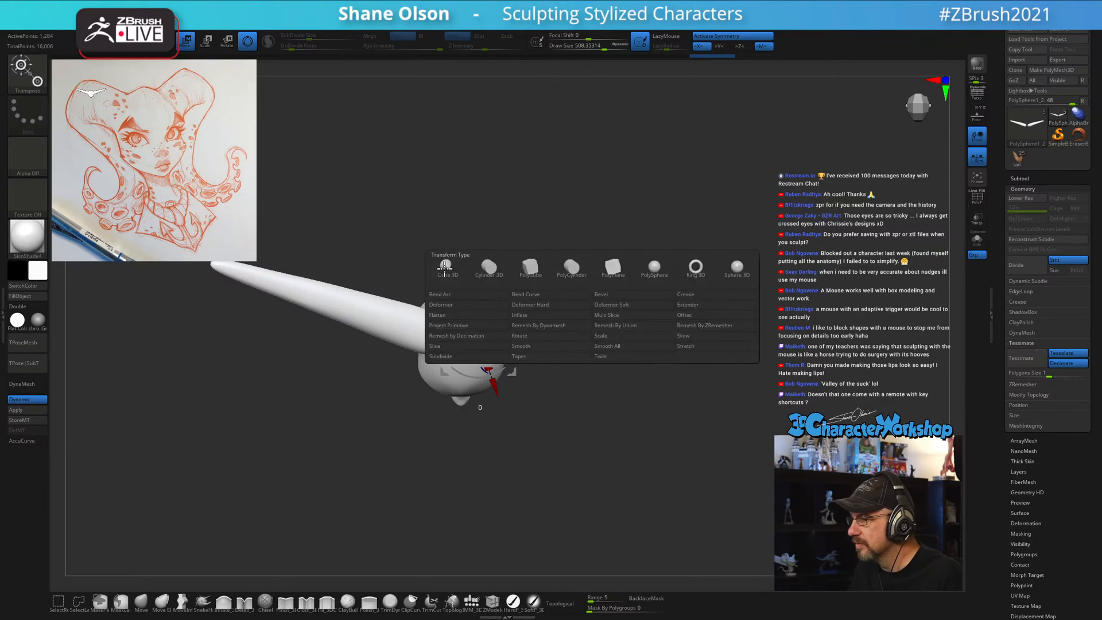
{"action": "left_click", "coordinate": [543, 294]}
{"action": "left_click_drag", "start_coordinate": [634, 431], "coordinate": [634, 329]}
{"action": "left_click_drag", "start_coordinate": [896, 264], "coordinate": [800, 242]}
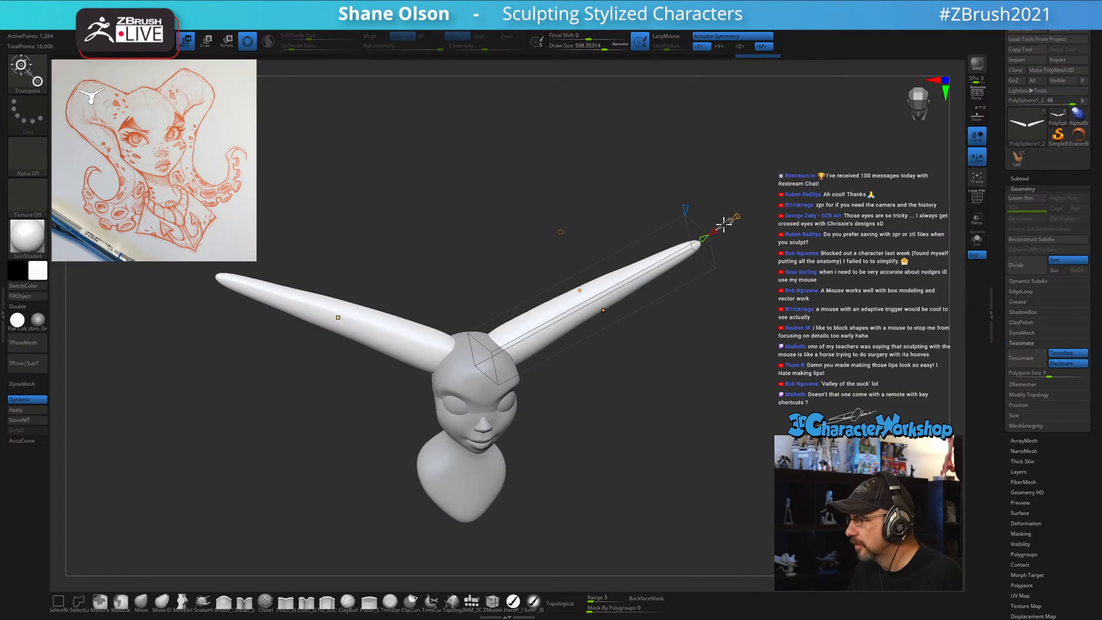
{"action": "left_click_drag", "start_coordinate": [716, 230], "coordinate": [764, 199]}
{"action": "left_click_drag", "start_coordinate": [645, 379], "coordinate": [668, 374], "text": "shift"}
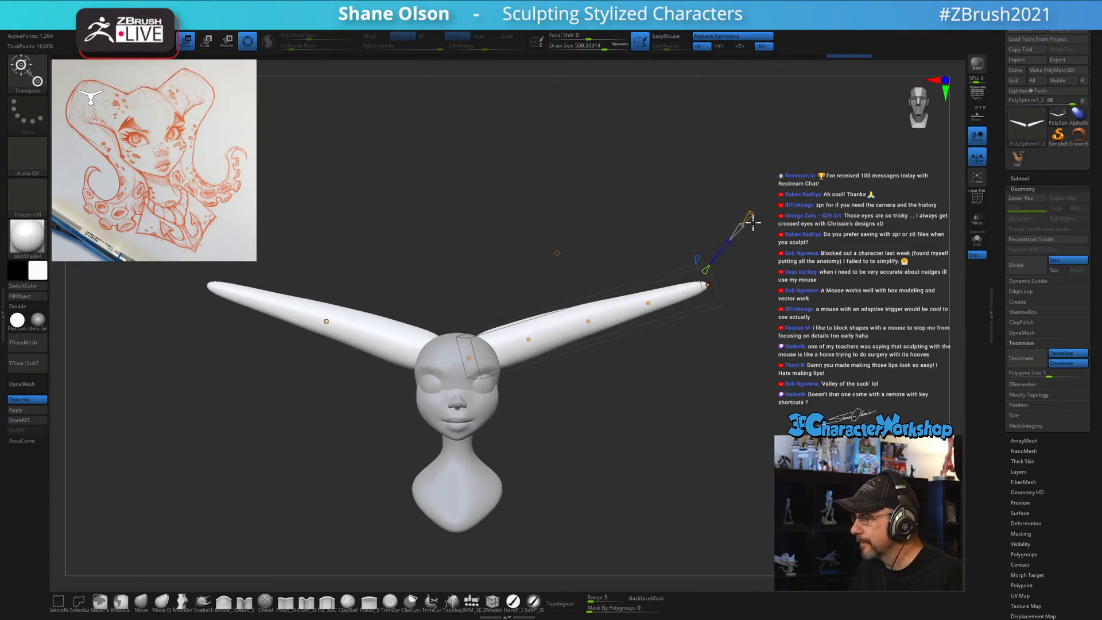
{"action": "left_click_drag", "start_coordinate": [754, 223], "coordinate": [751, 218]}
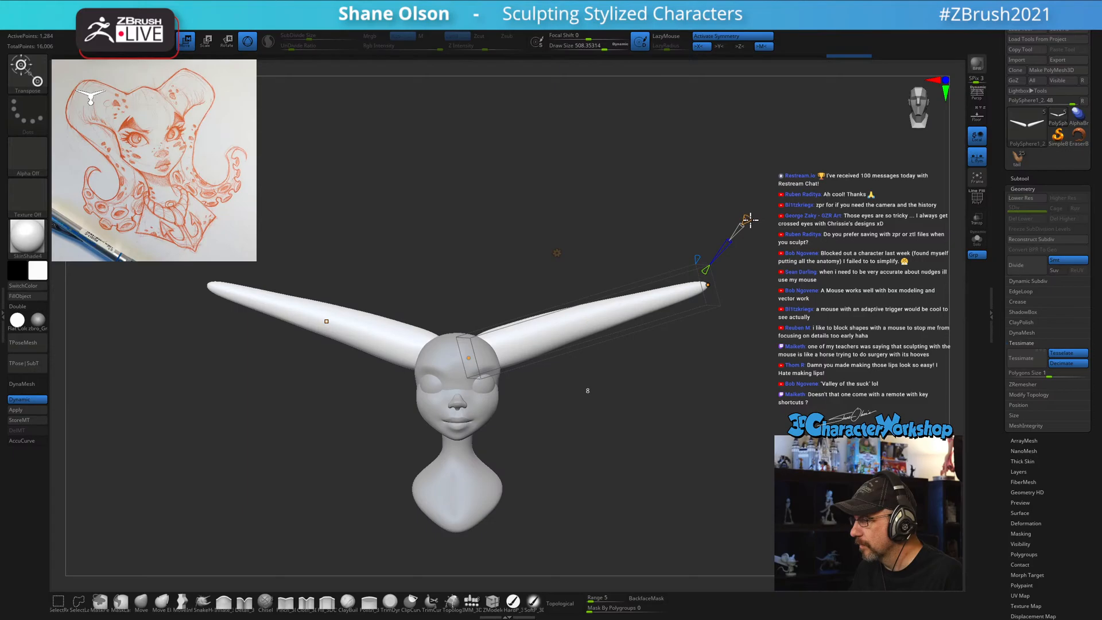
Bend the appendages with the Bend Curve points, lowering their tips and middle and arching them upward near the head.
{"action": "left_click_drag", "start_coordinate": [714, 285], "coordinate": [702, 436]}
{"action": "left_click_drag", "start_coordinate": [791, 348], "coordinate": [773, 353]}
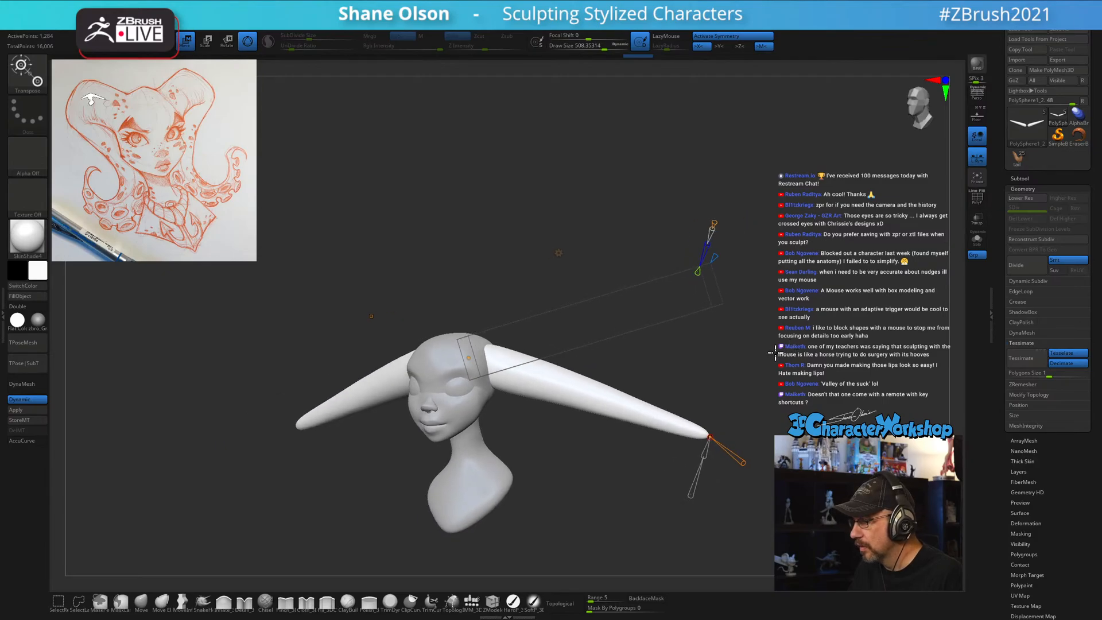
{"action": "left_click_drag", "start_coordinate": [710, 438], "coordinate": [707, 431]}
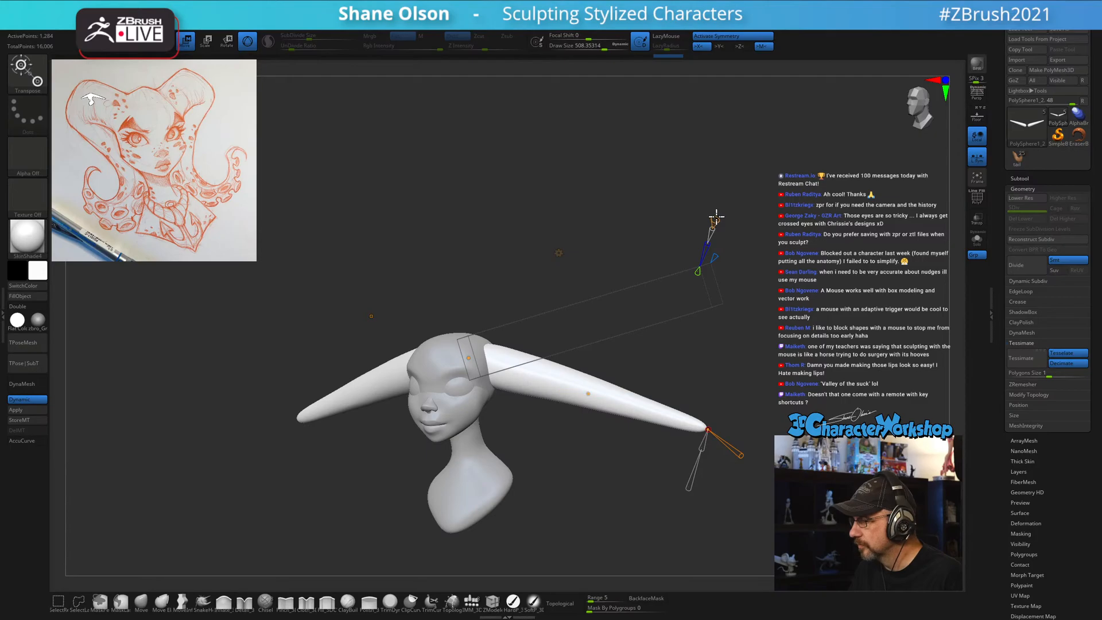
{"action": "left_click_drag", "start_coordinate": [588, 393], "coordinate": [561, 449]}
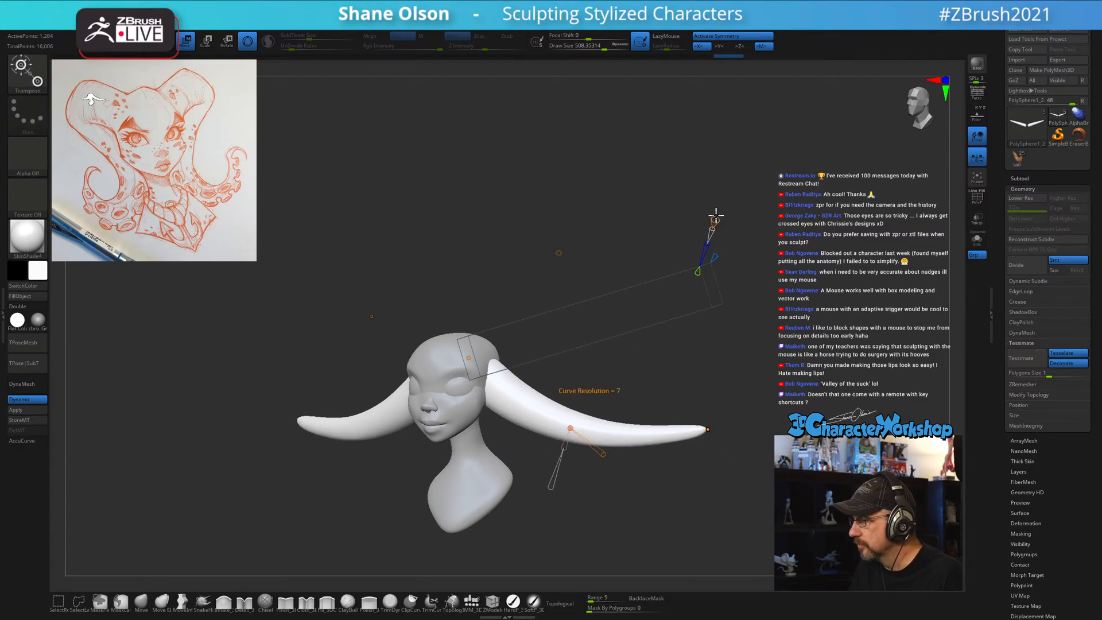
{"action": "left_click_drag", "start_coordinate": [515, 401], "coordinate": [539, 336]}
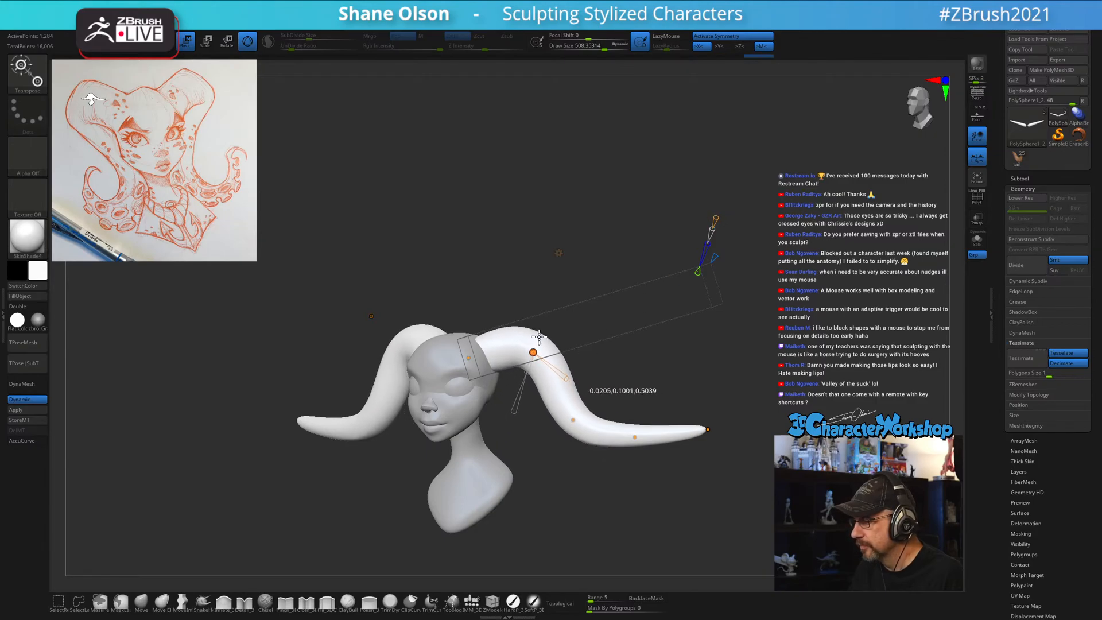
Reposition the mid-length bend points of the appendages, pulling them inward toward the neck and checking from the side and behind.
{"action": "left_click_drag", "start_coordinate": [667, 382], "coordinate": [668, 365]}
{"action": "left_click_drag", "start_coordinate": [677, 363], "coordinate": [555, 408]}
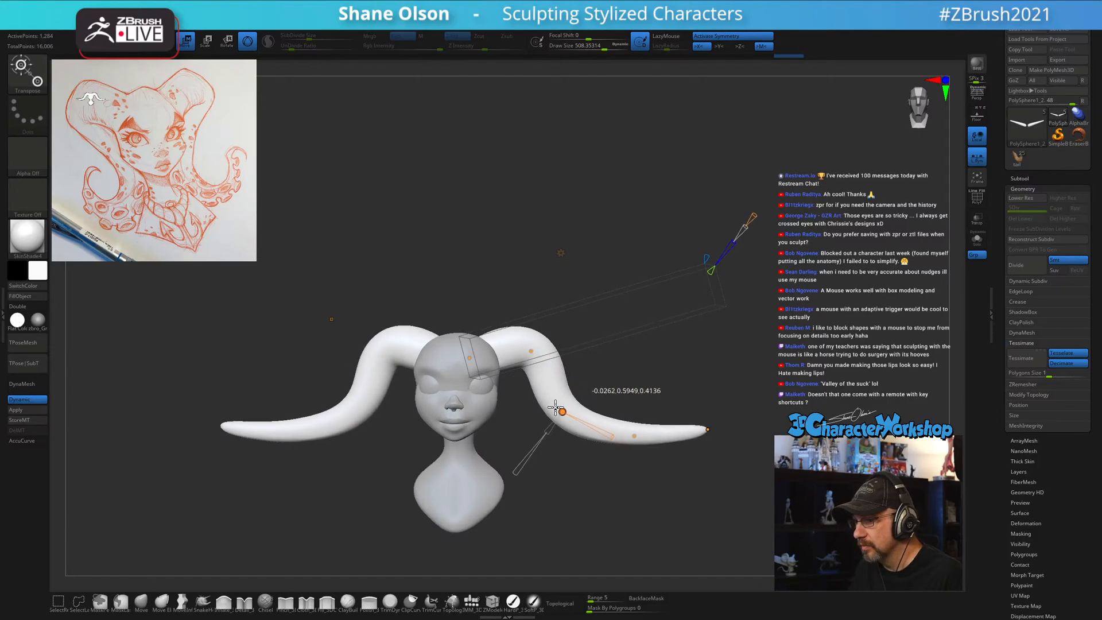
{"action": "left_click_drag", "start_coordinate": [710, 363], "coordinate": [684, 372]}
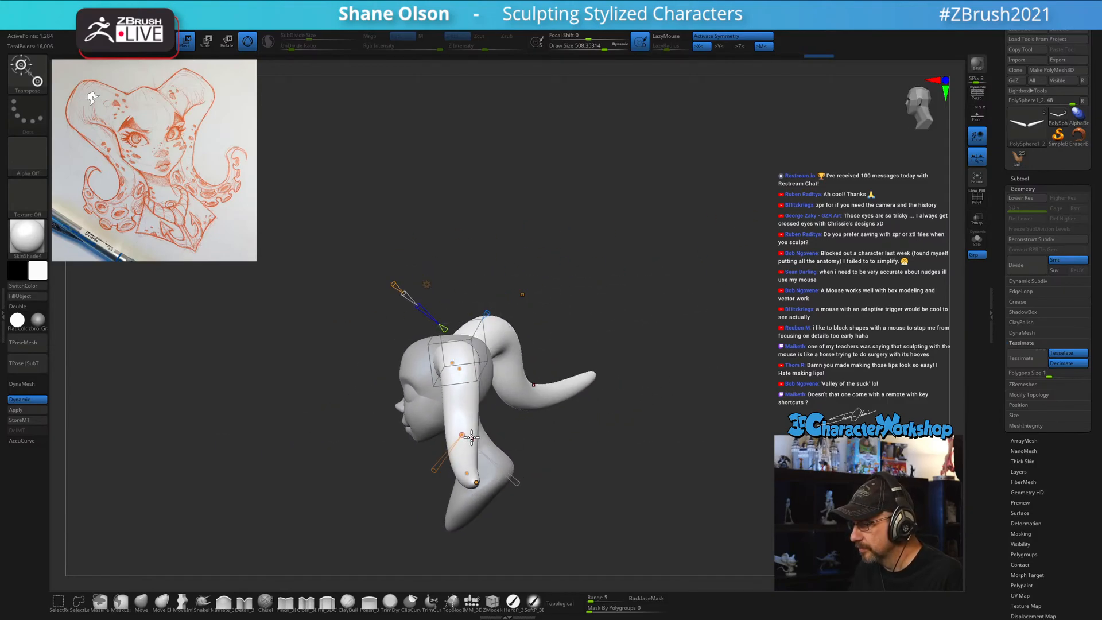
{"action": "left_click_drag", "start_coordinate": [463, 435], "coordinate": [480, 442]}
{"action": "left_click_drag", "start_coordinate": [603, 455], "coordinate": [611, 460]}
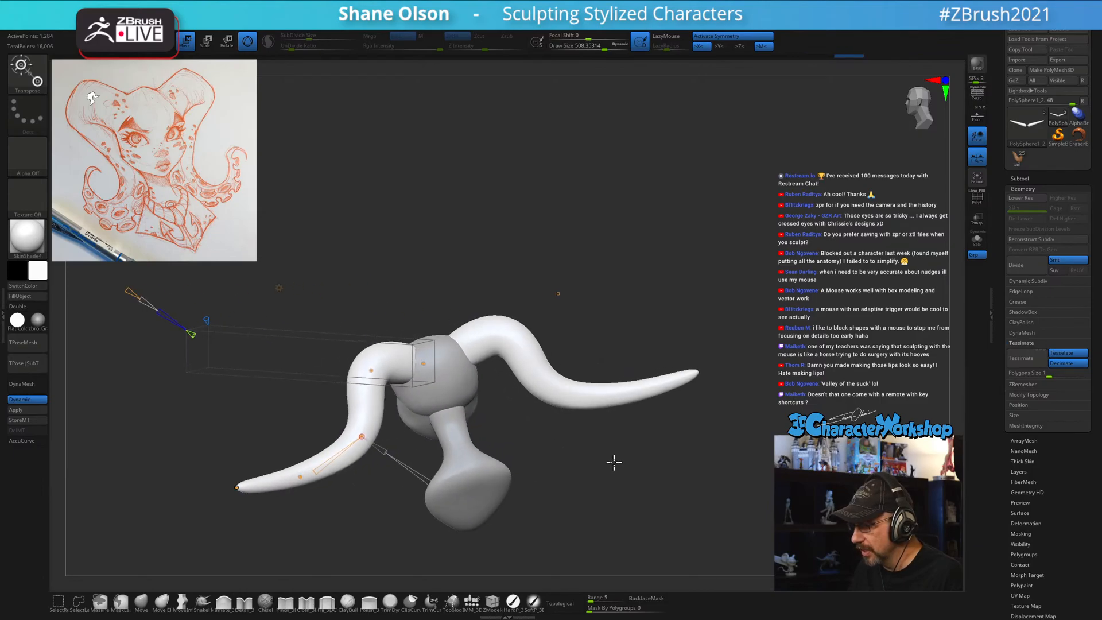
{"action": "left_click_drag", "start_coordinate": [352, 437], "coordinate": [392, 442]}
{"action": "left_click_drag", "start_coordinate": [608, 305], "coordinate": [768, 370]}
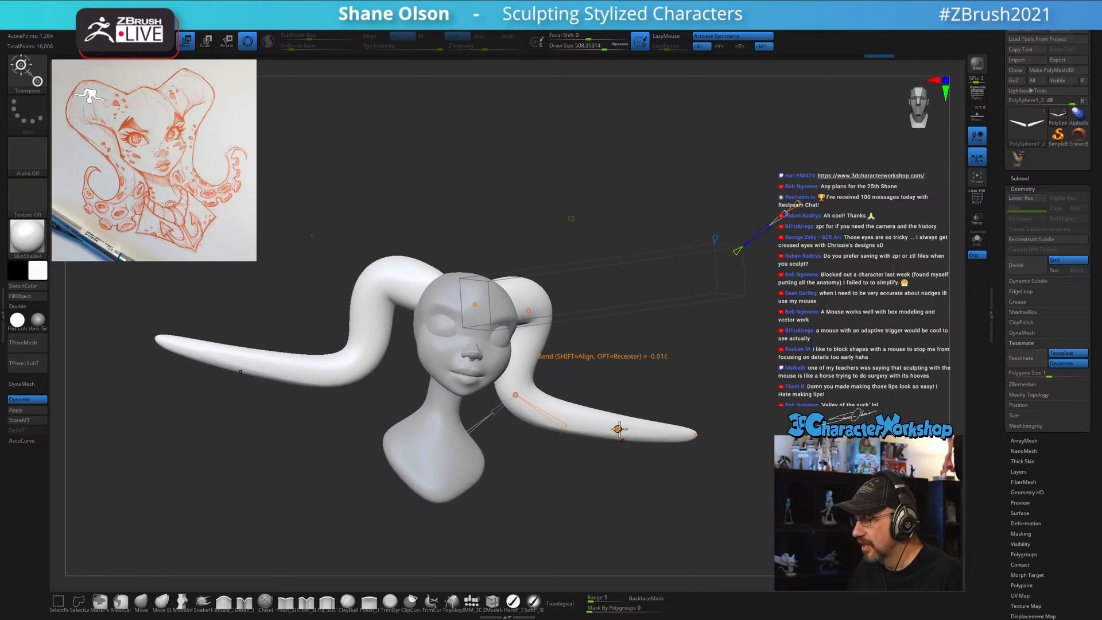
Curl the appendage tips upward and pull the middle and lower bends inward toward the neck.
{"action": "left_click_drag", "start_coordinate": [619, 428], "coordinate": [591, 379]}
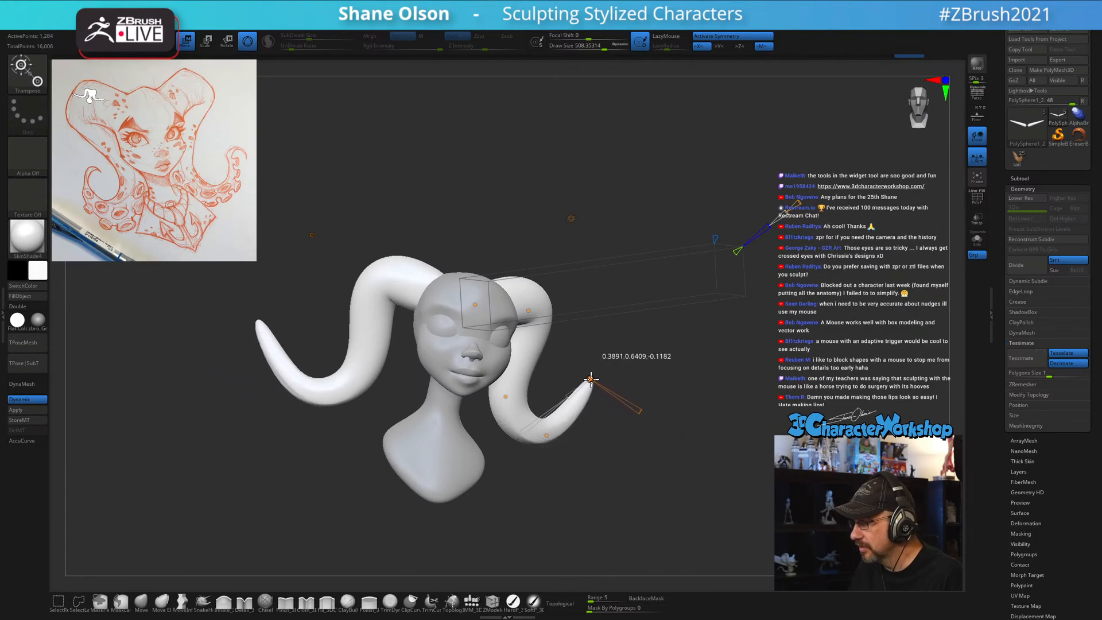
{"action": "left_click_drag", "start_coordinate": [645, 438], "coordinate": [557, 432]}
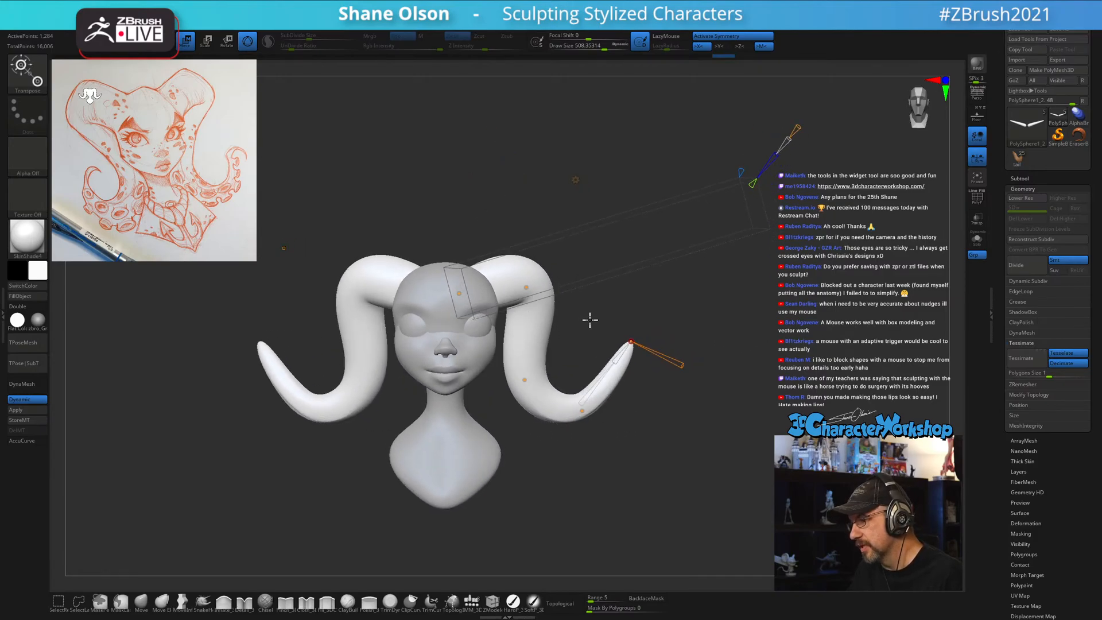
{"action": "left_click_drag", "start_coordinate": [590, 320], "coordinate": [694, 246]}
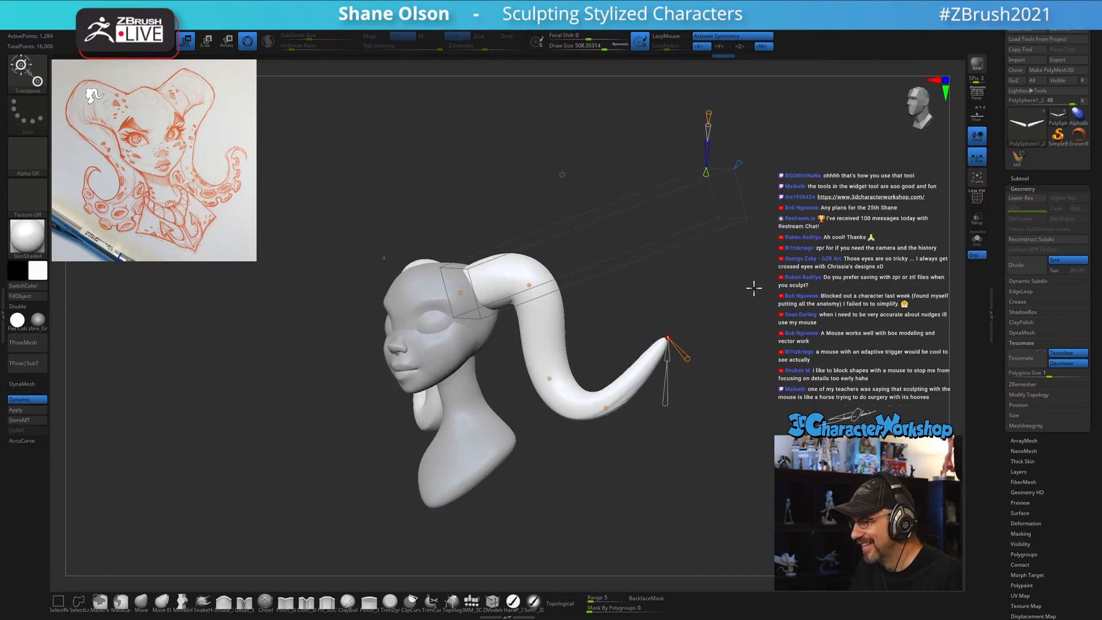
{"action": "left_click_drag", "start_coordinate": [754, 289], "coordinate": [745, 288]}
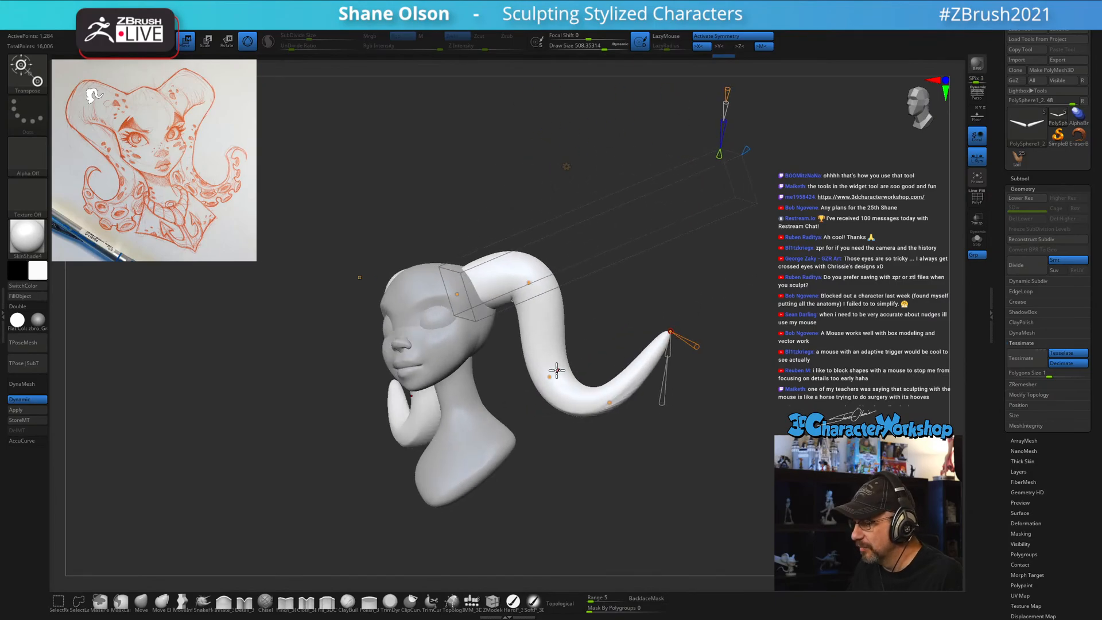
{"action": "mouse_move", "coordinate": [522, 369]}
{"action": "left_mouse_down"}
{"action": "mouse_move", "coordinate": [501, 367]}
{"action": "mouse_move", "coordinate": [509, 371]}
{"action": "left_mouse_up"}
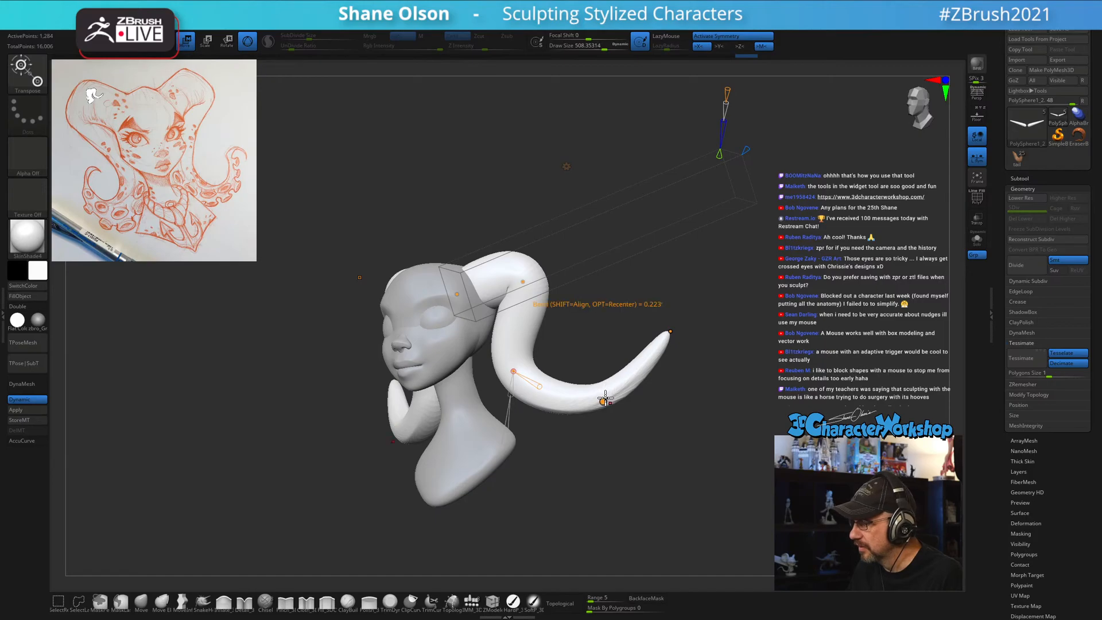
{"action": "left_click_drag", "start_coordinate": [605, 401], "coordinate": [576, 409]}
{"action": "left_click_drag", "start_coordinate": [669, 331], "coordinate": [593, 344]}
{"action": "mouse_move", "coordinate": [660, 352]}
{"action": "left_mouse_down"}
{"action": "mouse_move", "coordinate": [711, 357]}
{"action": "mouse_move", "coordinate": [712, 336]}
{"action": "mouse_move", "coordinate": [743, 354]}
{"action": "left_mouse_up"}
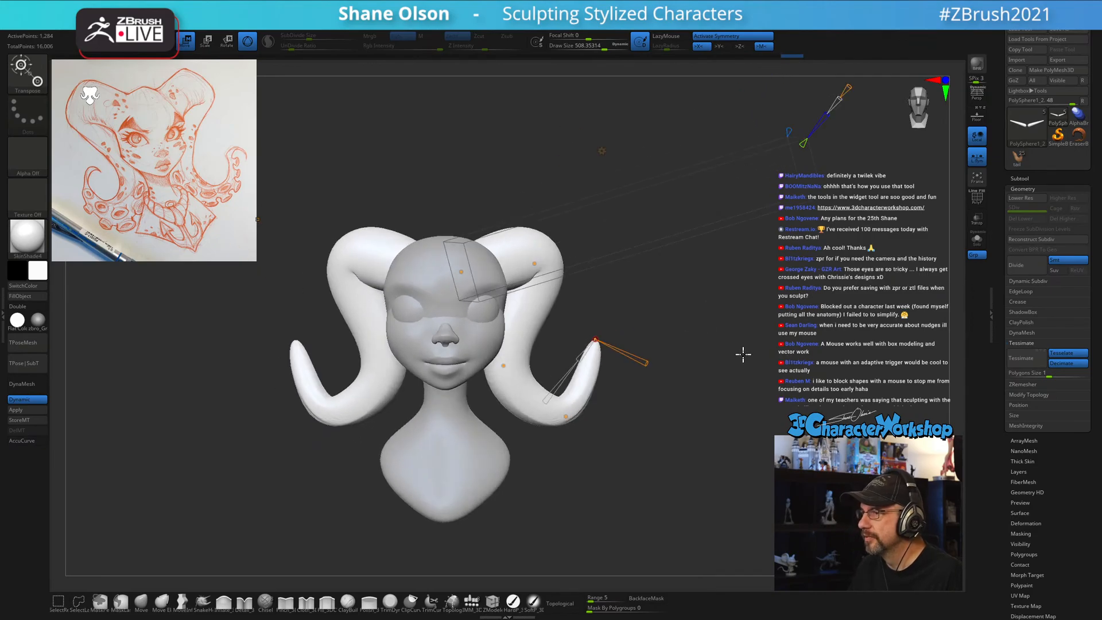
{"action": "key", "text": "ctrl+z"}
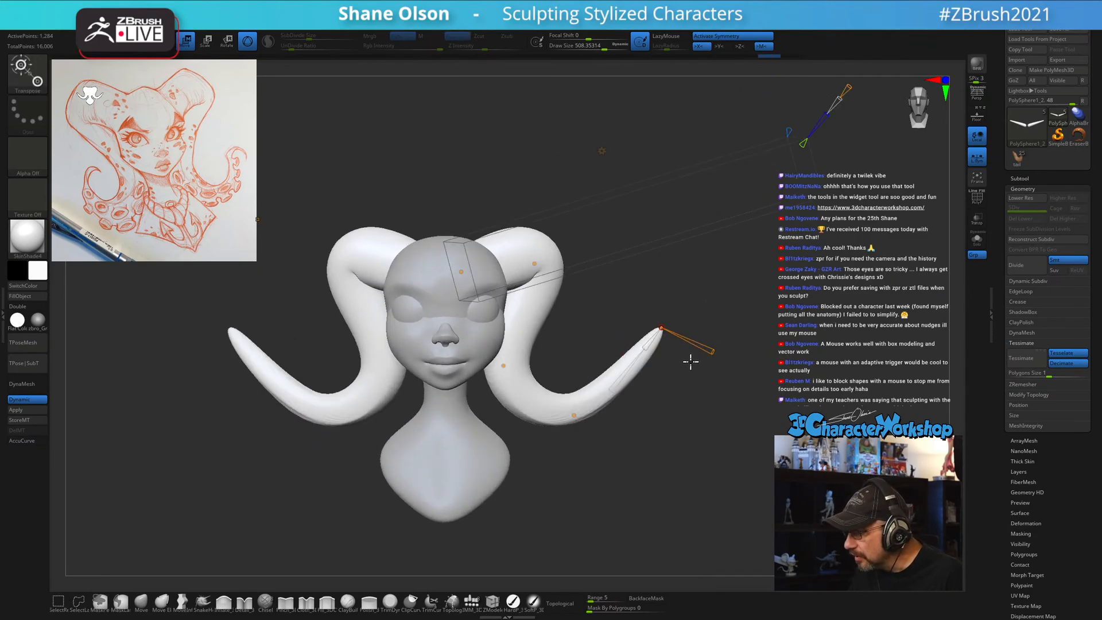
Bring the upturned tips slightly inward, shift the upper bends outward, and scale those bends up to about 1.27.
{"action": "left_click_drag", "start_coordinate": [664, 329], "coordinate": [624, 352]}
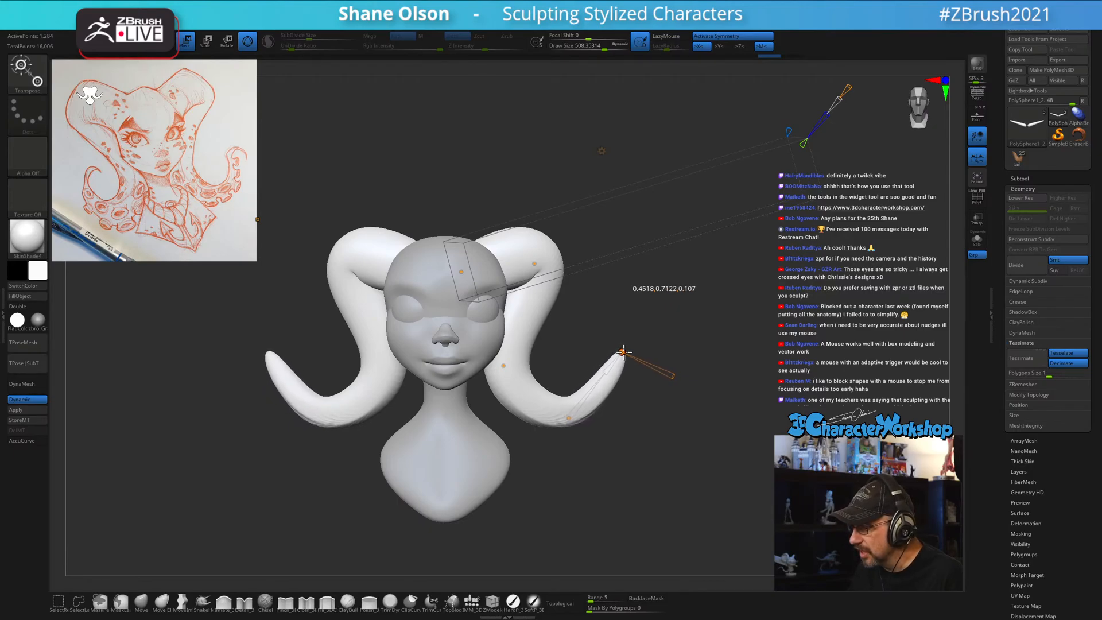
{"action": "mouse_move", "coordinate": [742, 294]}
{"action": "left_mouse_down"}
{"action": "mouse_move", "coordinate": [655, 298]}
{"action": "mouse_move", "coordinate": [750, 307]}
{"action": "left_mouse_up"}
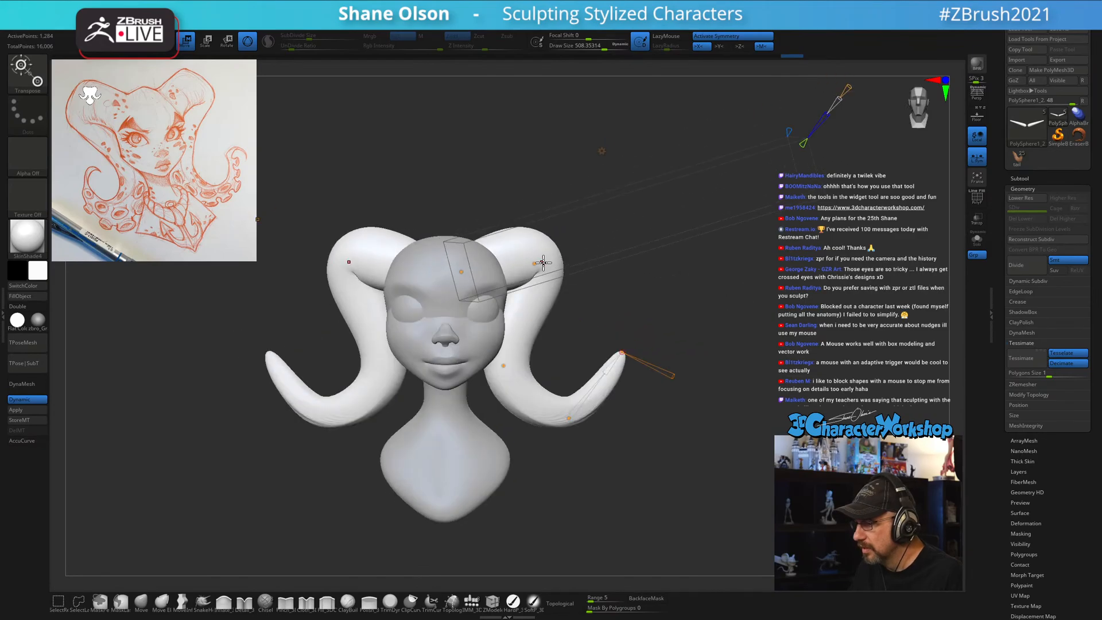
{"action": "left_click_drag", "start_coordinate": [534, 263], "coordinate": [542, 259]}
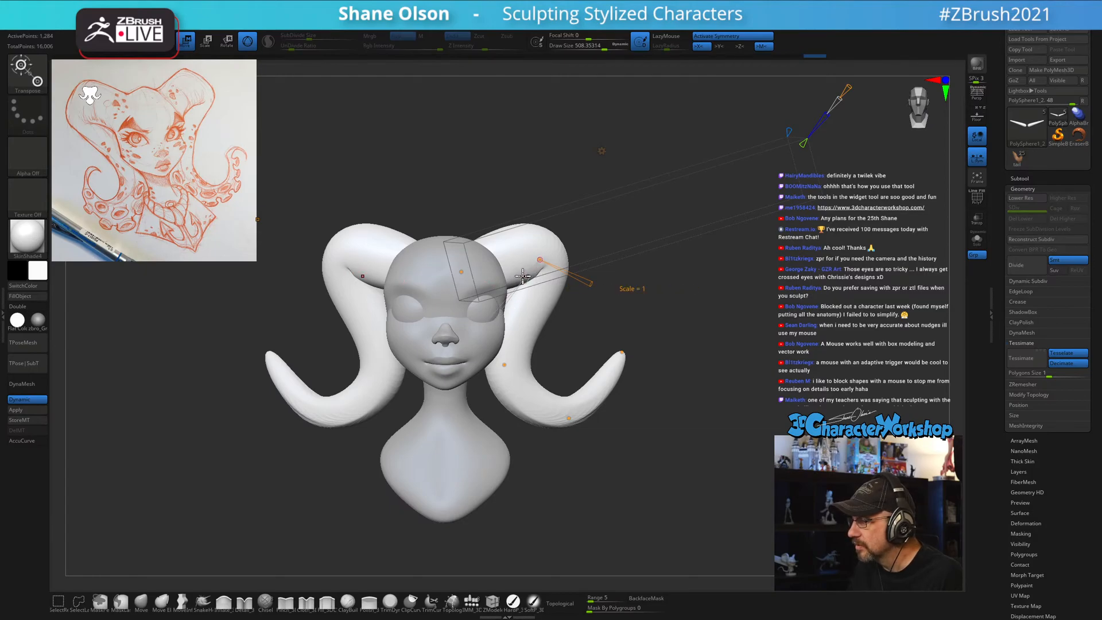
{"action": "left_click_drag", "start_coordinate": [523, 276], "coordinate": [519, 280]}
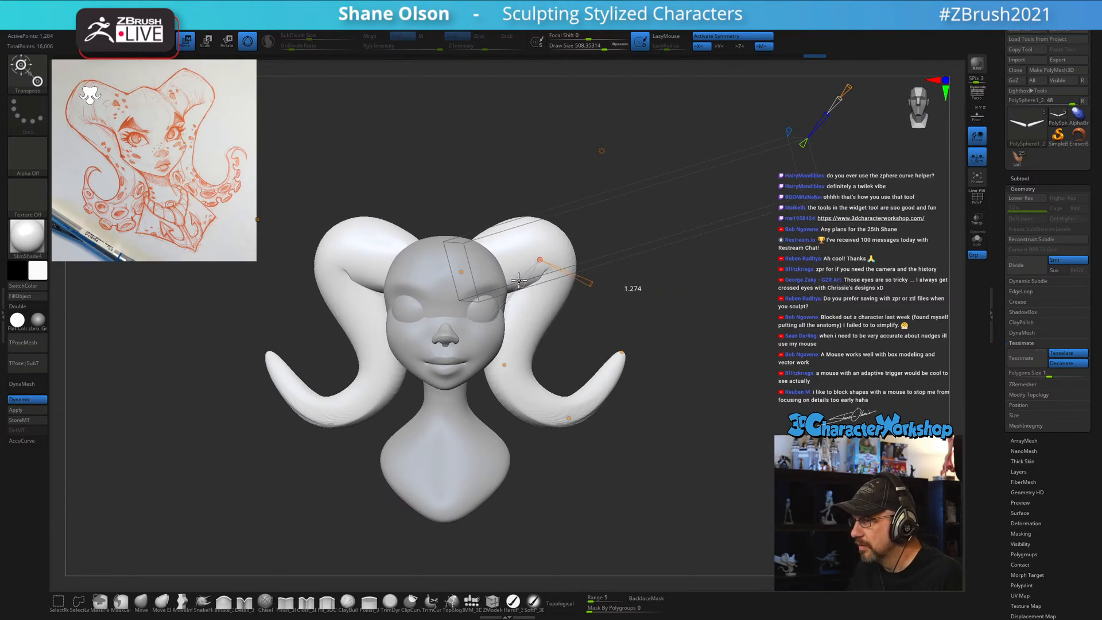
{"action": "mouse_move", "coordinate": [680, 317]}
{"action": "left_mouse_down"}
{"action": "mouse_move", "coordinate": [666, 322]}
{"action": "mouse_move", "coordinate": [712, 339]}
{"action": "mouse_move", "coordinate": [727, 333]}
{"action": "left_mouse_up"}
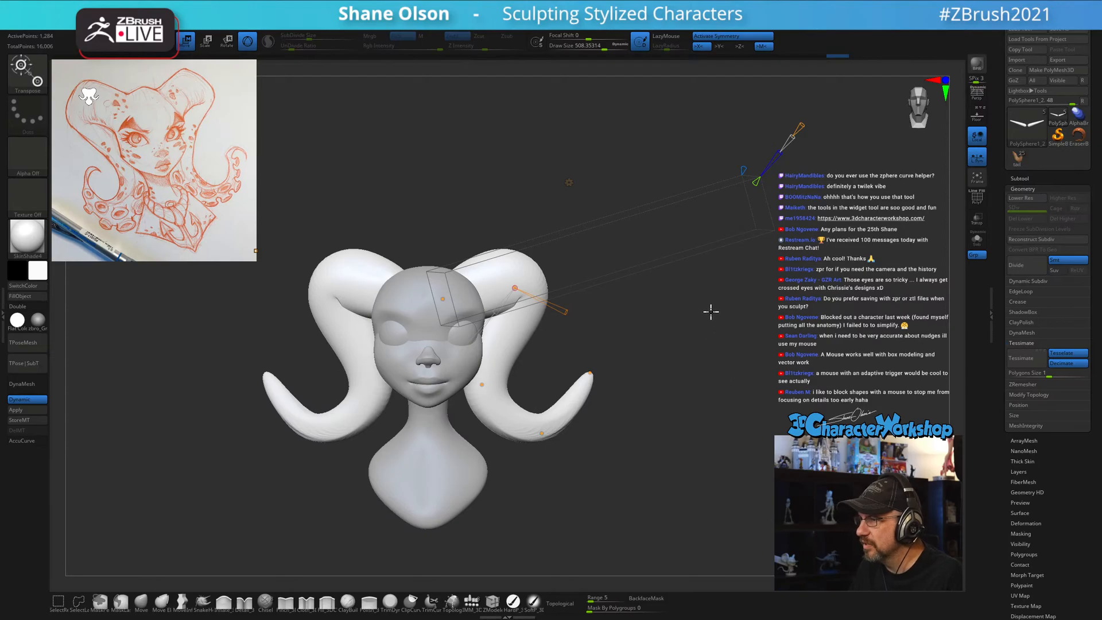
Refine the appendages' middle and lower bends in side view and raise the curled tips closer to the face.
{"action": "mouse_move", "coordinate": [627, 340]}
{"action": "left_mouse_down"}
{"action": "mouse_move", "coordinate": [687, 329]}
{"action": "mouse_move", "coordinate": [626, 370]}
{"action": "left_mouse_up"}
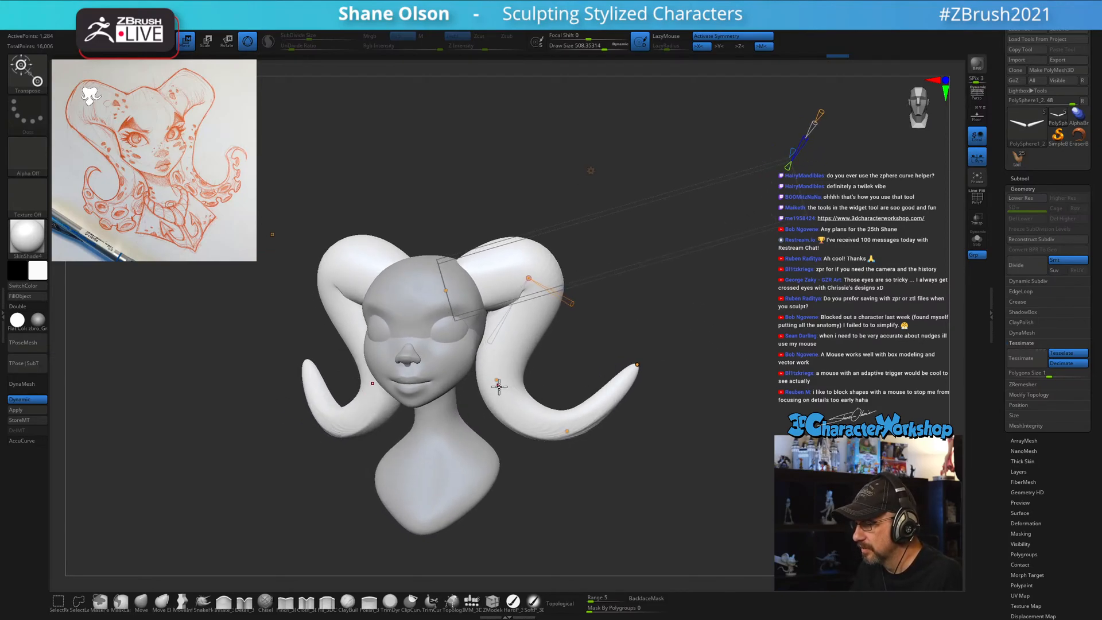
{"action": "left_click_drag", "start_coordinate": [723, 349], "coordinate": [702, 349]}
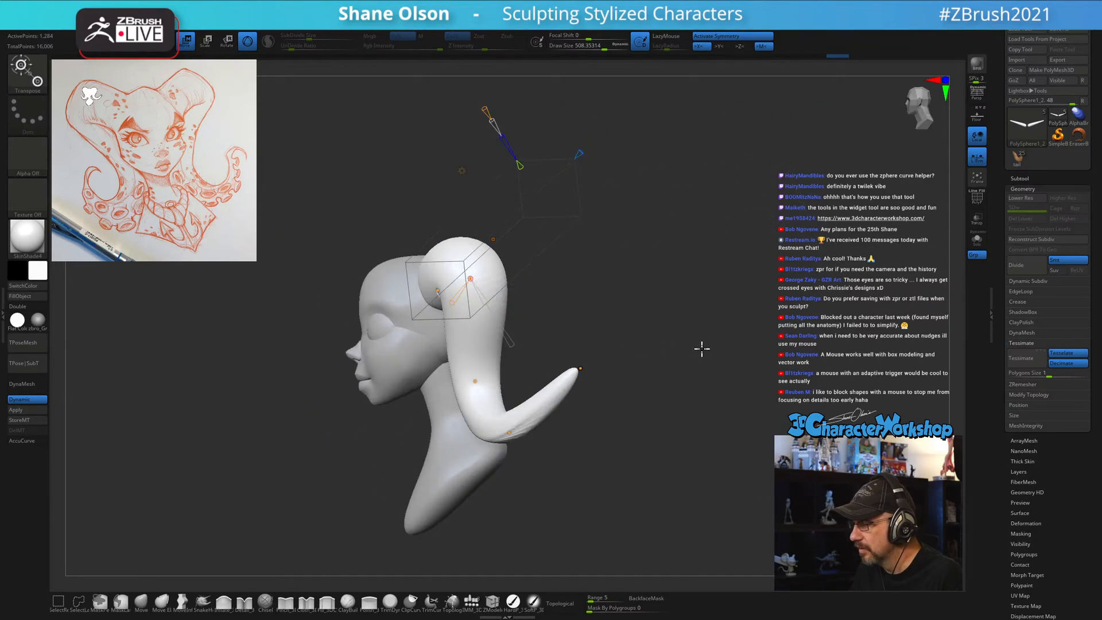
{"action": "left_click_drag", "start_coordinate": [475, 381], "coordinate": [482, 381]}
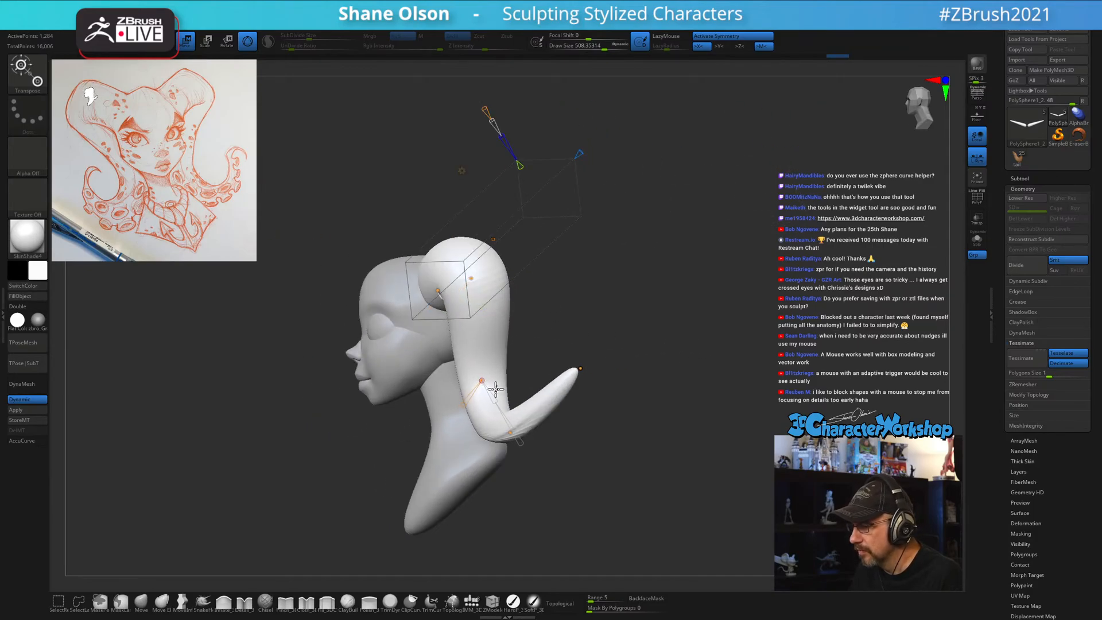
{"action": "left_click_drag", "start_coordinate": [515, 432], "coordinate": [520, 422]}
{"action": "left_click_drag", "start_coordinate": [655, 363], "coordinate": [696, 360]}
{"action": "left_click_drag", "start_coordinate": [604, 368], "coordinate": [586, 362]}
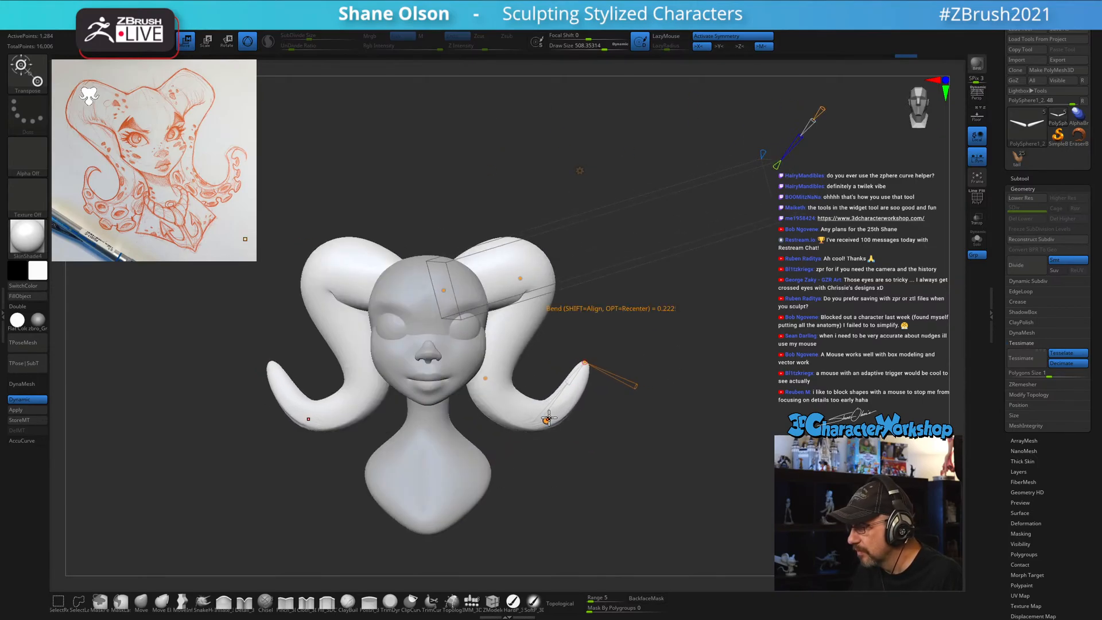
{"action": "left_click_drag", "start_coordinate": [720, 442], "coordinate": [535, 348]}
{"action": "left_click_drag", "start_coordinate": [644, 322], "coordinate": [677, 326]}
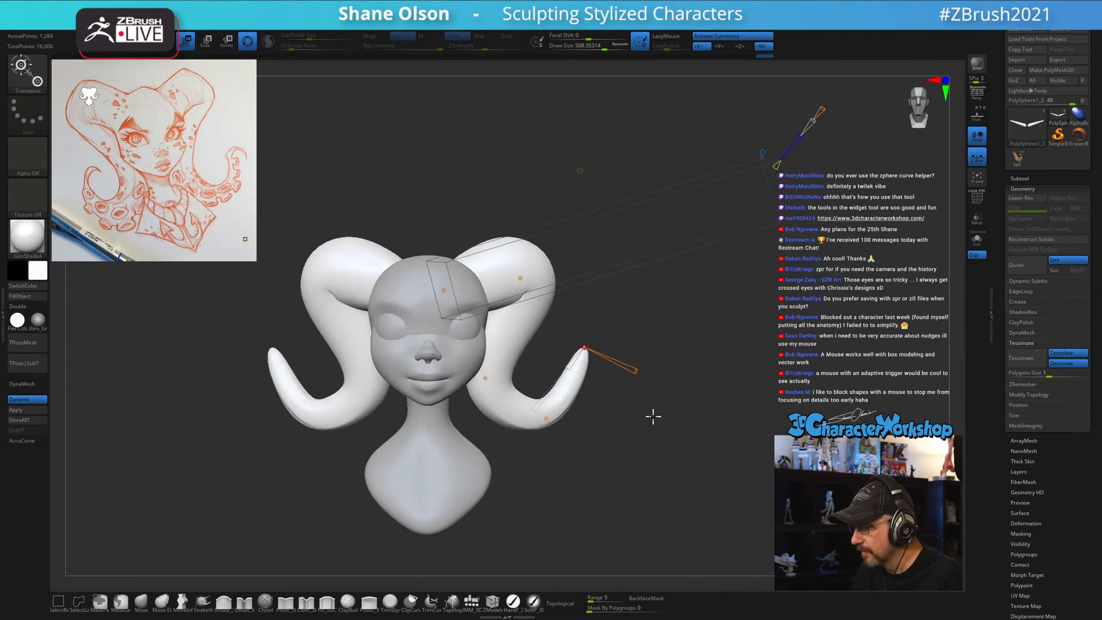
Duplicate the appendages subtool, exit the Bend Curve deformer on the copy, and hide the original PolySphere1_2.
{"action": "left_click", "coordinate": [1021, 179]}
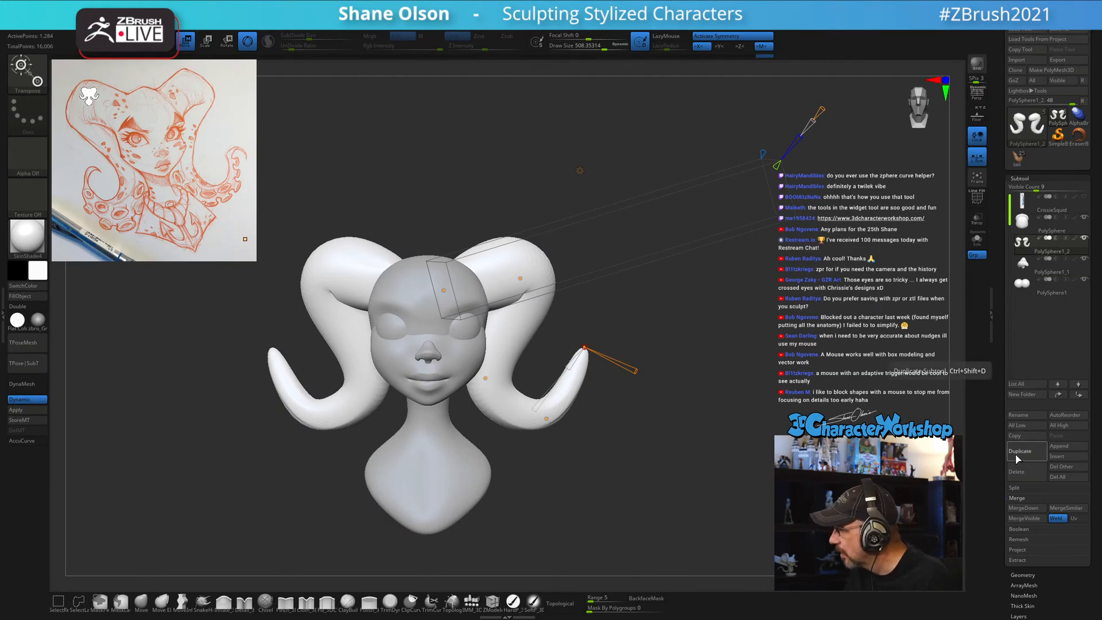
{"action": "left_click", "coordinate": [1018, 454]}
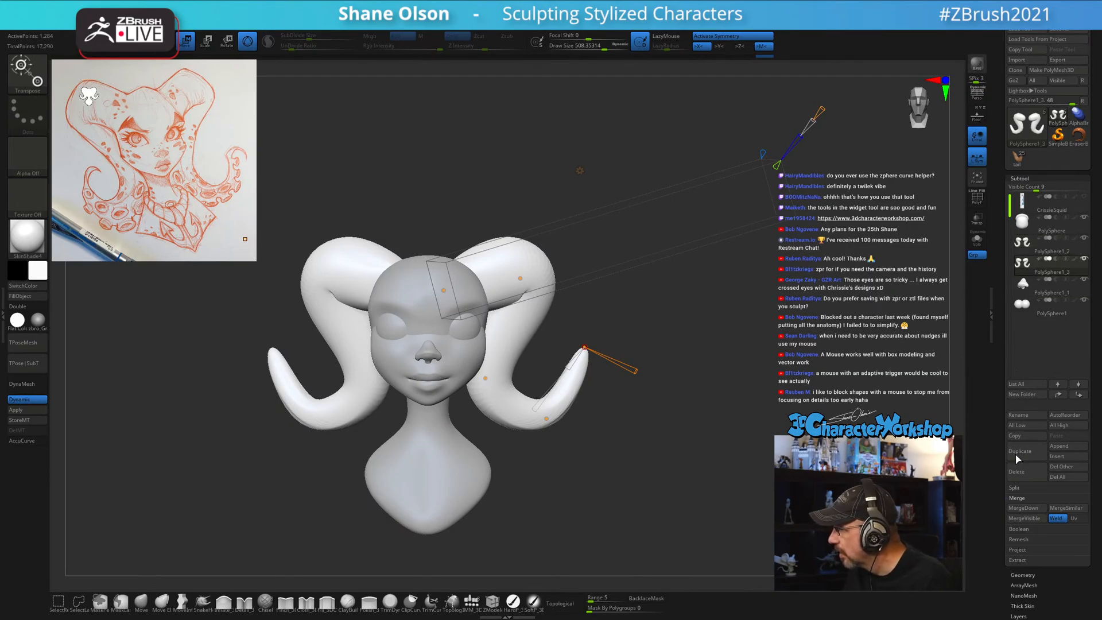
{"action": "left_click", "coordinate": [578, 170]}
{"action": "left_click", "coordinate": [730, 175]}
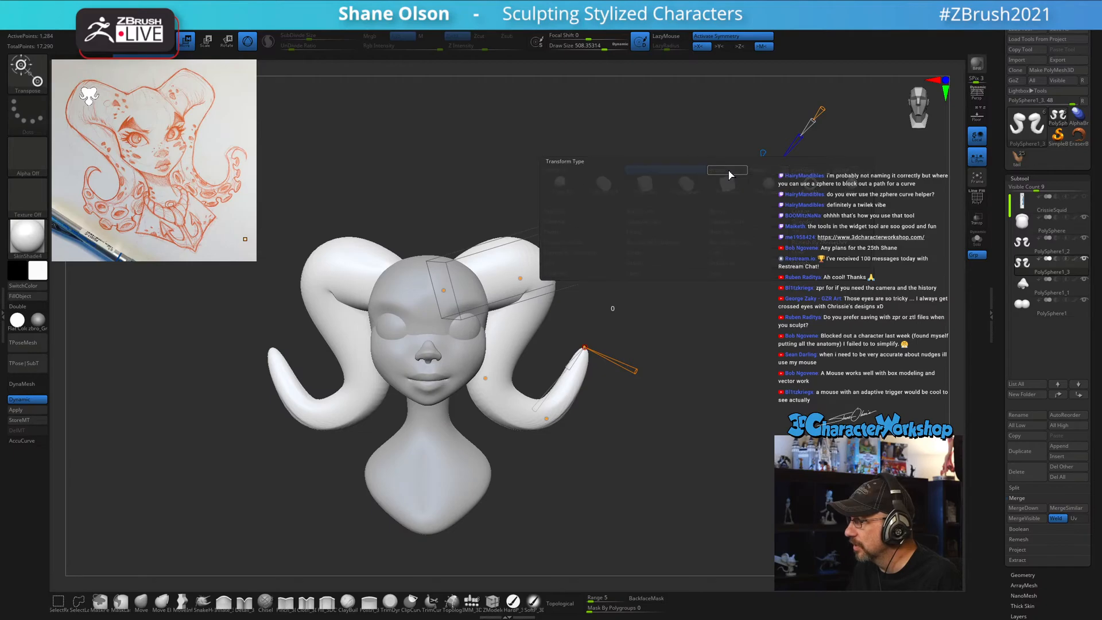
{"action": "left_click", "coordinate": [1085, 240]}
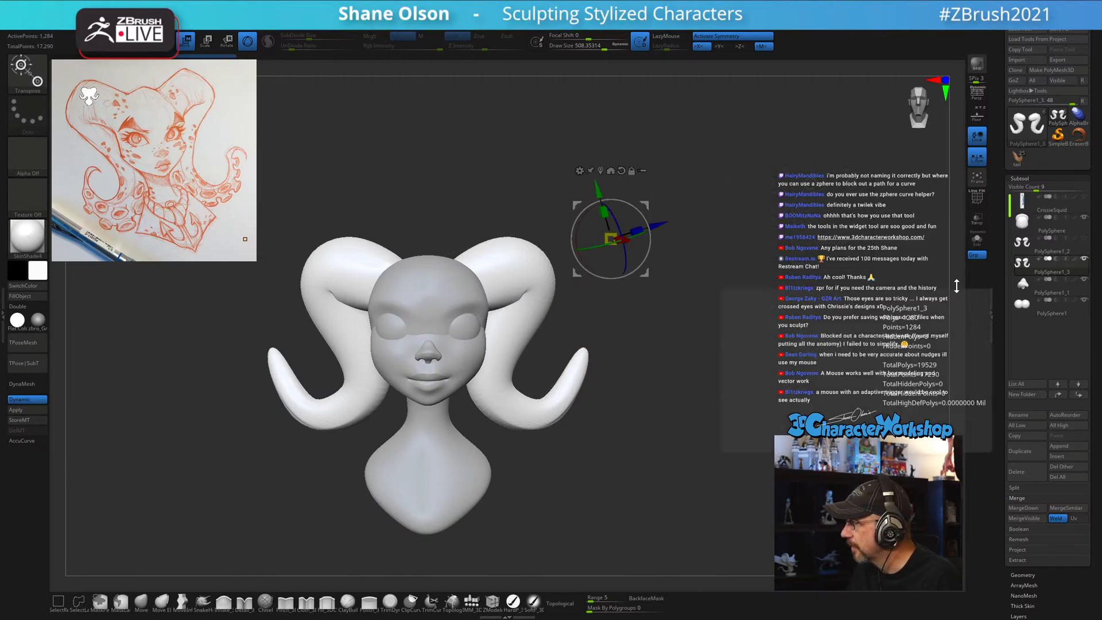
Return to draw mode with the topological Move brush and set its draw size to about 629.
{"action": "left_click_drag", "start_coordinate": [795, 287], "coordinate": [763, 291], "text": "alt"}
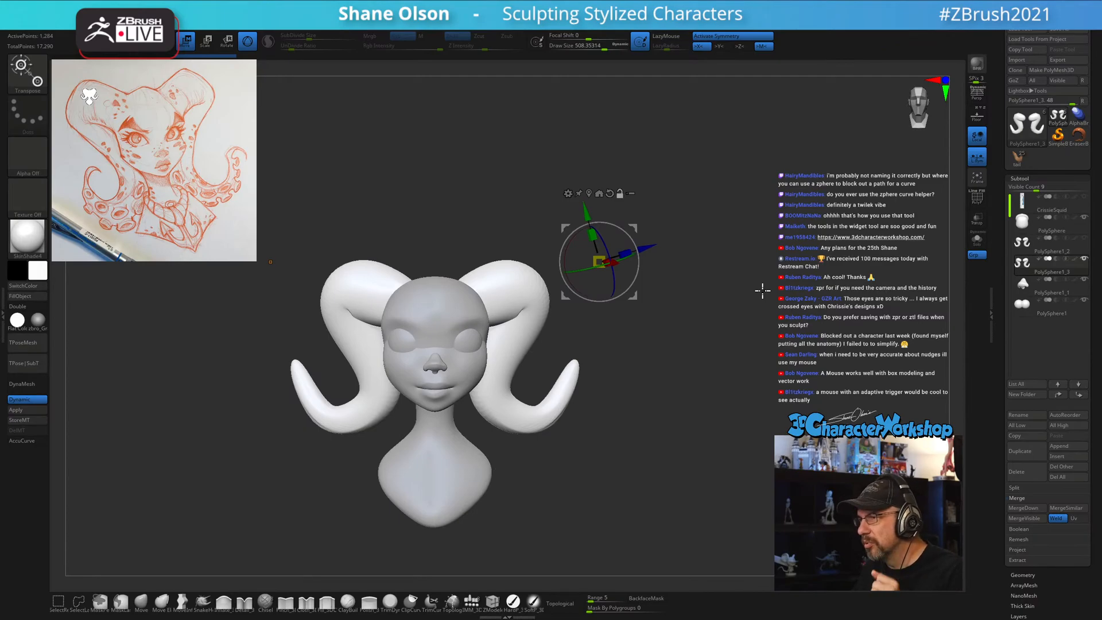
{"action": "key", "text": "q"}
{"action": "left_click_drag", "start_coordinate": [696, 328], "coordinate": [692, 353], "text": "alt"}
{"action": "key", "text": "s"}
{"action": "left_click_drag", "start_coordinate": [638, 399], "coordinate": [641, 399]}
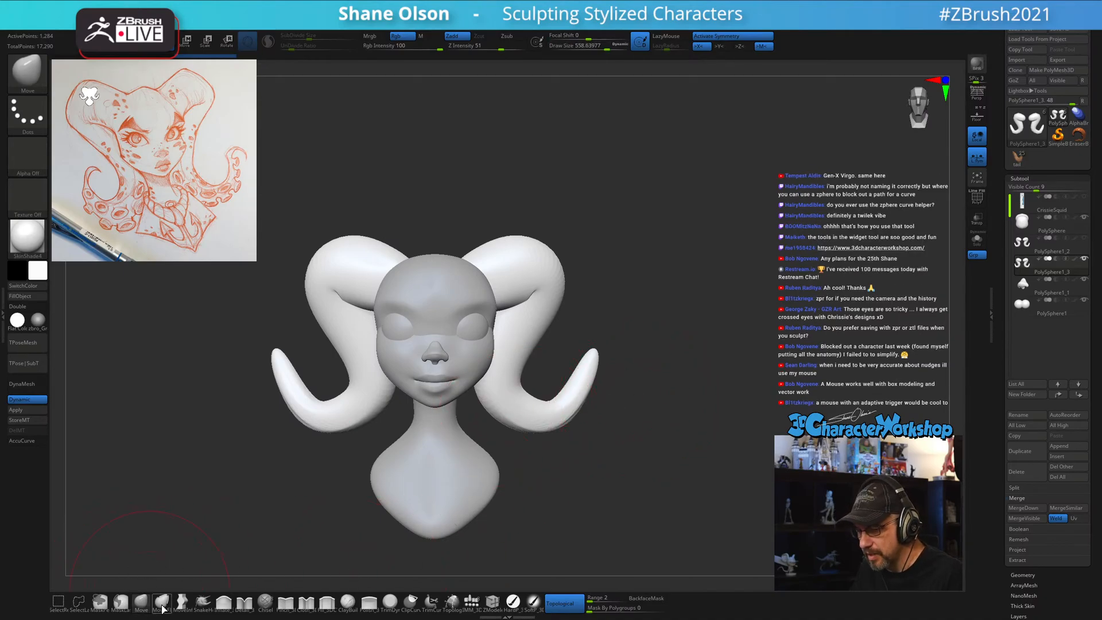
{"action": "key", "text": "s"}
{"action": "left_click_drag", "start_coordinate": [611, 447], "coordinate": [617, 448]}
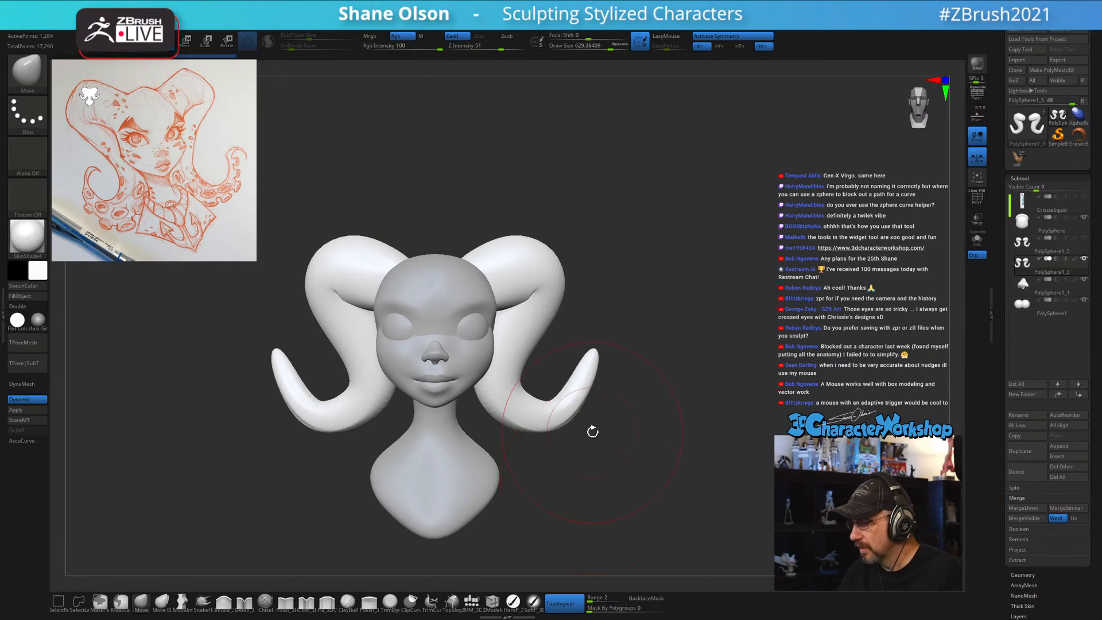
Show the polyframe, smooth the appendages around their lower bends, and choose a different move brush.
{"action": "mouse_move", "coordinate": [593, 431]}
{"action": "left_mouse_down"}
{"action": "mouse_move", "coordinate": [591, 455]}
{"action": "mouse_move", "coordinate": [627, 408]}
{"action": "mouse_move", "coordinate": [653, 403]}
{"action": "left_mouse_up"}
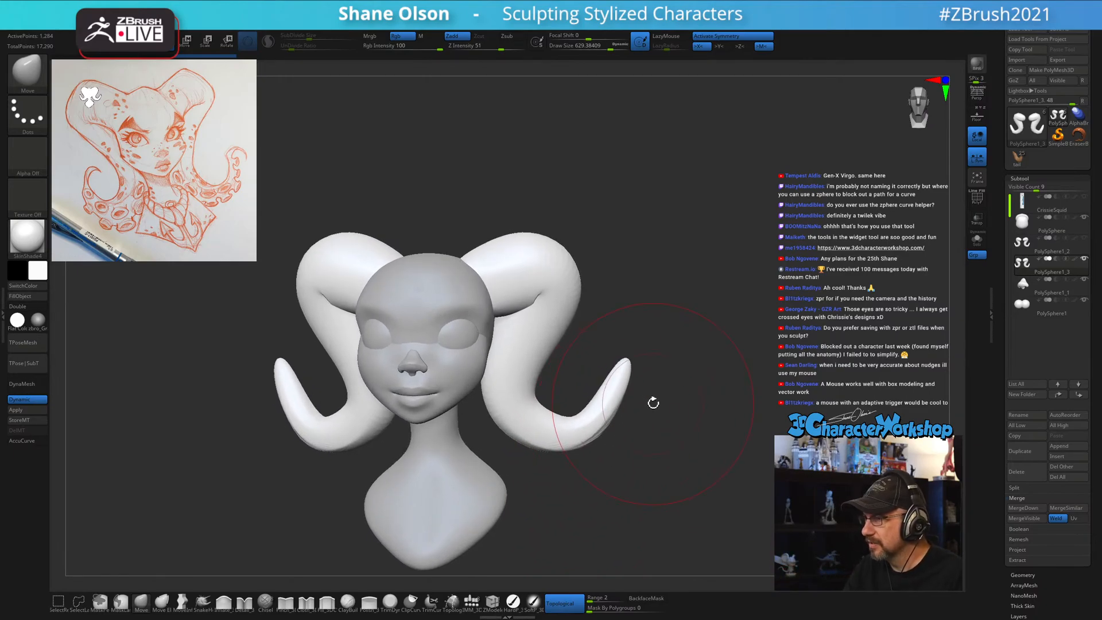
{"action": "key", "text": "shift+f"}
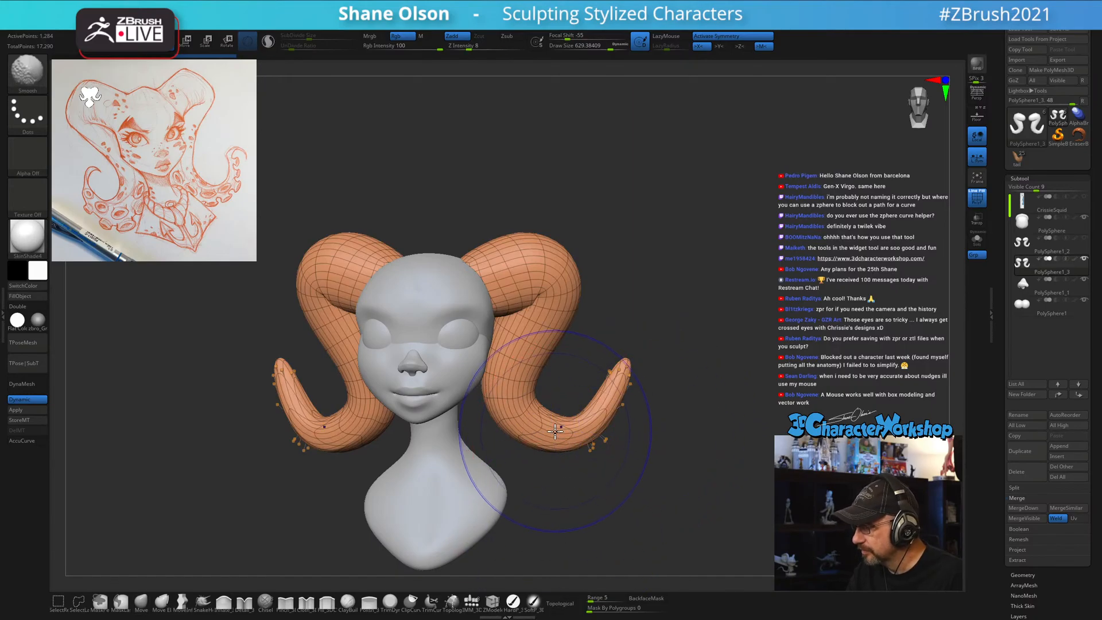
{"action": "mouse_move", "coordinate": [566, 431]}
{"action": "left_mouse_down", "text": "shift"}
{"action": "mouse_move", "coordinate": [615, 418]}
{"action": "mouse_move", "coordinate": [607, 426]}
{"action": "left_mouse_up", "text": "shift"}
{"action": "left_click", "coordinate": [182, 601]}
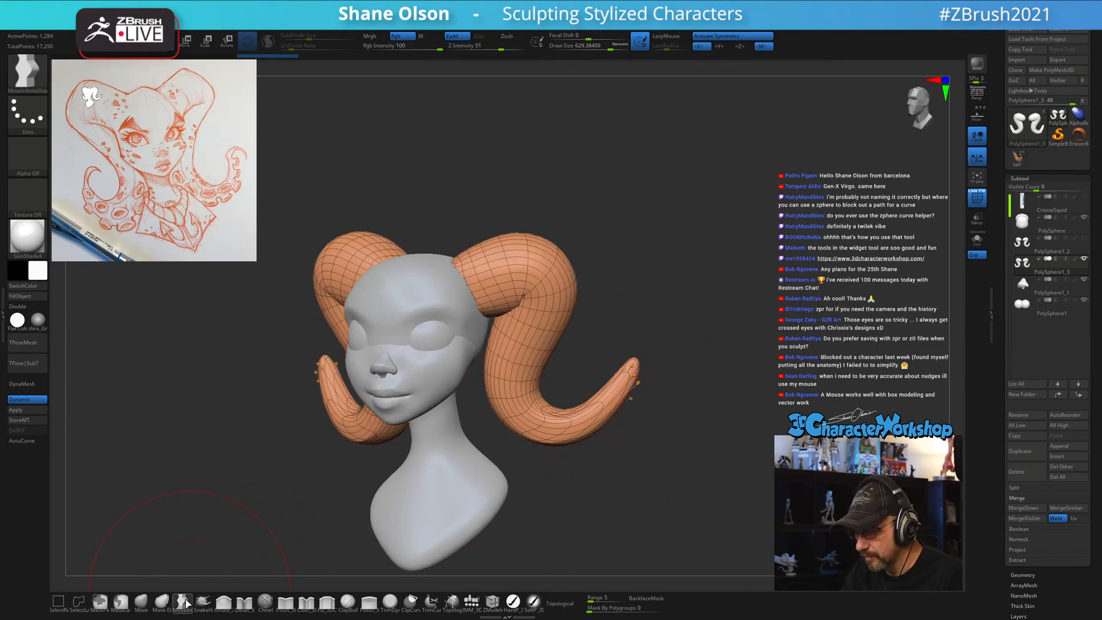
Pull the tentacle tips inward toward the face from a three-quarter view with the infinite-depth Move brush at a draw size of about 550.
{"action": "left_click_drag", "start_coordinate": [662, 402], "coordinate": [661, 413], "text": "alt"}
{"action": "key", "text": "s"}
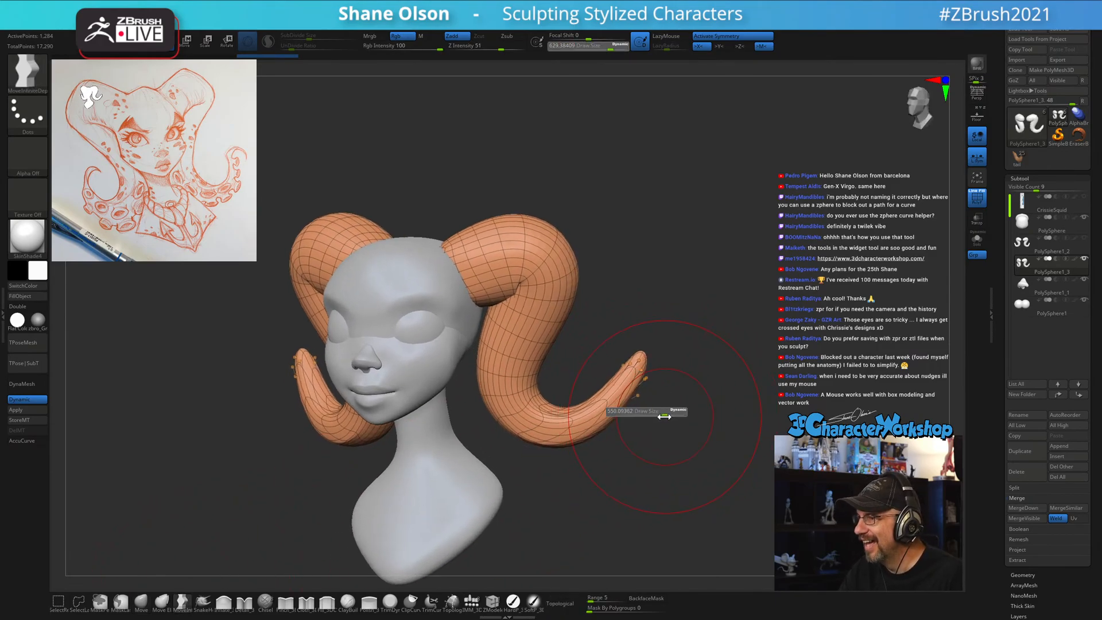
{"action": "mouse_move", "coordinate": [642, 357]}
{"action": "left_mouse_down"}
{"action": "mouse_move", "coordinate": [611, 357]}
{"action": "mouse_move", "coordinate": [599, 379]}
{"action": "left_mouse_up"}
{"action": "key", "text": "s"}
{"action": "mouse_move", "coordinate": [652, 405]}
{"action": "right_mouse_down"}
{"action": "mouse_move", "coordinate": [677, 409]}
{"action": "mouse_move", "coordinate": [657, 411]}
{"action": "right_mouse_up"}
{"action": "mouse_move", "coordinate": [554, 296]}
{"action": "right_mouse_down"}
{"action": "mouse_move", "coordinate": [608, 291]}
{"action": "mouse_move", "coordinate": [585, 303]}
{"action": "right_mouse_up"}
Adjust the tentacles' lower bends from the front with the draw size raised to about 763.
{"action": "key", "text": "s"}
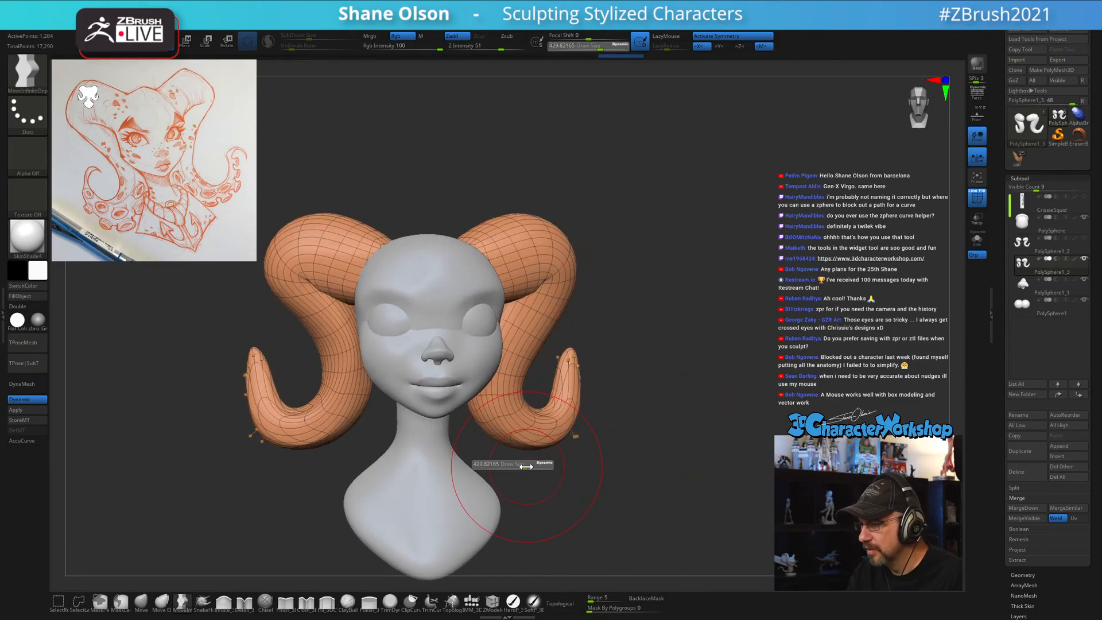
{"action": "left_click_drag", "start_coordinate": [523, 465], "coordinate": [538, 466]}
{"action": "key", "text": "s"}
{"action": "left_click_drag", "start_coordinate": [514, 428], "coordinate": [517, 428]}
{"action": "left_click_drag", "start_coordinate": [523, 432], "coordinate": [515, 441]}
{"action": "right_click_drag", "start_coordinate": [541, 461], "coordinate": [516, 461]}
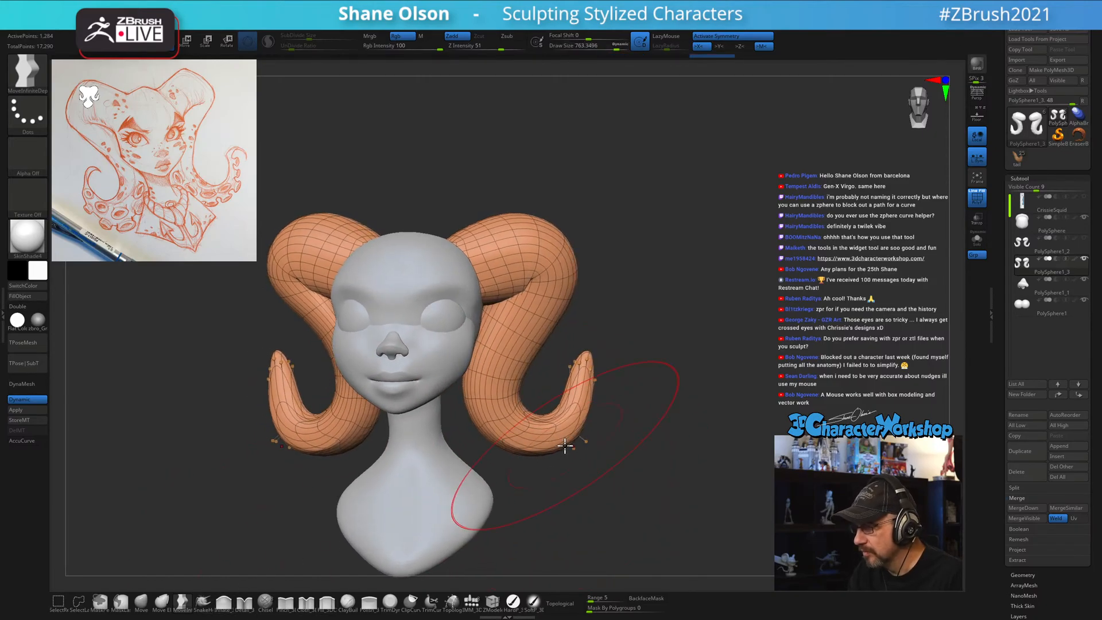
Shift the lower curls inward beneath the jaw and angle the tips outward at a draw size of about 773.
{"action": "mouse_move", "coordinate": [569, 424]}
{"action": "left_mouse_down"}
{"action": "mouse_move", "coordinate": [575, 418]}
{"action": "mouse_move", "coordinate": [524, 401]}
{"action": "mouse_move", "coordinate": [516, 376]}
{"action": "left_mouse_up"}
{"action": "key", "text": "s"}
{"action": "key", "text": "s"}
{"action": "mouse_move", "coordinate": [497, 425]}
{"action": "left_mouse_down"}
{"action": "mouse_move", "coordinate": [472, 432]}
{"action": "mouse_move", "coordinate": [479, 439]}
{"action": "left_mouse_up"}
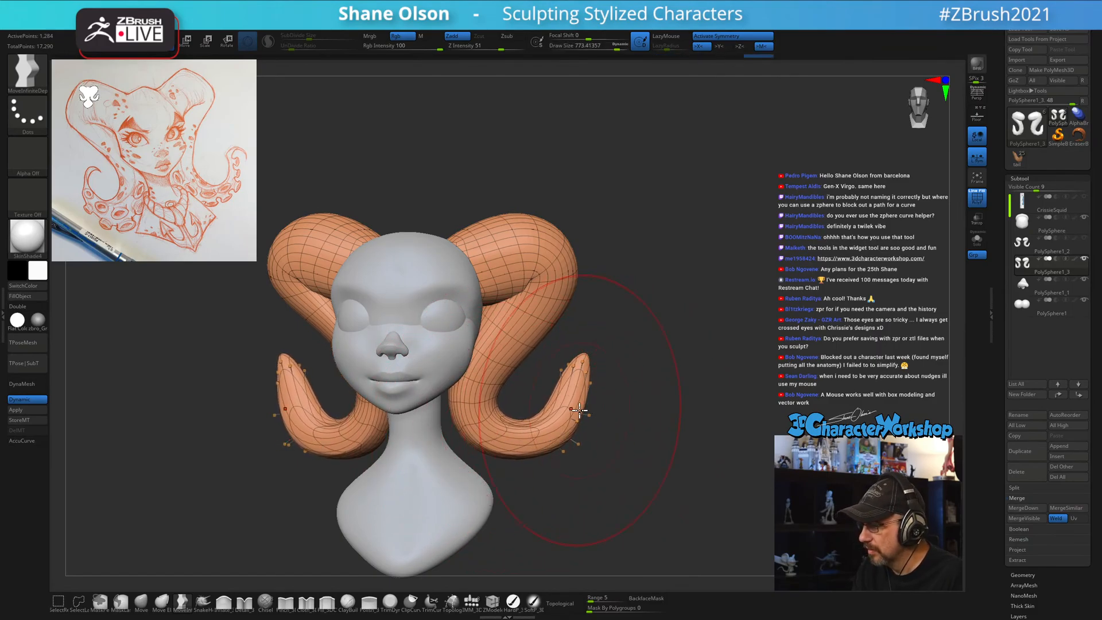
{"action": "left_click_drag", "start_coordinate": [580, 413], "coordinate": [571, 414]}
{"action": "mouse_move", "coordinate": [661, 435]}
{"action": "left_mouse_down"}
{"action": "mouse_move", "coordinate": [628, 437]}
{"action": "mouse_move", "coordinate": [647, 444]}
{"action": "left_mouse_up"}
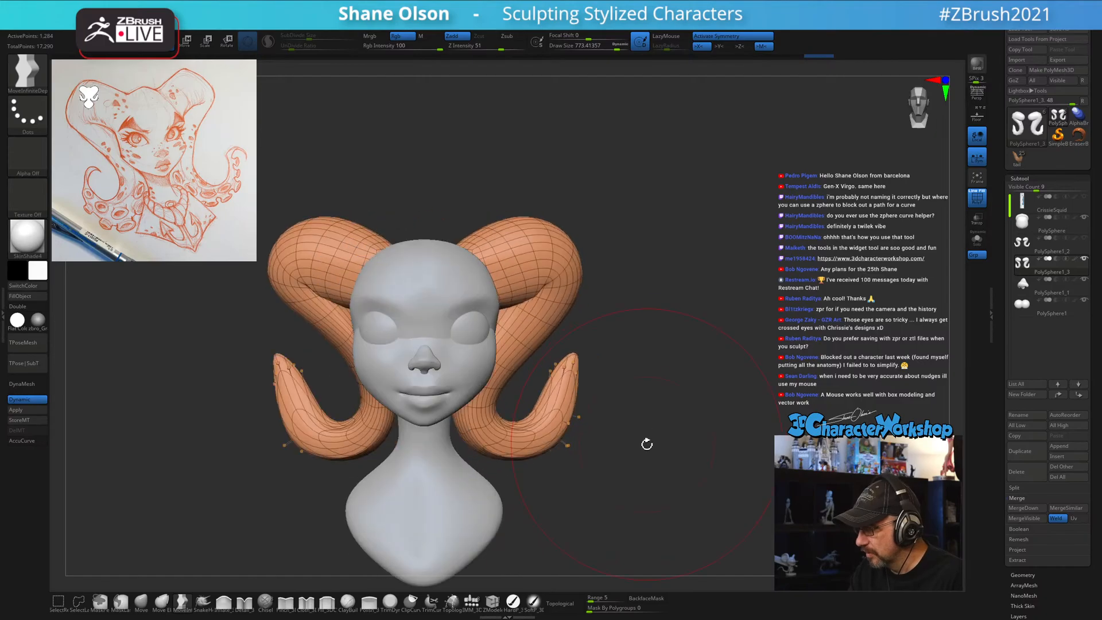
Apply the tentacles' dynamic subdivision, set the draw size to about 550, and delete the levels below subdivision level 3.
{"action": "left_click", "coordinate": [39, 410]}
{"action": "key", "text": "s"}
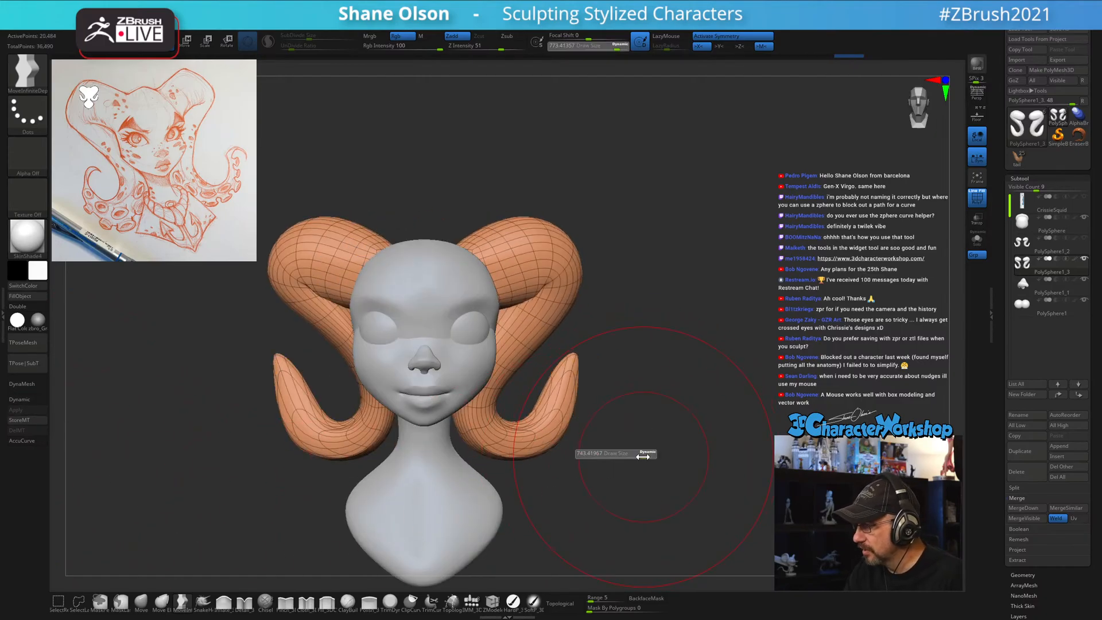
{"action": "left_click_drag", "start_coordinate": [636, 456], "coordinate": [634, 451]}
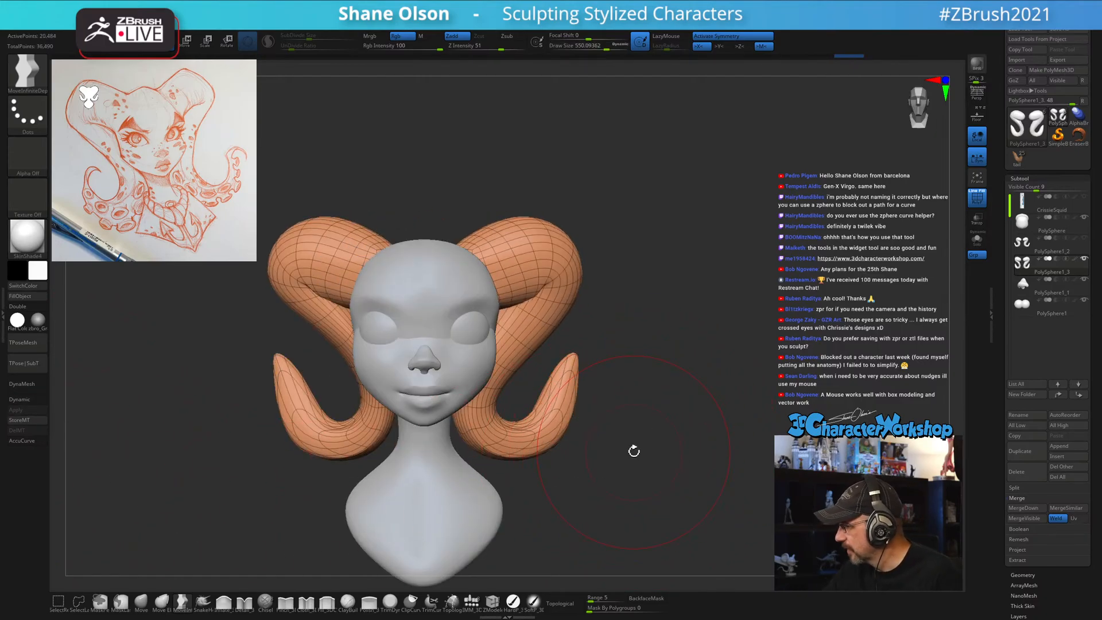
{"action": "left_click", "coordinate": [1031, 576]}
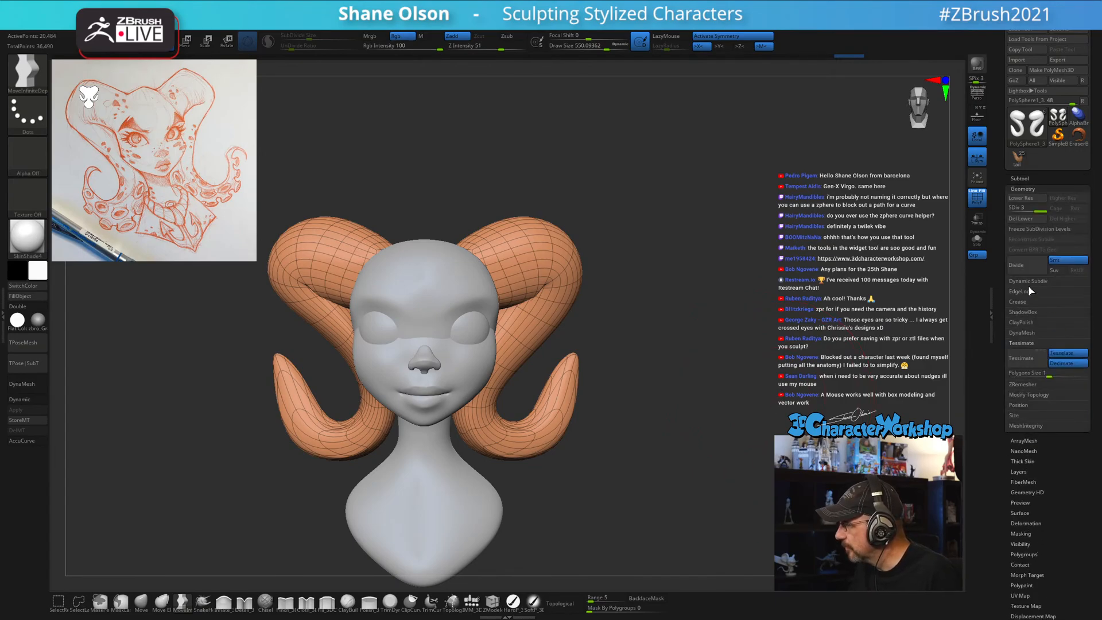
{"action": "left_click", "coordinate": [1028, 209]}
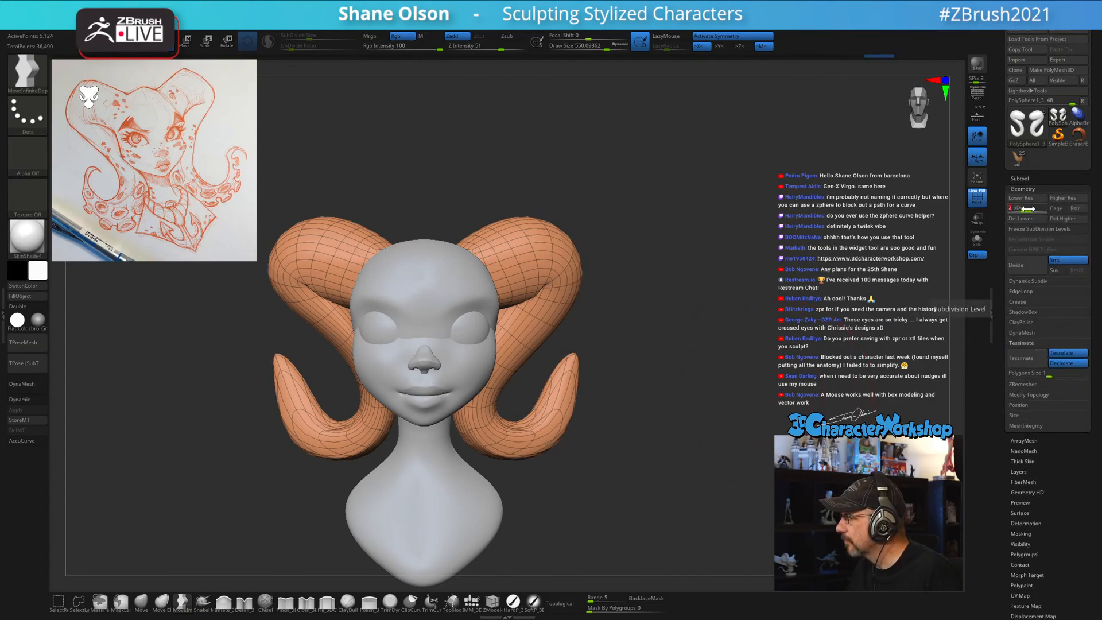
{"action": "left_click", "coordinate": [1039, 210]}
{"action": "left_click", "coordinate": [1031, 221]}
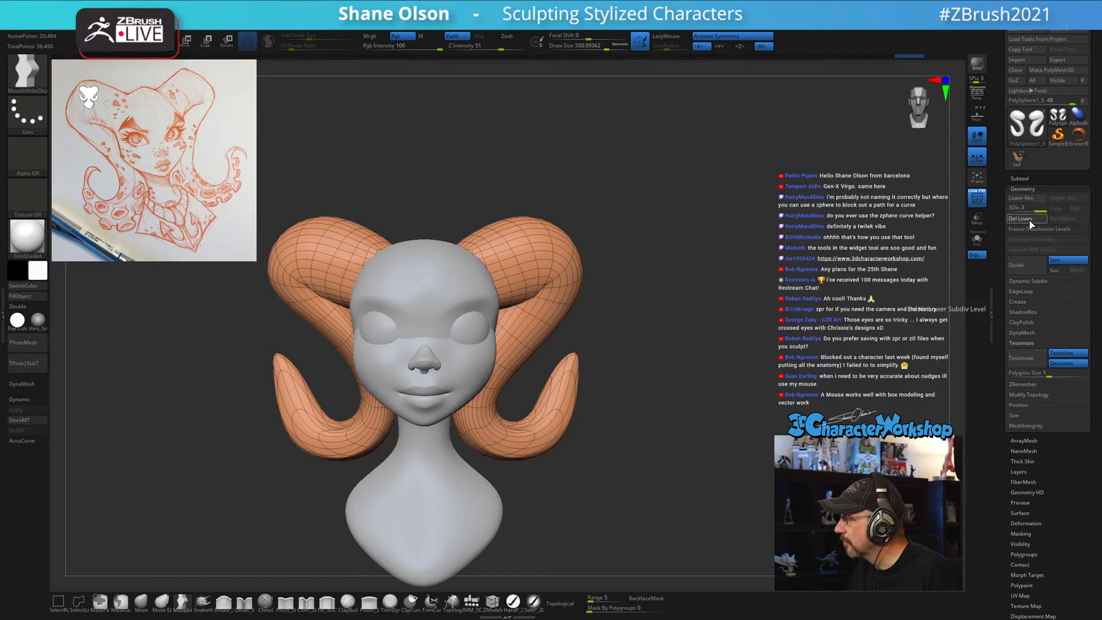
Reduce the draw size to about 453 and rebuild the tentacle mesh with ZRemesher.
{"action": "left_click_drag", "start_coordinate": [727, 306], "coordinate": [710, 308]}
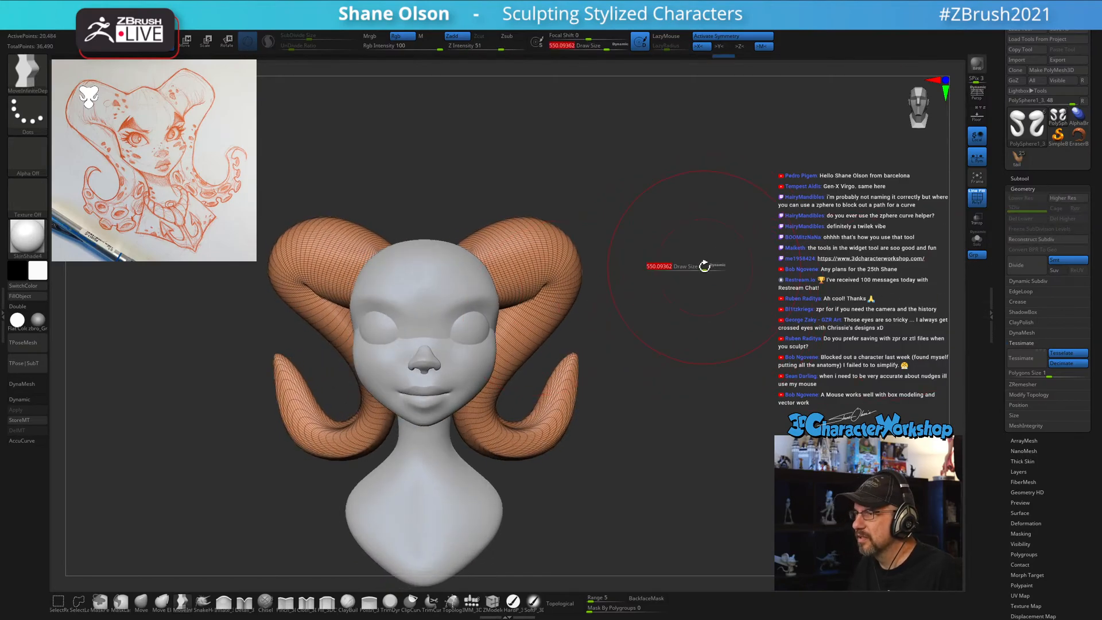
{"action": "left_click_drag", "start_coordinate": [705, 266], "coordinate": [753, 242]}
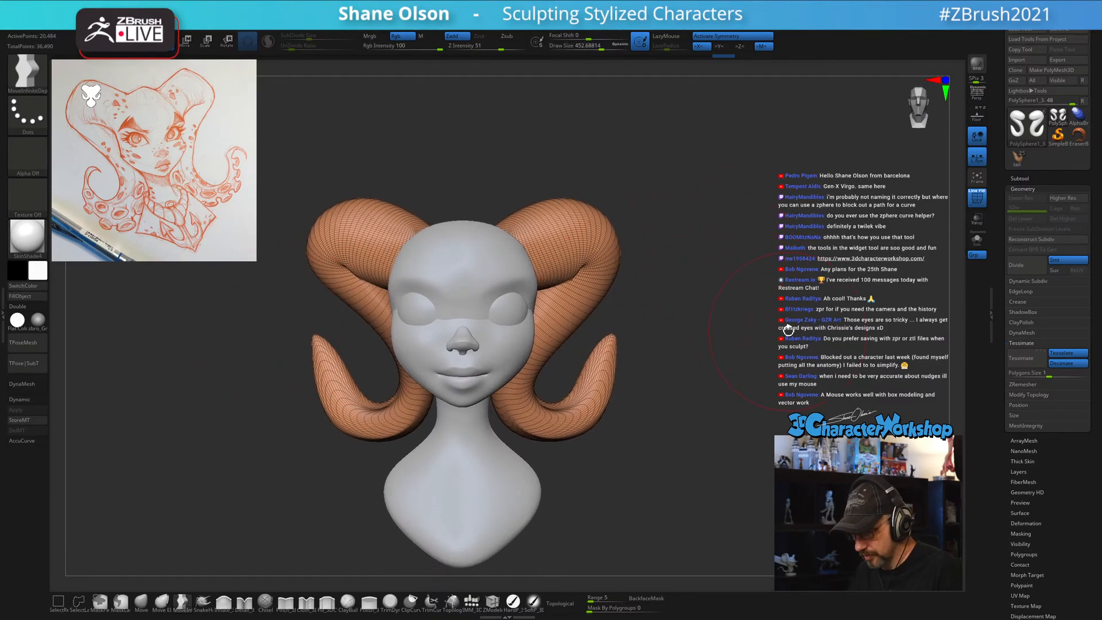
{"action": "key", "text": "space"}
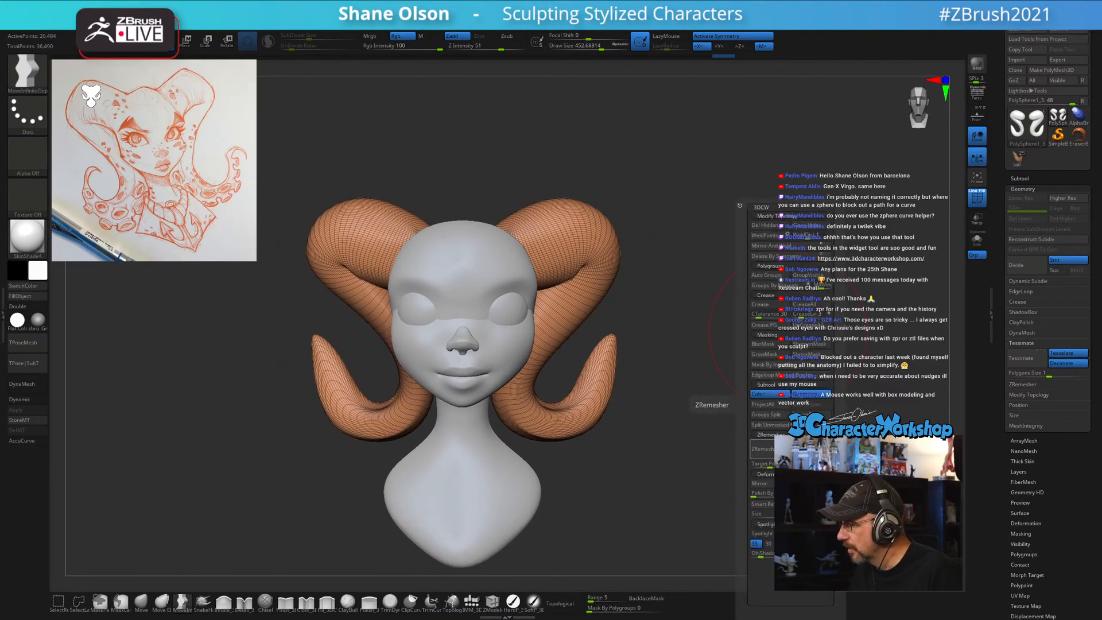
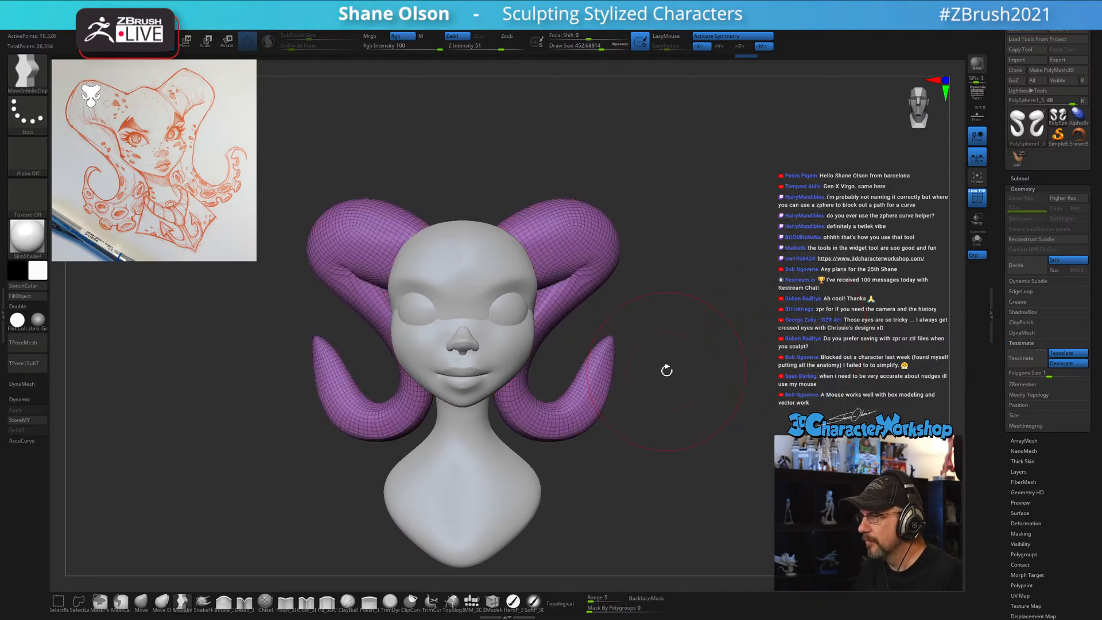
Smooth the remeshed tentacles around the upper bend and set the draw size to about 517.
{"action": "left_click_drag", "start_coordinate": [676, 380], "coordinate": [667, 381]}
{"action": "key", "text": "shift"}
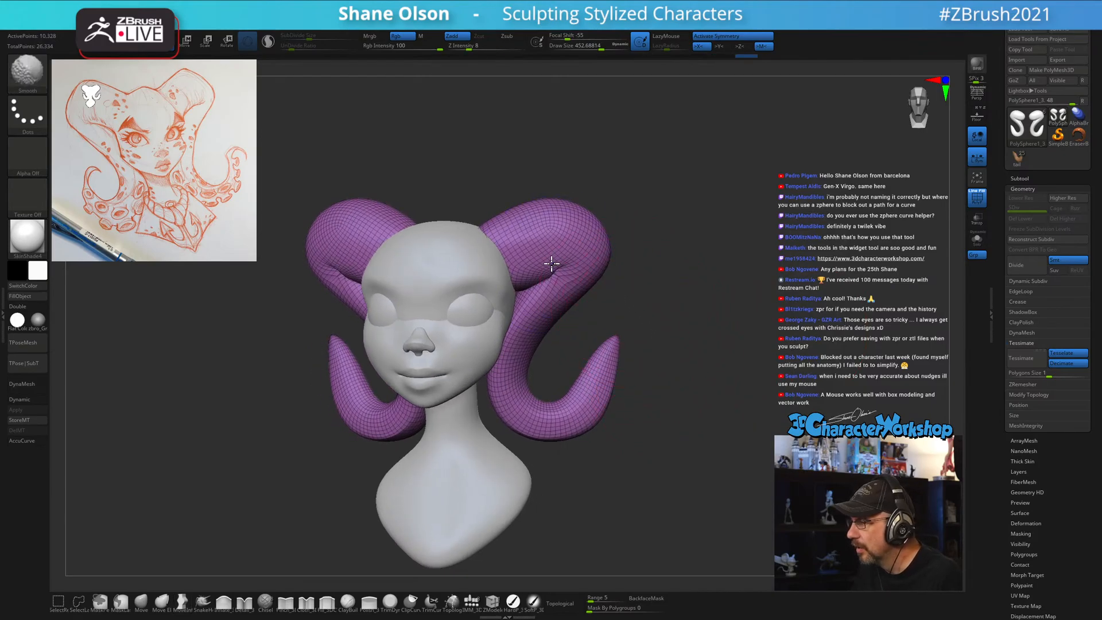
{"action": "key", "text": "s"}
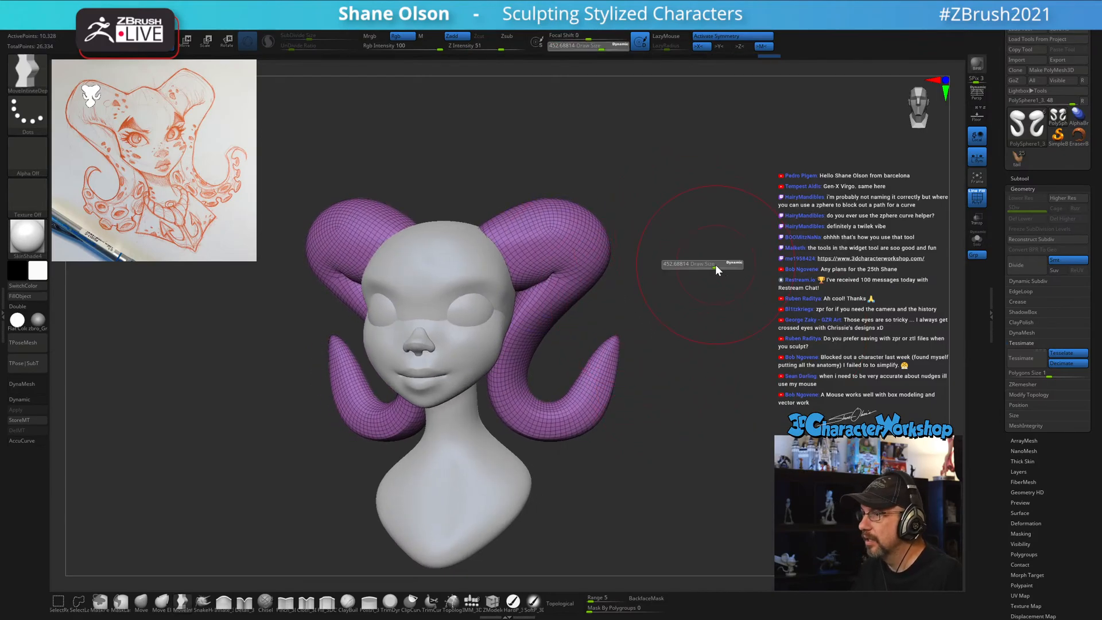
{"action": "left_click", "coordinate": [718, 268]}
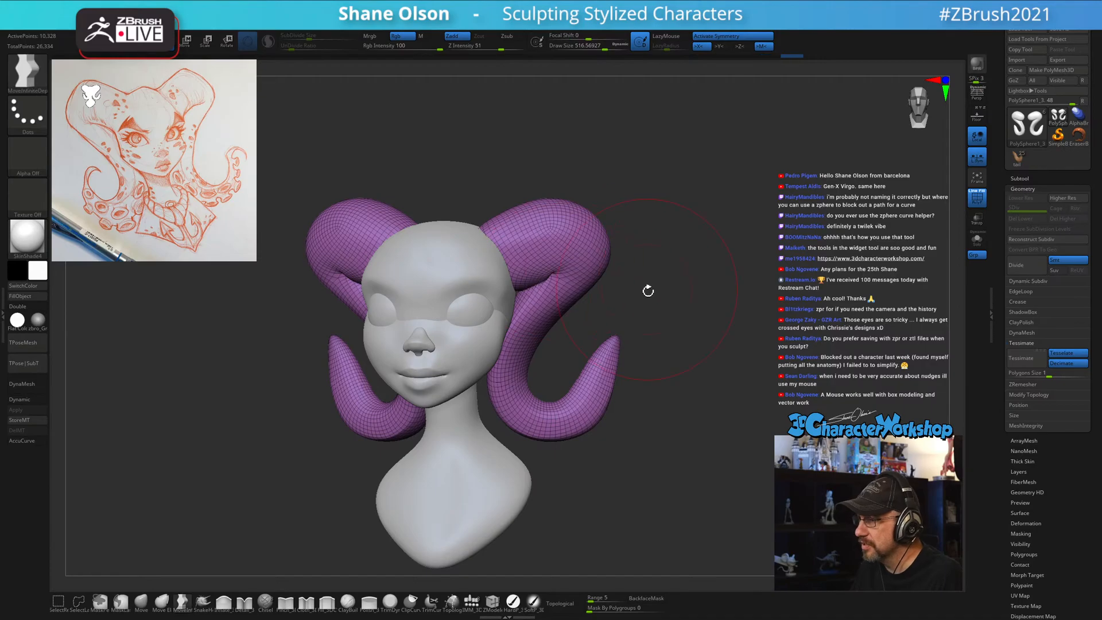
Thicken the tentacles' middle and upper bends using the Inflate brush at draw sizes of about 468 and 415.
{"action": "left_click_drag", "start_coordinate": [647, 290], "coordinate": [663, 262]}
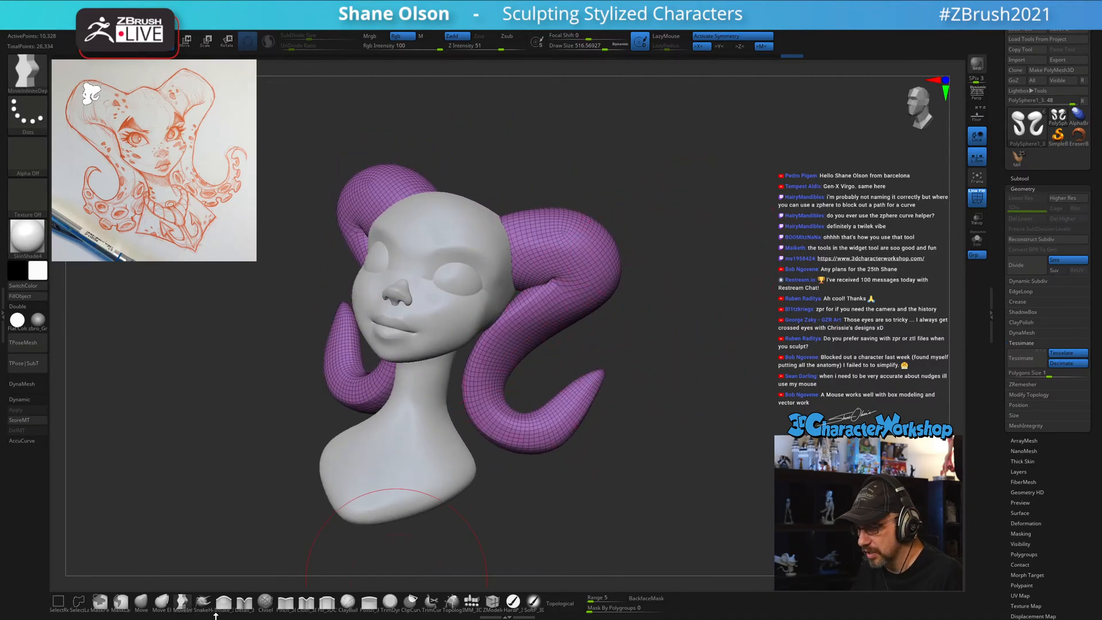
{"action": "left_click", "coordinate": [140, 604]}
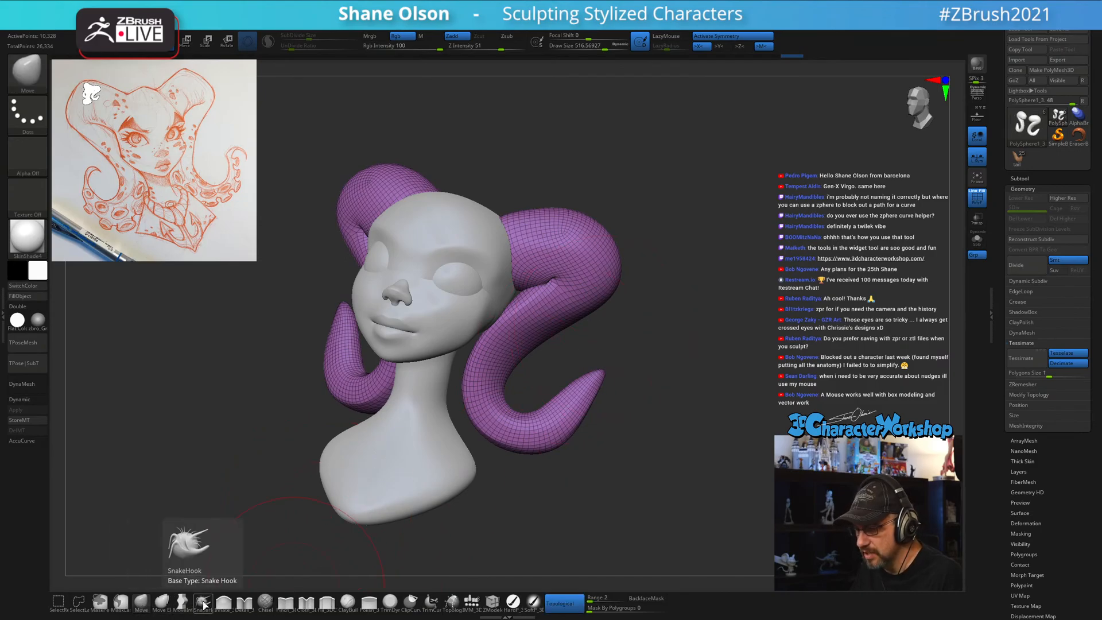
{"action": "left_click", "coordinate": [224, 603]}
{"action": "mouse_move", "coordinate": [704, 331]}
{"action": "left_mouse_down"}
{"action": "mouse_move", "coordinate": [659, 327]}
{"action": "mouse_move", "coordinate": [677, 321]}
{"action": "left_mouse_up"}
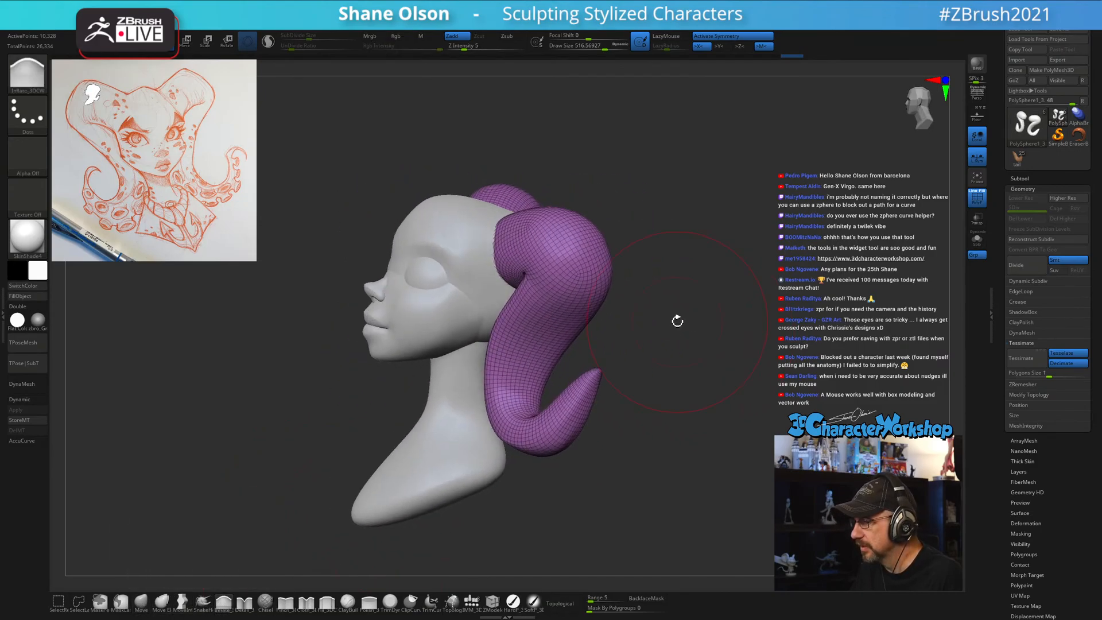
{"action": "left_click_drag", "start_coordinate": [633, 357], "coordinate": [648, 345]}
{"action": "key", "text": "s"}
{"action": "mouse_move", "coordinate": [505, 409]}
{"action": "left_mouse_down"}
{"action": "mouse_move", "coordinate": [511, 383]}
{"action": "mouse_move", "coordinate": [573, 301]}
{"action": "left_mouse_up"}
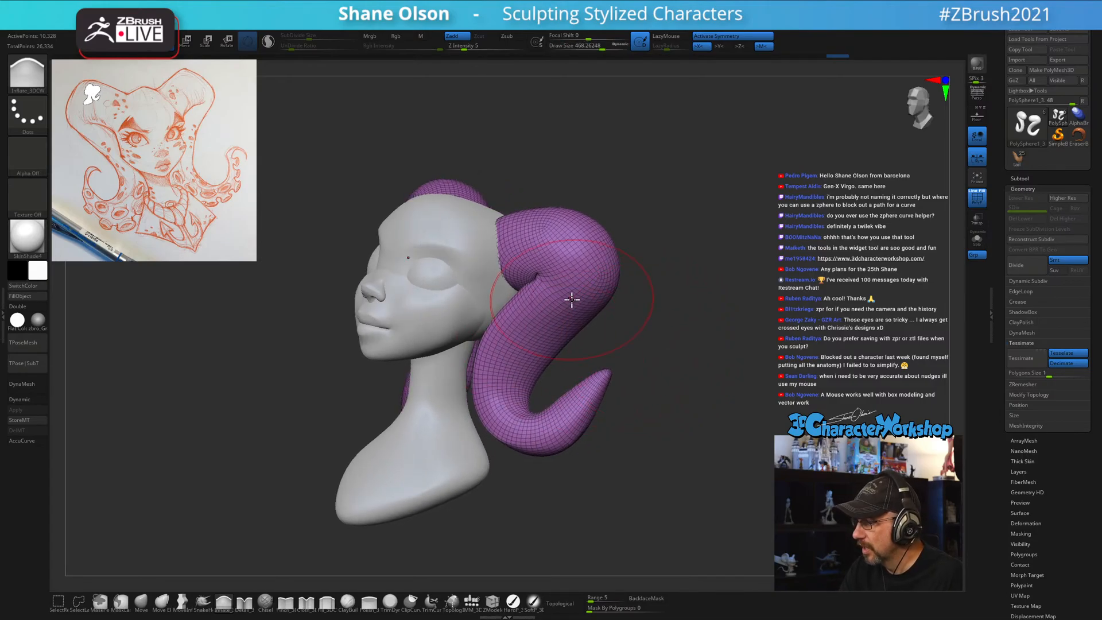
{"action": "key", "text": "s"}
{"action": "left_click_drag", "start_coordinate": [532, 351], "coordinate": [529, 351]}
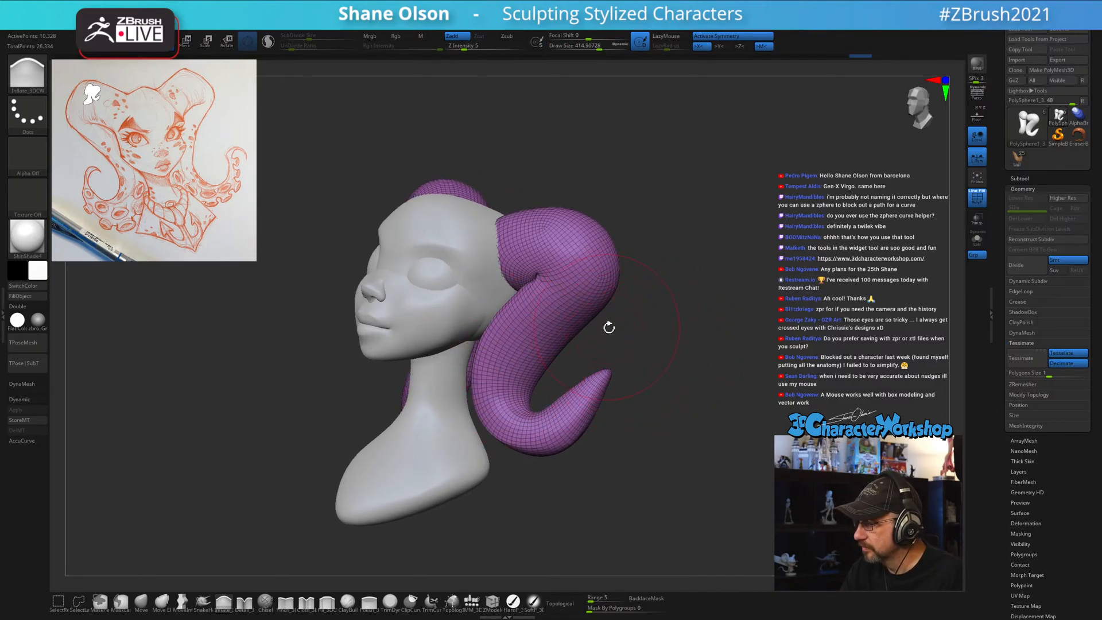
{"action": "left_click_drag", "start_coordinate": [608, 325], "coordinate": [627, 275]}
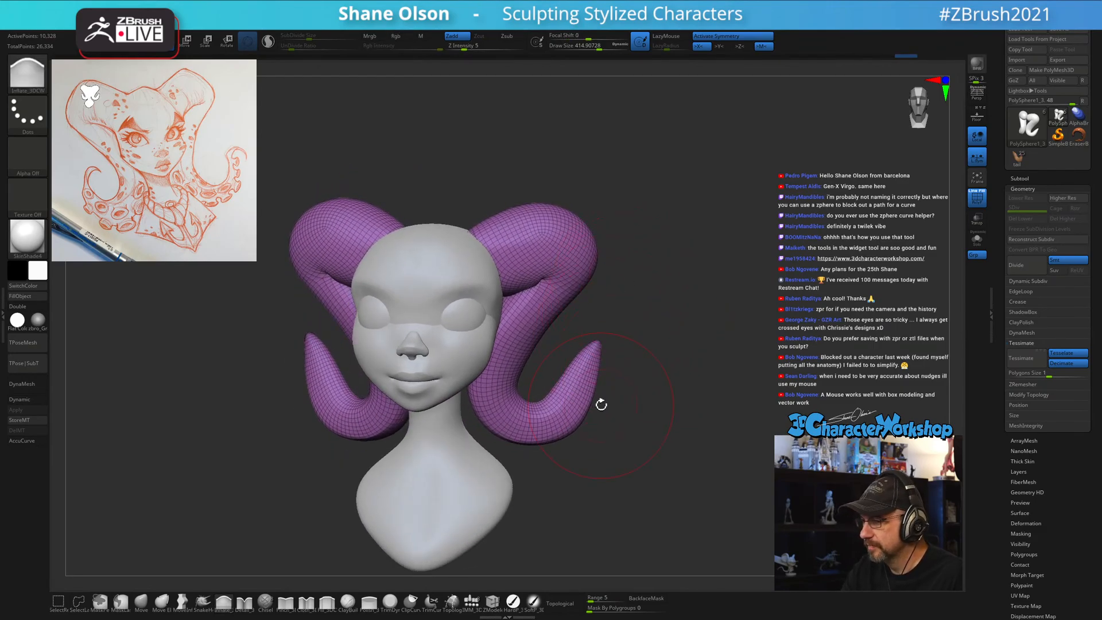
Pull the tentacle tips outward into thin hooked ends with the infinite-depth Move brush, reducing the draw size to about 223, and smooth them.
{"action": "left_click", "coordinate": [184, 604]}
{"action": "left_click_drag", "start_coordinate": [559, 383], "coordinate": [582, 382]}
{"action": "key", "text": "s"}
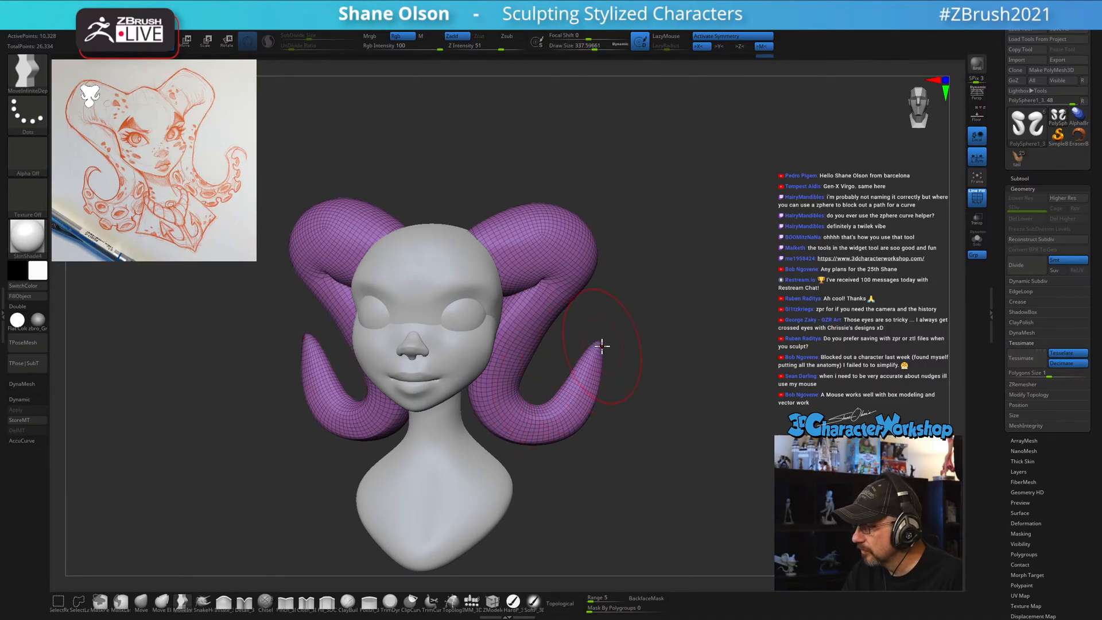
{"action": "key", "text": "s"}
{"action": "left_click_drag", "start_coordinate": [602, 346], "coordinate": [619, 344]}
{"action": "mouse_move", "coordinate": [620, 344]}
{"action": "left_mouse_down"}
{"action": "mouse_move", "coordinate": [641, 339]}
{"action": "mouse_move", "coordinate": [622, 344]}
{"action": "mouse_move", "coordinate": [647, 345]}
{"action": "mouse_move", "coordinate": [651, 364]}
{"action": "left_mouse_up"}
{"action": "key", "text": "s"}
{"action": "left_click_drag", "start_coordinate": [630, 345], "coordinate": [634, 374]}
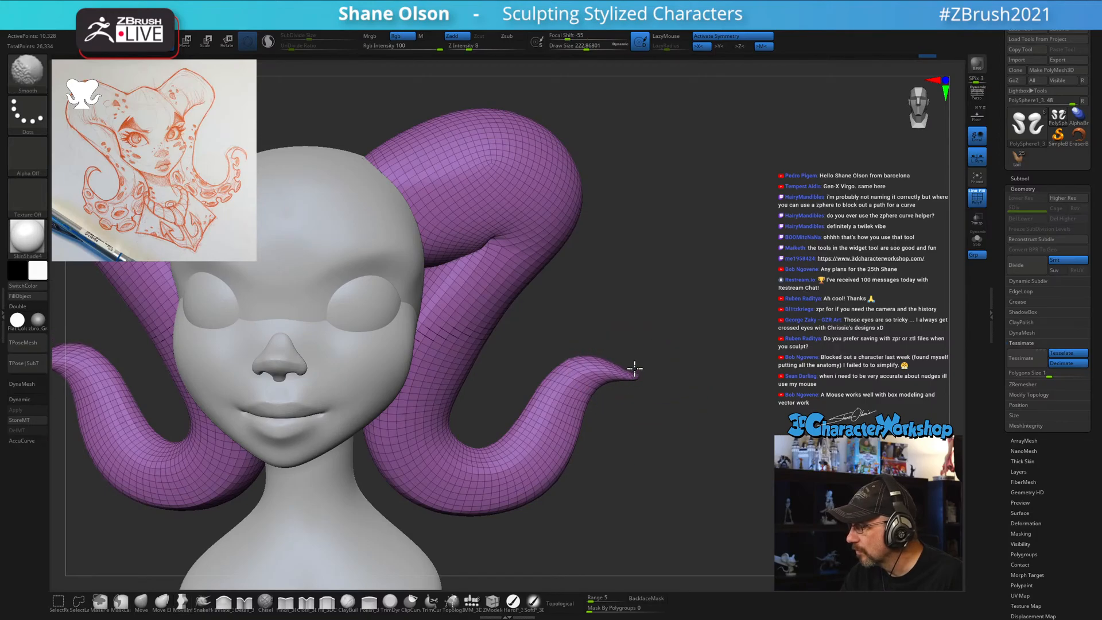
Curl the hooked tips further down and narrow the rising section above the lower bends, smoothing the inner curve.
{"action": "key", "text": "s"}
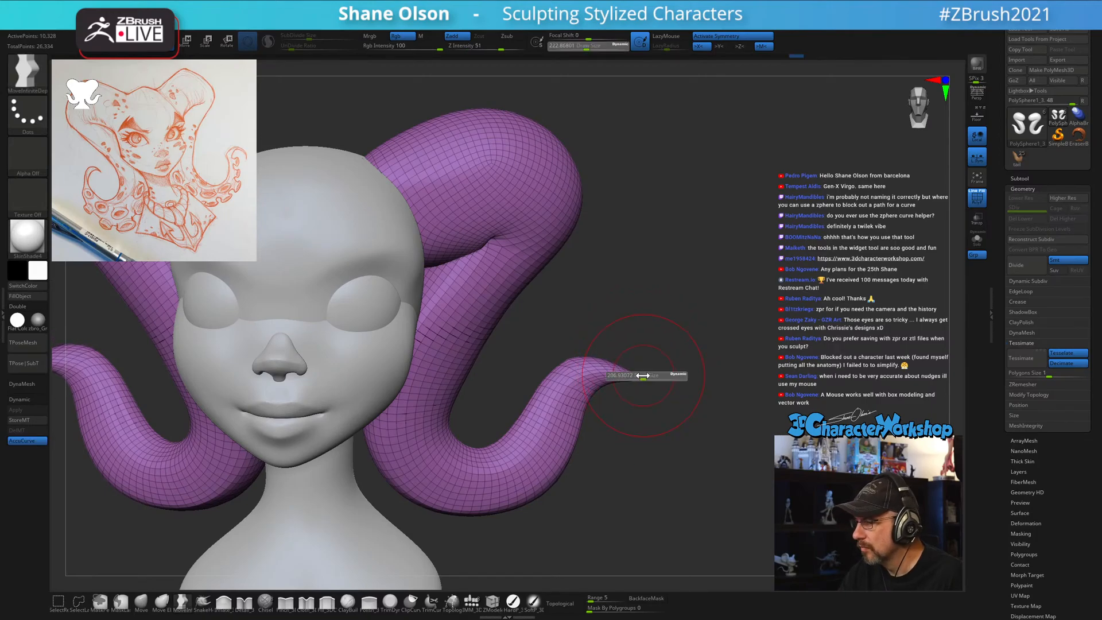
{"action": "mouse_move", "coordinate": [645, 377]}
{"action": "left_mouse_down"}
{"action": "mouse_move", "coordinate": [610, 382]}
{"action": "mouse_move", "coordinate": [572, 422]}
{"action": "mouse_move", "coordinate": [570, 405]}
{"action": "left_mouse_up"}
{"action": "key", "text": "s"}
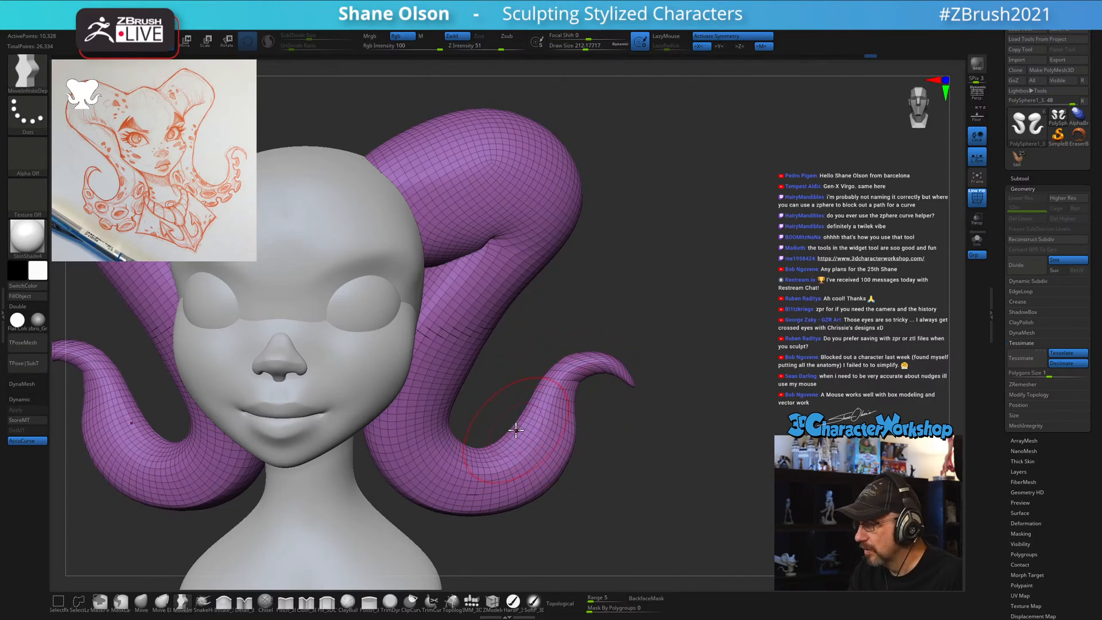
{"action": "mouse_move", "coordinate": [516, 429]}
{"action": "left_mouse_down"}
{"action": "mouse_move", "coordinate": [497, 464]}
{"action": "mouse_move", "coordinate": [518, 444]}
{"action": "left_mouse_up"}
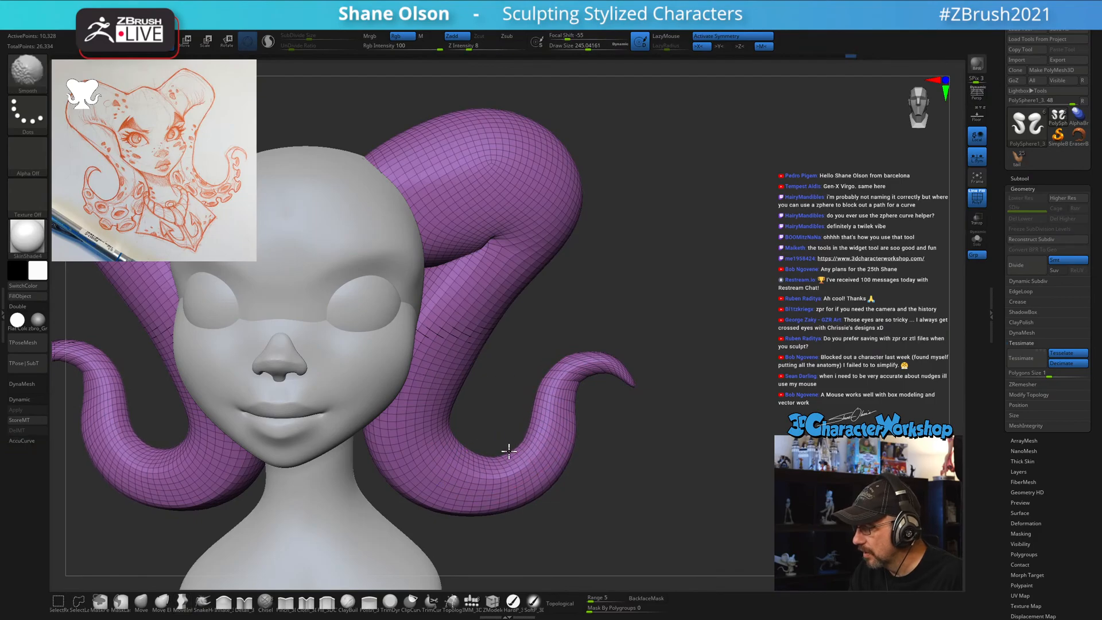
Reshape the tentacle roots against the head from the side and front with the topological Move brush at a draw size of about 492.
{"action": "left_click_drag", "start_coordinate": [499, 359], "coordinate": [490, 388], "text": "alt"}
{"action": "key", "text": "s"}
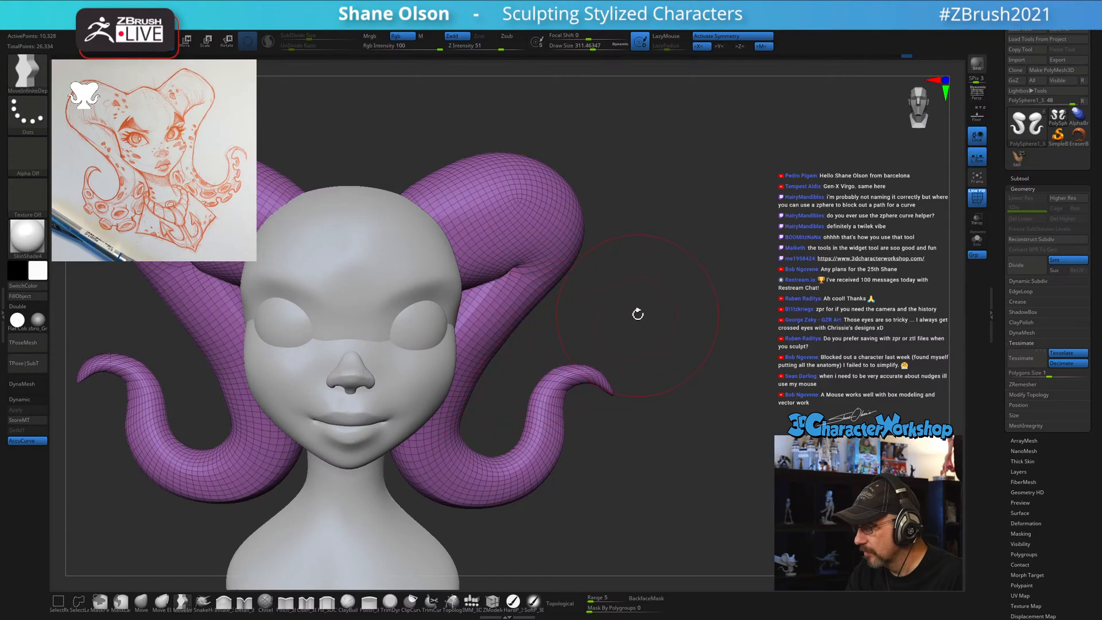
{"action": "left_click_drag", "start_coordinate": [633, 308], "coordinate": [600, 322]}
{"action": "key", "text": "s"}
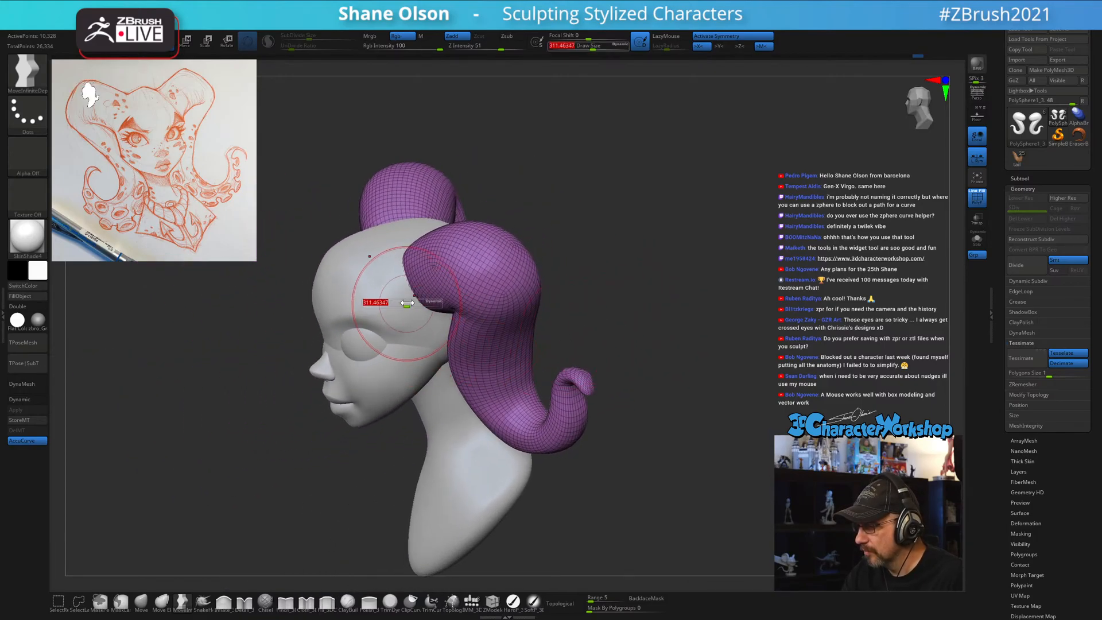
{"action": "left_click_drag", "start_coordinate": [406, 303], "coordinate": [420, 303]}
{"action": "left_click", "coordinate": [141, 601]}
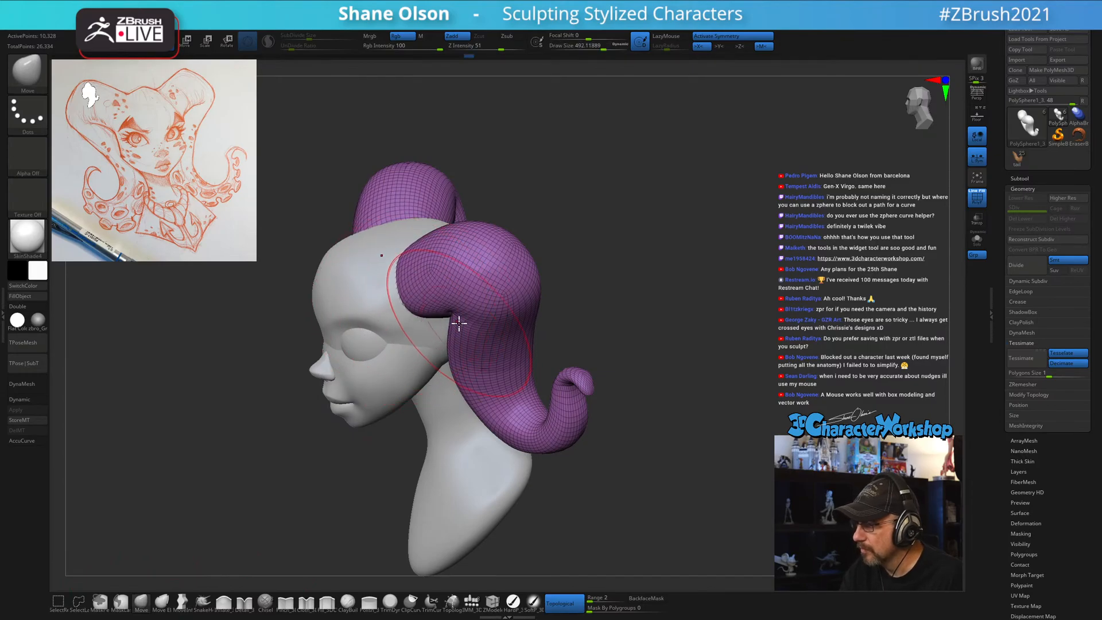
{"action": "left_click_drag", "start_coordinate": [603, 299], "coordinate": [603, 368]}
{"action": "left_click_drag", "start_coordinate": [490, 268], "coordinate": [465, 264]}
{"action": "left_click_drag", "start_coordinate": [603, 345], "coordinate": [626, 275]}
{"action": "mouse_move", "coordinate": [531, 344]}
{"action": "left_mouse_down"}
{"action": "mouse_move", "coordinate": [576, 352]}
{"action": "mouse_move", "coordinate": [574, 315]}
{"action": "mouse_move", "coordinate": [610, 322]}
{"action": "mouse_move", "coordinate": [603, 327]}
{"action": "left_mouse_up"}
{"action": "left_click_drag", "start_coordinate": [407, 282], "coordinate": [415, 279]}
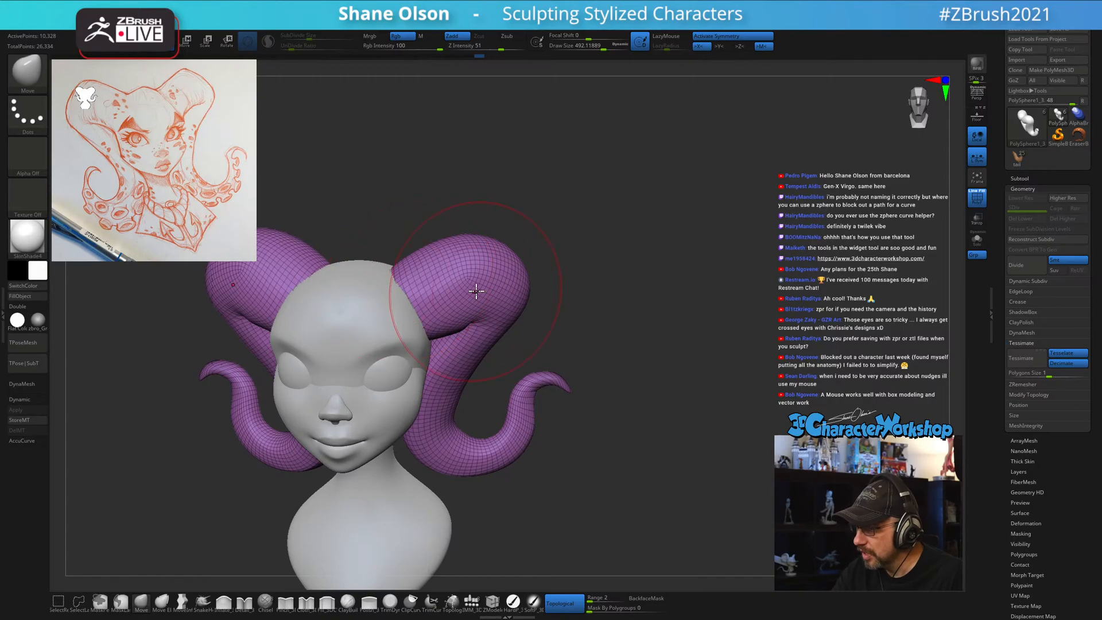
Refine the tentacles' upper arches and back contours from the side and rear, and smooth their lower lengths.
{"action": "left_click_drag", "start_coordinate": [557, 310], "coordinate": [511, 284]}
{"action": "mouse_move", "coordinate": [603, 318]}
{"action": "left_mouse_down"}
{"action": "mouse_move", "coordinate": [535, 336]}
{"action": "mouse_move", "coordinate": [583, 367]}
{"action": "left_mouse_up"}
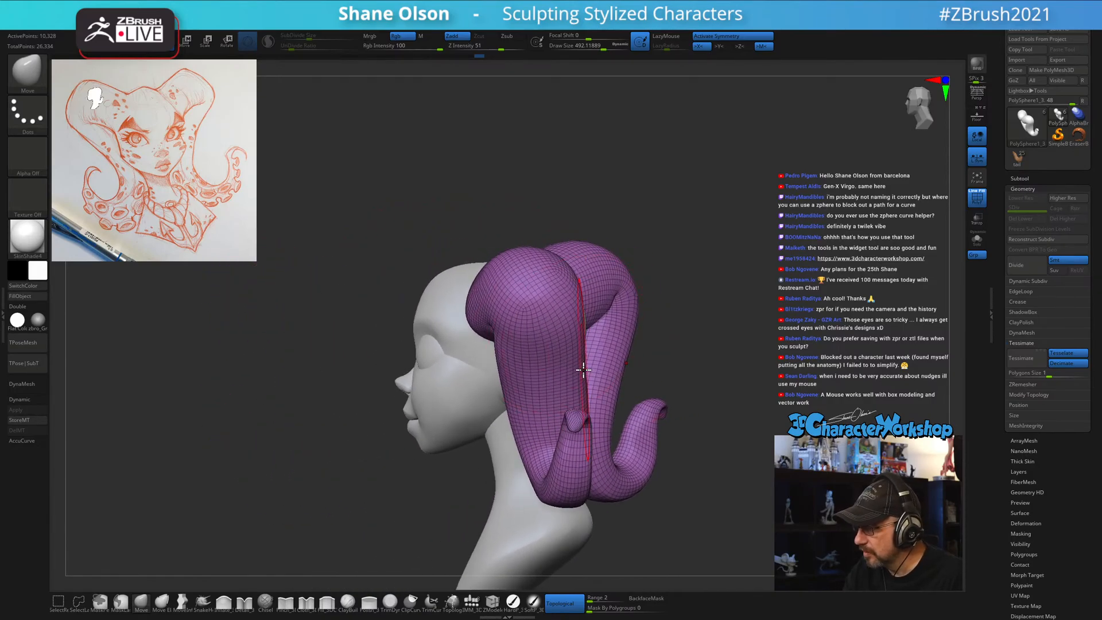
{"action": "mouse_move", "coordinate": [584, 329]}
{"action": "left_mouse_down"}
{"action": "mouse_move", "coordinate": [620, 433]}
{"action": "mouse_move", "coordinate": [585, 393]}
{"action": "left_mouse_up"}
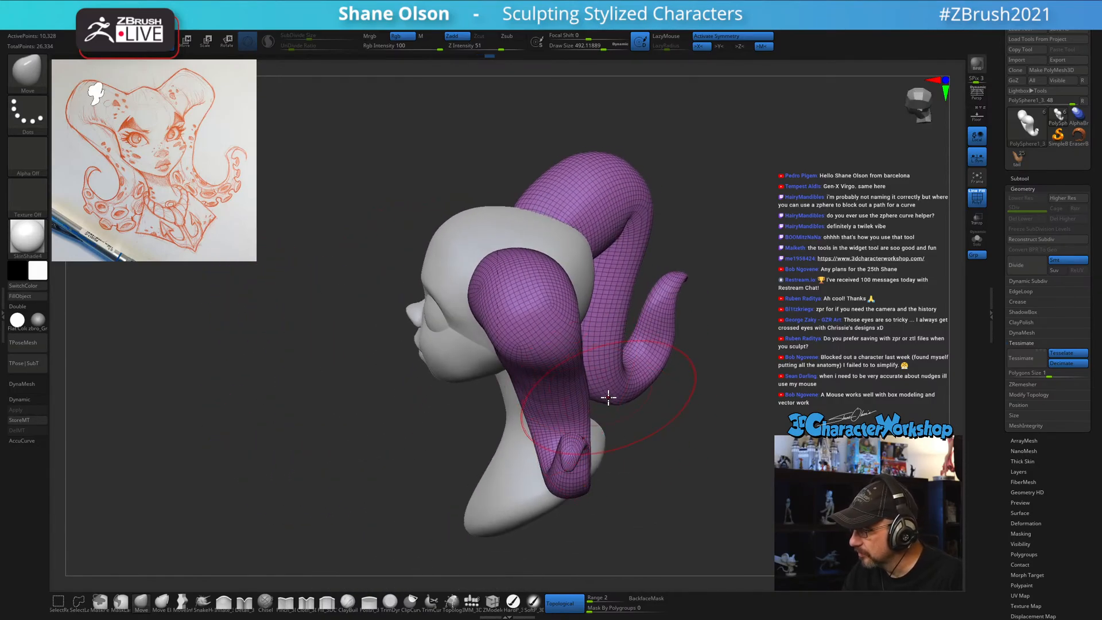
{"action": "right_click_drag", "start_coordinate": [610, 396], "coordinate": [561, 398]}
{"action": "left_click_drag", "start_coordinate": [508, 380], "coordinate": [494, 389], "text": "shift"}
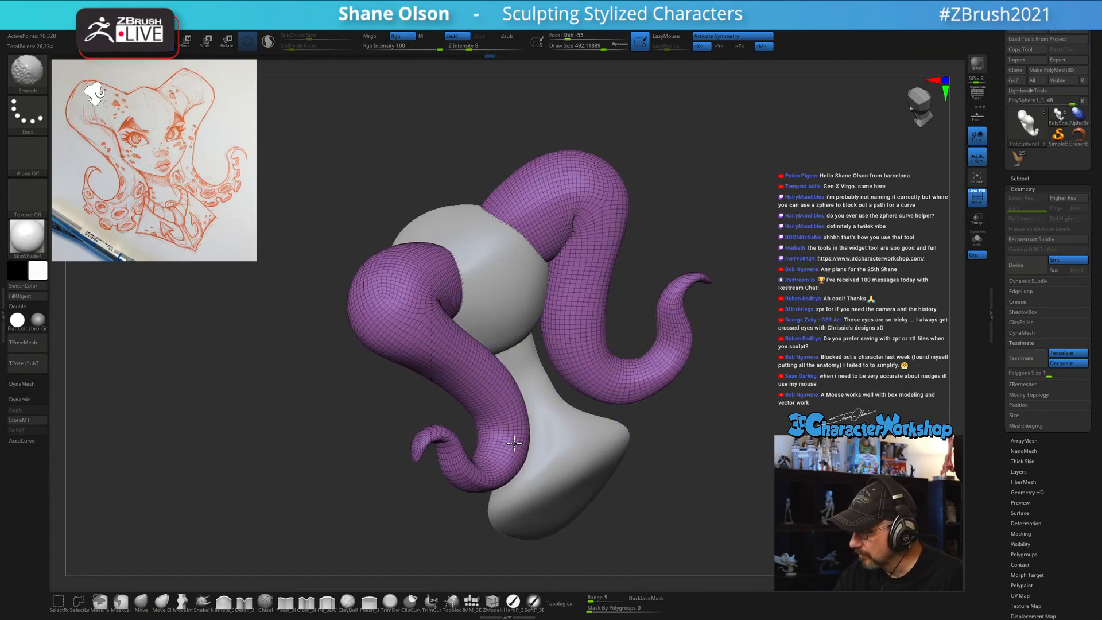
Smooth the tentacles' lower lengths and the inner creases where their upper arches bend beside the head.
{"action": "left_click_drag", "start_coordinate": [514, 444], "coordinate": [516, 396], "text": "shift"}
{"action": "right_click_drag", "start_coordinate": [525, 413], "coordinate": [595, 396]}
{"action": "mouse_move", "coordinate": [618, 334]}
{"action": "right_mouse_down"}
{"action": "mouse_move", "coordinate": [643, 334]}
{"action": "mouse_move", "coordinate": [578, 394]}
{"action": "right_mouse_up"}
{"action": "mouse_move", "coordinate": [618, 357]}
{"action": "right_mouse_down"}
{"action": "mouse_move", "coordinate": [653, 347]}
{"action": "mouse_move", "coordinate": [635, 356]}
{"action": "mouse_move", "coordinate": [660, 401]}
{"action": "mouse_move", "coordinate": [696, 366]}
{"action": "mouse_move", "coordinate": [692, 338]}
{"action": "right_mouse_up"}
{"action": "key", "text": "s"}
{"action": "left_click_drag", "start_coordinate": [571, 323], "coordinate": [529, 355], "text": "shift"}
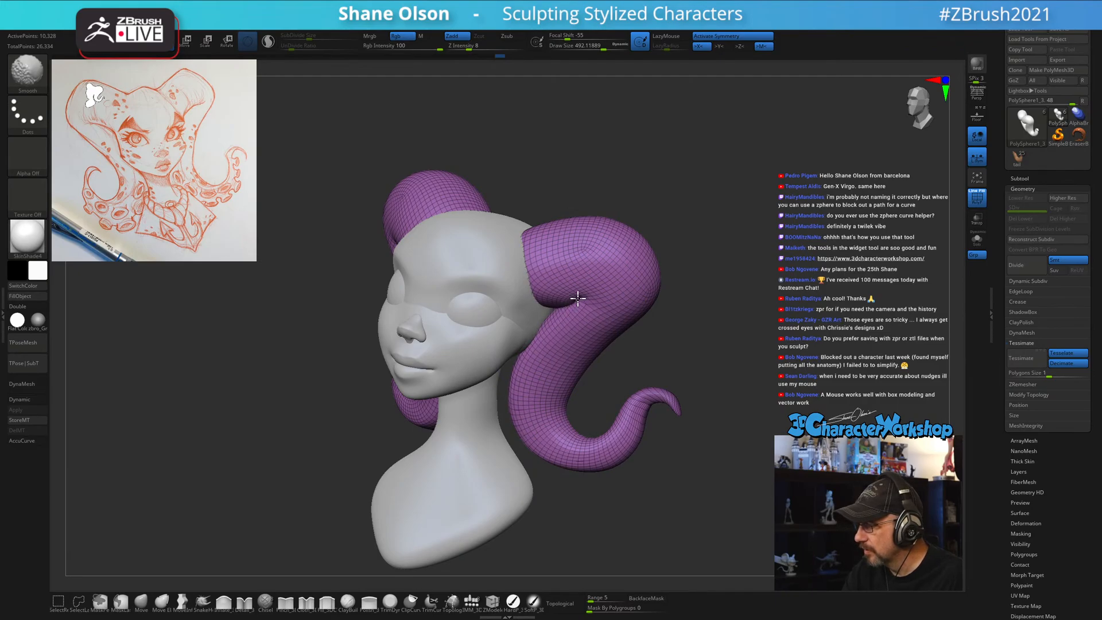
{"action": "mouse_move", "coordinate": [578, 298]}
{"action": "right_mouse_down", "text": "shift"}
{"action": "mouse_move", "coordinate": [692, 290]}
{"action": "mouse_move", "coordinate": [653, 315]}
{"action": "mouse_move", "coordinate": [575, 308]}
{"action": "right_mouse_up", "text": "shift"}
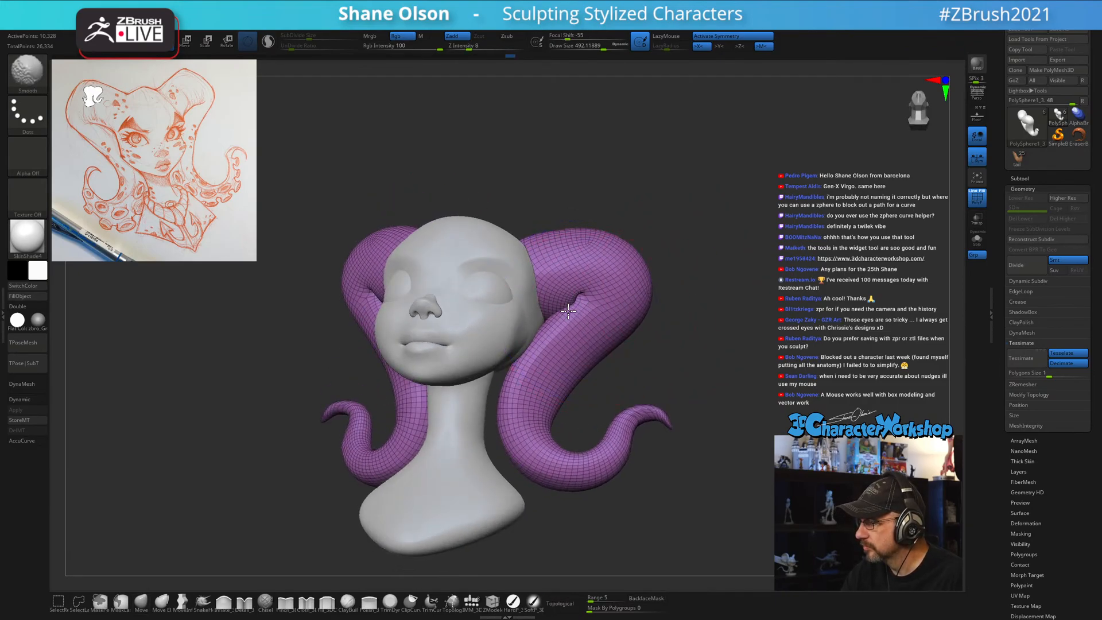
{"action": "mouse_move", "coordinate": [687, 347]}
{"action": "right_mouse_down"}
{"action": "mouse_move", "coordinate": [697, 352]}
{"action": "mouse_move", "coordinate": [631, 357]}
{"action": "right_mouse_up"}
{"action": "left_click_drag", "start_coordinate": [615, 297], "coordinate": [608, 303], "text": "shift"}
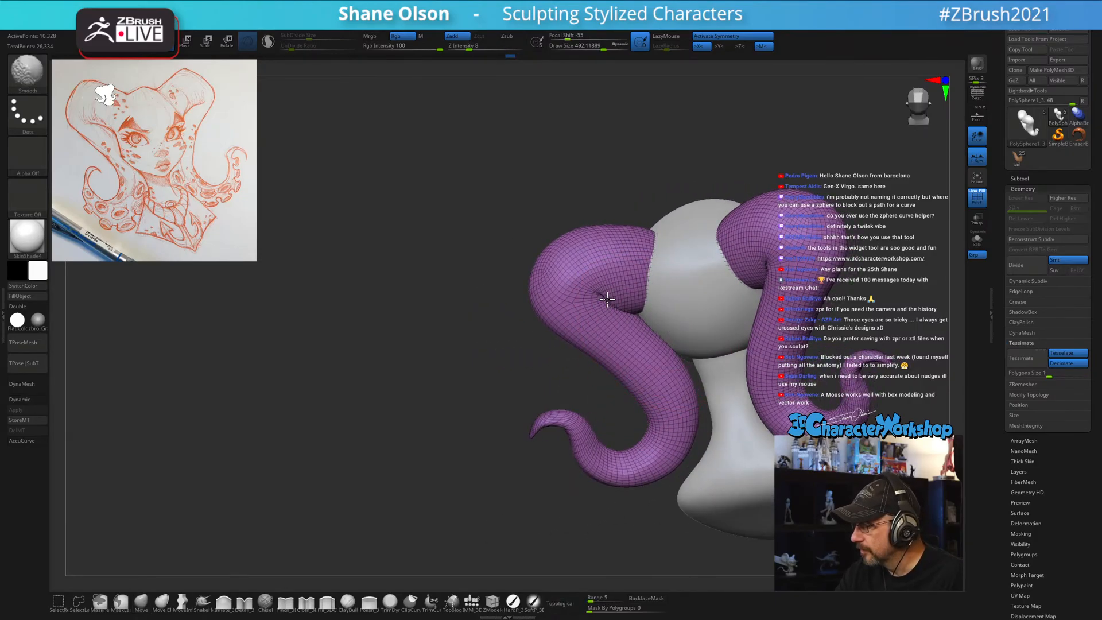
Refine the tentacles' upper bends beside the head with the topological Move brush at a draw size of about 358.
{"action": "right_click_drag", "start_coordinate": [649, 358], "coordinate": [736, 353]}
{"action": "mouse_move", "coordinate": [791, 331]}
{"action": "right_mouse_down"}
{"action": "mouse_move", "coordinate": [779, 342]}
{"action": "mouse_move", "coordinate": [797, 338]}
{"action": "mouse_move", "coordinate": [626, 317]}
{"action": "mouse_move", "coordinate": [582, 327]}
{"action": "mouse_move", "coordinate": [702, 323]}
{"action": "mouse_move", "coordinate": [734, 308]}
{"action": "right_mouse_up"}
{"action": "key", "text": "s"}
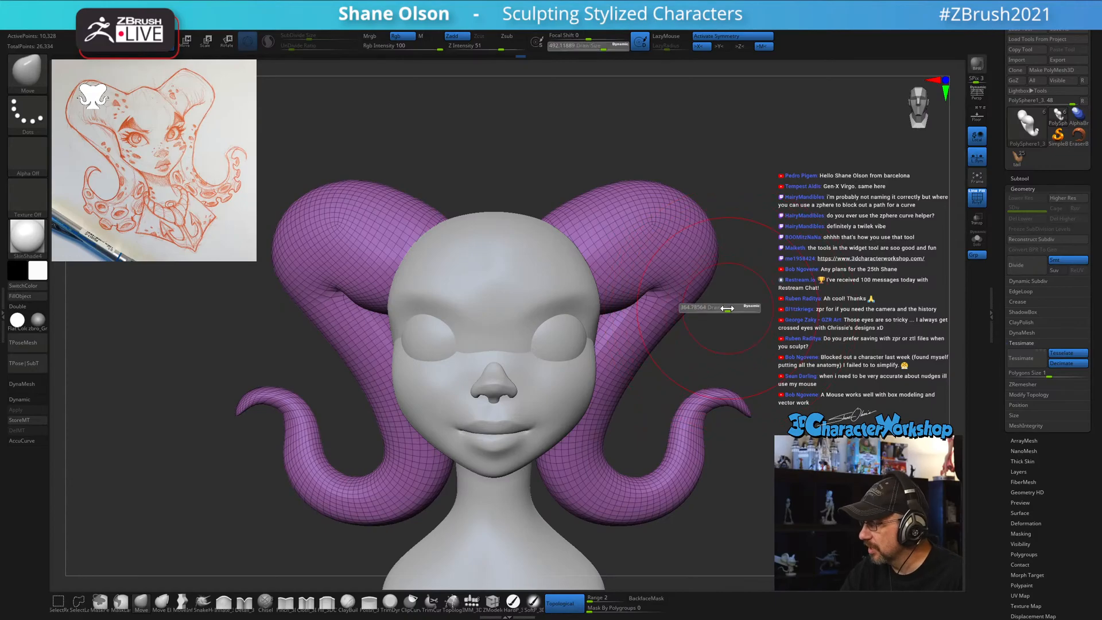
{"action": "left_click_drag", "start_coordinate": [727, 309], "coordinate": [725, 308]}
{"action": "right_click_drag", "start_coordinate": [724, 312], "coordinate": [687, 294]}
{"action": "key", "text": "s"}
{"action": "mouse_move", "coordinate": [631, 267]}
{"action": "left_mouse_down"}
{"action": "mouse_move", "coordinate": [635, 276]}
{"action": "mouse_move", "coordinate": [624, 269]}
{"action": "left_mouse_up"}
{"action": "key", "text": "s"}
{"action": "mouse_move", "coordinate": [730, 315]}
{"action": "right_mouse_down"}
{"action": "mouse_move", "coordinate": [716, 322]}
{"action": "mouse_move", "coordinate": [741, 315]}
{"action": "mouse_move", "coordinate": [732, 303]}
{"action": "mouse_move", "coordinate": [706, 345]}
{"action": "mouse_move", "coordinate": [726, 394]}
{"action": "right_mouse_up"}
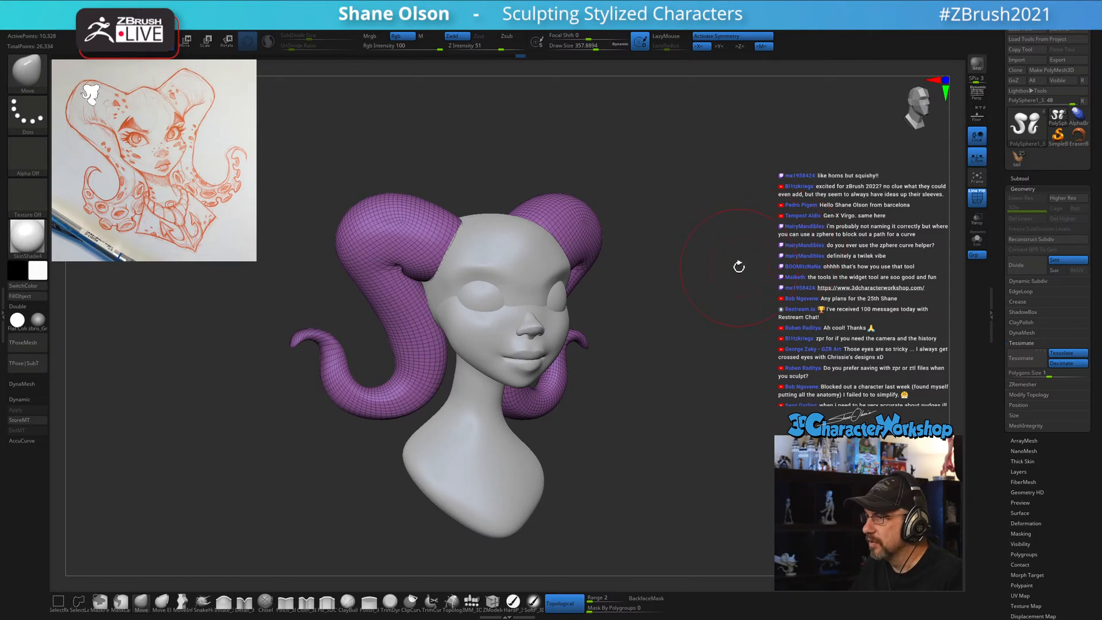
Raise the Move brush's draw size to about 484 and examine the tentacles' silhouette from three-quarter and front views.
{"action": "mouse_move", "coordinate": [739, 267]}
{"action": "right_mouse_down"}
{"action": "mouse_move", "coordinate": [707, 270]}
{"action": "mouse_move", "coordinate": [727, 259]}
{"action": "mouse_move", "coordinate": [722, 232]}
{"action": "right_mouse_up"}
{"action": "key", "text": "s"}
{"action": "left_click", "coordinate": [717, 254]}
{"action": "key", "text": "s"}
{"action": "left_click", "coordinate": [730, 233]}
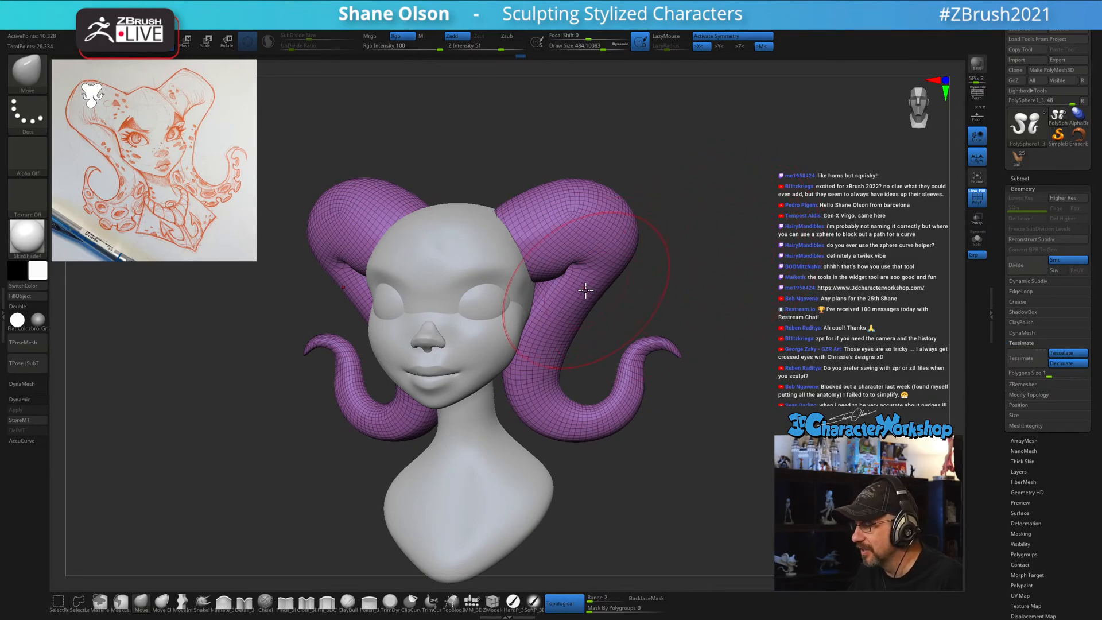
{"action": "key", "text": "shift"}
{"action": "mouse_move", "coordinate": [732, 251]}
{"action": "right_mouse_down"}
{"action": "mouse_move", "coordinate": [746, 253]}
{"action": "mouse_move", "coordinate": [746, 280]}
{"action": "right_mouse_up"}
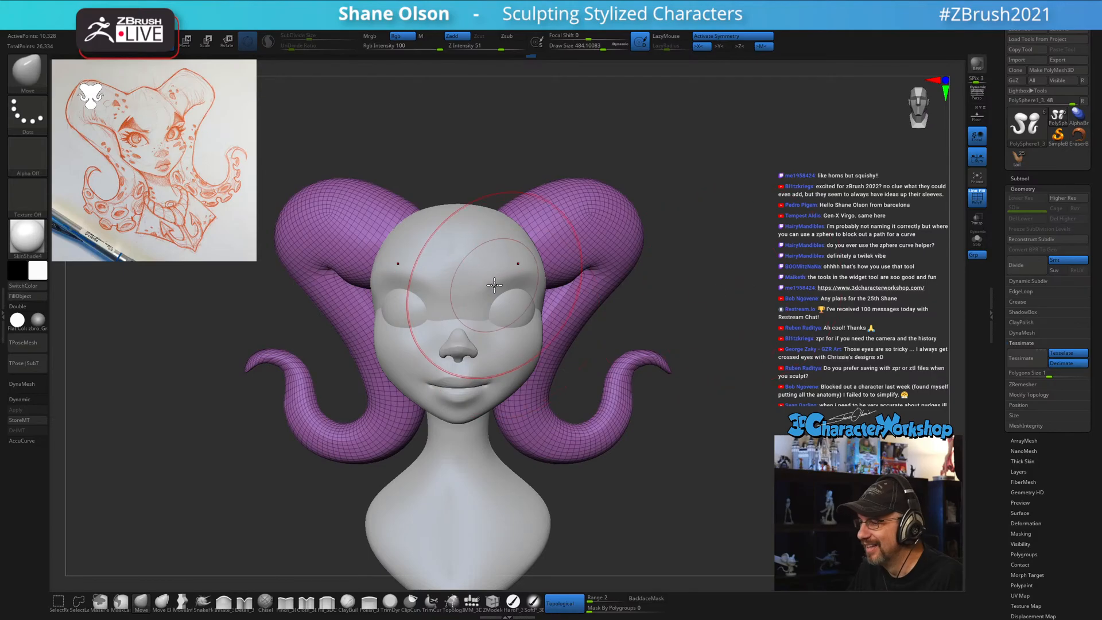
Select the eyeballs' subtool and duplicate it as a base for the eyelids.
{"action": "left_click", "coordinate": [492, 253], "text": "alt"}
{"action": "key", "text": "s"}
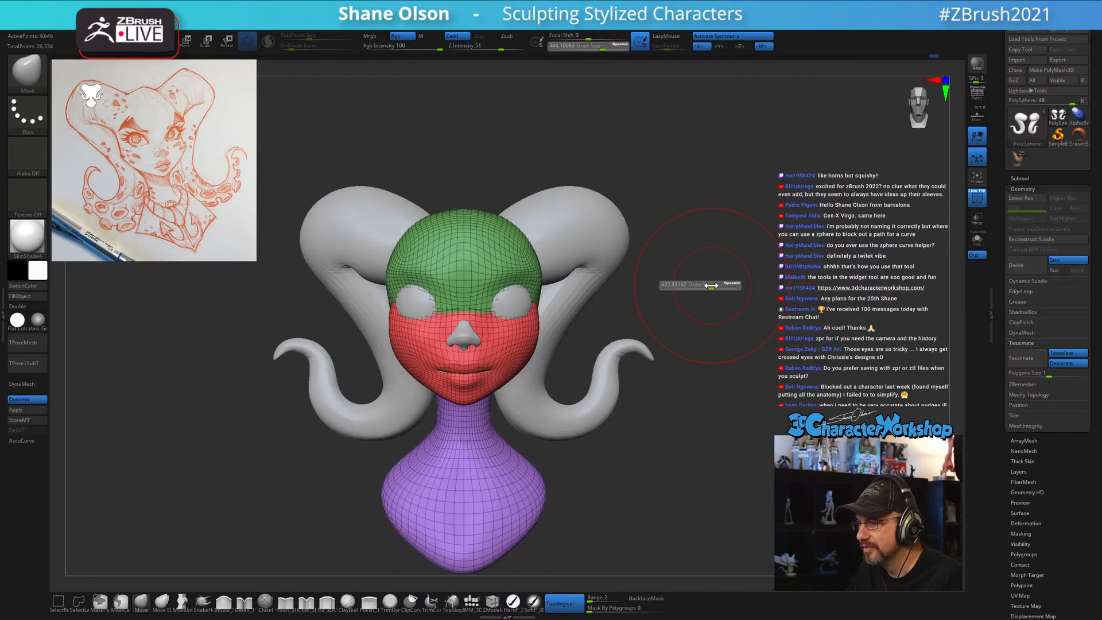
{"action": "right_click_drag", "start_coordinate": [719, 277], "coordinate": [675, 274]}
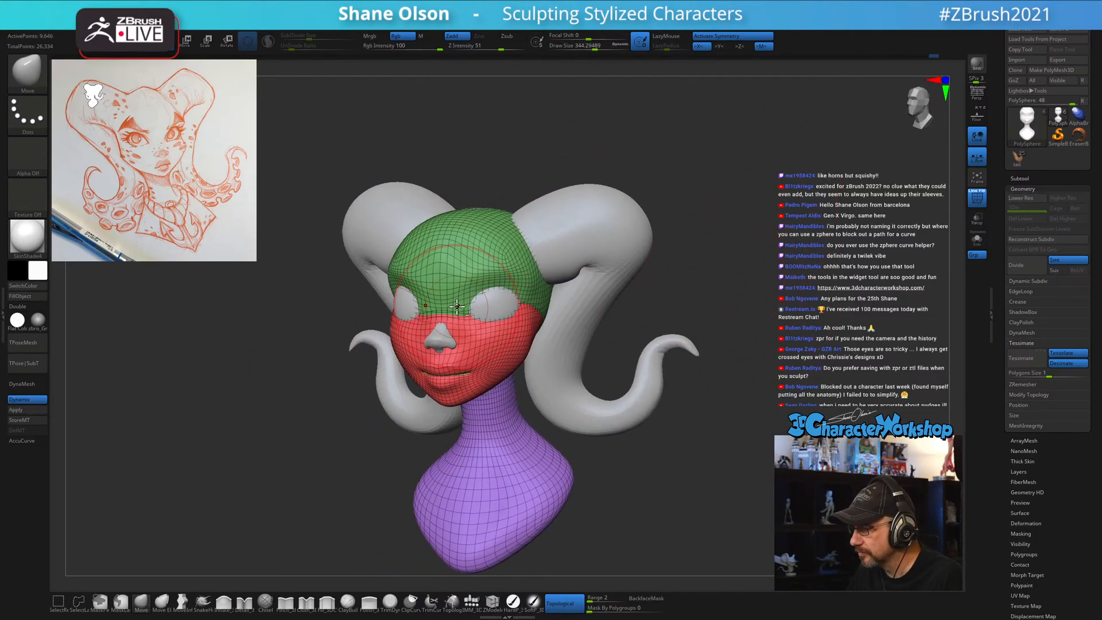
{"action": "left_click", "coordinate": [492, 301], "text": "alt"}
{"action": "right_click_drag", "start_coordinate": [754, 298], "coordinate": [749, 275]}
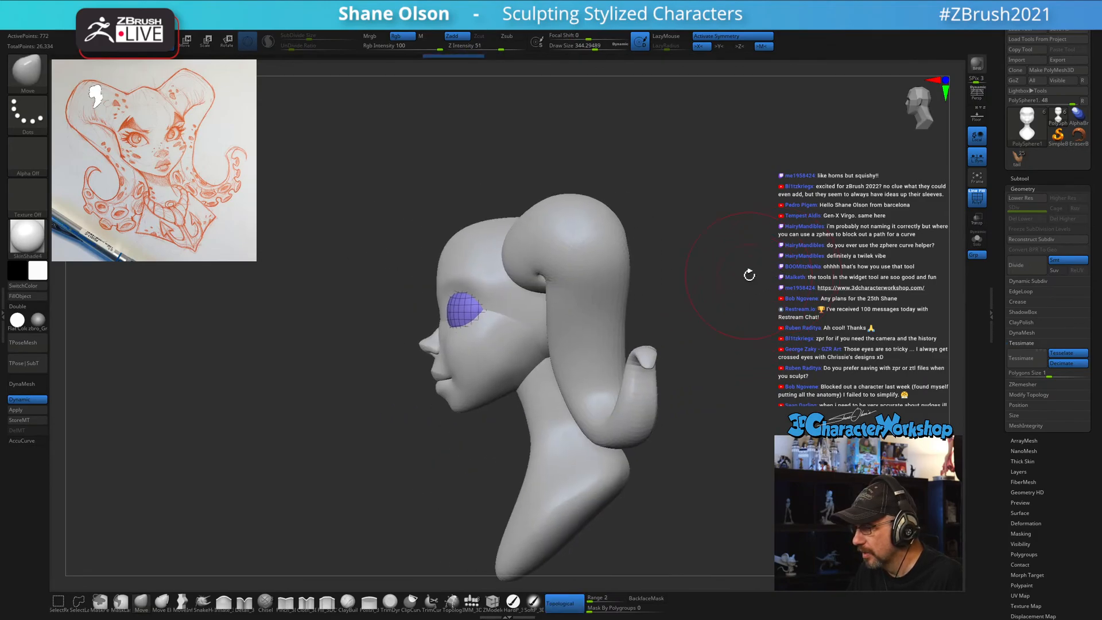
{"action": "left_click", "coordinate": [1021, 179]}
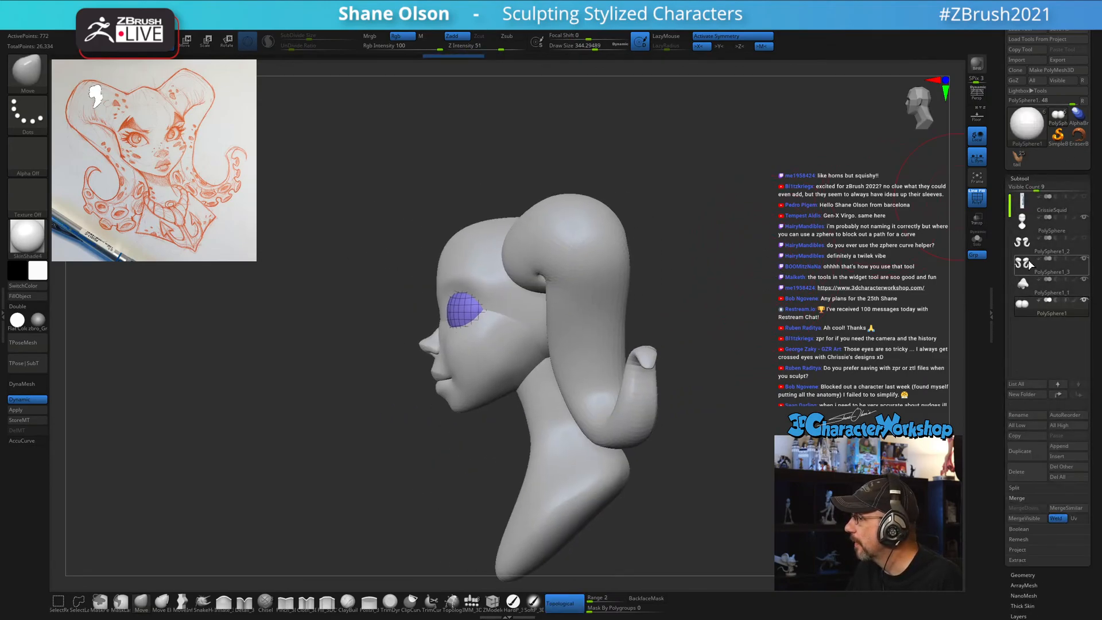
{"action": "left_click", "coordinate": [1021, 450]}
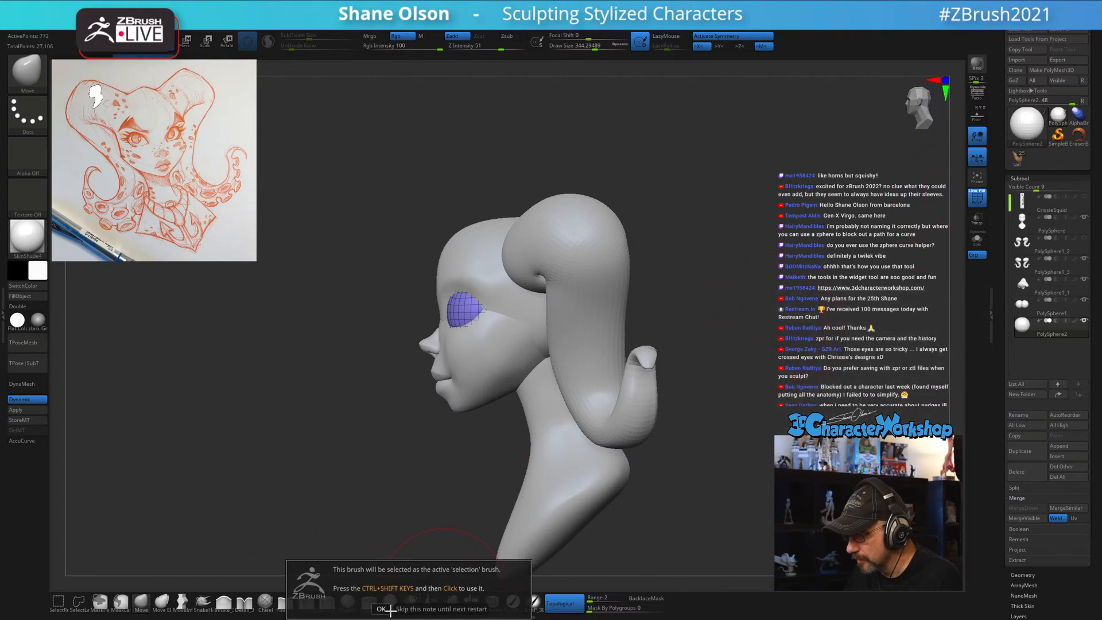
Centre the transform gizmo on one of the duplicated eyes and scale the pair up slightly.
{"action": "mouse_move", "coordinate": [808, 338]}
{"action": "left_mouse_down", "text": "ctrl+shift"}
{"action": "mouse_move", "coordinate": [322, 354]}
{"action": "mouse_move", "coordinate": [306, 330]}
{"action": "mouse_move", "coordinate": [293, 517]}
{"action": "mouse_move", "coordinate": [300, 483]}
{"action": "mouse_move", "coordinate": [341, 468]}
{"action": "mouse_move", "coordinate": [647, 502]}
{"action": "left_mouse_up", "text": "ctrl+shift"}
{"action": "key", "text": "s"}
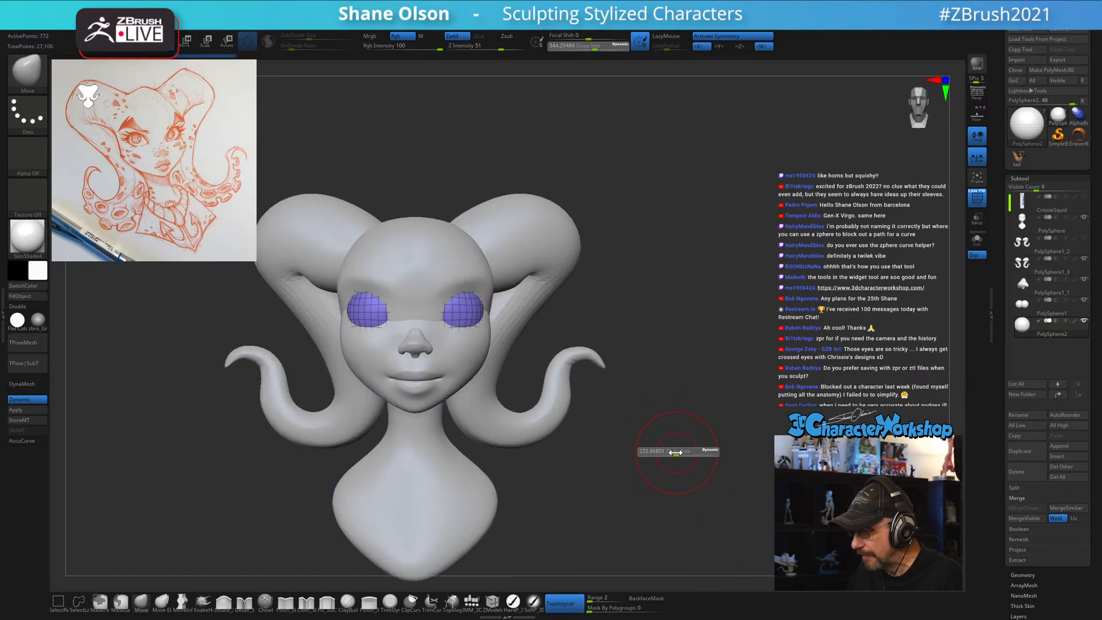
{"action": "left_click_drag", "start_coordinate": [676, 453], "coordinate": [691, 385]}
{"action": "mouse_move", "coordinate": [704, 311]}
{"action": "left_mouse_down", "text": "alt"}
{"action": "mouse_move", "coordinate": [714, 326]}
{"action": "mouse_move", "coordinate": [706, 329]}
{"action": "mouse_move", "coordinate": [738, 327]}
{"action": "left_mouse_up", "text": "alt"}
{"action": "key", "text": "w"}
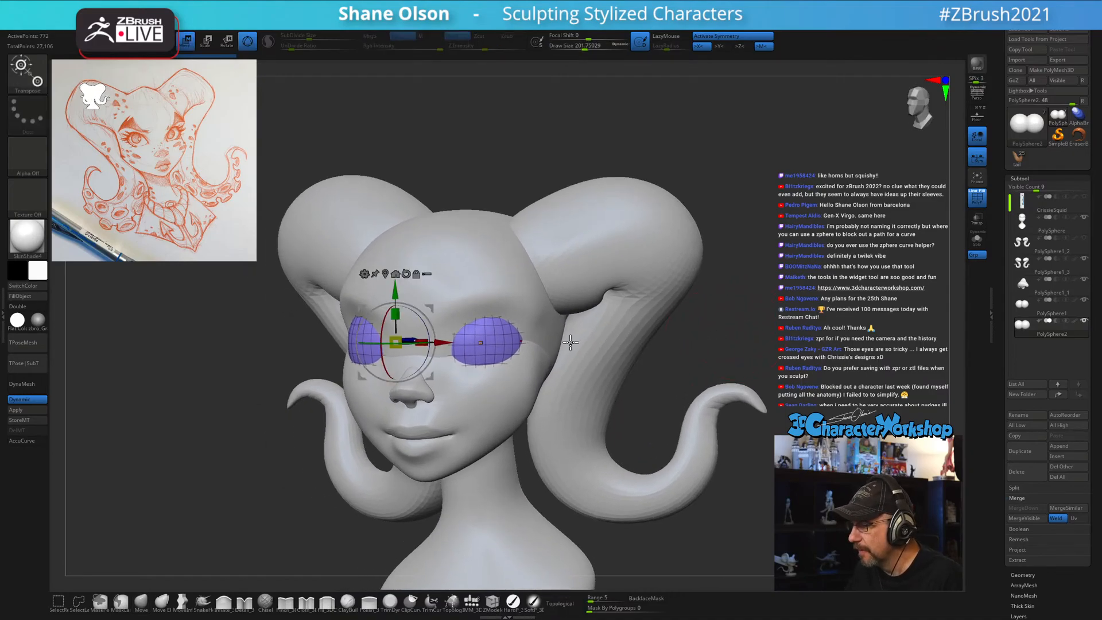
{"action": "left_click", "coordinate": [480, 343], "text": "alt"}
{"action": "left_click", "coordinate": [472, 273]}
{"action": "left_click_drag", "start_coordinate": [791, 297], "coordinate": [791, 315], "text": "alt"}
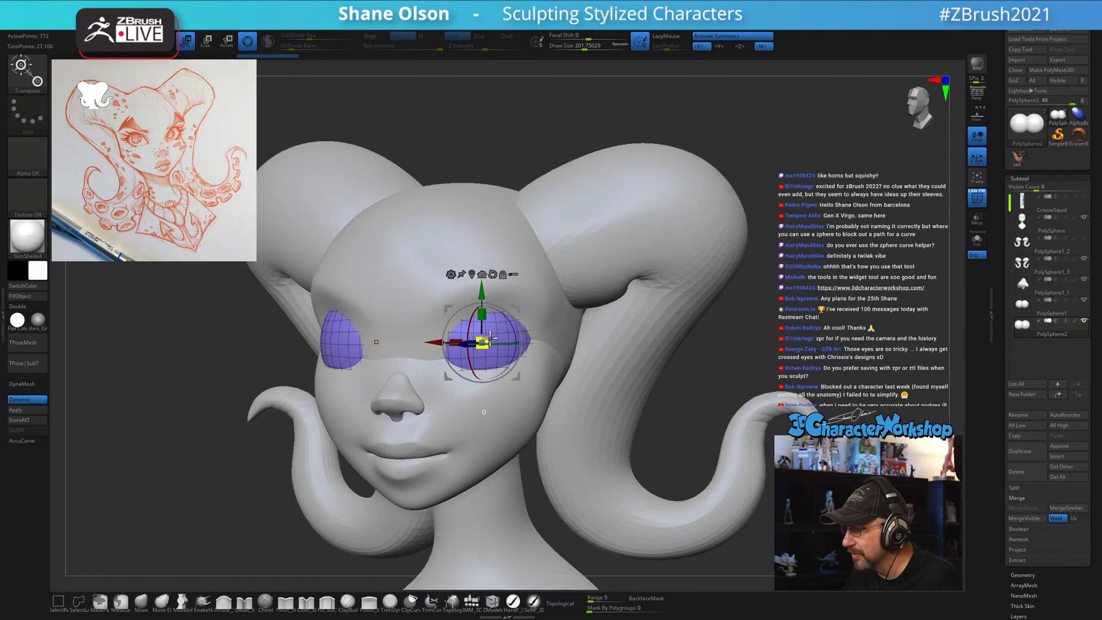
{"action": "left_click_drag", "start_coordinate": [499, 334], "coordinate": [500, 333]}
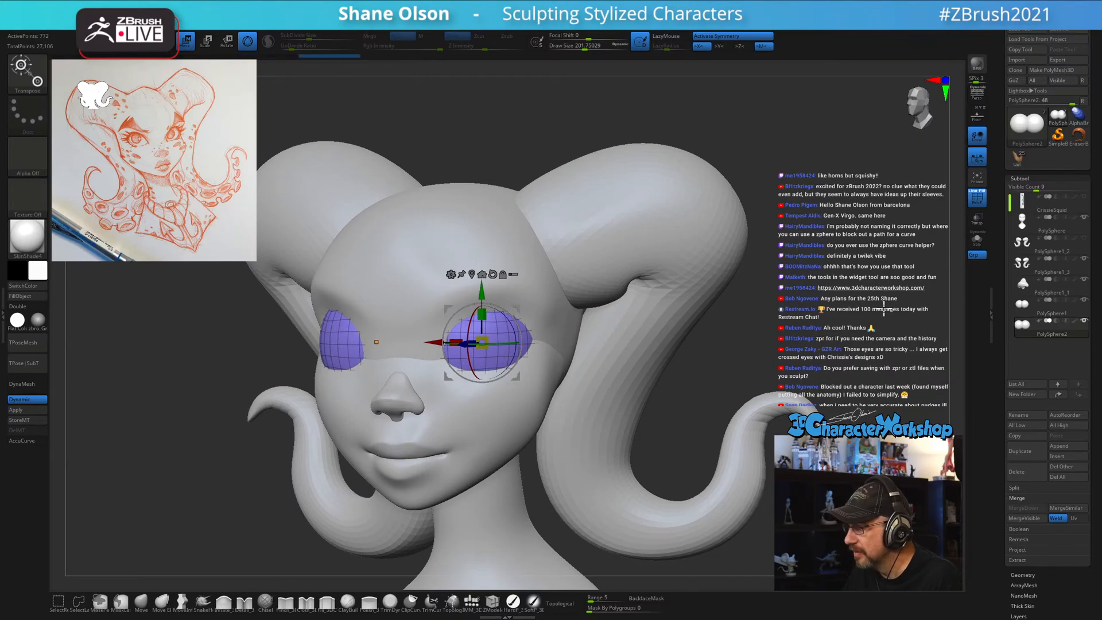
Apply the dynamic subdivision to the duplicated eyes and delete their lower subdivision levels.
{"action": "key", "text": "q"}
{"action": "left_click_drag", "start_coordinate": [899, 282], "coordinate": [907, 286]}
{"action": "left_click_drag", "start_coordinate": [840, 303], "coordinate": [767, 326], "text": "alt"}
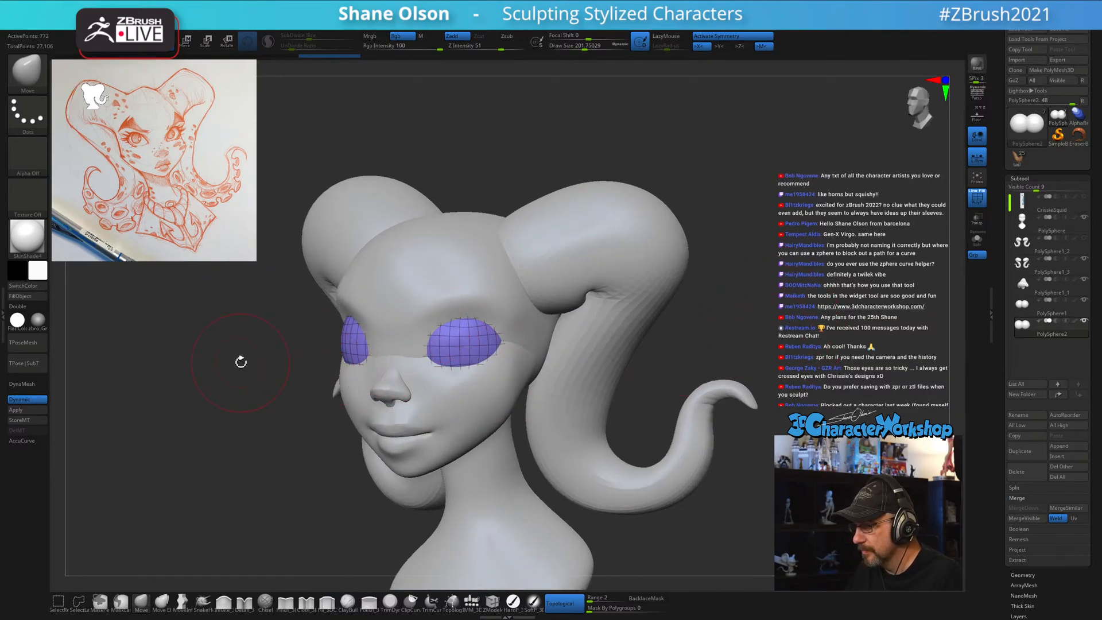
{"action": "left_click", "coordinate": [1033, 576]}
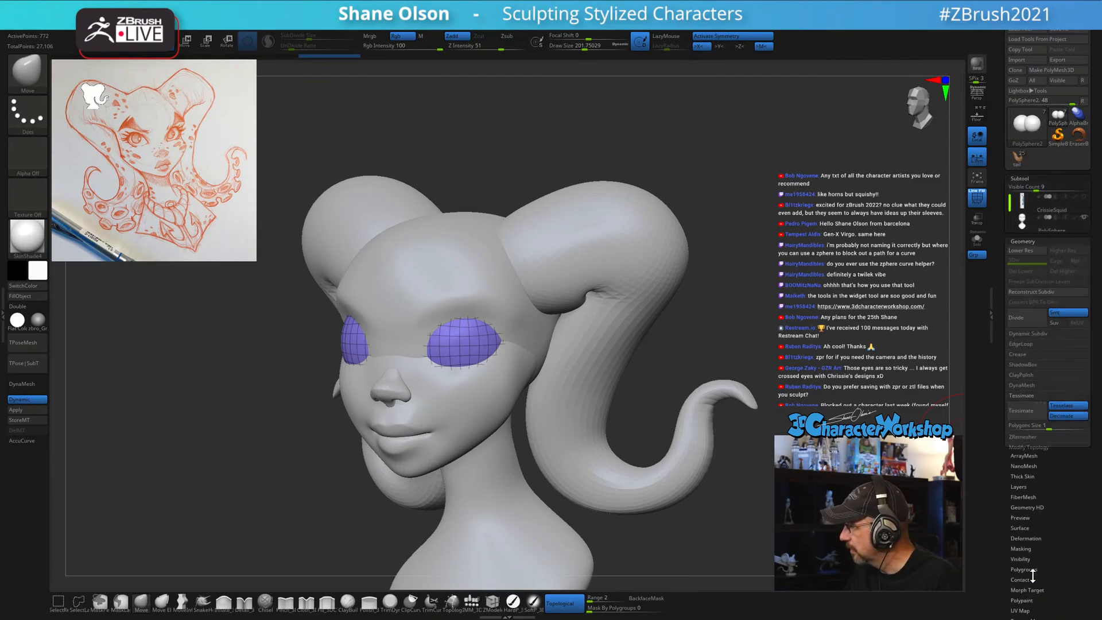
{"action": "left_click", "coordinate": [29, 410]}
{"action": "left_click", "coordinate": [1041, 220]}
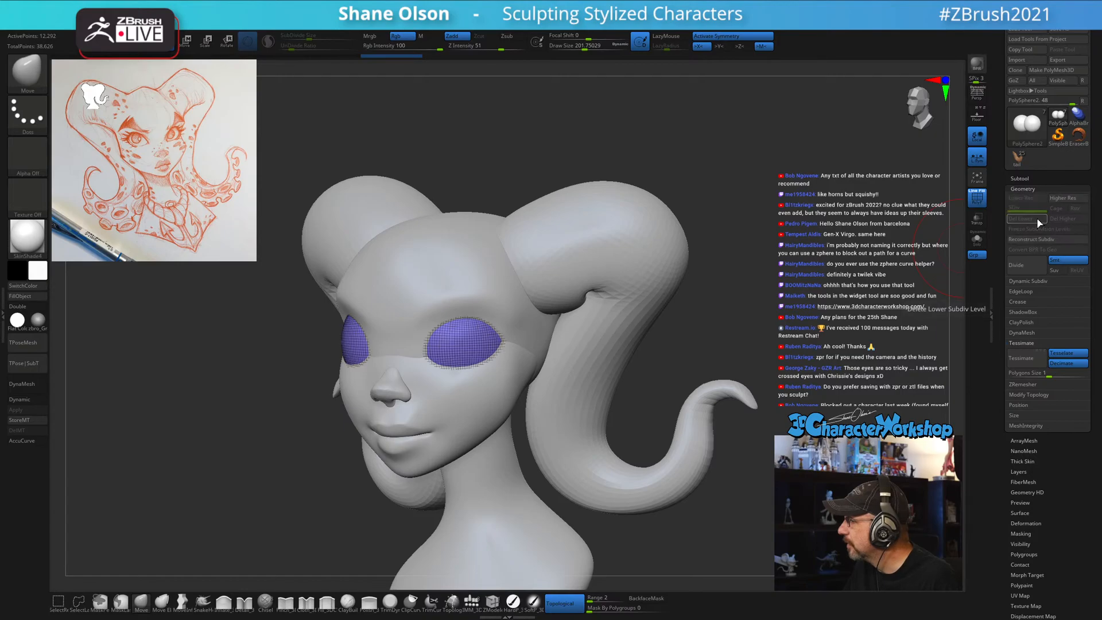
Enable Sculptris Pro with the detail brush at a draw size of about 154 and smooth the enlarged eye shells.
{"action": "left_click_drag", "start_coordinate": [776, 322], "coordinate": [784, 285]}
{"action": "key", "text": "s"}
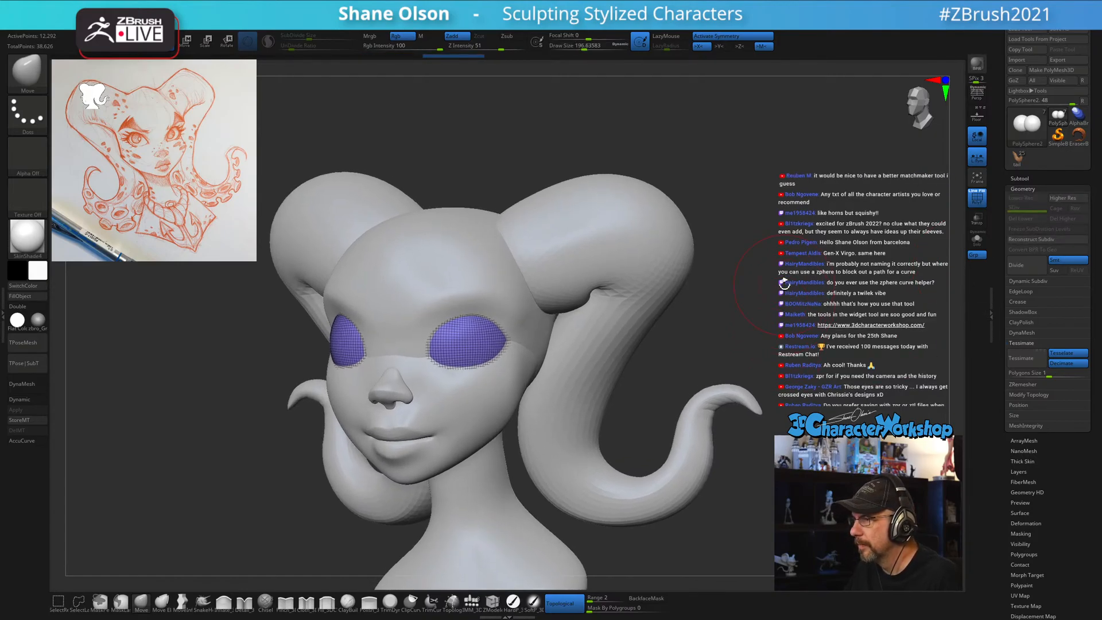
{"action": "key", "text": "s"}
{"action": "left_click_drag", "start_coordinate": [458, 366], "coordinate": [452, 365]}
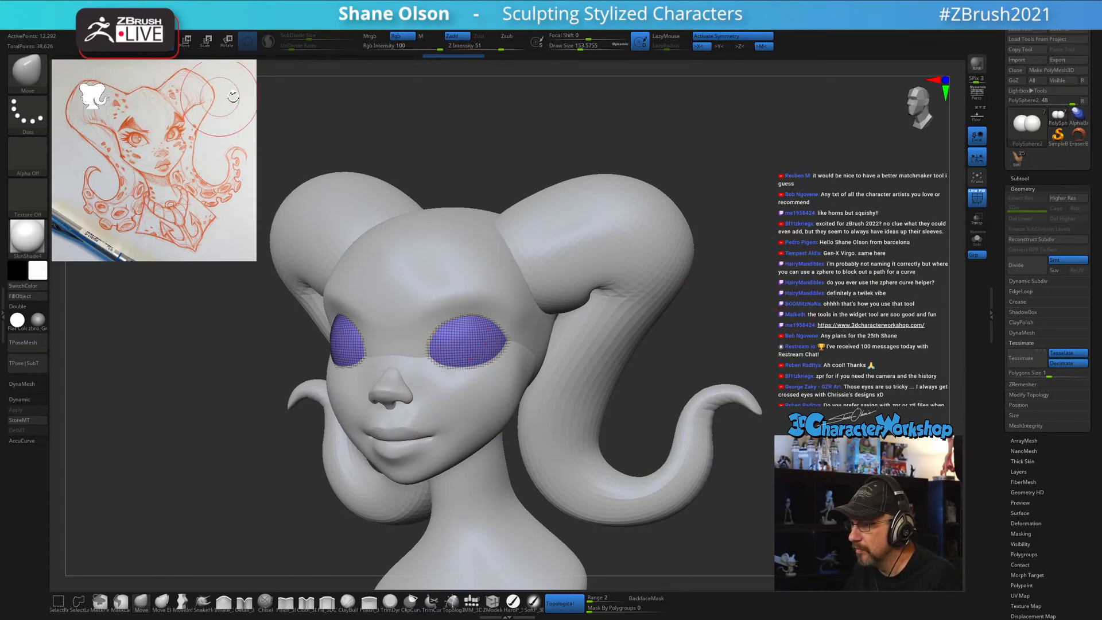
{"action": "left_click", "coordinate": [251, 608]}
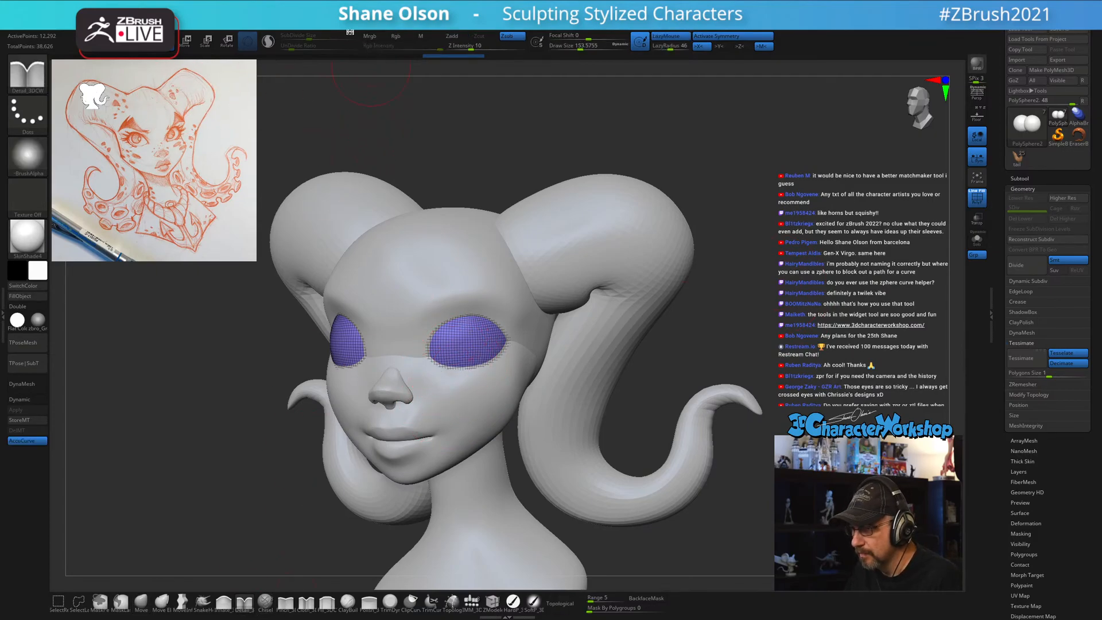
{"action": "left_click", "coordinate": [271, 41]}
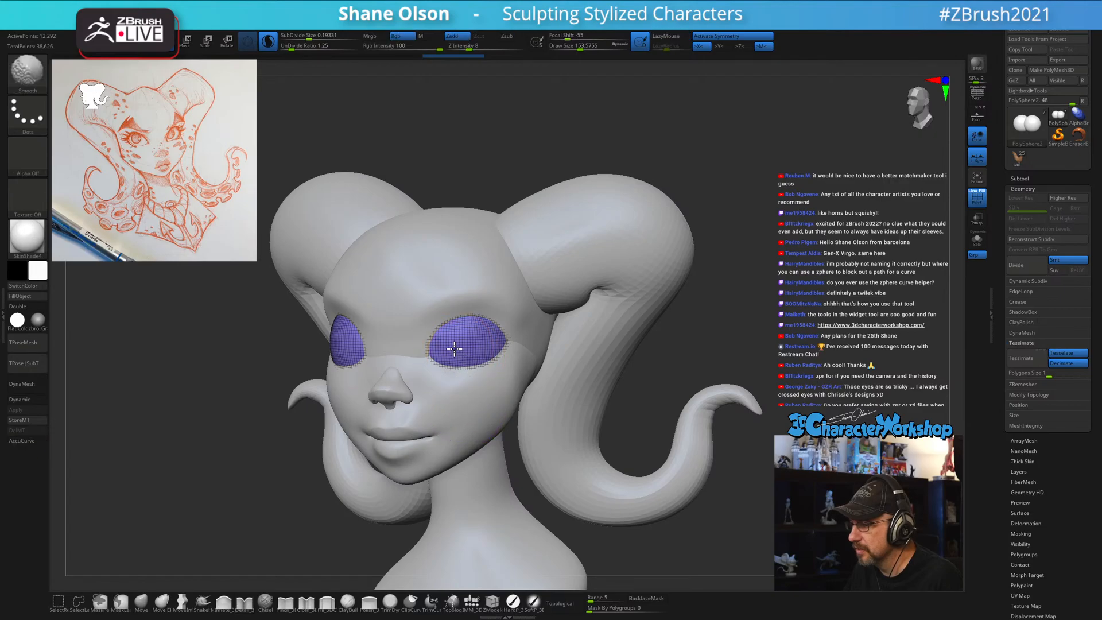
{"action": "left_click_drag", "start_coordinate": [453, 351], "coordinate": [486, 340], "text": "shift"}
Smooth the outer halves of the eye shells from the three-quarter view at a draw size of about 132.
{"action": "mouse_move", "coordinate": [743, 329]}
{"action": "left_mouse_down"}
{"action": "mouse_move", "coordinate": [759, 327]}
{"action": "mouse_move", "coordinate": [766, 264]}
{"action": "mouse_move", "coordinate": [807, 284]}
{"action": "mouse_move", "coordinate": [790, 295]}
{"action": "left_mouse_up"}
{"action": "key", "text": "s"}
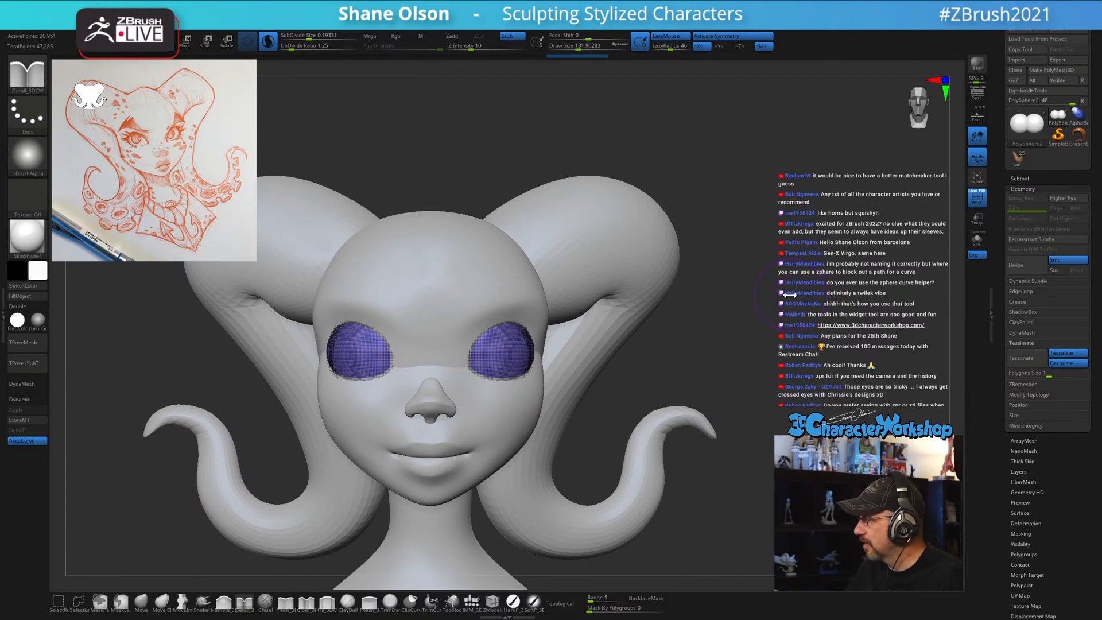
{"action": "mouse_move", "coordinate": [790, 295]}
{"action": "left_mouse_down"}
{"action": "mouse_move", "coordinate": [600, 377]}
{"action": "mouse_move", "coordinate": [579, 371]}
{"action": "left_mouse_up"}
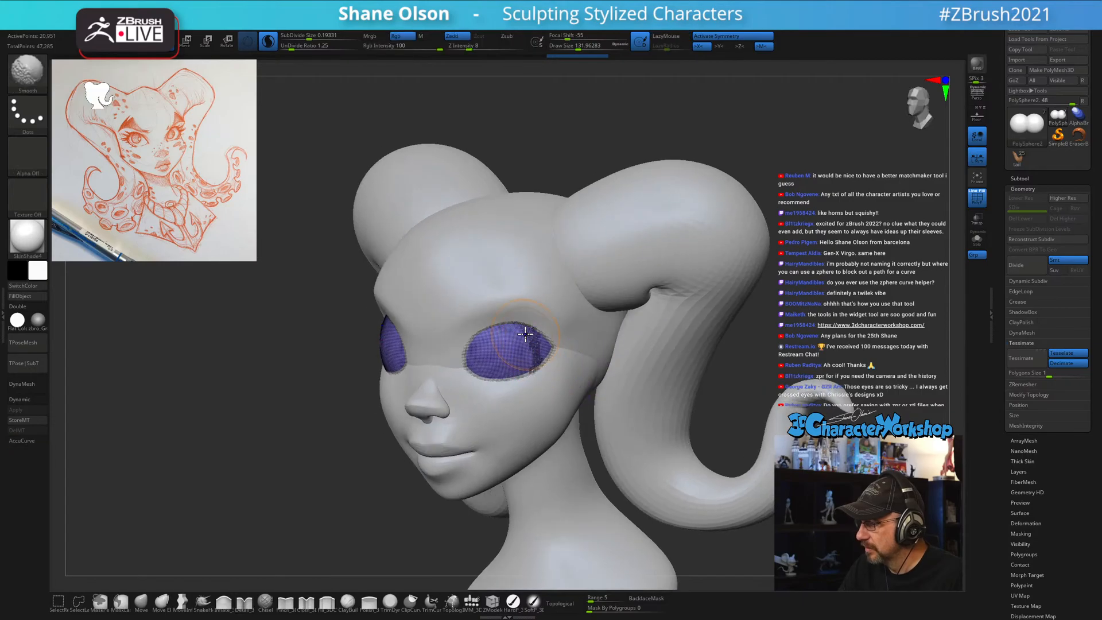
{"action": "left_click_drag", "start_coordinate": [517, 345], "coordinate": [474, 370], "text": "shift"}
{"action": "right_click_drag", "start_coordinate": [574, 378], "coordinate": [584, 379]}
Carve an arched groove across the upper part of the eye shells with the detail brush at a draw size of about 51.
{"action": "key", "text": "s"}
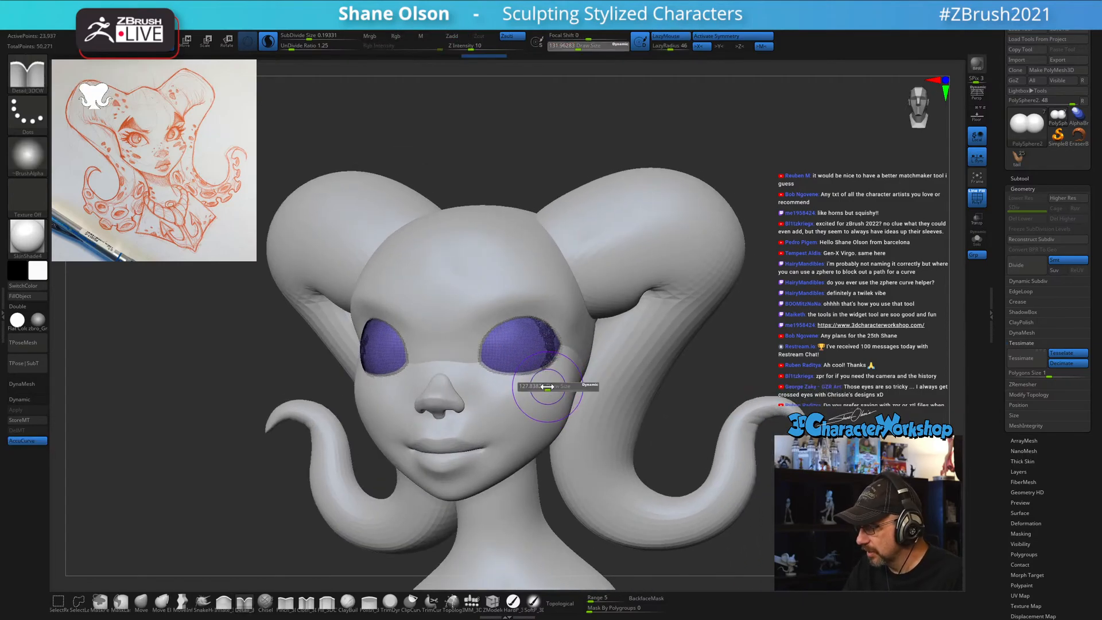
{"action": "left_click_drag", "start_coordinate": [547, 386], "coordinate": [541, 388]}
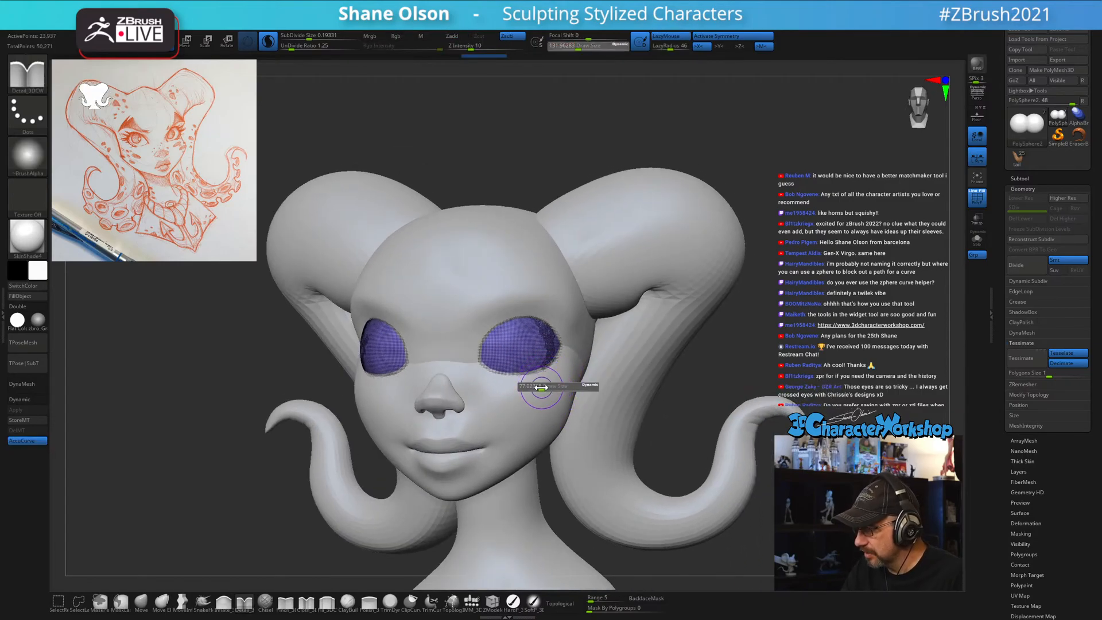
{"action": "left_click", "coordinate": [246, 609]}
{"action": "key", "text": "s"}
{"action": "left_click_drag", "start_coordinate": [671, 422], "coordinate": [667, 422]}
{"action": "mouse_move", "coordinate": [678, 386]}
{"action": "right_mouse_down", "text": "ctrl"}
{"action": "mouse_move", "coordinate": [672, 404]}
{"action": "mouse_move", "coordinate": [638, 420]}
{"action": "right_mouse_up", "text": "ctrl"}
{"action": "mouse_move", "coordinate": [522, 352]}
{"action": "right_mouse_down", "text": "alt"}
{"action": "mouse_move", "coordinate": [580, 421]}
{"action": "mouse_move", "coordinate": [582, 404]}
{"action": "right_mouse_up", "text": "alt"}
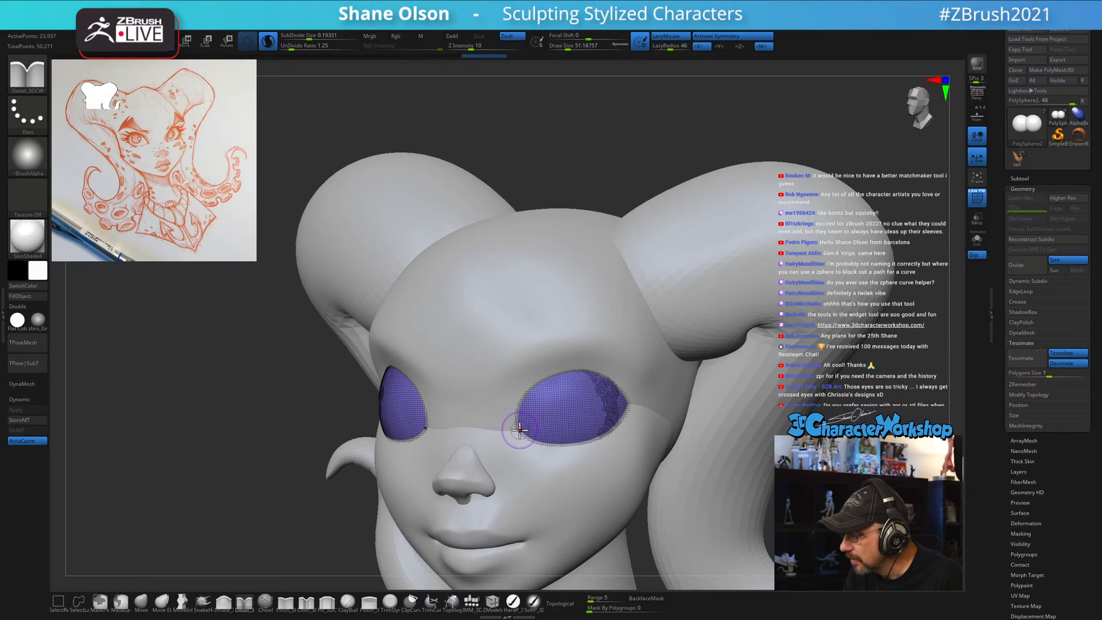
{"action": "left_click_drag", "start_coordinate": [528, 414], "coordinate": [564, 388]}
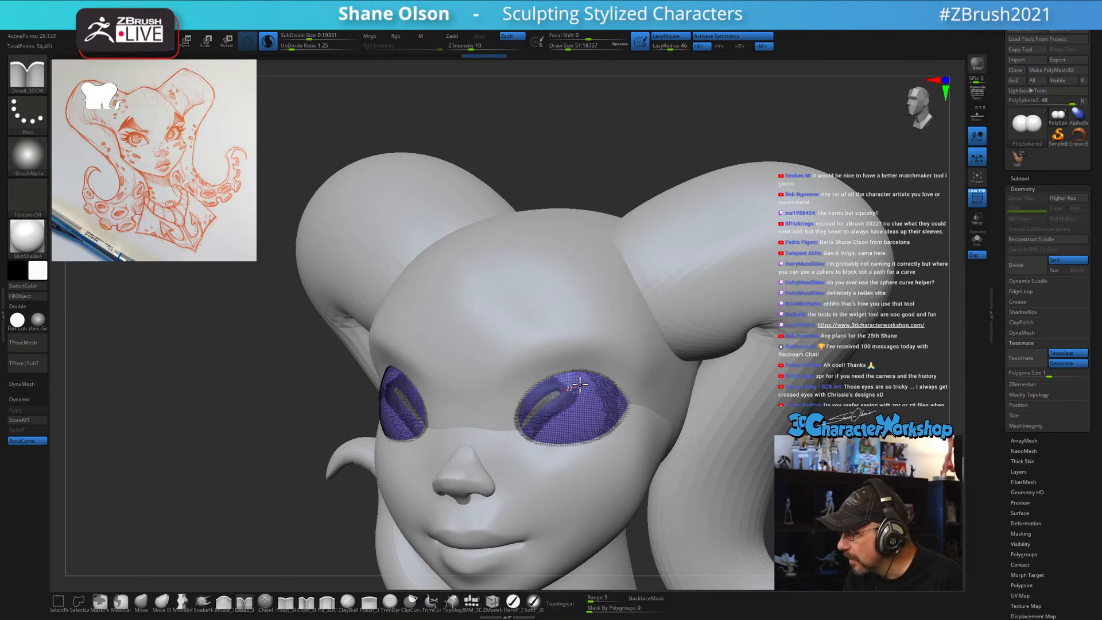
{"action": "left_click_drag", "start_coordinate": [632, 402], "coordinate": [637, 403]}
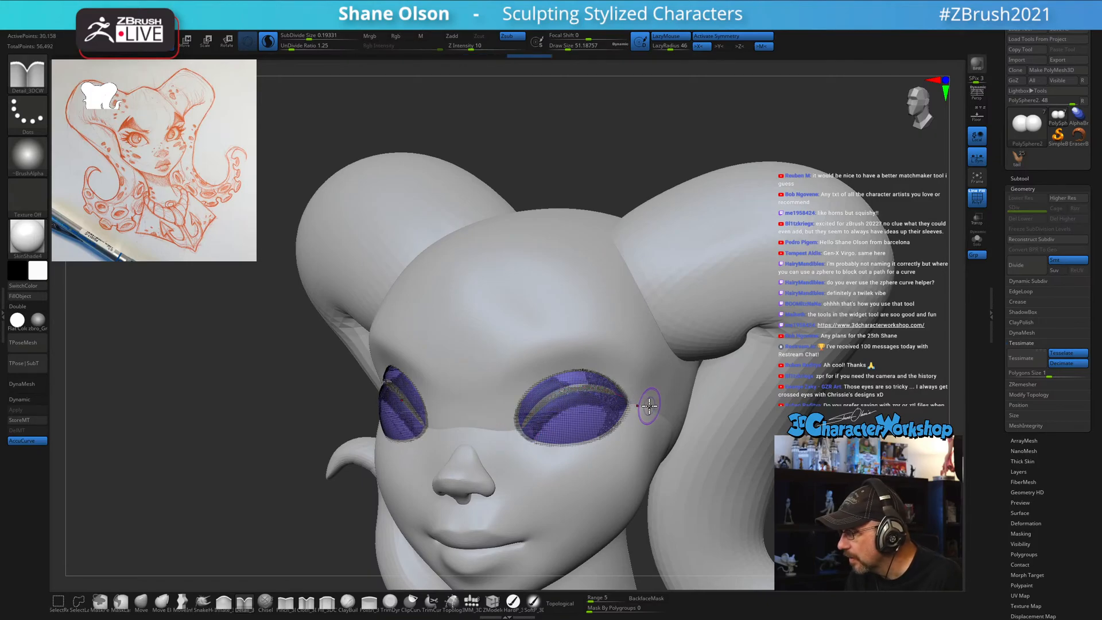
Hide the wireframe, extend the upper eyelid groove to the outer corners and carve a lower groove along the eye shells.
{"action": "mouse_move", "coordinate": [636, 374]}
{"action": "right_mouse_down"}
{"action": "mouse_move", "coordinate": [625, 384]}
{"action": "mouse_move", "coordinate": [637, 396]}
{"action": "right_mouse_up"}
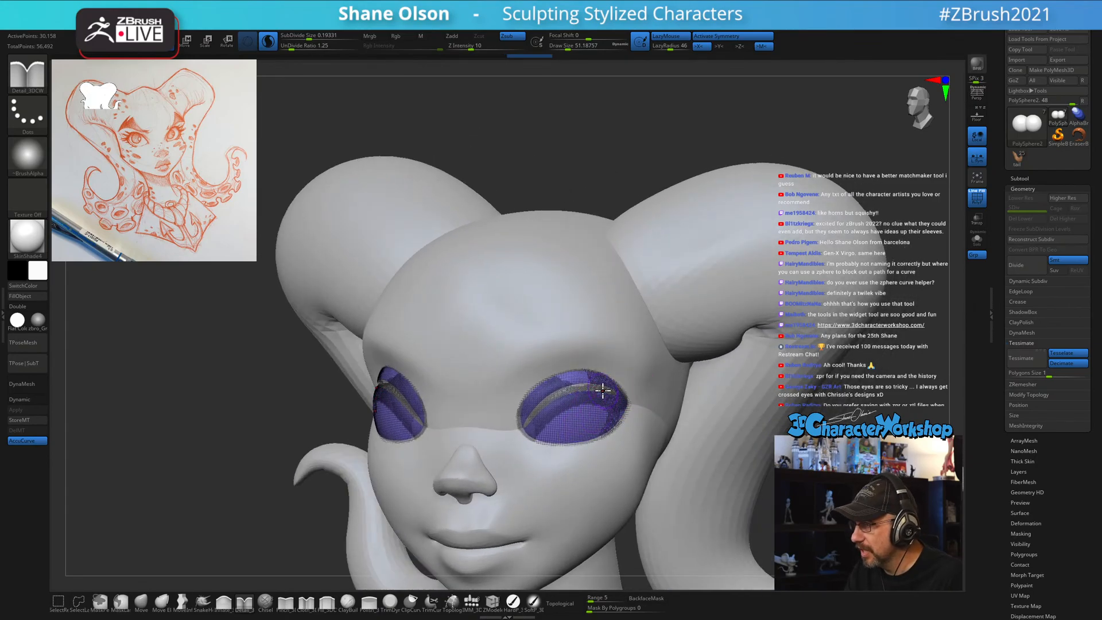
{"action": "mouse_move", "coordinate": [603, 390]}
{"action": "right_mouse_down"}
{"action": "mouse_move", "coordinate": [617, 419]}
{"action": "mouse_move", "coordinate": [632, 405]}
{"action": "mouse_move", "coordinate": [617, 422]}
{"action": "mouse_move", "coordinate": [575, 395]}
{"action": "right_mouse_up"}
{"action": "key", "text": "shift+f"}
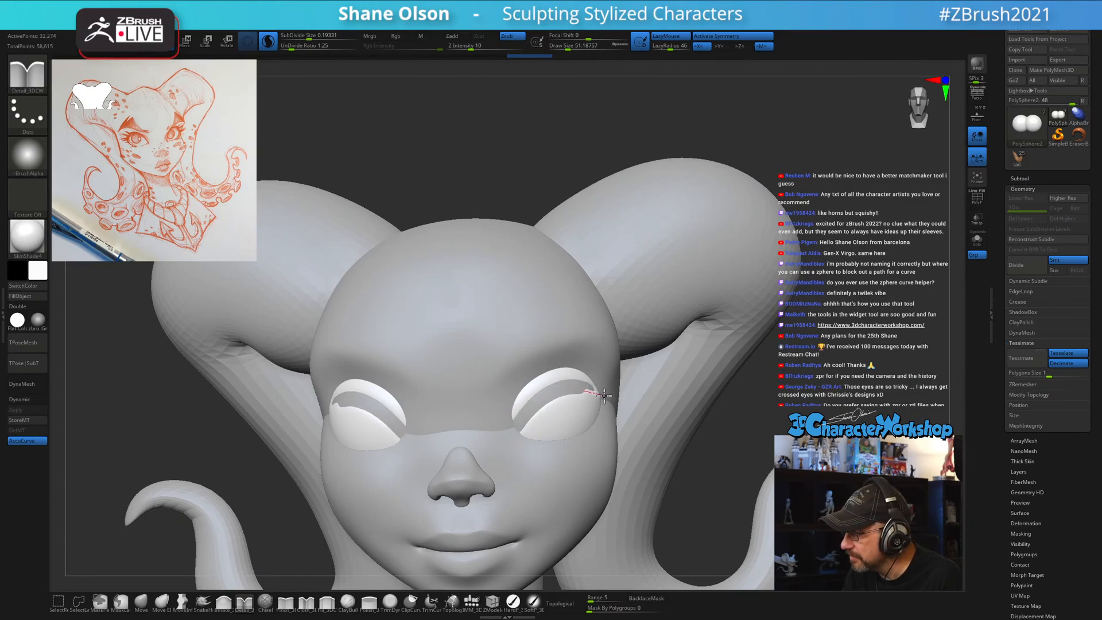
{"action": "right_click_drag", "start_coordinate": [635, 393], "coordinate": [581, 411]}
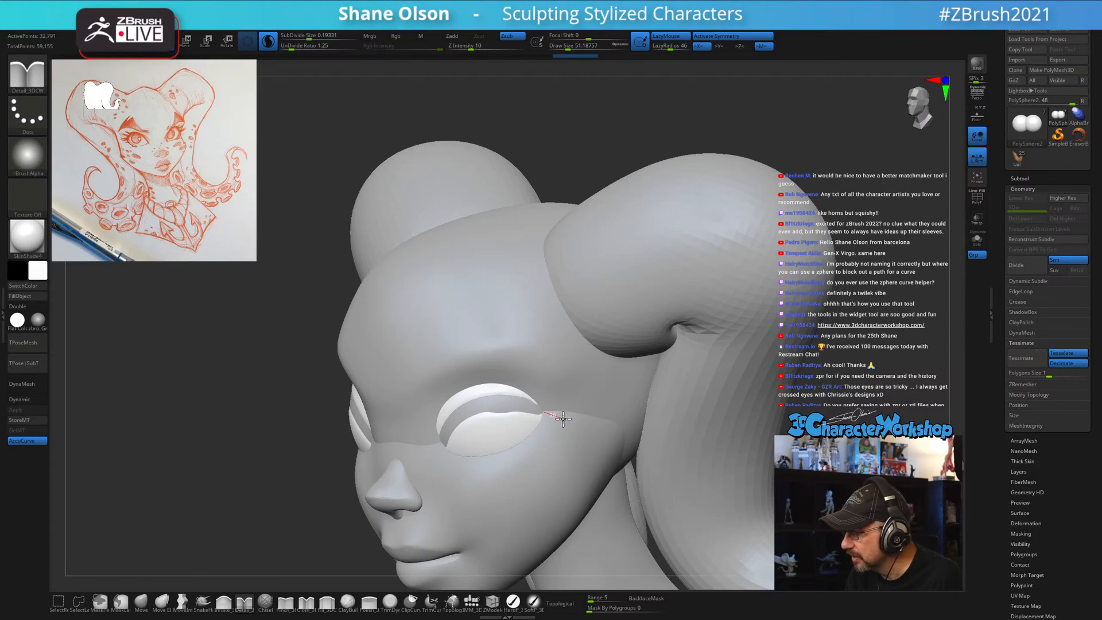
{"action": "left_click_drag", "start_coordinate": [563, 420], "coordinate": [562, 418]}
{"action": "mouse_move", "coordinate": [549, 422]}
{"action": "right_mouse_down"}
{"action": "mouse_move", "coordinate": [562, 419]}
{"action": "mouse_move", "coordinate": [547, 403]}
{"action": "right_mouse_up"}
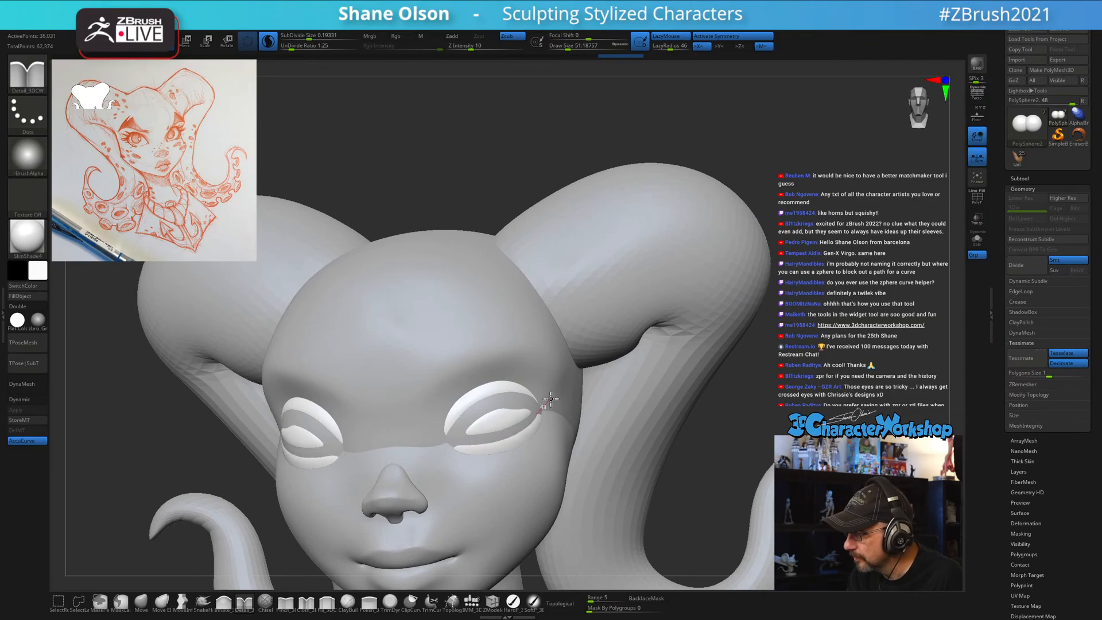
Carve away the raised area between the upper and lower grooves to form an almond-shaped opening in the eye shells.
{"action": "right_click_drag", "start_coordinate": [544, 404], "coordinate": [492, 423]}
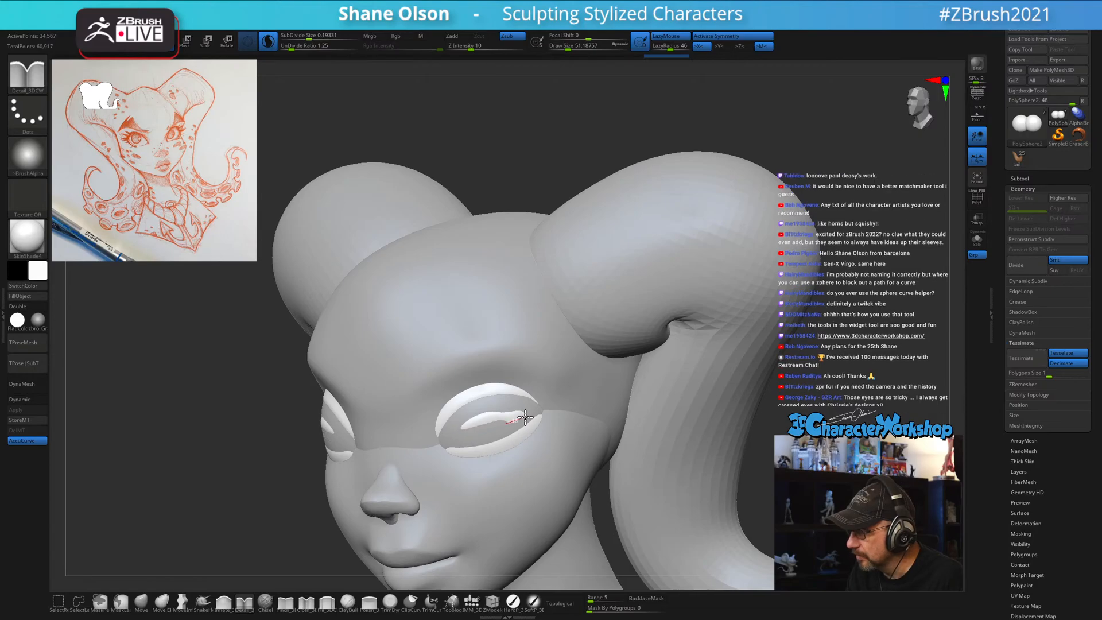
{"action": "left_click_drag", "start_coordinate": [480, 431], "coordinate": [514, 411]}
{"action": "mouse_move", "coordinate": [516, 417]}
{"action": "right_mouse_down"}
{"action": "mouse_move", "coordinate": [547, 403]}
{"action": "mouse_move", "coordinate": [494, 408]}
{"action": "mouse_move", "coordinate": [466, 445]}
{"action": "right_mouse_up"}
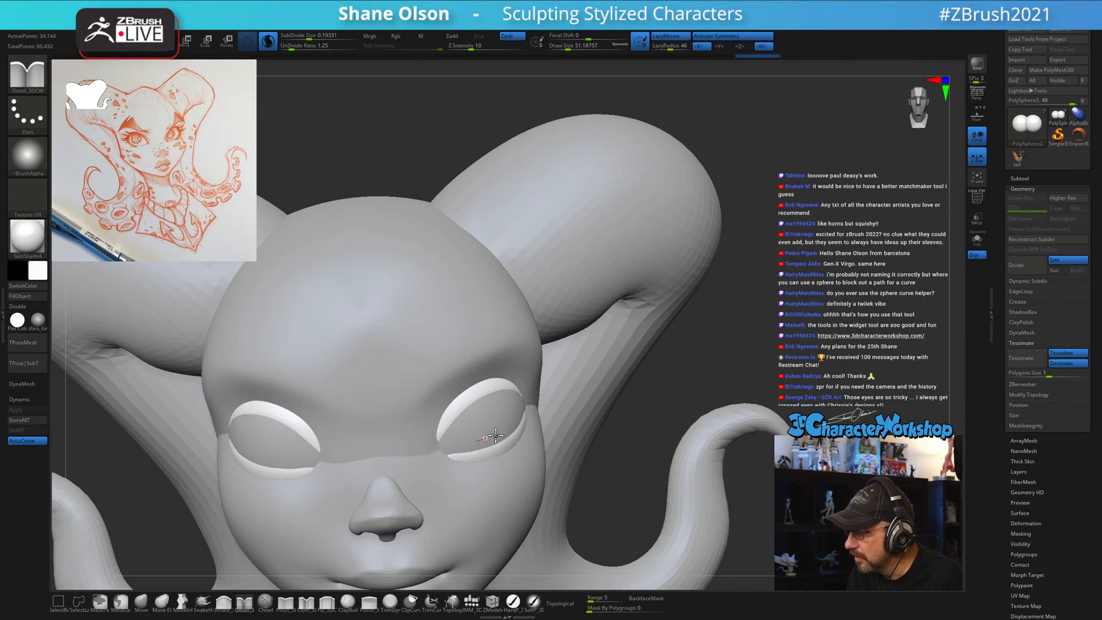
{"action": "right_click_drag", "start_coordinate": [523, 404], "coordinate": [428, 449]}
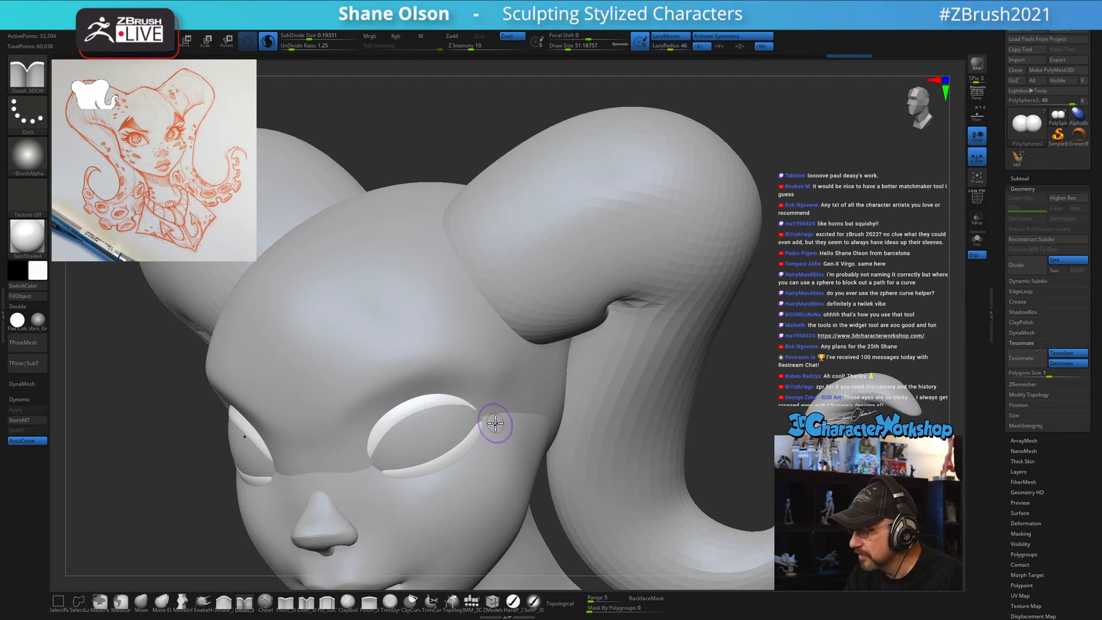
{"action": "mouse_move", "coordinate": [503, 388]}
{"action": "right_mouse_down"}
{"action": "mouse_move", "coordinate": [504, 374]}
{"action": "mouse_move", "coordinate": [487, 384]}
{"action": "right_mouse_up"}
{"action": "right_click_drag", "start_coordinate": [489, 426], "coordinate": [500, 417]}
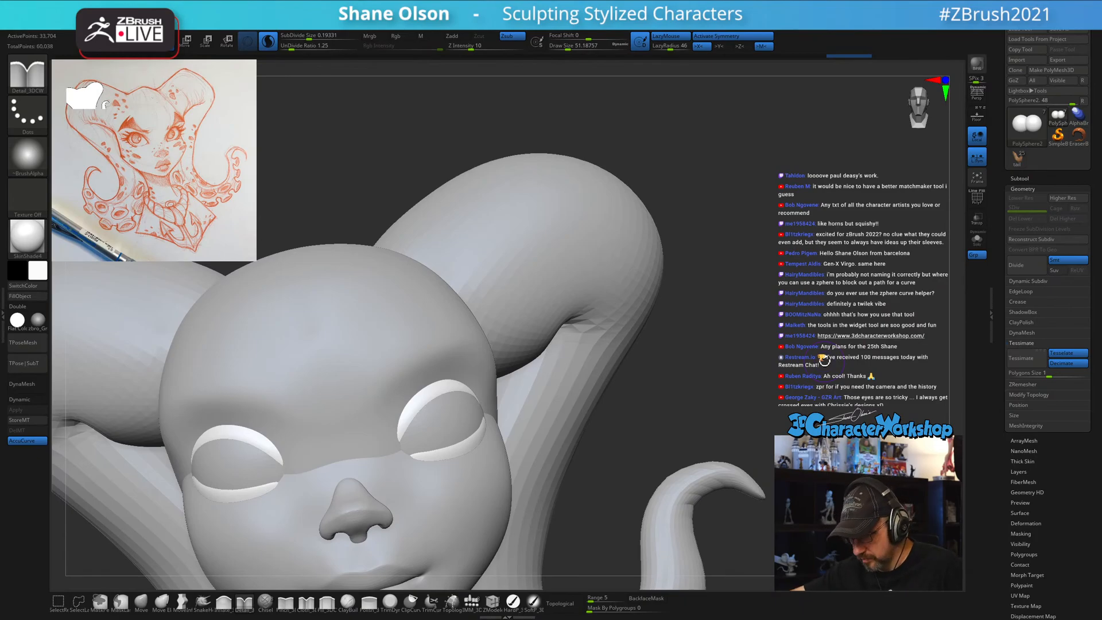
Try to split the unmasked points of the eye shells.
{"action": "key", "text": "w"}
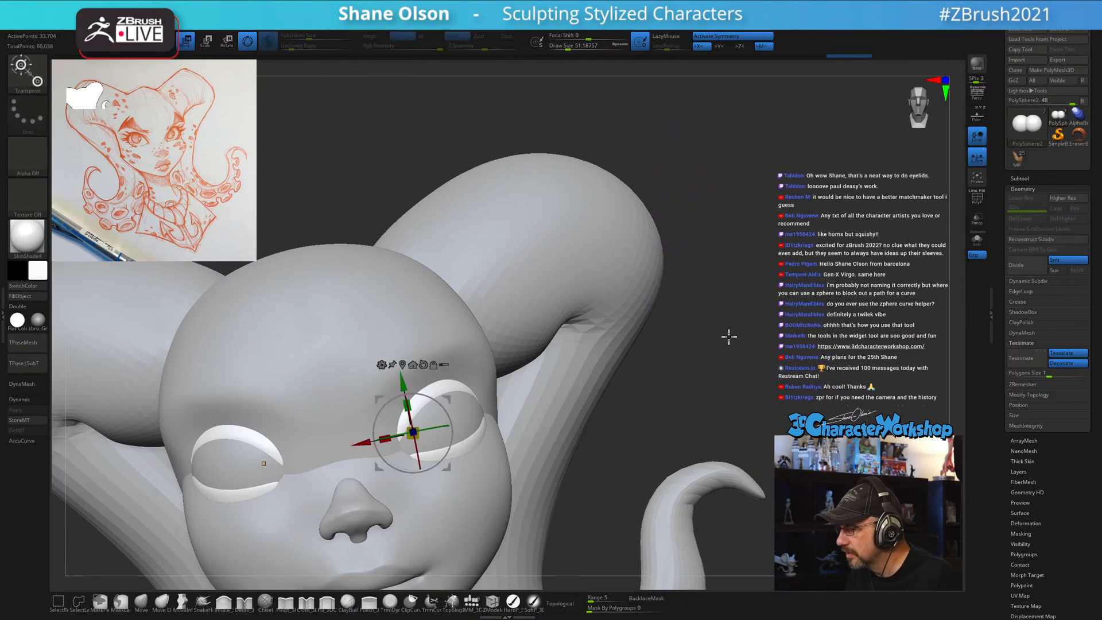
{"action": "right_click_drag", "start_coordinate": [729, 335], "coordinate": [716, 341]}
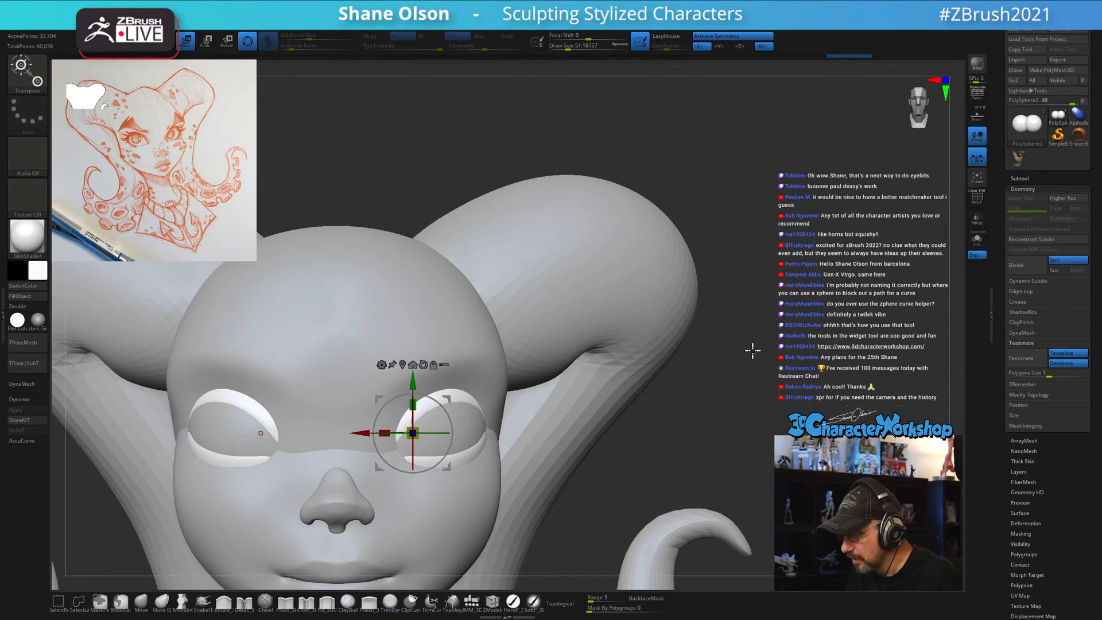
{"action": "key", "text": "q"}
{"action": "key", "text": "space"}
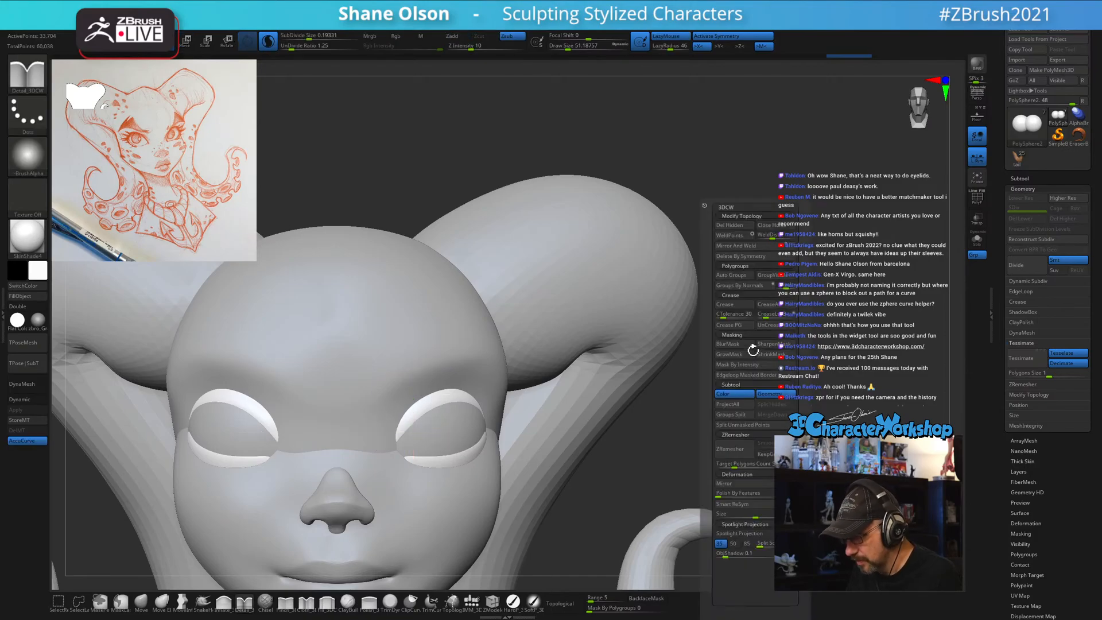
{"action": "left_click", "coordinate": [742, 426]}
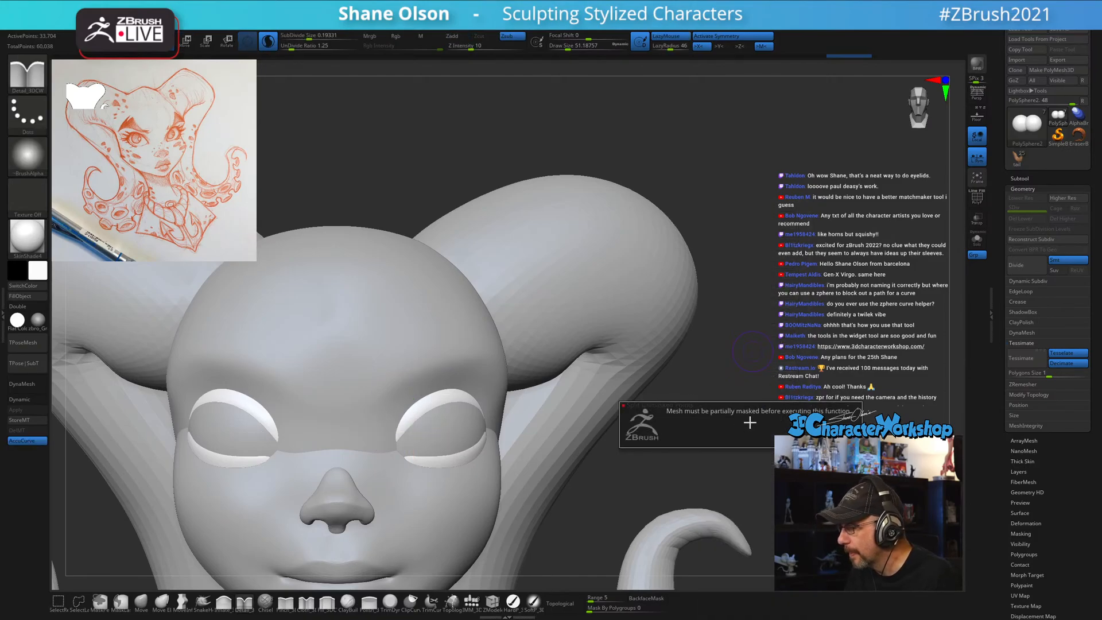
Show the wireframe and inspect the carved eye shells in isolation and against the whole head from the front.
{"action": "key", "text": "shift+f"}
{"action": "mouse_move", "coordinate": [805, 310]}
{"action": "left_mouse_down"}
{"action": "mouse_move", "coordinate": [764, 332]}
{"action": "mouse_move", "coordinate": [796, 309]}
{"action": "mouse_move", "coordinate": [741, 316]}
{"action": "mouse_move", "coordinate": [792, 310]}
{"action": "left_mouse_up"}
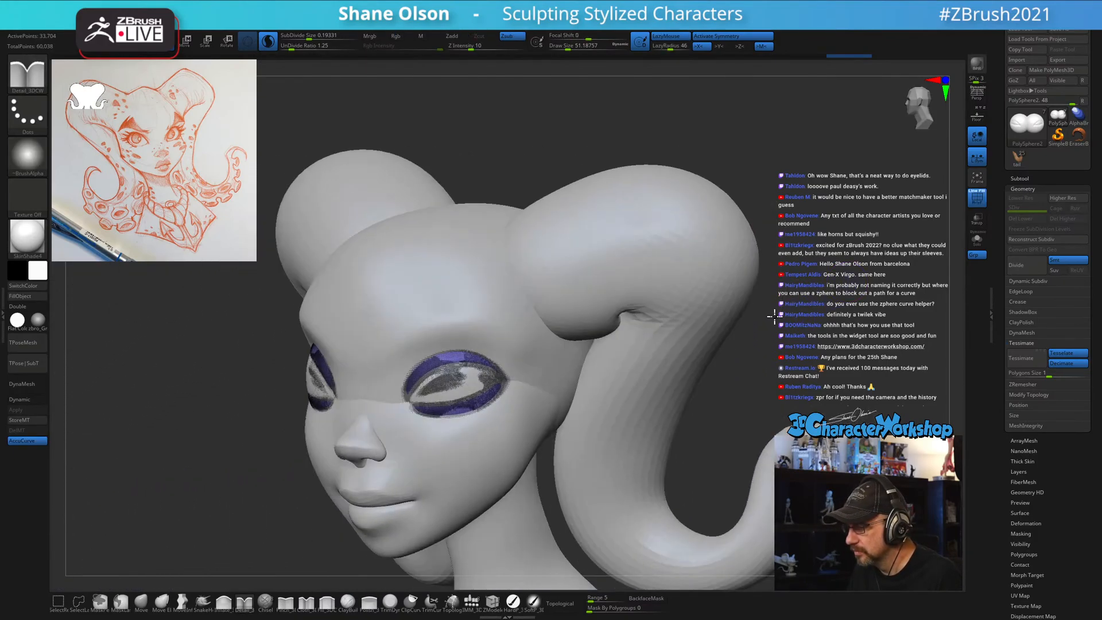
{"action": "left_click", "coordinate": [976, 240]}
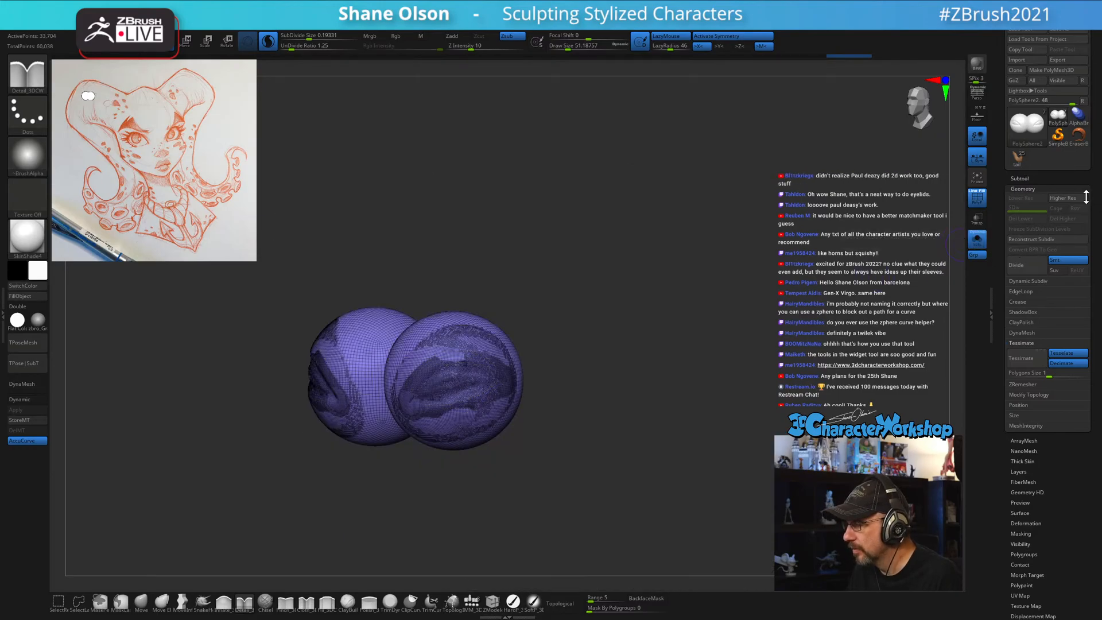
{"action": "left_click", "coordinate": [979, 248]}
{"action": "mouse_move", "coordinate": [816, 238]}
{"action": "left_mouse_down", "text": "shift"}
{"action": "mouse_move", "coordinate": [825, 267]}
{"action": "mouse_move", "coordinate": [682, 387]}
{"action": "mouse_move", "coordinate": [672, 344]}
{"action": "mouse_move", "coordinate": [664, 367]}
{"action": "mouse_move", "coordinate": [643, 364]}
{"action": "left_mouse_up", "text": "shift"}
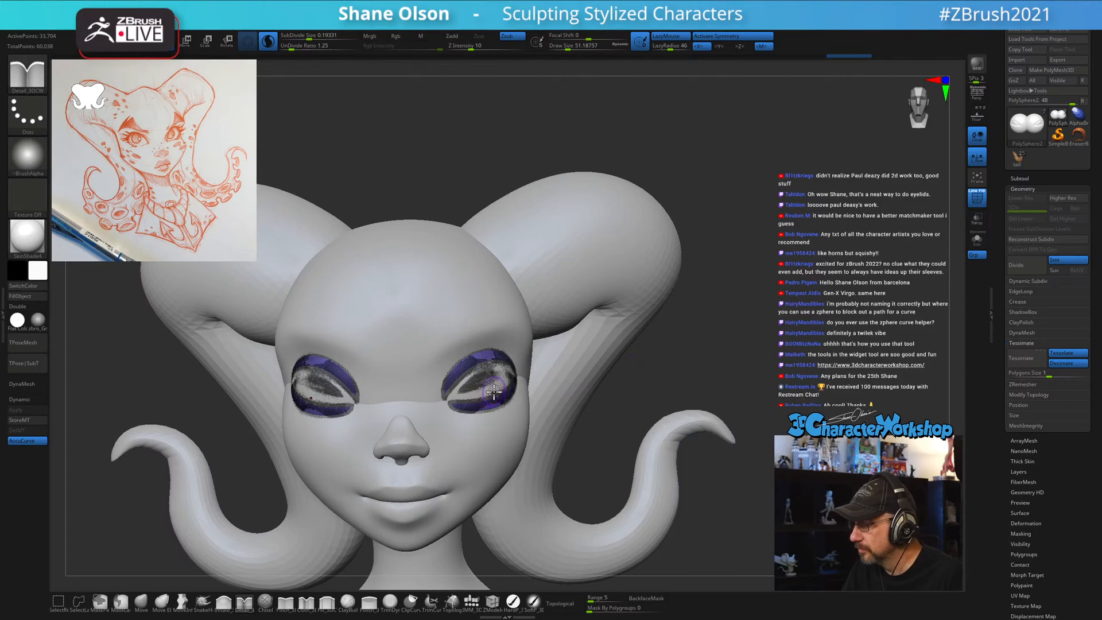
Push back the shell surface inside the eye openings with the detail brush at a draw size of about 87.
{"action": "key", "text": "s"}
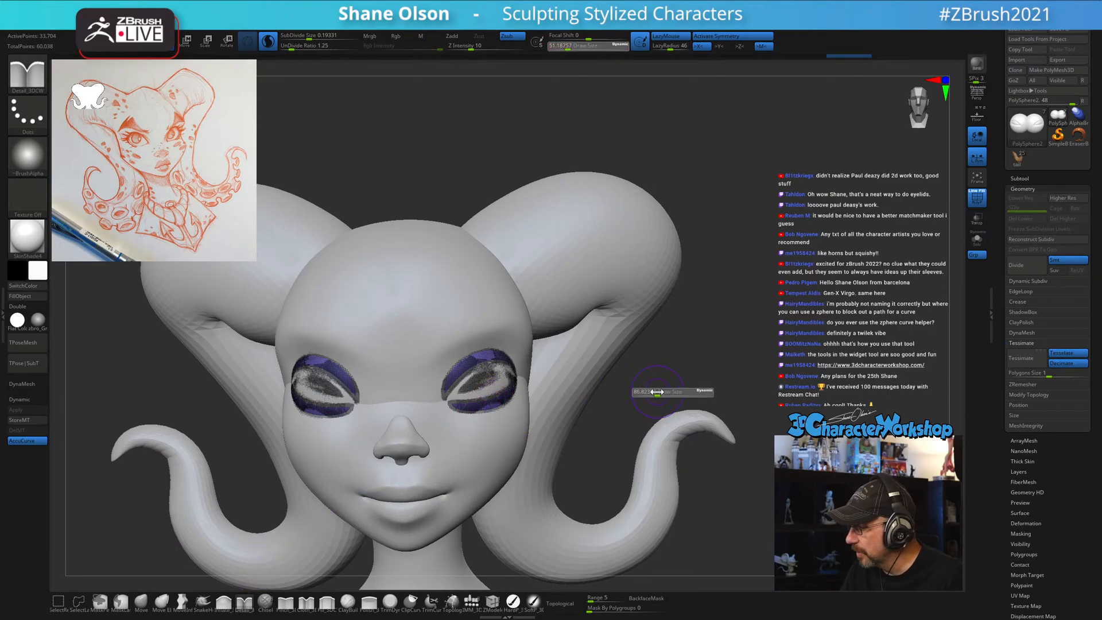
{"action": "left_click_drag", "start_coordinate": [656, 393], "coordinate": [635, 371]}
{"action": "right_click_drag", "start_coordinate": [481, 371], "coordinate": [465, 394], "text": "shift"}
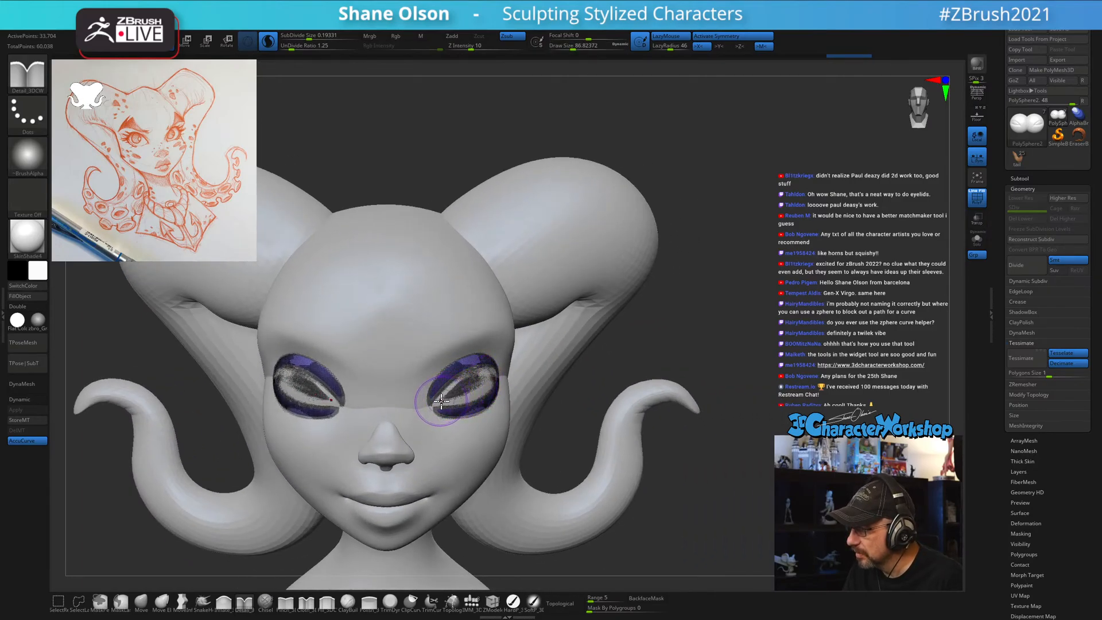
{"action": "left_click_drag", "start_coordinate": [441, 402], "coordinate": [484, 374]}
{"action": "right_click_drag", "start_coordinate": [495, 376], "coordinate": [457, 394]}
{"action": "key", "text": "ctrl+z"}
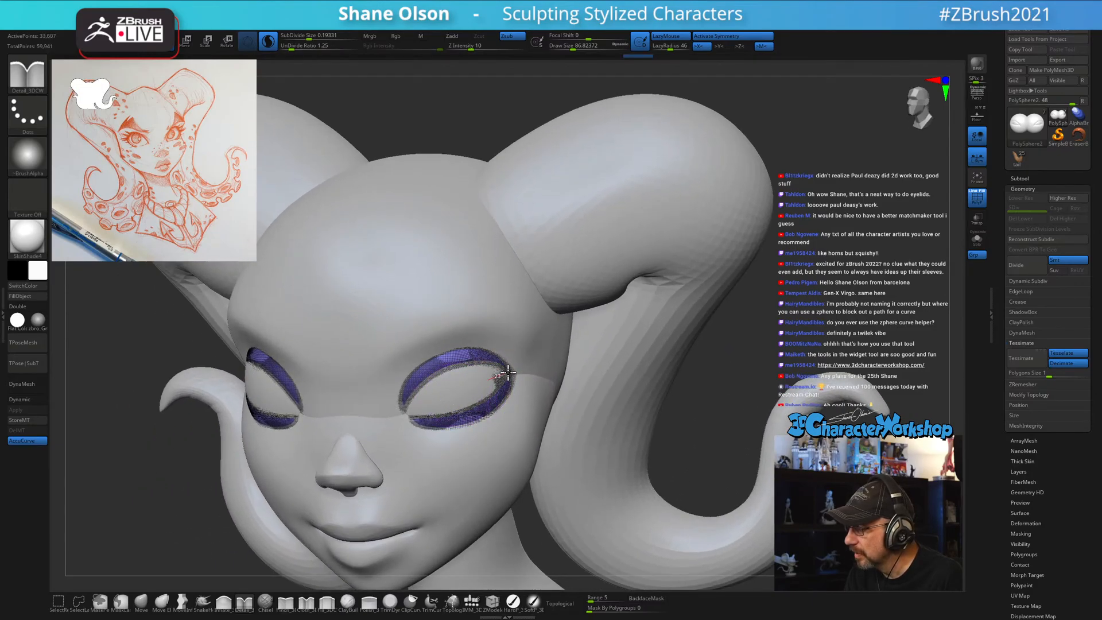
Refine the outer corners of the eye openings with the detail brush at a draw size of about 46.
{"action": "right_click_drag", "start_coordinate": [495, 382], "coordinate": [483, 392]}
{"action": "key", "text": "s"}
{"action": "left_click_drag", "start_coordinate": [514, 368], "coordinate": [501, 378]}
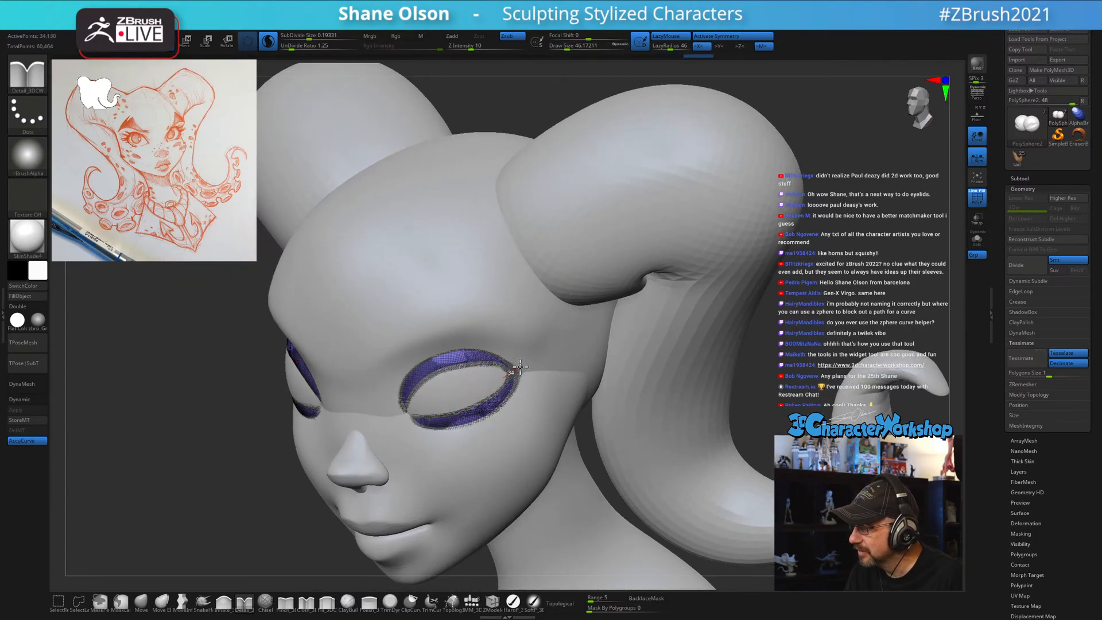
{"action": "right_click_drag", "start_coordinate": [539, 400], "coordinate": [559, 356]}
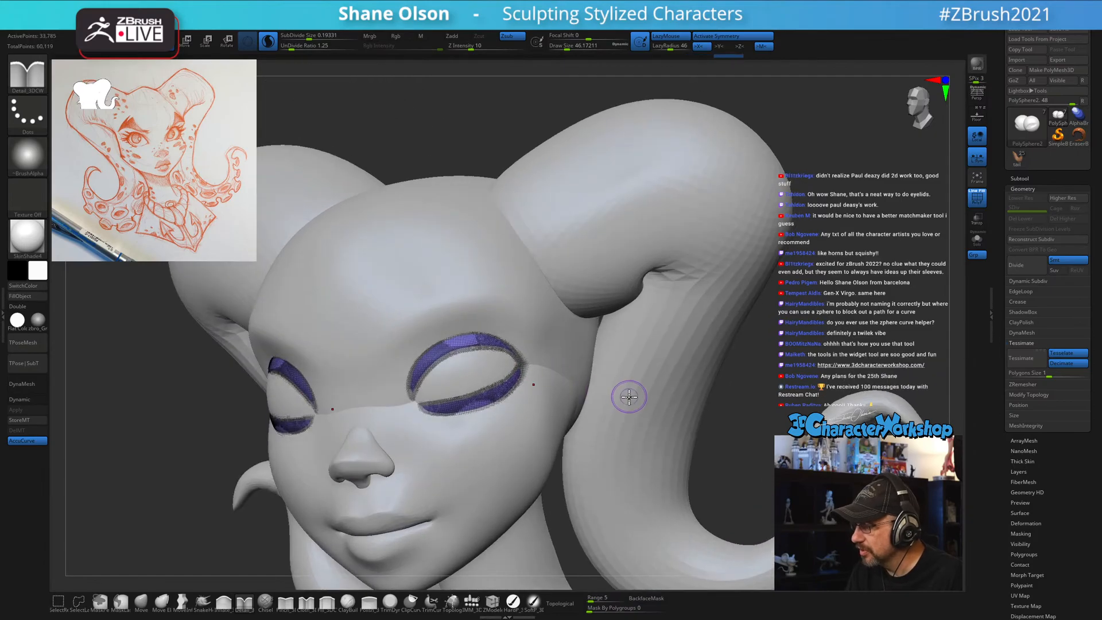
{"action": "right_click_drag", "start_coordinate": [630, 396], "coordinate": [652, 396]}
{"action": "right_click_drag", "start_coordinate": [664, 358], "coordinate": [532, 395]}
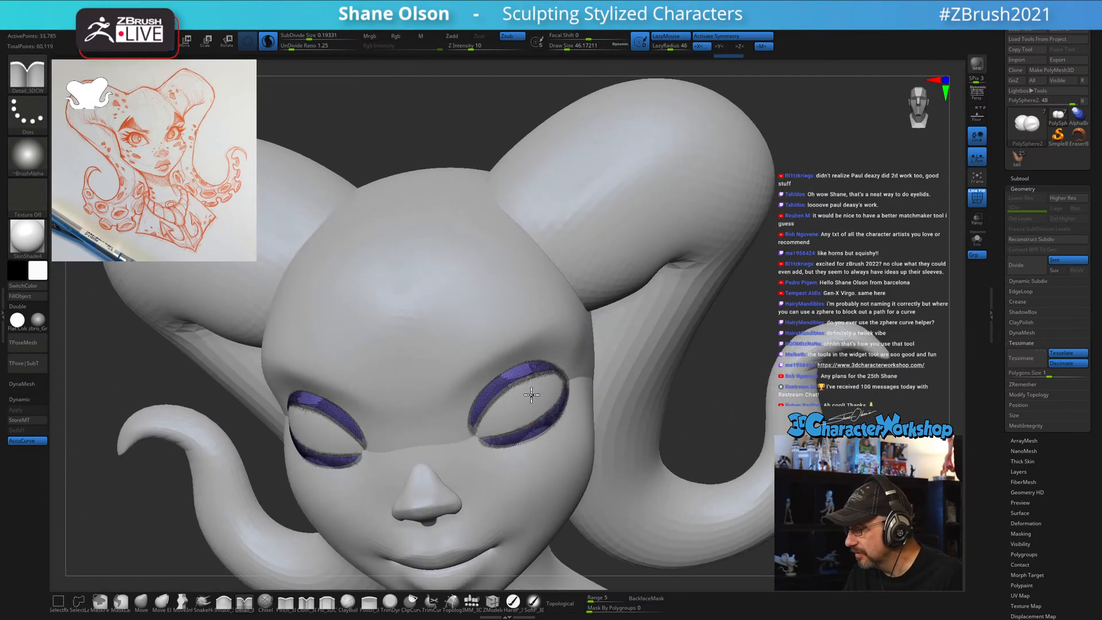
Deepen the eye openings toward their inner corners with the detail brush at draw sizes of about 68 and 56.
{"action": "key", "text": "s"}
{"action": "left_click_drag", "start_coordinate": [504, 419], "coordinate": [508, 419]}
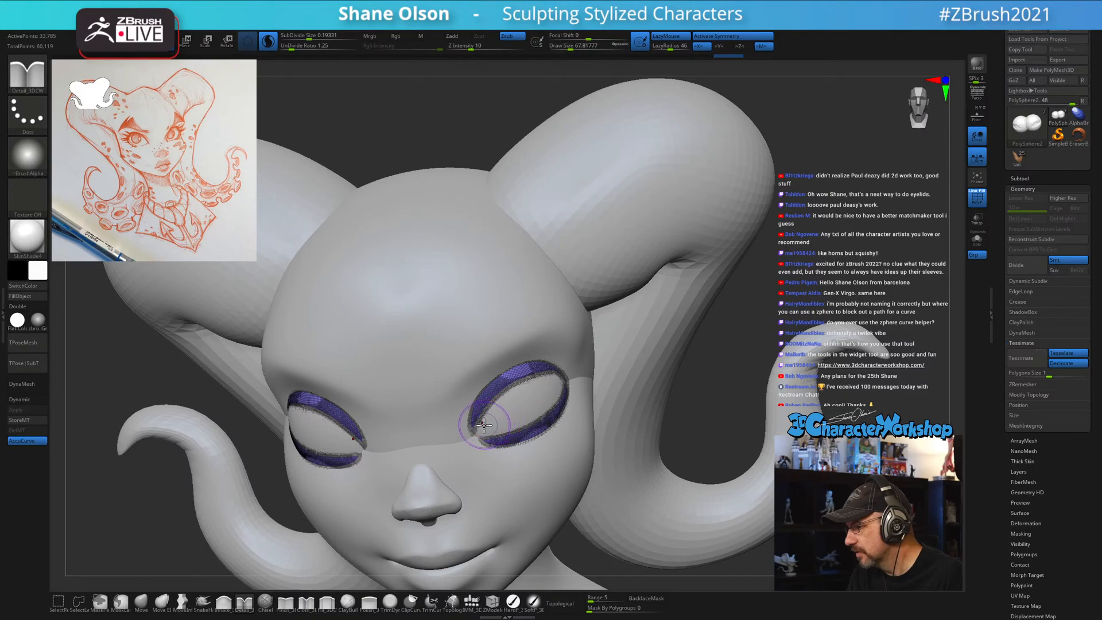
{"action": "right_click_drag", "start_coordinate": [537, 401], "coordinate": [519, 417]}
{"action": "left_click_drag", "start_coordinate": [520, 406], "coordinate": [520, 406]}
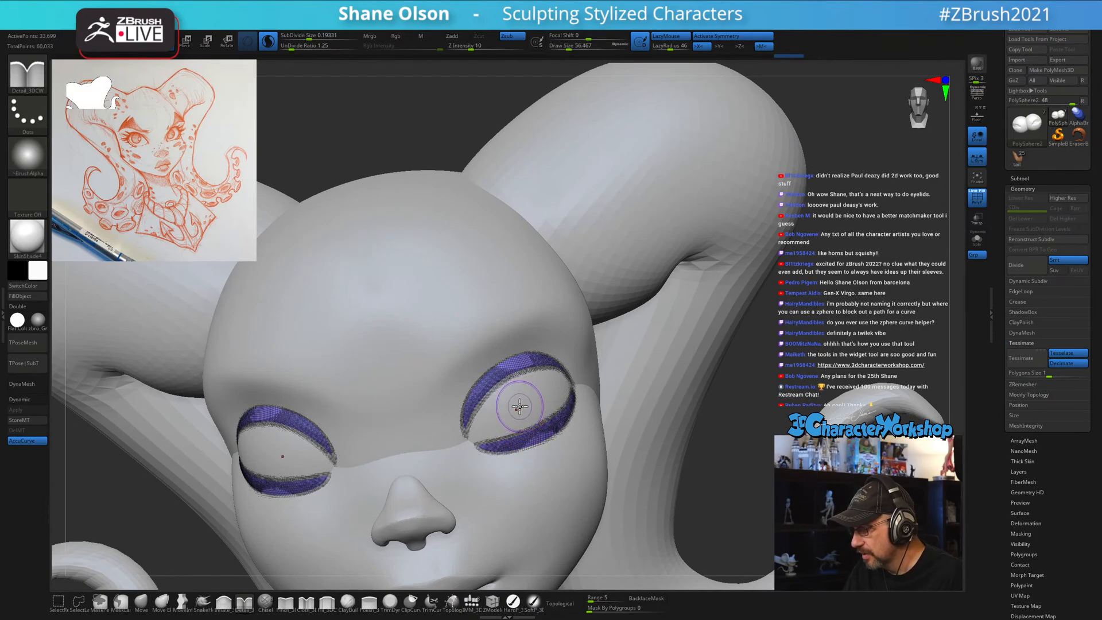
Refine the inner corners and lid edges up close at a draw size of about 39.
{"action": "right_click_drag", "start_coordinate": [506, 407], "coordinate": [509, 415], "text": "ctrl"}
{"action": "key", "text": "s"}
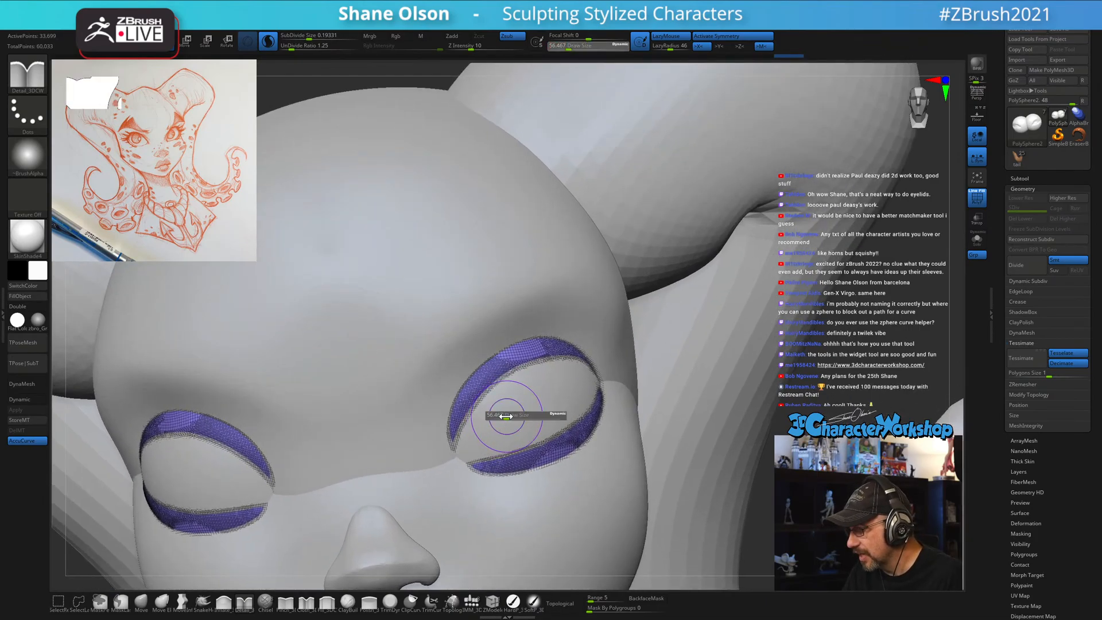
{"action": "left_click_drag", "start_coordinate": [509, 415], "coordinate": [508, 414]}
{"action": "right_click_drag", "start_coordinate": [511, 414], "coordinate": [506, 406]}
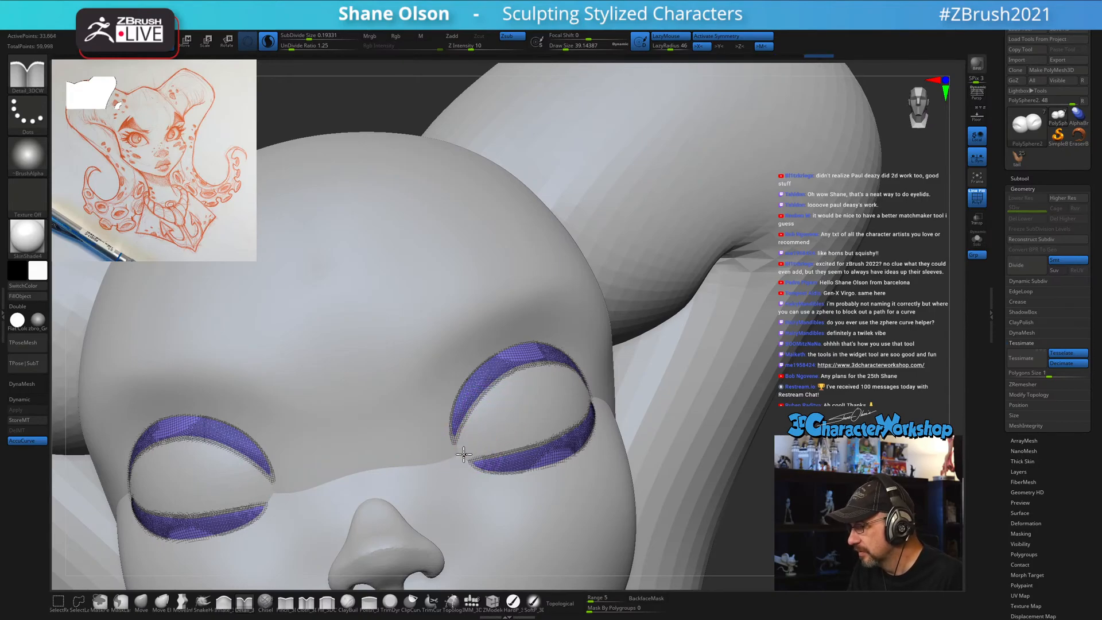
{"action": "mouse_move", "coordinate": [544, 425]}
{"action": "right_mouse_down"}
{"action": "mouse_move", "coordinate": [556, 394]}
{"action": "mouse_move", "coordinate": [555, 418]}
{"action": "right_mouse_up"}
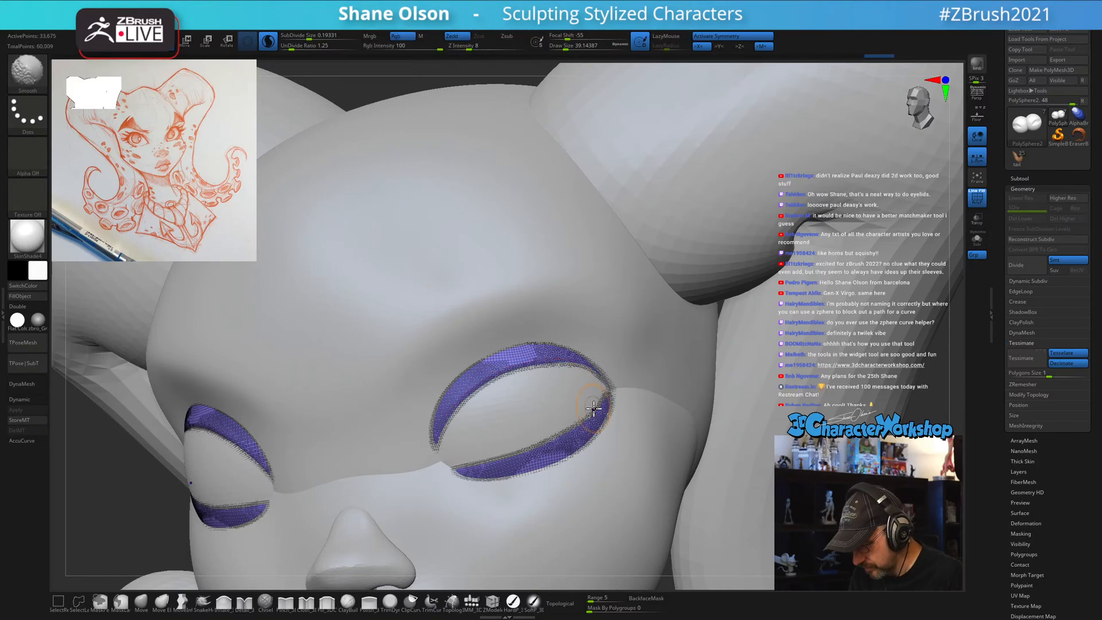
Hide the wireframe and carve repeated strokes along the inner edge of the upper eyelids to clean up their rim.
{"action": "key", "text": "shift+f"}
{"action": "mouse_move", "coordinate": [559, 429]}
{"action": "right_mouse_down"}
{"action": "mouse_move", "coordinate": [563, 398]}
{"action": "mouse_move", "coordinate": [591, 446]}
{"action": "mouse_move", "coordinate": [594, 427]}
{"action": "right_mouse_up"}
{"action": "left_click_drag", "start_coordinate": [413, 401], "coordinate": [501, 368]}
{"action": "left_click_drag", "start_coordinate": [417, 399], "coordinate": [497, 371]}
{"action": "left_click_drag", "start_coordinate": [413, 404], "coordinate": [435, 390]}
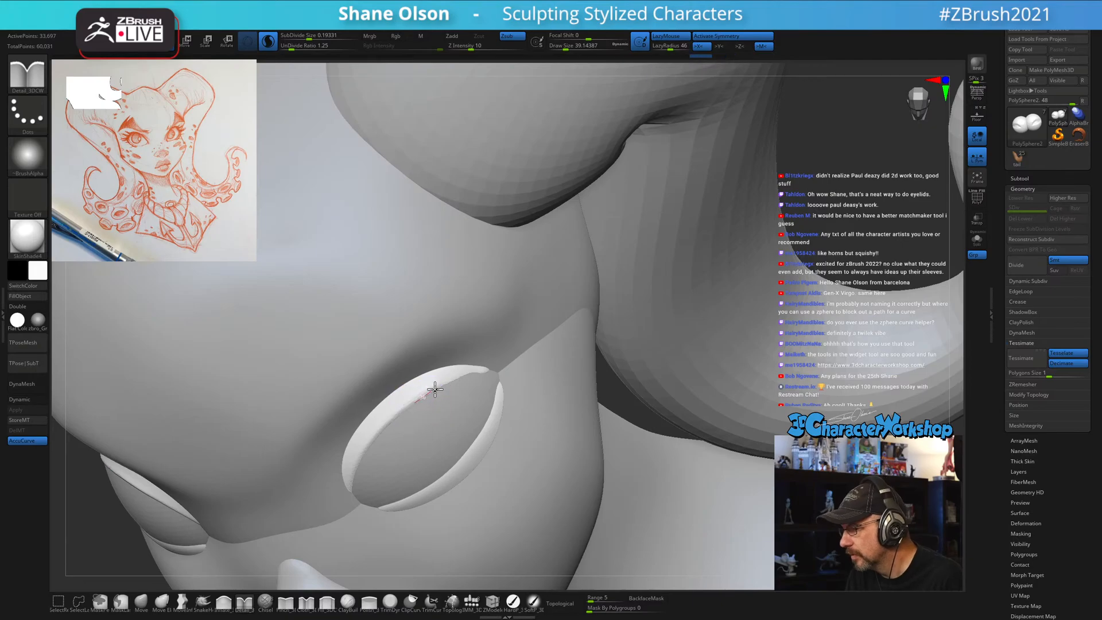
{"action": "left_click_drag", "start_coordinate": [498, 367], "coordinate": [498, 367]}
Carve along the inner edge of the lower eyelids from the outer to the inner corner.
{"action": "right_click_drag", "start_coordinate": [486, 399], "coordinate": [493, 374]}
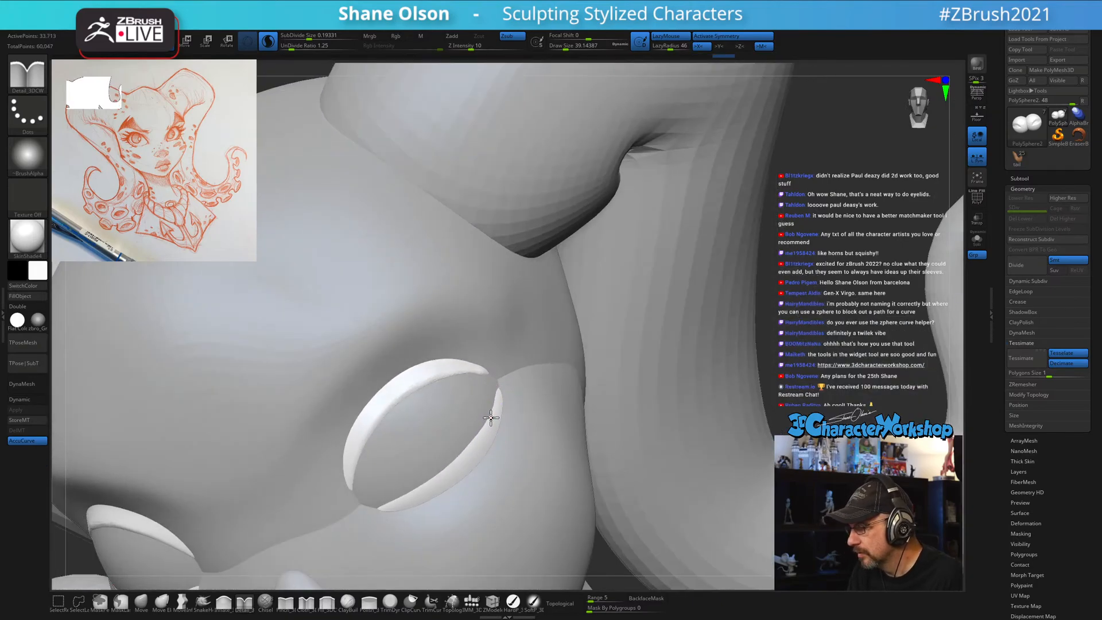
{"action": "right_click_drag", "start_coordinate": [492, 419], "coordinate": [490, 389]}
{"action": "left_click_drag", "start_coordinate": [490, 389], "coordinate": [488, 404]}
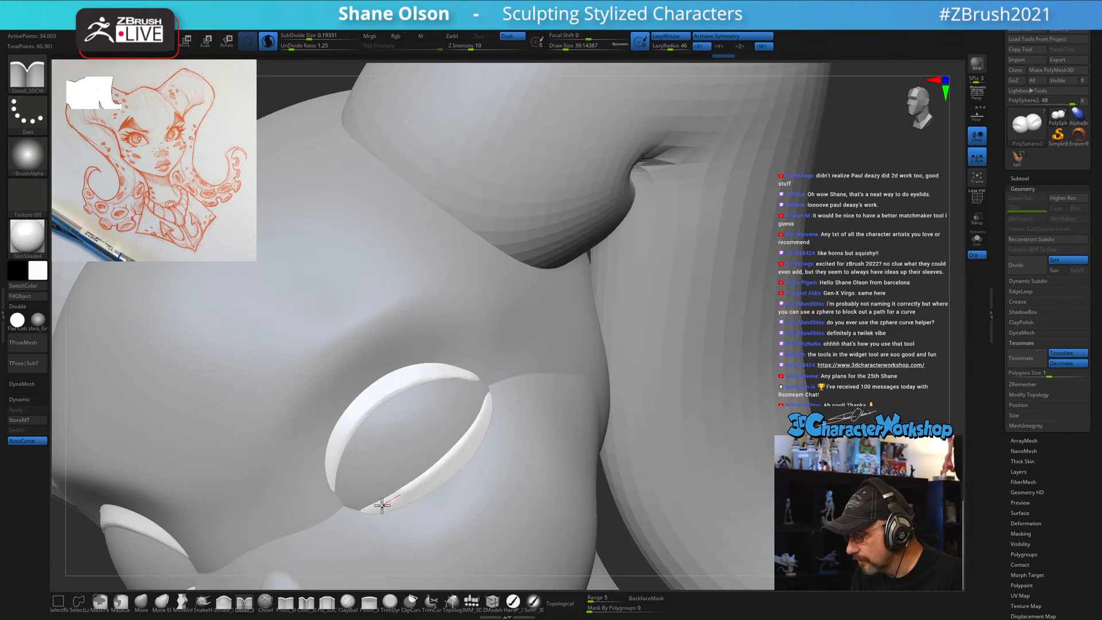
{"action": "left_click_drag", "start_coordinate": [382, 505], "coordinate": [317, 525]}
Review the eyelids from the front and three-quarter views, and isolate the eye shells for a close look.
{"action": "mouse_move", "coordinate": [435, 507]}
{"action": "right_mouse_down"}
{"action": "mouse_move", "coordinate": [524, 450]}
{"action": "mouse_move", "coordinate": [502, 488]}
{"action": "mouse_move", "coordinate": [605, 424]}
{"action": "mouse_move", "coordinate": [719, 418]}
{"action": "mouse_move", "coordinate": [730, 404]}
{"action": "mouse_move", "coordinate": [720, 375]}
{"action": "mouse_move", "coordinate": [702, 376]}
{"action": "mouse_move", "coordinate": [730, 426]}
{"action": "right_mouse_up"}
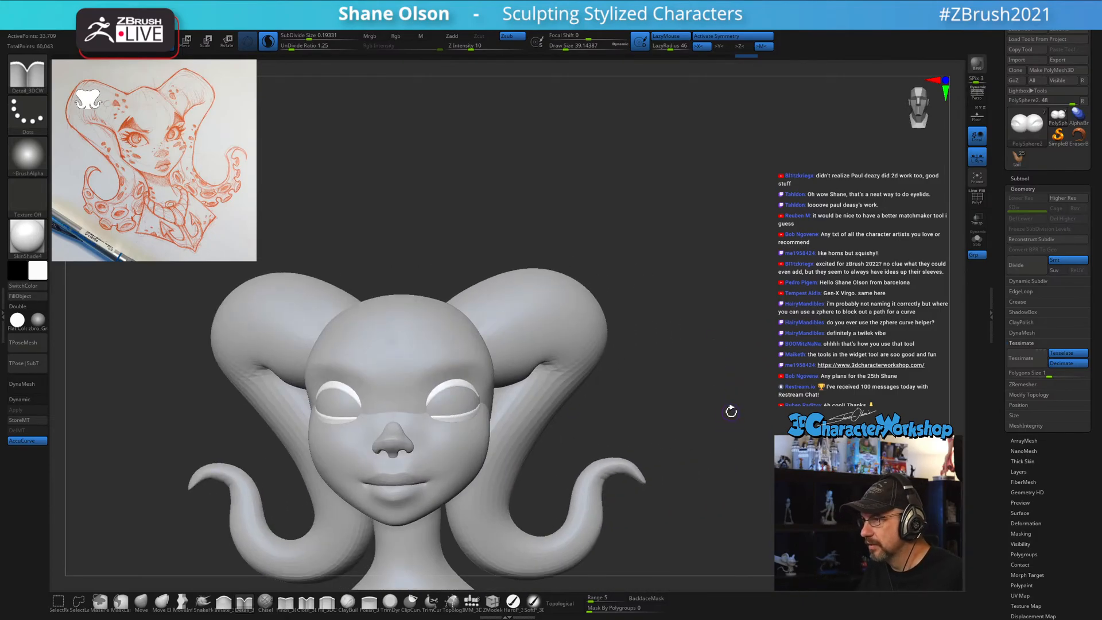
{"action": "right_click_drag", "start_coordinate": [731, 412], "coordinate": [774, 365]}
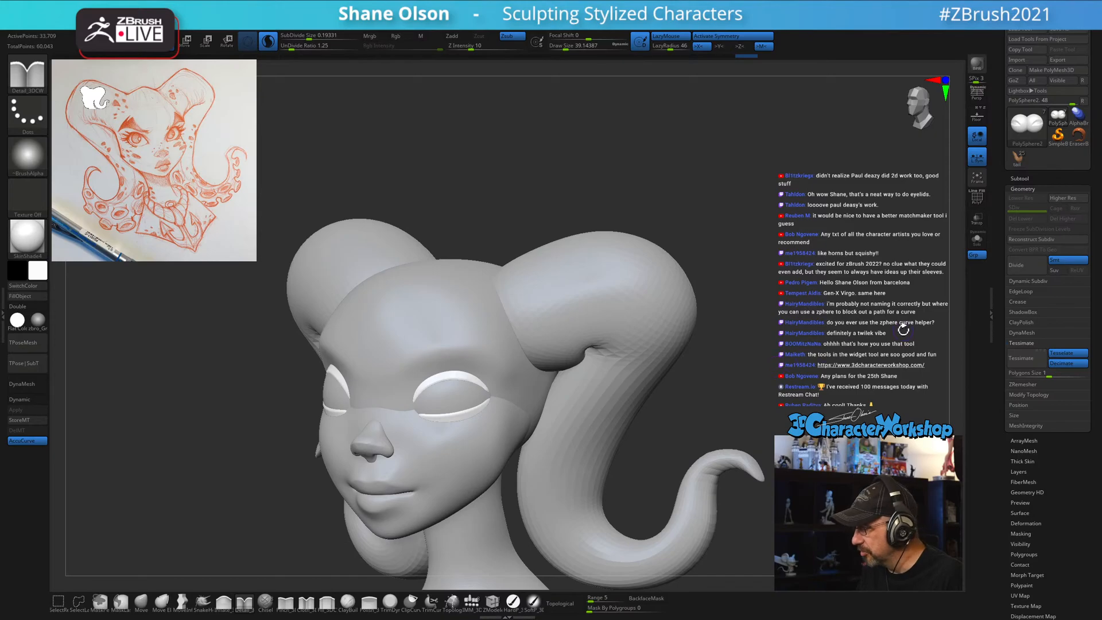
{"action": "left_click", "coordinate": [977, 240]}
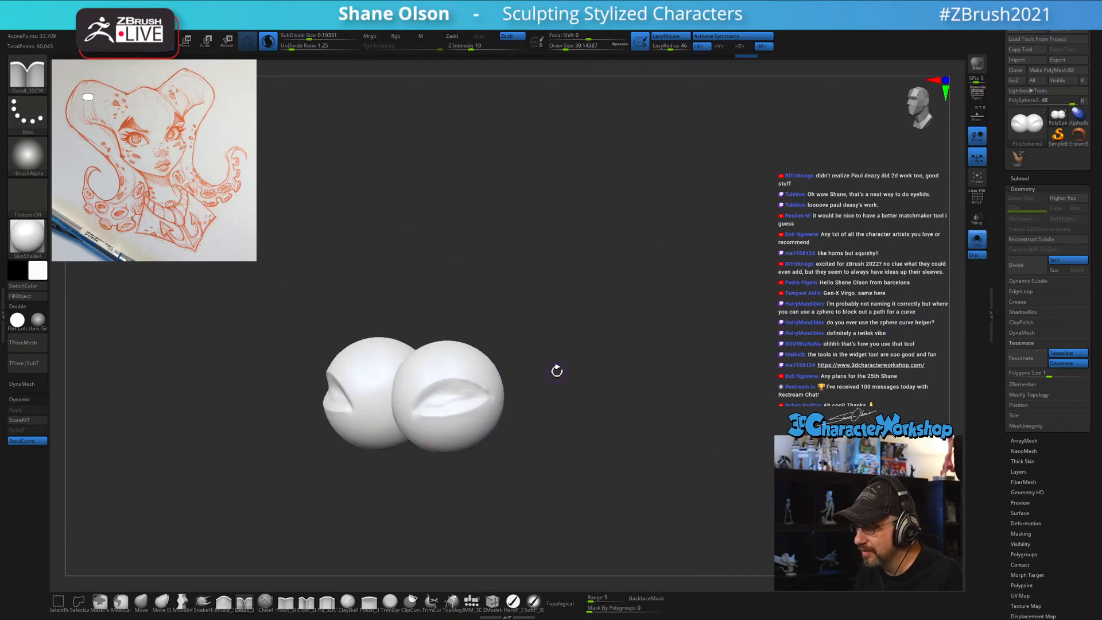
{"action": "right_click_drag", "start_coordinate": [557, 372], "coordinate": [584, 394], "text": "ctrl"}
{"action": "key", "text": "s"}
{"action": "left_click", "coordinate": [589, 398]}
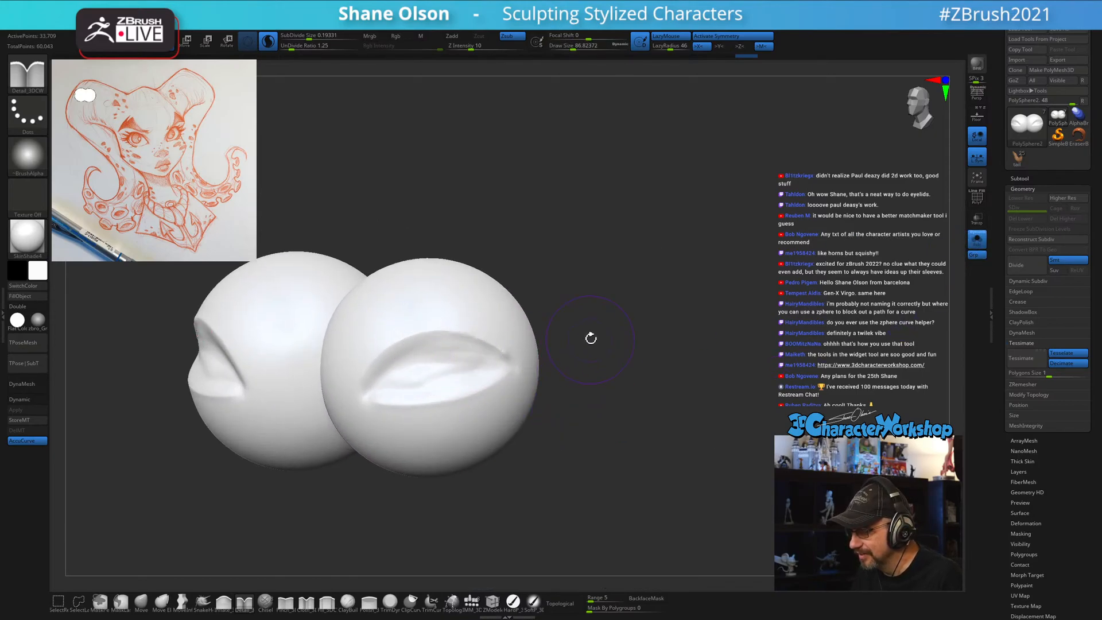
Smooth the carved eyelid area on the isolated eye shells and raise the Smooth brush intensity to 77.
{"action": "right_click_drag", "start_coordinate": [591, 338], "coordinate": [585, 354], "text": "ctrl"}
{"action": "key", "text": "s"}
{"action": "left_click", "coordinate": [591, 361]}
{"action": "left_click_drag", "start_coordinate": [436, 369], "coordinate": [443, 370], "text": "shift"}
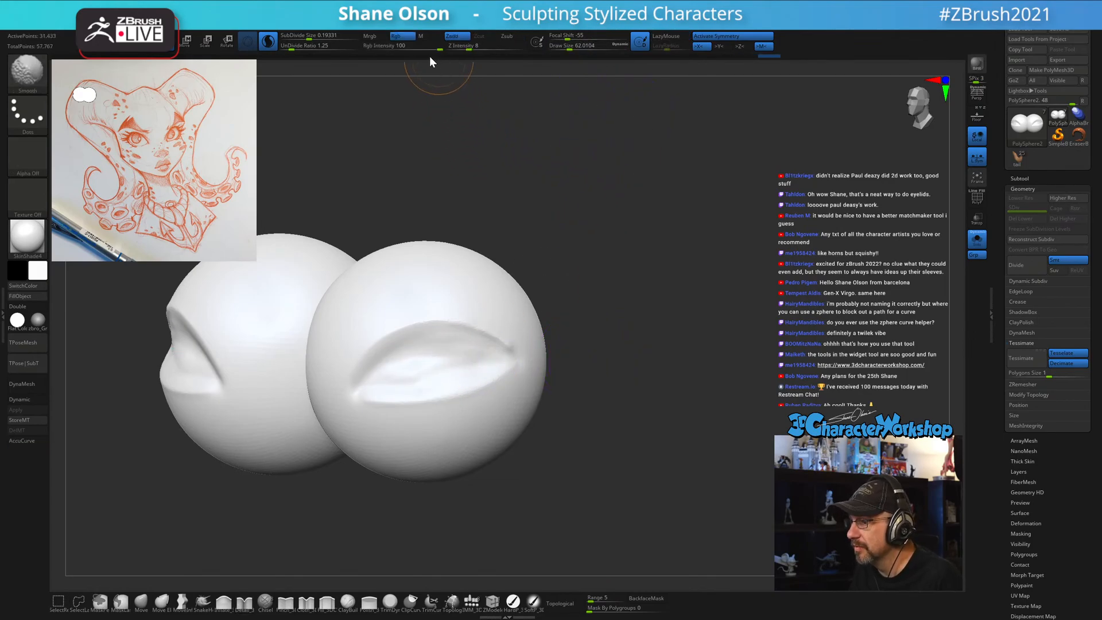
{"action": "left_click_drag", "start_coordinate": [473, 46], "coordinate": [501, 45], "text": "shift"}
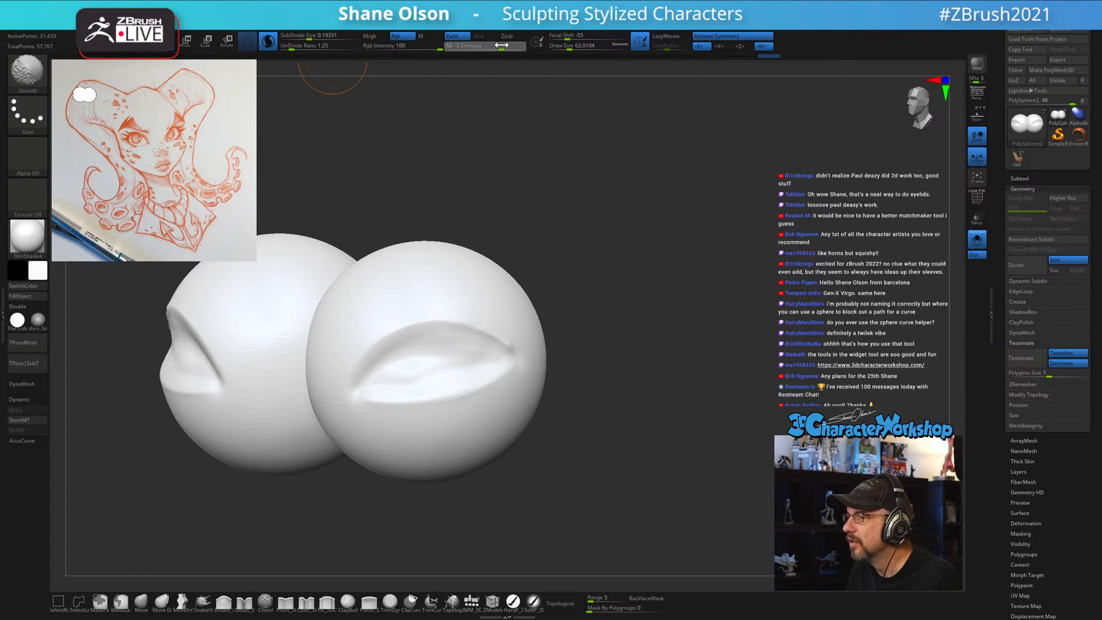
{"action": "key", "text": "s"}
{"action": "left_click", "coordinate": [617, 257]}
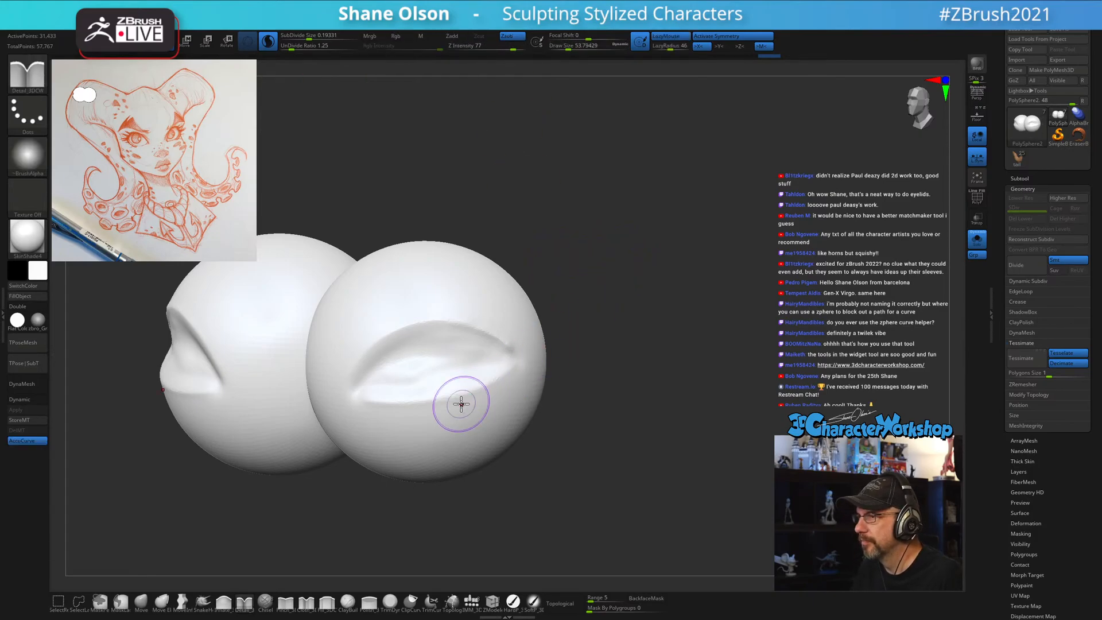
Smooth the eyelid surfaces from the inner to the outer corners, checking the shells from the side and front.
{"action": "mouse_move", "coordinate": [414, 391]}
{"action": "left_mouse_down", "text": "shift"}
{"action": "mouse_move", "coordinate": [432, 360]}
{"action": "mouse_move", "coordinate": [477, 354]}
{"action": "left_mouse_up", "text": "shift"}
{"action": "left_click_drag", "start_coordinate": [664, 340], "coordinate": [494, 367]}
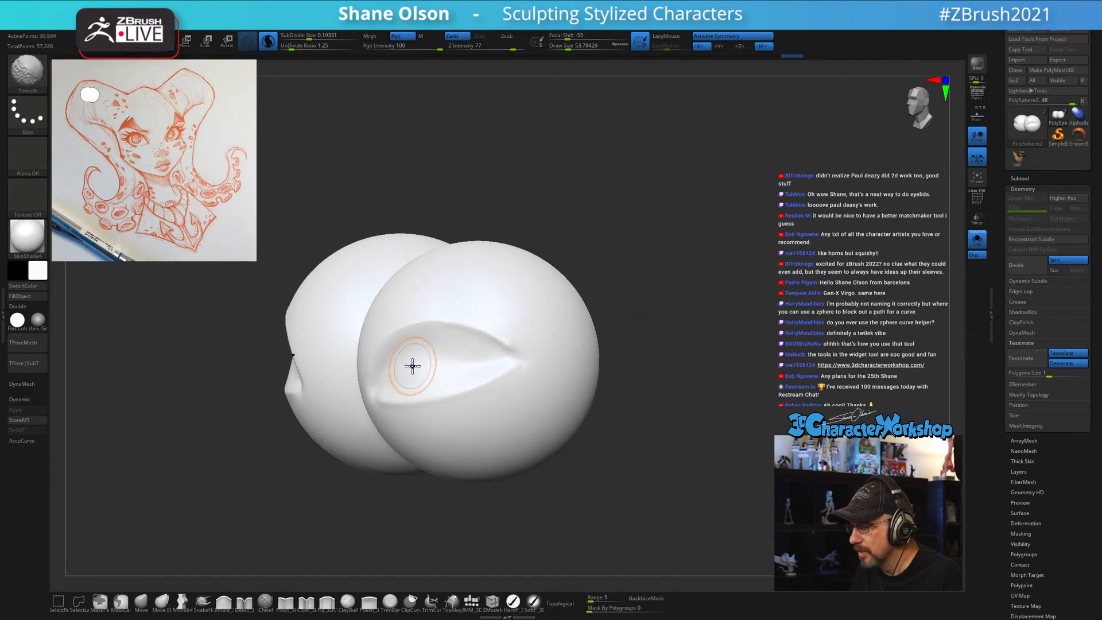
{"action": "mouse_move", "coordinate": [607, 362]}
{"action": "left_mouse_down"}
{"action": "mouse_move", "coordinate": [661, 374]}
{"action": "mouse_move", "coordinate": [558, 358]}
{"action": "mouse_move", "coordinate": [498, 334]}
{"action": "left_mouse_up"}
{"action": "left_click_drag", "start_coordinate": [724, 295], "coordinate": [730, 305], "text": "shift"}
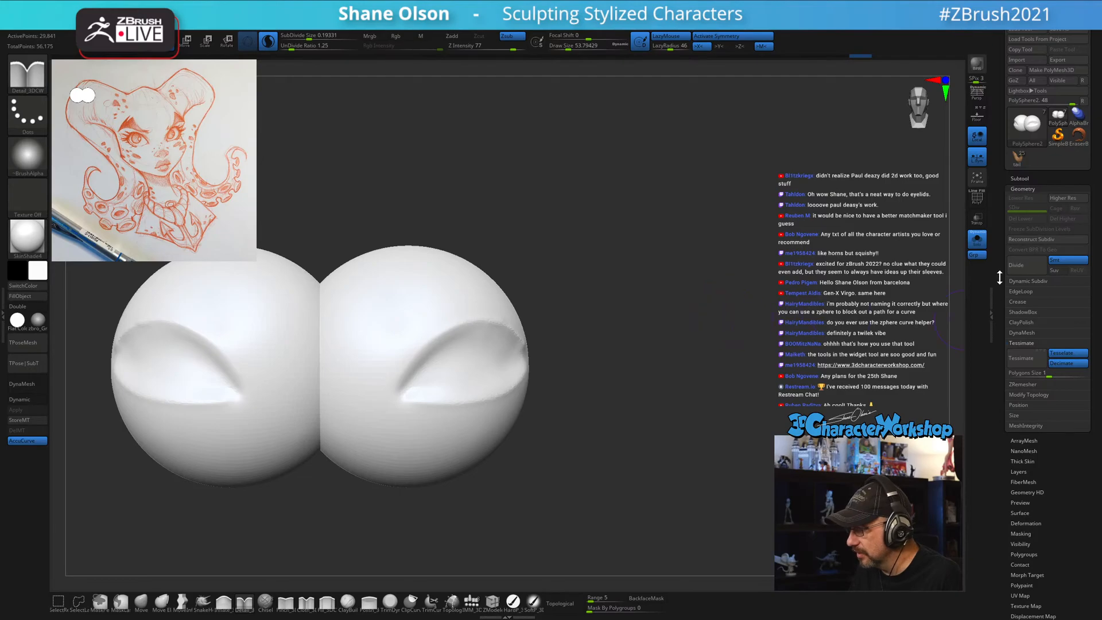
Bring back the full bust and make the head mesh active with its wireframe shown, ready for the Move brush.
{"action": "left_click", "coordinate": [979, 246]}
{"action": "left_click_drag", "start_coordinate": [792, 353], "coordinate": [782, 336], "text": "alt"}
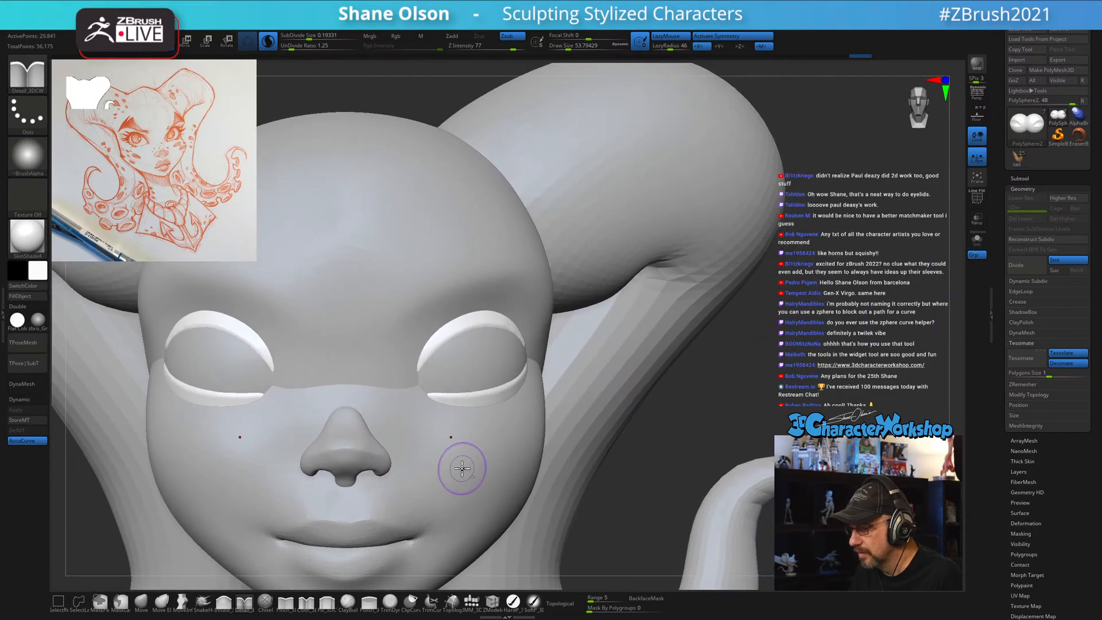
{"action": "left_click", "coordinate": [463, 468], "text": "alt"}
{"action": "key", "text": "shift+f"}
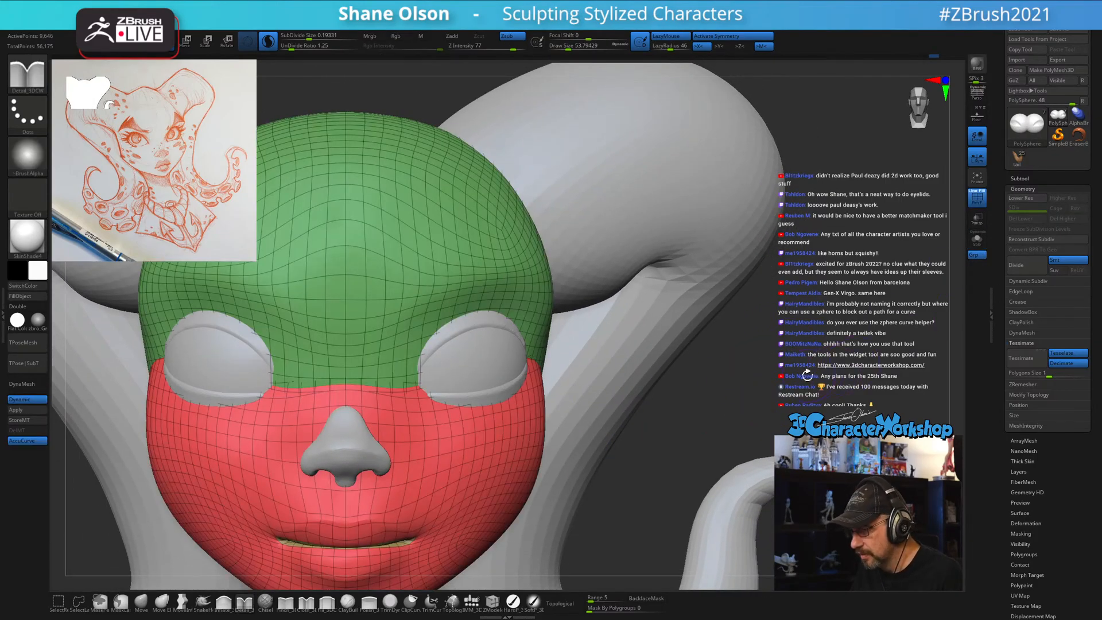
{"action": "left_click", "coordinate": [141, 601]}
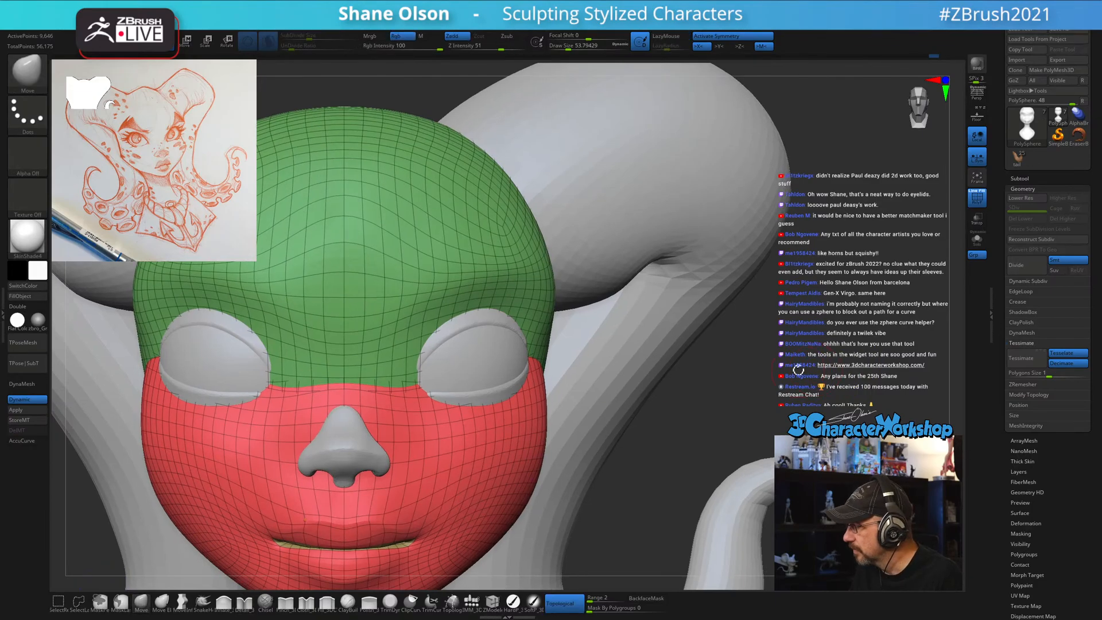
Pull the head mesh away from the inner eye corners with the Move brush at a draw size of about 71.
{"action": "key", "text": "s"}
{"action": "left_click_drag", "start_coordinate": [780, 373], "coordinate": [780, 372]}
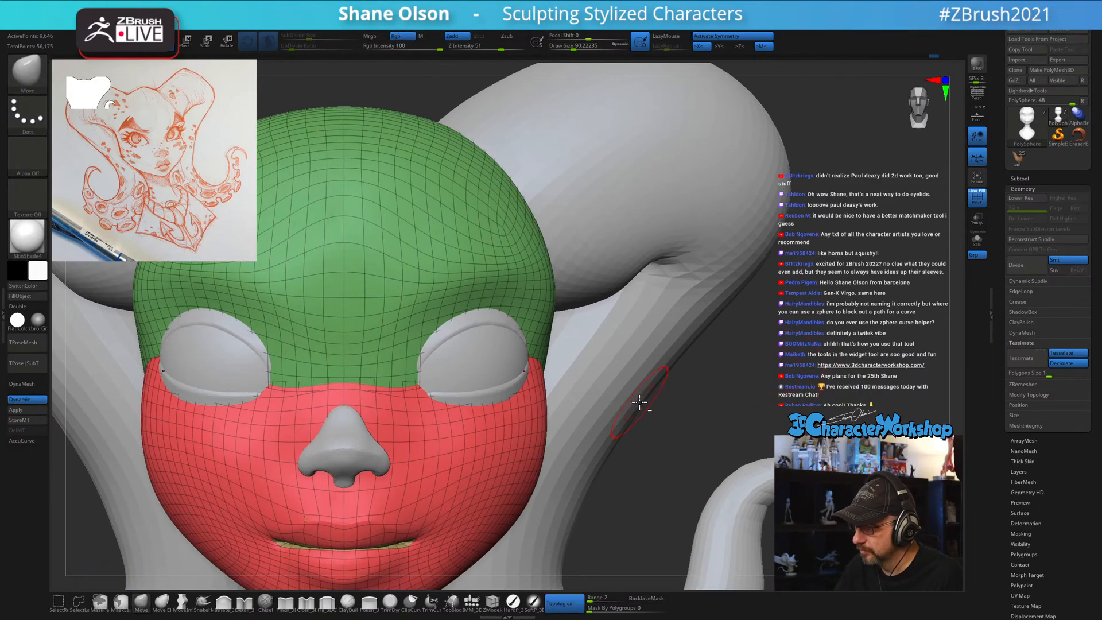
{"action": "mouse_move", "coordinate": [639, 402]}
{"action": "left_mouse_down", "text": "alt"}
{"action": "mouse_move", "coordinate": [627, 399]}
{"action": "mouse_move", "coordinate": [685, 376]}
{"action": "left_mouse_up", "text": "alt"}
{"action": "key", "text": "s"}
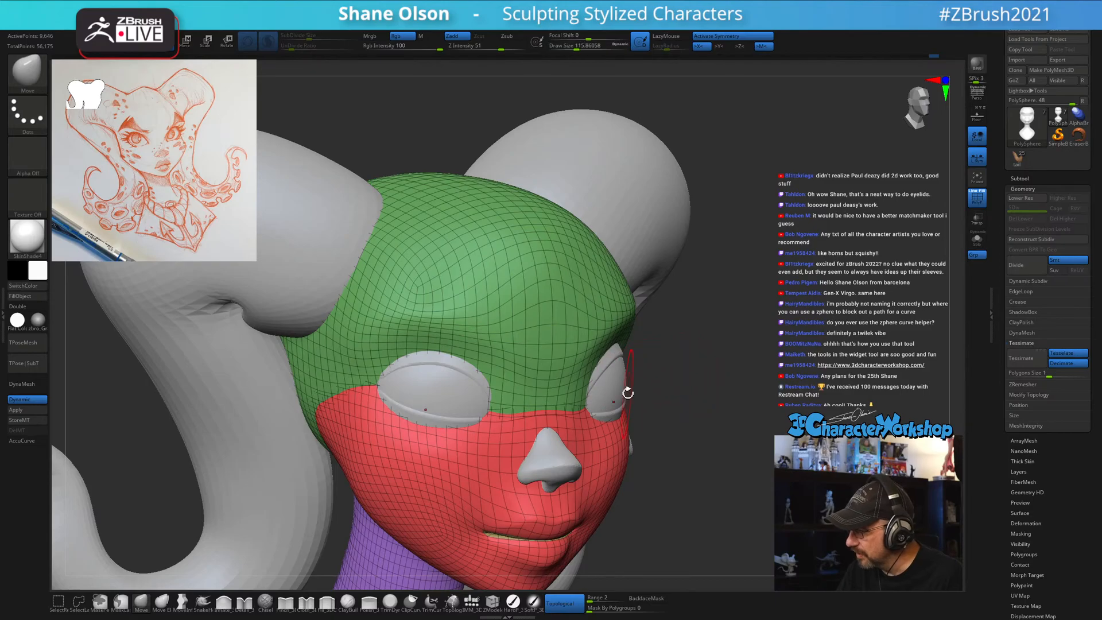
{"action": "left_click", "coordinate": [566, 603]}
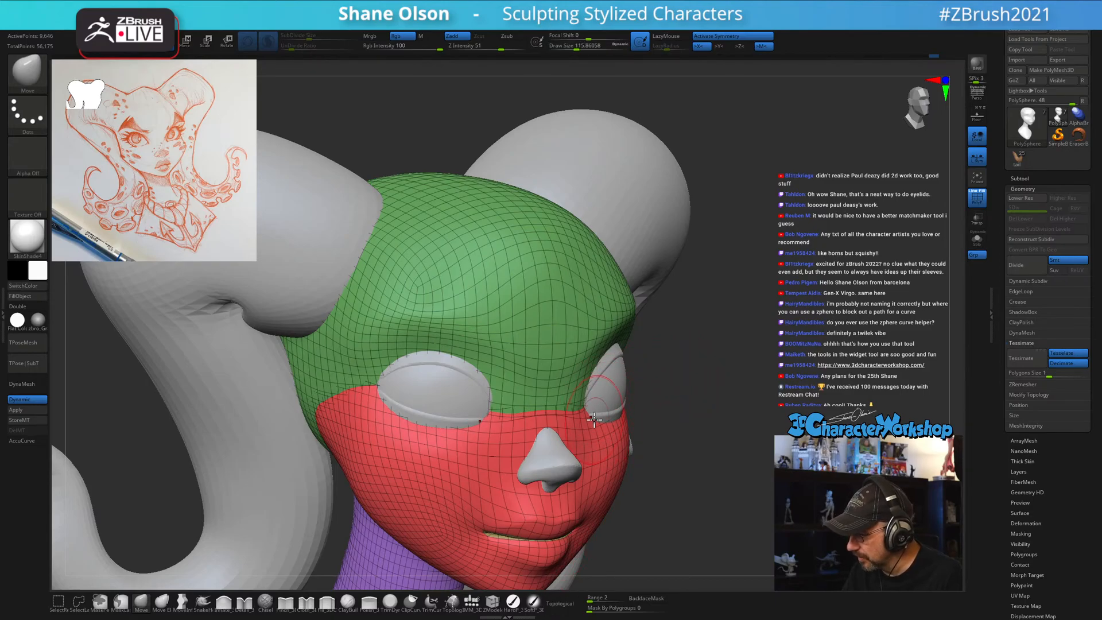
{"action": "key", "text": "s"}
{"action": "left_click_drag", "start_coordinate": [595, 405], "coordinate": [587, 409]}
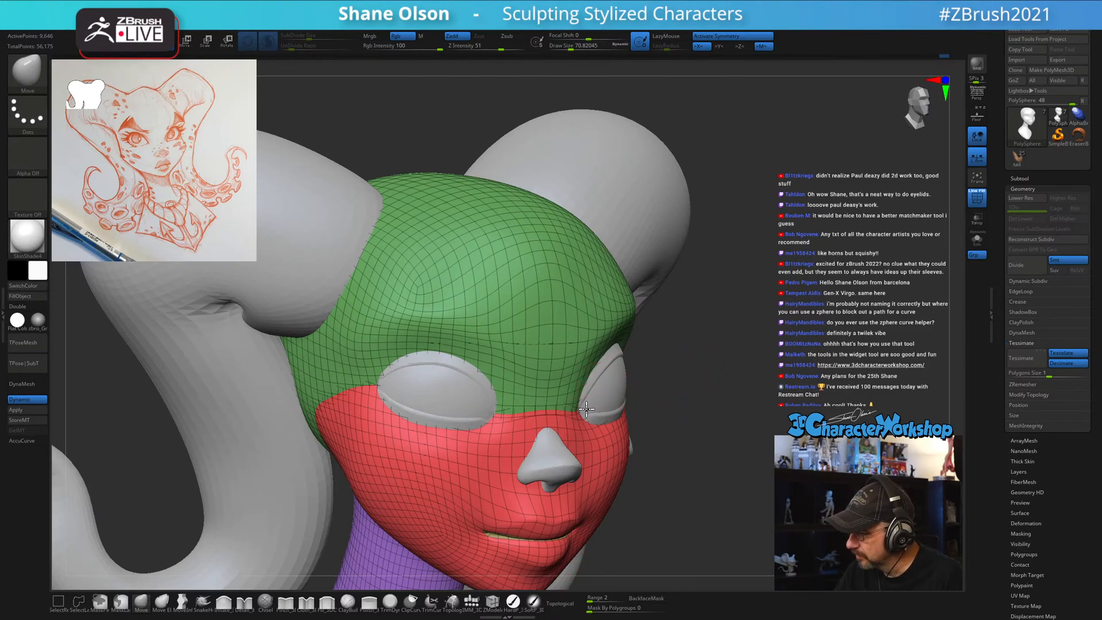
Adjust the face mesh around the eye sockets from the front at a draw size of about 128.
{"action": "right_click_drag", "start_coordinate": [609, 396], "coordinate": [589, 391]}
{"action": "right_click_drag", "start_coordinate": [619, 434], "coordinate": [604, 430]}
{"action": "key", "text": "s"}
{"action": "left_click_drag", "start_coordinate": [649, 429], "coordinate": [653, 428]}
{"action": "mouse_move", "coordinate": [616, 393]}
{"action": "right_mouse_down"}
{"action": "mouse_move", "coordinate": [576, 420]}
{"action": "mouse_move", "coordinate": [598, 395]}
{"action": "right_mouse_up"}
{"action": "mouse_move", "coordinate": [566, 396]}
{"action": "left_mouse_down", "text": "shift"}
{"action": "mouse_move", "coordinate": [563, 438]}
{"action": "mouse_move", "coordinate": [562, 402]}
{"action": "left_mouse_up", "text": "shift"}
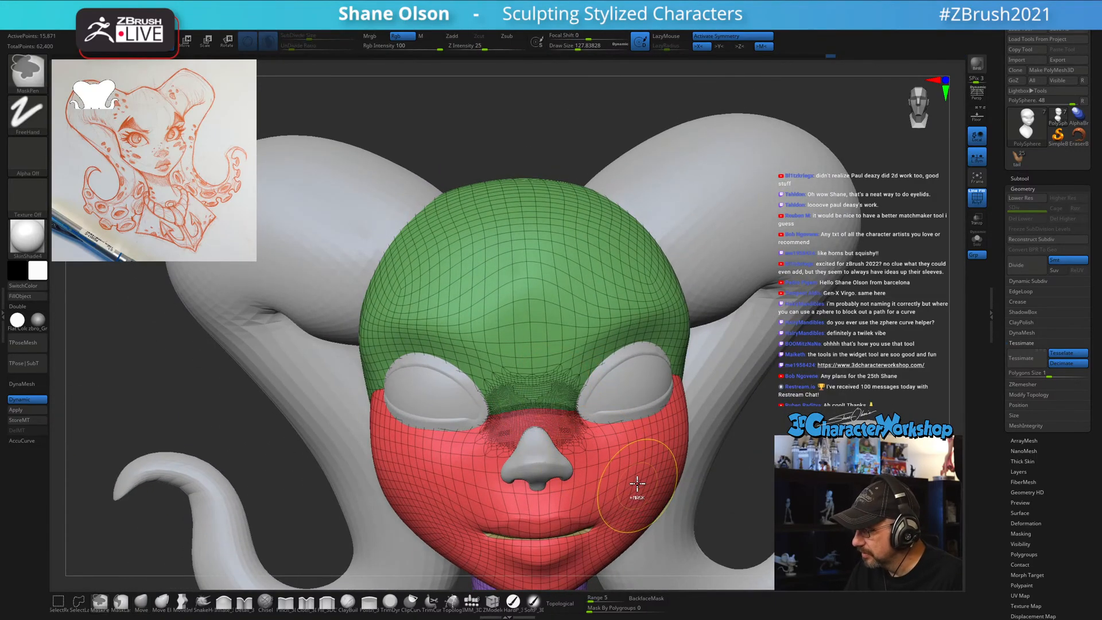
Undo the local subdivision around the nose bridge, hide the wireframe, and review the bust from several angles.
{"action": "key", "text": "ctrl+z"}
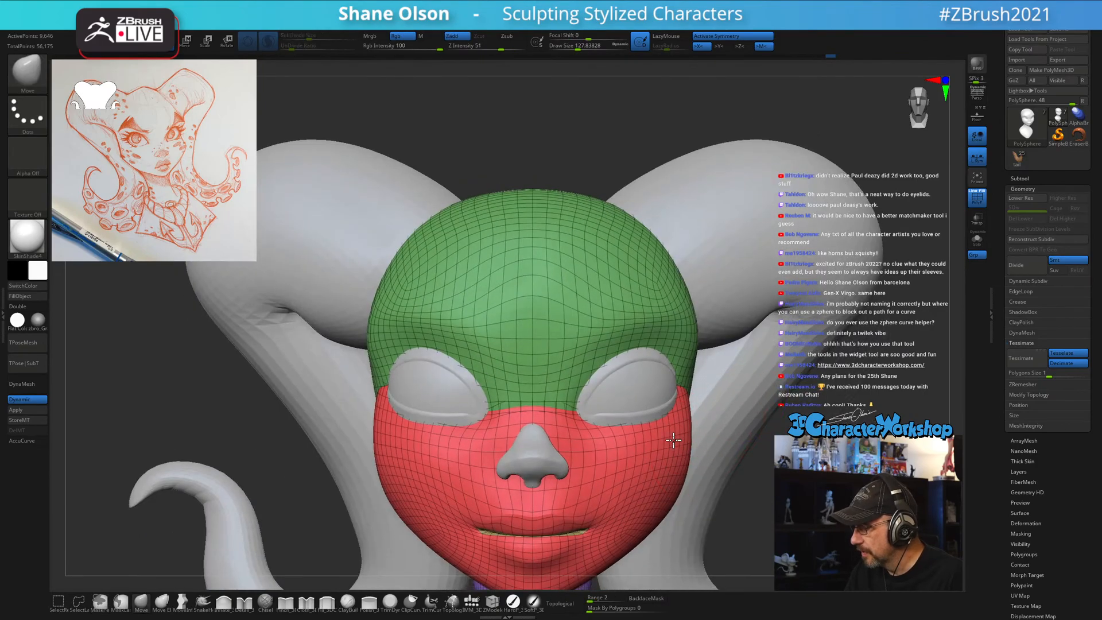
{"action": "right_click_drag", "start_coordinate": [674, 440], "coordinate": [648, 476], "text": "ctrl"}
{"action": "key", "text": "shift+f"}
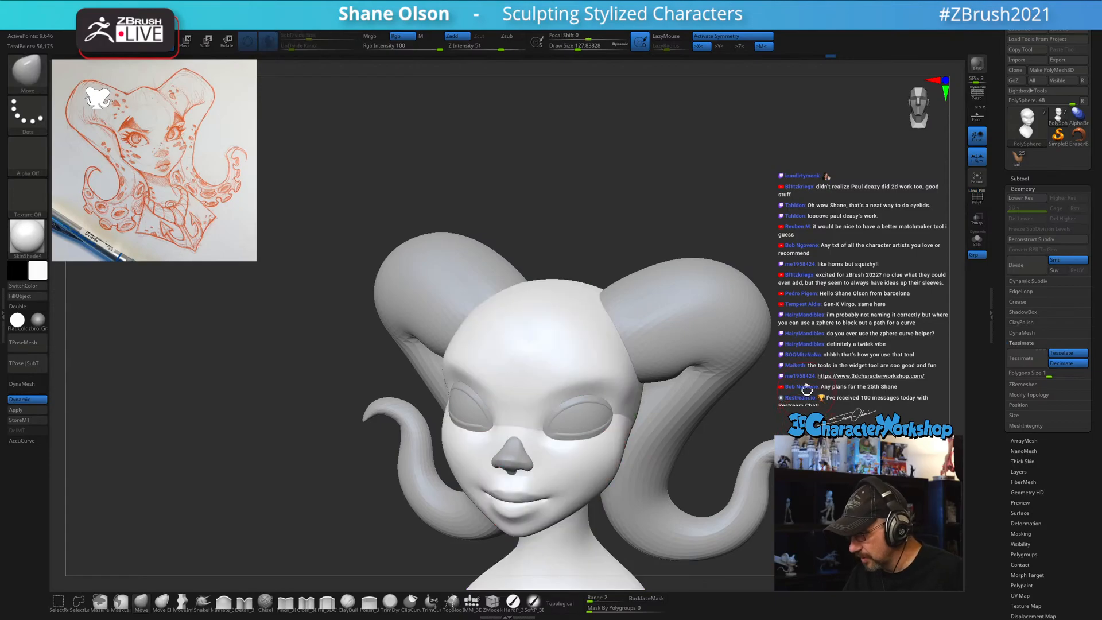
{"action": "right_click_drag", "start_coordinate": [807, 381], "coordinate": [730, 404], "text": "ctrl"}
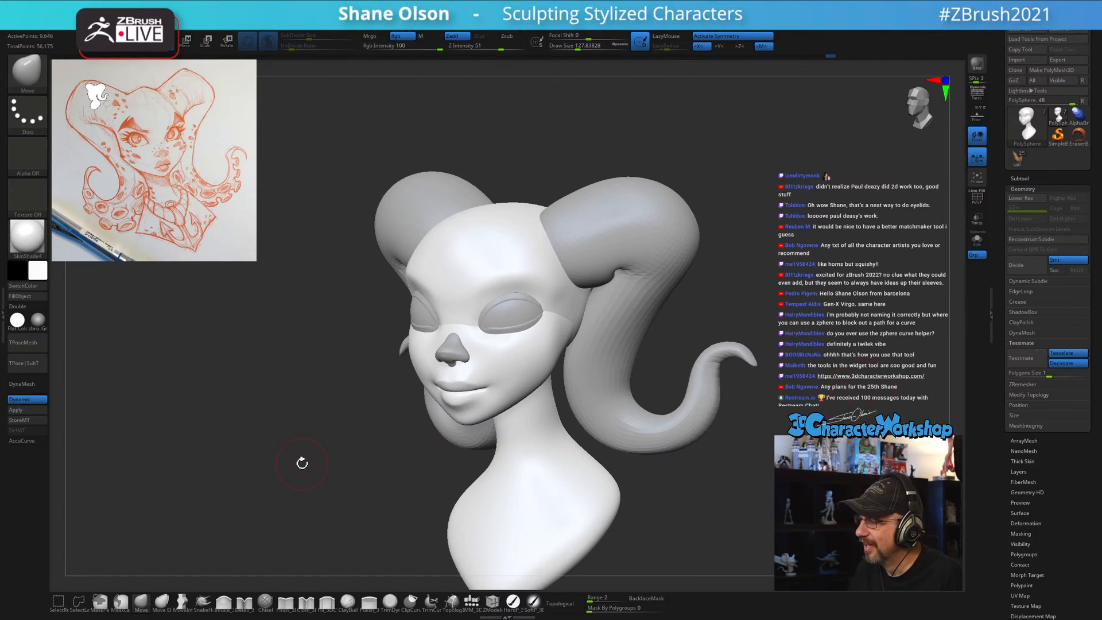
{"action": "right_click_drag", "start_coordinate": [302, 462], "coordinate": [304, 466]}
{"action": "mouse_move", "coordinate": [810, 251]}
{"action": "right_mouse_down"}
{"action": "mouse_move", "coordinate": [787, 251]}
{"action": "mouse_move", "coordinate": [782, 280]}
{"action": "mouse_move", "coordinate": [797, 268]}
{"action": "mouse_move", "coordinate": [764, 287]}
{"action": "right_mouse_up"}
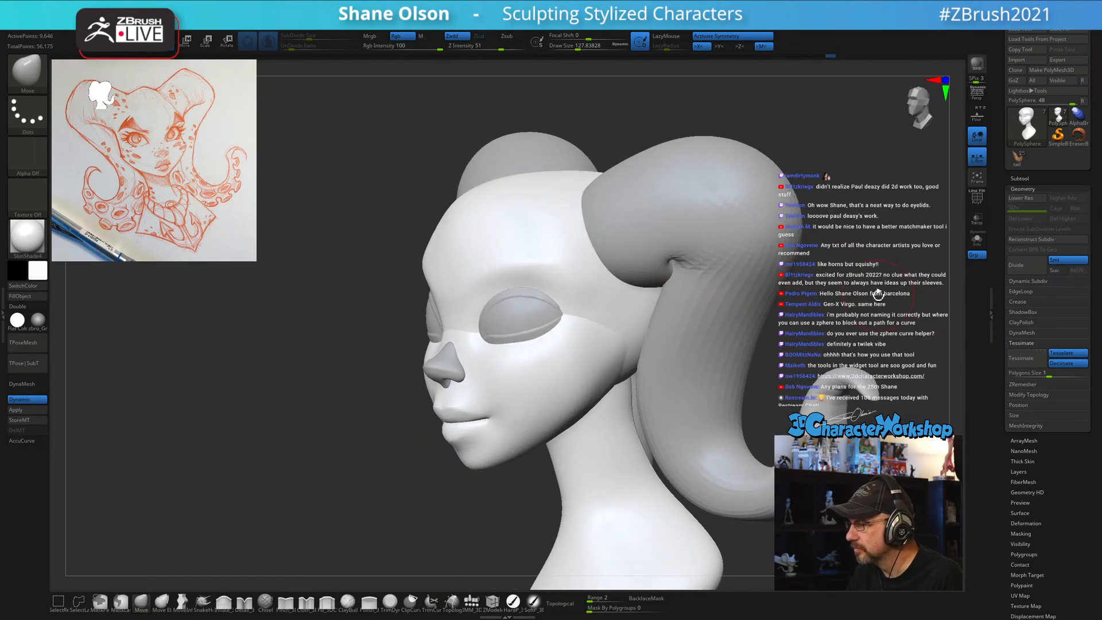
{"action": "right_click_drag", "start_coordinate": [878, 295], "coordinate": [751, 352]}
Enlarge the Move brush to a draw size of about 207 and reshape the temple beside the outer eye corner.
{"action": "key", "text": "s"}
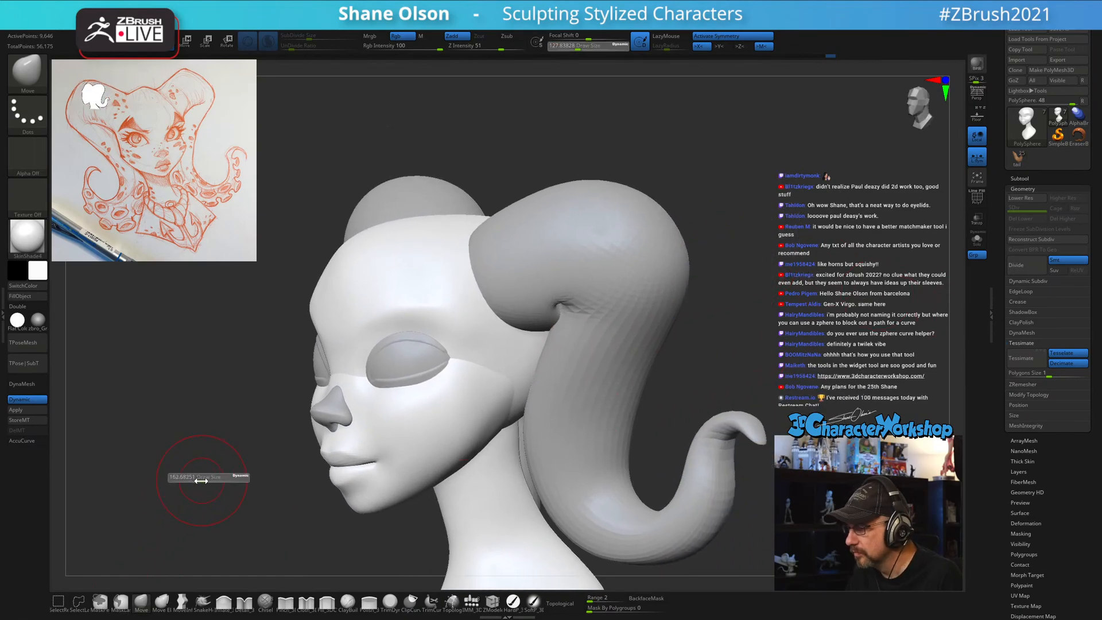
{"action": "left_click_drag", "start_coordinate": [201, 481], "coordinate": [203, 480]}
{"action": "left_click_drag", "start_coordinate": [215, 480], "coordinate": [194, 480]}
{"action": "left_click_drag", "start_coordinate": [450, 360], "coordinate": [469, 359]}
{"action": "key", "text": "s"}
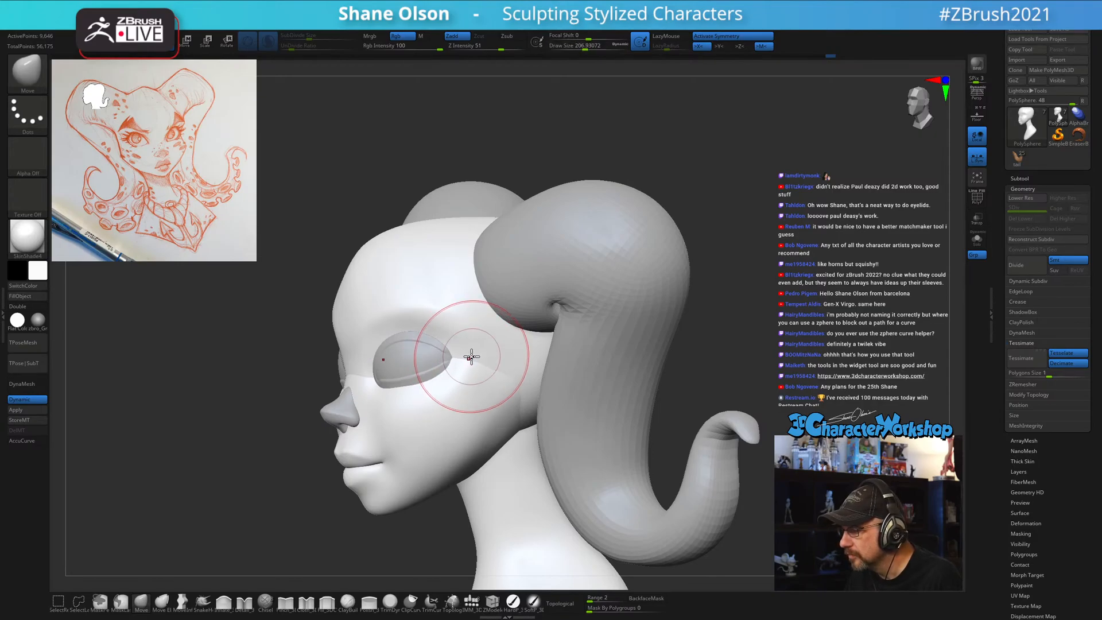
{"action": "mouse_move", "coordinate": [178, 465]}
{"action": "left_mouse_down"}
{"action": "mouse_move", "coordinate": [190, 463]}
{"action": "mouse_move", "coordinate": [156, 467]}
{"action": "mouse_move", "coordinate": [176, 471]}
{"action": "left_mouse_up"}
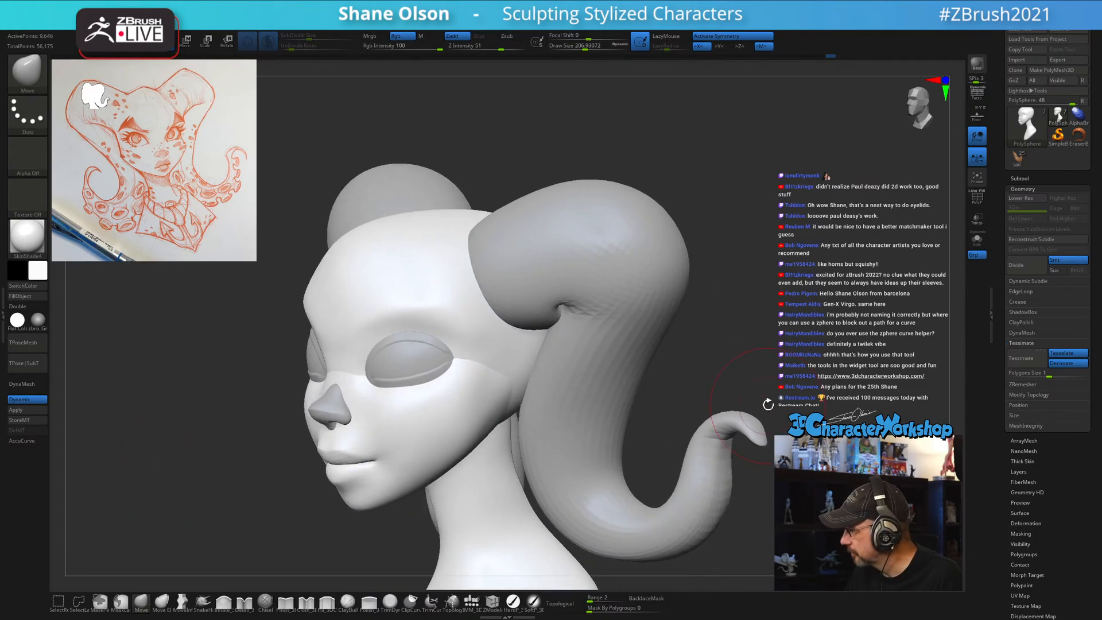
Switch to a sculpting brush at intensity 15 and define the cheekbones at a draw size of about 154.
{"action": "left_click", "coordinate": [286, 603]}
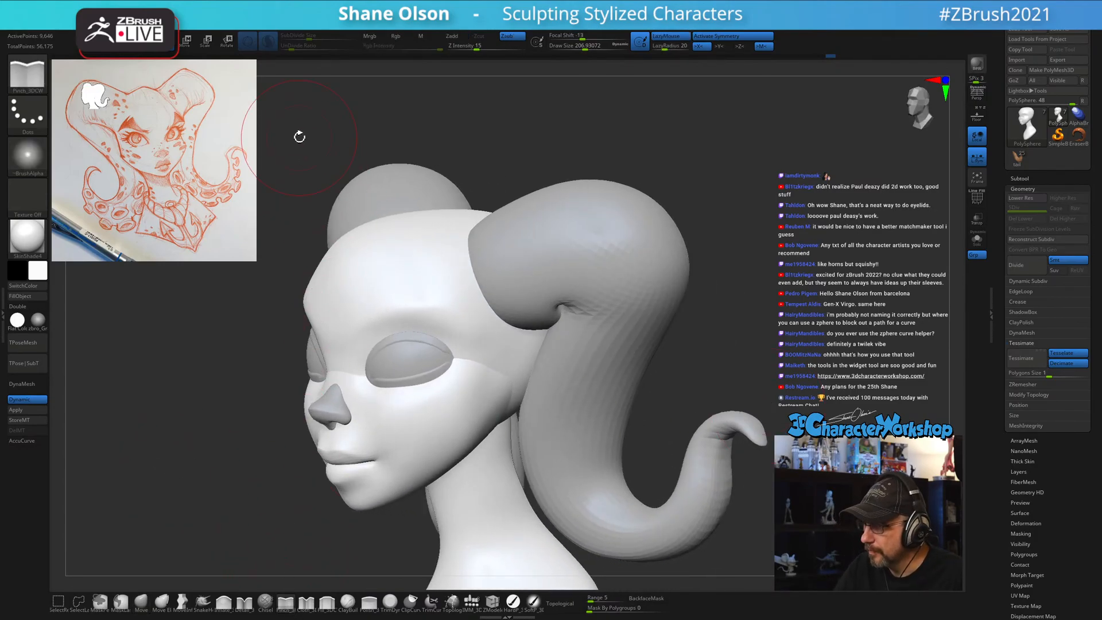
{"action": "right_click_drag", "start_coordinate": [520, 379], "coordinate": [477, 406], "text": "alt"}
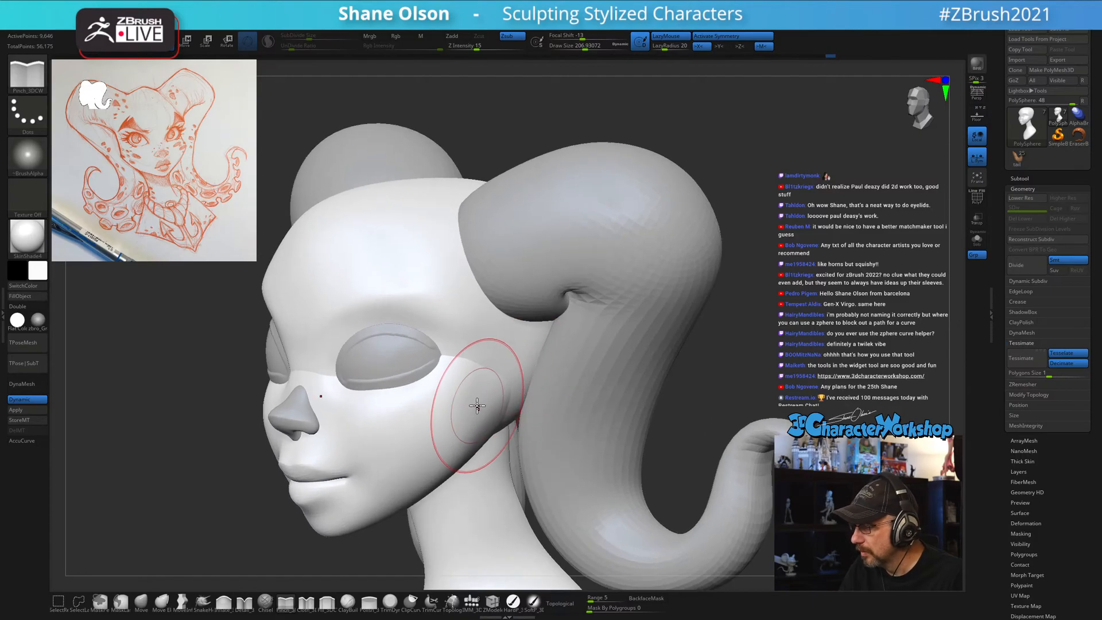
{"action": "key", "text": "s"}
{"action": "left_click_drag", "start_coordinate": [477, 406], "coordinate": [472, 405]}
{"action": "right_click_drag", "start_coordinate": [492, 381], "coordinate": [471, 395]}
{"action": "mouse_move", "coordinate": [472, 395]}
{"action": "left_mouse_down"}
{"action": "mouse_move", "coordinate": [362, 423]}
{"action": "mouse_move", "coordinate": [466, 385]}
{"action": "left_mouse_up"}
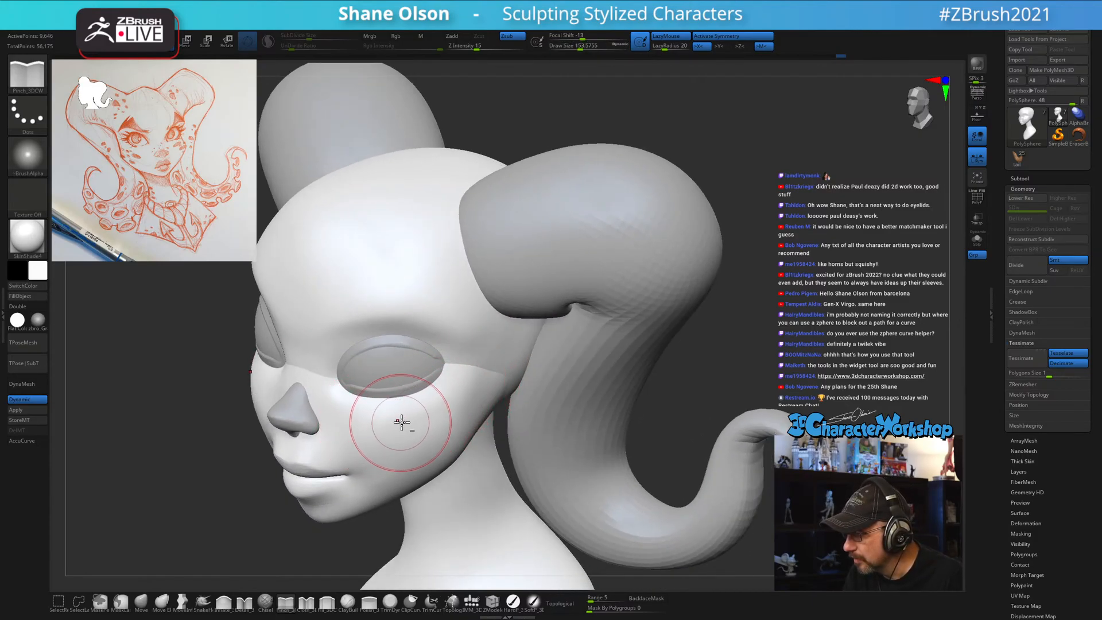
Smooth the outer cheekbones and refine the area beneath the eyes with strokes toward the nose.
{"action": "mouse_move", "coordinate": [484, 377]}
{"action": "right_mouse_down"}
{"action": "mouse_move", "coordinate": [539, 402]}
{"action": "mouse_move", "coordinate": [492, 413]}
{"action": "right_mouse_up"}
{"action": "key", "text": "shift"}
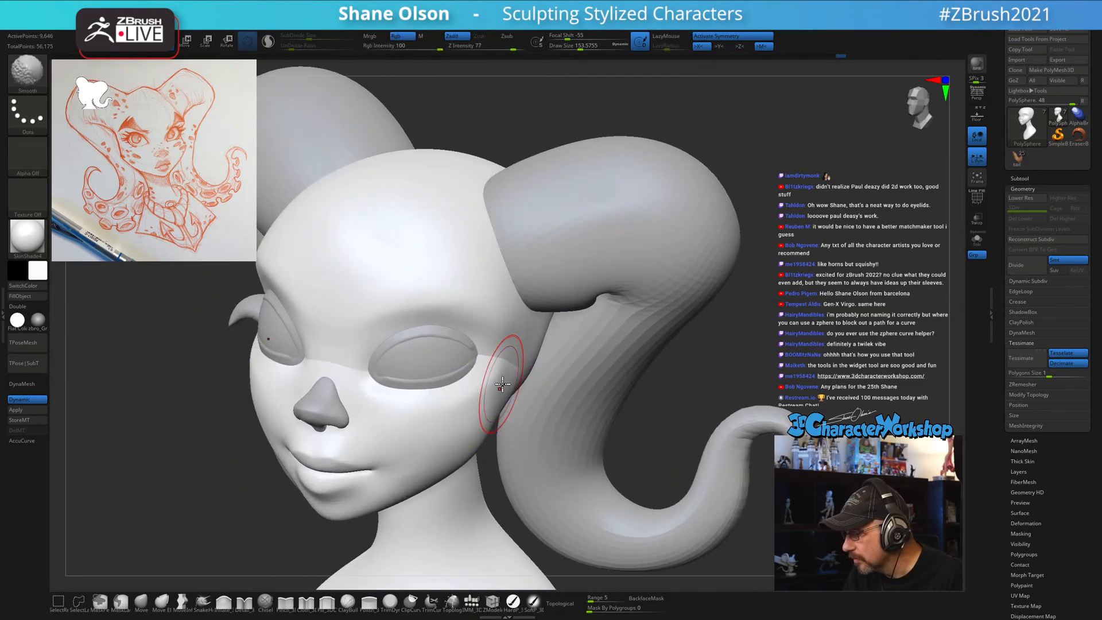
{"action": "left_click_drag", "start_coordinate": [503, 384], "coordinate": [498, 372], "text": "shift"}
{"action": "left_click_drag", "start_coordinate": [441, 412], "coordinate": [409, 405]}
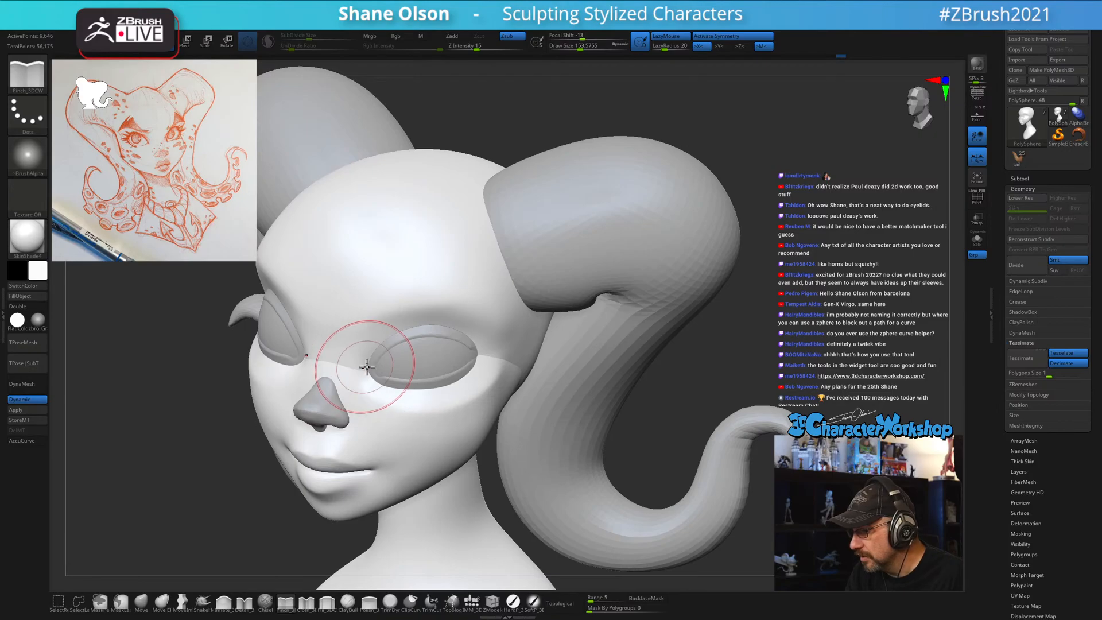
{"action": "right_click_drag", "start_coordinate": [495, 397], "coordinate": [474, 395]}
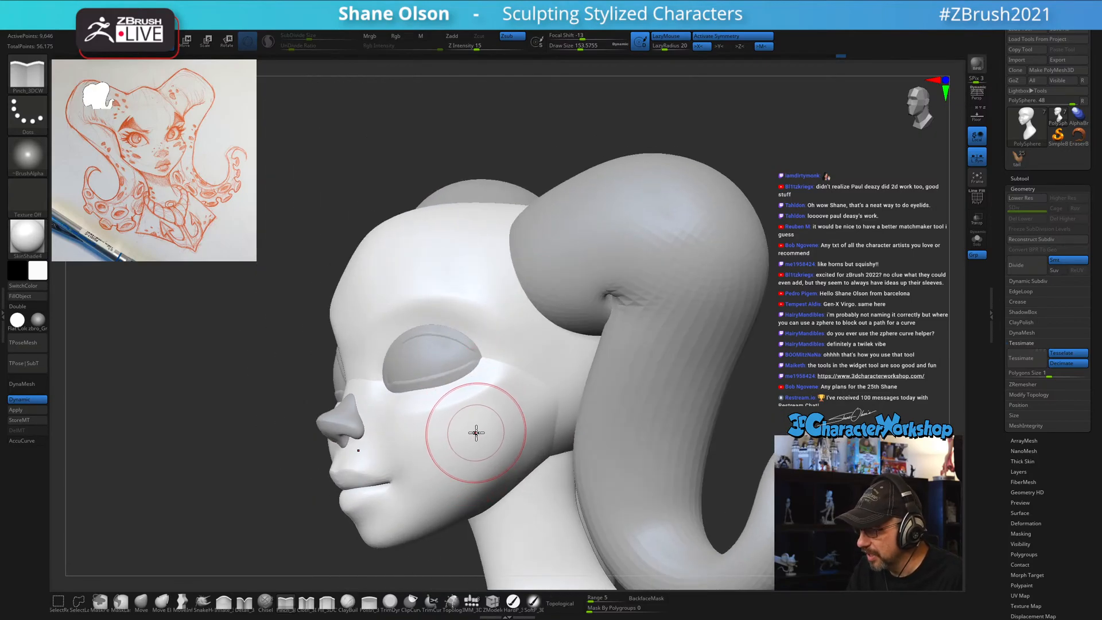
{"action": "right_click_drag", "start_coordinate": [476, 433], "coordinate": [499, 438]}
{"action": "left_click_drag", "start_coordinate": [457, 412], "coordinate": [447, 412], "text": "shift"}
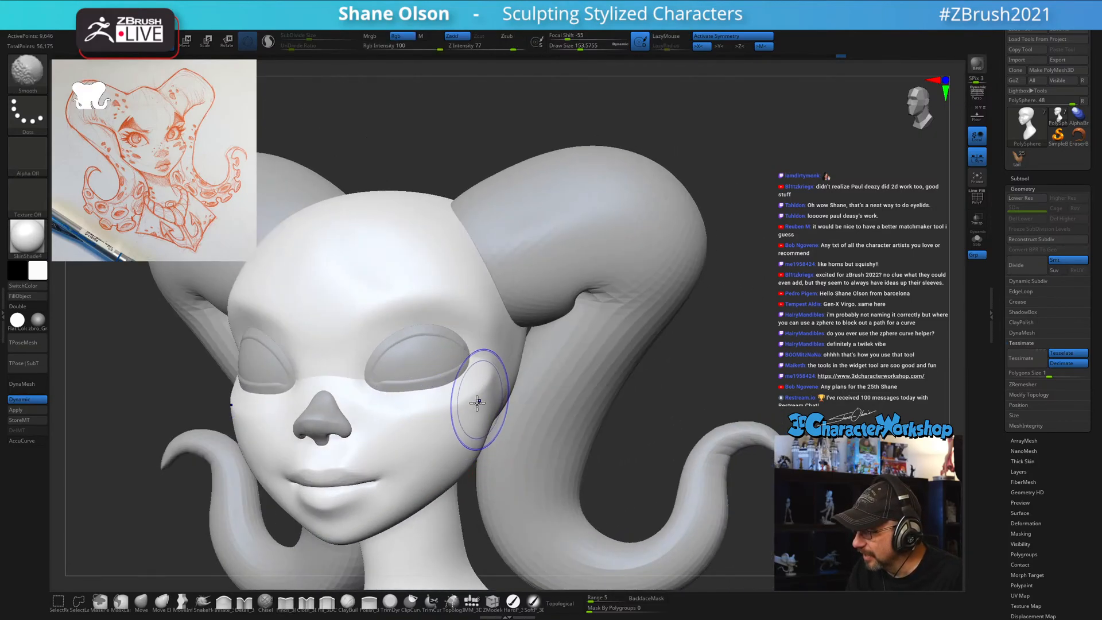
Smooth the sides of the cheeks and the jawline at a draw size of about 167.
{"action": "mouse_move", "coordinate": [502, 406]}
{"action": "right_mouse_down"}
{"action": "mouse_move", "coordinate": [503, 432]}
{"action": "mouse_move", "coordinate": [499, 418]}
{"action": "right_mouse_up"}
{"action": "key", "text": "shift"}
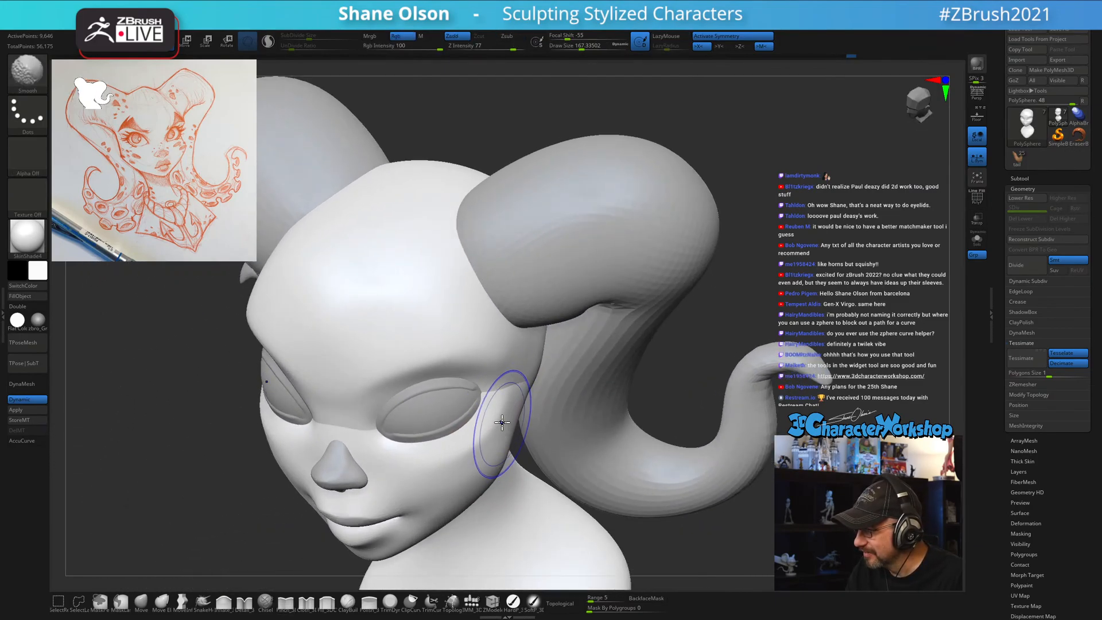
{"action": "left_click_drag", "start_coordinate": [468, 442], "coordinate": [474, 452], "text": "shift"}
{"action": "left_click_drag", "start_coordinate": [682, 367], "coordinate": [702, 435]}
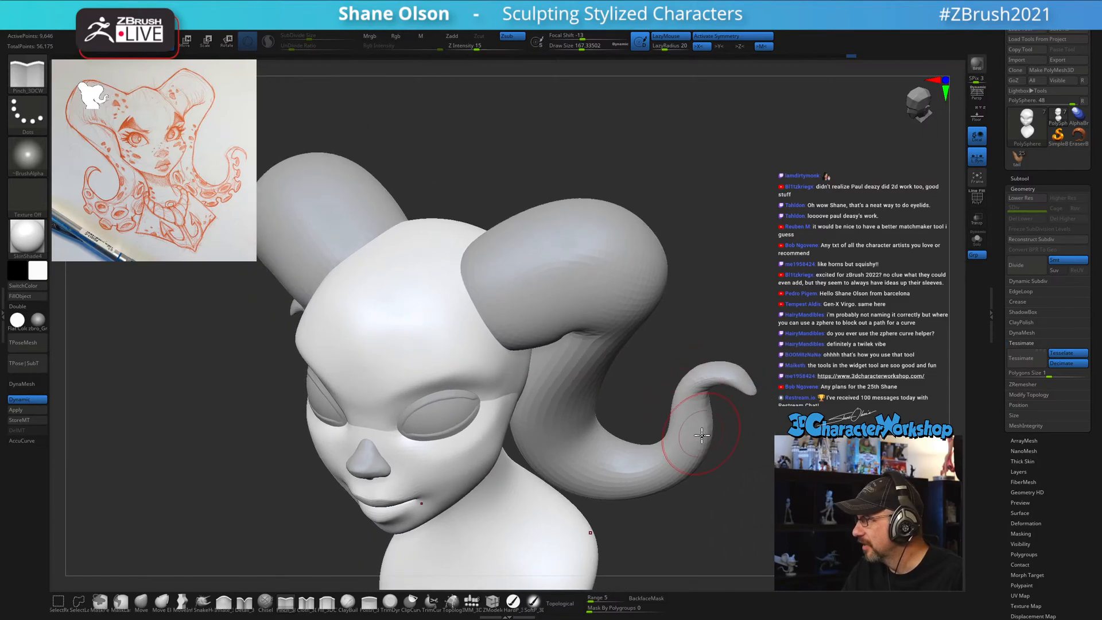
{"action": "left_click_drag", "start_coordinate": [715, 481], "coordinate": [724, 448]}
{"action": "left_click_drag", "start_coordinate": [493, 481], "coordinate": [480, 491], "text": "shift"}
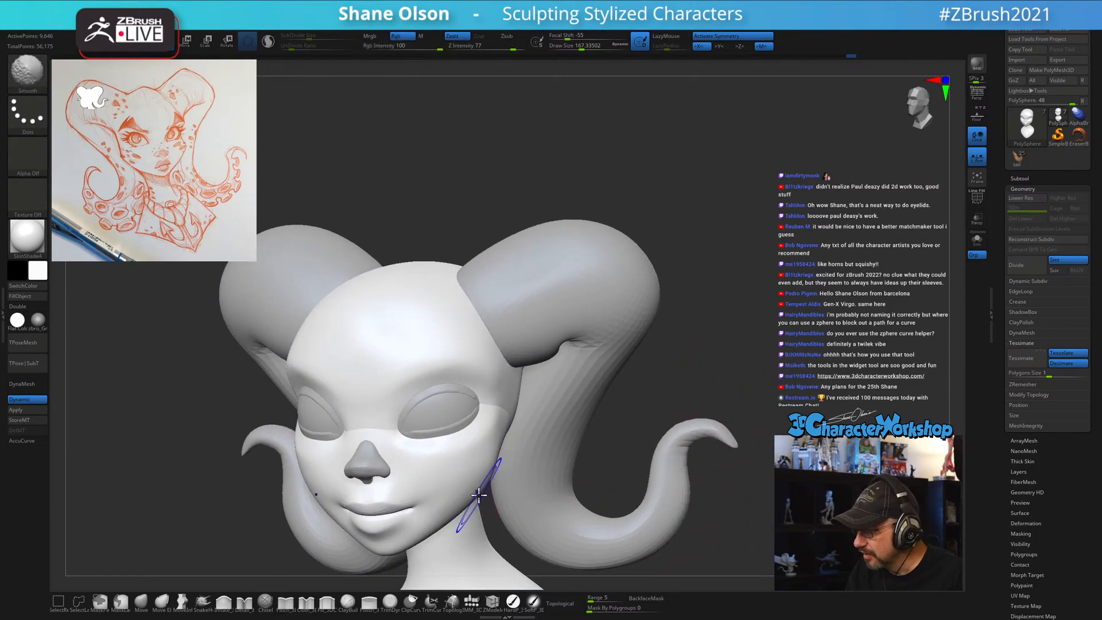
Shape the brow area above the eyes from the front at a draw size of about 145.
{"action": "mouse_move", "coordinate": [734, 489]}
{"action": "left_mouse_down"}
{"action": "mouse_move", "coordinate": [766, 475]}
{"action": "mouse_move", "coordinate": [681, 465]}
{"action": "left_mouse_up"}
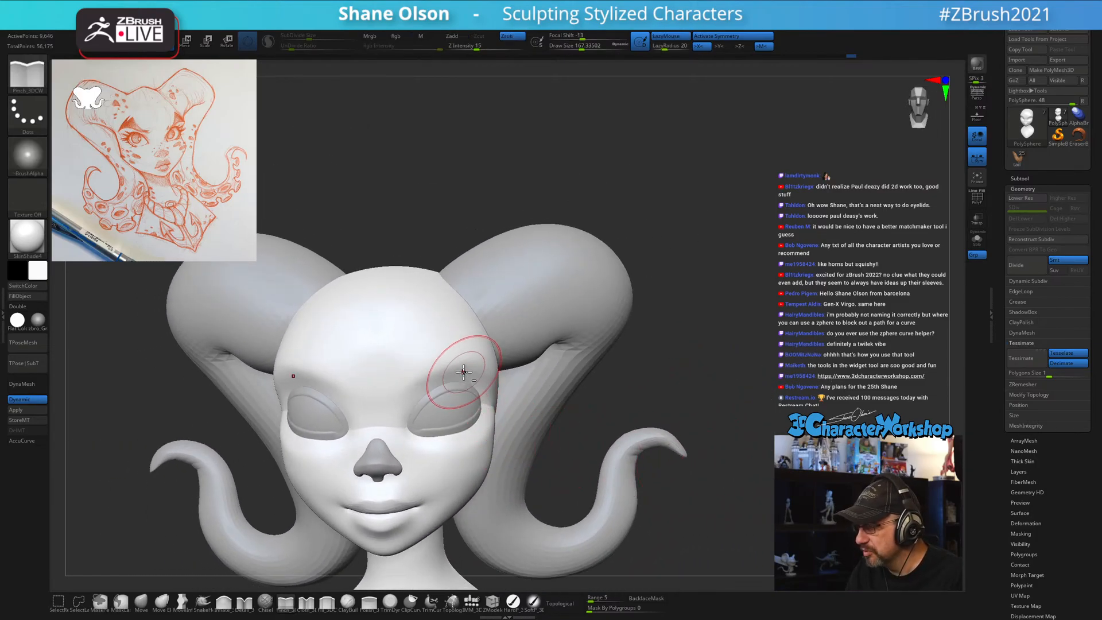
{"action": "right_click_drag", "start_coordinate": [464, 372], "coordinate": [516, 401], "text": "alt"}
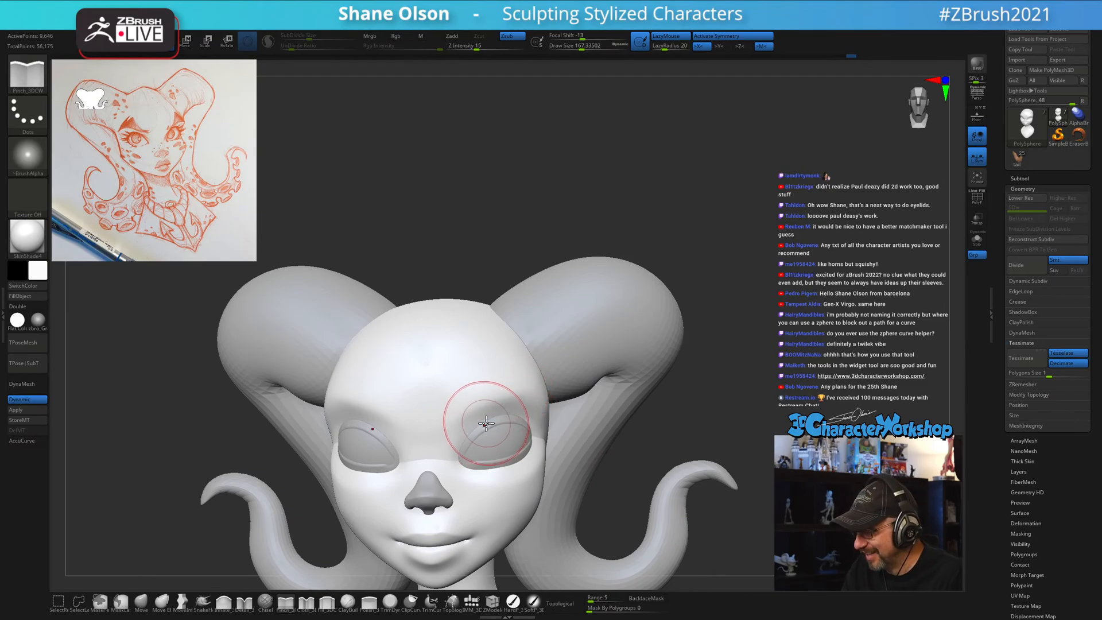
{"action": "key", "text": "s"}
{"action": "left_click_drag", "start_coordinate": [494, 415], "coordinate": [492, 415]}
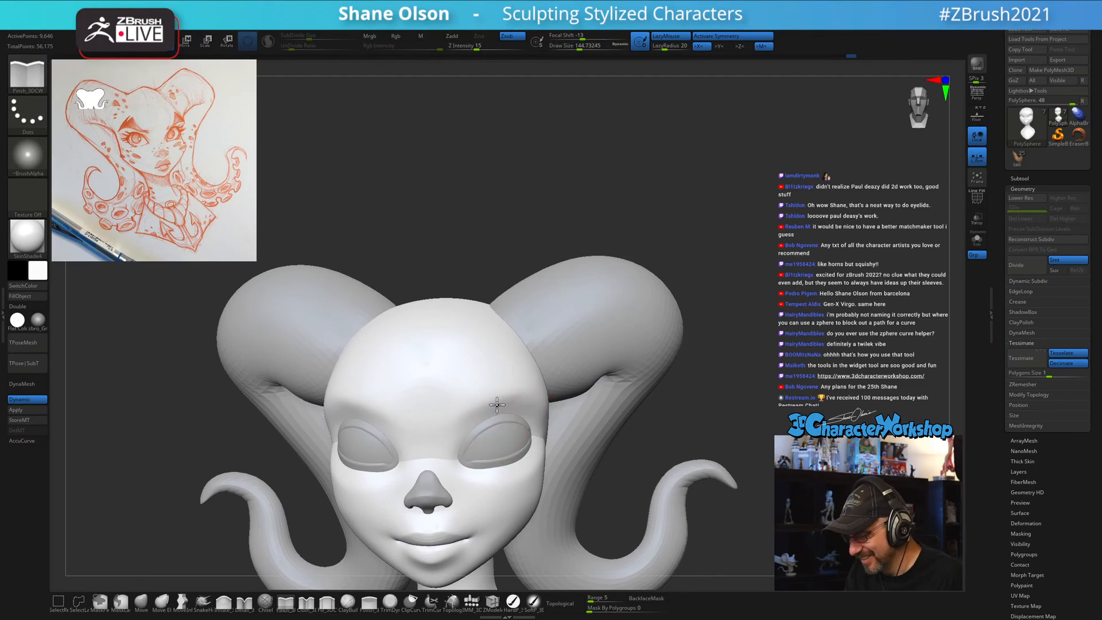
{"action": "right_click_drag", "start_coordinate": [498, 402], "coordinate": [495, 388], "text": "alt"}
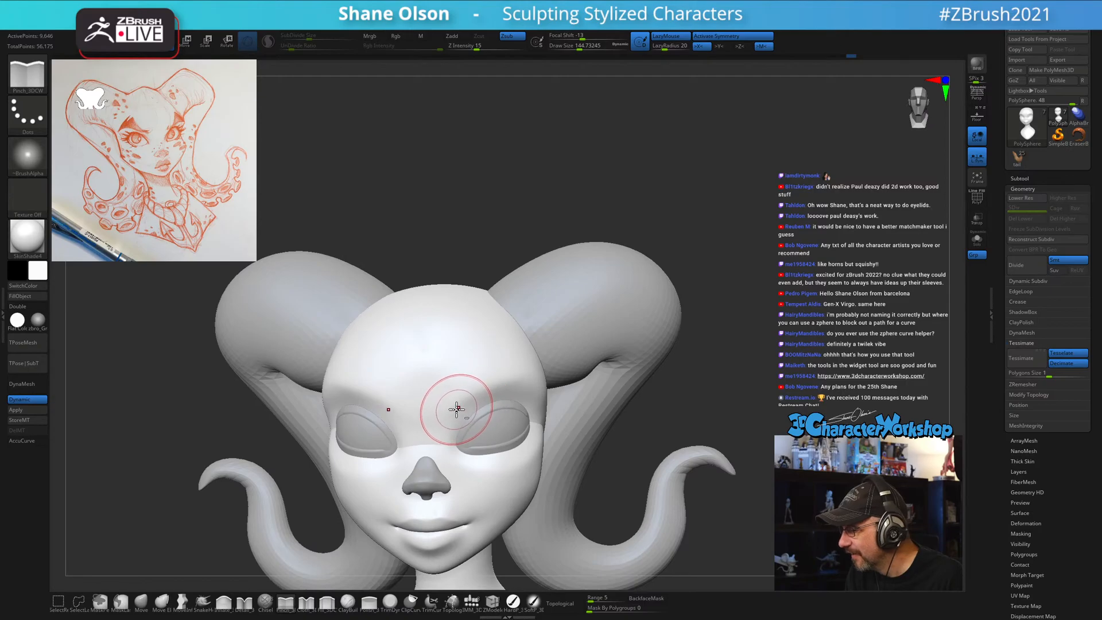
{"action": "mouse_move", "coordinate": [739, 420]}
{"action": "left_mouse_down"}
{"action": "mouse_move", "coordinate": [716, 421]}
{"action": "mouse_move", "coordinate": [740, 420]}
{"action": "mouse_move", "coordinate": [730, 403]}
{"action": "mouse_move", "coordinate": [688, 398]}
{"action": "left_mouse_up"}
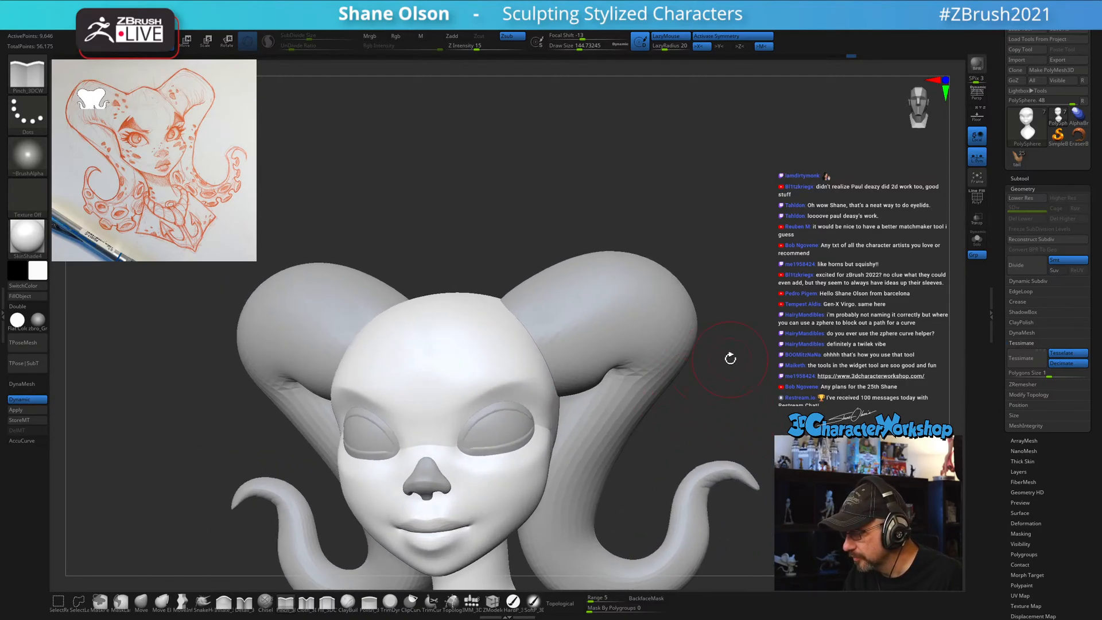
Refine the brows and the area between the inner eye corners and the nose bridge at a draw size of about 124.
{"action": "left_click_drag", "start_coordinate": [773, 365], "coordinate": [758, 360]}
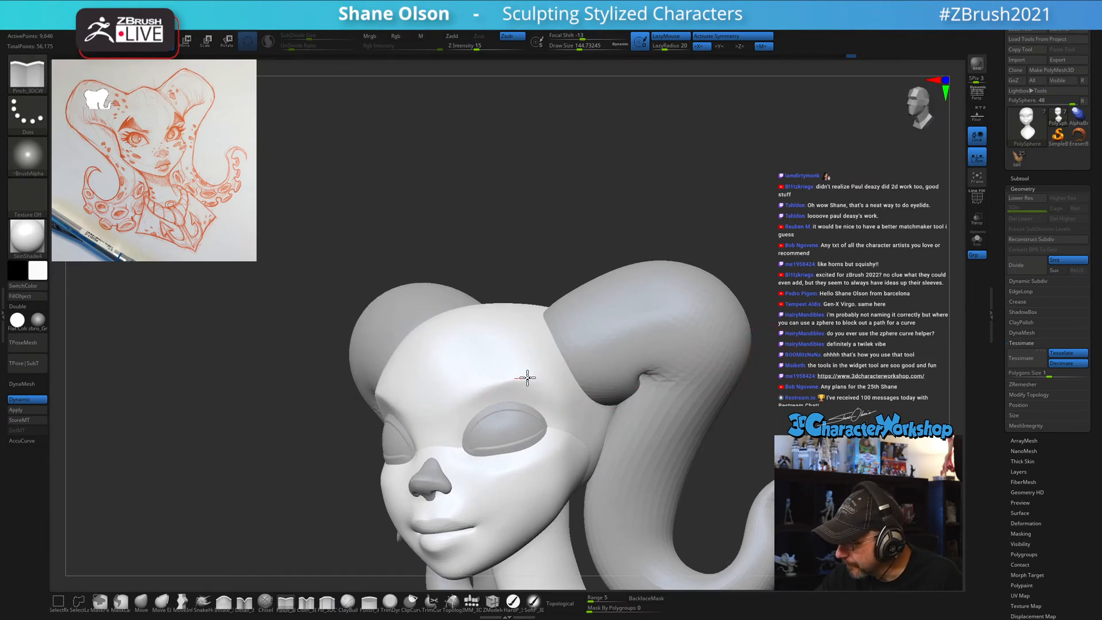
{"action": "mouse_move", "coordinate": [762, 422]}
{"action": "left_mouse_down"}
{"action": "mouse_move", "coordinate": [716, 386]}
{"action": "mouse_move", "coordinate": [758, 373]}
{"action": "mouse_move", "coordinate": [743, 367]}
{"action": "mouse_move", "coordinate": [733, 386]}
{"action": "left_mouse_up"}
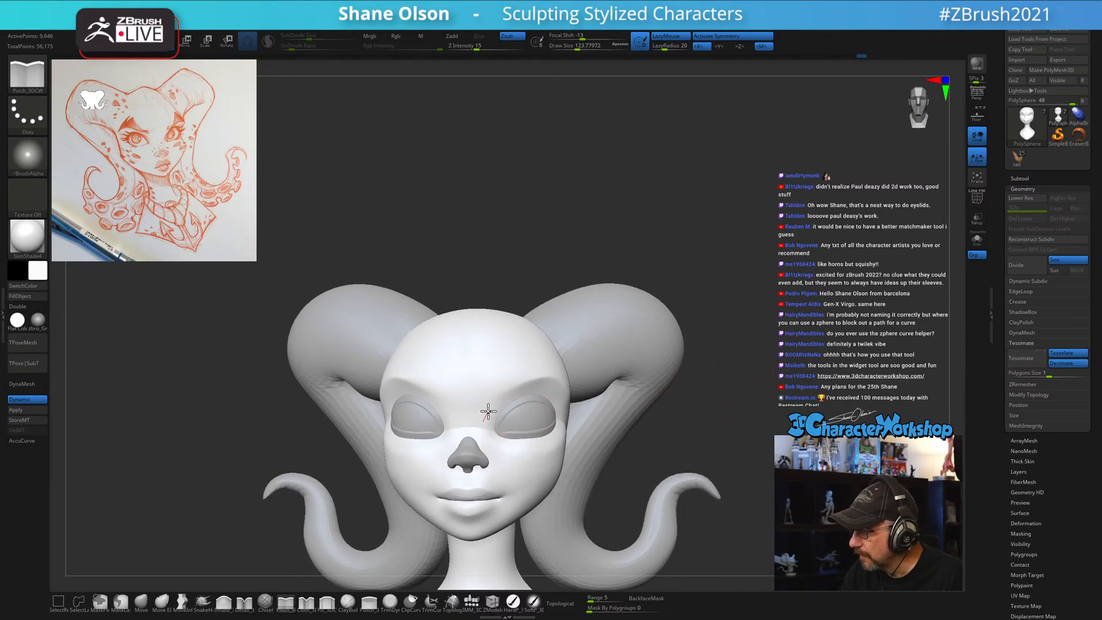
{"action": "mouse_move", "coordinate": [740, 425]}
{"action": "left_mouse_down"}
{"action": "mouse_move", "coordinate": [763, 428]}
{"action": "mouse_move", "coordinate": [719, 442]}
{"action": "mouse_move", "coordinate": [708, 429]}
{"action": "mouse_move", "coordinate": [723, 436]}
{"action": "mouse_move", "coordinate": [707, 444]}
{"action": "left_mouse_up"}
{"action": "left_click_drag", "start_coordinate": [718, 407], "coordinate": [711, 438]}
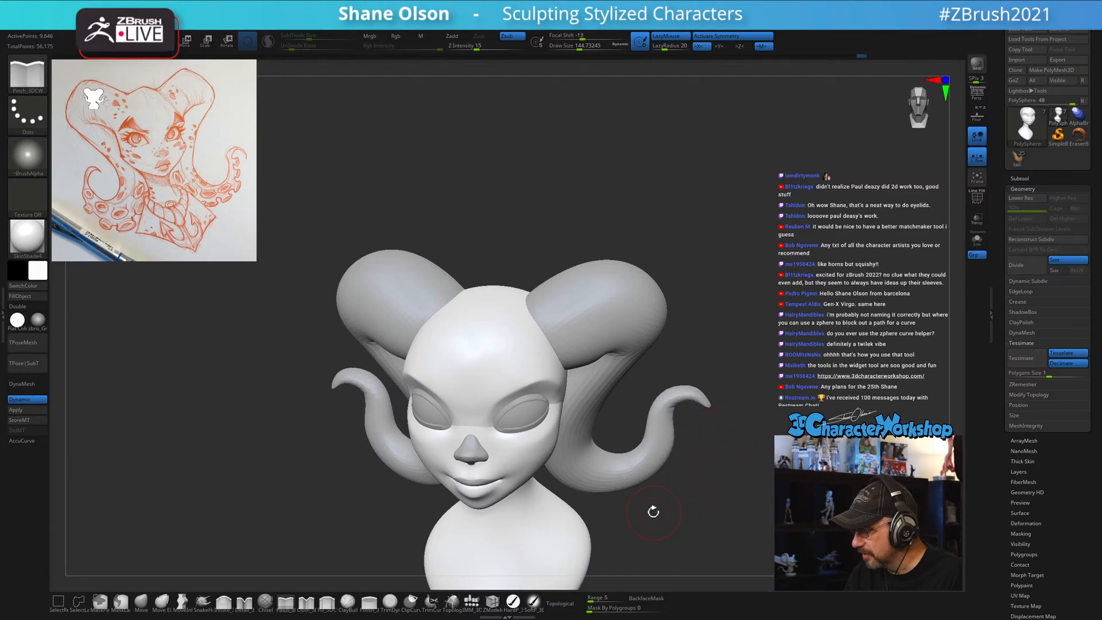
Smooth the temple beside the outer eye corner at a draw size of about 153.
{"action": "mouse_move", "coordinate": [654, 512]}
{"action": "left_mouse_down"}
{"action": "mouse_move", "coordinate": [733, 482]}
{"action": "mouse_move", "coordinate": [599, 454]}
{"action": "left_mouse_up"}
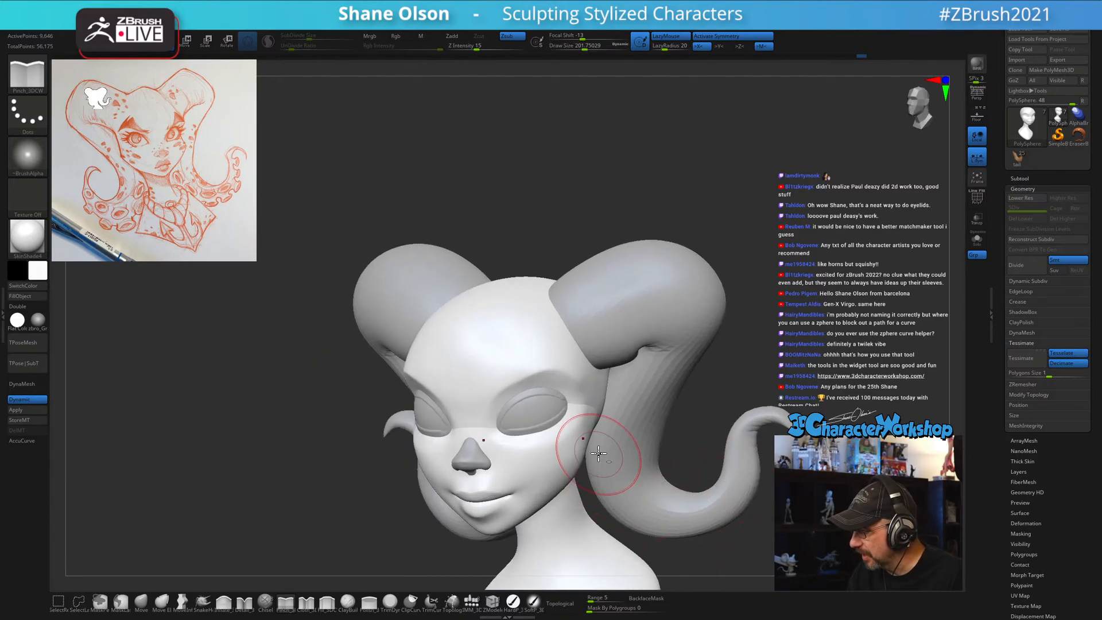
{"action": "right_click_drag", "start_coordinate": [599, 453], "coordinate": [605, 436], "text": "ctrl"}
{"action": "key", "text": "s"}
{"action": "left_click_drag", "start_coordinate": [606, 389], "coordinate": [601, 389]}
{"action": "key", "text": "shift"}
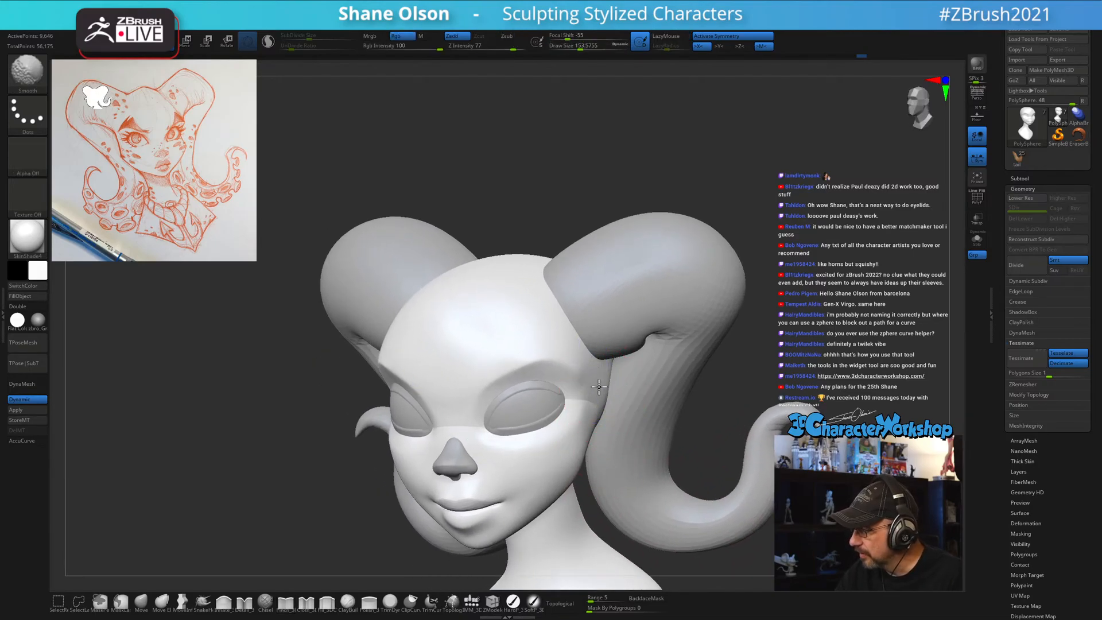
Refine the outer brow and side of the face at a draw size of about 128.
{"action": "mouse_move", "coordinate": [595, 372]}
{"action": "right_mouse_down"}
{"action": "mouse_move", "coordinate": [583, 356]}
{"action": "mouse_move", "coordinate": [625, 362]}
{"action": "mouse_move", "coordinate": [624, 395]}
{"action": "right_mouse_up"}
{"action": "key", "text": "s"}
{"action": "left_click_drag", "start_coordinate": [594, 363], "coordinate": [590, 363]}
{"action": "mouse_move", "coordinate": [610, 369]}
{"action": "right_mouse_down"}
{"action": "mouse_move", "coordinate": [584, 372]}
{"action": "mouse_move", "coordinate": [654, 362]}
{"action": "mouse_move", "coordinate": [739, 411]}
{"action": "mouse_move", "coordinate": [738, 374]}
{"action": "mouse_move", "coordinate": [727, 386]}
{"action": "right_mouse_up"}
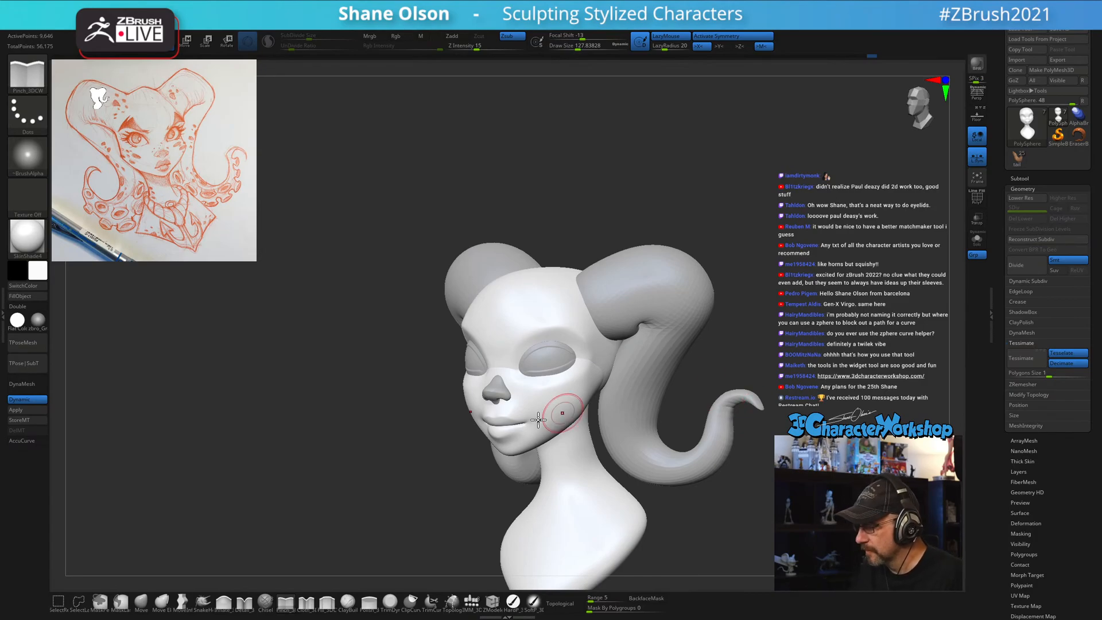
{"action": "mouse_move", "coordinate": [538, 419]}
{"action": "right_mouse_down"}
{"action": "mouse_move", "coordinate": [362, 445]}
{"action": "mouse_move", "coordinate": [312, 418]}
{"action": "mouse_move", "coordinate": [330, 420]}
{"action": "right_mouse_up"}
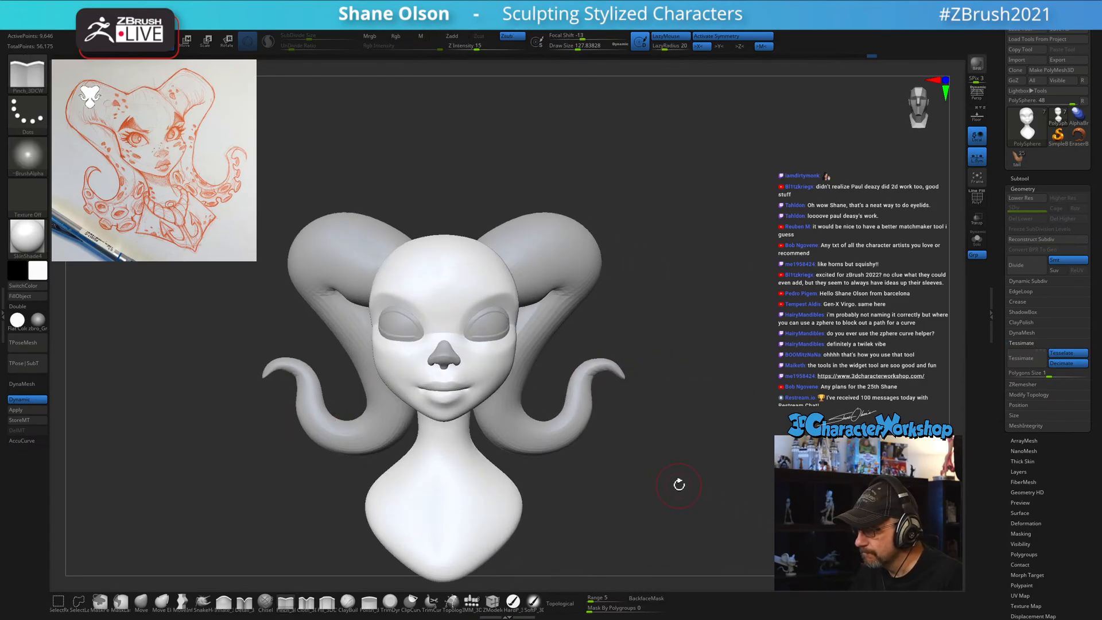
Make the head tentacles active and adjust the crease of their upper bend, using the Move brush and smoothing.
{"action": "right_click_drag", "start_coordinate": [679, 485], "coordinate": [692, 451], "text": "ctrl"}
{"action": "key", "text": "s"}
{"action": "left_click_drag", "start_coordinate": [691, 347], "coordinate": [706, 312]}
{"action": "key", "text": "s"}
{"action": "mouse_move", "coordinate": [706, 313]}
{"action": "right_mouse_down"}
{"action": "mouse_move", "coordinate": [743, 286]}
{"action": "mouse_move", "coordinate": [712, 287]}
{"action": "mouse_move", "coordinate": [689, 304]}
{"action": "right_mouse_up"}
{"action": "left_click", "coordinate": [572, 270], "text": "alt"}
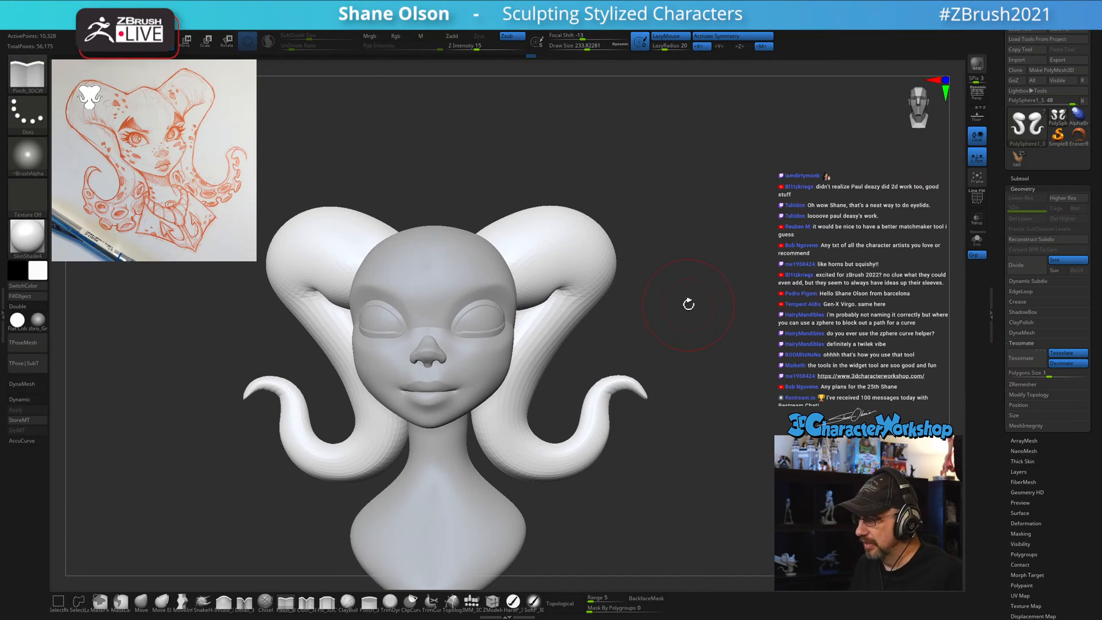
{"action": "mouse_move", "coordinate": [689, 304]}
{"action": "right_mouse_down"}
{"action": "mouse_move", "coordinate": [677, 310]}
{"action": "mouse_move", "coordinate": [699, 312]}
{"action": "right_mouse_up"}
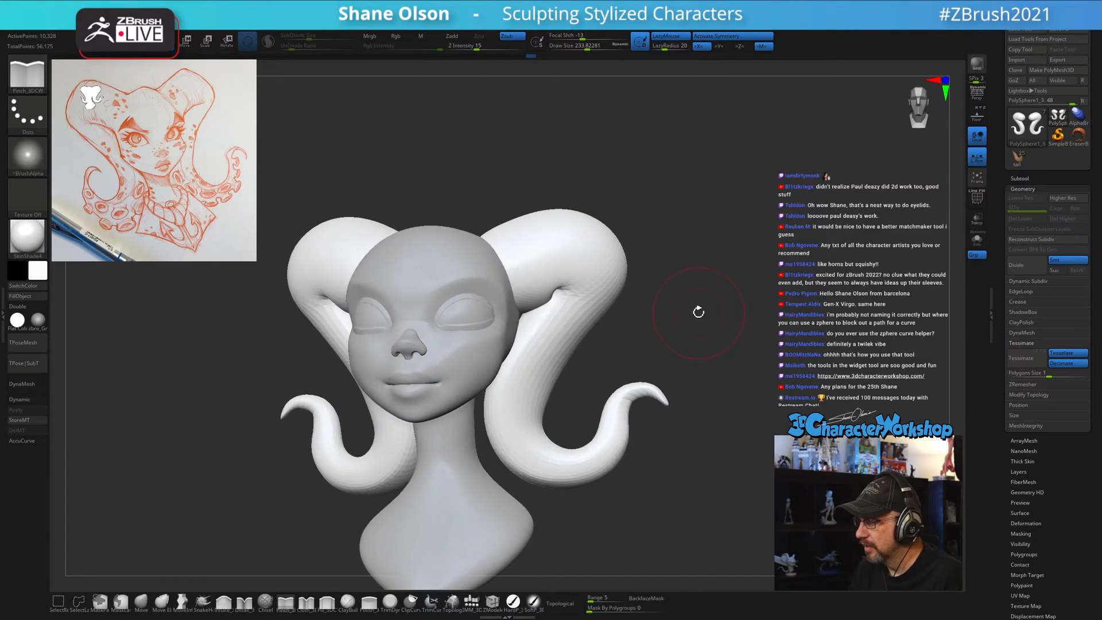
{"action": "right_click_drag", "start_coordinate": [758, 340], "coordinate": [643, 328]}
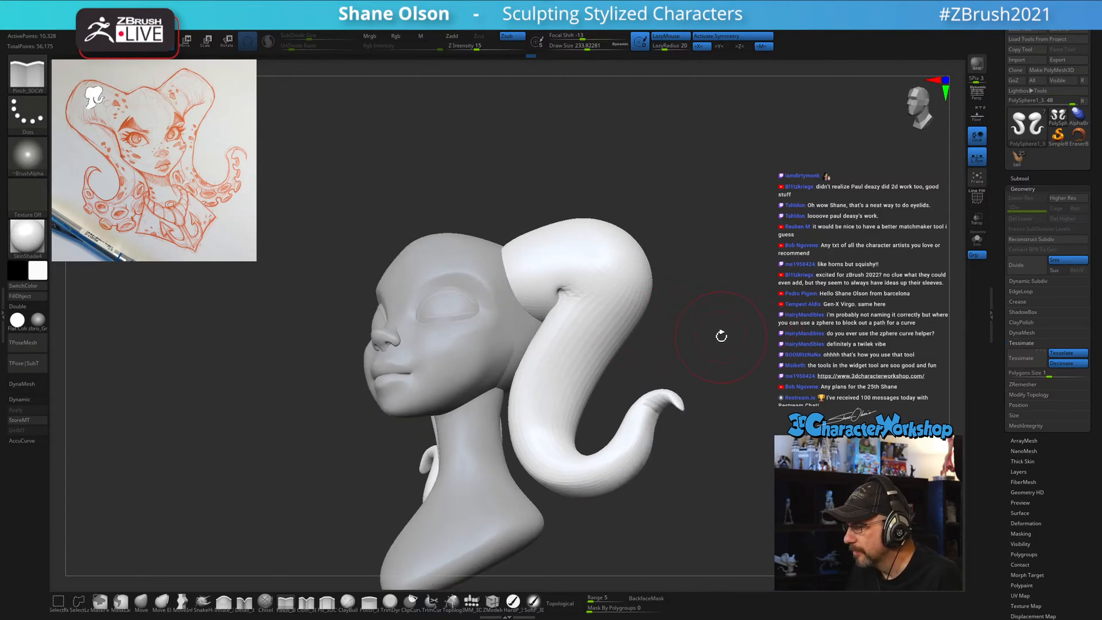
{"action": "left_click", "coordinate": [141, 604]}
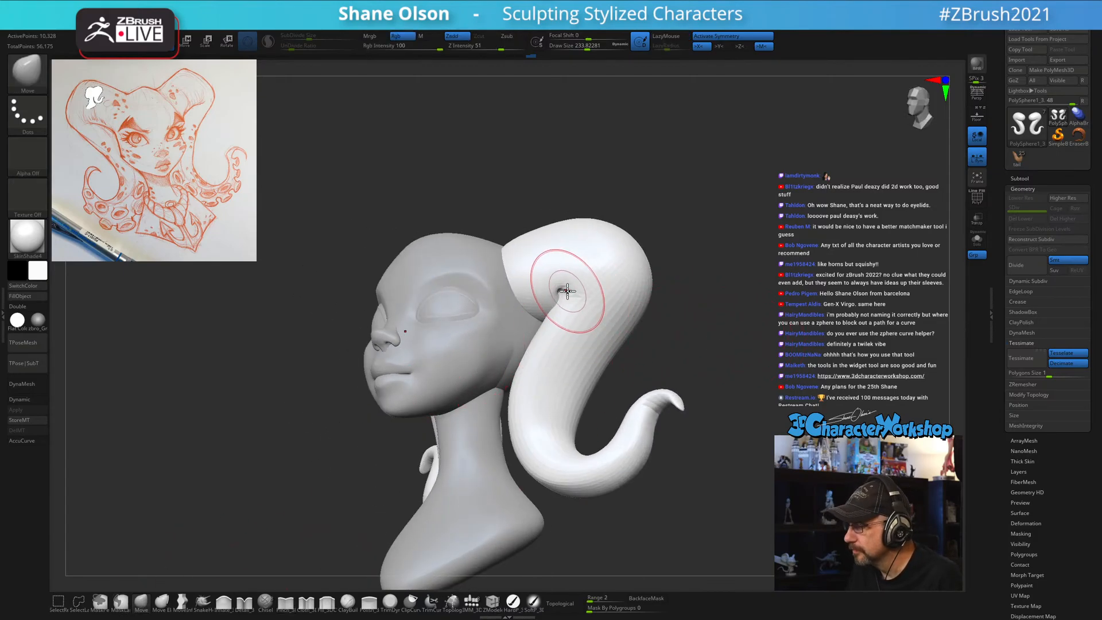
{"action": "left_click_drag", "start_coordinate": [566, 270], "coordinate": [564, 290], "text": "shift"}
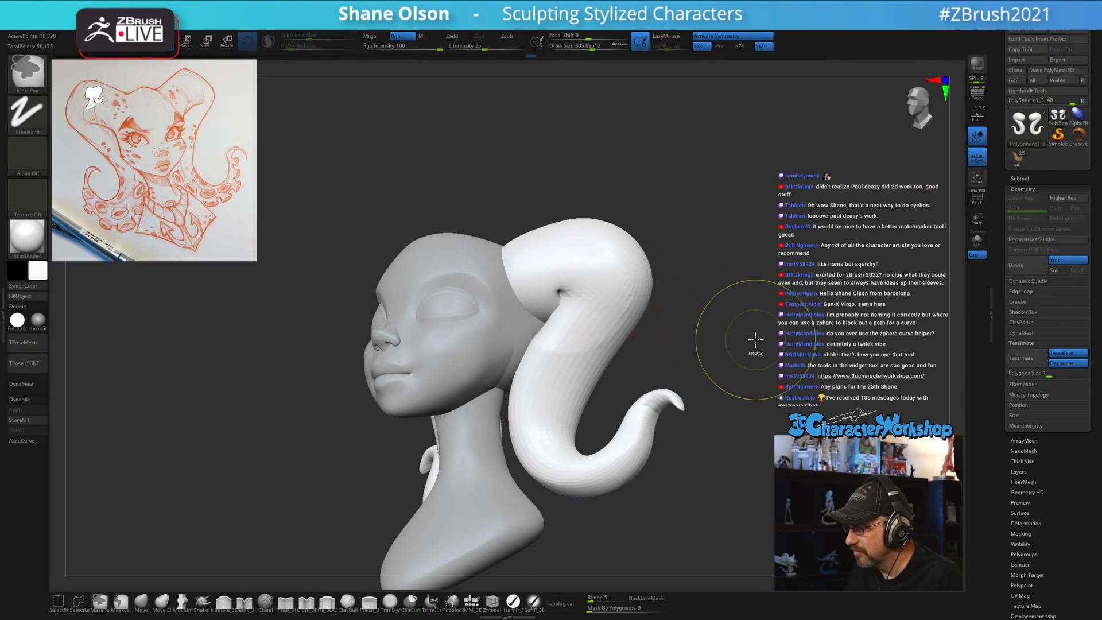
{"action": "right_click_drag", "start_coordinate": [750, 325], "coordinate": [756, 339], "text": "shift"}
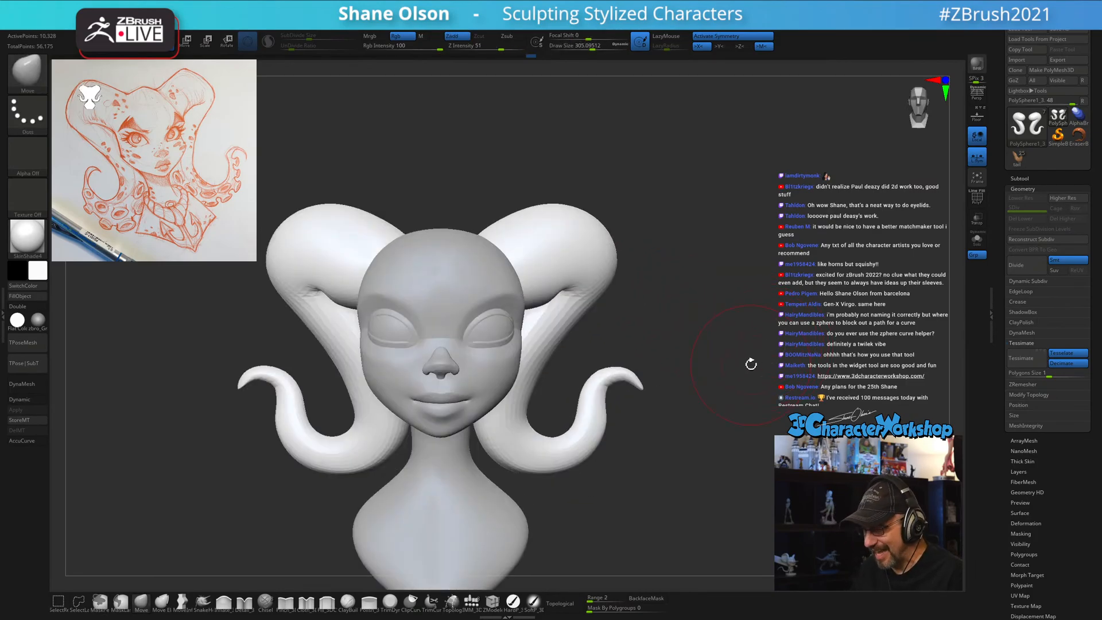
Make the head active and reshape the outer cheek contour with the Move brush at a draw size of about 251.
{"action": "left_click", "coordinate": [500, 371], "text": "alt"}
{"action": "right_click_drag", "start_coordinate": [798, 336], "coordinate": [762, 335]}
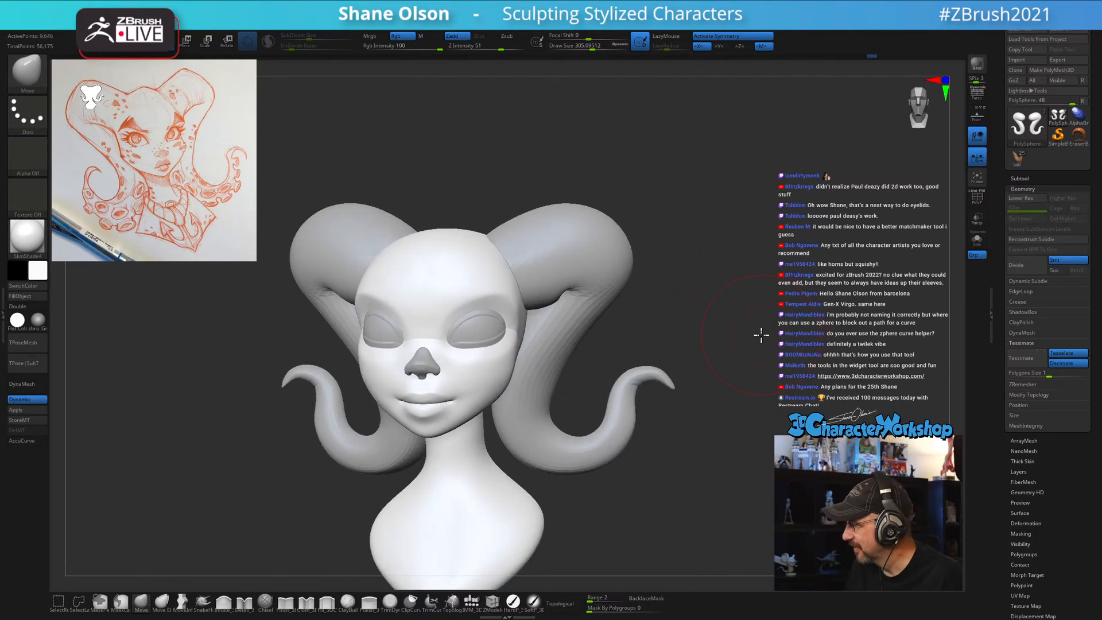
{"action": "right_click_drag", "start_coordinate": [580, 367], "coordinate": [573, 411], "text": "ctrl"}
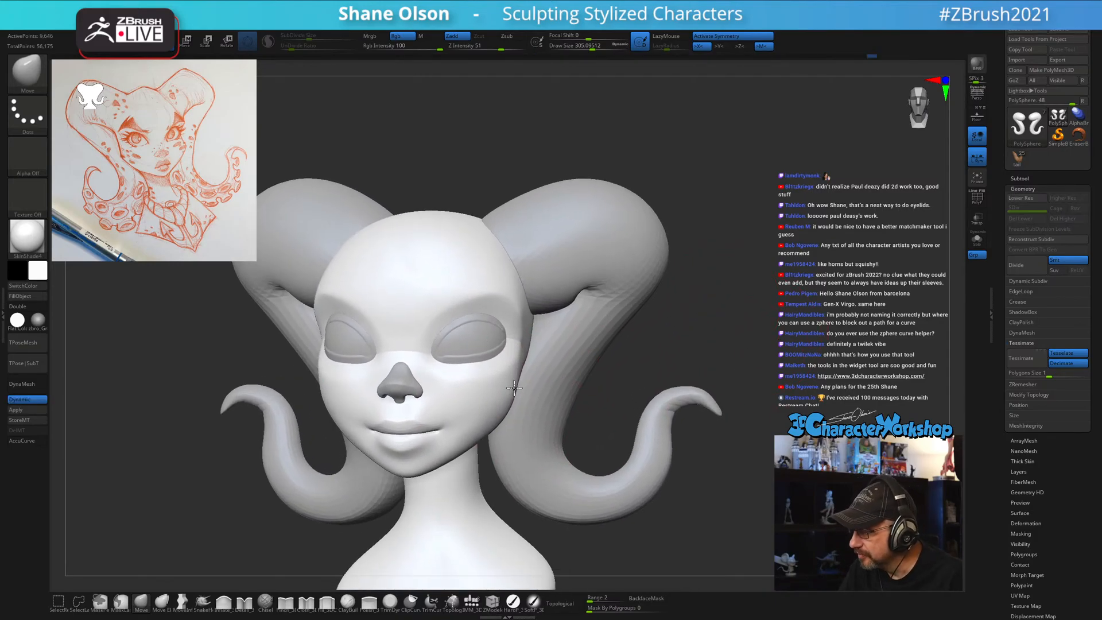
{"action": "right_click_drag", "start_coordinate": [524, 379], "coordinate": [525, 411], "text": "alt"}
{"action": "key", "text": "s"}
{"action": "left_click_drag", "start_coordinate": [517, 419], "coordinate": [509, 420]}
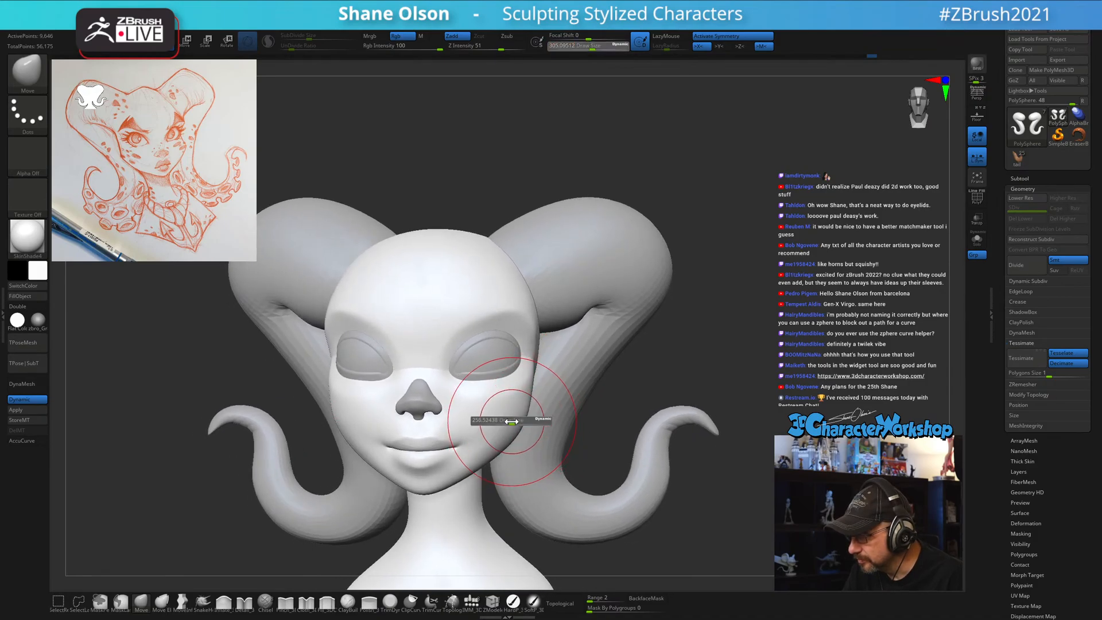
{"action": "right_click_drag", "start_coordinate": [519, 381], "coordinate": [521, 396], "text": "alt"}
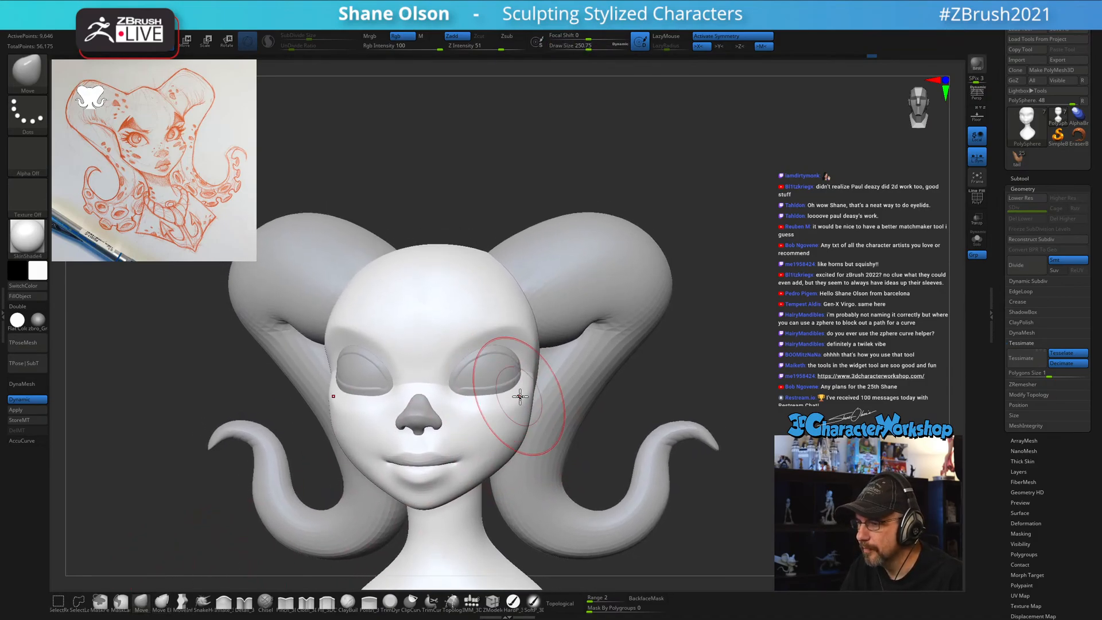
Adjust the lower cheek and jaw outline from the front at a draw size of about 182.
{"action": "key", "text": "s"}
{"action": "left_click_drag", "start_coordinate": [523, 432], "coordinate": [520, 435]}
{"action": "key", "text": "s"}
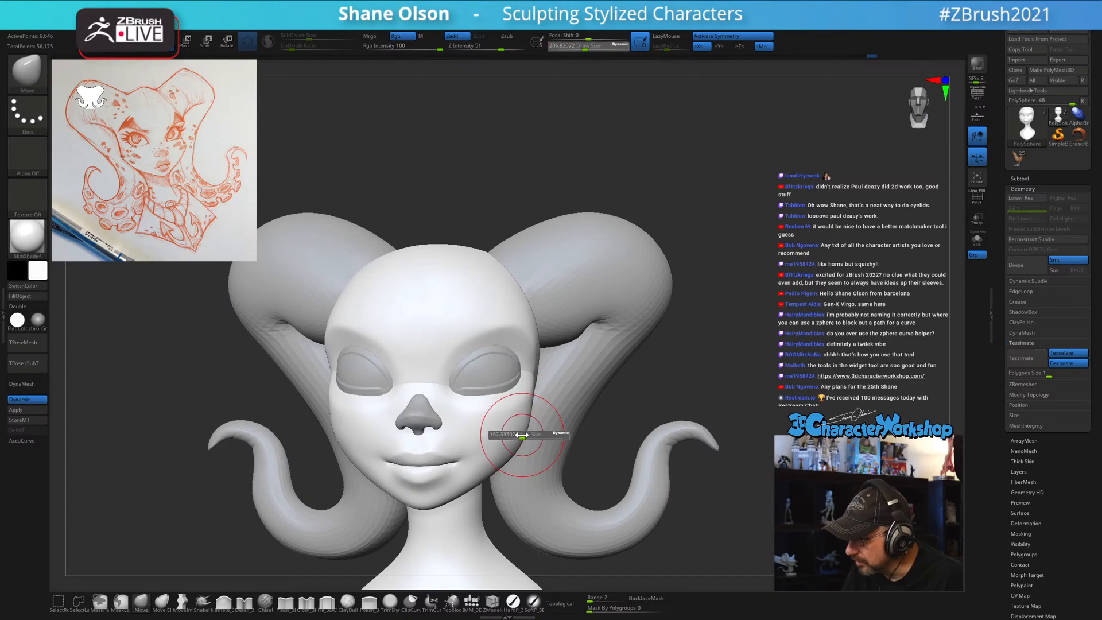
{"action": "right_click_drag", "start_coordinate": [520, 431], "coordinate": [544, 422]}
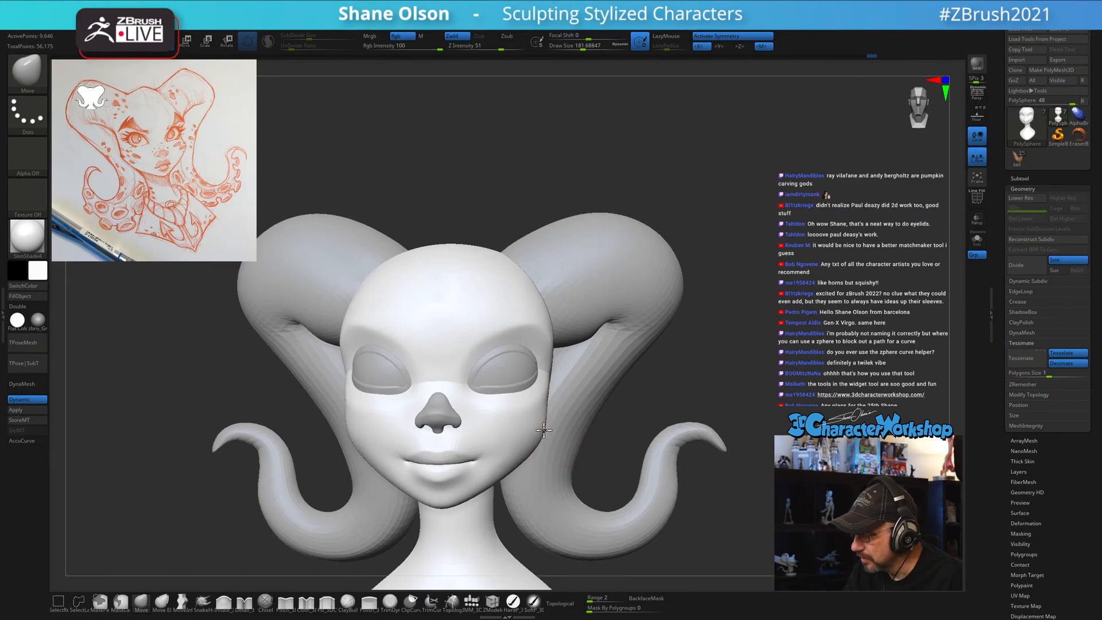
Adjust the cheek silhouette from a slightly turned view at a draw size of about 197.
{"action": "mouse_move", "coordinate": [726, 370]}
{"action": "right_mouse_down"}
{"action": "mouse_move", "coordinate": [723, 347]}
{"action": "mouse_move", "coordinate": [701, 367]}
{"action": "mouse_move", "coordinate": [715, 360]}
{"action": "mouse_move", "coordinate": [721, 372]}
{"action": "right_mouse_up"}
{"action": "key", "text": "s"}
{"action": "left_click_drag", "start_coordinate": [720, 374], "coordinate": [722, 373]}
{"action": "right_click_drag", "start_coordinate": [724, 367], "coordinate": [693, 369]}
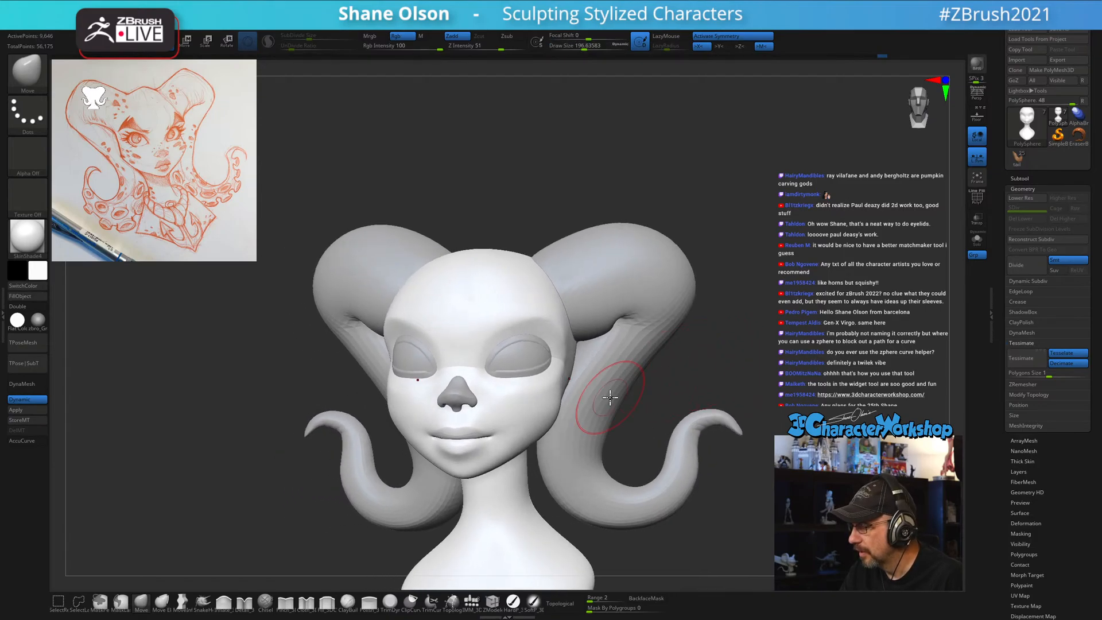
{"action": "key", "text": "s"}
{"action": "left_click_drag", "start_coordinate": [542, 419], "coordinate": [539, 418]}
Switch to an inflating brush at intensity 5 and refine and smooth the cheek and jawline, reducing the draw size to about 124.
{"action": "left_click", "coordinate": [220, 601]}
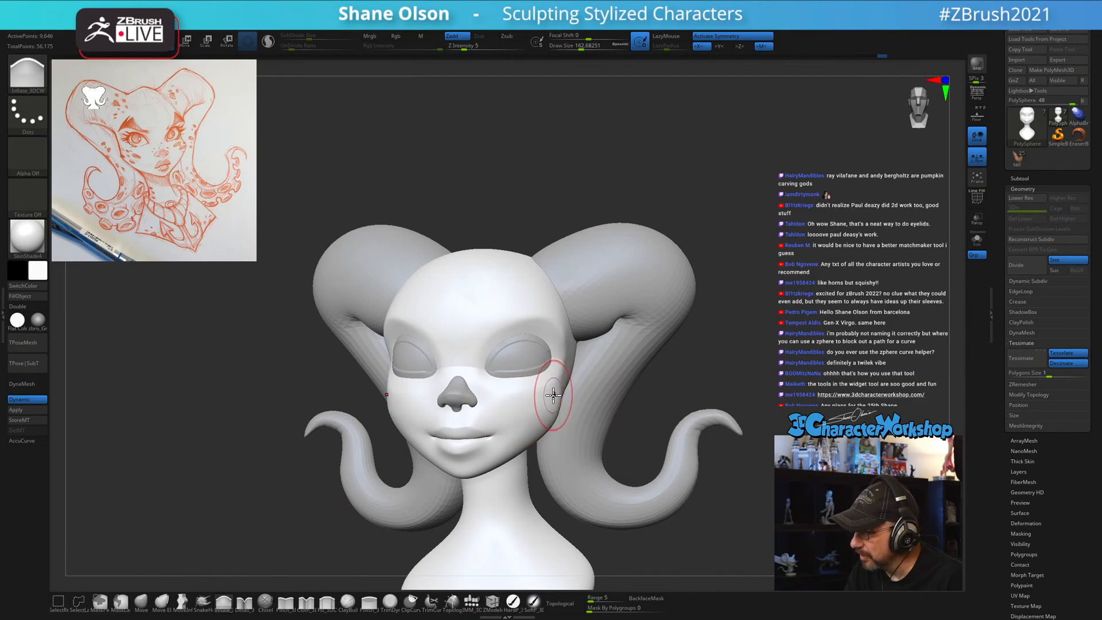
{"action": "mouse_move", "coordinate": [539, 407]}
{"action": "right_mouse_down"}
{"action": "mouse_move", "coordinate": [605, 394]}
{"action": "mouse_move", "coordinate": [602, 470]}
{"action": "mouse_move", "coordinate": [603, 439]}
{"action": "right_mouse_up"}
{"action": "key", "text": "s"}
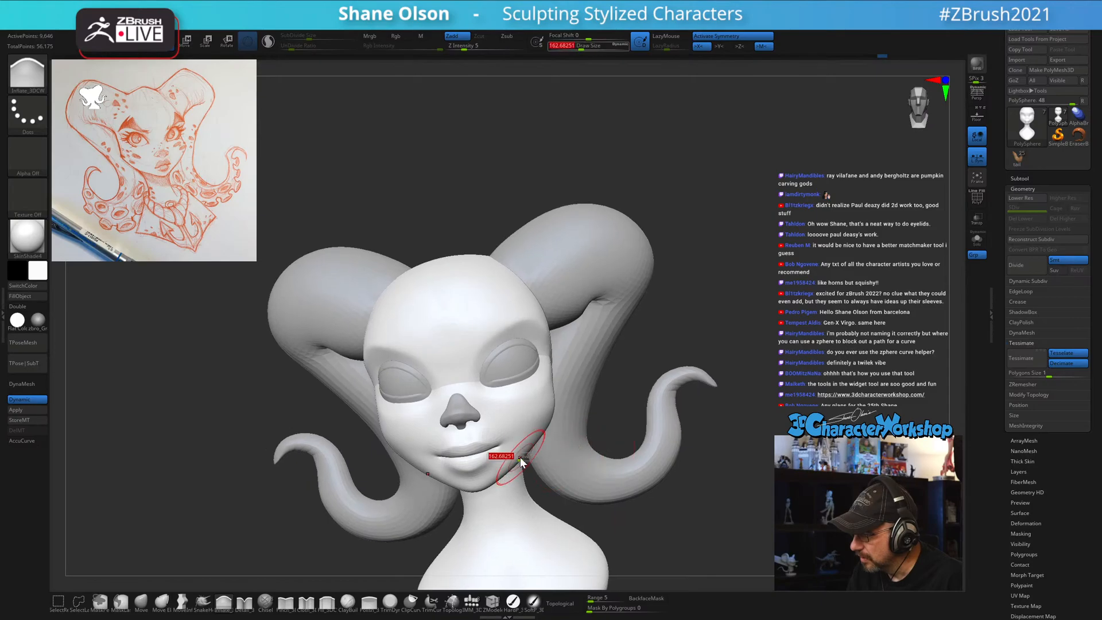
{"action": "left_click_drag", "start_coordinate": [521, 462], "coordinate": [517, 461]}
{"action": "key", "text": "shift"}
{"action": "mouse_move", "coordinate": [566, 450]}
{"action": "right_mouse_down"}
{"action": "mouse_move", "coordinate": [708, 488]}
{"action": "mouse_move", "coordinate": [645, 514]}
{"action": "right_mouse_up"}
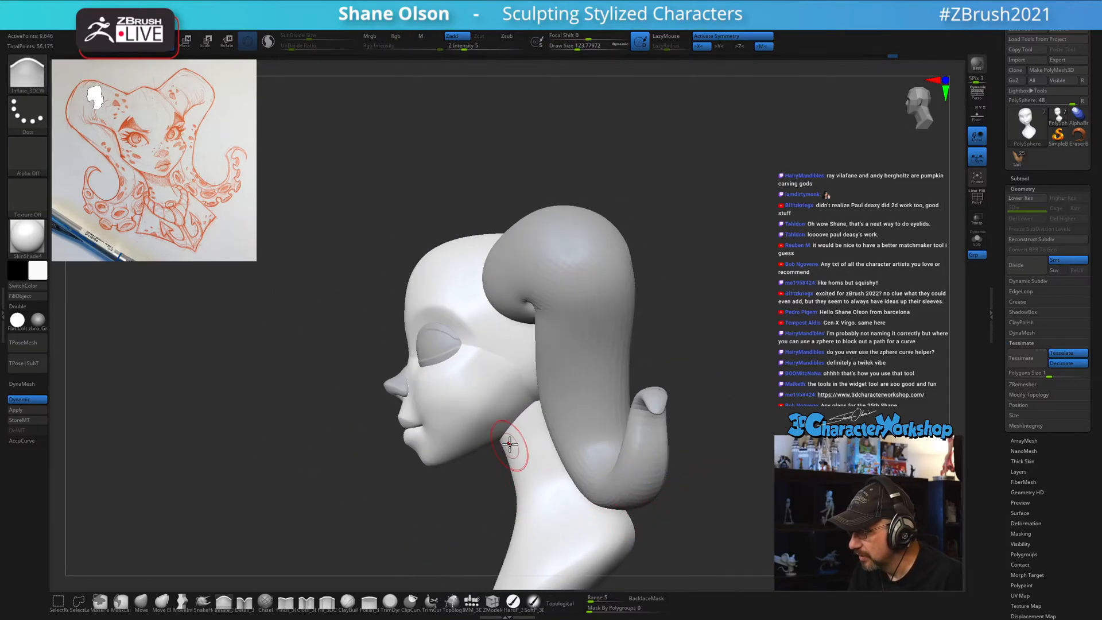
Fill out the rear of the cheek in front of the tentacle at a draw size of about 183.
{"action": "right_click_drag", "start_coordinate": [511, 412], "coordinate": [483, 385]}
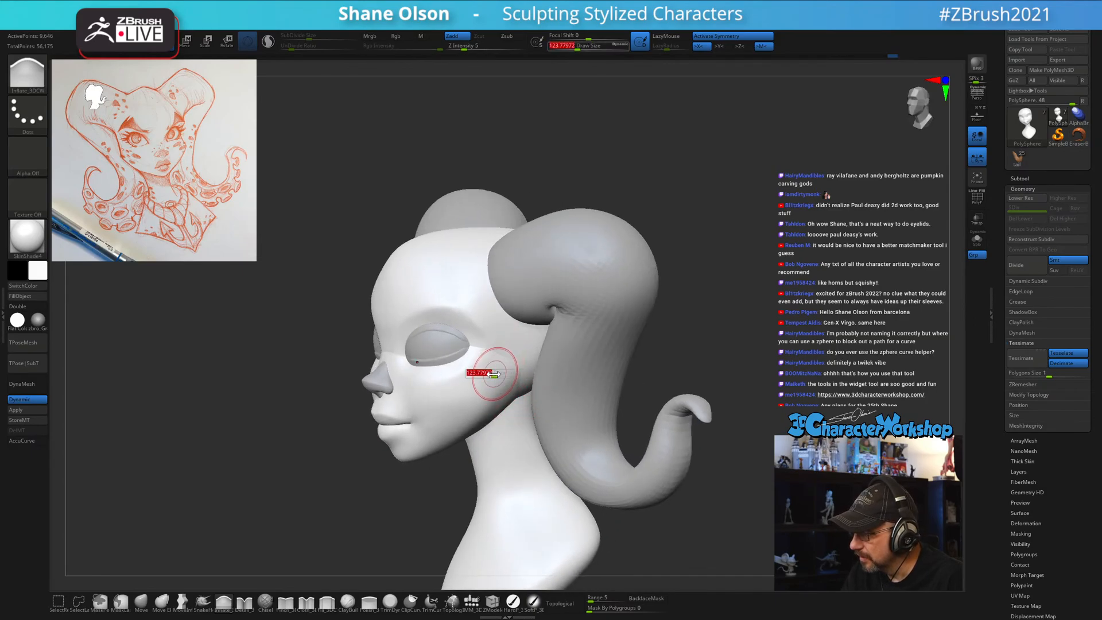
{"action": "left_click_drag", "start_coordinate": [495, 374], "coordinate": [497, 370]}
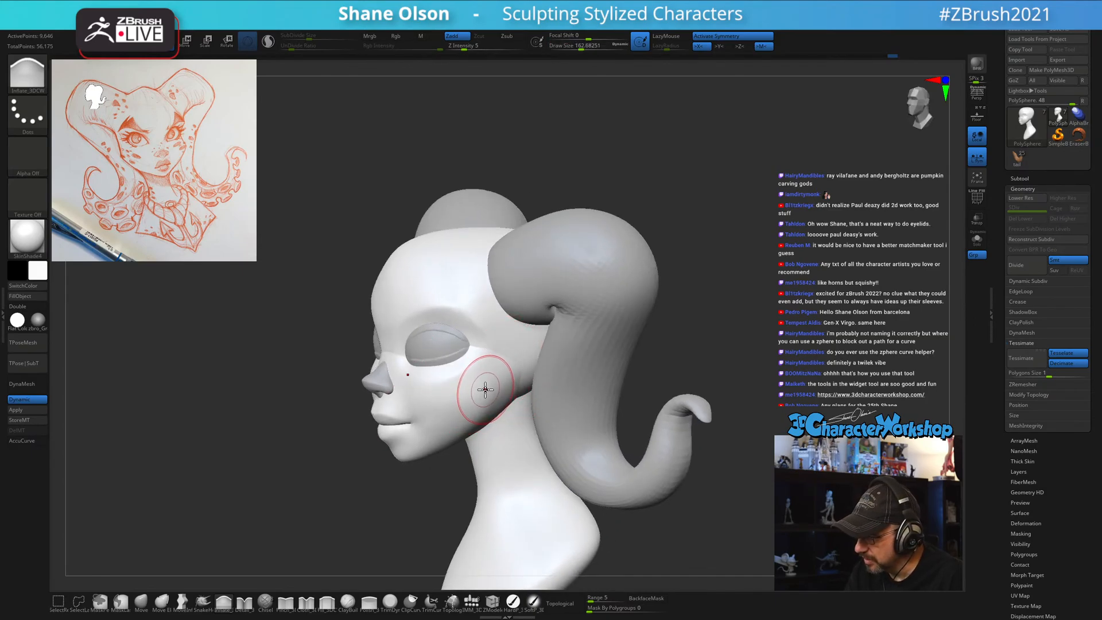
{"action": "right_click_drag", "start_coordinate": [485, 390], "coordinate": [672, 433]}
Refine and smooth the lower cheeks toward the jaw at a draw size of about 120.
{"action": "right_click_drag", "start_coordinate": [502, 404], "coordinate": [503, 423], "text": "ctrl"}
{"action": "key", "text": "s"}
{"action": "left_click_drag", "start_coordinate": [500, 414], "coordinate": [523, 394]}
{"action": "key", "text": "shift"}
{"action": "right_click_drag", "start_coordinate": [522, 394], "coordinate": [514, 406]}
{"action": "key", "text": "s"}
{"action": "left_click_drag", "start_coordinate": [494, 416], "coordinate": [488, 416]}
{"action": "key", "text": "shift"}
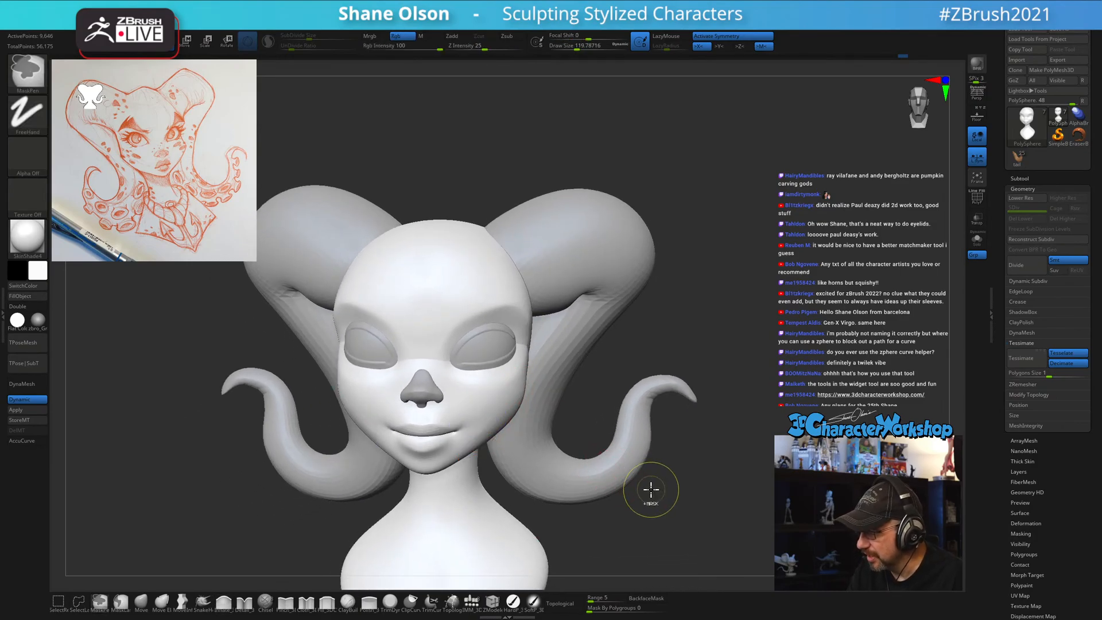
Mask the head so that the neck and bust polygroup stays editable, and return to the Move brush.
{"action": "right_click_drag", "start_coordinate": [655, 485], "coordinate": [690, 466]}
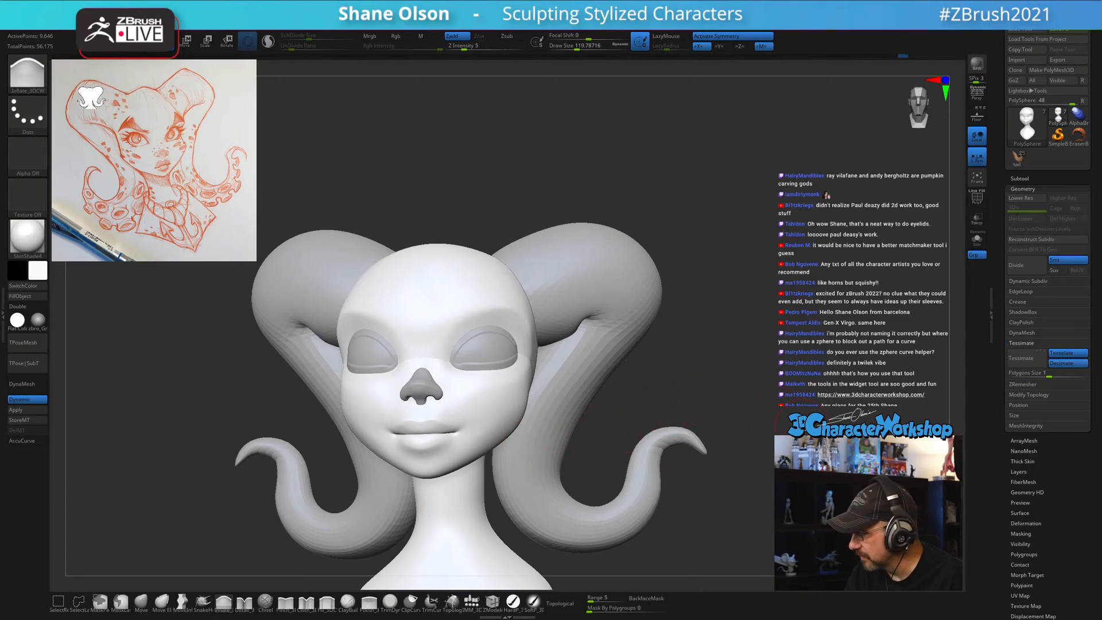
{"action": "mouse_move", "coordinate": [690, 405]}
{"action": "right_mouse_down"}
{"action": "mouse_move", "coordinate": [768, 437]}
{"action": "mouse_move", "coordinate": [730, 435]}
{"action": "mouse_move", "coordinate": [775, 438]}
{"action": "right_mouse_up"}
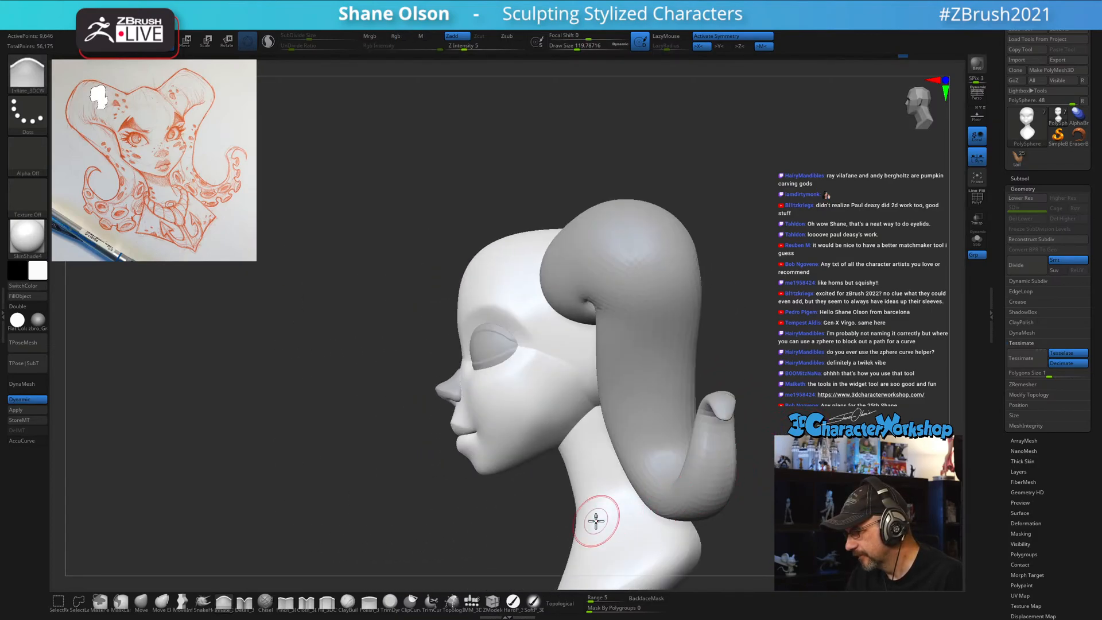
{"action": "right_click_drag", "start_coordinate": [595, 522], "coordinate": [722, 463]}
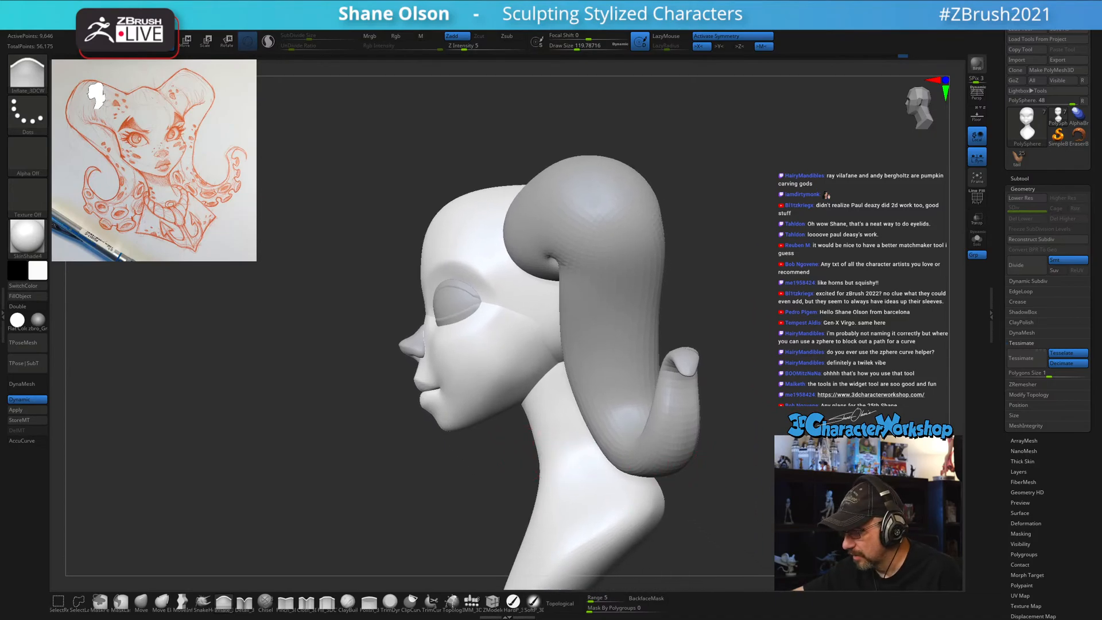
{"action": "left_click", "coordinate": [144, 607]}
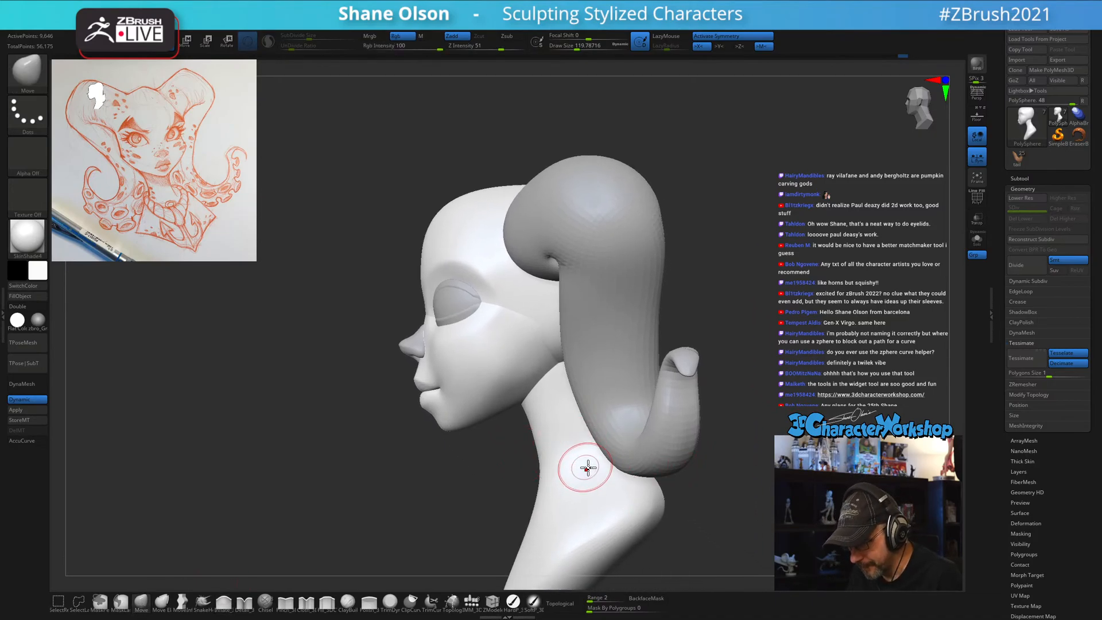
{"action": "key", "text": "w"}
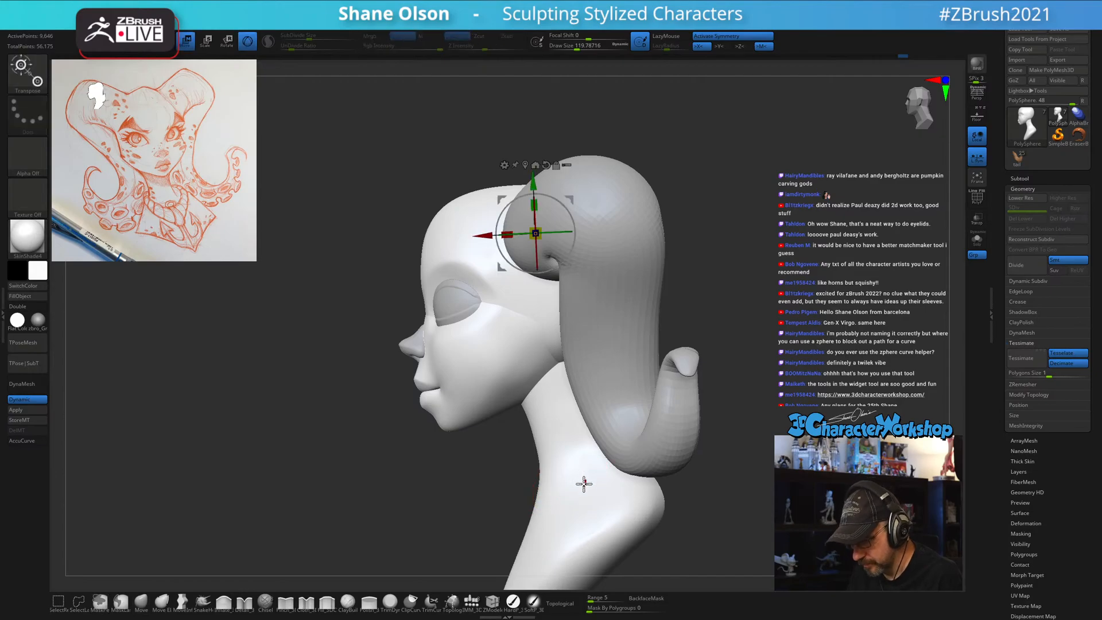
{"action": "left_click", "coordinate": [574, 442], "text": "ctrl"}
{"action": "key", "text": "q"}
Pull the upper front of the neck forward under the jaw with the infinite-depth move brush at draw sizes of about 351 and 305.
{"action": "key", "text": "s"}
{"action": "left_click_drag", "start_coordinate": [496, 458], "coordinate": [506, 459]}
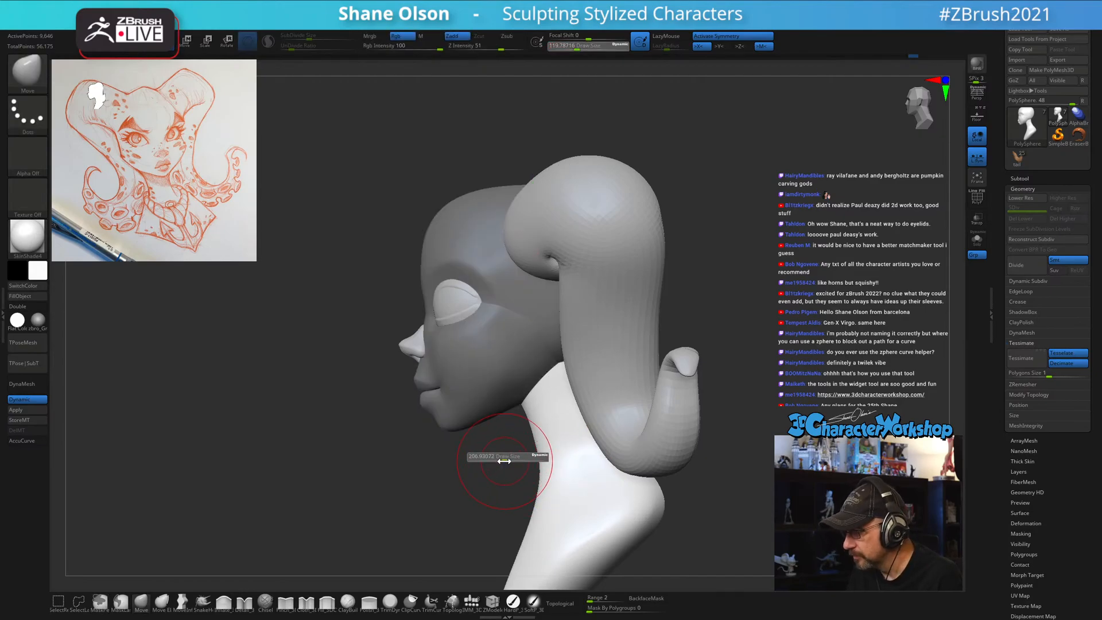
{"action": "left_click", "coordinate": [182, 600]}
{"action": "key", "text": "s"}
{"action": "left_click_drag", "start_coordinate": [367, 480], "coordinate": [379, 480]}
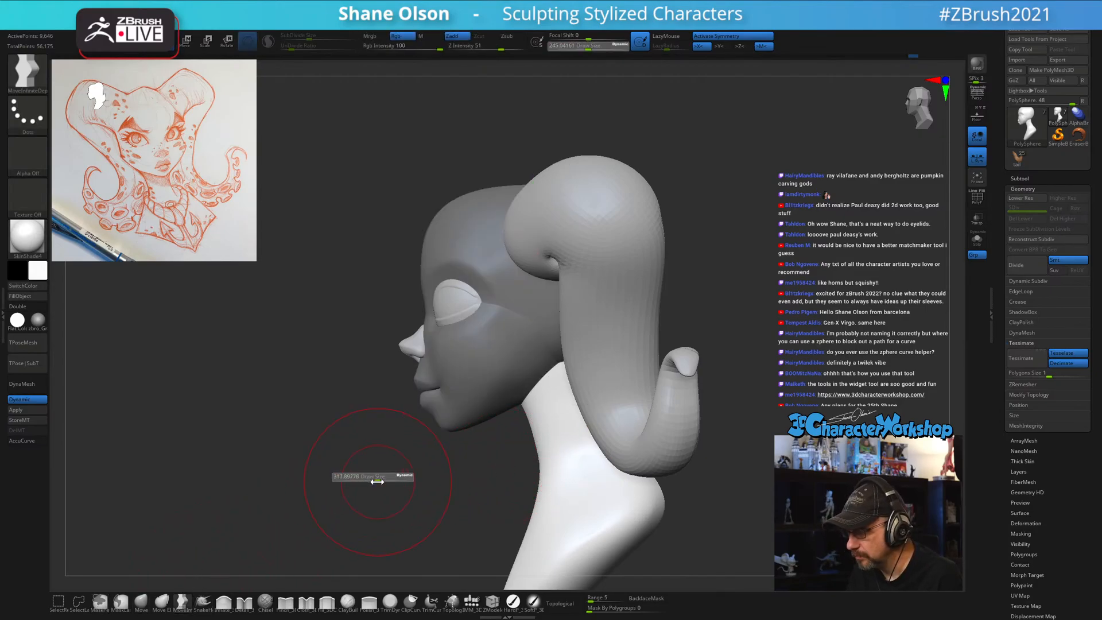
{"action": "left_click_drag", "start_coordinate": [499, 393], "coordinate": [477, 414]}
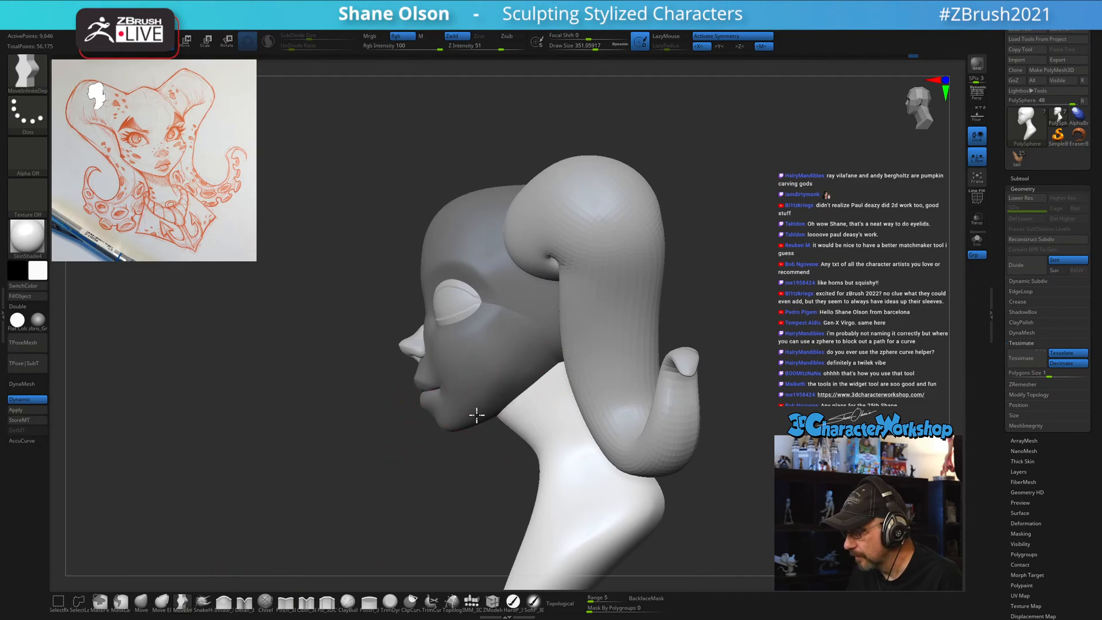
{"action": "key", "text": "s"}
{"action": "left_click_drag", "start_coordinate": [532, 444], "coordinate": [514, 418]}
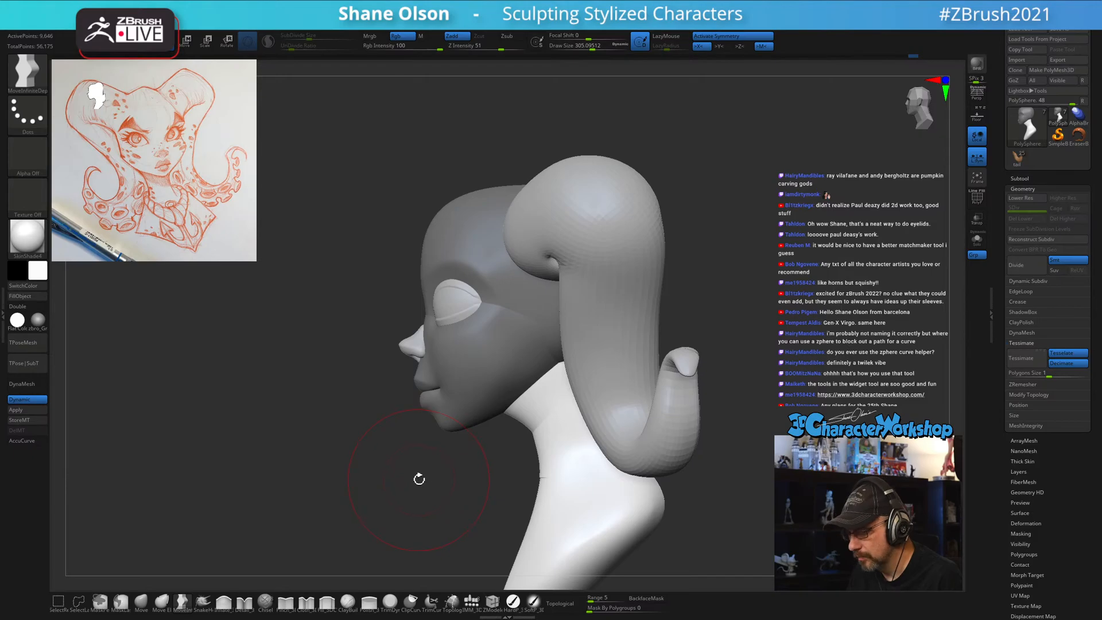
Refine the front contour of the neck under the jaw at draw sizes of about 386 and 280.
{"action": "key", "text": "s"}
{"action": "left_click_drag", "start_coordinate": [457, 440], "coordinate": [463, 440]}
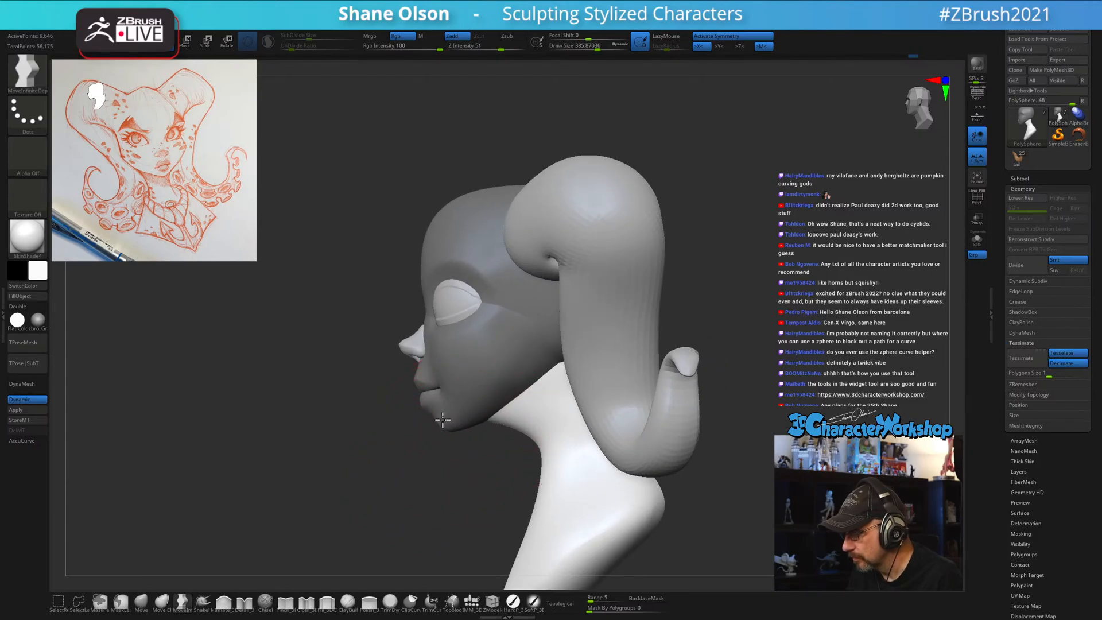
{"action": "key", "text": "s"}
{"action": "left_click_drag", "start_coordinate": [496, 452], "coordinate": [482, 451]}
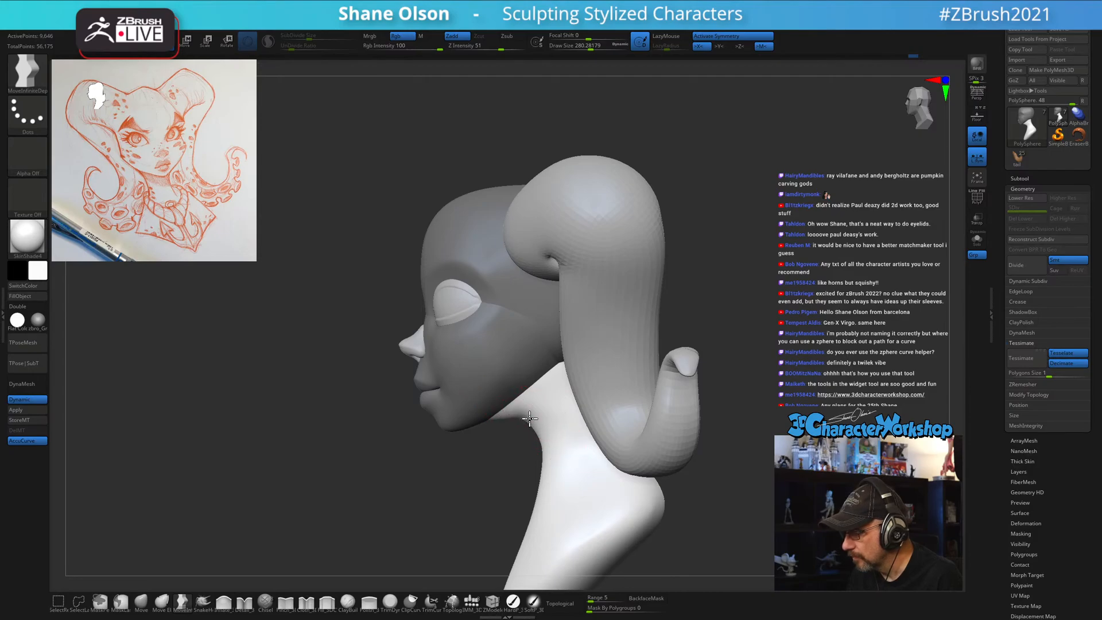
{"action": "mouse_move", "coordinate": [503, 456]}
{"action": "left_mouse_down"}
{"action": "mouse_move", "coordinate": [523, 414]}
{"action": "mouse_move", "coordinate": [549, 420]}
{"action": "mouse_move", "coordinate": [492, 448]}
{"action": "mouse_move", "coordinate": [468, 480]}
{"action": "left_mouse_up"}
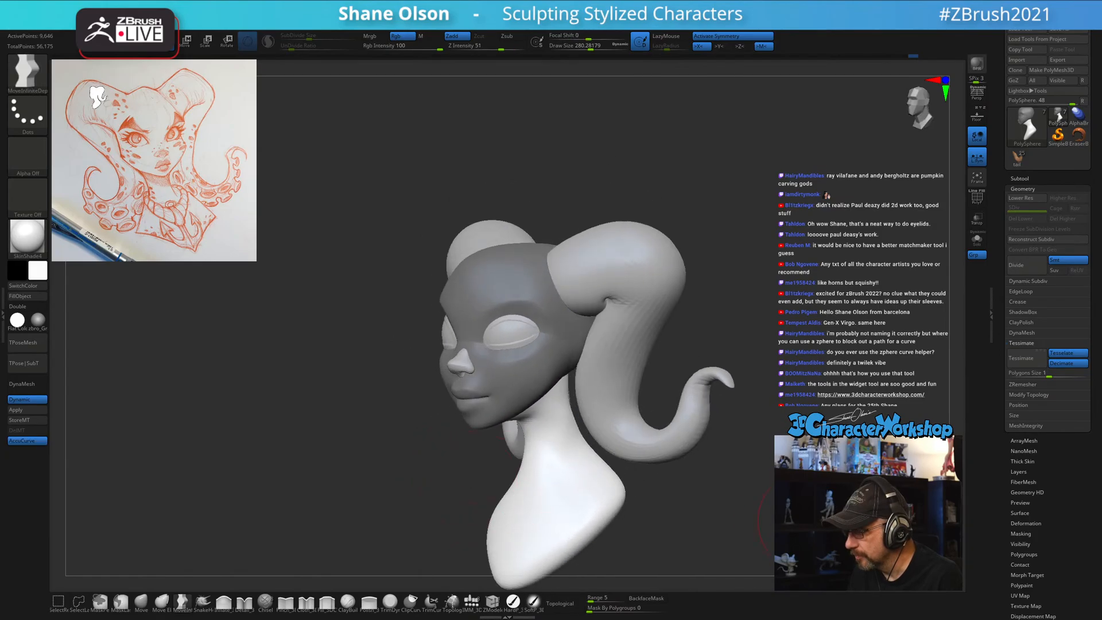
{"action": "left_click_drag", "start_coordinate": [798, 494], "coordinate": [819, 513], "text": "alt"}
{"action": "mouse_move", "coordinate": [488, 489]}
{"action": "left_mouse_down"}
{"action": "mouse_move", "coordinate": [397, 489]}
{"action": "mouse_move", "coordinate": [475, 474]}
{"action": "left_mouse_up"}
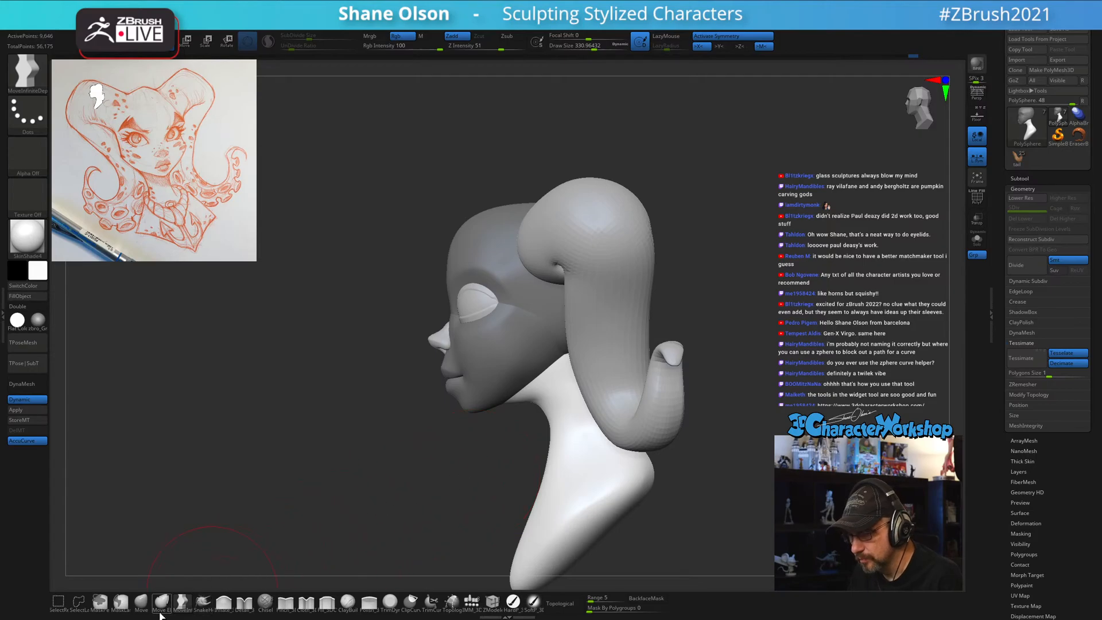
Switch to the standard Move brush, hide the head tentacles, and adjust the upper neck just below the jaw.
{"action": "left_click", "coordinate": [141, 602]}
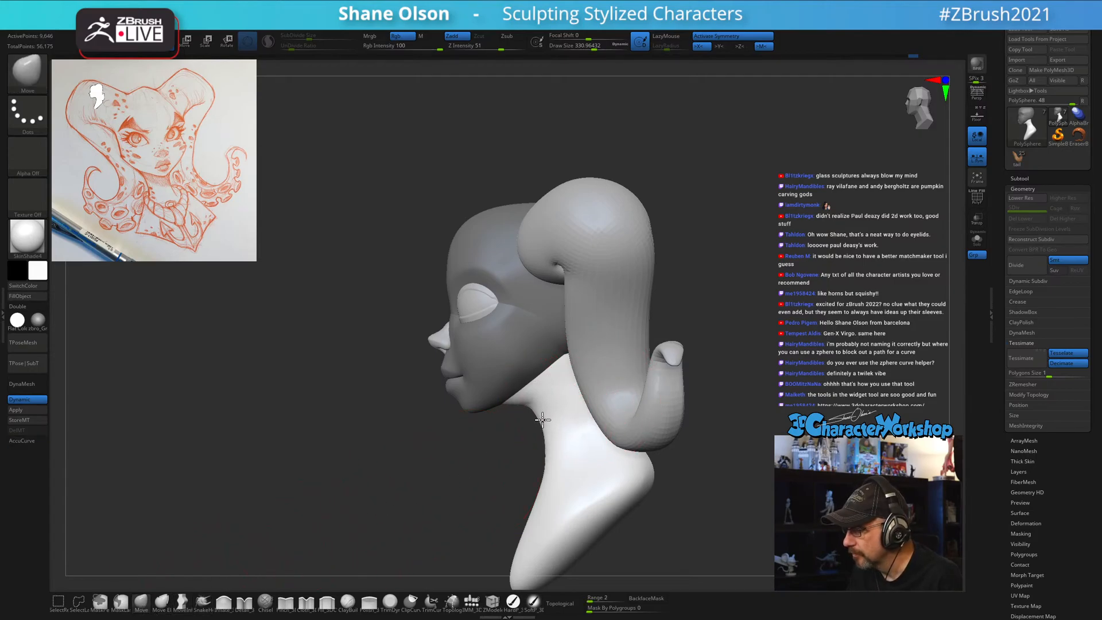
{"action": "left_click_drag", "start_coordinate": [474, 489], "coordinate": [499, 477]}
{"action": "left_click", "coordinate": [1025, 178]}
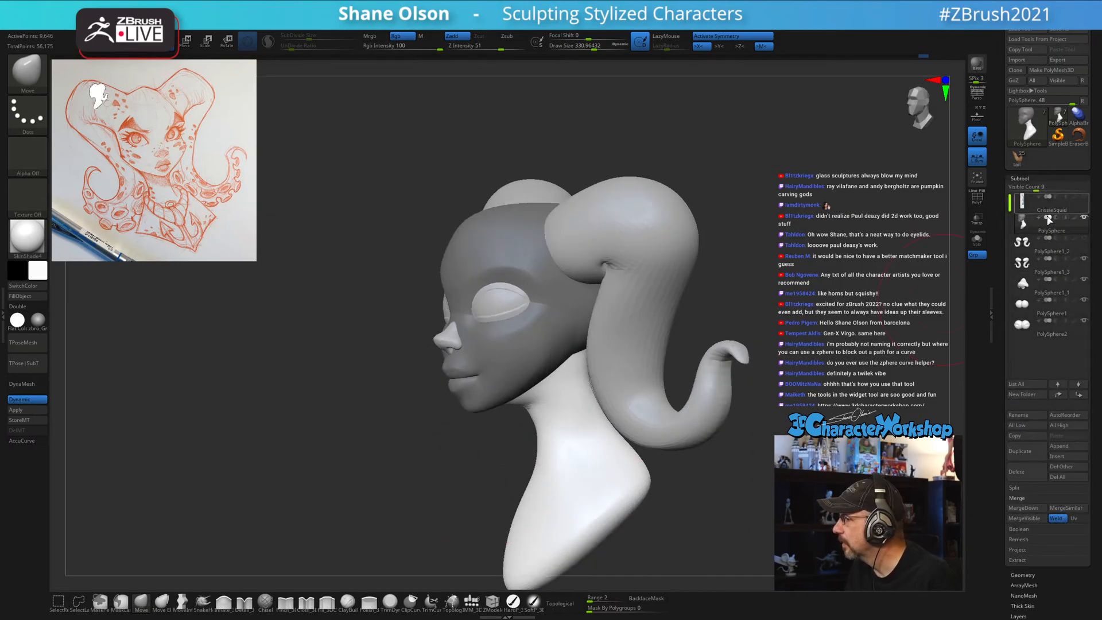
{"action": "left_click", "coordinate": [1085, 259]}
{"action": "left_click_drag", "start_coordinate": [789, 318], "coordinate": [659, 349]}
{"action": "left_click_drag", "start_coordinate": [525, 375], "coordinate": [526, 372]}
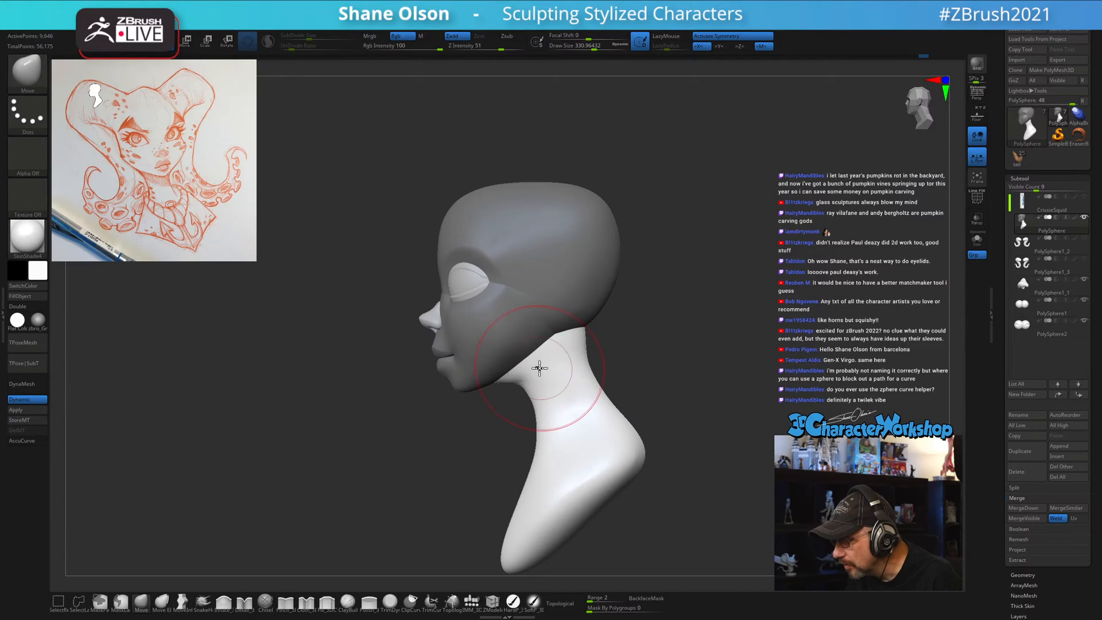
Smooth the neck in profile and reshape its back below the skull at a draw size of about 262.
{"action": "left_click_drag", "start_coordinate": [680, 310], "coordinate": [684, 313], "text": "alt"}
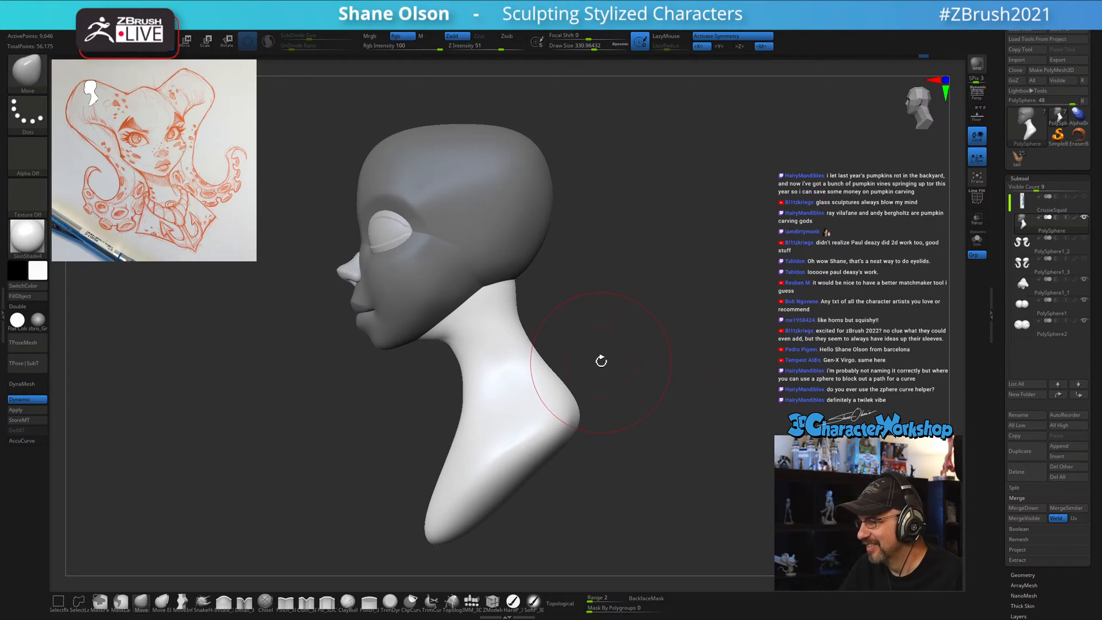
{"action": "left_click_drag", "start_coordinate": [602, 361], "coordinate": [602, 352]}
{"action": "left_click_drag", "start_coordinate": [455, 343], "coordinate": [460, 339], "text": "shift"}
{"action": "mouse_move", "coordinate": [574, 340]}
{"action": "left_mouse_down"}
{"action": "mouse_move", "coordinate": [532, 340]}
{"action": "mouse_move", "coordinate": [575, 323]}
{"action": "mouse_move", "coordinate": [576, 310]}
{"action": "left_mouse_up"}
{"action": "key", "text": "s"}
{"action": "mouse_move", "coordinate": [509, 284]}
{"action": "left_mouse_down"}
{"action": "mouse_move", "coordinate": [540, 257]}
{"action": "mouse_move", "coordinate": [520, 282]}
{"action": "left_mouse_up"}
{"action": "mouse_move", "coordinate": [579, 283]}
{"action": "left_mouse_down"}
{"action": "mouse_move", "coordinate": [525, 270]}
{"action": "mouse_move", "coordinate": [537, 279]}
{"action": "left_mouse_up"}
{"action": "right_click_drag", "start_coordinate": [541, 285], "coordinate": [571, 293]}
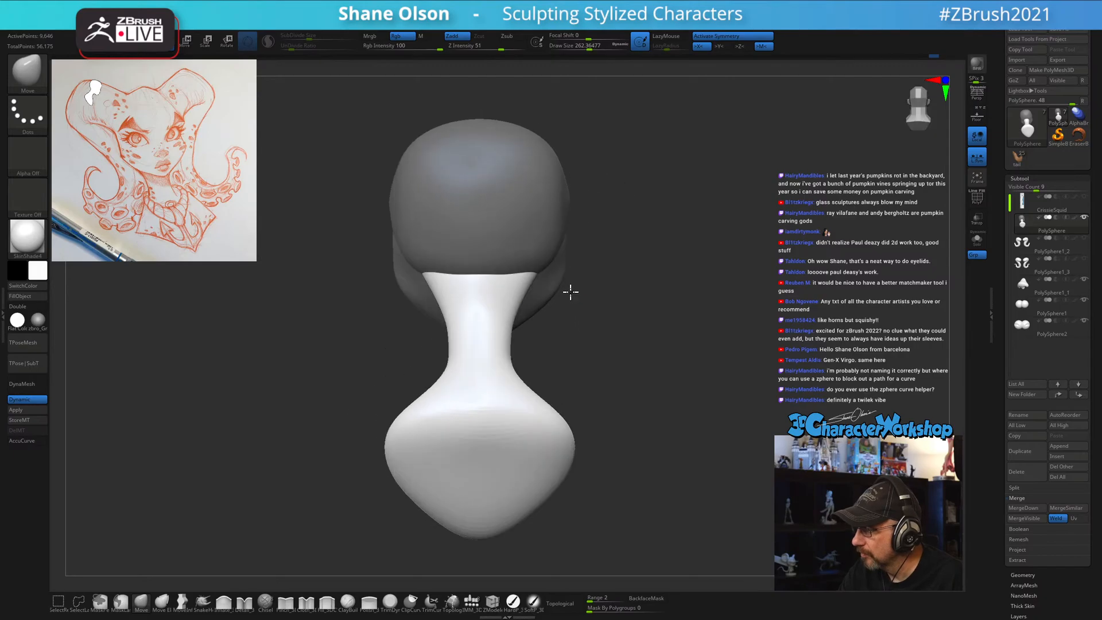
Adjust the sides of the neck from behind at a draw size of about 234, and smooth the nape.
{"action": "key", "text": "s"}
{"action": "left_click_drag", "start_coordinate": [523, 299], "coordinate": [520, 299]}
{"action": "left_click_drag", "start_coordinate": [520, 298], "coordinate": [515, 297]}
{"action": "right_click_drag", "start_coordinate": [539, 307], "coordinate": [554, 309]}
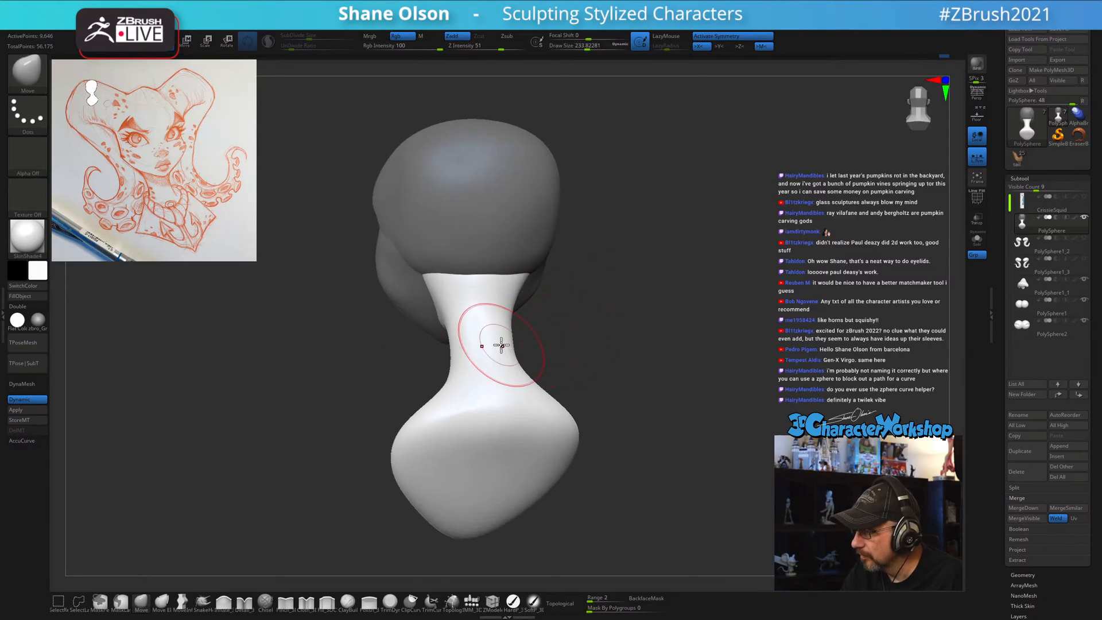
{"action": "left_click_drag", "start_coordinate": [460, 299], "coordinate": [457, 371], "text": "shift"}
{"action": "key", "text": "s"}
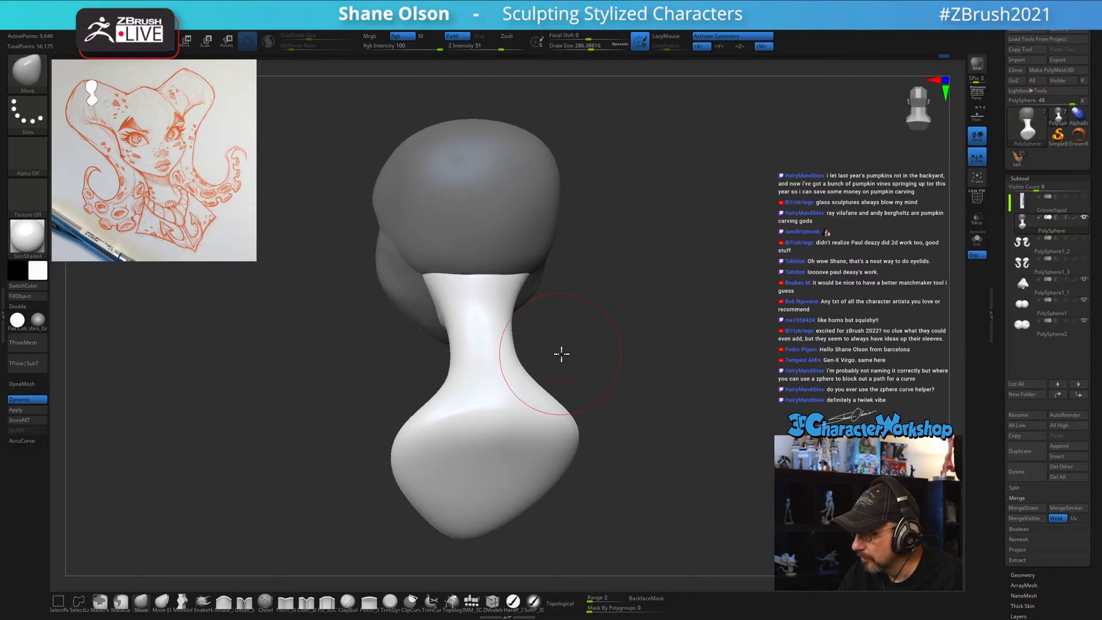
{"action": "mouse_move", "coordinate": [561, 354]}
{"action": "right_mouse_down"}
{"action": "mouse_move", "coordinate": [638, 343]}
{"action": "mouse_move", "coordinate": [643, 322]}
{"action": "mouse_move", "coordinate": [655, 332]}
{"action": "mouse_move", "coordinate": [595, 303]}
{"action": "right_mouse_up"}
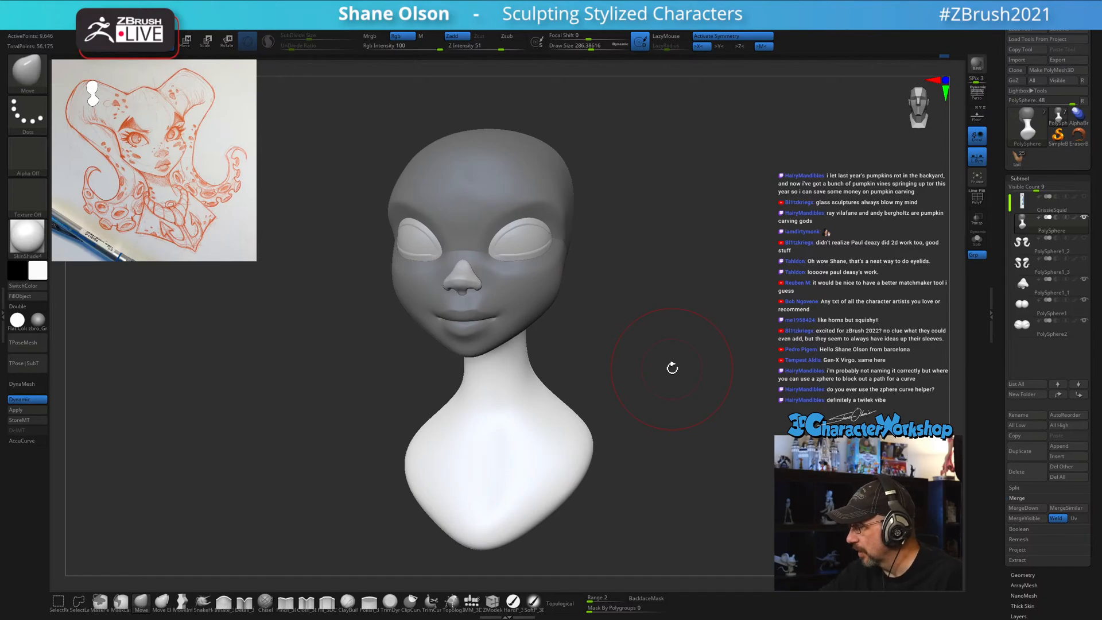
Clear the head mask, show the polyframe, and duplicate the head and bust subtool.
{"action": "mouse_move", "coordinate": [672, 368]}
{"action": "left_mouse_down"}
{"action": "mouse_move", "coordinate": [746, 435]}
{"action": "mouse_move", "coordinate": [721, 399]}
{"action": "mouse_move", "coordinate": [652, 388]}
{"action": "mouse_move", "coordinate": [704, 389]}
{"action": "mouse_move", "coordinate": [628, 381]}
{"action": "mouse_move", "coordinate": [666, 379]}
{"action": "left_mouse_up"}
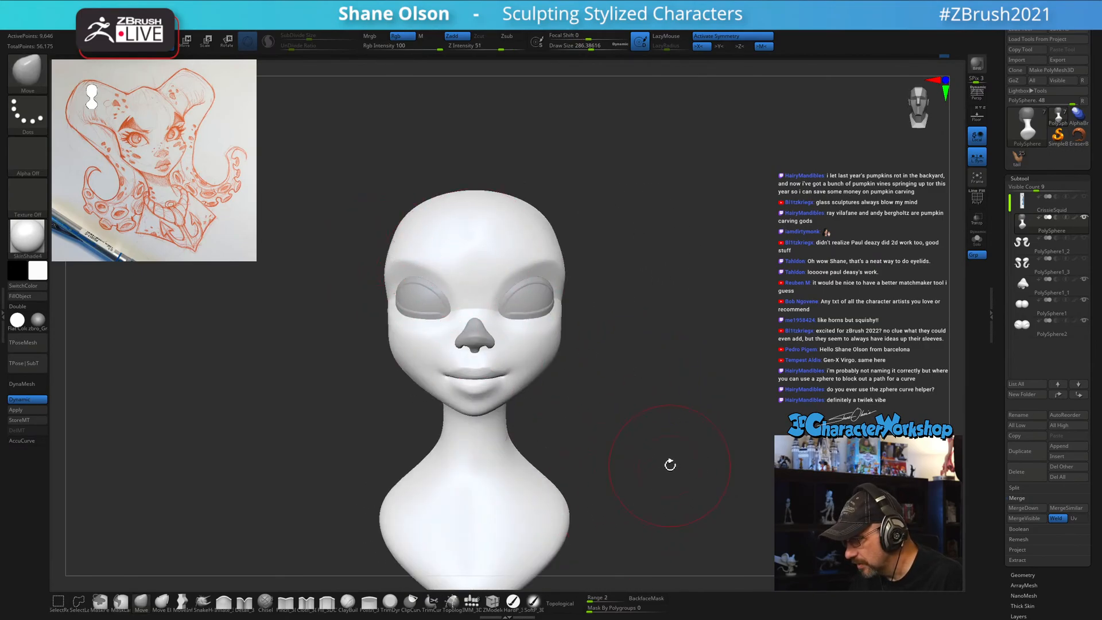
{"action": "mouse_move", "coordinate": [670, 463]}
{"action": "left_mouse_down"}
{"action": "mouse_move", "coordinate": [695, 401]}
{"action": "mouse_move", "coordinate": [733, 423]}
{"action": "mouse_move", "coordinate": [763, 466]}
{"action": "left_mouse_up"}
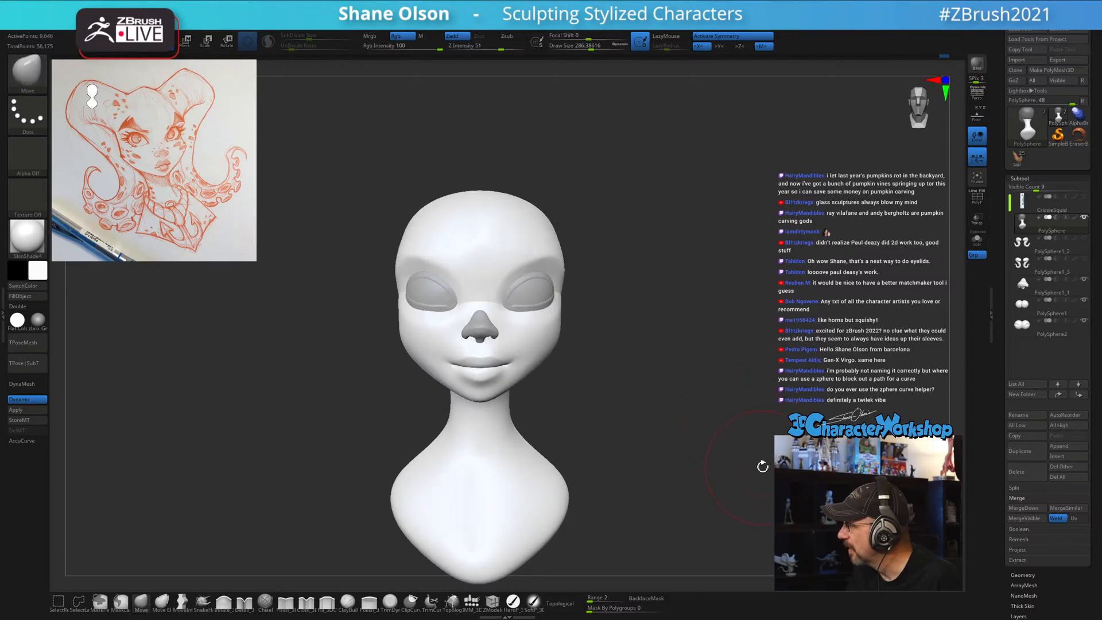
{"action": "key", "text": "shift+f"}
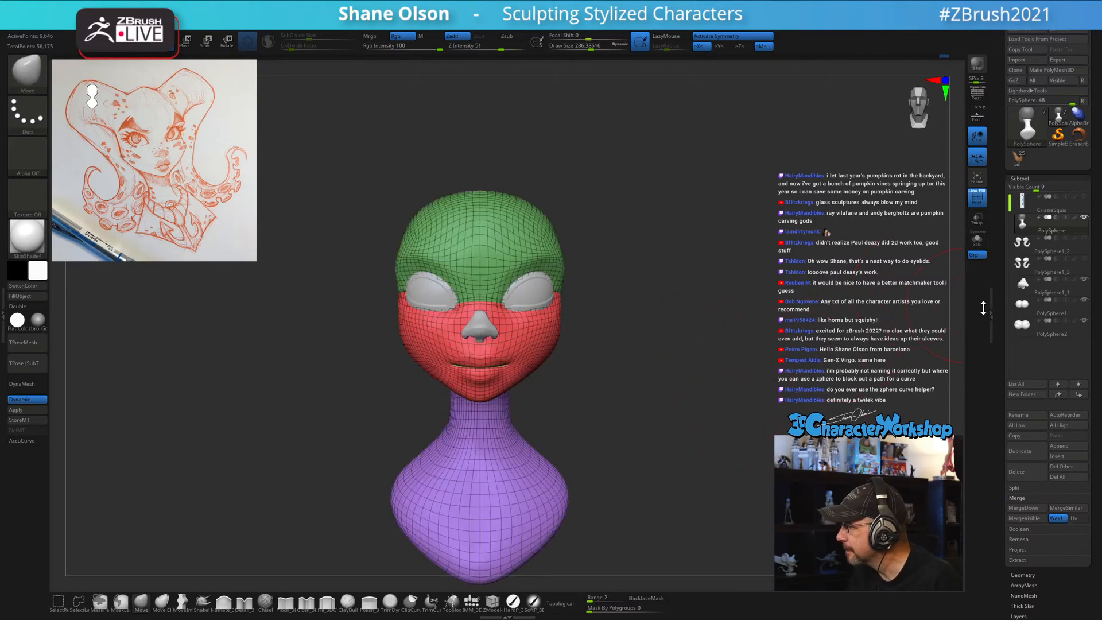
{"action": "left_click", "coordinate": [1025, 458]}
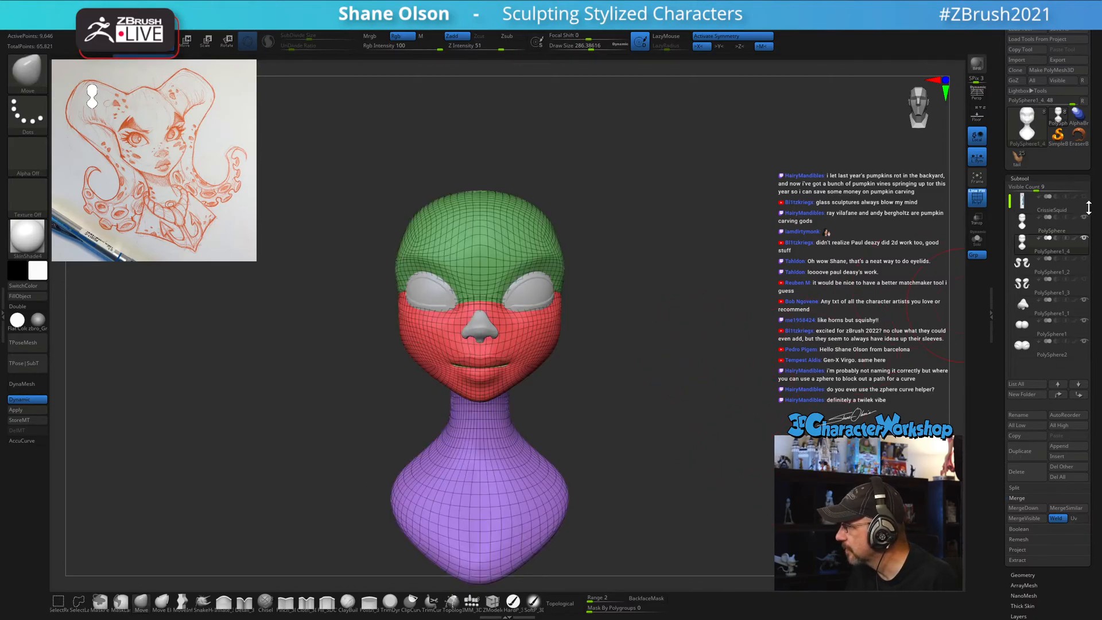
{"action": "mouse_move", "coordinate": [746, 273]}
{"action": "left_mouse_down"}
{"action": "mouse_move", "coordinate": [660, 291]}
{"action": "mouse_move", "coordinate": [677, 266]}
{"action": "mouse_move", "coordinate": [674, 344]}
{"action": "mouse_move", "coordinate": [654, 310]}
{"action": "left_mouse_up"}
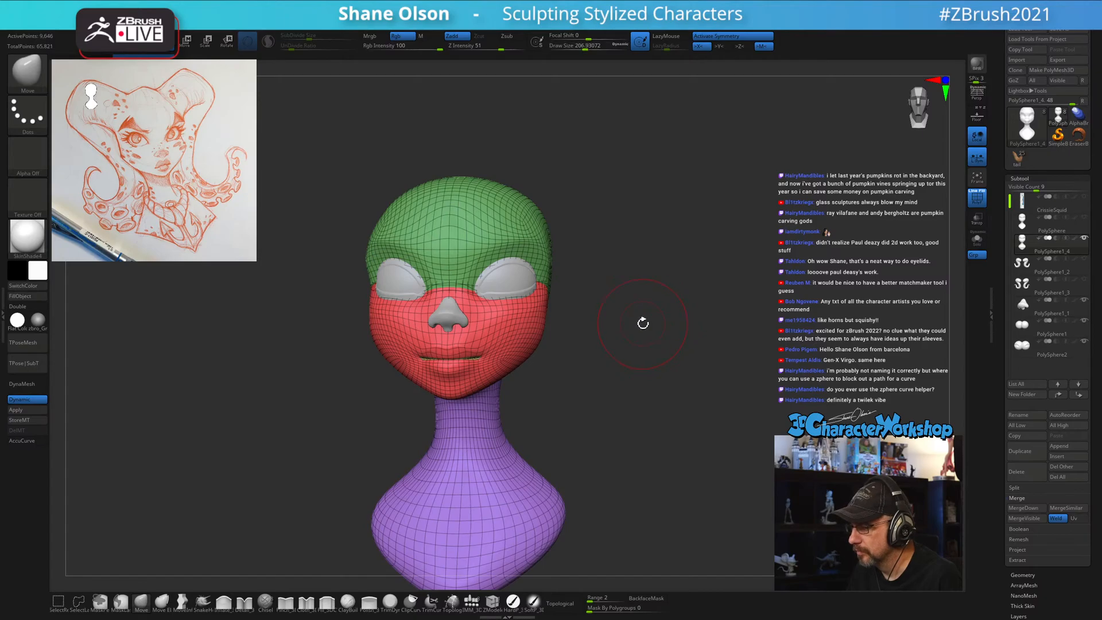
Enable topological mode for the Move brush and adjust the lower lip at a draw size of about 172.
{"action": "left_click_drag", "start_coordinate": [370, 380], "coordinate": [379, 419], "text": "alt"}
{"action": "left_click_drag", "start_coordinate": [604, 388], "coordinate": [638, 395], "text": "alt"}
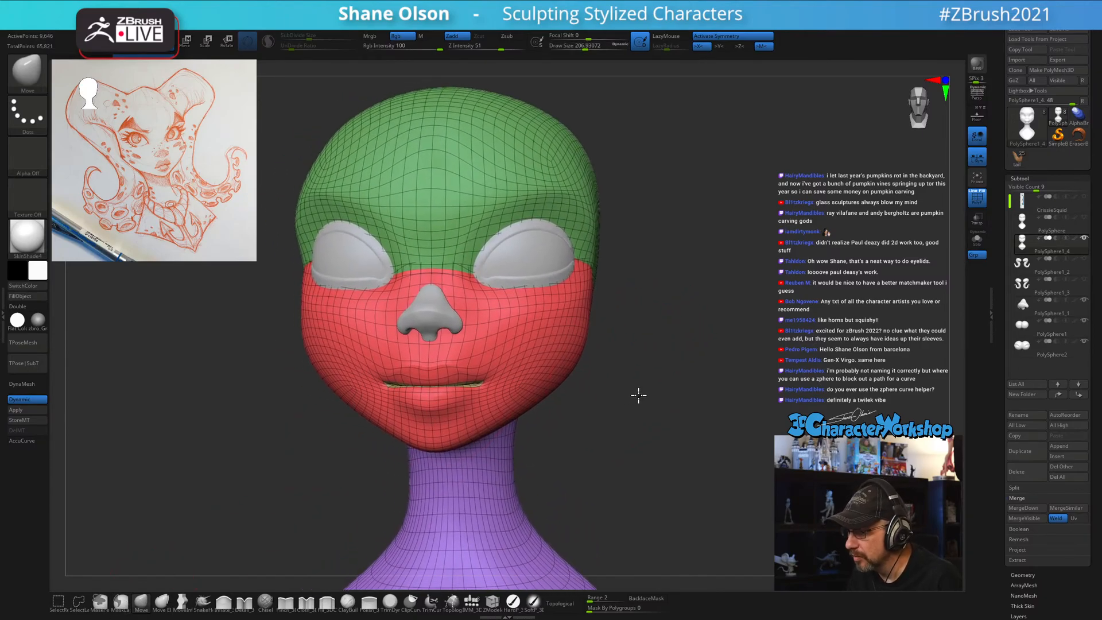
{"action": "left_click", "coordinate": [566, 603]}
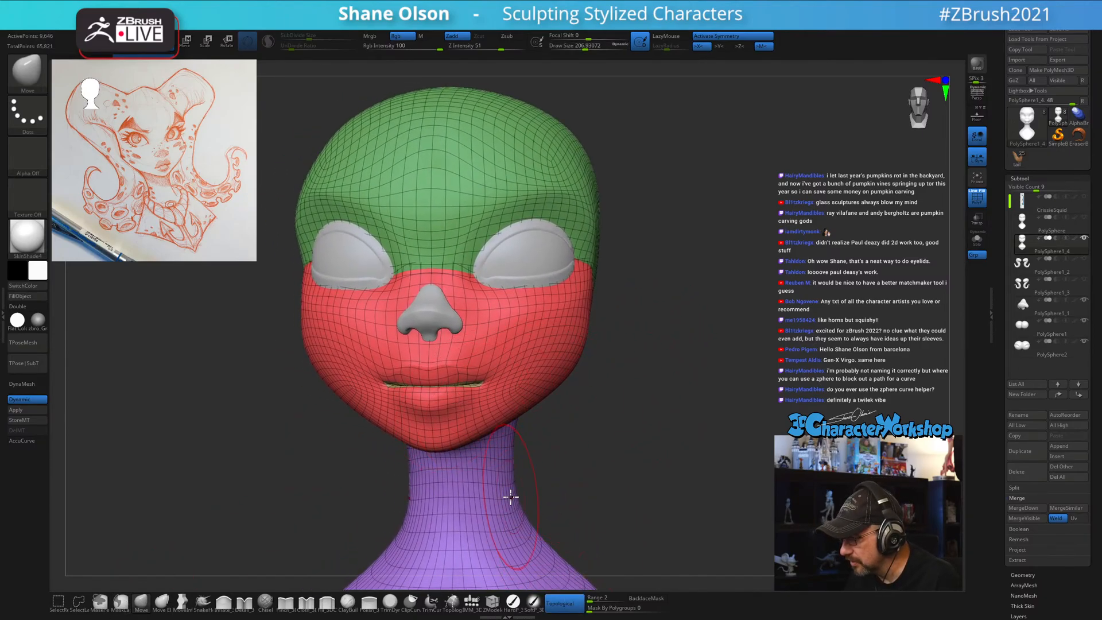
{"action": "key", "text": "s"}
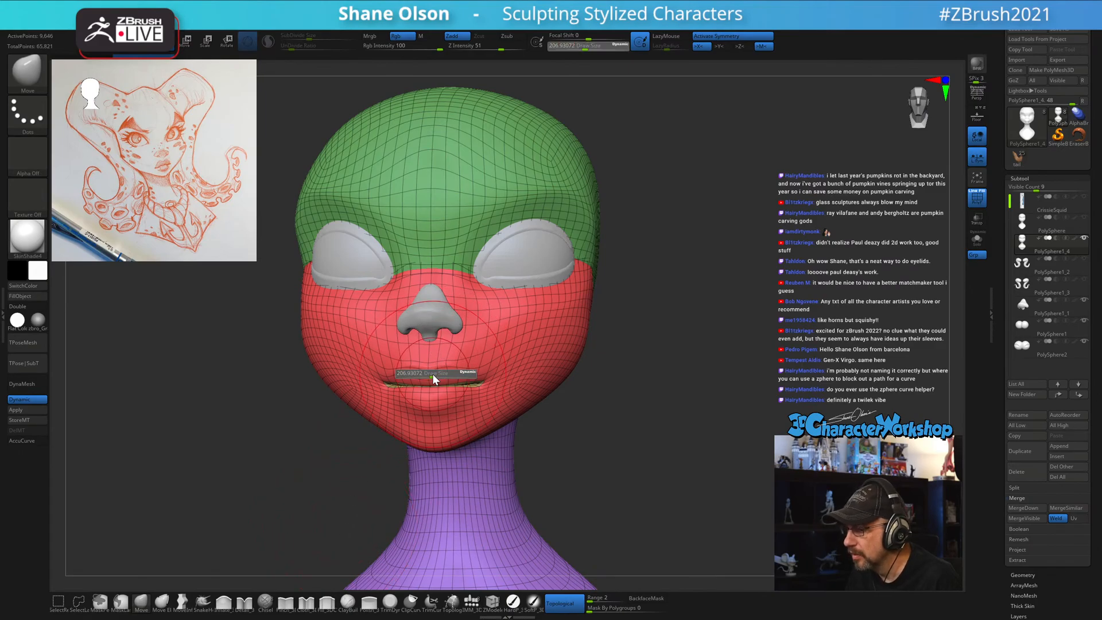
{"action": "mouse_move", "coordinate": [433, 375]}
{"action": "left_mouse_down"}
{"action": "mouse_move", "coordinate": [436, 397]}
{"action": "mouse_move", "coordinate": [449, 394]}
{"action": "left_mouse_up"}
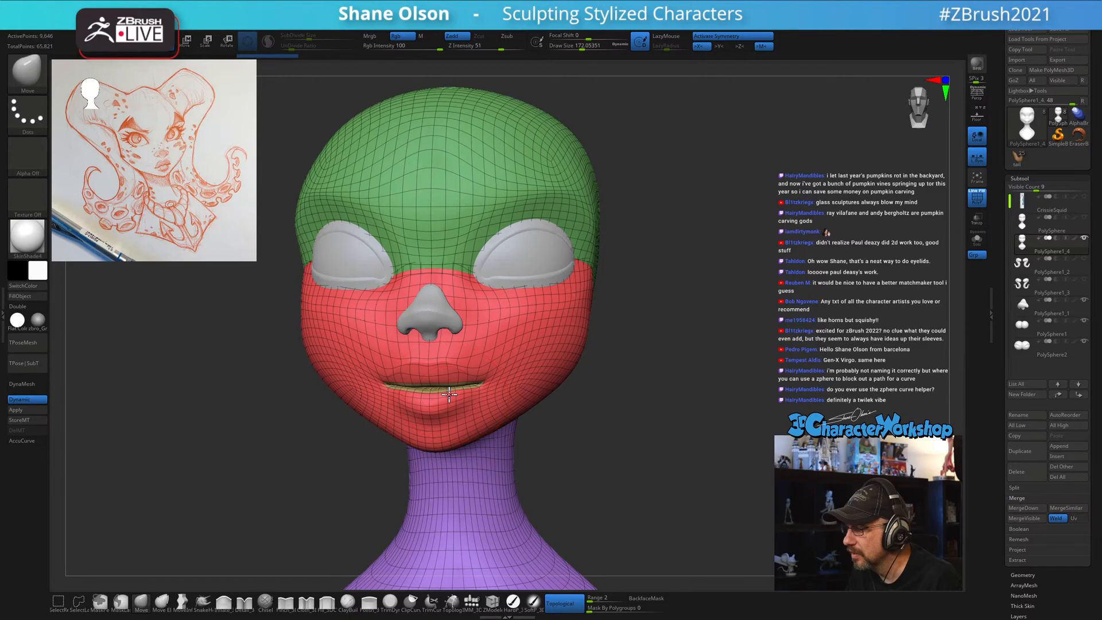
Refine the lips with the topological Move brush at a draw size of about 172, and hide the polyframe.
{"action": "mouse_move", "coordinate": [665, 414]}
{"action": "left_mouse_down", "text": "alt"}
{"action": "mouse_move", "coordinate": [666, 463]}
{"action": "mouse_move", "coordinate": [726, 455]}
{"action": "left_mouse_up", "text": "alt"}
{"action": "key", "text": "s"}
{"action": "key", "text": "s"}
{"action": "mouse_move", "coordinate": [484, 372]}
{"action": "left_mouse_down"}
{"action": "mouse_move", "coordinate": [475, 364]}
{"action": "mouse_move", "coordinate": [478, 388]}
{"action": "left_mouse_up"}
{"action": "left_click_drag", "start_coordinate": [716, 423], "coordinate": [712, 340]}
{"action": "key", "text": "shift+f"}
{"action": "key", "text": "s"}
{"action": "left_click_drag", "start_coordinate": [326, 451], "coordinate": [331, 452]}
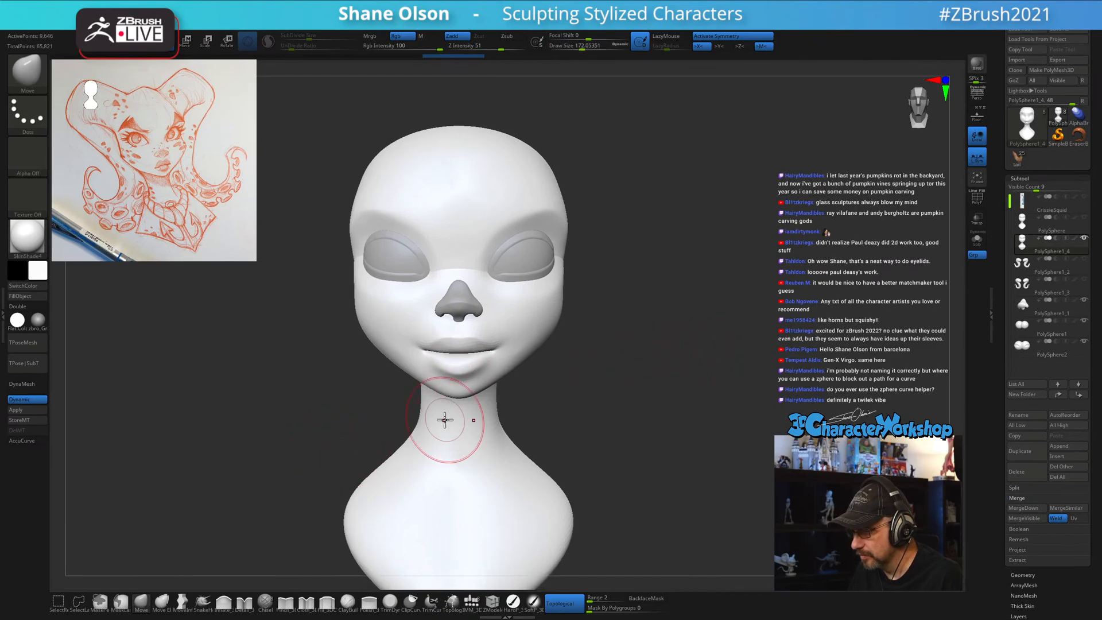
Apply the dynamic subdivision to the duplicated head and delete its lower subdivision levels.
{"action": "left_click_drag", "start_coordinate": [666, 360], "coordinate": [647, 336], "text": "alt"}
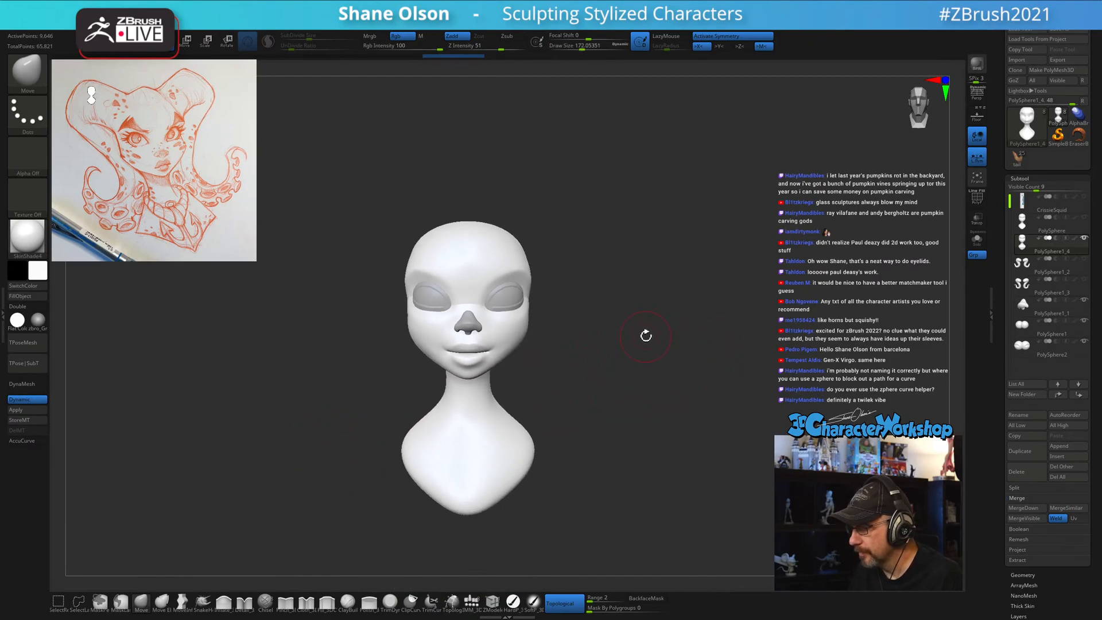
{"action": "left_click", "coordinate": [20, 411]}
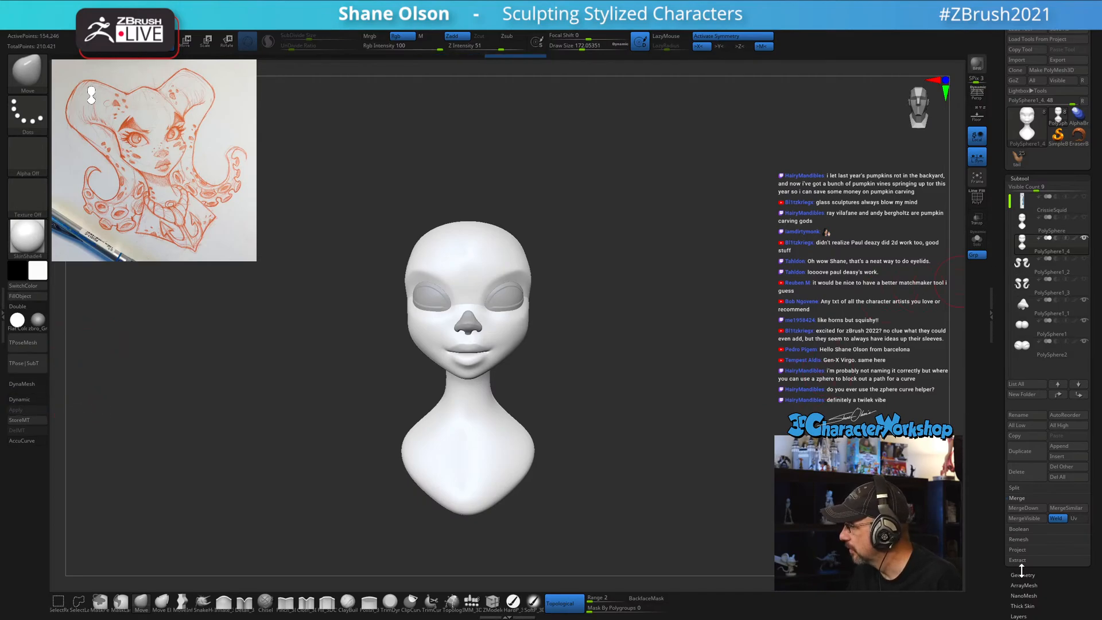
{"action": "left_click", "coordinate": [1022, 574]}
{"action": "left_click", "coordinate": [1027, 219]}
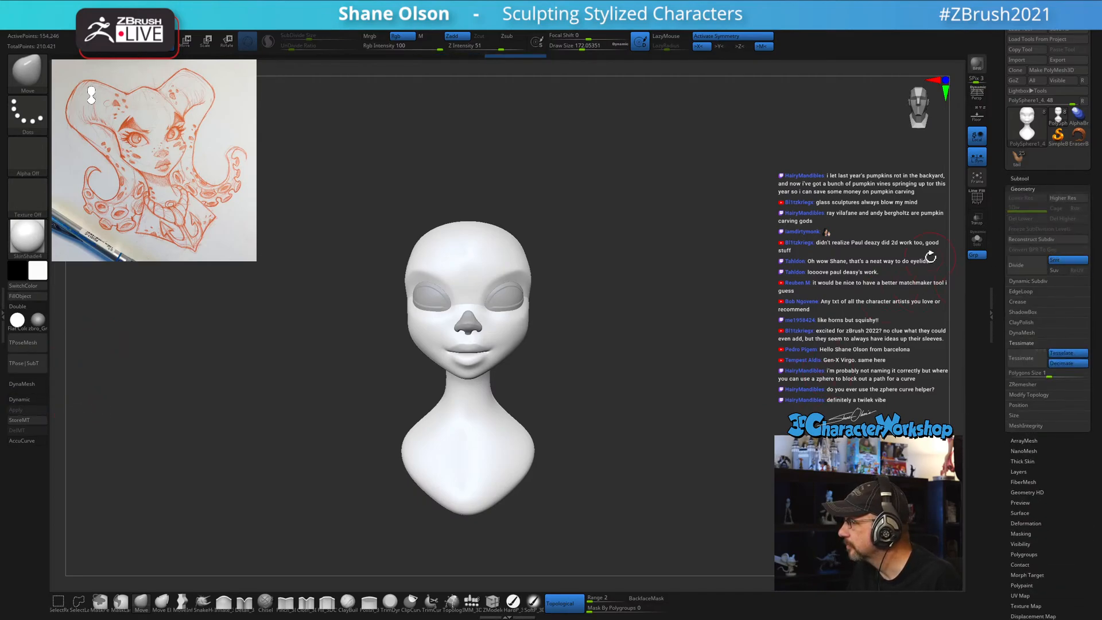
Center the gizmo on the duplicated head and apply Remesh By Union to it.
{"action": "key", "text": "w"}
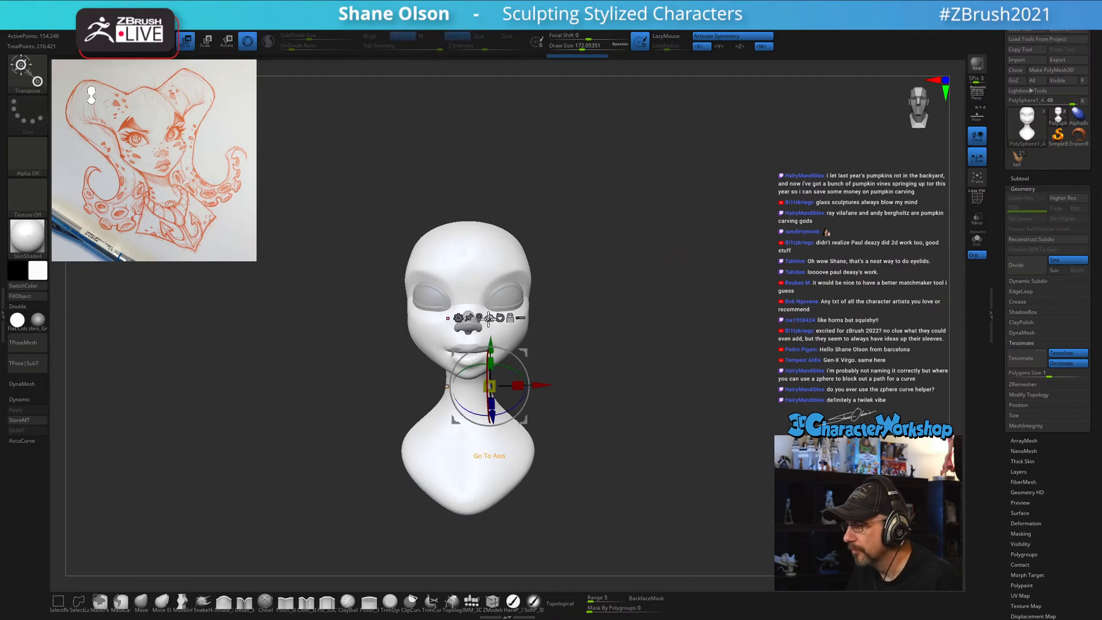
{"action": "left_click", "coordinate": [488, 319]}
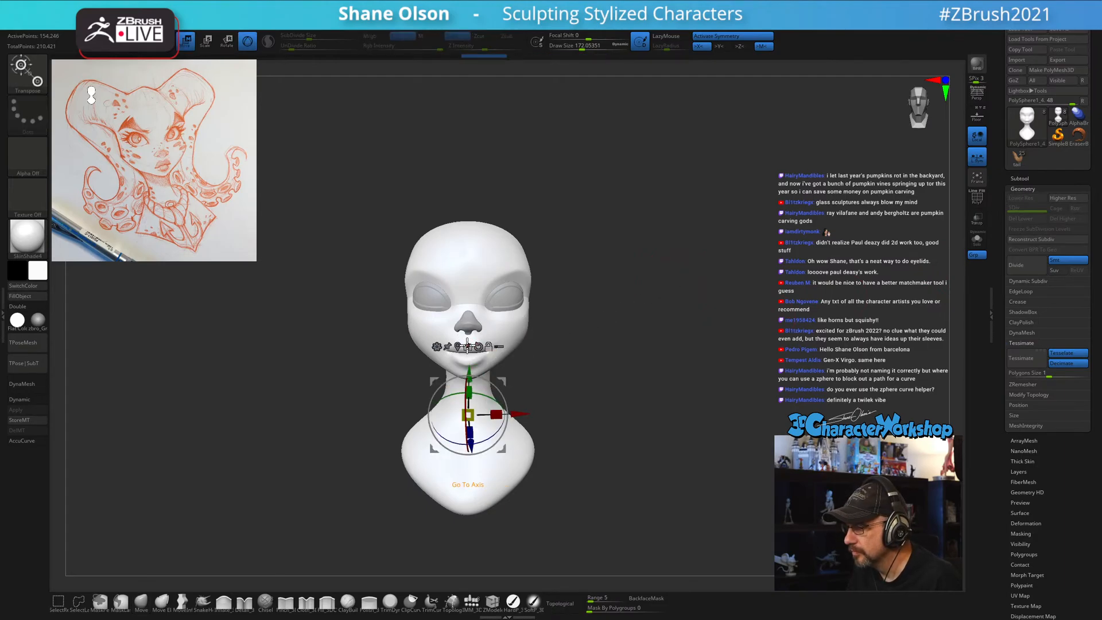
{"action": "left_click", "coordinate": [437, 347]}
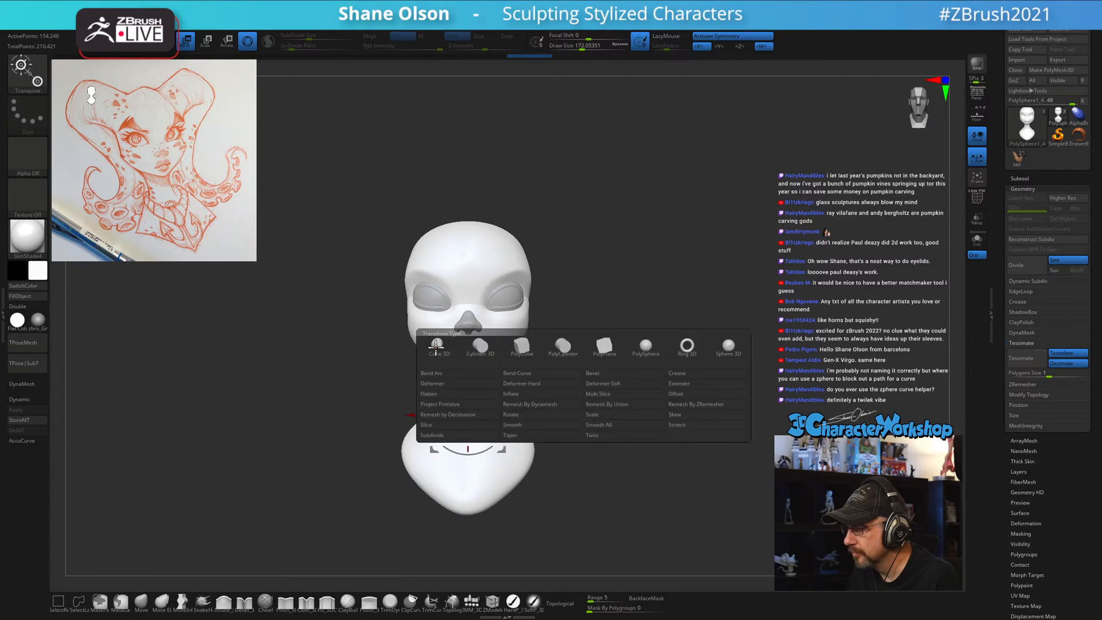
{"action": "left_click", "coordinate": [608, 405]}
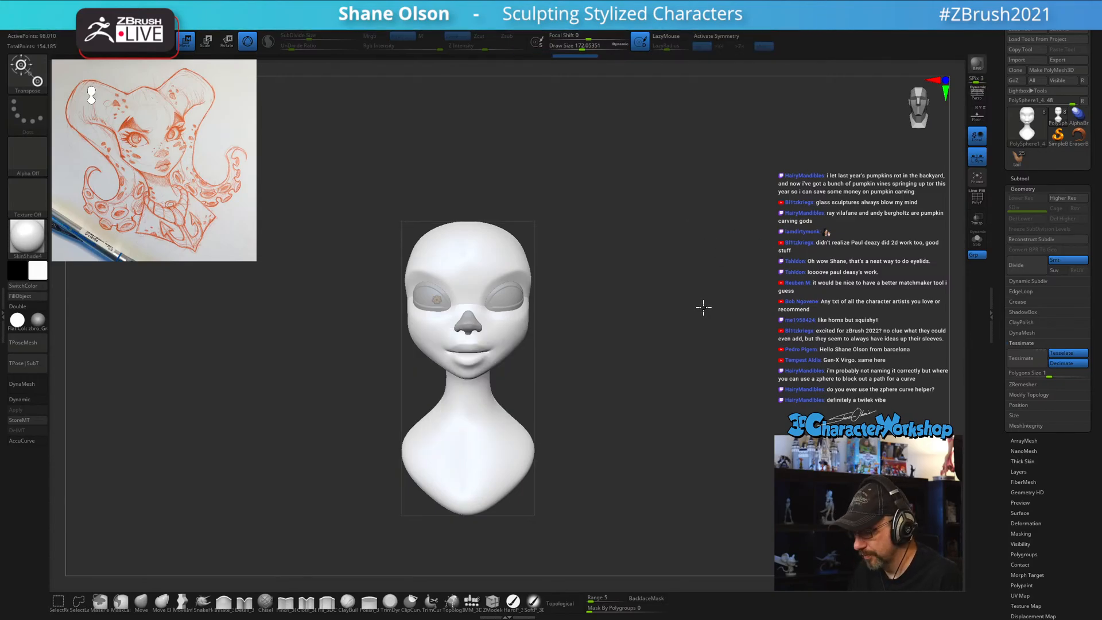
Check the remeshed head's polygroups with the polyframe, accept the union remesh, and return to the Move brush.
{"action": "key", "text": "shift+f"}
{"action": "left_click_drag", "start_coordinate": [701, 305], "coordinate": [689, 433], "text": "alt"}
{"action": "left_click_drag", "start_coordinate": [742, 330], "coordinate": [697, 323]}
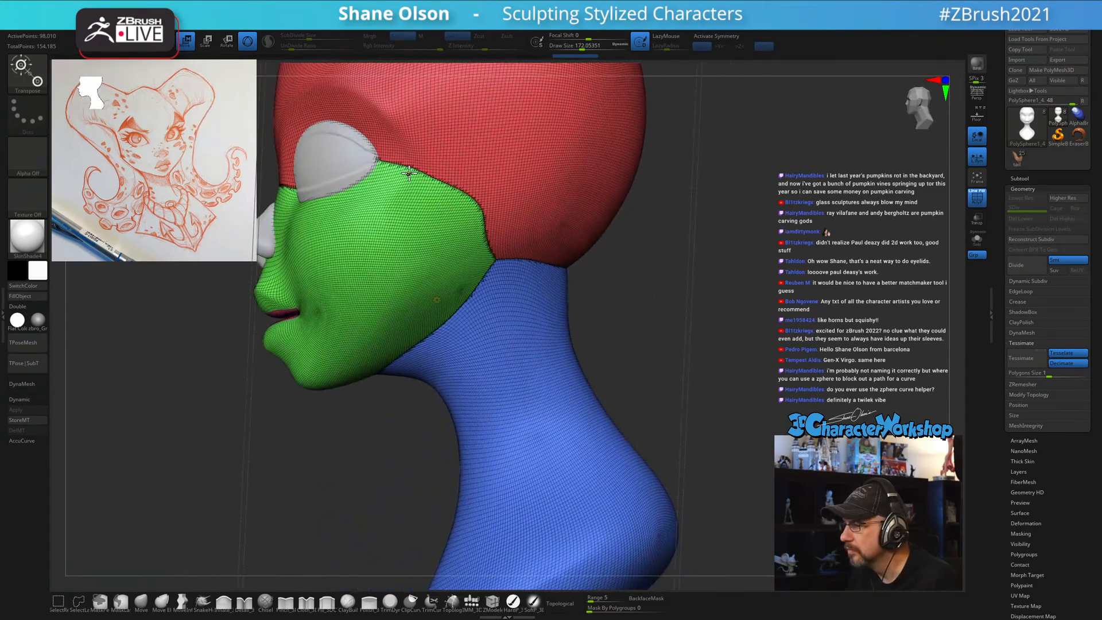
{"action": "left_click_drag", "start_coordinate": [700, 266], "coordinate": [747, 266]}
{"action": "left_click", "coordinate": [436, 298]}
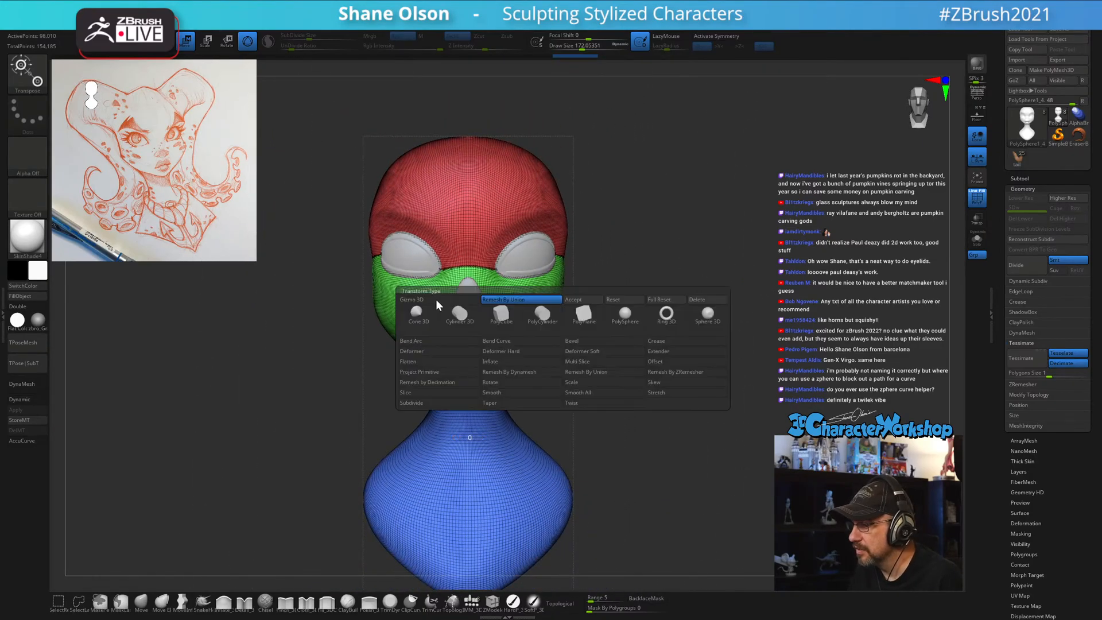
{"action": "left_click", "coordinate": [581, 303]}
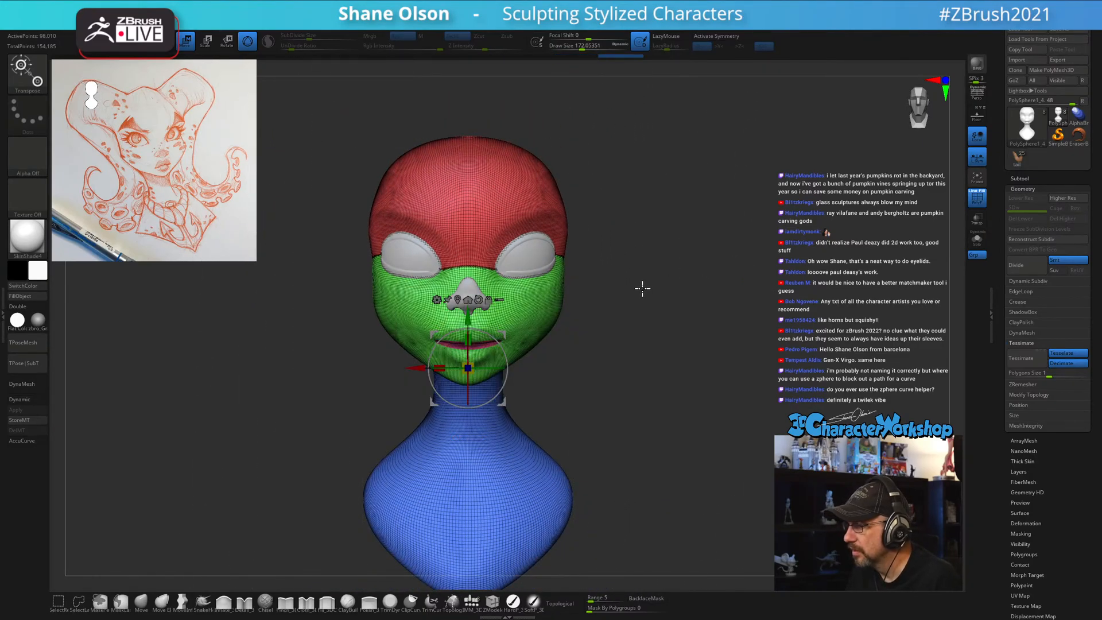
{"action": "key", "text": "q"}
Move the nose subtool directly below the remeshed head in the subtool list and reselect the head.
{"action": "left_click_drag", "start_coordinate": [704, 271], "coordinate": [568, 320], "text": "alt"}
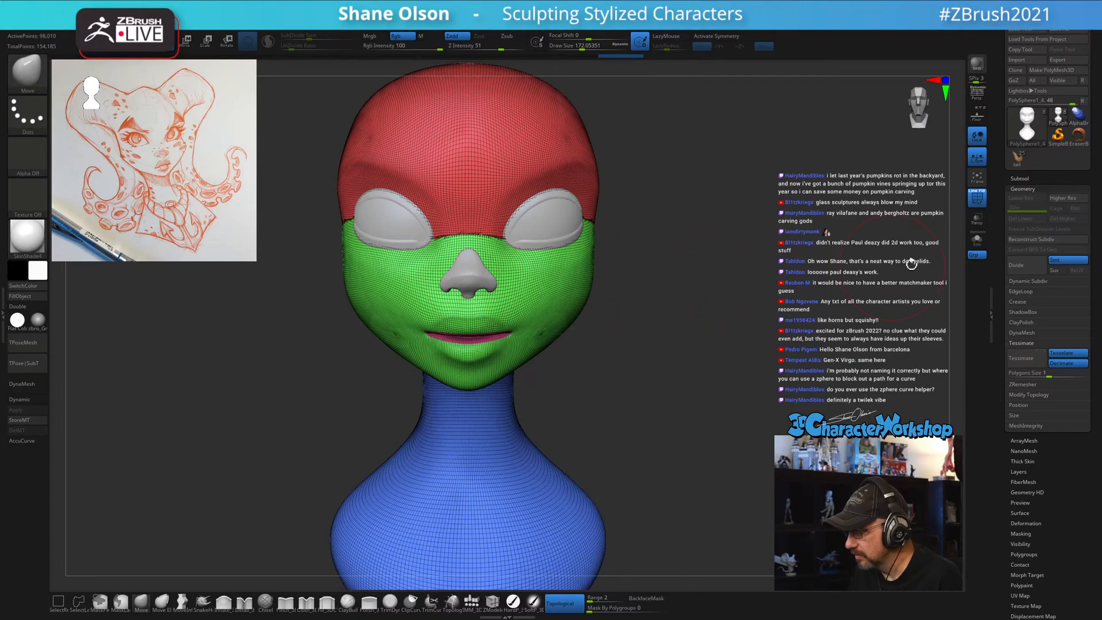
{"action": "mouse_move", "coordinate": [674, 339]}
{"action": "left_mouse_down"}
{"action": "mouse_move", "coordinate": [645, 342]}
{"action": "mouse_move", "coordinate": [655, 342]}
{"action": "left_mouse_up"}
{"action": "left_click", "coordinate": [1021, 179]}
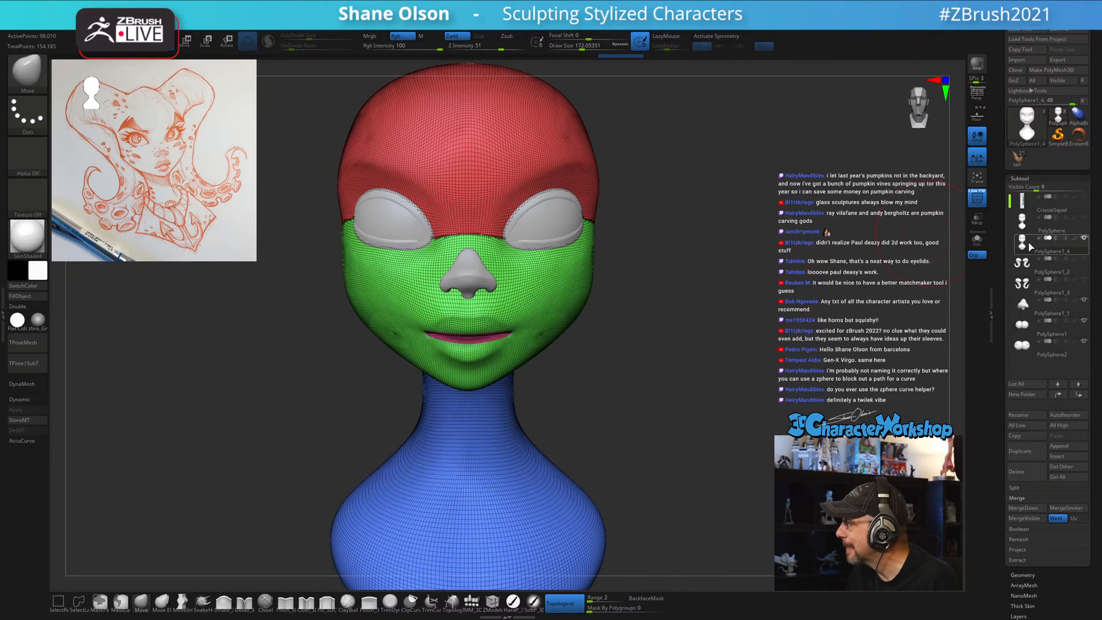
{"action": "left_click", "coordinate": [1024, 306]}
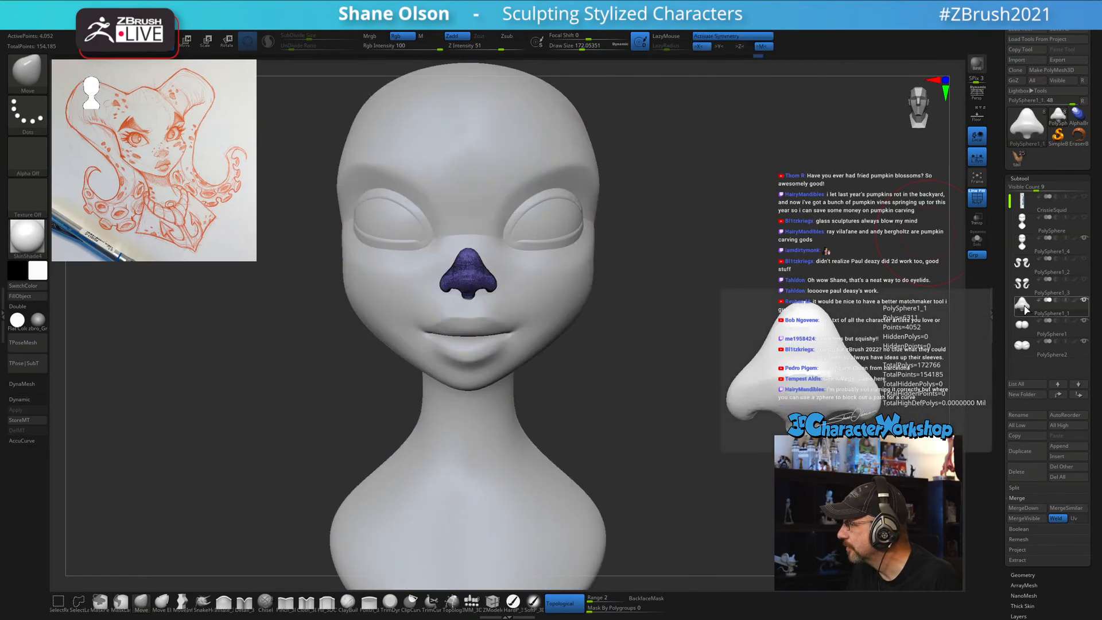
{"action": "left_click_drag", "start_coordinate": [1026, 309], "coordinate": [1033, 248]}
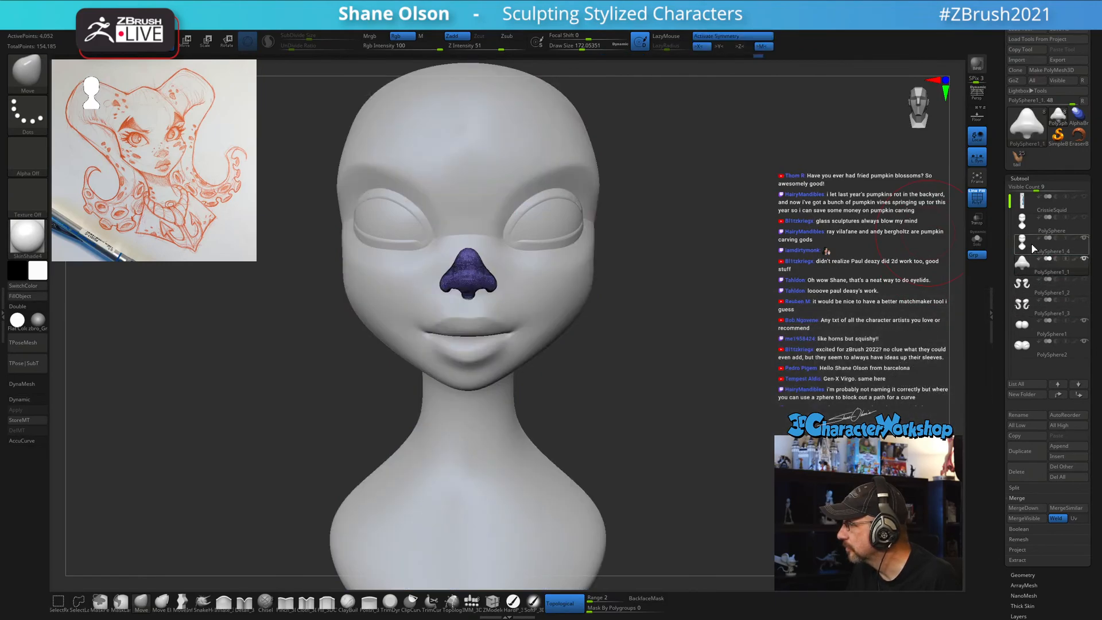
{"action": "left_click", "coordinate": [1022, 246]}
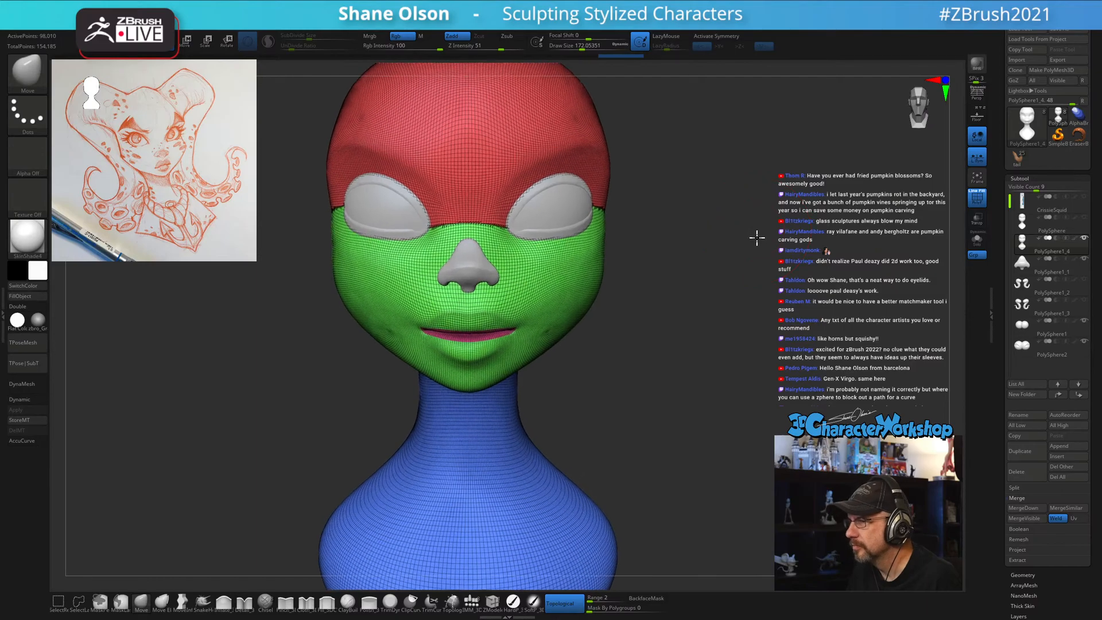
Merge the nose subtool down into the remeshed head.
{"action": "key", "text": "s"}
{"action": "left_click_drag", "start_coordinate": [754, 243], "coordinate": [750, 243]}
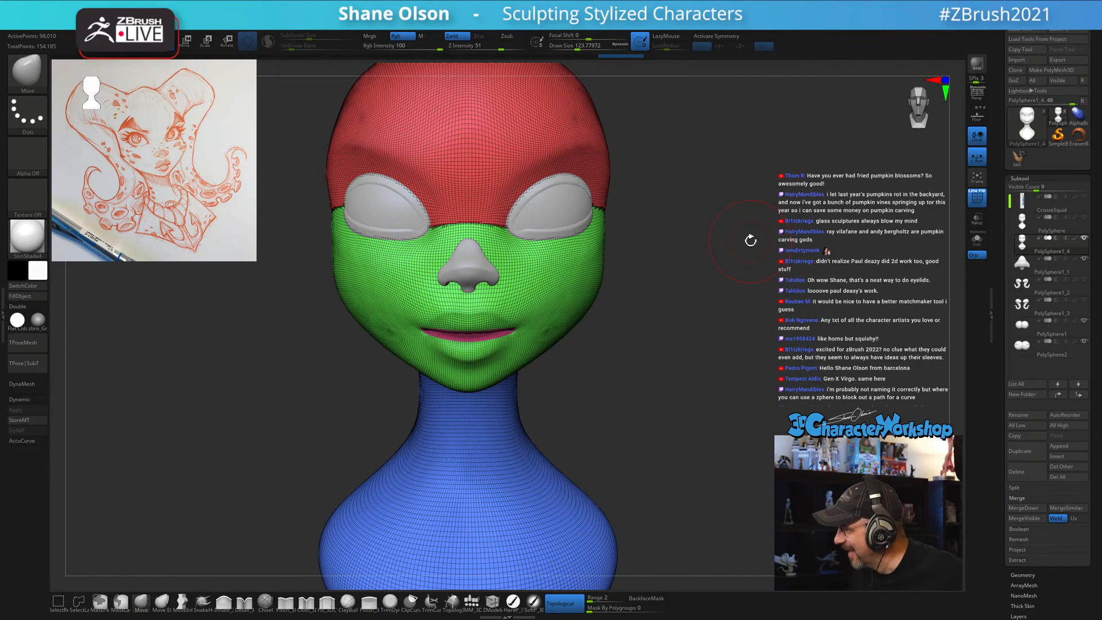
{"action": "mouse_move", "coordinate": [711, 315]}
{"action": "left_mouse_down"}
{"action": "mouse_move", "coordinate": [695, 318]}
{"action": "mouse_move", "coordinate": [717, 318]}
{"action": "left_mouse_up"}
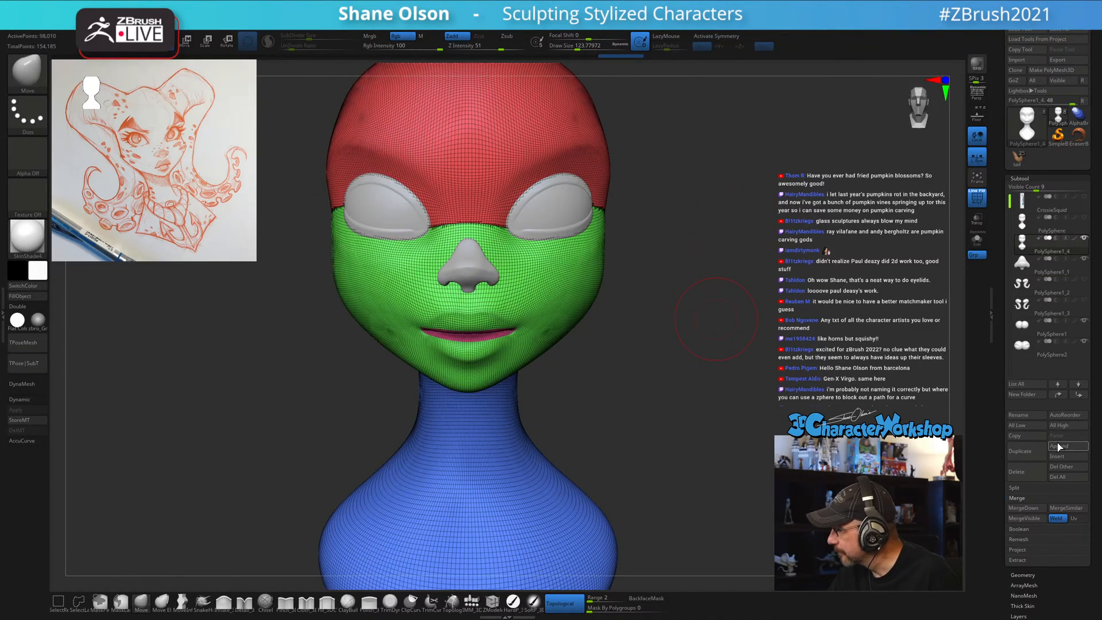
{"action": "left_click", "coordinate": [1032, 511]}
{"action": "left_click", "coordinate": [958, 505]}
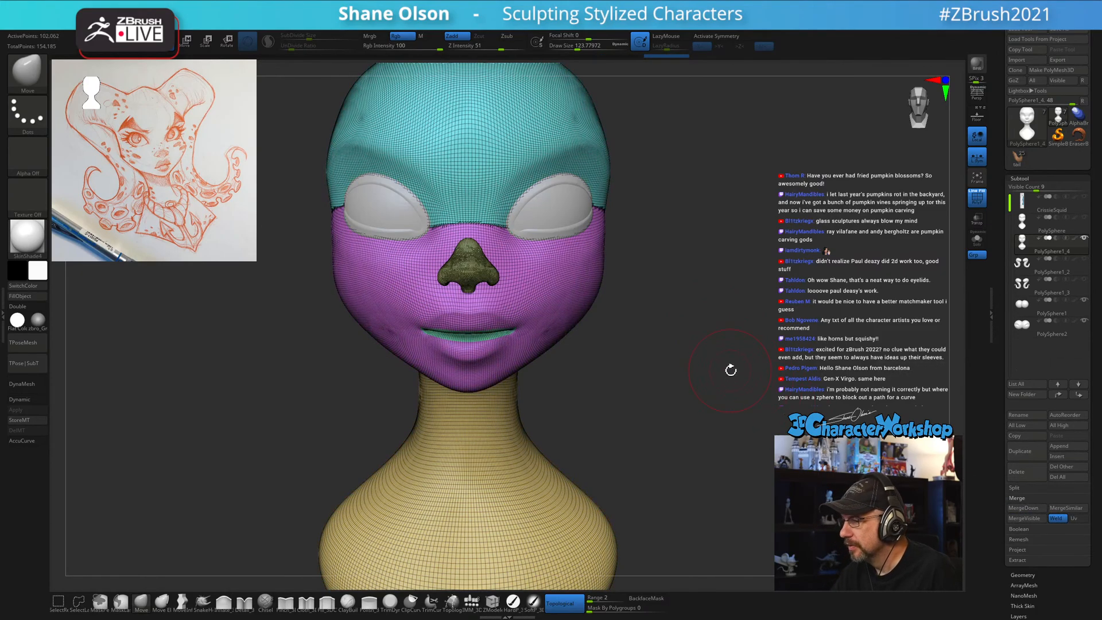
Turn on X symmetry and smooth the face mesh around the nose at a draw size of about 80 to refine its topology.
{"action": "mouse_move", "coordinate": [731, 371]}
{"action": "left_mouse_down"}
{"action": "mouse_move", "coordinate": [710, 378]}
{"action": "mouse_move", "coordinate": [713, 411]}
{"action": "left_mouse_up"}
{"action": "left_click_drag", "start_coordinate": [712, 327], "coordinate": [772, 468], "text": "alt"}
{"action": "key", "text": "s"}
{"action": "left_click_drag", "start_coordinate": [759, 425], "coordinate": [761, 425]}
{"action": "left_click_drag", "start_coordinate": [761, 424], "coordinate": [769, 422]}
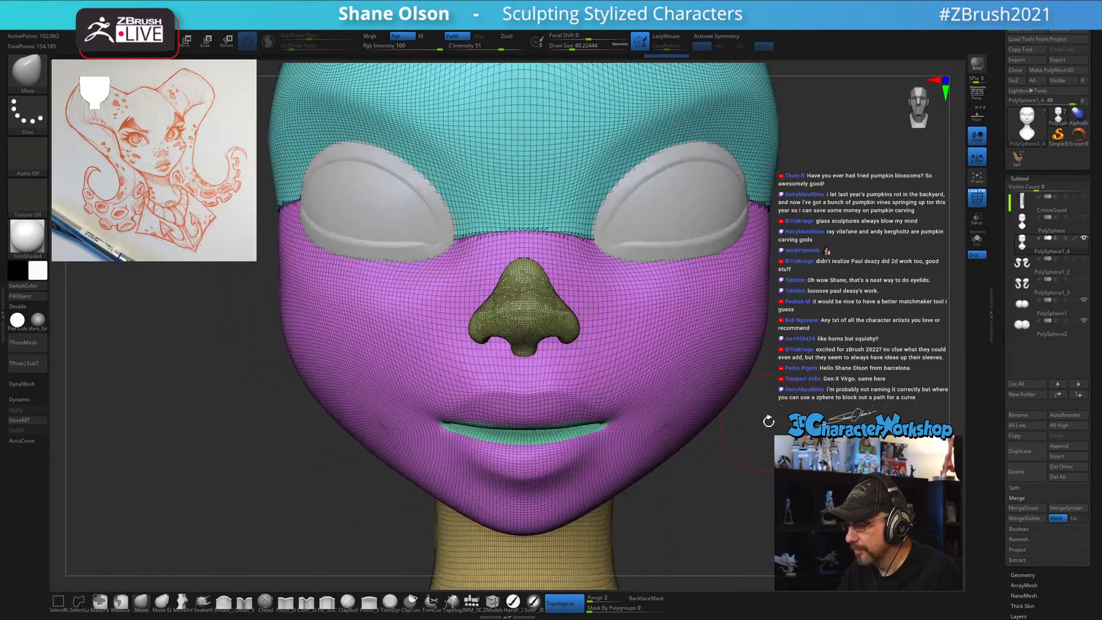
{"action": "key", "text": "shift"}
{"action": "key", "text": "shift"}
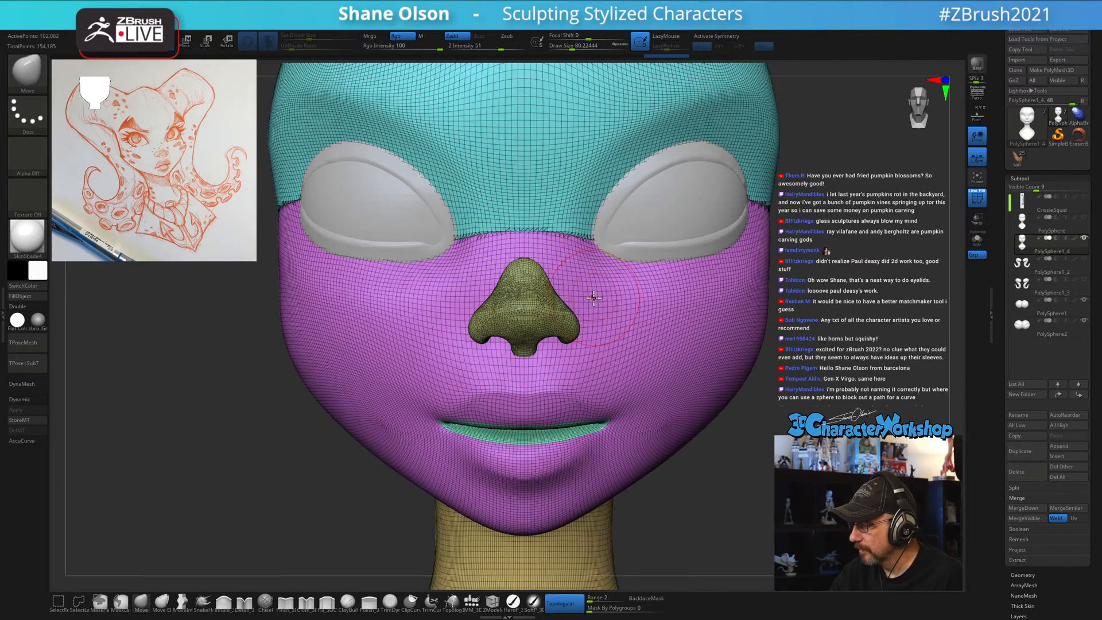
{"action": "key", "text": "x"}
{"action": "mouse_move", "coordinate": [544, 262]}
{"action": "left_mouse_down", "text": "shift"}
{"action": "mouse_move", "coordinate": [554, 236]}
{"action": "mouse_move", "coordinate": [597, 350]}
{"action": "mouse_move", "coordinate": [536, 347]}
{"action": "left_mouse_up", "text": "shift"}
{"action": "mouse_move", "coordinate": [673, 344]}
{"action": "right_mouse_down"}
{"action": "mouse_move", "coordinate": [653, 337]}
{"action": "mouse_move", "coordinate": [671, 338]}
{"action": "mouse_move", "coordinate": [763, 422]}
{"action": "right_mouse_up"}
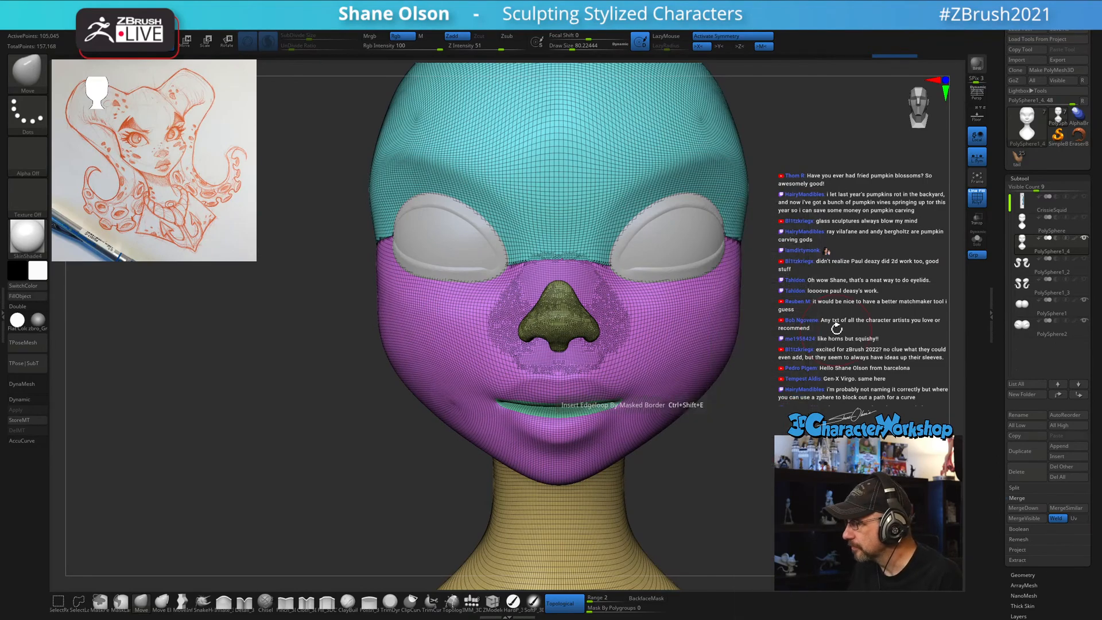
Apply Remesh By Union to the head with the merged nose, accept the result, and return to the Move brush.
{"action": "right_click_drag", "start_coordinate": [763, 414], "coordinate": [687, 352], "text": "ctrl"}
{"action": "key", "text": "w"}
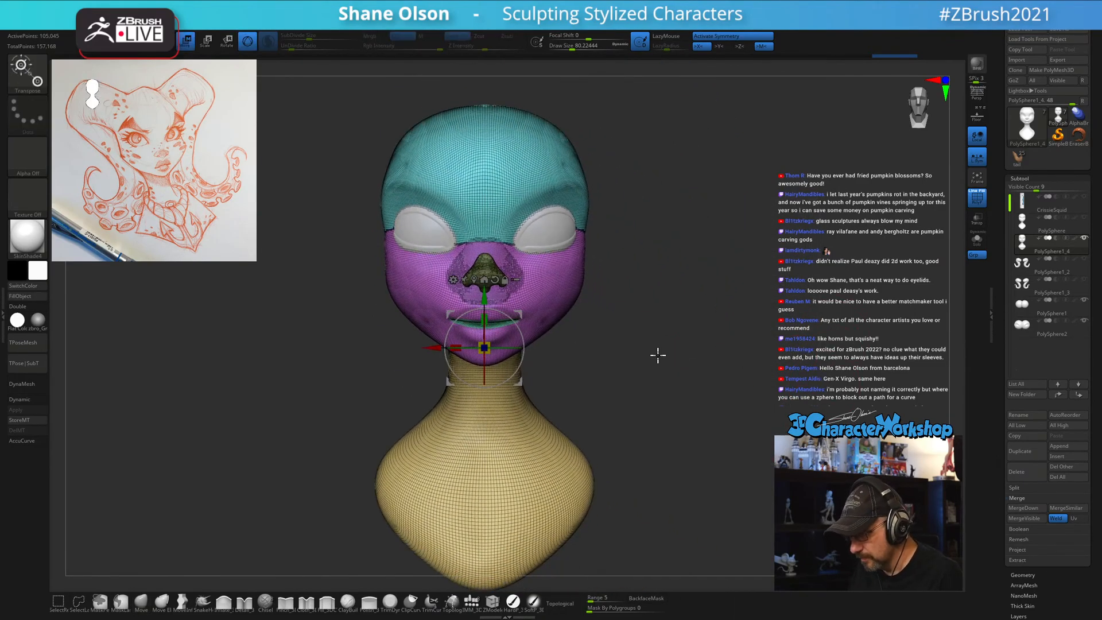
{"action": "left_click", "coordinate": [459, 279]}
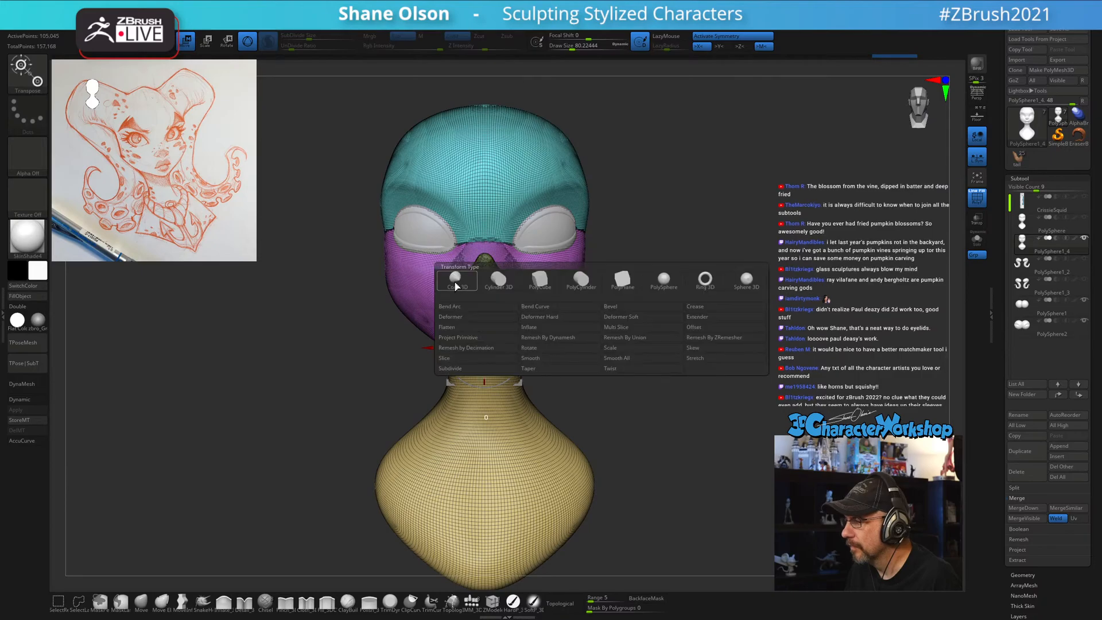
{"action": "left_click", "coordinate": [629, 337]}
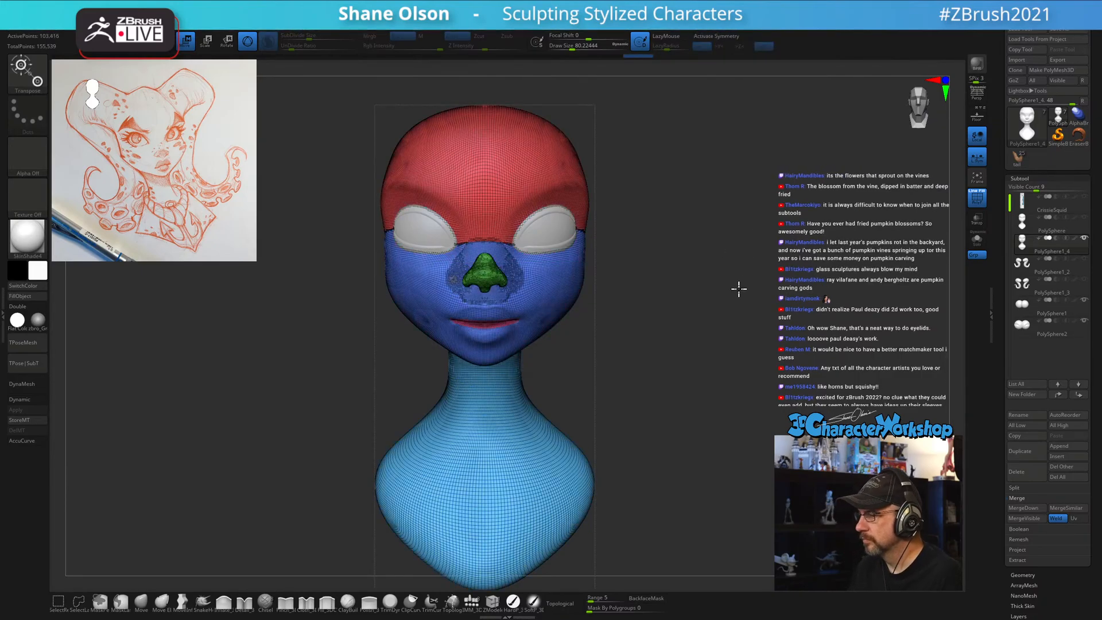
{"action": "left_click_drag", "start_coordinate": [738, 293], "coordinate": [731, 337], "text": "alt"}
{"action": "key", "text": "space"}
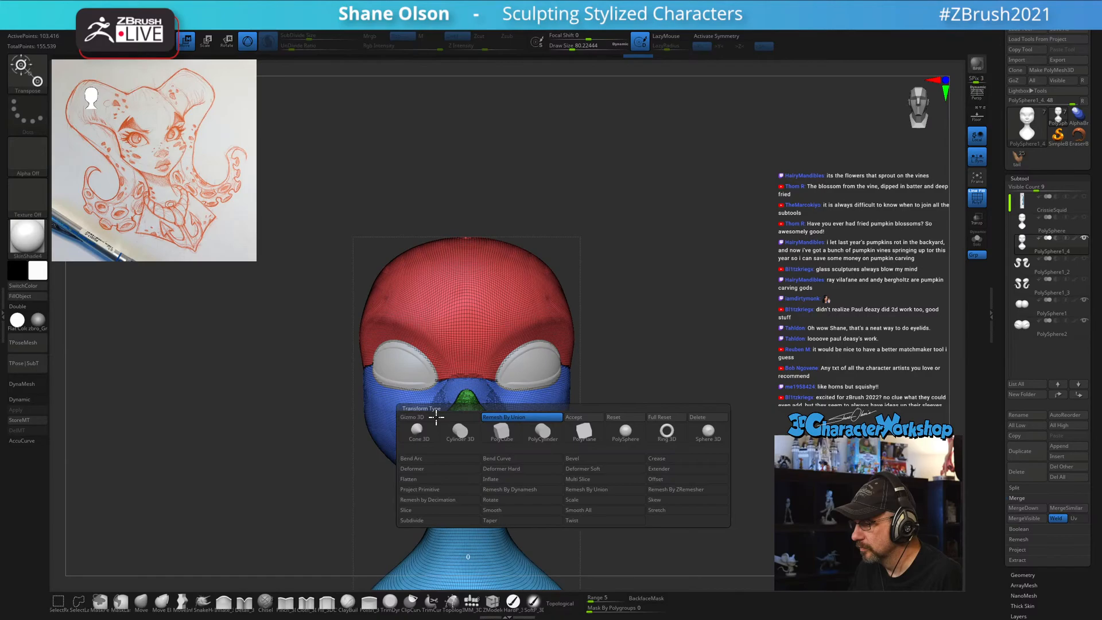
{"action": "left_click", "coordinate": [586, 426]}
{"action": "key", "text": "q"}
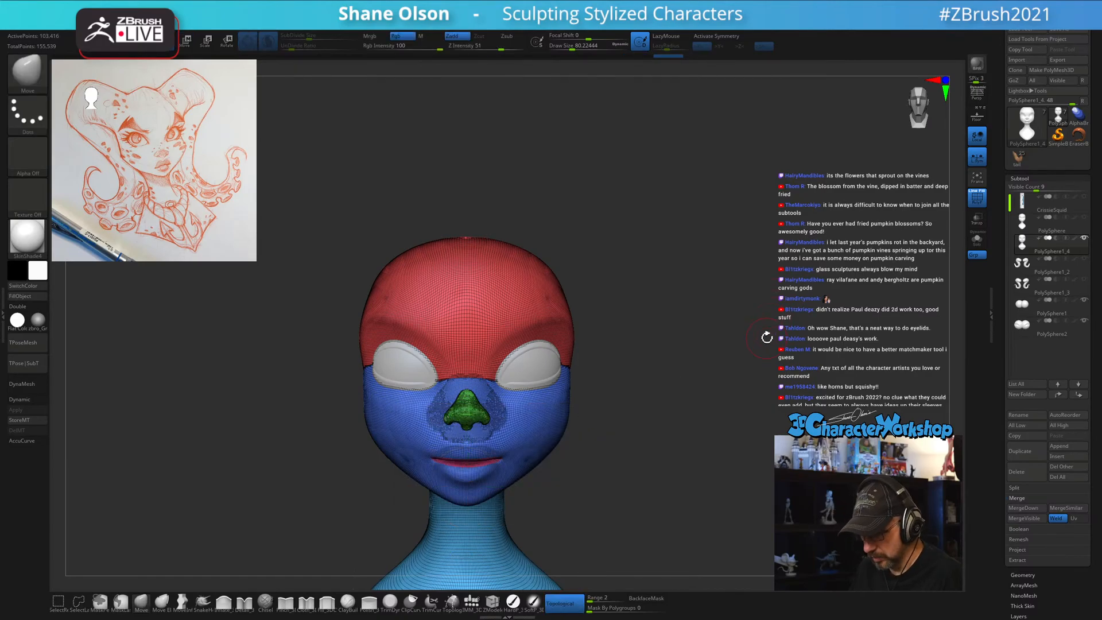
Hide the polyframe and smooth the seams around the nose and across the temple at a draw size of about 104.
{"action": "mouse_move", "coordinate": [767, 337]}
{"action": "left_mouse_down"}
{"action": "mouse_move", "coordinate": [734, 337]}
{"action": "mouse_move", "coordinate": [731, 350]}
{"action": "mouse_move", "coordinate": [781, 344]}
{"action": "left_mouse_up"}
{"action": "key", "text": "shift+f"}
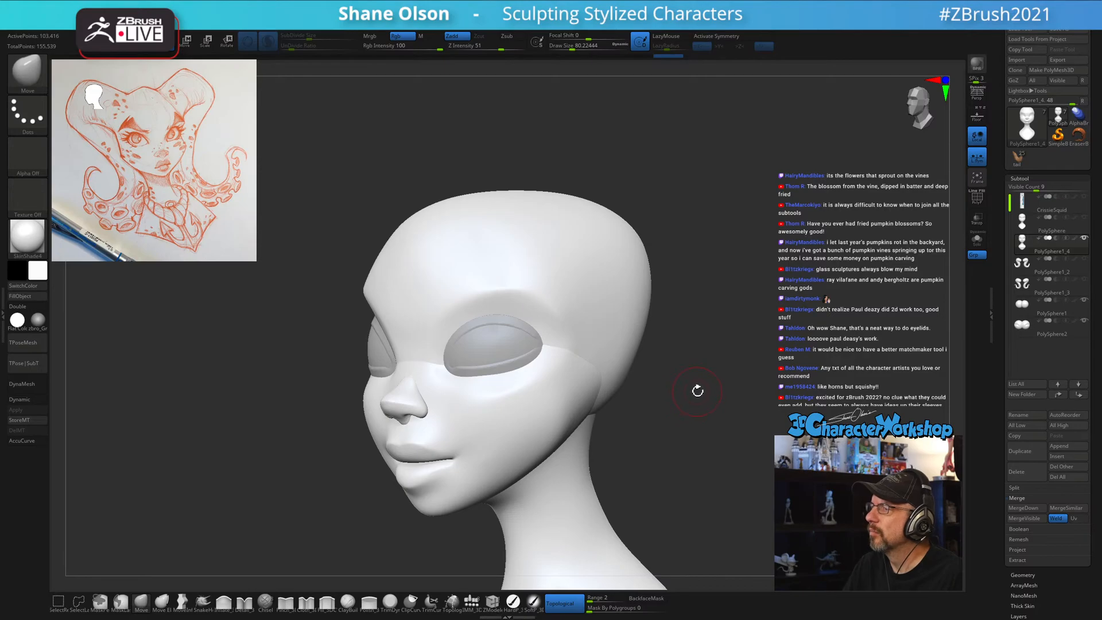
{"action": "mouse_move", "coordinate": [698, 391]}
{"action": "left_mouse_down"}
{"action": "mouse_move", "coordinate": [706, 386]}
{"action": "mouse_move", "coordinate": [696, 419]}
{"action": "mouse_move", "coordinate": [688, 407]}
{"action": "left_mouse_up"}
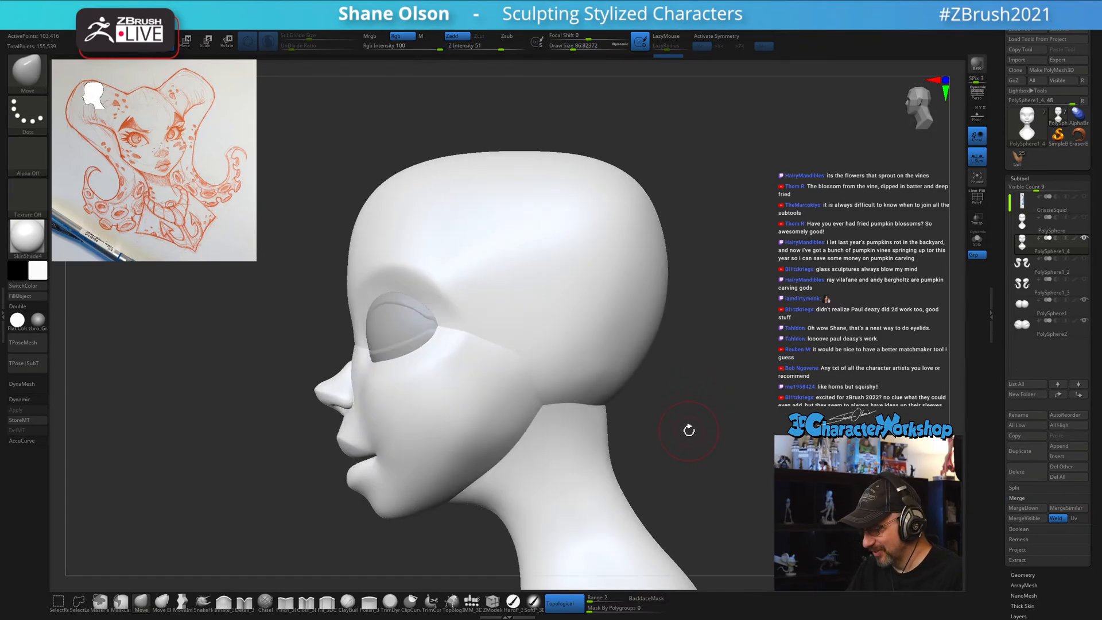
{"action": "right_click_drag", "start_coordinate": [417, 403], "coordinate": [596, 442]}
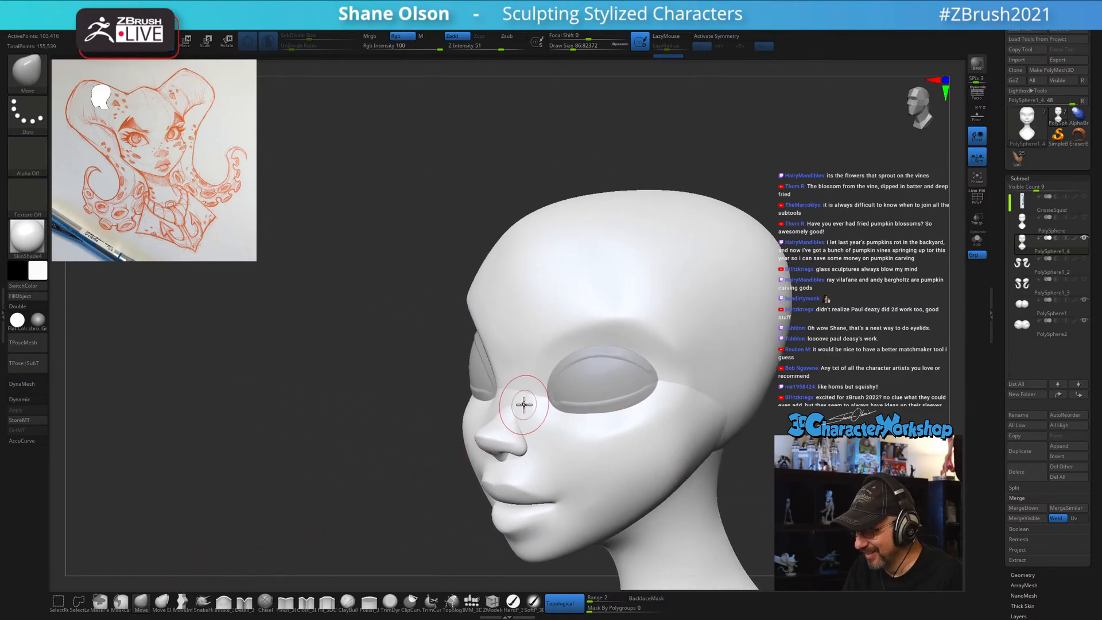
{"action": "key", "text": "shift"}
{"action": "mouse_move", "coordinate": [523, 390]}
{"action": "left_mouse_down", "text": "shift"}
{"action": "mouse_move", "coordinate": [522, 398]}
{"action": "mouse_move", "coordinate": [537, 375]}
{"action": "mouse_move", "coordinate": [546, 428]}
{"action": "mouse_move", "coordinate": [528, 401]}
{"action": "left_mouse_up", "text": "shift"}
{"action": "right_click_drag", "start_coordinate": [588, 403], "coordinate": [625, 438]}
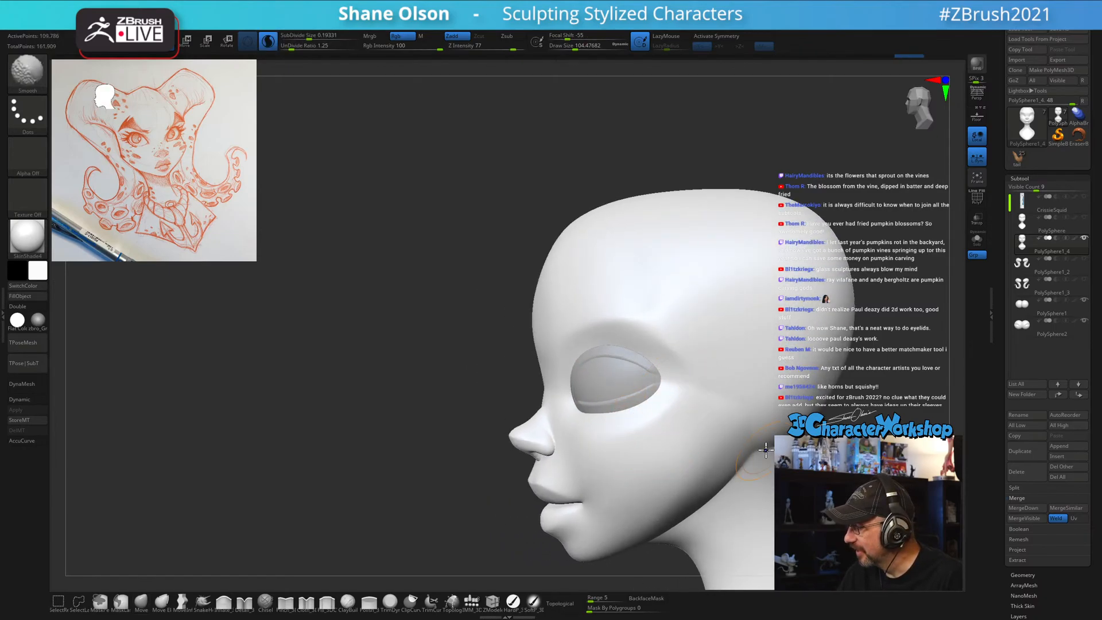
{"action": "right_click_drag", "start_coordinate": [763, 404], "coordinate": [824, 301]}
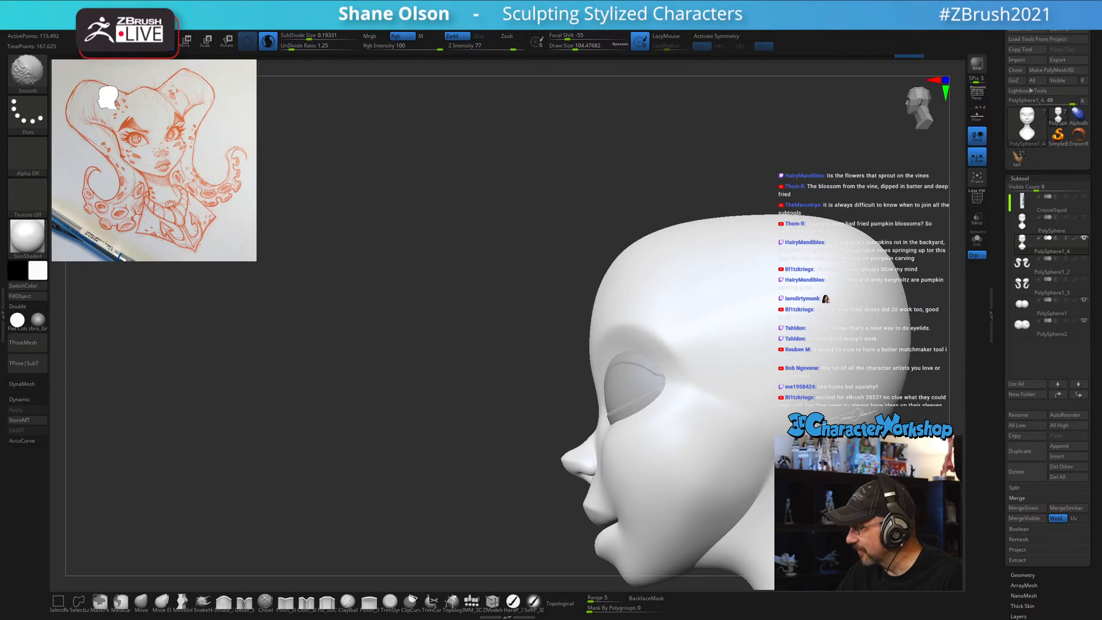
{"action": "right_click_drag", "start_coordinate": [839, 442], "coordinate": [726, 380], "text": "alt"}
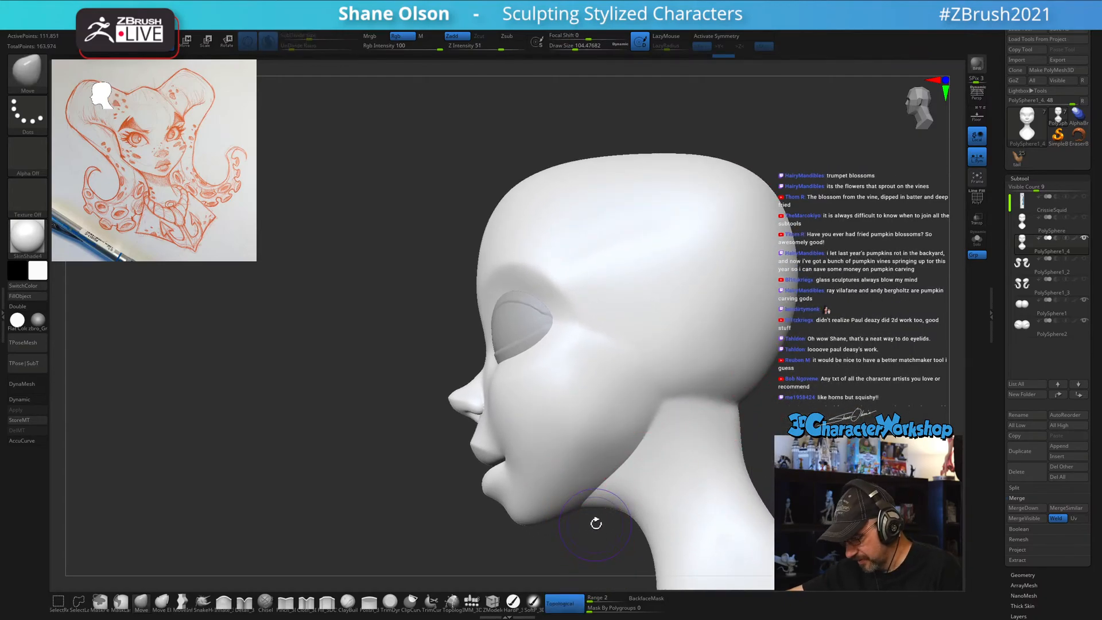
Load the Smooth Stronger brush from the Smooth brush folder in the Lightbox.
{"action": "key", "text": "comma"}
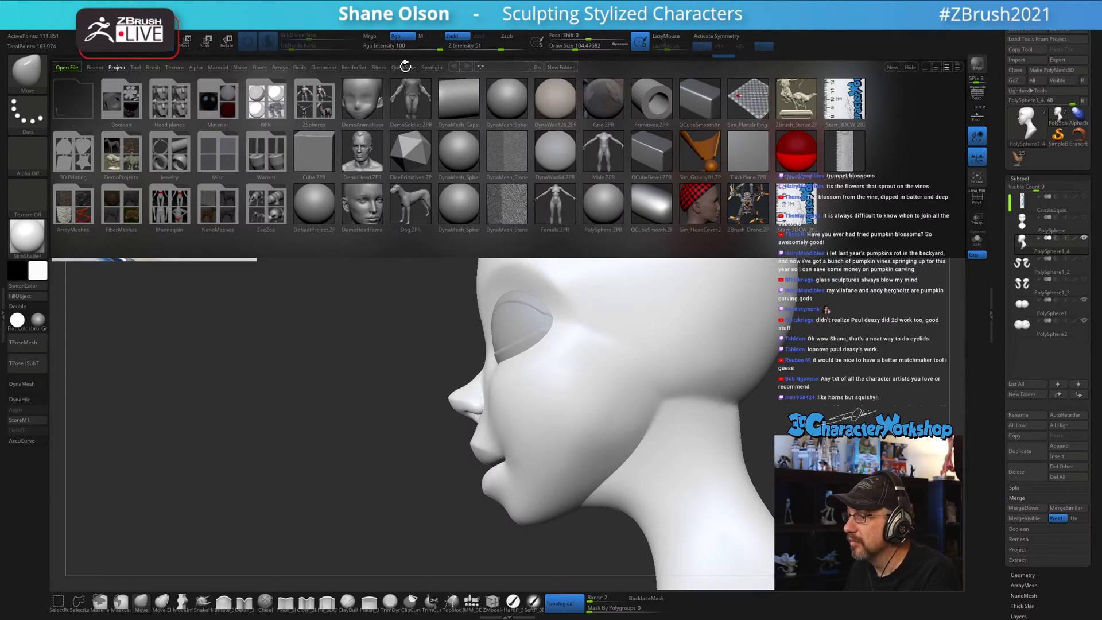
{"action": "left_click", "coordinate": [152, 68]}
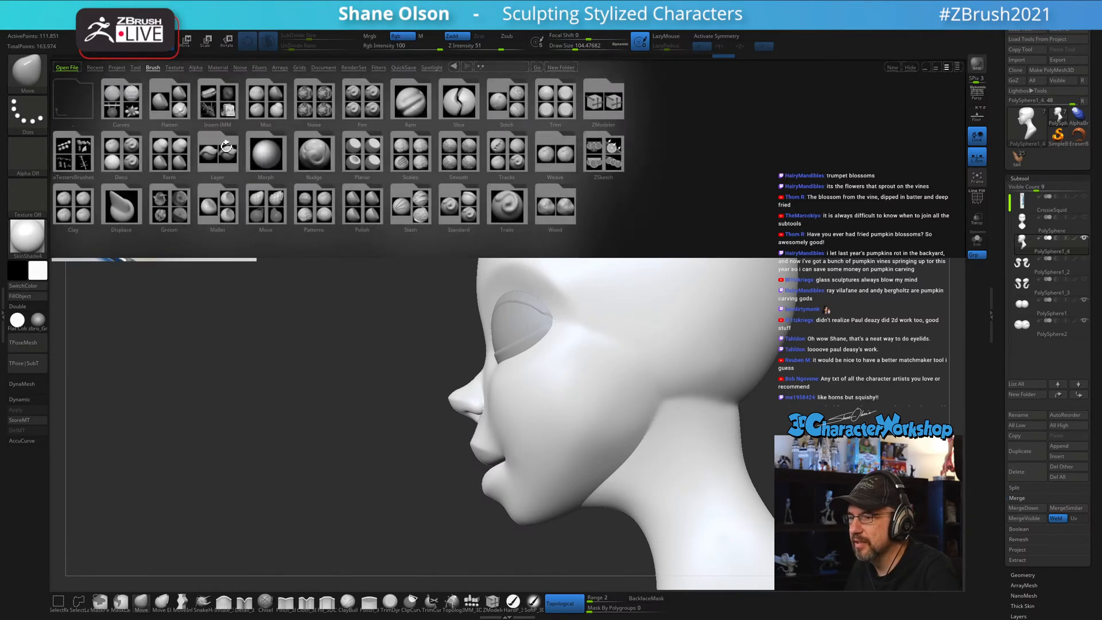
{"action": "double_click", "coordinate": [448, 159]}
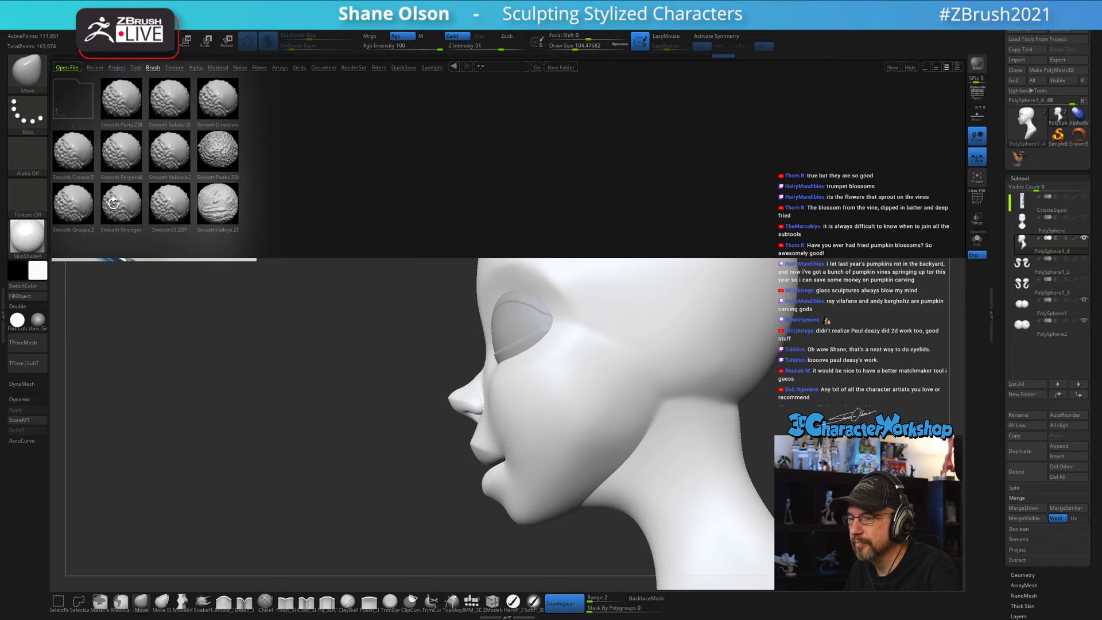
{"action": "double_click", "coordinate": [114, 203]}
{"action": "left_click", "coordinate": [143, 225]}
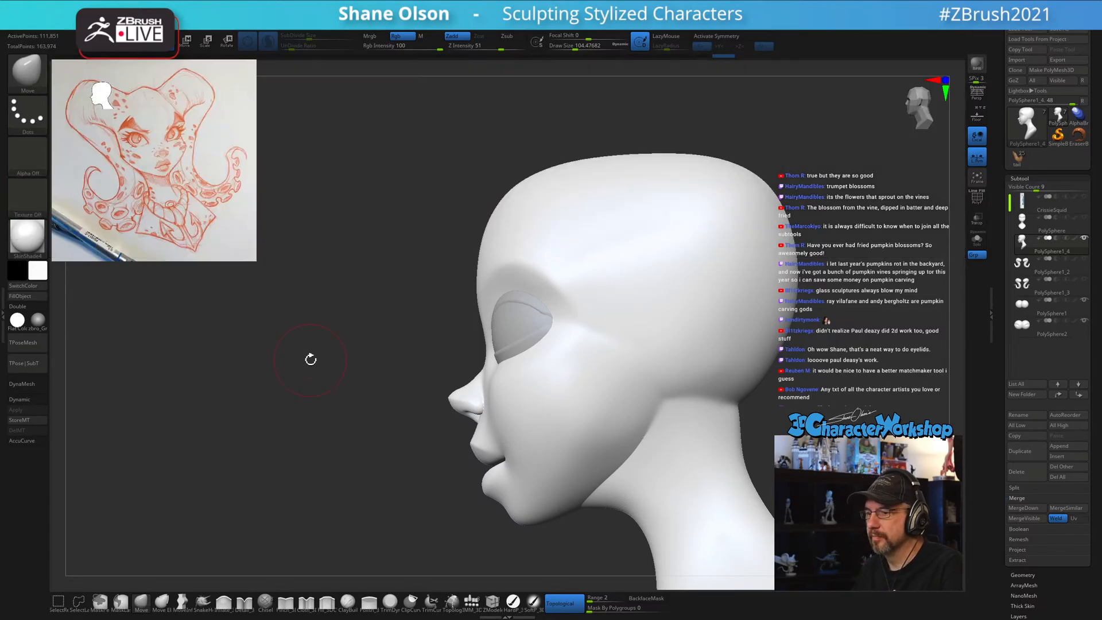
Smooth the seam between the skull and the back of the neck with Smooth Stronger at a draw size of about 158.
{"action": "left_click_drag", "start_coordinate": [377, 379], "coordinate": [525, 364]}
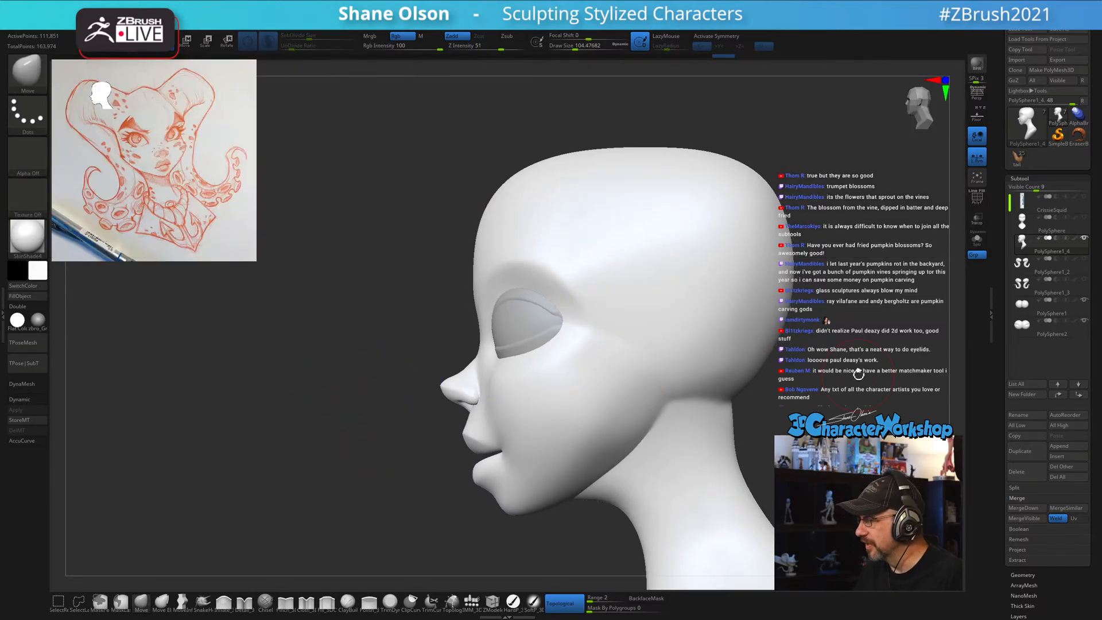
{"action": "mouse_move", "coordinate": [859, 374]}
{"action": "left_mouse_down"}
{"action": "mouse_move", "coordinate": [674, 367]}
{"action": "mouse_move", "coordinate": [687, 381]}
{"action": "left_mouse_up"}
{"action": "key", "text": "s"}
{"action": "left_click_drag", "start_coordinate": [618, 349], "coordinate": [618, 364], "text": "shift"}
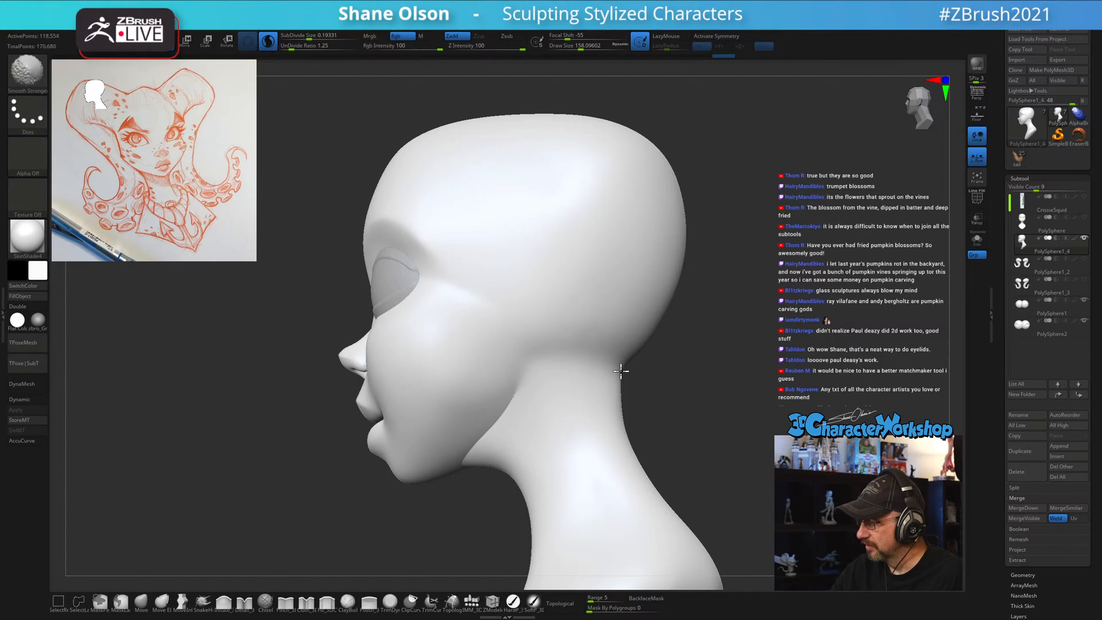
{"action": "left_click_drag", "start_coordinate": [686, 304], "coordinate": [677, 346], "text": "shift"}
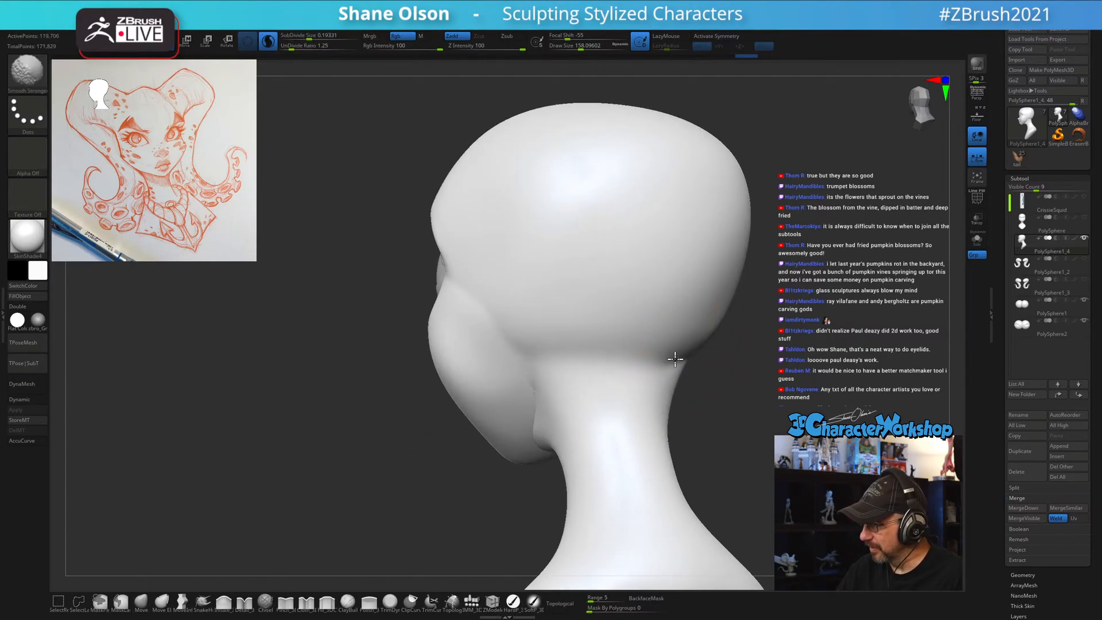
{"action": "left_click_drag", "start_coordinate": [739, 377], "coordinate": [764, 386], "text": "shift"}
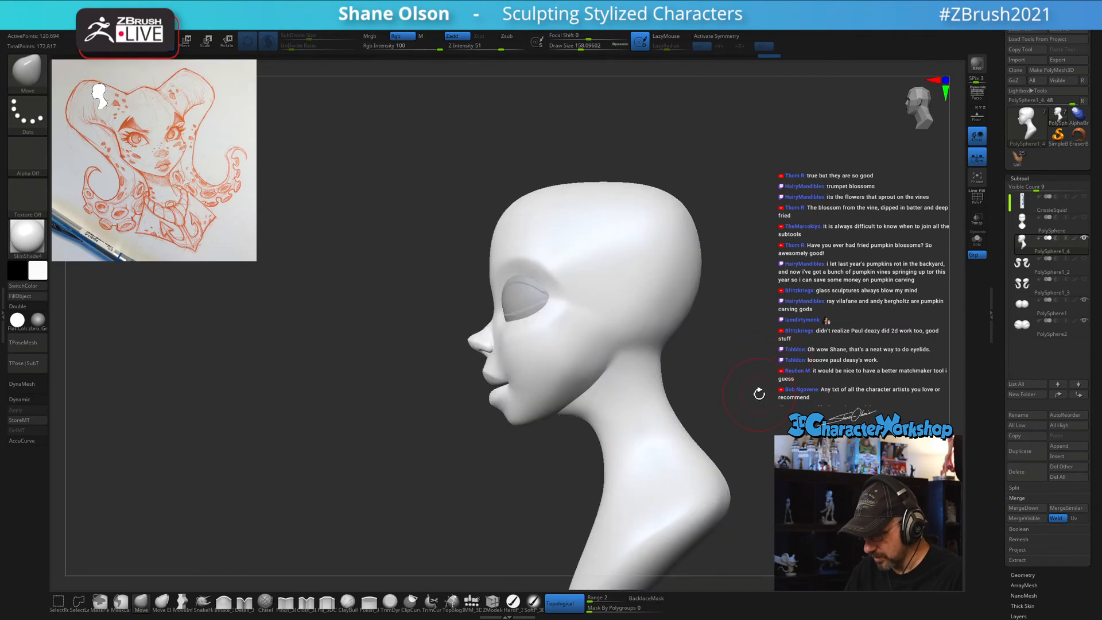
Apply Mirror And Weld to the joined head to copy the smoothed side across.
{"action": "key", "text": "space"}
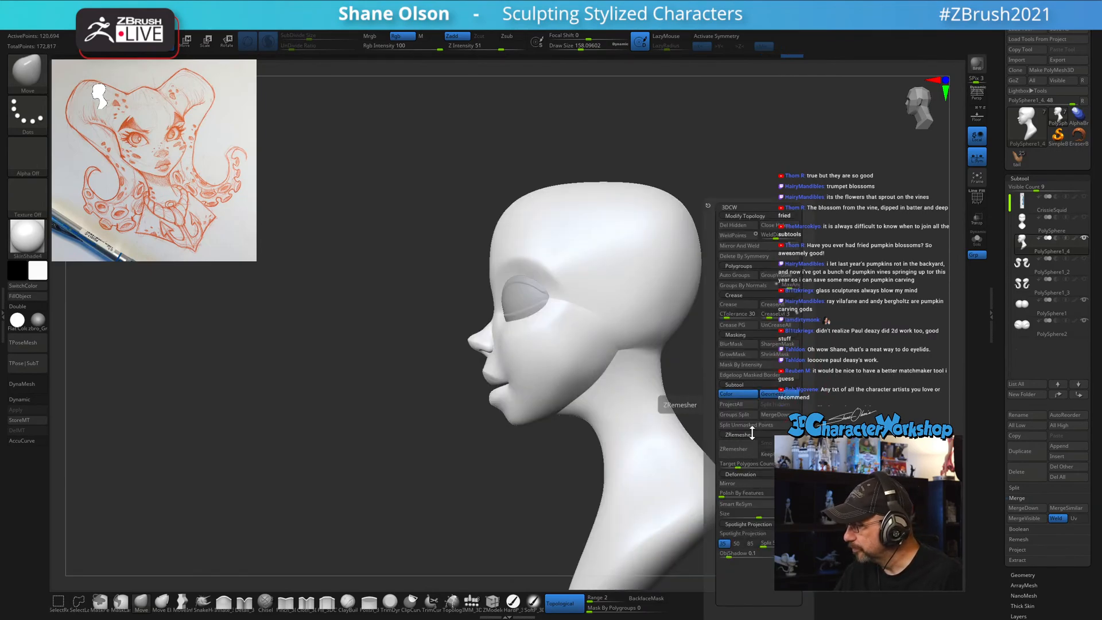
{"action": "left_click", "coordinate": [740, 247]}
{"action": "left_click", "coordinate": [786, 165]}
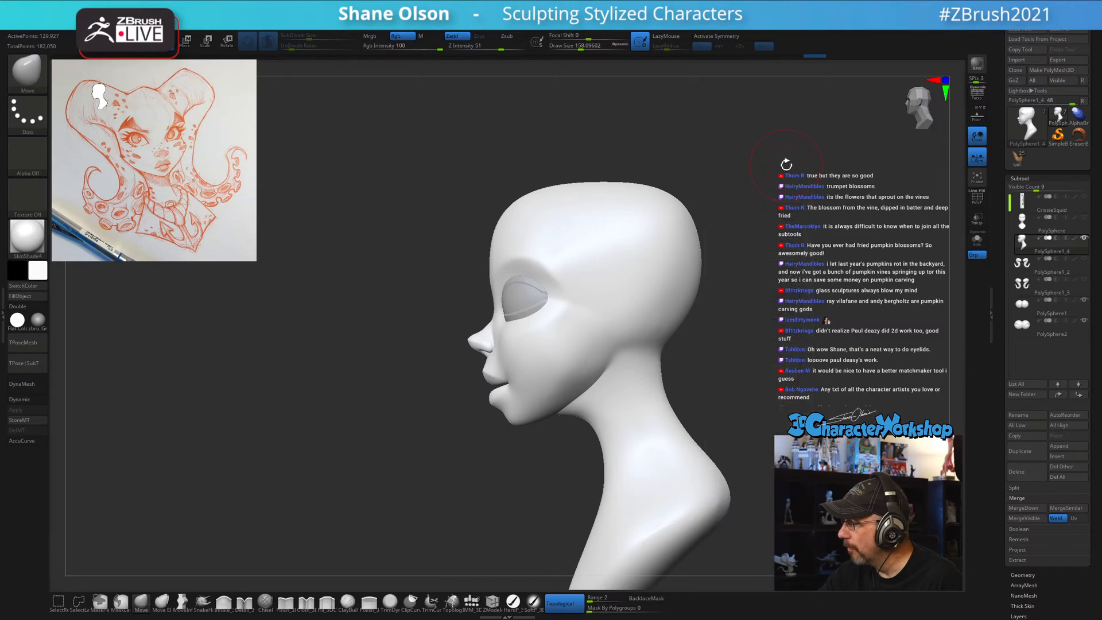
Smooth the transition from the jaw into the neck on both sides with Smooth Stronger and symmetry on.
{"action": "mouse_move", "coordinate": [726, 367]}
{"action": "left_mouse_down"}
{"action": "mouse_move", "coordinate": [717, 377]}
{"action": "mouse_move", "coordinate": [712, 359]}
{"action": "left_mouse_up"}
{"action": "left_click_drag", "start_coordinate": [599, 385], "coordinate": [590, 377], "text": "shift"}
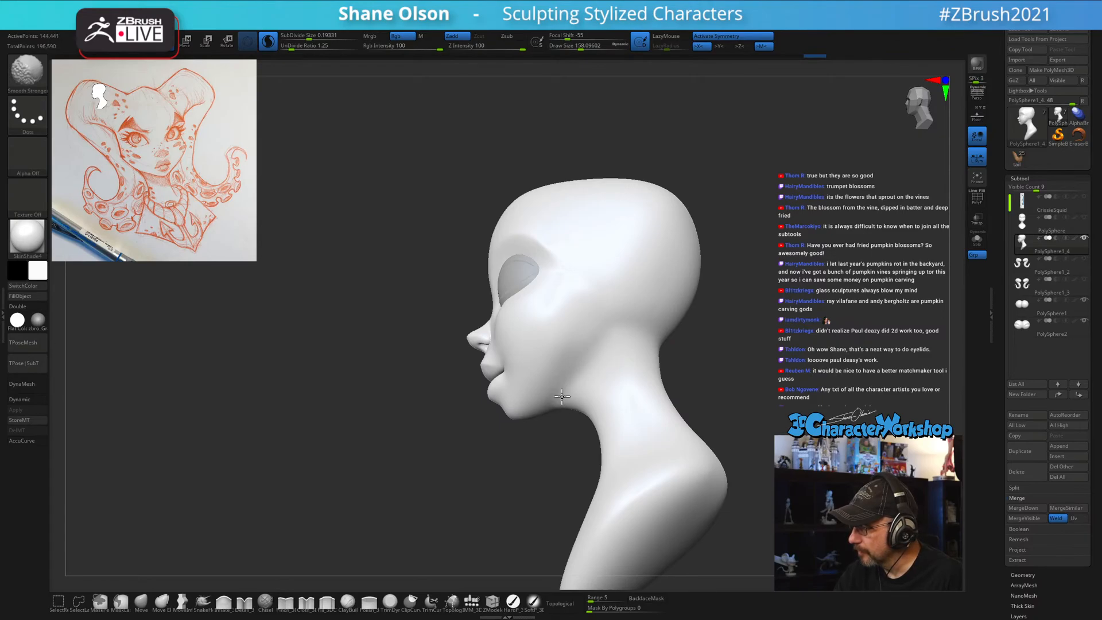
{"action": "mouse_move", "coordinate": [658, 347]}
{"action": "left_mouse_down"}
{"action": "mouse_move", "coordinate": [746, 379]}
{"action": "mouse_move", "coordinate": [733, 370]}
{"action": "left_mouse_up"}
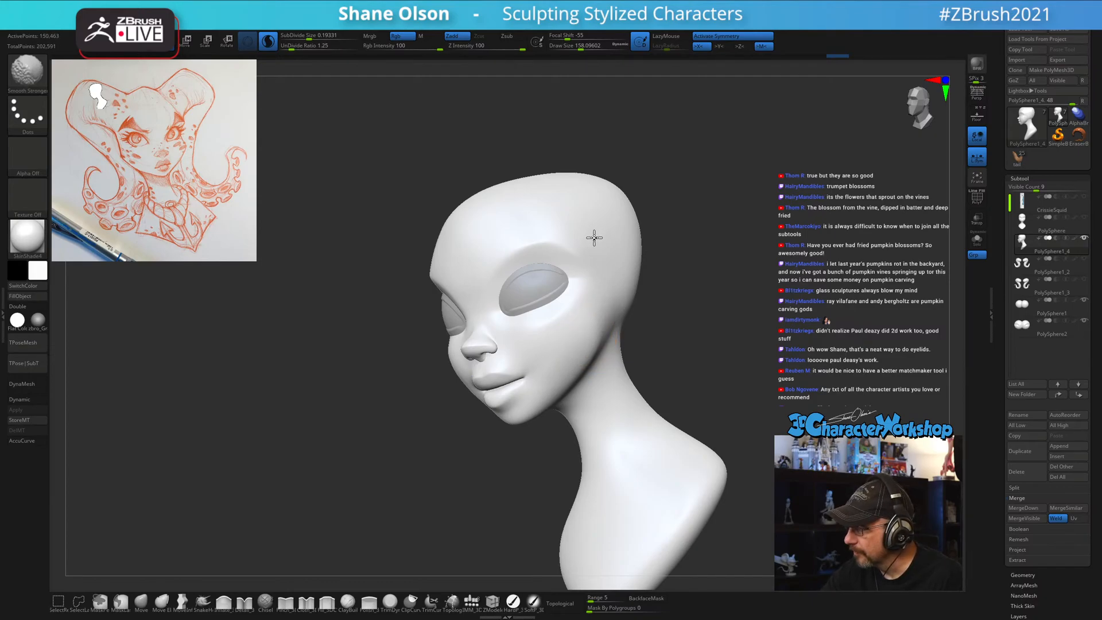
{"action": "right_click_drag", "start_coordinate": [595, 238], "coordinate": [618, 271]}
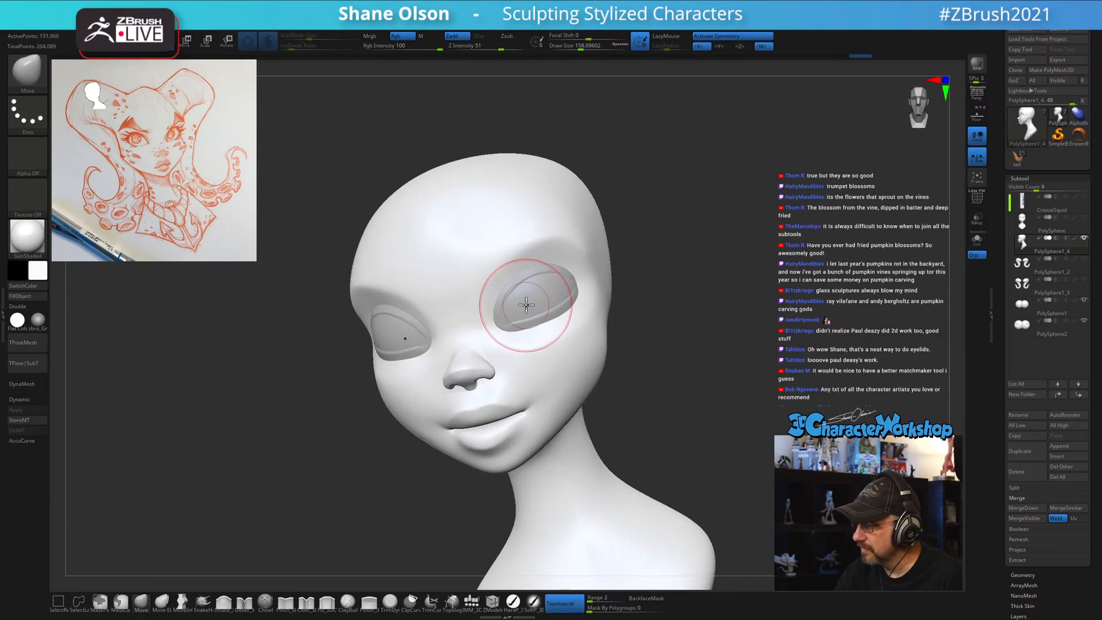
Smooth the seam across the cheeks around the eye openings with Smooth Stronger at a draw size of about 158.
{"action": "right_click_drag", "start_coordinate": [526, 305], "coordinate": [557, 316], "text": "shift"}
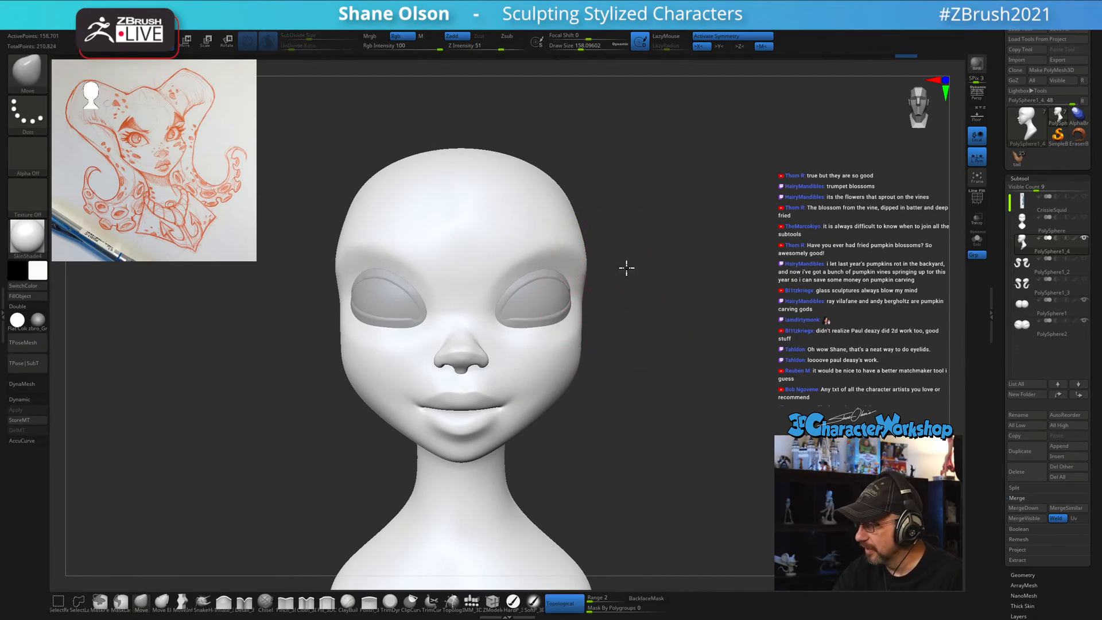
{"action": "right_click_drag", "start_coordinate": [624, 266], "coordinate": [573, 245]}
{"action": "right_click_drag", "start_coordinate": [676, 364], "coordinate": [684, 364]}
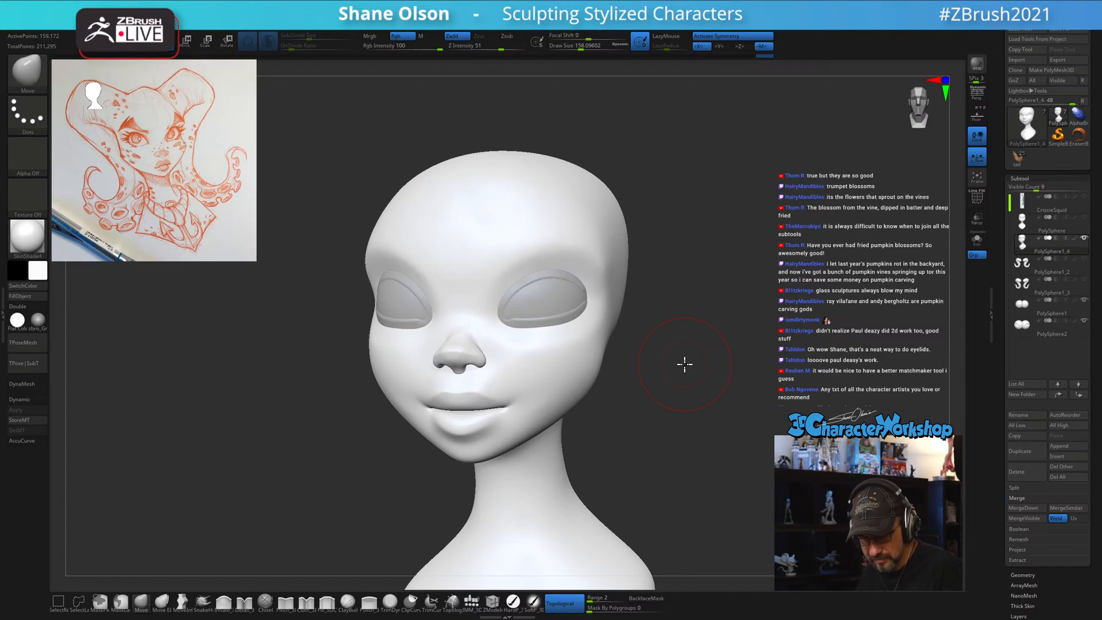
Smooth the seam around the base and wings of the nose with Smooth Stronger at a draw size of about 62.
{"action": "right_click_drag", "start_coordinate": [637, 381], "coordinate": [647, 376]}
{"action": "key", "text": "s"}
{"action": "left_click_drag", "start_coordinate": [647, 412], "coordinate": [642, 414]}
{"action": "right_click_drag", "start_coordinate": [643, 414], "coordinate": [662, 390]}
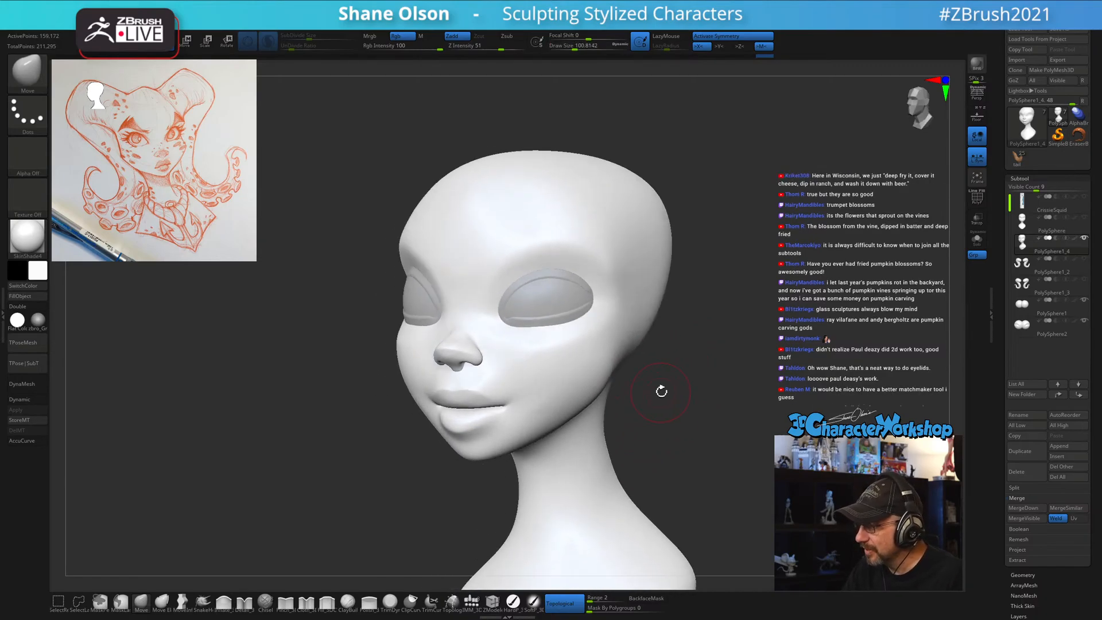
{"action": "key", "text": "s"}
{"action": "left_click_drag", "start_coordinate": [662, 407], "coordinate": [657, 407]}
{"action": "right_click_drag", "start_coordinate": [662, 398], "coordinate": [636, 449], "text": "ctrl"}
{"action": "key", "text": "shift"}
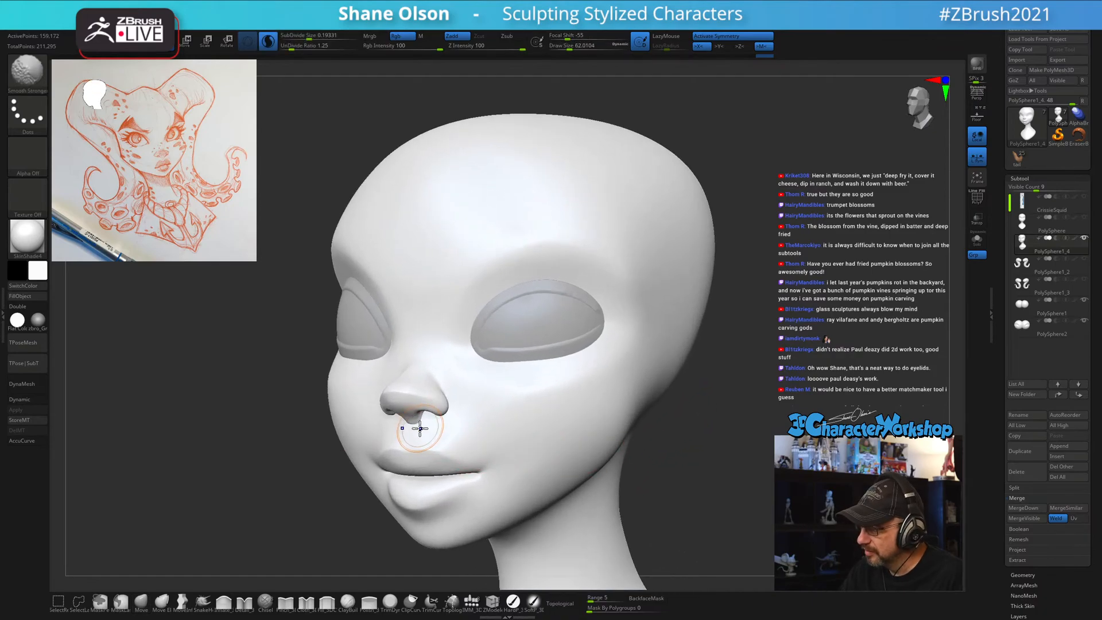
{"action": "right_click_drag", "start_coordinate": [416, 425], "coordinate": [399, 448], "text": "shift"}
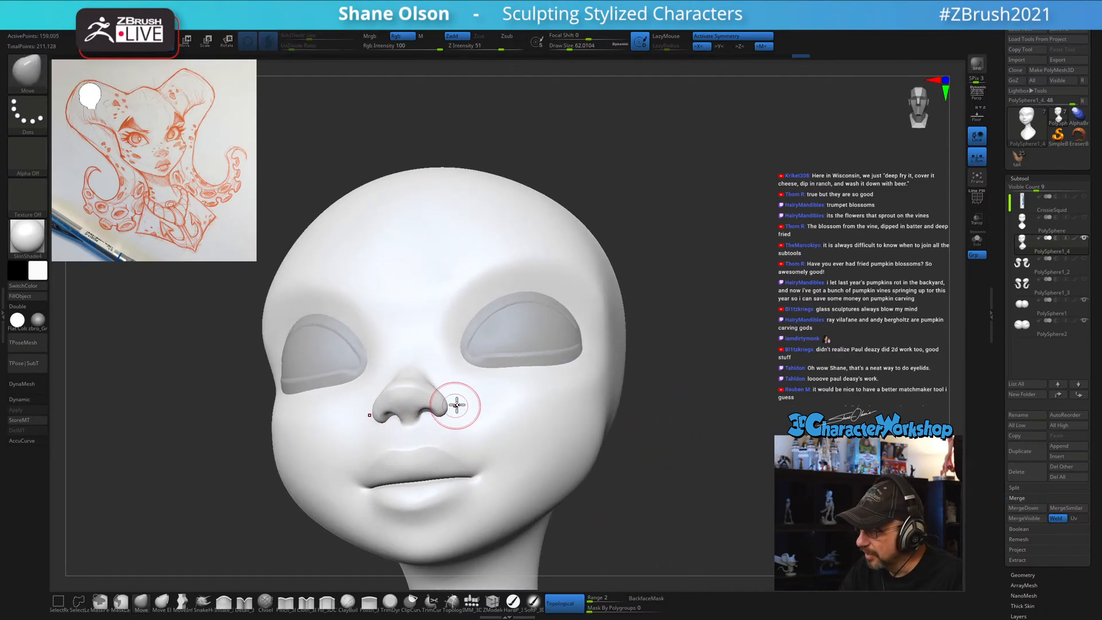
{"action": "right_click_drag", "start_coordinate": [571, 395], "coordinate": [544, 370], "text": "shift"}
{"action": "mouse_move", "coordinate": [682, 388]}
{"action": "right_mouse_down"}
{"action": "mouse_move", "coordinate": [669, 389]}
{"action": "mouse_move", "coordinate": [709, 377]}
{"action": "right_mouse_up"}
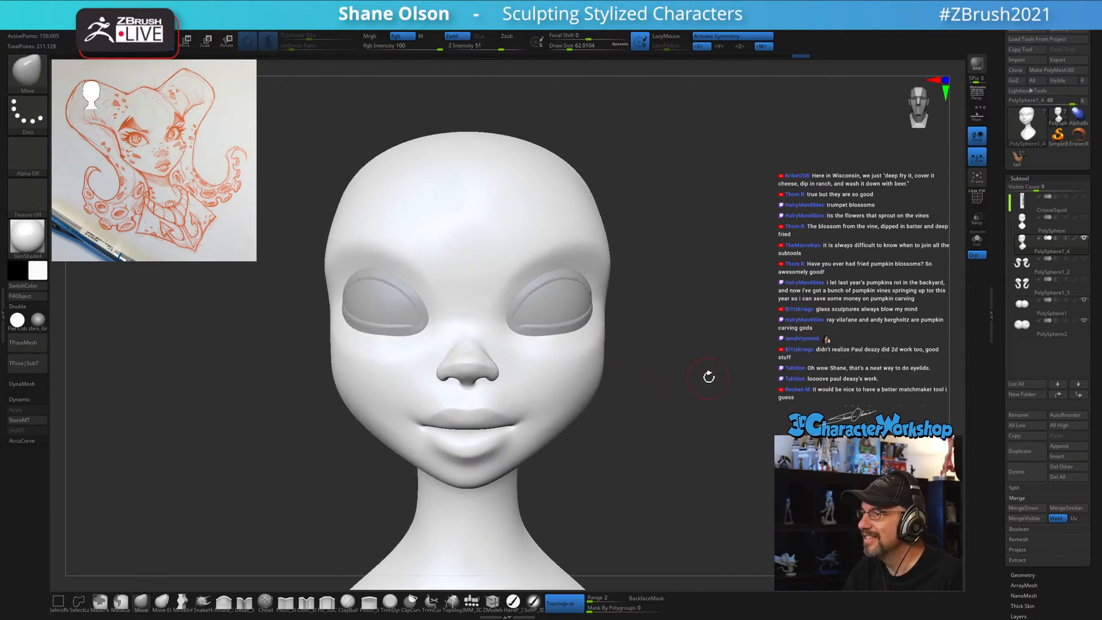
Smooth the brow above the eyes at a draw size of about 101 and check the mesh density with PolyFrame.
{"action": "left_click_drag", "start_coordinate": [692, 398], "coordinate": [696, 399]}
{"action": "mouse_move", "coordinate": [696, 399]}
{"action": "right_mouse_down"}
{"action": "mouse_move", "coordinate": [706, 397]}
{"action": "mouse_move", "coordinate": [686, 379]}
{"action": "mouse_move", "coordinate": [517, 273]}
{"action": "right_mouse_up"}
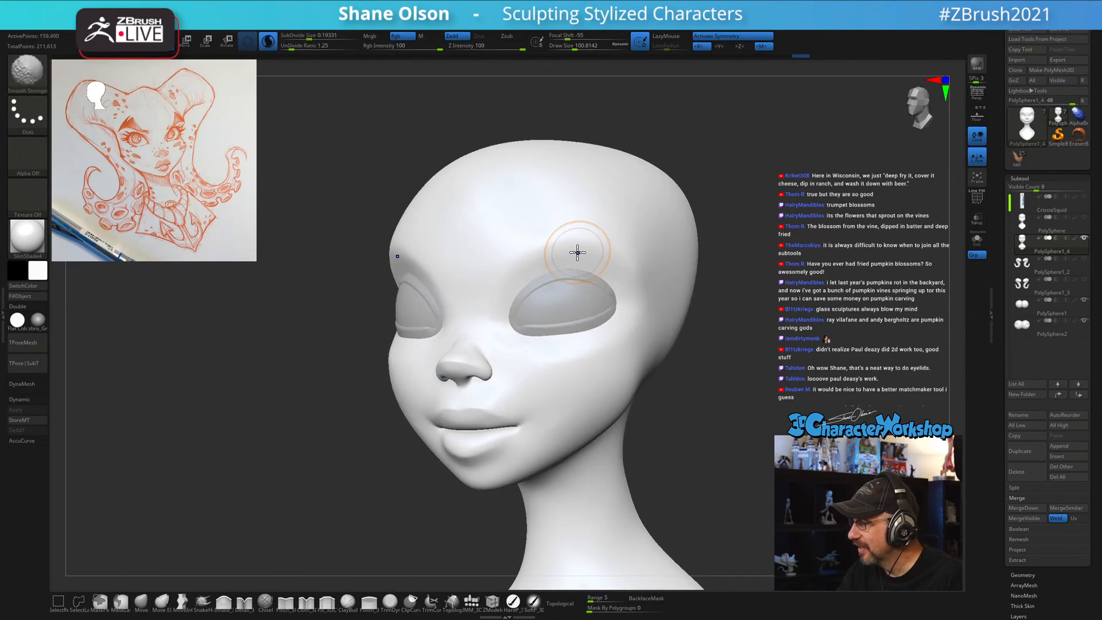
{"action": "mouse_move", "coordinate": [685, 394]}
{"action": "right_mouse_down"}
{"action": "mouse_move", "coordinate": [699, 392]}
{"action": "mouse_move", "coordinate": [684, 393]}
{"action": "right_mouse_up"}
{"action": "key", "text": "s"}
{"action": "left_click_drag", "start_coordinate": [681, 412], "coordinate": [684, 412]}
{"action": "right_click_drag", "start_coordinate": [689, 410], "coordinate": [671, 409]}
{"action": "key", "text": "shift+f"}
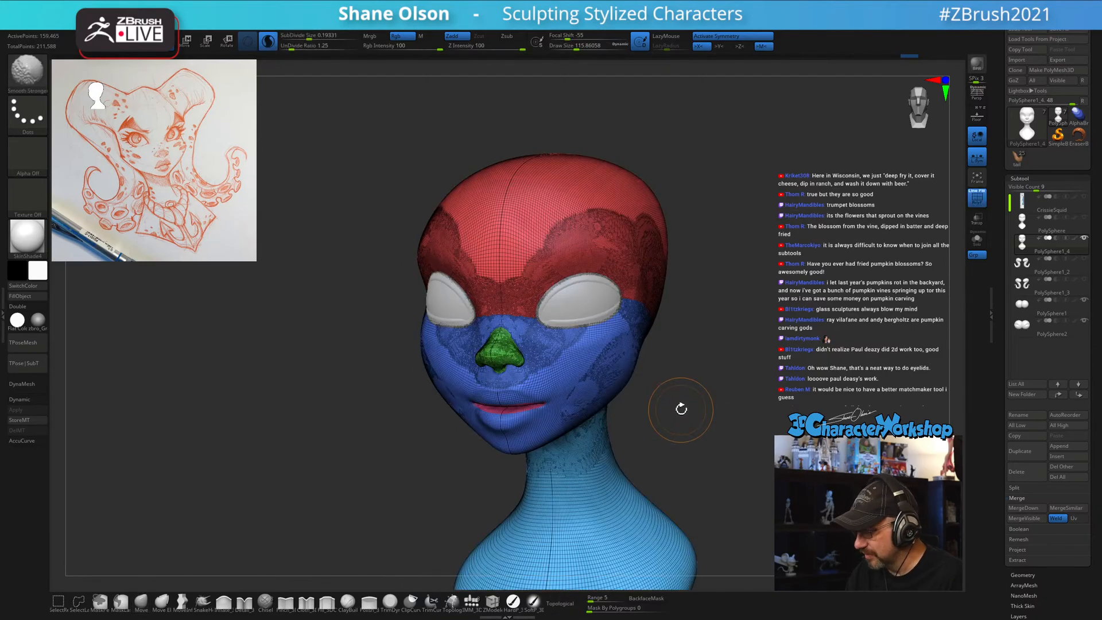
{"action": "key", "text": "shift+f"}
Smooth the cheeks below the eyes with Smooth Stronger at a draw size of about 192.
{"action": "key", "text": "s"}
{"action": "left_click_drag", "start_coordinate": [677, 414], "coordinate": [686, 414]}
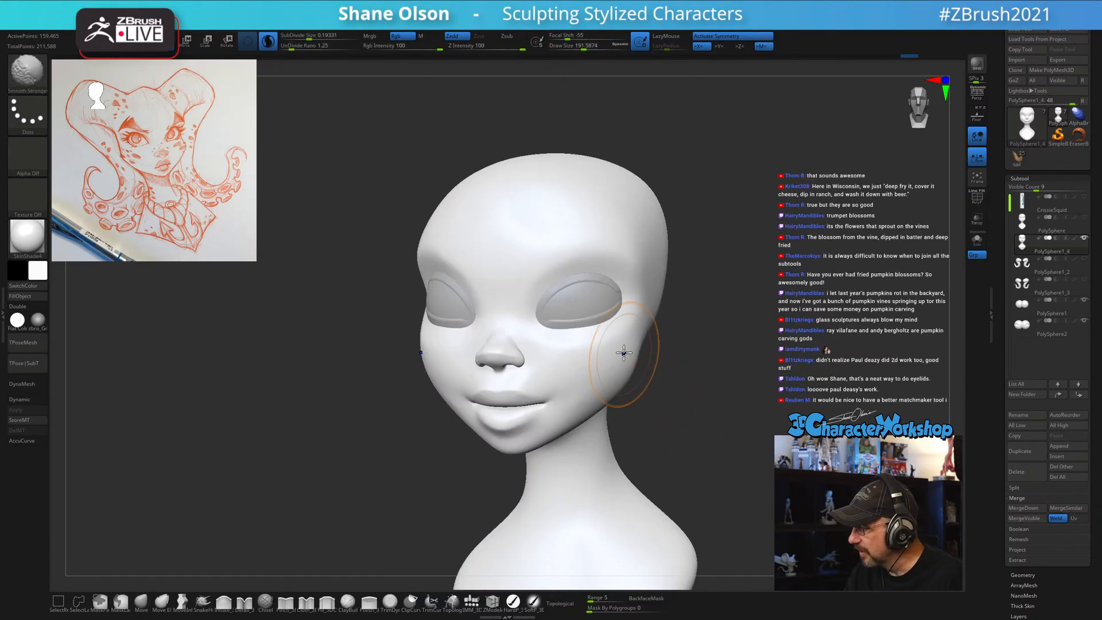
{"action": "left_click_drag", "start_coordinate": [579, 344], "coordinate": [578, 381], "text": "shift"}
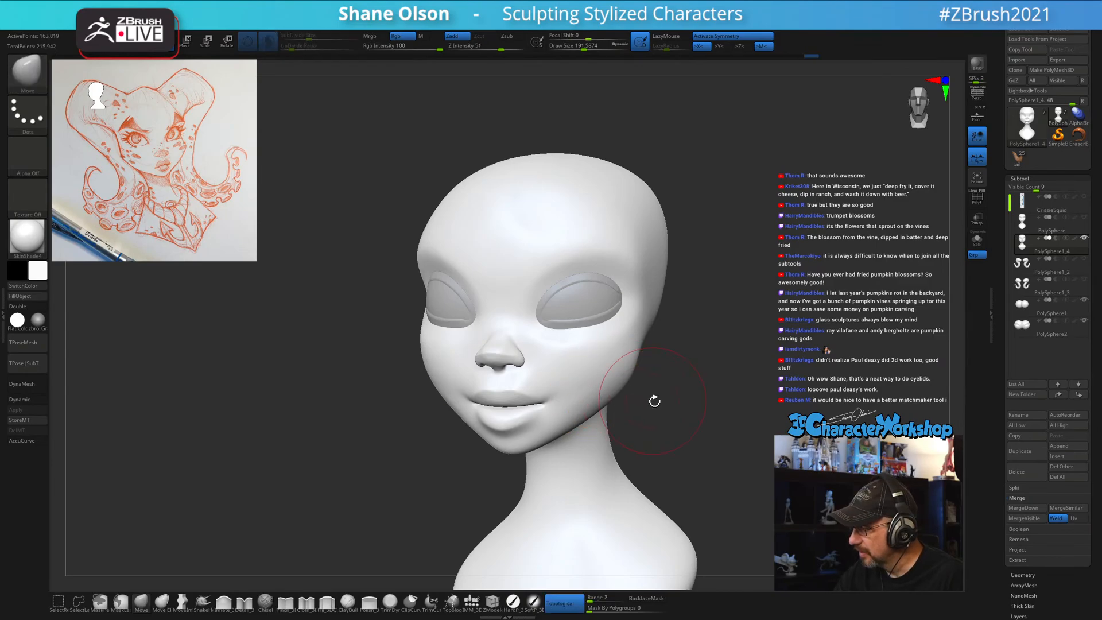
{"action": "mouse_move", "coordinate": [654, 401]}
{"action": "left_mouse_down"}
{"action": "mouse_move", "coordinate": [680, 410]}
{"action": "mouse_move", "coordinate": [659, 427]}
{"action": "mouse_move", "coordinate": [667, 435]}
{"action": "mouse_move", "coordinate": [707, 426]}
{"action": "left_mouse_up"}
Smooth the area between the inner eye corners and the bridge of the nose at a draw size of about 101.
{"action": "key", "text": "s"}
{"action": "key", "text": "s"}
{"action": "key", "text": "s"}
{"action": "left_click_drag", "start_coordinate": [550, 364], "coordinate": [545, 364]}
{"action": "right_click_drag", "start_coordinate": [545, 361], "coordinate": [537, 378]}
{"action": "left_click_drag", "start_coordinate": [497, 319], "coordinate": [509, 305], "text": "shift"}
{"action": "right_click_drag", "start_coordinate": [508, 303], "coordinate": [512, 311]}
{"action": "mouse_move", "coordinate": [512, 310]}
{"action": "left_mouse_down", "text": "shift"}
{"action": "mouse_move", "coordinate": [488, 296]}
{"action": "mouse_move", "coordinate": [482, 318]}
{"action": "left_mouse_up", "text": "shift"}
{"action": "right_click_drag", "start_coordinate": [577, 335], "coordinate": [571, 317]}
{"action": "left_click_drag", "start_coordinate": [503, 301], "coordinate": [503, 259], "text": "shift"}
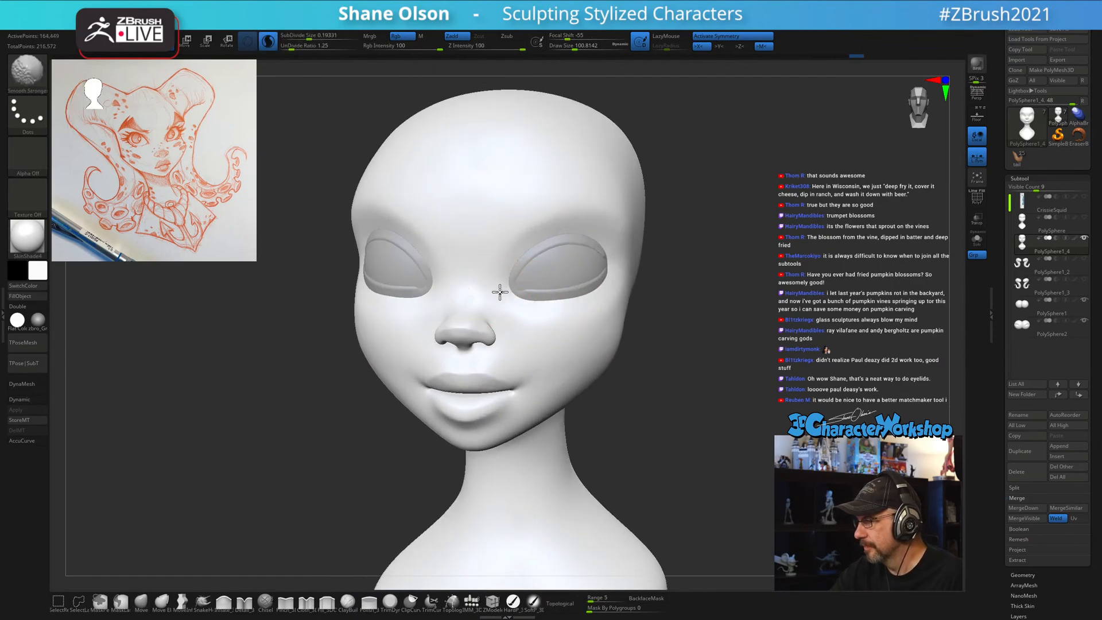
Smooth the outer eye area, jaw and chin with Smooth Stronger at a draw size of about 136.
{"action": "mouse_move", "coordinate": [683, 352]}
{"action": "right_mouse_down"}
{"action": "mouse_move", "coordinate": [656, 367]}
{"action": "mouse_move", "coordinate": [655, 383]}
{"action": "right_mouse_up"}
{"action": "right_click_drag", "start_coordinate": [597, 319], "coordinate": [623, 302]}
{"action": "key", "text": "s"}
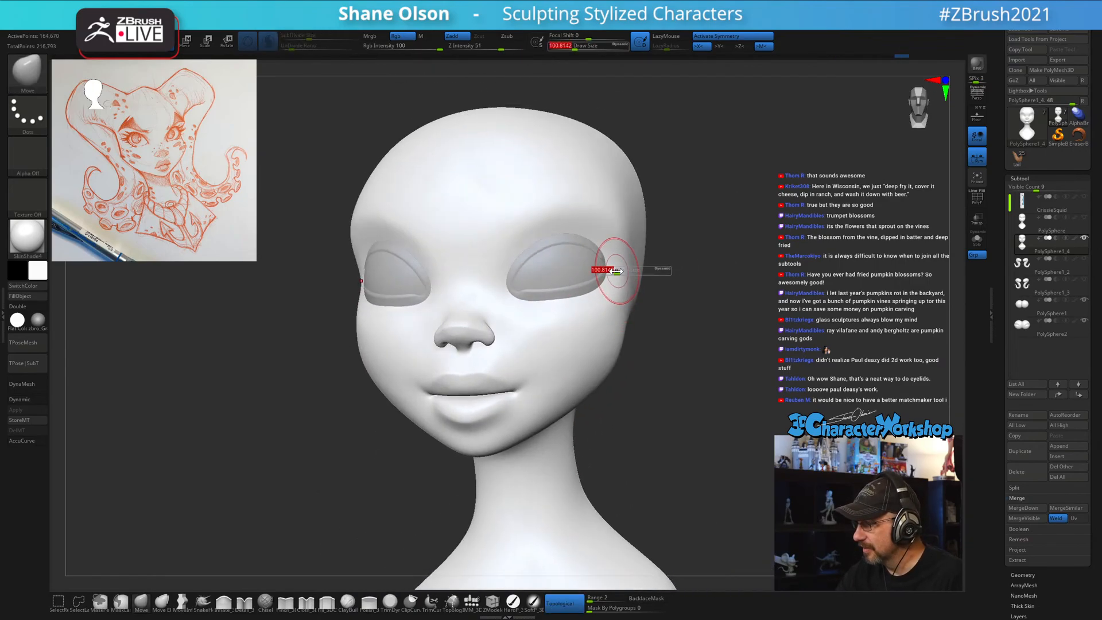
{"action": "key", "text": "shift"}
{"action": "right_click_drag", "start_coordinate": [695, 357], "coordinate": [656, 383]}
{"action": "key", "text": "shift"}
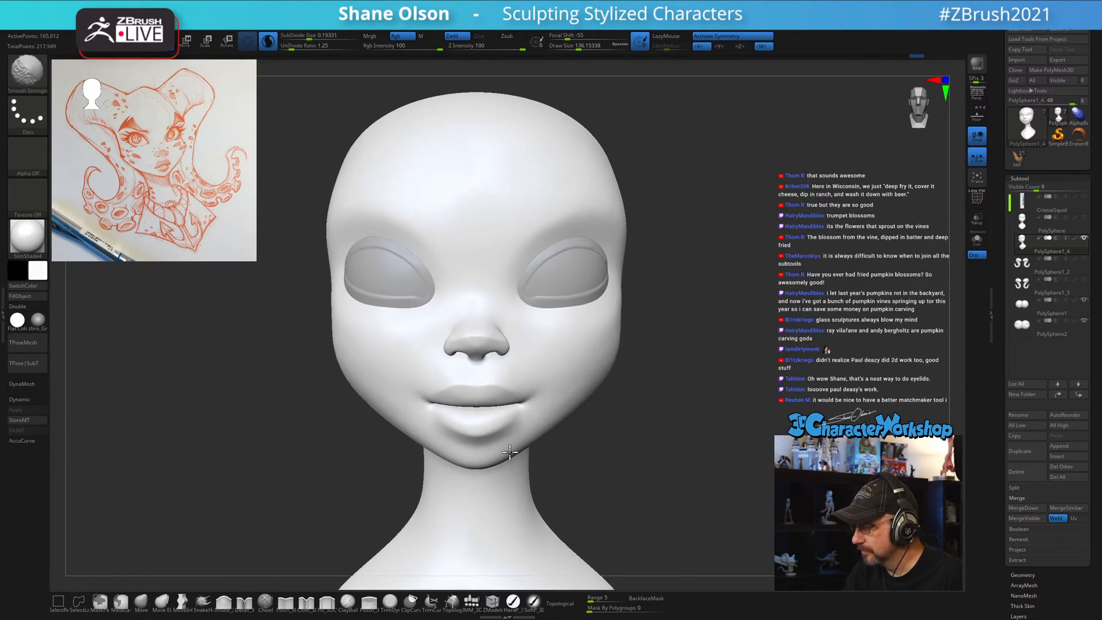
{"action": "mouse_move", "coordinate": [660, 455]}
{"action": "right_mouse_down"}
{"action": "mouse_move", "coordinate": [645, 456]}
{"action": "mouse_move", "coordinate": [680, 453]}
{"action": "right_mouse_up"}
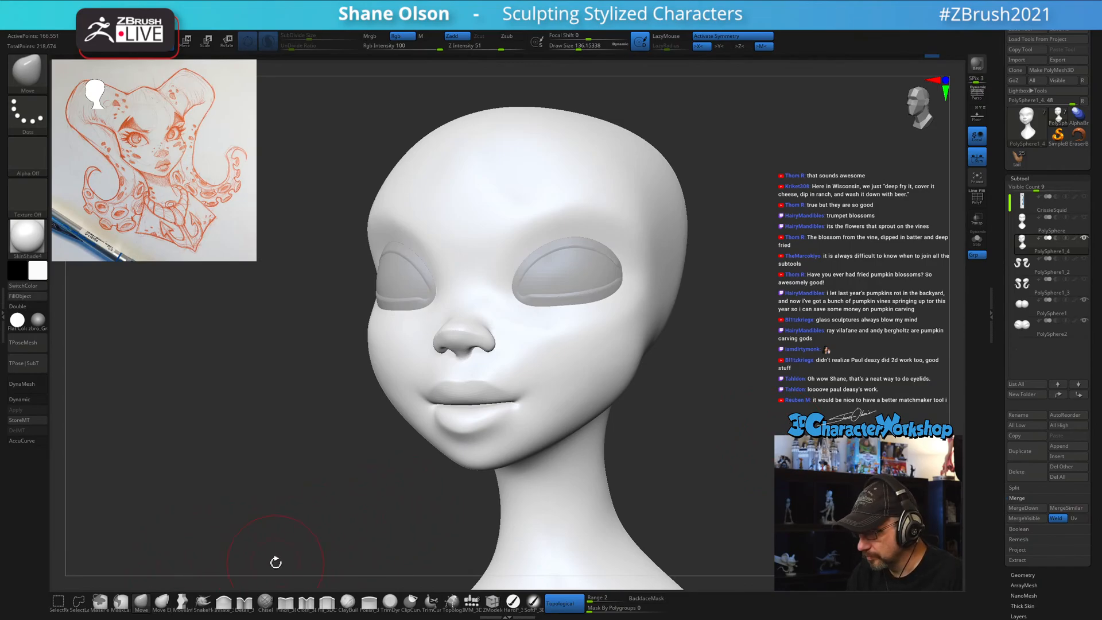
Choose the Inflate brush and show the PolySphere1_3 tentacles around the head, keeping PolySphere1_2 hidden.
{"action": "left_click", "coordinate": [225, 602]}
{"action": "right_click_drag", "start_coordinate": [687, 386], "coordinate": [696, 411], "text": "ctrl"}
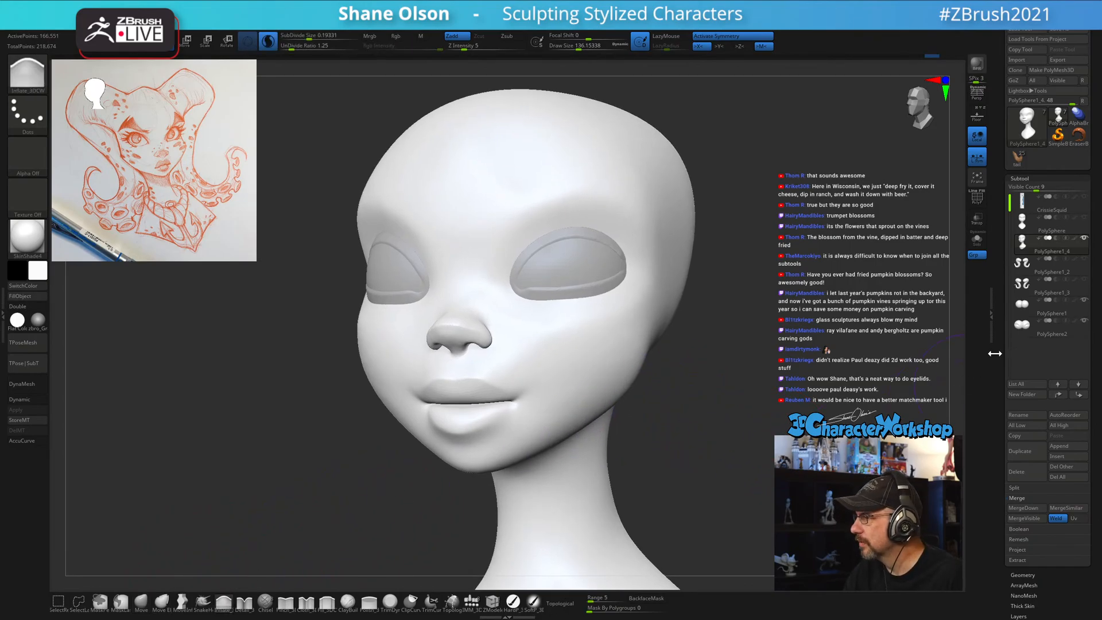
{"action": "left_click", "coordinate": [1085, 259]}
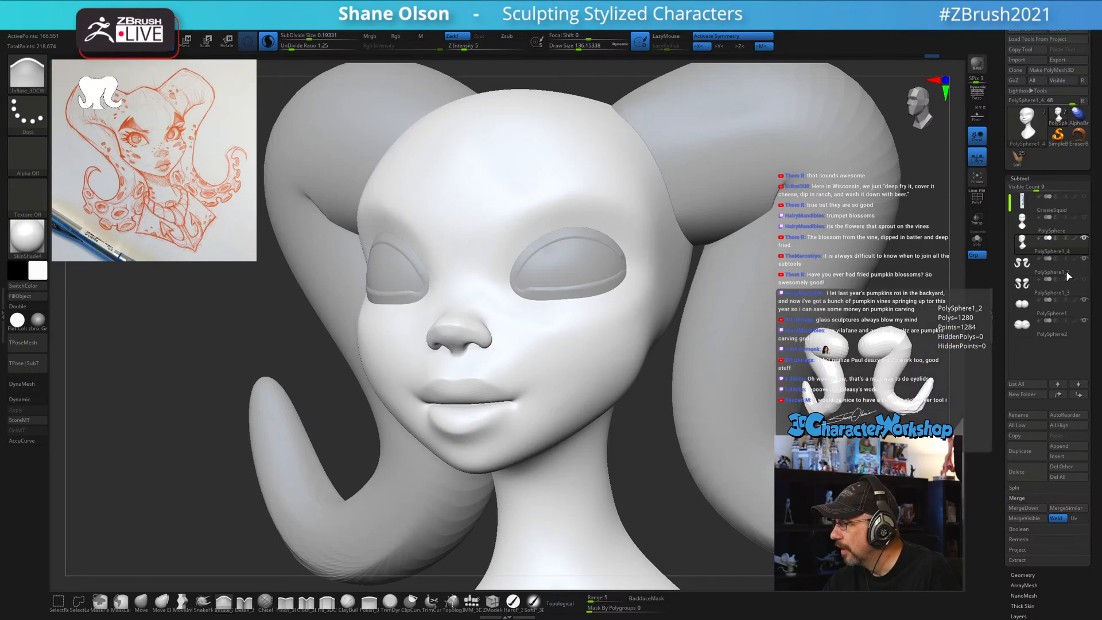
{"action": "left_click", "coordinate": [1084, 259]}
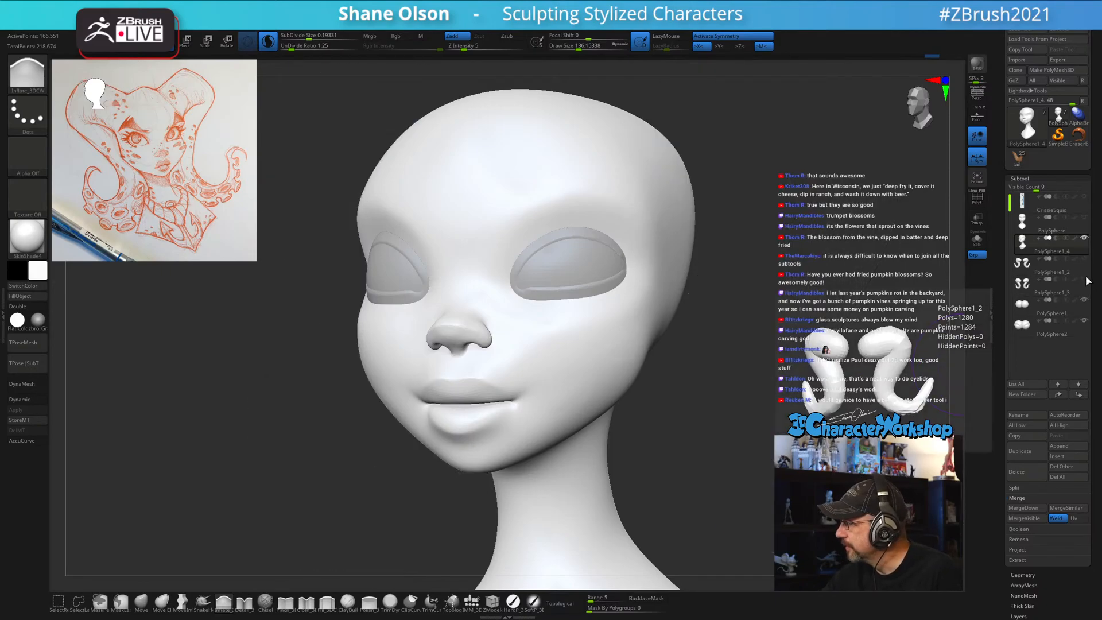
{"action": "left_click", "coordinate": [1084, 279]}
{"action": "left_click_drag", "start_coordinate": [808, 390], "coordinate": [750, 395]}
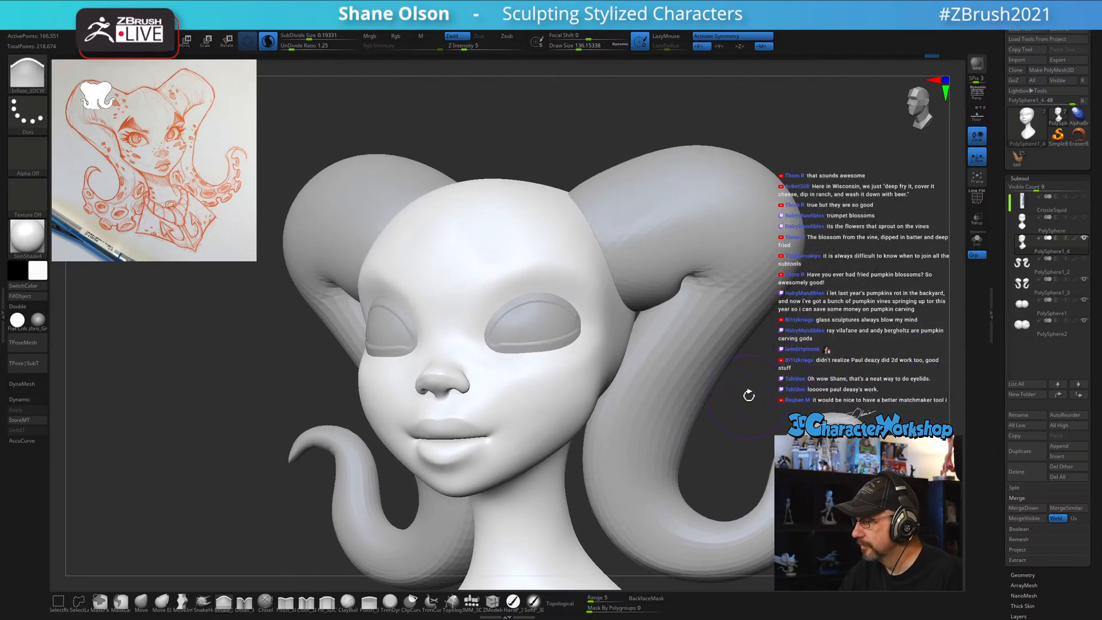
Turn on dynamic subdivision for the PolySphere1_3 tentacles and make the PolySphere1_4 head the active subtool again.
{"action": "left_click", "coordinate": [1022, 285]}
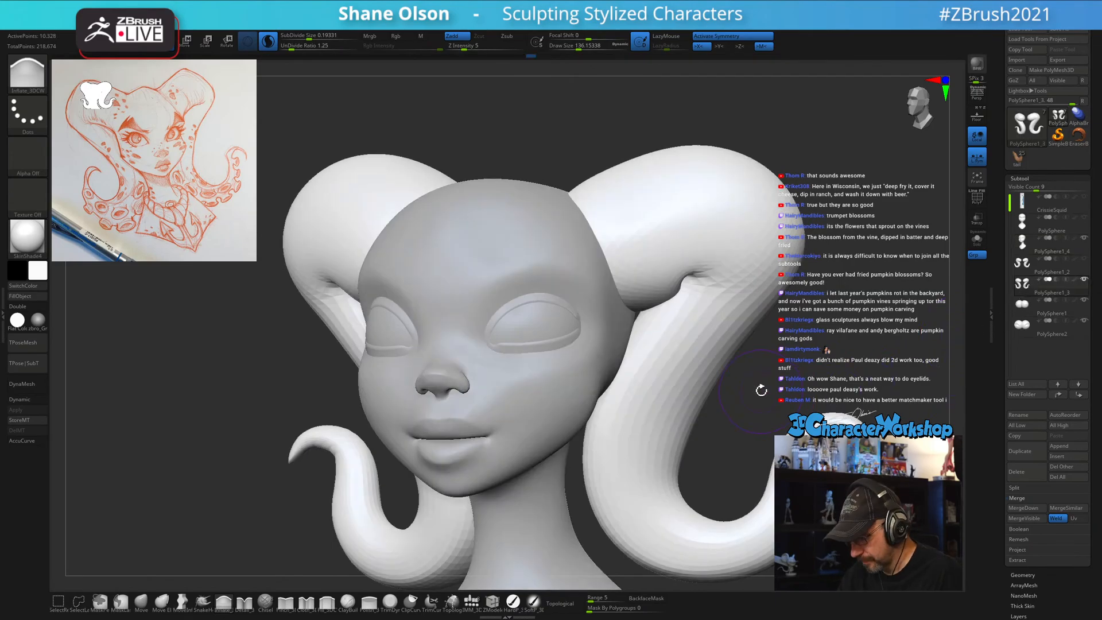
{"action": "key", "text": "d"}
{"action": "mouse_move", "coordinate": [849, 358]}
{"action": "left_mouse_down"}
{"action": "mouse_move", "coordinate": [808, 379]}
{"action": "mouse_move", "coordinate": [769, 453]}
{"action": "mouse_move", "coordinate": [768, 418]}
{"action": "mouse_move", "coordinate": [784, 429]}
{"action": "mouse_move", "coordinate": [725, 431]}
{"action": "mouse_move", "coordinate": [763, 386]}
{"action": "mouse_move", "coordinate": [778, 406]}
{"action": "left_mouse_up"}
{"action": "left_click", "coordinate": [1023, 245]}
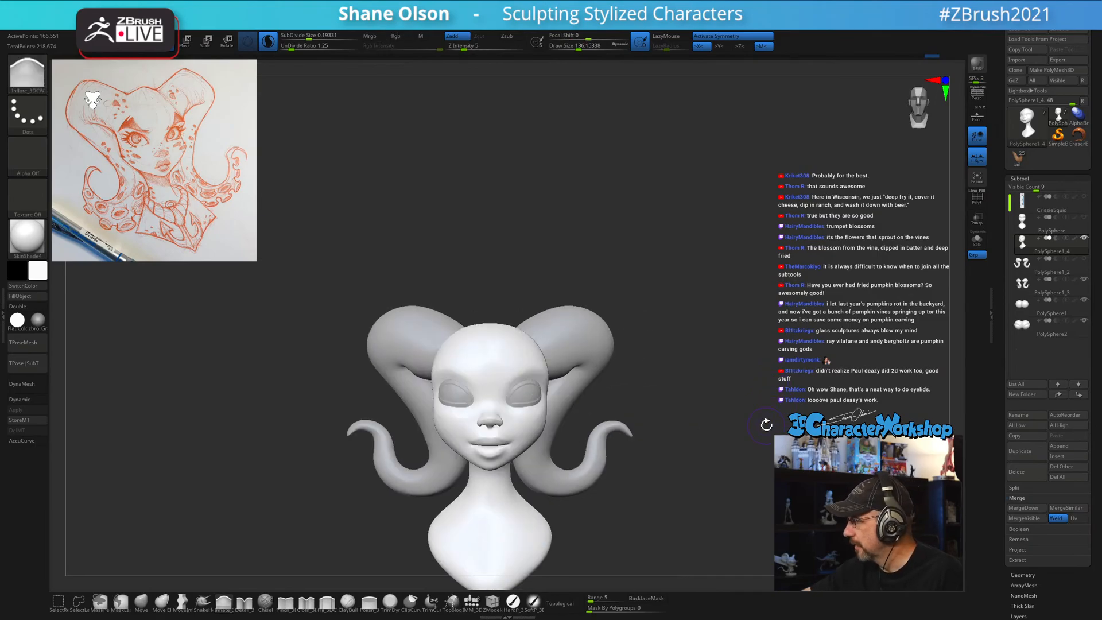
Turn off Sculptris Pro, set the draw size to about 149 and examine the lips from the front and three-quarter view.
{"action": "mouse_move", "coordinate": [720, 361]}
{"action": "left_mouse_down", "text": "alt"}
{"action": "mouse_move", "coordinate": [716, 443]}
{"action": "mouse_move", "coordinate": [795, 273]}
{"action": "left_mouse_up", "text": "alt"}
{"action": "left_click_drag", "start_coordinate": [124, 424], "coordinate": [170, 378], "text": "alt"}
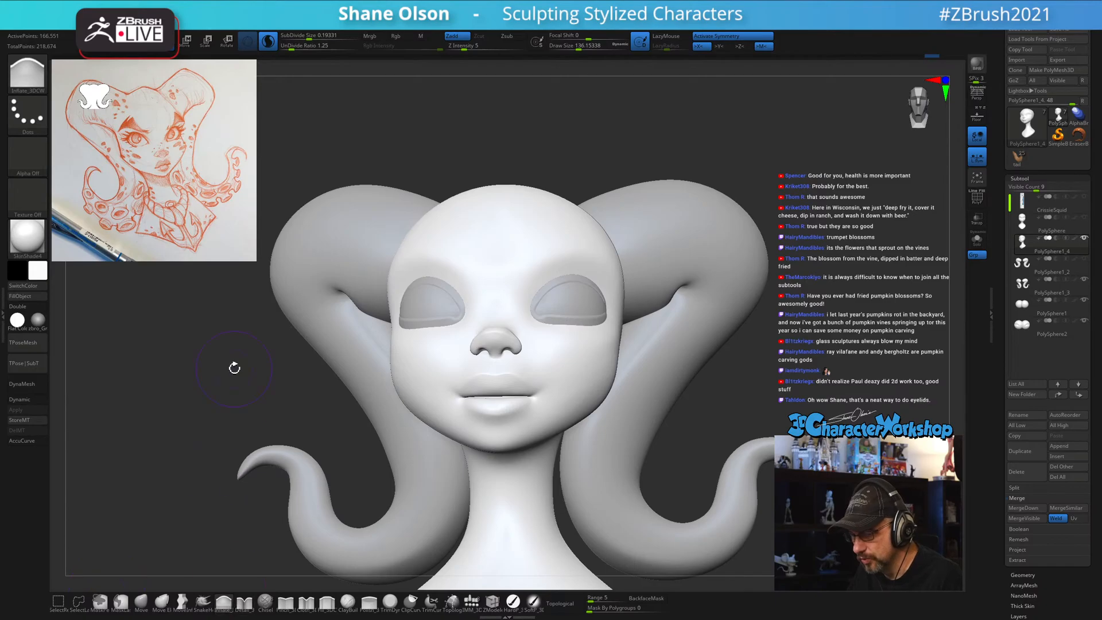
{"action": "left_click_drag", "start_coordinate": [234, 356], "coordinate": [236, 374], "text": "alt"}
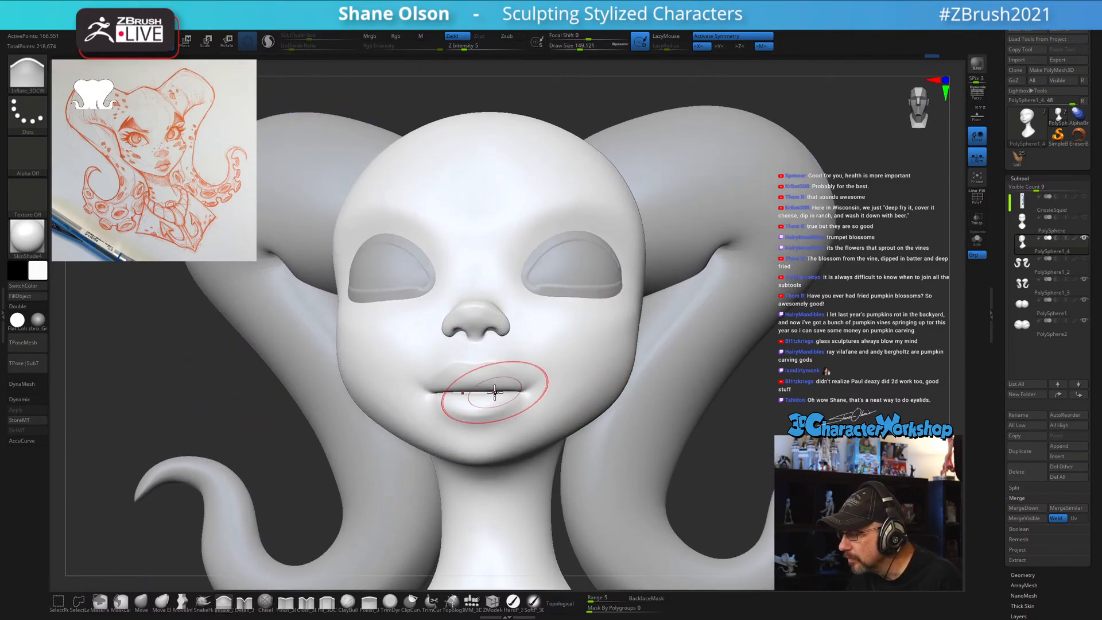
{"action": "left_click_drag", "start_coordinate": [495, 393], "coordinate": [514, 389]}
{"action": "left_click_drag", "start_coordinate": [855, 390], "coordinate": [746, 379]}
{"action": "left_click_drag", "start_coordinate": [379, 465], "coordinate": [378, 487], "text": "alt"}
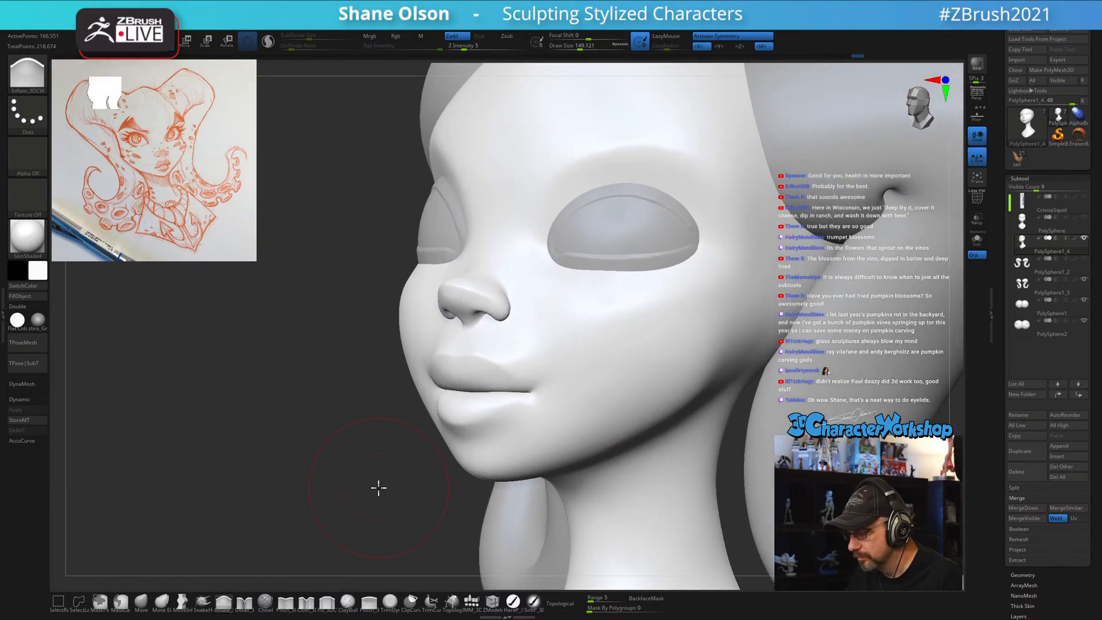
Reshape the corners of the mouth with the Move brush and symmetry on, at a draw size of about 44.
{"action": "left_click", "coordinate": [141, 603]}
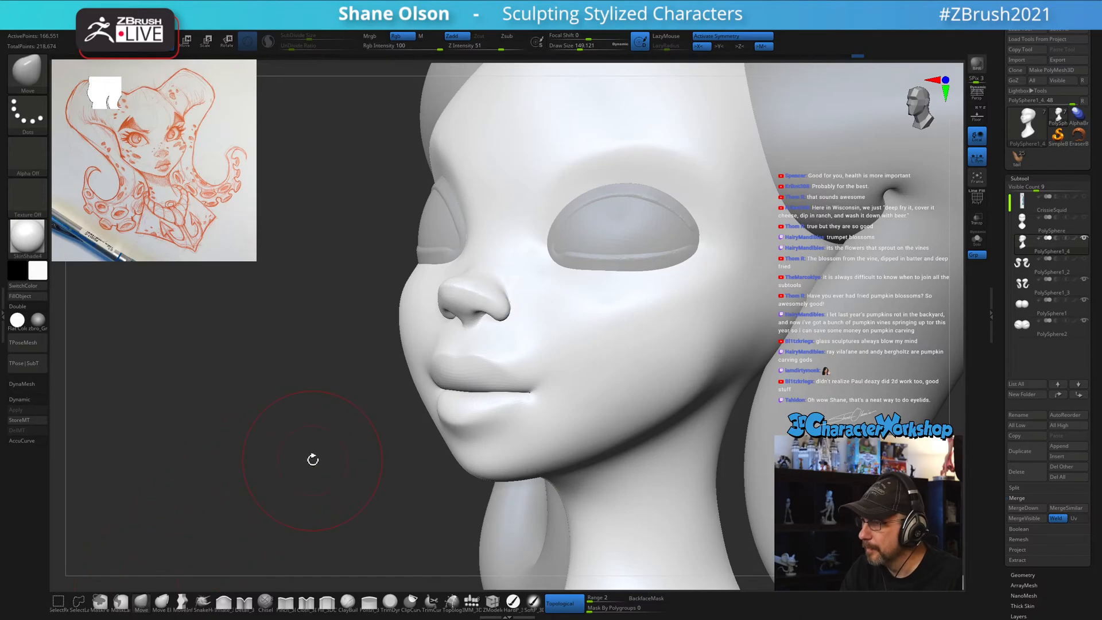
{"action": "key", "text": "s"}
{"action": "left_click", "coordinate": [307, 461]}
{"action": "left_click_drag", "start_coordinate": [310, 450], "coordinate": [313, 453], "text": "alt"}
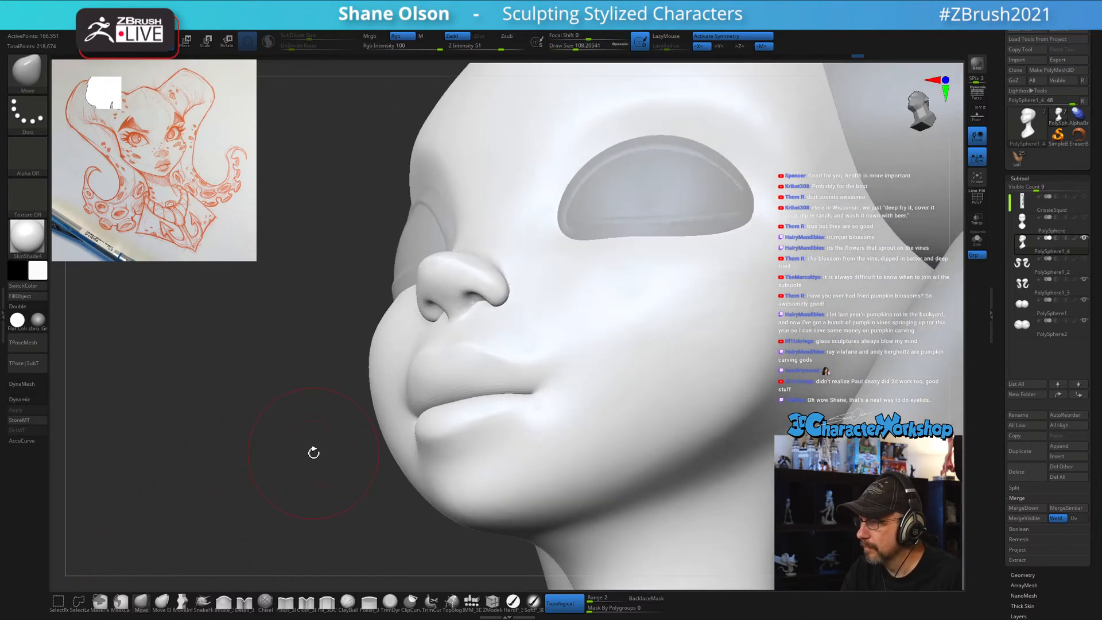
{"action": "key", "text": "s"}
{"action": "left_click", "coordinate": [309, 460]}
{"action": "mouse_move", "coordinate": [531, 401]}
{"action": "right_mouse_down"}
{"action": "mouse_move", "coordinate": [543, 409]}
{"action": "mouse_move", "coordinate": [547, 395]}
{"action": "mouse_move", "coordinate": [553, 421]}
{"action": "mouse_move", "coordinate": [553, 381]}
{"action": "mouse_move", "coordinate": [573, 381]}
{"action": "mouse_move", "coordinate": [556, 358]}
{"action": "right_mouse_up"}
{"action": "key", "text": "["}
{"action": "key", "text": "s"}
{"action": "left_click", "coordinate": [546, 392]}
{"action": "key", "text": "]"}
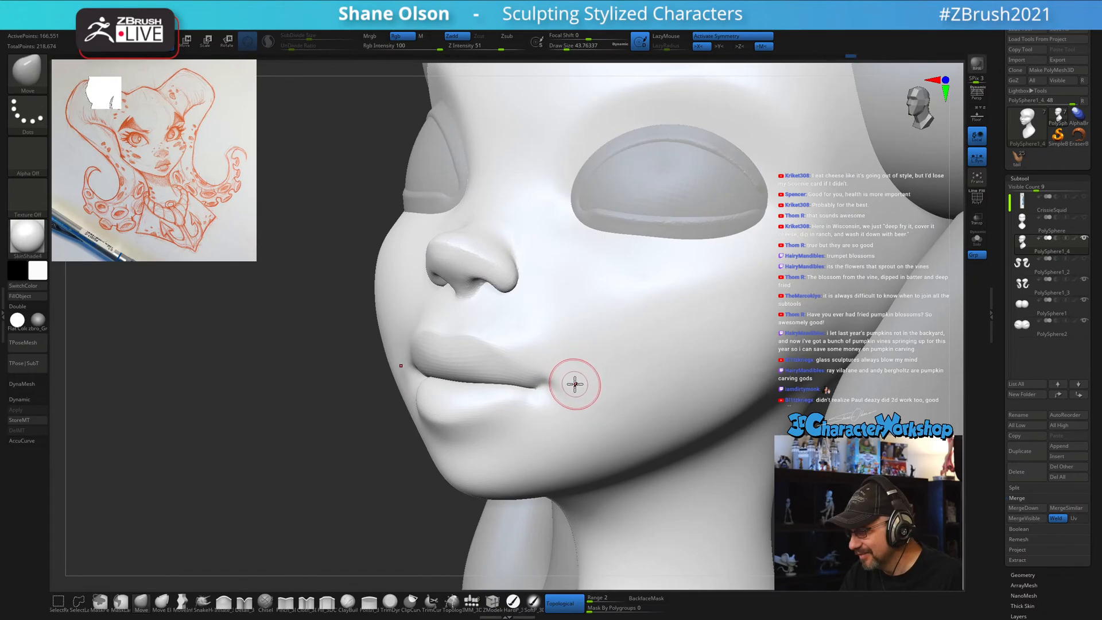
Deepen the mouth corners into small dimples and smooth the surrounding skin on both sides.
{"action": "mouse_move", "coordinate": [575, 384]}
{"action": "right_mouse_down"}
{"action": "mouse_move", "coordinate": [558, 411]}
{"action": "mouse_move", "coordinate": [573, 391]}
{"action": "right_mouse_up"}
{"action": "key", "text": "shift"}
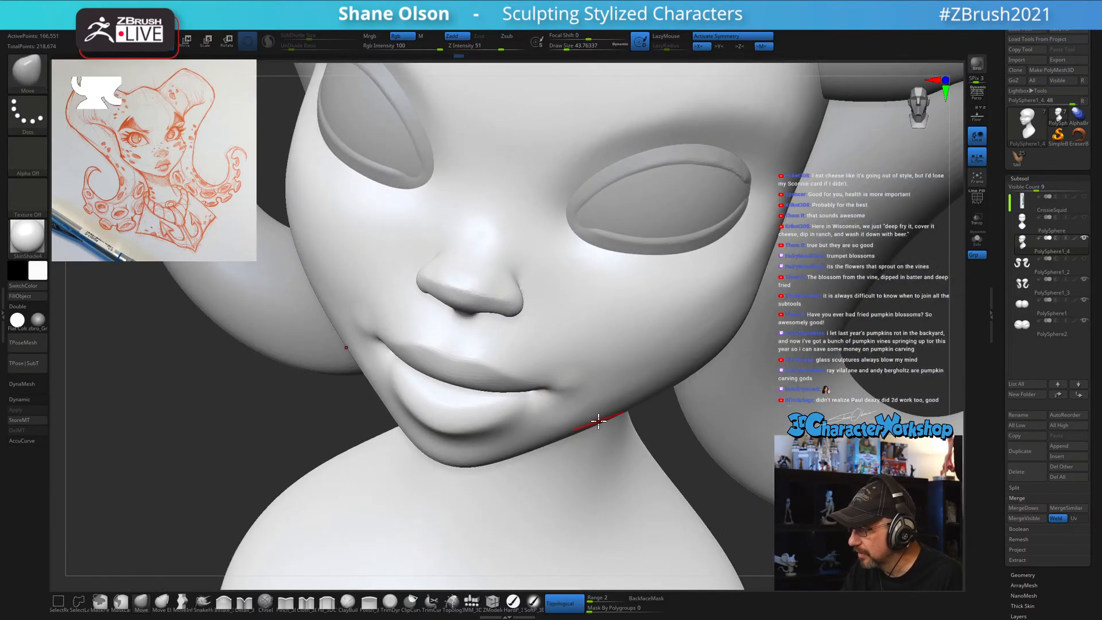
{"action": "key", "text": "shift"}
{"action": "mouse_move", "coordinate": [585, 393]}
{"action": "right_mouse_down"}
{"action": "mouse_move", "coordinate": [569, 380]}
{"action": "mouse_move", "coordinate": [612, 393]}
{"action": "right_mouse_up"}
{"action": "key", "text": "ctrl"}
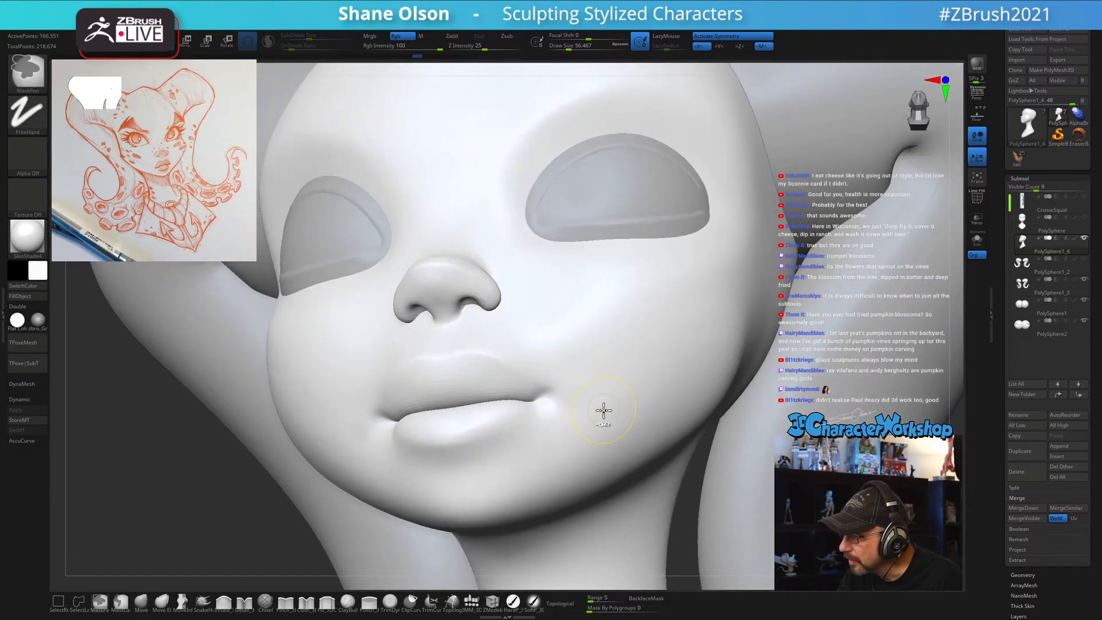
Refine the tight creases at the mouth corners with the Move brush at a draw size of about 27.
{"action": "right_click_drag", "start_coordinate": [600, 395], "coordinate": [578, 395]}
{"action": "key", "text": "s"}
{"action": "left_click_drag", "start_coordinate": [577, 396], "coordinate": [568, 396]}
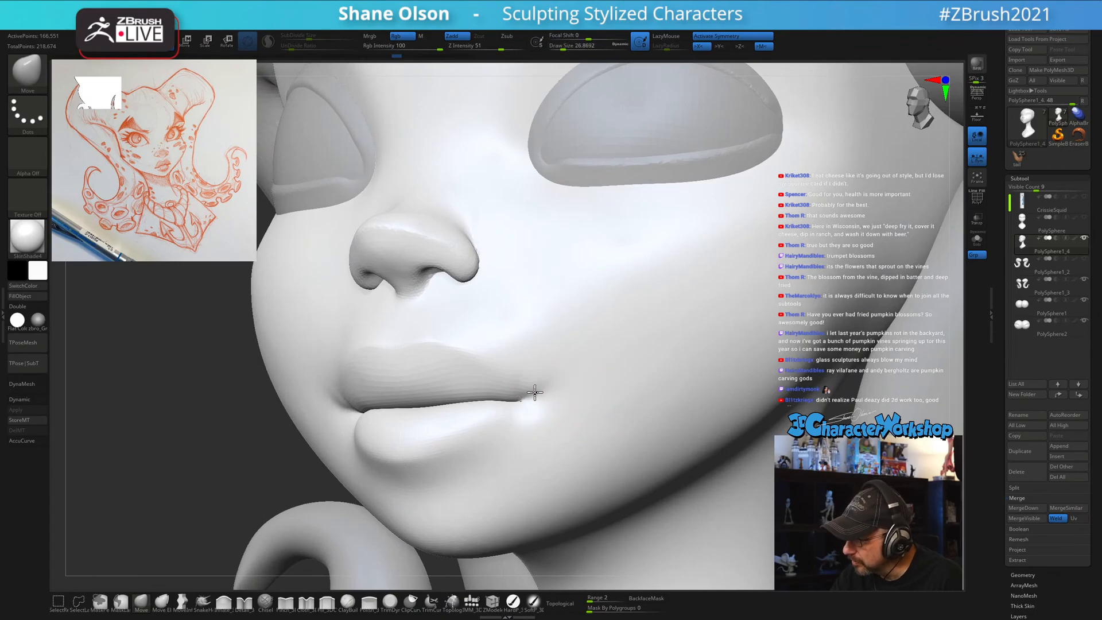
{"action": "right_click_drag", "start_coordinate": [592, 404], "coordinate": [601, 401]}
Undo the last smoothing at the mouth corners and lower the Smooth Stronger Z Intensity to 11.
{"action": "key", "text": "shift"}
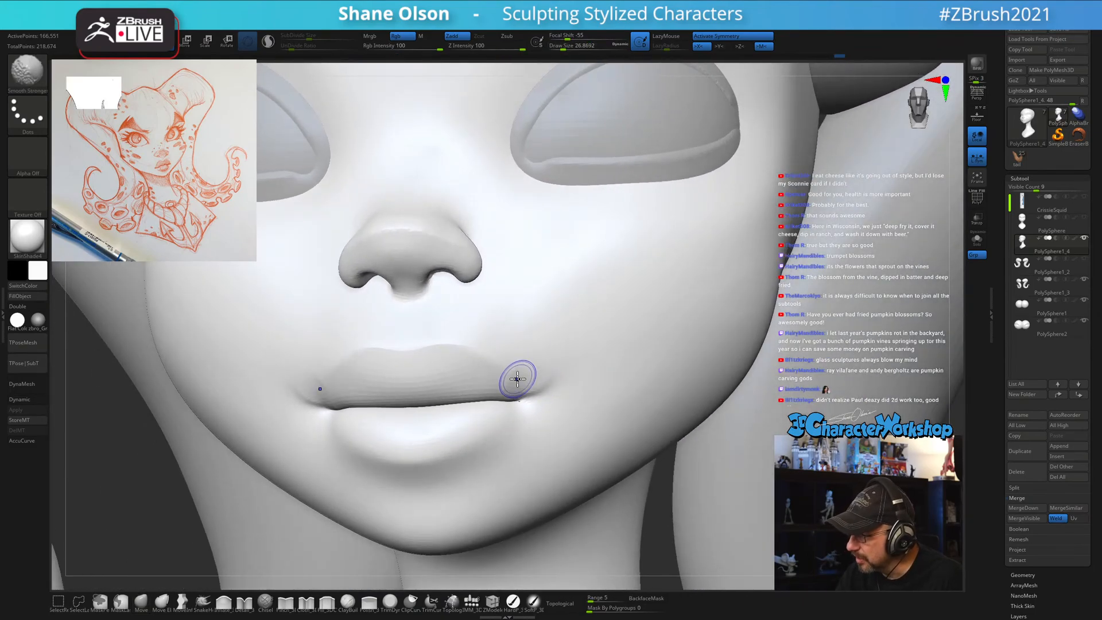
{"action": "key", "text": "ctrl+z"}
{"action": "left_click_drag", "start_coordinate": [490, 48], "coordinate": [482, 49], "text": "shift"}
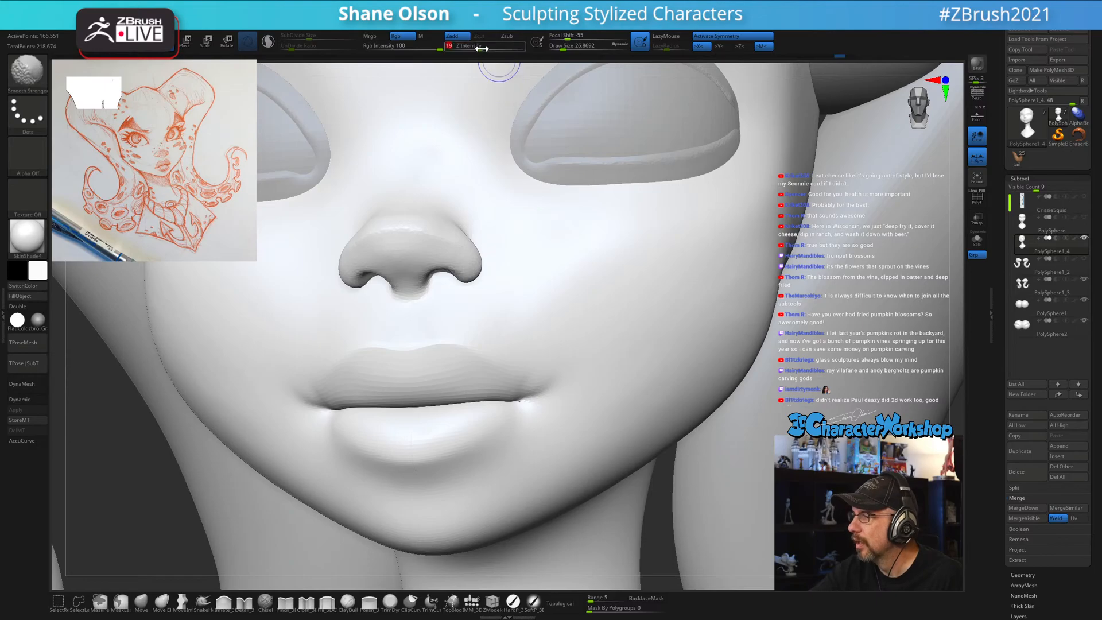
{"action": "left_click", "coordinate": [474, 46], "text": "shift"}
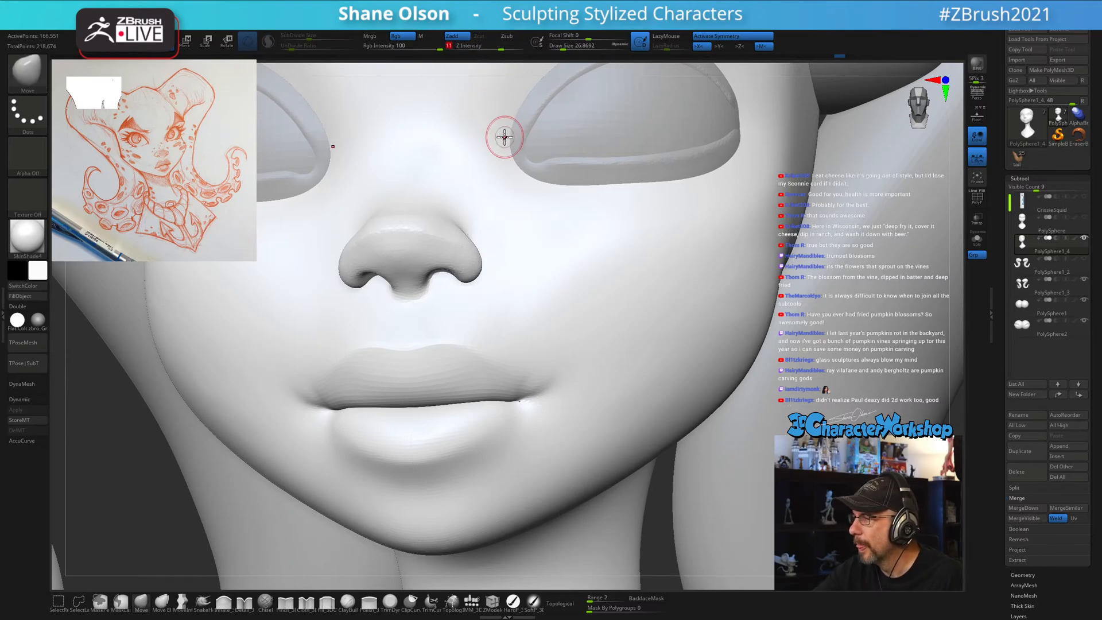
Lightly smooth the upper lip near the mouth corners and display the head's polygroup wireframe.
{"action": "right_click_drag", "start_coordinate": [505, 137], "coordinate": [530, 352]}
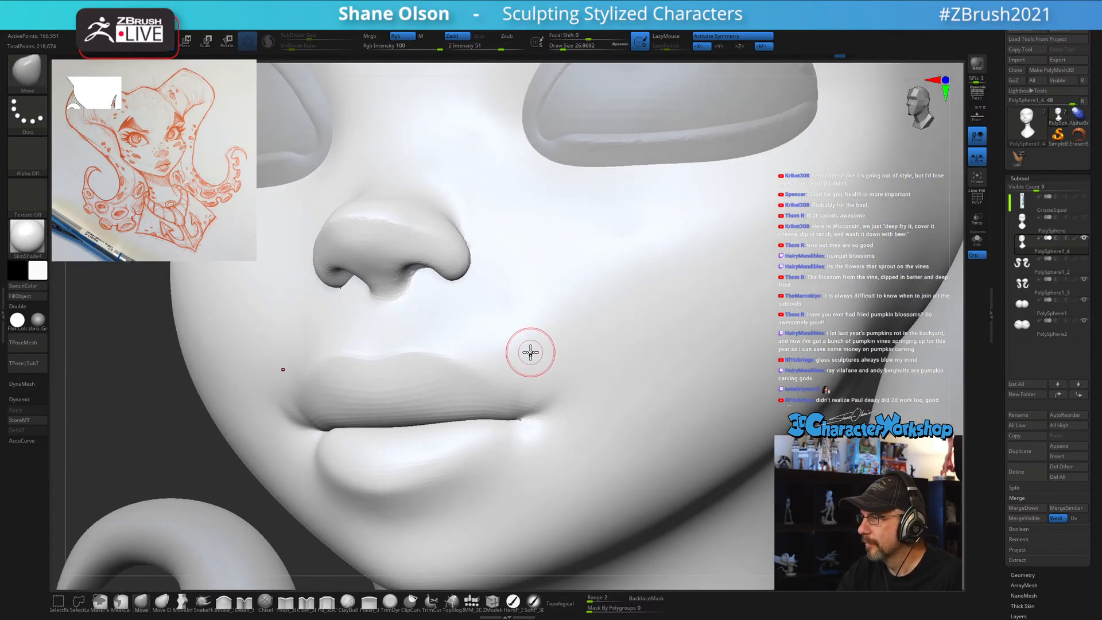
{"action": "mouse_move", "coordinate": [552, 388]}
{"action": "left_mouse_down", "text": "shift"}
{"action": "mouse_move", "coordinate": [510, 368]}
{"action": "mouse_move", "coordinate": [546, 388]}
{"action": "left_mouse_up", "text": "shift"}
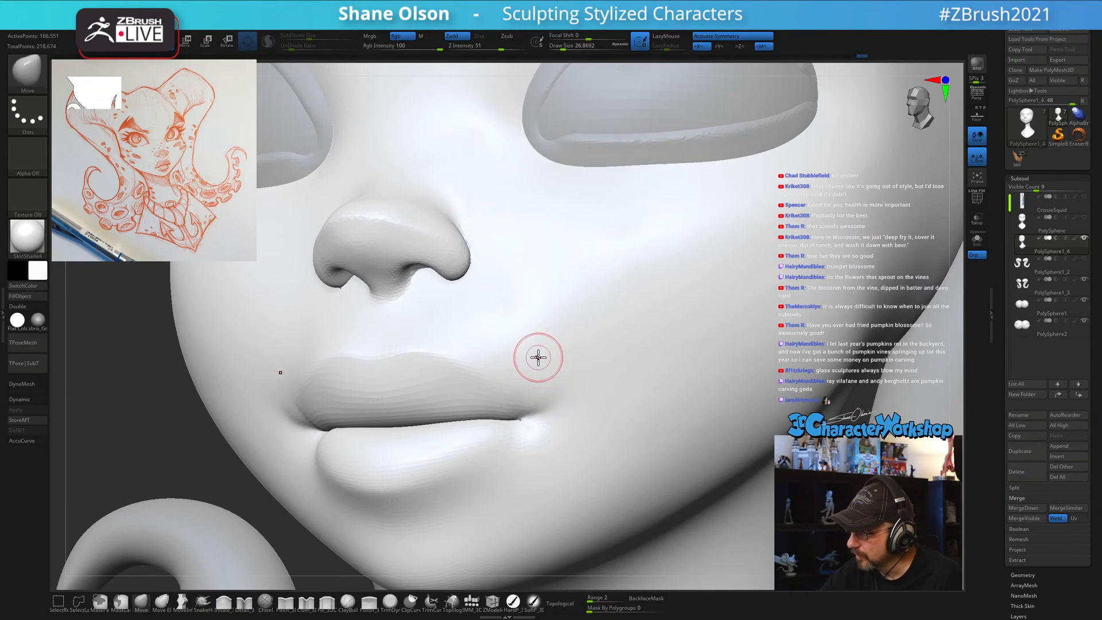
{"action": "right_click_drag", "start_coordinate": [539, 357], "coordinate": [527, 339], "text": "ctrl"}
{"action": "key", "text": "shift+f"}
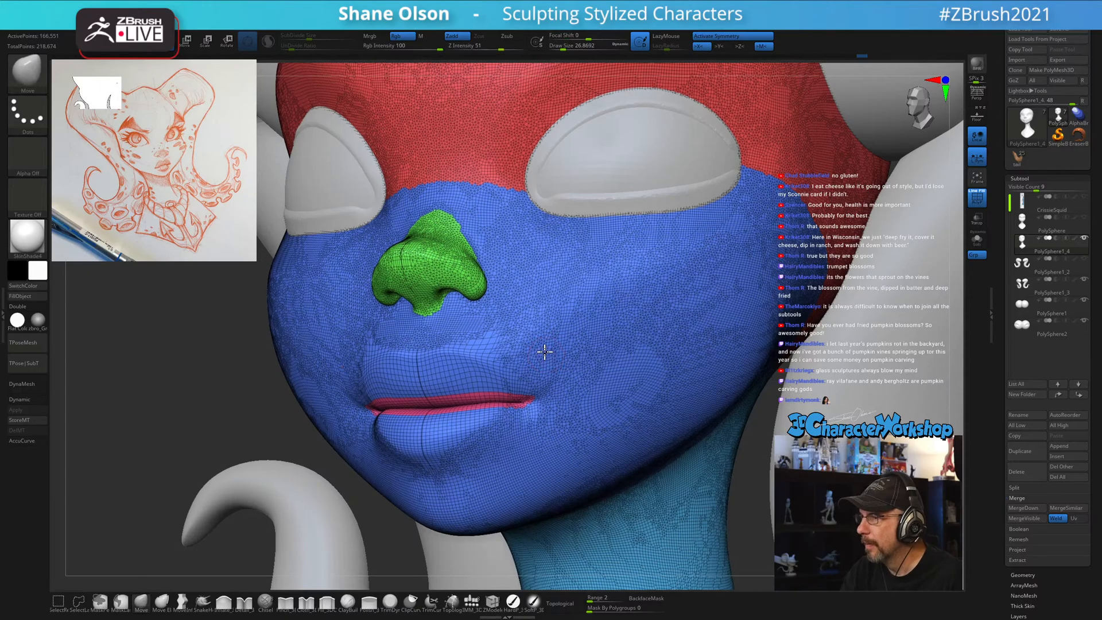
Raise the draw size to about 56, enable Sculptris Pro for smoothing, and smooth the skin above the upper lip.
{"action": "right_click_drag", "start_coordinate": [544, 349], "coordinate": [556, 352], "text": "ctrl"}
{"action": "key", "text": "s"}
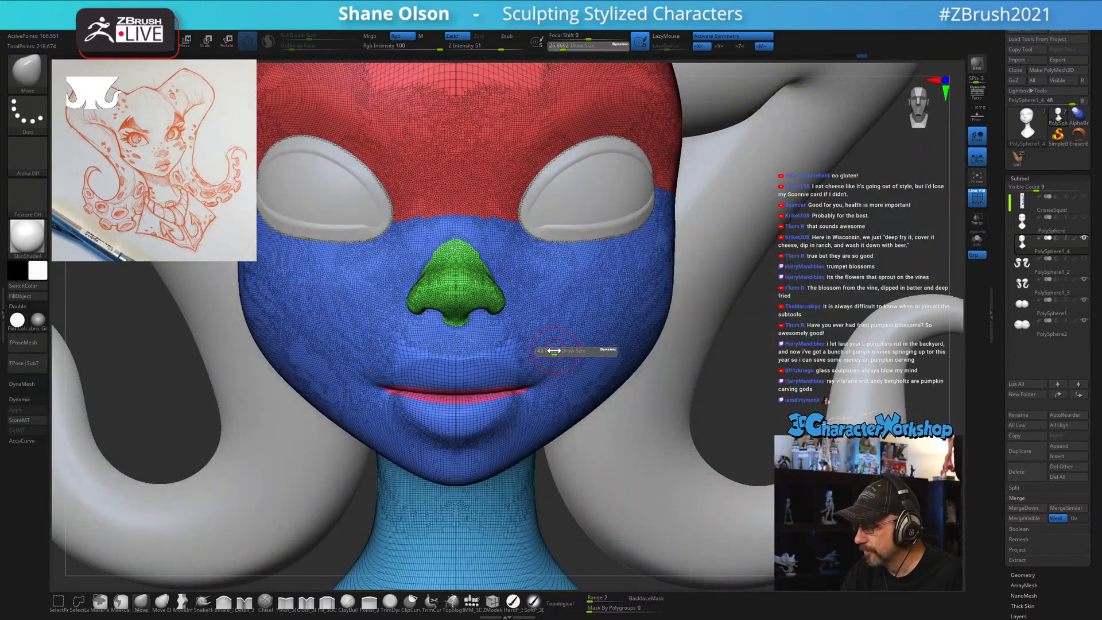
{"action": "left_click_drag", "start_coordinate": [554, 351], "coordinate": [559, 352]}
{"action": "left_click", "coordinate": [272, 46], "text": "shift"}
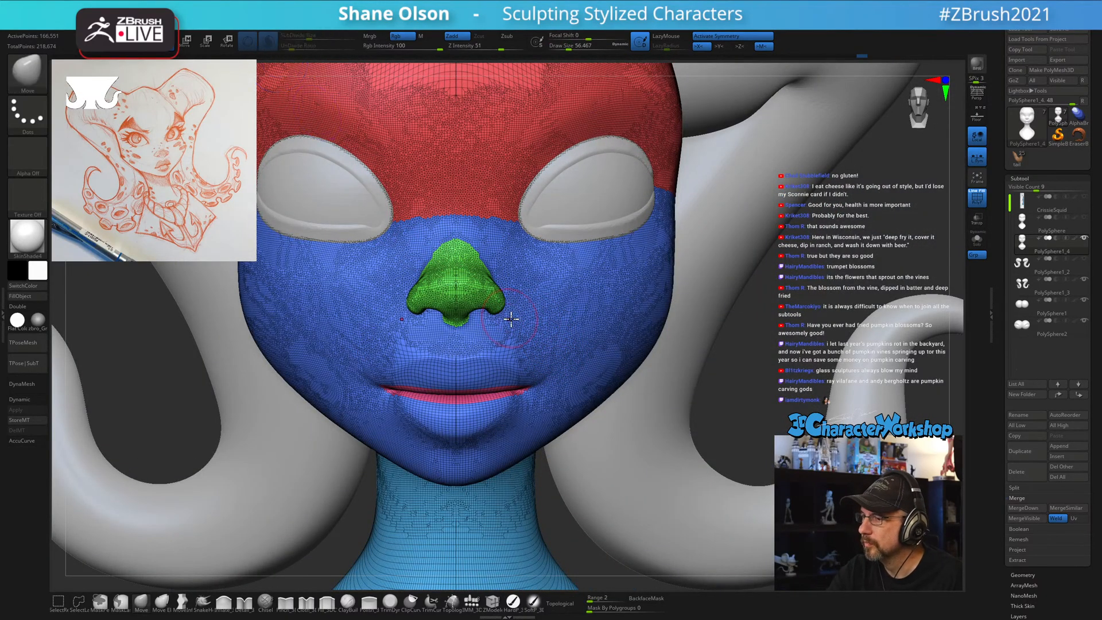
{"action": "mouse_move", "coordinate": [448, 372]}
{"action": "left_mouse_down", "text": "shift"}
{"action": "mouse_move", "coordinate": [494, 366]}
{"action": "mouse_move", "coordinate": [502, 340]}
{"action": "left_mouse_up", "text": "shift"}
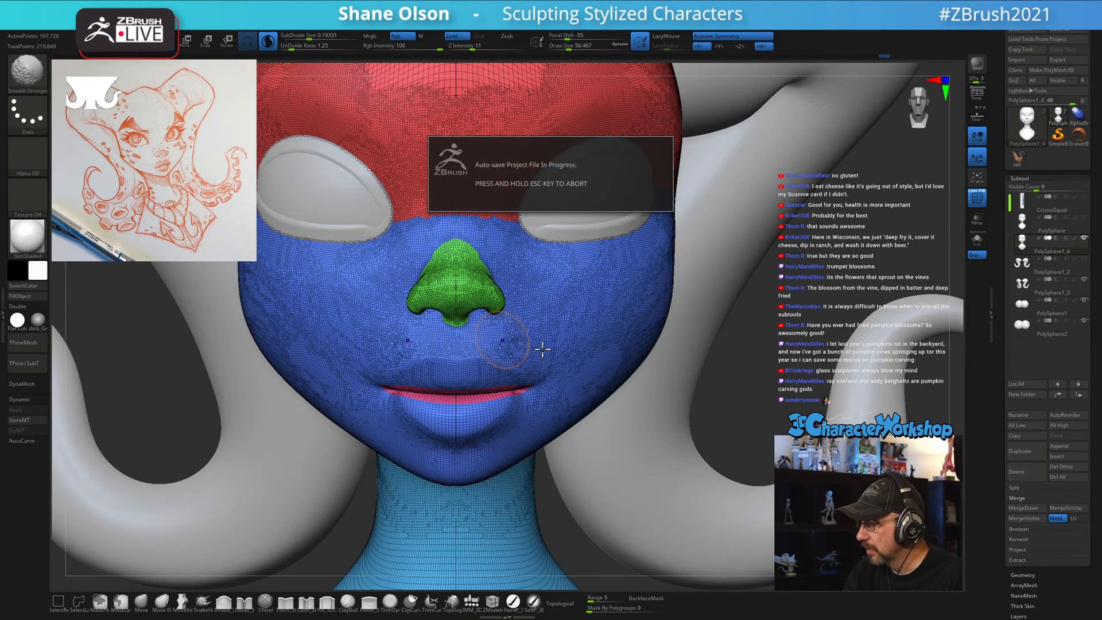
Smooth the skin around the mouth corners and along the lower lip, and hide the head's polygroup wireframe.
{"action": "left_click_drag", "start_coordinate": [520, 347], "coordinate": [545, 368], "text": "shift"}
{"action": "mouse_move", "coordinate": [485, 412]}
{"action": "left_mouse_down", "text": "shift"}
{"action": "mouse_move", "coordinate": [504, 417]}
{"action": "mouse_move", "coordinate": [531, 395]}
{"action": "left_mouse_up", "text": "shift"}
{"action": "mouse_move", "coordinate": [576, 374]}
{"action": "right_mouse_down"}
{"action": "mouse_move", "coordinate": [576, 343]}
{"action": "mouse_move", "coordinate": [581, 361]}
{"action": "right_mouse_up"}
{"action": "right_click_drag", "start_coordinate": [717, 411], "coordinate": [683, 432]}
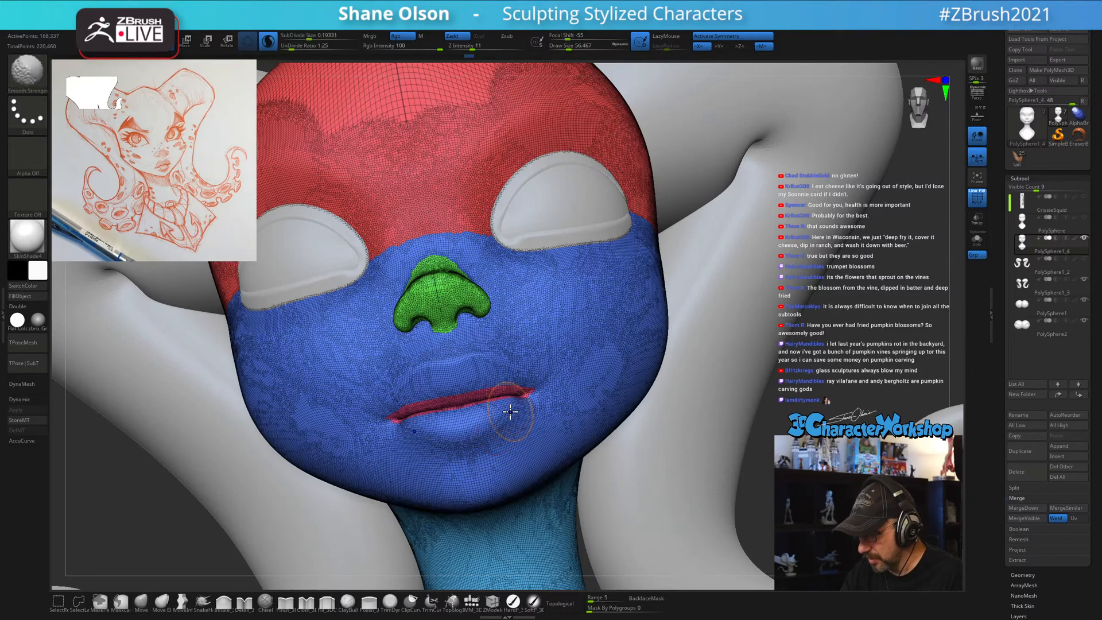
{"action": "key", "text": "shift+f"}
{"action": "mouse_move", "coordinate": [521, 406]}
{"action": "right_mouse_down"}
{"action": "mouse_move", "coordinate": [551, 414]}
{"action": "mouse_move", "coordinate": [693, 389]}
{"action": "mouse_move", "coordinate": [681, 382]}
{"action": "right_mouse_up"}
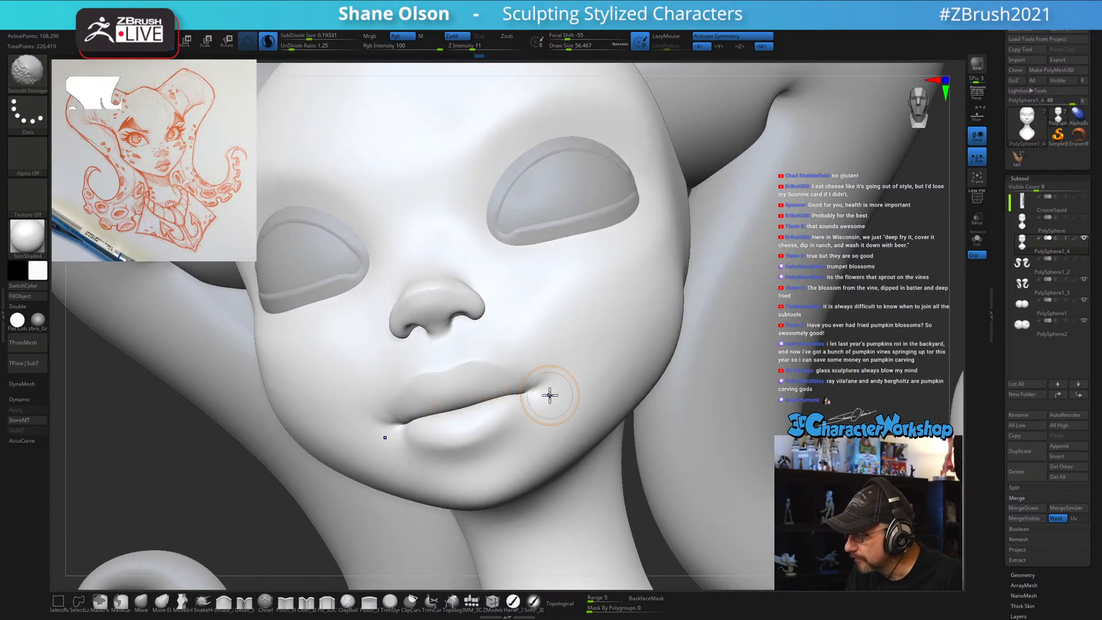
{"action": "mouse_move", "coordinate": [504, 394]}
{"action": "right_mouse_down"}
{"action": "mouse_move", "coordinate": [542, 364]}
{"action": "mouse_move", "coordinate": [613, 364]}
{"action": "right_mouse_up"}
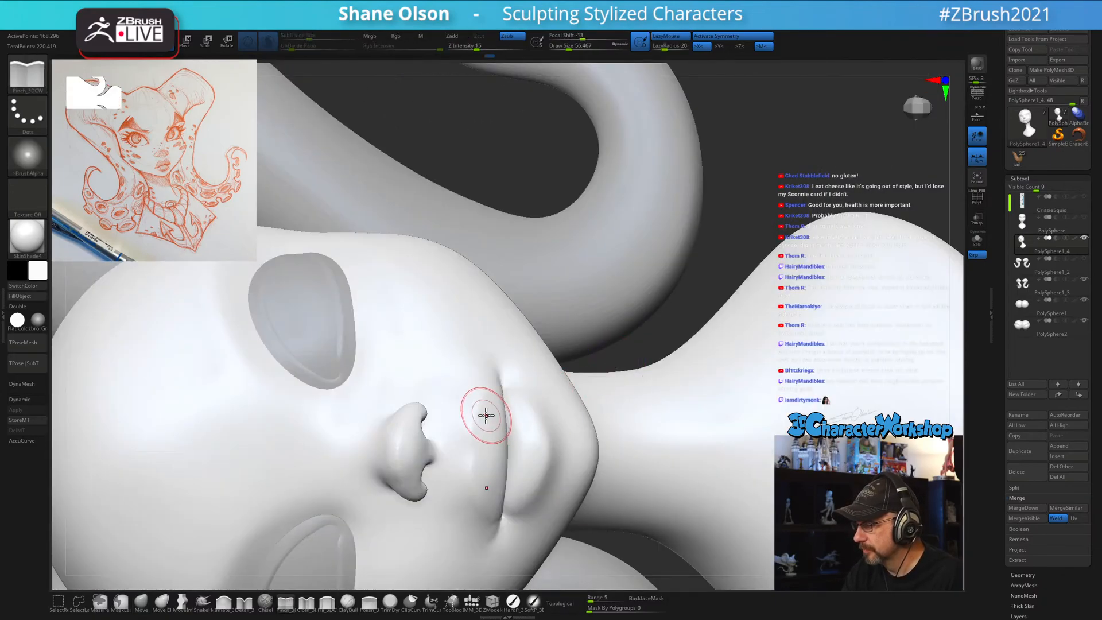
Sharpen the lower lip's edge with the Pinch brush at a draw size of about 44, and switch to the Move brush.
{"action": "right_click_drag", "start_coordinate": [483, 419], "coordinate": [480, 441], "text": "ctrl"}
{"action": "key", "text": "s"}
{"action": "left_click_drag", "start_coordinate": [480, 441], "coordinate": [478, 439]}
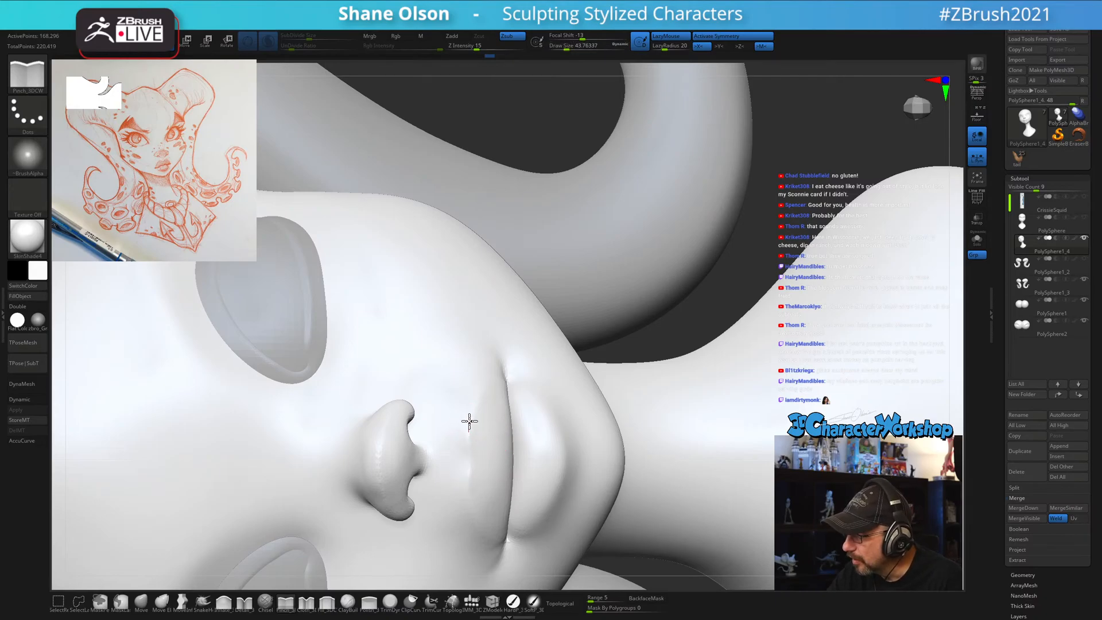
{"action": "mouse_move", "coordinate": [546, 418]}
{"action": "right_mouse_down"}
{"action": "mouse_move", "coordinate": [519, 381]}
{"action": "mouse_move", "coordinate": [480, 400]}
{"action": "right_mouse_up"}
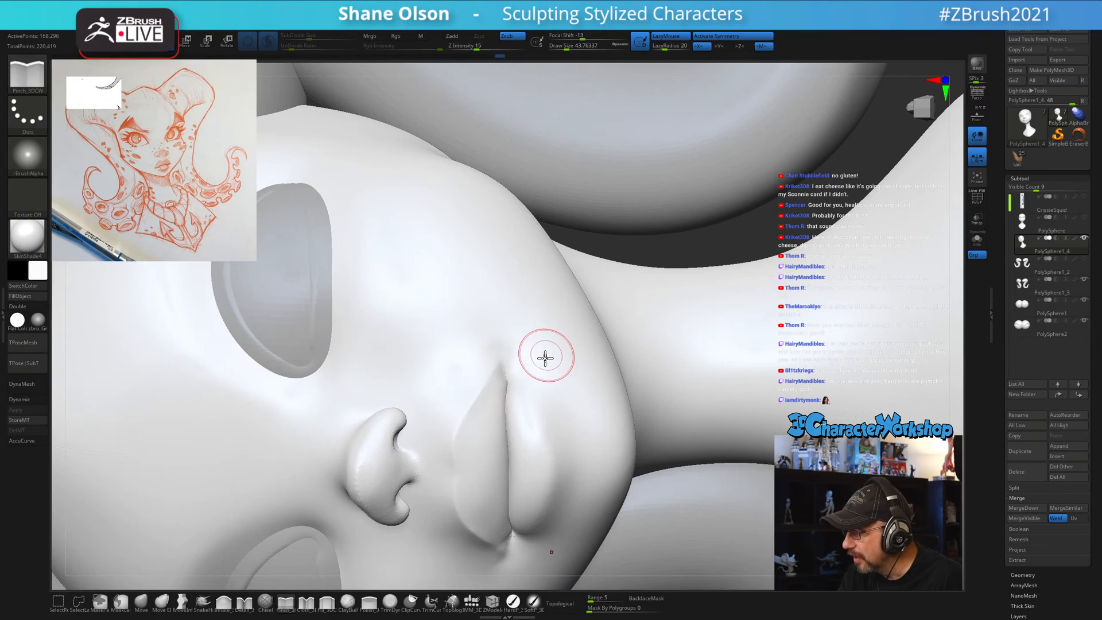
{"action": "mouse_move", "coordinate": [544, 356]}
{"action": "right_mouse_down"}
{"action": "mouse_move", "coordinate": [522, 387]}
{"action": "mouse_move", "coordinate": [543, 446]}
{"action": "mouse_move", "coordinate": [551, 430]}
{"action": "right_mouse_up"}
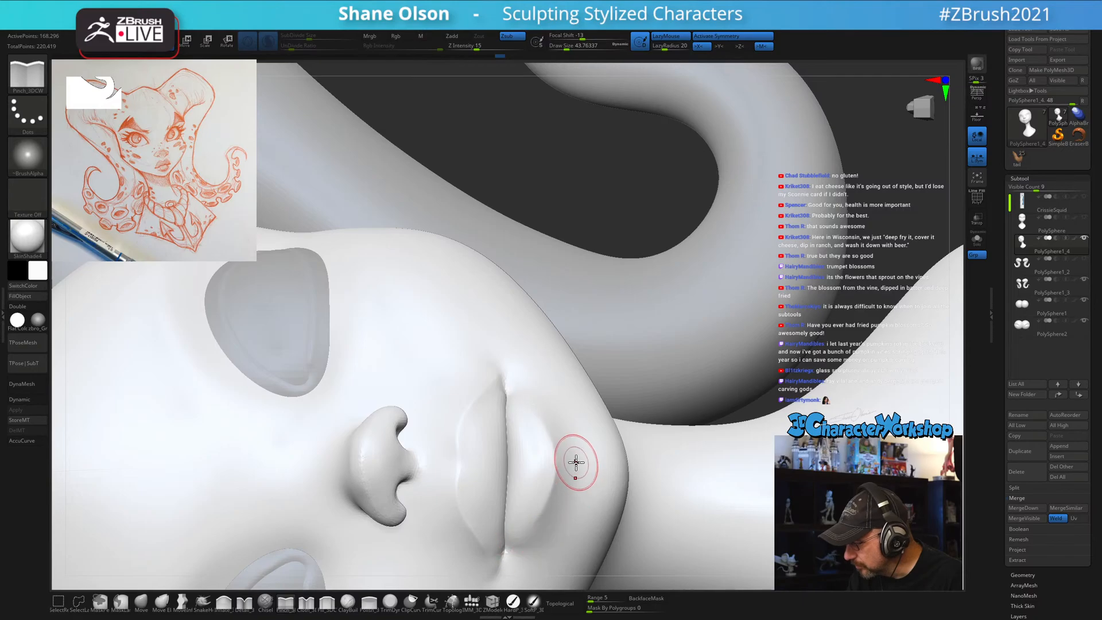
{"action": "right_click_drag", "start_coordinate": [576, 462], "coordinate": [574, 460]}
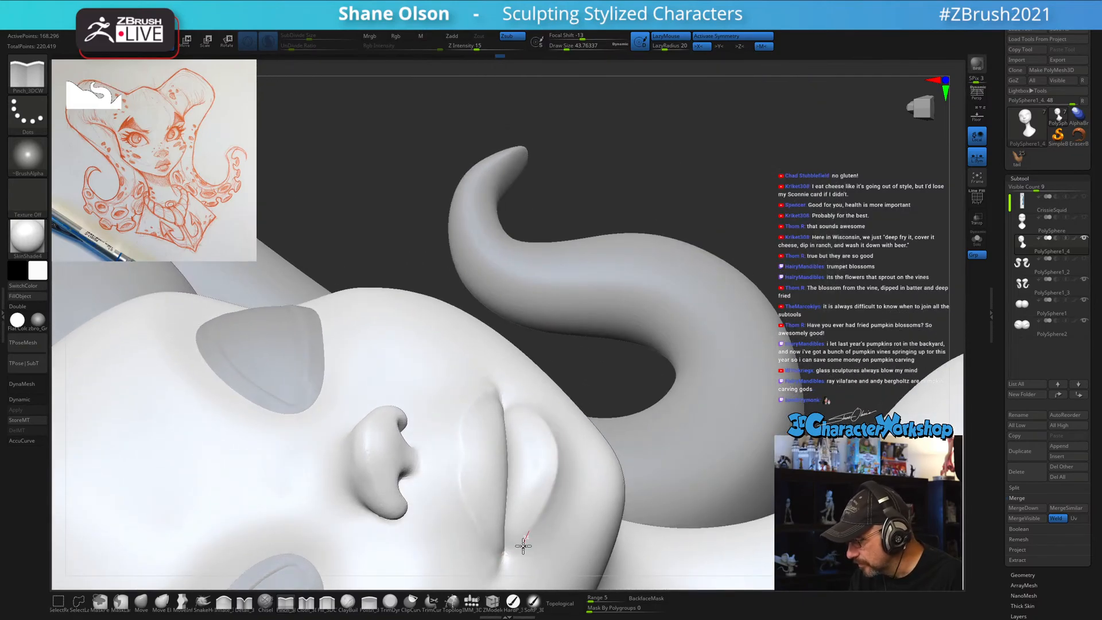
{"action": "mouse_move", "coordinate": [524, 546]}
{"action": "left_mouse_down"}
{"action": "mouse_move", "coordinate": [517, 553]}
{"action": "mouse_move", "coordinate": [574, 448]}
{"action": "left_mouse_up"}
{"action": "mouse_move", "coordinate": [586, 446]}
{"action": "right_mouse_down"}
{"action": "mouse_move", "coordinate": [580, 456]}
{"action": "mouse_move", "coordinate": [591, 450]}
{"action": "mouse_move", "coordinate": [587, 390]}
{"action": "mouse_move", "coordinate": [570, 348]}
{"action": "mouse_move", "coordinate": [475, 433]}
{"action": "mouse_move", "coordinate": [475, 454]}
{"action": "mouse_move", "coordinate": [522, 483]}
{"action": "mouse_move", "coordinate": [539, 470]}
{"action": "right_mouse_up"}
{"action": "right_click_drag", "start_coordinate": [714, 387], "coordinate": [646, 436]}
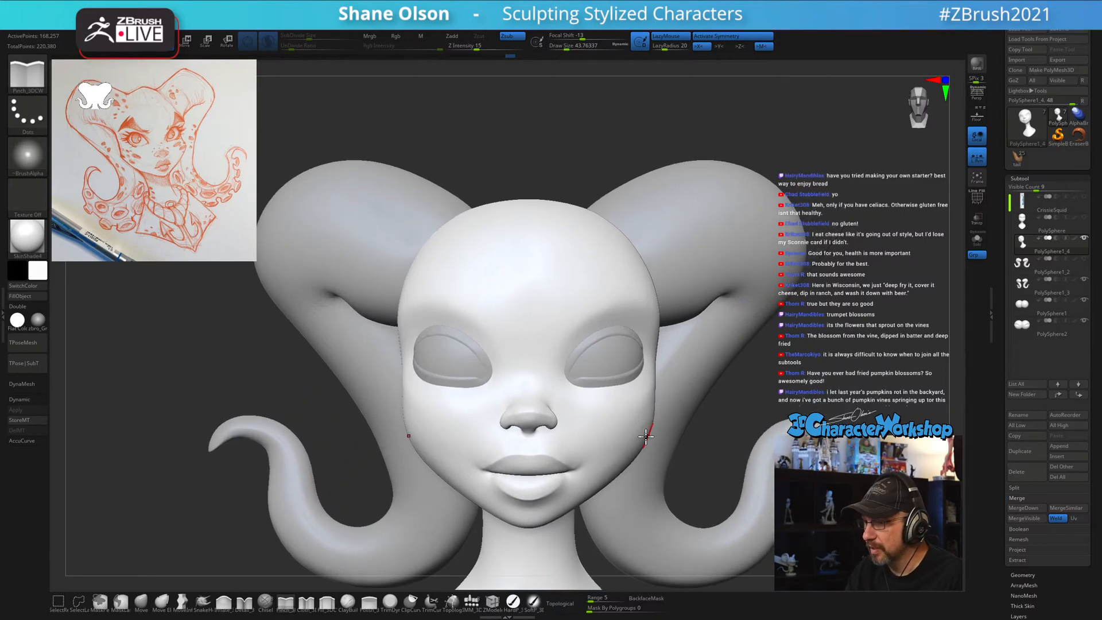
{"action": "left_click", "coordinate": [141, 602]}
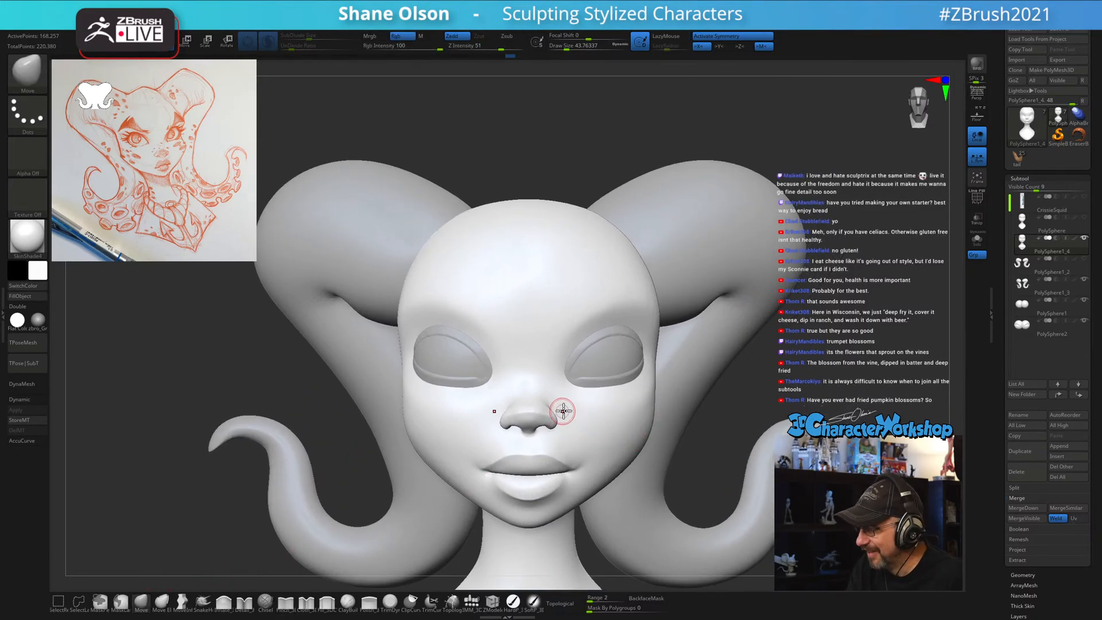
Reshape the sides and profile of the nose with the Move brush at a draw size of about 74.
{"action": "right_click_drag", "start_coordinate": [567, 399], "coordinate": [563, 411], "text": "ctrl"}
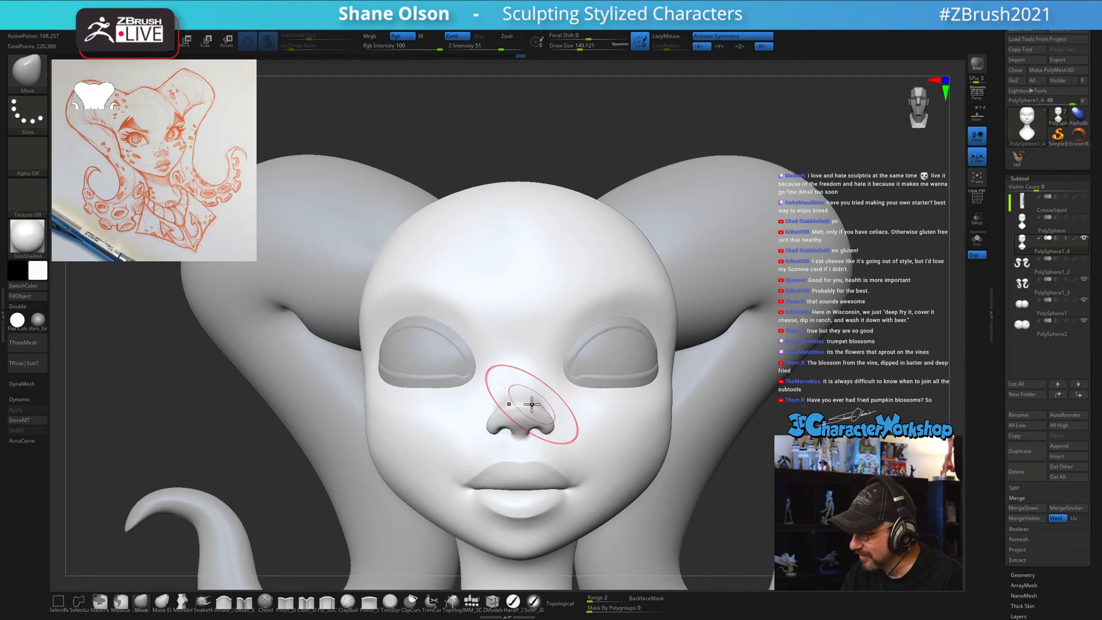
{"action": "mouse_move", "coordinate": [579, 401]}
{"action": "right_mouse_down"}
{"action": "mouse_move", "coordinate": [547, 404]}
{"action": "mouse_move", "coordinate": [561, 398]}
{"action": "right_mouse_up"}
{"action": "key", "text": "s"}
{"action": "left_click_drag", "start_coordinate": [529, 413], "coordinate": [512, 412]}
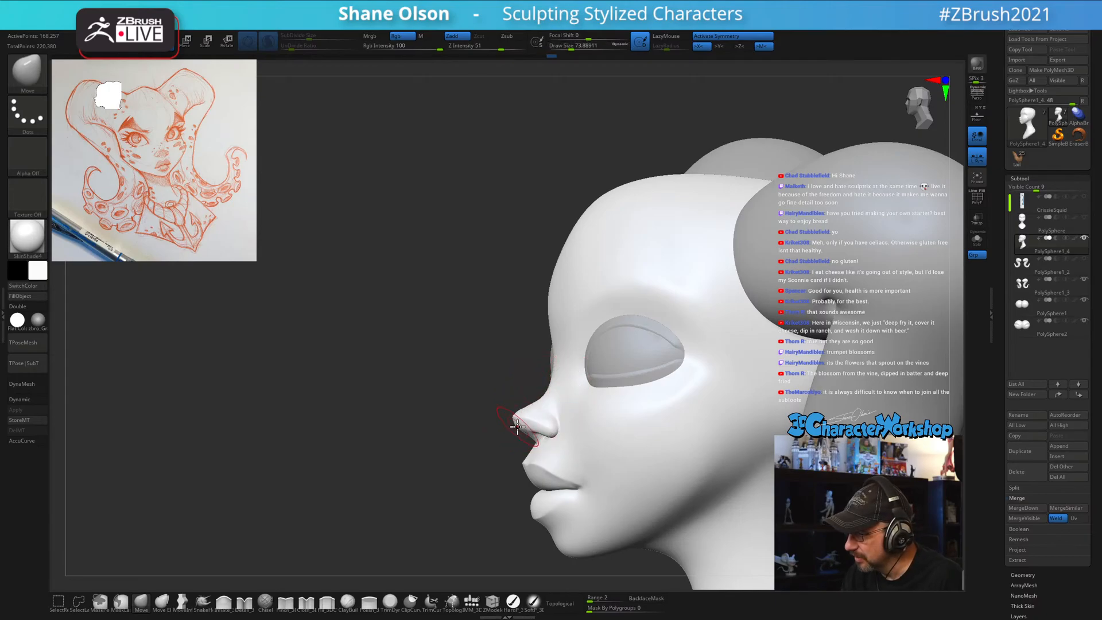
Refine the tip and wings of the nose with the Move brush at a draw size of about 46.
{"action": "right_click_drag", "start_coordinate": [534, 398], "coordinate": [520, 446]}
{"action": "key", "text": "s"}
{"action": "left_click_drag", "start_coordinate": [525, 456], "coordinate": [511, 456]}
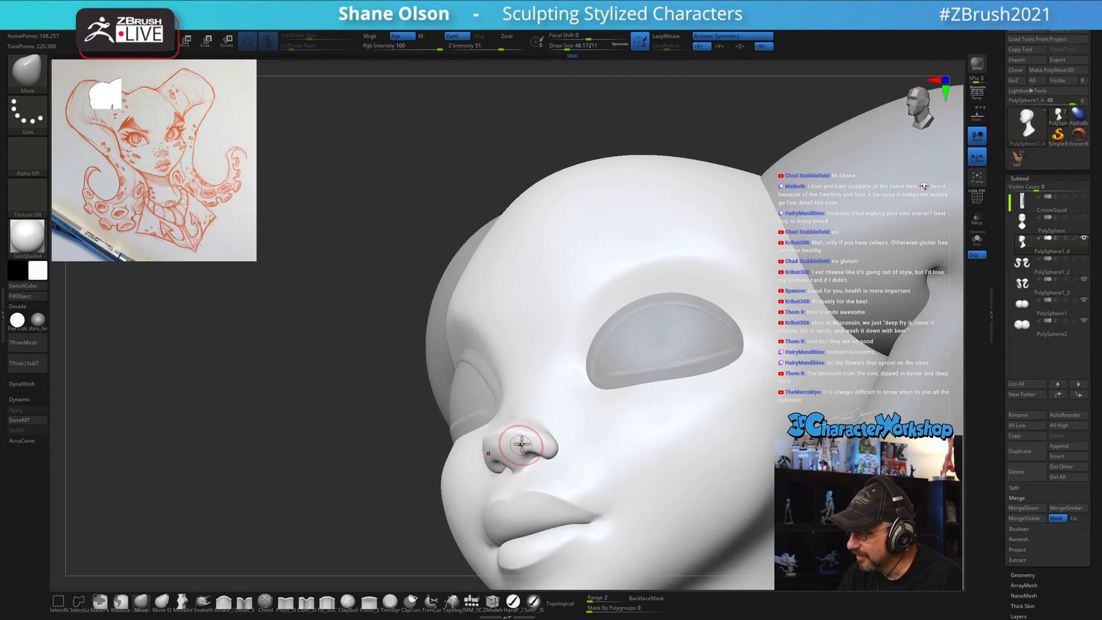
{"action": "right_click_drag", "start_coordinate": [521, 444], "coordinate": [546, 420]}
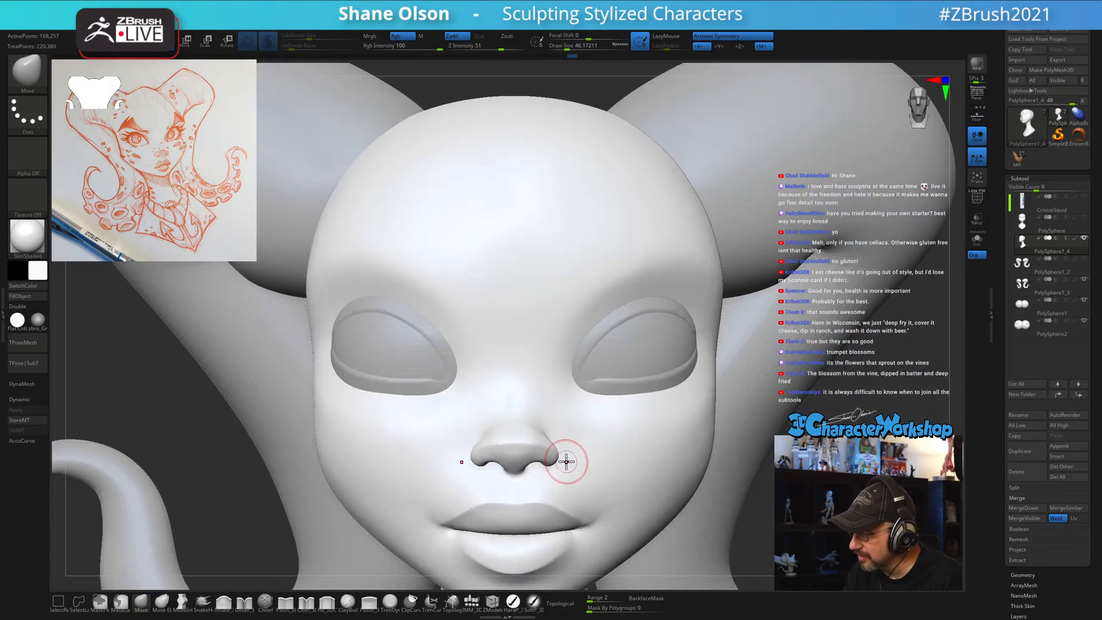
Adjust the nostrils from below with a draw size of about 27 and smooth the area beneath them.
{"action": "mouse_move", "coordinate": [567, 461]}
{"action": "right_mouse_down"}
{"action": "mouse_move", "coordinate": [557, 471]}
{"action": "mouse_move", "coordinate": [553, 450]}
{"action": "mouse_move", "coordinate": [548, 474]}
{"action": "right_mouse_up"}
{"action": "key", "text": "s"}
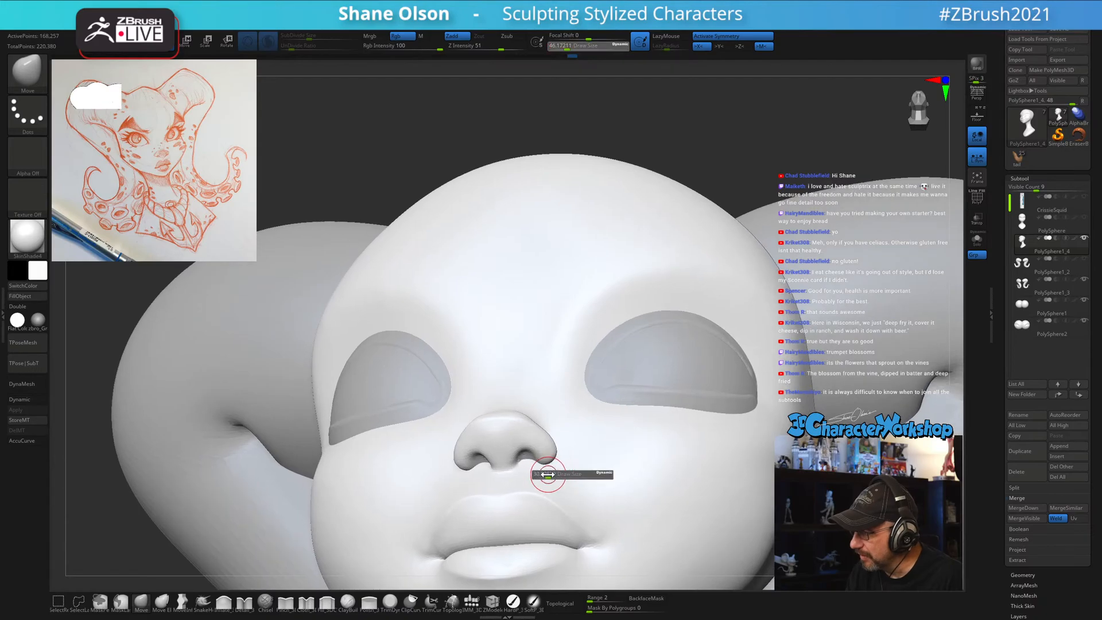
{"action": "left_click_drag", "start_coordinate": [548, 474], "coordinate": [547, 475]}
{"action": "left_click_drag", "start_coordinate": [527, 463], "coordinate": [529, 463], "text": "shift"}
{"action": "right_click_drag", "start_coordinate": [540, 471], "coordinate": [555, 467], "text": "shift"}
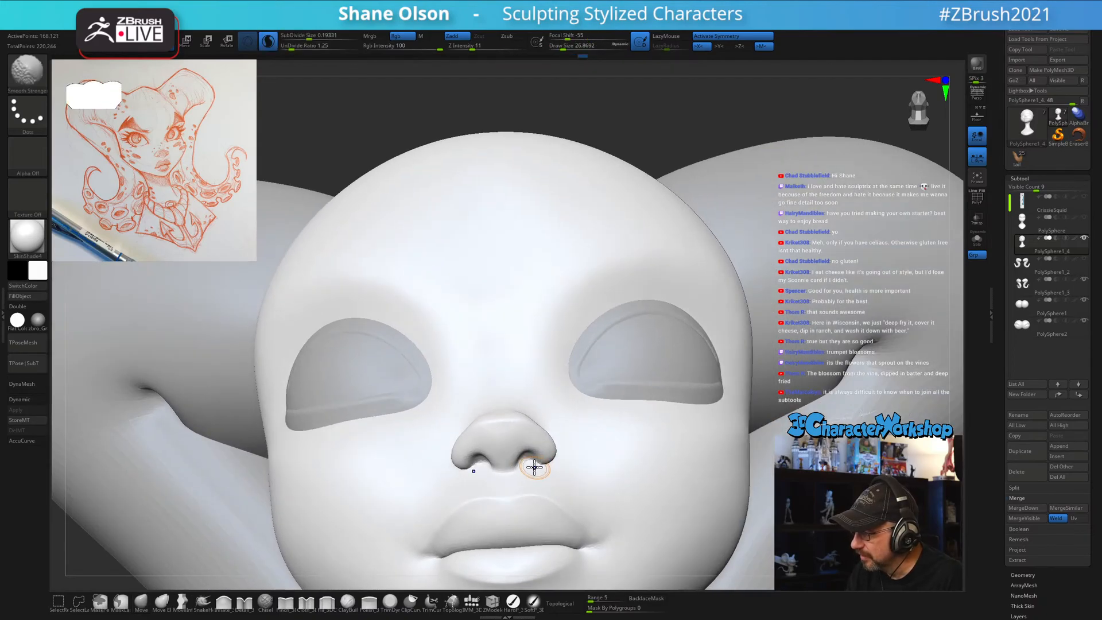
{"action": "left_click_drag", "start_coordinate": [529, 478], "coordinate": [532, 475], "text": "shift"}
Shape the sides of the nose above the nostrils with the Move brush at about 51 and smooth them.
{"action": "mouse_move", "coordinate": [559, 439]}
{"action": "right_mouse_down"}
{"action": "mouse_move", "coordinate": [559, 468]}
{"action": "mouse_move", "coordinate": [561, 453]}
{"action": "mouse_move", "coordinate": [540, 451]}
{"action": "right_mouse_up"}
{"action": "key", "text": "s"}
{"action": "left_click_drag", "start_coordinate": [540, 429], "coordinate": [543, 428]}
{"action": "right_click_drag", "start_coordinate": [541, 414], "coordinate": [552, 414]}
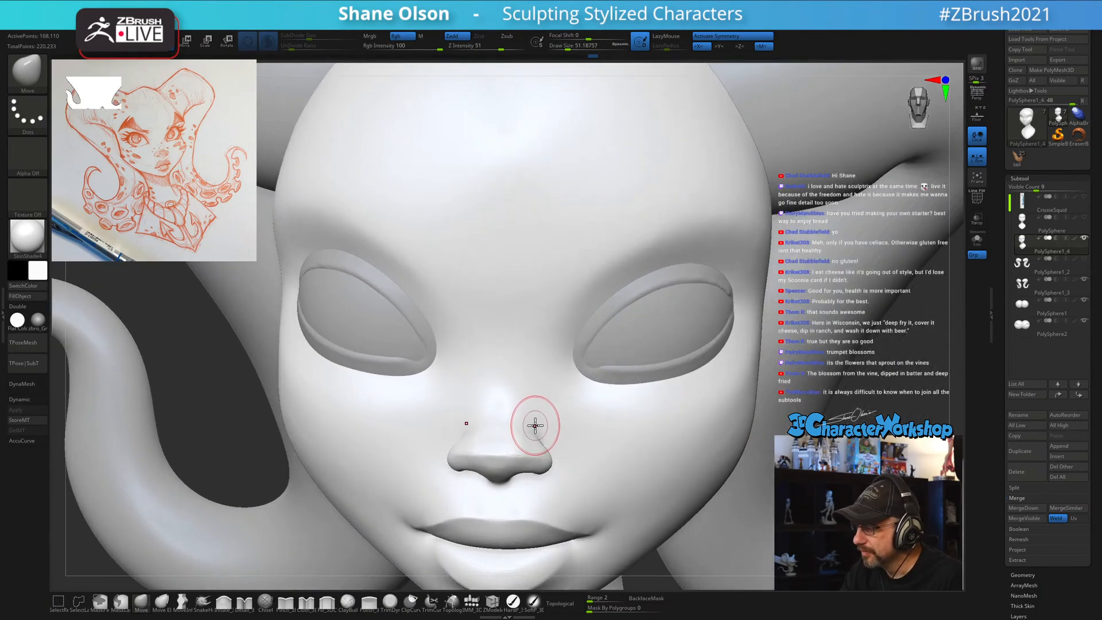
{"action": "key", "text": "shift"}
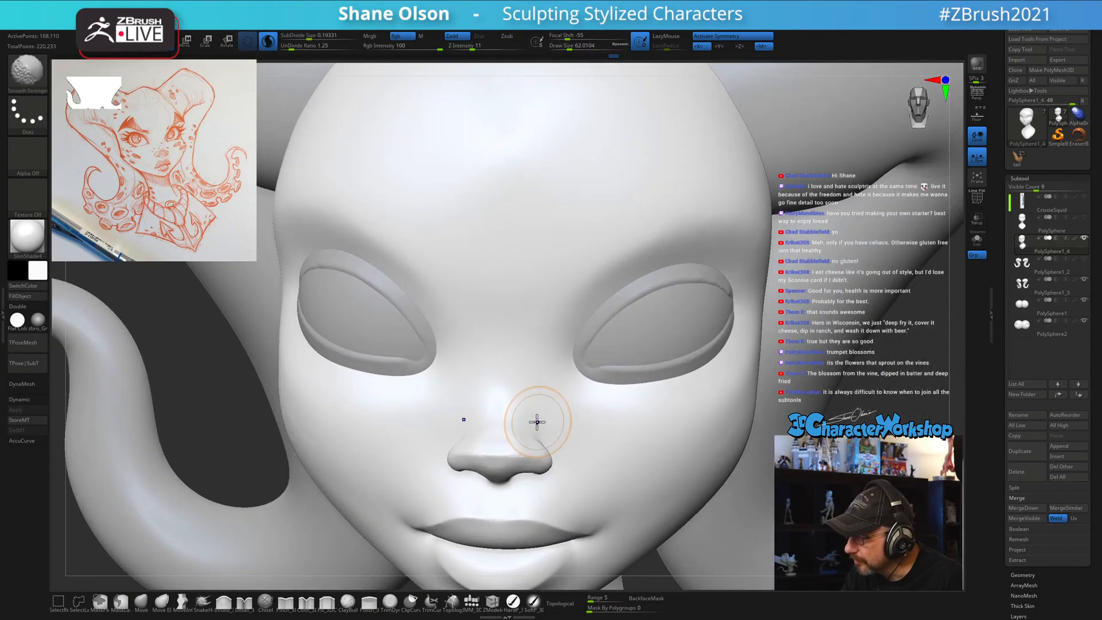
{"action": "left_click_drag", "start_coordinate": [527, 415], "coordinate": [535, 424], "text": "shift"}
Refine and smooth the transition between the nose and the cheeks.
{"action": "right_click_drag", "start_coordinate": [581, 419], "coordinate": [543, 421]}
{"action": "key", "text": "s"}
{"action": "left_click_drag", "start_coordinate": [543, 421], "coordinate": [565, 426]}
{"action": "key", "text": "s"}
{"action": "right_click_drag", "start_coordinate": [565, 427], "coordinate": [529, 419]}
{"action": "key", "text": "shift"}
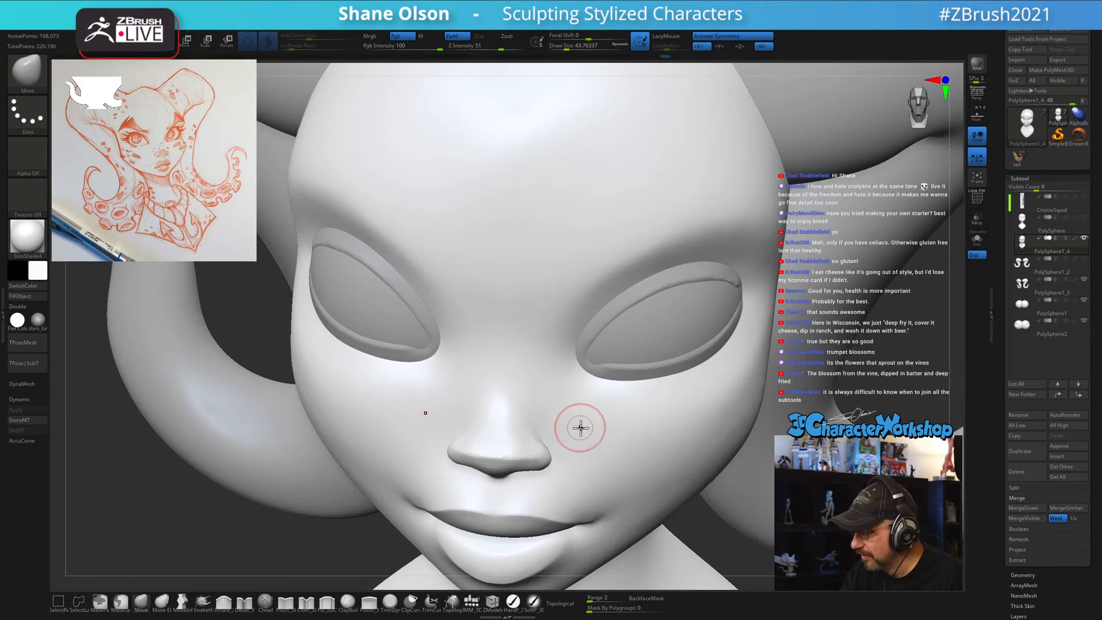
Push the nose and upper lip forward in profile with the Move brush at a draw size of about 372.
{"action": "mouse_move", "coordinate": [578, 428]}
{"action": "right_mouse_down"}
{"action": "mouse_move", "coordinate": [586, 445]}
{"action": "mouse_move", "coordinate": [585, 433]}
{"action": "mouse_move", "coordinate": [556, 452]}
{"action": "mouse_move", "coordinate": [571, 459]}
{"action": "mouse_move", "coordinate": [600, 439]}
{"action": "mouse_move", "coordinate": [583, 420]}
{"action": "right_mouse_up"}
{"action": "key", "text": "s"}
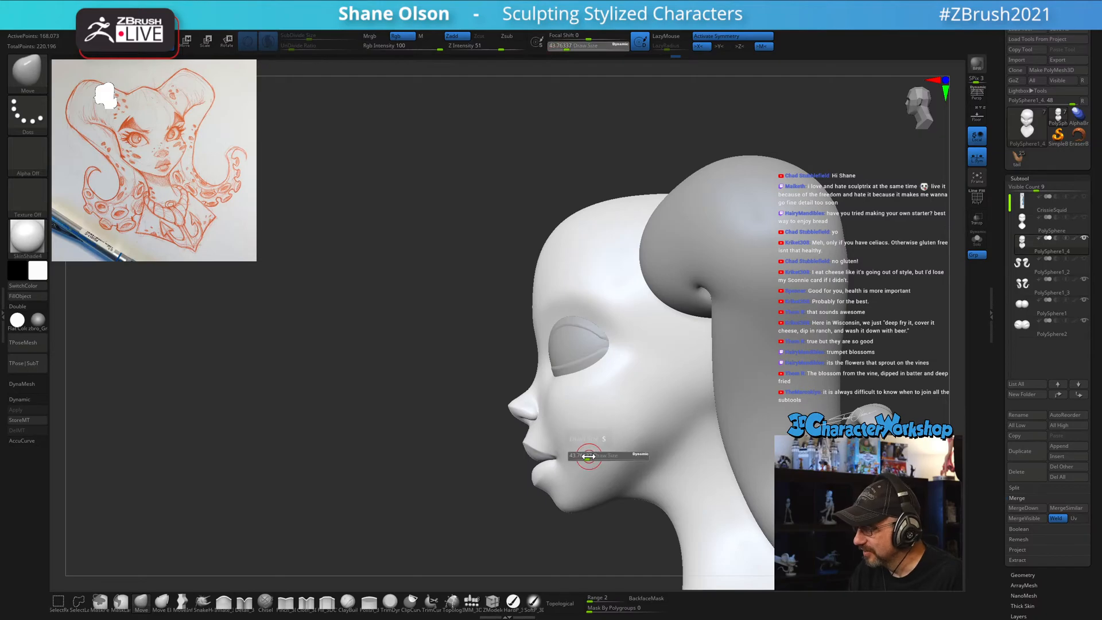
{"action": "left_click_drag", "start_coordinate": [597, 456], "coordinate": [599, 457]}
{"action": "left_click", "coordinate": [141, 602]}
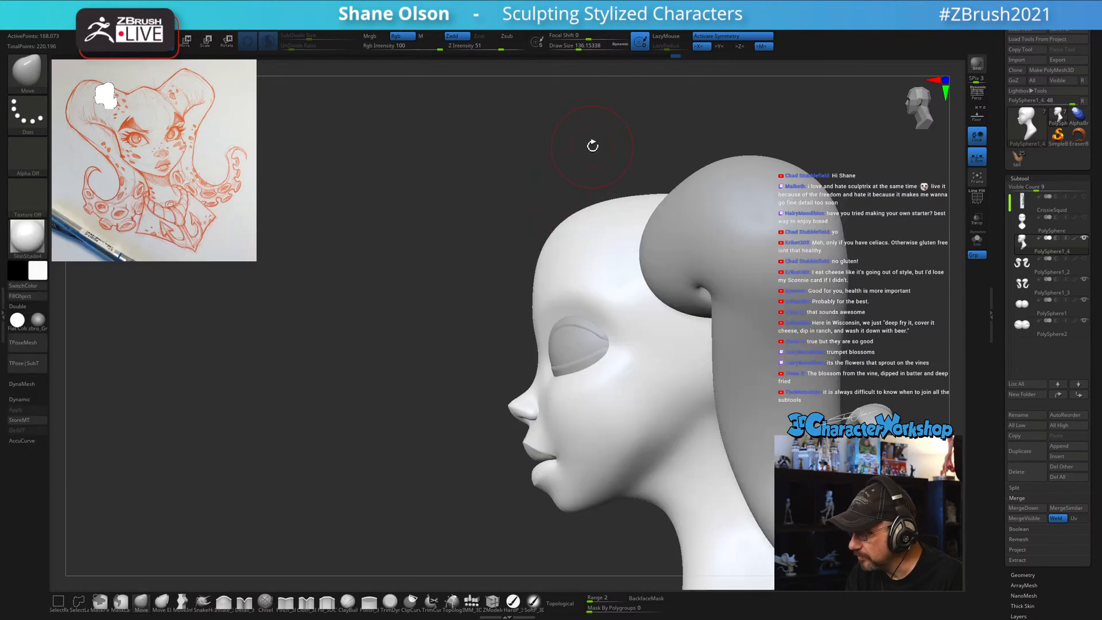
{"action": "key", "text": "s"}
{"action": "left_click_drag", "start_coordinate": [421, 430], "coordinate": [430, 430]}
{"action": "right_click_drag", "start_coordinate": [437, 427], "coordinate": [417, 408], "text": "ctrl"}
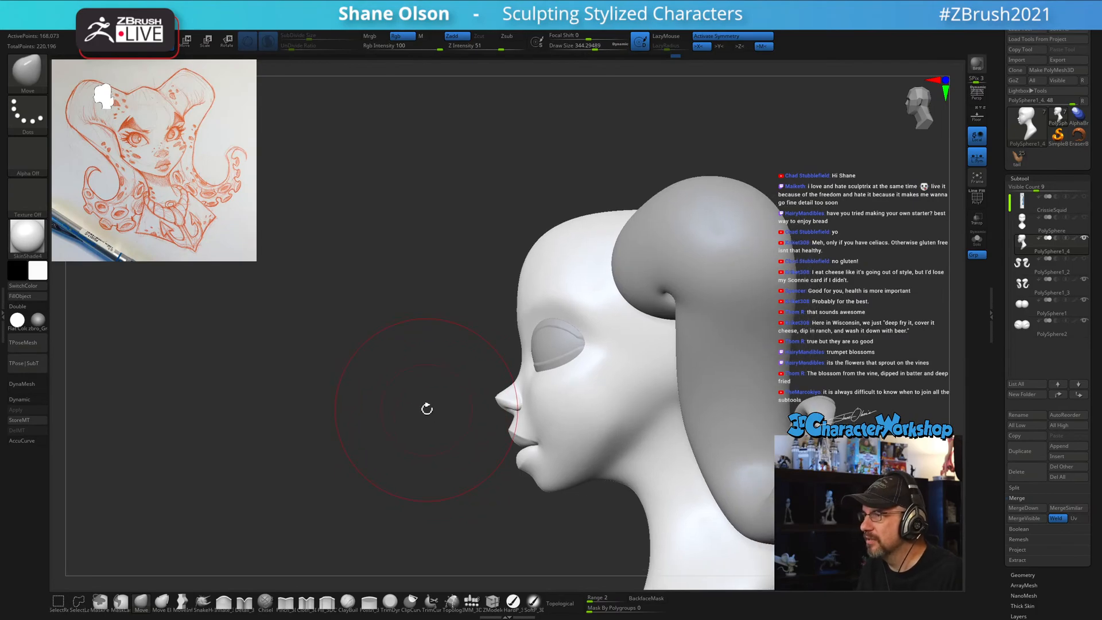
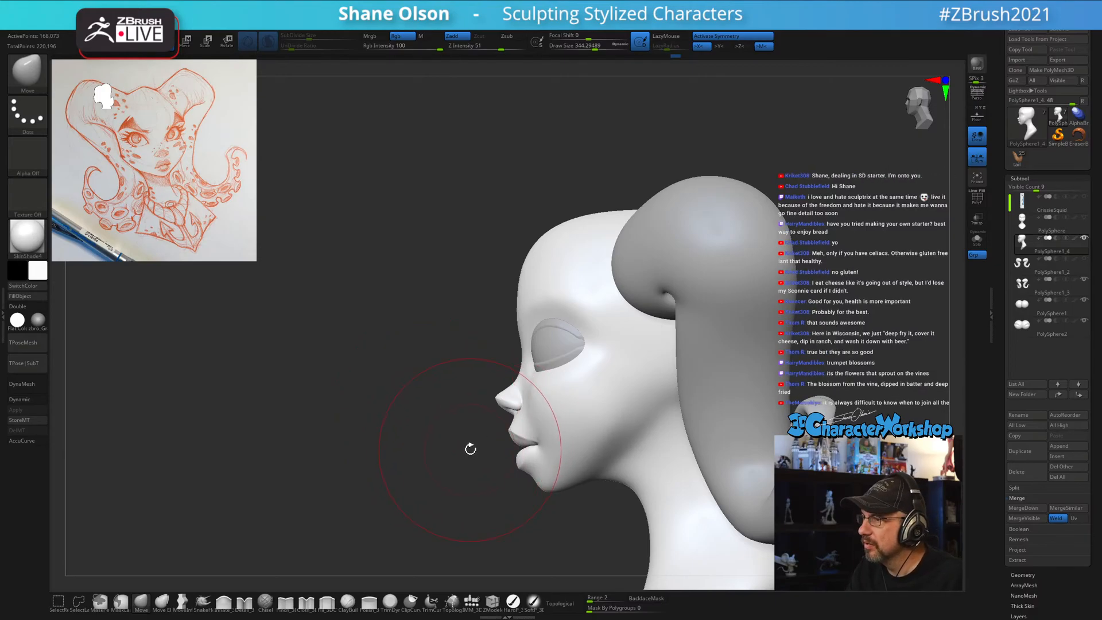
{"action": "key", "text": "s"}
{"action": "left_click_drag", "start_coordinate": [497, 426], "coordinate": [501, 426]}
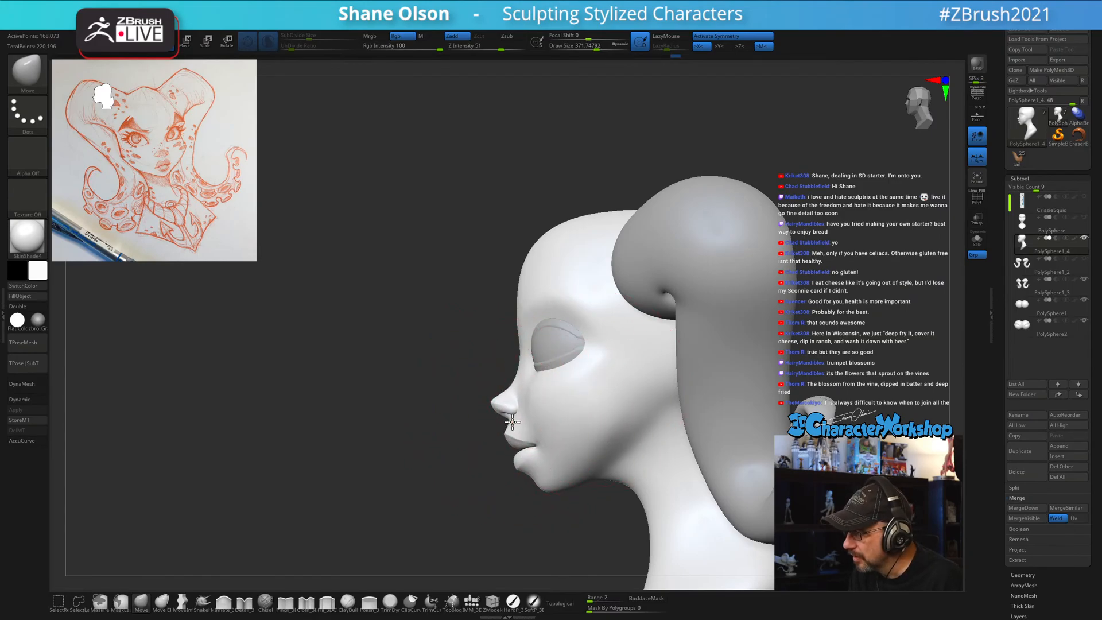
Adjust the profile of the lips and chin with the Move brush at a draw size of about 286 to 299.
{"action": "key", "text": "s"}
{"action": "left_click_drag", "start_coordinate": [495, 485], "coordinate": [528, 511]}
{"action": "key", "text": "s"}
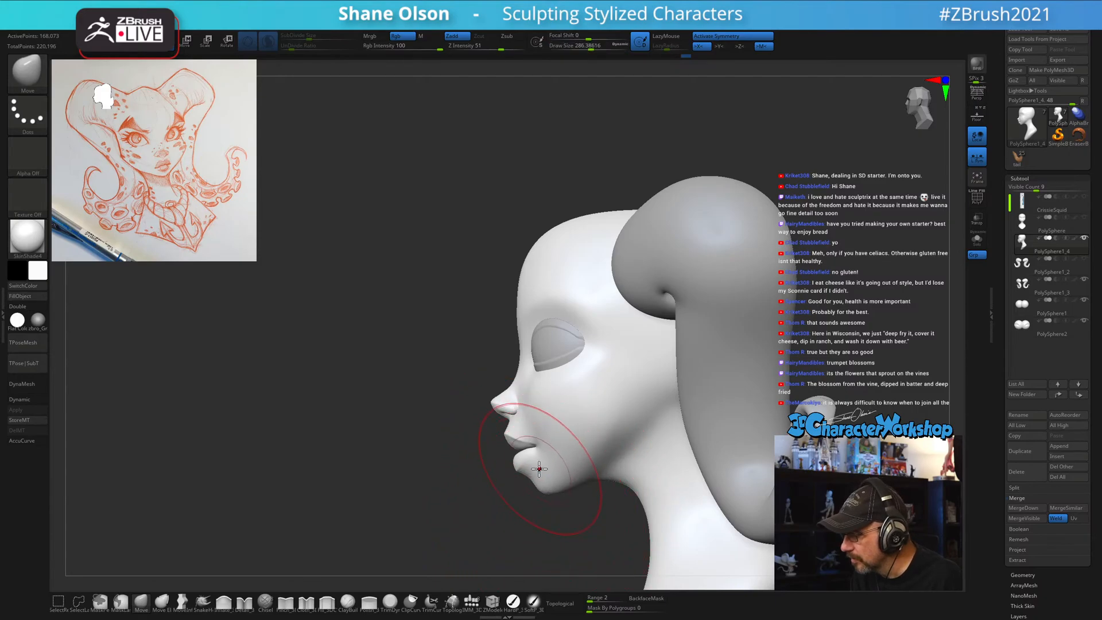
{"action": "key", "text": "s"}
{"action": "left_click_drag", "start_coordinate": [567, 514], "coordinate": [573, 513]}
Push the forehead forward into a rounder profile with the Move brush at a draw size of about 430.
{"action": "key", "text": "s"}
{"action": "left_click_drag", "start_coordinate": [524, 364], "coordinate": [519, 364]}
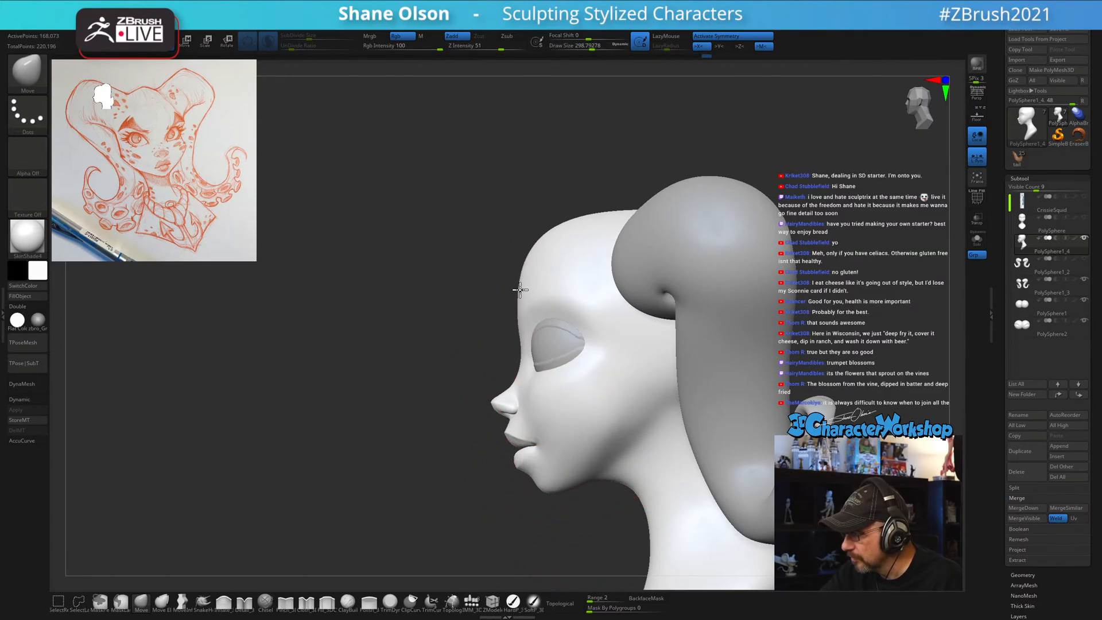
{"action": "key", "text": "s"}
{"action": "left_click_drag", "start_coordinate": [528, 253], "coordinate": [538, 253]}
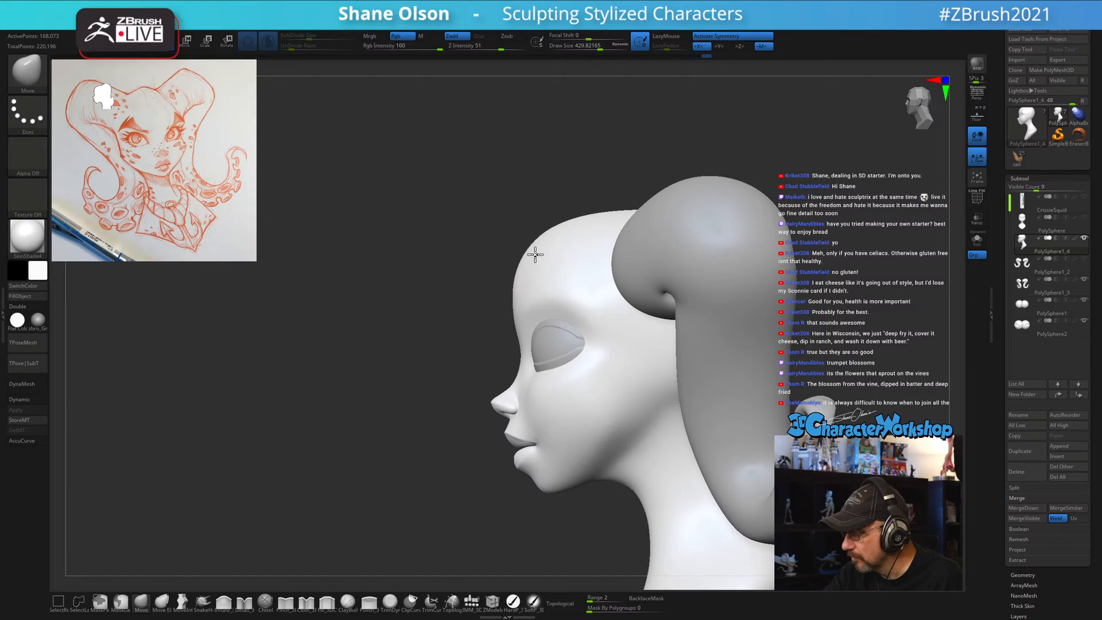
Reshape the cheeks on both sides of the nose from front and below, starting at a draw size of about 239.
{"action": "right_click_drag", "start_coordinate": [603, 270], "coordinate": [583, 339]}
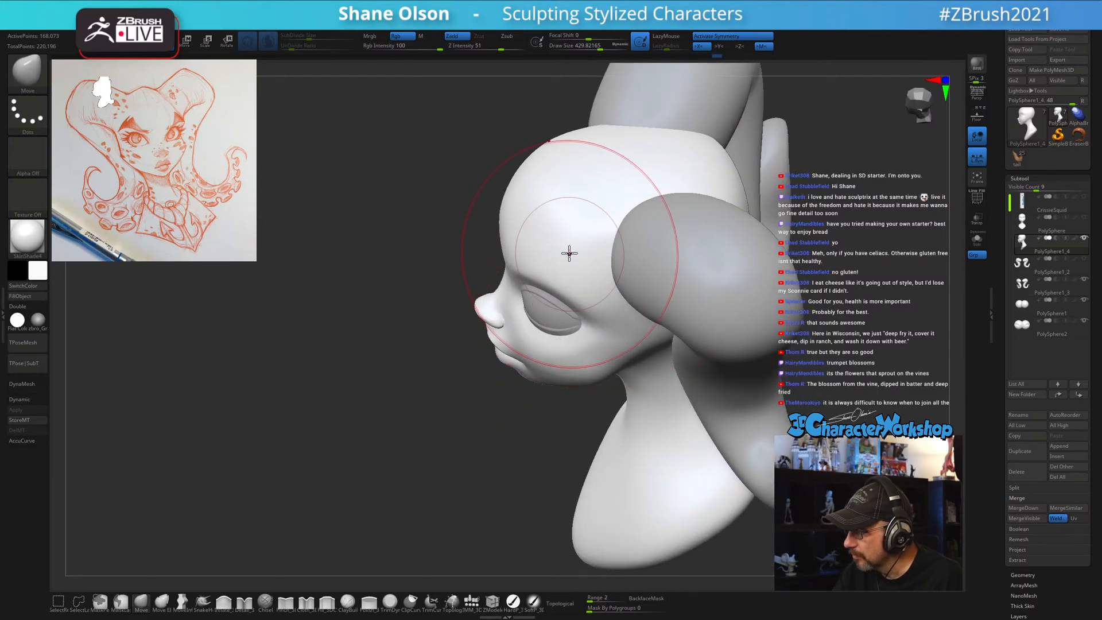
{"action": "right_click_drag", "start_coordinate": [571, 253], "coordinate": [573, 319]}
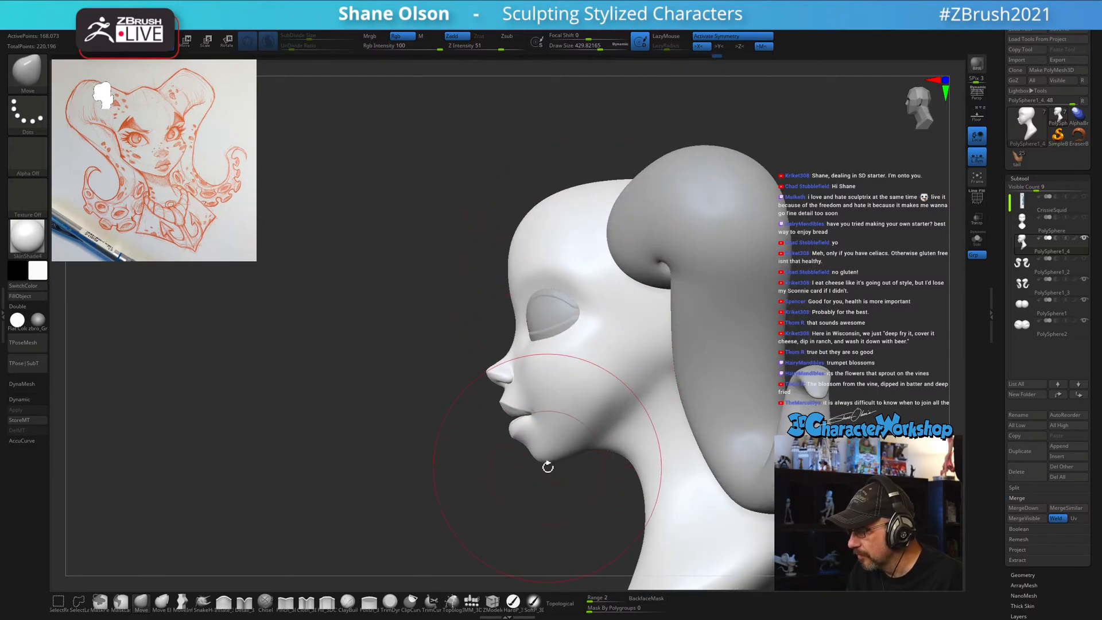
{"action": "mouse_move", "coordinate": [544, 459]}
{"action": "right_mouse_down"}
{"action": "mouse_move", "coordinate": [582, 474]}
{"action": "mouse_move", "coordinate": [576, 460]}
{"action": "right_mouse_up"}
{"action": "mouse_move", "coordinate": [576, 460]}
{"action": "right_mouse_down"}
{"action": "mouse_move", "coordinate": [628, 464]}
{"action": "mouse_move", "coordinate": [607, 464]}
{"action": "mouse_move", "coordinate": [674, 421]}
{"action": "mouse_move", "coordinate": [639, 402]}
{"action": "mouse_move", "coordinate": [501, 375]}
{"action": "mouse_move", "coordinate": [473, 339]}
{"action": "mouse_move", "coordinate": [374, 382]}
{"action": "mouse_move", "coordinate": [550, 346]}
{"action": "mouse_move", "coordinate": [504, 370]}
{"action": "mouse_move", "coordinate": [552, 389]}
{"action": "right_mouse_up"}
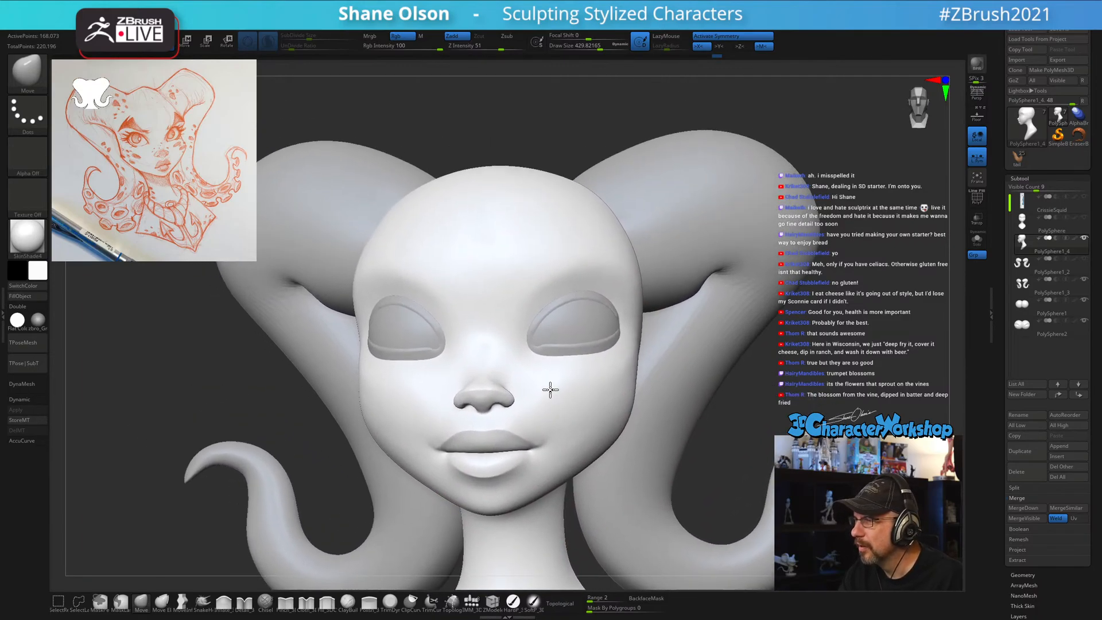
{"action": "key", "text": "s"}
{"action": "left_click_drag", "start_coordinate": [545, 390], "coordinate": [541, 389]}
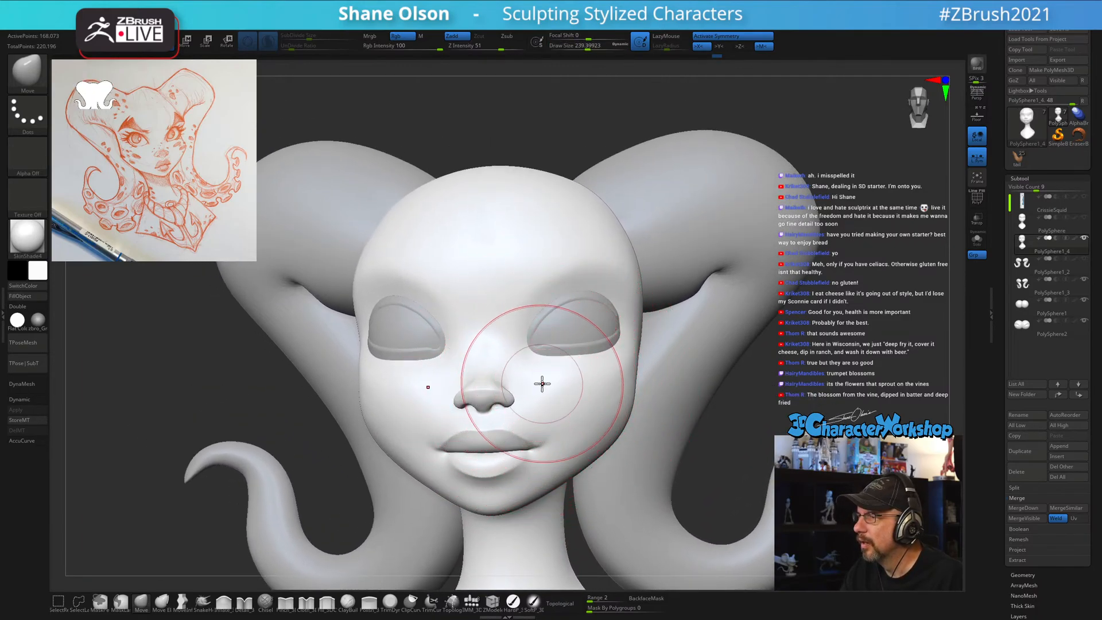
{"action": "right_click_drag", "start_coordinate": [541, 383], "coordinate": [535, 363]}
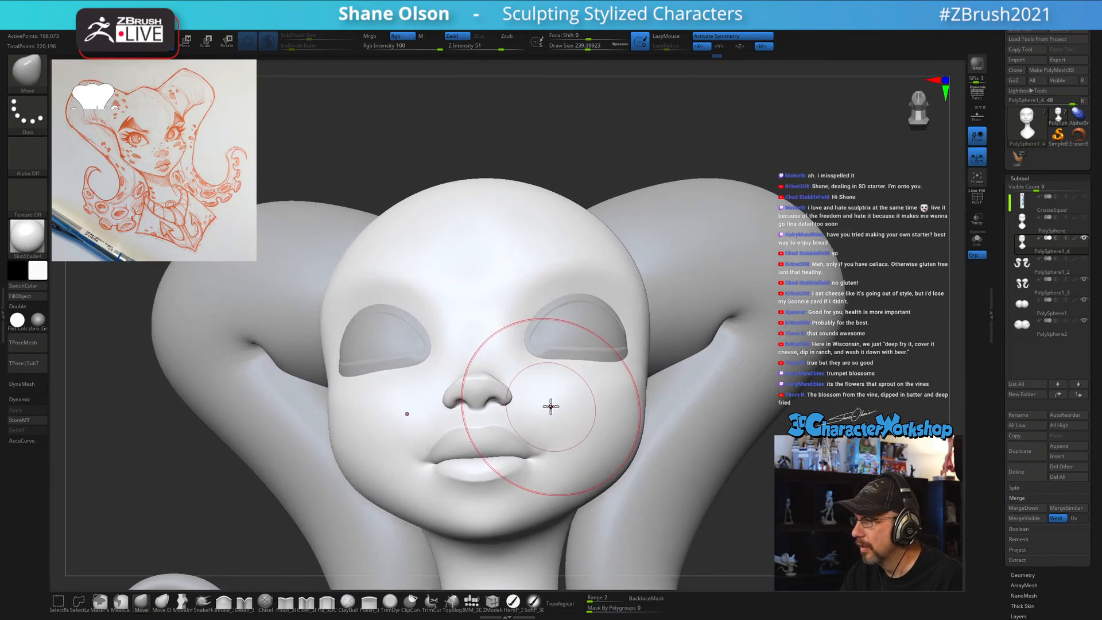
{"action": "key", "text": "s"}
{"action": "left_click_drag", "start_coordinate": [549, 418], "coordinate": [548, 418]}
Shape the cheeks around the mouth corners with the Move brush at draw sizes of about 167 and 116.
{"action": "mouse_move", "coordinate": [548, 416]}
{"action": "right_mouse_down"}
{"action": "mouse_move", "coordinate": [547, 368]}
{"action": "mouse_move", "coordinate": [561, 440]}
{"action": "right_mouse_up"}
{"action": "key", "text": "s"}
{"action": "left_click_drag", "start_coordinate": [565, 441], "coordinate": [563, 441]}
{"action": "mouse_move", "coordinate": [563, 438]}
{"action": "right_mouse_down"}
{"action": "mouse_move", "coordinate": [561, 411]}
{"action": "mouse_move", "coordinate": [532, 407]}
{"action": "mouse_move", "coordinate": [563, 431]}
{"action": "mouse_move", "coordinate": [566, 454]}
{"action": "right_mouse_up"}
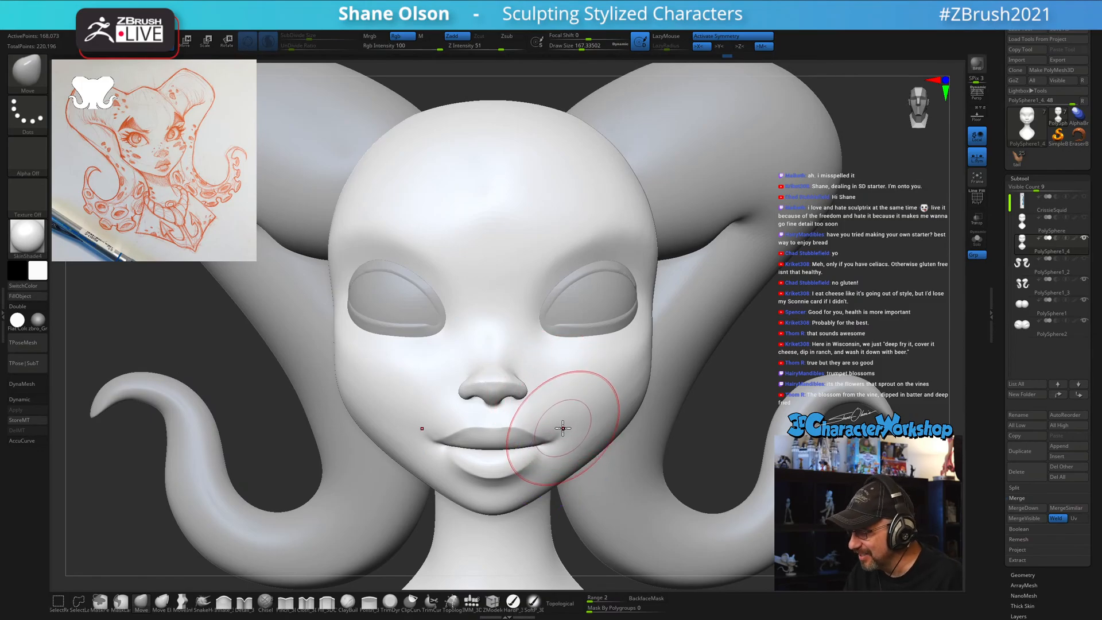
{"action": "mouse_move", "coordinate": [564, 429]}
{"action": "right_mouse_down"}
{"action": "mouse_move", "coordinate": [564, 411]}
{"action": "mouse_move", "coordinate": [527, 408]}
{"action": "right_mouse_up"}
{"action": "key", "text": "s"}
{"action": "left_click_drag", "start_coordinate": [558, 444], "coordinate": [549, 430]}
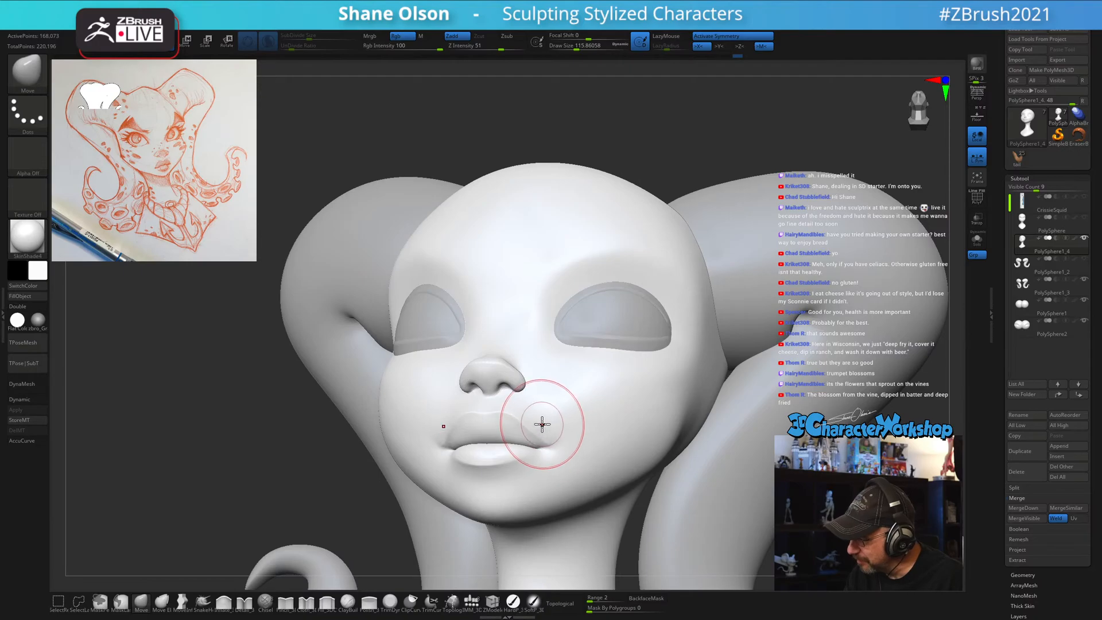
Refine the cheek just behind the mouth corner in three-quarter view and smooth the surface.
{"action": "mouse_move", "coordinate": [573, 452]}
{"action": "right_mouse_down"}
{"action": "mouse_move", "coordinate": [590, 467]}
{"action": "mouse_move", "coordinate": [557, 409]}
{"action": "mouse_move", "coordinate": [565, 454]}
{"action": "mouse_move", "coordinate": [579, 431]}
{"action": "mouse_move", "coordinate": [554, 453]}
{"action": "mouse_move", "coordinate": [578, 443]}
{"action": "mouse_move", "coordinate": [580, 476]}
{"action": "mouse_move", "coordinate": [600, 453]}
{"action": "right_mouse_up"}
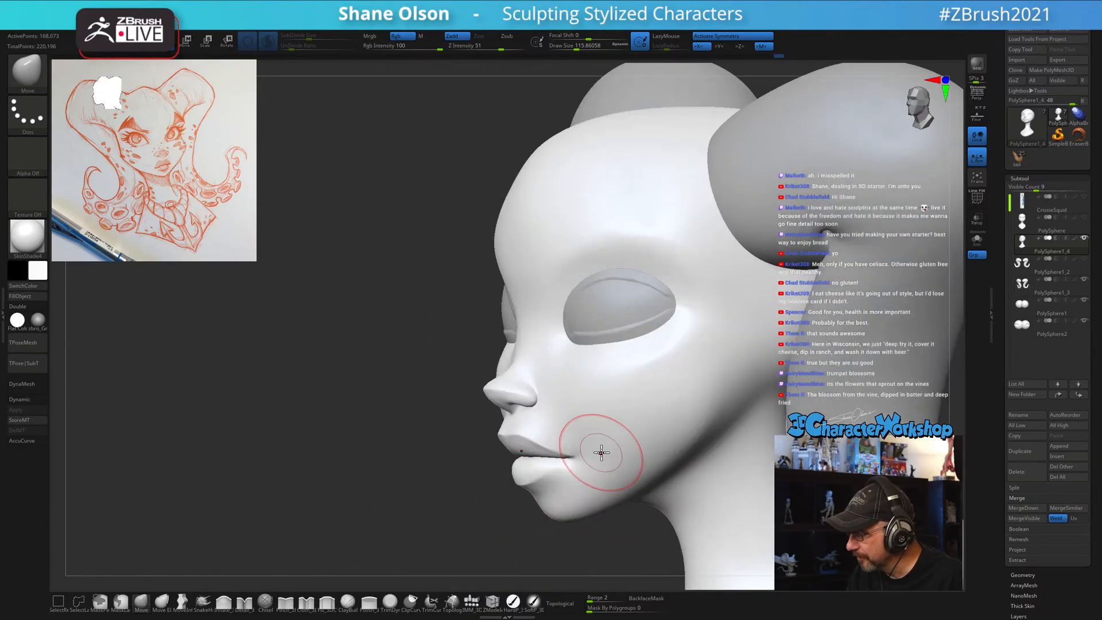
{"action": "key", "text": "s"}
{"action": "left_click_drag", "start_coordinate": [601, 453], "coordinate": [596, 454]}
{"action": "mouse_move", "coordinate": [597, 440]}
{"action": "right_mouse_down"}
{"action": "mouse_move", "coordinate": [639, 445]}
{"action": "mouse_move", "coordinate": [598, 428]}
{"action": "mouse_move", "coordinate": [594, 453]}
{"action": "mouse_move", "coordinate": [583, 424]}
{"action": "right_mouse_up"}
{"action": "key", "text": "shift"}
Sharpen the shape of the mouth corners with the Move brush at draw sizes of about 39 and 29.
{"action": "key", "text": "s"}
{"action": "left_click_drag", "start_coordinate": [588, 463], "coordinate": [582, 462]}
{"action": "mouse_move", "coordinate": [579, 460]}
{"action": "right_mouse_down"}
{"action": "mouse_move", "coordinate": [580, 480]}
{"action": "mouse_move", "coordinate": [567, 469]}
{"action": "mouse_move", "coordinate": [595, 487]}
{"action": "right_mouse_up"}
{"action": "key", "text": "s"}
{"action": "left_click_drag", "start_coordinate": [575, 464], "coordinate": [570, 463]}
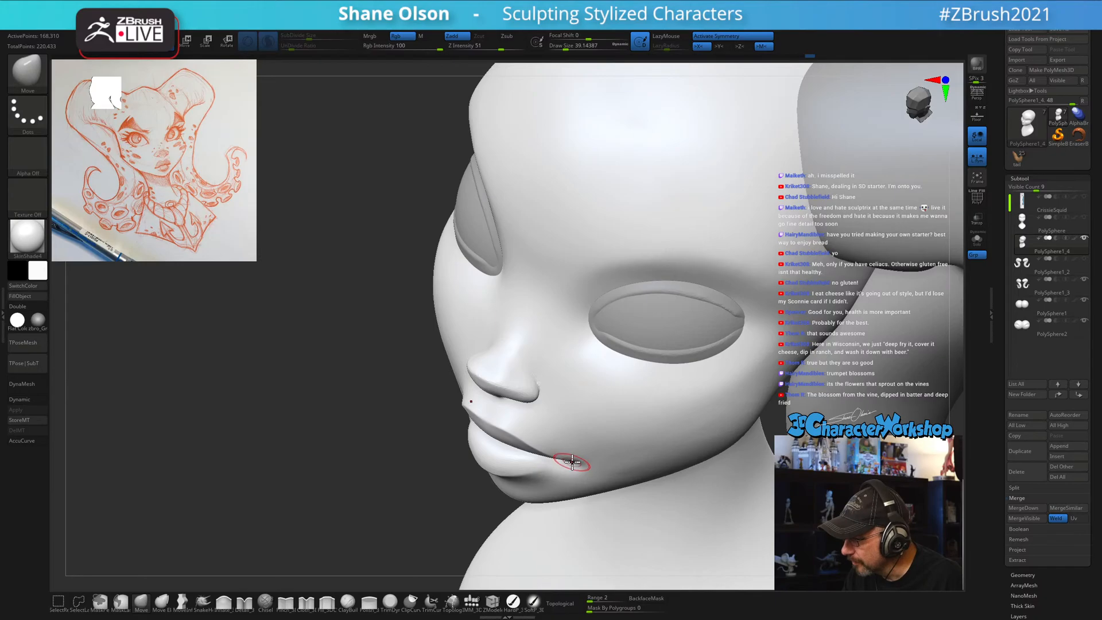
{"action": "mouse_move", "coordinate": [573, 462]}
{"action": "right_mouse_down"}
{"action": "mouse_move", "coordinate": [601, 433]}
{"action": "mouse_move", "coordinate": [593, 467]}
{"action": "mouse_move", "coordinate": [604, 472]}
{"action": "mouse_move", "coordinate": [590, 490]}
{"action": "right_mouse_up"}
{"action": "key", "text": "s"}
{"action": "left_click_drag", "start_coordinate": [571, 482], "coordinate": [567, 482]}
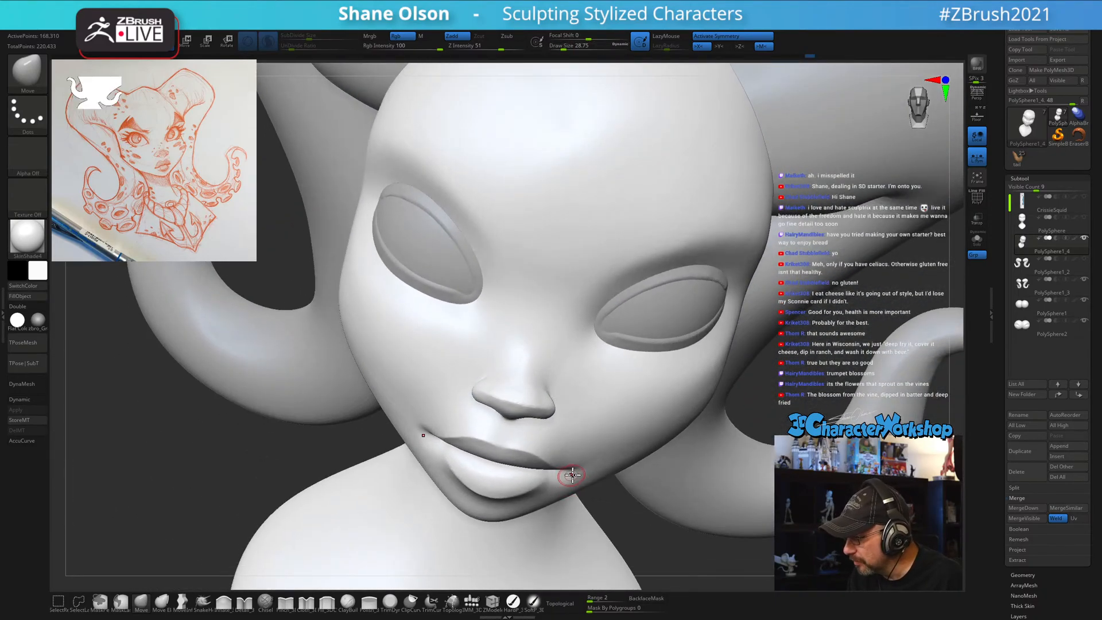
Adjust the area below the mouth corners at a draw size of about 56 and smooth around the corners.
{"action": "right_click_drag", "start_coordinate": [572, 476], "coordinate": [588, 447]}
{"action": "key", "text": "s"}
{"action": "left_click_drag", "start_coordinate": [560, 493], "coordinate": [565, 493]}
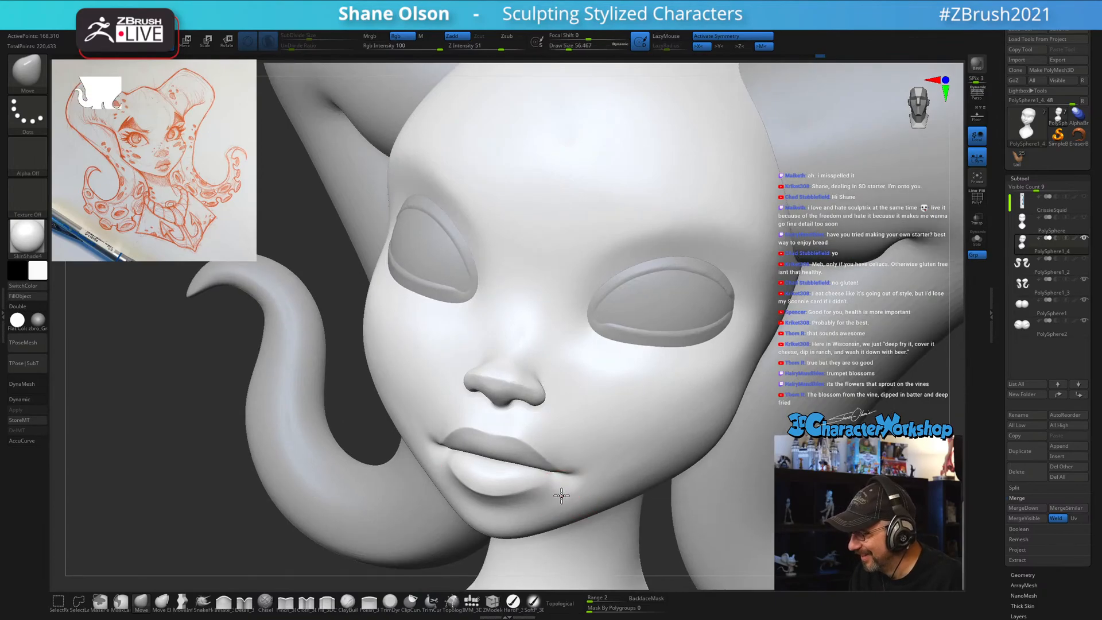
{"action": "right_click_drag", "start_coordinate": [561, 495], "coordinate": [575, 493]}
{"action": "key", "text": "shift"}
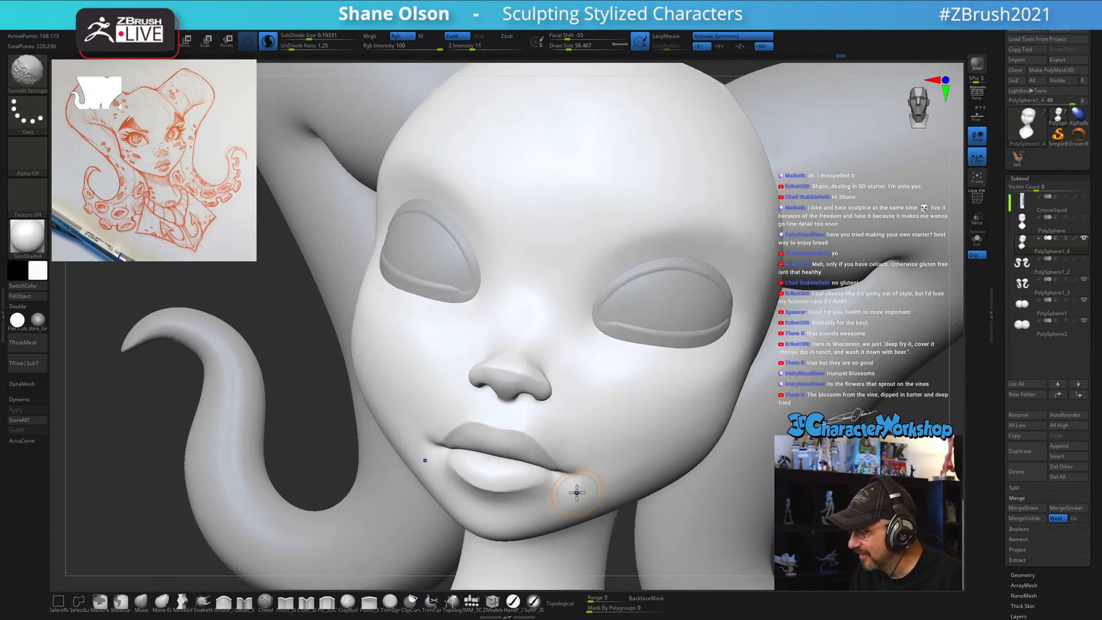
{"action": "left_click_drag", "start_coordinate": [585, 458], "coordinate": [581, 464], "text": "shift"}
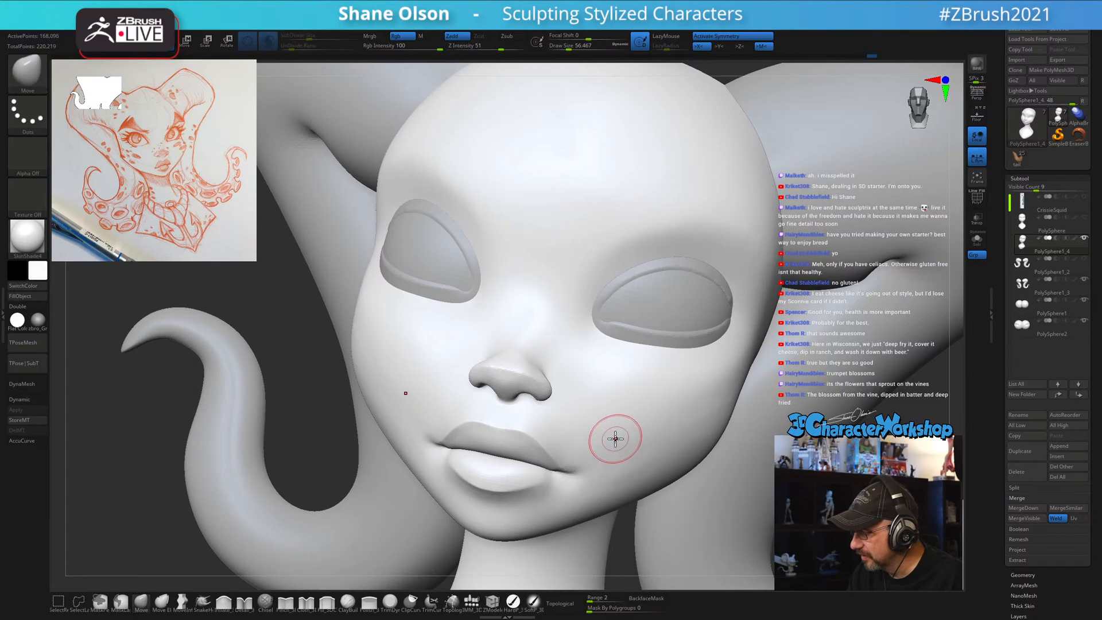
Reshape the chin and jawline with the Move brush at draw sizes of about 182 and 257.
{"action": "mouse_move", "coordinate": [614, 438]}
{"action": "right_mouse_down", "text": "shift"}
{"action": "mouse_move", "coordinate": [607, 415]}
{"action": "mouse_move", "coordinate": [640, 419]}
{"action": "mouse_move", "coordinate": [622, 406]}
{"action": "mouse_move", "coordinate": [606, 427]}
{"action": "mouse_move", "coordinate": [529, 394]}
{"action": "mouse_move", "coordinate": [500, 421]}
{"action": "mouse_move", "coordinate": [468, 414]}
{"action": "mouse_move", "coordinate": [489, 423]}
{"action": "mouse_move", "coordinate": [504, 391]}
{"action": "mouse_move", "coordinate": [476, 429]}
{"action": "right_mouse_up", "text": "shift"}
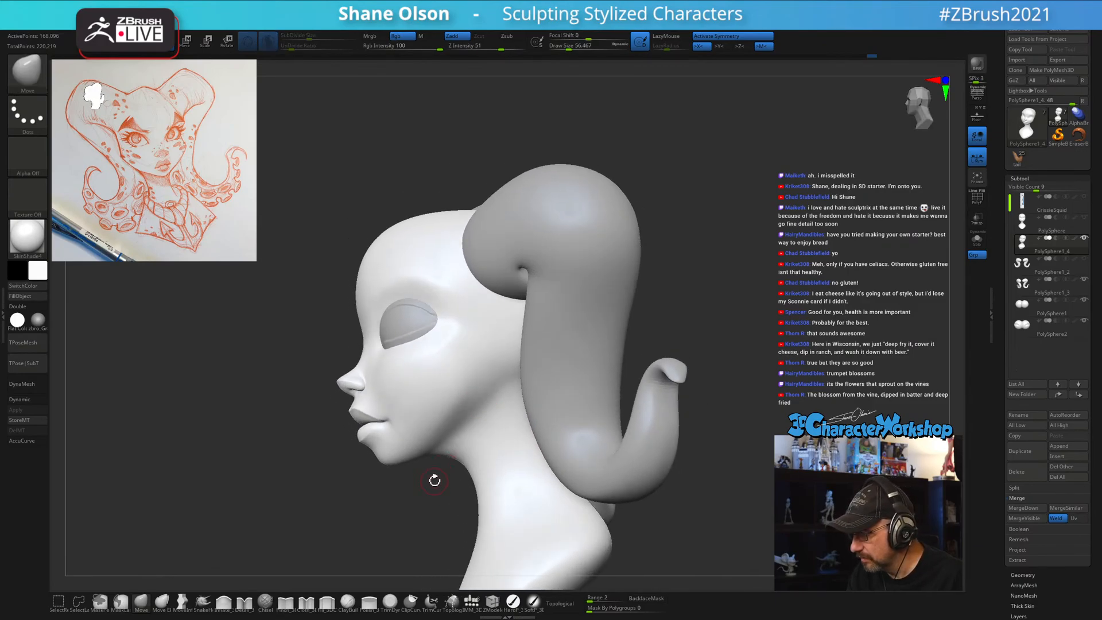
{"action": "key", "text": "s"}
{"action": "left_click_drag", "start_coordinate": [429, 487], "coordinate": [399, 469]}
{"action": "key", "text": "s"}
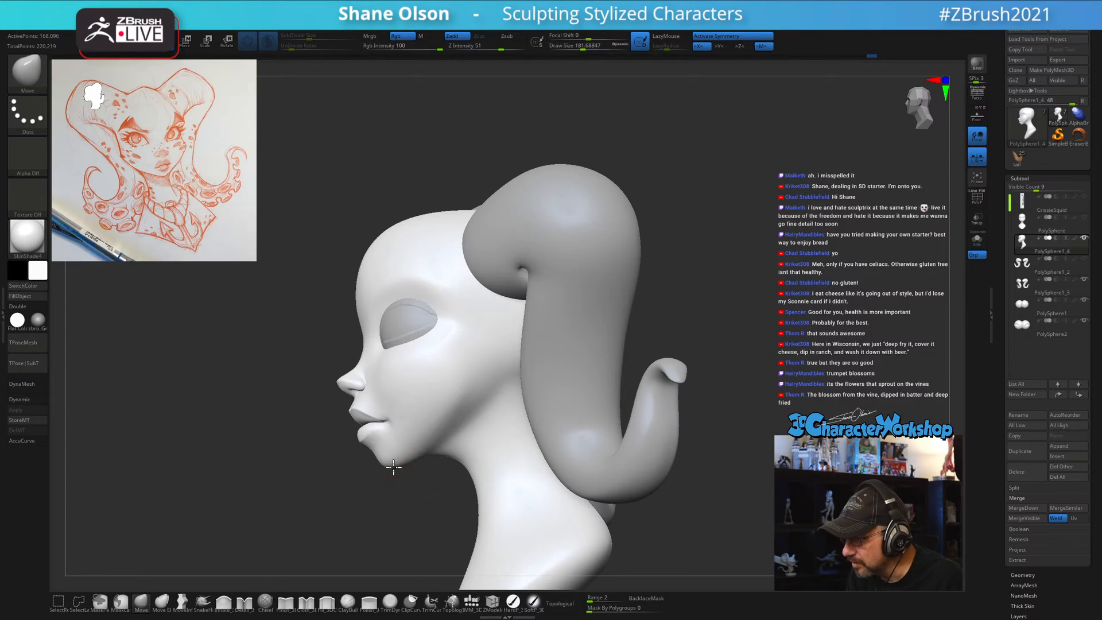
{"action": "mouse_move", "coordinate": [439, 476]}
{"action": "right_mouse_down"}
{"action": "mouse_move", "coordinate": [460, 474]}
{"action": "mouse_move", "coordinate": [427, 450]}
{"action": "right_mouse_up"}
{"action": "key", "text": "s"}
{"action": "left_click_drag", "start_coordinate": [426, 450], "coordinate": [434, 451]}
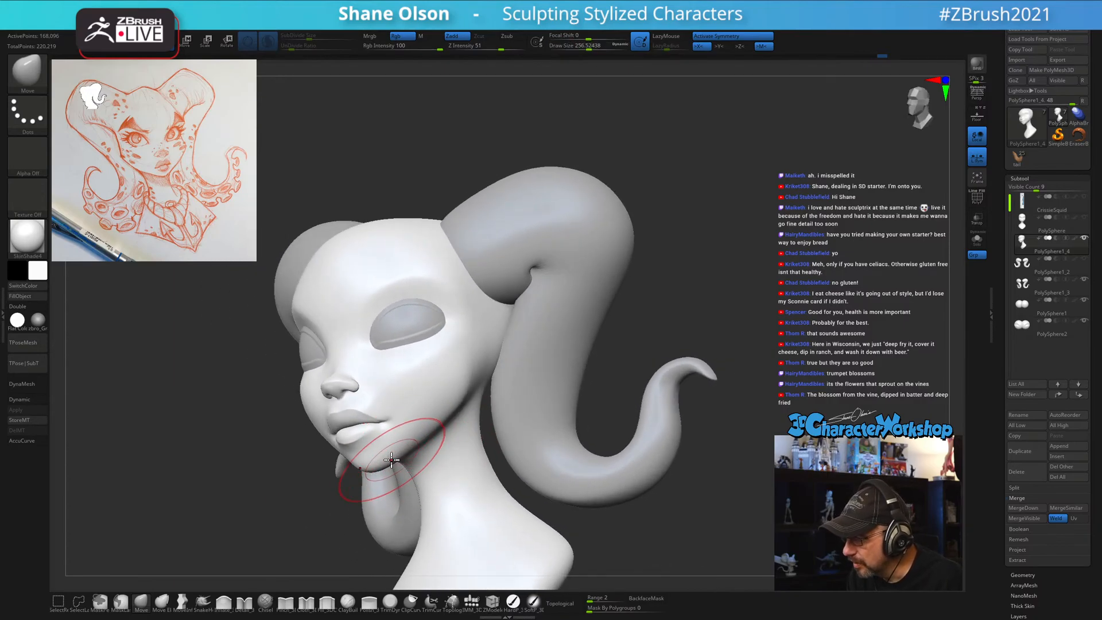
Refine the jaw and throat in side view with the Move brush at draw sizes of about 223 and 192.
{"action": "mouse_move", "coordinate": [443, 423]}
{"action": "right_mouse_down"}
{"action": "mouse_move", "coordinate": [468, 406]}
{"action": "mouse_move", "coordinate": [462, 429]}
{"action": "mouse_move", "coordinate": [480, 459]}
{"action": "mouse_move", "coordinate": [474, 488]}
{"action": "mouse_move", "coordinate": [456, 494]}
{"action": "mouse_move", "coordinate": [467, 489]}
{"action": "right_mouse_up"}
{"action": "right_click_drag", "start_coordinate": [467, 448], "coordinate": [478, 475], "text": "alt"}
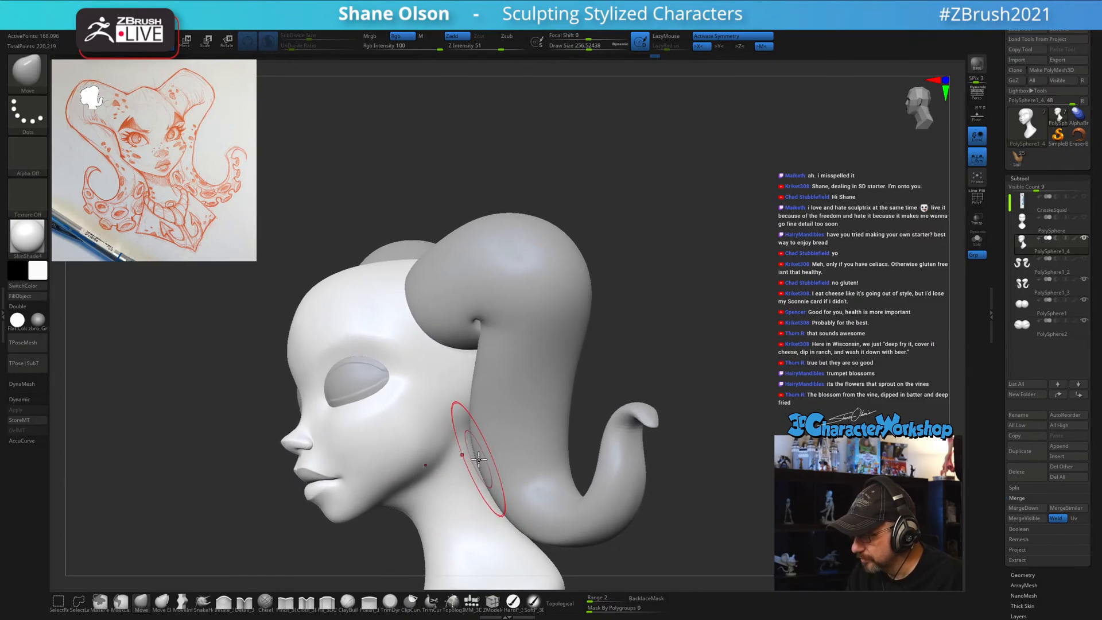
{"action": "key", "text": "s"}
{"action": "left_click_drag", "start_coordinate": [478, 462], "coordinate": [475, 462]}
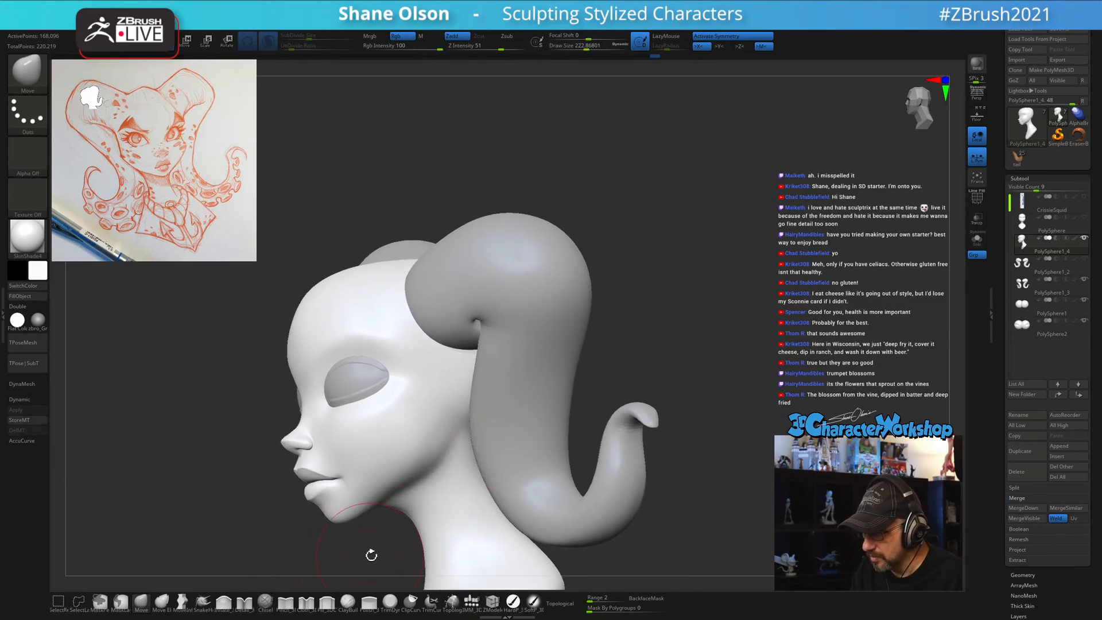
{"action": "right_click_drag", "start_coordinate": [461, 402], "coordinate": [466, 466]}
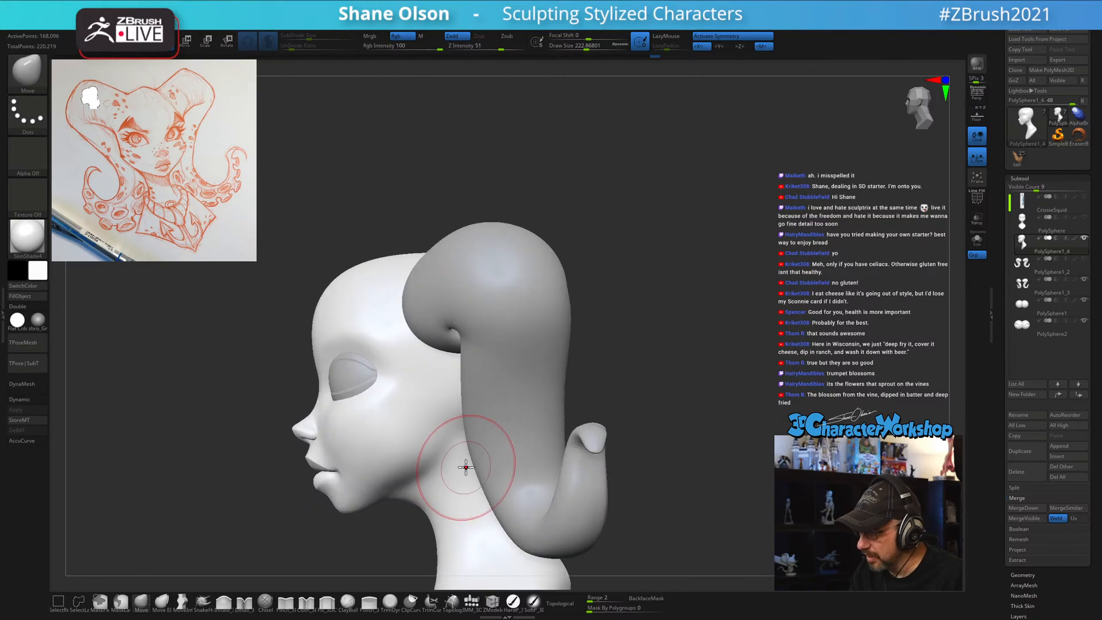
{"action": "right_click_drag", "start_coordinate": [448, 393], "coordinate": [468, 375], "text": "alt"}
{"action": "key", "text": "s"}
{"action": "left_click_drag", "start_coordinate": [447, 462], "coordinate": [445, 461]}
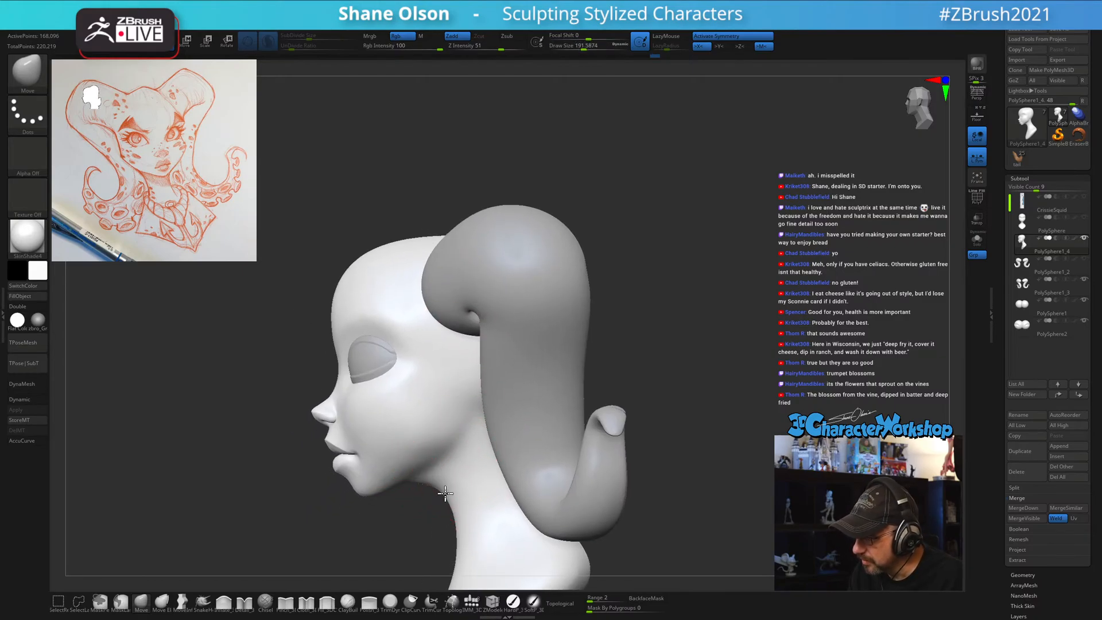
Adjust the sides of the face from the front with the Move brush at a draw size of about 408.
{"action": "mouse_move", "coordinate": [455, 500]}
{"action": "right_mouse_down"}
{"action": "mouse_move", "coordinate": [490, 480]}
{"action": "mouse_move", "coordinate": [504, 450]}
{"action": "mouse_move", "coordinate": [500, 396]}
{"action": "mouse_move", "coordinate": [511, 393]}
{"action": "mouse_move", "coordinate": [493, 400]}
{"action": "mouse_move", "coordinate": [505, 397]}
{"action": "right_mouse_up"}
{"action": "key", "text": "s"}
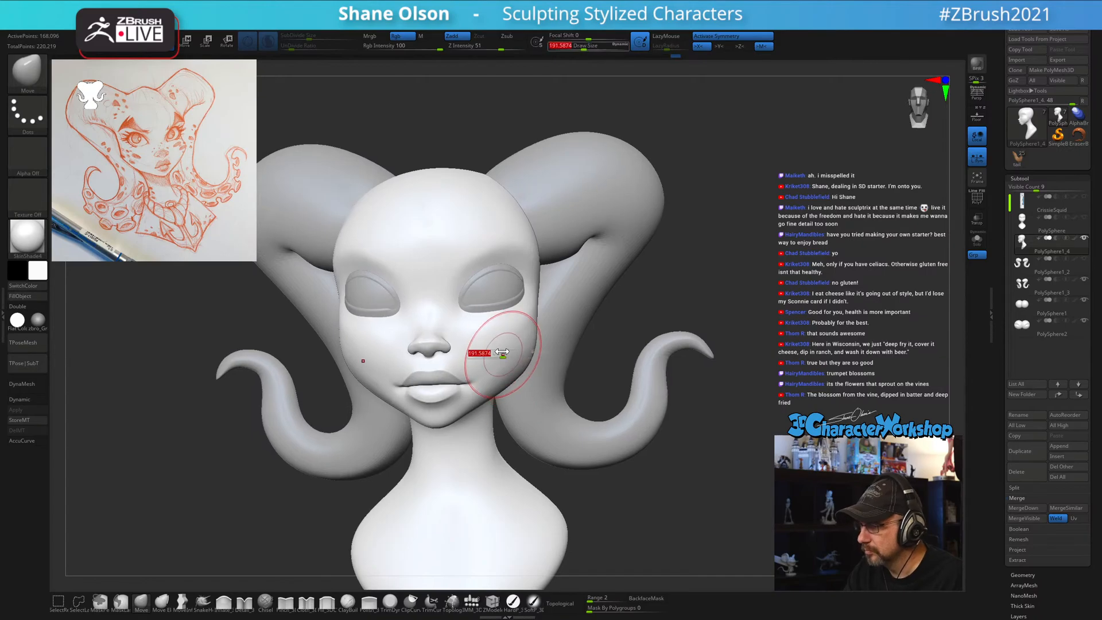
{"action": "left_click_drag", "start_coordinate": [477, 352], "coordinate": [525, 352]}
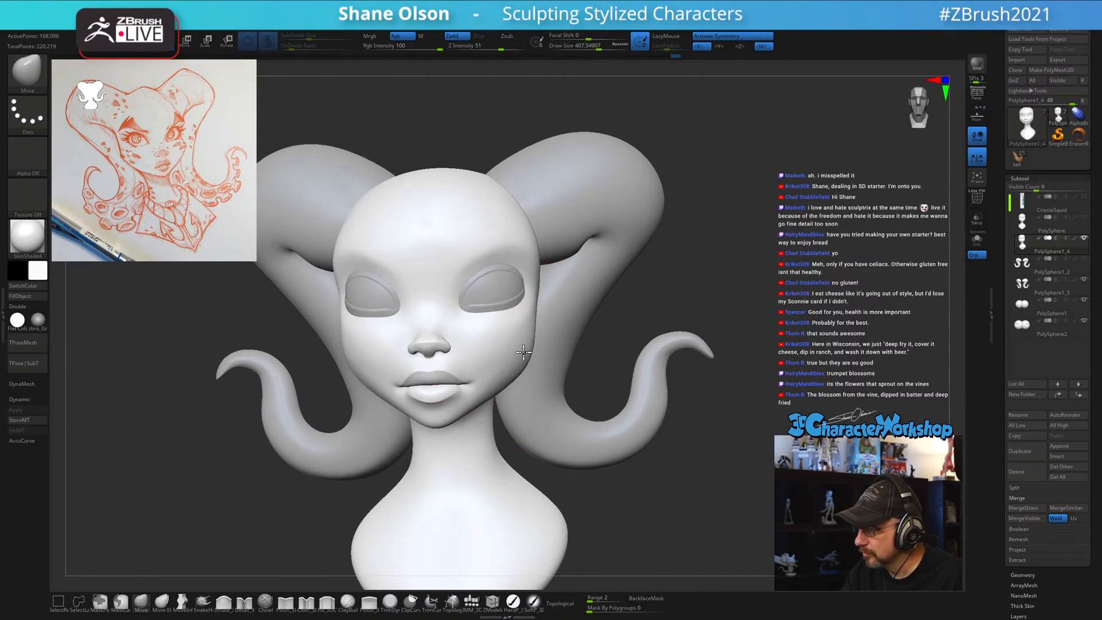
{"action": "right_click_drag", "start_coordinate": [547, 346], "coordinate": [561, 337], "text": "shift"}
{"action": "right_click_drag", "start_coordinate": [690, 377], "coordinate": [715, 443], "text": "ctrl"}
Try to carve the back of the jaw with the Detail_3DCW brush at draw sizes of about 187 and 136.
{"action": "left_click", "coordinate": [245, 601]}
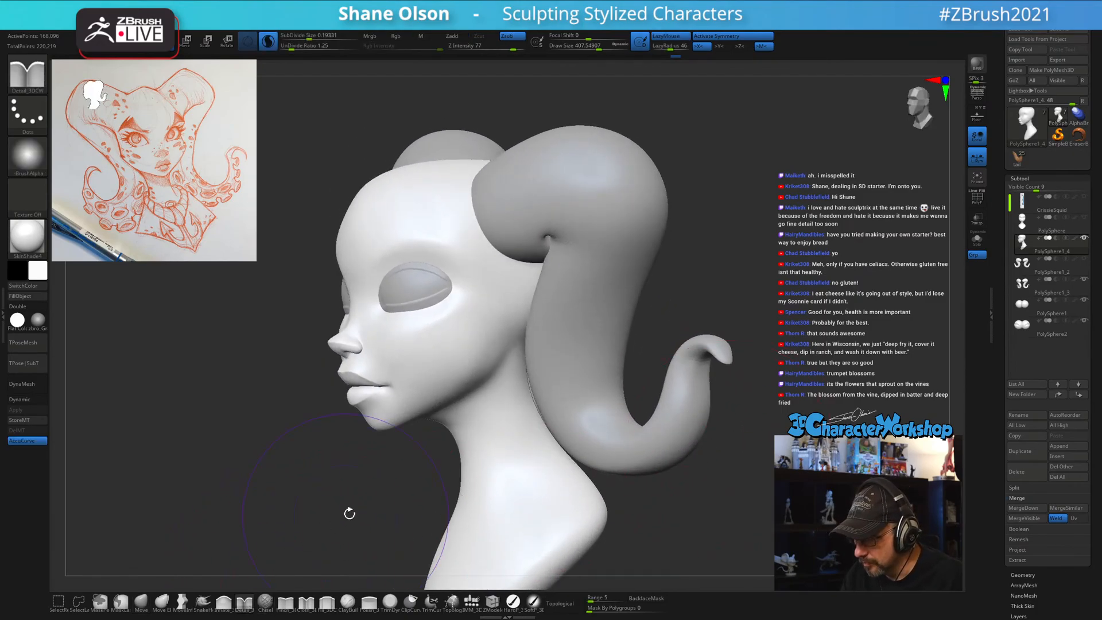
{"action": "key", "text": "s"}
{"action": "left_click_drag", "start_coordinate": [380, 509], "coordinate": [360, 510]}
{"action": "right_click_drag", "start_coordinate": [535, 310], "coordinate": [507, 303]}
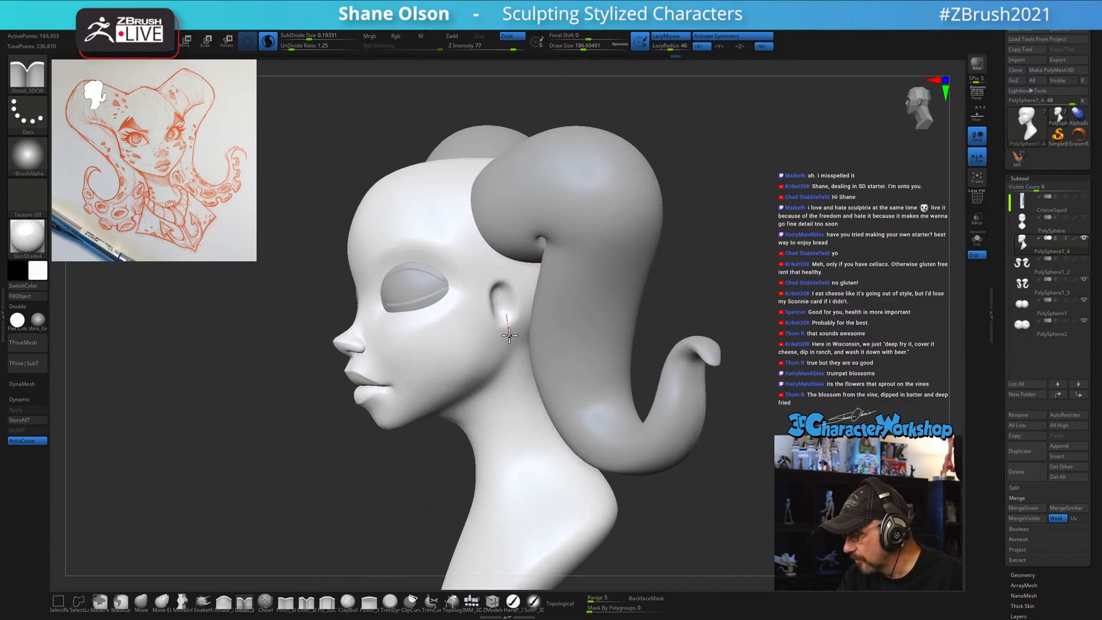
{"action": "left_click_drag", "start_coordinate": [514, 375], "coordinate": [520, 372]}
{"action": "left_click_drag", "start_coordinate": [506, 324], "coordinate": [502, 323]}
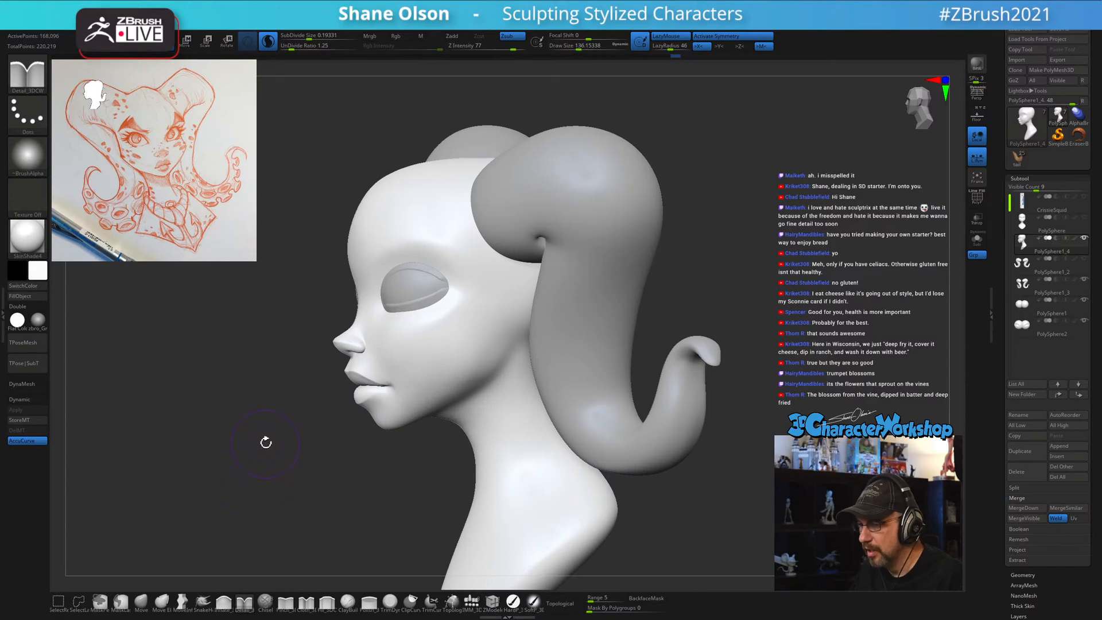
Try to carve a long jawline stroke with Detail_3DCW at a draw size of about 108, with AccuCurve on and off.
{"action": "left_click_drag", "start_coordinate": [266, 442], "coordinate": [267, 454], "text": "alt"}
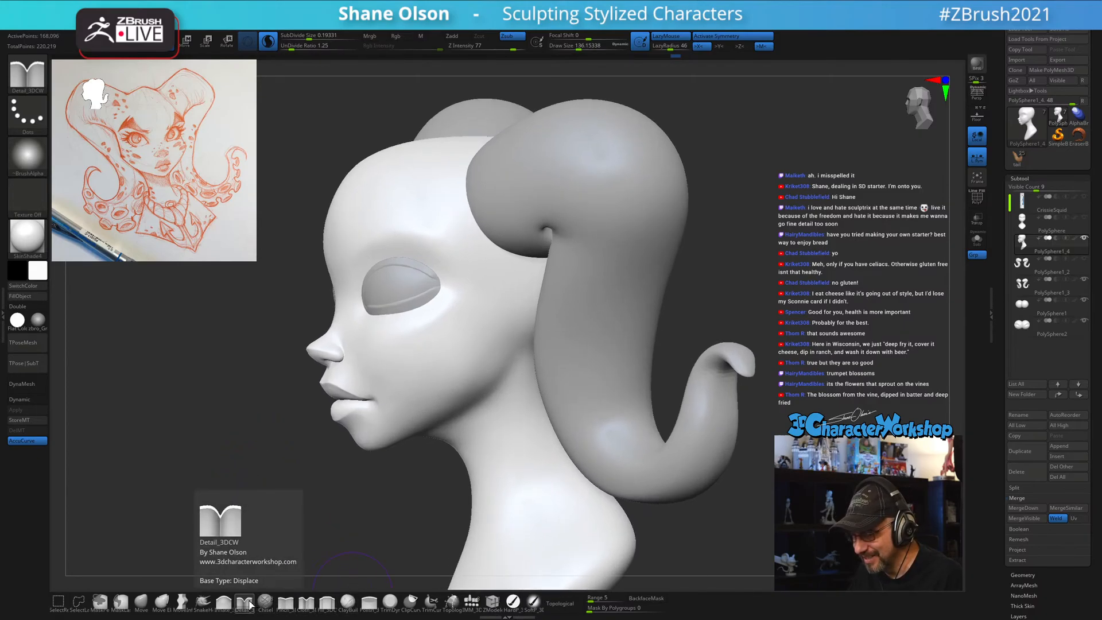
{"action": "key", "text": "s"}
{"action": "left_click_drag", "start_coordinate": [401, 386], "coordinate": [426, 383]}
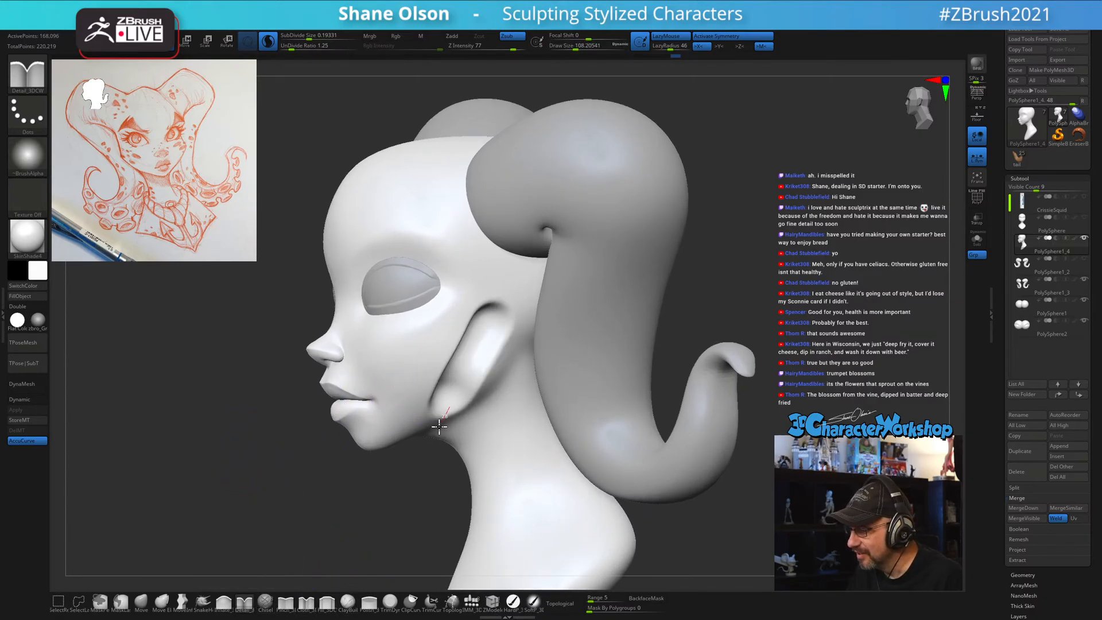
{"action": "left_click_drag", "start_coordinate": [308, 496], "coordinate": [107, 471]}
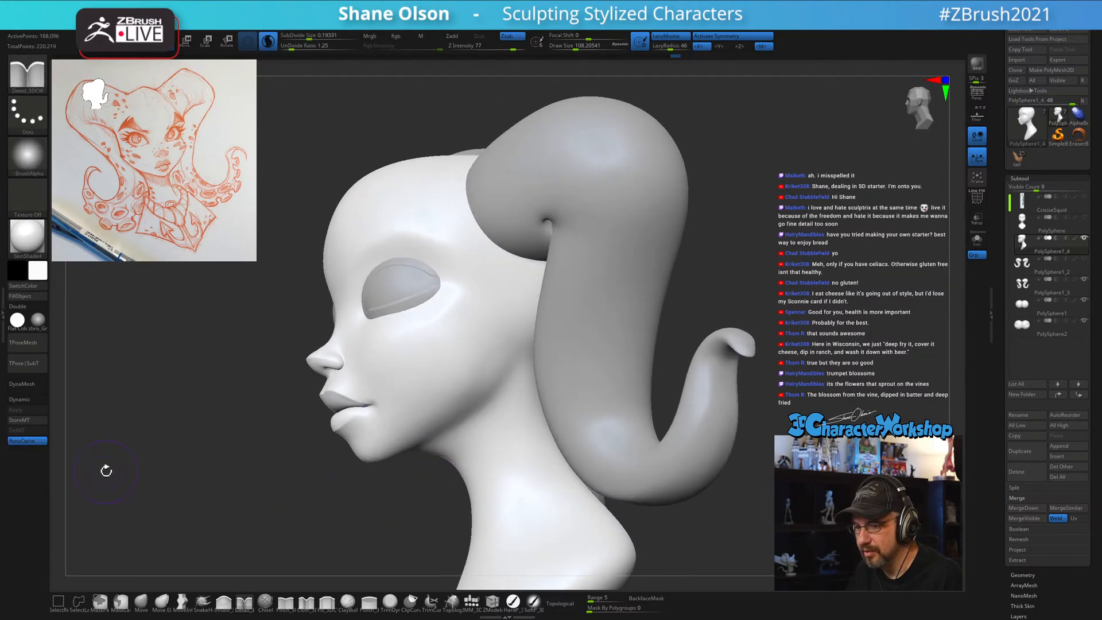
{"action": "left_click", "coordinate": [21, 441]}
{"action": "left_click_drag", "start_coordinate": [499, 301], "coordinate": [457, 411]}
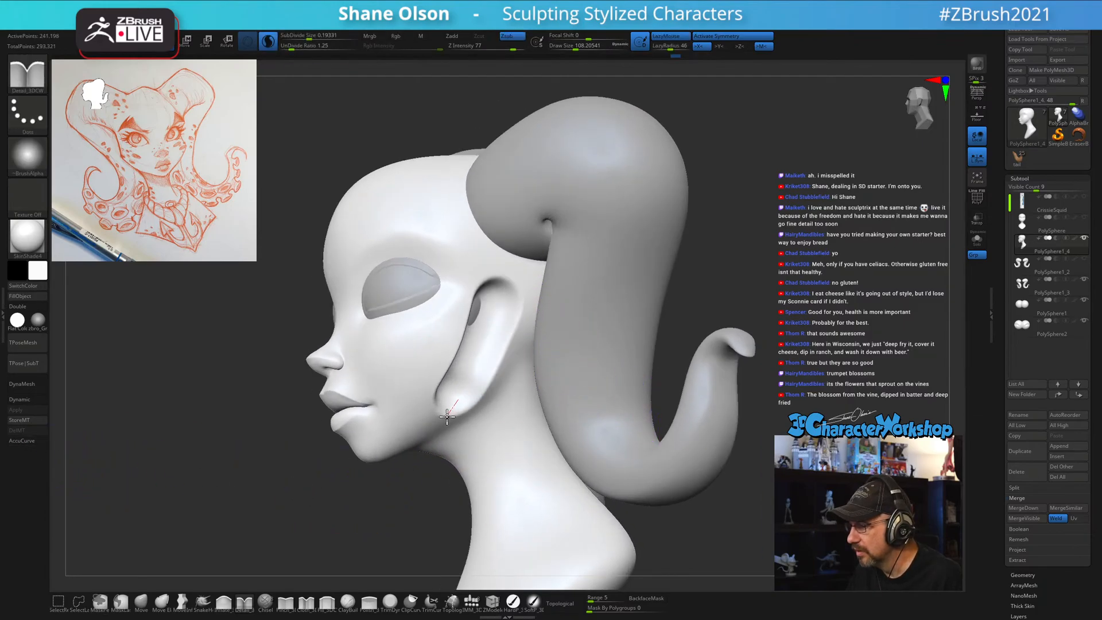
{"action": "key", "text": "ctrl+z"}
Try to carve the jawline with the DamStandard brush at a draw size of about 83 and intensity 33.
{"action": "left_click_drag", "start_coordinate": [344, 505], "coordinate": [337, 487], "text": "alt"}
{"action": "key", "text": "s"}
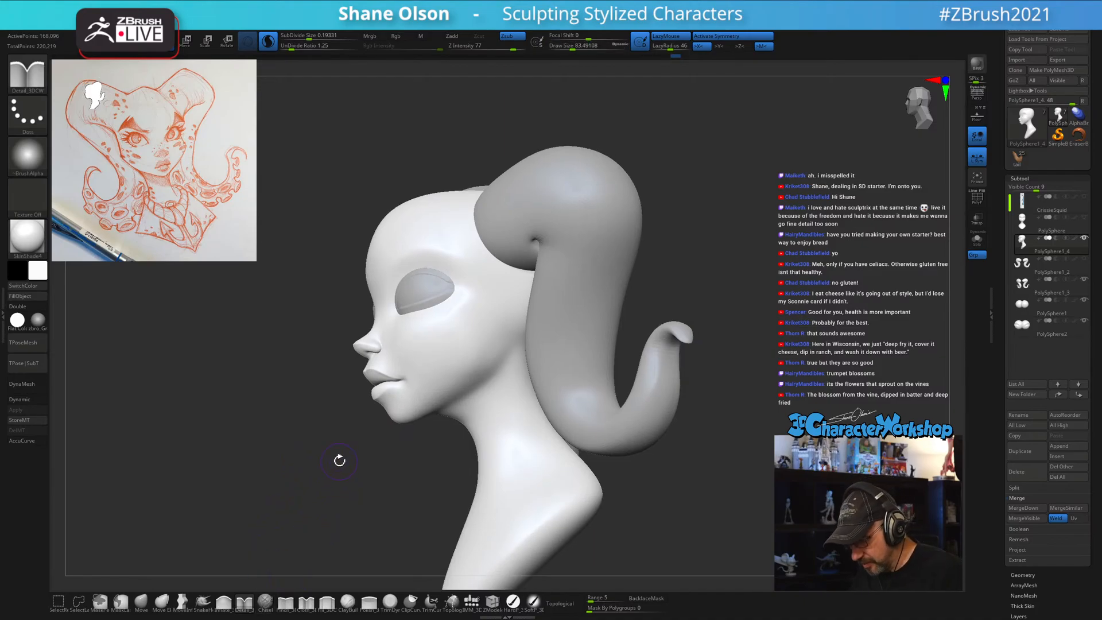
{"action": "key", "text": "b"}
{"action": "key", "text": "d"}
{"action": "key", "text": "s"}
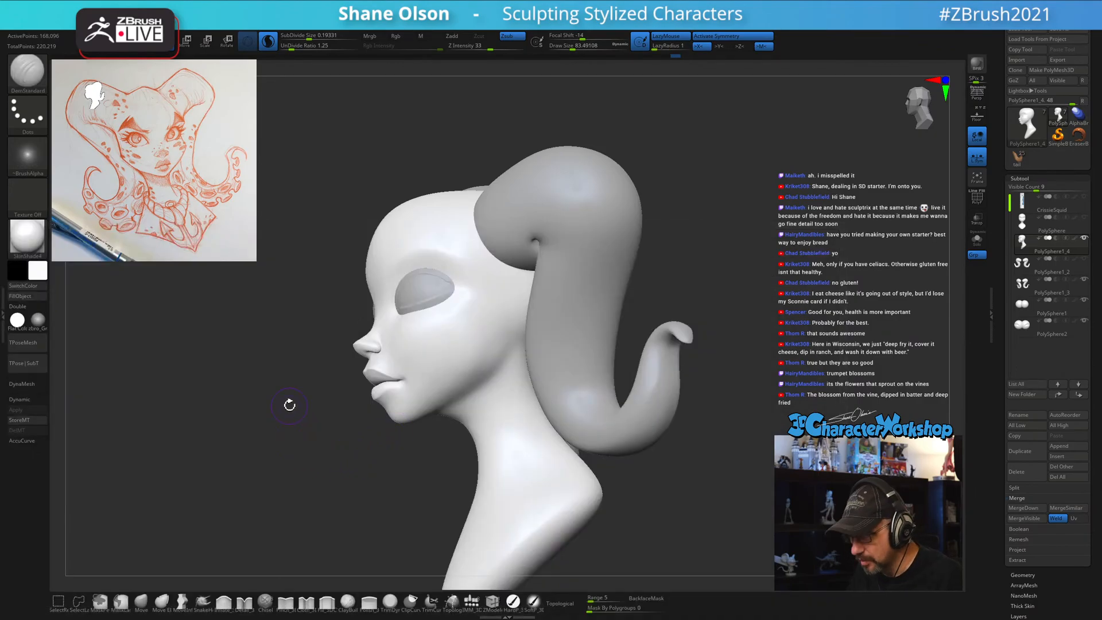
{"action": "left_click_drag", "start_coordinate": [289, 388], "coordinate": [292, 393]}
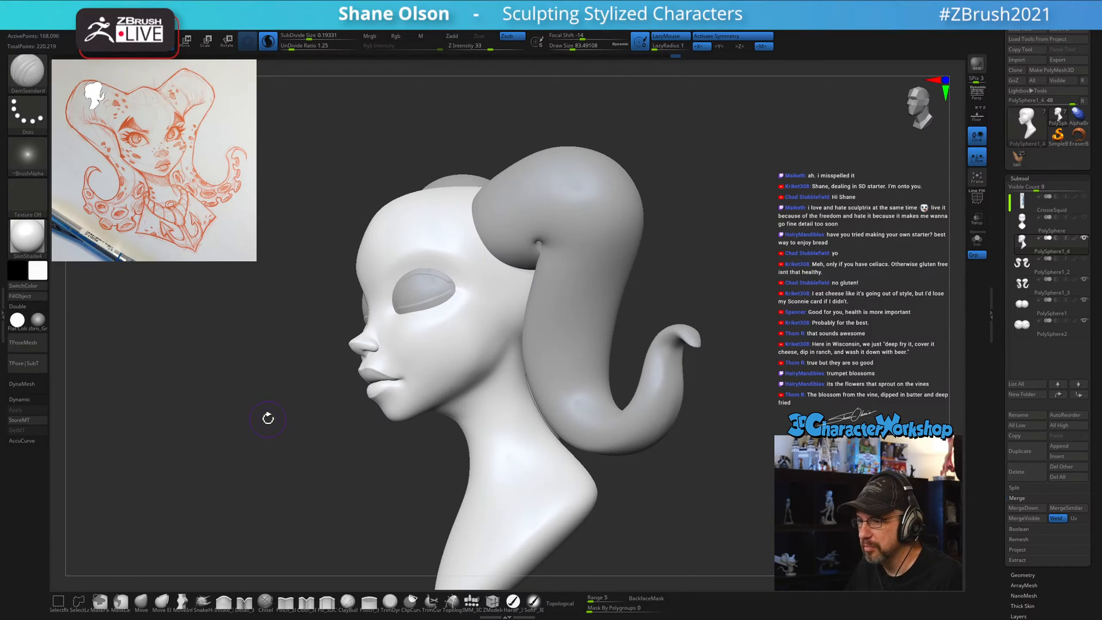
{"action": "left_click_drag", "start_coordinate": [280, 428], "coordinate": [283, 436]}
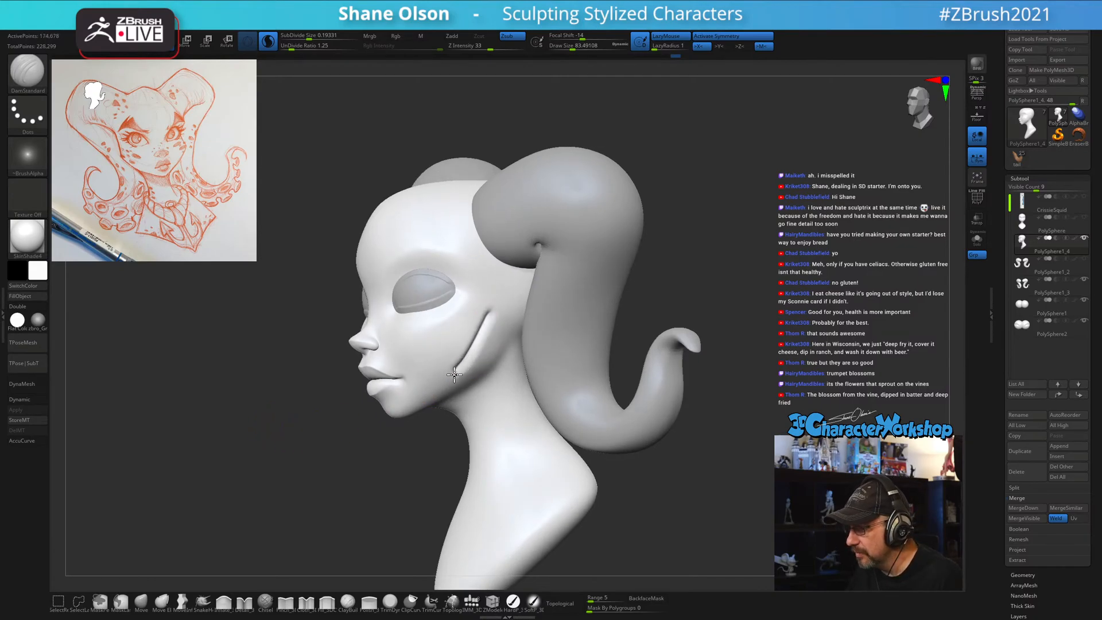
{"action": "key", "text": "ctrl"}
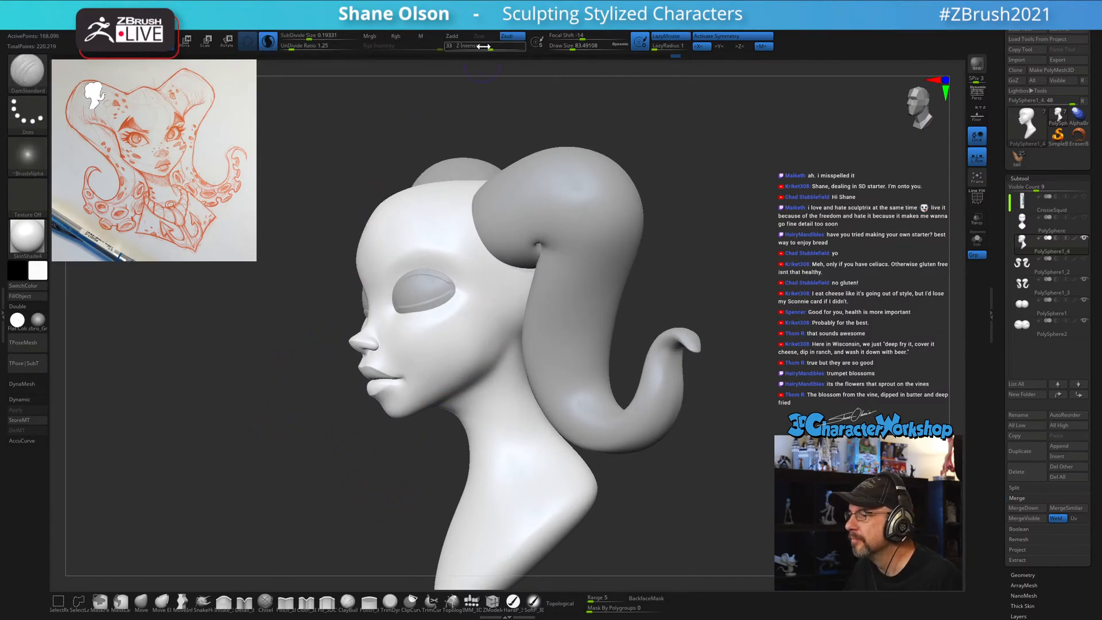
Carve a soft groove along the rear jaw with DamStandard at intensity 7 and a draw size of about 120.
{"action": "left_click_drag", "start_coordinate": [484, 45], "coordinate": [466, 49]}
{"action": "key", "text": "s"}
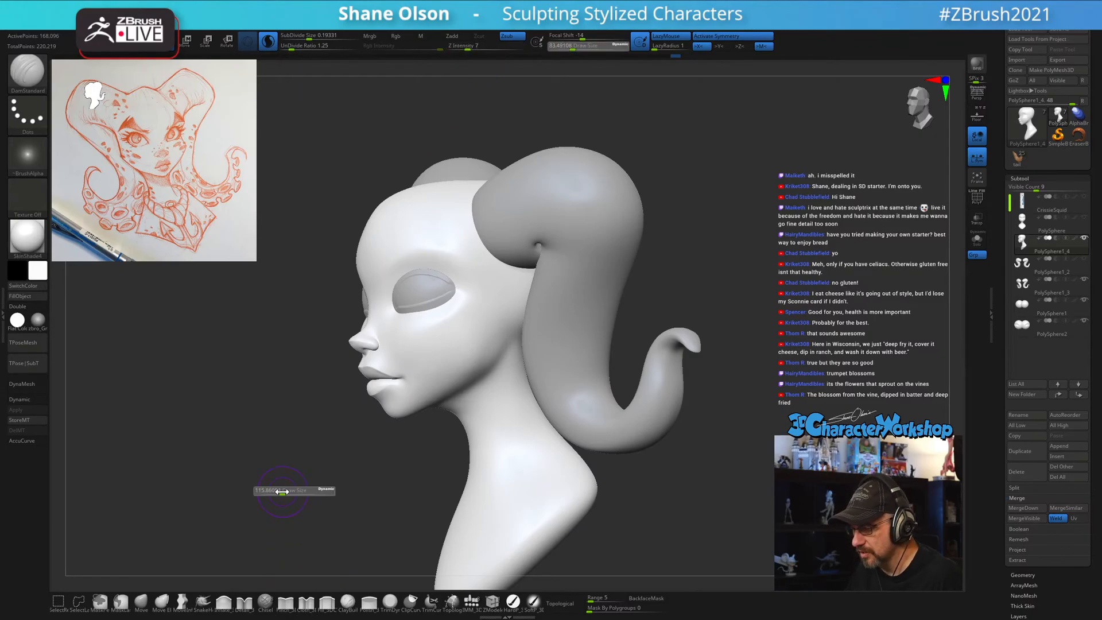
{"action": "left_click_drag", "start_coordinate": [279, 491], "coordinate": [283, 491]}
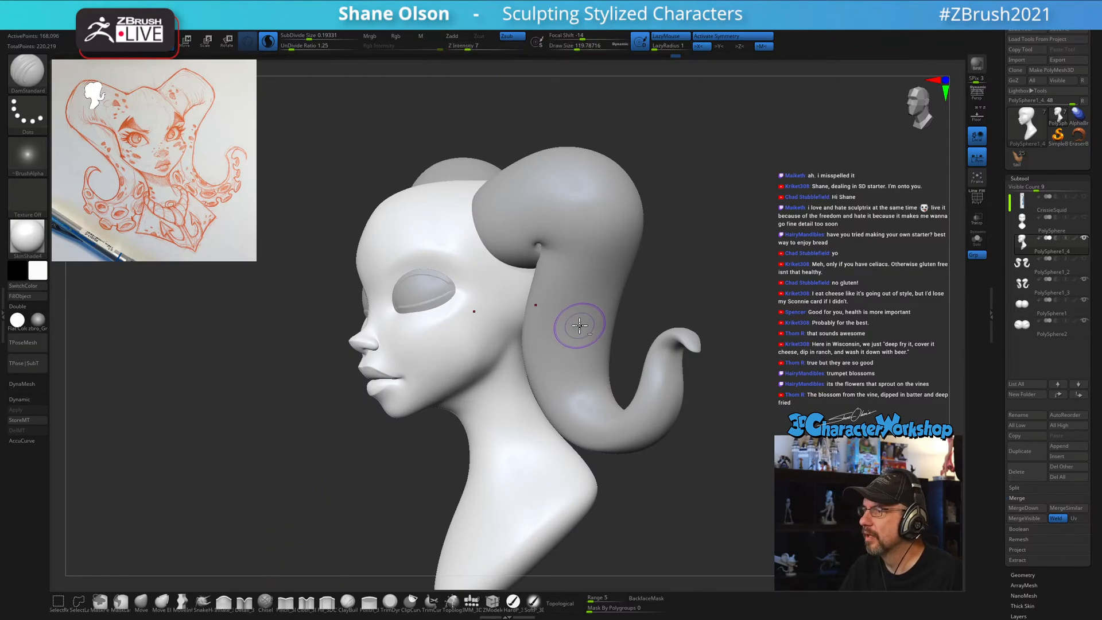
{"action": "mouse_move", "coordinate": [579, 325]}
{"action": "right_mouse_down", "text": "alt"}
{"action": "mouse_move", "coordinate": [612, 313]}
{"action": "mouse_move", "coordinate": [576, 331]}
{"action": "right_mouse_up", "text": "alt"}
{"action": "mouse_move", "coordinate": [528, 302]}
{"action": "right_mouse_down"}
{"action": "mouse_move", "coordinate": [527, 284]}
{"action": "mouse_move", "coordinate": [531, 302]}
{"action": "right_mouse_up"}
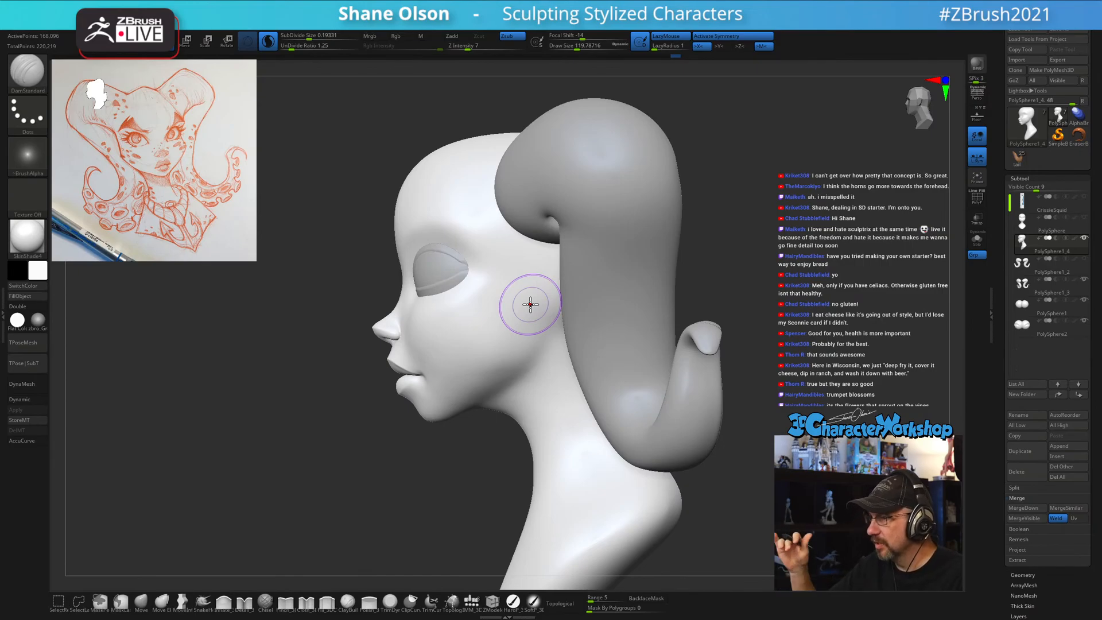
{"action": "mouse_move", "coordinate": [544, 287]}
{"action": "right_mouse_down"}
{"action": "mouse_move", "coordinate": [583, 281]}
{"action": "mouse_move", "coordinate": [558, 295]}
{"action": "right_mouse_up"}
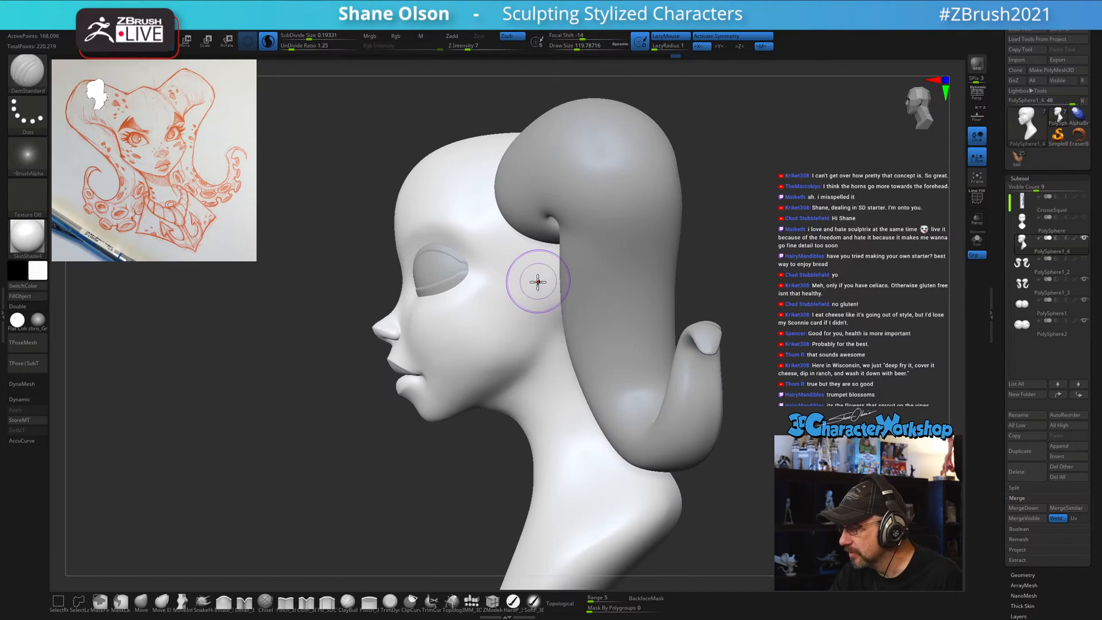
{"action": "mouse_move", "coordinate": [532, 272]}
{"action": "left_mouse_down"}
{"action": "mouse_move", "coordinate": [535, 372]}
{"action": "mouse_move", "coordinate": [543, 295]}
{"action": "mouse_move", "coordinate": [532, 372]}
{"action": "left_mouse_up"}
{"action": "mouse_move", "coordinate": [576, 385]}
{"action": "right_mouse_down"}
{"action": "mouse_move", "coordinate": [566, 394]}
{"action": "mouse_move", "coordinate": [581, 383]}
{"action": "right_mouse_up"}
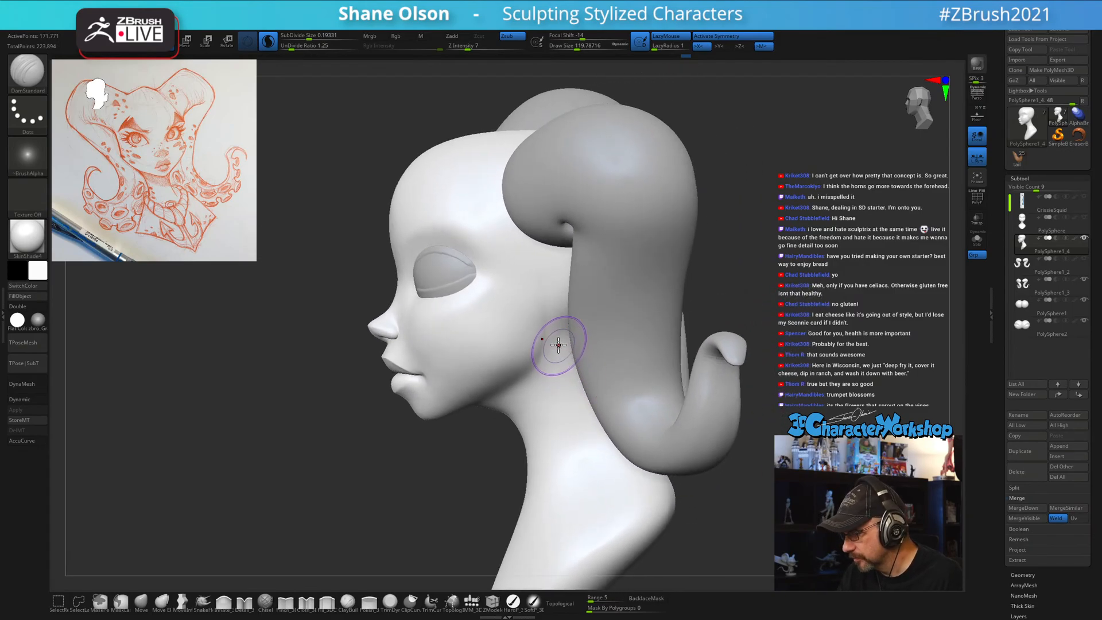
Deepen the groove behind the jaw with DamStandard at intensity 10 and undo the last stroke.
{"action": "left_click_drag", "start_coordinate": [469, 46], "coordinate": [471, 47]}
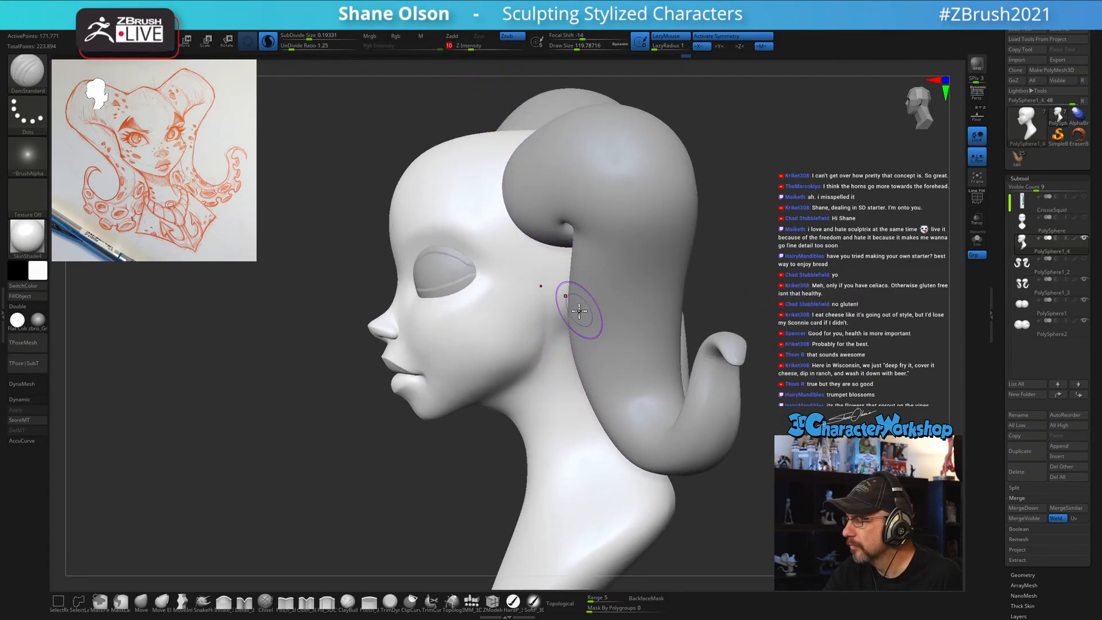
{"action": "right_click_drag", "start_coordinate": [581, 313], "coordinate": [567, 307]}
{"action": "left_click_drag", "start_coordinate": [550, 325], "coordinate": [546, 355]}
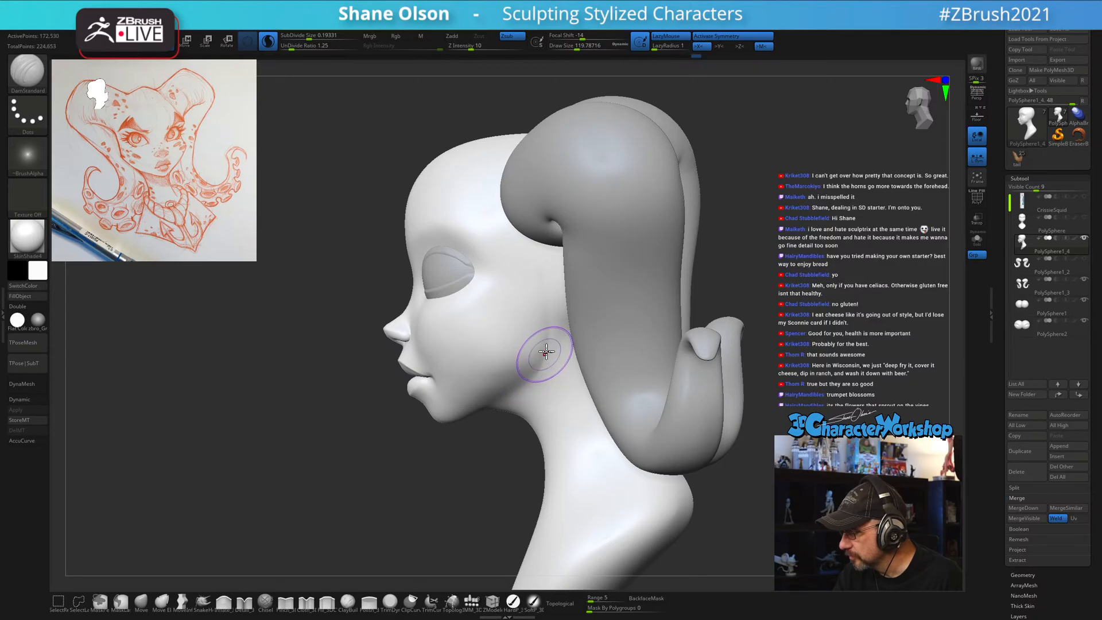
{"action": "left_click_drag", "start_coordinate": [537, 274], "coordinate": [540, 300]}
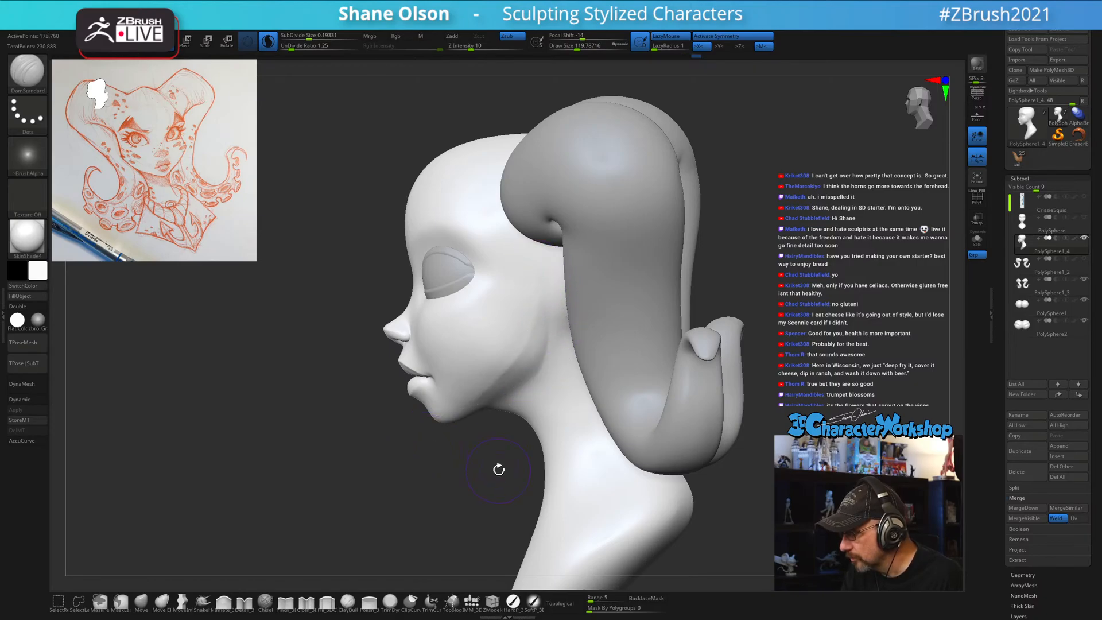
{"action": "mouse_move", "coordinate": [499, 469]}
{"action": "left_mouse_down"}
{"action": "mouse_move", "coordinate": [519, 467]}
{"action": "mouse_move", "coordinate": [502, 465]}
{"action": "left_mouse_up"}
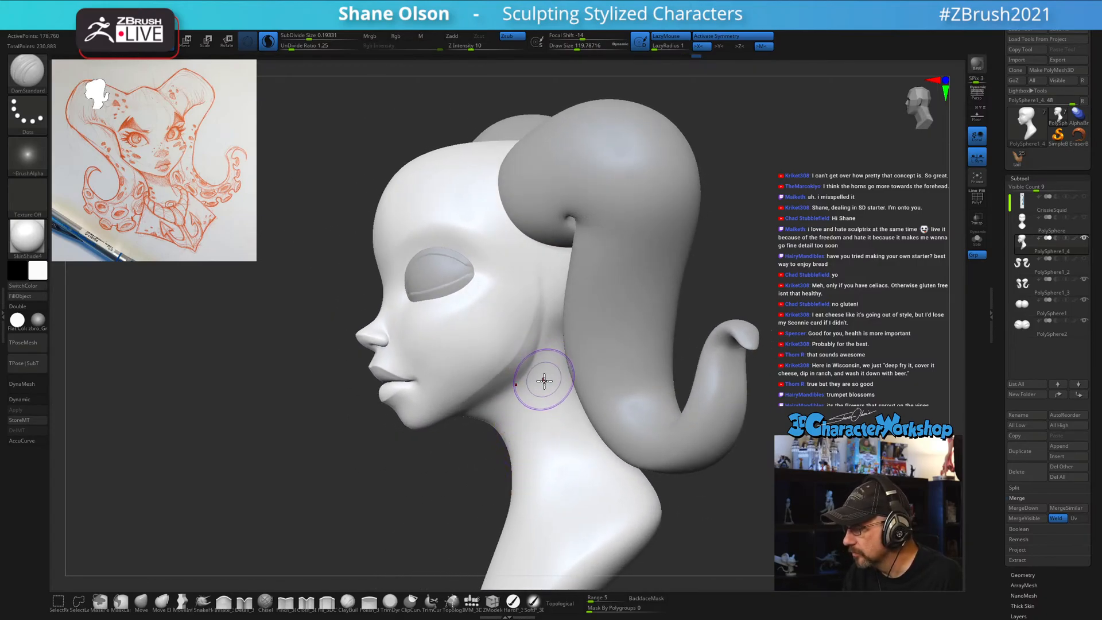
{"action": "key", "text": "ctrl+z"}
{"action": "right_click_drag", "start_coordinate": [560, 350], "coordinate": [548, 353]}
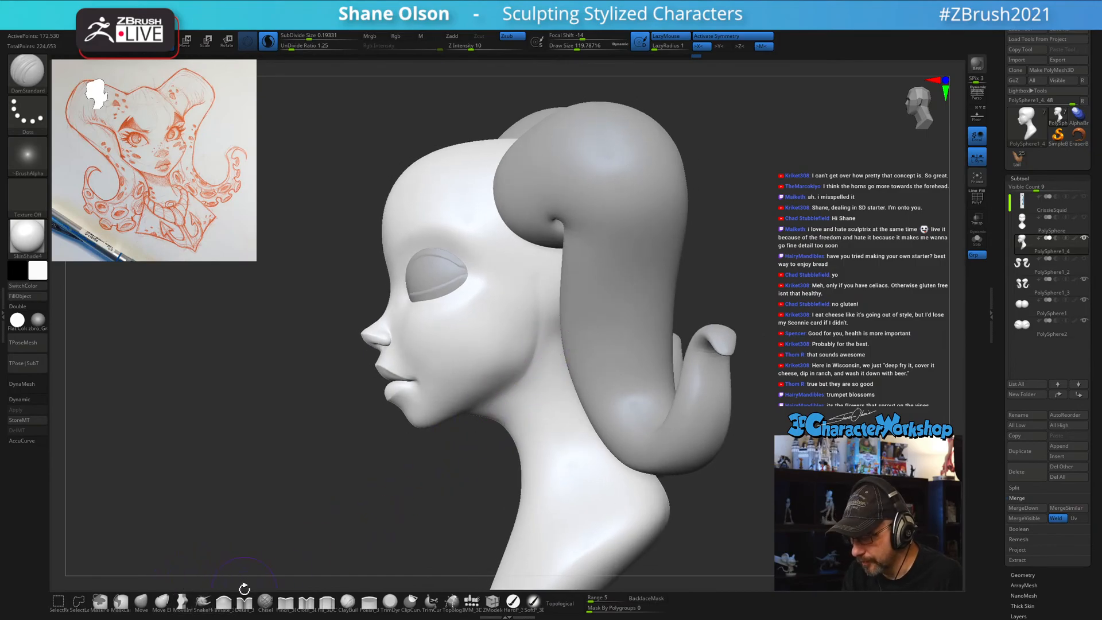
Sharpen the rear jaw edge with the Pinch_3DCW brush at a draw size of about 158.
{"action": "left_click", "coordinate": [293, 604]}
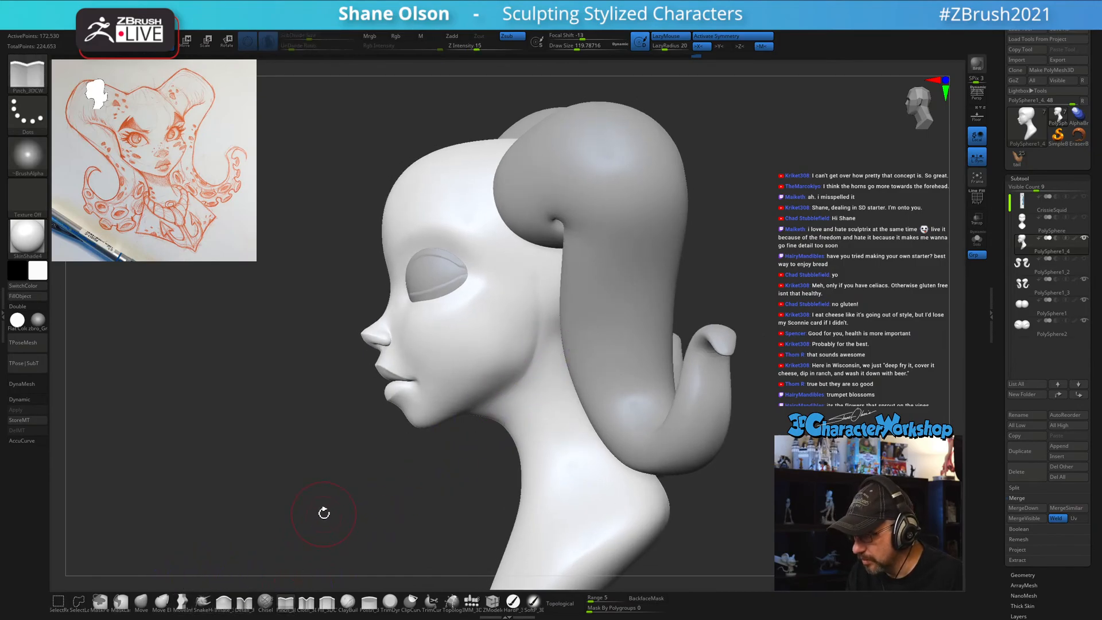
{"action": "left_click_drag", "start_coordinate": [528, 293], "coordinate": [528, 312]}
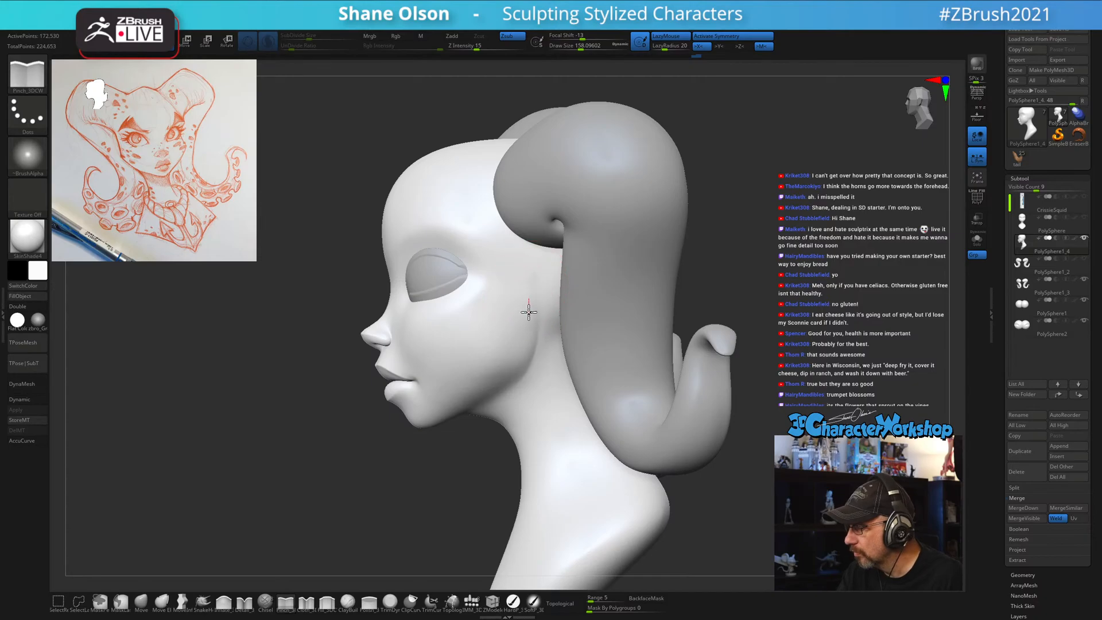
{"action": "mouse_move", "coordinate": [389, 442]}
{"action": "left_mouse_down"}
{"action": "mouse_move", "coordinate": [477, 480]}
{"action": "mouse_move", "coordinate": [463, 485]}
{"action": "mouse_move", "coordinate": [516, 325]}
{"action": "left_mouse_up"}
Smooth the jawline below the cheek, raising the smoothing intensity to 31.
{"action": "key", "text": "shift"}
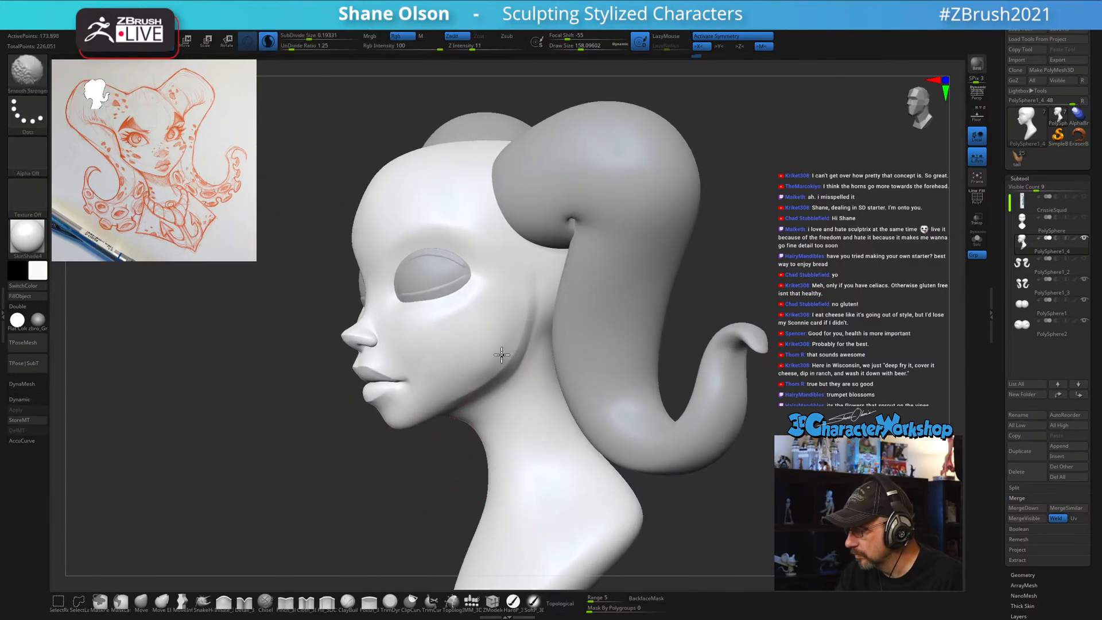
{"action": "mouse_move", "coordinate": [473, 372]}
{"action": "left_mouse_down", "text": "shift"}
{"action": "mouse_move", "coordinate": [497, 321]}
{"action": "mouse_move", "coordinate": [519, 323]}
{"action": "left_mouse_up", "text": "shift"}
{"action": "left_click", "coordinate": [488, 46], "text": "shift"}
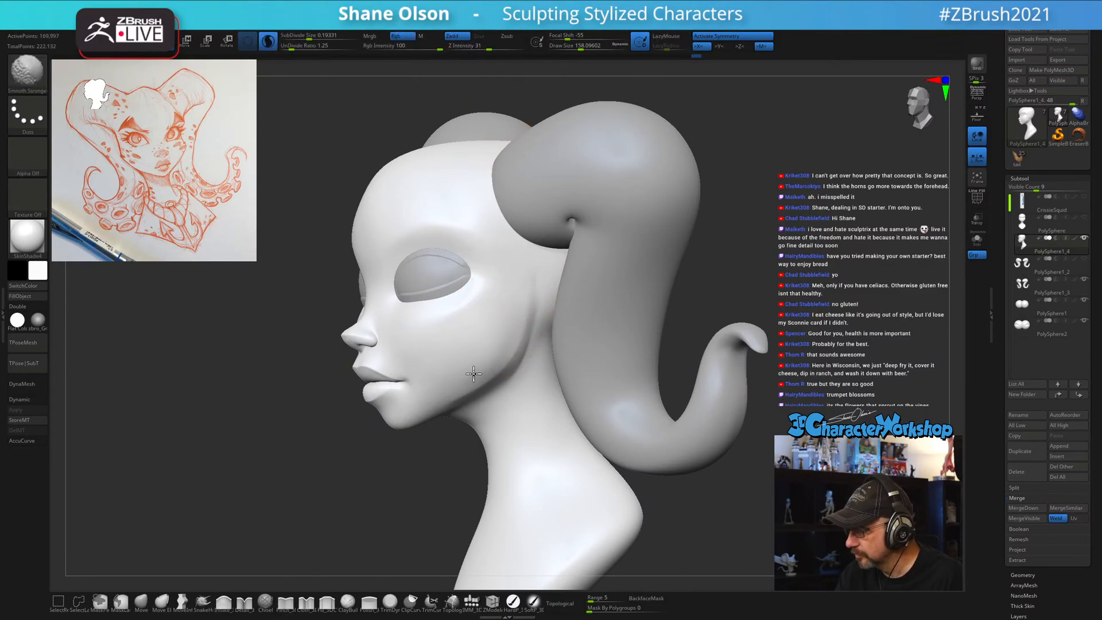
{"action": "left_click_drag", "start_coordinate": [505, 362], "coordinate": [488, 373], "text": "shift"}
Soften the transition from jaw to neck by smoothing at a draw size of about 145.
{"action": "right_click_drag", "start_coordinate": [520, 399], "coordinate": [527, 372]}
{"action": "key", "text": "s"}
{"action": "left_click_drag", "start_coordinate": [531, 400], "coordinate": [527, 400]}
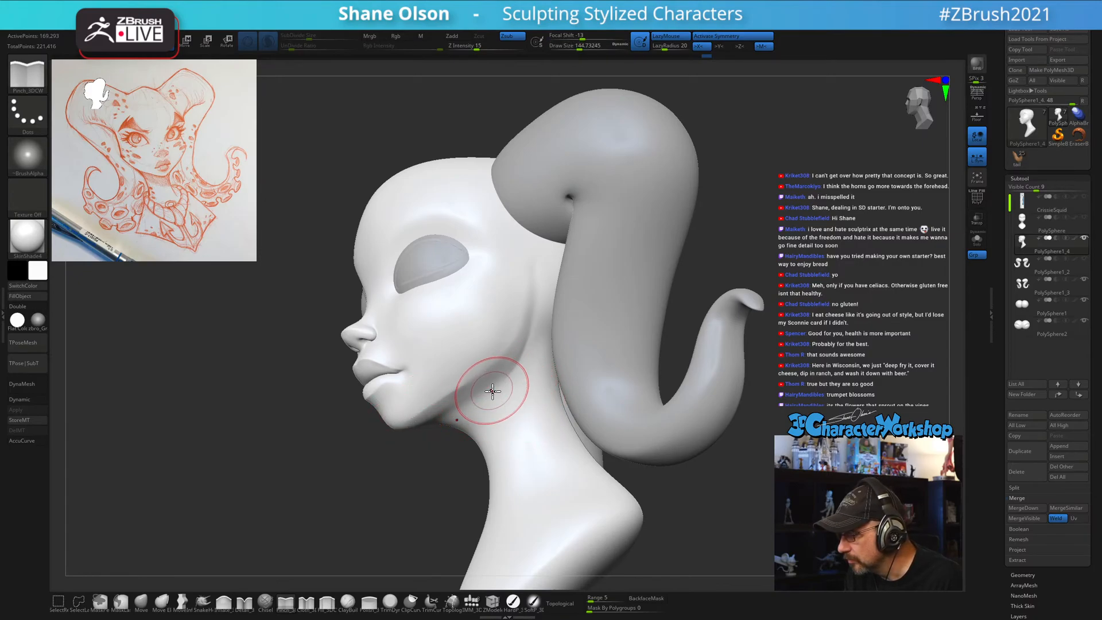
{"action": "right_click_drag", "start_coordinate": [499, 387], "coordinate": [550, 391]}
{"action": "left_click_drag", "start_coordinate": [501, 364], "coordinate": [477, 374], "text": "shift"}
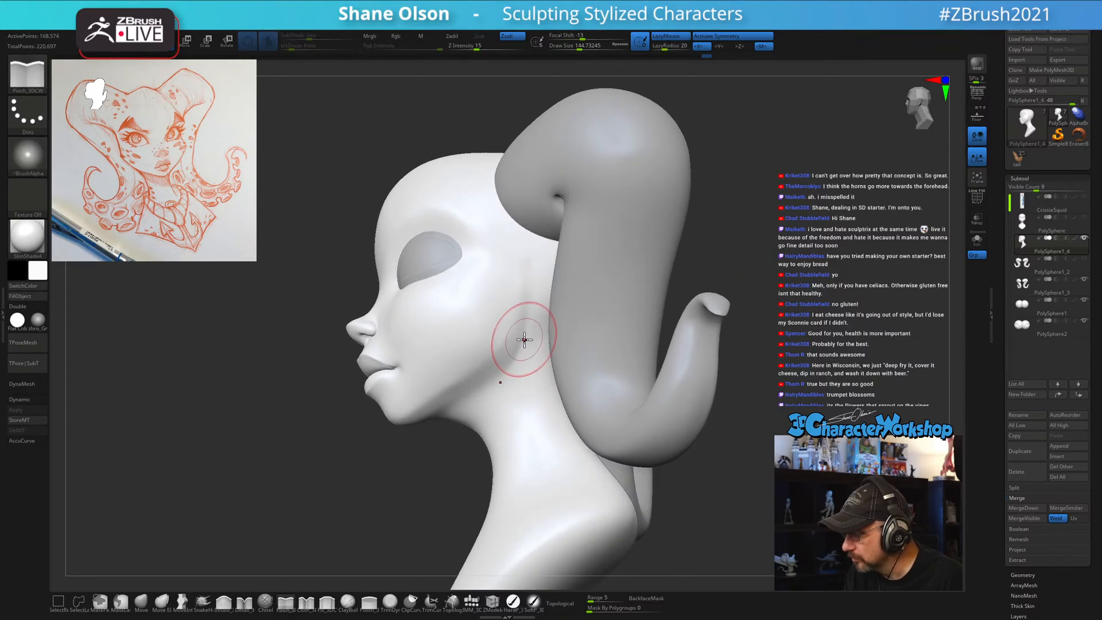
{"action": "right_click_drag", "start_coordinate": [521, 332], "coordinate": [524, 349]}
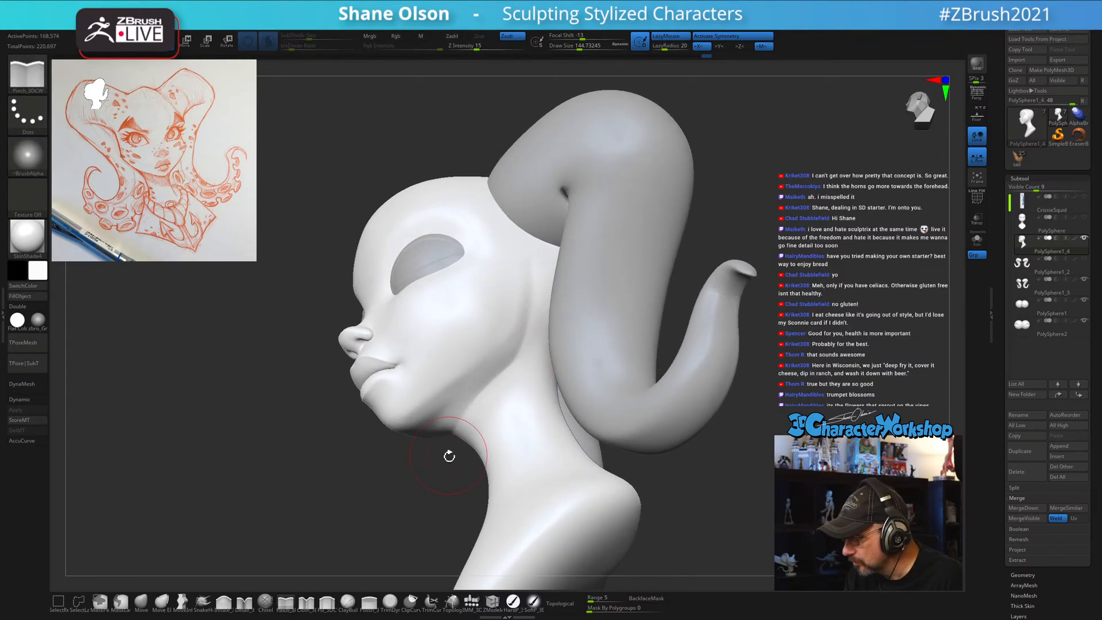
Pinch the jawline from its rear corner toward the chin at a draw size of about 145 and smooth the edge.
{"action": "right_click_drag", "start_coordinate": [495, 403], "coordinate": [505, 377]}
{"action": "left_click_drag", "start_coordinate": [520, 344], "coordinate": [512, 362]}
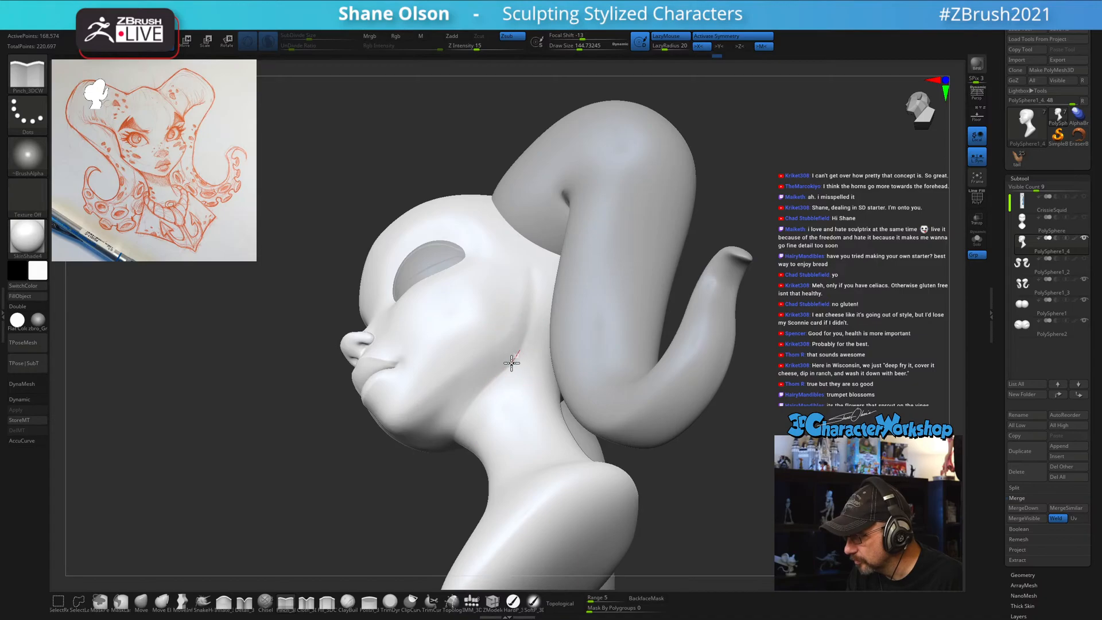
{"action": "left_click_drag", "start_coordinate": [456, 418], "coordinate": [436, 430]}
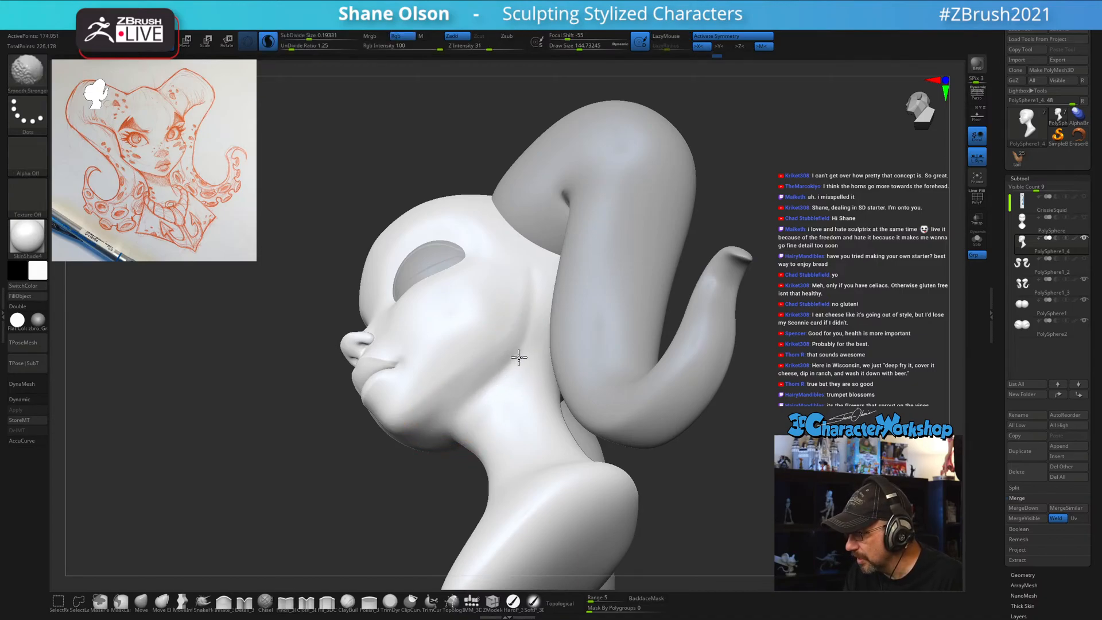
{"action": "right_click_drag", "start_coordinate": [517, 363], "coordinate": [511, 460], "text": "shift"}
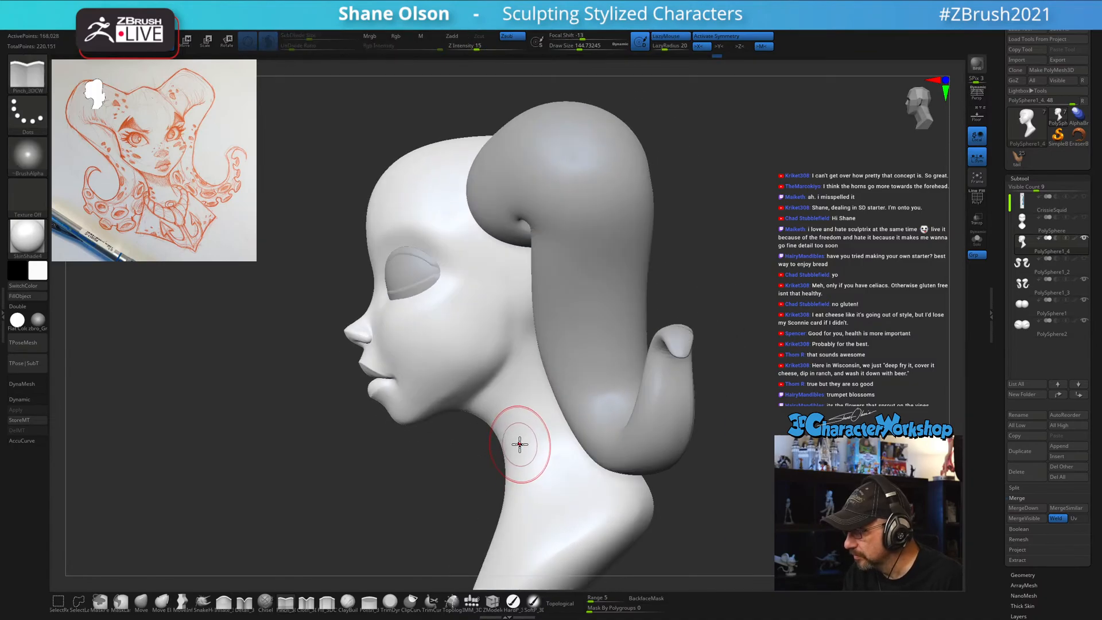
Reshape the front of the neck in profile with the Move brush, raising the draw size to about 251.
{"action": "mouse_move", "coordinate": [518, 414]}
{"action": "right_mouse_down"}
{"action": "mouse_move", "coordinate": [546, 448]}
{"action": "mouse_move", "coordinate": [529, 458]}
{"action": "right_mouse_up"}
{"action": "key", "text": "b"}
{"action": "key", "text": "m"}
{"action": "key", "text": "v"}
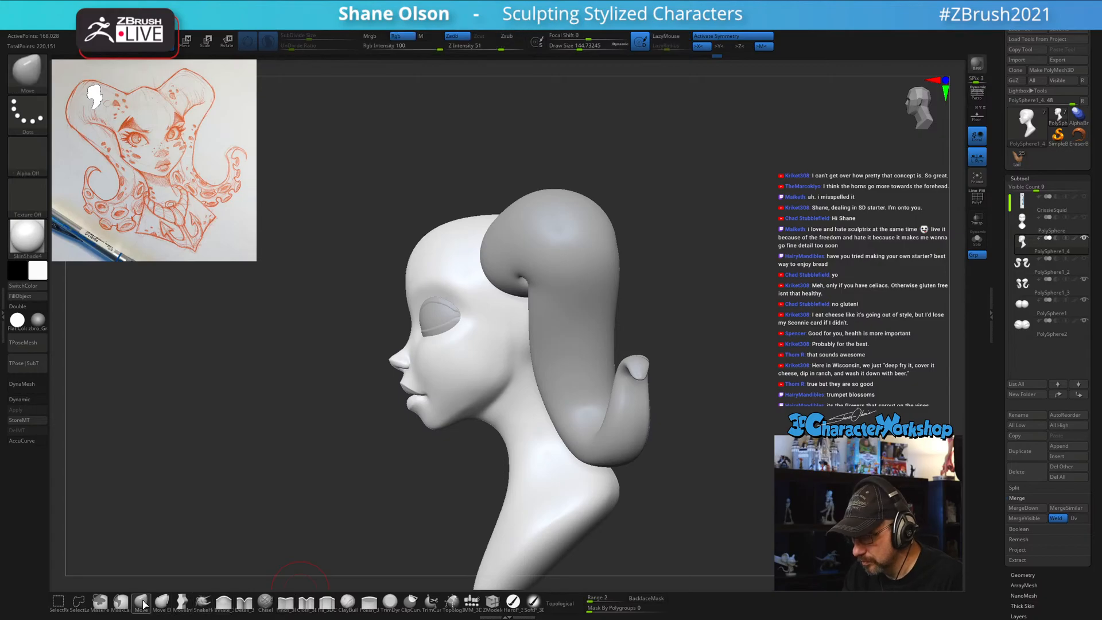
{"action": "key", "text": "s"}
{"action": "left_click_drag", "start_coordinate": [478, 460], "coordinate": [484, 462]}
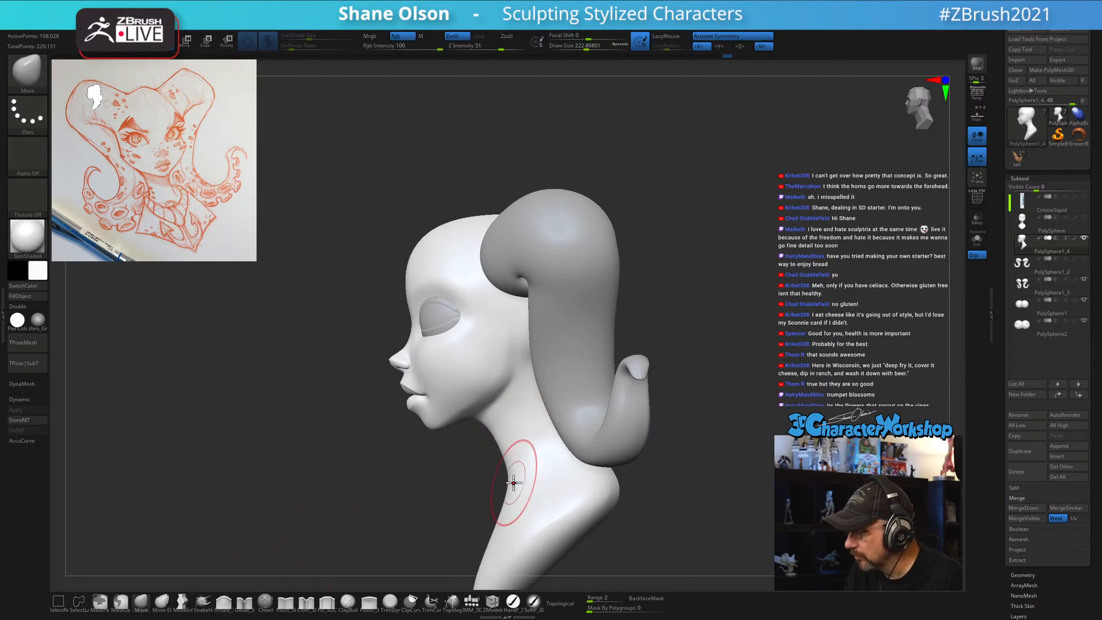
{"action": "key", "text": "s"}
{"action": "left_click_drag", "start_coordinate": [487, 456], "coordinate": [495, 456]}
{"action": "mouse_move", "coordinate": [494, 505]}
{"action": "left_mouse_down"}
{"action": "mouse_move", "coordinate": [541, 485]}
{"action": "mouse_move", "coordinate": [498, 505]}
{"action": "mouse_move", "coordinate": [507, 503]}
{"action": "left_mouse_up"}
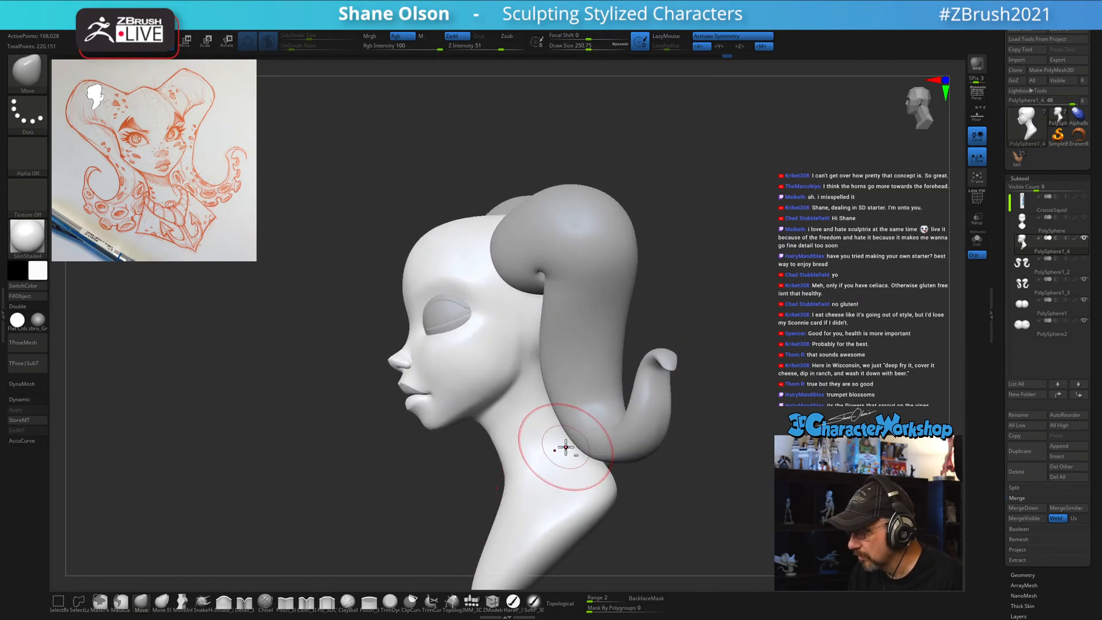
Make the head tentacles the active subtool and adjust their placement on the skull with the transform gizmo.
{"action": "right_click_drag", "start_coordinate": [562, 450], "coordinate": [593, 408], "text": "ctrl"}
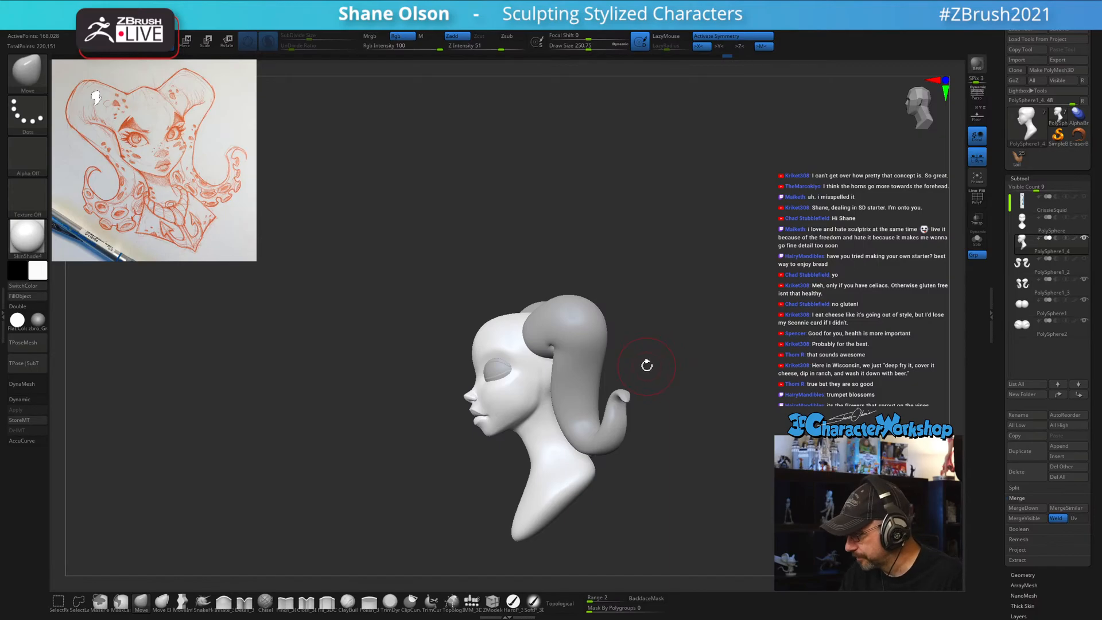
{"action": "left_click", "coordinate": [608, 322], "text": "alt"}
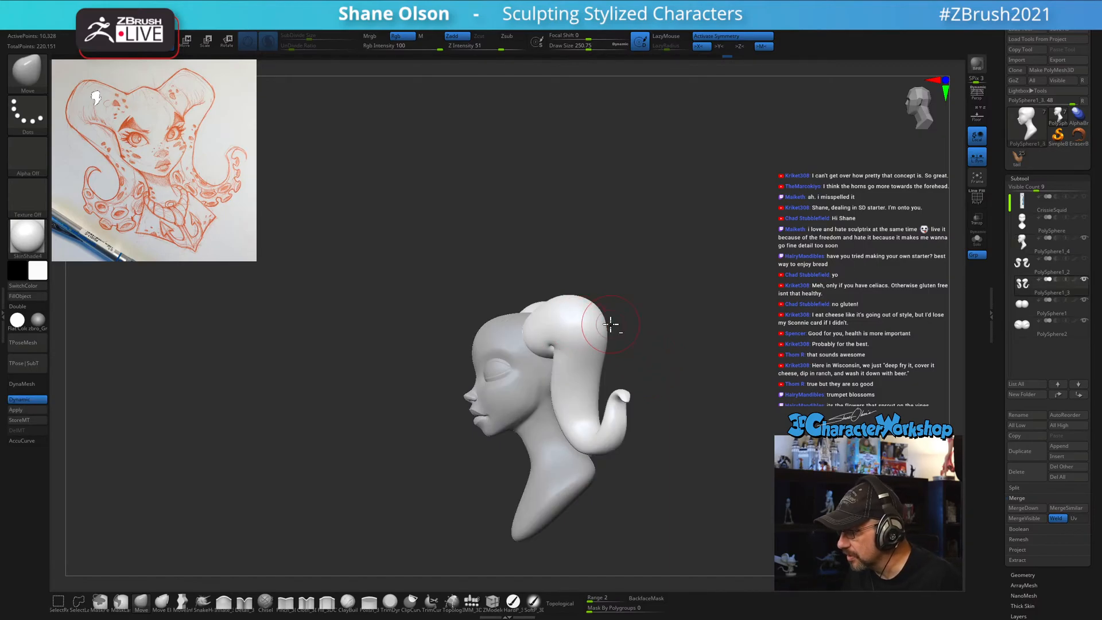
{"action": "key", "text": "w"}
{"action": "mouse_move", "coordinate": [697, 256]}
{"action": "left_mouse_down"}
{"action": "mouse_move", "coordinate": [714, 335]}
{"action": "mouse_move", "coordinate": [768, 427]}
{"action": "mouse_move", "coordinate": [739, 305]}
{"action": "left_mouse_up"}
{"action": "left_click_drag", "start_coordinate": [593, 456], "coordinate": [549, 344], "text": "alt"}
{"action": "left_click_drag", "start_coordinate": [678, 377], "coordinate": [676, 290], "text": "shift"}
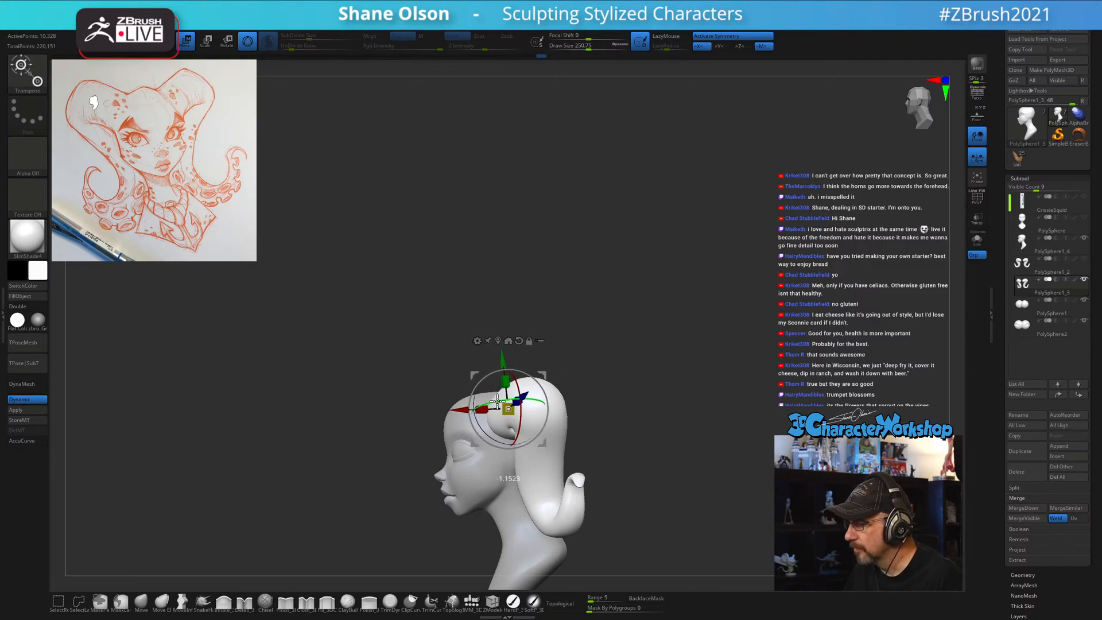
{"action": "left_click_drag", "start_coordinate": [497, 400], "coordinate": [505, 400]}
{"action": "left_click_drag", "start_coordinate": [611, 382], "coordinate": [632, 387]}
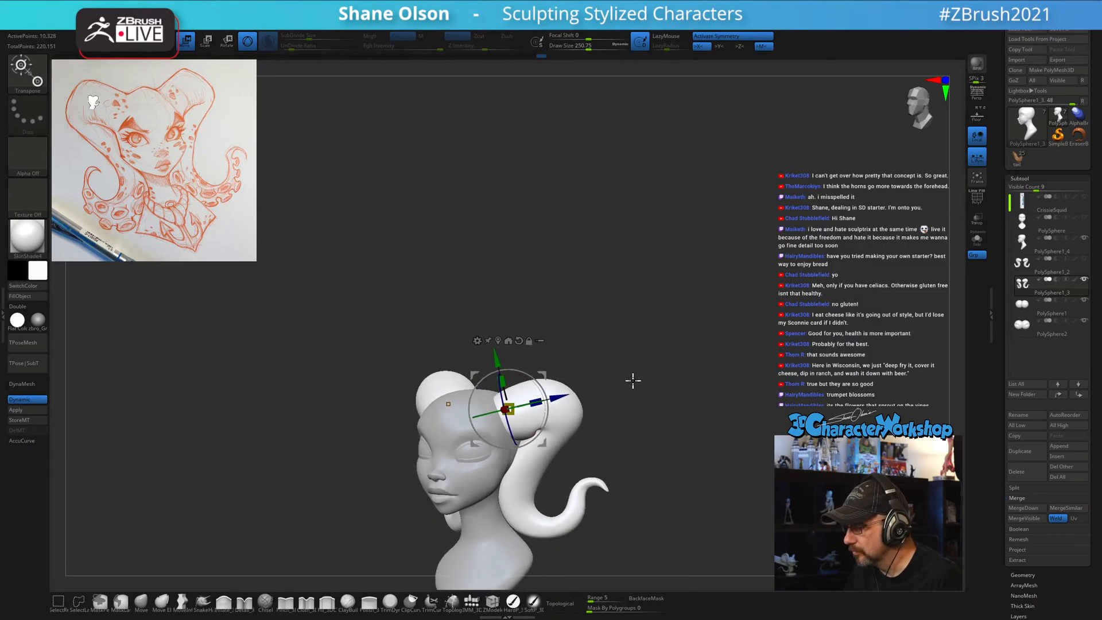
{"action": "mouse_move", "coordinate": [545, 374]}
{"action": "left_mouse_down"}
{"action": "mouse_move", "coordinate": [628, 377]}
{"action": "mouse_move", "coordinate": [537, 376]}
{"action": "left_mouse_up"}
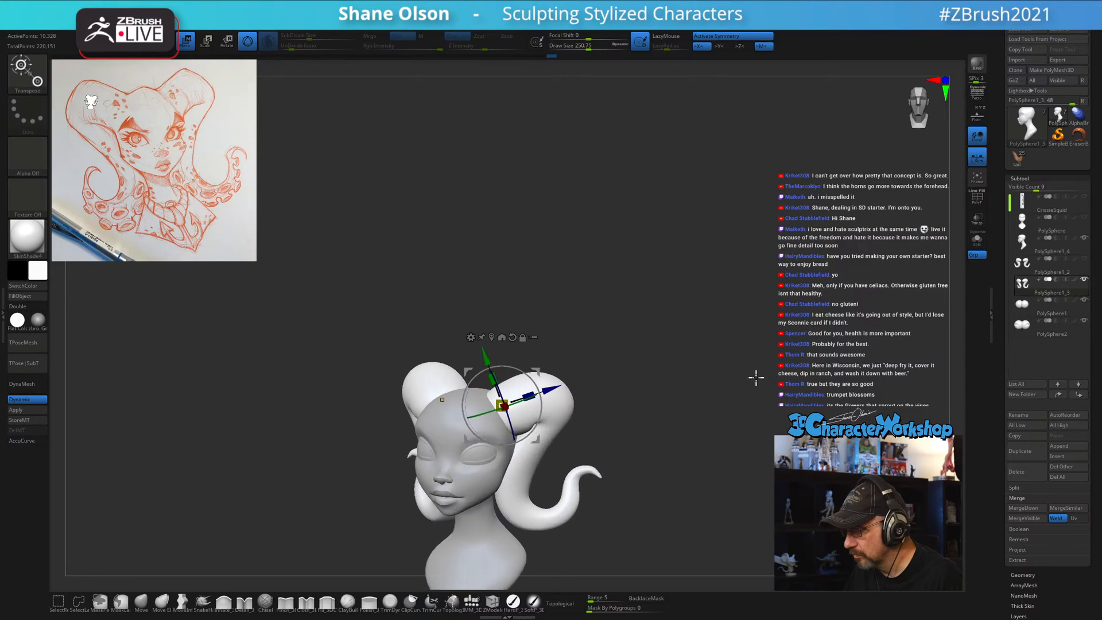
{"action": "left_click_drag", "start_coordinate": [758, 377], "coordinate": [558, 394]}
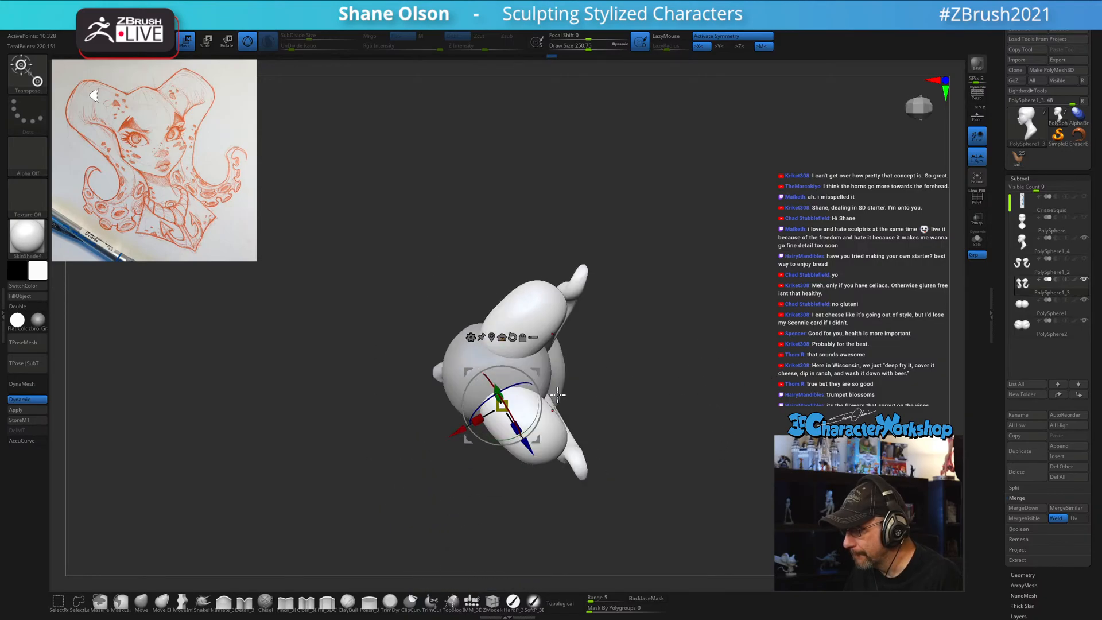
{"action": "left_click_drag", "start_coordinate": [689, 397], "coordinate": [670, 428]}
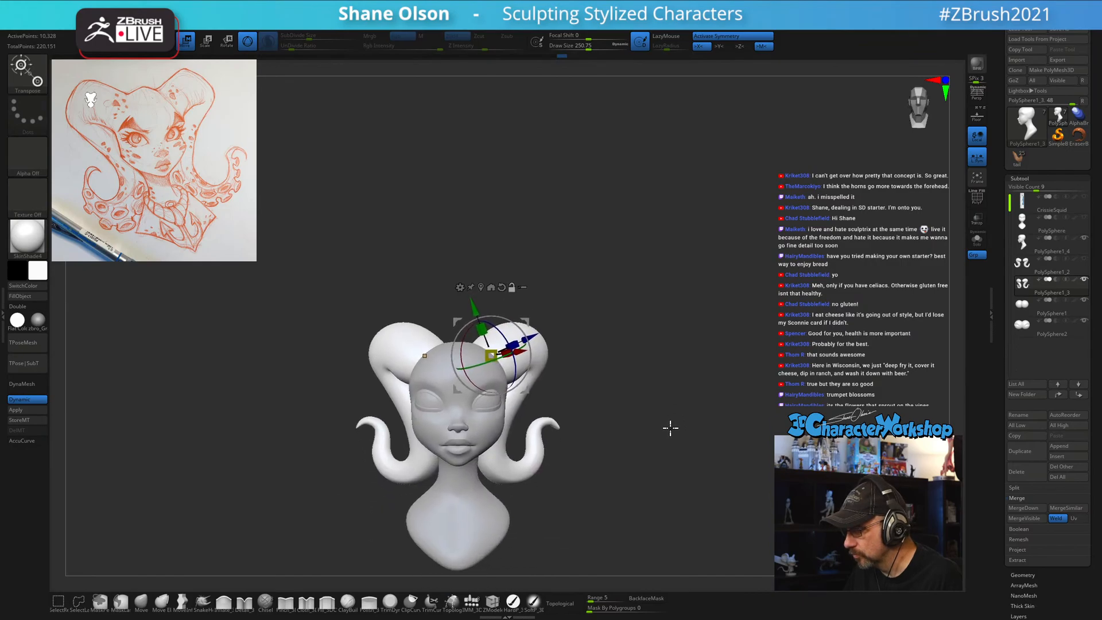
Pull the hanging part of the tentacles outward from the neck with Move Elastic at a draw size of 1000.
{"action": "left_click", "coordinate": [162, 601]}
{"action": "mouse_move", "coordinate": [731, 418]}
{"action": "left_mouse_down"}
{"action": "mouse_move", "coordinate": [704, 418]}
{"action": "mouse_move", "coordinate": [677, 447]}
{"action": "left_mouse_up"}
{"action": "key", "text": "s"}
{"action": "key", "text": "s"}
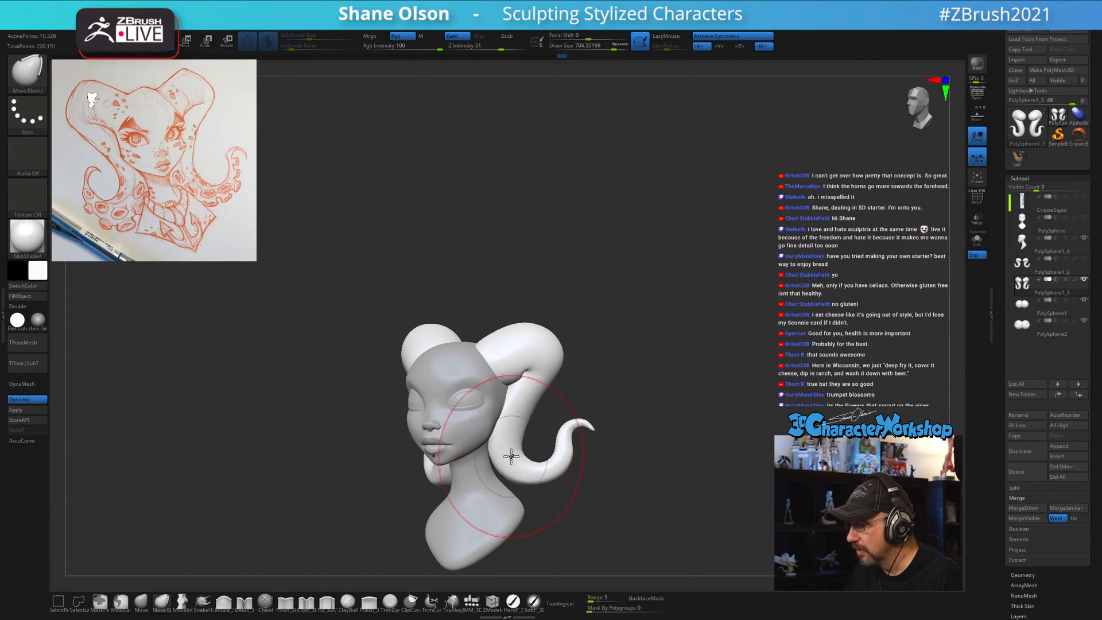
{"action": "key", "text": "s"}
{"action": "left_click_drag", "start_coordinate": [626, 383], "coordinate": [639, 387]}
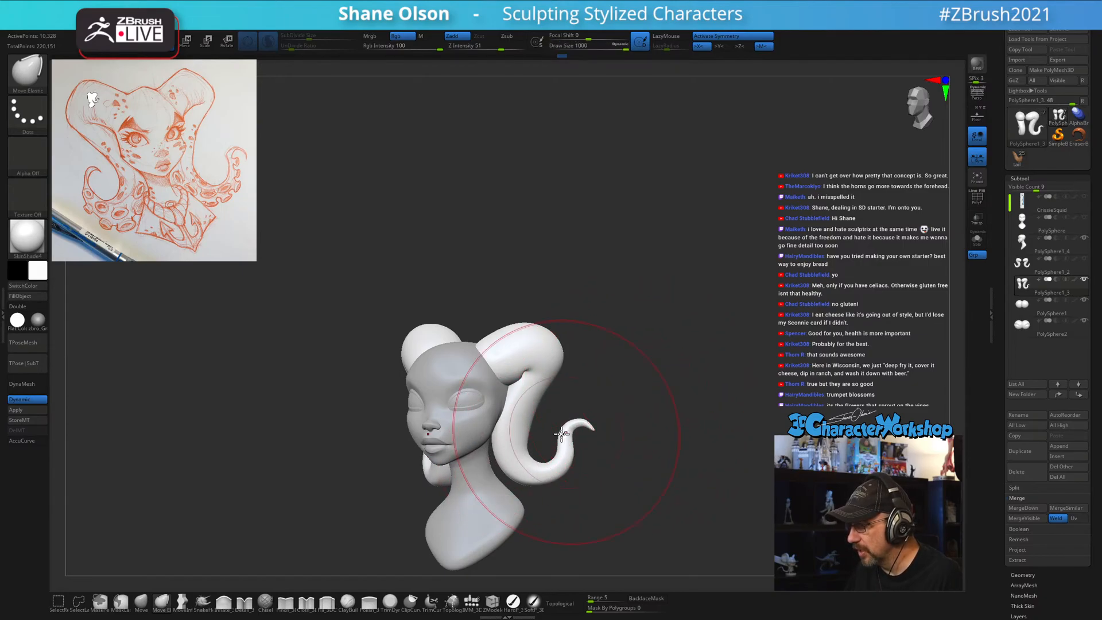
{"action": "left_click_drag", "start_coordinate": [519, 437], "coordinate": [536, 435]}
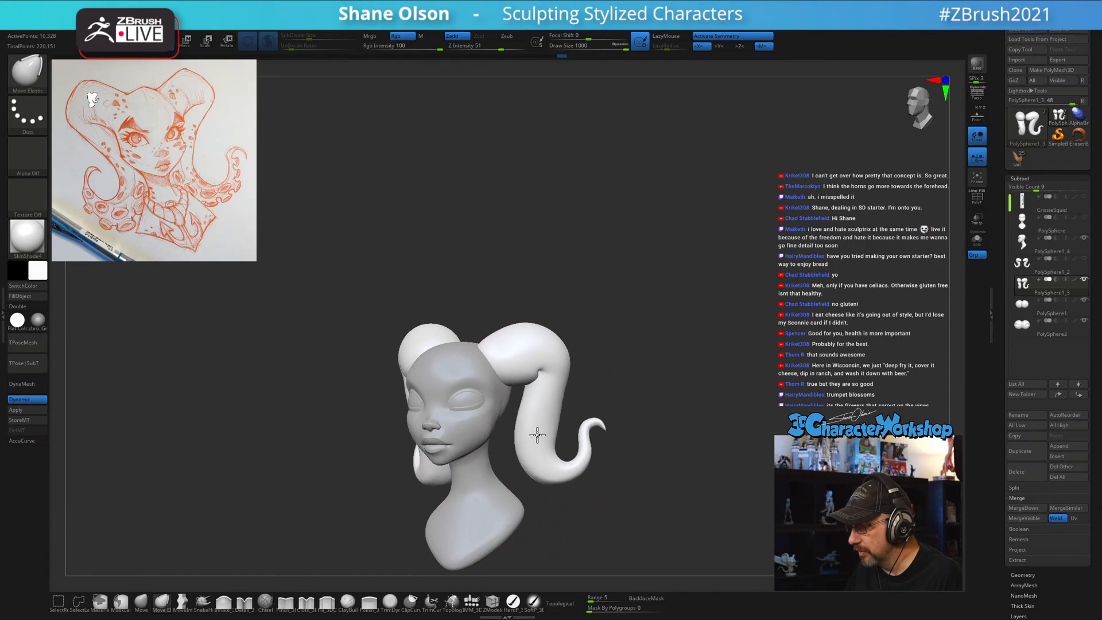
Bend the lower lengths of the tentacles forward toward the neck with Move Elastic, reducing the draw size to about 508.
{"action": "mouse_move", "coordinate": [646, 403]}
{"action": "left_mouse_down"}
{"action": "mouse_move", "coordinate": [650, 387]}
{"action": "mouse_move", "coordinate": [592, 396]}
{"action": "left_mouse_up"}
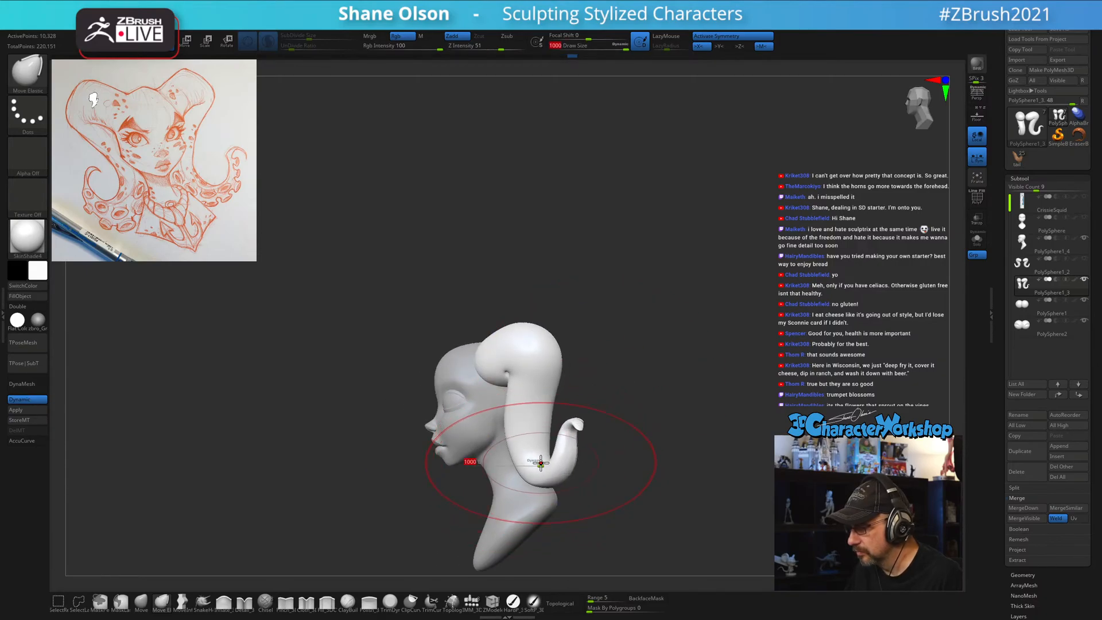
{"action": "left_click_drag", "start_coordinate": [541, 463], "coordinate": [524, 457]}
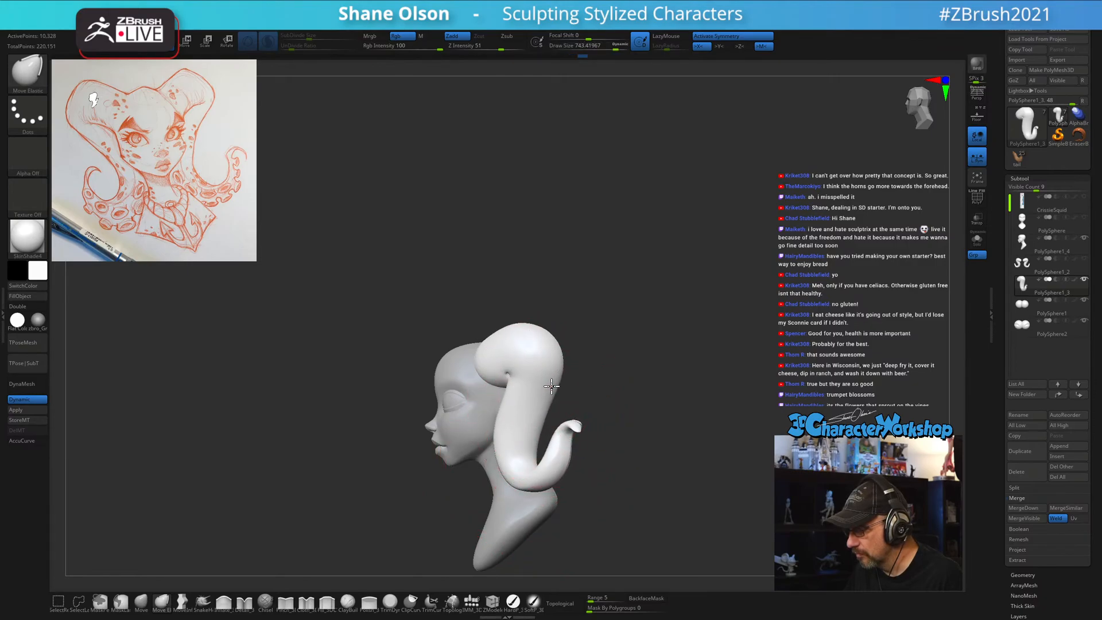
{"action": "mouse_move", "coordinate": [724, 389]}
{"action": "left_mouse_down"}
{"action": "mouse_move", "coordinate": [660, 402]}
{"action": "mouse_move", "coordinate": [731, 398]}
{"action": "mouse_move", "coordinate": [646, 382]}
{"action": "mouse_move", "coordinate": [613, 393]}
{"action": "left_mouse_up"}
{"action": "key", "text": "s"}
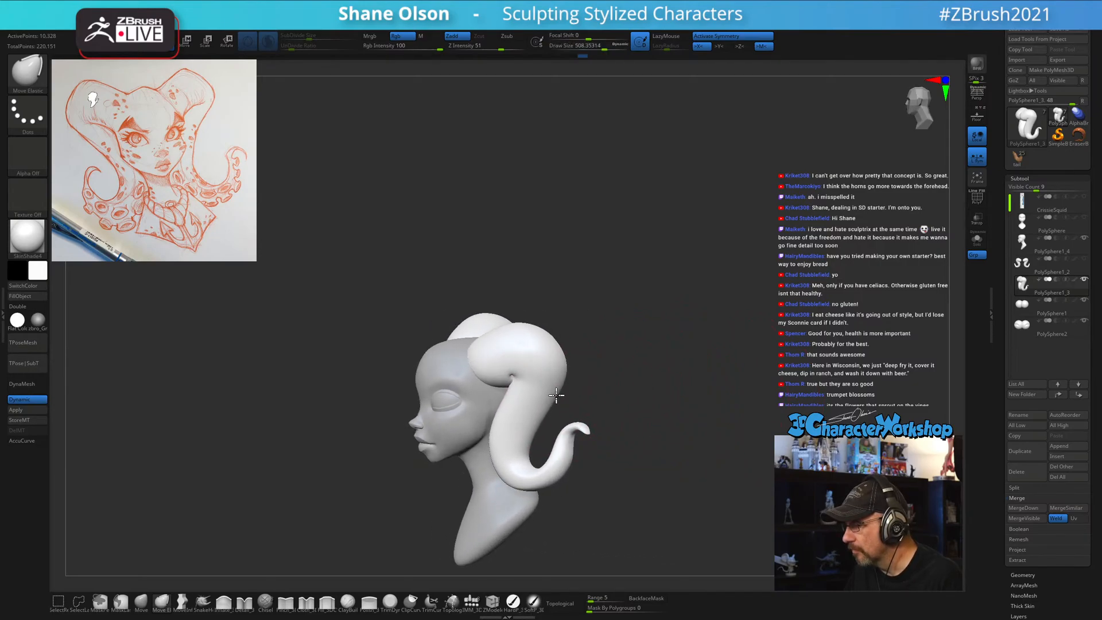
Compare the tentacles with the reference sketch and refine their front silhouette with Move Elastic, reducing the draw size to about 430.
{"action": "mouse_move", "coordinate": [712, 380]}
{"action": "left_mouse_down"}
{"action": "mouse_move", "coordinate": [660, 382]}
{"action": "mouse_move", "coordinate": [698, 433]}
{"action": "mouse_move", "coordinate": [761, 317]}
{"action": "mouse_move", "coordinate": [482, 408]}
{"action": "mouse_move", "coordinate": [492, 393]}
{"action": "mouse_move", "coordinate": [625, 386]}
{"action": "mouse_move", "coordinate": [613, 394]}
{"action": "mouse_move", "coordinate": [601, 394]}
{"action": "mouse_move", "coordinate": [657, 376]}
{"action": "mouse_move", "coordinate": [226, 312]}
{"action": "left_mouse_up"}
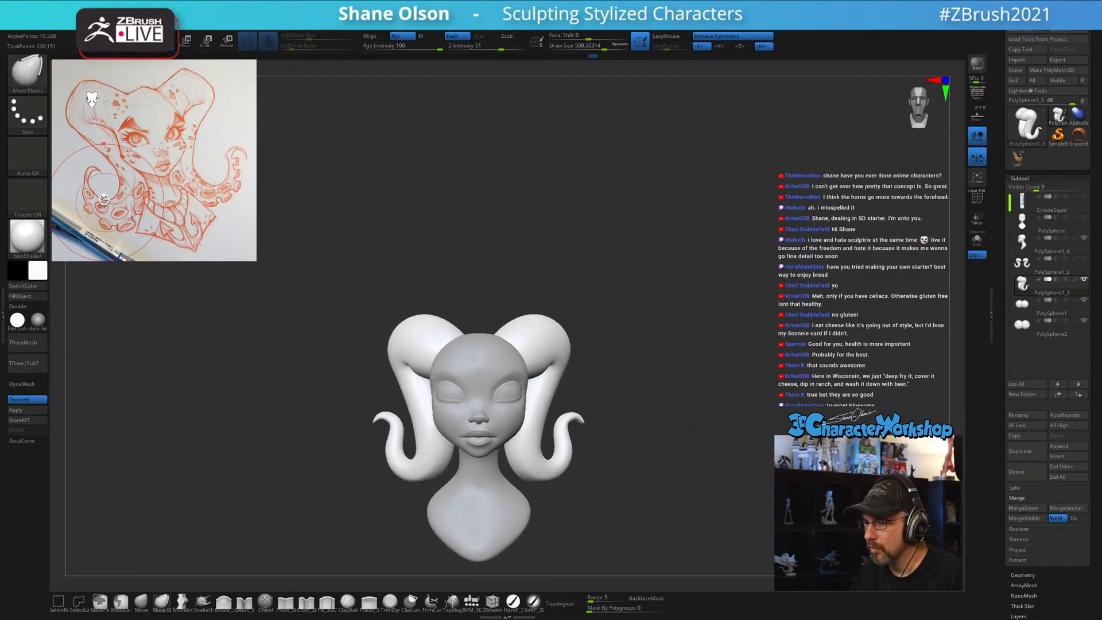
{"action": "left_click_drag", "start_coordinate": [682, 408], "coordinate": [556, 472]}
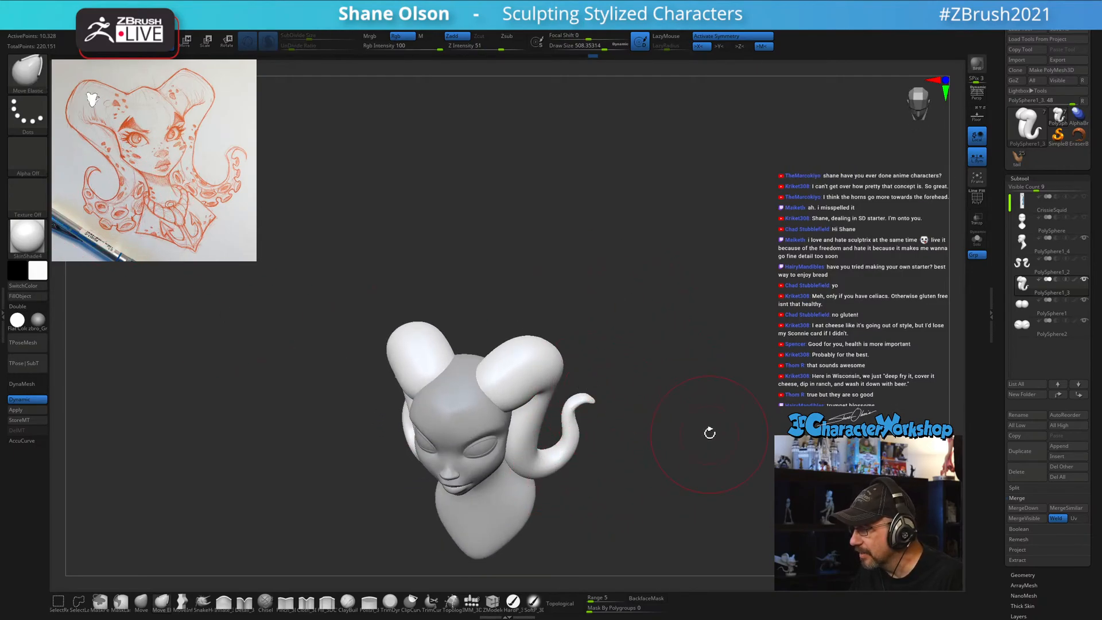
{"action": "mouse_move", "coordinate": [710, 433]}
{"action": "left_mouse_down", "text": "shift"}
{"action": "mouse_move", "coordinate": [709, 396]}
{"action": "mouse_move", "coordinate": [706, 406]}
{"action": "left_mouse_up", "text": "shift"}
{"action": "left_click_drag", "start_coordinate": [725, 370], "coordinate": [723, 376]}
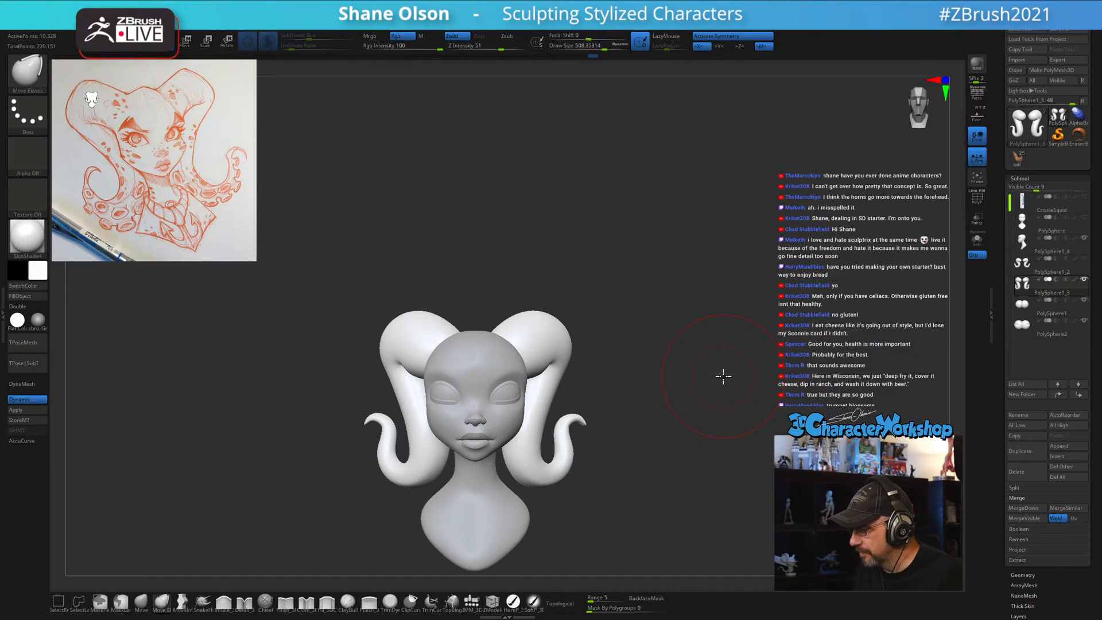
{"action": "left_click_drag", "start_coordinate": [723, 376], "coordinate": [650, 365]}
{"action": "key", "text": "s"}
{"action": "mouse_move", "coordinate": [678, 356]}
{"action": "left_mouse_down"}
{"action": "mouse_move", "coordinate": [649, 349]}
{"action": "mouse_move", "coordinate": [657, 335]}
{"action": "mouse_move", "coordinate": [653, 364]}
{"action": "mouse_move", "coordinate": [654, 352]}
{"action": "left_mouse_up"}
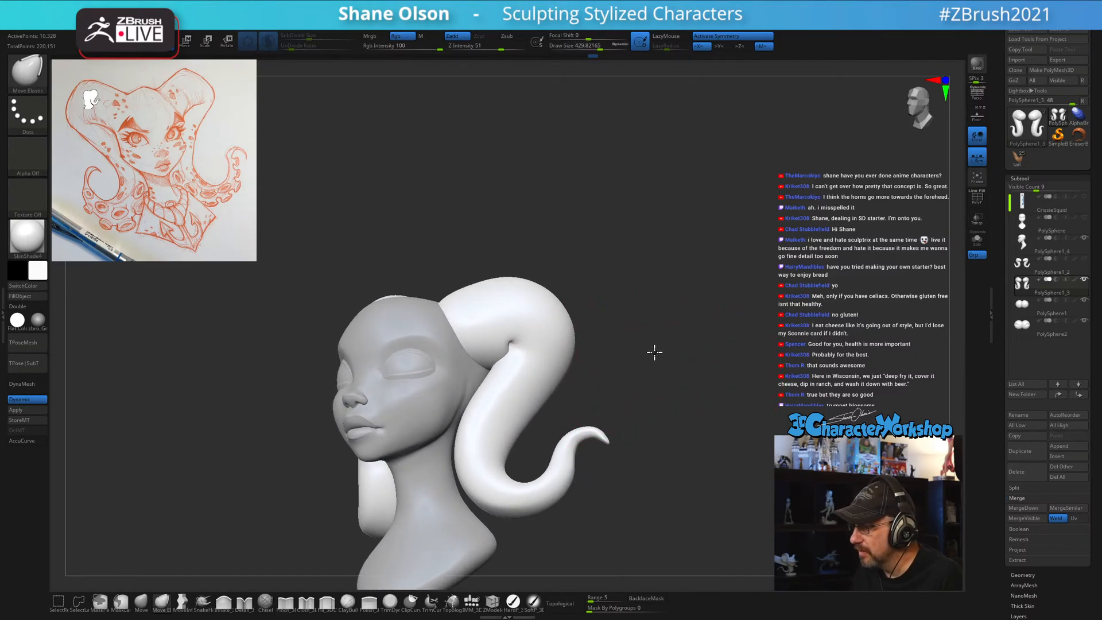
Display the polygon wireframe on the model and turn off Sculptris Pro for the smoothing brush.
{"action": "key", "text": "shift"}
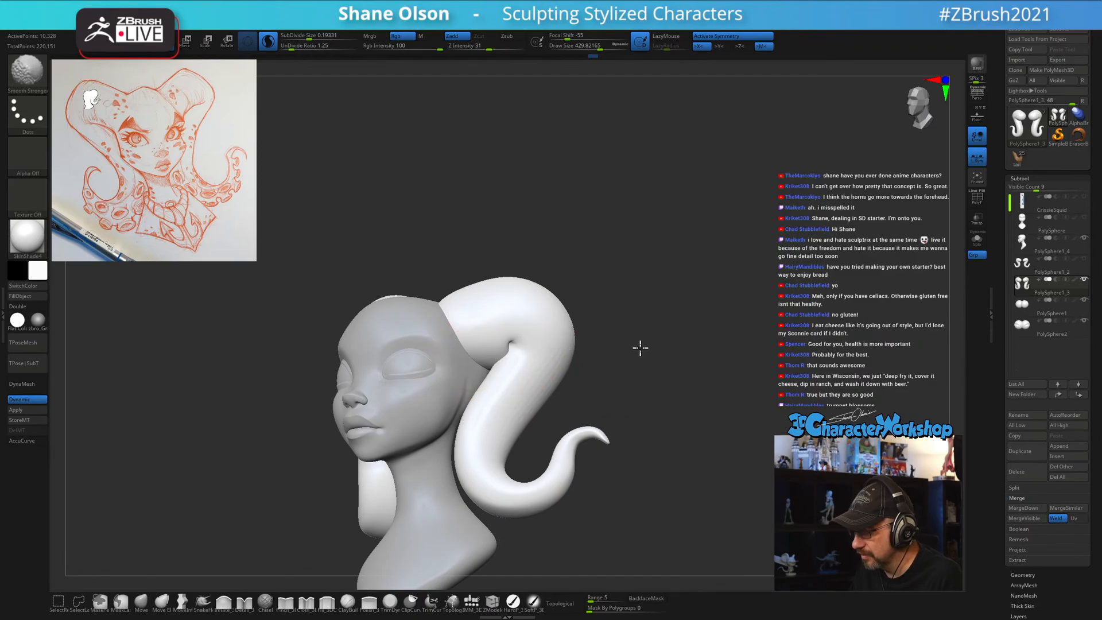
{"action": "key", "text": "shift+f"}
{"action": "mouse_move", "coordinate": [664, 345]}
{"action": "left_mouse_down"}
{"action": "mouse_move", "coordinate": [679, 345]}
{"action": "mouse_move", "coordinate": [663, 357]}
{"action": "mouse_move", "coordinate": [406, 217]}
{"action": "left_mouse_up"}
{"action": "key", "text": "shift"}
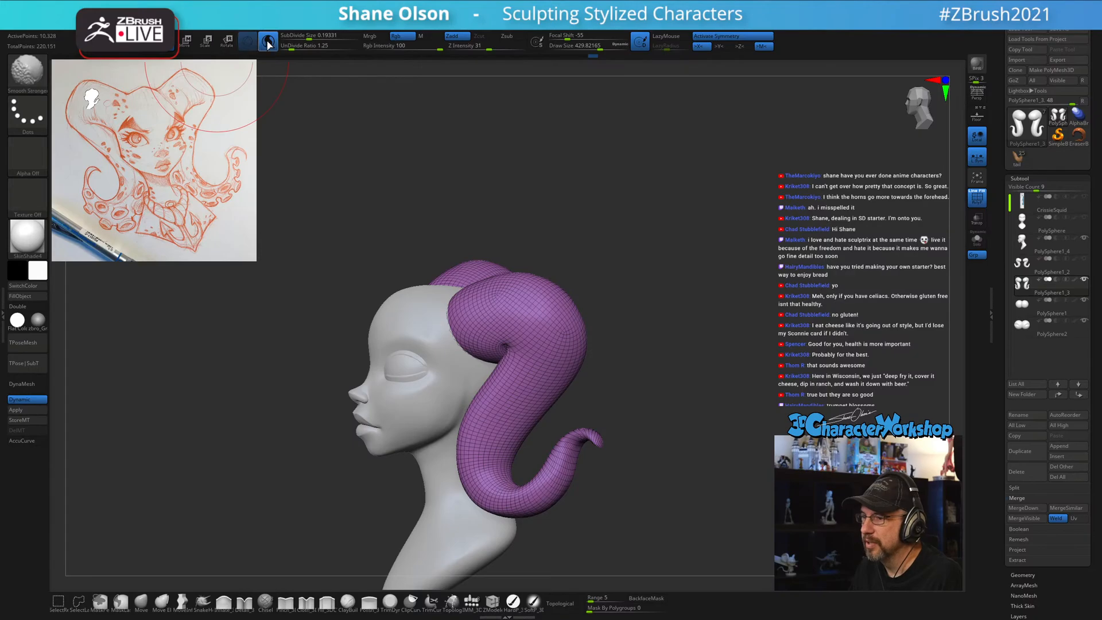
Smooth the inner crease of the tentacles where they bend beside the back of the head.
{"action": "left_click_drag", "start_coordinate": [669, 354], "coordinate": [554, 359]}
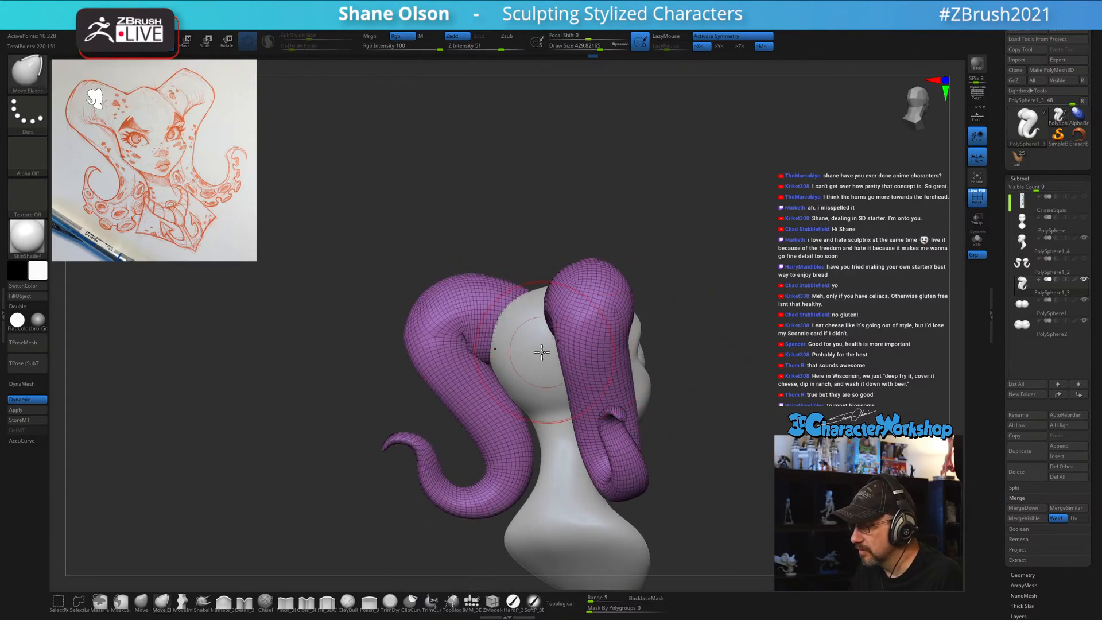
{"action": "key", "text": "shift"}
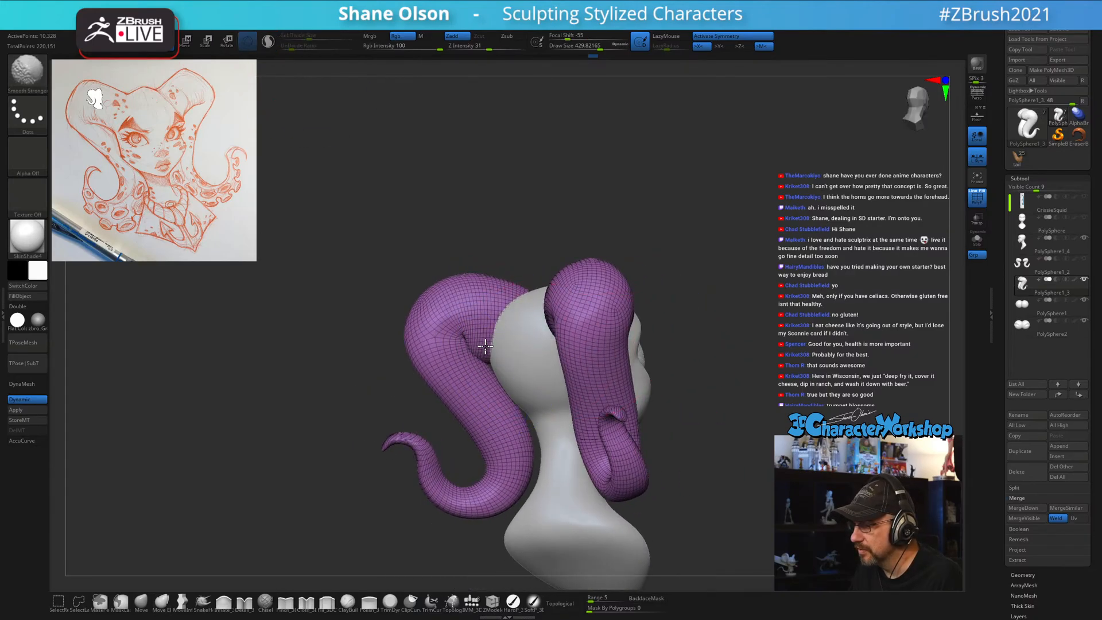
{"action": "left_click_drag", "start_coordinate": [493, 343], "coordinate": [463, 352]}
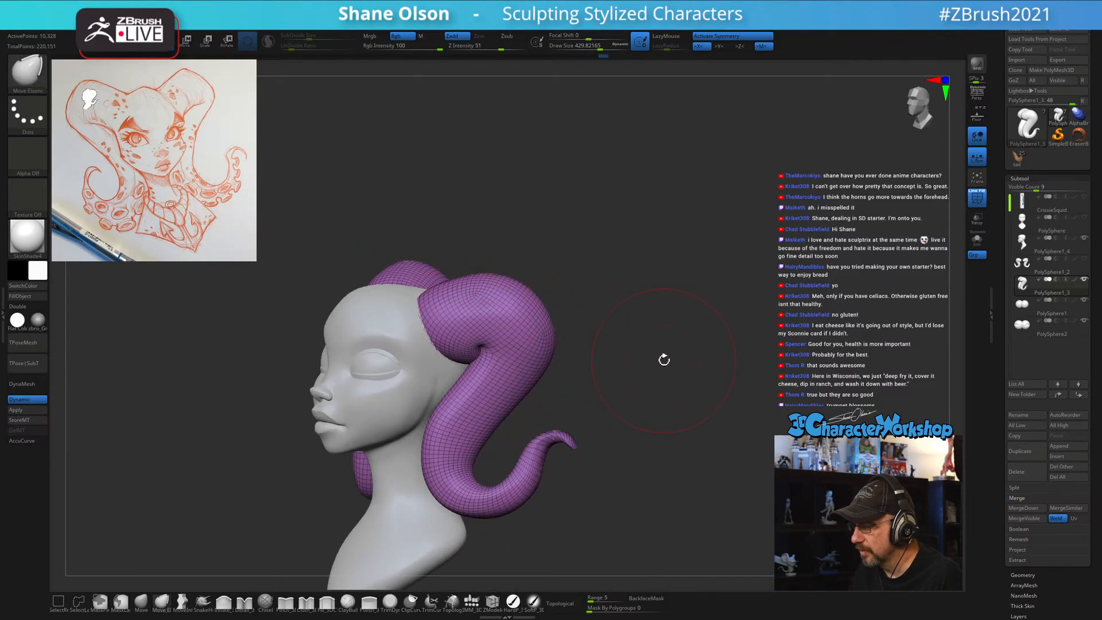
Reshape the upper bend of the tentacles beside the head with the Move brush at a draw size of about 460.
{"action": "left_click_drag", "start_coordinate": [664, 360], "coordinate": [667, 327]}
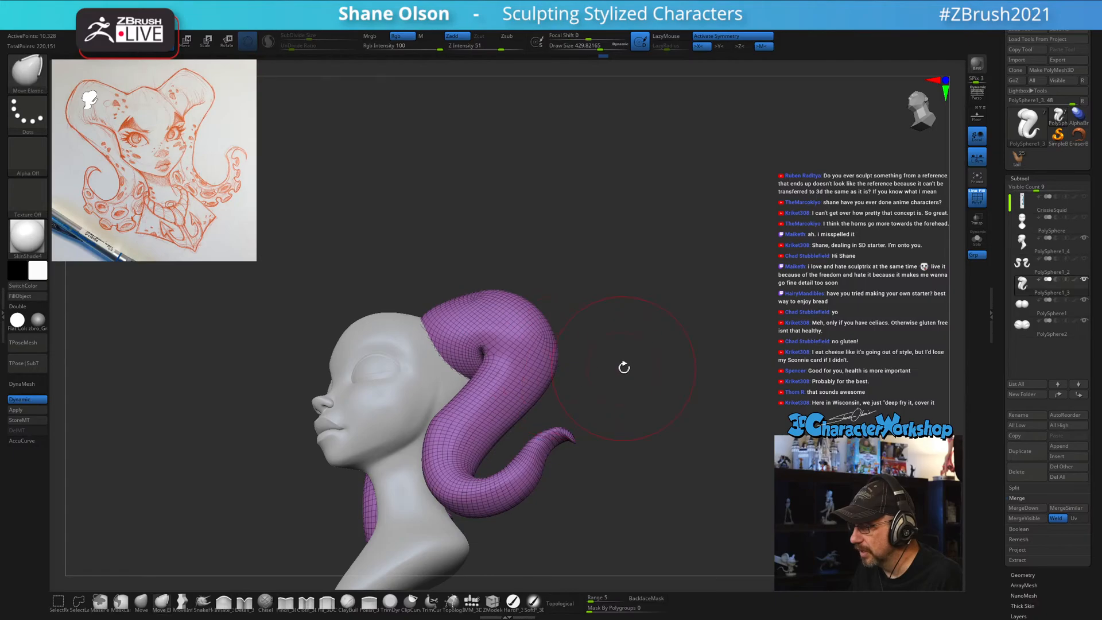
{"action": "mouse_move", "coordinate": [622, 366]}
{"action": "left_mouse_down"}
{"action": "mouse_move", "coordinate": [638, 381]}
{"action": "mouse_move", "coordinate": [612, 352]}
{"action": "mouse_move", "coordinate": [659, 347]}
{"action": "mouse_move", "coordinate": [635, 353]}
{"action": "left_mouse_up"}
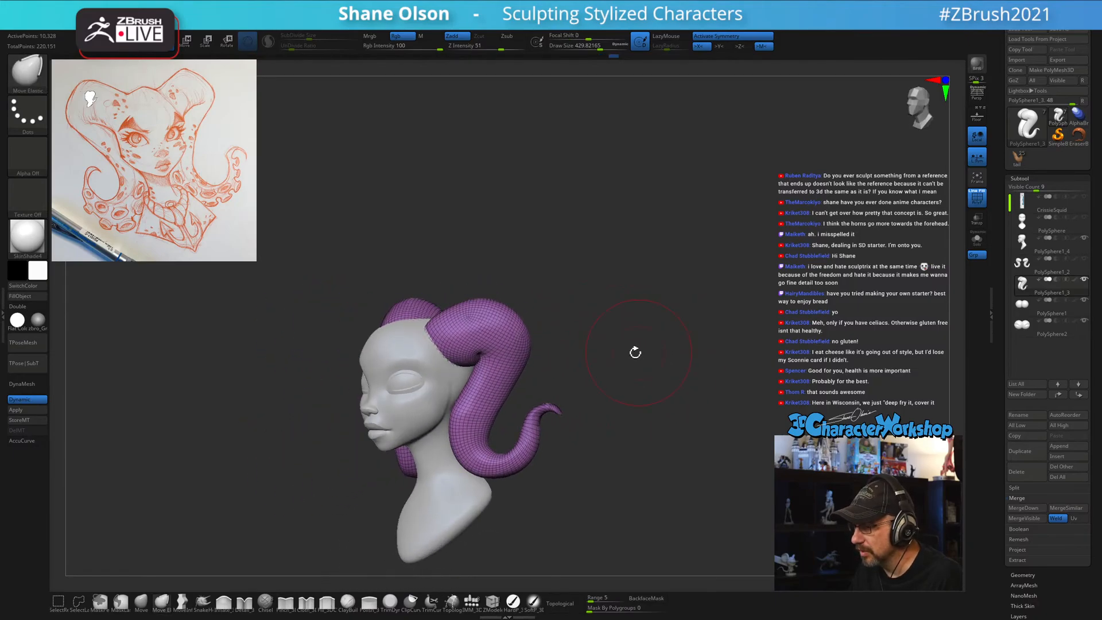
{"action": "left_click", "coordinate": [142, 611]}
{"action": "key", "text": "s"}
{"action": "left_click_drag", "start_coordinate": [608, 304], "coordinate": [610, 305]}
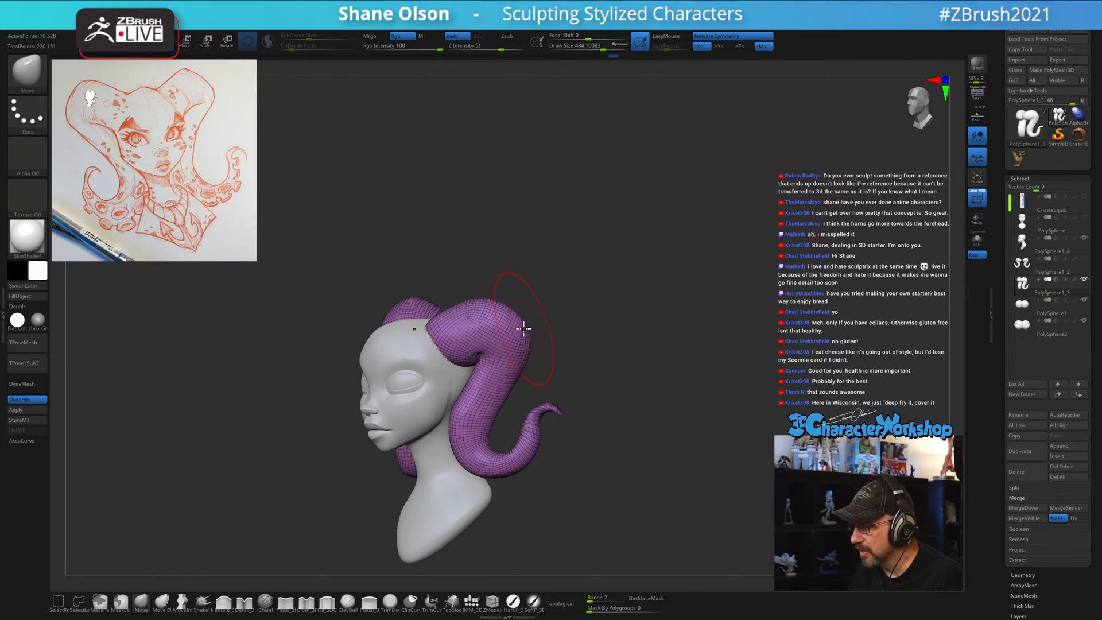
{"action": "key", "text": "bracketleft"}
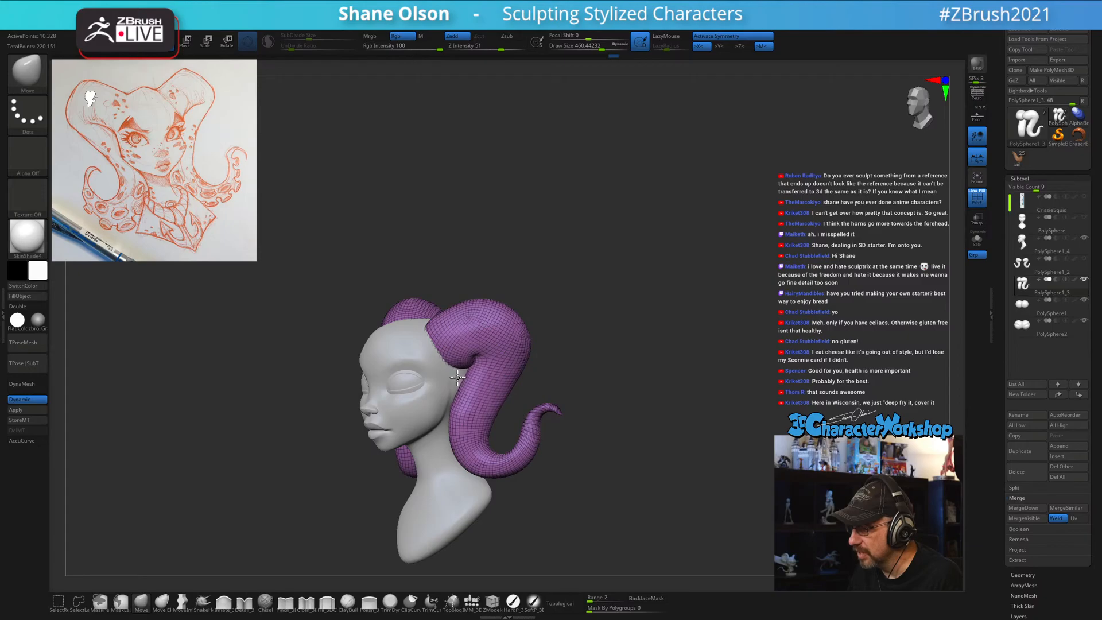
{"action": "left_click_drag", "start_coordinate": [464, 379], "coordinate": [459, 411]}
Make MaskLasso the active masking brush and undo a trial lasso mask over the lower tentacle.
{"action": "mouse_move", "coordinate": [666, 292]}
{"action": "left_mouse_down", "text": "shift"}
{"action": "mouse_move", "coordinate": [701, 295]}
{"action": "mouse_move", "coordinate": [620, 406]}
{"action": "mouse_move", "coordinate": [672, 333]}
{"action": "mouse_move", "coordinate": [613, 443]}
{"action": "mouse_move", "coordinate": [672, 411]}
{"action": "mouse_move", "coordinate": [593, 457]}
{"action": "mouse_move", "coordinate": [619, 408]}
{"action": "left_mouse_up", "text": "shift"}
{"action": "left_click_drag", "start_coordinate": [581, 460], "coordinate": [527, 396], "text": "ctrl"}
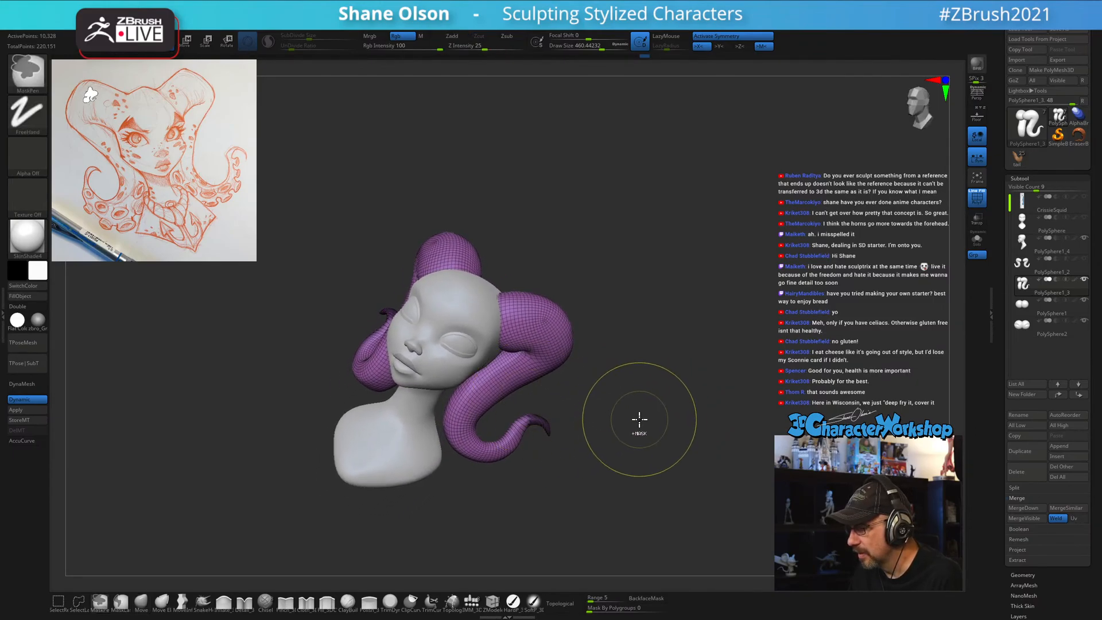
{"action": "left_click", "coordinate": [182, 601]}
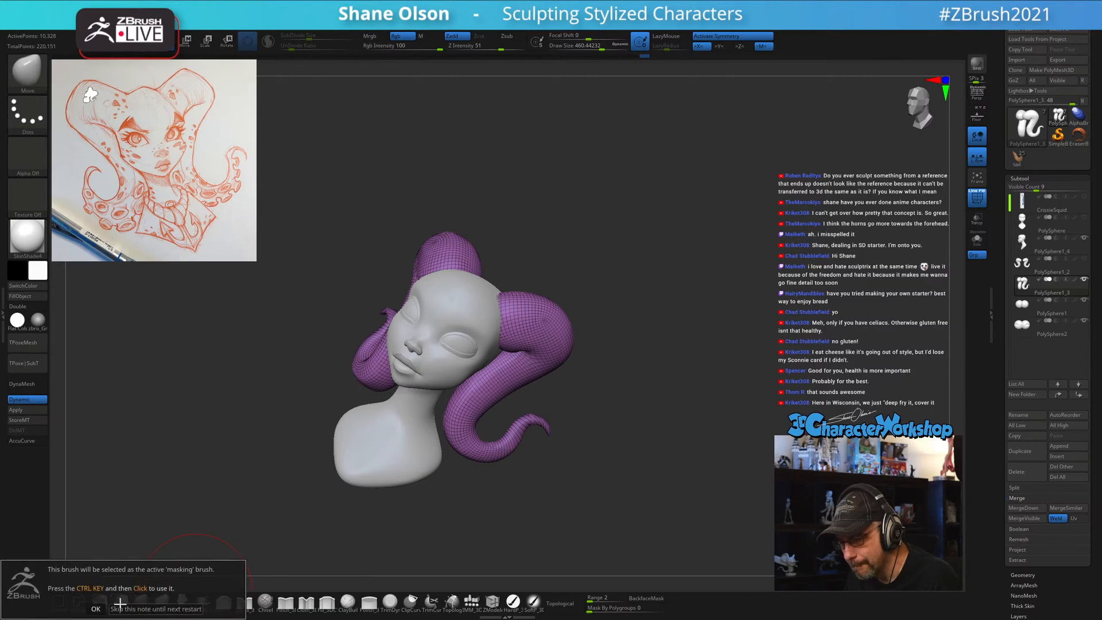
{"action": "left_click", "coordinate": [121, 601]}
{"action": "mouse_move", "coordinate": [543, 466]}
{"action": "left_mouse_down", "text": "ctrl"}
{"action": "mouse_move", "coordinate": [573, 449]}
{"action": "mouse_move", "coordinate": [538, 395]}
{"action": "mouse_move", "coordinate": [511, 396]}
{"action": "left_mouse_up", "text": "ctrl"}
{"action": "key", "text": "ctrl+z"}
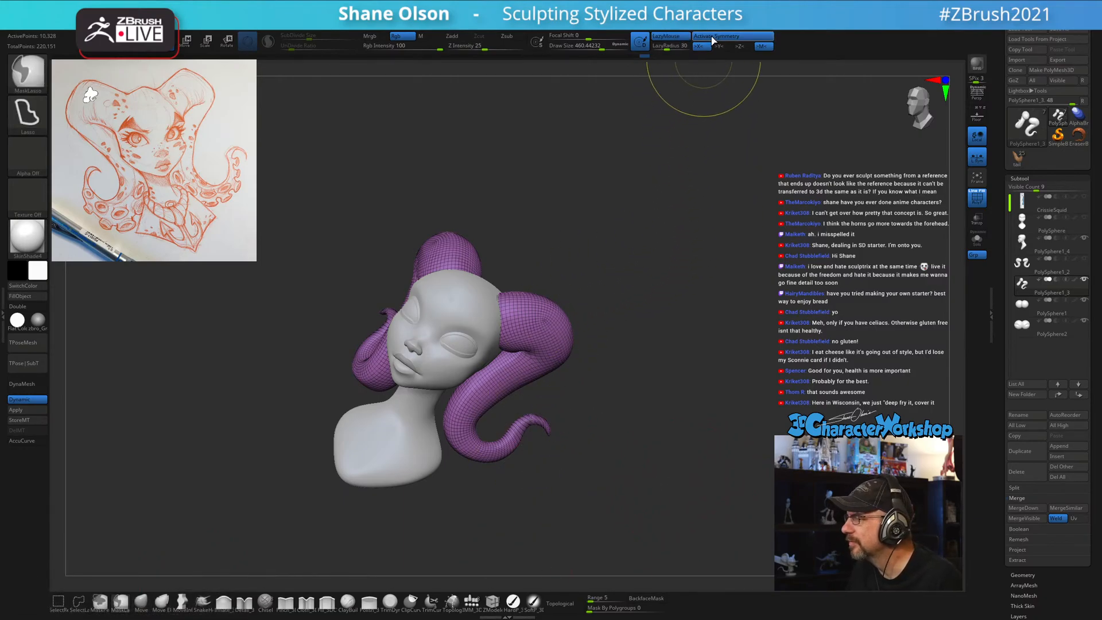
Turn off LazyMouse, lasso-mask the lower part of the tentacles, and invert the mask so the lower curls are free to edit.
{"action": "left_click", "coordinate": [666, 44]}
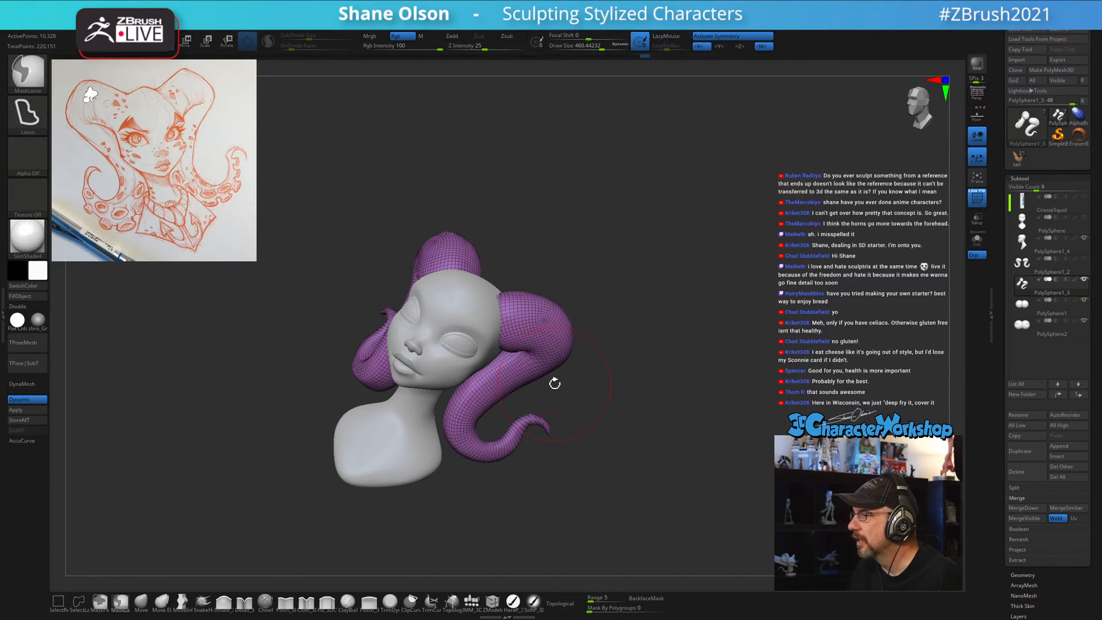
{"action": "mouse_move", "coordinate": [510, 485]}
{"action": "left_mouse_down", "text": "ctrl"}
{"action": "mouse_move", "coordinate": [601, 451]}
{"action": "mouse_move", "coordinate": [549, 396]}
{"action": "mouse_move", "coordinate": [439, 394]}
{"action": "mouse_move", "coordinate": [416, 488]}
{"action": "left_mouse_up", "text": "ctrl"}
{"action": "mouse_move", "coordinate": [550, 461]}
{"action": "left_mouse_down"}
{"action": "mouse_move", "coordinate": [574, 438]}
{"action": "mouse_move", "coordinate": [482, 424]}
{"action": "left_mouse_up"}
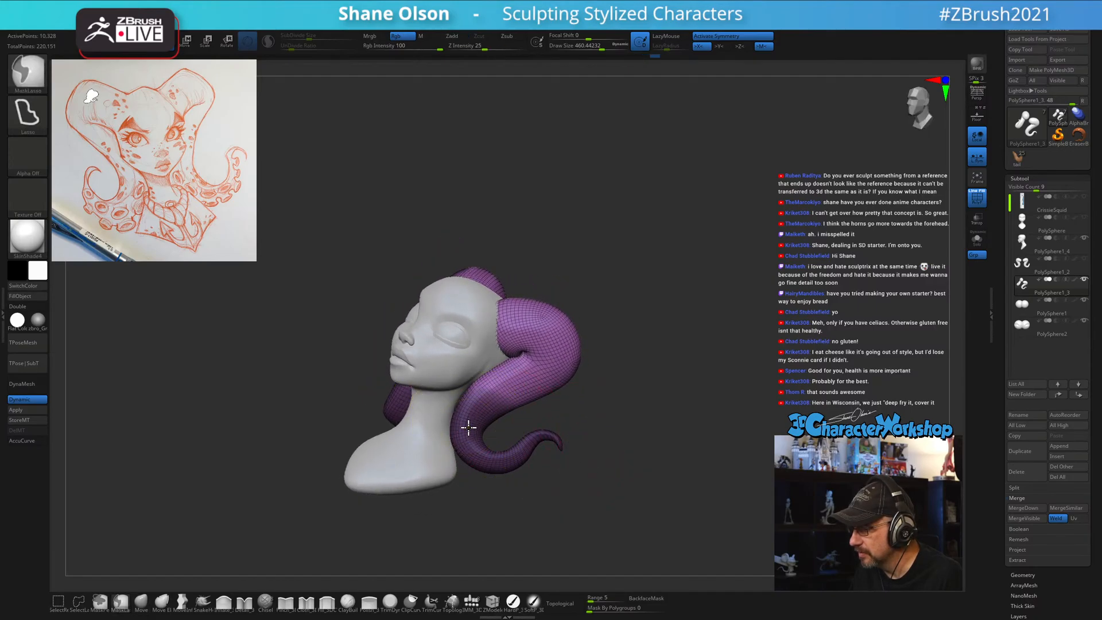
{"action": "left_click", "coordinate": [619, 410], "text": "ctrl"}
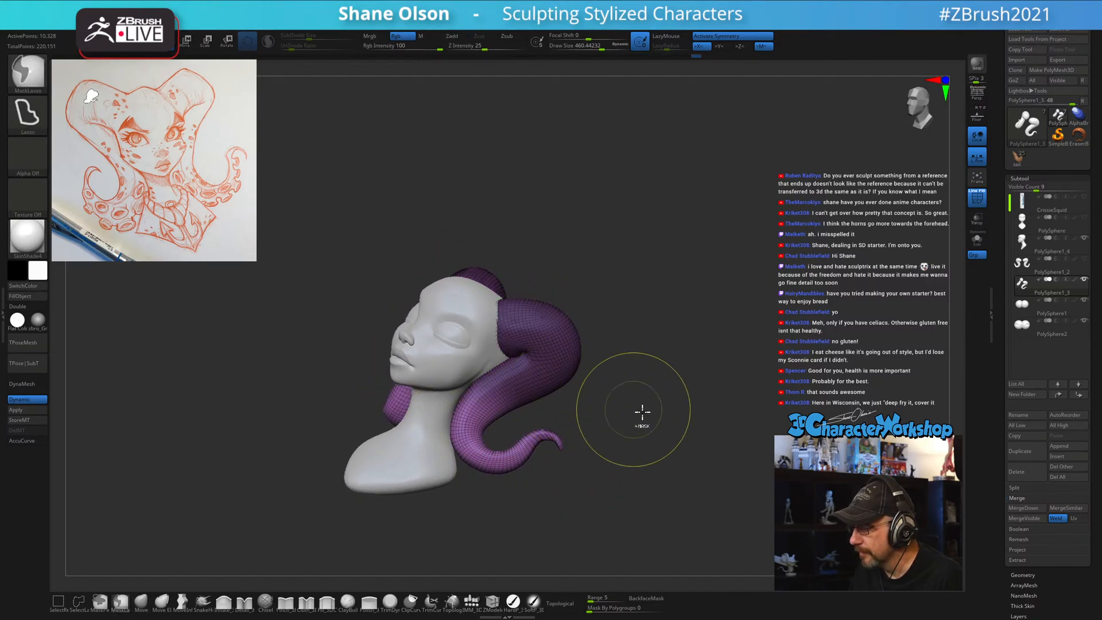
Reposition the transform gizmo over the unmasked lower tentacles and rotate the curls outward from the neck.
{"action": "key", "text": "w"}
{"action": "left_click_drag", "start_coordinate": [706, 378], "coordinate": [703, 366]}
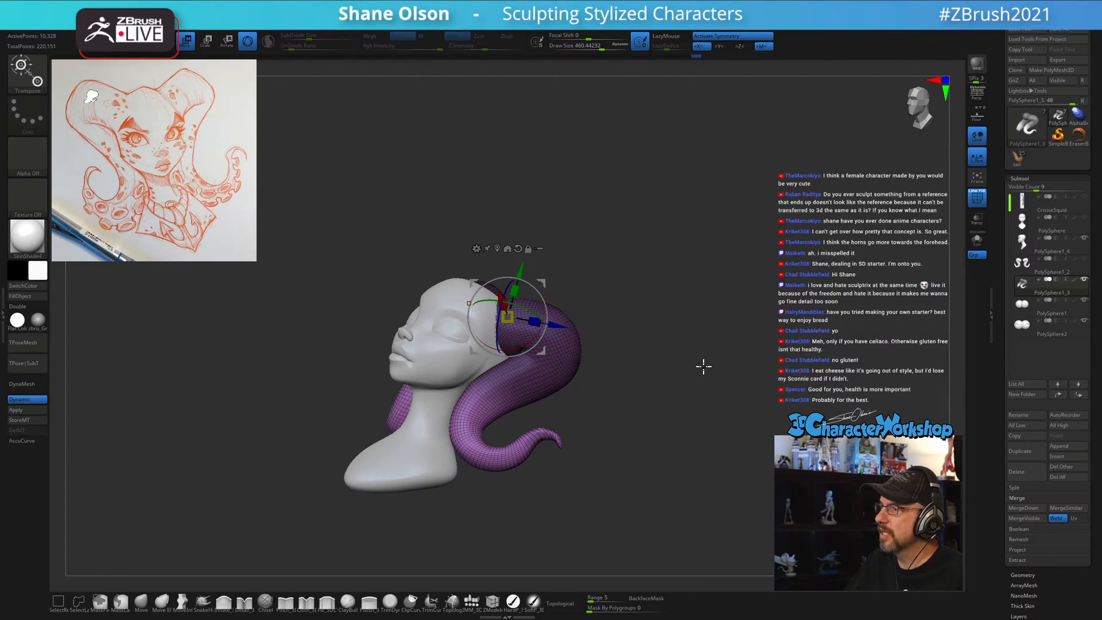
{"action": "mouse_move", "coordinate": [635, 373]}
{"action": "left_mouse_down"}
{"action": "mouse_move", "coordinate": [635, 384]}
{"action": "mouse_move", "coordinate": [647, 375]}
{"action": "left_mouse_up"}
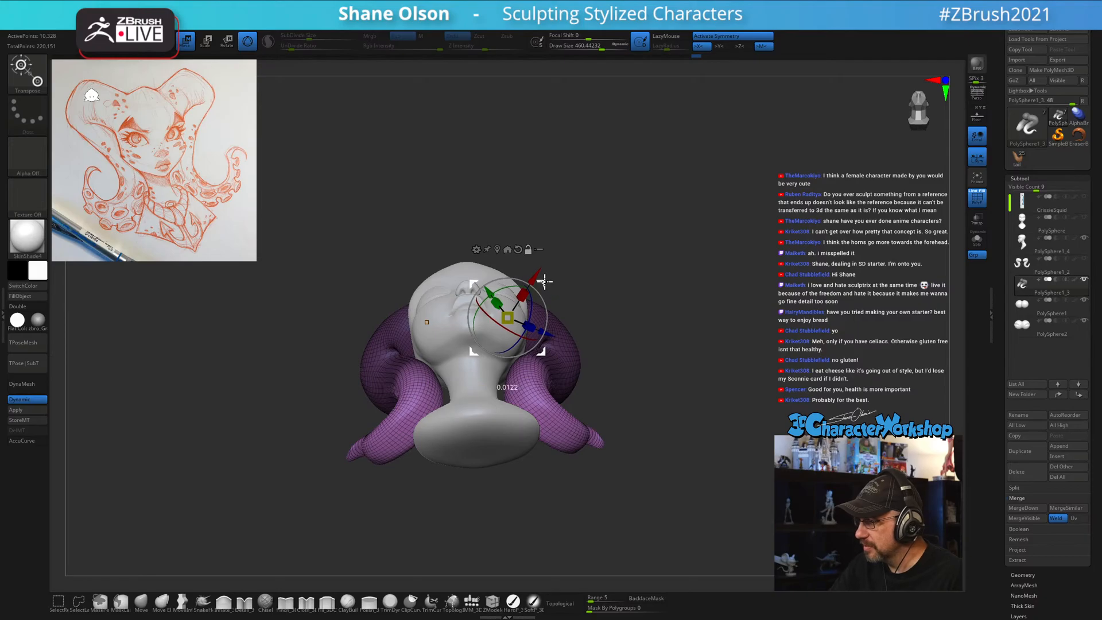
{"action": "left_click_drag", "start_coordinate": [544, 284], "coordinate": [565, 344], "text": "alt"}
{"action": "left_click_drag", "start_coordinate": [601, 376], "coordinate": [553, 328]}
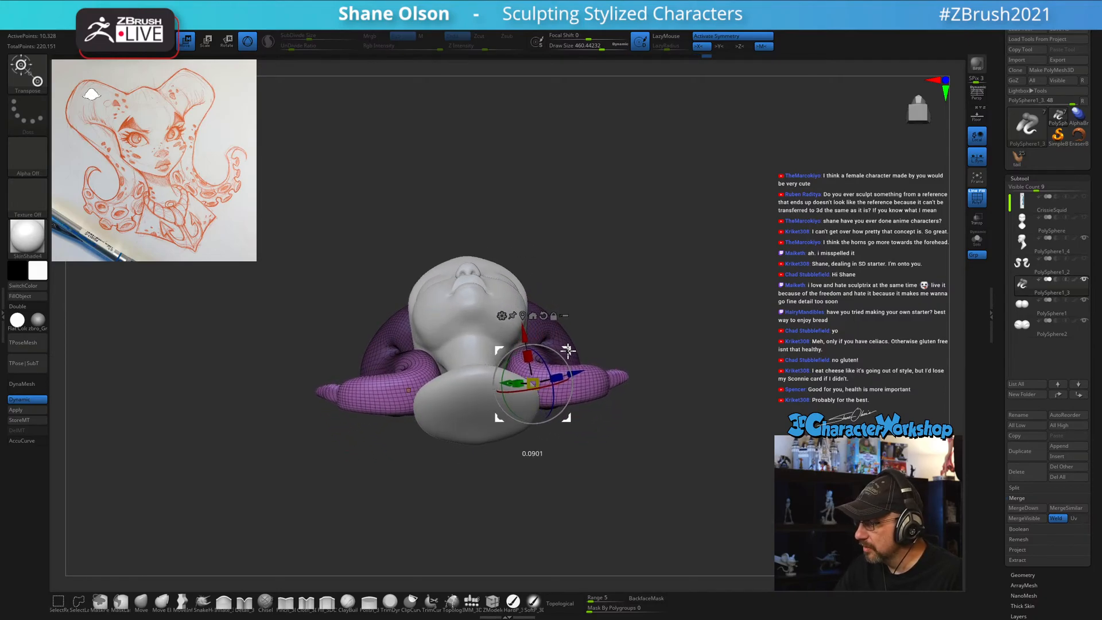
Move the unmasked lower curls downward with the transform gizmo, judging their placement from the front.
{"action": "mouse_move", "coordinate": [605, 298]}
{"action": "left_mouse_down"}
{"action": "mouse_move", "coordinate": [605, 402]}
{"action": "mouse_move", "coordinate": [613, 305]}
{"action": "left_mouse_up"}
{"action": "mouse_move", "coordinate": [571, 370]}
{"action": "left_mouse_down"}
{"action": "mouse_move", "coordinate": [563, 354]}
{"action": "mouse_move", "coordinate": [573, 350]}
{"action": "left_mouse_up"}
{"action": "left_click_drag", "start_coordinate": [624, 263], "coordinate": [627, 379]}
{"action": "mouse_move", "coordinate": [649, 422]}
{"action": "left_mouse_down"}
{"action": "mouse_move", "coordinate": [644, 461]}
{"action": "mouse_move", "coordinate": [649, 427]}
{"action": "left_mouse_up"}
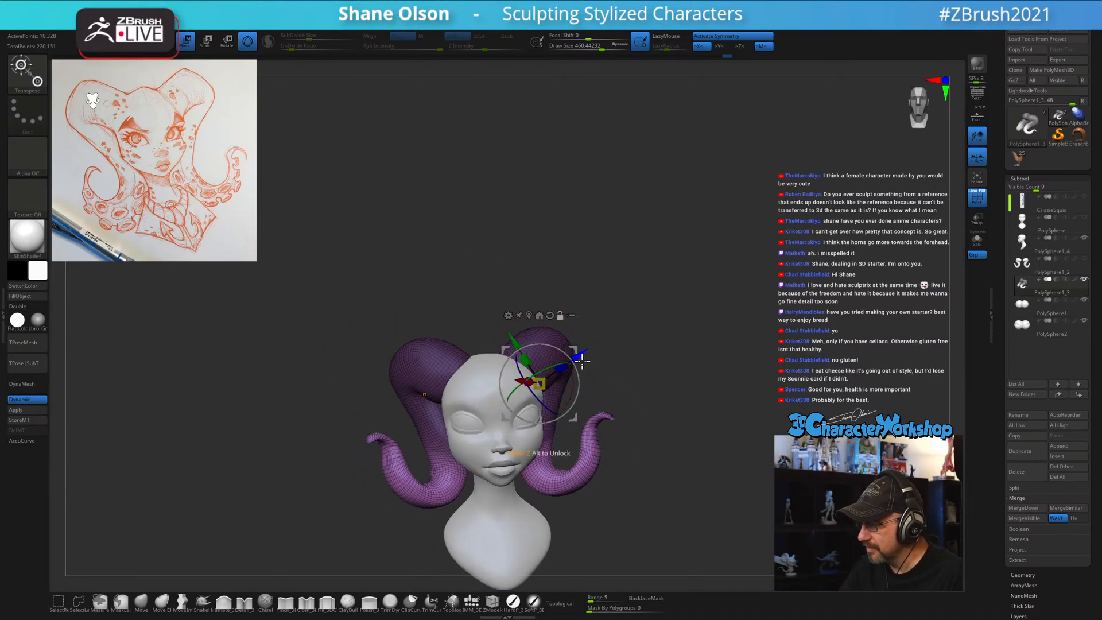
{"action": "left_click_drag", "start_coordinate": [582, 360], "coordinate": [604, 382]}
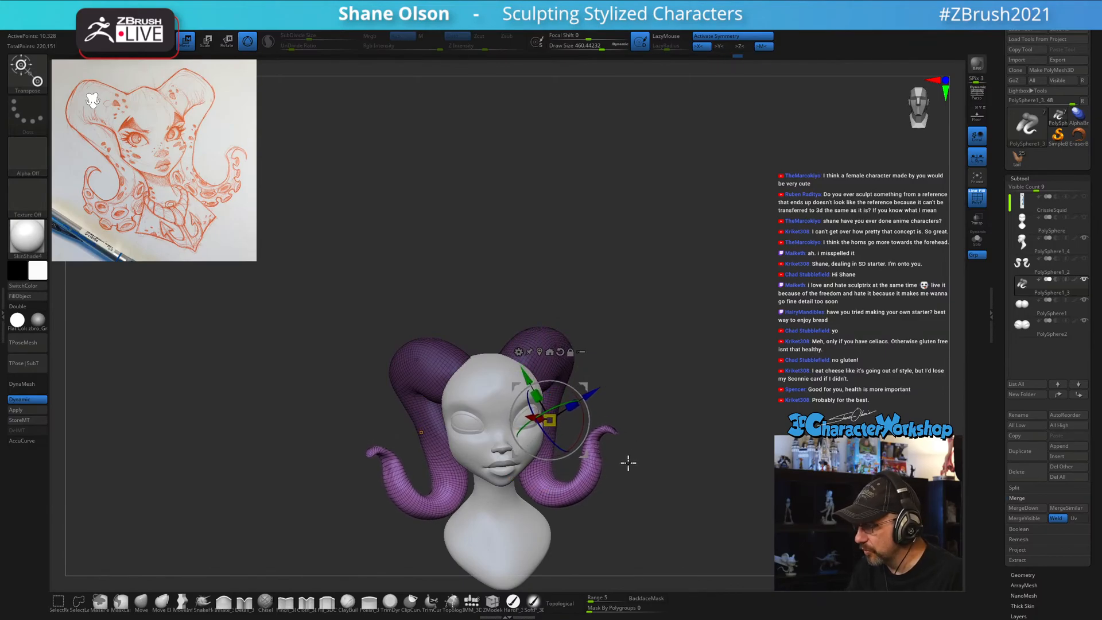
Pull the lower curls outward with the Move Elastic brush at a draw size of about 372 and clear the mask.
{"action": "left_click", "coordinate": [162, 602]}
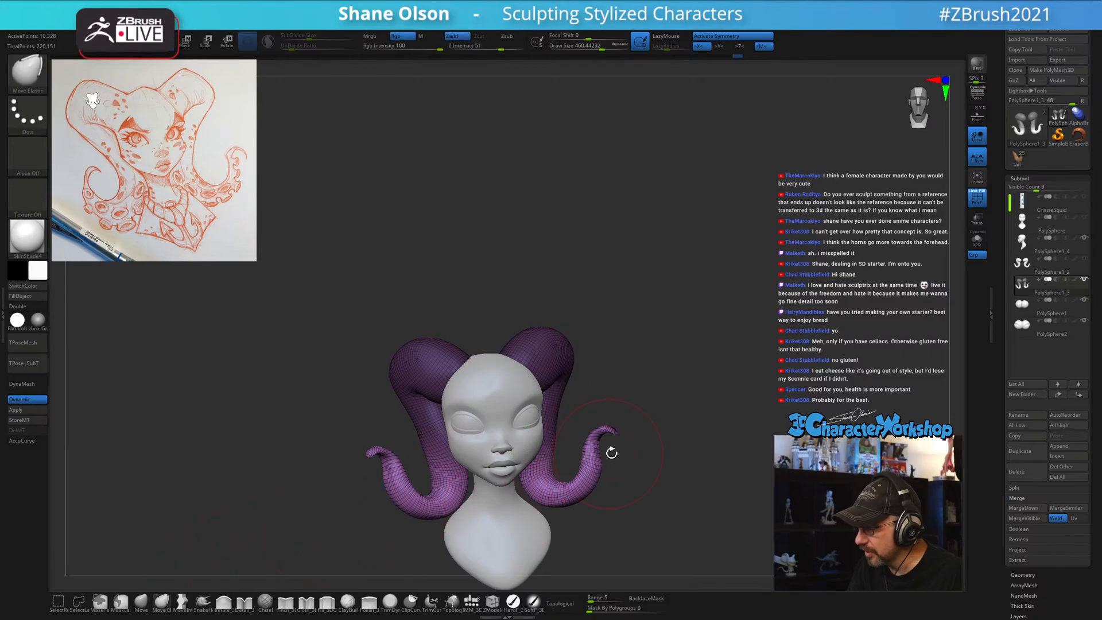
{"action": "left_click_drag", "start_coordinate": [606, 442], "coordinate": [600, 443]}
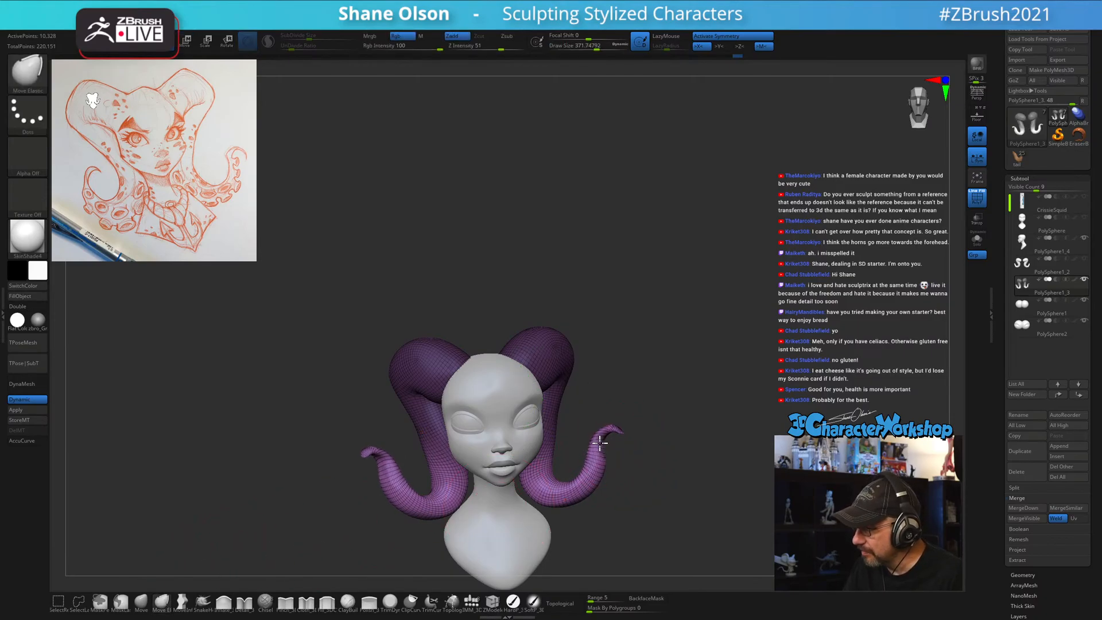
{"action": "key", "text": "s"}
{"action": "left_click", "coordinate": [596, 478]}
{"action": "left_click_drag", "start_coordinate": [591, 482], "coordinate": [630, 480]}
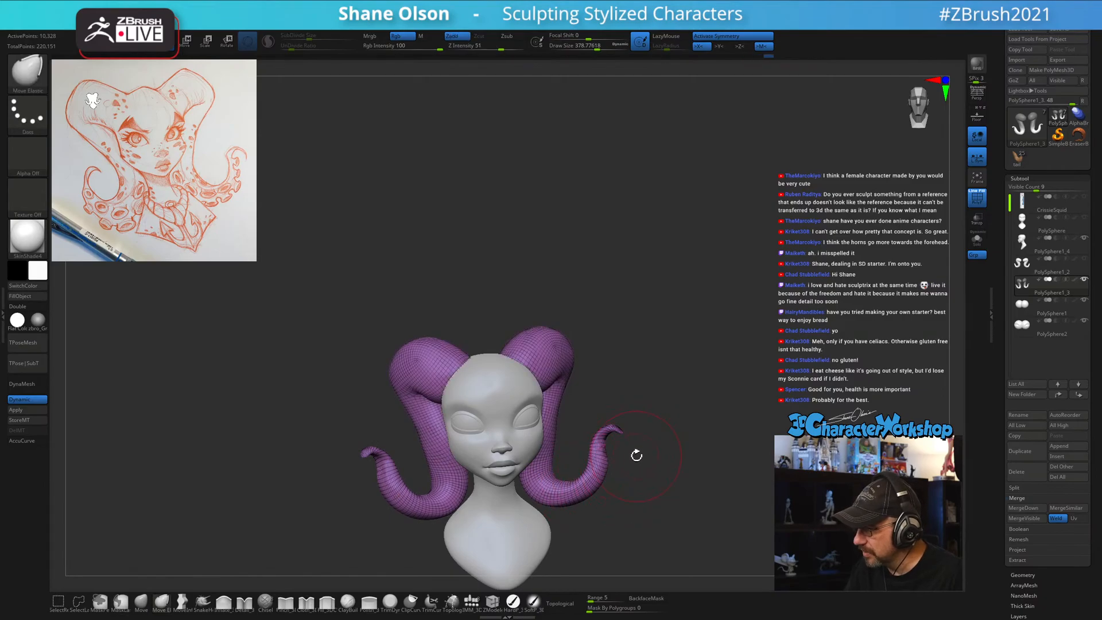
Widen the upper bends of the tentacles outward from the head, using a draw size of about 430.
{"action": "key", "text": "s"}
{"action": "left_click", "coordinate": [637, 456]}
{"action": "left_click_drag", "start_coordinate": [553, 447], "coordinate": [549, 447]}
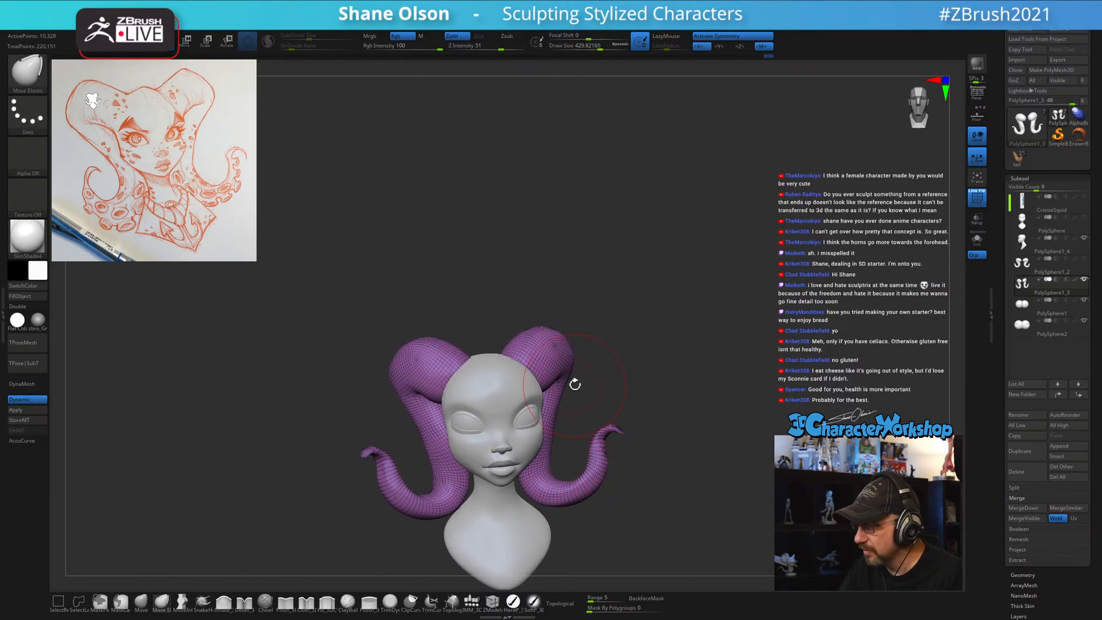
{"action": "mouse_move", "coordinate": [565, 365]}
{"action": "left_mouse_down"}
{"action": "mouse_move", "coordinate": [595, 351]}
{"action": "mouse_move", "coordinate": [585, 362]}
{"action": "left_mouse_up"}
{"action": "key", "text": "s"}
{"action": "left_click", "coordinate": [595, 363]}
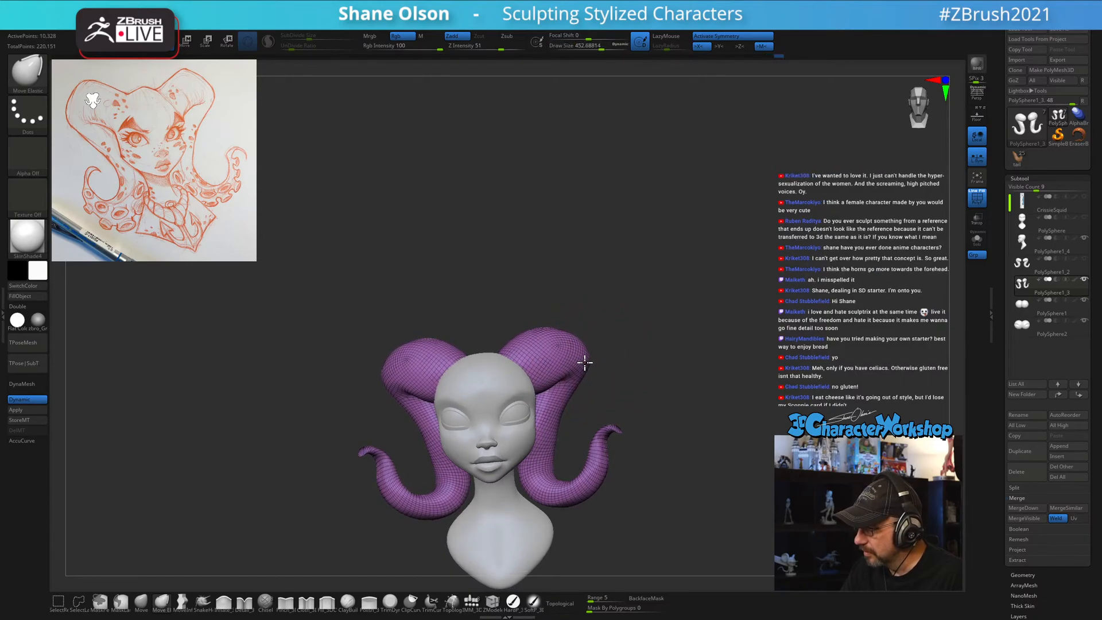
Raise and round the tops of the tentacles above the head at a draw size of about 393.
{"action": "mouse_move", "coordinate": [590, 316]}
{"action": "left_mouse_down"}
{"action": "mouse_move", "coordinate": [584, 276]}
{"action": "mouse_move", "coordinate": [552, 293]}
{"action": "left_mouse_up"}
{"action": "key", "text": "s"}
{"action": "left_click", "coordinate": [588, 306]}
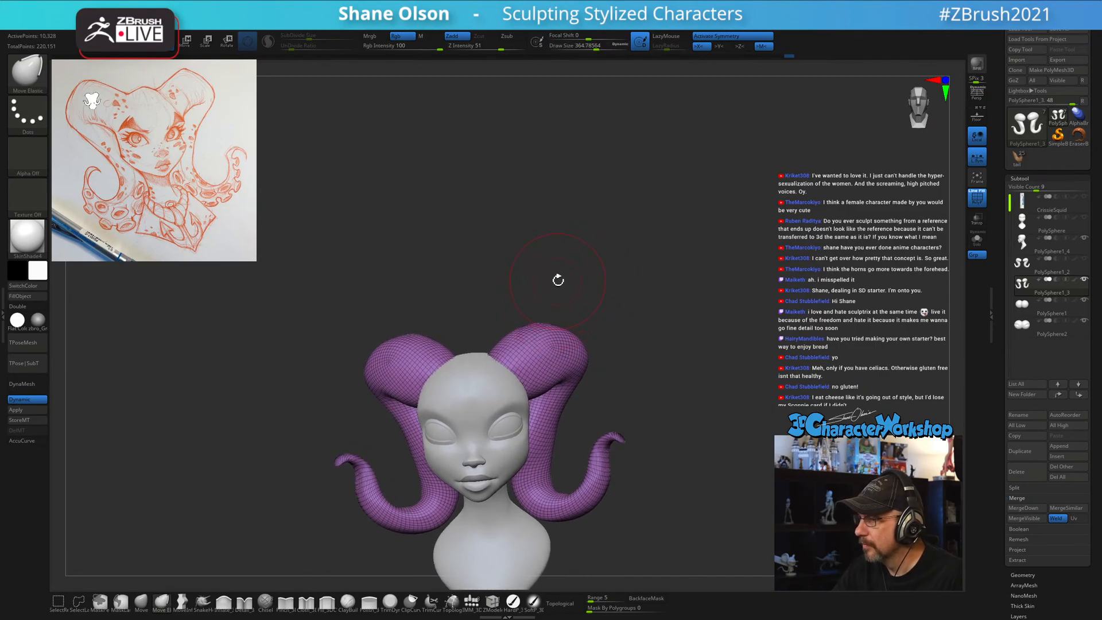
{"action": "key", "text": "s"}
{"action": "left_click", "coordinate": [543, 321]}
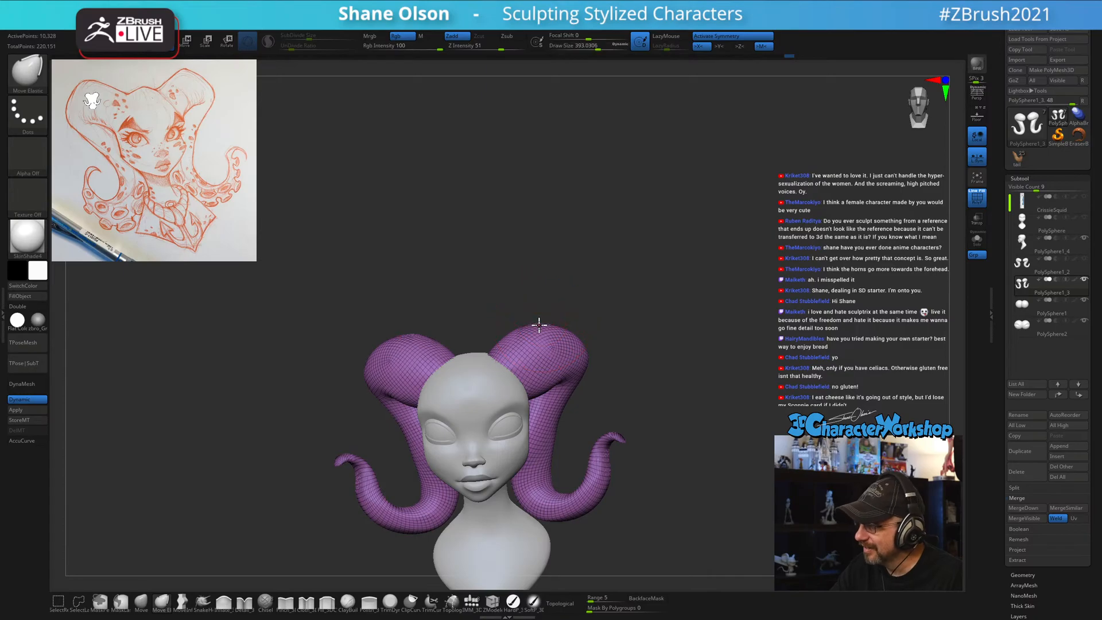
{"action": "left_click_drag", "start_coordinate": [542, 324], "coordinate": [548, 317]}
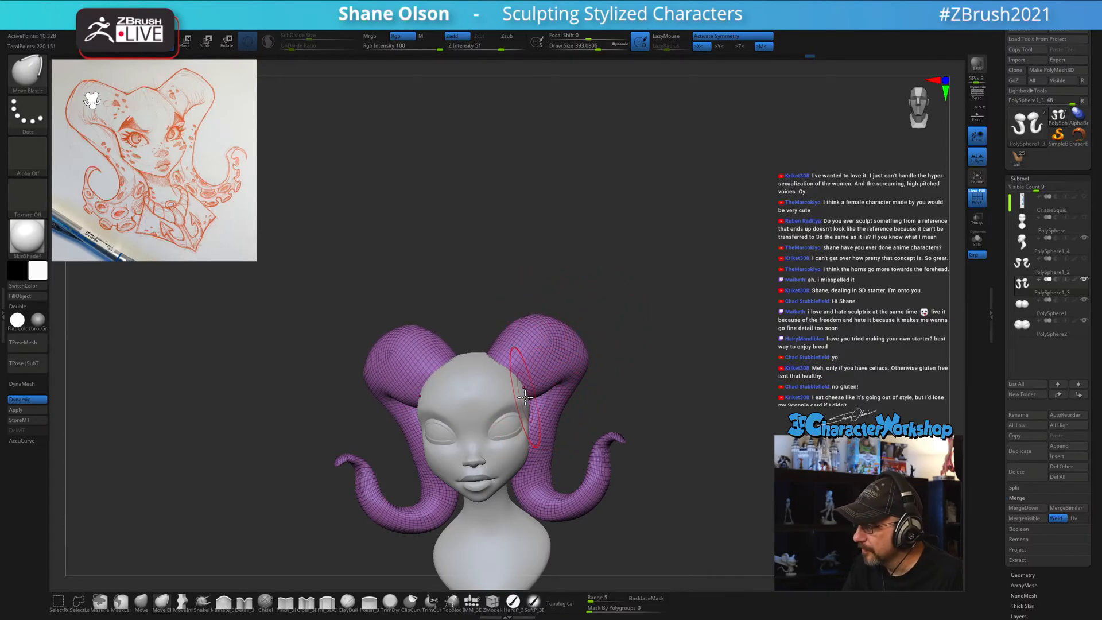
Reshape the middle stems and lower bends of the tentacles beside the neck at draw sizes of about 550 to 600.
{"action": "key", "text": "s"}
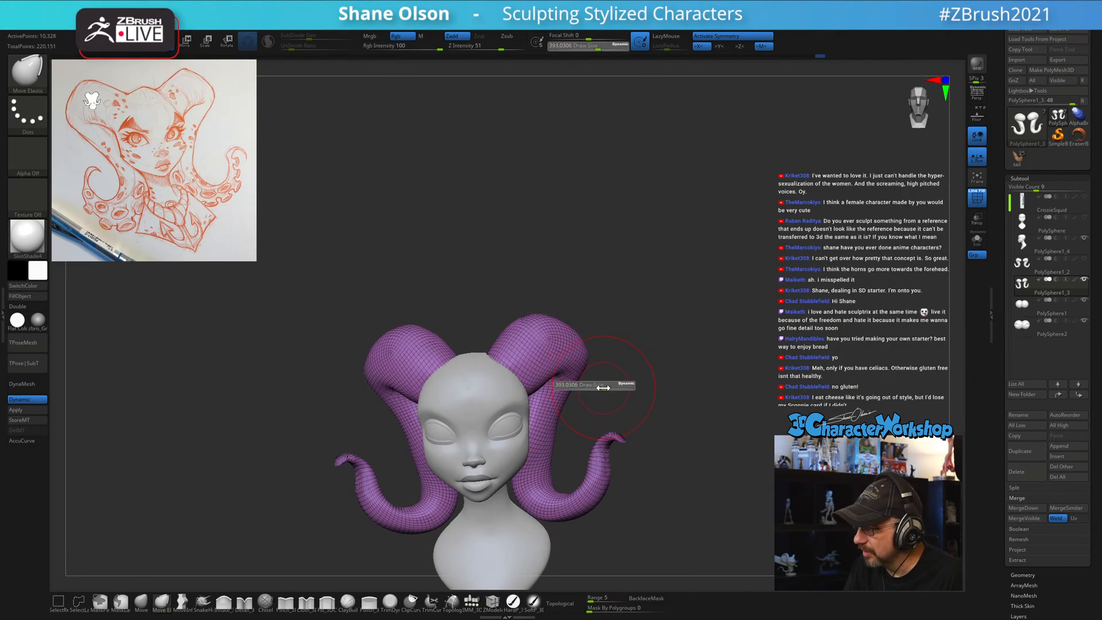
{"action": "left_click_drag", "start_coordinate": [603, 389], "coordinate": [607, 384]}
{"action": "key", "text": "s"}
{"action": "left_click_drag", "start_coordinate": [557, 439], "coordinate": [566, 439]}
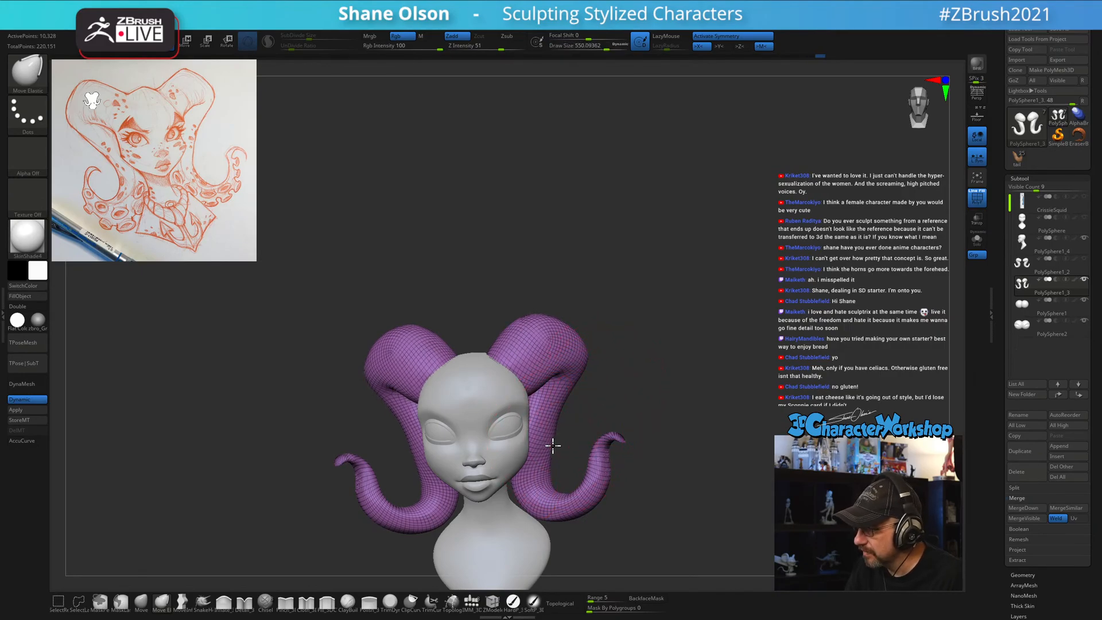
{"action": "key", "text": "s"}
{"action": "left_click_drag", "start_coordinate": [559, 499], "coordinate": [565, 499]}
{"action": "left_click_drag", "start_coordinate": [565, 501], "coordinate": [577, 494]}
Smooth the inner crease and front edge of the tentacles behind the cheek with a draw size of about 525.
{"action": "mouse_move", "coordinate": [700, 505]}
{"action": "left_mouse_down"}
{"action": "mouse_move", "coordinate": [665, 503]}
{"action": "mouse_move", "coordinate": [686, 465]}
{"action": "mouse_move", "coordinate": [680, 458]}
{"action": "left_mouse_up"}
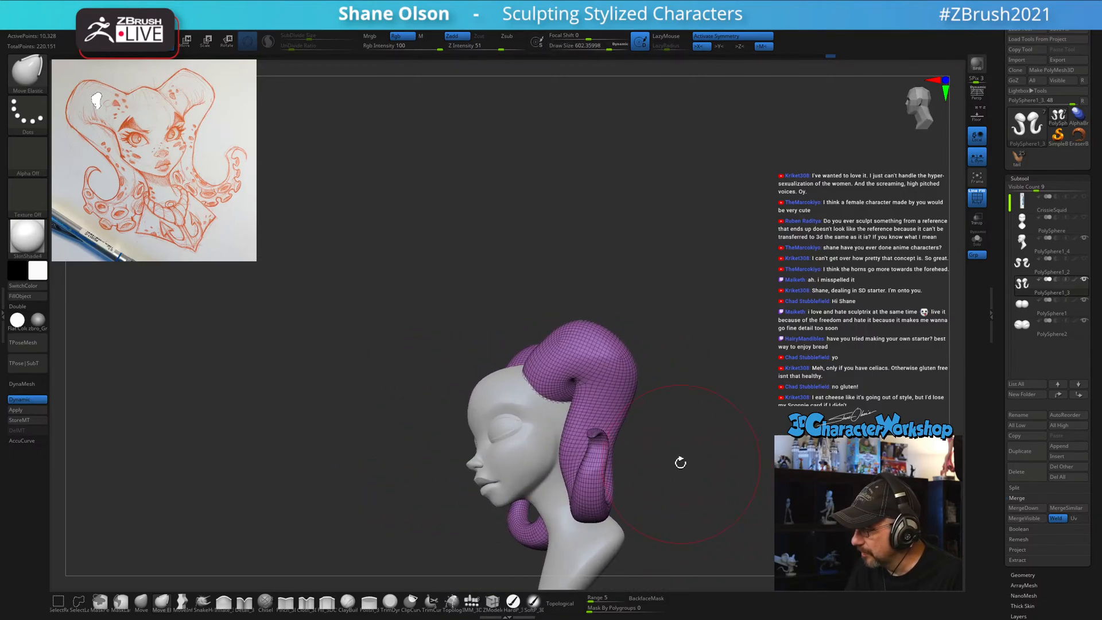
{"action": "left_click_drag", "start_coordinate": [663, 416], "coordinate": [623, 438]}
{"action": "key", "text": "shift"}
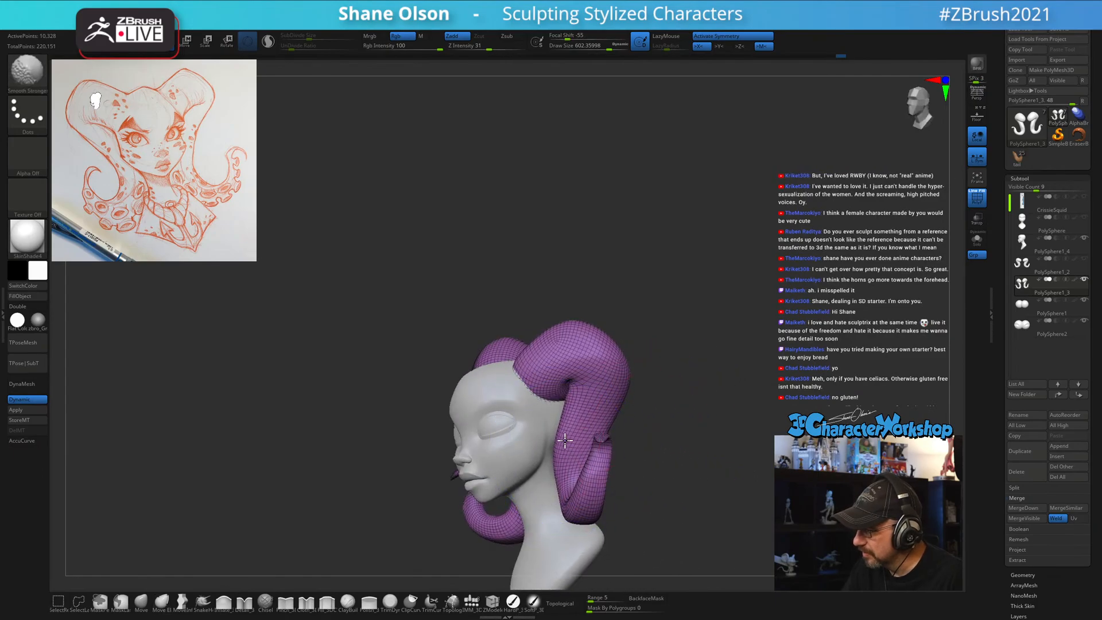
{"action": "left_click_drag", "start_coordinate": [577, 400], "coordinate": [567, 397]}
{"action": "key", "text": "bracketleft"}
{"action": "key", "text": "shift"}
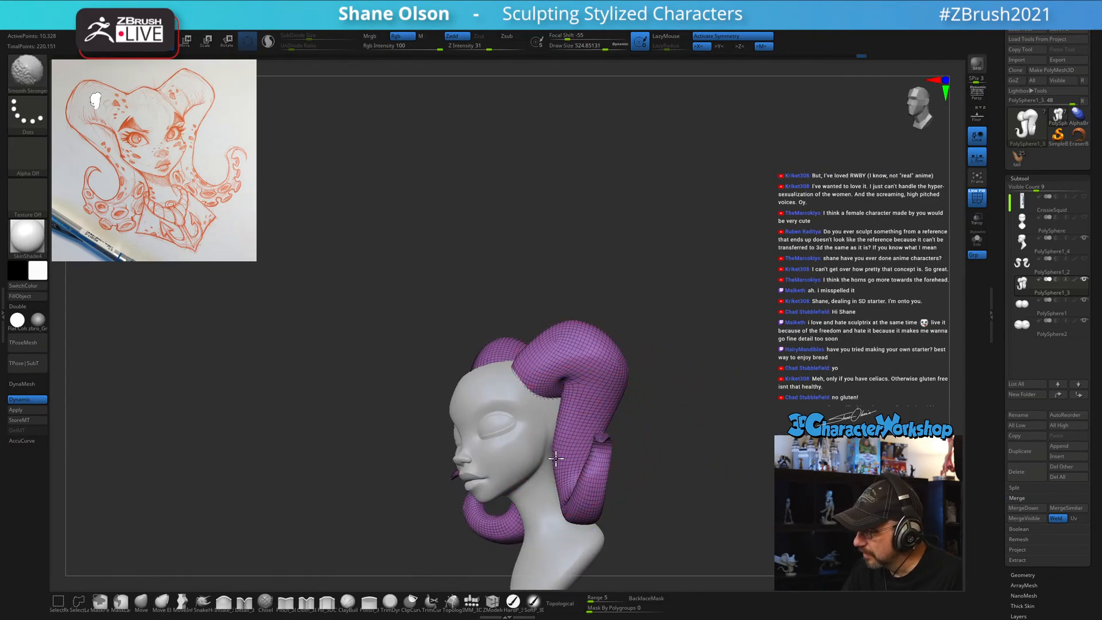
{"action": "mouse_move", "coordinate": [546, 454]}
{"action": "right_mouse_down"}
{"action": "mouse_move", "coordinate": [578, 458]}
{"action": "mouse_move", "coordinate": [638, 499]}
{"action": "right_mouse_up"}
Reshape the lower curls from the front and side at a draw size of about 453, and smooth their lower bend.
{"action": "key", "text": "bracketright"}
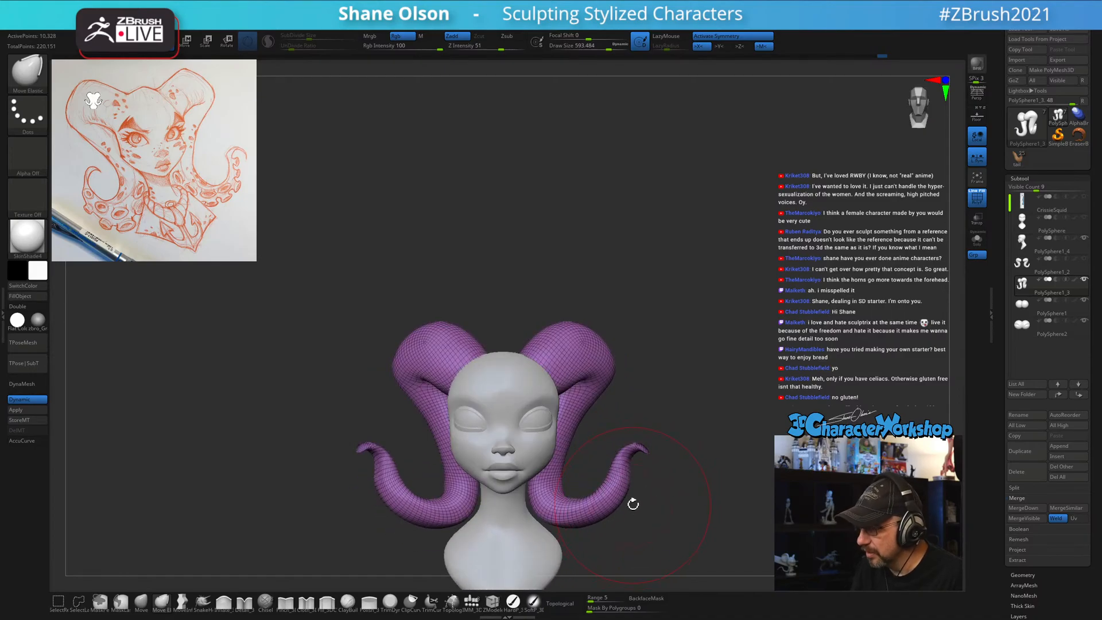
{"action": "key", "text": "bracketleft"}
{"action": "left_click_drag", "start_coordinate": [636, 480], "coordinate": [623, 469]}
{"action": "right_click_drag", "start_coordinate": [622, 469], "coordinate": [724, 460]}
{"action": "key", "text": "s"}
{"action": "left_click_drag", "start_coordinate": [695, 454], "coordinate": [690, 452]}
{"action": "right_click_drag", "start_coordinate": [691, 451], "coordinate": [633, 433], "text": "alt"}
{"action": "mouse_move", "coordinate": [608, 438]}
{"action": "left_mouse_down"}
{"action": "mouse_move", "coordinate": [619, 436]}
{"action": "mouse_move", "coordinate": [628, 396]}
{"action": "left_mouse_up"}
{"action": "left_click_drag", "start_coordinate": [614, 442], "coordinate": [620, 443]}
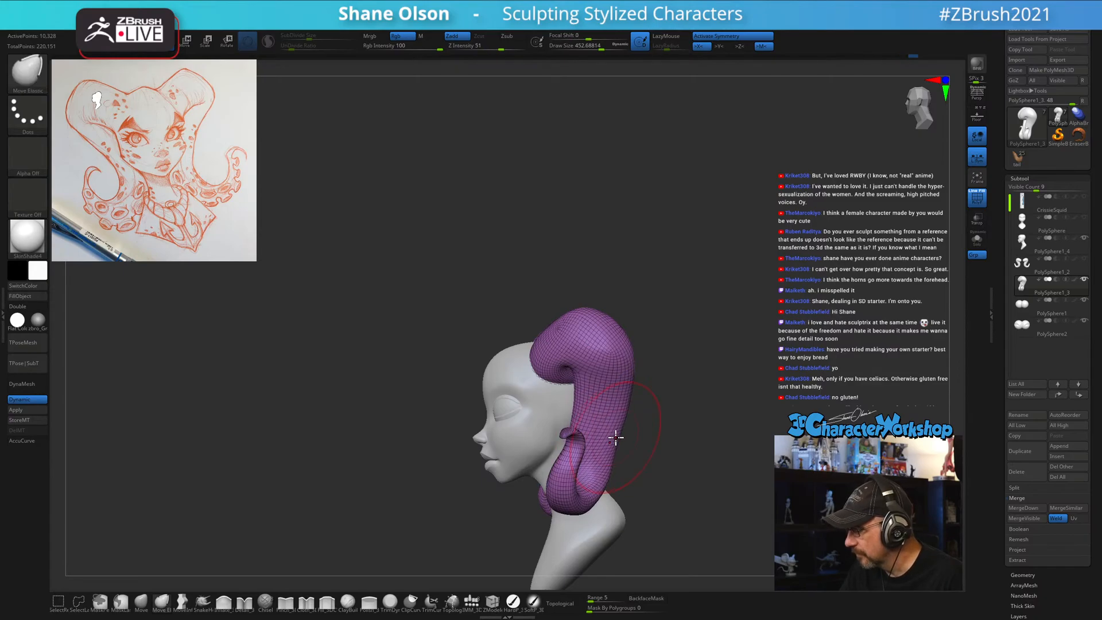
{"action": "right_click_drag", "start_coordinate": [628, 443], "coordinate": [626, 444]}
{"action": "left_click_drag", "start_coordinate": [588, 517], "coordinate": [624, 452], "text": "shift"}
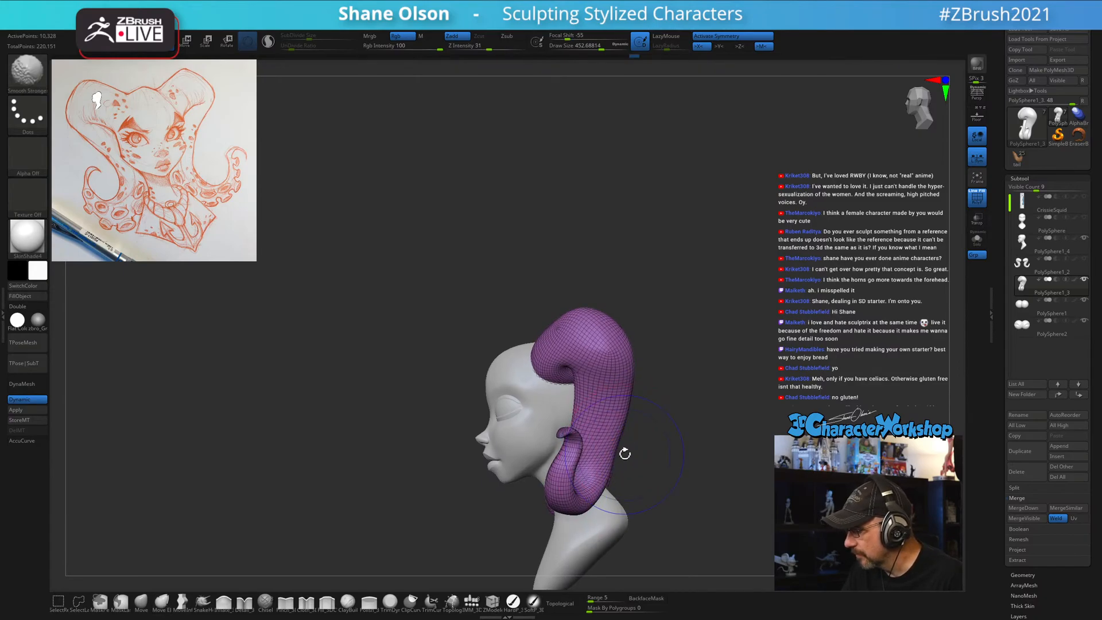
Pull the upper bends of the tentacles up and outward in the front view to match the sketch's silhouette.
{"action": "right_click_drag", "start_coordinate": [670, 451], "coordinate": [684, 434], "text": "ctrl"}
{"action": "mouse_move", "coordinate": [683, 434]}
{"action": "right_mouse_down", "text": "alt"}
{"action": "mouse_move", "coordinate": [621, 403]}
{"action": "mouse_move", "coordinate": [672, 406]}
{"action": "mouse_move", "coordinate": [673, 438]}
{"action": "right_mouse_up", "text": "alt"}
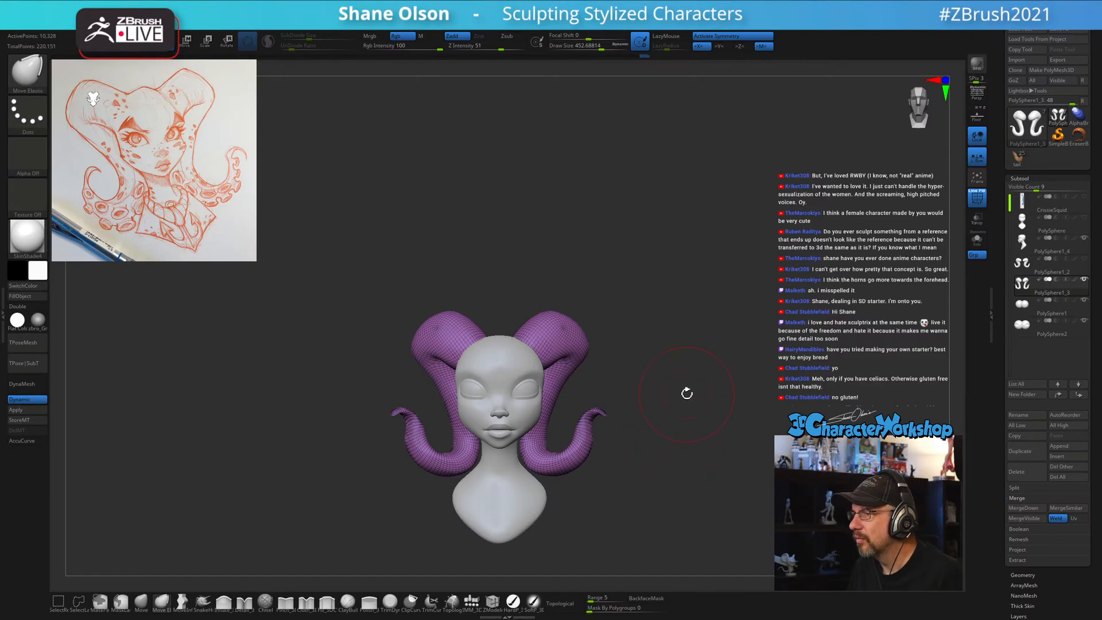
{"action": "right_click_drag", "start_coordinate": [712, 318], "coordinate": [663, 340], "text": "ctrl"}
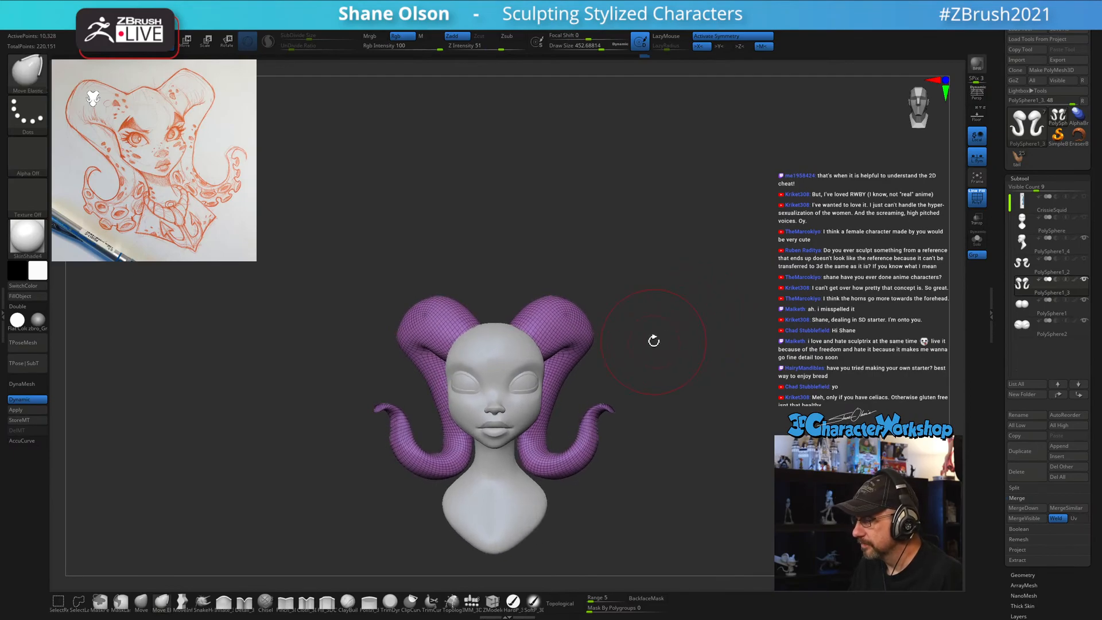
{"action": "key", "text": "s"}
{"action": "left_click_drag", "start_coordinate": [654, 341], "coordinate": [625, 356]}
{"action": "key", "text": "s"}
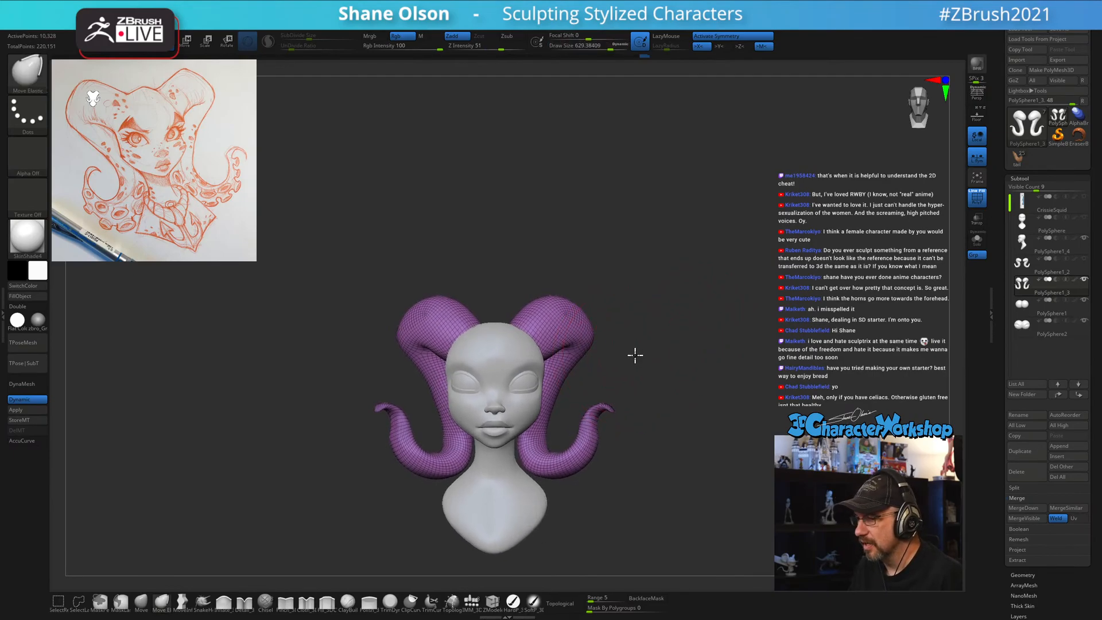
{"action": "mouse_move", "coordinate": [635, 355]}
{"action": "right_mouse_down"}
{"action": "mouse_move", "coordinate": [632, 342]}
{"action": "mouse_move", "coordinate": [576, 322]}
{"action": "right_mouse_up"}
{"action": "key", "text": "s"}
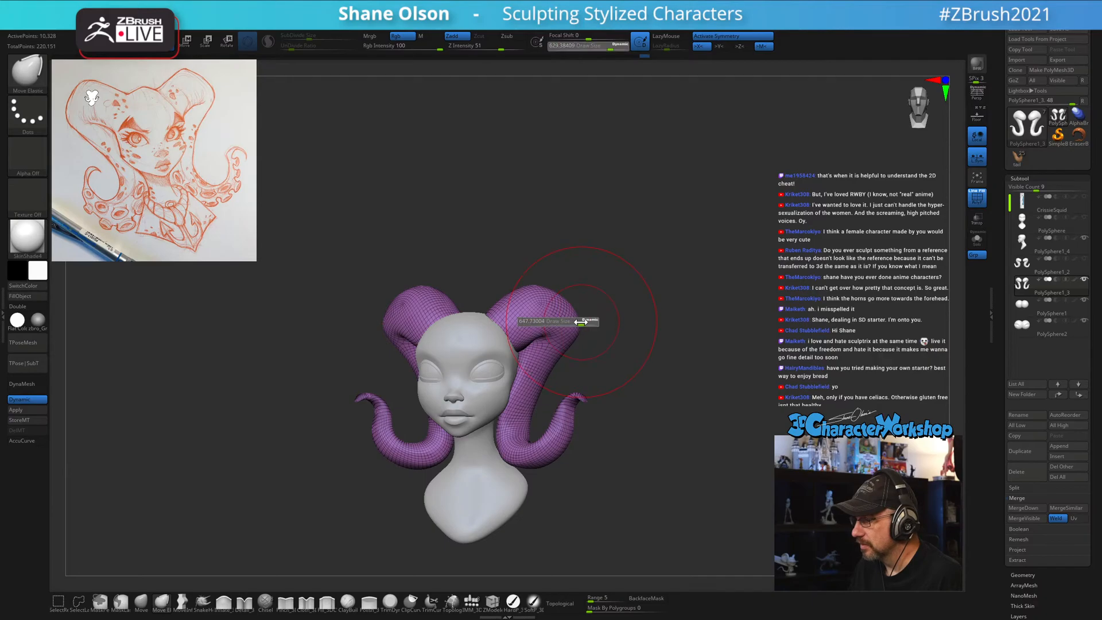
{"action": "left_click_drag", "start_coordinate": [581, 322], "coordinate": [546, 276]}
{"action": "key", "text": "s"}
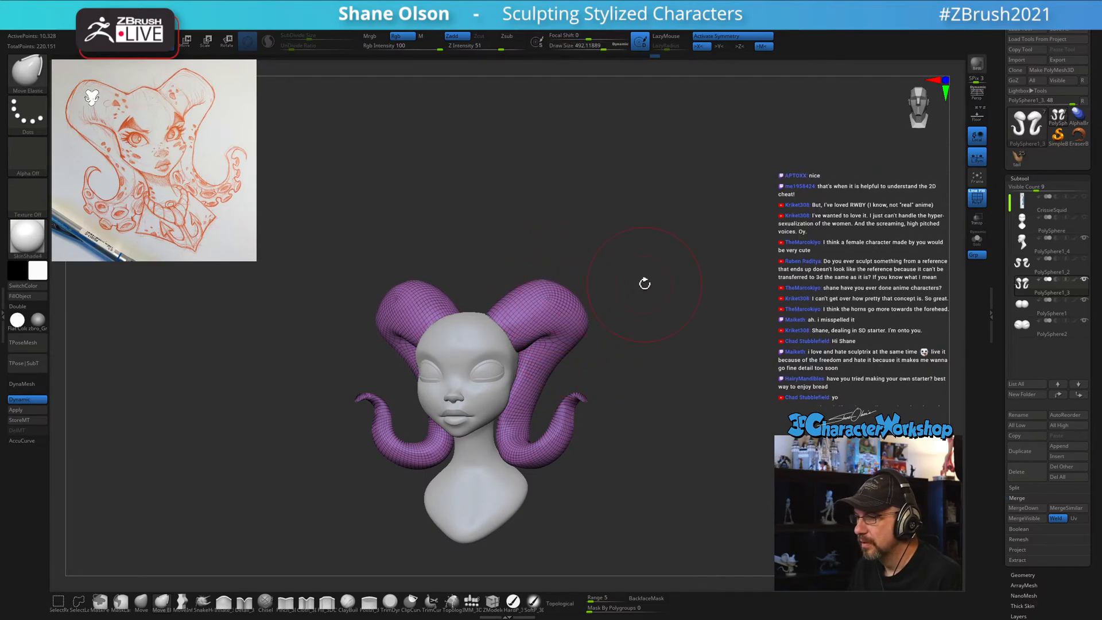
Adjust the tentacle roots where they meet the head above the temples, using a draw size of about 492.
{"action": "left_click_drag", "start_coordinate": [645, 283], "coordinate": [741, 308]}
{"action": "left_click_drag", "start_coordinate": [672, 353], "coordinate": [515, 355]}
{"action": "left_click_drag", "start_coordinate": [711, 287], "coordinate": [570, 344]}
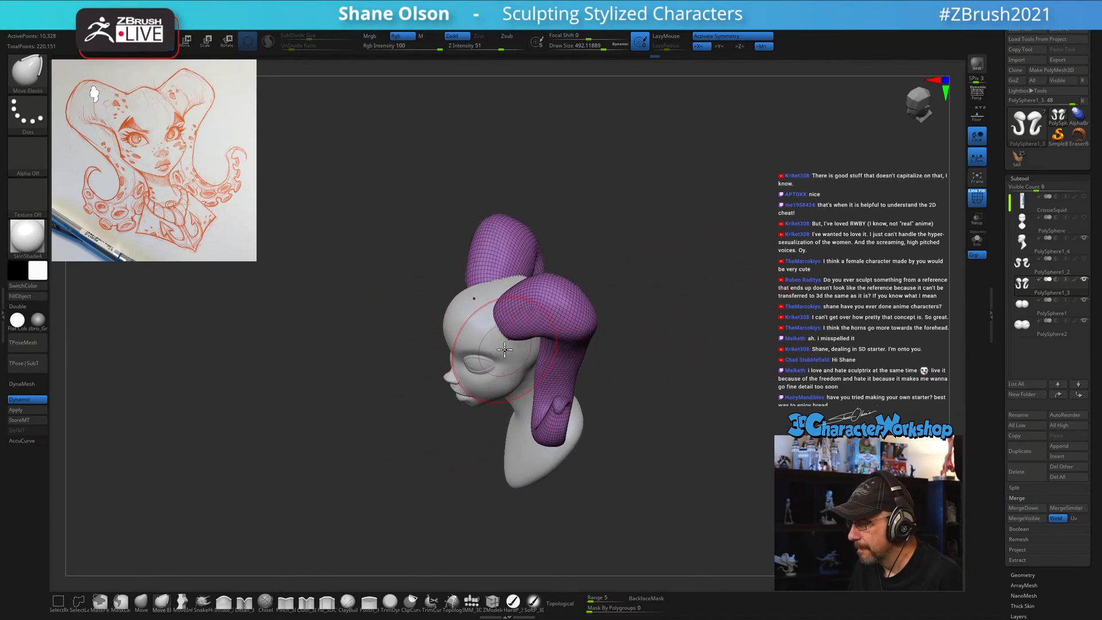
{"action": "left_click_drag", "start_coordinate": [504, 349], "coordinate": [507, 353]}
{"action": "mouse_move", "coordinate": [755, 345]}
{"action": "left_mouse_down"}
{"action": "mouse_move", "coordinate": [753, 303]}
{"action": "mouse_move", "coordinate": [765, 359]}
{"action": "mouse_move", "coordinate": [711, 330]}
{"action": "mouse_move", "coordinate": [707, 357]}
{"action": "mouse_move", "coordinate": [680, 346]}
{"action": "mouse_move", "coordinate": [706, 322]}
{"action": "mouse_move", "coordinate": [693, 342]}
{"action": "left_mouse_up"}
{"action": "key", "text": "s"}
{"action": "key", "text": "s"}
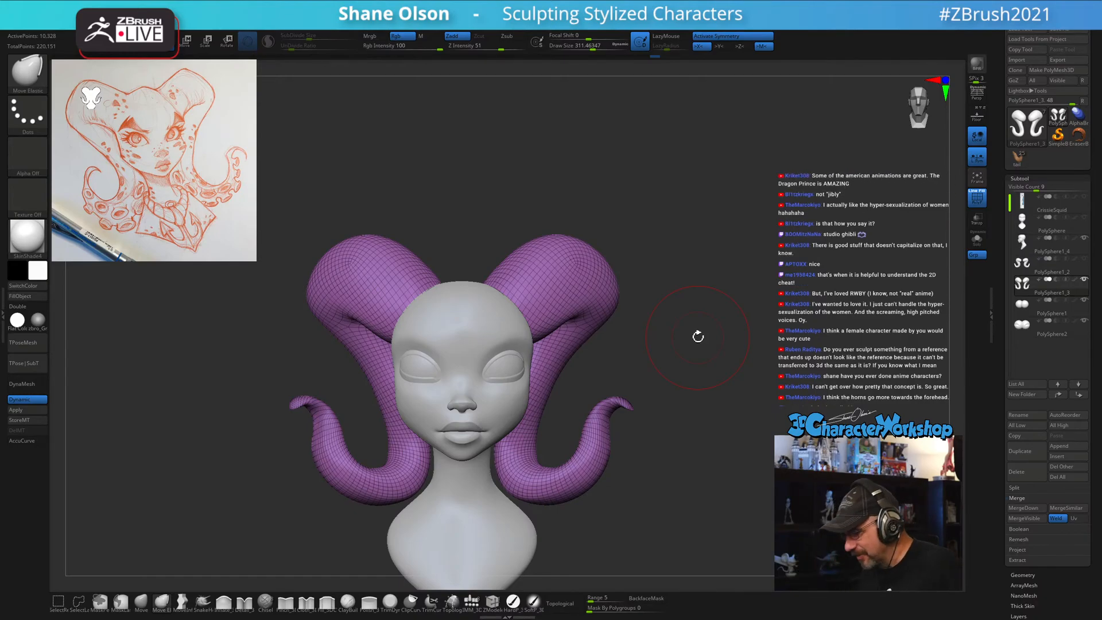
Reshape the curled tips of the tentacles at draw sizes of about 311 to 337.
{"action": "mouse_move", "coordinate": [636, 434]}
{"action": "left_mouse_down"}
{"action": "mouse_move", "coordinate": [647, 446]}
{"action": "mouse_move", "coordinate": [646, 433]}
{"action": "left_mouse_up"}
{"action": "key", "text": "s"}
{"action": "left_click", "coordinate": [644, 458]}
{"action": "key", "text": "s"}
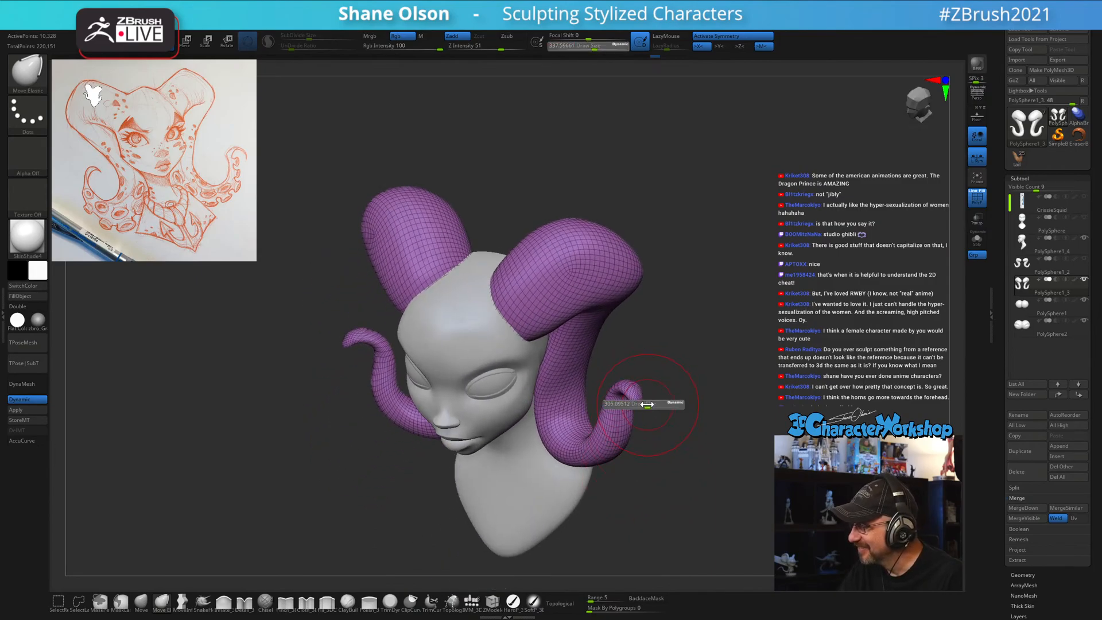
{"action": "left_click", "coordinate": [648, 403]}
{"action": "mouse_move", "coordinate": [627, 393]}
{"action": "left_mouse_down"}
{"action": "mouse_move", "coordinate": [655, 396]}
{"action": "mouse_move", "coordinate": [674, 379]}
{"action": "mouse_move", "coordinate": [615, 398]}
{"action": "mouse_move", "coordinate": [727, 431]}
{"action": "mouse_move", "coordinate": [650, 437]}
{"action": "mouse_move", "coordinate": [637, 416]}
{"action": "left_mouse_up"}
Refine the side profile of the tentacles' curled tips and vertical stems at draw sizes of about 445 to 468.
{"action": "key", "text": "s"}
{"action": "left_click", "coordinate": [693, 431]}
{"action": "key", "text": "s"}
{"action": "left_click", "coordinate": [649, 407]}
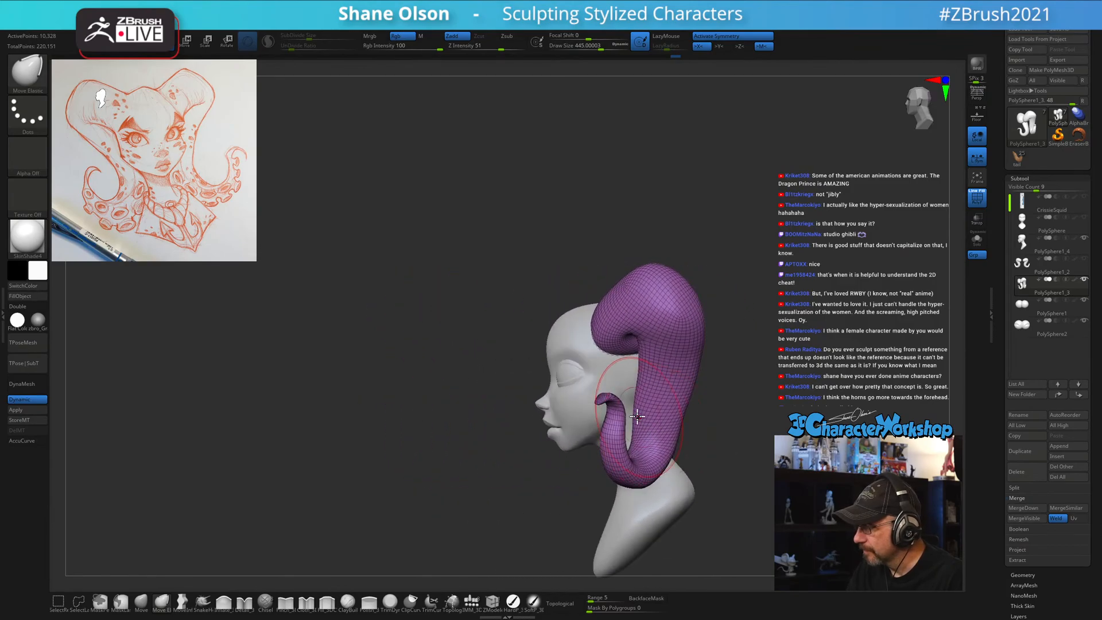
{"action": "key", "text": "s"}
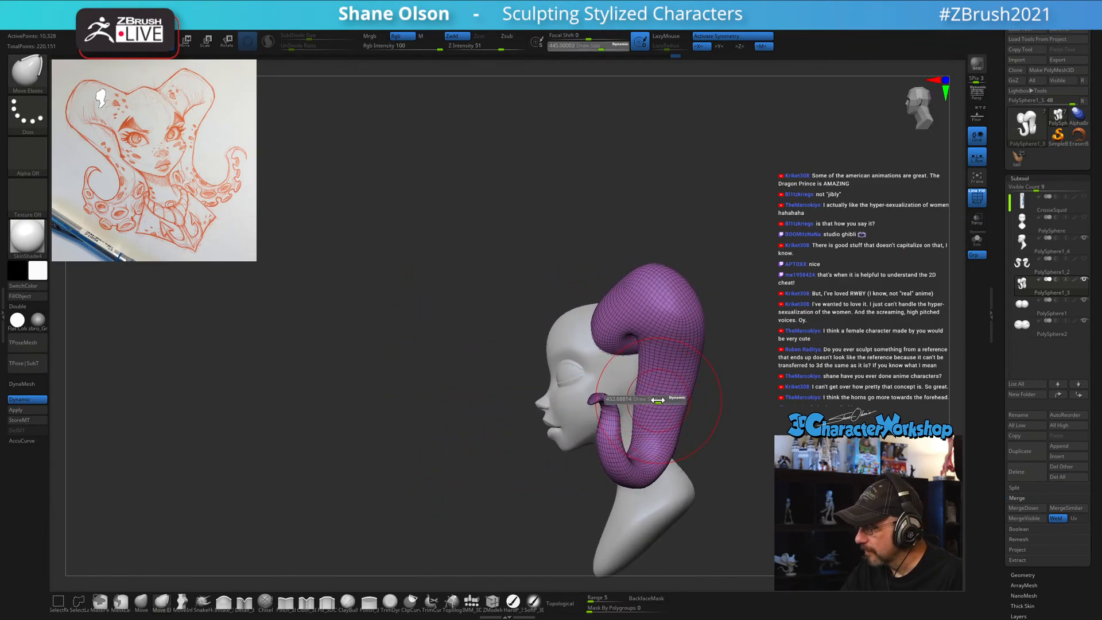
{"action": "left_click", "coordinate": [659, 398]}
{"action": "left_click_drag", "start_coordinate": [659, 399], "coordinate": [668, 406]}
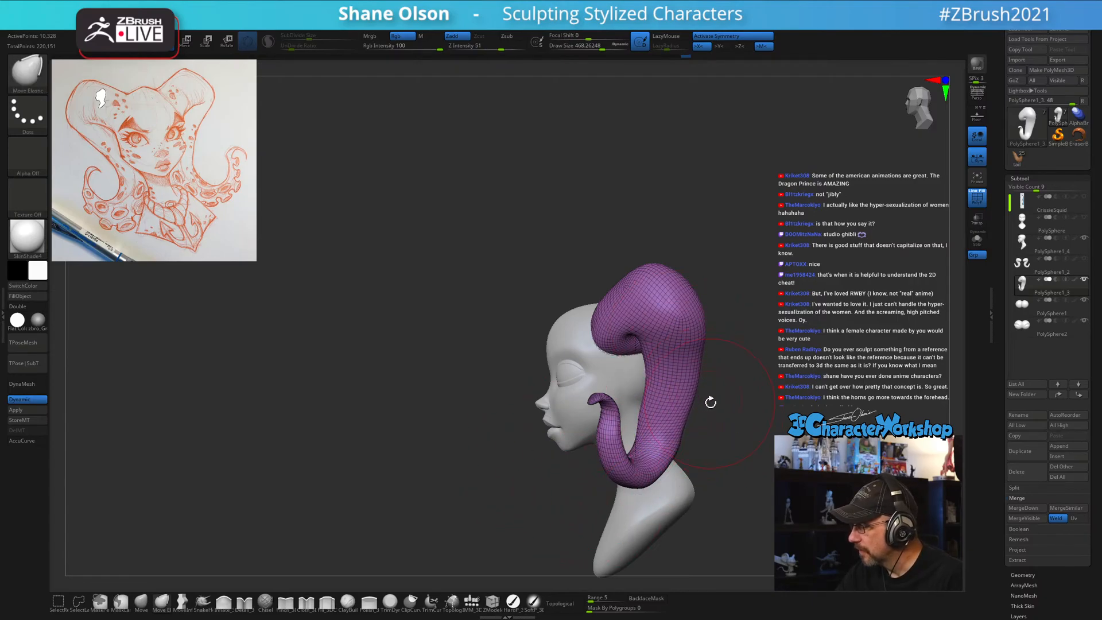
Turn off the wireframe display and check the tentacle silhouette against the sketch from the front.
{"action": "mouse_move", "coordinate": [742, 405]}
{"action": "left_mouse_down"}
{"action": "mouse_move", "coordinate": [769, 413]}
{"action": "mouse_move", "coordinate": [730, 393]}
{"action": "left_mouse_up"}
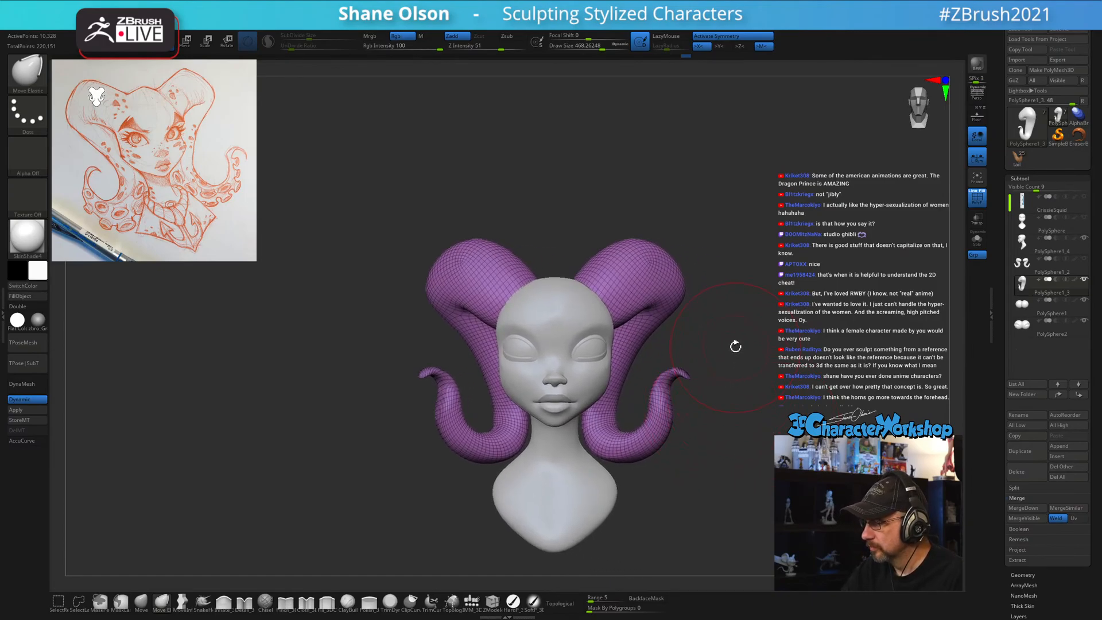
{"action": "left_click_drag", "start_coordinate": [736, 347], "coordinate": [713, 408]}
{"action": "key", "text": "shift+f"}
{"action": "left_click_drag", "start_coordinate": [650, 379], "coordinate": [675, 394], "text": "alt"}
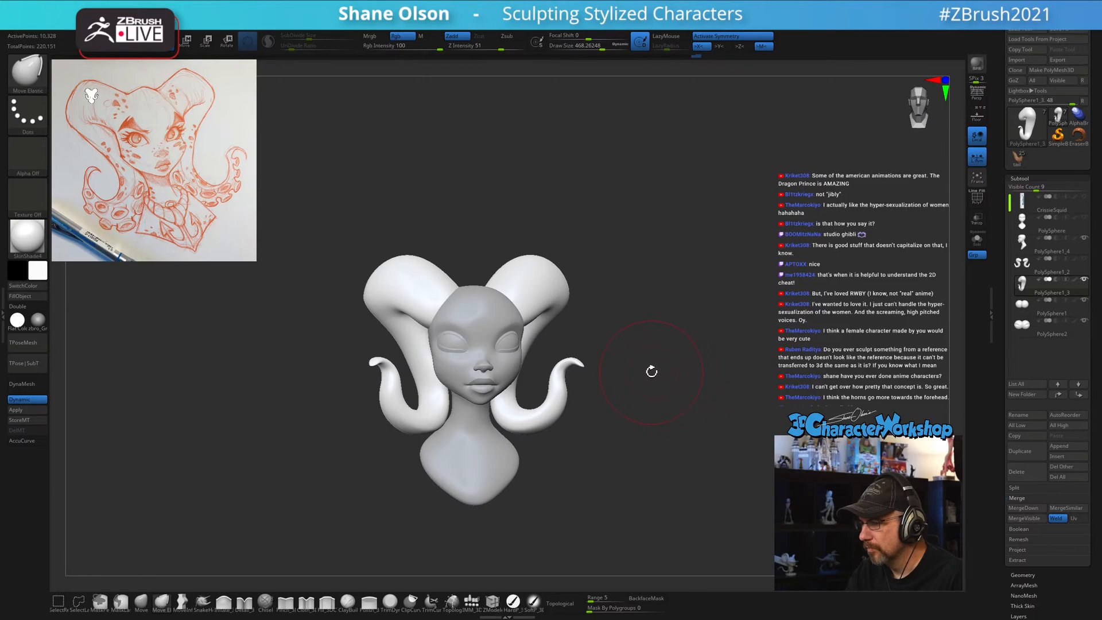
Select the head mesh, then reshape and smooth the sides of the face along the cheek and jaw at draw sizes of about 385 to 318.
{"action": "left_click", "coordinate": [515, 364], "text": "alt"}
{"action": "mouse_move", "coordinate": [662, 350]}
{"action": "left_mouse_down", "text": "alt"}
{"action": "mouse_move", "coordinate": [673, 458]}
{"action": "mouse_move", "coordinate": [619, 459]}
{"action": "left_mouse_up", "text": "alt"}
{"action": "key", "text": "s"}
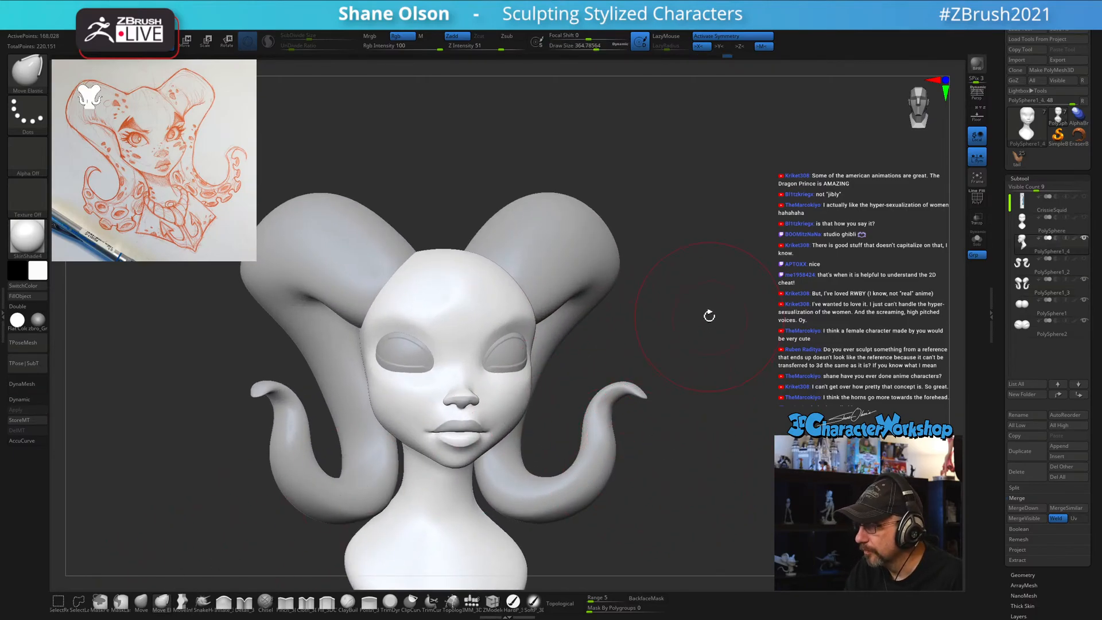
{"action": "mouse_move", "coordinate": [710, 315]}
{"action": "left_mouse_down"}
{"action": "mouse_move", "coordinate": [694, 313]}
{"action": "mouse_move", "coordinate": [725, 350]}
{"action": "mouse_move", "coordinate": [715, 320]}
{"action": "left_mouse_up"}
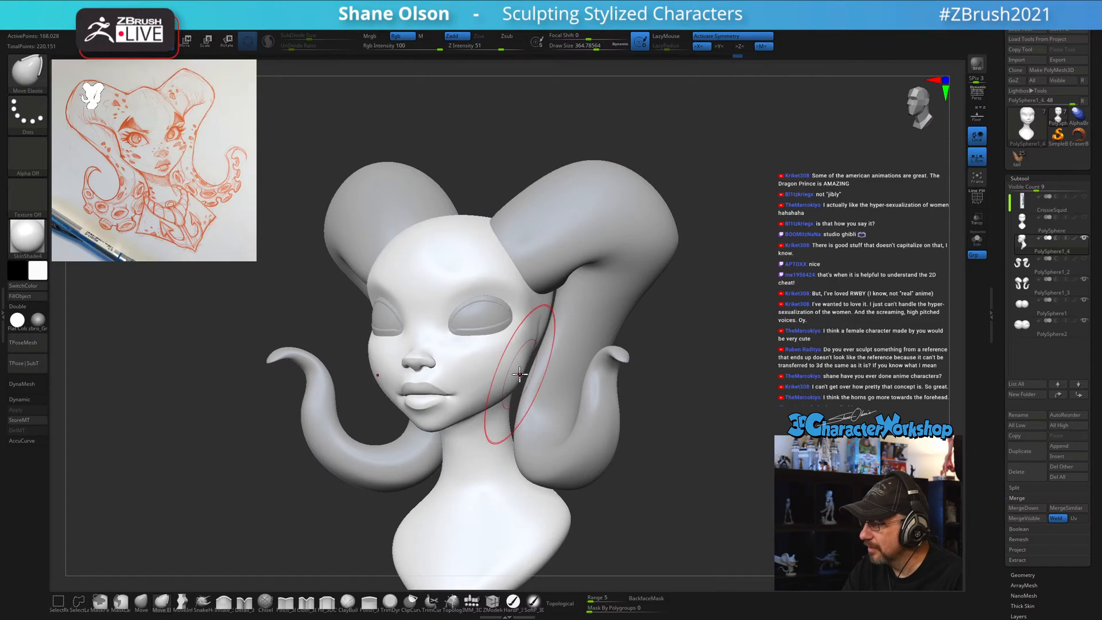
{"action": "mouse_move", "coordinate": [520, 374]}
{"action": "right_mouse_down"}
{"action": "mouse_move", "coordinate": [536, 381]}
{"action": "mouse_move", "coordinate": [521, 365]}
{"action": "right_mouse_up"}
{"action": "key", "text": "s"}
{"action": "left_click_drag", "start_coordinate": [527, 365], "coordinate": [524, 364]}
{"action": "right_click_drag", "start_coordinate": [543, 365], "coordinate": [518, 365]}
{"action": "mouse_move", "coordinate": [535, 351]}
{"action": "left_mouse_down", "text": "shift"}
{"action": "mouse_move", "coordinate": [531, 332]}
{"action": "mouse_move", "coordinate": [529, 352]}
{"action": "left_mouse_up", "text": "shift"}
{"action": "right_click_drag", "start_coordinate": [527, 367], "coordinate": [550, 371]}
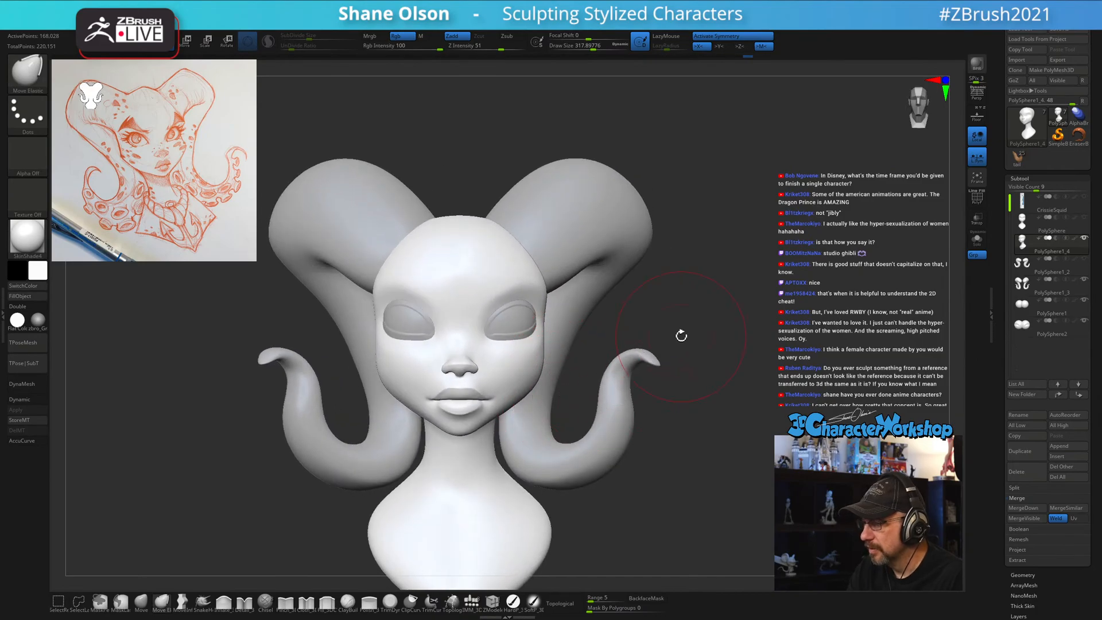
Refine the lower cheeks beside the mouth with smaller draw sizes of about 228 down to 90.
{"action": "right_click_drag", "start_coordinate": [681, 336], "coordinate": [697, 449], "text": "ctrl"}
{"action": "key", "text": "s"}
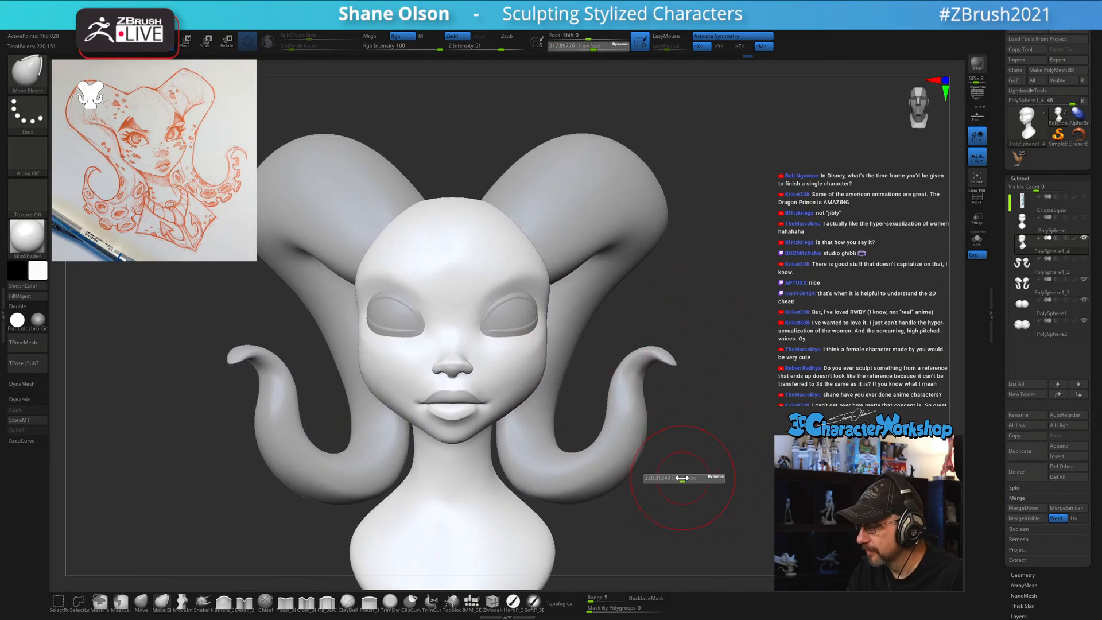
{"action": "right_click_drag", "start_coordinate": [468, 413], "coordinate": [497, 381]}
{"action": "key", "text": "s"}
{"action": "left_click_drag", "start_coordinate": [488, 379], "coordinate": [489, 409]}
{"action": "key", "text": "s"}
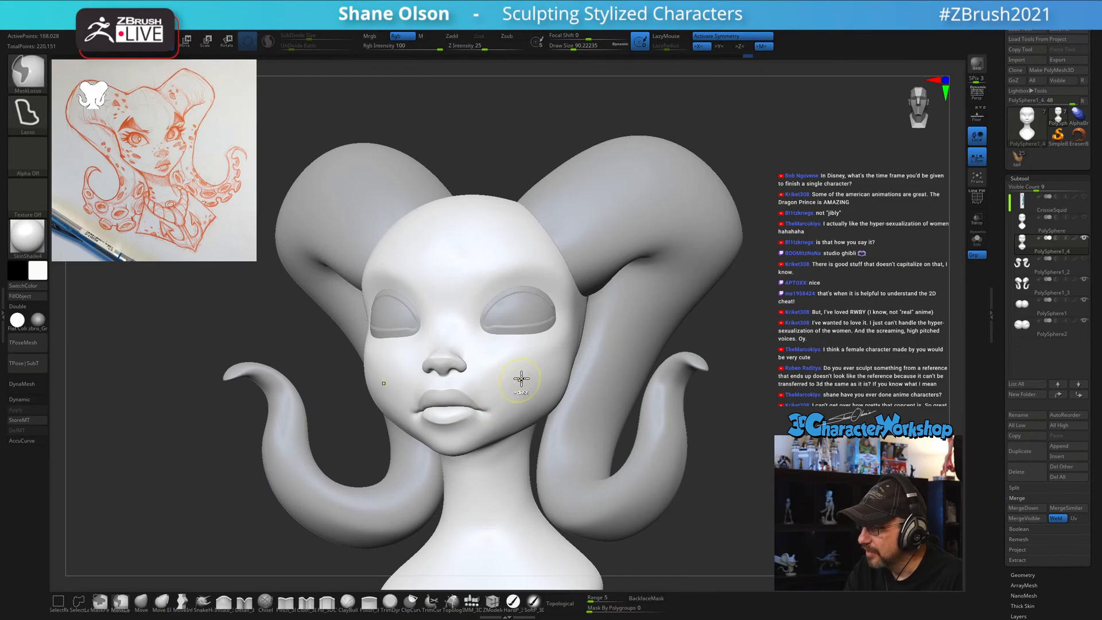
{"action": "right_click_drag", "start_coordinate": [521, 379], "coordinate": [542, 388]}
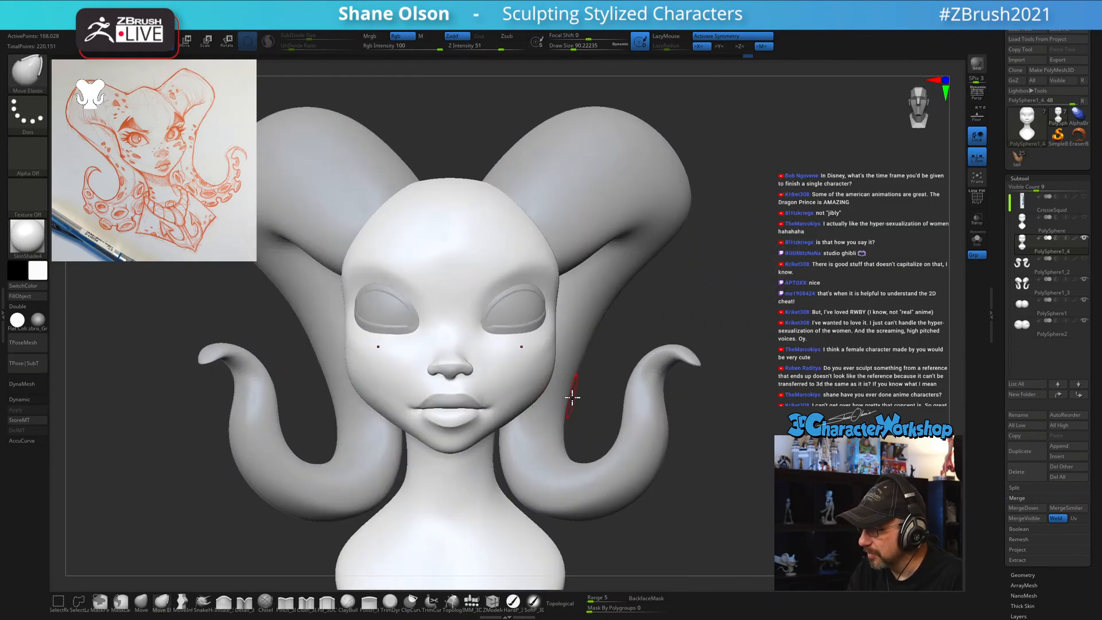
Use the Move brush to refine the side of the nose in profile at draw sizes of about 97 to 83, and smooth the transition into the cheek.
{"action": "right_click_drag", "start_coordinate": [761, 364], "coordinate": [519, 474]}
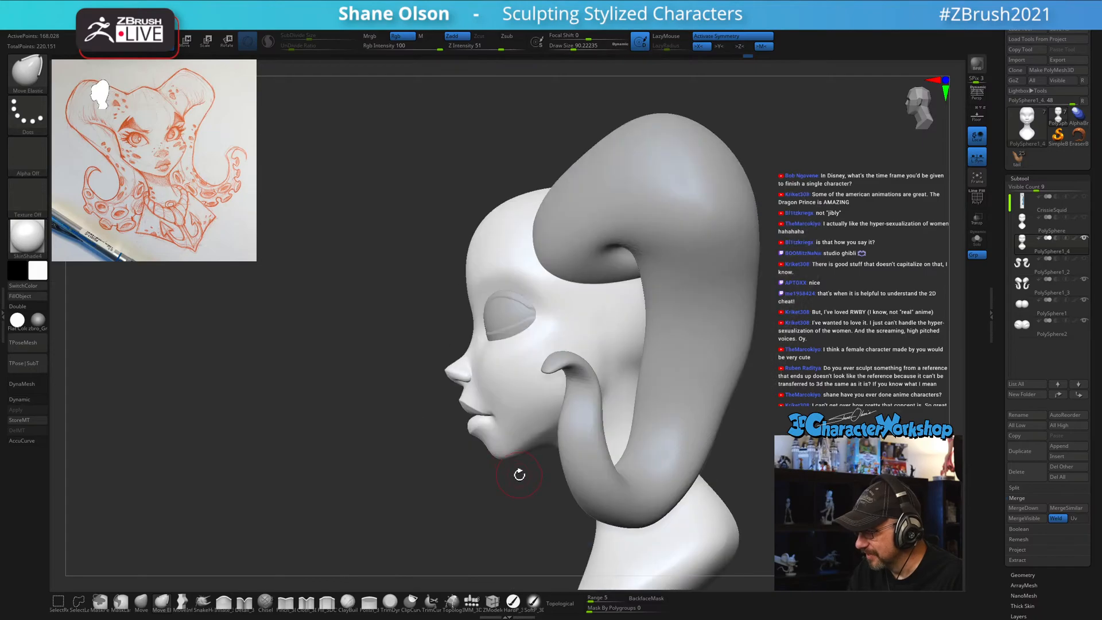
{"action": "key", "text": "bracketright"}
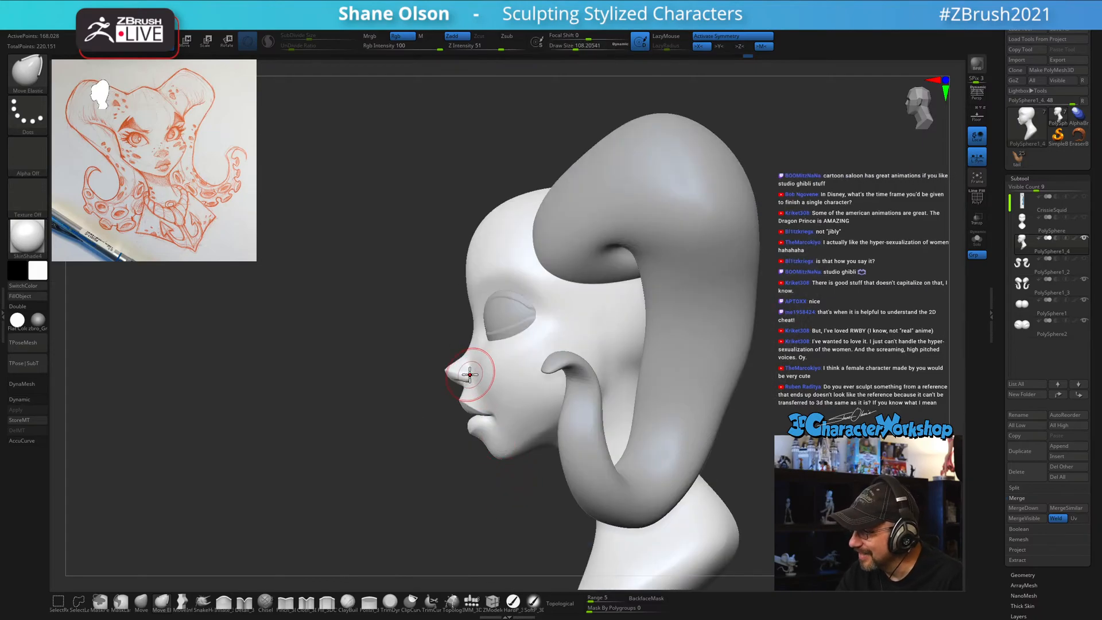
{"action": "left_click", "coordinate": [141, 603]}
{"action": "key", "text": "bracketright"}
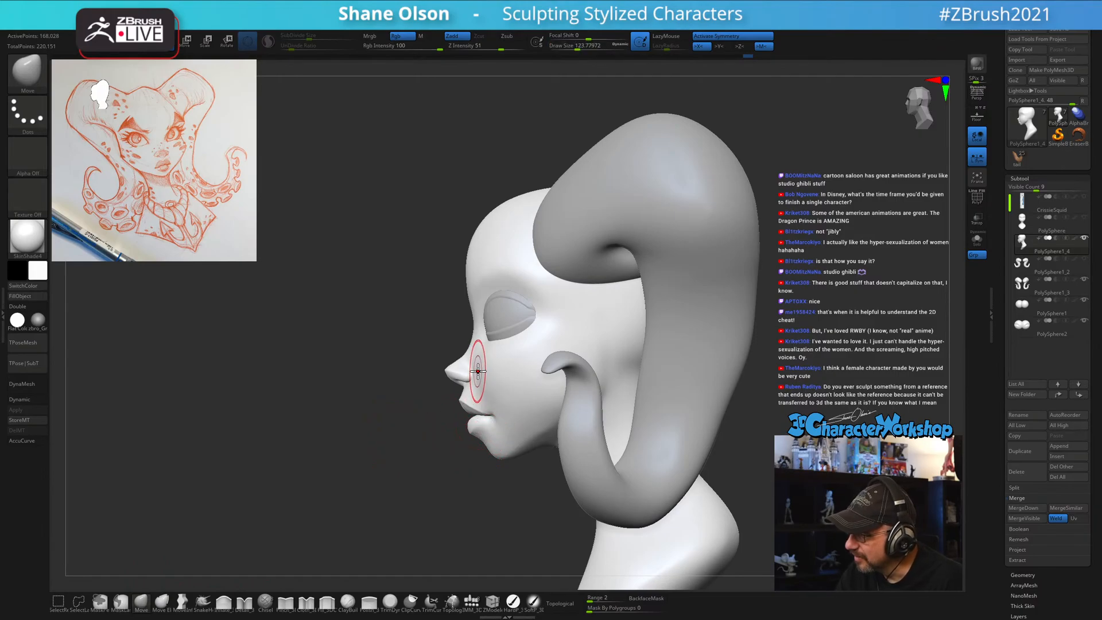
{"action": "scroll", "coordinate": [478, 371], "scroll_direction": "up", "scroll_amount": 3}
{"action": "key", "text": "s"}
{"action": "left_click_drag", "start_coordinate": [477, 380], "coordinate": [469, 376]}
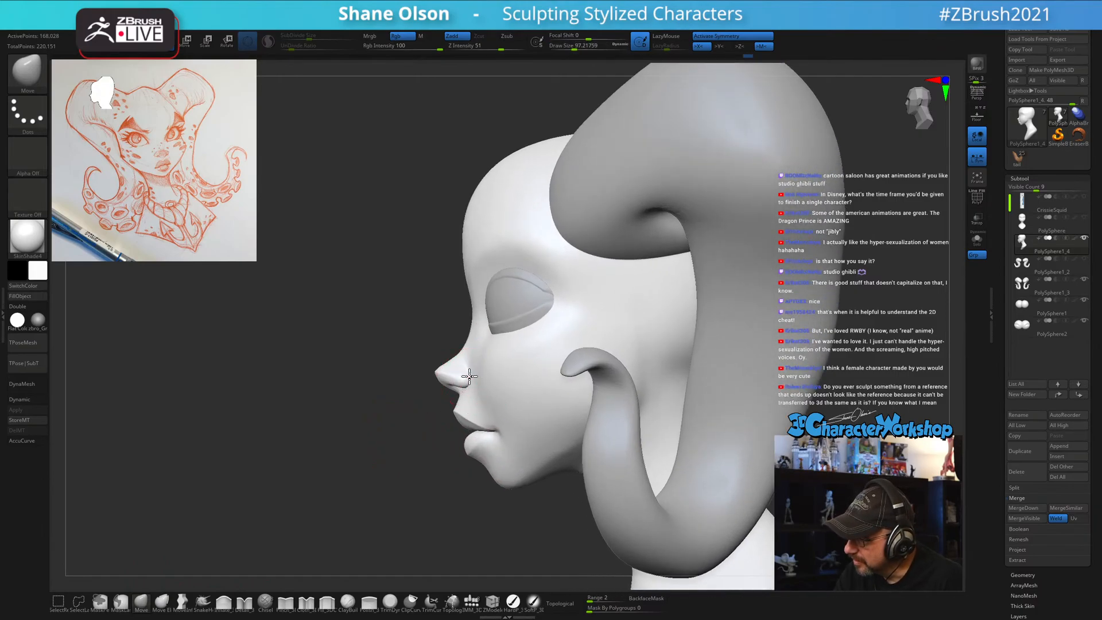
{"action": "key", "text": "bracketleft"}
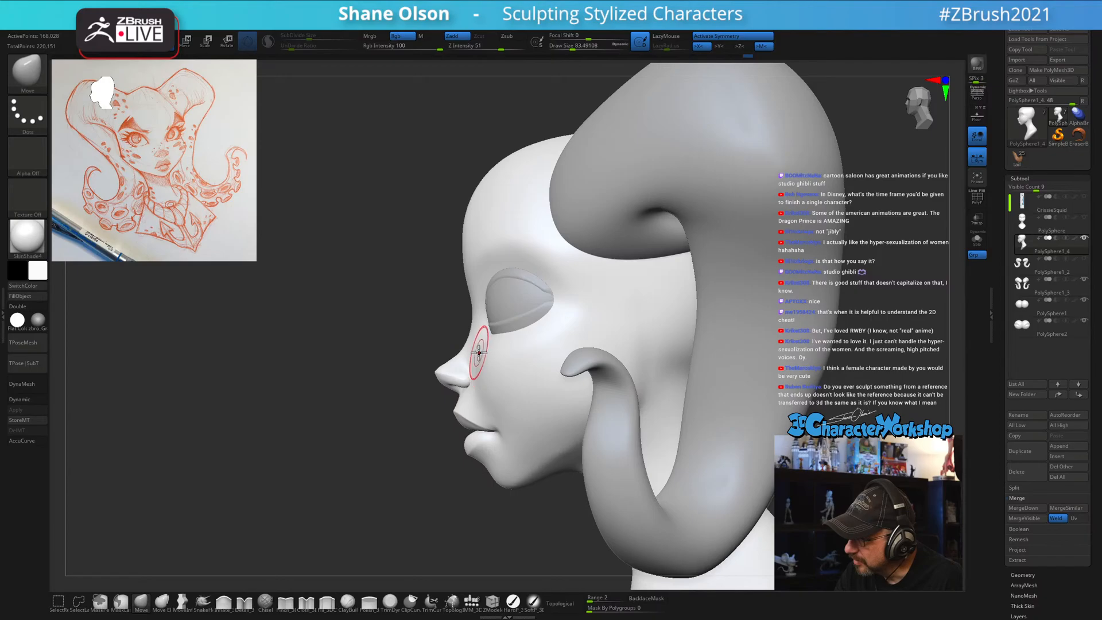
{"action": "right_click_drag", "start_coordinate": [483, 347], "coordinate": [502, 355]}
{"action": "left_click_drag", "start_coordinate": [477, 356], "coordinate": [472, 363], "text": "shift"}
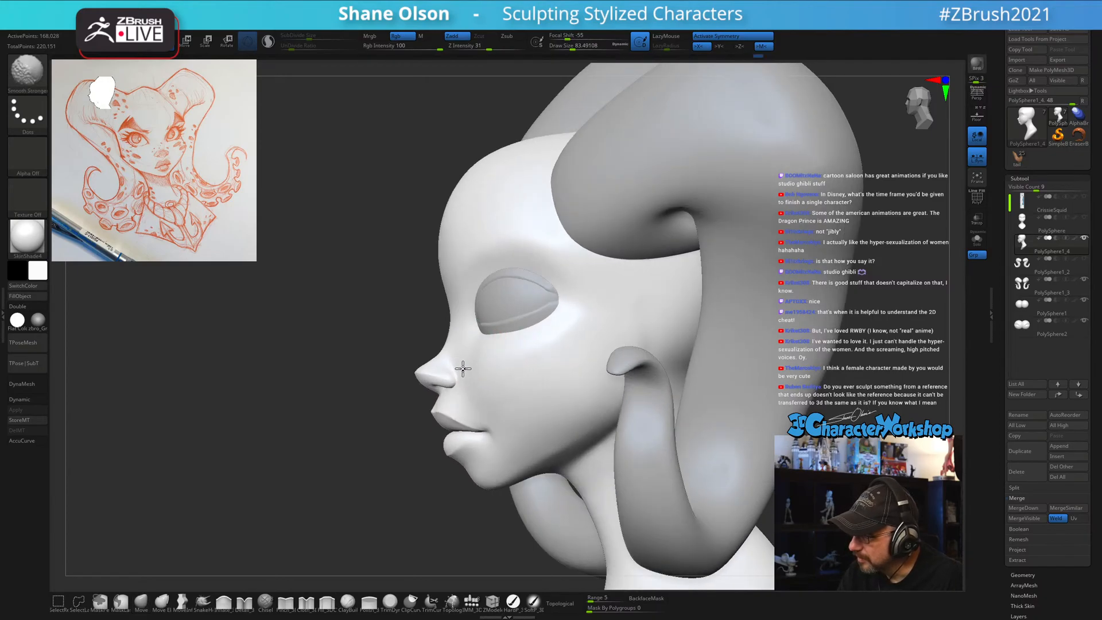
Shape the face around the outer corners of the eyes with the Move brush at a draw size of about 158.
{"action": "mouse_move", "coordinate": [463, 368]}
{"action": "right_mouse_down"}
{"action": "mouse_move", "coordinate": [536, 371]}
{"action": "mouse_move", "coordinate": [546, 352]}
{"action": "mouse_move", "coordinate": [519, 342]}
{"action": "right_mouse_up"}
{"action": "key", "text": "s"}
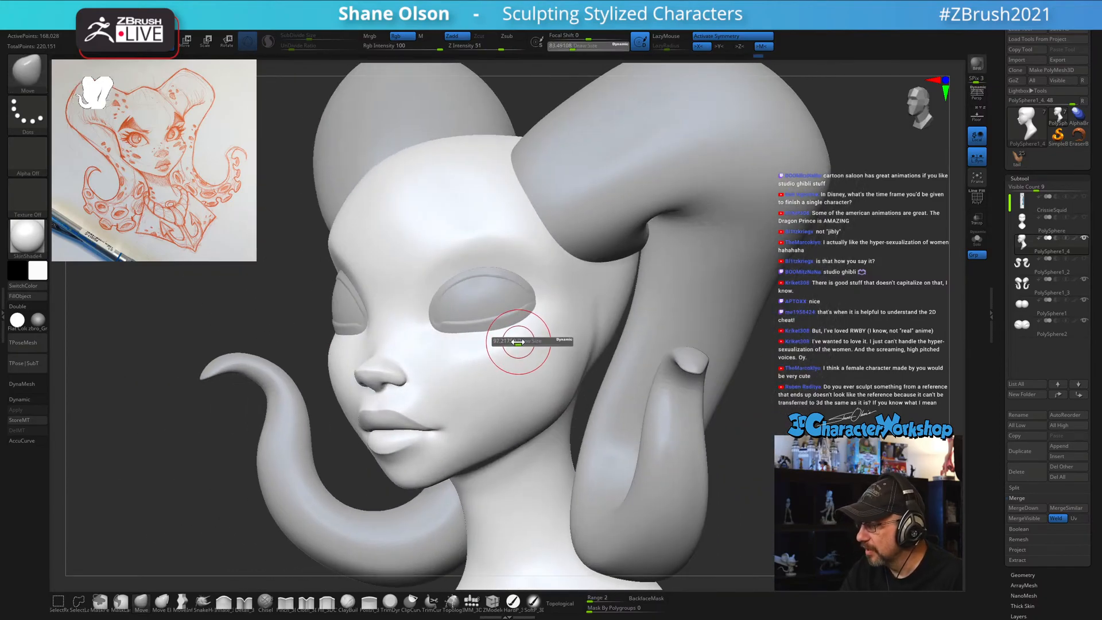
{"action": "left_click_drag", "start_coordinate": [519, 341], "coordinate": [526, 343]}
{"action": "right_click_drag", "start_coordinate": [536, 335], "coordinate": [523, 328]}
{"action": "left_click_drag", "start_coordinate": [523, 329], "coordinate": [524, 320]}
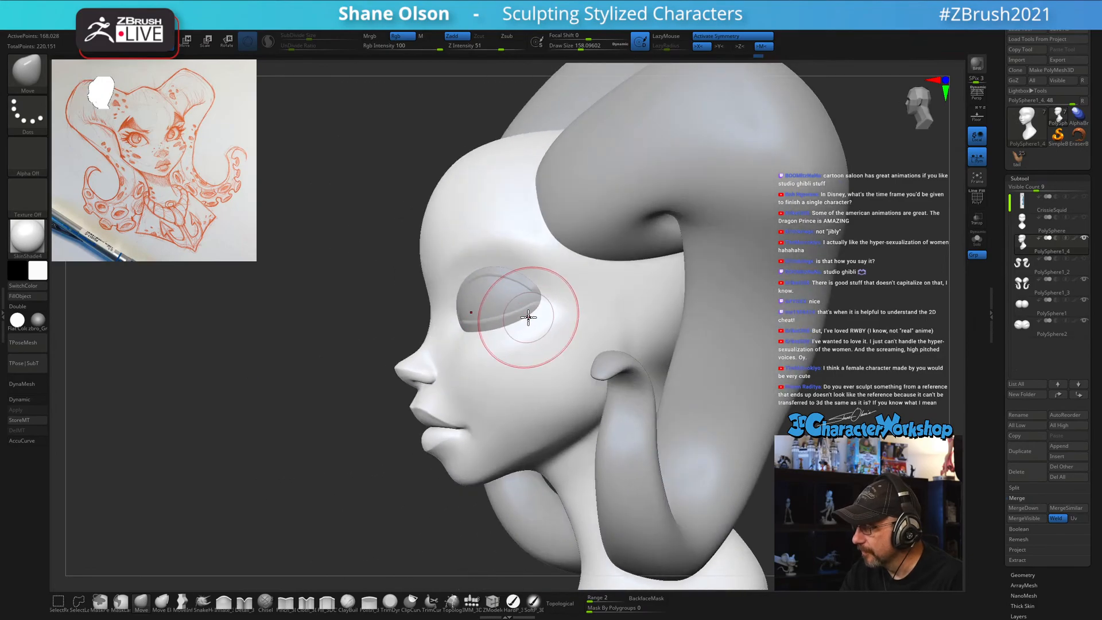
Select the eyelid mesh and adjust the outer corners of the lids at a draw size of about 124.
{"action": "mouse_move", "coordinate": [546, 286]}
{"action": "right_mouse_down"}
{"action": "mouse_move", "coordinate": [561, 276]}
{"action": "mouse_move", "coordinate": [526, 315]}
{"action": "mouse_move", "coordinate": [558, 291]}
{"action": "right_mouse_up"}
{"action": "left_click", "coordinate": [526, 312], "text": "alt"}
{"action": "key", "text": "s"}
{"action": "left_click_drag", "start_coordinate": [545, 301], "coordinate": [540, 300]}
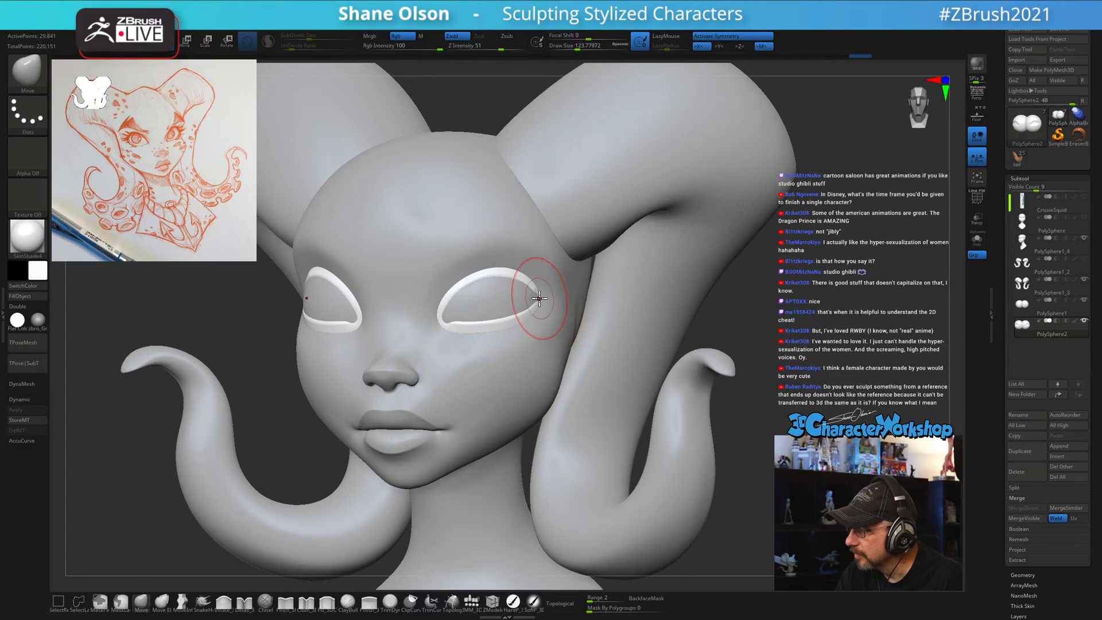
{"action": "right_click_drag", "start_coordinate": [556, 279], "coordinate": [543, 280]}
{"action": "left_click_drag", "start_coordinate": [538, 303], "coordinate": [535, 300]}
{"action": "right_click_drag", "start_coordinate": [547, 322], "coordinate": [584, 311]}
Adjust the inner corners of the eyelids next to the nose bridge at a draw size of about 202.
{"action": "right_click_drag", "start_coordinate": [787, 353], "coordinate": [773, 325], "text": "ctrl"}
{"action": "right_click_drag", "start_coordinate": [772, 325], "coordinate": [797, 330], "text": "alt"}
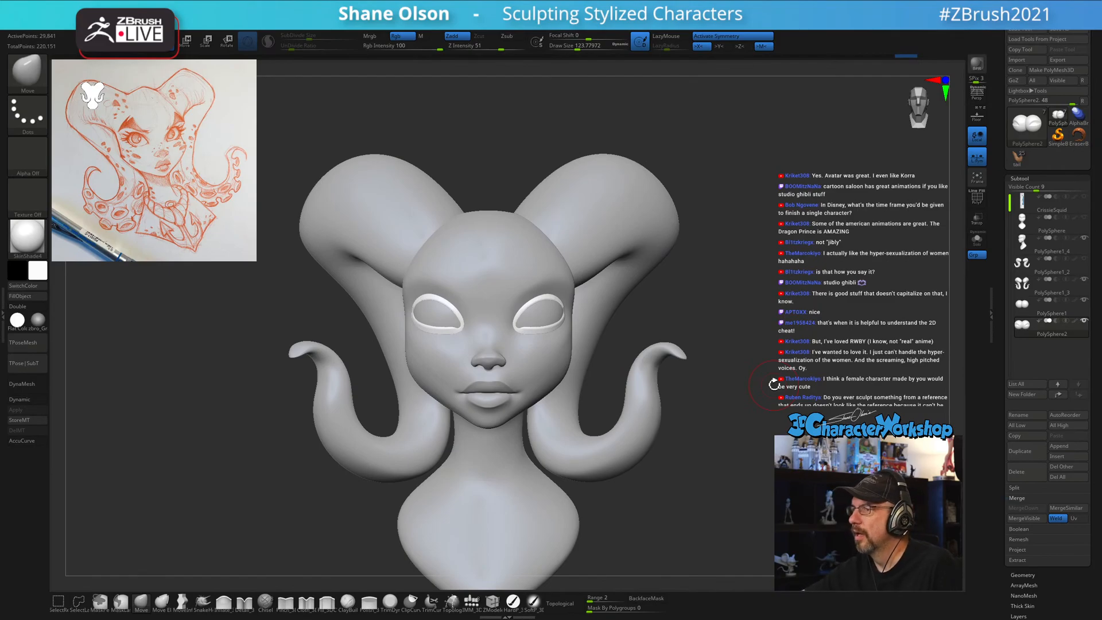
{"action": "right_click_drag", "start_coordinate": [827, 235], "coordinate": [820, 247], "text": "ctrl"}
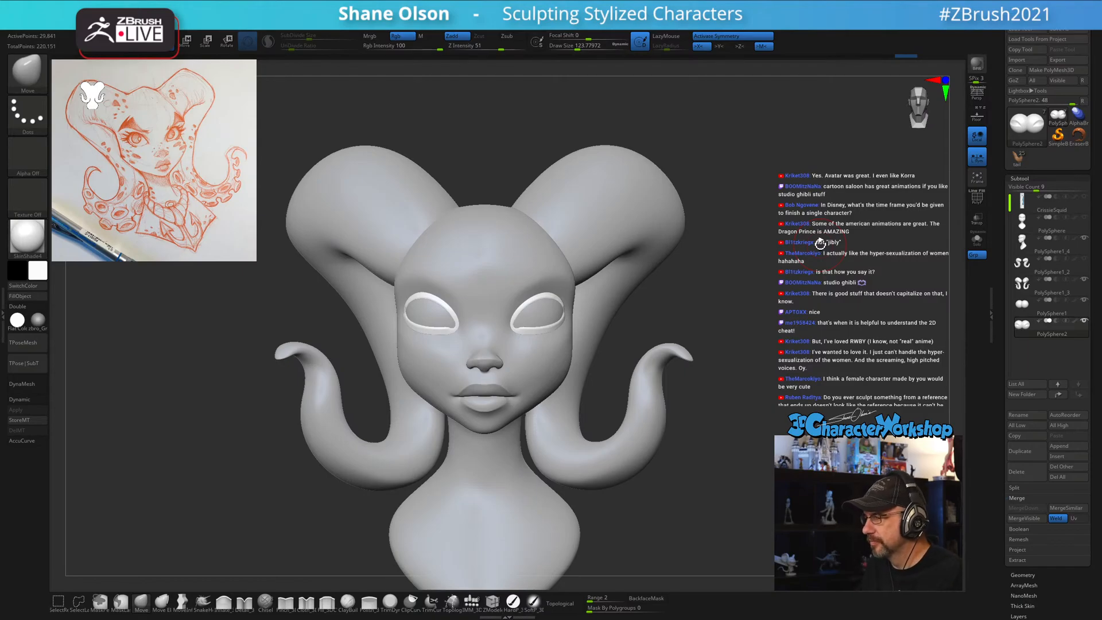
{"action": "mouse_move", "coordinate": [787, 293]}
{"action": "left_mouse_down"}
{"action": "mouse_move", "coordinate": [763, 290]}
{"action": "mouse_move", "coordinate": [777, 293]}
{"action": "left_mouse_up"}
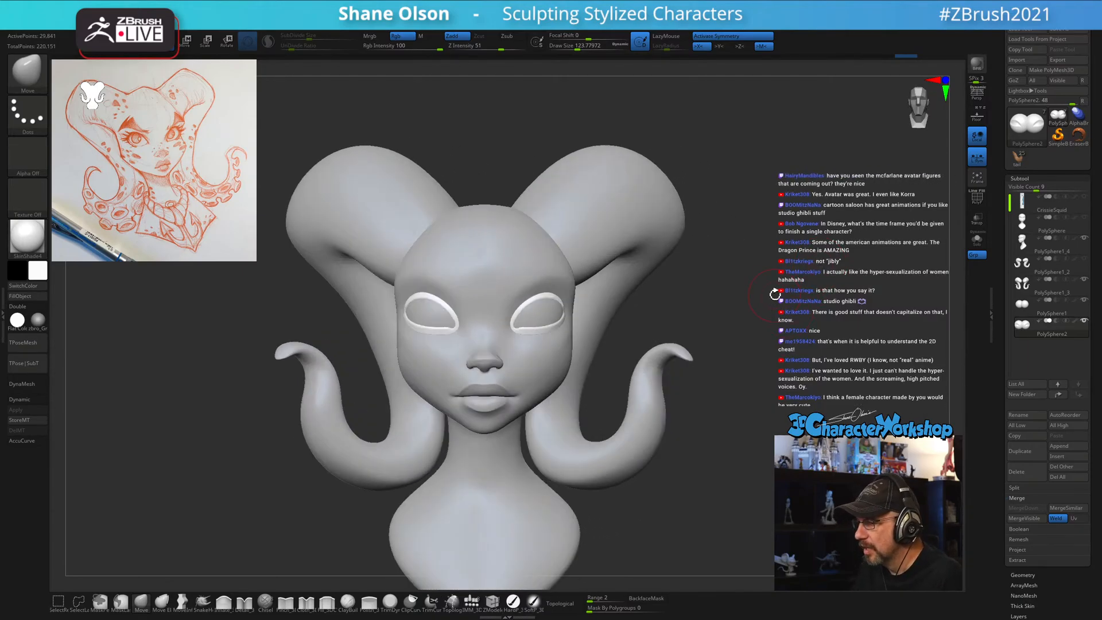
{"action": "right_click_drag", "start_coordinate": [765, 310], "coordinate": [753, 298], "text": "ctrl"}
{"action": "key", "text": "s"}
{"action": "left_click_drag", "start_coordinate": [753, 298], "coordinate": [649, 277]}
{"action": "key", "text": "s"}
{"action": "left_click_drag", "start_coordinate": [508, 322], "coordinate": [512, 322]}
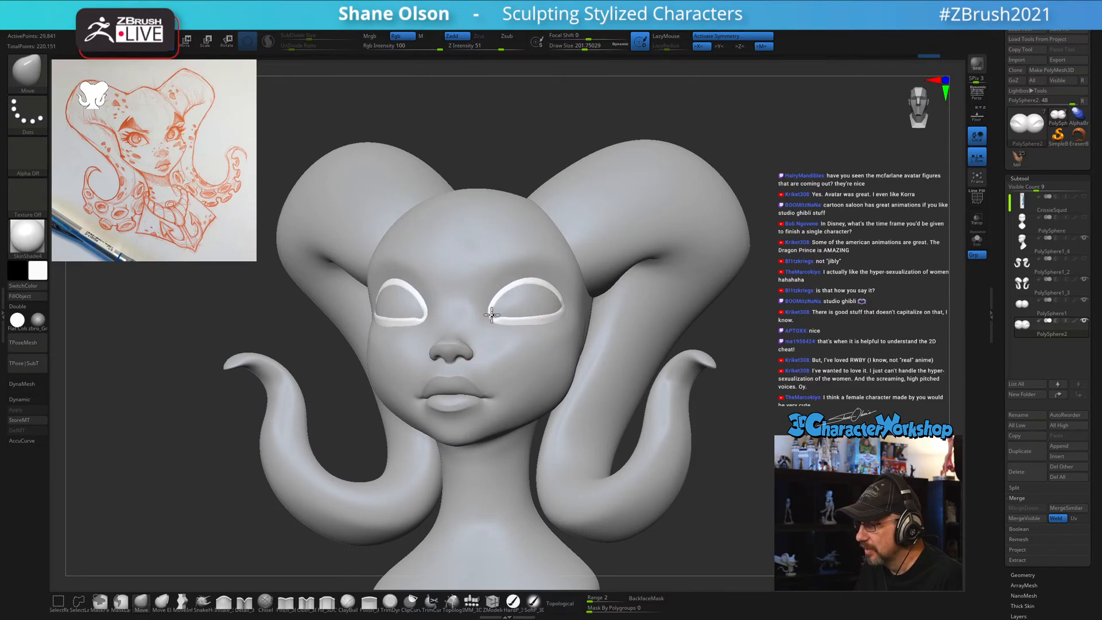
Refine the curve of the lower eyelids from the side and three-quarter views, keeping the draw size of about 202.
{"action": "mouse_move", "coordinate": [849, 312]}
{"action": "left_mouse_down"}
{"action": "mouse_move", "coordinate": [660, 322]}
{"action": "mouse_move", "coordinate": [554, 344]}
{"action": "left_mouse_up"}
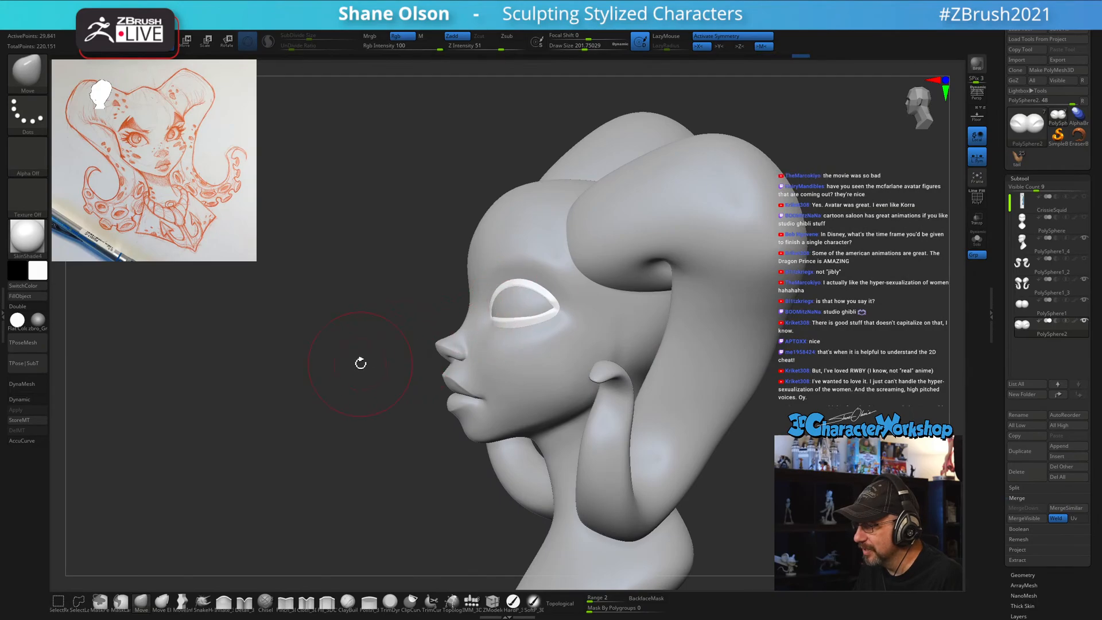
{"action": "left_click_drag", "start_coordinate": [359, 362], "coordinate": [438, 353]}
{"action": "mouse_move", "coordinate": [734, 304]}
{"action": "left_mouse_down"}
{"action": "mouse_move", "coordinate": [741, 288]}
{"action": "mouse_move", "coordinate": [760, 287]}
{"action": "left_mouse_up"}
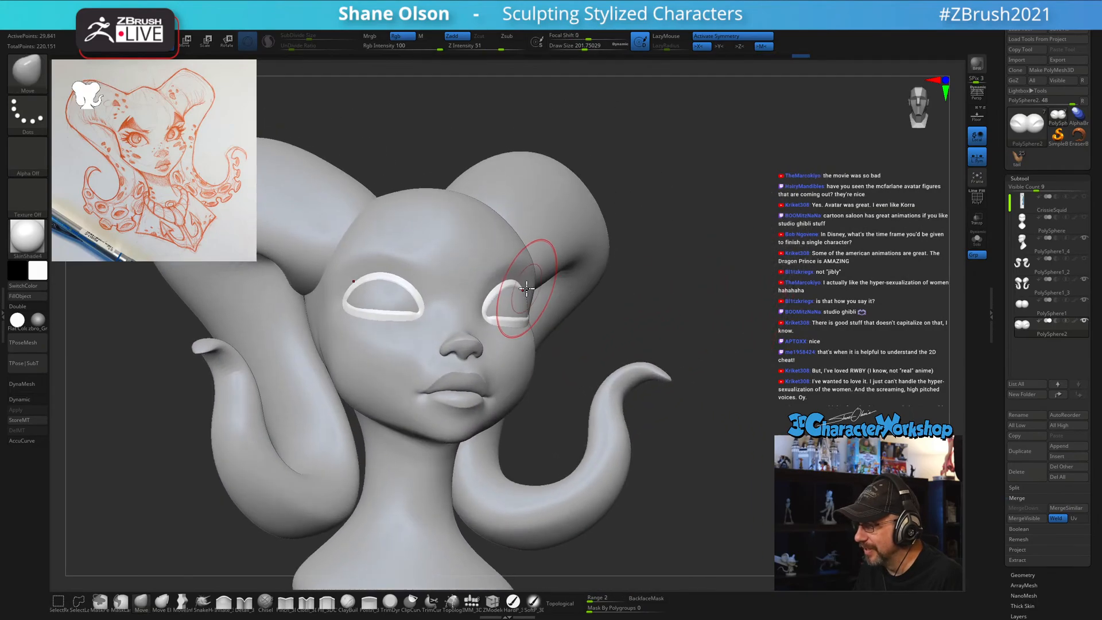
{"action": "left_click_drag", "start_coordinate": [632, 296], "coordinate": [723, 283]}
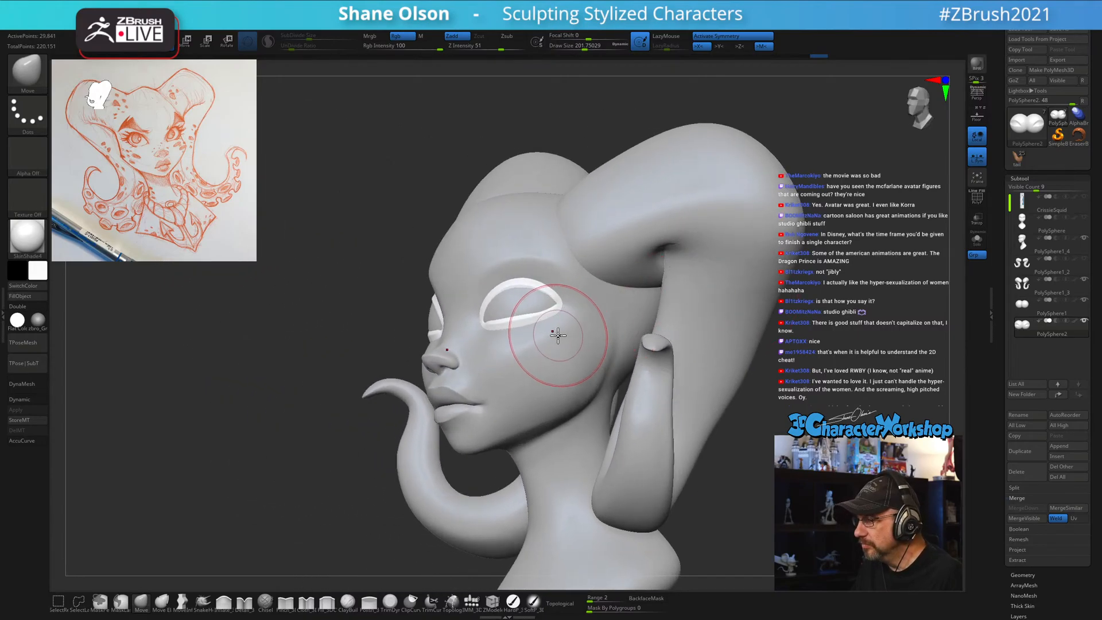
{"action": "left_click_drag", "start_coordinate": [329, 315], "coordinate": [334, 335], "text": "alt"}
{"action": "left_click_drag", "start_coordinate": [480, 339], "coordinate": [487, 334]}
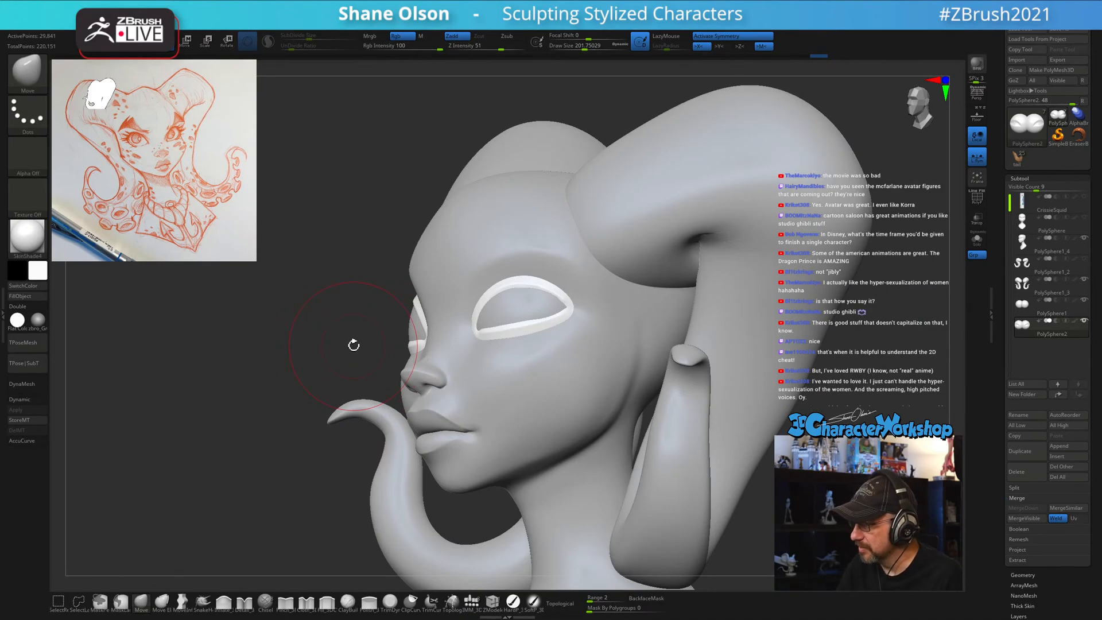
{"action": "mouse_move", "coordinate": [353, 345]}
{"action": "left_mouse_down"}
{"action": "mouse_move", "coordinate": [597, 423]}
{"action": "mouse_move", "coordinate": [526, 387]}
{"action": "left_mouse_up"}
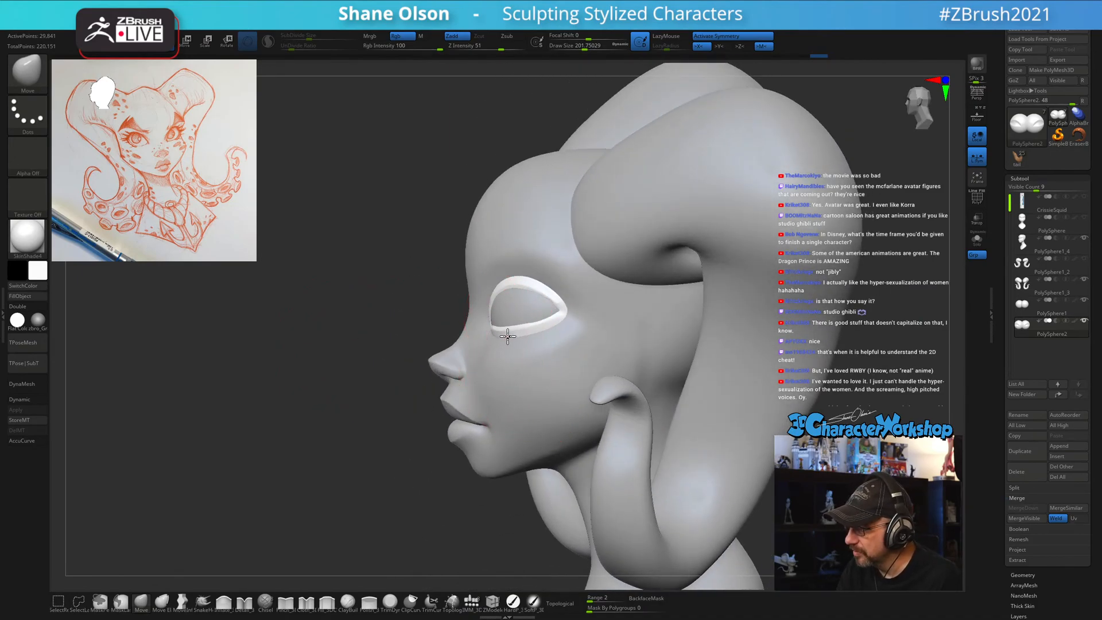
{"action": "right_click_drag", "start_coordinate": [532, 364], "coordinate": [524, 341]}
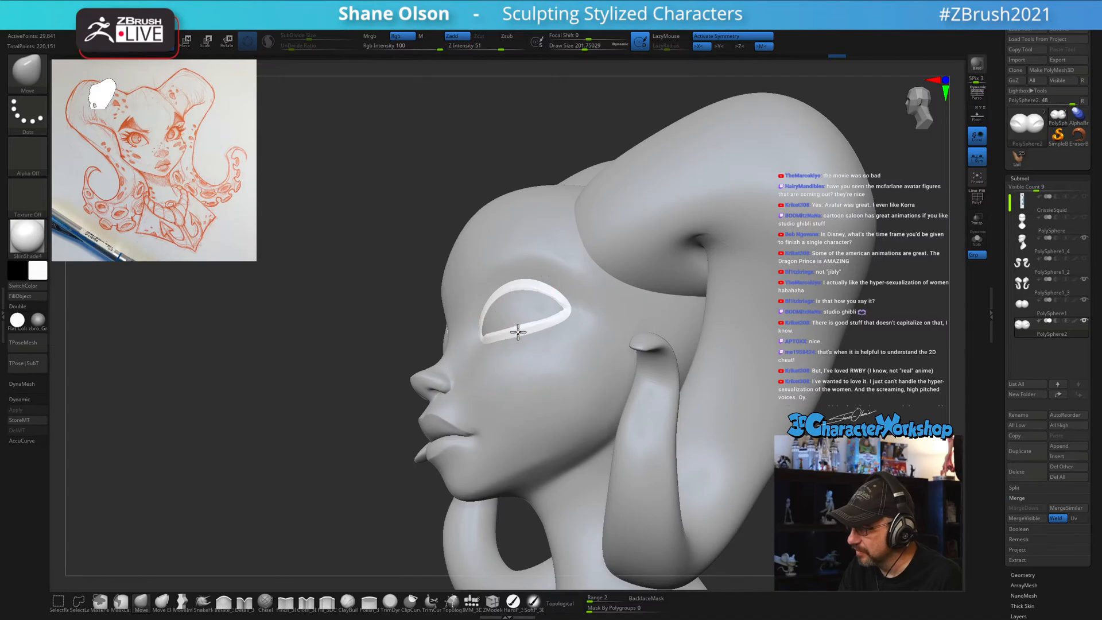
Select the head mesh and reshape the cheeks below the eyes, reducing the draw size to about 124.
{"action": "left_click", "coordinate": [521, 370], "text": "alt"}
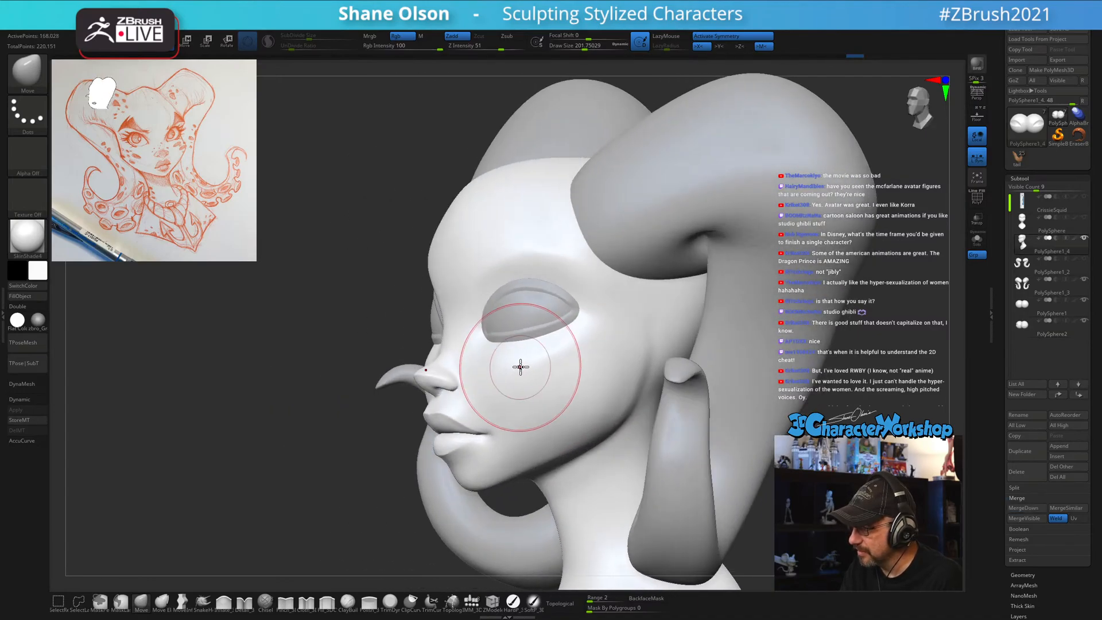
{"action": "mouse_move", "coordinate": [542, 345]}
{"action": "right_mouse_down"}
{"action": "mouse_move", "coordinate": [597, 369]}
{"action": "mouse_move", "coordinate": [566, 370]}
{"action": "mouse_move", "coordinate": [570, 359]}
{"action": "mouse_move", "coordinate": [520, 368]}
{"action": "mouse_move", "coordinate": [526, 384]}
{"action": "mouse_move", "coordinate": [534, 365]}
{"action": "mouse_move", "coordinate": [581, 393]}
{"action": "right_mouse_up"}
{"action": "key", "text": "shift"}
{"action": "key", "text": "s"}
{"action": "left_click_drag", "start_coordinate": [582, 393], "coordinate": [580, 392]}
{"action": "mouse_move", "coordinate": [580, 379]}
{"action": "right_mouse_down"}
{"action": "mouse_move", "coordinate": [588, 382]}
{"action": "mouse_move", "coordinate": [574, 384]}
{"action": "right_mouse_up"}
{"action": "mouse_move", "coordinate": [610, 321]}
{"action": "right_mouse_down", "text": "ctrl"}
{"action": "mouse_move", "coordinate": [604, 312]}
{"action": "mouse_move", "coordinate": [618, 320]}
{"action": "right_mouse_up", "text": "ctrl"}
{"action": "right_click_drag", "start_coordinate": [823, 331], "coordinate": [785, 317], "text": "alt"}
{"action": "key", "text": "s"}
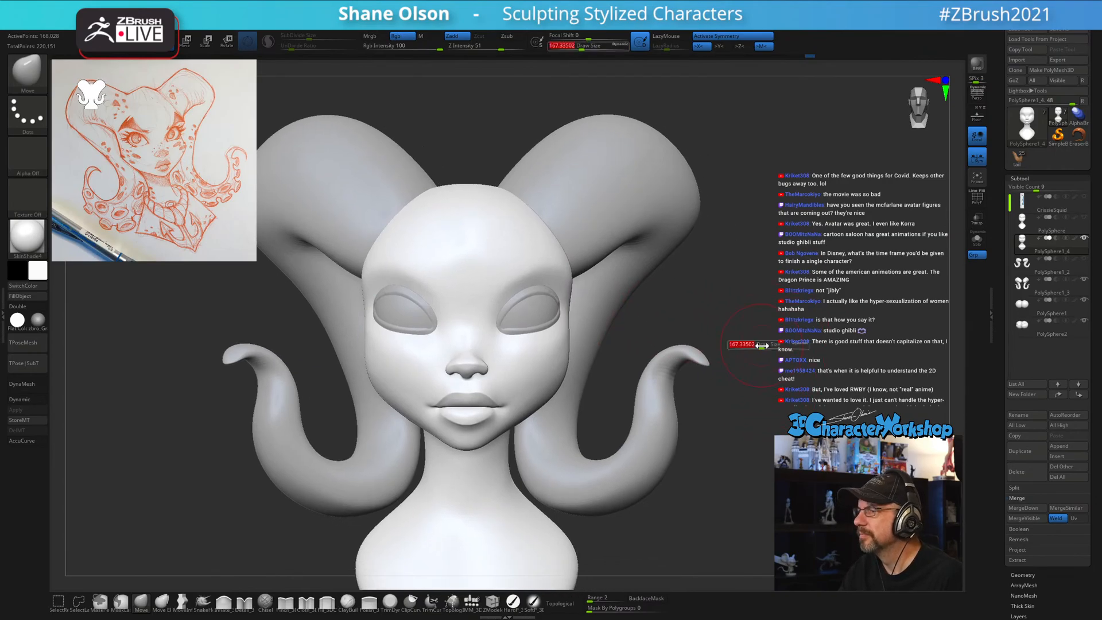
{"action": "left_click_drag", "start_coordinate": [761, 347], "coordinate": [758, 346]}
{"action": "right_click_drag", "start_coordinate": [767, 327], "coordinate": [749, 410]}
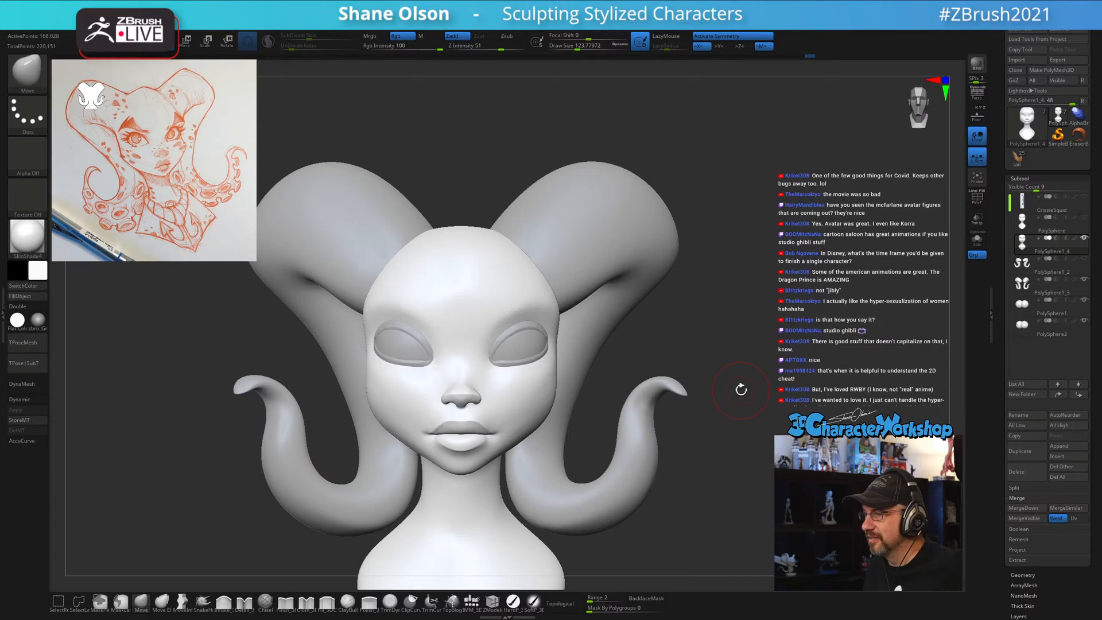
{"action": "left_click", "coordinate": [452, 600]}
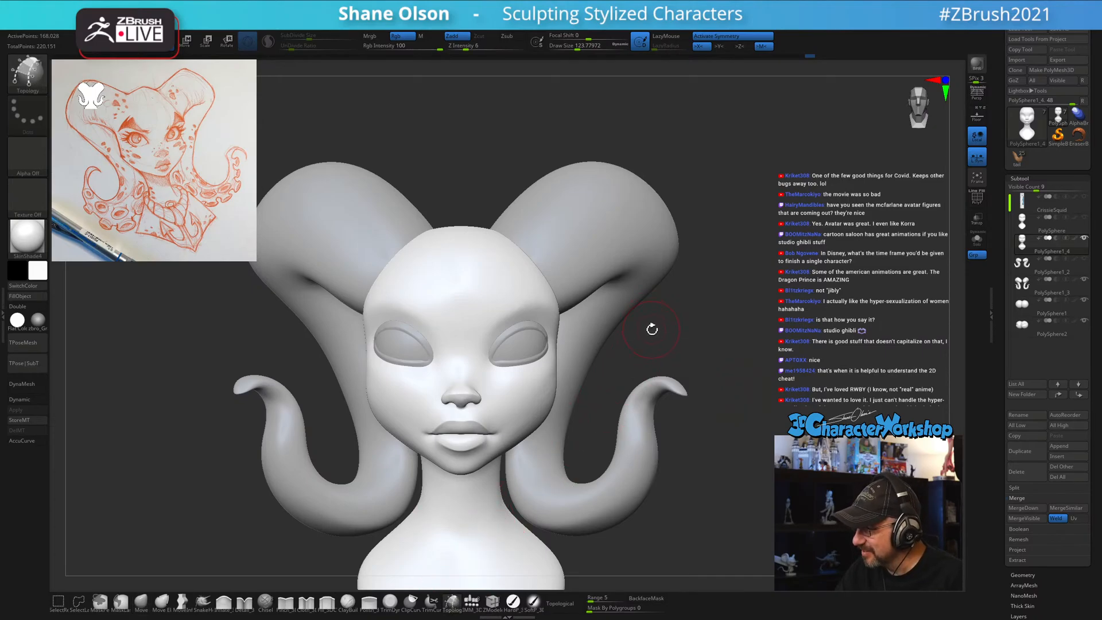
{"action": "key", "text": "s"}
{"action": "key", "text": "s"}
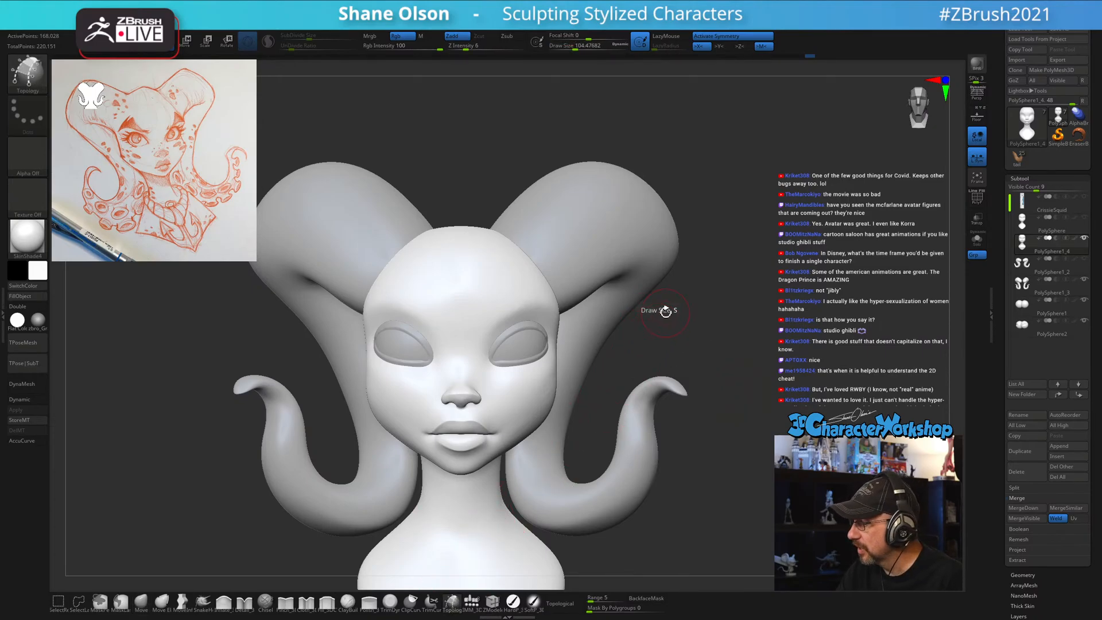
{"action": "left_click_drag", "start_coordinate": [664, 311], "coordinate": [710, 326]}
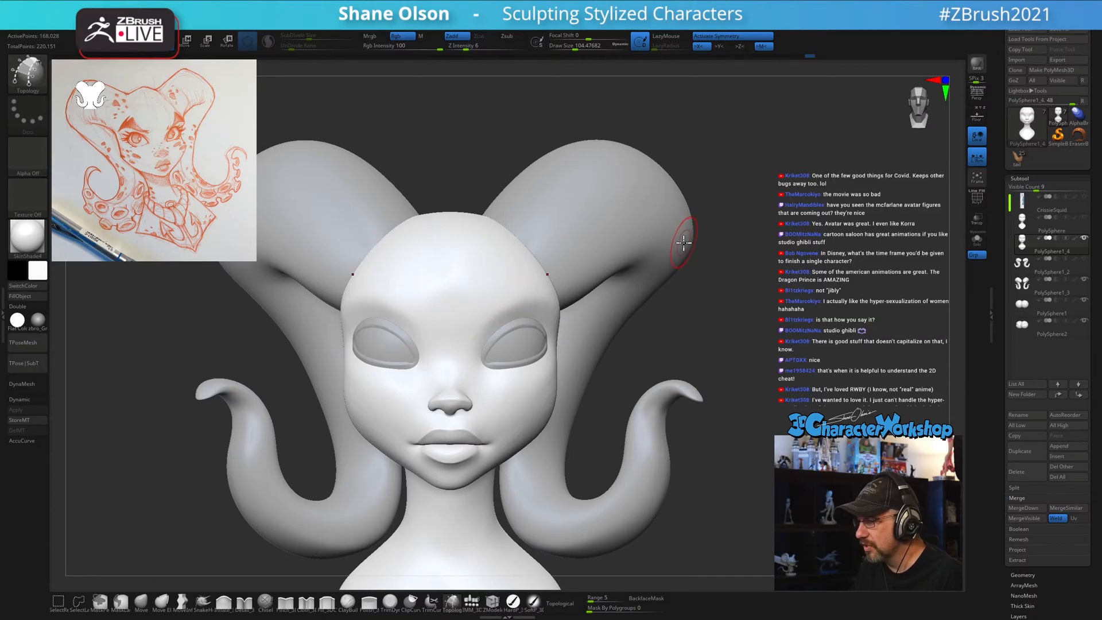
{"action": "left_click_drag", "start_coordinate": [863, 322], "coordinate": [889, 349], "text": "alt"}
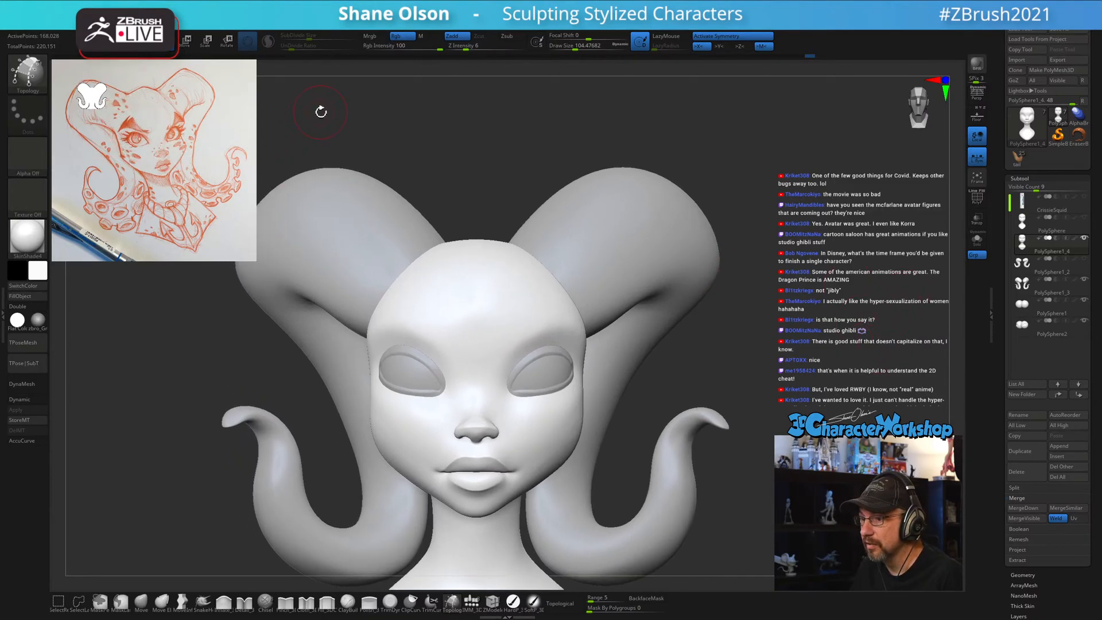
{"action": "key", "text": "s"}
{"action": "left_click_drag", "start_coordinate": [320, 112], "coordinate": [311, 112]}
{"action": "left_click_drag", "start_coordinate": [407, 117], "coordinate": [406, 123], "text": "alt"}
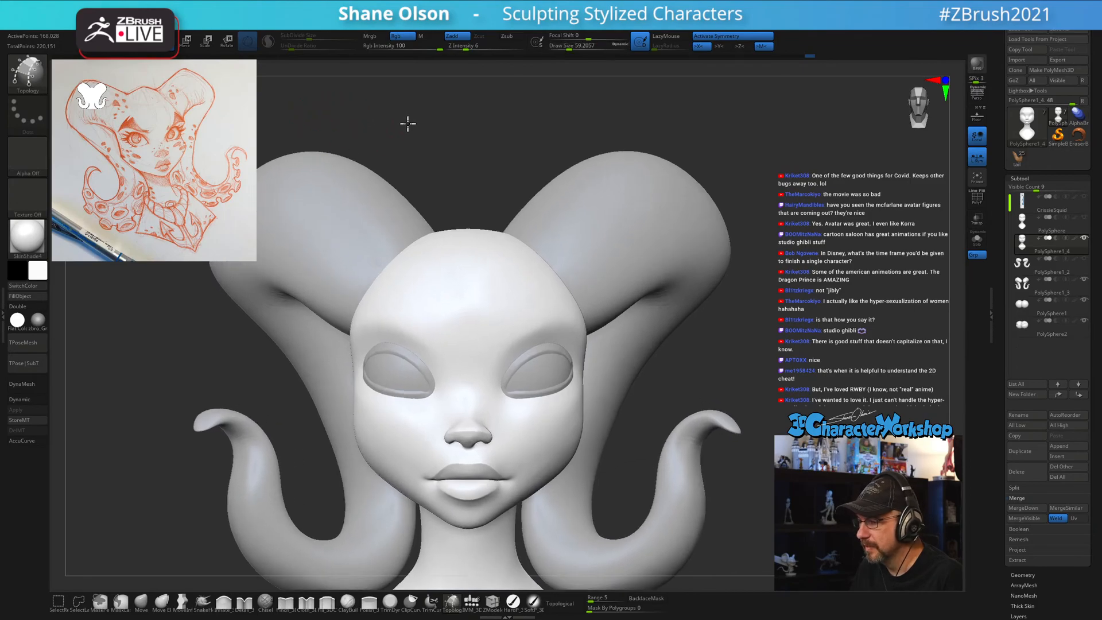
{"action": "key", "text": "s"}
{"action": "mouse_move", "coordinate": [418, 163]}
{"action": "left_mouse_down"}
{"action": "mouse_move", "coordinate": [442, 153]}
{"action": "mouse_move", "coordinate": [421, 172]}
{"action": "left_mouse_up"}
Round out the top of the head with the Move brush, bringing the draw size to about 262.
{"action": "left_click", "coordinate": [143, 607]}
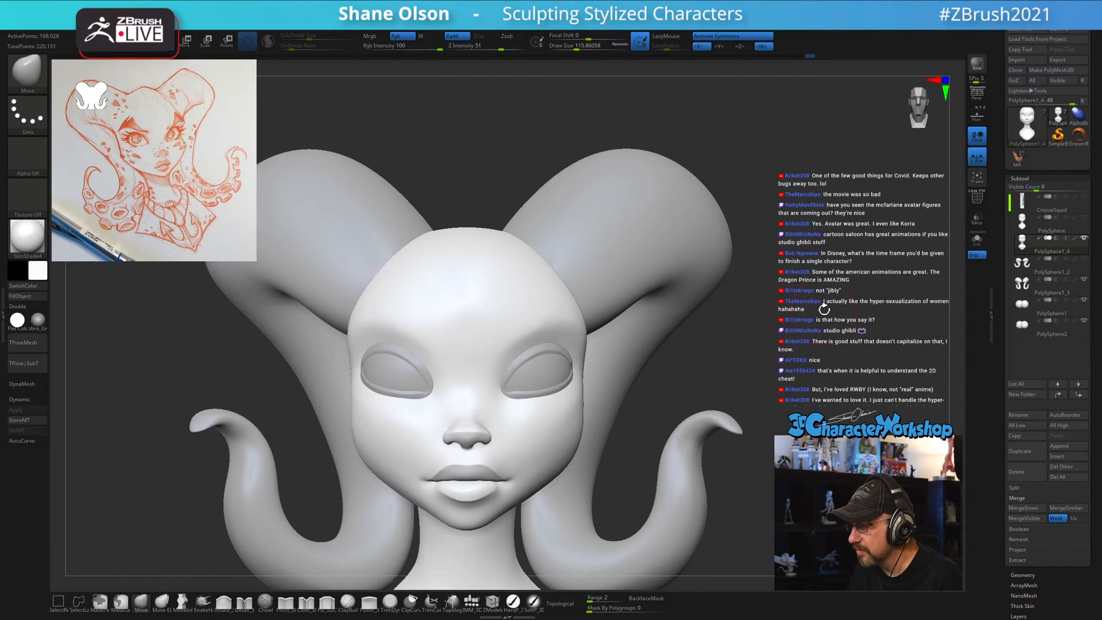
{"action": "left_click_drag", "start_coordinate": [863, 302], "coordinate": [849, 311]}
{"action": "key", "text": "s"}
{"action": "left_click_drag", "start_coordinate": [848, 311], "coordinate": [865, 316]}
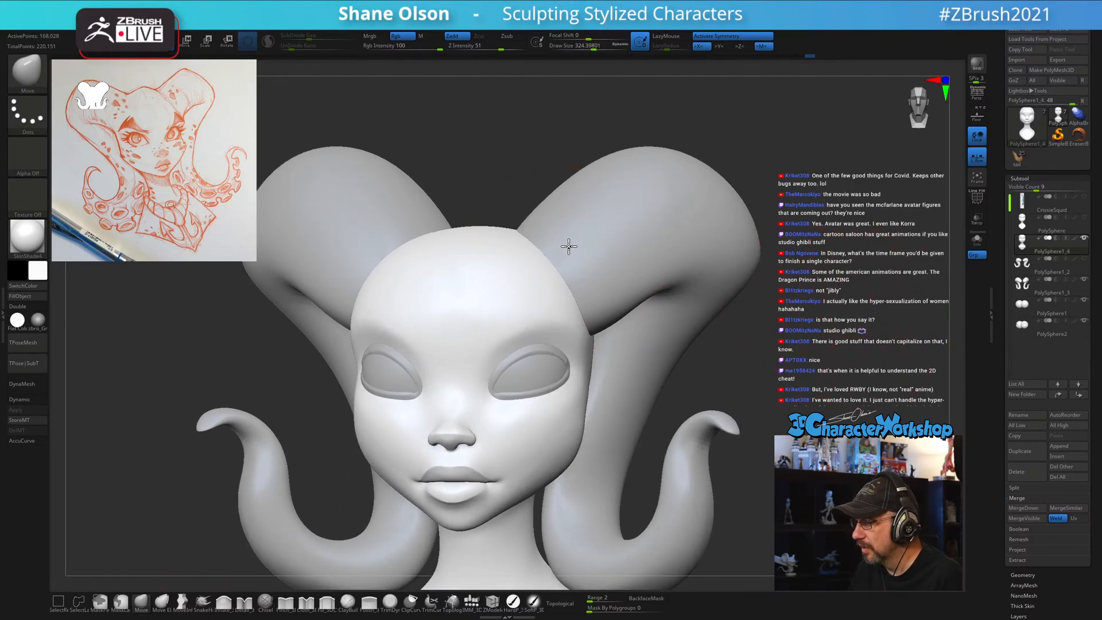
{"action": "mouse_move", "coordinate": [823, 342]}
{"action": "left_mouse_down"}
{"action": "mouse_move", "coordinate": [832, 340]}
{"action": "mouse_move", "coordinate": [823, 339]}
{"action": "left_mouse_up"}
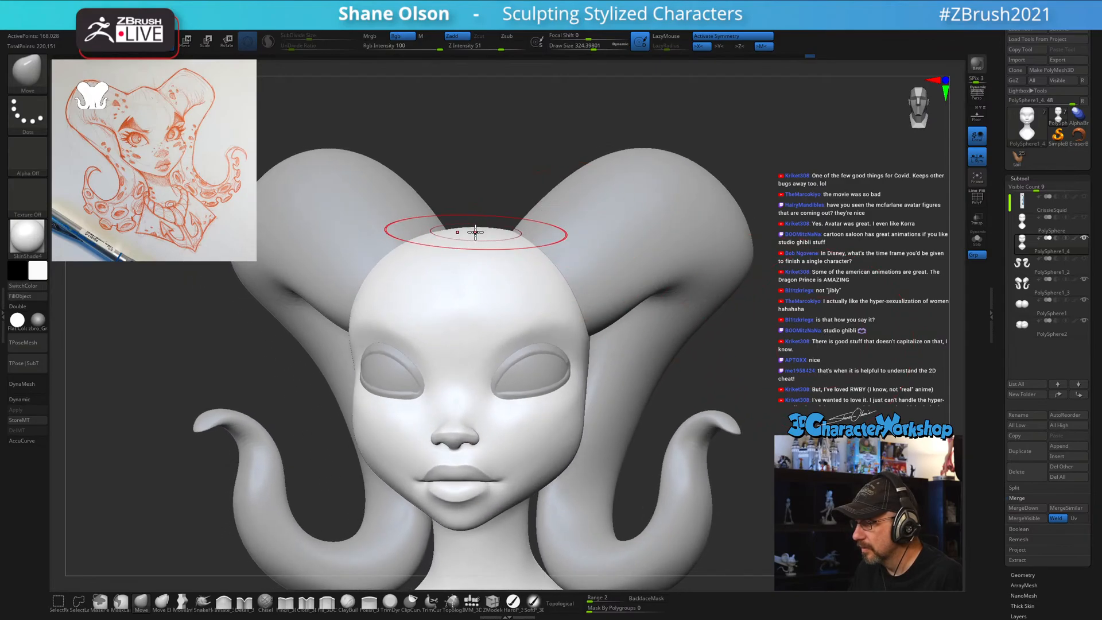
{"action": "key", "text": "s"}
{"action": "left_click_drag", "start_coordinate": [483, 230], "coordinate": [476, 229]}
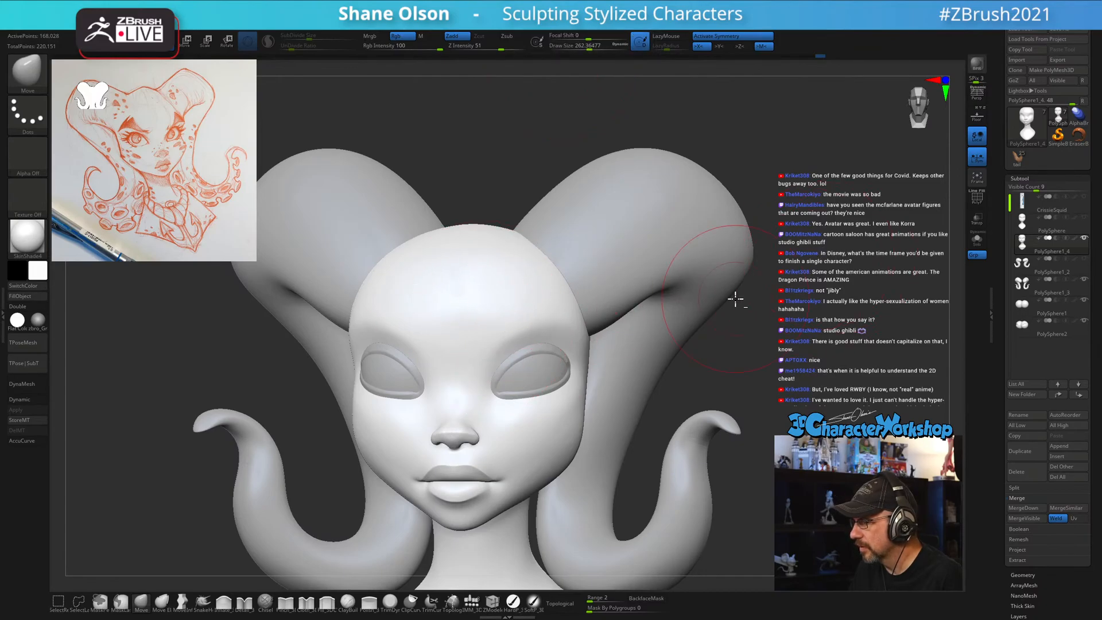
{"action": "left_click_drag", "start_coordinate": [808, 330], "coordinate": [819, 326]}
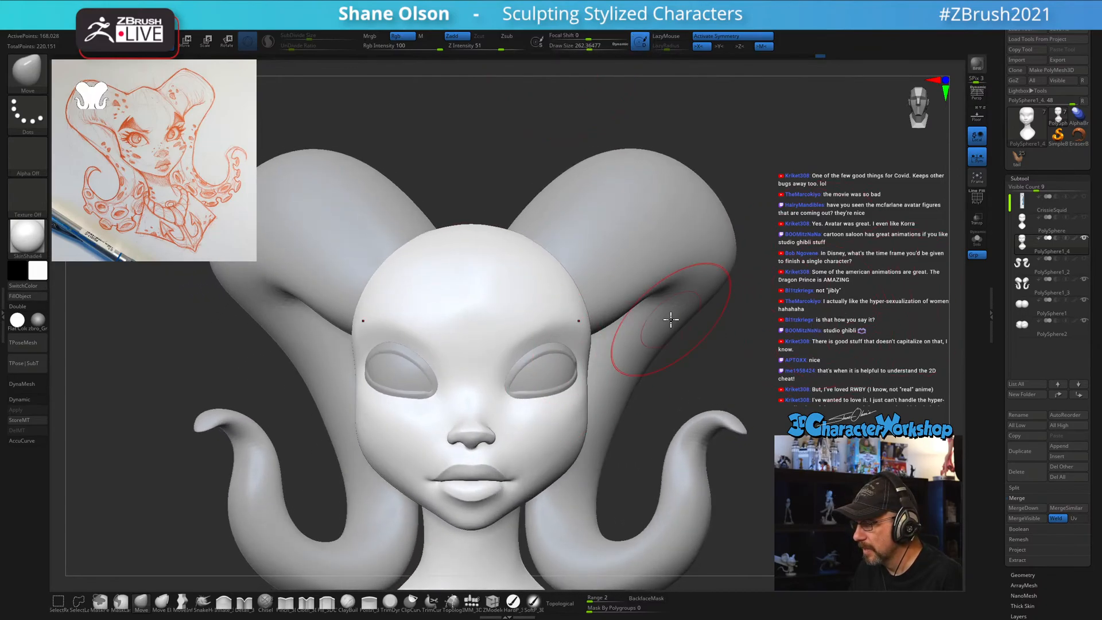
Refine the cheek and jaw contour from the three-quarter view, setting the draw size to about 182.
{"action": "left_click_drag", "start_coordinate": [494, 163], "coordinate": [413, 226]}
{"action": "mouse_move", "coordinate": [271, 320]}
{"action": "left_mouse_down"}
{"action": "mouse_move", "coordinate": [246, 286]}
{"action": "mouse_move", "coordinate": [270, 307]}
{"action": "left_mouse_up"}
{"action": "key", "text": "s"}
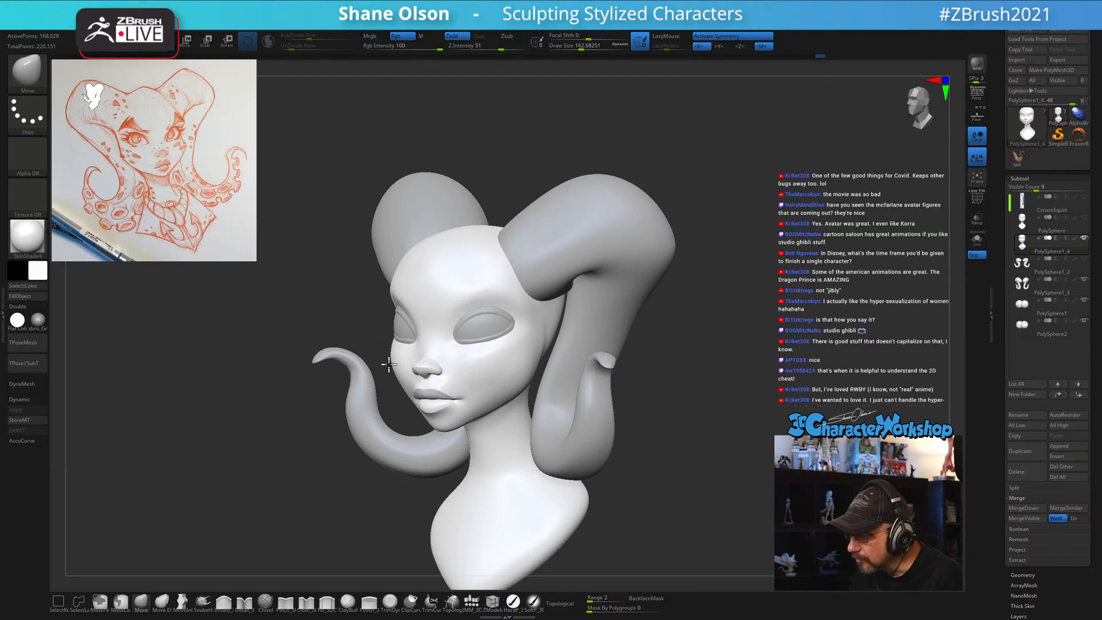
{"action": "left_click_drag", "start_coordinate": [347, 309], "coordinate": [242, 218]}
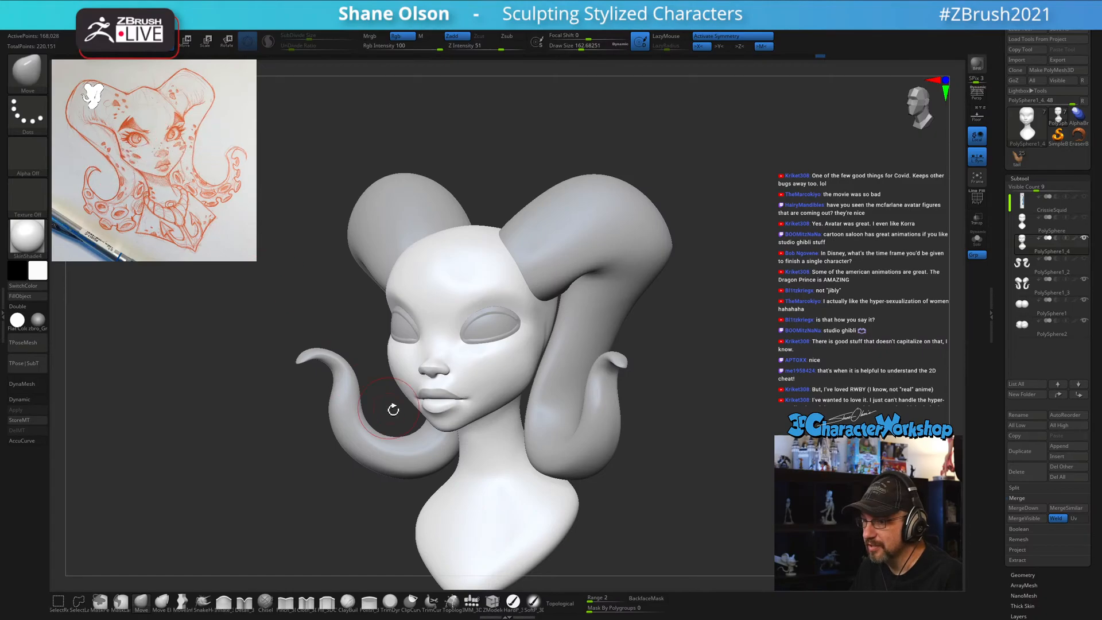
{"action": "left_click_drag", "start_coordinate": [753, 351], "coordinate": [726, 357]}
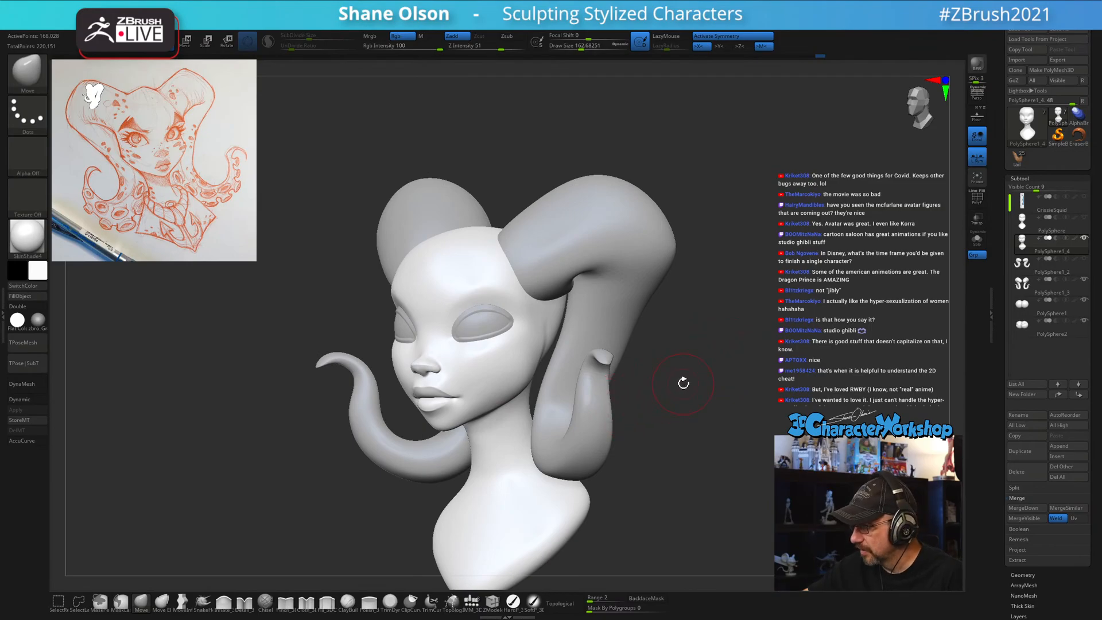
{"action": "left_click_drag", "start_coordinate": [646, 389], "coordinate": [595, 422], "text": "alt"}
{"action": "key", "text": "s"}
{"action": "left_click_drag", "start_coordinate": [561, 383], "coordinate": [564, 383]}
{"action": "mouse_move", "coordinate": [564, 383]}
{"action": "right_mouse_down"}
{"action": "mouse_move", "coordinate": [571, 371]}
{"action": "mouse_move", "coordinate": [569, 380]}
{"action": "right_mouse_up"}
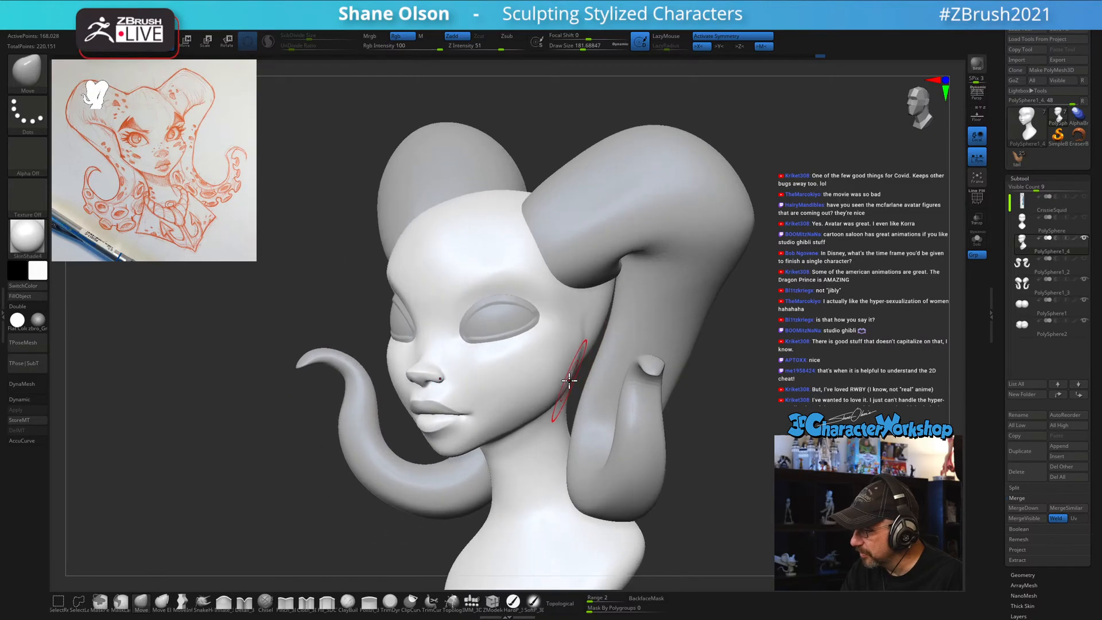
Adjust the side of the face near the tentacle base and the underside of the jaw corner at a draw size of about 212.
{"action": "right_click_drag", "start_coordinate": [587, 332], "coordinate": [584, 335]}
{"action": "key", "text": "s"}
{"action": "left_click_drag", "start_coordinate": [585, 334], "coordinate": [589, 332]}
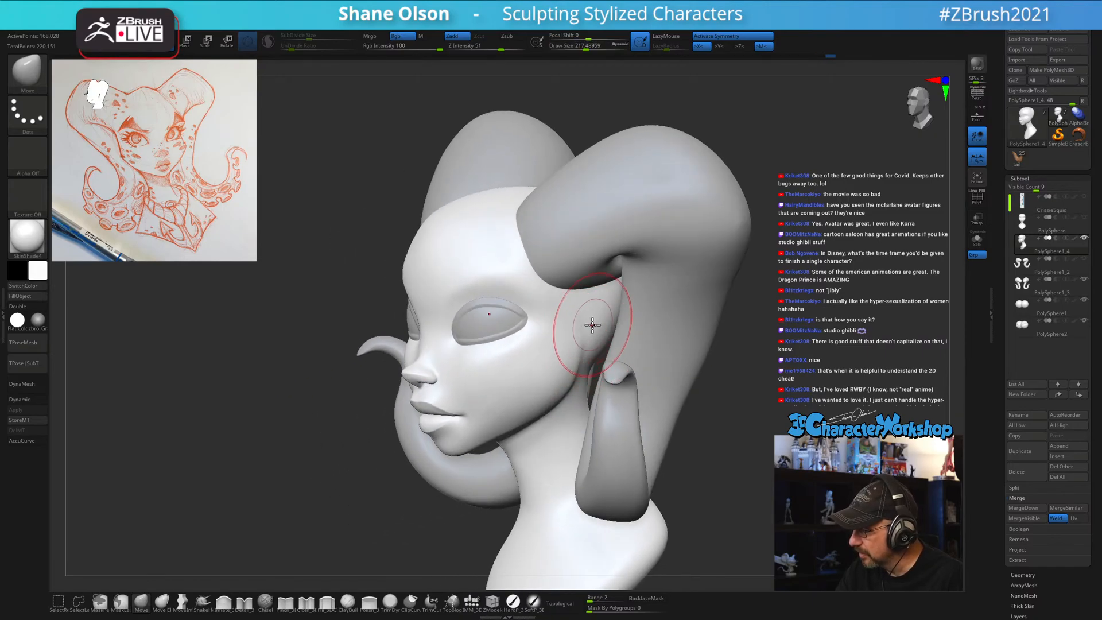
{"action": "mouse_move", "coordinate": [593, 325]}
{"action": "right_mouse_down"}
{"action": "mouse_move", "coordinate": [596, 342]}
{"action": "mouse_move", "coordinate": [586, 330]}
{"action": "mouse_move", "coordinate": [564, 379]}
{"action": "mouse_move", "coordinate": [541, 362]}
{"action": "right_mouse_up"}
{"action": "key", "text": "shift"}
{"action": "key", "text": "s"}
{"action": "left_click_drag", "start_coordinate": [536, 411], "coordinate": [534, 411]}
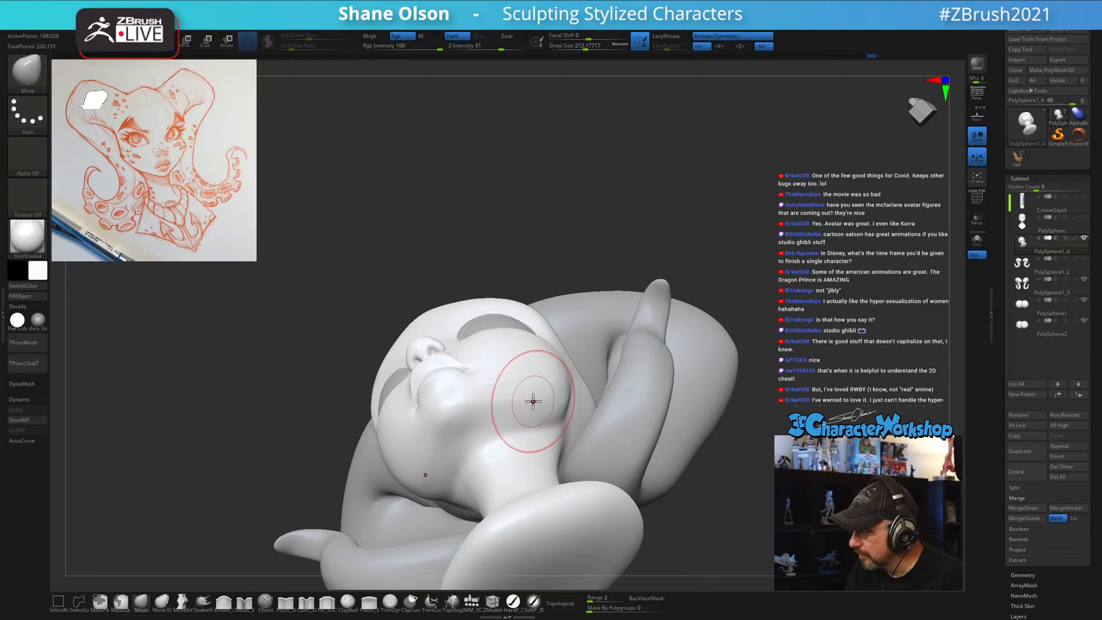
Refine the outer jawline and cheeks from a low angle and from the front, reducing the draw size to about 154.
{"action": "mouse_move", "coordinate": [529, 400]}
{"action": "right_mouse_down"}
{"action": "mouse_move", "coordinate": [507, 407]}
{"action": "mouse_move", "coordinate": [532, 372]}
{"action": "mouse_move", "coordinate": [546, 389]}
{"action": "mouse_move", "coordinate": [547, 370]}
{"action": "right_mouse_up"}
{"action": "key", "text": "shift"}
{"action": "key", "text": "s"}
{"action": "left_click_drag", "start_coordinate": [546, 368], "coordinate": [550, 365]}
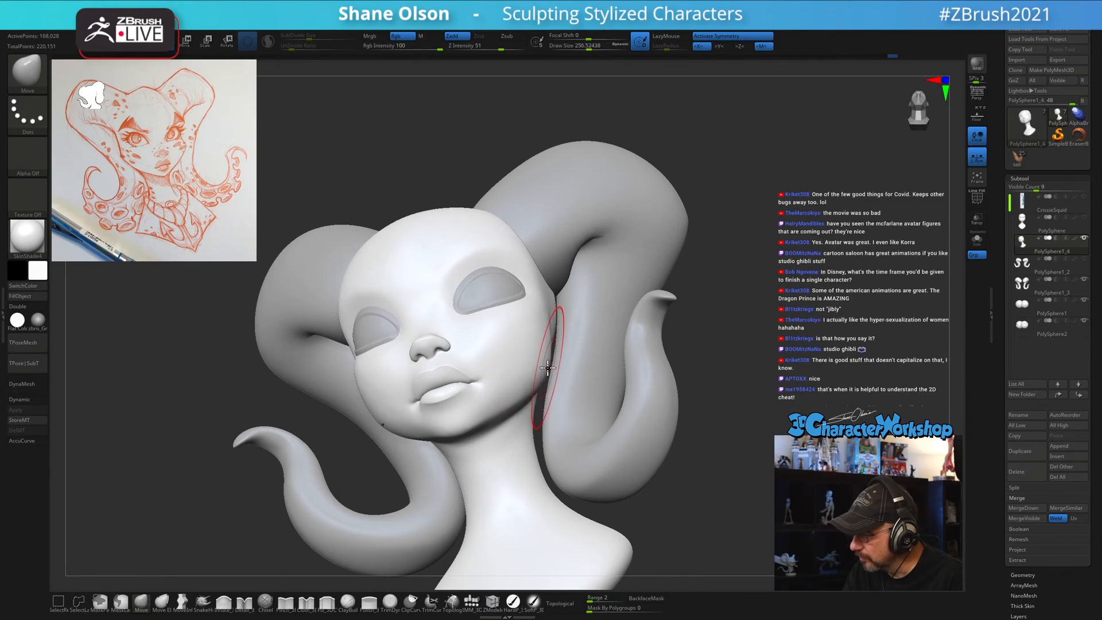
{"action": "mouse_move", "coordinate": [548, 368]}
{"action": "right_mouse_down"}
{"action": "mouse_move", "coordinate": [536, 450]}
{"action": "mouse_move", "coordinate": [520, 423]}
{"action": "mouse_move", "coordinate": [536, 382]}
{"action": "mouse_move", "coordinate": [532, 344]}
{"action": "mouse_move", "coordinate": [524, 357]}
{"action": "mouse_move", "coordinate": [511, 322]}
{"action": "mouse_move", "coordinate": [525, 350]}
{"action": "right_mouse_up"}
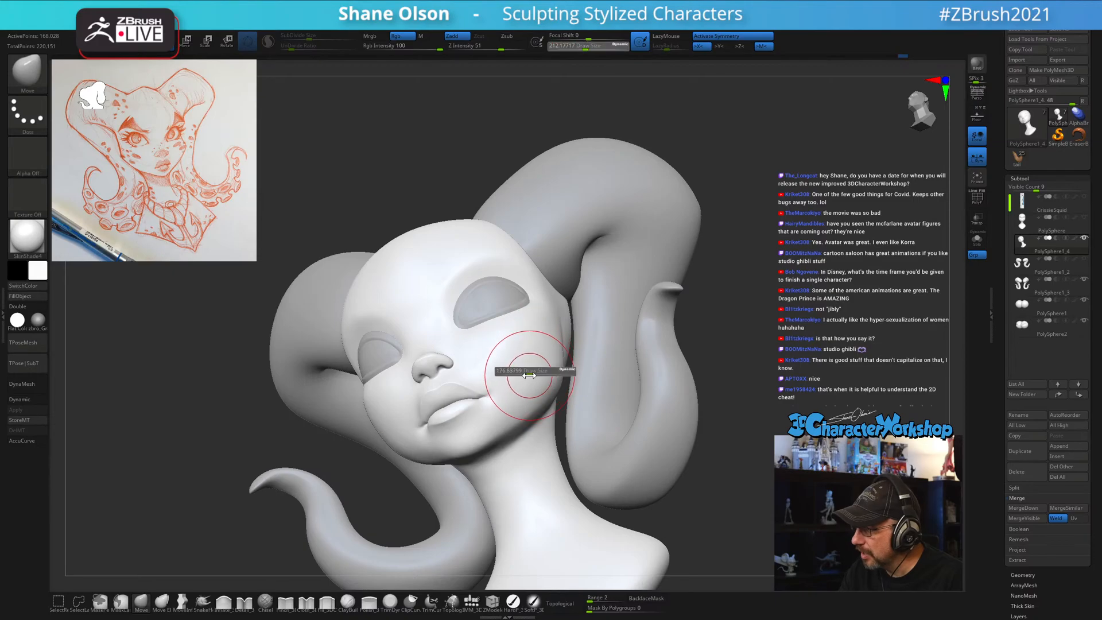
{"action": "key", "text": "shift"}
{"action": "mouse_move", "coordinate": [533, 360]}
{"action": "right_mouse_down"}
{"action": "mouse_move", "coordinate": [529, 386]}
{"action": "mouse_move", "coordinate": [529, 313]}
{"action": "mouse_move", "coordinate": [528, 365]}
{"action": "mouse_move", "coordinate": [522, 352]}
{"action": "mouse_move", "coordinate": [511, 356]}
{"action": "mouse_move", "coordinate": [509, 381]}
{"action": "mouse_move", "coordinate": [531, 379]}
{"action": "mouse_move", "coordinate": [519, 337]}
{"action": "mouse_move", "coordinate": [529, 310]}
{"action": "mouse_move", "coordinate": [527, 332]}
{"action": "mouse_move", "coordinate": [543, 311]}
{"action": "right_mouse_up"}
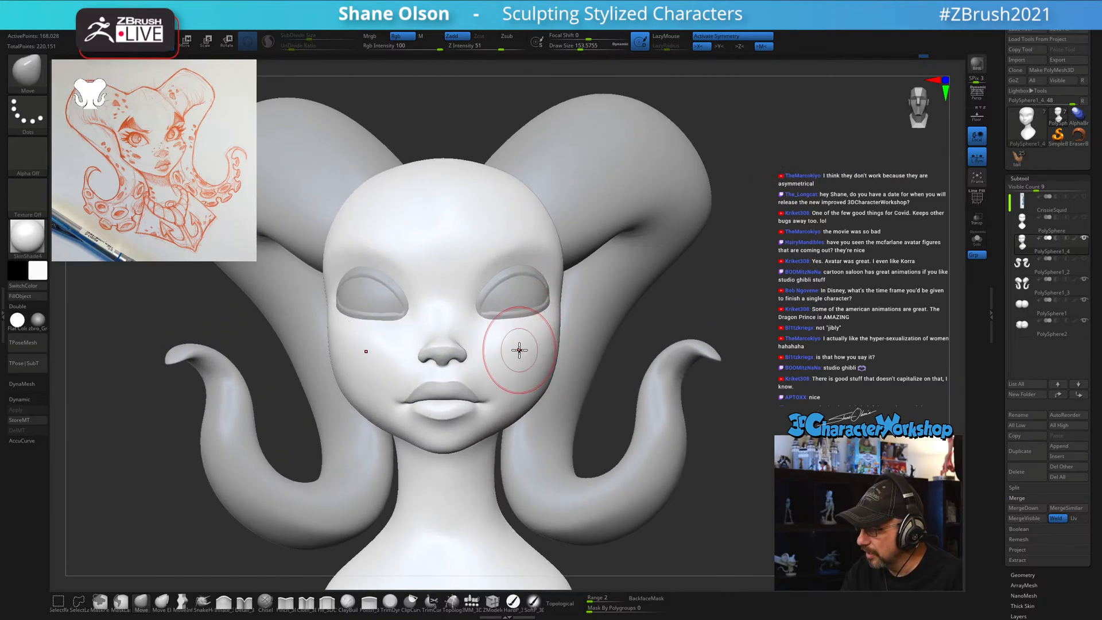
Set the draw size to about 71 and refine the face around the inner corners of the eyes.
{"action": "key", "text": "s"}
{"action": "left_click_drag", "start_coordinate": [498, 319], "coordinate": [489, 318]}
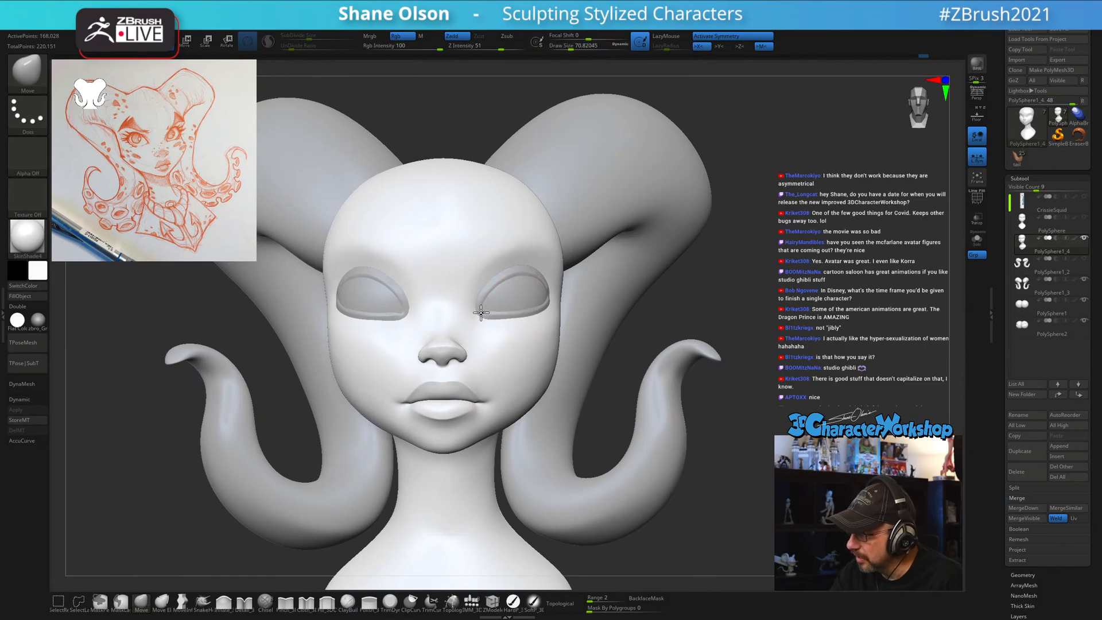
{"action": "right_click_drag", "start_coordinate": [497, 302], "coordinate": [520, 316], "text": "shift"}
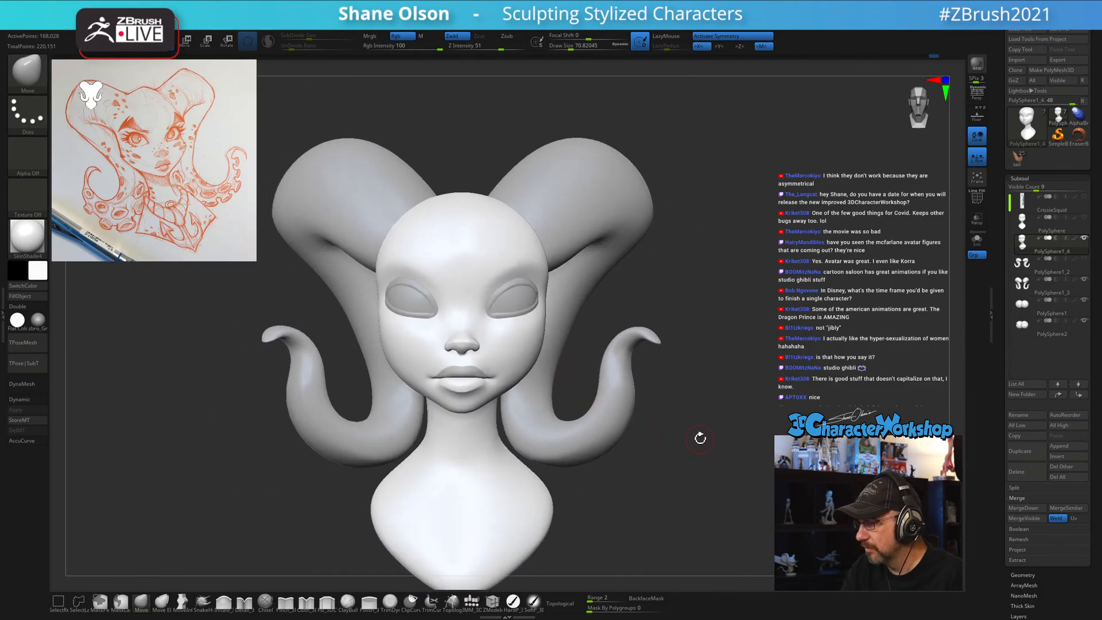
Reshape the jaw and lower cheeks from the front and three-quarter views at a draw size of about 145.
{"action": "mouse_move", "coordinate": [702, 455]}
{"action": "right_mouse_down"}
{"action": "mouse_move", "coordinate": [728, 463]}
{"action": "mouse_move", "coordinate": [684, 463]}
{"action": "mouse_move", "coordinate": [695, 462]}
{"action": "right_mouse_up"}
{"action": "key", "text": "s"}
{"action": "left_click_drag", "start_coordinate": [602, 465], "coordinate": [606, 465]}
{"action": "right_click_drag", "start_coordinate": [601, 453], "coordinate": [628, 491], "text": "ctrl"}
{"action": "key", "text": "s"}
{"action": "left_click_drag", "start_coordinate": [629, 491], "coordinate": [634, 492]}
{"action": "key", "text": "s"}
{"action": "left_click_drag", "start_coordinate": [486, 416], "coordinate": [490, 416]}
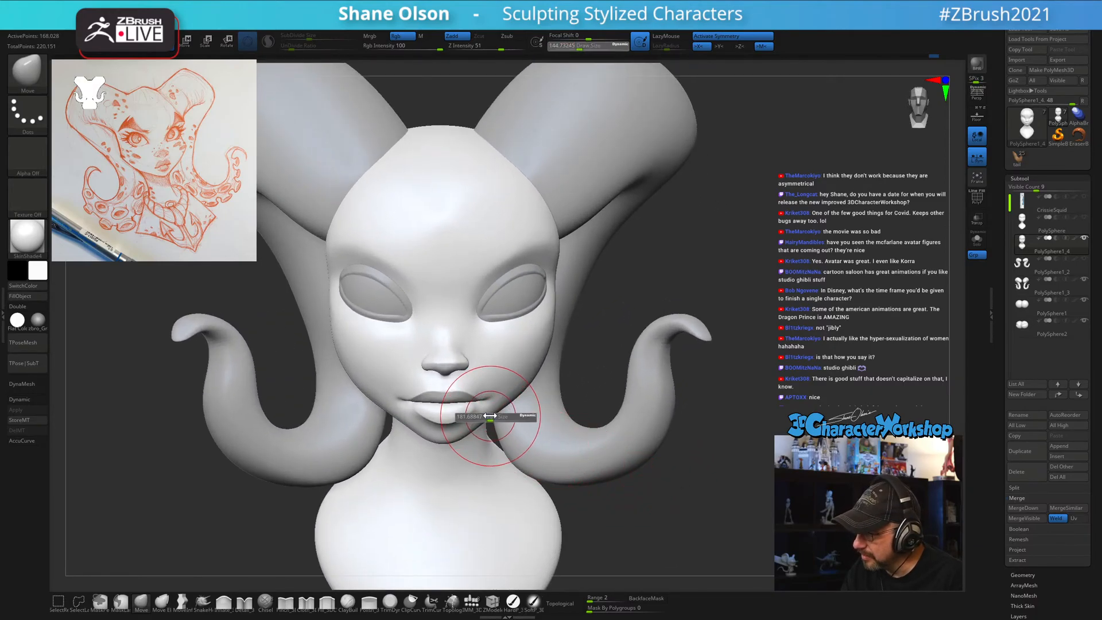
{"action": "right_click_drag", "start_coordinate": [700, 457], "coordinate": [744, 481]}
{"action": "key", "text": "s"}
{"action": "left_click_drag", "start_coordinate": [744, 482], "coordinate": [741, 481]}
{"action": "left_click_drag", "start_coordinate": [522, 381], "coordinate": [559, 332], "text": "shift"}
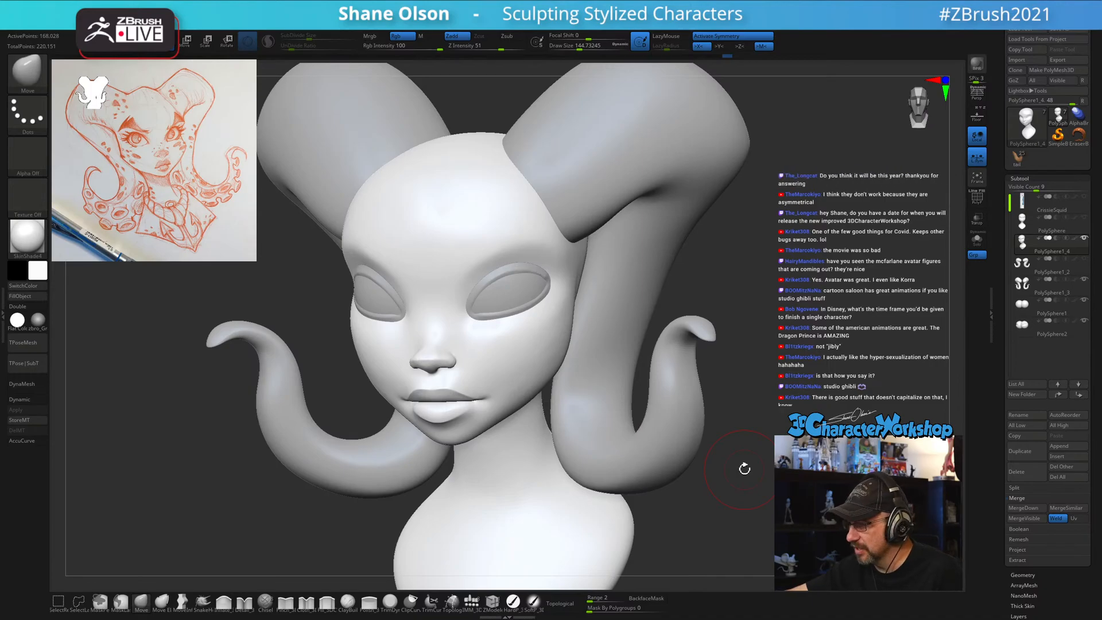
Adjust the temples above the outer eye corners, where the tentacles meet the head, at a draw size of about 145.
{"action": "key", "text": "s"}
{"action": "left_click_drag", "start_coordinate": [791, 237], "coordinate": [794, 240]}
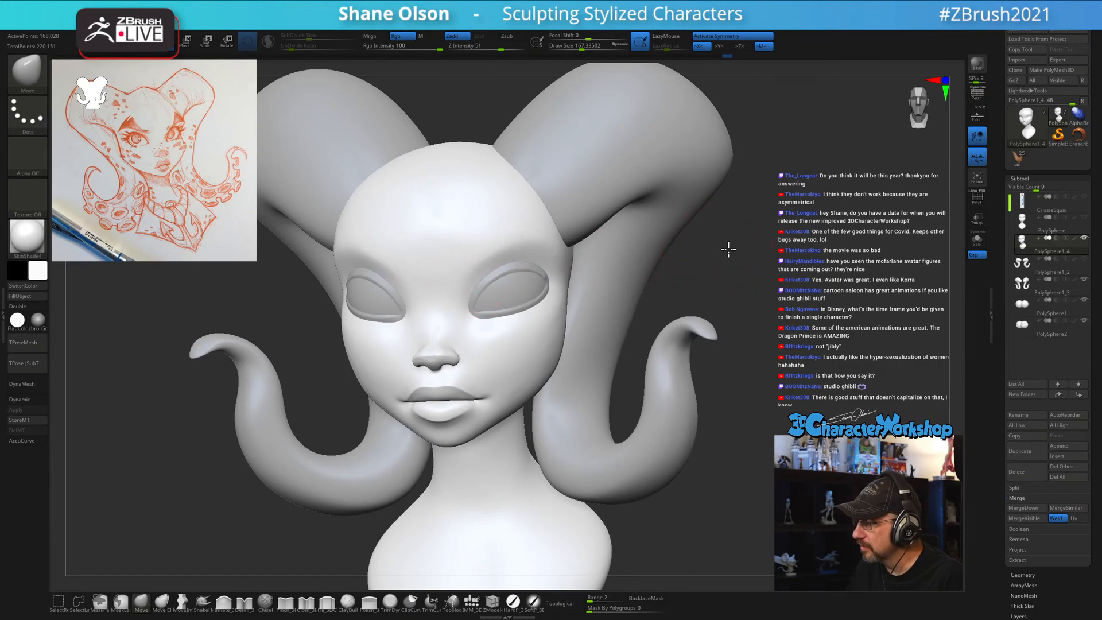
{"action": "key", "text": "s"}
{"action": "left_click_drag", "start_coordinate": [729, 249], "coordinate": [754, 253]}
{"action": "mouse_move", "coordinate": [746, 245]}
{"action": "left_mouse_down"}
{"action": "mouse_move", "coordinate": [763, 243]}
{"action": "mouse_move", "coordinate": [652, 234]}
{"action": "left_mouse_up"}
{"action": "key", "text": "s"}
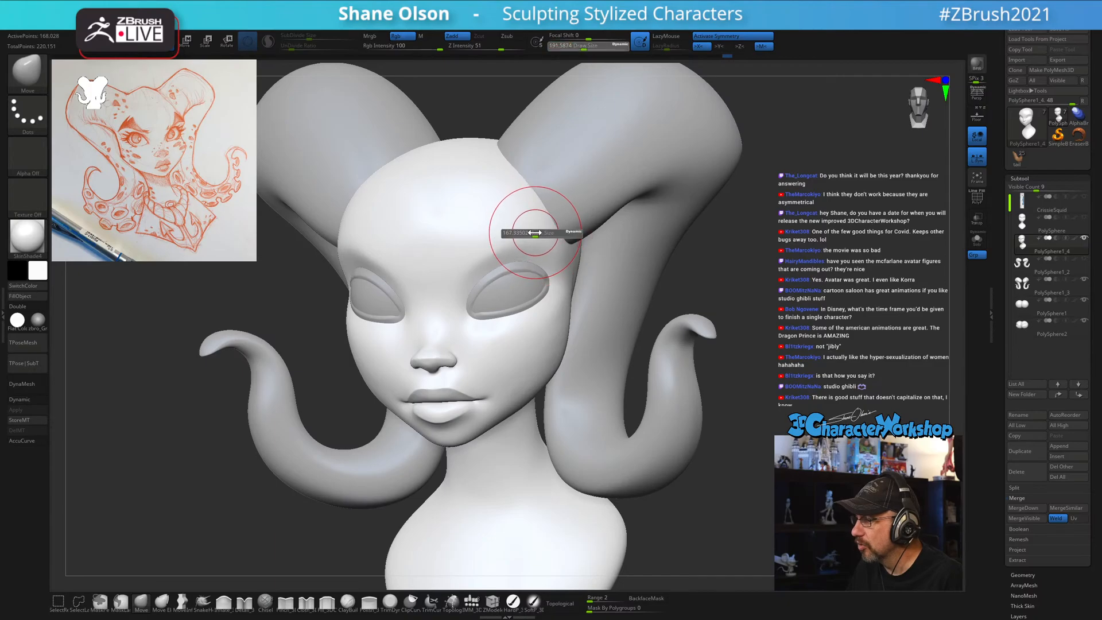
{"action": "left_click_drag", "start_coordinate": [534, 233], "coordinate": [533, 232]}
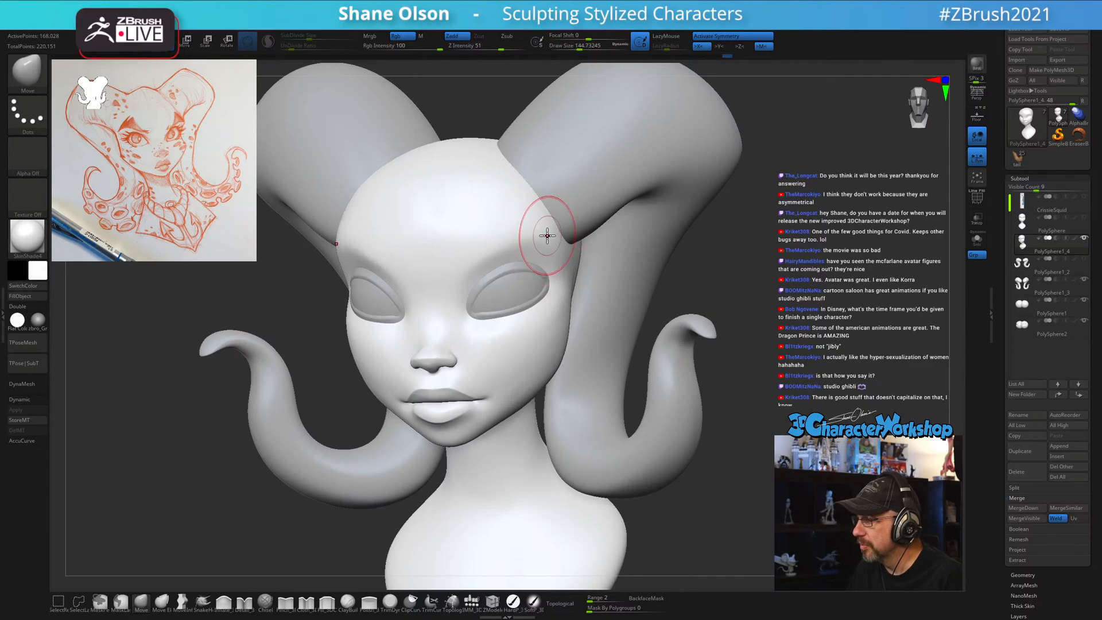
{"action": "left_click_drag", "start_coordinate": [712, 237], "coordinate": [769, 243]}
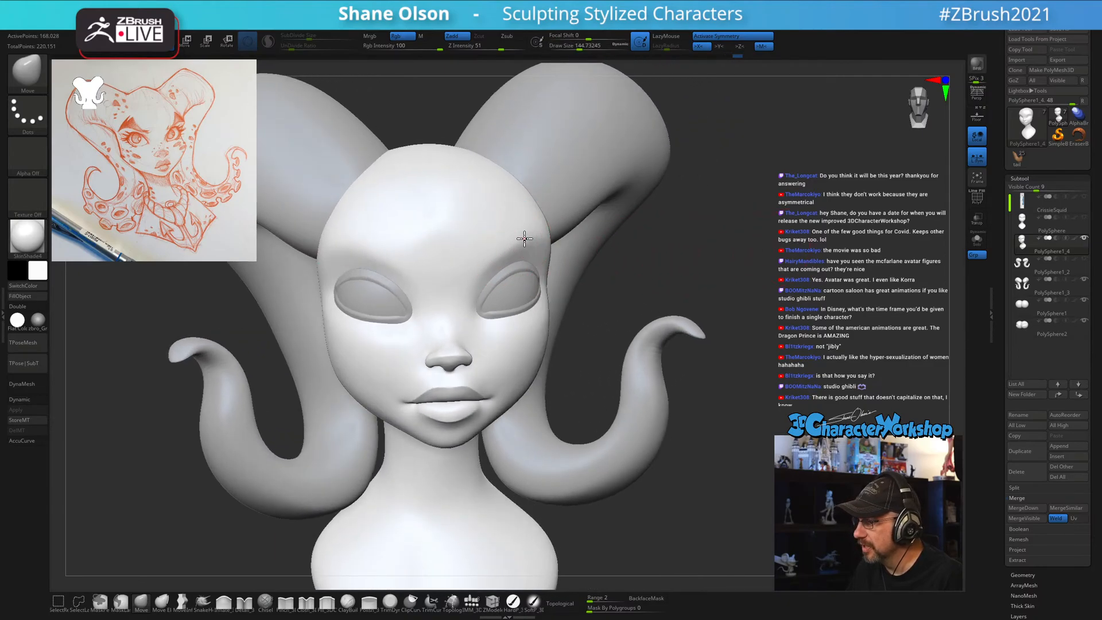
Refine the forehead and temple contour from several turned views, raising the draw size to about 223.
{"action": "key", "text": "s"}
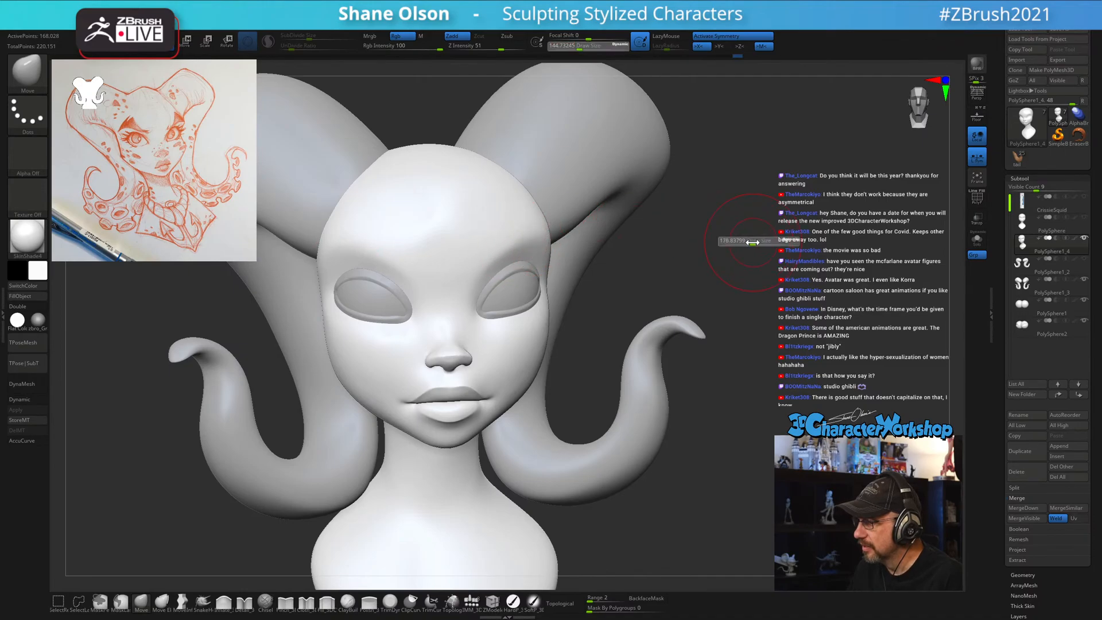
{"action": "left_click_drag", "start_coordinate": [751, 239], "coordinate": [755, 240]}
{"action": "left_click_drag", "start_coordinate": [726, 244], "coordinate": [740, 243]}
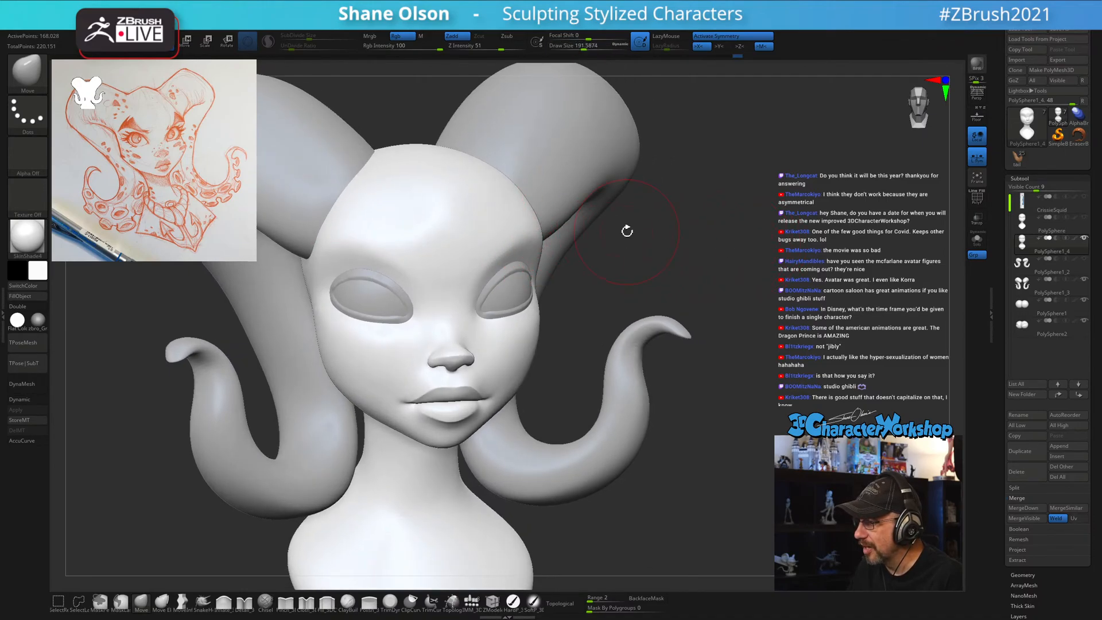
{"action": "left_click_drag", "start_coordinate": [659, 239], "coordinate": [609, 241]}
{"action": "key", "text": "s"}
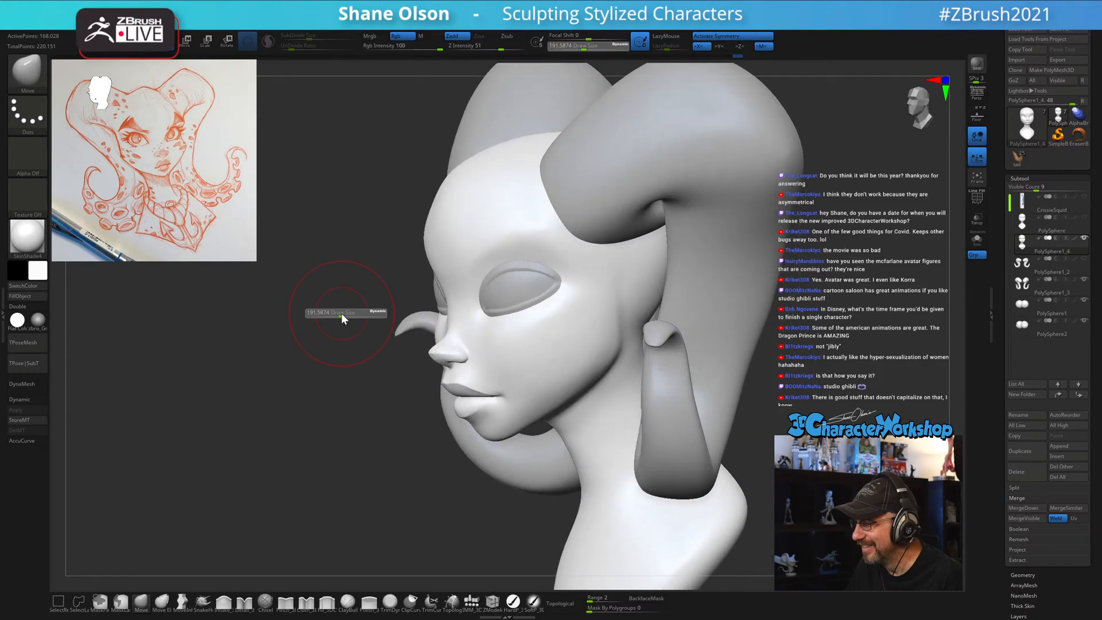
{"action": "left_click_drag", "start_coordinate": [342, 313], "coordinate": [354, 290]}
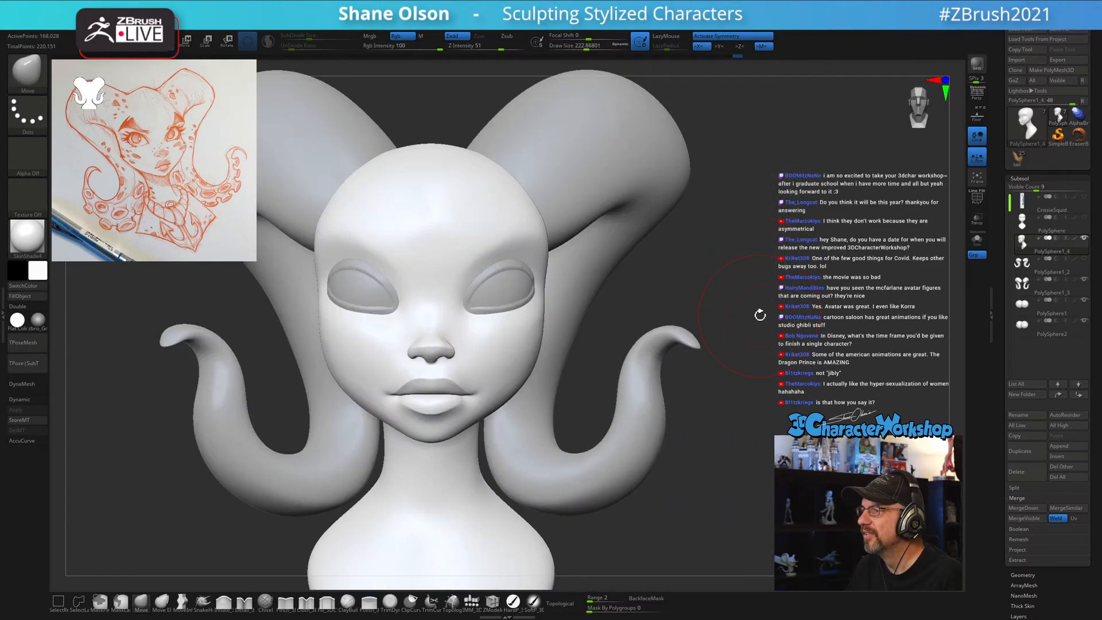
Increase the draw size to about 262 and adjust the outer edges of the forehead from the front.
{"action": "mouse_move", "coordinate": [760, 315]}
{"action": "left_mouse_down", "text": "alt"}
{"action": "mouse_move", "coordinate": [741, 285]}
{"action": "mouse_move", "coordinate": [766, 324]}
{"action": "left_mouse_up", "text": "alt"}
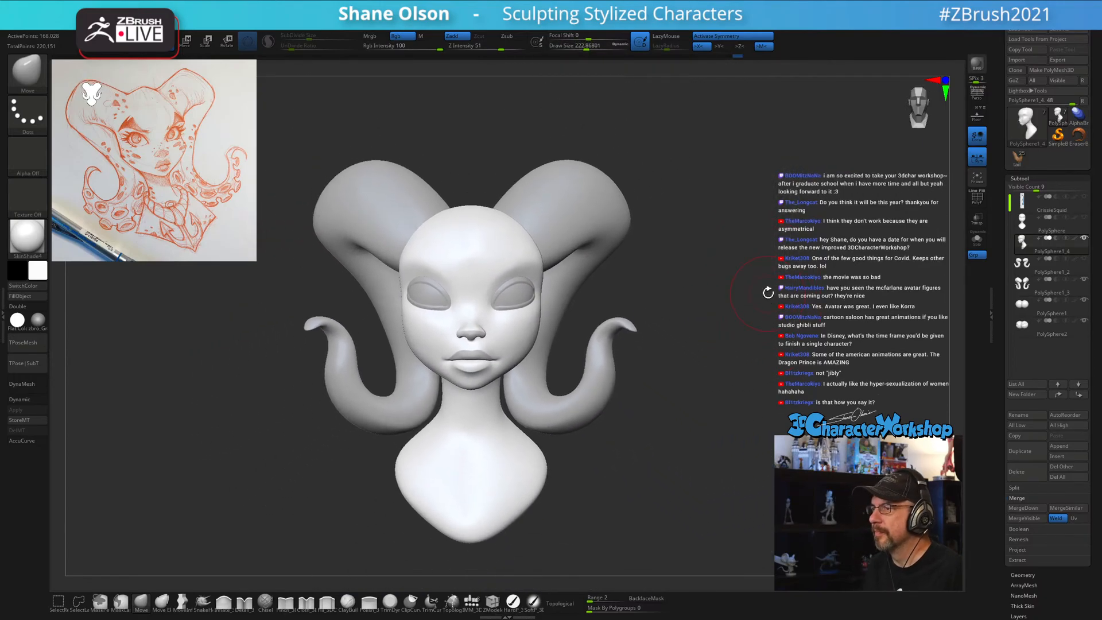
{"action": "mouse_move", "coordinate": [747, 264]}
{"action": "left_mouse_down"}
{"action": "mouse_move", "coordinate": [751, 276]}
{"action": "mouse_move", "coordinate": [734, 266]}
{"action": "mouse_move", "coordinate": [722, 284]}
{"action": "left_mouse_up"}
{"action": "key", "text": "s"}
{"action": "left_click_drag", "start_coordinate": [718, 263], "coordinate": [722, 263]}
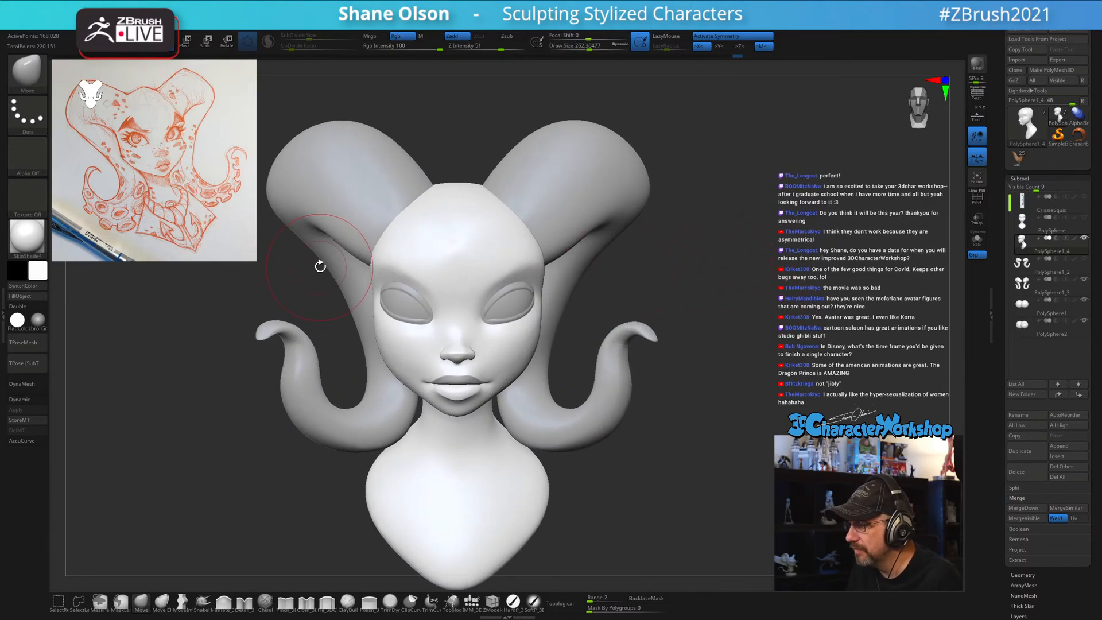
{"action": "left_click_drag", "start_coordinate": [374, 248], "coordinate": [375, 248]}
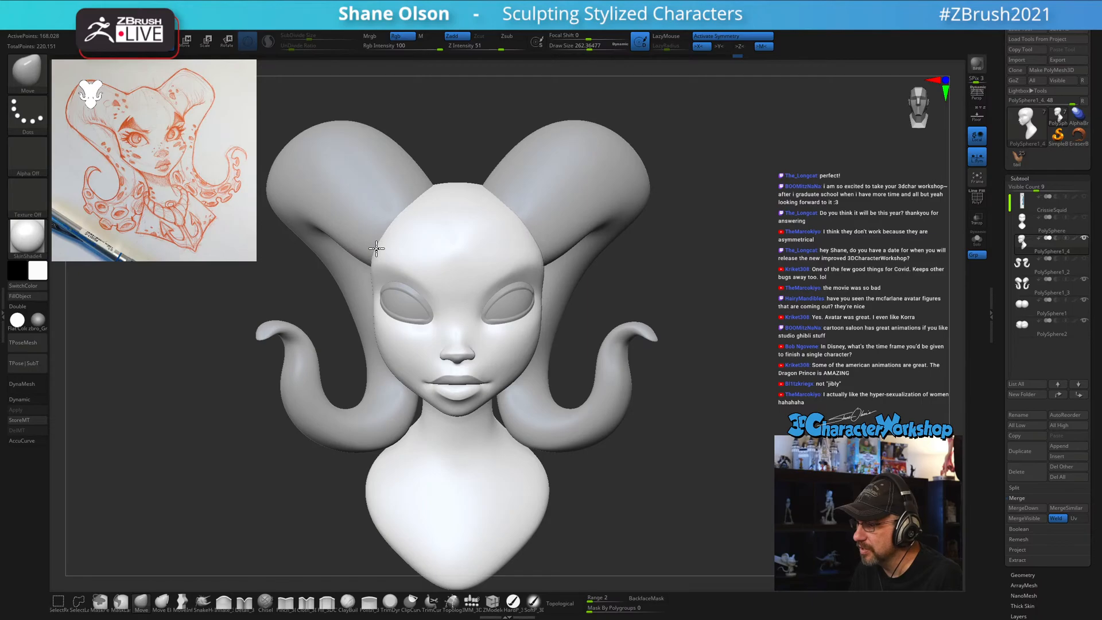
Raise the draw size to about 324 and adjust the upper skull beside the tentacle bases.
{"action": "key", "text": "s"}
{"action": "left_click_drag", "start_coordinate": [713, 256], "coordinate": [700, 262]}
{"action": "key", "text": "s"}
{"action": "left_click_drag", "start_coordinate": [725, 257], "coordinate": [730, 257]}
{"action": "left_click_drag", "start_coordinate": [728, 257], "coordinate": [725, 256]}
{"action": "left_click_drag", "start_coordinate": [533, 215], "coordinate": [542, 218]}
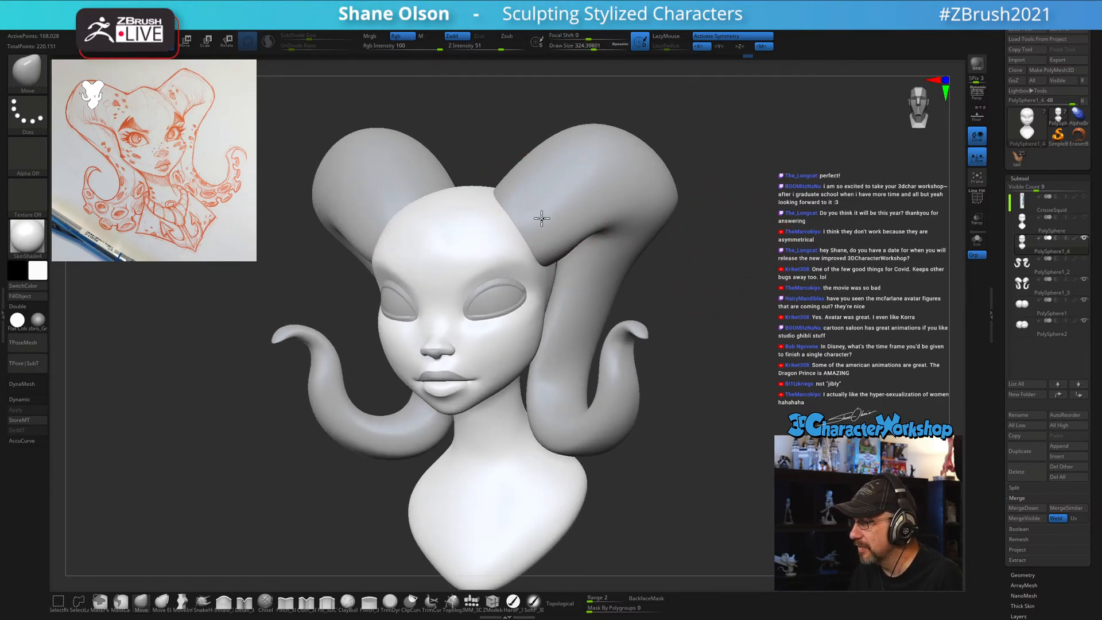
Adjust and smooth the back of the skull between the tentacles, above the neck, at a draw size of about 324.
{"action": "mouse_move", "coordinate": [806, 276]}
{"action": "left_mouse_down"}
{"action": "mouse_move", "coordinate": [795, 325]}
{"action": "mouse_move", "coordinate": [762, 332]}
{"action": "mouse_move", "coordinate": [789, 333]}
{"action": "mouse_move", "coordinate": [704, 322]}
{"action": "mouse_move", "coordinate": [726, 328]}
{"action": "mouse_move", "coordinate": [714, 315]}
{"action": "left_mouse_up"}
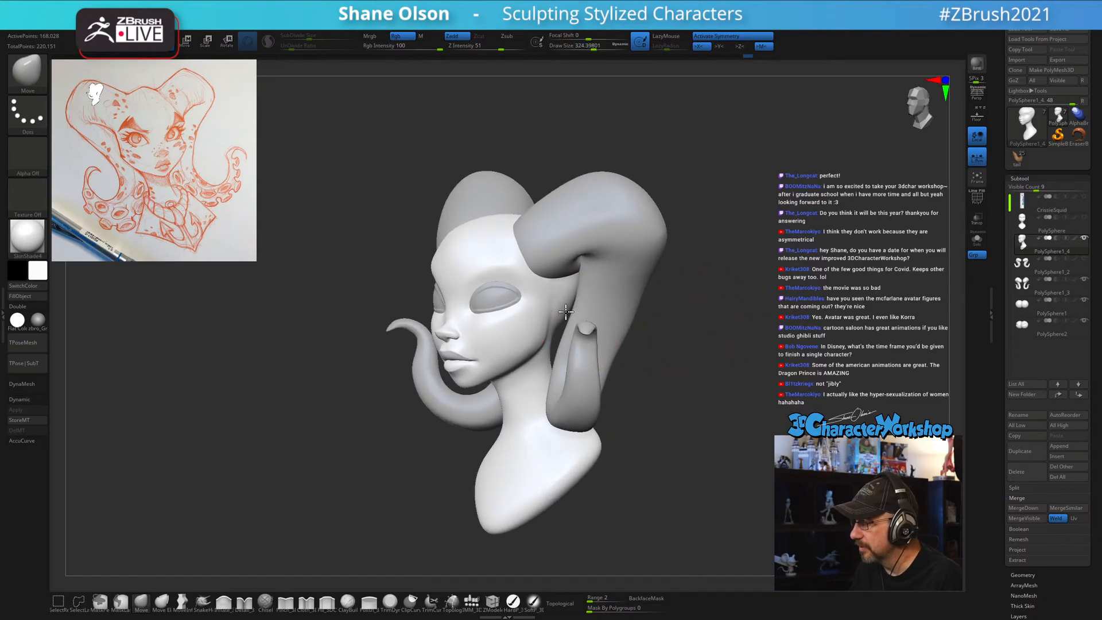
{"action": "mouse_move", "coordinate": [632, 326]}
{"action": "left_mouse_down"}
{"action": "mouse_move", "coordinate": [657, 322]}
{"action": "mouse_move", "coordinate": [608, 325]}
{"action": "left_mouse_up"}
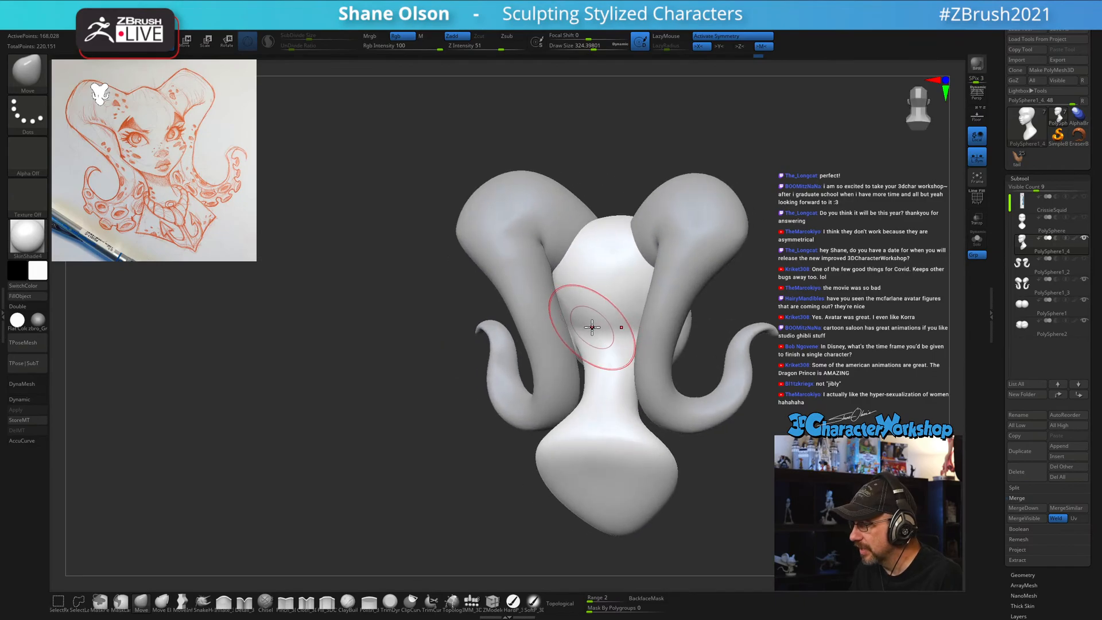
{"action": "key", "text": "shift"}
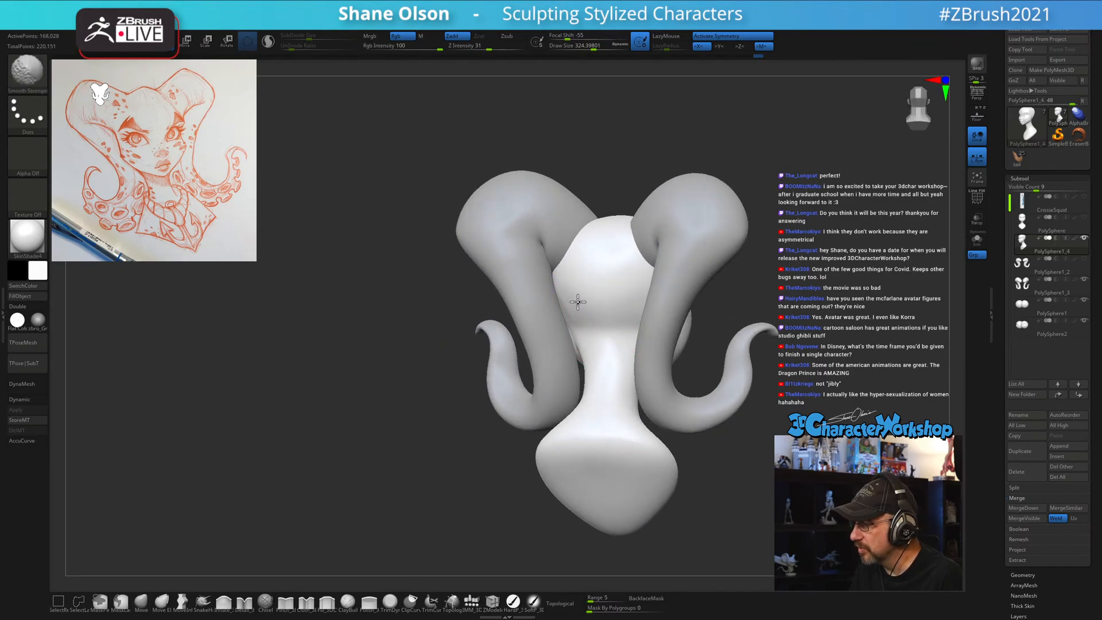
{"action": "left_click_drag", "start_coordinate": [709, 319], "coordinate": [849, 325]}
{"action": "left_click_drag", "start_coordinate": [711, 338], "coordinate": [713, 344]}
Reduce the draw size to about 149 and adjust the area around the mouth corner in profile.
{"action": "key", "text": "s"}
{"action": "left_click_drag", "start_coordinate": [304, 452], "coordinate": [299, 467], "text": "alt"}
{"action": "key", "text": "s"}
{"action": "left_click_drag", "start_coordinate": [379, 378], "coordinate": [380, 377]}
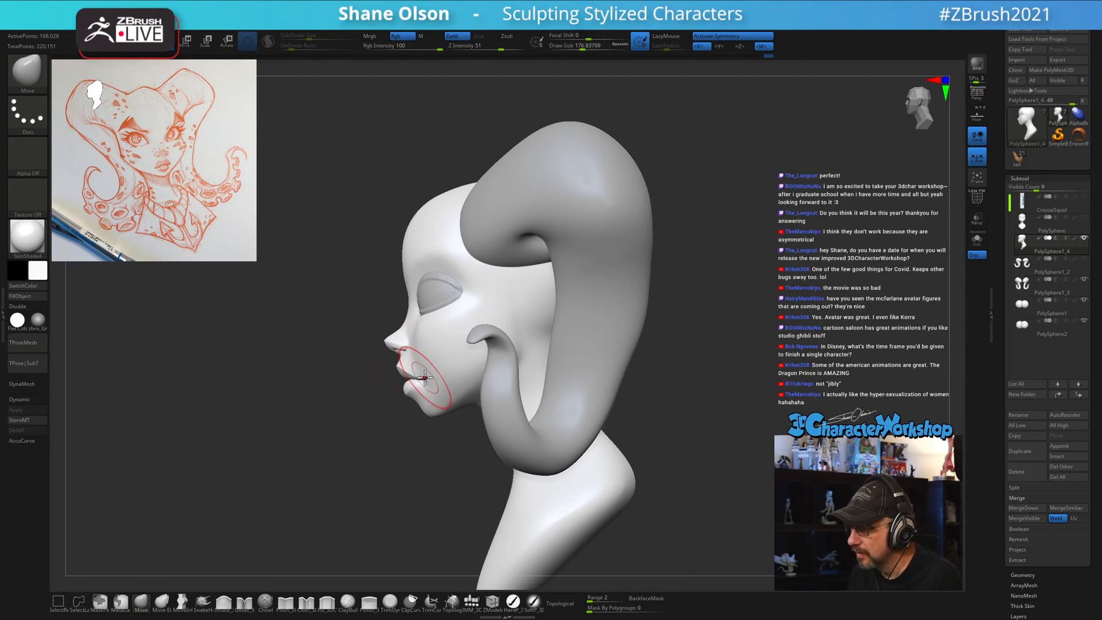
{"action": "key", "text": "s"}
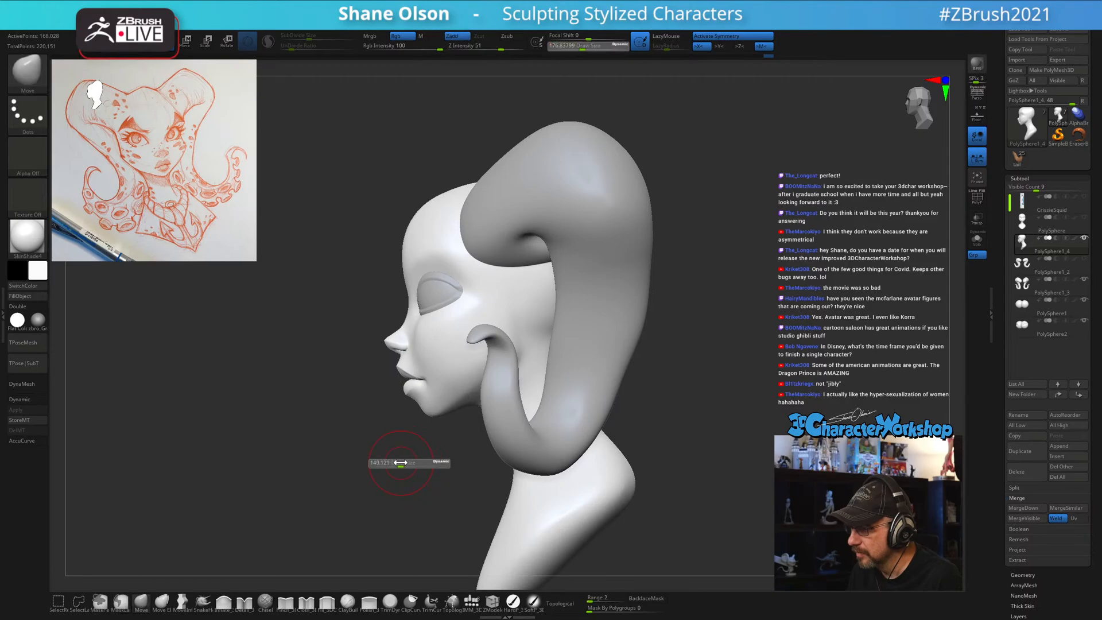
{"action": "left_click_drag", "start_coordinate": [402, 462], "coordinate": [397, 463]}
{"action": "left_click_drag", "start_coordinate": [421, 386], "coordinate": [423, 382]}
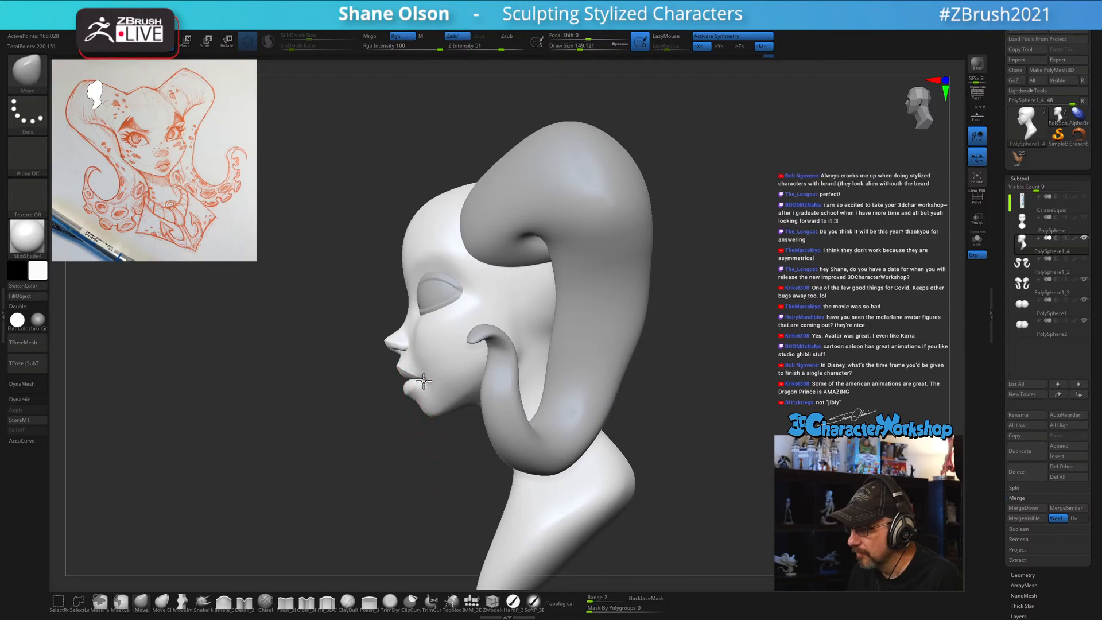
Raise the draw size to about 182 and refine the cheeks, jaw and chin from front and three-quarter views.
{"action": "left_click_drag", "start_coordinate": [318, 446], "coordinate": [544, 406]}
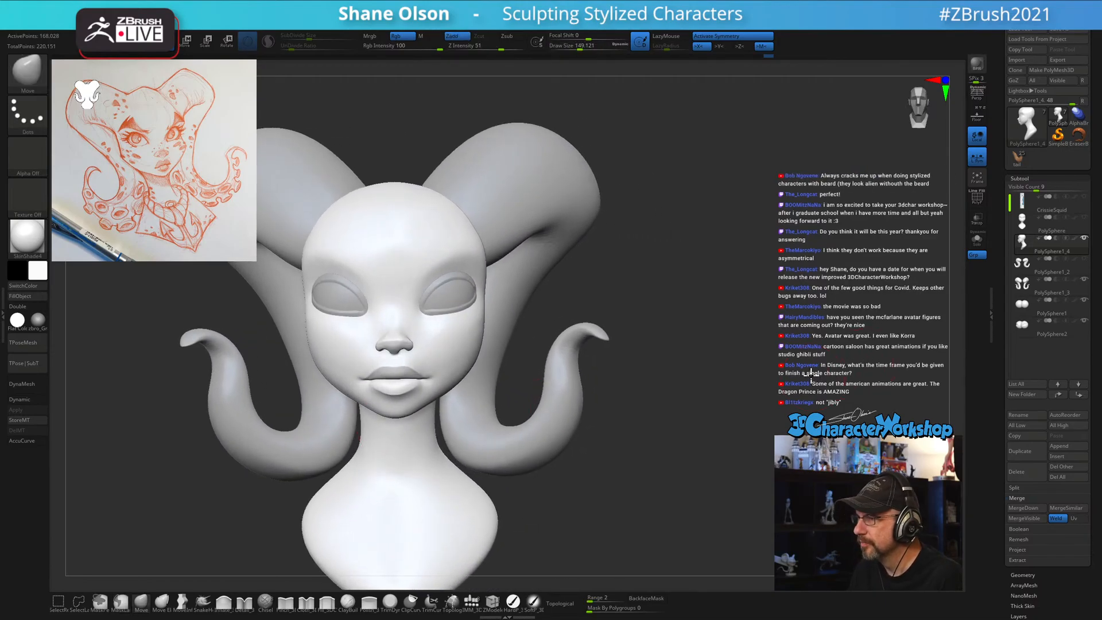
{"action": "left_click_drag", "start_coordinate": [811, 374], "coordinate": [740, 347], "text": "alt"}
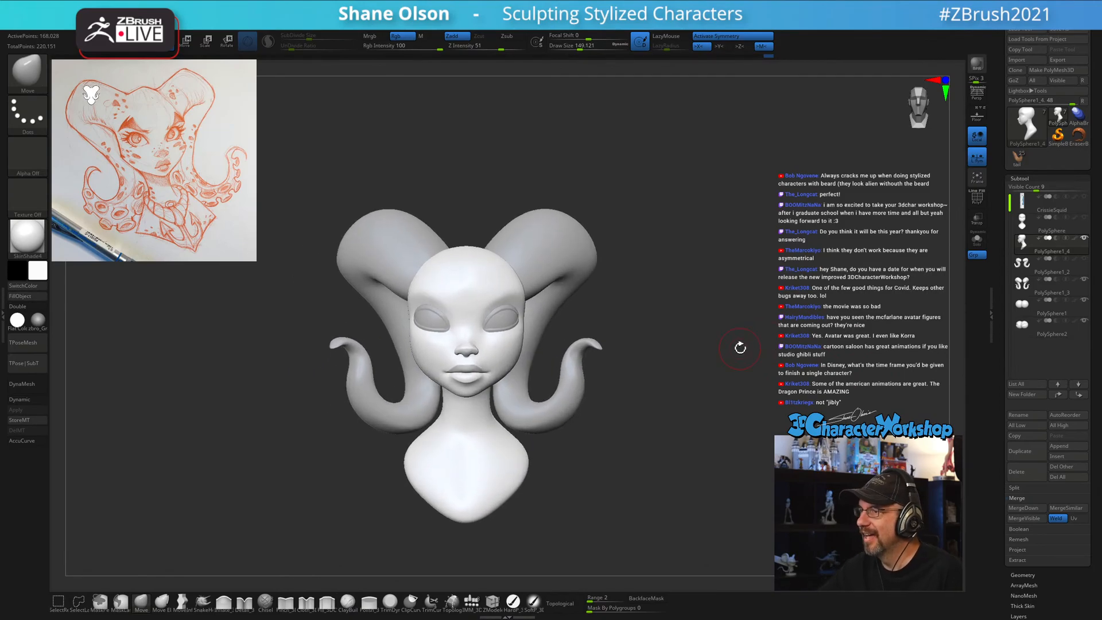
{"action": "mouse_move", "coordinate": [740, 347]}
{"action": "left_mouse_down"}
{"action": "mouse_move", "coordinate": [640, 419]}
{"action": "mouse_move", "coordinate": [653, 375]}
{"action": "mouse_move", "coordinate": [635, 384]}
{"action": "left_mouse_up"}
{"action": "key", "text": "s"}
{"action": "left_click", "coordinate": [649, 362]}
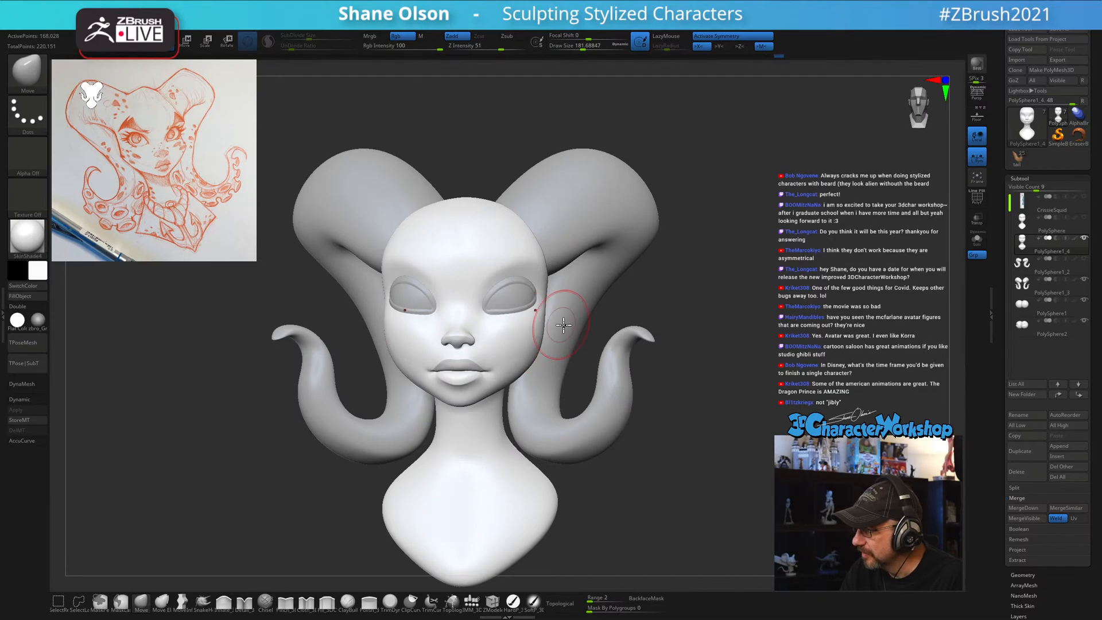
{"action": "left_click_drag", "start_coordinate": [727, 389], "coordinate": [727, 390]}
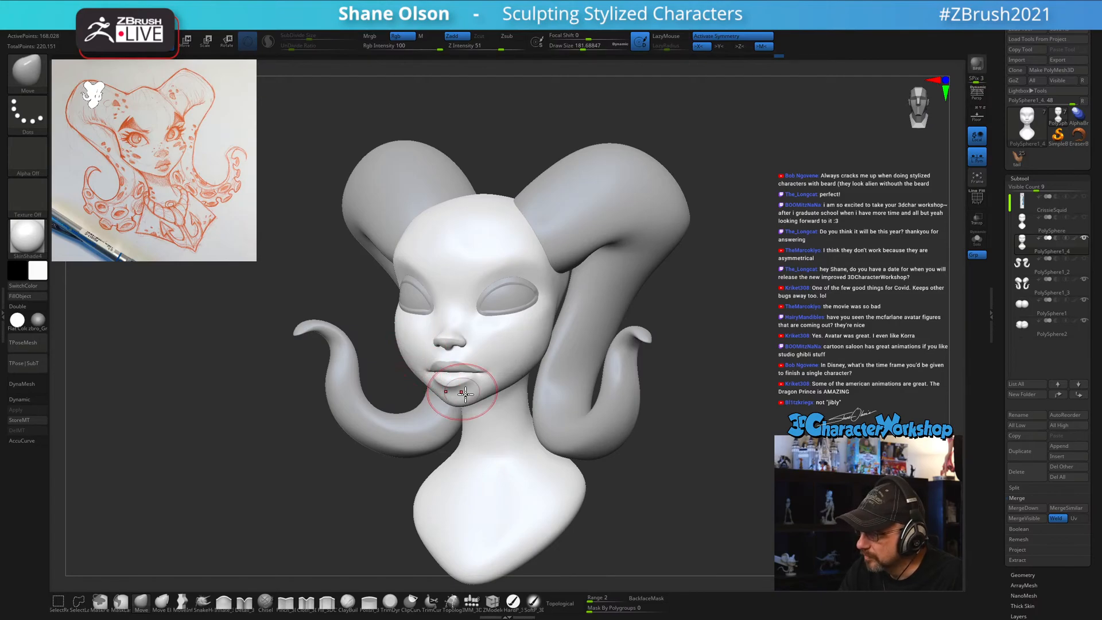
{"action": "left_click_drag", "start_coordinate": [667, 369], "coordinate": [554, 382]}
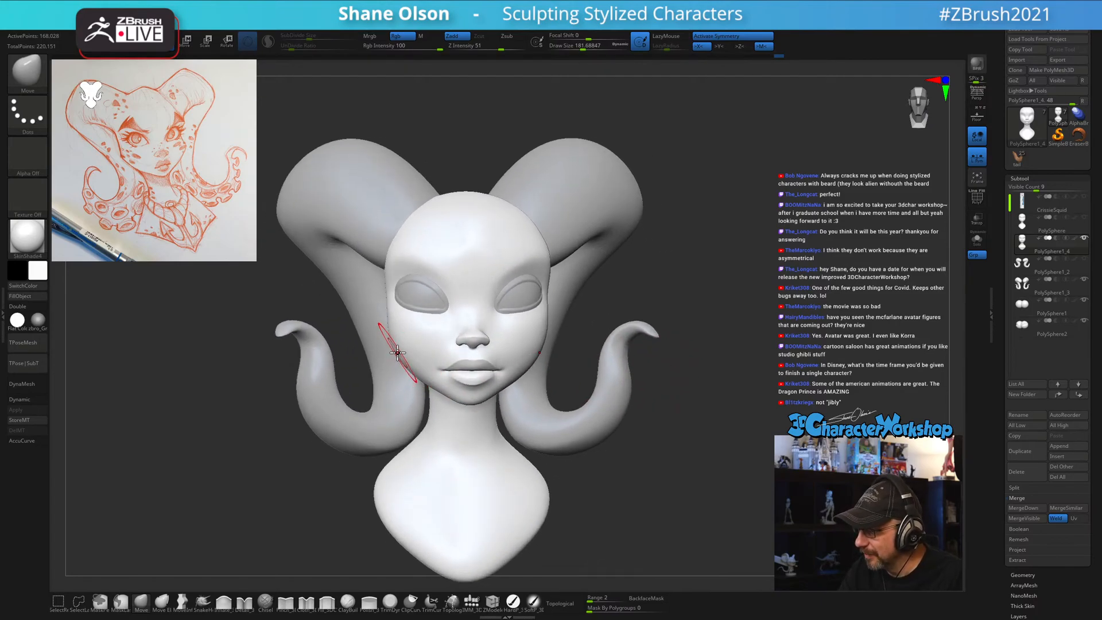
{"action": "mouse_move", "coordinate": [678, 379]}
{"action": "left_mouse_down"}
{"action": "mouse_move", "coordinate": [663, 396]}
{"action": "mouse_move", "coordinate": [669, 436]}
{"action": "mouse_move", "coordinate": [705, 425]}
{"action": "mouse_move", "coordinate": [657, 433]}
{"action": "mouse_move", "coordinate": [679, 437]}
{"action": "left_mouse_up"}
Make the tentacles the active subtool and reshape their lower curls with draw sizes from about 379 to 468.
{"action": "key", "text": "s"}
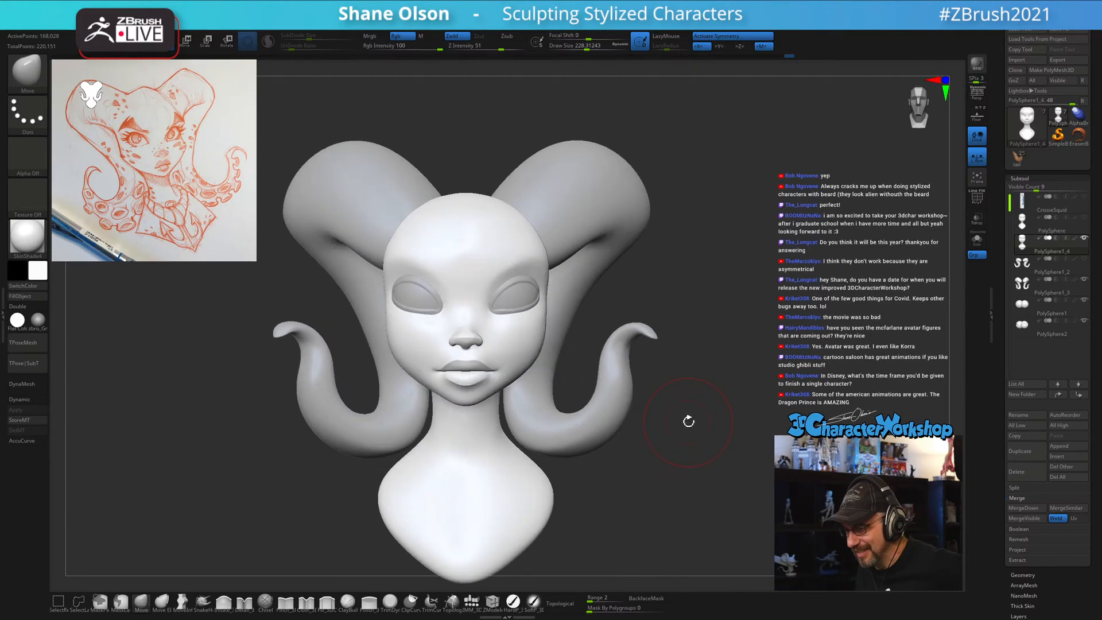
{"action": "key", "text": "s"}
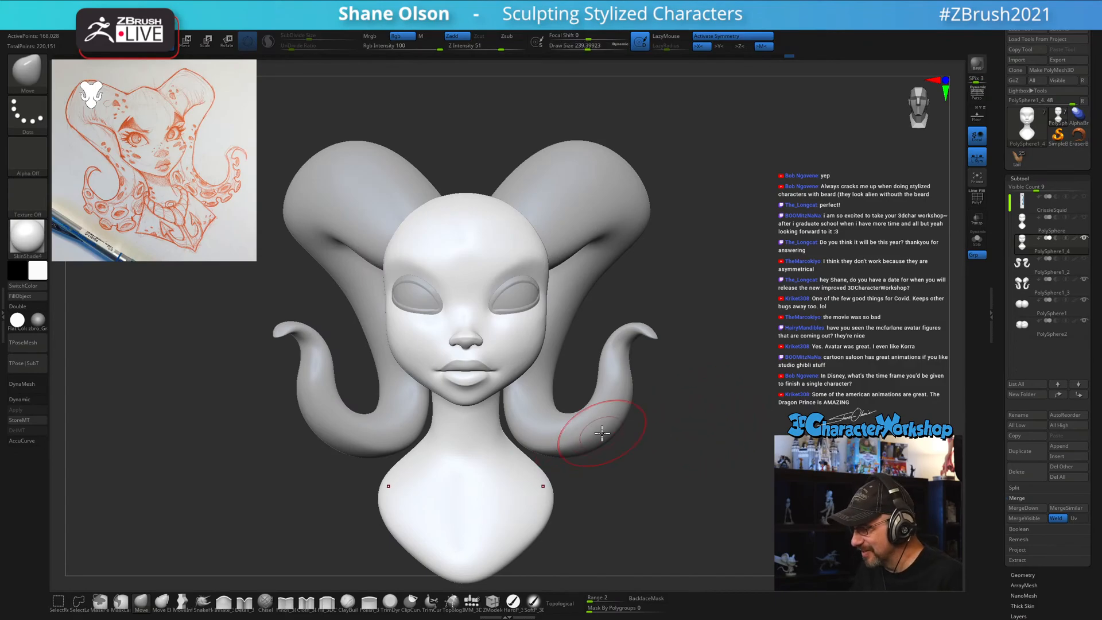
{"action": "left_click", "coordinate": [574, 440], "text": "alt"}
{"action": "key", "text": "s"}
{"action": "left_click_drag", "start_coordinate": [546, 433], "coordinate": [596, 433]}
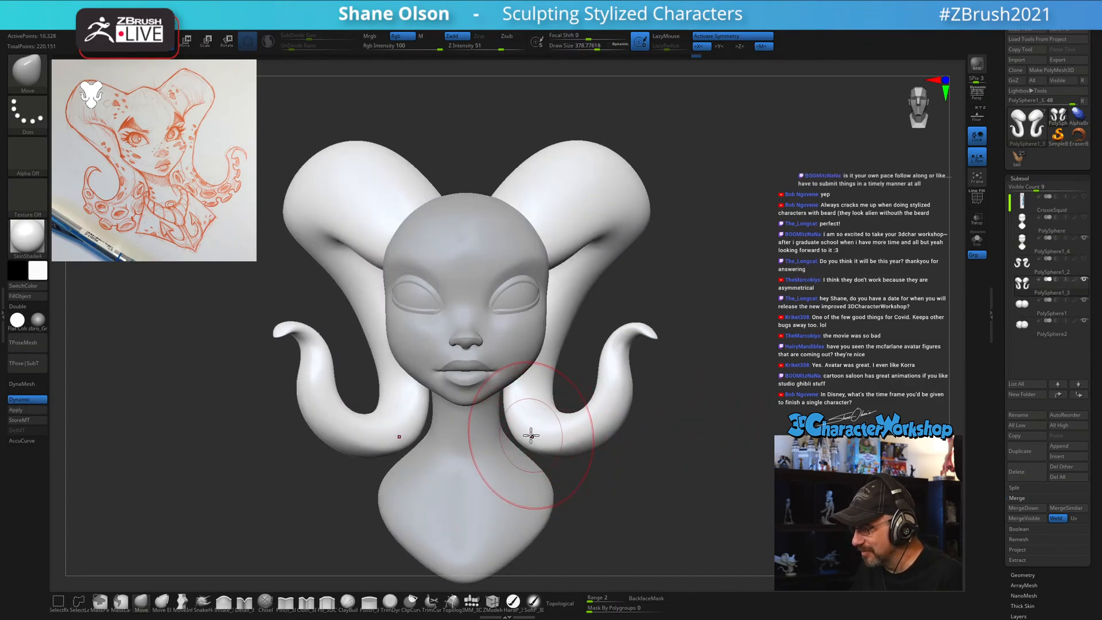
{"action": "key", "text": "s"}
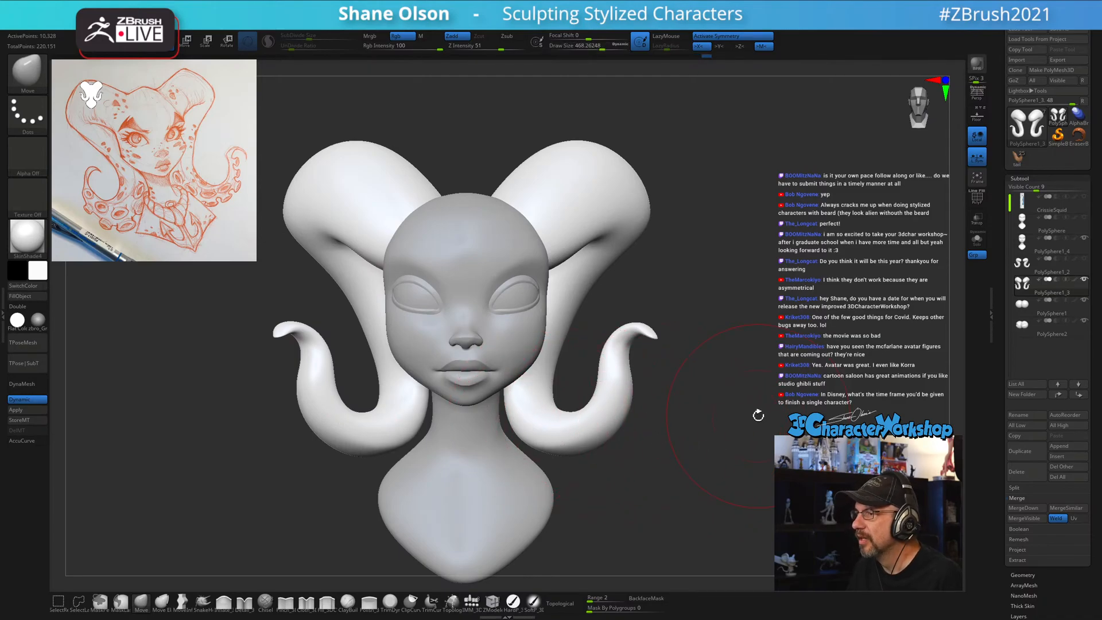
Raise the draw size to about 576 and move the outer tentacle curls slightly toward the face.
{"action": "left_click_drag", "start_coordinate": [759, 415], "coordinate": [756, 406], "text": "alt"}
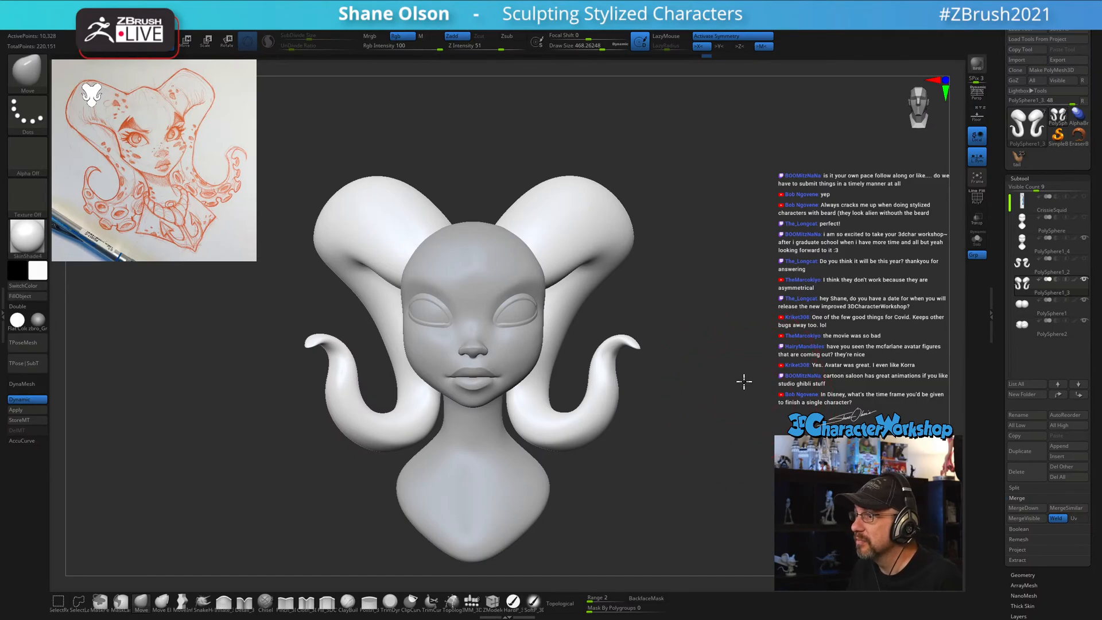
{"action": "mouse_move", "coordinate": [744, 381]}
{"action": "left_mouse_down"}
{"action": "mouse_move", "coordinate": [770, 400]}
{"action": "mouse_move", "coordinate": [708, 396]}
{"action": "left_mouse_up"}
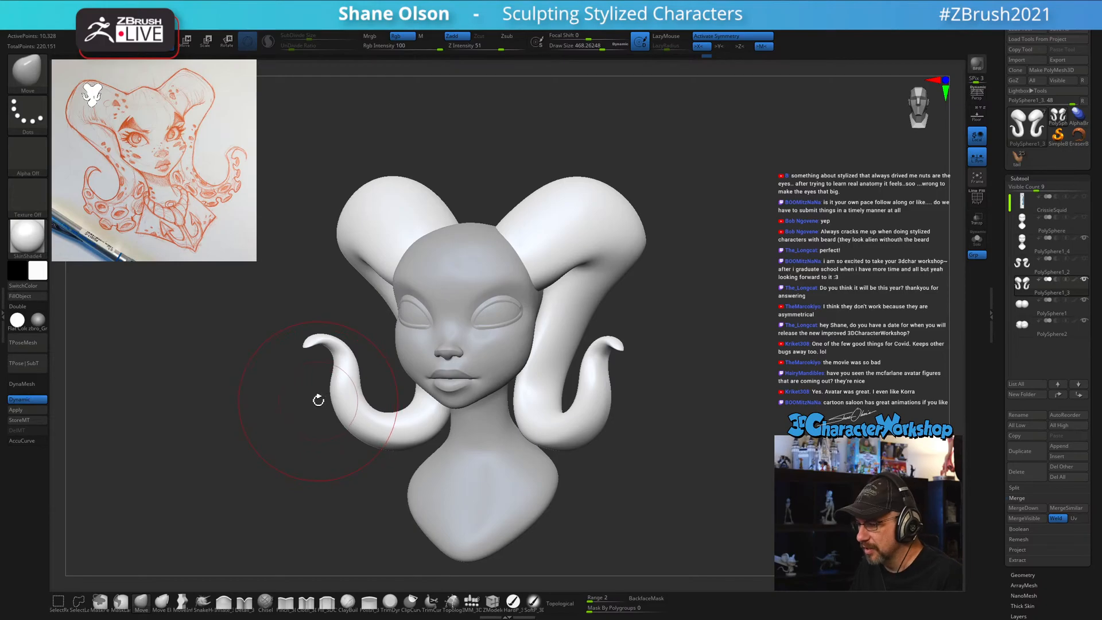
{"action": "key", "text": "s"}
{"action": "left_click_drag", "start_coordinate": [286, 439], "coordinate": [295, 440]}
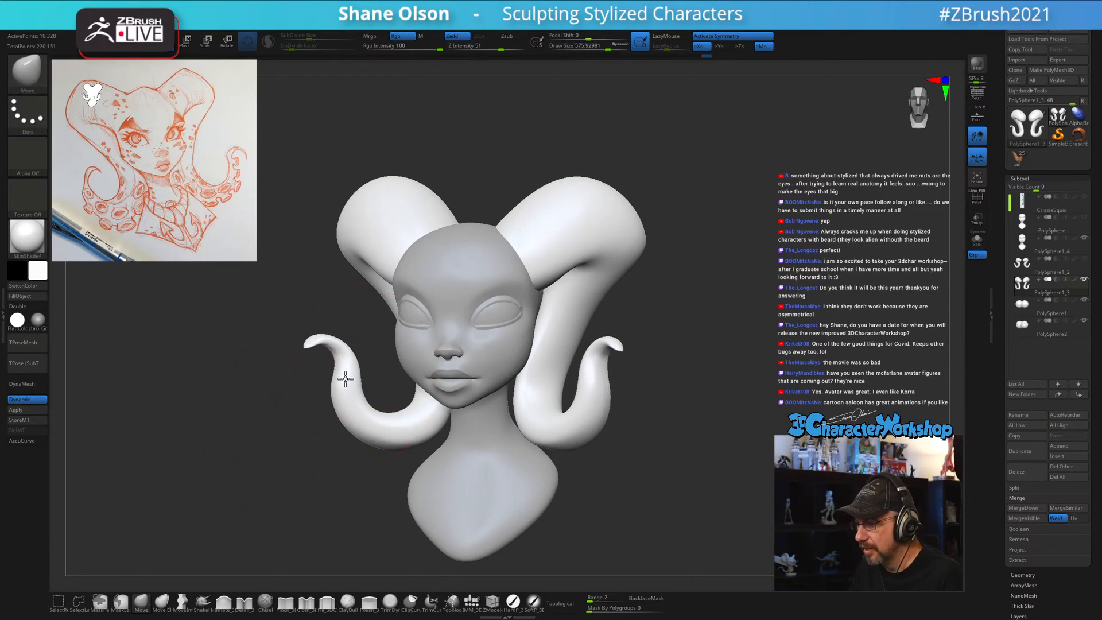
Lower the draw size to about 177, reshape the curled tentacle tips, and set the draw size to about 262.
{"action": "key", "text": "s"}
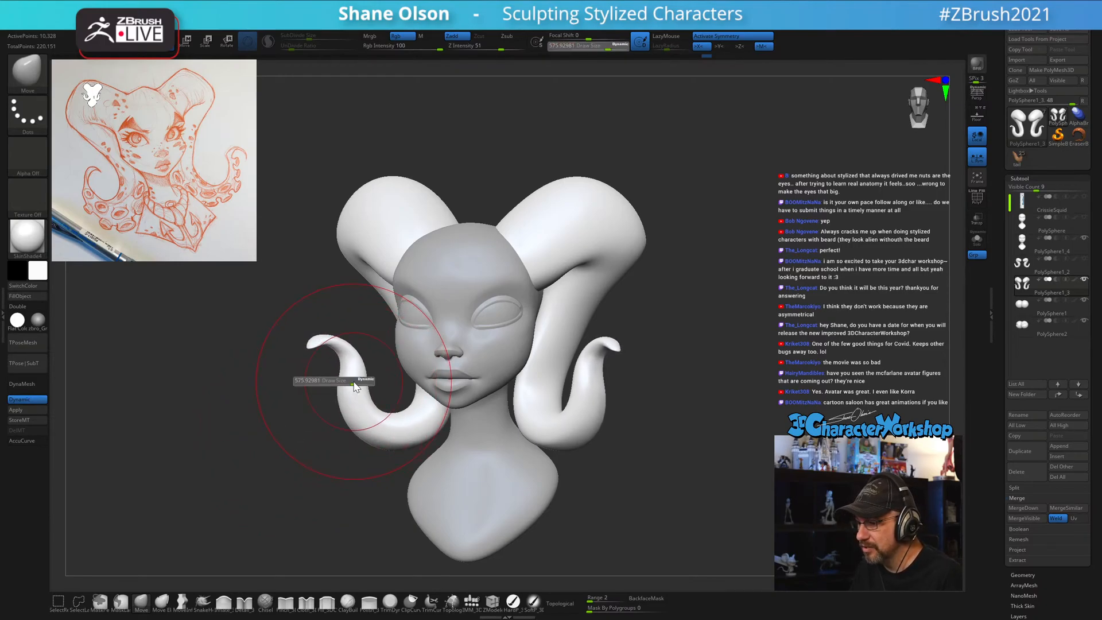
{"action": "left_click_drag", "start_coordinate": [343, 378], "coordinate": [339, 379]}
{"action": "left_click_drag", "start_coordinate": [326, 341], "coordinate": [314, 336]}
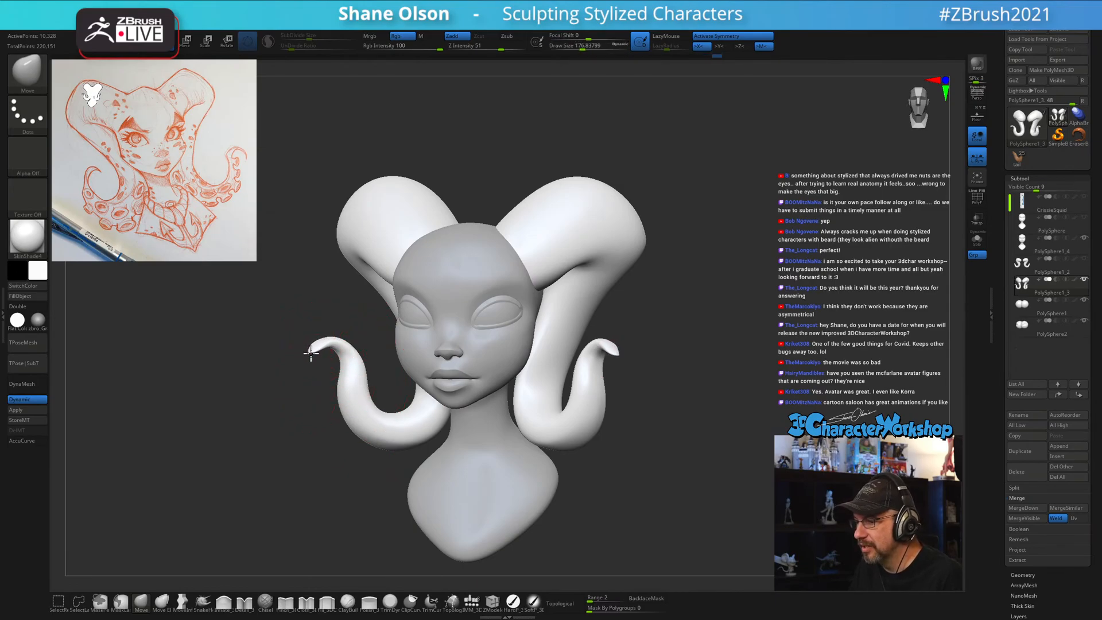
{"action": "mouse_move", "coordinate": [308, 403]}
{"action": "left_mouse_down"}
{"action": "mouse_move", "coordinate": [315, 436]}
{"action": "mouse_move", "coordinate": [317, 425]}
{"action": "left_mouse_up"}
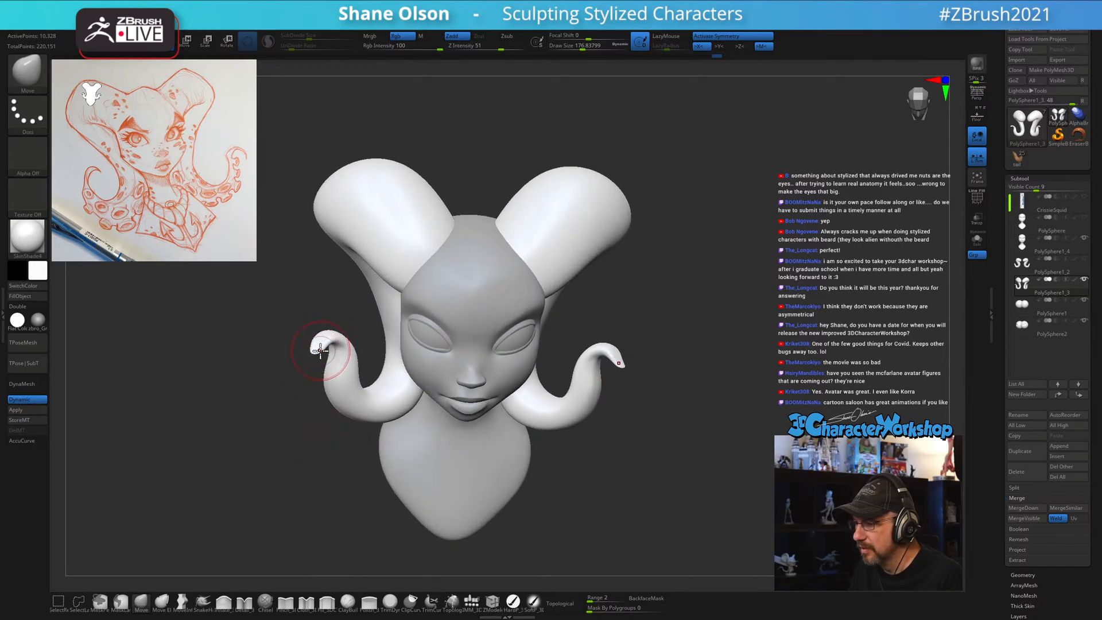
{"action": "mouse_move", "coordinate": [290, 399]}
{"action": "left_mouse_down"}
{"action": "mouse_move", "coordinate": [285, 387]}
{"action": "mouse_move", "coordinate": [264, 411]}
{"action": "mouse_move", "coordinate": [278, 418]}
{"action": "mouse_move", "coordinate": [264, 419]}
{"action": "mouse_move", "coordinate": [282, 388]}
{"action": "mouse_move", "coordinate": [304, 389]}
{"action": "left_mouse_up"}
{"action": "mouse_move", "coordinate": [776, 332]}
{"action": "left_mouse_down", "text": "alt"}
{"action": "mouse_move", "coordinate": [785, 340]}
{"action": "mouse_move", "coordinate": [777, 330]}
{"action": "left_mouse_up", "text": "alt"}
{"action": "key", "text": "s"}
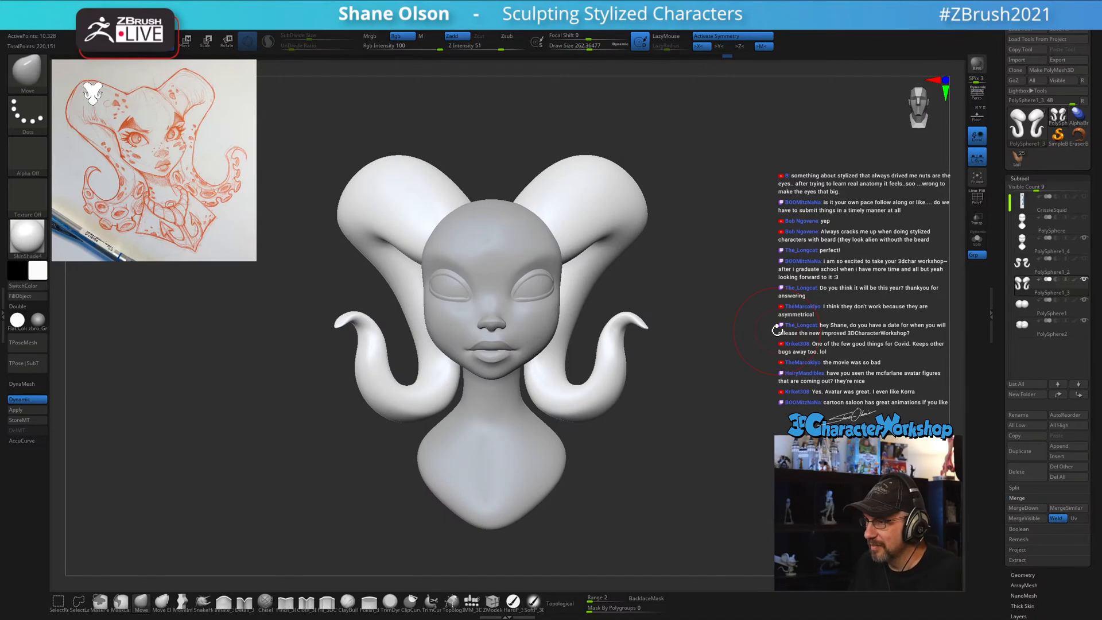
Check the head and tentacle proportions, then make the eyelid rims the active subtool.
{"action": "mouse_move", "coordinate": [777, 327]}
{"action": "left_mouse_down"}
{"action": "mouse_move", "coordinate": [753, 332]}
{"action": "mouse_move", "coordinate": [786, 332]}
{"action": "left_mouse_up"}
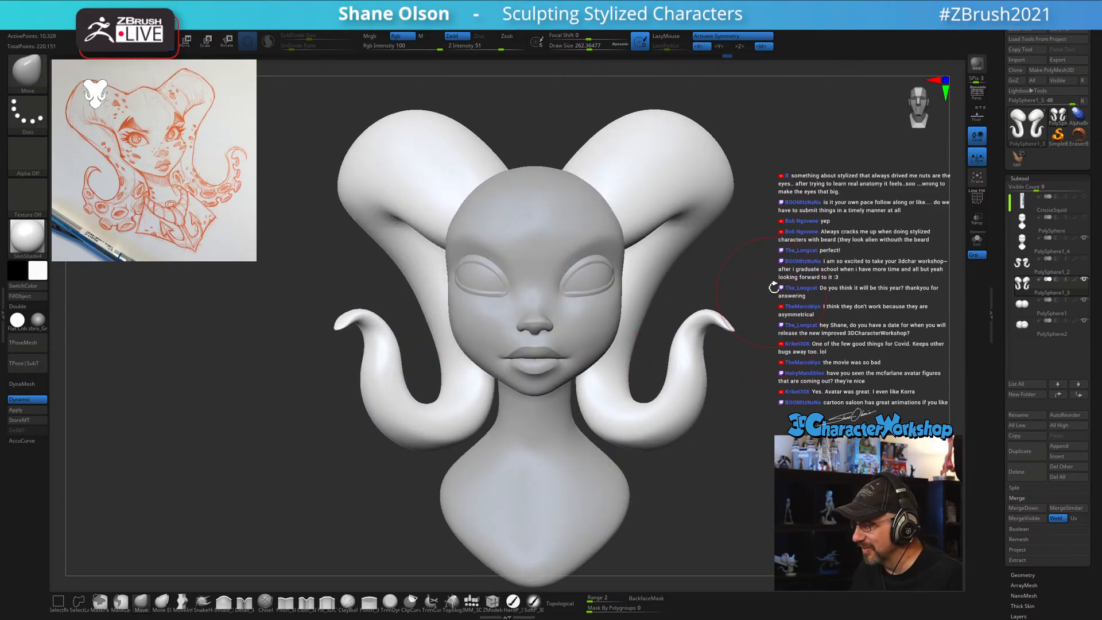
{"action": "left_click_drag", "start_coordinate": [774, 287], "coordinate": [758, 287]}
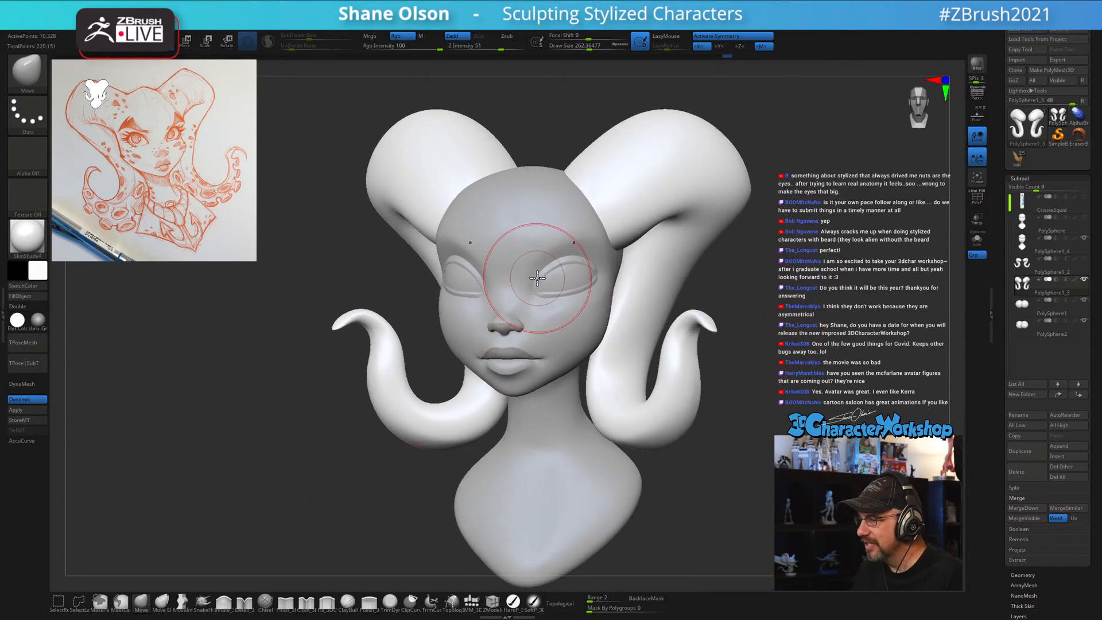
{"action": "left_click_drag", "start_coordinate": [761, 251], "coordinate": [777, 251], "text": "shift"}
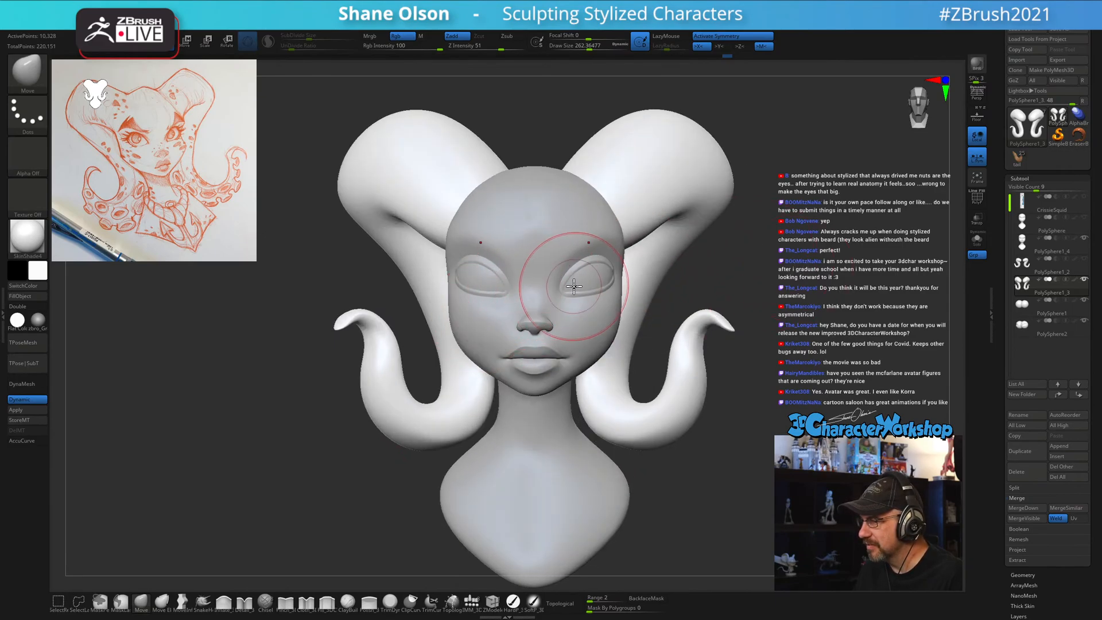
{"action": "mouse_move", "coordinate": [876, 361]}
{"action": "left_mouse_down"}
{"action": "mouse_move", "coordinate": [856, 349]}
{"action": "mouse_move", "coordinate": [802, 379]}
{"action": "mouse_move", "coordinate": [729, 369]}
{"action": "left_mouse_up"}
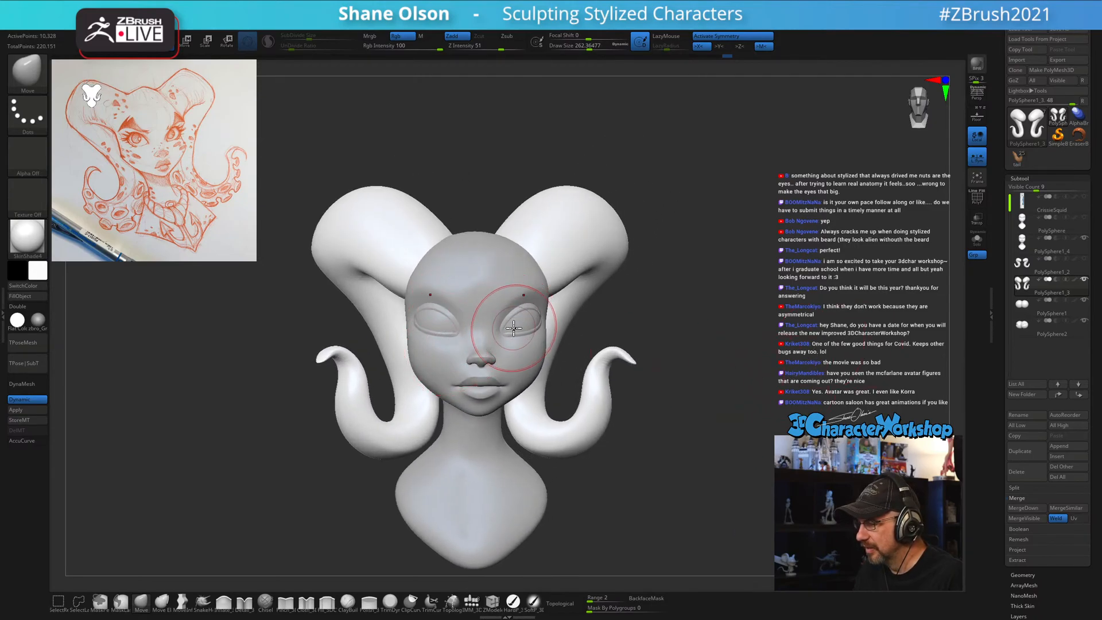
{"action": "mouse_move", "coordinate": [667, 335]}
{"action": "left_mouse_down"}
{"action": "mouse_move", "coordinate": [657, 337]}
{"action": "mouse_move", "coordinate": [726, 348]}
{"action": "mouse_move", "coordinate": [794, 320]}
{"action": "mouse_move", "coordinate": [740, 366]}
{"action": "left_mouse_up"}
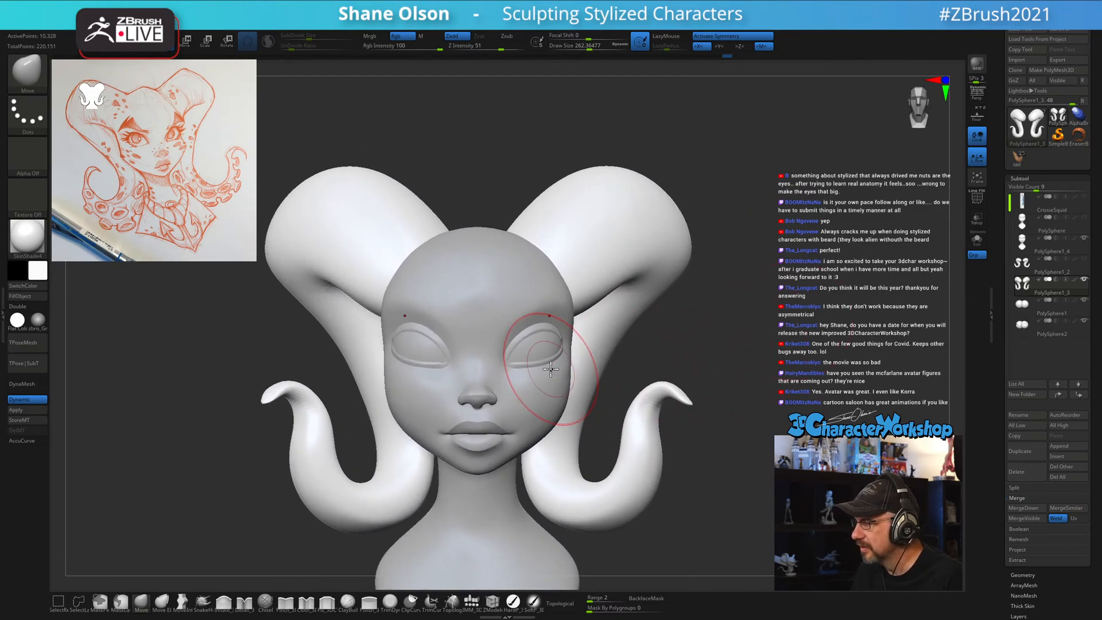
{"action": "left_click", "coordinate": [532, 395], "text": "alt"}
{"action": "left_click", "coordinate": [531, 332], "text": "alt"}
{"action": "left_click_drag", "start_coordinate": [713, 328], "coordinate": [710, 344]}
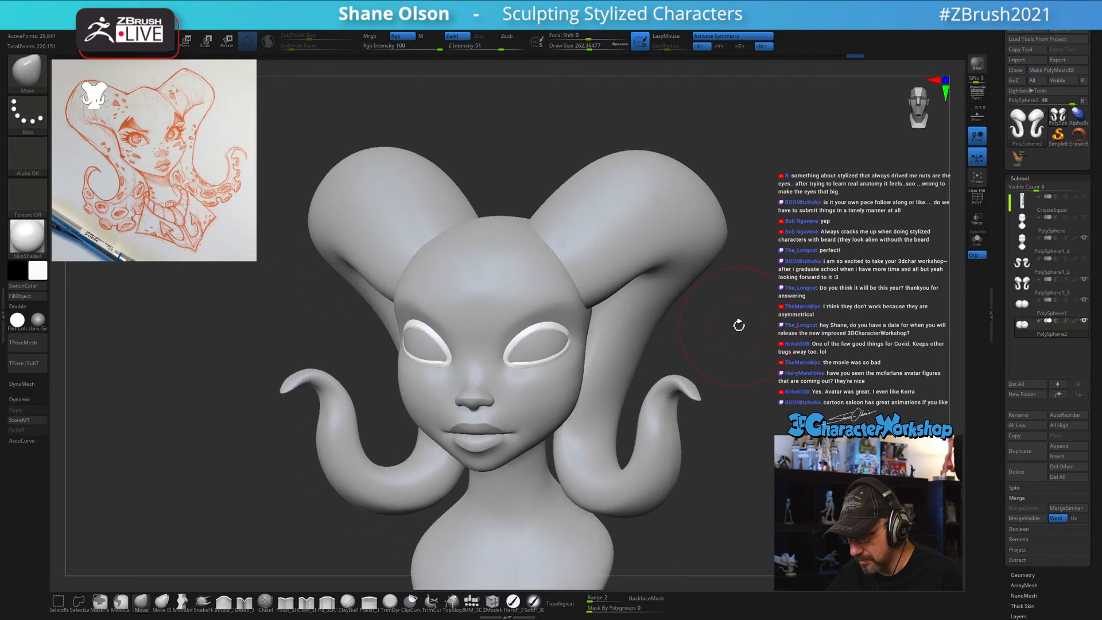
Switch to the Detail brush and reduce its draw size to about 97 for close work on the eyelid rim.
{"action": "left_click", "coordinate": [245, 603]}
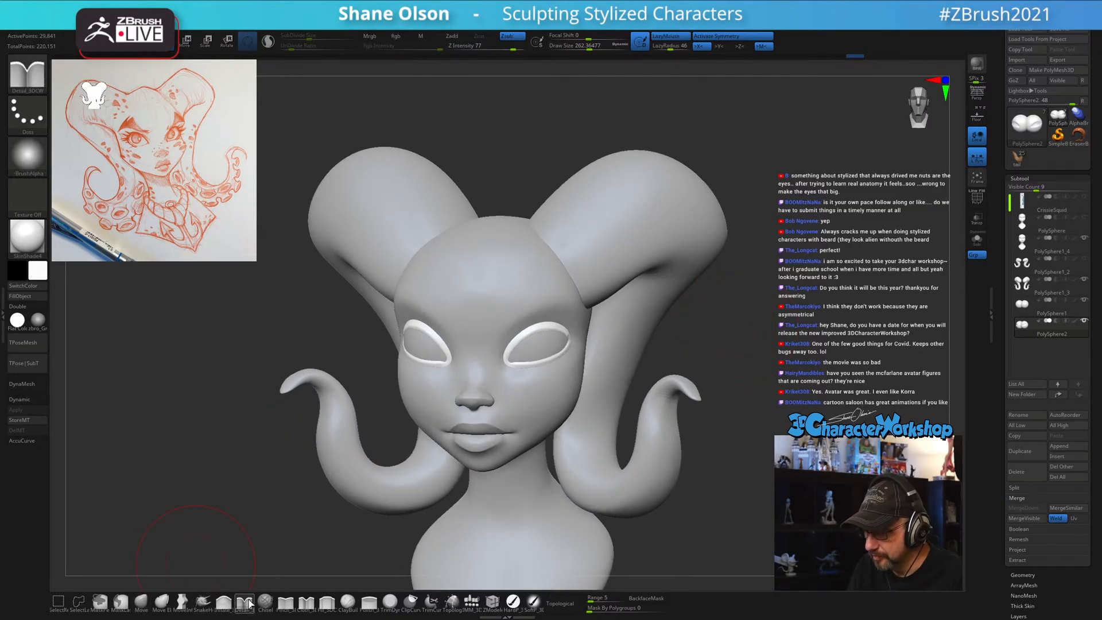
{"action": "left_click_drag", "start_coordinate": [769, 331], "coordinate": [644, 357], "text": "shift"}
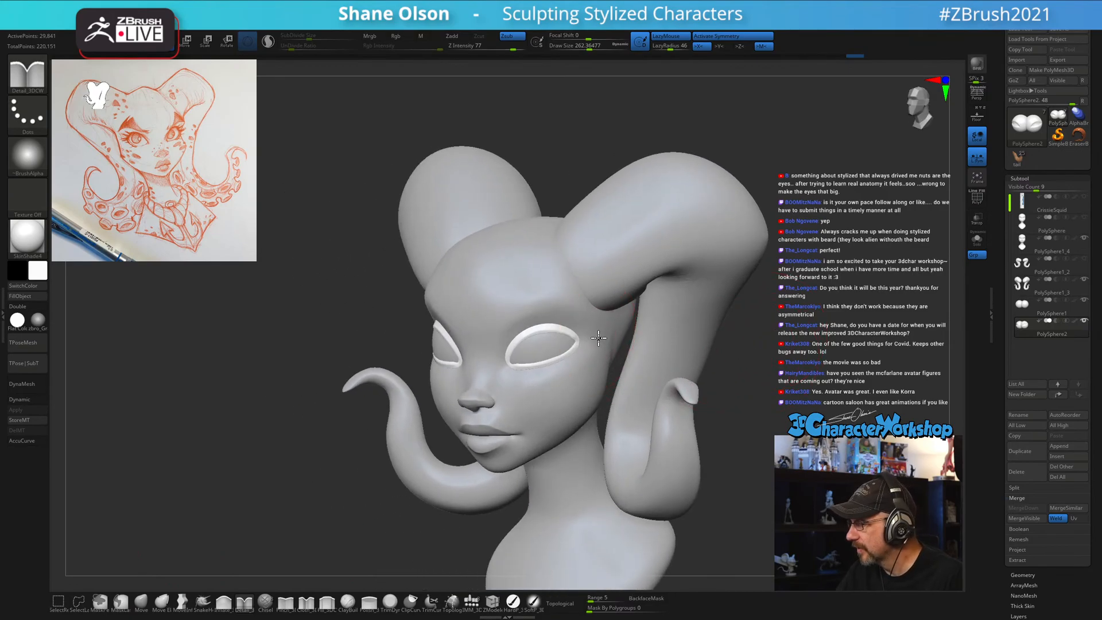
{"action": "left_click_drag", "start_coordinate": [717, 351], "coordinate": [625, 409], "text": "alt"}
{"action": "key", "text": "bracketleft"}
{"action": "mouse_move", "coordinate": [643, 314]}
{"action": "right_mouse_down", "text": "ctrl"}
{"action": "mouse_move", "coordinate": [625, 374]}
{"action": "mouse_move", "coordinate": [544, 406]}
{"action": "right_mouse_up", "text": "ctrl"}
{"action": "key", "text": "s"}
{"action": "left_click_drag", "start_coordinate": [563, 383], "coordinate": [550, 382]}
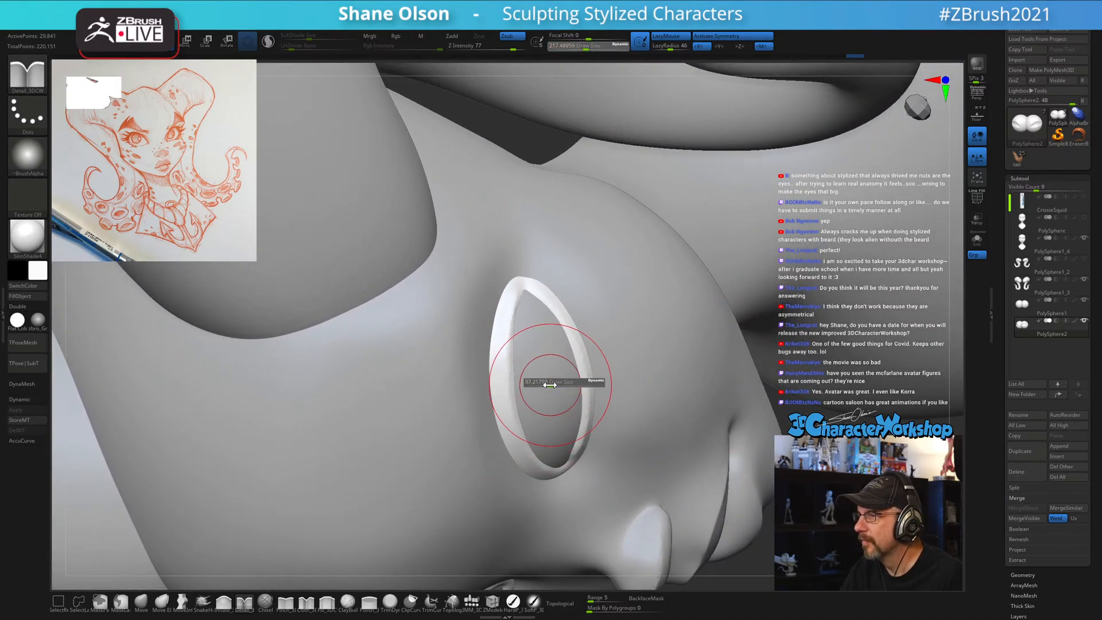
{"action": "mouse_move", "coordinate": [554, 381]}
{"action": "right_mouse_down"}
{"action": "mouse_move", "coordinate": [559, 373]}
{"action": "mouse_move", "coordinate": [505, 364]}
{"action": "mouse_move", "coordinate": [517, 369]}
{"action": "mouse_move", "coordinate": [524, 352]}
{"action": "mouse_move", "coordinate": [520, 360]}
{"action": "mouse_move", "coordinate": [515, 340]}
{"action": "right_mouse_up"}
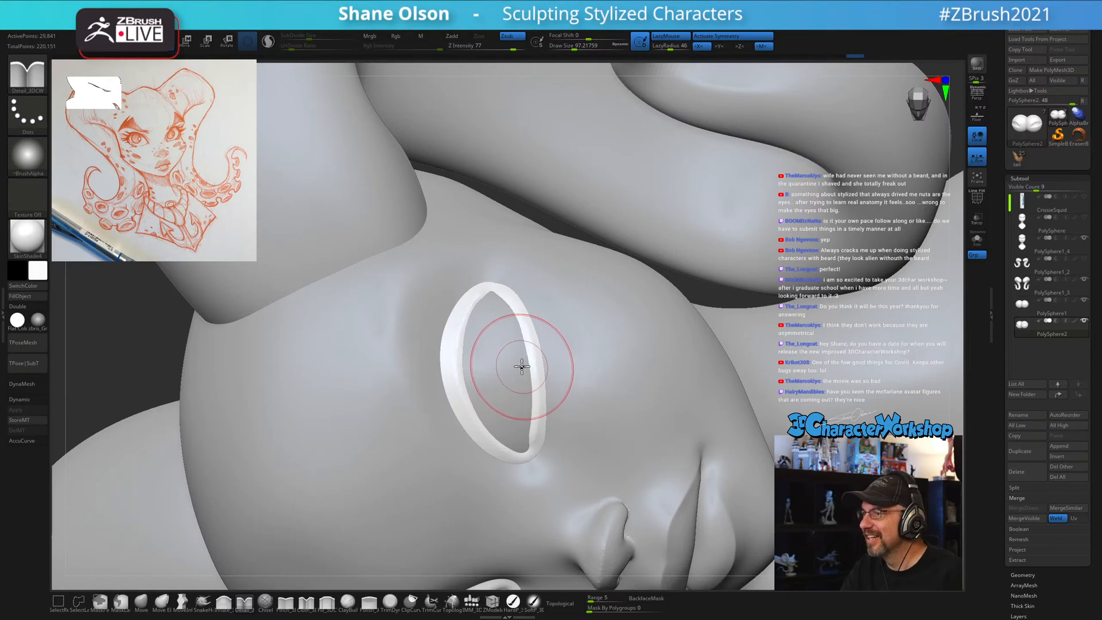
{"action": "right_click_drag", "start_coordinate": [515, 360], "coordinate": [488, 371]}
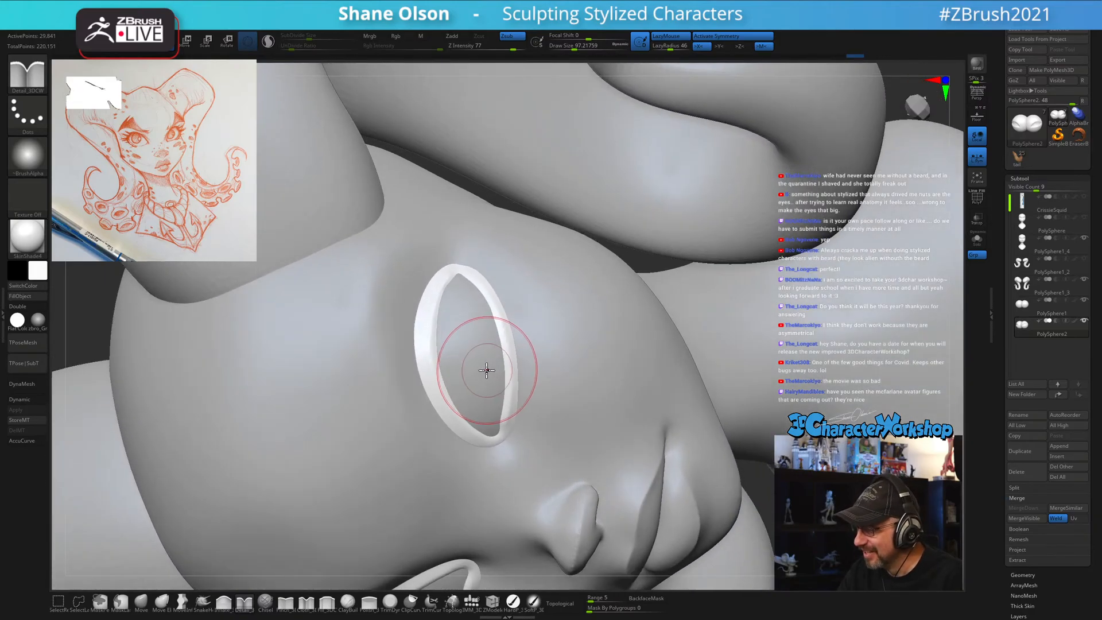
Switch to the Pinch brush, set the draw size to about 41, and pinch the eyelid rim's edges tighter around both eye corners.
{"action": "key", "text": "s"}
{"action": "left_click_drag", "start_coordinate": [487, 371], "coordinate": [476, 368]}
{"action": "left_click", "coordinate": [324, 604]}
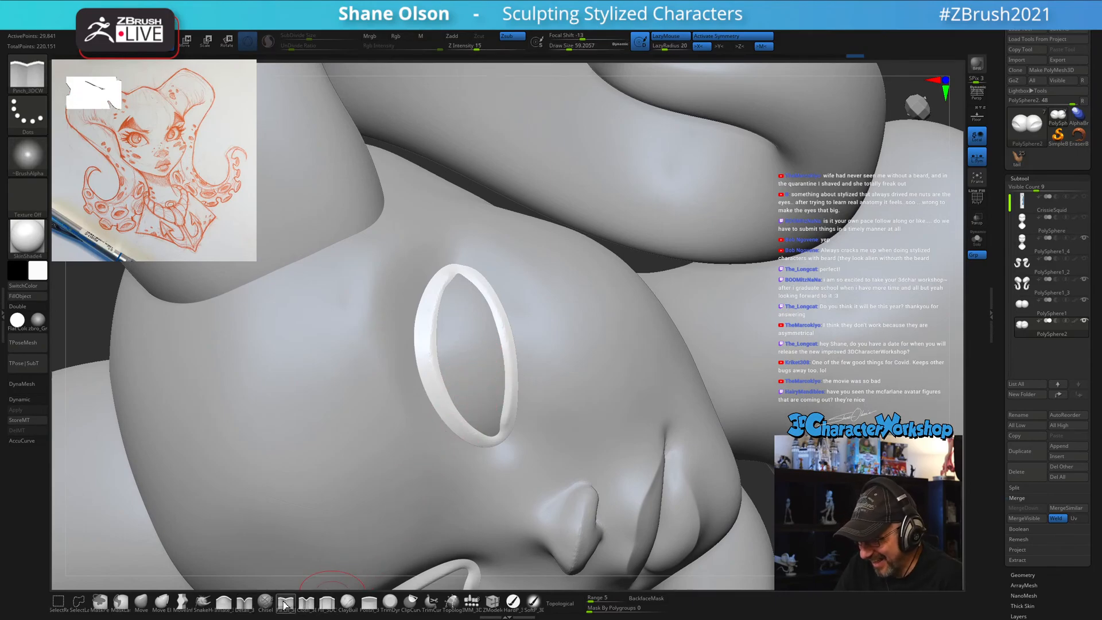
{"action": "right_click_drag", "start_coordinate": [458, 305], "coordinate": [459, 307]}
{"action": "key", "text": "s"}
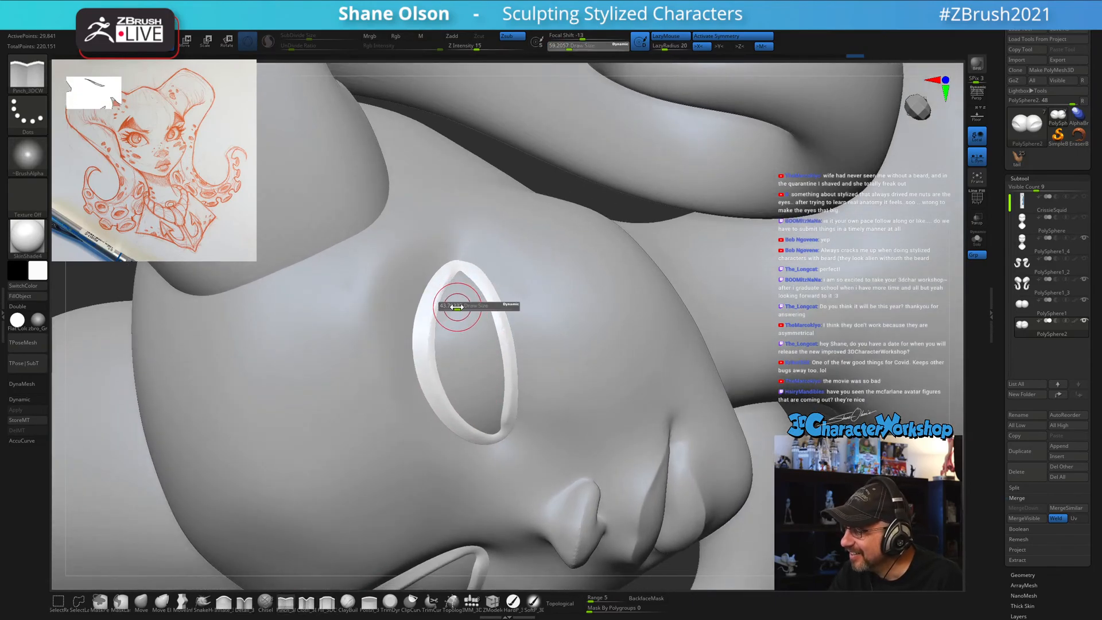
{"action": "left_click_drag", "start_coordinate": [460, 307], "coordinate": [453, 307]}
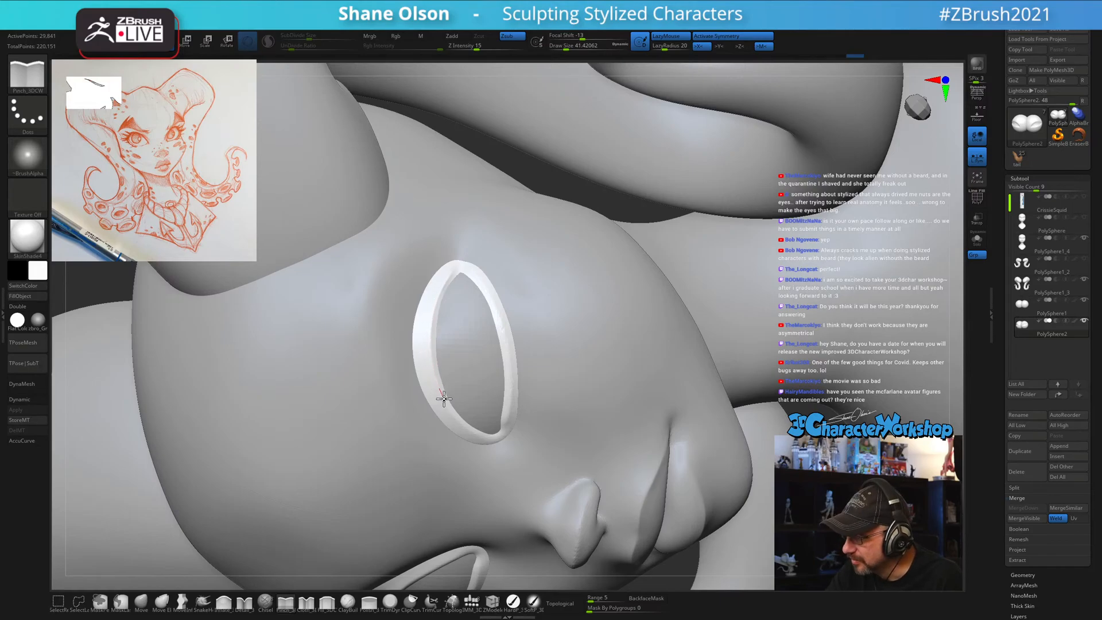
{"action": "left_click_drag", "start_coordinate": [481, 434], "coordinate": [506, 436]}
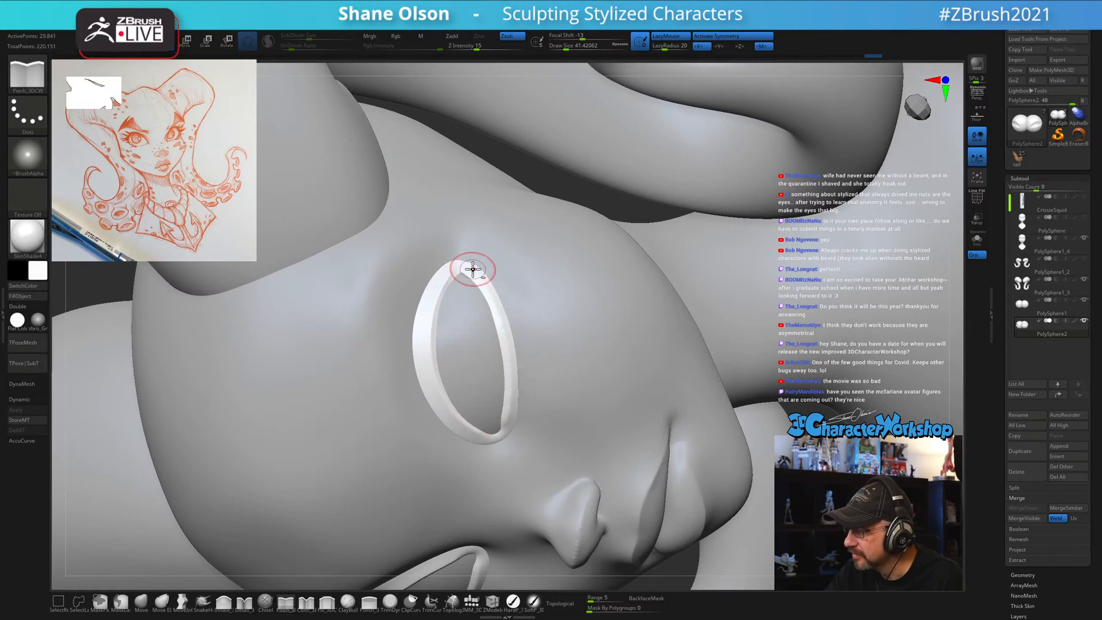
{"action": "left_click_drag", "start_coordinate": [465, 268], "coordinate": [480, 283]}
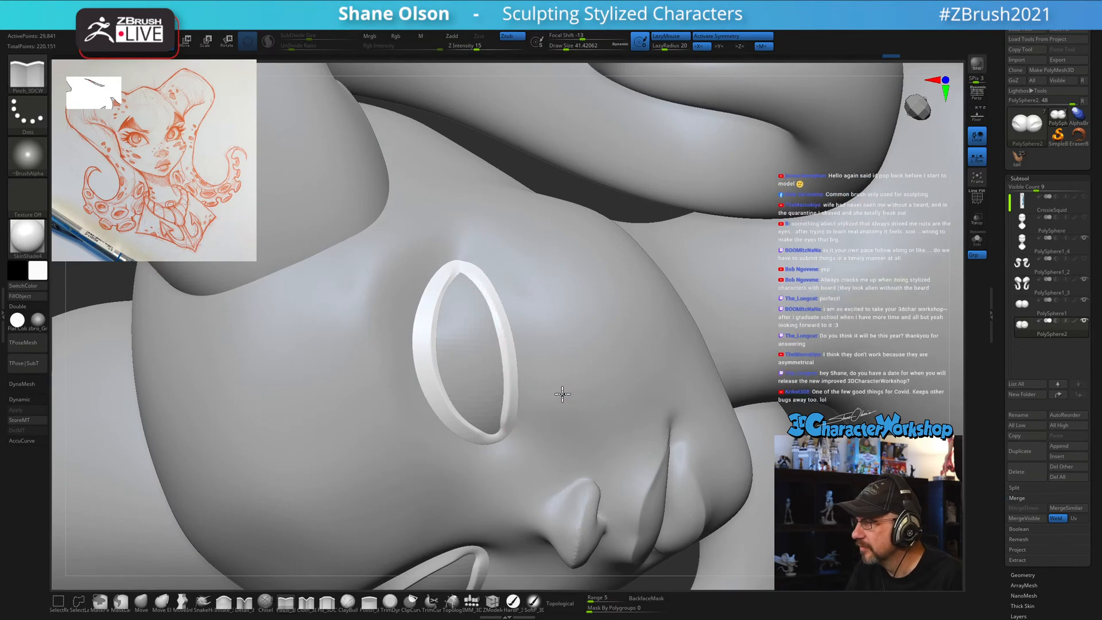
{"action": "mouse_move", "coordinate": [564, 394]}
{"action": "right_mouse_down"}
{"action": "mouse_move", "coordinate": [576, 396]}
{"action": "mouse_move", "coordinate": [559, 382]}
{"action": "mouse_move", "coordinate": [567, 367]}
{"action": "mouse_move", "coordinate": [517, 376]}
{"action": "mouse_move", "coordinate": [712, 335]}
{"action": "mouse_move", "coordinate": [675, 388]}
{"action": "mouse_move", "coordinate": [664, 364]}
{"action": "mouse_move", "coordinate": [701, 305]}
{"action": "mouse_move", "coordinate": [728, 374]}
{"action": "mouse_move", "coordinate": [709, 406]}
{"action": "mouse_move", "coordinate": [714, 312]}
{"action": "mouse_move", "coordinate": [743, 309]}
{"action": "mouse_move", "coordinate": [748, 361]}
{"action": "mouse_move", "coordinate": [683, 346]}
{"action": "right_mouse_up"}
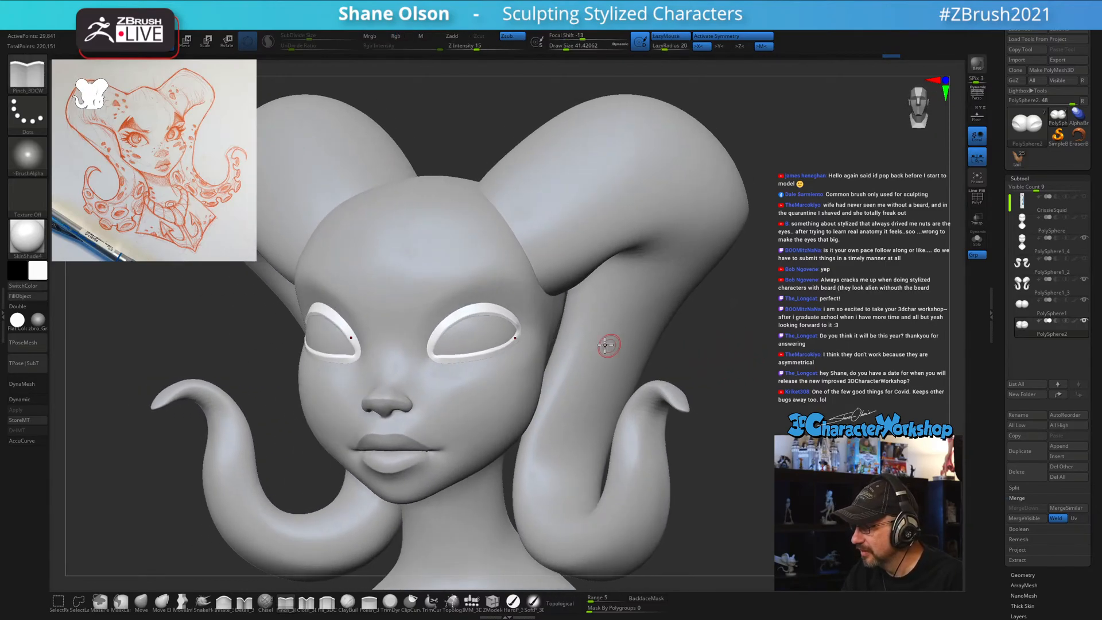
Switch to the Detail brush, isolate the eyelid rims, and undo a trial stroke inside the eye opening.
{"action": "mouse_move", "coordinate": [546, 322]}
{"action": "right_mouse_down", "text": "ctrl"}
{"action": "mouse_move", "coordinate": [541, 371]}
{"action": "mouse_move", "coordinate": [528, 322]}
{"action": "right_mouse_up", "text": "ctrl"}
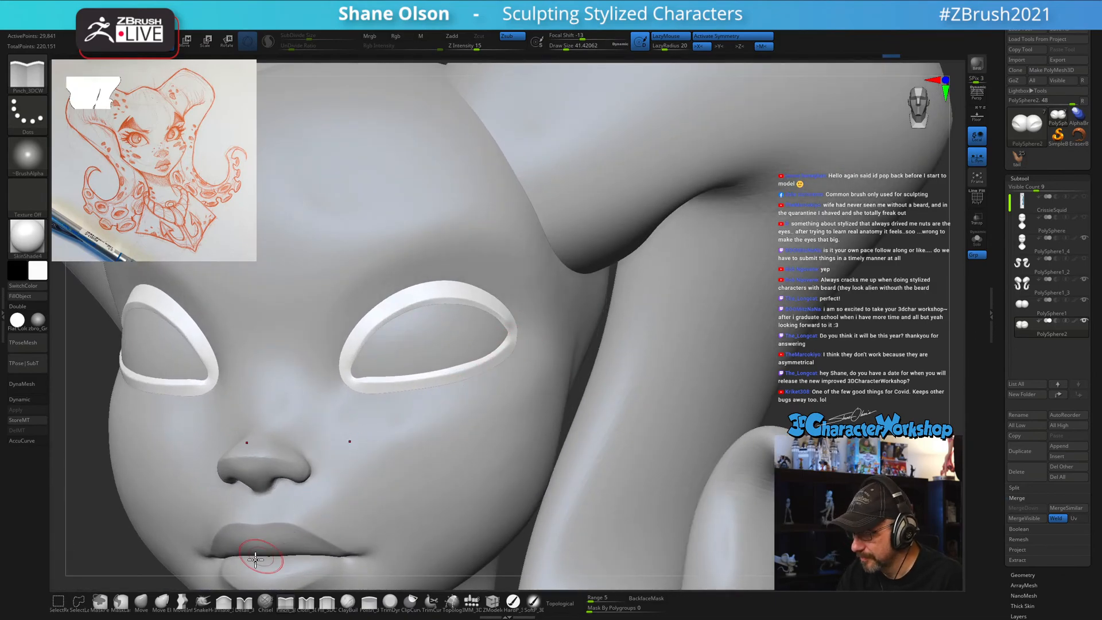
{"action": "left_click", "coordinate": [247, 603]}
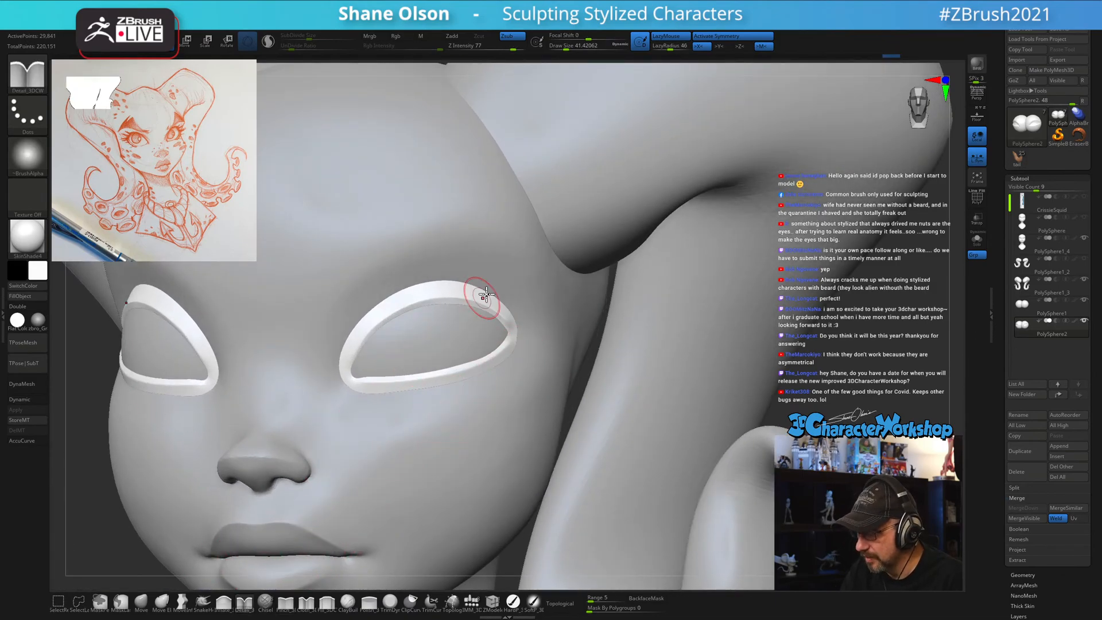
{"action": "left_click", "coordinate": [976, 241]}
{"action": "left_click_drag", "start_coordinate": [380, 358], "coordinate": [445, 327]}
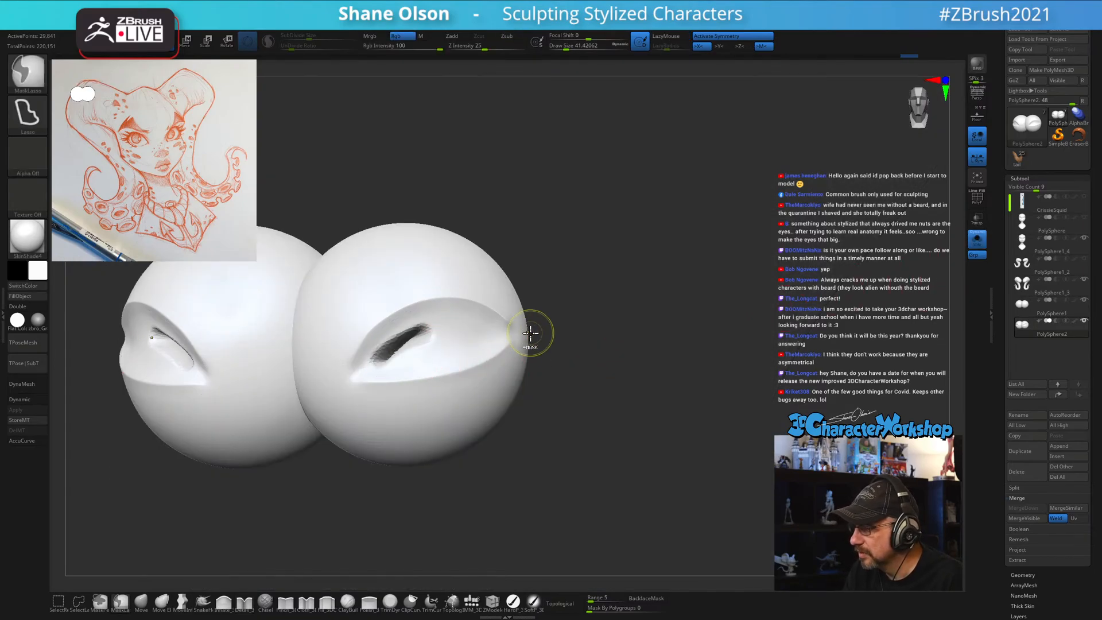
{"action": "key", "text": "ctrl+z"}
Set the Z Intensity to 7 and try a lighter stroke inside the eye opening.
{"action": "left_click_drag", "start_coordinate": [484, 47], "coordinate": [468, 48]}
{"action": "left_click_drag", "start_coordinate": [448, 326], "coordinate": [480, 331]}
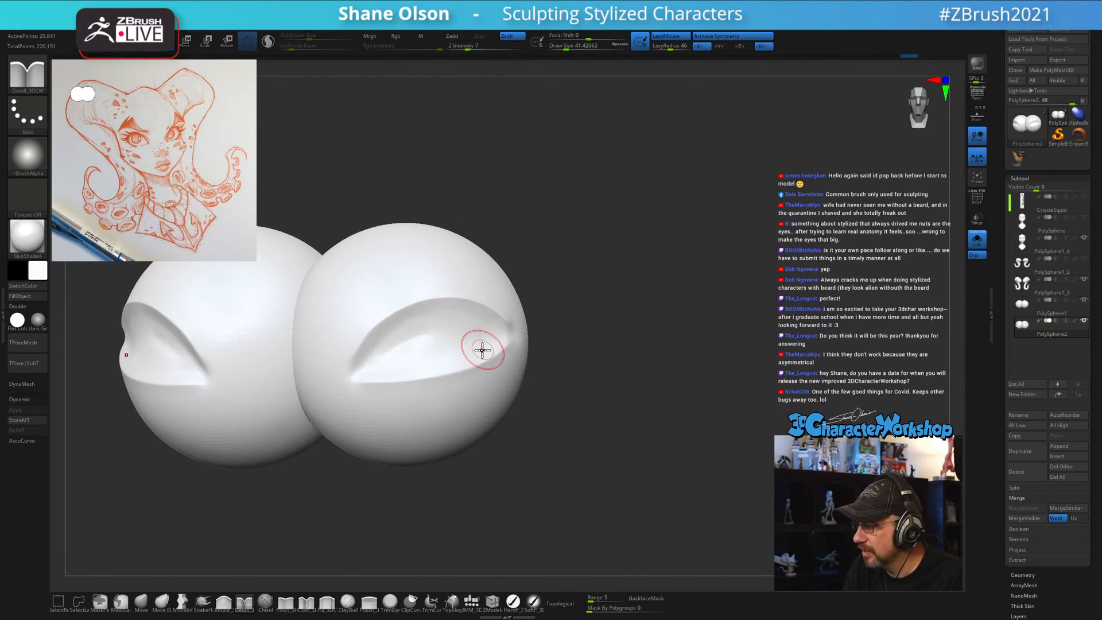
{"action": "key", "text": "s"}
{"action": "key", "text": "ctrl+z"}
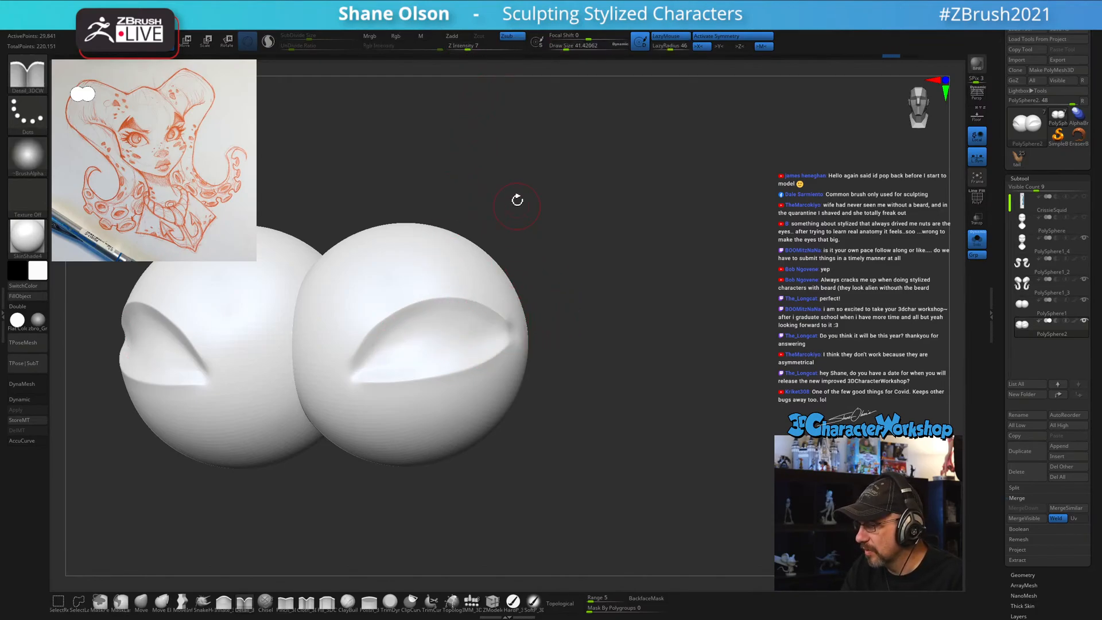
Set the Z Intensity to 14 and the draw size to about 68, and try a broader stroke inside the eye opening.
{"action": "left_click_drag", "start_coordinate": [472, 44], "coordinate": [475, 46]}
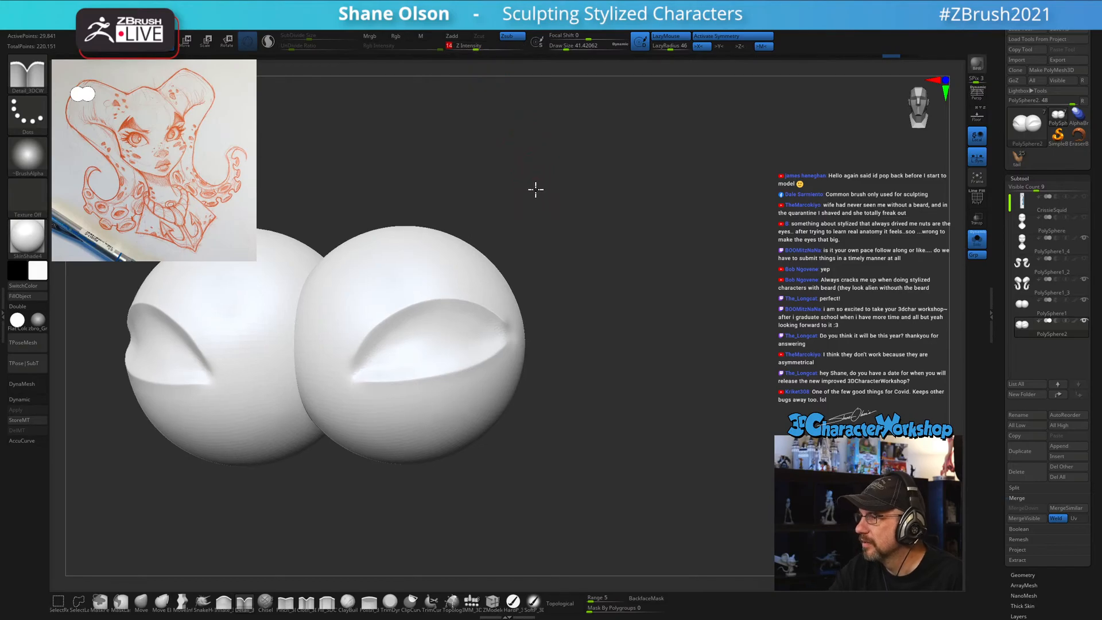
{"action": "left_click_drag", "start_coordinate": [534, 184], "coordinate": [561, 295]}
{"action": "key", "text": "s"}
{"action": "left_click_drag", "start_coordinate": [559, 356], "coordinate": [509, 394]}
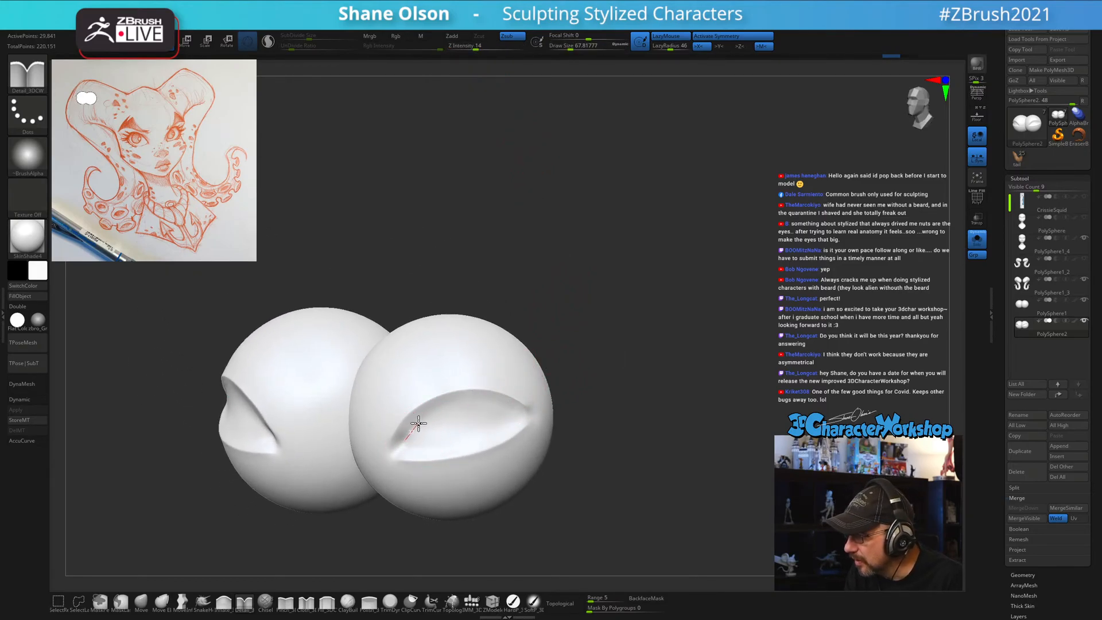
{"action": "mouse_move", "coordinate": [418, 424]}
{"action": "left_mouse_down"}
{"action": "mouse_move", "coordinate": [472, 398]}
{"action": "mouse_move", "coordinate": [586, 433]}
{"action": "mouse_move", "coordinate": [423, 450]}
{"action": "mouse_move", "coordinate": [494, 433]}
{"action": "mouse_move", "coordinate": [519, 412]}
{"action": "mouse_move", "coordinate": [608, 448]}
{"action": "mouse_move", "coordinate": [710, 422]}
{"action": "left_mouse_up"}
{"action": "left_click", "coordinate": [977, 239]}
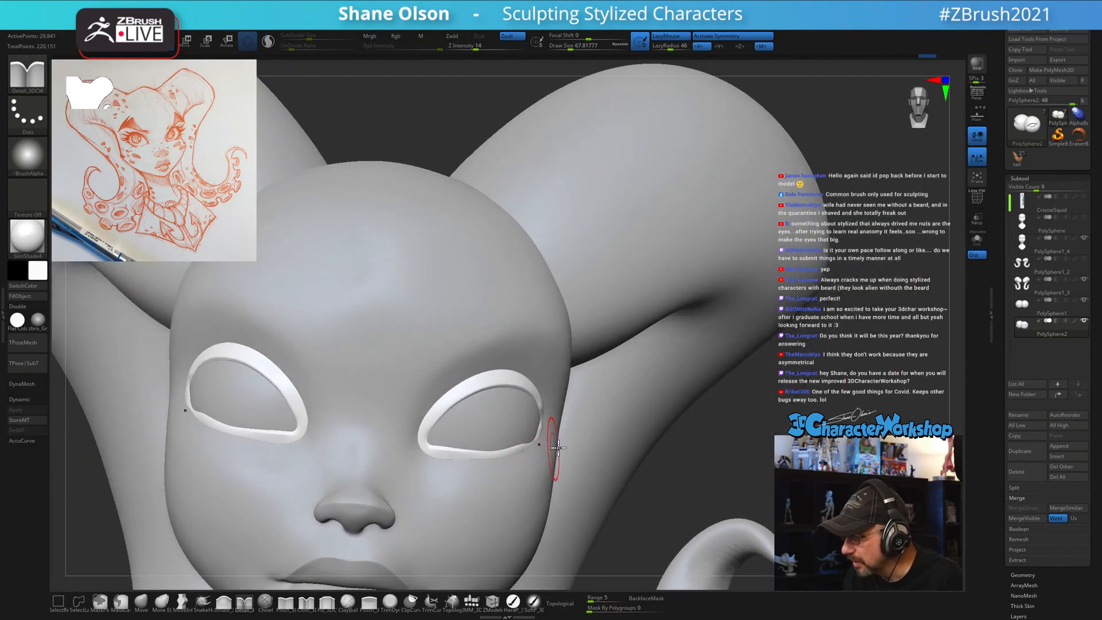
{"action": "key", "text": "ctrl+z"}
Isolate the eyelid rims again, carve inside the eye opening at a draw size of about 51, and smooth the recessed surface.
{"action": "left_click_drag", "start_coordinate": [891, 322], "coordinate": [730, 443]}
{"action": "left_click", "coordinate": [977, 240]}
{"action": "key", "text": "s"}
{"action": "left_click_drag", "start_coordinate": [609, 453], "coordinate": [553, 474]}
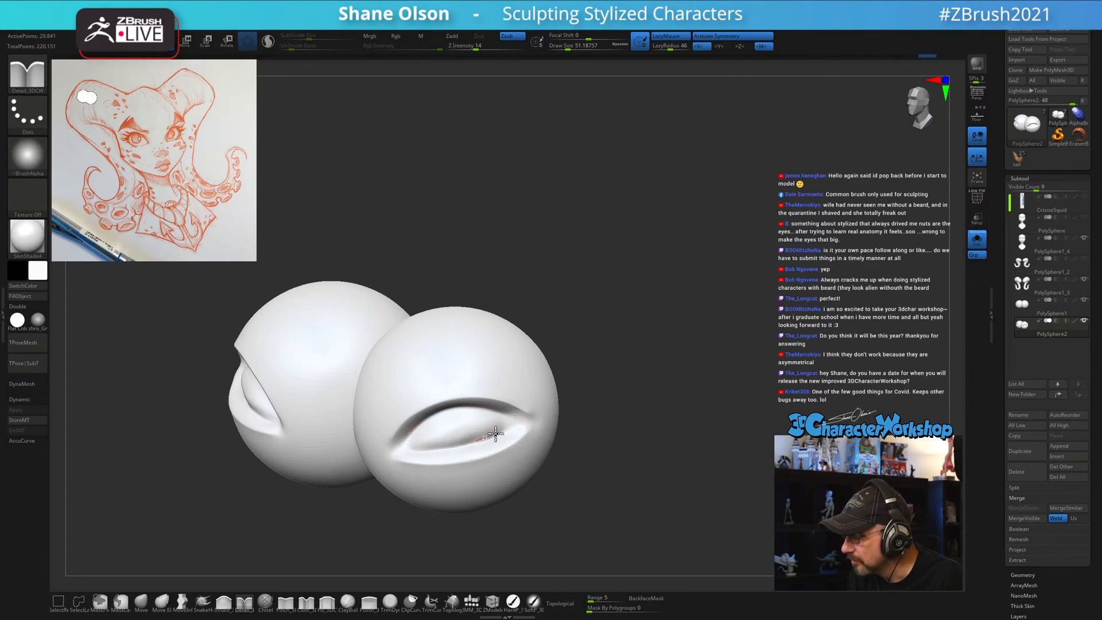
{"action": "mouse_move", "coordinate": [680, 424]}
{"action": "left_mouse_down"}
{"action": "mouse_move", "coordinate": [672, 428]}
{"action": "mouse_move", "coordinate": [705, 431]}
{"action": "left_mouse_up"}
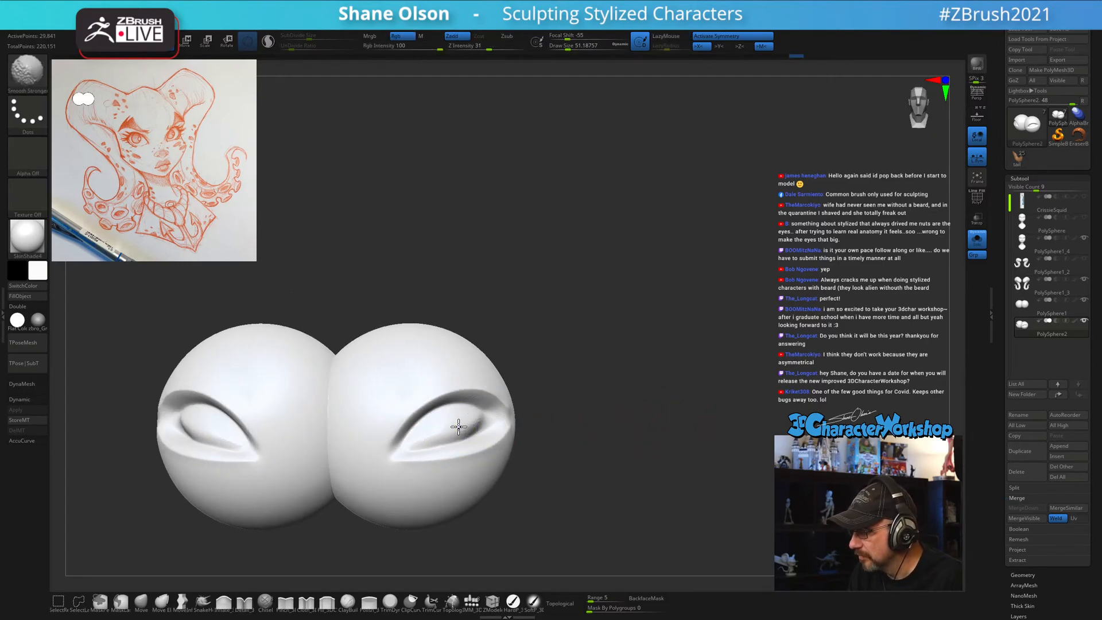
{"action": "left_click_drag", "start_coordinate": [460, 427], "coordinate": [424, 438], "text": "shift"}
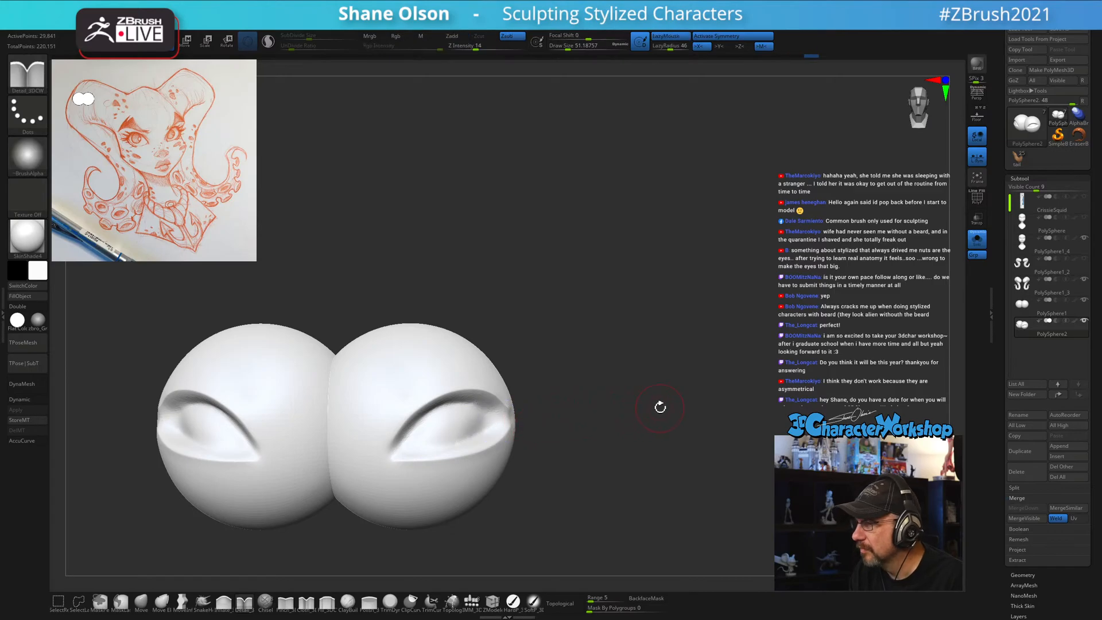
Set the draw size to about 39 and carve a groove along the upper eyelid's inner edge toward the inner corner.
{"action": "mouse_move", "coordinate": [659, 406]}
{"action": "left_mouse_down"}
{"action": "mouse_move", "coordinate": [642, 398]}
{"action": "mouse_move", "coordinate": [674, 381]}
{"action": "mouse_move", "coordinate": [653, 379]}
{"action": "left_mouse_up"}
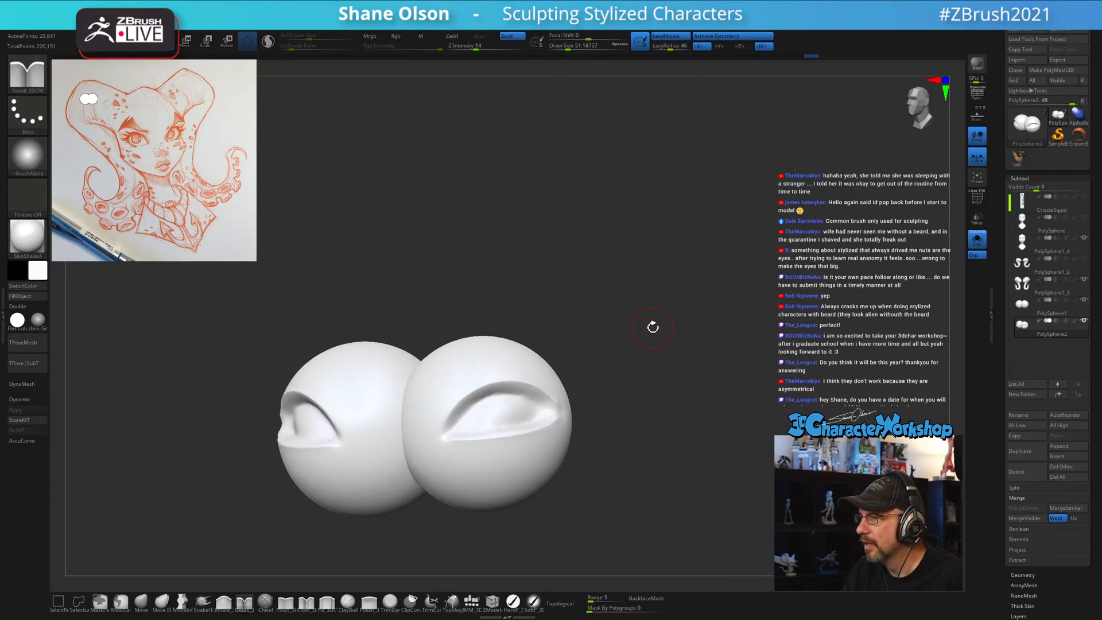
{"action": "mouse_move", "coordinate": [653, 325]}
{"action": "left_mouse_down"}
{"action": "mouse_move", "coordinate": [655, 344]}
{"action": "mouse_move", "coordinate": [695, 320]}
{"action": "mouse_move", "coordinate": [640, 361]}
{"action": "mouse_move", "coordinate": [684, 404]}
{"action": "mouse_move", "coordinate": [672, 352]}
{"action": "mouse_move", "coordinate": [645, 381]}
{"action": "mouse_move", "coordinate": [666, 390]}
{"action": "mouse_move", "coordinate": [657, 421]}
{"action": "mouse_move", "coordinate": [667, 329]}
{"action": "left_mouse_up"}
{"action": "key", "text": "s"}
{"action": "left_click_drag", "start_coordinate": [667, 331], "coordinate": [671, 348]}
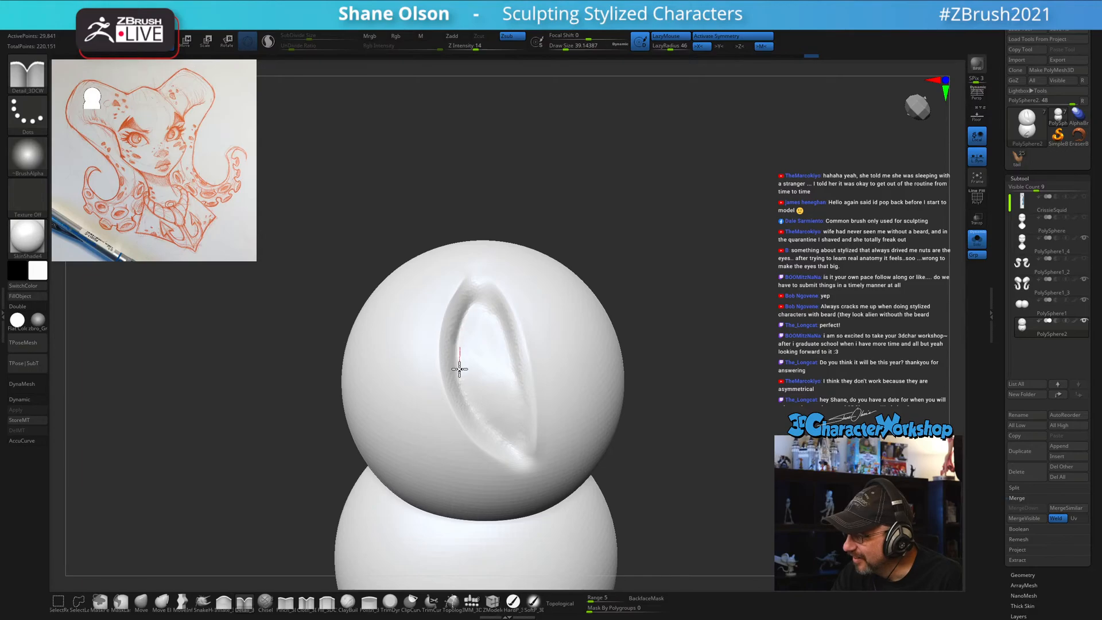
{"action": "left_click_drag", "start_coordinate": [479, 415], "coordinate": [520, 452]}
Continue the groove along the lower lid's inner edge and deepen it at both eye corners.
{"action": "left_click_drag", "start_coordinate": [678, 390], "coordinate": [721, 380]}
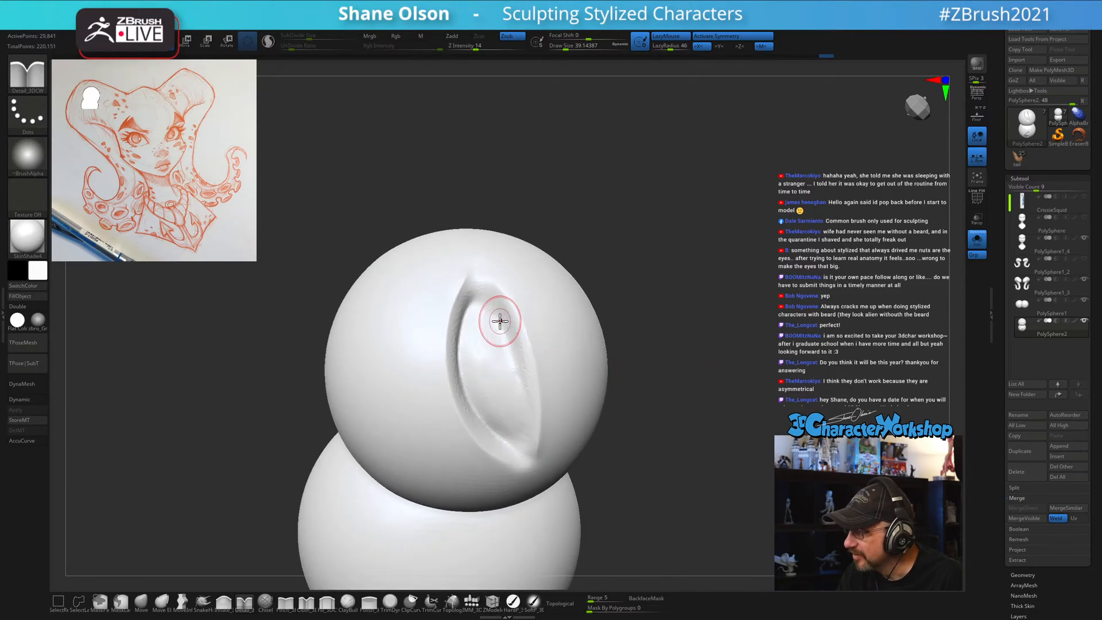
{"action": "left_click_drag", "start_coordinate": [476, 299], "coordinate": [501, 325]}
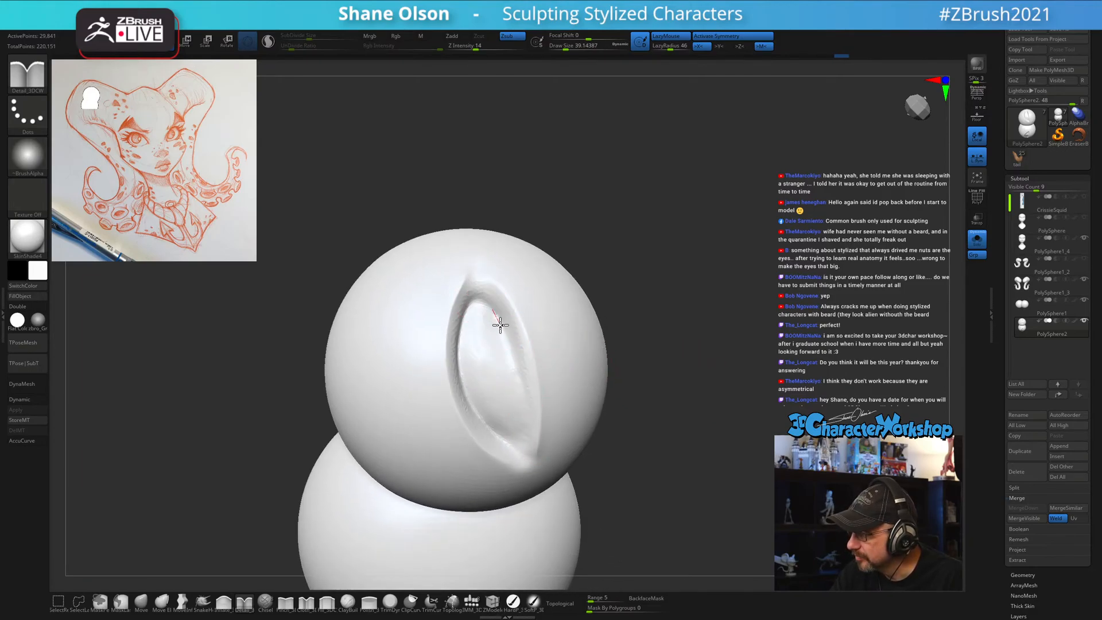
{"action": "left_click_drag", "start_coordinate": [519, 447], "coordinate": [516, 459]}
{"action": "left_click_drag", "start_coordinate": [634, 487], "coordinate": [615, 440]}
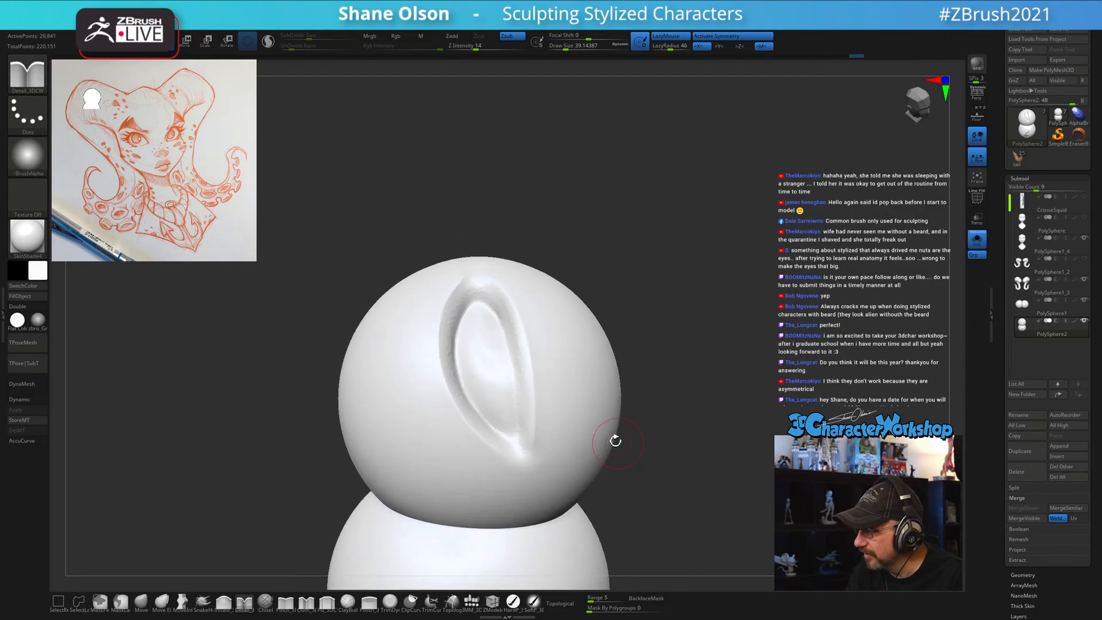
{"action": "left_click_drag", "start_coordinate": [515, 441], "coordinate": [516, 422]}
{"action": "left_click_drag", "start_coordinate": [660, 474], "coordinate": [674, 490]}
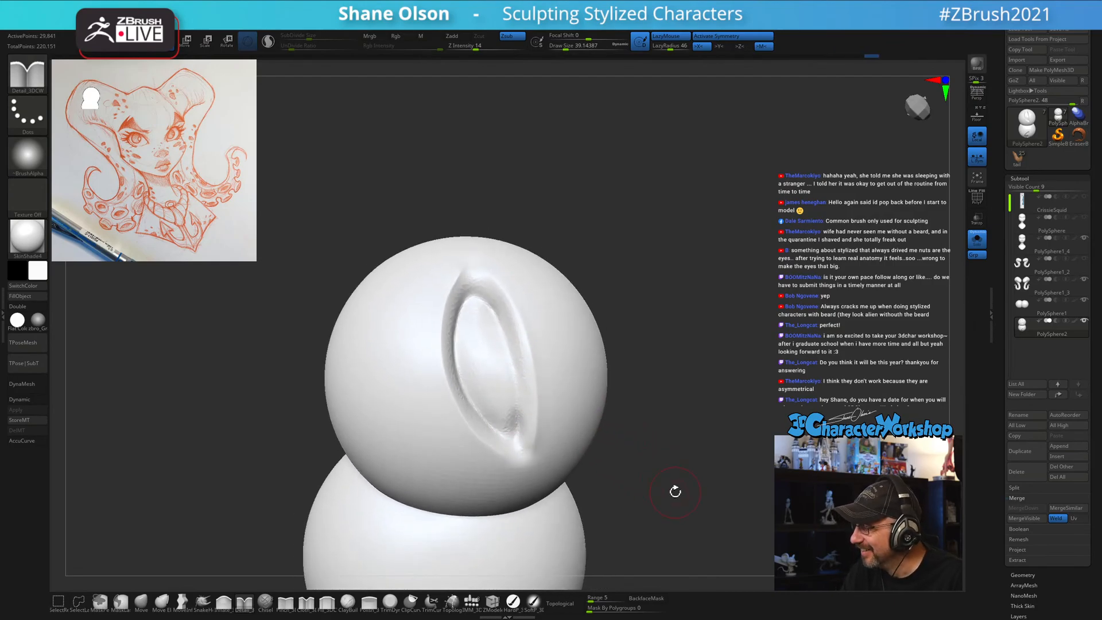
Smooth the recessed eye surface down to a draw size of about 33, then show the full head to check the rims.
{"action": "left_click_drag", "start_coordinate": [521, 419], "coordinate": [507, 420], "text": "shift"}
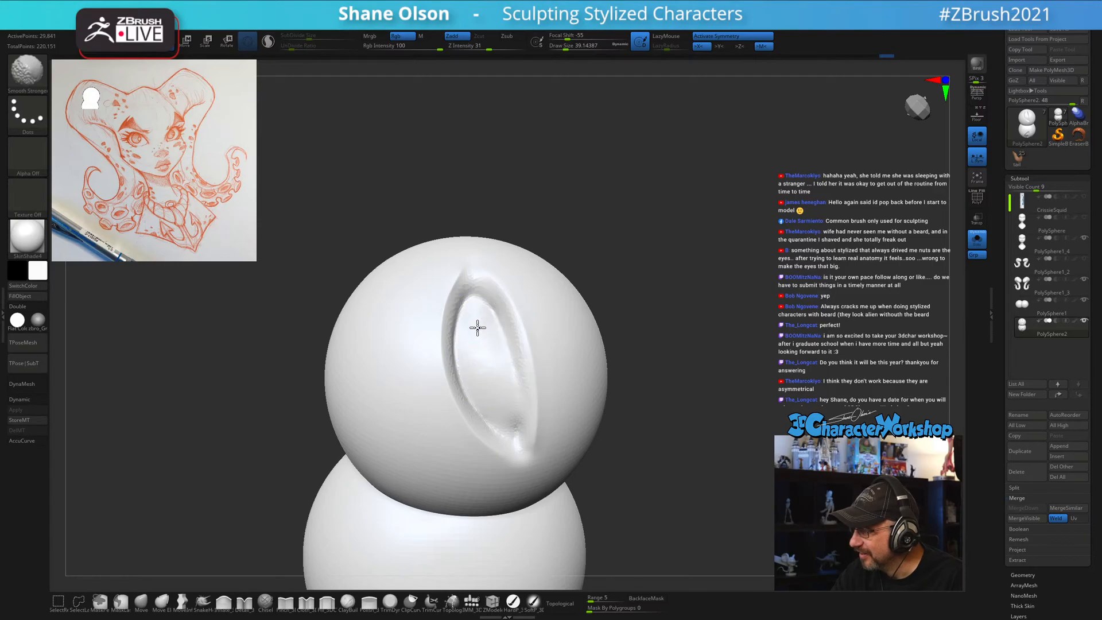
{"action": "left_click_drag", "start_coordinate": [478, 328], "coordinate": [488, 344], "text": "shift"}
{"action": "mouse_move", "coordinate": [682, 441]}
{"action": "left_mouse_down", "text": "alt"}
{"action": "mouse_move", "coordinate": [655, 405]}
{"action": "mouse_move", "coordinate": [664, 365]}
{"action": "left_mouse_up", "text": "alt"}
{"action": "mouse_move", "coordinate": [677, 413]}
{"action": "left_mouse_down"}
{"action": "mouse_move", "coordinate": [661, 427]}
{"action": "mouse_move", "coordinate": [660, 394]}
{"action": "mouse_move", "coordinate": [635, 436]}
{"action": "mouse_move", "coordinate": [645, 443]}
{"action": "mouse_move", "coordinate": [596, 480]}
{"action": "mouse_move", "coordinate": [668, 448]}
{"action": "left_mouse_up"}
{"action": "key", "text": "["}
{"action": "left_click_drag", "start_coordinate": [496, 403], "coordinate": [499, 389], "text": "shift"}
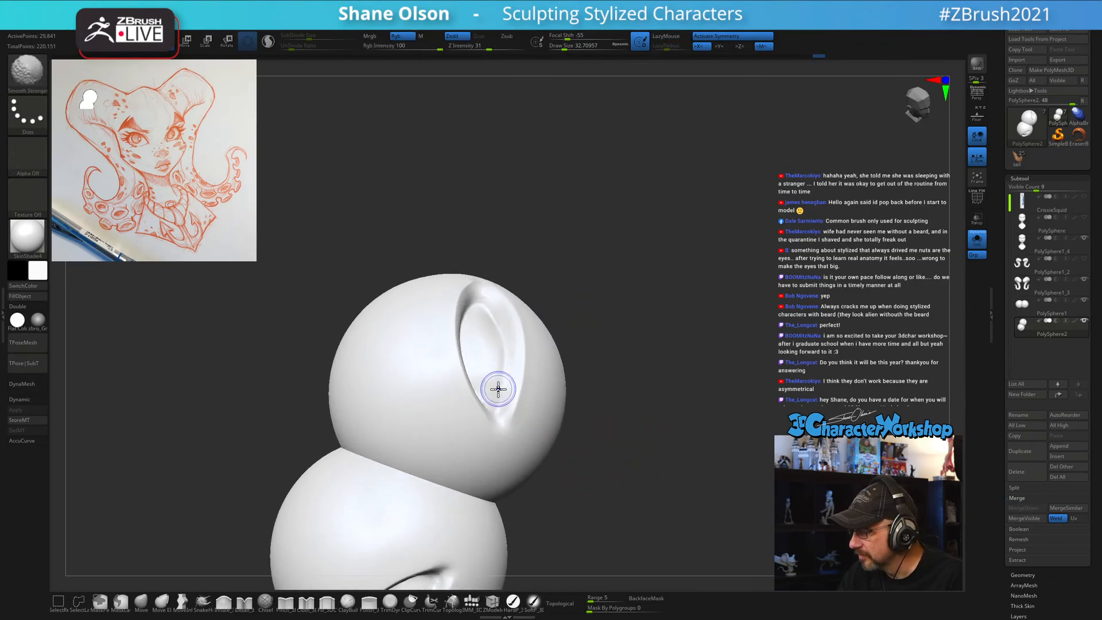
{"action": "left_click", "coordinate": [977, 245]}
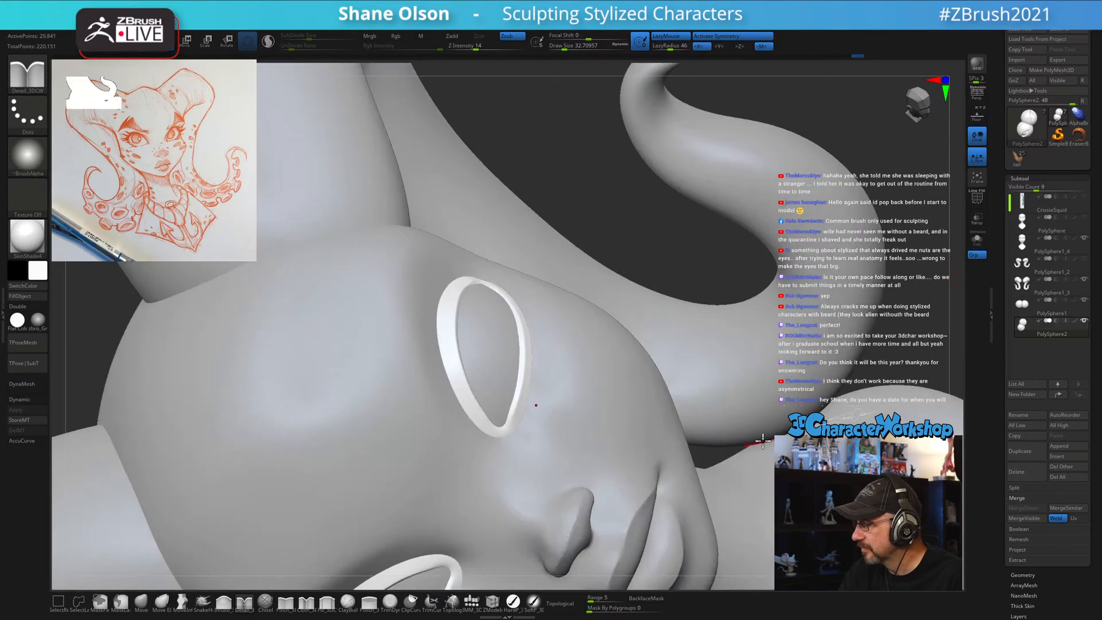
{"action": "left_click_drag", "start_coordinate": [775, 293], "coordinate": [503, 383], "text": "alt"}
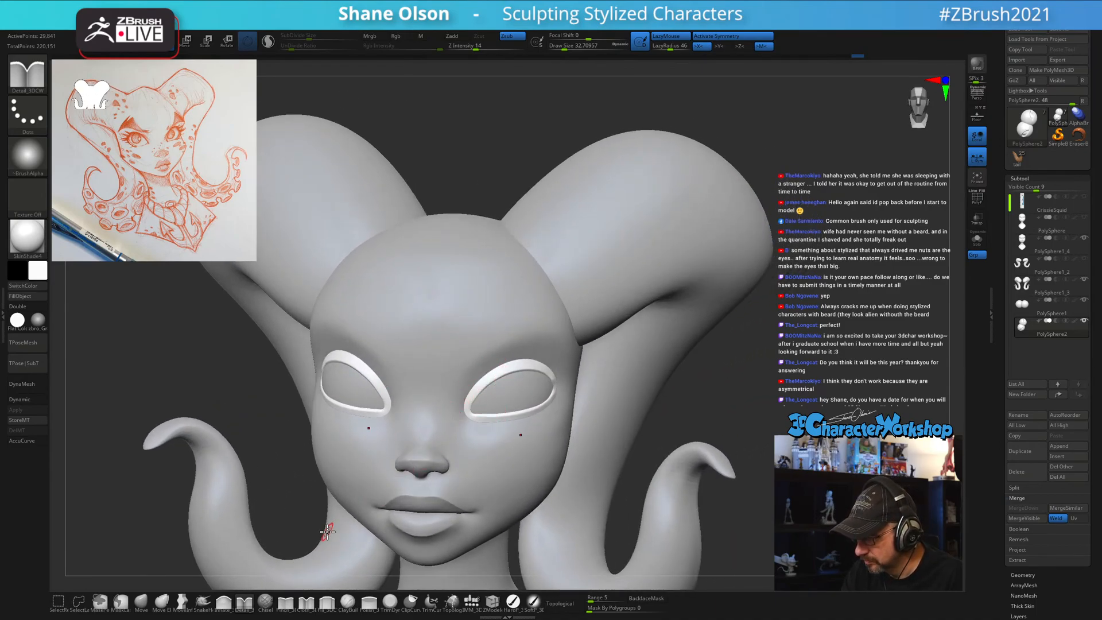
Make the head the active subtool, display its polyframe, and raise the draw size to about 108.
{"action": "left_click", "coordinate": [506, 324], "text": "alt"}
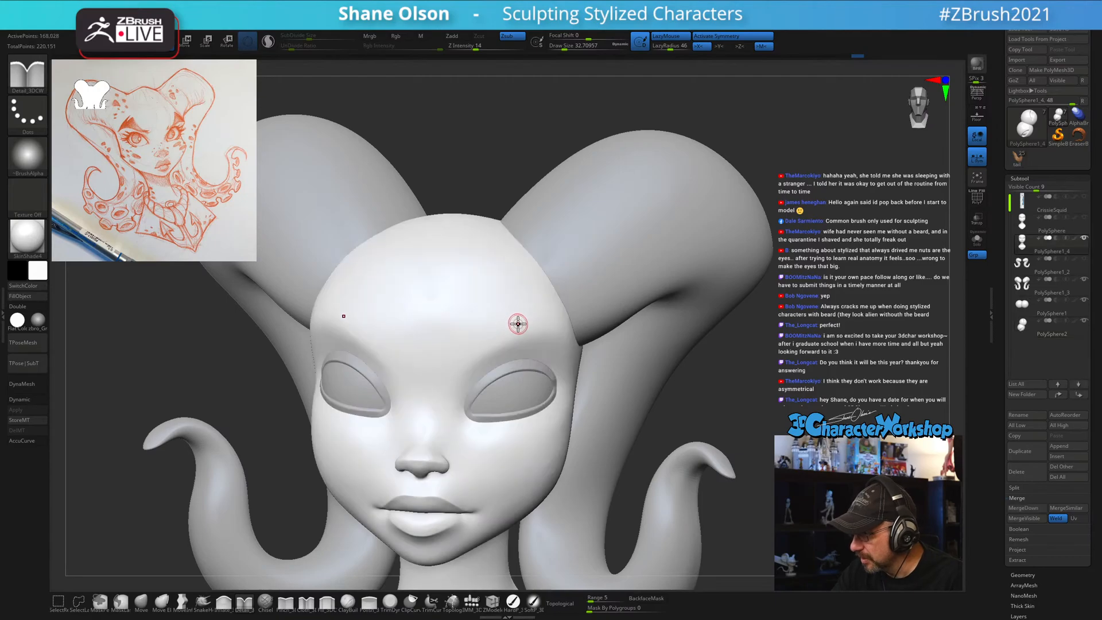
{"action": "key", "text": "shift+f"}
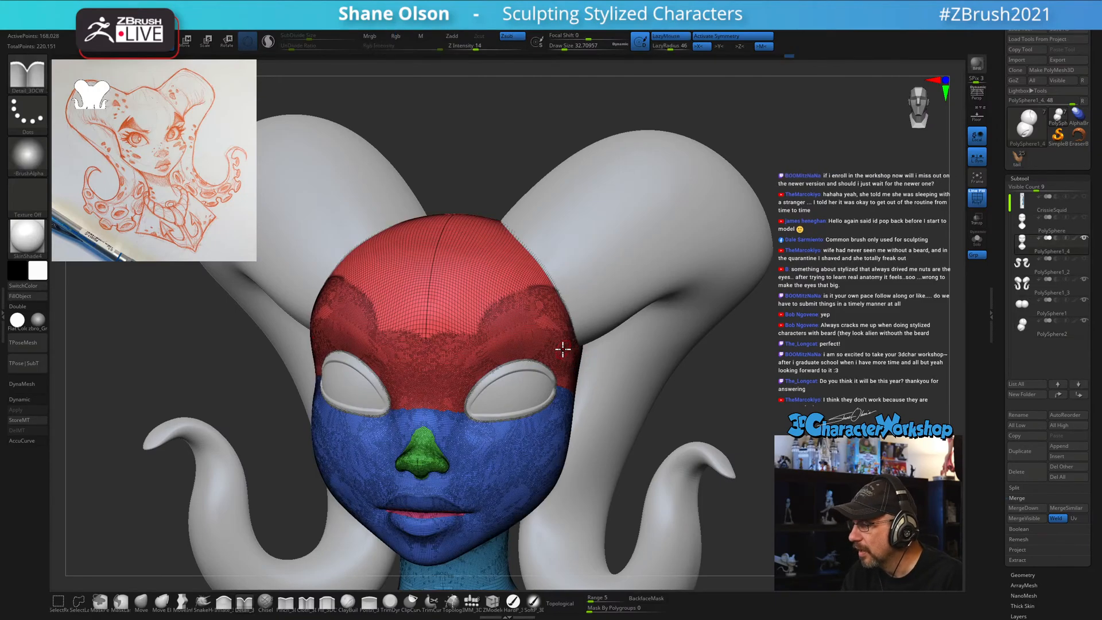
{"action": "key", "text": "s"}
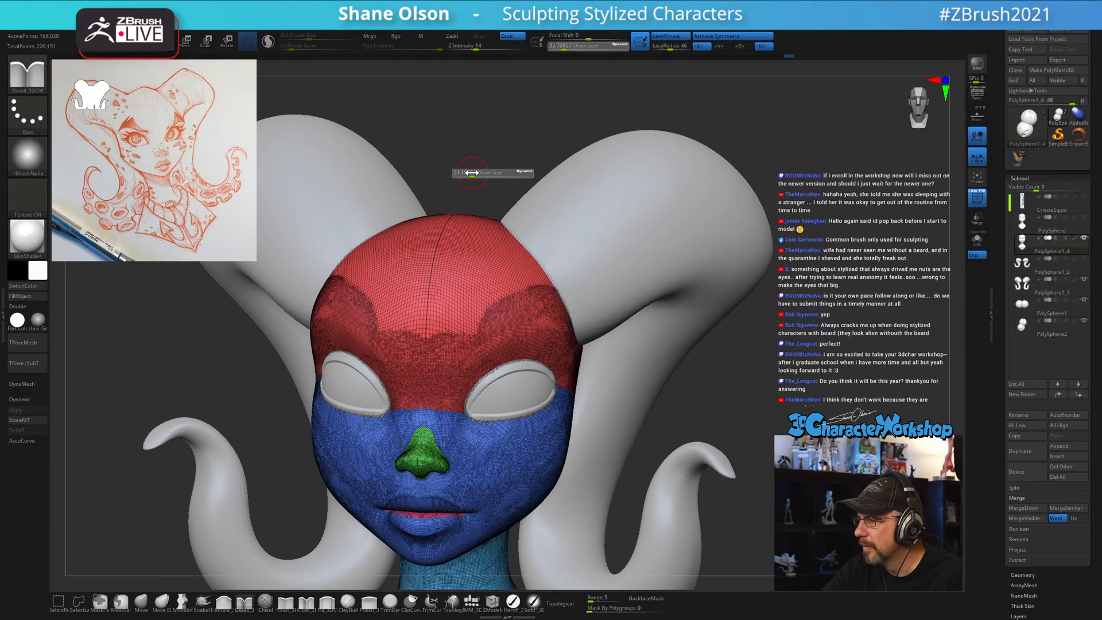
{"action": "left_click_drag", "start_coordinate": [467, 172], "coordinate": [478, 169]}
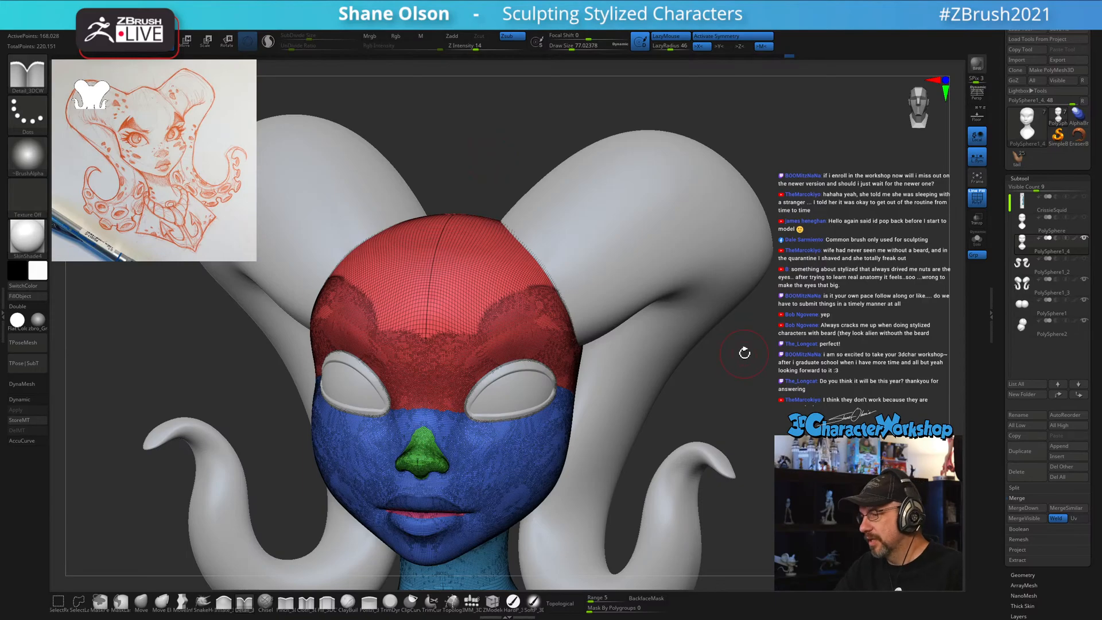
{"action": "left_click_drag", "start_coordinate": [745, 353], "coordinate": [735, 362]}
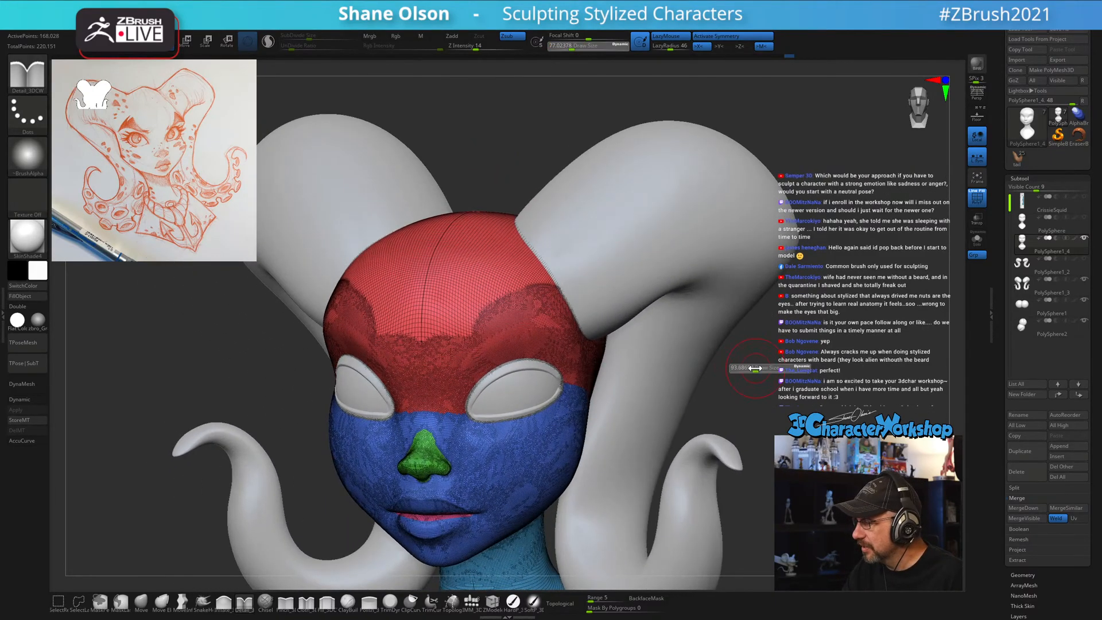
{"action": "key", "text": "shift"}
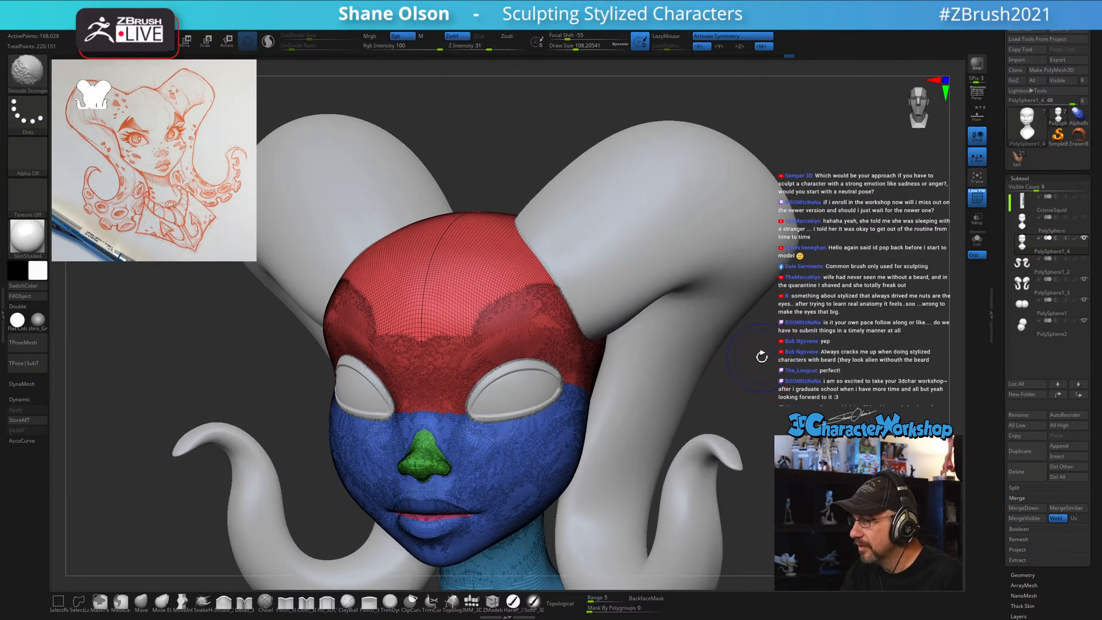
Turn on Sculptris Pro and smooth across the forehead and upper skull to refine the mesh density there.
{"action": "left_click", "coordinate": [270, 42], "text": "shift"}
{"action": "mouse_move", "coordinate": [475, 320]}
{"action": "left_mouse_down", "text": "shift"}
{"action": "mouse_move", "coordinate": [519, 278]}
{"action": "mouse_move", "coordinate": [426, 320]}
{"action": "mouse_move", "coordinate": [490, 253]}
{"action": "mouse_move", "coordinate": [485, 278]}
{"action": "mouse_move", "coordinate": [544, 246]}
{"action": "left_mouse_up", "text": "shift"}
{"action": "left_click_drag", "start_coordinate": [456, 249], "coordinate": [546, 280], "text": "shift"}
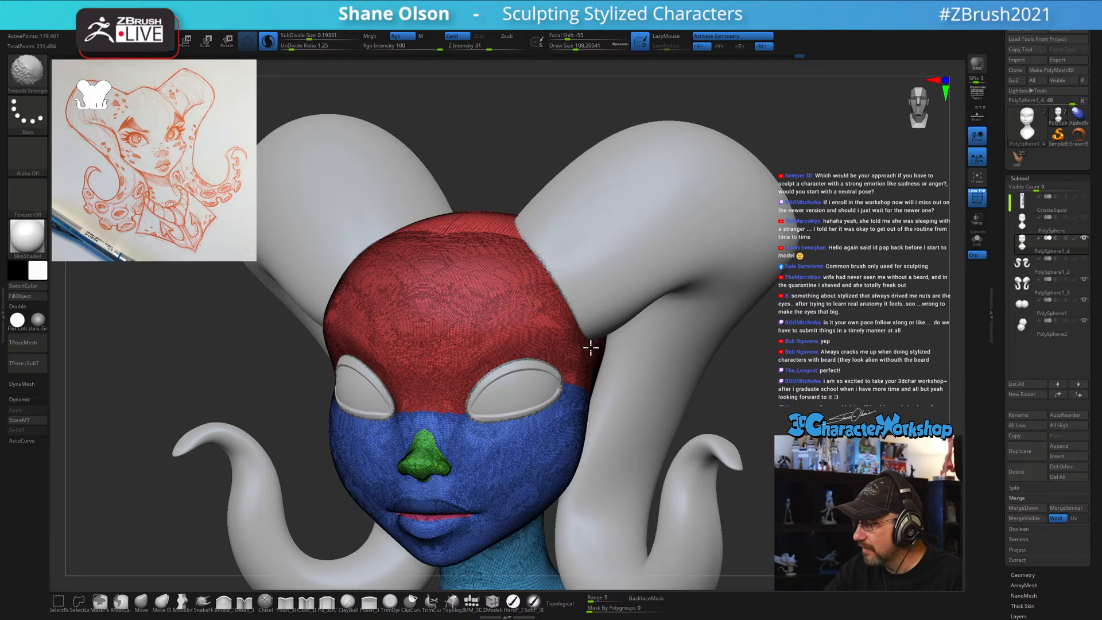
{"action": "left_click_drag", "start_coordinate": [757, 391], "coordinate": [782, 393]}
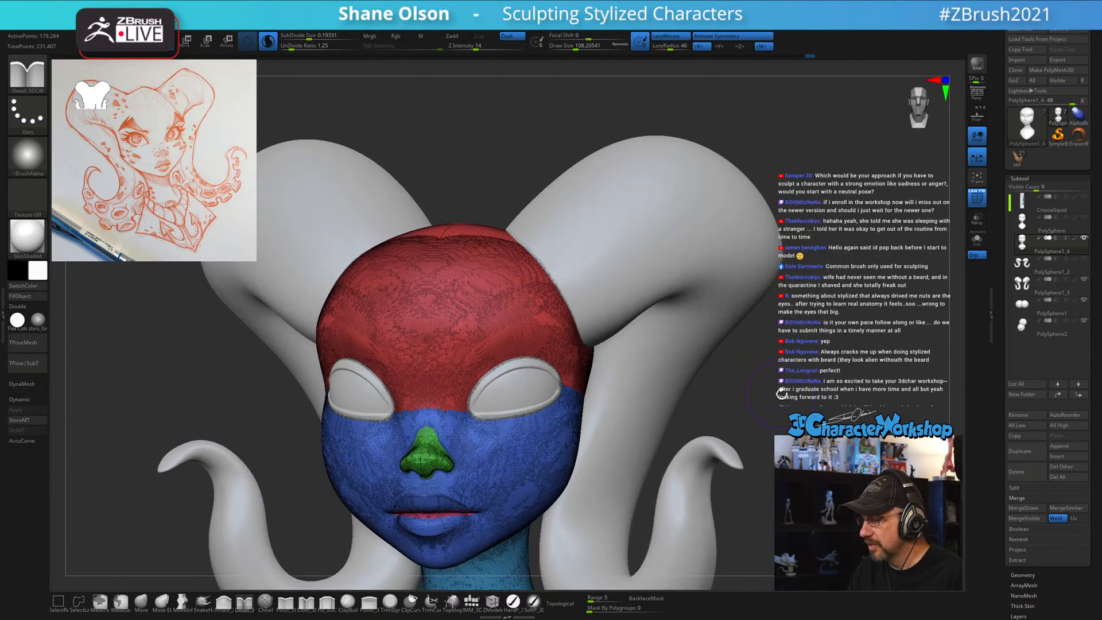
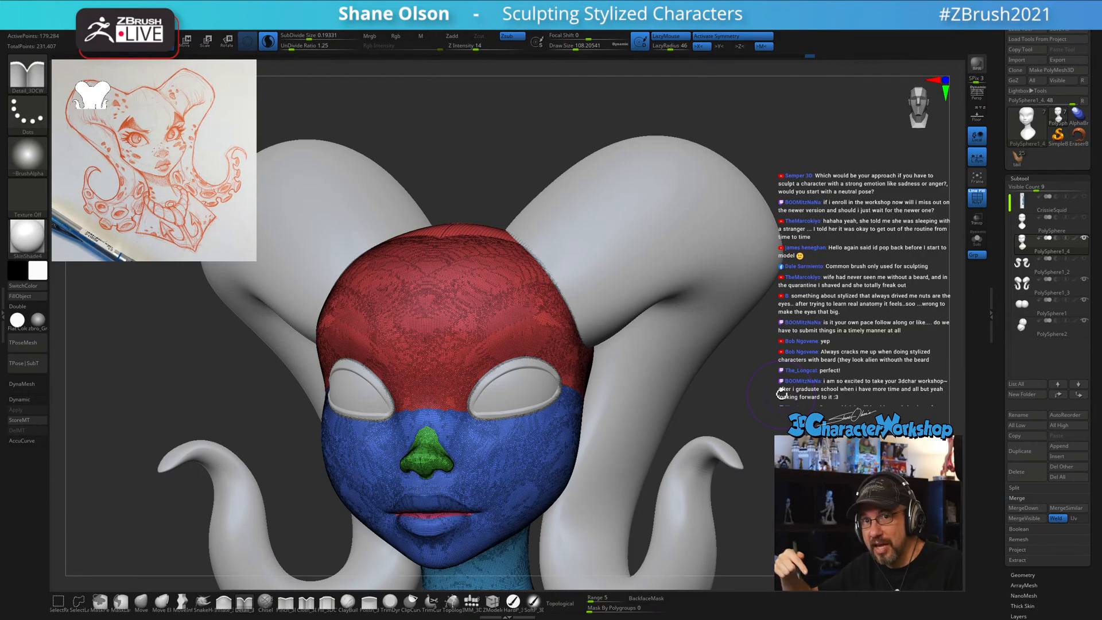
Finish smoothing the forehead mesh and turn off the polyframe display to show the head from the front.
{"action": "key", "text": "shift"}
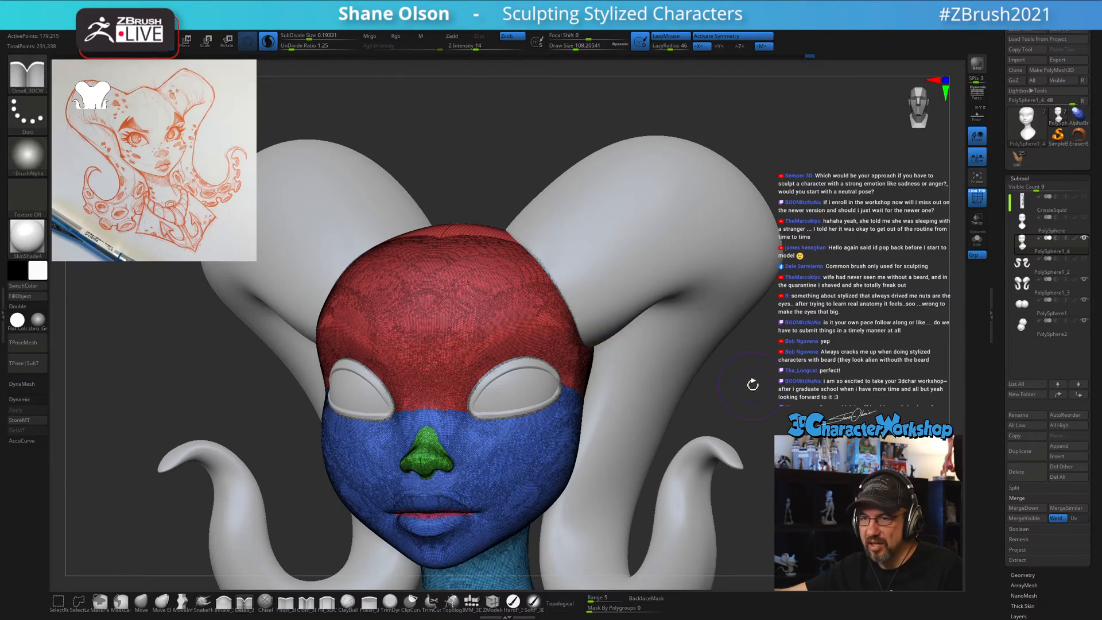
{"action": "key", "text": "shift+f"}
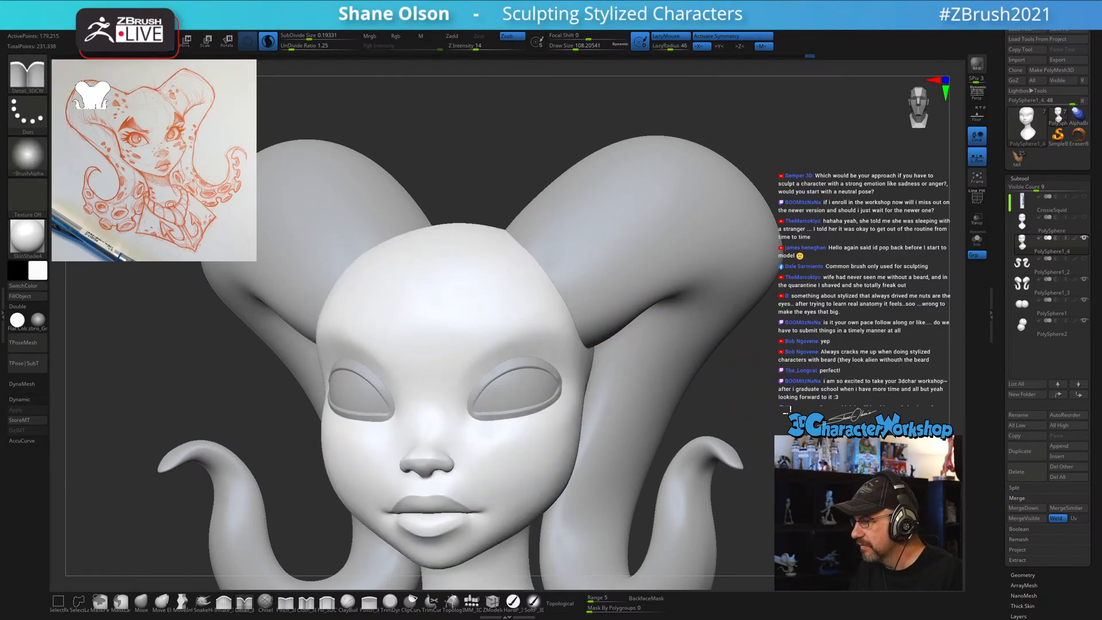
{"action": "mouse_move", "coordinate": [787, 409]}
{"action": "left_mouse_down"}
{"action": "mouse_move", "coordinate": [725, 270]}
{"action": "mouse_move", "coordinate": [696, 283]}
{"action": "mouse_move", "coordinate": [772, 302]}
{"action": "left_mouse_up"}
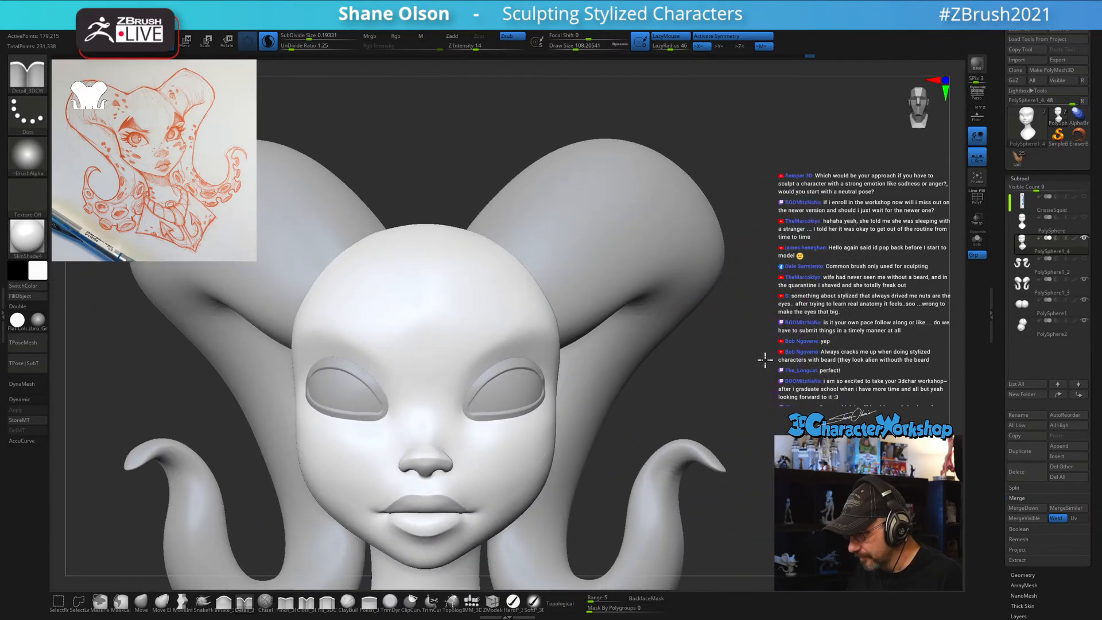
{"action": "left_click_drag", "start_coordinate": [766, 360], "coordinate": [763, 357]}
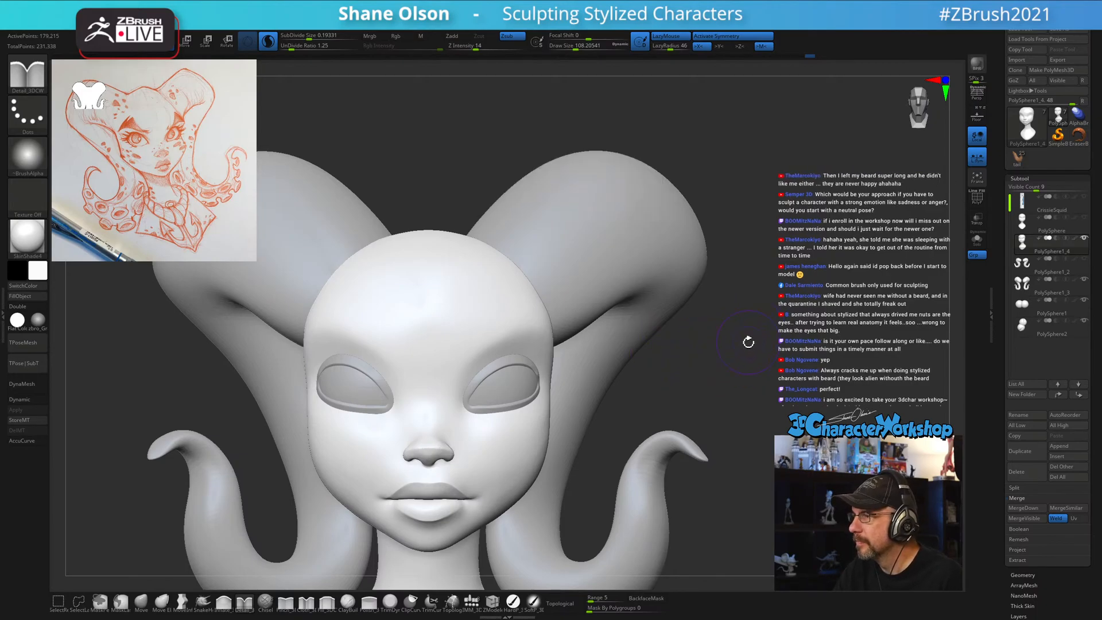
Switch to the Move brush and reduce the draw size to about 33 over the forehead.
{"action": "key", "text": "s"}
{"action": "left_click_drag", "start_coordinate": [737, 378], "coordinate": [736, 378]}
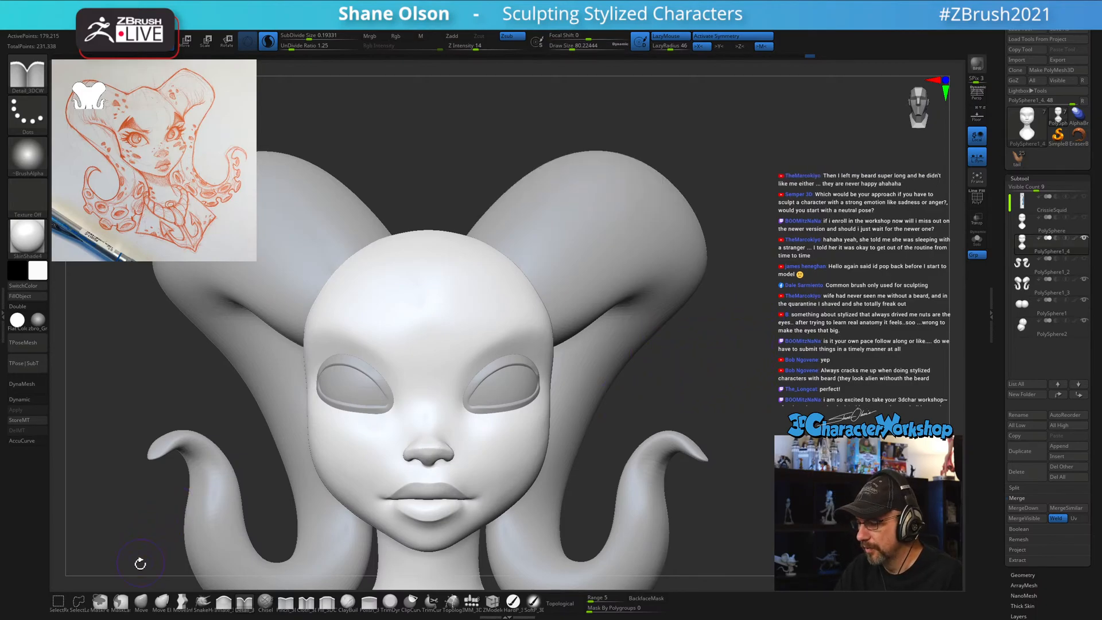
{"action": "left_click", "coordinate": [141, 601]}
{"action": "scroll", "coordinate": [503, 319], "scroll_direction": "up", "scroll_amount": 2}
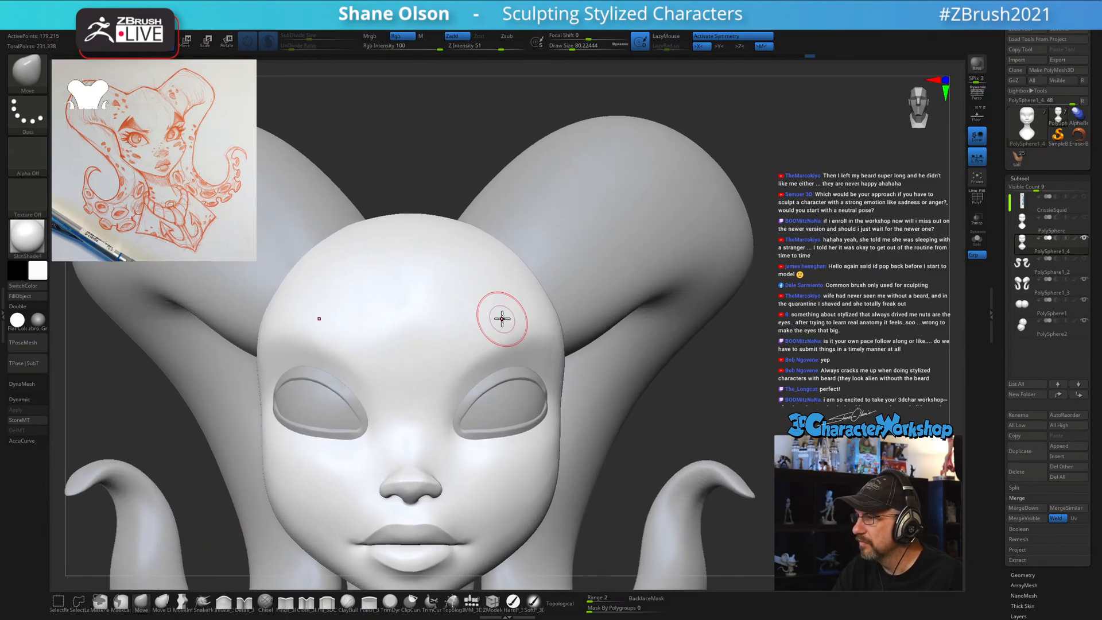
{"action": "scroll", "coordinate": [511, 319], "scroll_direction": "up", "scroll_amount": 1}
{"action": "key", "text": "s"}
{"action": "left_click_drag", "start_coordinate": [508, 323], "coordinate": [512, 321]}
{"action": "key", "text": "s"}
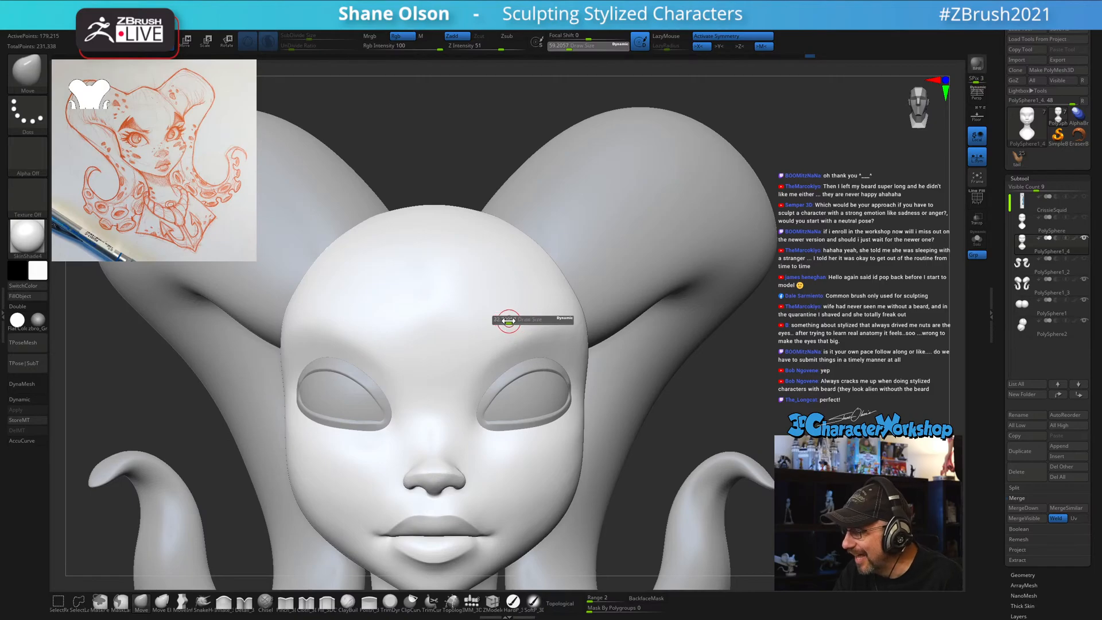
Reduce the draw size to about 20 and mask an arched line above both eyes as the eyebrows' lower edge.
{"action": "right_click_drag", "start_coordinate": [525, 288], "coordinate": [527, 305]}
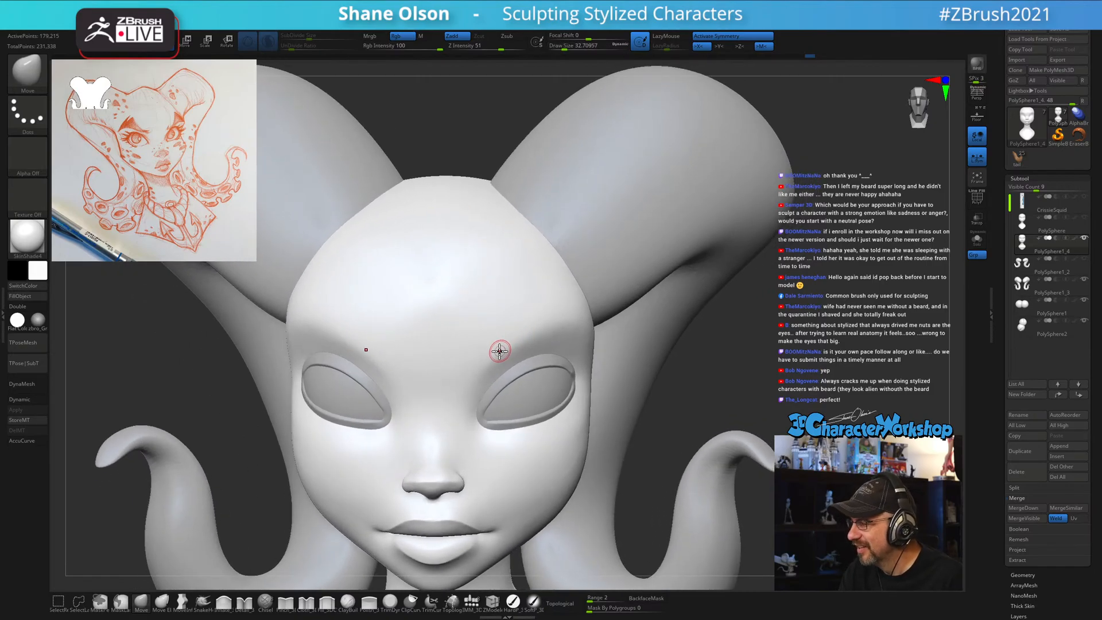
{"action": "key", "text": "s"}
{"action": "left_click_drag", "start_coordinate": [512, 330], "coordinate": [540, 328]}
{"action": "key", "text": "ctrl"}
{"action": "key", "text": "ctrl+z"}
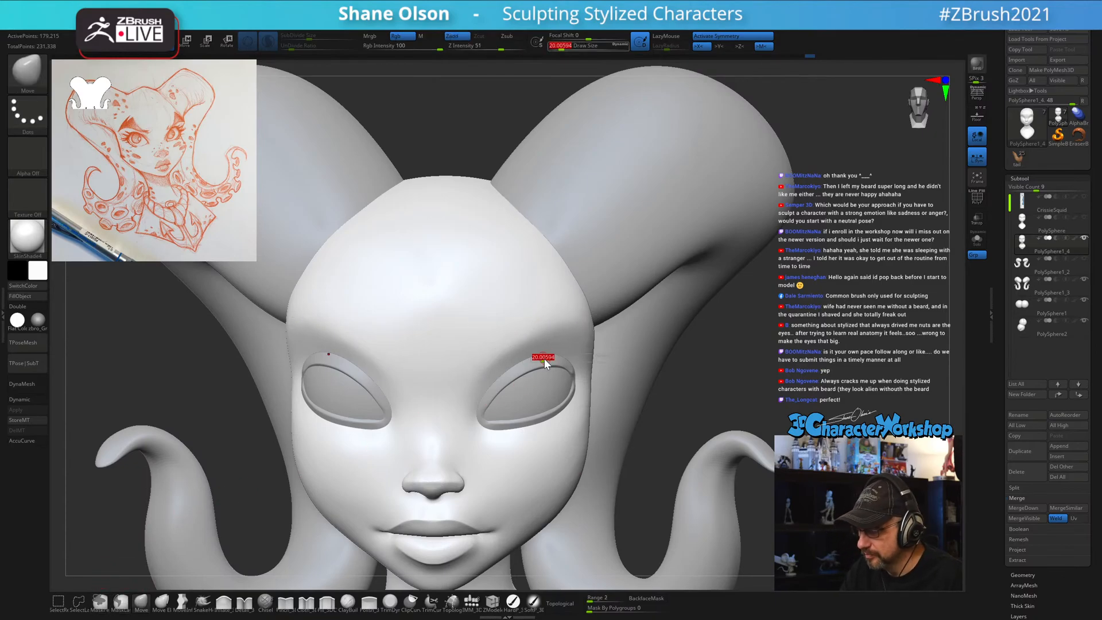
{"action": "mouse_move", "coordinate": [559, 311]}
{"action": "right_mouse_down"}
{"action": "mouse_move", "coordinate": [563, 290]}
{"action": "mouse_move", "coordinate": [549, 350]}
{"action": "right_mouse_up"}
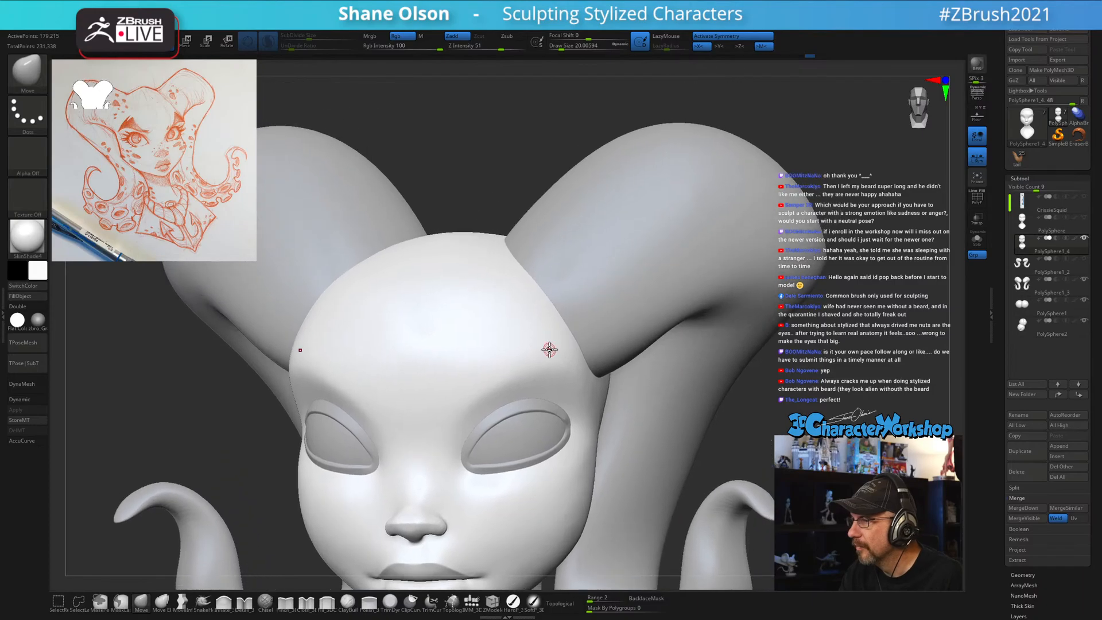
{"action": "key", "text": "ctrl"}
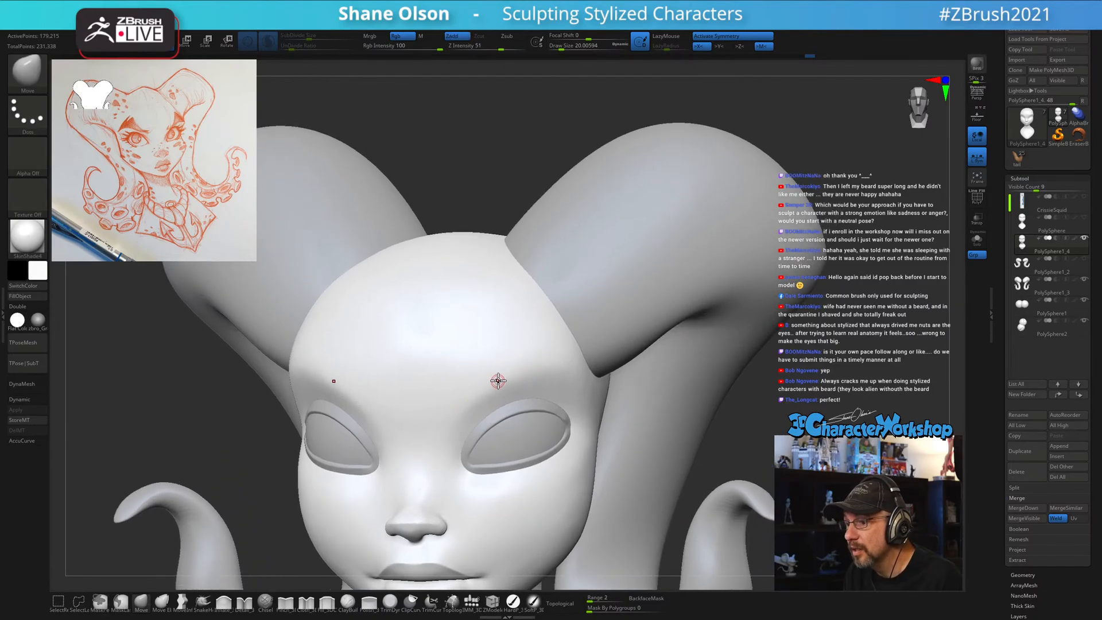
{"action": "key", "text": "ctrl"}
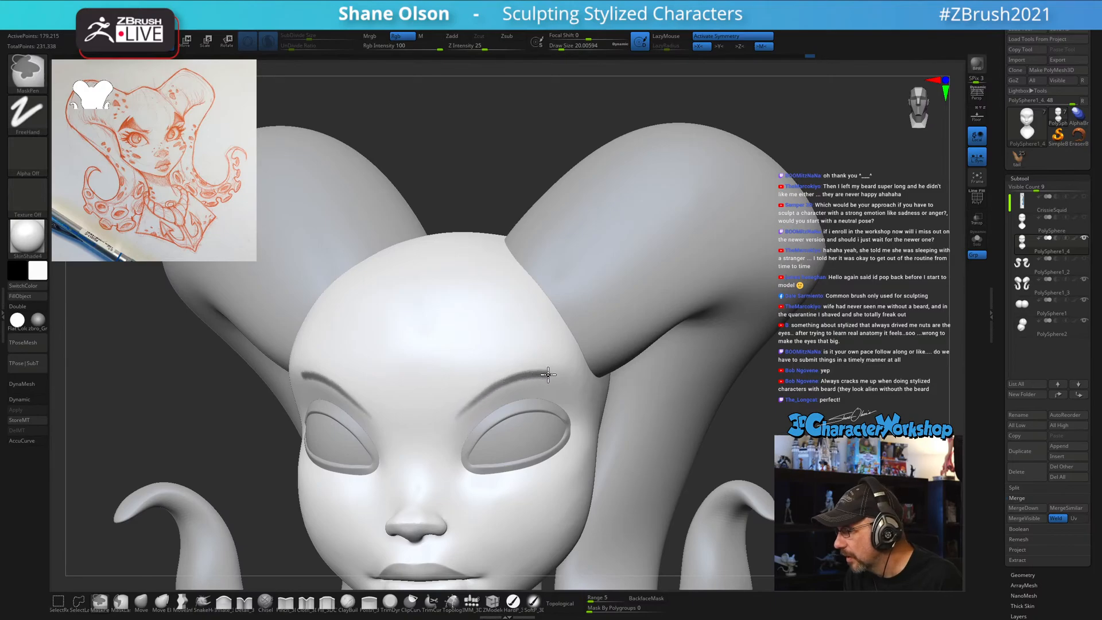
{"action": "mouse_move", "coordinate": [576, 343]}
{"action": "right_mouse_down"}
{"action": "mouse_move", "coordinate": [571, 327]}
{"action": "mouse_move", "coordinate": [567, 342]}
{"action": "right_mouse_up"}
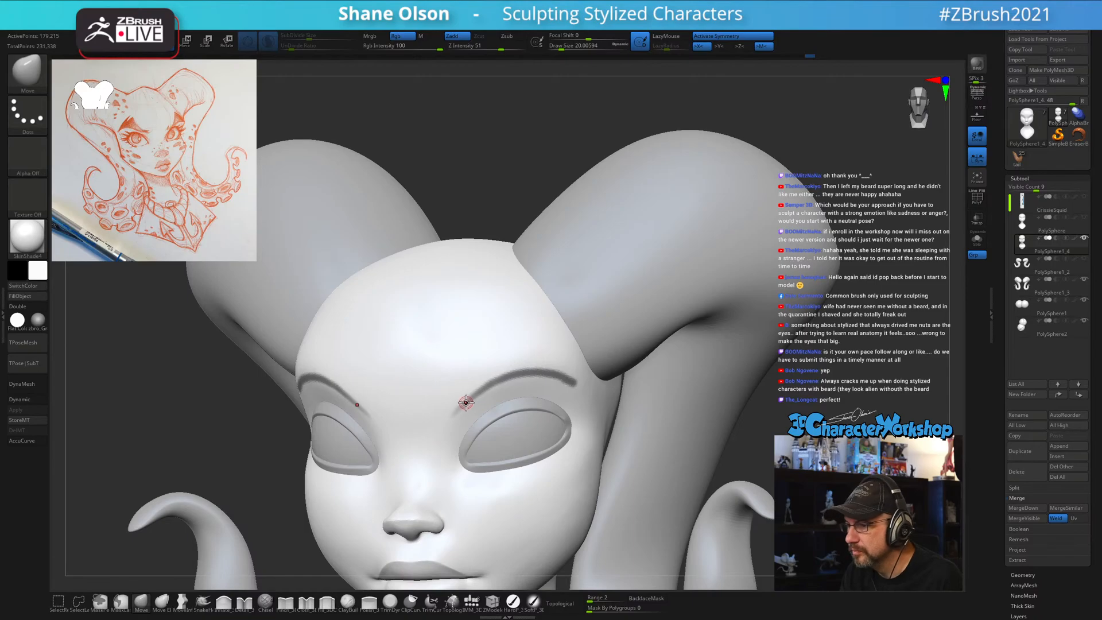
Mask a slanted stroke rising from each eyebrow's inner end and thicken it toward the peak.
{"action": "left_click_drag", "start_coordinate": [458, 415], "coordinate": [518, 338], "text": "ctrl"}
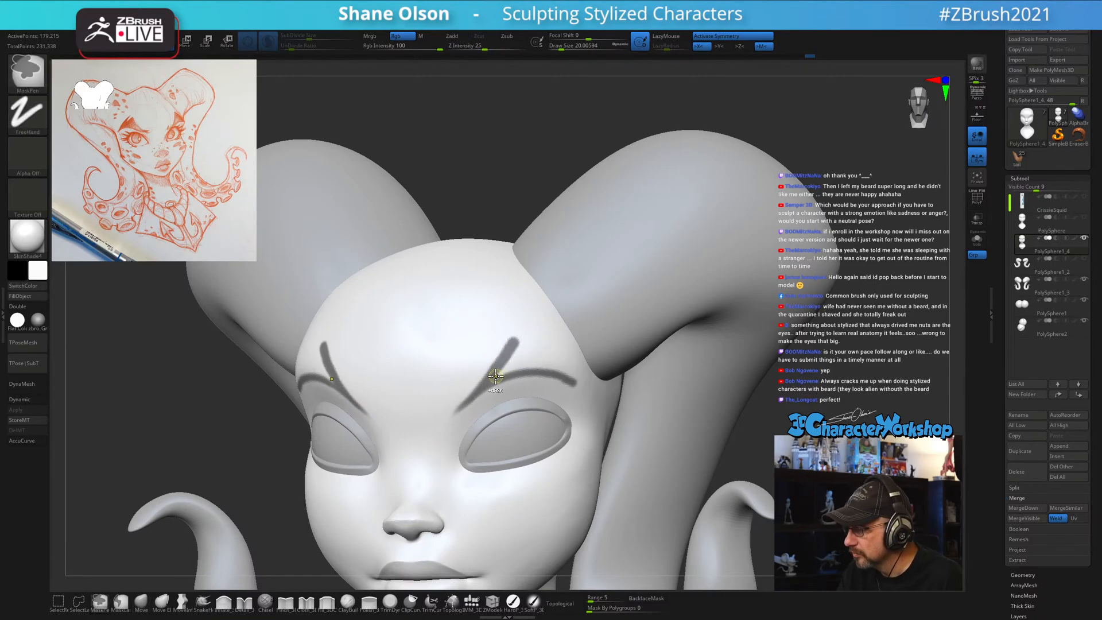
{"action": "left_click_drag", "start_coordinate": [496, 376], "coordinate": [510, 366], "text": "ctrl"}
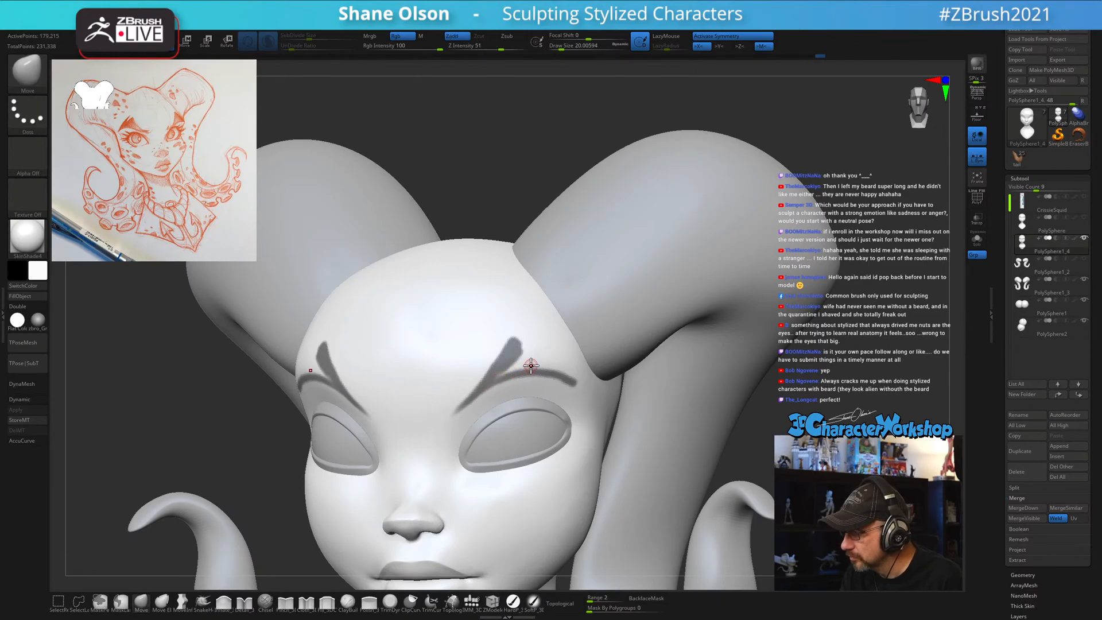
{"action": "mouse_move", "coordinate": [542, 355]}
{"action": "right_mouse_down"}
{"action": "mouse_move", "coordinate": [551, 337]}
{"action": "mouse_move", "coordinate": [563, 351]}
{"action": "mouse_move", "coordinate": [556, 381]}
{"action": "mouse_move", "coordinate": [492, 376]}
{"action": "right_mouse_up"}
Mask strokes sloping down to each eyebrow's outer end, adding a second shorter stroke beside the first.
{"action": "key", "text": "ctrl"}
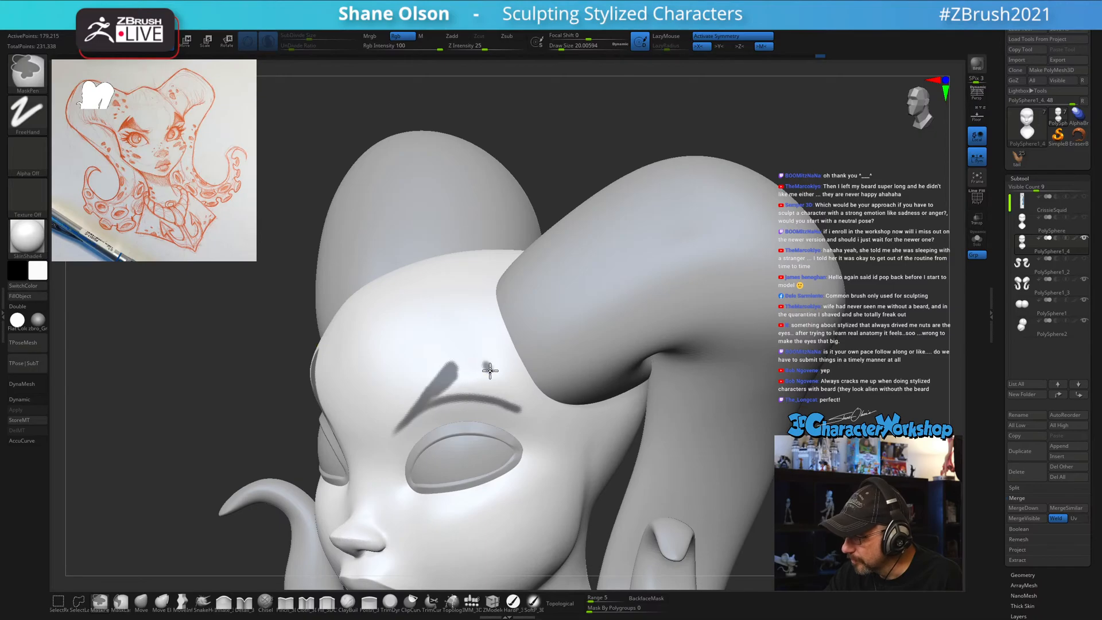
{"action": "left_click_drag", "start_coordinate": [489, 371], "coordinate": [530, 422], "text": "ctrl"}
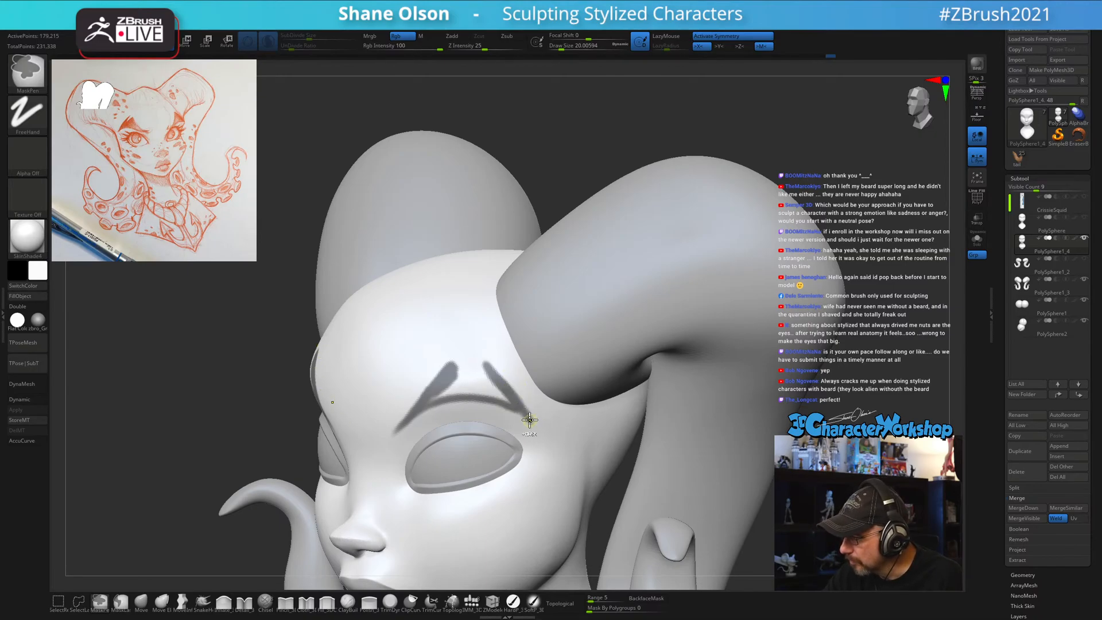
{"action": "right_click_drag", "start_coordinate": [530, 374], "coordinate": [524, 401], "text": "alt"}
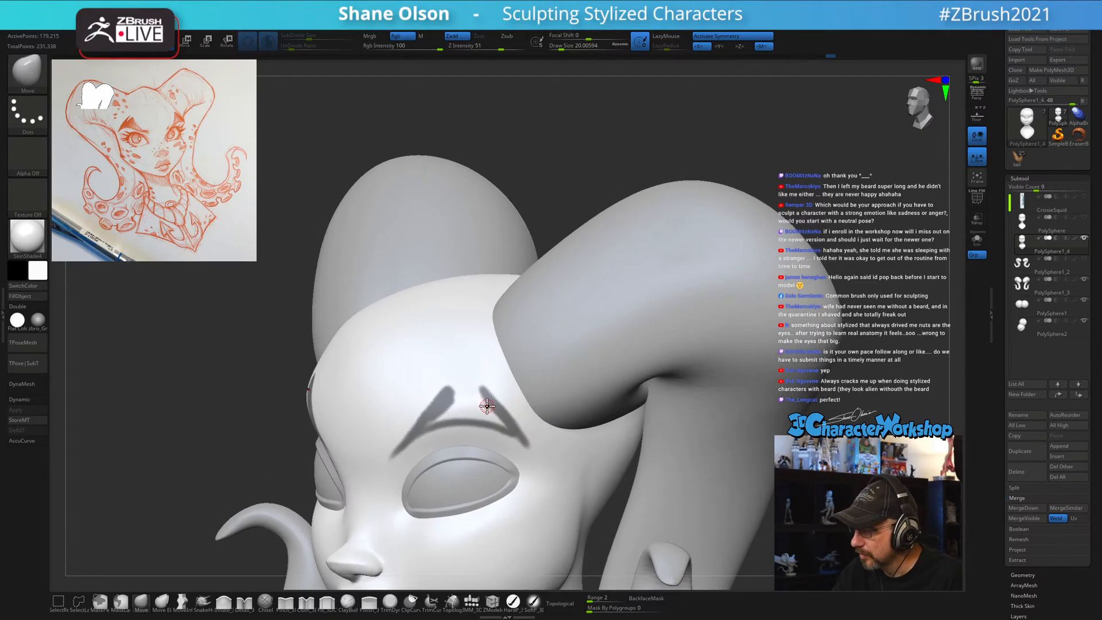
{"action": "left_click_drag", "start_coordinate": [467, 391], "coordinate": [503, 423], "text": "ctrl"}
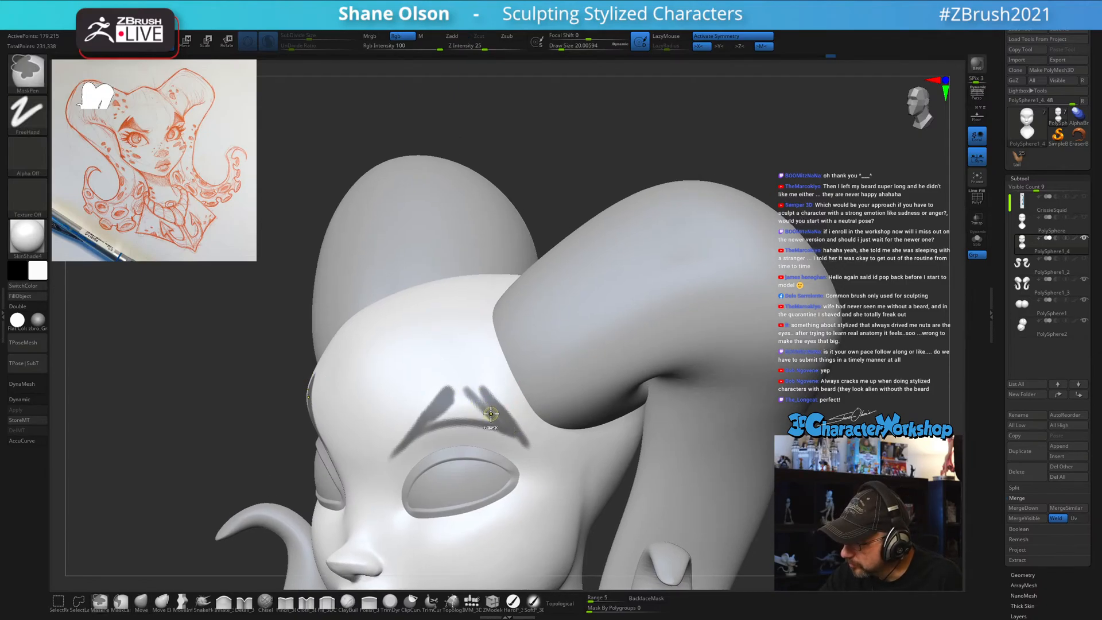
{"action": "right_click_drag", "start_coordinate": [465, 380], "coordinate": [467, 388], "text": "alt"}
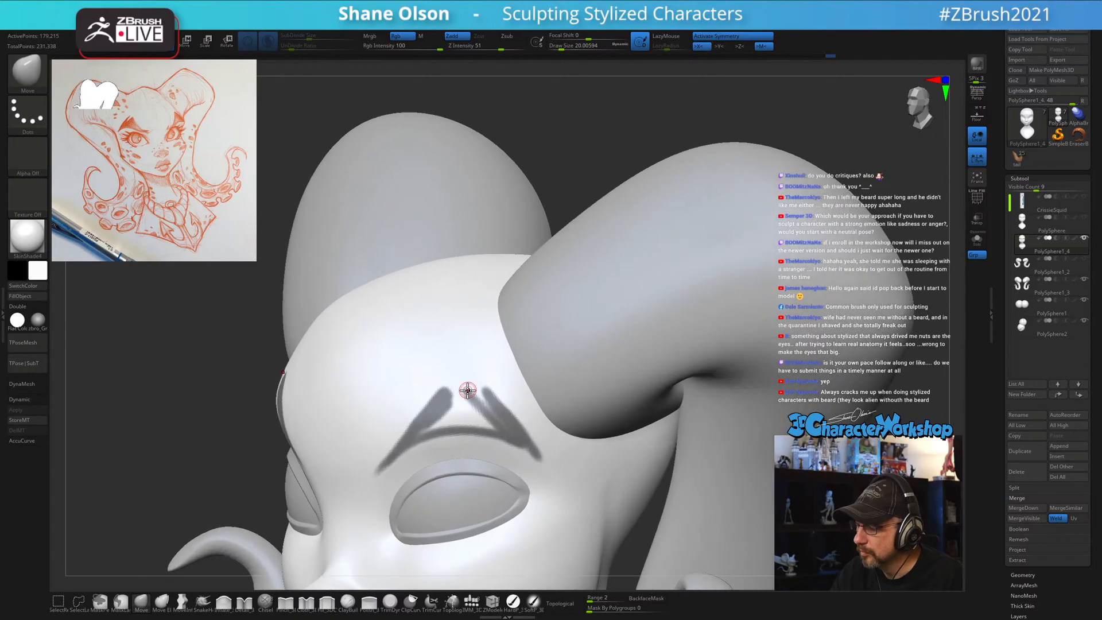
Fill the middle of the eyebrow shapes with mask up to a pointed peak, leaving a notch toward the outer end.
{"action": "mouse_move", "coordinate": [450, 383]}
{"action": "left_mouse_down", "text": "ctrl"}
{"action": "mouse_move", "coordinate": [479, 407]}
{"action": "mouse_move", "coordinate": [450, 384]}
{"action": "mouse_move", "coordinate": [448, 409]}
{"action": "left_mouse_up", "text": "ctrl"}
{"action": "mouse_move", "coordinate": [480, 369]}
{"action": "right_mouse_down", "text": "alt"}
{"action": "mouse_move", "coordinate": [505, 349]}
{"action": "mouse_move", "coordinate": [490, 369]}
{"action": "right_mouse_up", "text": "alt"}
{"action": "mouse_move", "coordinate": [455, 407]}
{"action": "left_mouse_down", "text": "ctrl"}
{"action": "mouse_move", "coordinate": [426, 436]}
{"action": "mouse_move", "coordinate": [482, 425]}
{"action": "mouse_move", "coordinate": [456, 404]}
{"action": "mouse_move", "coordinate": [463, 418]}
{"action": "mouse_move", "coordinate": [476, 410]}
{"action": "left_mouse_up", "text": "ctrl"}
{"action": "mouse_move", "coordinate": [474, 375]}
{"action": "right_mouse_down"}
{"action": "mouse_move", "coordinate": [494, 363]}
{"action": "mouse_move", "coordinate": [498, 388]}
{"action": "right_mouse_up"}
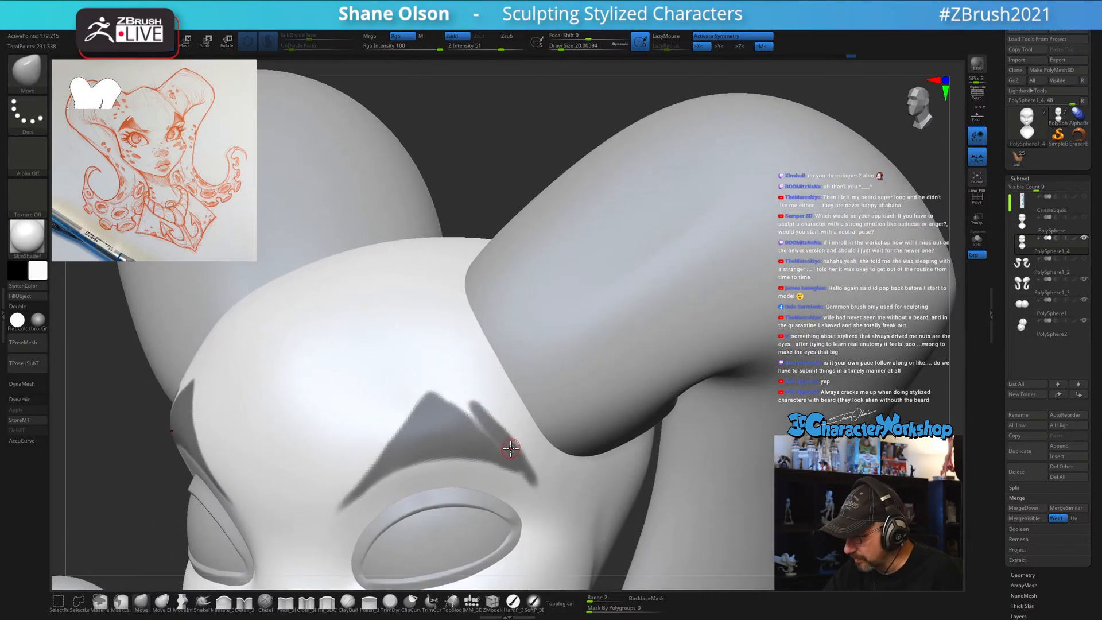
Clean up the eyebrows' outer edge with mask and try a stroke along the inner edge at draw size 10.
{"action": "key", "text": "ctrl"}
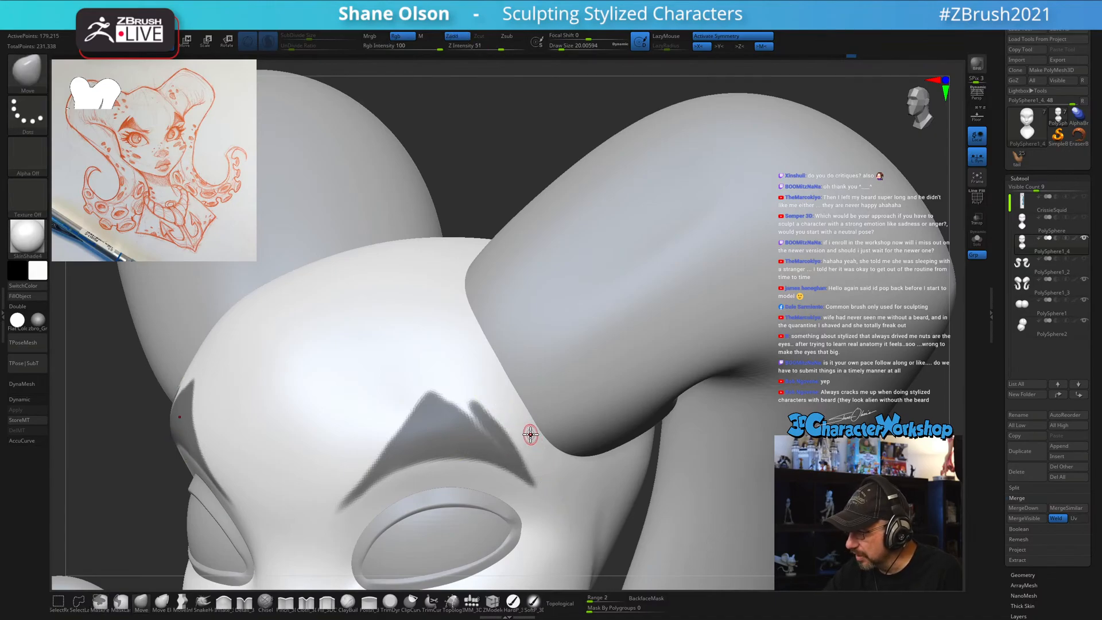
{"action": "right_click_drag", "start_coordinate": [406, 451], "coordinate": [427, 456]}
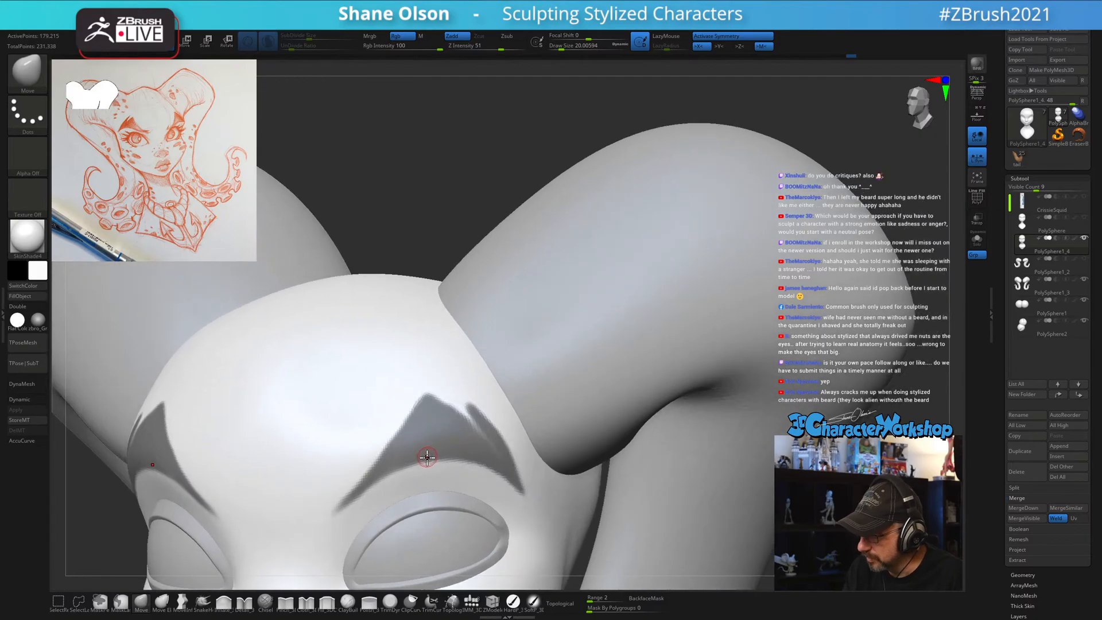
{"action": "key", "text": "bracketleft"}
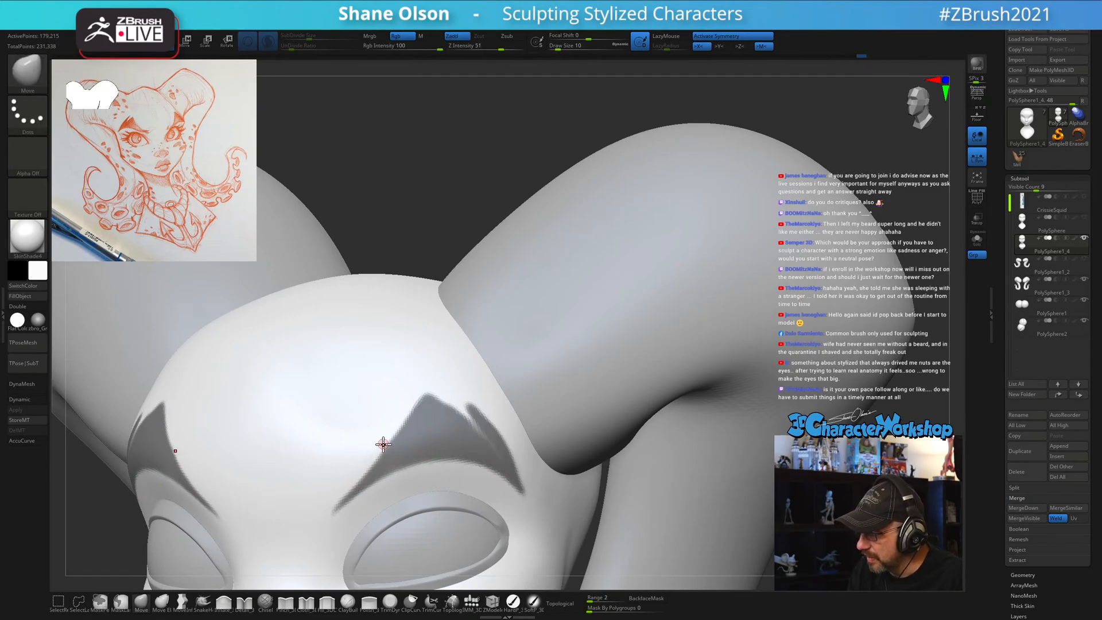
{"action": "left_click_drag", "start_coordinate": [388, 431], "coordinate": [337, 508], "text": "ctrl"}
{"action": "key", "text": "ctrl+z"}
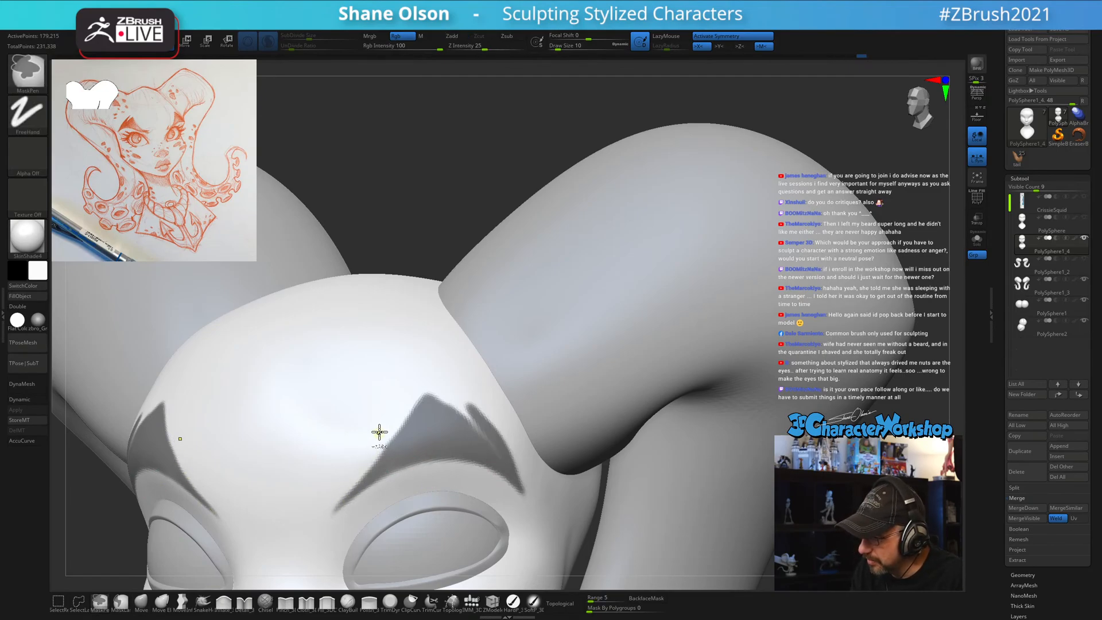
Refine the notch and the pointed peak of the eyebrows by painting and erasing small areas of mask.
{"action": "left_click_drag", "start_coordinate": [526, 352], "coordinate": [459, 373]}
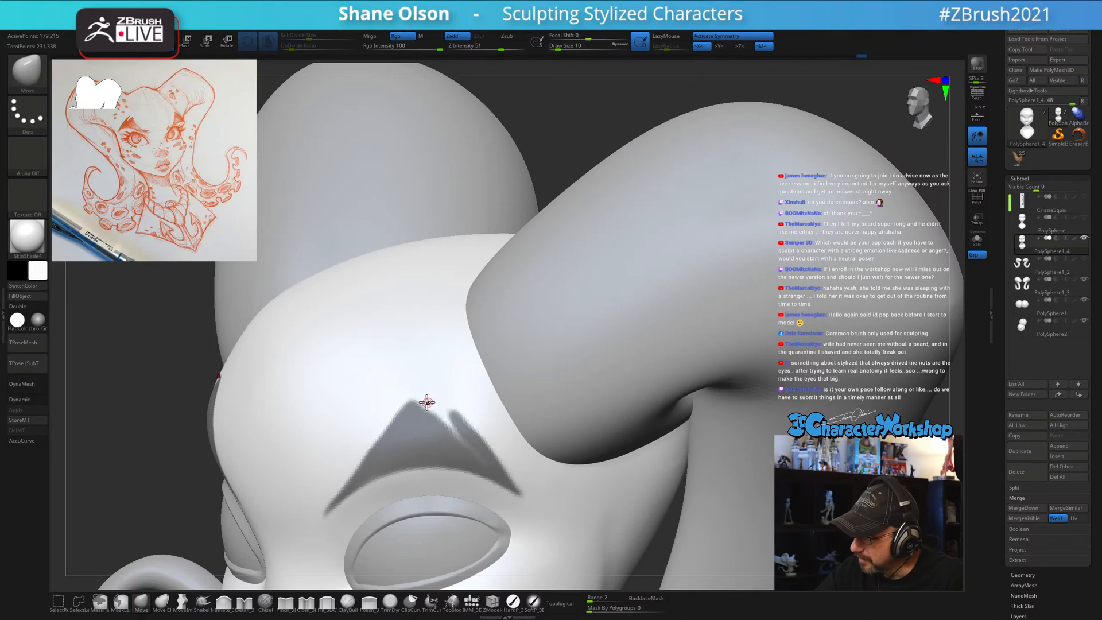
{"action": "key", "text": "ctrl"}
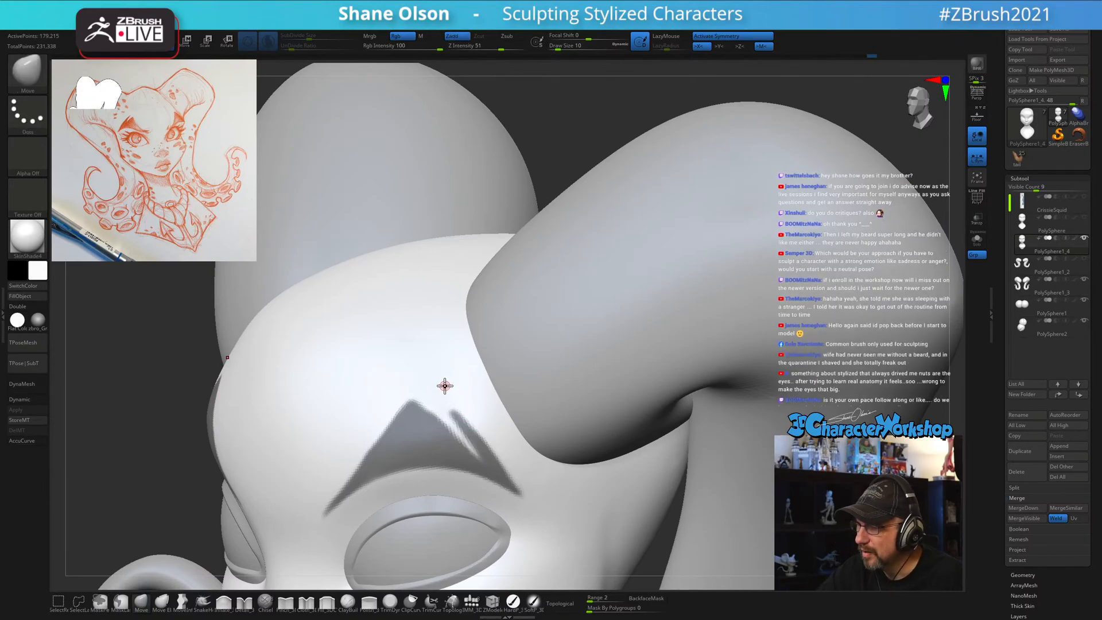
{"action": "key", "text": "ctrl"}
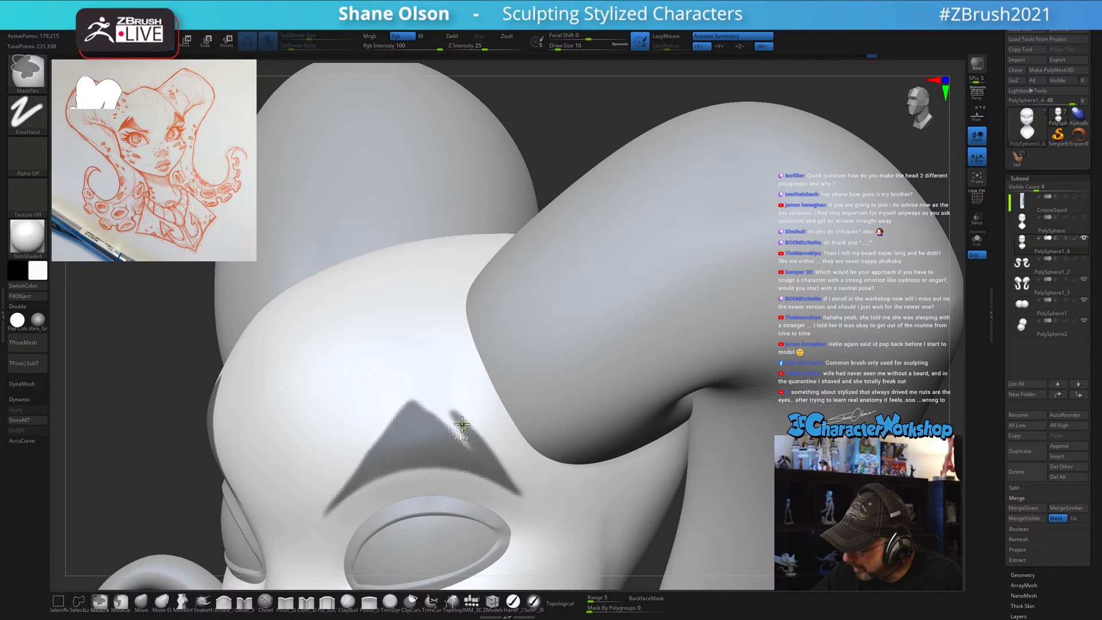
{"action": "left_click_drag", "start_coordinate": [452, 417], "coordinate": [444, 402], "text": "ctrl+alt"}
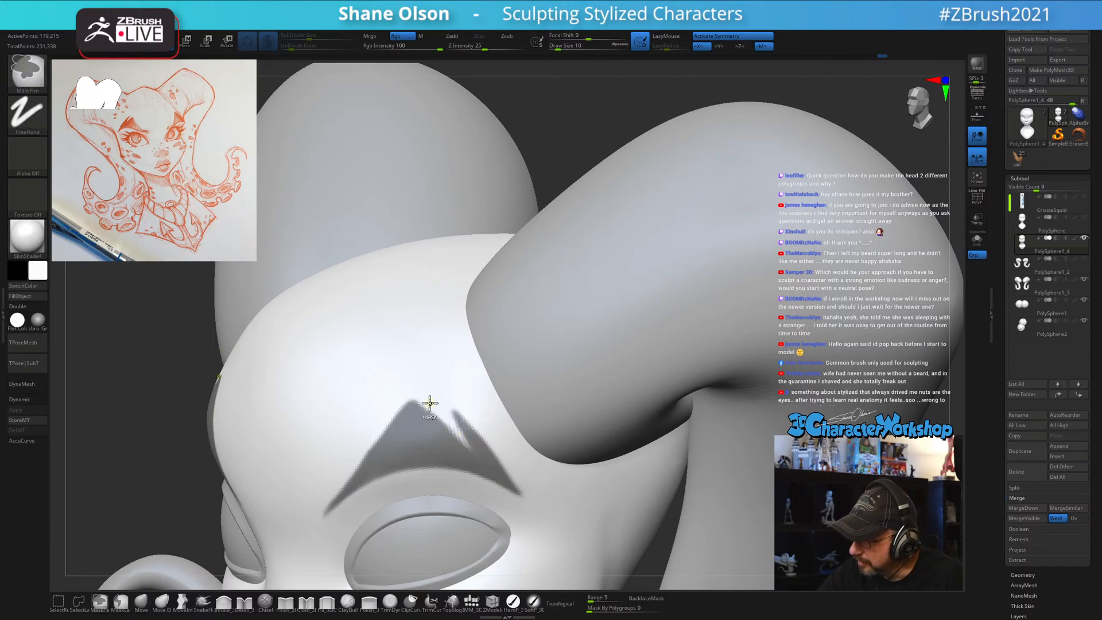
Crisp up the eyebrows' inner edge and inner tip with the mask brush and check the shape in three-quarter view.
{"action": "mouse_move", "coordinate": [460, 356]}
{"action": "right_mouse_down", "text": "alt"}
{"action": "mouse_move", "coordinate": [445, 329]}
{"action": "mouse_move", "coordinate": [487, 350]}
{"action": "mouse_move", "coordinate": [552, 312]}
{"action": "mouse_move", "coordinate": [558, 271]}
{"action": "right_mouse_up", "text": "alt"}
{"action": "mouse_move", "coordinate": [678, 367]}
{"action": "right_mouse_down"}
{"action": "mouse_move", "coordinate": [644, 368]}
{"action": "mouse_move", "coordinate": [709, 367]}
{"action": "mouse_move", "coordinate": [678, 366]}
{"action": "mouse_move", "coordinate": [669, 349]}
{"action": "mouse_move", "coordinate": [674, 409]}
{"action": "right_mouse_up"}
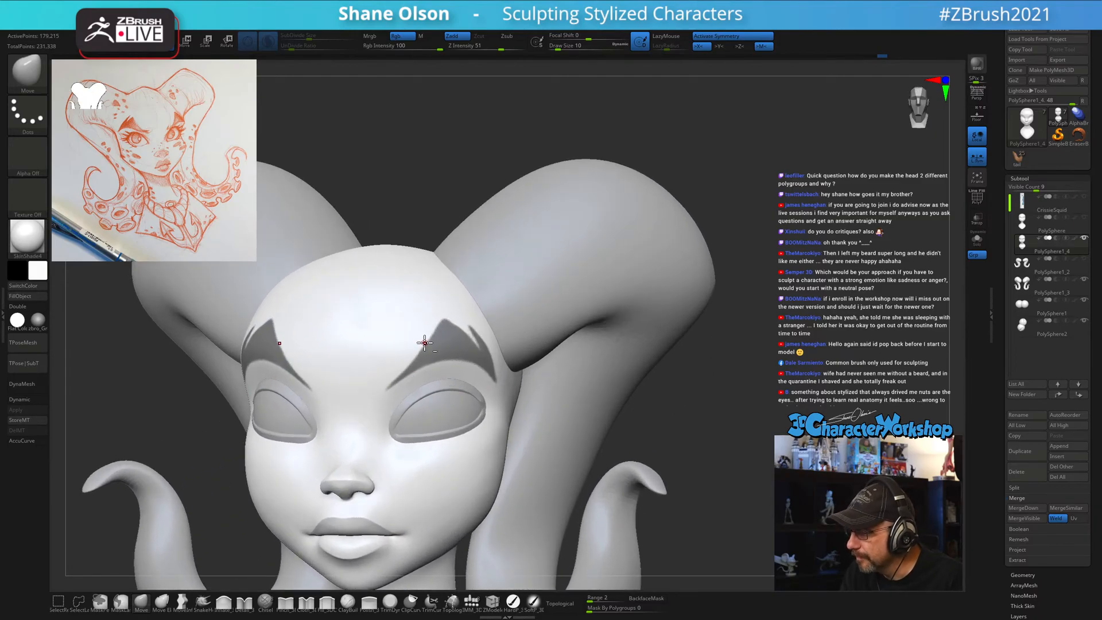
{"action": "right_click_drag", "start_coordinate": [424, 343], "coordinate": [453, 352], "text": "alt"}
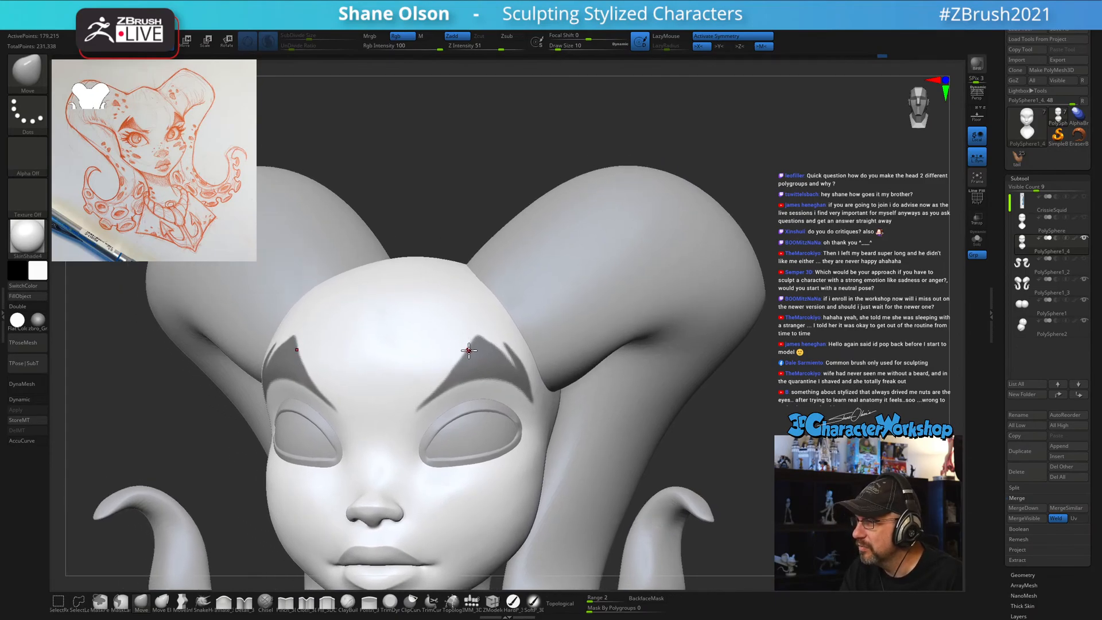
{"action": "key", "text": "ctrl"}
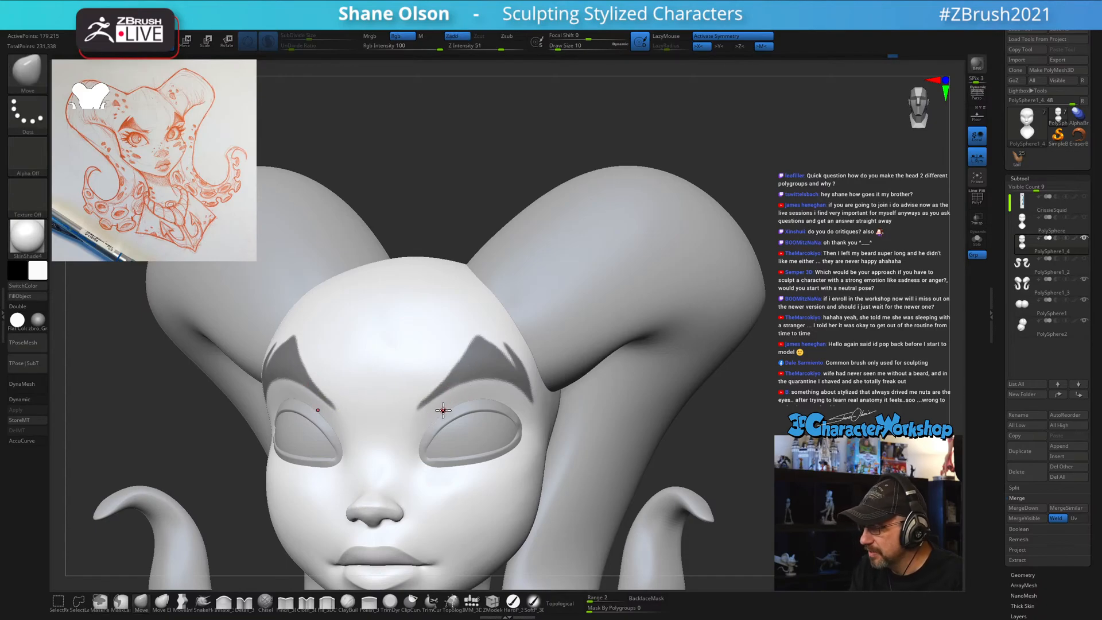
{"action": "key", "text": "ctrl"}
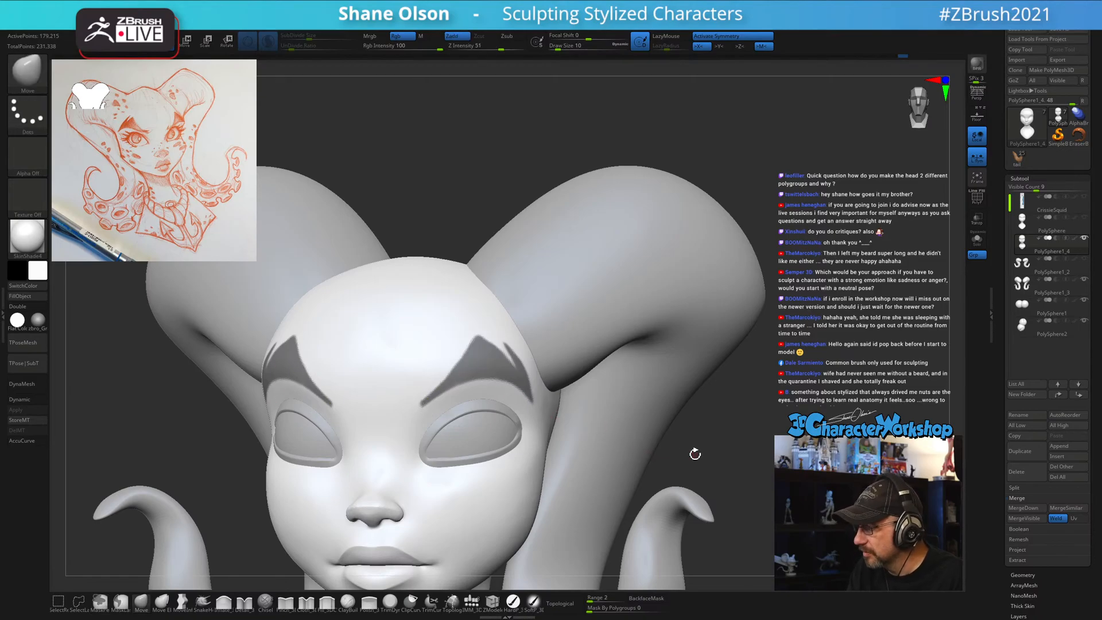
{"action": "left_click_drag", "start_coordinate": [695, 454], "coordinate": [748, 410]}
{"action": "left_click_drag", "start_coordinate": [748, 422], "coordinate": [703, 430]}
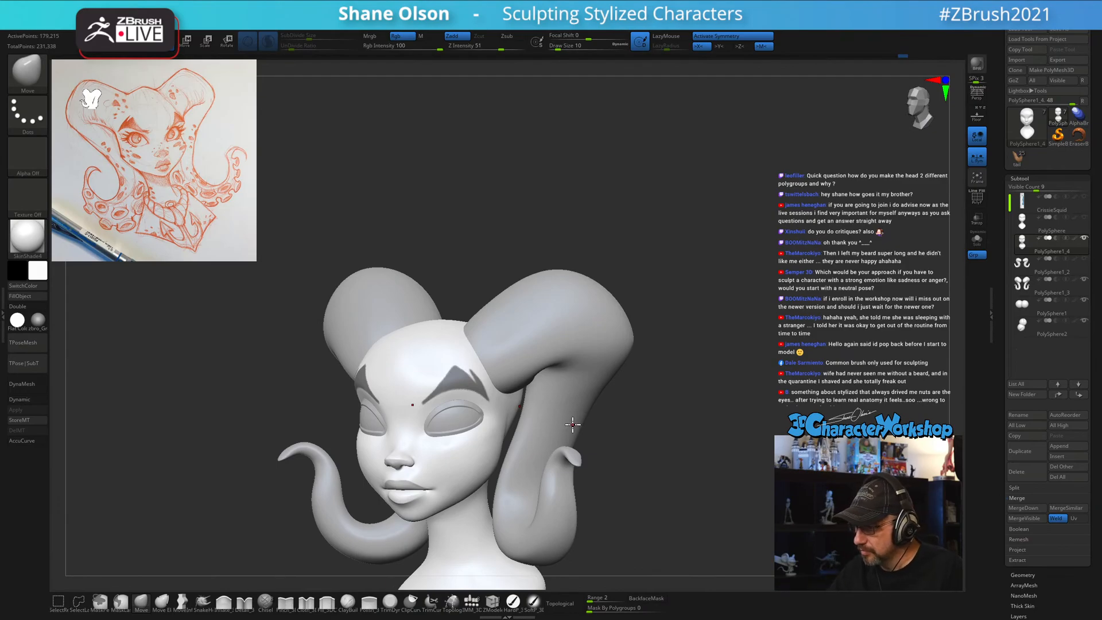
Examine the masked eyebrows, face and horns from the front and three-quarter views, and check the head's polygroups and wireframe.
{"action": "mouse_move", "coordinate": [697, 422]}
{"action": "left_mouse_down"}
{"action": "mouse_move", "coordinate": [716, 426]}
{"action": "mouse_move", "coordinate": [718, 402]}
{"action": "mouse_move", "coordinate": [684, 387]}
{"action": "mouse_move", "coordinate": [746, 347]}
{"action": "mouse_move", "coordinate": [699, 326]}
{"action": "mouse_move", "coordinate": [711, 327]}
{"action": "mouse_move", "coordinate": [698, 304]}
{"action": "left_mouse_up"}
{"action": "key", "text": "s"}
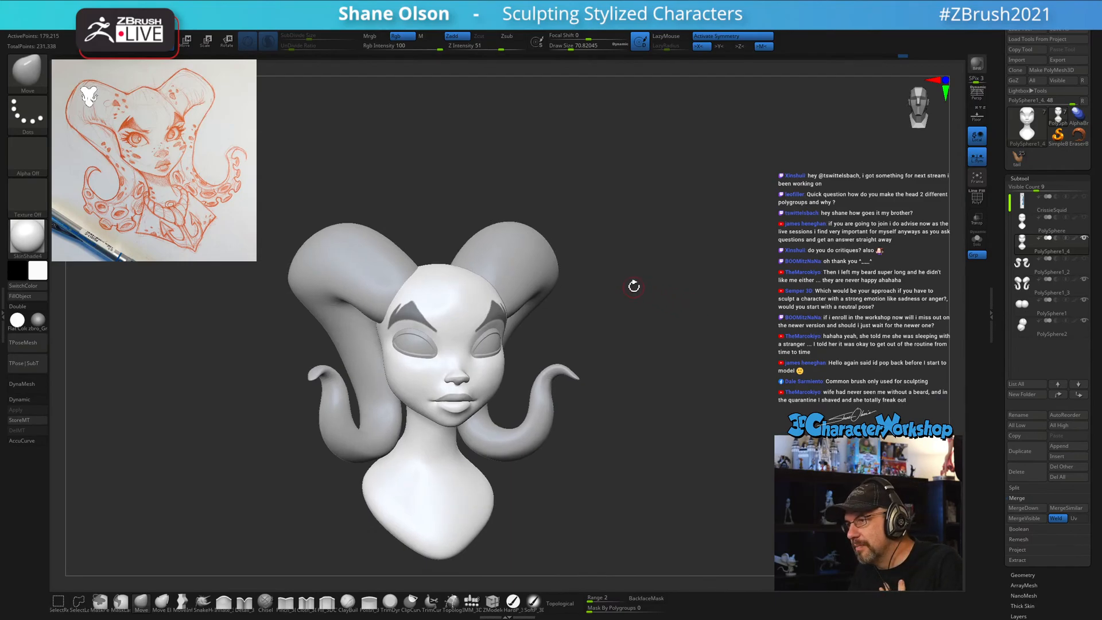
{"action": "mouse_move", "coordinate": [645, 266]}
{"action": "left_mouse_down"}
{"action": "mouse_move", "coordinate": [687, 349]}
{"action": "mouse_move", "coordinate": [758, 316]}
{"action": "mouse_move", "coordinate": [751, 328]}
{"action": "left_mouse_up"}
{"action": "key", "text": "s"}
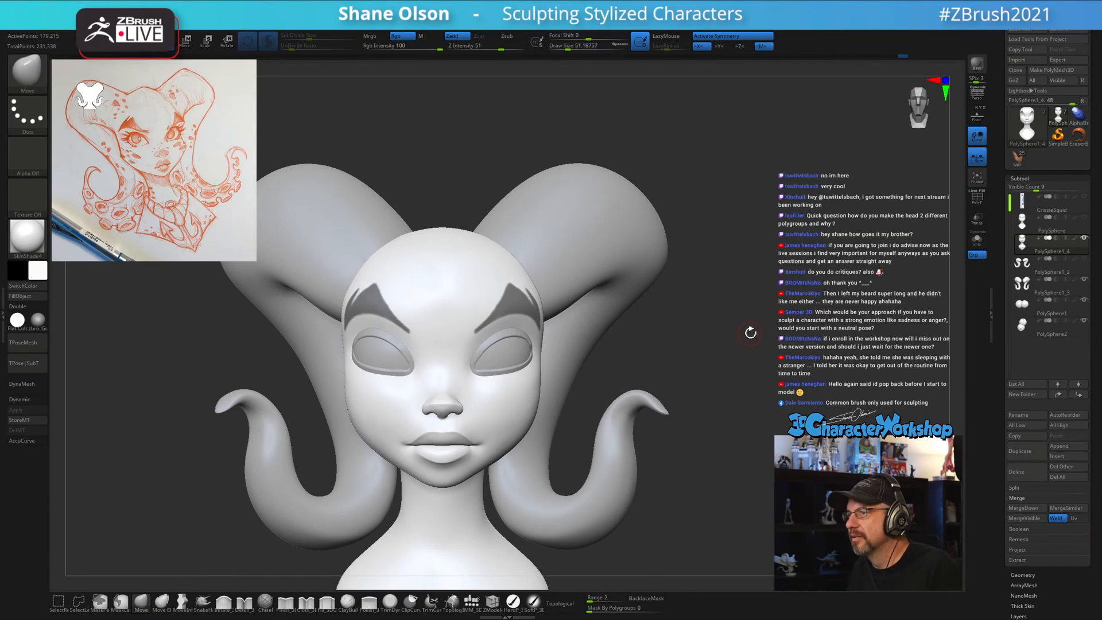
{"action": "left_click_drag", "start_coordinate": [751, 332], "coordinate": [757, 311]}
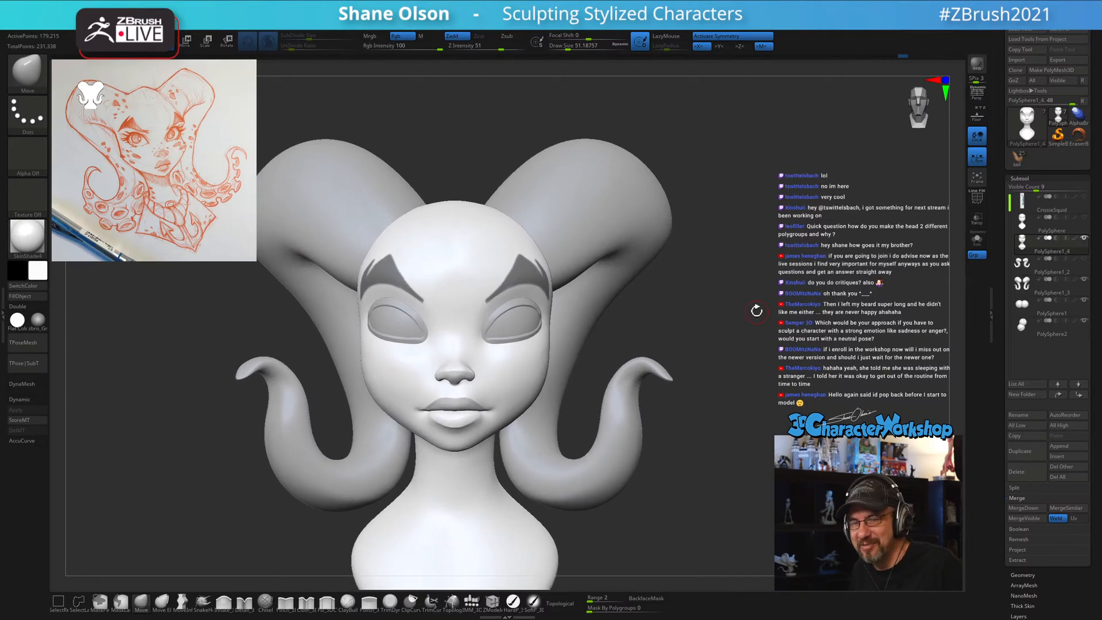
{"action": "left_click_drag", "start_coordinate": [754, 314], "coordinate": [753, 316]}
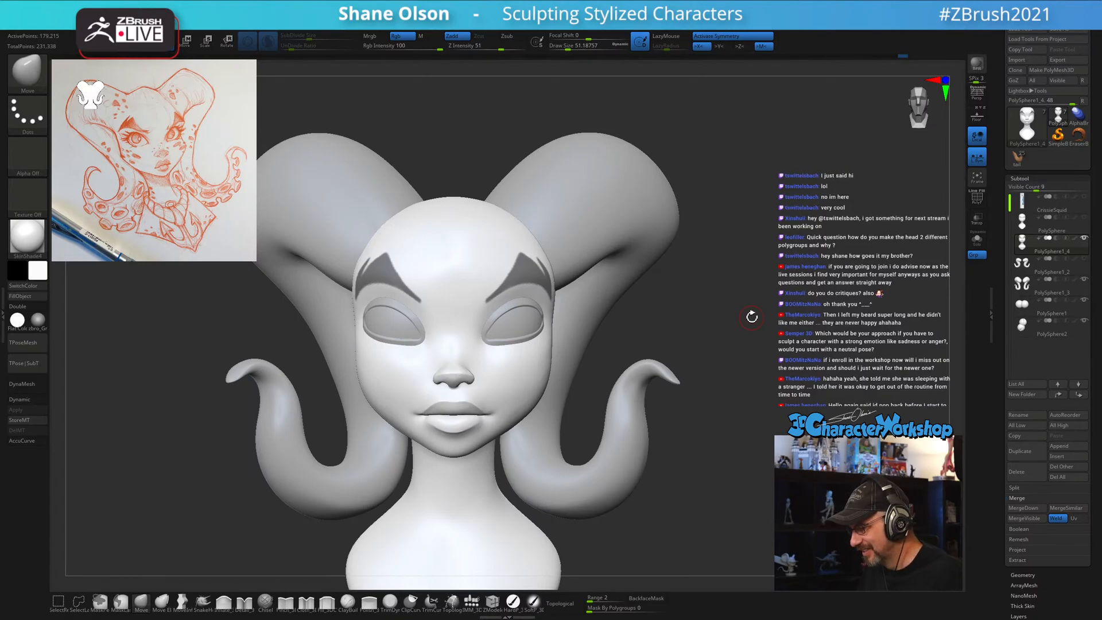
{"action": "left_click_drag", "start_coordinate": [751, 316], "coordinate": [745, 318]}
{"action": "key", "text": "s"}
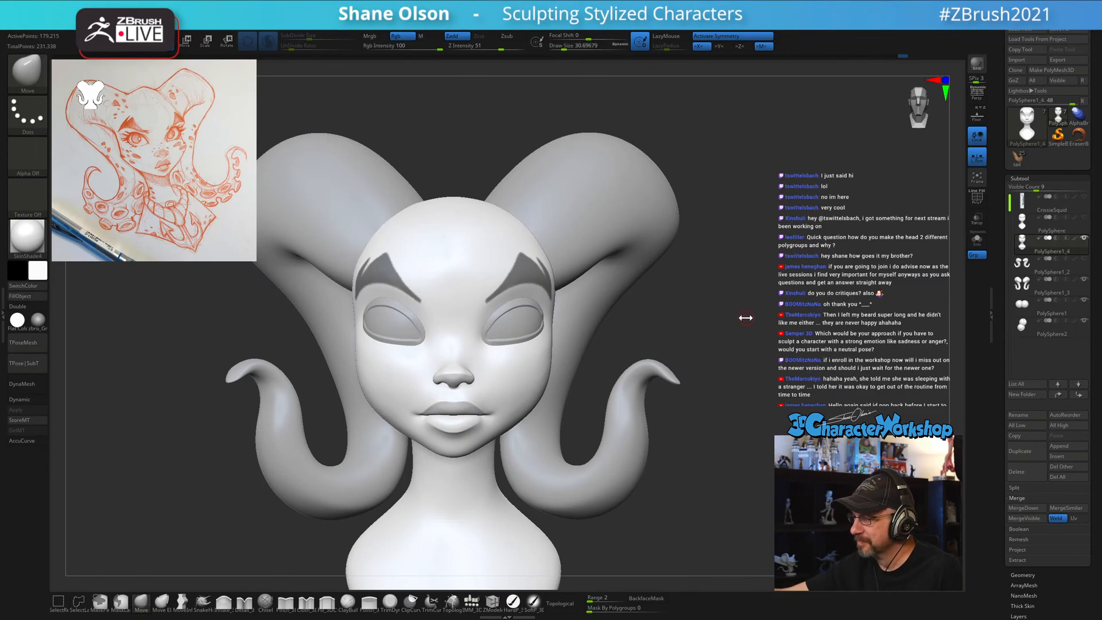
{"action": "mouse_move", "coordinate": [683, 302]}
{"action": "left_mouse_down"}
{"action": "mouse_move", "coordinate": [654, 316]}
{"action": "mouse_move", "coordinate": [702, 302]}
{"action": "left_mouse_up"}
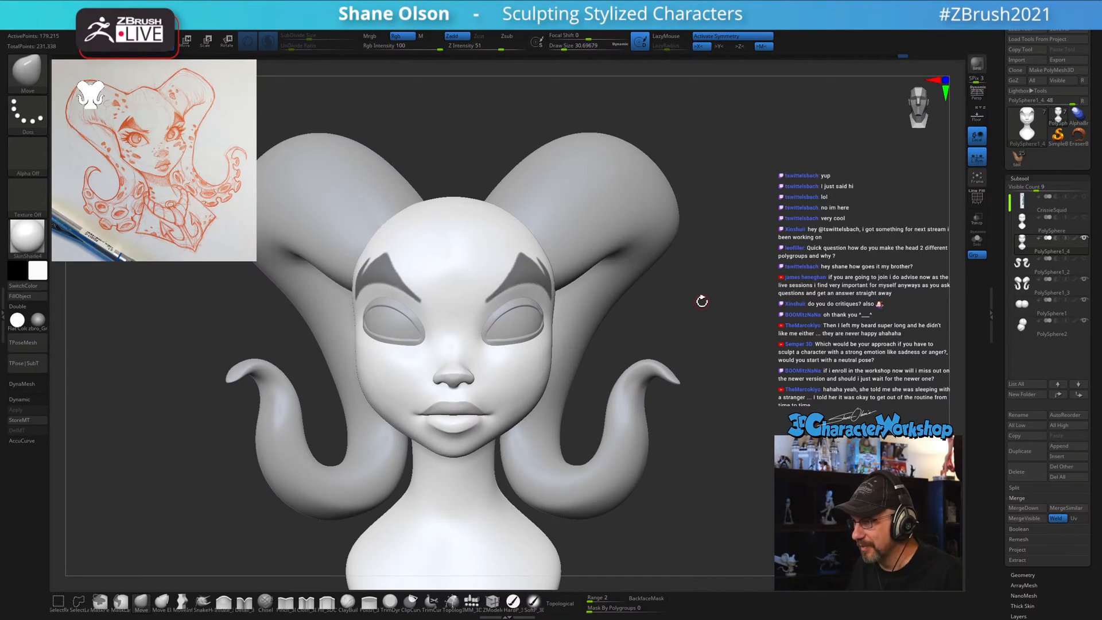
{"action": "key", "text": "s"}
{"action": "left_click_drag", "start_coordinate": [686, 319], "coordinate": [692, 319]}
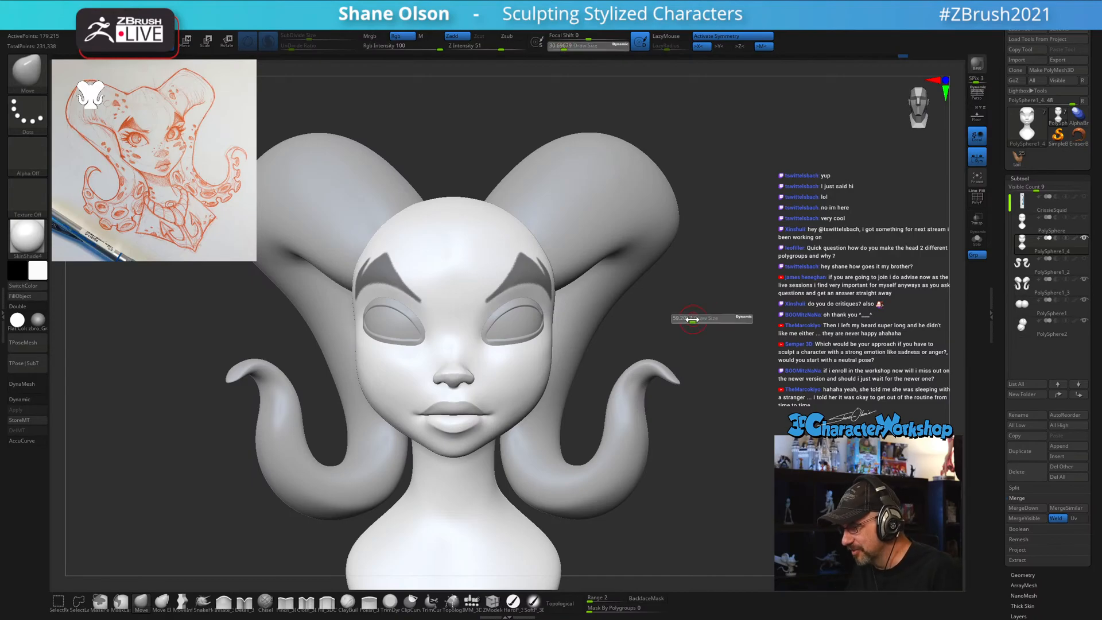
{"action": "left_click_drag", "start_coordinate": [721, 282], "coordinate": [721, 291], "text": "alt"}
{"action": "mouse_move", "coordinate": [783, 310]}
{"action": "left_mouse_down", "text": "alt"}
{"action": "mouse_move", "coordinate": [775, 300]}
{"action": "mouse_move", "coordinate": [765, 327]}
{"action": "mouse_move", "coordinate": [737, 323]}
{"action": "left_mouse_up", "text": "alt"}
{"action": "left_click_drag", "start_coordinate": [201, 387], "coordinate": [202, 388]}
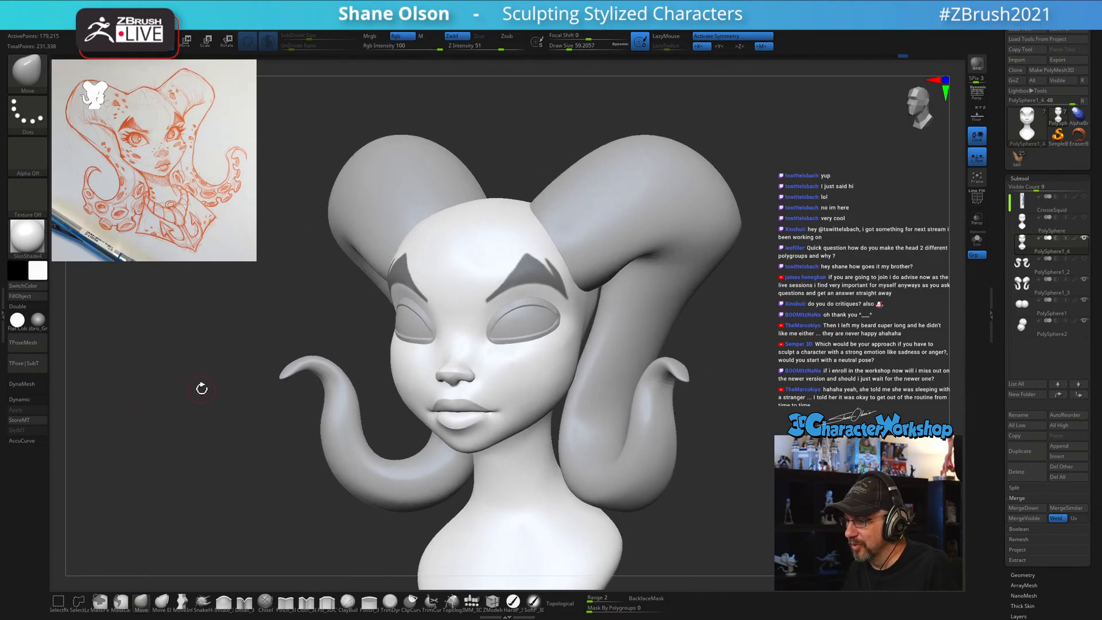
{"action": "left_click_drag", "start_coordinate": [308, 313], "coordinate": [309, 310]}
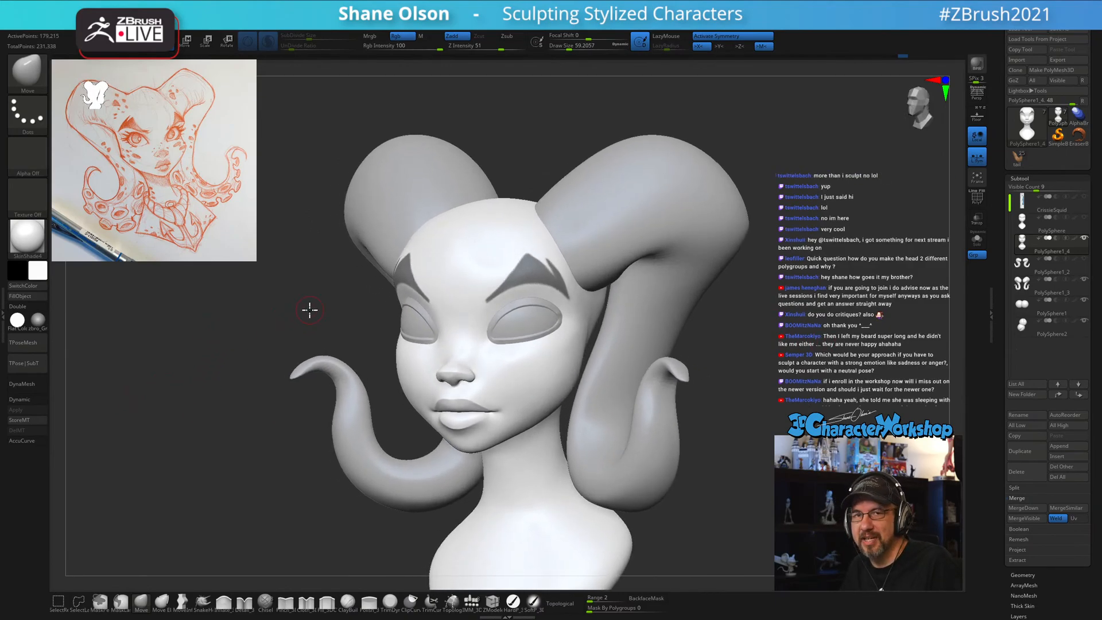
{"action": "left_click_drag", "start_coordinate": [271, 310], "coordinate": [273, 312]}
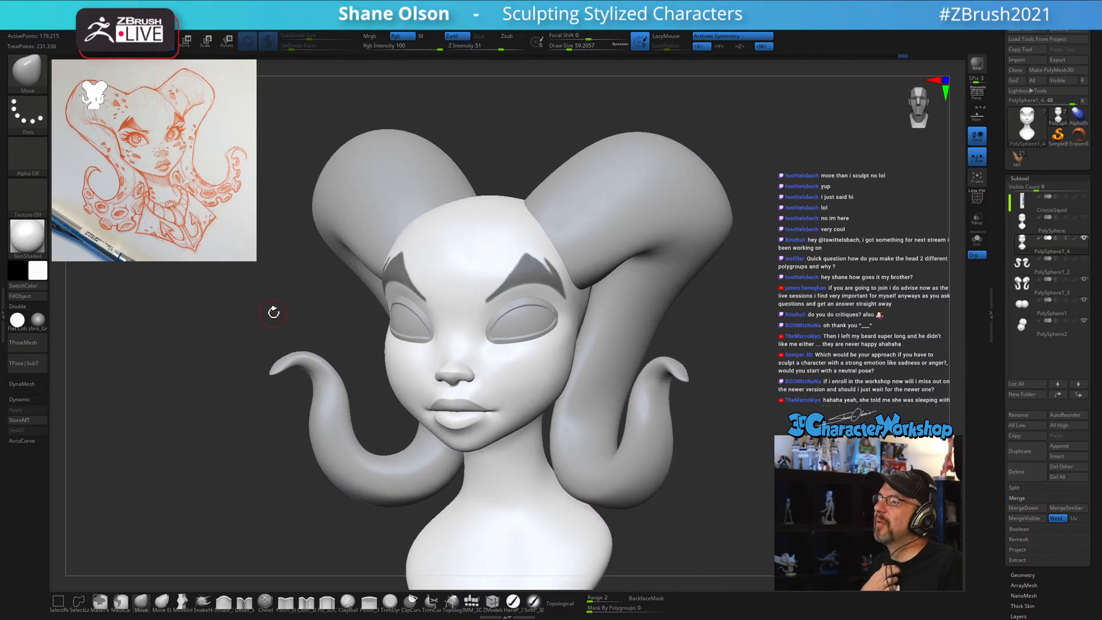
{"action": "key", "text": "shift+f"}
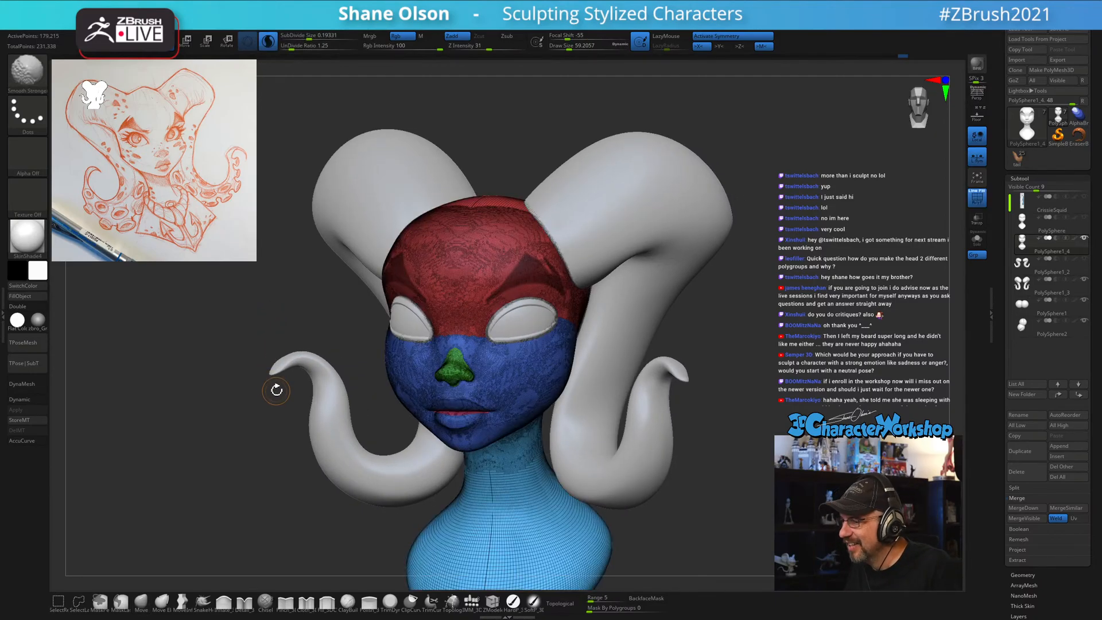
{"action": "key", "text": "shift+f"}
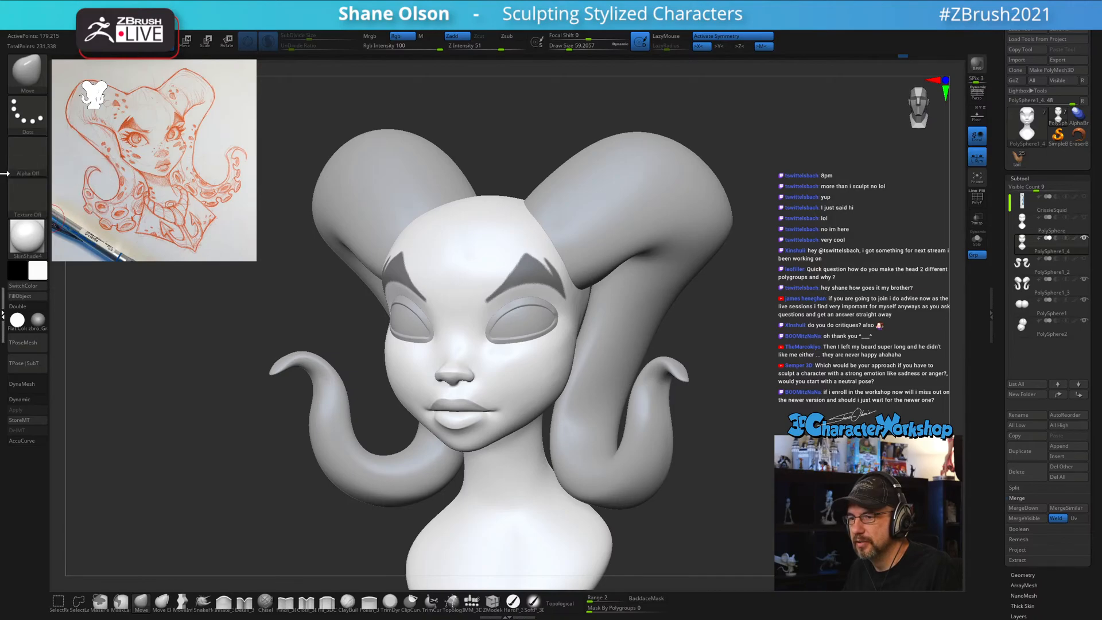
Open the EaZyREMESH plugin options and duplicate the head subtool.
{"action": "left_click", "coordinate": [4, 174]}
{"action": "left_click_drag", "start_coordinate": [263, 329], "coordinate": [250, 323], "text": "shift"}
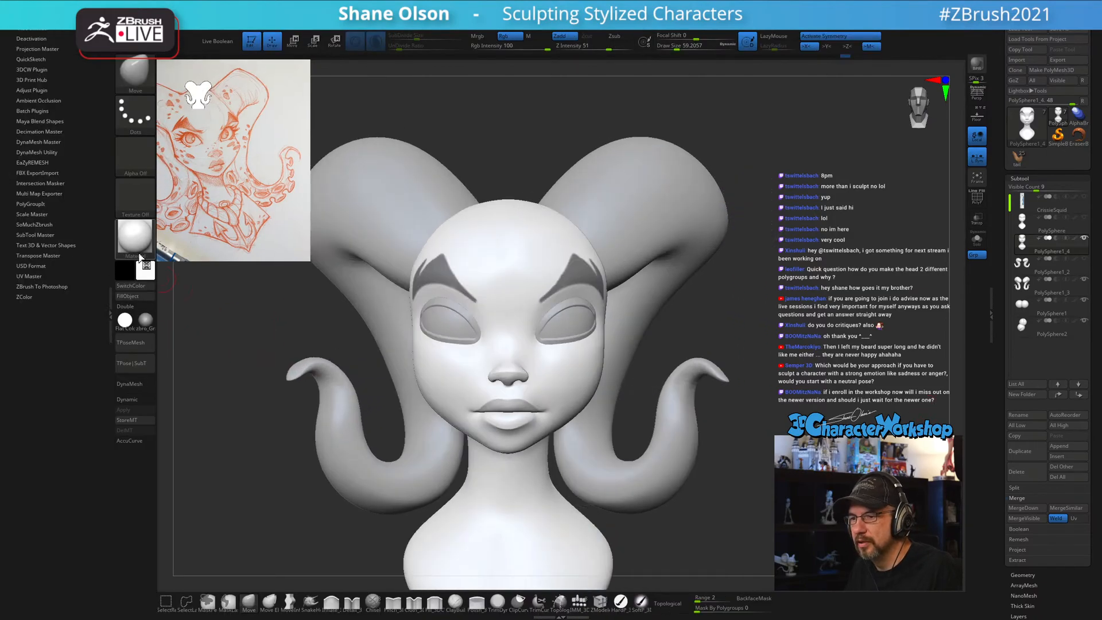
{"action": "left_click", "coordinate": [34, 163]}
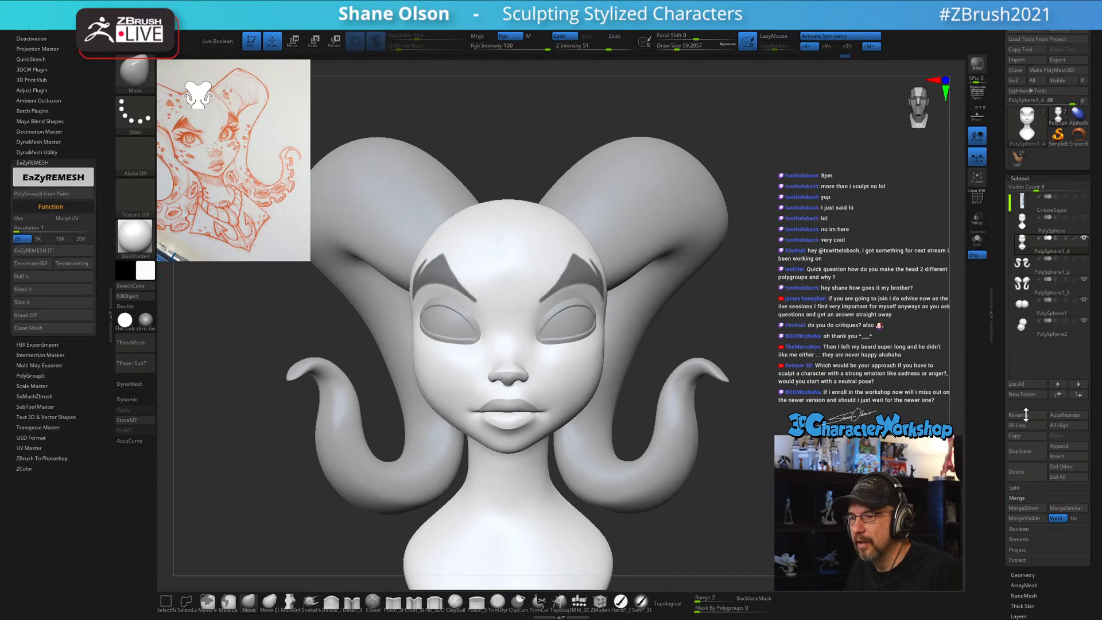
{"action": "left_click", "coordinate": [1029, 457]}
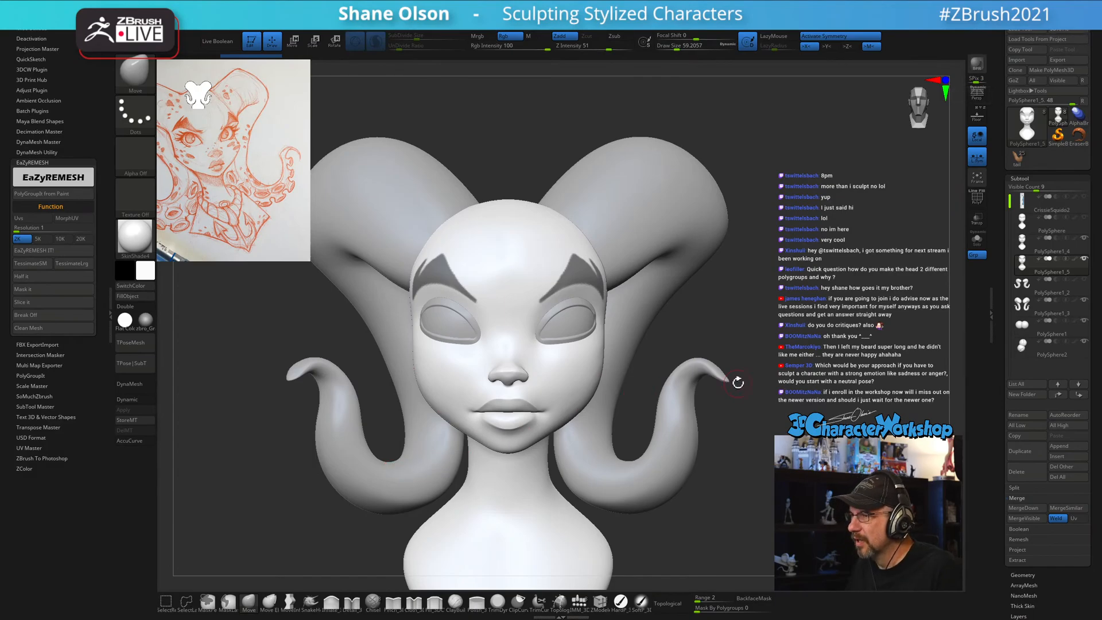
Run the EaZyREMESH Mask It function on the duplicated head at resolution 2 to separate the masked eyebrows into their own polygroup.
{"action": "mouse_move", "coordinate": [780, 288]}
{"action": "left_mouse_down"}
{"action": "mouse_move", "coordinate": [779, 312]}
{"action": "mouse_move", "coordinate": [756, 313]}
{"action": "mouse_move", "coordinate": [825, 306]}
{"action": "mouse_move", "coordinate": [819, 314]}
{"action": "left_mouse_up"}
{"action": "key", "text": "s"}
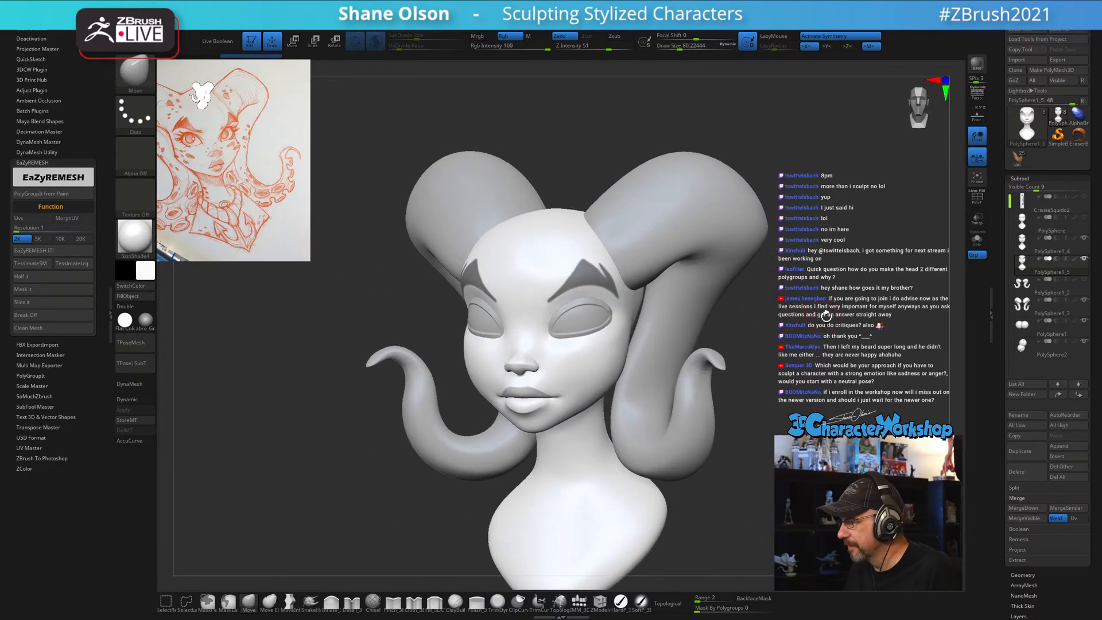
{"action": "left_click", "coordinate": [32, 239]}
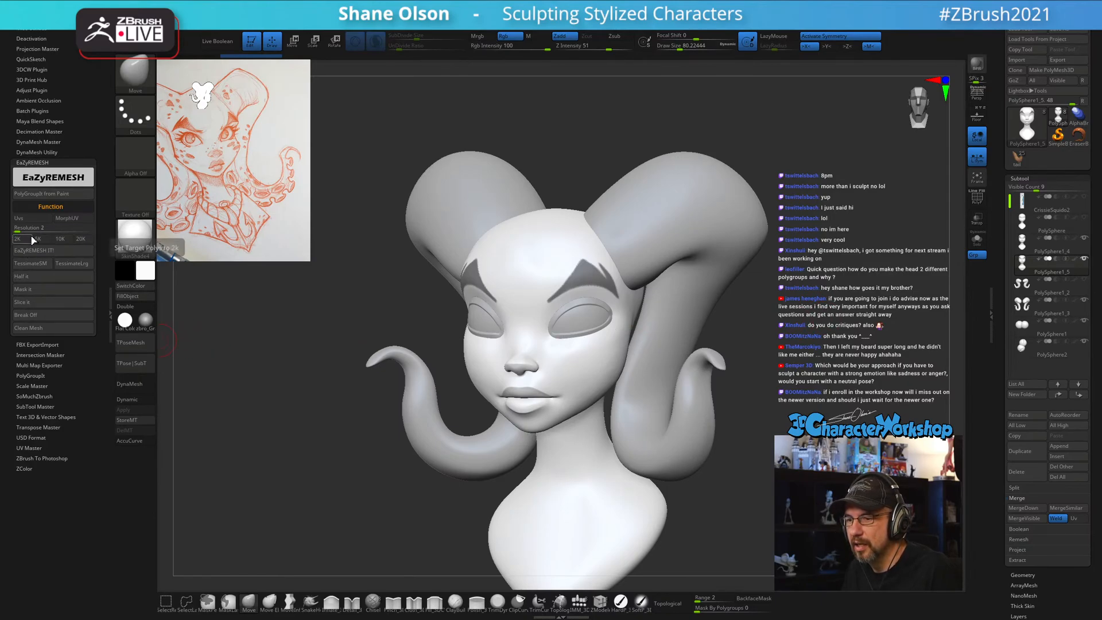
{"action": "left_click", "coordinate": [38, 239]}
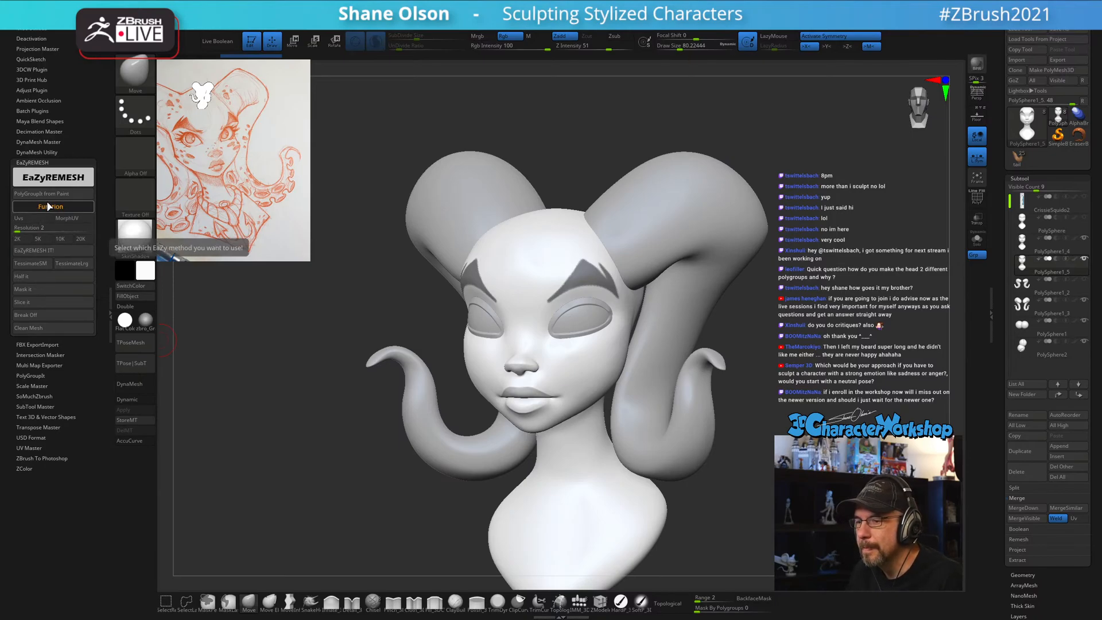
{"action": "left_click", "coordinate": [39, 290]}
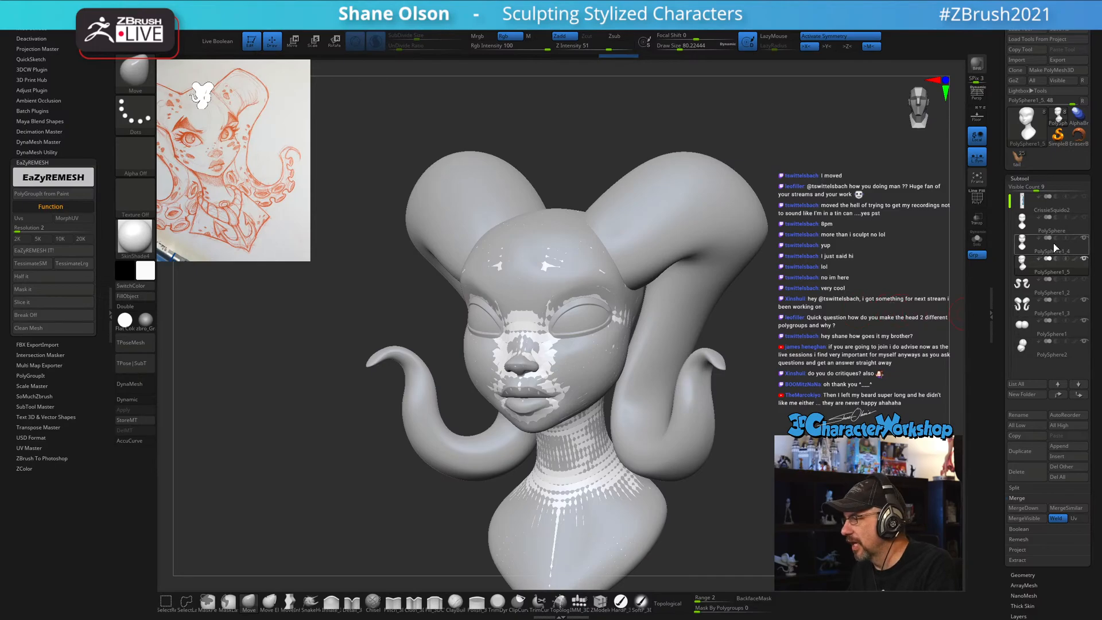
Show only the duplicated head with its polygroup wireframe and undo the low-resolution remesh while keeping the eyebrow polygroup.
{"action": "left_click", "coordinate": [980, 247]}
{"action": "key", "text": "shift+f"}
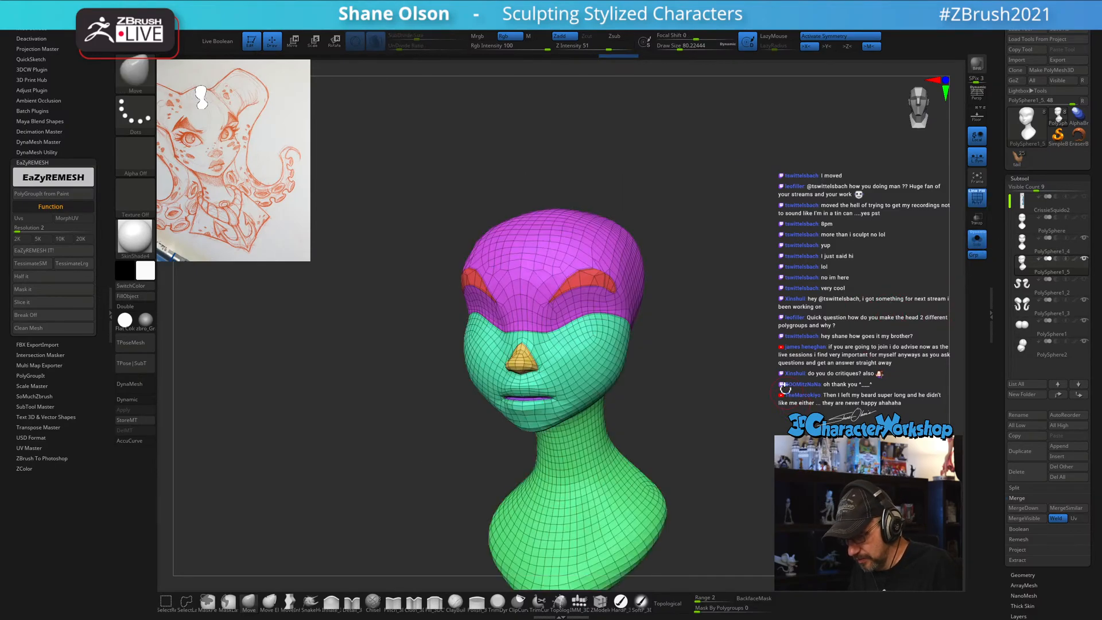
{"action": "scroll", "coordinate": [619, 245], "scroll_direction": "up", "scroll_amount": 3}
{"action": "left_click_drag", "start_coordinate": [841, 337], "coordinate": [754, 350]}
{"action": "key", "text": "ctrl+z"}
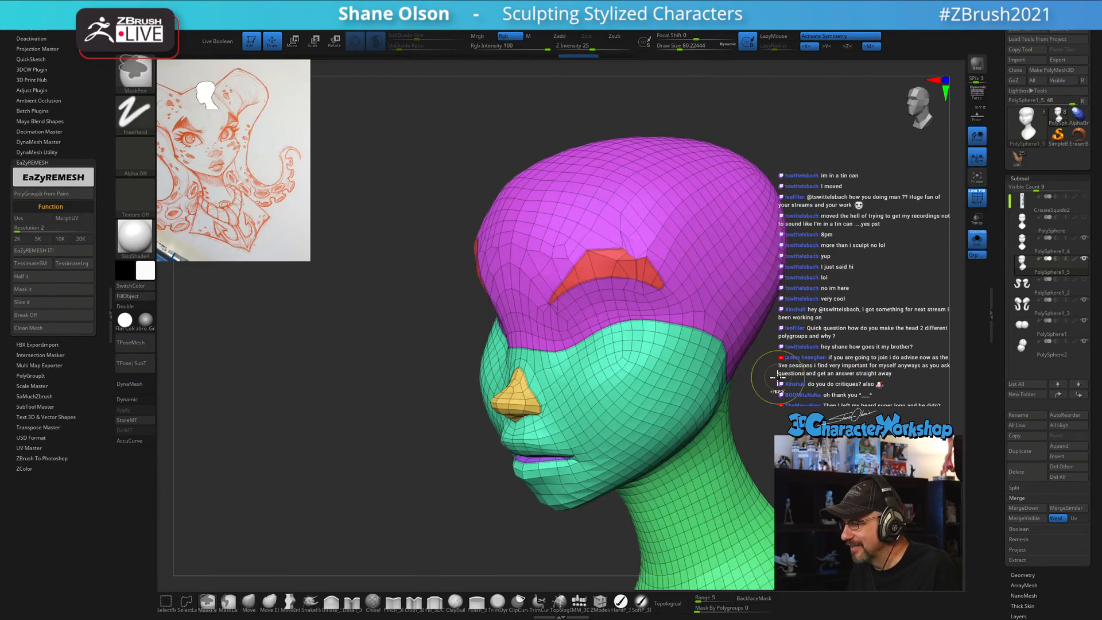
{"action": "key", "text": "ctrl+z"}
Isolate the eyebrow polygroup on the dense duplicate and delete the rest of the head as hidden geometry.
{"action": "left_click_drag", "start_coordinate": [832, 406], "coordinate": [794, 394], "text": "alt"}
{"action": "mouse_move", "coordinate": [722, 339]}
{"action": "left_mouse_down", "text": "alt"}
{"action": "mouse_move", "coordinate": [722, 355]}
{"action": "mouse_move", "coordinate": [714, 349]}
{"action": "left_mouse_up", "text": "alt"}
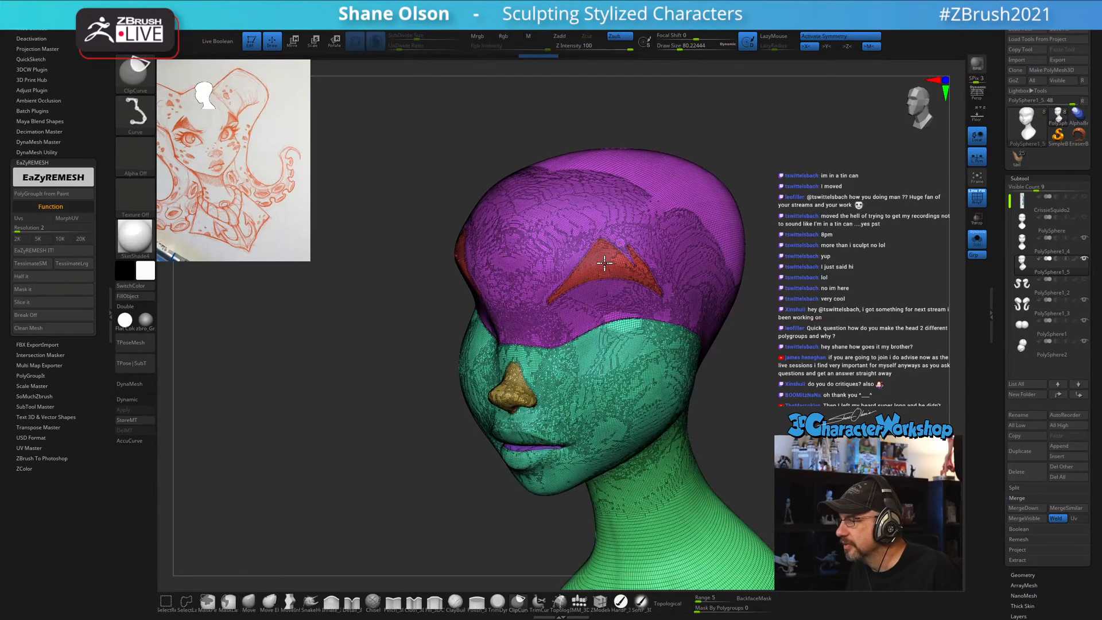
{"action": "left_click", "coordinate": [615, 266], "text": "ctrl+shift"}
{"action": "key", "text": "3"}
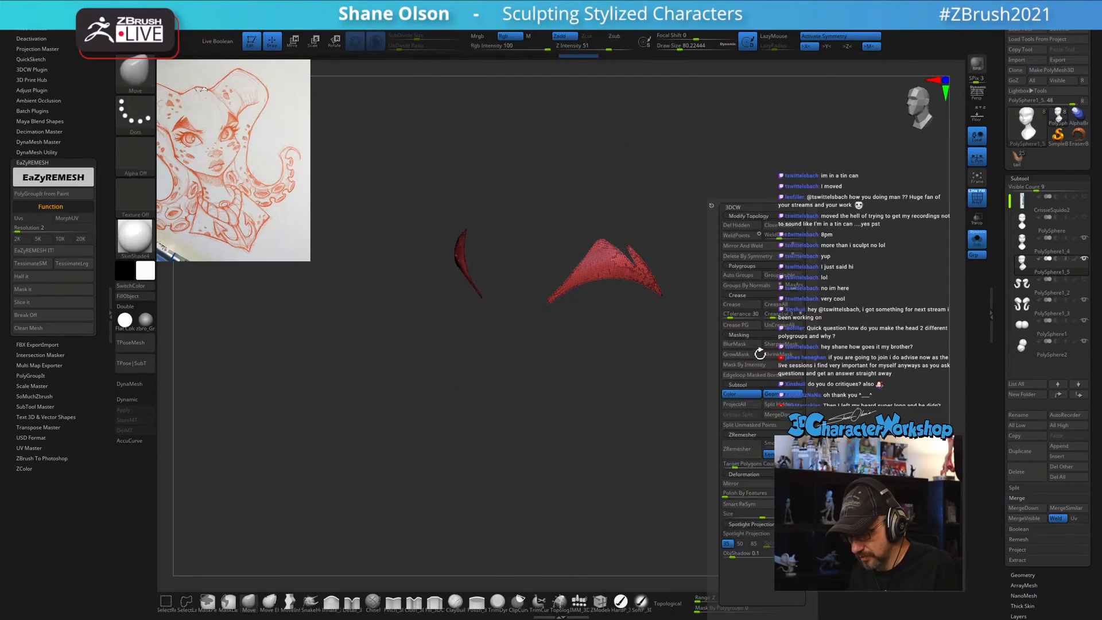
{"action": "left_click", "coordinate": [741, 228]}
{"action": "left_click_drag", "start_coordinate": [718, 310], "coordinate": [677, 377]}
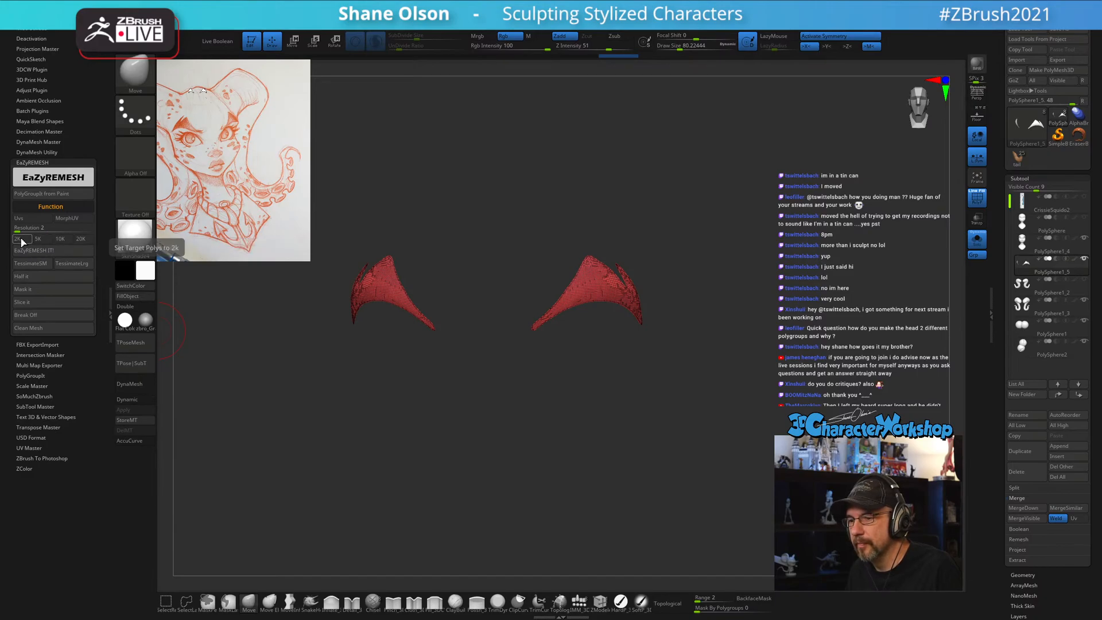
Reduce the eyebrow mesh with three passes of EaZyREMESH Half It.
{"action": "left_click", "coordinate": [33, 275]}
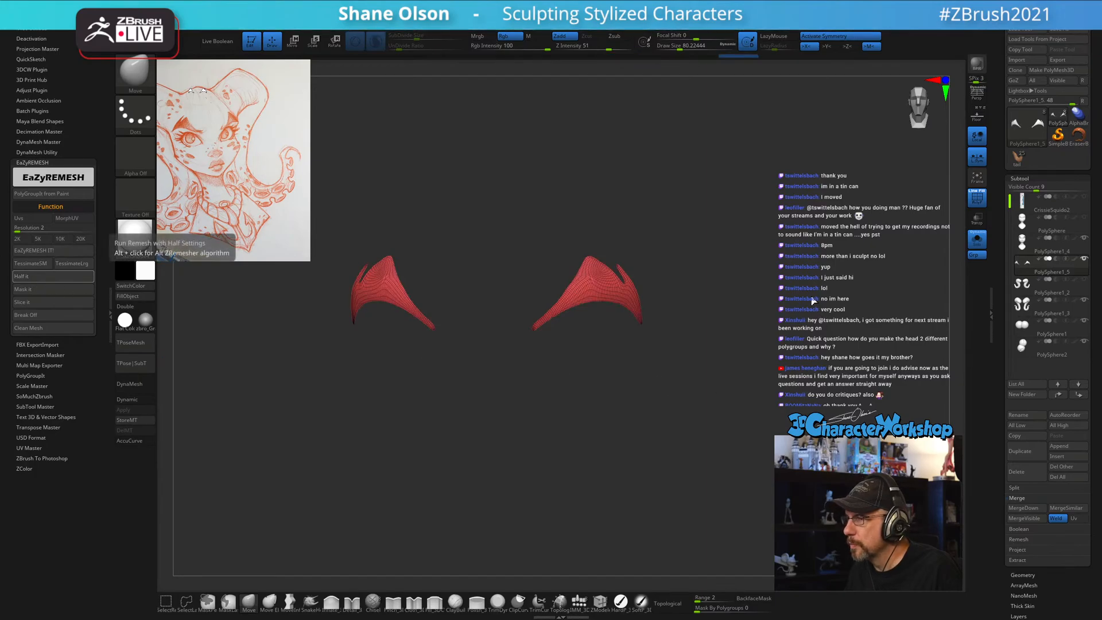
{"action": "left_click_drag", "start_coordinate": [767, 304], "coordinate": [630, 413]}
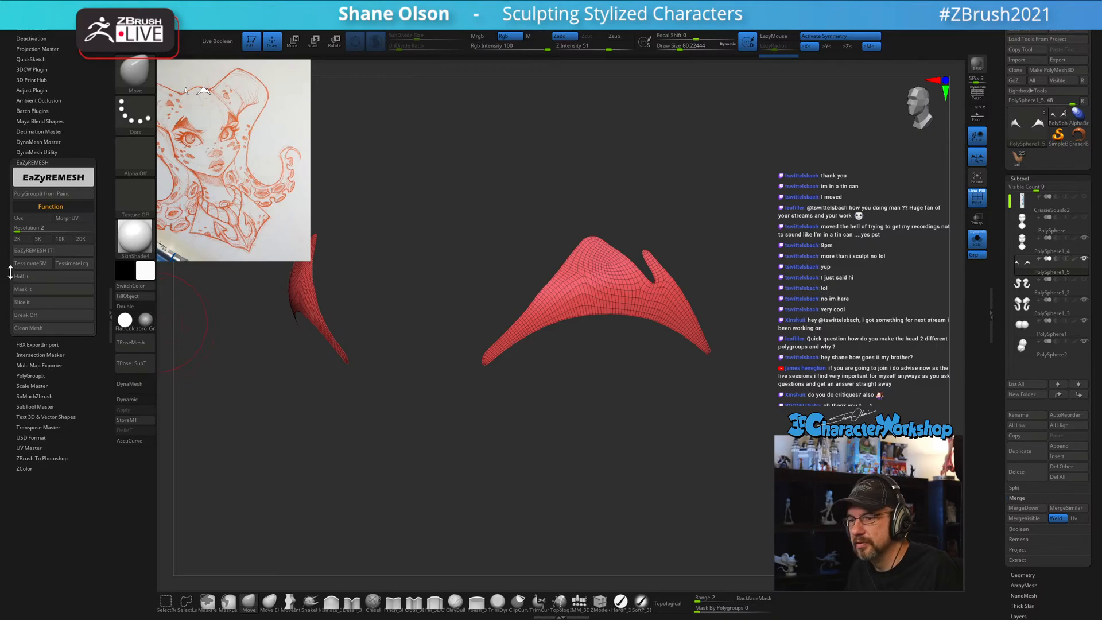
{"action": "left_click", "coordinate": [34, 281]}
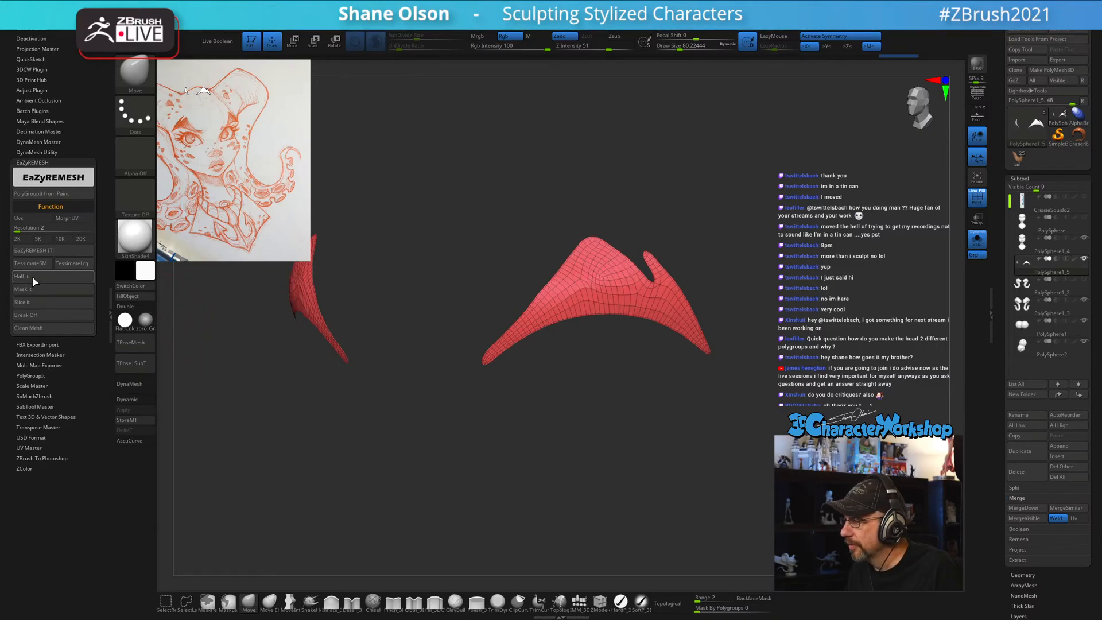
{"action": "mouse_move", "coordinate": [781, 242]}
{"action": "left_mouse_down"}
{"action": "mouse_move", "coordinate": [736, 247]}
{"action": "mouse_move", "coordinate": [775, 244]}
{"action": "left_mouse_up"}
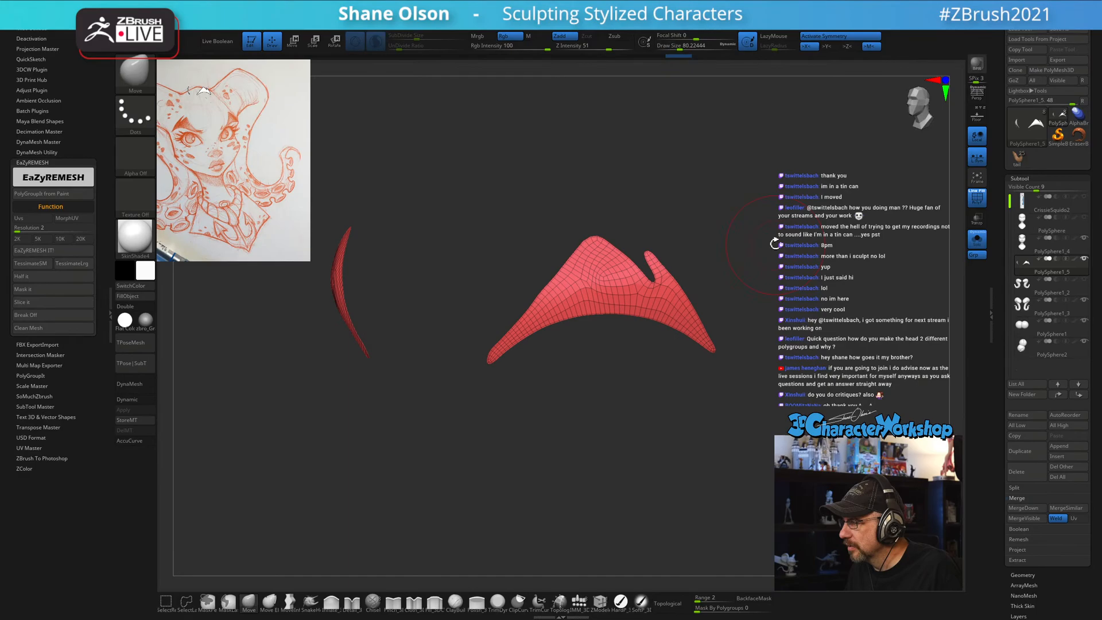
{"action": "left_click", "coordinate": [50, 280]}
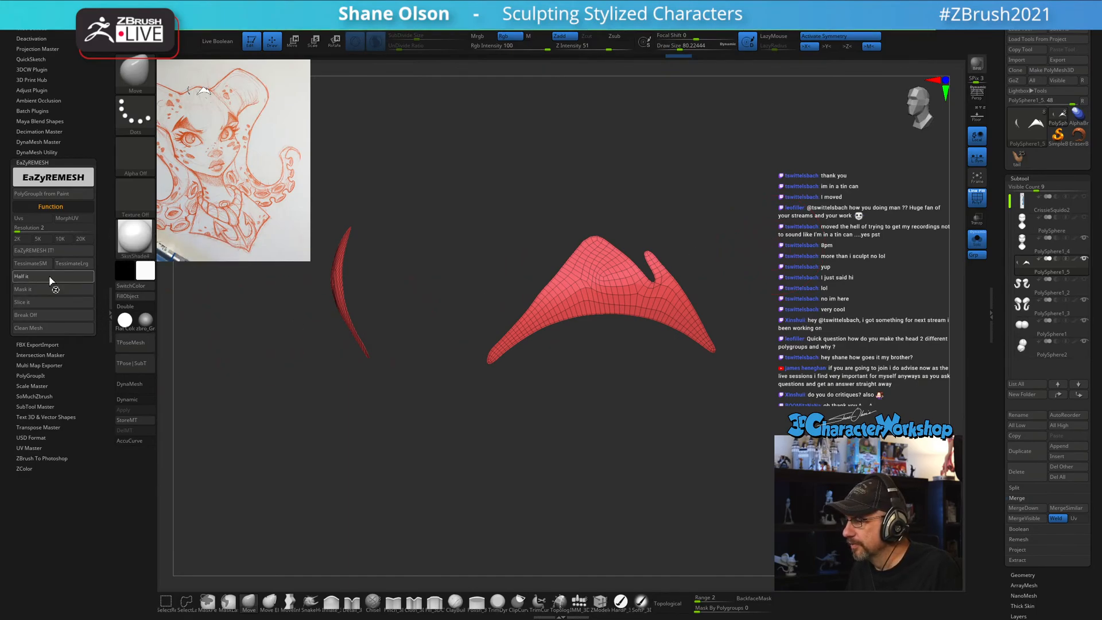
{"action": "left_click_drag", "start_coordinate": [805, 295], "coordinate": [797, 306]}
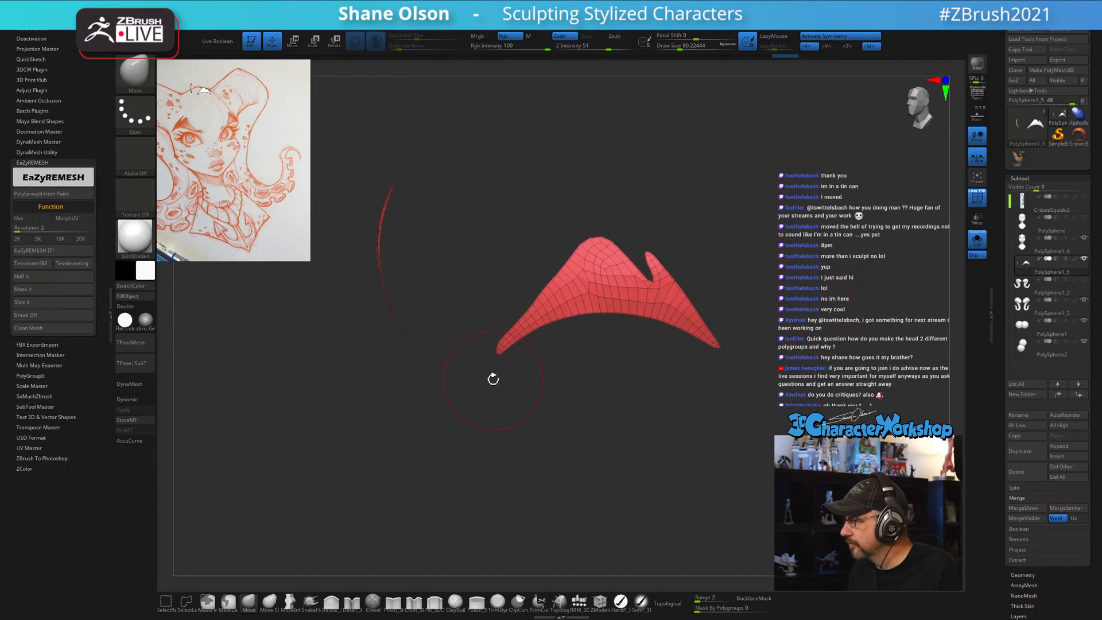
Pull the rounded upper peak of the eyebrow up into a sharp point with the Move brush.
{"action": "mouse_move", "coordinate": [728, 344]}
{"action": "left_mouse_down"}
{"action": "mouse_move", "coordinate": [706, 387]}
{"action": "mouse_move", "coordinate": [677, 393]}
{"action": "mouse_move", "coordinate": [666, 441]}
{"action": "left_mouse_up"}
{"action": "key", "text": "s"}
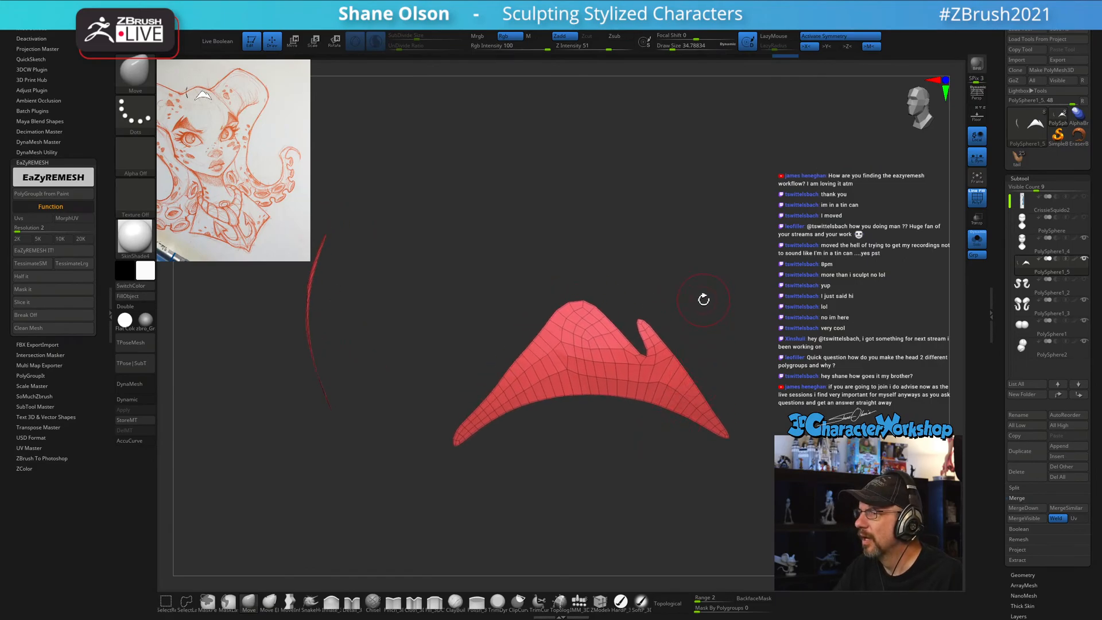
{"action": "left_click_drag", "start_coordinate": [704, 299], "coordinate": [672, 278]}
{"action": "key", "text": "s"}
{"action": "mouse_move", "coordinate": [573, 310]}
{"action": "left_mouse_down"}
{"action": "mouse_move", "coordinate": [567, 290]}
{"action": "mouse_move", "coordinate": [581, 286]}
{"action": "left_mouse_up"}
{"action": "key", "text": "s"}
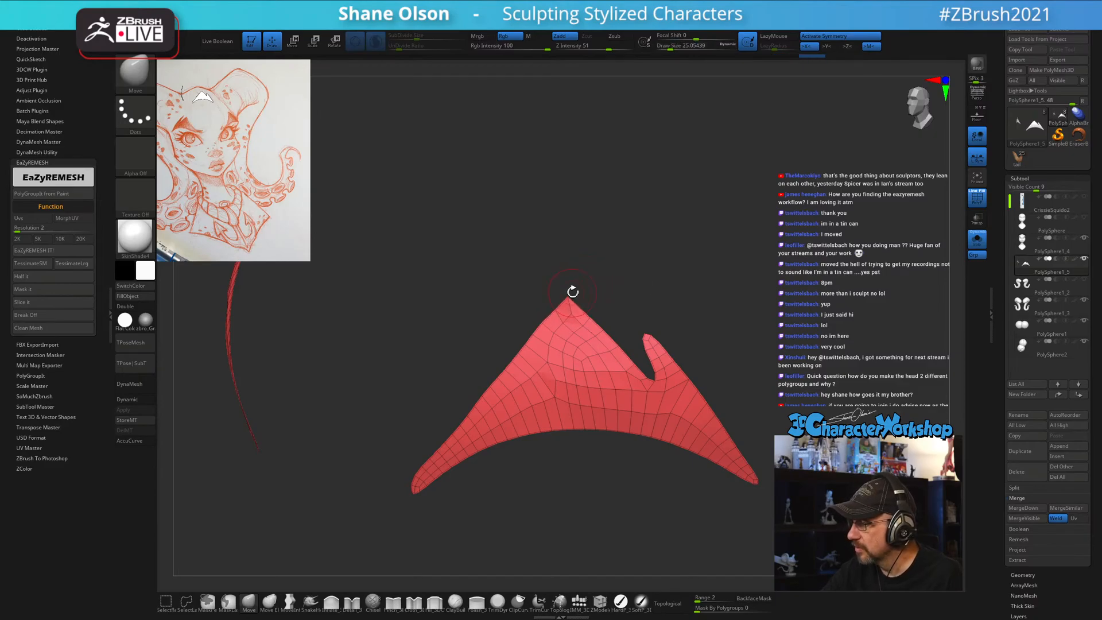
Pull the small outer spike of the eyebrow into a sharp point and refine the base of the notch beside it.
{"action": "mouse_move", "coordinate": [649, 290]}
{"action": "left_mouse_down"}
{"action": "mouse_move", "coordinate": [626, 293]}
{"action": "mouse_move", "coordinate": [665, 288]}
{"action": "mouse_move", "coordinate": [670, 310]}
{"action": "mouse_move", "coordinate": [656, 288]}
{"action": "left_mouse_up"}
{"action": "key", "text": "s"}
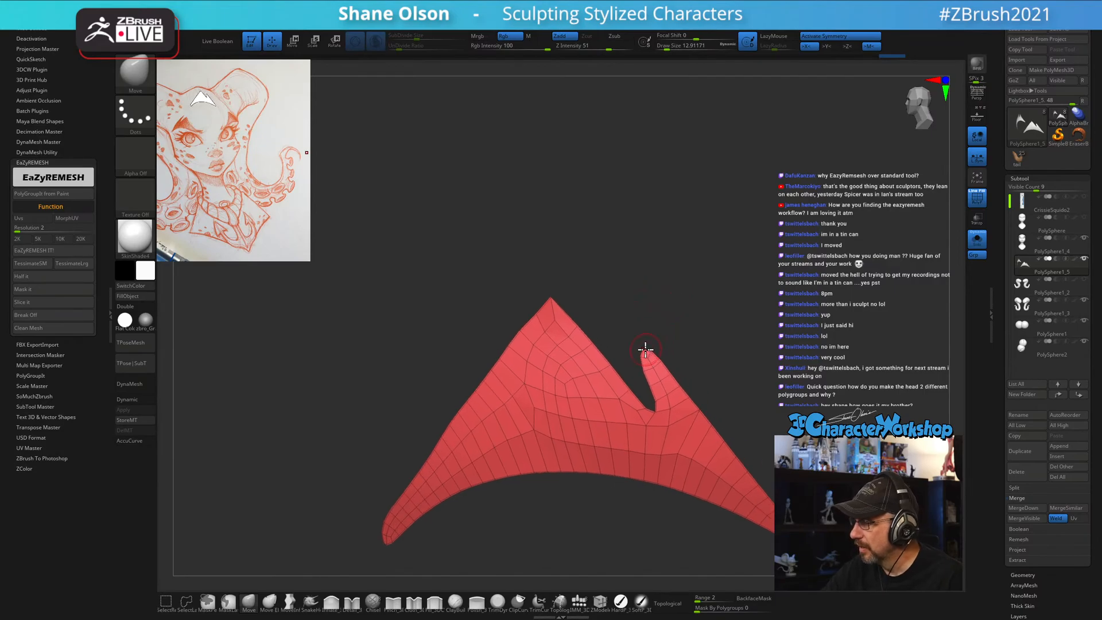
{"action": "mouse_move", "coordinate": [645, 349]}
{"action": "left_mouse_down"}
{"action": "mouse_move", "coordinate": [638, 341]}
{"action": "mouse_move", "coordinate": [663, 329]}
{"action": "mouse_move", "coordinate": [643, 341]}
{"action": "left_mouse_up"}
{"action": "key", "text": "s"}
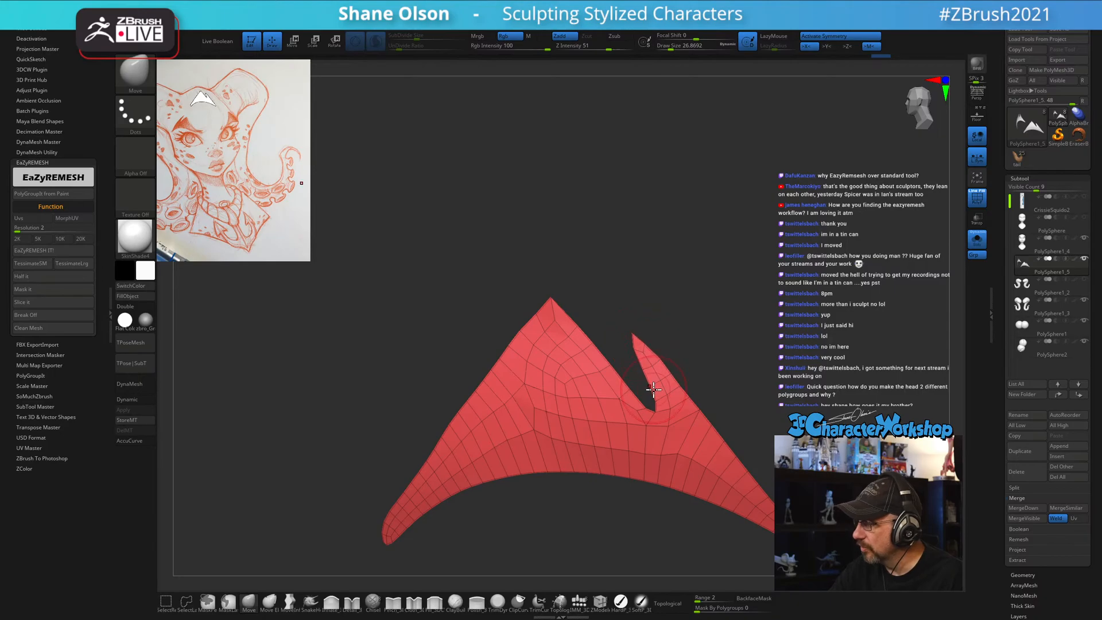
{"action": "key", "text": "s"}
{"action": "mouse_move", "coordinate": [658, 419]}
{"action": "left_mouse_down"}
{"action": "mouse_move", "coordinate": [639, 408]}
{"action": "mouse_move", "coordinate": [660, 411]}
{"action": "left_mouse_up"}
{"action": "key", "text": "s"}
{"action": "left_click_drag", "start_coordinate": [595, 493], "coordinate": [582, 455]}
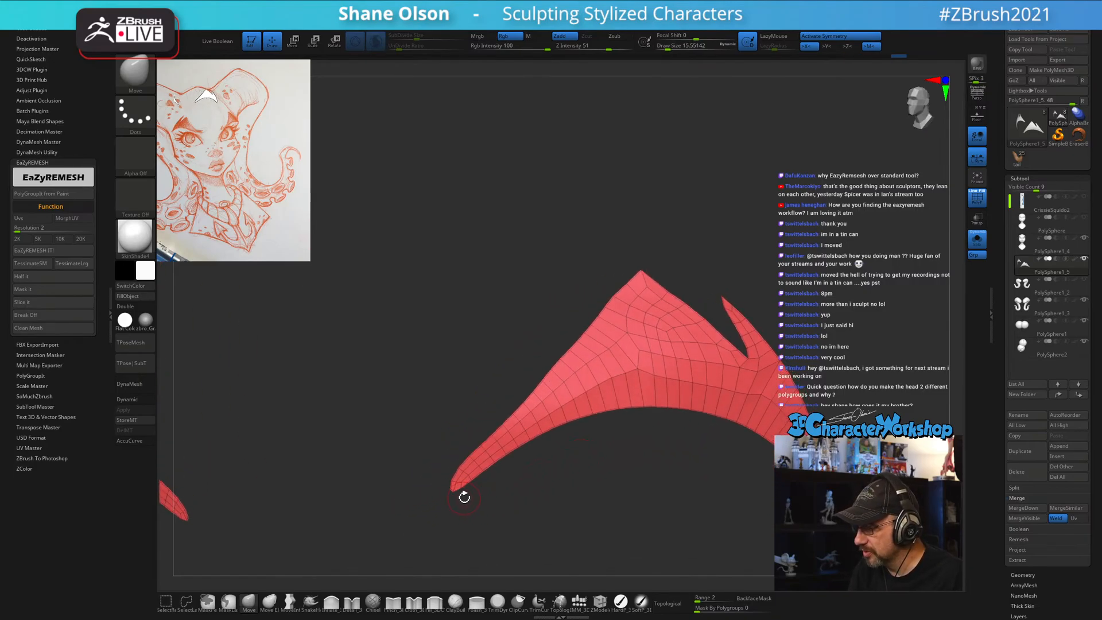
Pull the eyebrow's rounded inner tip out into a sharp point with the Move brush and refine the edge behind it.
{"action": "key", "text": "s"}
{"action": "left_click_drag", "start_coordinate": [464, 497], "coordinate": [443, 495]}
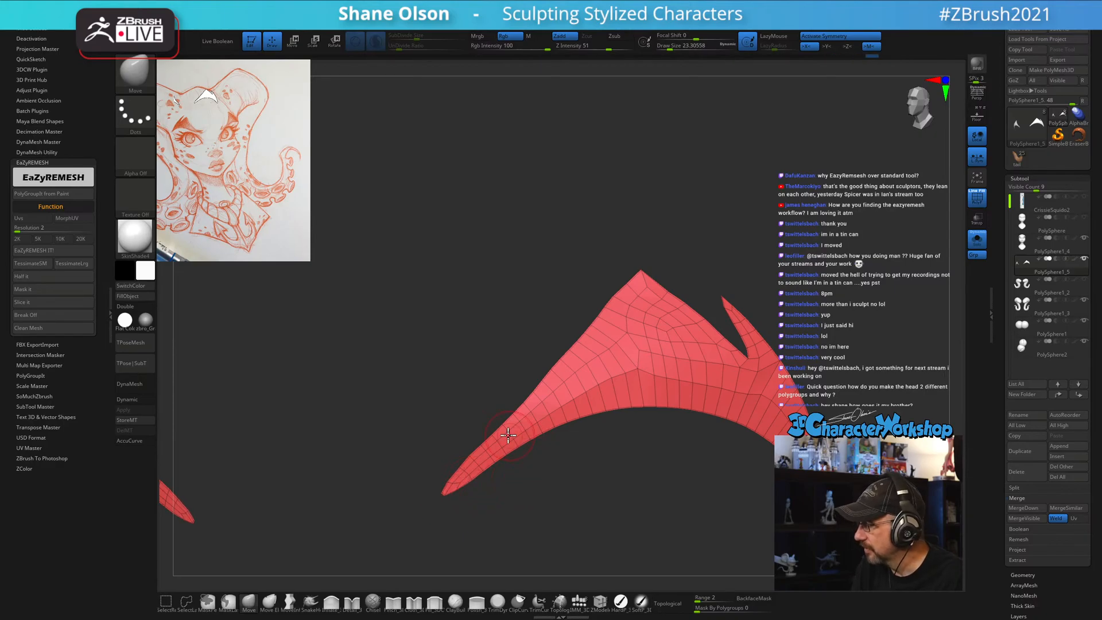
{"action": "left_click_drag", "start_coordinate": [484, 445], "coordinate": [488, 453]}
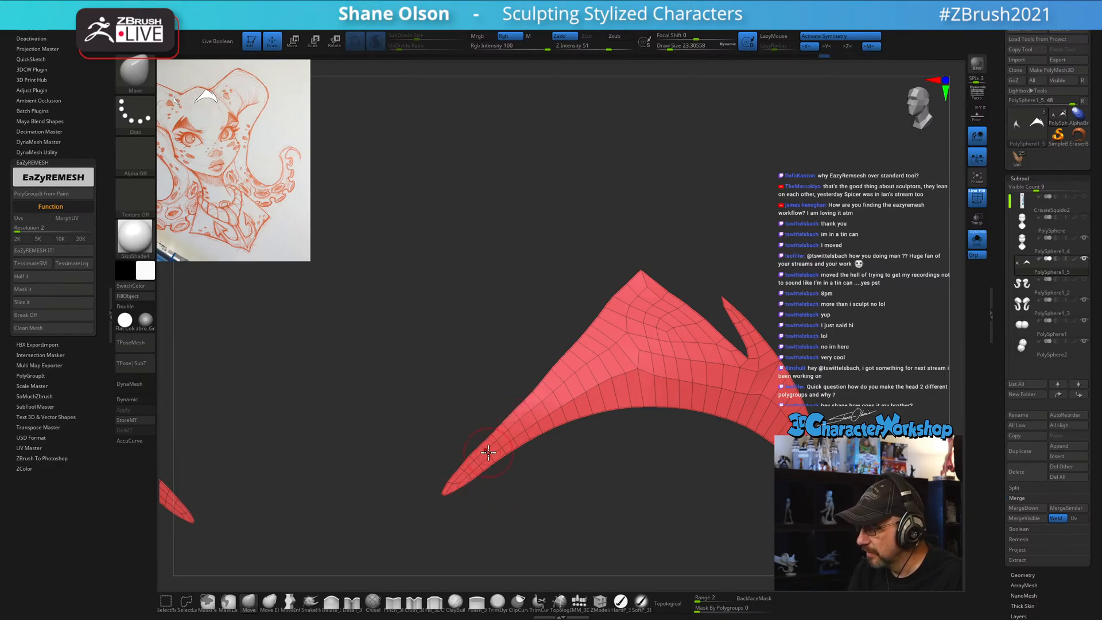
{"action": "mouse_move", "coordinate": [581, 473]}
{"action": "left_mouse_down", "text": "alt"}
{"action": "mouse_move", "coordinate": [602, 475]}
{"action": "mouse_move", "coordinate": [633, 445]}
{"action": "mouse_move", "coordinate": [765, 388]}
{"action": "left_mouse_up", "text": "alt"}
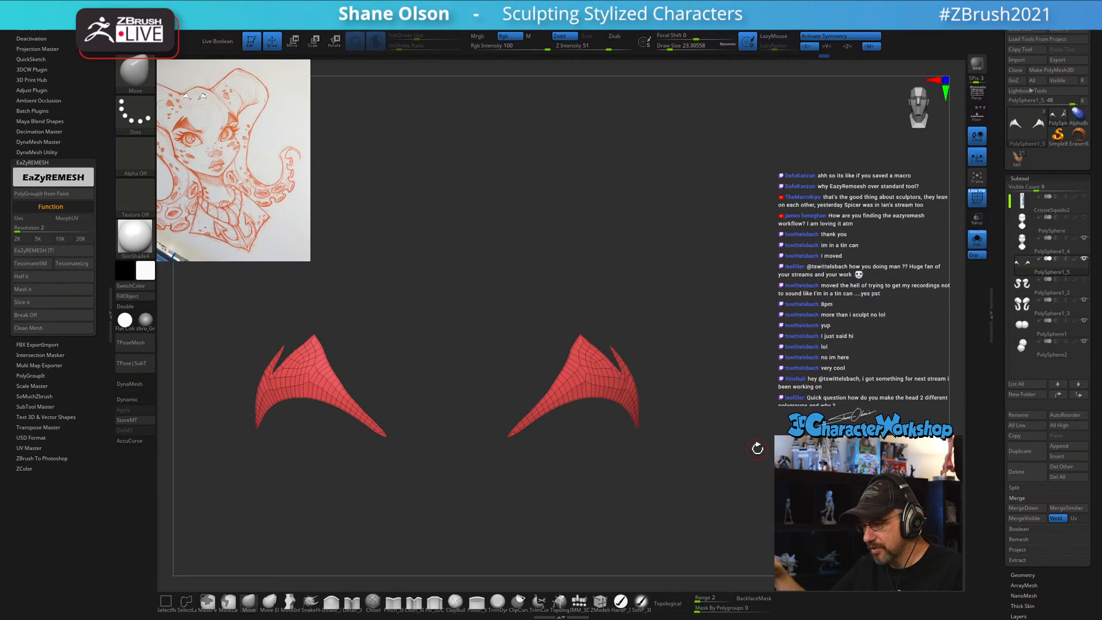
{"action": "mouse_move", "coordinate": [728, 342]}
{"action": "left_mouse_down"}
{"action": "mouse_move", "coordinate": [713, 334]}
{"action": "mouse_move", "coordinate": [729, 335]}
{"action": "left_mouse_up"}
Turn off Solo mode to bring back the full head and check how the eyebrows sit on the forehead.
{"action": "left_click", "coordinate": [977, 240]}
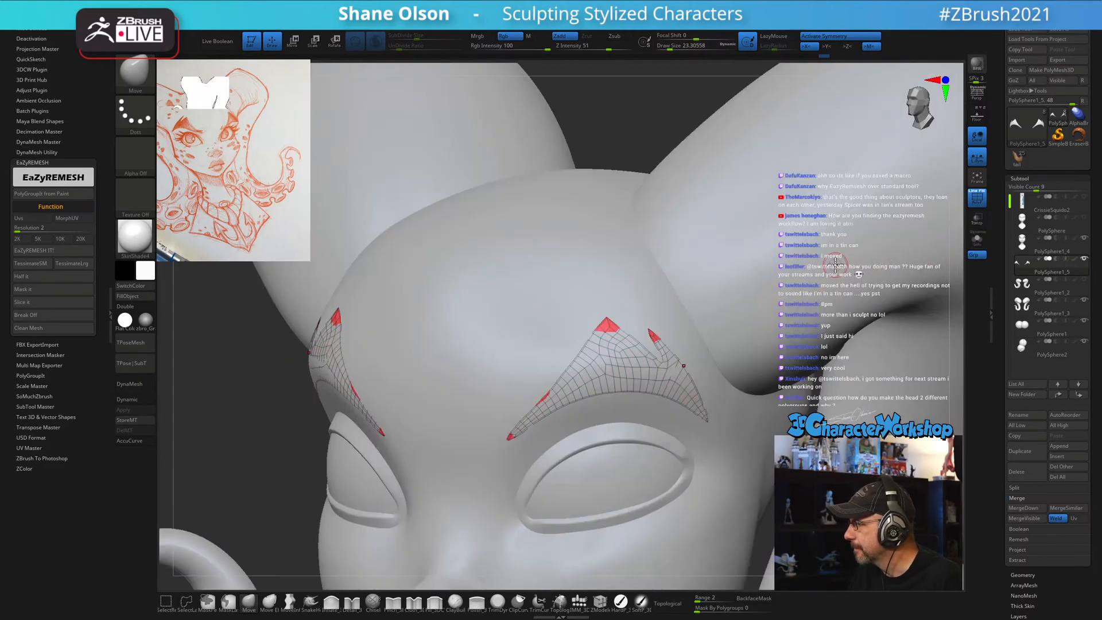
{"action": "left_click_drag", "start_coordinate": [275, 454], "coordinate": [541, 467]}
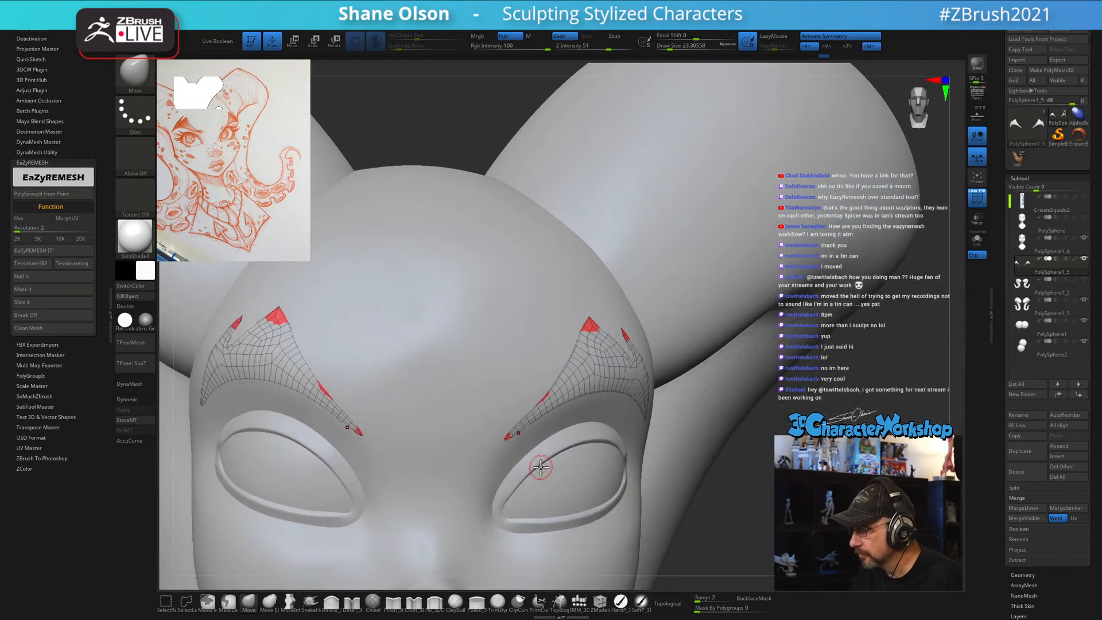
{"action": "mouse_move", "coordinate": [746, 310]}
{"action": "left_mouse_down", "text": "alt"}
{"action": "mouse_move", "coordinate": [746, 335]}
{"action": "mouse_move", "coordinate": [775, 295]}
{"action": "left_mouse_up", "text": "alt"}
{"action": "left_click", "coordinate": [673, 48]}
{"action": "left_click_drag", "start_coordinate": [746, 488], "coordinate": [761, 479]}
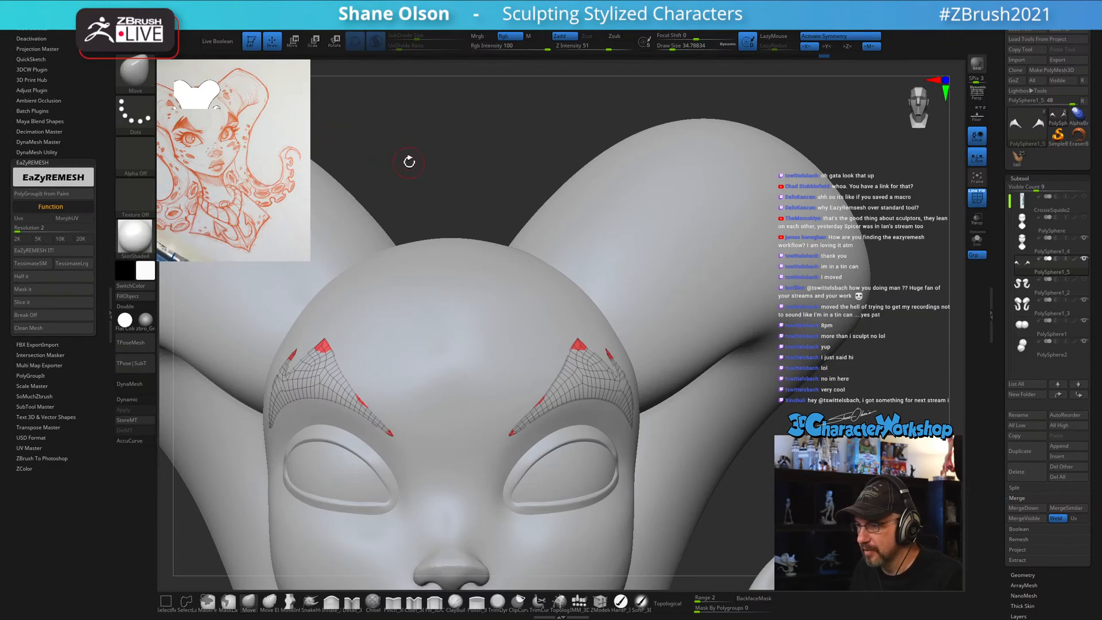
{"action": "key", "text": "s"}
{"action": "left_click_drag", "start_coordinate": [410, 163], "coordinate": [457, 181]}
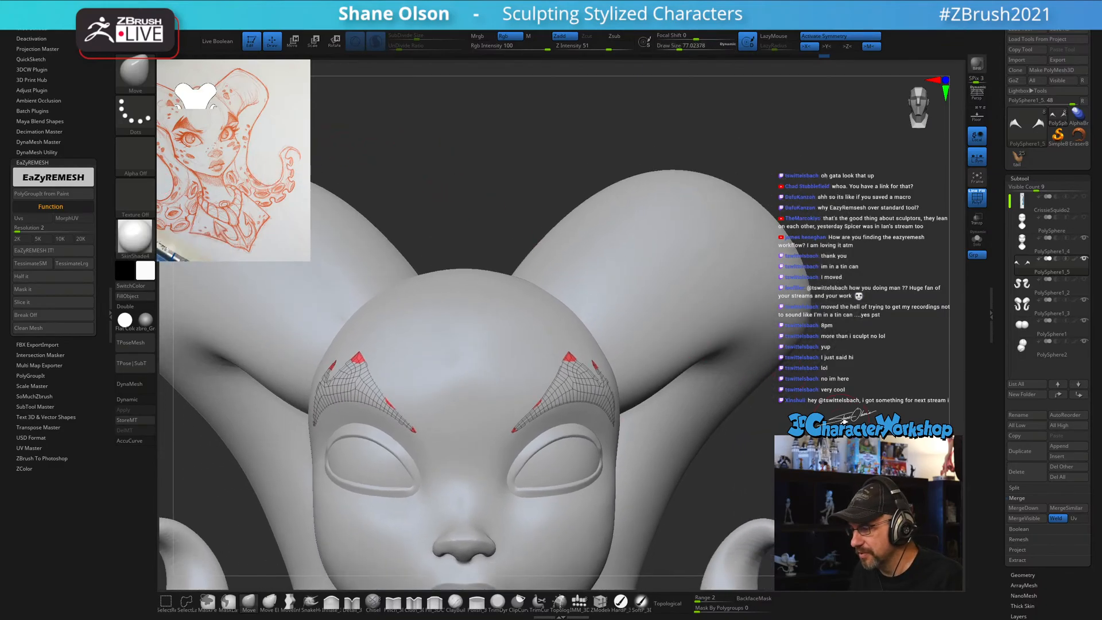
{"action": "left_click_drag", "start_coordinate": [741, 422], "coordinate": [768, 389]}
Switch to the ZModeler brush and reduce its draw size to about 41 over the eyebrow mesh.
{"action": "key", "text": "b"}
{"action": "key", "text": "z"}
{"action": "key", "text": "m"}
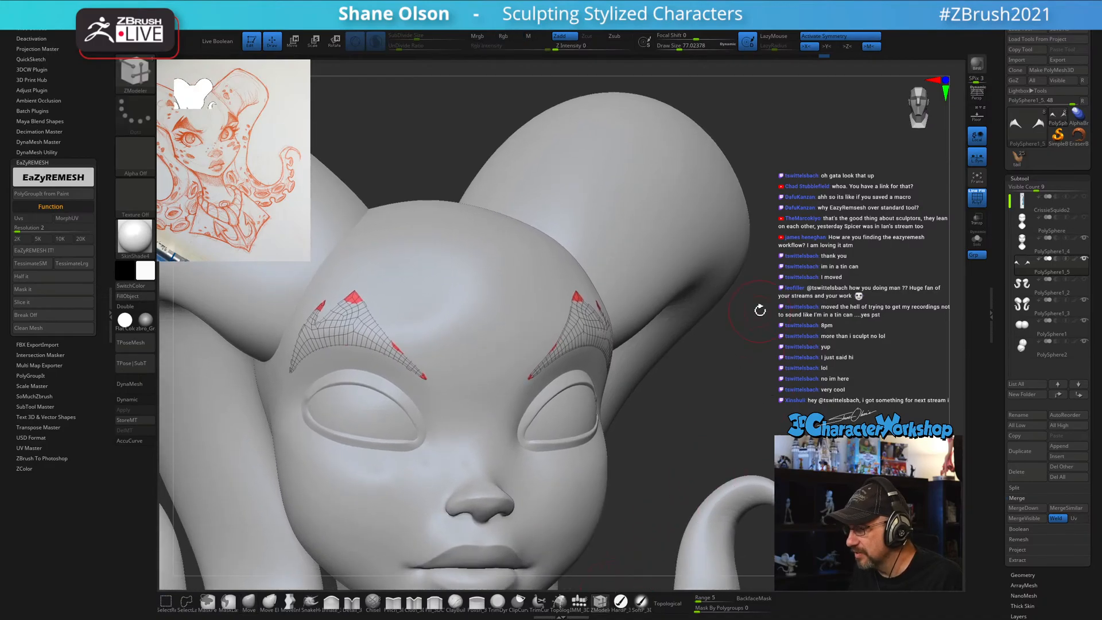
{"action": "left_click_drag", "start_coordinate": [797, 340], "coordinate": [773, 398], "text": "alt"}
{"action": "key", "text": "s"}
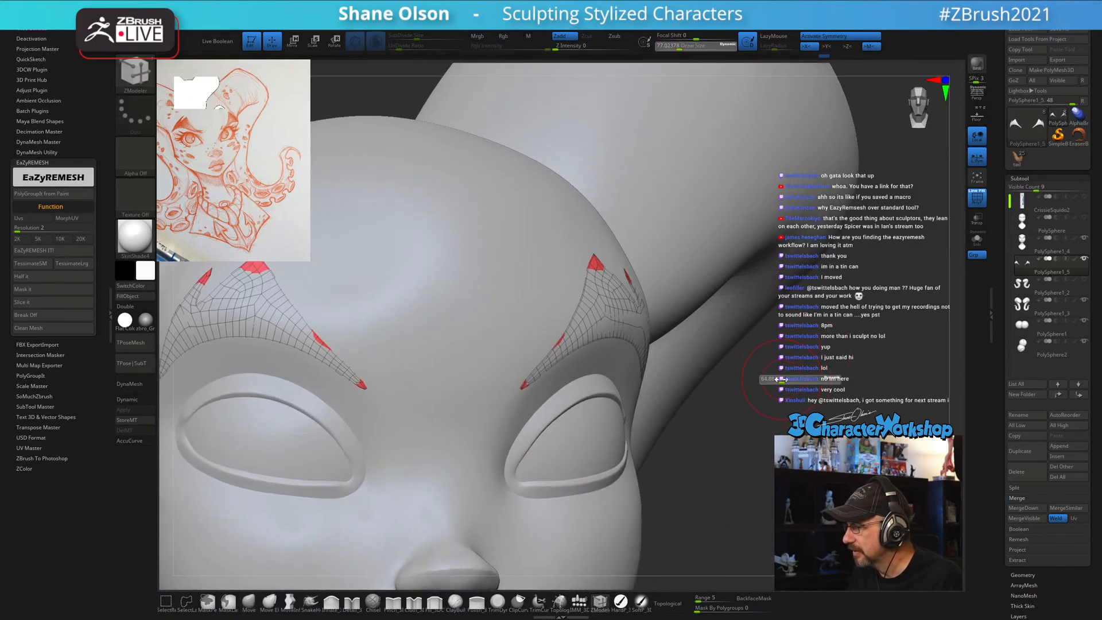
{"action": "left_click", "coordinate": [777, 379]}
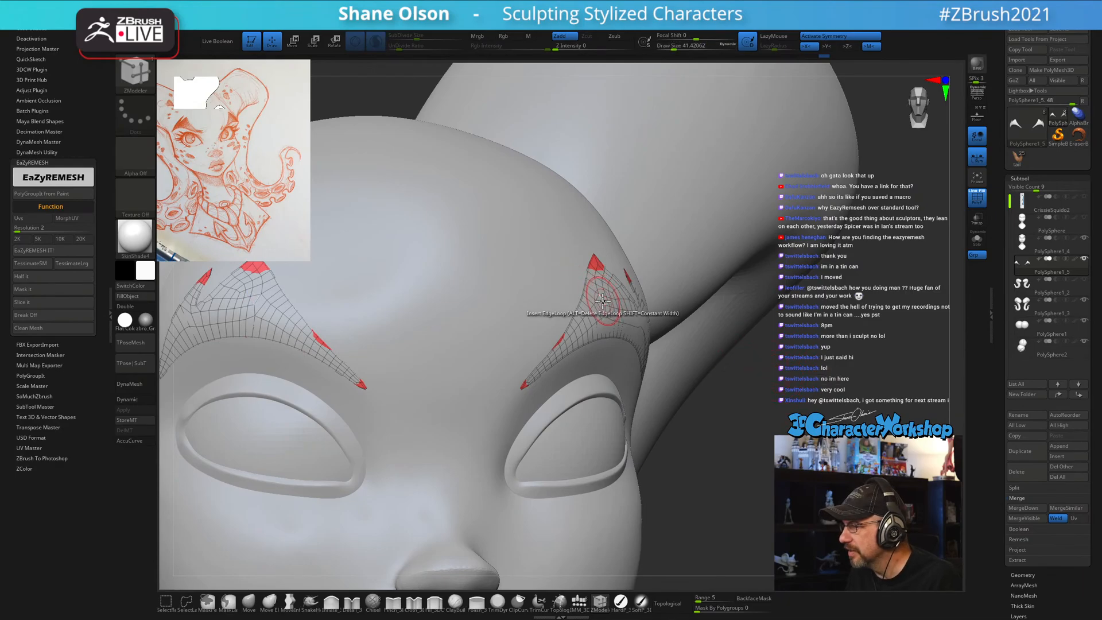
{"action": "key", "text": "space"}
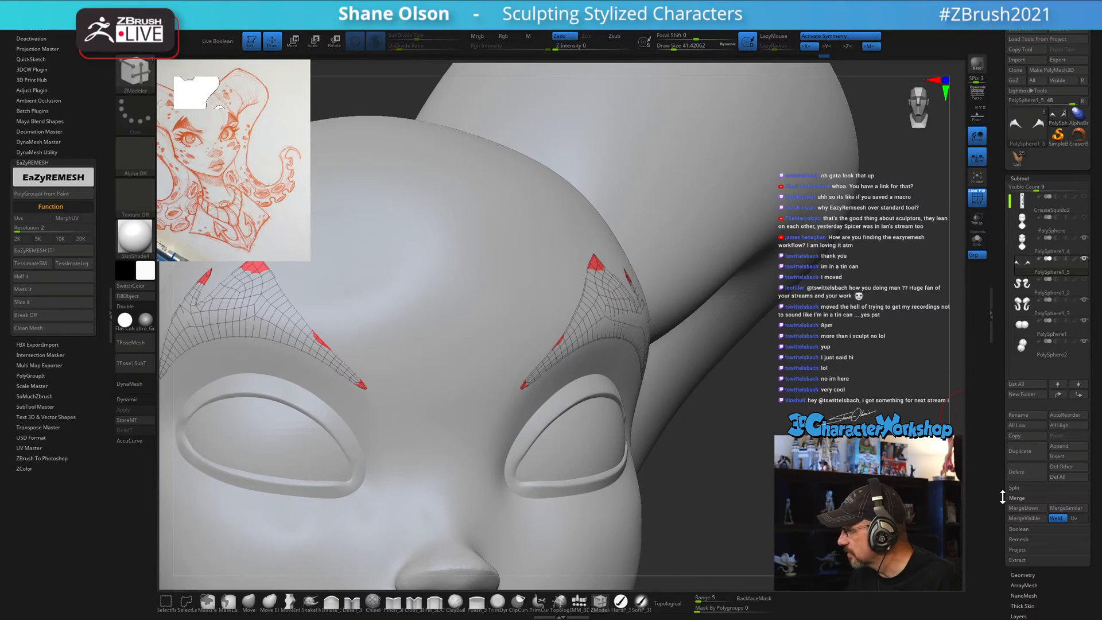
Turn on dynamic subdivision for the eyebrow mesh and open its Geometry settings.
{"action": "left_click_drag", "start_coordinate": [1002, 497], "coordinate": [997, 397]}
{"action": "key", "text": "d"}
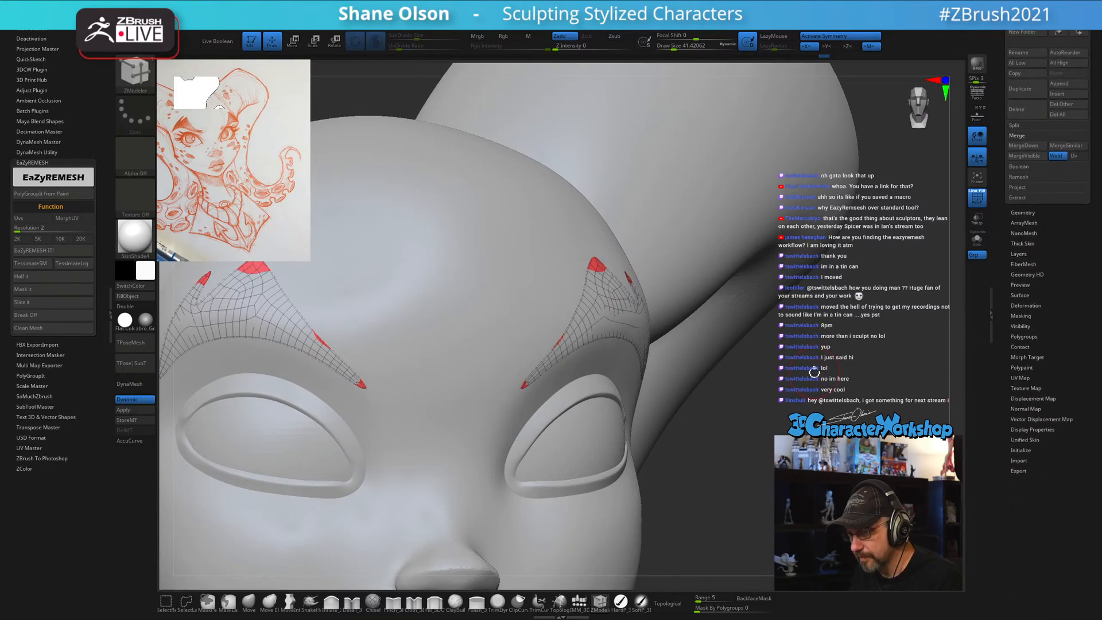
{"action": "left_click", "coordinate": [1024, 211]}
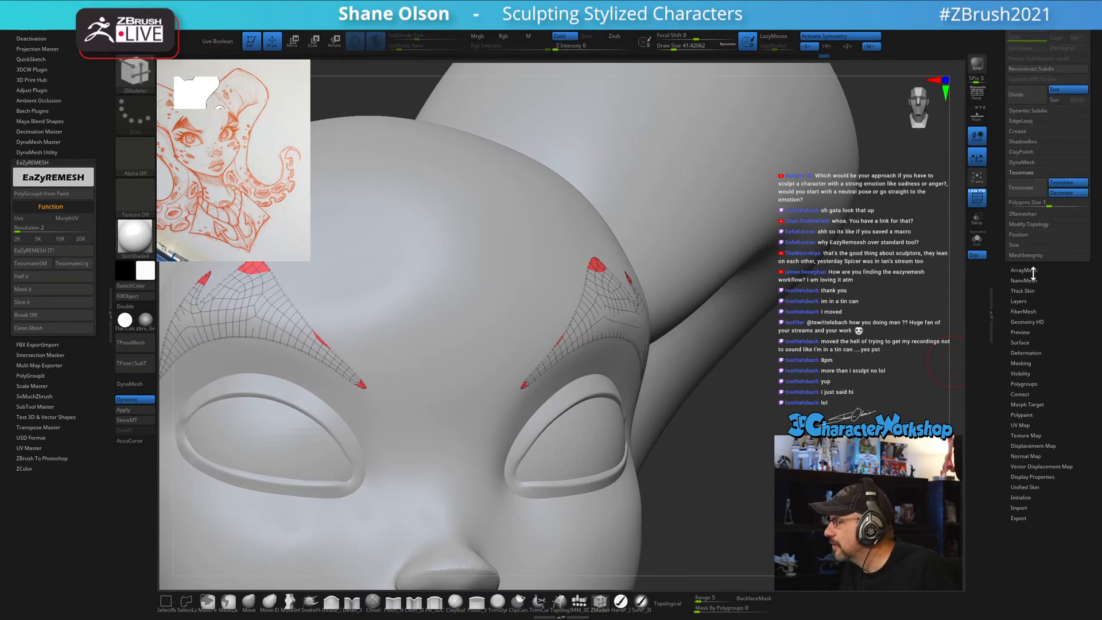
{"action": "scroll", "coordinate": [1047, 288], "scroll_direction": "up", "scroll_amount": 5}
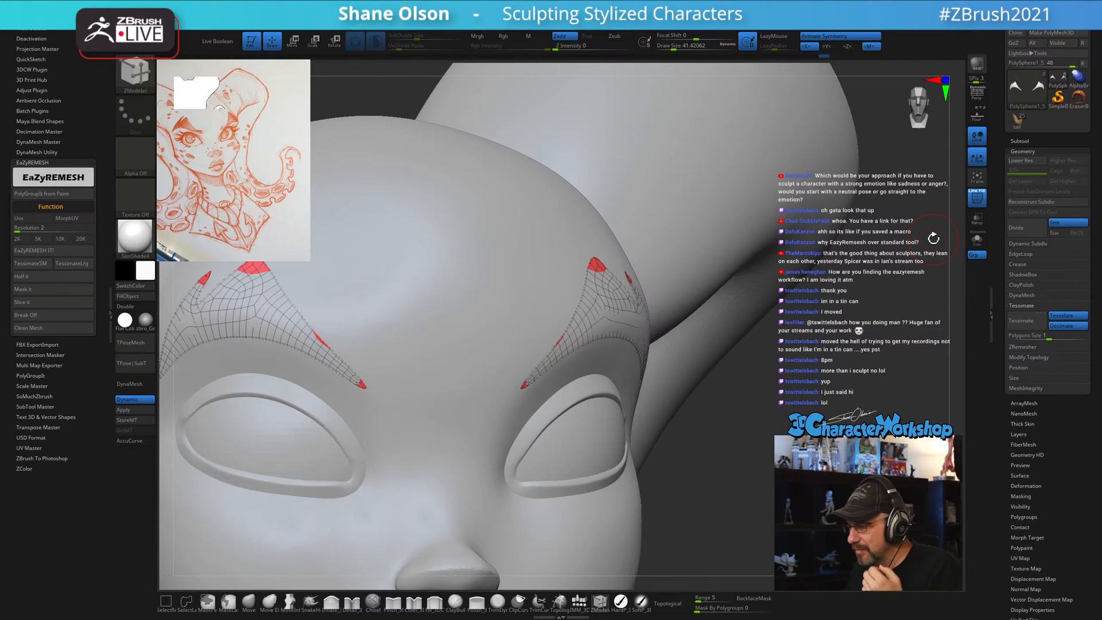
{"action": "key", "text": "s"}
{"action": "left_click_drag", "start_coordinate": [824, 362], "coordinate": [821, 363]}
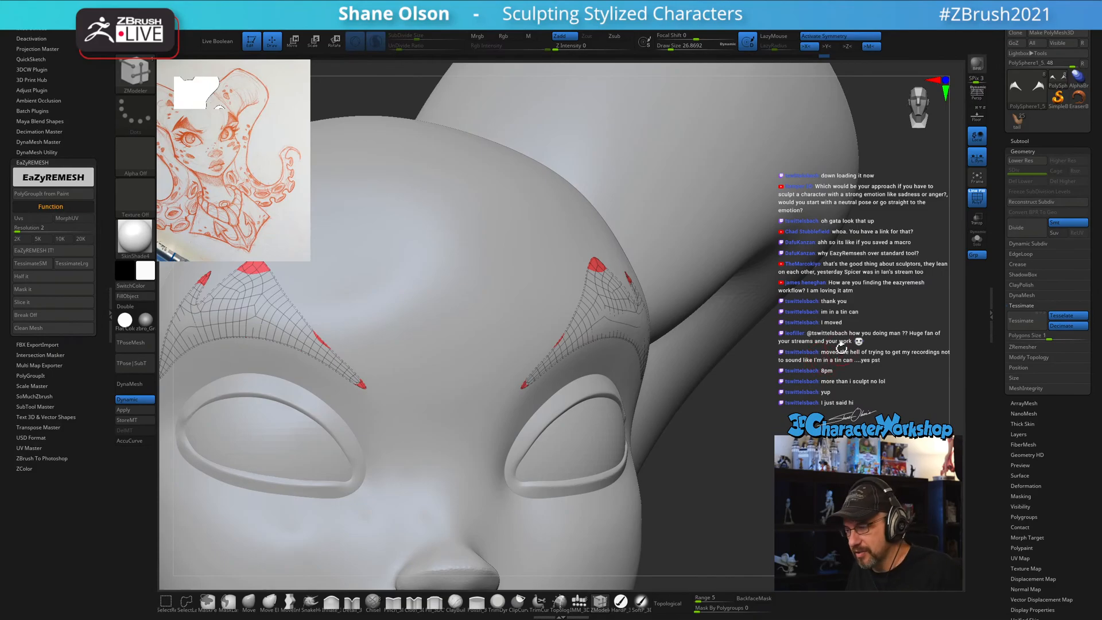
{"action": "key", "text": "s"}
{"action": "mouse_move", "coordinate": [800, 379]}
{"action": "left_mouse_down"}
{"action": "mouse_move", "coordinate": [808, 373]}
{"action": "mouse_move", "coordinate": [795, 362]}
{"action": "mouse_move", "coordinate": [814, 355]}
{"action": "left_mouse_up"}
{"action": "key", "text": "s"}
{"action": "left_click", "coordinate": [813, 353]}
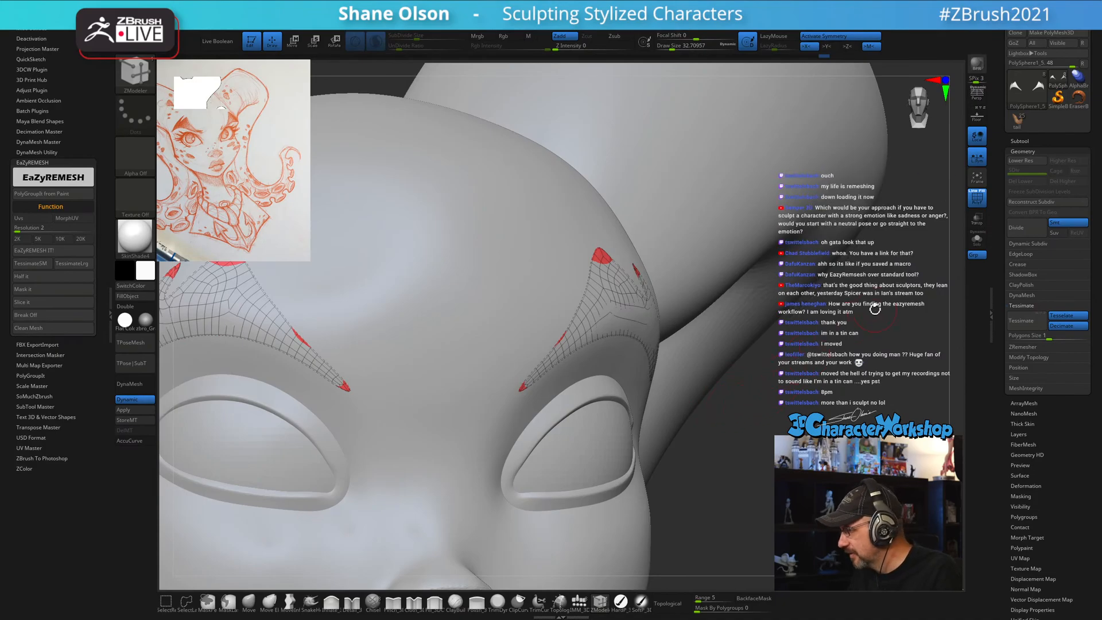
Give the eyebrow mesh a Dynamic Subdiv thickness of 0.0207.
{"action": "left_click", "coordinate": [1028, 348]}
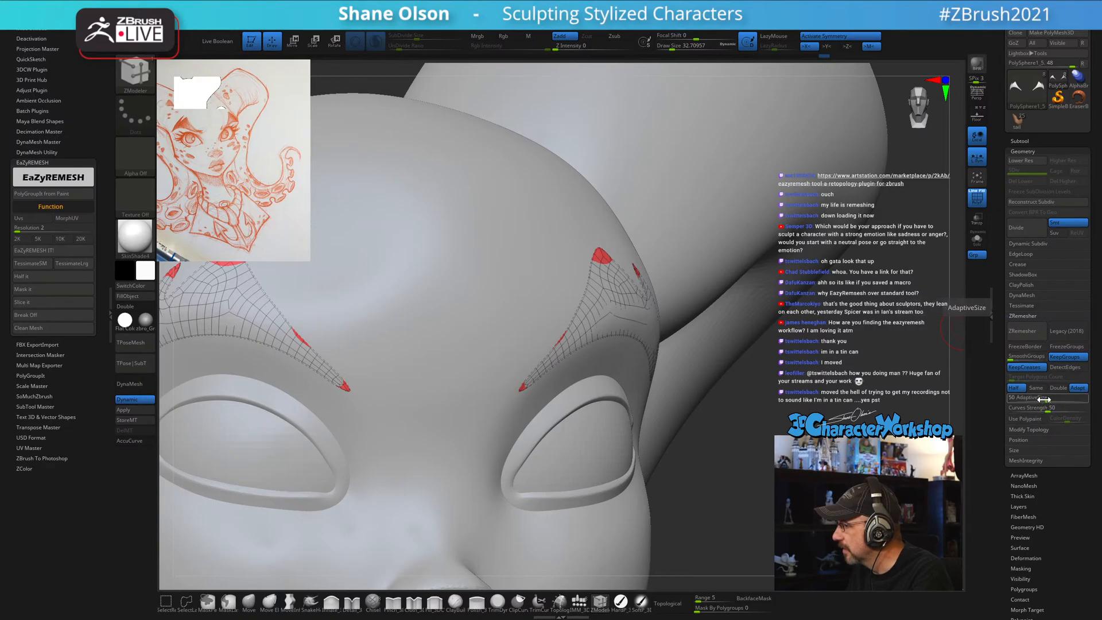
{"action": "left_click", "coordinate": [1025, 315]}
{"action": "left_click", "coordinate": [1031, 245]}
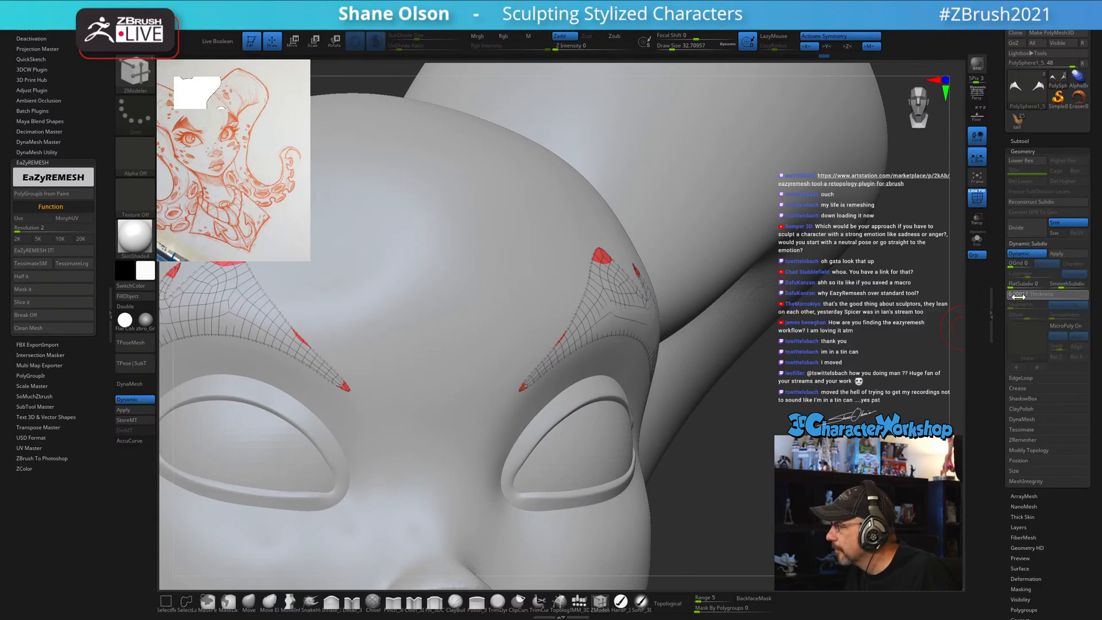
{"action": "left_click_drag", "start_coordinate": [1012, 298], "coordinate": [1039, 297]}
{"action": "left_click_drag", "start_coordinate": [839, 423], "coordinate": [451, 132], "text": "alt"}
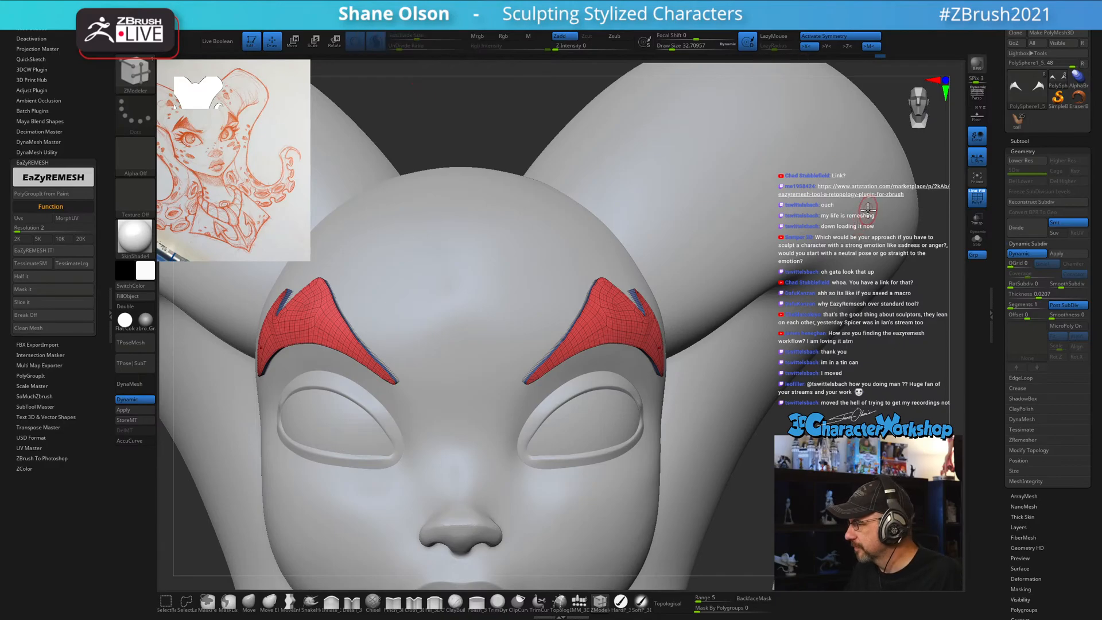
{"action": "left_click_drag", "start_coordinate": [917, 360], "coordinate": [921, 348], "text": "alt"}
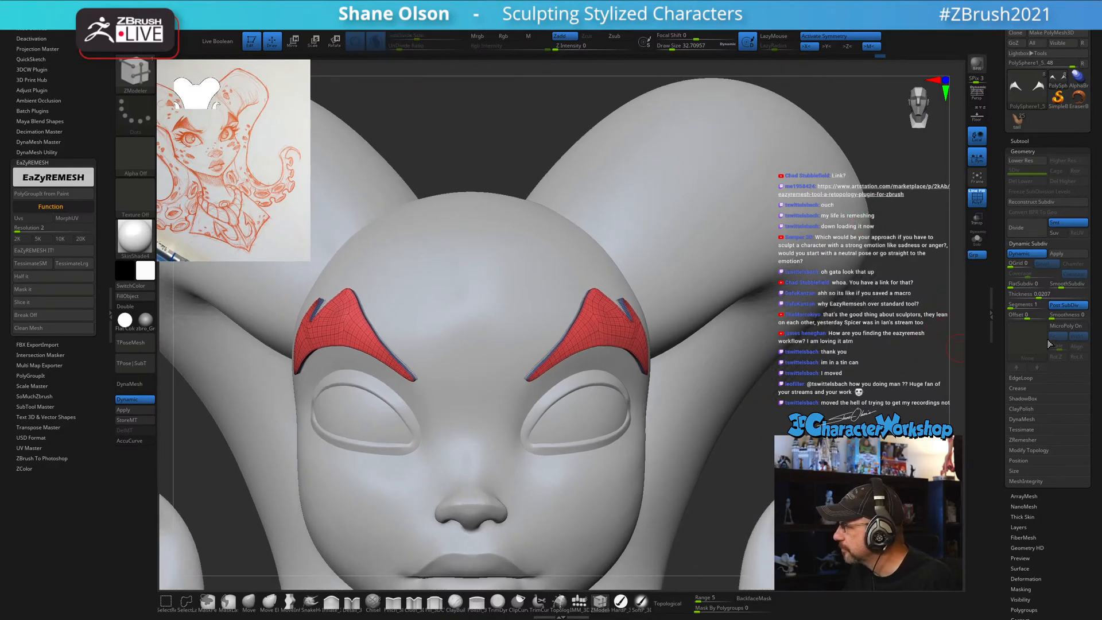
Turn off Post SubDiv for the thickened eyebrows and hide the polyframe.
{"action": "left_click", "coordinate": [1053, 308]}
{"action": "key", "text": "space"}
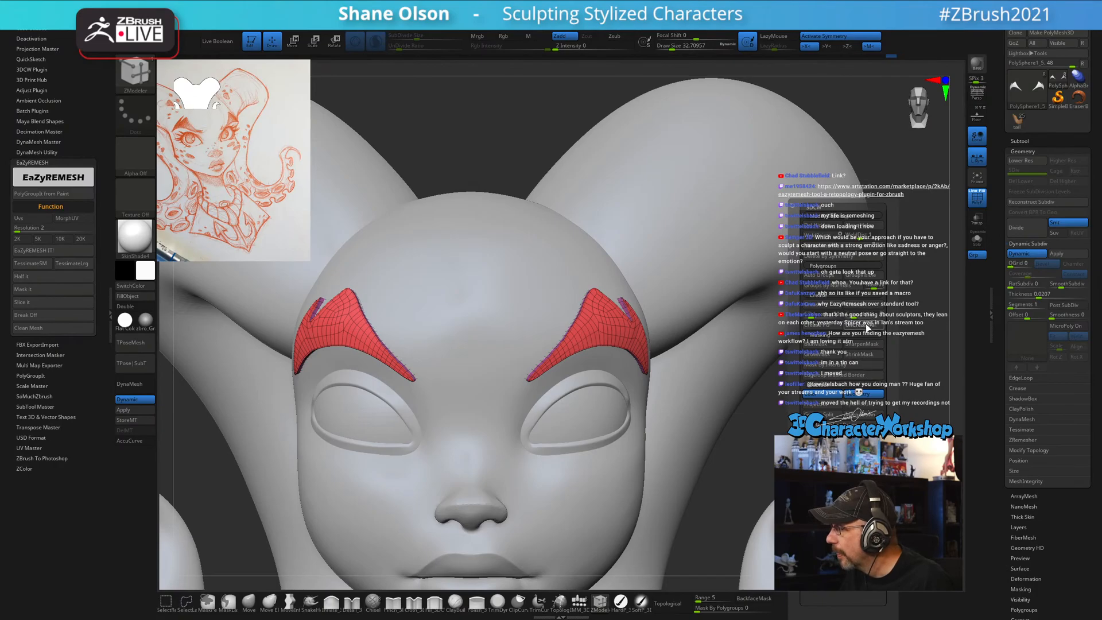
{"action": "left_click", "coordinate": [867, 328]}
{"action": "mouse_move", "coordinate": [854, 367]}
{"action": "left_mouse_down", "text": "alt"}
{"action": "mouse_move", "coordinate": [804, 361]}
{"action": "mouse_move", "coordinate": [836, 362]}
{"action": "mouse_move", "coordinate": [772, 324]}
{"action": "mouse_move", "coordinate": [776, 369]}
{"action": "mouse_move", "coordinate": [763, 401]}
{"action": "mouse_move", "coordinate": [756, 374]}
{"action": "mouse_move", "coordinate": [689, 347]}
{"action": "mouse_move", "coordinate": [726, 351]}
{"action": "left_mouse_up", "text": "alt"}
{"action": "key", "text": "shift+f"}
{"action": "key", "text": "s"}
{"action": "left_click_drag", "start_coordinate": [796, 370], "coordinate": [809, 374], "text": "shift"}
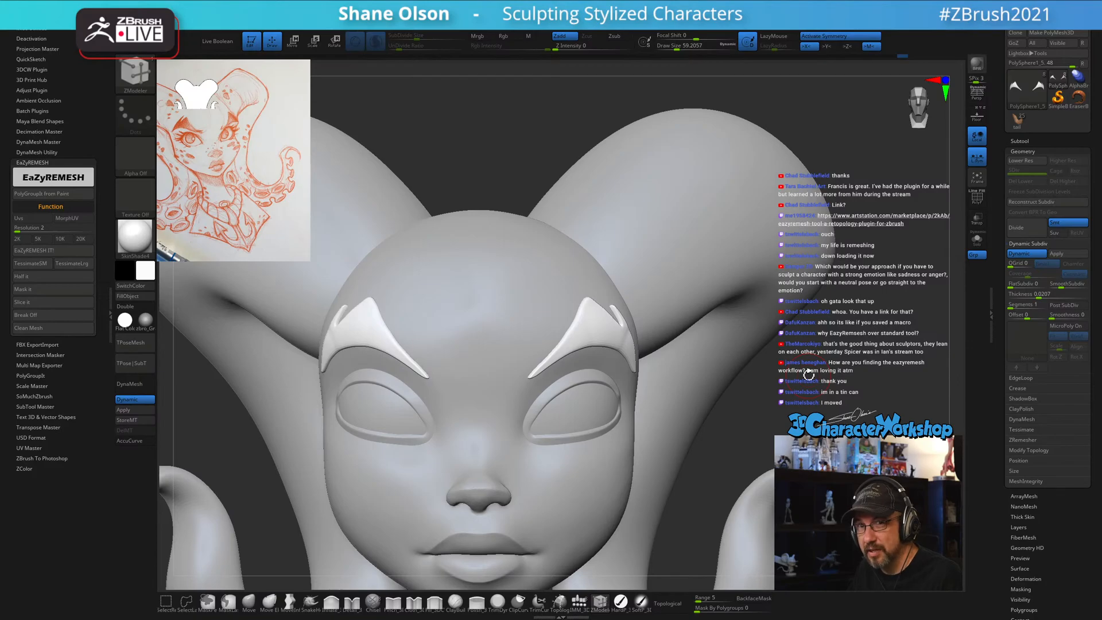
{"action": "key", "text": "s"}
{"action": "left_click_drag", "start_coordinate": [809, 375], "coordinate": [811, 377]}
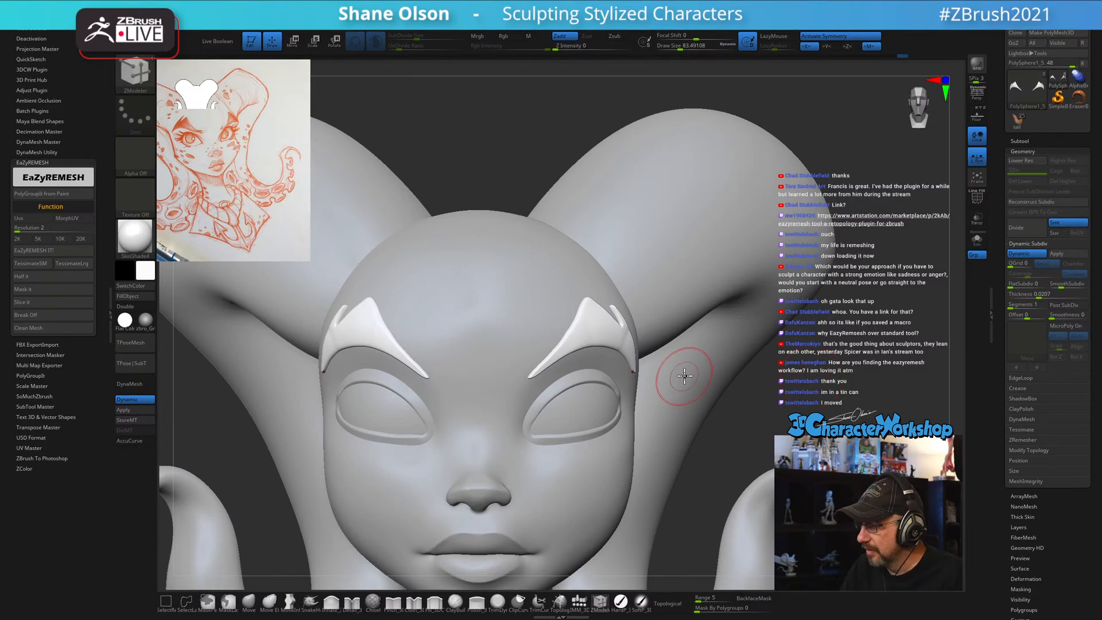
Examine the thickened eyebrows up close and from an angle with the polyframe shown.
{"action": "mouse_move", "coordinate": [683, 381]}
{"action": "left_mouse_down"}
{"action": "mouse_move", "coordinate": [764, 348]}
{"action": "mouse_move", "coordinate": [745, 394]}
{"action": "left_mouse_up"}
{"action": "key", "text": "shift+f"}
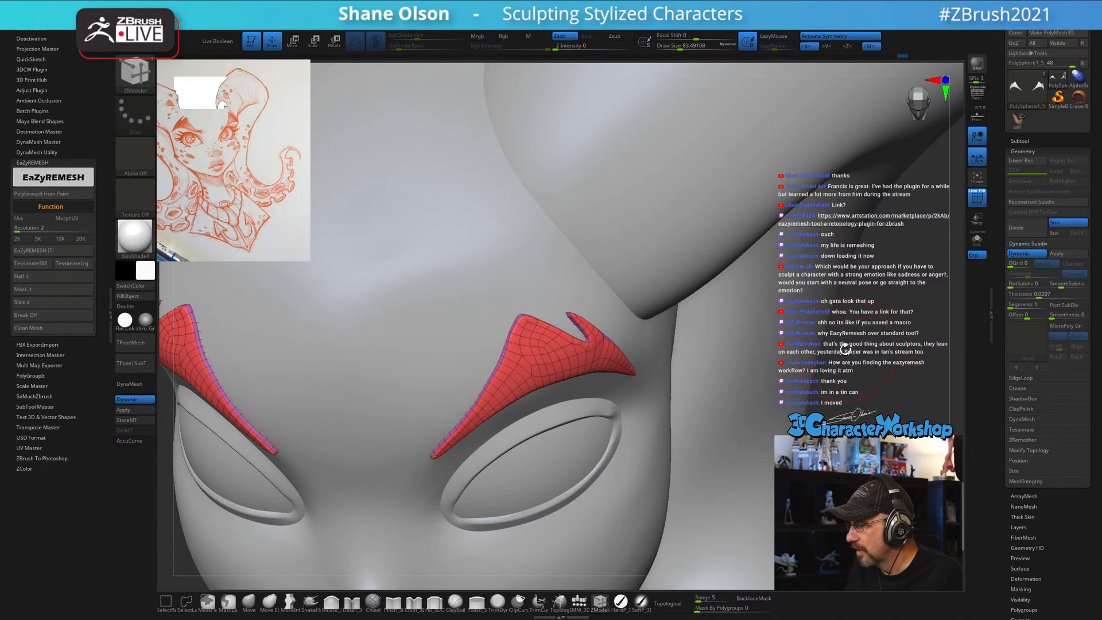
{"action": "left_click_drag", "start_coordinate": [860, 356], "coordinate": [797, 360]}
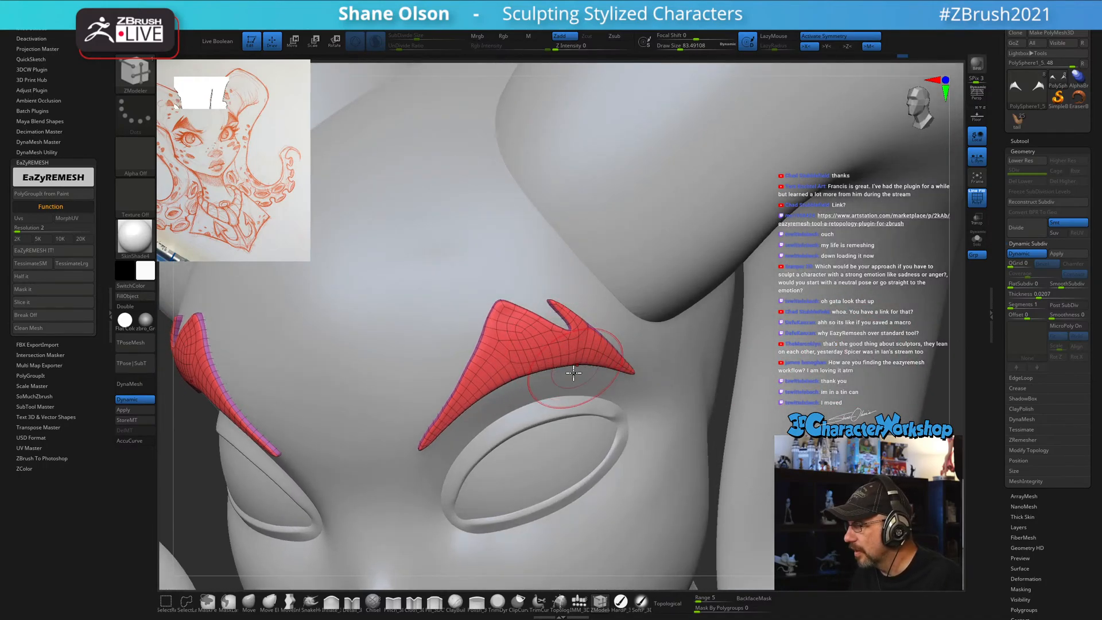
{"action": "key", "text": "f"}
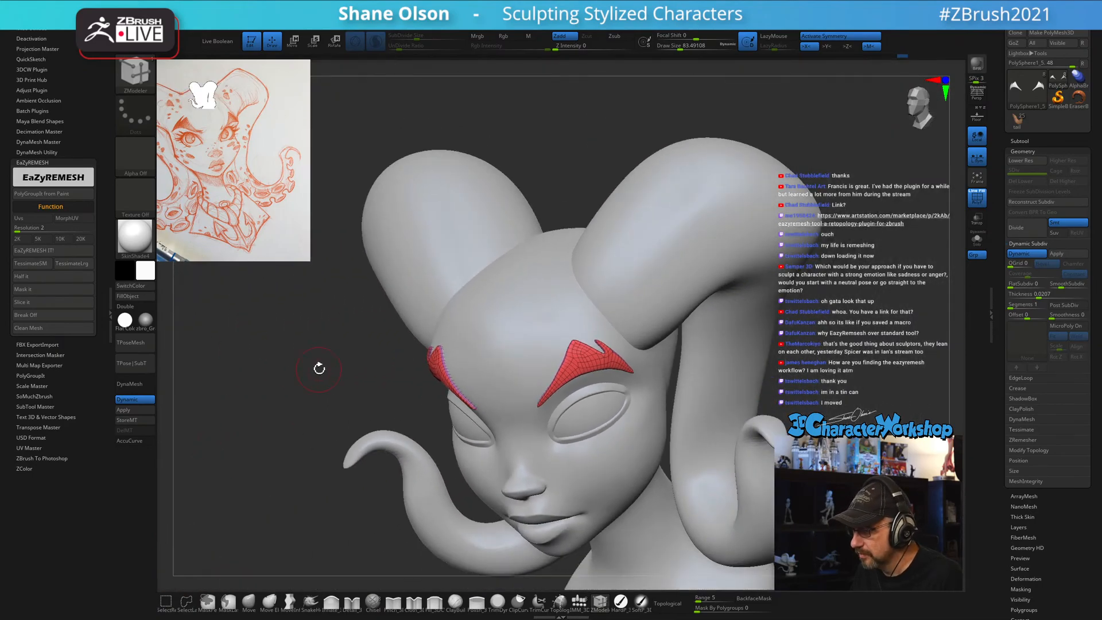
Try a Dynamic Subdiv thickness of 0.04038 on the eyebrows without the polyframe and undo it.
{"action": "key", "text": "shift+f"}
{"action": "left_click_drag", "start_coordinate": [916, 364], "coordinate": [1020, 331]}
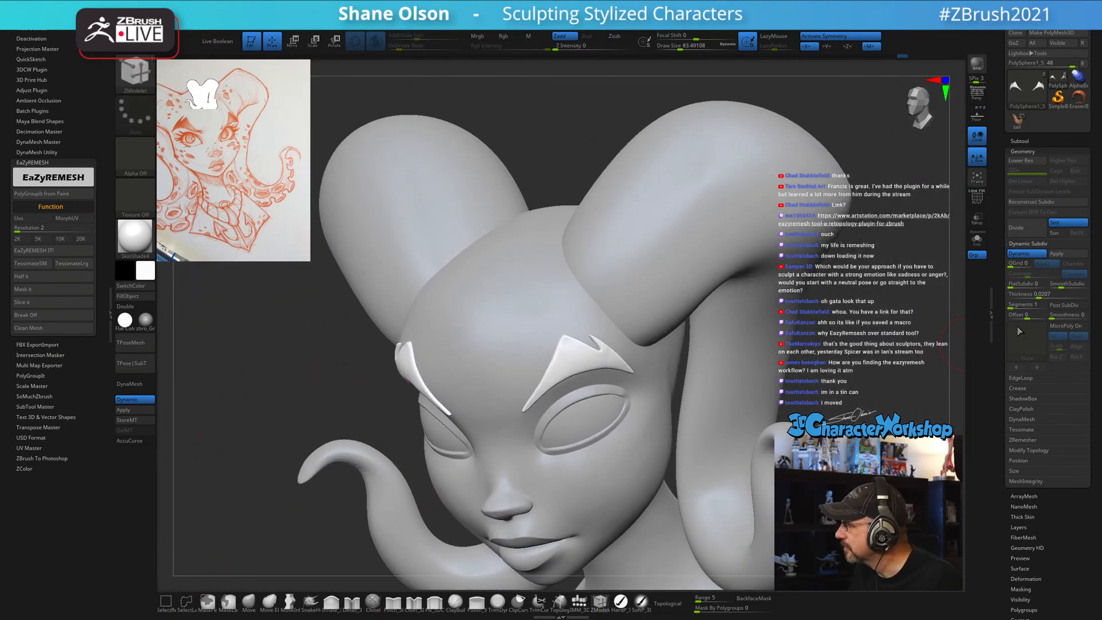
{"action": "left_click_drag", "start_coordinate": [1040, 294], "coordinate": [1044, 294]}
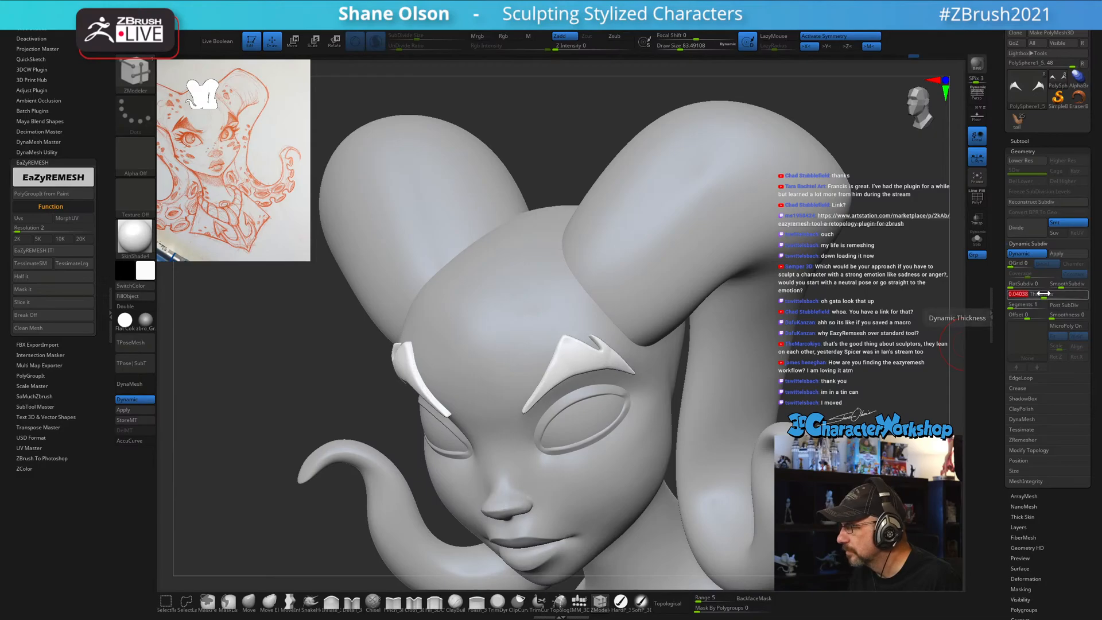
{"action": "key", "text": "ctrl+z"}
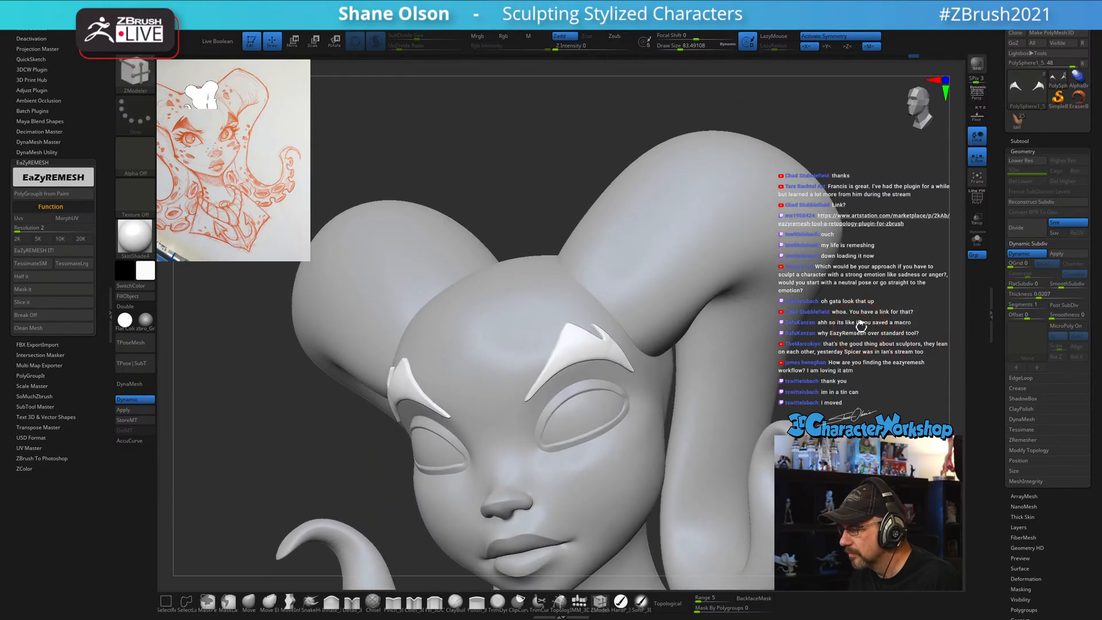
Examine the eyebrows on the whole head from three-quarter and front views.
{"action": "left_click_drag", "start_coordinate": [856, 339], "coordinate": [634, 333]}
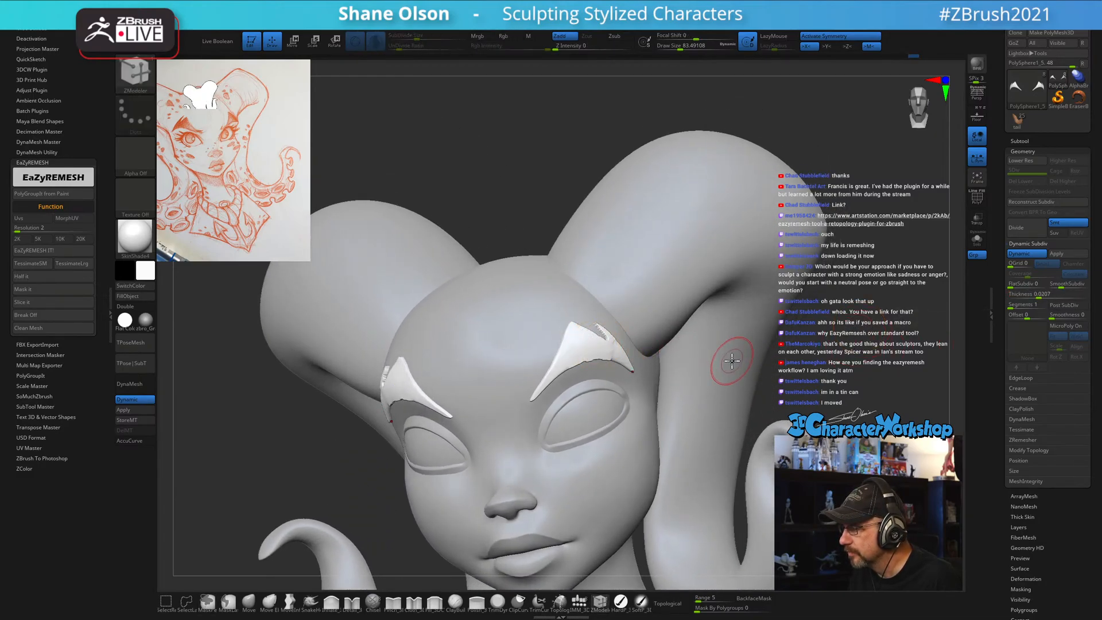
{"action": "mouse_move", "coordinate": [885, 333]}
{"action": "left_mouse_down"}
{"action": "mouse_move", "coordinate": [870, 338]}
{"action": "mouse_move", "coordinate": [879, 273]}
{"action": "mouse_move", "coordinate": [895, 343]}
{"action": "left_mouse_up"}
{"action": "mouse_move", "coordinate": [819, 380]}
{"action": "left_mouse_down", "text": "alt"}
{"action": "mouse_move", "coordinate": [778, 347]}
{"action": "mouse_move", "coordinate": [762, 349]}
{"action": "mouse_move", "coordinate": [830, 397]}
{"action": "left_mouse_up", "text": "alt"}
{"action": "key", "text": "shift+f"}
{"action": "key", "text": "shift+f"}
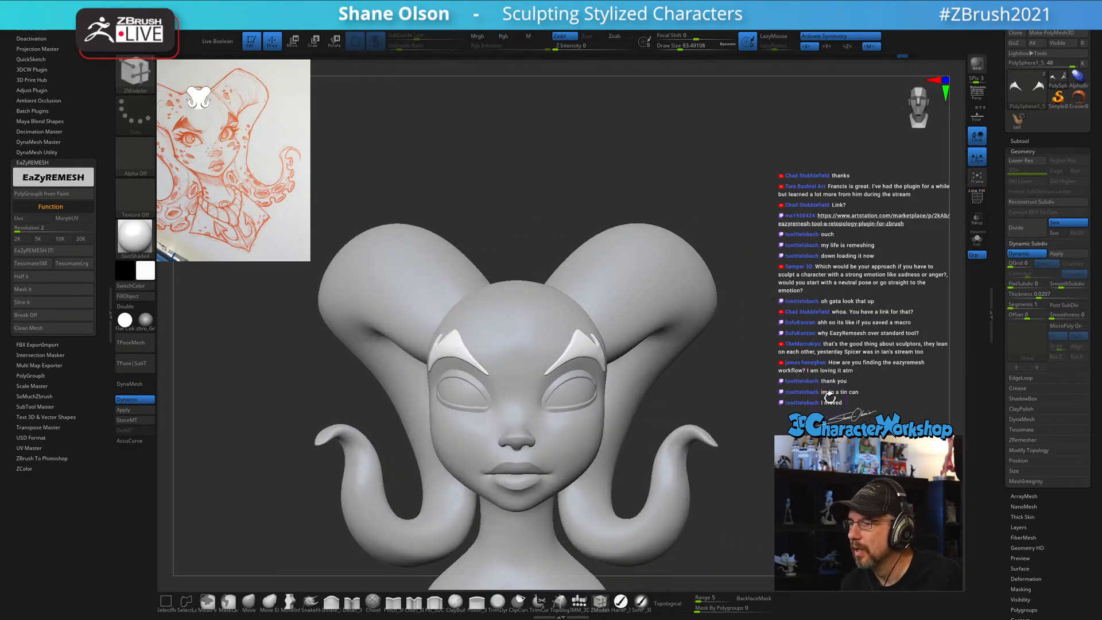
{"action": "mouse_move", "coordinate": [727, 360]}
{"action": "left_mouse_down", "text": "alt"}
{"action": "mouse_move", "coordinate": [736, 379]}
{"action": "mouse_move", "coordinate": [720, 354]}
{"action": "mouse_move", "coordinate": [746, 340]}
{"action": "mouse_move", "coordinate": [776, 370]}
{"action": "left_mouse_up", "text": "alt"}
{"action": "key", "text": "s"}
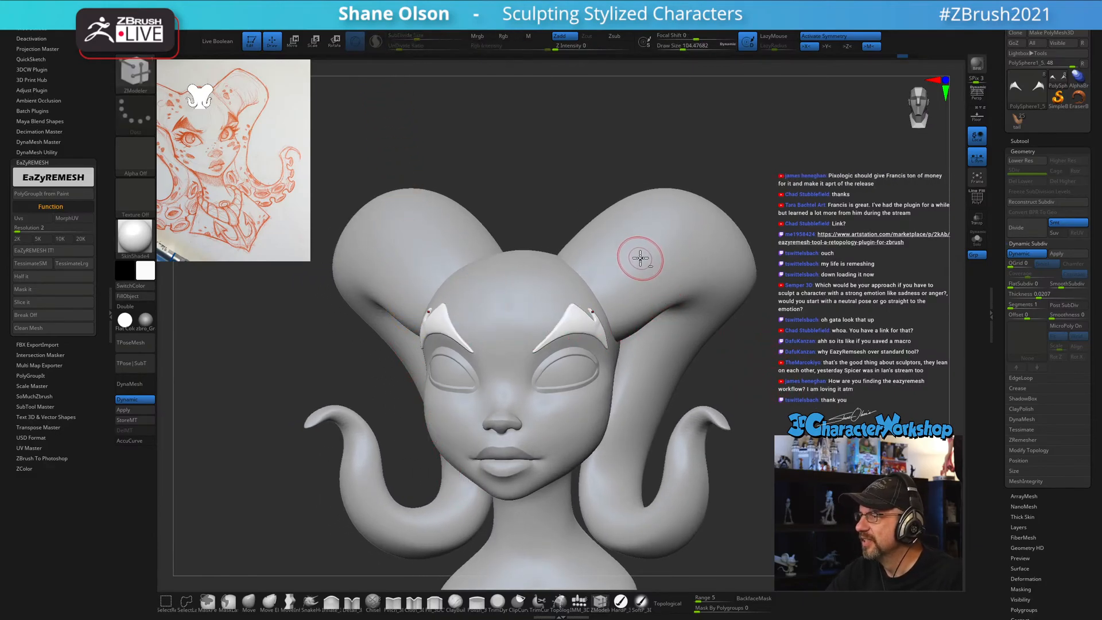
Make the head the active subtool, check its polygroups in the polyframe, and switch to the Move brush.
{"action": "left_click", "coordinate": [548, 288], "text": "alt"}
{"action": "left_click_drag", "start_coordinate": [784, 309], "coordinate": [744, 369]}
{"action": "key", "text": "shift+f"}
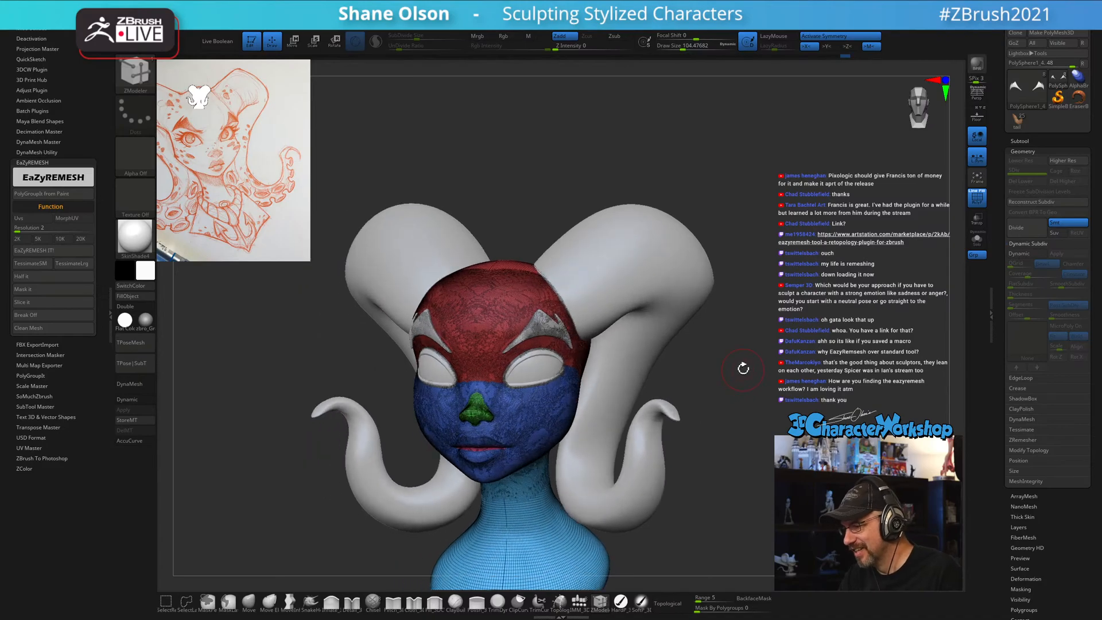
{"action": "left_click", "coordinate": [249, 602]}
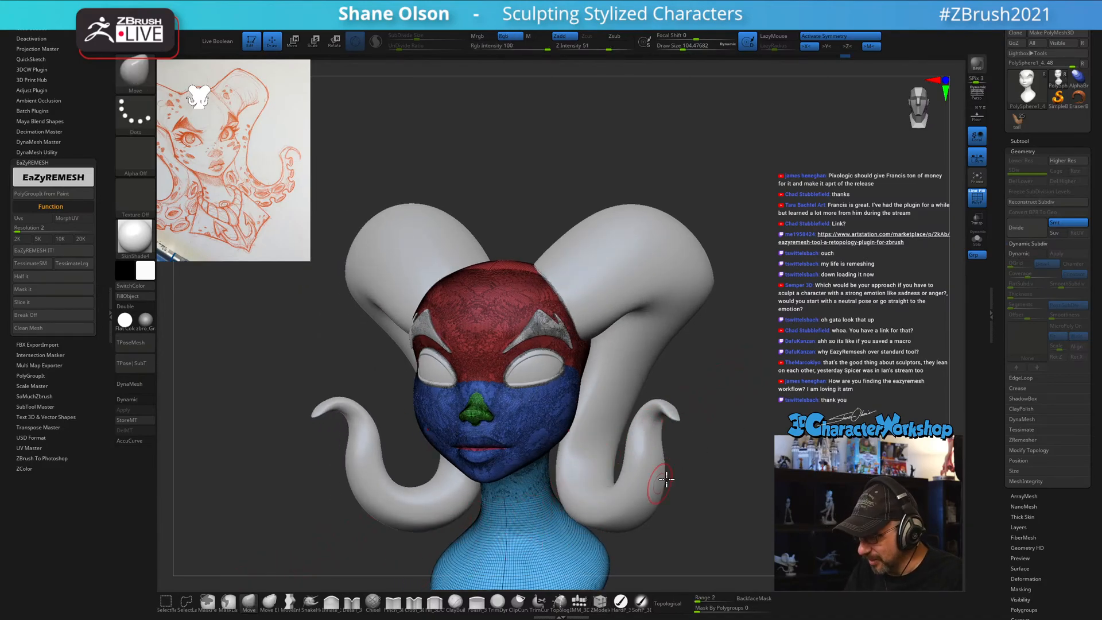
{"action": "mouse_move", "coordinate": [743, 399]}
{"action": "left_mouse_down"}
{"action": "mouse_move", "coordinate": [734, 425]}
{"action": "mouse_move", "coordinate": [743, 420]}
{"action": "left_mouse_up"}
{"action": "key", "text": "shift+f"}
Enlarge the brush to a draw size of about 128 and undo the last change on the head.
{"action": "mouse_move", "coordinate": [542, 357]}
{"action": "right_mouse_down"}
{"action": "mouse_move", "coordinate": [524, 324]}
{"action": "mouse_move", "coordinate": [510, 330]}
{"action": "mouse_move", "coordinate": [535, 334]}
{"action": "mouse_move", "coordinate": [503, 342]}
{"action": "mouse_move", "coordinate": [500, 320]}
{"action": "mouse_move", "coordinate": [497, 344]}
{"action": "mouse_move", "coordinate": [515, 347]}
{"action": "mouse_move", "coordinate": [508, 337]}
{"action": "mouse_move", "coordinate": [458, 352]}
{"action": "mouse_move", "coordinate": [447, 386]}
{"action": "right_mouse_up"}
{"action": "key", "text": "s"}
{"action": "left_click", "coordinate": [519, 337]}
{"action": "key", "text": "s"}
{"action": "left_click", "coordinate": [518, 338]}
{"action": "right_click_drag", "start_coordinate": [530, 452], "coordinate": [505, 358]}
{"action": "key", "text": "ctrl"}
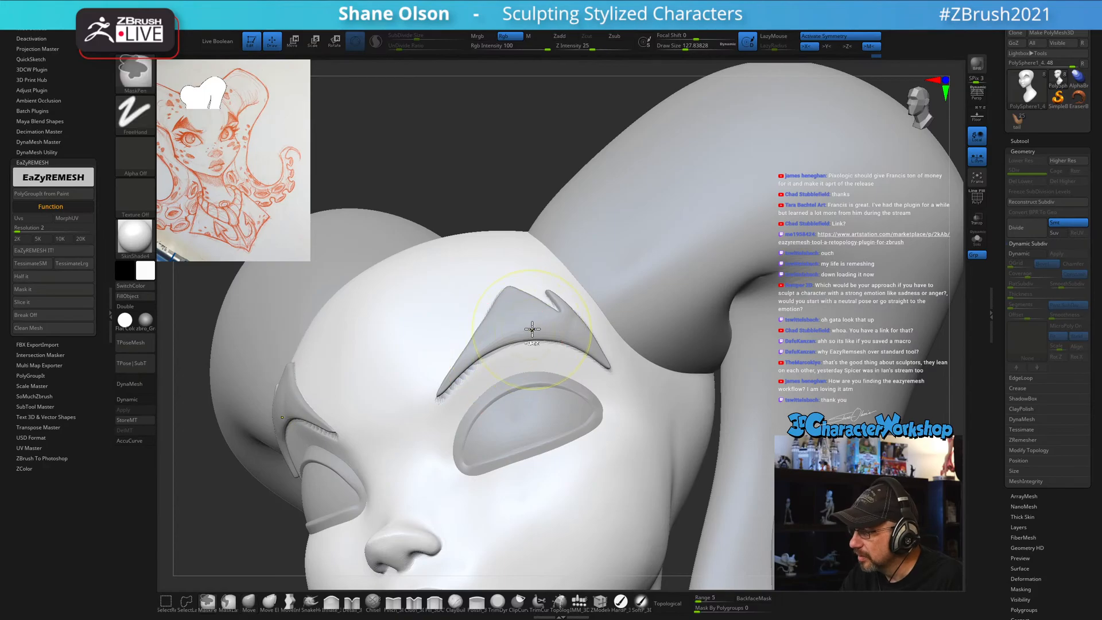
{"action": "key", "text": "ctrl+z"}
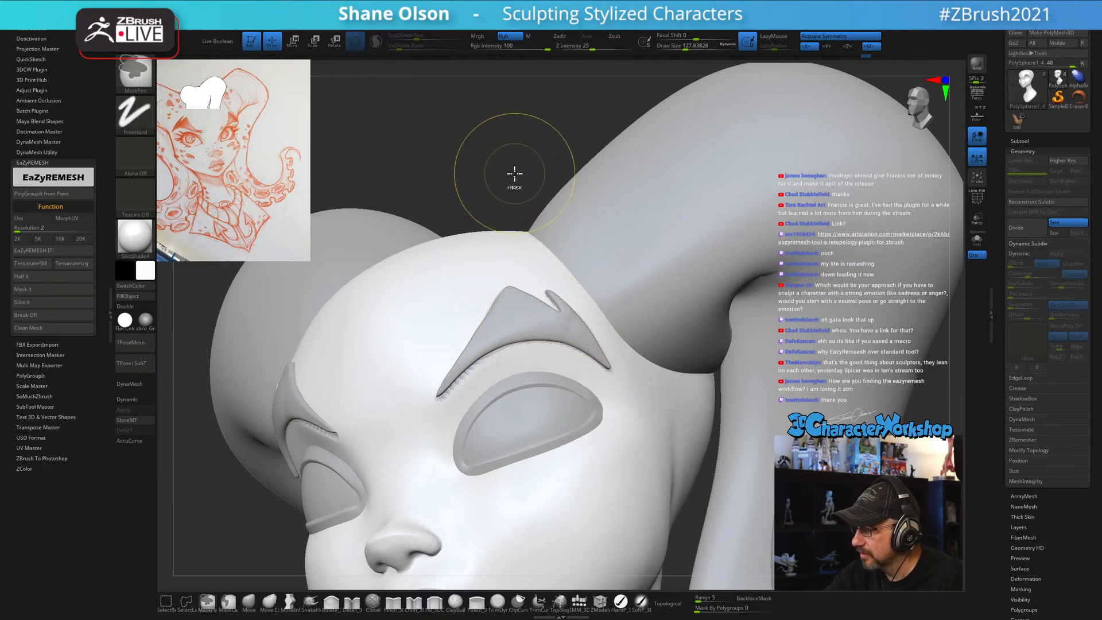
{"action": "key", "text": "ctrl"}
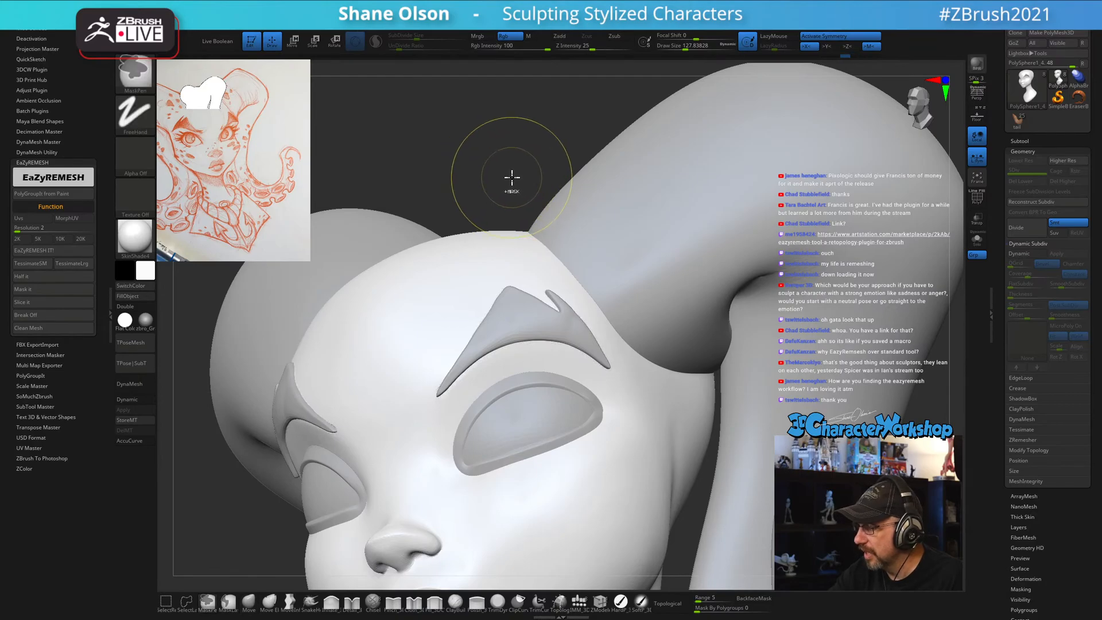
Reduce the Move brush to about 116 and reshape the head surface beneath the inner end of the eyebrow.
{"action": "left_click_drag", "start_coordinate": [508, 192], "coordinate": [443, 431]}
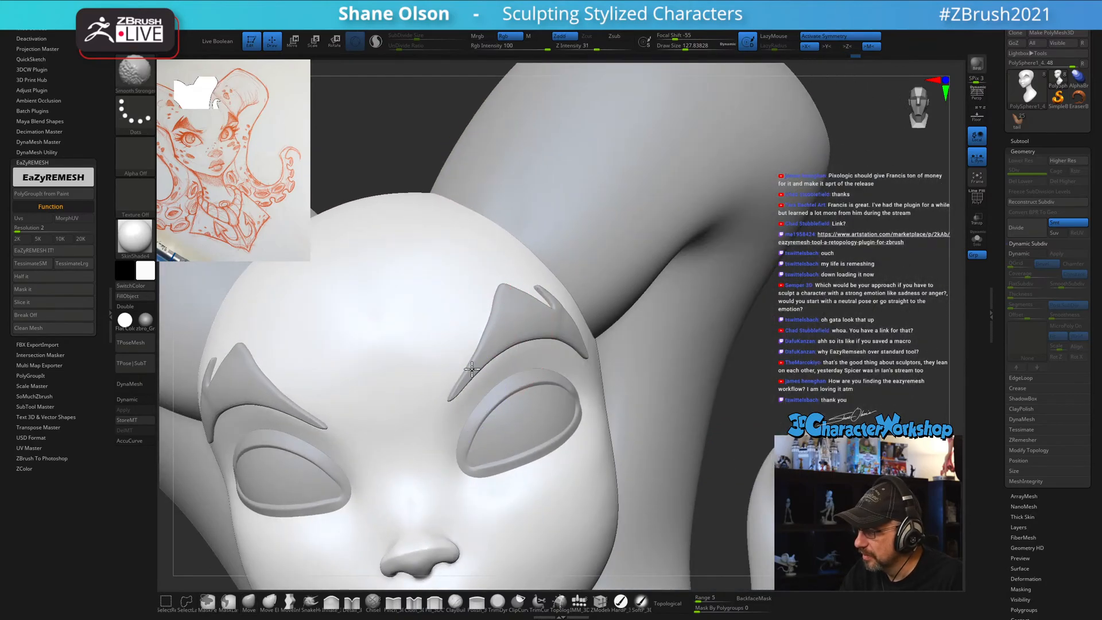
{"action": "right_click_drag", "start_coordinate": [486, 358], "coordinate": [500, 373]}
{"action": "key", "text": "bracketleft"}
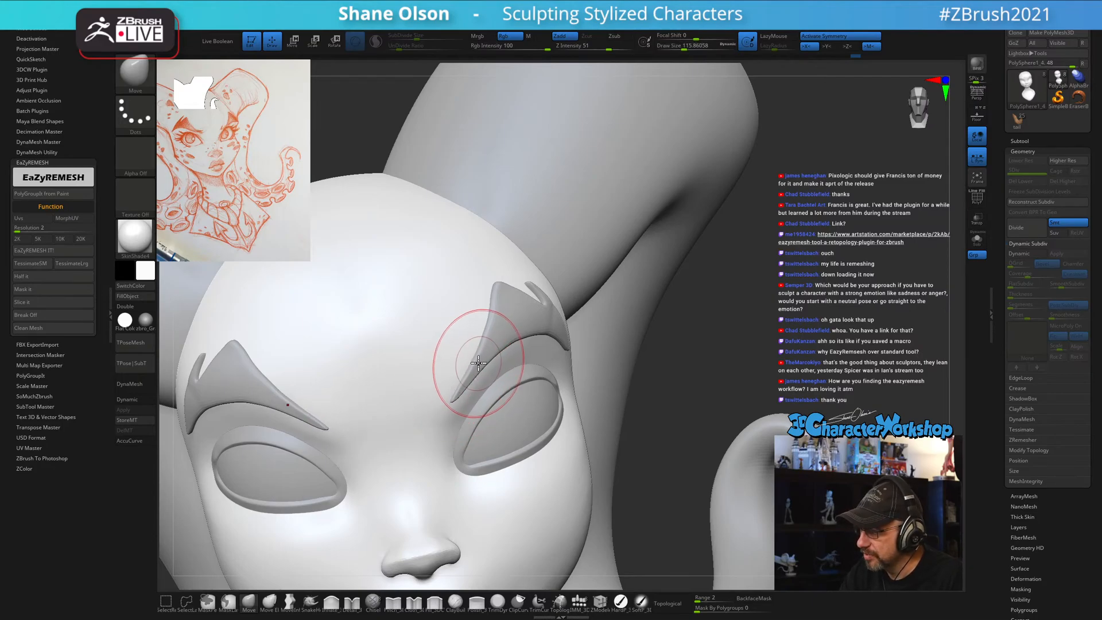
{"action": "right_click_drag", "start_coordinate": [463, 358], "coordinate": [475, 363]}
{"action": "left_click_drag", "start_coordinate": [474, 363], "coordinate": [479, 351]}
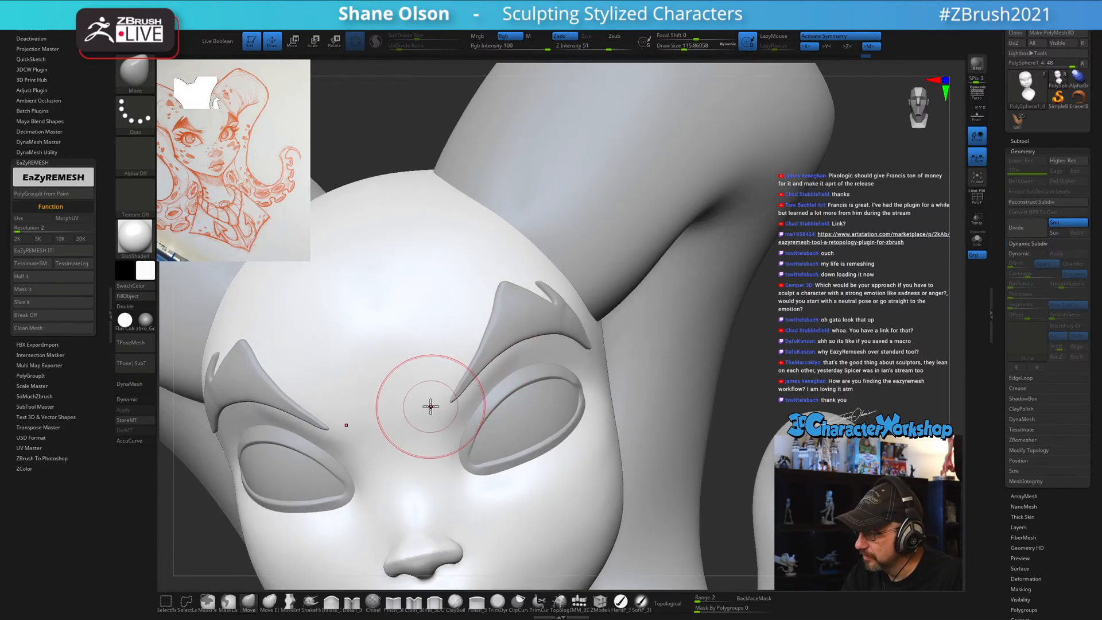
Refine the brow area above the inner eye with the Move brush, reducing the draw size to about 97.
{"action": "right_click_drag", "start_coordinate": [451, 434], "coordinate": [467, 424]}
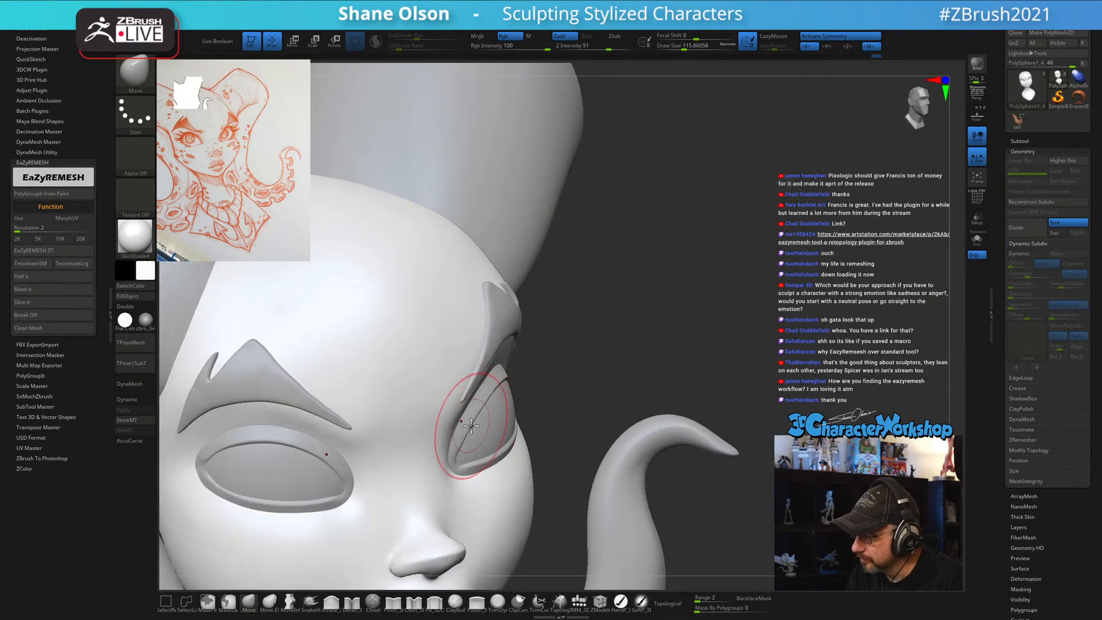
{"action": "right_click_drag", "start_coordinate": [476, 427], "coordinate": [485, 430]}
{"action": "key", "text": "s"}
{"action": "left_click_drag", "start_coordinate": [481, 438], "coordinate": [448, 441]}
{"action": "right_click_drag", "start_coordinate": [447, 441], "coordinate": [444, 451]}
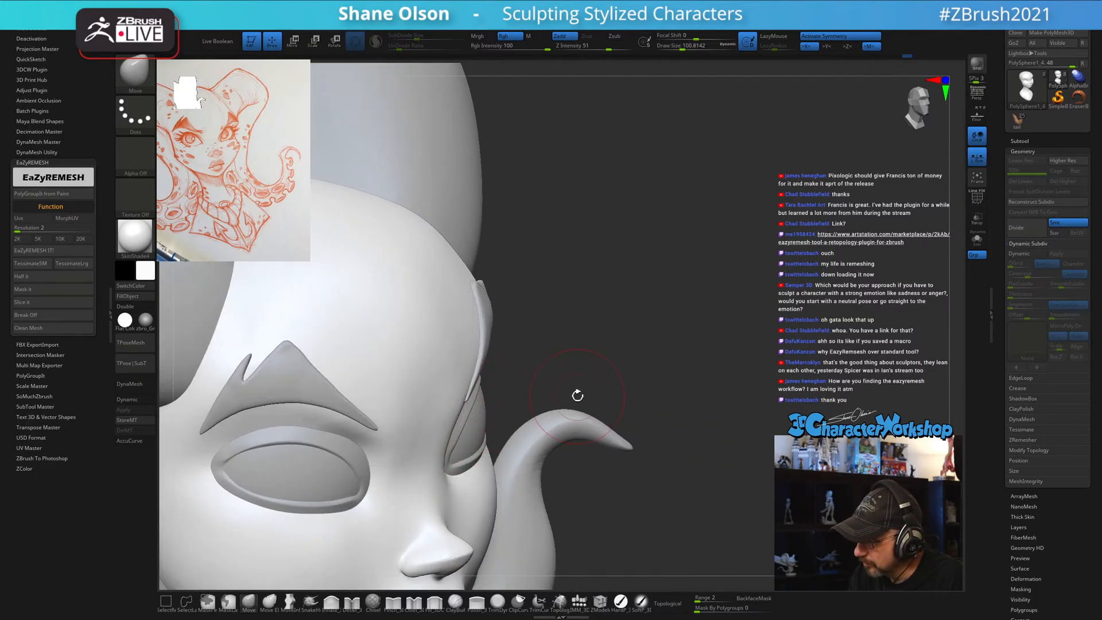
{"action": "mouse_move", "coordinate": [578, 396]}
{"action": "right_mouse_down"}
{"action": "mouse_move", "coordinate": [632, 380]}
{"action": "mouse_move", "coordinate": [515, 402]}
{"action": "right_mouse_up"}
{"action": "key", "text": "s"}
{"action": "left_click_drag", "start_coordinate": [515, 402], "coordinate": [506, 399]}
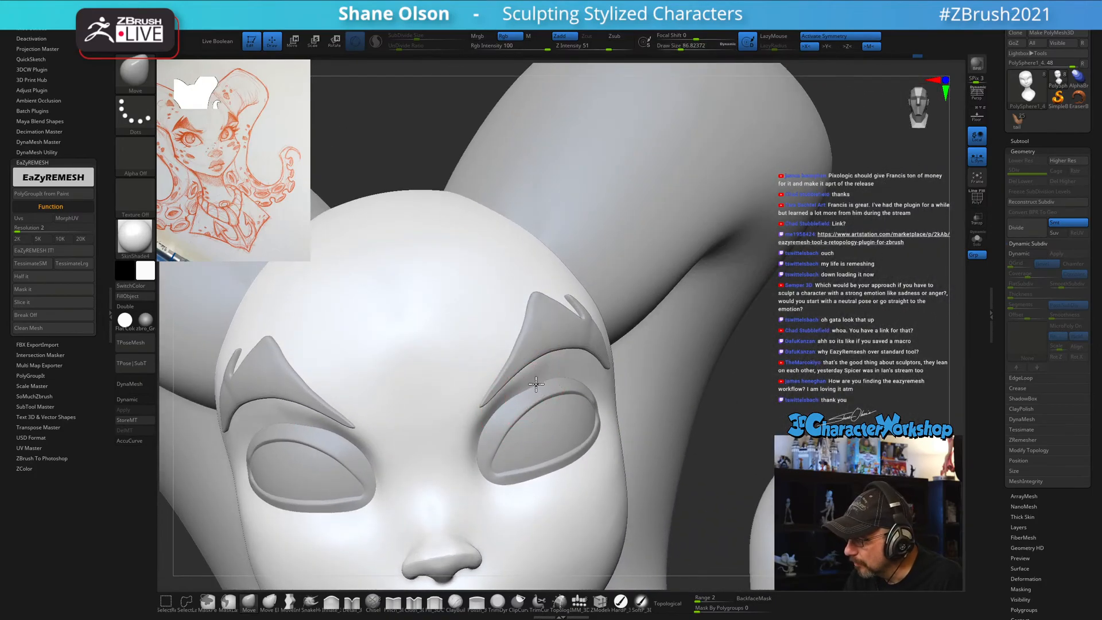
Adjust the inner brow and upper eye socket contours with the Move brush, checking the shape from front and side.
{"action": "right_click_drag", "start_coordinate": [537, 384], "coordinate": [513, 399]}
{"action": "left_click_drag", "start_coordinate": [493, 426], "coordinate": [485, 440]}
{"action": "right_click_drag", "start_coordinate": [492, 435], "coordinate": [522, 418]}
{"action": "left_click_drag", "start_coordinate": [503, 422], "coordinate": [512, 414]}
{"action": "right_click_drag", "start_coordinate": [514, 401], "coordinate": [497, 408]}
{"action": "left_click_drag", "start_coordinate": [530, 395], "coordinate": [525, 391]}
{"action": "mouse_move", "coordinate": [525, 396]}
{"action": "right_mouse_down", "text": "ctrl"}
{"action": "mouse_move", "coordinate": [519, 387]}
{"action": "mouse_move", "coordinate": [503, 397]}
{"action": "mouse_move", "coordinate": [520, 364]}
{"action": "right_mouse_up", "text": "ctrl"}
{"action": "key", "text": "s"}
{"action": "left_click_drag", "start_coordinate": [501, 377], "coordinate": [504, 375]}
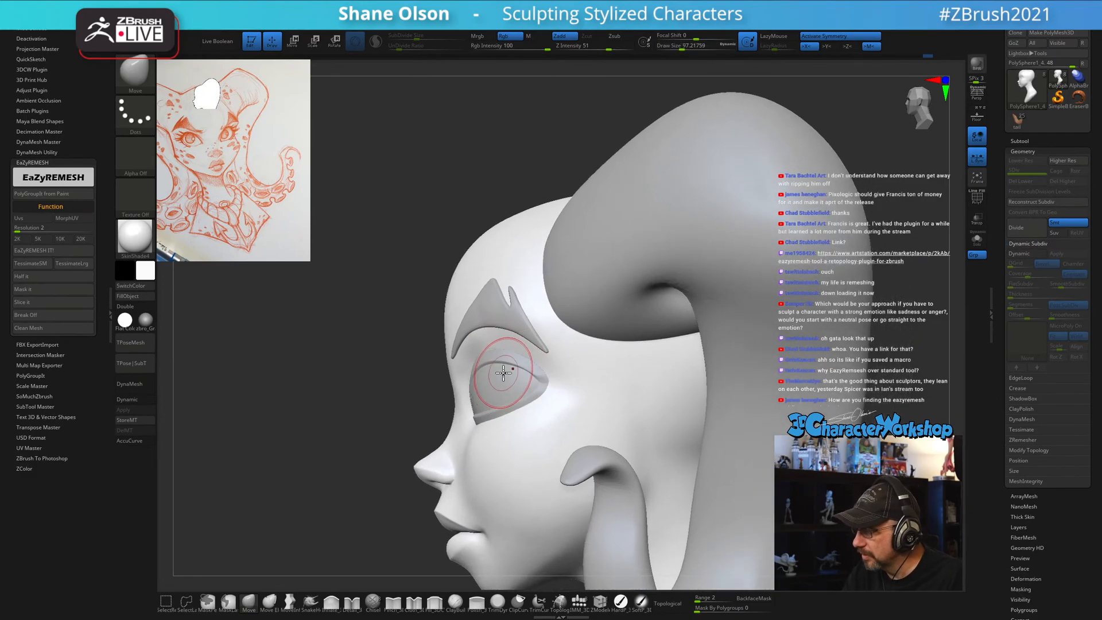
{"action": "right_click_drag", "start_coordinate": [504, 373], "coordinate": [495, 381]}
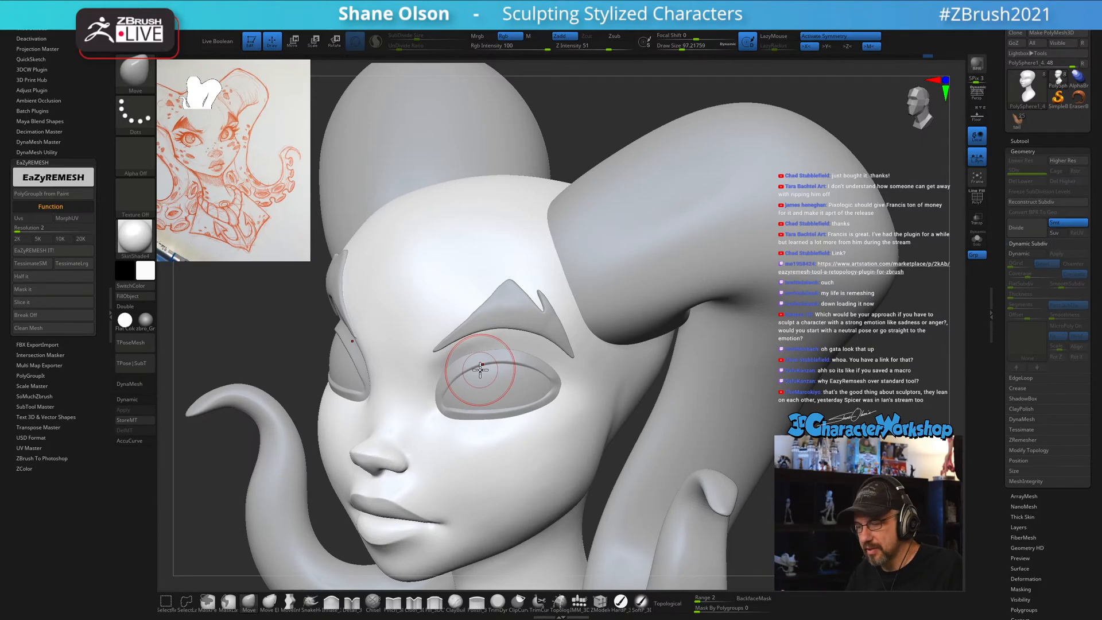
Reshape the cheeks and sides of the face with the Move brush at a draw size of about 202.
{"action": "mouse_move", "coordinate": [483, 407]}
{"action": "right_mouse_down"}
{"action": "mouse_move", "coordinate": [510, 419]}
{"action": "mouse_move", "coordinate": [488, 408]}
{"action": "mouse_move", "coordinate": [473, 440]}
{"action": "mouse_move", "coordinate": [467, 424]}
{"action": "mouse_move", "coordinate": [494, 428]}
{"action": "mouse_move", "coordinate": [558, 404]}
{"action": "mouse_move", "coordinate": [535, 396]}
{"action": "mouse_move", "coordinate": [544, 384]}
{"action": "right_mouse_up"}
{"action": "key", "text": "bracketleft"}
{"action": "key", "text": "bracketleft"}
{"action": "mouse_move", "coordinate": [502, 436]}
{"action": "right_mouse_down"}
{"action": "mouse_move", "coordinate": [500, 414]}
{"action": "mouse_move", "coordinate": [490, 418]}
{"action": "mouse_move", "coordinate": [516, 405]}
{"action": "mouse_move", "coordinate": [509, 460]}
{"action": "mouse_move", "coordinate": [499, 453]}
{"action": "mouse_move", "coordinate": [509, 446]}
{"action": "mouse_move", "coordinate": [493, 473]}
{"action": "right_mouse_up"}
{"action": "key", "text": "s"}
{"action": "key", "text": "s"}
{"action": "left_click_drag", "start_coordinate": [491, 473], "coordinate": [489, 503]}
{"action": "key", "text": "s"}
{"action": "mouse_move", "coordinate": [506, 461]}
{"action": "right_mouse_down"}
{"action": "mouse_move", "coordinate": [492, 467]}
{"action": "mouse_move", "coordinate": [484, 438]}
{"action": "mouse_move", "coordinate": [509, 453]}
{"action": "mouse_move", "coordinate": [598, 426]}
{"action": "mouse_move", "coordinate": [629, 385]}
{"action": "mouse_move", "coordinate": [607, 399]}
{"action": "mouse_move", "coordinate": [639, 389]}
{"action": "mouse_move", "coordinate": [643, 374]}
{"action": "mouse_move", "coordinate": [573, 453]}
{"action": "right_mouse_up"}
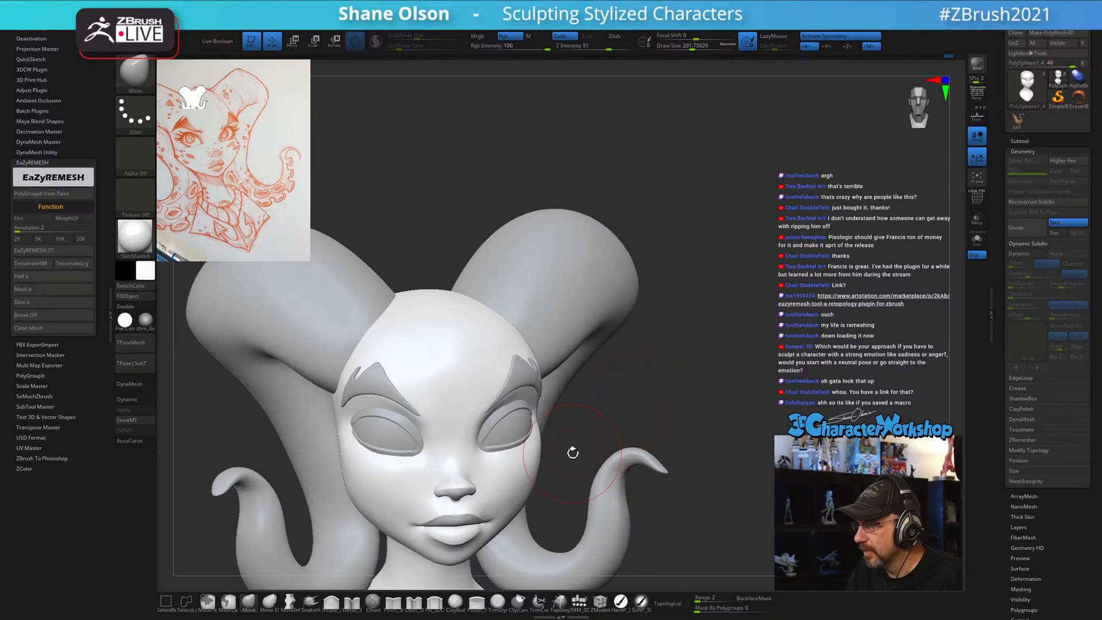
{"action": "right_click_drag", "start_coordinate": [525, 484], "coordinate": [534, 488]}
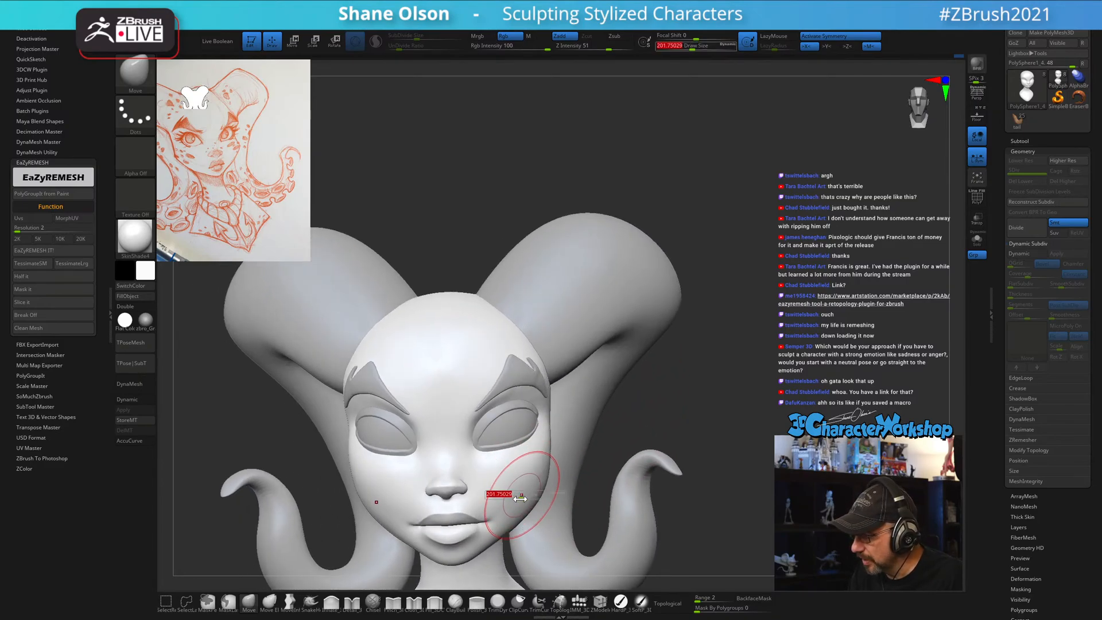
{"action": "left_click_drag", "start_coordinate": [514, 508], "coordinate": [530, 490], "text": "shift"}
Refine the cheek below the outer eye with a smaller Move brush and smooth the surface.
{"action": "mouse_move", "coordinate": [666, 428]}
{"action": "right_mouse_down"}
{"action": "mouse_move", "coordinate": [688, 425]}
{"action": "mouse_move", "coordinate": [645, 398]}
{"action": "mouse_move", "coordinate": [547, 480]}
{"action": "right_mouse_up"}
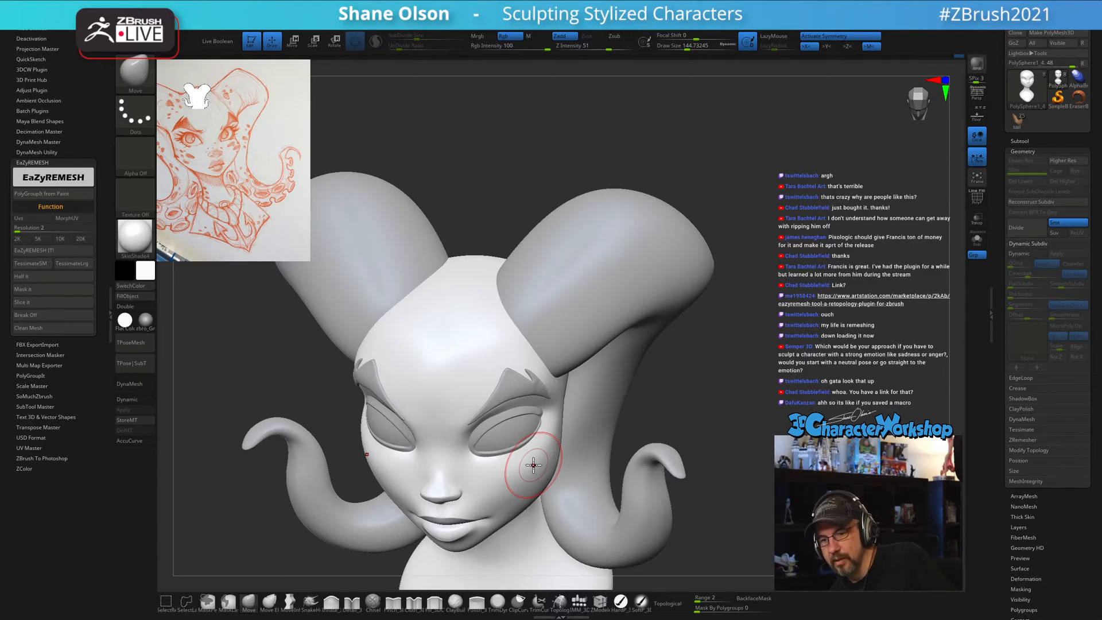
{"action": "key", "text": "s"}
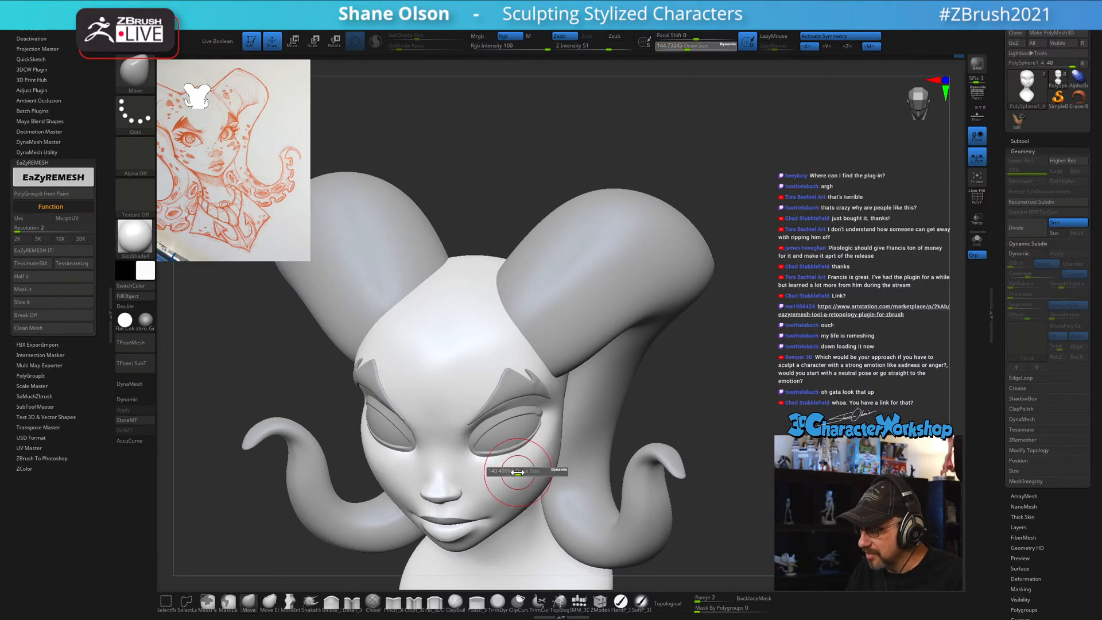
{"action": "left_click_drag", "start_coordinate": [519, 471], "coordinate": [516, 472]}
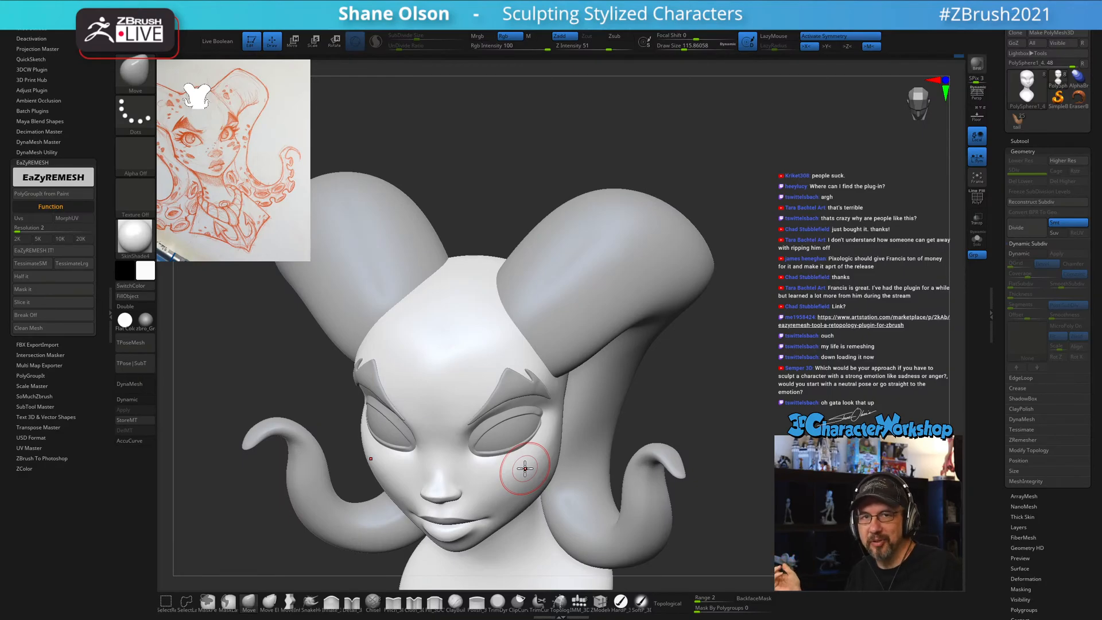
{"action": "mouse_move", "coordinate": [522, 468]}
{"action": "right_mouse_down"}
{"action": "mouse_move", "coordinate": [580, 457]}
{"action": "mouse_move", "coordinate": [550, 474]}
{"action": "right_mouse_up"}
{"action": "key", "text": "shift"}
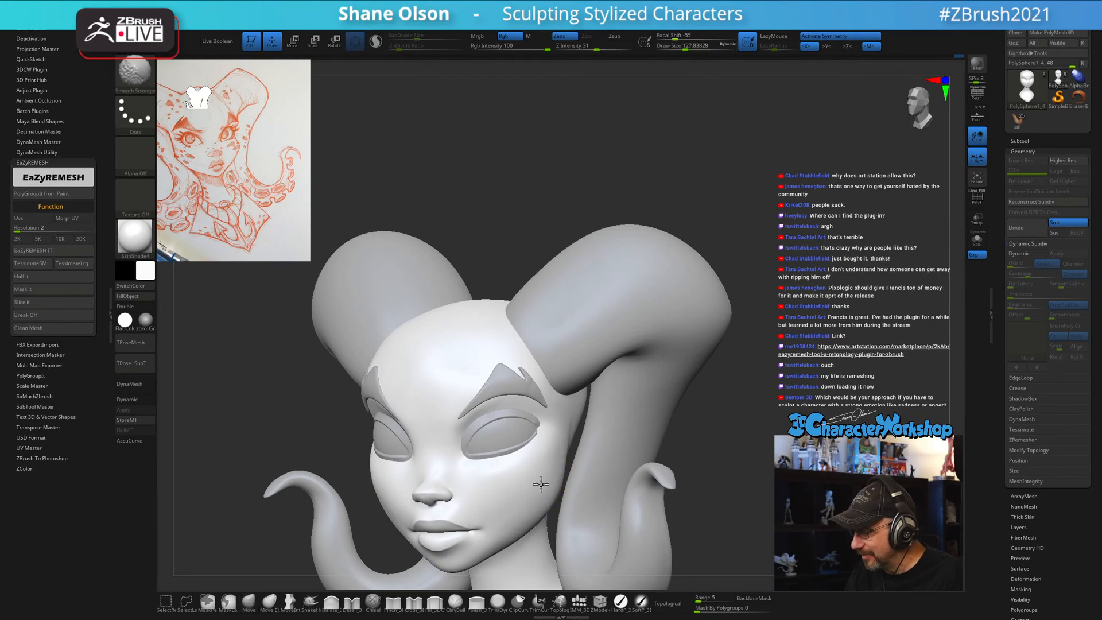
Shape the underside of the jaw with the Move brush at a draw size of about 158 and smooth it.
{"action": "mouse_move", "coordinate": [525, 505]}
{"action": "right_mouse_down"}
{"action": "mouse_move", "coordinate": [541, 469]}
{"action": "mouse_move", "coordinate": [527, 547]}
{"action": "mouse_move", "coordinate": [525, 365]}
{"action": "mouse_move", "coordinate": [500, 419]}
{"action": "right_mouse_up"}
{"action": "key", "text": "s"}
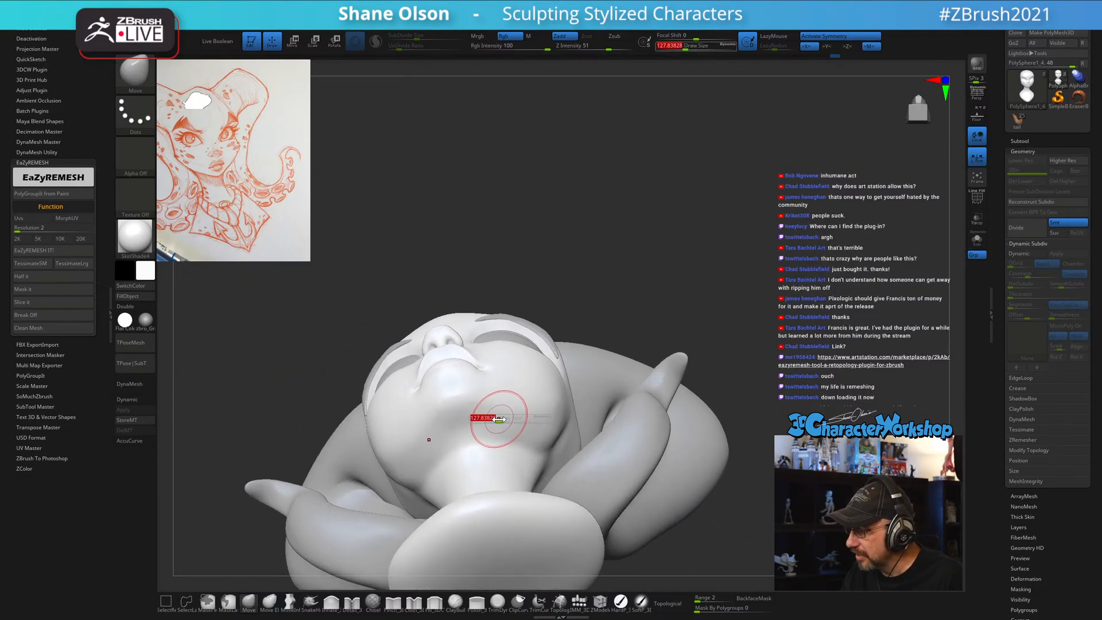
{"action": "left_click_drag", "start_coordinate": [499, 420], "coordinate": [503, 419]}
{"action": "mouse_move", "coordinate": [502, 415]}
{"action": "right_mouse_down"}
{"action": "mouse_move", "coordinate": [520, 424]}
{"action": "mouse_move", "coordinate": [483, 445]}
{"action": "right_mouse_up"}
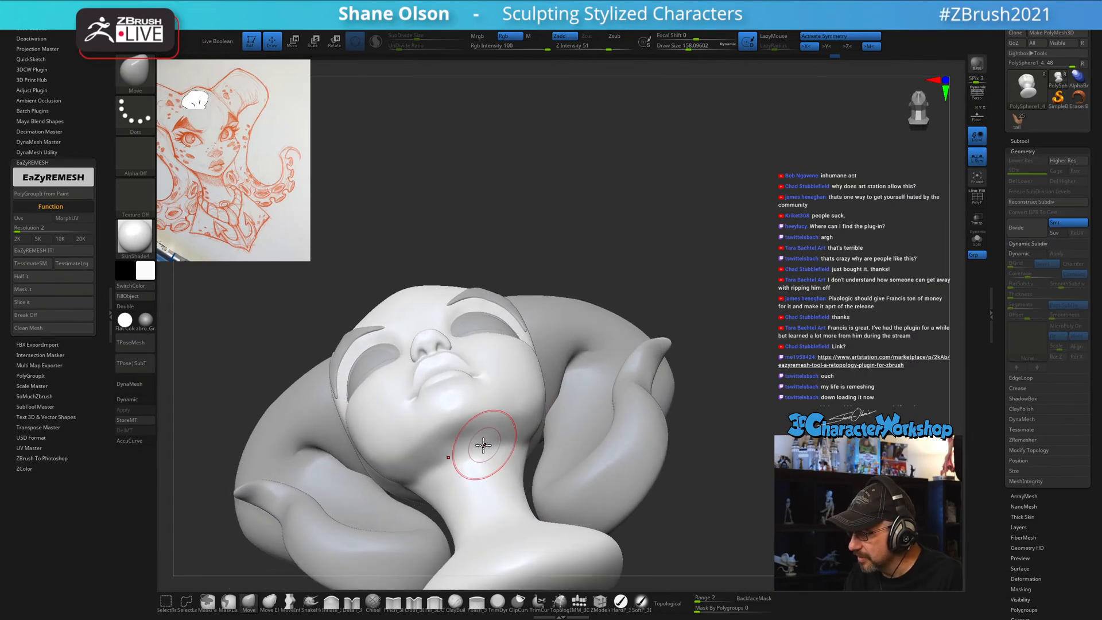
{"action": "key", "text": "shift"}
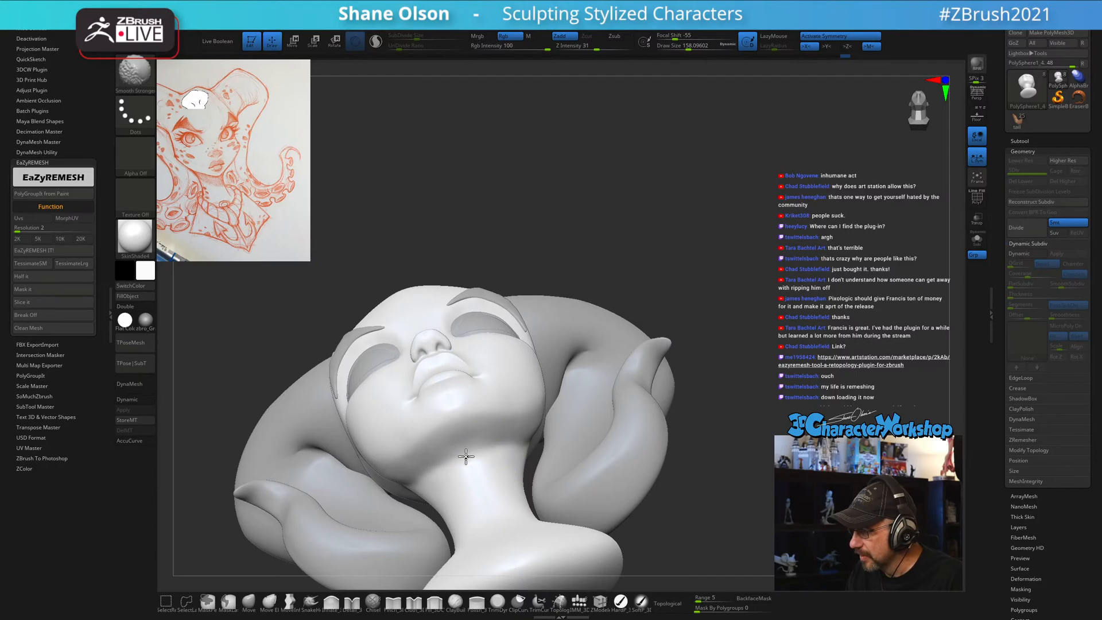
Adjust the jawline where it meets the neck with a larger Move brush and smooth the jaw corner.
{"action": "mouse_move", "coordinate": [507, 442]}
{"action": "right_mouse_down"}
{"action": "mouse_move", "coordinate": [492, 463]}
{"action": "mouse_move", "coordinate": [509, 460]}
{"action": "mouse_move", "coordinate": [502, 476]}
{"action": "mouse_move", "coordinate": [498, 459]}
{"action": "right_mouse_up"}
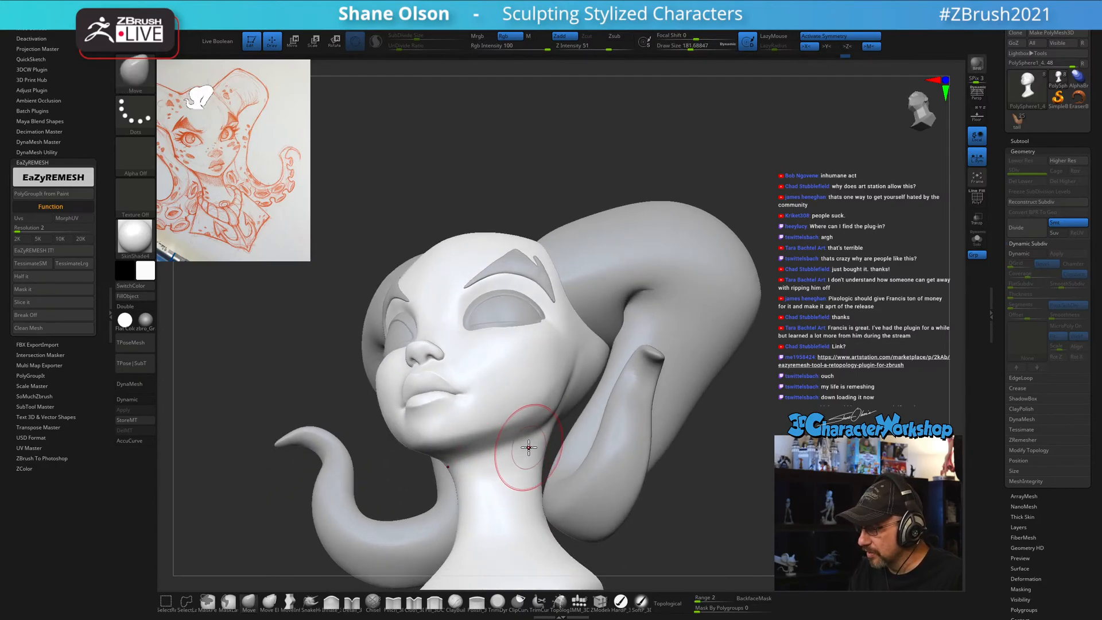
{"action": "key", "text": "shift"}
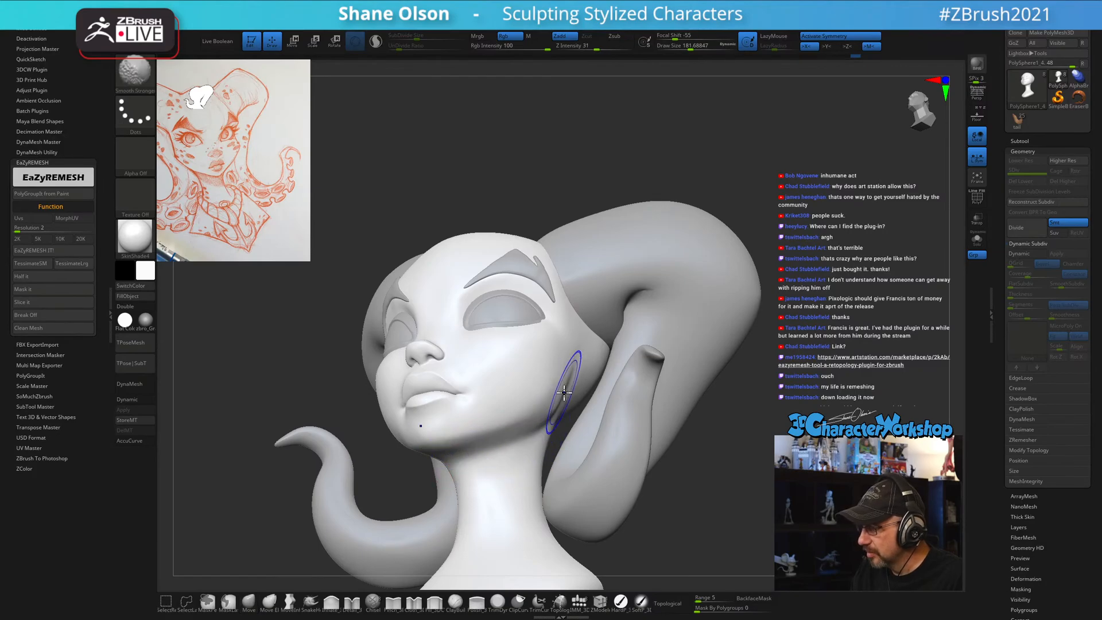
{"action": "mouse_move", "coordinate": [564, 392]}
{"action": "right_mouse_down"}
{"action": "mouse_move", "coordinate": [552, 393]}
{"action": "mouse_move", "coordinate": [563, 431]}
{"action": "mouse_move", "coordinate": [524, 431]}
{"action": "mouse_move", "coordinate": [561, 406]}
{"action": "right_mouse_up"}
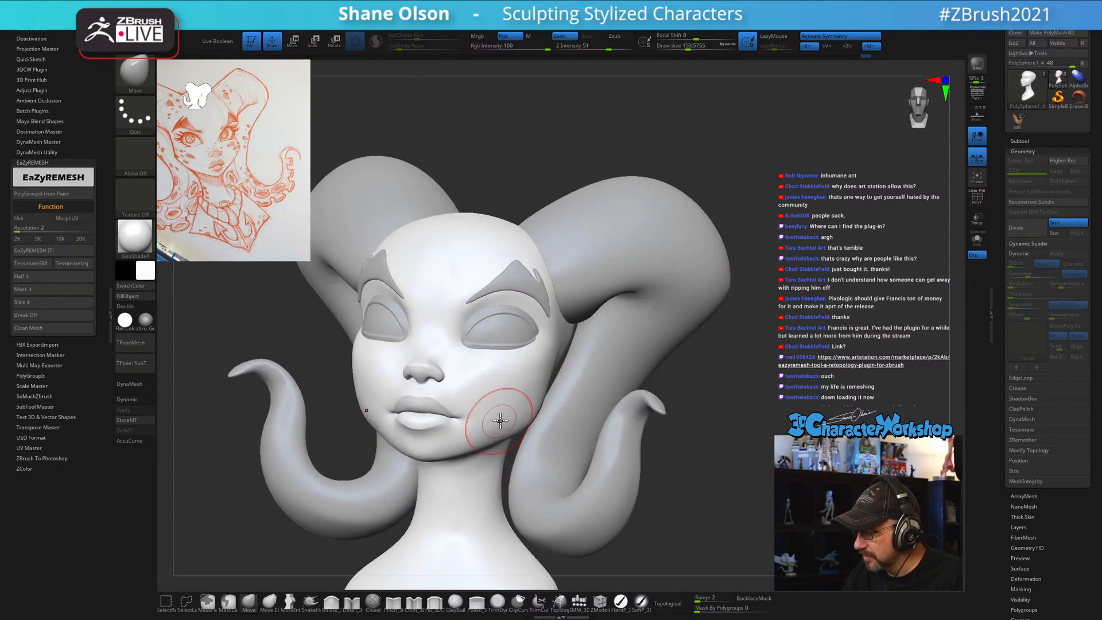
{"action": "mouse_move", "coordinate": [500, 421]}
{"action": "right_mouse_down"}
{"action": "mouse_move", "coordinate": [534, 405]}
{"action": "mouse_move", "coordinate": [552, 414]}
{"action": "mouse_move", "coordinate": [538, 399]}
{"action": "right_mouse_up"}
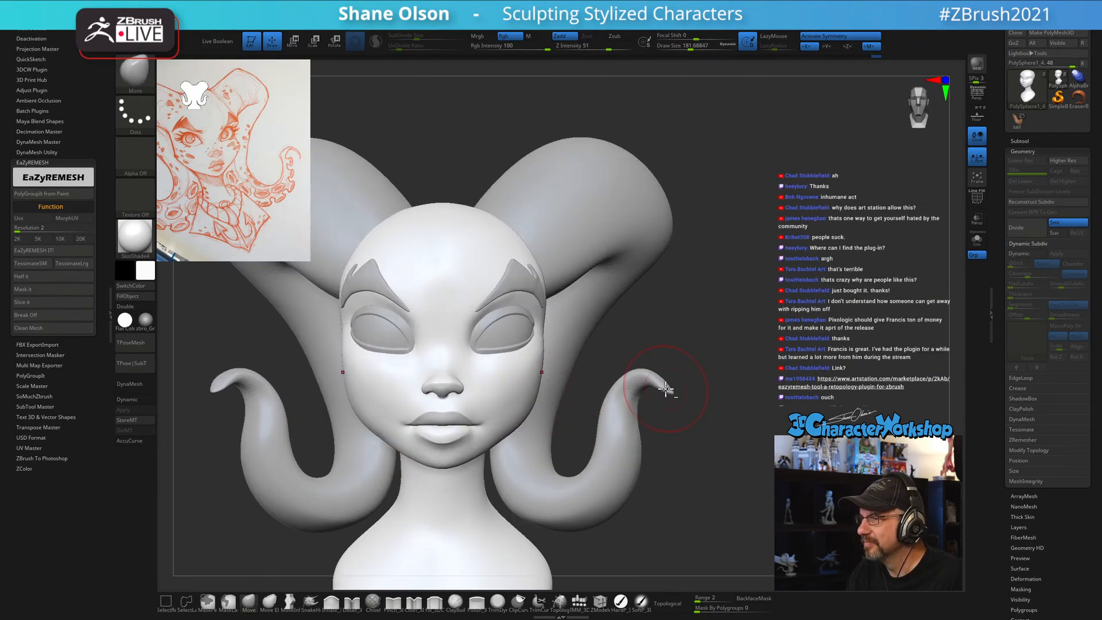
Refine the outer cheek and side of the head with the Move brush, smoothing the transition toward the jaw.
{"action": "mouse_move", "coordinate": [666, 388]}
{"action": "right_mouse_down", "text": "alt"}
{"action": "mouse_move", "coordinate": [654, 374]}
{"action": "mouse_move", "coordinate": [697, 371]}
{"action": "mouse_move", "coordinate": [645, 379]}
{"action": "mouse_move", "coordinate": [677, 389]}
{"action": "mouse_move", "coordinate": [683, 357]}
{"action": "mouse_move", "coordinate": [677, 371]}
{"action": "right_mouse_up", "text": "alt"}
{"action": "key", "text": "s"}
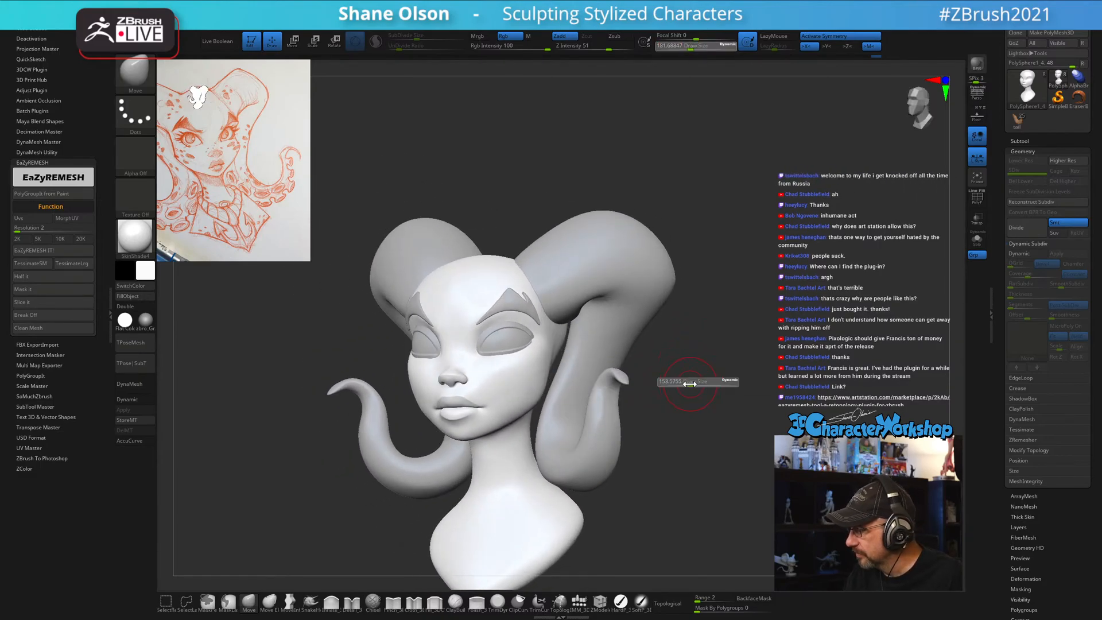
{"action": "mouse_move", "coordinate": [690, 396]}
{"action": "left_mouse_down"}
{"action": "mouse_move", "coordinate": [677, 445]}
{"action": "mouse_move", "coordinate": [666, 418]}
{"action": "left_mouse_up"}
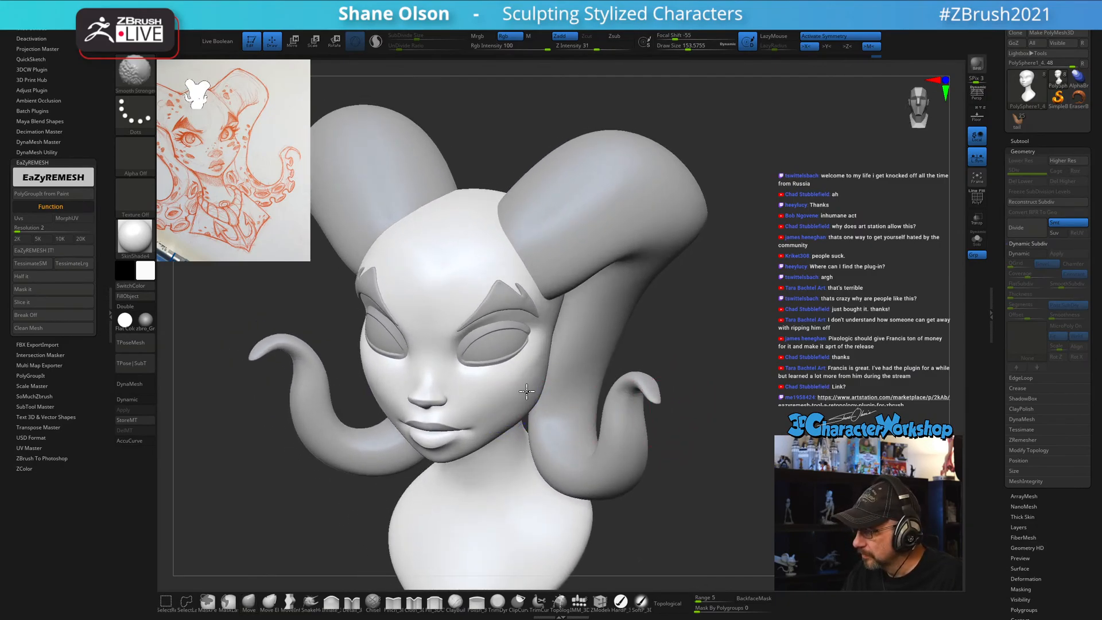
{"action": "mouse_move", "coordinate": [746, 445]}
{"action": "left_mouse_down"}
{"action": "mouse_move", "coordinate": [724, 468]}
{"action": "mouse_move", "coordinate": [683, 455]}
{"action": "left_mouse_up"}
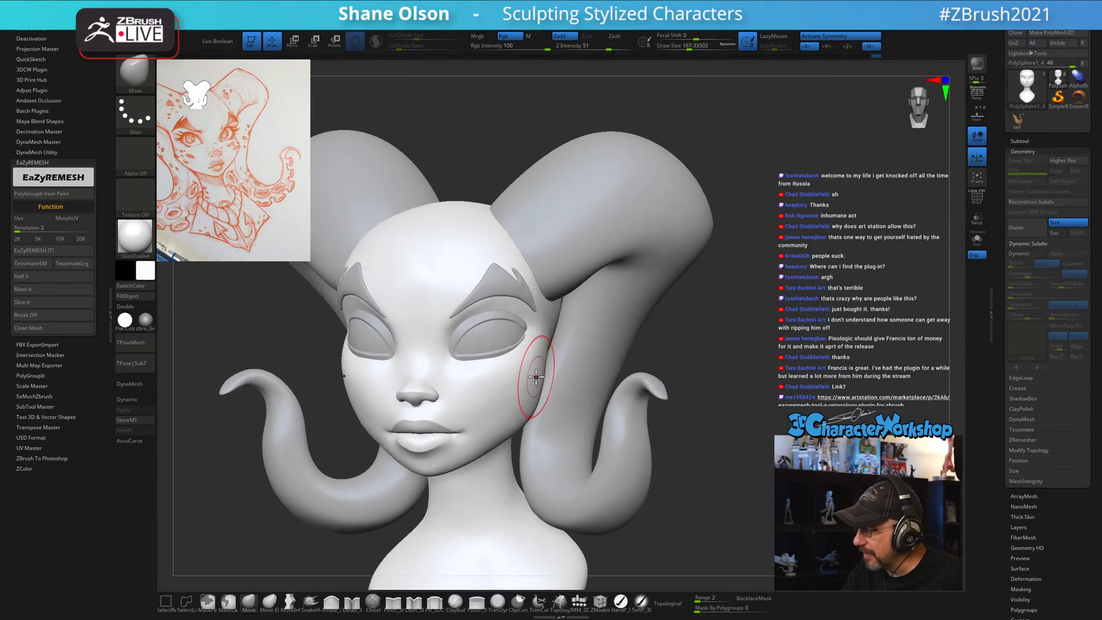
{"action": "right_click_drag", "start_coordinate": [536, 377], "coordinate": [537, 377]}
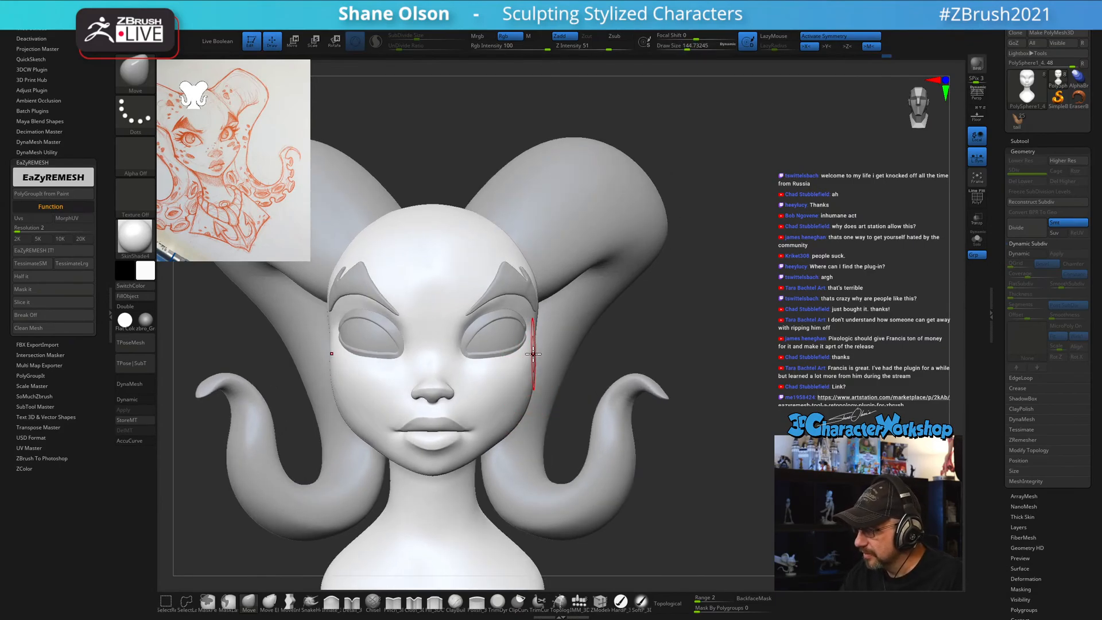
Adjust the lower cheek contour with the Move brush at a draw size of about 158 and smooth it.
{"action": "mouse_move", "coordinate": [539, 356]}
{"action": "right_mouse_down"}
{"action": "mouse_move", "coordinate": [515, 373]}
{"action": "mouse_move", "coordinate": [513, 398]}
{"action": "right_mouse_up"}
{"action": "key", "text": "shift"}
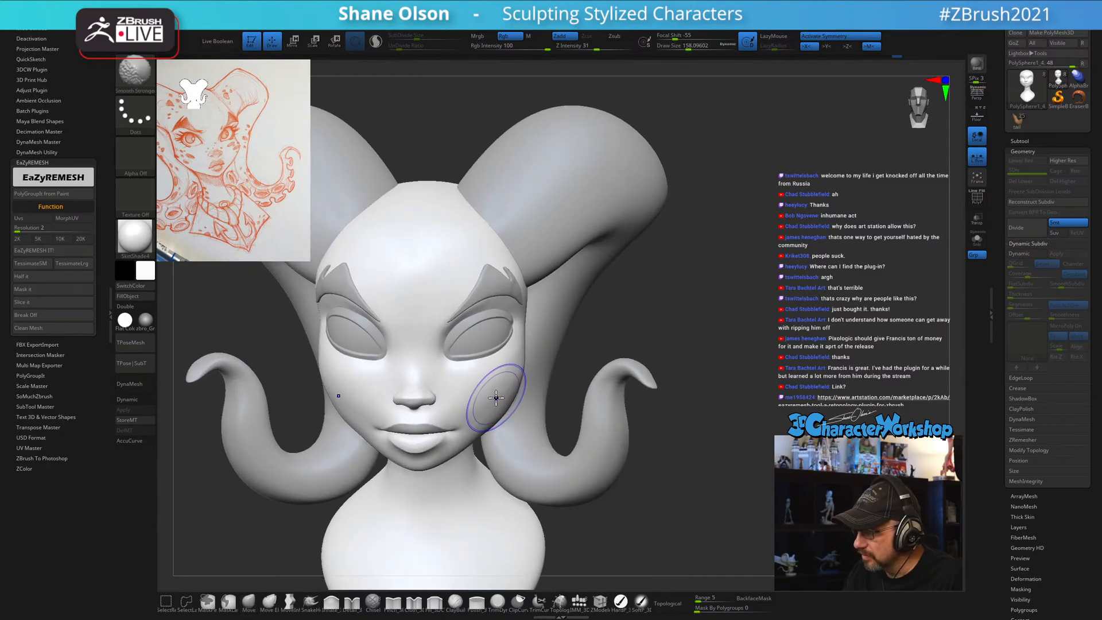
{"action": "mouse_move", "coordinate": [517, 356]}
{"action": "right_mouse_down"}
{"action": "mouse_move", "coordinate": [609, 402]}
{"action": "mouse_move", "coordinate": [620, 424]}
{"action": "mouse_move", "coordinate": [598, 458]}
{"action": "mouse_move", "coordinate": [601, 408]}
{"action": "mouse_move", "coordinate": [594, 423]}
{"action": "mouse_move", "coordinate": [654, 428]}
{"action": "mouse_move", "coordinate": [656, 456]}
{"action": "right_mouse_up"}
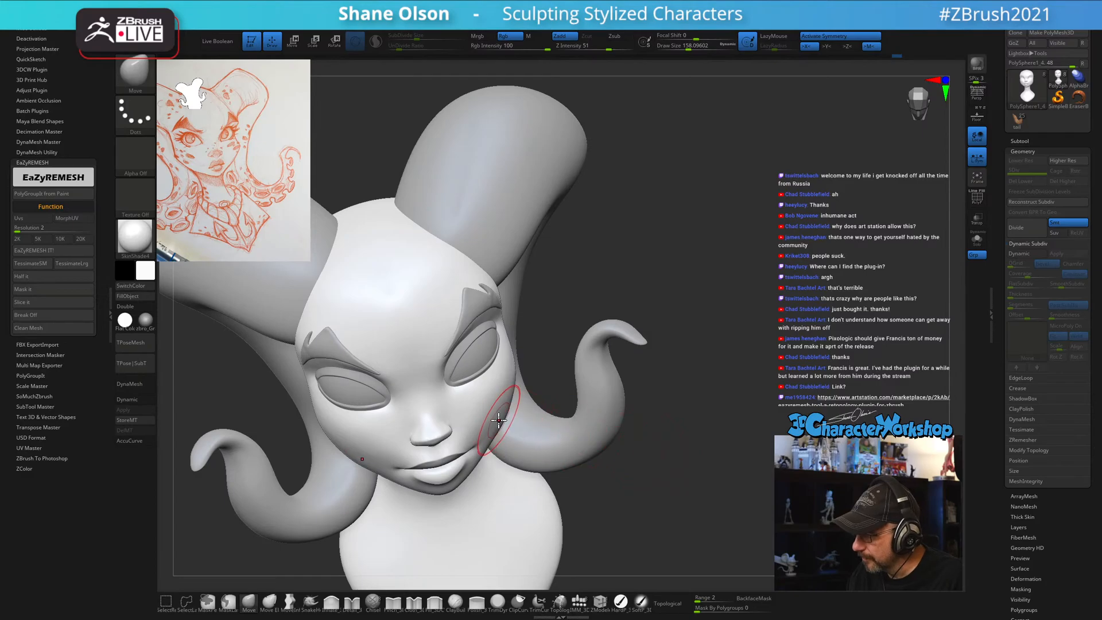
{"action": "key", "text": "shift"}
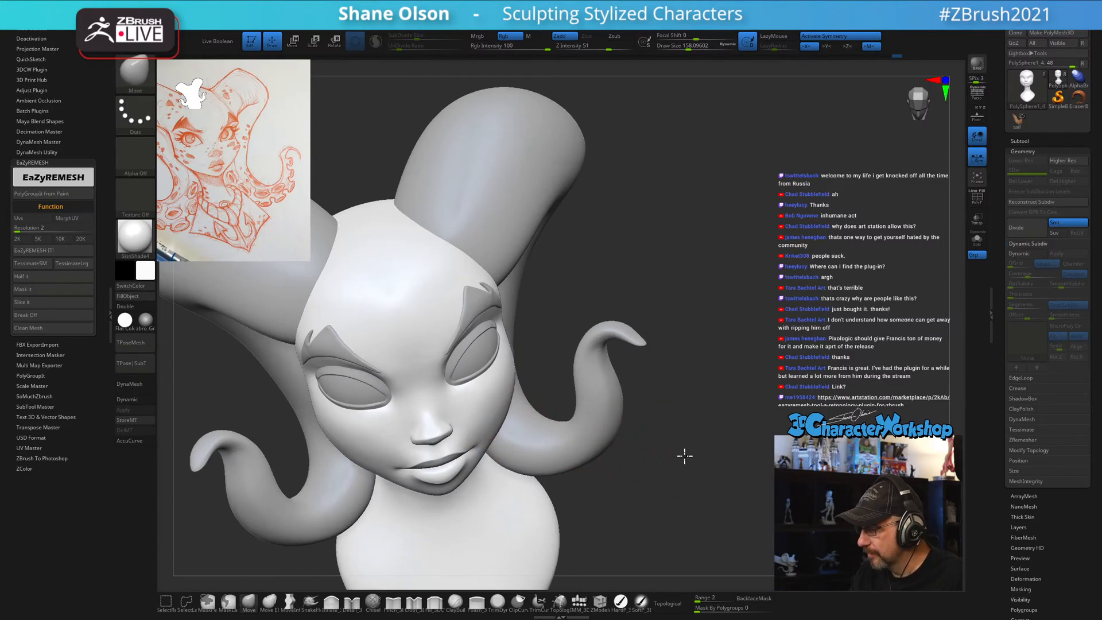
Refine the forehead and brow profile with the Move brush at a draw size of about 124.
{"action": "mouse_move", "coordinate": [684, 455]}
{"action": "right_mouse_down", "text": "shift"}
{"action": "mouse_move", "coordinate": [738, 464]}
{"action": "mouse_move", "coordinate": [702, 448]}
{"action": "mouse_move", "coordinate": [743, 446]}
{"action": "mouse_move", "coordinate": [709, 450]}
{"action": "mouse_move", "coordinate": [729, 446]}
{"action": "mouse_move", "coordinate": [592, 376]}
{"action": "right_mouse_up", "text": "shift"}
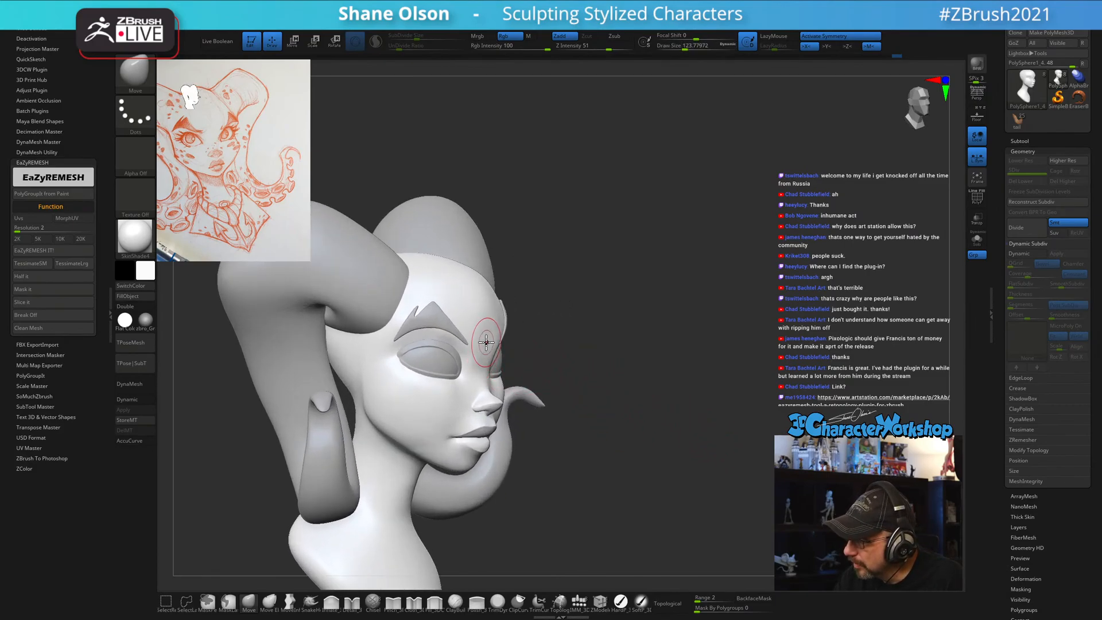
{"action": "left_click_drag", "start_coordinate": [486, 343], "coordinate": [493, 327], "text": "shift"}
{"action": "mouse_move", "coordinate": [615, 369]}
{"action": "right_mouse_down"}
{"action": "mouse_move", "coordinate": [622, 397]}
{"action": "mouse_move", "coordinate": [666, 389]}
{"action": "mouse_move", "coordinate": [667, 448]}
{"action": "mouse_move", "coordinate": [647, 446]}
{"action": "mouse_move", "coordinate": [665, 436]}
{"action": "mouse_move", "coordinate": [649, 399]}
{"action": "mouse_move", "coordinate": [662, 458]}
{"action": "mouse_move", "coordinate": [699, 423]}
{"action": "right_mouse_up"}
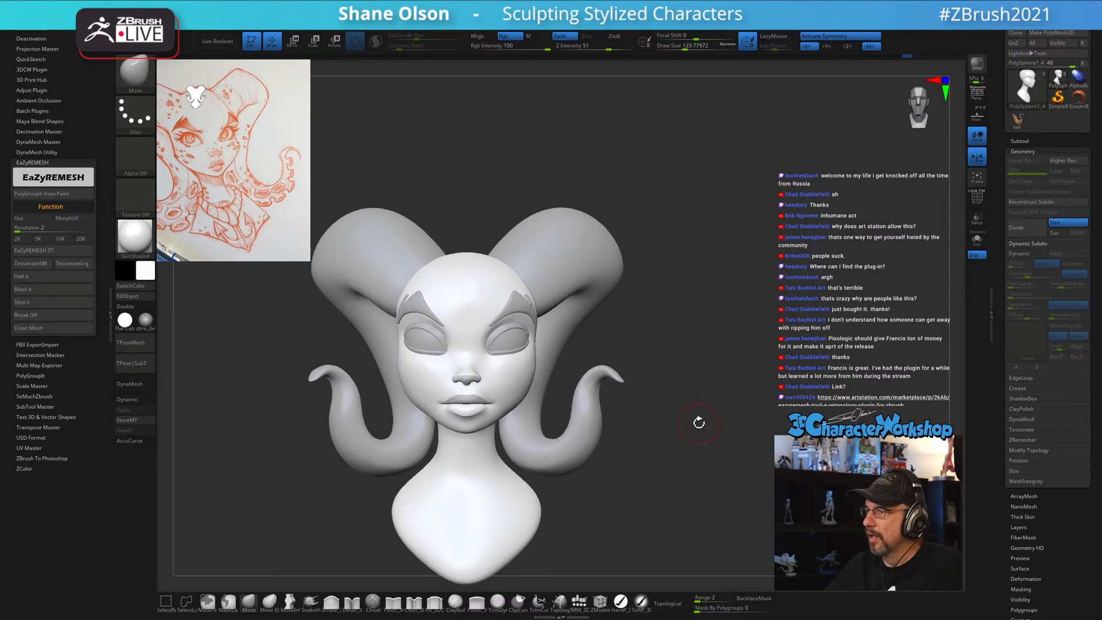
{"action": "mouse_move", "coordinate": [711, 364]}
{"action": "right_mouse_down"}
{"action": "mouse_move", "coordinate": [697, 369]}
{"action": "mouse_move", "coordinate": [711, 352]}
{"action": "mouse_move", "coordinate": [716, 374]}
{"action": "right_mouse_up"}
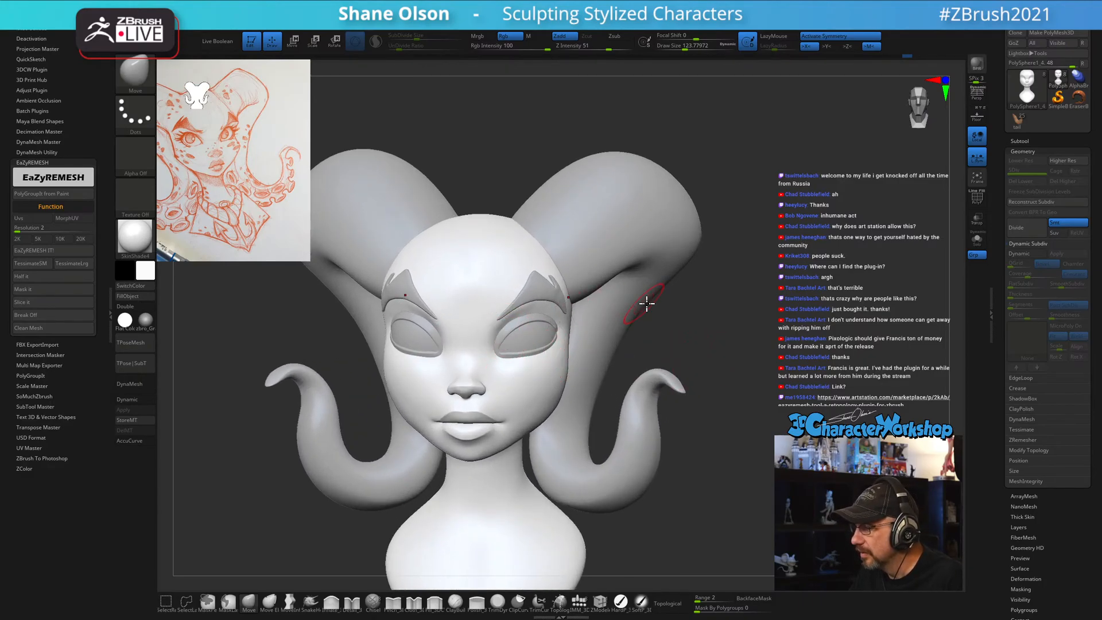
{"action": "right_click_drag", "start_coordinate": [765, 286], "coordinate": [664, 327]}
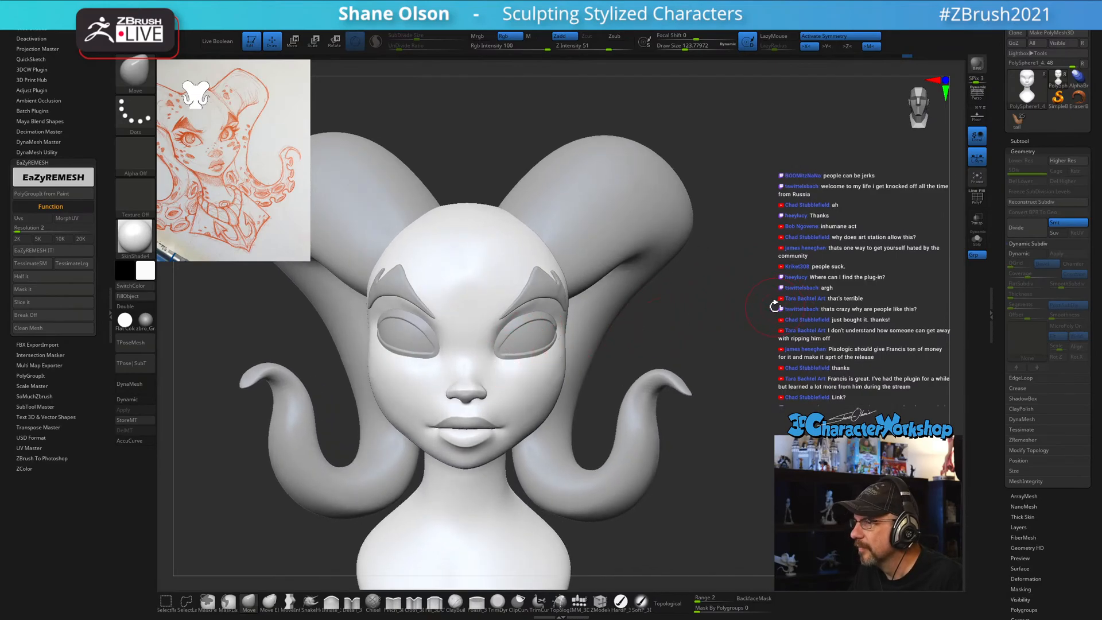
Make the eyelid rims the active subtool and switch to the Topology brush with a draw size of about 54.
{"action": "right_click_drag", "start_coordinate": [775, 307], "coordinate": [766, 304]}
{"action": "key", "text": "s"}
{"action": "left_click_drag", "start_coordinate": [808, 318], "coordinate": [805, 319]}
{"action": "mouse_move", "coordinate": [810, 317]}
{"action": "right_mouse_down"}
{"action": "mouse_move", "coordinate": [804, 297]}
{"action": "mouse_move", "coordinate": [853, 309]}
{"action": "mouse_move", "coordinate": [854, 199]}
{"action": "mouse_move", "coordinate": [770, 150]}
{"action": "mouse_move", "coordinate": [723, 184]}
{"action": "right_mouse_up"}
{"action": "left_click", "coordinate": [512, 327], "text": "alt"}
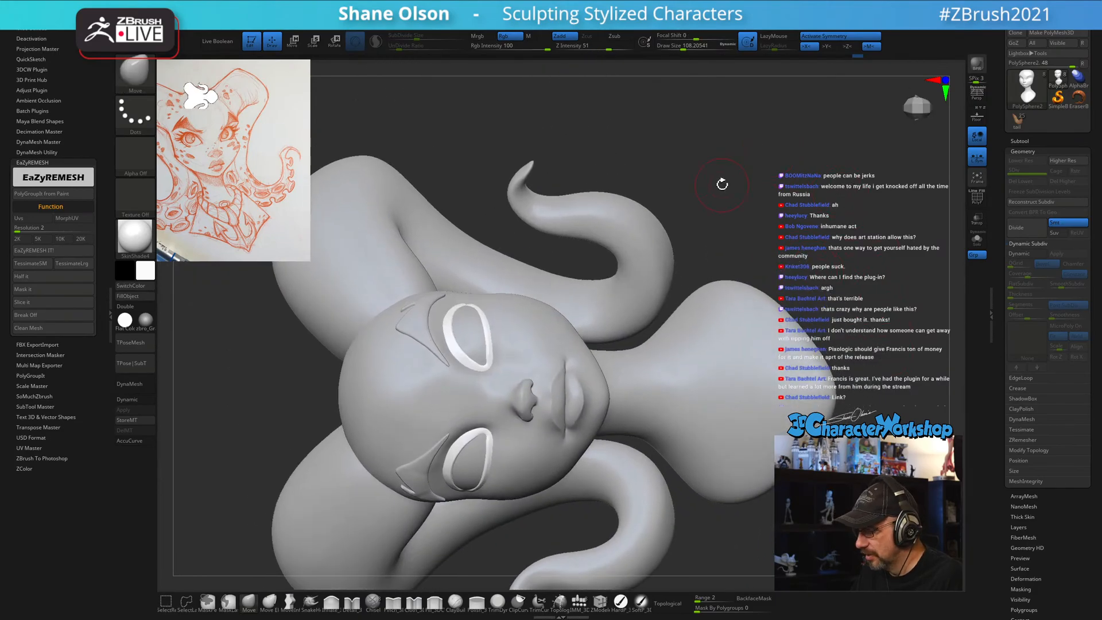
{"action": "left_click", "coordinate": [543, 604]}
{"action": "mouse_move", "coordinate": [738, 264]}
{"action": "right_mouse_down"}
{"action": "mouse_move", "coordinate": [773, 199]}
{"action": "mouse_move", "coordinate": [745, 282]}
{"action": "right_mouse_up"}
{"action": "key", "text": "s"}
{"action": "left_click_drag", "start_coordinate": [740, 277], "coordinate": [736, 278]}
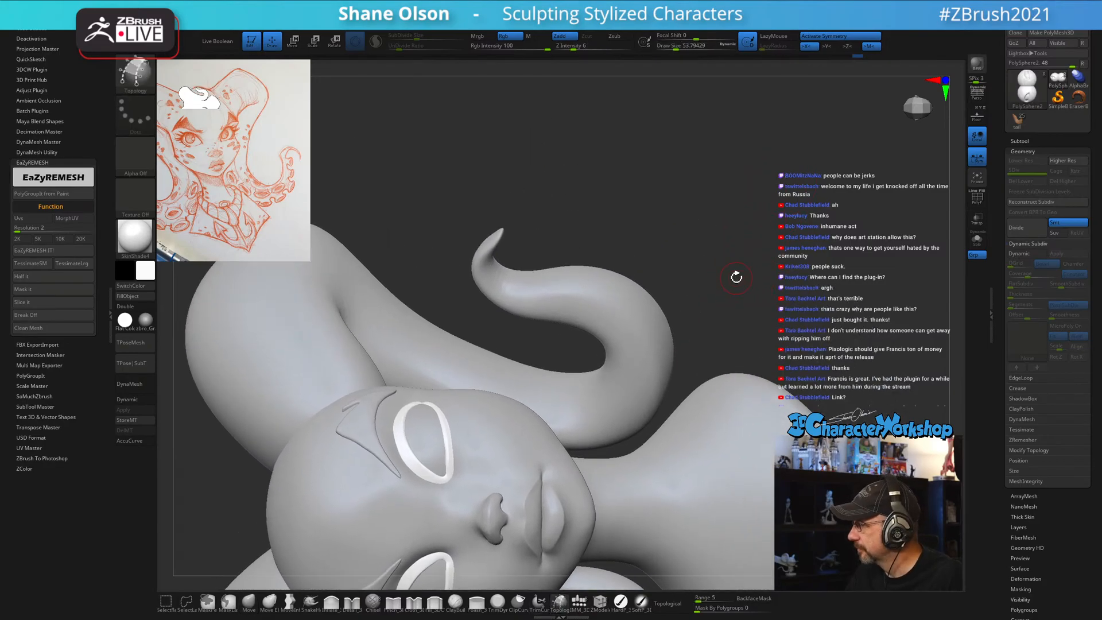
Draw two parallel topology curves along the upper eyelid rim with the Topology brush at a draw size of about 23.
{"action": "right_click_drag", "start_coordinate": [716, 248], "coordinate": [738, 230]}
{"action": "key", "text": "s"}
{"action": "left_click_drag", "start_coordinate": [731, 198], "coordinate": [734, 196]}
{"action": "right_click_drag", "start_coordinate": [438, 398], "coordinate": [444, 387]}
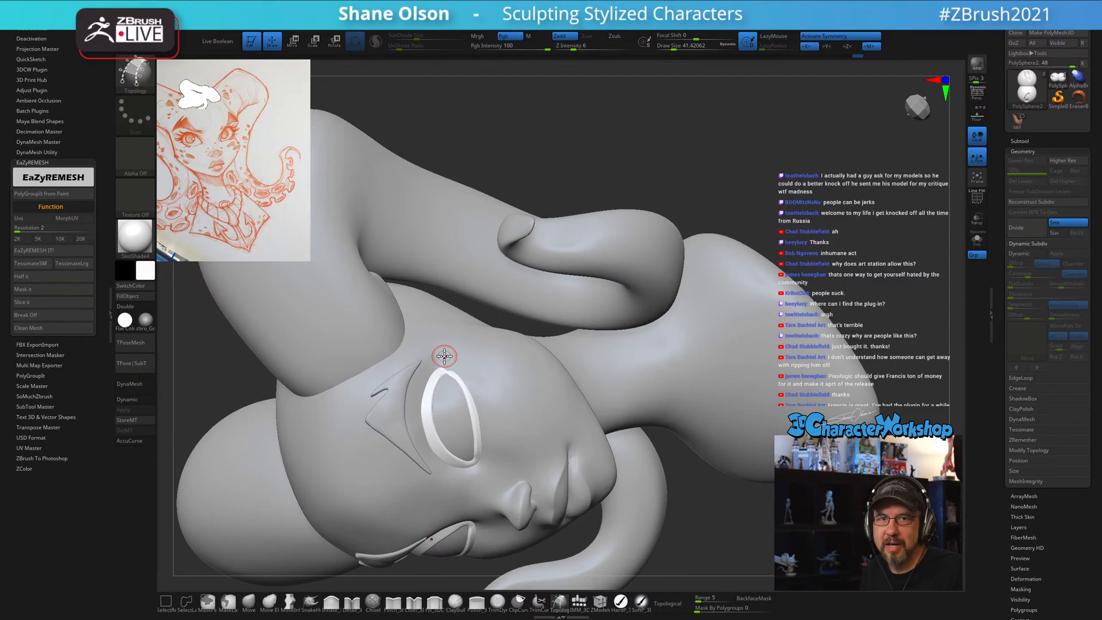
{"action": "key", "text": "s"}
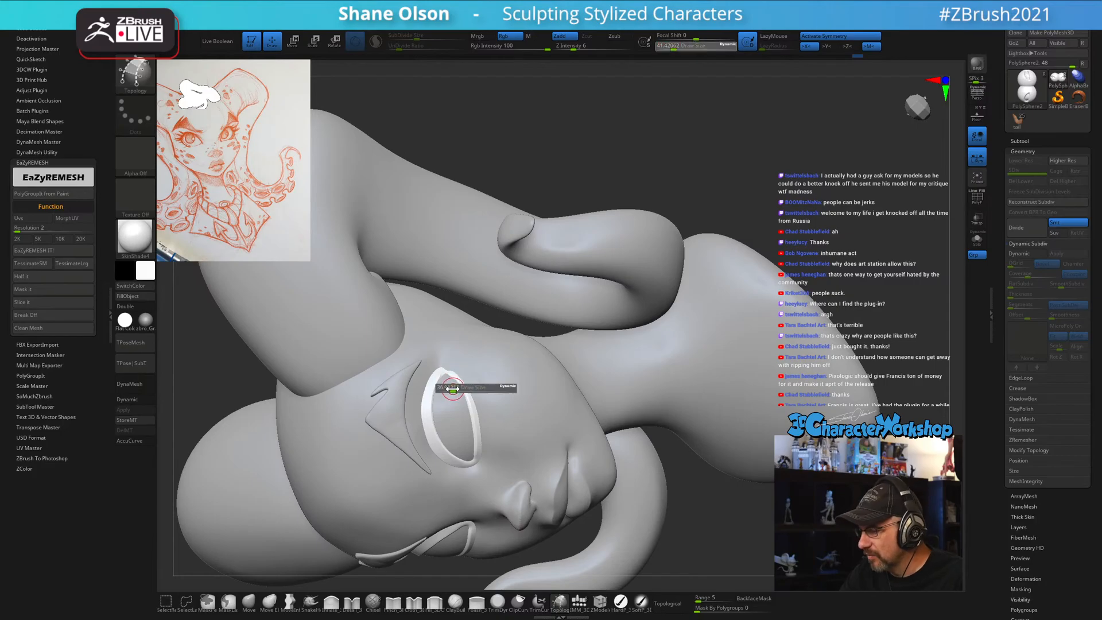
{"action": "left_click_drag", "start_coordinate": [455, 388], "coordinate": [452, 388]}
{"action": "mouse_move", "coordinate": [456, 380]}
{"action": "right_mouse_down", "text": "ctrl"}
{"action": "mouse_move", "coordinate": [453, 410]}
{"action": "mouse_move", "coordinate": [449, 368]}
{"action": "right_mouse_up", "text": "ctrl"}
{"action": "key", "text": "s"}
{"action": "left_click_drag", "start_coordinate": [447, 367], "coordinate": [445, 365]}
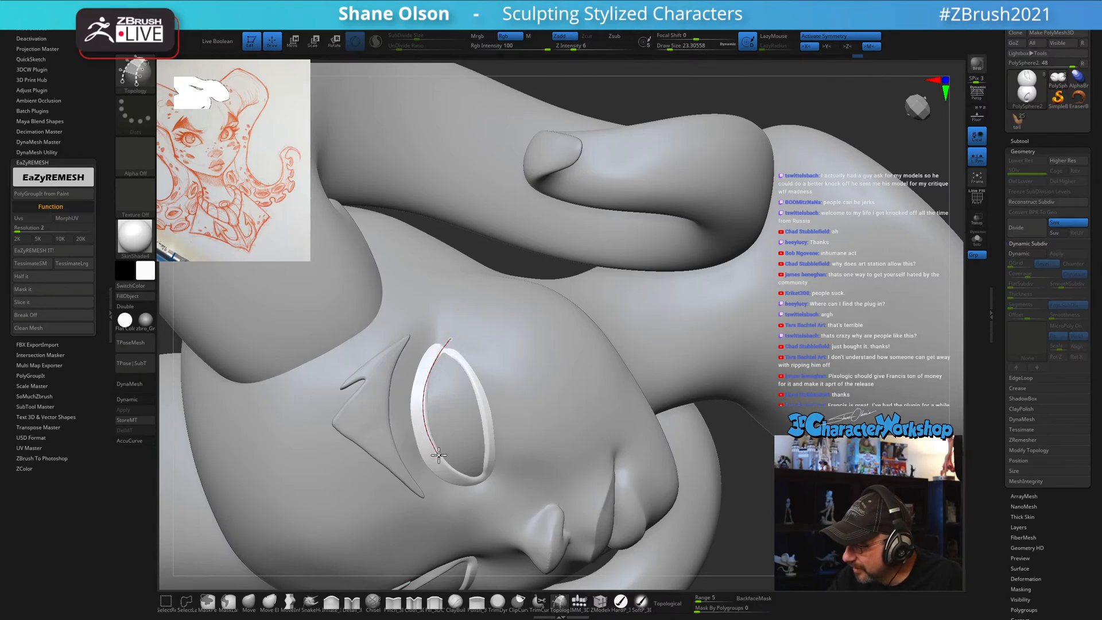
{"action": "left_click_drag", "start_coordinate": [485, 482], "coordinate": [484, 482]}
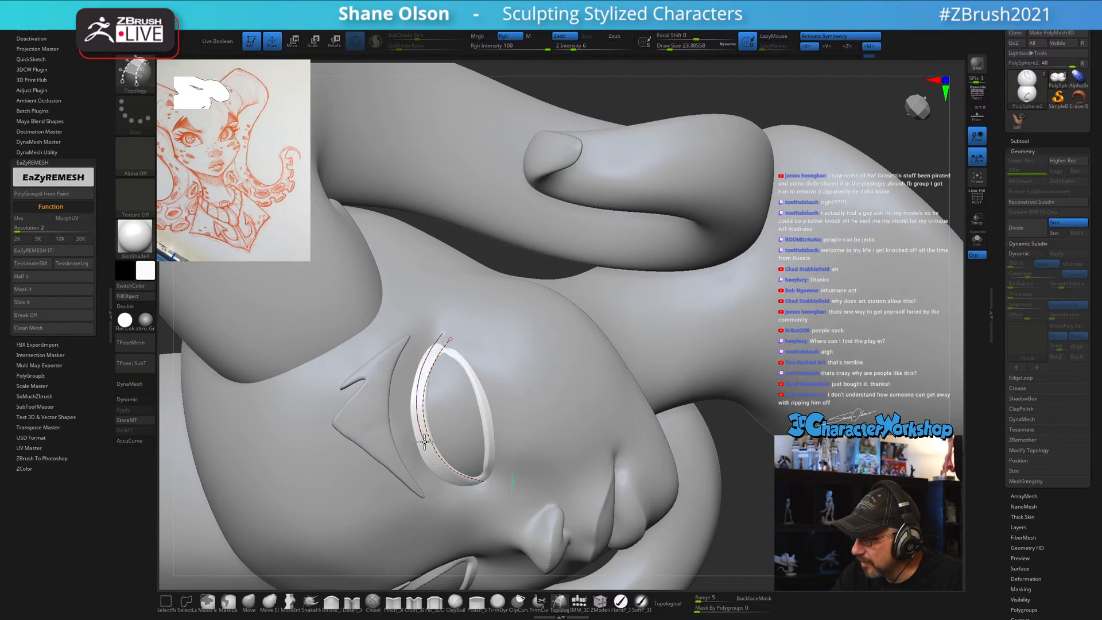
{"action": "left_click_drag", "start_coordinate": [469, 487], "coordinate": [479, 492]}
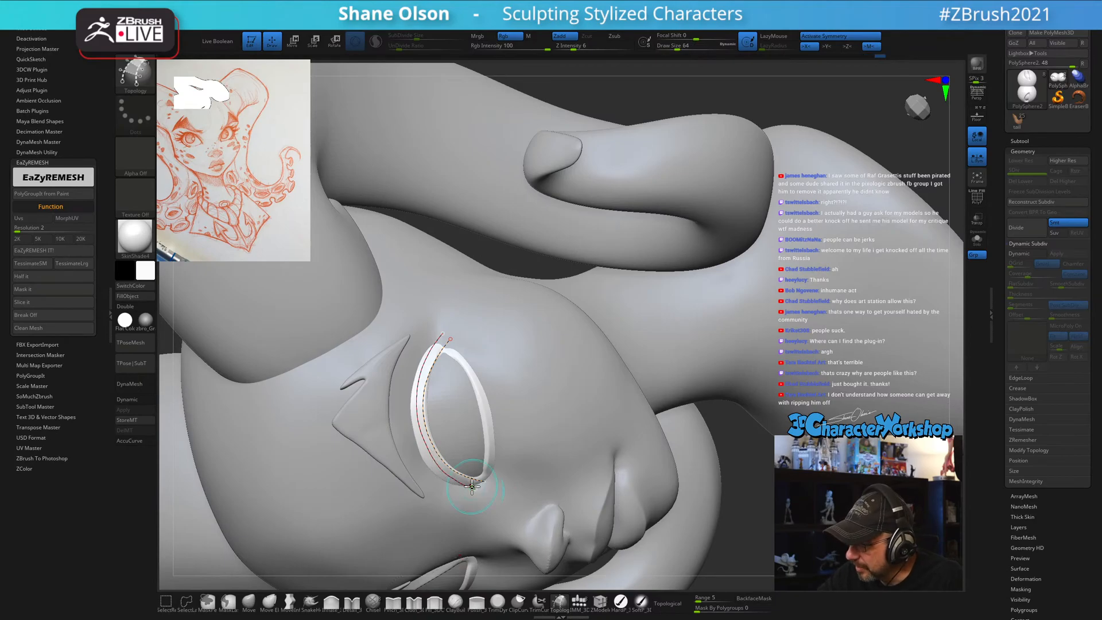
Draw cross curves across the upper lid curves to form a strip of quads, then trim the overhanging curve ends.
{"action": "right_click_drag", "start_coordinate": [527, 425], "coordinate": [504, 458]}
{"action": "left_click_drag", "start_coordinate": [457, 516], "coordinate": [496, 477]}
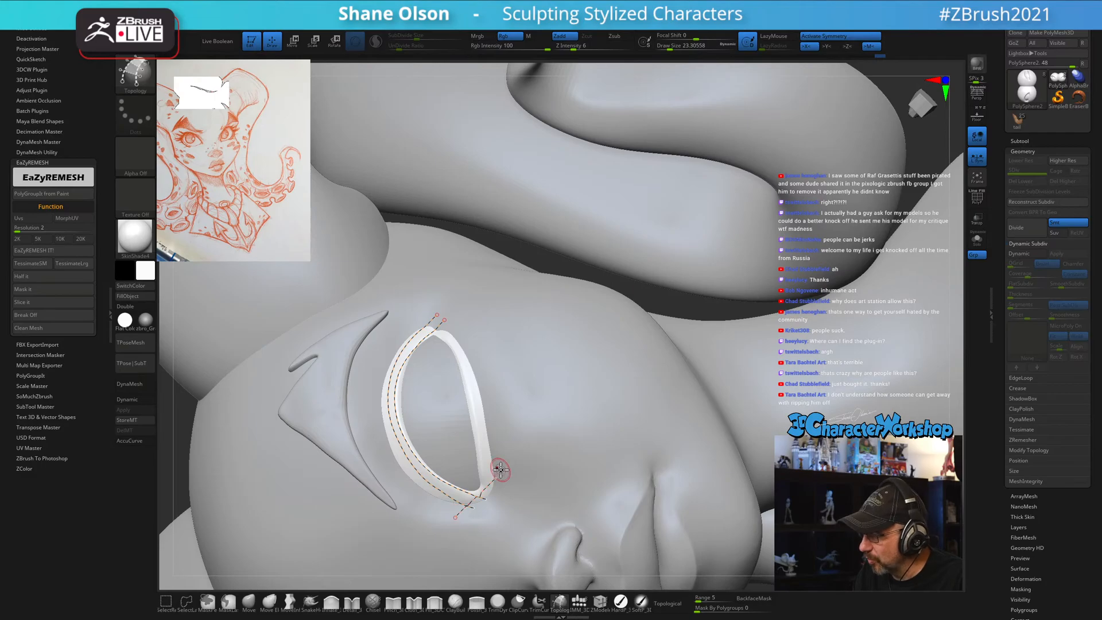
{"action": "left_click_drag", "start_coordinate": [413, 319], "coordinate": [449, 344]}
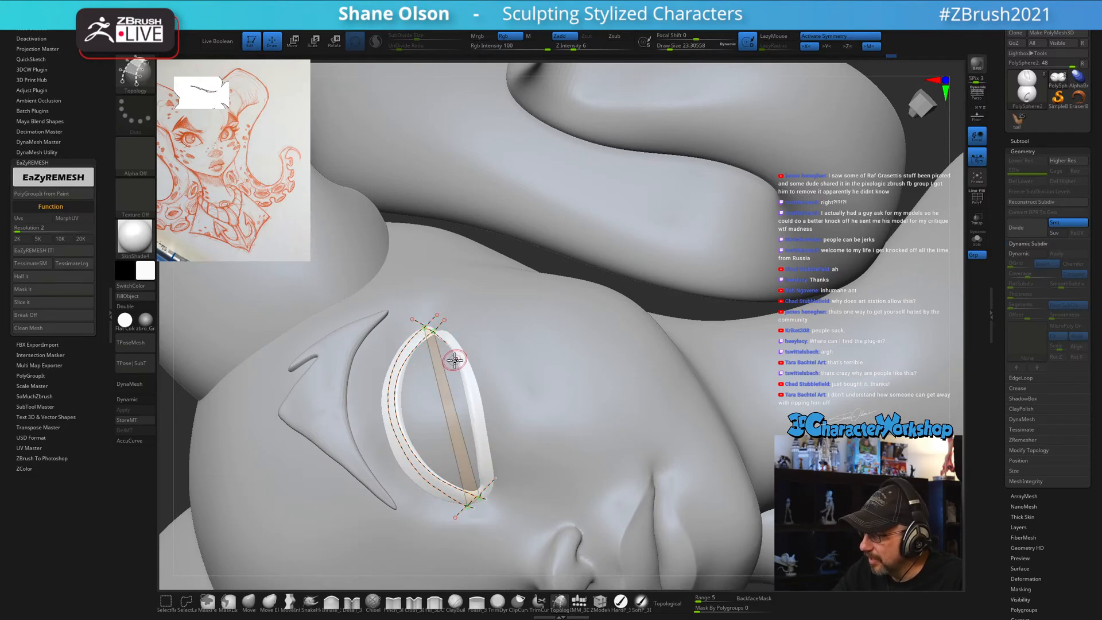
{"action": "left_click_drag", "start_coordinate": [376, 429], "coordinate": [414, 418]}
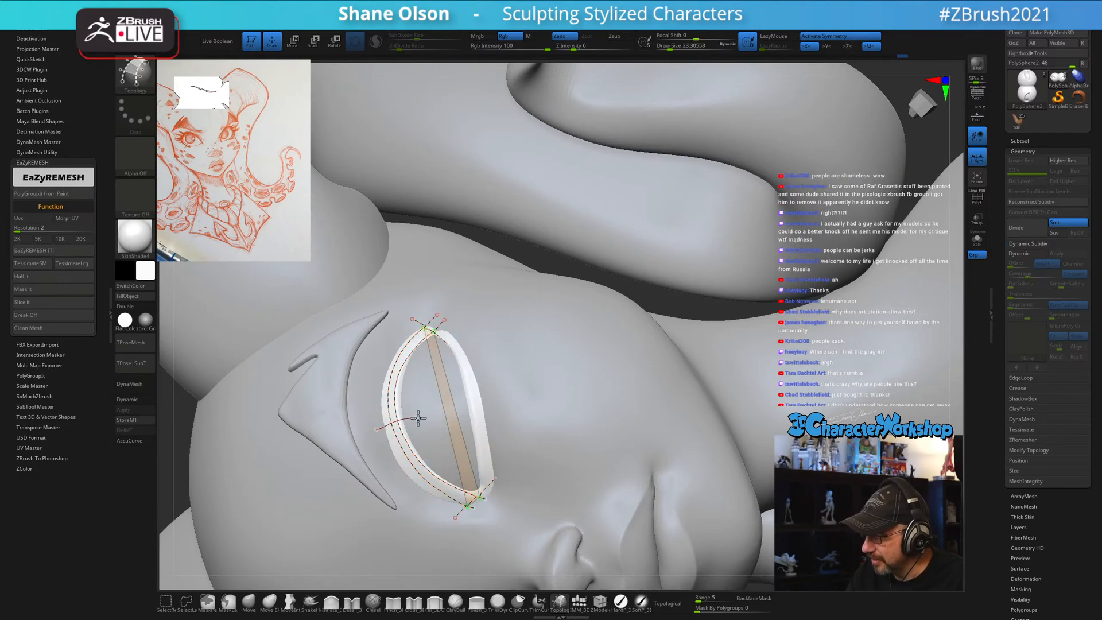
{"action": "left_click_drag", "start_coordinate": [444, 511], "coordinate": [478, 468]}
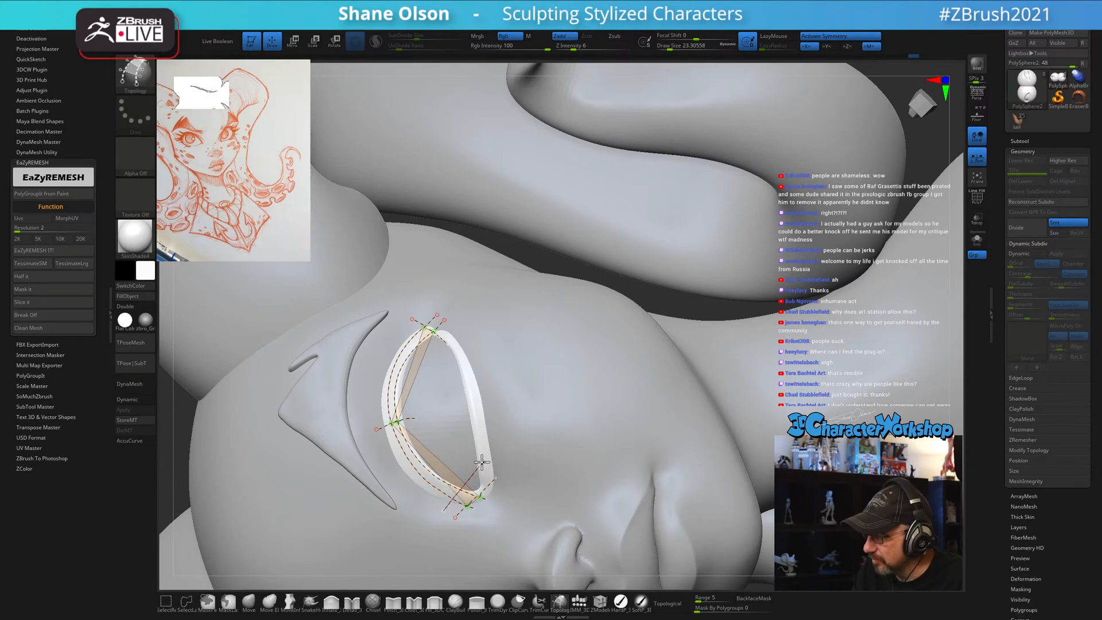
{"action": "left_click_drag", "start_coordinate": [424, 502], "coordinate": [463, 459]}
{"action": "mouse_move", "coordinate": [412, 484]}
{"action": "left_mouse_down"}
{"action": "mouse_move", "coordinate": [453, 447]}
{"action": "mouse_move", "coordinate": [437, 441]}
{"action": "left_mouse_up"}
{"action": "mouse_move", "coordinate": [376, 406]}
{"action": "left_mouse_down"}
{"action": "mouse_move", "coordinate": [414, 402]}
{"action": "mouse_move", "coordinate": [417, 351]}
{"action": "mouse_move", "coordinate": [434, 339]}
{"action": "left_mouse_up"}
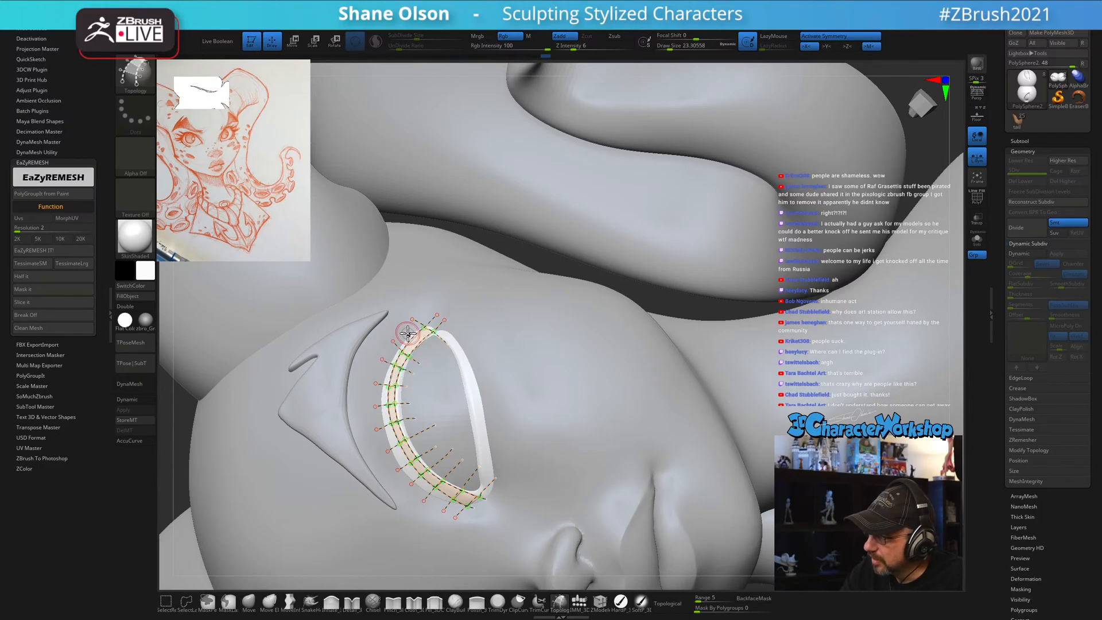
{"action": "left_click_drag", "start_coordinate": [497, 367], "coordinate": [537, 447], "text": "alt"}
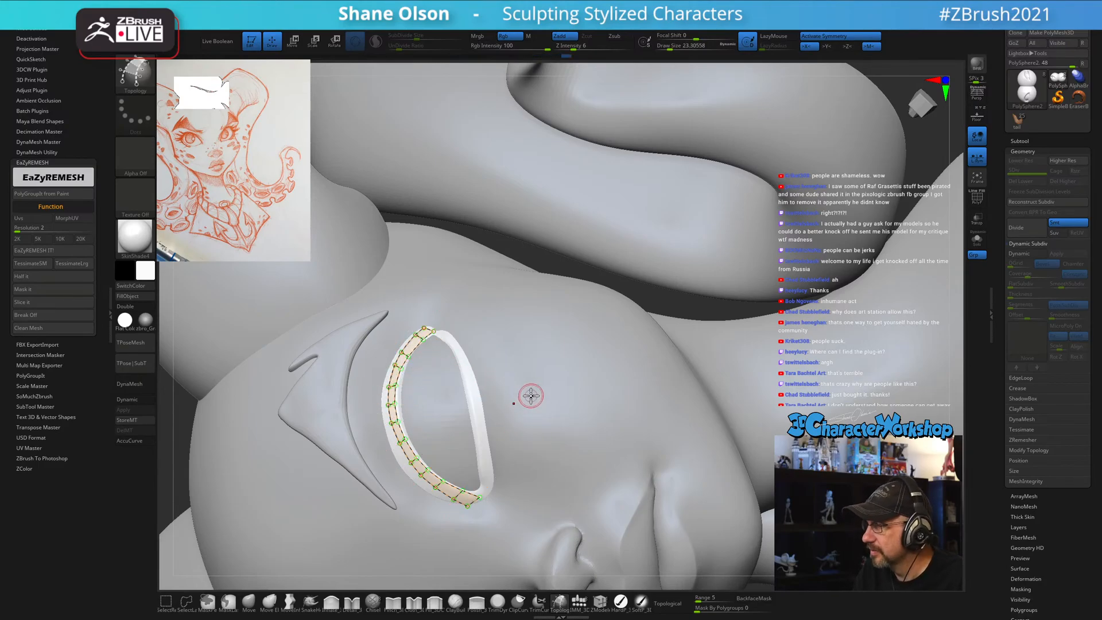
Draw two end curves and two long topology curves along the lower eyelid rim at a draw size of about 17.
{"action": "right_click_drag", "start_coordinate": [530, 395], "coordinate": [530, 357]}
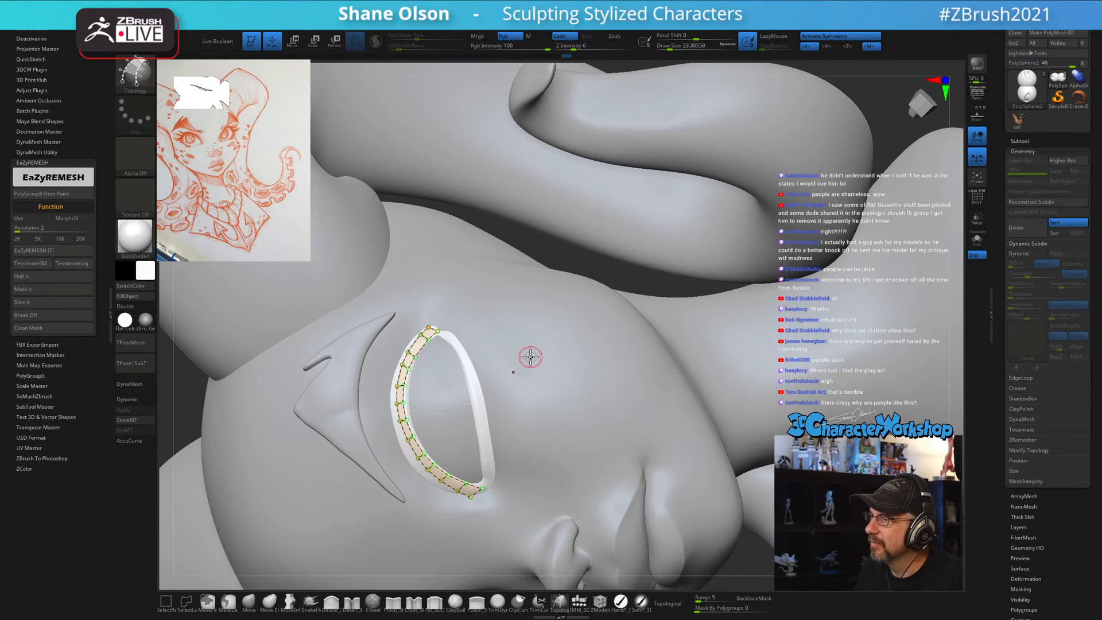
{"action": "right_click_drag", "start_coordinate": [530, 319], "coordinate": [526, 355]}
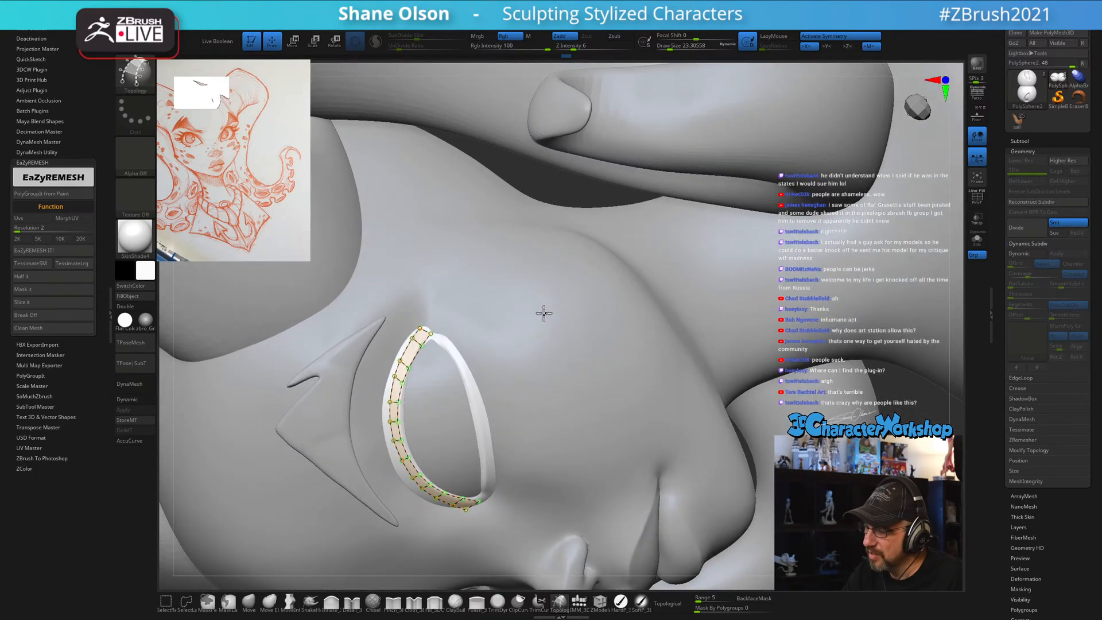
{"action": "right_click_drag", "start_coordinate": [544, 312], "coordinate": [532, 339]}
{"action": "key", "text": "s"}
{"action": "left_click_drag", "start_coordinate": [489, 337], "coordinate": [488, 322]}
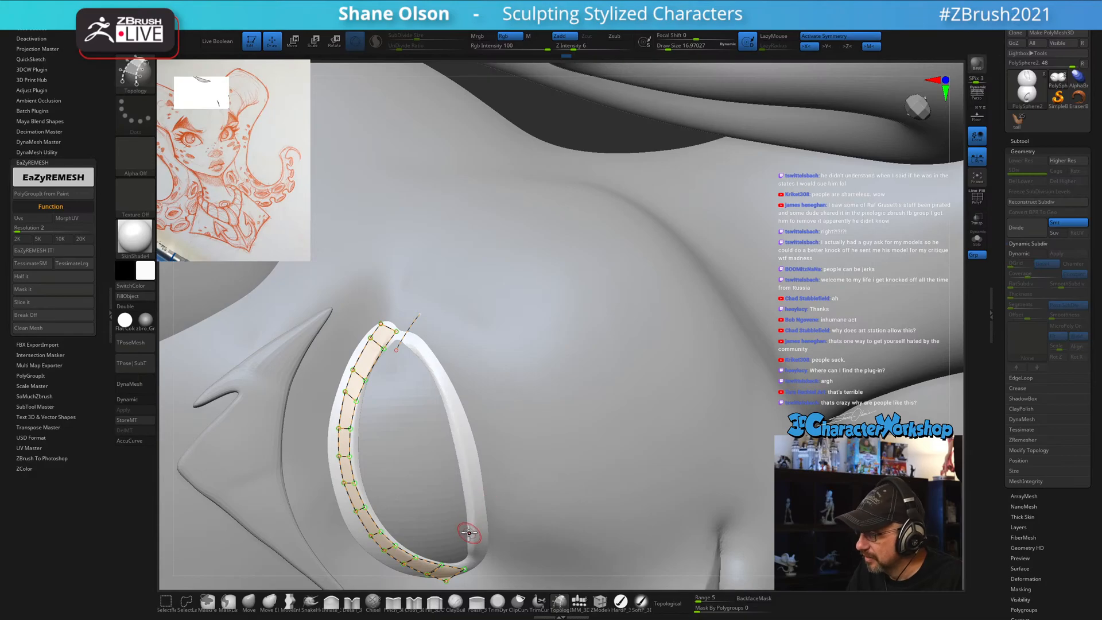
{"action": "left_click_drag", "start_coordinate": [462, 531], "coordinate": [498, 521]}
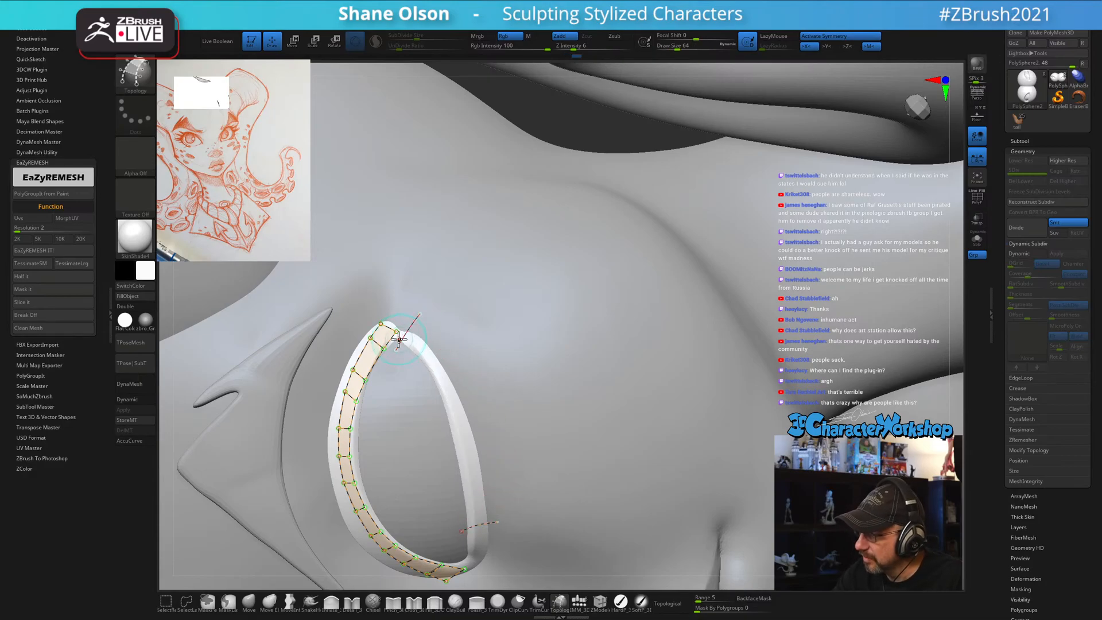
{"action": "left_click_drag", "start_coordinate": [398, 339], "coordinate": [408, 343]}
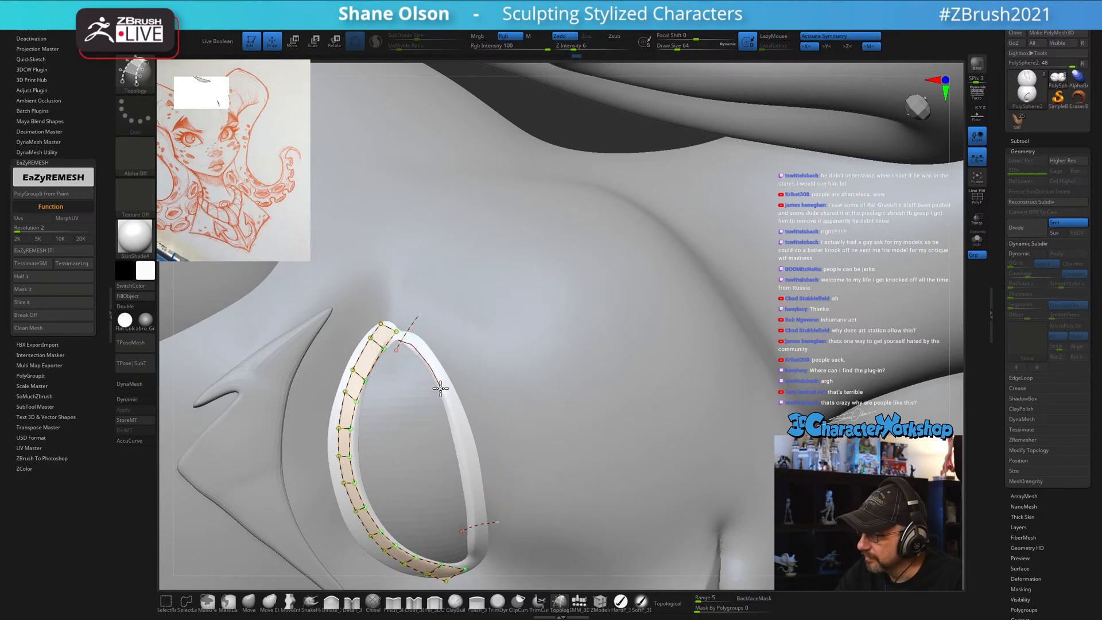
{"action": "left_click_drag", "start_coordinate": [471, 512], "coordinate": [476, 554]}
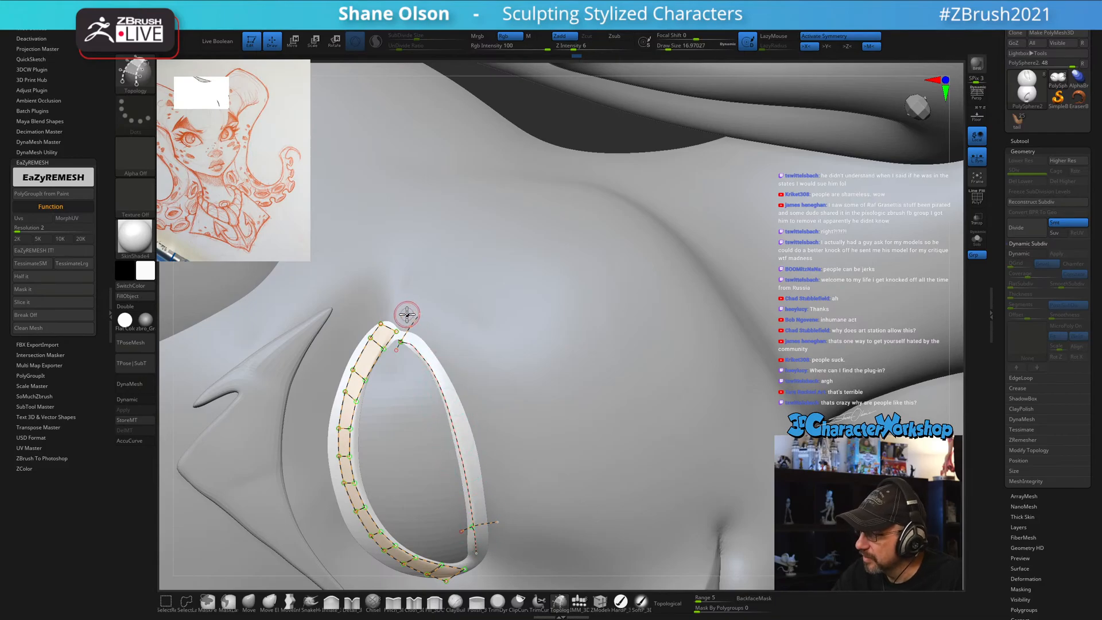
{"action": "left_click_drag", "start_coordinate": [407, 317], "coordinate": [417, 325]}
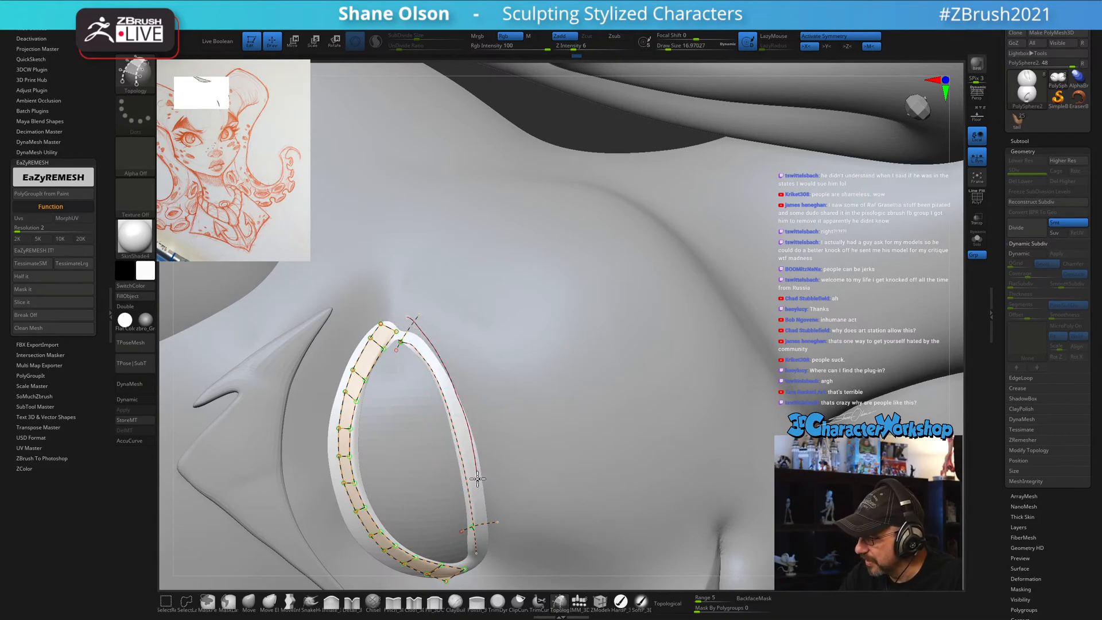
{"action": "left_click_drag", "start_coordinate": [478, 479], "coordinate": [484, 551]}
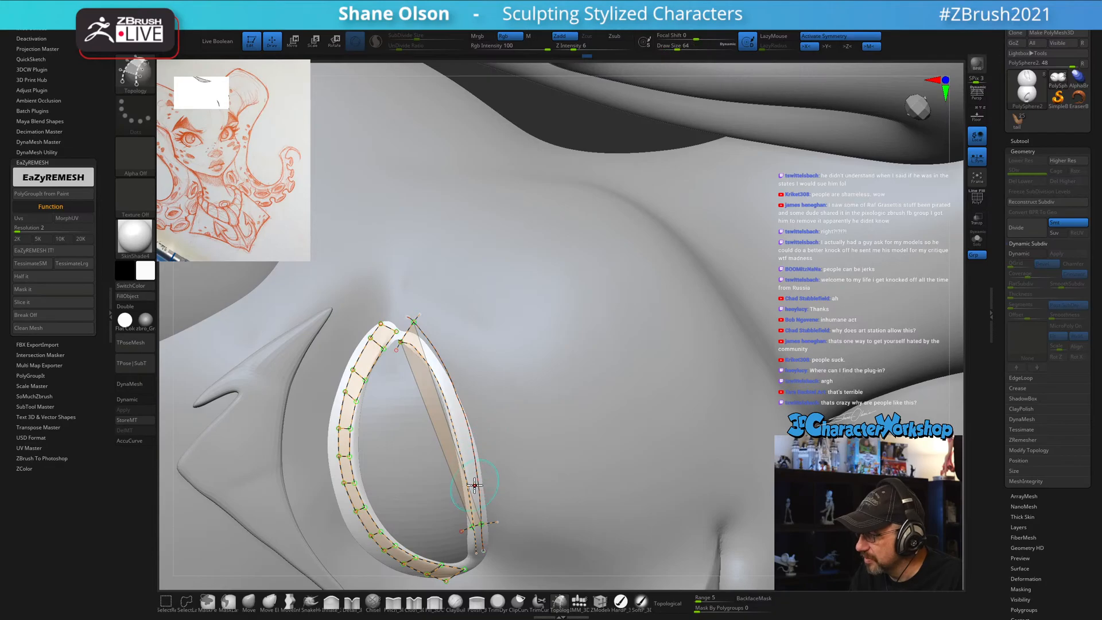
Add cross curves across the lower lid curves and delete the section nearest the inner eye corner.
{"action": "mouse_move", "coordinate": [460, 512]}
{"action": "left_mouse_down"}
{"action": "mouse_move", "coordinate": [491, 506]}
{"action": "mouse_move", "coordinate": [497, 482]}
{"action": "mouse_move", "coordinate": [466, 360]}
{"action": "mouse_move", "coordinate": [446, 342]}
{"action": "mouse_move", "coordinate": [457, 331]}
{"action": "left_mouse_up"}
{"action": "left_click_drag", "start_coordinate": [408, 362], "coordinate": [453, 308]}
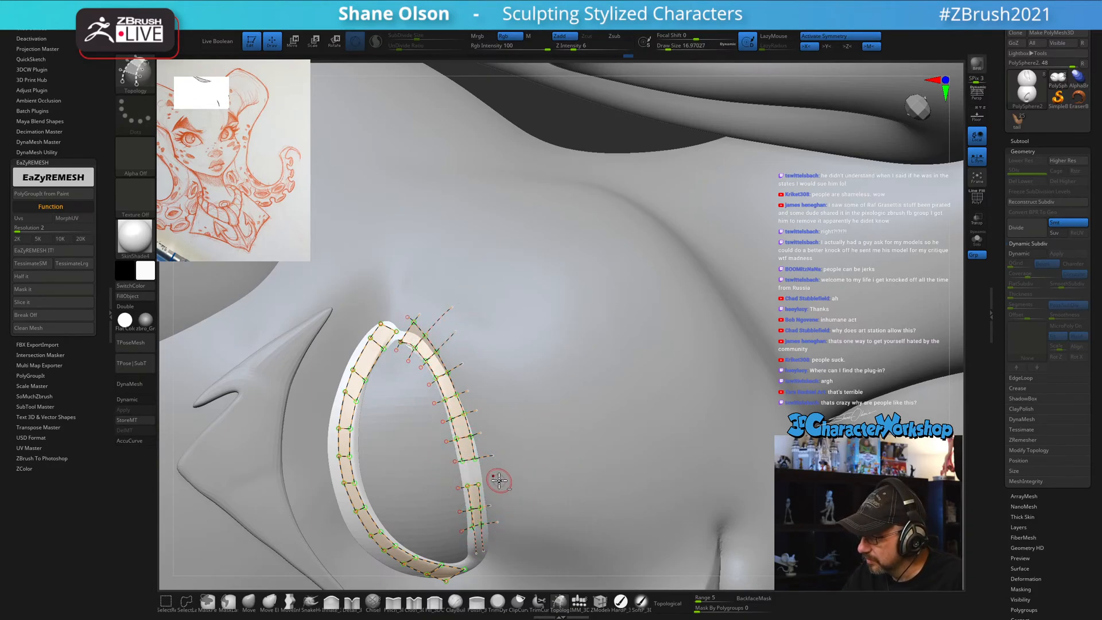
{"action": "mouse_move", "coordinate": [447, 488]}
{"action": "left_mouse_down", "text": "alt"}
{"action": "mouse_move", "coordinate": [509, 513]}
{"action": "mouse_move", "coordinate": [506, 532]}
{"action": "left_mouse_up", "text": "alt"}
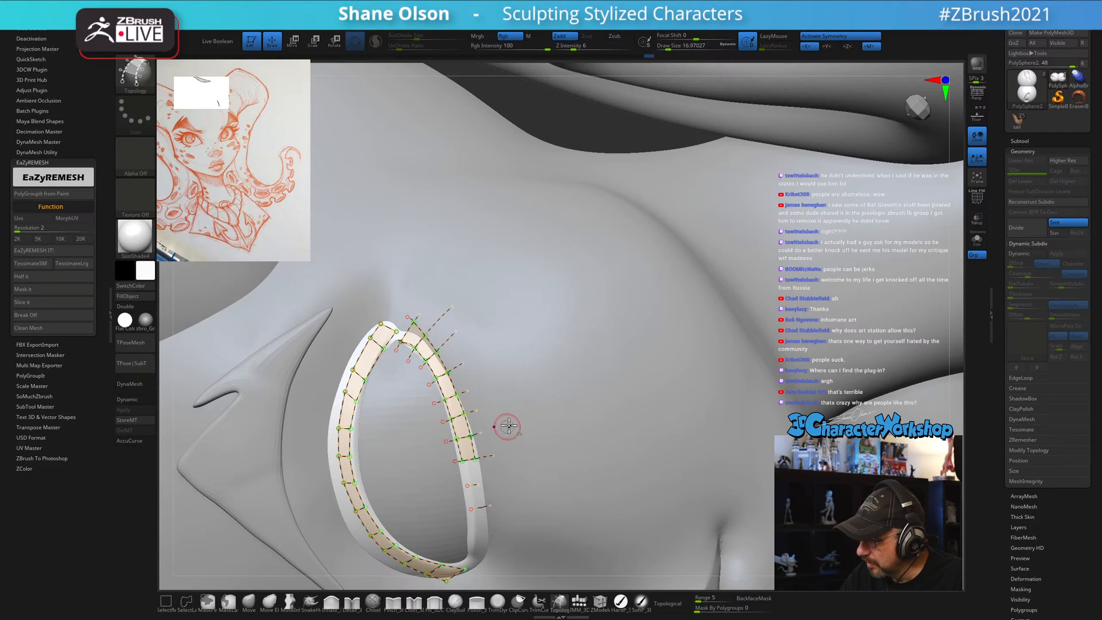
Generate thin strips from the topology curves at draw size 1 and split the unmasked points into a separate subtool.
{"action": "key", "text": "s"}
{"action": "left_click_drag", "start_coordinate": [551, 438], "coordinate": [542, 438]}
{"action": "key", "text": "s"}
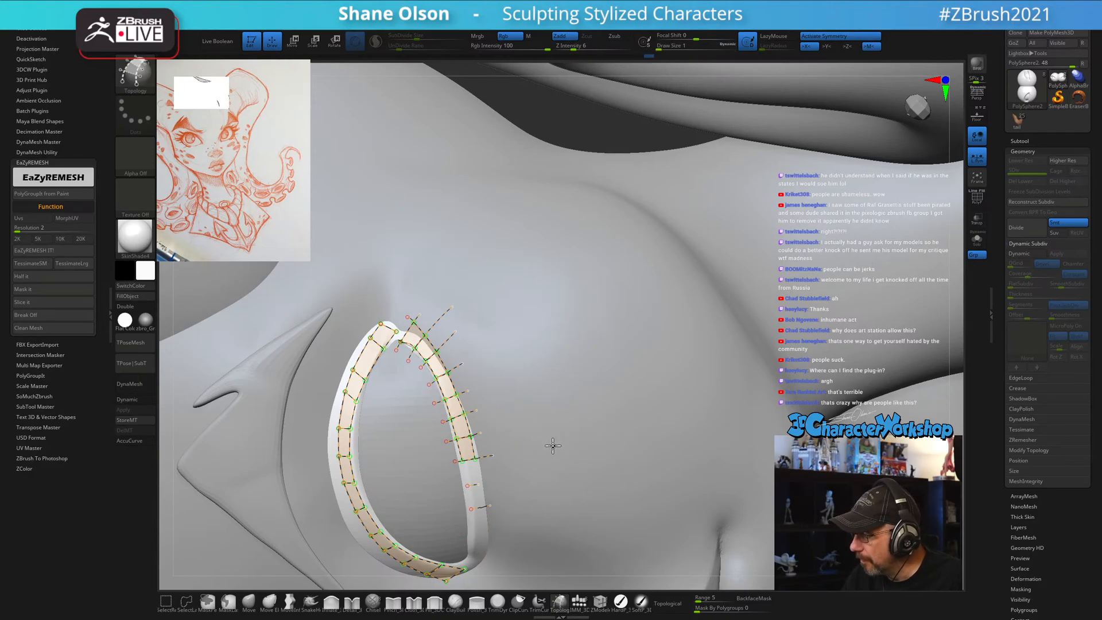
{"action": "left_click", "coordinate": [553, 446]}
{"action": "right_click_drag", "start_coordinate": [556, 408], "coordinate": [559, 396], "text": "ctrl"}
{"action": "key", "text": "grave"}
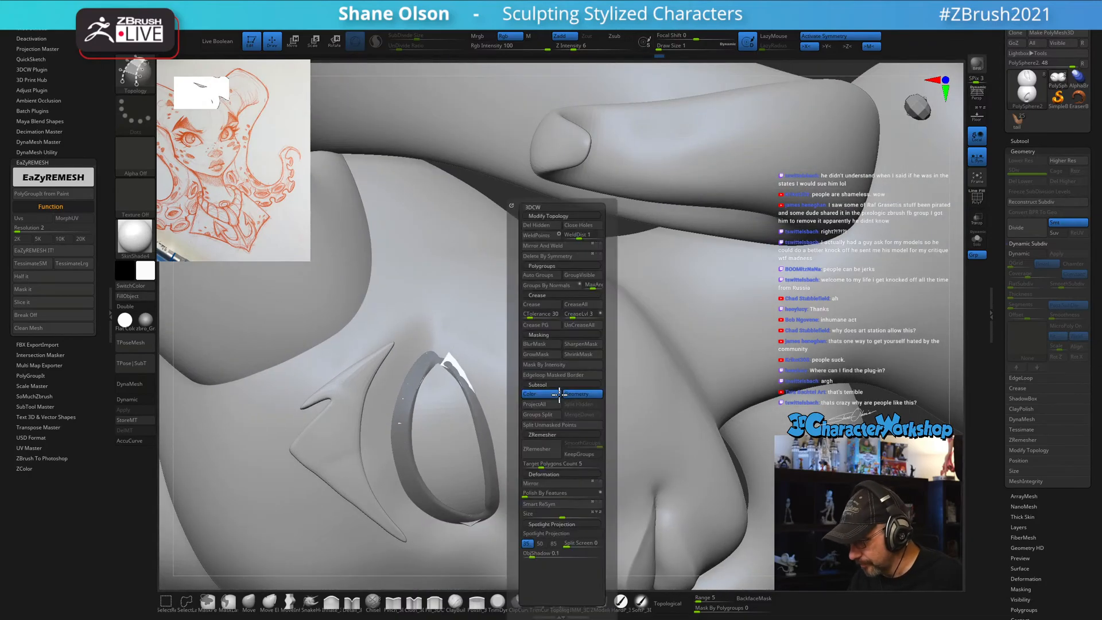
{"action": "left_click", "coordinate": [569, 425]}
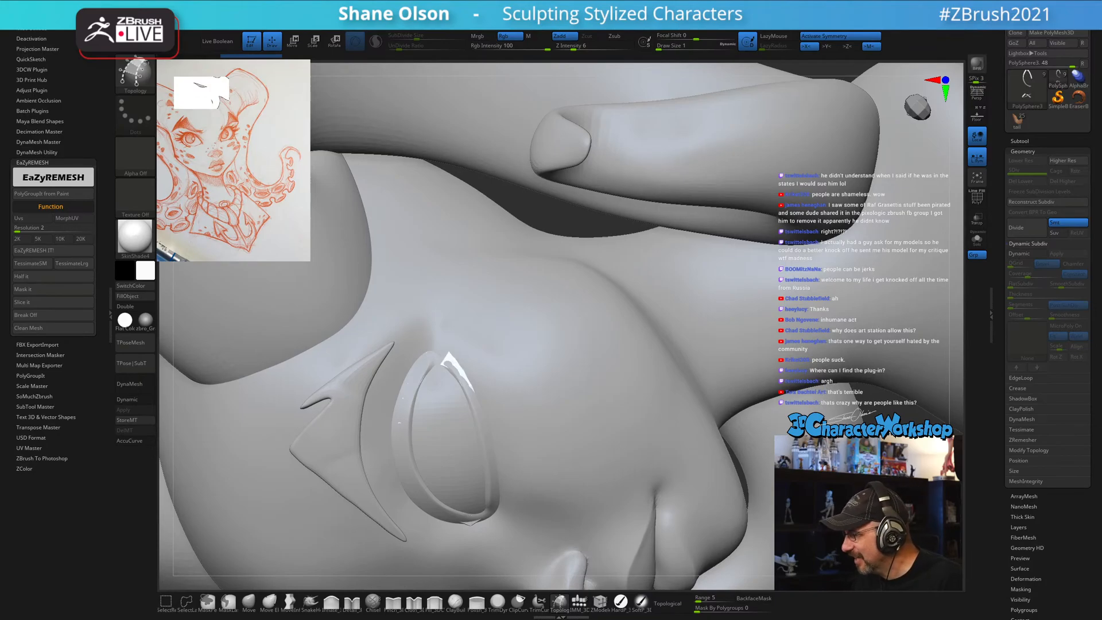
Isolate the eyelid strips with the polyframe displayed and assign a separate polygroup to each piece with Auto Groups.
{"action": "right_click_drag", "start_coordinate": [827, 402], "coordinate": [796, 265], "text": "ctrl"}
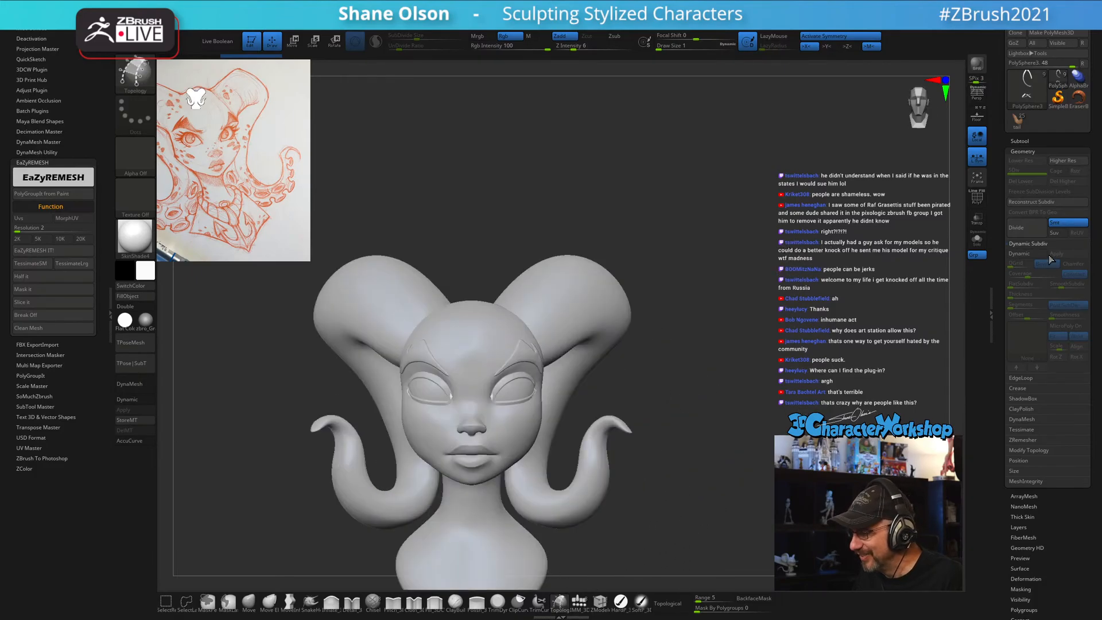
{"action": "left_click", "coordinate": [970, 246]}
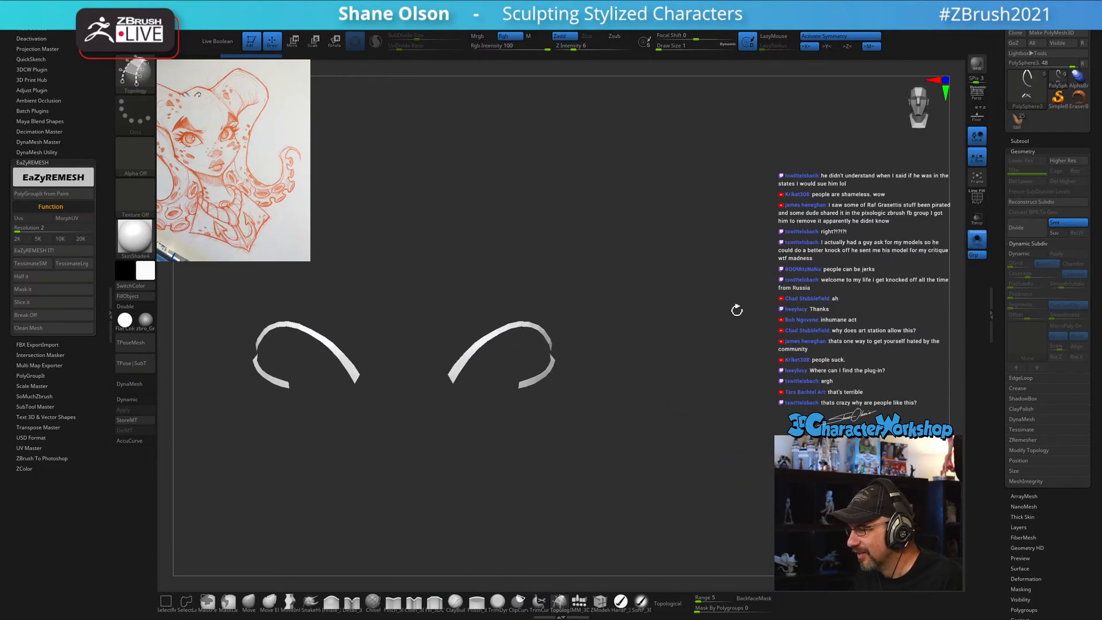
{"action": "key", "text": "shift"}
{"action": "key", "text": "shift+f"}
{"action": "mouse_move", "coordinate": [713, 308]}
{"action": "right_mouse_down"}
{"action": "mouse_move", "coordinate": [721, 352]}
{"action": "mouse_move", "coordinate": [716, 271]}
{"action": "right_mouse_up"}
{"action": "key", "text": "space"}
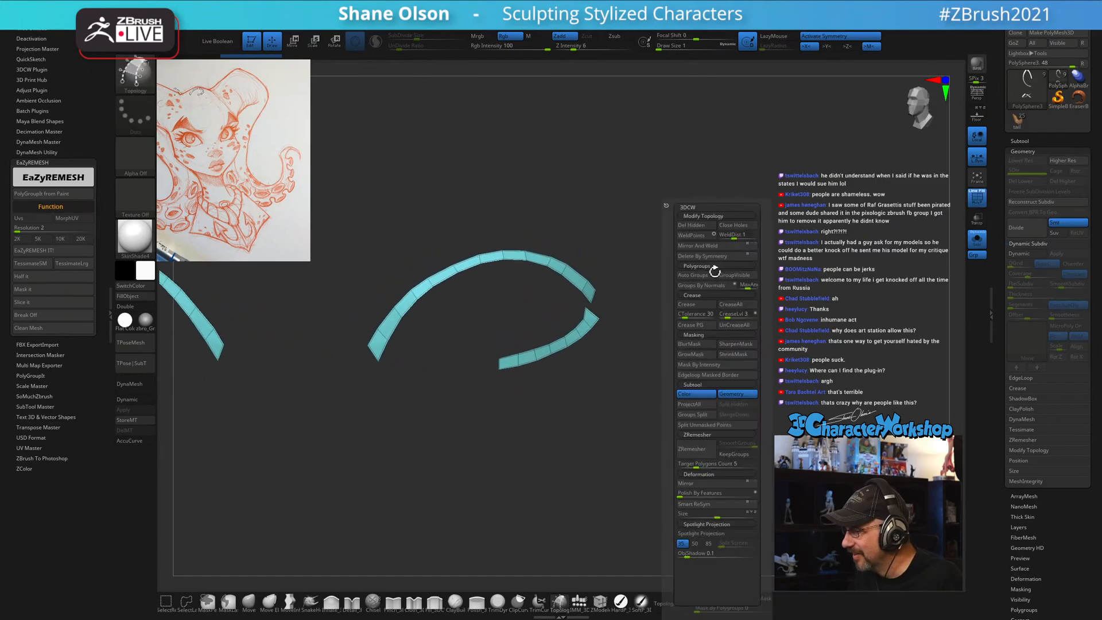
{"action": "left_click", "coordinate": [696, 280]}
{"action": "right_click_drag", "start_coordinate": [748, 328], "coordinate": [665, 252]}
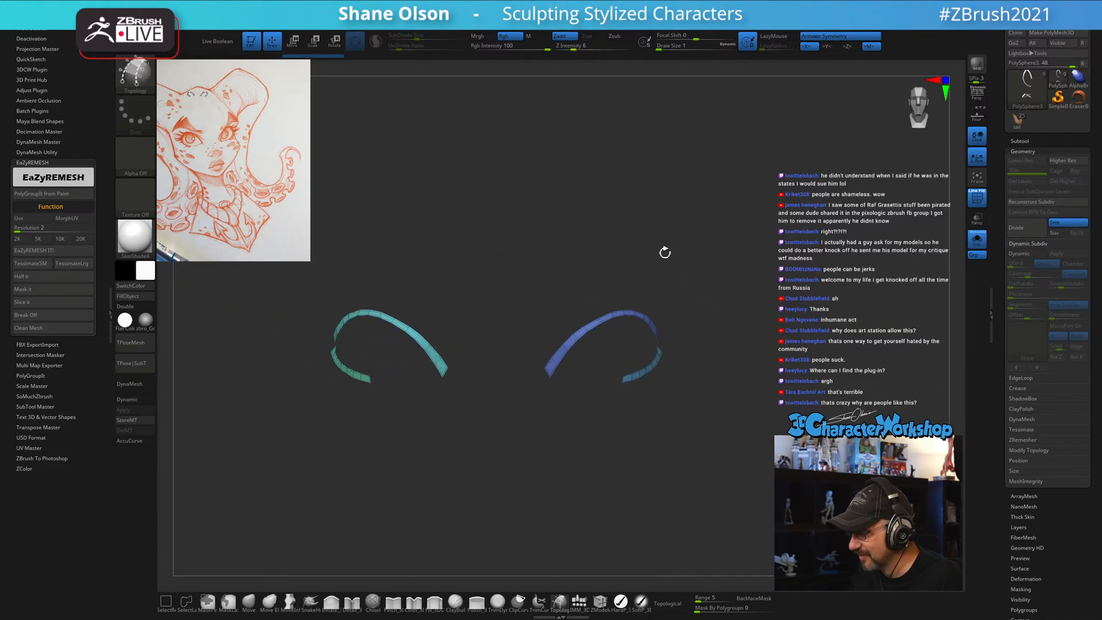
Turn off local symmetry and apply Mirror And Weld to the eyelid strips.
{"action": "key", "text": "space"}
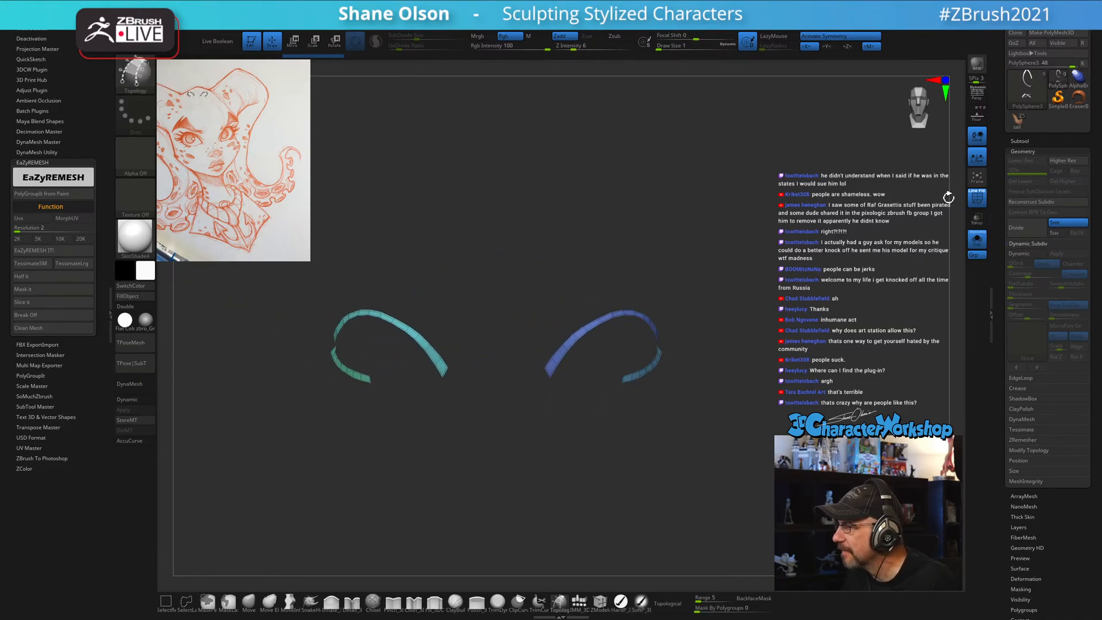
{"action": "left_click", "coordinate": [983, 161]}
{"action": "key", "text": "space"}
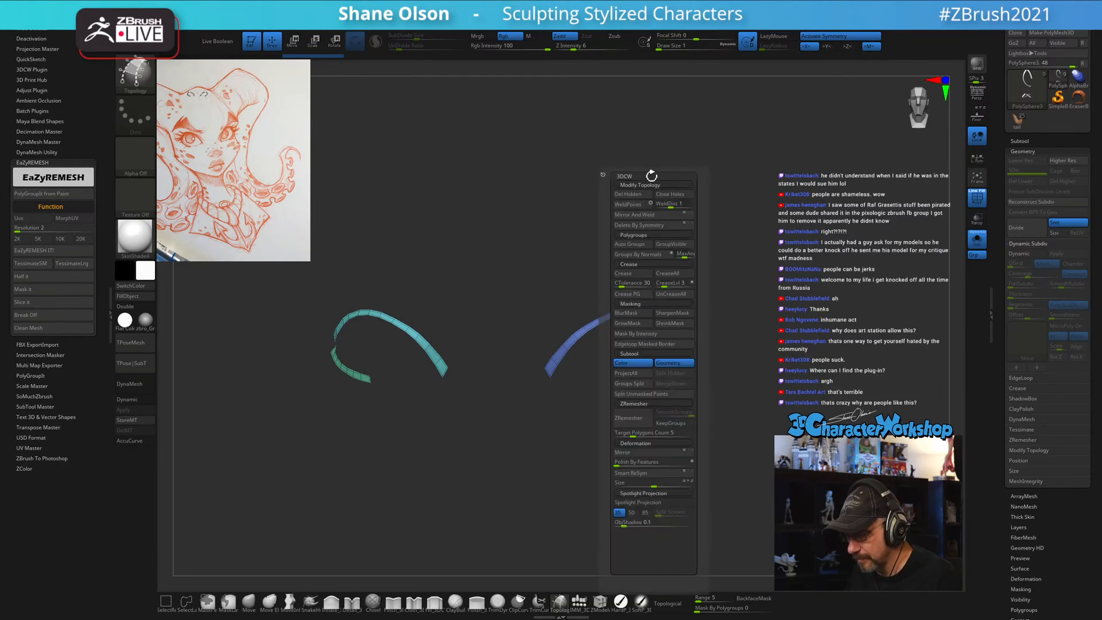
{"action": "left_click", "coordinate": [635, 214]}
Raise the draw size to about 37 and show the whole bust again to check the lid strips on the face.
{"action": "right_click_drag", "start_coordinate": [725, 238], "coordinate": [791, 259], "text": "alt"}
{"action": "key", "text": "s"}
{"action": "left_click_drag", "start_coordinate": [679, 254], "coordinate": [687, 253]}
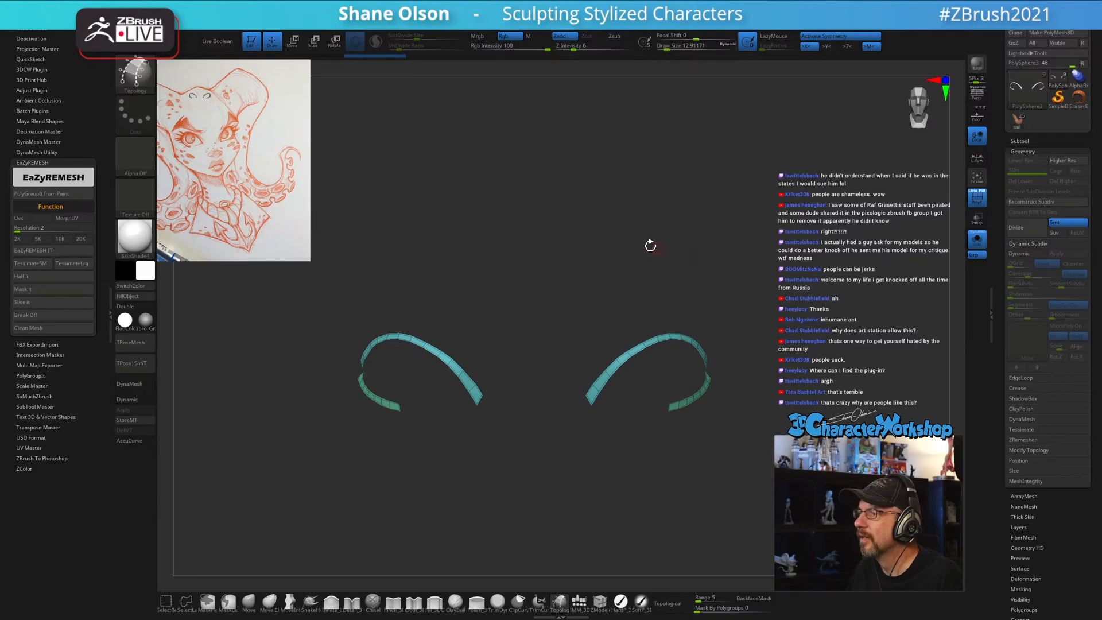
{"action": "key", "text": "s"}
{"action": "left_click_drag", "start_coordinate": [608, 222], "coordinate": [609, 222]}
{"action": "right_click_drag", "start_coordinate": [610, 222], "coordinate": [606, 214], "text": "alt"}
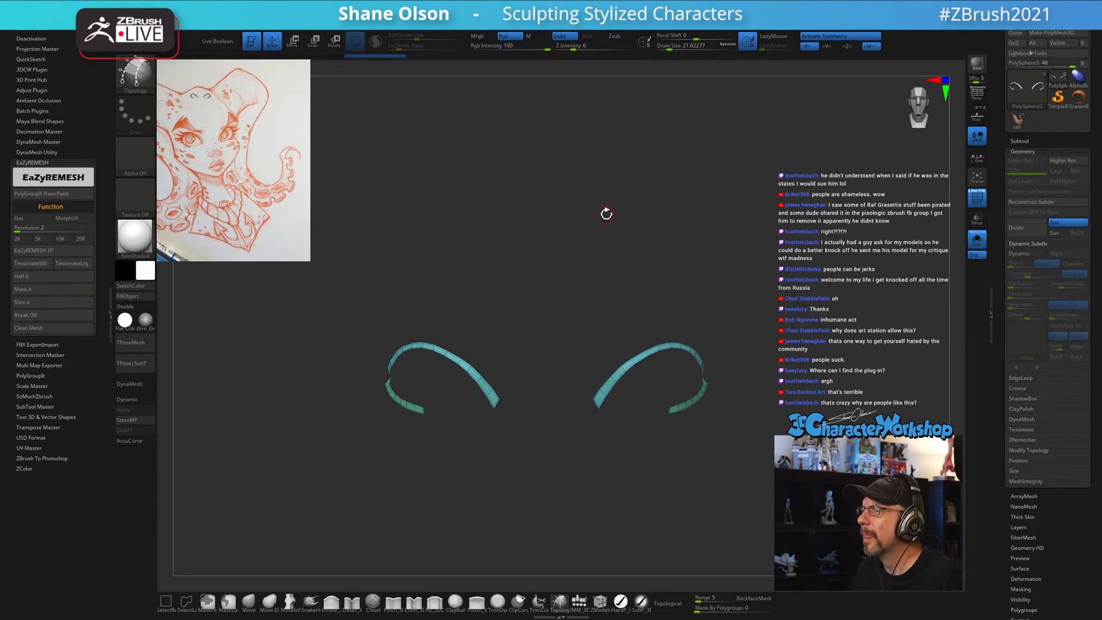
{"action": "key", "text": "s"}
{"action": "left_click_drag", "start_coordinate": [592, 217], "coordinate": [595, 219]}
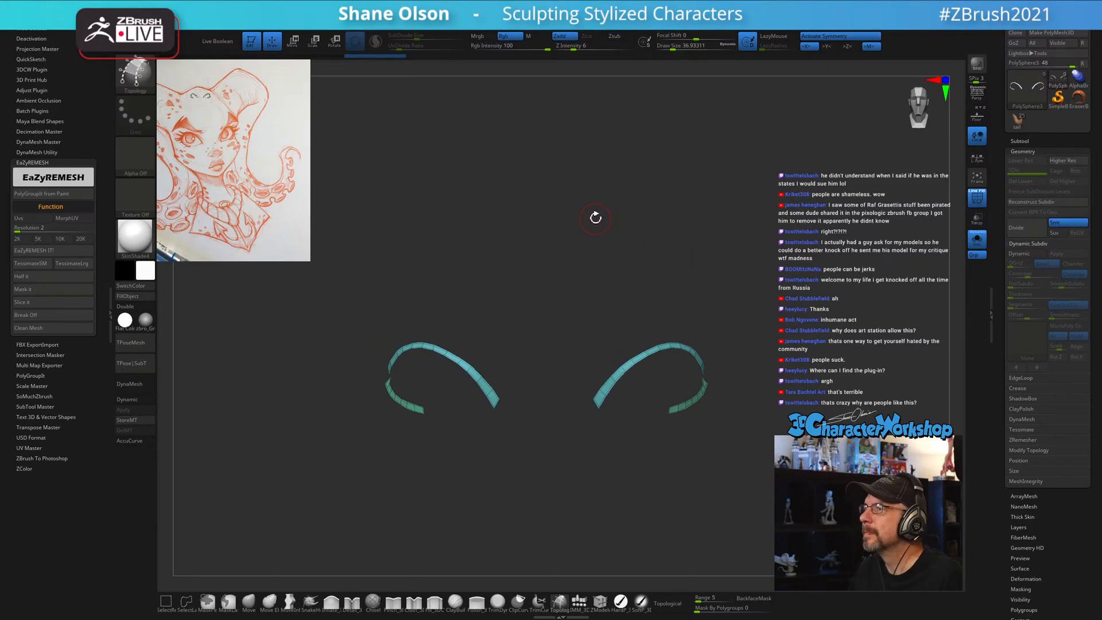
{"action": "left_click", "coordinate": [978, 246]}
{"action": "left_click_drag", "start_coordinate": [822, 397], "coordinate": [815, 356]}
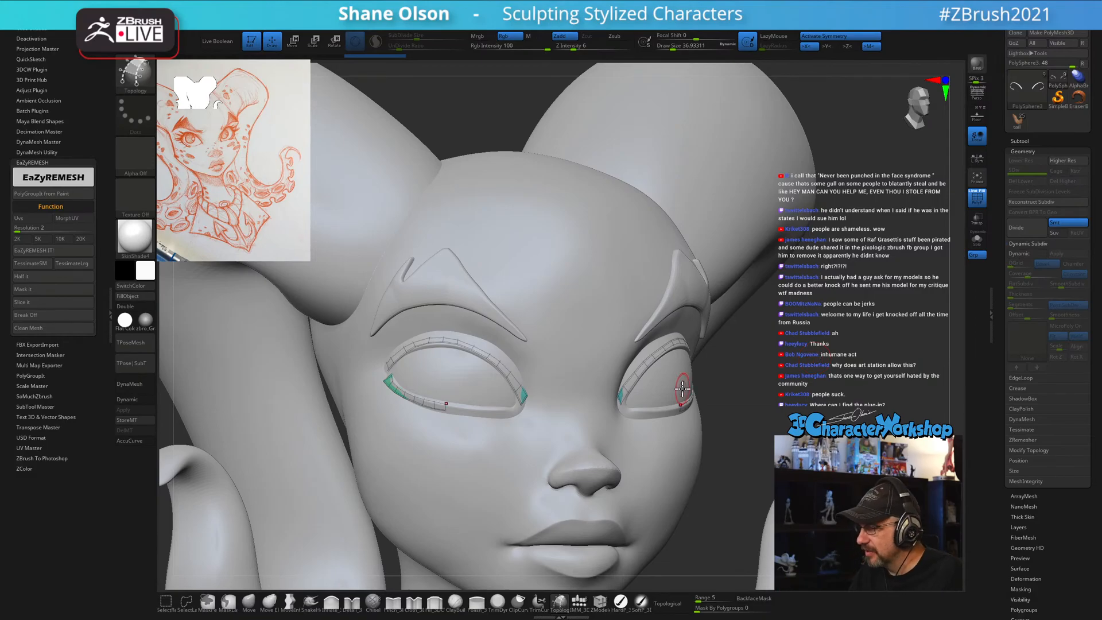
{"action": "left_click_drag", "start_coordinate": [815, 356], "coordinate": [689, 359], "text": "shift"}
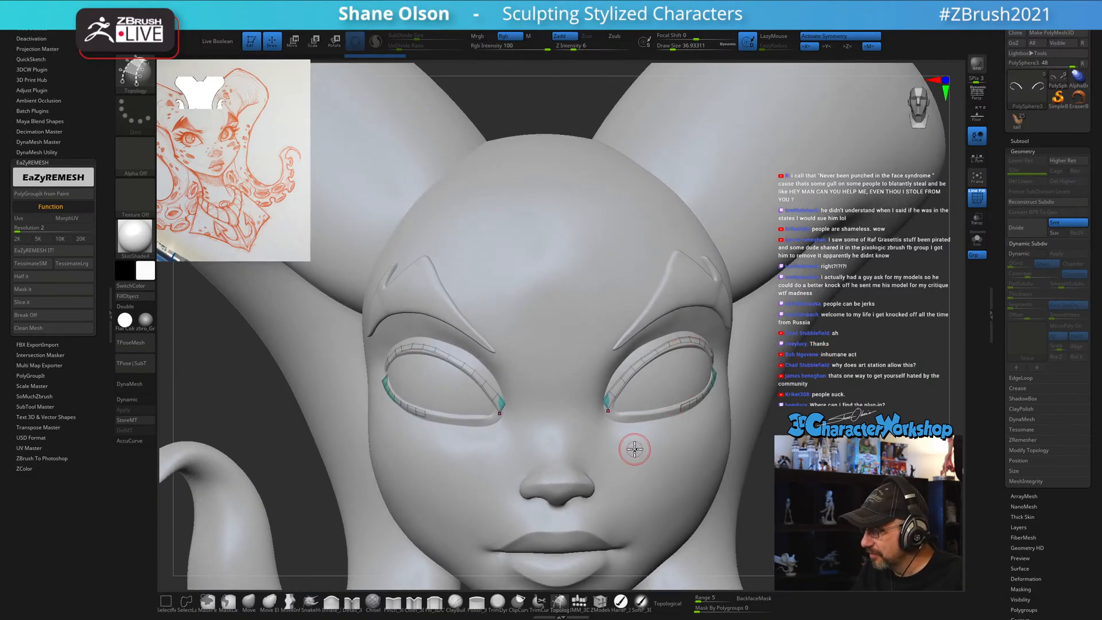
Use the Move brush at draw size about 23 to fit the inner part of the upper strip to the lid rim.
{"action": "right_click_drag", "start_coordinate": [637, 369], "coordinate": [625, 371]}
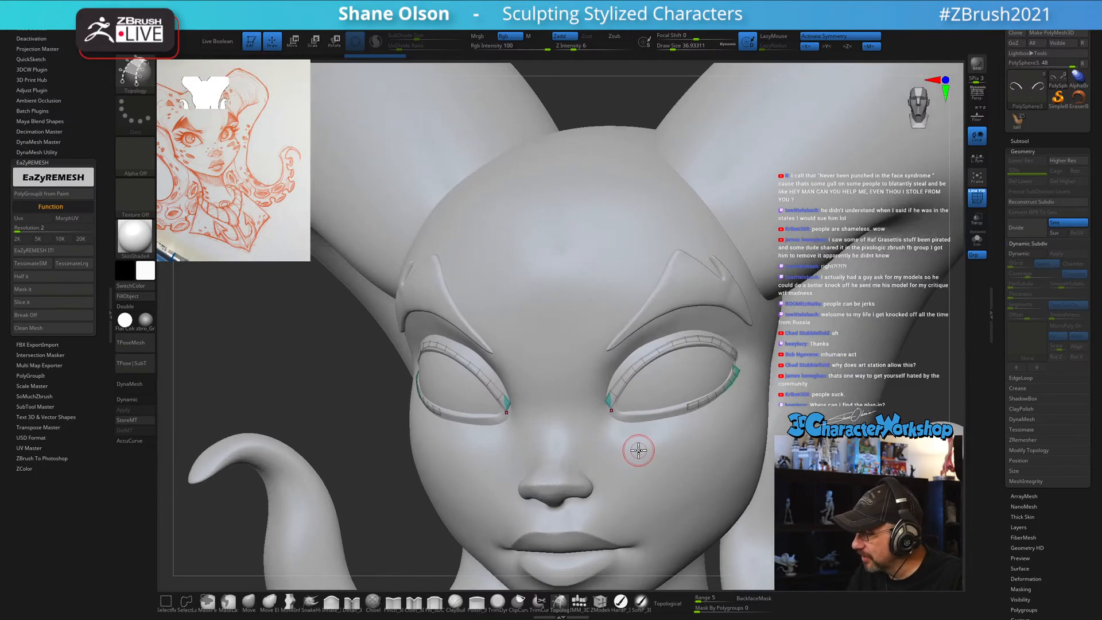
{"action": "right_click_drag", "start_coordinate": [660, 433], "coordinate": [634, 452], "text": "alt"}
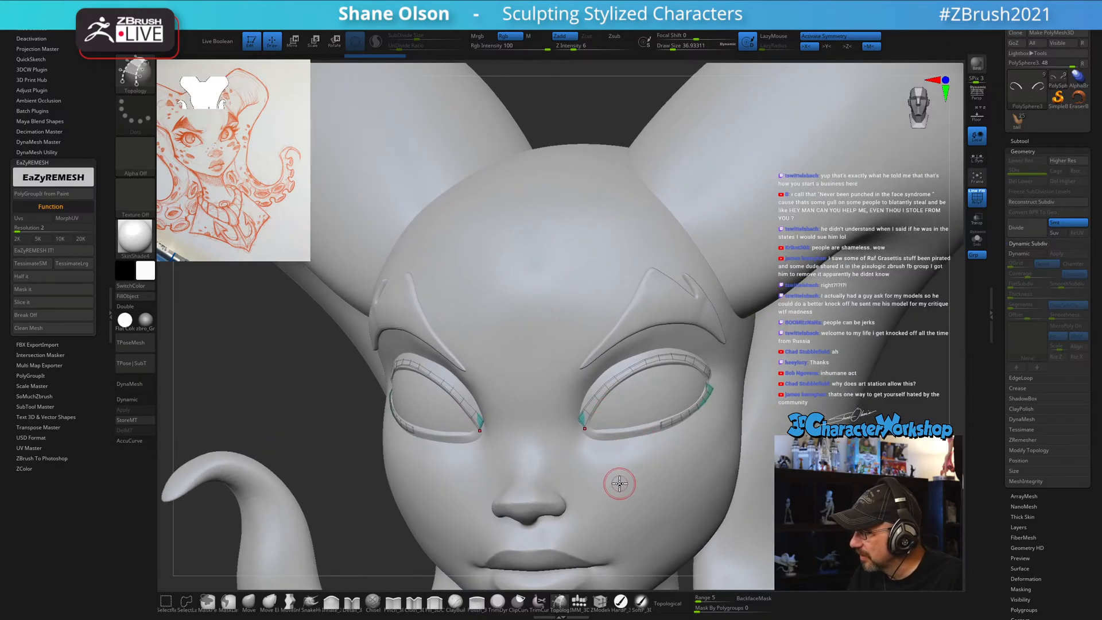
{"action": "right_click_drag", "start_coordinate": [645, 389], "coordinate": [613, 368], "text": "alt"}
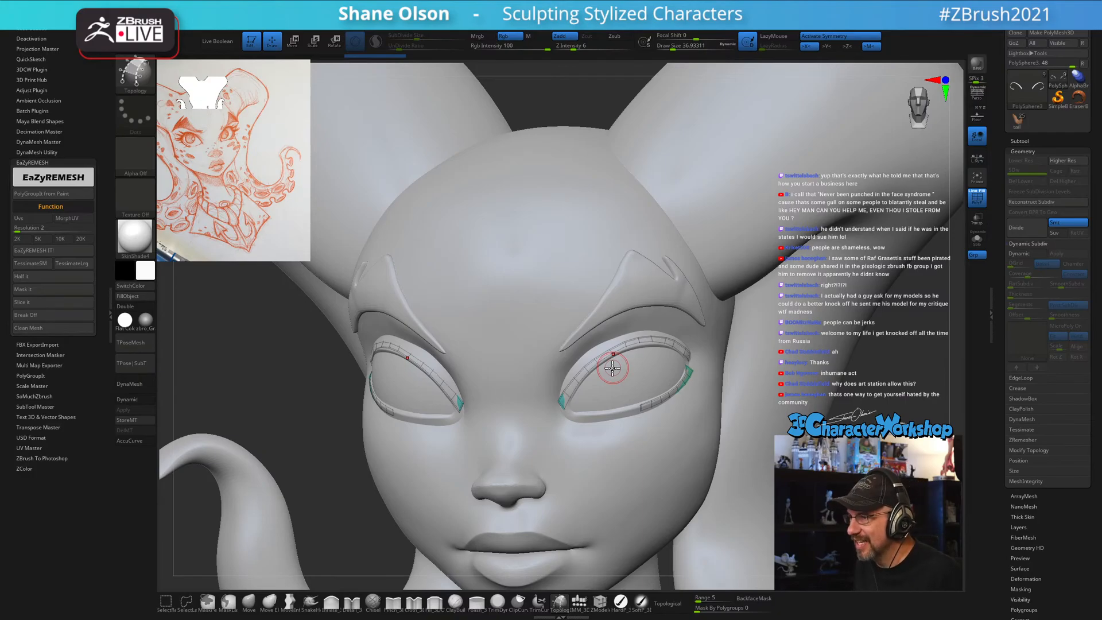
{"action": "mouse_move", "coordinate": [661, 387]}
{"action": "right_mouse_down"}
{"action": "mouse_move", "coordinate": [697, 376]}
{"action": "mouse_move", "coordinate": [674, 384]}
{"action": "right_mouse_up"}
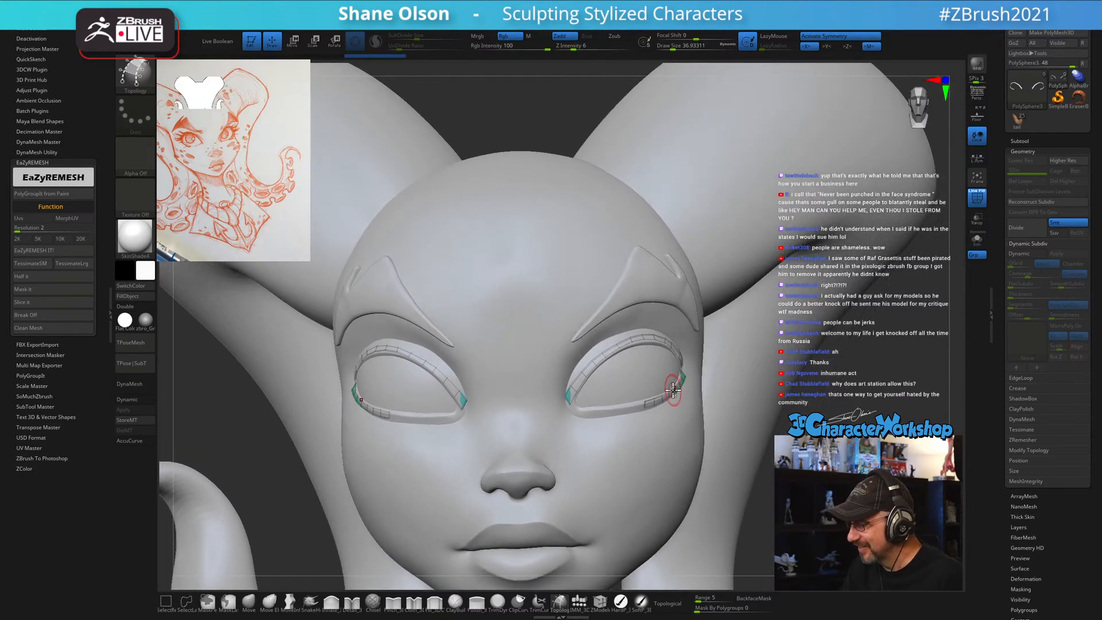
{"action": "left_click", "coordinate": [248, 602]}
{"action": "right_click_drag", "start_coordinate": [589, 363], "coordinate": [578, 420], "text": "ctrl"}
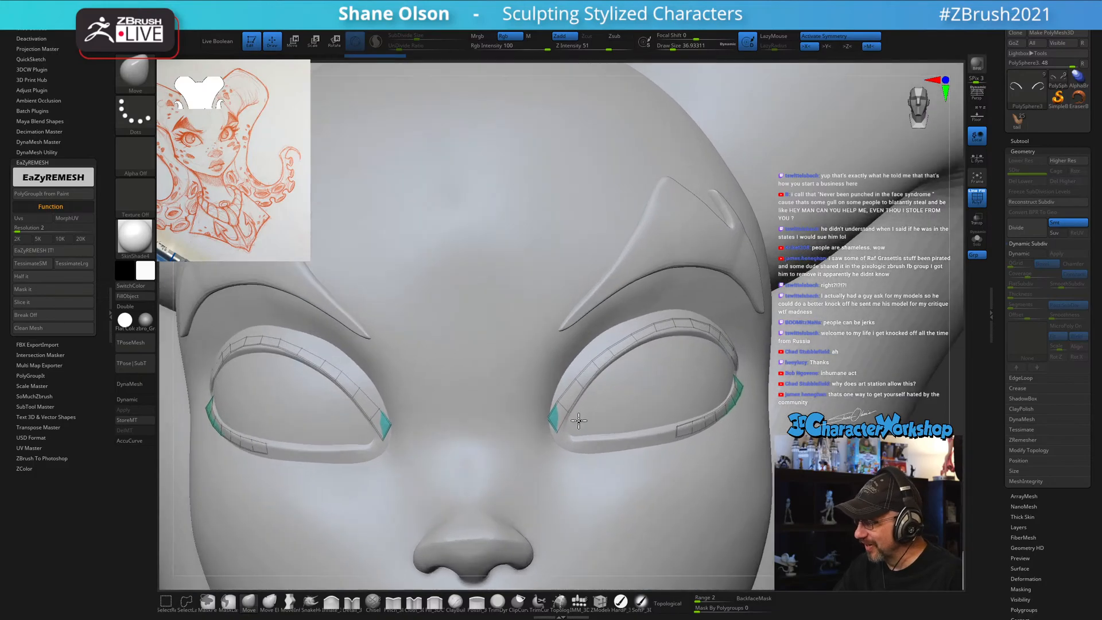
{"action": "key", "text": "s"}
{"action": "left_click_drag", "start_coordinate": [577, 418], "coordinate": [570, 434]}
{"action": "right_click_drag", "start_coordinate": [548, 422], "coordinate": [550, 416]}
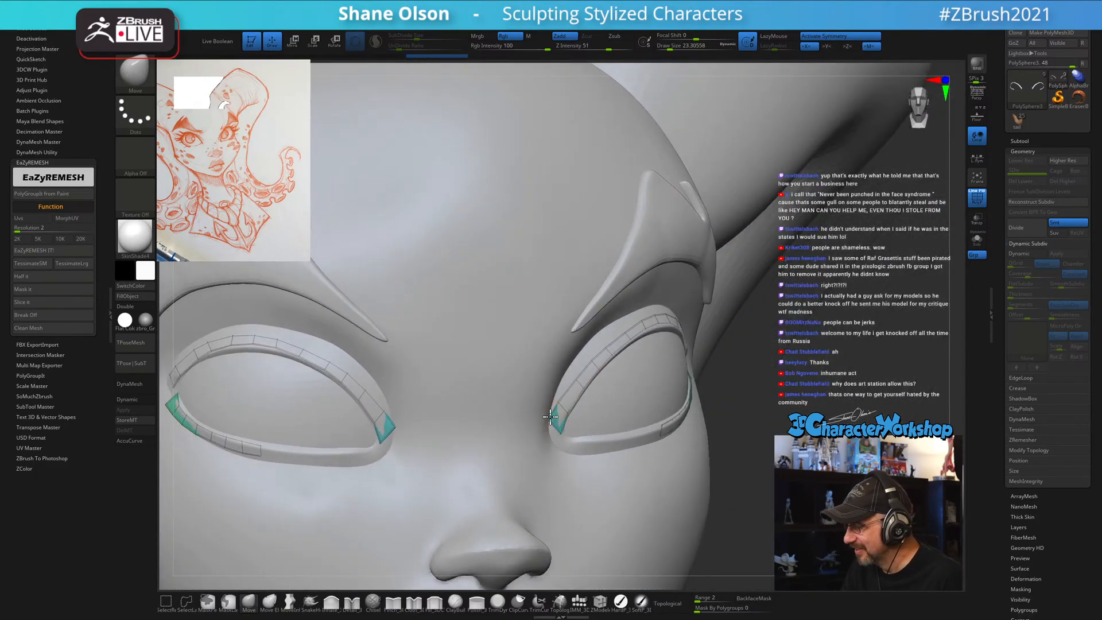
{"action": "left_click_drag", "start_coordinate": [568, 427], "coordinate": [579, 394]}
{"action": "right_click_drag", "start_coordinate": [578, 400], "coordinate": [580, 388], "text": "ctrl"}
{"action": "mouse_move", "coordinate": [582, 389]}
{"action": "left_mouse_down"}
{"action": "mouse_move", "coordinate": [576, 379]}
{"action": "mouse_move", "coordinate": [595, 350]}
{"action": "left_mouse_up"}
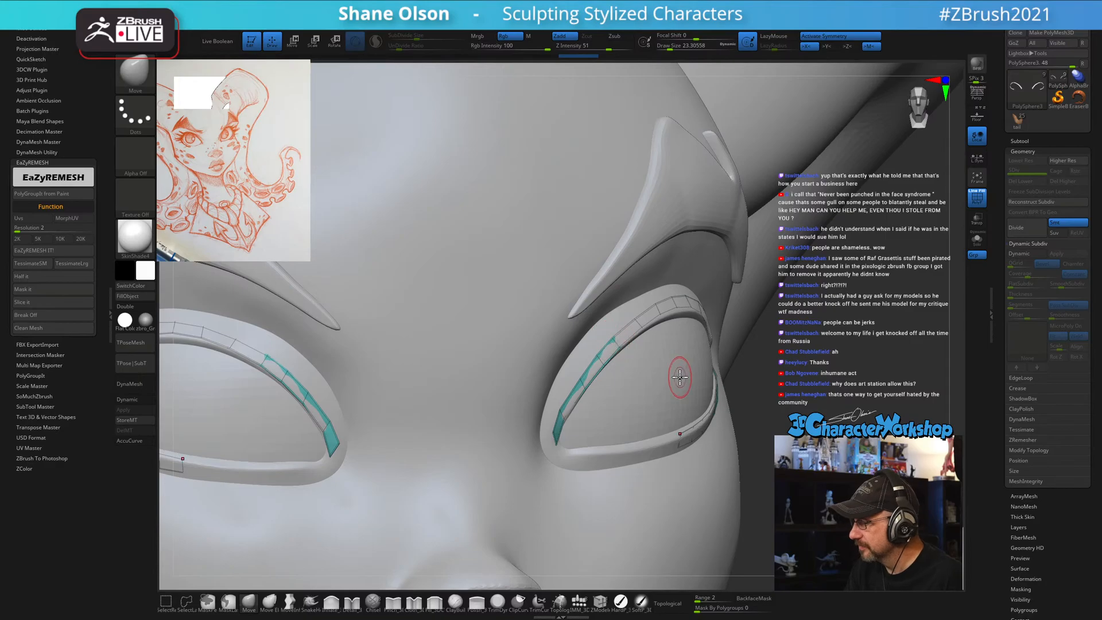
Reduce the draw size to about 13 and nudge the upper strip's inner corner tip into the eyelid rim.
{"action": "mouse_move", "coordinate": [680, 378]}
{"action": "right_mouse_down"}
{"action": "mouse_move", "coordinate": [593, 402]}
{"action": "mouse_move", "coordinate": [569, 440]}
{"action": "right_mouse_up"}
{"action": "key", "text": "s"}
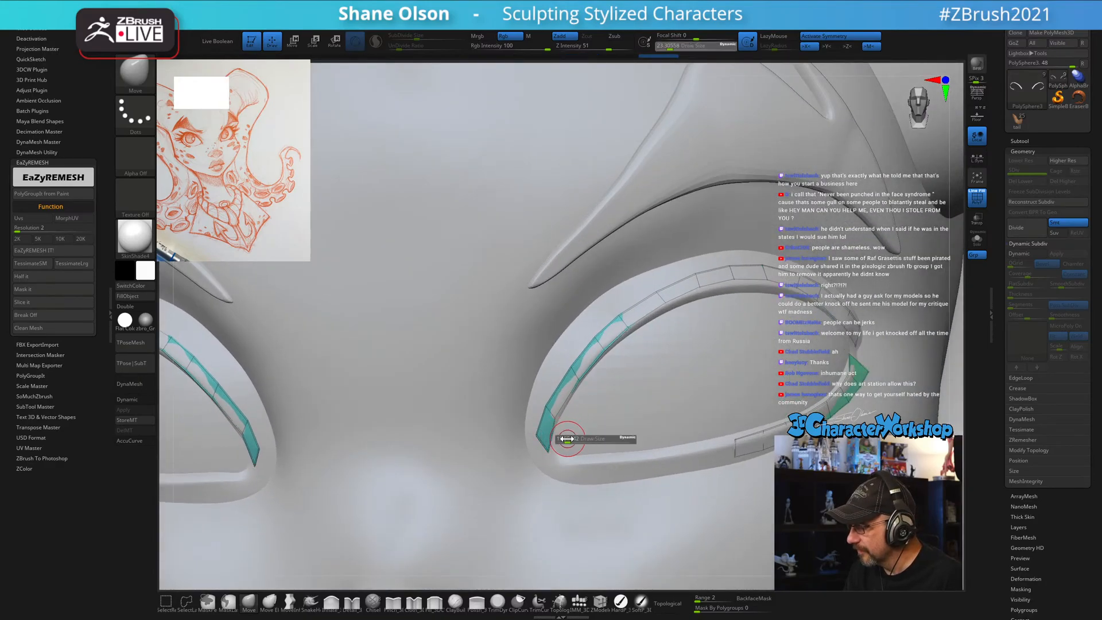
{"action": "left_click_drag", "start_coordinate": [567, 439], "coordinate": [563, 439]}
{"action": "right_click_drag", "start_coordinate": [576, 435], "coordinate": [542, 440]}
{"action": "left_click_drag", "start_coordinate": [555, 441], "coordinate": [560, 443]}
{"action": "mouse_move", "coordinate": [584, 421]}
{"action": "right_mouse_down"}
{"action": "mouse_move", "coordinate": [601, 419]}
{"action": "mouse_move", "coordinate": [542, 429]}
{"action": "mouse_move", "coordinate": [590, 400]}
{"action": "mouse_move", "coordinate": [547, 441]}
{"action": "mouse_move", "coordinate": [557, 397]}
{"action": "mouse_move", "coordinate": [532, 379]}
{"action": "right_mouse_up"}
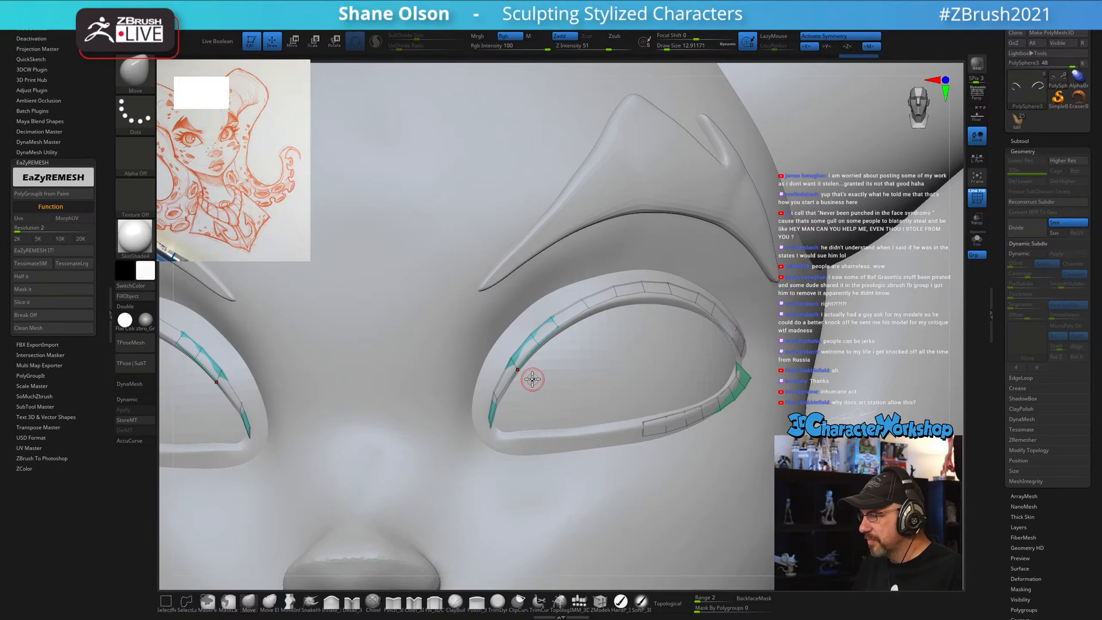
Raise the draw size to about 25 and move the middle of the upper strip onto the lid's edge.
{"action": "right_click_drag", "start_coordinate": [591, 333], "coordinate": [594, 327], "text": "ctrl"}
{"action": "mouse_move", "coordinate": [592, 315]}
{"action": "left_mouse_down"}
{"action": "mouse_move", "coordinate": [599, 323]}
{"action": "mouse_move", "coordinate": [580, 295]}
{"action": "left_mouse_up"}
{"action": "key", "text": "s"}
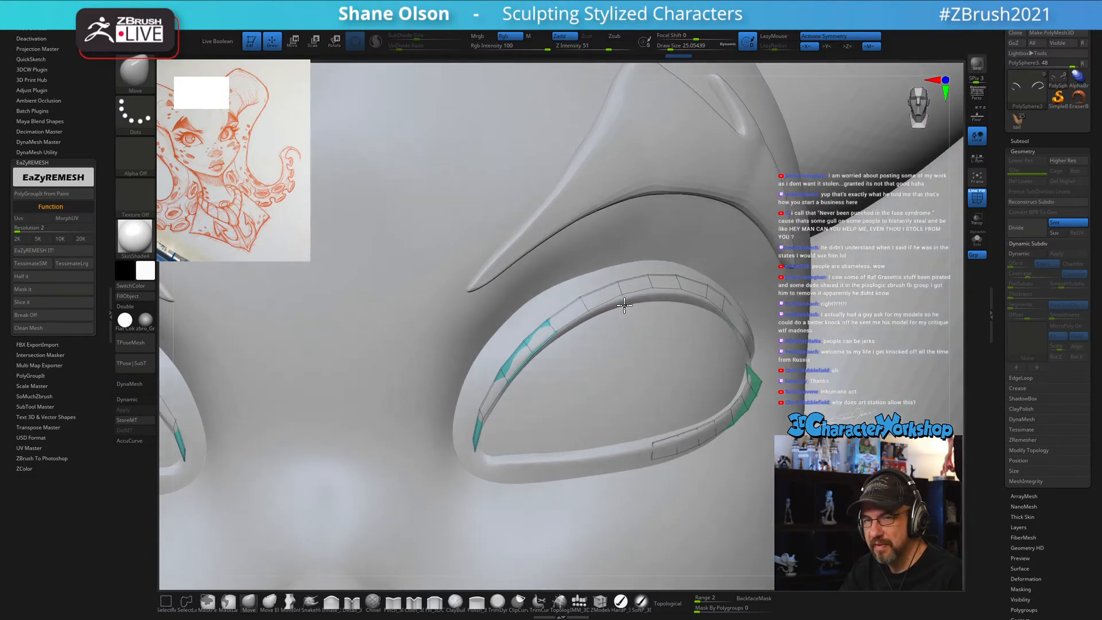
{"action": "right_click_drag", "start_coordinate": [645, 287], "coordinate": [653, 293]}
{"action": "left_click_drag", "start_coordinate": [653, 293], "coordinate": [656, 295]}
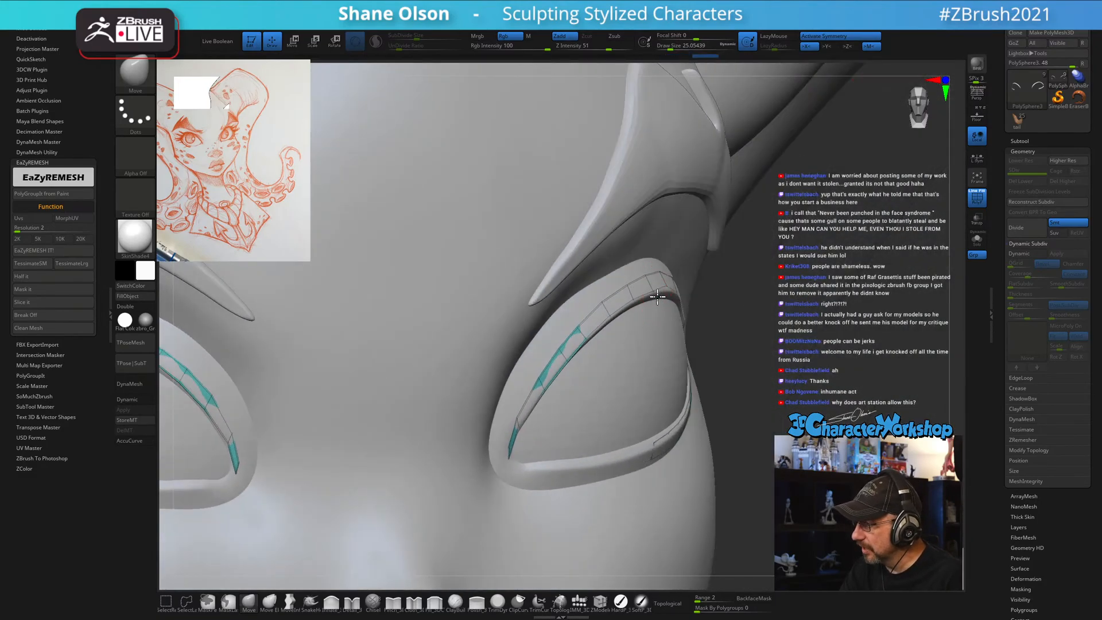
{"action": "right_click_drag", "start_coordinate": [679, 297], "coordinate": [633, 320]}
{"action": "left_click_drag", "start_coordinate": [619, 324], "coordinate": [618, 321]}
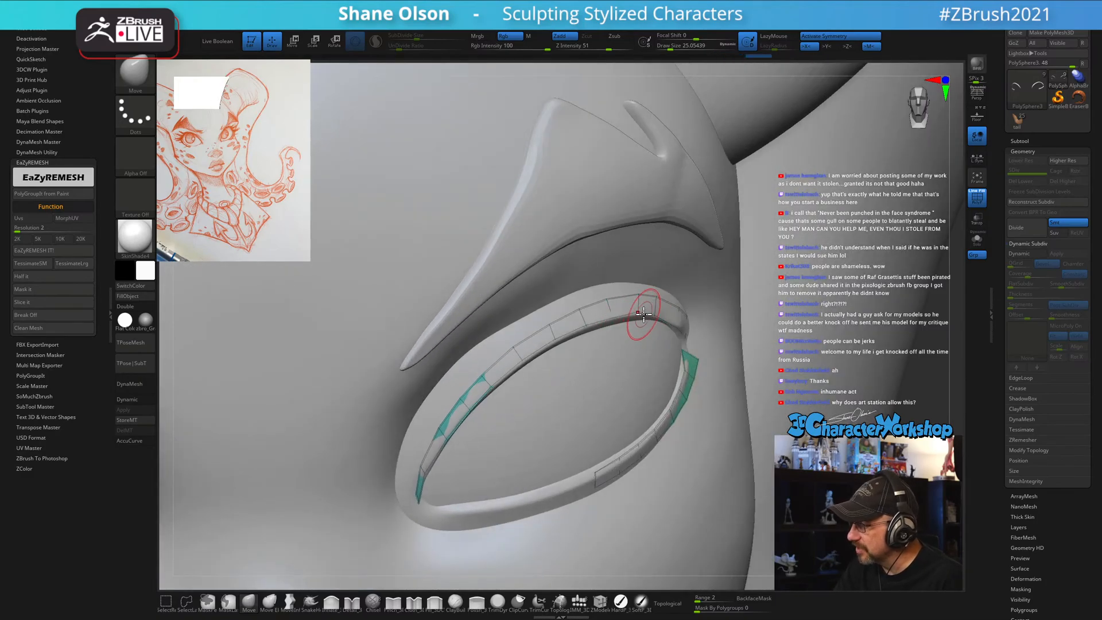
Shape the outer portion of the upper strip to follow the lid rim toward the outer eye corner.
{"action": "right_click_drag", "start_coordinate": [643, 313], "coordinate": [605, 296]}
{"action": "left_click_drag", "start_coordinate": [600, 295], "coordinate": [558, 305]}
{"action": "left_click_drag", "start_coordinate": [561, 326], "coordinate": [560, 323]}
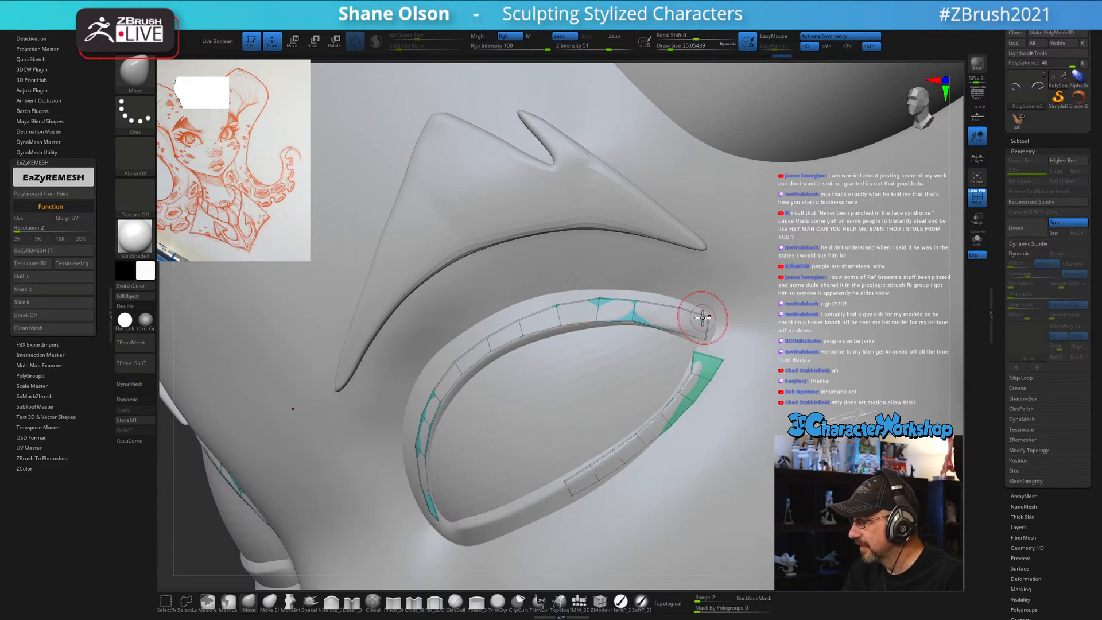
{"action": "mouse_move", "coordinate": [701, 316]}
{"action": "right_mouse_down"}
{"action": "mouse_move", "coordinate": [715, 336]}
{"action": "mouse_move", "coordinate": [690, 336]}
{"action": "mouse_move", "coordinate": [685, 310]}
{"action": "mouse_move", "coordinate": [679, 336]}
{"action": "mouse_move", "coordinate": [696, 341]}
{"action": "right_mouse_up"}
{"action": "mouse_move", "coordinate": [676, 287]}
{"action": "right_mouse_down"}
{"action": "mouse_move", "coordinate": [669, 301]}
{"action": "mouse_move", "coordinate": [686, 320]}
{"action": "mouse_move", "coordinate": [653, 414]}
{"action": "right_mouse_up"}
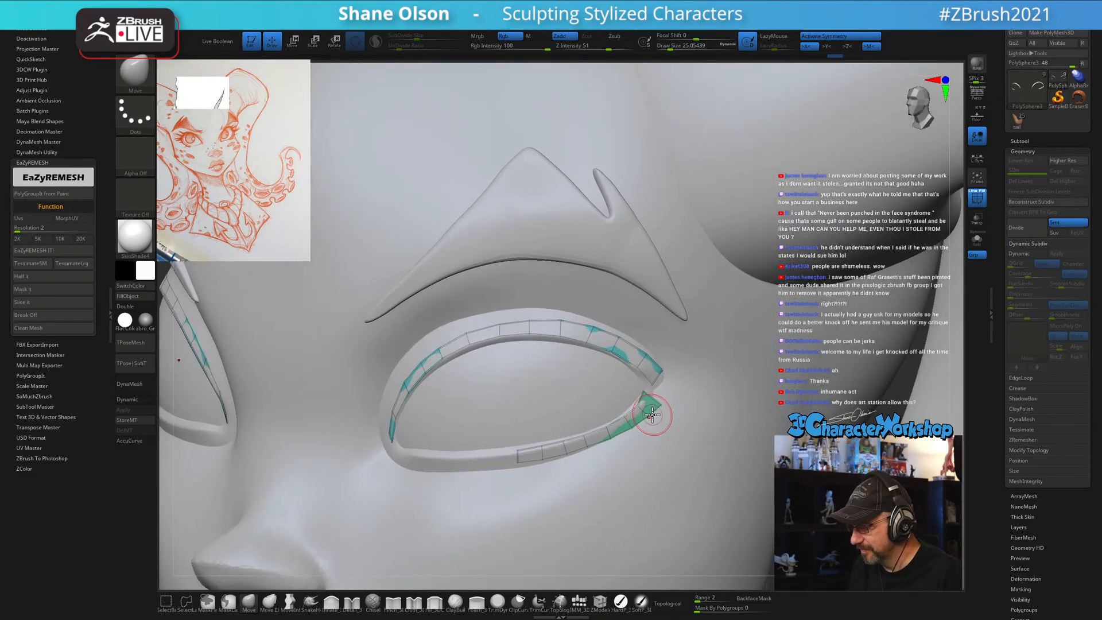
{"action": "right_click_drag", "start_coordinate": [691, 416], "coordinate": [691, 336], "text": "ctrl"}
{"action": "left_click_drag", "start_coordinate": [182, 353], "coordinate": [477, 372]}
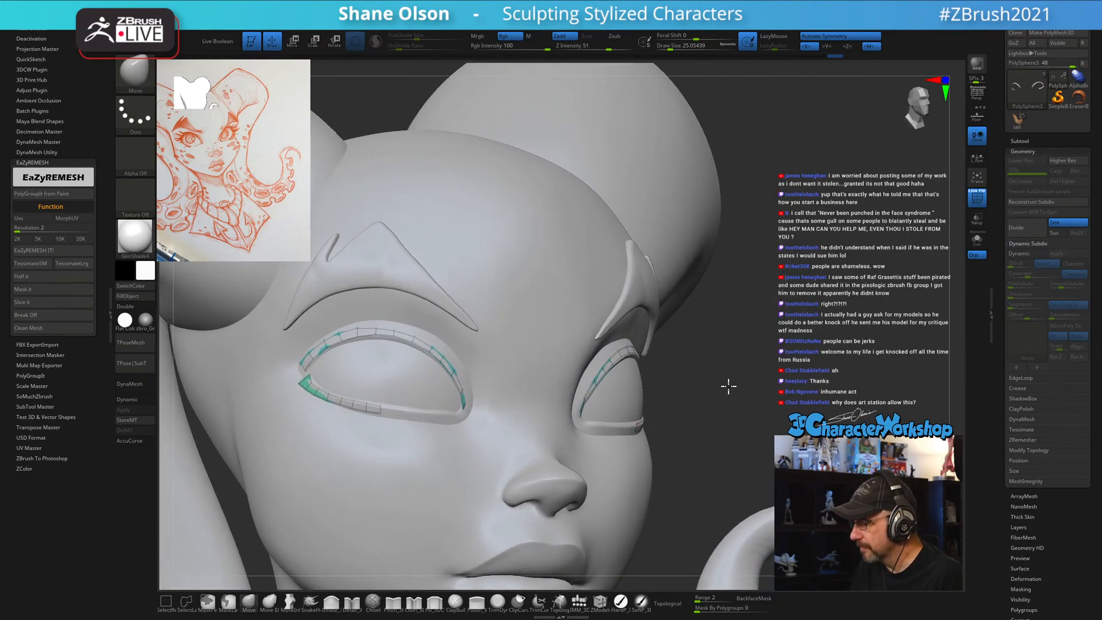
{"action": "left_click_drag", "start_coordinate": [731, 376], "coordinate": [729, 384]}
{"action": "key", "text": "w"}
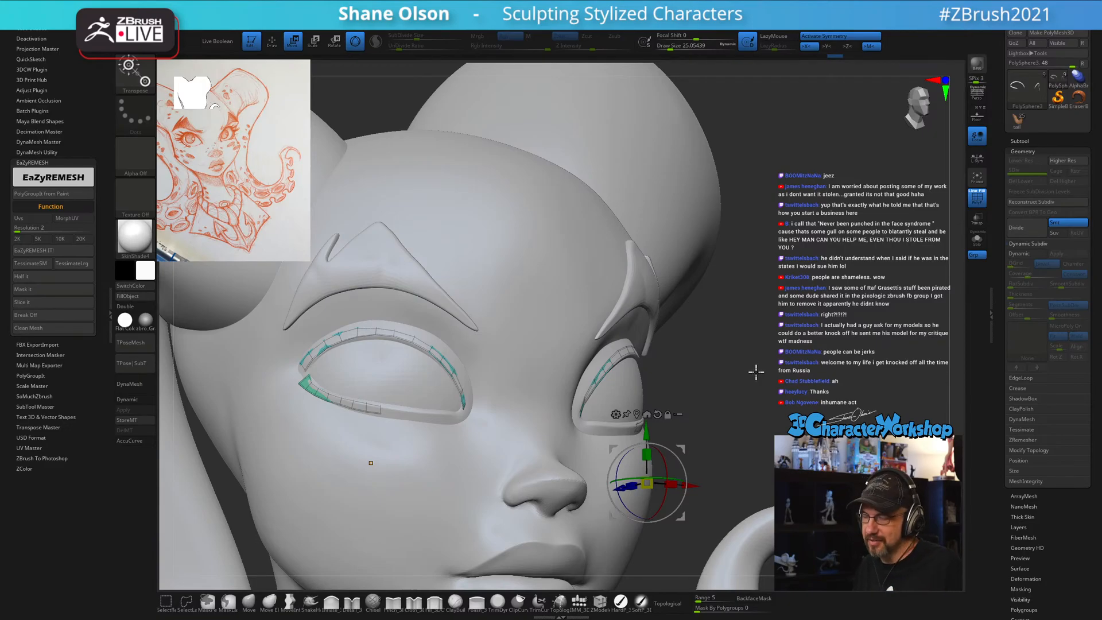
{"action": "key", "text": "q"}
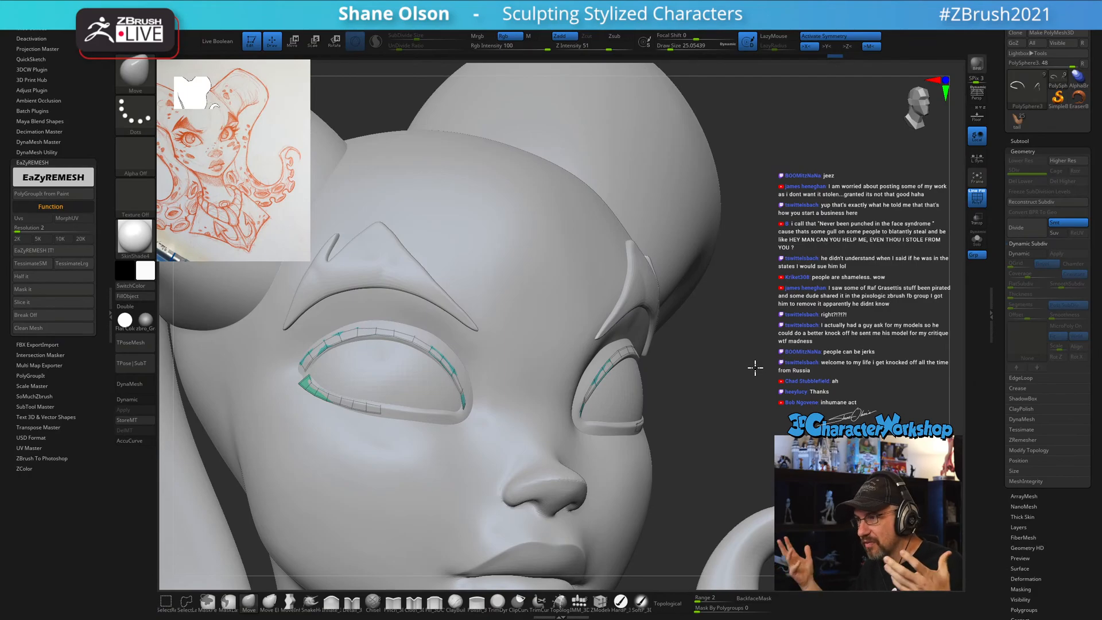
Try to extrude the upper lid strips by polygroup with the ZModeler brush, and undo the extrusion.
{"action": "mouse_move", "coordinate": [781, 394]}
{"action": "left_mouse_down"}
{"action": "mouse_move", "coordinate": [767, 395]}
{"action": "mouse_move", "coordinate": [760, 423]}
{"action": "mouse_move", "coordinate": [758, 399]}
{"action": "mouse_move", "coordinate": [790, 380]}
{"action": "mouse_move", "coordinate": [756, 427]}
{"action": "left_mouse_up"}
{"action": "left_click", "coordinate": [600, 610]}
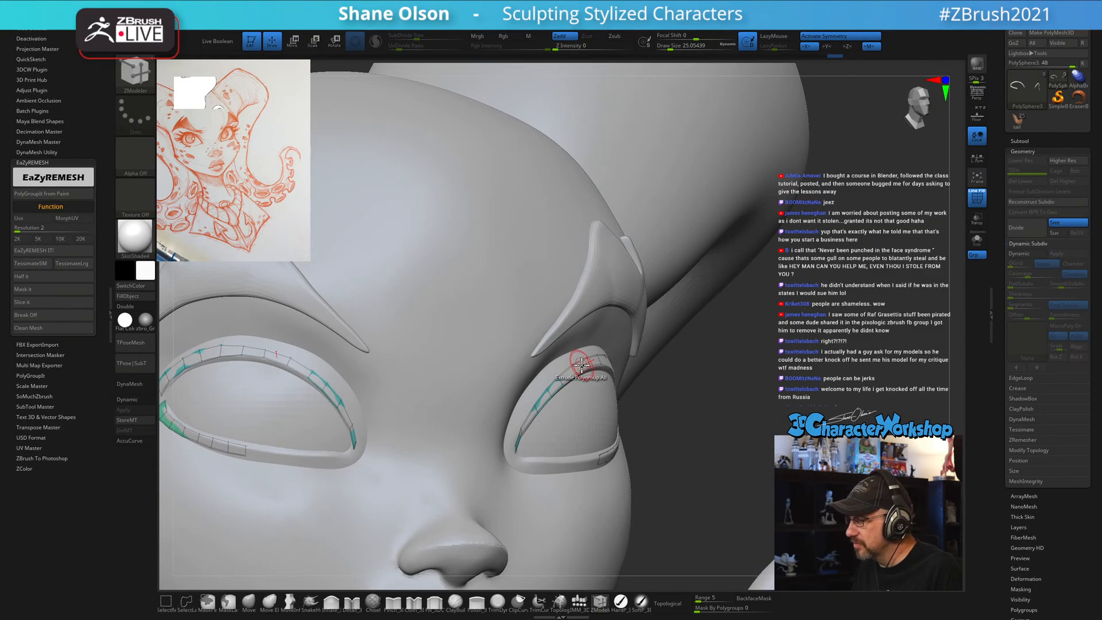
{"action": "left_click_drag", "start_coordinate": [581, 363], "coordinate": [602, 366]}
{"action": "mouse_move", "coordinate": [765, 358]}
{"action": "left_mouse_down"}
{"action": "mouse_move", "coordinate": [870, 348]}
{"action": "mouse_move", "coordinate": [765, 359]}
{"action": "left_mouse_up"}
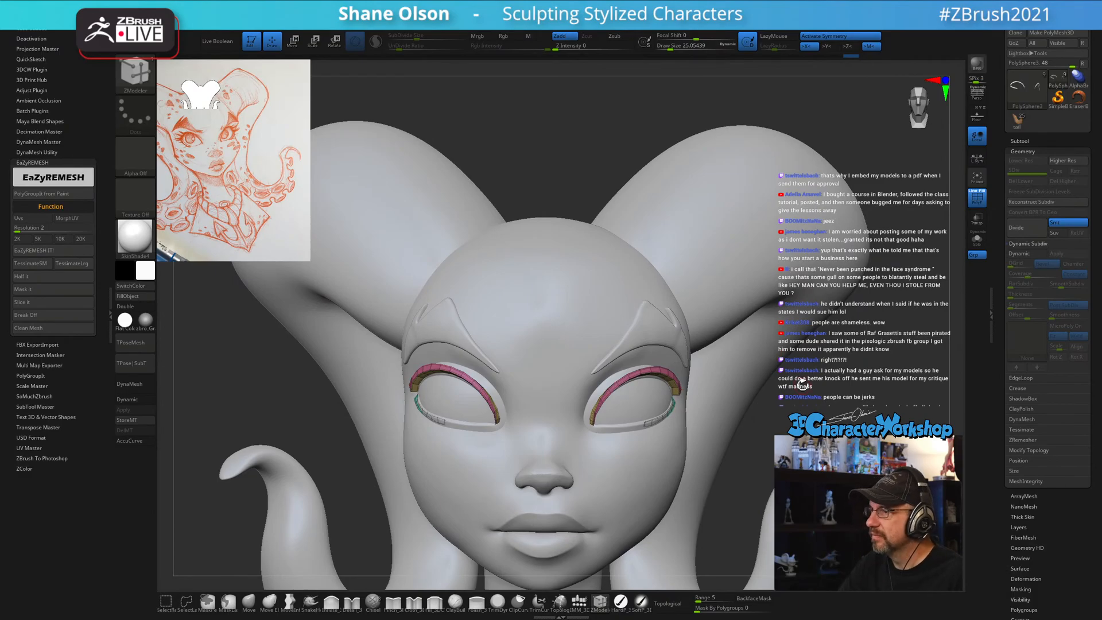
{"action": "left_click_drag", "start_coordinate": [802, 384], "coordinate": [785, 322]}
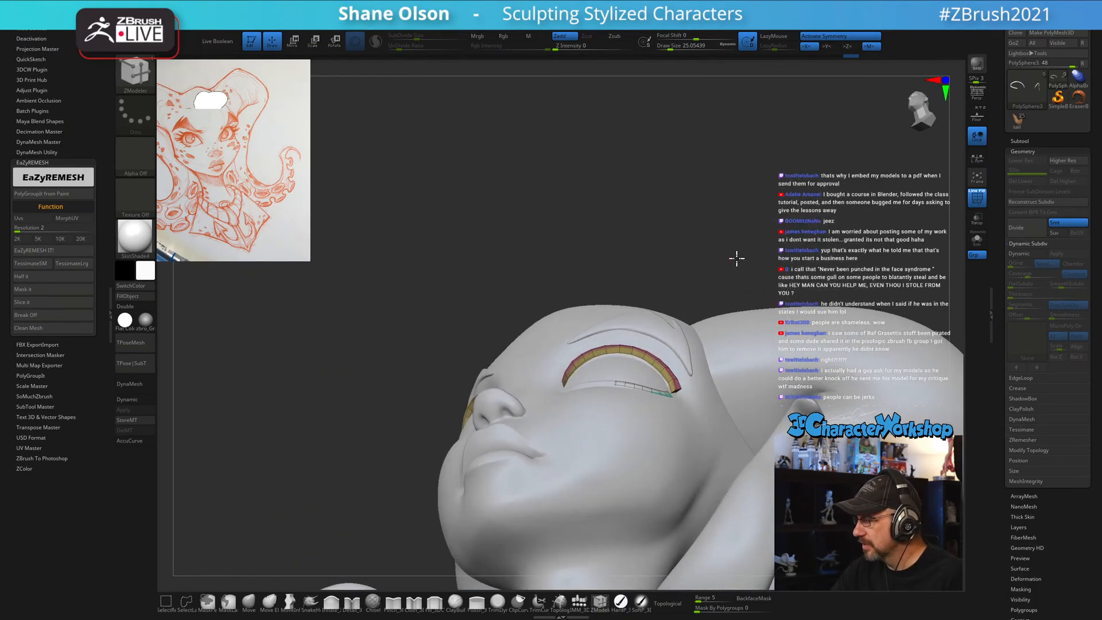
{"action": "left_click_drag", "start_coordinate": [737, 258], "coordinate": [748, 345]}
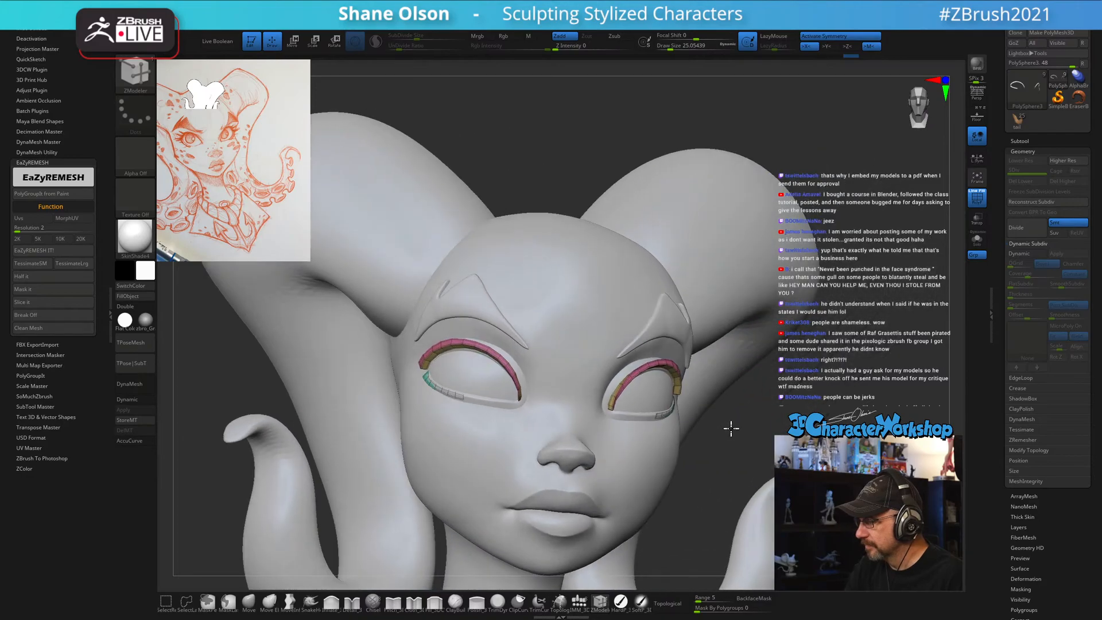
{"action": "left_click_drag", "start_coordinate": [734, 425], "coordinate": [756, 421]}
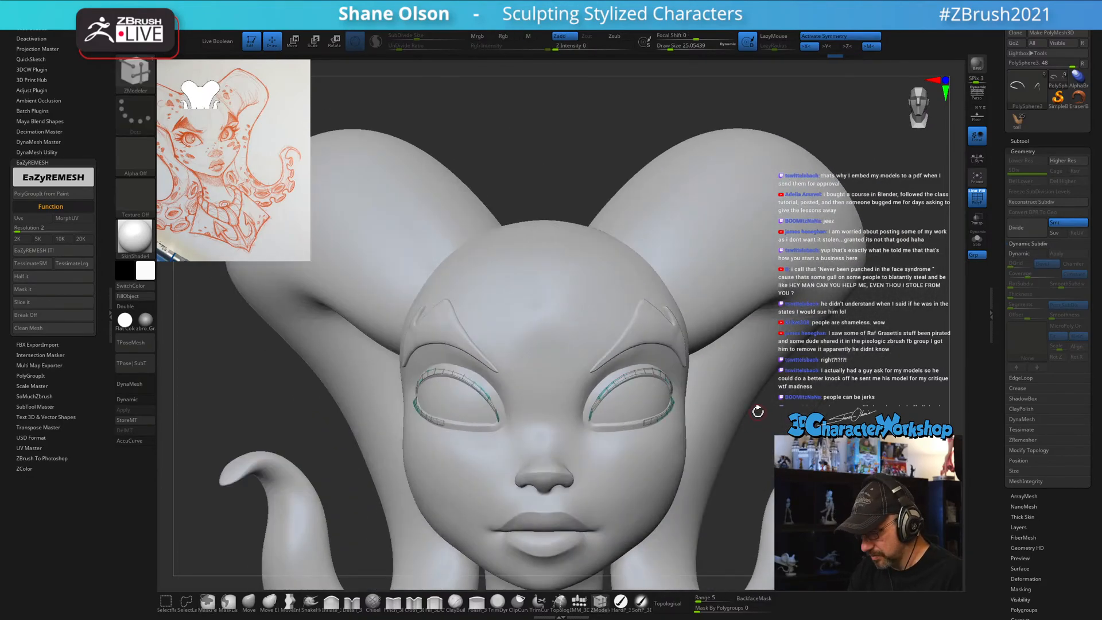
Separate the upper and lower lid strips into their own subtools with Groups Split.
{"action": "key", "text": "space"}
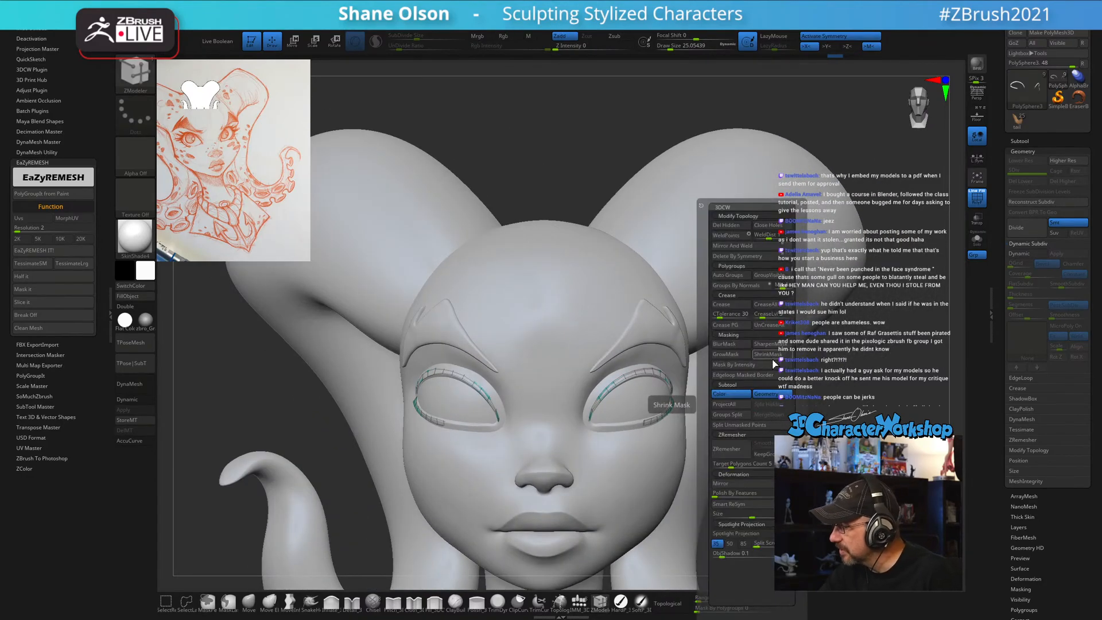
{"action": "left_click", "coordinate": [728, 414]}
{"action": "left_click", "coordinate": [713, 438]}
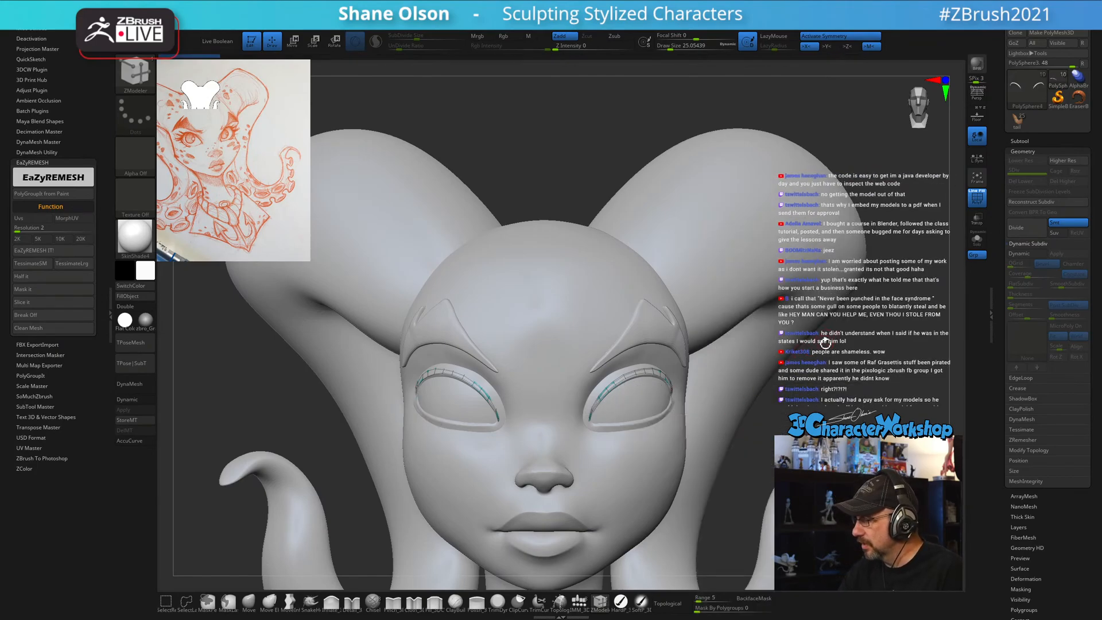
Extrude the polygroup of the upper lid strips with ZModeler to give the lashes thickness.
{"action": "left_click_drag", "start_coordinate": [789, 389], "coordinate": [752, 440], "text": "alt"}
{"action": "left_click_drag", "start_coordinate": [647, 357], "coordinate": [709, 317]}
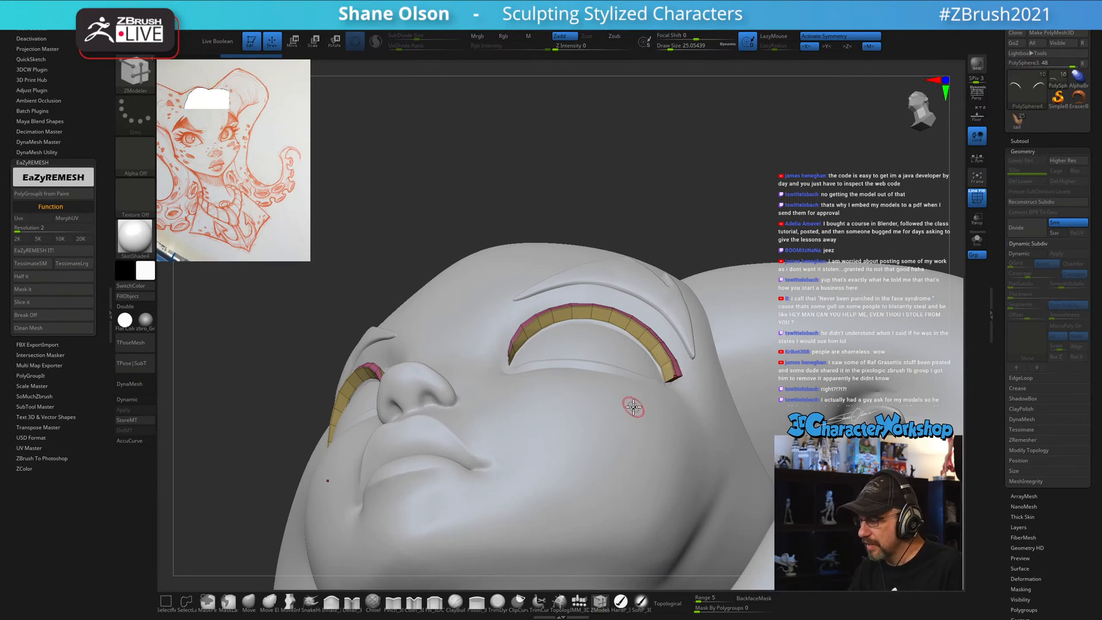
{"action": "left_click_drag", "start_coordinate": [634, 407], "coordinate": [638, 389]}
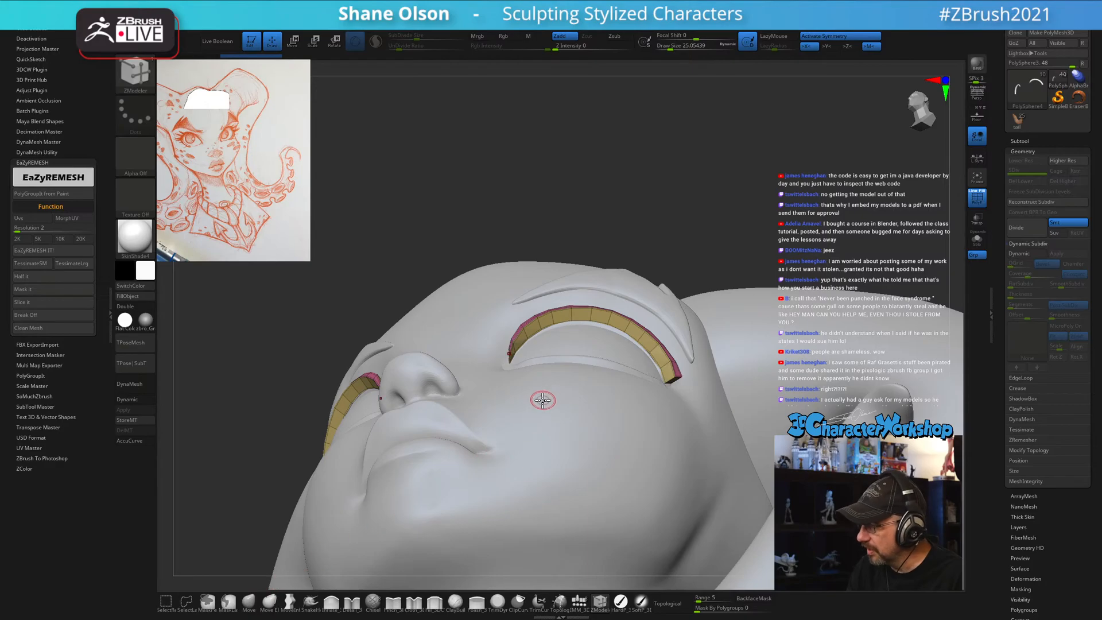
{"action": "right_click_drag", "start_coordinate": [582, 415], "coordinate": [603, 476]}
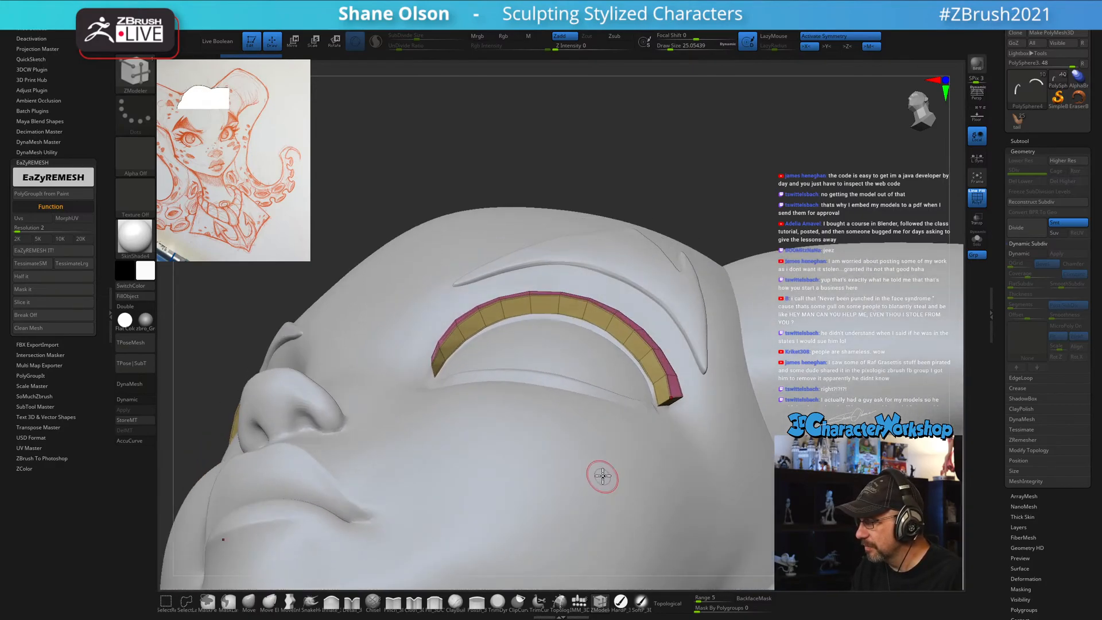
Isolate the extruded upper lash strips and mask their inner edge along the eyelid.
{"action": "left_click", "coordinate": [977, 239]}
{"action": "right_click_drag", "start_coordinate": [718, 291], "coordinate": [699, 457]}
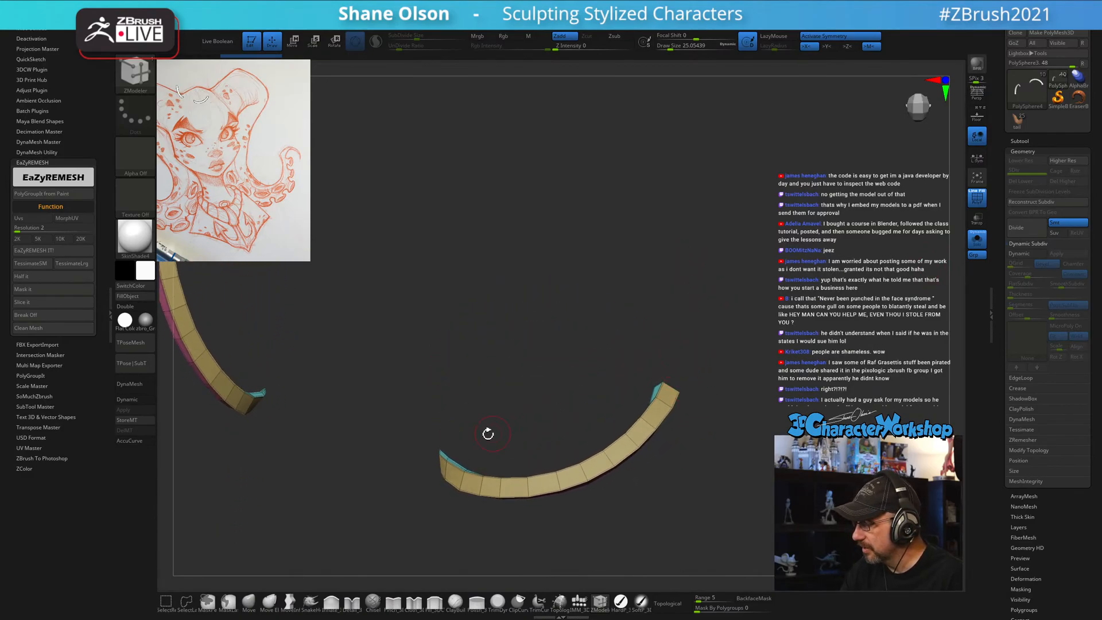
{"action": "mouse_move", "coordinate": [430, 412]}
{"action": "left_mouse_down", "text": "ctrl"}
{"action": "mouse_move", "coordinate": [433, 459]}
{"action": "mouse_move", "coordinate": [455, 473]}
{"action": "mouse_move", "coordinate": [555, 478]}
{"action": "mouse_move", "coordinate": [647, 432]}
{"action": "mouse_move", "coordinate": [686, 290]}
{"action": "left_mouse_up", "text": "ctrl"}
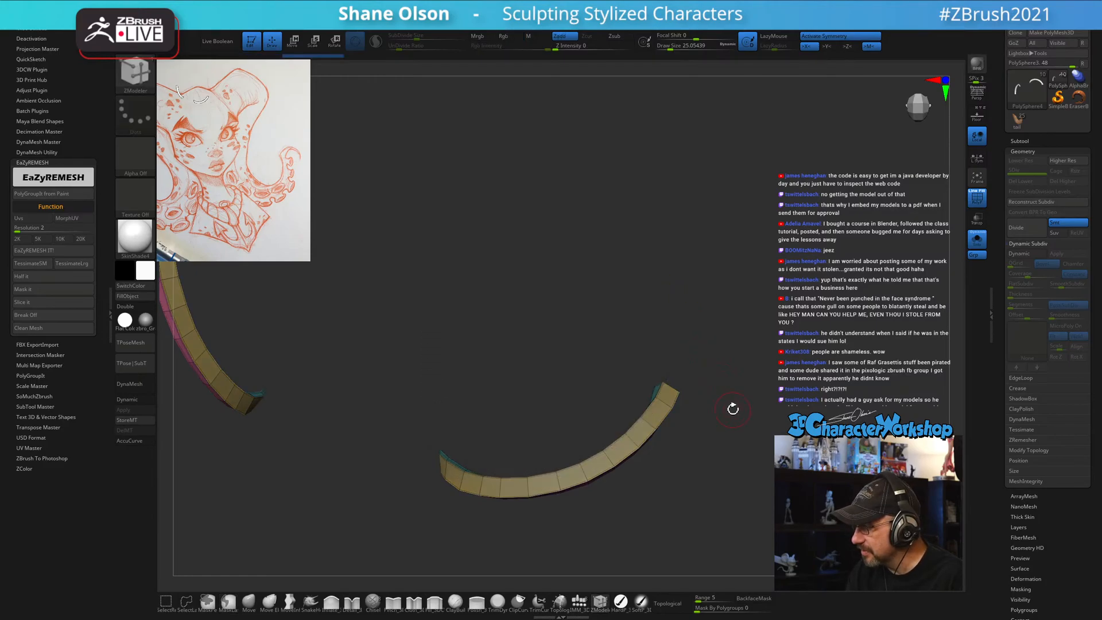
{"action": "right_click_drag", "start_coordinate": [733, 409], "coordinate": [705, 404]}
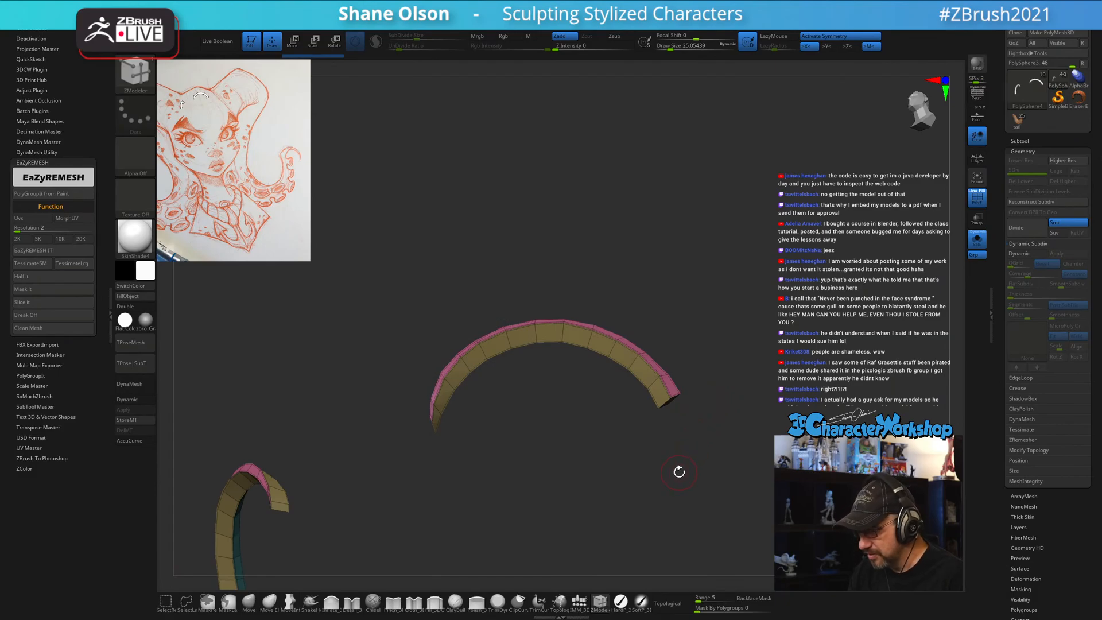
Pull the outer edge of the upper lash strips outward along the crest of the arc with the Move brush.
{"action": "left_click", "coordinate": [249, 604]}
{"action": "key", "text": "s"}
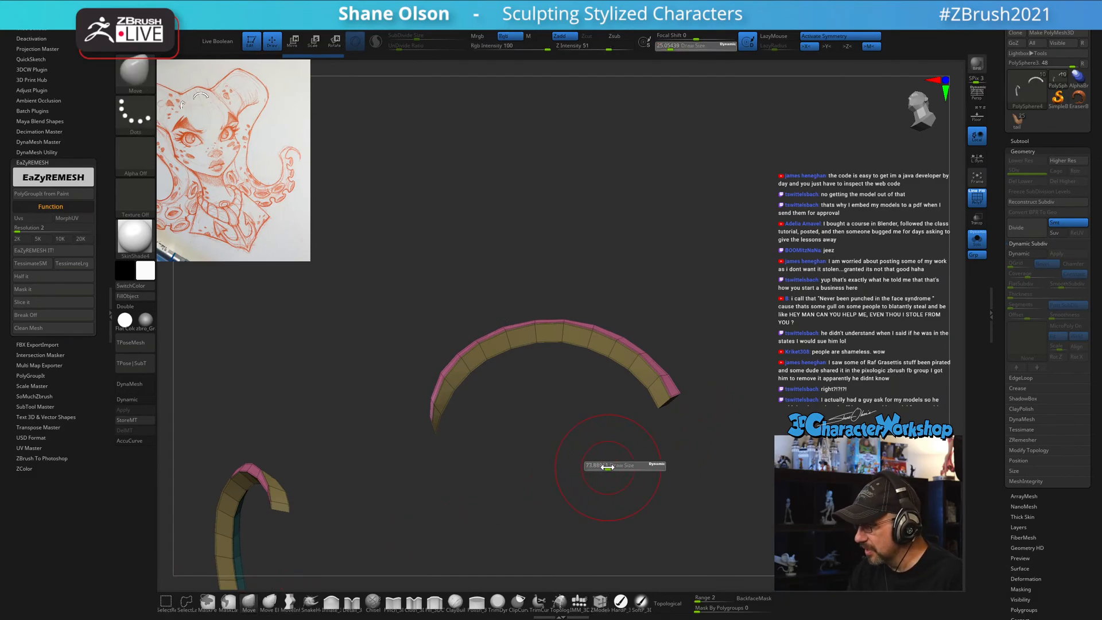
{"action": "right_click_drag", "start_coordinate": [608, 467], "coordinate": [616, 435]}
{"action": "key", "text": "s"}
{"action": "left_click", "coordinate": [593, 323]}
{"action": "left_click_drag", "start_coordinate": [593, 331], "coordinate": [594, 318]}
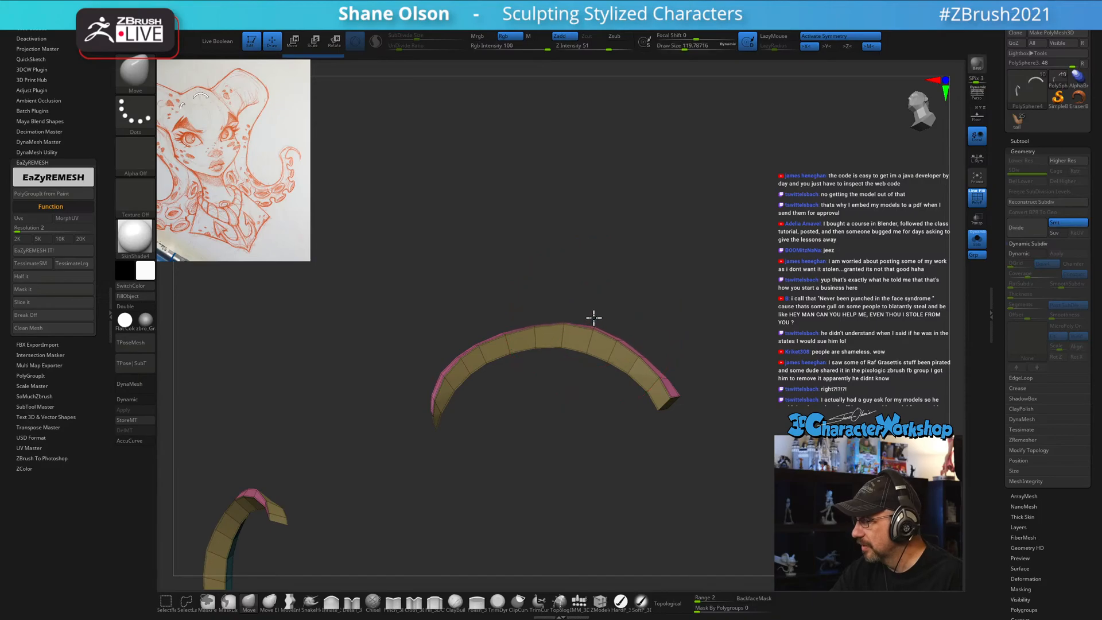
{"action": "mouse_move", "coordinate": [594, 317]}
{"action": "right_mouse_down"}
{"action": "mouse_move", "coordinate": [583, 308]}
{"action": "mouse_move", "coordinate": [605, 305]}
{"action": "right_mouse_up"}
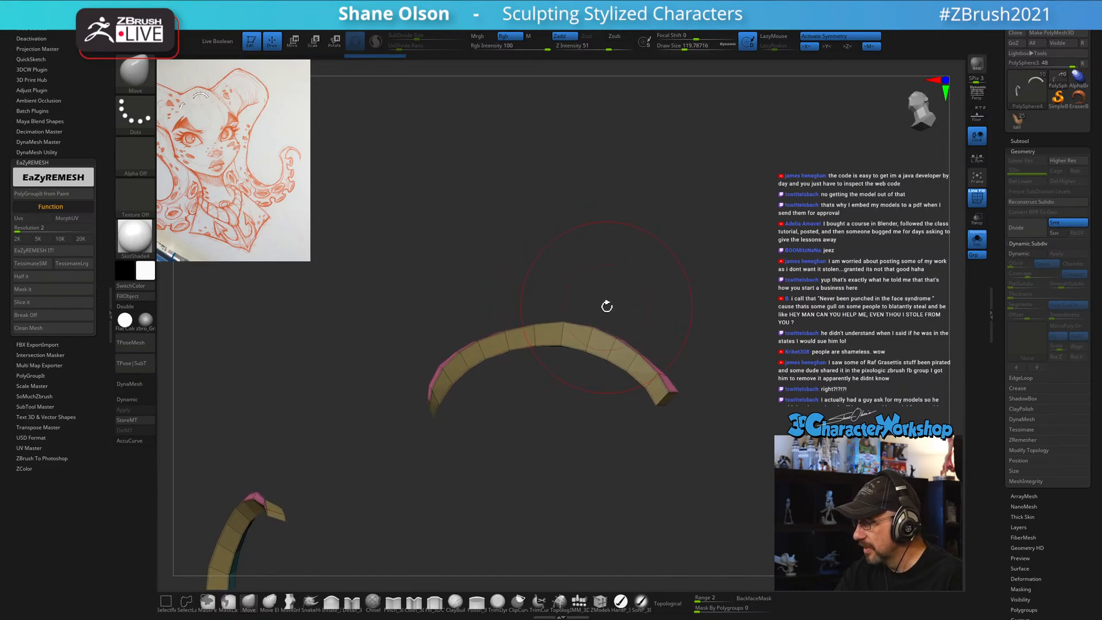
{"action": "mouse_move", "coordinate": [585, 328]}
{"action": "left_mouse_down"}
{"action": "mouse_move", "coordinate": [600, 314]}
{"action": "mouse_move", "coordinate": [628, 326]}
{"action": "left_mouse_up"}
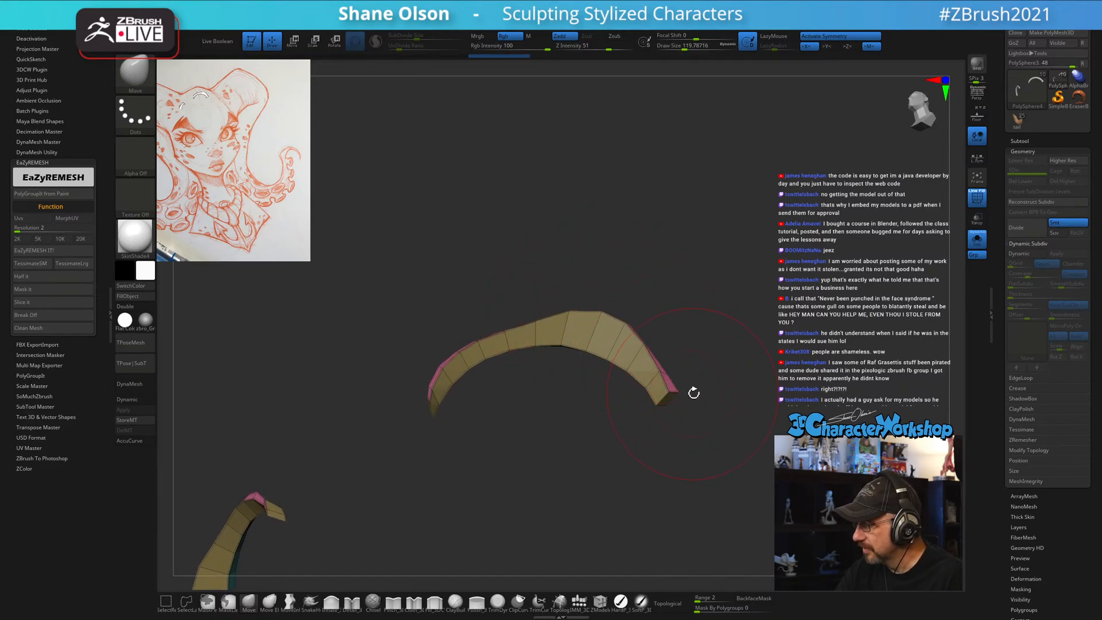
{"action": "left_click_drag", "start_coordinate": [556, 329], "coordinate": [507, 324]}
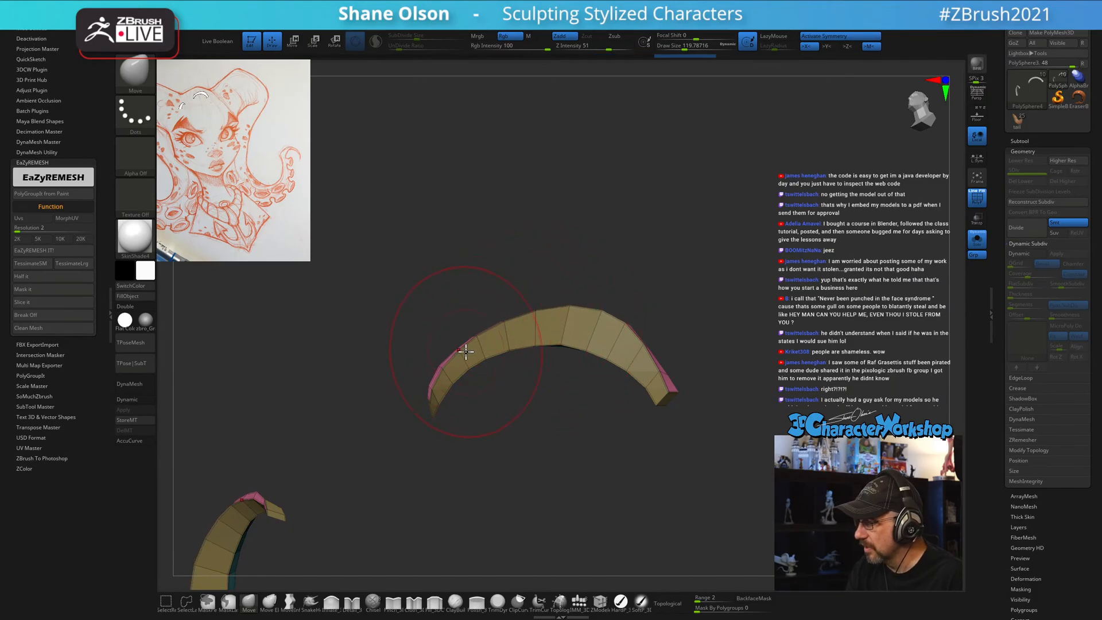
Widen the lash strip toward its side and narrow its far end into a taper with a smaller Move brush.
{"action": "right_click_drag", "start_coordinate": [508, 398], "coordinate": [483, 401]}
{"action": "key", "text": "s"}
{"action": "left_click_drag", "start_coordinate": [473, 414], "coordinate": [420, 395]}
{"action": "right_click_drag", "start_coordinate": [447, 366], "coordinate": [548, 436]}
{"action": "right_click_drag", "start_coordinate": [642, 404], "coordinate": [678, 342]}
{"action": "key", "text": "bracketright"}
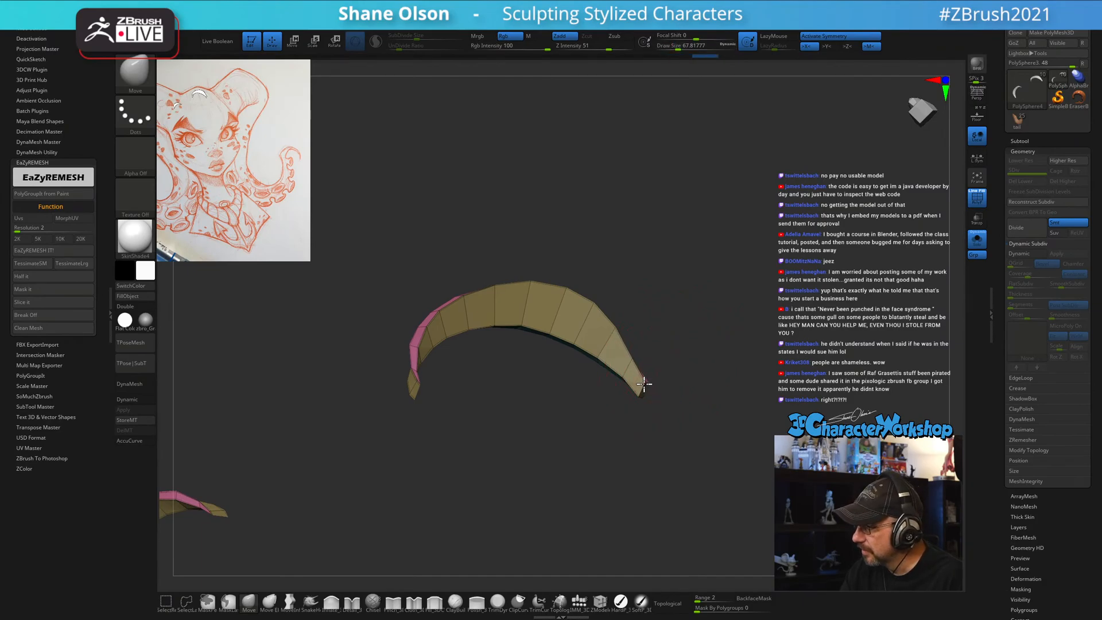
Draw the blunt lower end of the lash strip into a sharp point with the Move brush.
{"action": "mouse_move", "coordinate": [641, 377]}
{"action": "right_mouse_down"}
{"action": "mouse_move", "coordinate": [697, 381]}
{"action": "mouse_move", "coordinate": [701, 408]}
{"action": "mouse_move", "coordinate": [667, 457]}
{"action": "right_mouse_up"}
{"action": "key", "text": "s"}
{"action": "left_click_drag", "start_coordinate": [673, 458], "coordinate": [666, 458]}
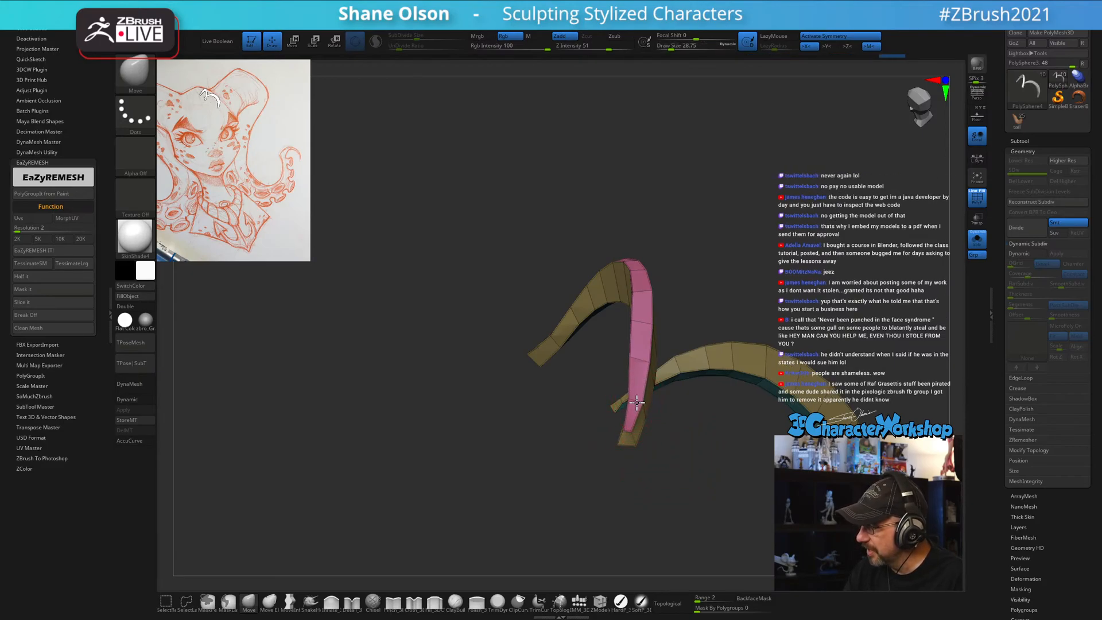
{"action": "key", "text": "s"}
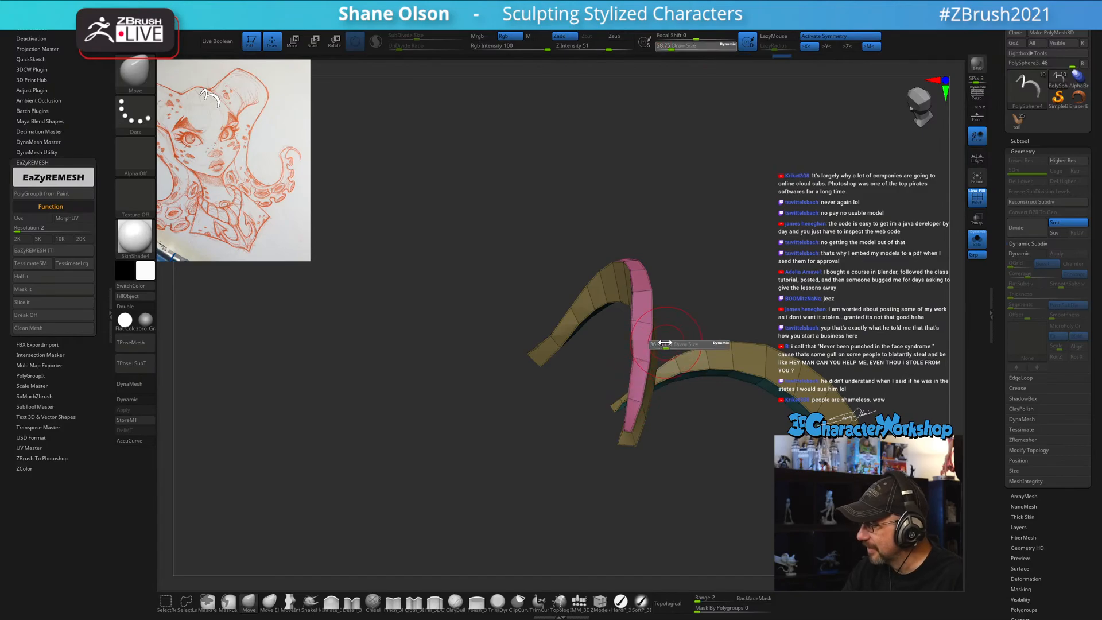
{"action": "left_click", "coordinate": [663, 349]}
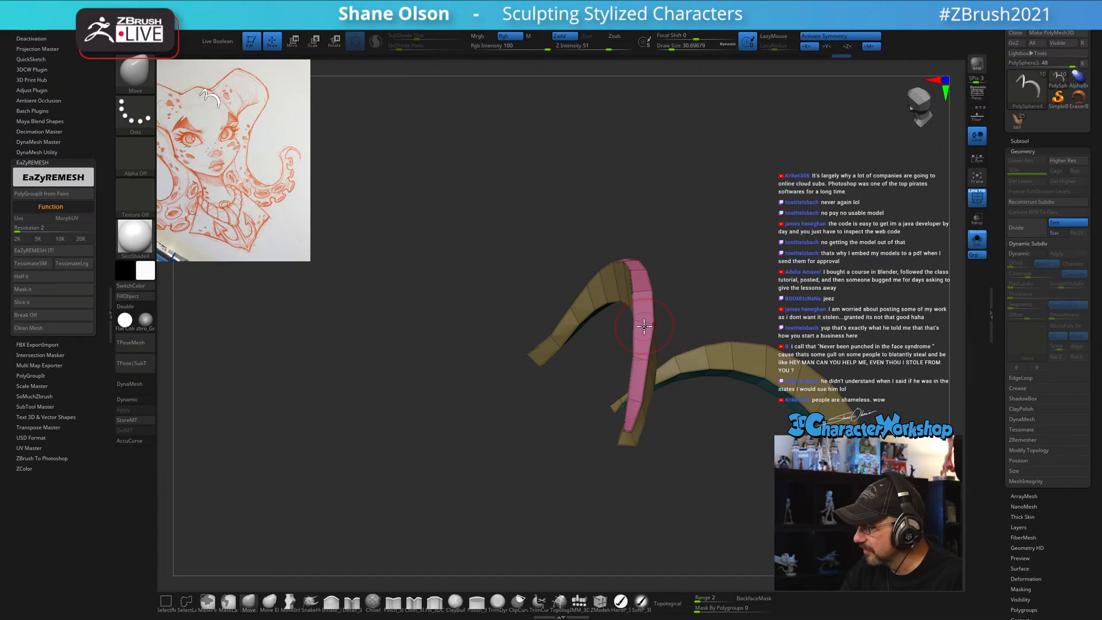
{"action": "left_click_drag", "start_coordinate": [694, 283], "coordinate": [697, 342], "text": "alt"}
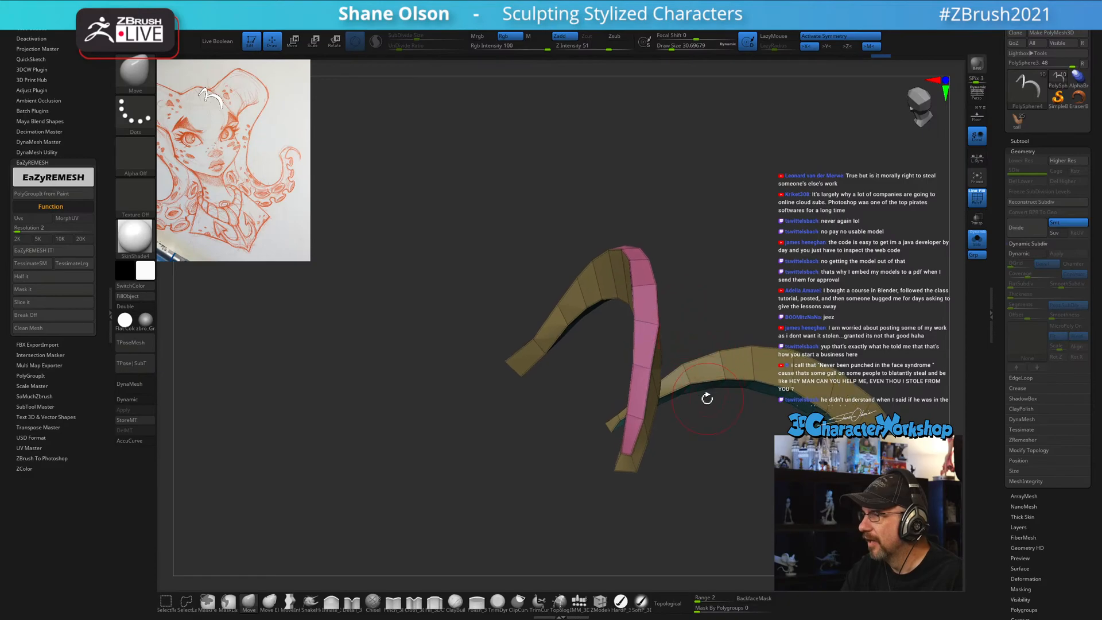
{"action": "left_click_drag", "start_coordinate": [707, 398], "coordinate": [588, 449]}
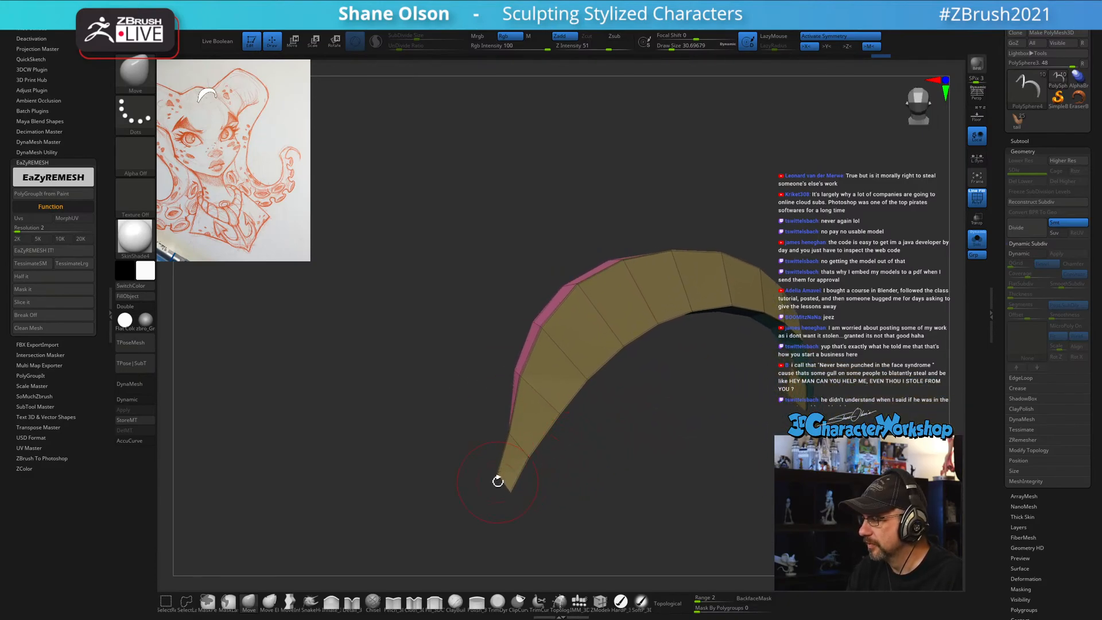
{"action": "key", "text": "s"}
{"action": "left_click_drag", "start_coordinate": [508, 470], "coordinate": [511, 469]}
{"action": "key", "text": "s"}
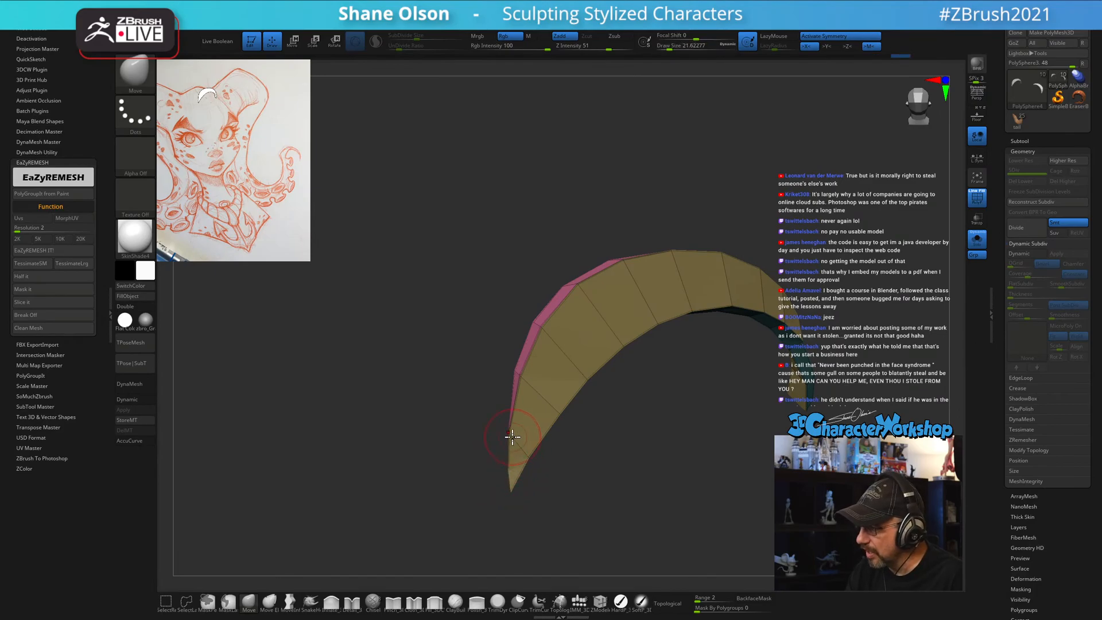
Even out the thin outer rim above the lash's pointed end so the thickness tapers gradually.
{"action": "mouse_move", "coordinate": [530, 385]}
{"action": "right_mouse_down"}
{"action": "mouse_move", "coordinate": [578, 364]}
{"action": "mouse_move", "coordinate": [578, 428]}
{"action": "mouse_move", "coordinate": [516, 455]}
{"action": "mouse_move", "coordinate": [512, 468]}
{"action": "right_mouse_up"}
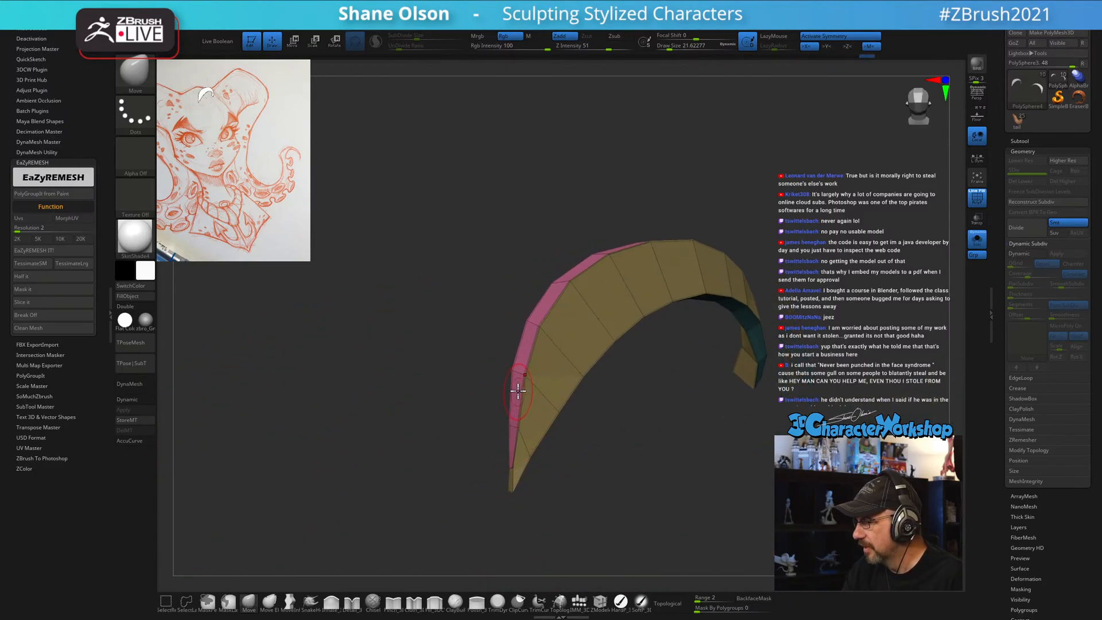
{"action": "left_click_drag", "start_coordinate": [518, 391], "coordinate": [523, 389]}
{"action": "key", "text": "bracketright"}
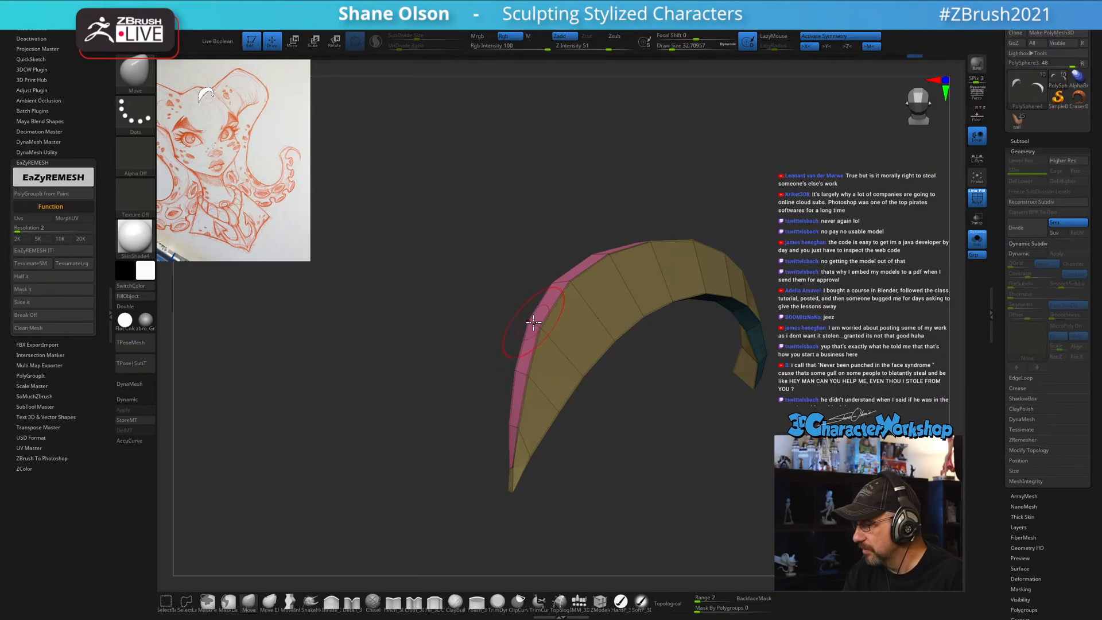
{"action": "mouse_move", "coordinate": [561, 327]}
{"action": "right_mouse_down"}
{"action": "mouse_move", "coordinate": [583, 288]}
{"action": "mouse_move", "coordinate": [637, 333]}
{"action": "mouse_move", "coordinate": [595, 328]}
{"action": "mouse_move", "coordinate": [669, 386]}
{"action": "mouse_move", "coordinate": [666, 409]}
{"action": "mouse_move", "coordinate": [480, 416]}
{"action": "mouse_move", "coordinate": [645, 433]}
{"action": "right_mouse_up"}
{"action": "key", "text": "bracketleft"}
{"action": "key", "text": "bracketleft"}
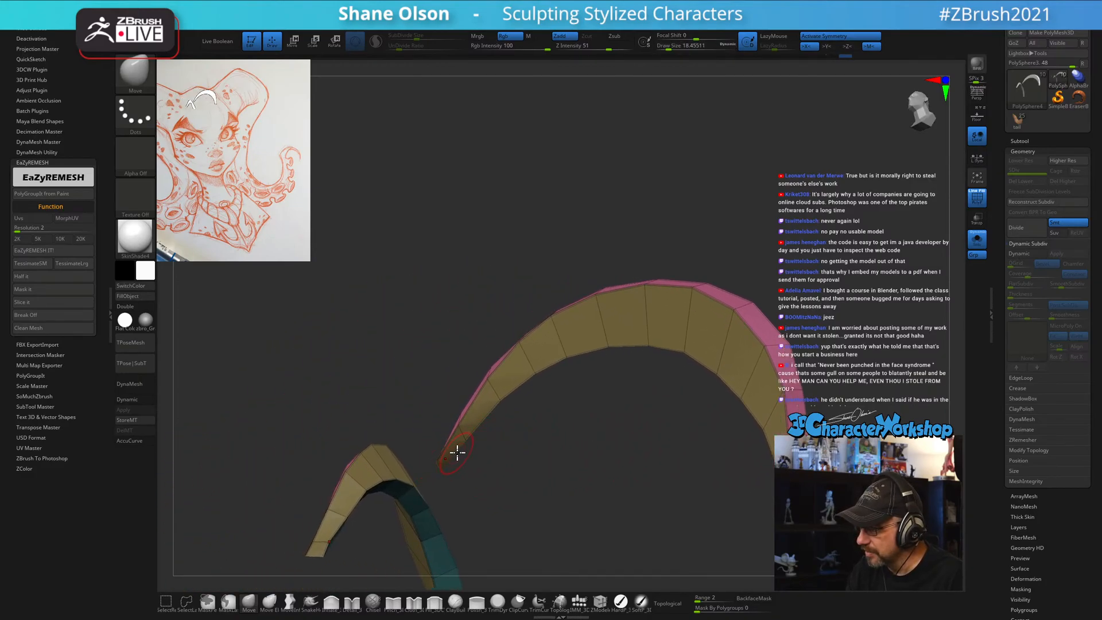
Adjust the thickness of the lash tip from a side view with the Move brush.
{"action": "mouse_move", "coordinate": [458, 453]}
{"action": "right_mouse_down"}
{"action": "mouse_move", "coordinate": [480, 436]}
{"action": "mouse_move", "coordinate": [511, 450]}
{"action": "mouse_move", "coordinate": [505, 460]}
{"action": "right_mouse_up"}
{"action": "key", "text": "bracketright"}
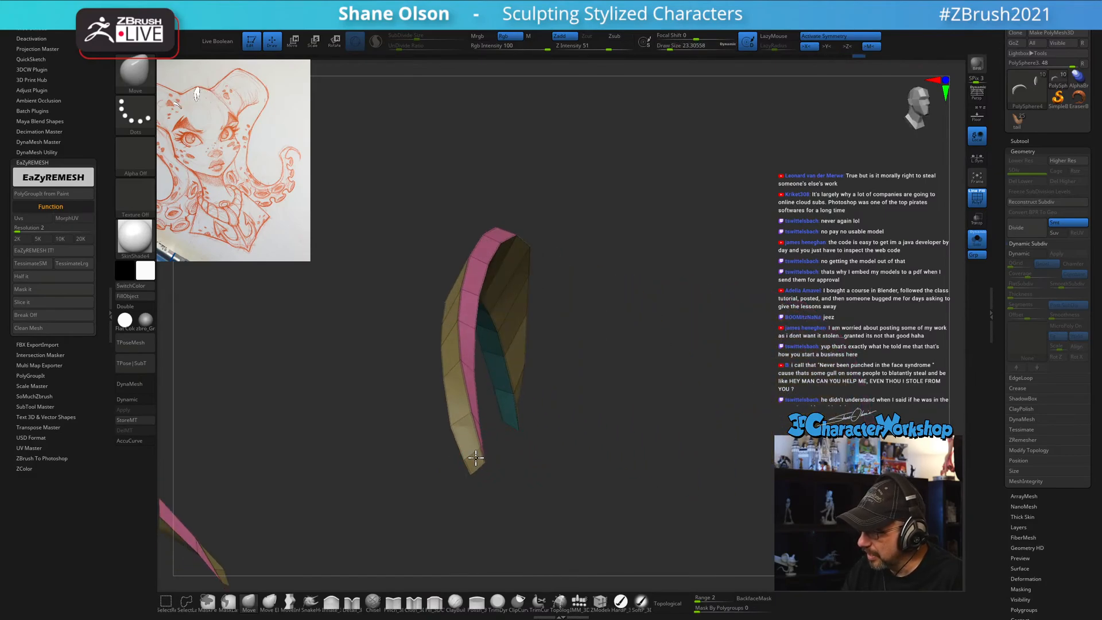
{"action": "key", "text": "s"}
{"action": "left_click_drag", "start_coordinate": [480, 457], "coordinate": [483, 457]}
{"action": "left_click_drag", "start_coordinate": [475, 449], "coordinate": [472, 447]}
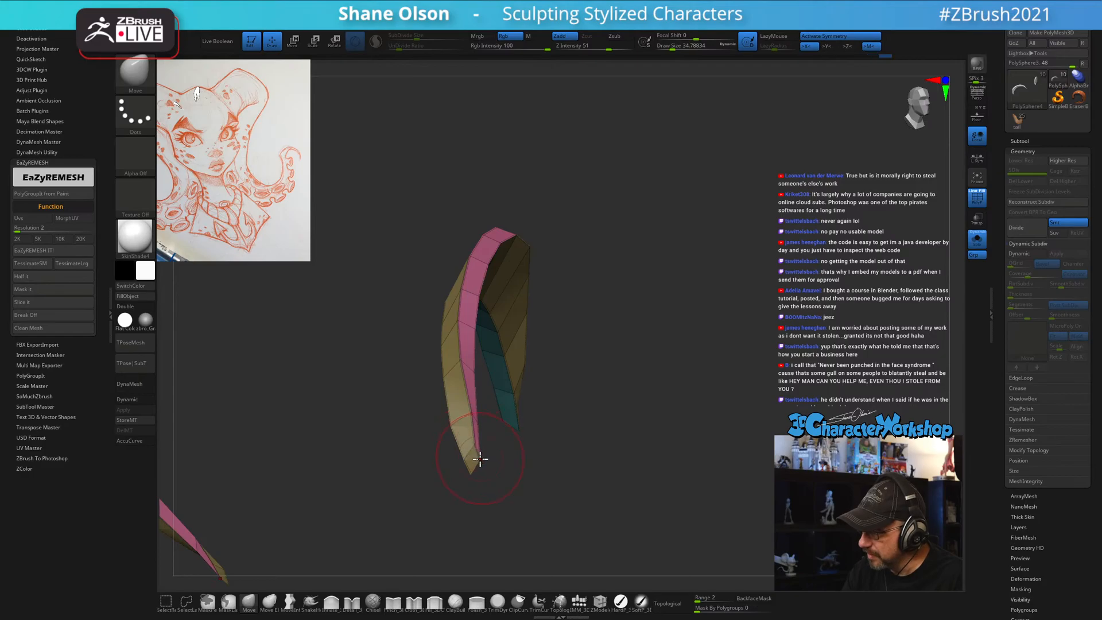
Refine the curve and taper of the lash toward both tips, using a smaller Move brush and several viewing angles.
{"action": "mouse_move", "coordinate": [493, 423]}
{"action": "right_mouse_down"}
{"action": "mouse_move", "coordinate": [477, 433]}
{"action": "mouse_move", "coordinate": [496, 442]}
{"action": "right_mouse_up"}
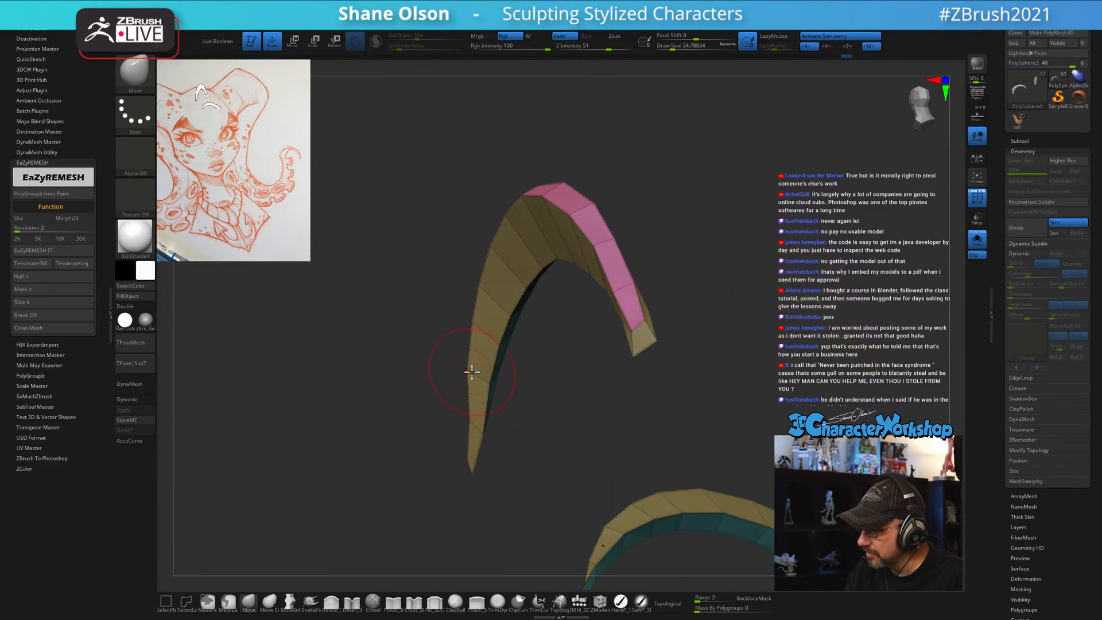
{"action": "mouse_move", "coordinate": [493, 291]}
{"action": "right_mouse_down"}
{"action": "mouse_move", "coordinate": [517, 325]}
{"action": "mouse_move", "coordinate": [483, 327]}
{"action": "right_mouse_up"}
{"action": "mouse_move", "coordinate": [475, 368]}
{"action": "right_mouse_down"}
{"action": "mouse_move", "coordinate": [456, 413]}
{"action": "mouse_move", "coordinate": [482, 450]}
{"action": "mouse_move", "coordinate": [585, 456]}
{"action": "mouse_move", "coordinate": [556, 448]}
{"action": "mouse_move", "coordinate": [599, 435]}
{"action": "mouse_move", "coordinate": [545, 446]}
{"action": "mouse_move", "coordinate": [563, 426]}
{"action": "mouse_move", "coordinate": [547, 379]}
{"action": "right_mouse_up"}
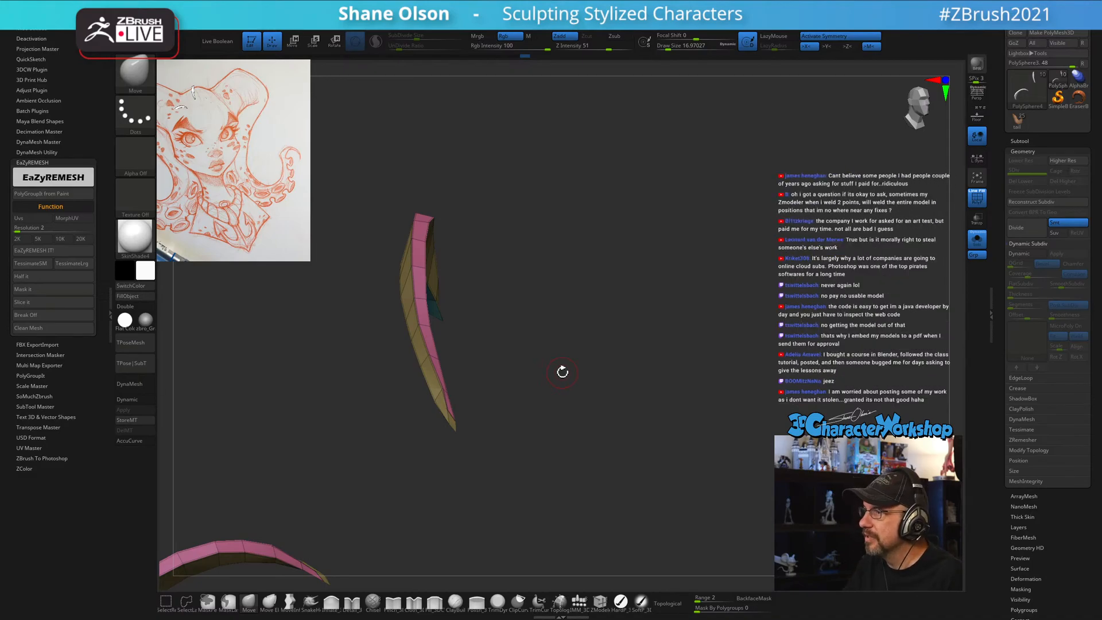
{"action": "right_click_drag", "start_coordinate": [565, 384], "coordinate": [689, 386]}
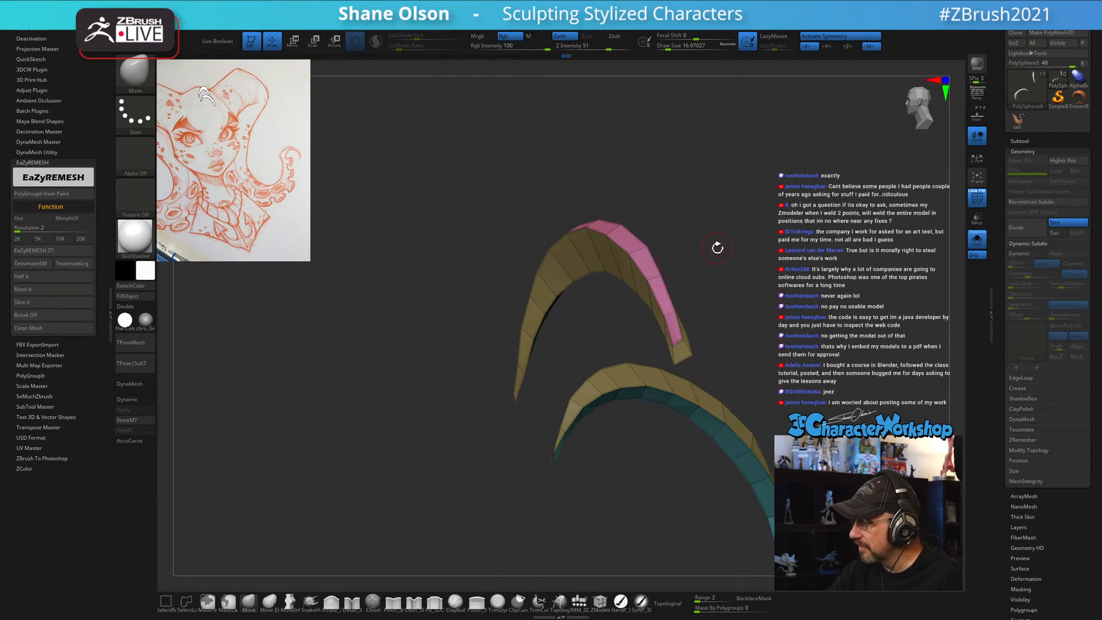
{"action": "mouse_move", "coordinate": [718, 248]}
{"action": "right_mouse_down"}
{"action": "mouse_move", "coordinate": [707, 239]}
{"action": "mouse_move", "coordinate": [691, 298]}
{"action": "mouse_move", "coordinate": [696, 364]}
{"action": "mouse_move", "coordinate": [642, 412]}
{"action": "mouse_move", "coordinate": [672, 409]}
{"action": "right_mouse_up"}
{"action": "key", "text": "s"}
{"action": "left_click_drag", "start_coordinate": [673, 403], "coordinate": [681, 403]}
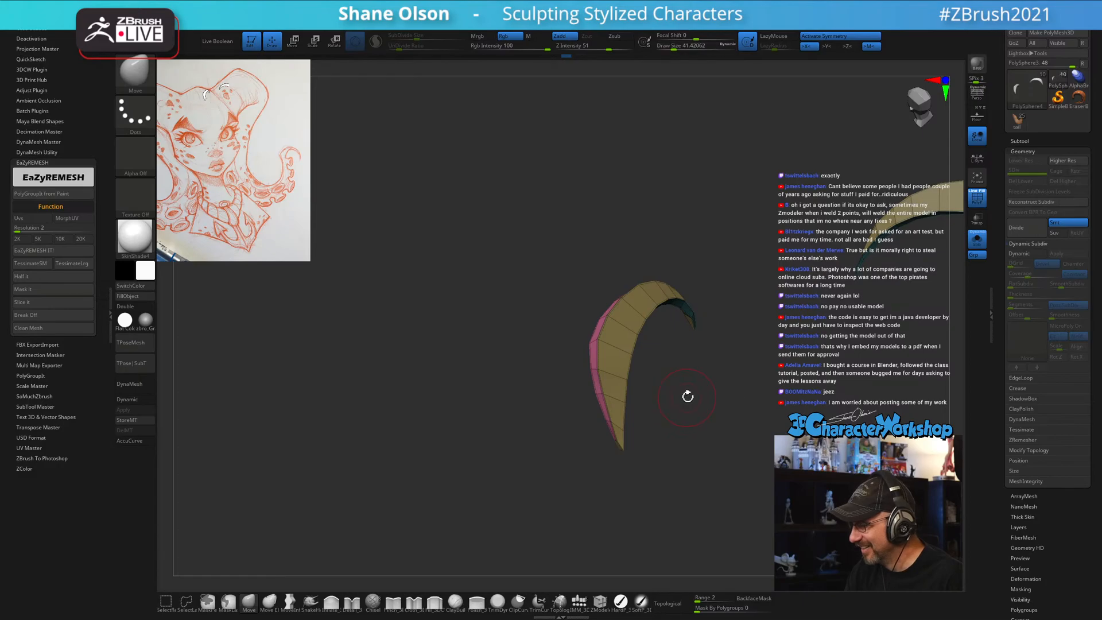
{"action": "right_click_drag", "start_coordinate": [688, 396], "coordinate": [695, 432]}
Turn on Dynamic Subdivision for the lashes and remove all their creases with UnCreaseAll.
{"action": "key", "text": "d"}
{"action": "key", "text": "space"}
{"action": "left_click", "coordinate": [714, 325]}
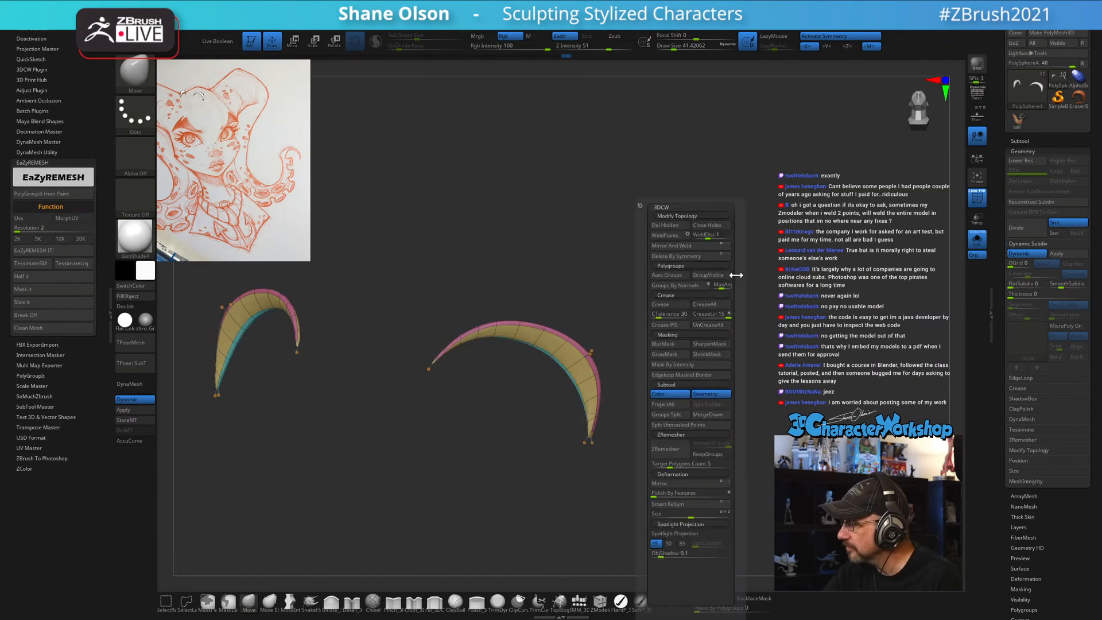
Show the whole bust around the lashes again and turn off the polygroup wireframe display.
{"action": "right_click_drag", "start_coordinate": [726, 371], "coordinate": [632, 439]}
{"action": "left_click", "coordinate": [978, 238]}
{"action": "key", "text": "shift+f"}
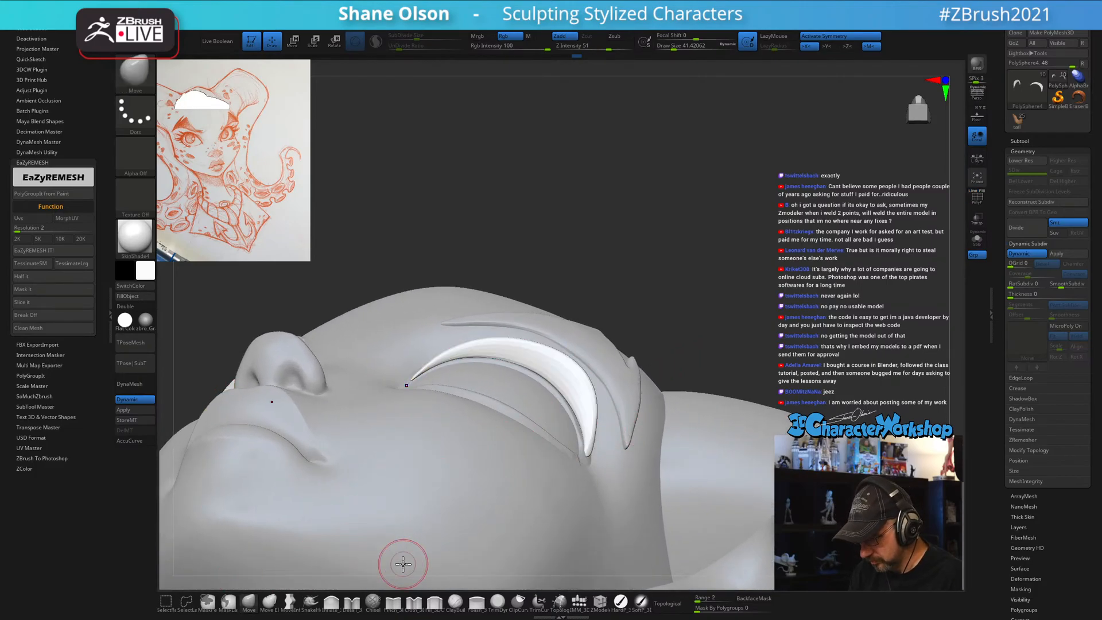
Check the smoothed lashes against the face from below and enlarge the Move brush to a draw size of about 120.
{"action": "key", "text": "s"}
{"action": "left_click_drag", "start_coordinate": [665, 313], "coordinate": [669, 312]}
{"action": "right_click_drag", "start_coordinate": [660, 320], "coordinate": [613, 352]}
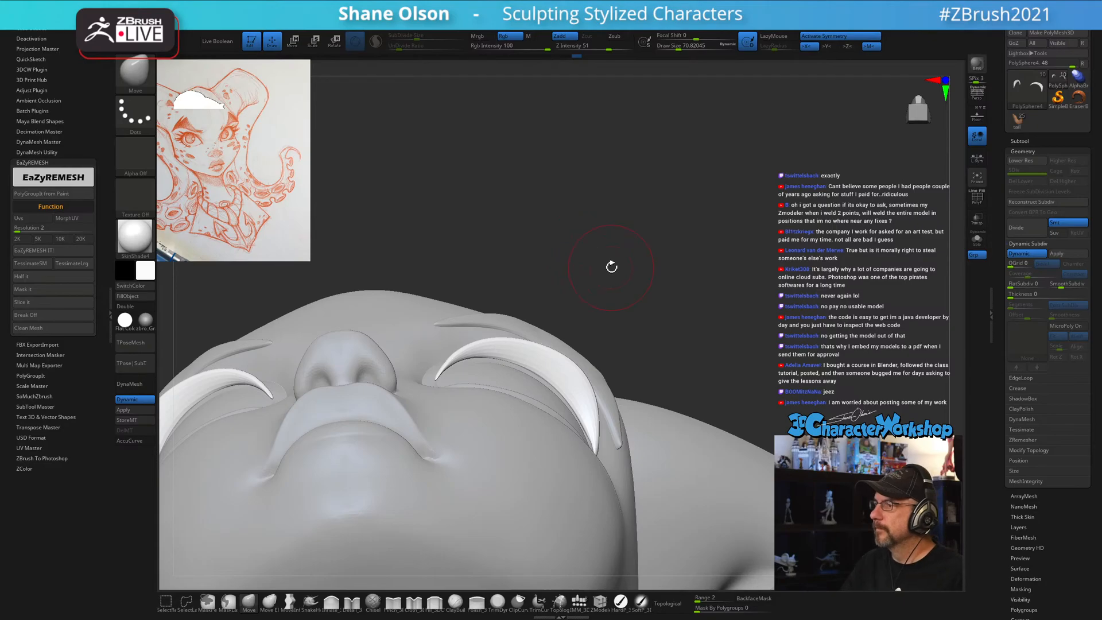
{"action": "mouse_move", "coordinate": [610, 282]}
{"action": "right_mouse_down"}
{"action": "mouse_move", "coordinate": [611, 264]}
{"action": "mouse_move", "coordinate": [618, 300]}
{"action": "right_mouse_up"}
{"action": "key", "text": "s"}
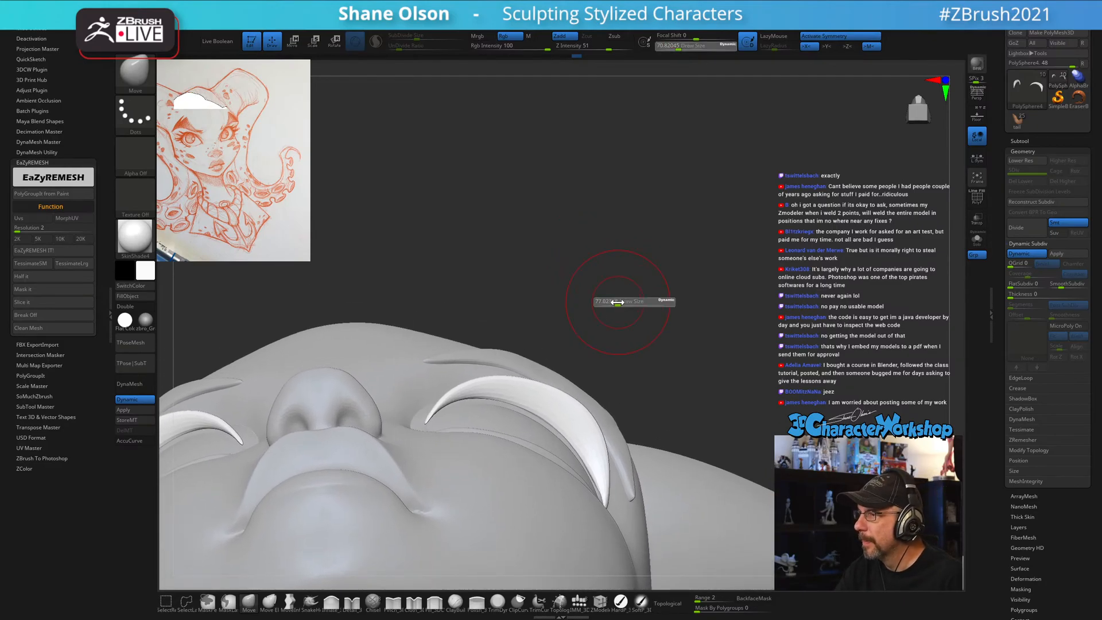
{"action": "left_click_drag", "start_coordinate": [610, 301], "coordinate": [619, 295]}
{"action": "right_click_drag", "start_coordinate": [619, 294], "coordinate": [641, 278]}
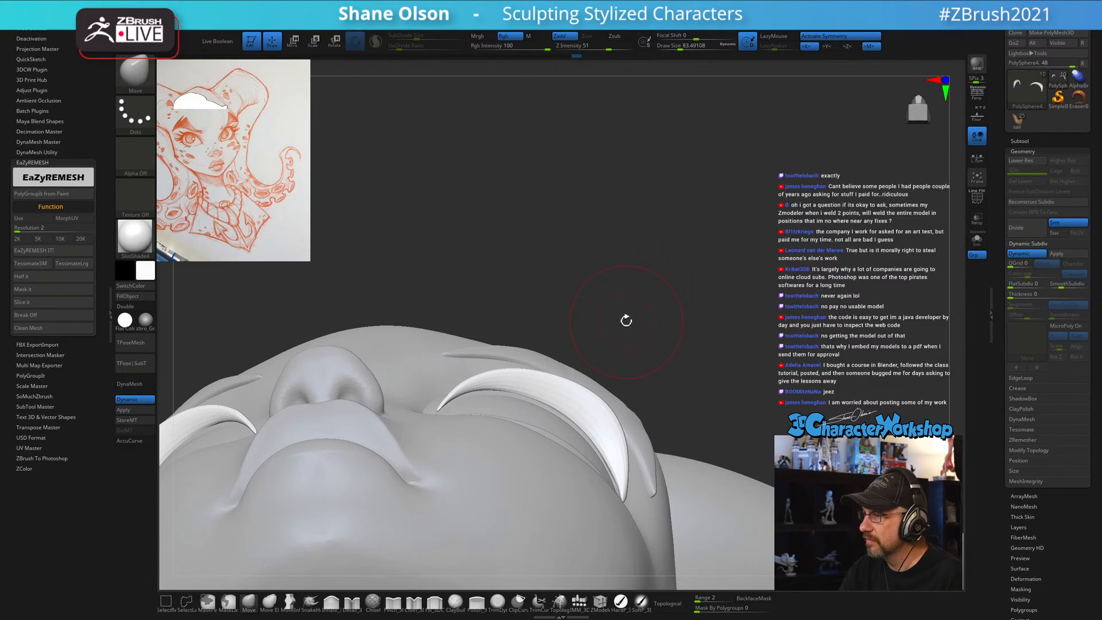
{"action": "key", "text": "s"}
{"action": "left_click_drag", "start_coordinate": [613, 316], "coordinate": [627, 317]}
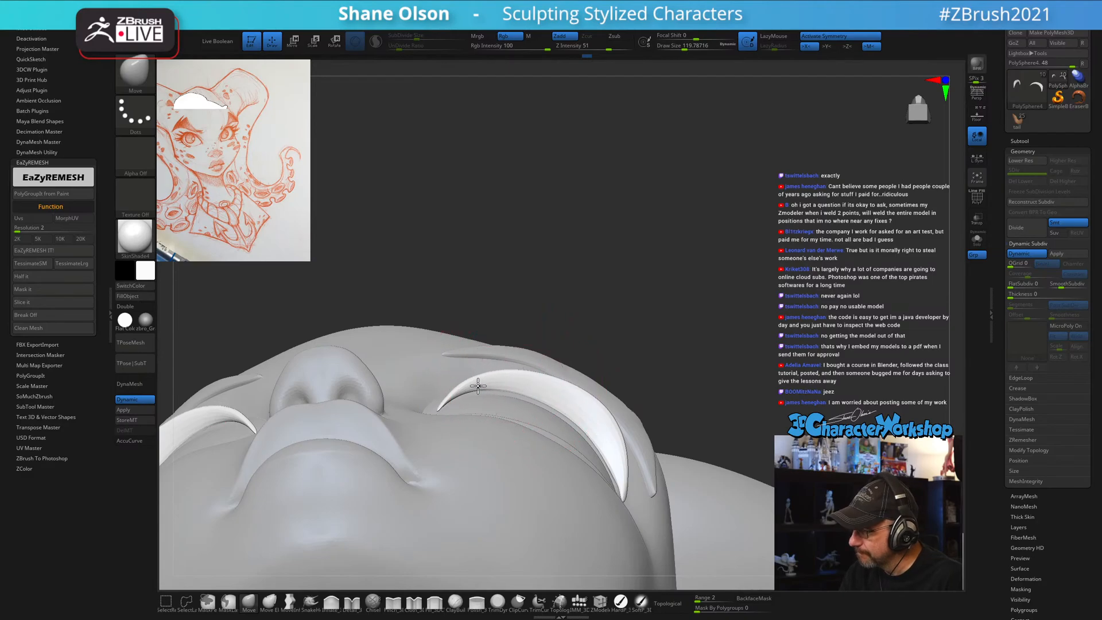
Fit the upper lash's sweep from inner to outer corner against the eyelid, working from below and both sides.
{"action": "mouse_move", "coordinate": [478, 386]}
{"action": "right_mouse_down"}
{"action": "mouse_move", "coordinate": [505, 386]}
{"action": "mouse_move", "coordinate": [431, 384]}
{"action": "right_mouse_up"}
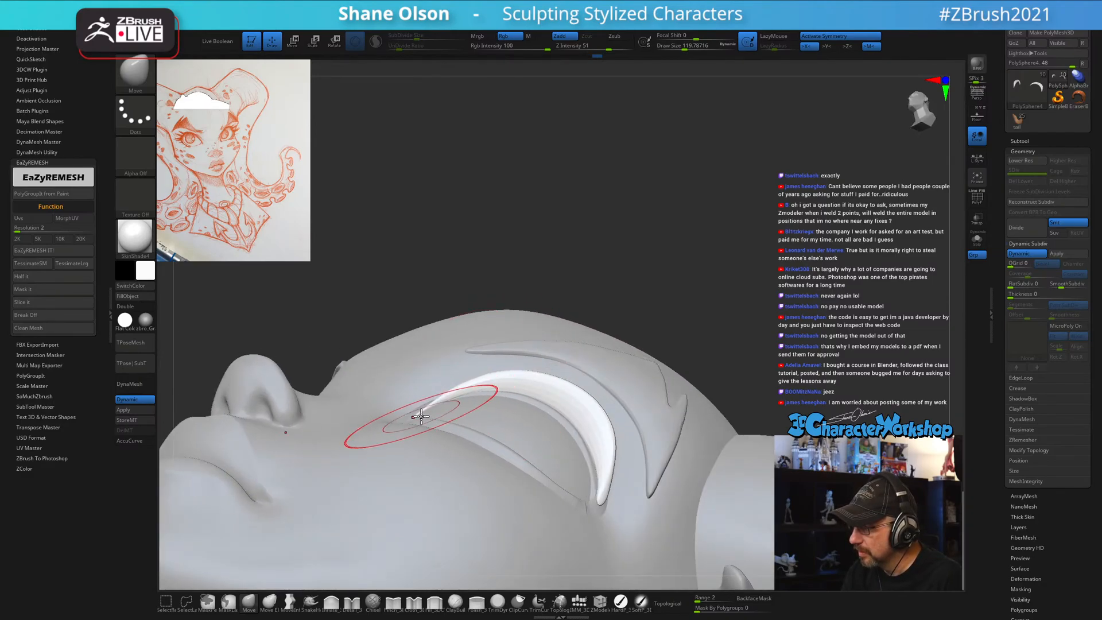
{"action": "right_click_drag", "start_coordinate": [590, 406], "coordinate": [626, 489]}
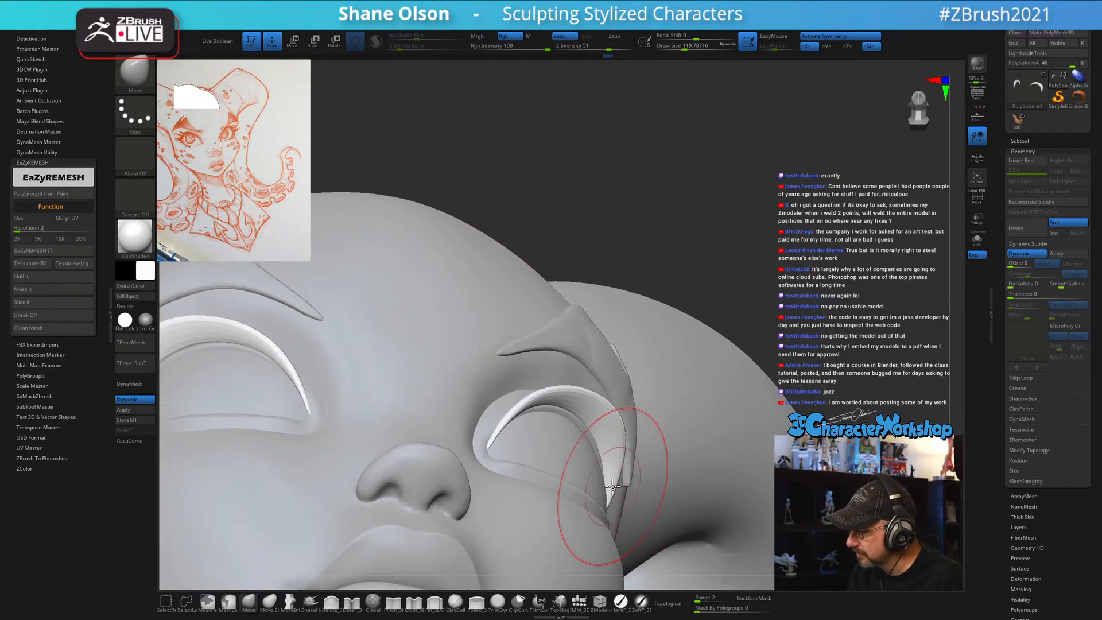
{"action": "mouse_move", "coordinate": [548, 385]}
{"action": "right_mouse_down"}
{"action": "mouse_move", "coordinate": [615, 377]}
{"action": "mouse_move", "coordinate": [619, 393]}
{"action": "right_mouse_up"}
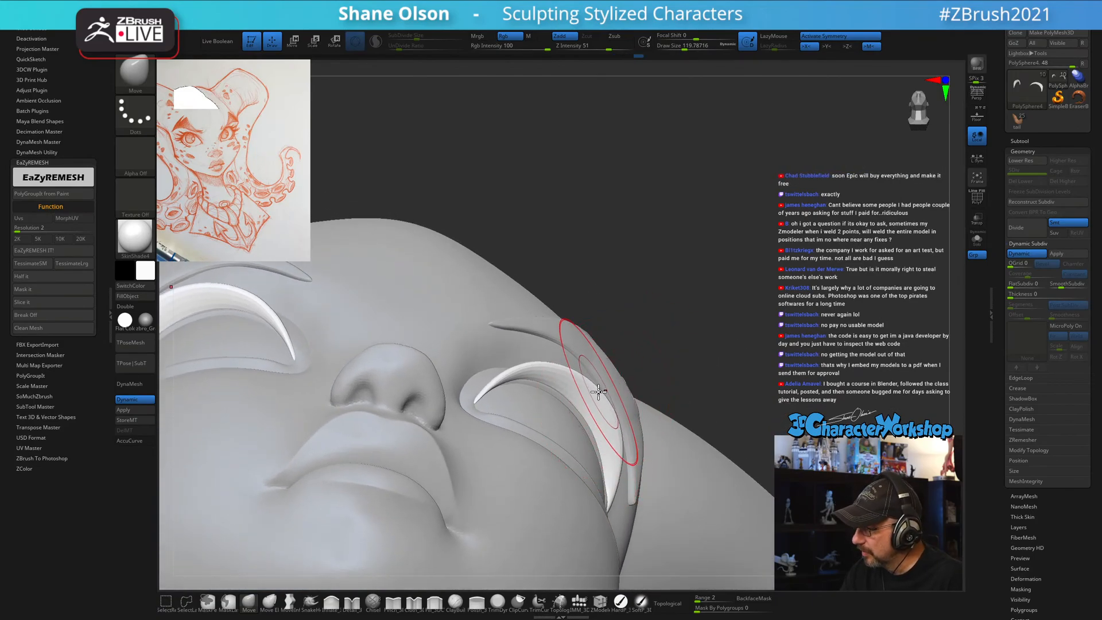
{"action": "right_click_drag", "start_coordinate": [545, 374], "coordinate": [504, 367]}
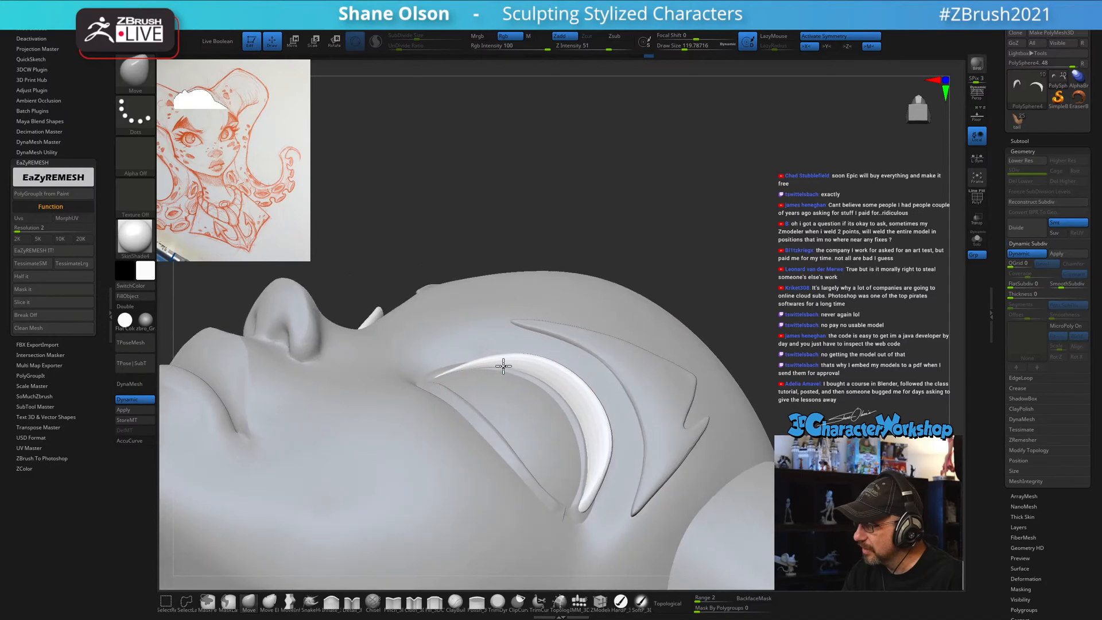
{"action": "right_click_drag", "start_coordinate": [603, 413], "coordinate": [602, 483]}
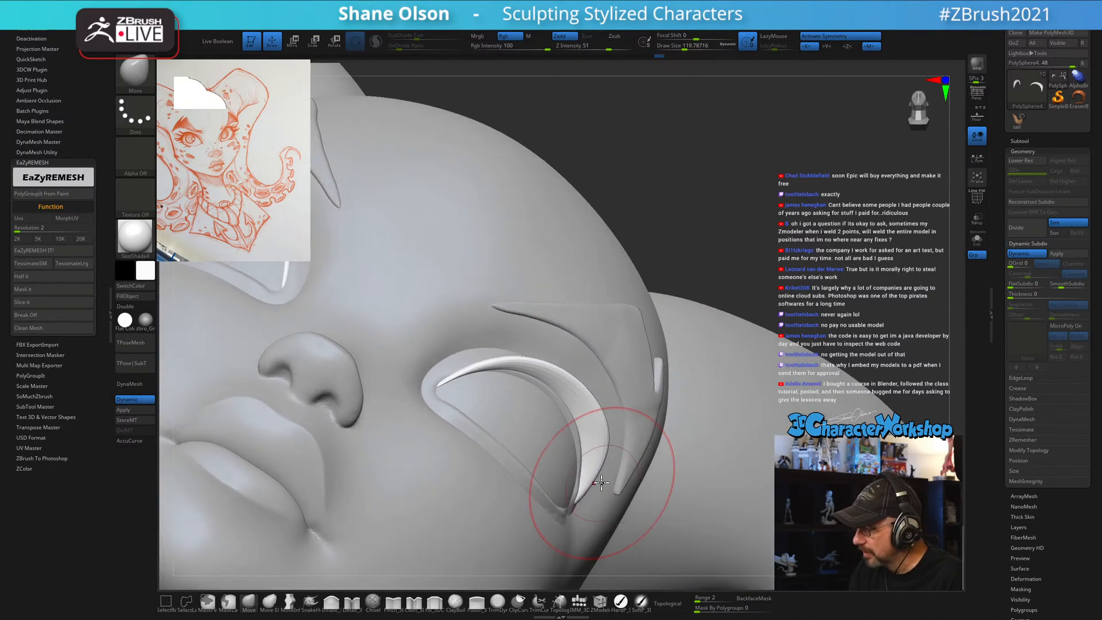
Reshape the outer half of the upper lash along the eyelid with the Move brush at draw size about 149.
{"action": "right_click_drag", "start_coordinate": [602, 444], "coordinate": [572, 386]}
{"action": "key", "text": "bracketright"}
{"action": "left_click_drag", "start_coordinate": [575, 392], "coordinate": [569, 395]}
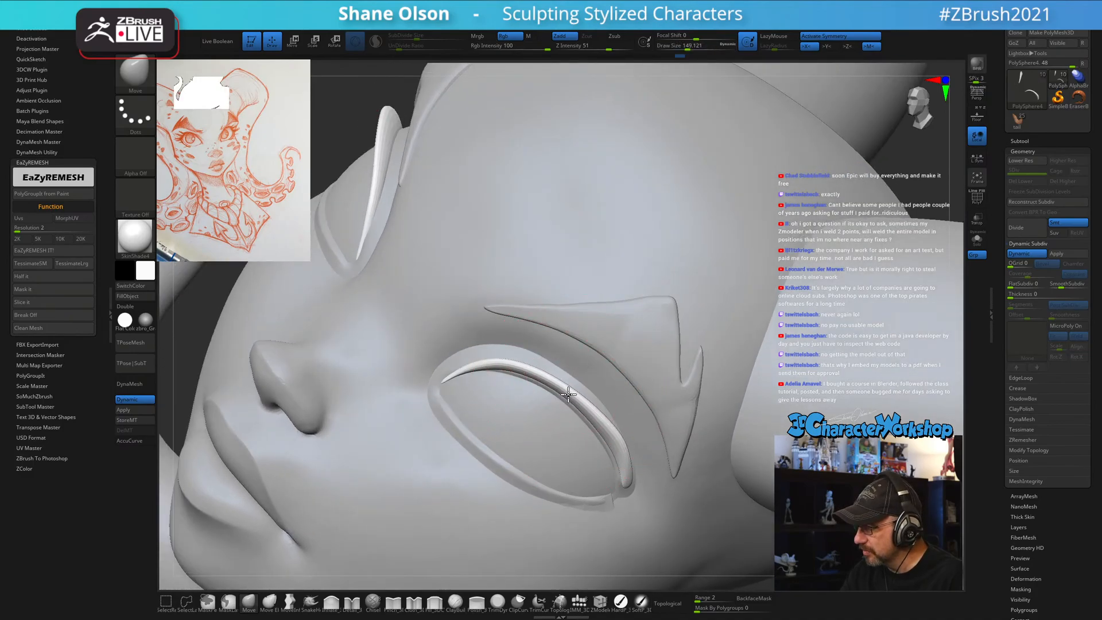
{"action": "left_click_drag", "start_coordinate": [608, 434], "coordinate": [626, 466]}
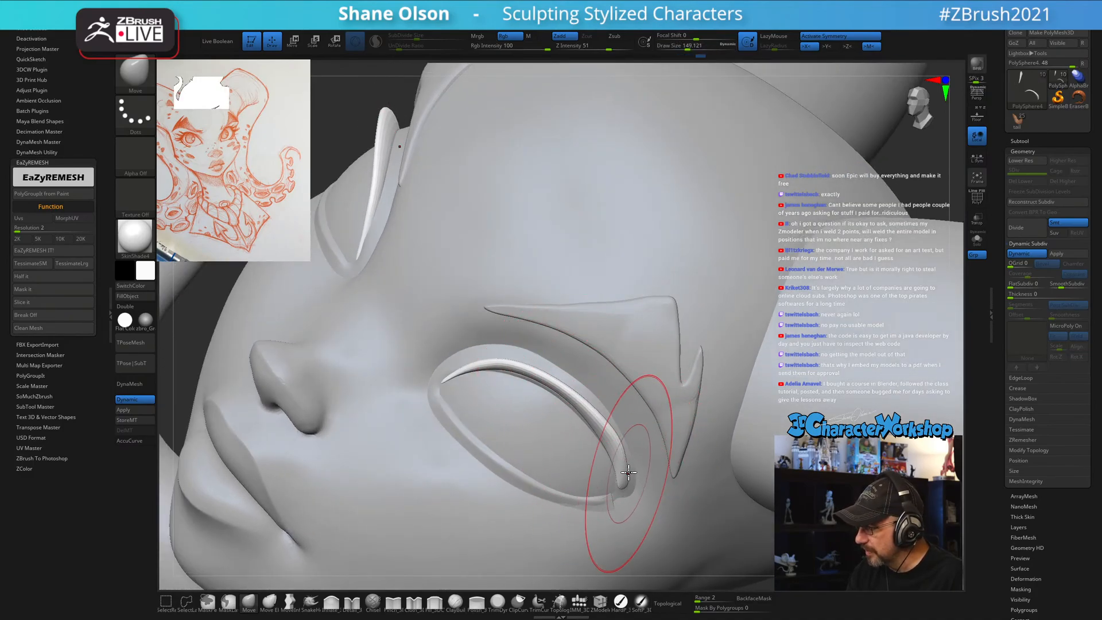
{"action": "left_click_drag", "start_coordinate": [522, 374], "coordinate": [578, 402]}
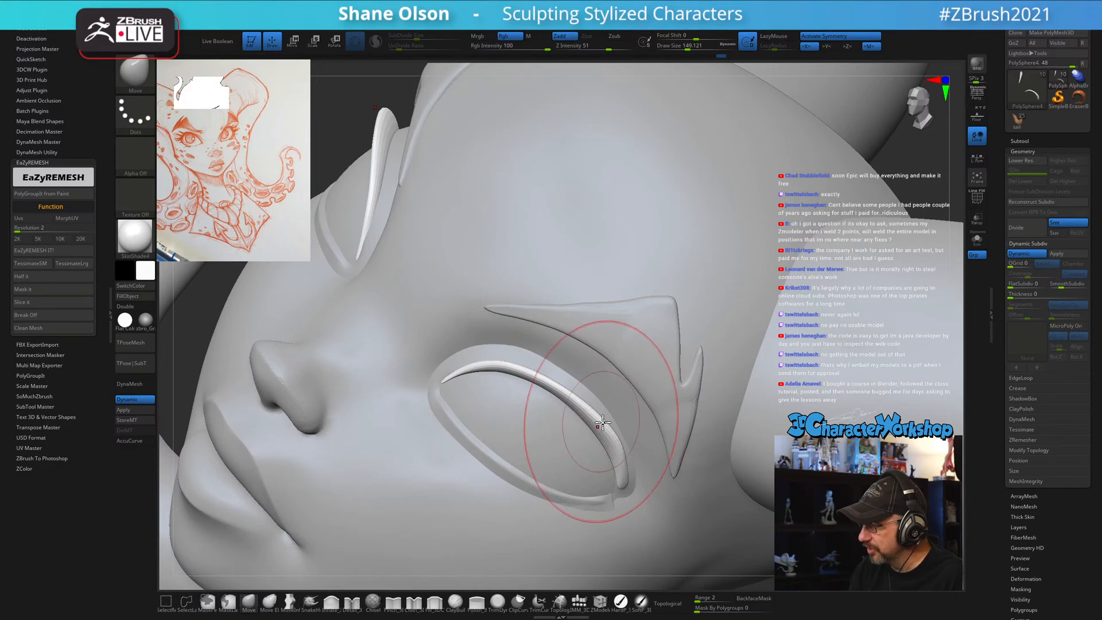
Compare the reshaped upper lashes with the whole bust from the front and enlarge the Move brush to a draw size of about 172.
{"action": "mouse_move", "coordinate": [607, 432]}
{"action": "right_mouse_down"}
{"action": "mouse_move", "coordinate": [624, 473]}
{"action": "mouse_move", "coordinate": [635, 462]}
{"action": "mouse_move", "coordinate": [619, 484]}
{"action": "mouse_move", "coordinate": [611, 464]}
{"action": "right_mouse_up"}
{"action": "mouse_move", "coordinate": [558, 488]}
{"action": "right_mouse_down", "text": "ctrl"}
{"action": "mouse_move", "coordinate": [550, 491]}
{"action": "mouse_move", "coordinate": [531, 458]}
{"action": "right_mouse_up", "text": "ctrl"}
{"action": "key", "text": "s"}
{"action": "left_click_drag", "start_coordinate": [529, 461], "coordinate": [491, 476]}
{"action": "key", "text": "s"}
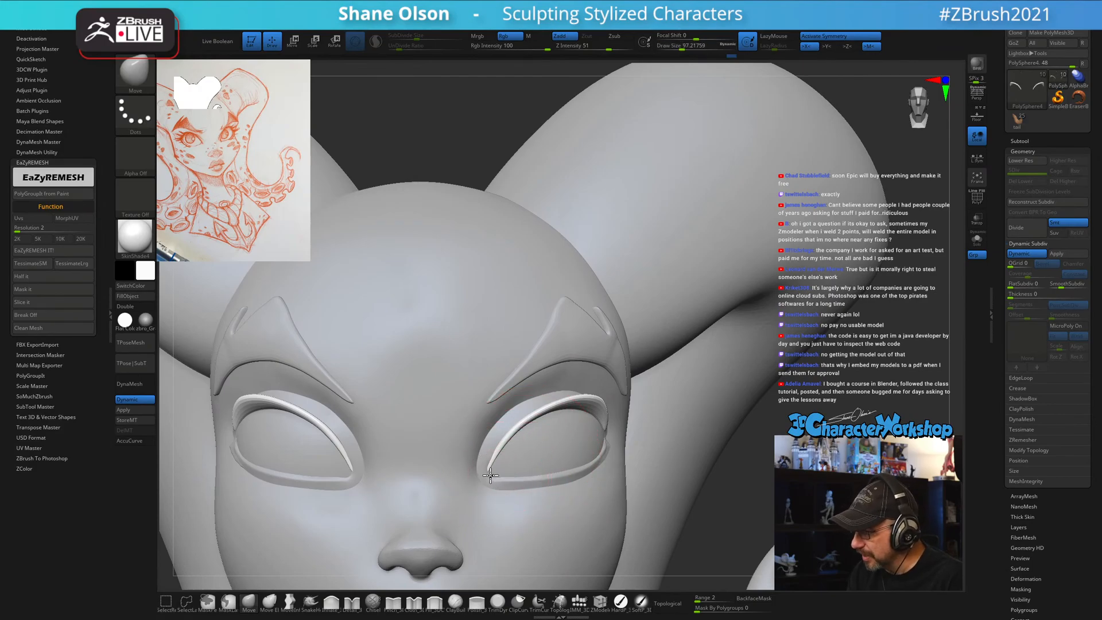
{"action": "right_click_drag", "start_coordinate": [500, 472], "coordinate": [540, 469]}
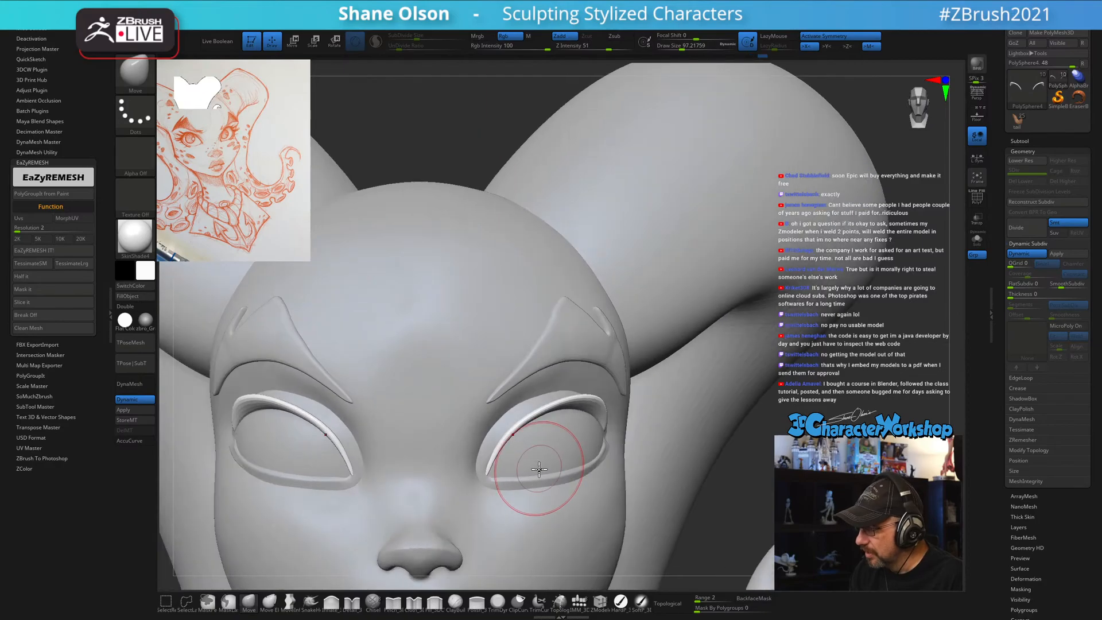
{"action": "right_click_drag", "start_coordinate": [608, 463], "coordinate": [740, 473], "text": "ctrl"}
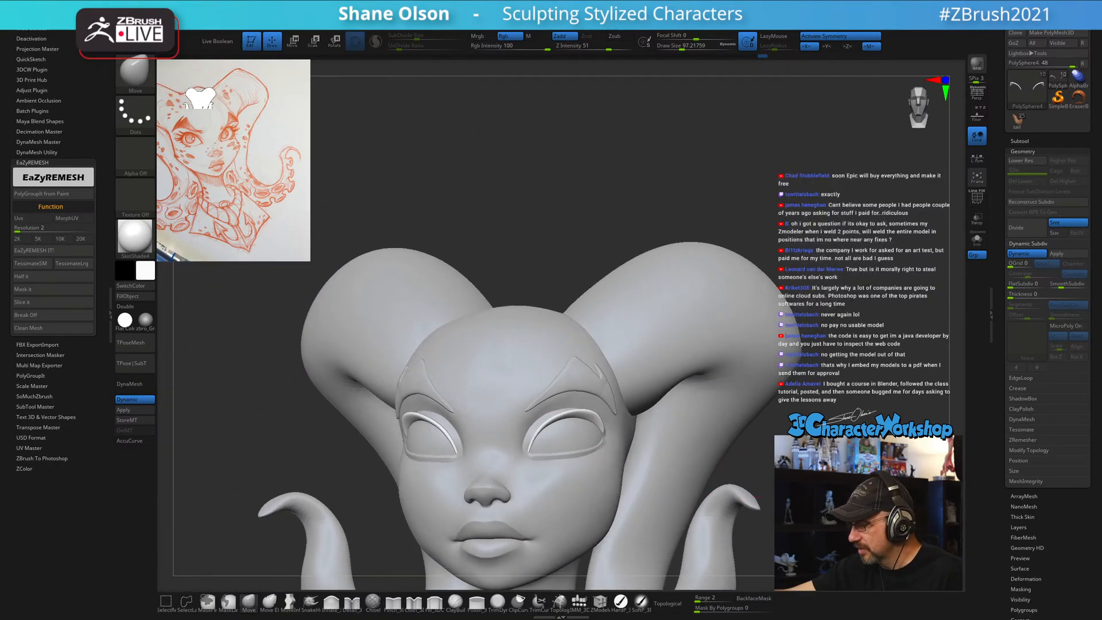
{"action": "left_click_drag", "start_coordinate": [584, 204], "coordinate": [608, 169]}
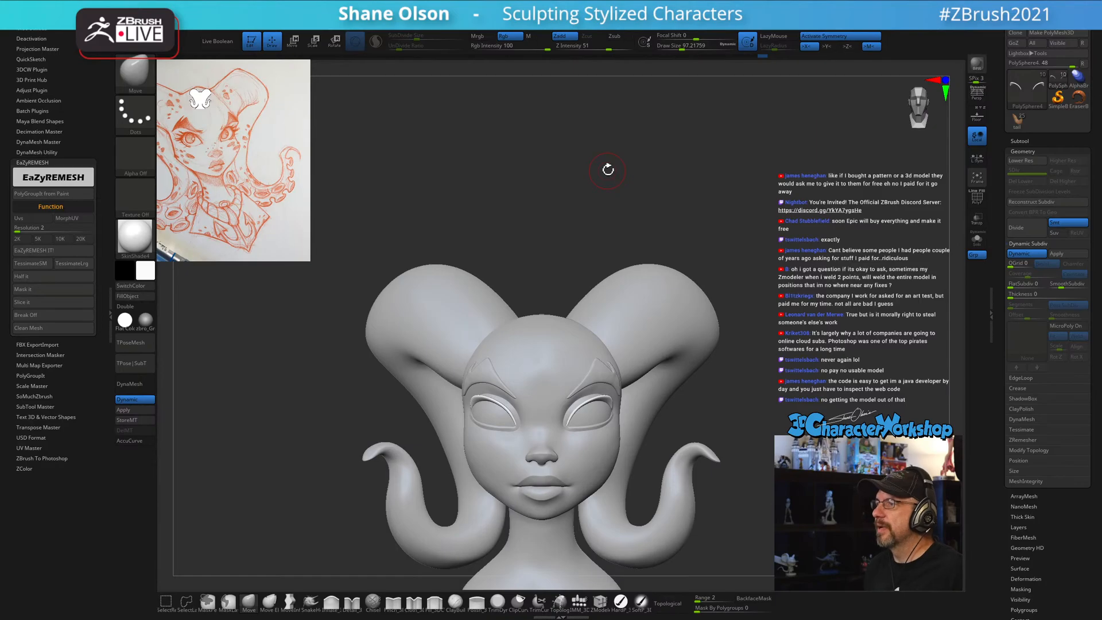
{"action": "right_click_drag", "start_coordinate": [485, 193], "coordinate": [487, 191], "text": "ctrl"}
{"action": "left_click_drag", "start_coordinate": [593, 195], "coordinate": [550, 182], "text": "alt"}
{"action": "key", "text": "s"}
{"action": "mouse_move", "coordinate": [728, 197]}
{"action": "left_mouse_down"}
{"action": "mouse_move", "coordinate": [610, 205]}
{"action": "mouse_move", "coordinate": [620, 205]}
{"action": "left_mouse_up"}
{"action": "mouse_move", "coordinate": [740, 257]}
{"action": "left_mouse_down"}
{"action": "mouse_move", "coordinate": [764, 298]}
{"action": "mouse_move", "coordinate": [754, 299]}
{"action": "left_mouse_up"}
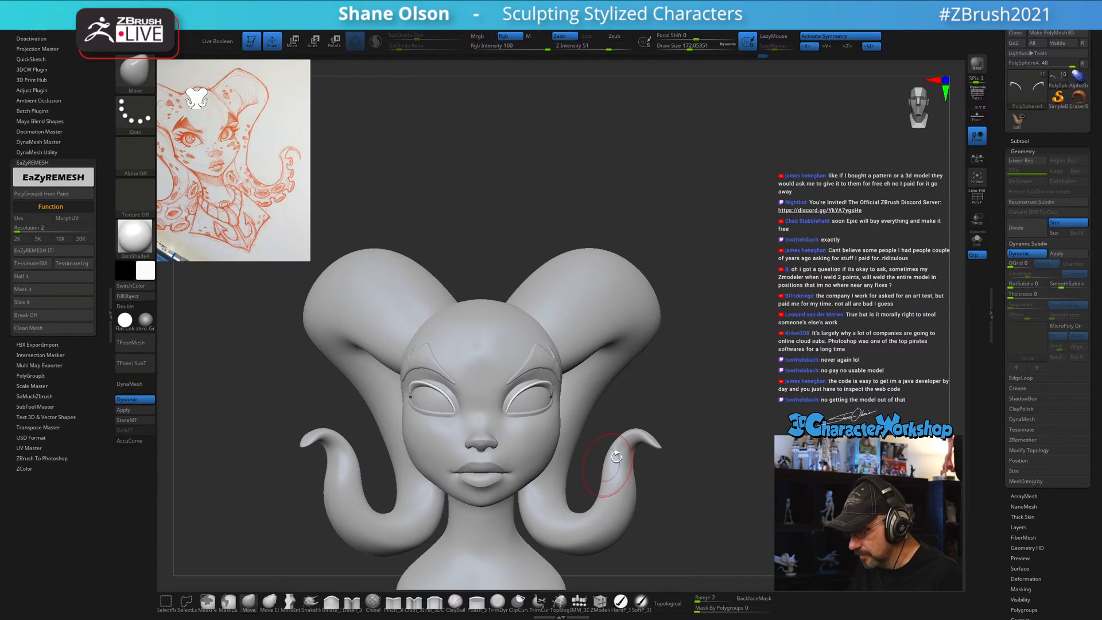
Switch to the HardP_3DCW paint brush and fill the head and the tentacle hair with white.
{"action": "left_click", "coordinate": [621, 602]}
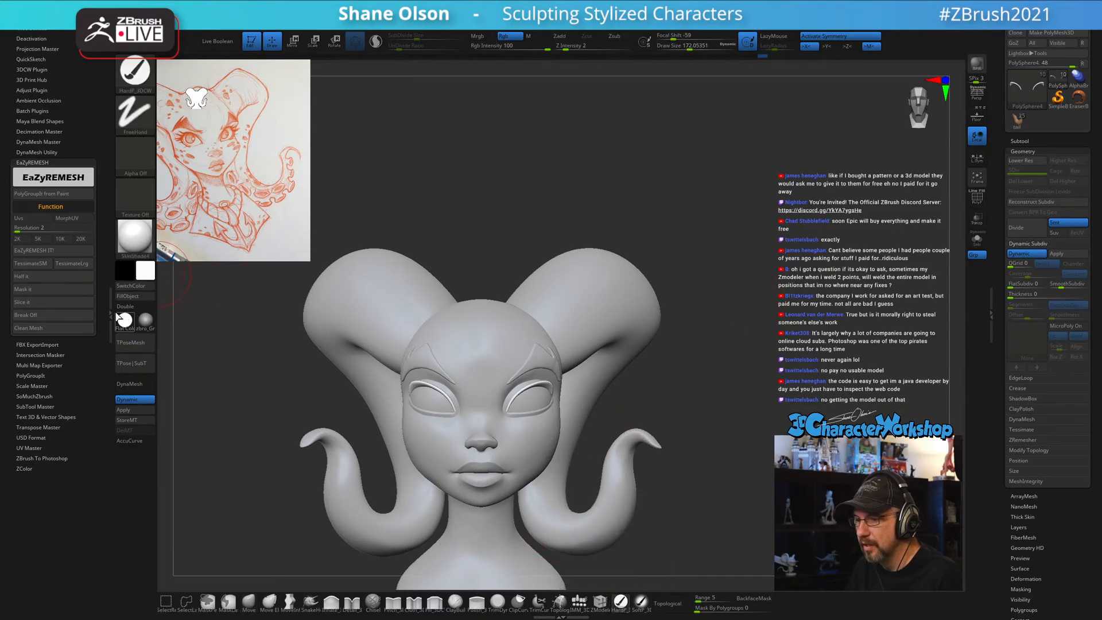
{"action": "left_click", "coordinate": [111, 310]}
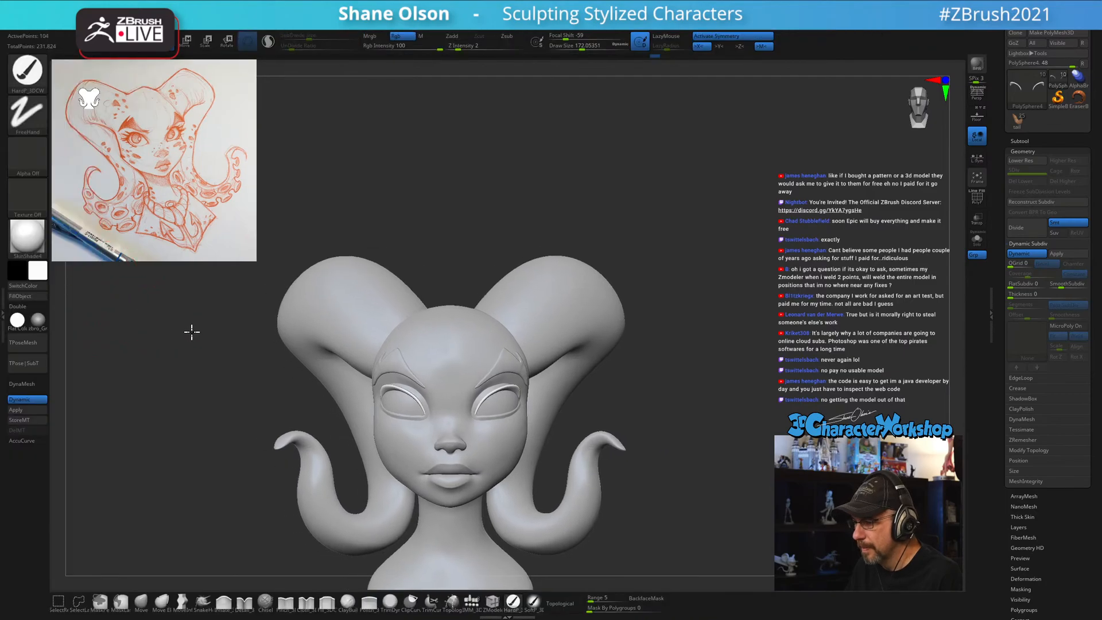
{"action": "left_click", "coordinate": [43, 276]}
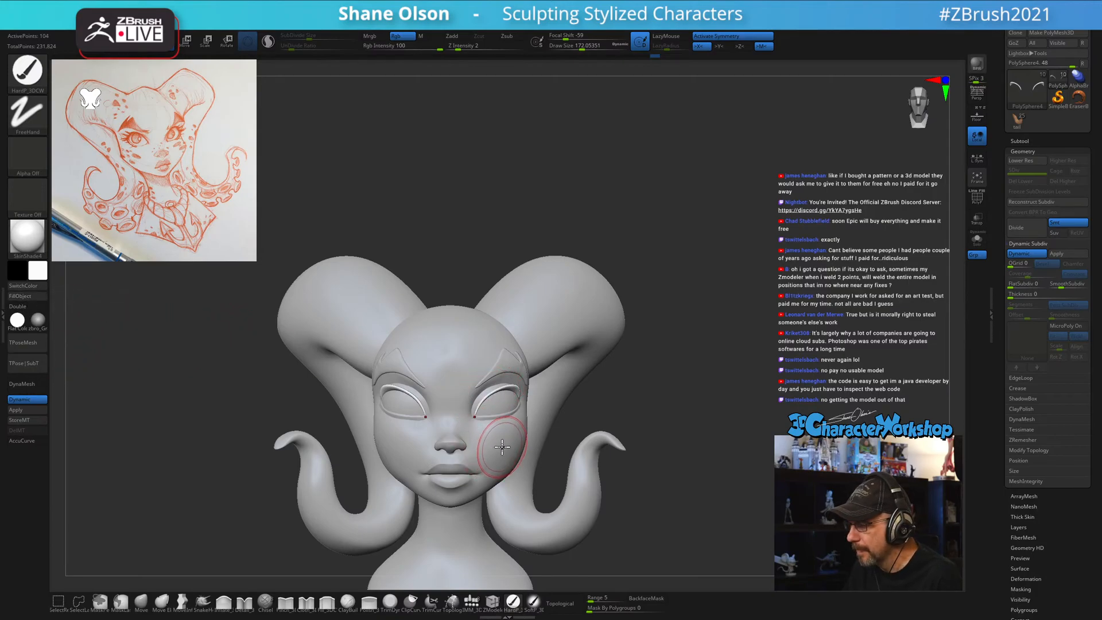
{"action": "left_click", "coordinate": [488, 422], "text": "alt"}
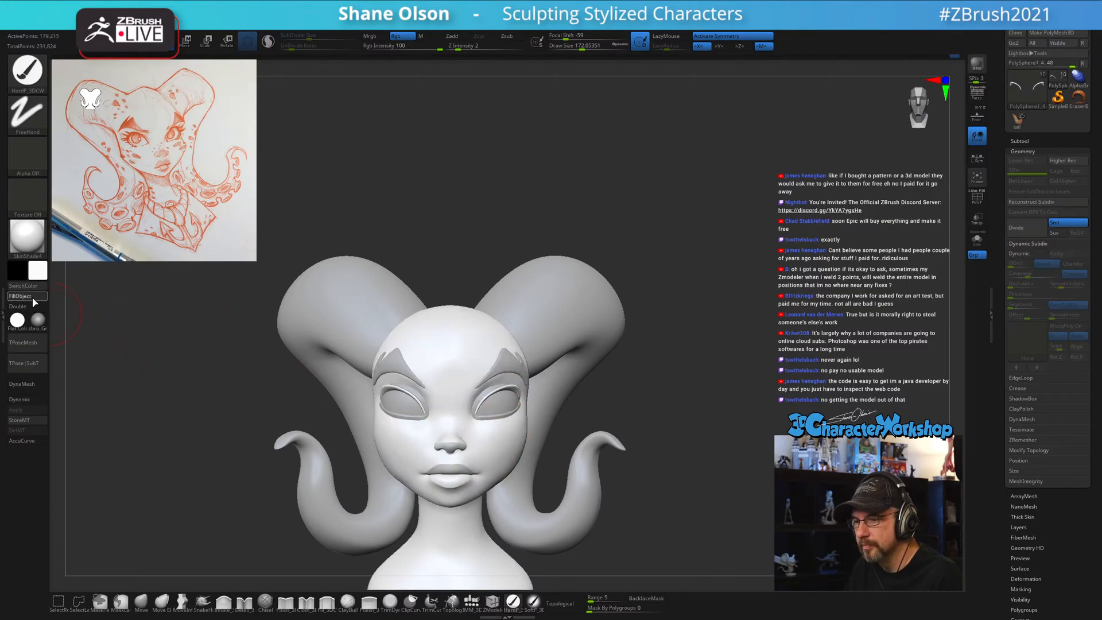
{"action": "left_click", "coordinate": [336, 317], "text": "alt"}
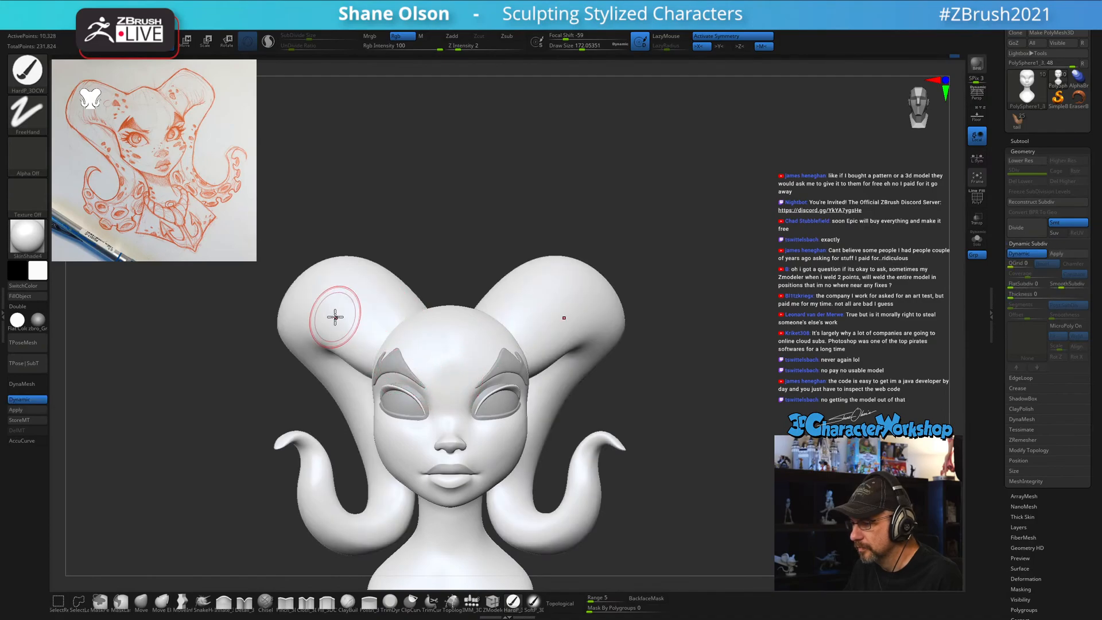
{"action": "left_click", "coordinate": [20, 296]}
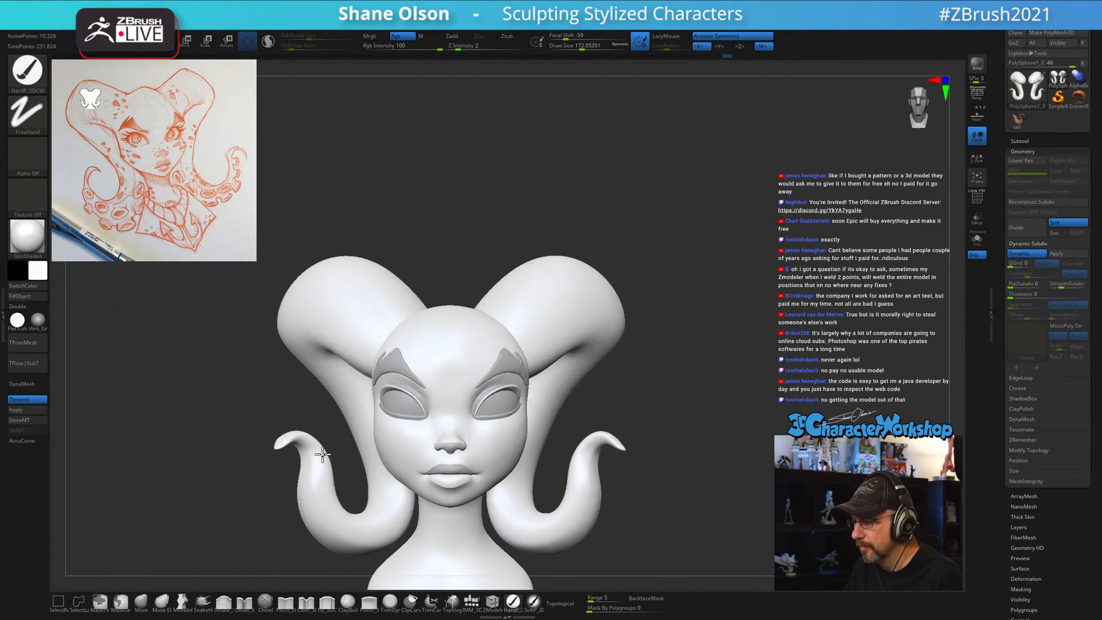
Fill the eyeballs with the same white as the head.
{"action": "left_click_drag", "start_coordinate": [284, 407], "coordinate": [271, 389], "text": "alt"}
{"action": "left_click_drag", "start_coordinate": [544, 303], "coordinate": [613, 257], "text": "alt"}
{"action": "left_click_drag", "start_coordinate": [501, 224], "coordinate": [539, 178], "text": "alt"}
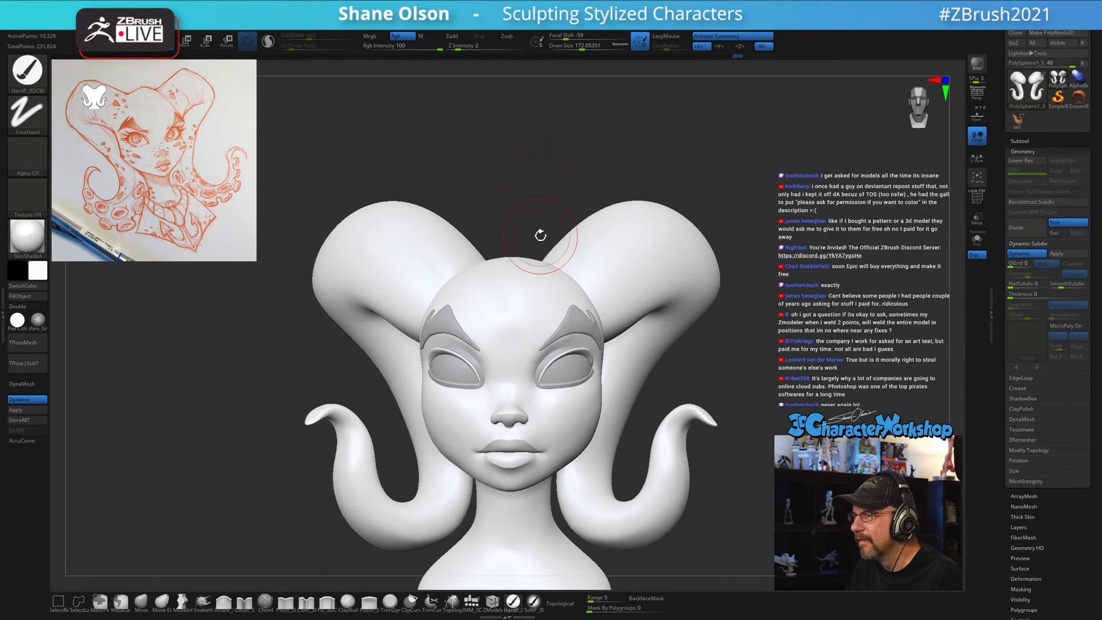
{"action": "left_click", "coordinate": [451, 367], "text": "alt"}
{"action": "left_click", "coordinate": [29, 296]}
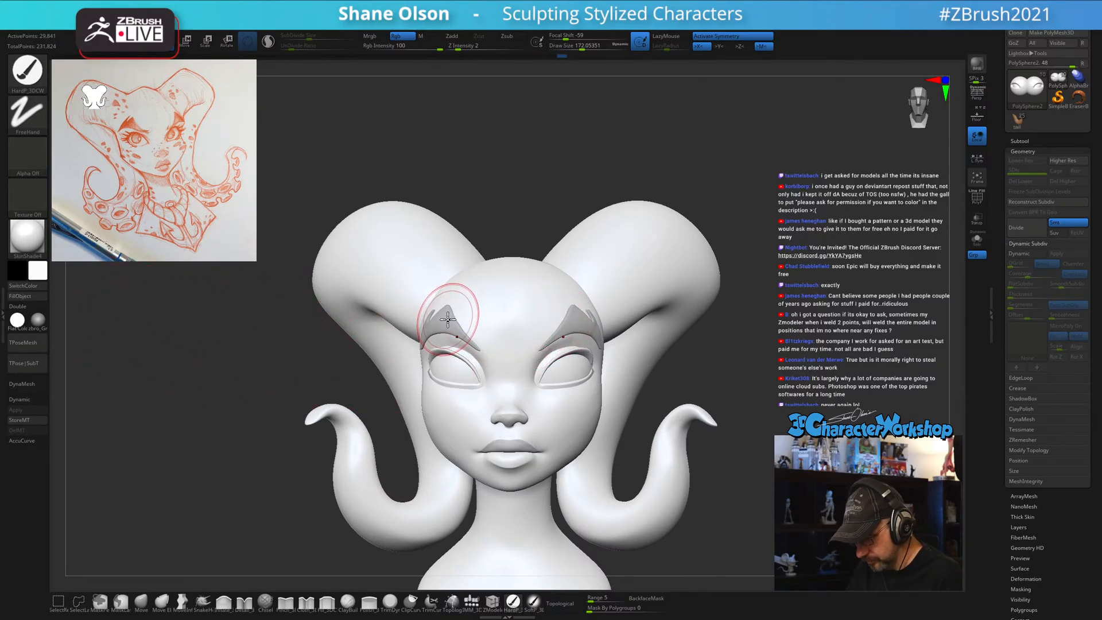
Examine the upper lashes and eyebrows against the white bust from the front and both three-quarter sides.
{"action": "left_click", "coordinate": [439, 351], "text": "alt"}
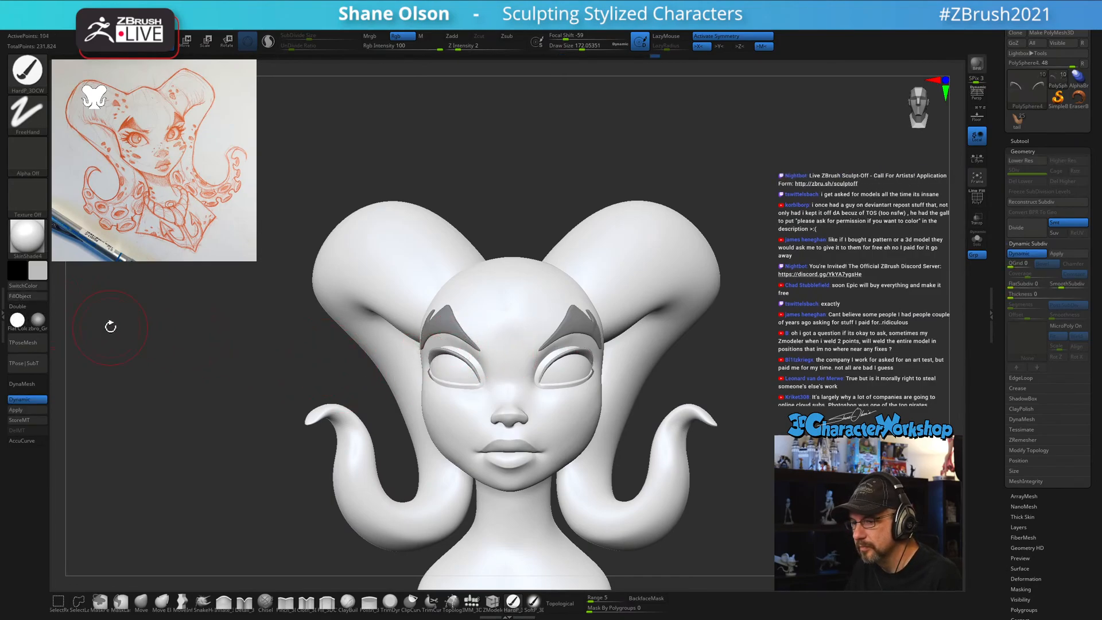
{"action": "left_click_drag", "start_coordinate": [212, 371], "coordinate": [234, 369]}
{"action": "left_click", "coordinate": [499, 333], "text": "alt"}
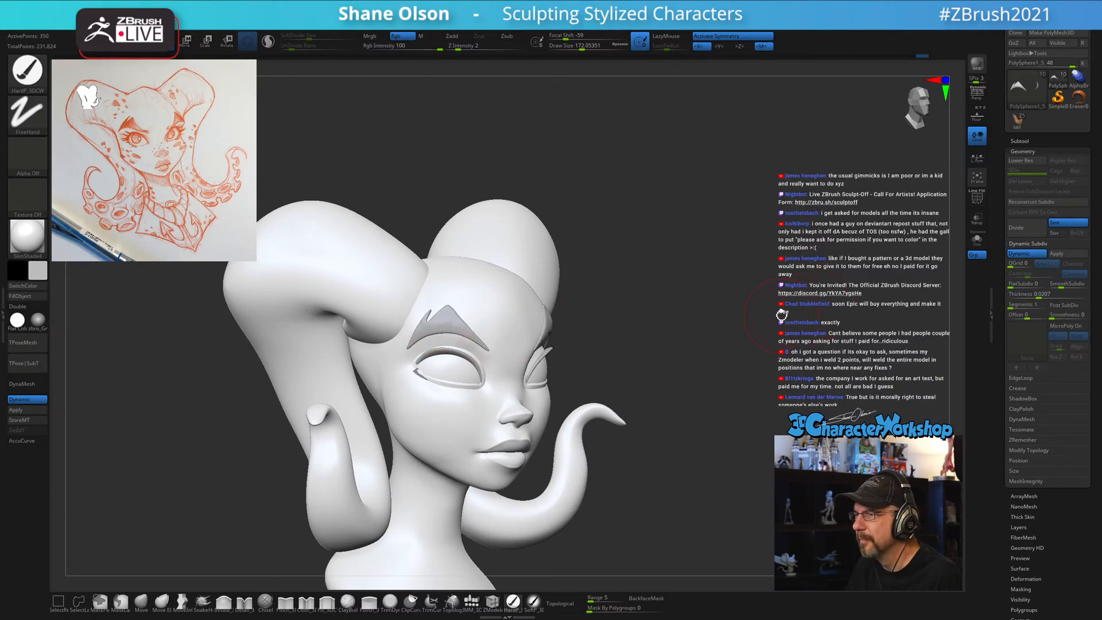
{"action": "mouse_move", "coordinate": [781, 316]}
{"action": "left_mouse_down"}
{"action": "mouse_move", "coordinate": [771, 304]}
{"action": "mouse_move", "coordinate": [740, 320]}
{"action": "mouse_move", "coordinate": [760, 315]}
{"action": "left_mouse_up"}
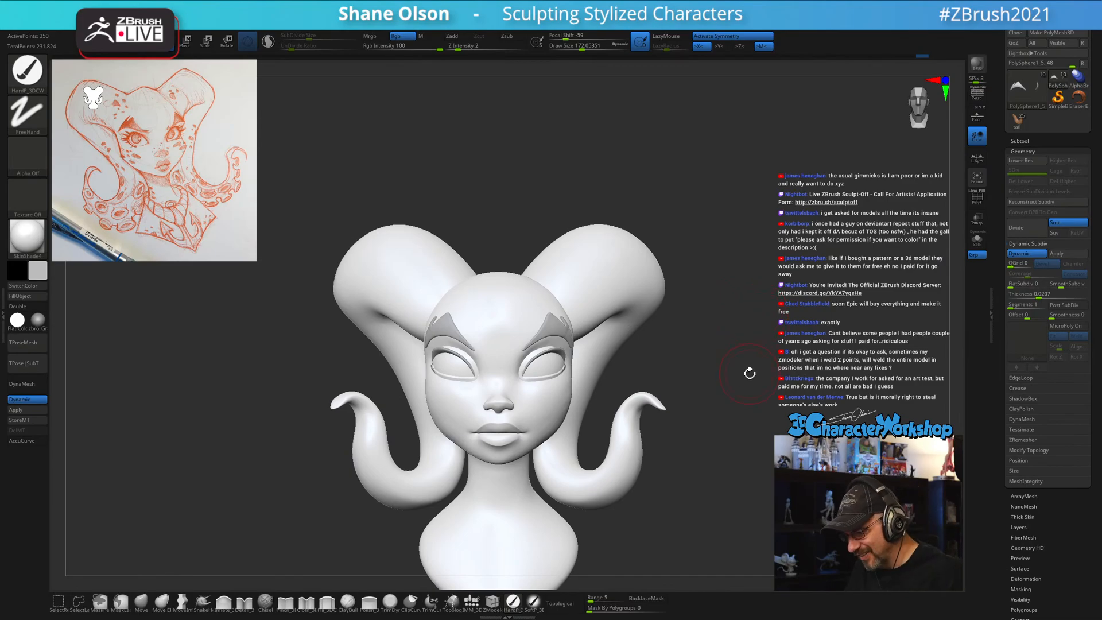
{"action": "mouse_move", "coordinate": [754, 333]}
{"action": "left_mouse_down"}
{"action": "mouse_move", "coordinate": [740, 335]}
{"action": "mouse_move", "coordinate": [798, 323]}
{"action": "mouse_move", "coordinate": [798, 311]}
{"action": "left_mouse_up"}
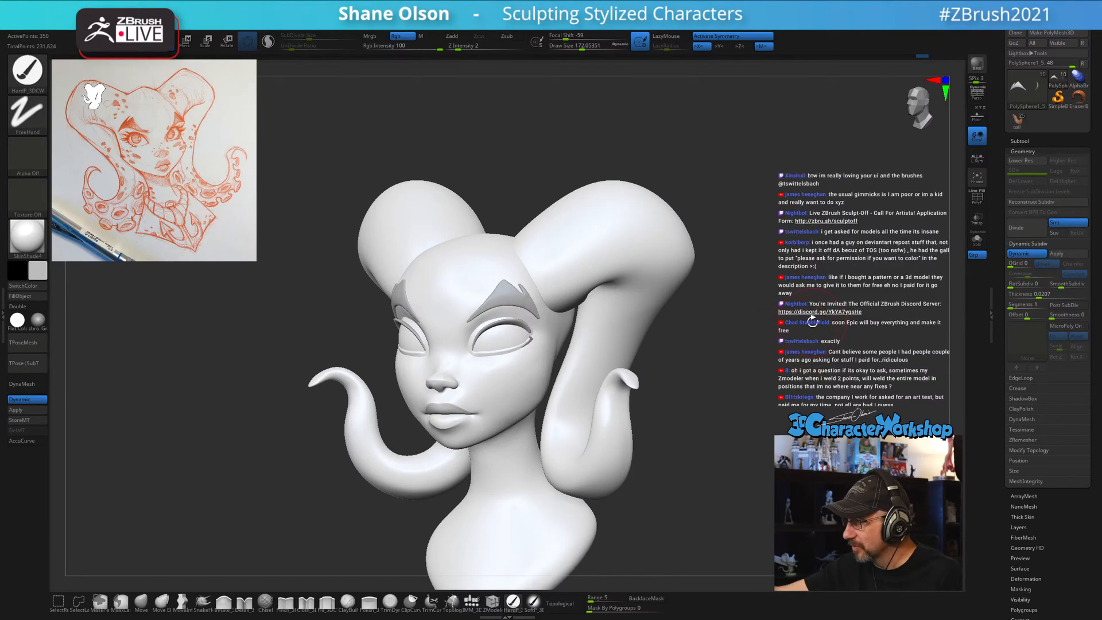
{"action": "mouse_move", "coordinate": [813, 321]}
{"action": "left_mouse_down"}
{"action": "mouse_move", "coordinate": [682, 384]}
{"action": "mouse_move", "coordinate": [672, 349]}
{"action": "mouse_move", "coordinate": [661, 394]}
{"action": "left_mouse_up"}
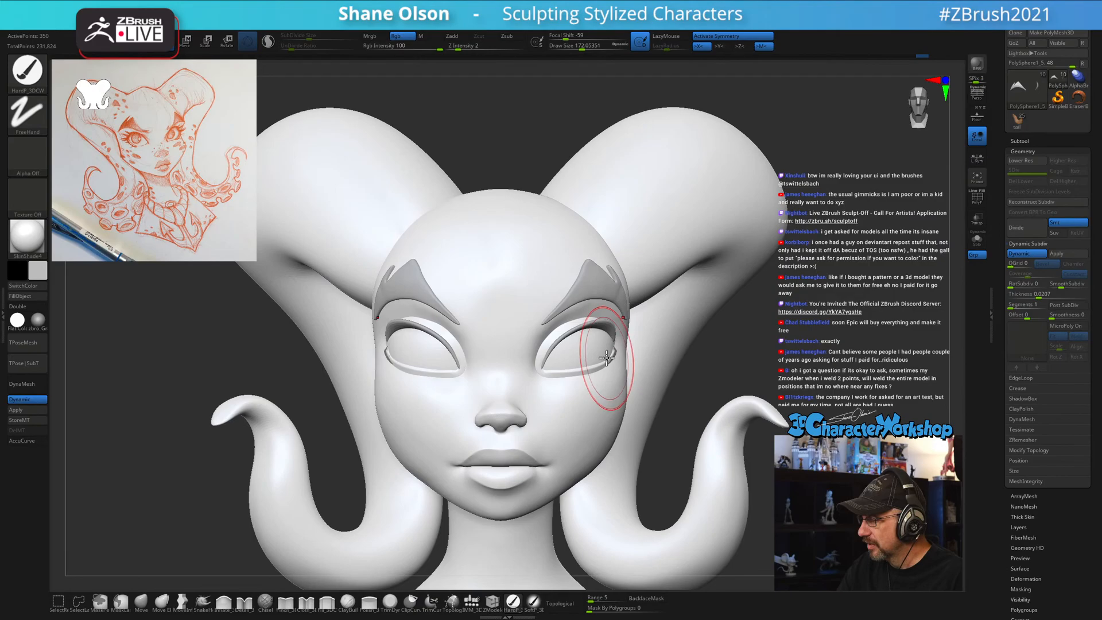
{"action": "left_click", "coordinate": [978, 241]}
{"action": "left_click", "coordinate": [974, 245]}
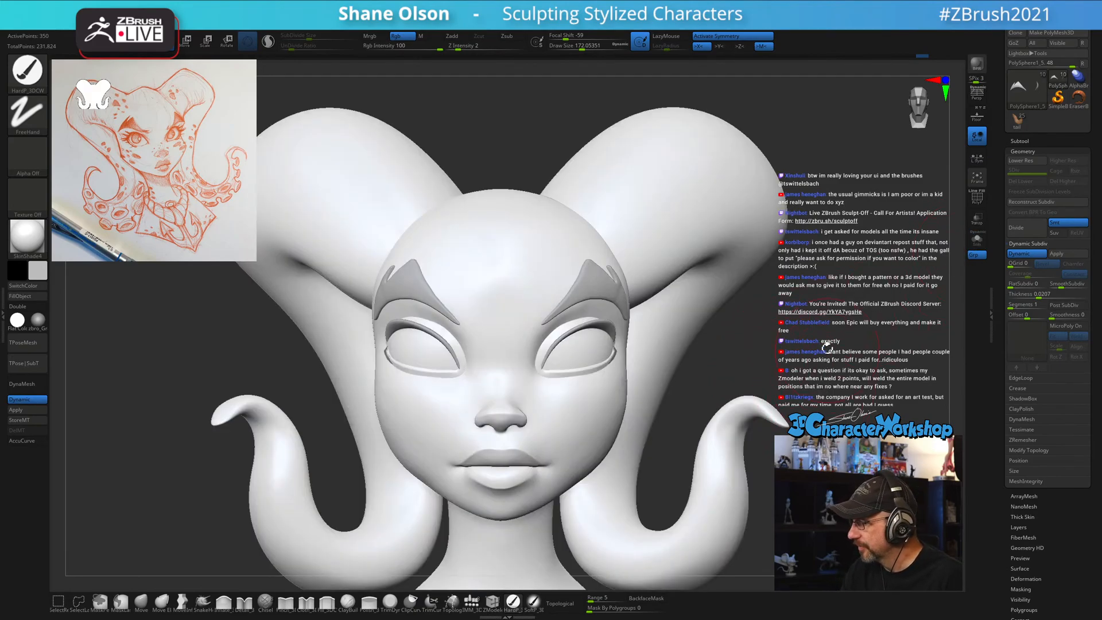
Make the lower lash strip at the eye's outer corner active with its polygroup wireframe shown and reduce the draw size to about 54.
{"action": "mouse_move", "coordinate": [827, 348]}
{"action": "left_mouse_down"}
{"action": "mouse_move", "coordinate": [808, 334]}
{"action": "mouse_move", "coordinate": [813, 387]}
{"action": "mouse_move", "coordinate": [786, 395]}
{"action": "left_mouse_up"}
{"action": "left_click", "coordinate": [657, 357], "text": "alt"}
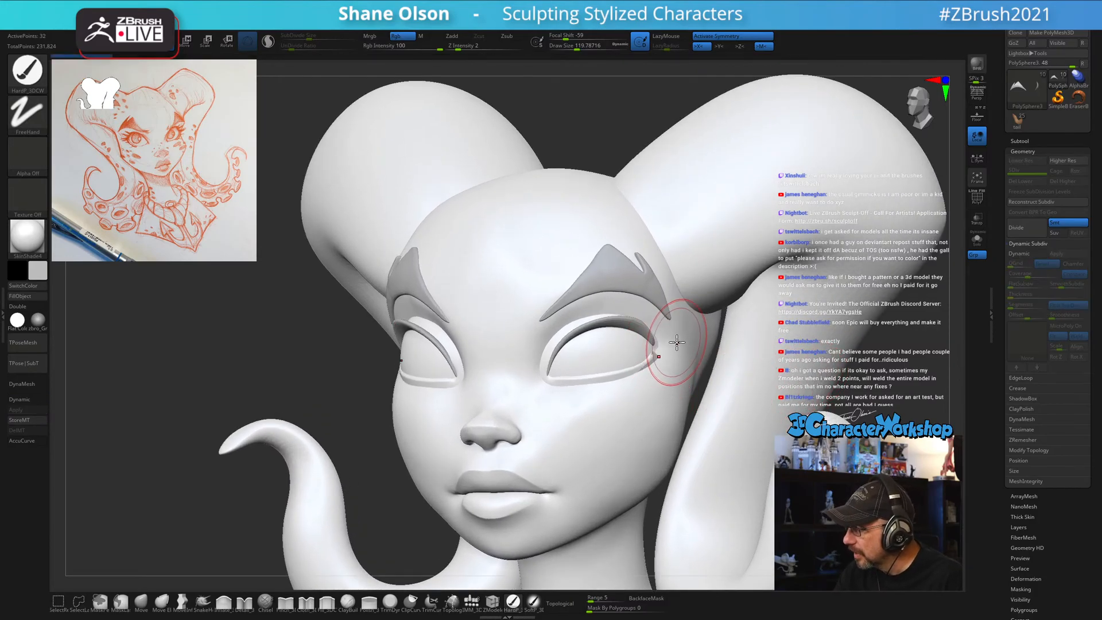
{"action": "key", "text": "shift+f"}
{"action": "left_click_drag", "start_coordinate": [667, 394], "coordinate": [674, 403]}
{"action": "right_click_drag", "start_coordinate": [667, 399], "coordinate": [647, 422], "text": "ctrl"}
{"action": "key", "text": "s"}
{"action": "left_click_drag", "start_coordinate": [646, 427], "coordinate": [641, 426]}
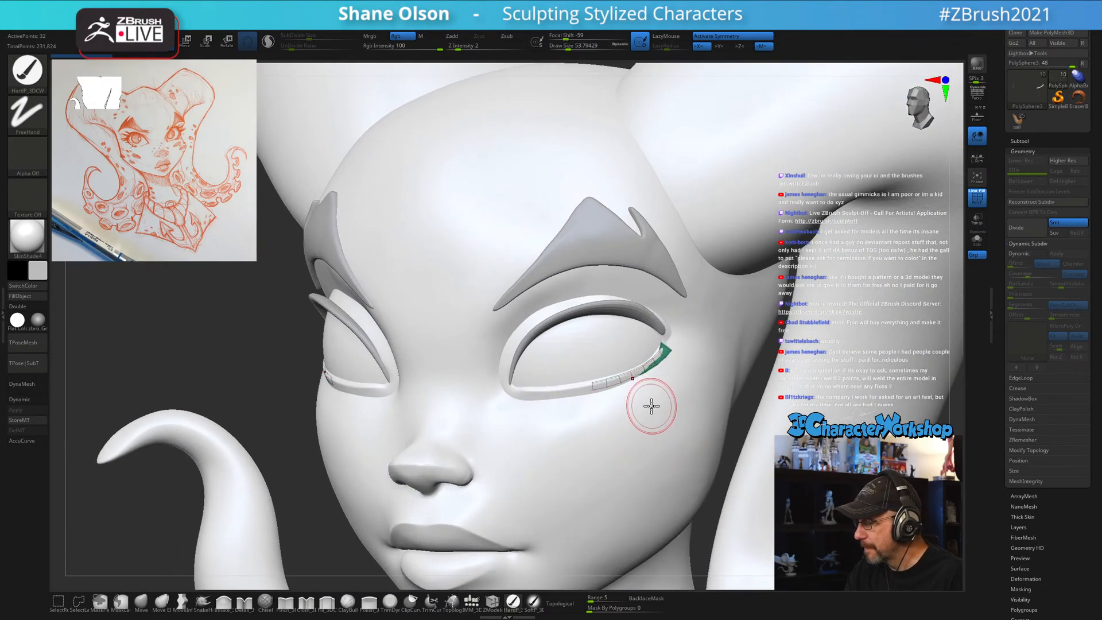
Examine the lower lash strips against the whole bust from the front and three-quarter view, with the draw size raised to about 94.
{"action": "mouse_move", "coordinate": [653, 406]}
{"action": "right_mouse_down", "text": "shift"}
{"action": "mouse_move", "coordinate": [668, 403]}
{"action": "mouse_move", "coordinate": [627, 418]}
{"action": "mouse_move", "coordinate": [582, 404]}
{"action": "mouse_move", "coordinate": [546, 413]}
{"action": "mouse_move", "coordinate": [626, 393]}
{"action": "mouse_move", "coordinate": [714, 344]}
{"action": "mouse_move", "coordinate": [730, 357]}
{"action": "right_mouse_up", "text": "shift"}
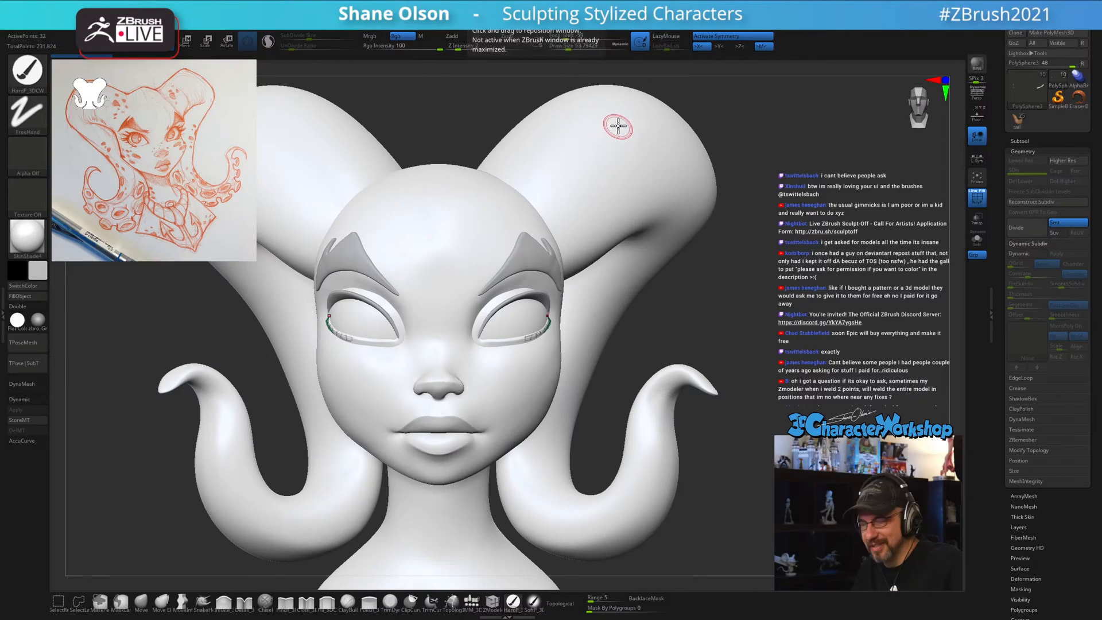
{"action": "key", "text": "s"}
{"action": "left_click_drag", "start_coordinate": [785, 331], "coordinate": [789, 332]}
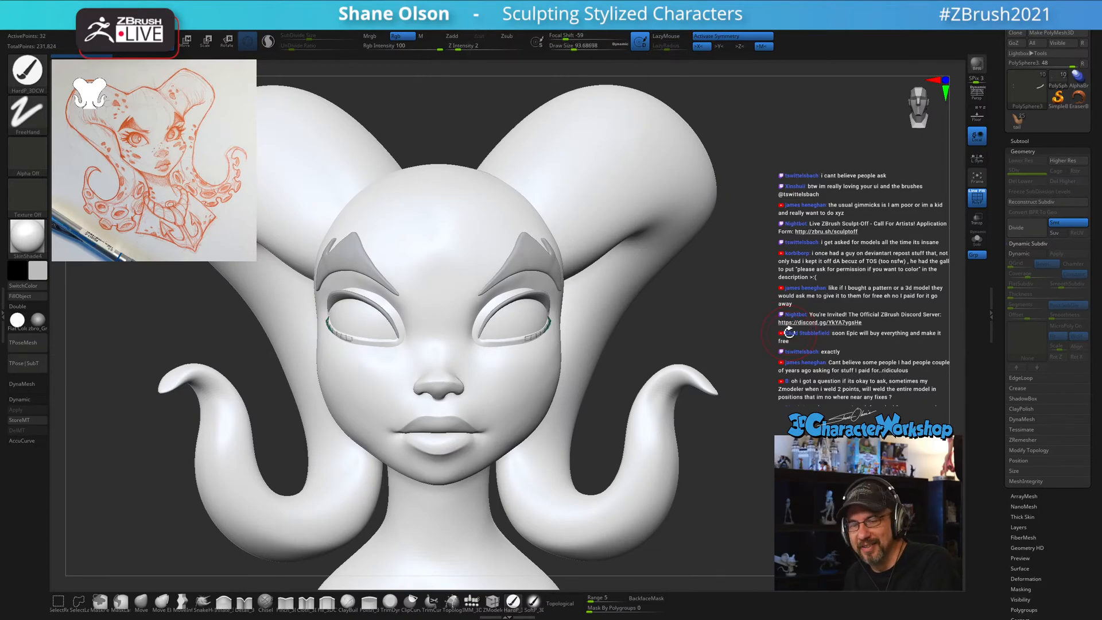
{"action": "mouse_move", "coordinate": [790, 332]}
{"action": "left_mouse_down"}
{"action": "mouse_move", "coordinate": [768, 323]}
{"action": "mouse_move", "coordinate": [787, 327]}
{"action": "left_mouse_up"}
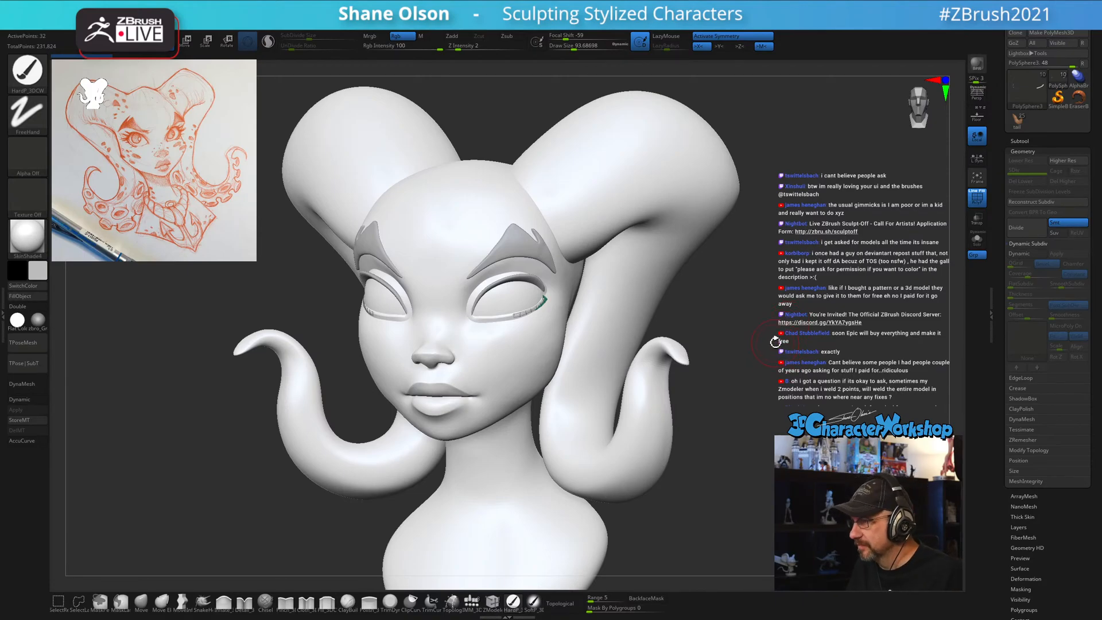
{"action": "left_click_drag", "start_coordinate": [775, 342], "coordinate": [774, 340]}
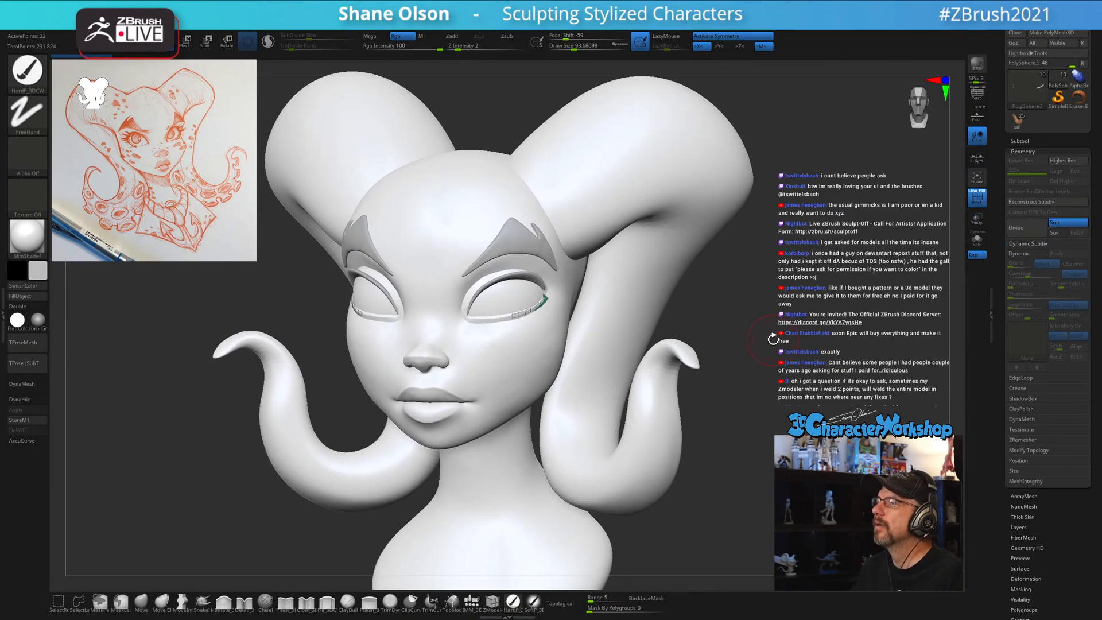
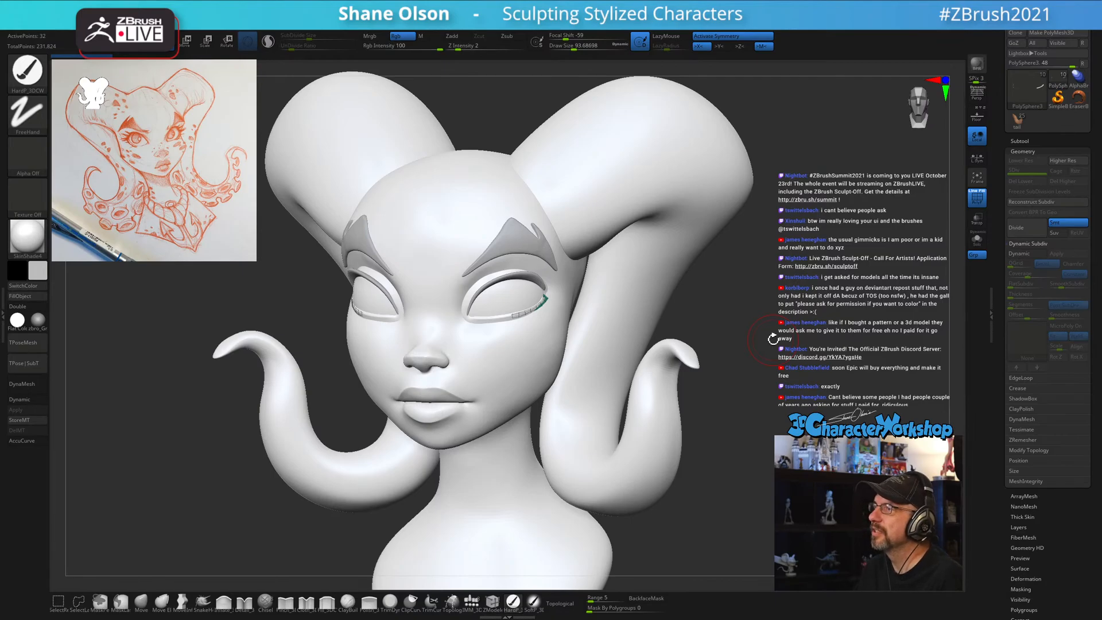
{"action": "mouse_move", "coordinate": [773, 339]}
{"action": "left_mouse_down"}
{"action": "mouse_move", "coordinate": [784, 340]}
{"action": "mouse_move", "coordinate": [770, 349]}
{"action": "left_mouse_up"}
{"action": "mouse_move", "coordinate": [799, 297]}
{"action": "left_mouse_down", "text": "alt"}
{"action": "mouse_move", "coordinate": [759, 342]}
{"action": "mouse_move", "coordinate": [556, 413]}
{"action": "left_mouse_up", "text": "alt"}
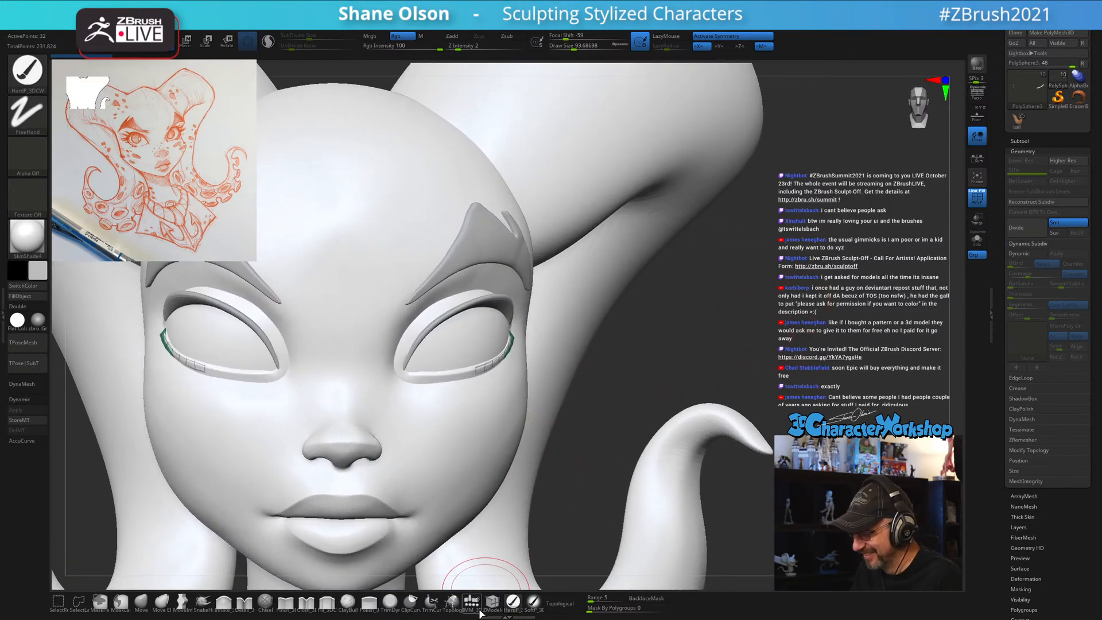
Extrude the lower lash strip outward from the eyelid with the ZModeler brush.
{"action": "left_click", "coordinate": [493, 603]}
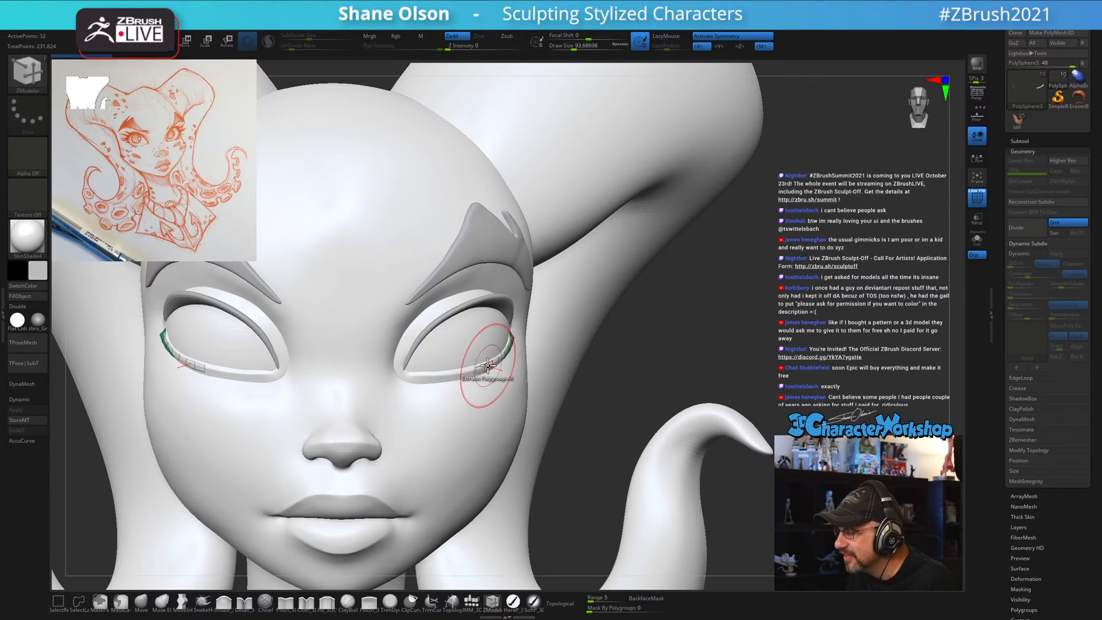
{"action": "left_click_drag", "start_coordinate": [487, 363], "coordinate": [497, 368]}
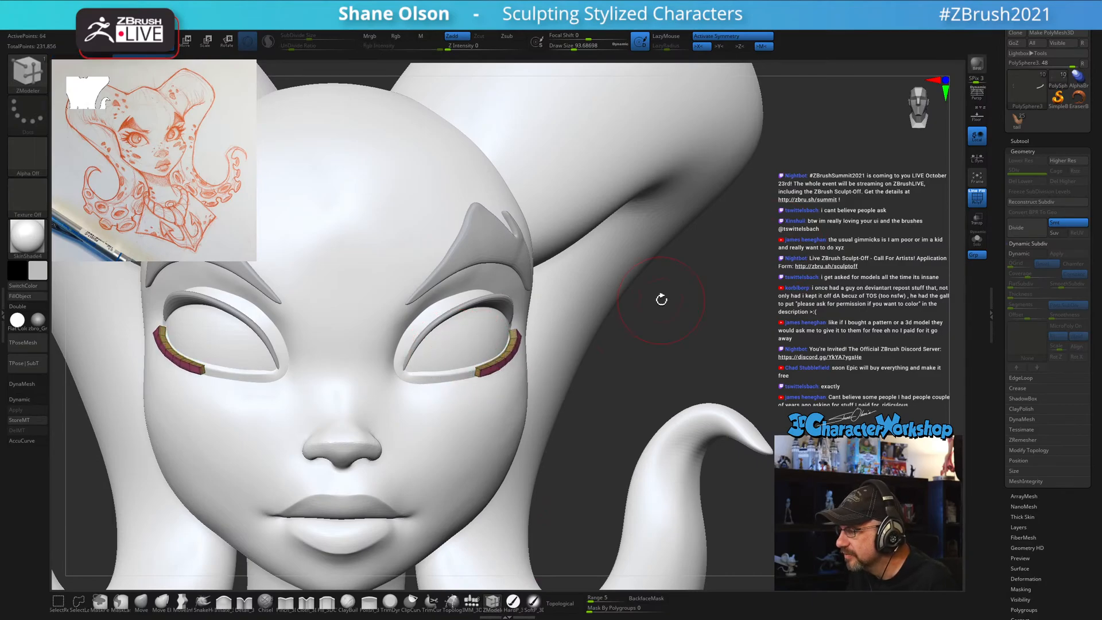
{"action": "left_click_drag", "start_coordinate": [660, 300], "coordinate": [724, 302]}
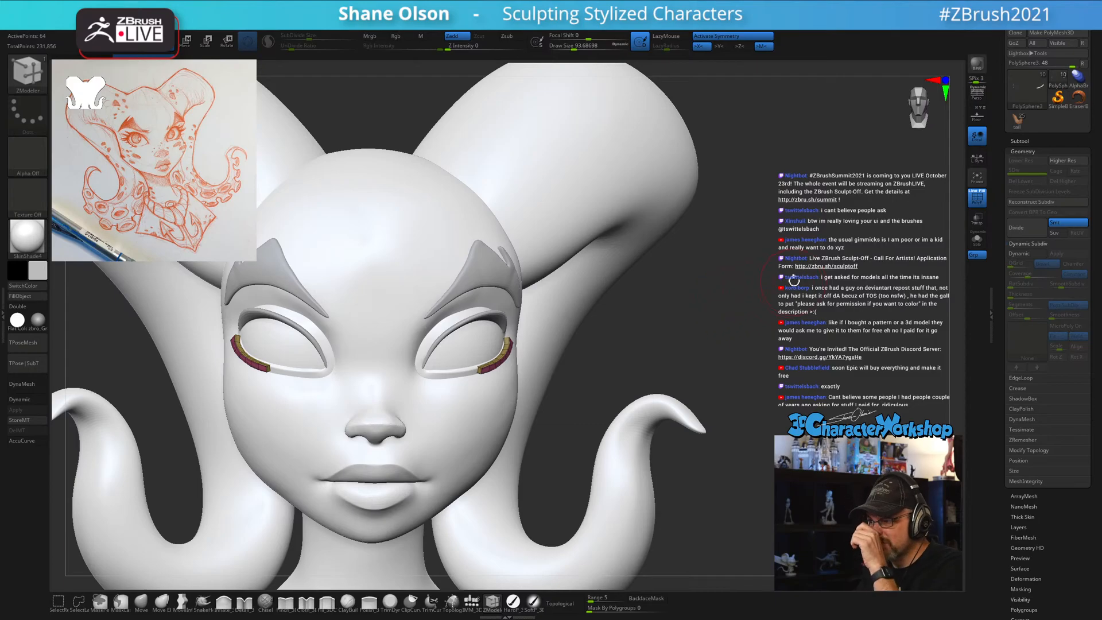
{"action": "left_click_drag", "start_coordinate": [795, 280], "coordinate": [782, 280]}
Preview the extruded lower lashes with Dynamic Subdiv smoothing and turn the smoothing off again.
{"action": "key", "text": "grave"}
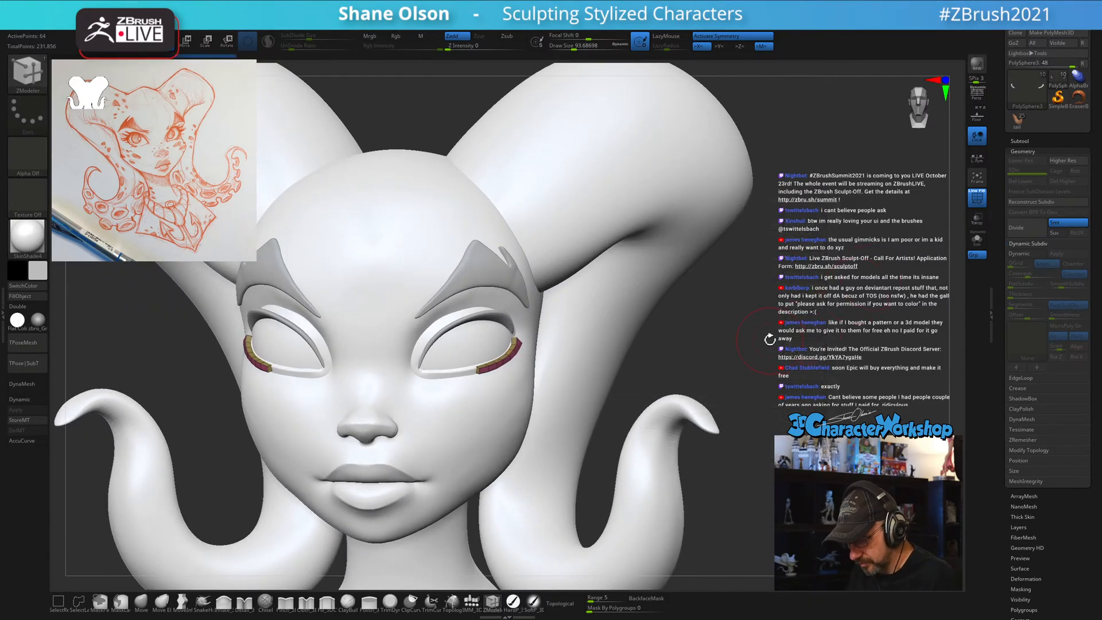
{"action": "key", "text": "d"}
{"action": "left_click_drag", "start_coordinate": [770, 339], "coordinate": [809, 343]}
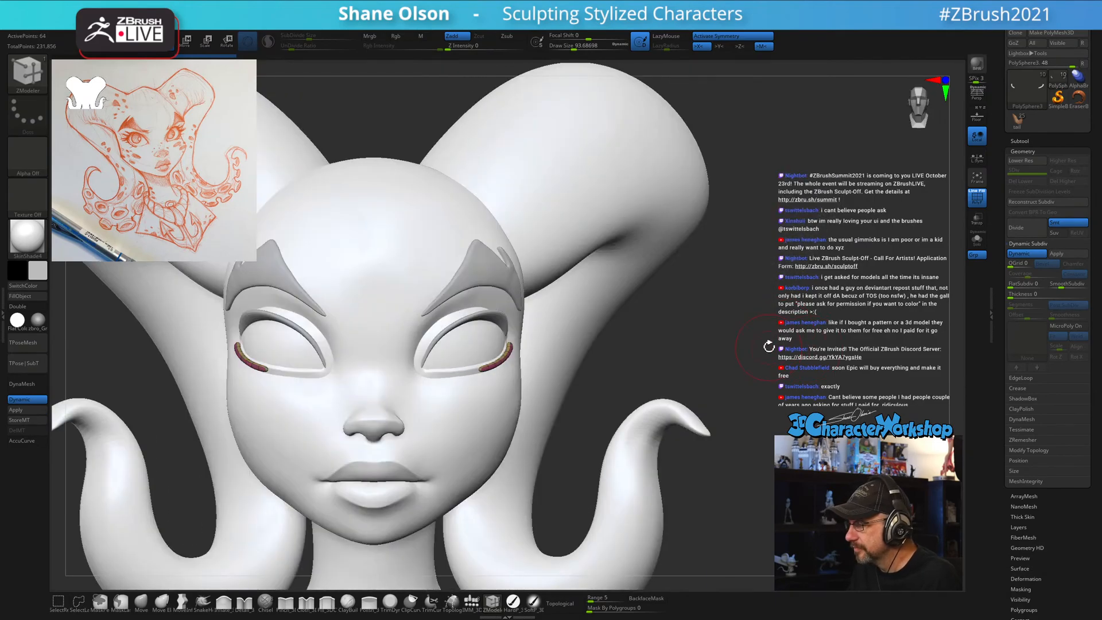
{"action": "left_click_drag", "start_coordinate": [680, 314], "coordinate": [676, 347], "text": "alt"}
{"action": "key", "text": "shift+d"}
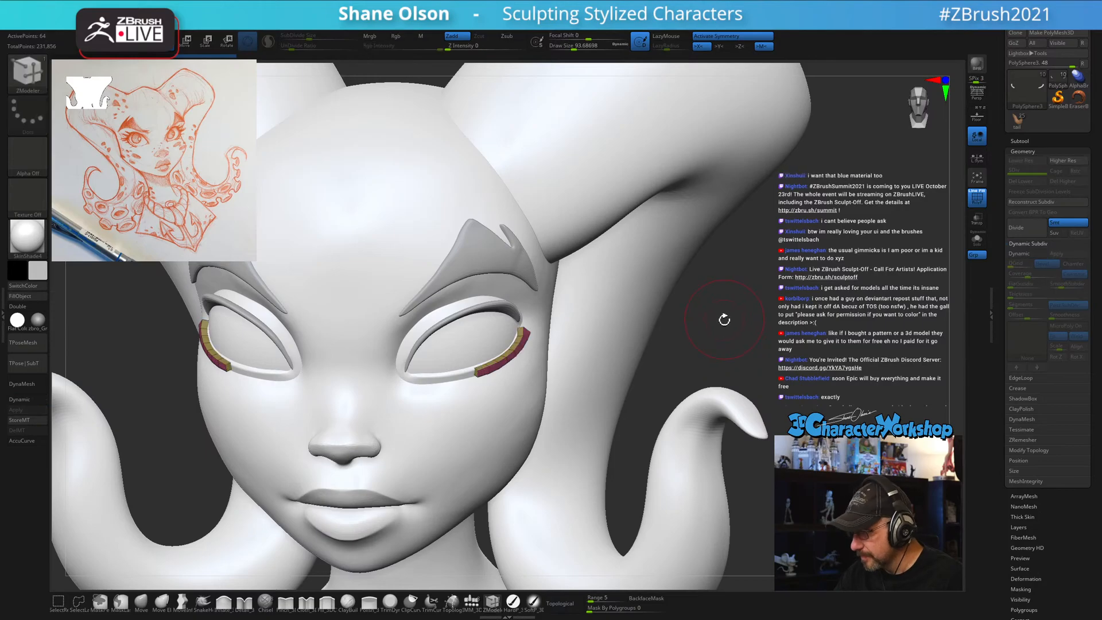
Isolate the lower lash strip to check its shape, set the draw size to about 44, and show the whole bust again.
{"action": "left_click_drag", "start_coordinate": [725, 318], "coordinate": [838, 298]}
{"action": "left_click", "coordinate": [978, 240]}
{"action": "mouse_move", "coordinate": [741, 296]}
{"action": "left_mouse_down"}
{"action": "mouse_move", "coordinate": [670, 320]}
{"action": "mouse_move", "coordinate": [657, 402]}
{"action": "mouse_move", "coordinate": [624, 374]}
{"action": "left_mouse_up"}
{"action": "key", "text": "s"}
{"action": "left_click", "coordinate": [661, 357]}
{"action": "left_click_drag", "start_coordinate": [611, 331], "coordinate": [609, 367], "text": "alt"}
{"action": "left_click_drag", "start_coordinate": [610, 367], "coordinate": [611, 370]}
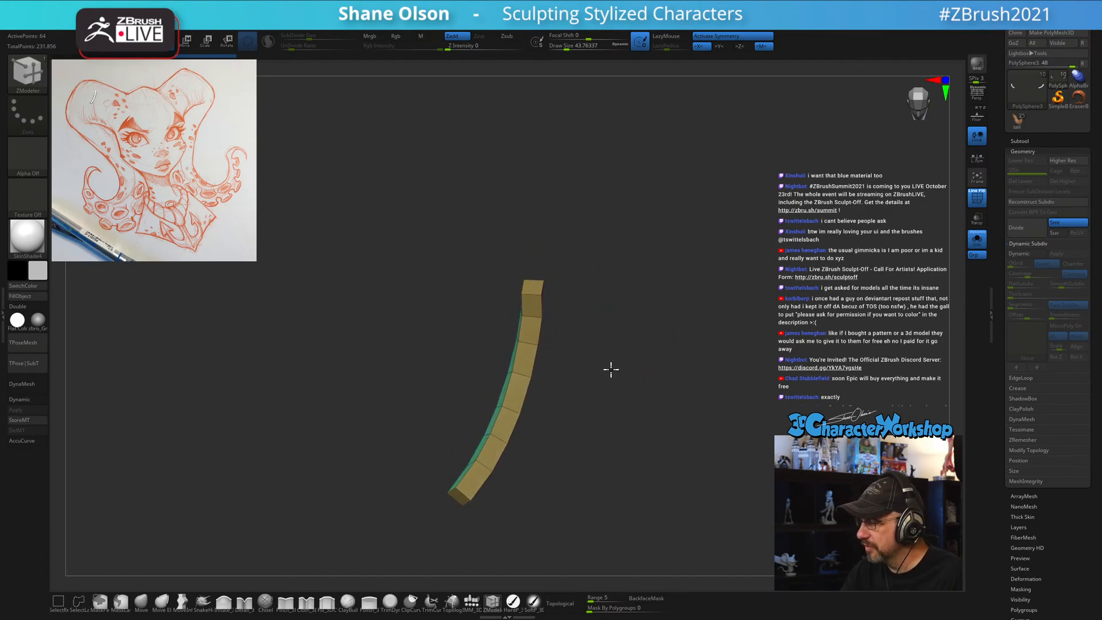
{"action": "mouse_move", "coordinate": [529, 248]}
{"action": "left_mouse_down", "text": "ctrl"}
{"action": "mouse_move", "coordinate": [418, 519]}
{"action": "mouse_move", "coordinate": [460, 495]}
{"action": "mouse_move", "coordinate": [501, 428]}
{"action": "mouse_move", "coordinate": [530, 270]}
{"action": "left_mouse_up", "text": "ctrl"}
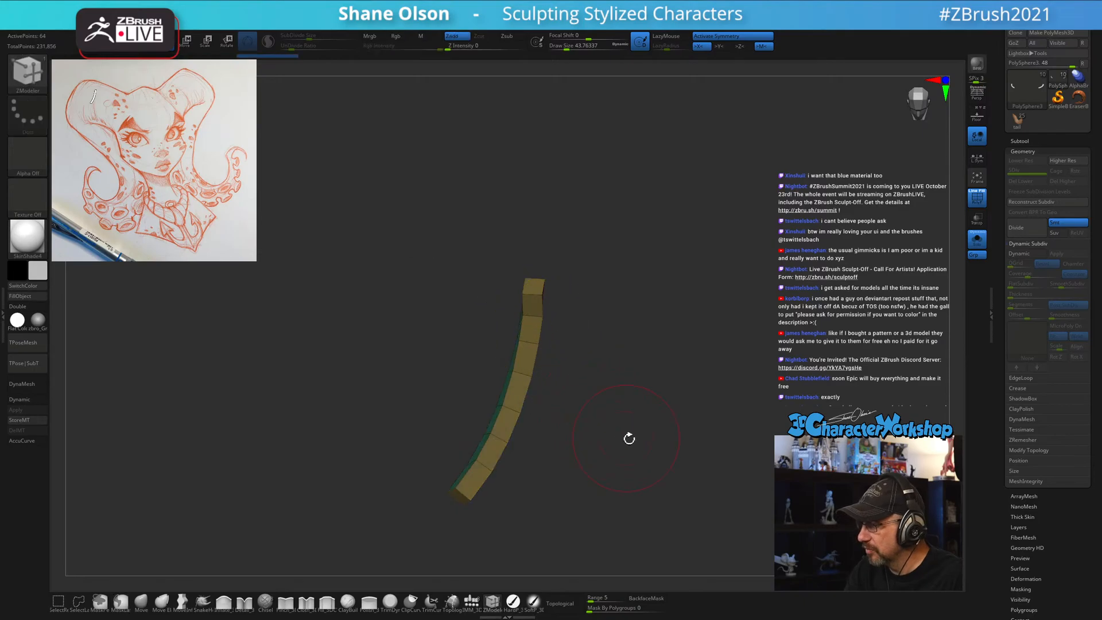
{"action": "left_click_drag", "start_coordinate": [644, 465], "coordinate": [658, 463]}
{"action": "left_click", "coordinate": [978, 239]}
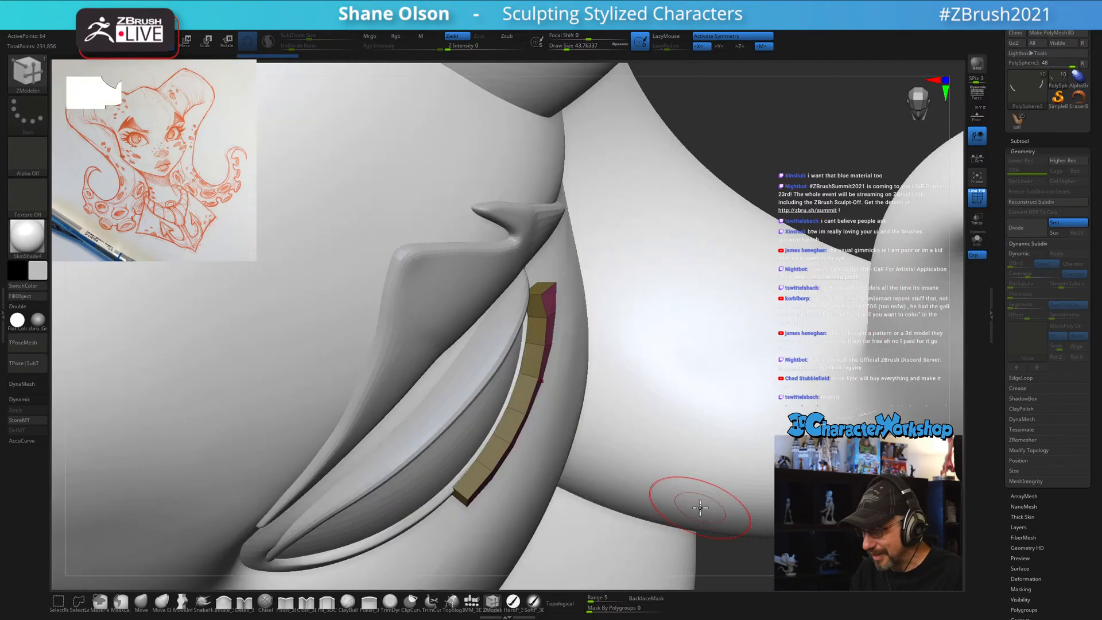
Centre the transform gizmo on the lower lash strip and move the strip in against the lower eyelid.
{"action": "key", "text": "w"}
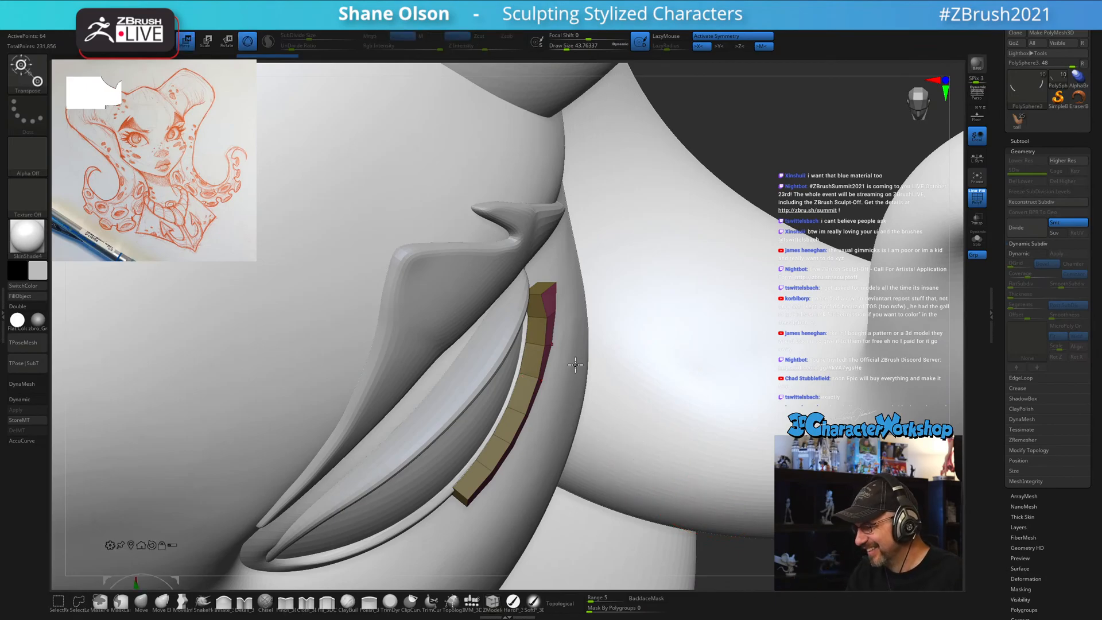
{"action": "right_click_drag", "start_coordinate": [584, 417], "coordinate": [584, 389], "text": "ctrl"}
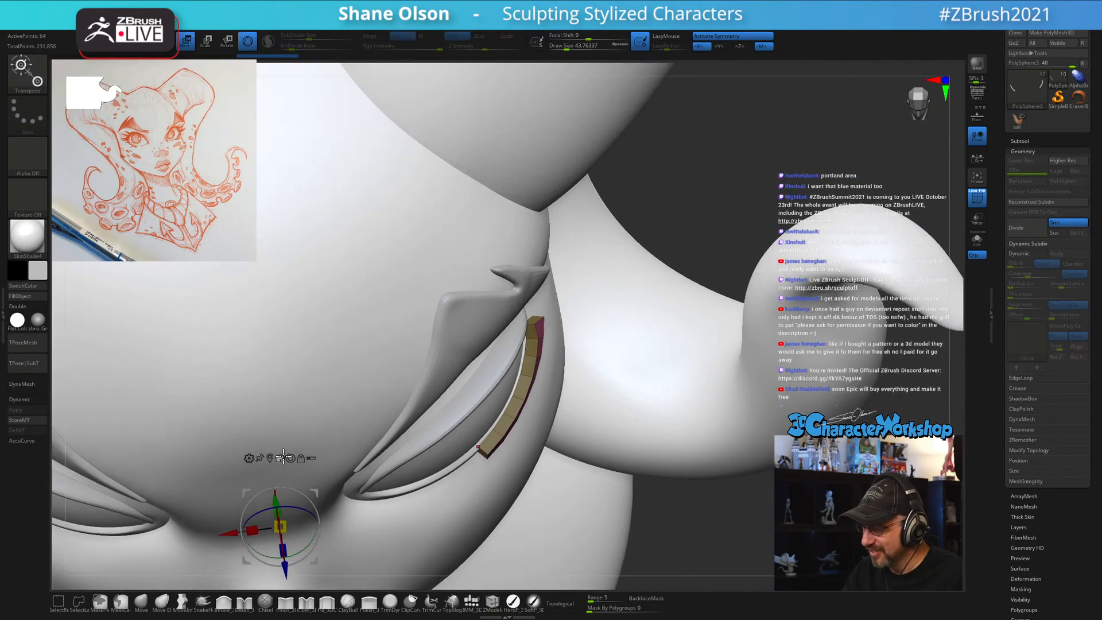
{"action": "left_click", "coordinate": [284, 458]}
{"action": "right_click_drag", "start_coordinate": [627, 358], "coordinate": [626, 372], "text": "ctrl"}
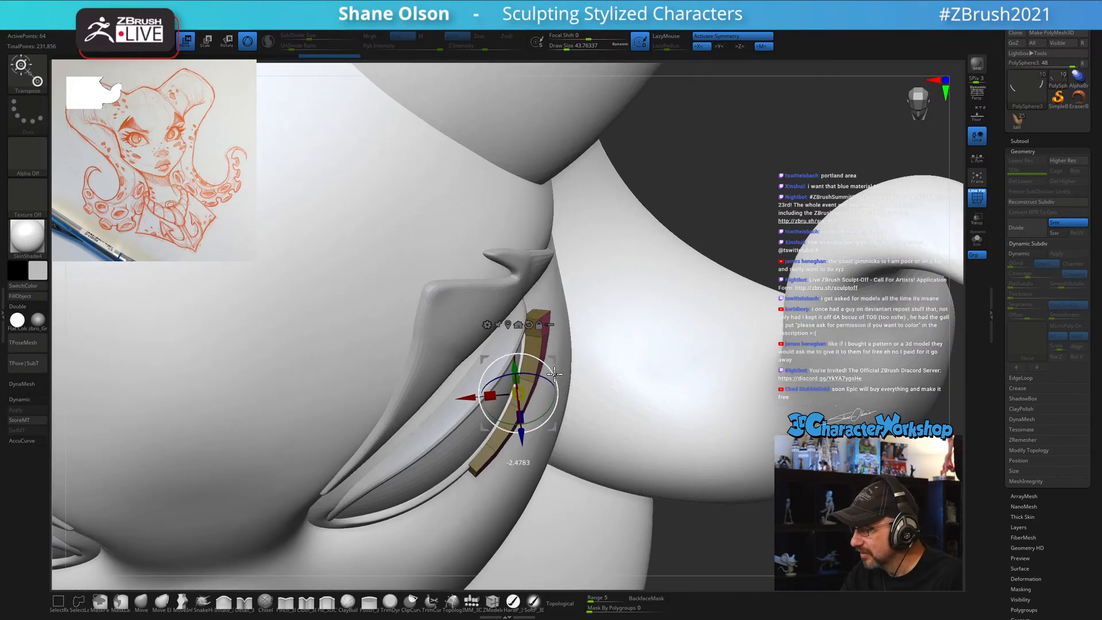
{"action": "mouse_move", "coordinate": [558, 359]}
{"action": "right_mouse_down"}
{"action": "mouse_move", "coordinate": [580, 347]}
{"action": "mouse_move", "coordinate": [571, 342]}
{"action": "mouse_move", "coordinate": [589, 349]}
{"action": "mouse_move", "coordinate": [558, 356]}
{"action": "mouse_move", "coordinate": [576, 370]}
{"action": "mouse_move", "coordinate": [574, 354]}
{"action": "right_mouse_up"}
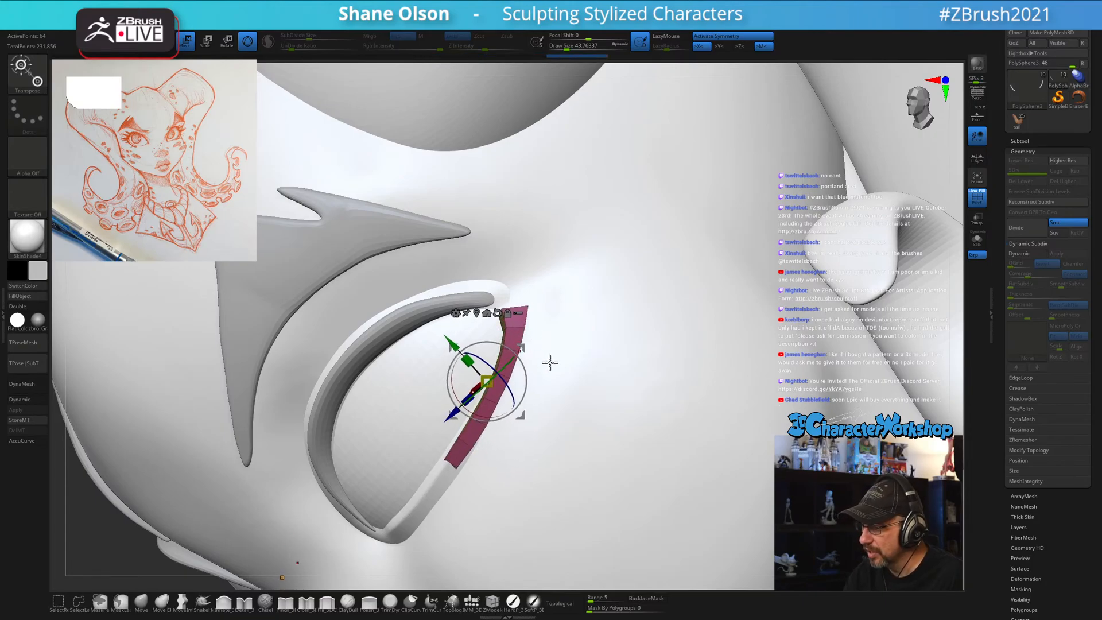
{"action": "mouse_move", "coordinate": [555, 371]}
{"action": "right_mouse_down"}
{"action": "mouse_move", "coordinate": [569, 376]}
{"action": "mouse_move", "coordinate": [549, 389]}
{"action": "mouse_move", "coordinate": [555, 361]}
{"action": "right_mouse_up"}
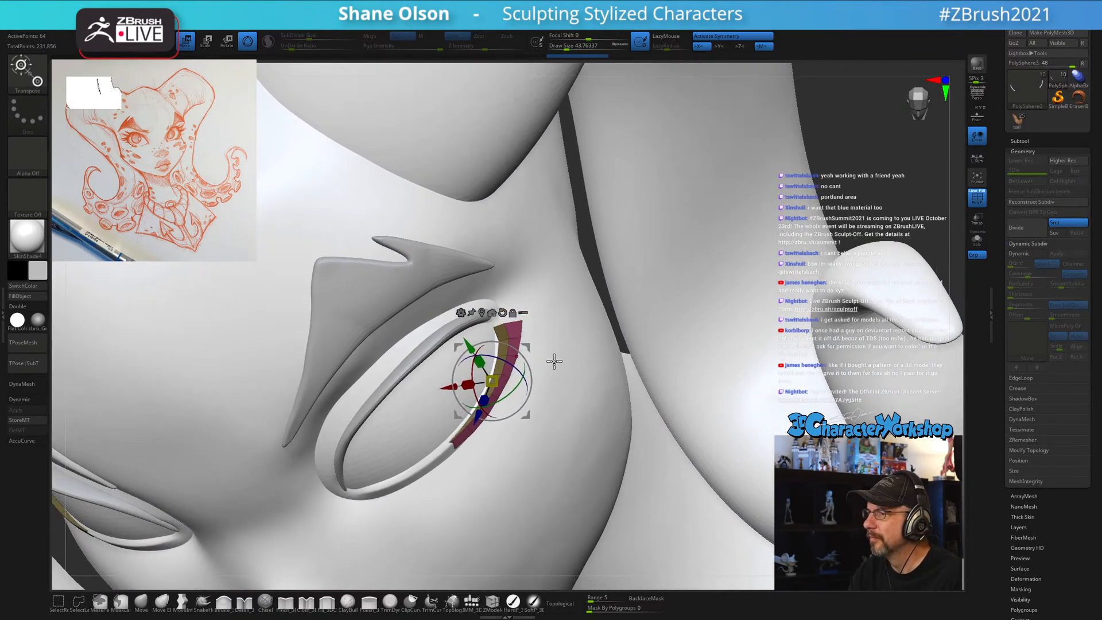
{"action": "right_click_drag", "start_coordinate": [554, 416], "coordinate": [561, 387]}
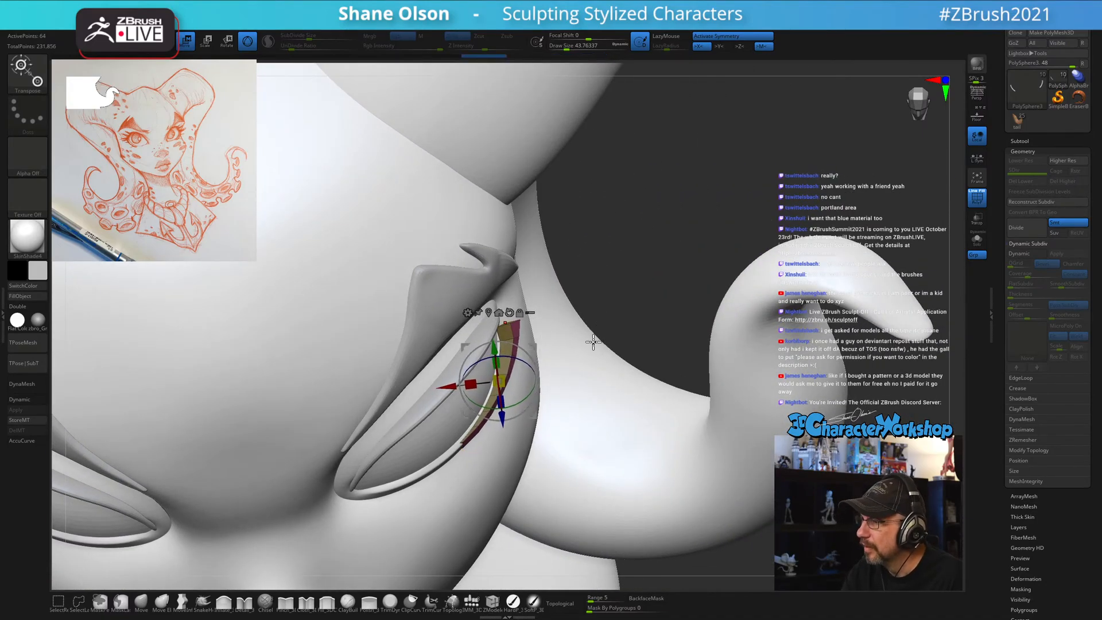
Pull the outer upper corner of the lower lash upward using the Move brush at a draw size of about 20.
{"action": "key", "text": "q"}
{"action": "right_click_drag", "start_coordinate": [571, 426], "coordinate": [556, 419]}
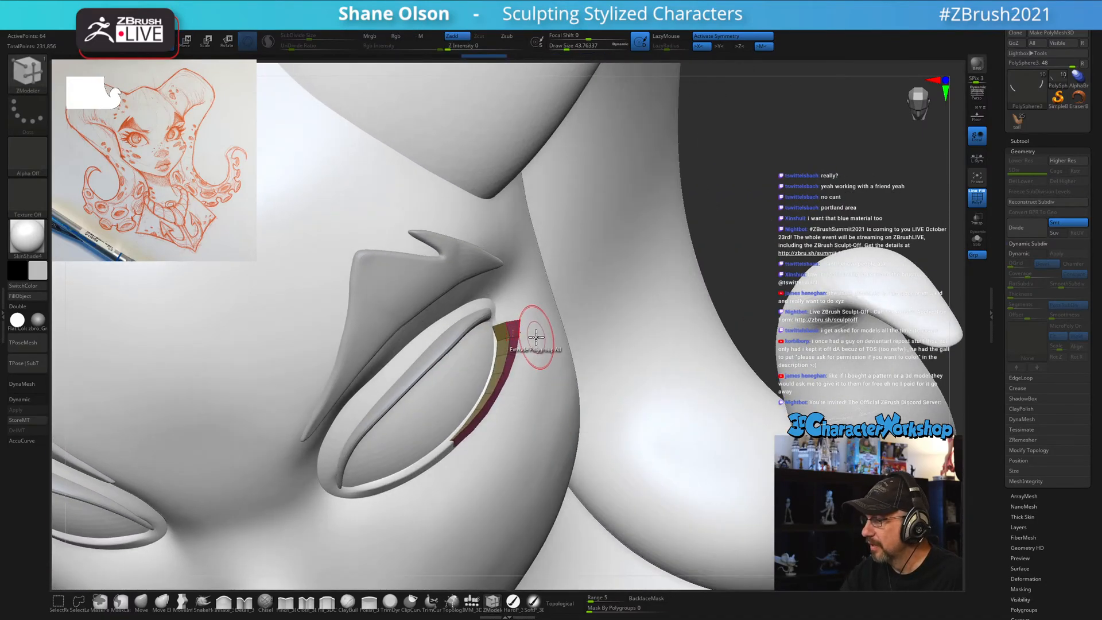
{"action": "right_click_drag", "start_coordinate": [537, 337], "coordinate": [525, 338]}
{"action": "right_click_drag", "start_coordinate": [529, 394], "coordinate": [519, 429]}
{"action": "left_click", "coordinate": [142, 604]}
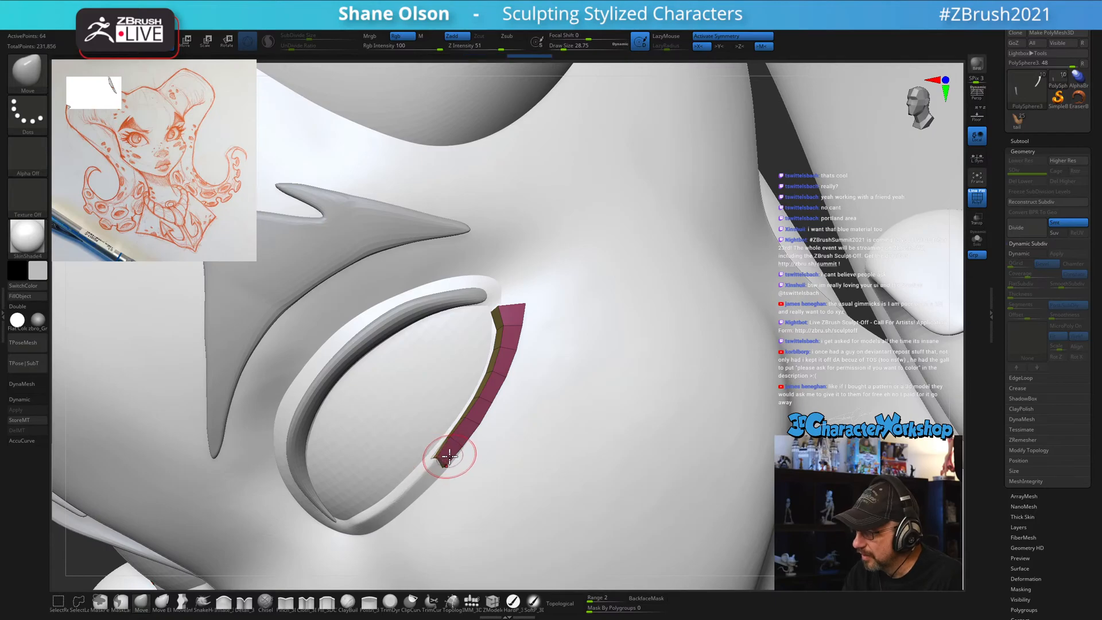
{"action": "key", "text": "["}
{"action": "key", "text": "["}
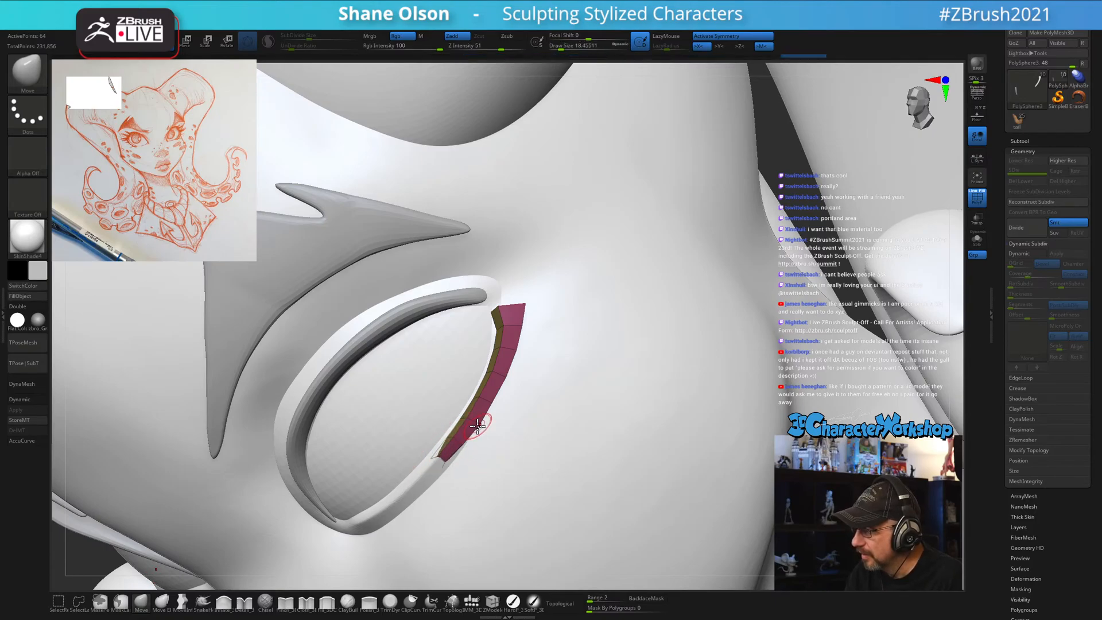
{"action": "key", "text": "bracketright"}
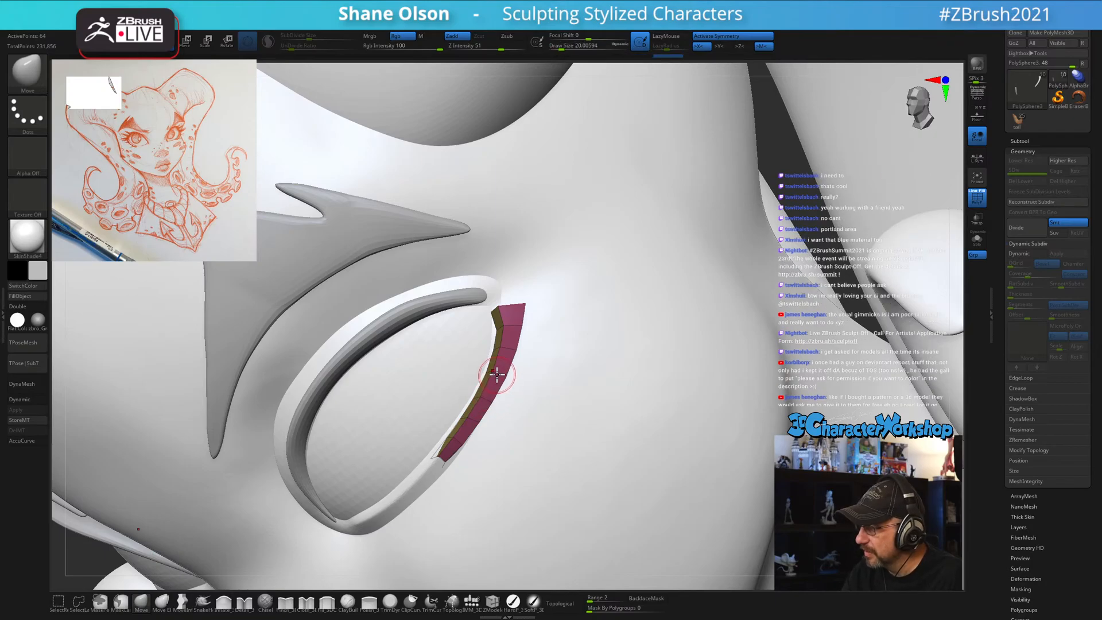
{"action": "left_click_drag", "start_coordinate": [524, 315], "coordinate": [513, 301]}
{"action": "right_click_drag", "start_coordinate": [512, 300], "coordinate": [512, 312]}
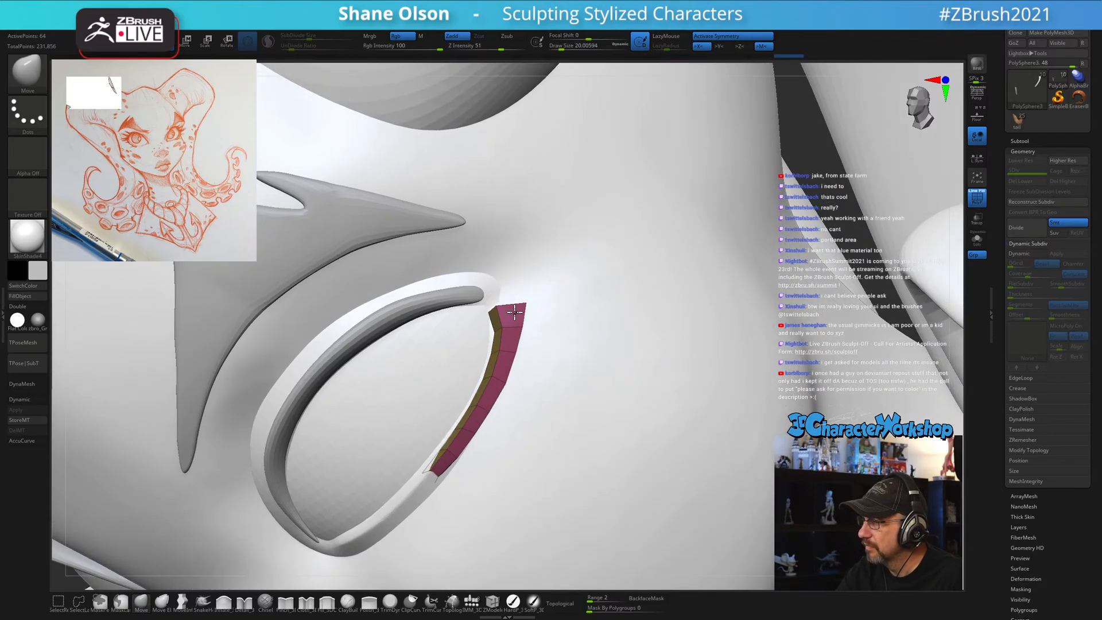
{"action": "left_click_drag", "start_coordinate": [512, 312], "coordinate": [520, 301]}
{"action": "right_click_drag", "start_coordinate": [519, 300], "coordinate": [529, 299]}
Refine the upper end of the lower lash, raising the Move brush draw size to about 32 and about 49.
{"action": "key", "text": "s"}
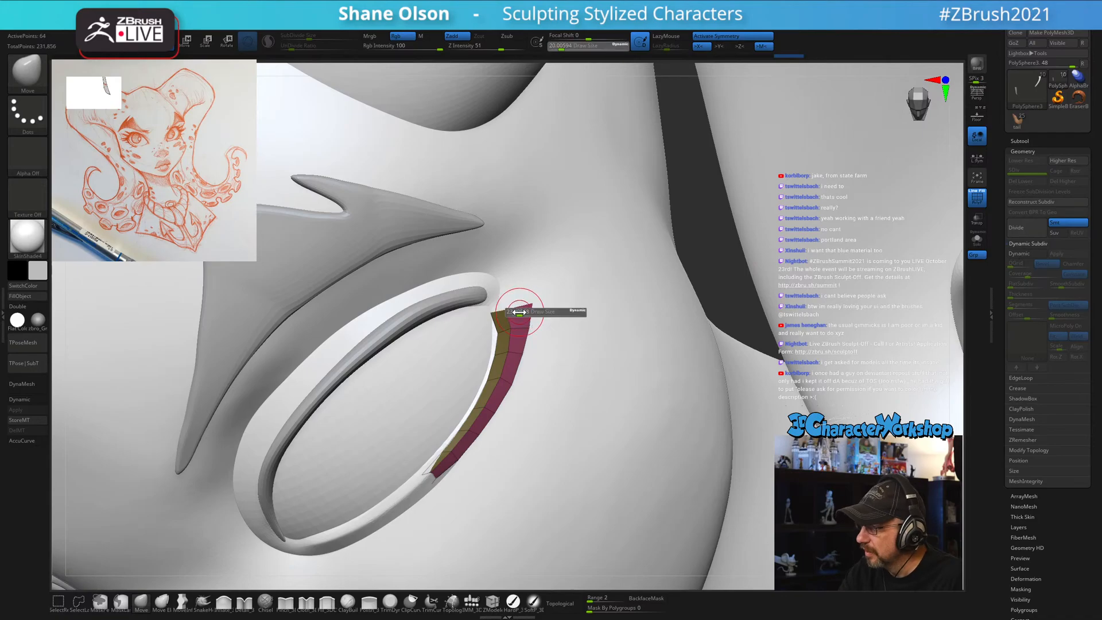
{"action": "left_click_drag", "start_coordinate": [519, 310], "coordinate": [524, 310]}
{"action": "left_click_drag", "start_coordinate": [530, 308], "coordinate": [528, 311]}
{"action": "right_click_drag", "start_coordinate": [527, 309], "coordinate": [521, 327]}
{"action": "key", "text": "s"}
{"action": "left_click_drag", "start_coordinate": [515, 338], "coordinate": [519, 339]}
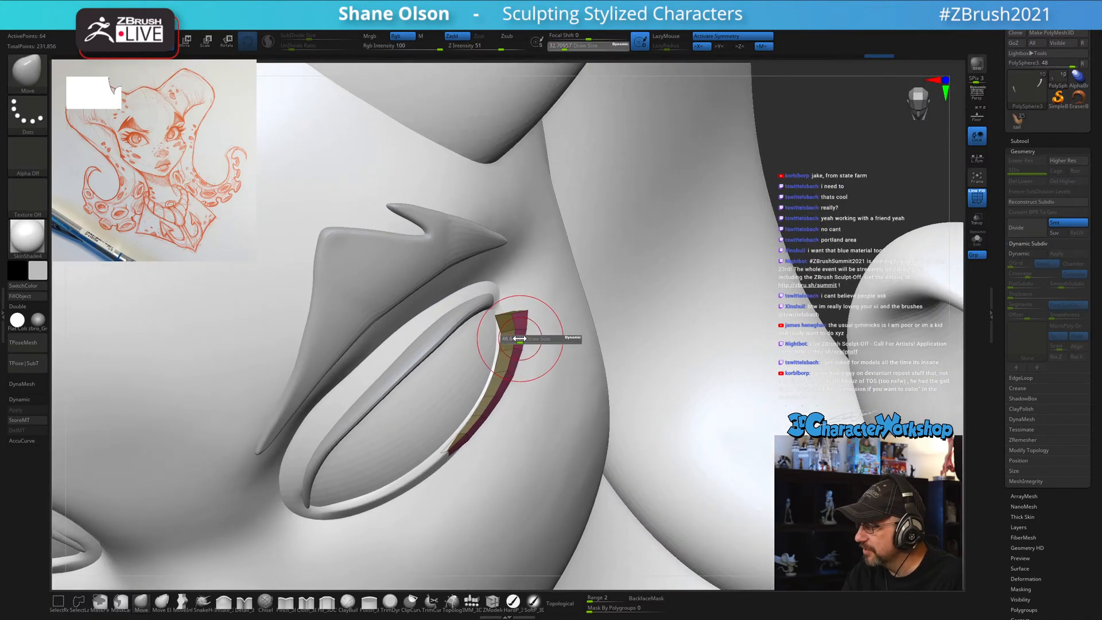
{"action": "right_click_drag", "start_coordinate": [529, 313], "coordinate": [524, 332]}
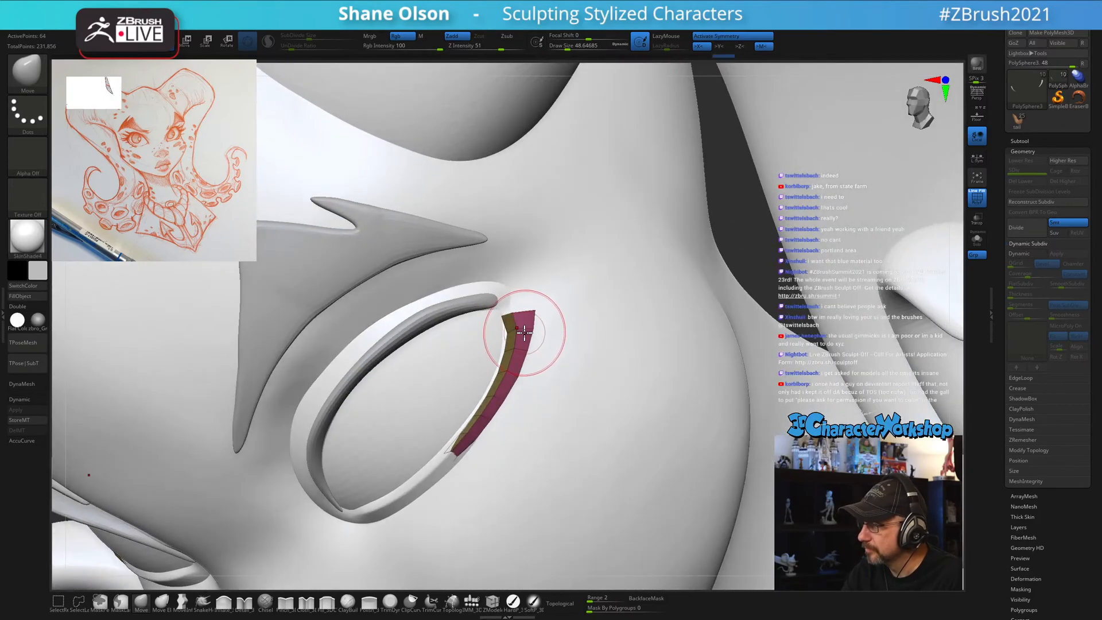
Turn on Dynamic Subdiv smoothing and pull the lower lash's upper end toward the upper lash with the draw size at about 80.
{"action": "key", "text": "d"}
{"action": "right_click_drag", "start_coordinate": [561, 394], "coordinate": [553, 421]}
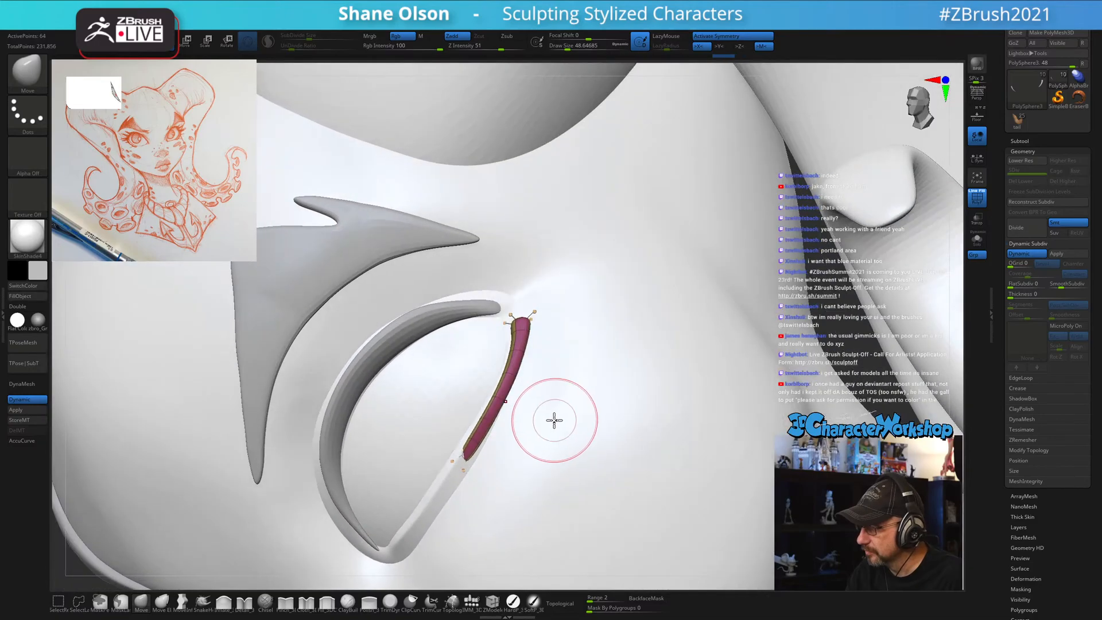
{"action": "right_click_drag", "start_coordinate": [250, 448], "coordinate": [276, 398], "text": "alt"}
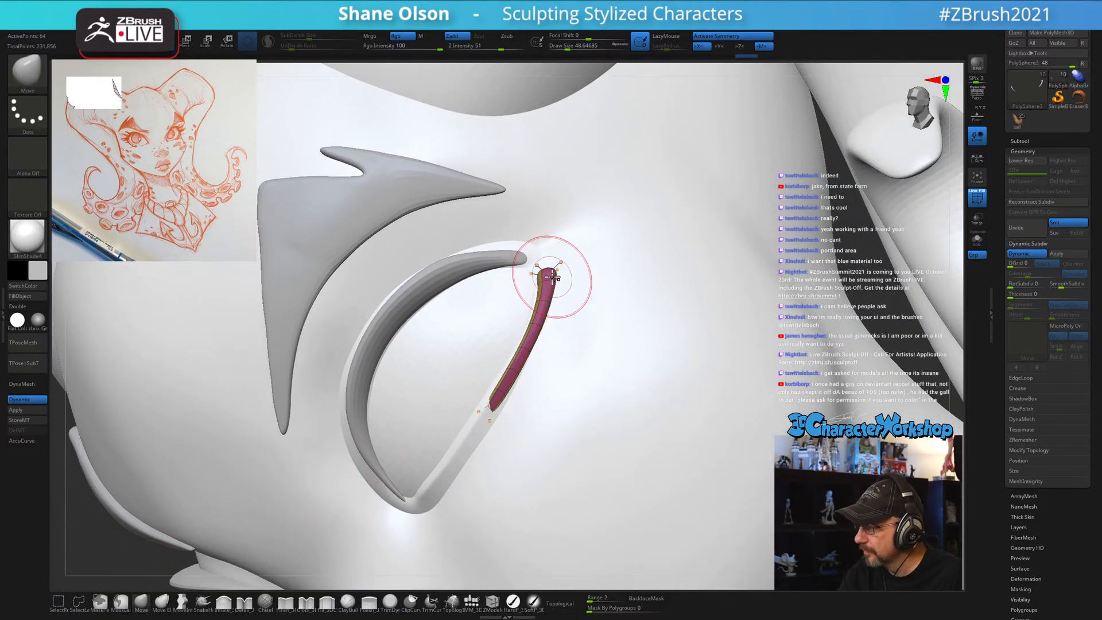
{"action": "key", "text": "bracketright"}
{"action": "right_click_drag", "start_coordinate": [558, 271], "coordinate": [551, 273]}
{"action": "key", "text": "bracketright"}
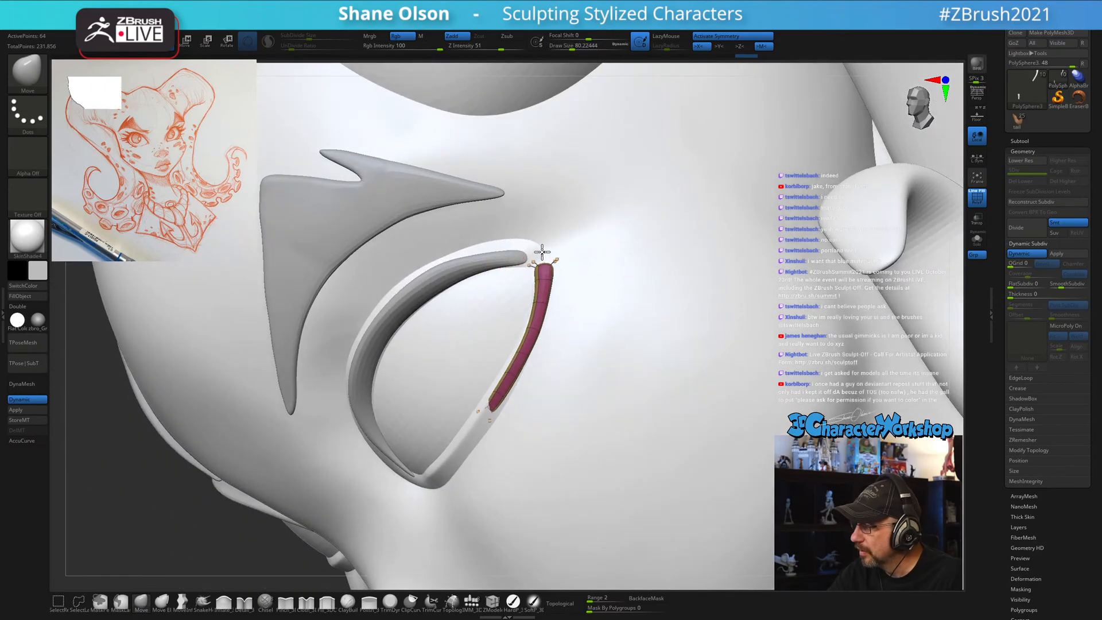
{"action": "left_click_drag", "start_coordinate": [543, 251], "coordinate": [544, 241]}
{"action": "right_click_drag", "start_coordinate": [552, 256], "coordinate": [564, 253]}
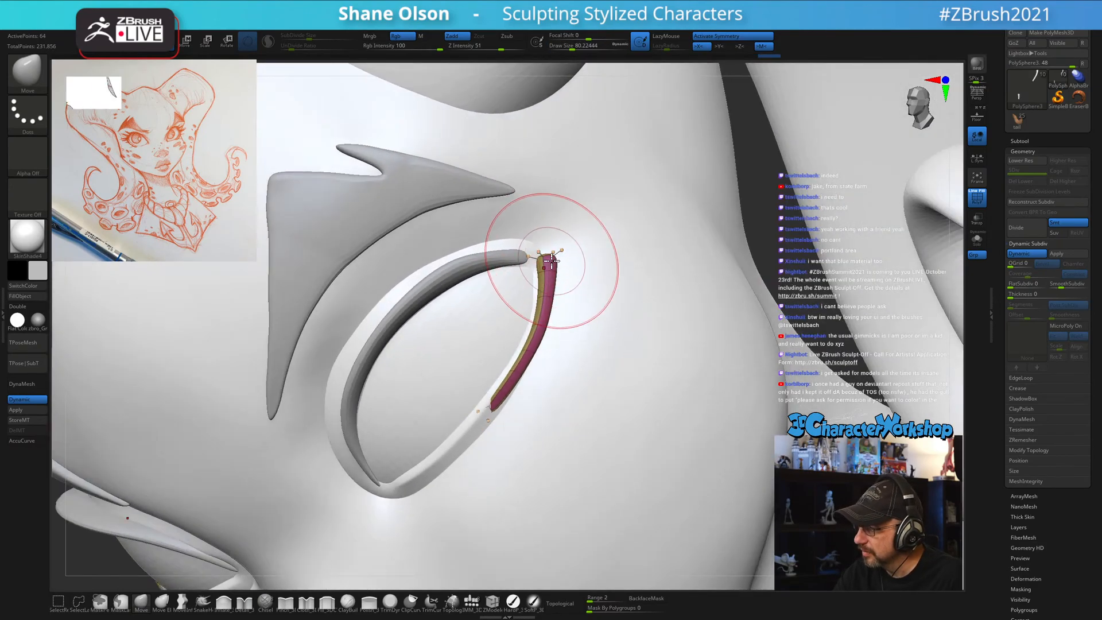
Shape the lower lash's two ends to follow the eyelid with the draw size at about 97 and about 71.
{"action": "left_click_drag", "start_coordinate": [552, 261], "coordinate": [558, 271]}
{"action": "key", "text": "s"}
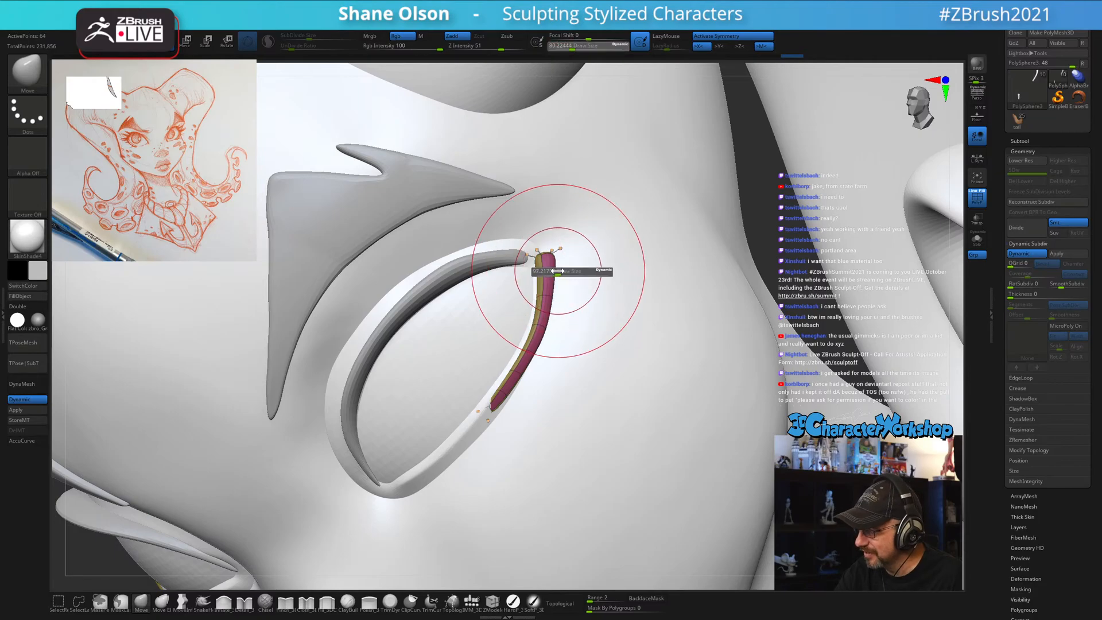
{"action": "mouse_move", "coordinate": [543, 310]}
{"action": "right_mouse_down"}
{"action": "mouse_move", "coordinate": [556, 342]}
{"action": "mouse_move", "coordinate": [553, 325]}
{"action": "right_mouse_up"}
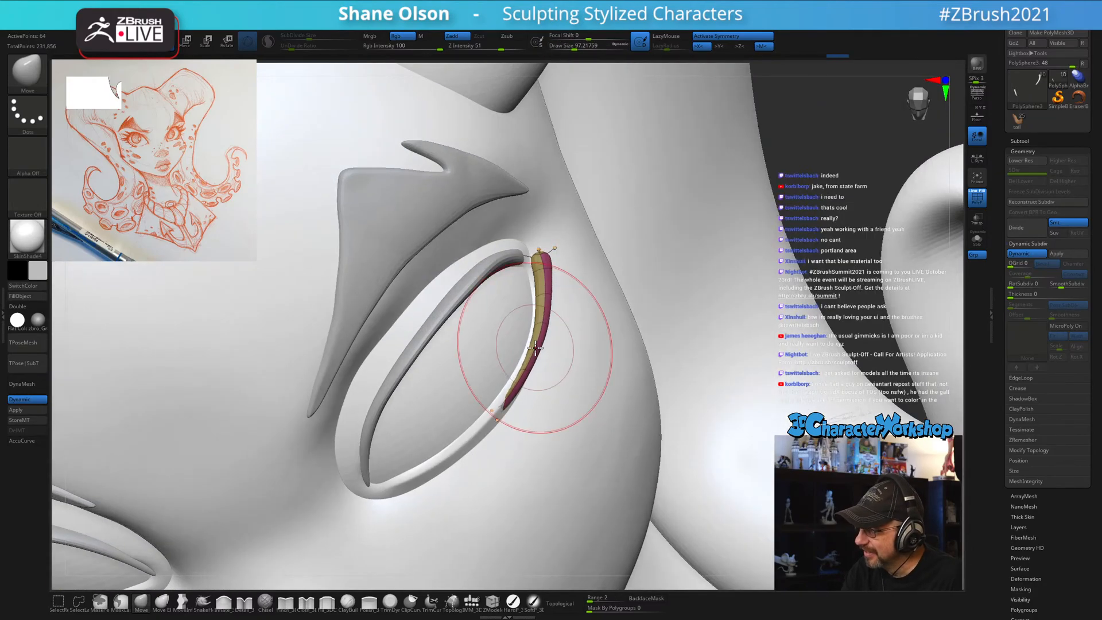
{"action": "right_click_drag", "start_coordinate": [515, 391], "coordinate": [499, 396]}
{"action": "key", "text": "s"}
{"action": "left_click_drag", "start_coordinate": [522, 404], "coordinate": [509, 413]}
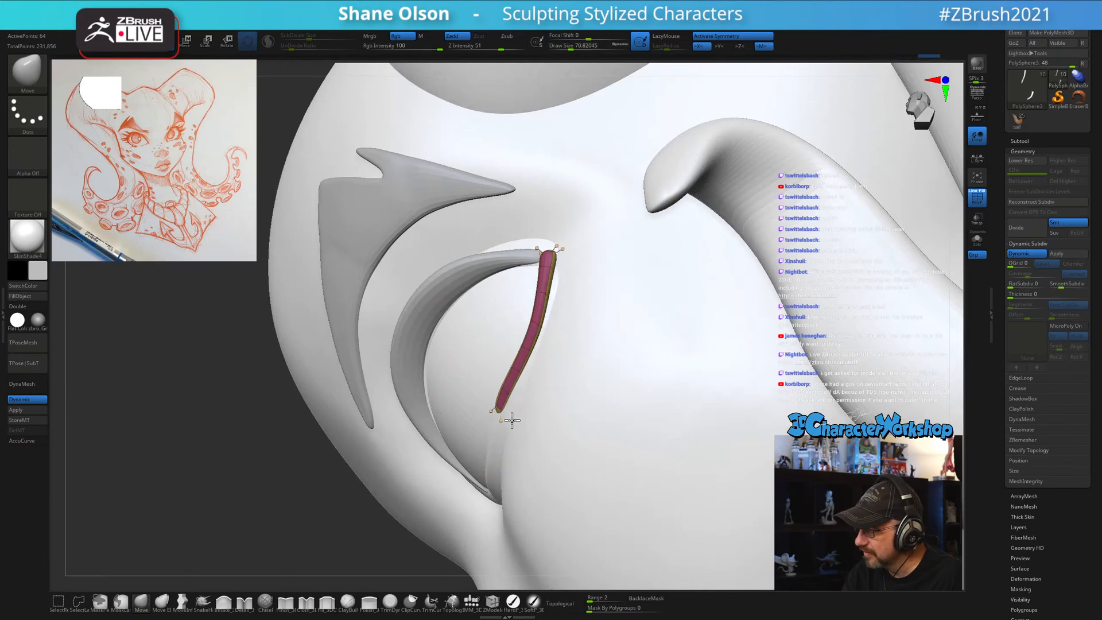
Push the middle of the lower lash onto the eyelid curve with the draw size at about 77.
{"action": "right_click_drag", "start_coordinate": [523, 381], "coordinate": [542, 373]}
{"action": "key", "text": "s"}
{"action": "mouse_move", "coordinate": [542, 338]}
{"action": "left_mouse_down"}
{"action": "mouse_move", "coordinate": [540, 327]}
{"action": "mouse_move", "coordinate": [535, 348]}
{"action": "left_mouse_up"}
{"action": "key", "text": "s"}
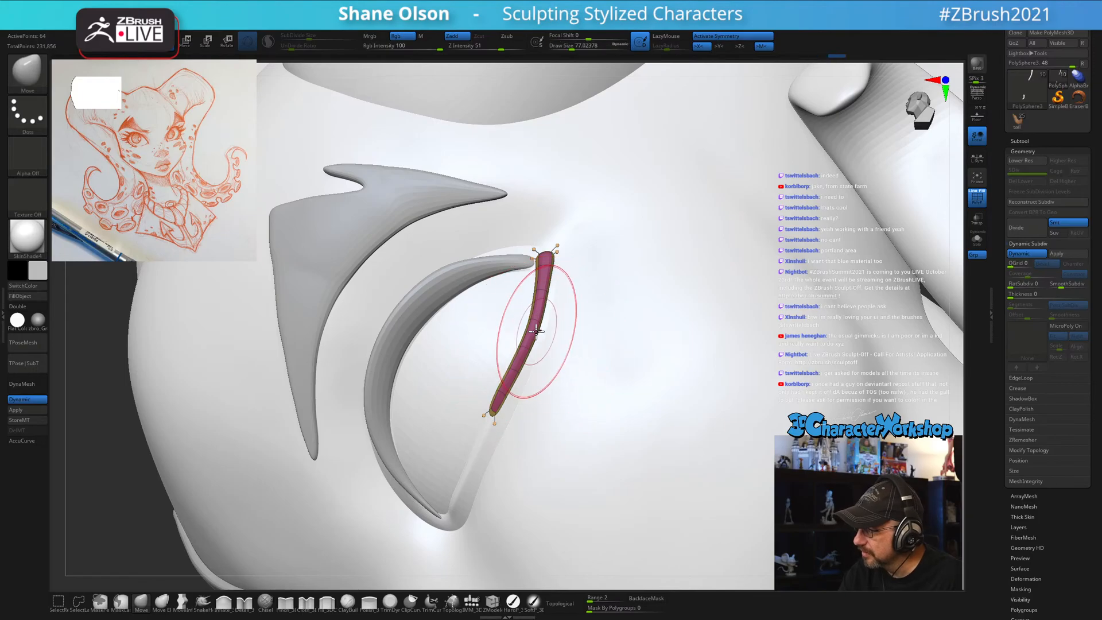
{"action": "mouse_move", "coordinate": [552, 272]}
{"action": "right_mouse_down"}
{"action": "mouse_move", "coordinate": [553, 257]}
{"action": "mouse_move", "coordinate": [536, 258]}
{"action": "right_mouse_up"}
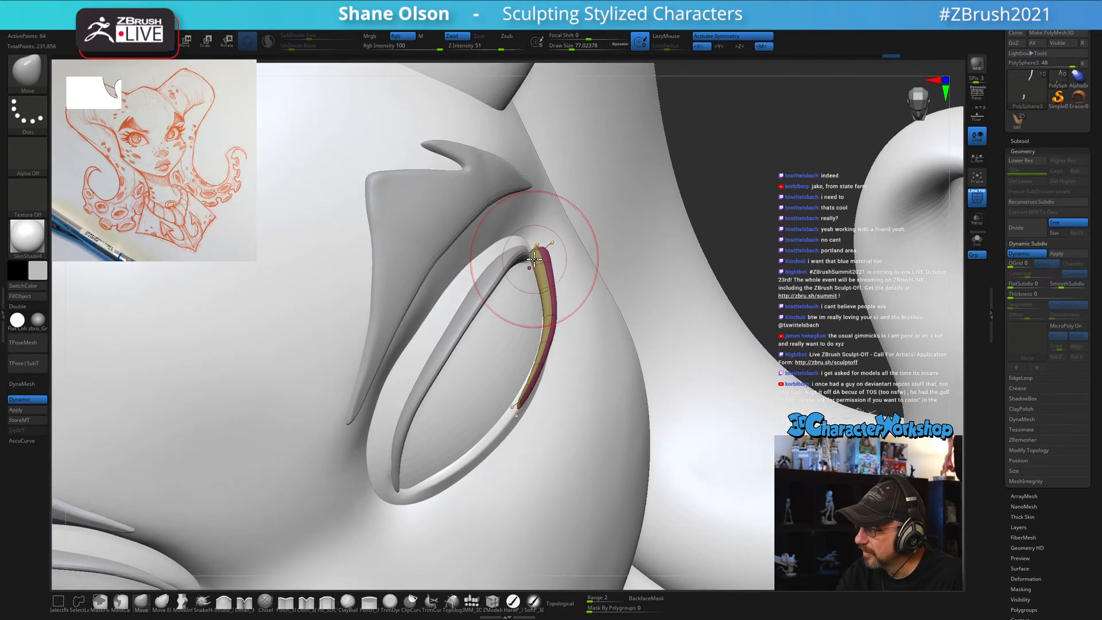
{"action": "left_click_drag", "start_coordinate": [543, 343], "coordinate": [540, 346]}
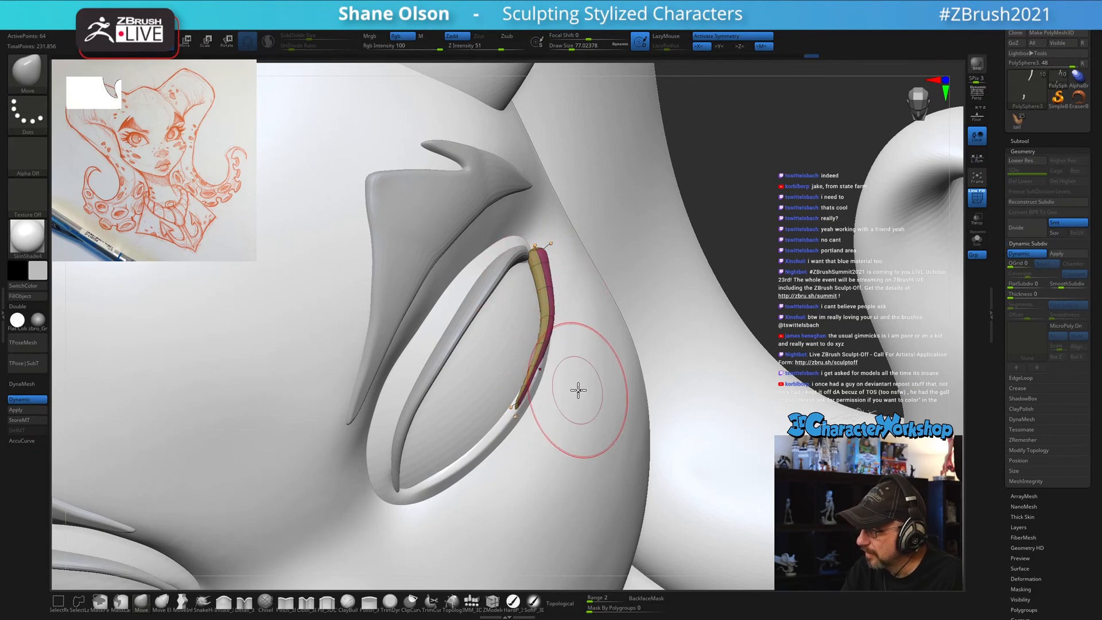
Slim the lower lash toward its inner tip, reducing the draw size to about 27 and raising it to about 39.
{"action": "right_click_drag", "start_coordinate": [579, 391], "coordinate": [547, 373]}
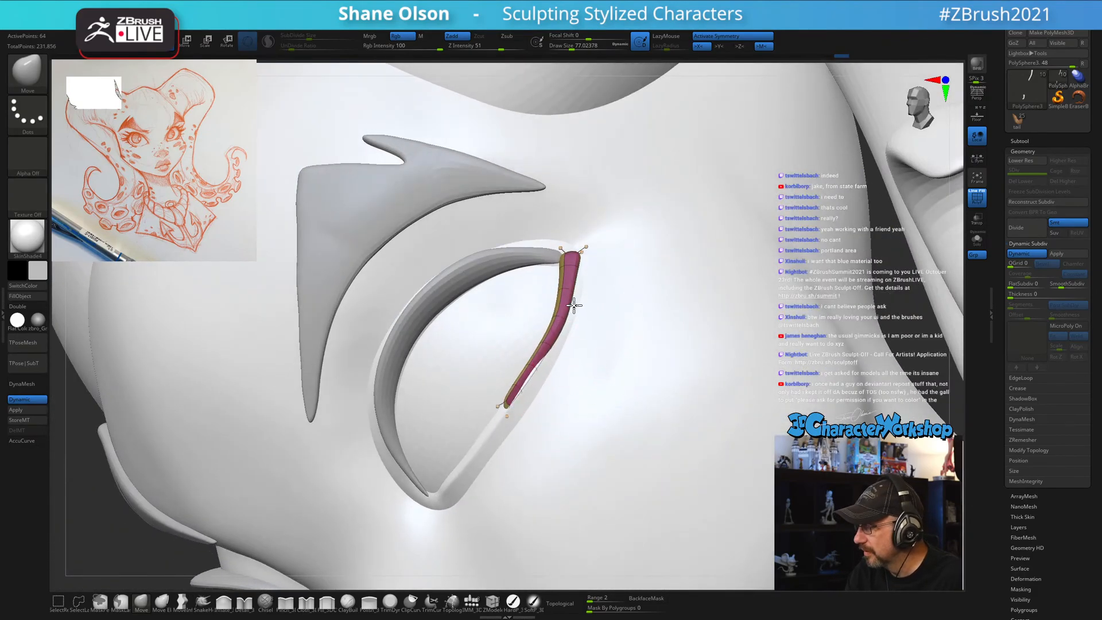
{"action": "right_click_drag", "start_coordinate": [575, 305], "coordinate": [577, 313]}
{"action": "key", "text": "s"}
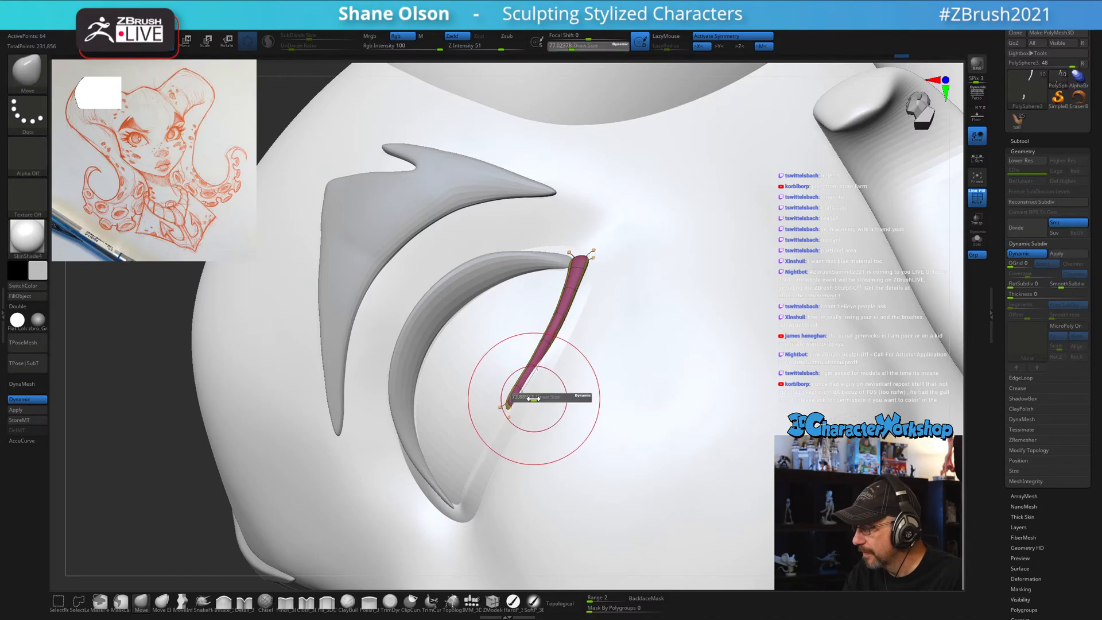
{"action": "left_click_drag", "start_coordinate": [534, 398], "coordinate": [526, 396]}
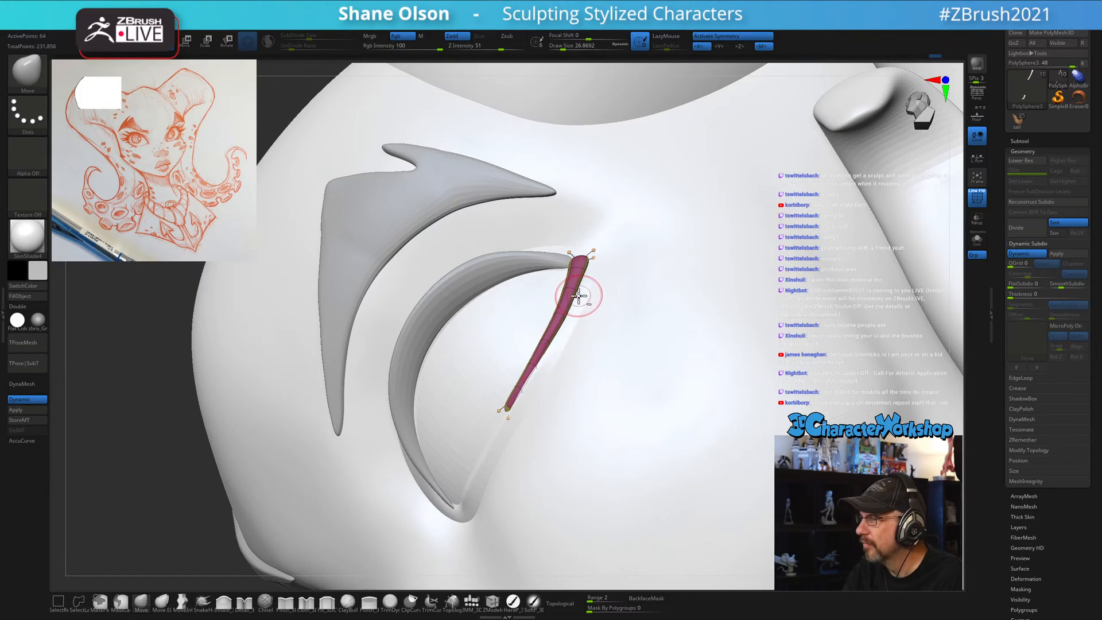
{"action": "right_click_drag", "start_coordinate": [585, 253], "coordinate": [586, 298]}
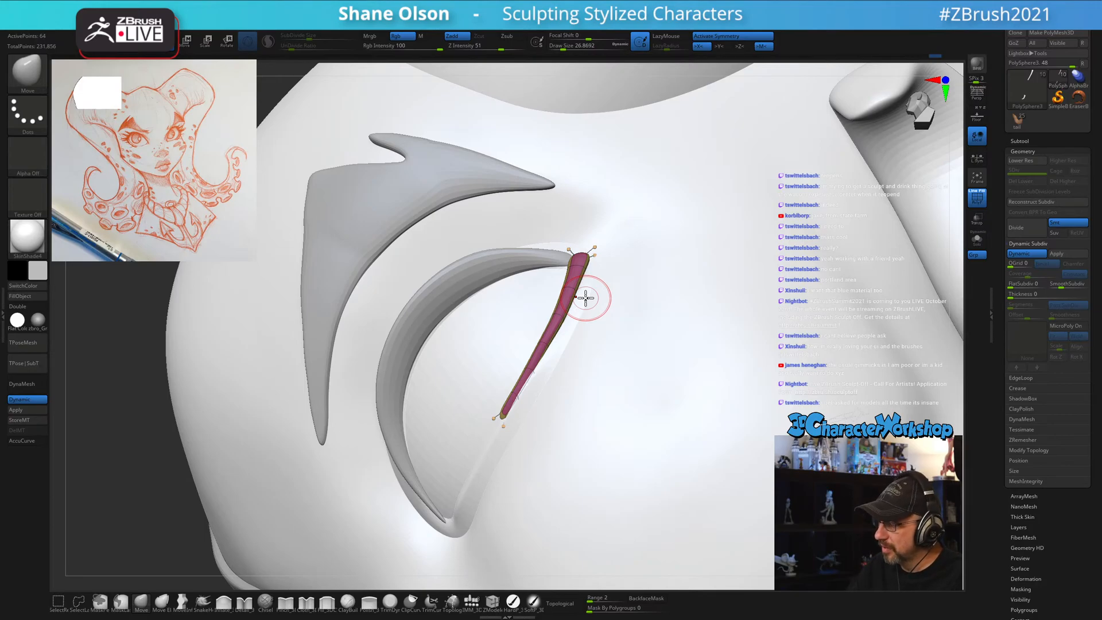
{"action": "key", "text": "s"}
{"action": "left_click_drag", "start_coordinate": [581, 330], "coordinate": [583, 337]}
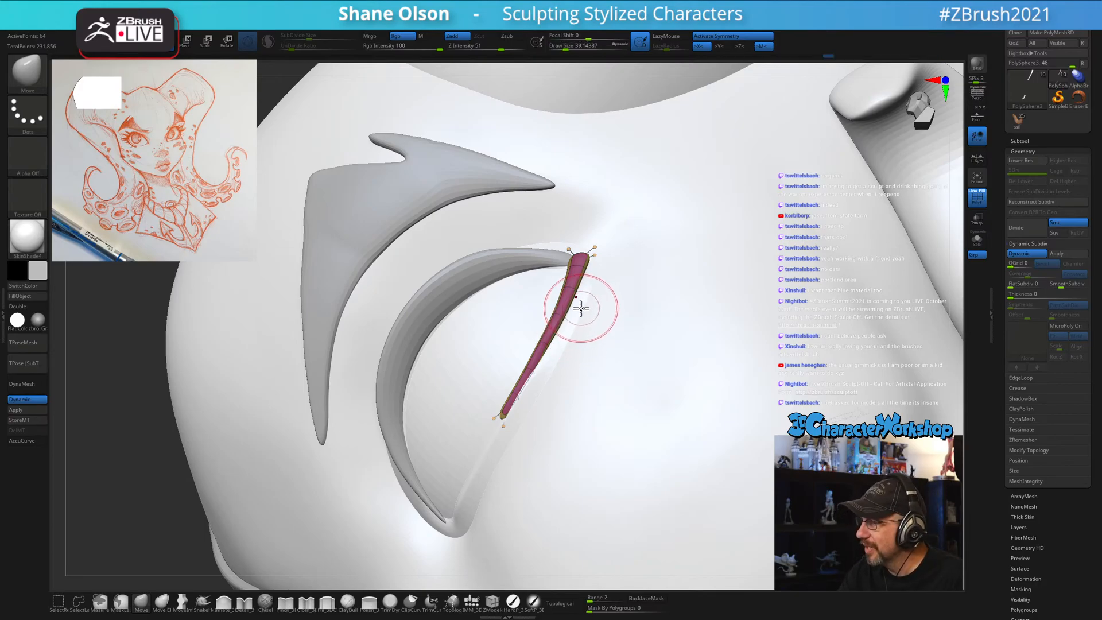
Pull the top of the lower lash in to meet the outer end of the upper lash.
{"action": "right_click_drag", "start_coordinate": [581, 308], "coordinate": [595, 280]}
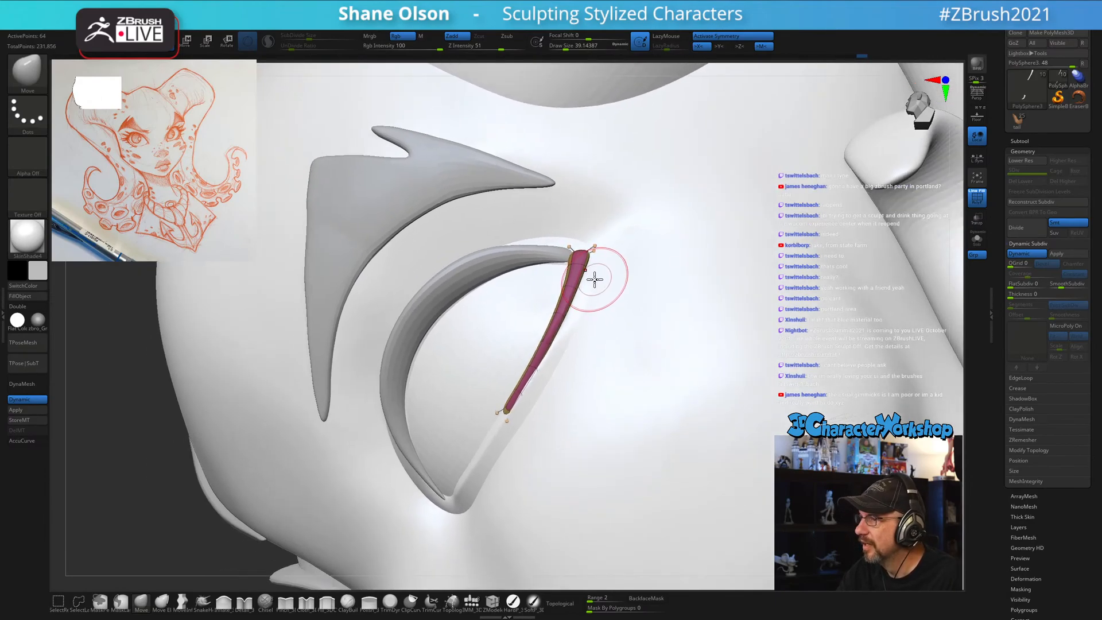
{"action": "mouse_move", "coordinate": [593, 224]}
{"action": "right_mouse_down"}
{"action": "mouse_move", "coordinate": [605, 212]}
{"action": "mouse_move", "coordinate": [597, 247]}
{"action": "right_mouse_up"}
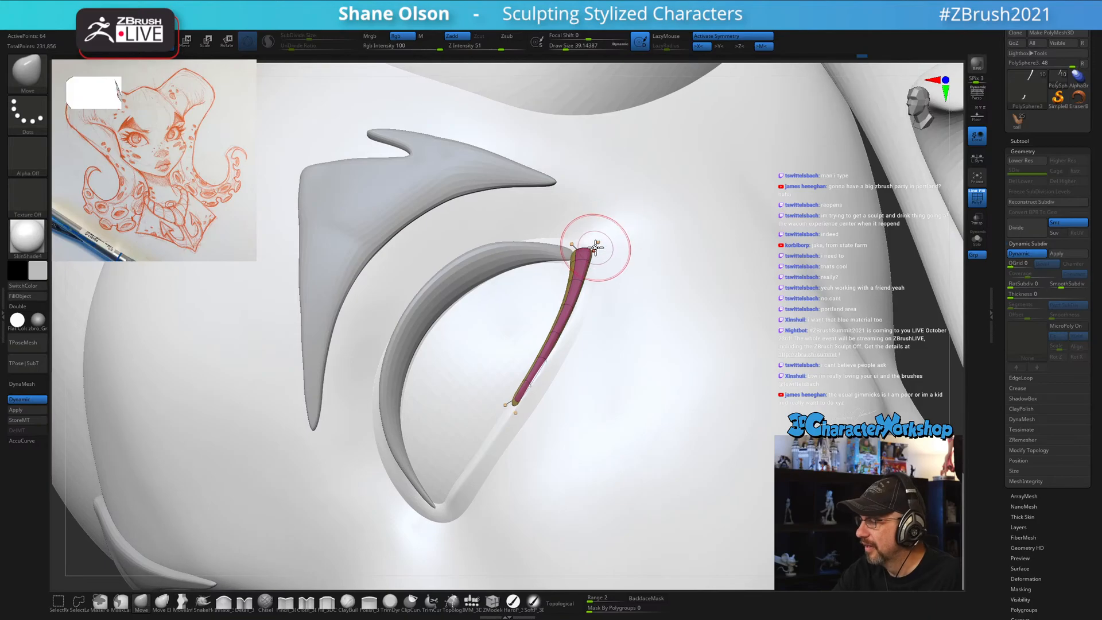
{"action": "left_click_drag", "start_coordinate": [593, 244], "coordinate": [573, 233]}
{"action": "mouse_move", "coordinate": [598, 246]}
{"action": "right_mouse_down"}
{"action": "mouse_move", "coordinate": [584, 229]}
{"action": "mouse_move", "coordinate": [575, 264]}
{"action": "right_mouse_up"}
Make the upper lash active, turn off its Dynamic Subdiv smoothing, and set the draw size to about 23.
{"action": "left_click", "coordinate": [563, 248]}
{"action": "key", "text": "shift+d"}
{"action": "key", "text": "s"}
{"action": "left_click_drag", "start_coordinate": [576, 265], "coordinate": [570, 265]}
{"action": "right_click_drag", "start_coordinate": [564, 254], "coordinate": [554, 248]}
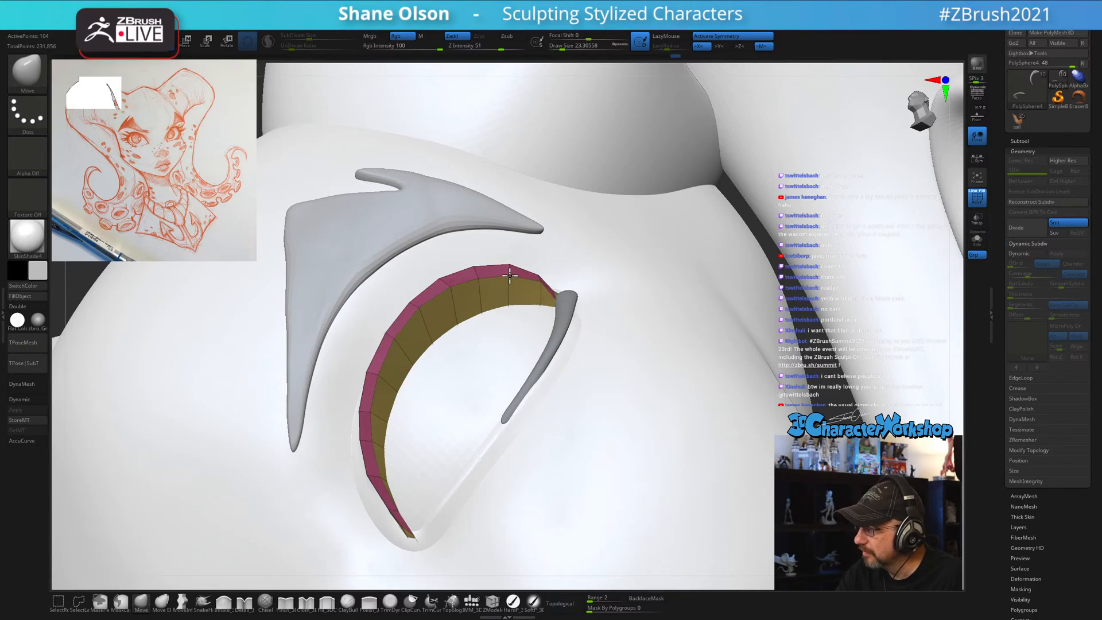
Pull the upper lash's outer top edge outward toward the lower lash with the draw size at about 59.
{"action": "key", "text": "s"}
{"action": "mouse_move", "coordinate": [549, 272]}
{"action": "left_mouse_down"}
{"action": "mouse_move", "coordinate": [529, 270]}
{"action": "mouse_move", "coordinate": [552, 272]}
{"action": "left_mouse_up"}
{"action": "key", "text": "s"}
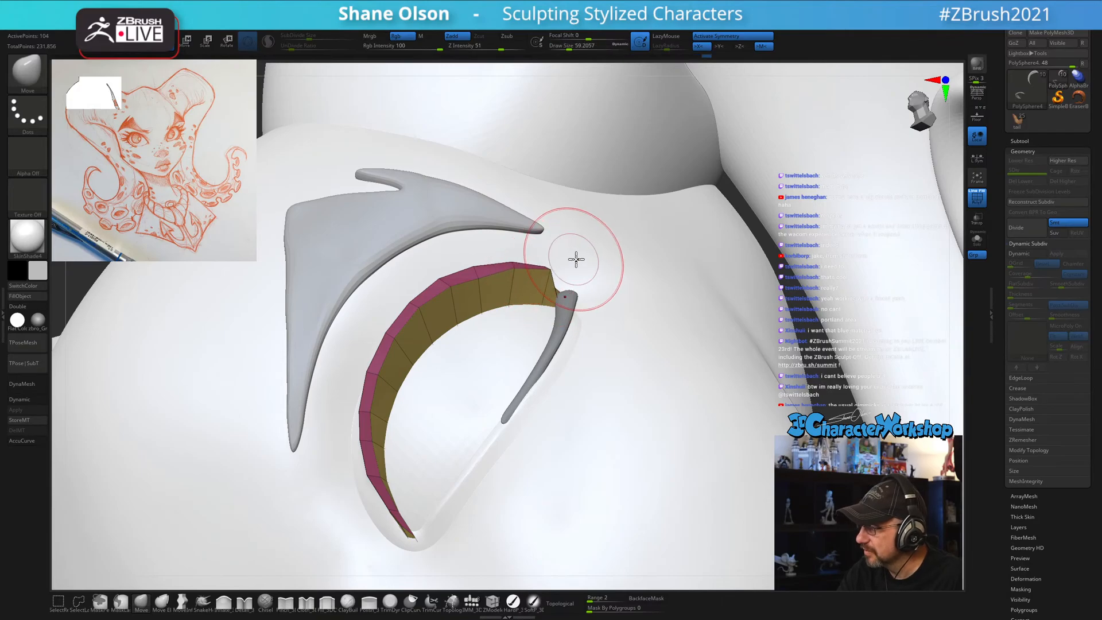
Isolate the upper lash and reshape its outer tip with the draw size reduced to about 31.
{"action": "left_click", "coordinate": [976, 241]}
{"action": "right_click_drag", "start_coordinate": [603, 298], "coordinate": [599, 340], "text": "ctrl"}
{"action": "key", "text": "s"}
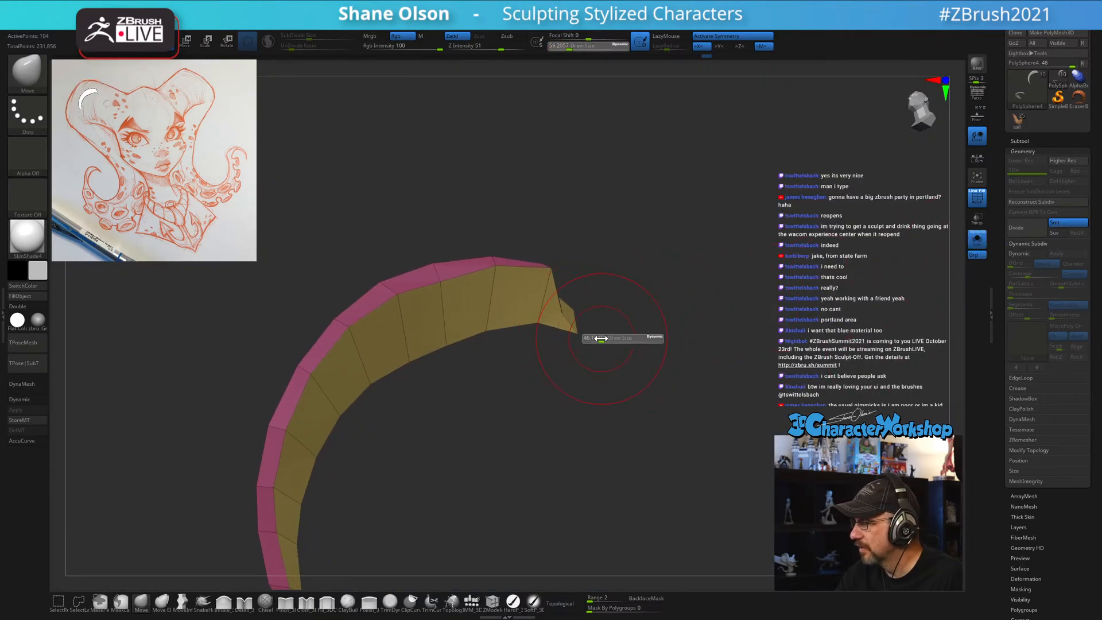
{"action": "left_click_drag", "start_coordinate": [605, 339], "coordinate": [561, 311]}
{"action": "mouse_move", "coordinate": [610, 256]}
{"action": "left_mouse_down"}
{"action": "mouse_move", "coordinate": [563, 381]}
{"action": "mouse_move", "coordinate": [539, 315]}
{"action": "mouse_move", "coordinate": [520, 316]}
{"action": "left_mouse_up"}
Raise the draw size to about 44 and pull the upper lash's outer end into a broader, extended shape.
{"action": "key", "text": "s"}
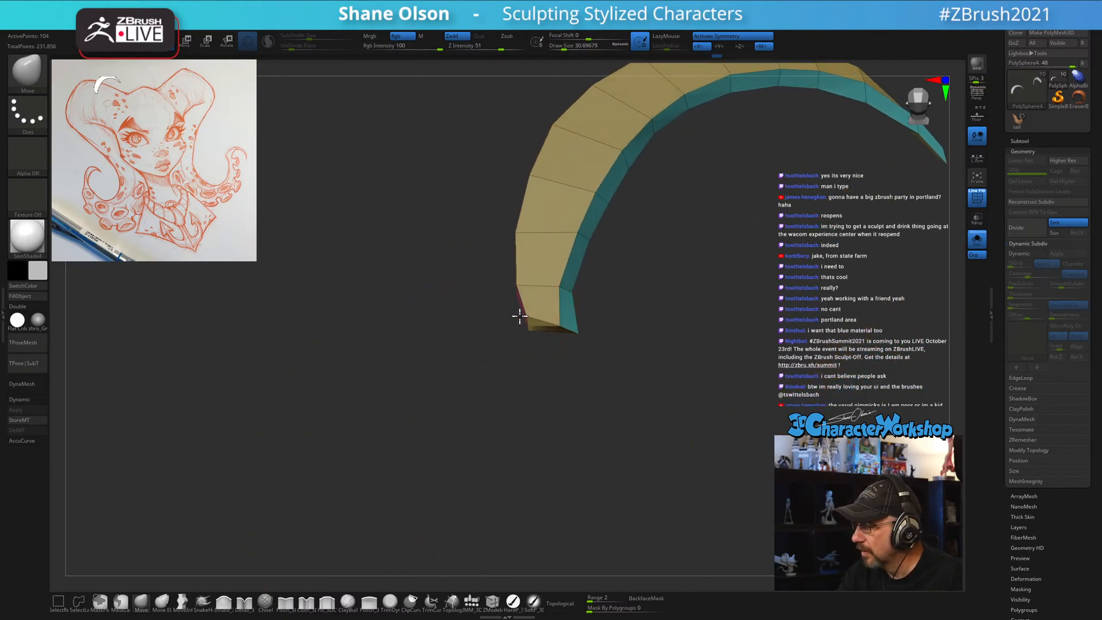
{"action": "key", "text": "s"}
{"action": "left_click_drag", "start_coordinate": [549, 354], "coordinate": [550, 366]}
{"action": "mouse_move", "coordinate": [522, 324]}
{"action": "left_mouse_down"}
{"action": "mouse_move", "coordinate": [533, 332]}
{"action": "mouse_move", "coordinate": [513, 396]}
{"action": "mouse_move", "coordinate": [504, 335]}
{"action": "left_mouse_up"}
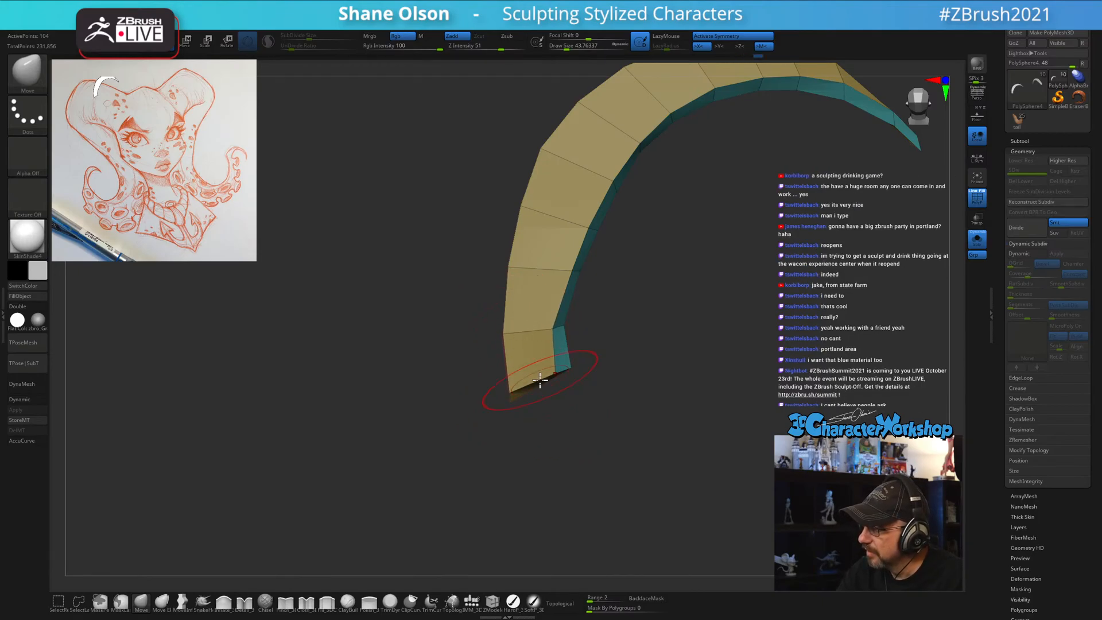
{"action": "left_click_drag", "start_coordinate": [562, 419], "coordinate": [678, 395]}
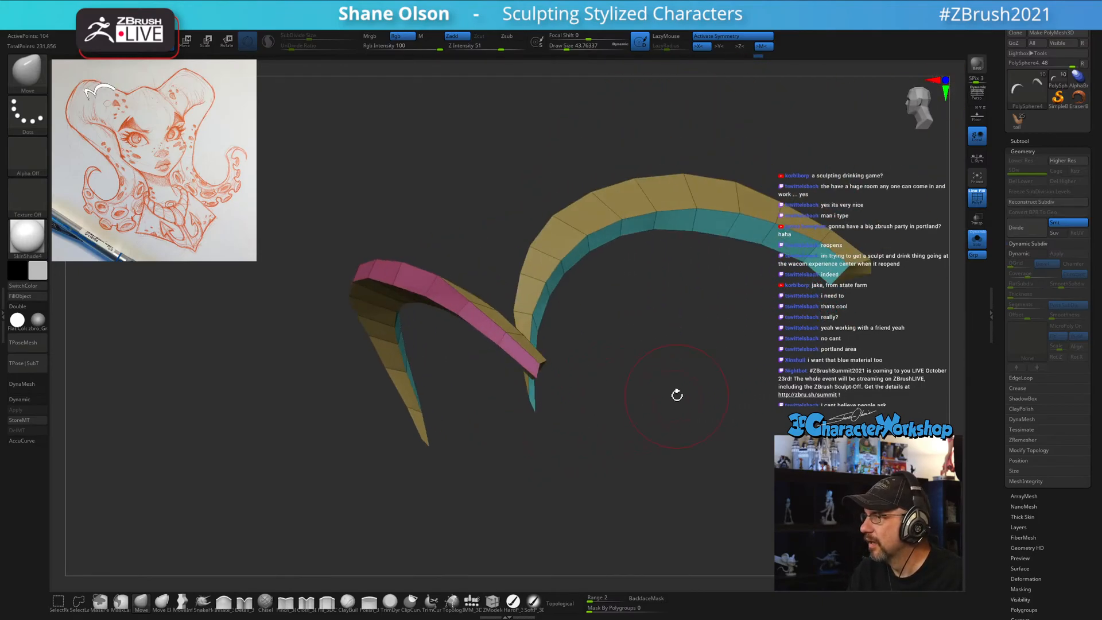
Show the whole bust again, turn the upper lash's Dynamic Subdiv smoothing back on, and hide the polygon wireframe.
{"action": "left_click", "coordinate": [980, 243]}
{"action": "left_click_drag", "start_coordinate": [517, 434], "coordinate": [545, 423]}
{"action": "key", "text": "d"}
{"action": "left_click_drag", "start_coordinate": [585, 373], "coordinate": [533, 265], "text": "alt"}
{"action": "key", "text": "shift+f"}
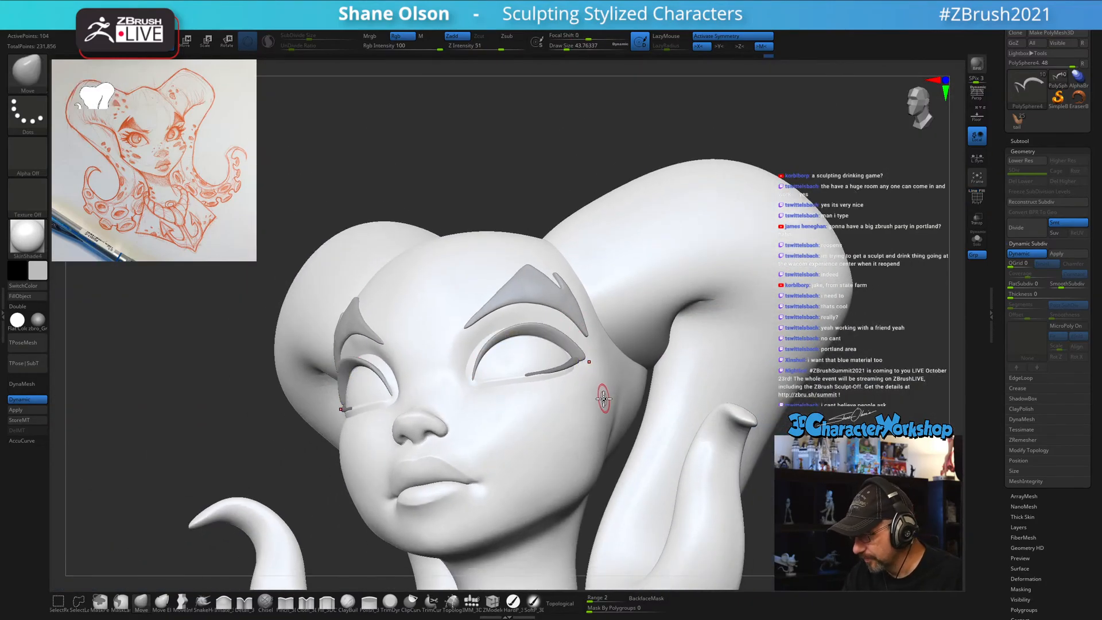
{"action": "left_click_drag", "start_coordinate": [605, 396], "coordinate": [611, 419], "text": "shift"}
{"action": "left_click_drag", "start_coordinate": [715, 380], "coordinate": [600, 364]}
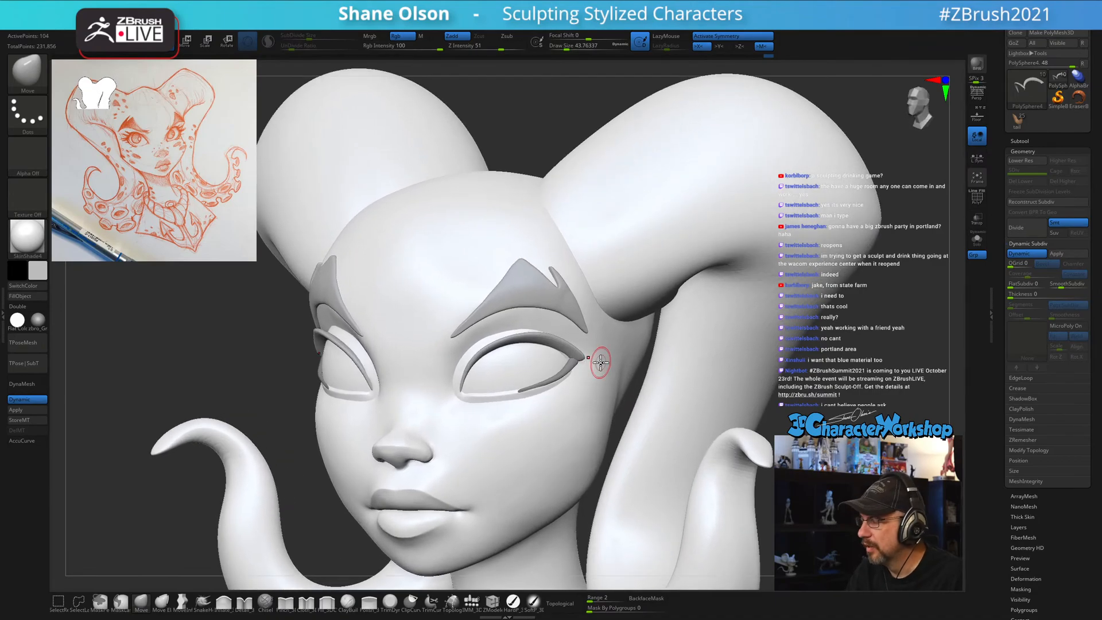
Look through the sculpting brush library.
{"action": "key", "text": "b"}
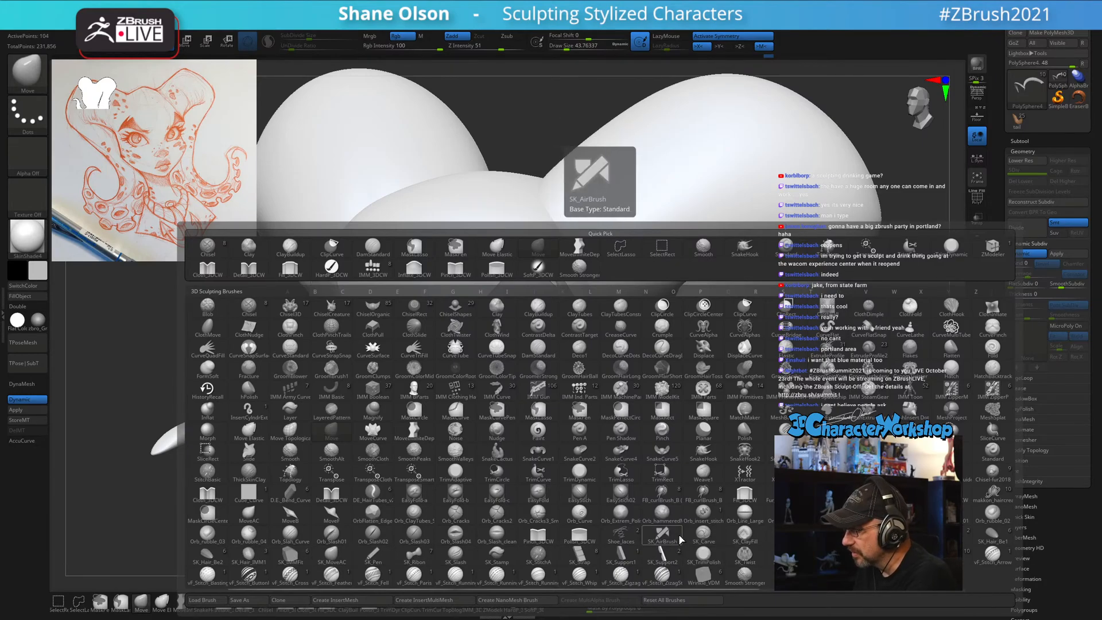
{"action": "key", "text": "l"}
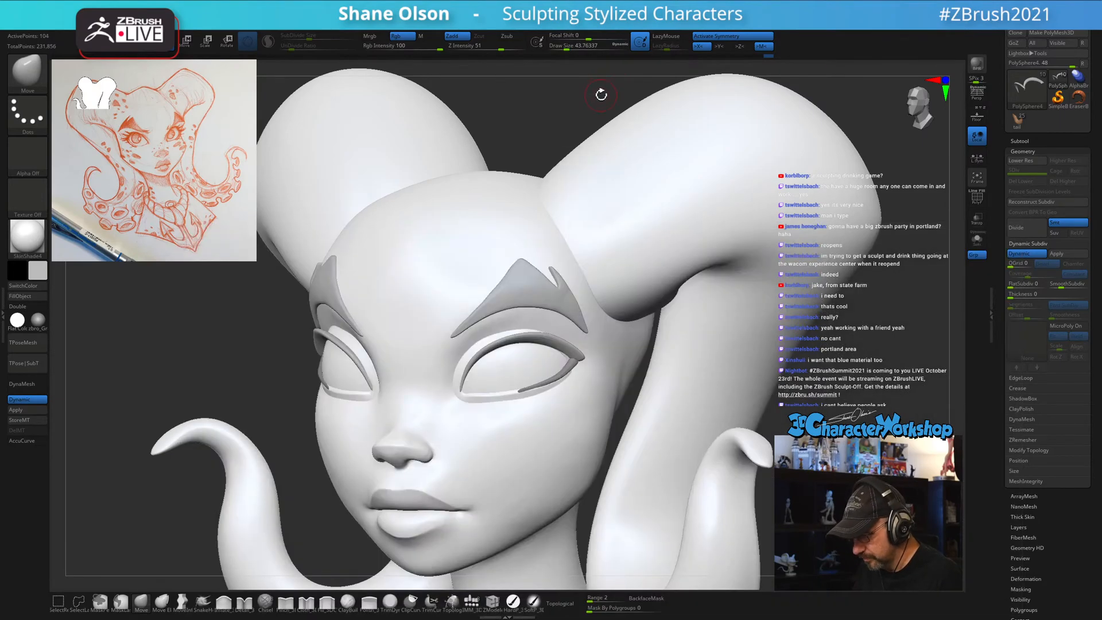
{"action": "key", "text": "b"}
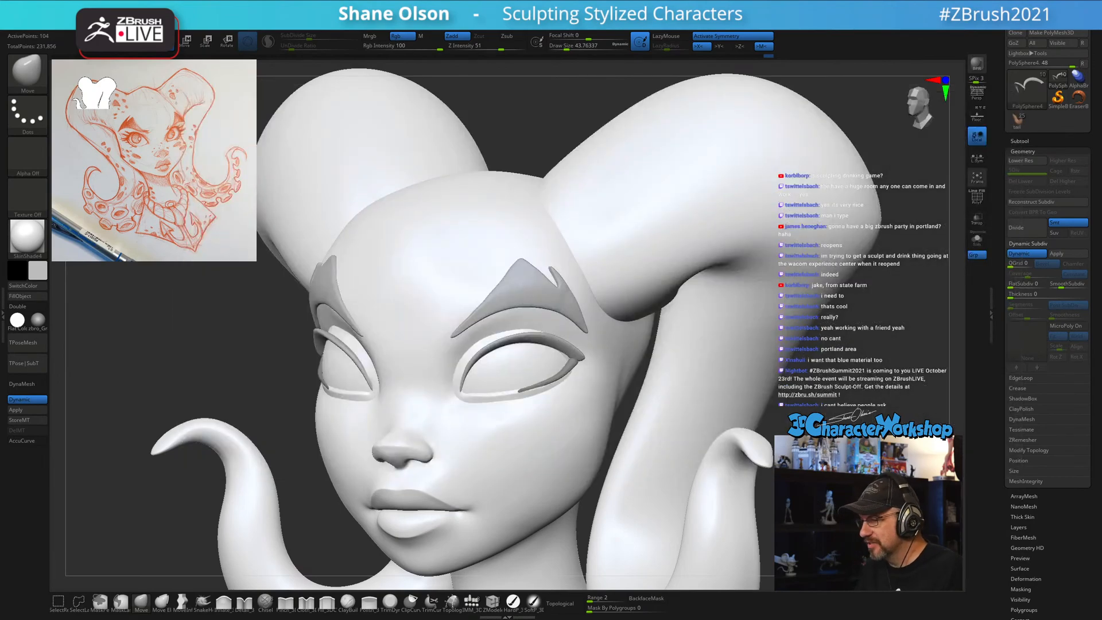
Make the lower lash active, set the draw size to about 59, and face the bust from the front.
{"action": "mouse_move", "coordinate": [807, 437]}
{"action": "left_mouse_down", "text": "alt"}
{"action": "mouse_move", "coordinate": [801, 385]}
{"action": "mouse_move", "coordinate": [818, 373]}
{"action": "left_mouse_up", "text": "alt"}
{"action": "left_click", "coordinate": [556, 377], "text": "alt"}
{"action": "key", "text": "s"}
{"action": "left_click_drag", "start_coordinate": [551, 380], "coordinate": [549, 381]}
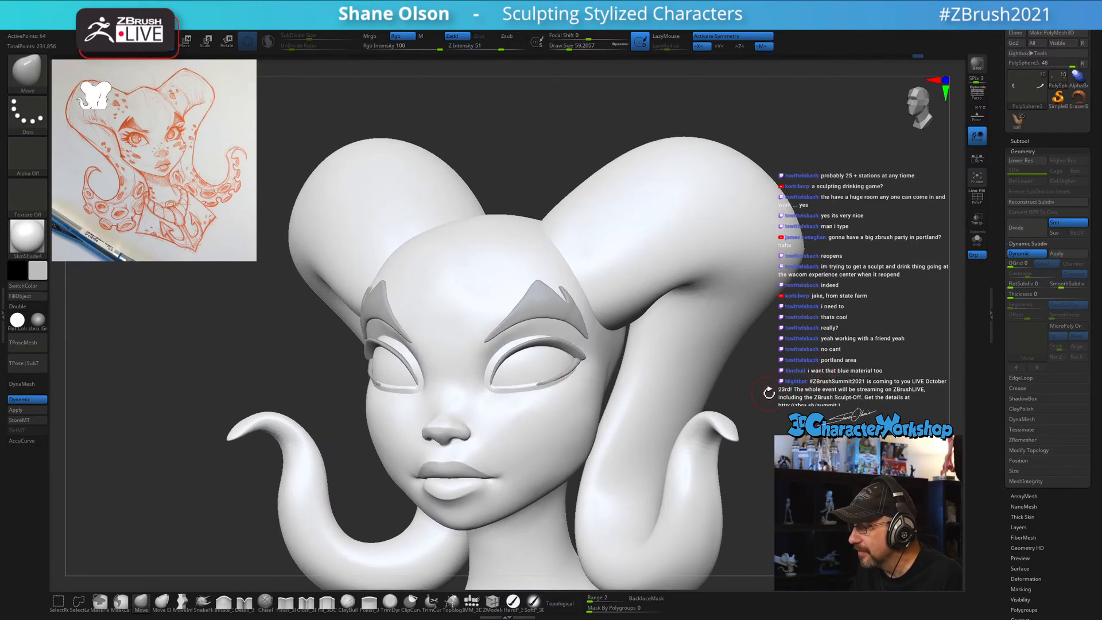
{"action": "left_click_drag", "start_coordinate": [768, 393], "coordinate": [746, 393], "text": "shift"}
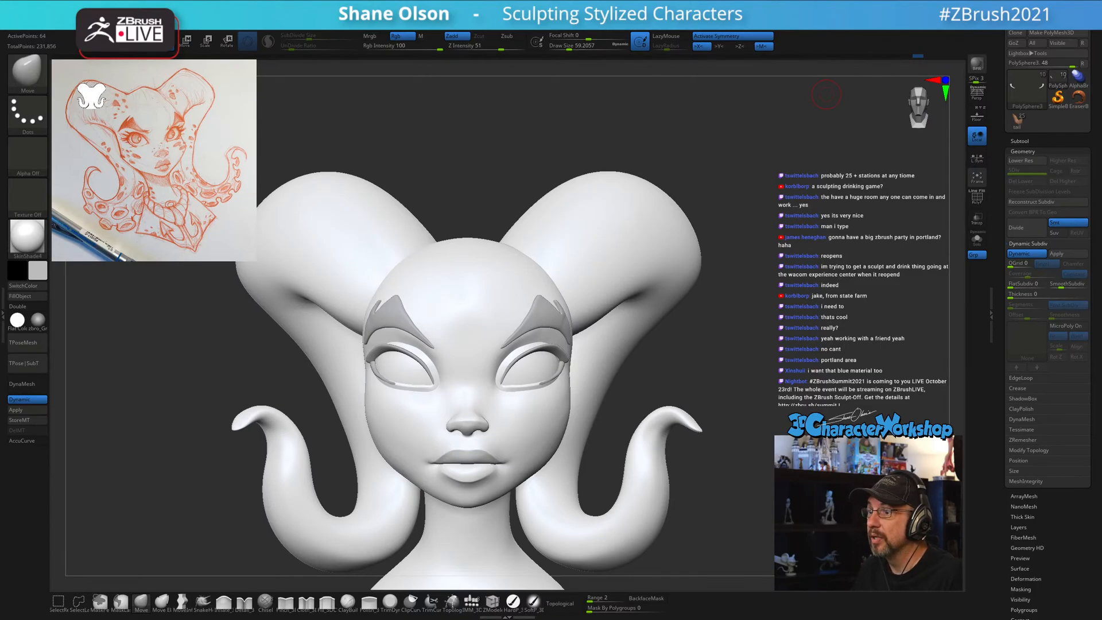
Switch to the web browser and open the FunkyBunnies3D website from the search results.
{"action": "key", "text": "alt+Tab"}
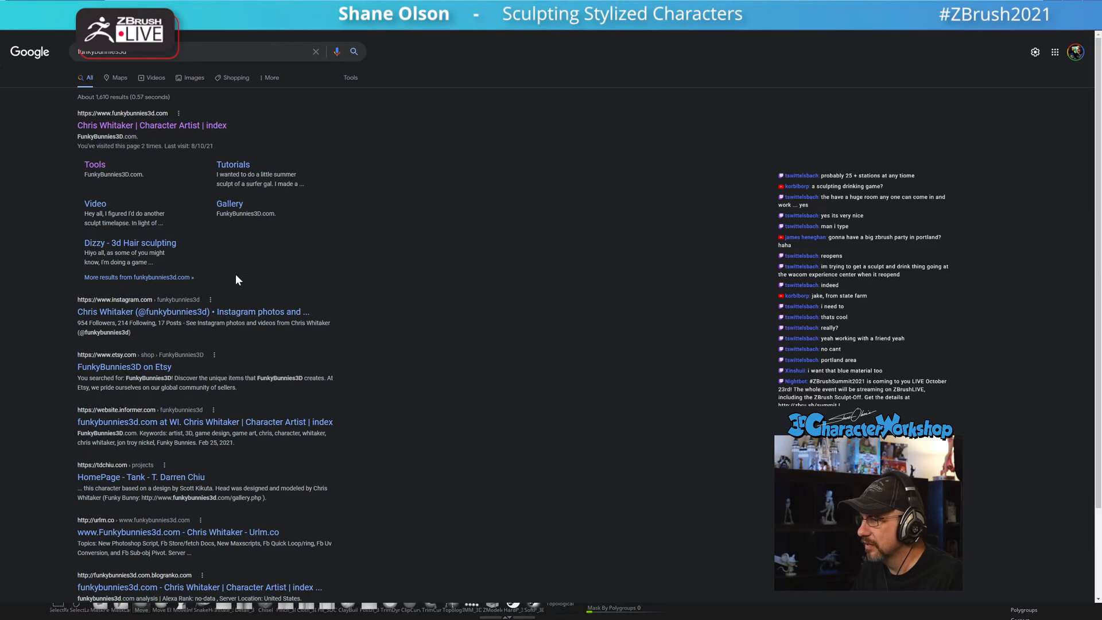
{"action": "left_click", "coordinate": [147, 125]}
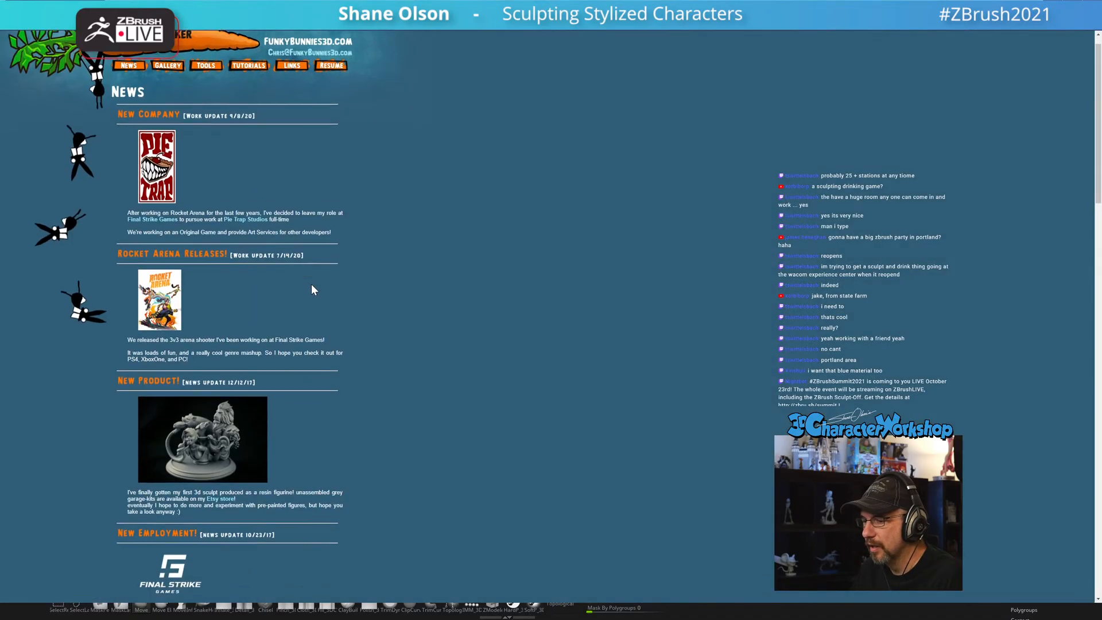
{"action": "scroll", "coordinate": [312, 283], "scroll_direction": "down", "scroll_amount": 1}
{"action": "scroll", "coordinate": [382, 274], "scroll_direction": "up", "scroll_amount": 2}
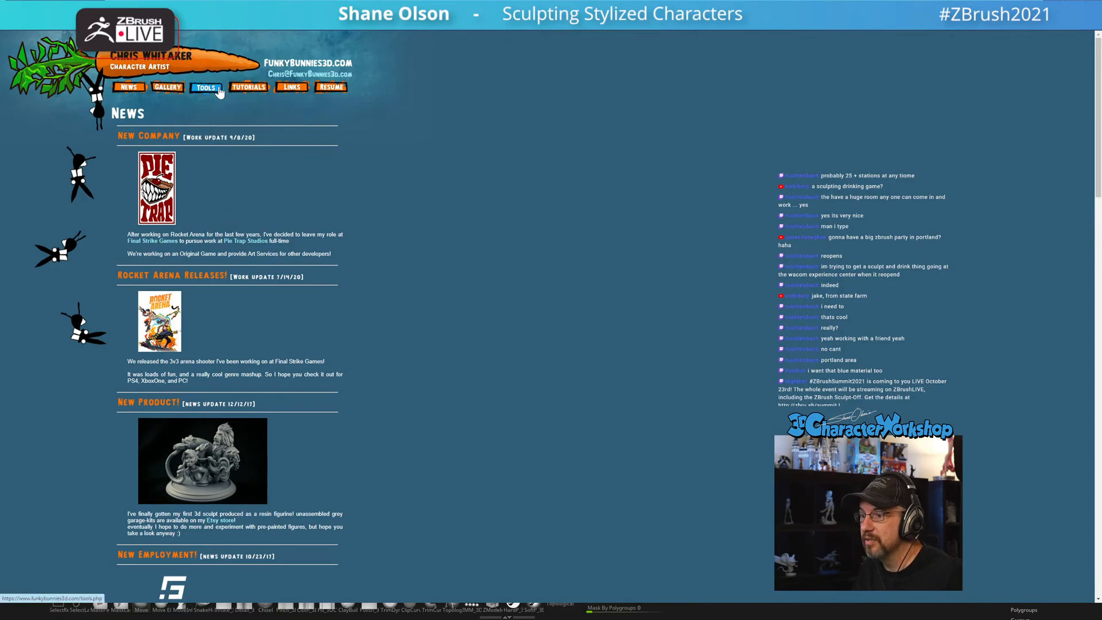
Examine the free ZBrush brushes on the site's tools page, including the eyelash brush, and return to ZBrush.
{"action": "left_click", "coordinate": [218, 91]}
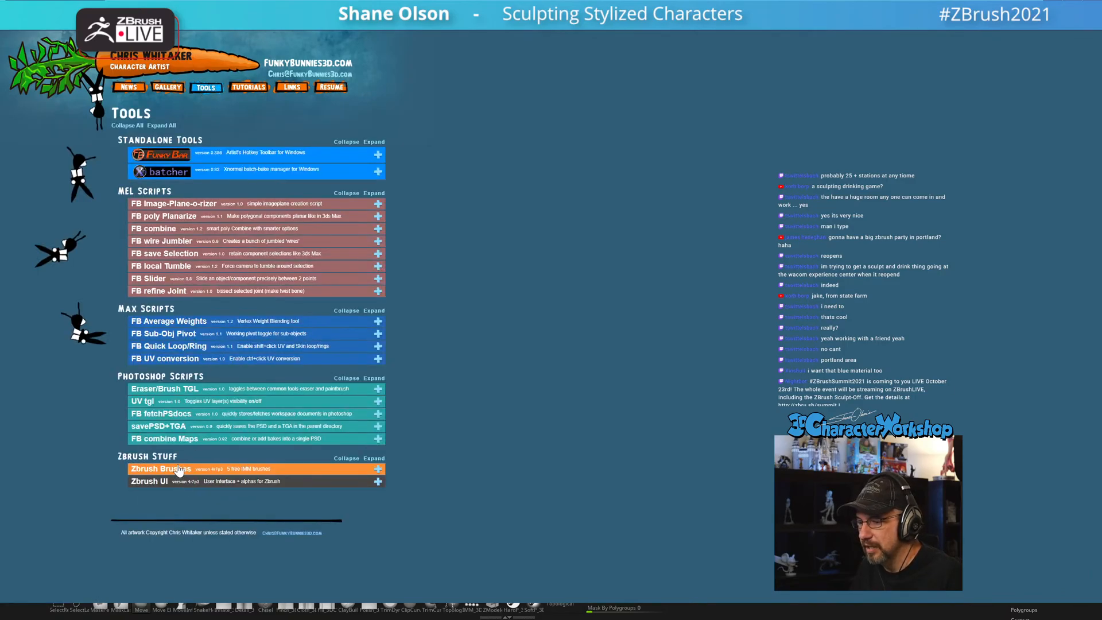
{"action": "left_click", "coordinate": [151, 474]}
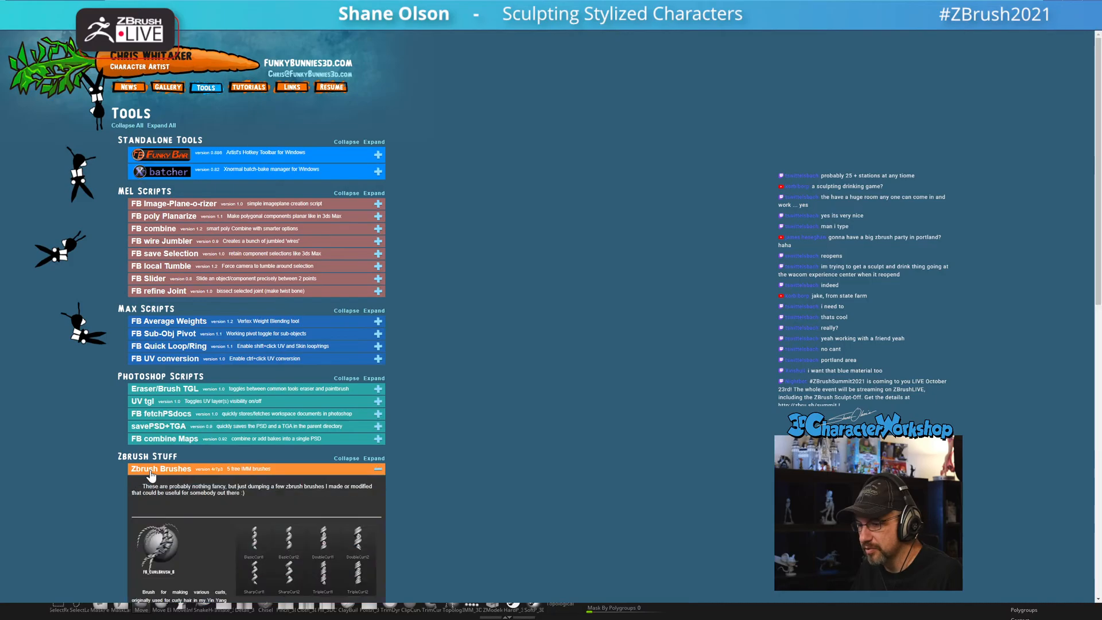
{"action": "scroll", "coordinate": [219, 388], "scroll_direction": "down", "scroll_amount": 5}
{"action": "scroll", "coordinate": [219, 388], "scroll_direction": "down", "scroll_amount": 2}
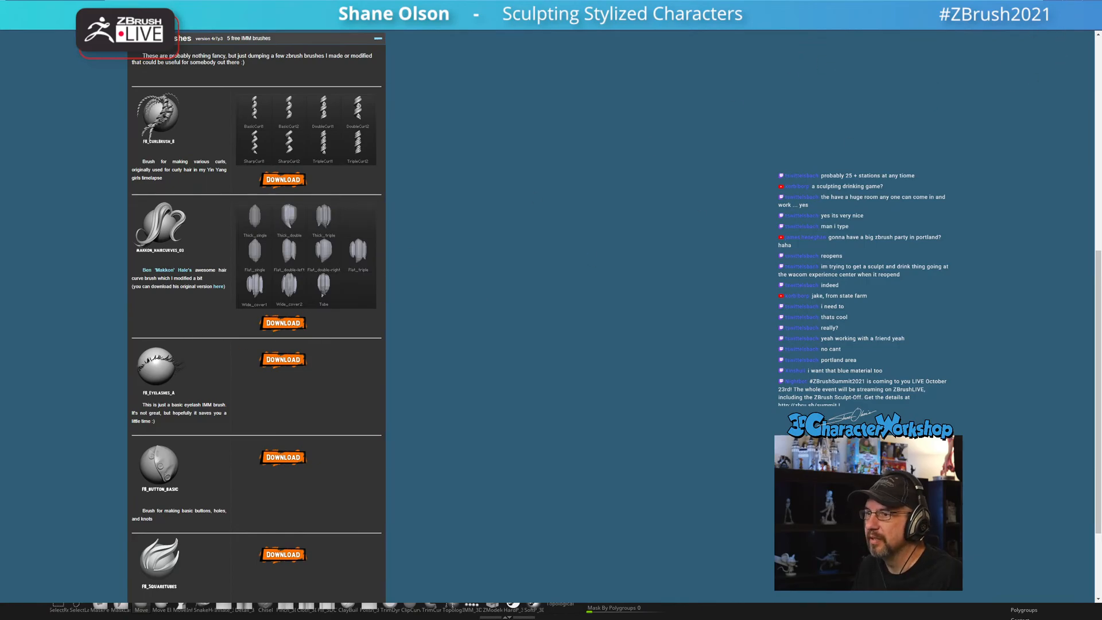
{"action": "key", "text": "alt+Tab"}
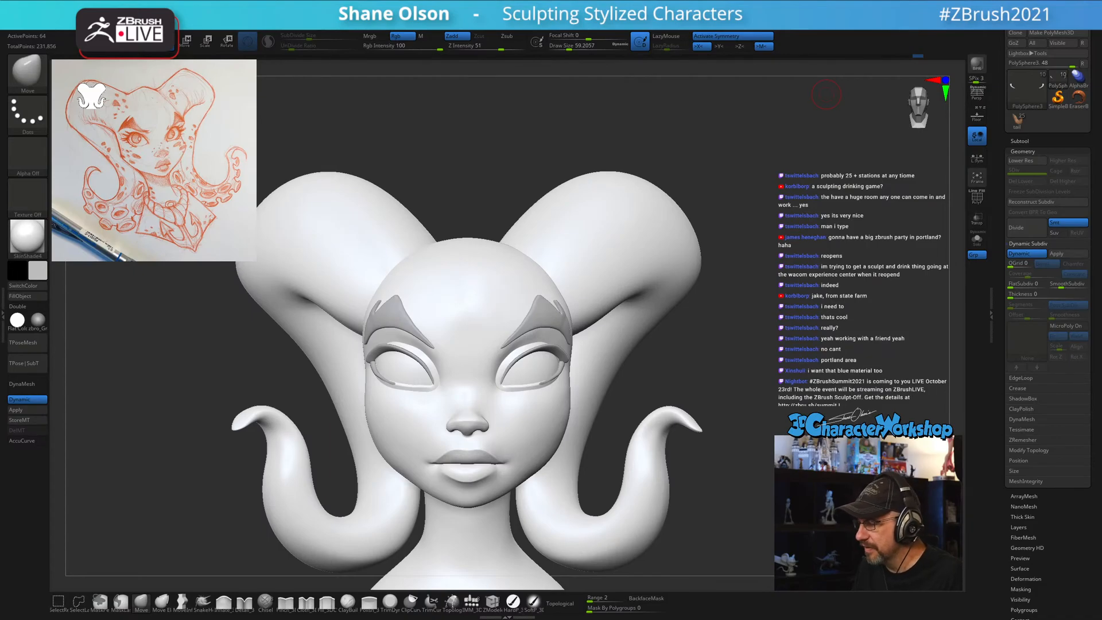
Adjust the lower lash along the eyelid in a close view from above, with the draw size at about 44.
{"action": "key", "text": "s"}
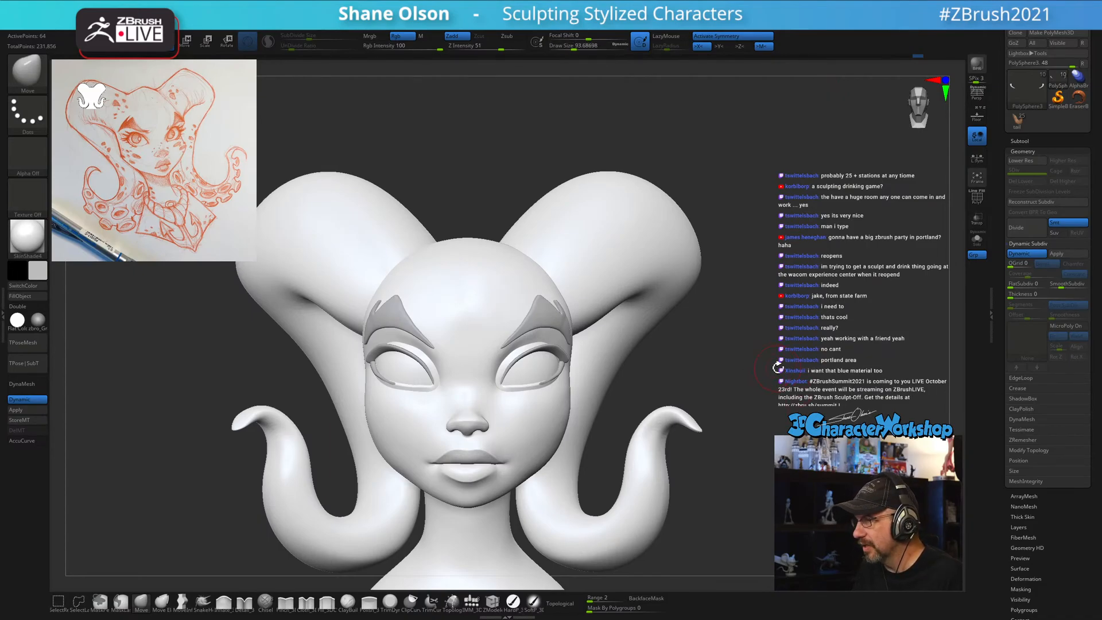
{"action": "mouse_move", "coordinate": [776, 367]}
{"action": "left_mouse_down"}
{"action": "mouse_move", "coordinate": [768, 367]}
{"action": "mouse_move", "coordinate": [787, 373]}
{"action": "mouse_move", "coordinate": [754, 343]}
{"action": "left_mouse_up"}
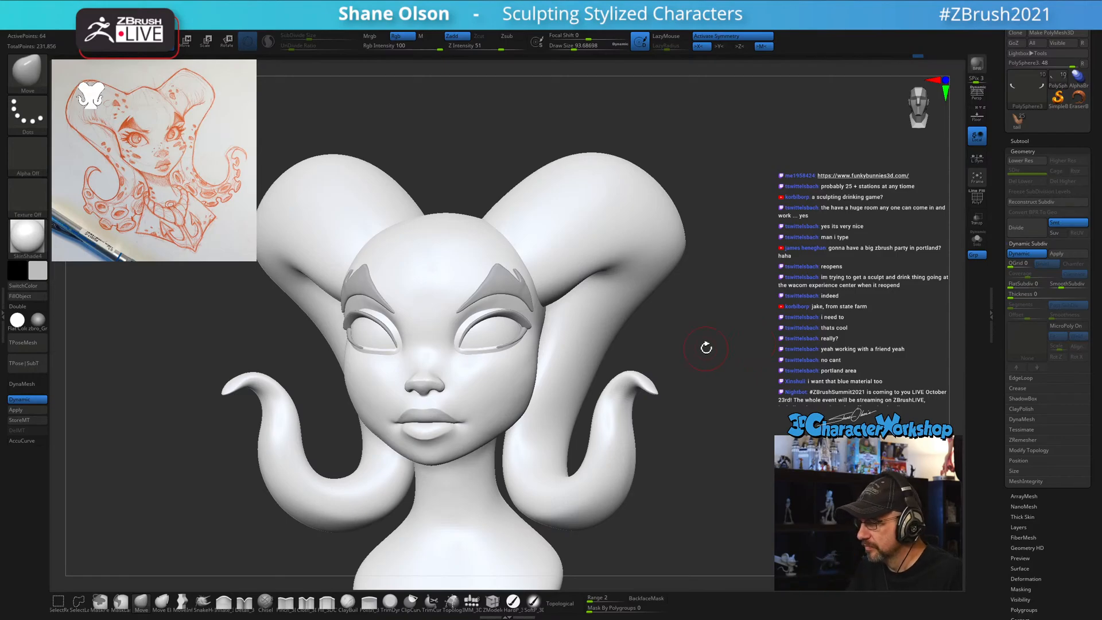
{"action": "mouse_move", "coordinate": [707, 366]}
{"action": "left_mouse_down"}
{"action": "mouse_move", "coordinate": [697, 364]}
{"action": "mouse_move", "coordinate": [753, 433]}
{"action": "mouse_move", "coordinate": [736, 419]}
{"action": "mouse_move", "coordinate": [731, 443]}
{"action": "left_mouse_up"}
{"action": "left_click_drag", "start_coordinate": [687, 376], "coordinate": [667, 452], "text": "alt"}
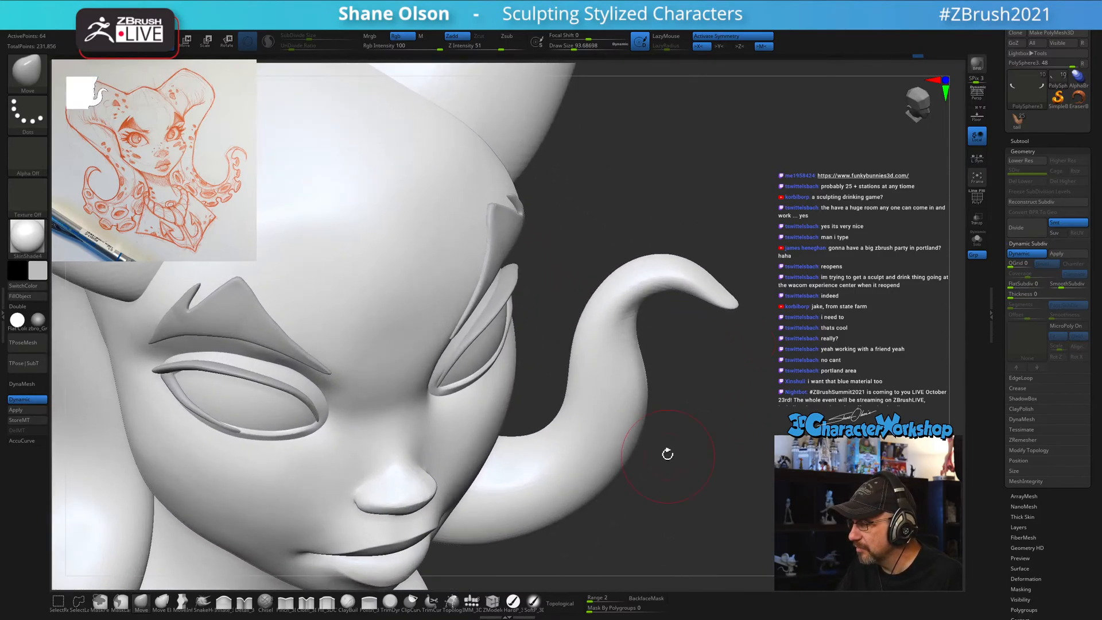
{"action": "left_click_drag", "start_coordinate": [524, 309], "coordinate": [563, 295]}
{"action": "key", "text": "s"}
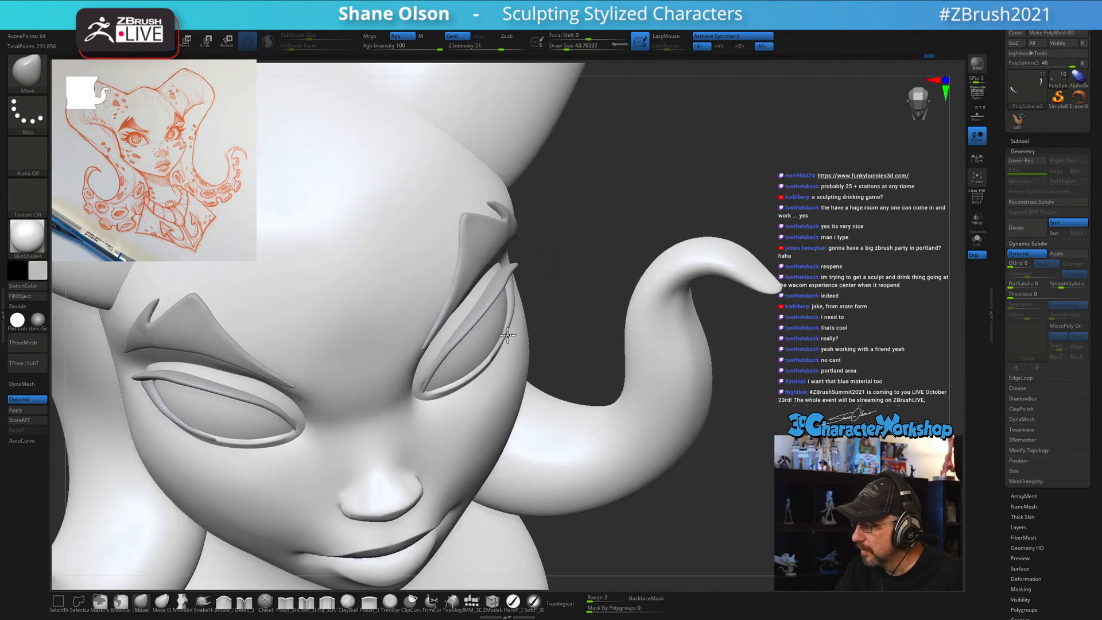
{"action": "left_click_drag", "start_coordinate": [509, 331], "coordinate": [512, 329]}
{"action": "mouse_move", "coordinate": [545, 296]}
{"action": "left_mouse_down"}
{"action": "mouse_move", "coordinate": [551, 281]}
{"action": "mouse_move", "coordinate": [594, 280]}
{"action": "mouse_move", "coordinate": [564, 291]}
{"action": "left_mouse_up"}
{"action": "right_click_drag", "start_coordinate": [564, 291], "coordinate": [561, 308]}
Refine the lower lash's curve against the eyelid, using a draw size of about 71 and raising it to about 77.
{"action": "key", "text": "s"}
{"action": "left_click_drag", "start_coordinate": [514, 343], "coordinate": [520, 342]}
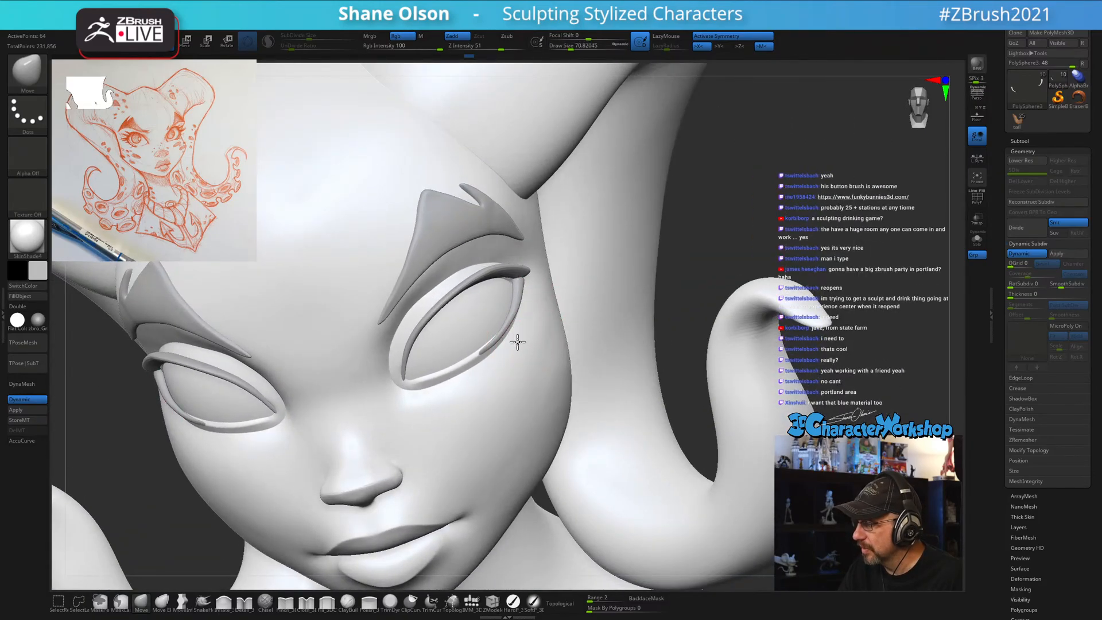
{"action": "right_click_drag", "start_coordinate": [517, 342], "coordinate": [524, 350]}
{"action": "key", "text": "s"}
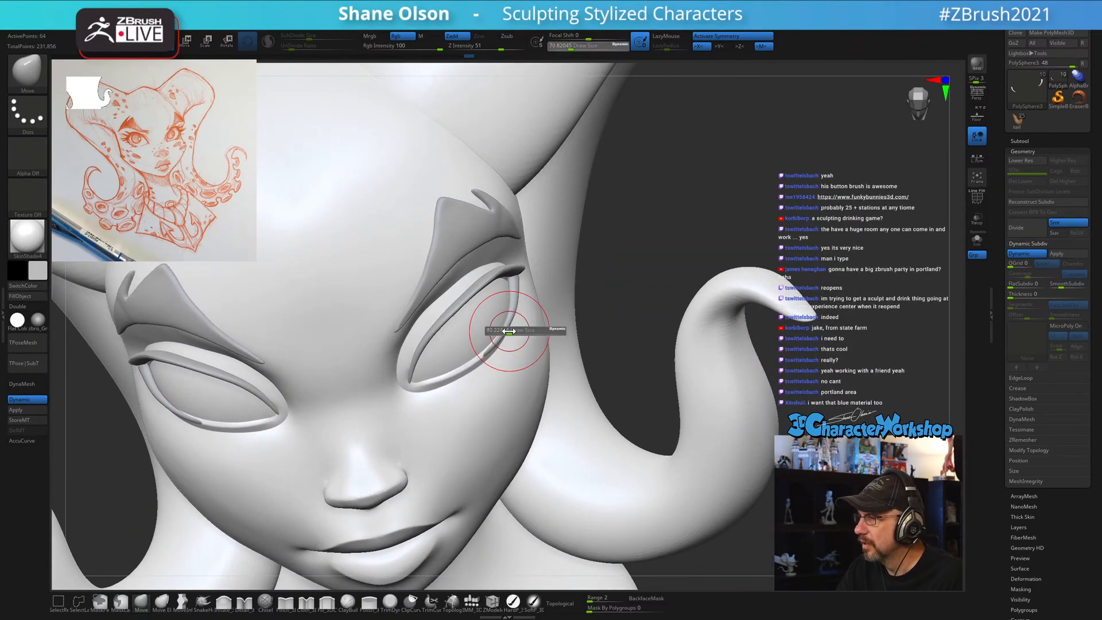
{"action": "left_click_drag", "start_coordinate": [504, 329], "coordinate": [508, 328]}
{"action": "mouse_move", "coordinate": [502, 343]}
{"action": "right_mouse_down"}
{"action": "mouse_move", "coordinate": [519, 364]}
{"action": "mouse_move", "coordinate": [527, 350]}
{"action": "right_mouse_up"}
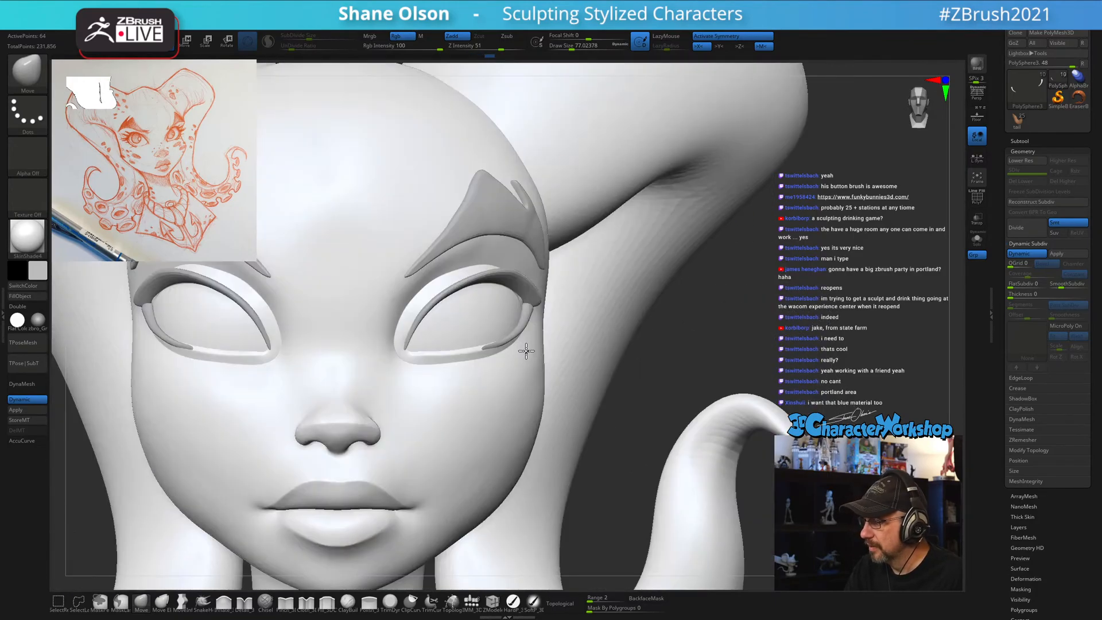
Make the eyeballs active and raise the draw size to about 163 and on to about 223.
{"action": "right_click_drag", "start_coordinate": [621, 416], "coordinate": [745, 415], "text": "ctrl"}
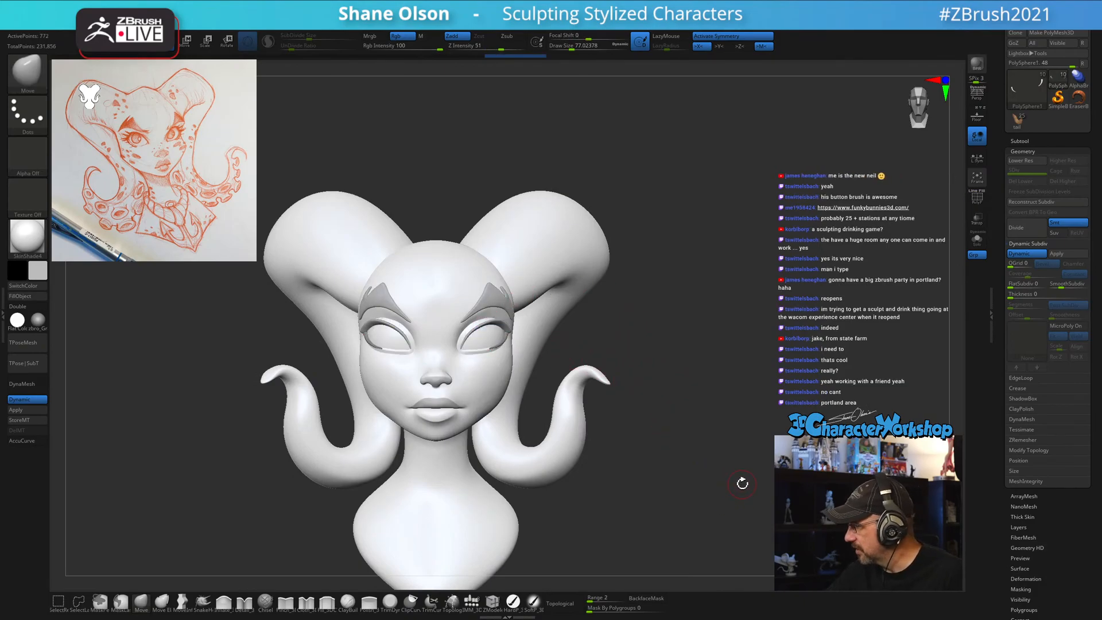
{"action": "mouse_move", "coordinate": [703, 331]}
{"action": "right_mouse_down"}
{"action": "mouse_move", "coordinate": [684, 298]}
{"action": "mouse_move", "coordinate": [682, 317]}
{"action": "right_mouse_up"}
{"action": "key", "text": "s"}
{"action": "left_click_drag", "start_coordinate": [689, 323], "coordinate": [689, 327]}
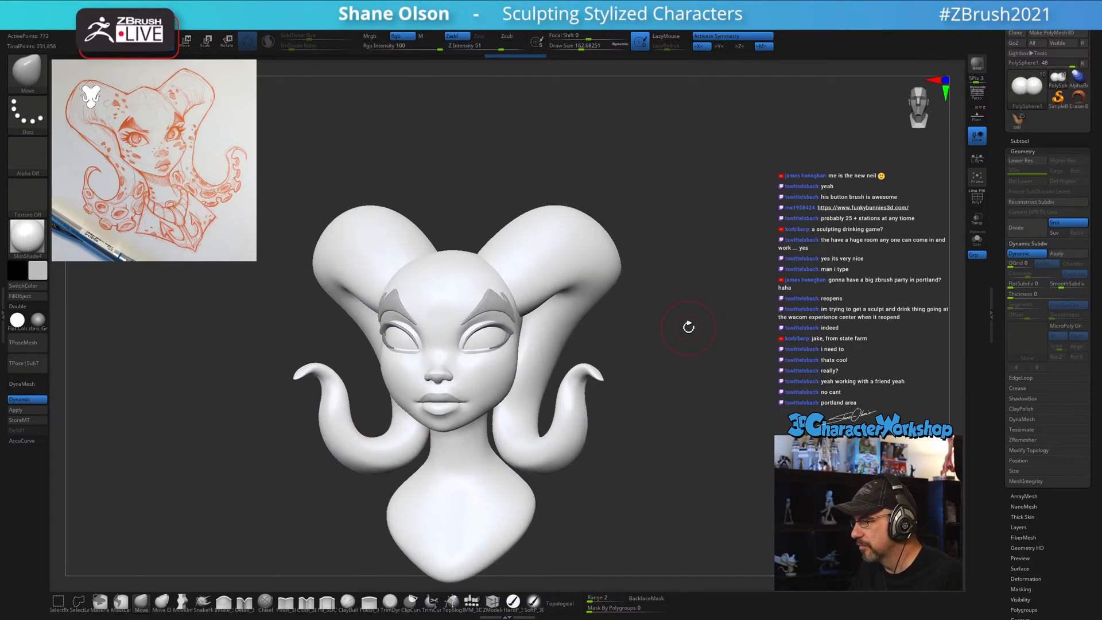
{"action": "right_click_drag", "start_coordinate": [670, 321], "coordinate": [679, 297], "text": "ctrl"}
{"action": "key", "text": "s"}
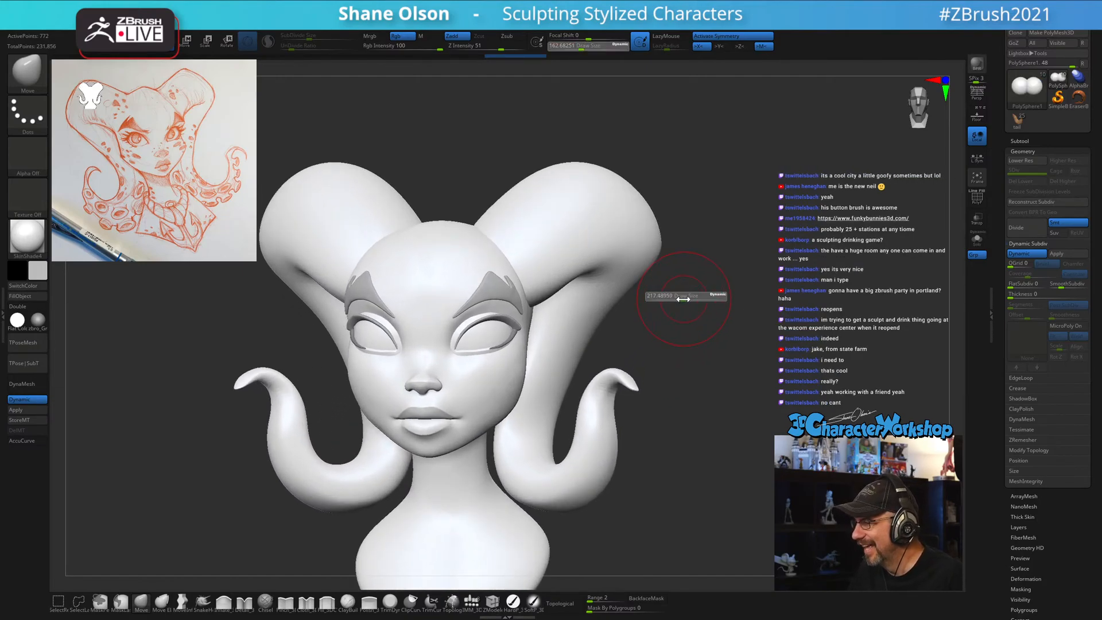
{"action": "left_click_drag", "start_coordinate": [683, 300], "coordinate": [729, 301]}
{"action": "right_click_drag", "start_coordinate": [728, 301], "coordinate": [721, 308]}
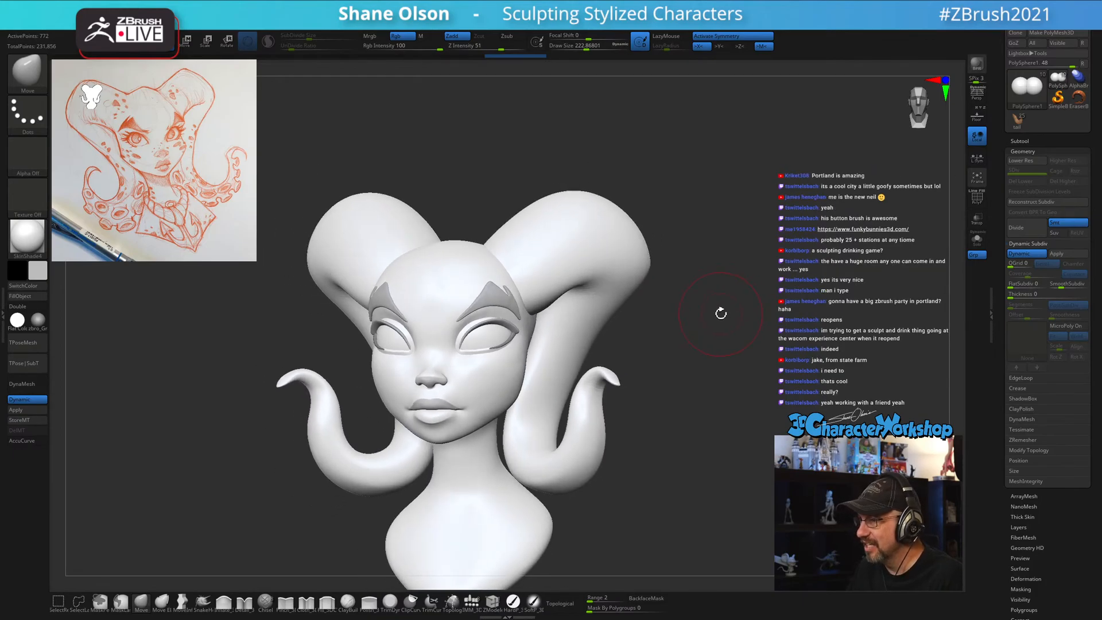
Examine the whole bust from the front and three-quarter views, with the draw size ending at about 286.
{"action": "key", "text": "s"}
{"action": "left_click_drag", "start_coordinate": [722, 313], "coordinate": [723, 316]}
{"action": "right_click_drag", "start_coordinate": [705, 299], "coordinate": [694, 300]}
{"action": "key", "text": "s"}
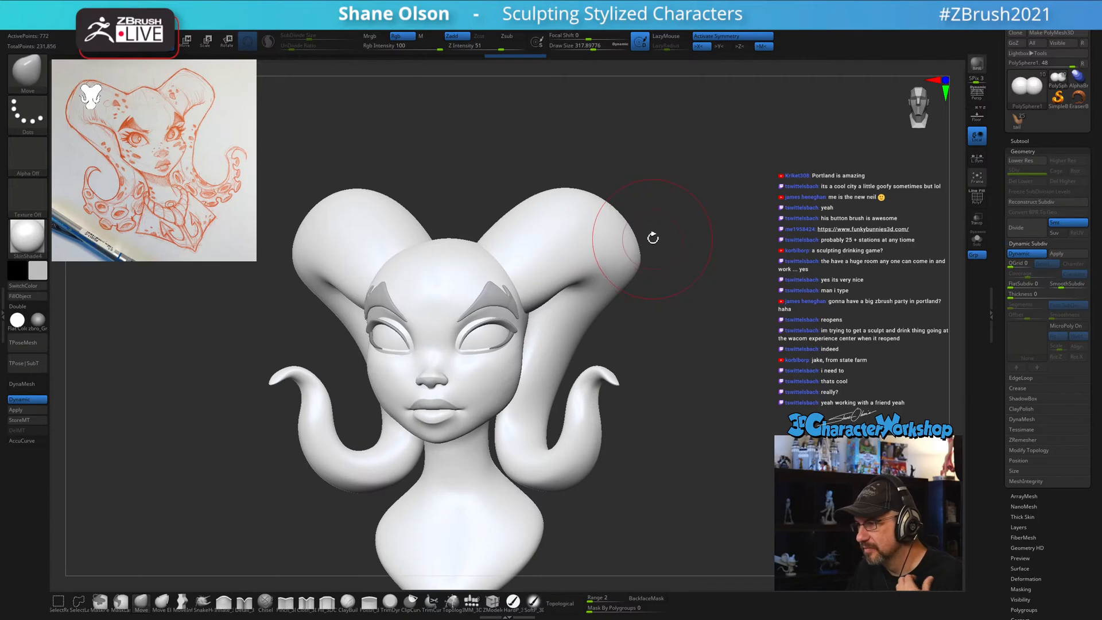
{"action": "right_click_drag", "start_coordinate": [725, 321], "coordinate": [722, 320], "text": "ctrl"}
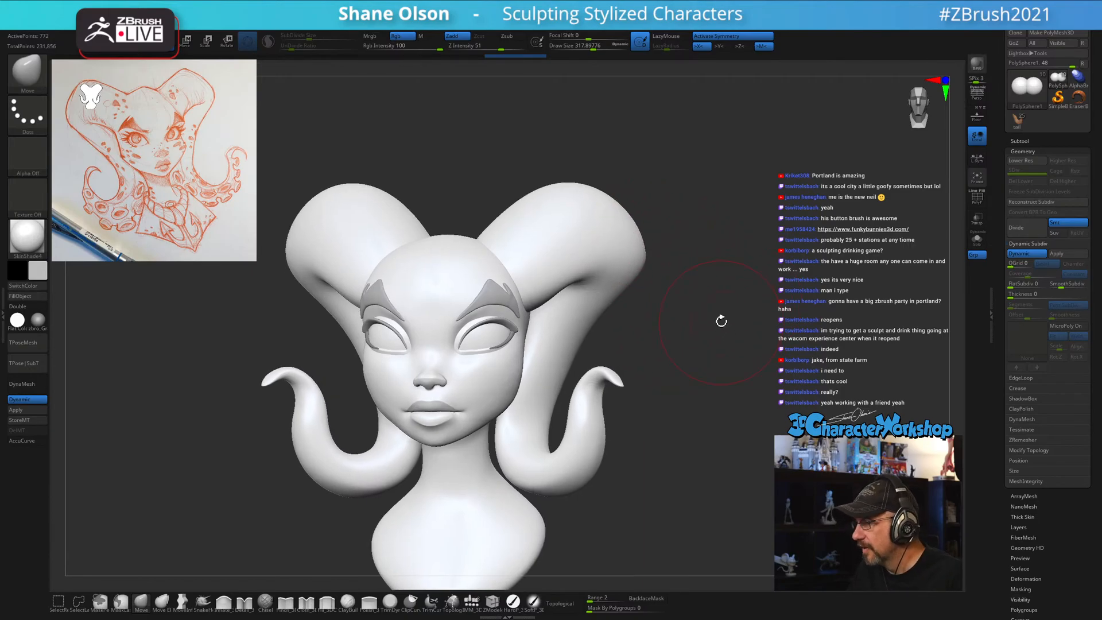
{"action": "key", "text": "s"}
{"action": "left_click_drag", "start_coordinate": [721, 320], "coordinate": [718, 321]}
{"action": "right_click_drag", "start_coordinate": [715, 322], "coordinate": [724, 323]}
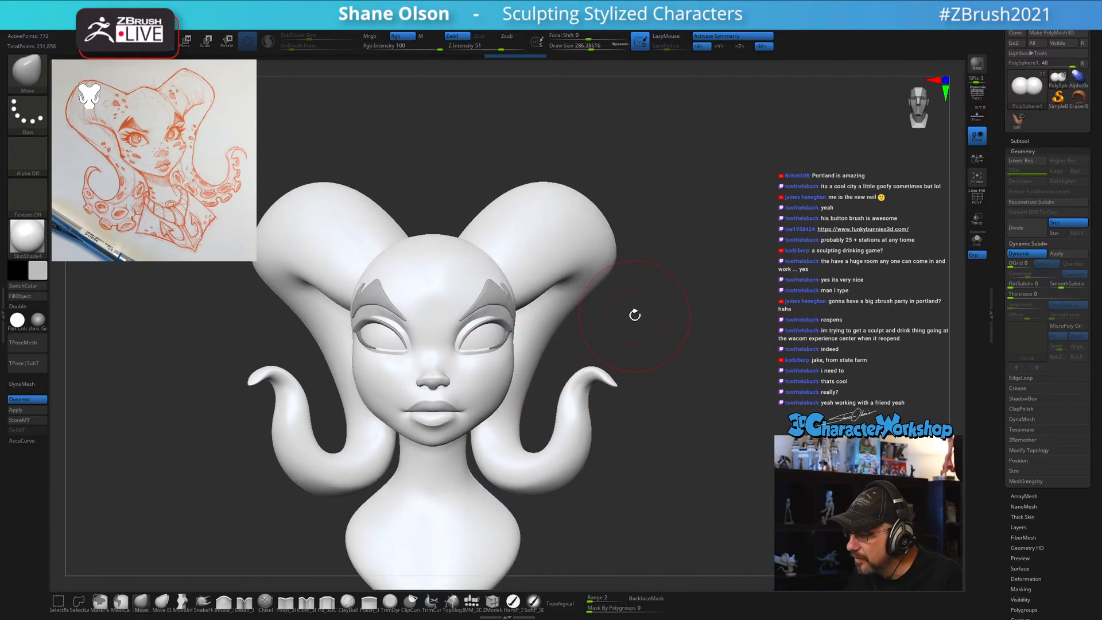
{"action": "right_click_drag", "start_coordinate": [635, 312], "coordinate": [602, 319]}
{"action": "left_click_drag", "start_coordinate": [602, 319], "coordinate": [609, 320]}
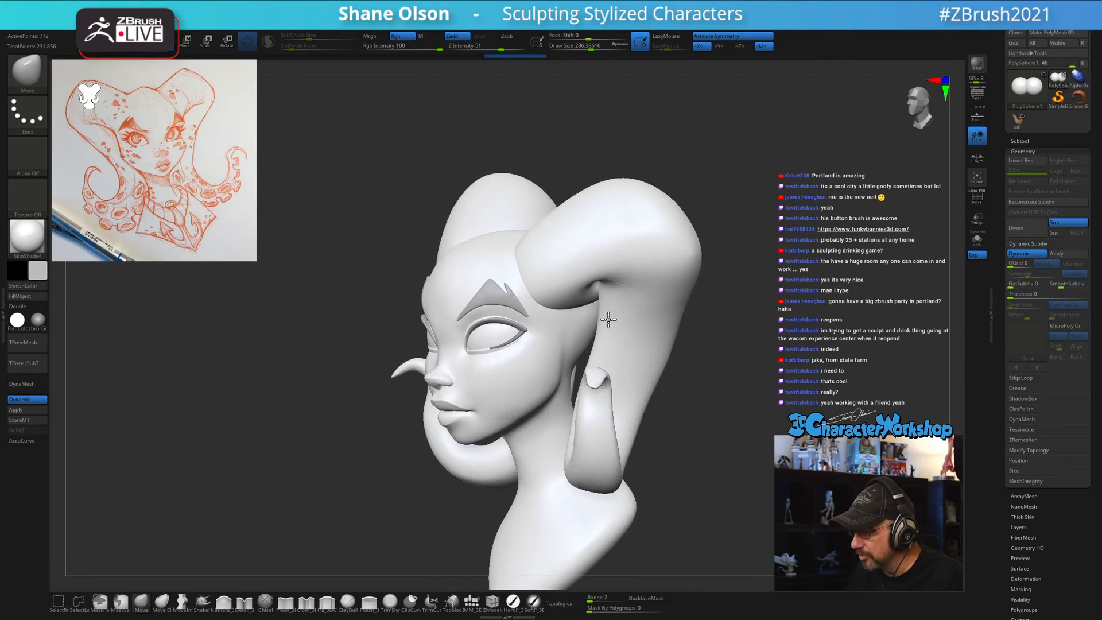
{"action": "left_click_drag", "start_coordinate": [746, 342], "coordinate": [787, 357], "text": "shift"}
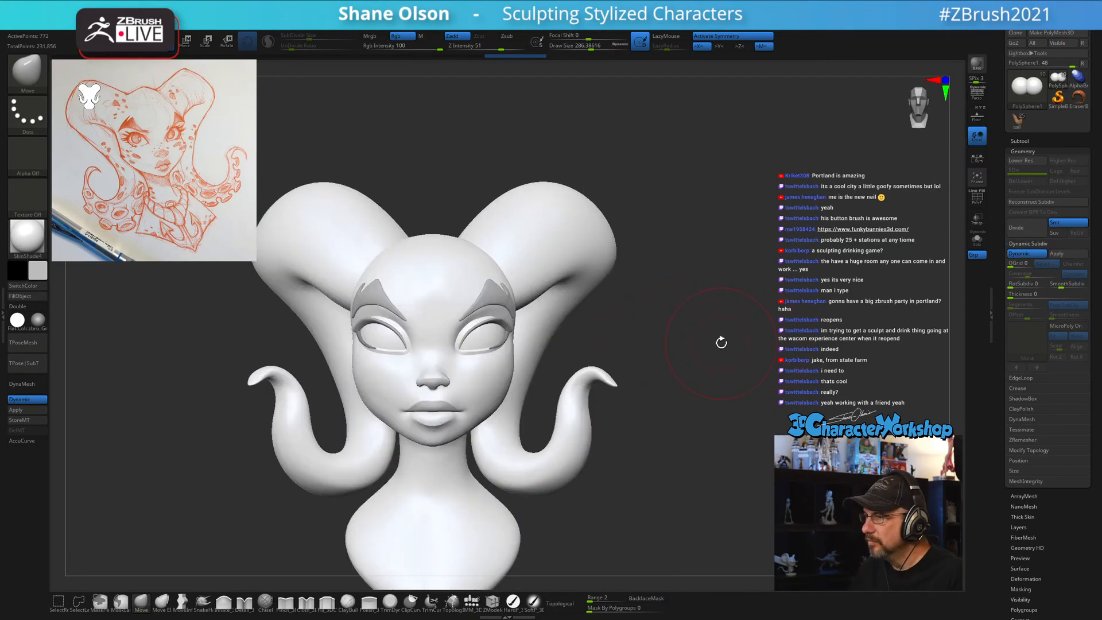
Apply the eyeballs' dynamic subdivision and divide the mesh once more to reach subdivision level 7.
{"action": "key", "text": "s"}
{"action": "left_click_drag", "start_coordinate": [722, 339], "coordinate": [719, 336]}
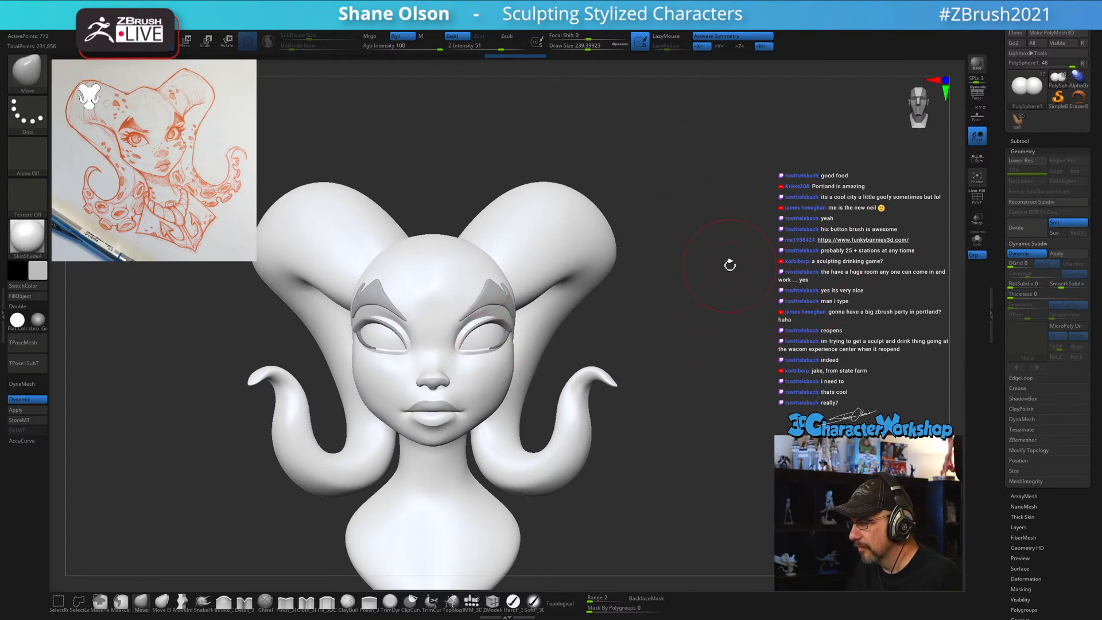
{"action": "left_click", "coordinate": [1025, 140]}
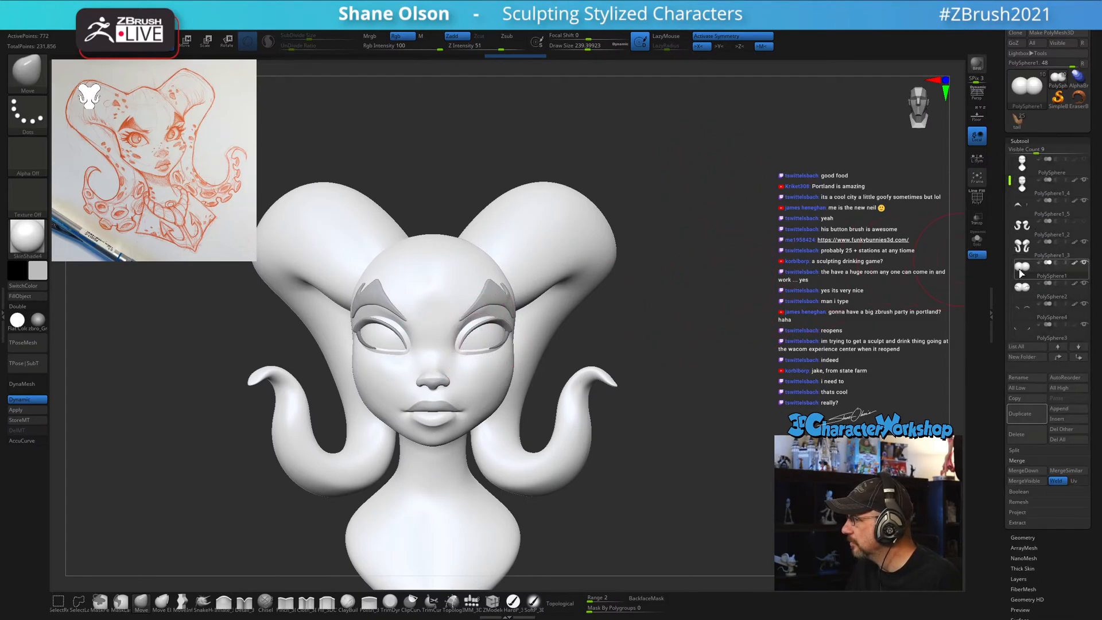
{"action": "mouse_move", "coordinate": [1018, 287]}
{"action": "mouse_move", "coordinate": [1024, 267]}
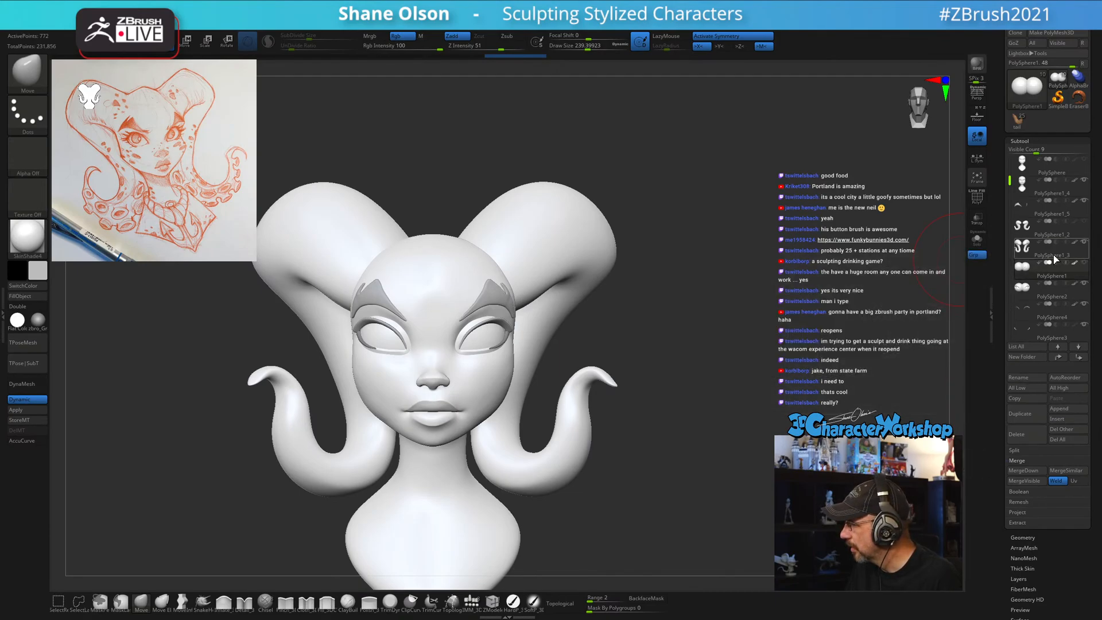
{"action": "left_click", "coordinate": [1022, 538]}
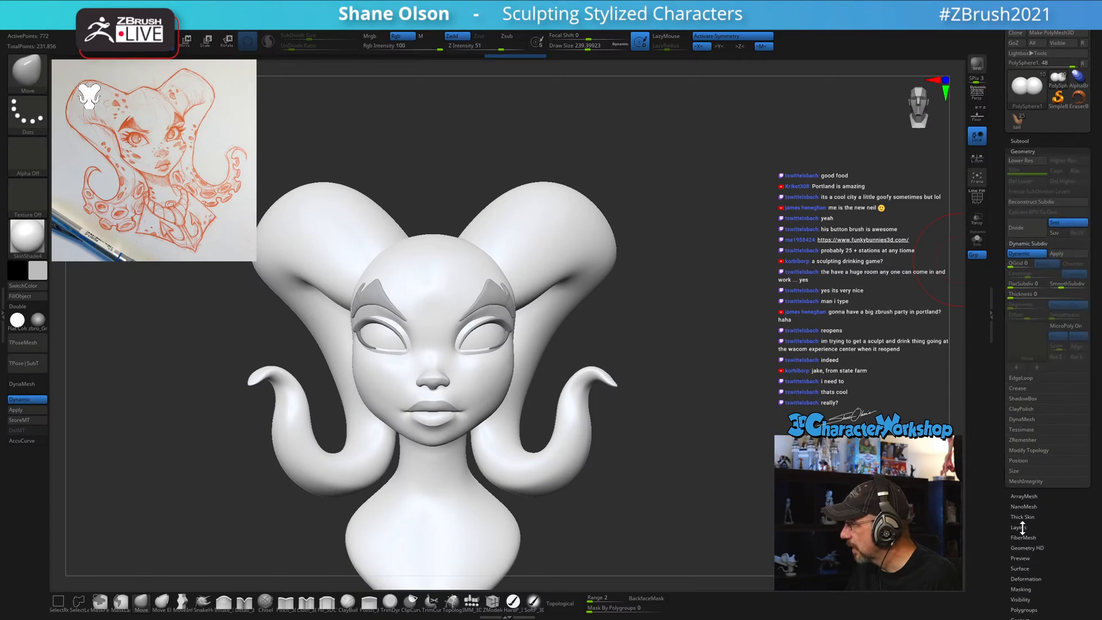
{"action": "left_click", "coordinate": [23, 411]}
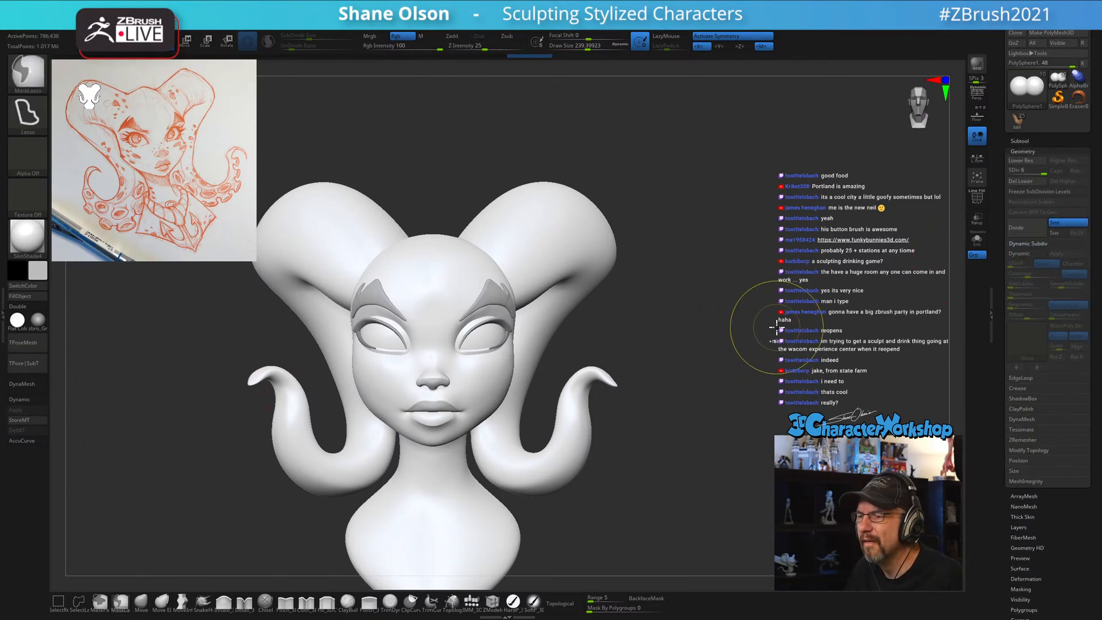
{"action": "key", "text": "ctrl"}
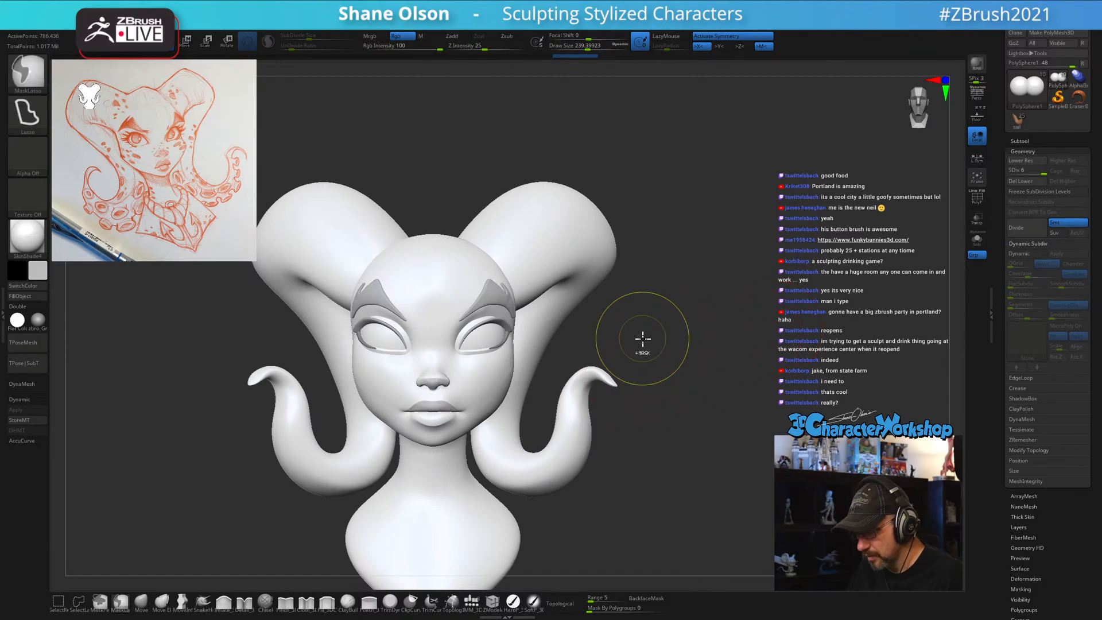
{"action": "key", "text": "ctrl+d"}
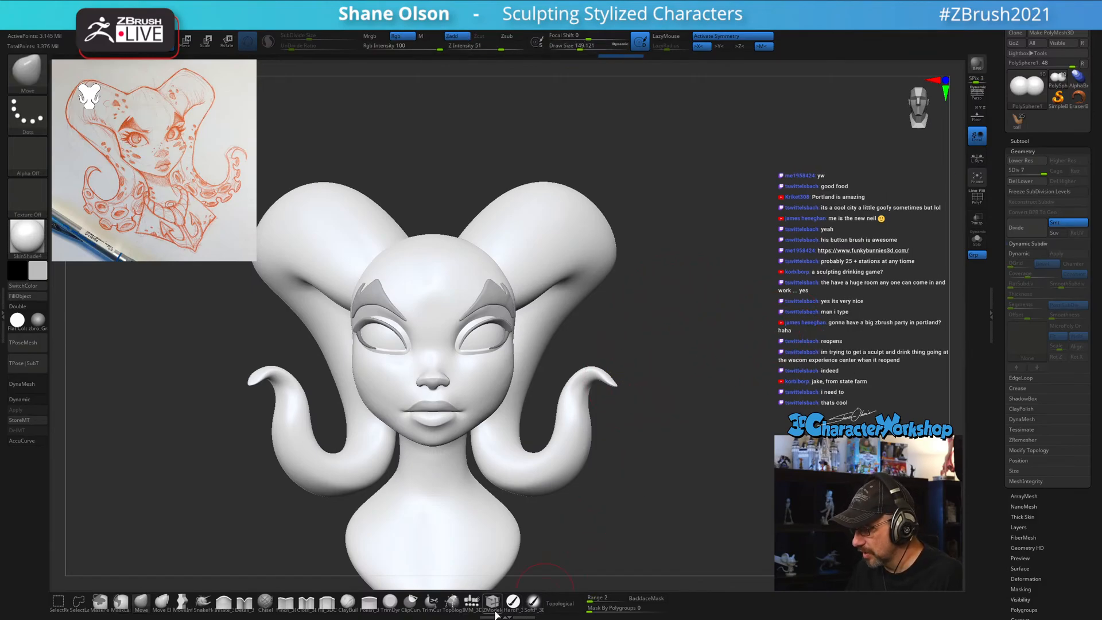
Choose the HardP_3DCW brush and reduce its draw size to about 77 for marking irises on the eyeballs.
{"action": "left_click", "coordinate": [514, 611]}
{"action": "left_click_drag", "start_coordinate": [744, 312], "coordinate": [735, 327], "text": "alt"}
{"action": "left_click_drag", "start_coordinate": [754, 286], "coordinate": [744, 313], "text": "alt"}
{"action": "key", "text": "s"}
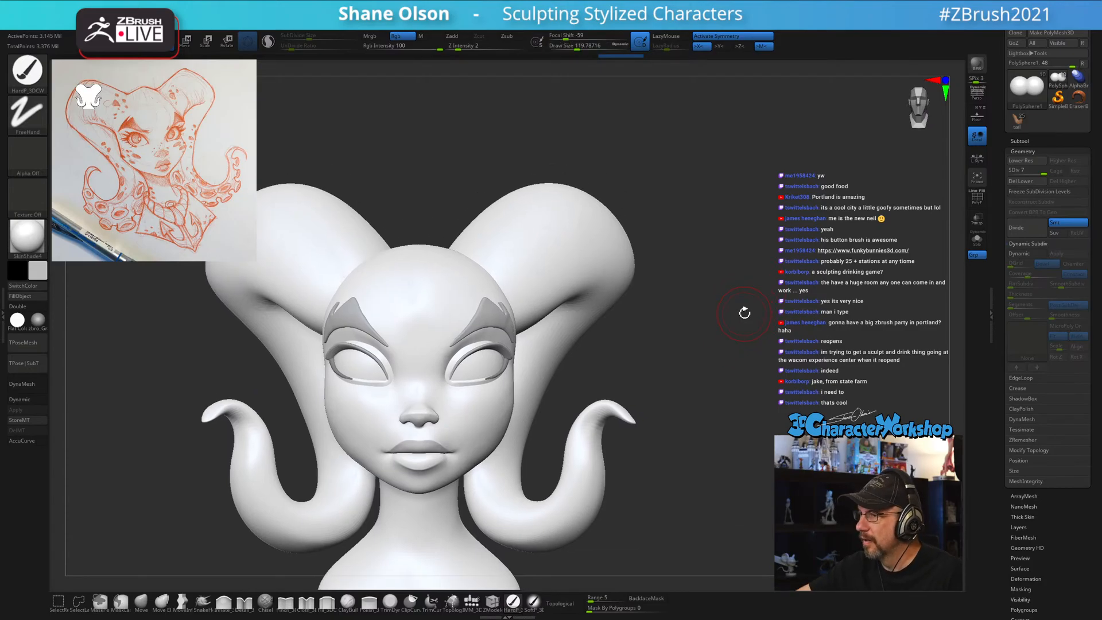
{"action": "mouse_move", "coordinate": [635, 357]}
{"action": "left_mouse_down", "text": "alt"}
{"action": "mouse_move", "coordinate": [652, 337]}
{"action": "mouse_move", "coordinate": [636, 350]}
{"action": "left_mouse_up", "text": "alt"}
{"action": "key", "text": "s"}
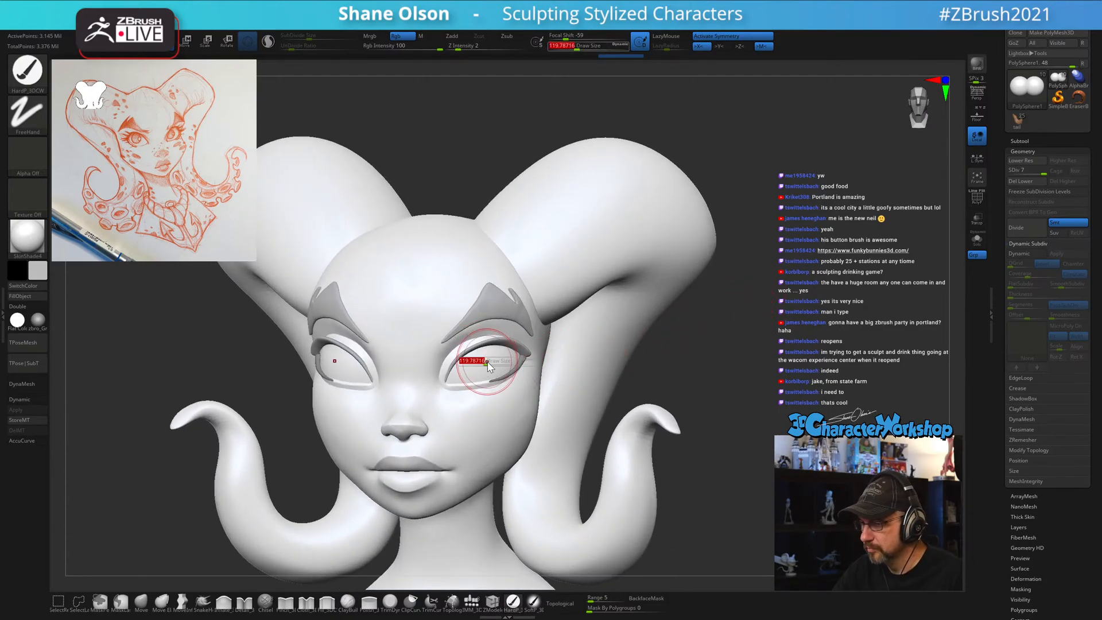
{"action": "left_click_drag", "start_coordinate": [487, 361], "coordinate": [481, 363]}
{"action": "right_click_drag", "start_coordinate": [484, 360], "coordinate": [492, 346]}
Try round irises on both eyeballs with a draw size of about 73, checking their placement from front and three-quarter views.
{"action": "left_click", "coordinate": [476, 364]}
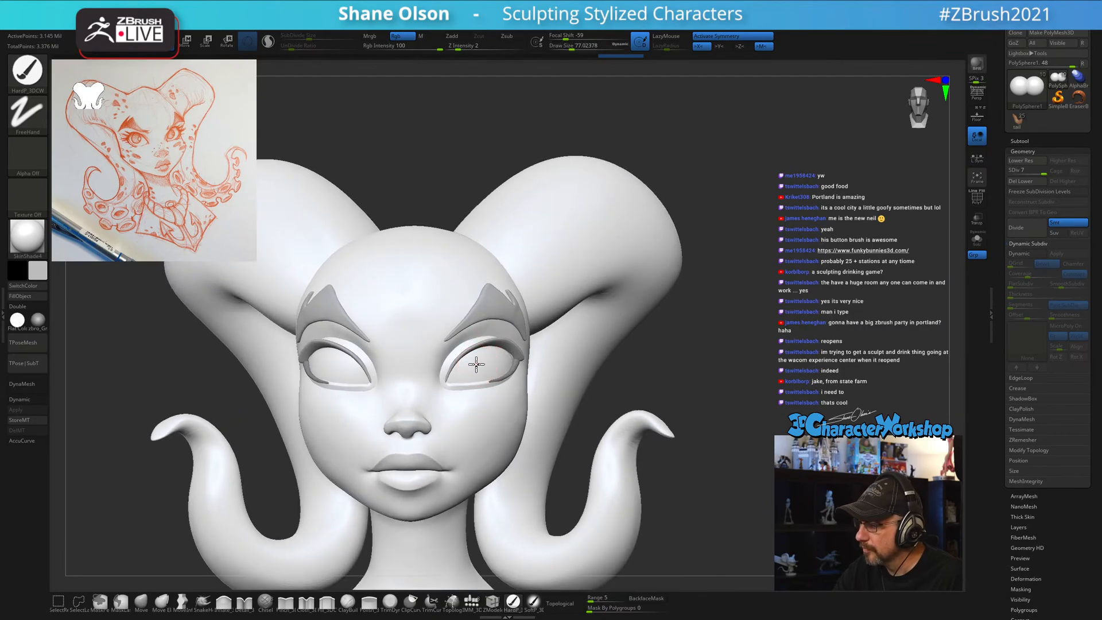
{"action": "key", "text": "ctrl+z"}
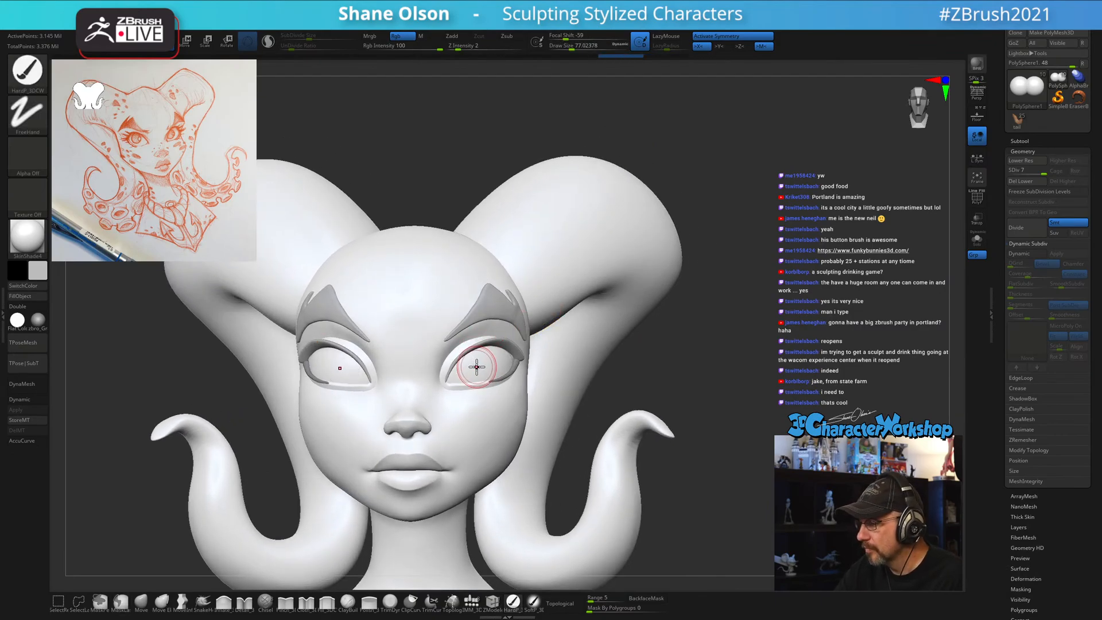
{"action": "left_click", "coordinate": [478, 366]}
{"action": "left_click_drag", "start_coordinate": [478, 366], "coordinate": [472, 365]}
{"action": "key", "text": "ctrl+z"}
{"action": "right_click_drag", "start_coordinate": [539, 346], "coordinate": [595, 379]}
{"action": "mouse_move", "coordinate": [682, 386]}
{"action": "right_mouse_down"}
{"action": "mouse_move", "coordinate": [635, 389]}
{"action": "mouse_move", "coordinate": [660, 394]}
{"action": "mouse_move", "coordinate": [656, 365]}
{"action": "mouse_move", "coordinate": [649, 396]}
{"action": "right_mouse_up"}
{"action": "key", "text": "ctrl+z"}
{"action": "key", "text": "ctrl+shift+z"}
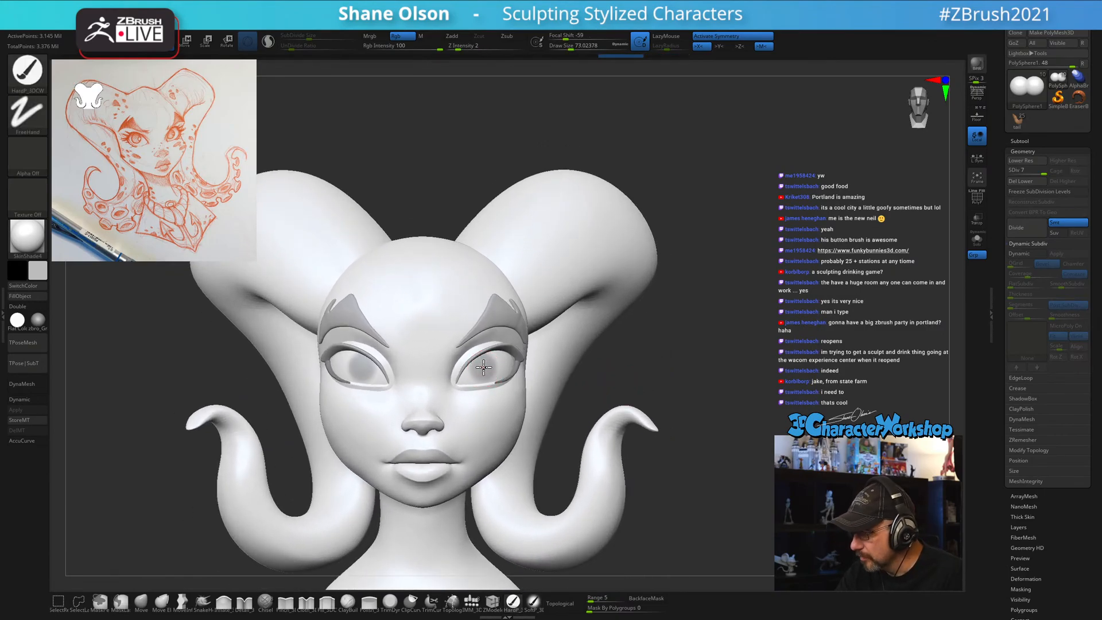
{"action": "right_click_drag", "start_coordinate": [510, 340], "coordinate": [507, 344]}
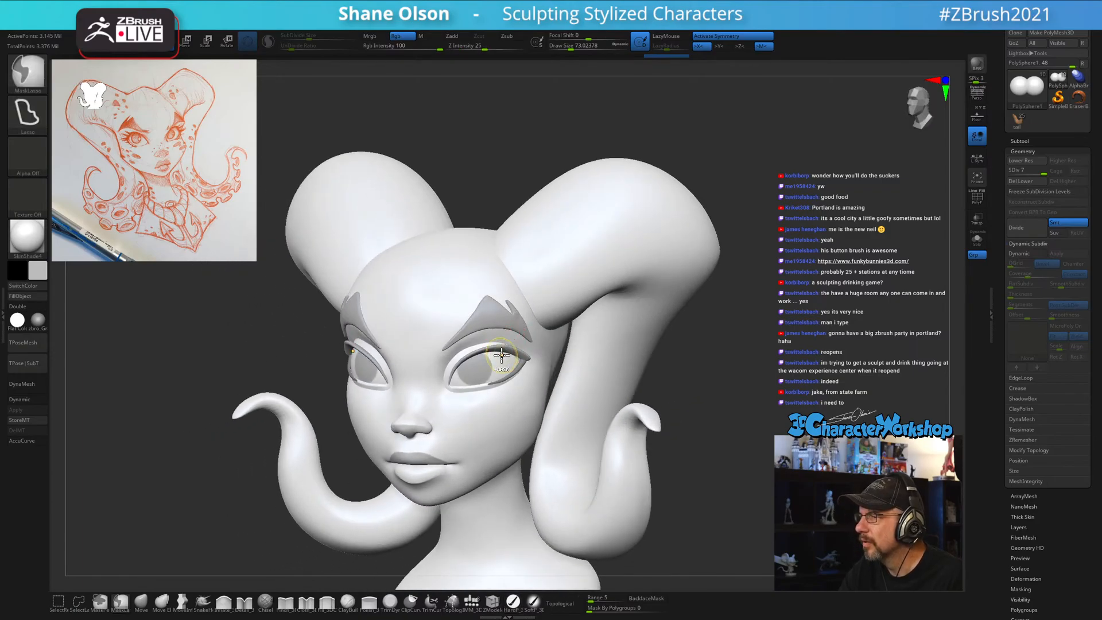
{"action": "key", "text": "ctrl+z"}
Retry the iris discs slightly repositioned on the eyeballs at a draw size of about 73.
{"action": "right_click_drag", "start_coordinate": [503, 351], "coordinate": [481, 368], "text": "shift"}
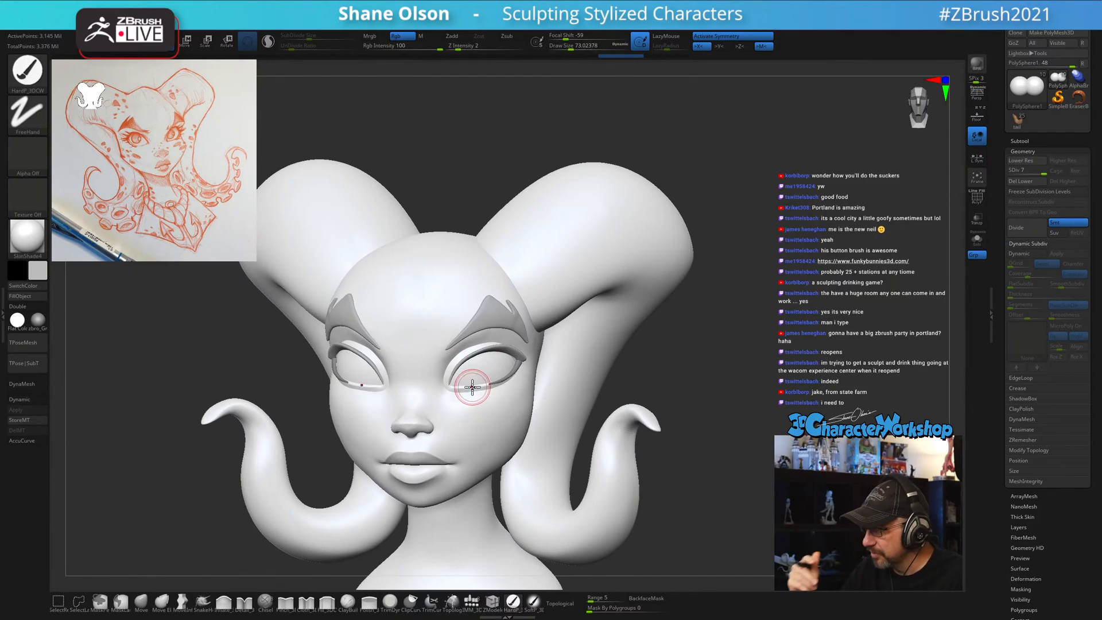
{"action": "left_click", "coordinate": [473, 368]}
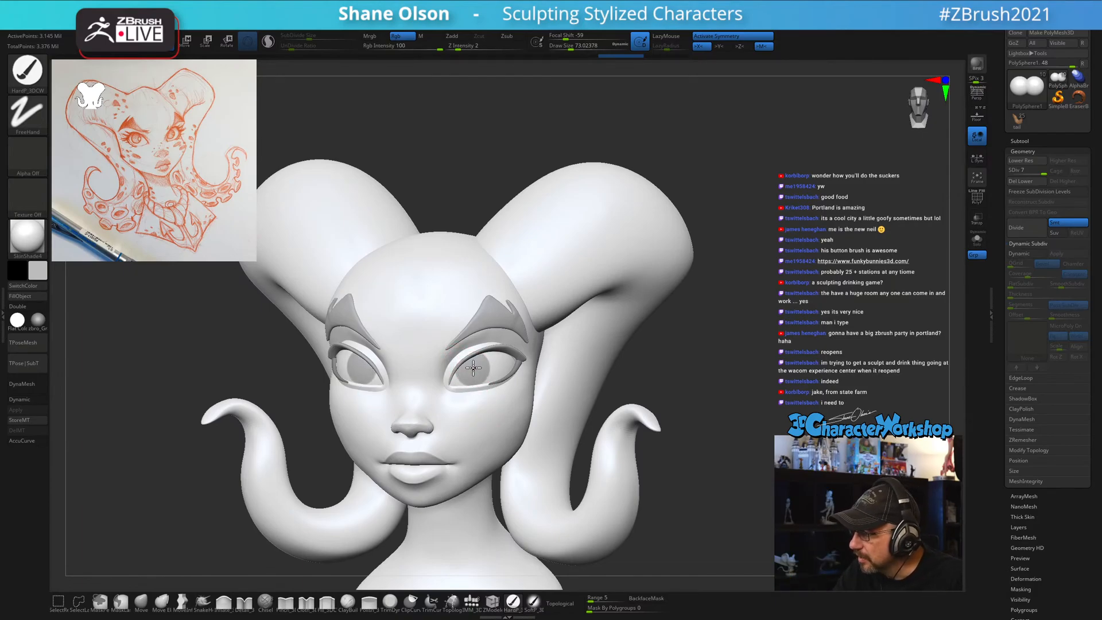
{"action": "mouse_move", "coordinate": [536, 422]}
{"action": "right_mouse_down"}
{"action": "mouse_move", "coordinate": [559, 420]}
{"action": "mouse_move", "coordinate": [546, 423]}
{"action": "right_mouse_up"}
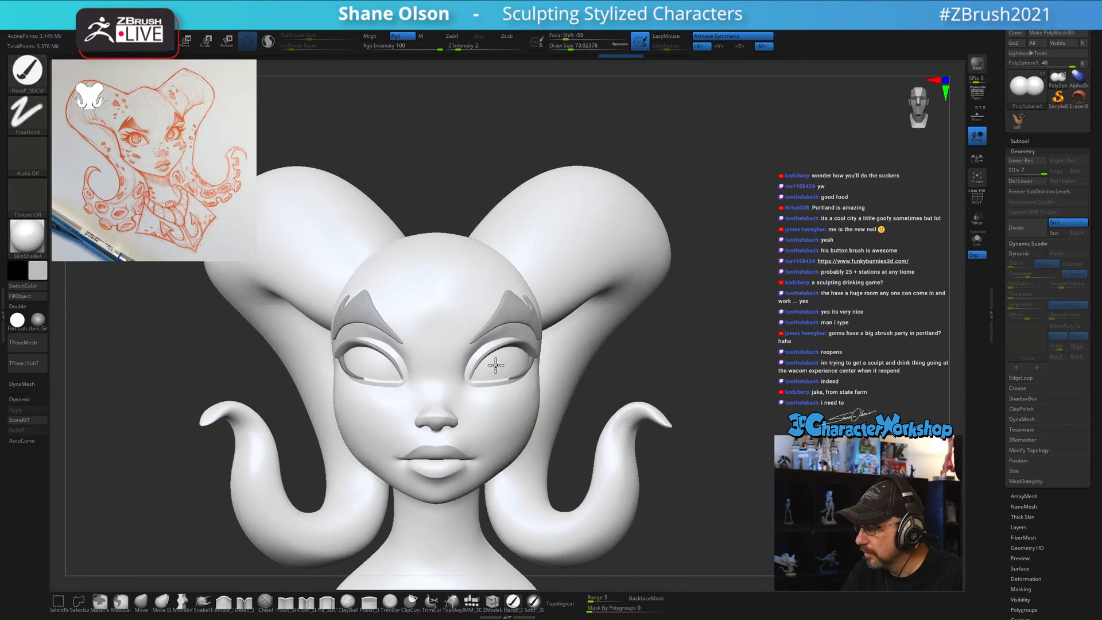
{"action": "left_click", "coordinate": [496, 365]}
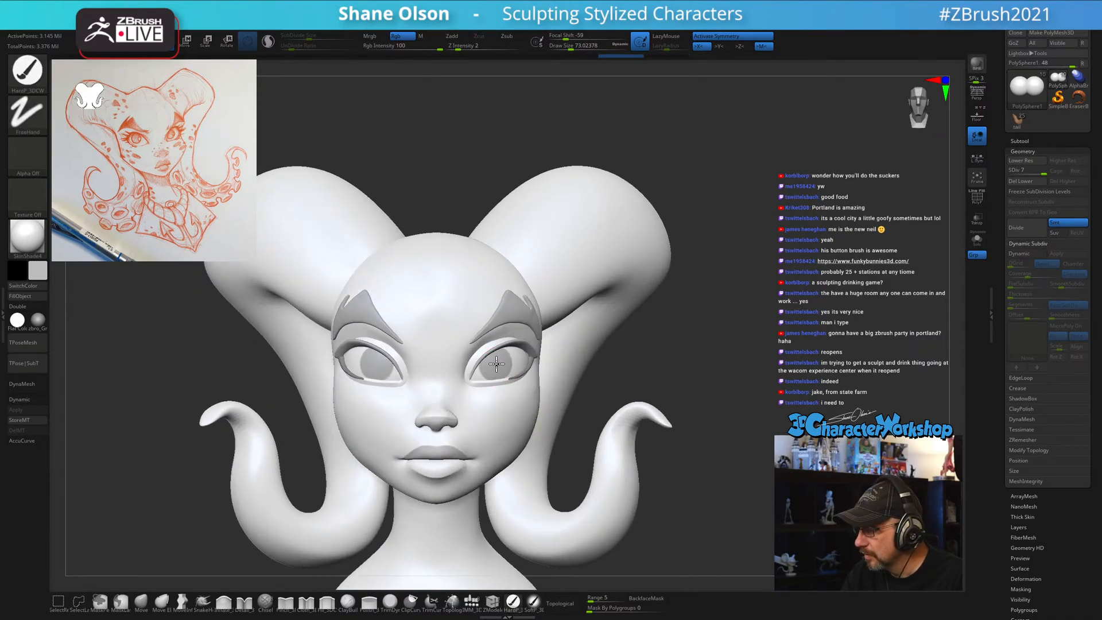
{"action": "key", "text": "ctrl+z"}
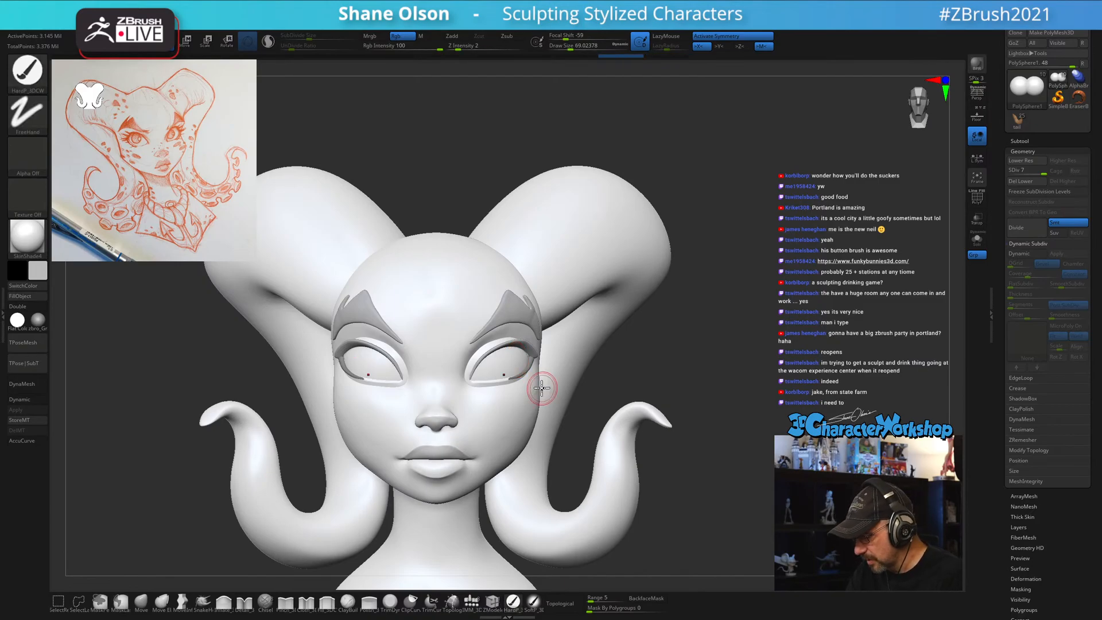
Try smaller iris discs on the eyeballs with a draw size of about 69 and judge them on the whole bust.
{"action": "left_click", "coordinate": [496, 366]}
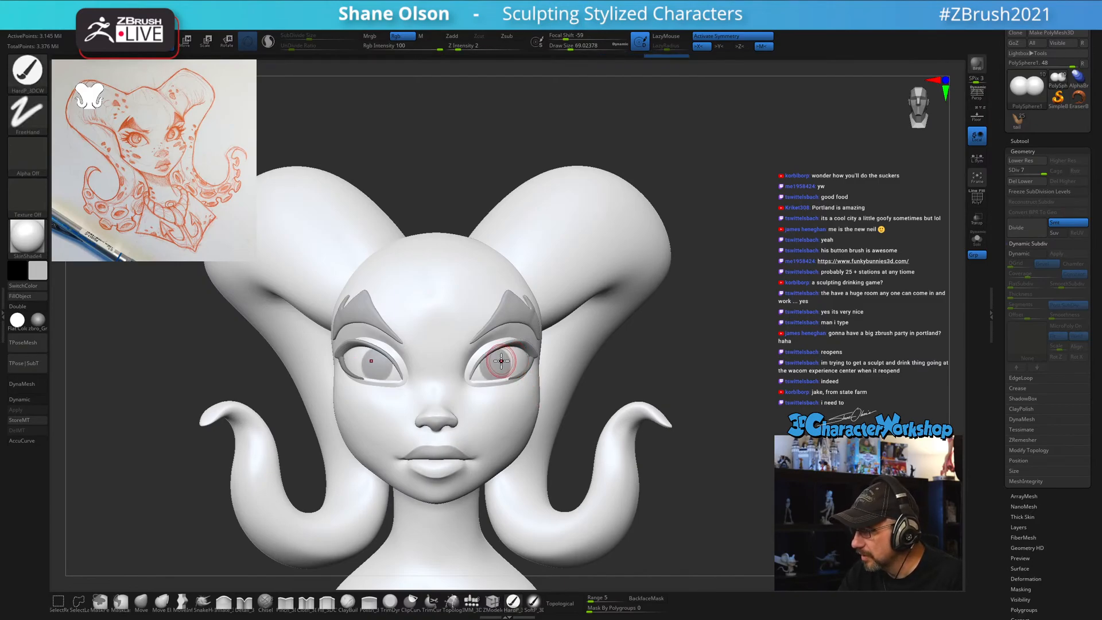
{"action": "key", "text": "ctrl+z"}
{"action": "left_click", "coordinate": [495, 363]}
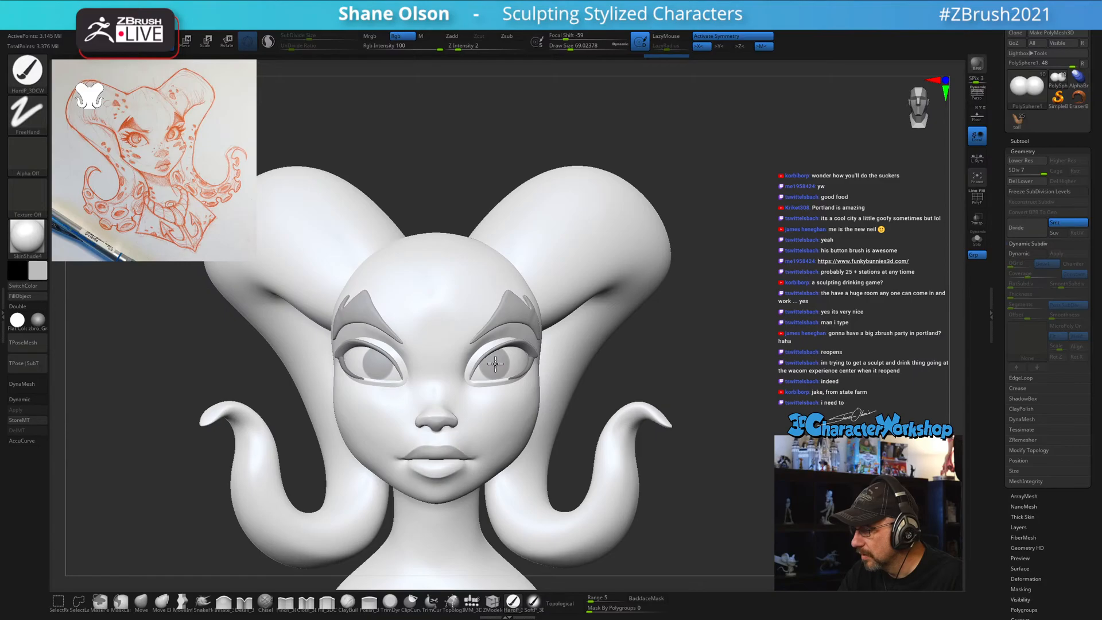
{"action": "left_click_drag", "start_coordinate": [724, 371], "coordinate": [702, 339], "text": "alt"}
{"action": "mouse_move", "coordinate": [694, 388]}
{"action": "left_mouse_down"}
{"action": "mouse_move", "coordinate": [714, 388]}
{"action": "mouse_move", "coordinate": [692, 390]}
{"action": "left_mouse_up"}
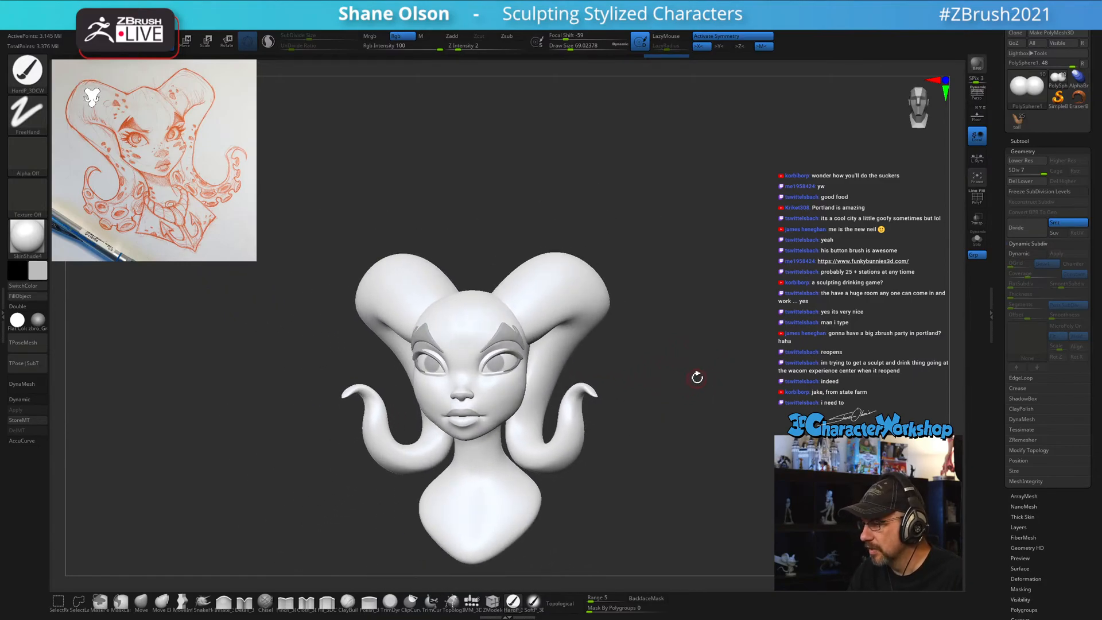
{"action": "key", "text": "ctrl+z"}
{"action": "mouse_move", "coordinate": [667, 341]}
{"action": "left_mouse_down", "text": "shift"}
{"action": "mouse_move", "coordinate": [671, 332]}
{"action": "mouse_move", "coordinate": [652, 362]}
{"action": "left_mouse_up", "text": "shift"}
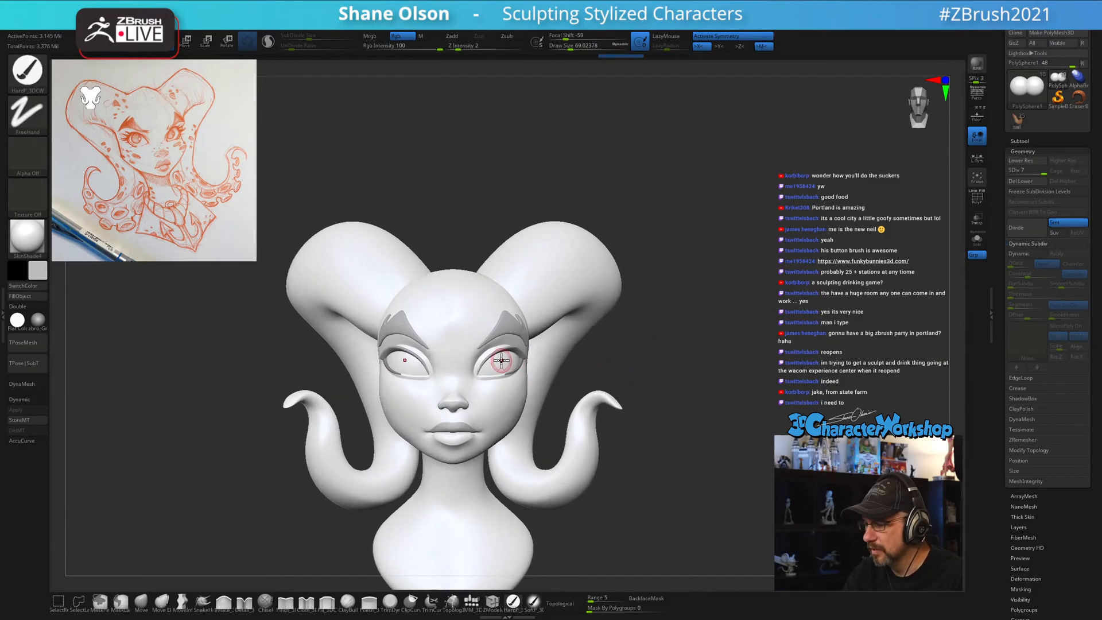
{"action": "key", "text": "ctrl+z"}
Try iris discs at different spots on the eyeballs with a draw size of about 65.
{"action": "left_click", "coordinate": [493, 364]}
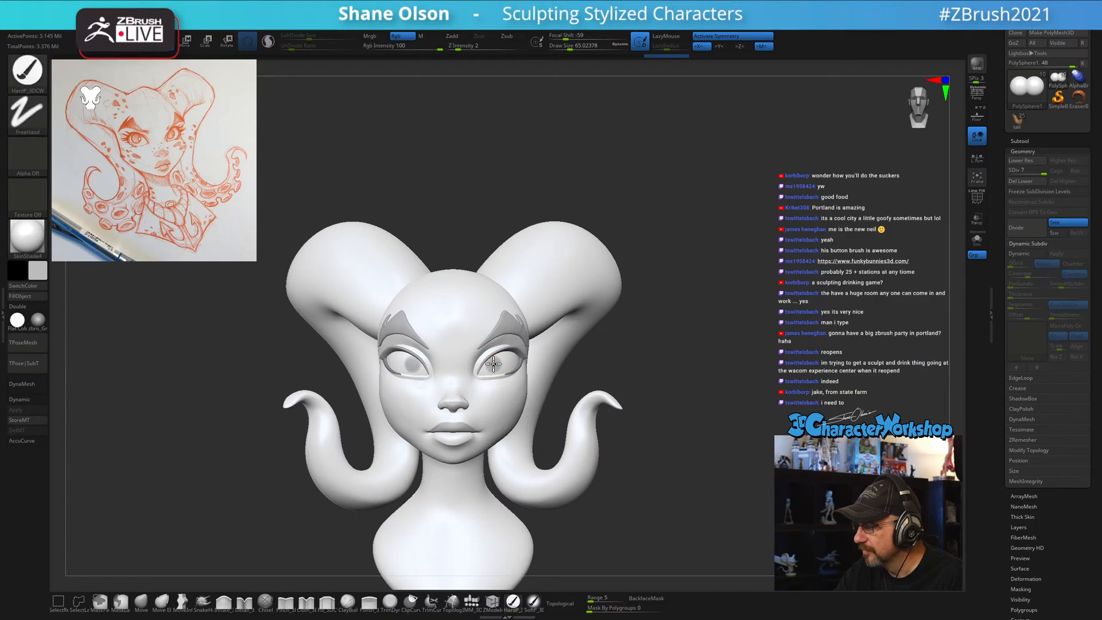
{"action": "key", "text": "ctrl+z"}
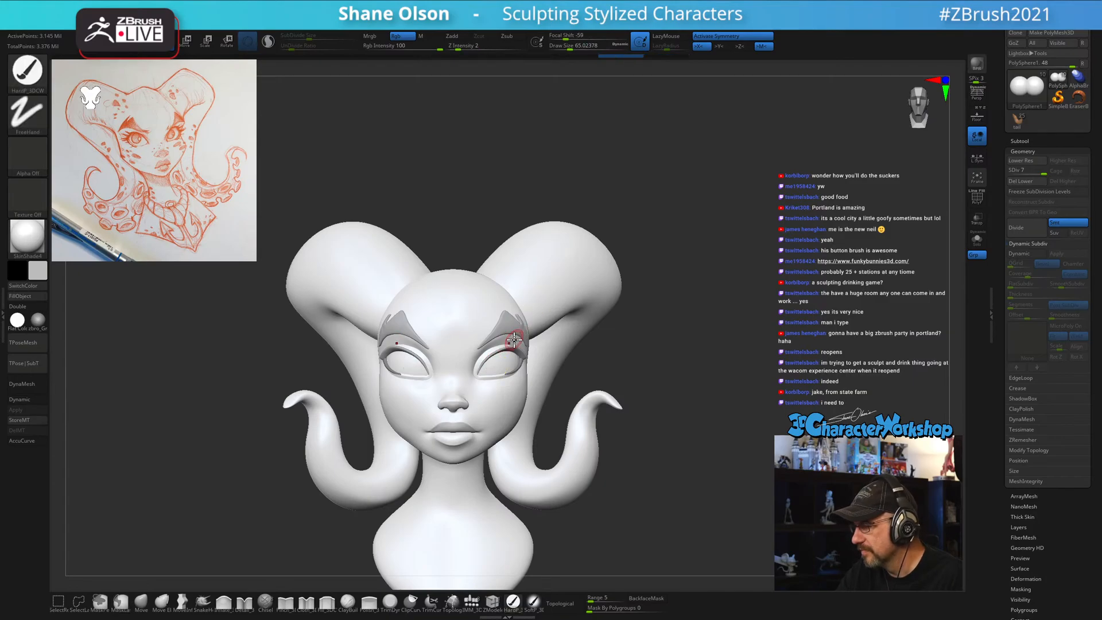
{"action": "left_click", "coordinate": [511, 360]}
{"action": "key", "text": "ctrl+z"}
{"action": "key", "text": "ctrl+z"}
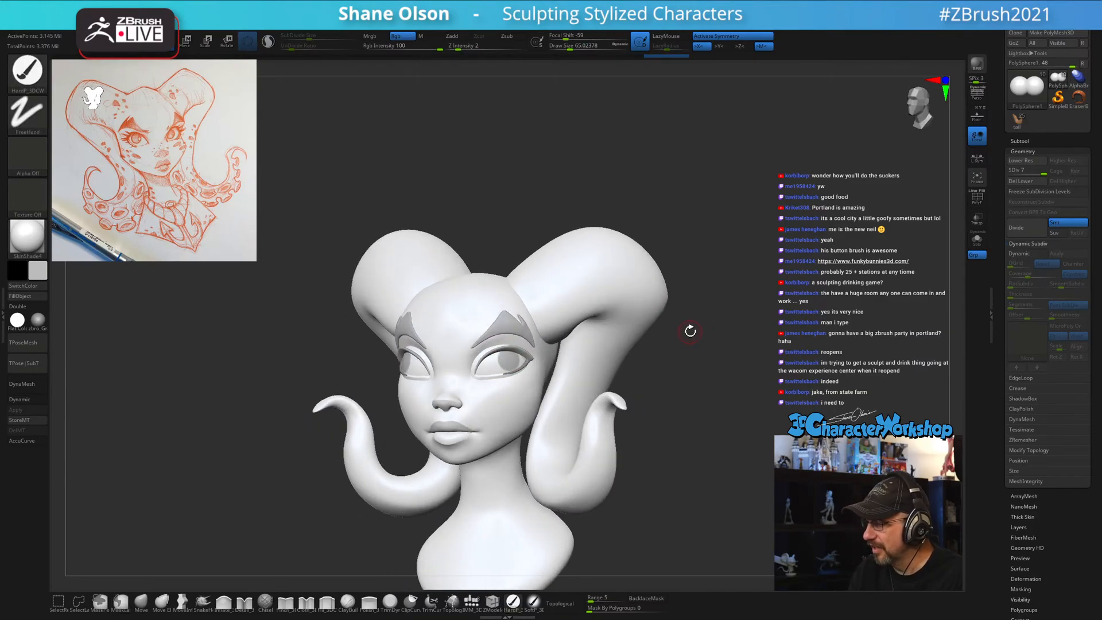
{"action": "left_click_drag", "start_coordinate": [680, 348], "coordinate": [674, 359]}
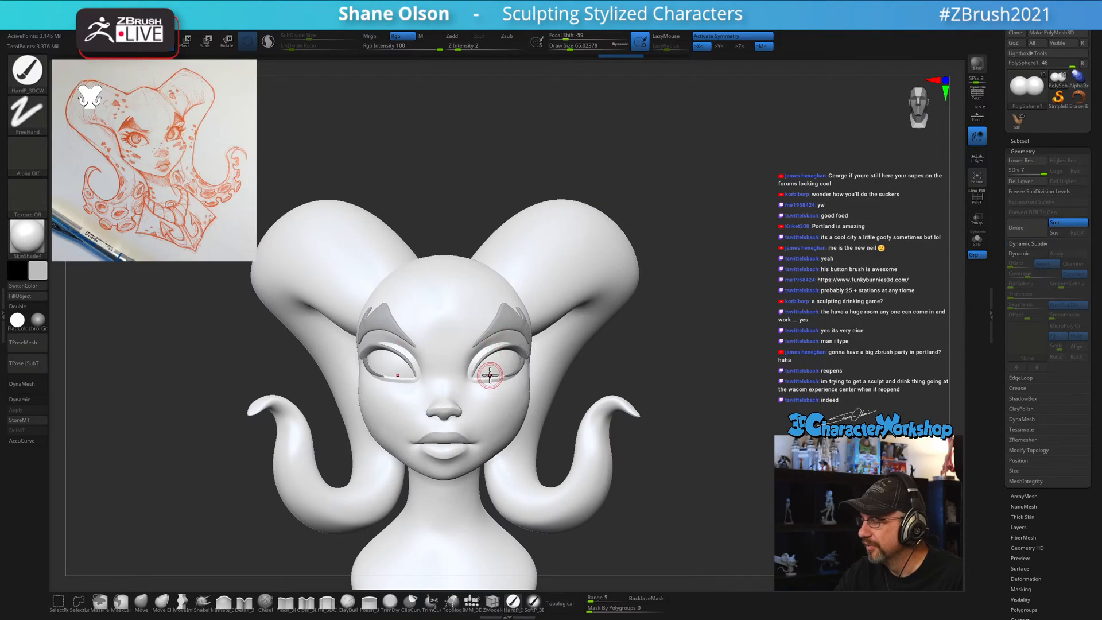
{"action": "left_click", "coordinate": [493, 368]}
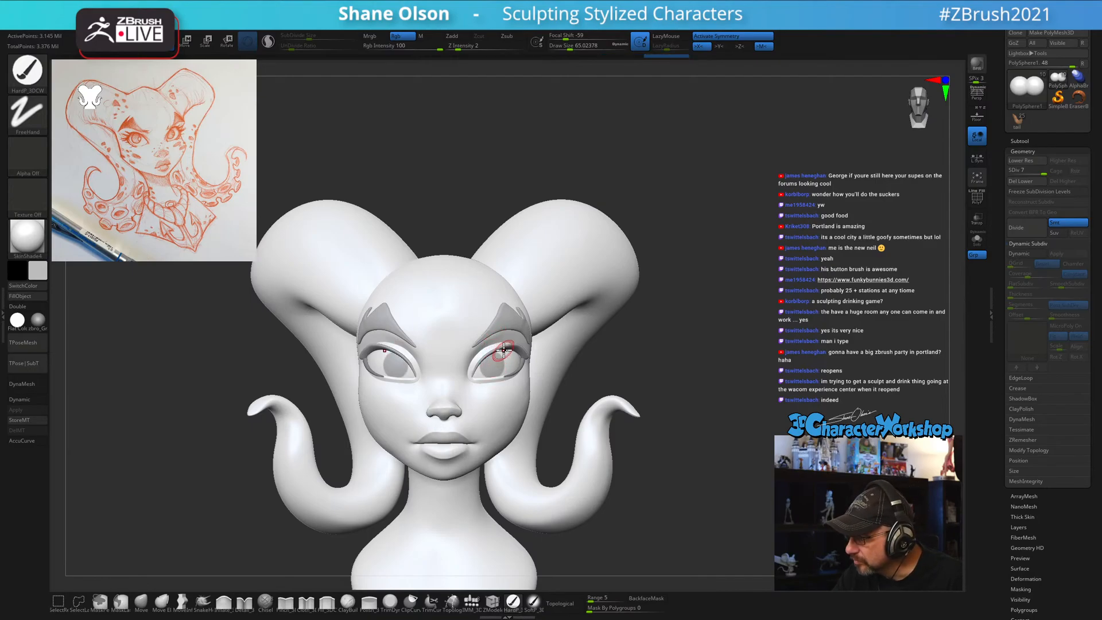
Turn on the perspective view and choose the 50 focal-length preset while framing the bust from the front.
{"action": "right_click_drag", "start_coordinate": [507, 330], "coordinate": [489, 337]}
{"action": "key", "text": "p"}
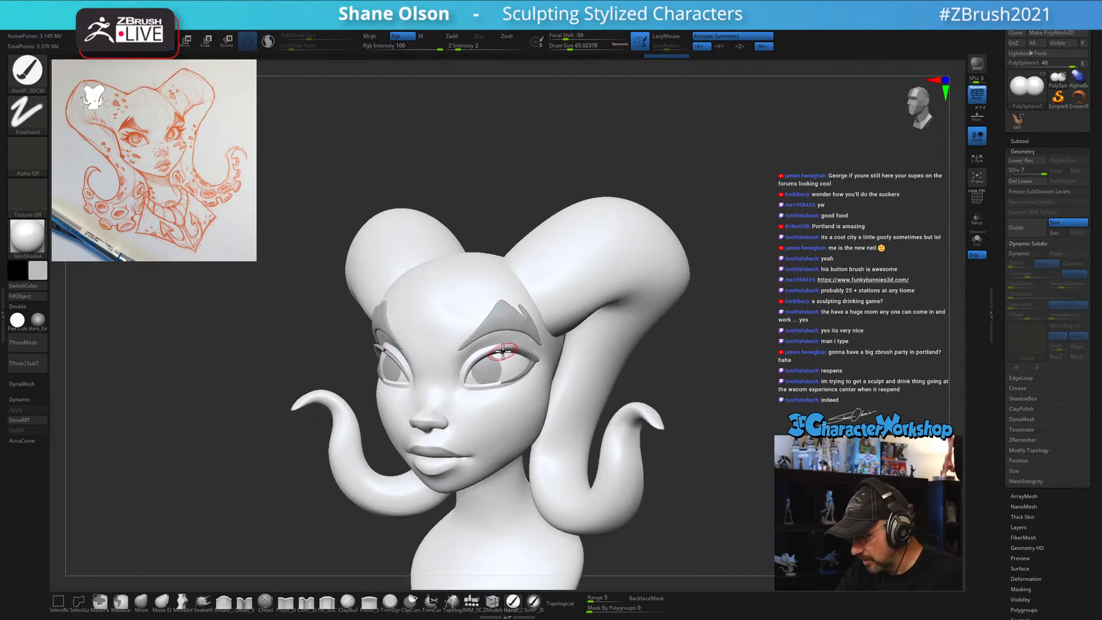
{"action": "right_click_drag", "start_coordinate": [532, 382], "coordinate": [531, 362], "text": "ctrl"}
{"action": "key", "text": "space"}
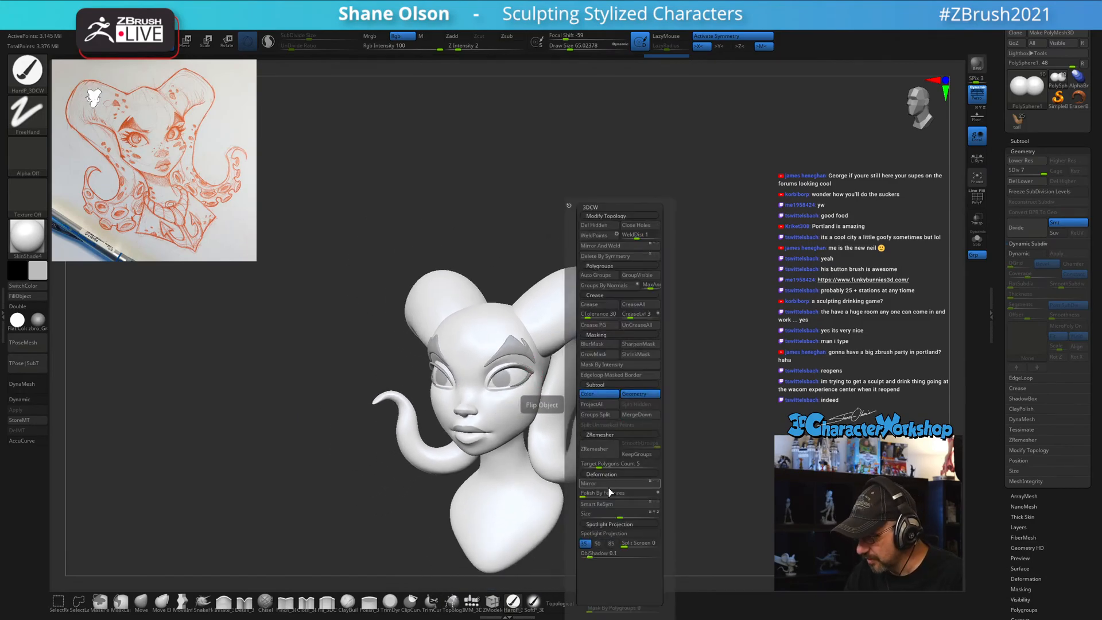
{"action": "left_click", "coordinate": [600, 545]}
{"action": "mouse_move", "coordinate": [671, 411]}
{"action": "right_mouse_down"}
{"action": "mouse_move", "coordinate": [692, 419]}
{"action": "mouse_move", "coordinate": [680, 438]}
{"action": "mouse_move", "coordinate": [674, 432]}
{"action": "right_mouse_up"}
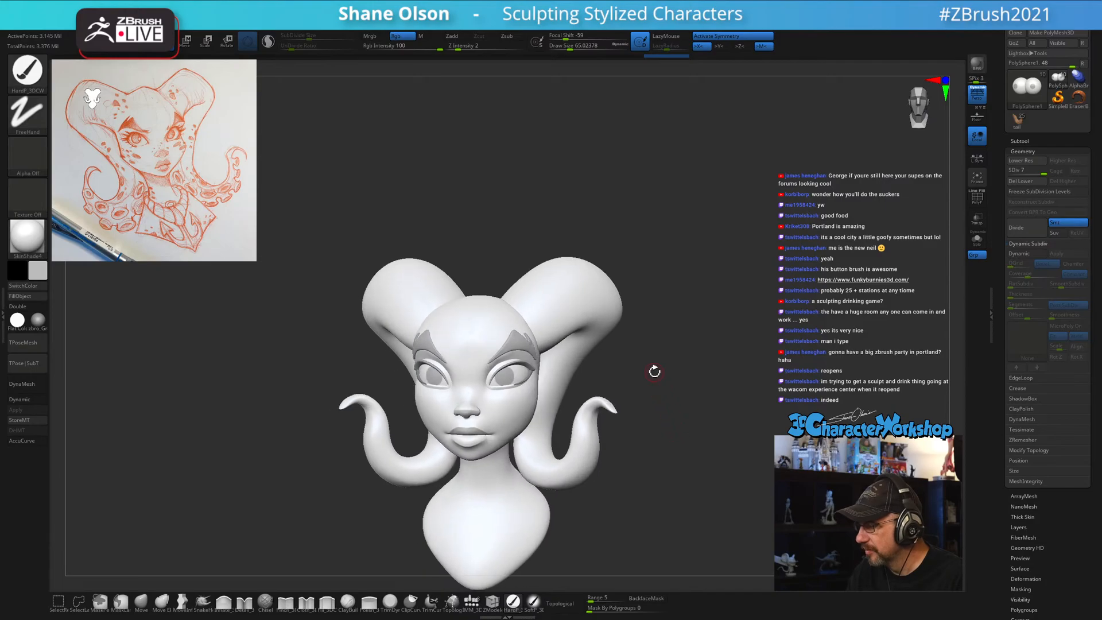
Undo the last iris mark and stamp new round irises on both eyeballs from the front at a draw size of about 65.
{"action": "key", "text": "ctrl+z"}
{"action": "left_click", "coordinate": [506, 375]}
{"action": "left_click", "coordinate": [507, 375]}
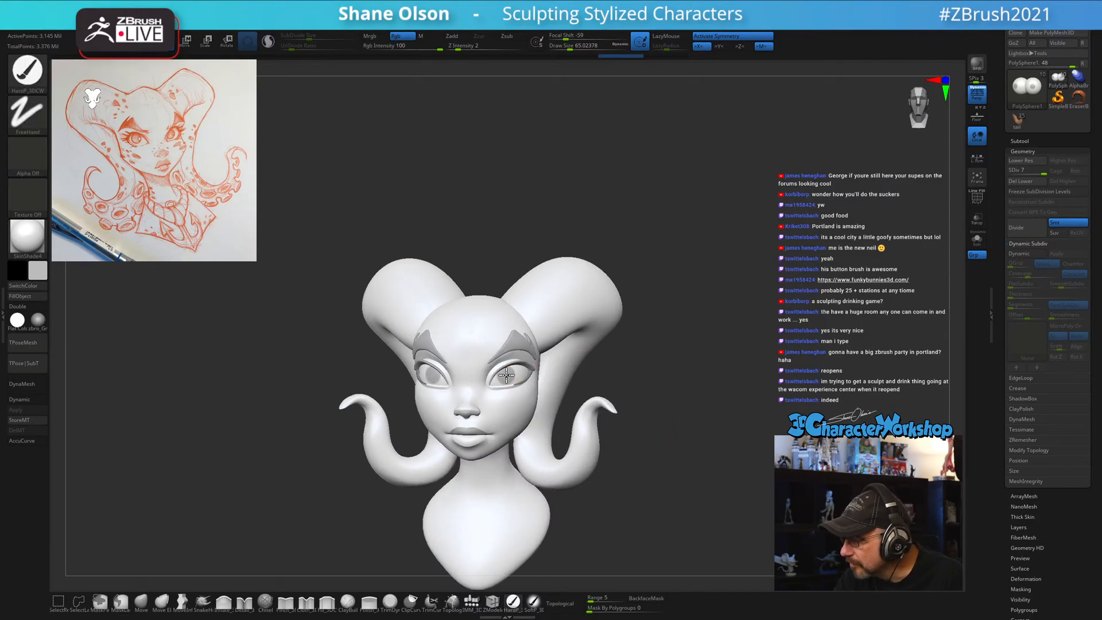
{"action": "mouse_move", "coordinate": [664, 425]}
{"action": "right_mouse_down"}
{"action": "mouse_move", "coordinate": [706, 448]}
{"action": "mouse_move", "coordinate": [653, 438]}
{"action": "mouse_move", "coordinate": [679, 432]}
{"action": "right_mouse_up"}
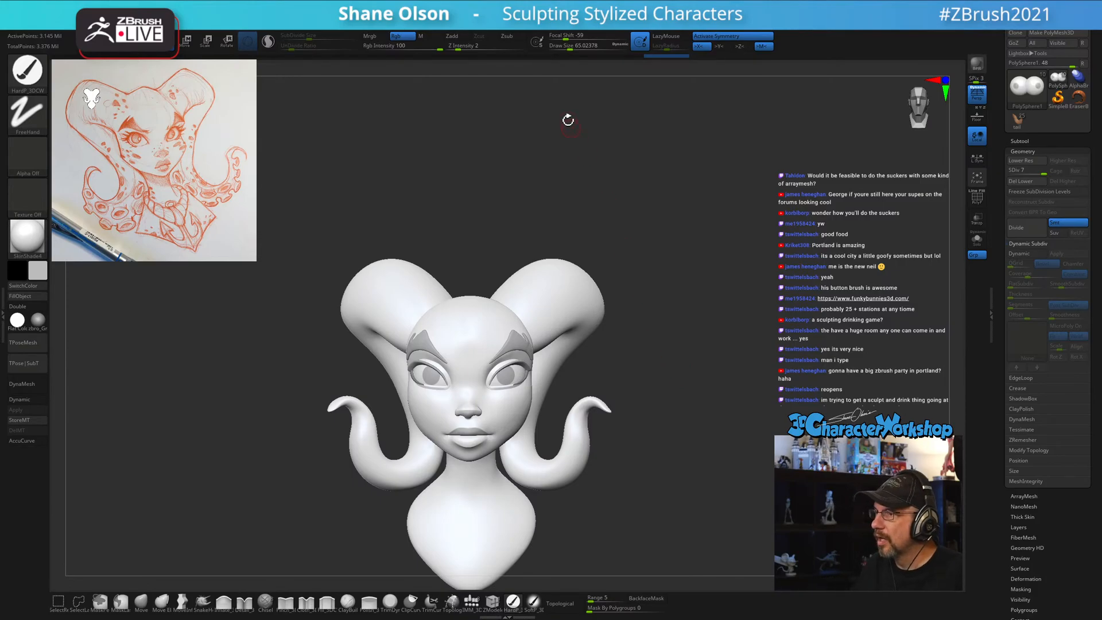
Examine the new irises and the overall head shape from the front and in profile.
{"action": "right_click_drag", "start_coordinate": [550, 128], "coordinate": [541, 148], "text": "ctrl"}
{"action": "key", "text": "s"}
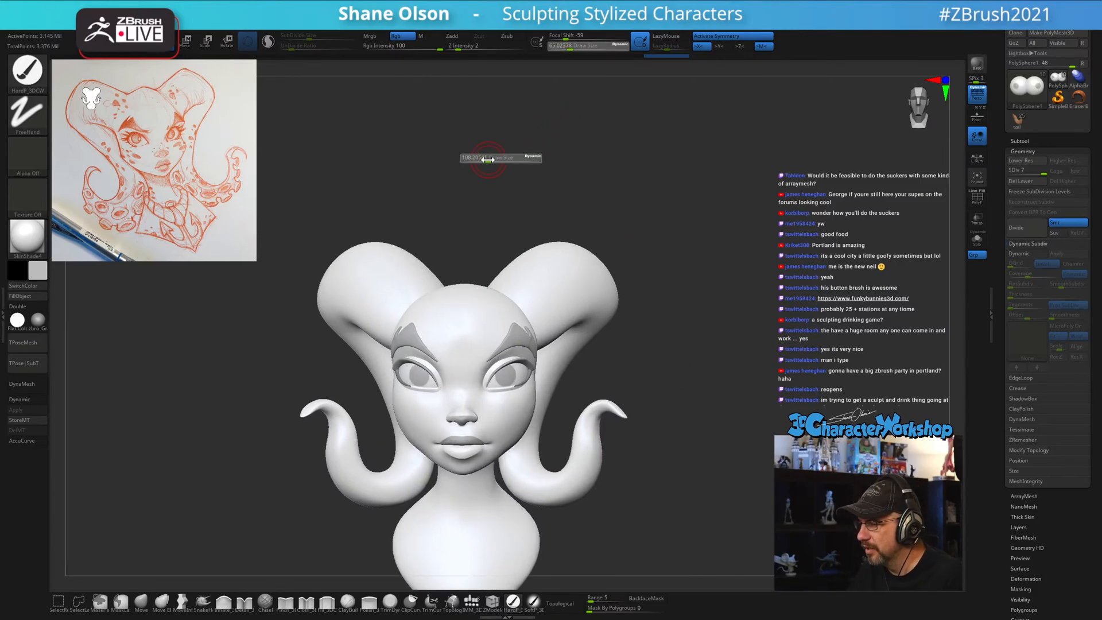
{"action": "left_click", "coordinate": [488, 159]}
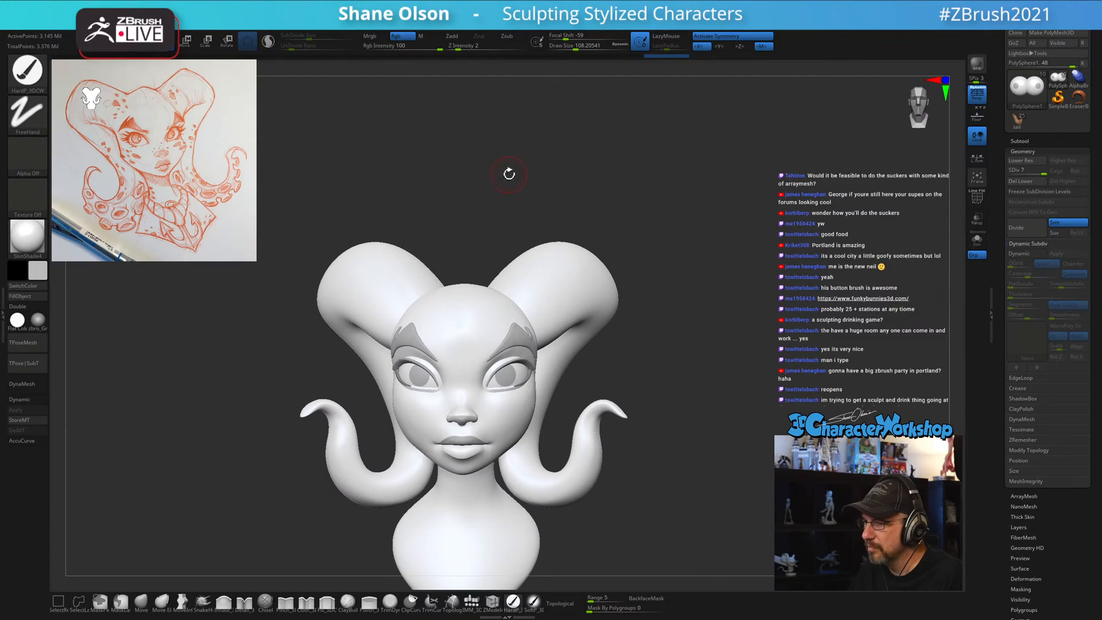
{"action": "key", "text": "s"}
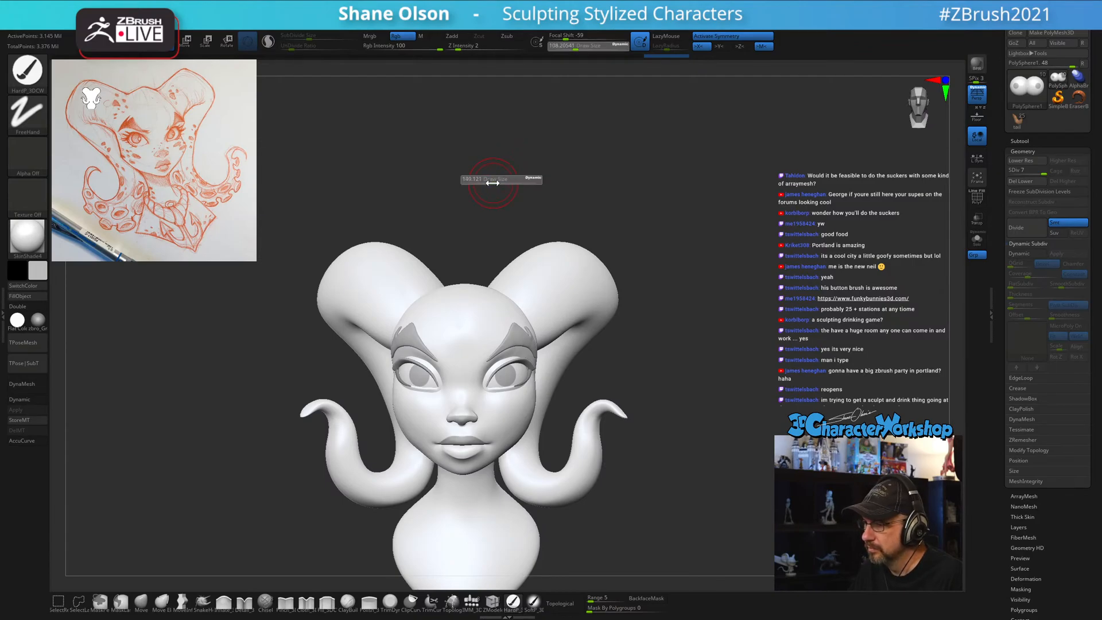
{"action": "left_click", "coordinate": [493, 183]}
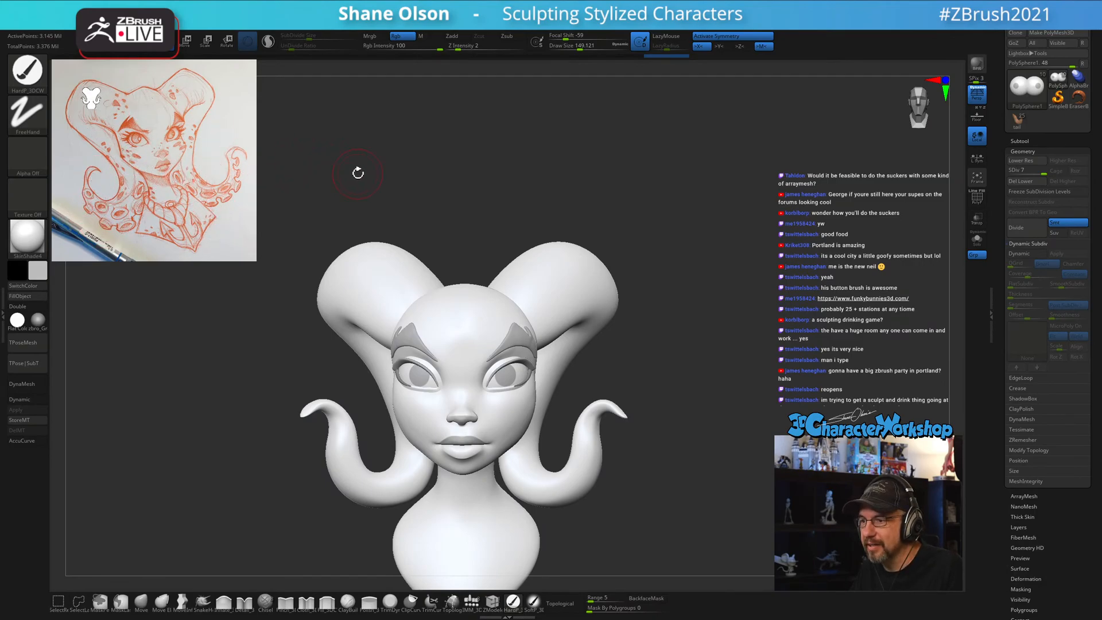
{"action": "key", "text": "s"}
{"action": "left_click", "coordinate": [385, 182]}
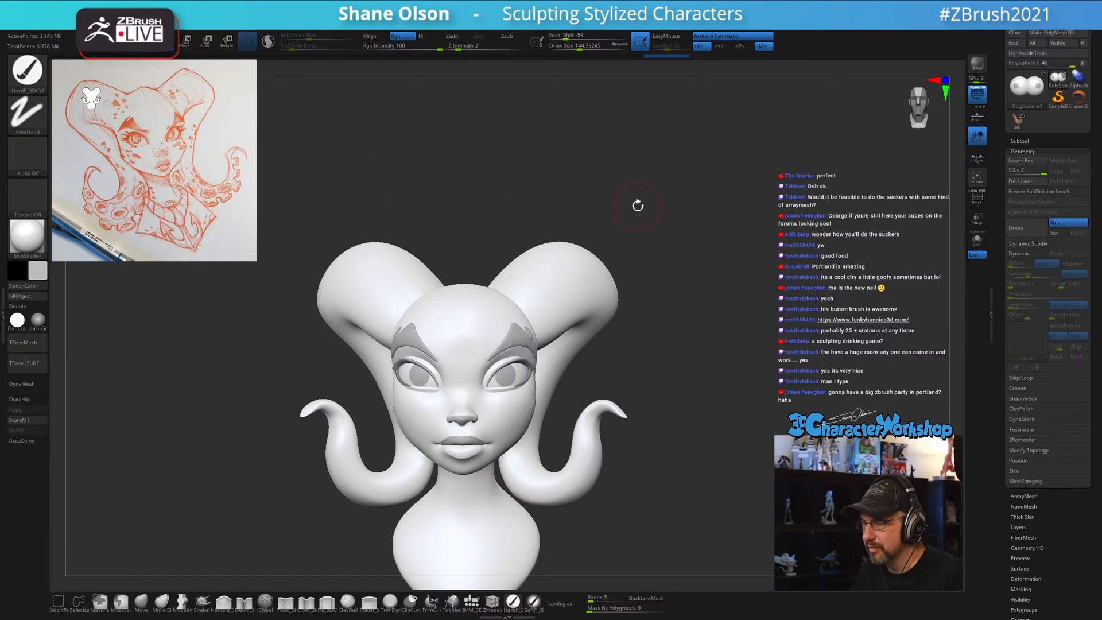
{"action": "mouse_move", "coordinate": [637, 205]}
{"action": "left_mouse_down"}
{"action": "mouse_move", "coordinate": [681, 214]}
{"action": "mouse_move", "coordinate": [614, 202]}
{"action": "left_mouse_up"}
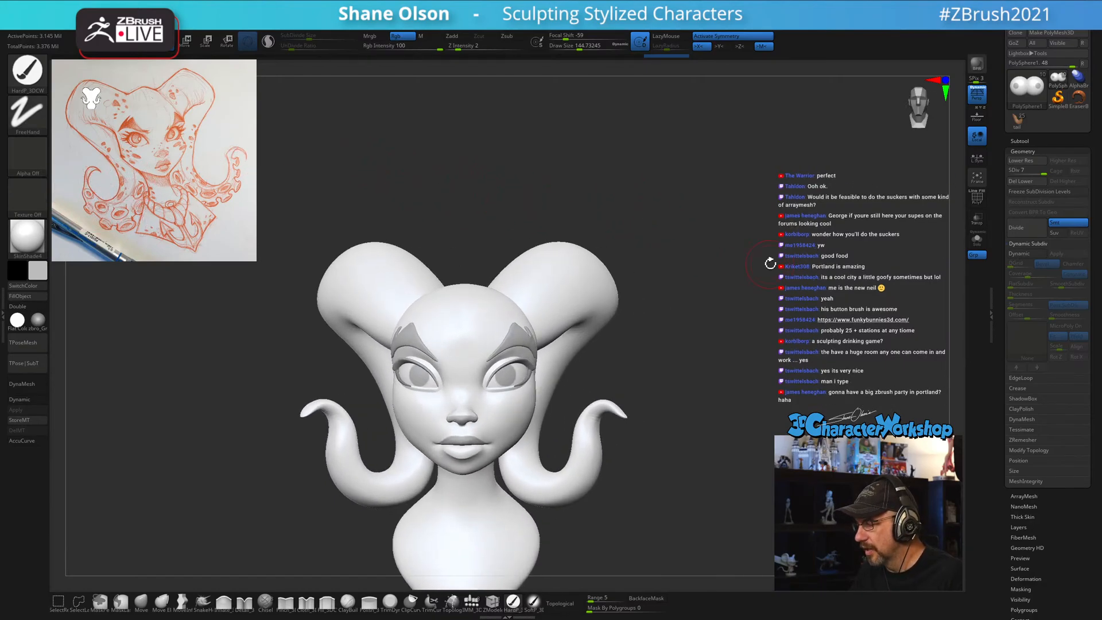
{"action": "left_click_drag", "start_coordinate": [770, 264], "coordinate": [769, 280], "text": "alt"}
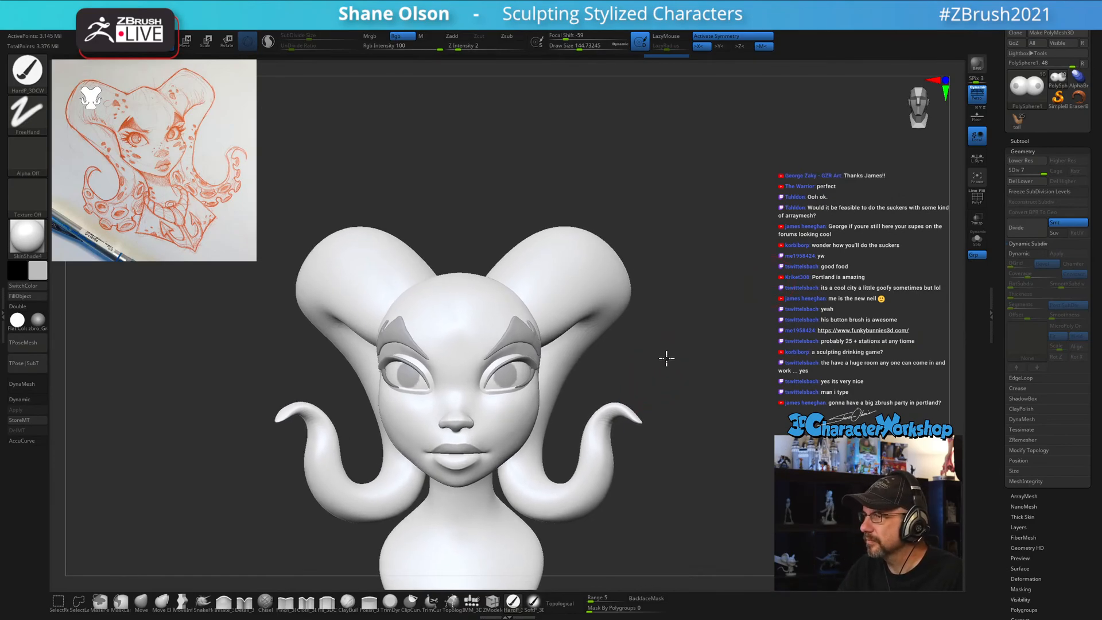
{"action": "mouse_move", "coordinate": [667, 359]}
{"action": "left_mouse_down"}
{"action": "mouse_move", "coordinate": [679, 362]}
{"action": "mouse_move", "coordinate": [672, 379]}
{"action": "mouse_move", "coordinate": [716, 359]}
{"action": "mouse_move", "coordinate": [655, 362]}
{"action": "mouse_move", "coordinate": [643, 382]}
{"action": "left_mouse_up"}
{"action": "key", "text": "s"}
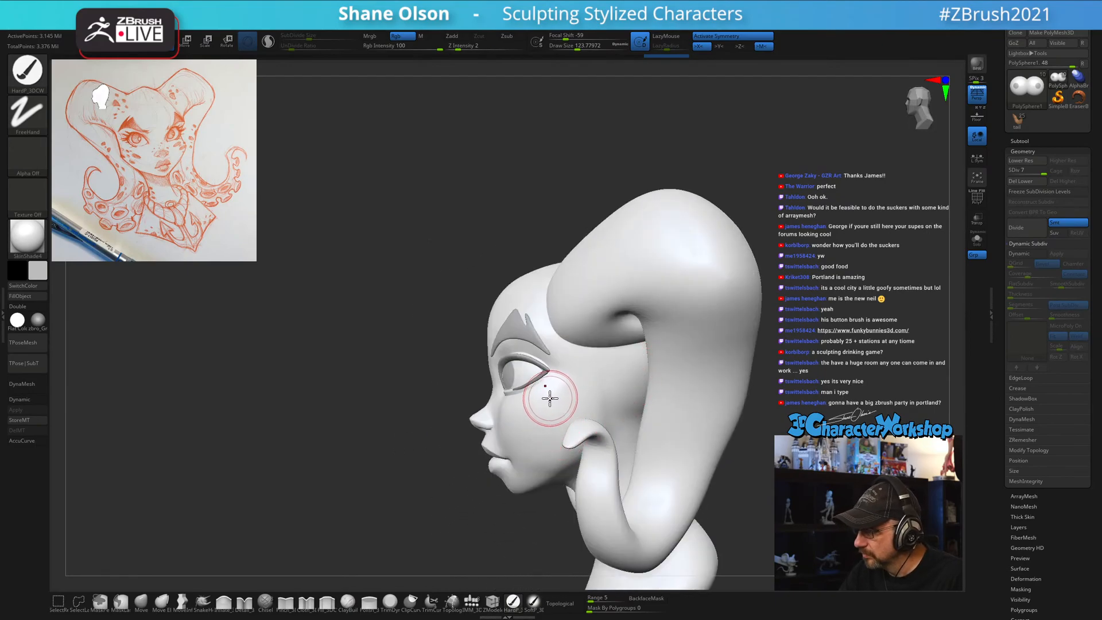
{"action": "mouse_move", "coordinate": [550, 398]}
{"action": "right_mouse_down"}
{"action": "mouse_move", "coordinate": [581, 397]}
{"action": "mouse_move", "coordinate": [550, 418]}
{"action": "mouse_move", "coordinate": [557, 403]}
{"action": "mouse_move", "coordinate": [543, 353]}
{"action": "right_mouse_up"}
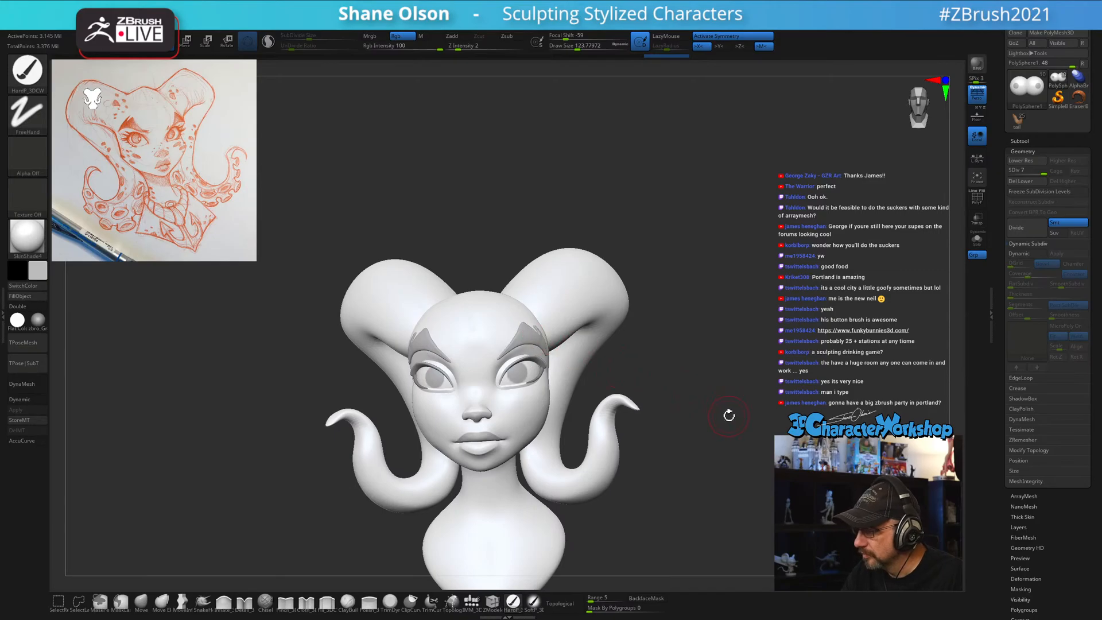
Try placing the Move gizmo on one of the eyeballs and return to Draw mode.
{"action": "key", "text": "w"}
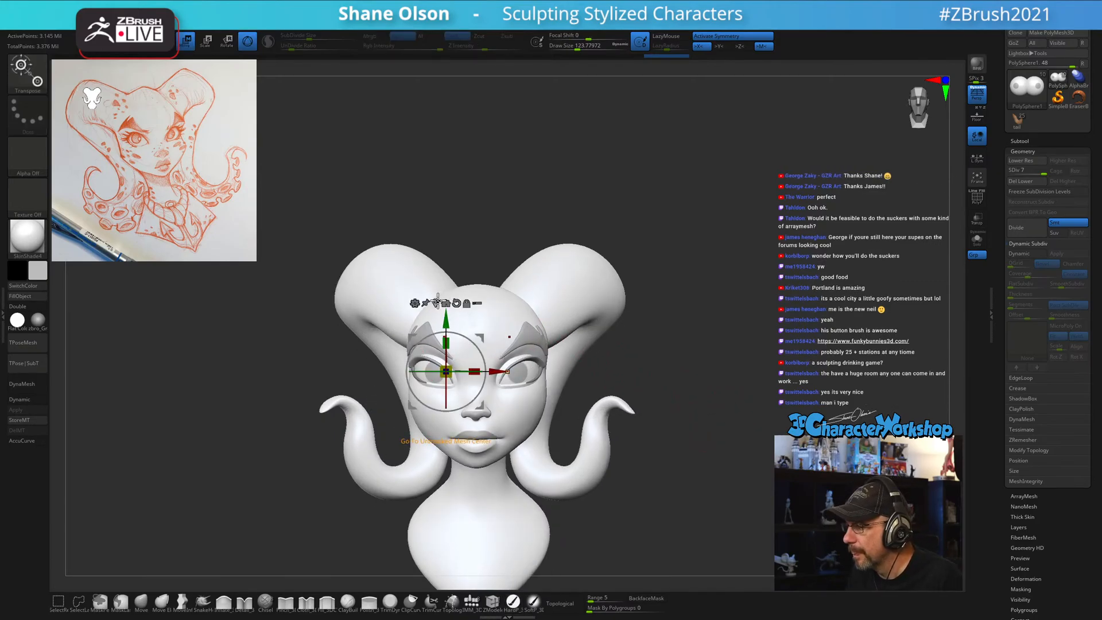
{"action": "left_click", "coordinate": [437, 301]}
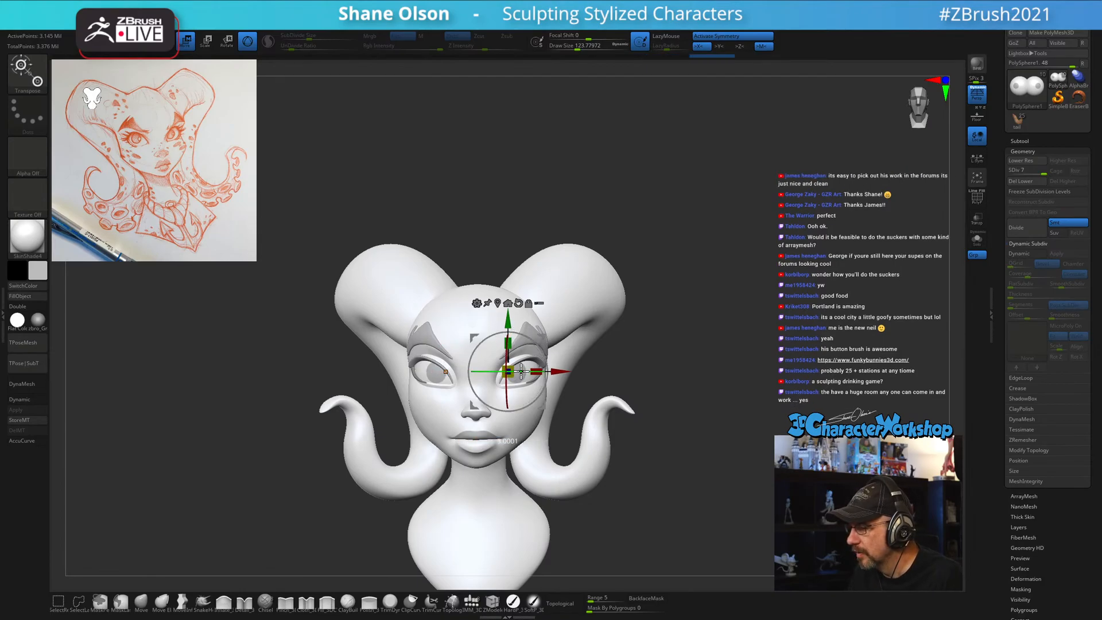
{"action": "mouse_move", "coordinate": [729, 376]}
{"action": "left_mouse_down"}
{"action": "mouse_move", "coordinate": [724, 364]}
{"action": "mouse_move", "coordinate": [737, 368]}
{"action": "mouse_move", "coordinate": [716, 362]}
{"action": "mouse_move", "coordinate": [709, 379]}
{"action": "mouse_move", "coordinate": [698, 333]}
{"action": "left_mouse_up"}
{"action": "key", "text": "q"}
{"action": "left_click_drag", "start_coordinate": [702, 242], "coordinate": [701, 241]}
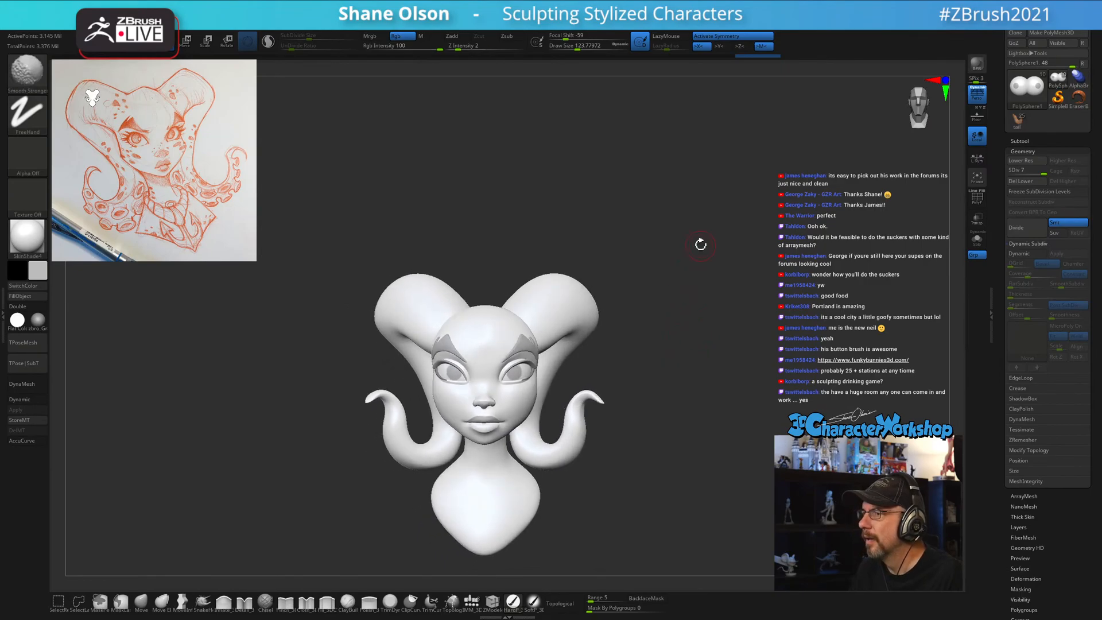
Make the head mesh the active subtool and set up the Move brush with a draw size of about 344.
{"action": "key", "text": "f"}
{"action": "key", "text": "shift+d"}
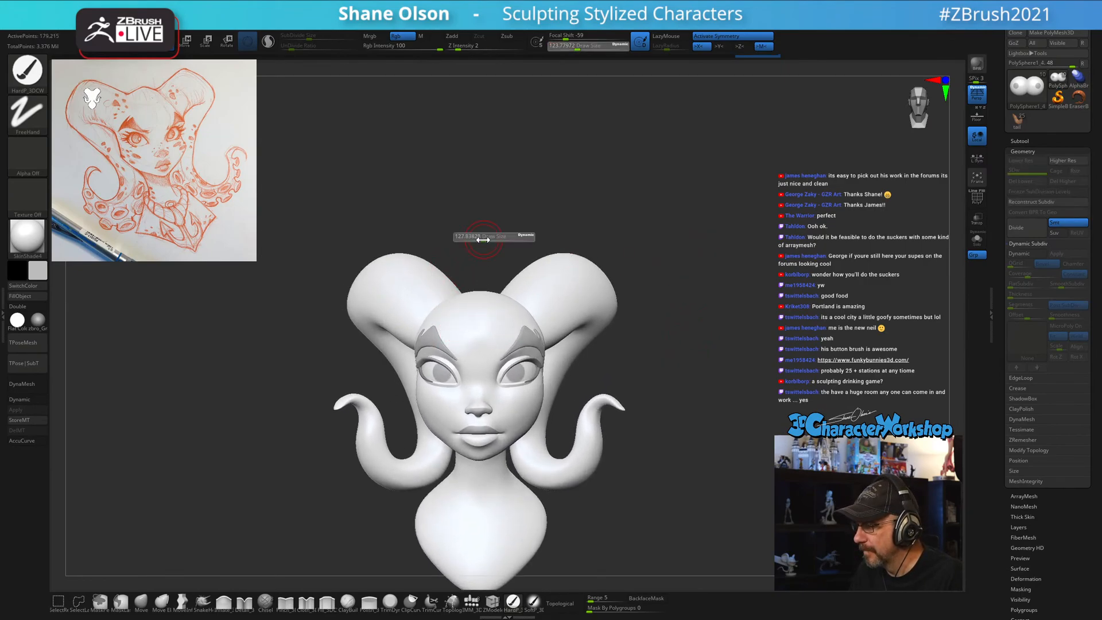
{"action": "left_click", "coordinate": [141, 601]}
{"action": "key", "text": "s"}
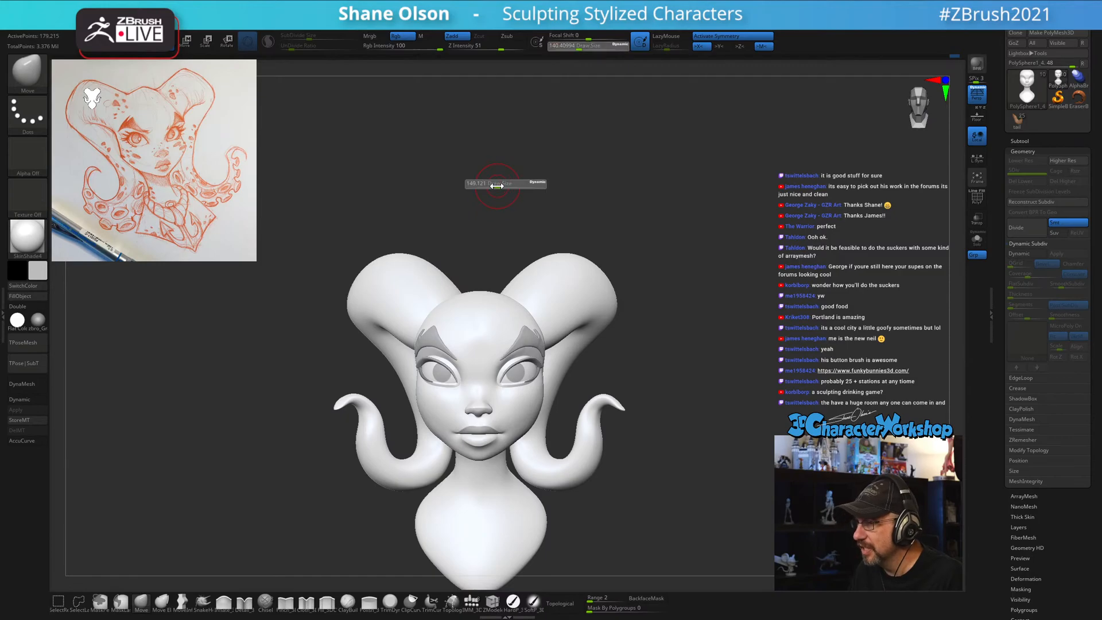
{"action": "left_click_drag", "start_coordinate": [501, 189], "coordinate": [516, 197]}
{"action": "key", "text": "s"}
{"action": "key", "text": "s"}
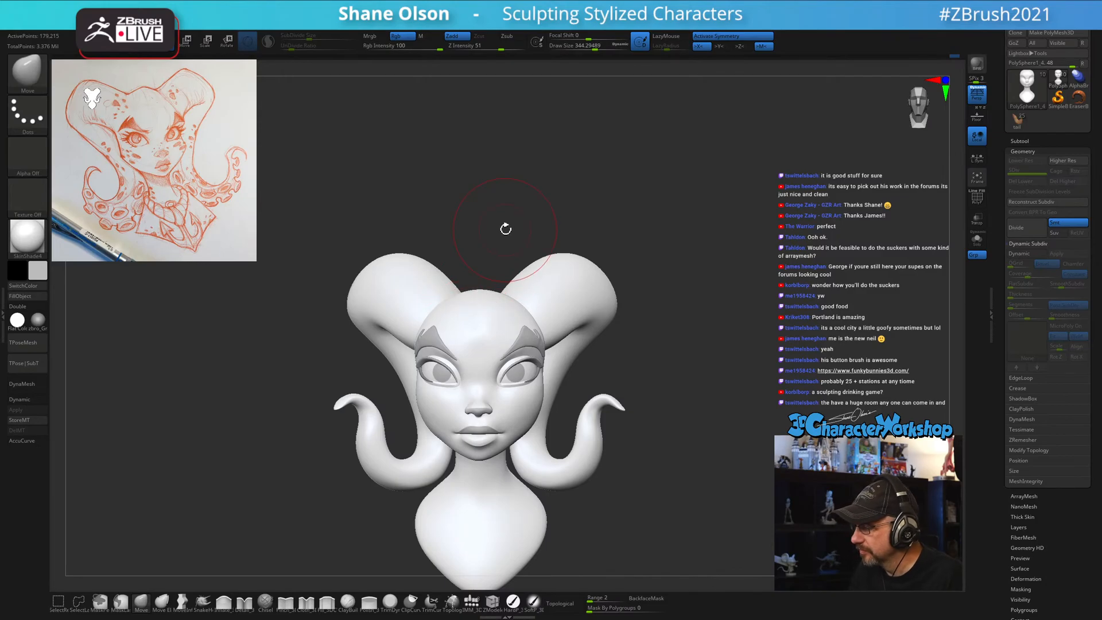
Nudge the crown of the skull slightly upward with the Move brush at a draw size of about 344.
{"action": "right_click_drag", "start_coordinate": [608, 375], "coordinate": [603, 377]}
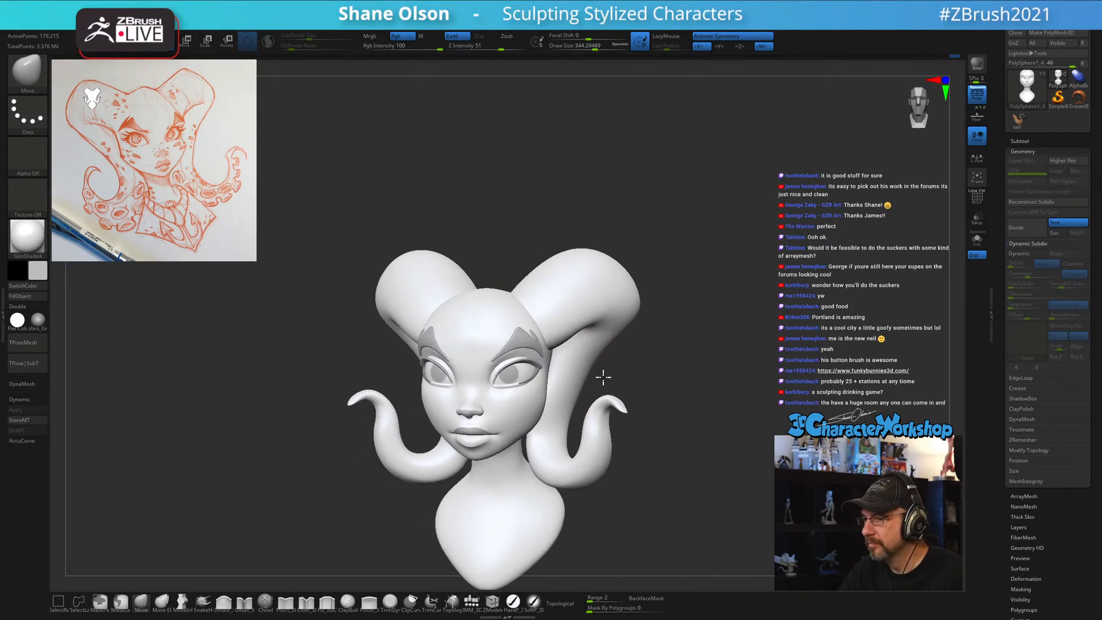
{"action": "right_click_drag", "start_coordinate": [514, 346], "coordinate": [507, 329], "text": "ctrl"}
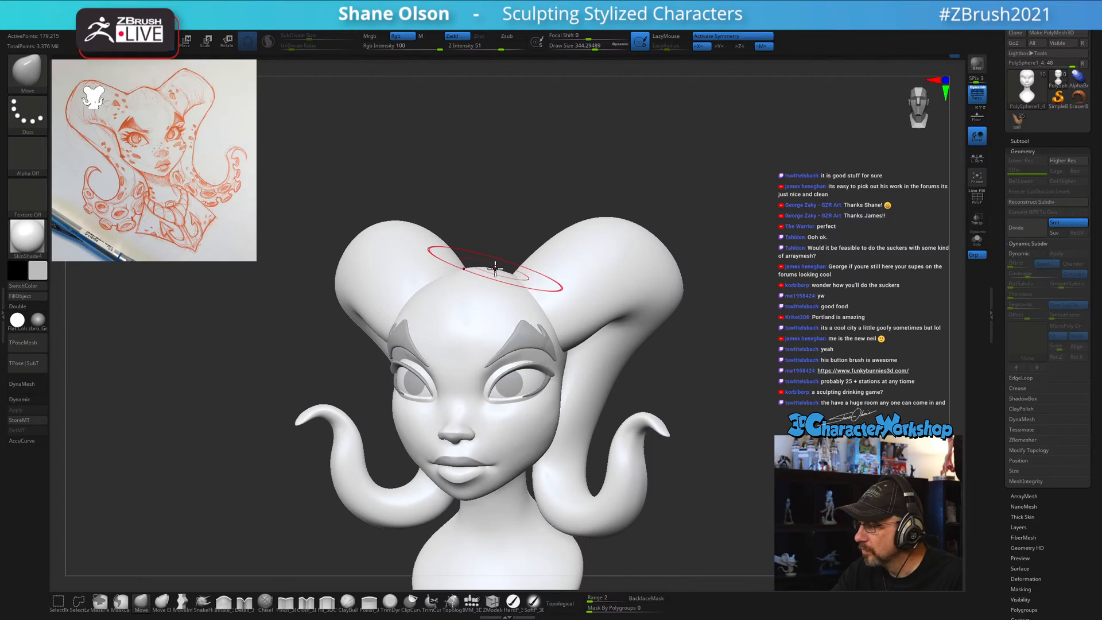
{"action": "right_click_drag", "start_coordinate": [502, 275], "coordinate": [516, 273]}
{"action": "left_click_drag", "start_coordinate": [511, 275], "coordinate": [511, 267]}
{"action": "mouse_move", "coordinate": [511, 266]}
{"action": "right_mouse_down", "text": "ctrl"}
{"action": "mouse_move", "coordinate": [503, 279]}
{"action": "mouse_move", "coordinate": [524, 262]}
{"action": "right_mouse_up", "text": "ctrl"}
{"action": "right_click_drag", "start_coordinate": [687, 343], "coordinate": [646, 399]}
{"action": "mouse_move", "coordinate": [573, 403]}
{"action": "right_mouse_down"}
{"action": "mouse_move", "coordinate": [560, 401]}
{"action": "mouse_move", "coordinate": [564, 418]}
{"action": "mouse_move", "coordinate": [529, 443]}
{"action": "mouse_move", "coordinate": [507, 423]}
{"action": "mouse_move", "coordinate": [493, 430]}
{"action": "right_mouse_up"}
Refine the cheeks and the area beside the mouth corners with the Move brush at draw sizes of about 145 to 167.
{"action": "key", "text": "s"}
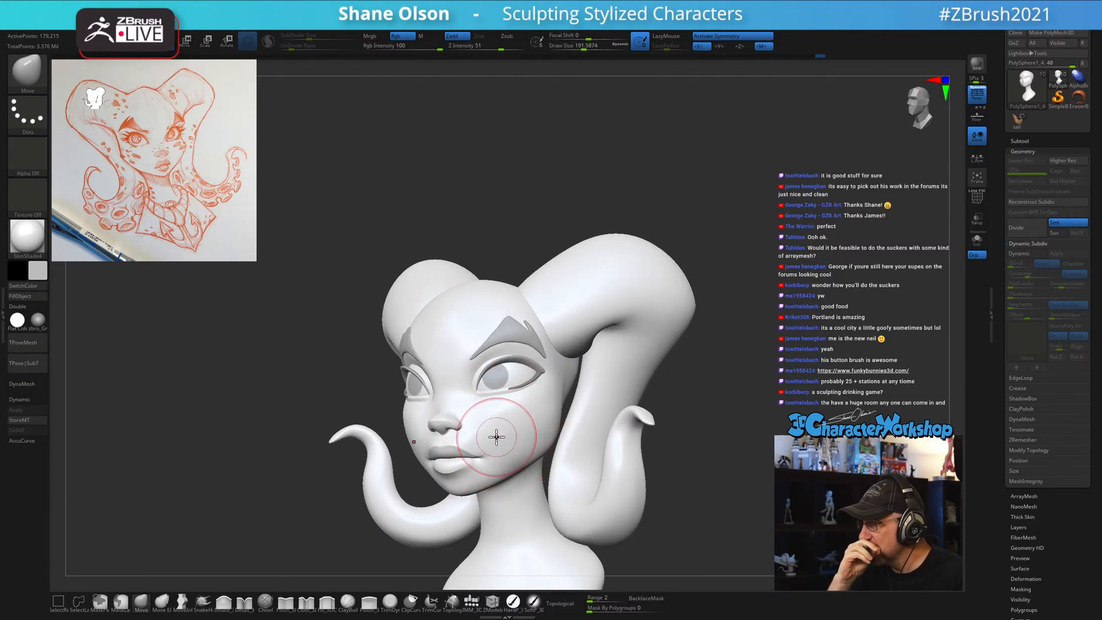
{"action": "mouse_move", "coordinate": [491, 428]}
{"action": "right_mouse_down"}
{"action": "mouse_move", "coordinate": [500, 424]}
{"action": "mouse_move", "coordinate": [493, 456]}
{"action": "mouse_move", "coordinate": [488, 405]}
{"action": "right_mouse_up"}
{"action": "key", "text": "s"}
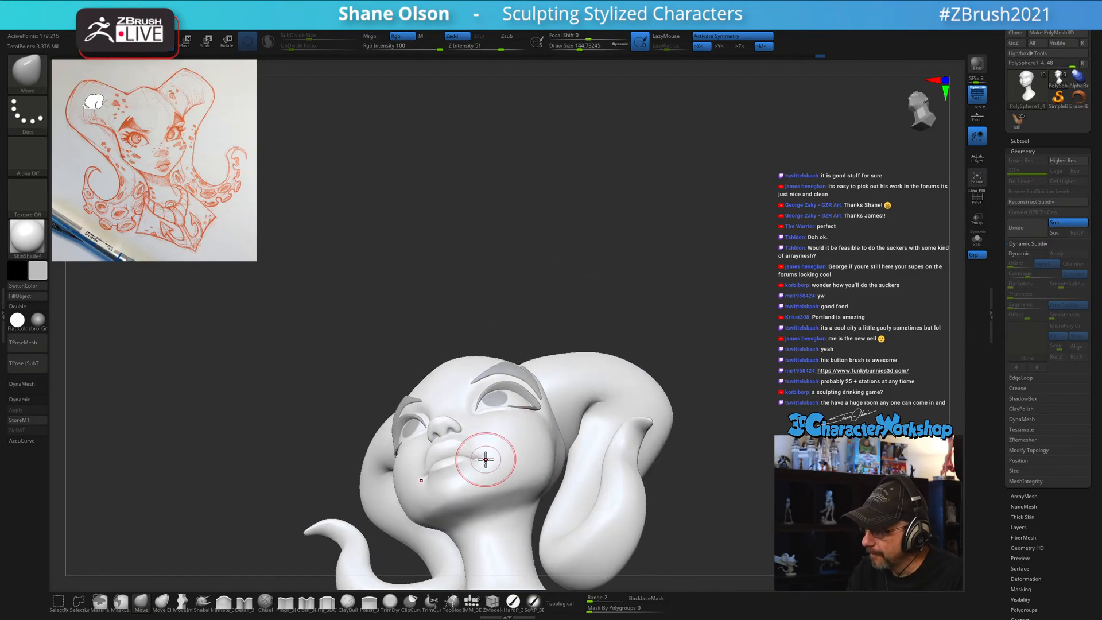
{"action": "mouse_move", "coordinate": [480, 457]}
{"action": "right_mouse_down"}
{"action": "mouse_move", "coordinate": [492, 453]}
{"action": "mouse_move", "coordinate": [483, 457]}
{"action": "right_mouse_up"}
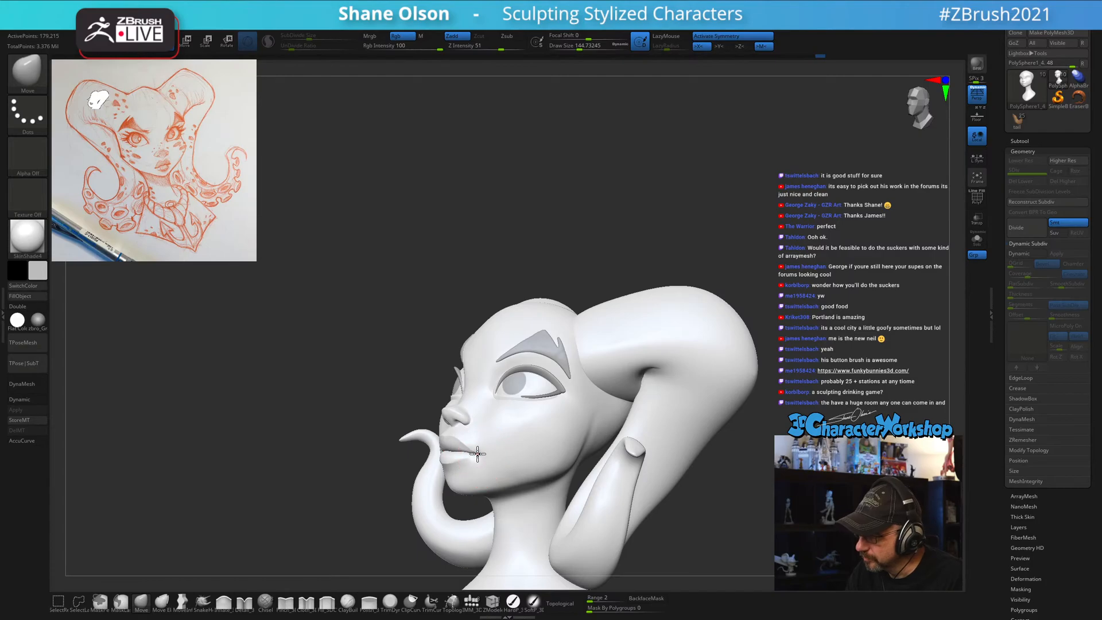
{"action": "key", "text": "s"}
{"action": "left_click_drag", "start_coordinate": [478, 454], "coordinate": [480, 453]}
{"action": "mouse_move", "coordinate": [492, 436]}
{"action": "right_mouse_down"}
{"action": "mouse_move", "coordinate": [504, 422]}
{"action": "mouse_move", "coordinate": [492, 425]}
{"action": "mouse_move", "coordinate": [488, 455]}
{"action": "right_mouse_up"}
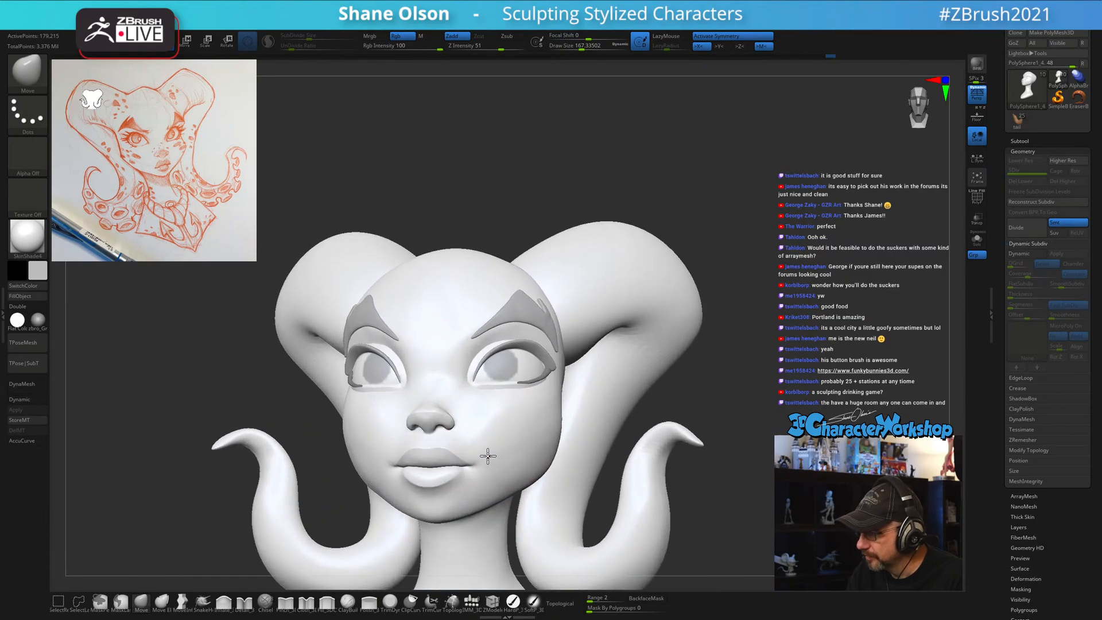
{"action": "key", "text": "s"}
{"action": "left_click_drag", "start_coordinate": [488, 456], "coordinate": [480, 458]}
{"action": "mouse_move", "coordinate": [479, 459]}
{"action": "right_mouse_down"}
{"action": "mouse_move", "coordinate": [546, 438]}
{"action": "mouse_move", "coordinate": [480, 462]}
{"action": "mouse_move", "coordinate": [522, 420]}
{"action": "right_mouse_up"}
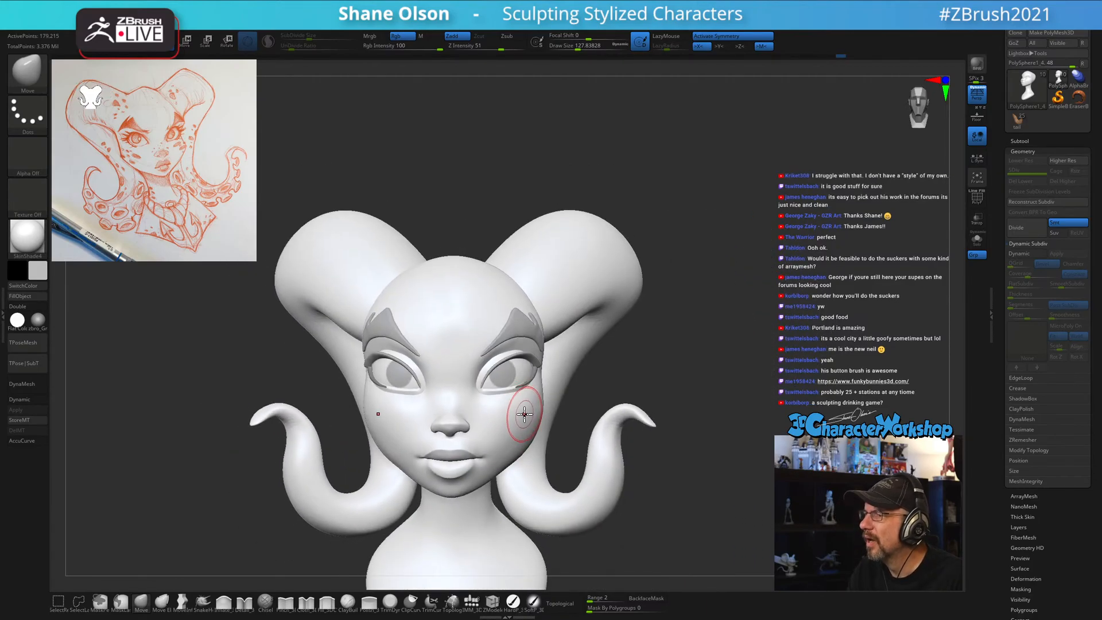
Adjust the bridge of the nose from a three-quarter view with the Move brush at a draw size of about 101.
{"action": "mouse_move", "coordinate": [509, 402]}
{"action": "right_mouse_down"}
{"action": "mouse_move", "coordinate": [497, 420]}
{"action": "mouse_move", "coordinate": [432, 438]}
{"action": "mouse_move", "coordinate": [457, 394]}
{"action": "right_mouse_up"}
{"action": "key", "text": "s"}
{"action": "left_click_drag", "start_coordinate": [466, 419], "coordinate": [465, 419]}
{"action": "mouse_move", "coordinate": [463, 419]}
{"action": "right_mouse_down", "text": "ctrl"}
{"action": "mouse_move", "coordinate": [453, 418]}
{"action": "mouse_move", "coordinate": [455, 386]}
{"action": "right_mouse_up", "text": "ctrl"}
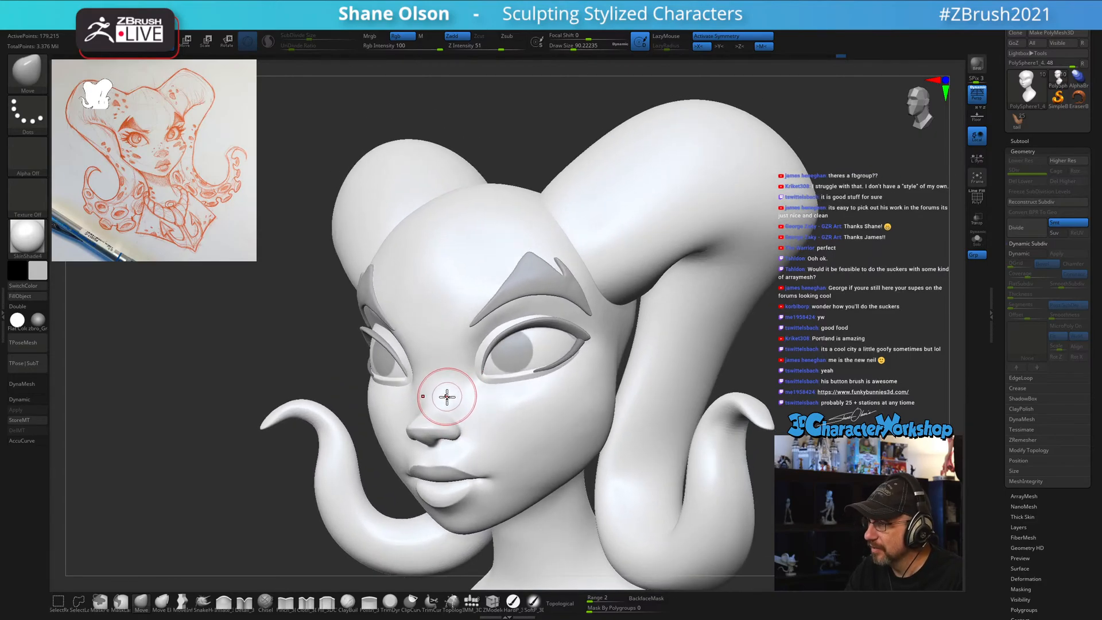
{"action": "key", "text": "s"}
{"action": "left_click_drag", "start_coordinate": [443, 402], "coordinate": [445, 401]}
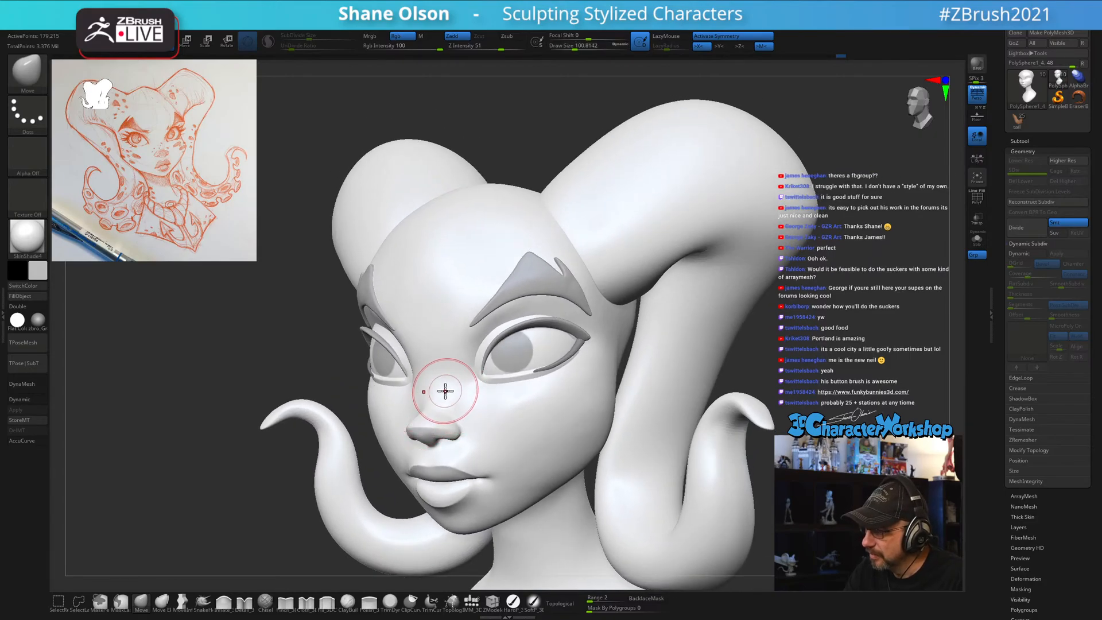
{"action": "right_click_drag", "start_coordinate": [446, 391], "coordinate": [439, 432]}
{"action": "key", "text": "s"}
{"action": "left_click_drag", "start_coordinate": [424, 423], "coordinate": [401, 403]}
Reshape the sides and tip of the nose from above with the Move brush at a draw size of about 83.
{"action": "key", "text": "s"}
{"action": "right_click_drag", "start_coordinate": [422, 403], "coordinate": [426, 404]}
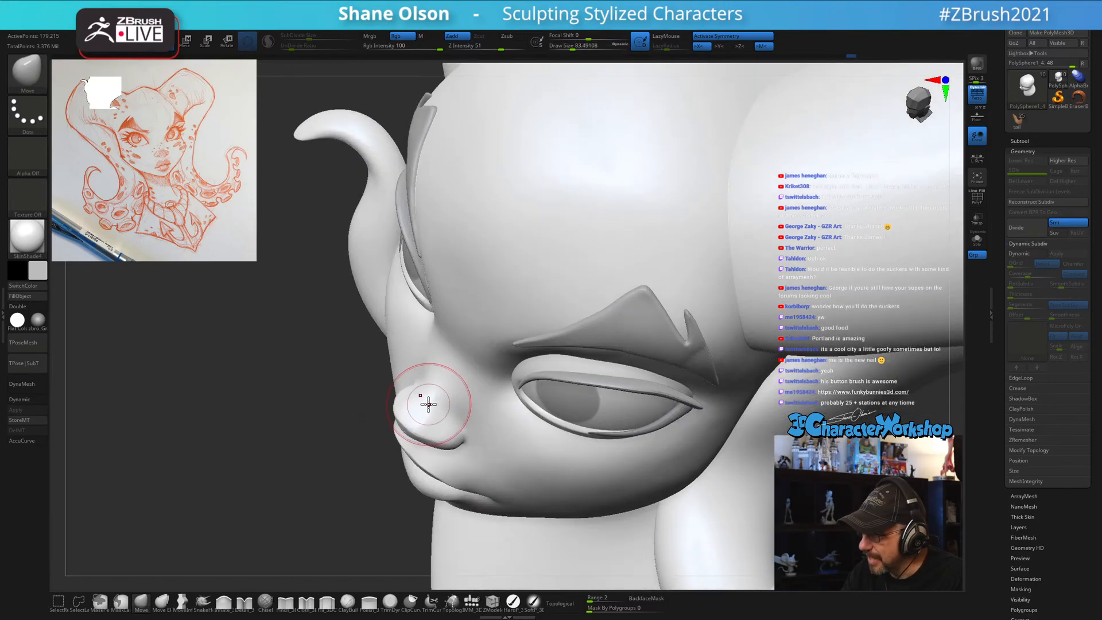
{"action": "key", "text": "s"}
{"action": "left_click_drag", "start_coordinate": [427, 415], "coordinate": [423, 415]}
{"action": "right_click_drag", "start_coordinate": [423, 415], "coordinate": [430, 395]}
{"action": "key", "text": "s"}
{"action": "left_click_drag", "start_coordinate": [432, 413], "coordinate": [428, 414]}
{"action": "right_click_drag", "start_coordinate": [428, 415], "coordinate": [414, 417]}
{"action": "key", "text": "s"}
{"action": "left_click_drag", "start_coordinate": [424, 418], "coordinate": [429, 419]}
{"action": "mouse_move", "coordinate": [425, 424]}
{"action": "right_mouse_down"}
{"action": "mouse_move", "coordinate": [415, 424]}
{"action": "mouse_move", "coordinate": [458, 406]}
{"action": "mouse_move", "coordinate": [485, 426]}
{"action": "mouse_move", "coordinate": [485, 414]}
{"action": "right_mouse_up"}
Refine the cheek and inner-eye forms from several angles with the Move brush at draw sizes of about 172 and 145.
{"action": "key", "text": "shift"}
{"action": "key", "text": "s"}
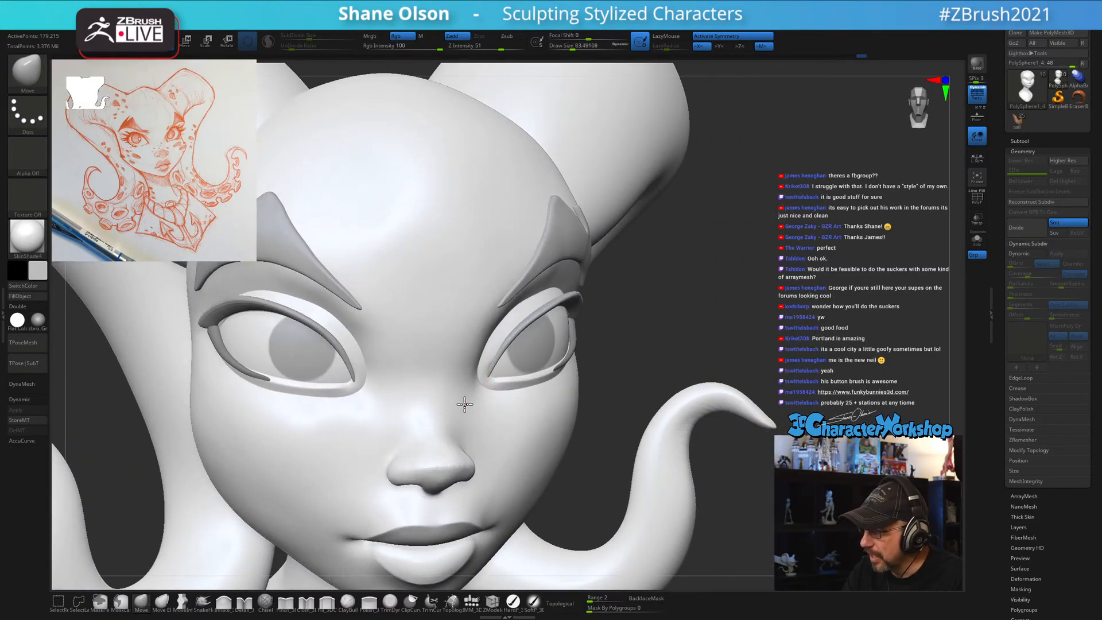
{"action": "mouse_move", "coordinate": [492, 417]}
{"action": "right_mouse_down"}
{"action": "mouse_move", "coordinate": [473, 421]}
{"action": "mouse_move", "coordinate": [499, 431]}
{"action": "mouse_move", "coordinate": [427, 356]}
{"action": "right_mouse_up"}
{"action": "key", "text": "s"}
{"action": "left_click_drag", "start_coordinate": [427, 356], "coordinate": [398, 346]}
{"action": "mouse_move", "coordinate": [486, 422]}
{"action": "right_mouse_down"}
{"action": "mouse_move", "coordinate": [615, 381]}
{"action": "mouse_move", "coordinate": [619, 394]}
{"action": "mouse_move", "coordinate": [605, 398]}
{"action": "mouse_move", "coordinate": [562, 370]}
{"action": "right_mouse_up"}
{"action": "key", "text": "s"}
{"action": "left_click_drag", "start_coordinate": [556, 352], "coordinate": [560, 350]}
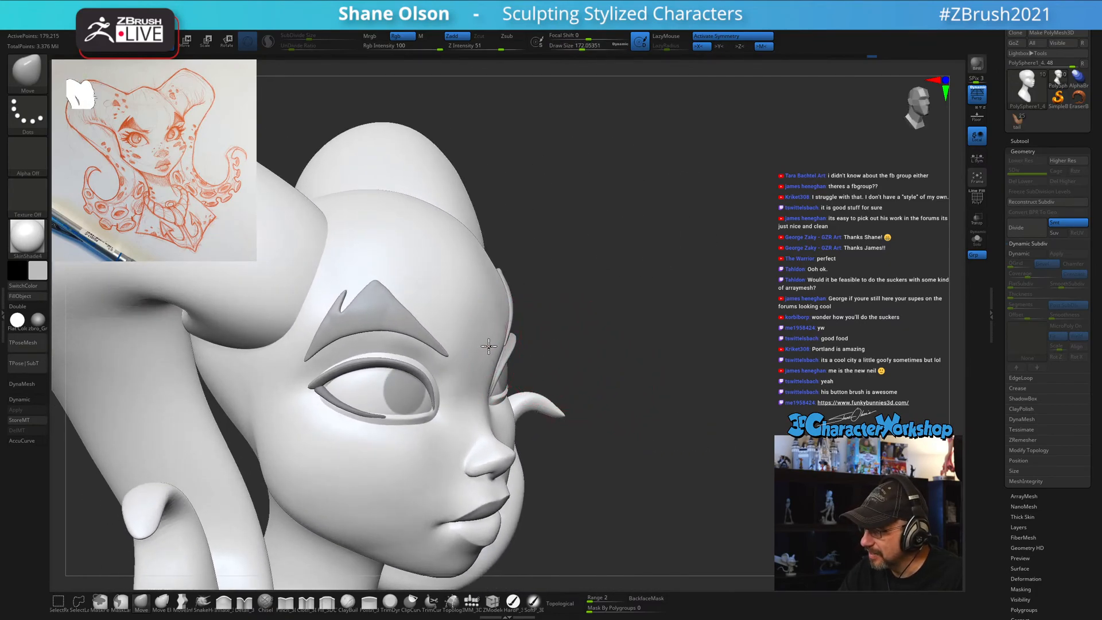
{"action": "mouse_move", "coordinate": [480, 349]}
{"action": "right_mouse_down"}
{"action": "mouse_move", "coordinate": [585, 362]}
{"action": "mouse_move", "coordinate": [607, 380]}
{"action": "right_mouse_up"}
{"action": "key", "text": "s"}
{"action": "left_click_drag", "start_coordinate": [607, 380], "coordinate": [591, 387]}
{"action": "right_click_drag", "start_coordinate": [591, 387], "coordinate": [493, 447]}
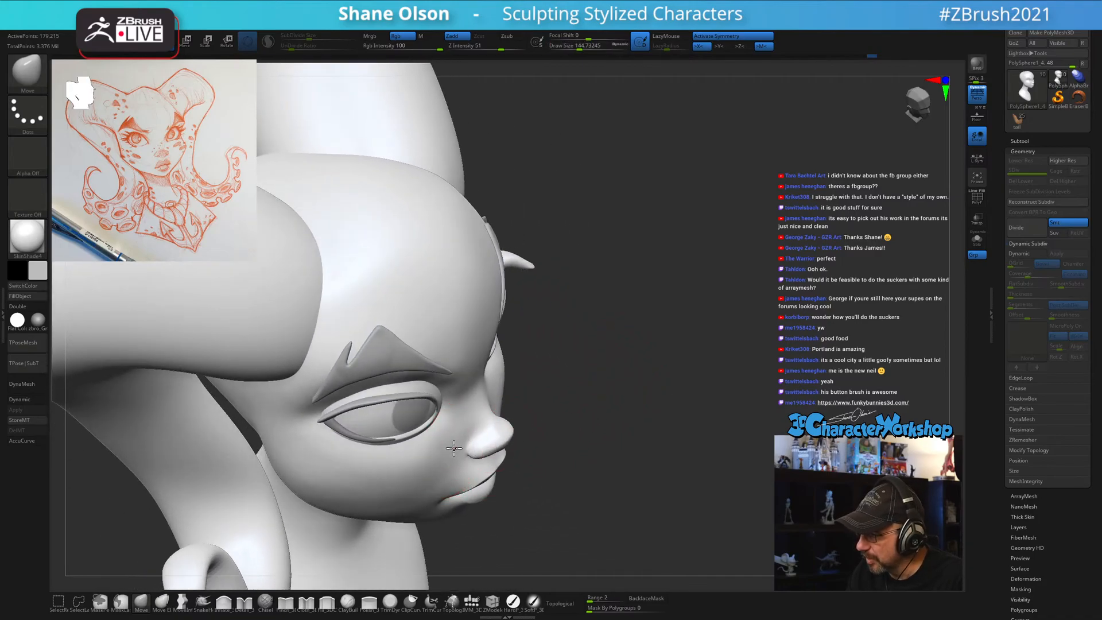
Refine the nose bridge and the transition between the eyes with the Move brush at draw sizes of about 108 and 90.
{"action": "mouse_move", "coordinate": [549, 398]}
{"action": "right_mouse_down"}
{"action": "mouse_move", "coordinate": [566, 388]}
{"action": "mouse_move", "coordinate": [590, 432]}
{"action": "right_mouse_up"}
{"action": "key", "text": "s"}
{"action": "left_click_drag", "start_coordinate": [590, 432], "coordinate": [584, 429]}
{"action": "right_click_drag", "start_coordinate": [584, 429], "coordinate": [555, 413]}
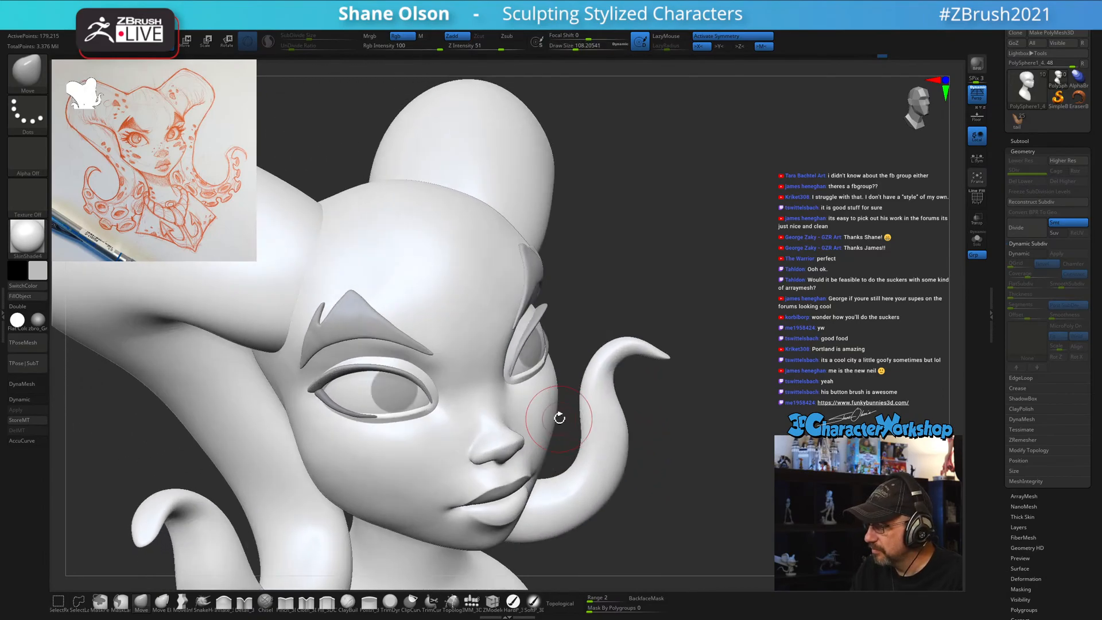
{"action": "key", "text": "shift"}
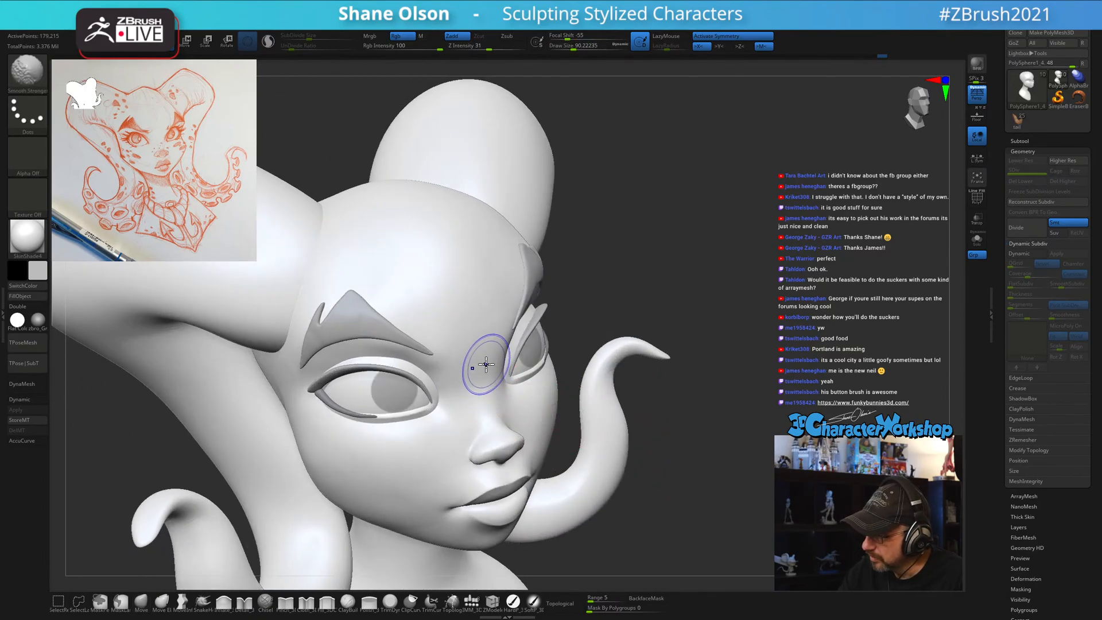
{"action": "mouse_move", "coordinate": [486, 365]}
{"action": "right_mouse_down"}
{"action": "mouse_move", "coordinate": [494, 333]}
{"action": "mouse_move", "coordinate": [519, 447]}
{"action": "right_mouse_up"}
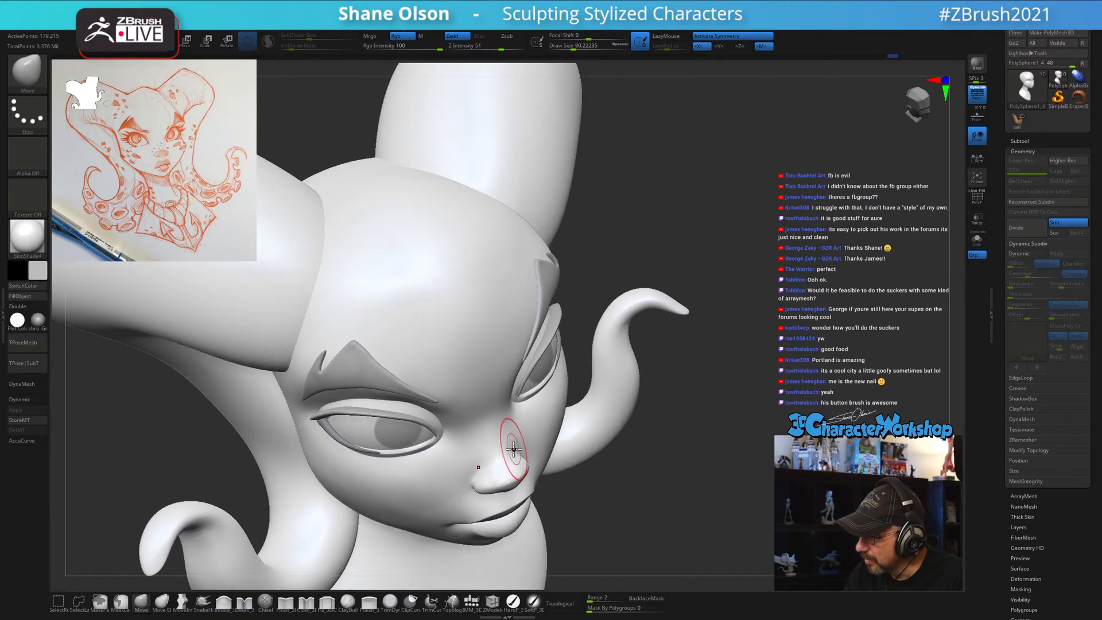
Adjust the nose bridge and front cheek contour in profile with the Move brush at a draw size of about 116.
{"action": "right_click_drag", "start_coordinate": [552, 409], "coordinate": [636, 457]}
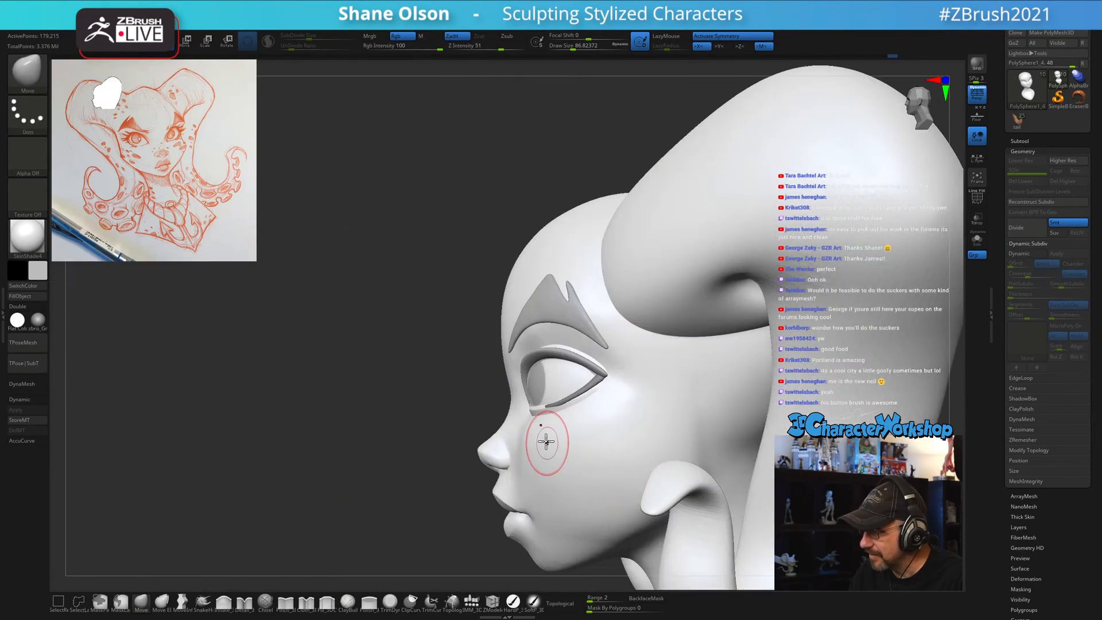
{"action": "key", "text": "s"}
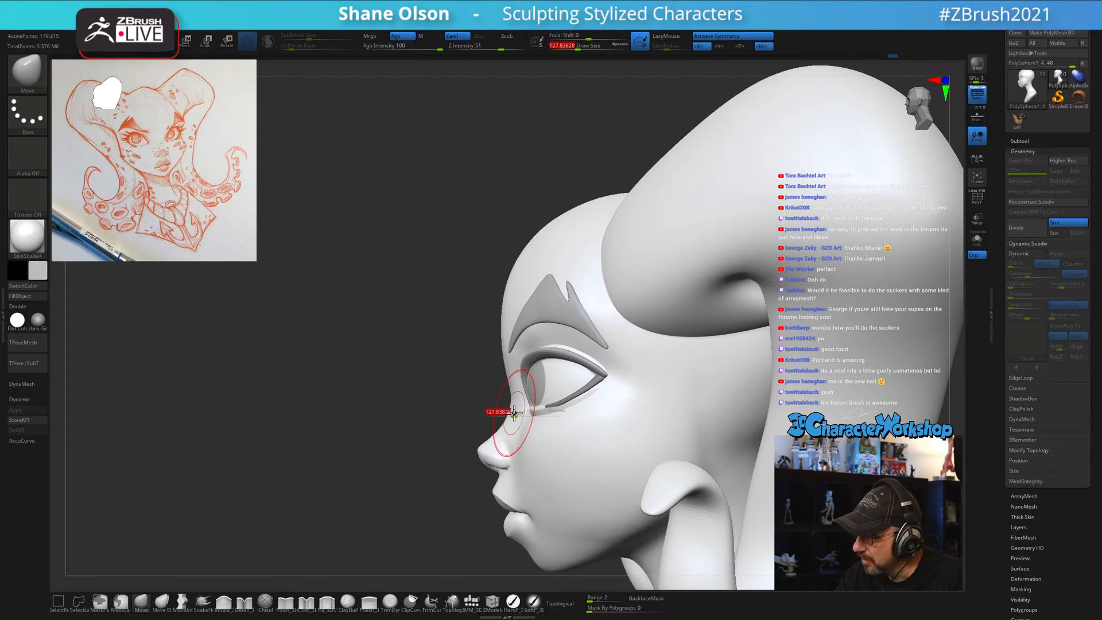
{"action": "left_click_drag", "start_coordinate": [514, 413], "coordinate": [511, 413]}
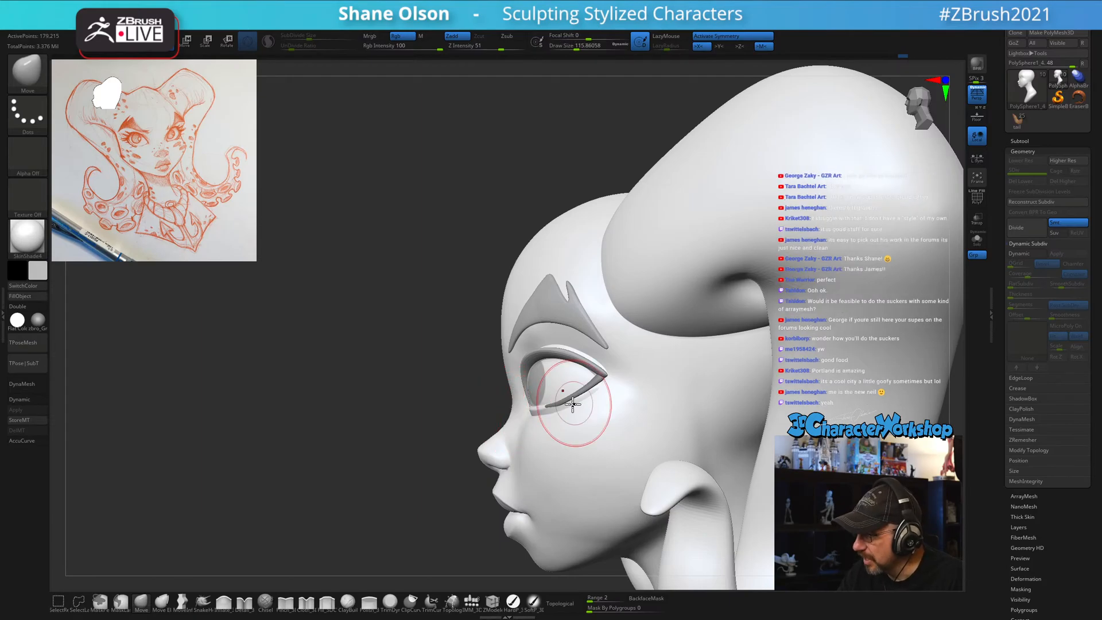
{"action": "right_click_drag", "start_coordinate": [587, 472], "coordinate": [585, 447], "text": "ctrl"}
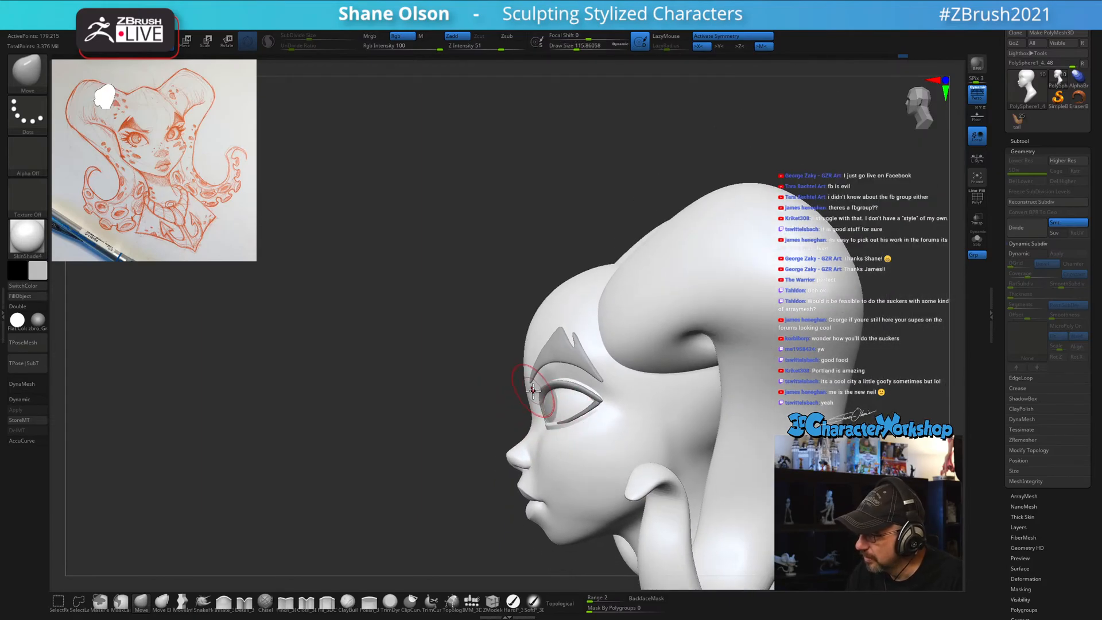
Reshape the brow and forehead contour in profile with the Move brush at draw sizes of about 140 and 351.
{"action": "key", "text": "s"}
{"action": "left_click_drag", "start_coordinate": [526, 395], "coordinate": [532, 395]}
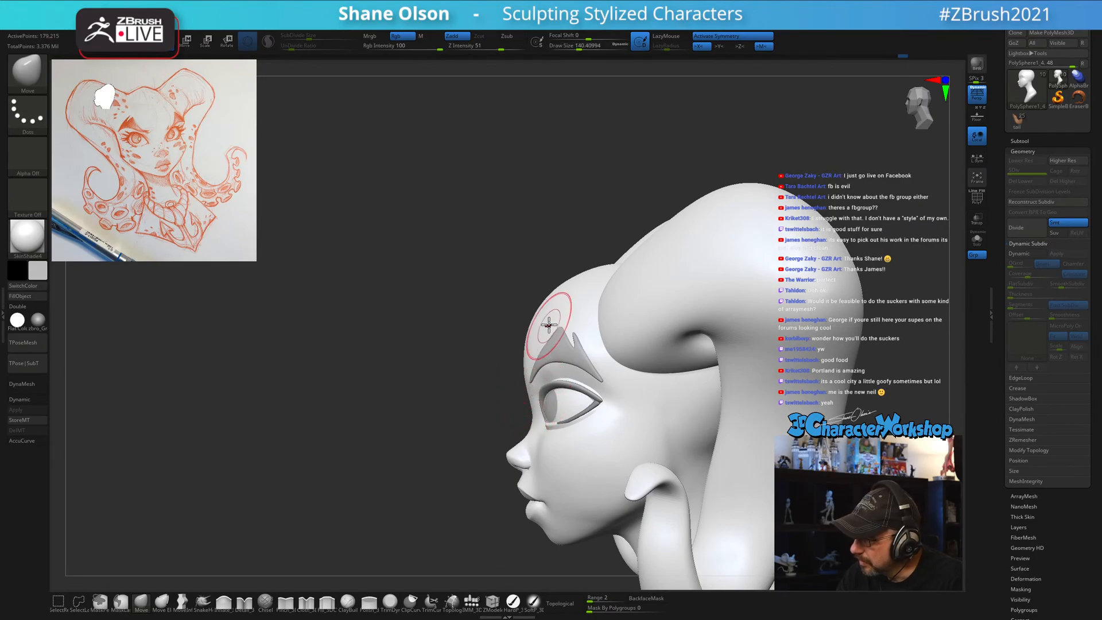
{"action": "right_click_drag", "start_coordinate": [540, 325], "coordinate": [541, 328], "text": "ctrl"}
{"action": "key", "text": "s"}
{"action": "left_click_drag", "start_coordinate": [517, 303], "coordinate": [561, 297]}
{"action": "key", "text": "s"}
{"action": "key", "text": "s"}
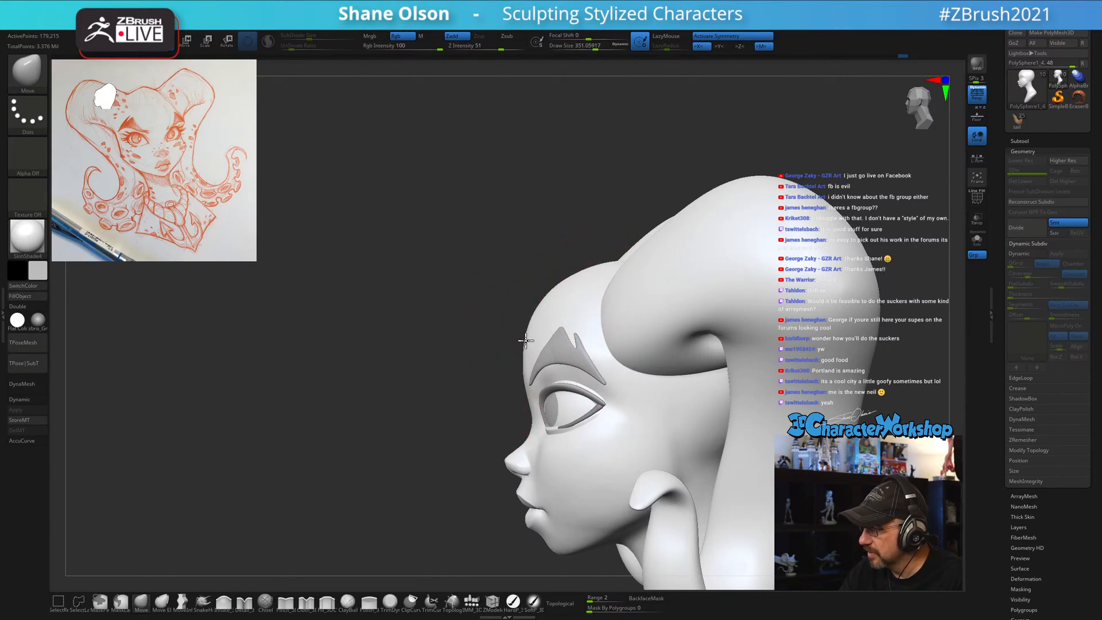
Adjust the nose, mouth and front cheek area in profile with the Move brush, reducing the draw size from about 351 to 124.
{"action": "right_click_drag", "start_coordinate": [590, 492], "coordinate": [573, 430], "text": "alt"}
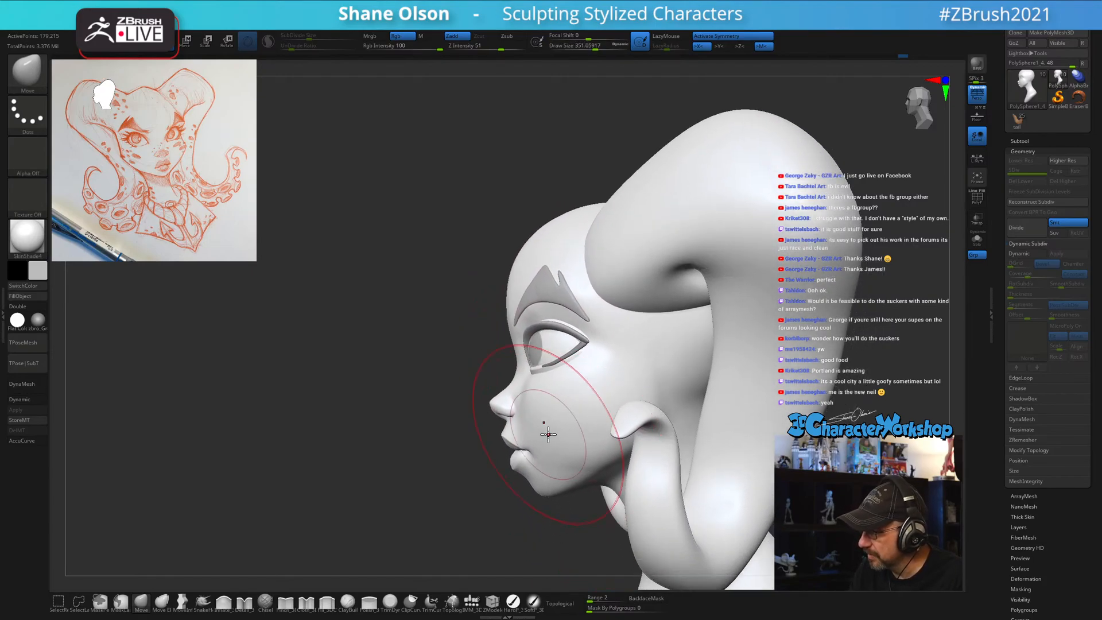
{"action": "left_click_drag", "start_coordinate": [505, 413], "coordinate": [488, 405]}
{"action": "key", "text": "s"}
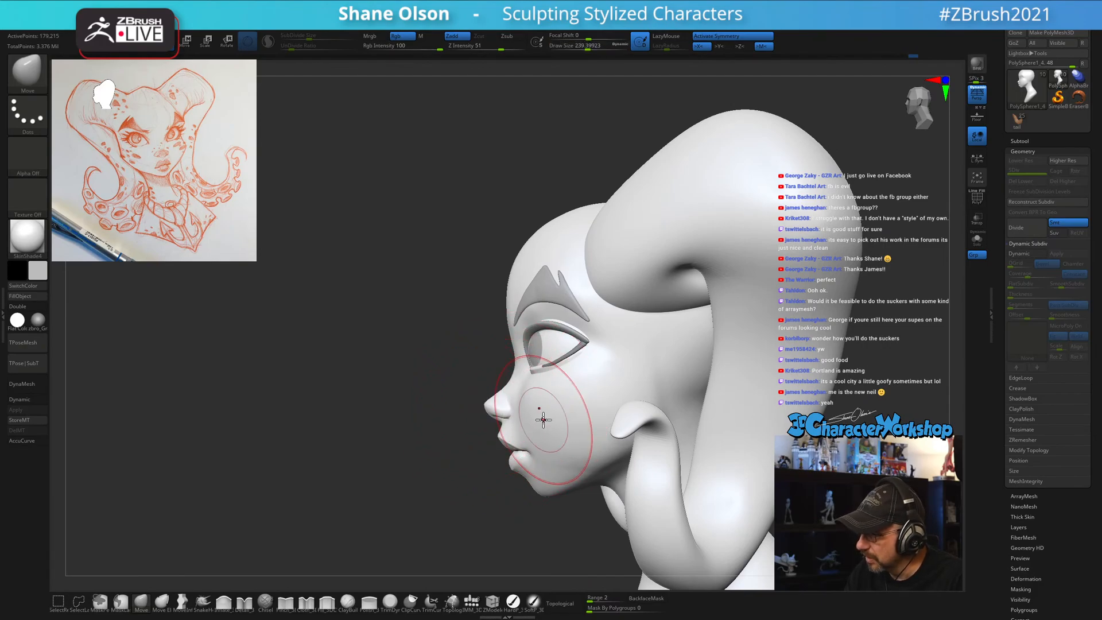
{"action": "key", "text": "s"}
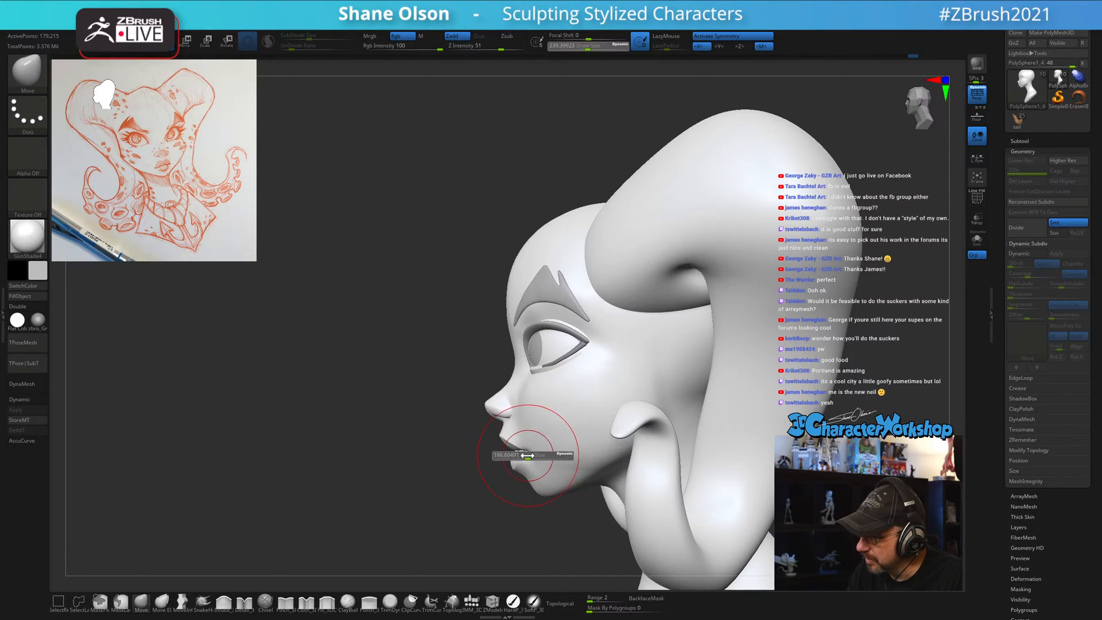
{"action": "left_click_drag", "start_coordinate": [533, 454], "coordinate": [524, 448]}
{"action": "right_click_drag", "start_coordinate": [533, 442], "coordinate": [528, 419]}
{"action": "left_click_drag", "start_coordinate": [515, 414], "coordinate": [507, 410]}
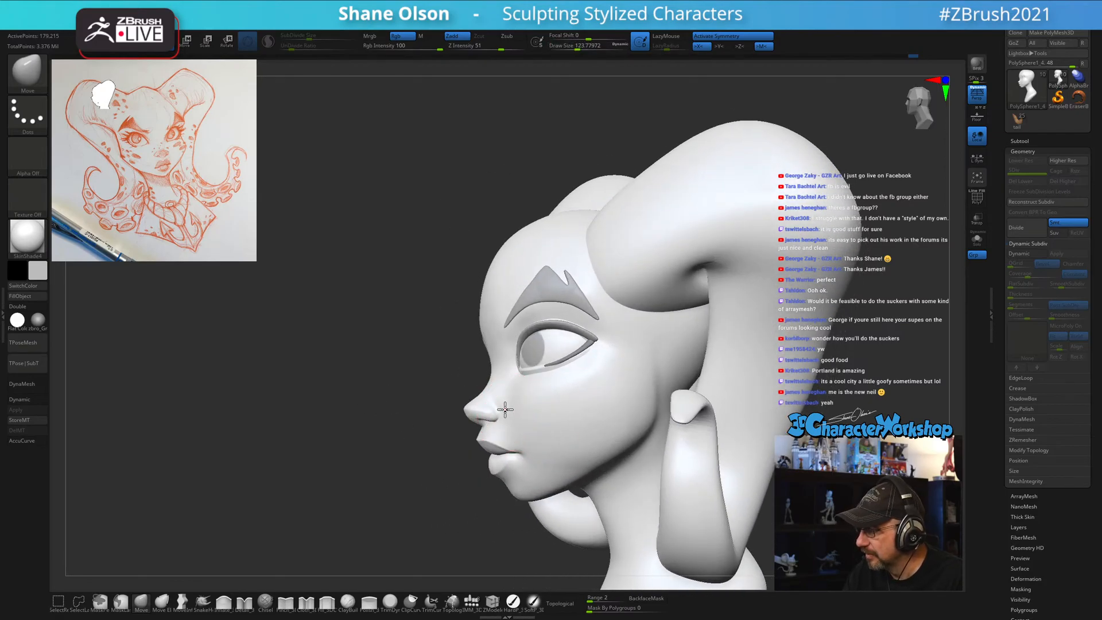
Refine the outer cheek contour from three-quarter and front views with the Move brush at a draw size of about 260.
{"action": "mouse_move", "coordinate": [505, 409]}
{"action": "right_mouse_down"}
{"action": "mouse_move", "coordinate": [539, 401]}
{"action": "mouse_move", "coordinate": [518, 412]}
{"action": "right_mouse_up"}
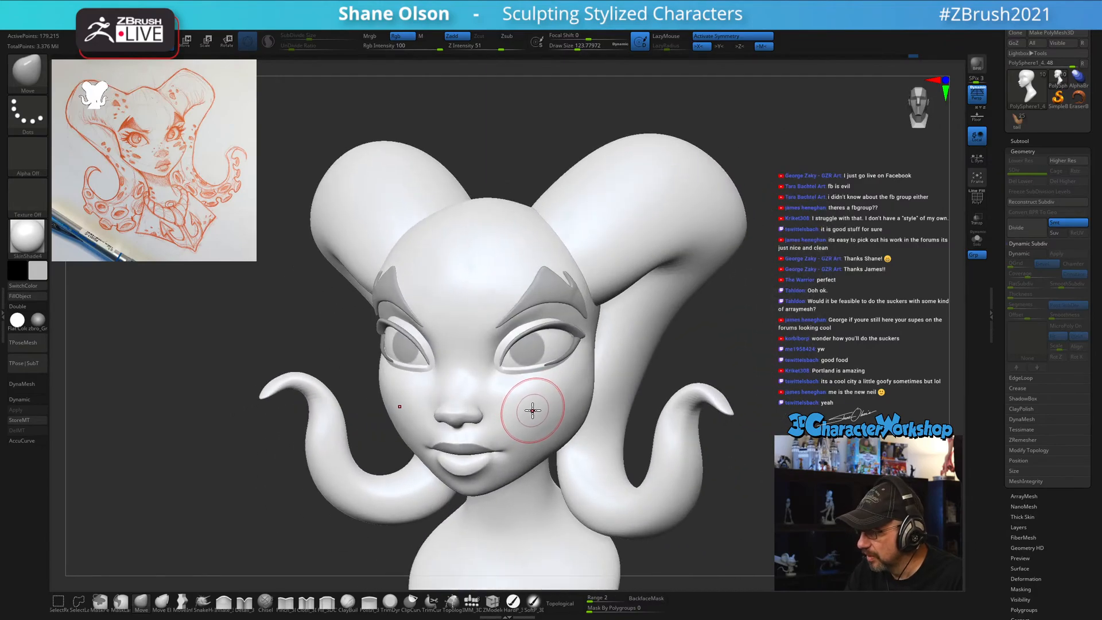
{"action": "key", "text": "s"}
{"action": "left_click_drag", "start_coordinate": [534, 411], "coordinate": [557, 410]}
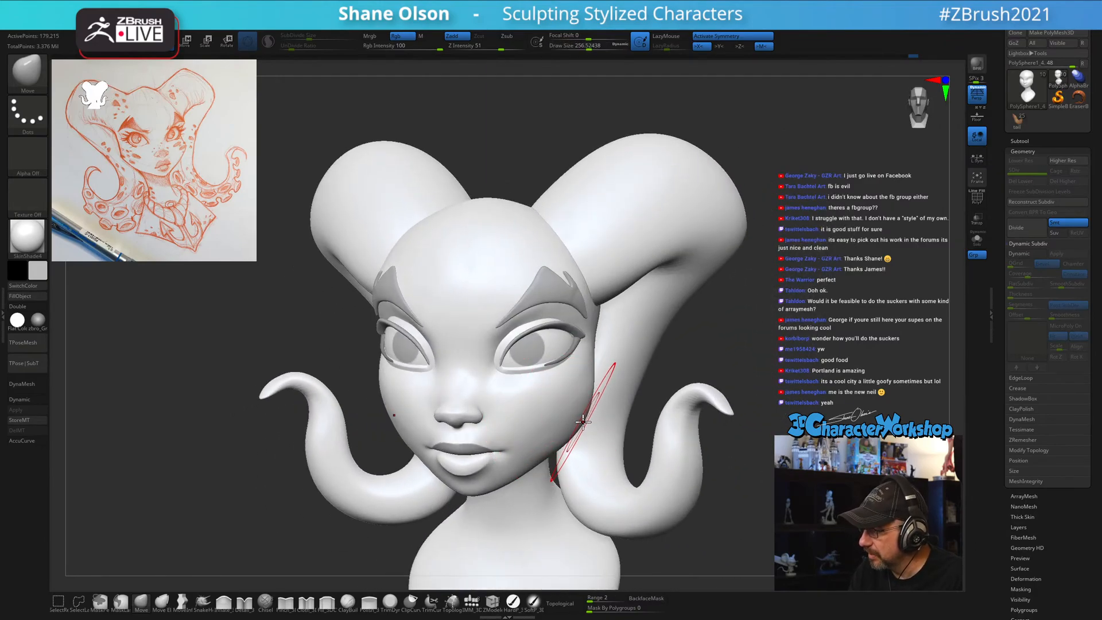
{"action": "mouse_move", "coordinate": [586, 412]}
{"action": "right_mouse_down"}
{"action": "mouse_move", "coordinate": [567, 431]}
{"action": "mouse_move", "coordinate": [602, 419]}
{"action": "mouse_move", "coordinate": [578, 391]}
{"action": "mouse_move", "coordinate": [665, 423]}
{"action": "mouse_move", "coordinate": [639, 431]}
{"action": "mouse_move", "coordinate": [655, 423]}
{"action": "mouse_move", "coordinate": [642, 421]}
{"action": "mouse_move", "coordinate": [640, 442]}
{"action": "right_mouse_up"}
{"action": "key", "text": "shift"}
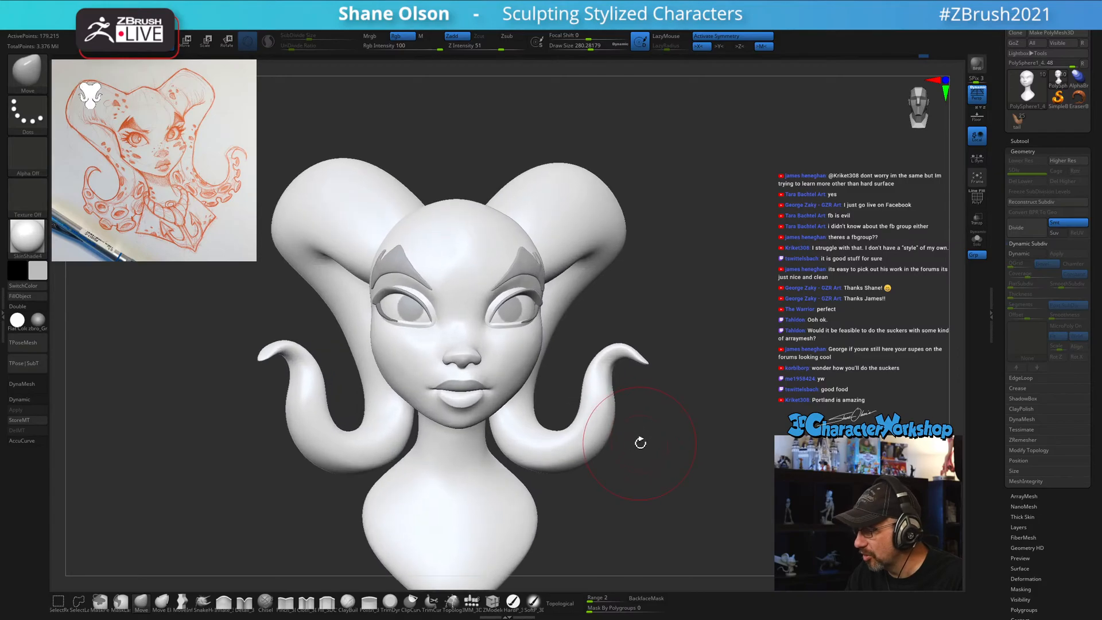
Reshape the sides of the face from the front and above with the Move brush at a draw size of about 217.
{"action": "key", "text": "s"}
{"action": "left_click_drag", "start_coordinate": [651, 447], "coordinate": [650, 445]}
{"action": "mouse_move", "coordinate": [650, 441]}
{"action": "right_mouse_down", "text": "ctrl"}
{"action": "mouse_move", "coordinate": [665, 445]}
{"action": "mouse_move", "coordinate": [654, 428]}
{"action": "mouse_move", "coordinate": [662, 414]}
{"action": "right_mouse_up", "text": "ctrl"}
{"action": "key", "text": "s"}
{"action": "right_click_drag", "start_coordinate": [553, 357], "coordinate": [545, 376]}
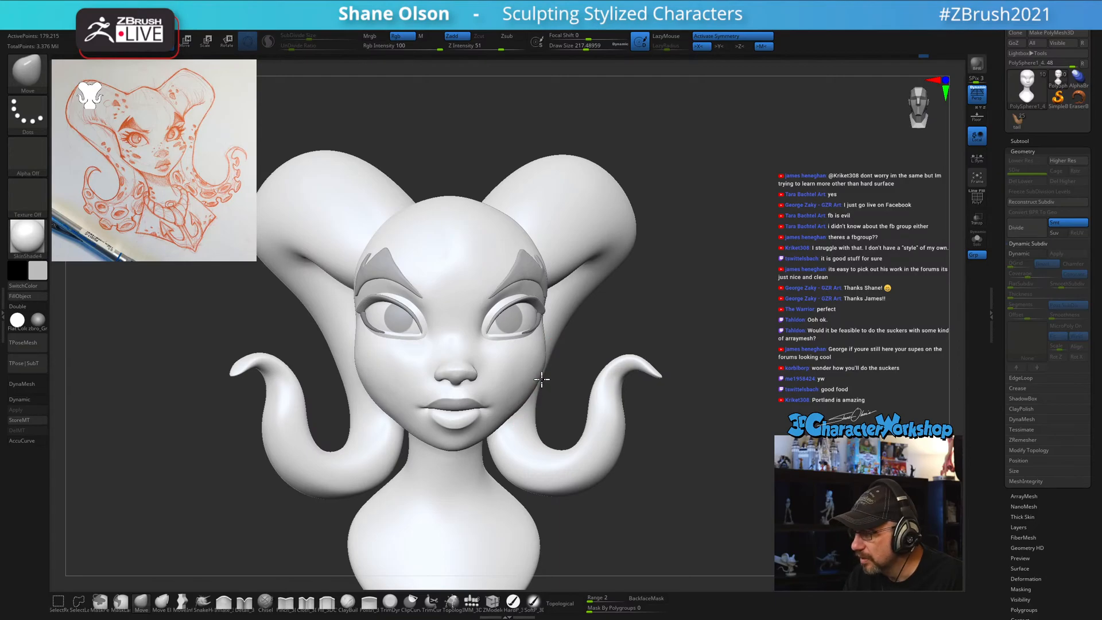
{"action": "mouse_move", "coordinate": [560, 359]}
{"action": "left_mouse_down"}
{"action": "mouse_move", "coordinate": [559, 373]}
{"action": "mouse_move", "coordinate": [542, 376]}
{"action": "mouse_move", "coordinate": [546, 416]}
{"action": "mouse_move", "coordinate": [533, 430]}
{"action": "left_mouse_up"}
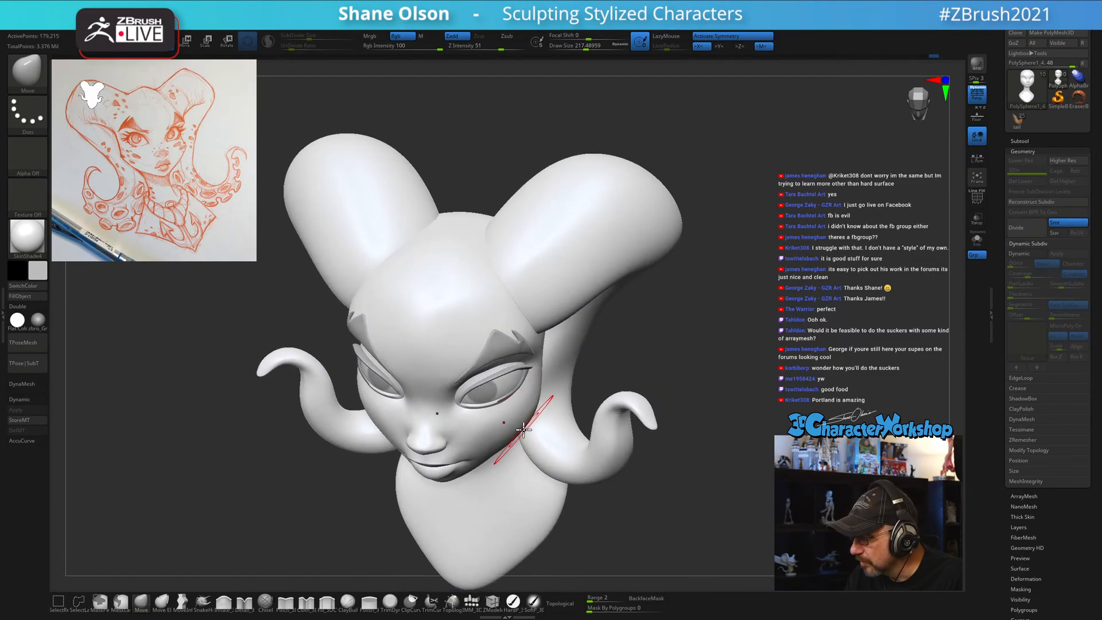
{"action": "mouse_move", "coordinate": [637, 463]}
{"action": "left_mouse_down"}
{"action": "mouse_move", "coordinate": [689, 485]}
{"action": "mouse_move", "coordinate": [677, 490]}
{"action": "mouse_move", "coordinate": [691, 483]}
{"action": "mouse_move", "coordinate": [650, 401]}
{"action": "mouse_move", "coordinate": [674, 411]}
{"action": "mouse_move", "coordinate": [666, 428]}
{"action": "mouse_move", "coordinate": [637, 408]}
{"action": "mouse_move", "coordinate": [638, 460]}
{"action": "left_mouse_up"}
Refine the area between the eyebrow and upper eyelid with the Move brush at draw sizes of about 158 and 167.
{"action": "right_click_drag", "start_coordinate": [506, 321], "coordinate": [537, 409], "text": "alt"}
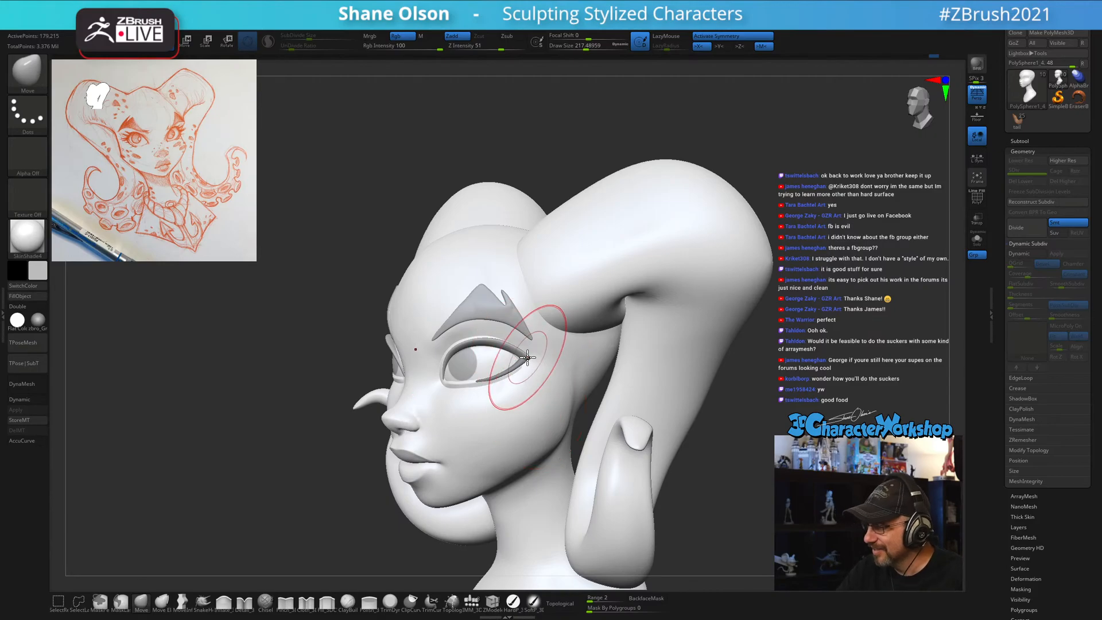
{"action": "right_click_drag", "start_coordinate": [530, 356], "coordinate": [533, 380], "text": "ctrl"}
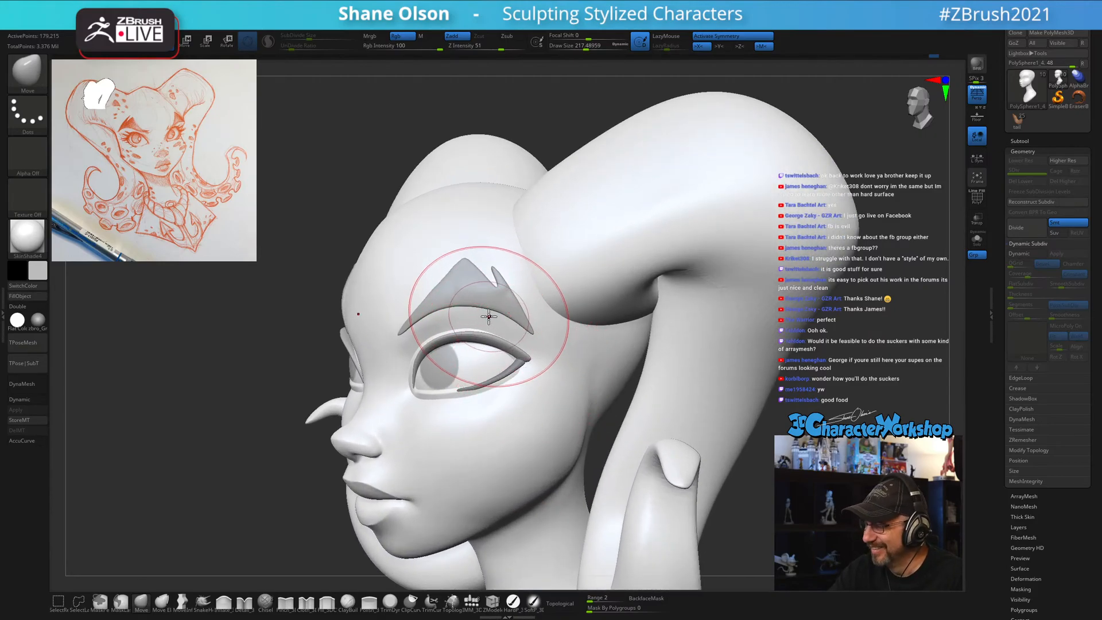
{"action": "mouse_move", "coordinate": [493, 313]}
{"action": "right_mouse_down"}
{"action": "mouse_move", "coordinate": [513, 315]}
{"action": "mouse_move", "coordinate": [466, 308]}
{"action": "mouse_move", "coordinate": [468, 322]}
{"action": "right_mouse_up"}
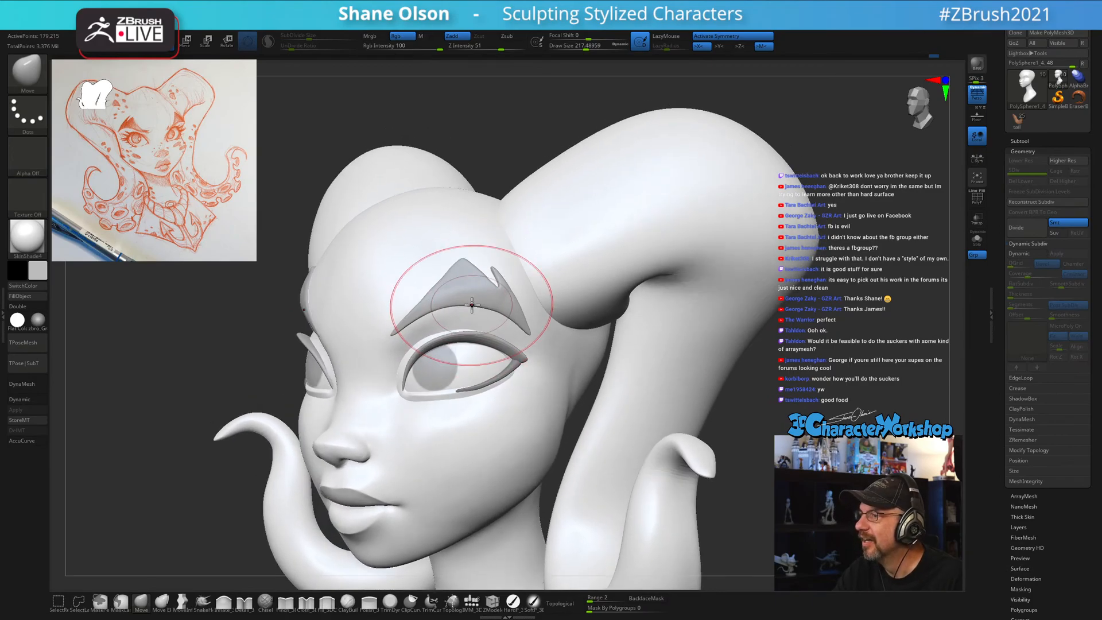
{"action": "key", "text": "s"}
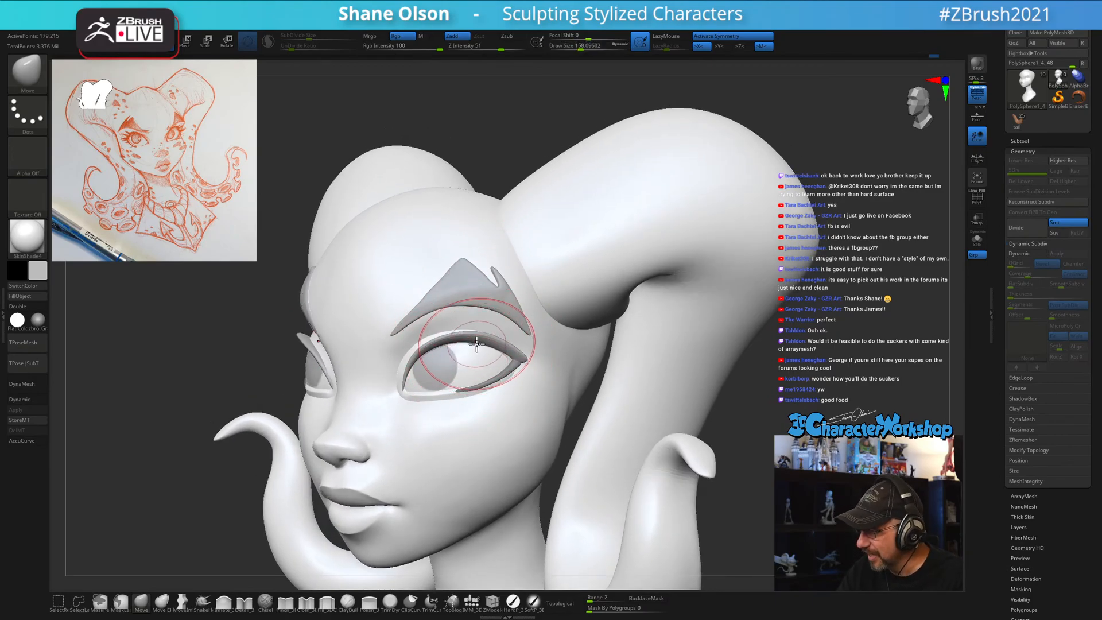
{"action": "right_click_drag", "start_coordinate": [463, 322], "coordinate": [454, 294], "text": "alt"}
{"action": "key", "text": "s"}
{"action": "left_click_drag", "start_coordinate": [463, 302], "coordinate": [467, 303]}
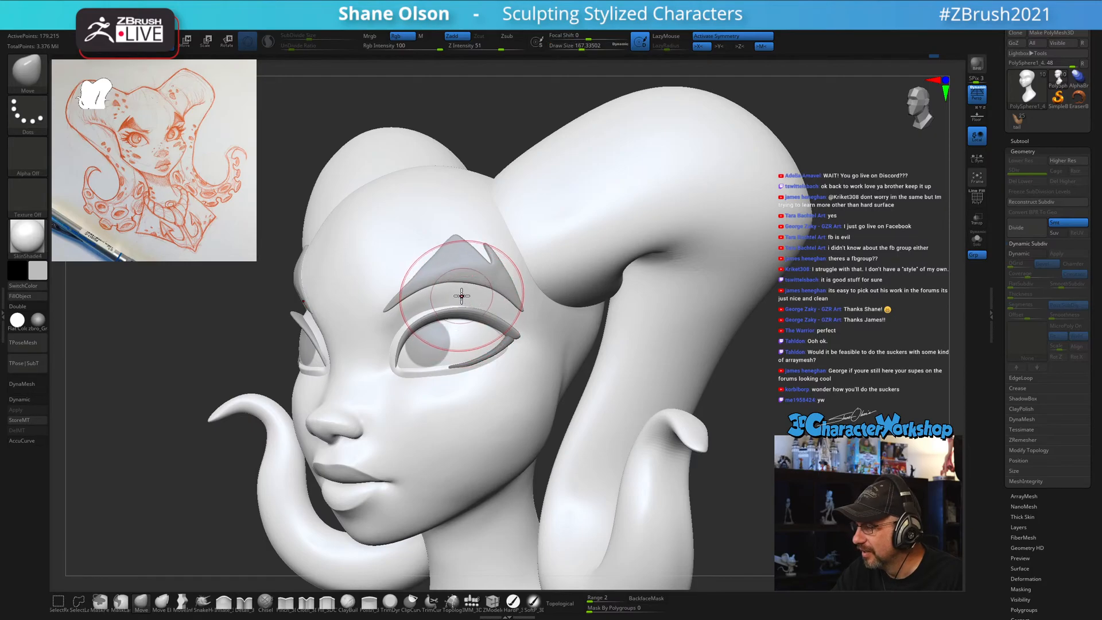
Adjust the upper lash strip and the lower lash strip with the Move brush at a draw size of about 202.
{"action": "left_click", "coordinate": [450, 311], "text": "alt"}
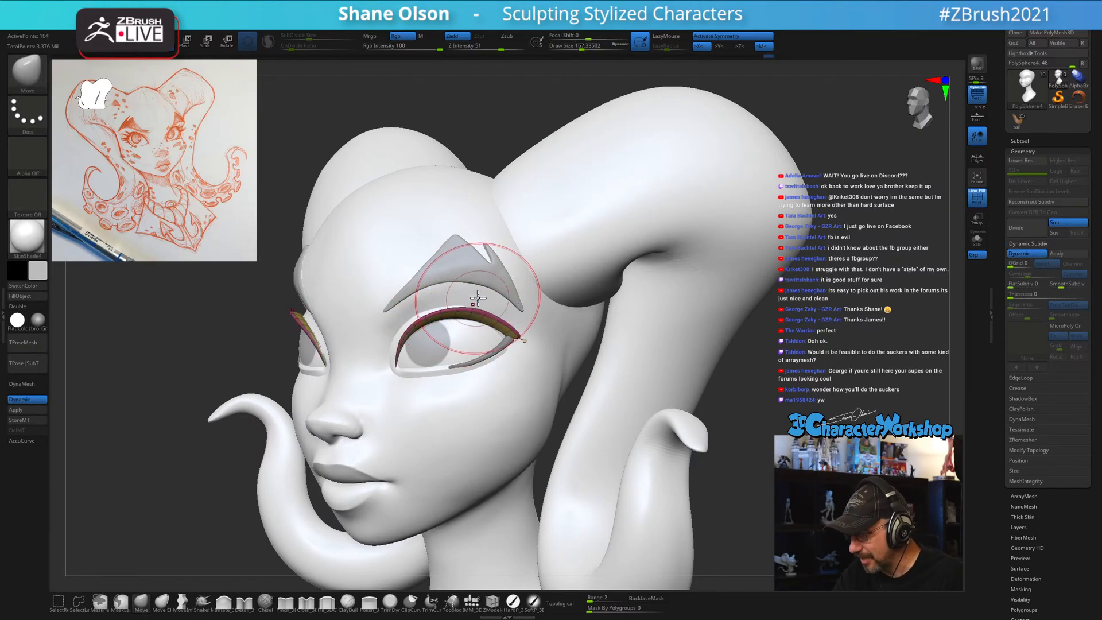
{"action": "key", "text": "s"}
{"action": "left_click_drag", "start_coordinate": [461, 316], "coordinate": [468, 317]}
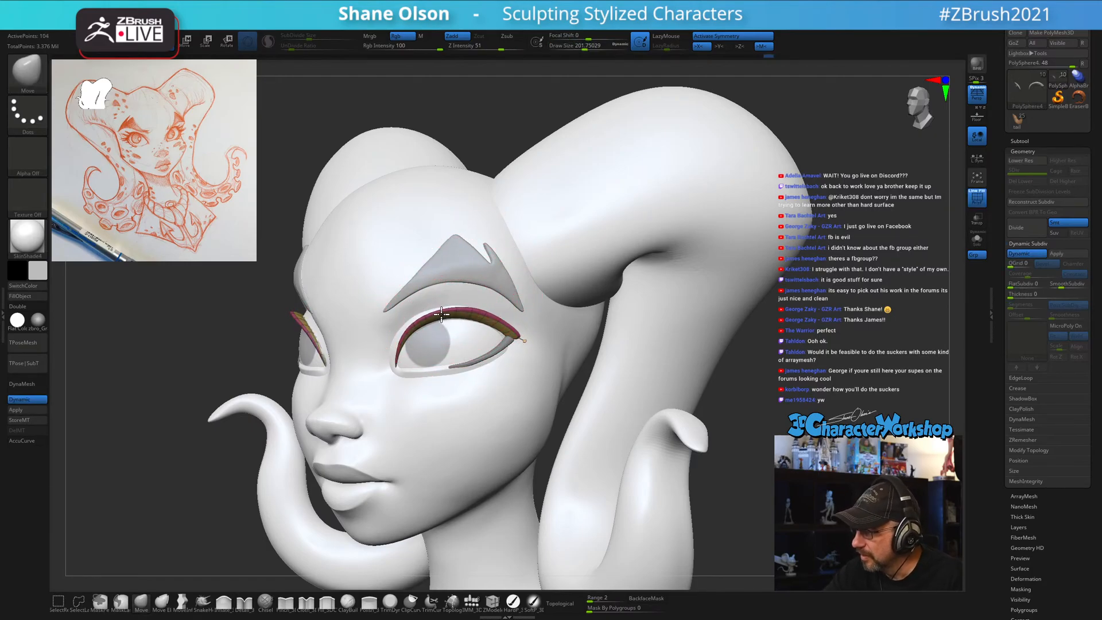
{"action": "left_click", "coordinate": [470, 365], "text": "alt"}
{"action": "left_click_drag", "start_coordinate": [464, 366], "coordinate": [464, 372]}
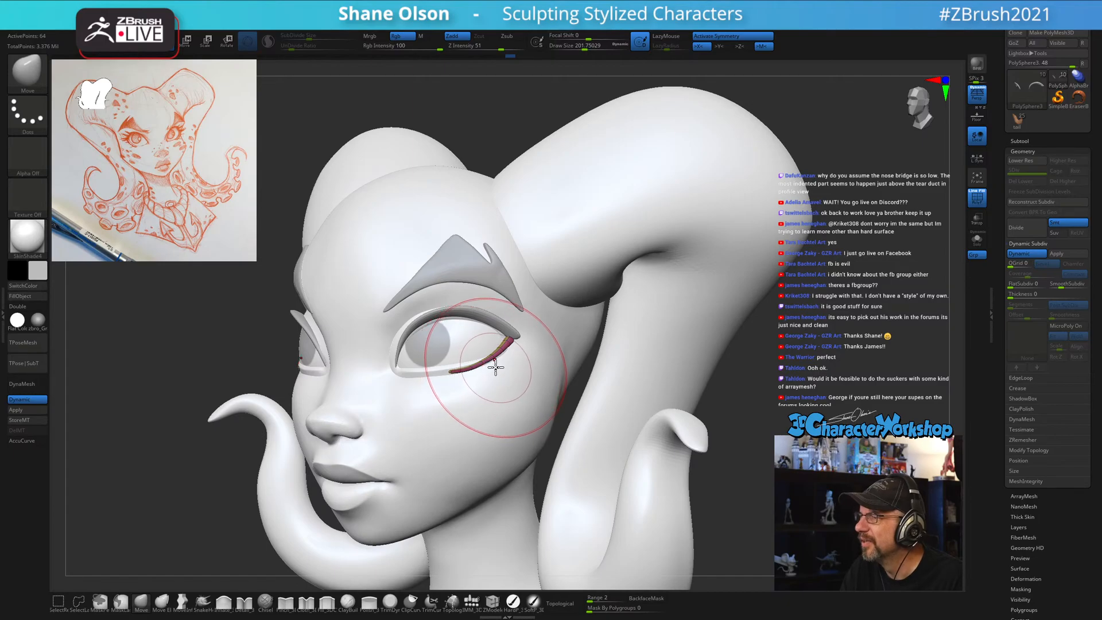
Fit the lower lash strip along the eyelid from several angles with the Move brush at draw sizes of about 163 and 128.
{"action": "right_click_drag", "start_coordinate": [509, 351], "coordinate": [510, 277]}
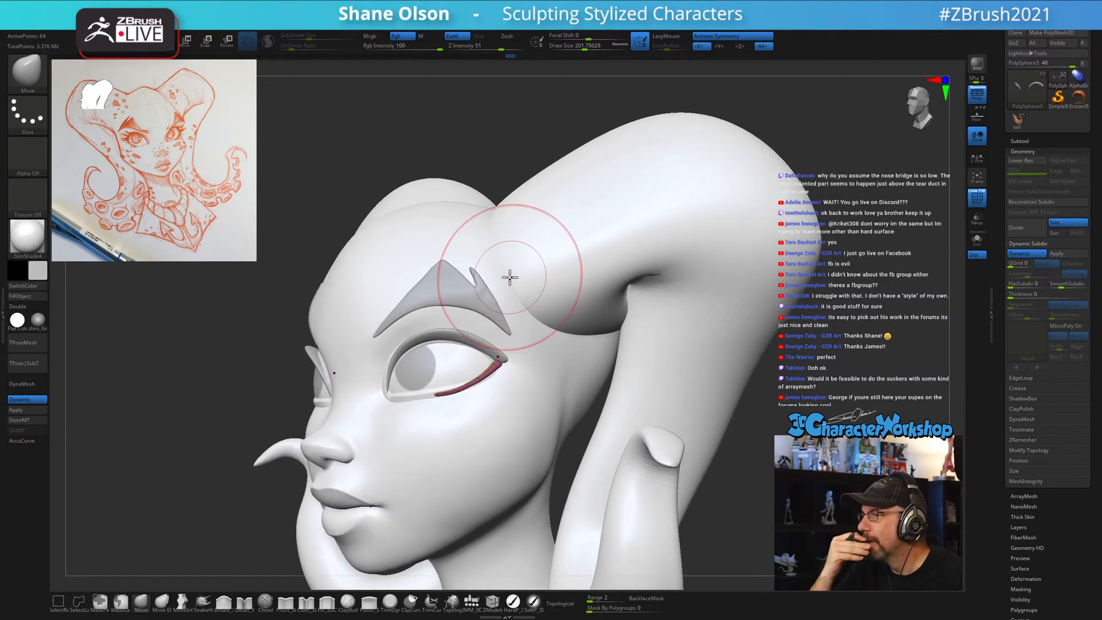
{"action": "right_click_drag", "start_coordinate": [507, 310], "coordinate": [505, 310]}
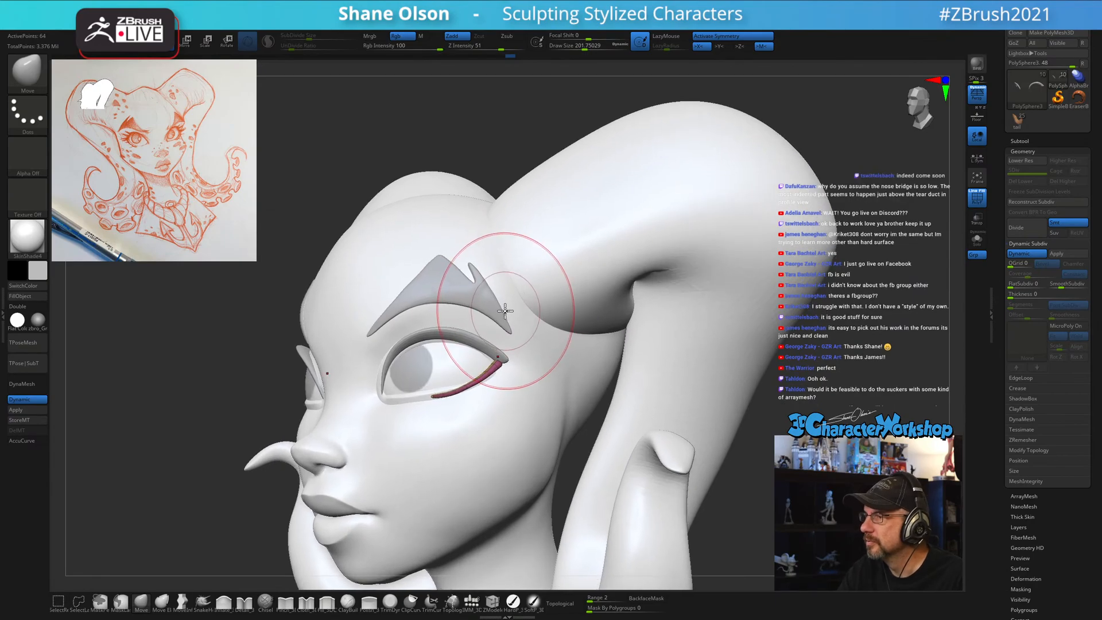
{"action": "key", "text": "s"}
{"action": "left_click_drag", "start_coordinate": [500, 301], "coordinate": [496, 301]}
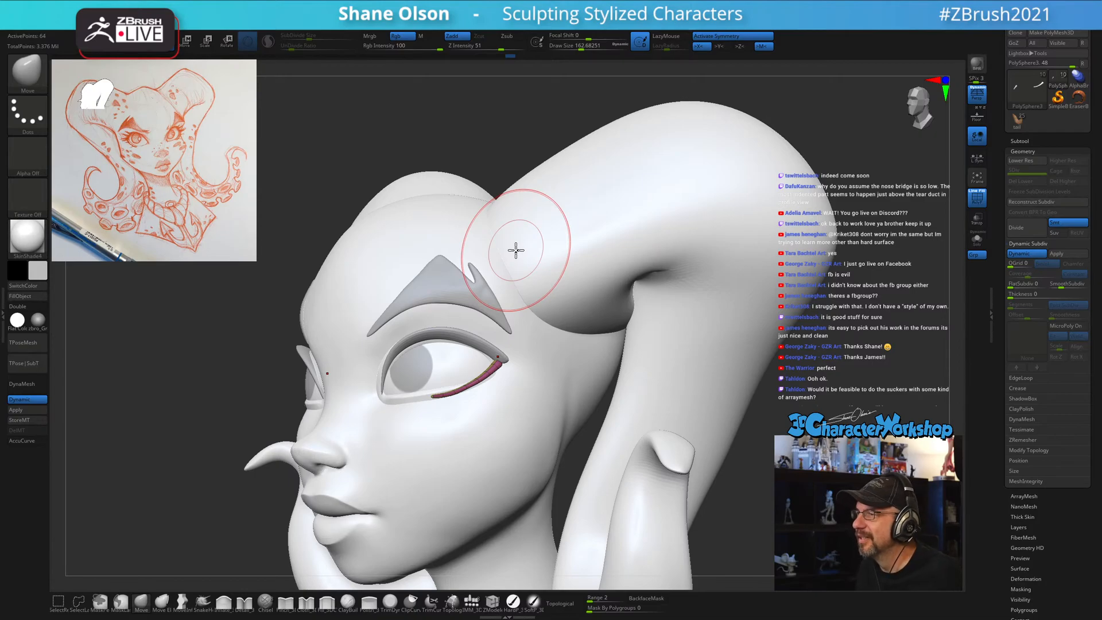
{"action": "mouse_move", "coordinate": [489, 298]}
{"action": "right_mouse_down"}
{"action": "mouse_move", "coordinate": [505, 288]}
{"action": "mouse_move", "coordinate": [477, 313]}
{"action": "right_mouse_up"}
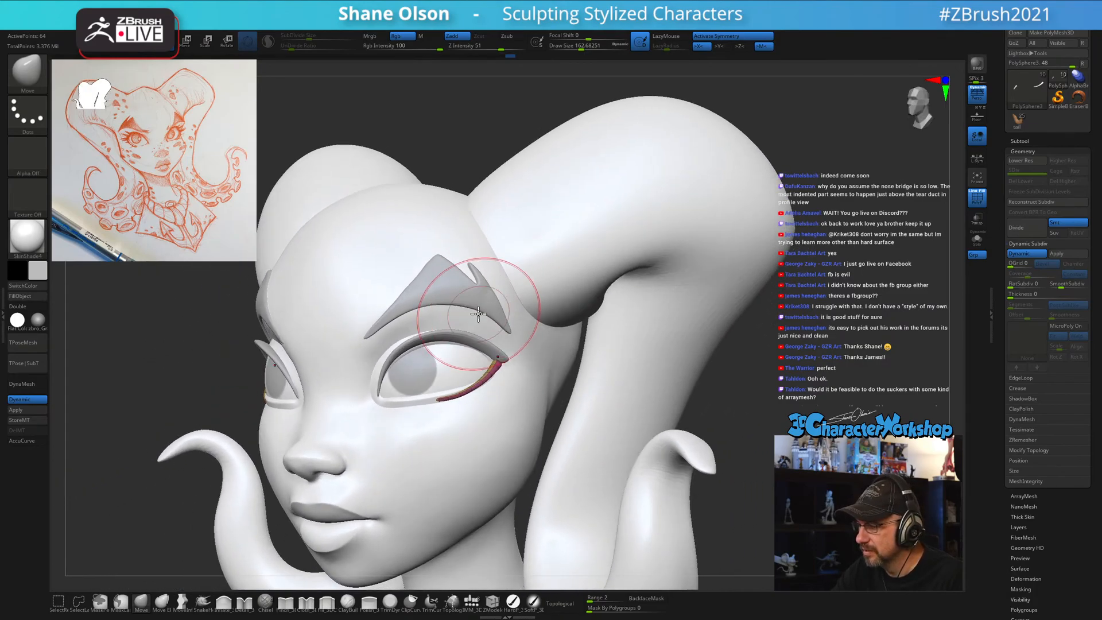
{"action": "key", "text": "s"}
{"action": "left_click_drag", "start_coordinate": [480, 329], "coordinate": [476, 331]}
{"action": "right_click_drag", "start_coordinate": [469, 306], "coordinate": [489, 293], "text": "alt"}
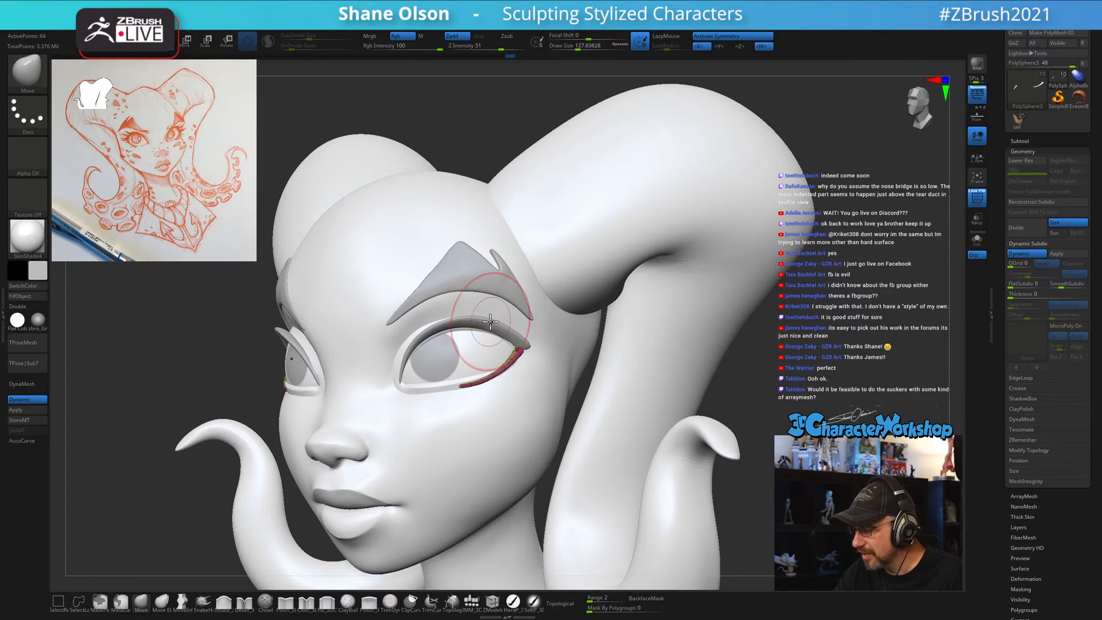
Adjust the lash strips at the outer eye corner with the Move brush at draw sizes of about 112 and 182.
{"action": "mouse_move", "coordinate": [482, 351]}
{"action": "right_mouse_down"}
{"action": "mouse_move", "coordinate": [490, 360]}
{"action": "mouse_move", "coordinate": [522, 350]}
{"action": "right_mouse_up"}
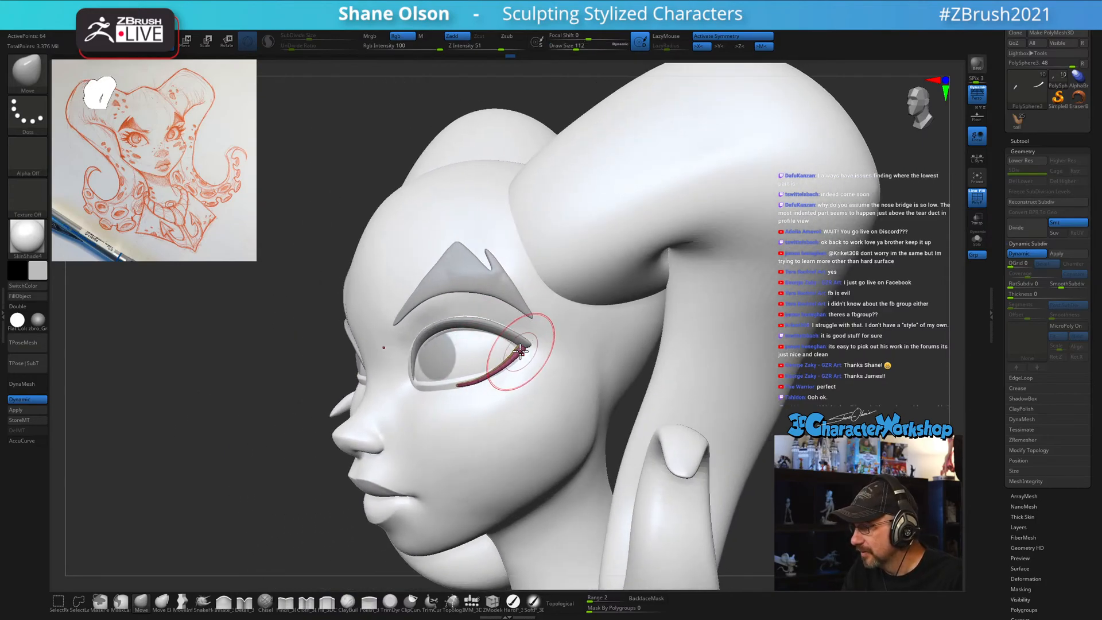
{"action": "key", "text": "s"}
{"action": "left_click_drag", "start_coordinate": [523, 349], "coordinate": [528, 349]}
{"action": "right_click_drag", "start_coordinate": [529, 349], "coordinate": [523, 350]}
{"action": "key", "text": "s"}
{"action": "left_click_drag", "start_coordinate": [521, 349], "coordinate": [517, 348]}
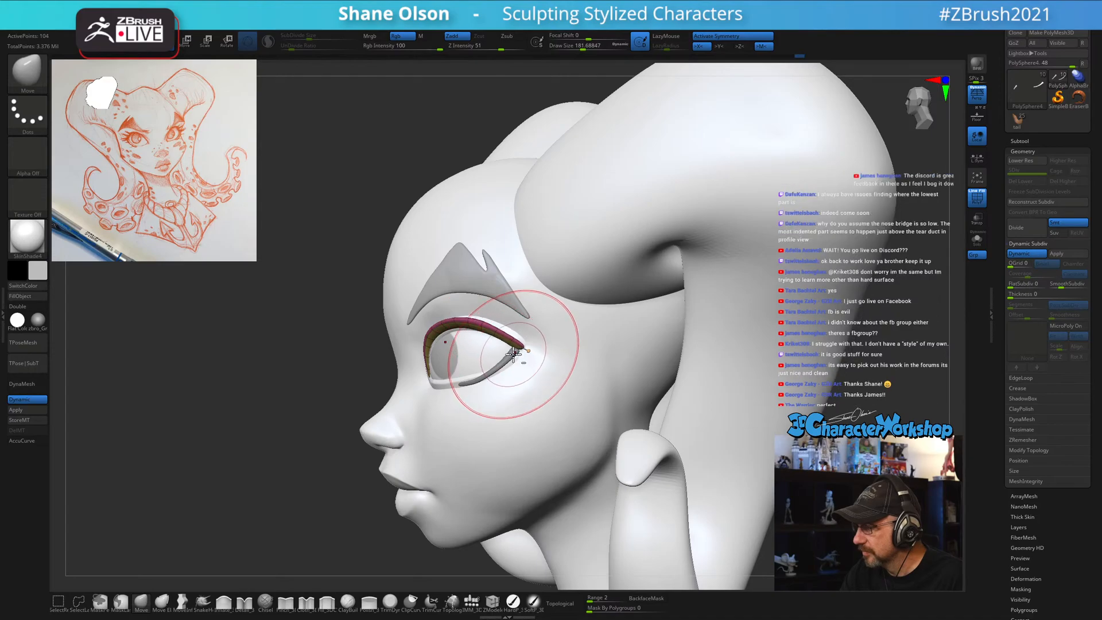
Select the lower lash strip and reshape it from the side with the Move brush at a draw size of about 167.
{"action": "left_click", "coordinate": [513, 352], "text": "alt"}
{"action": "right_click_drag", "start_coordinate": [526, 343], "coordinate": [506, 368]}
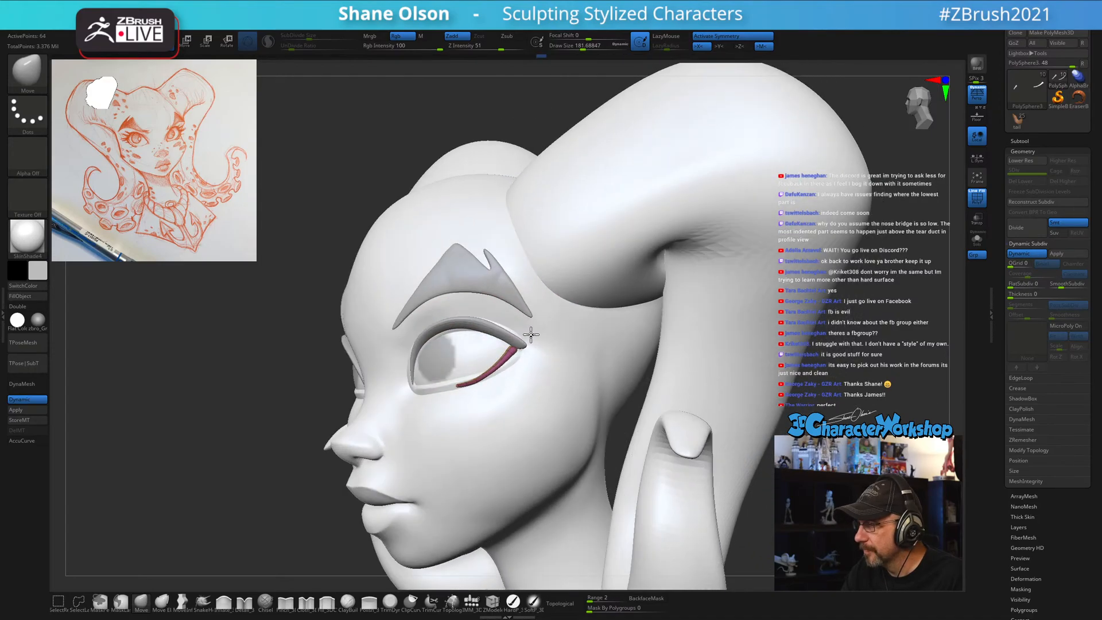
{"action": "key", "text": "s"}
{"action": "left_click_drag", "start_coordinate": [506, 367], "coordinate": [482, 375]}
{"action": "mouse_move", "coordinate": [501, 369]}
{"action": "right_mouse_down"}
{"action": "mouse_move", "coordinate": [522, 360]}
{"action": "mouse_move", "coordinate": [501, 356]}
{"action": "mouse_move", "coordinate": [505, 337]}
{"action": "mouse_move", "coordinate": [516, 347]}
{"action": "right_mouse_up"}
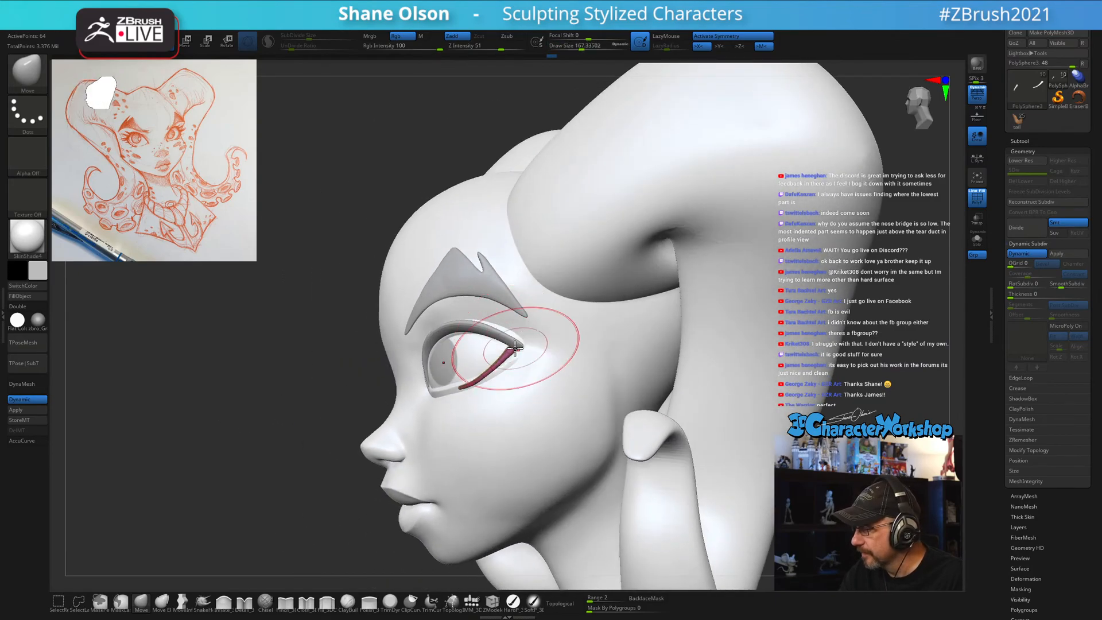
Refine the curve and thickness of the lower lash strip with the Move brush at draw sizes of about 140 and 90.
{"action": "key", "text": "s"}
{"action": "left_click_drag", "start_coordinate": [502, 366], "coordinate": [490, 369]}
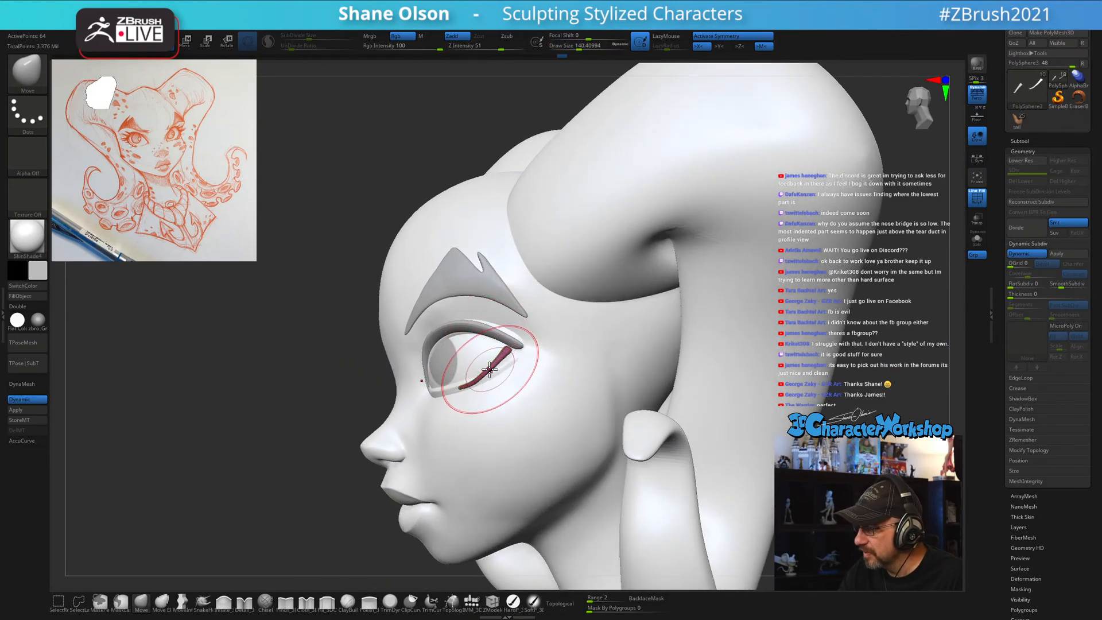
{"action": "right_click_drag", "start_coordinate": [489, 374], "coordinate": [504, 373]}
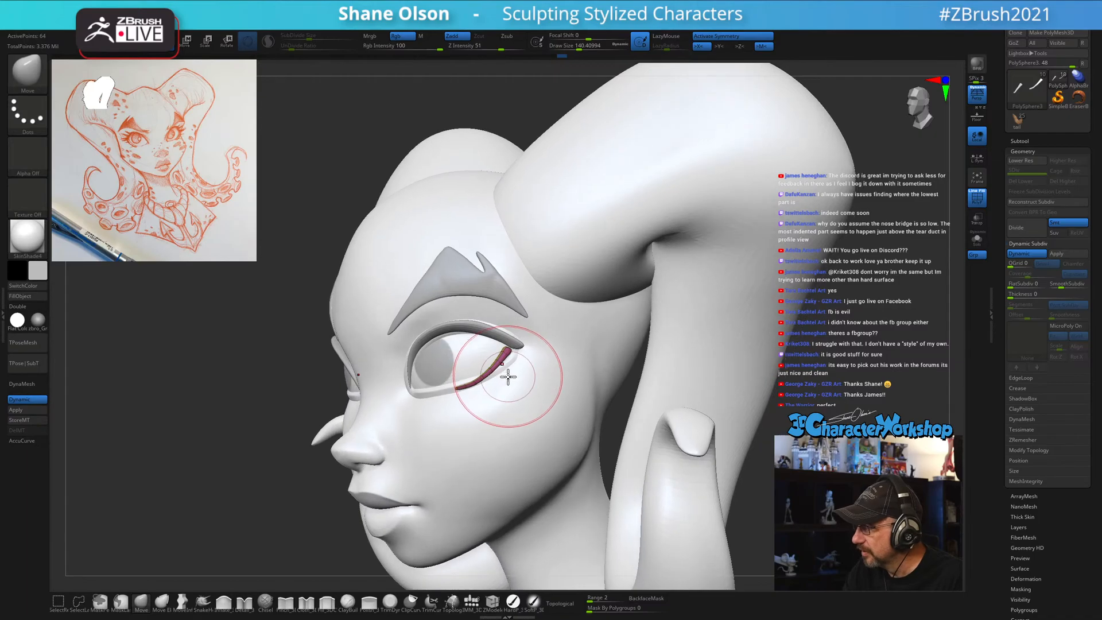
{"action": "key", "text": "s"}
{"action": "left_click_drag", "start_coordinate": [496, 377], "coordinate": [483, 379]}
Adjust the outer tip of the upper lash strip with the Move brush at a draw size of about 167.
{"action": "mouse_move", "coordinate": [473, 385]}
{"action": "right_mouse_down"}
{"action": "mouse_move", "coordinate": [508, 379]}
{"action": "mouse_move", "coordinate": [497, 380]}
{"action": "right_mouse_up"}
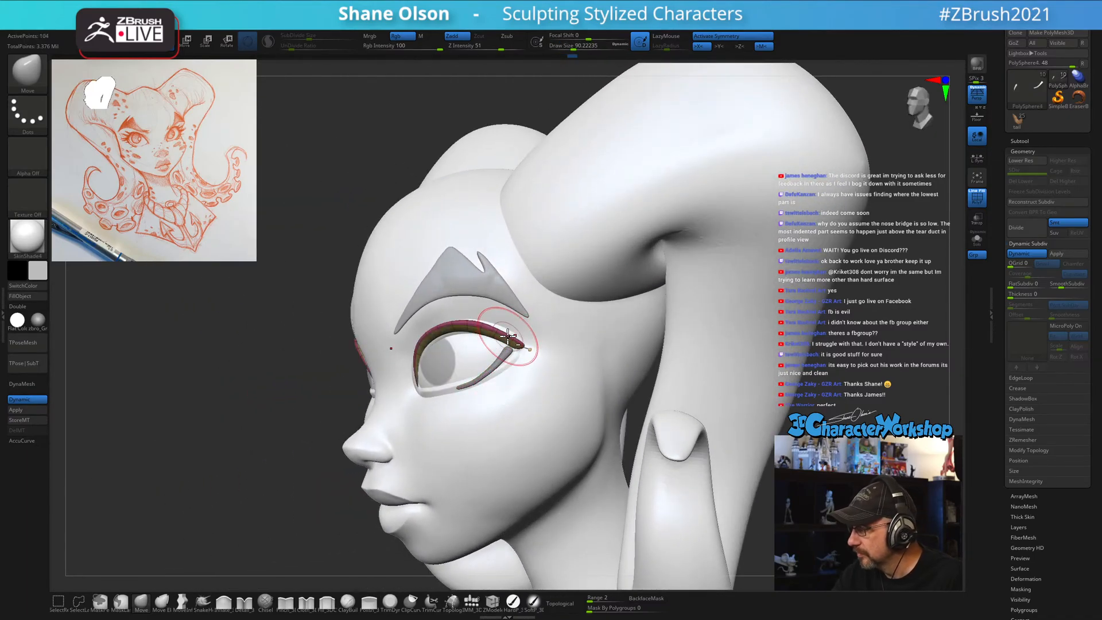
{"action": "key", "text": "s"}
{"action": "left_click_drag", "start_coordinate": [508, 334], "coordinate": [512, 340]}
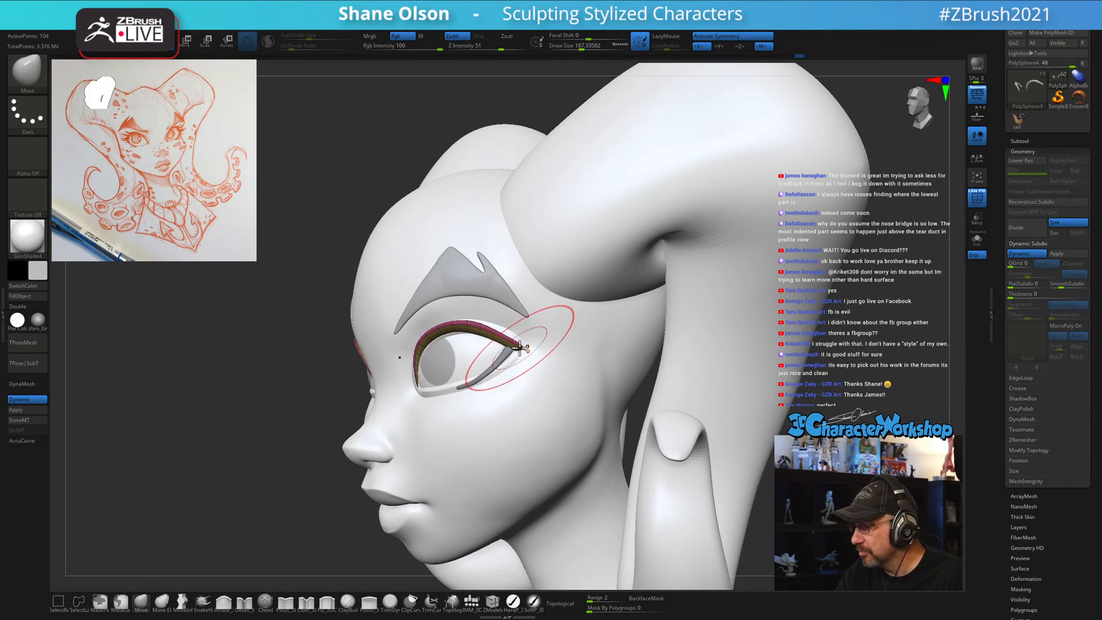
{"action": "mouse_move", "coordinate": [533, 361]}
{"action": "right_mouse_down"}
{"action": "mouse_move", "coordinate": [559, 399]}
{"action": "mouse_move", "coordinate": [519, 372]}
{"action": "mouse_move", "coordinate": [508, 384]}
{"action": "mouse_move", "coordinate": [527, 372]}
{"action": "mouse_move", "coordinate": [519, 360]}
{"action": "mouse_move", "coordinate": [535, 339]}
{"action": "mouse_move", "coordinate": [517, 353]}
{"action": "mouse_move", "coordinate": [515, 379]}
{"action": "mouse_move", "coordinate": [463, 423]}
{"action": "right_mouse_up"}
Adjust the eyelids and the lower lash strip with the Move brush at draw sizes of about 116 and 163.
{"action": "left_click", "coordinate": [497, 391], "text": "alt"}
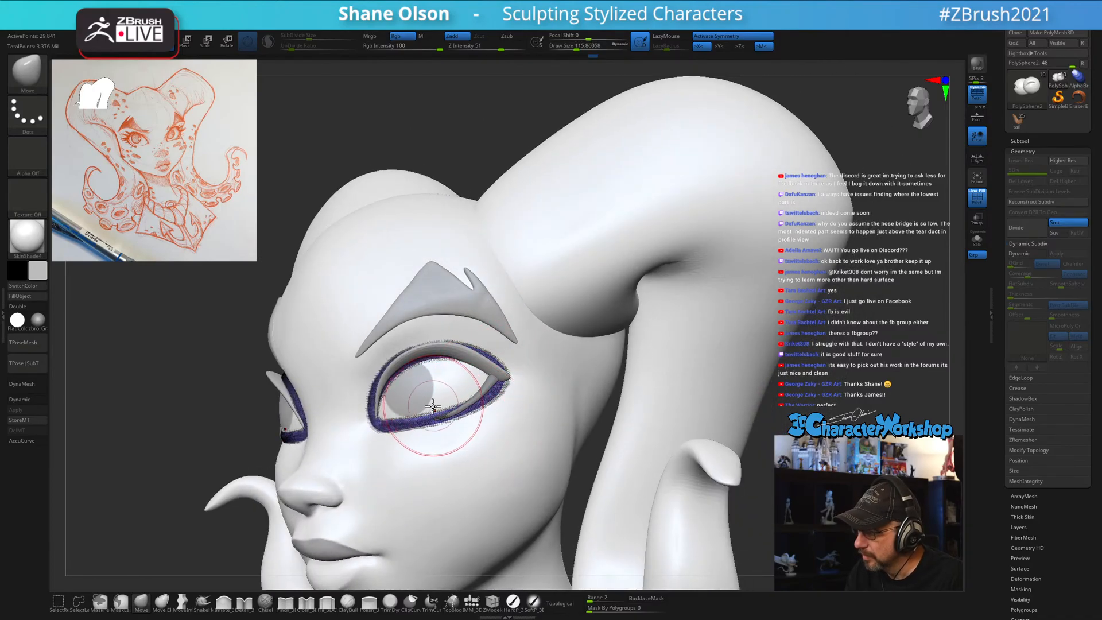
{"action": "right_click_drag", "start_coordinate": [450, 394], "coordinate": [511, 415]}
{"action": "left_click", "coordinate": [505, 408], "text": "alt"}
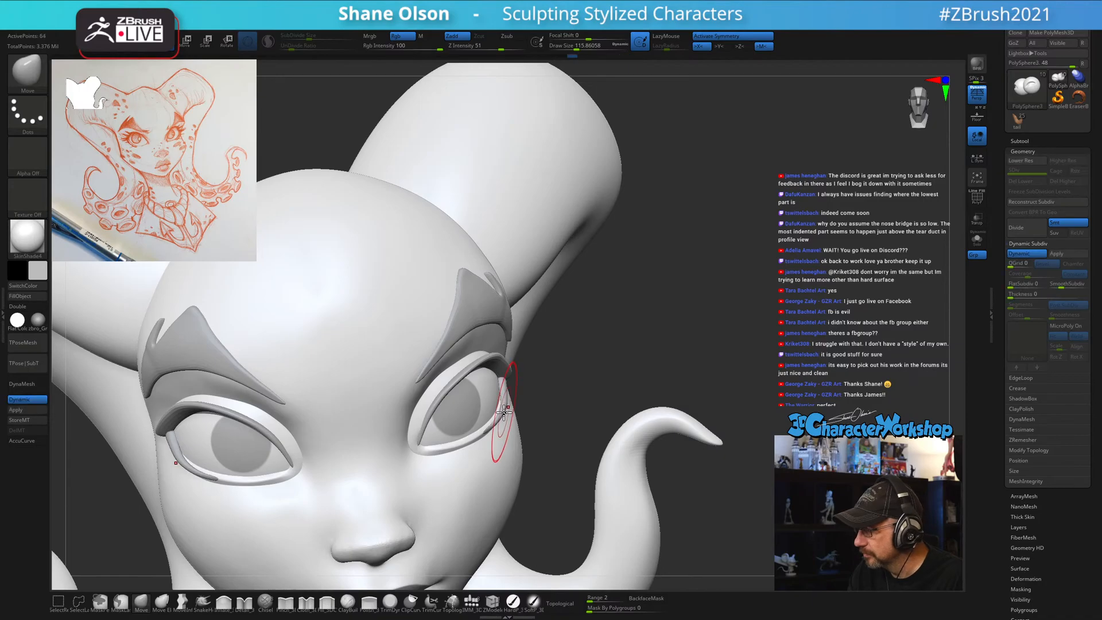
{"action": "mouse_move", "coordinate": [509, 413]}
{"action": "right_mouse_down"}
{"action": "mouse_move", "coordinate": [492, 429]}
{"action": "mouse_move", "coordinate": [545, 339]}
{"action": "mouse_move", "coordinate": [568, 400]}
{"action": "mouse_move", "coordinate": [561, 381]}
{"action": "mouse_move", "coordinate": [546, 382]}
{"action": "right_mouse_up"}
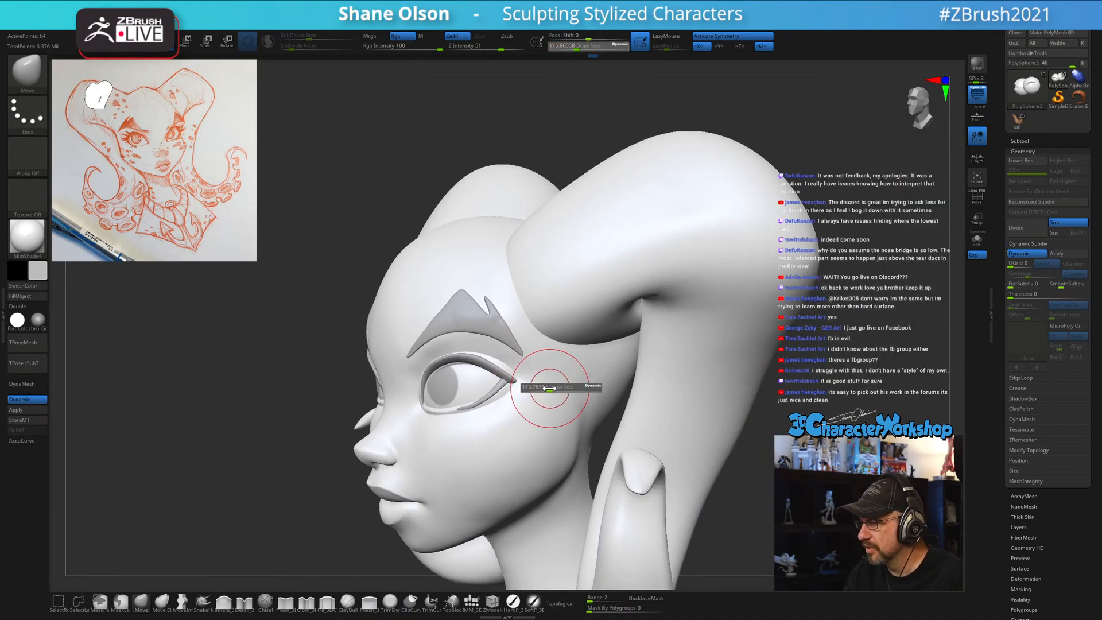
{"action": "left_click_drag", "start_coordinate": [549, 389], "coordinate": [551, 387]}
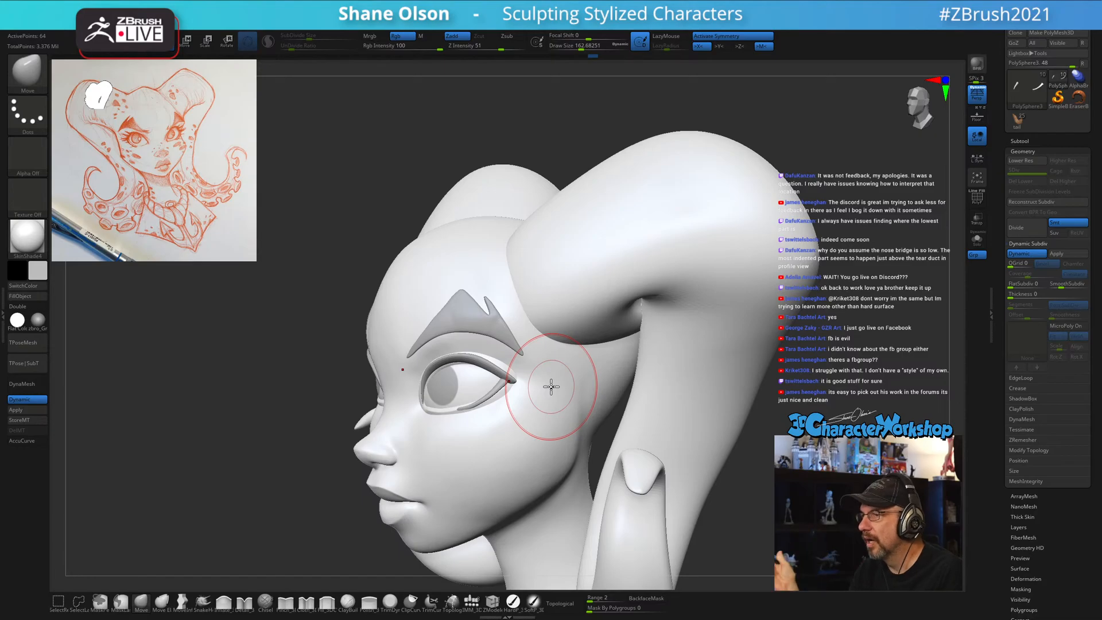
Undo the last two strokes and reshape the head beside the outer eye corner with the Move brush at a draw size of about 257.
{"action": "mouse_move", "coordinate": [563, 370]}
{"action": "right_mouse_down", "text": "ctrl"}
{"action": "mouse_move", "coordinate": [561, 385]}
{"action": "mouse_move", "coordinate": [560, 375]}
{"action": "right_mouse_up", "text": "ctrl"}
{"action": "left_click_drag", "start_coordinate": [548, 381], "coordinate": [565, 382]}
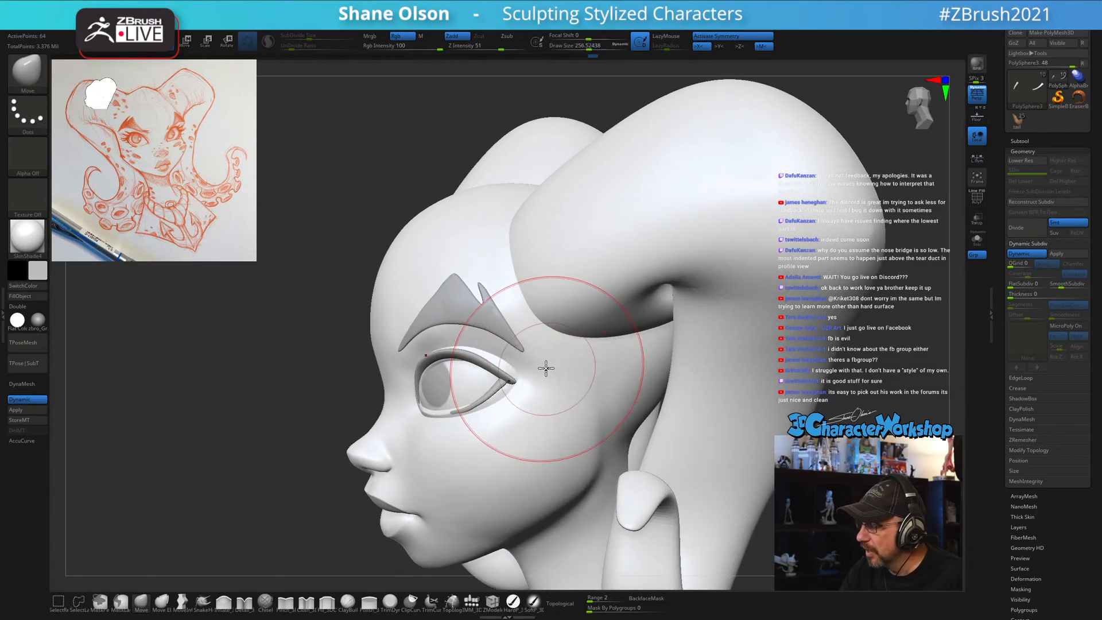
{"action": "right_click_drag", "start_coordinate": [565, 382], "coordinate": [527, 364]}
{"action": "key", "text": "ctrl"}
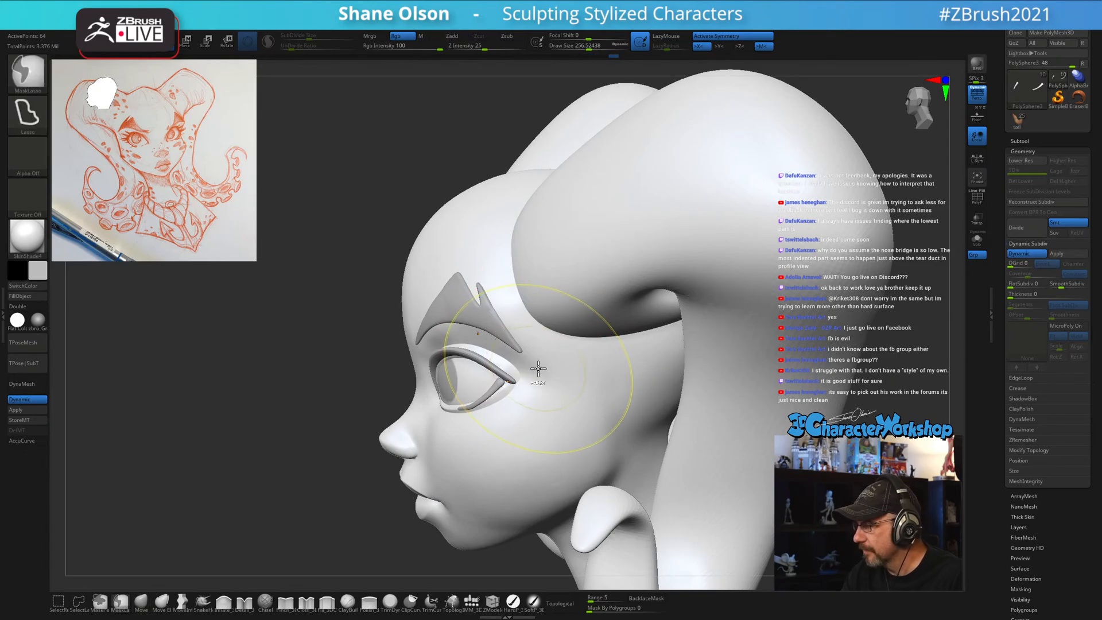
{"action": "key", "text": "ctrl+z"}
{"action": "key", "text": "ctrl+z"}
{"action": "left_click", "coordinate": [540, 382], "text": "alt"}
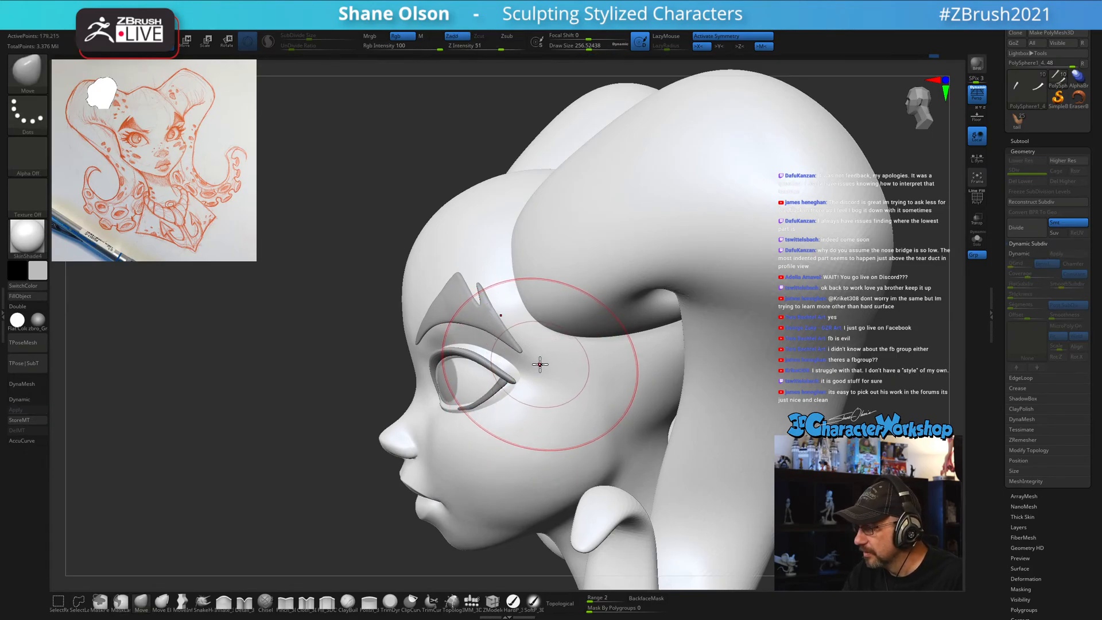
{"action": "key", "text": "s"}
{"action": "left_click_drag", "start_coordinate": [539, 365], "coordinate": [555, 366]}
{"action": "mouse_move", "coordinate": [540, 360]}
{"action": "right_mouse_down"}
{"action": "mouse_move", "coordinate": [532, 367]}
{"action": "mouse_move", "coordinate": [552, 375]}
{"action": "right_mouse_up"}
{"action": "key", "text": "["}
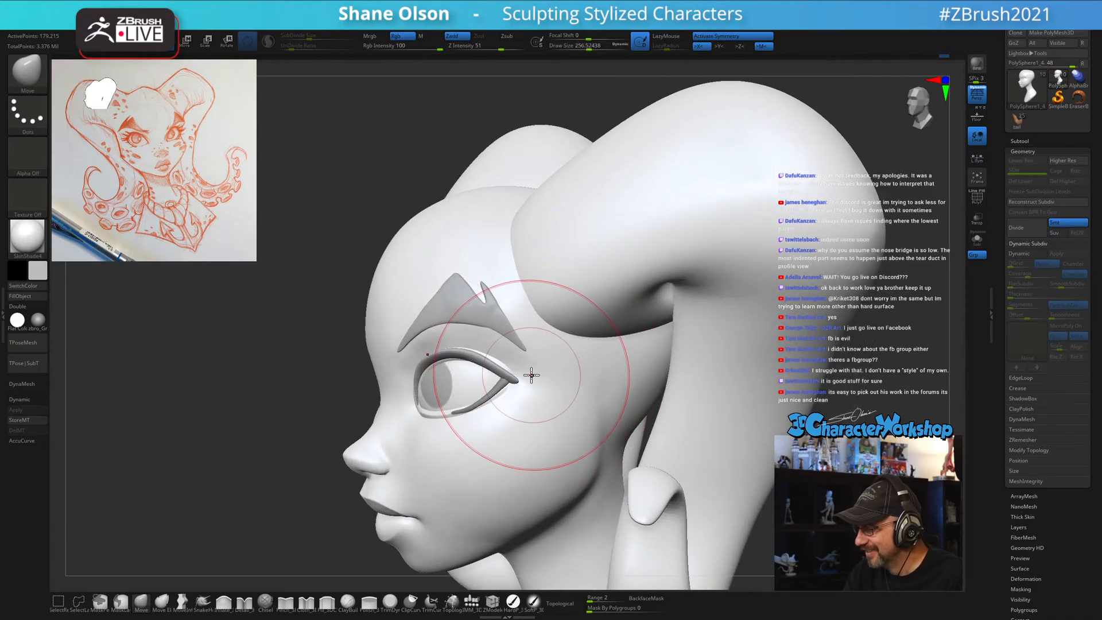
{"action": "left_click_drag", "start_coordinate": [532, 377], "coordinate": [518, 366]}
Refine the face around the eye with the Move brush at a draw size of about 108.
{"action": "right_click_drag", "start_coordinate": [536, 363], "coordinate": [522, 448]}
{"action": "mouse_move", "coordinate": [414, 445]}
{"action": "right_mouse_down"}
{"action": "mouse_move", "coordinate": [440, 443]}
{"action": "mouse_move", "coordinate": [418, 417]}
{"action": "right_mouse_up"}
{"action": "key", "text": "s"}
{"action": "left_click_drag", "start_coordinate": [413, 389], "coordinate": [402, 383]}
{"action": "key", "text": "s"}
{"action": "right_click_drag", "start_coordinate": [408, 379], "coordinate": [392, 394]}
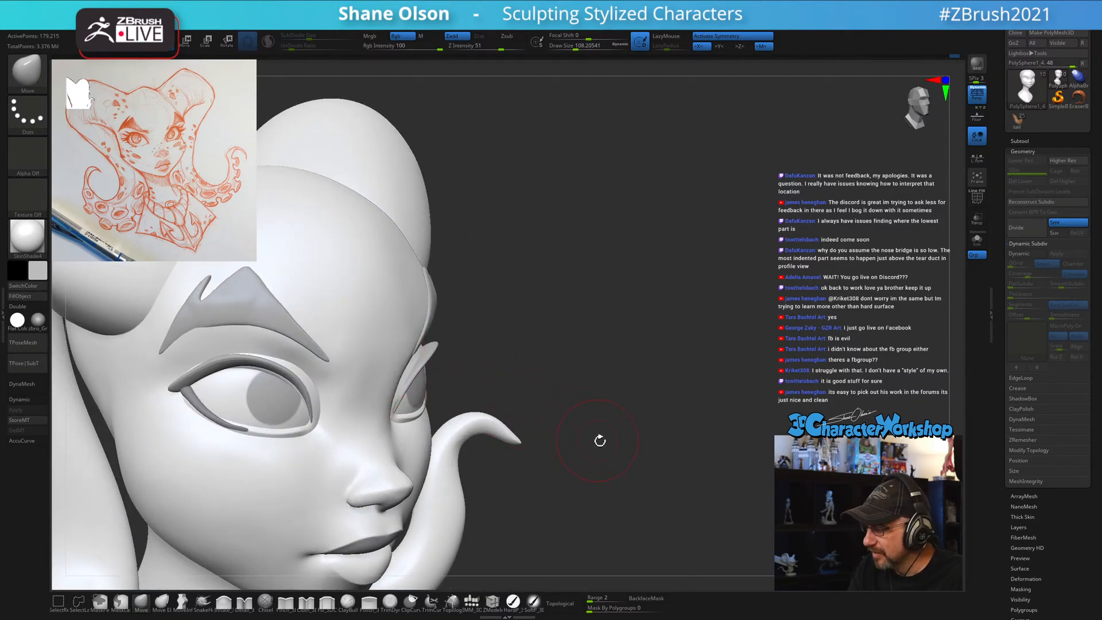
{"action": "right_click_drag", "start_coordinate": [600, 440], "coordinate": [578, 438], "text": "shift"}
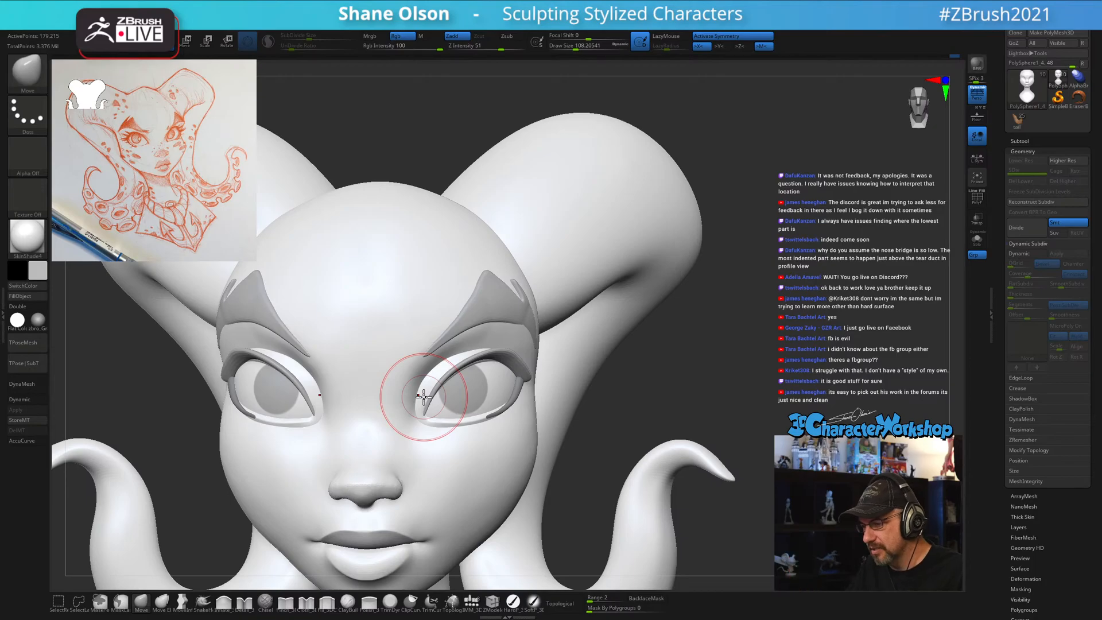
Adjust the face around the nose bridge and inner eye corners with the Move brush at draw sizes of about 132, 80 and 101.
{"action": "right_click_drag", "start_coordinate": [402, 369], "coordinate": [358, 381]}
{"action": "key", "text": "s"}
{"action": "left_click_drag", "start_coordinate": [358, 381], "coordinate": [368, 381]}
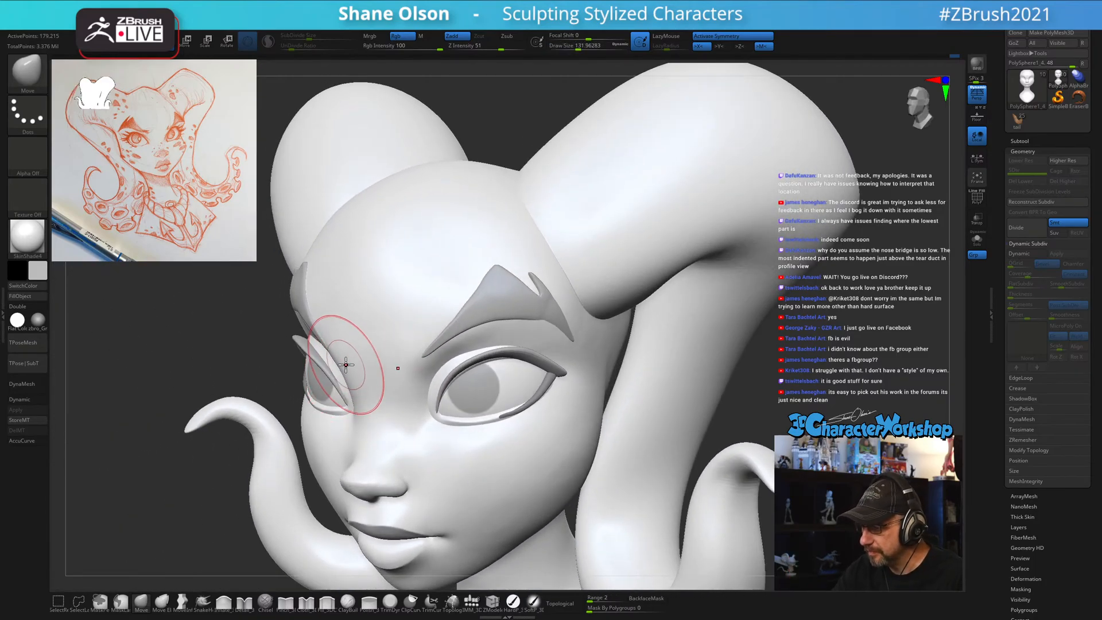
{"action": "right_click_drag", "start_coordinate": [406, 419], "coordinate": [384, 396]}
{"action": "key", "text": "s"}
{"action": "left_click_drag", "start_coordinate": [384, 396], "coordinate": [367, 396]}
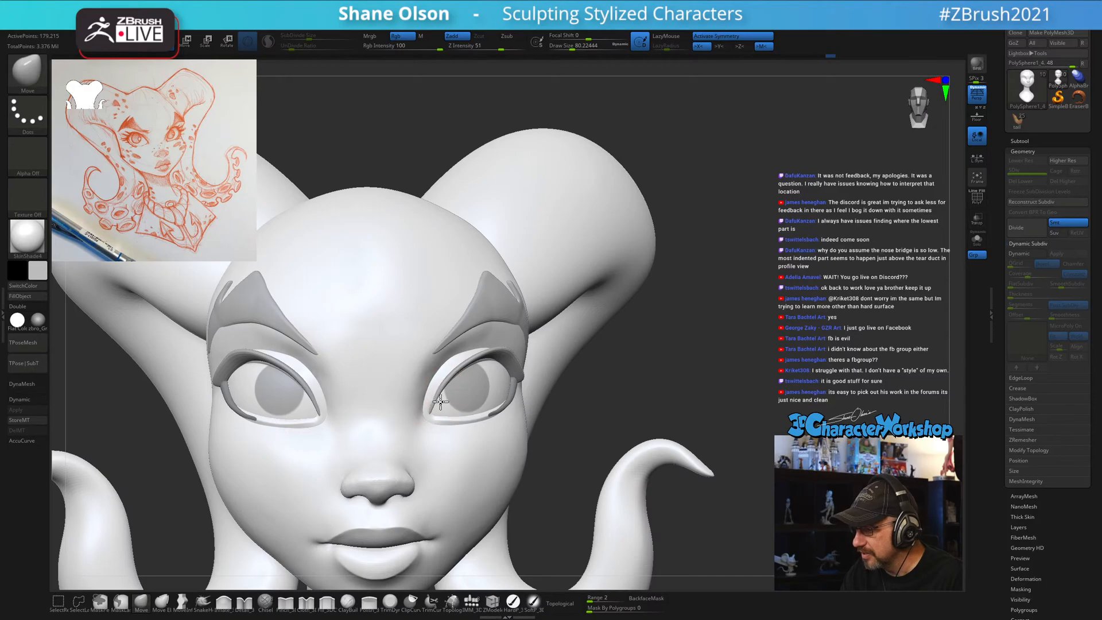
{"action": "mouse_move", "coordinate": [469, 366]}
{"action": "right_mouse_down"}
{"action": "mouse_move", "coordinate": [419, 394]}
{"action": "mouse_move", "coordinate": [454, 400]}
{"action": "mouse_move", "coordinate": [468, 352]}
{"action": "right_mouse_up"}
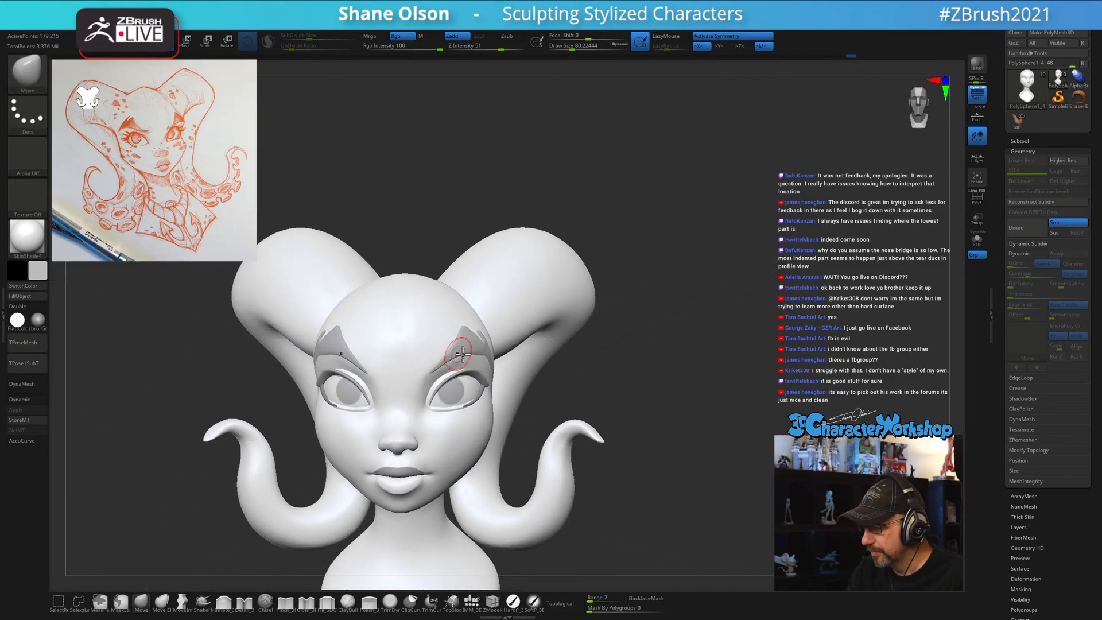
{"action": "right_click_drag", "start_coordinate": [590, 396], "coordinate": [609, 381], "text": "alt"}
{"action": "mouse_move", "coordinate": [526, 377]}
{"action": "right_mouse_down", "text": "ctrl"}
{"action": "mouse_move", "coordinate": [452, 447]}
{"action": "mouse_move", "coordinate": [409, 414]}
{"action": "mouse_move", "coordinate": [430, 413]}
{"action": "mouse_move", "coordinate": [425, 425]}
{"action": "mouse_move", "coordinate": [425, 408]}
{"action": "mouse_move", "coordinate": [417, 438]}
{"action": "right_mouse_up", "text": "ctrl"}
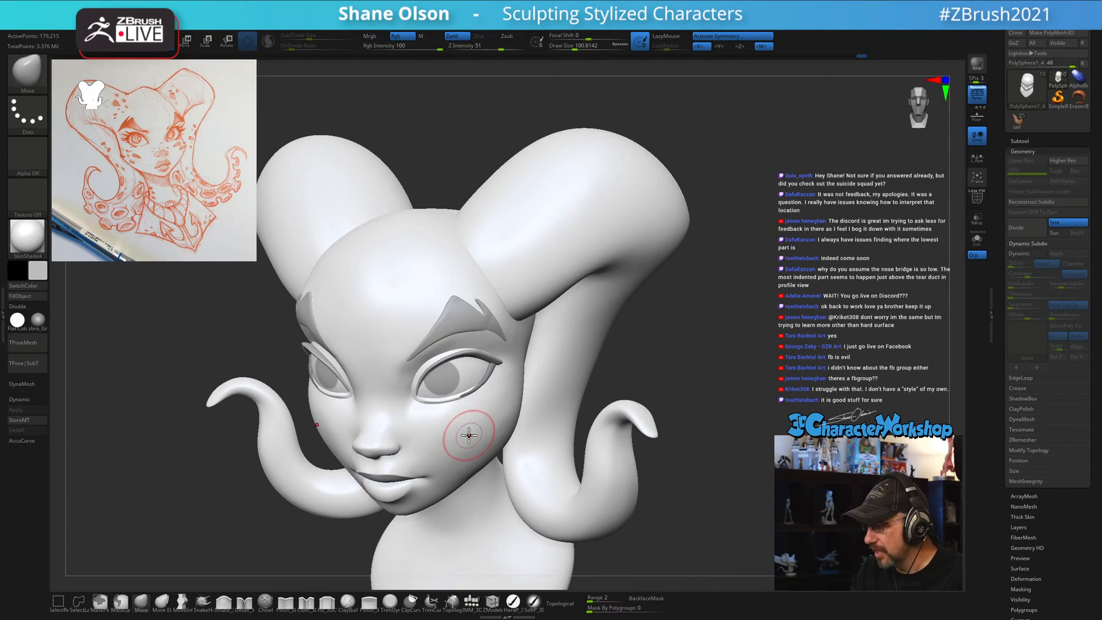
{"action": "right_click_drag", "start_coordinate": [708, 465], "coordinate": [708, 445]}
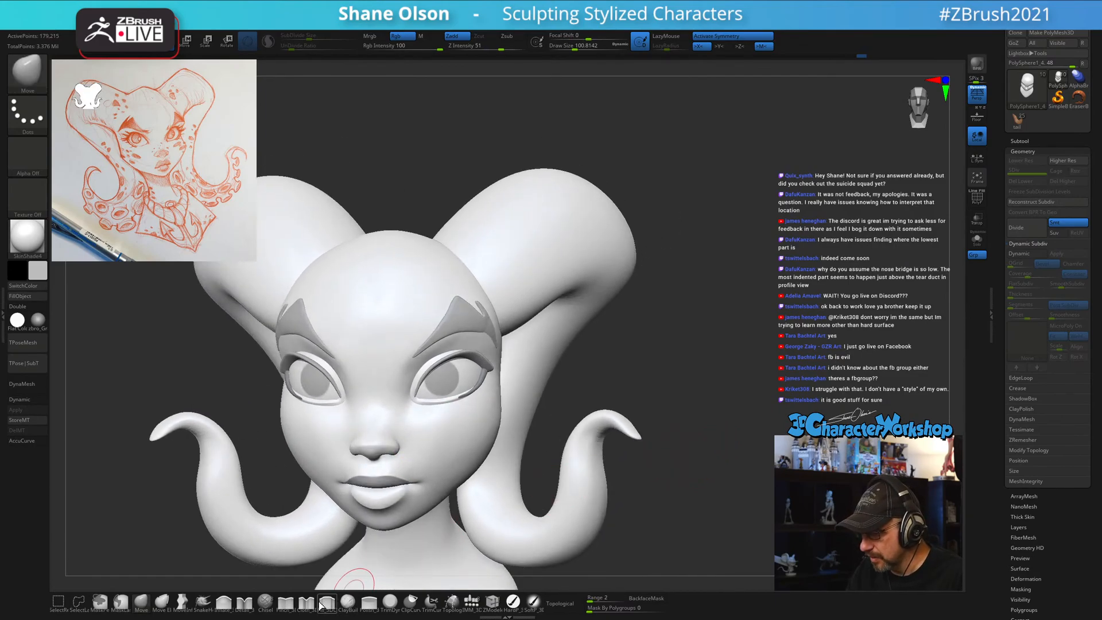
Carve between the nose bridge and inner eye corner with the subtractive 3DCW brush at draw size about 80, and smooth the area.
{"action": "left_click", "coordinate": [290, 603]}
{"action": "right_click_drag", "start_coordinate": [406, 387], "coordinate": [401, 396], "text": "ctrl"}
{"action": "key", "text": "s"}
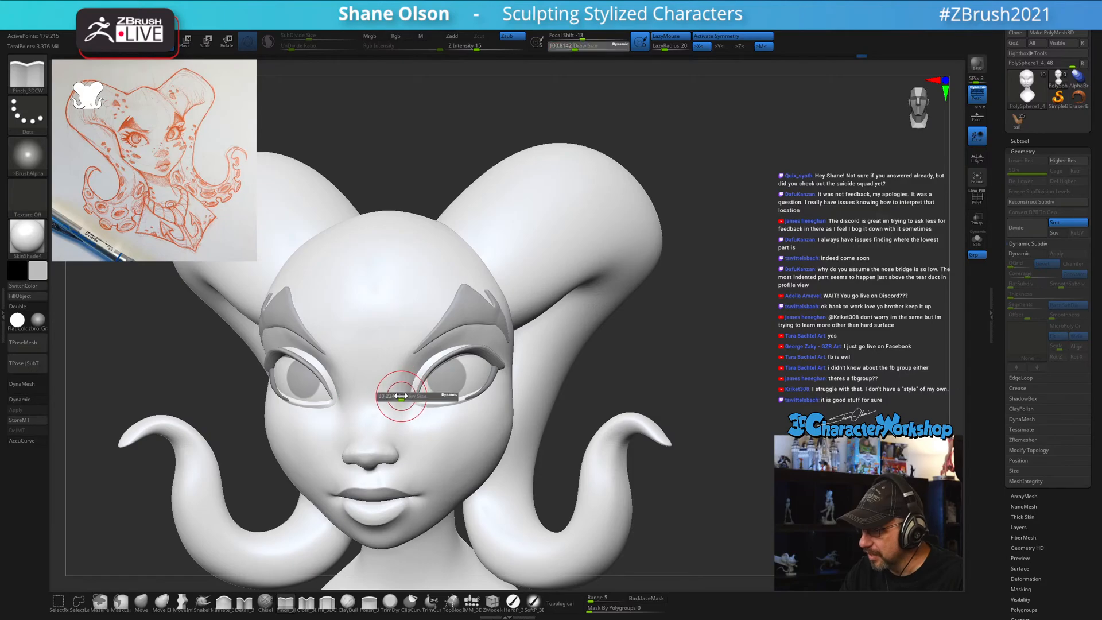
{"action": "left_click_drag", "start_coordinate": [404, 395], "coordinate": [402, 395]}
{"action": "right_click_drag", "start_coordinate": [425, 373], "coordinate": [408, 370]}
{"action": "left_click_drag", "start_coordinate": [392, 401], "coordinate": [441, 328]}
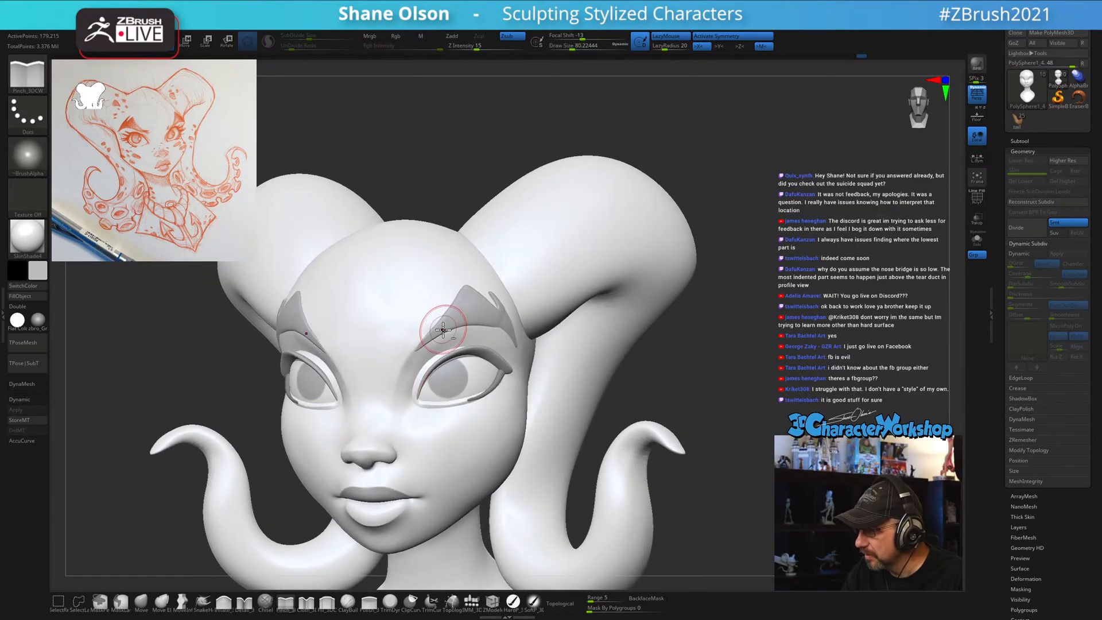
{"action": "left_click_drag", "start_coordinate": [421, 391], "coordinate": [418, 406], "text": "shift"}
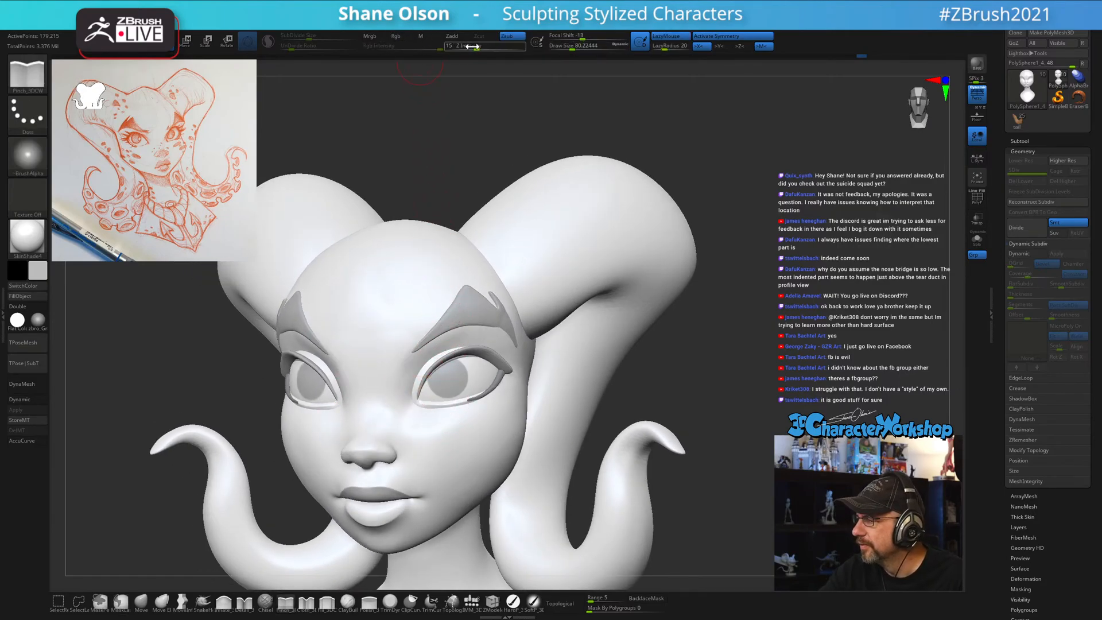
Lower the brush's Z Intensity and deepen the socket beside the inner eye corner with softer strokes.
{"action": "left_click_drag", "start_coordinate": [472, 47], "coordinate": [469, 50]}
{"action": "right_click_drag", "start_coordinate": [464, 291], "coordinate": [463, 305], "text": "ctrl"}
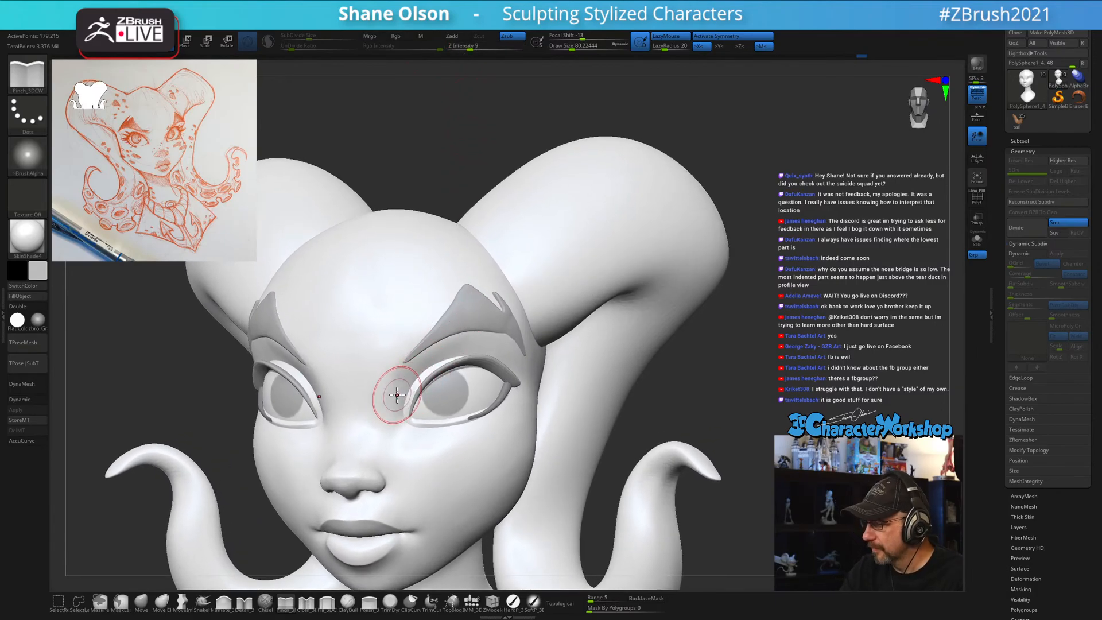
{"action": "left_click_drag", "start_coordinate": [396, 397], "coordinate": [382, 417]}
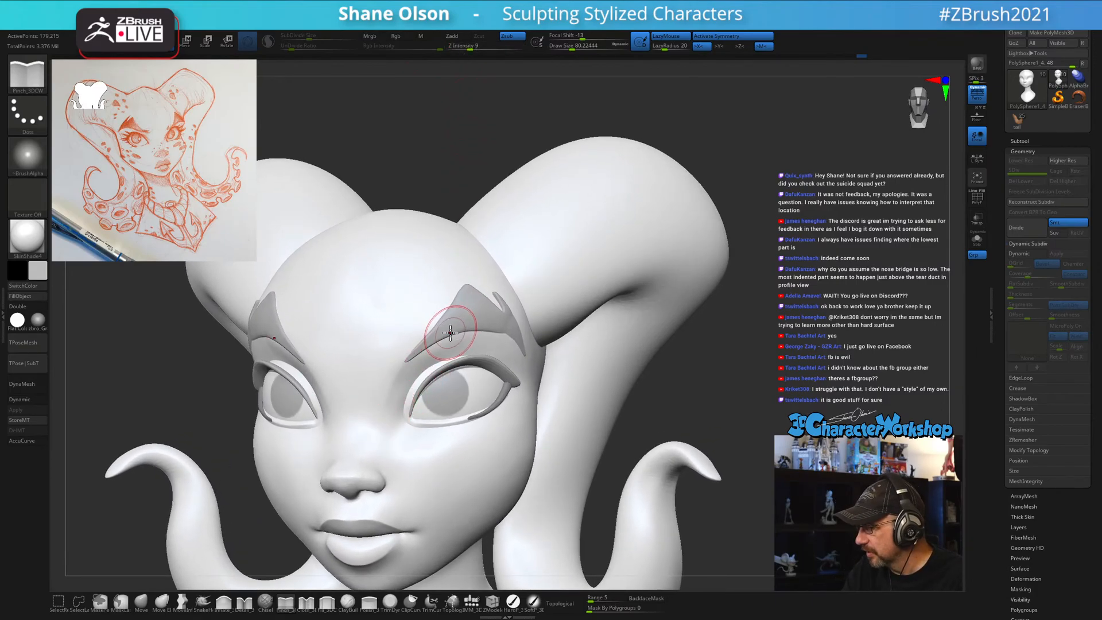
{"action": "mouse_move", "coordinate": [474, 432]}
{"action": "right_mouse_down"}
{"action": "mouse_move", "coordinate": [488, 425]}
{"action": "mouse_move", "coordinate": [483, 439]}
{"action": "mouse_move", "coordinate": [480, 430]}
{"action": "right_mouse_up"}
{"action": "right_click_drag", "start_coordinate": [434, 386], "coordinate": [618, 466]}
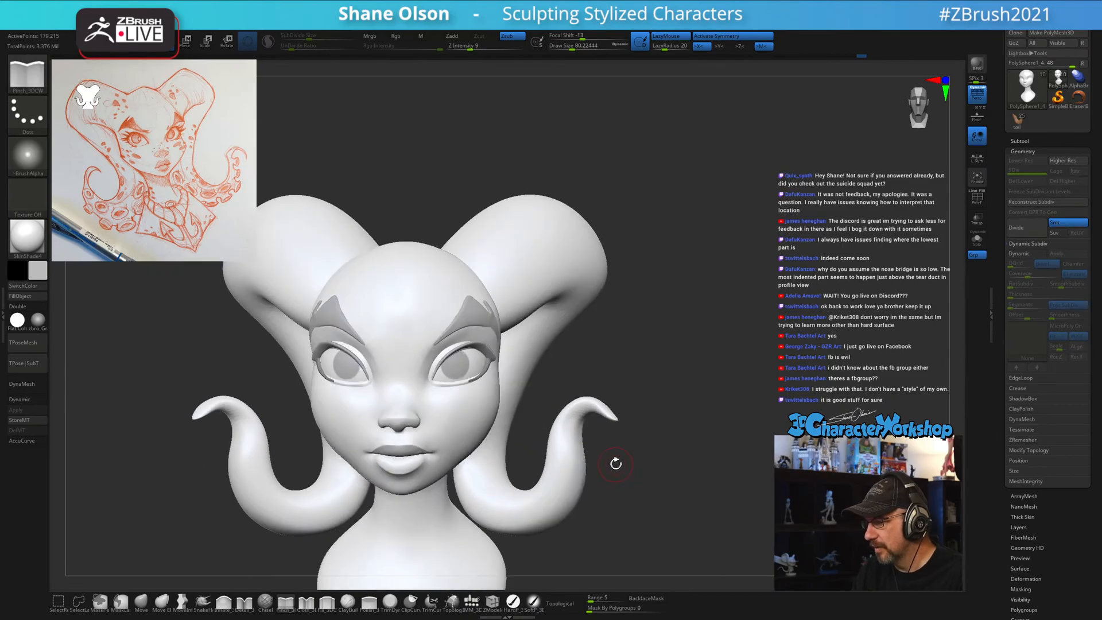
Reshape the face at the inner eye corners with the Move brush at draw sizes of about 132 and 97.
{"action": "left_click", "coordinate": [142, 601]}
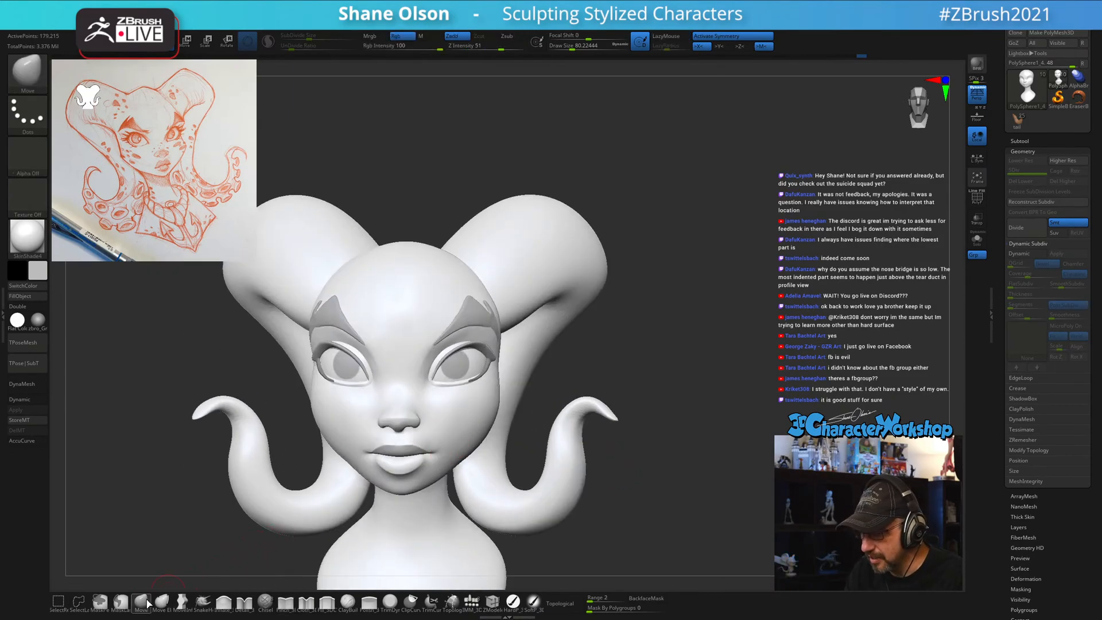
{"action": "key", "text": "s"}
{"action": "left_click_drag", "start_coordinate": [463, 413], "coordinate": [469, 414]}
{"action": "right_click_drag", "start_coordinate": [470, 396], "coordinate": [464, 419], "text": "ctrl"}
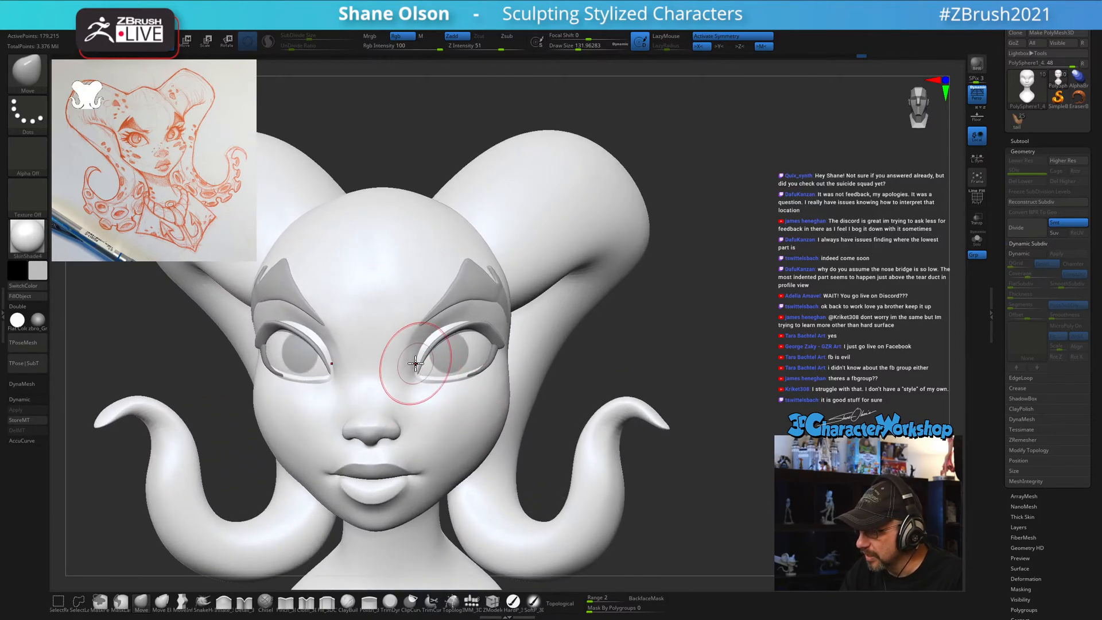
{"action": "right_click_drag", "start_coordinate": [428, 372], "coordinate": [441, 364], "text": "ctrl"}
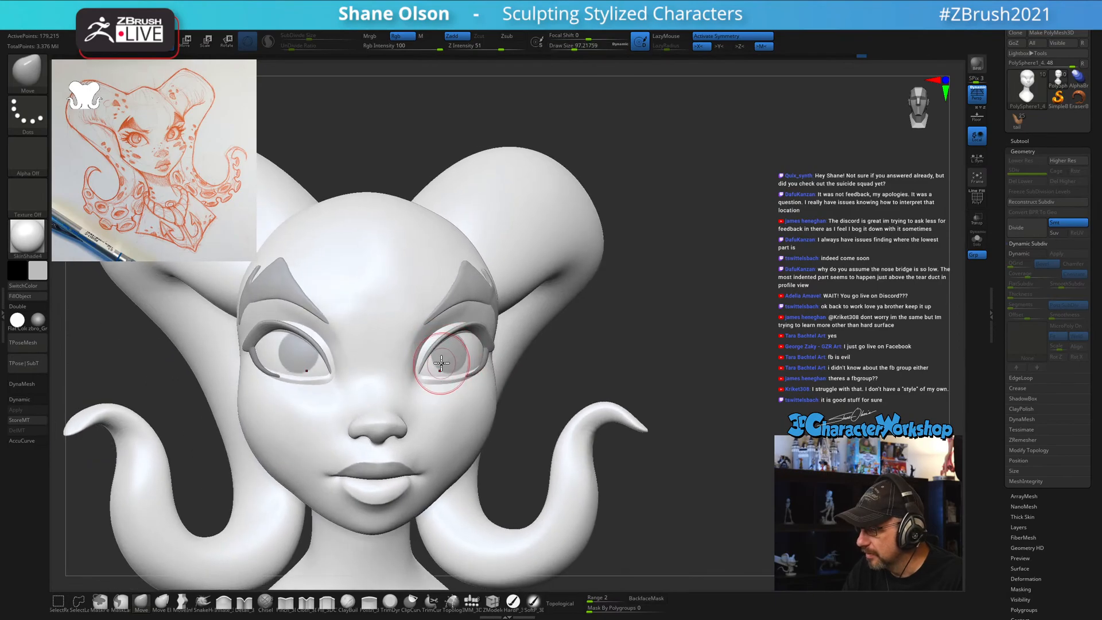
{"action": "right_click_drag", "start_coordinate": [482, 319], "coordinate": [456, 349], "text": "ctrl"}
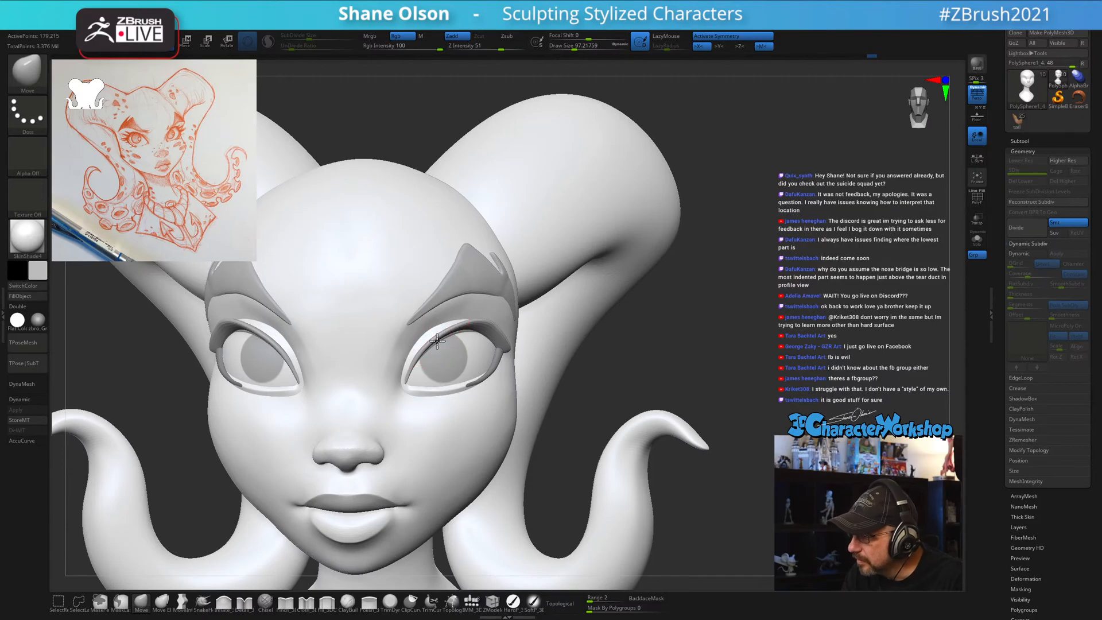
Adjust the upper eyelid and the arch of the upper lash strip with the Move brush at draw sizes of about 112 and 124.
{"action": "key", "text": "s"}
{"action": "left_click", "coordinate": [438, 340]}
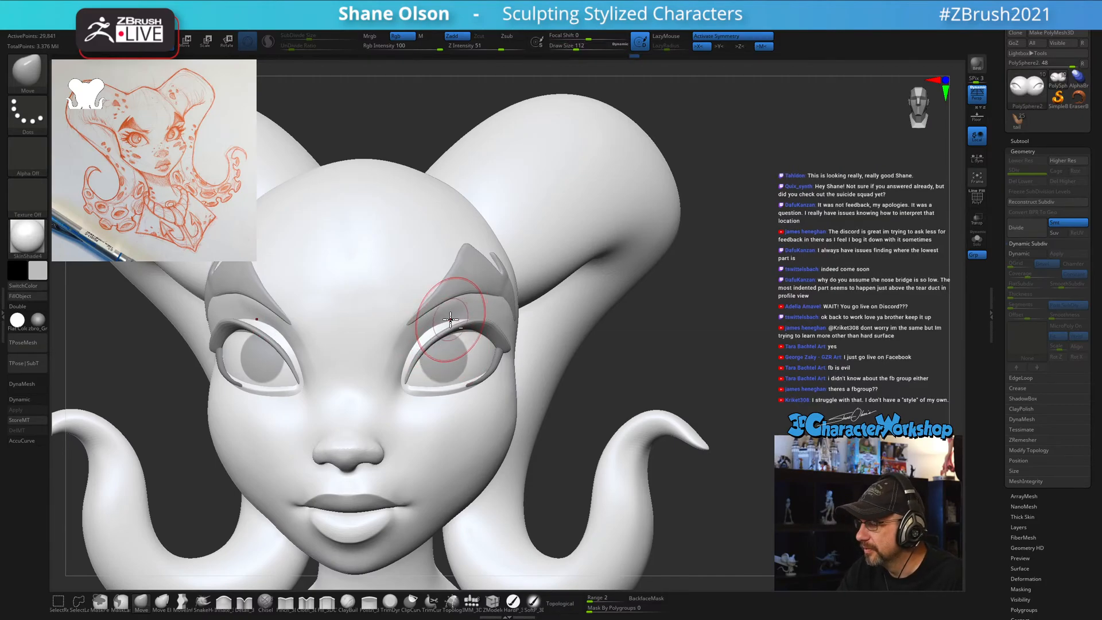
{"action": "left_click", "coordinate": [448, 329], "text": "alt"}
{"action": "key", "text": "s"}
{"action": "left_click", "coordinate": [445, 347]}
{"action": "left_click_drag", "start_coordinate": [428, 337], "coordinate": [475, 327]}
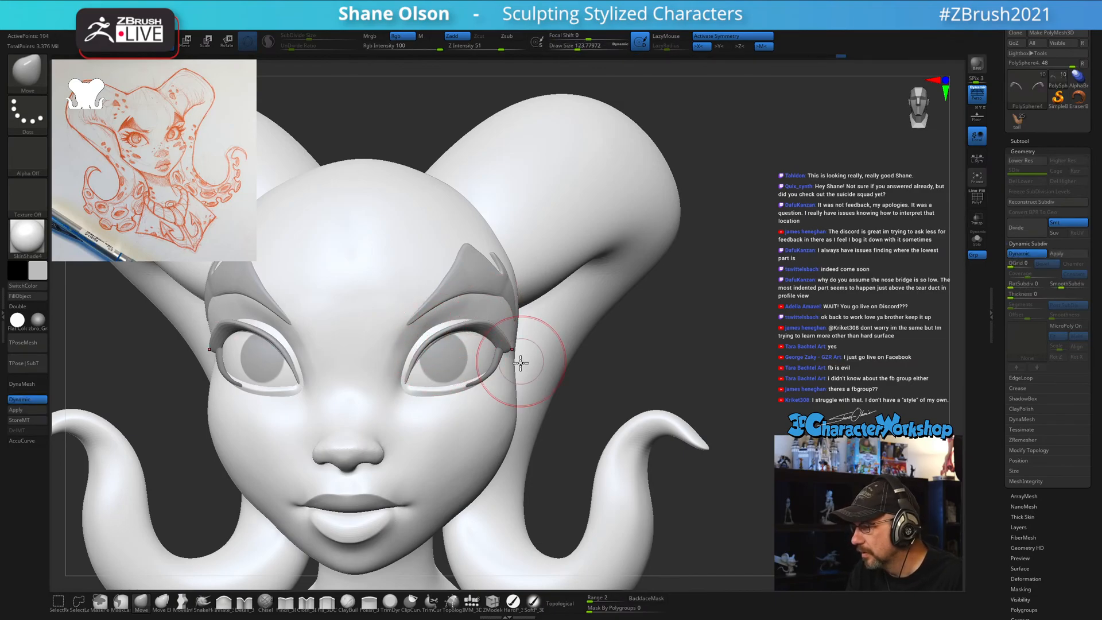
{"action": "right_click_drag", "start_coordinate": [519, 363], "coordinate": [492, 371]}
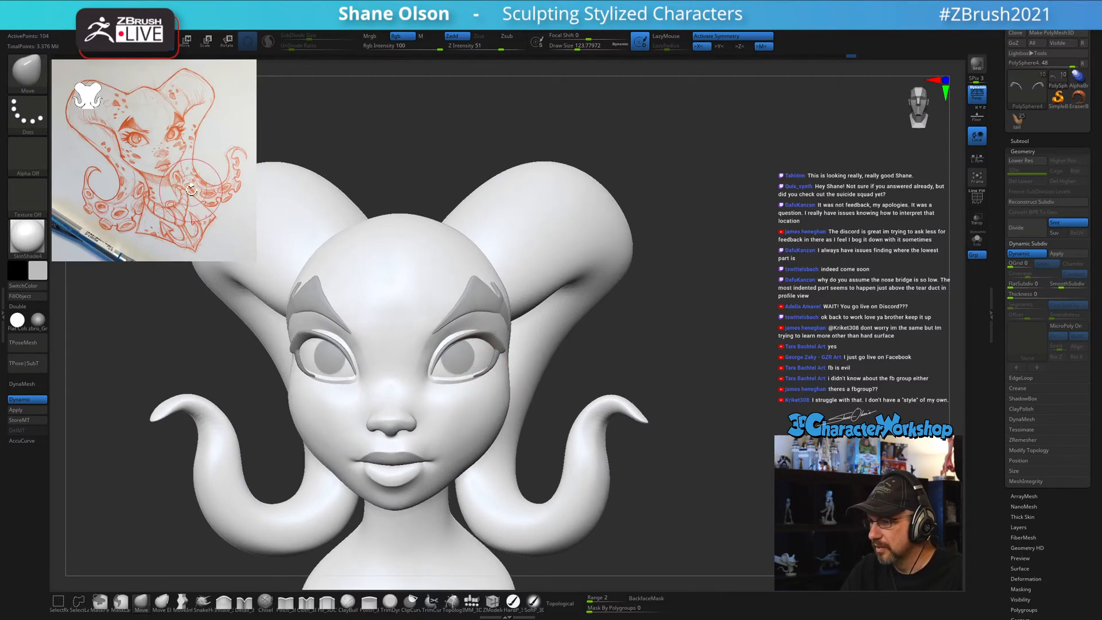
{"action": "right_click_drag", "start_coordinate": [399, 320], "coordinate": [398, 337], "text": "ctrl"}
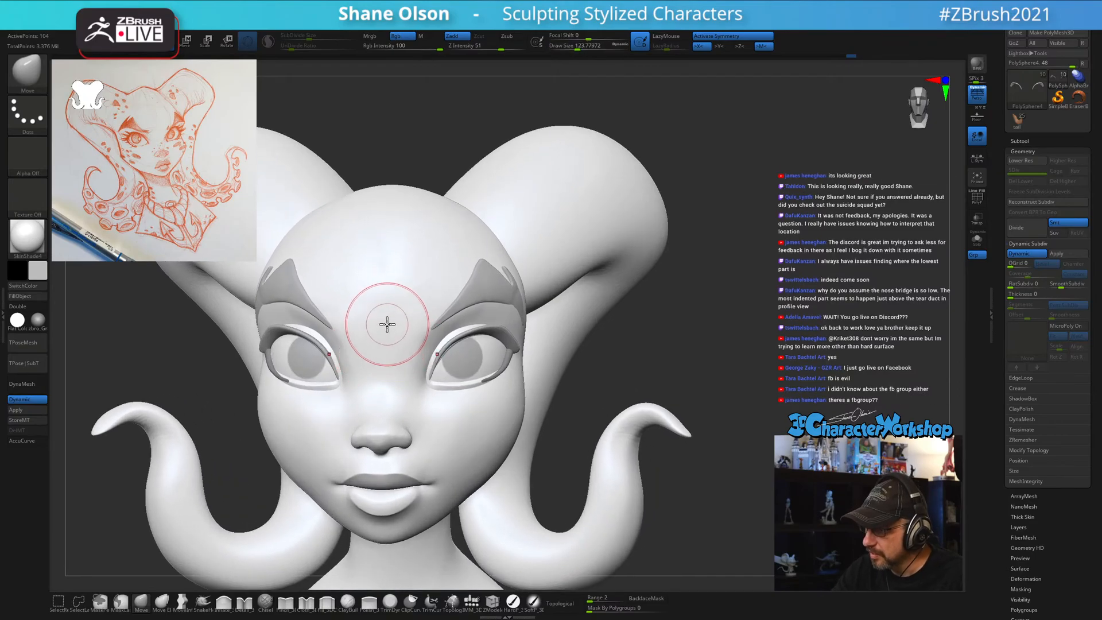
Select the head and check the eyes, brows and forehead from front and three-quarter views.
{"action": "left_click", "coordinate": [384, 341], "text": "alt"}
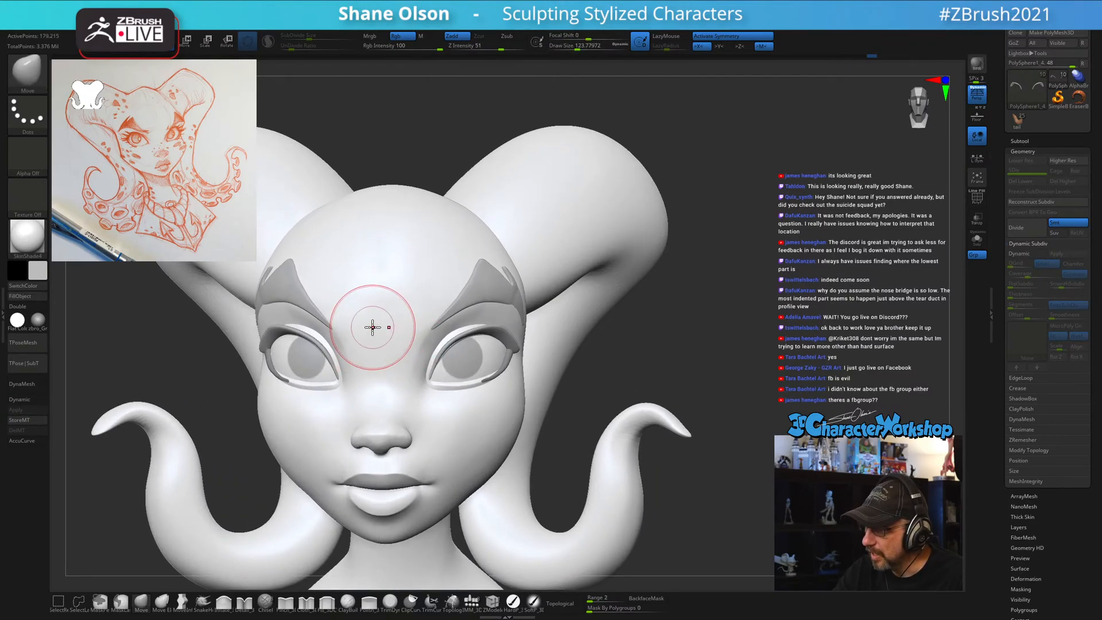
{"action": "key", "text": "shift"}
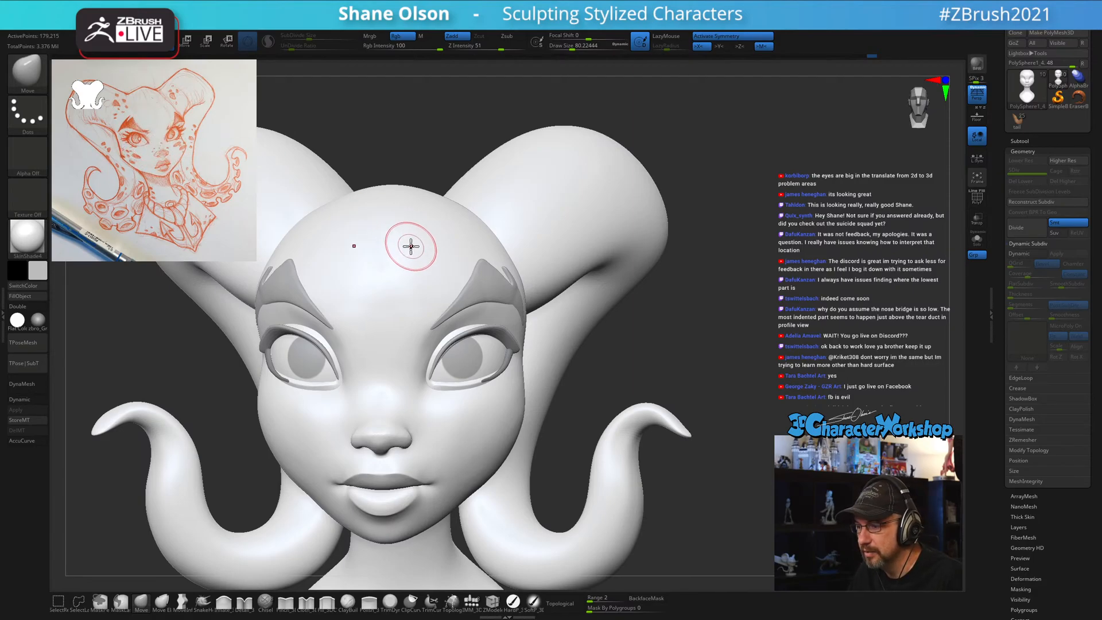
{"action": "left_click_drag", "start_coordinate": [733, 332], "coordinate": [575, 295]}
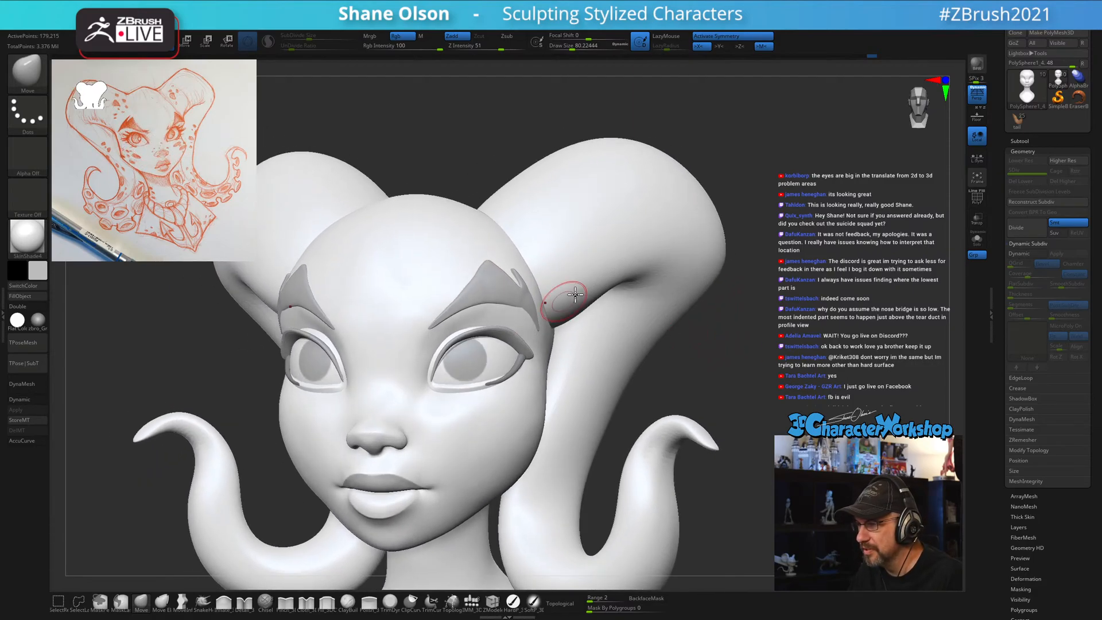
{"action": "mouse_move", "coordinate": [771, 316]}
{"action": "left_mouse_down"}
{"action": "mouse_move", "coordinate": [772, 299]}
{"action": "mouse_move", "coordinate": [807, 307]}
{"action": "left_mouse_up"}
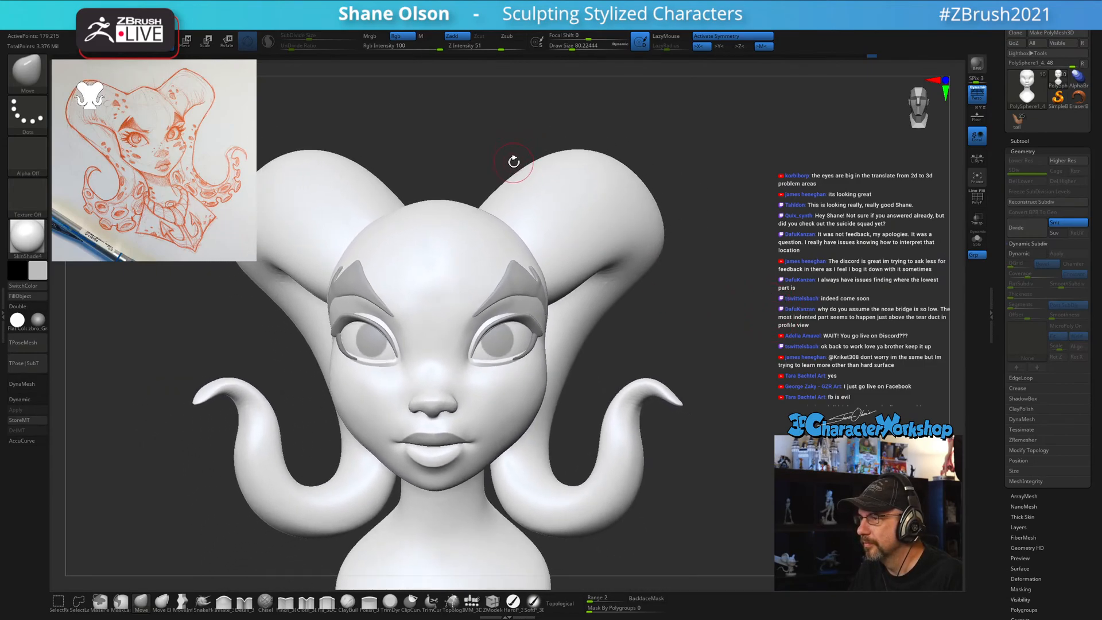
Select the eyelids and reshape the upper lid's edge with the Move brush at a draw size of about 83.
{"action": "mouse_move", "coordinate": [480, 139]}
{"action": "left_mouse_down"}
{"action": "mouse_move", "coordinate": [460, 143]}
{"action": "mouse_move", "coordinate": [482, 121]}
{"action": "mouse_move", "coordinate": [743, 234]}
{"action": "mouse_move", "coordinate": [701, 333]}
{"action": "mouse_move", "coordinate": [702, 321]}
{"action": "left_mouse_up"}
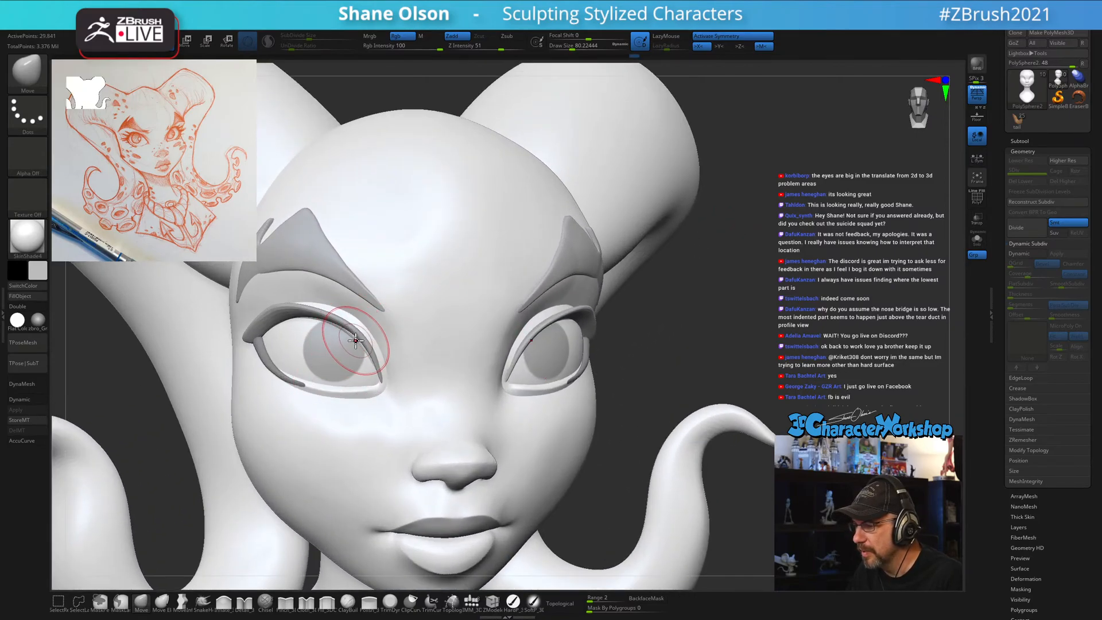
{"action": "left_click", "coordinate": [359, 337], "text": "alt"}
{"action": "mouse_move", "coordinate": [354, 341]}
{"action": "left_mouse_down"}
{"action": "mouse_move", "coordinate": [345, 327]}
{"action": "mouse_move", "coordinate": [318, 325]}
{"action": "left_mouse_up"}
{"action": "left_click_drag", "start_coordinate": [317, 326], "coordinate": [319, 325]}
{"action": "key", "text": "f"}
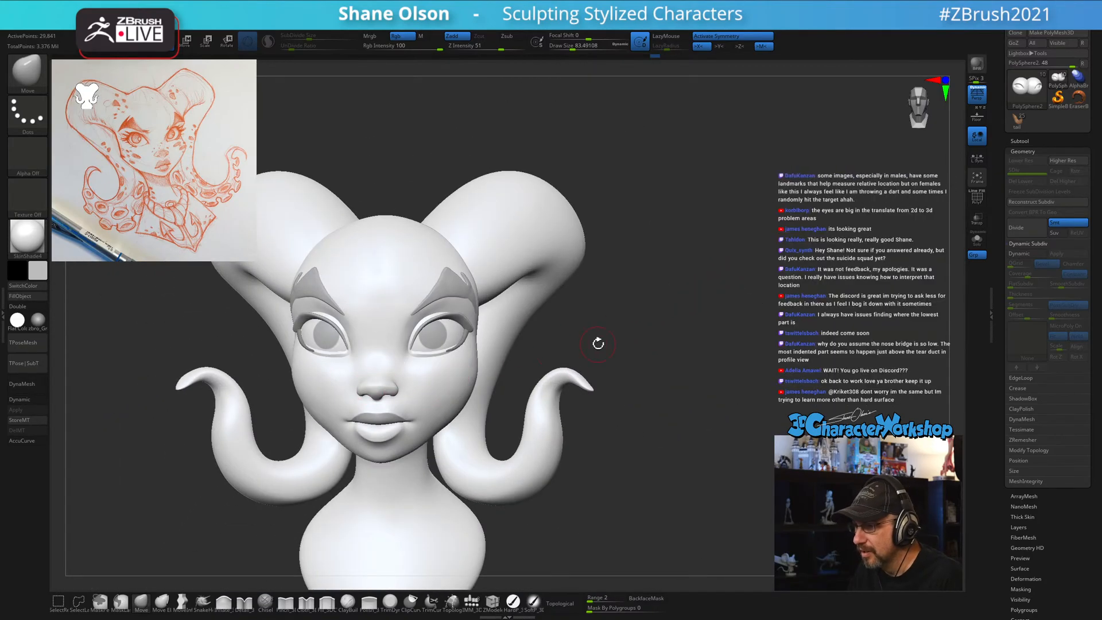
Select the head and reshape the area beneath the eyes with the Move brush at draw sizes of about 136 and 158.
{"action": "key", "text": "s"}
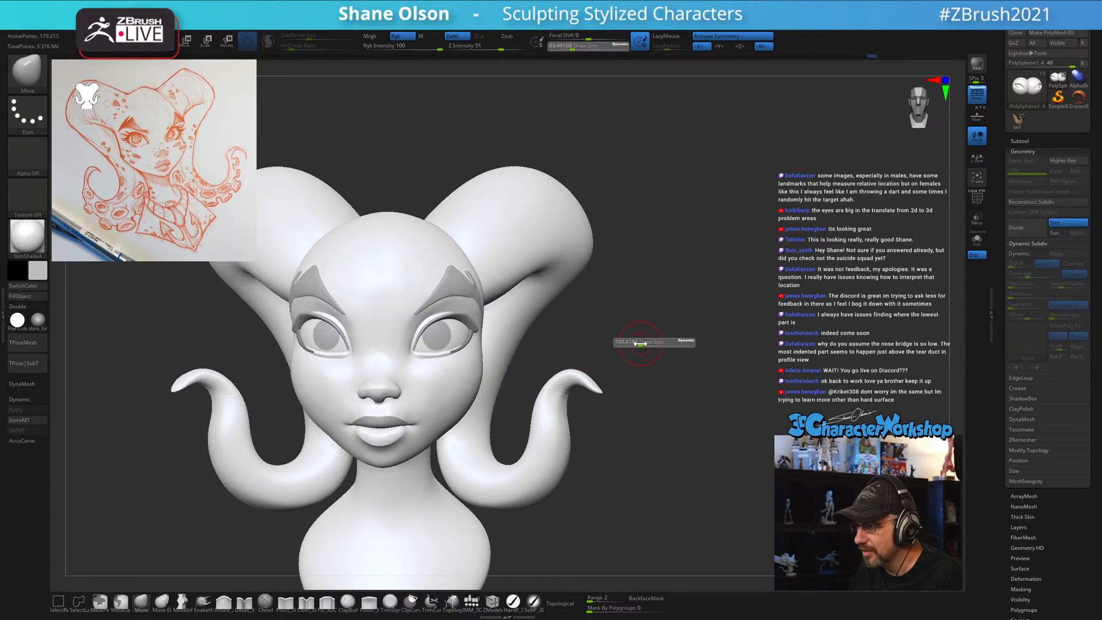
{"action": "key", "text": "s"}
{"action": "left_click_drag", "start_coordinate": [663, 335], "coordinate": [679, 322]}
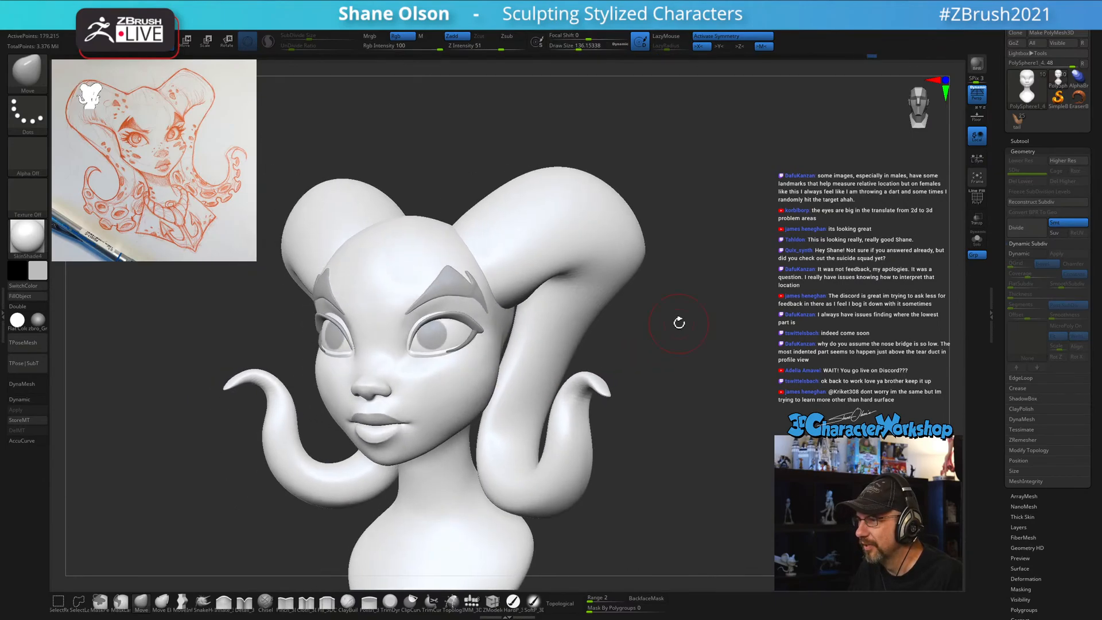
{"action": "key", "text": "s"}
{"action": "left_click_drag", "start_coordinate": [435, 351], "coordinate": [439, 351]}
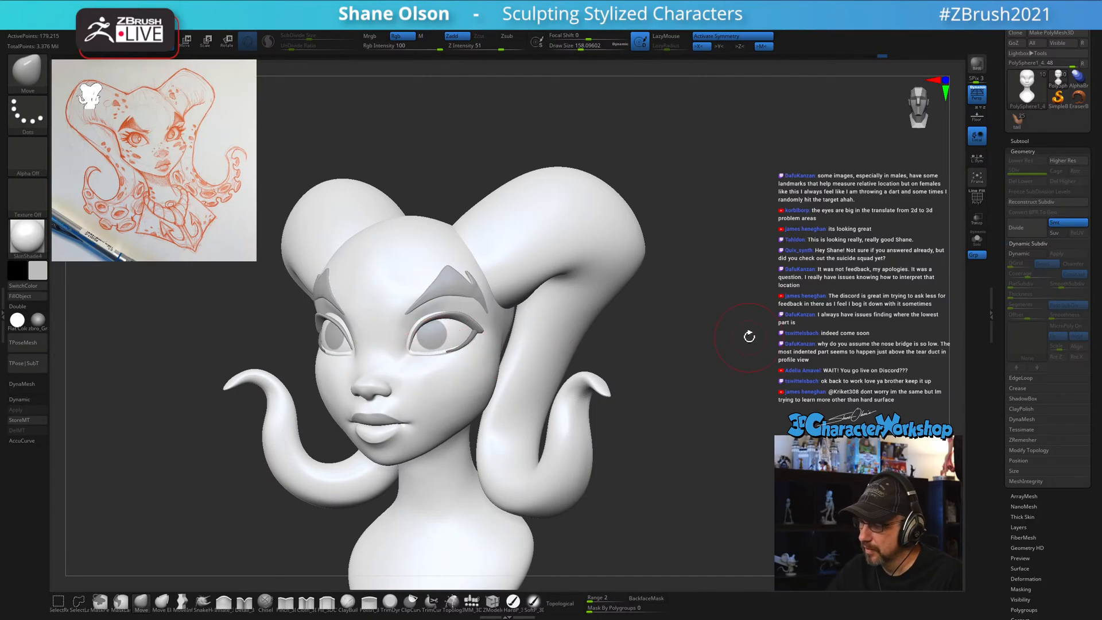
{"action": "left_click_drag", "start_coordinate": [749, 335], "coordinate": [692, 340]}
{"action": "key", "text": "s"}
{"action": "left_click_drag", "start_coordinate": [445, 360], "coordinate": [449, 360]}
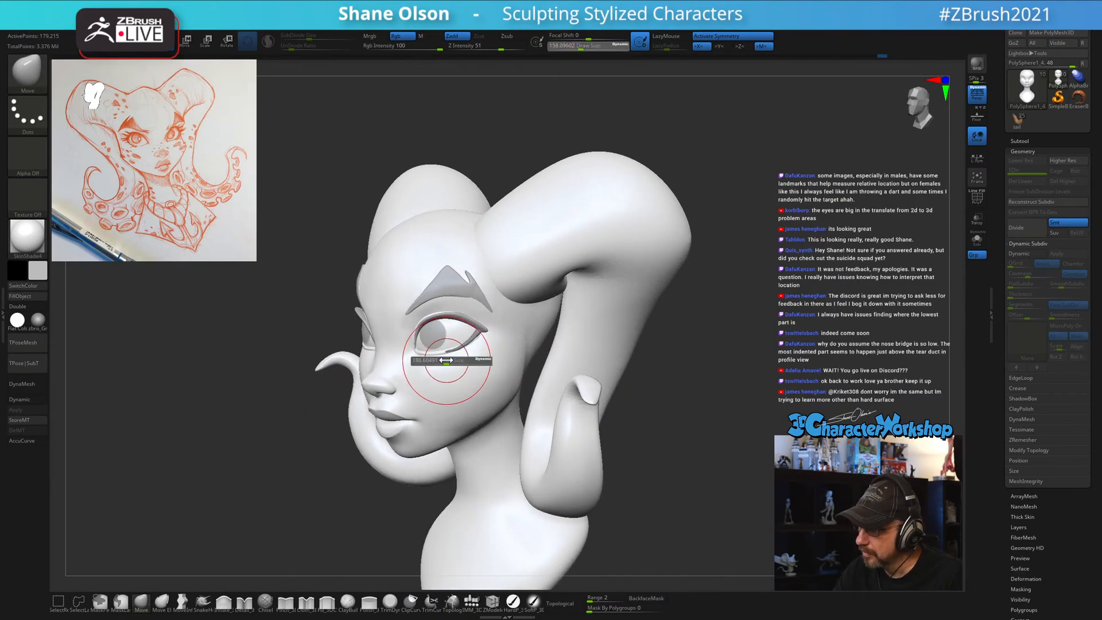
Adjust the cheeks below the eyes with the Move brush at a draw size of about 187.
{"action": "right_click_drag", "start_coordinate": [470, 355], "coordinate": [441, 353]}
{"action": "key", "text": "s"}
{"action": "left_click_drag", "start_coordinate": [445, 356], "coordinate": [445, 356]}
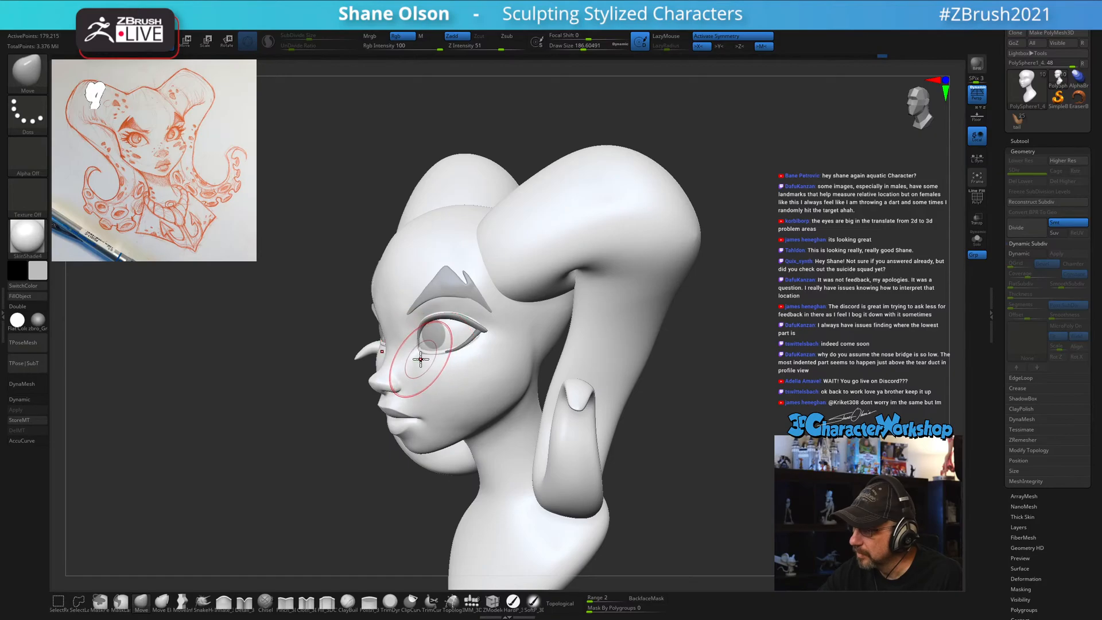
{"action": "mouse_move", "coordinate": [457, 343]}
{"action": "right_mouse_down"}
{"action": "mouse_move", "coordinate": [485, 325]}
{"action": "mouse_move", "coordinate": [458, 384]}
{"action": "right_mouse_up"}
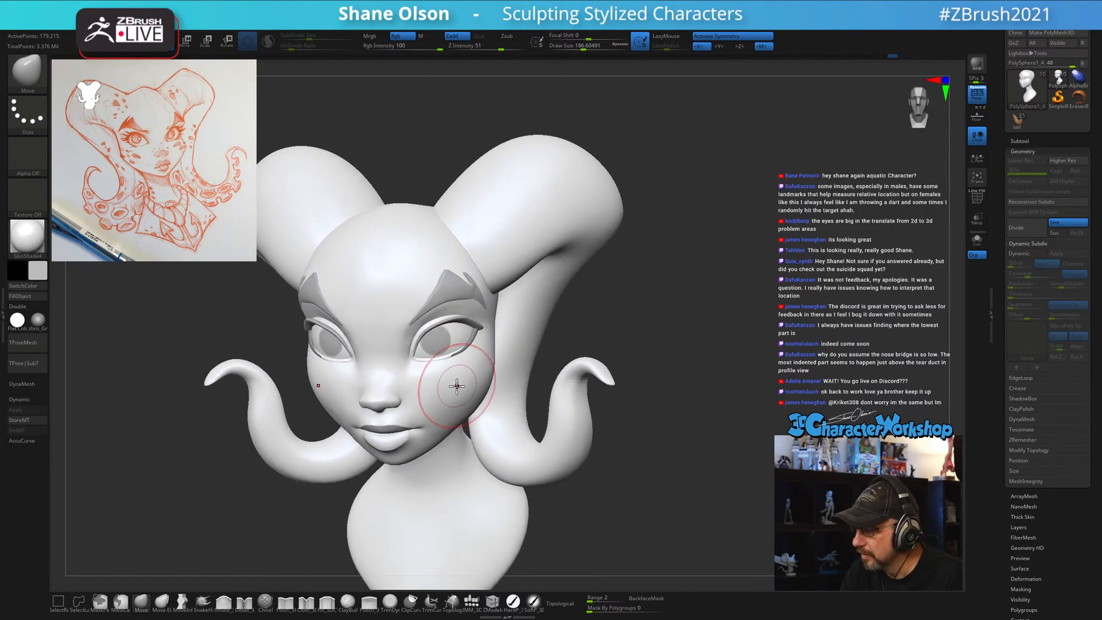
{"action": "mouse_move", "coordinate": [457, 384]}
{"action": "left_mouse_down", "text": "shift"}
{"action": "mouse_move", "coordinate": [433, 394]}
{"action": "mouse_move", "coordinate": [454, 381]}
{"action": "left_mouse_up", "text": "shift"}
{"action": "right_click_drag", "start_coordinate": [463, 375], "coordinate": [471, 356]}
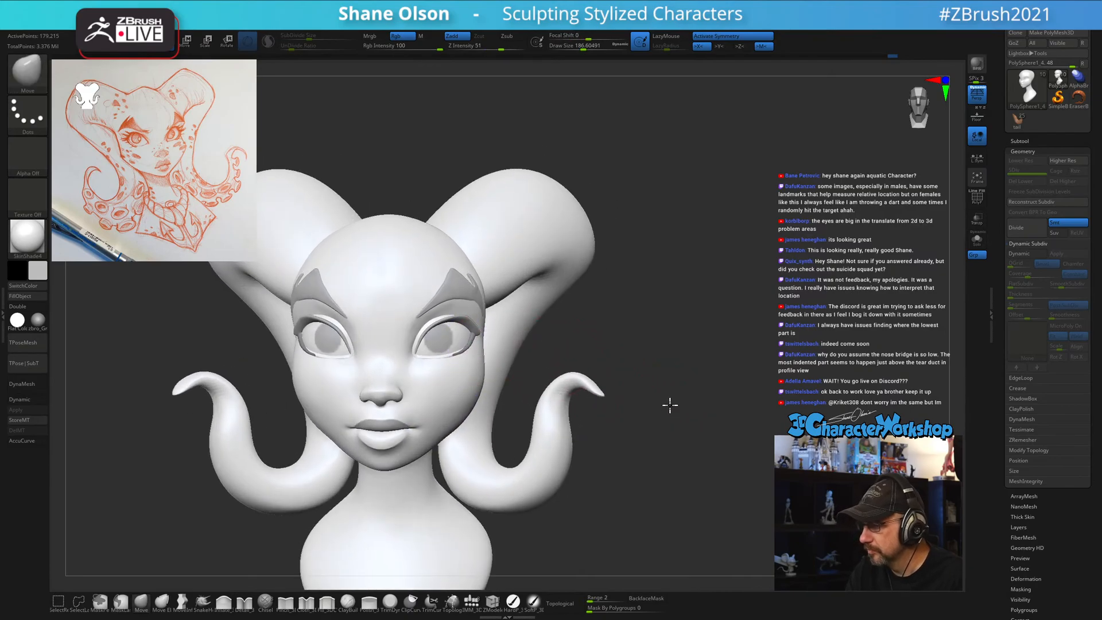
Check the overall proportions of the whole bust from three-quarter and front views.
{"action": "right_click_drag", "start_coordinate": [669, 404], "coordinate": [655, 353], "text": "ctrl"}
{"action": "right_click_drag", "start_coordinate": [648, 376], "coordinate": [649, 435]}
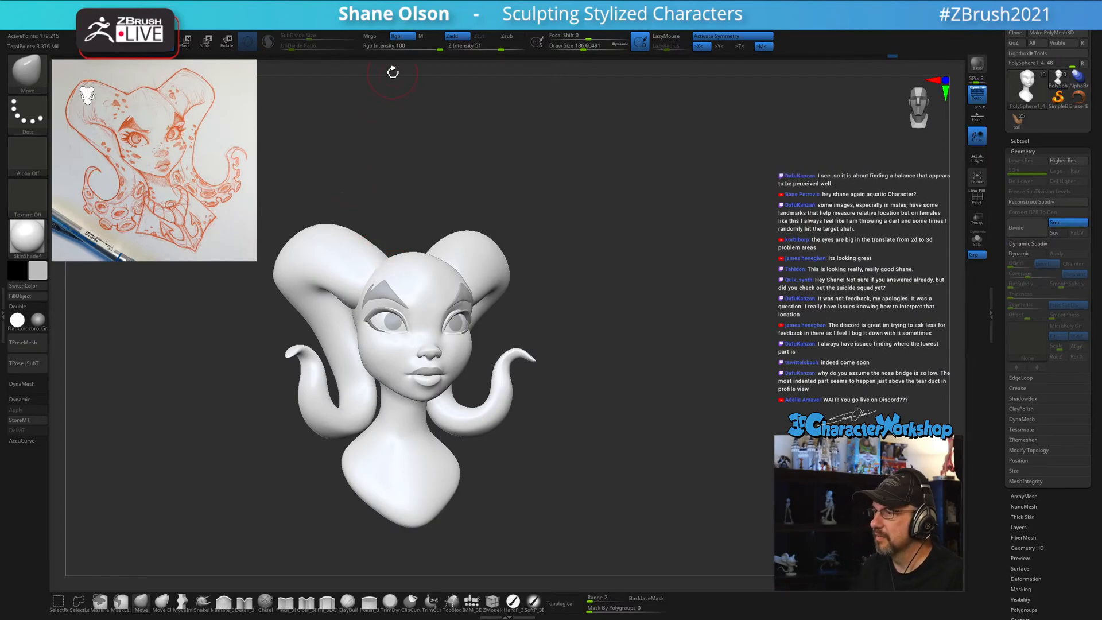
{"action": "mouse_move", "coordinate": [620, 266]}
{"action": "left_mouse_down"}
{"action": "mouse_move", "coordinate": [687, 293]}
{"action": "mouse_move", "coordinate": [641, 319]}
{"action": "mouse_move", "coordinate": [664, 308]}
{"action": "mouse_move", "coordinate": [677, 278]}
{"action": "left_mouse_up"}
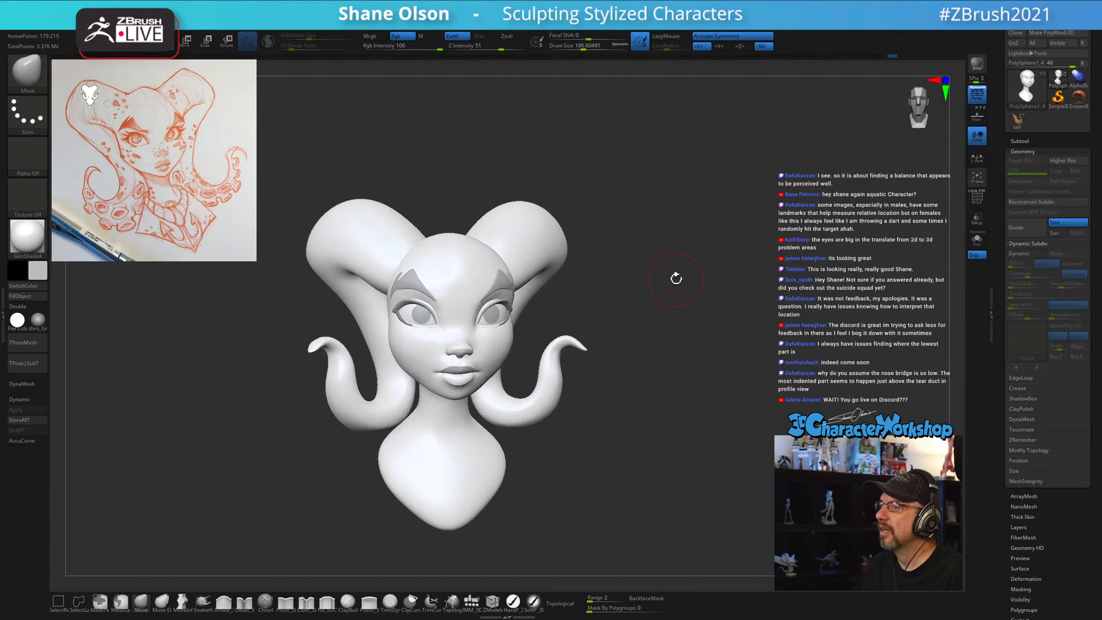
{"action": "mouse_move", "coordinate": [663, 235]}
{"action": "left_mouse_down"}
{"action": "mouse_move", "coordinate": [670, 264]}
{"action": "mouse_move", "coordinate": [652, 290]}
{"action": "mouse_move", "coordinate": [612, 288]}
{"action": "mouse_move", "coordinate": [660, 285]}
{"action": "mouse_move", "coordinate": [623, 313]}
{"action": "mouse_move", "coordinate": [642, 314]}
{"action": "mouse_move", "coordinate": [638, 299]}
{"action": "left_mouse_up"}
{"action": "key", "text": "s"}
{"action": "left_click", "coordinate": [631, 315]}
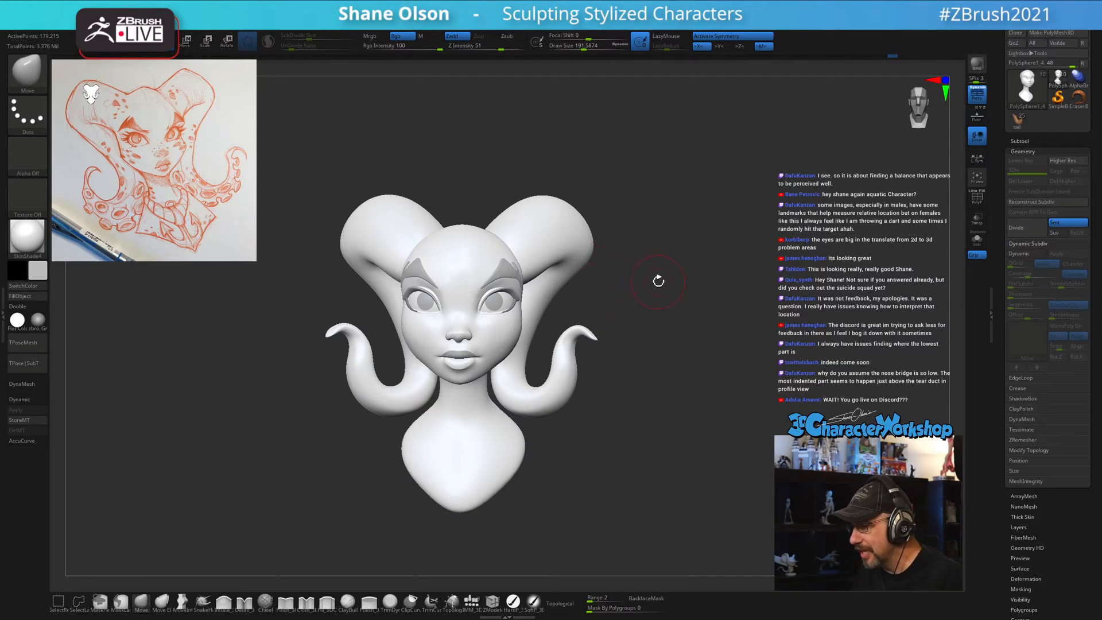
Set the draw size to about 286 and expand the bust's Subtool list.
{"action": "left_click_drag", "start_coordinate": [658, 281], "coordinate": [679, 288]}
{"action": "key", "text": "s"}
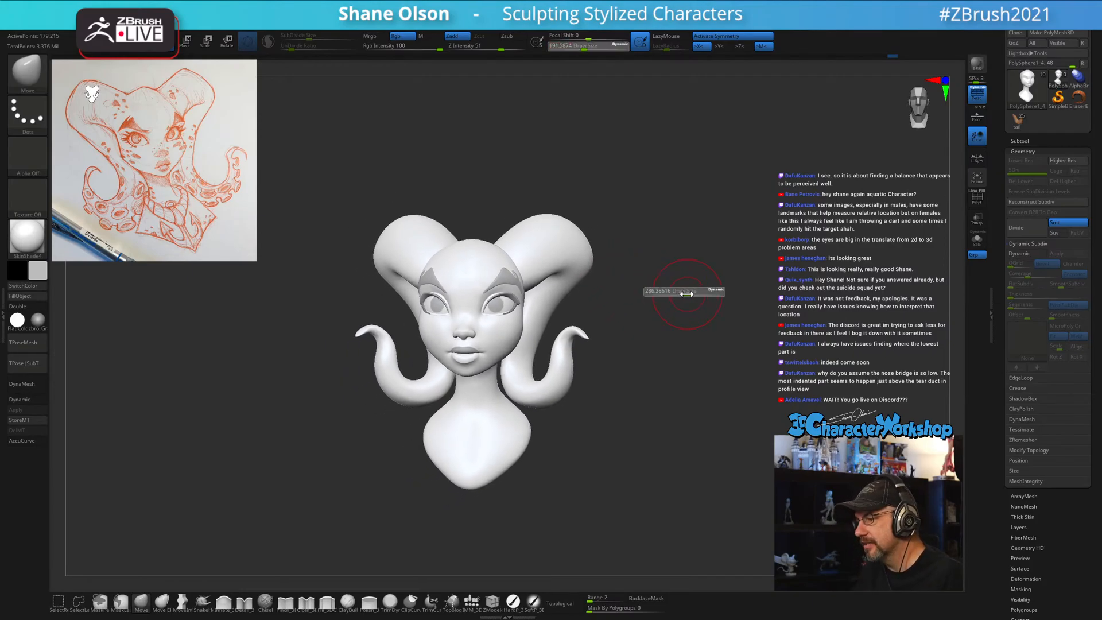
{"action": "left_click", "coordinate": [686, 294]}
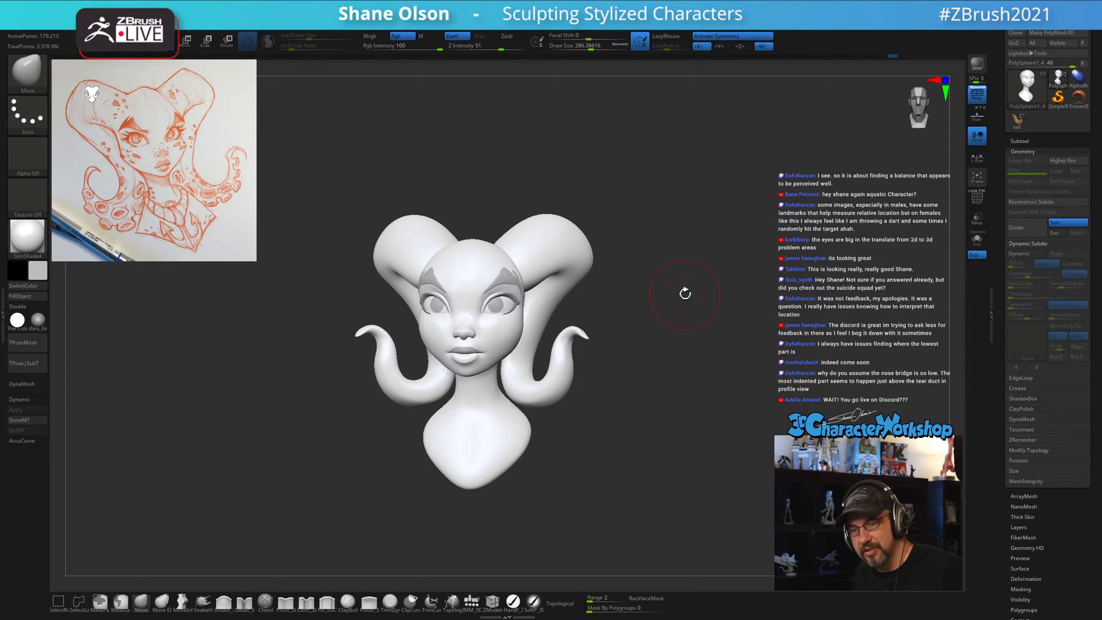
{"action": "left_click", "coordinate": [1020, 141]}
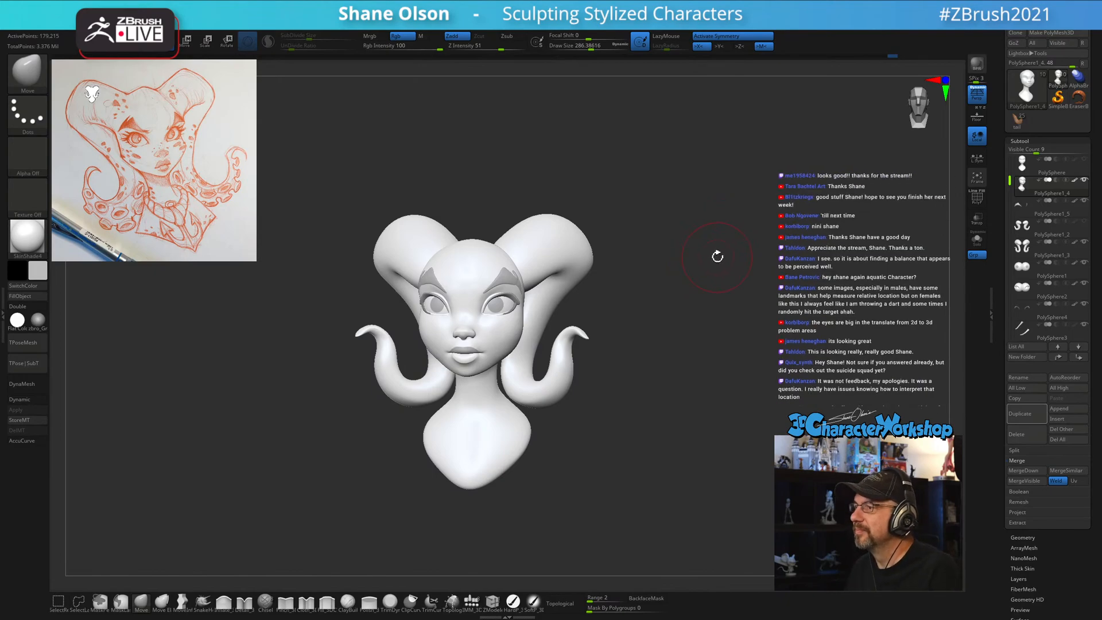
{"action": "mouse_move", "coordinate": [709, 288]}
{"action": "left_mouse_down", "text": "alt"}
{"action": "mouse_move", "coordinate": [706, 273]}
{"action": "mouse_move", "coordinate": [708, 291]}
{"action": "left_mouse_up", "text": "alt"}
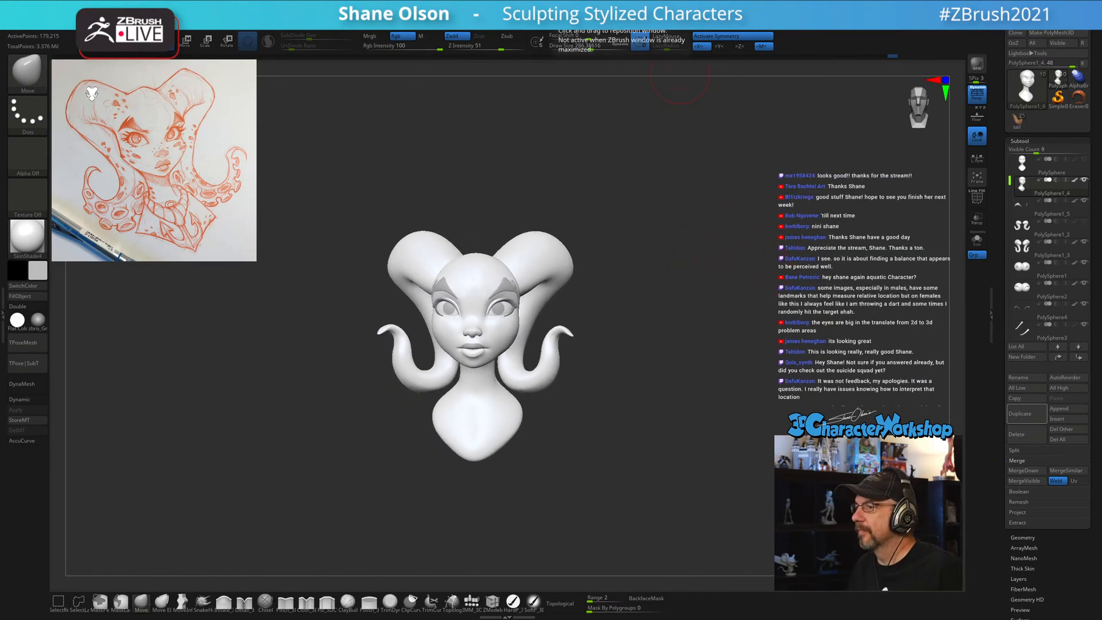